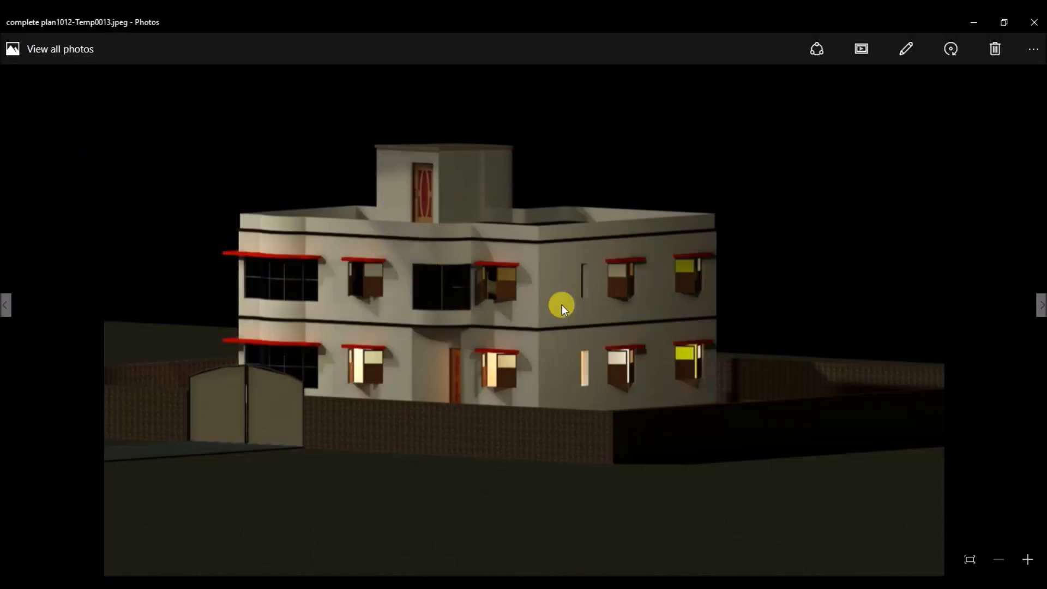
Step: Examine the rendered image of the two-storey house up close, including its windows, entrance door and boundary wall
scroll(513, 294, up, 5)
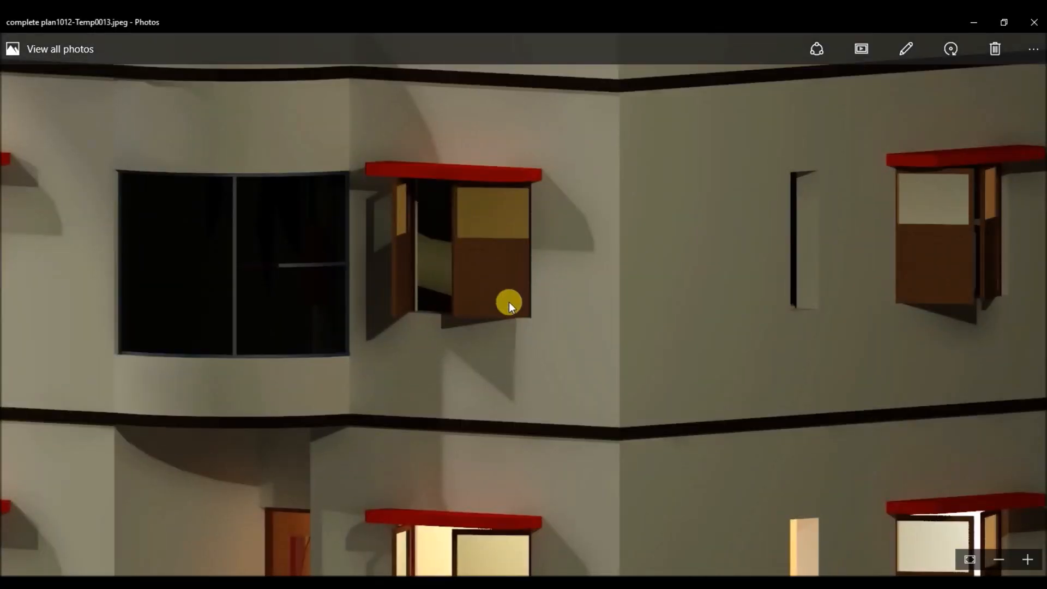
scroll(508, 302, down, 1)
scroll(509, 302, down, 6)
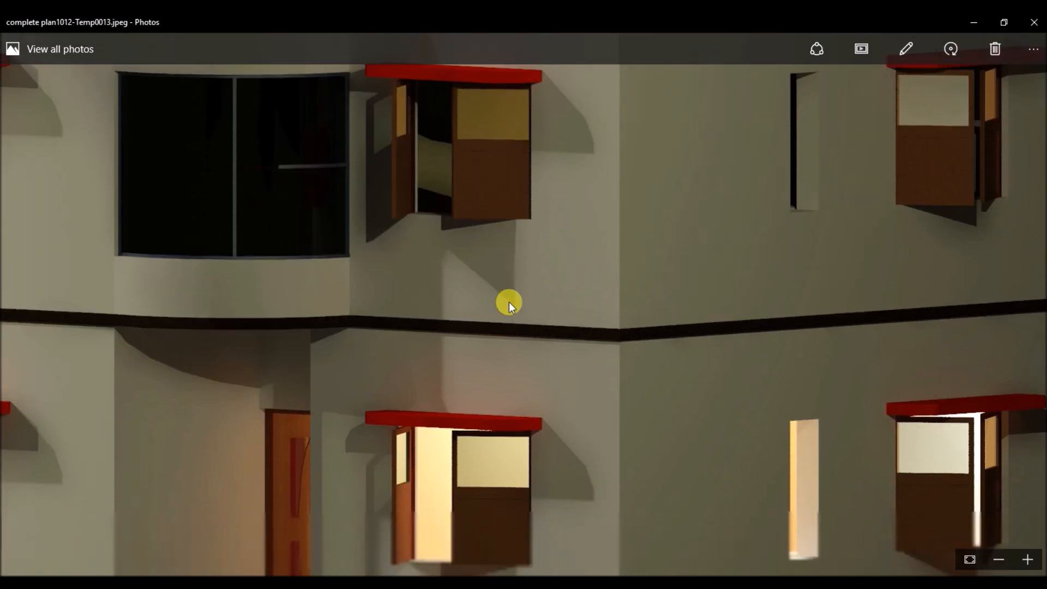
scroll(509, 302, down, 7)
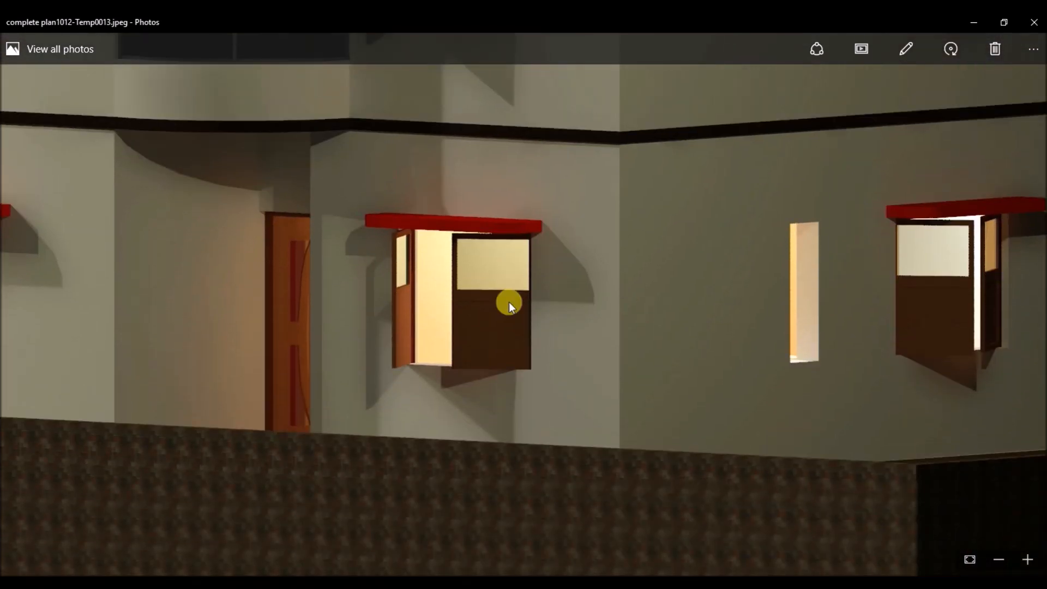
scroll(511, 303, up, 14)
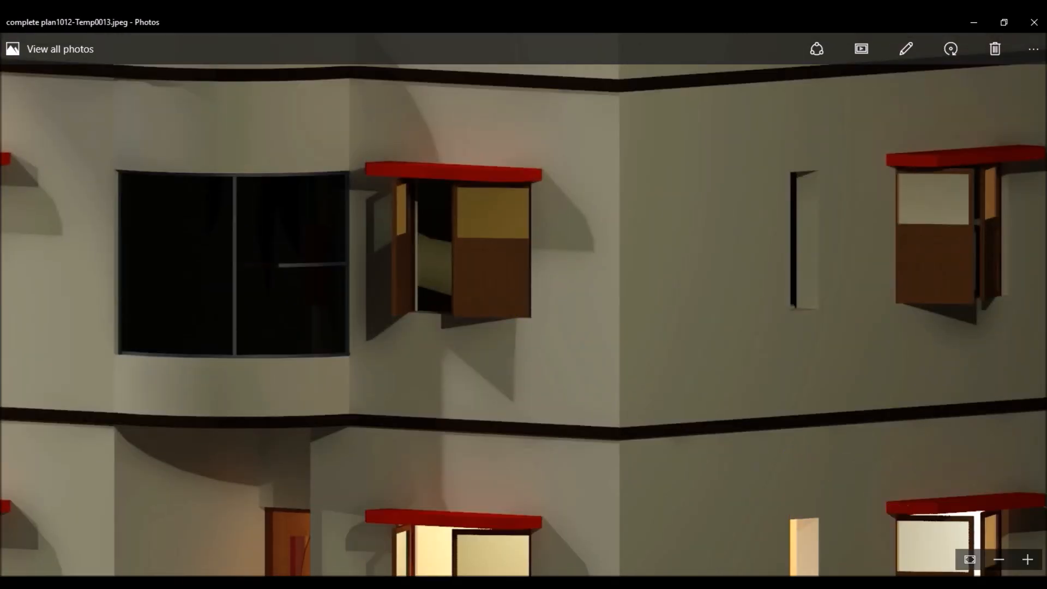
click(998, 557)
click(997, 558)
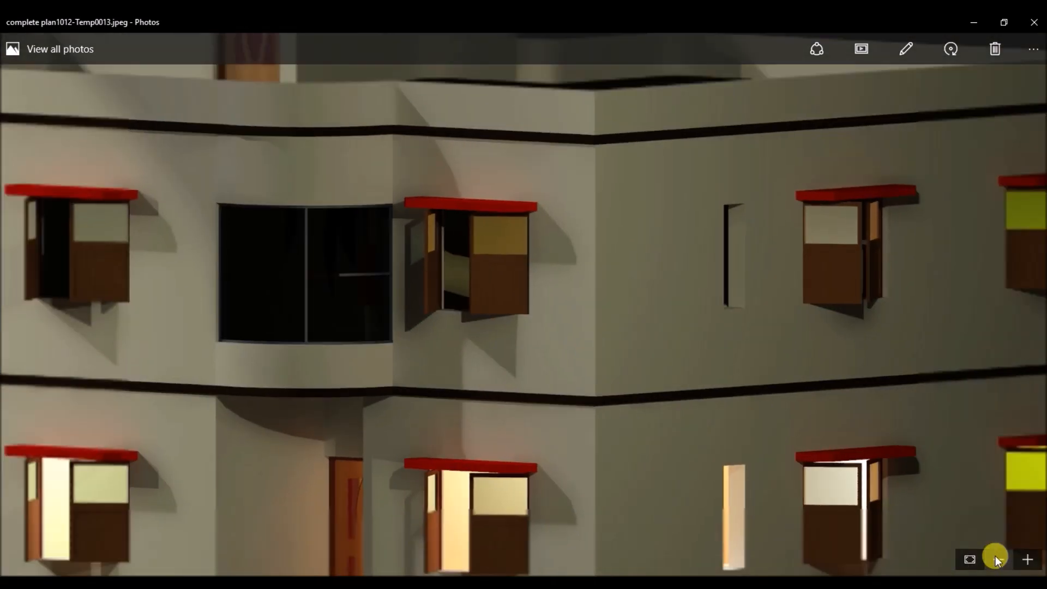
drag(200, 336, 152, 220)
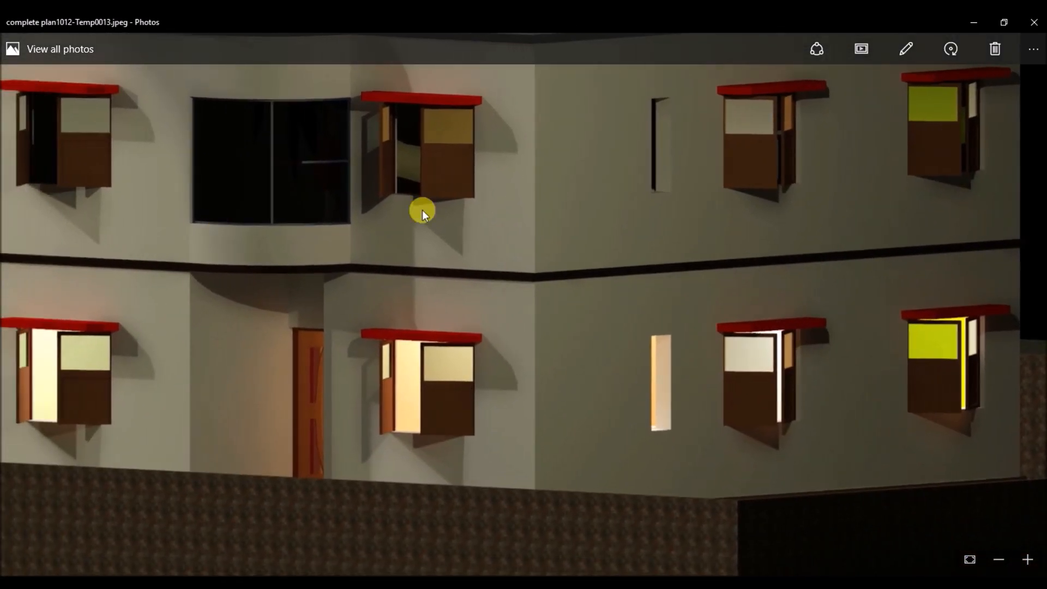
double_click(542, 327)
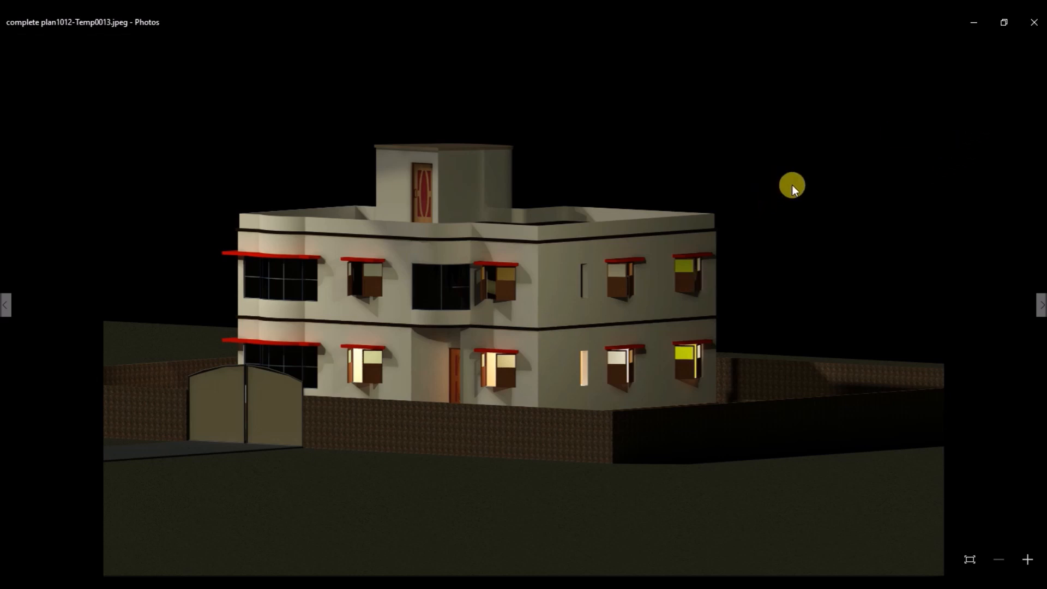
Step: Switch to AutoCAD and view the 3D house model from the front
click(1025, 23)
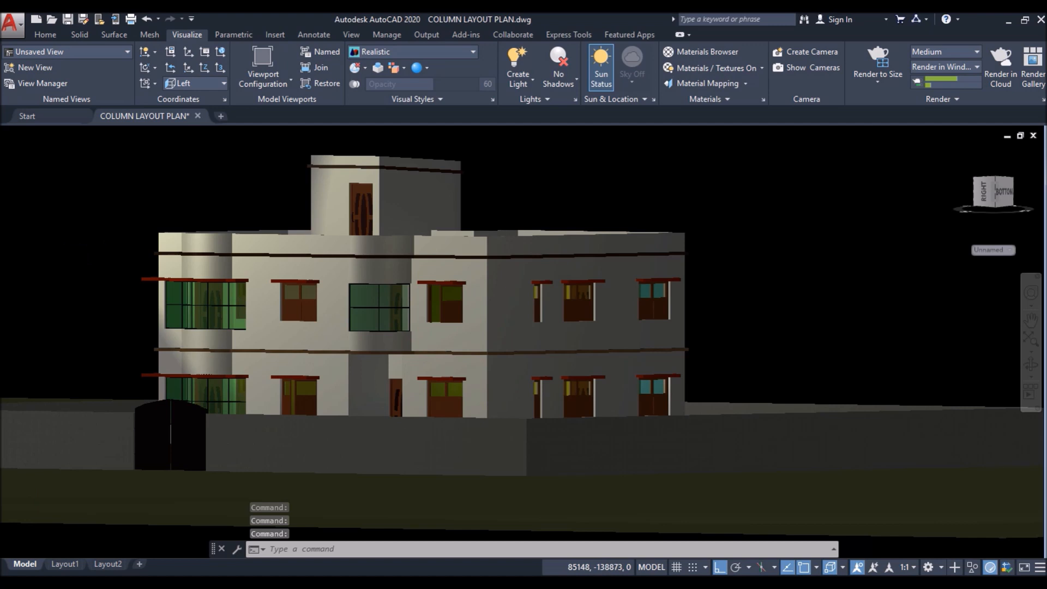
scroll(91, 243, up, 2)
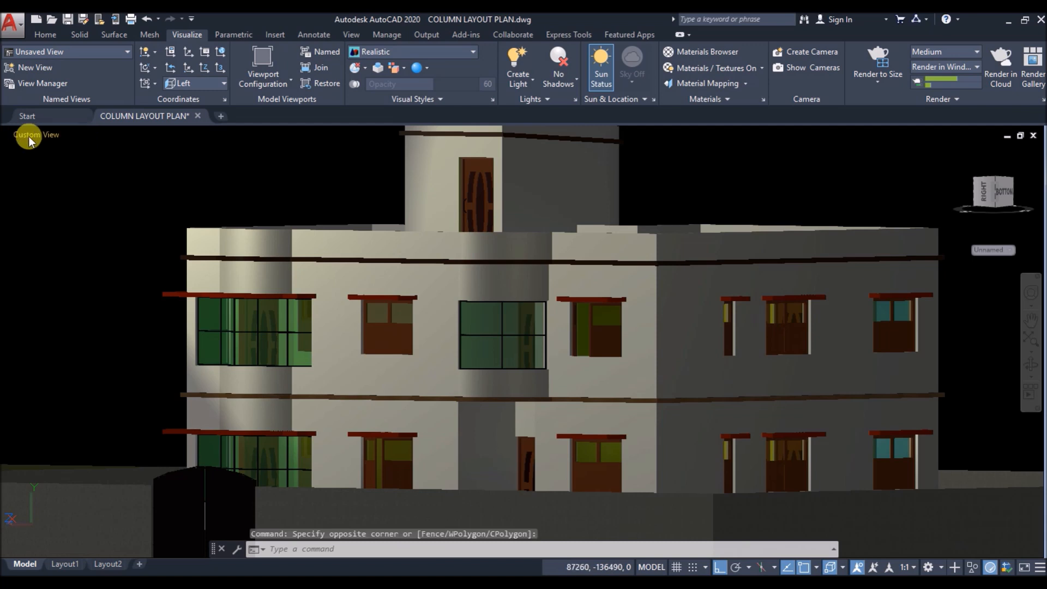
click(23, 133)
click(76, 226)
scroll(442, 258, up, 8)
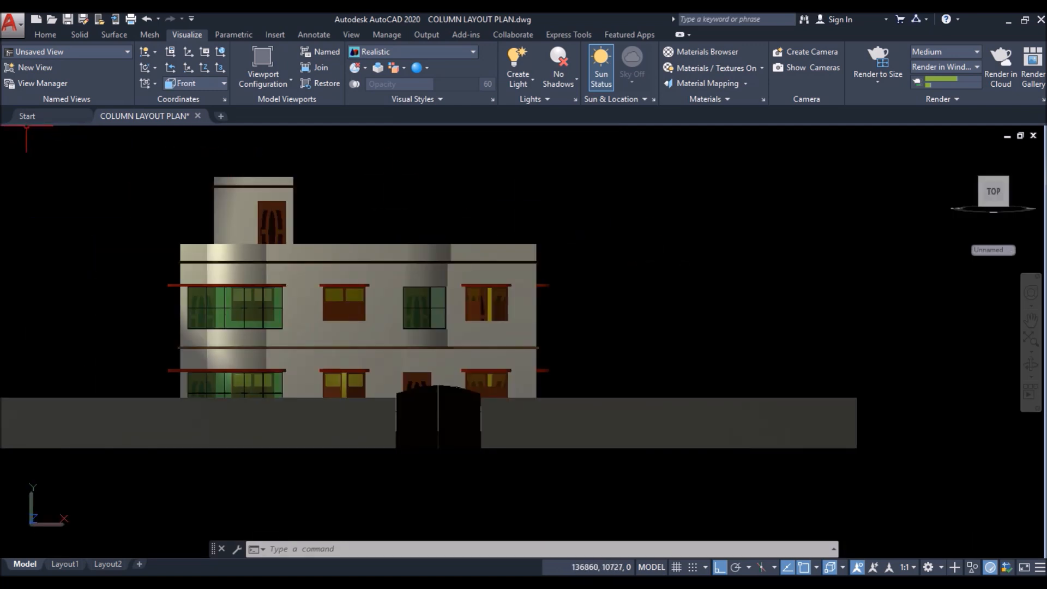
Step: Set the drawing to the top view with the 2D Wireframe visual style
click(24, 133)
click(43, 166)
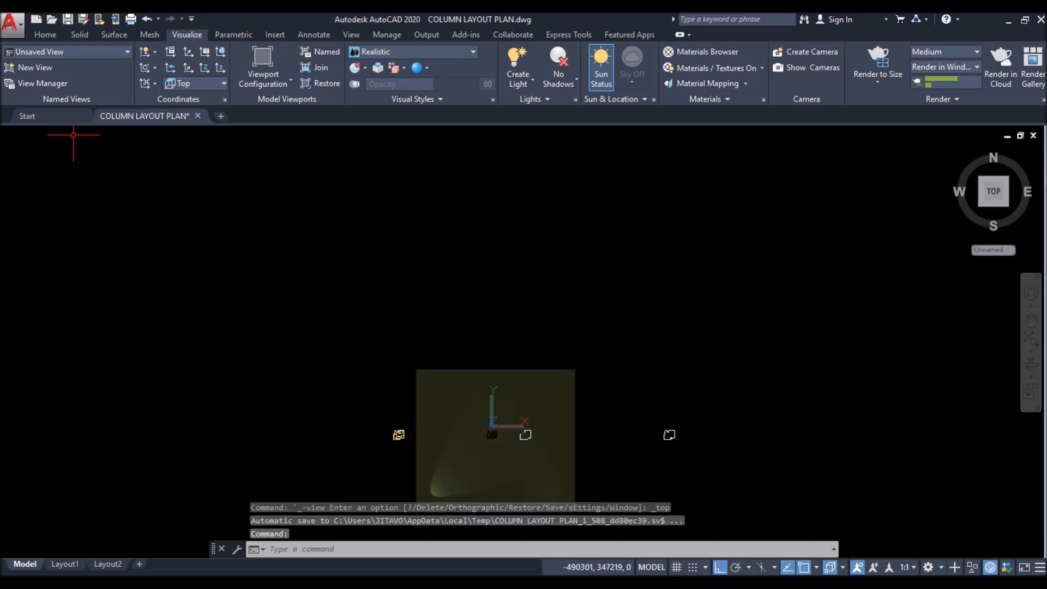
click(44, 137)
click(68, 165)
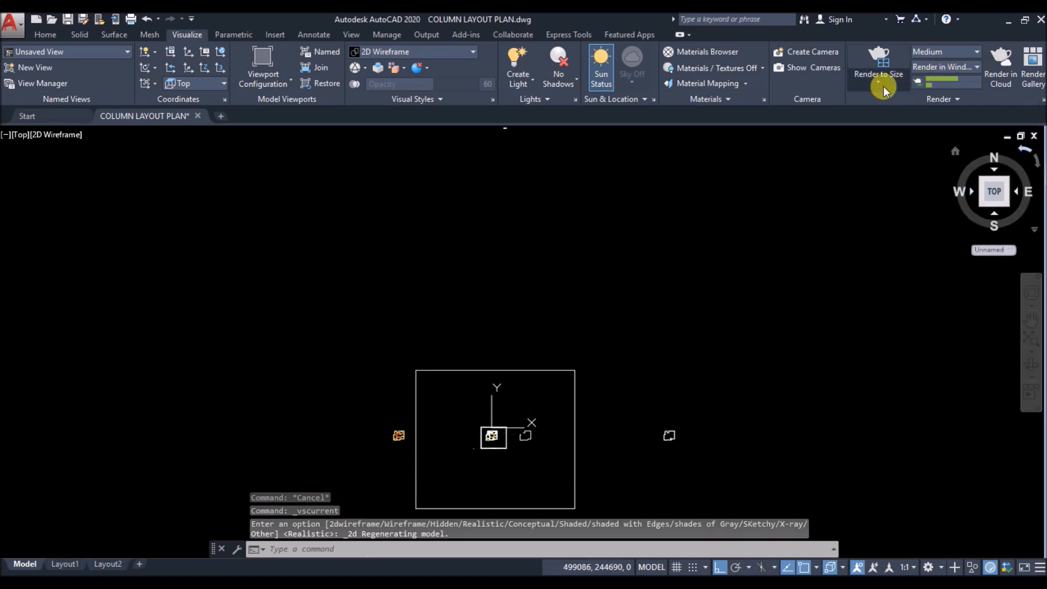
Step: Turn on the arrow, block, chajja, column, Defpoints, dimension, footing, grid, grill and Layer1 layers
click(46, 35)
click(917, 53)
click(833, 100)
click(833, 115)
click(834, 131)
click(834, 147)
click(833, 162)
click(833, 178)
click(833, 210)
click(834, 226)
click(833, 242)
click(833, 258)
click(833, 273)
click(834, 274)
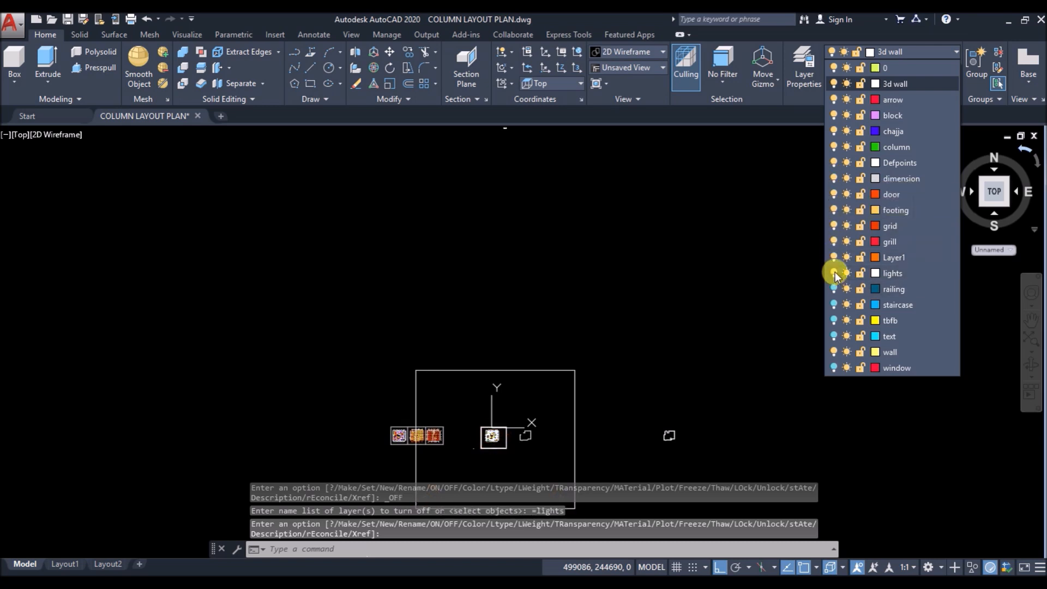
Step: Turn on the railing, staircase, tbfb, text and window layers
click(834, 289)
click(833, 305)
click(834, 320)
click(834, 336)
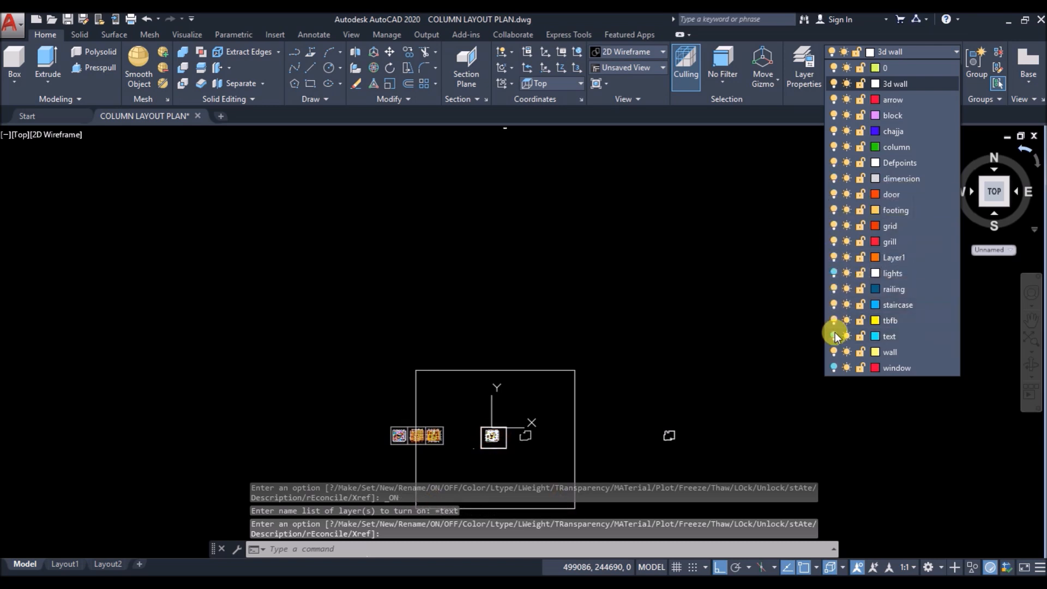
click(834, 368)
click(571, 147)
Step: Move the three framed plan drawings horizontally away from the house model, clear of the large ground rectangle
scroll(434, 456, up, 4)
click(131, 236)
click(575, 398)
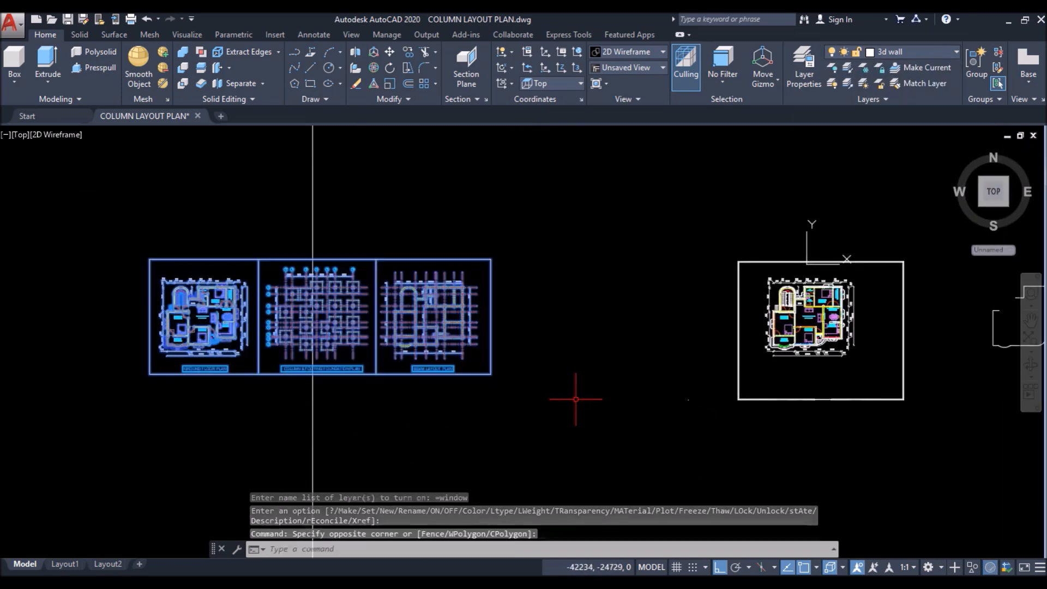
text(m)
key(Return)
click(654, 364)
scroll(654, 363, down, 4)
click(322, 422)
scroll(112, 358, up, 6)
scroll(272, 267, up, 2)
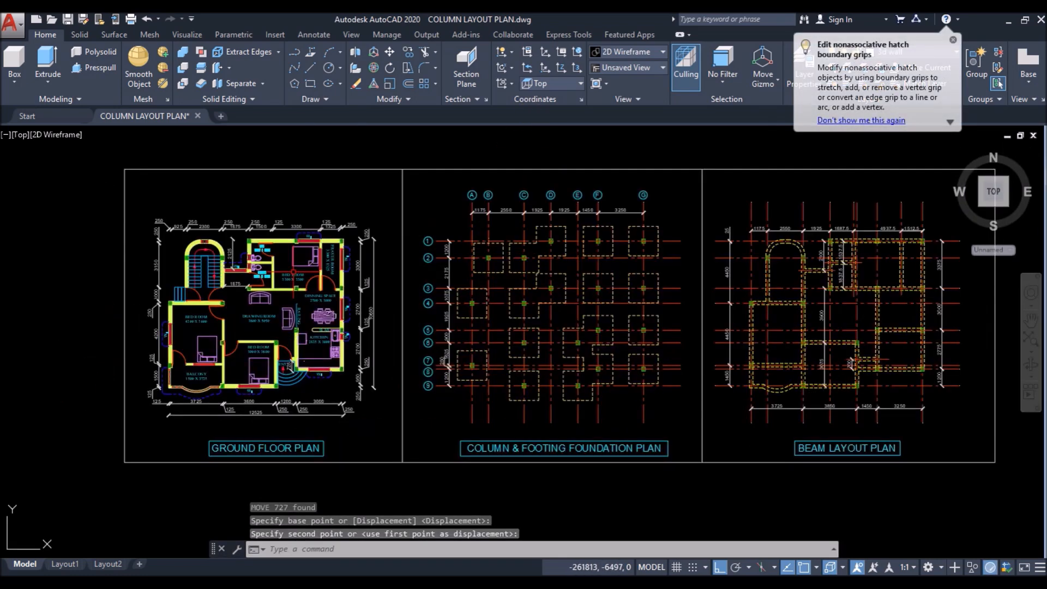
Step: Examine the three framed plans, focusing on the rooms and dimensions of the ground floor plan
text(z)
key(Return)
text(w)
key(Return)
click(117, 167)
click(1009, 457)
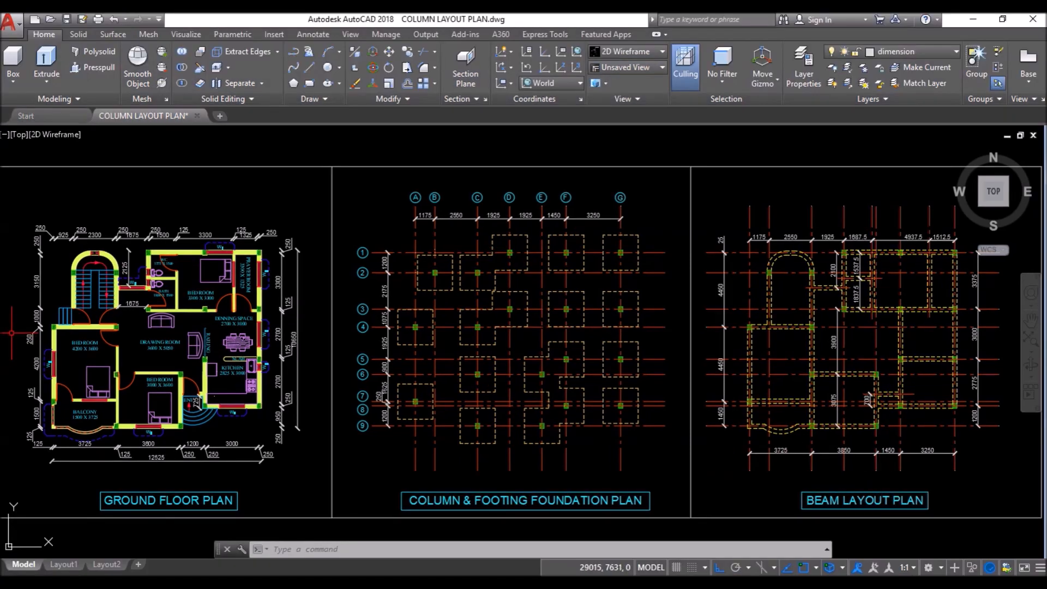
scroll(11, 333, up, 2)
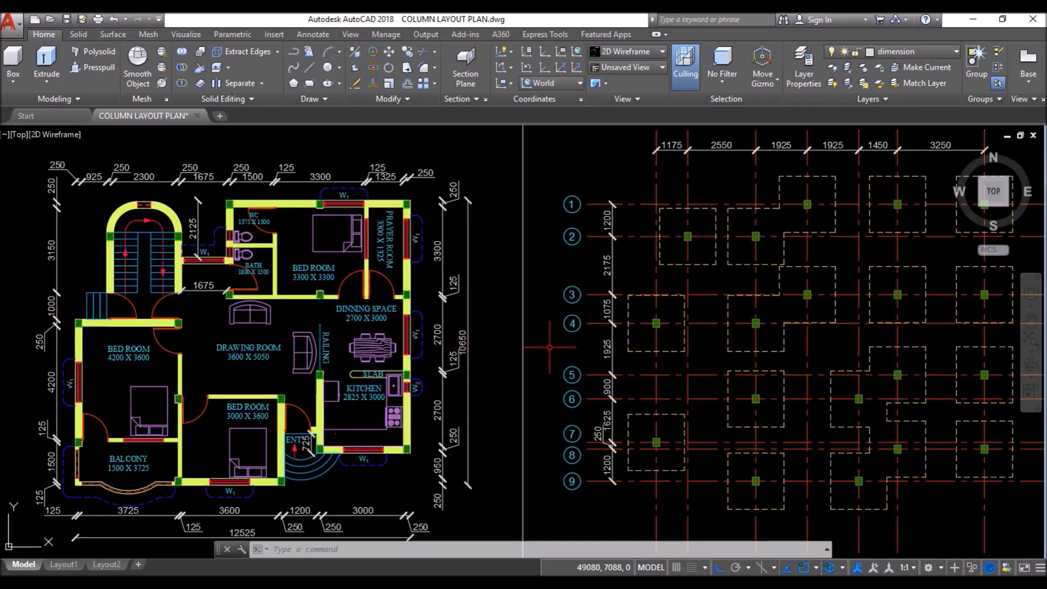
scroll(551, 346, down, 2)
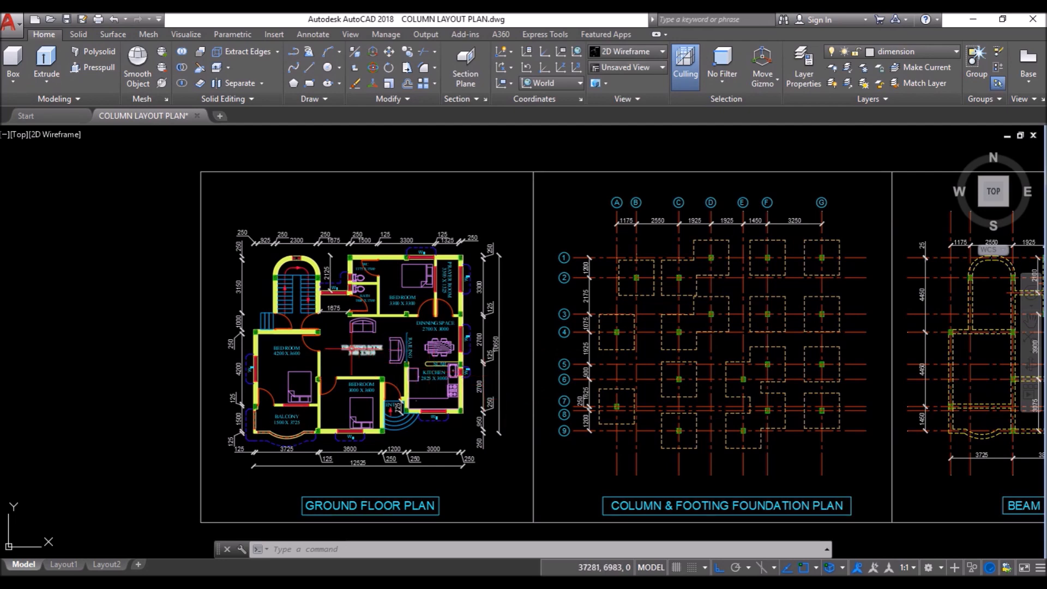
scroll(352, 348, up, 2)
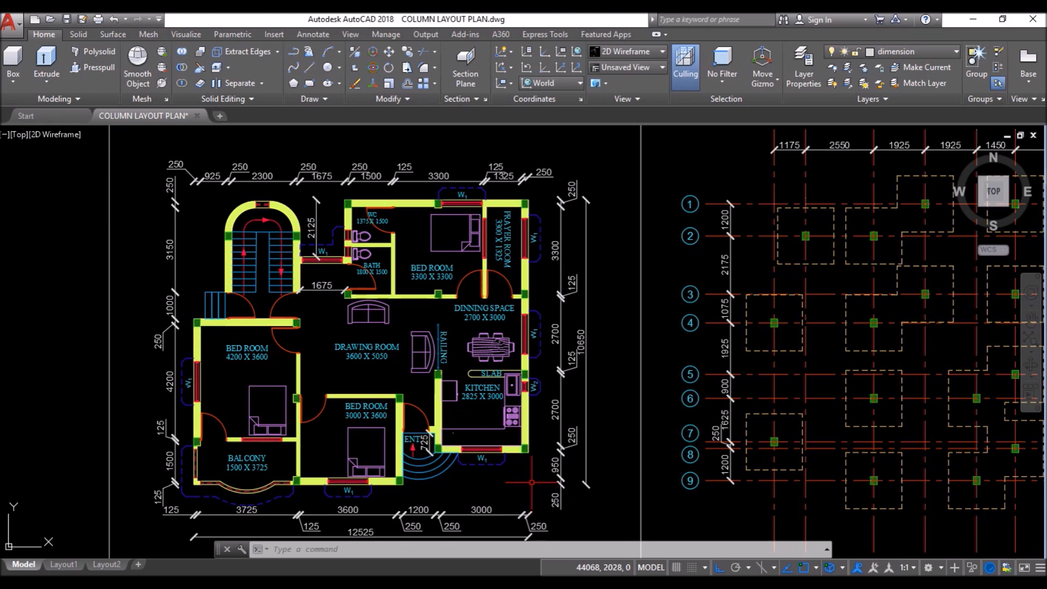
middle_drag(532, 483, 539, 461)
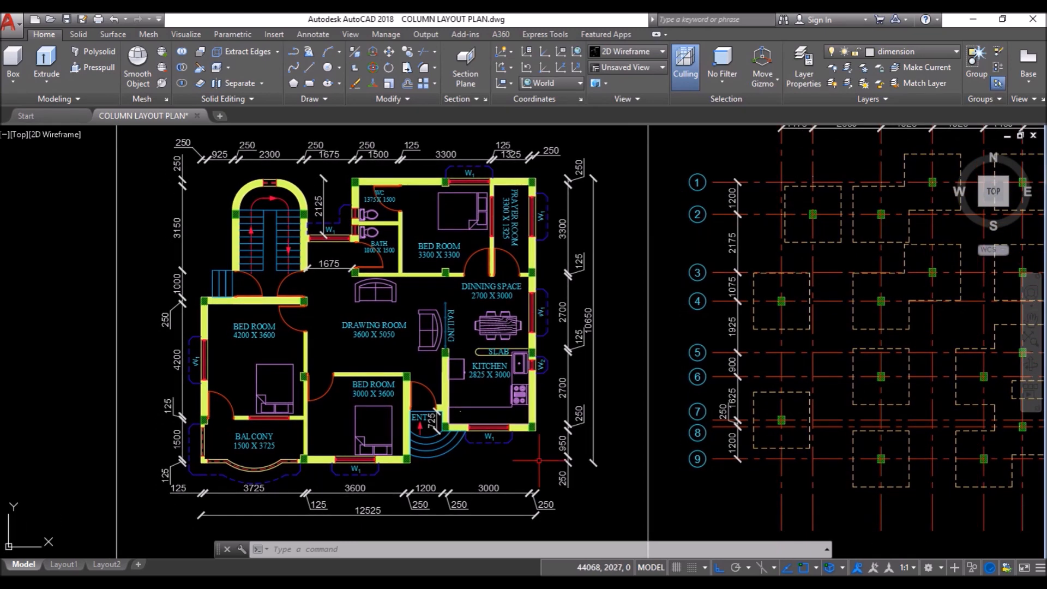
Step: Copy the ground floor plan with its dimensions, without frame or title, into the empty space right of the beam layout plan
scroll(630, 131, down, 2)
click(631, 132)
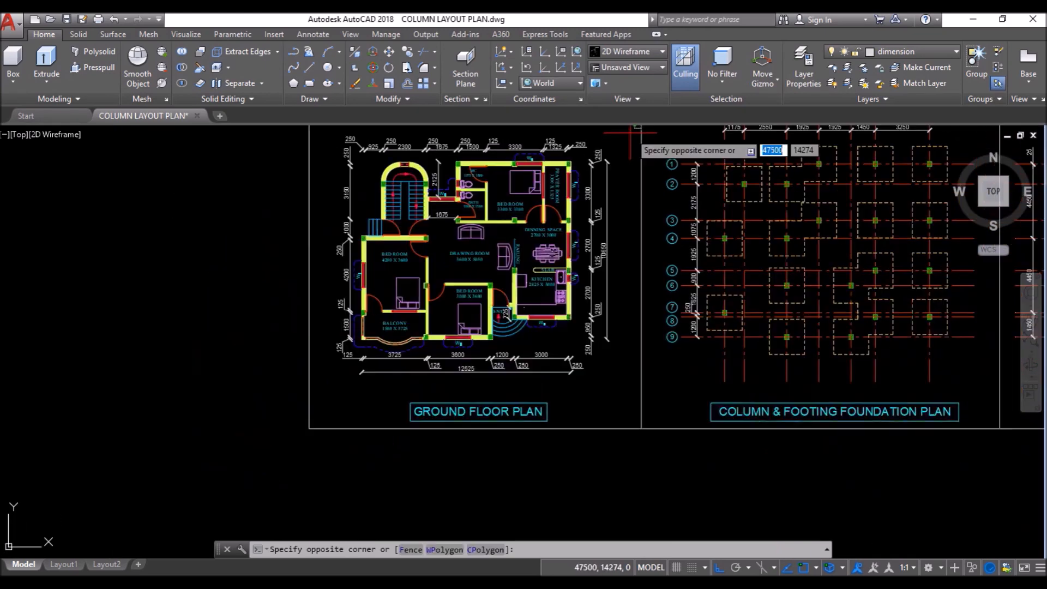
click(335, 382)
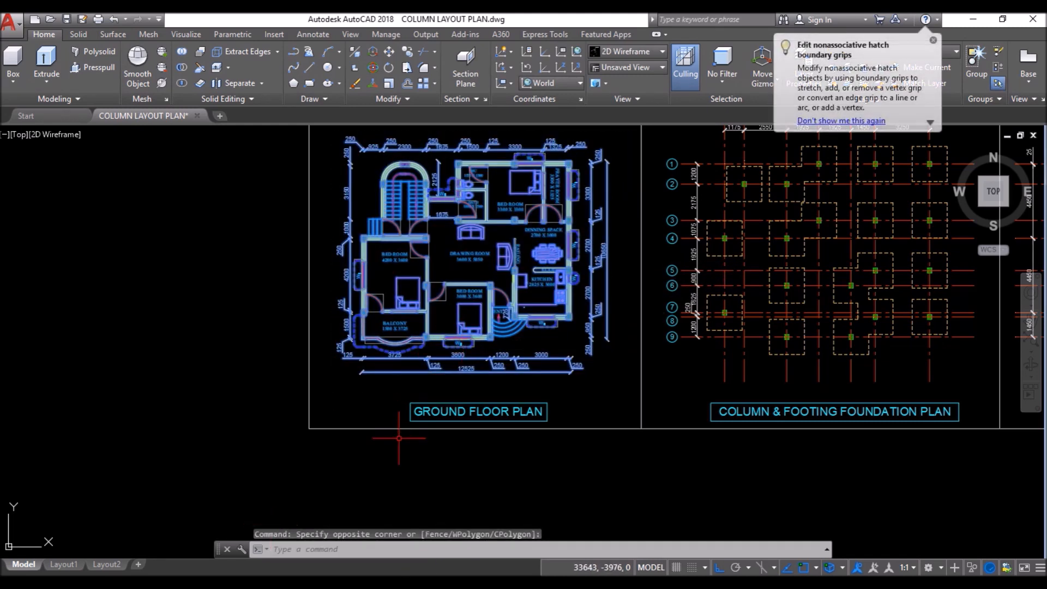
text(co)
key(Return)
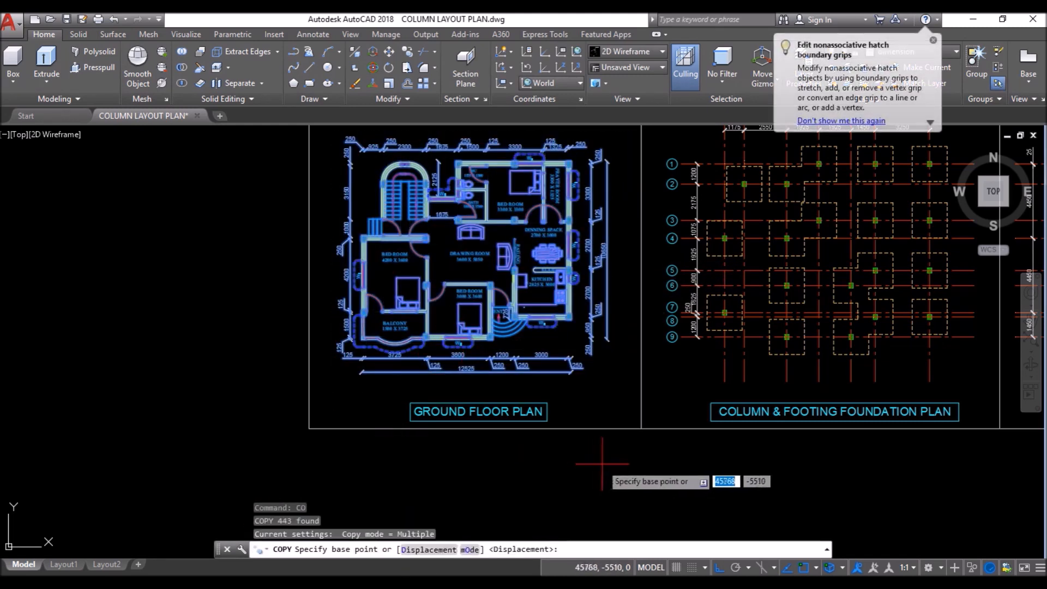
click(622, 461)
scroll(625, 459, down, 2)
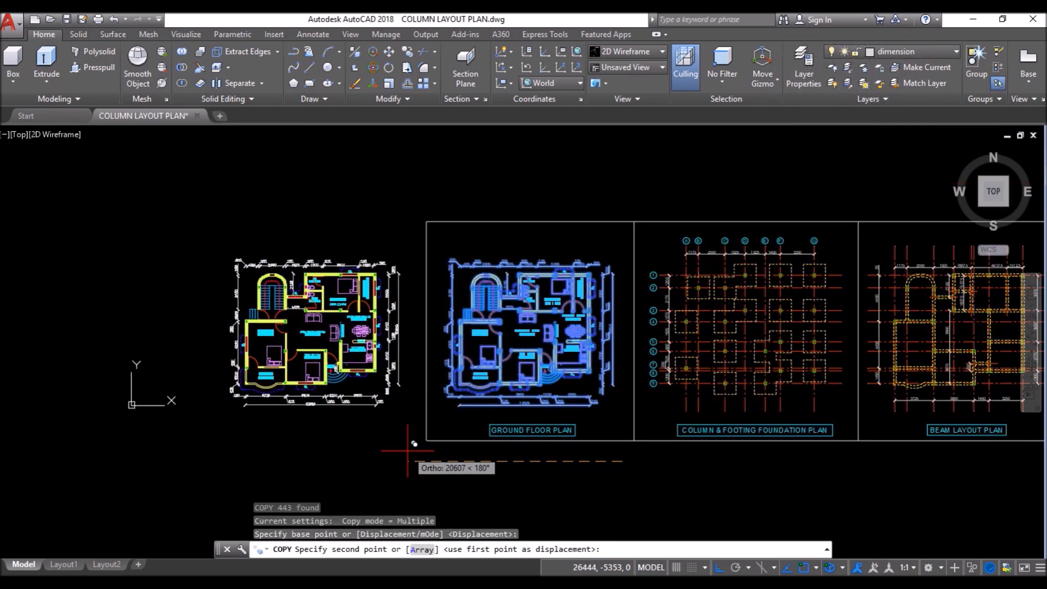
scroll(407, 448, down, 3)
click(943, 452)
key(Return)
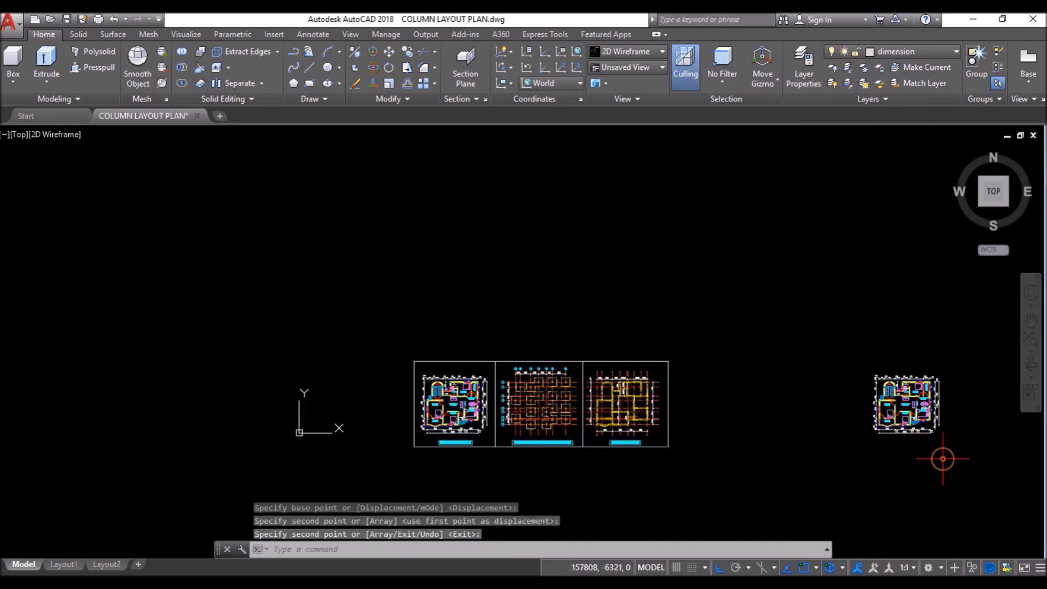
Step: Turn off the arrow, block, chajja, column and Defpoints layers and the current dimension layer
scroll(964, 434, up, 5)
scroll(931, 367, up, 2)
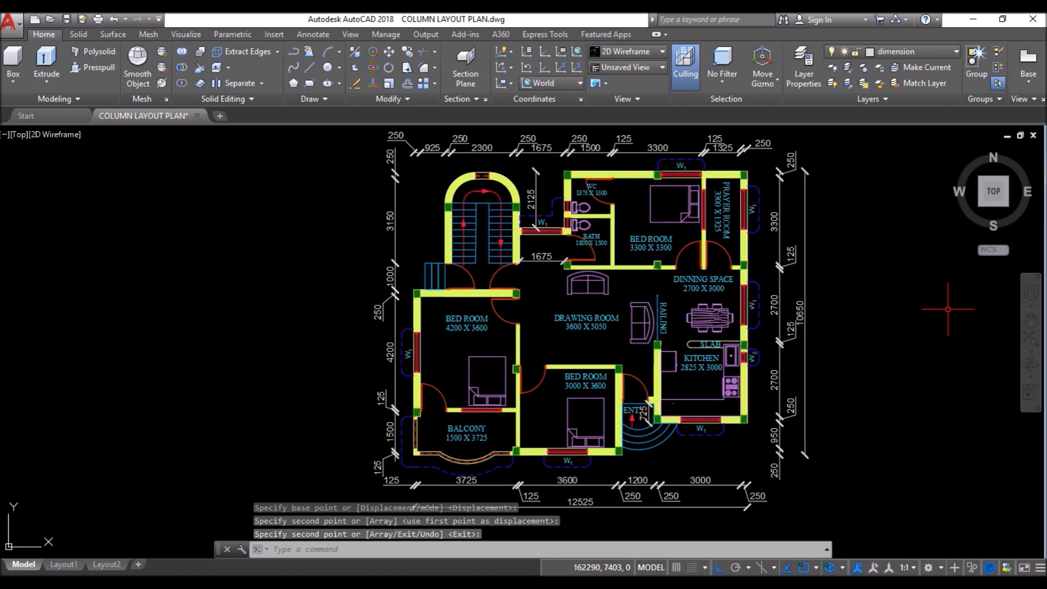
mouse_move(245, 304)
middle_down()
mouse_move(147, 309)
mouse_move(106, 296)
middle_up()
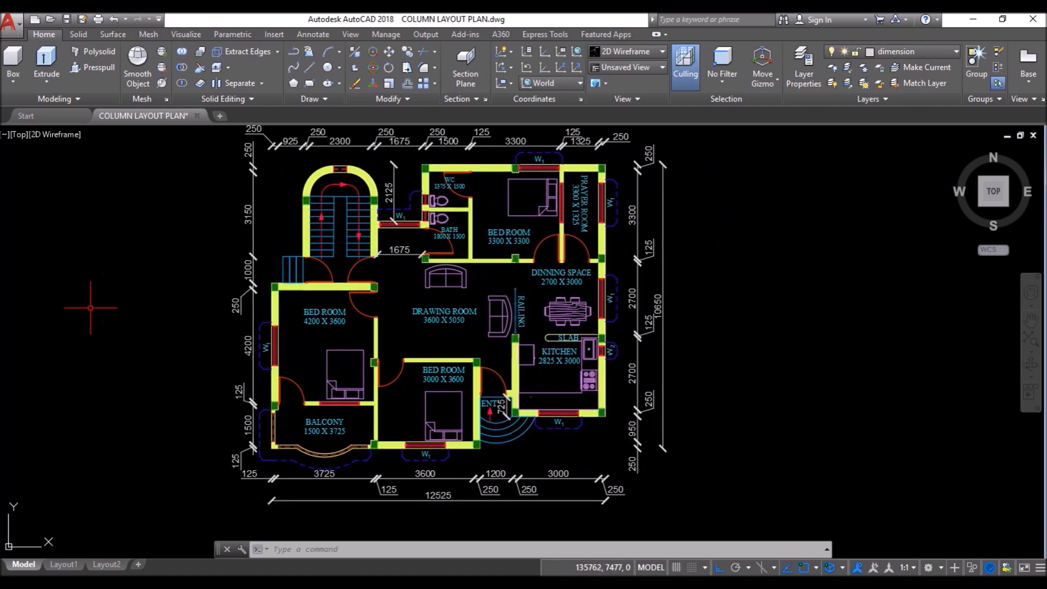
click(946, 49)
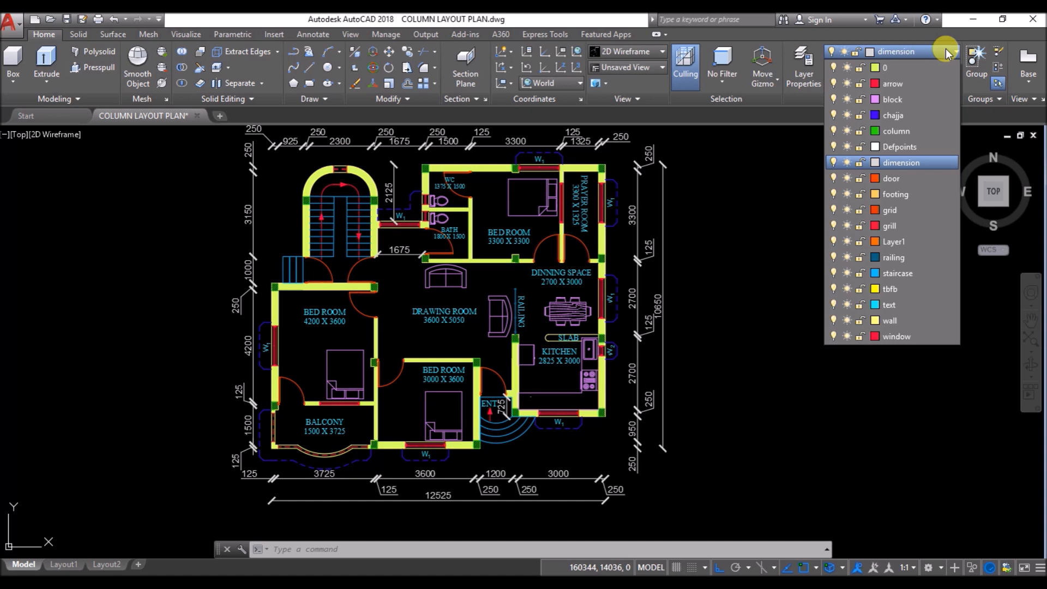
click(834, 83)
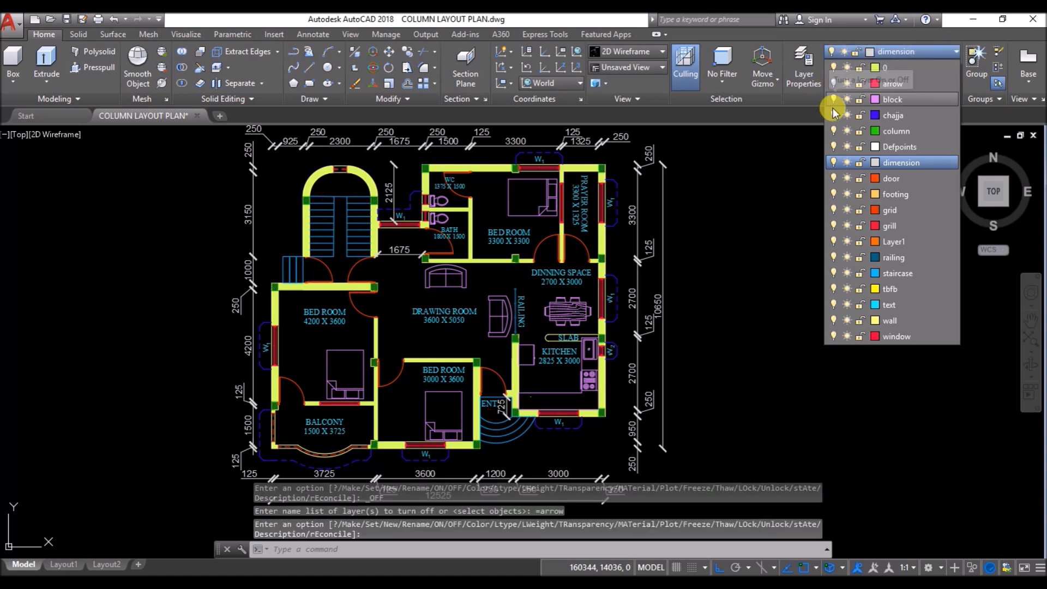
click(833, 101)
click(833, 131)
click(834, 146)
click(833, 163)
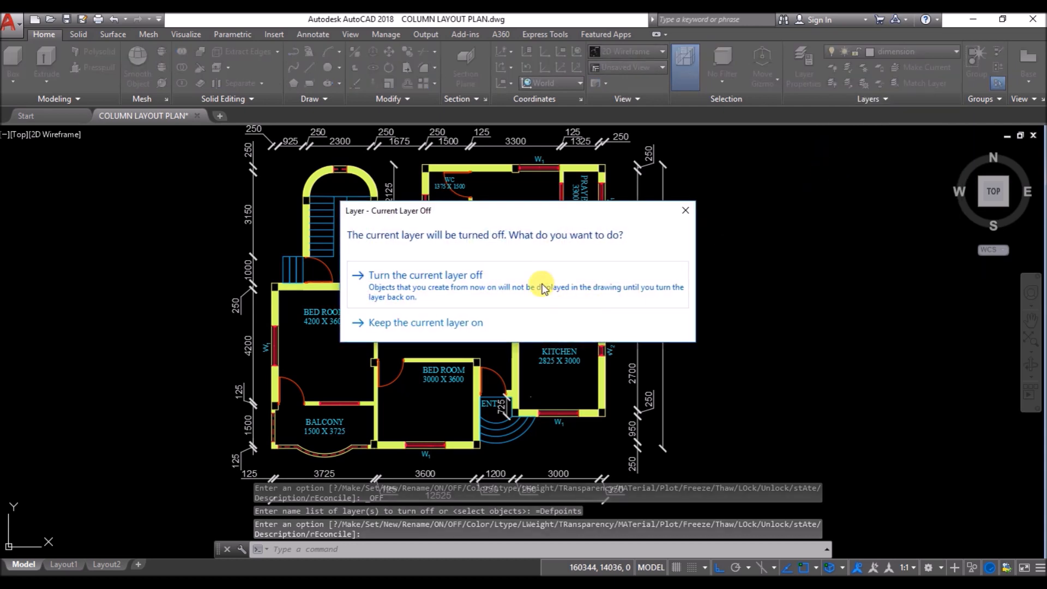
click(542, 283)
Step: Turn off the door, footing, grid, grill, Layer1, railing, staircase, tbfb and text layers
click(900, 52)
click(833, 179)
click(833, 194)
click(834, 210)
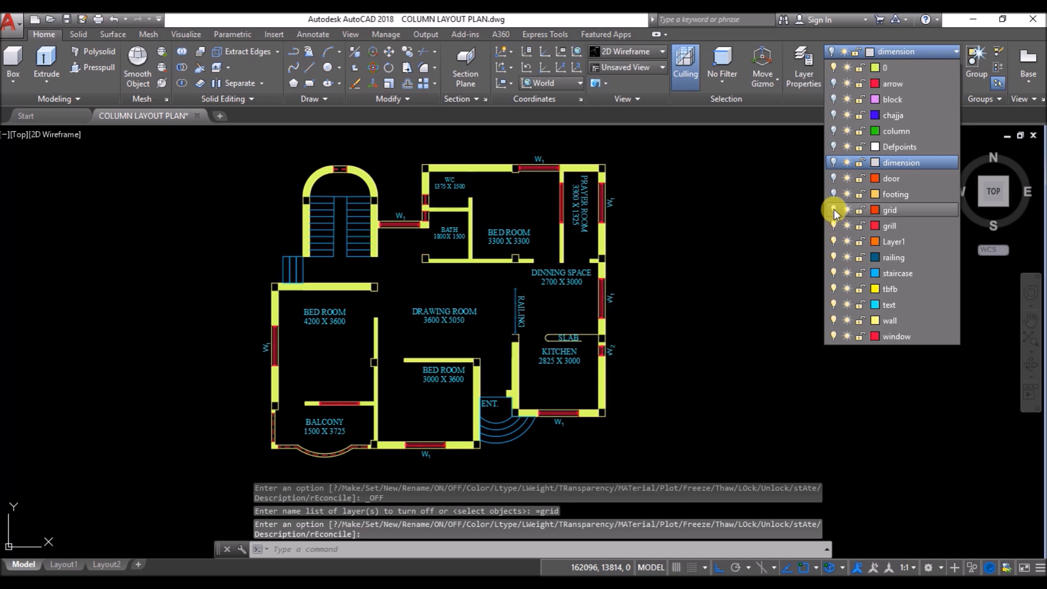
click(834, 226)
click(834, 242)
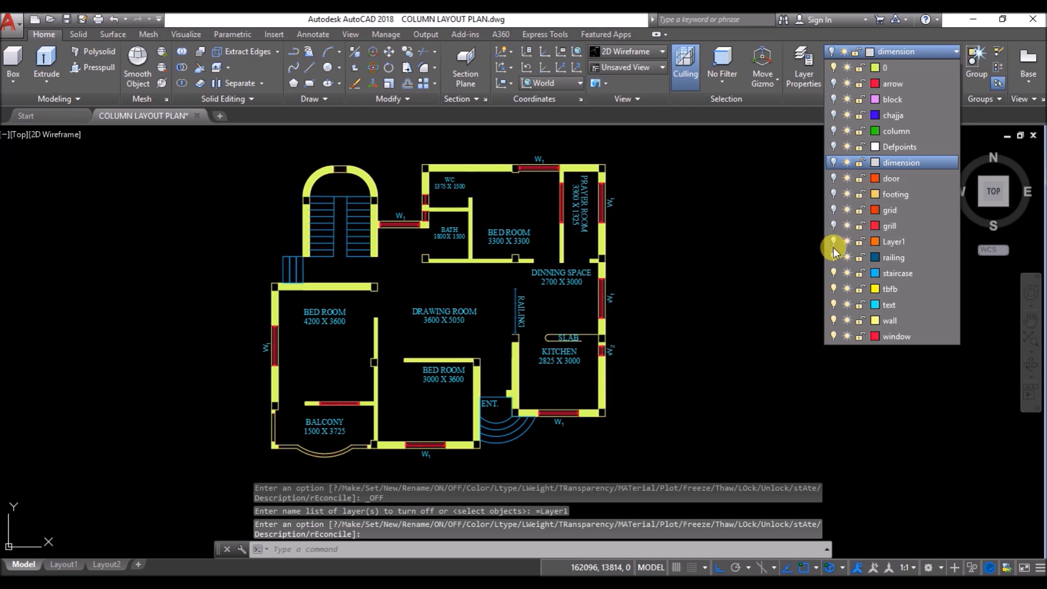
click(834, 258)
click(834, 273)
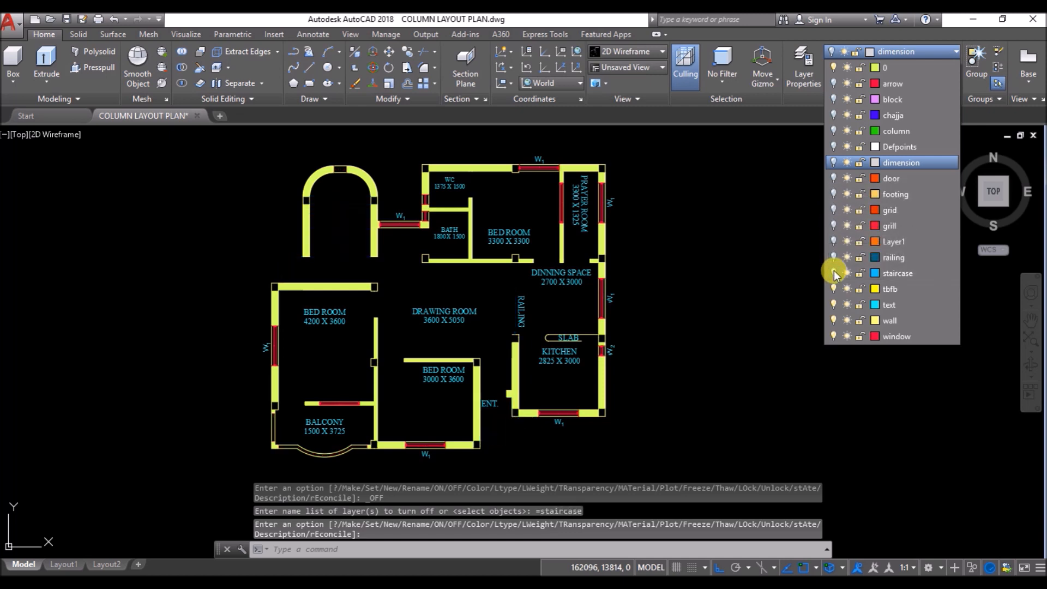
click(834, 289)
click(834, 305)
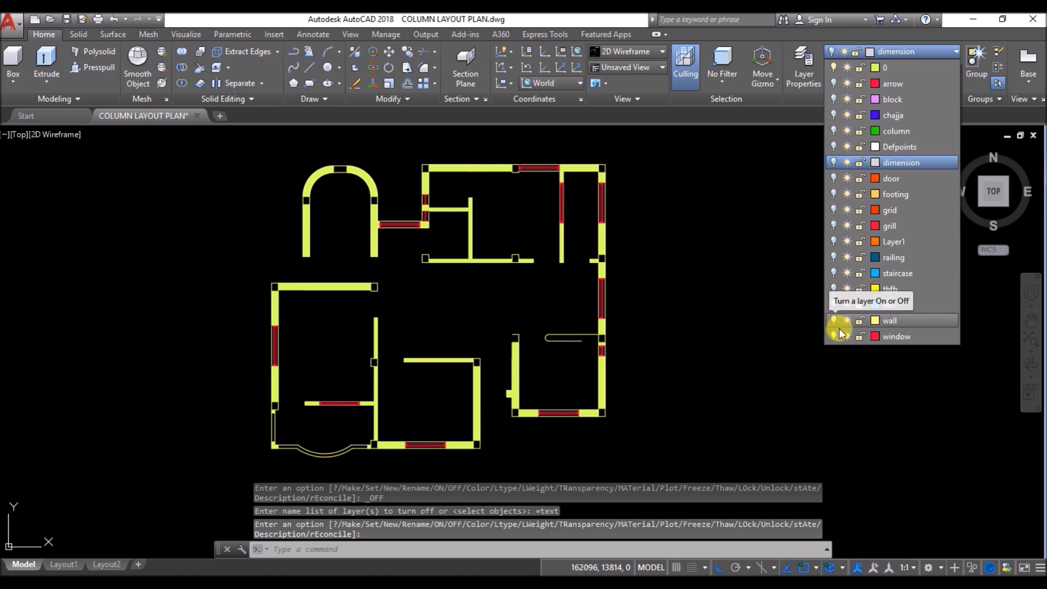
Step: Turn off the window layer and layer 0, keeping the wall layer on
click(833, 336)
click(834, 320)
click(833, 321)
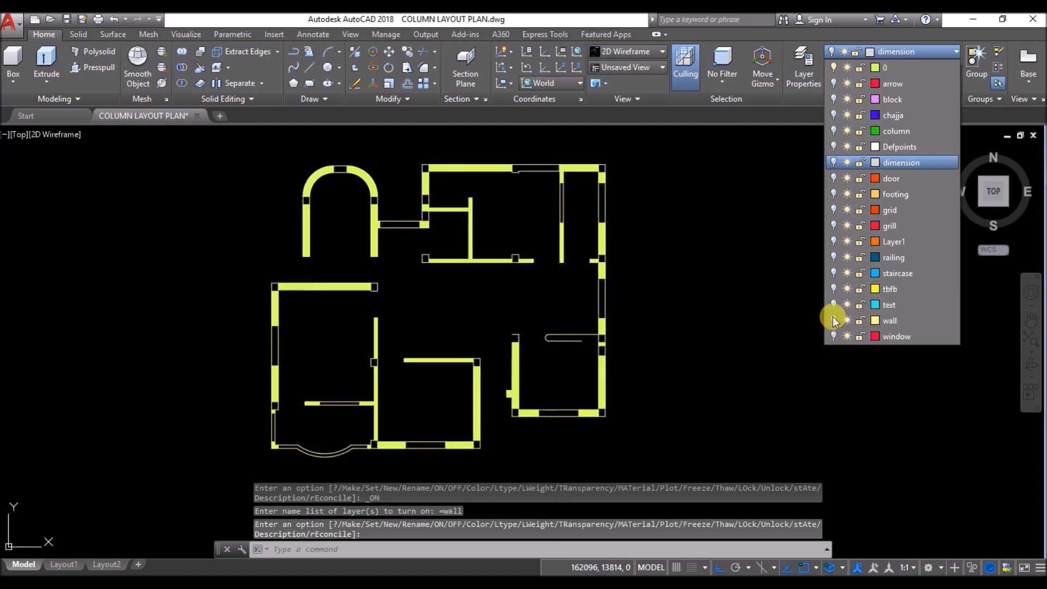
click(834, 68)
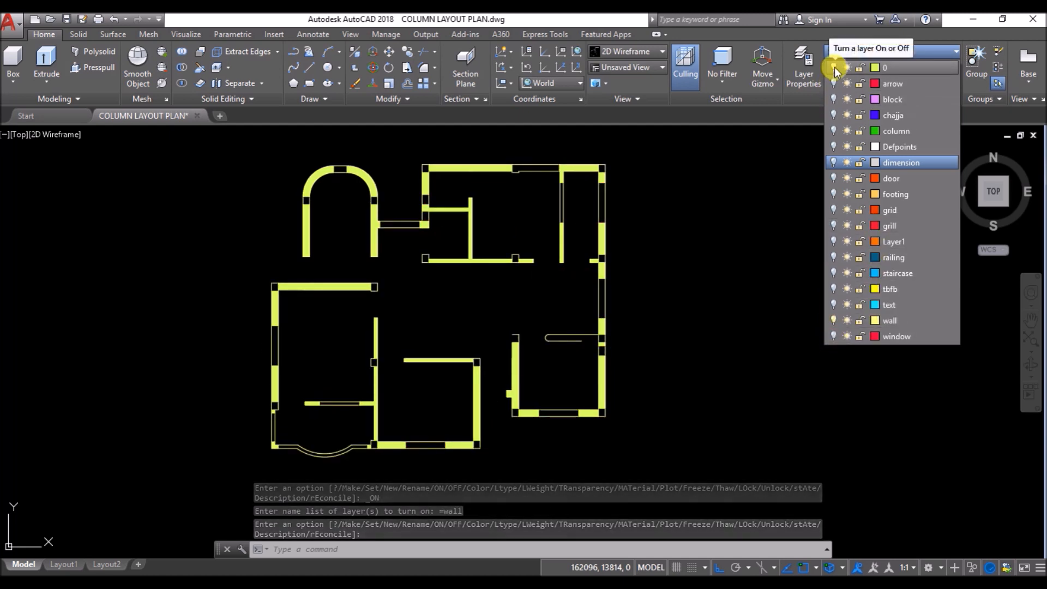
click(699, 117)
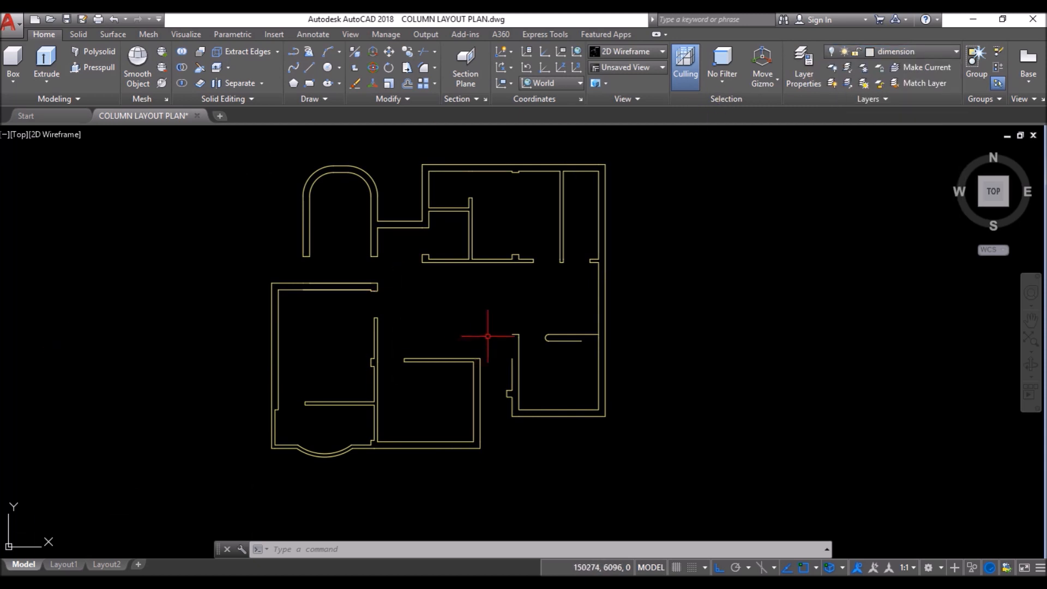
Step: Extend the outer line of the kitchen's entrance-side wall and the lower line of the kitchen slab to close their gaps
scroll(487, 337, up, 2)
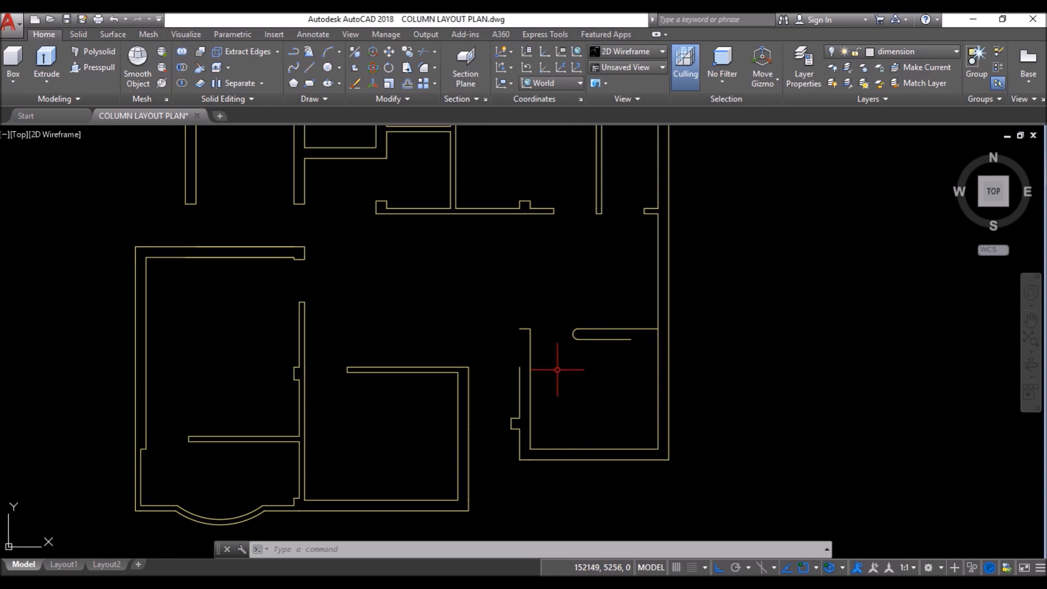
text(ex)
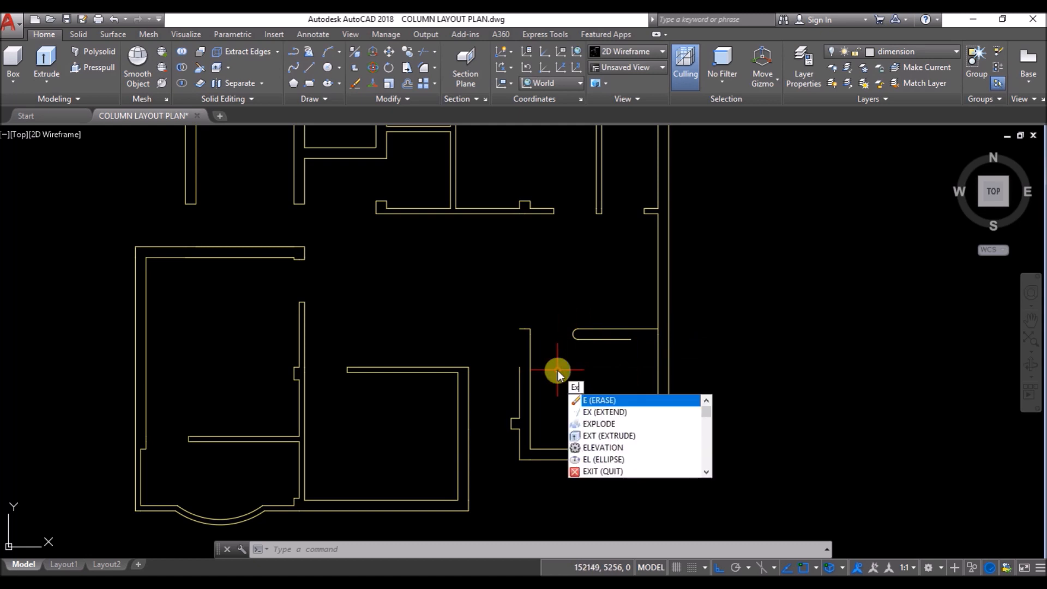
key(Return)
key(Return)
click(520, 376)
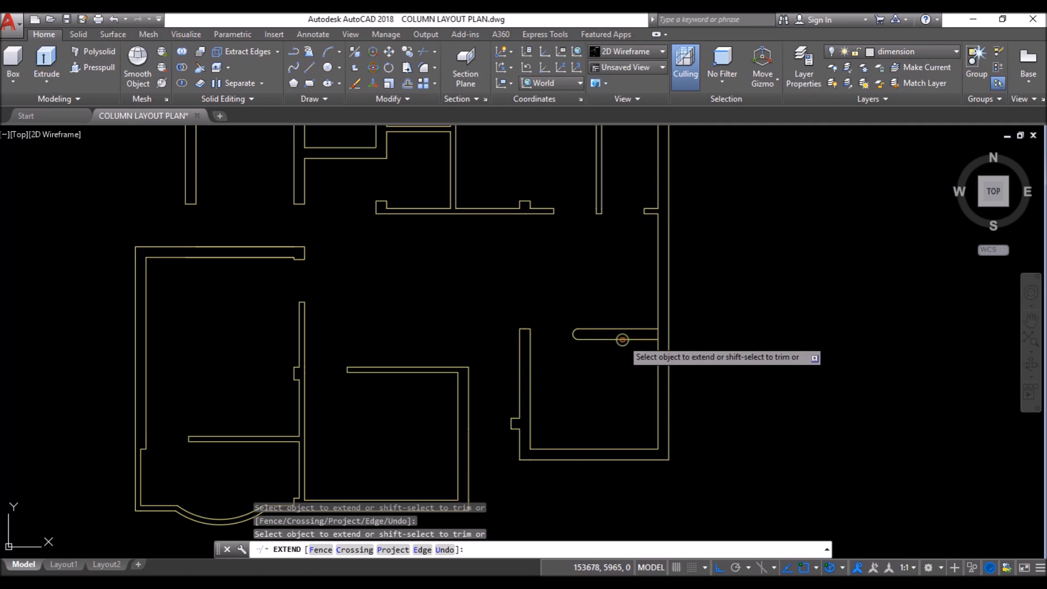
click(622, 340)
key(Return)
scroll(617, 381, down, 2)
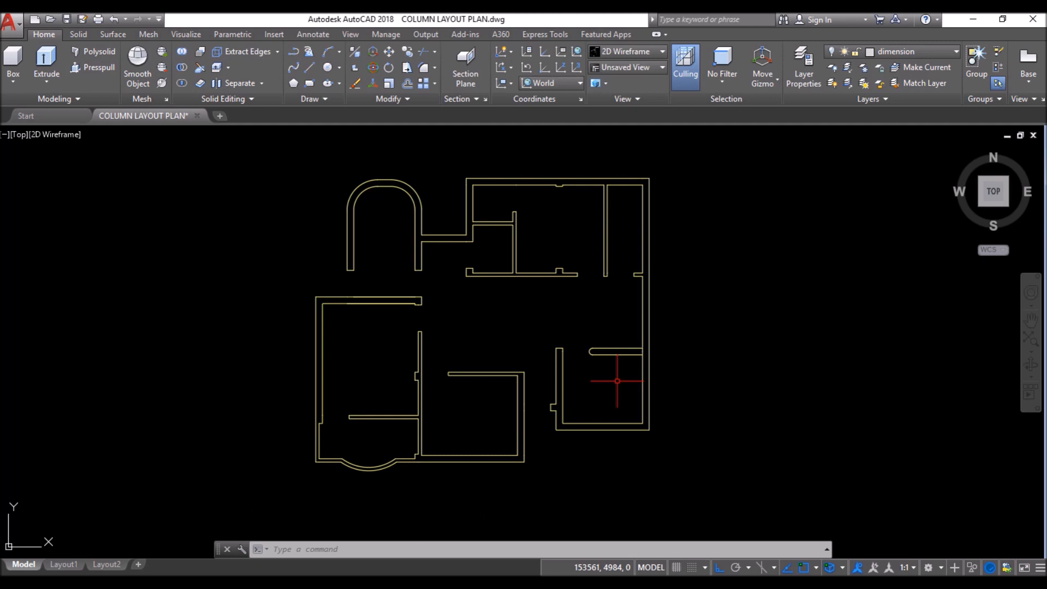
scroll(713, 286, up, 2)
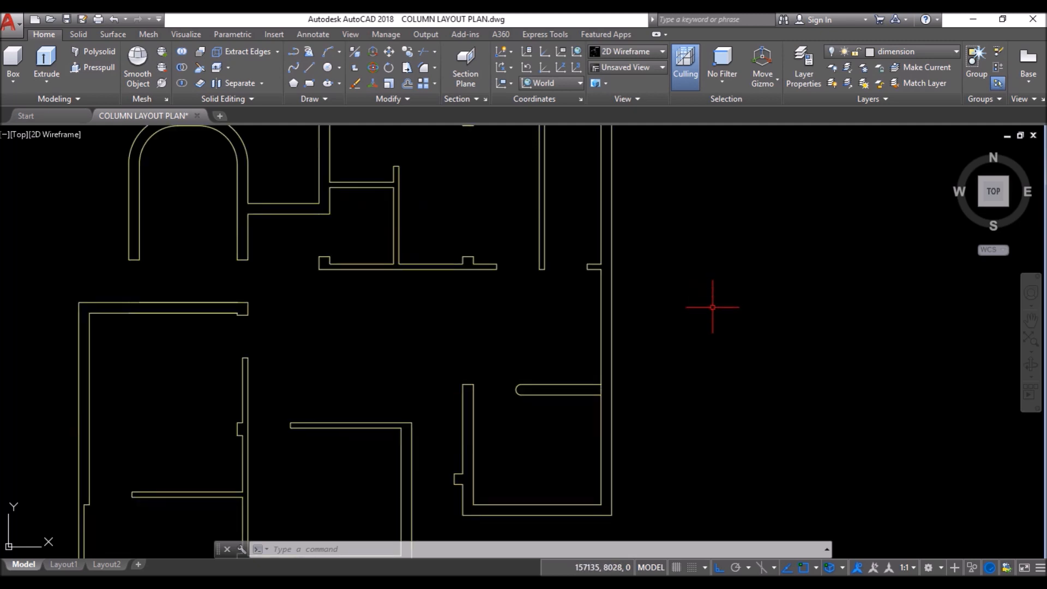
scroll(711, 330, down, 2)
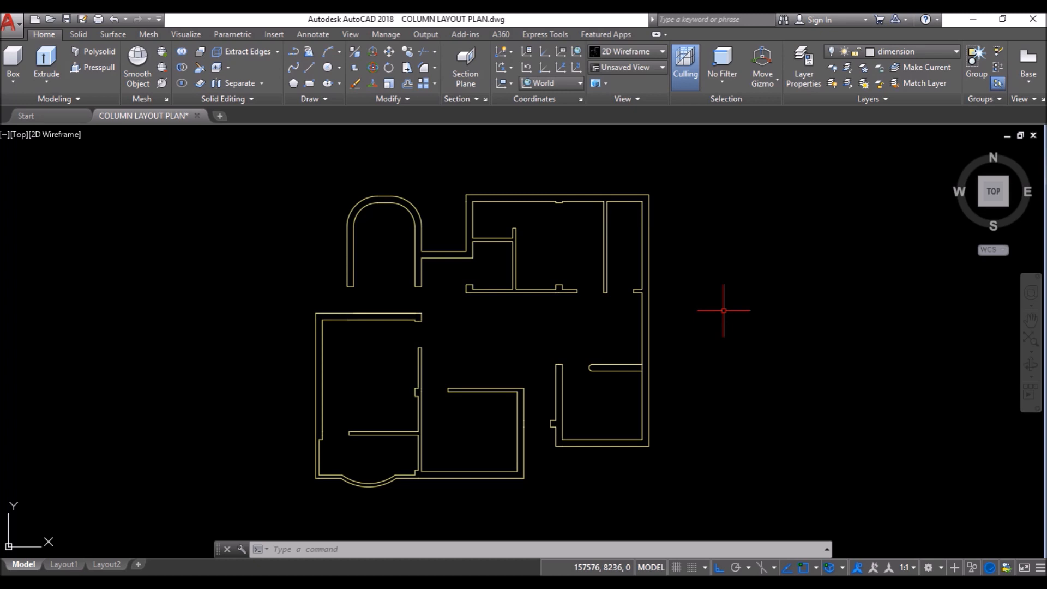
Step: Create a layer named 3d wall with index colour 255 and make it the current layer
click(800, 74)
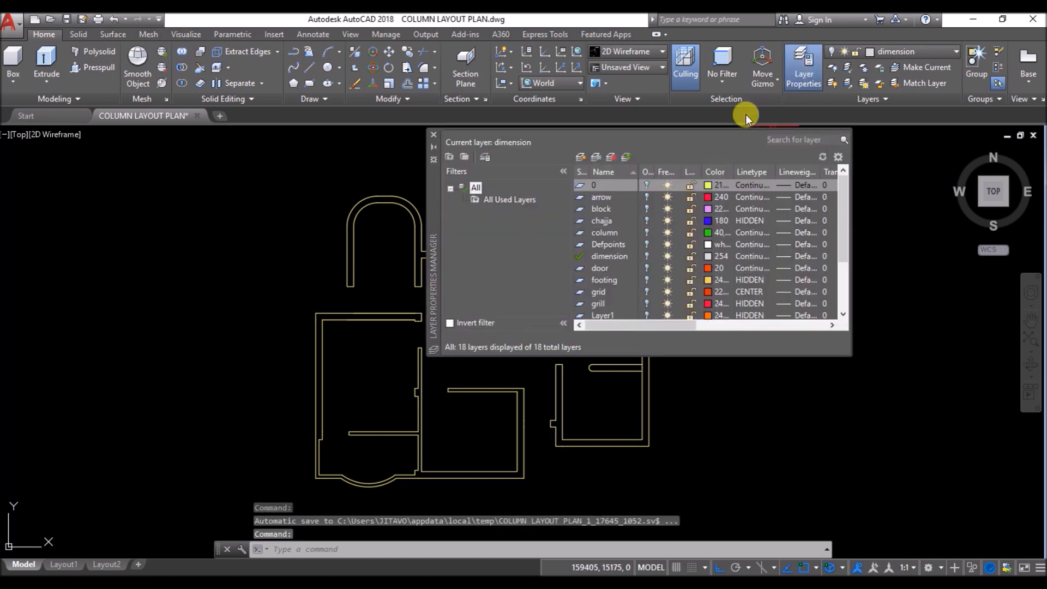
click(580, 158)
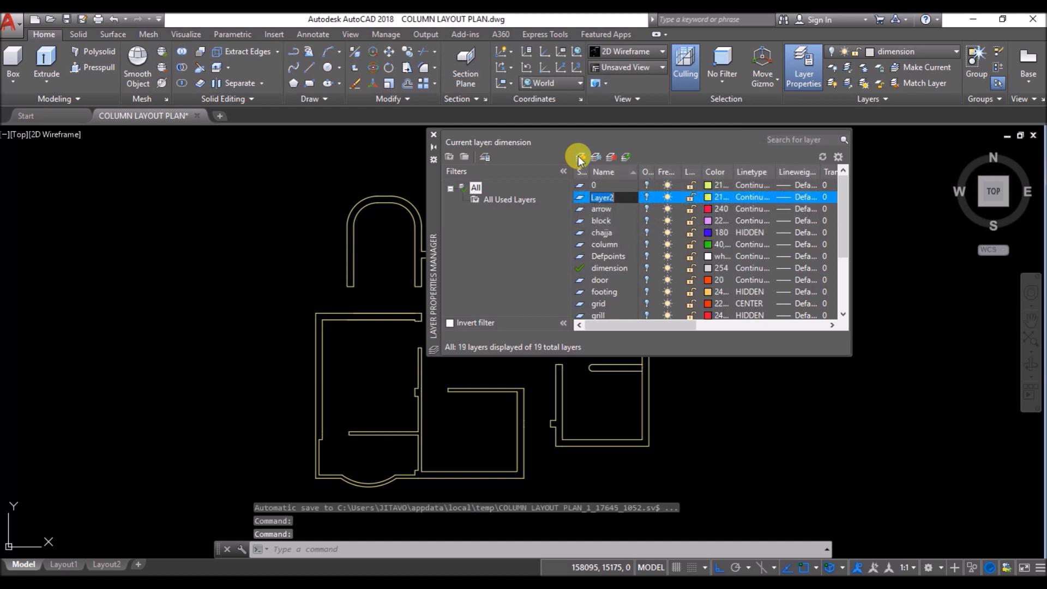
text(3d wall)
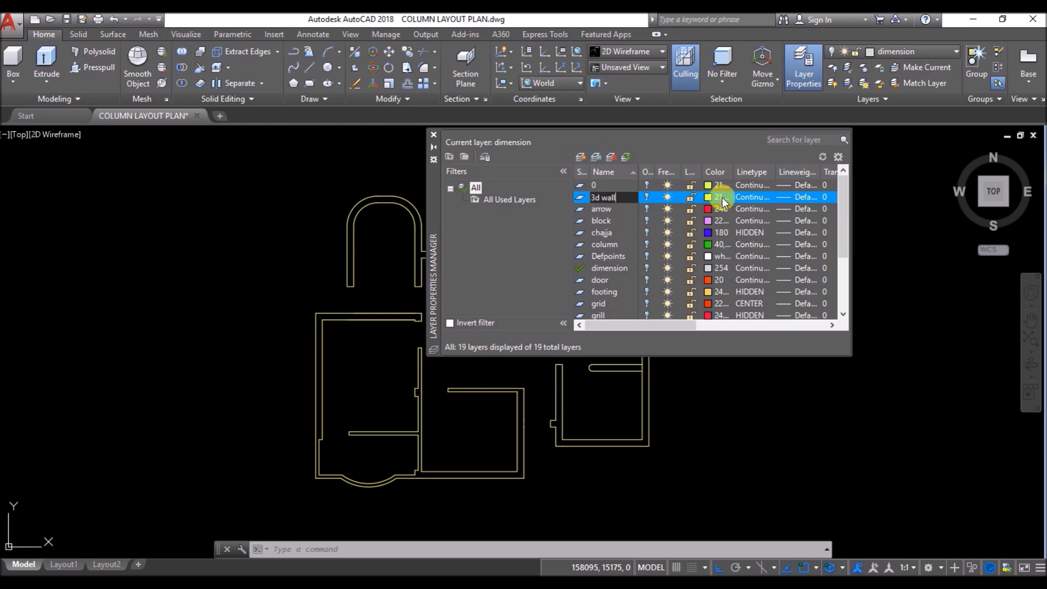
click(706, 198)
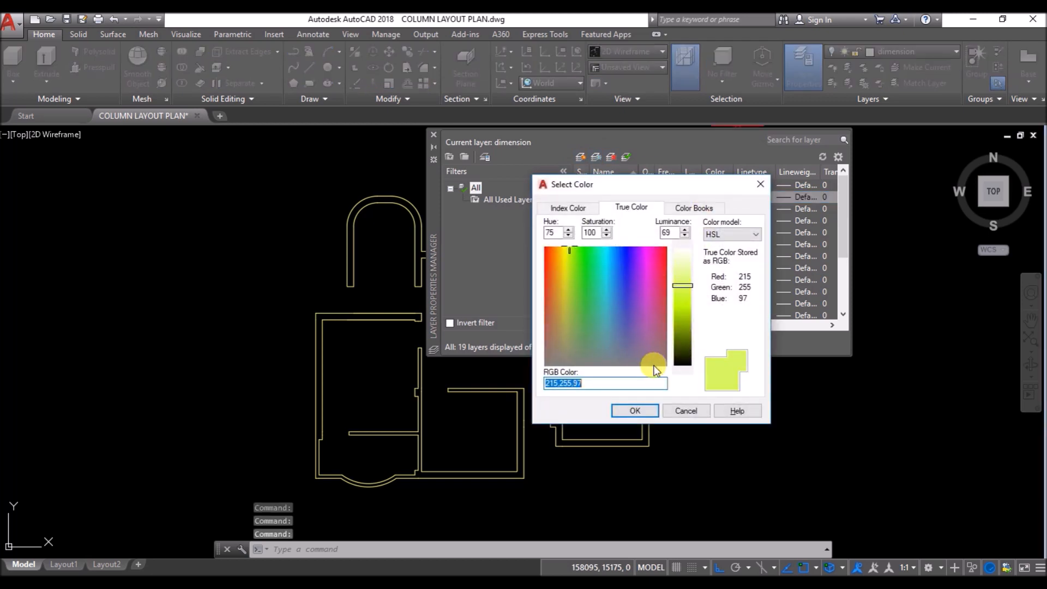
click(568, 208)
click(608, 354)
click(635, 412)
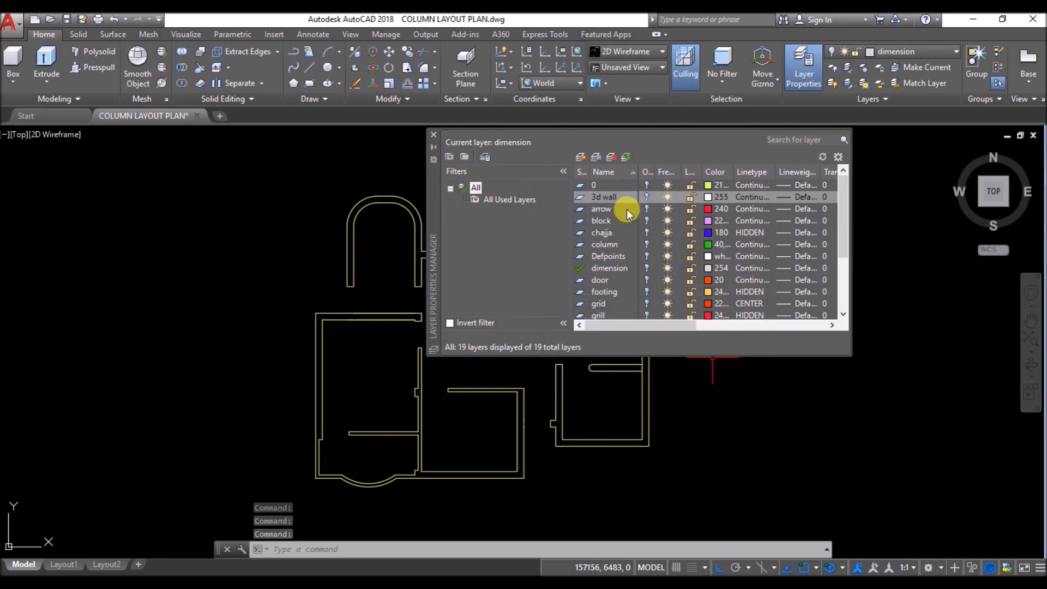
click(648, 197)
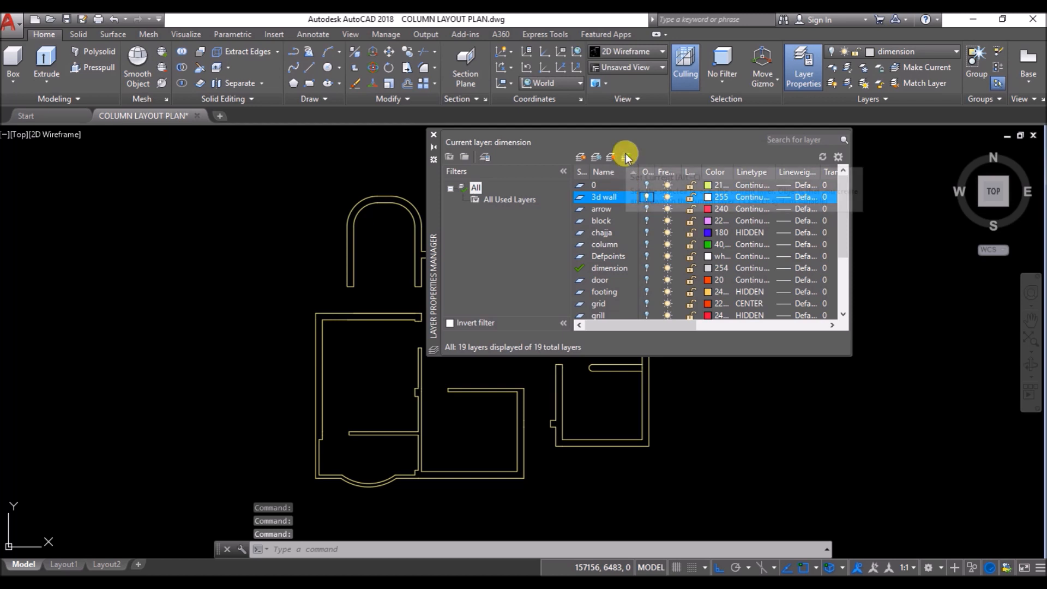
click(433, 135)
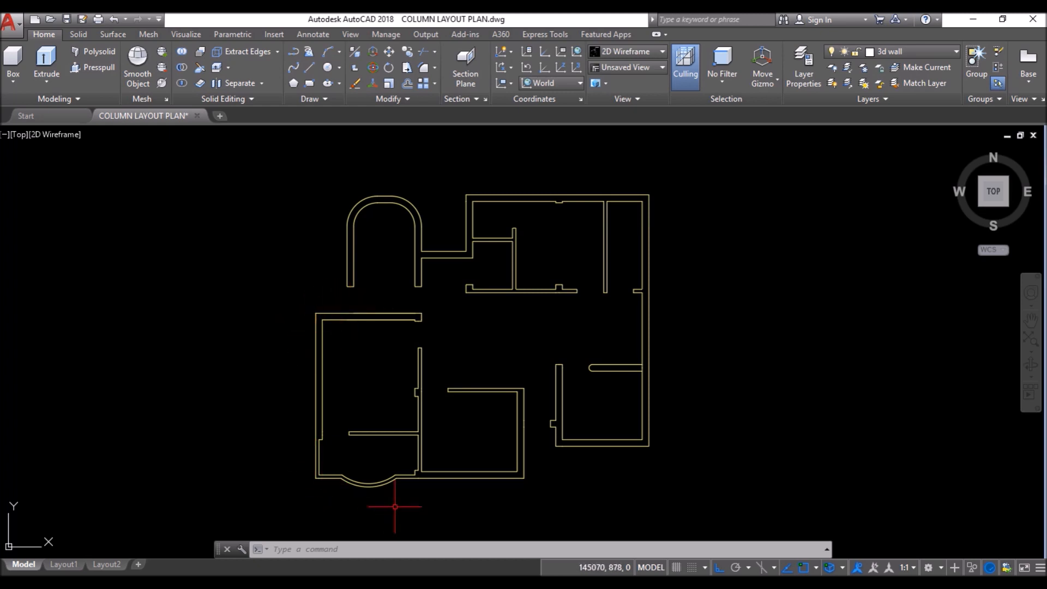
Step: Generate closed boundary polylines from both groups of walls and the kitchen slab using the Boundary command
text(o)
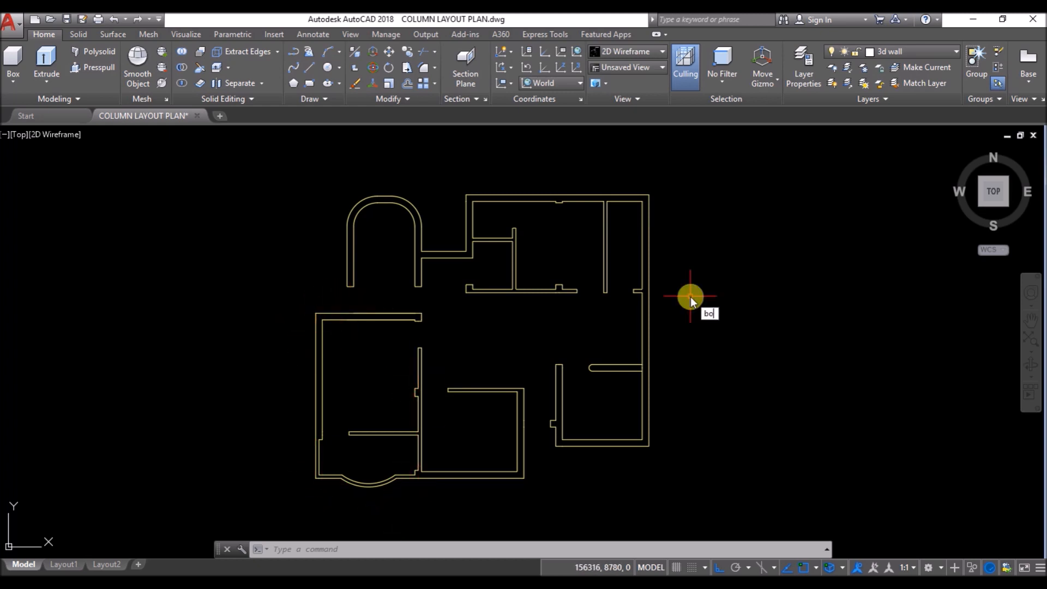
key(Return)
click(447, 193)
click(615, 187)
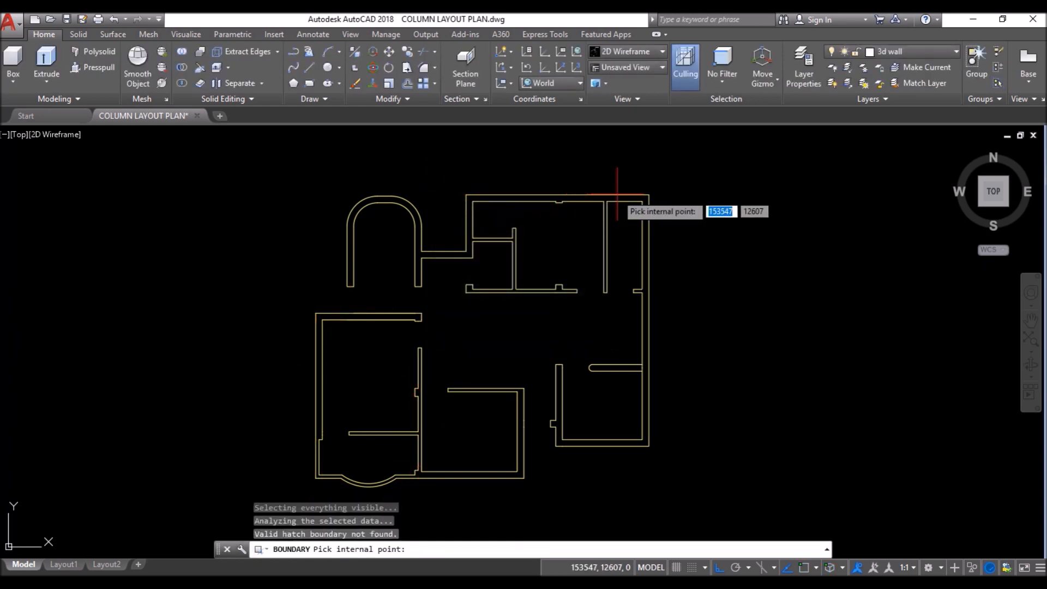
click(642, 197)
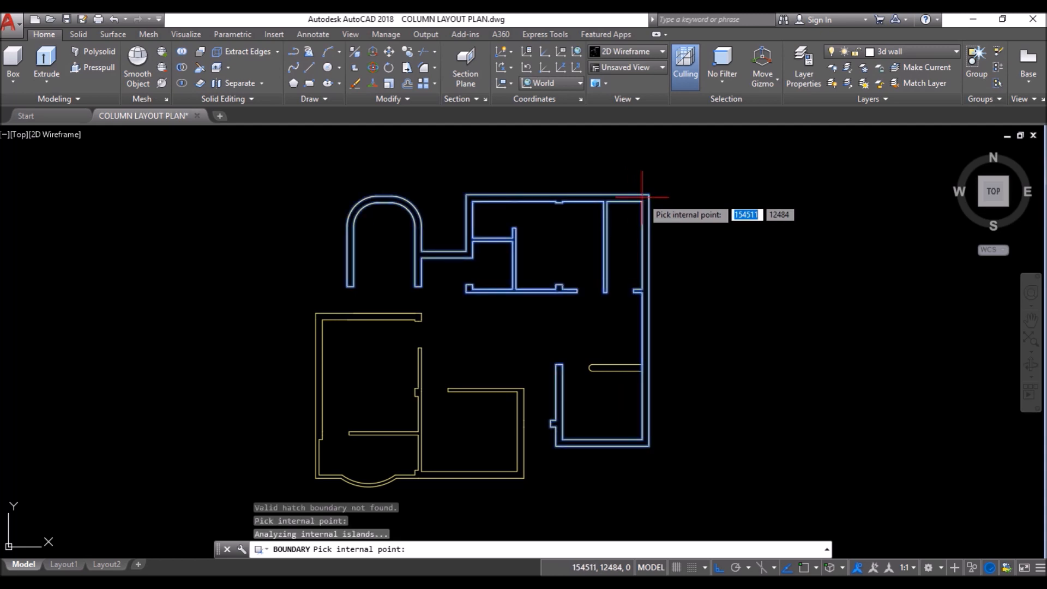
click(515, 475)
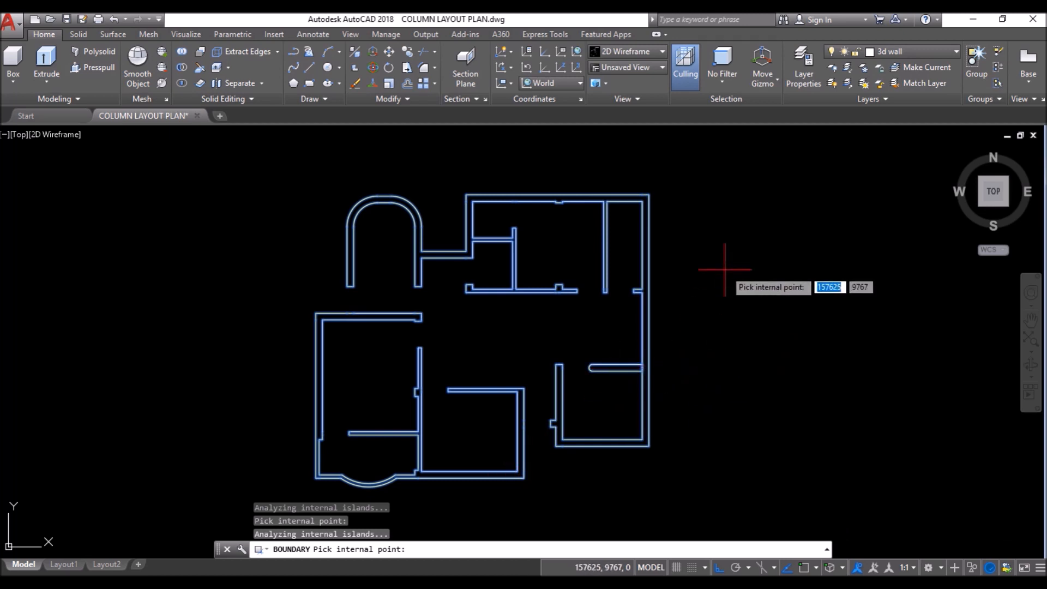
key(Return)
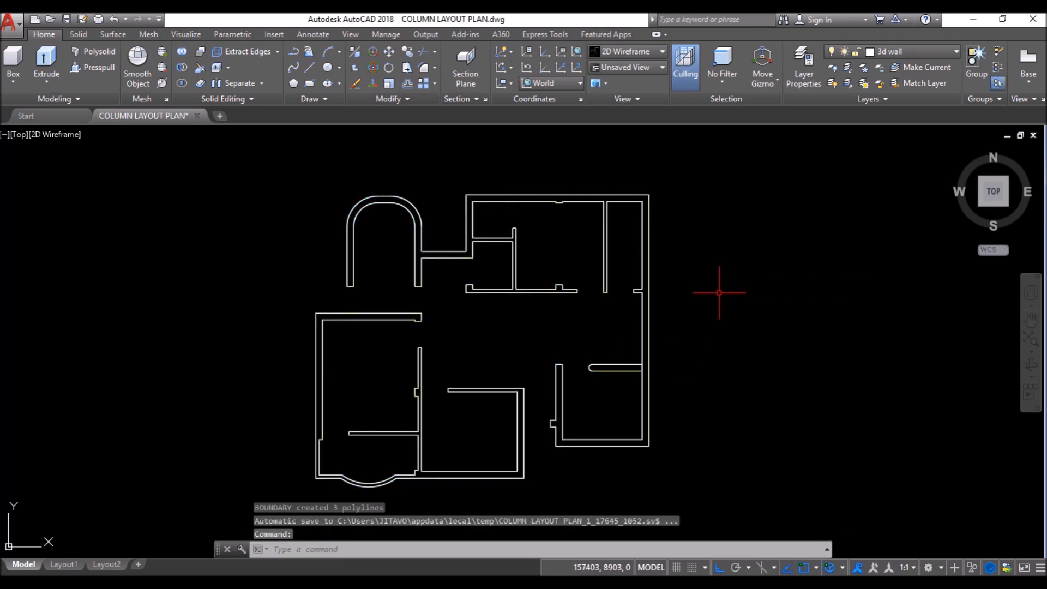
Step: Turn off the current 3d wall layer and delete all the original wall lines of the plan copy
click(921, 55)
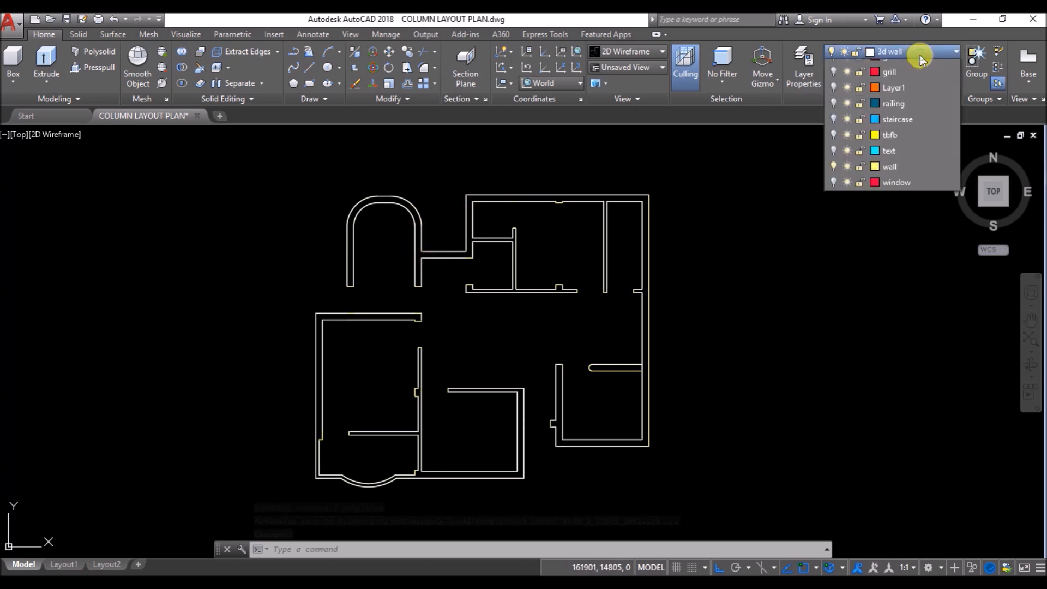
click(834, 84)
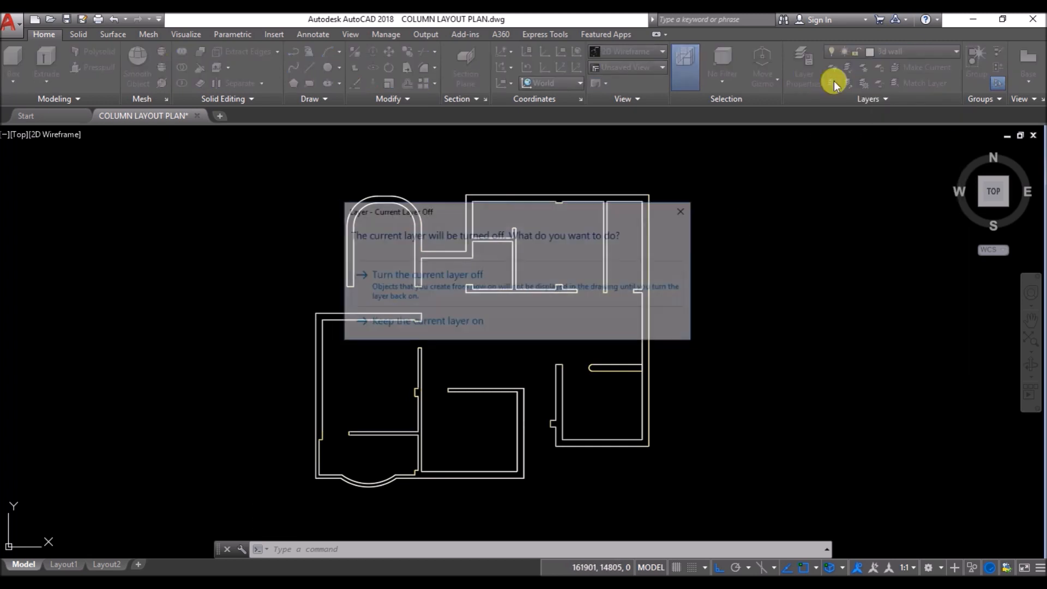
click(401, 288)
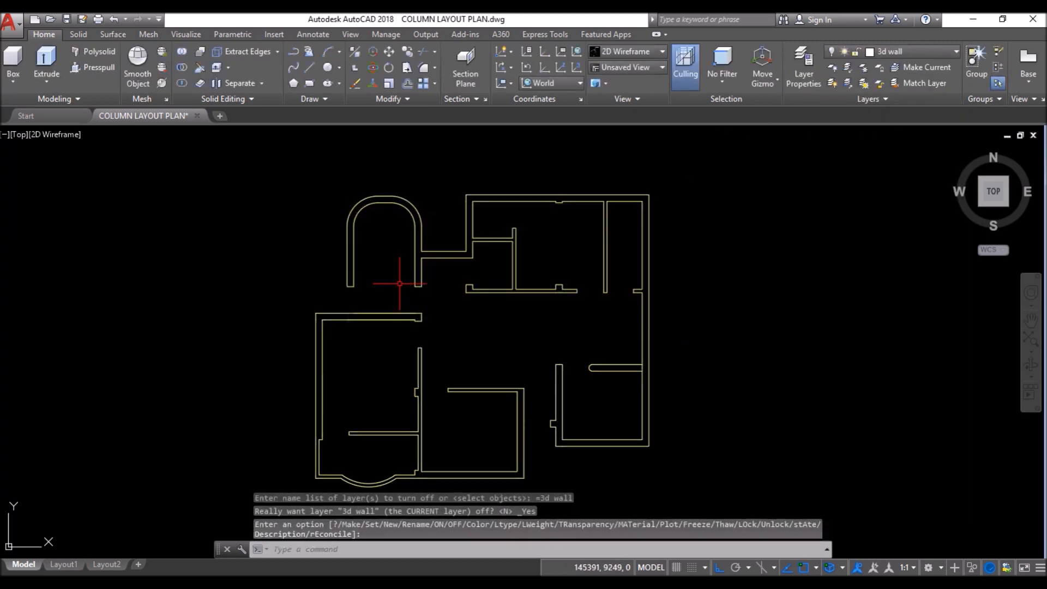
click(737, 160)
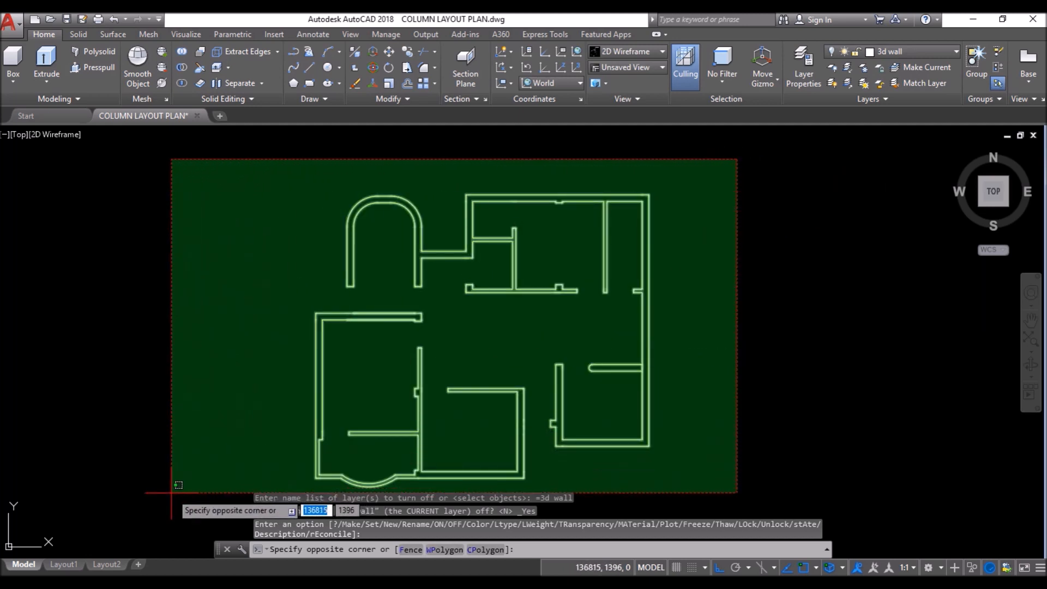
click(171, 492)
key(Delete)
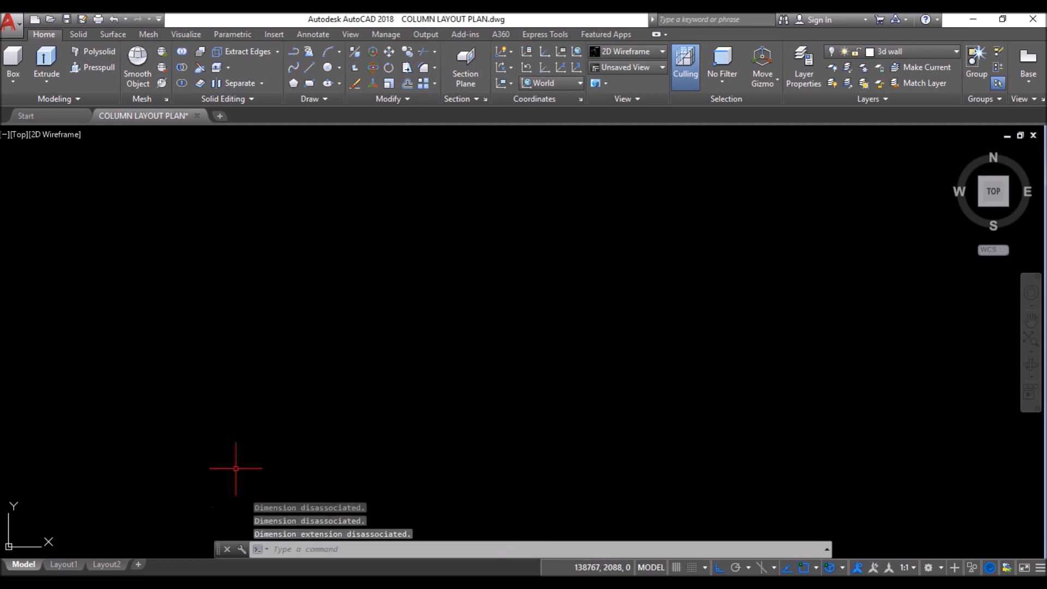
Step: Turn the 3d wall layer back on
click(938, 54)
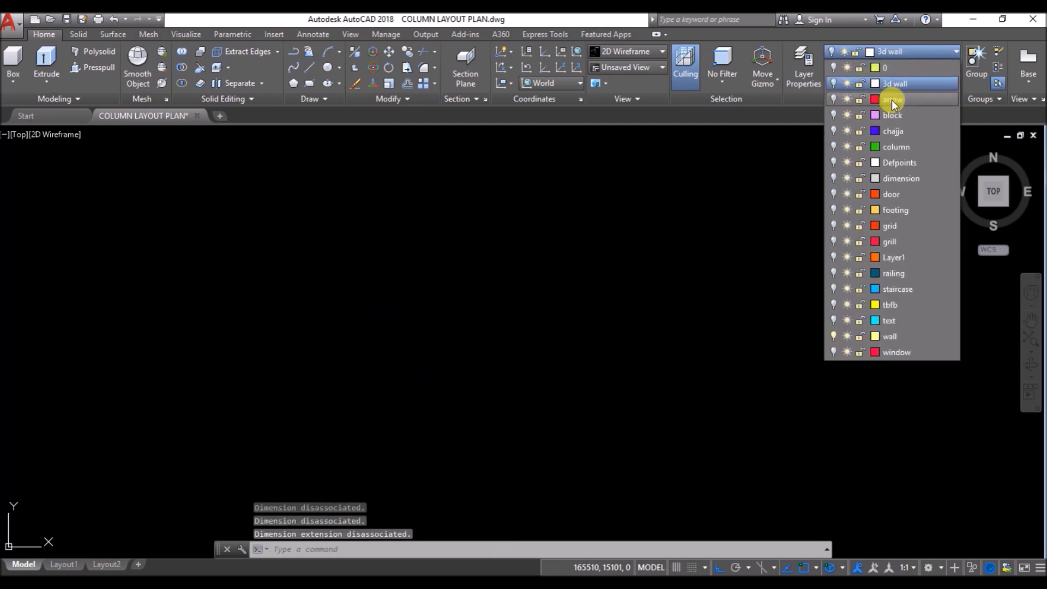
click(834, 82)
click(473, 120)
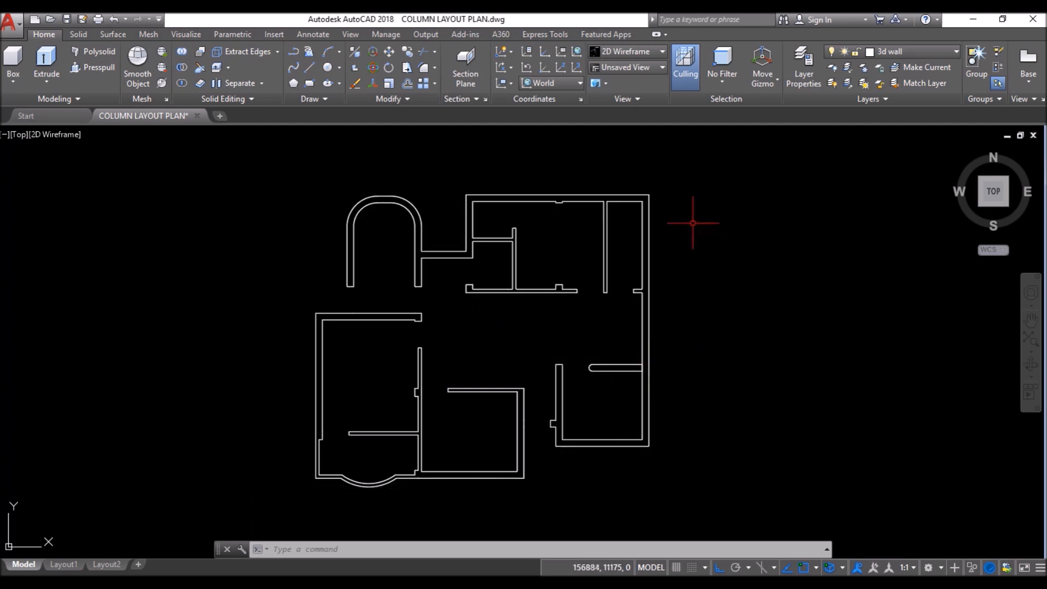
Step: Examine the wall boundary outlines up close and from an oblique 3D view
scroll(603, 193, up, 7)
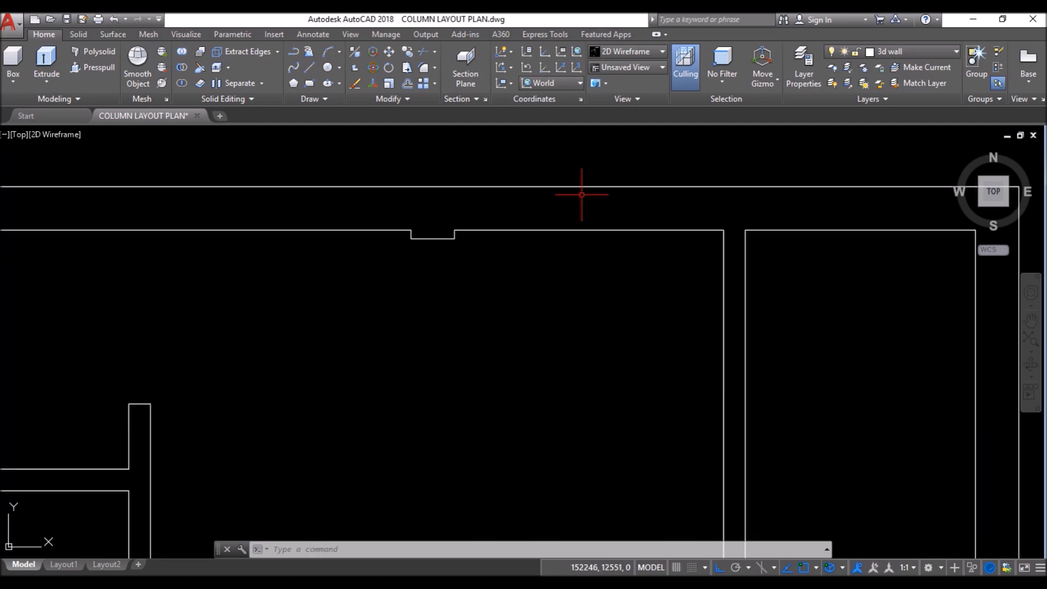
scroll(456, 233, up, 4)
scroll(449, 236, down, 6)
scroll(489, 195, down, 7)
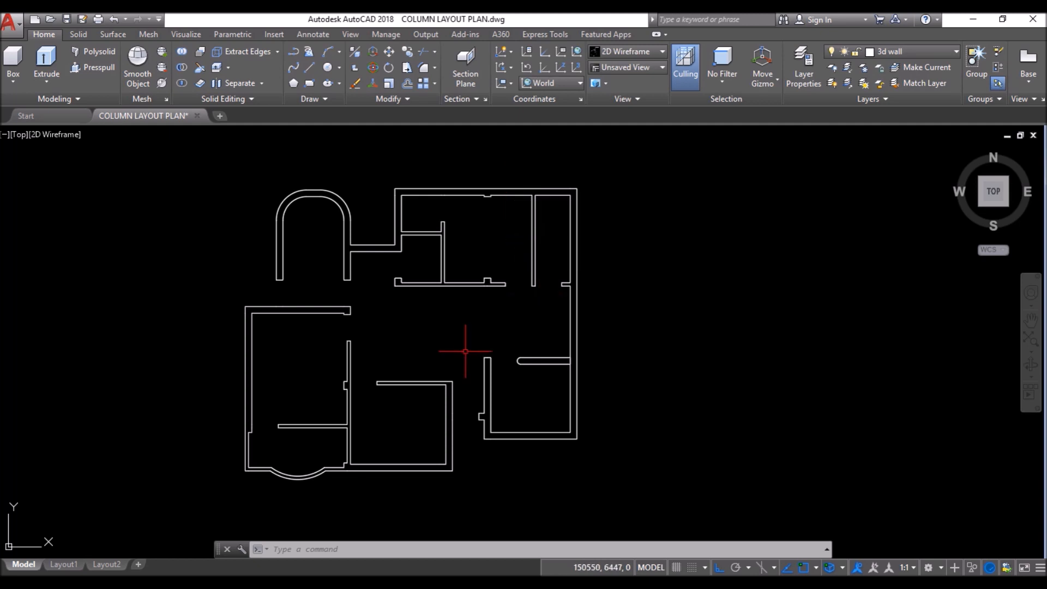
shift+middle_drag(241, 478, 248, 360)
shift+middle_drag(194, 327, 192, 347)
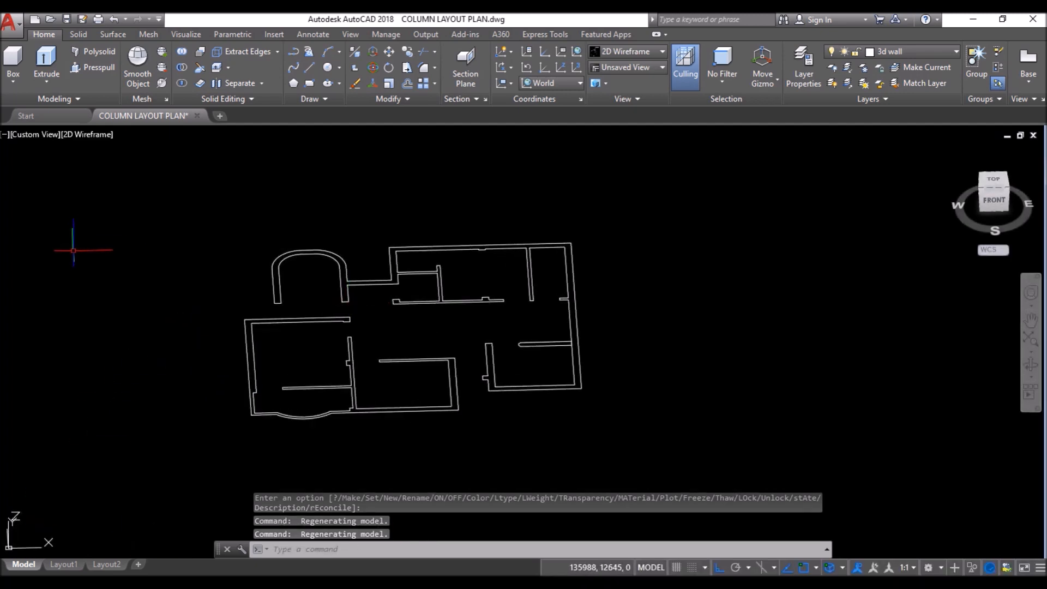
Step: Extrude both closed wall outlines to a height of 2900
click(44, 58)
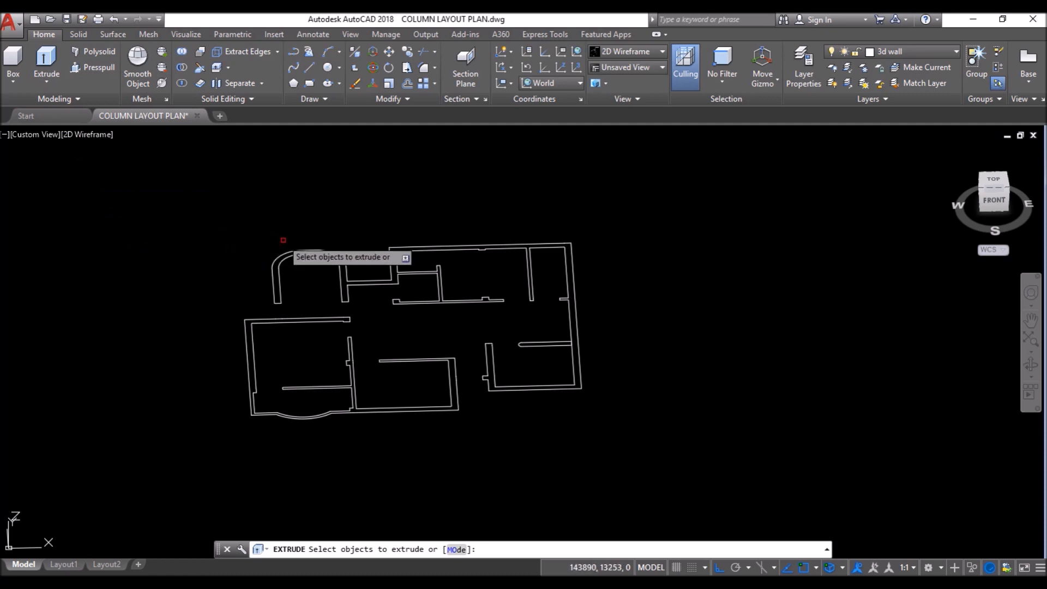
click(308, 253)
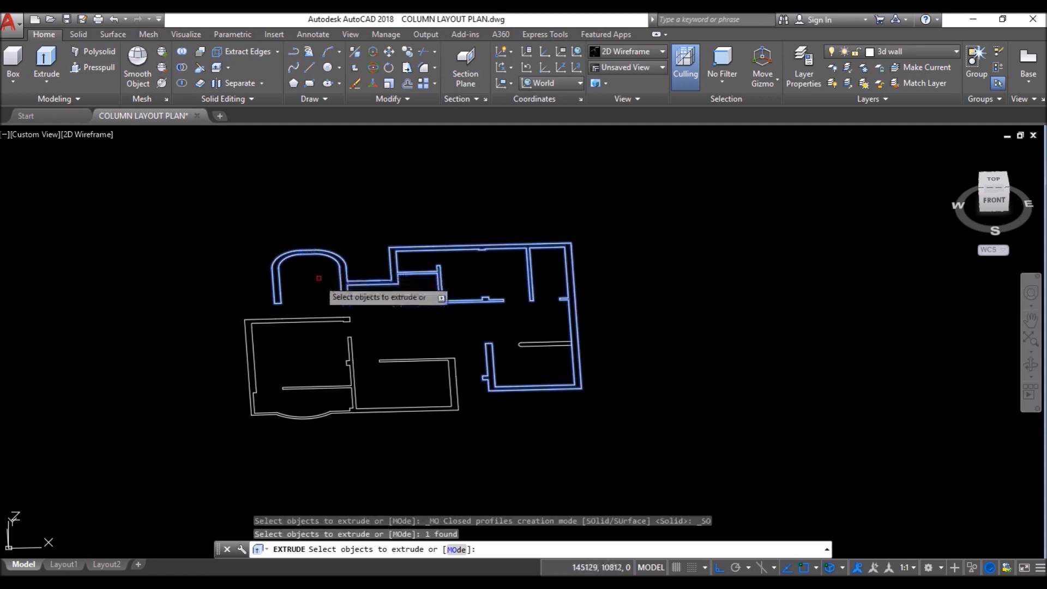
click(319, 317)
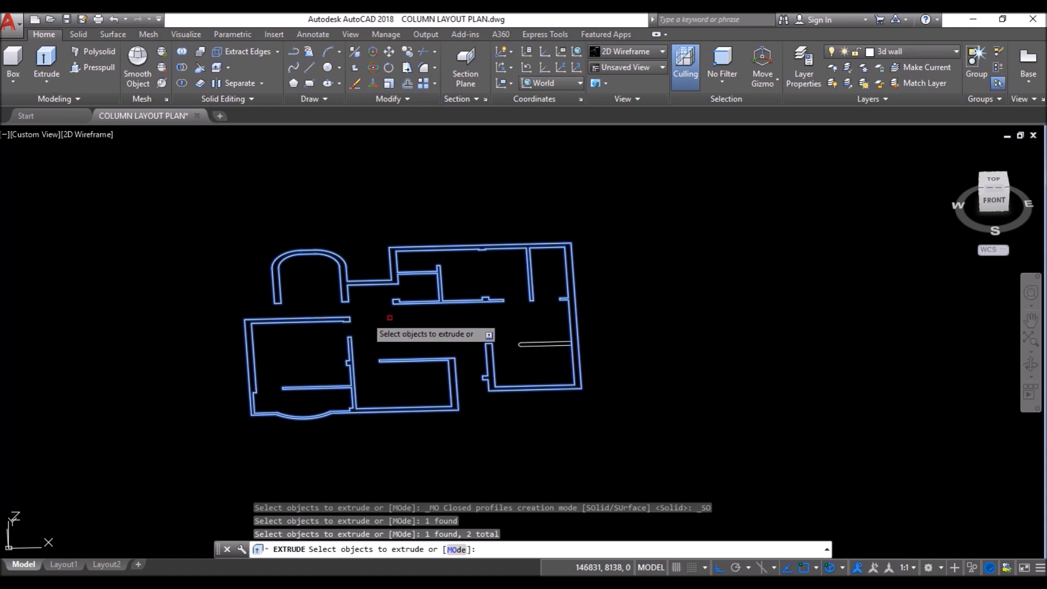
key(Return)
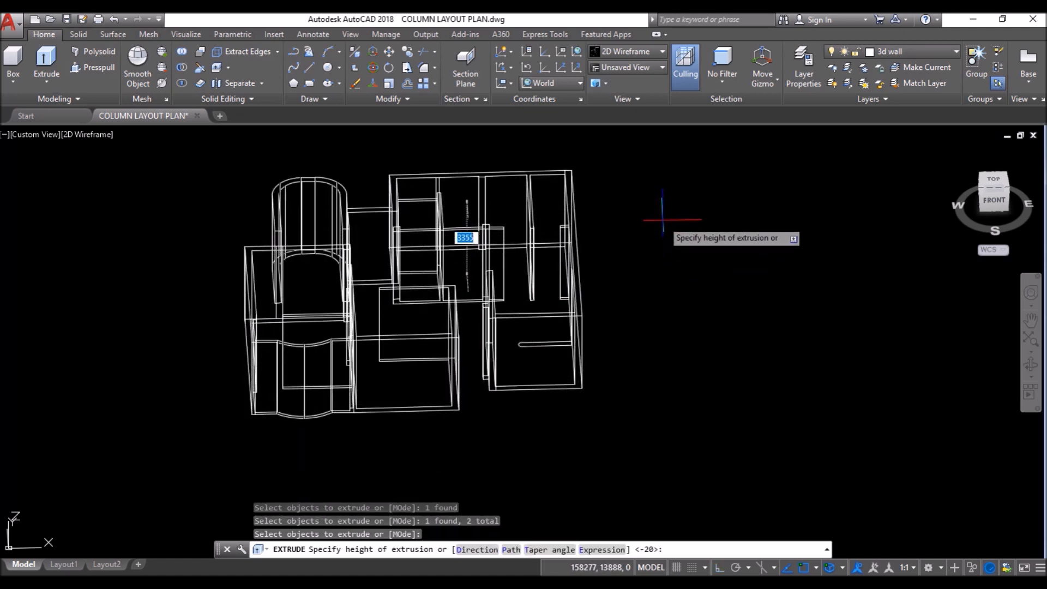
text(2900)
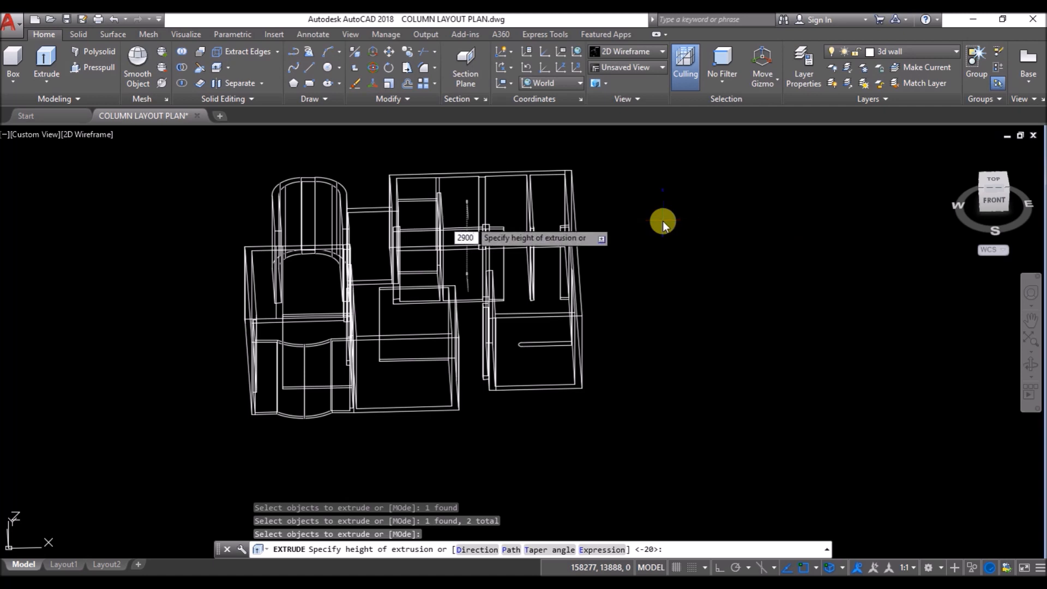
key(Return)
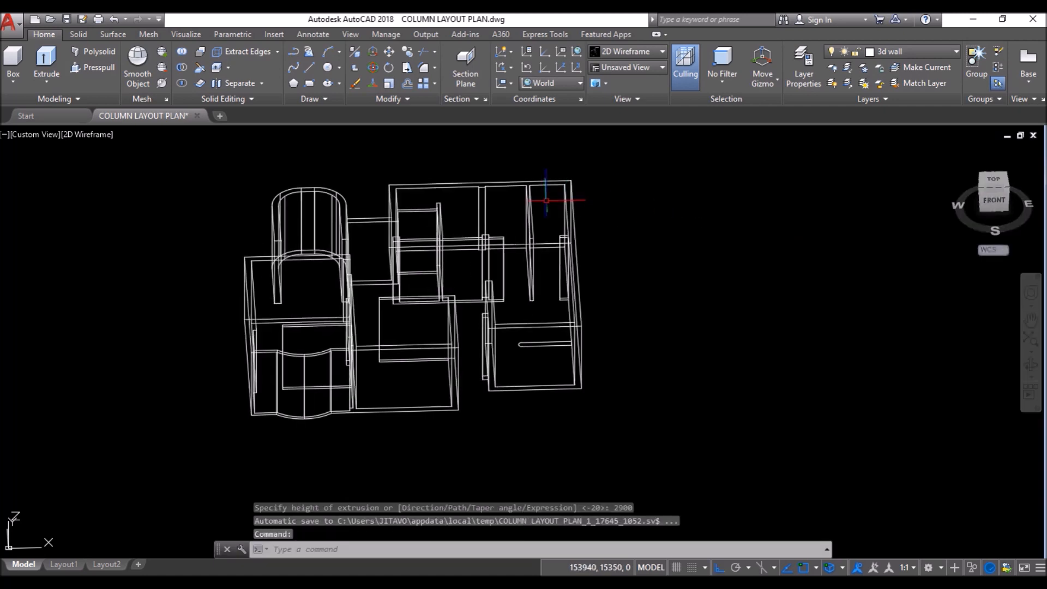
Step: Extrude the narrow kitchen slab outline to a height of 900
shift+middle_drag(74, 353, 115, 317)
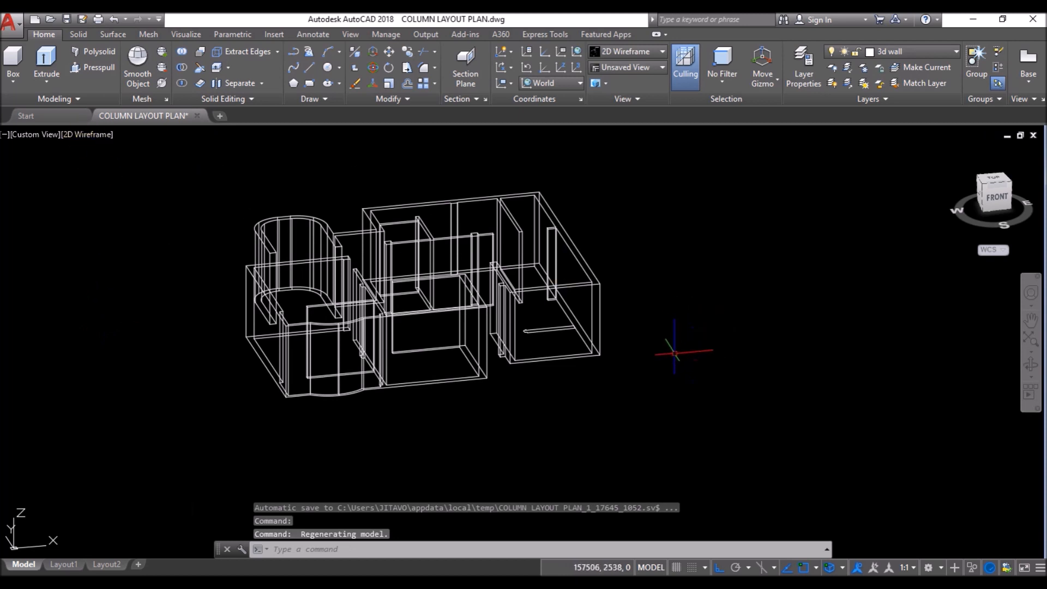
key(Return)
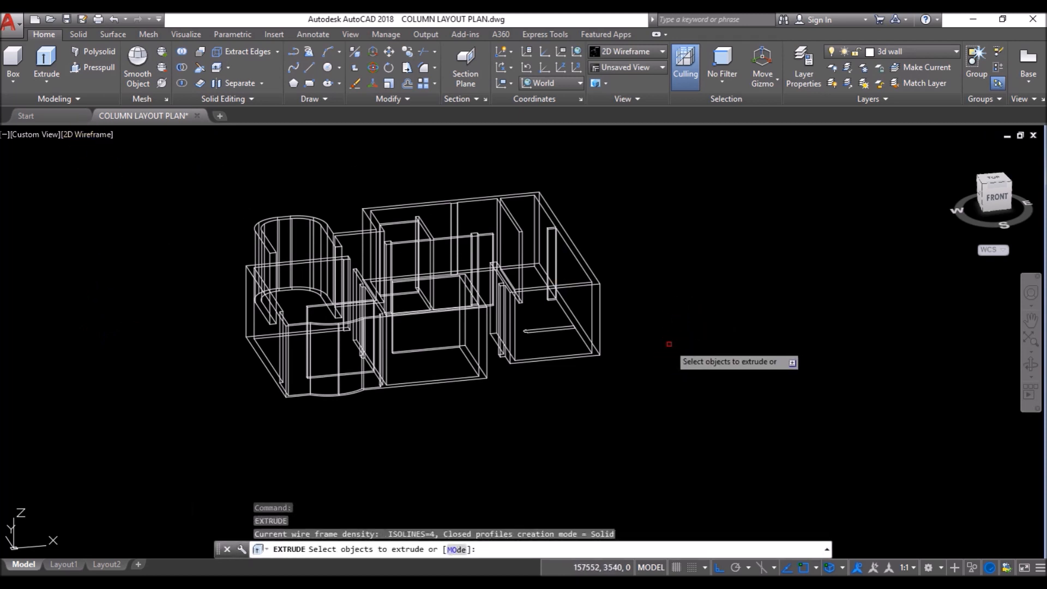
click(548, 329)
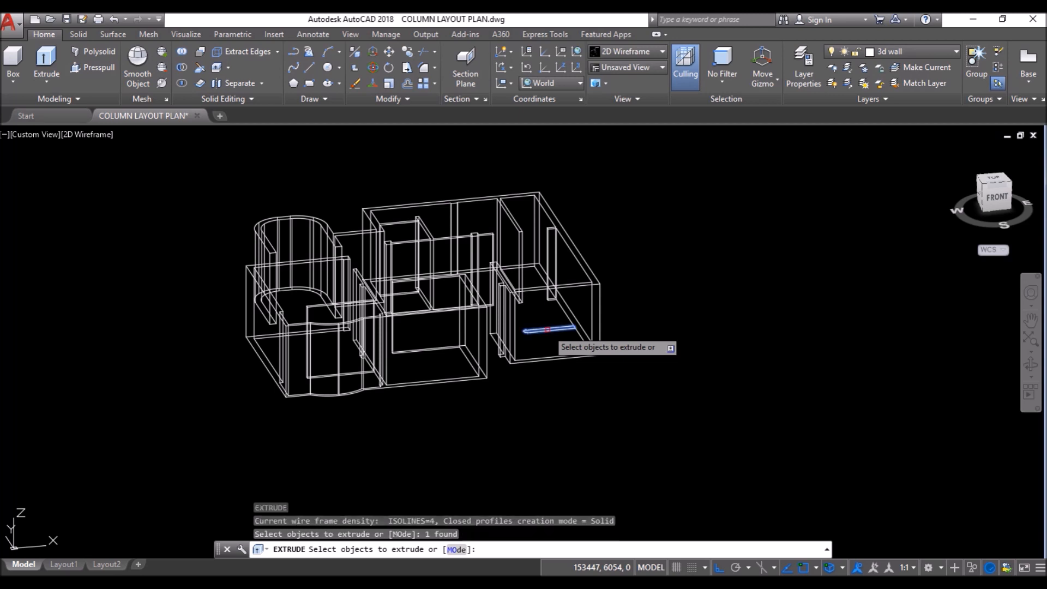
key(Return)
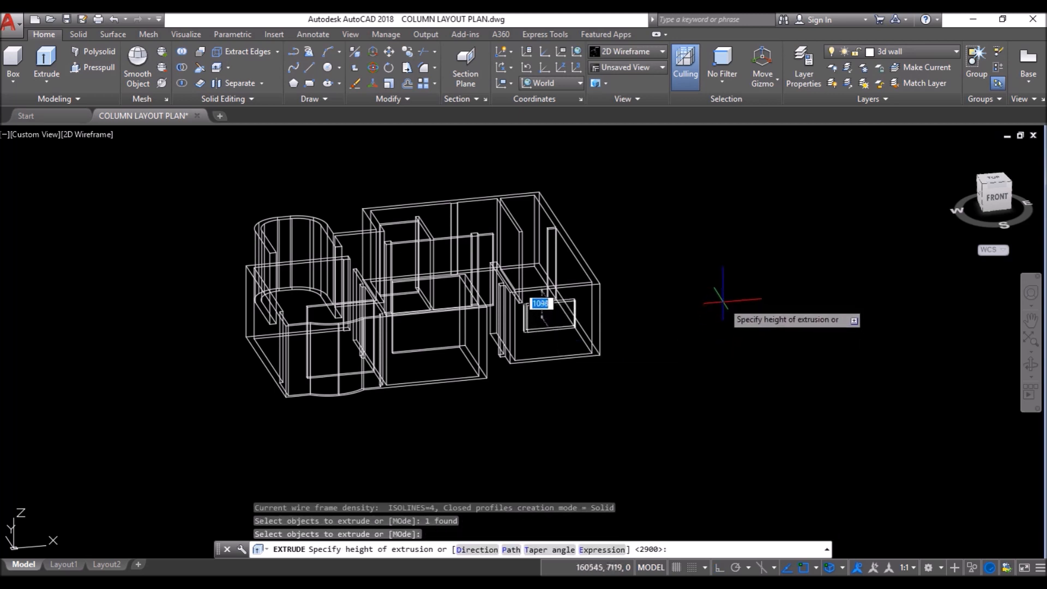
text(900)
key(Return)
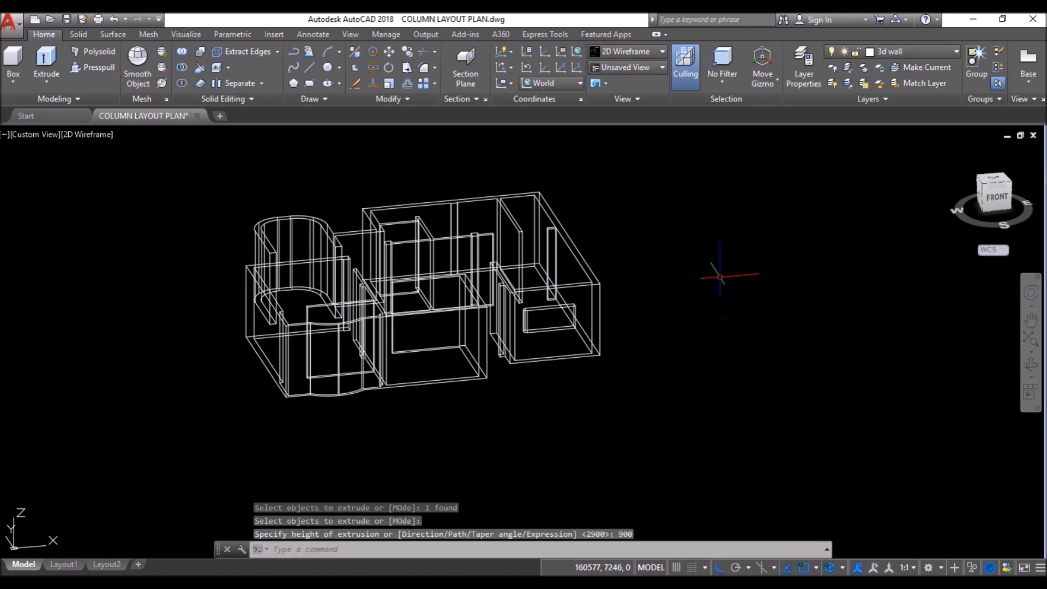
Step: Set the visual style to Conceptual and view the extruded walls from a higher angle
click(79, 134)
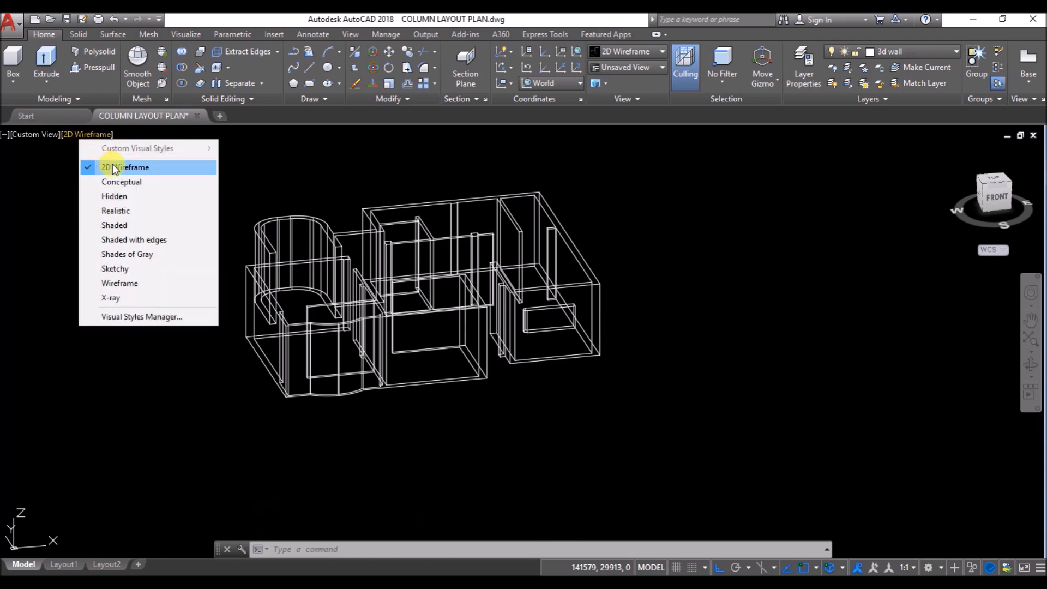
click(125, 183)
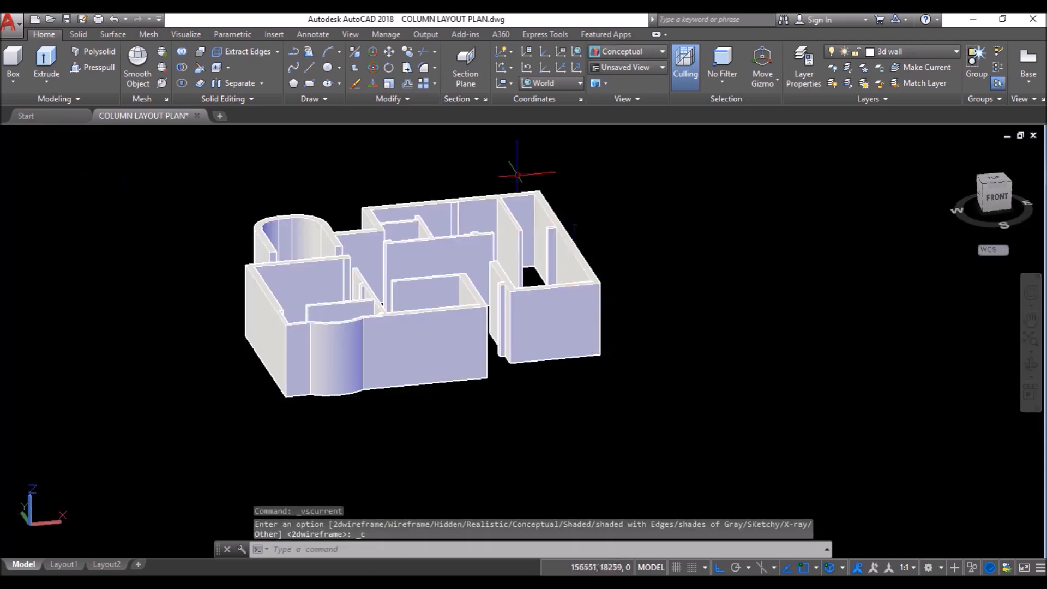
shift+middle_drag(298, 174, 312, 191)
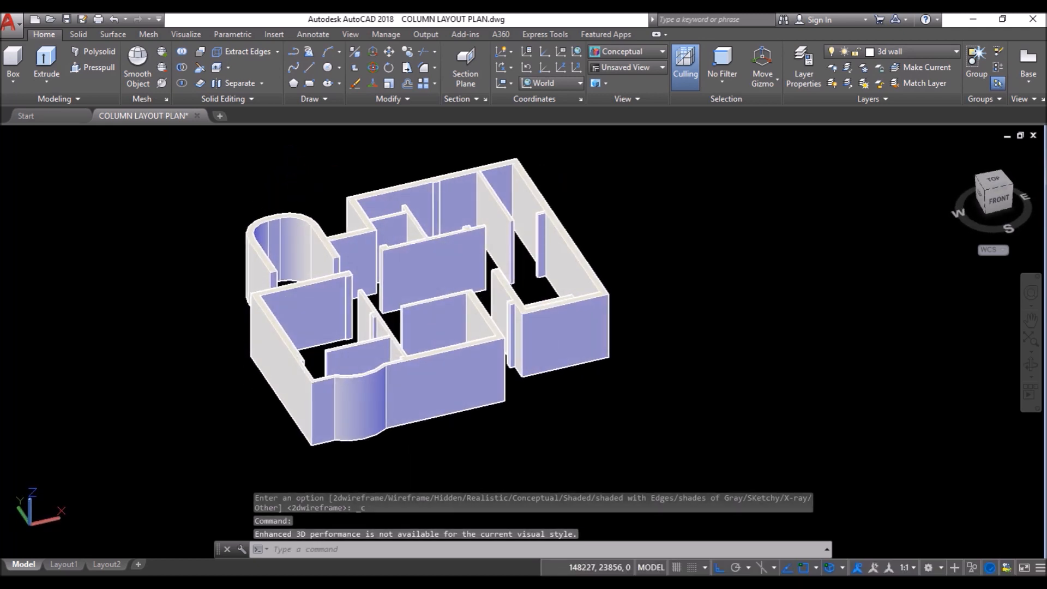
Step: Draw a wall-thick rectangle at wall-top level across the opening between the long rear partition's end and the short stub on the east wall
scroll(272, 198, up, 2)
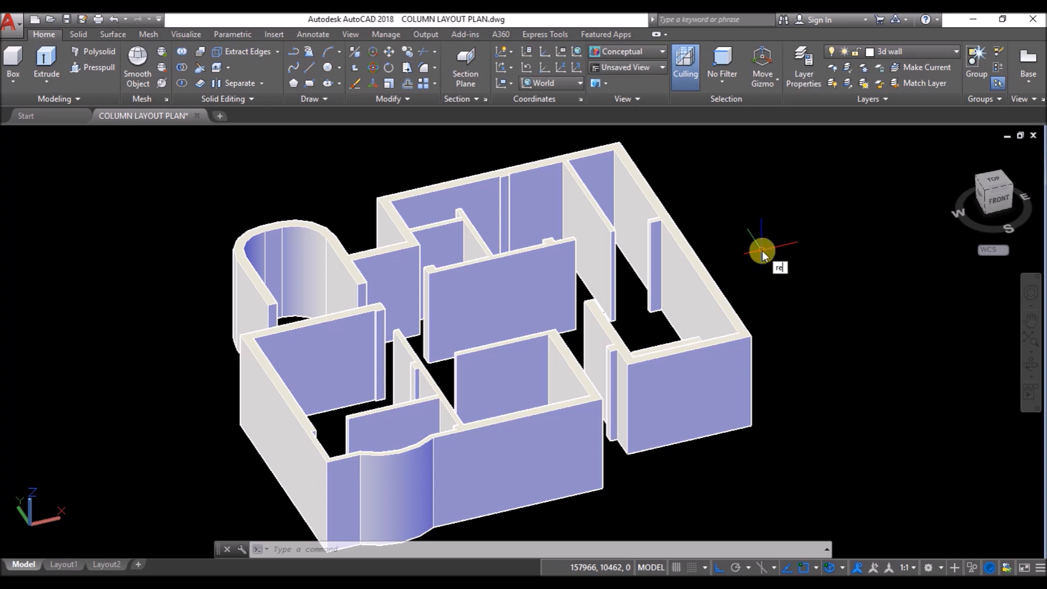
text(c)
key(Return)
scroll(626, 226, up, 2)
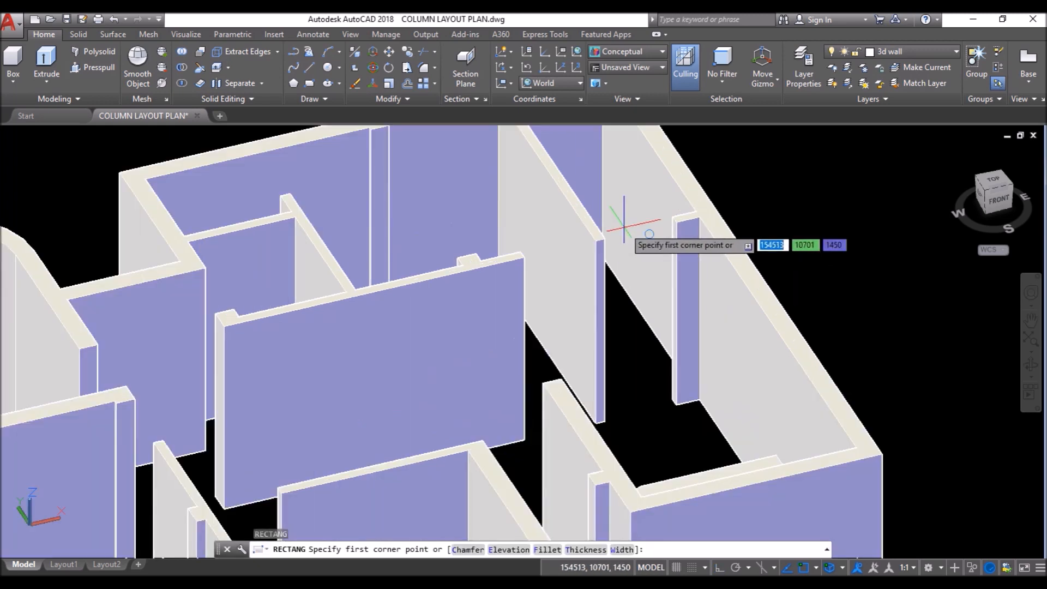
scroll(624, 225, up, 3)
click(566, 260)
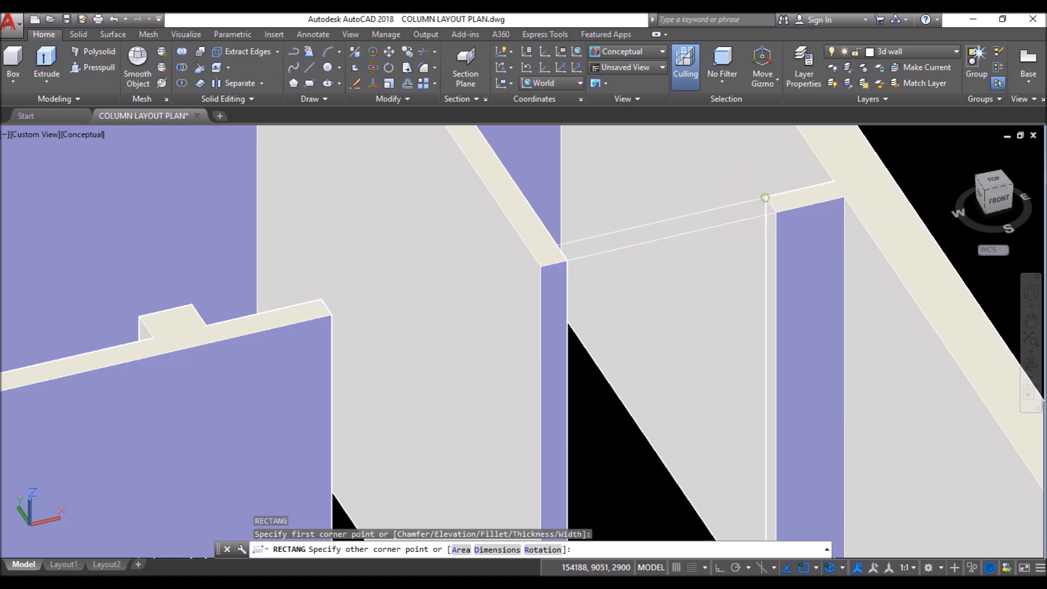
click(765, 198)
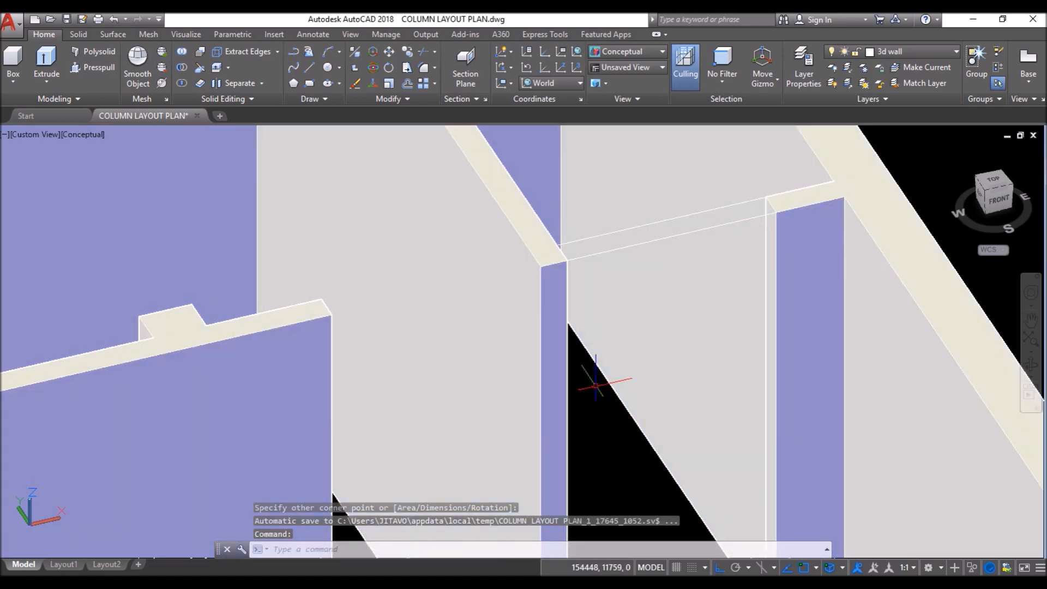
Step: Draw a wall-top rectangle bridging the opening between the long rear partition's end and the east end of the central wall
key(Return)
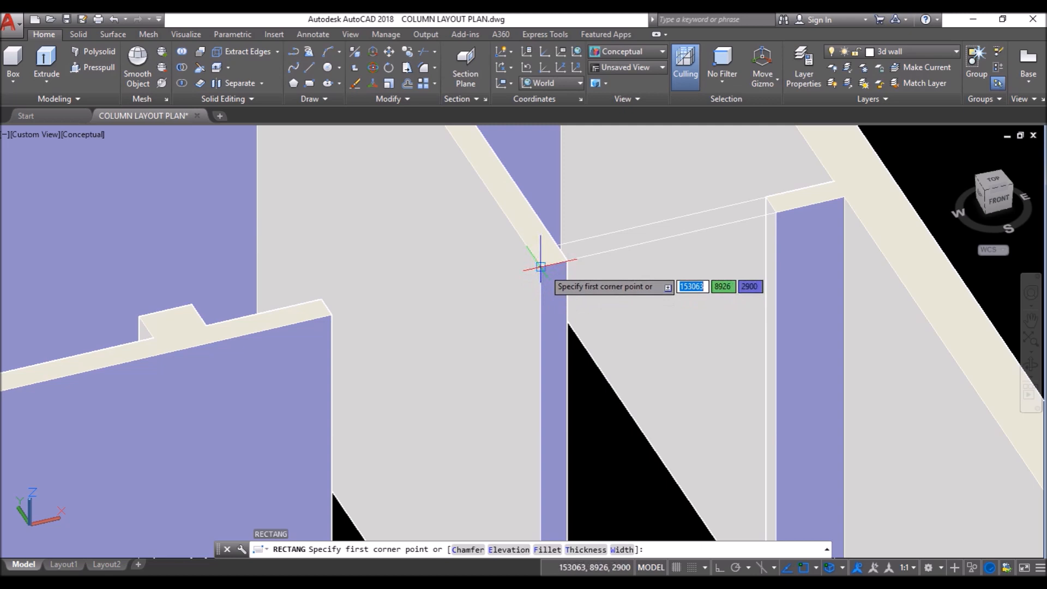
click(541, 268)
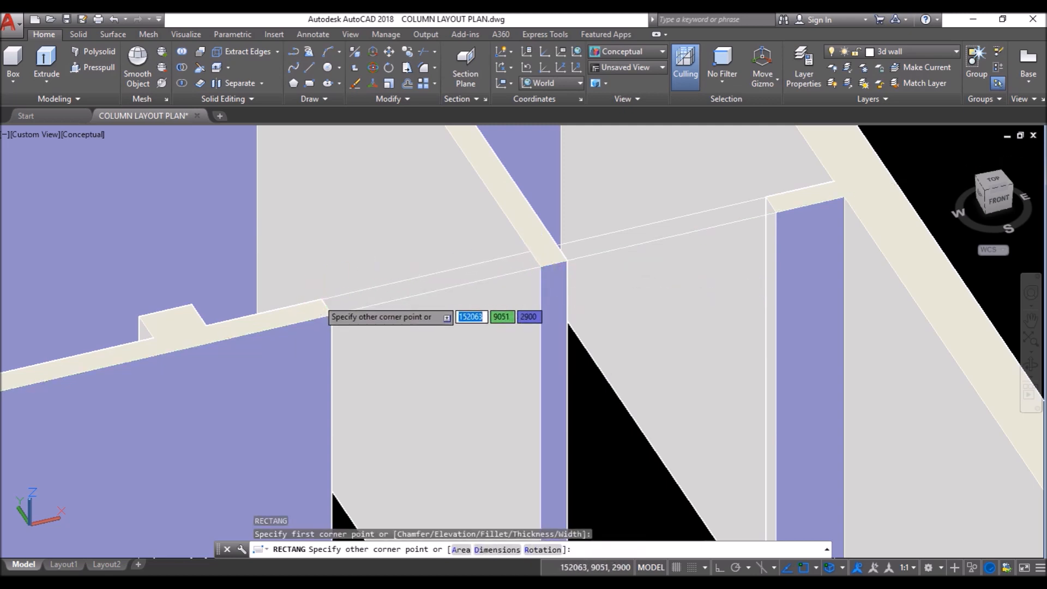
click(322, 300)
Step: Draw a wall-top rectangle from the free end of the small rear room's partition to the rear exterior wall
scroll(518, 225, down, 5)
key(Return)
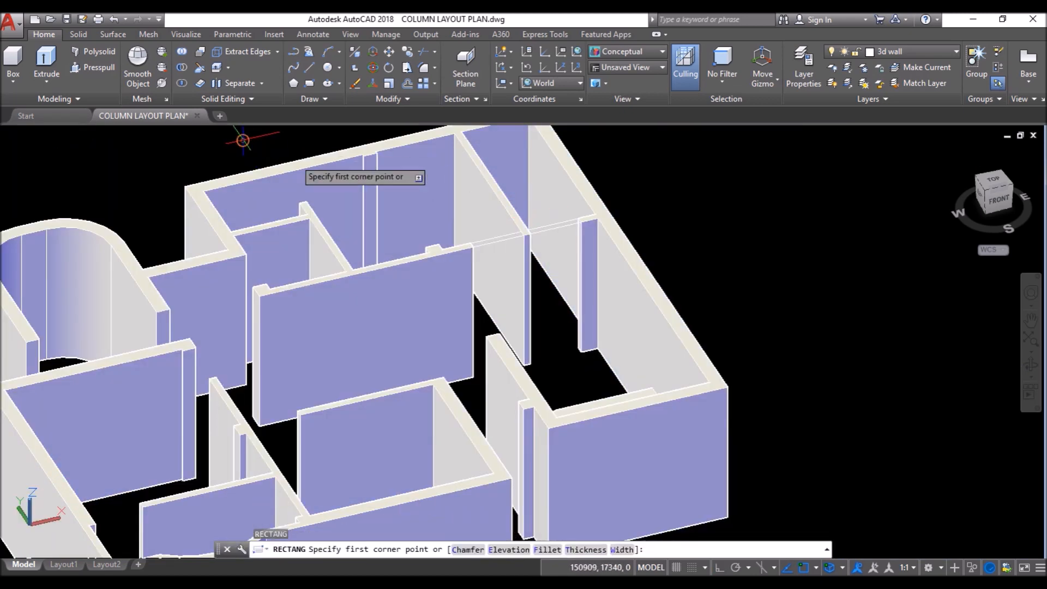
scroll(283, 164, up, 10)
click(291, 410)
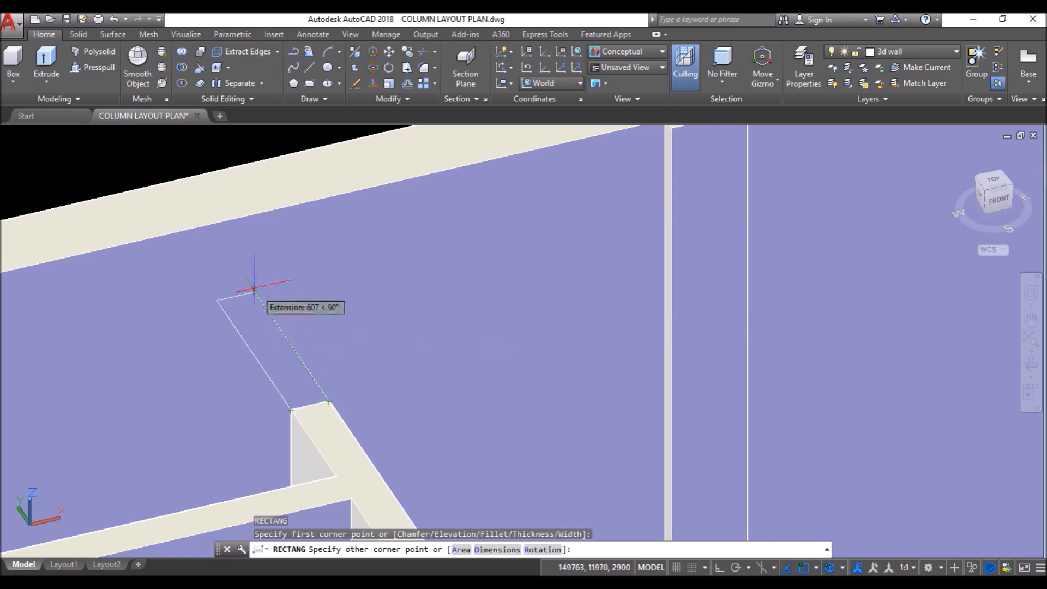
click(205, 214)
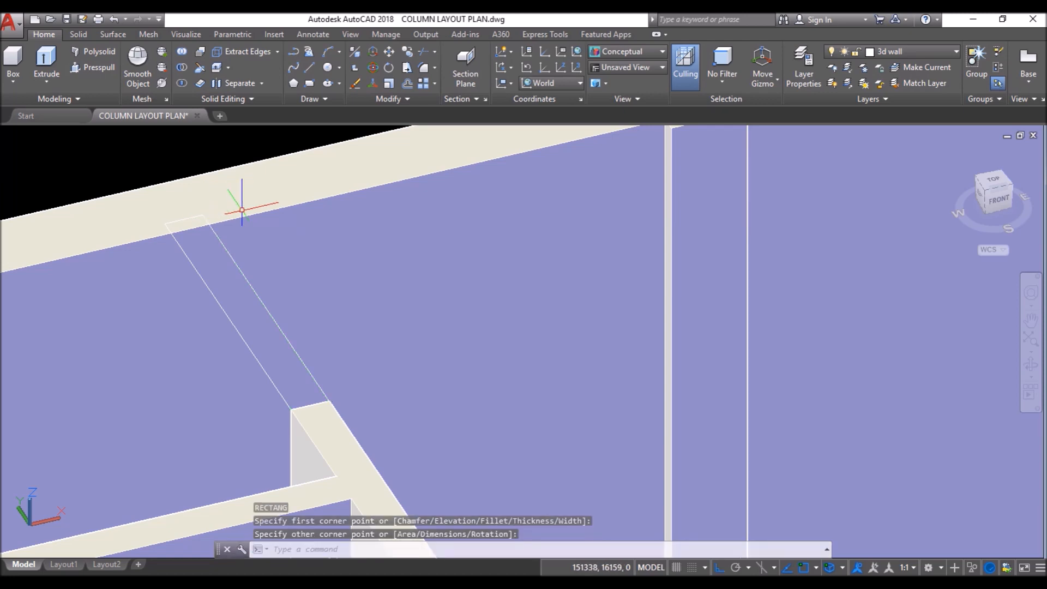
Step: Draw a wall-top rectangle across the gap between the small rear room's outer corner and the west end of the central wall
scroll(229, 211, down, 5)
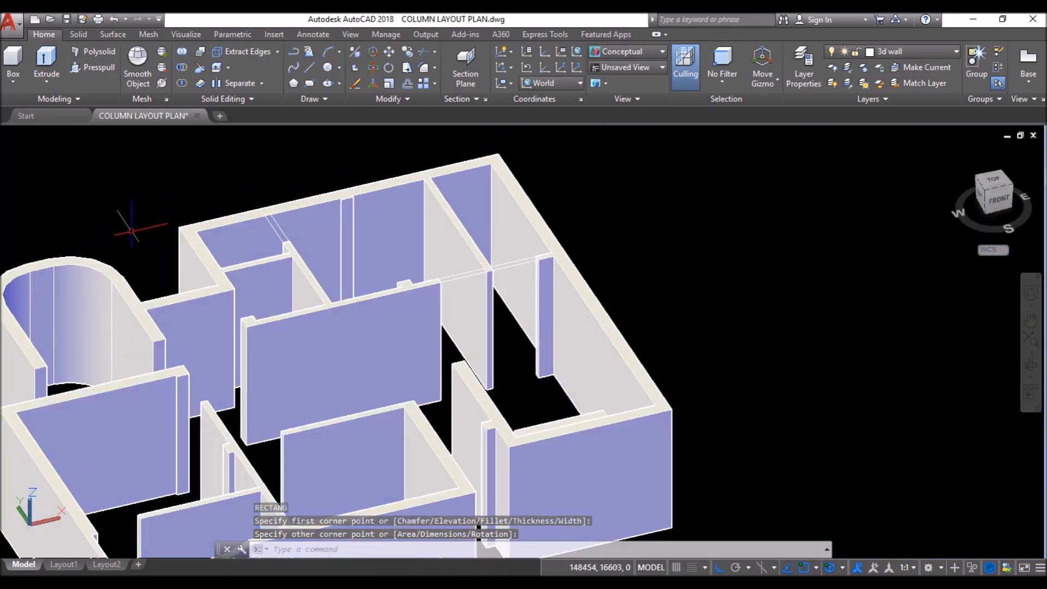
key(space)
scroll(133, 229, up, 4)
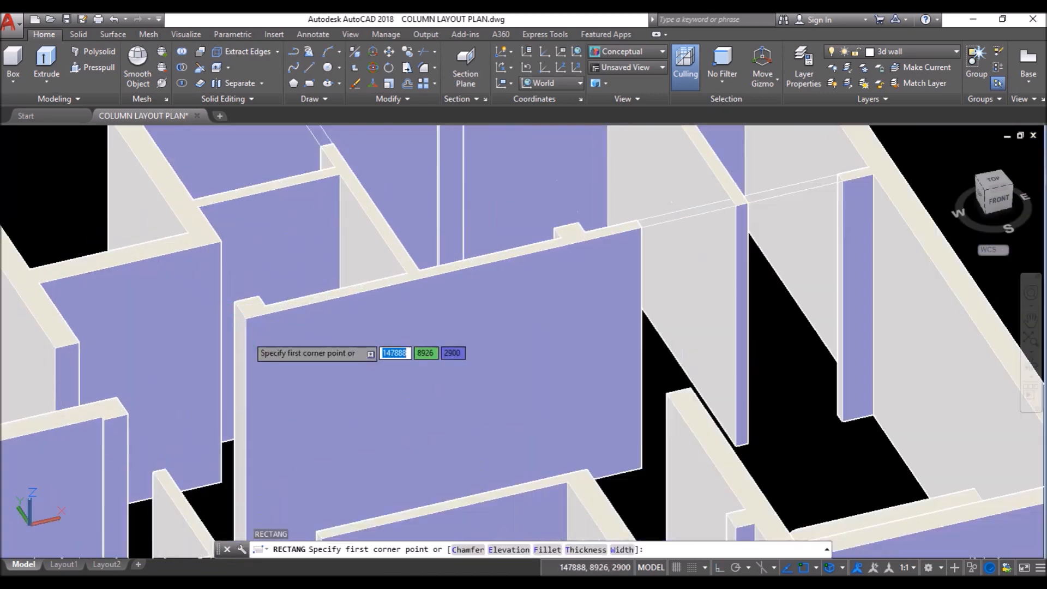
click(221, 241)
click(242, 303)
Step: Draw a wall-top rectangle from the east leg of the curved wall to the end of the front-west room's rear wall
scroll(294, 274, down, 2)
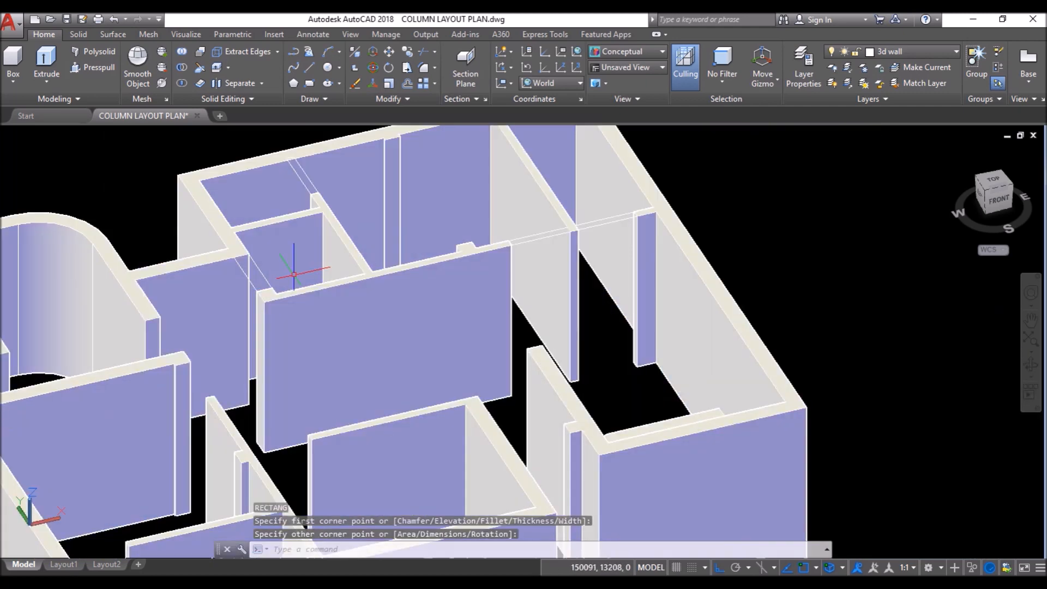
key(space)
scroll(145, 327, up, 3)
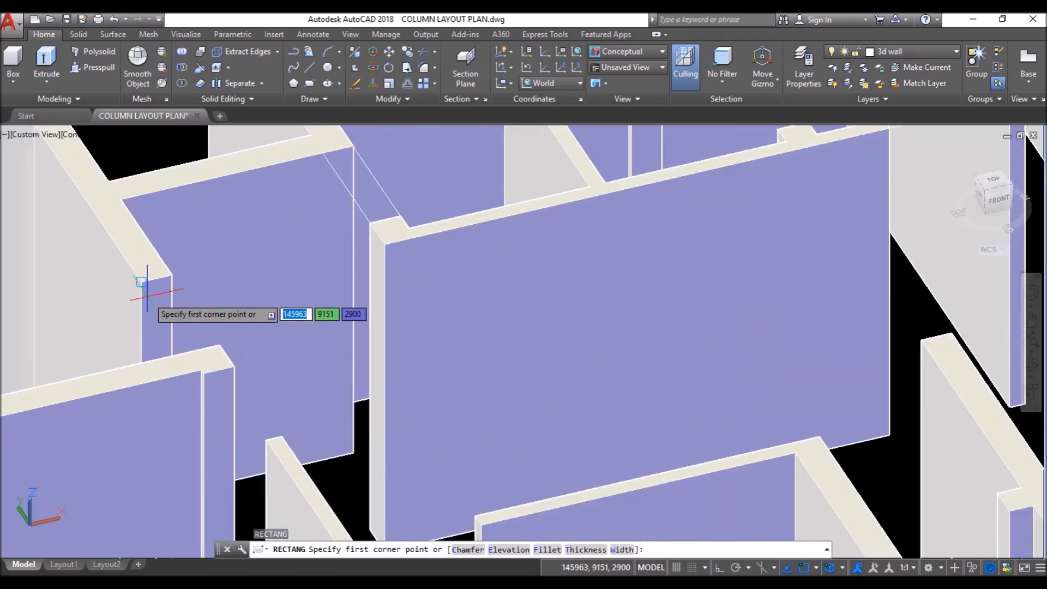
click(218, 338)
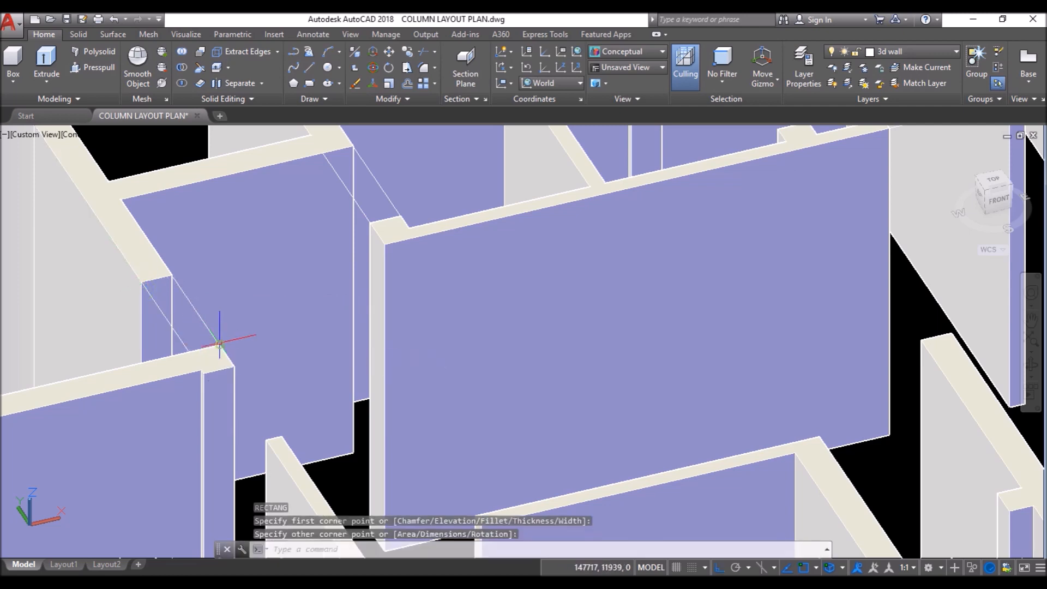
Step: Draw a wall-top rectangle between the front-west room's rear wall end and the free end of its east partition
scroll(234, 304, down, 2)
key(space)
scroll(297, 403, up, 4)
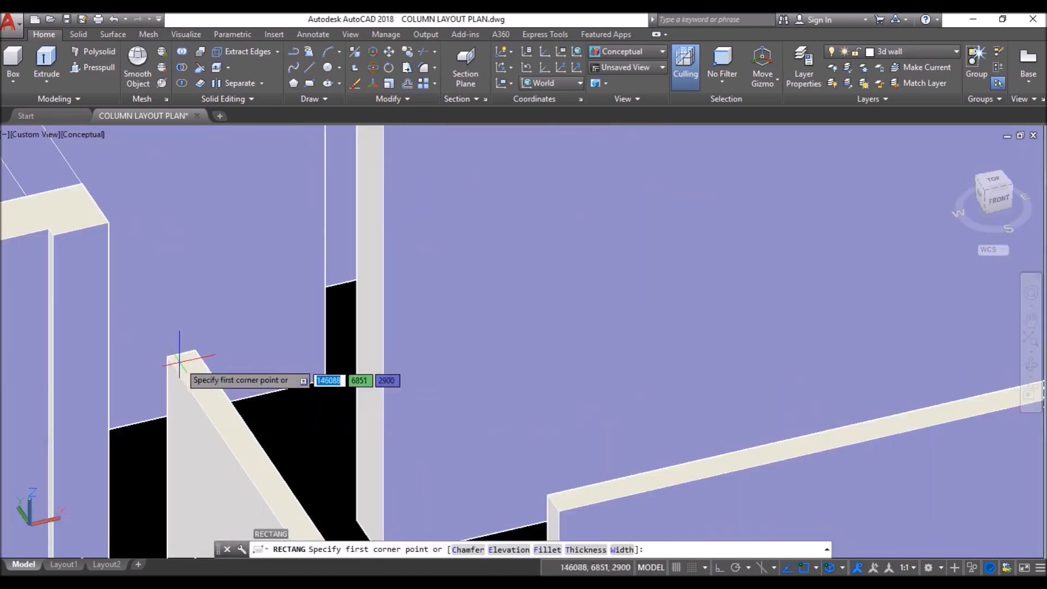
click(167, 359)
click(226, 246)
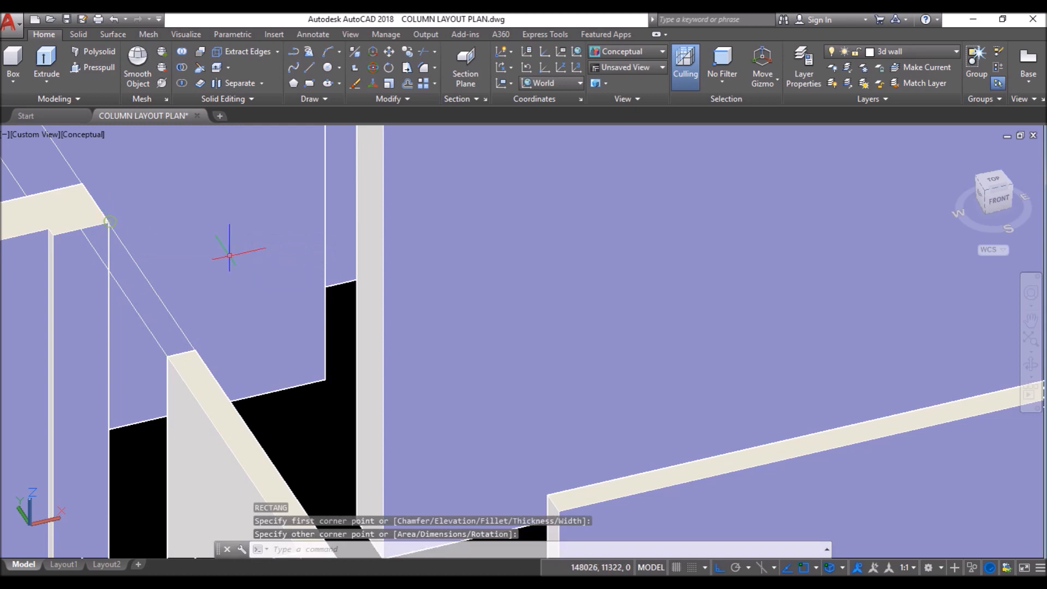
Step: Draw a wall-top rectangle from the west leg of the curved wall to the front-west room's rear wall
scroll(335, 345, down, 5)
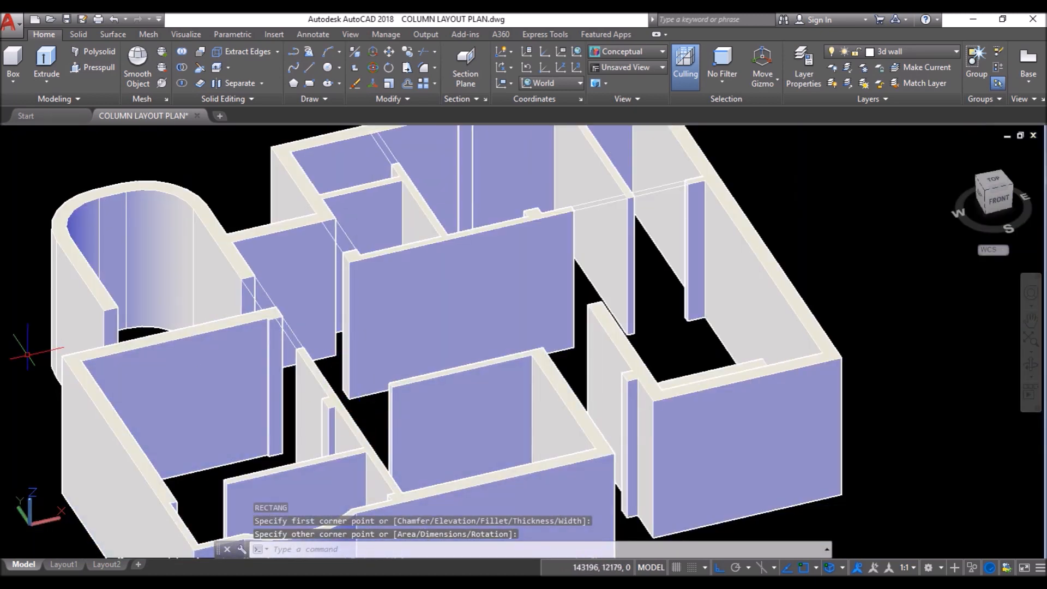
key(space)
scroll(66, 314, up, 6)
click(168, 272)
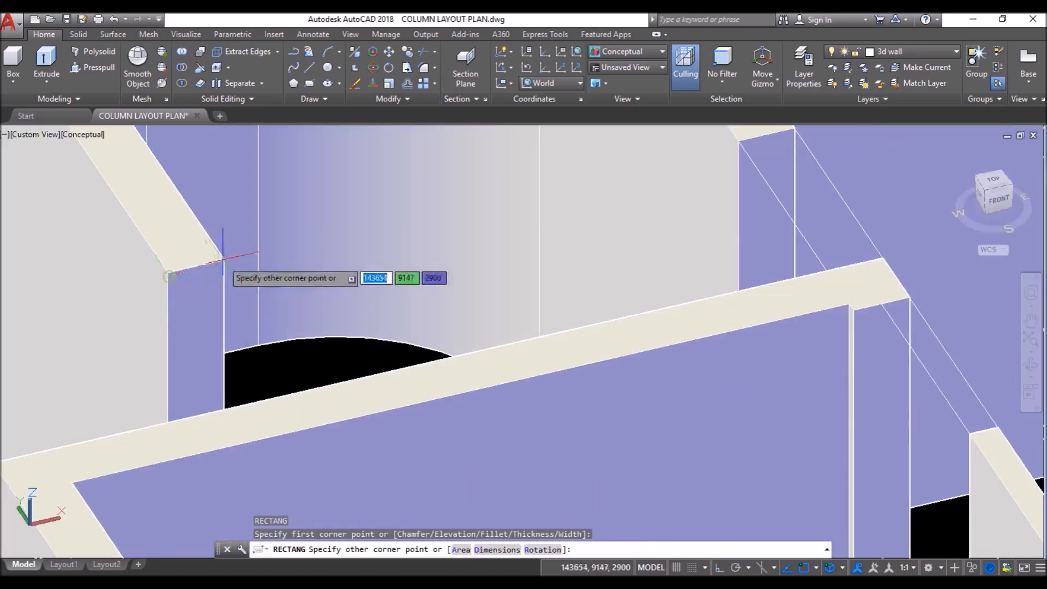
click(315, 396)
Step: Draw a wall-top rectangle from the west end of the front-middle room's rear wall to the front-west room's east partition
scroll(211, 327, down, 6)
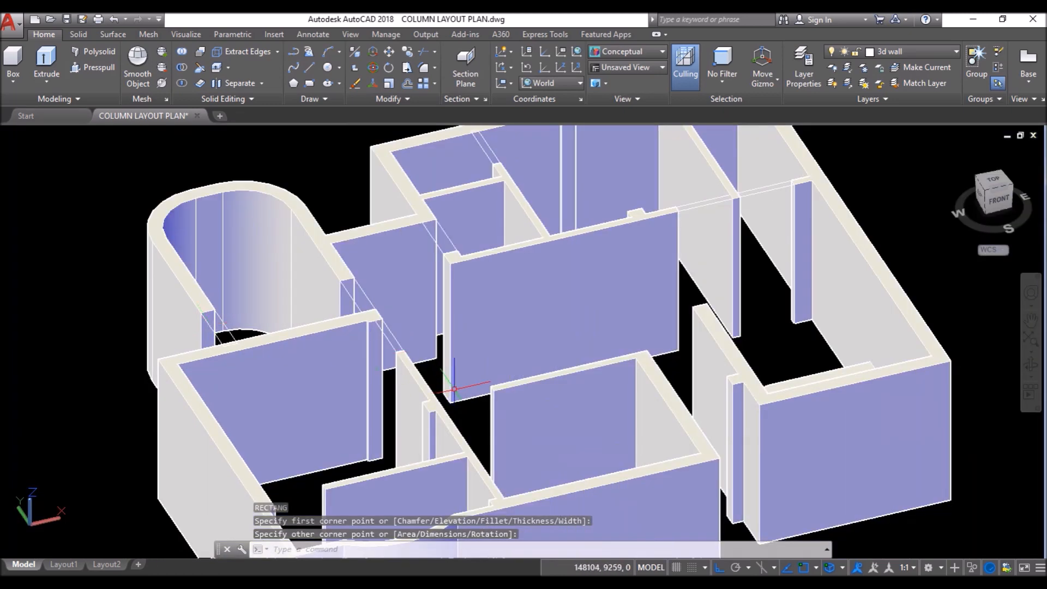
key(Return)
scroll(461, 406, up, 7)
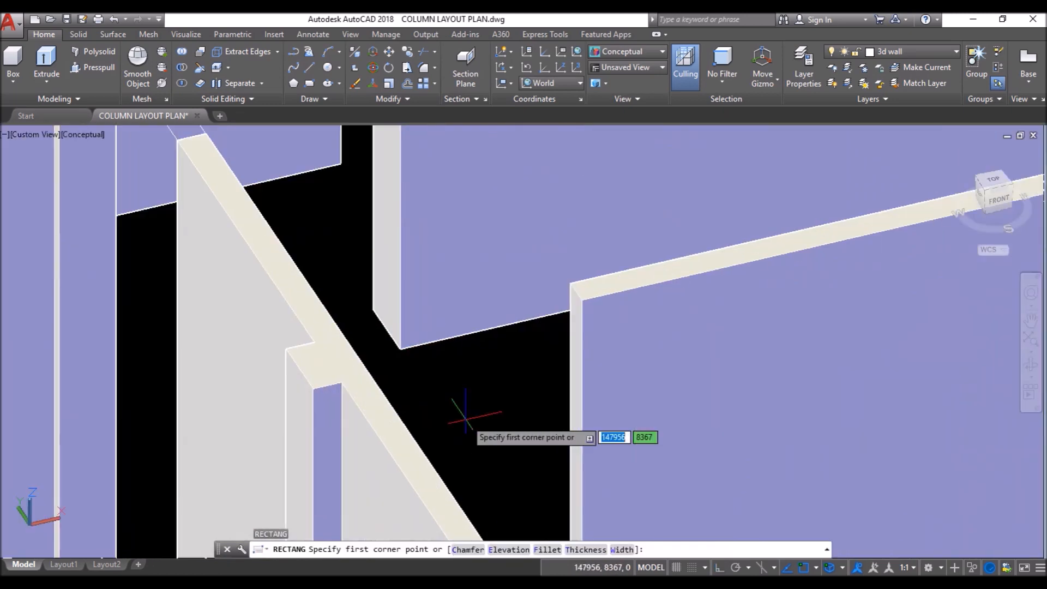
click(568, 286)
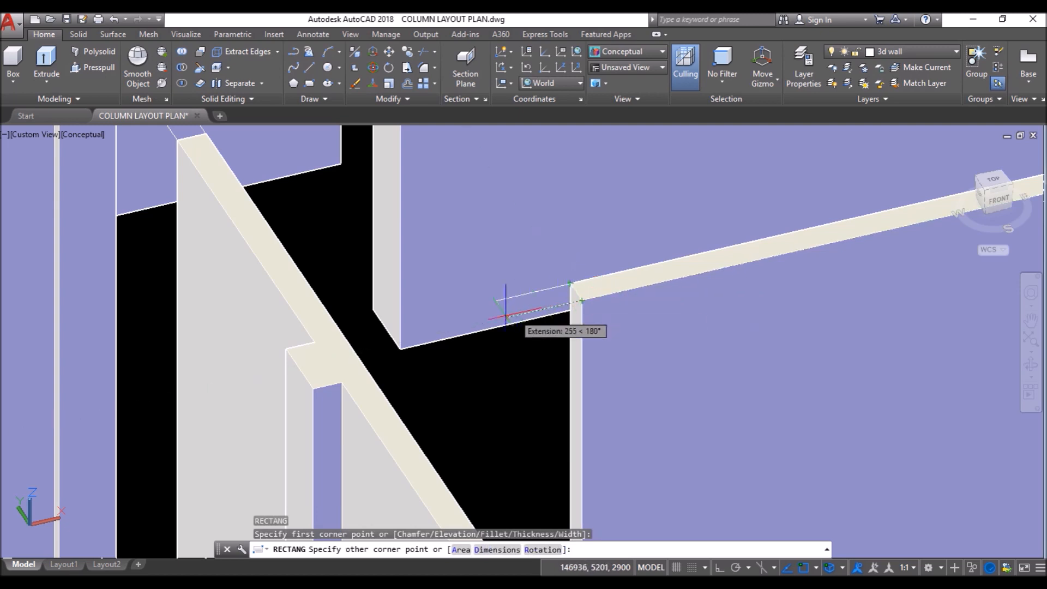
click(342, 354)
scroll(445, 297, down, 8)
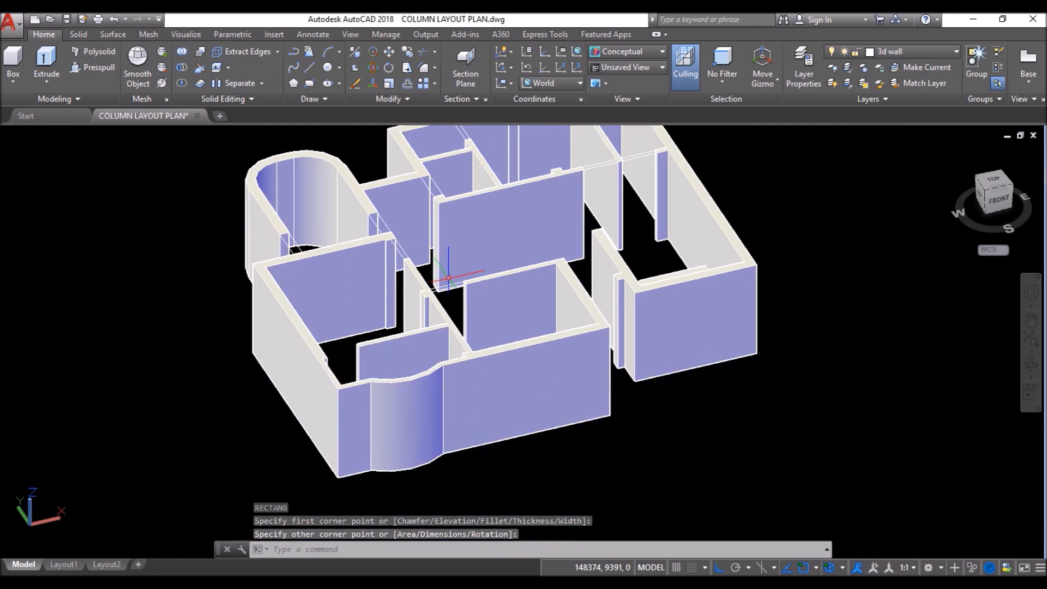
Step: Draw a wall-top rectangle from the west end of the partition behind the curved bay to the west outer wall
scroll(317, 385, up, 10)
key(Return)
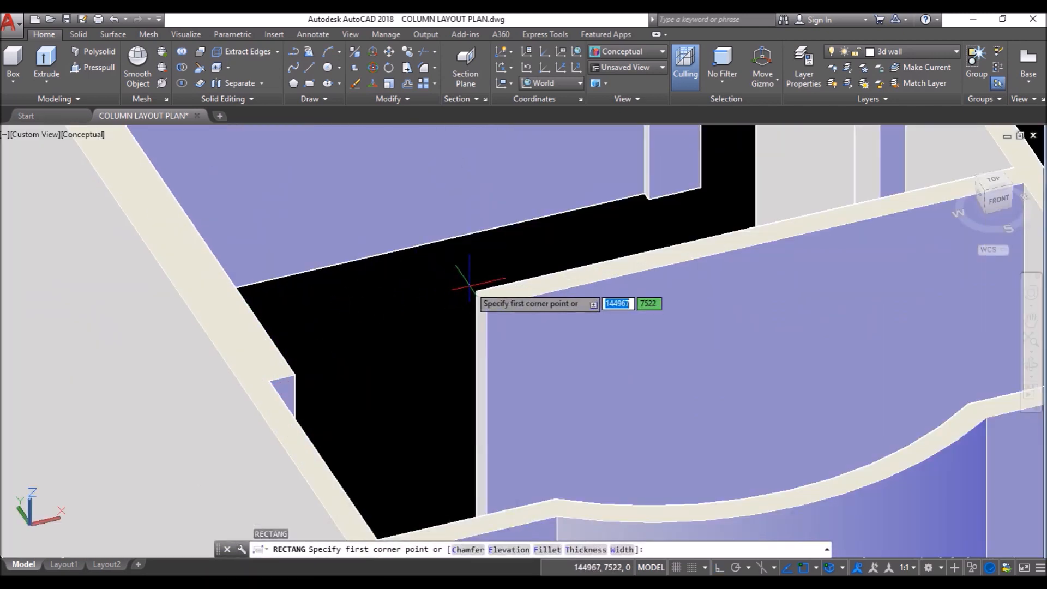
click(476, 292)
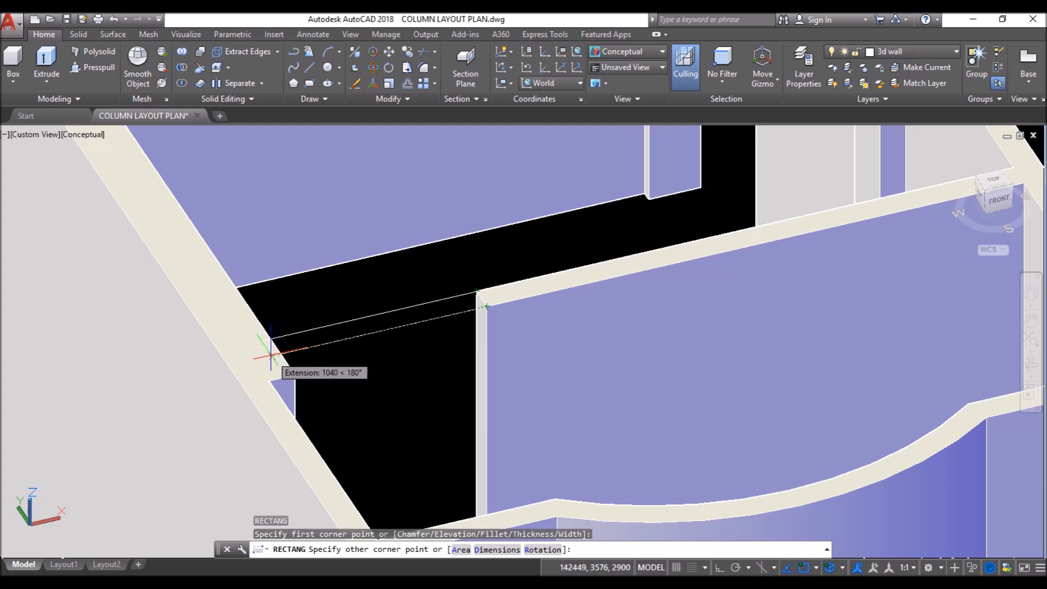
click(271, 356)
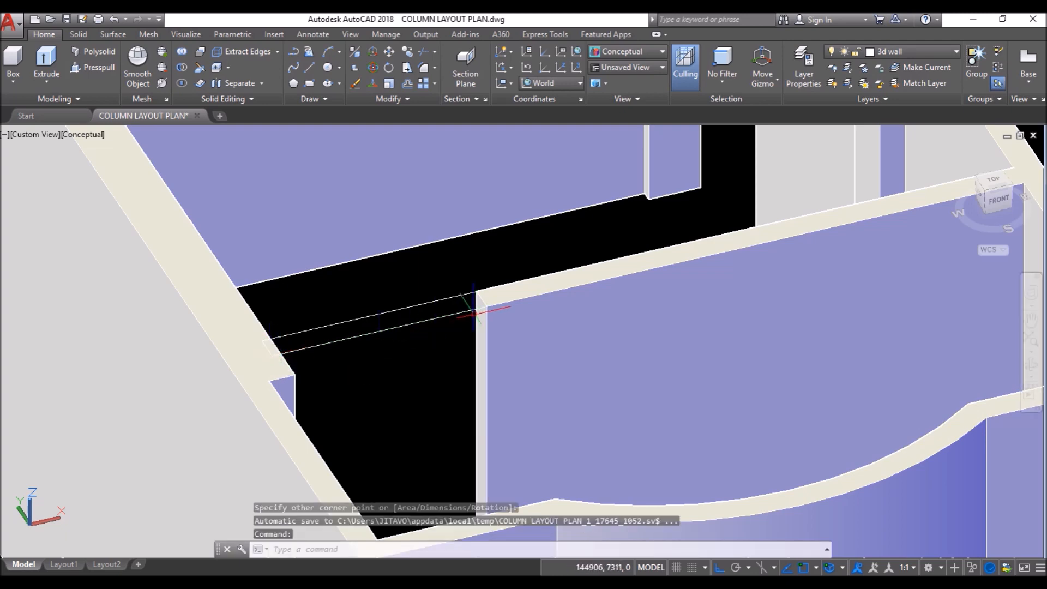
Step: Draw a wall-top rectangle from the short stub on the east room's west wall to the front-middle room's east wall
scroll(345, 345, down, 10)
scroll(633, 175, down, 2)
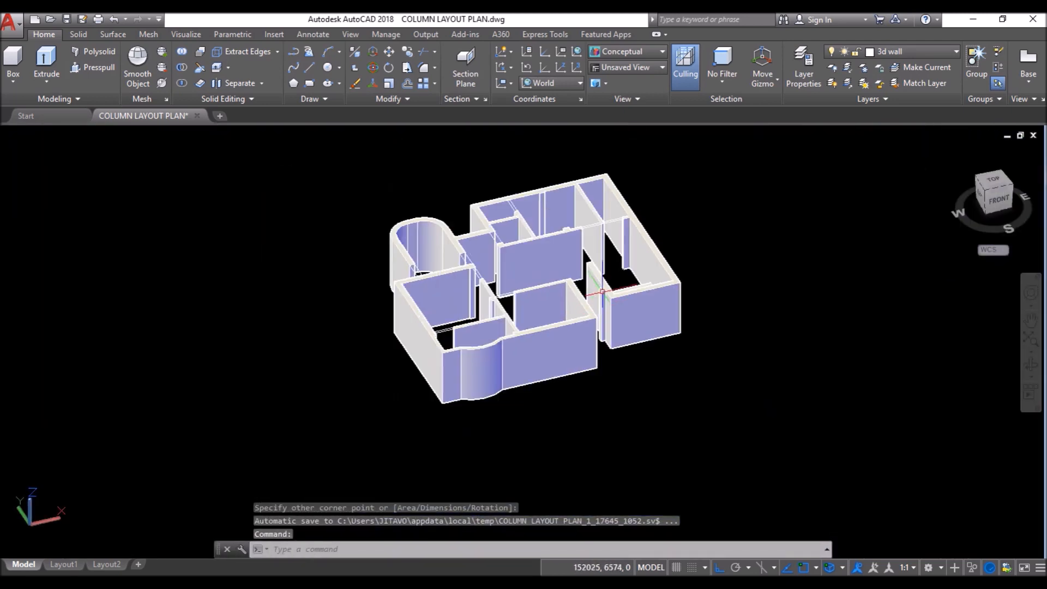
scroll(614, 238, up, 3)
scroll(619, 287, up, 5)
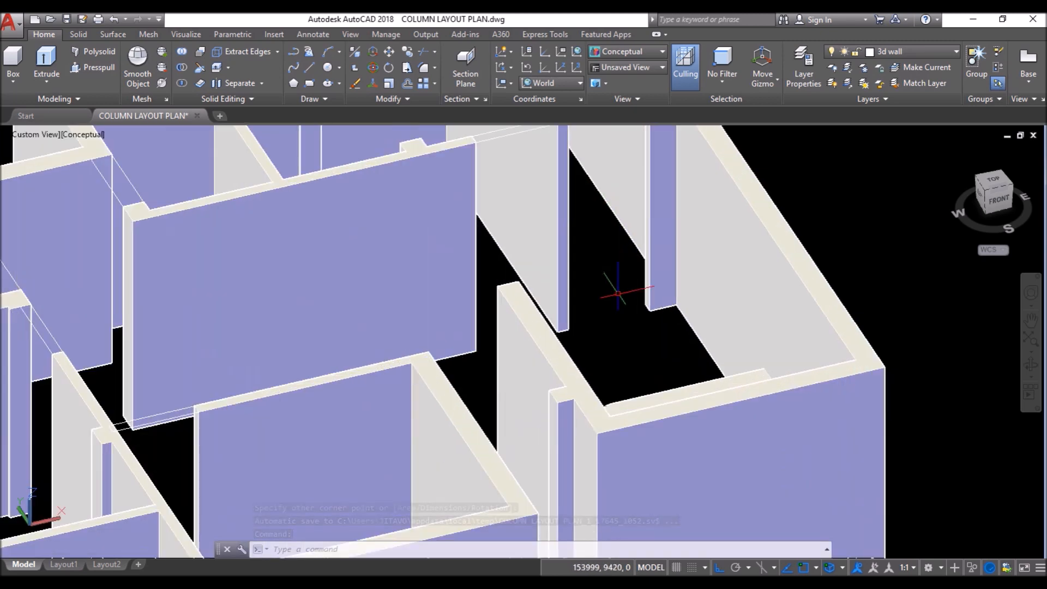
key(Return)
click(549, 390)
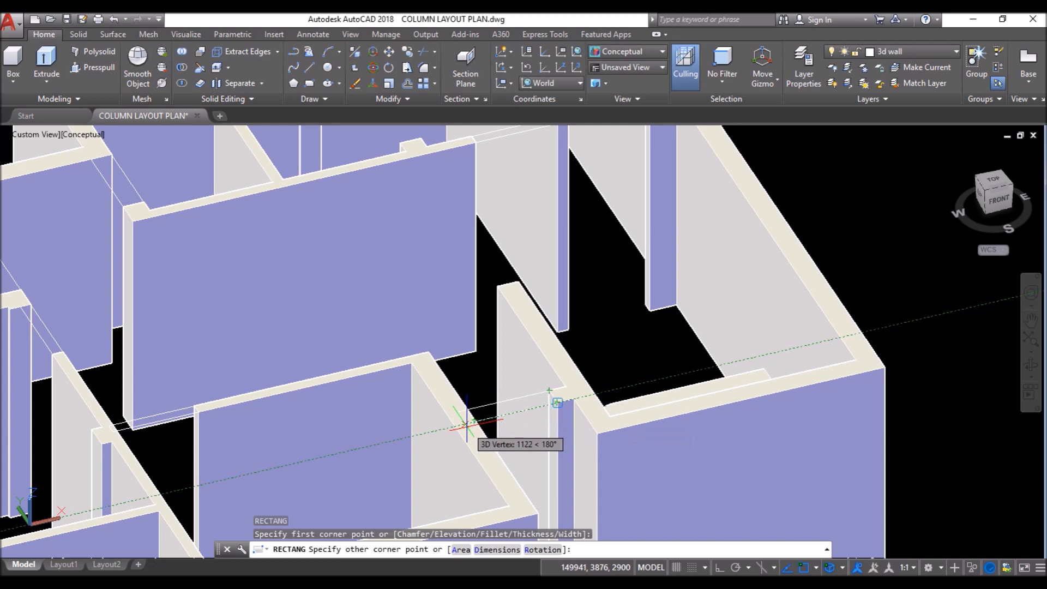
scroll(470, 423, up, 4)
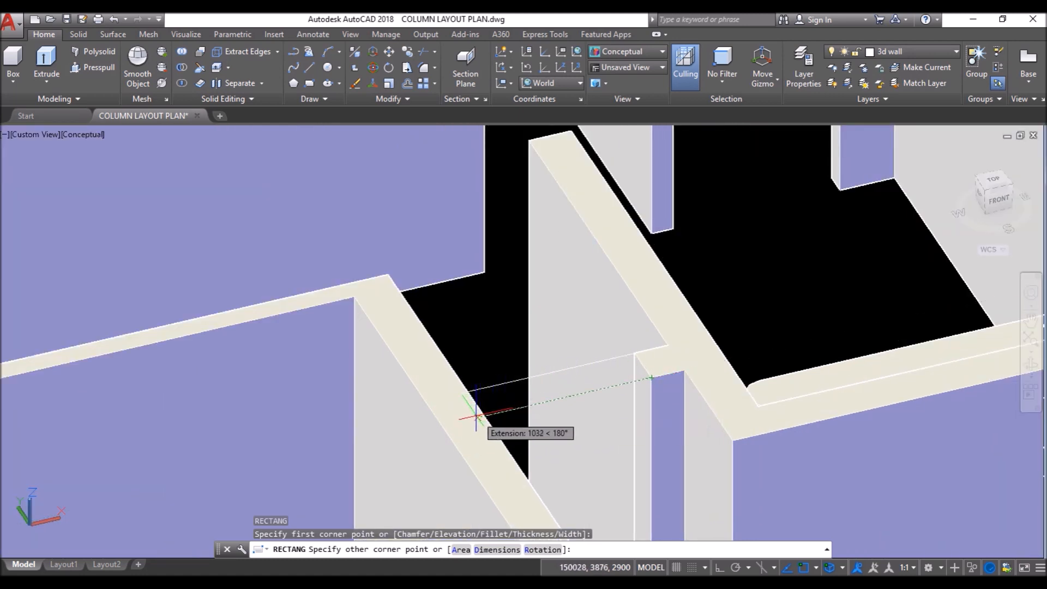
scroll(480, 418, up, 2)
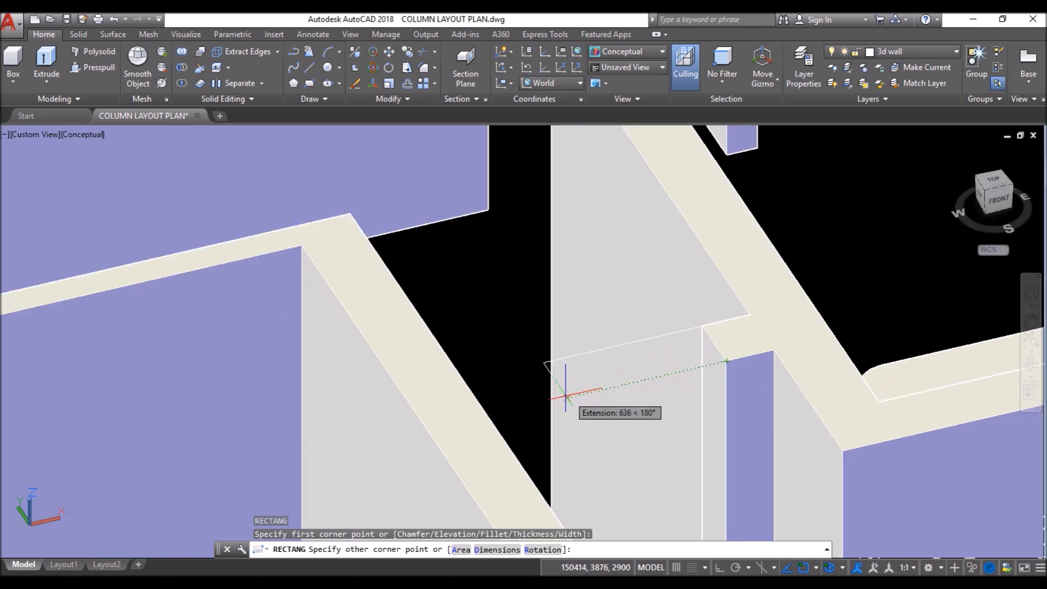
click(477, 417)
Step: Draw a wall-top rectangle from the north end of the east room's west wall to the pier on the central wall
scroll(478, 417, down, 6)
scroll(522, 283, up, 5)
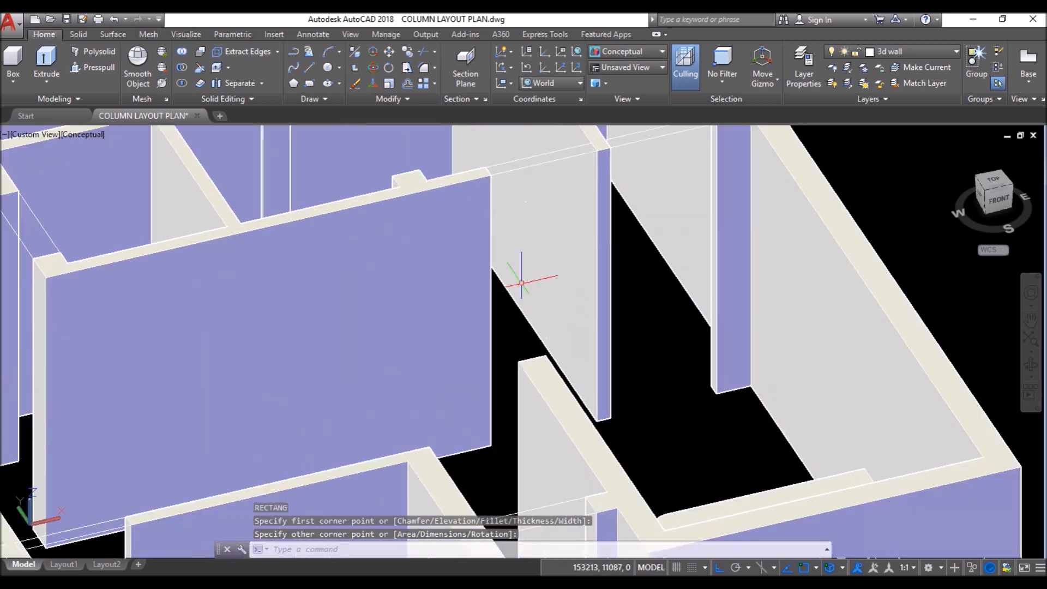
key(Return)
click(518, 362)
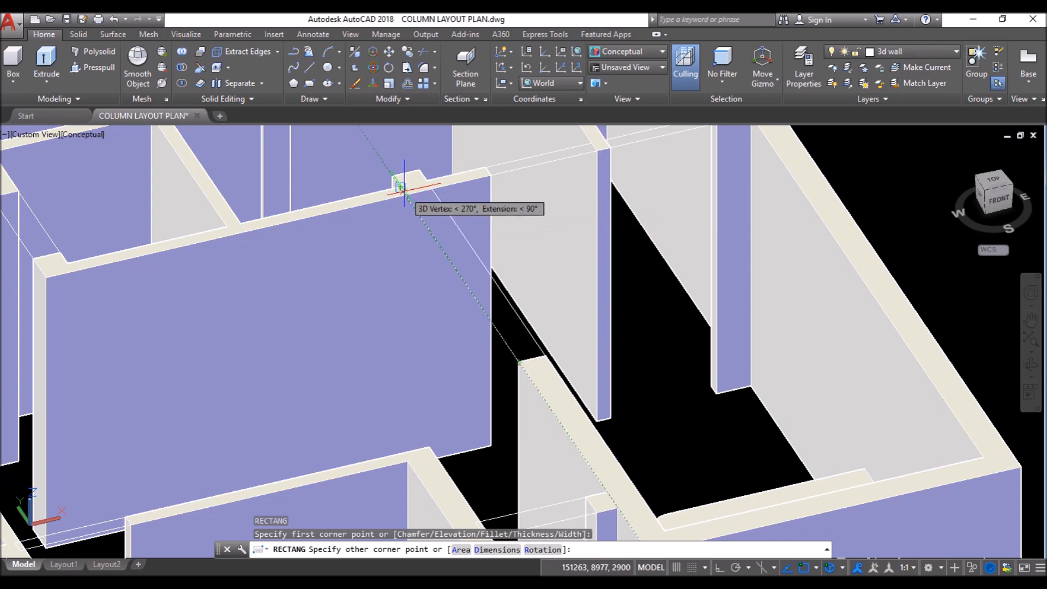
scroll(401, 187, up, 2)
scroll(404, 194, down, 2)
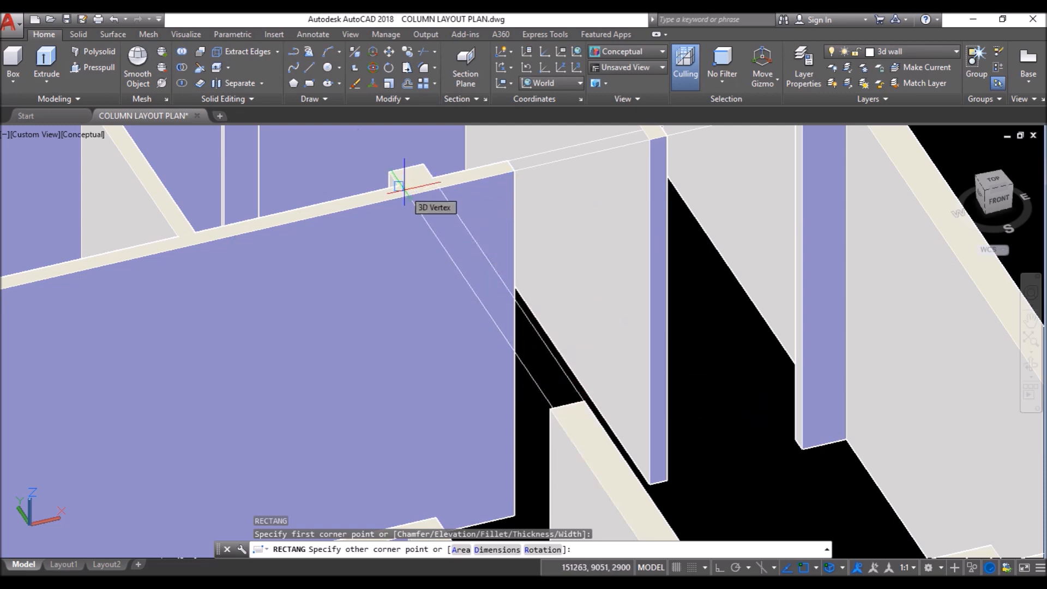
click(398, 186)
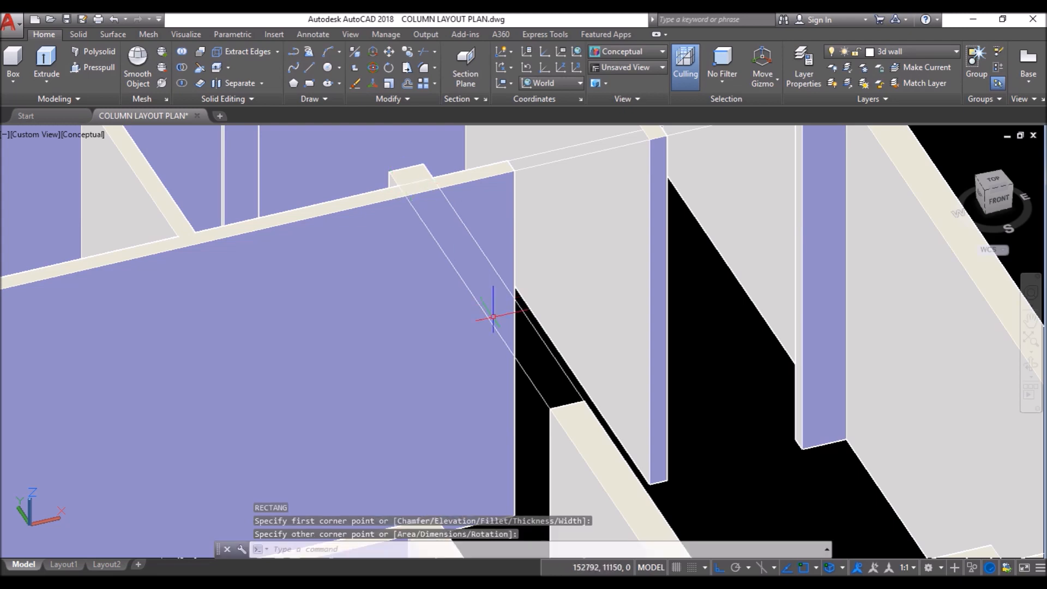
Step: Extrude all the wall-top rectangles 800 downward to form lintels over the openings
scroll(591, 268, down, 8)
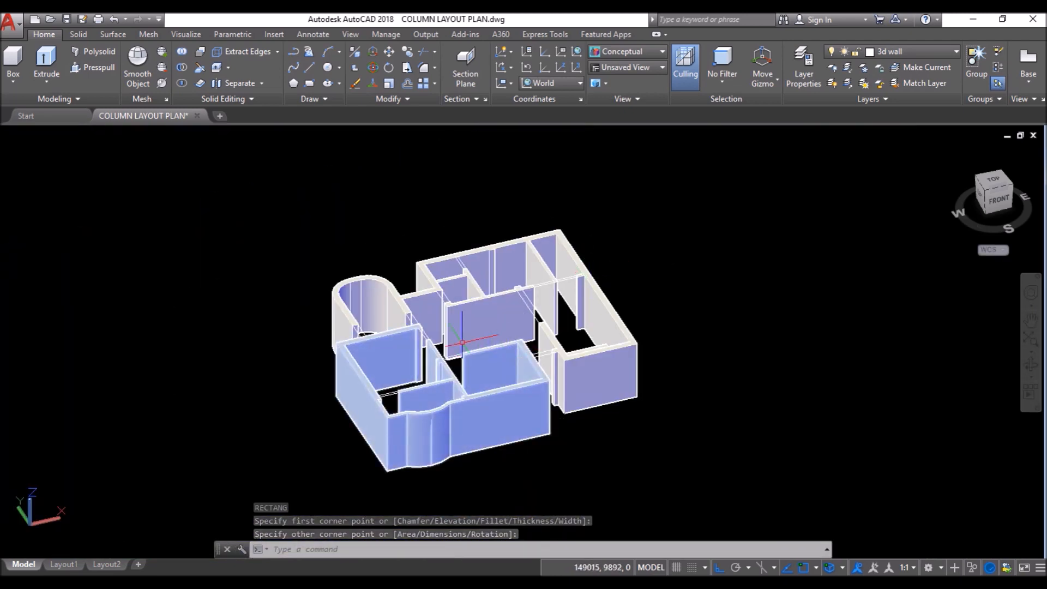
scroll(462, 340, up, 2)
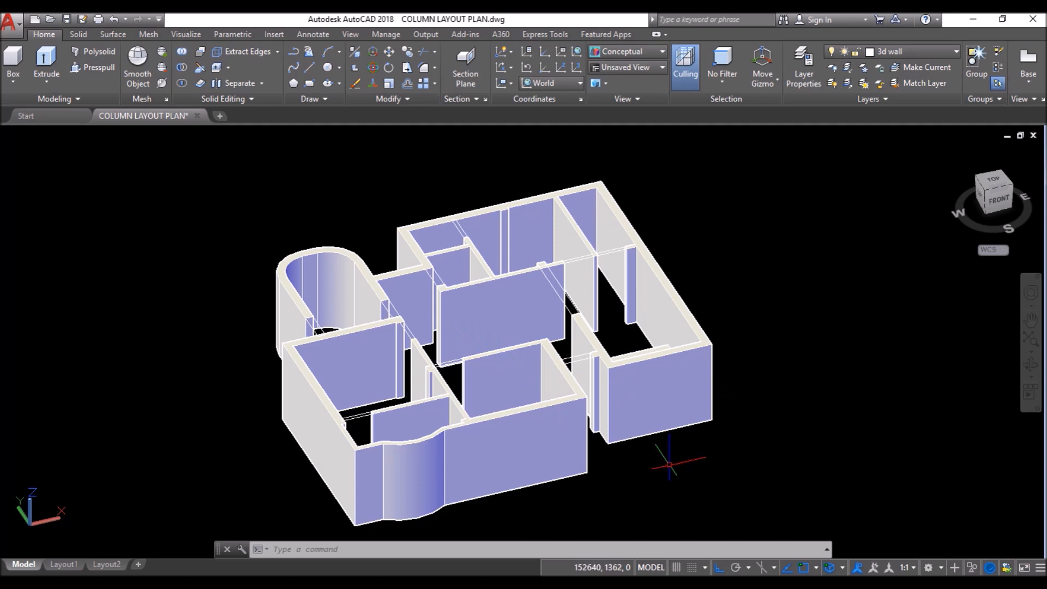
middle_drag(688, 506, 676, 492)
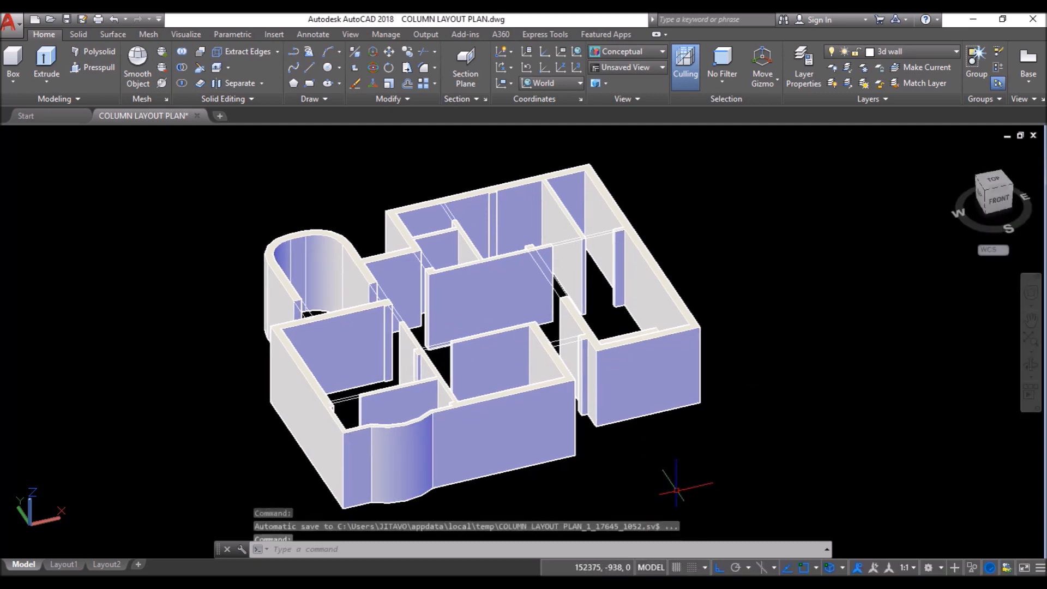
shift+middle_drag(775, 483, 739, 439)
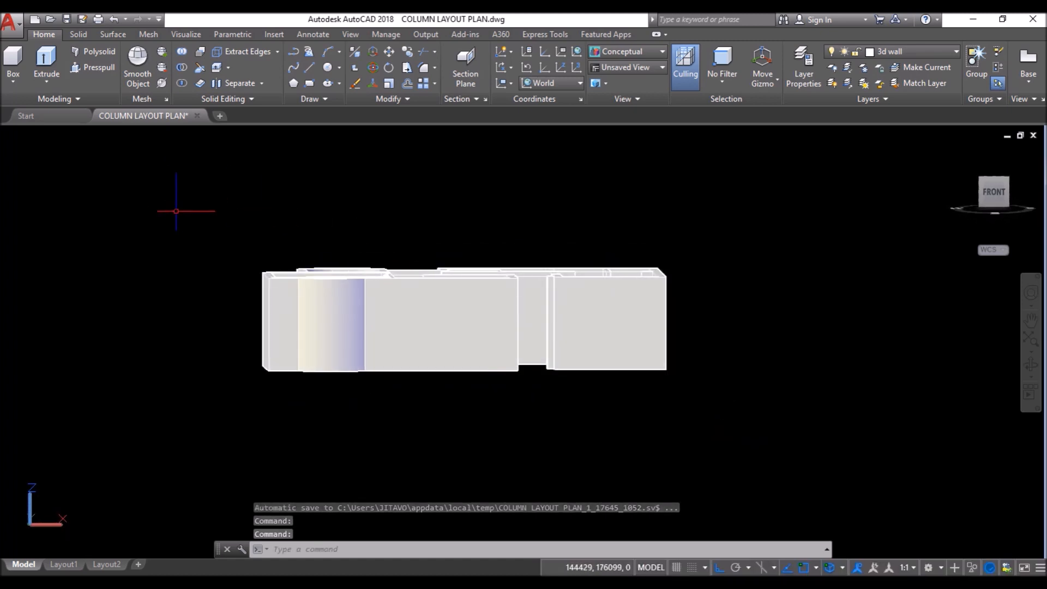
click(193, 202)
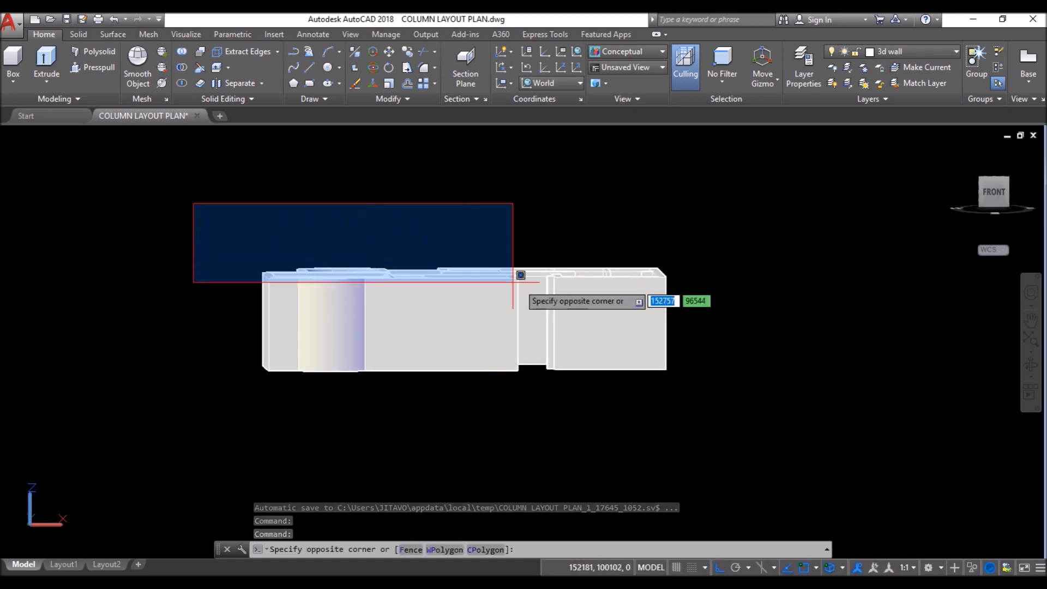
click(758, 309)
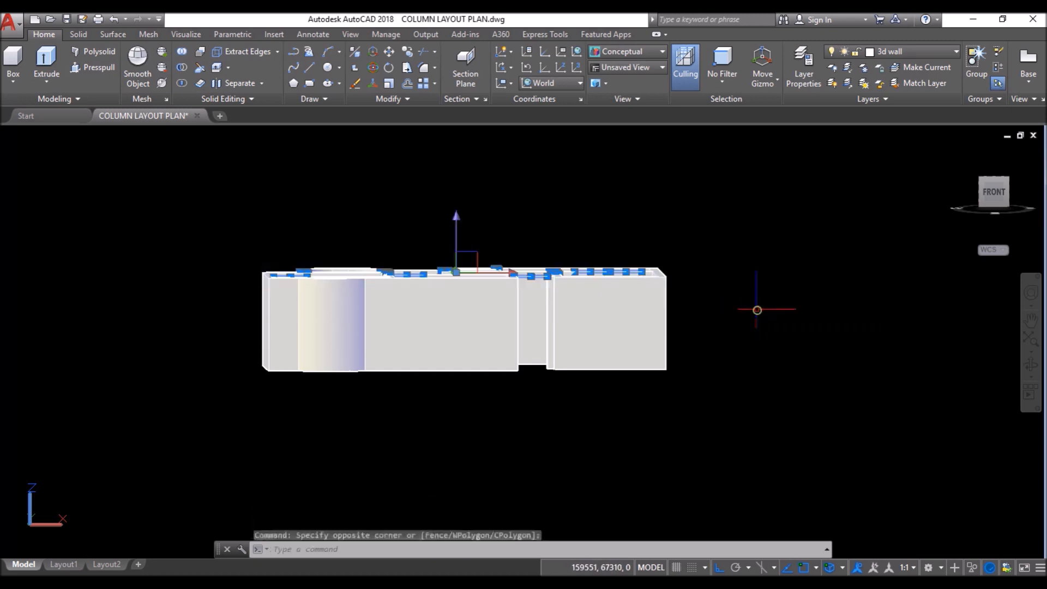
shift+middle_drag(303, 196, 334, 230)
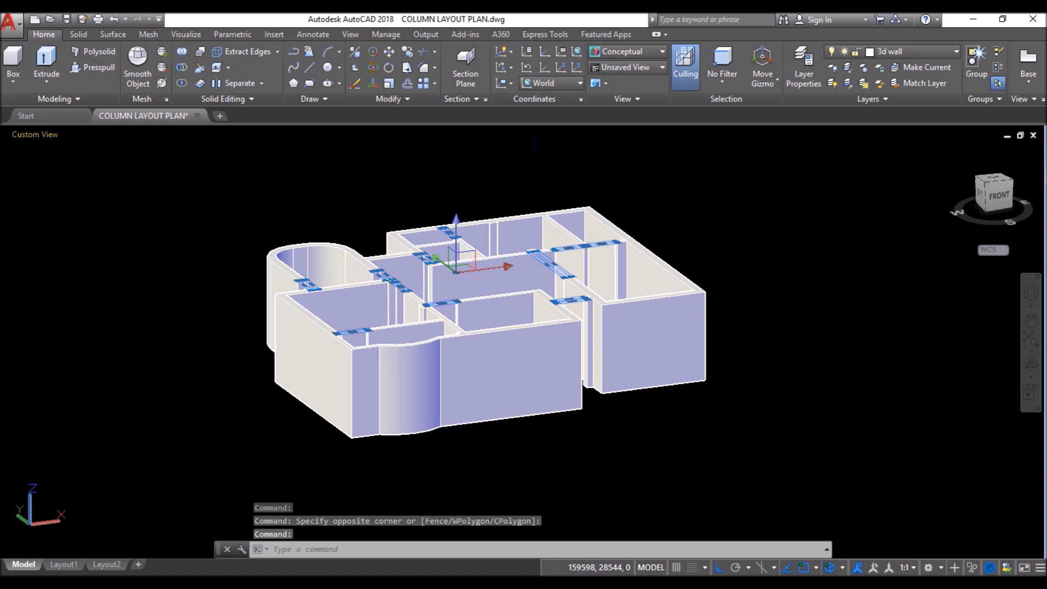
text(t)
key(Return)
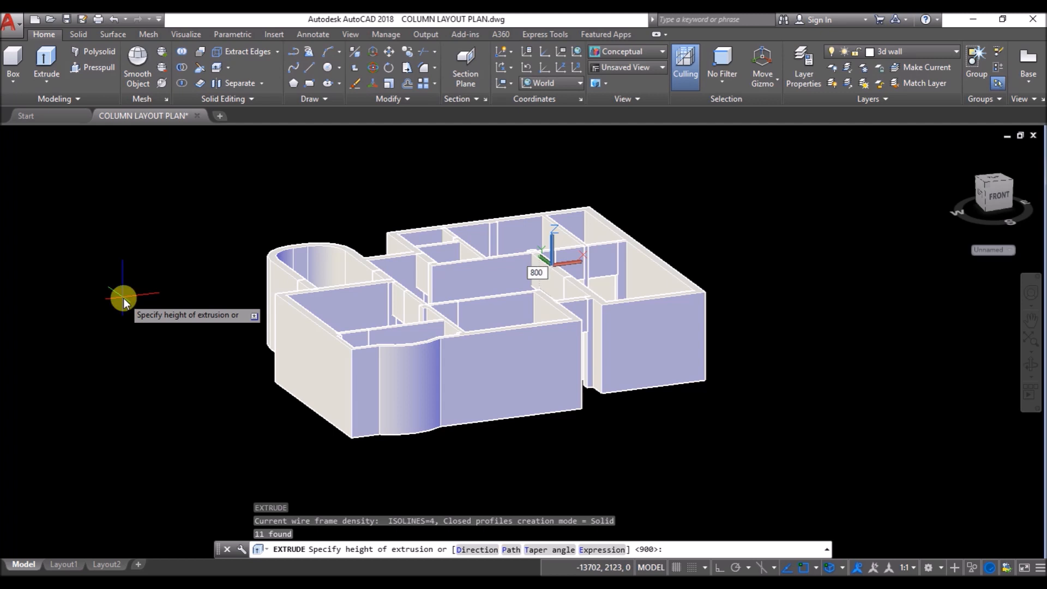
key(Return)
Step: Union all the wall solids and the lintels into a single solid
scroll(397, 297, up, 2)
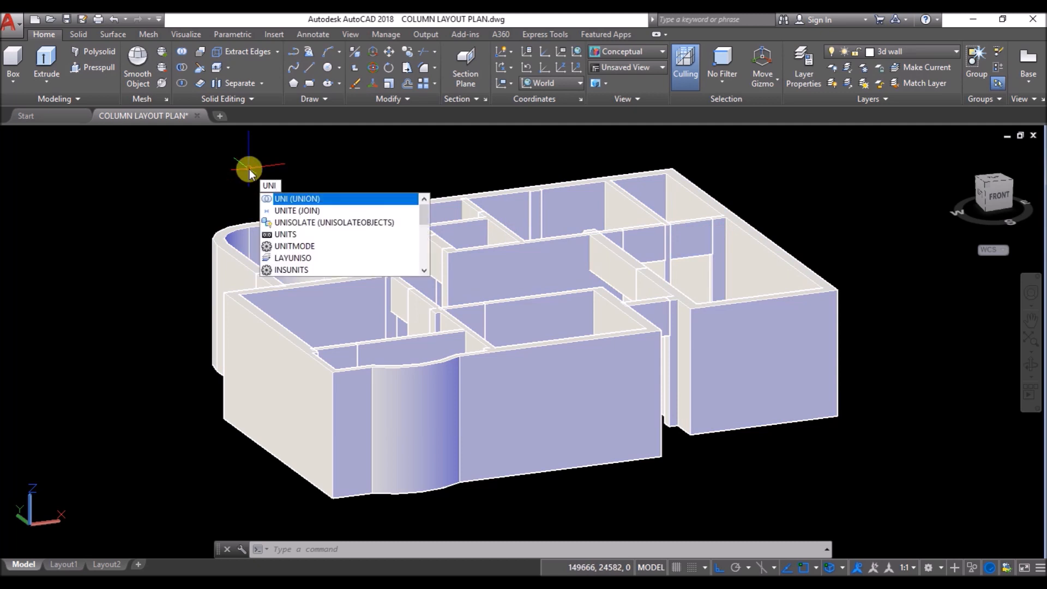
key(Return)
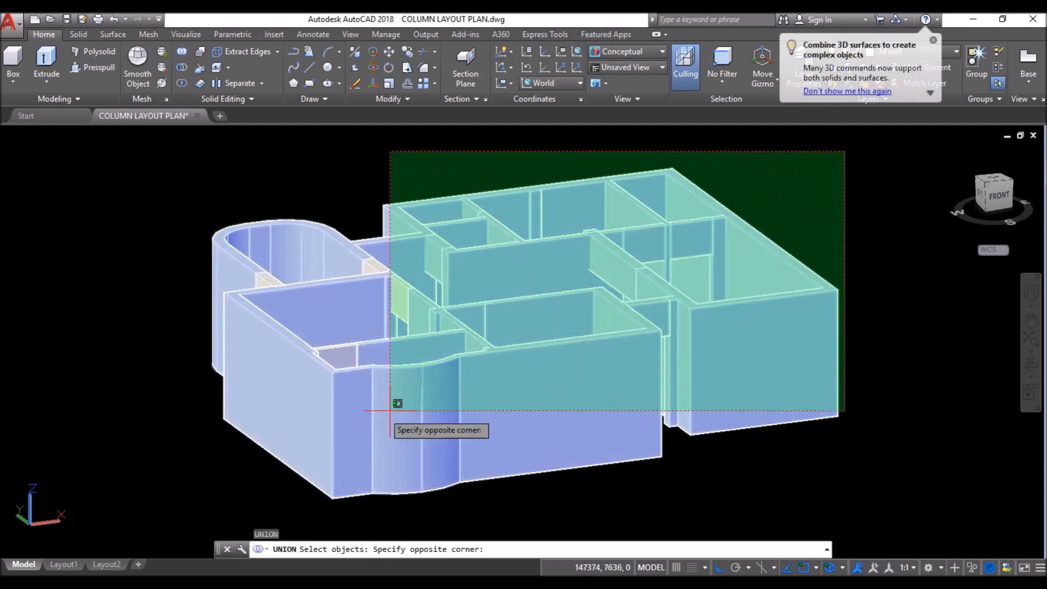
click(162, 449)
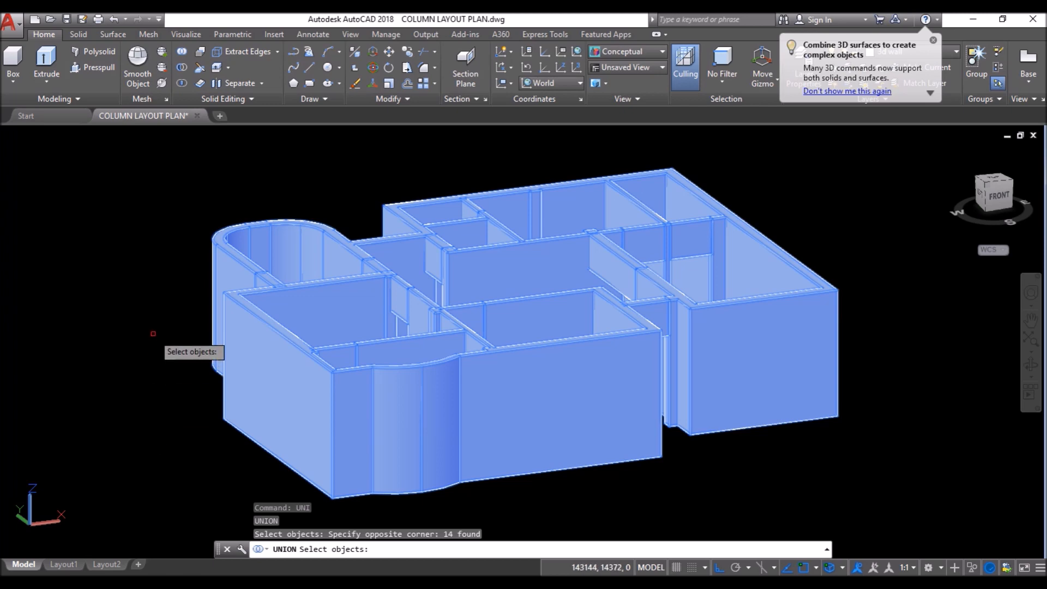
key(Return)
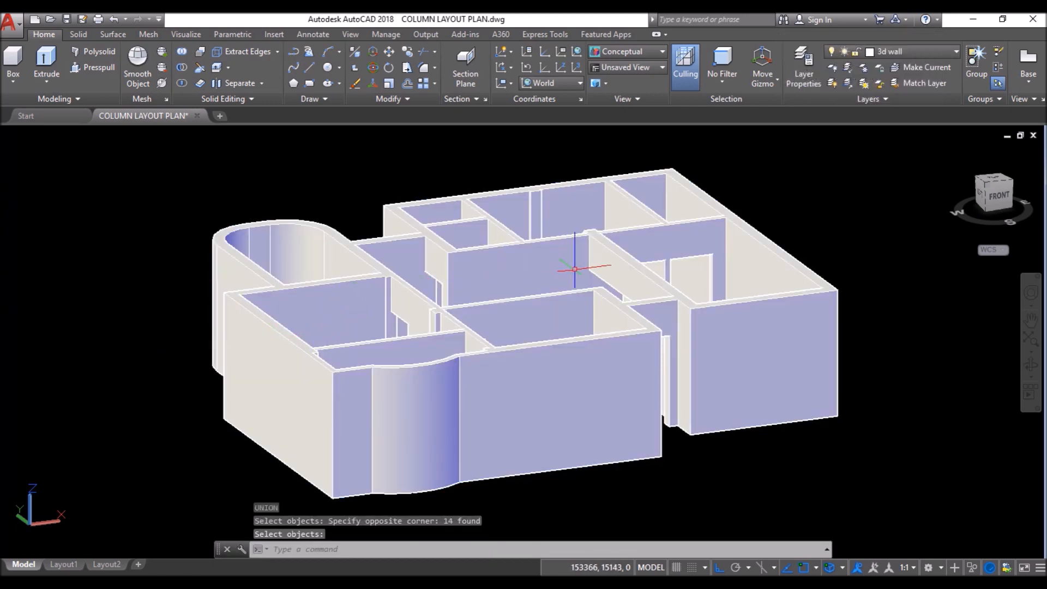
shift+middle_drag(476, 310, 360, 254)
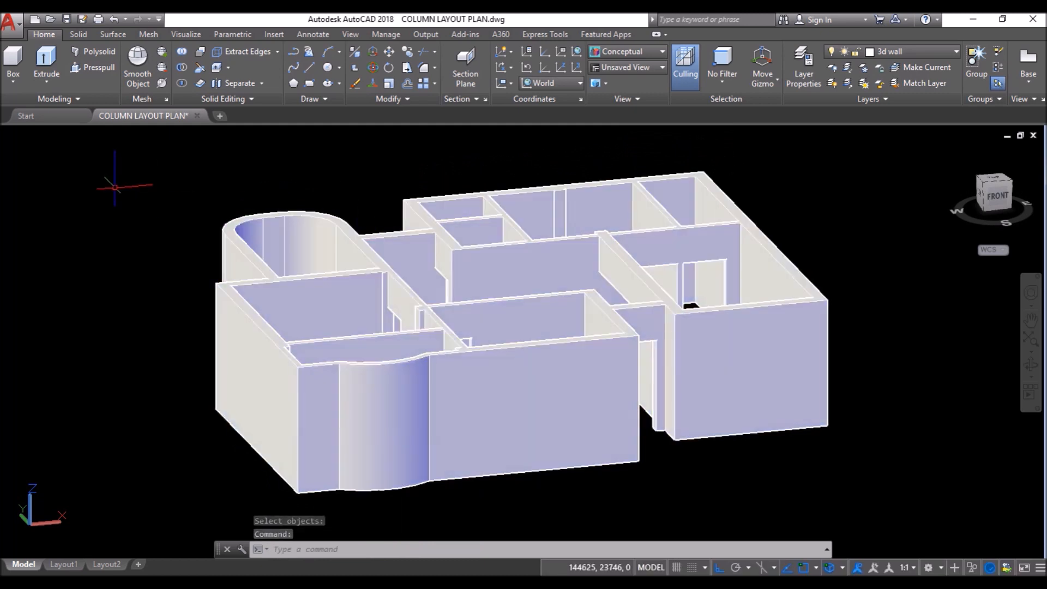
Step: Display the wall model in Top view with the 2D Wireframe visual style
click(39, 134)
click(54, 162)
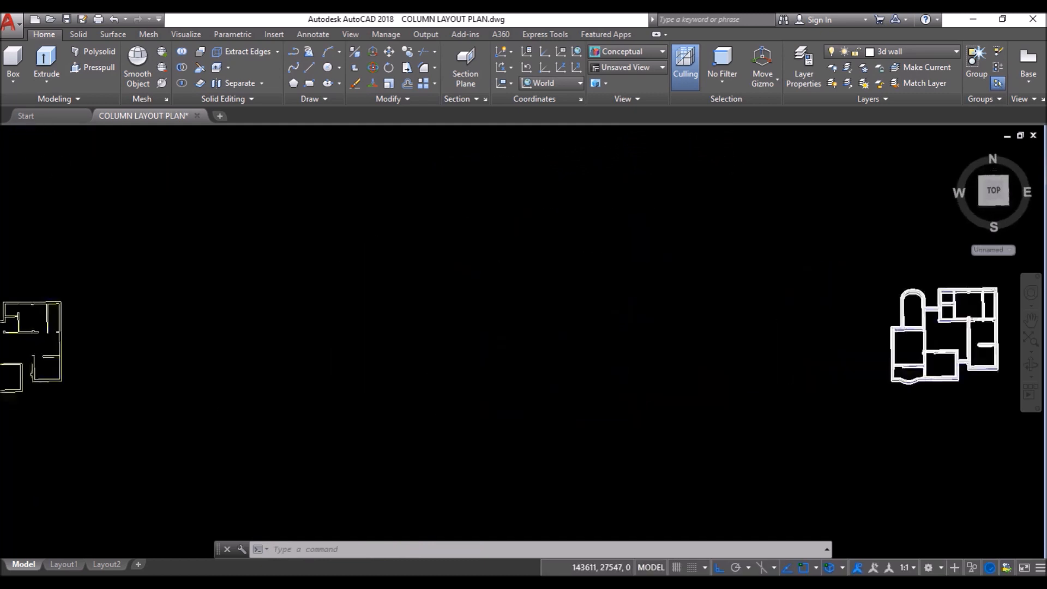
scroll(51, 163, down, 2)
scroll(427, 269, up, 4)
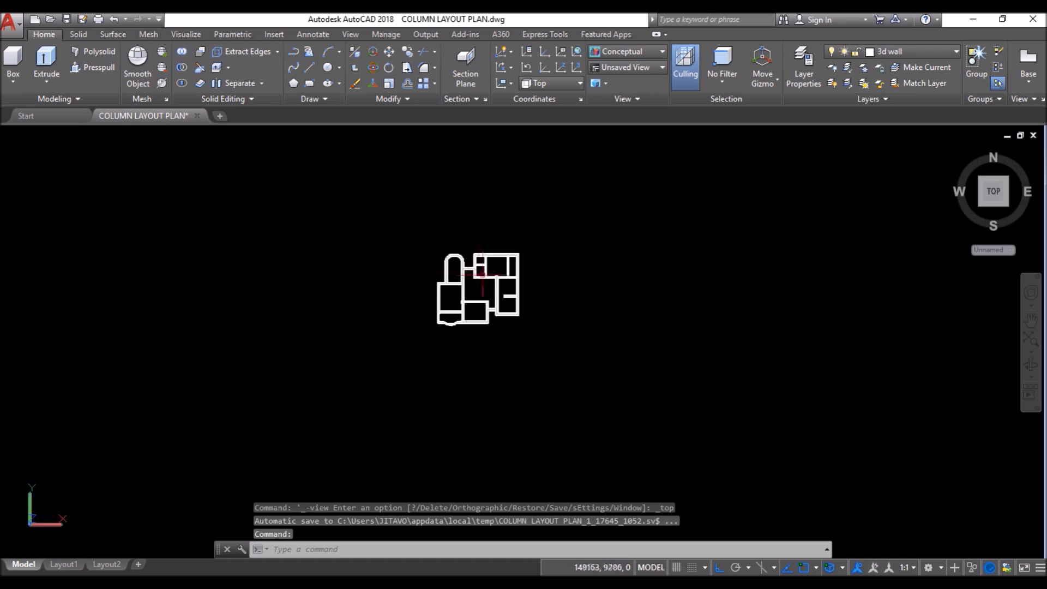
scroll(483, 262, up, 2)
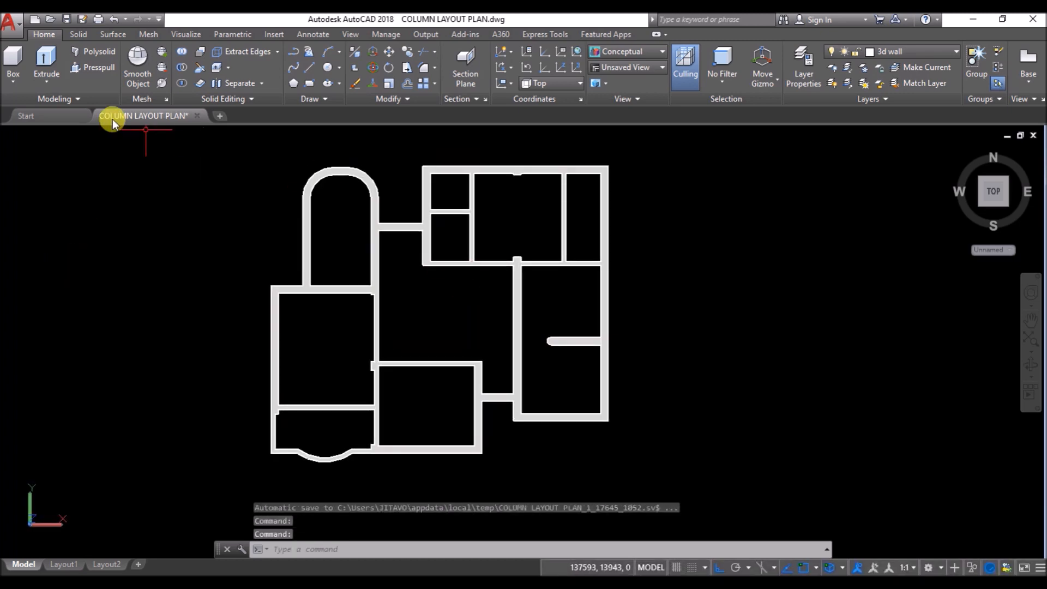
click(61, 136)
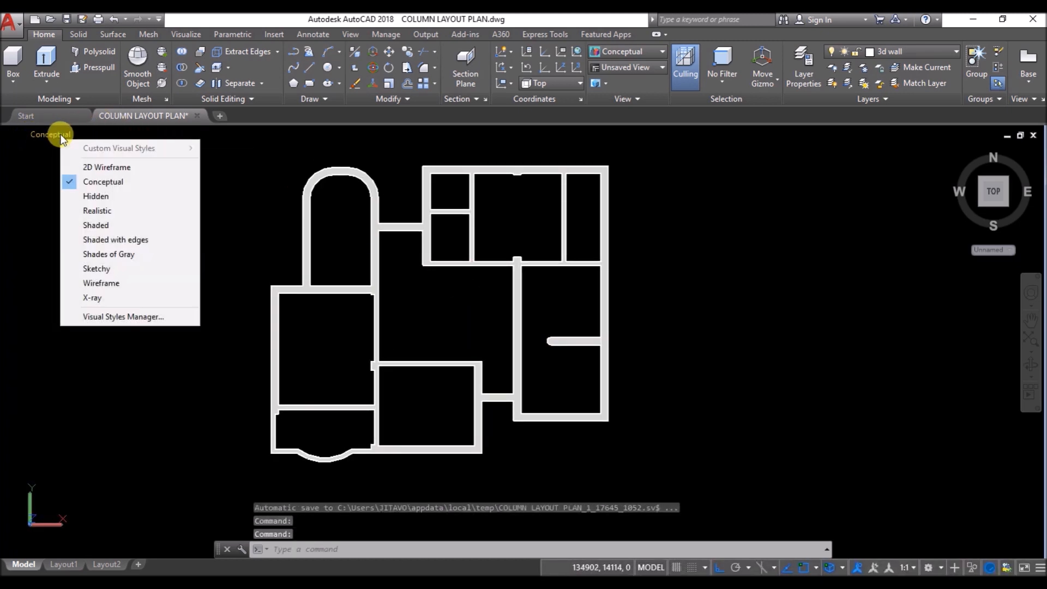
click(84, 167)
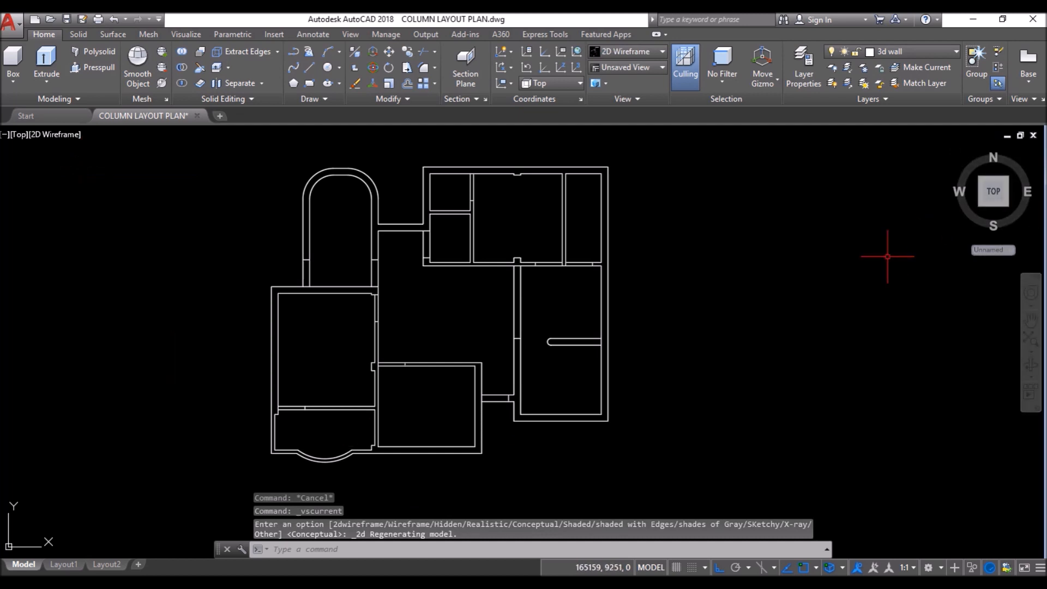
Step: Turn on the window and grill layers
click(931, 50)
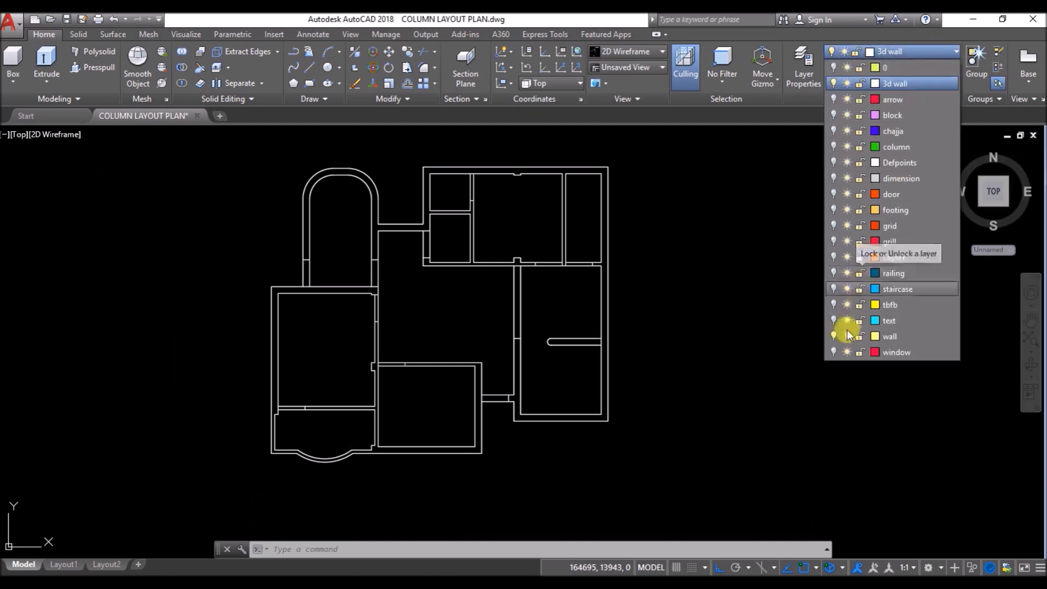
click(833, 352)
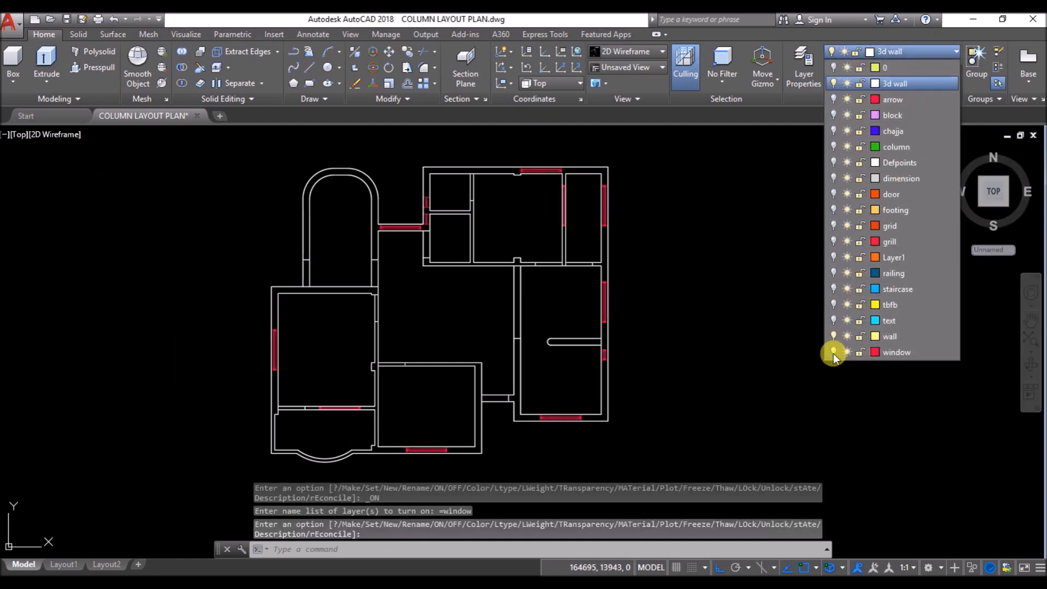
click(834, 241)
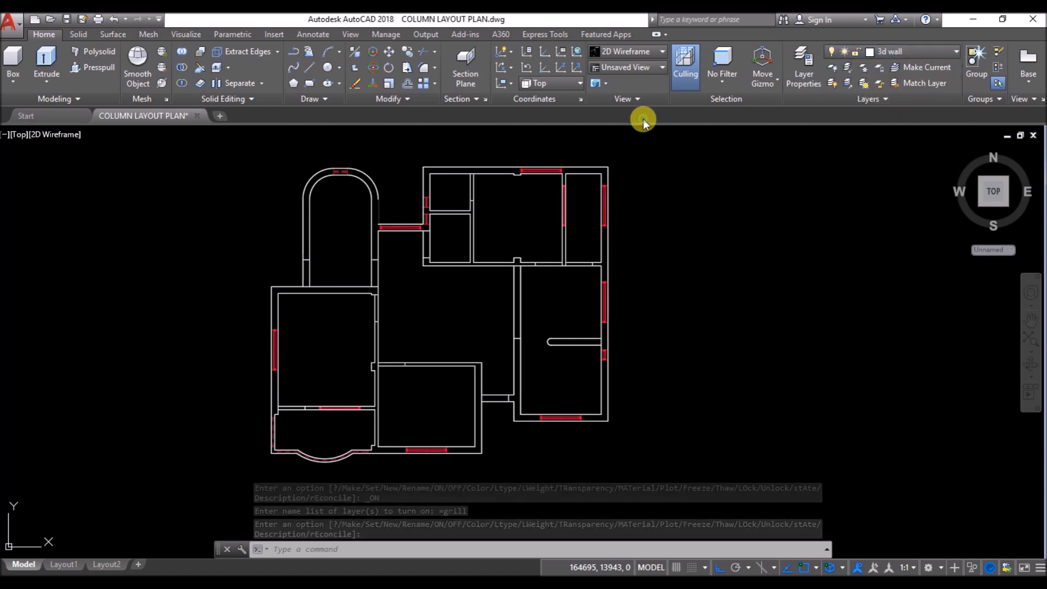
Step: Draw a rectangle over the full wall thickness at the window in the south-central room's south wall
scroll(678, 228, down, 2)
scroll(498, 238, up, 2)
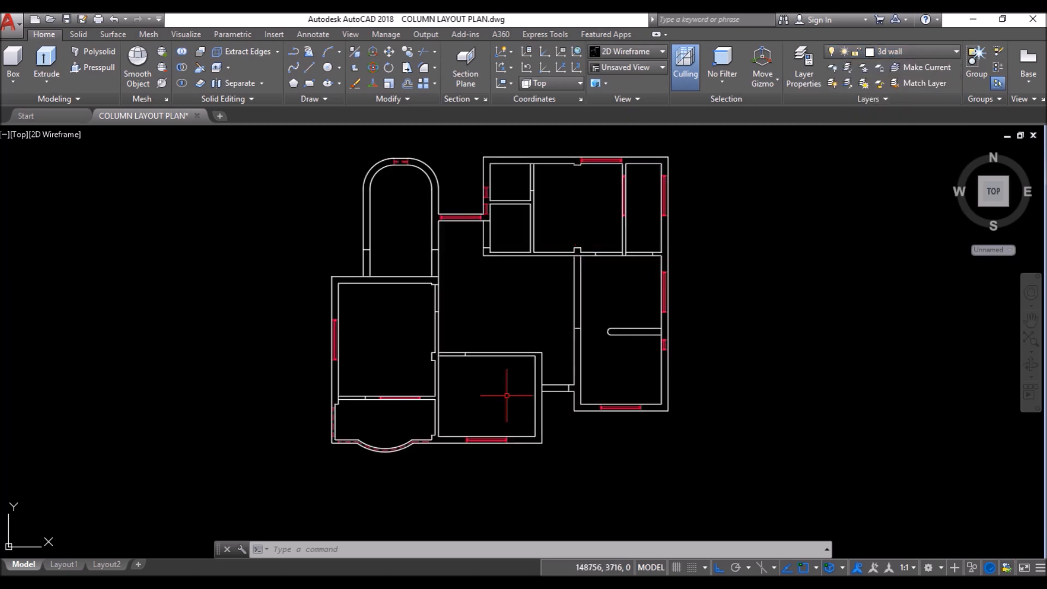
scroll(484, 462, up, 4)
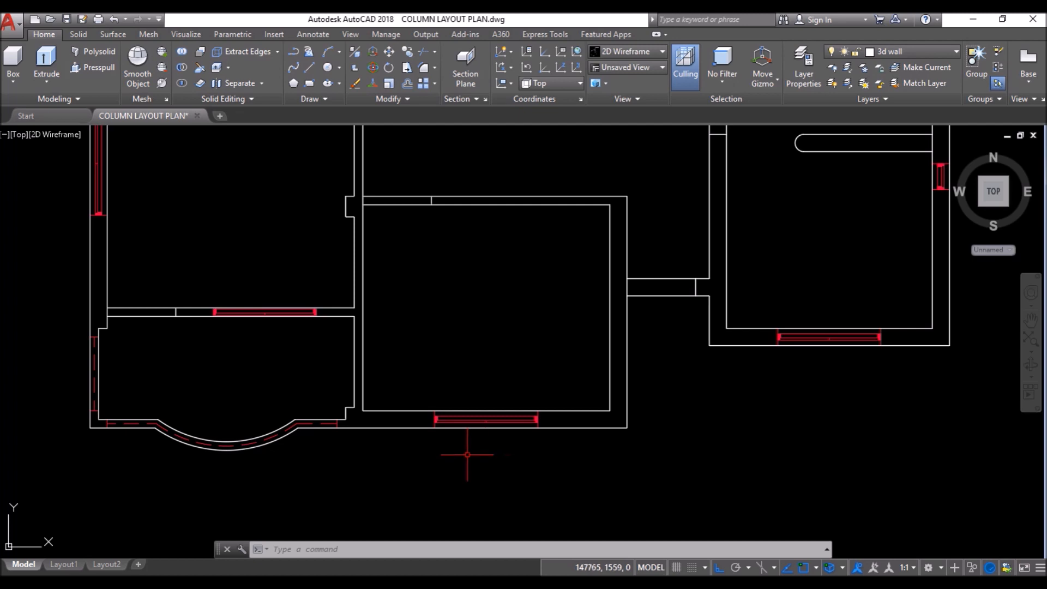
scroll(467, 446, up, 2)
text(c)
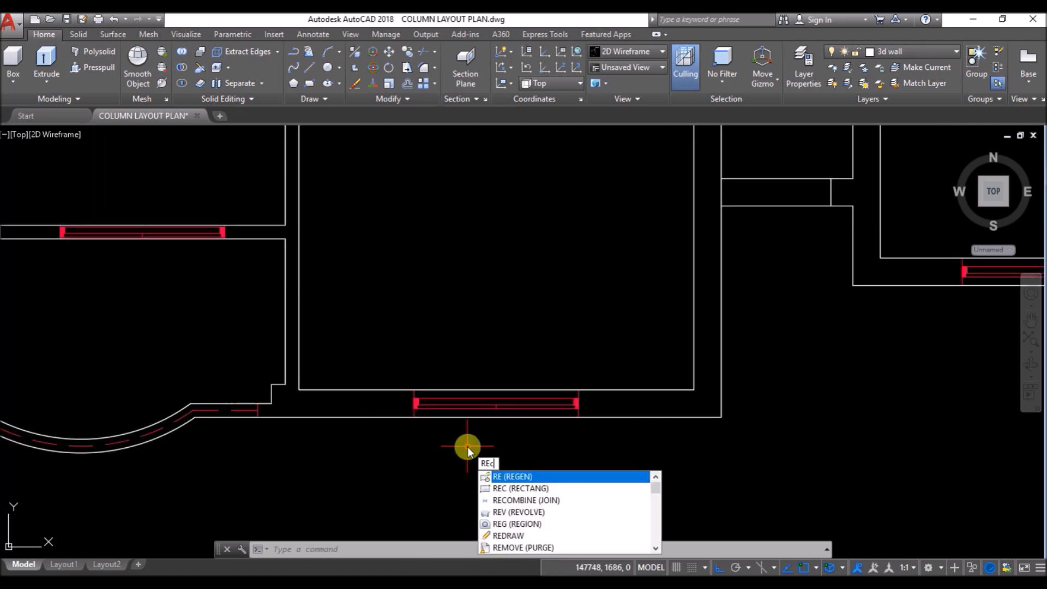
key(Return)
scroll(403, 434, up, 4)
click(435, 381)
click(855, 311)
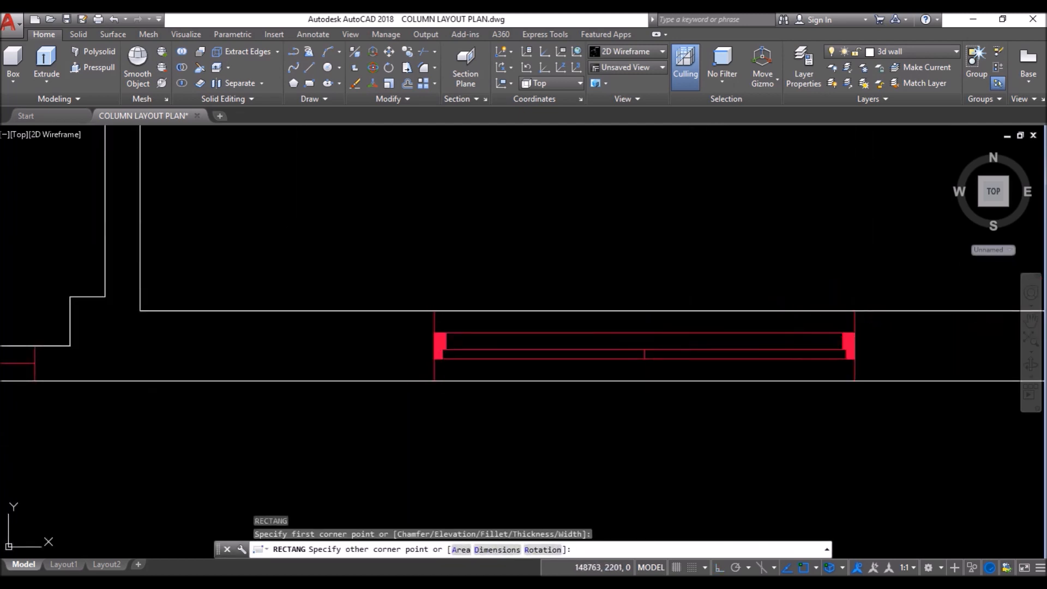
Step: Draw a rectangle across the wall thickness at the window in the southeast room's south wall
scroll(284, 351, down, 3)
scroll(763, 229, up, 2)
key(Return)
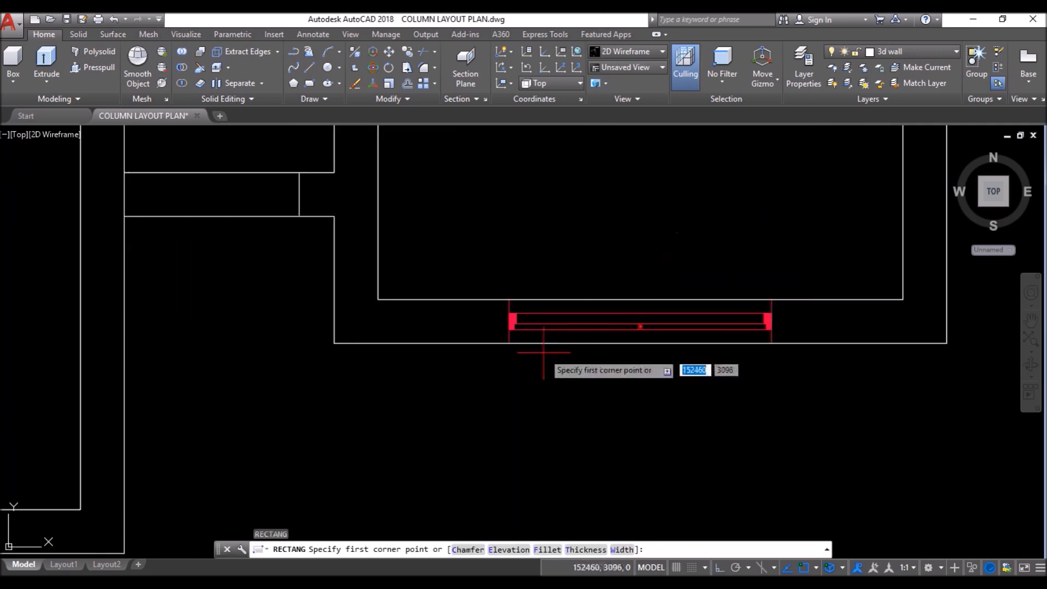
click(509, 327)
click(771, 322)
Step: Draw a rectangle over the small window opening in the east wall, just south of the round-ended partition
scroll(600, 354, down, 3)
scroll(525, 304, up, 1)
scroll(525, 304, up, 8)
key(Return)
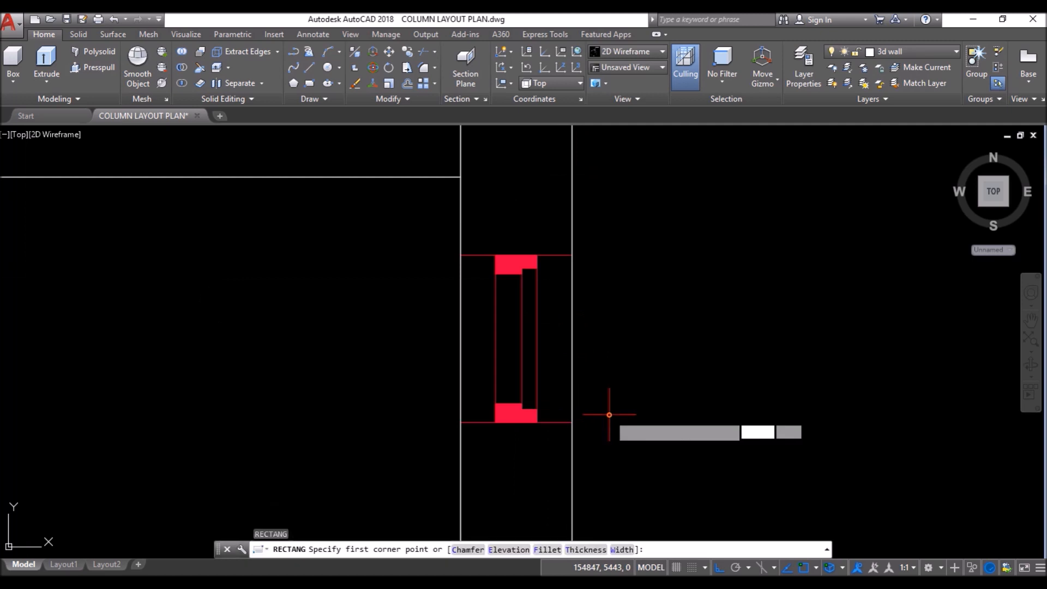
click(571, 422)
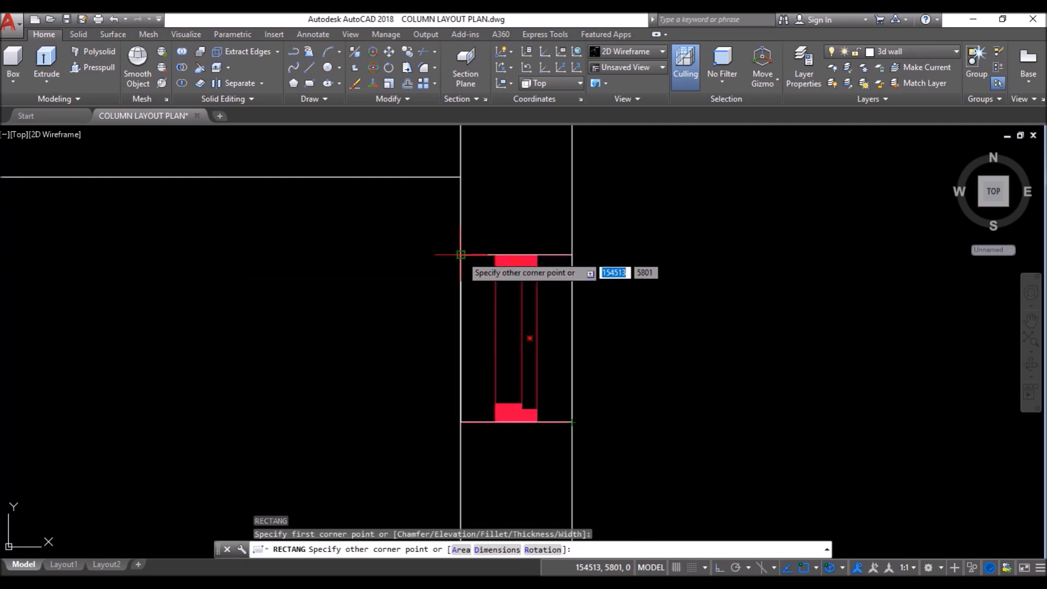
click(461, 255)
Step: Draw a rectangle over the long window opening in the east wall, north of the round-ended partition
scroll(464, 366, down, 8)
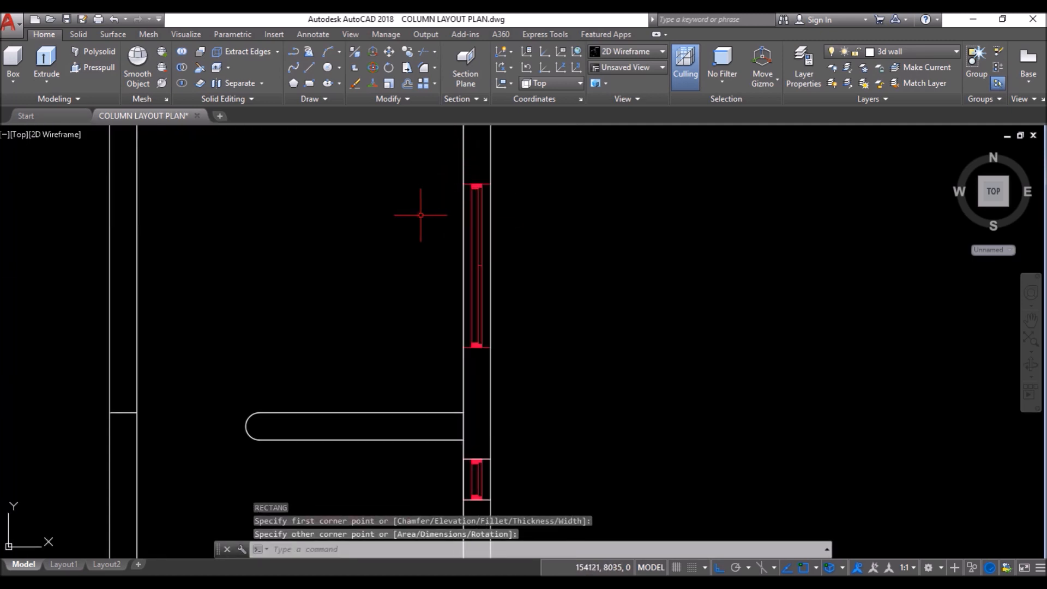
key(Return)
scroll(458, 177, up, 4)
click(483, 175)
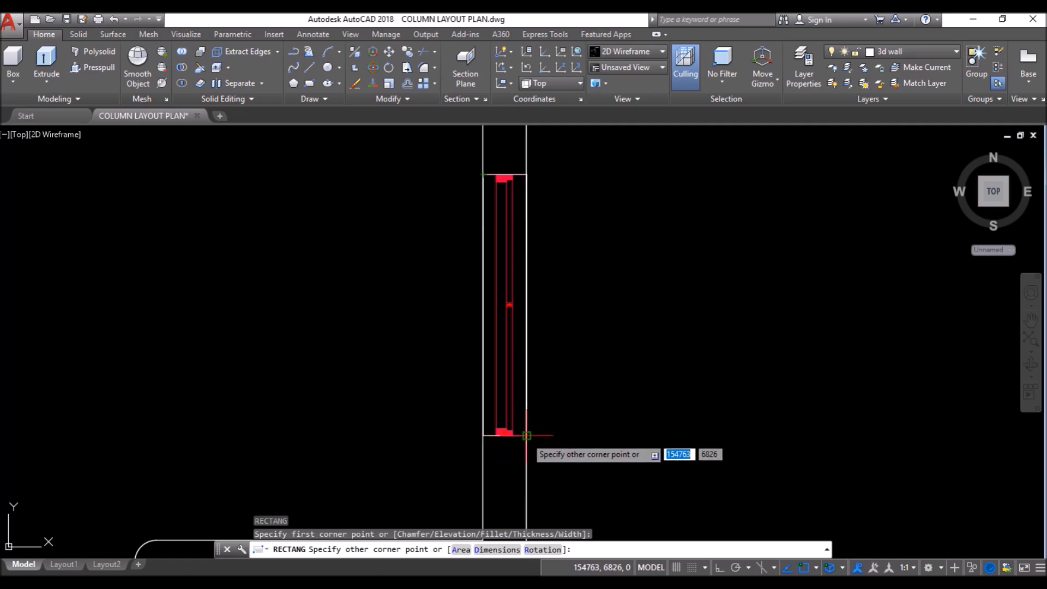
click(526, 435)
Step: Draw a rectangle over the window opening in the outer east wall of the narrow northeast room
scroll(496, 236, down, 5)
scroll(464, 237, up, 4)
key(Return)
scroll(527, 228, up, 2)
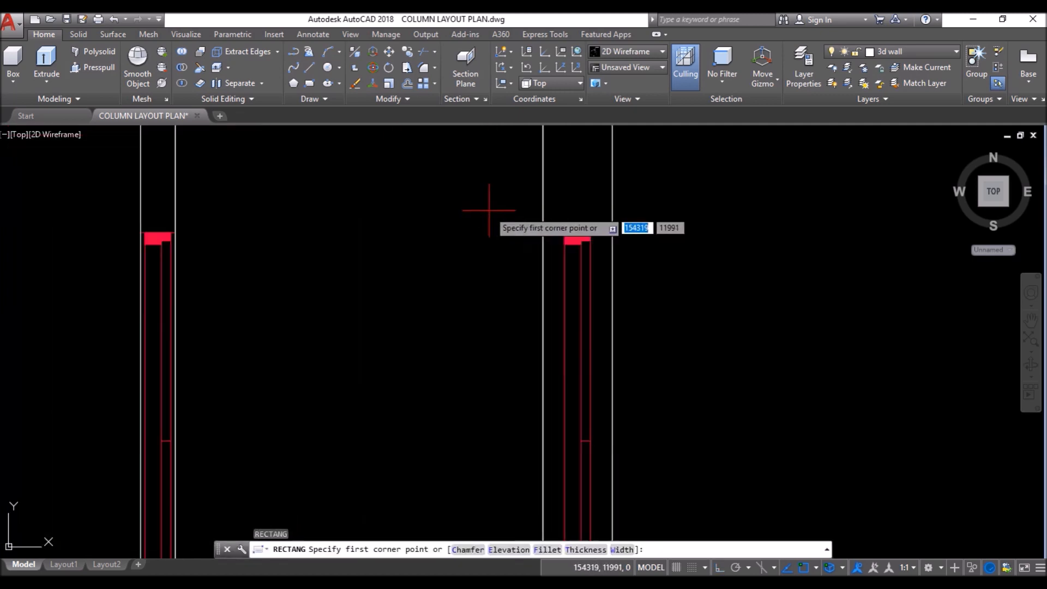
scroll(543, 232, down, 4)
scroll(562, 402, up, 4)
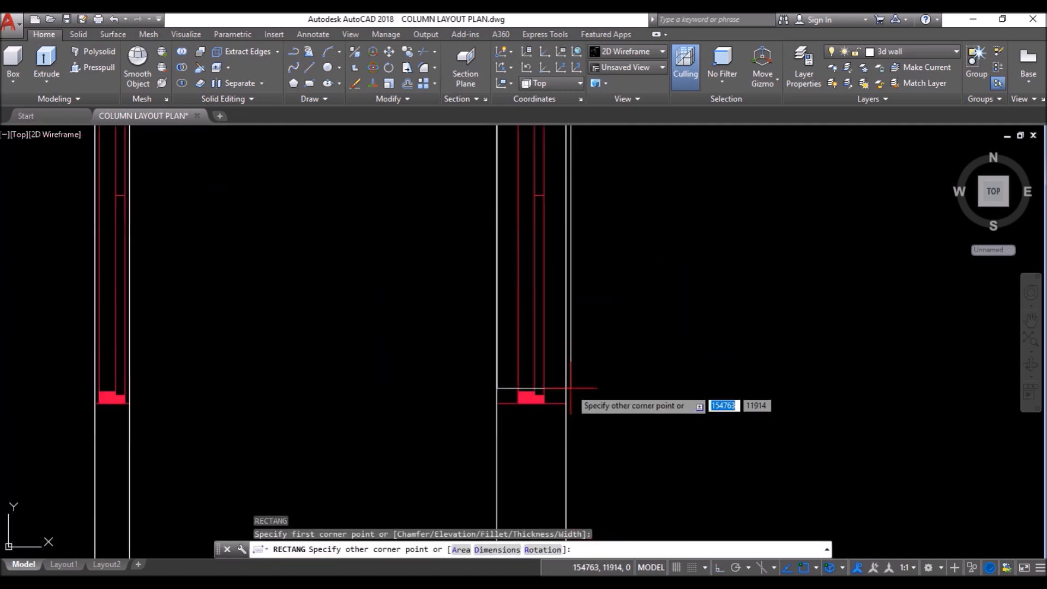
click(565, 404)
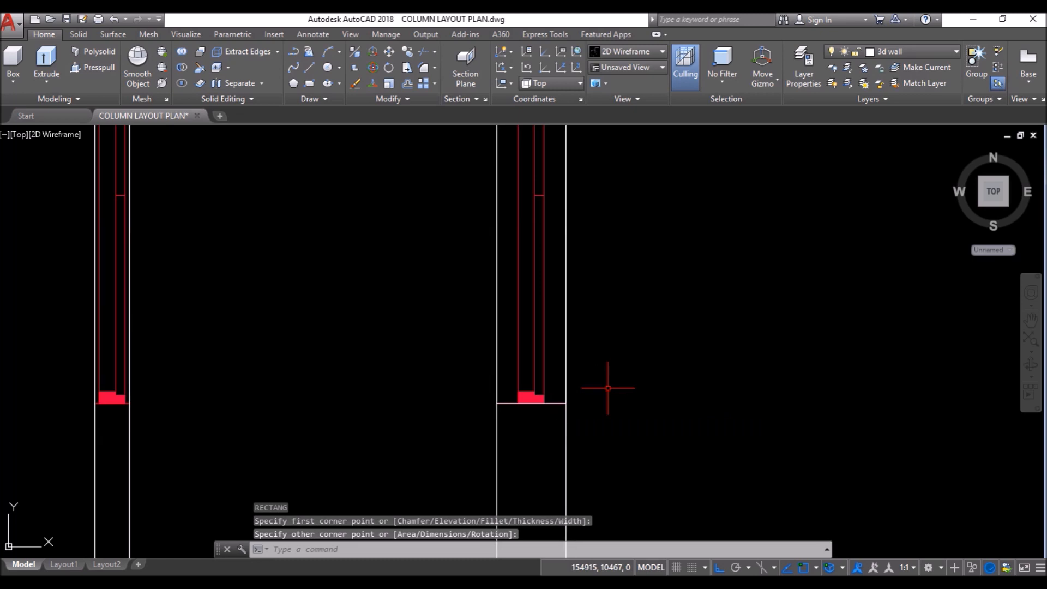
Step: Draw a rectangle over the window in the partition between the large north room and the narrow northeast room
scroll(604, 327, down, 5)
scroll(420, 170, up, 5)
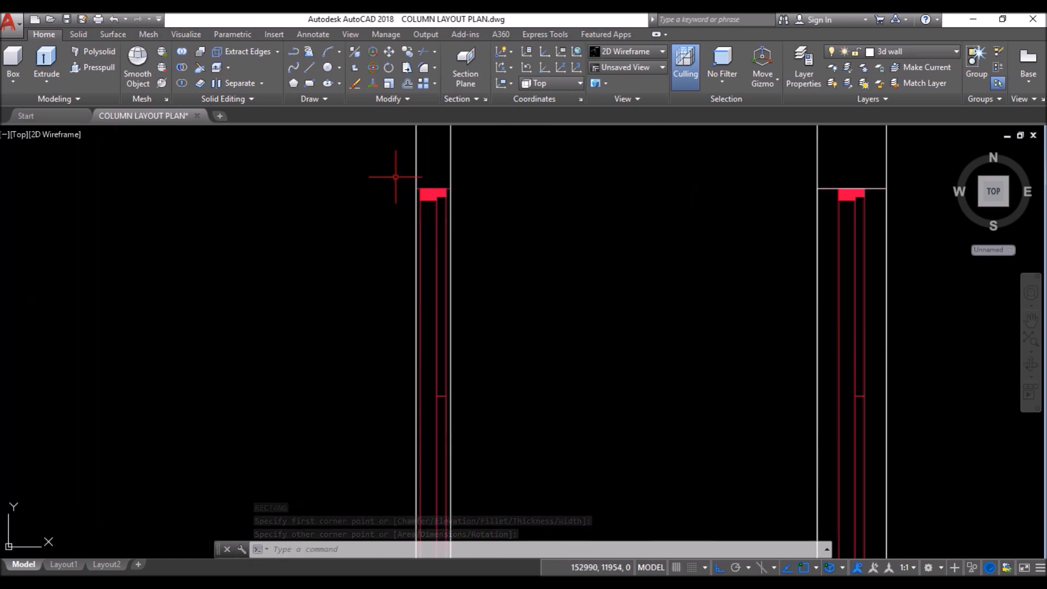
key(Return)
scroll(395, 180, up, 5)
click(517, 224)
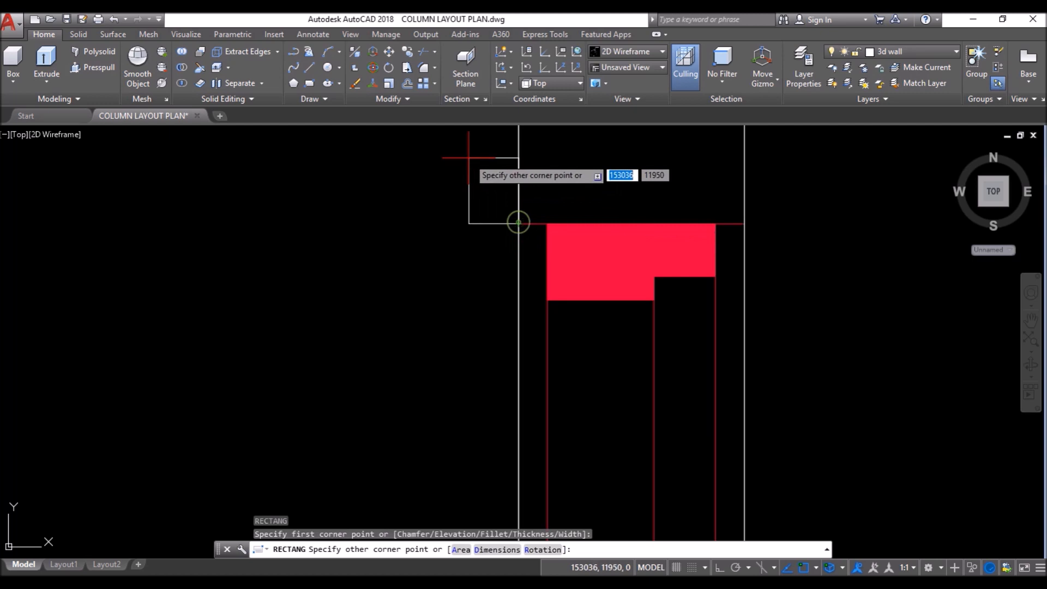
scroll(467, 154, down, 5)
scroll(491, 436, up, 5)
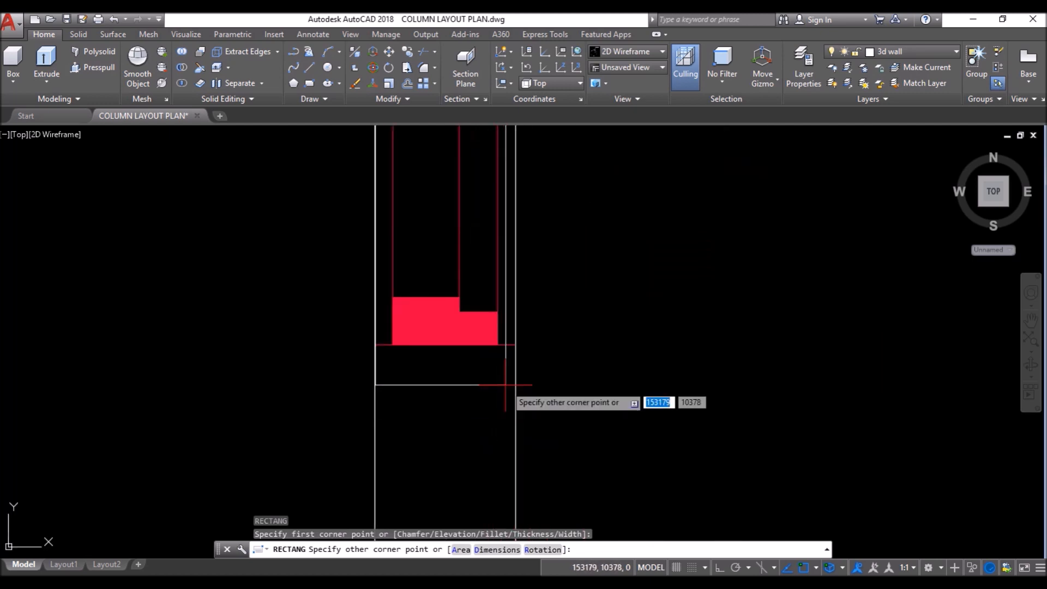
click(514, 345)
Step: Draw a rectangle across the wall thickness at the window in the large north room's north wall
scroll(521, 403, down, 5)
scroll(345, 197, up, 5)
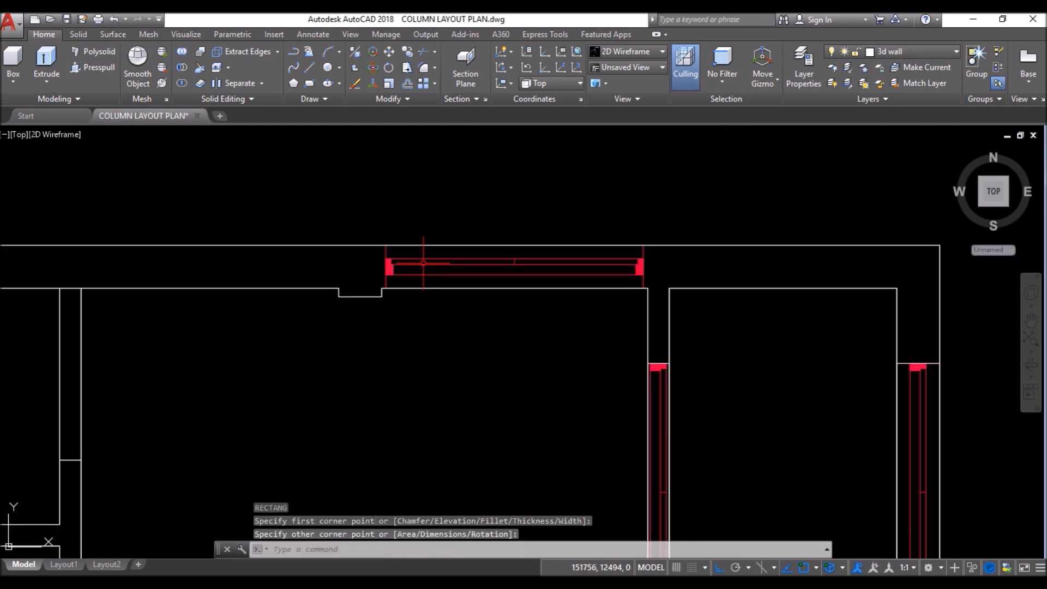
key(Return)
click(363, 234)
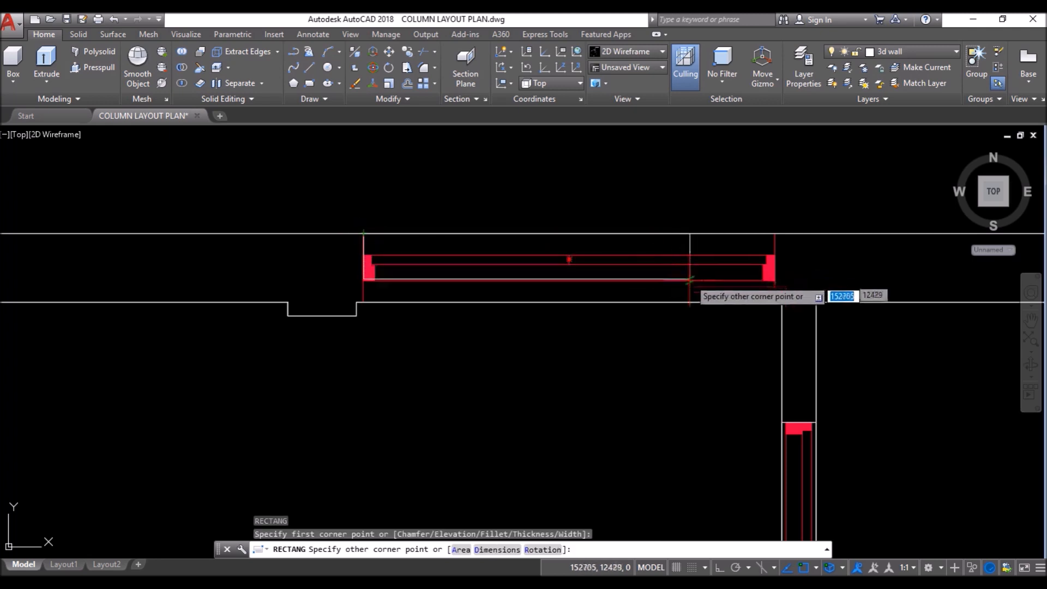
click(775, 303)
Step: Draw a rectangle over the small window in the west wall of the northern of the two small northwest-block rooms
scroll(654, 186, down, 5)
scroll(491, 240, up, 4)
scroll(465, 251, up, 6)
key(Return)
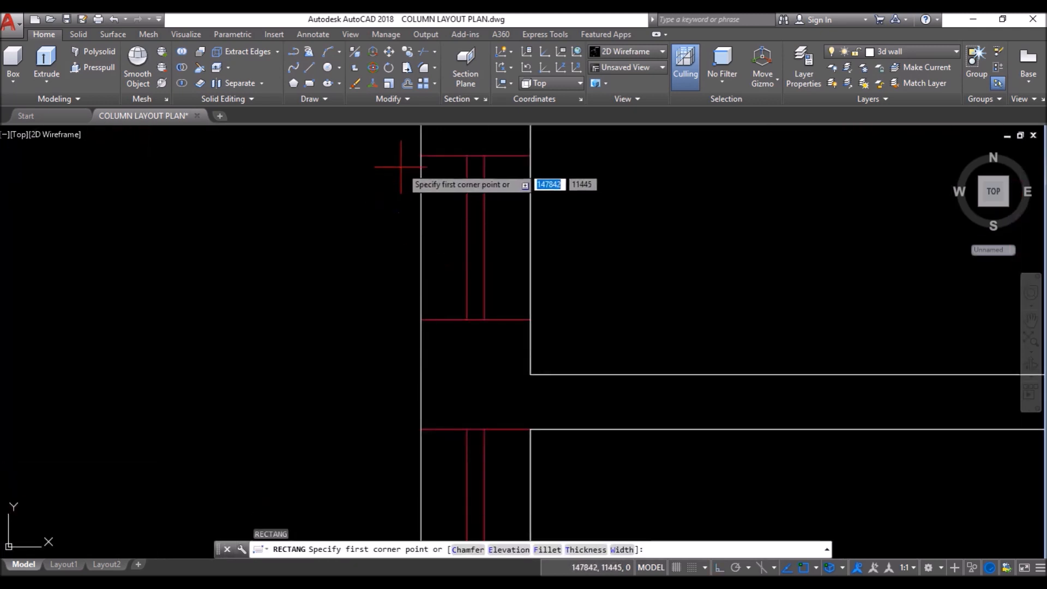
click(421, 156)
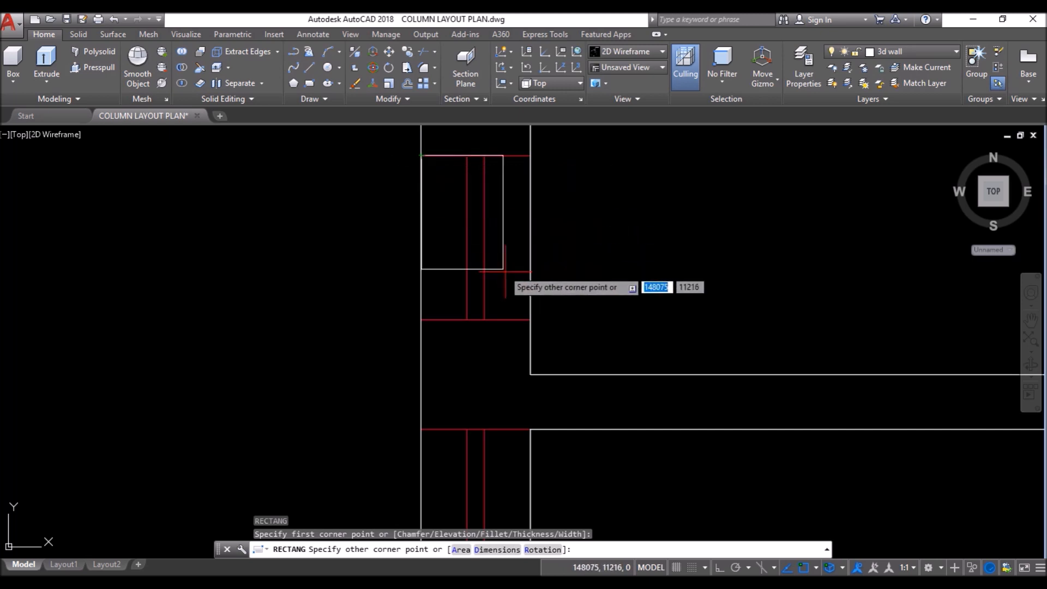
click(530, 320)
Step: Draw a rectangle over the small window in the west wall of the southern small room, just below the dividing partition
scroll(537, 273, down, 2)
scroll(536, 274, down, 4)
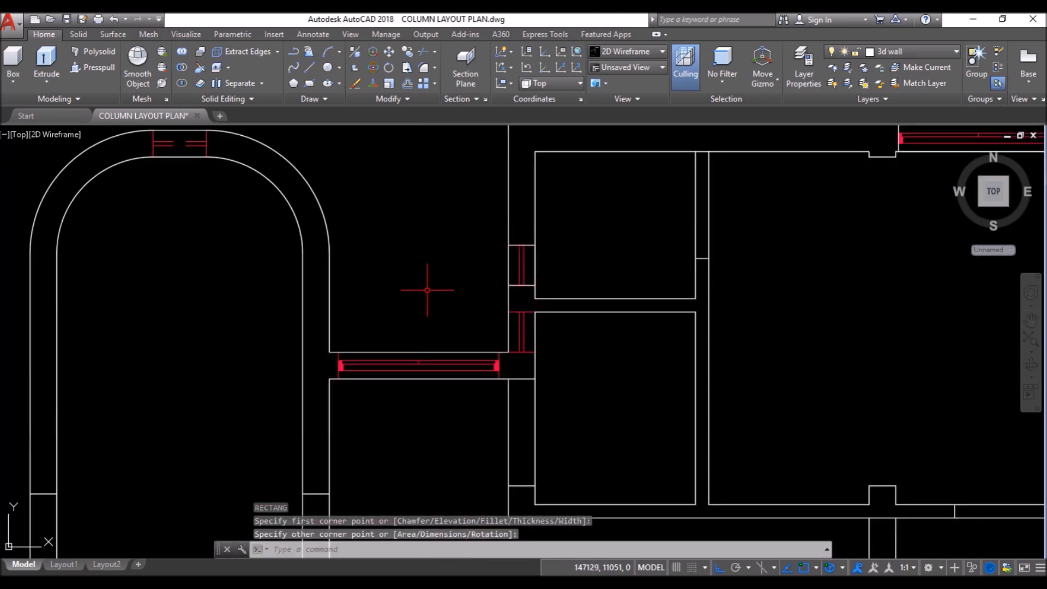
key(Return)
scroll(498, 311, up, 6)
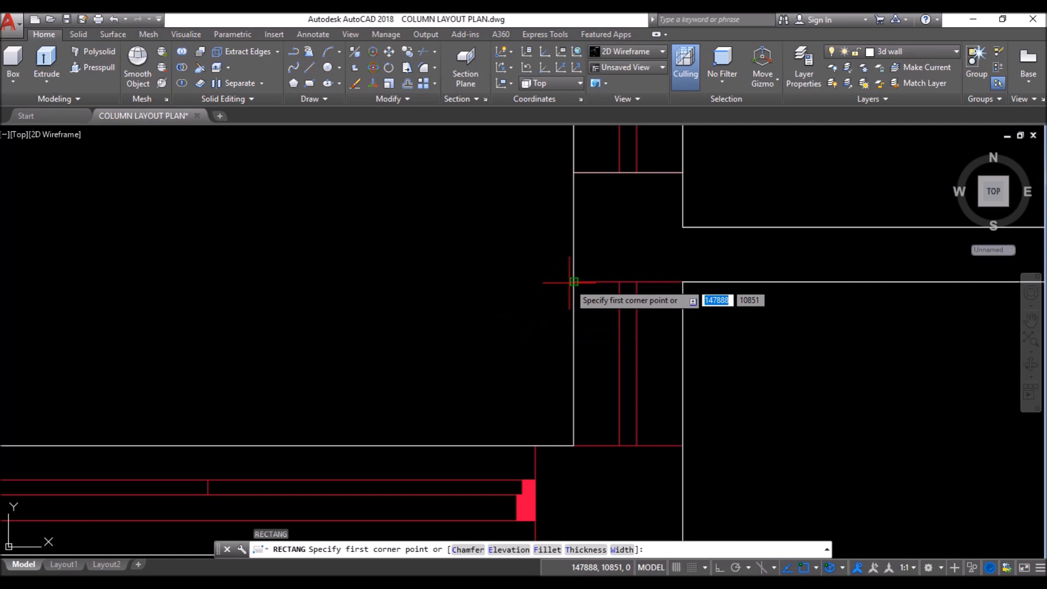
click(574, 281)
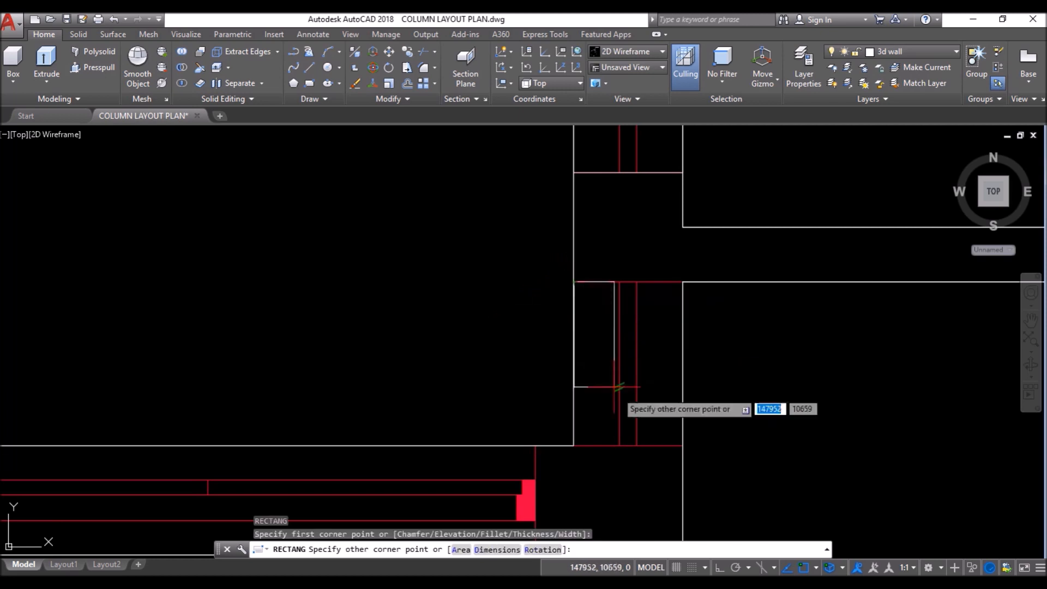
click(683, 446)
Step: Draw a rectangle over the window in the short wall linking the round-ended room to the north block
scroll(432, 205, down, 5)
scroll(338, 234, up, 6)
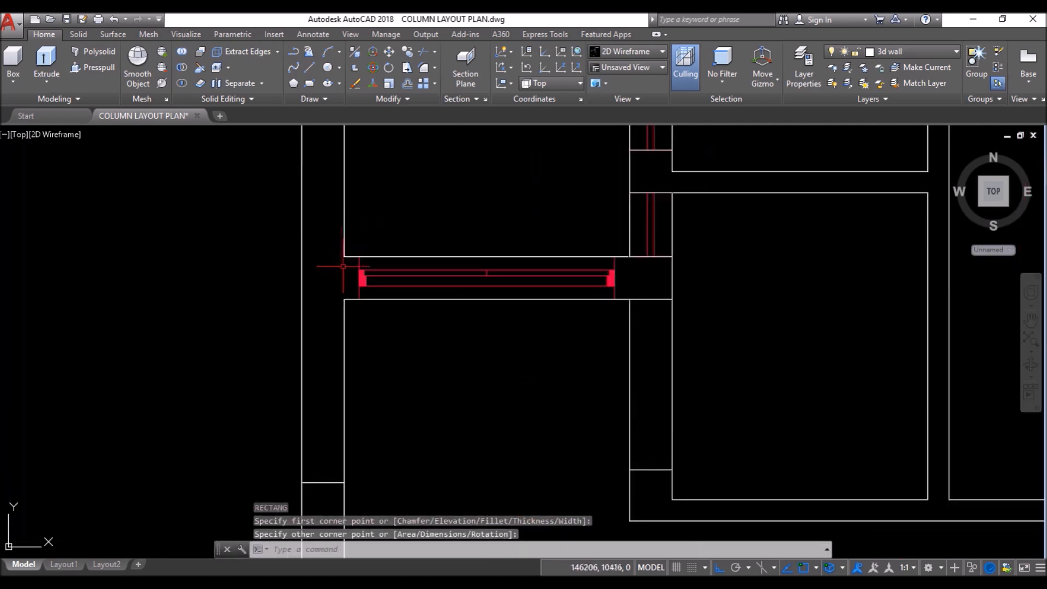
key(Return)
click(381, 240)
scroll(381, 240, down, 2)
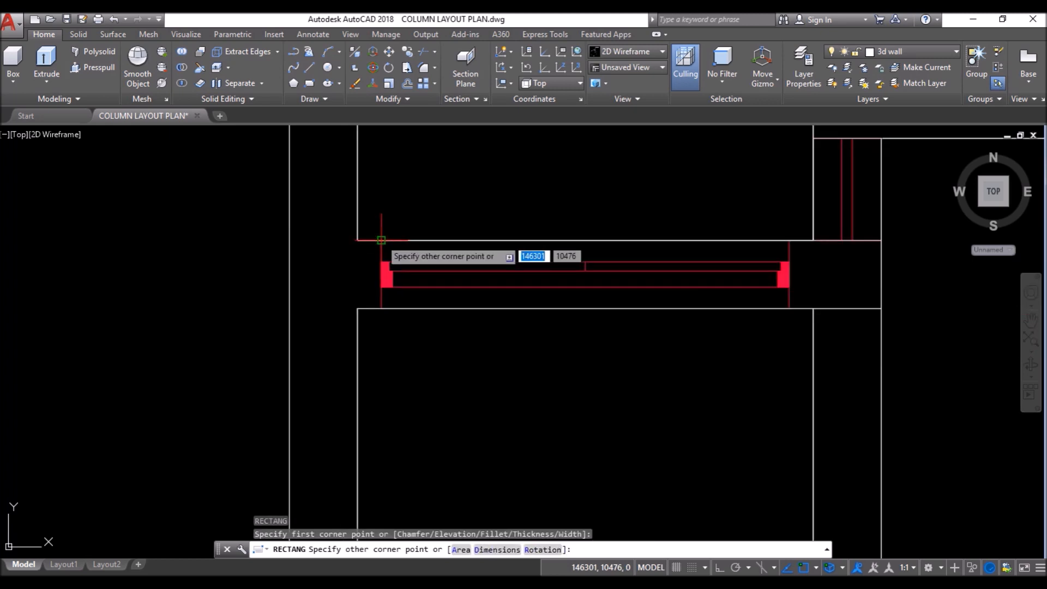
click(789, 307)
Step: Draw a rectangle across the wall thickness at the window in the large west room's outer west wall
scroll(538, 227, down, 4)
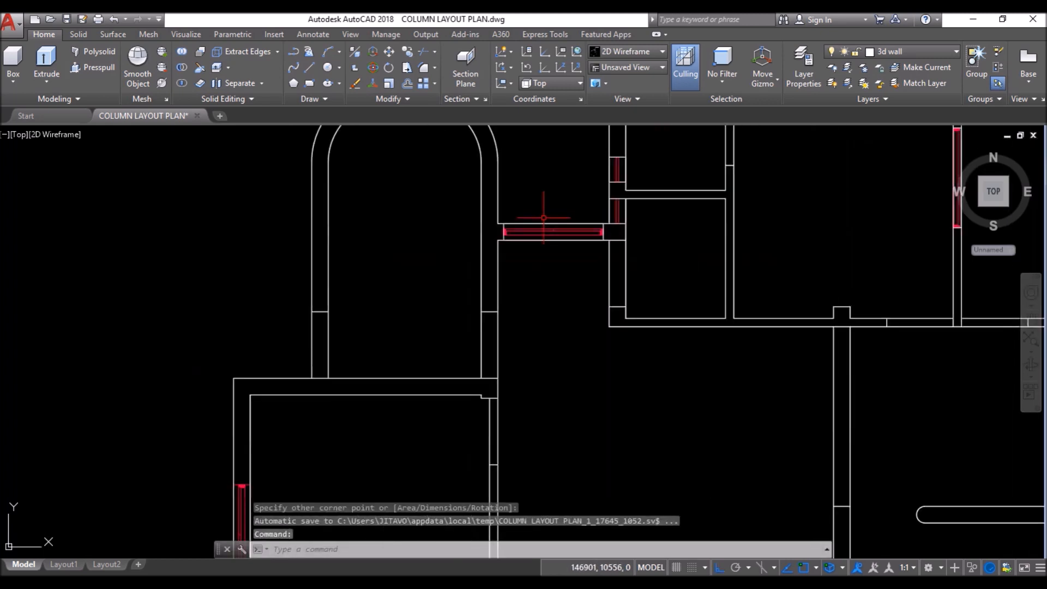
scroll(446, 134, up, 6)
scroll(432, 163, down, 6)
scroll(409, 363, down, 1)
scroll(369, 355, up, 5)
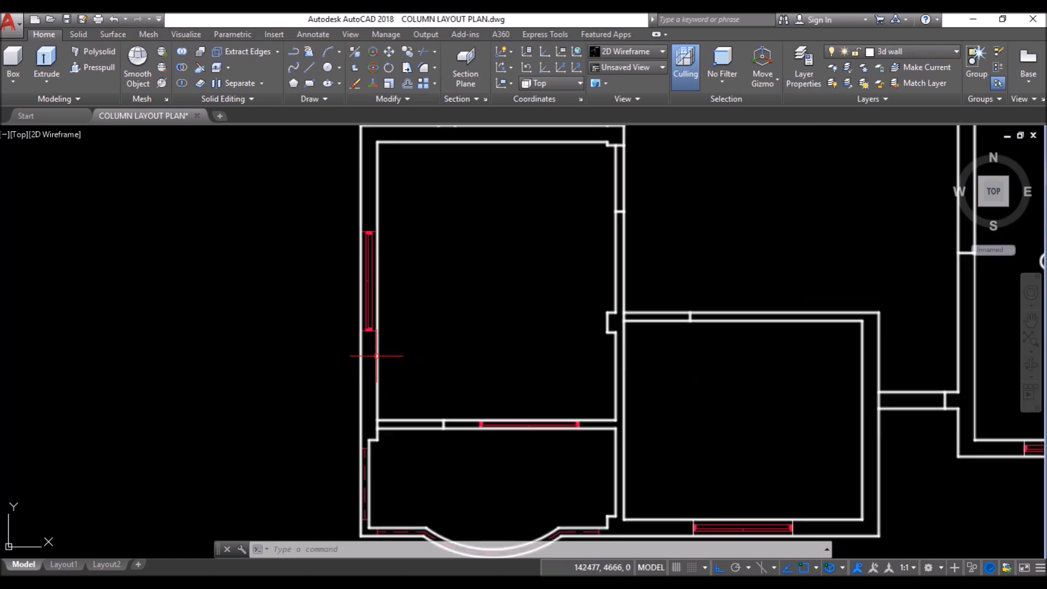
scroll(342, 161, up, 2)
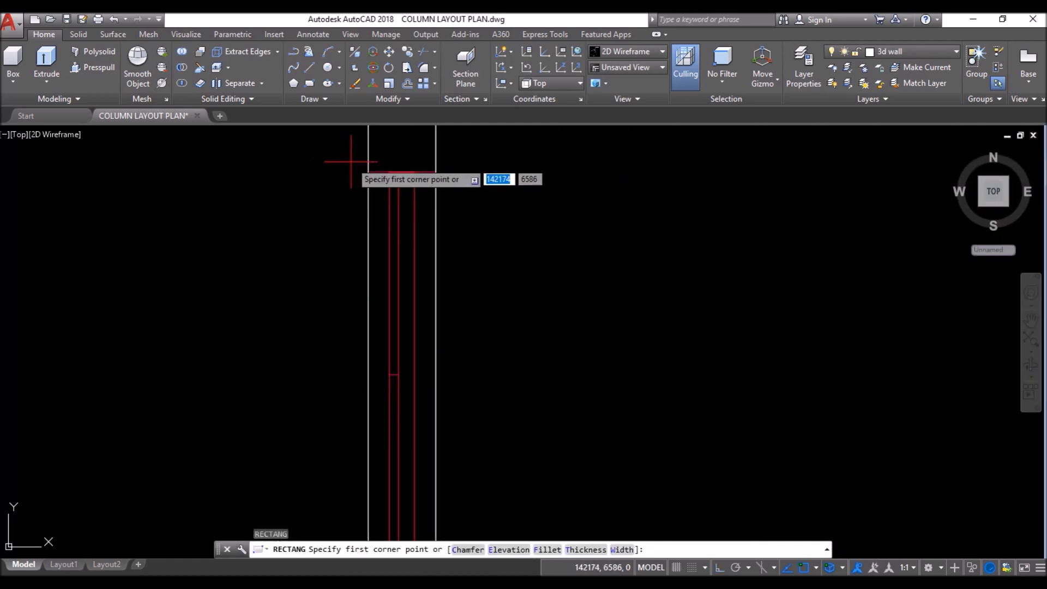
click(368, 169)
scroll(368, 161, down, 2)
scroll(393, 325, up, 4)
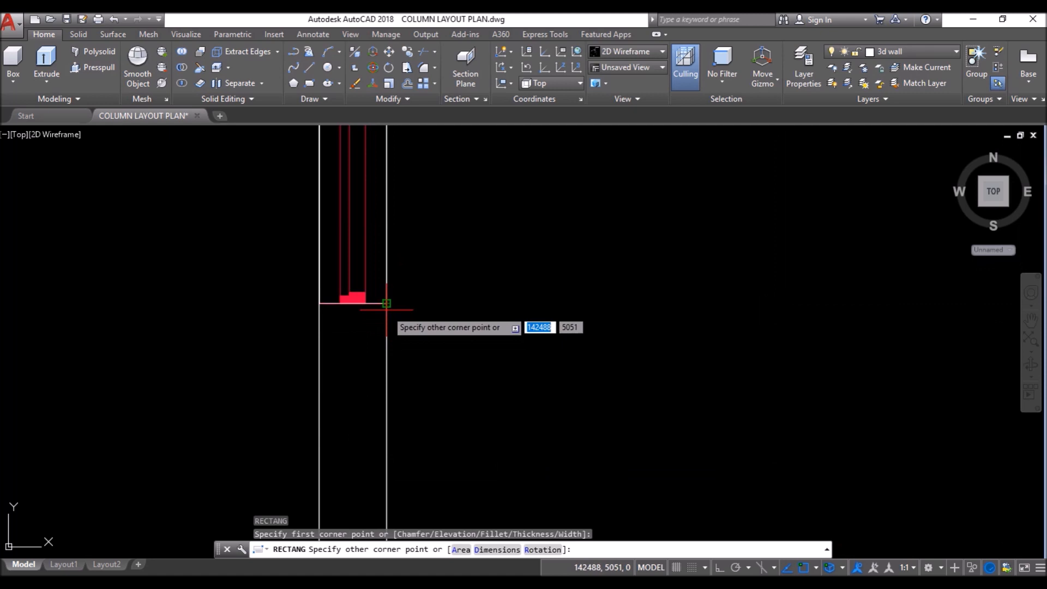
click(386, 303)
Step: Draw a rectangle over the window in the wall between the large west room and the curved-front space
scroll(264, 240, down, 5)
key(space)
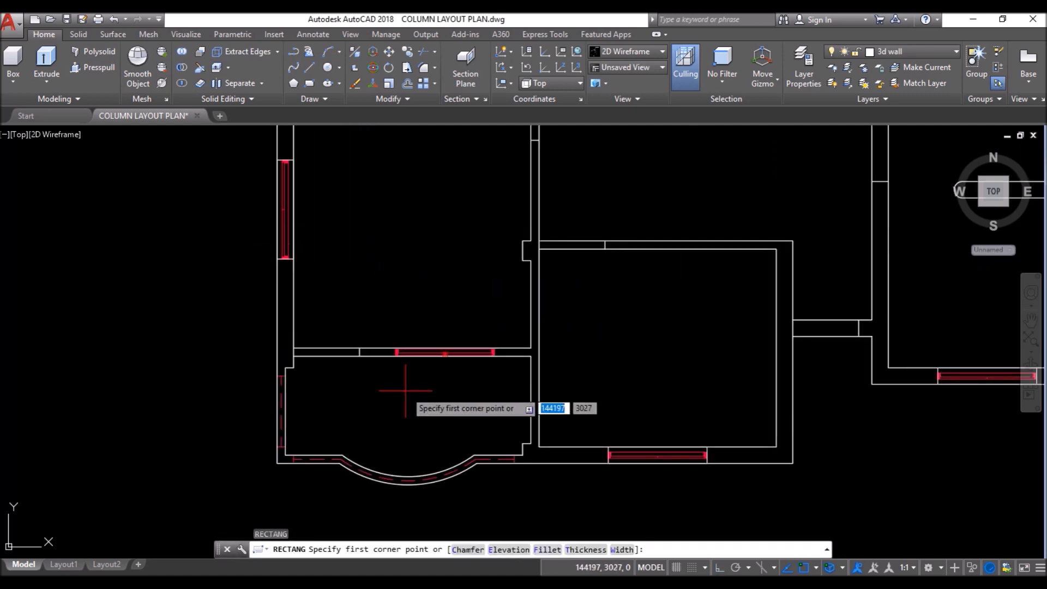
scroll(414, 398, up, 4)
scroll(371, 301, up, 4)
click(350, 199)
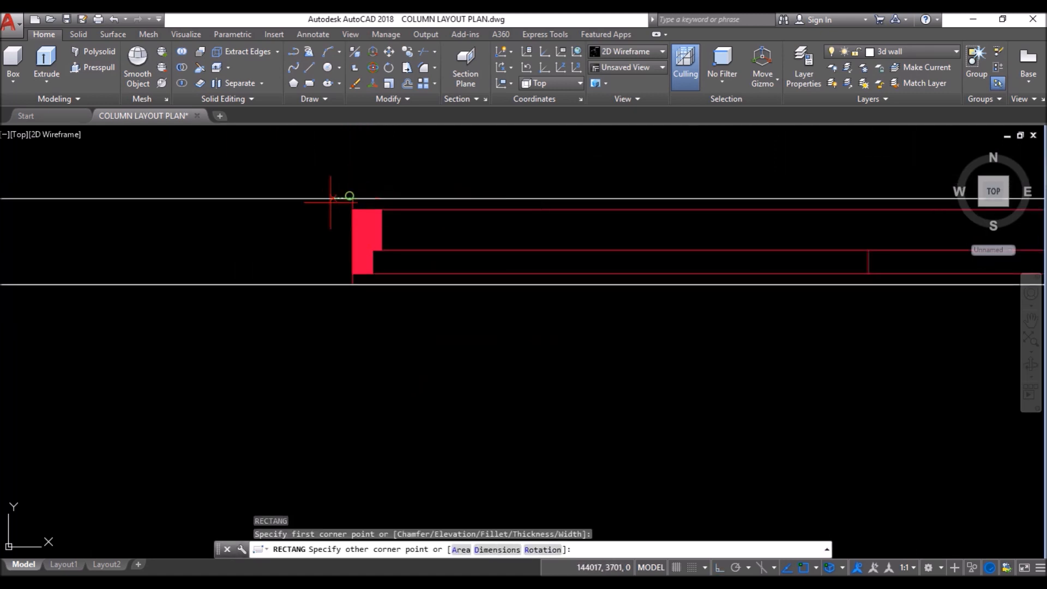
scroll(350, 201, down, 2)
scroll(491, 207, down, 2)
scroll(551, 223, up, 6)
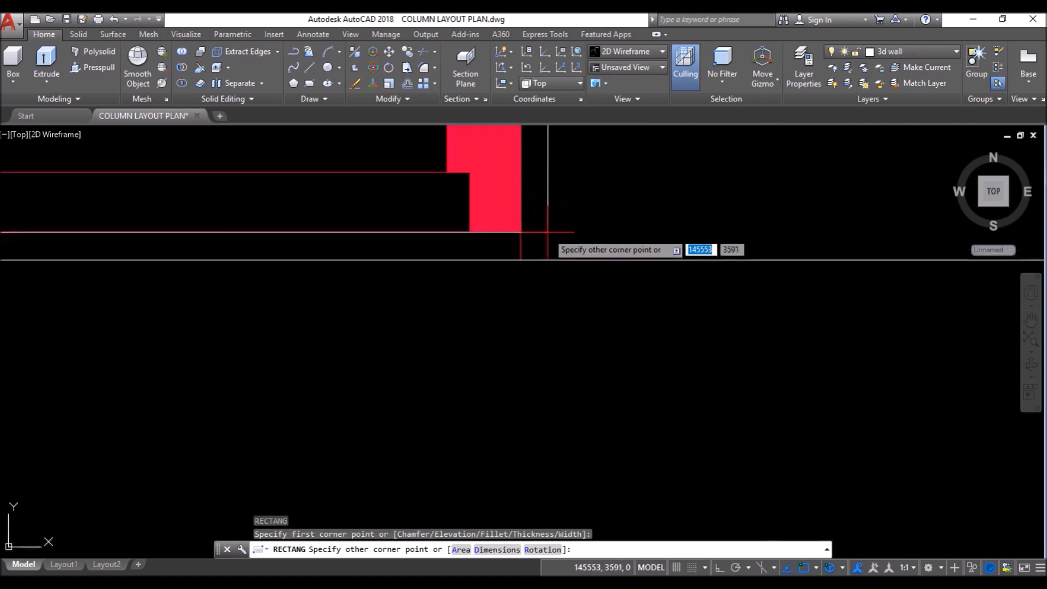
click(527, 258)
scroll(570, 224, down, 5)
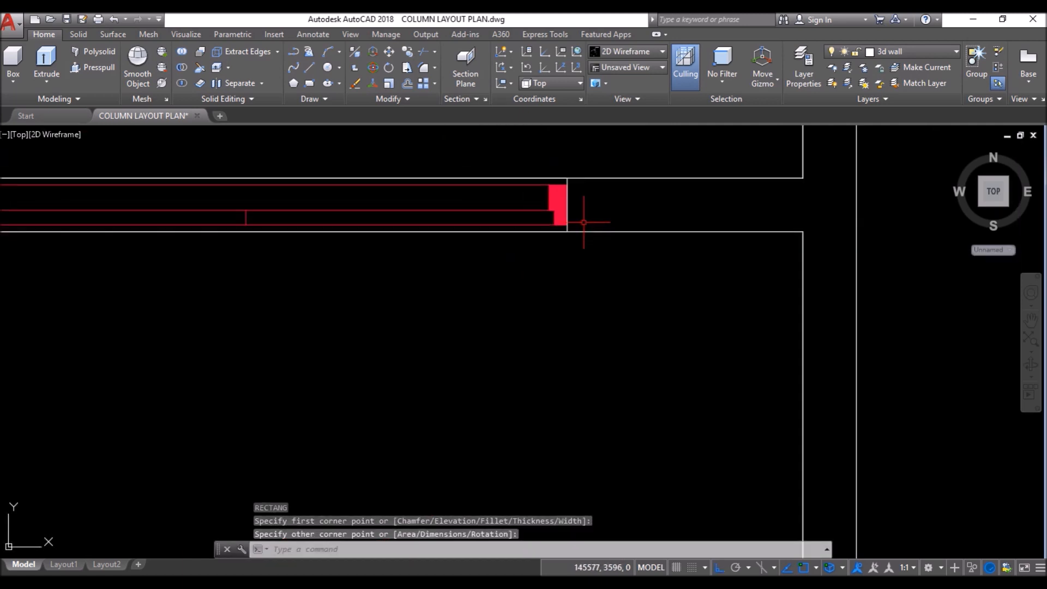
Step: Draw a rectangle over the dashed grill opening in the west wall of the curved-front space
scroll(224, 333, up, 4)
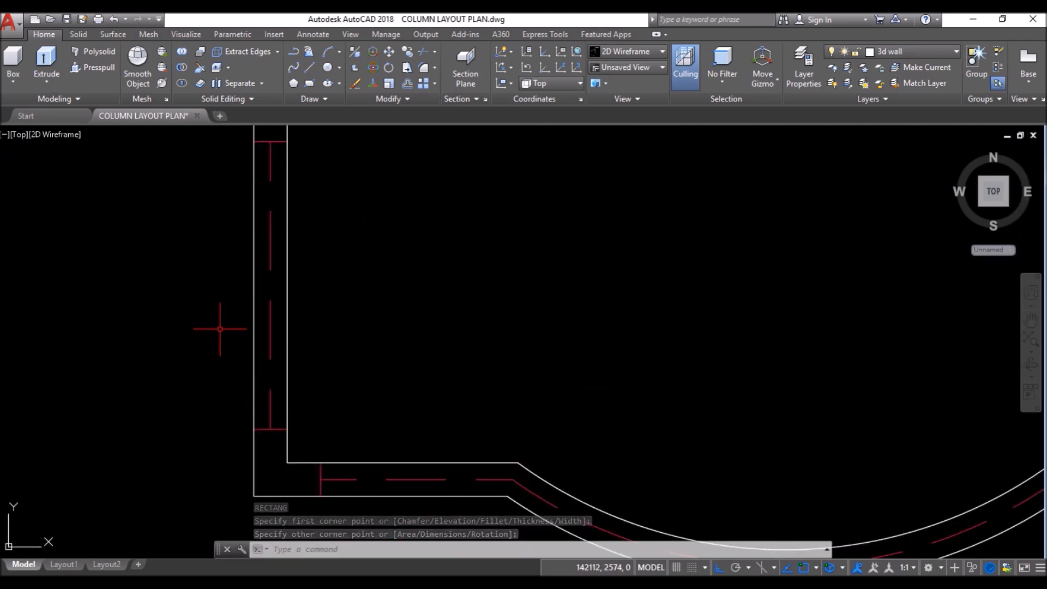
key(space)
click(254, 141)
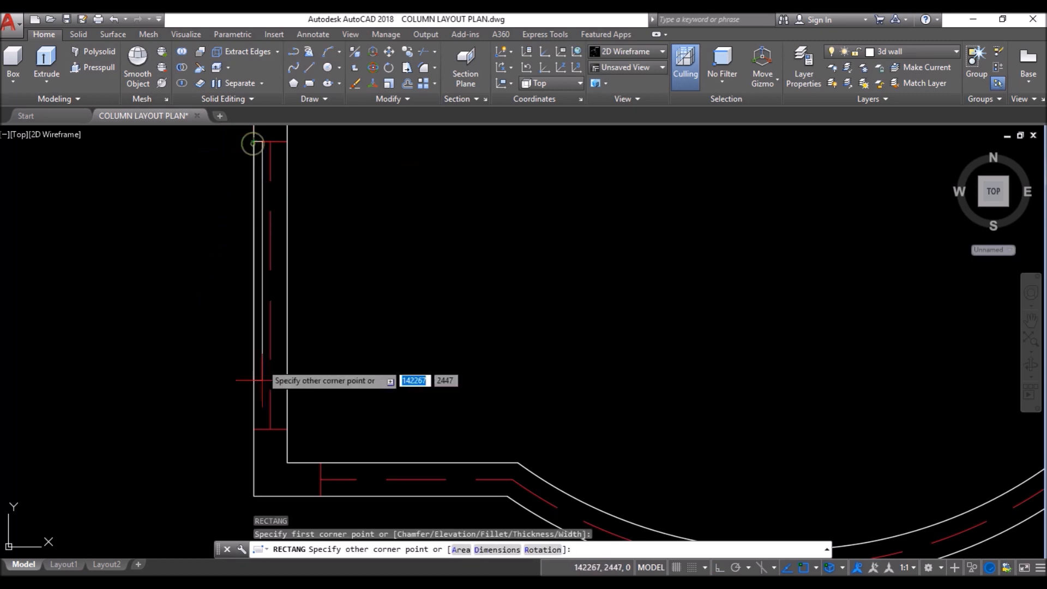
click(287, 429)
Step: Draw lines across the wall thickness at both ends of the dashed grill opening in the curved front wall
scroll(176, 296, down, 2)
scroll(176, 297, down, 2)
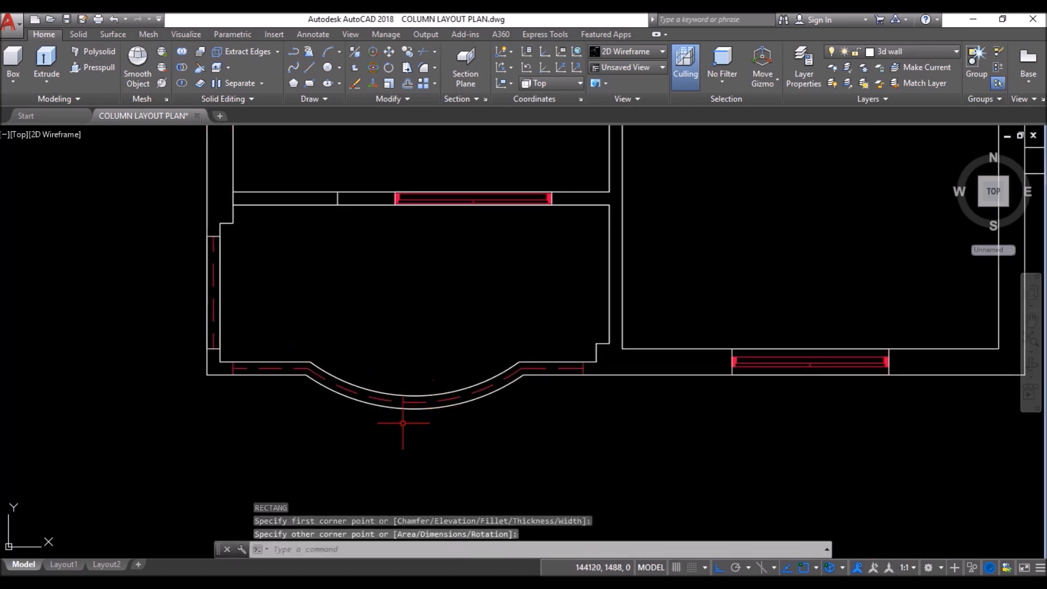
scroll(403, 423, up, 2)
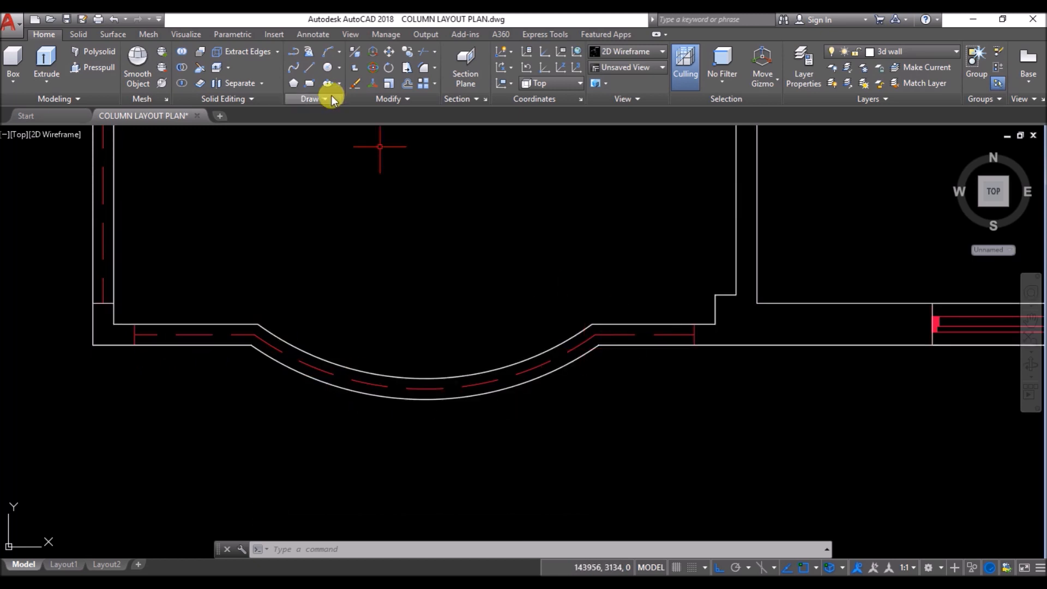
click(309, 69)
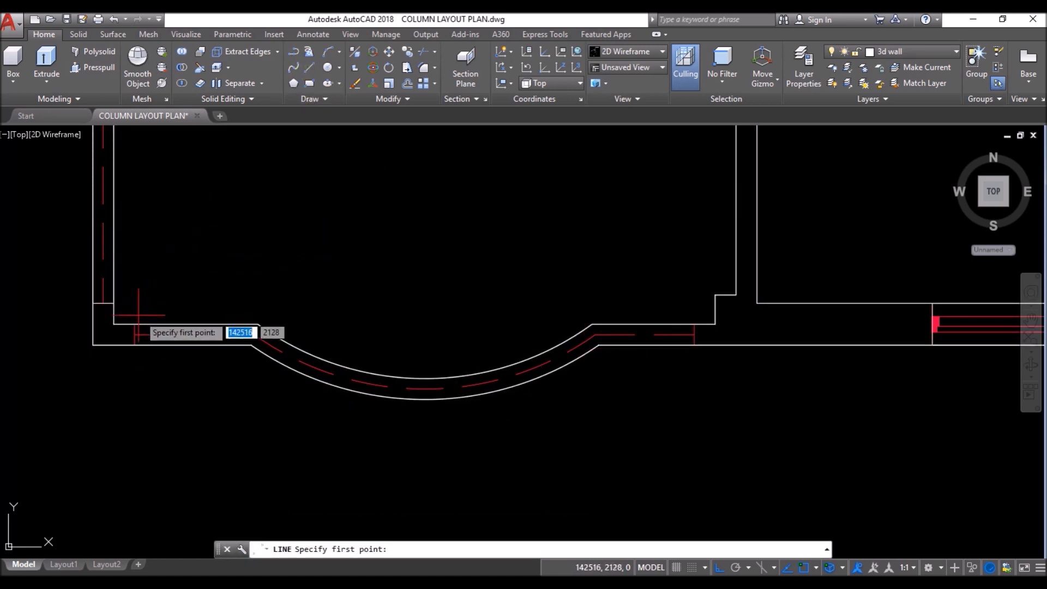
key(Return)
key(Return)
scroll(727, 349, up, 6)
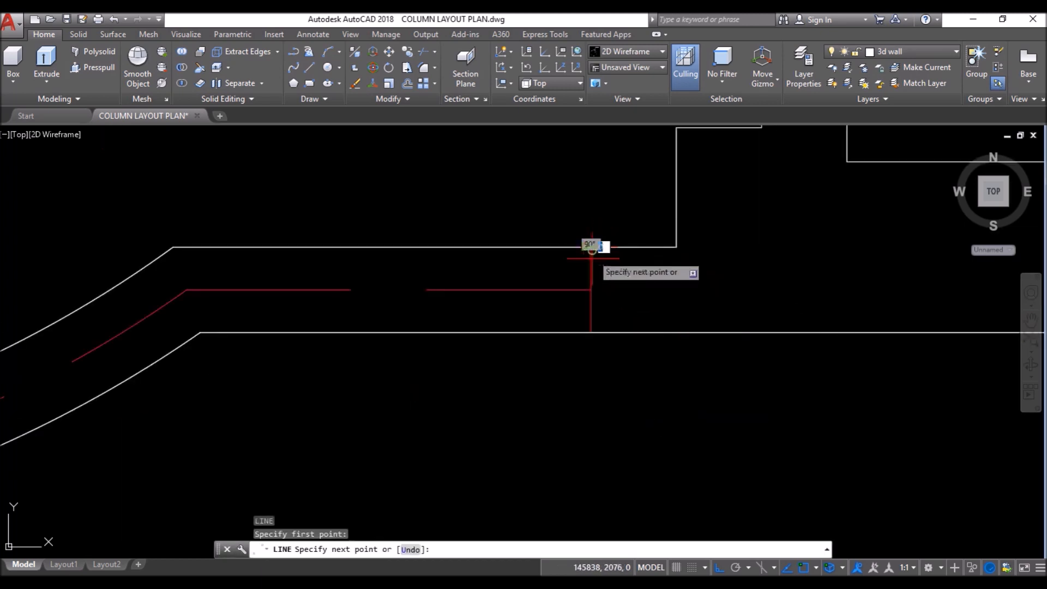
key(Return)
scroll(474, 328, down, 4)
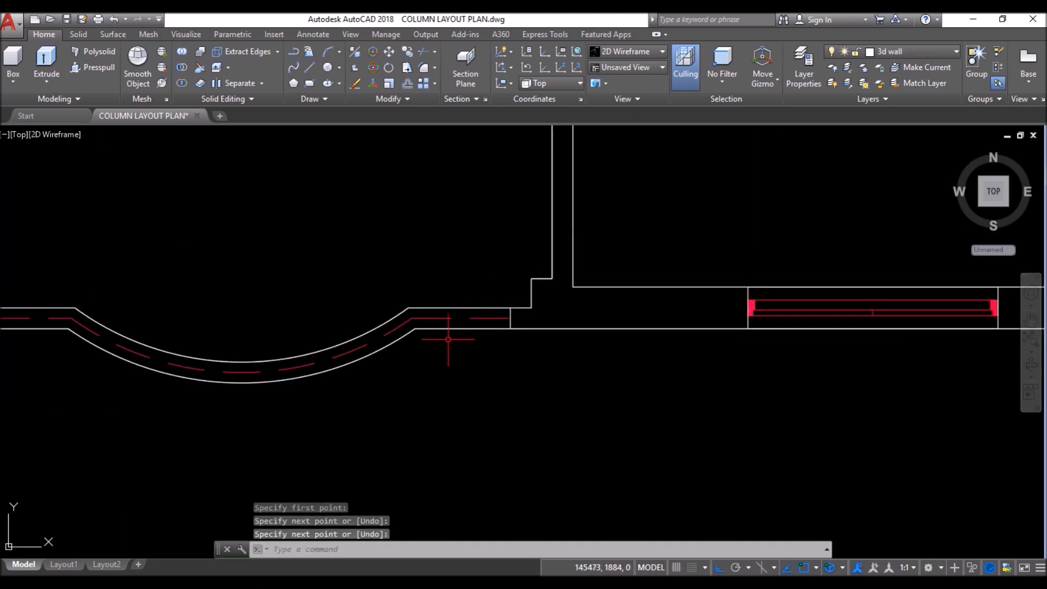
Step: Turn off the window and grill layers
scroll(407, 413, down, 2)
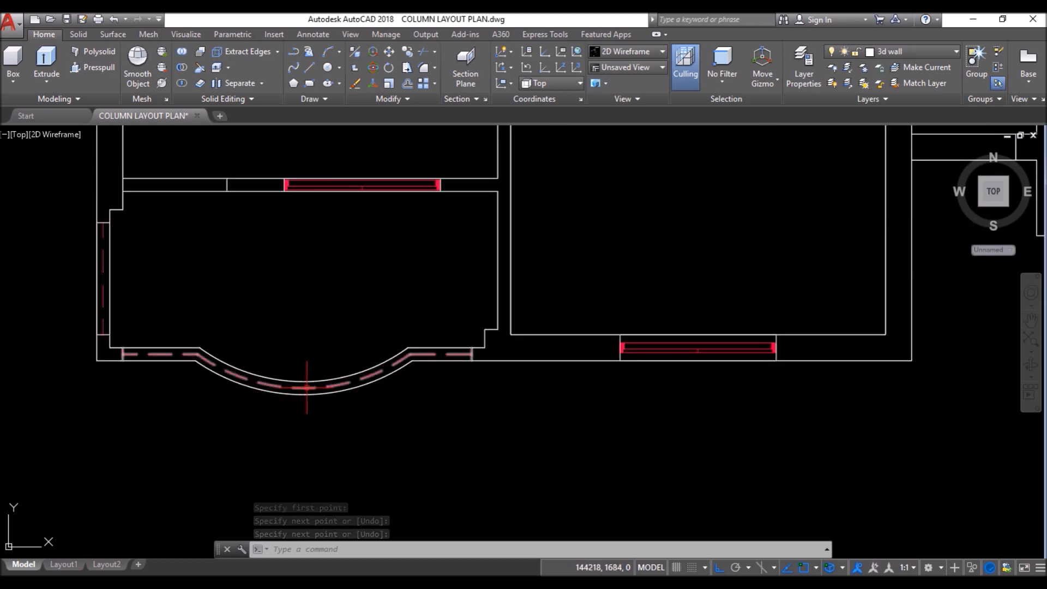
click(901, 52)
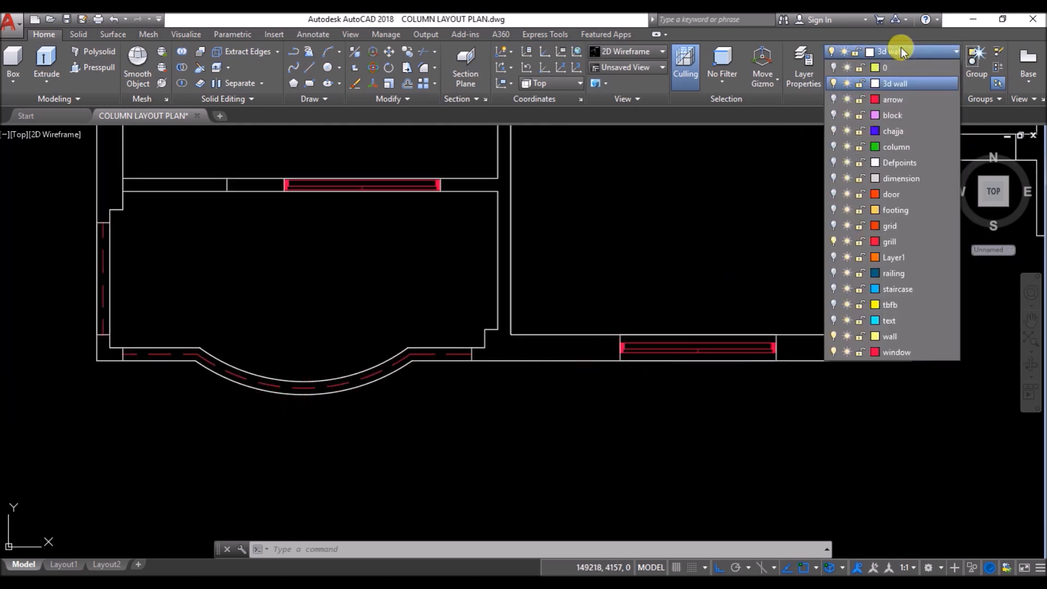
click(834, 352)
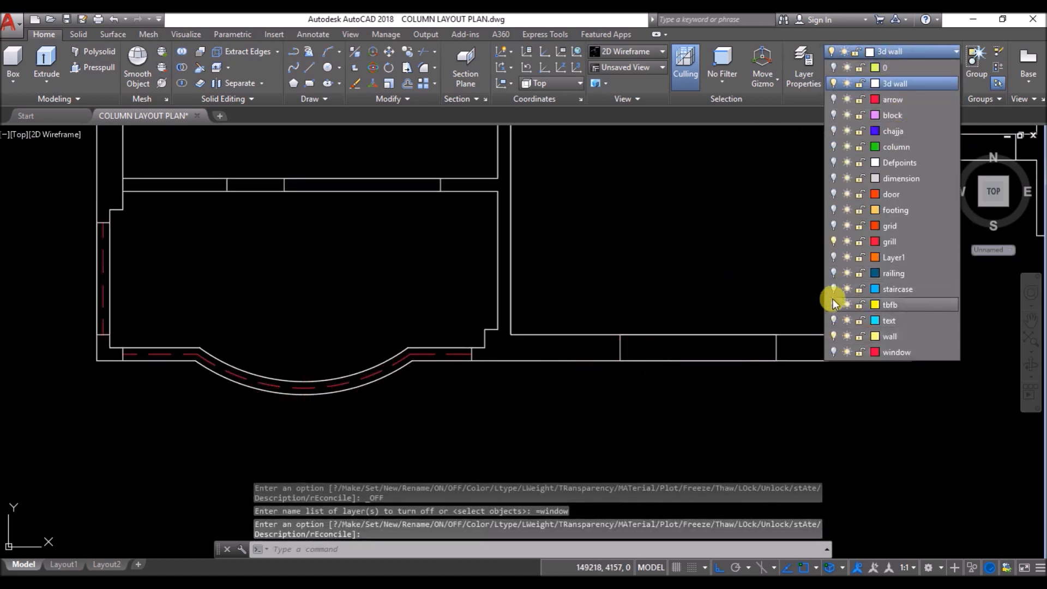
click(575, 155)
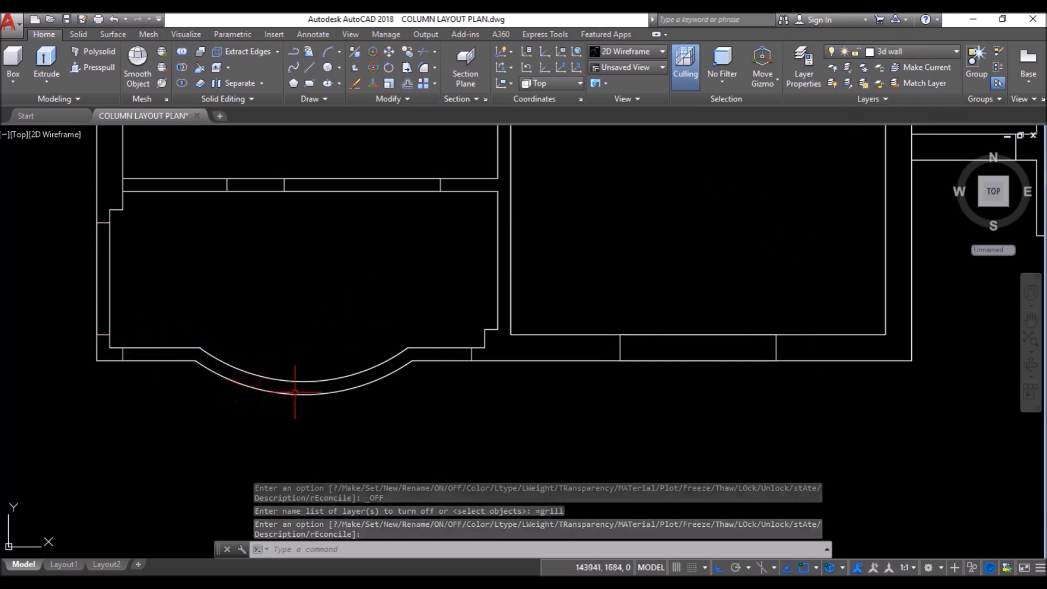
Step: Create a boundary polyline from the enclosed stretch of the curved front wall between the two end lines
text(BO)
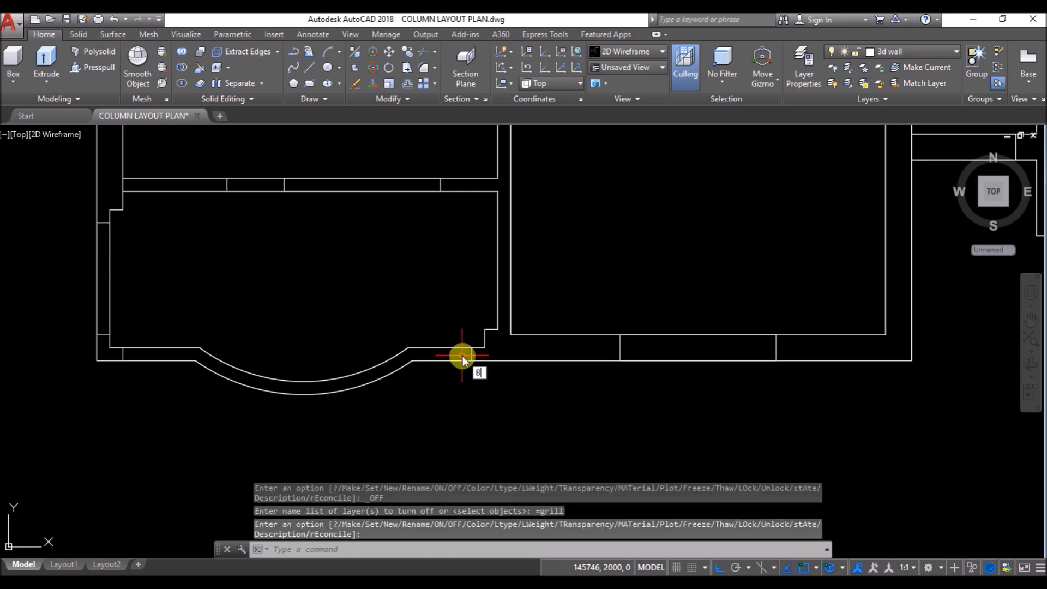
key(Return)
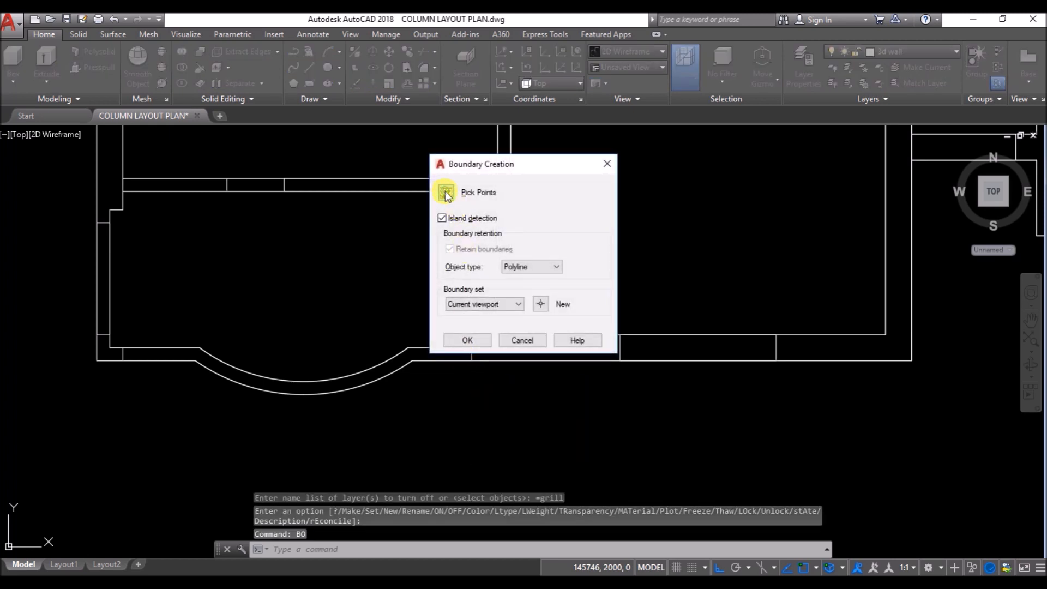
click(446, 192)
click(437, 355)
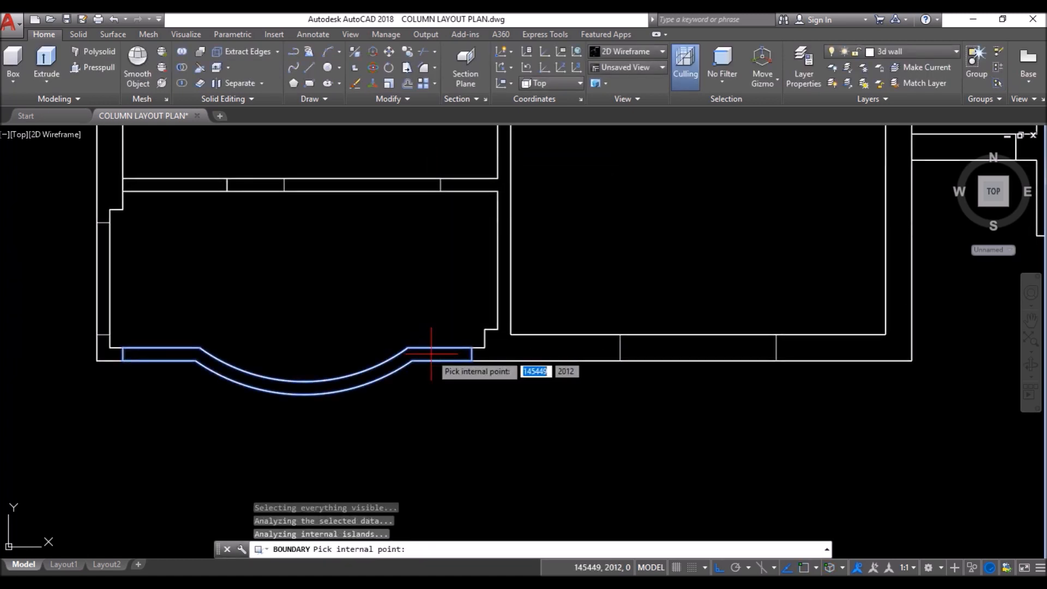
key(Return)
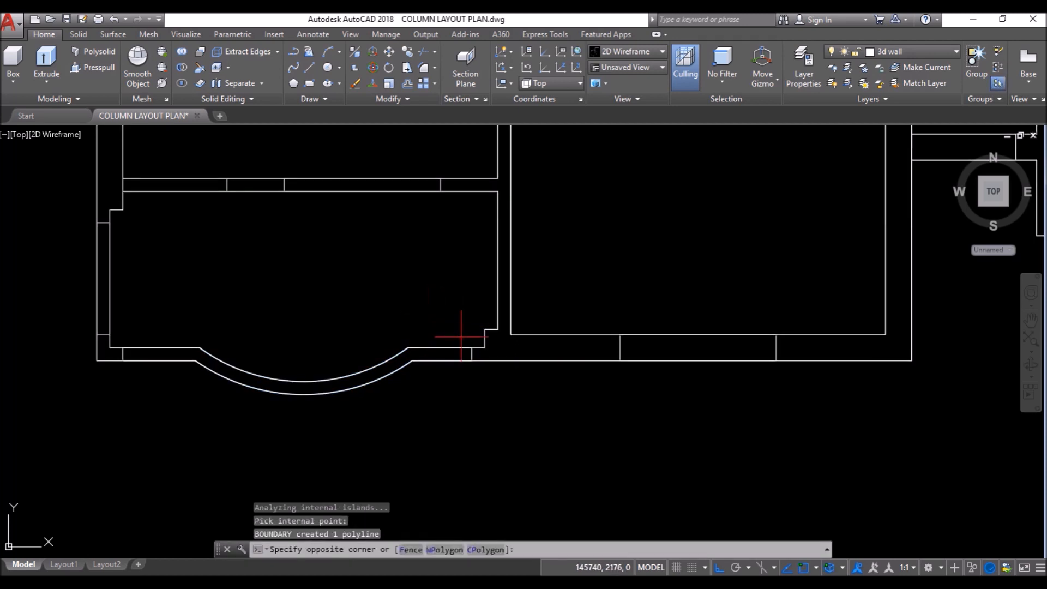
Step: Erase the two short lines across the ends of the curved front wall opening
click(465, 374)
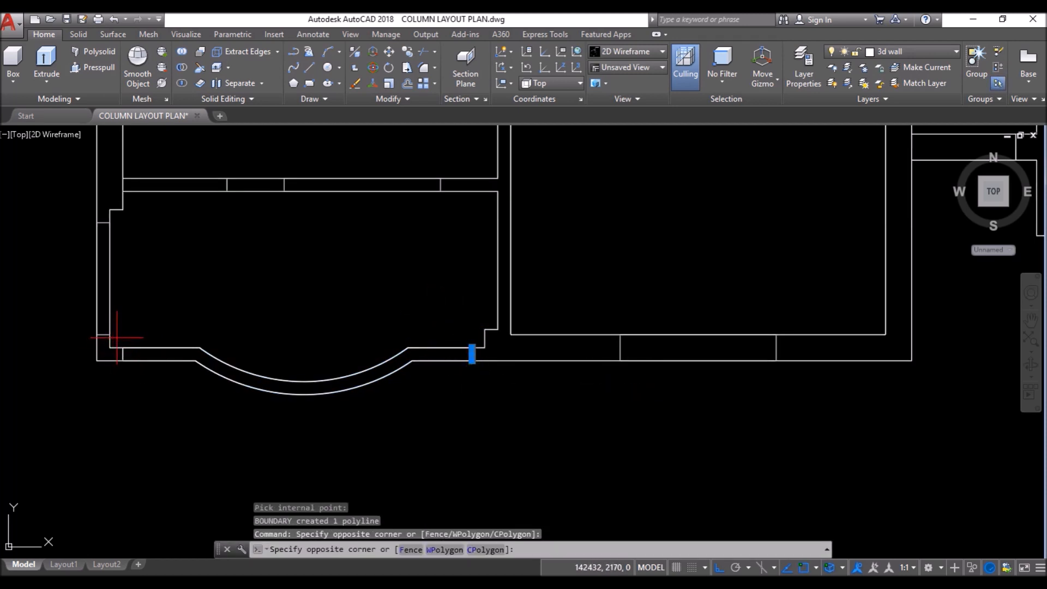
click(139, 375)
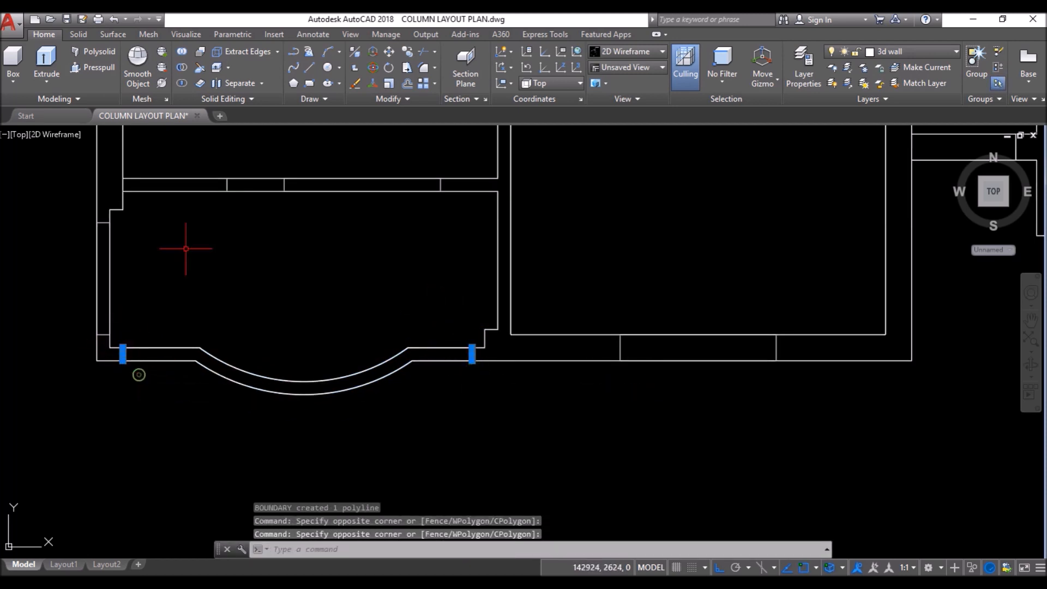
click(355, 85)
Step: Select all the window and grill opening outlines at floor level and move them up 2100 along Z
scroll(376, 411, down, 6)
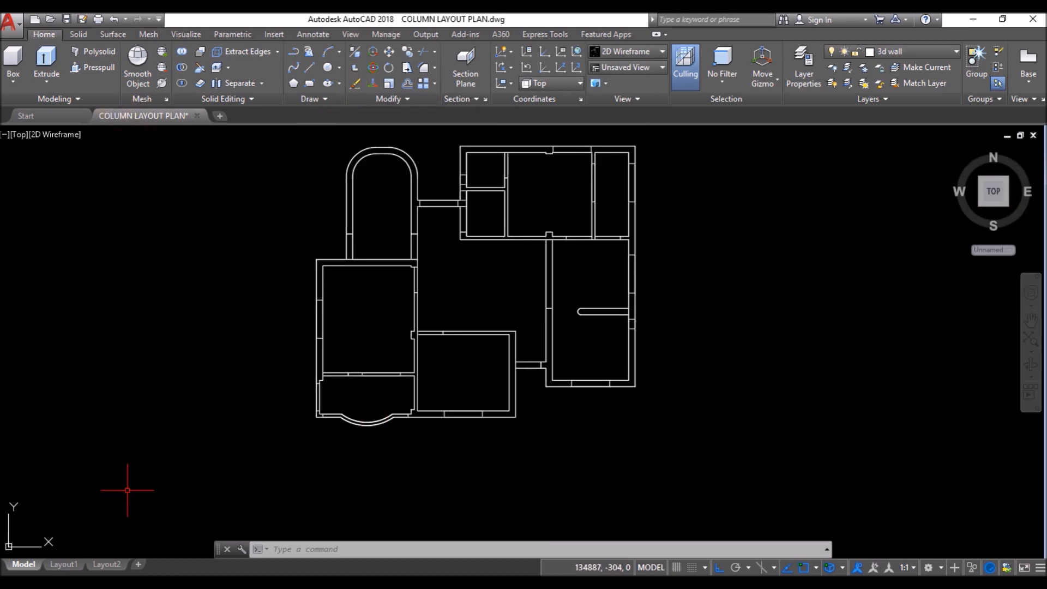
shift+middle_drag(401, 462, 390, 292)
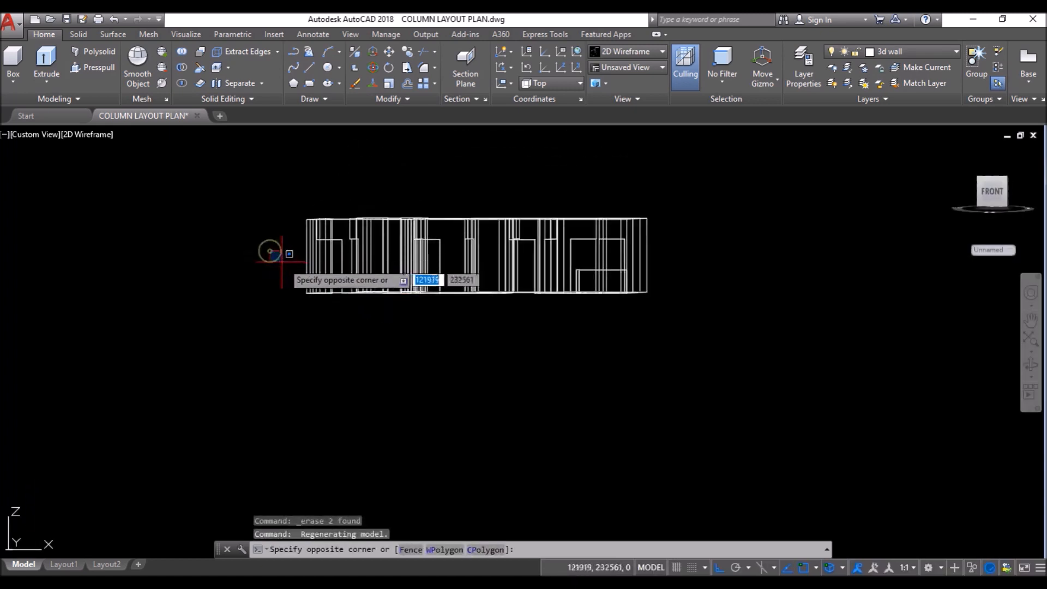
click(690, 345)
shift+middle_drag(429, 314, 461, 362)
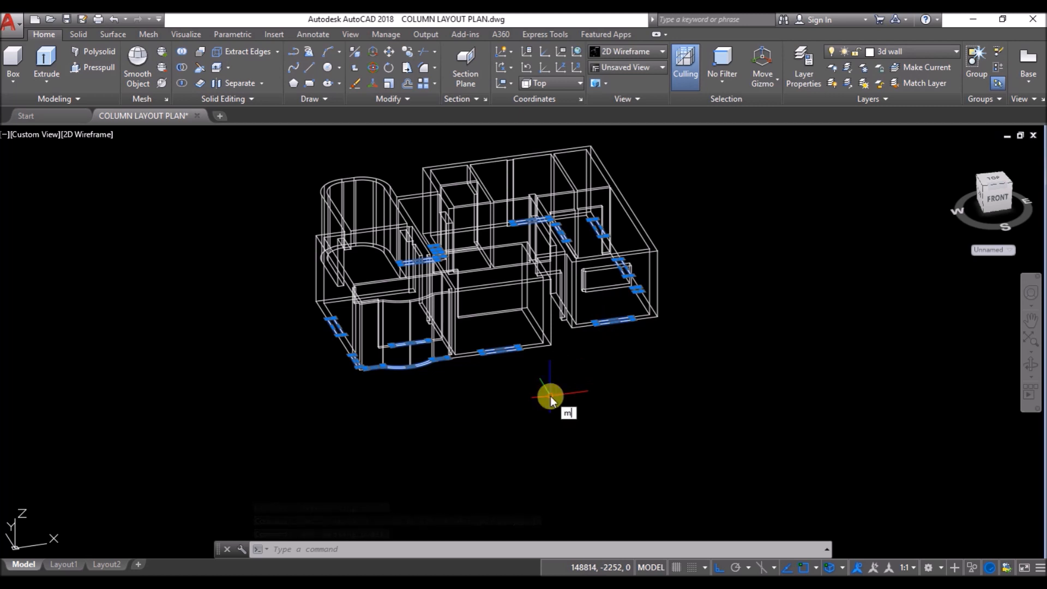
text(m)
key(Return)
click(826, 397)
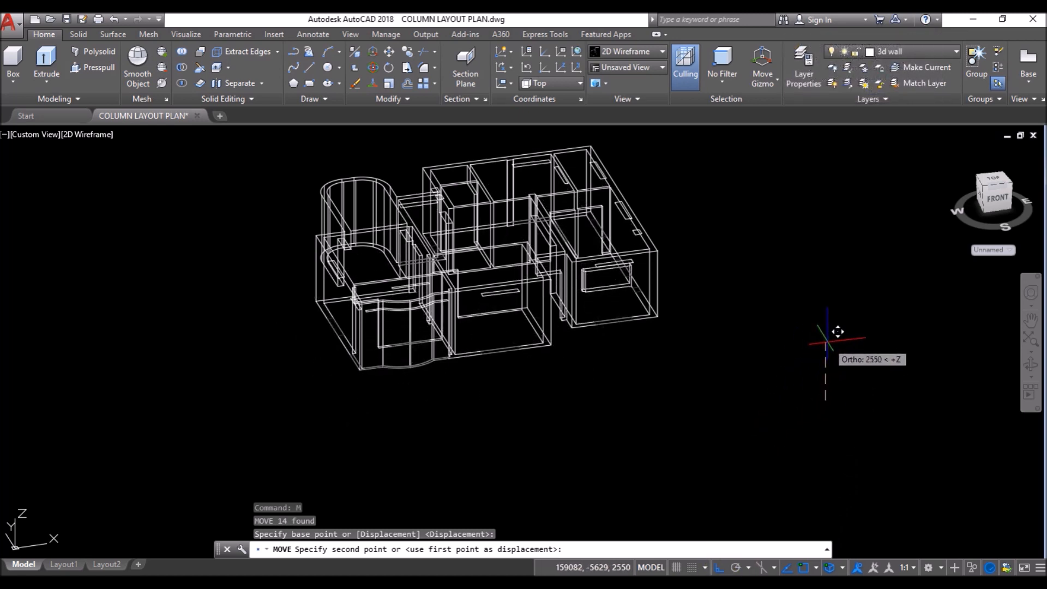
text(2100)
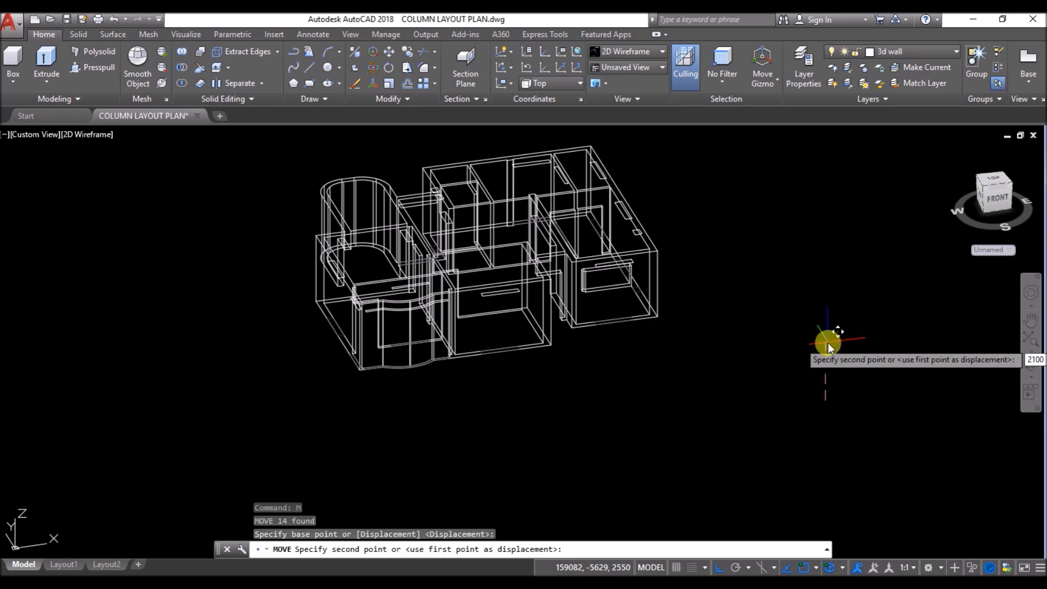
key(Return)
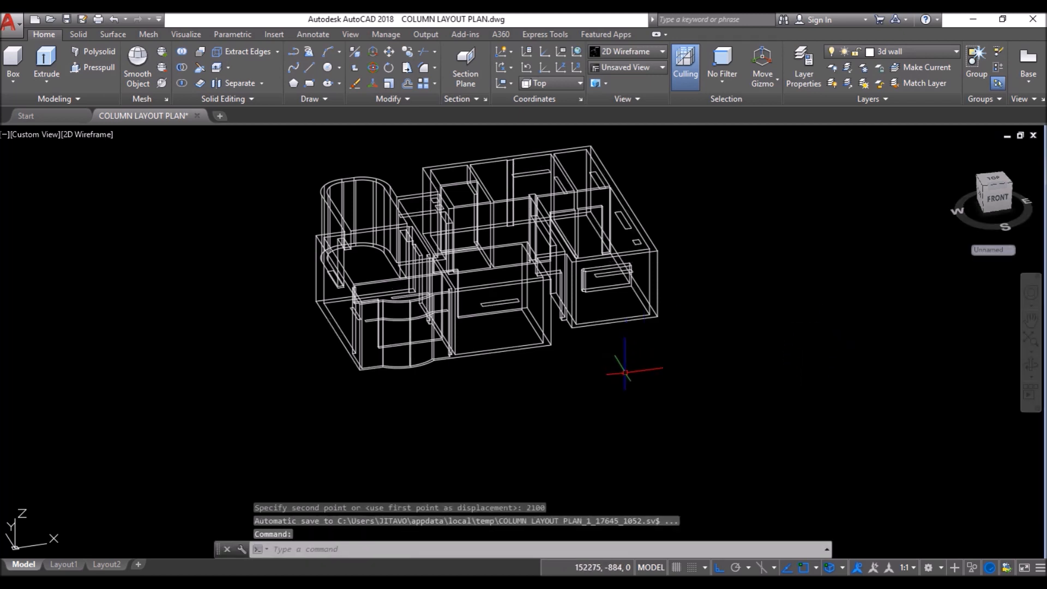
Step: Extrude all the raised opening outlines 1200 downward into solids
shift+middle_drag(590, 424, 554, 367)
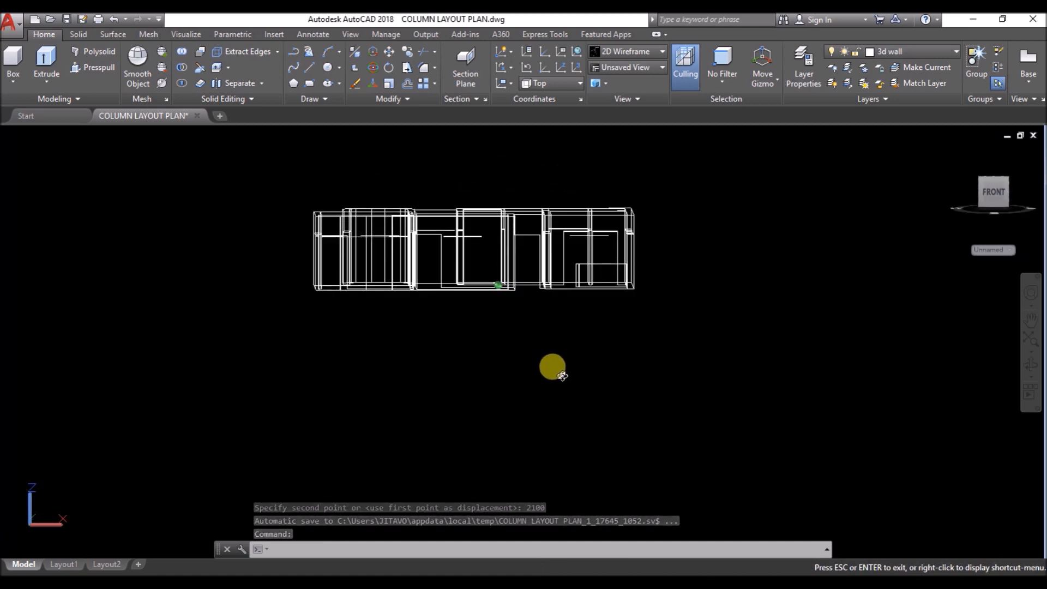
click(245, 162)
click(670, 256)
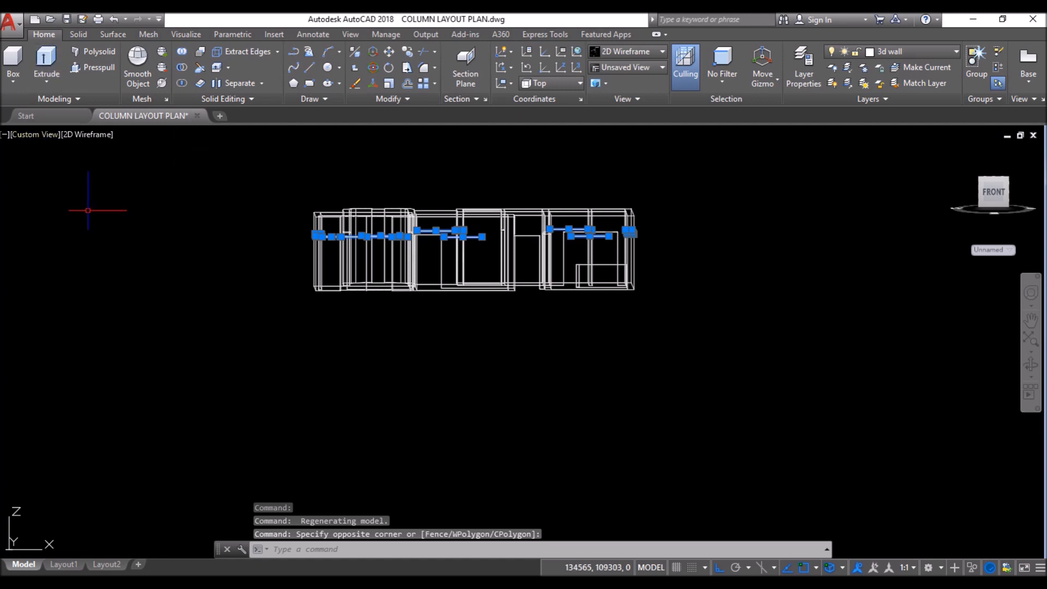
text(Ex)
key(Return)
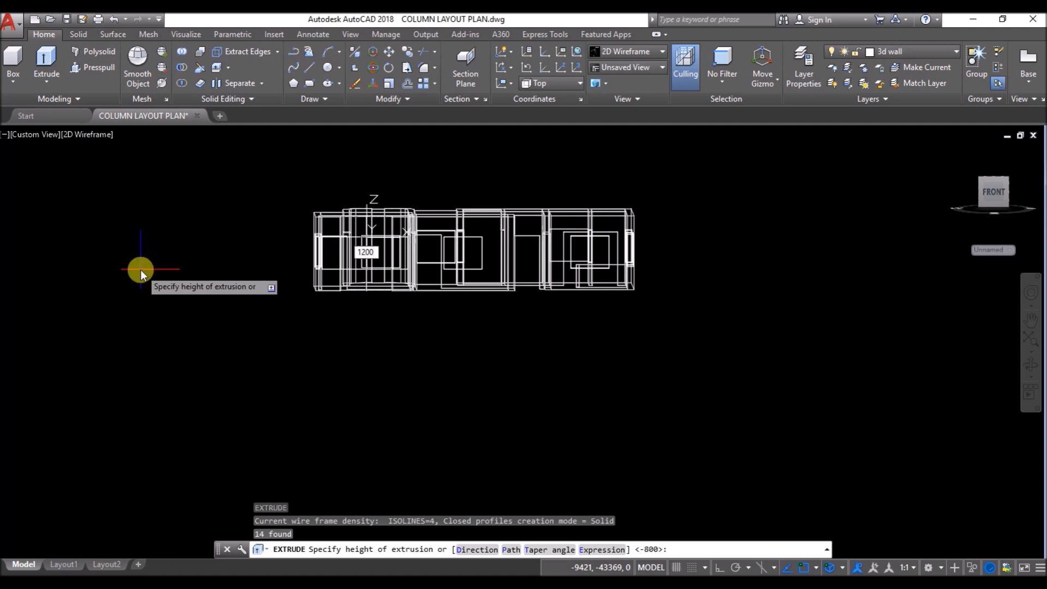
key(Return)
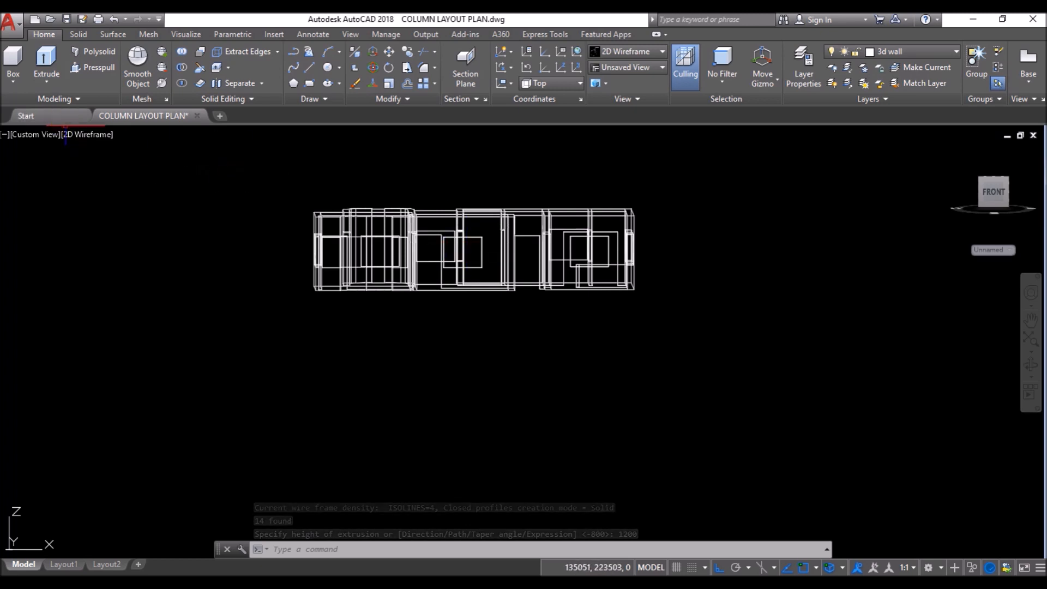
Step: Switch the visual style to Conceptual and check the opening solids in the walls
click(87, 136)
click(150, 183)
scroll(480, 251, up, 5)
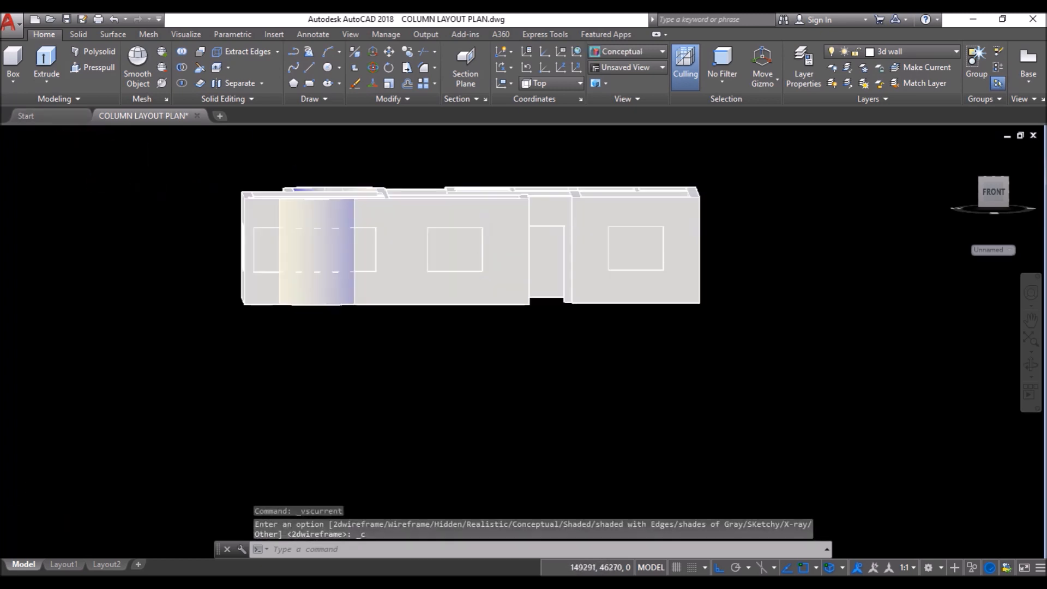
scroll(422, 230, down, 8)
Step: Subtract all the window and grill opening solids from the united ground floor wall solid
mouse_move(420, 241)
shift+middle_down()
mouse_move(369, 239)
mouse_move(387, 289)
mouse_move(375, 264)
mouse_move(382, 229)
mouse_move(386, 262)
mouse_move(384, 251)
shift+middle_up()
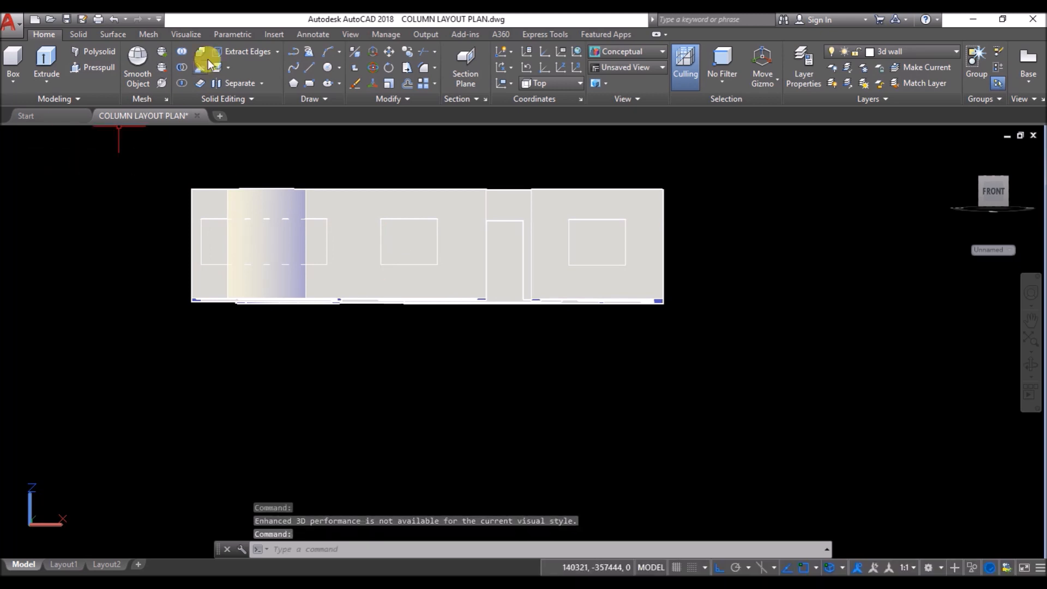
text(SUBTRACT)
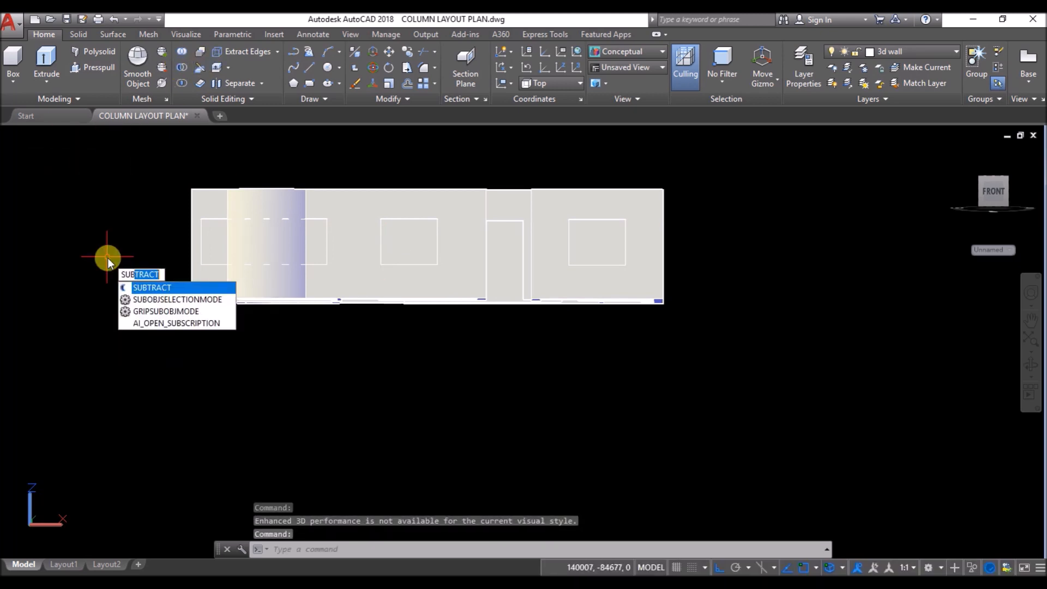
key(Return)
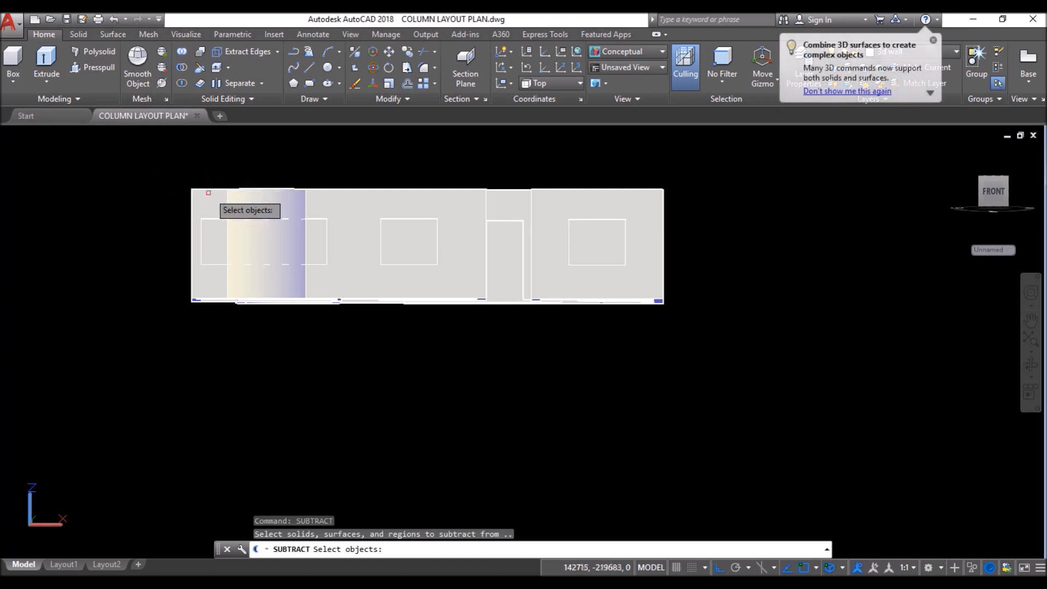
click(206, 195)
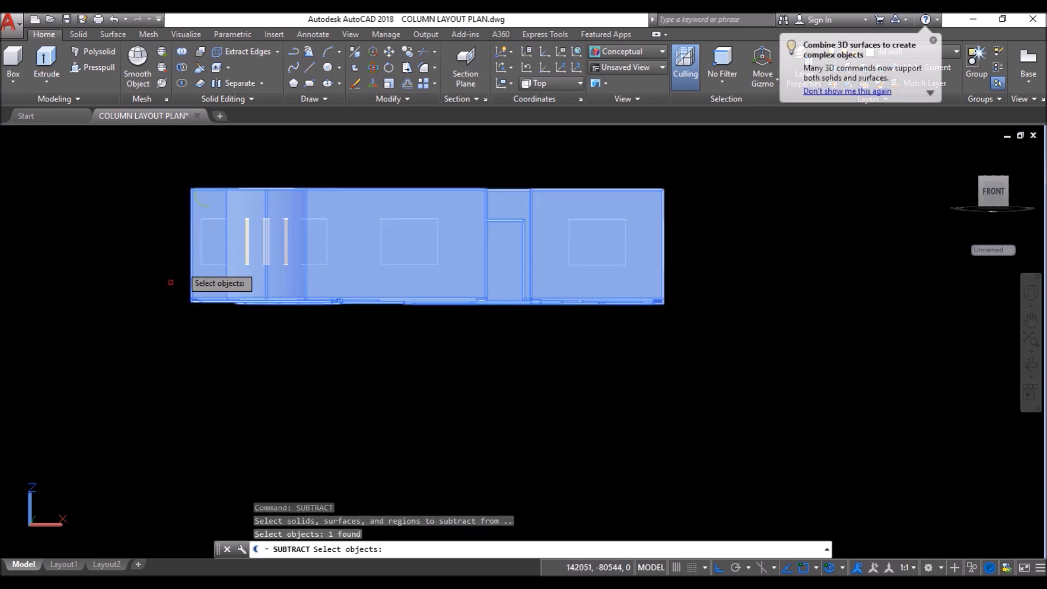
key(Return)
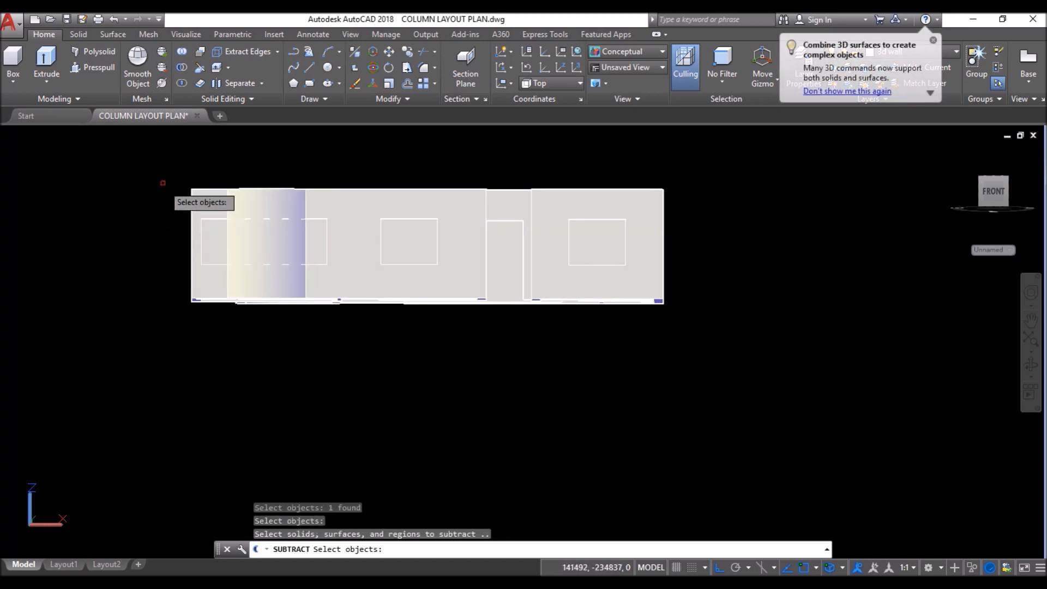
click(162, 158)
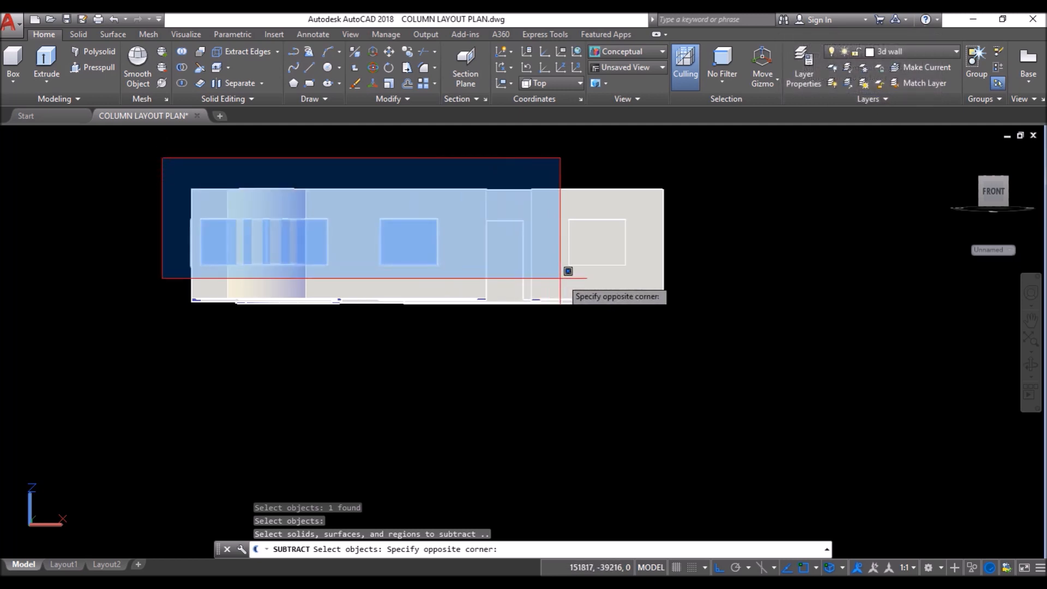
click(734, 285)
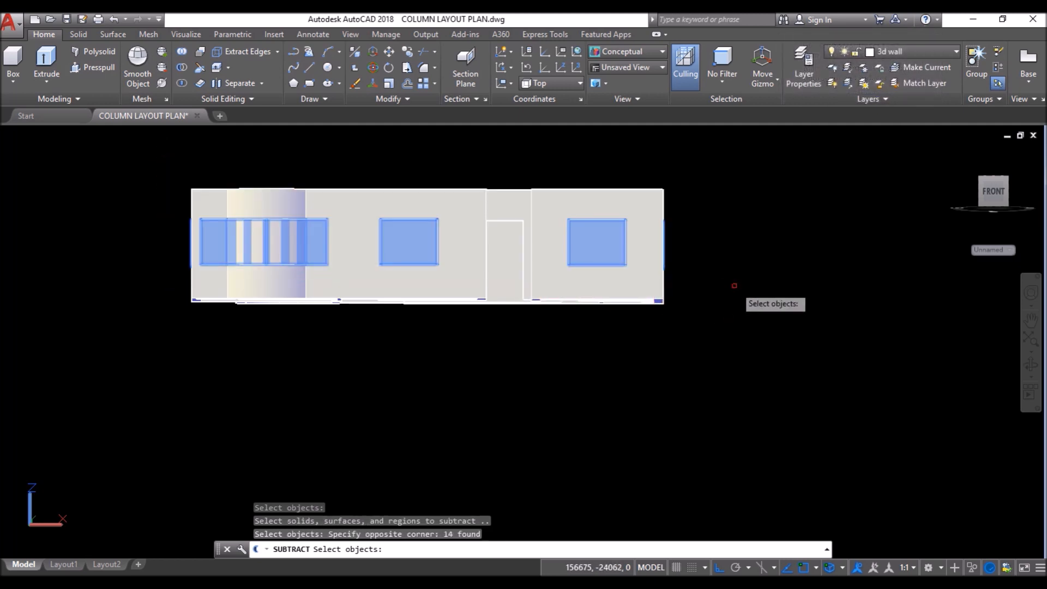
key(Return)
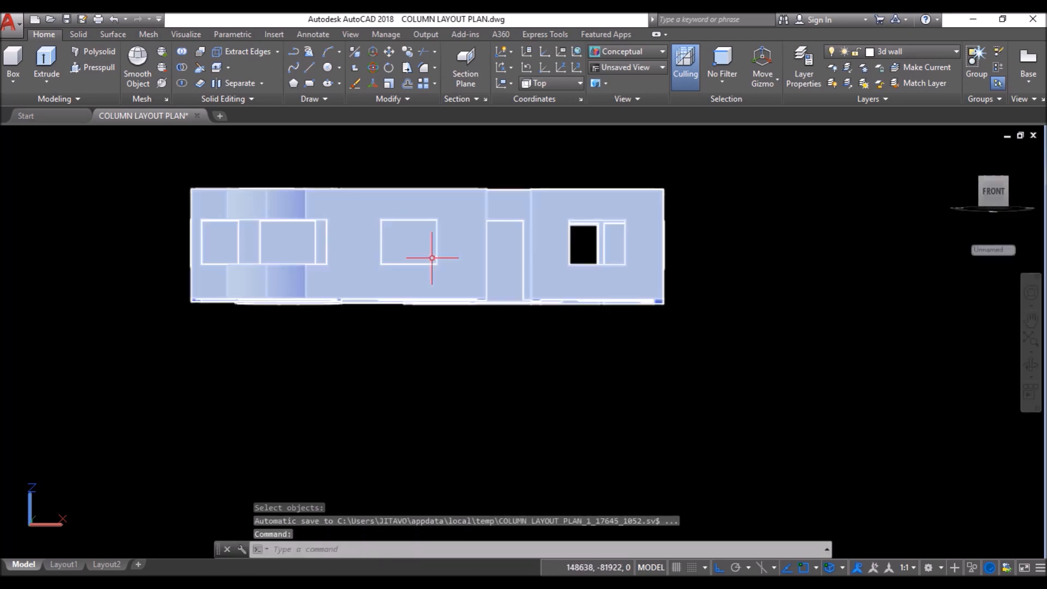
Step: Presspull the sill face of the curved front wall opening 300 downward to deepen the opening
shift+middle_drag(237, 203, 293, 227)
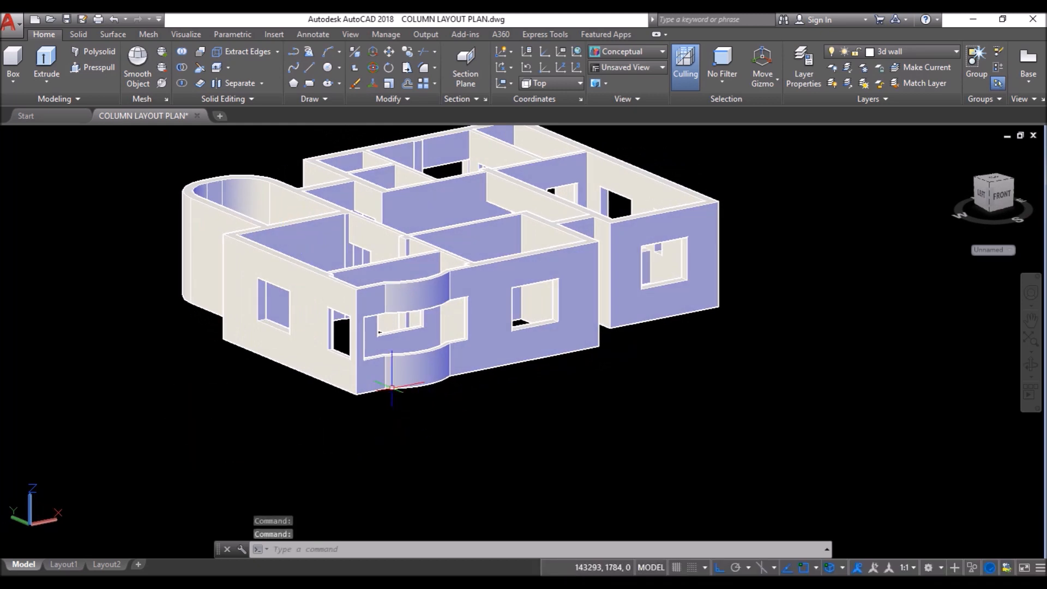
scroll(392, 388, up, 2)
scroll(414, 376, up, 2)
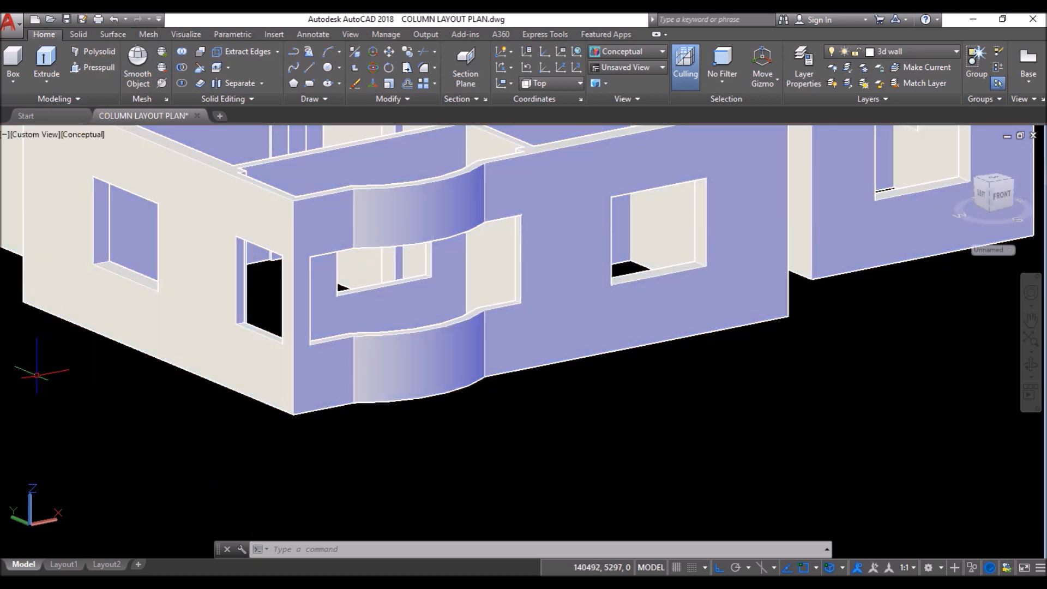
text(re)
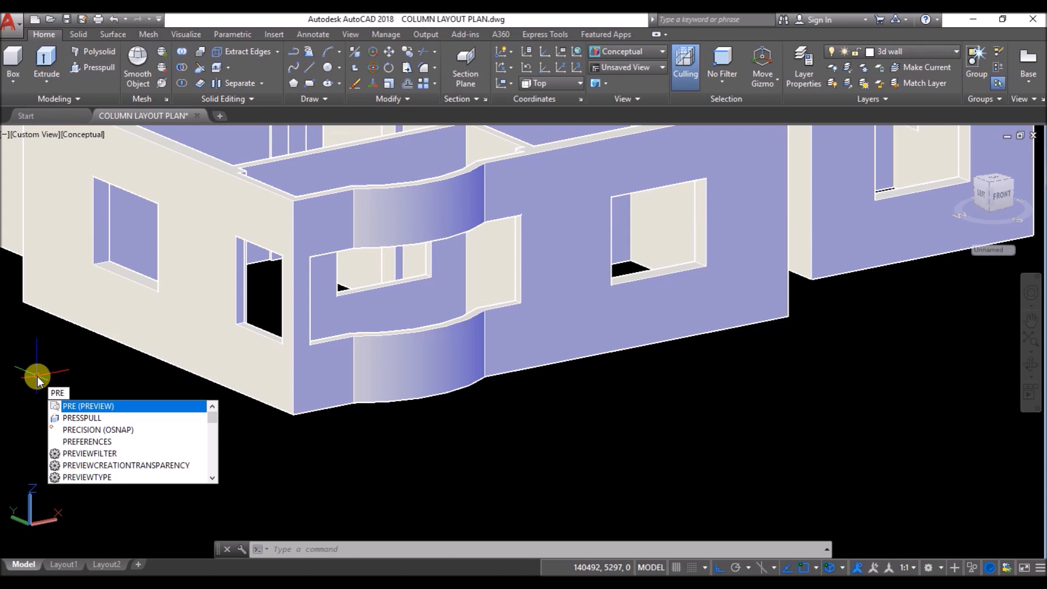
text(s)
key(Return)
scroll(344, 335, up, 3)
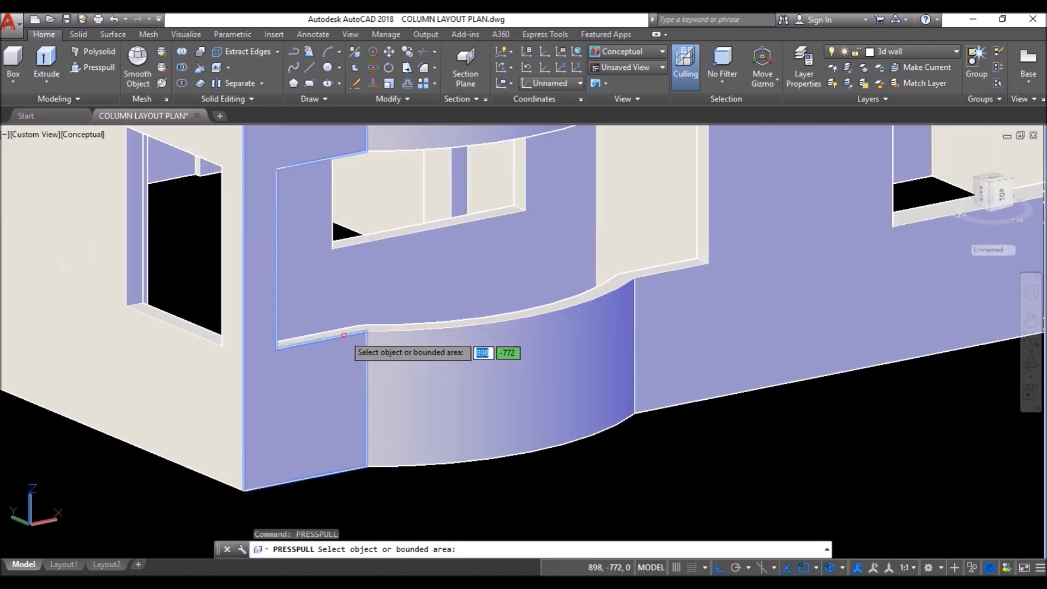
click(348, 330)
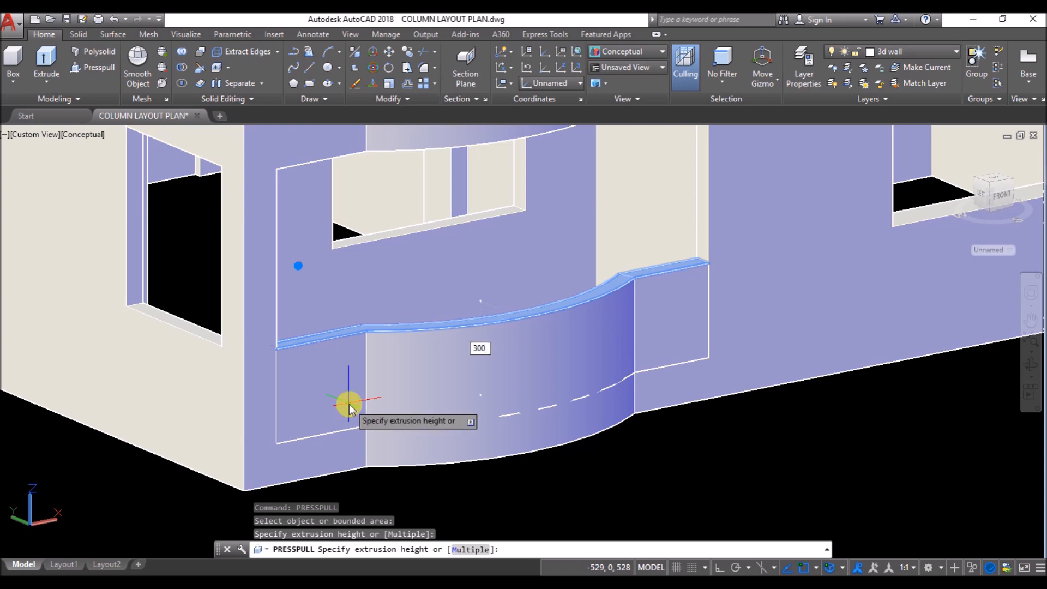
key(Return)
Step: Presspull the sill face of the side wall opening beside the curved front corner 300 downward
shift+middle_drag(369, 403, 374, 403)
scroll(236, 362, up, 3)
click(297, 340)
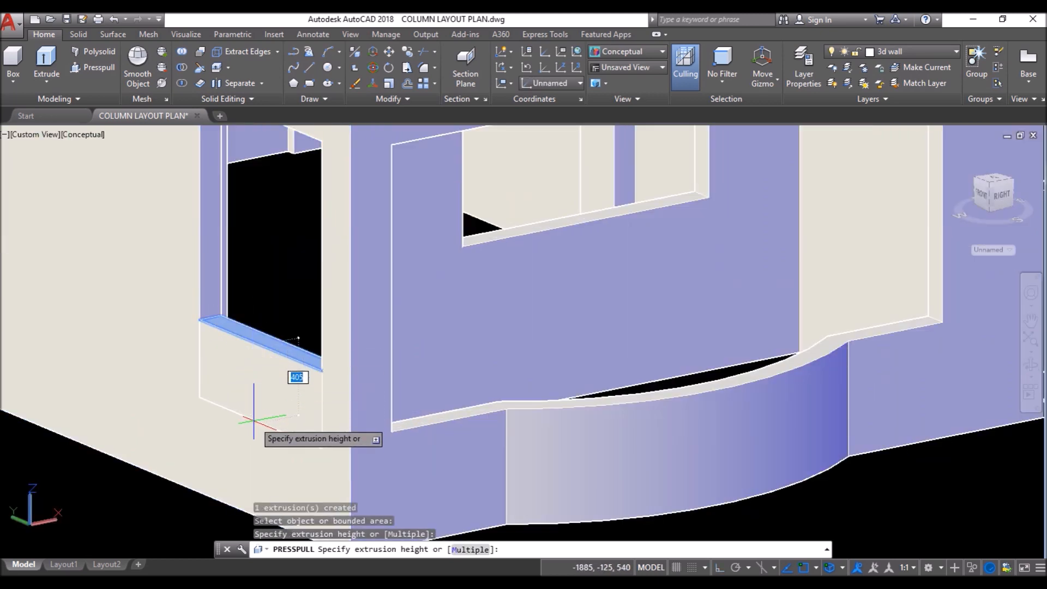
key(Return)
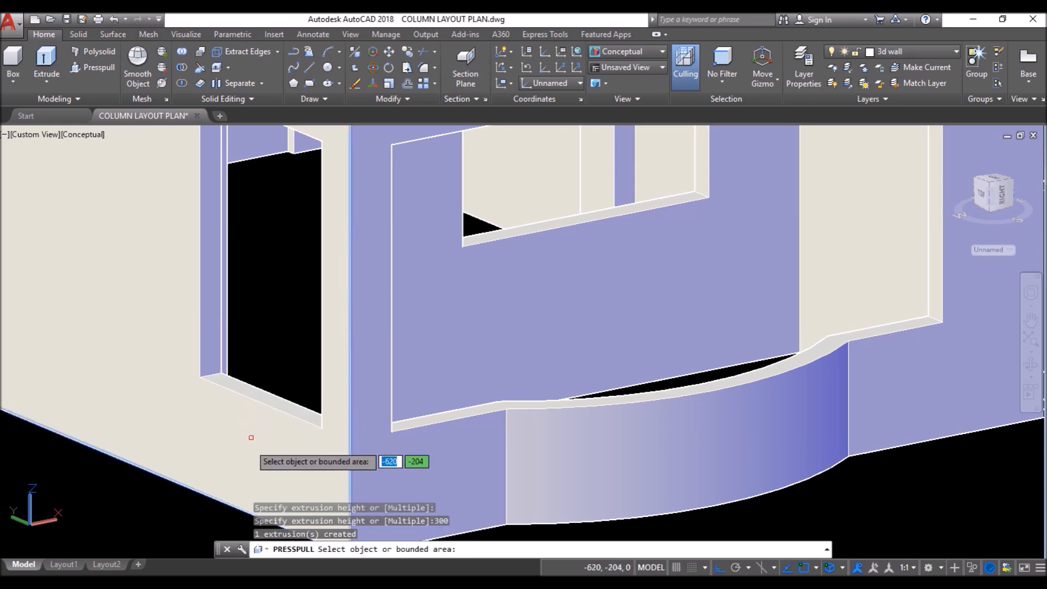
right_click(168, 512)
scroll(281, 428, down, 5)
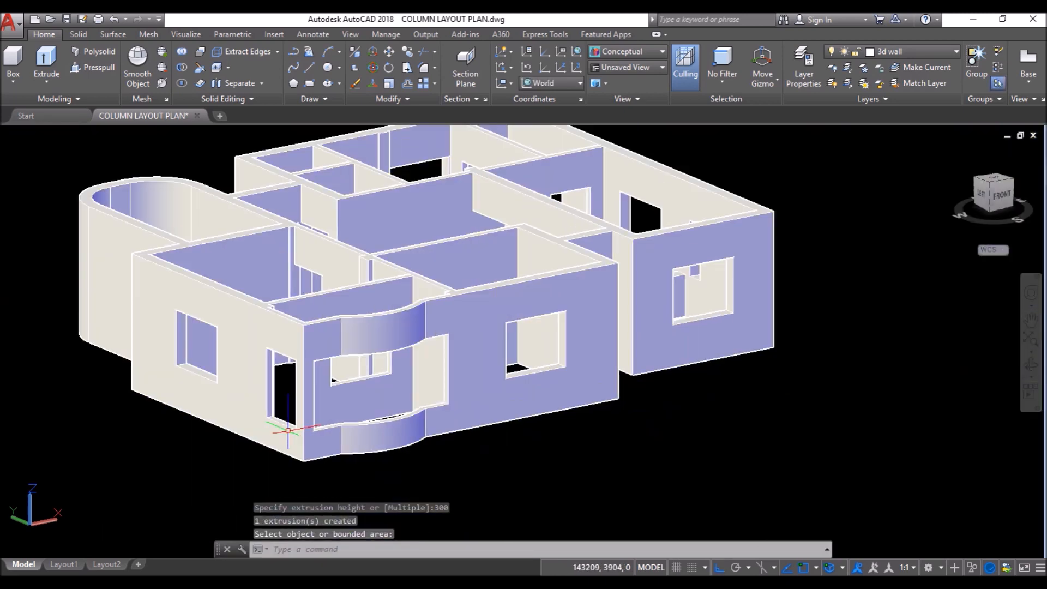
Step: Presspull the sill faces of the two narrow openings beside the rounded stair wall 600 upward
shift+middle_drag(74, 355, 269, 372)
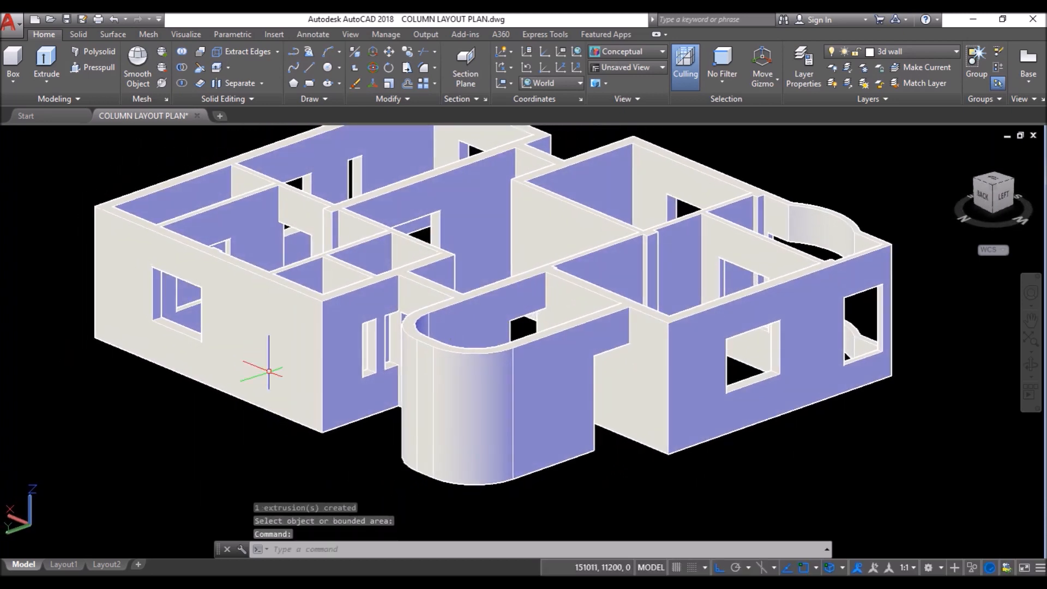
scroll(388, 375, up, 5)
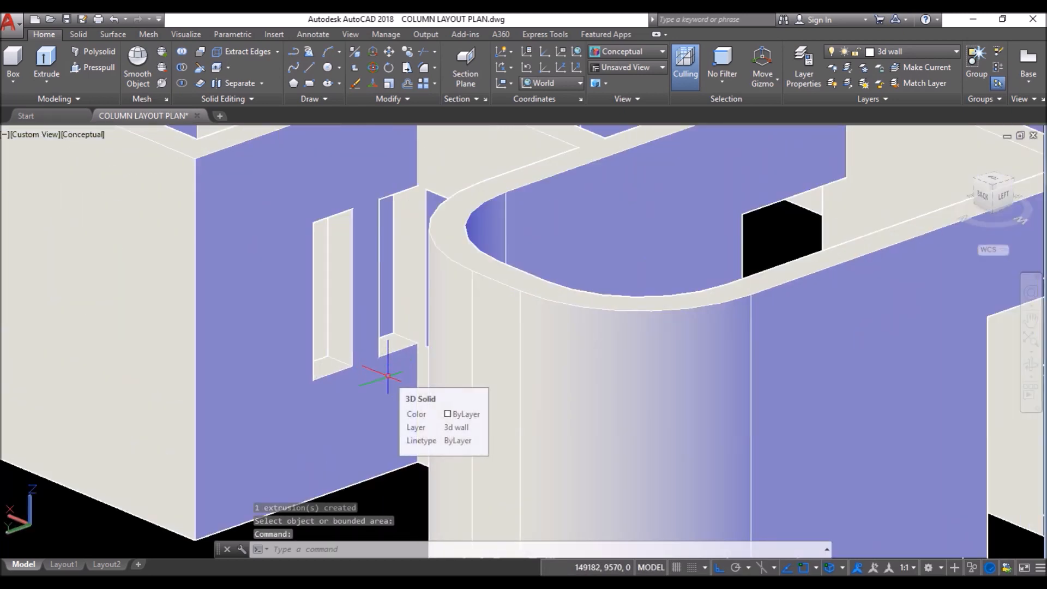
click(387, 375)
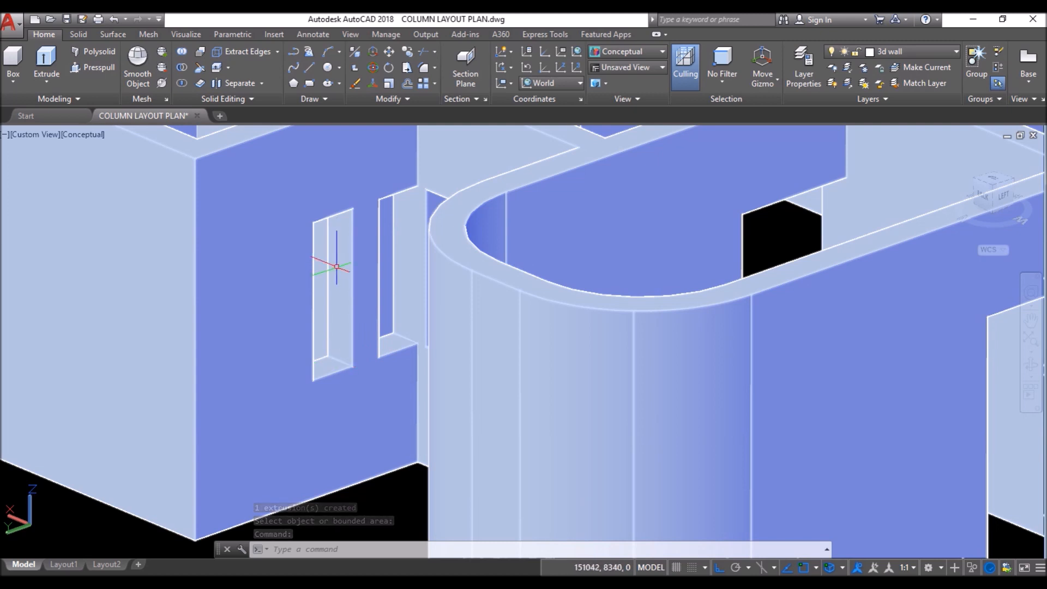
key(Return)
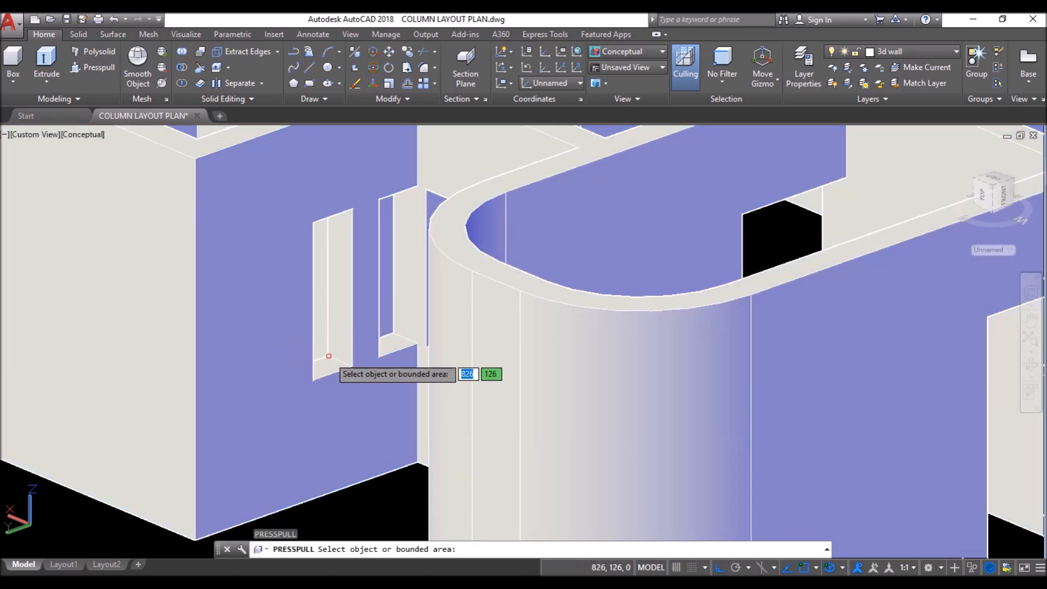
click(325, 367)
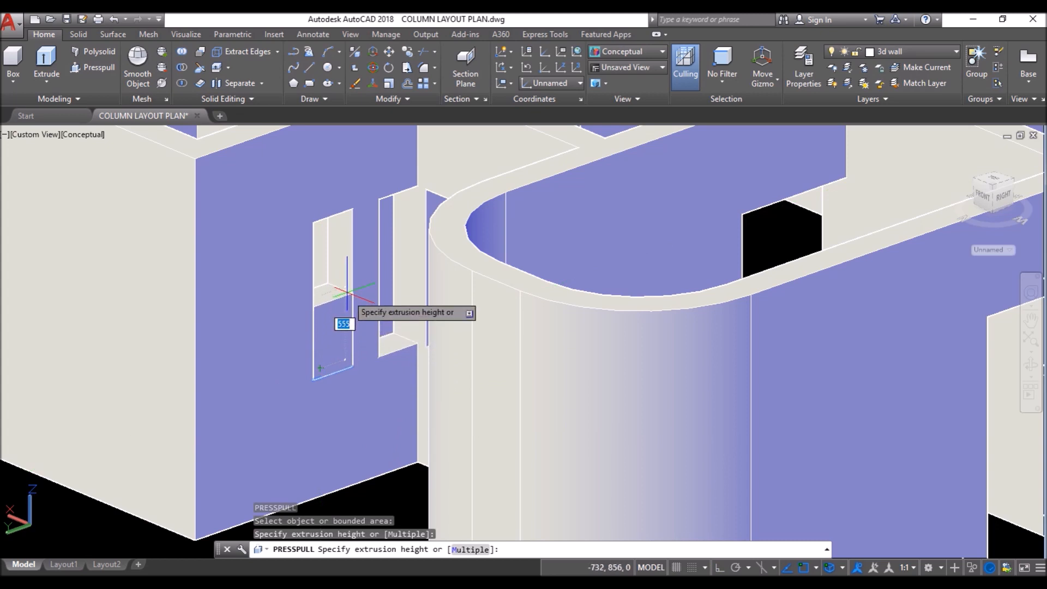
key(Return)
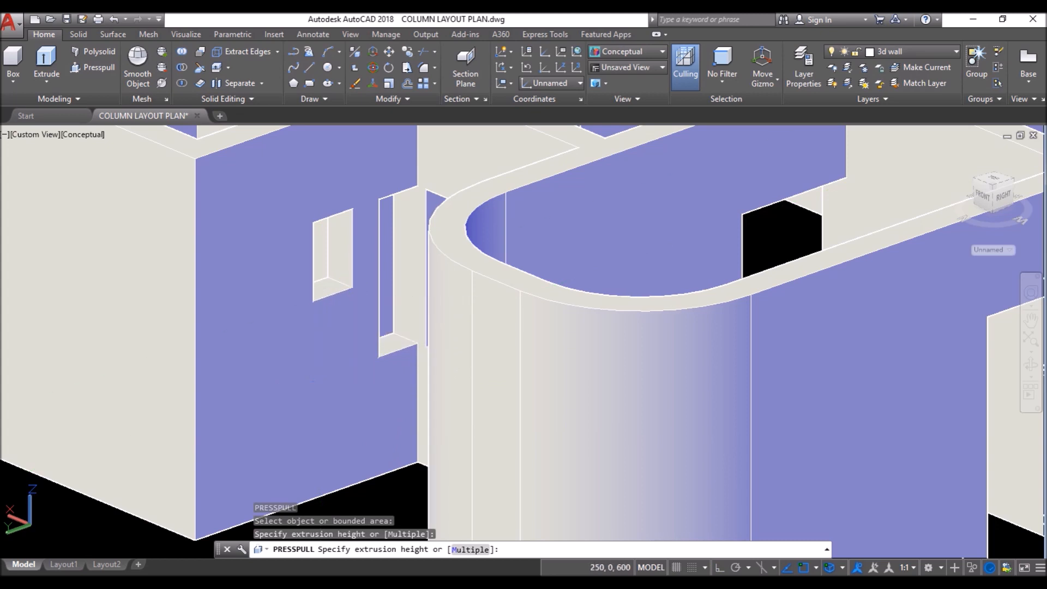
click(394, 338)
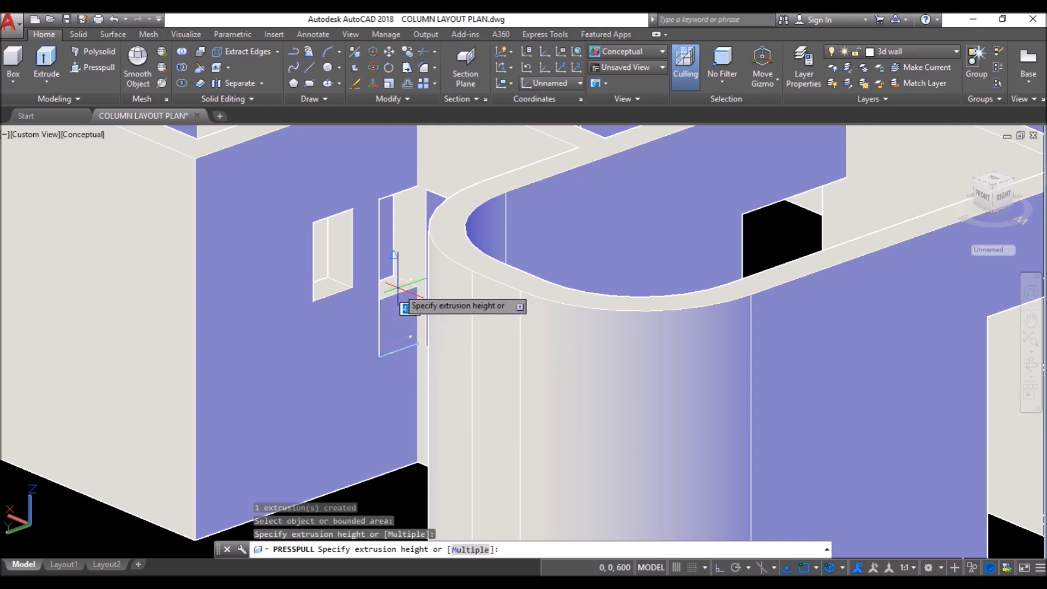
text(600)
key(Return)
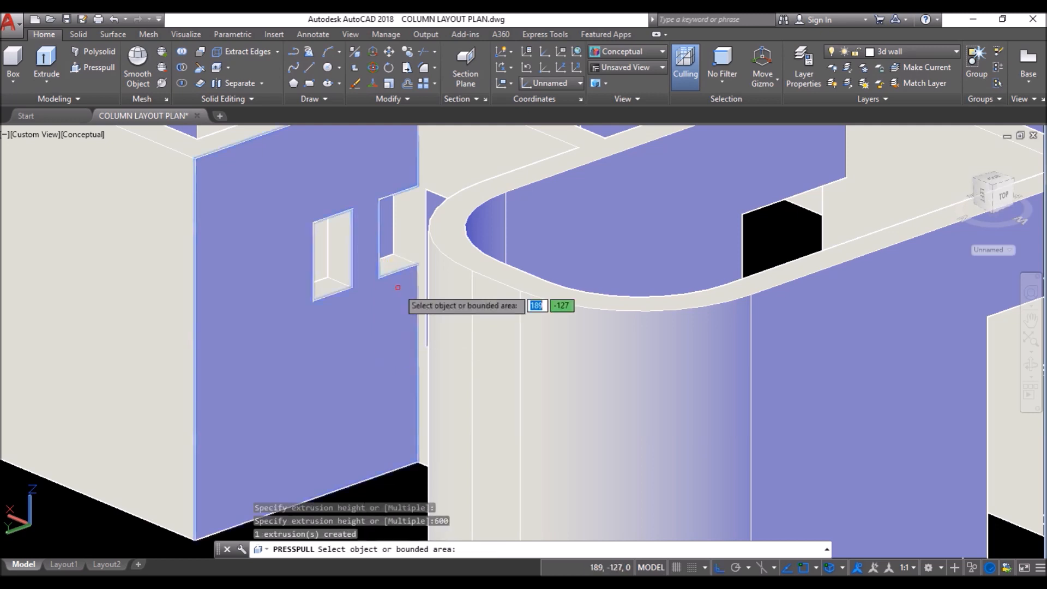
key(Return)
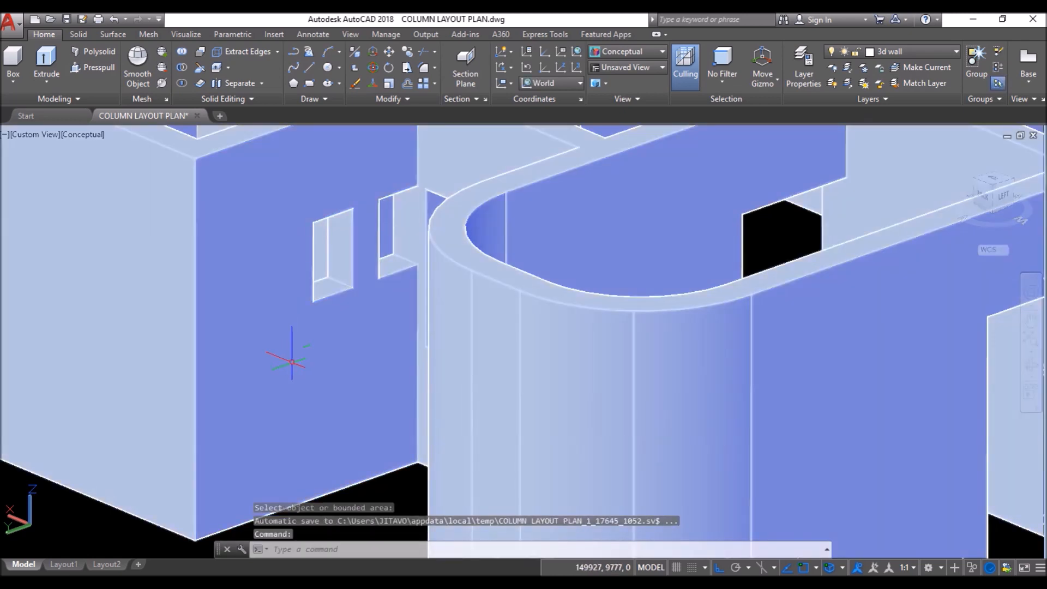
Step: Switch to the Top view of the 3D walls and turn on the chajja layer
scroll(283, 373, down, 5)
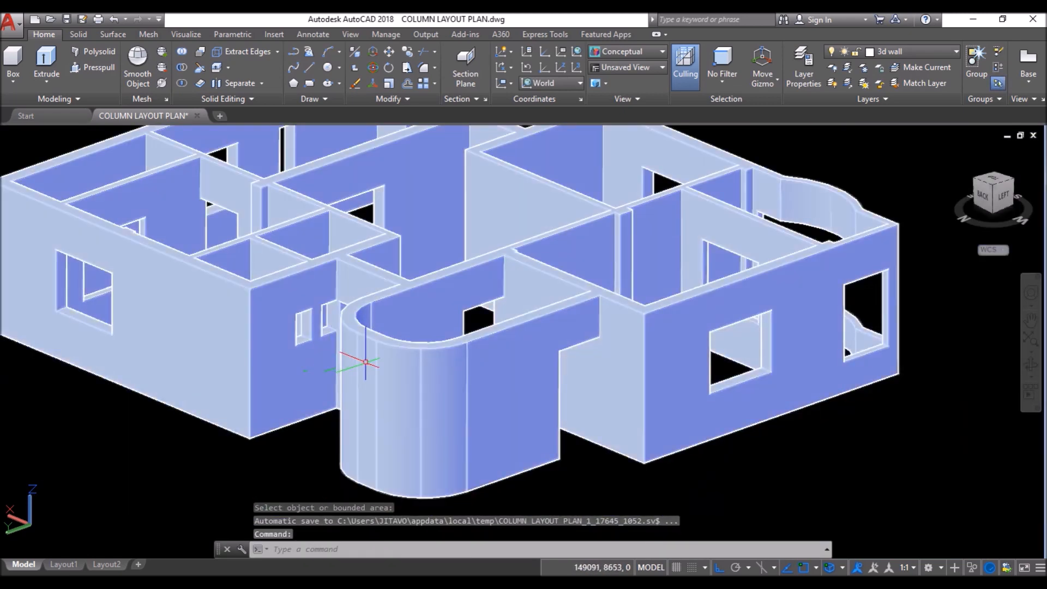
shift+middle_drag(470, 342, 339, 307)
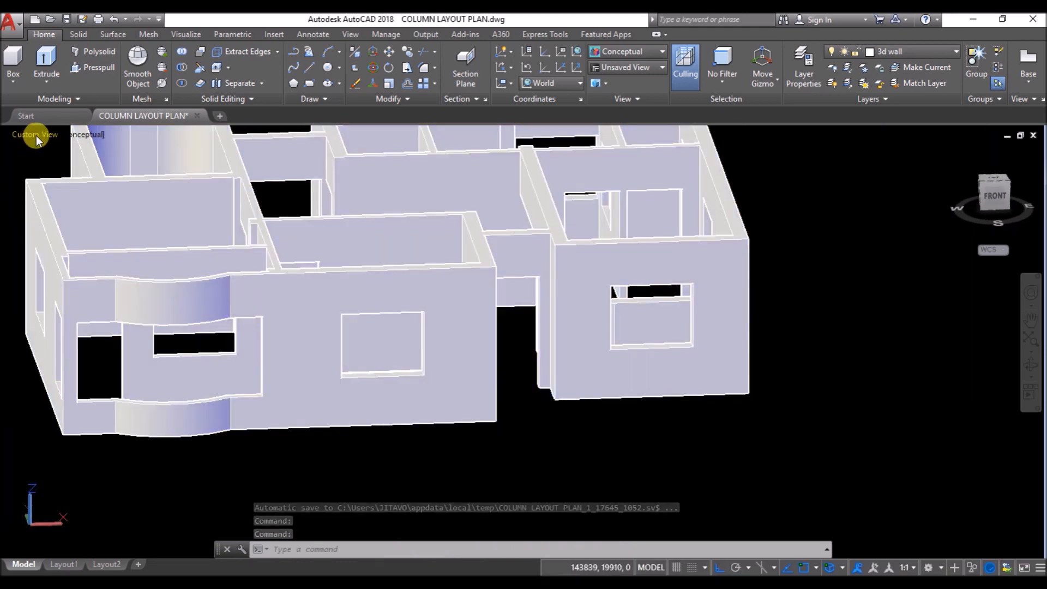
click(36, 135)
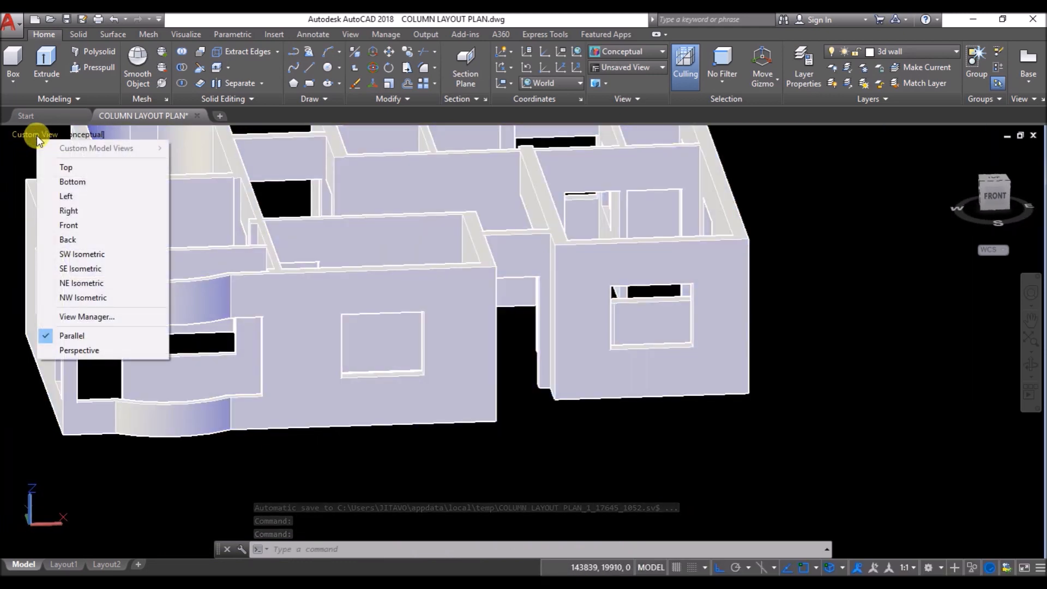
click(55, 165)
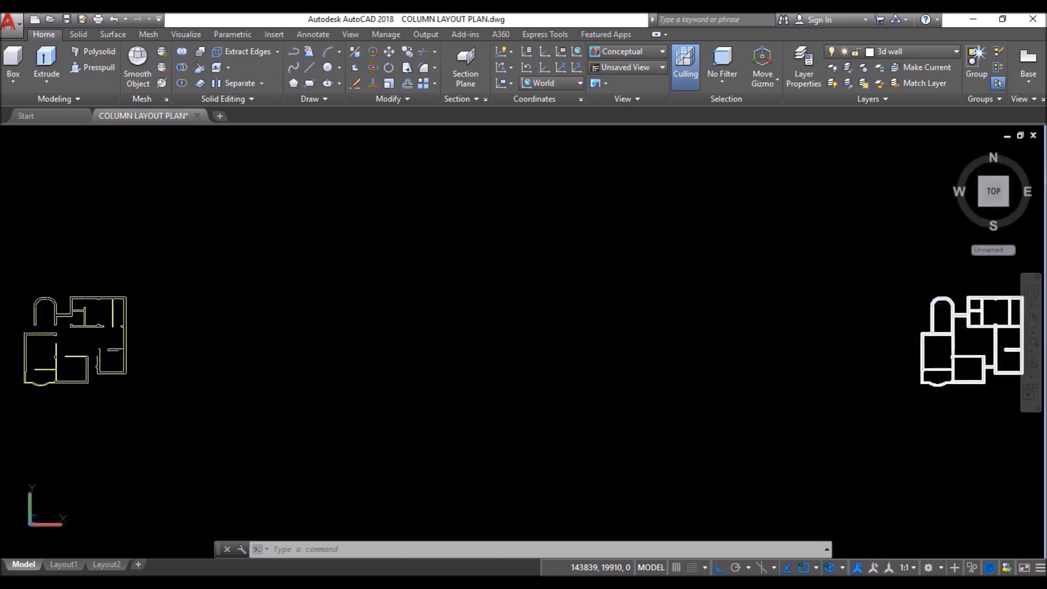
scroll(416, 295, up, 5)
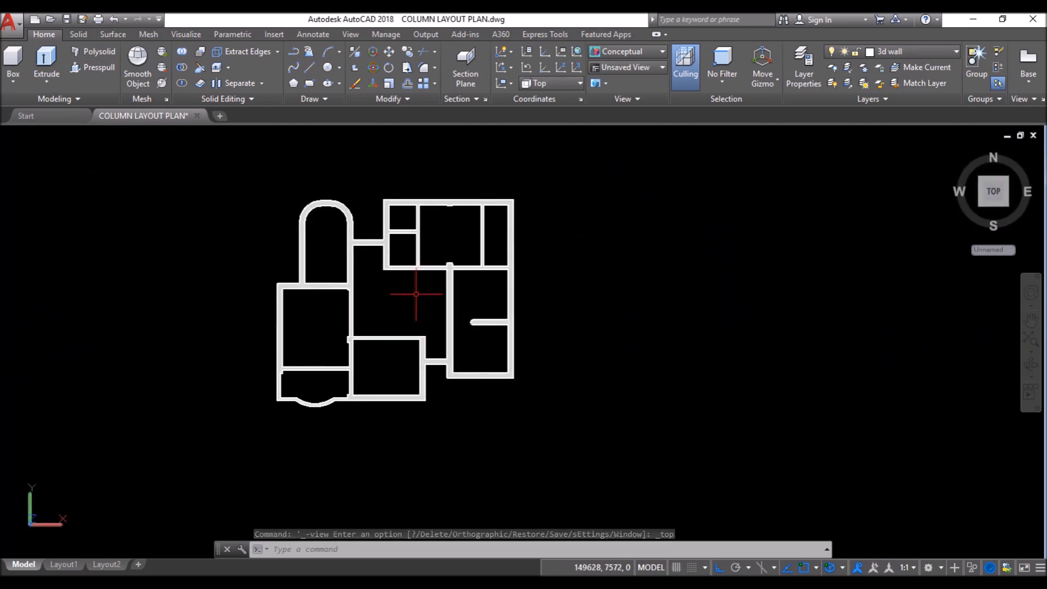
scroll(417, 295, up, 2)
middle_drag(402, 284, 416, 302)
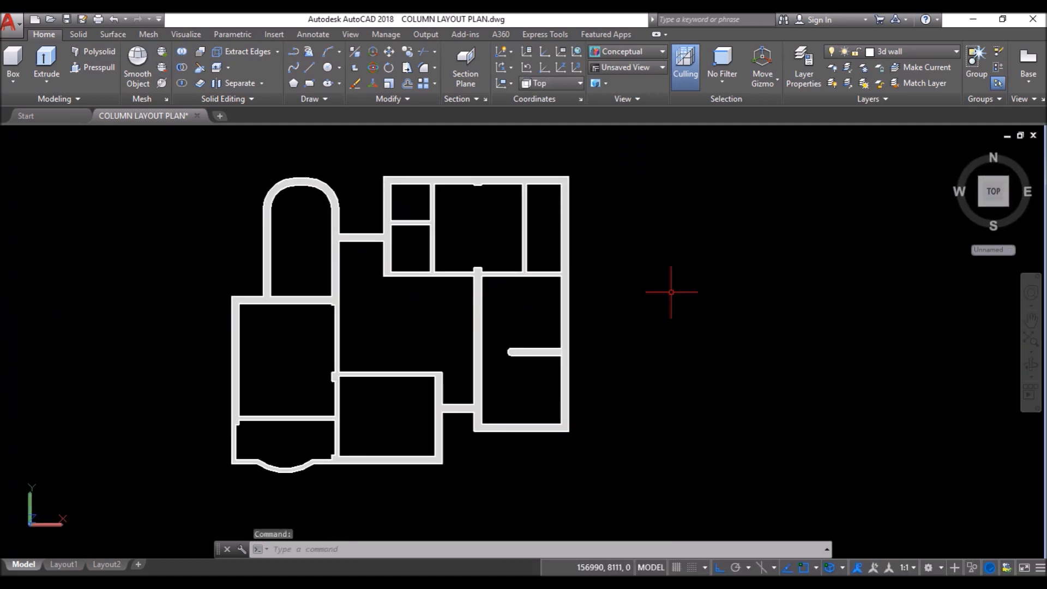
click(941, 55)
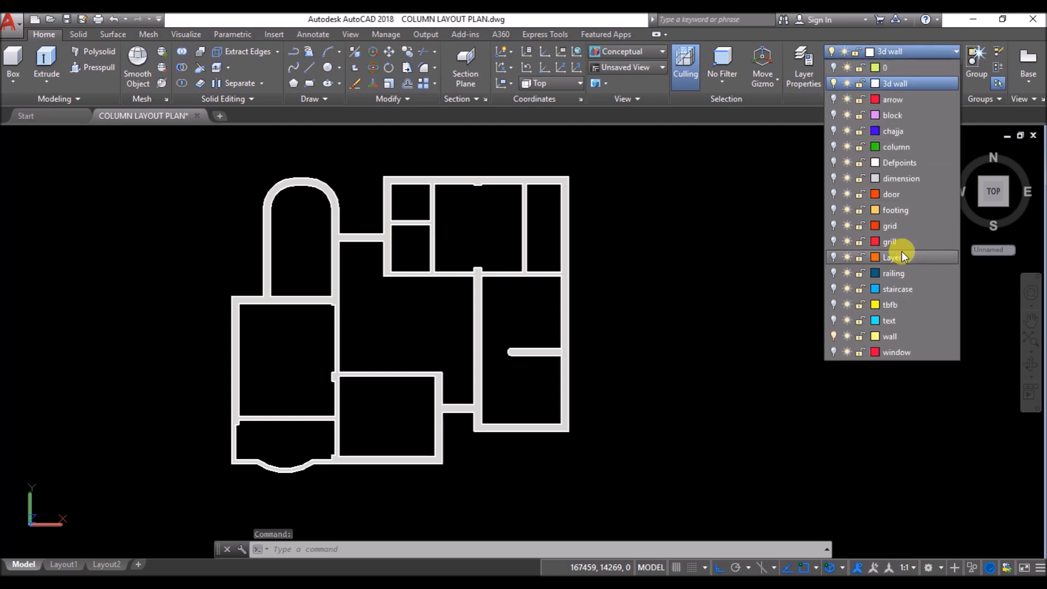
click(833, 131)
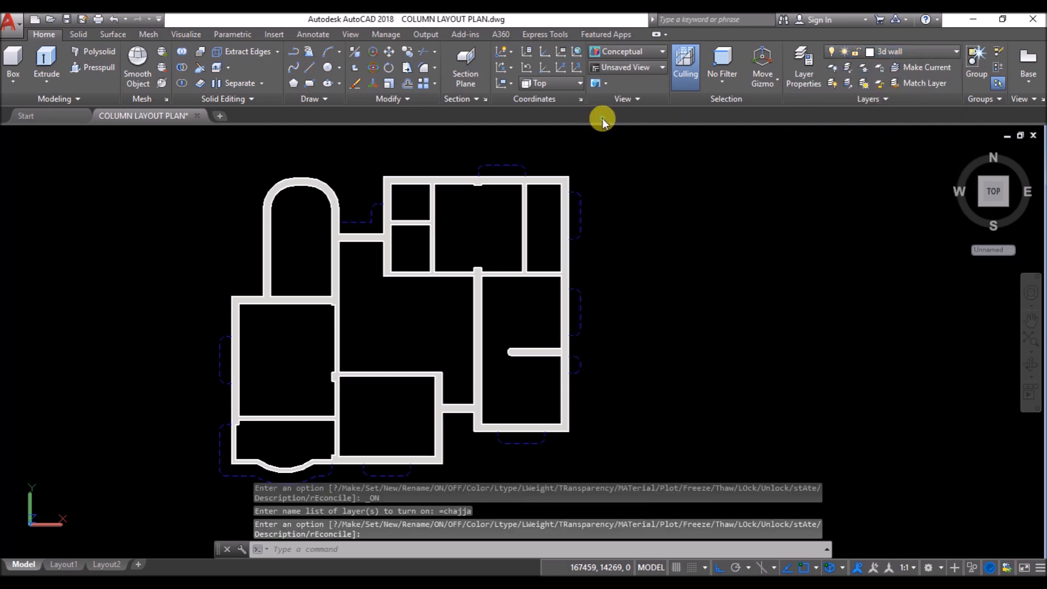
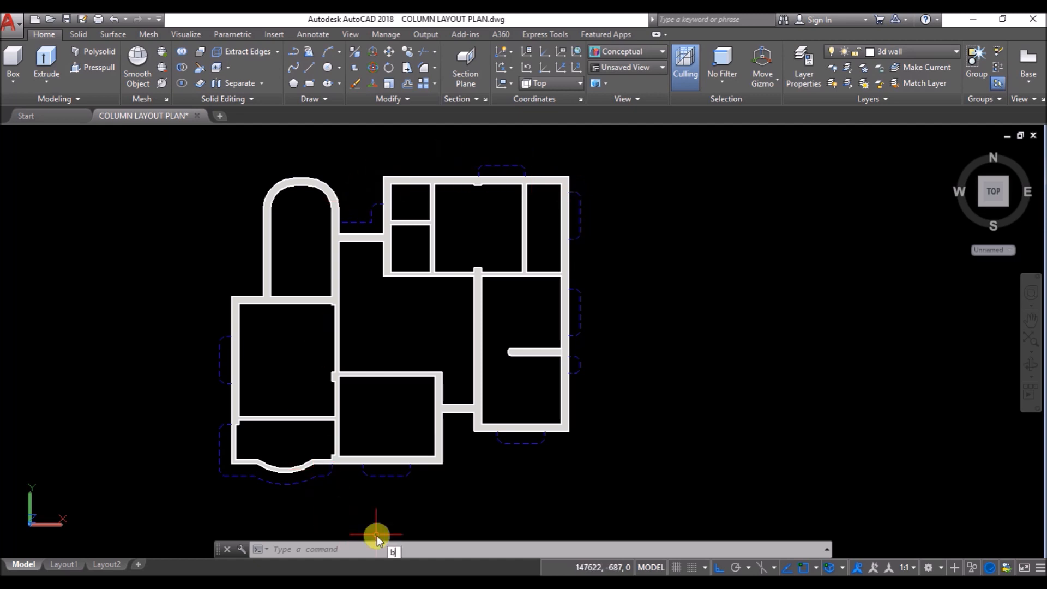
Step: Start polyline Boundary creation inside the chajja outlines along the west wall, curved front corner and two front walls
text(o)
key(Return)
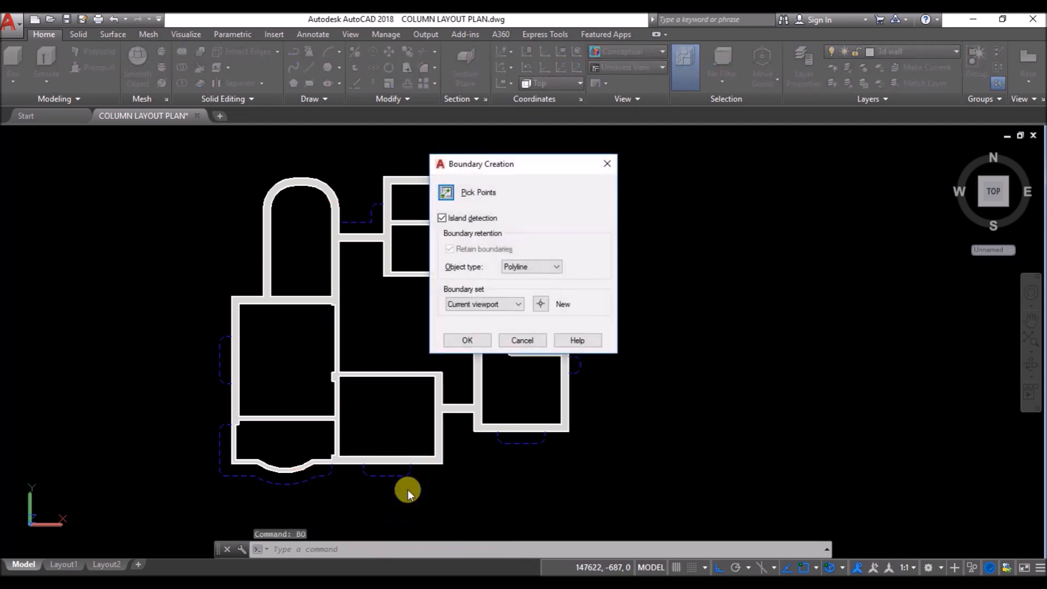
click(447, 193)
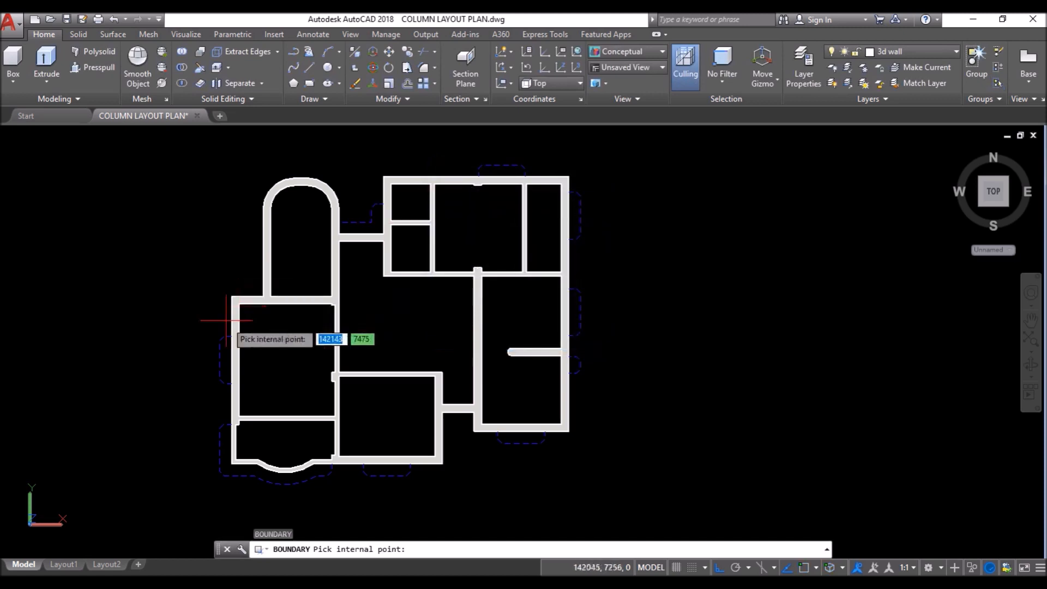
scroll(215, 341, up, 5)
click(233, 315)
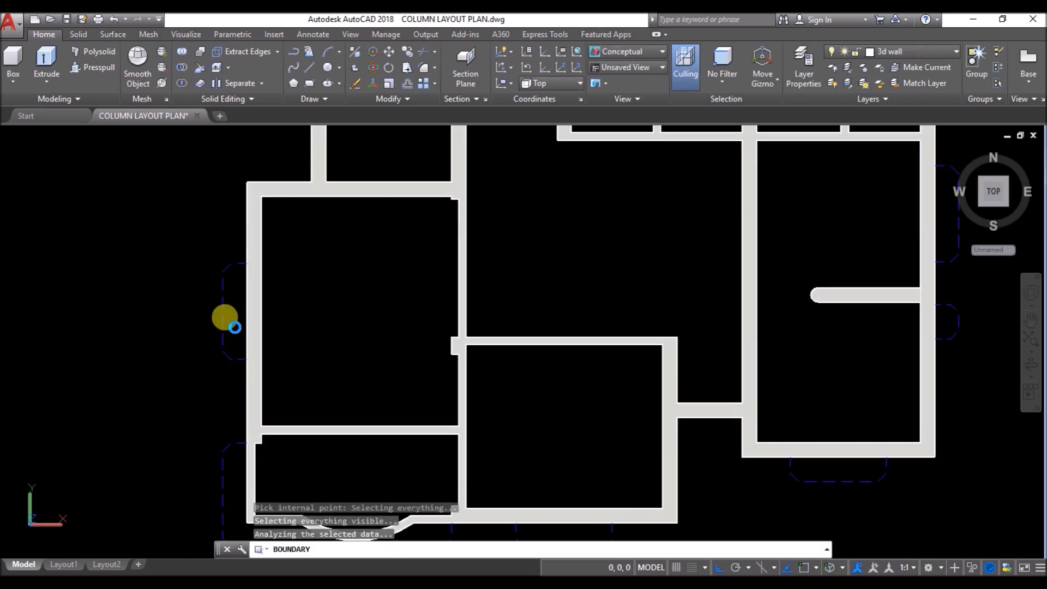
scroll(233, 324, down, 2)
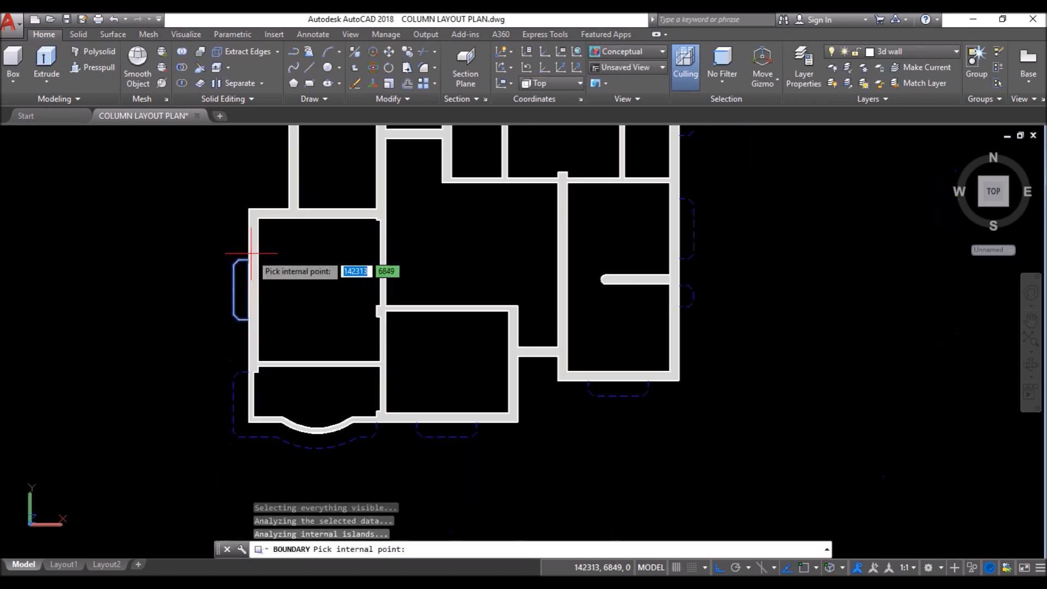
click(235, 397)
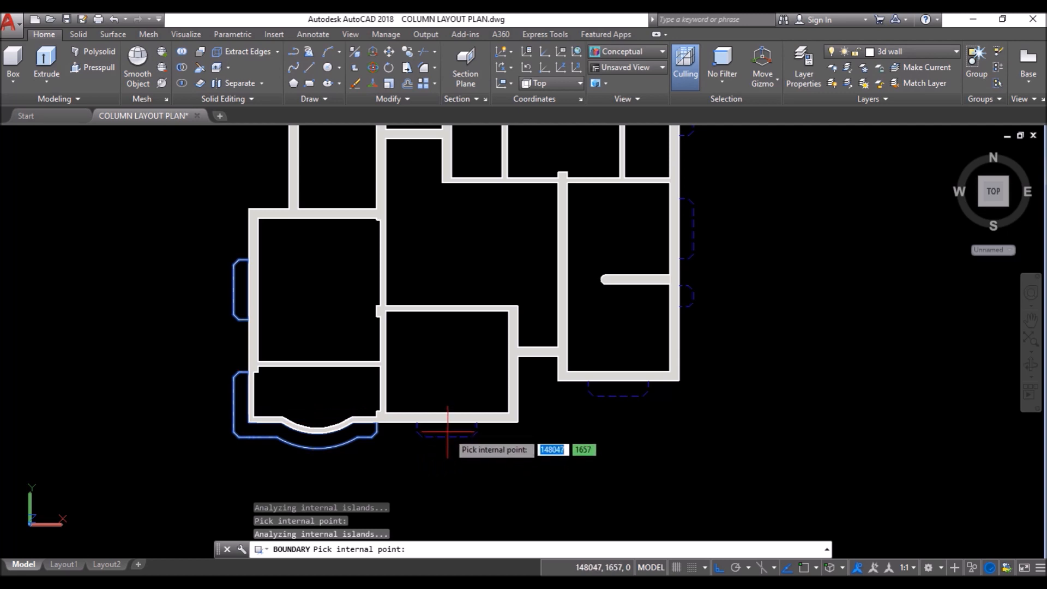
click(618, 387)
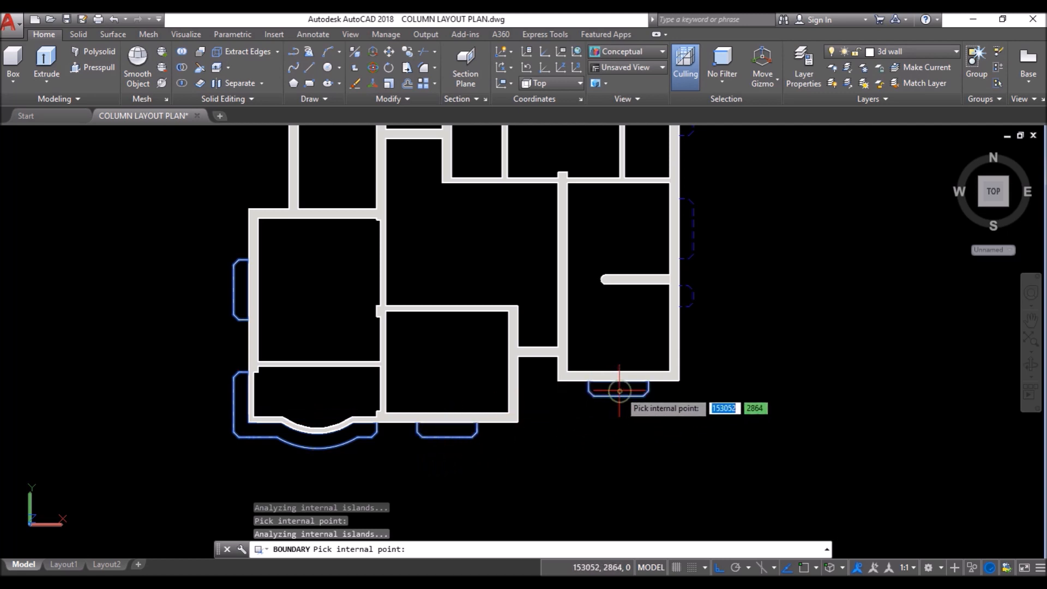
Step: Add the two lower east-wall chajja outlines to the Boundary selection and create the polylines
click(693, 235)
middle_drag(550, 223, 545, 385)
click(683, 260)
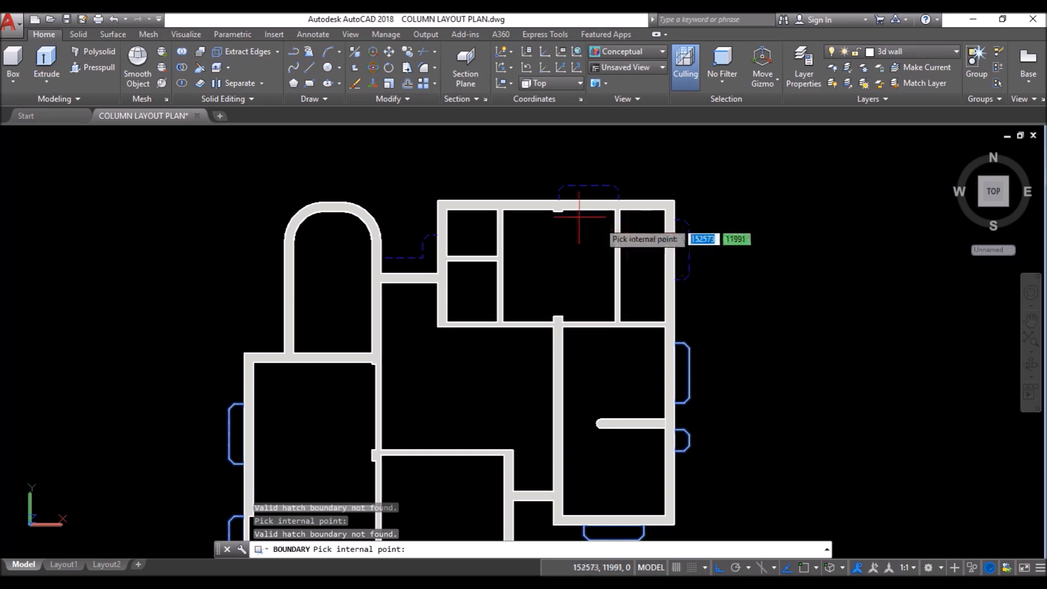
scroll(570, 221, down, 2)
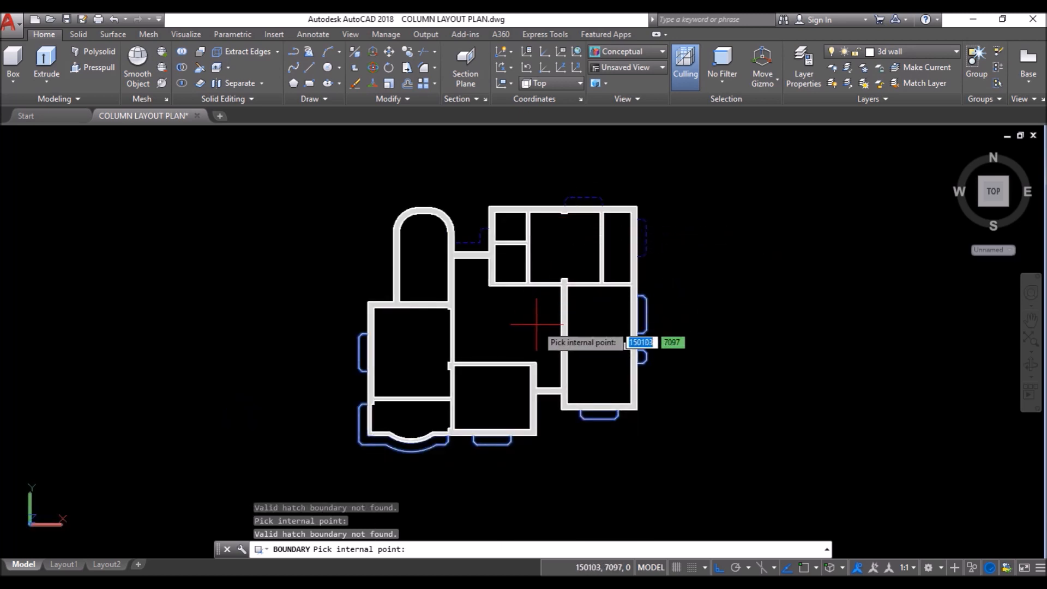
scroll(537, 324, up, 2)
click(487, 307)
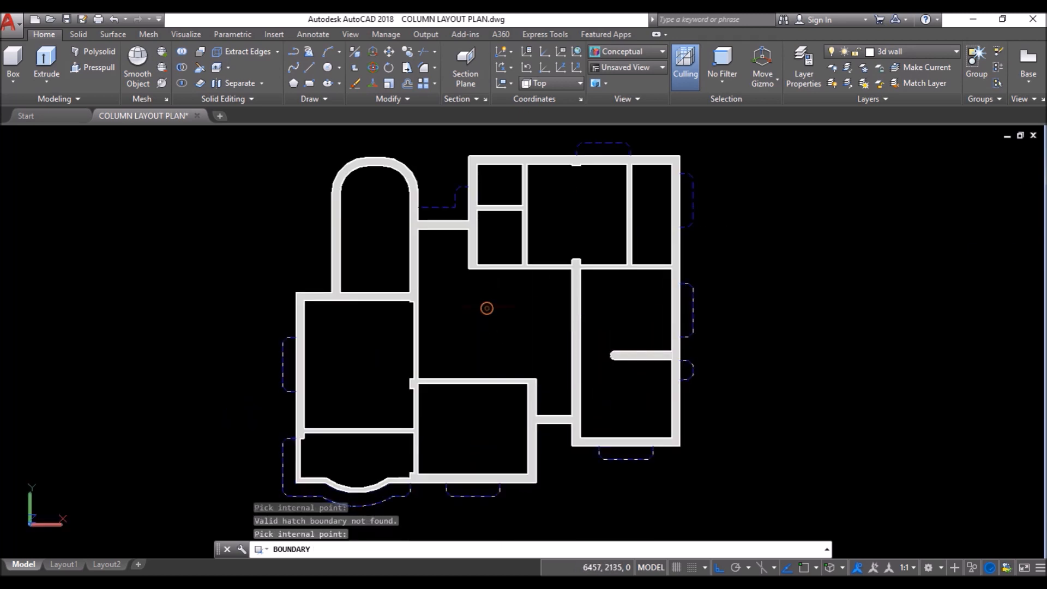
key(Return)
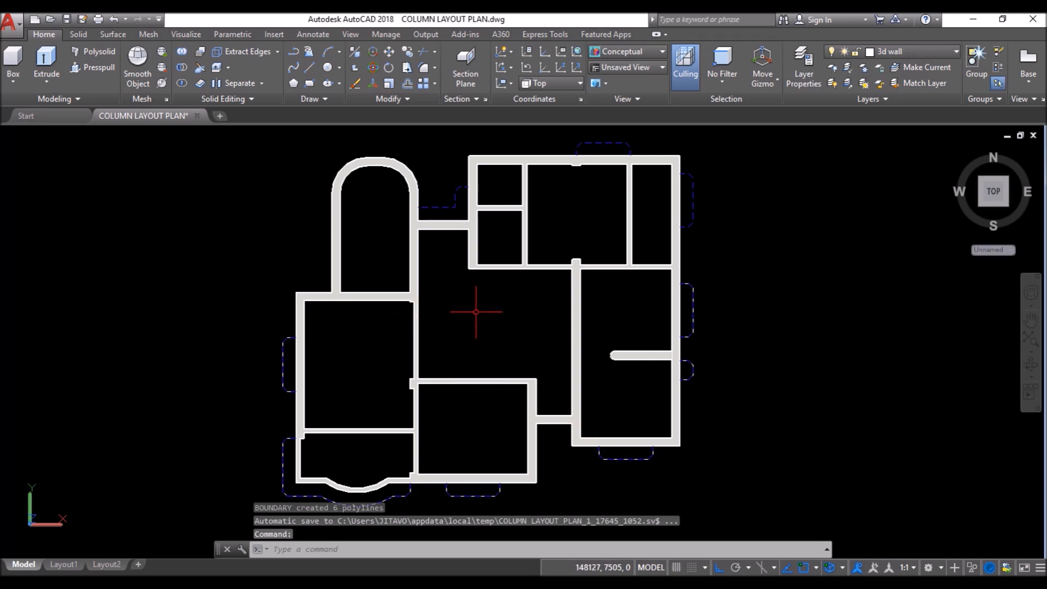
Step: Create boundary polylines for the chajjas on the rear wall, upper east wall and stair-side corner, and turn off the chajja layer
key(Return)
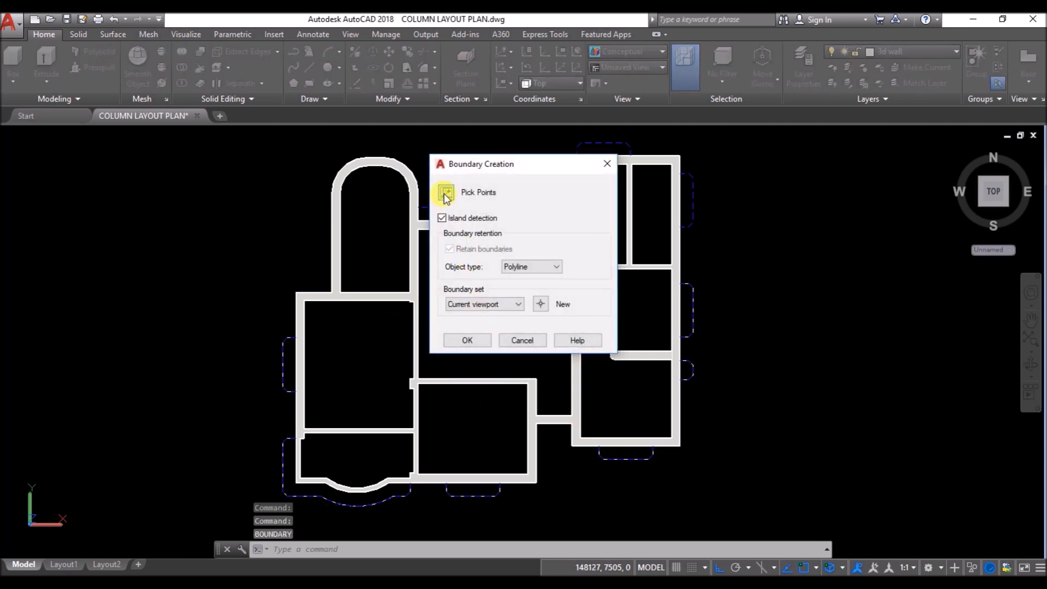
click(446, 195)
click(453, 213)
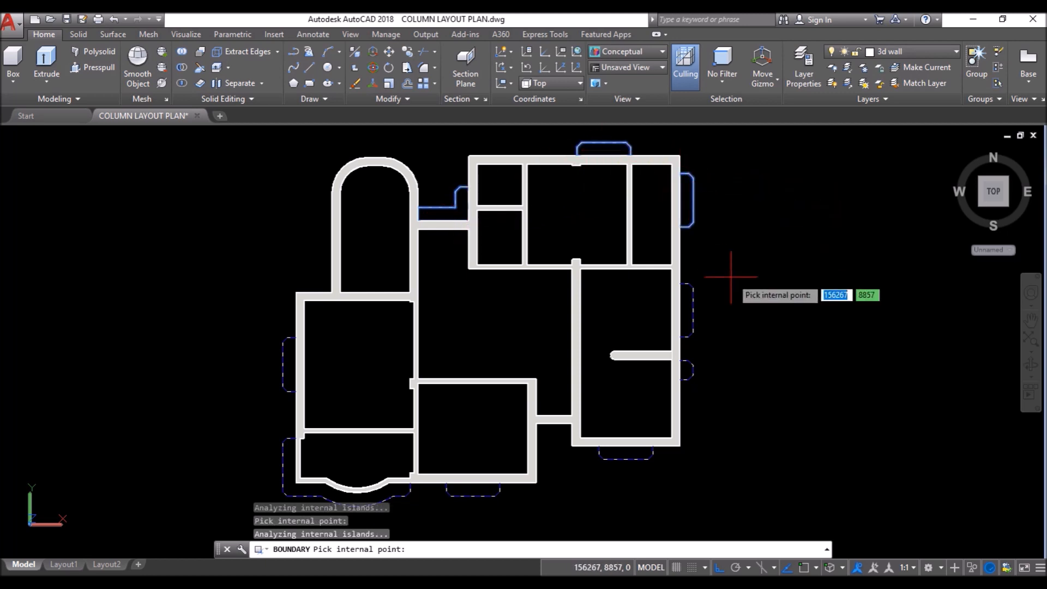
key(Return)
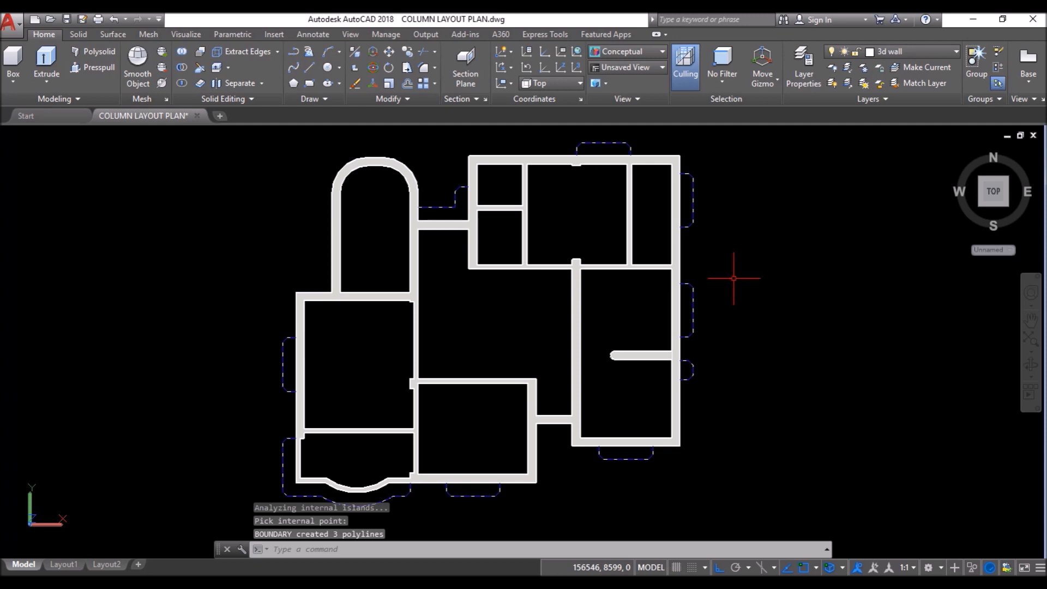
click(929, 51)
click(833, 131)
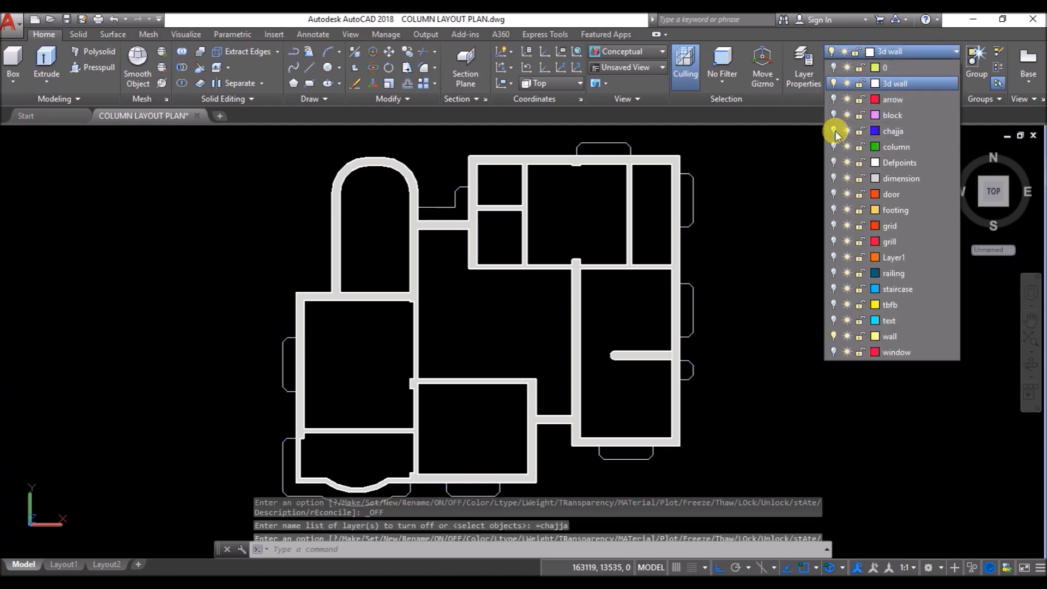
Step: Move all nine chajja boundary polylines up 2100 along the Z axis from the base of the walls
scroll(701, 243, down, 1)
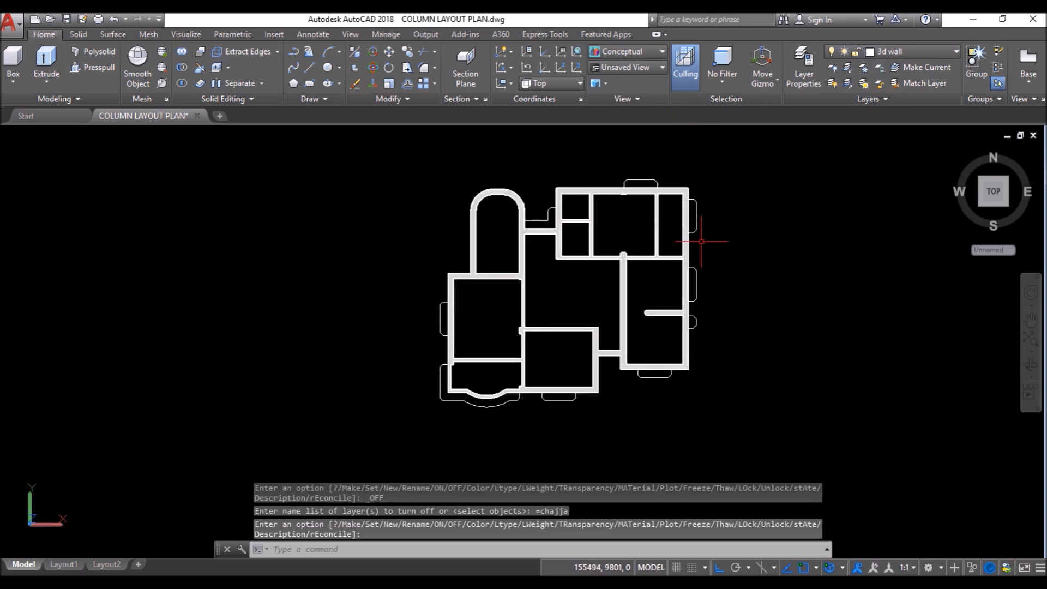
shift+middle_drag(737, 384, 736, 214)
click(423, 272)
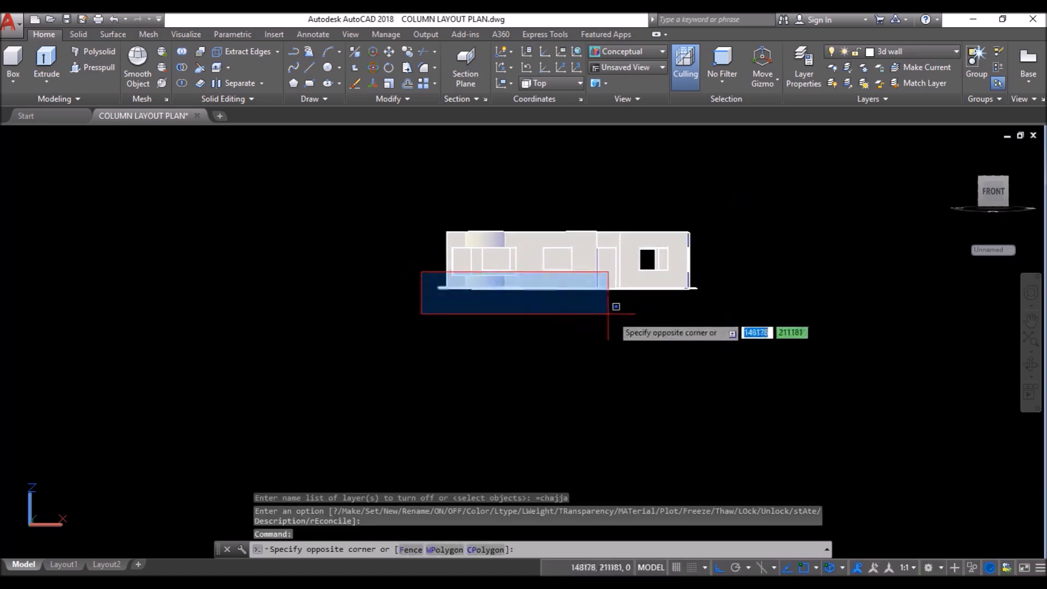
click(746, 325)
shift+middle_drag(685, 322, 600, 350)
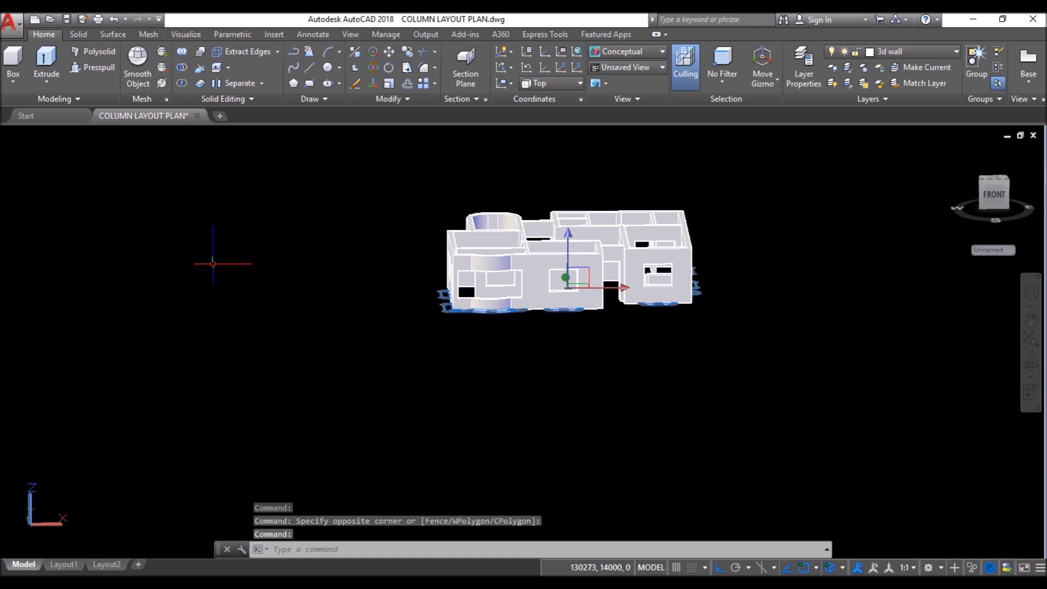
key(Return)
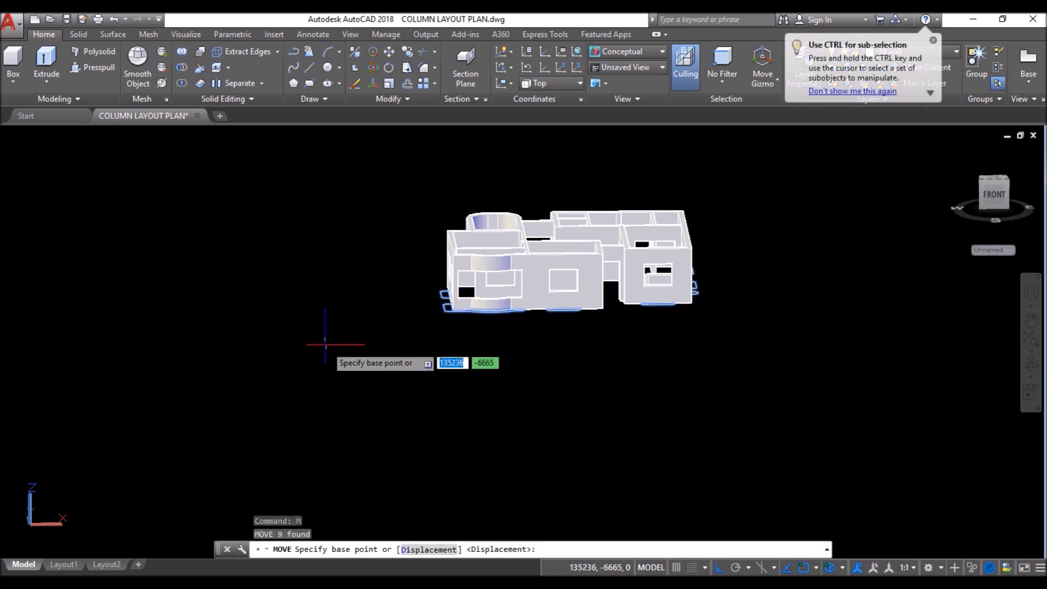
click(325, 345)
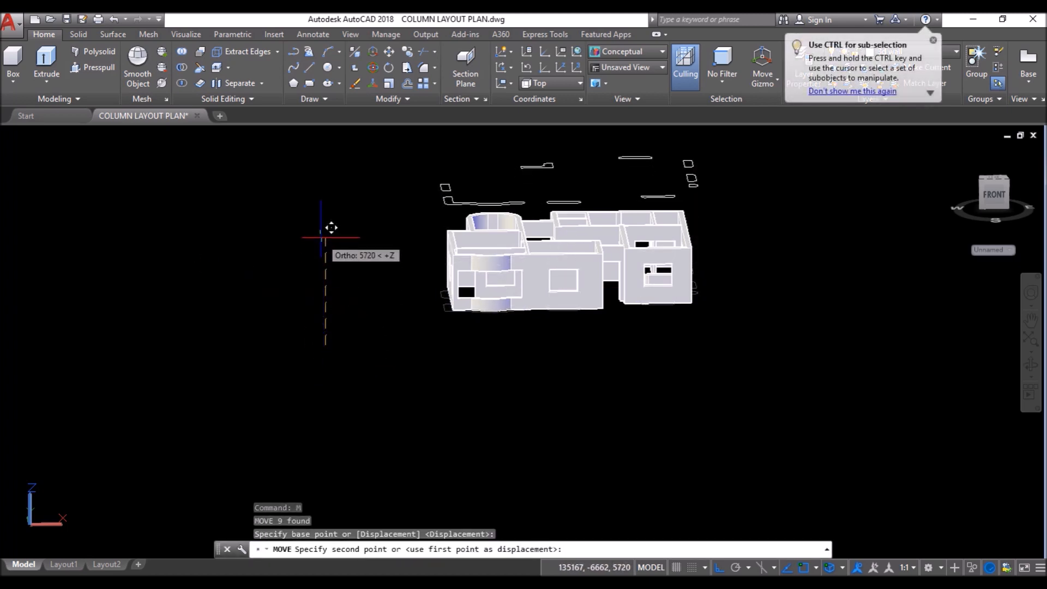
text(2100)
key(Return)
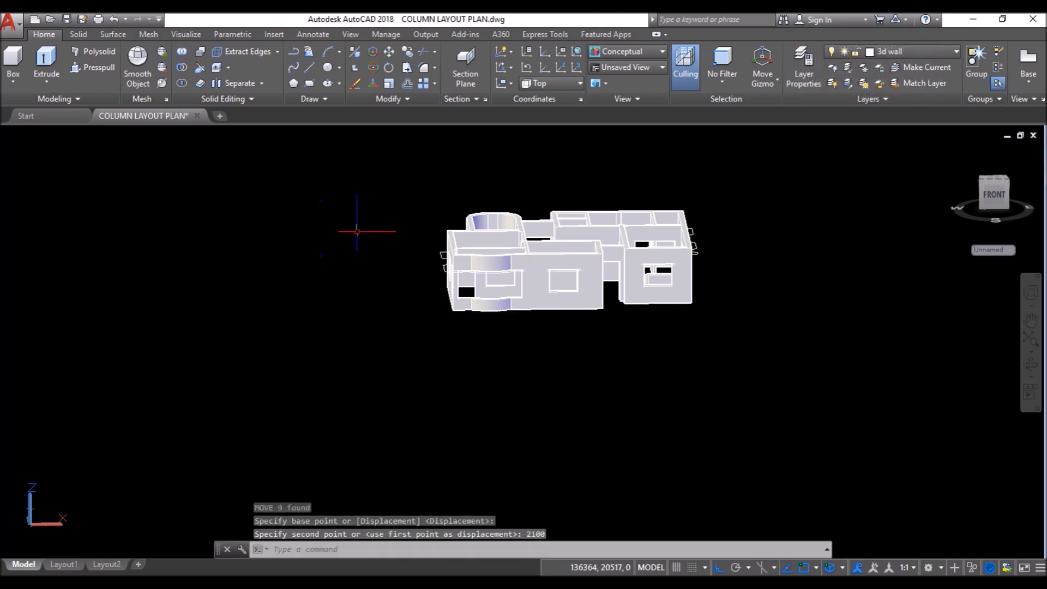
Step: Extrude all the raised chajja outlines 100 in height above the openings
scroll(665, 233, up, 2)
mouse_move(575, 380)
shift+middle_down()
mouse_move(579, 396)
mouse_move(573, 373)
shift+middle_up()
click(282, 221)
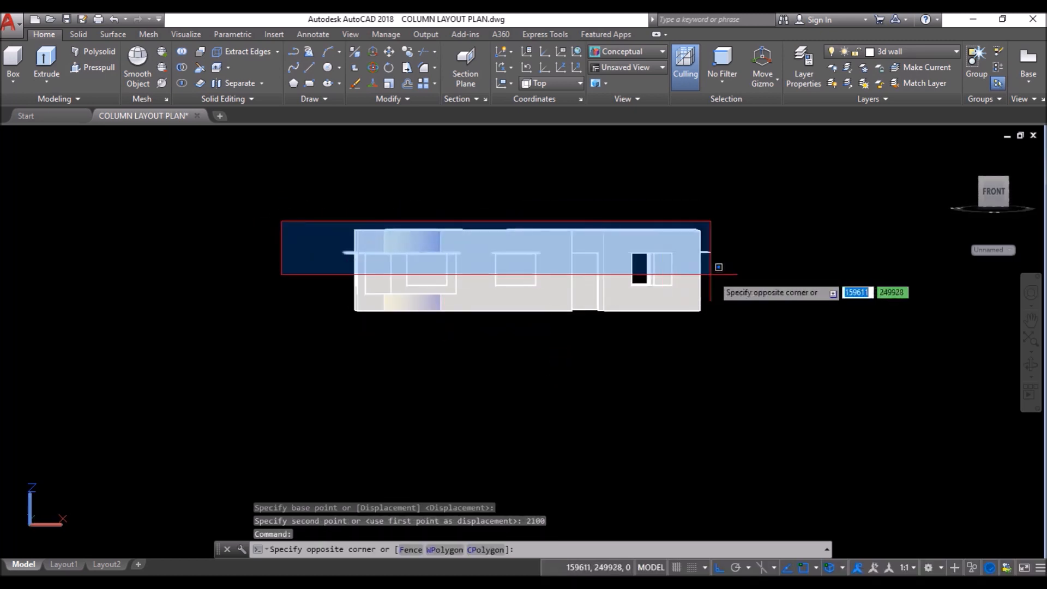
click(753, 277)
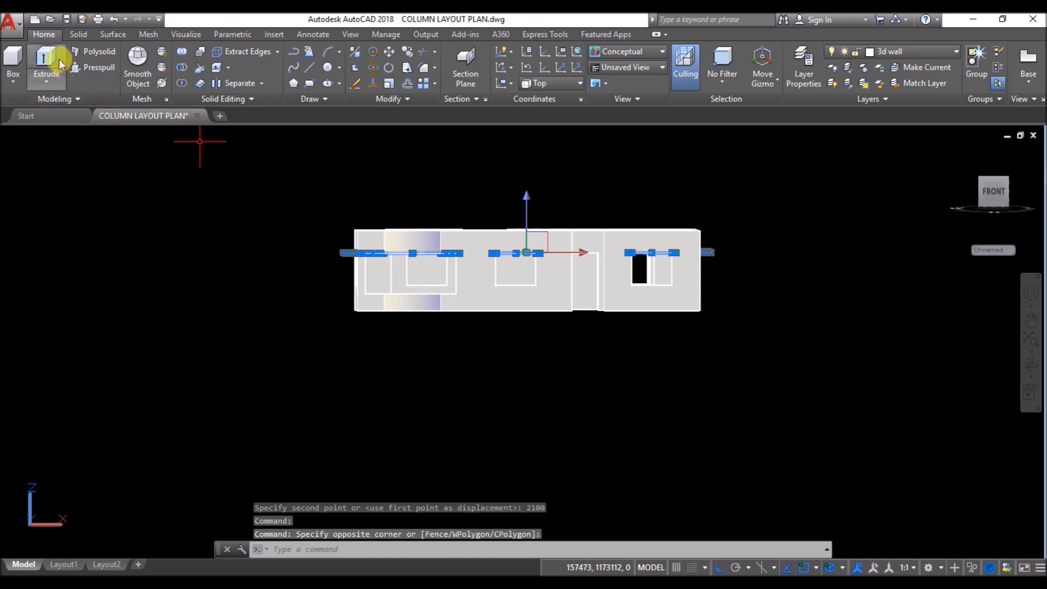
text(ext)
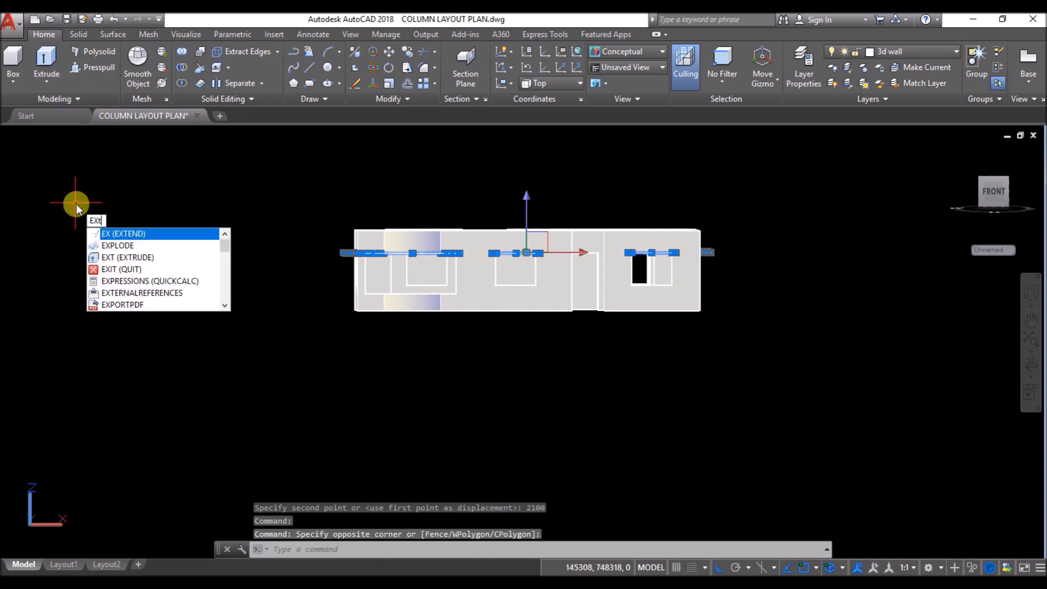
key(Return)
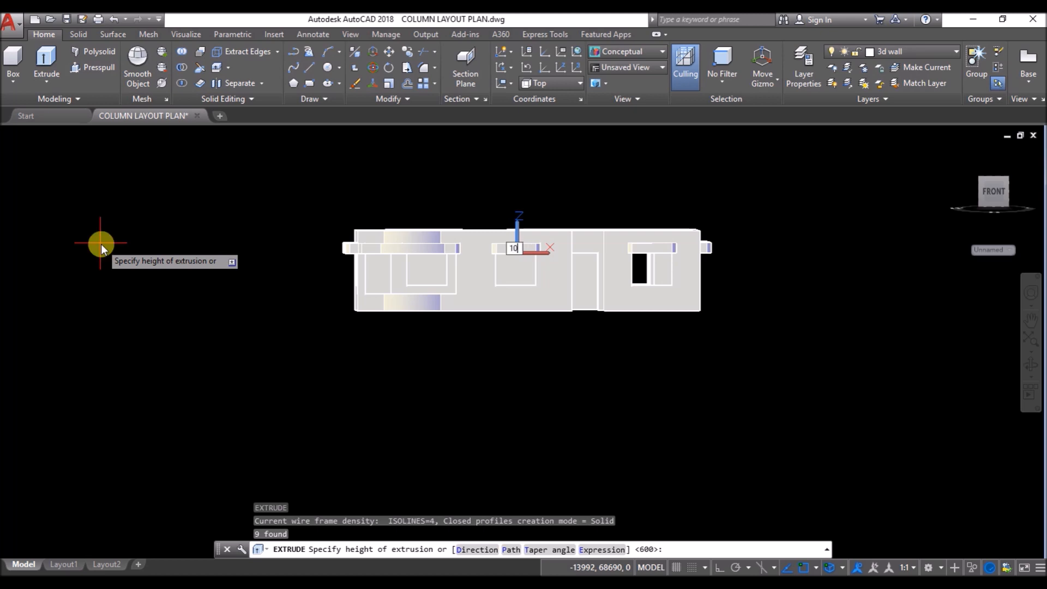
key(Return)
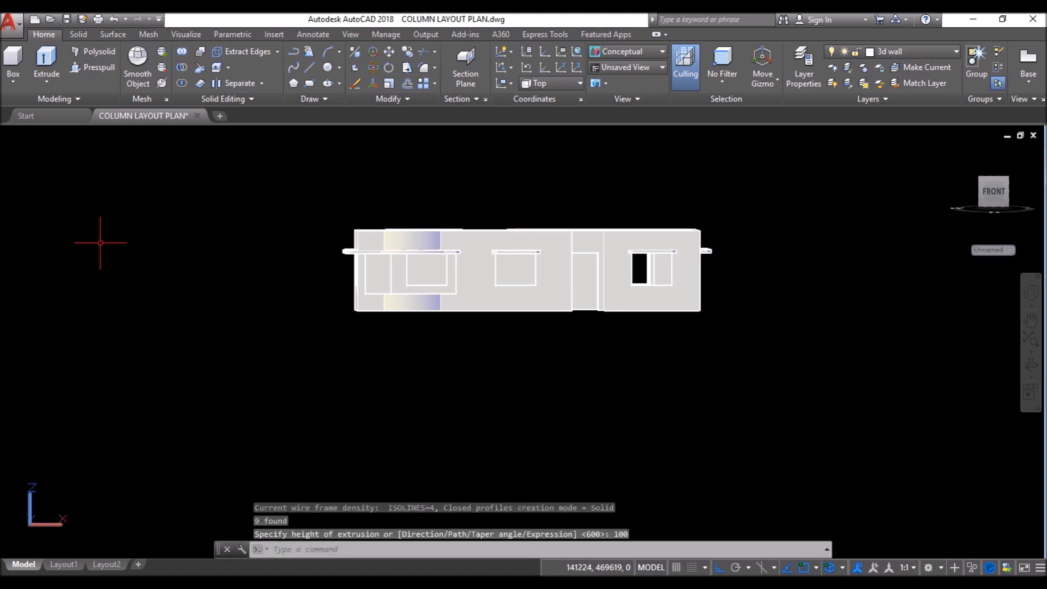
Step: Inspect the extruded chajjas from around the house and return to the Top view of the 3D walls
shift+middle_drag(229, 286, 243, 296)
shift+middle_drag(611, 284, 688, 293)
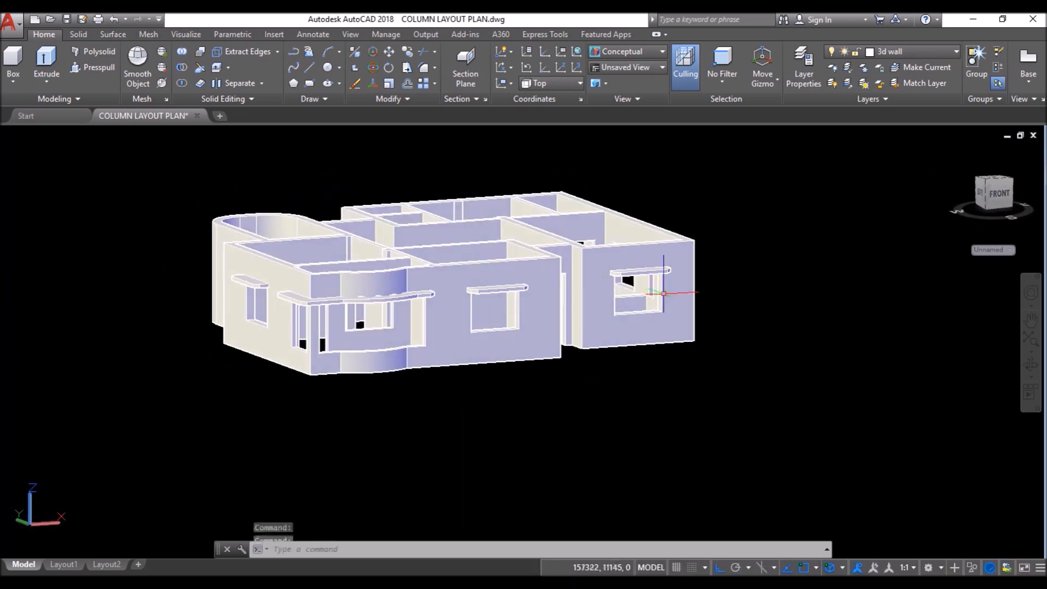
shift+middle_drag(773, 249, 701, 295)
click(27, 139)
click(52, 169)
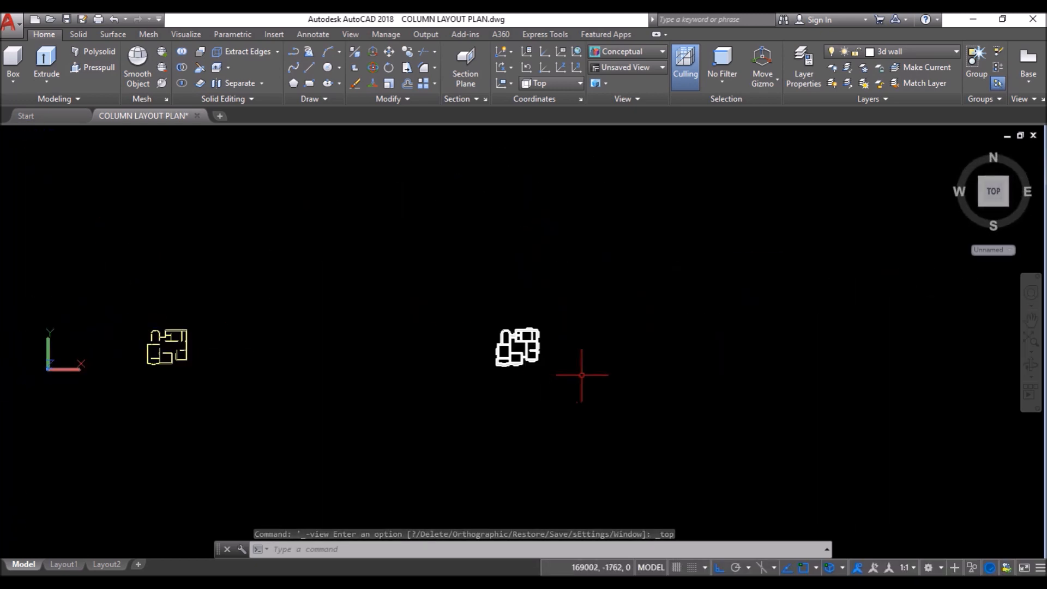
scroll(550, 344, up, 6)
scroll(552, 210, up, 2)
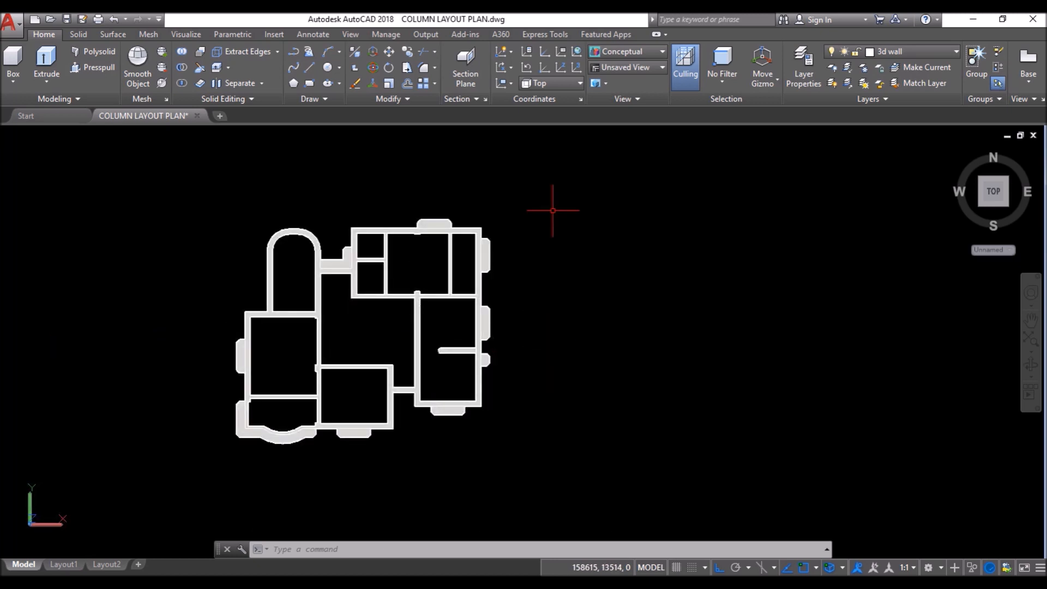
scroll(381, 342, up, 2)
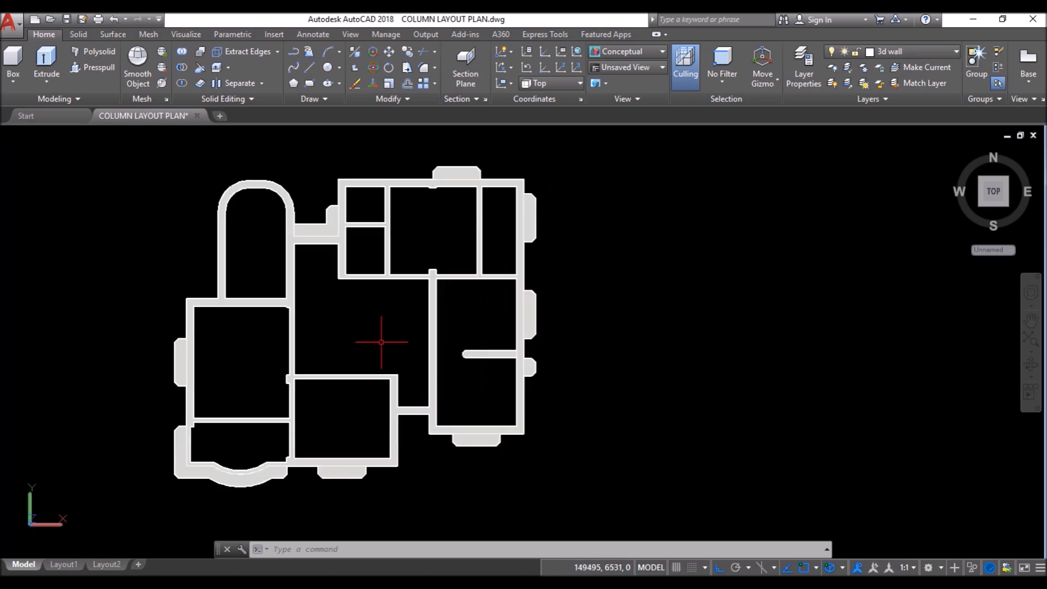
Step: Copy the ground floor wall solid without its chajjas to the empty area directly east of the original
middle_drag(381, 342, 244, 327)
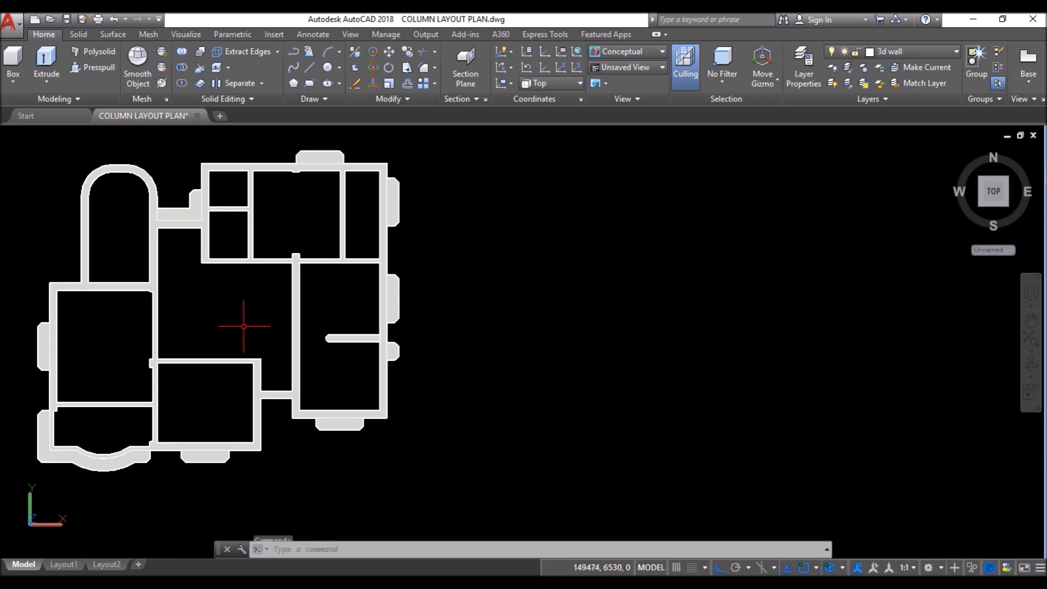
click(233, 360)
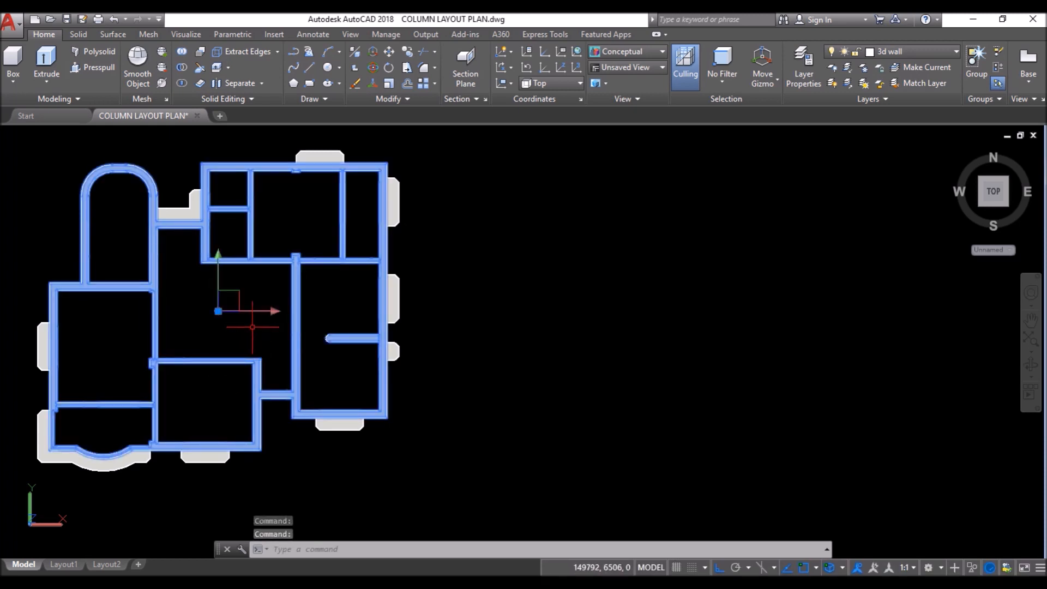
click(407, 52)
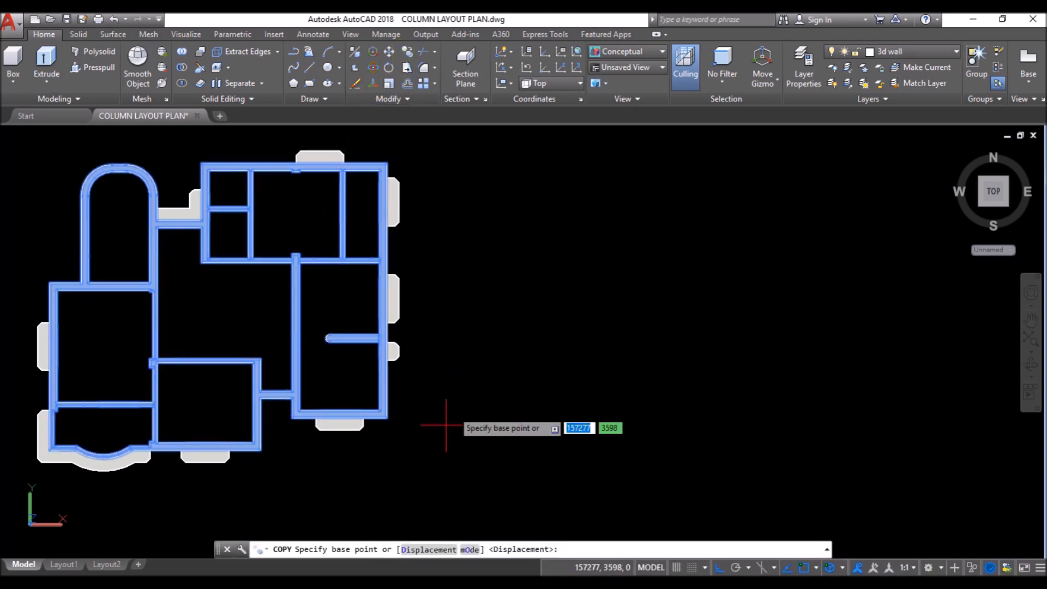
click(326, 481)
click(773, 476)
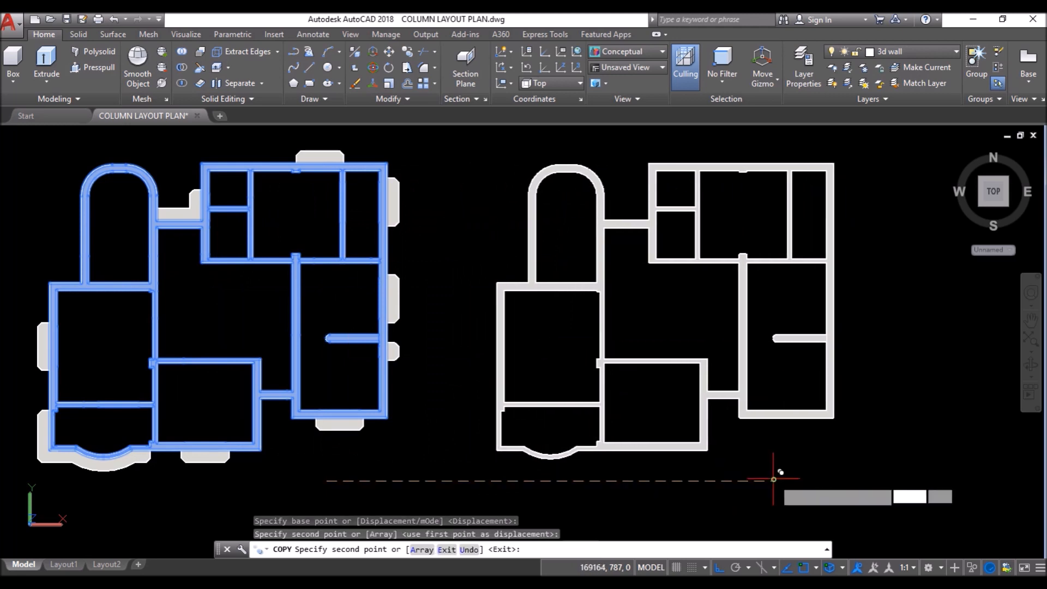
key(Return)
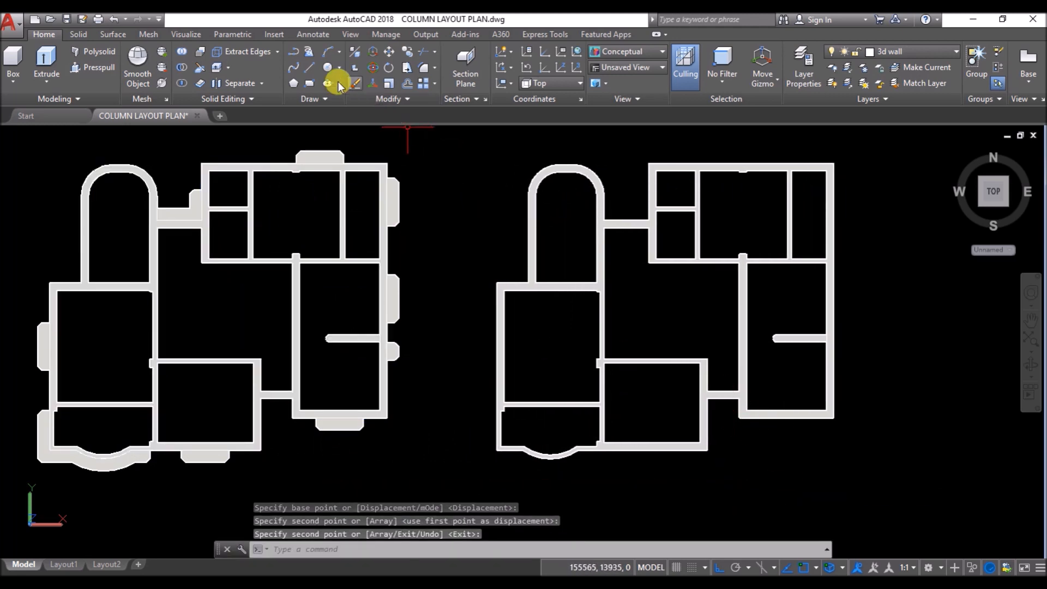
Step: Extract the edges of the copied ground floor wall solid and delete the solid, leaving only its wireframe
click(249, 53)
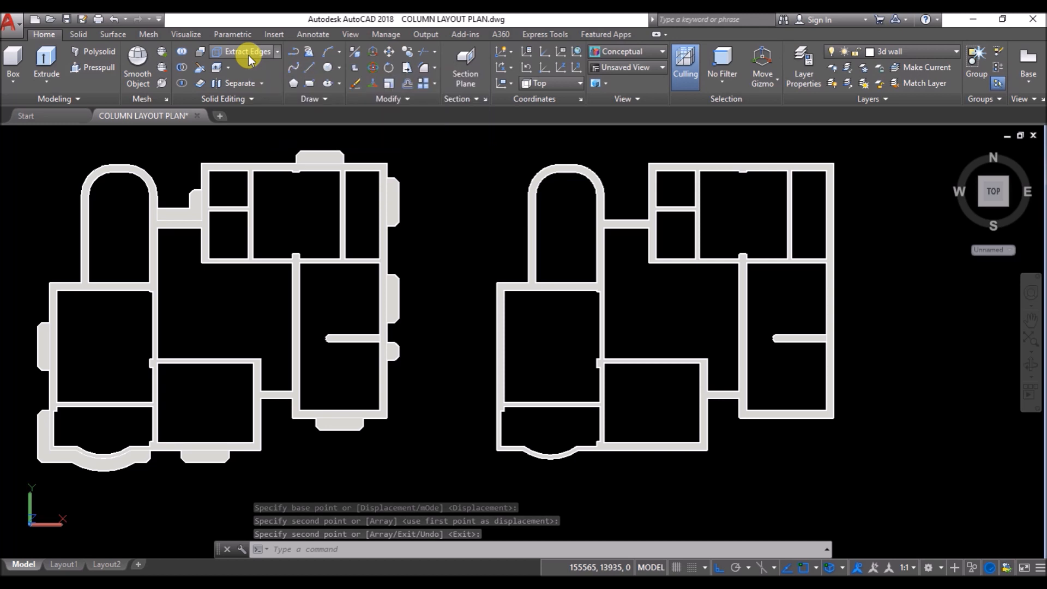
click(586, 170)
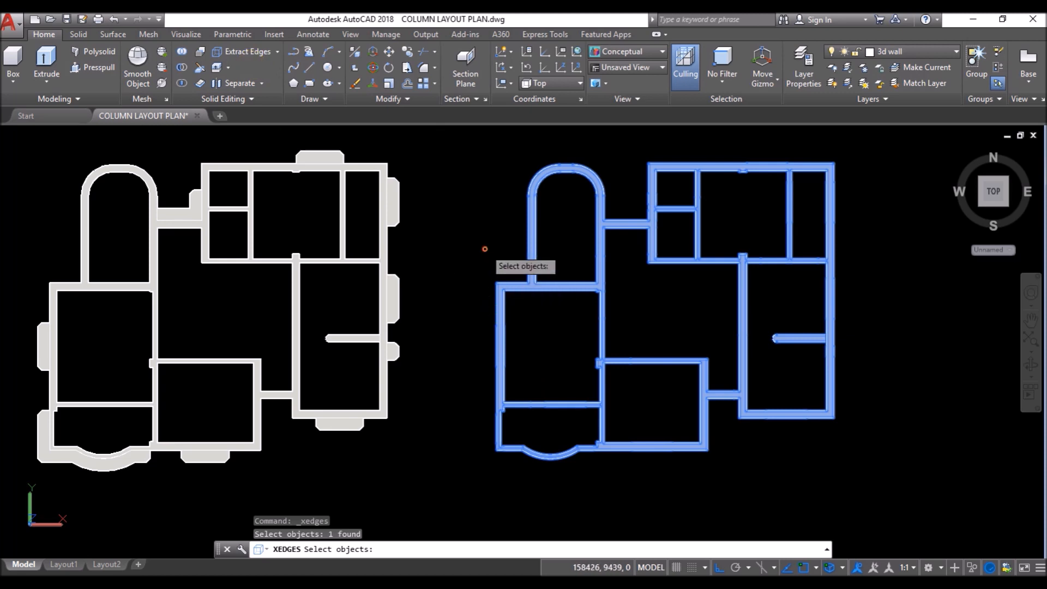
key(Return)
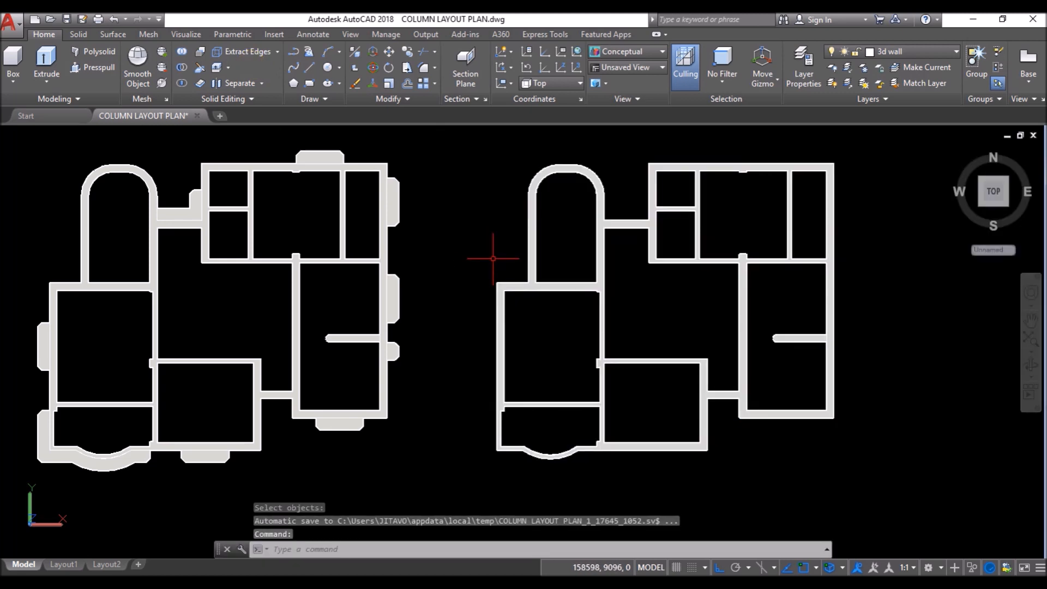
click(580, 285)
key(Delete)
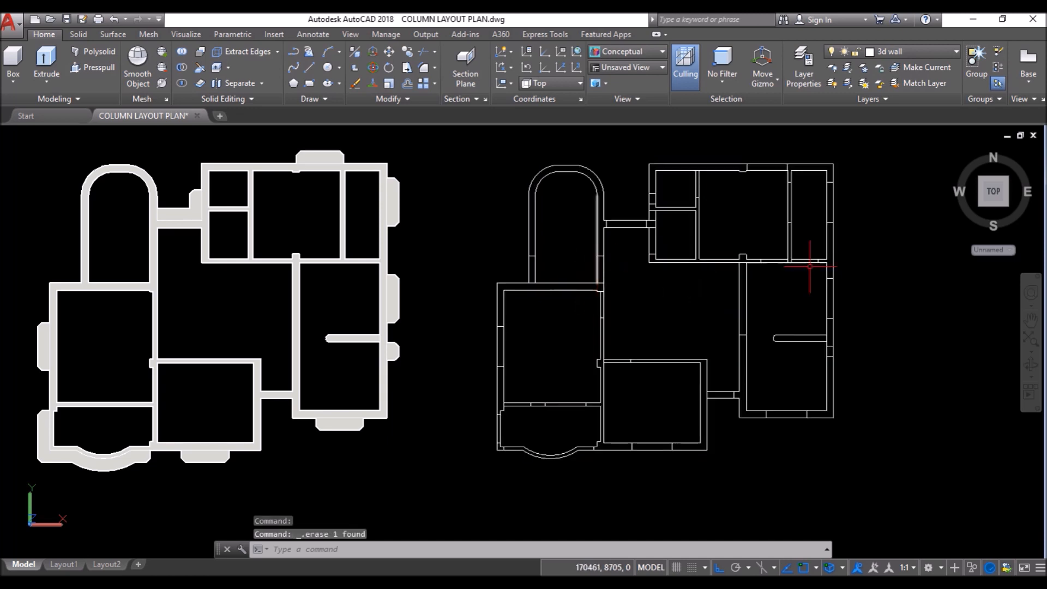
Step: Erase the interior wall edges of the wireframe's northern room block and the leftover edges around its west connecting wall
scroll(840, 172, up, 3)
click(820, 160)
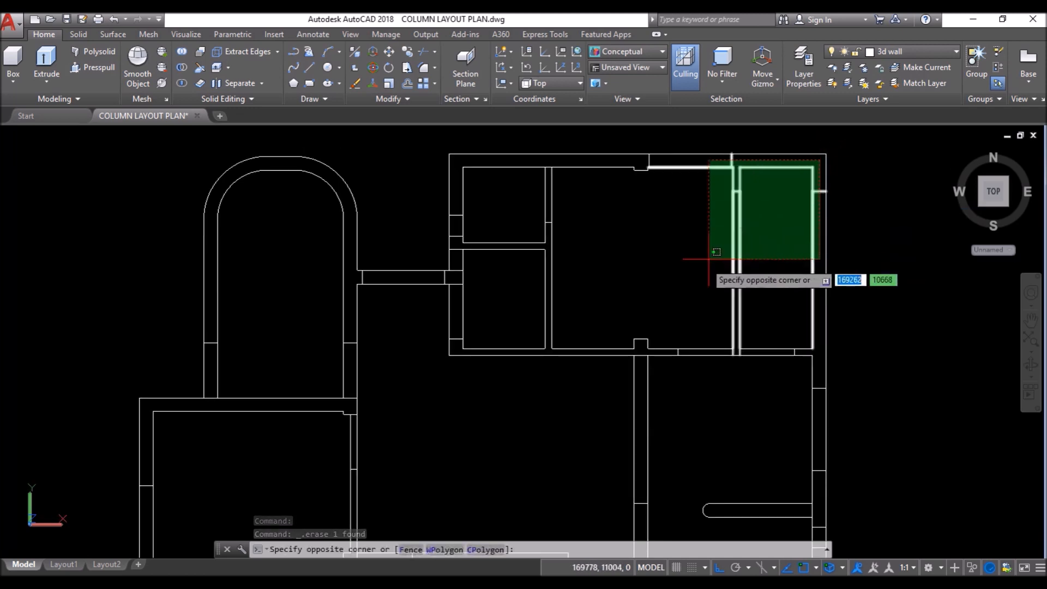
click(471, 380)
key(Delete)
scroll(470, 304, down, 3)
scroll(550, 280, up, 4)
click(550, 264)
click(409, 338)
key(Delete)
Step: Erase the inner arcs and inner wall edges of the round-ended northwest room, keeping its outer outline
scroll(284, 128, up, 5)
click(432, 136)
click(171, 193)
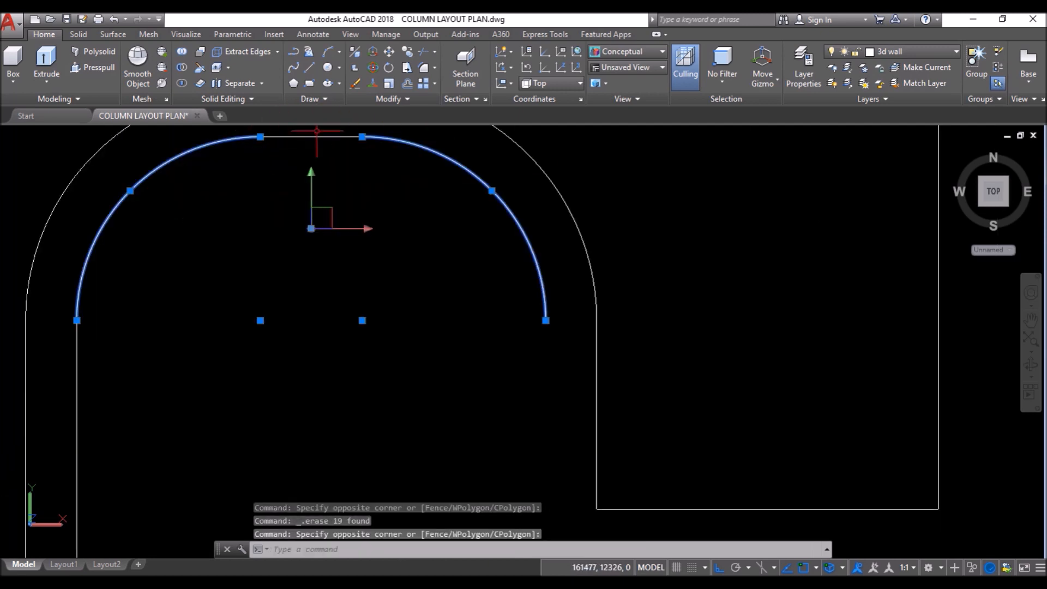
key(Delete)
scroll(304, 299, down, 3)
scroll(328, 192, up, 4)
click(325, 191)
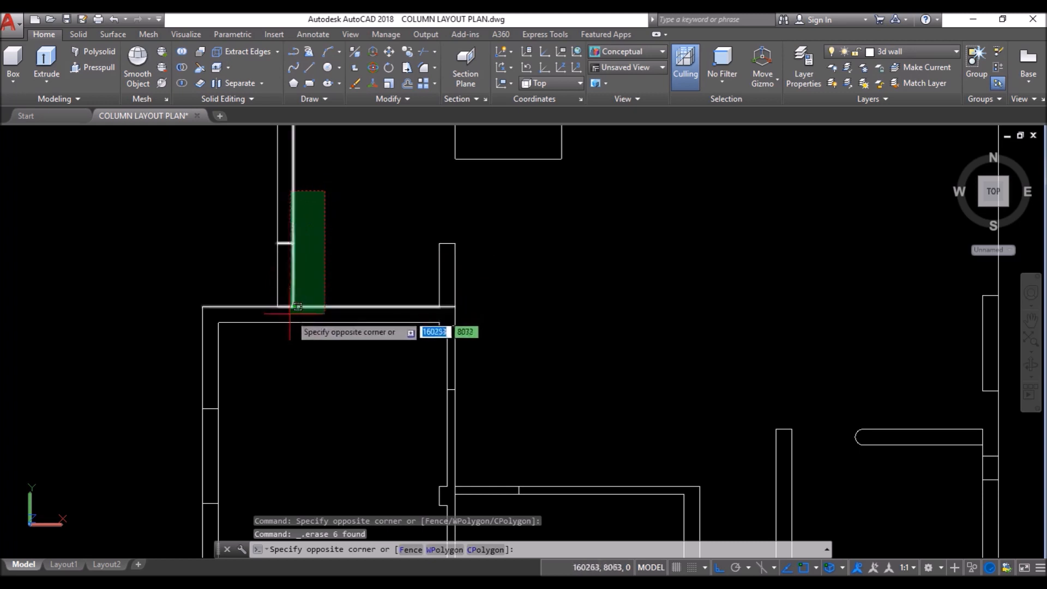
click(297, 307)
key(Delete)
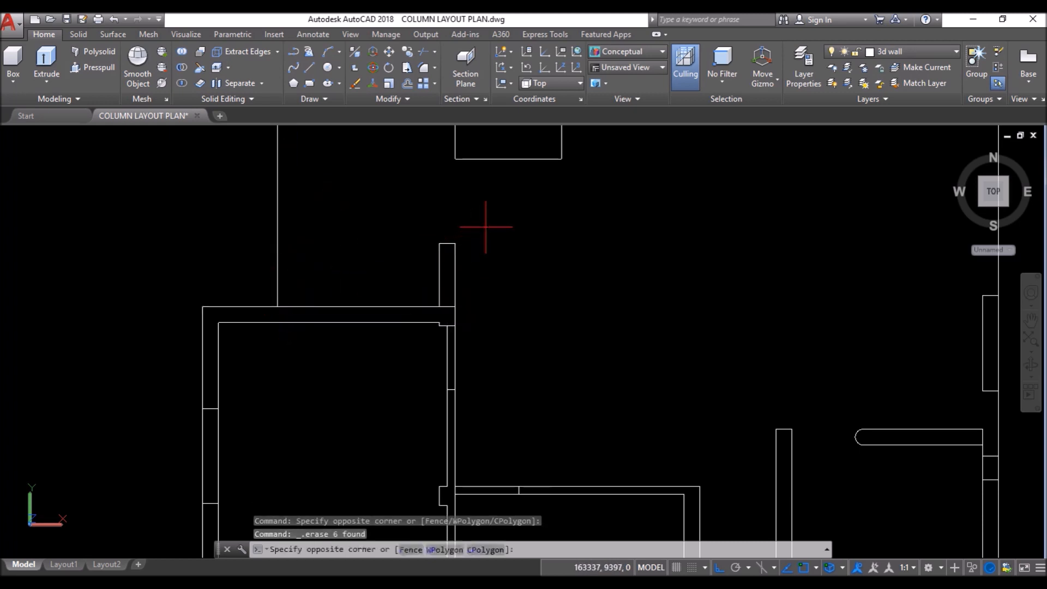
Step: Erase the inner wall, opening and pier edges of the west room just south of the round-ended room
click(465, 319)
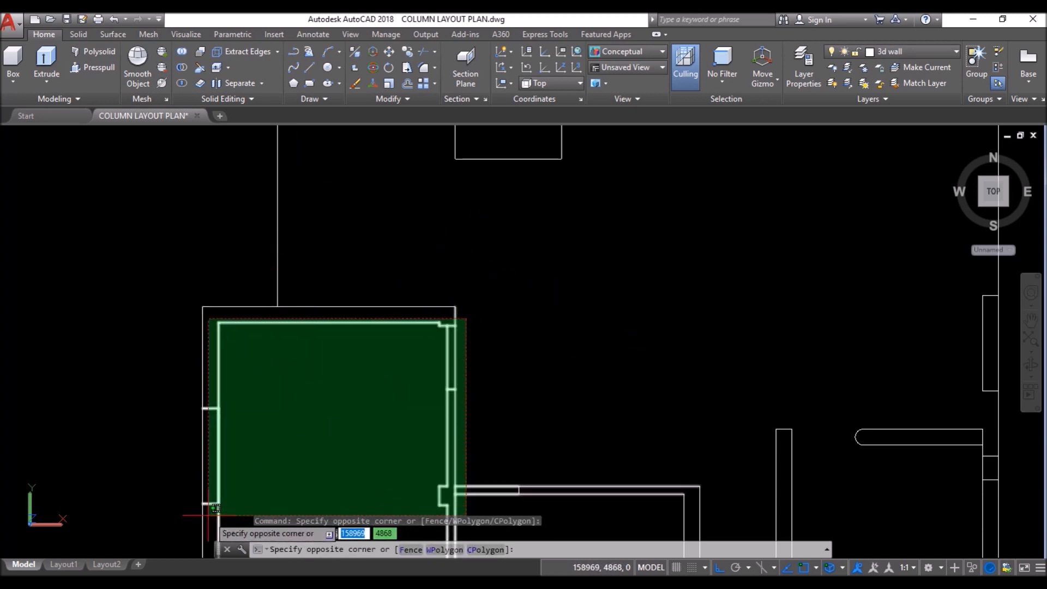
click(216, 508)
key(Delete)
scroll(272, 428, down, 3)
scroll(271, 428, up, 4)
scroll(496, 171, down, 1)
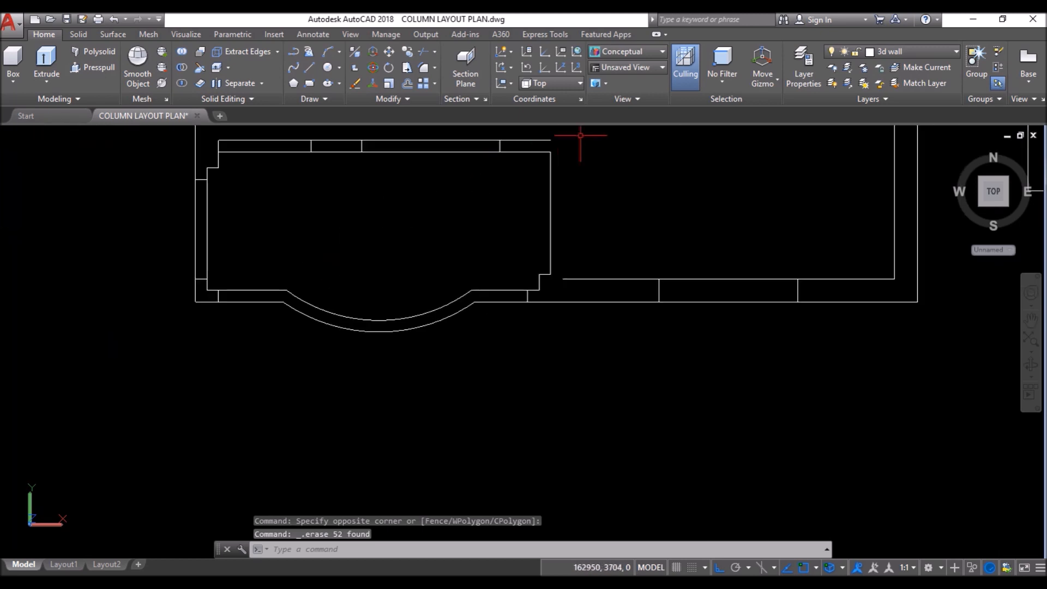
Step: Erase the inner edges of the southwest room with the curved front and the window edges in the adjoining south wall
click(581, 136)
click(206, 296)
key(Delete)
click(817, 268)
click(632, 298)
key(Delete)
scroll(604, 262, down, 3)
scroll(621, 222, up, 2)
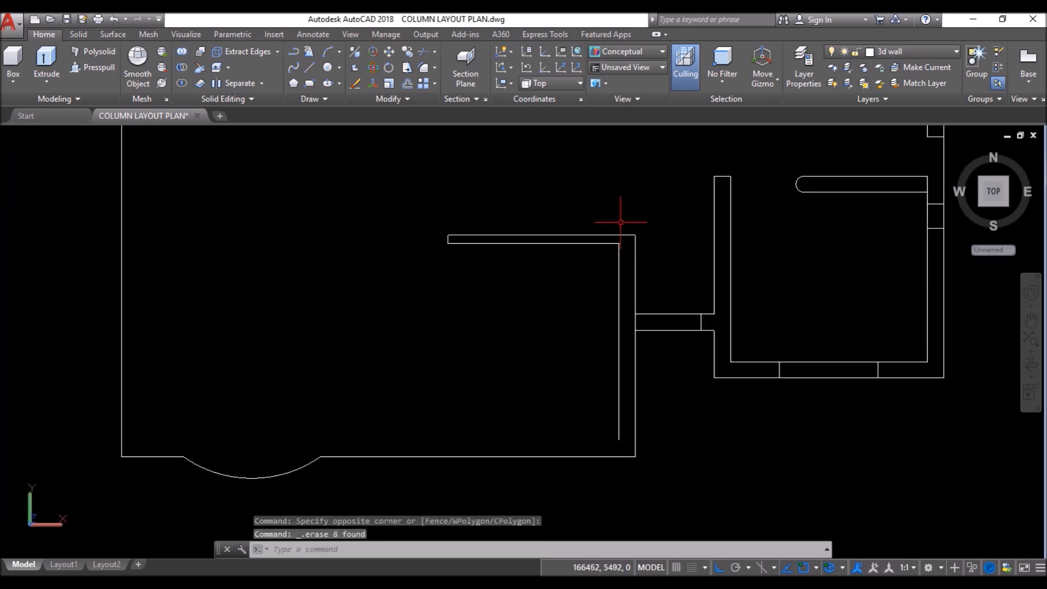
Step: Erase the interior edges of the south-central and southeast rooms and the wall lines projecting north of their connecting wall
click(620, 222)
click(421, 434)
key(Delete)
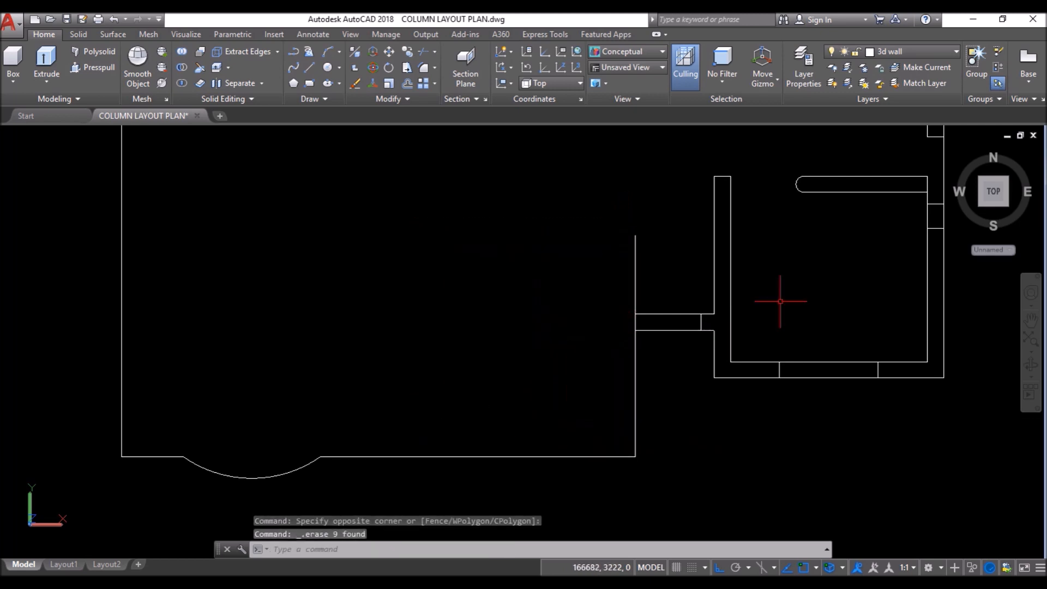
click(933, 171)
click(711, 375)
key(Delete)
click(754, 211)
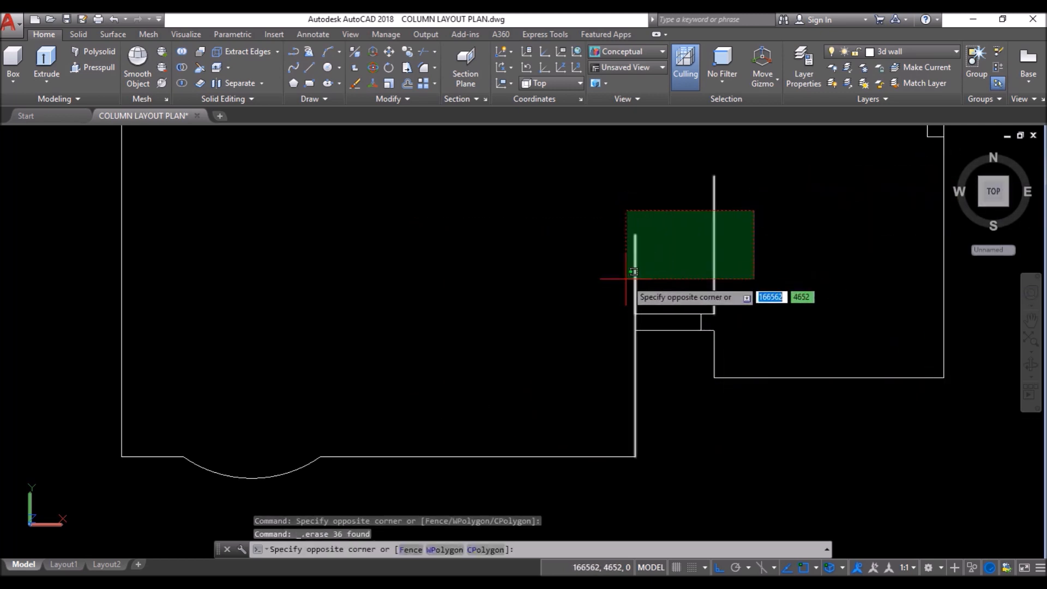
click(632, 272)
key(Delete)
Step: Erase the remaining inner edges of the southern connecting wall and the leftover window edges in the east wall
scroll(599, 334, up, 1)
scroll(607, 324, up, 1)
click(613, 300)
click(491, 332)
key(Delete)
scroll(491, 332, down, 2)
scroll(481, 399, down, 2)
scroll(627, 199, up, 2)
click(626, 199)
click(578, 358)
key(Delete)
scroll(578, 268, down, 2)
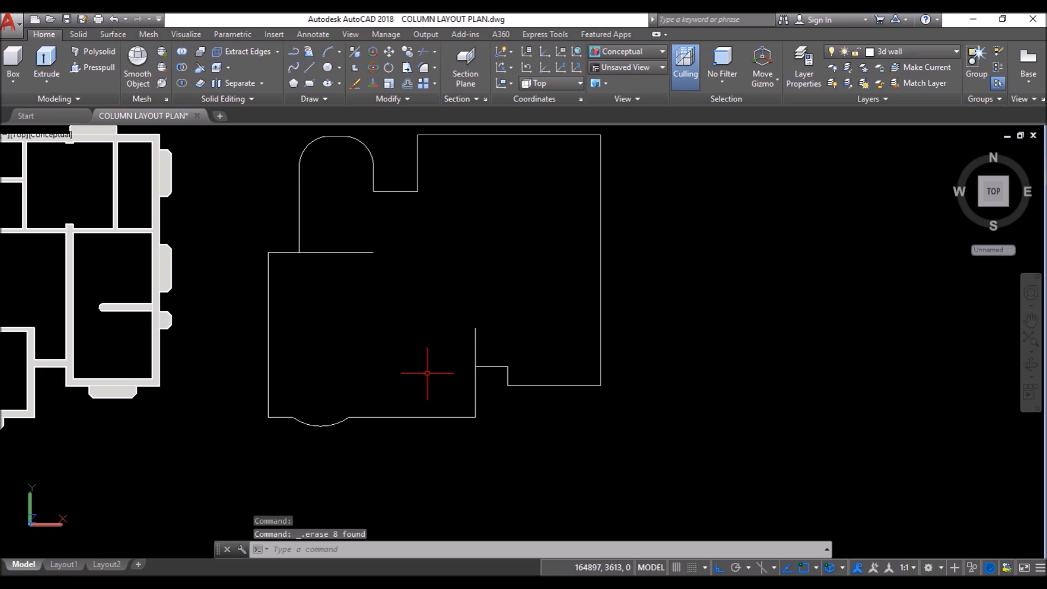
text(r)
key(Return)
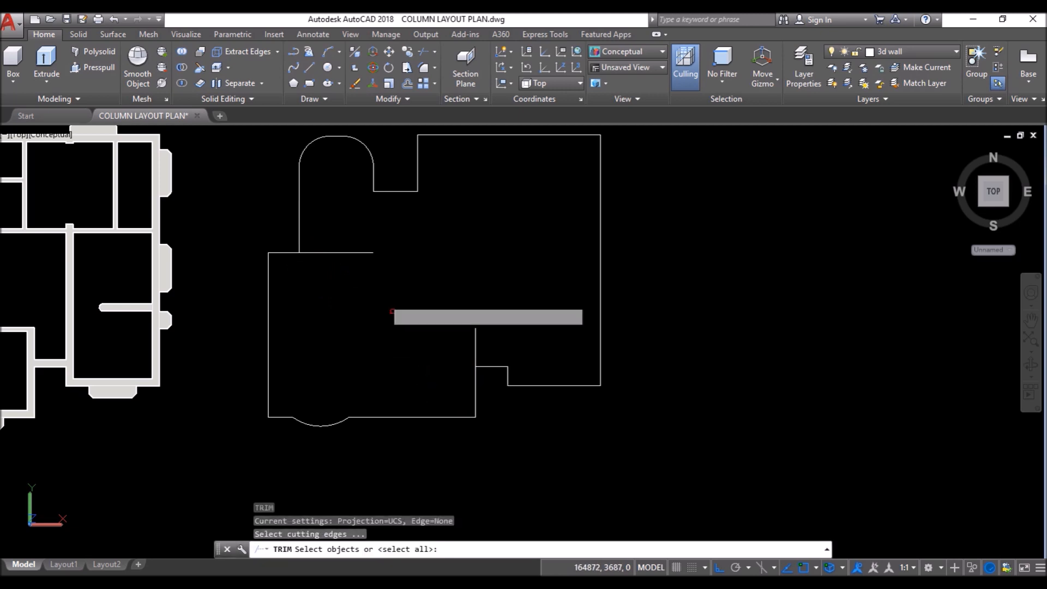
key(Return)
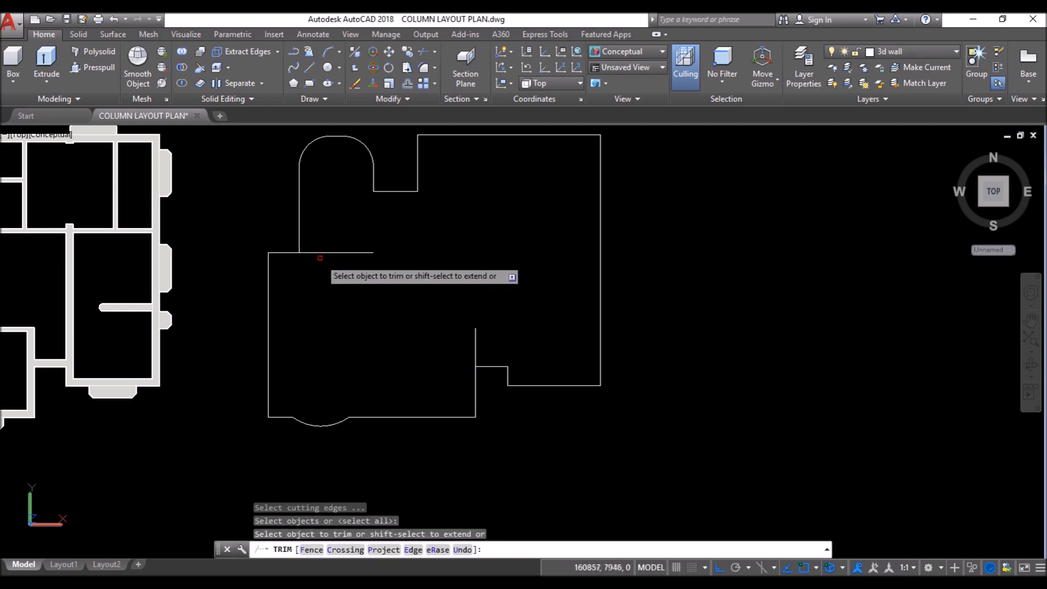
scroll(306, 254, up, 5)
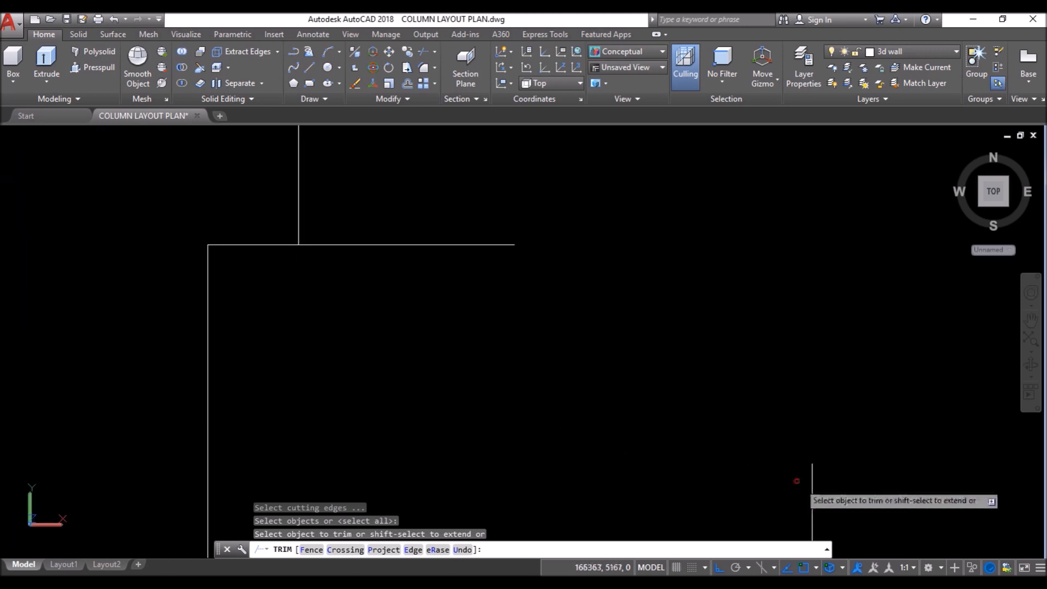
scroll(532, 288, down, 2)
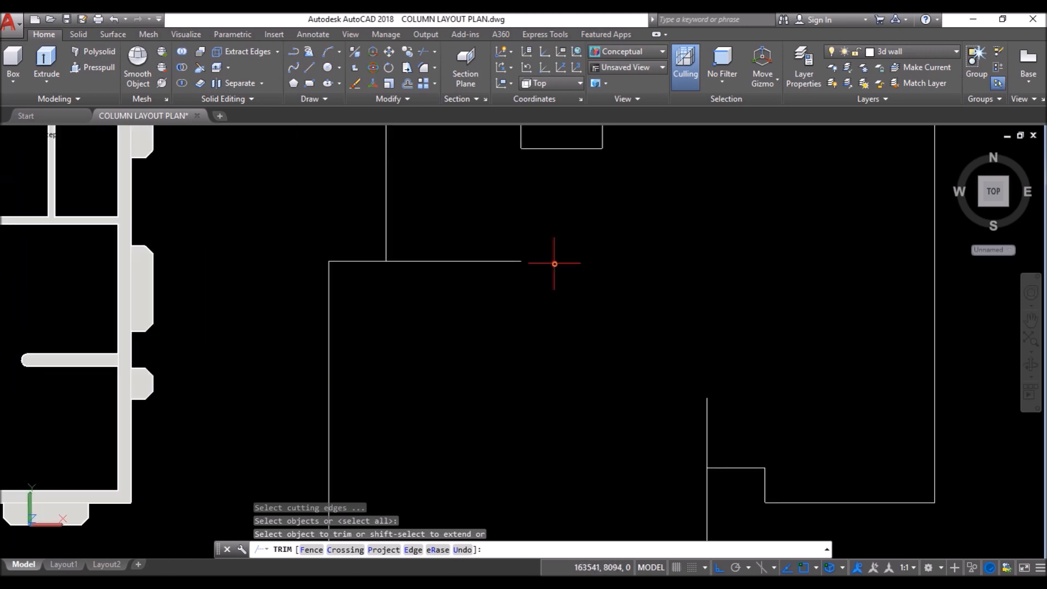
key(Return)
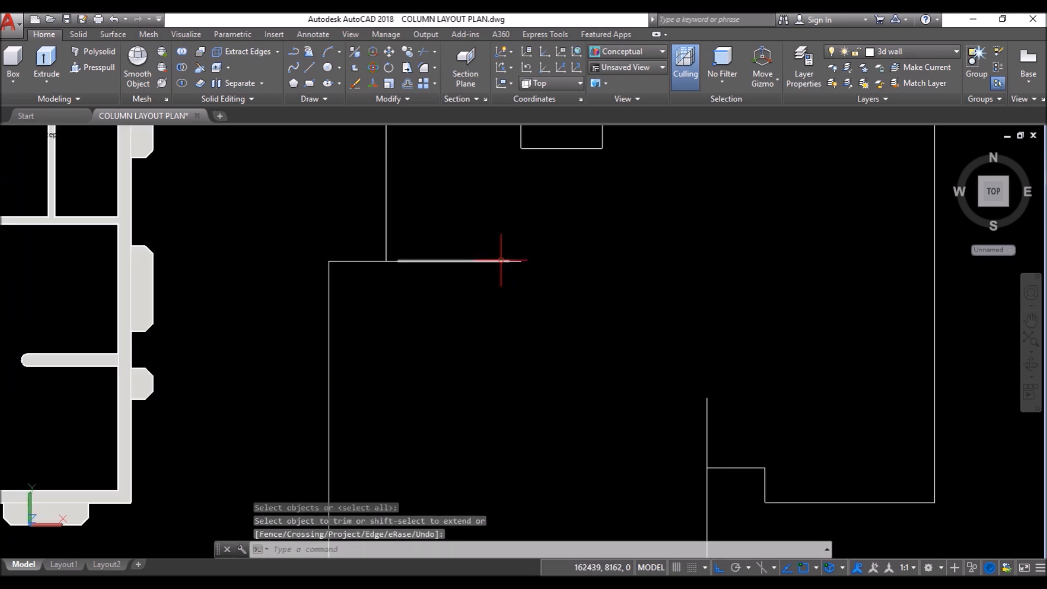
Step: Erase the overlapping segment on the west room's north edge and trim that edge inside the building outline
click(437, 261)
click(355, 85)
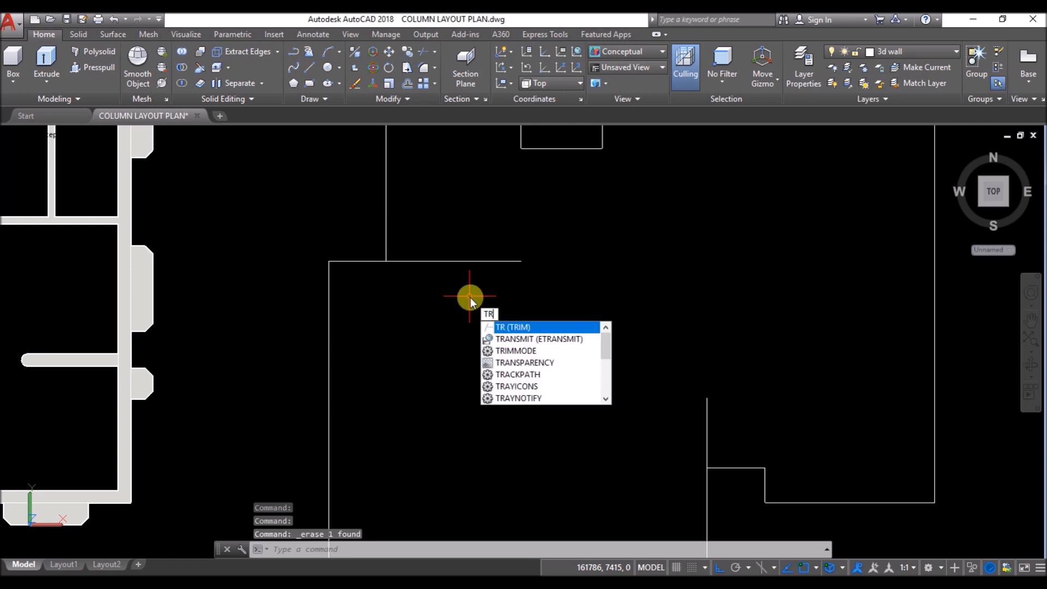
key(Return)
key(Return)
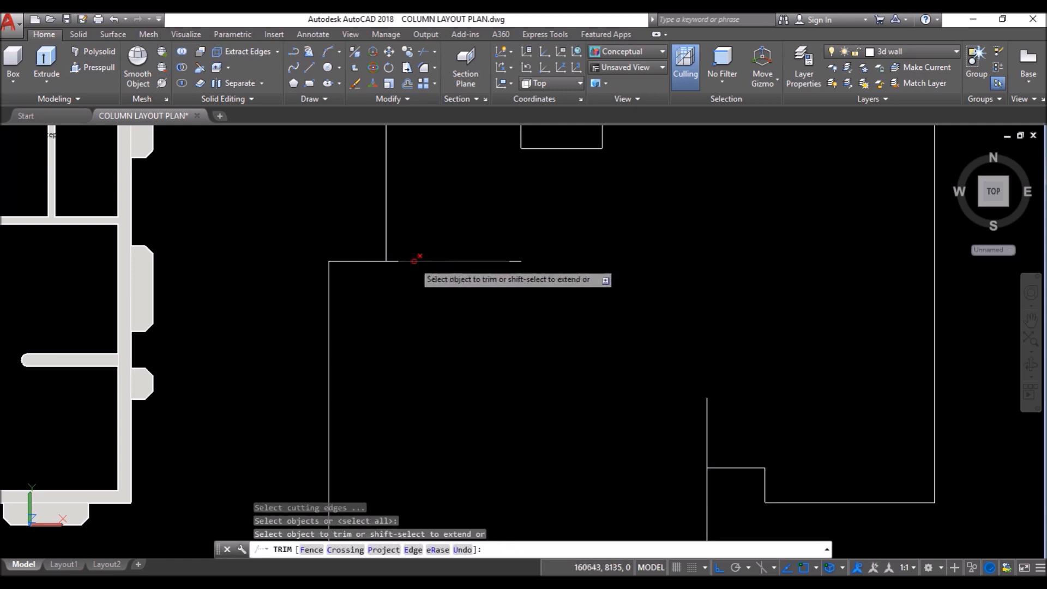
scroll(387, 260, up, 5)
click(481, 261)
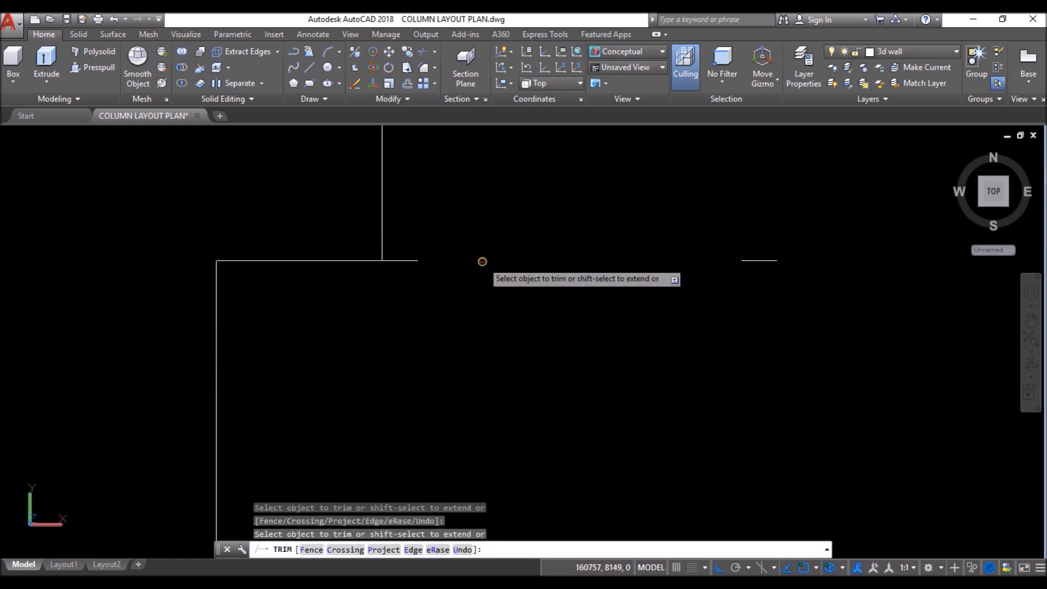
key(Return)
Step: Erase the leftover line stubs of the west room's north edge lying inside the outline
click(410, 260)
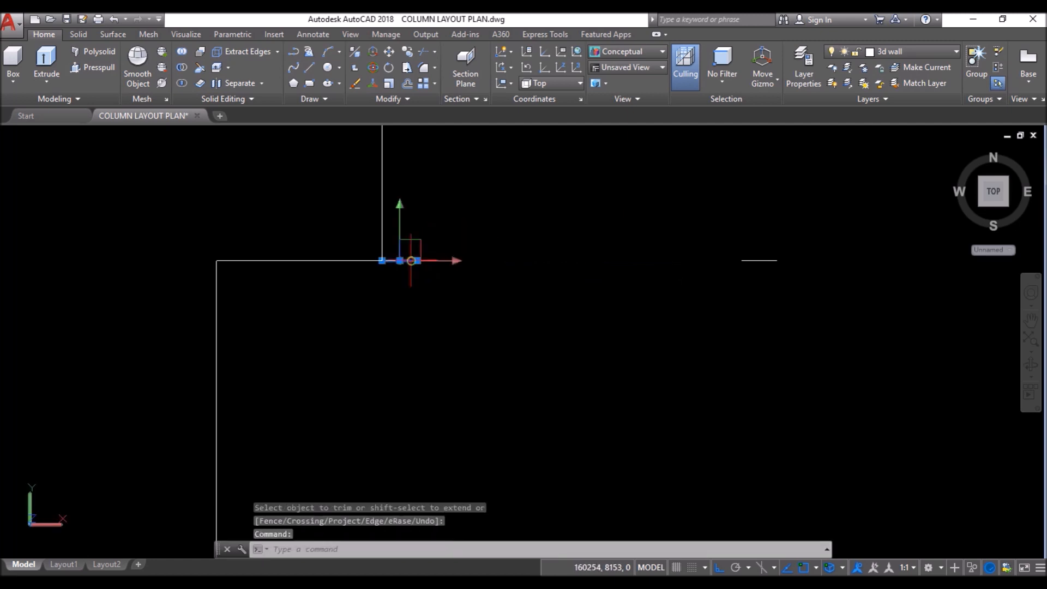
click(359, 84)
click(794, 236)
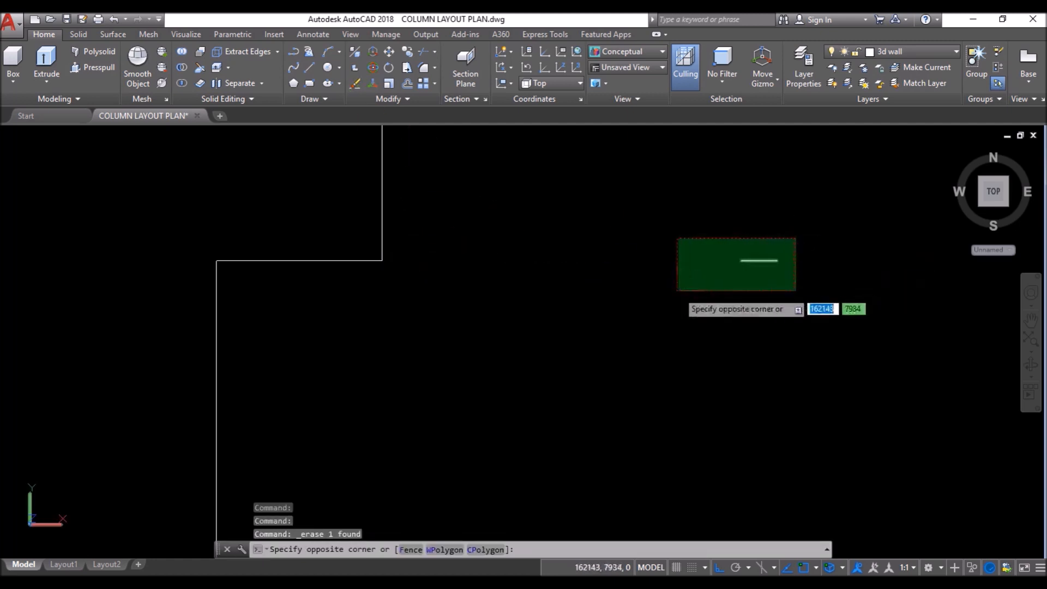
click(678, 292)
click(356, 85)
scroll(294, 197, down, 5)
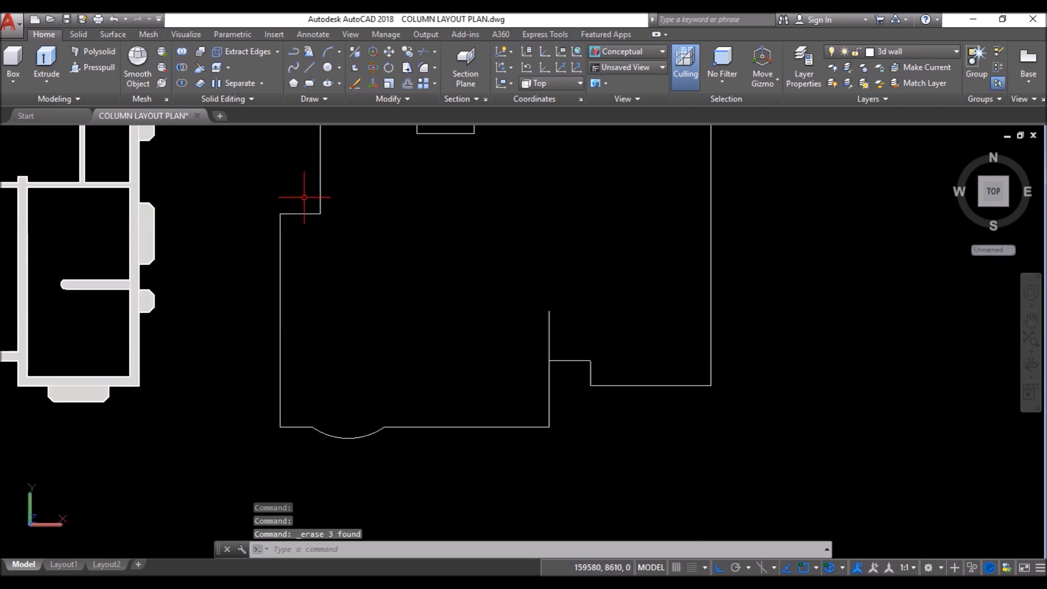
Step: Erase the overlapping segments above the south connecting wall corner and trim the projecting vertical line back to that corner
scroll(549, 357, up, 3)
click(548, 349)
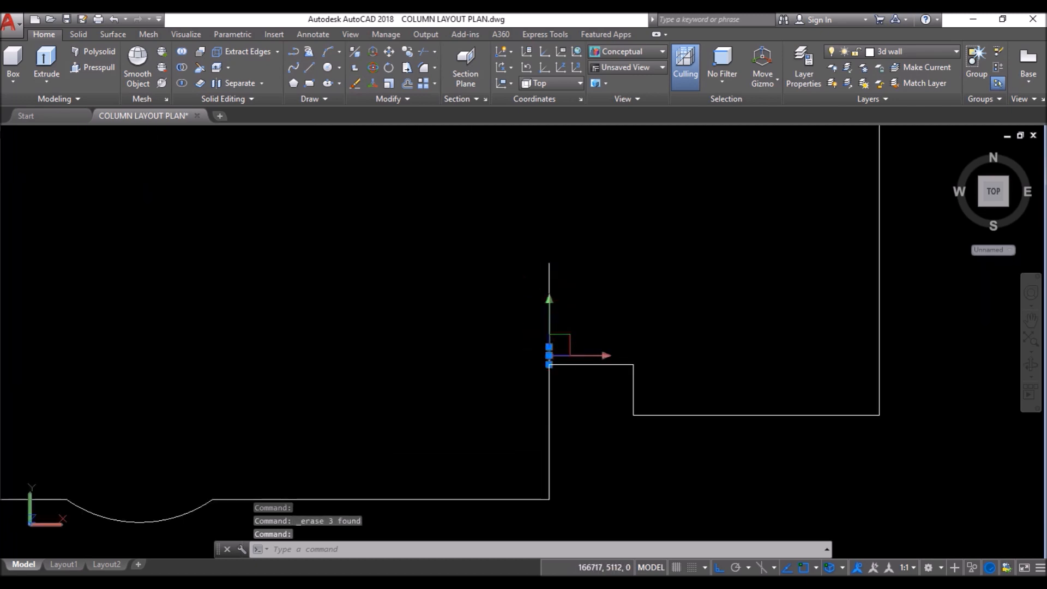
click(549, 284)
click(358, 86)
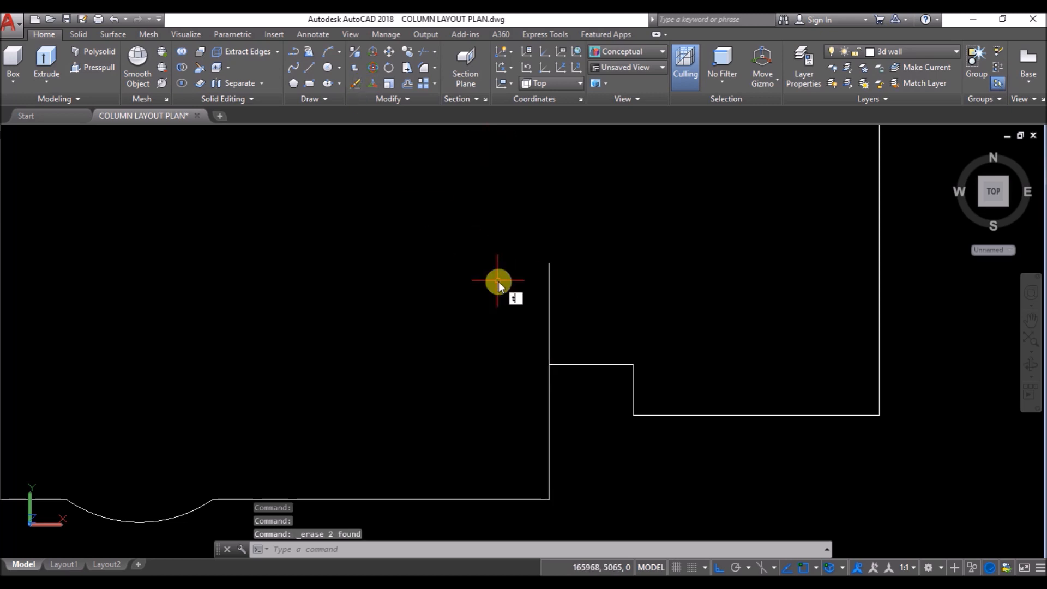
key(Return)
key(Return)
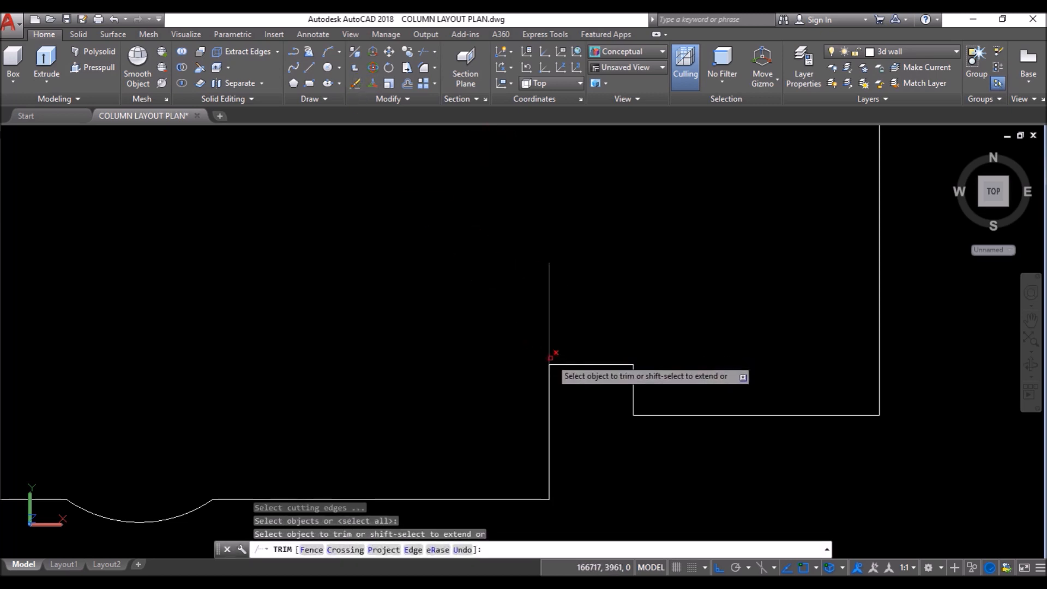
click(549, 354)
key(Return)
scroll(538, 298, down, 6)
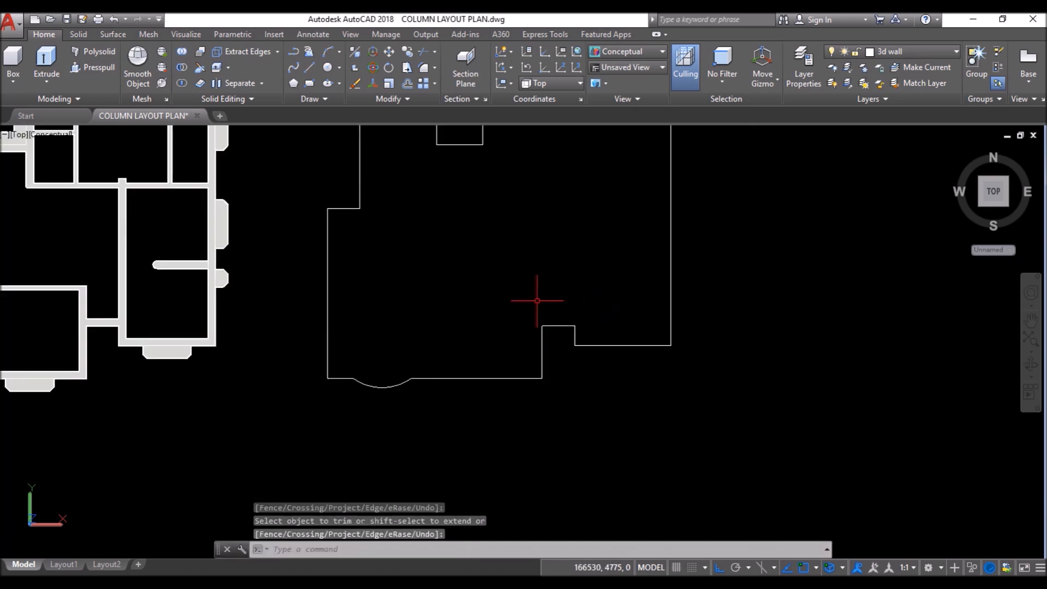
Step: In the Front view, erase all extracted edges below the wall-top outline and inspect the remaining outline in 3D
click(19, 135)
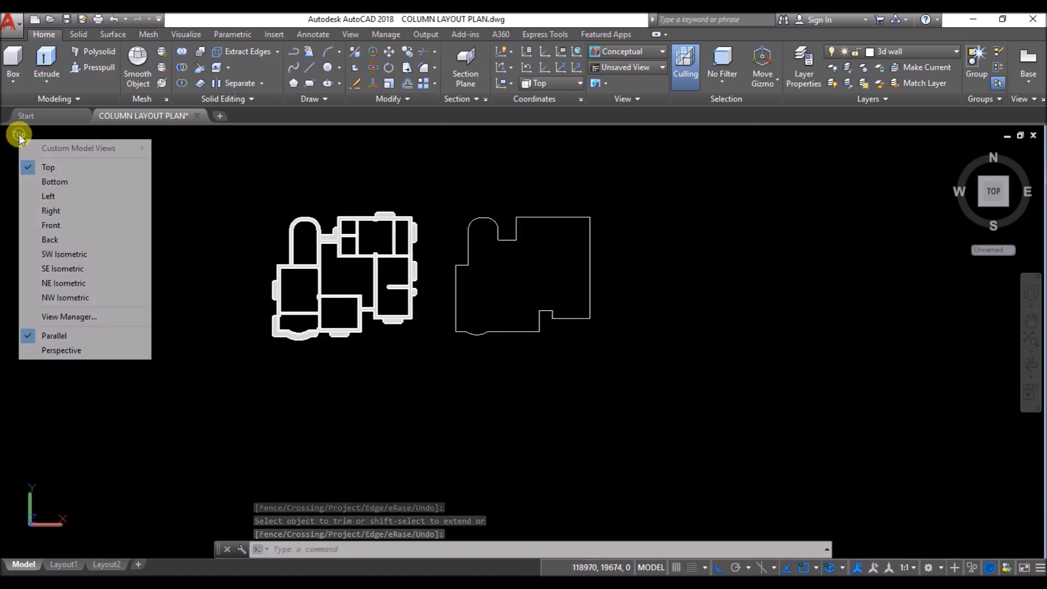
click(68, 226)
scroll(632, 311, up, 8)
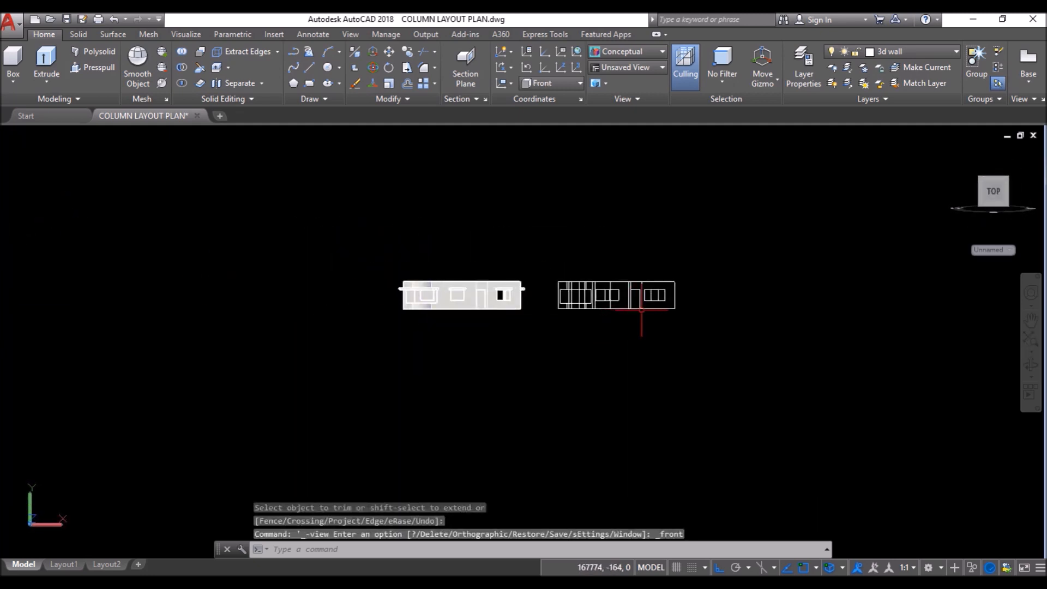
click(768, 242)
click(381, 329)
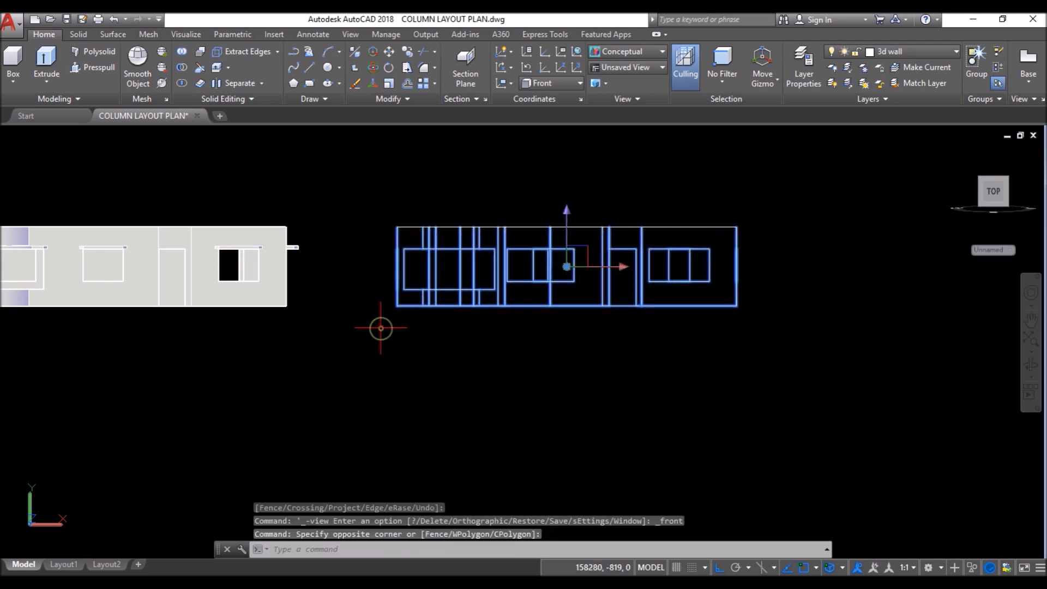
click(355, 83)
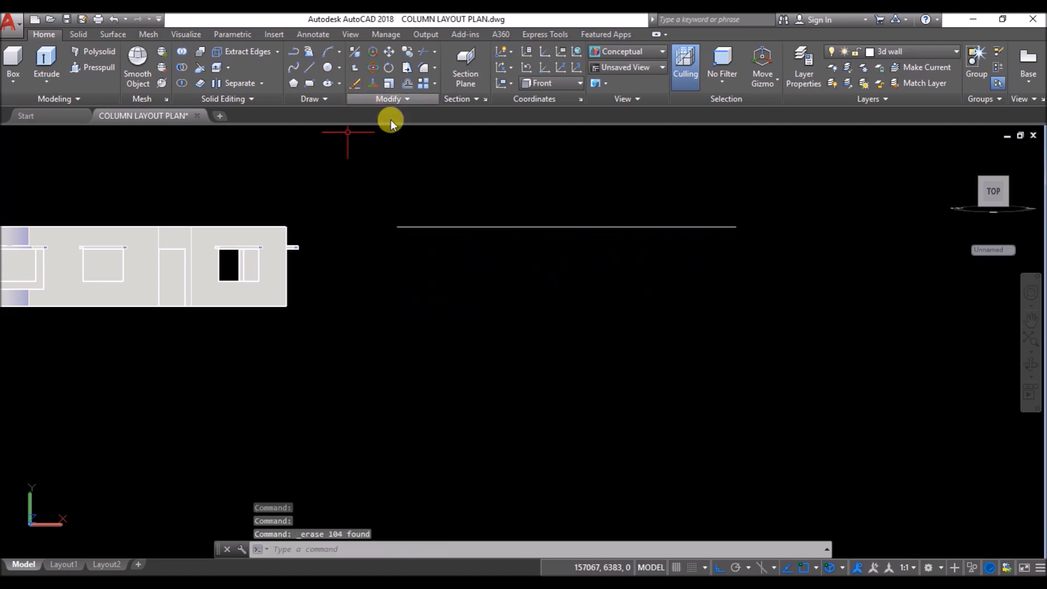
shift+middle_drag(526, 180, 519, 216)
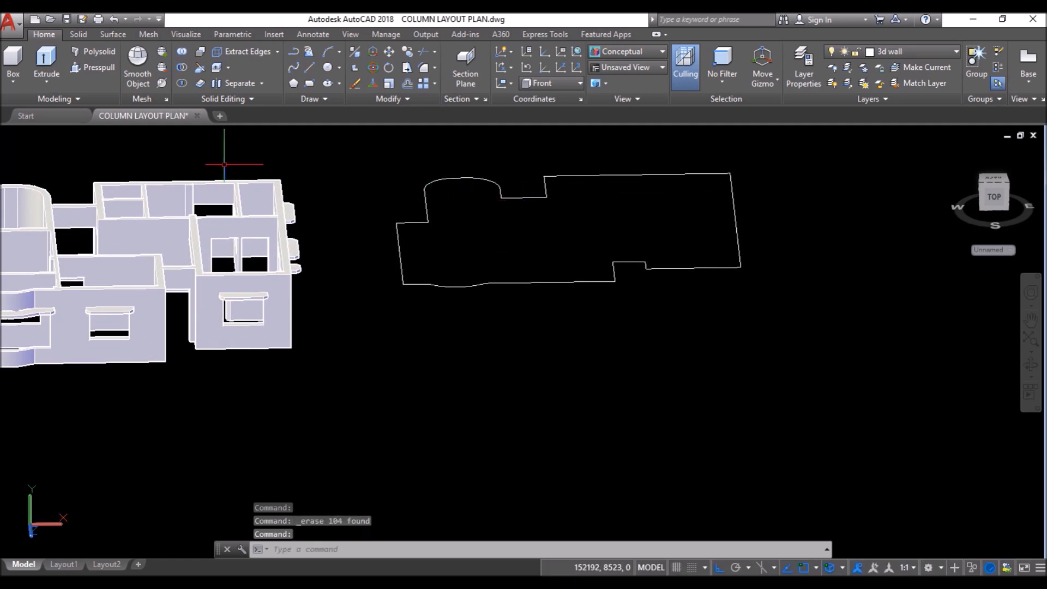
scroll(487, 247, up, 2)
shift+middle_drag(486, 248, 478, 252)
scroll(421, 386, down, 5)
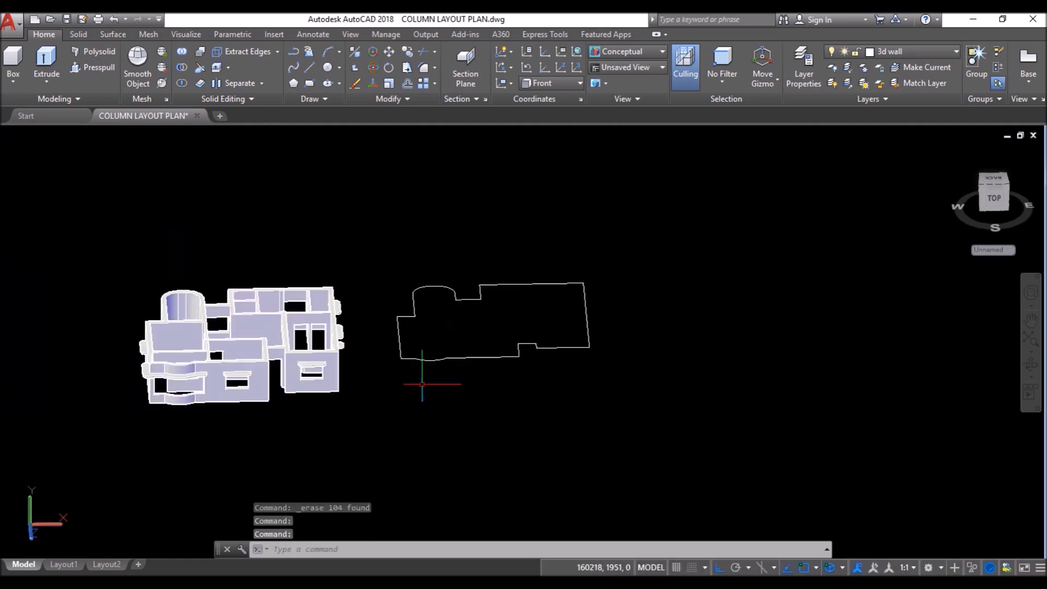
Step: Join all segments of the wall-top outline into a single polyline
scroll(461, 355, up, 2)
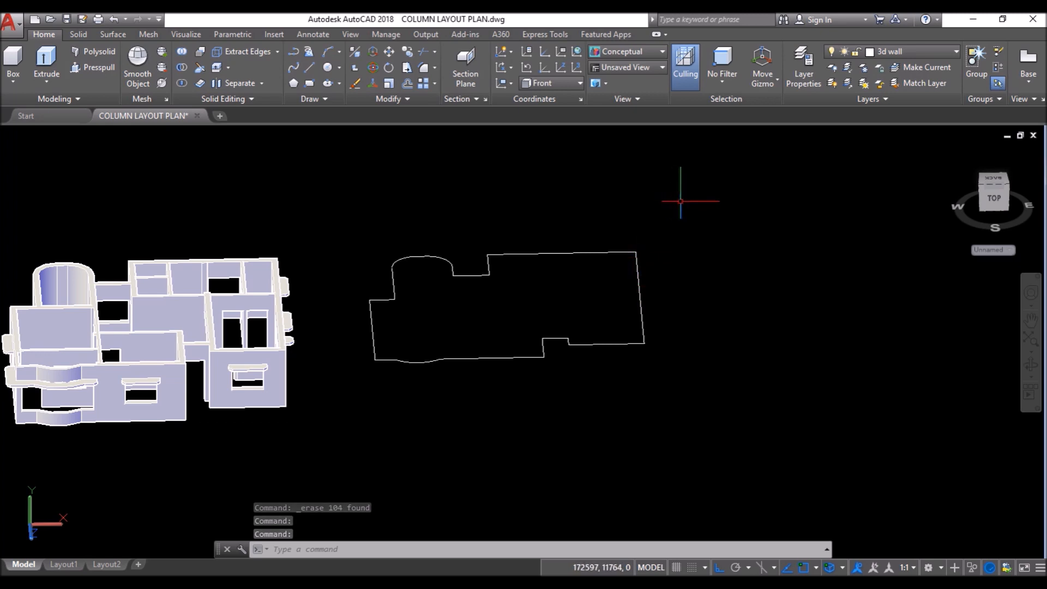
click(698, 195)
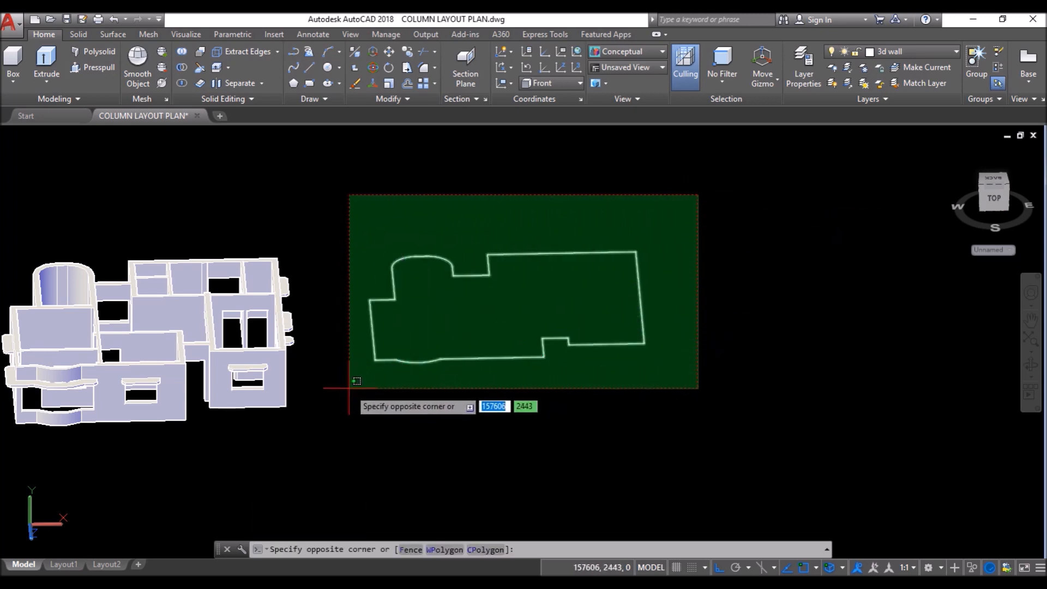
click(350, 387)
text(j)
key(Return)
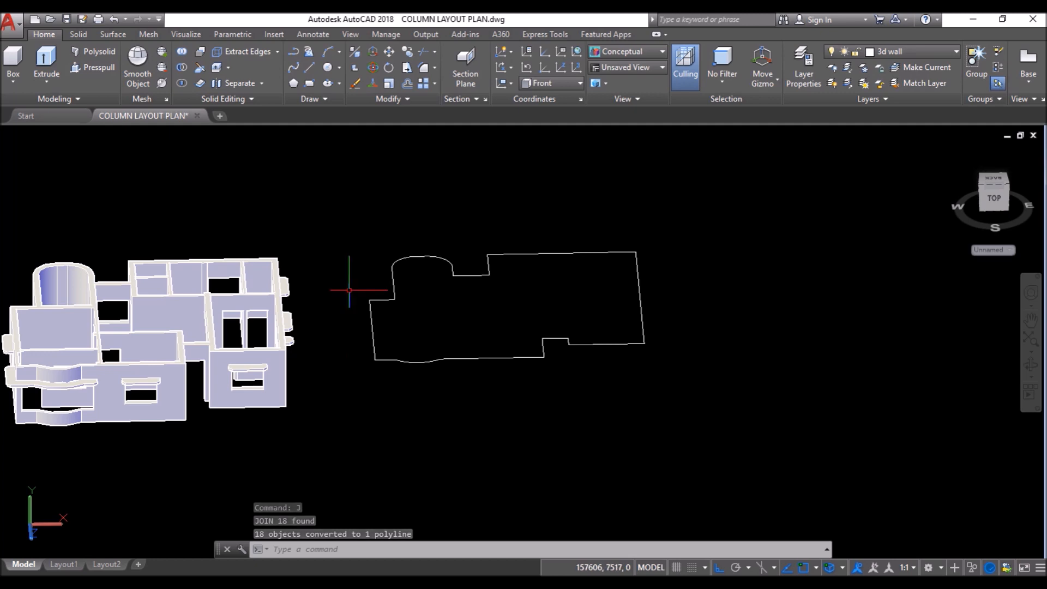
Step: In the Top view, offset the joined wall-top outline outward by 65
shift+middle_drag(349, 276, 348, 321)
click(18, 137)
click(33, 164)
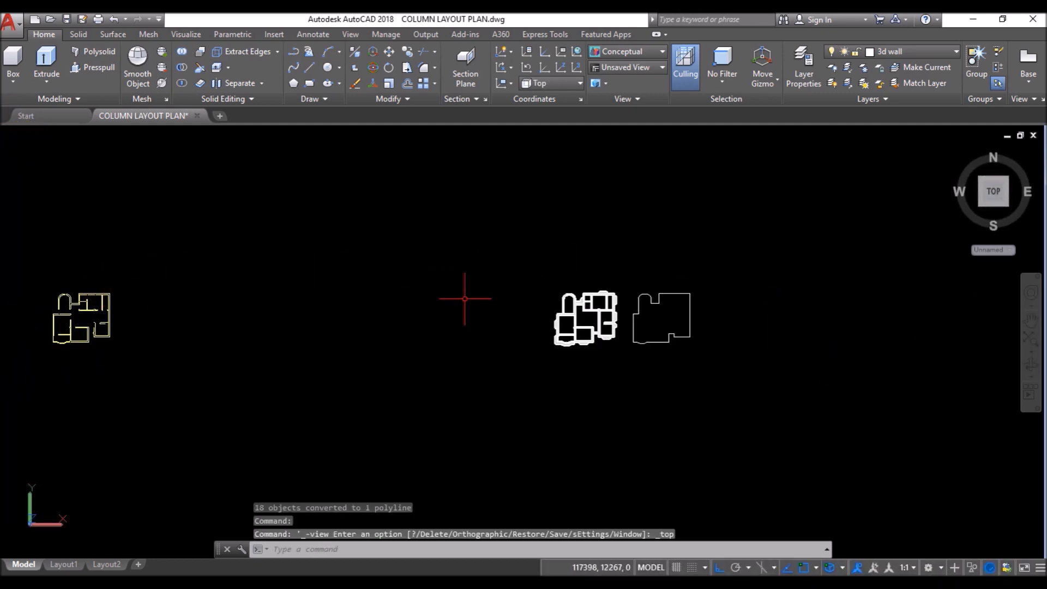
scroll(703, 323, up, 5)
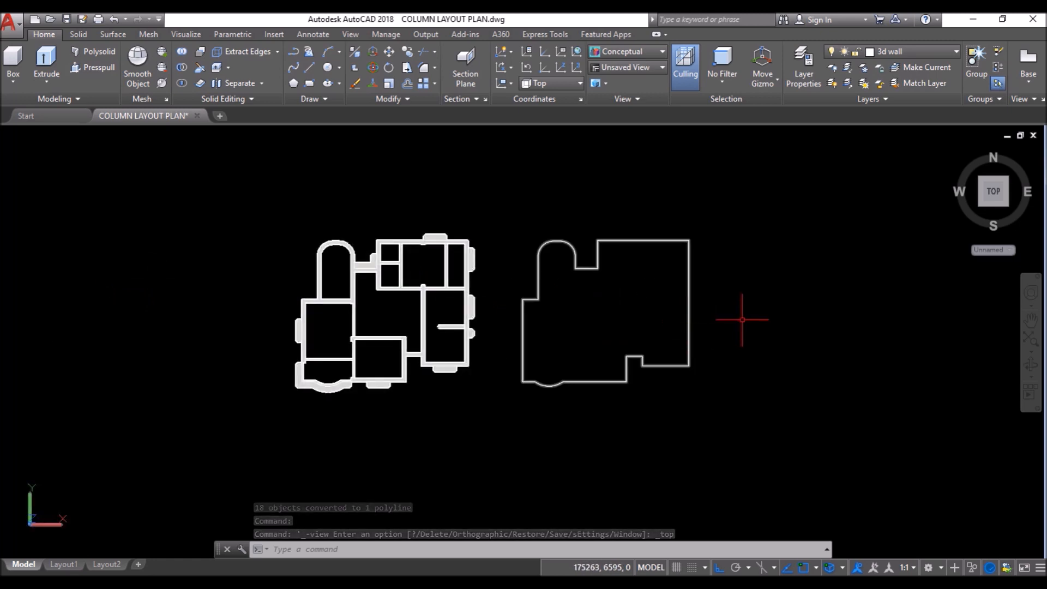
scroll(862, 264, down, 4)
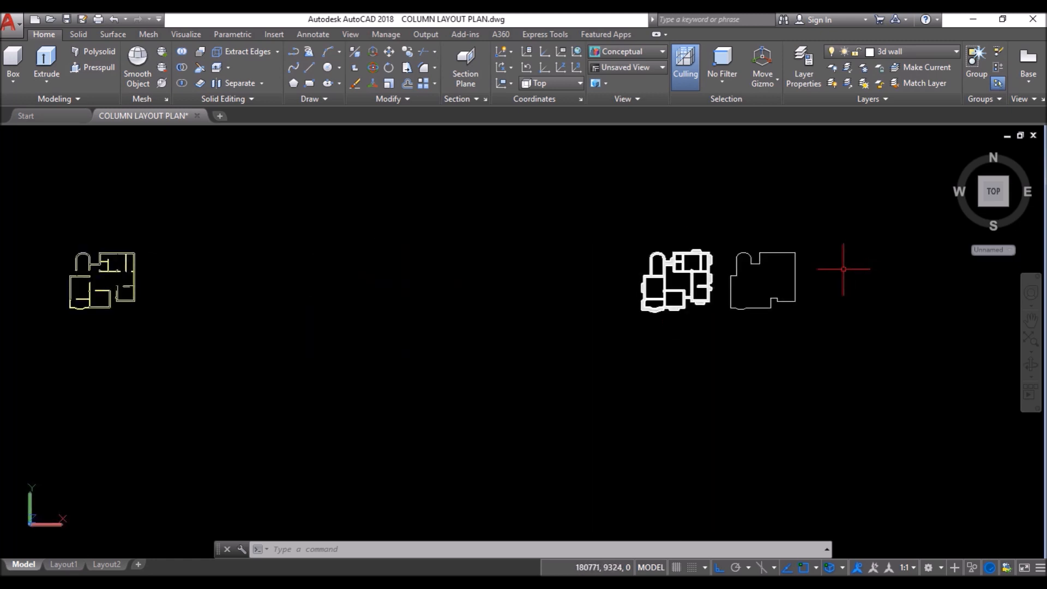
scroll(818, 274, up, 5)
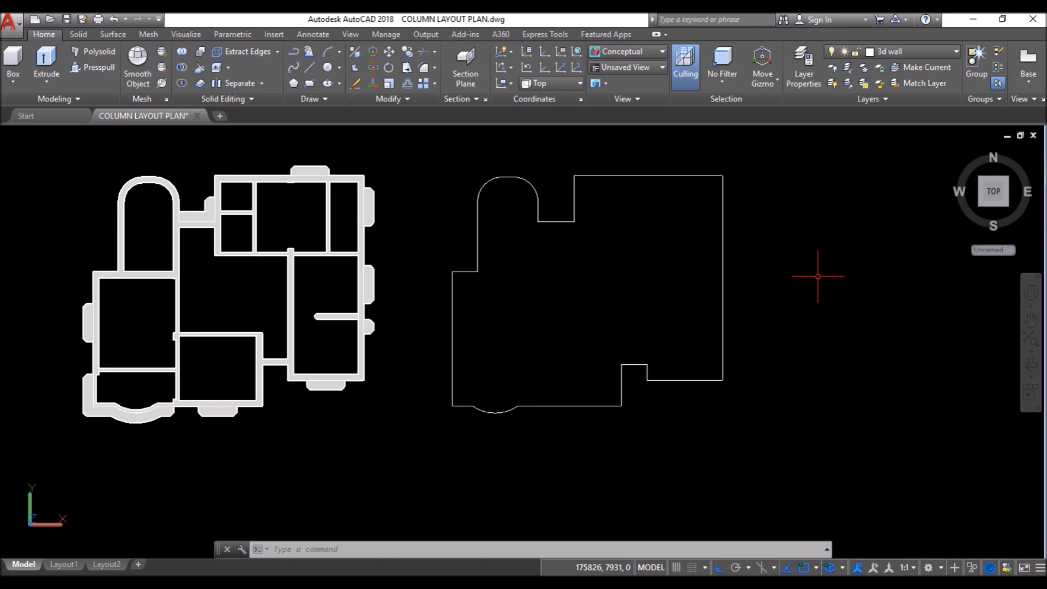
key(Return)
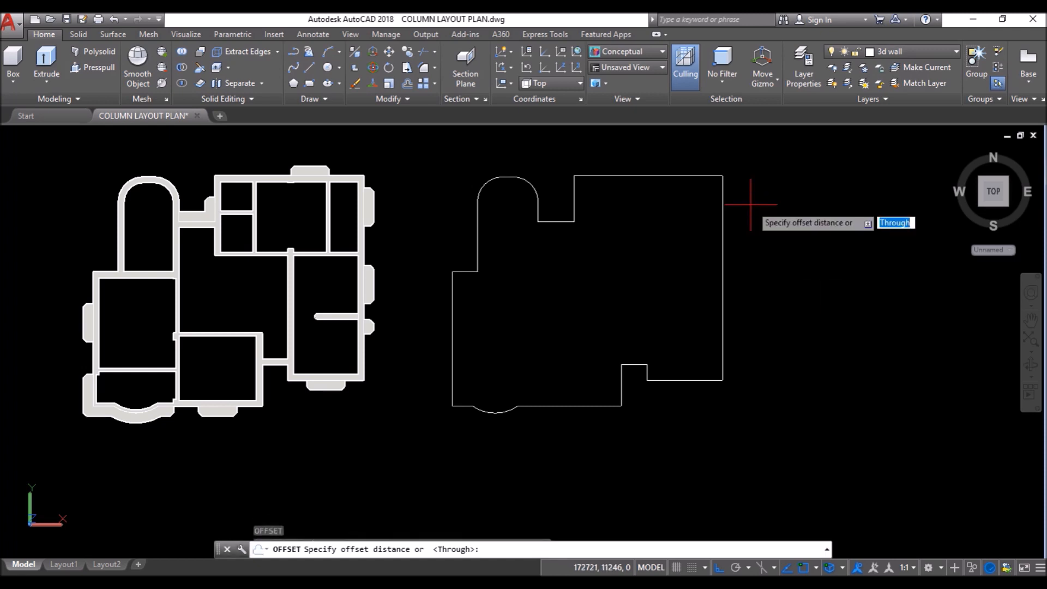
text(65)
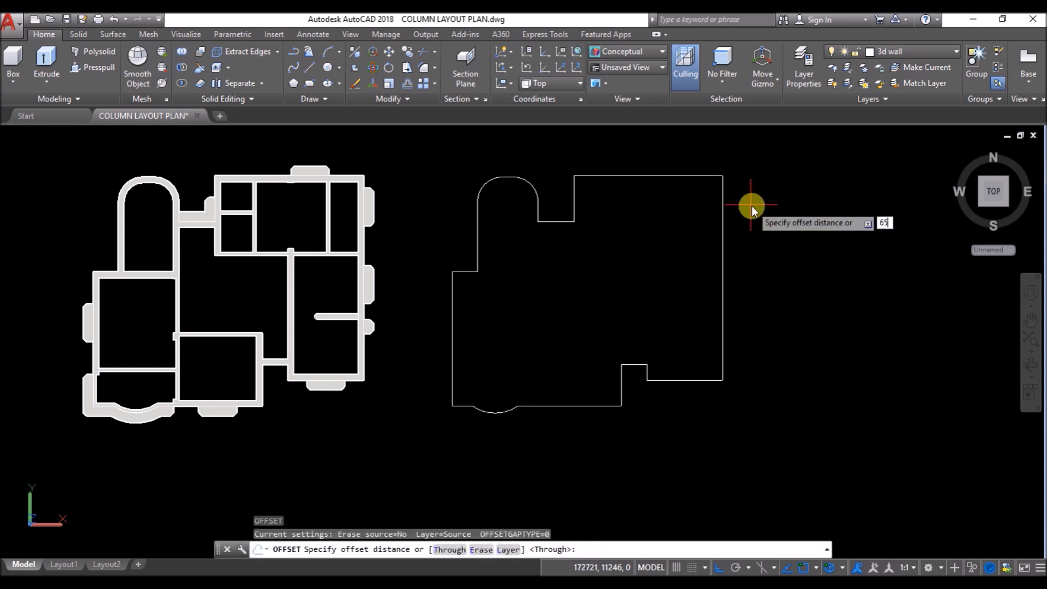
key(Return)
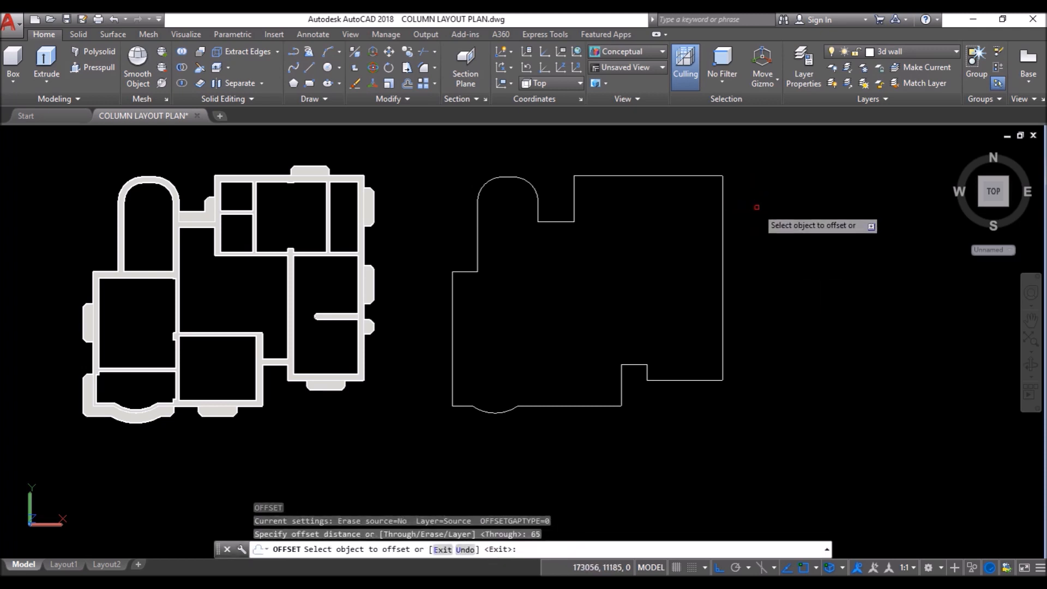
click(722, 225)
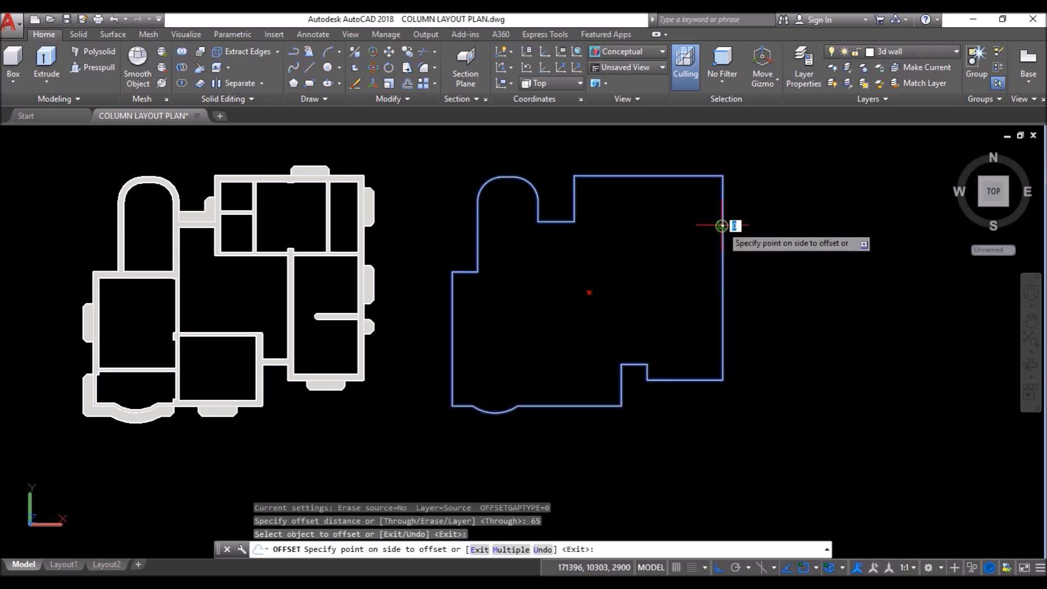
click(767, 215)
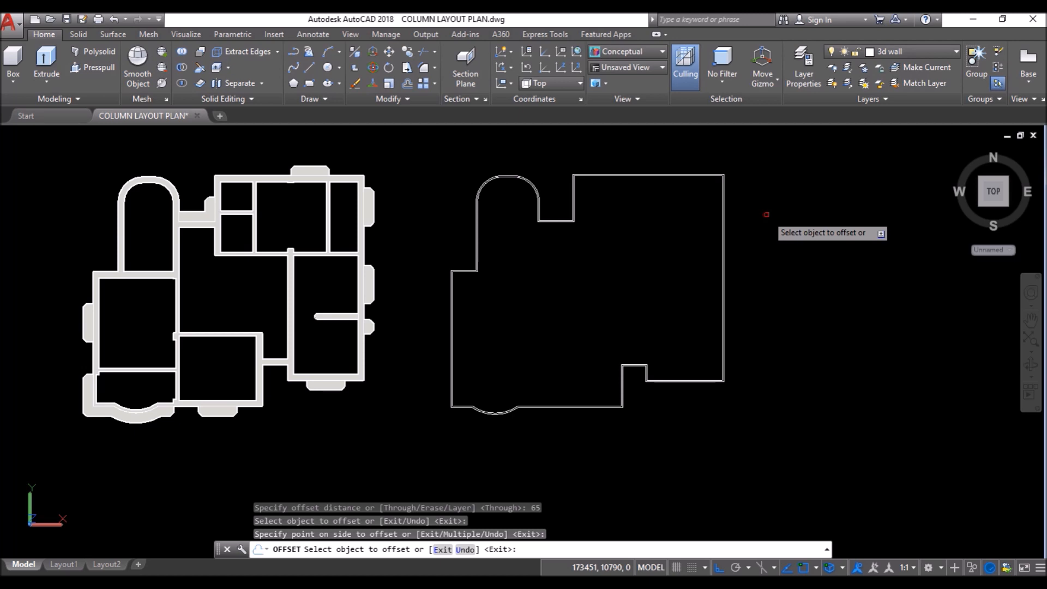
key(Return)
Step: Copy the inner outline about 48400 units east, well clear of the original pair of outlines
shift+middle_drag(649, 422, 567, 323)
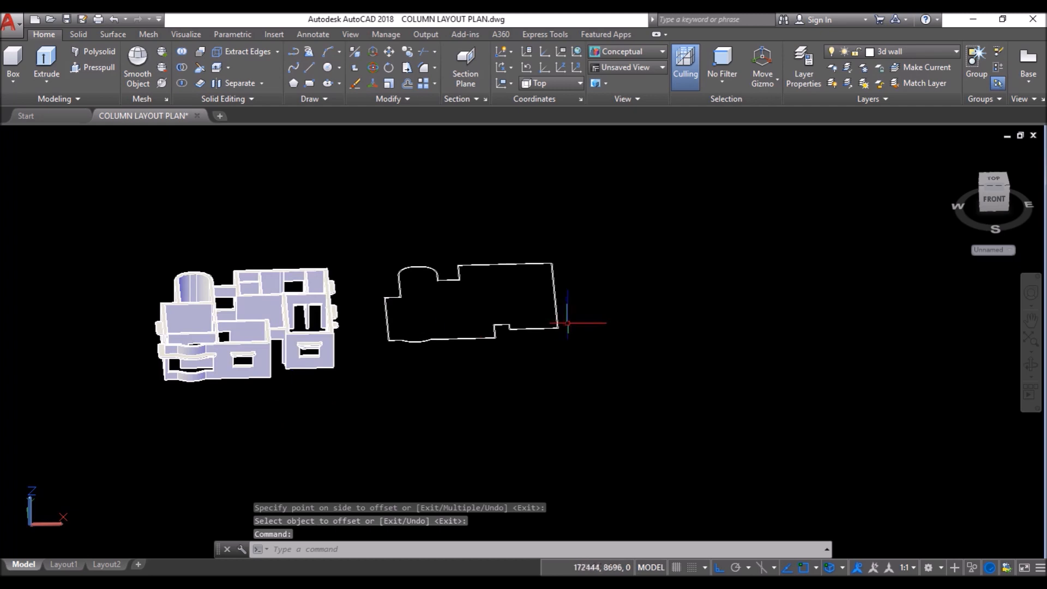
scroll(568, 323, up, 8)
click(386, 339)
scroll(385, 338, down, 8)
click(407, 51)
click(228, 417)
click(821, 415)
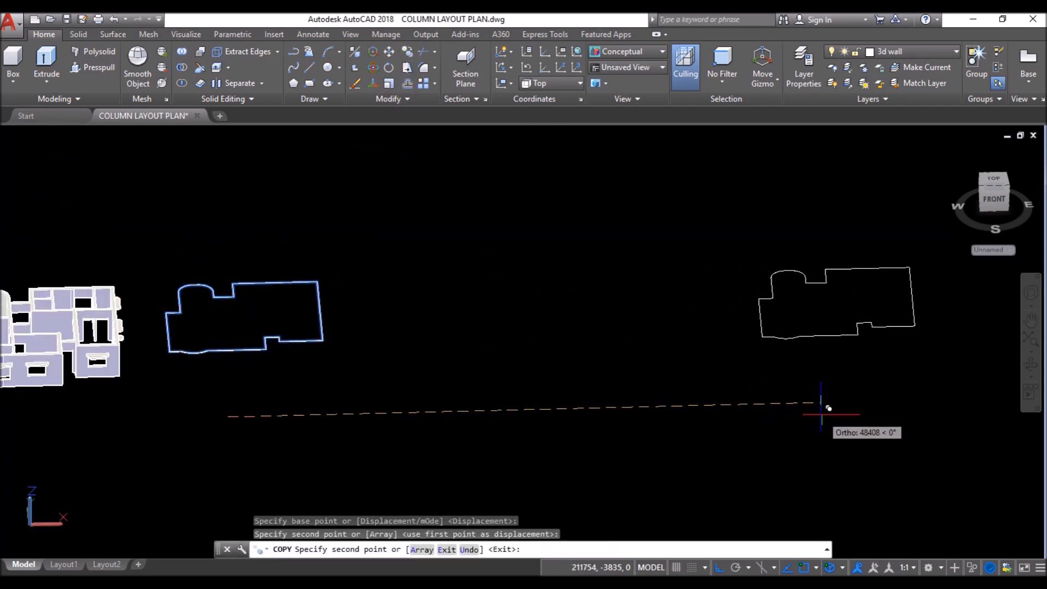
key(Return)
Step: Presspull the area within the outer outline 600 downward into a solid
scroll(164, 349, up, 5)
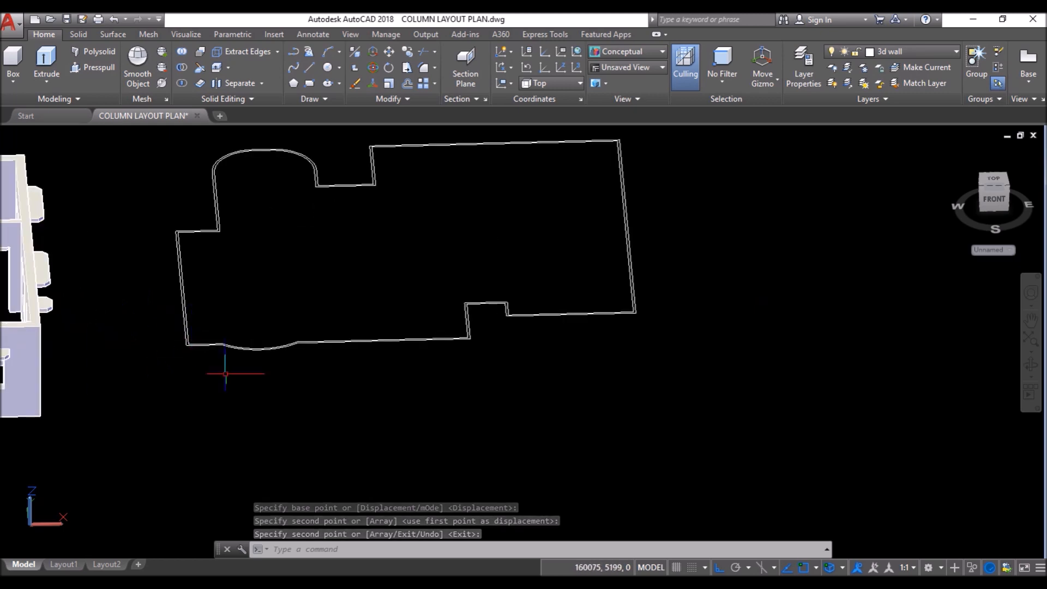
scroll(206, 363, up, 2)
shift+middle_drag(185, 371, 200, 367)
scroll(844, 196, up, 7)
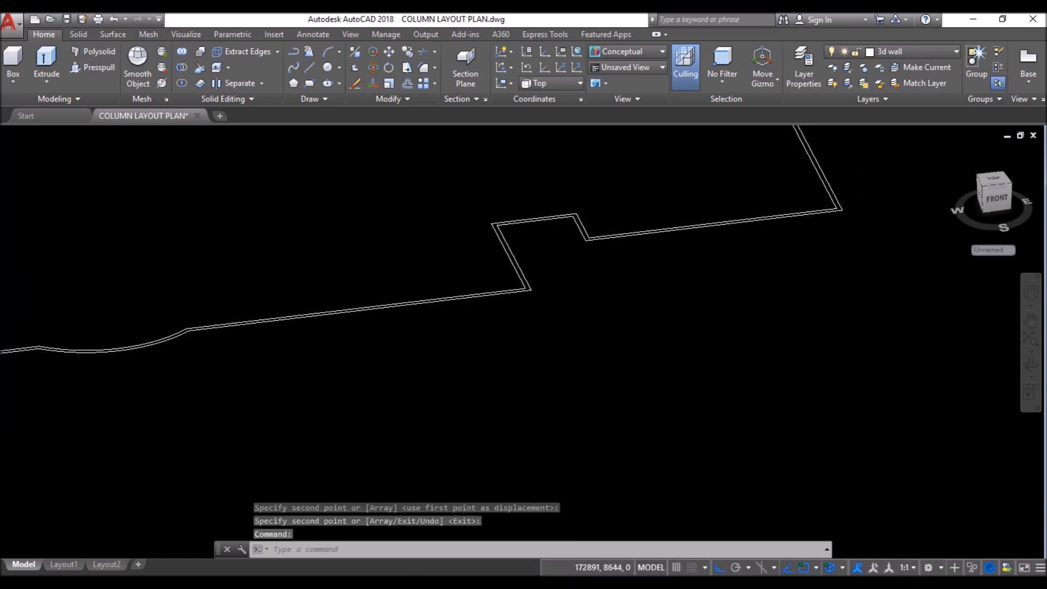
click(89, 70)
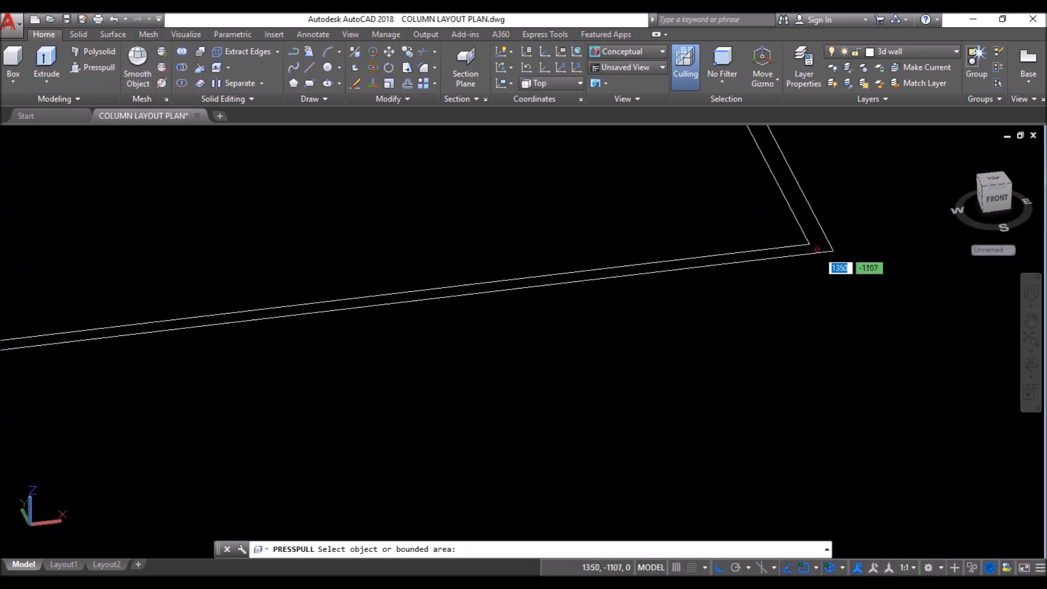
scroll(816, 249, up, 3)
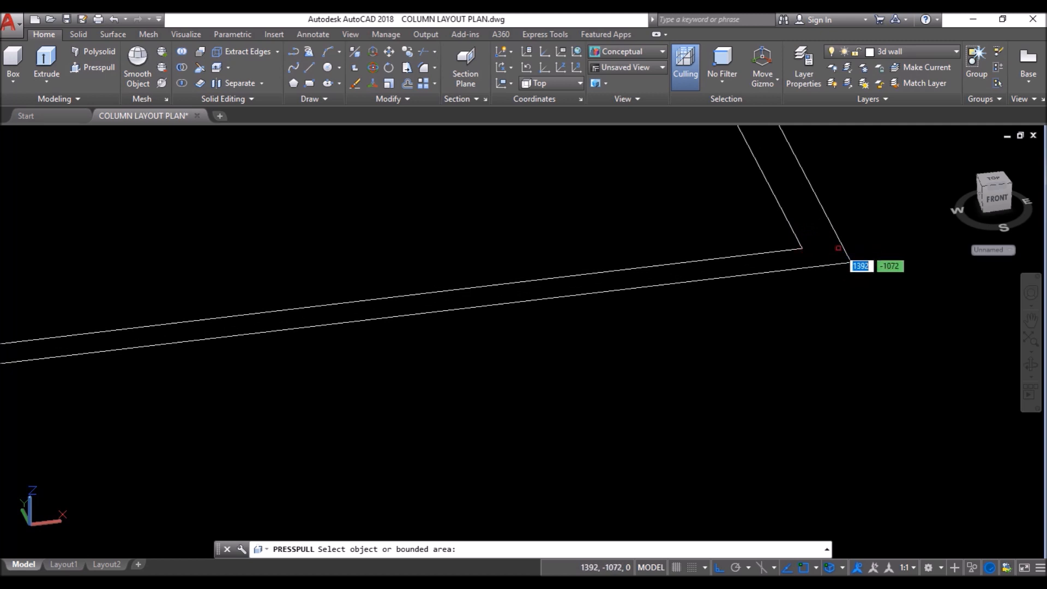
click(836, 261)
scroll(807, 245, down, 4)
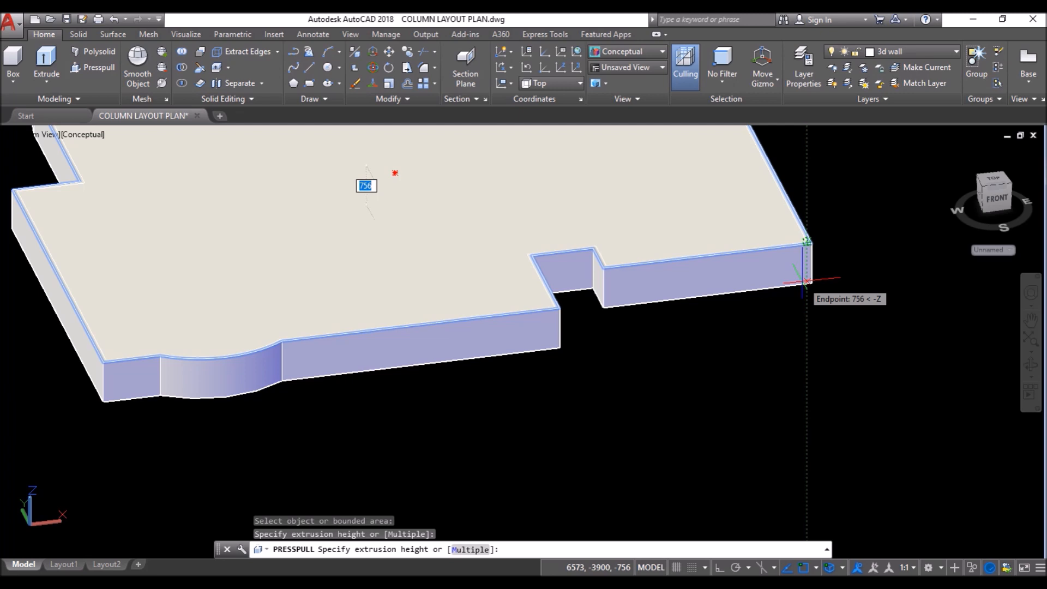
key(Return)
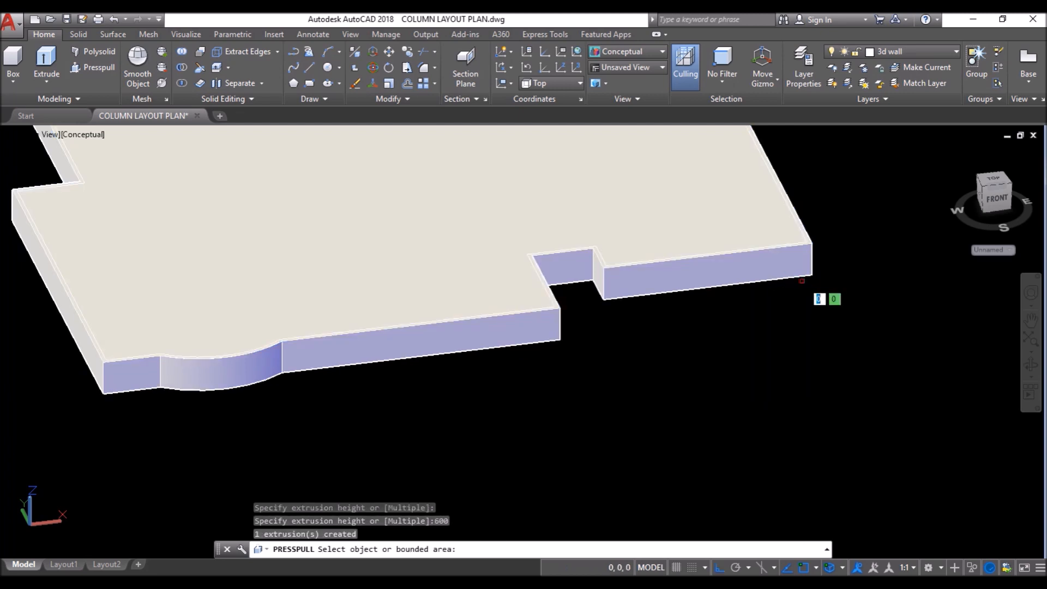
Step: Presspull the area within the inner outline down through the solid, leaving only a thin perimeter band
click(672, 199)
click(711, 380)
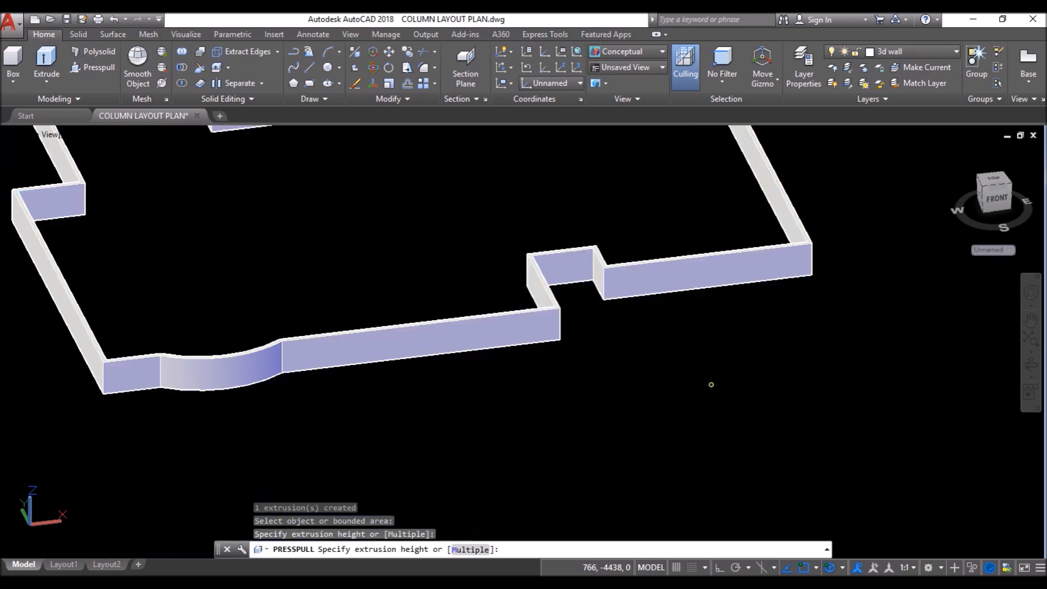
scroll(701, 390, down, 5)
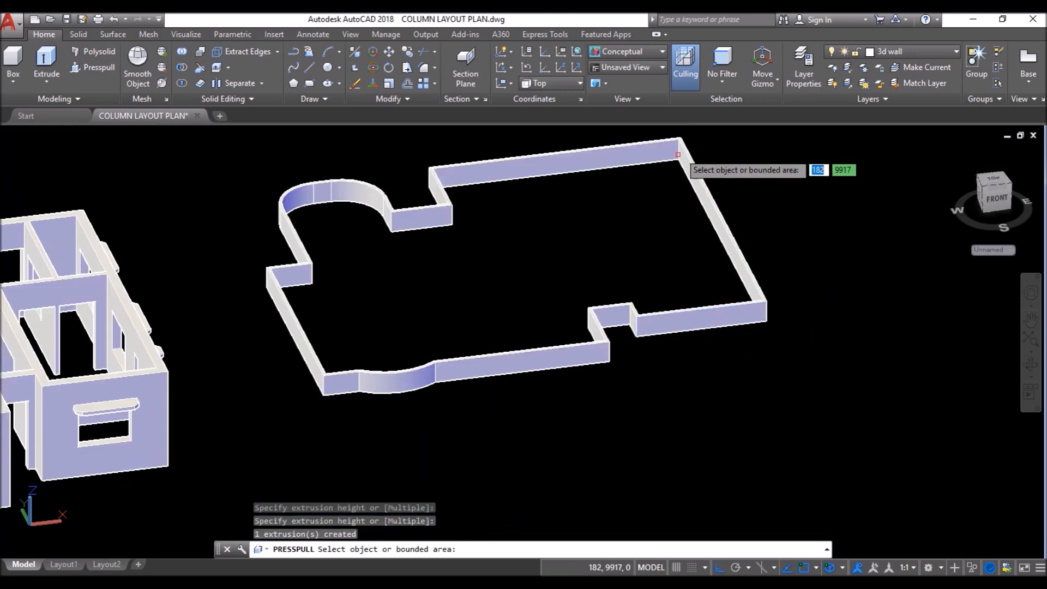
scroll(684, 138, up, 8)
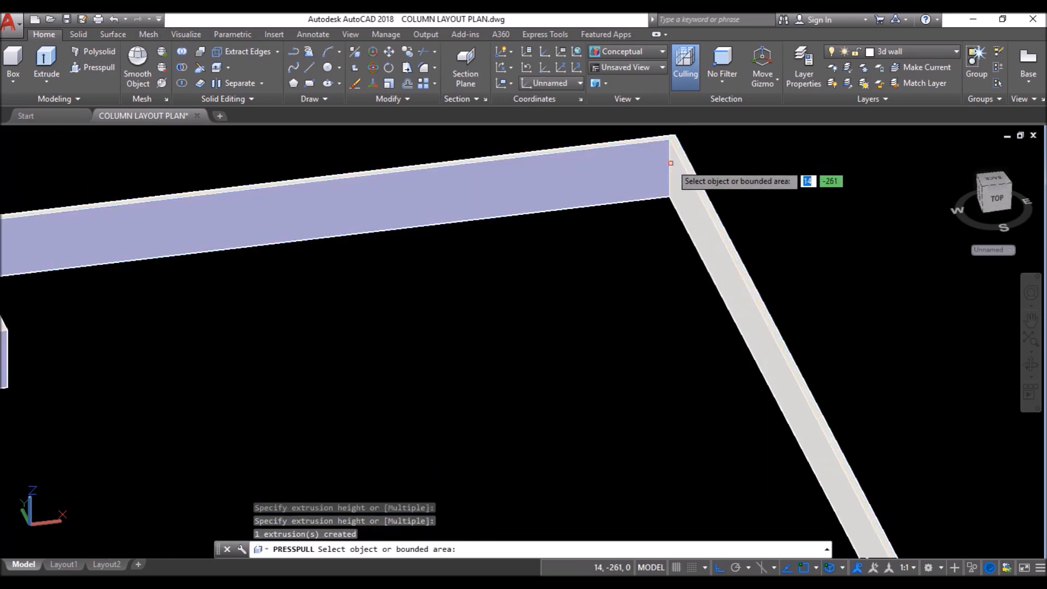
scroll(667, 149, down, 7)
click(433, 293)
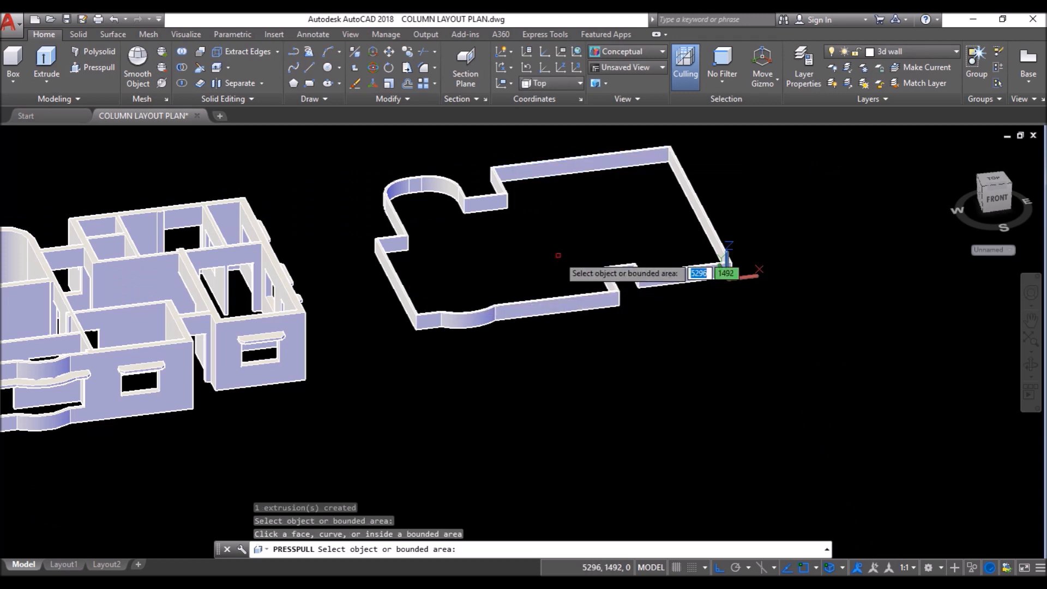
scroll(572, 295, up, 4)
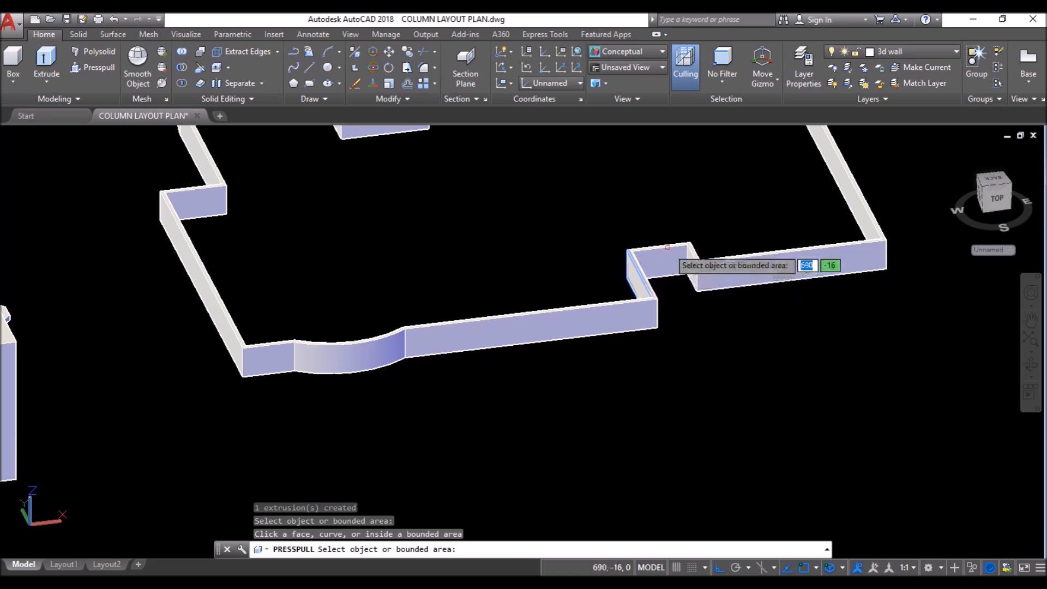
key(Return)
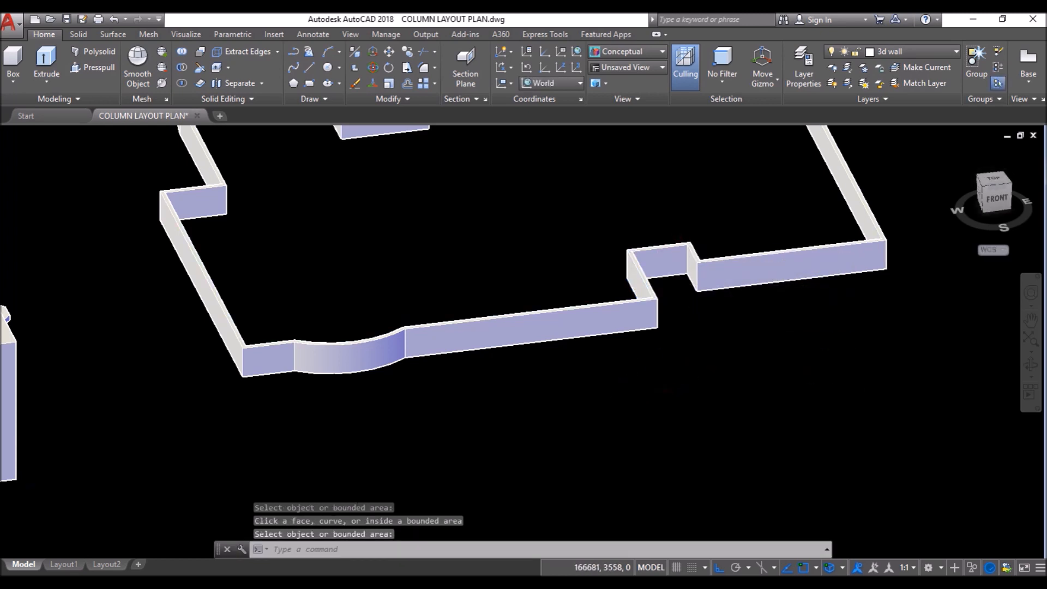
Step: Copy the spare outline by its southeast corner onto the inner top southeast corner of the perimeter band
scroll(627, 388, down, 6)
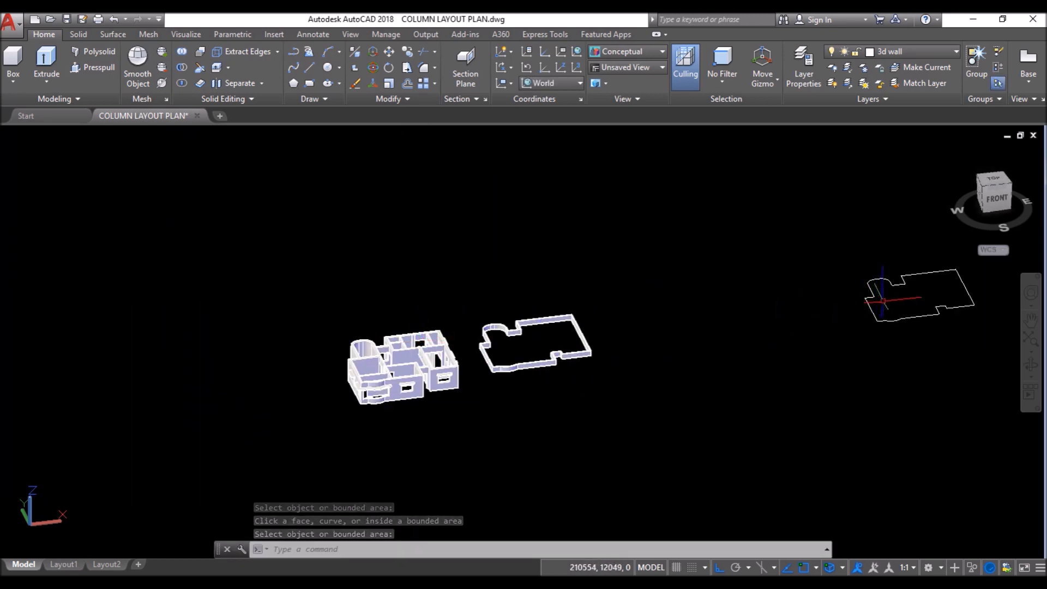
click(873, 298)
click(832, 348)
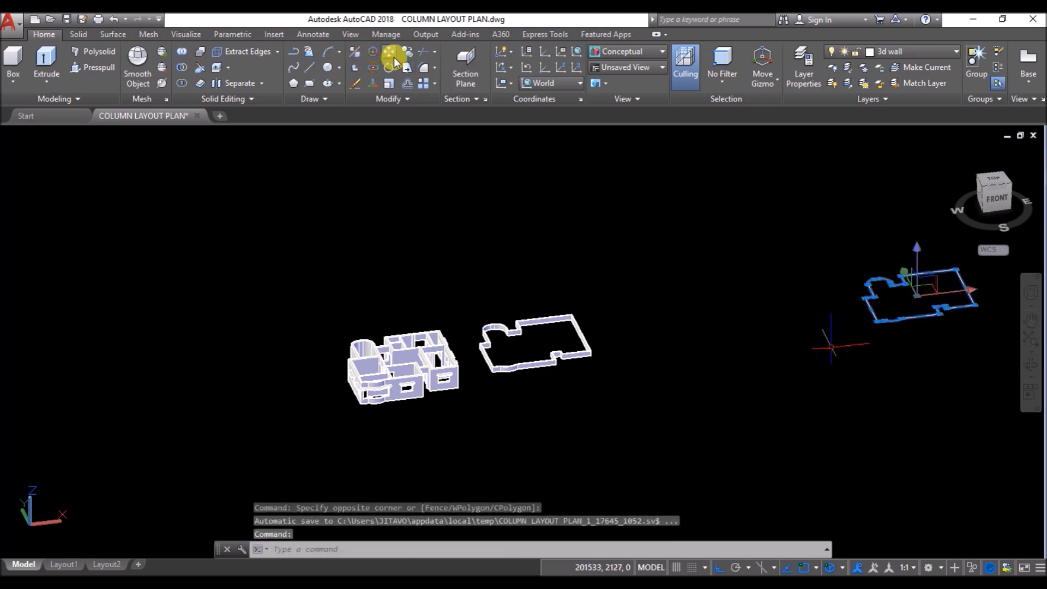
click(408, 53)
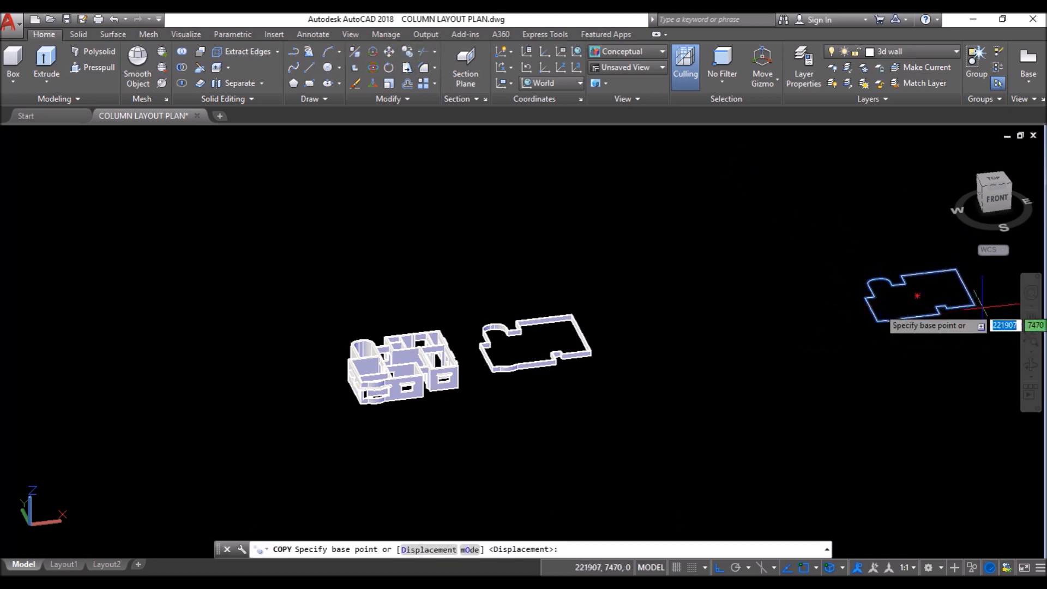
scroll(965, 303, up, 4)
click(949, 297)
scroll(950, 297, down, 4)
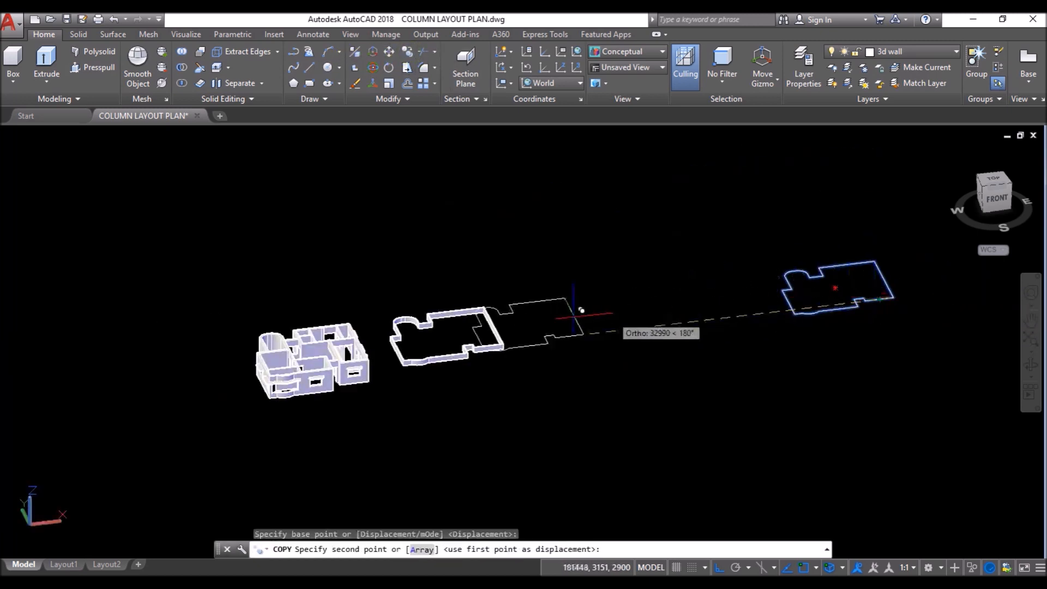
scroll(491, 246, up, 5)
scroll(527, 323, up, 4)
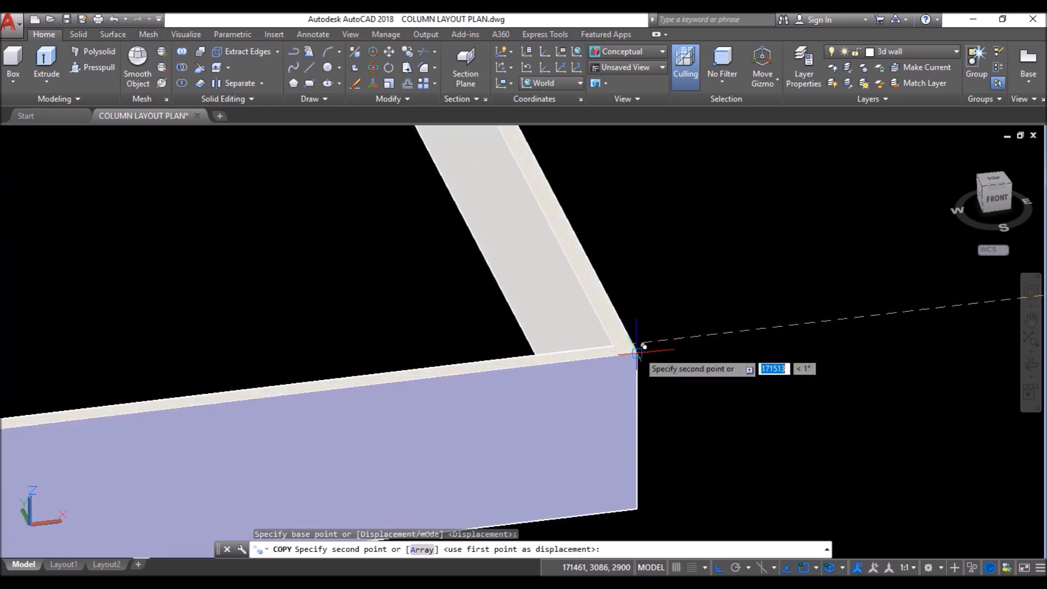
click(614, 346)
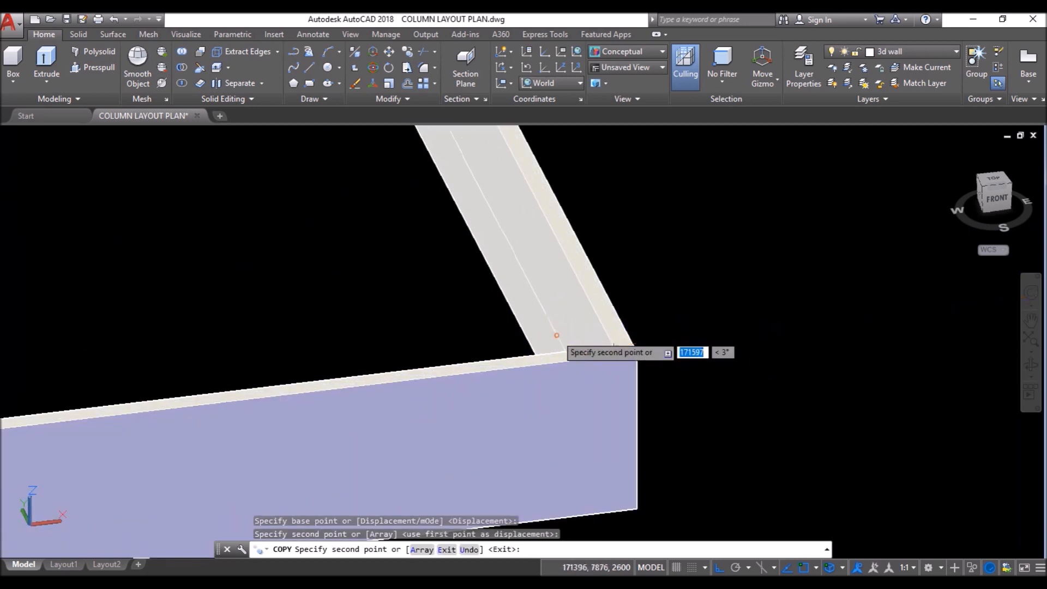
key(Return)
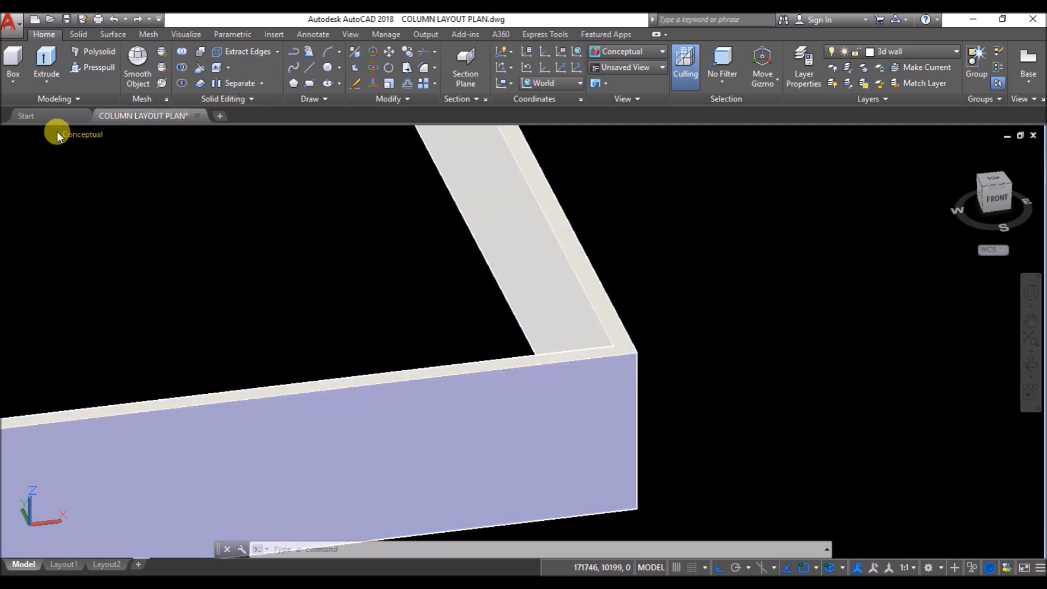
Step: In 2D Wireframe style, extrude the copied inner outline down to the perimeter band's inner bottom southeast corner as a solid infill
click(76, 134)
click(113, 162)
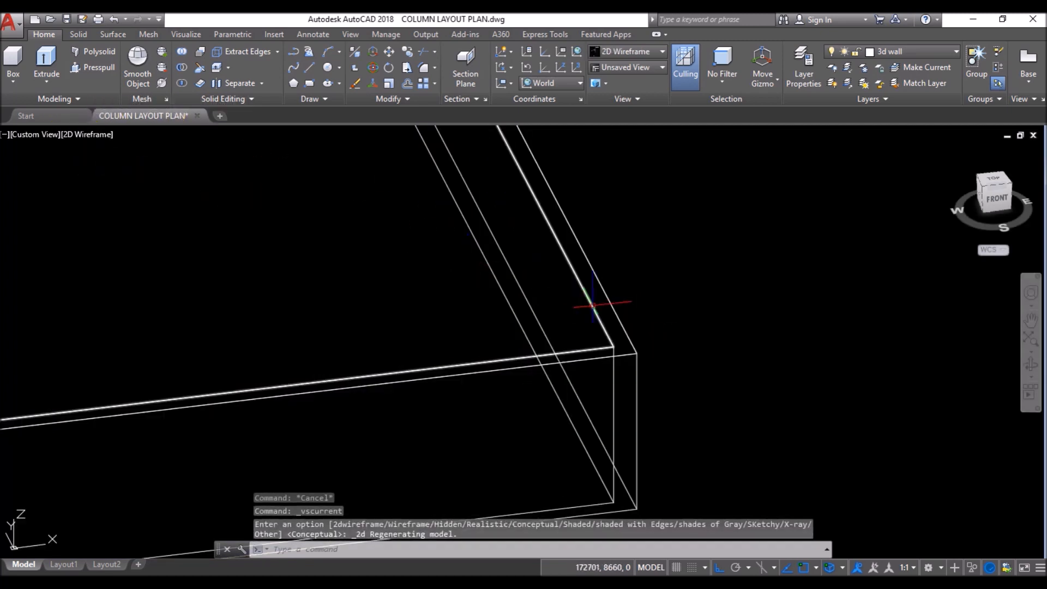
scroll(679, 270, down, 2)
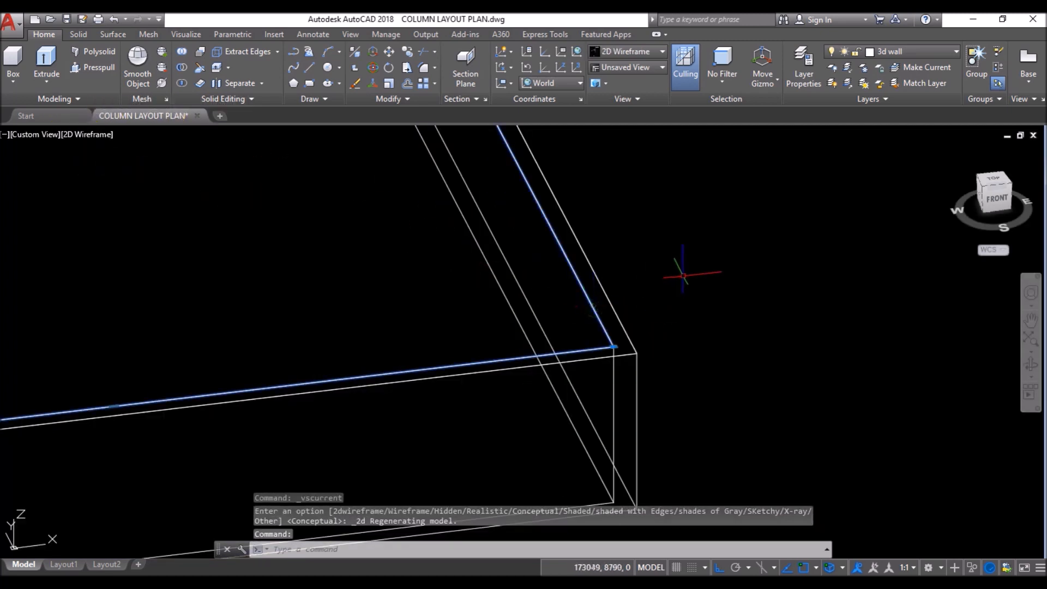
click(46, 60)
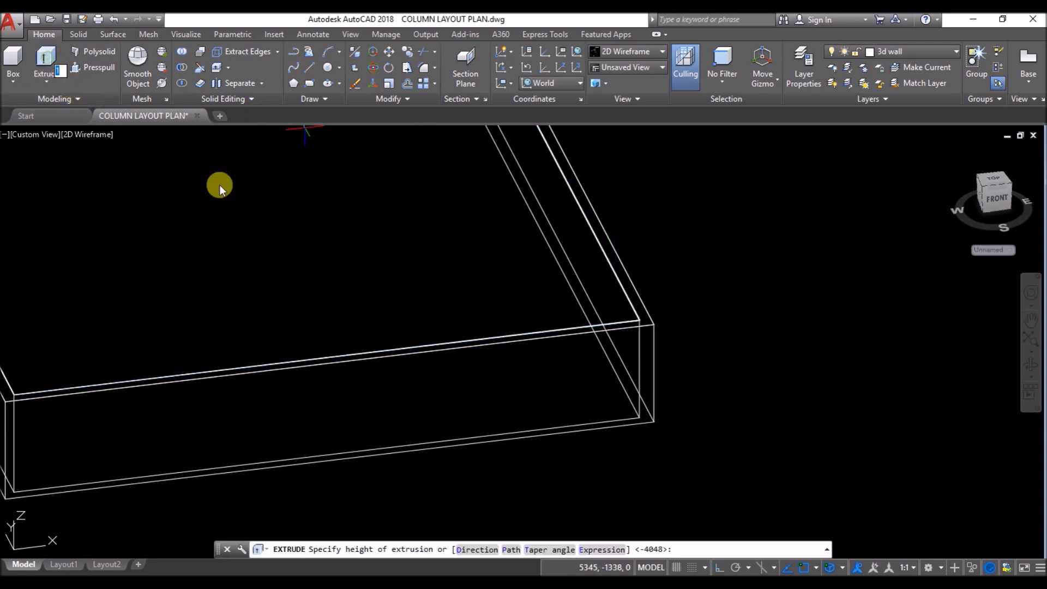
click(640, 417)
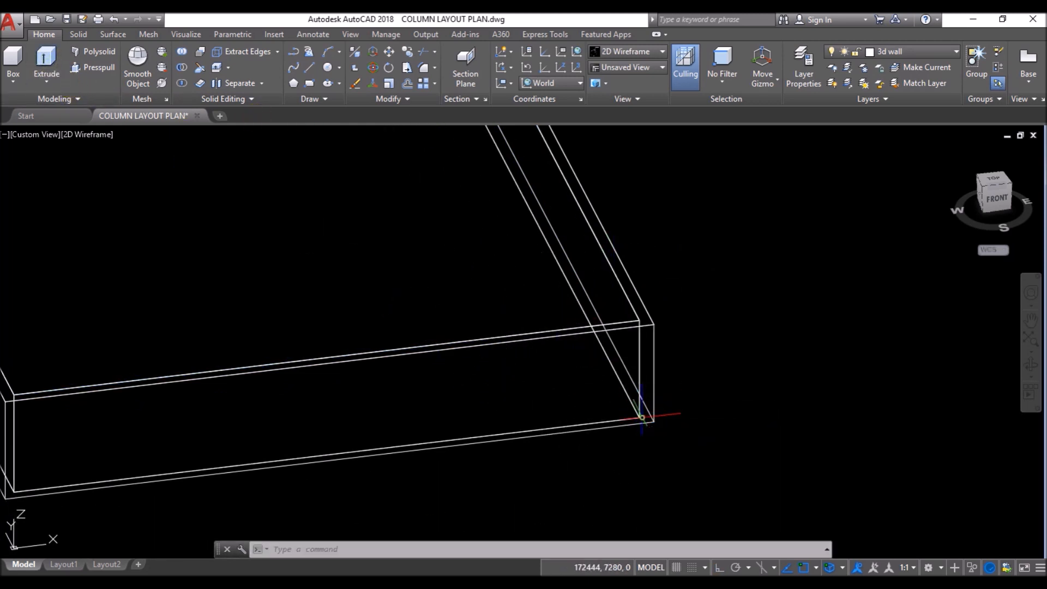
scroll(644, 349, down, 2)
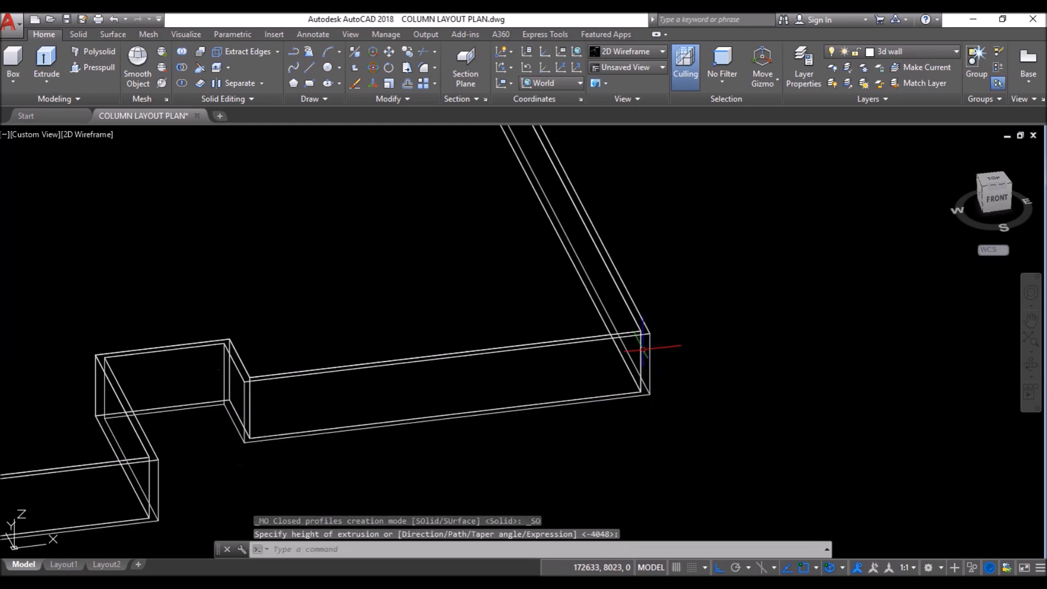
Step: Display the model in the Conceptual visual style and bring the whole plinth and the house into view
click(82, 136)
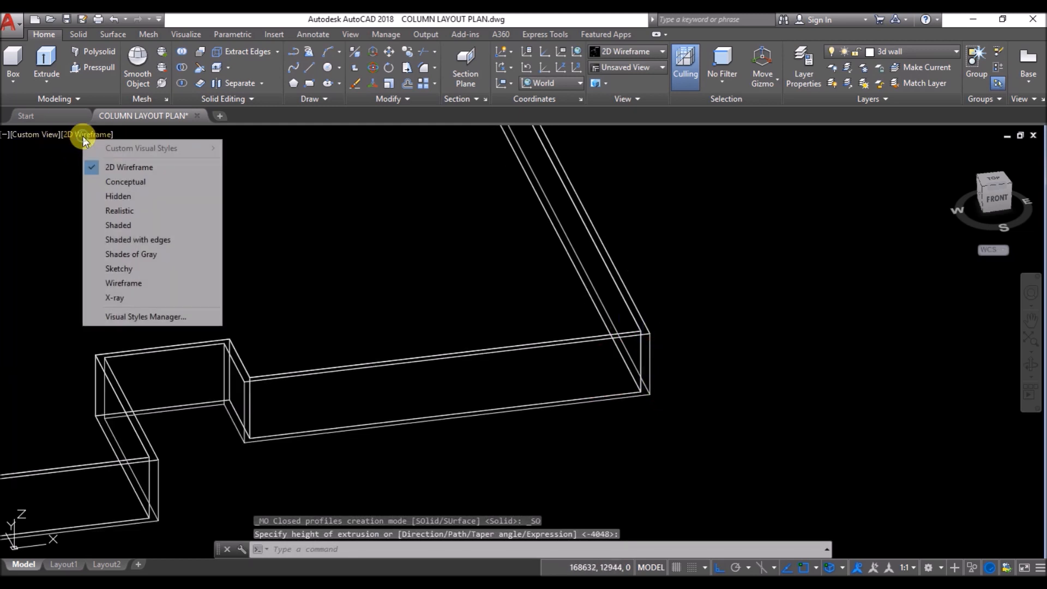
click(132, 181)
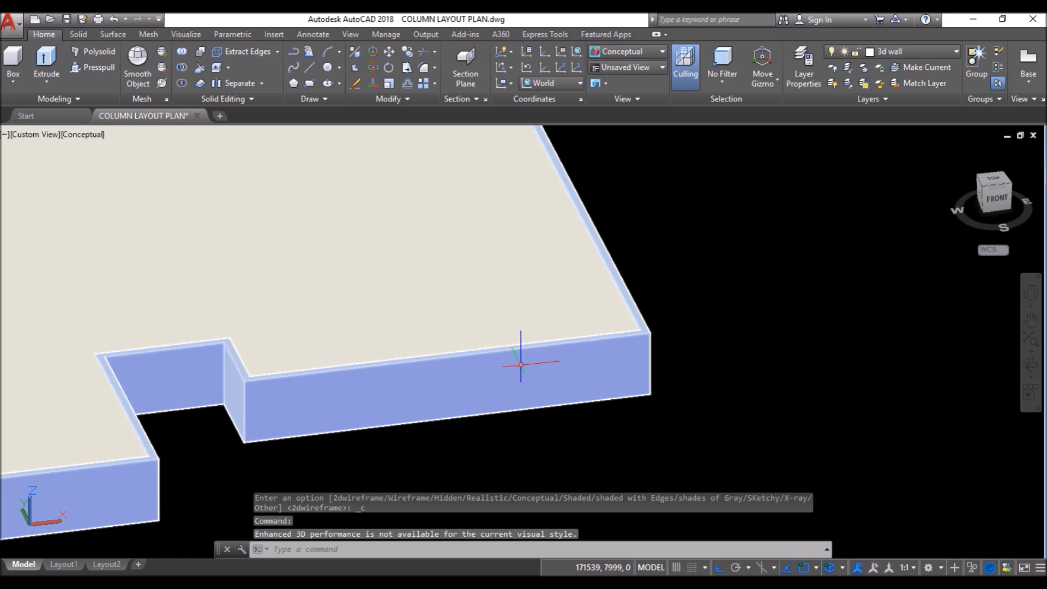
scroll(609, 305, down, 4)
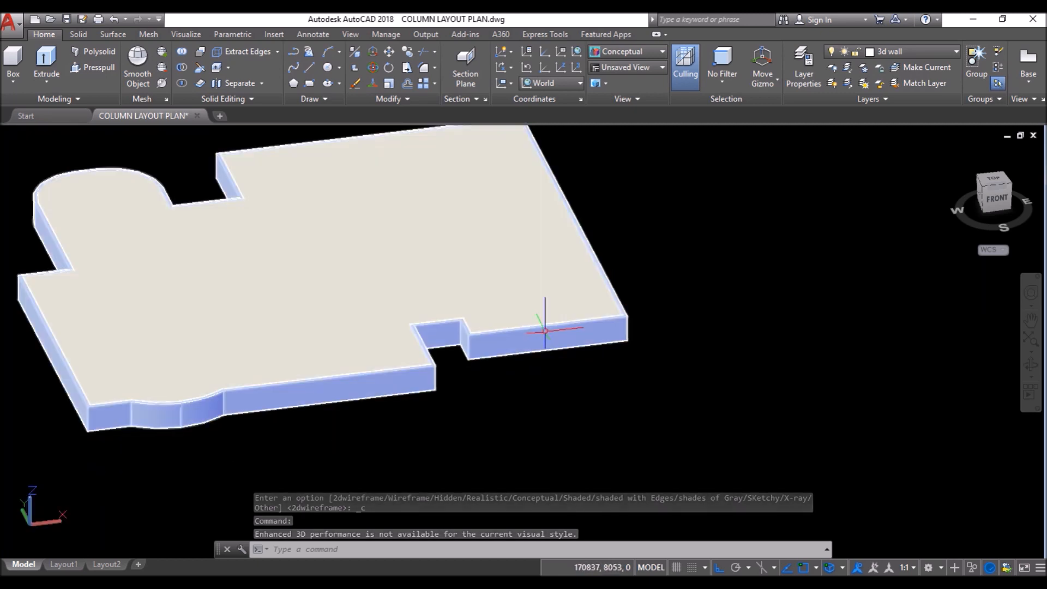
scroll(704, 324, down, 3)
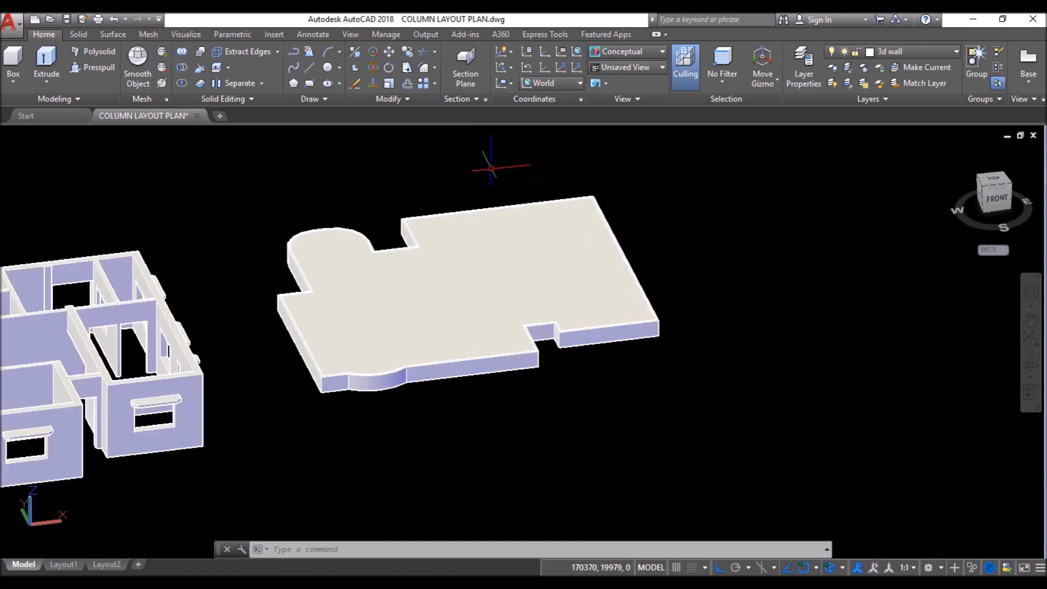
Step: Move the infill, perimeter band and outlines by the inner top southeast corner onto the bottom southeast corner of the house walls
key(m)
key(Return)
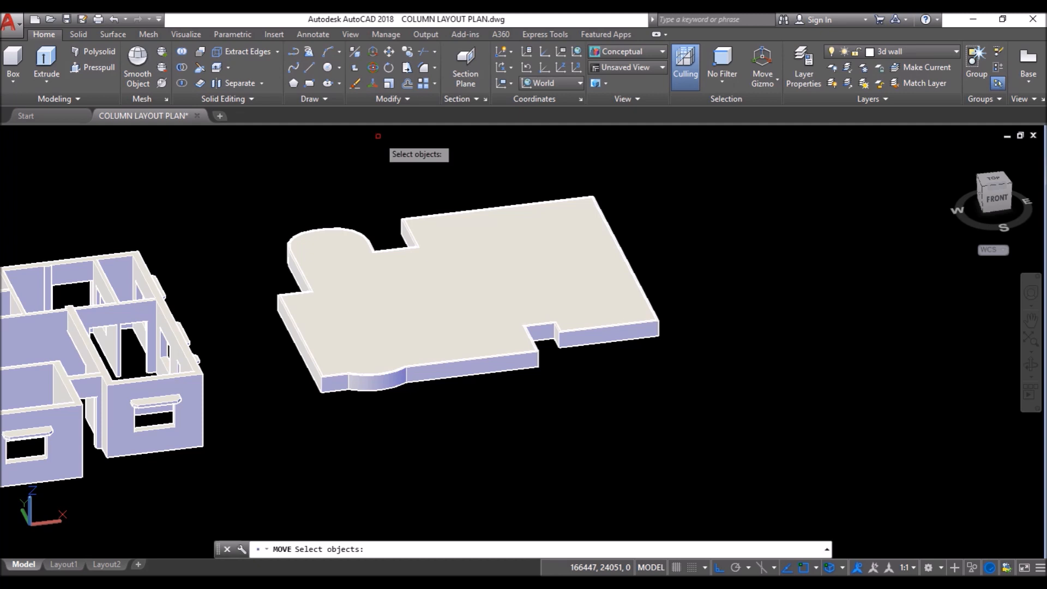
click(710, 280)
click(627, 369)
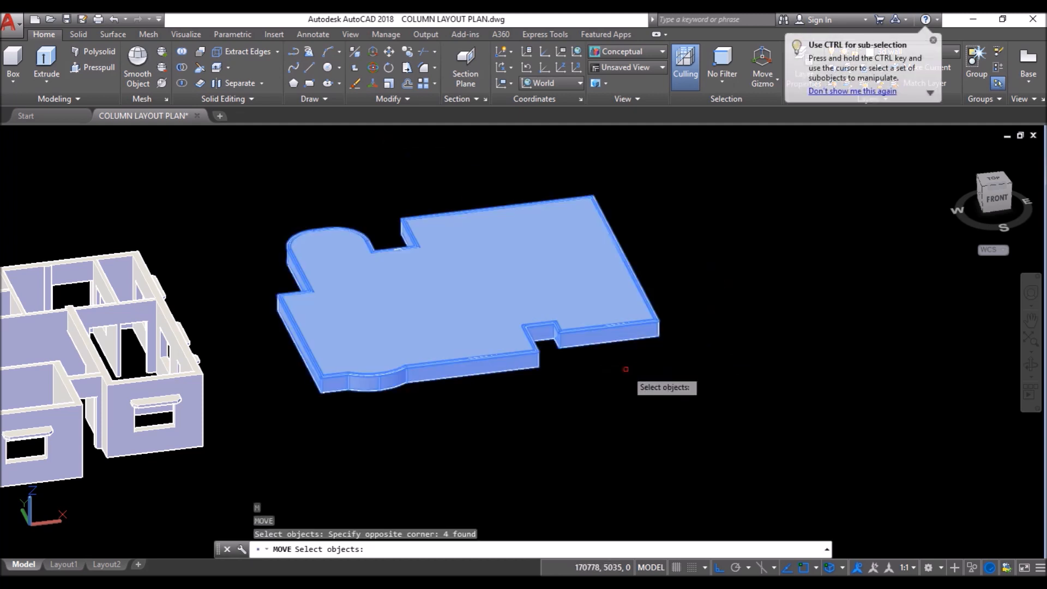
key(Return)
scroll(659, 322, up, 6)
scroll(655, 322, up, 2)
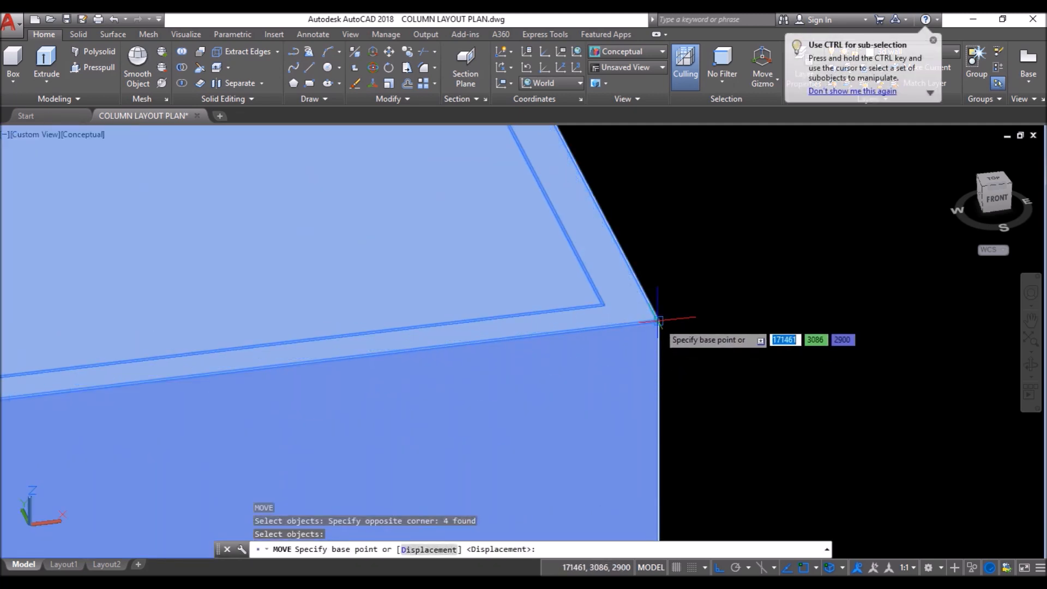
click(603, 304)
scroll(719, 298, down, 8)
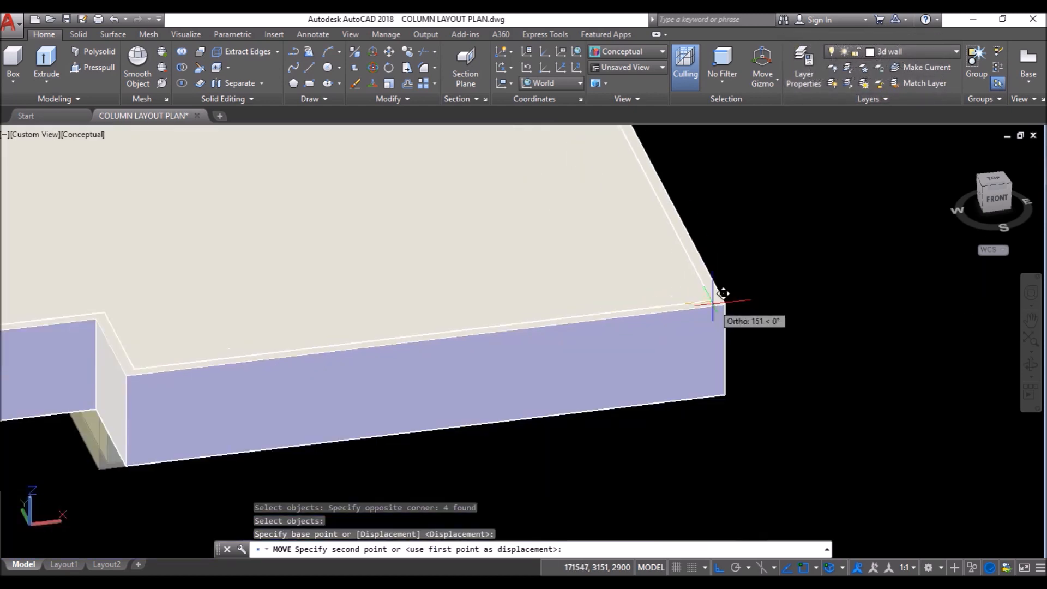
scroll(448, 371, up, 6)
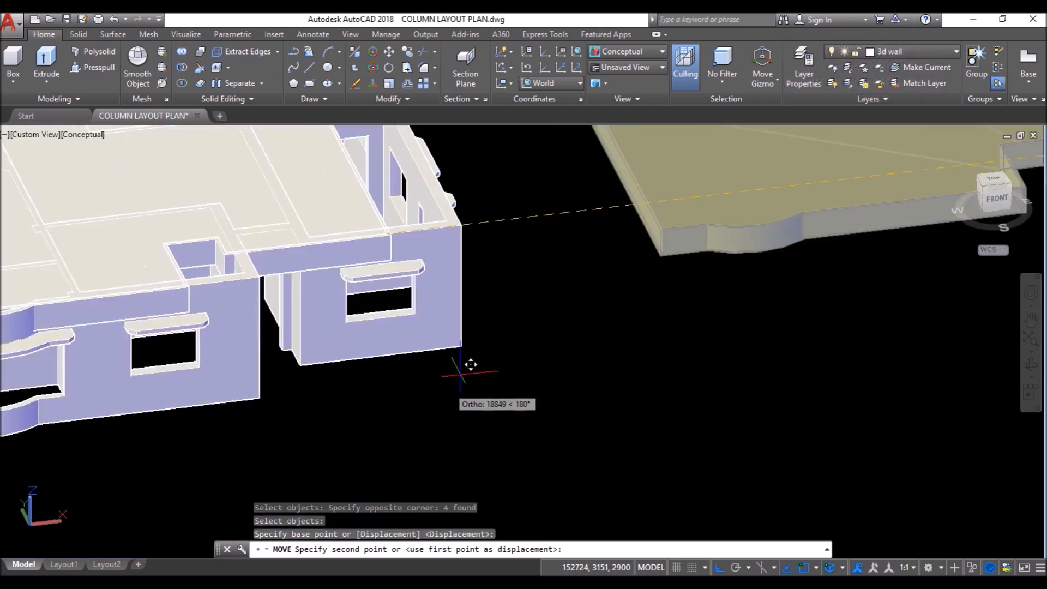
click(429, 320)
scroll(546, 322, down, 5)
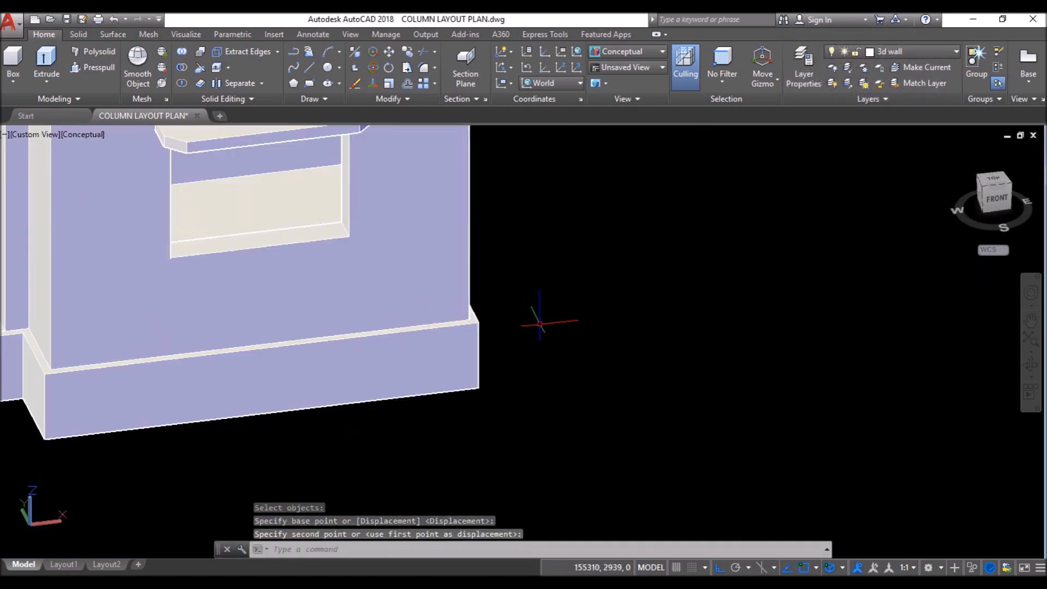
Step: Turn on the staircase layer so the curved entrance step lines are shown
scroll(618, 332, down, 2)
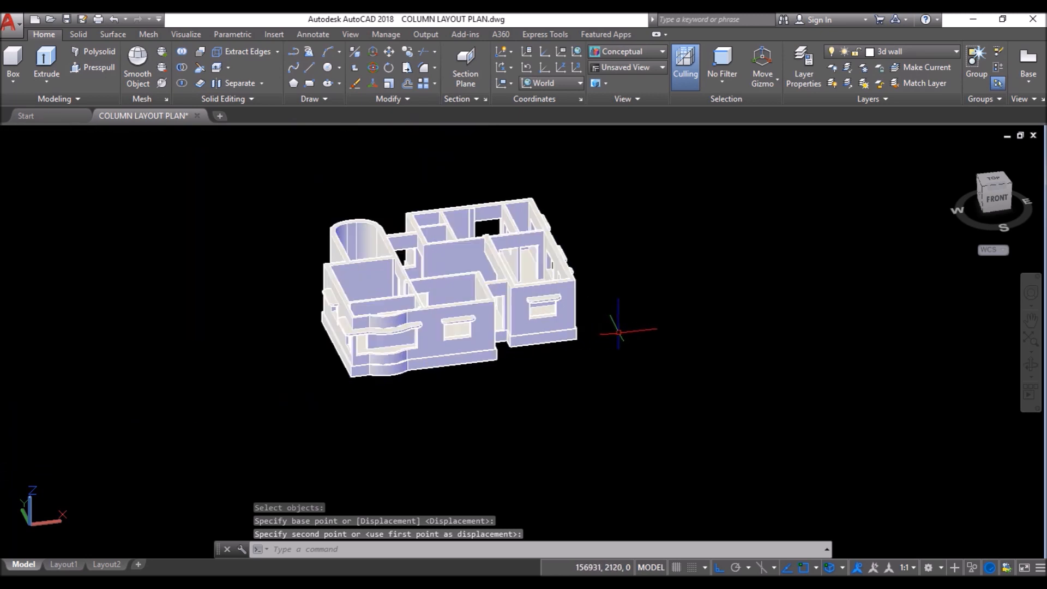
shift+middle_drag(618, 332, 535, 301)
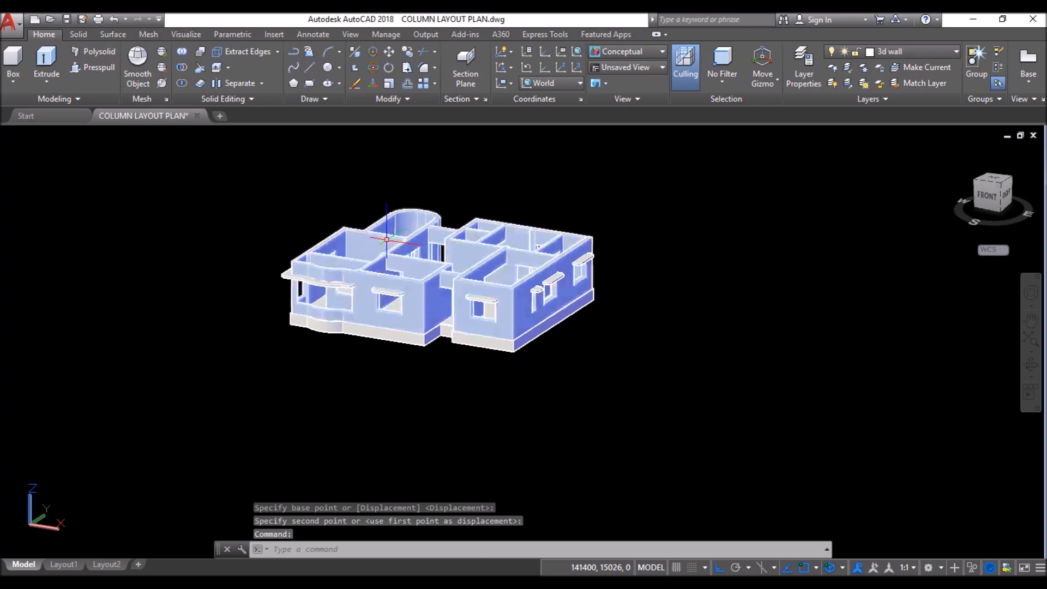
scroll(387, 240, up, 3)
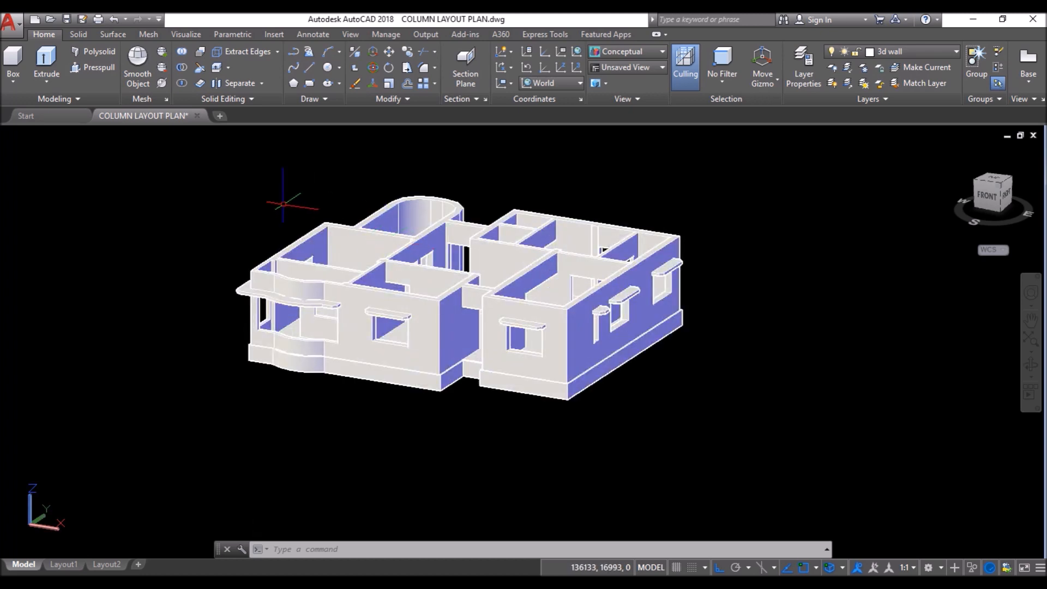
scroll(480, 396, up, 5)
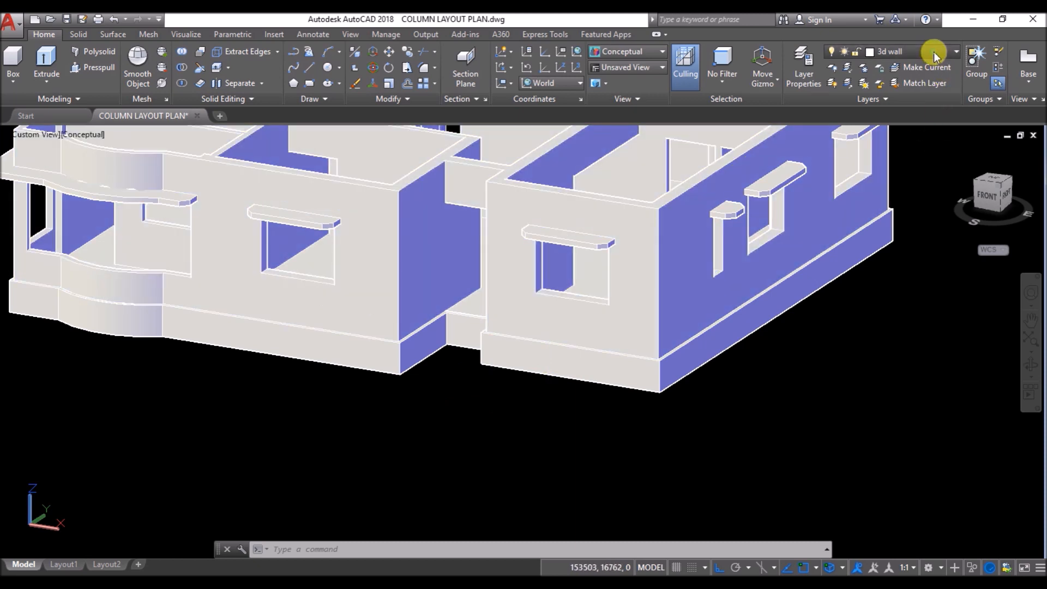
click(934, 51)
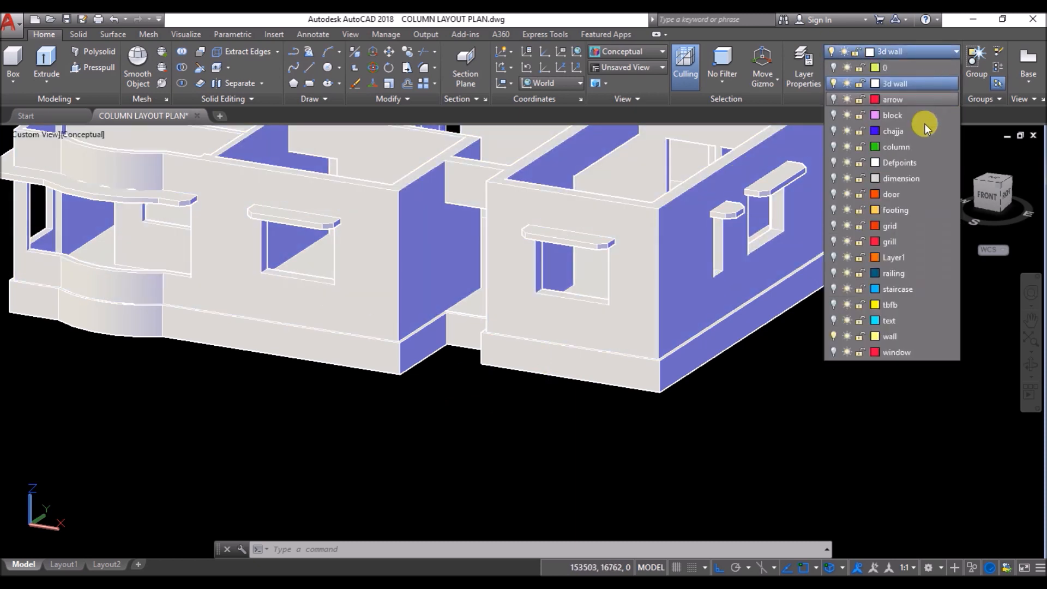
click(832, 290)
click(651, 115)
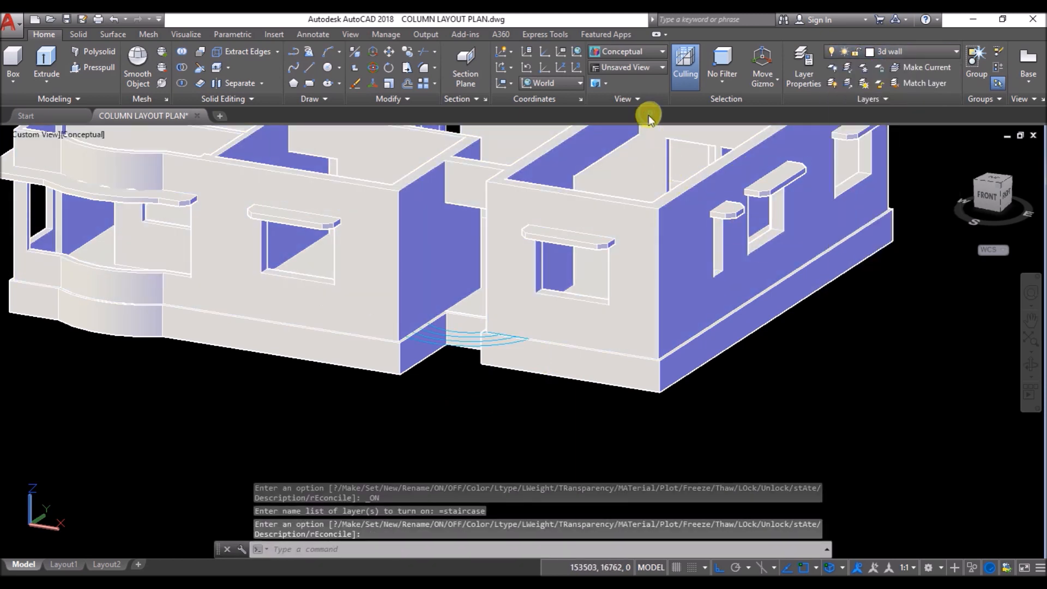
Step: Presspull the four areas between the curved entrance step lines together, down to the bottom corner of the plinth
scroll(524, 415, down, 4)
shift+middle_drag(493, 401, 476, 445)
scroll(458, 455, up, 5)
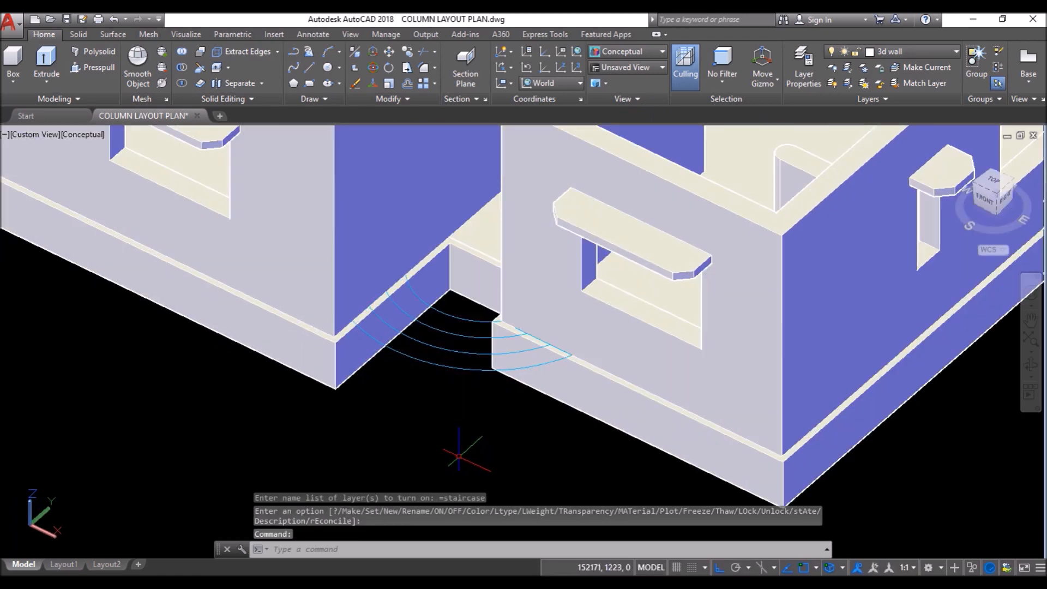
click(91, 70)
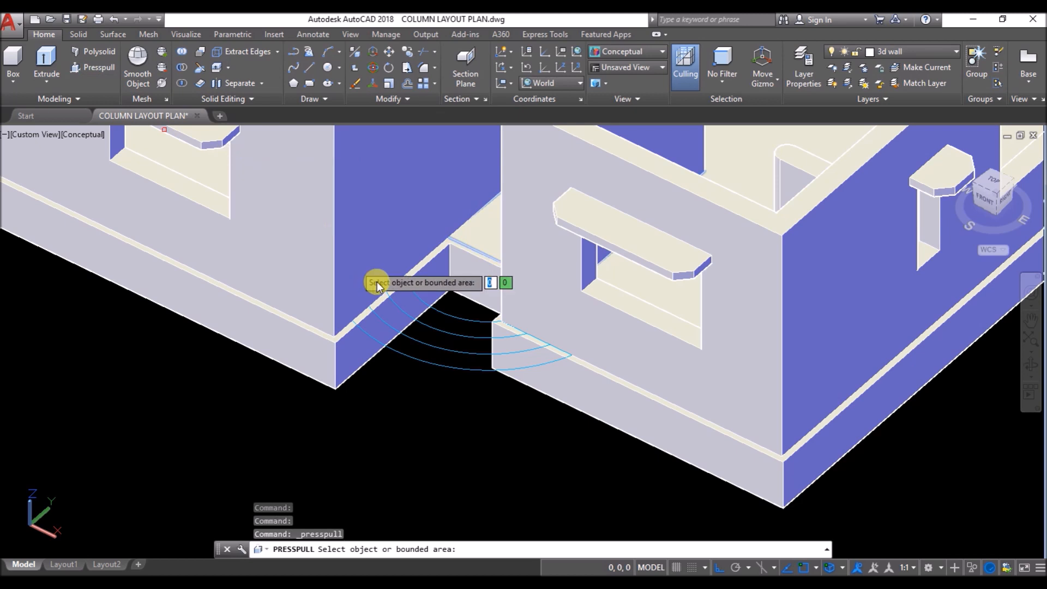
click(468, 308)
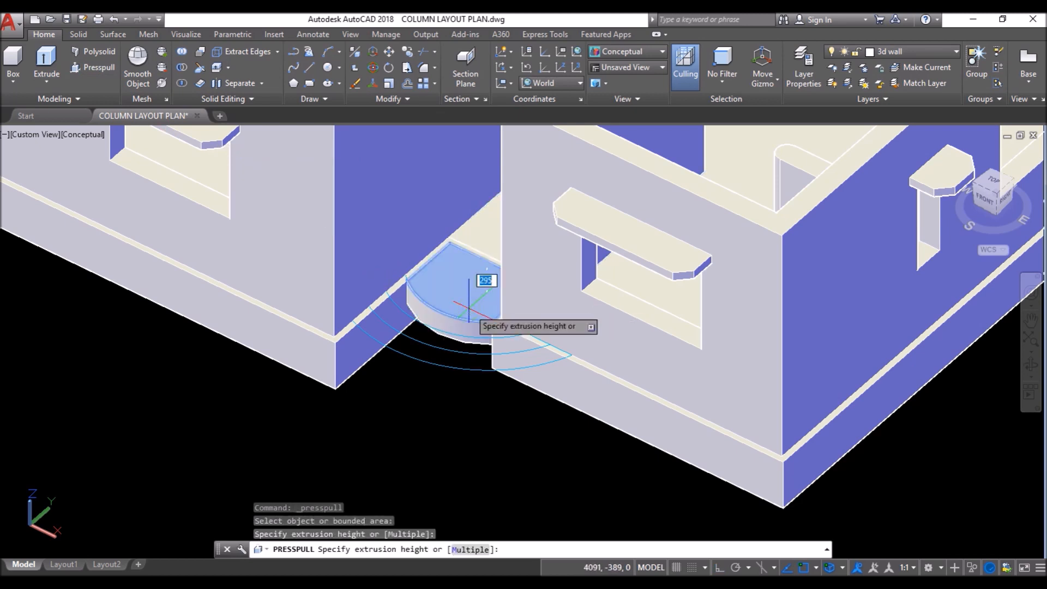
click(473, 551)
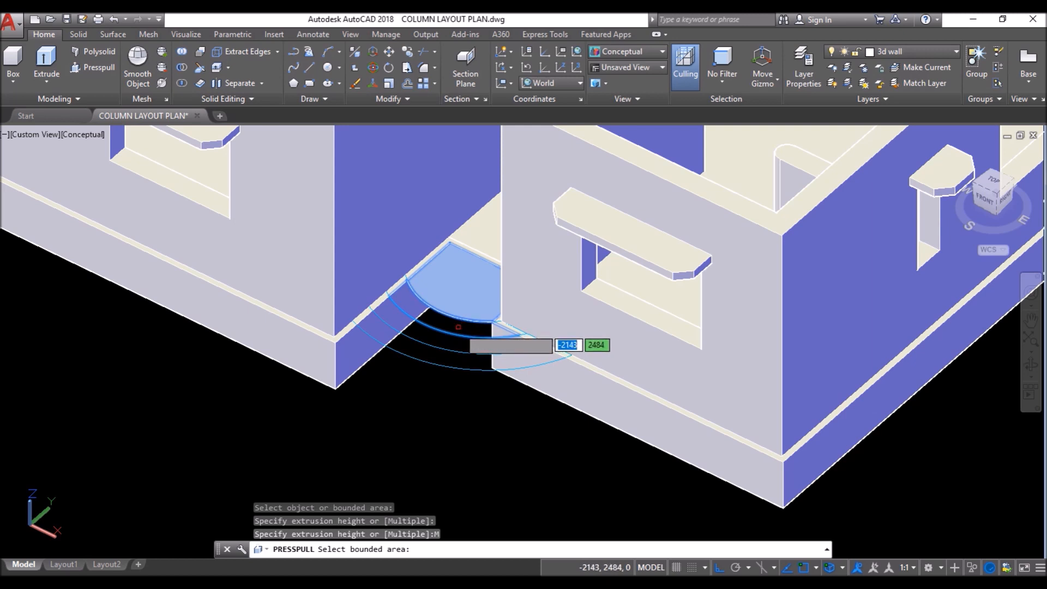
click(453, 338)
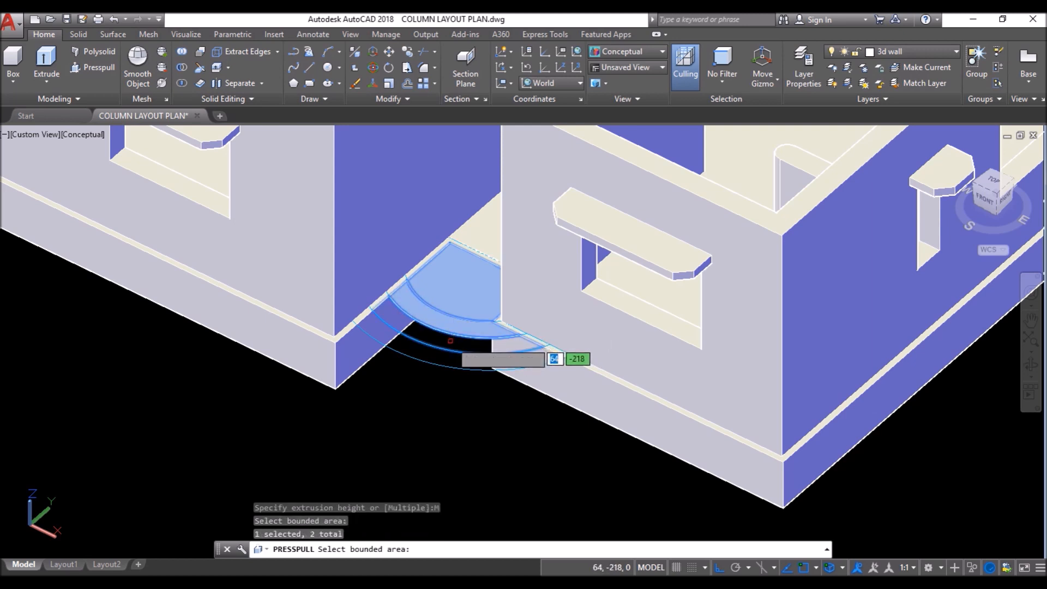
click(450, 341)
click(429, 354)
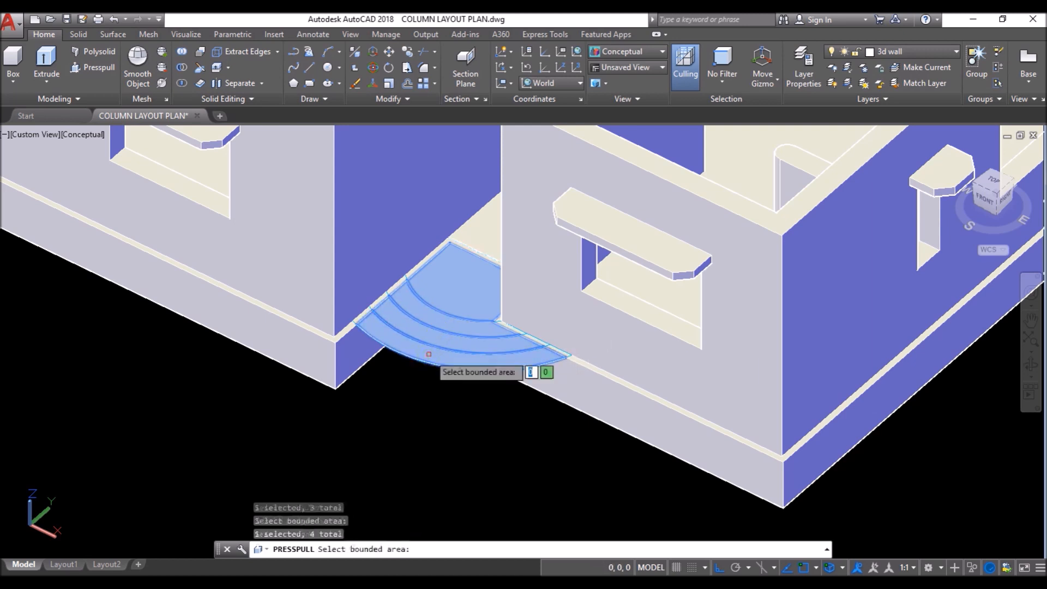
key(Return)
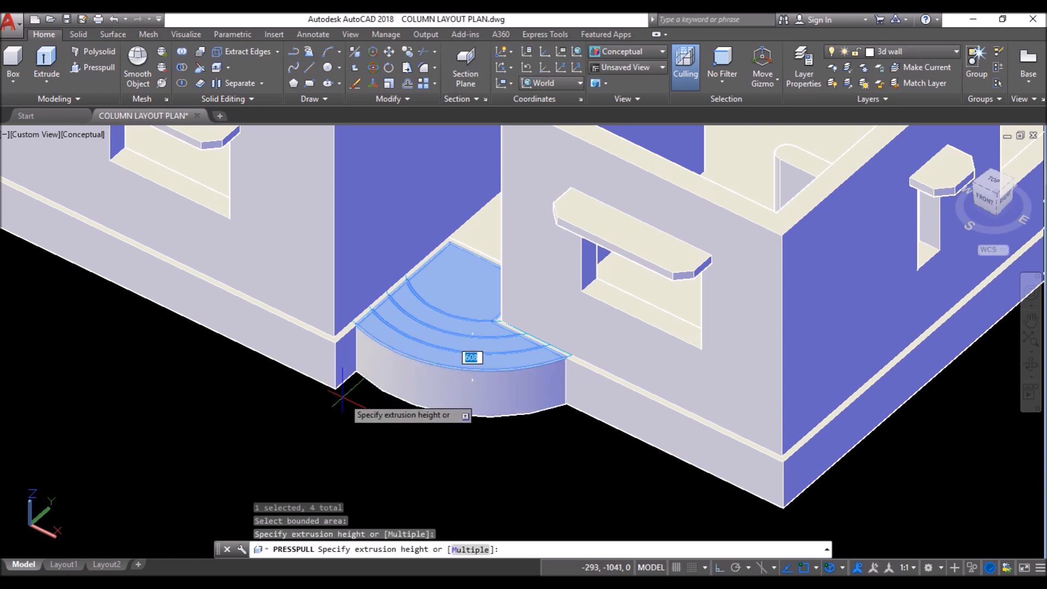
click(335, 389)
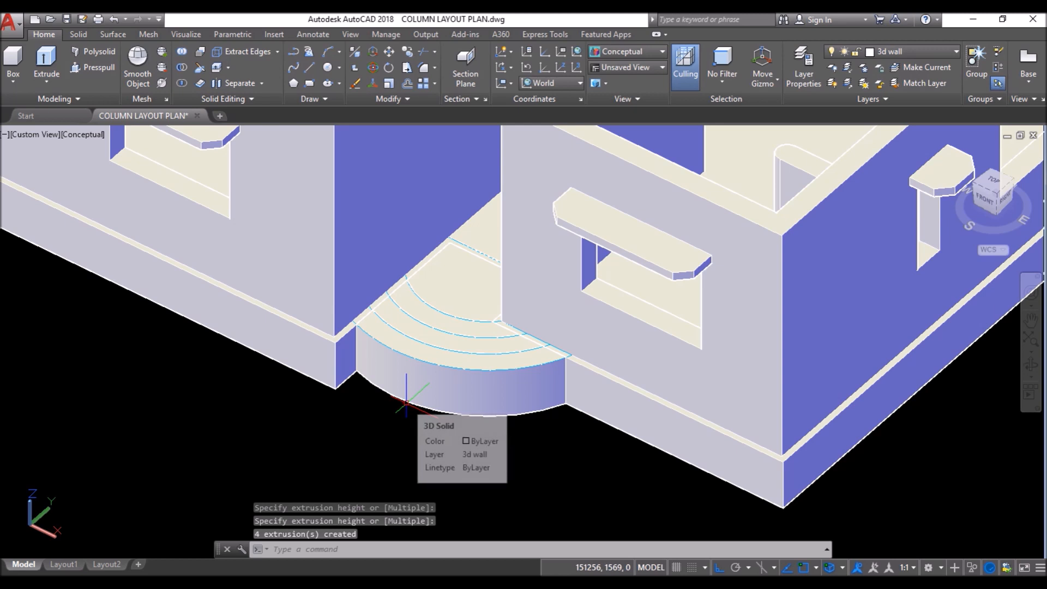
Step: Presspull the second curved entrance tread down by 150 and the third tread down by 300
right_click(339, 444)
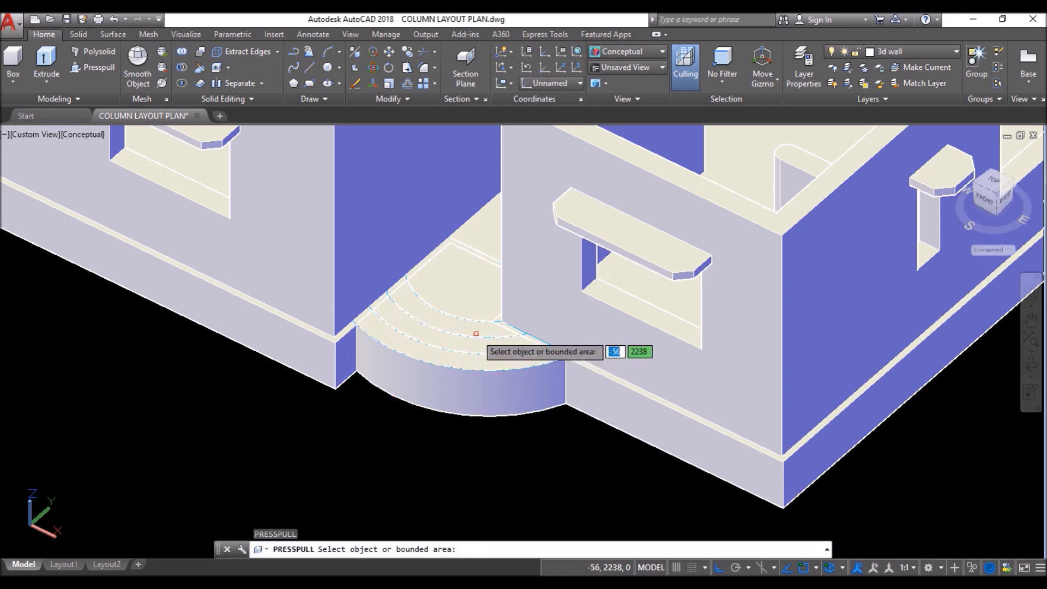
click(473, 322)
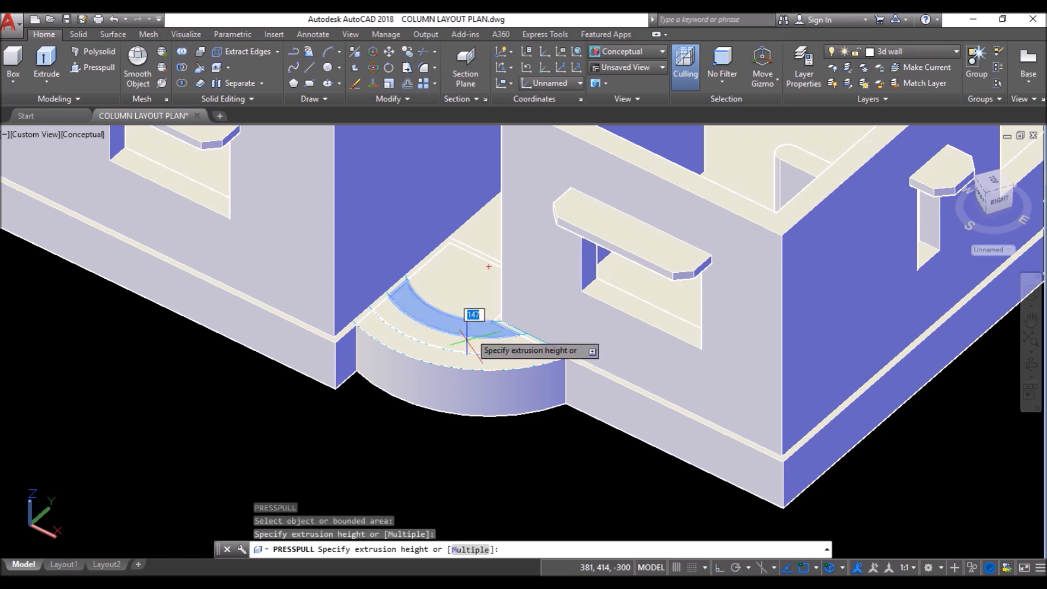
text(150)
key(Return)
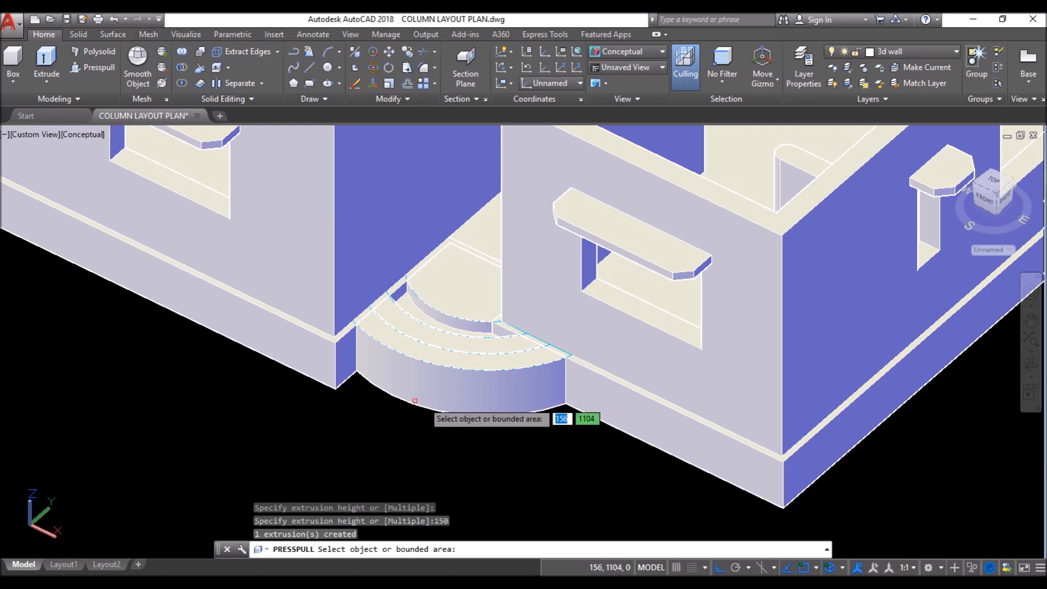
click(449, 334)
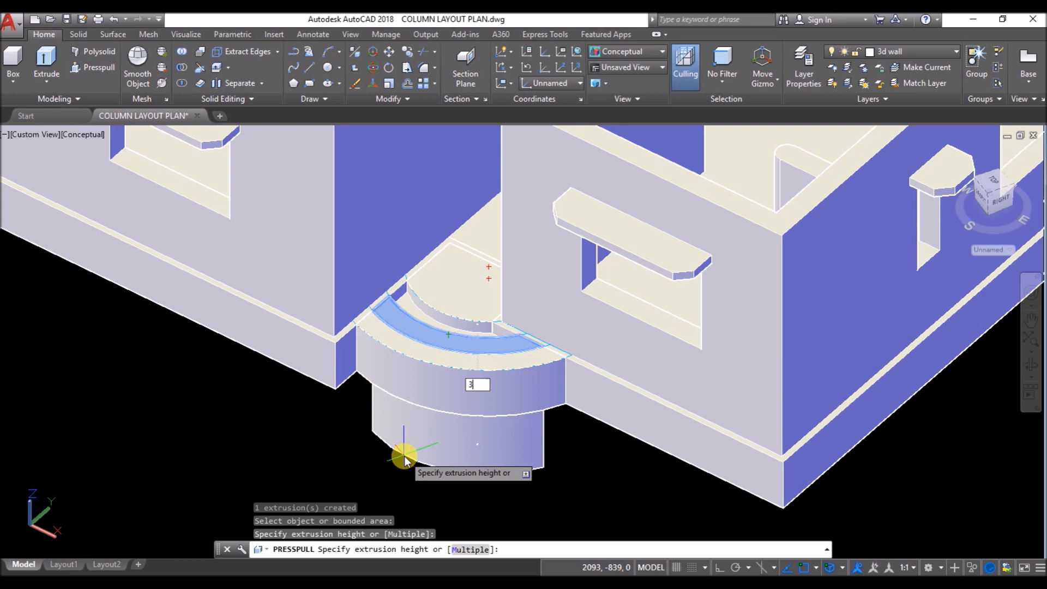
key(Return)
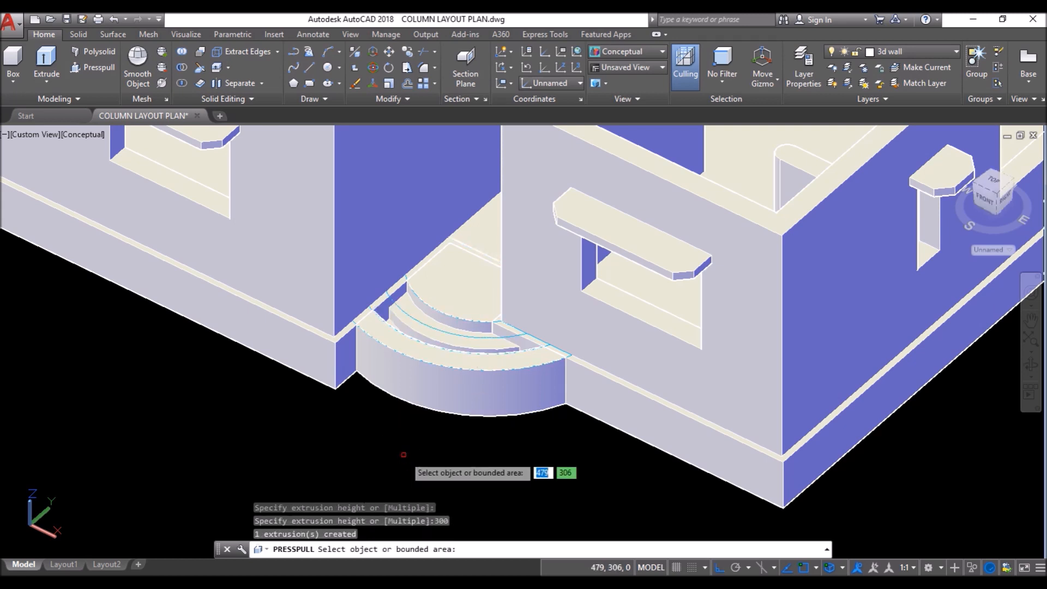
Step: Presspull the outermost curved entrance tread down by 450
click(433, 358)
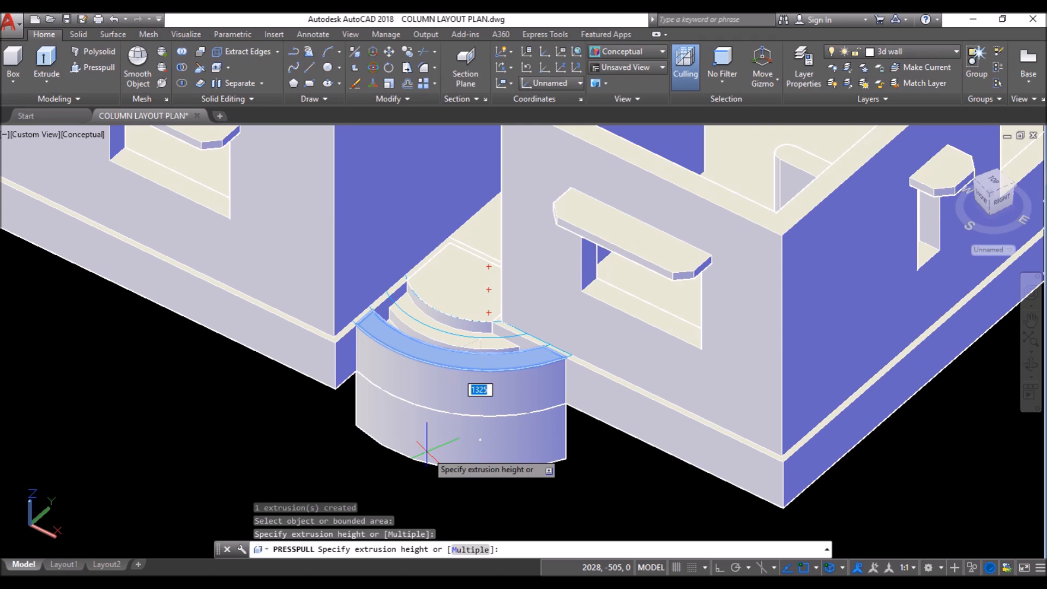
text(450)
key(Return)
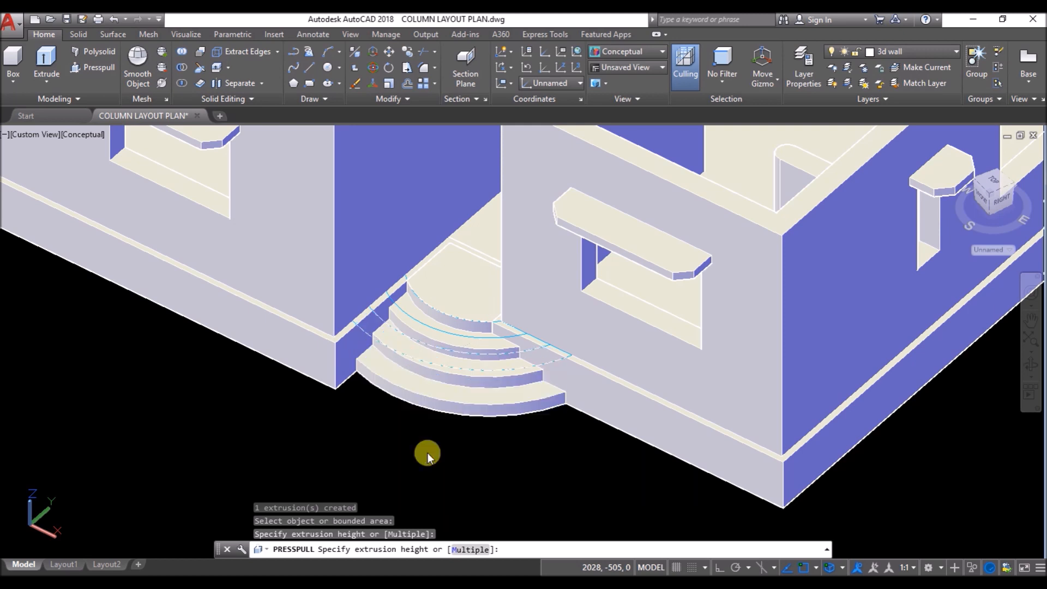
key(Return)
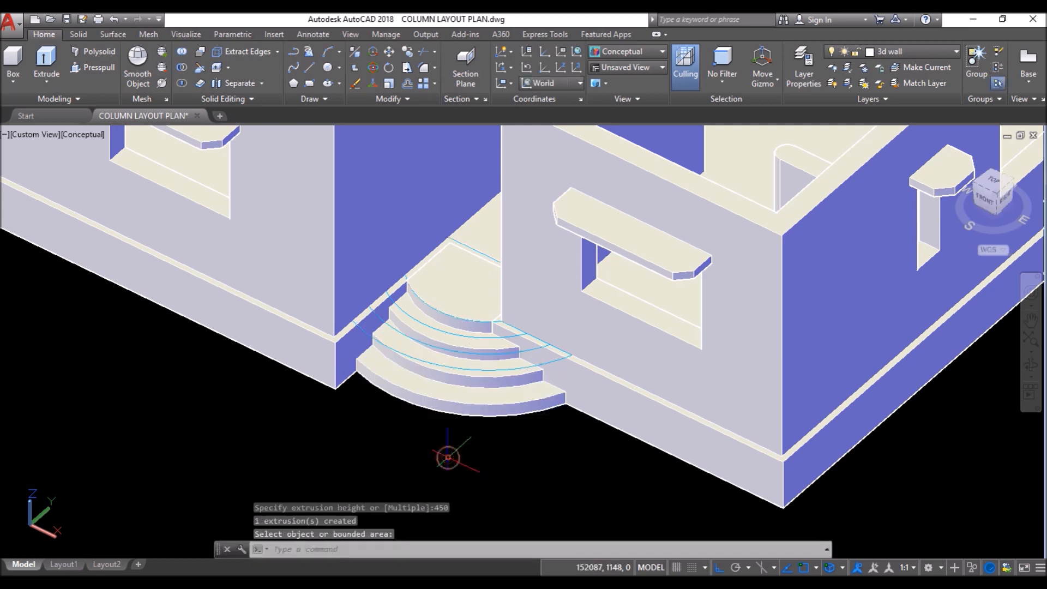
Step: Move the three rectangular step outlines at the back entrance from the wall corner onto the outer edge of the plinth
scroll(384, 446, down, 2)
shift+middle_drag(446, 455, 460, 418)
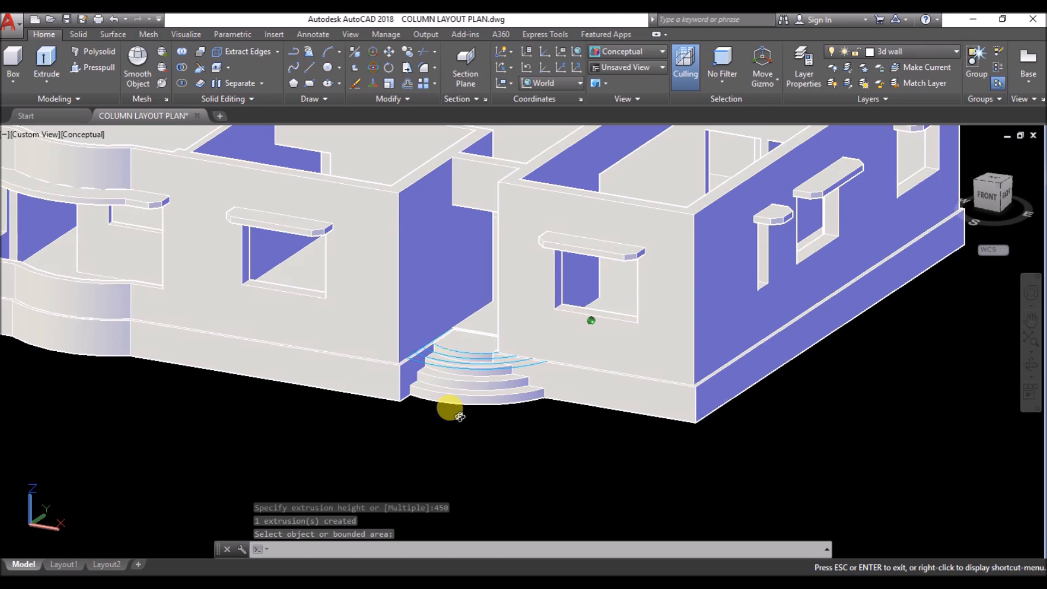
key(Escape)
scroll(502, 467, down, 3)
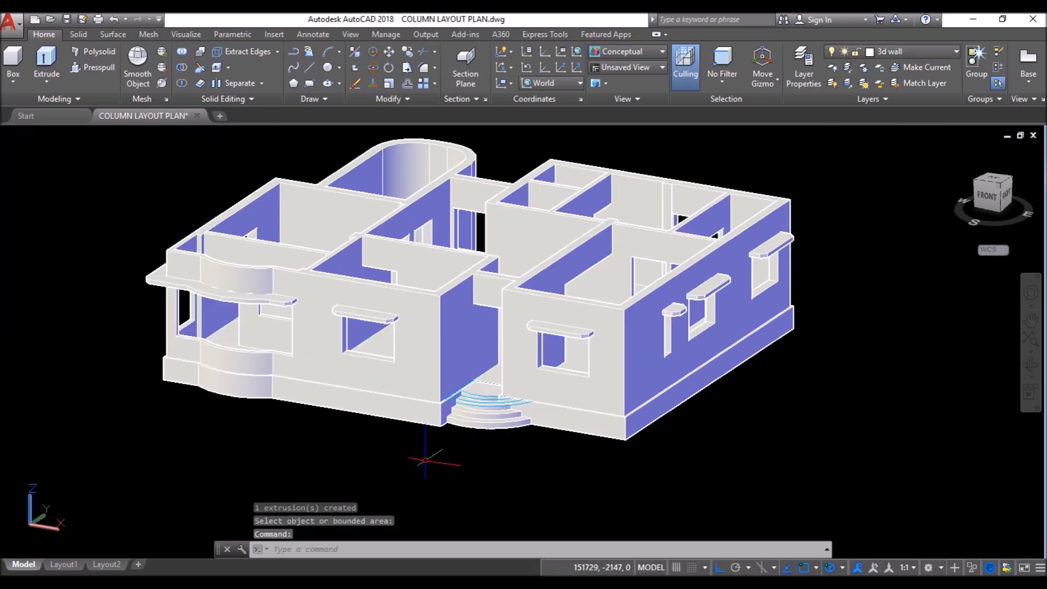
shift+middle_drag(196, 398, 533, 409)
scroll(705, 460, up, 6)
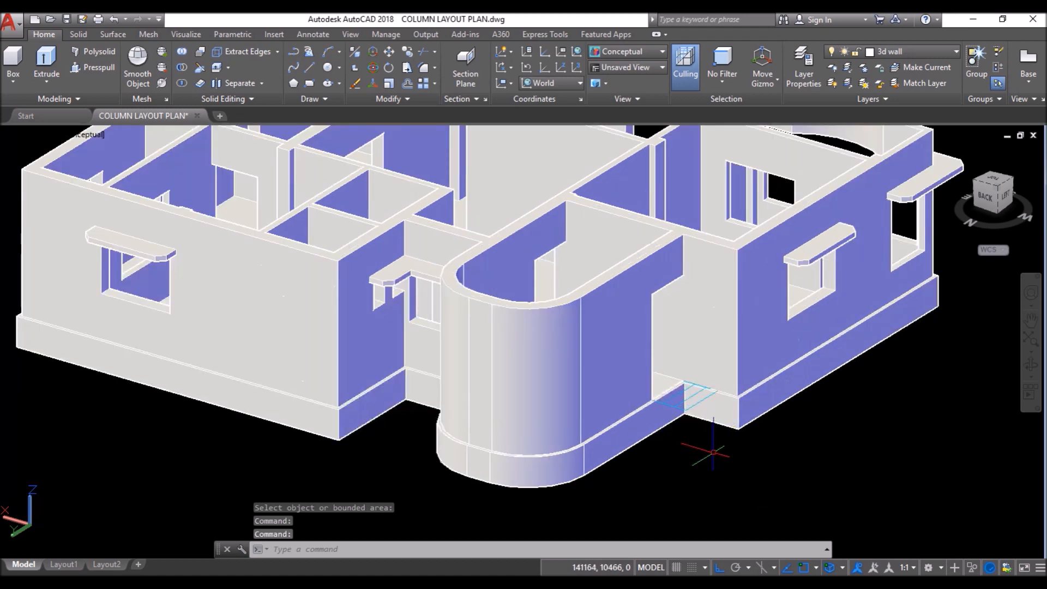
scroll(682, 417, up, 2)
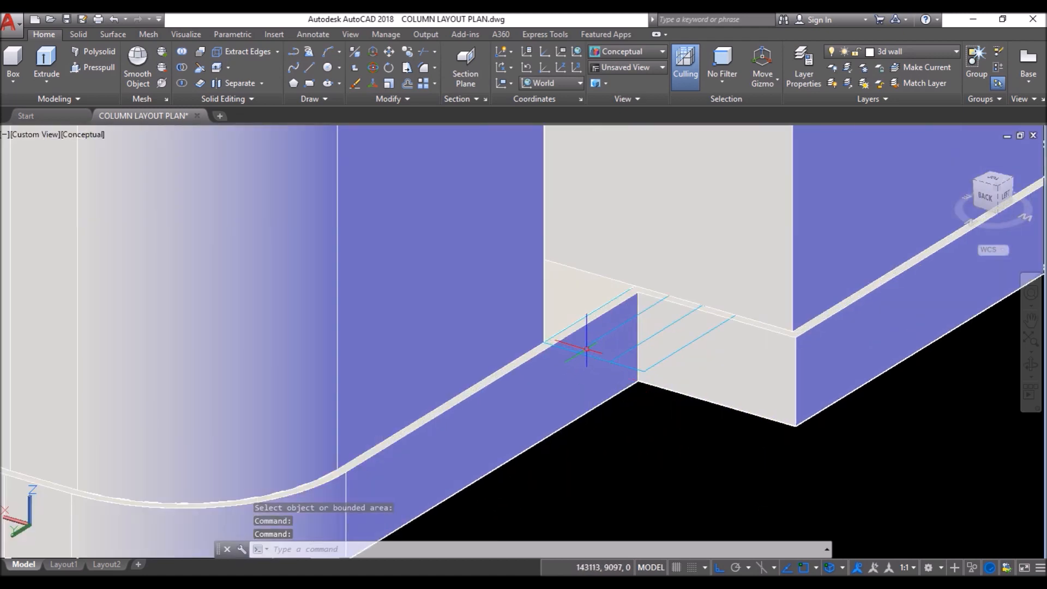
key(Escape)
scroll(581, 339, up, 3)
click(622, 343)
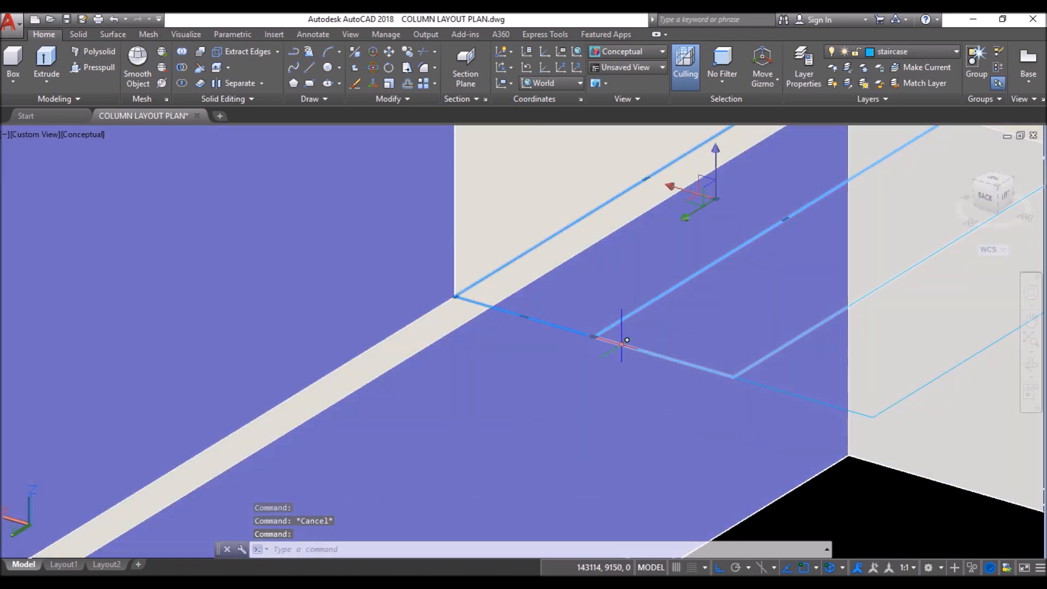
click(621, 344)
click(810, 400)
scroll(435, 324, down, 1)
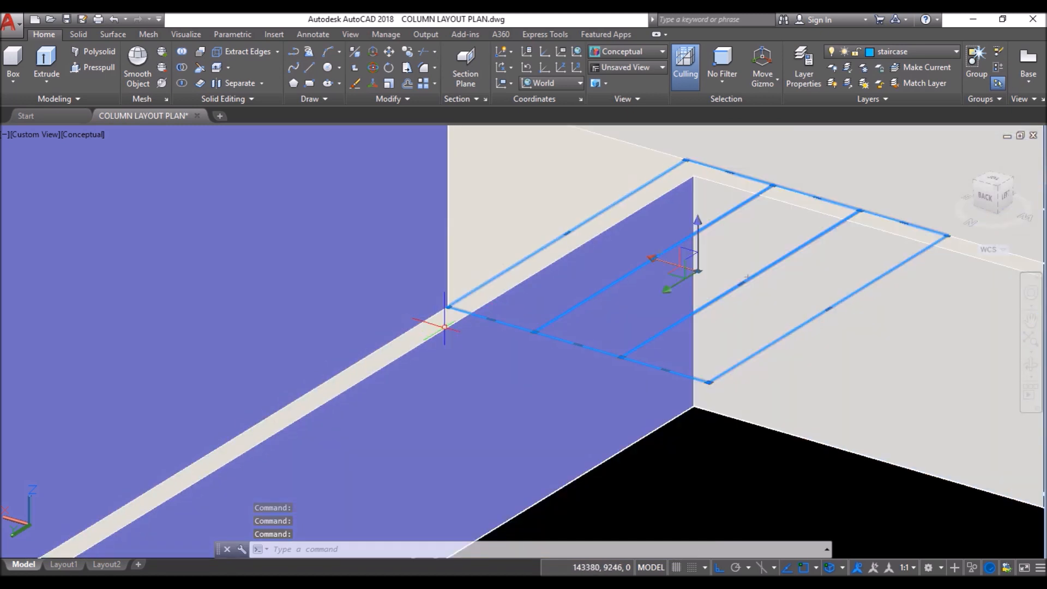
click(391, 53)
click(454, 303)
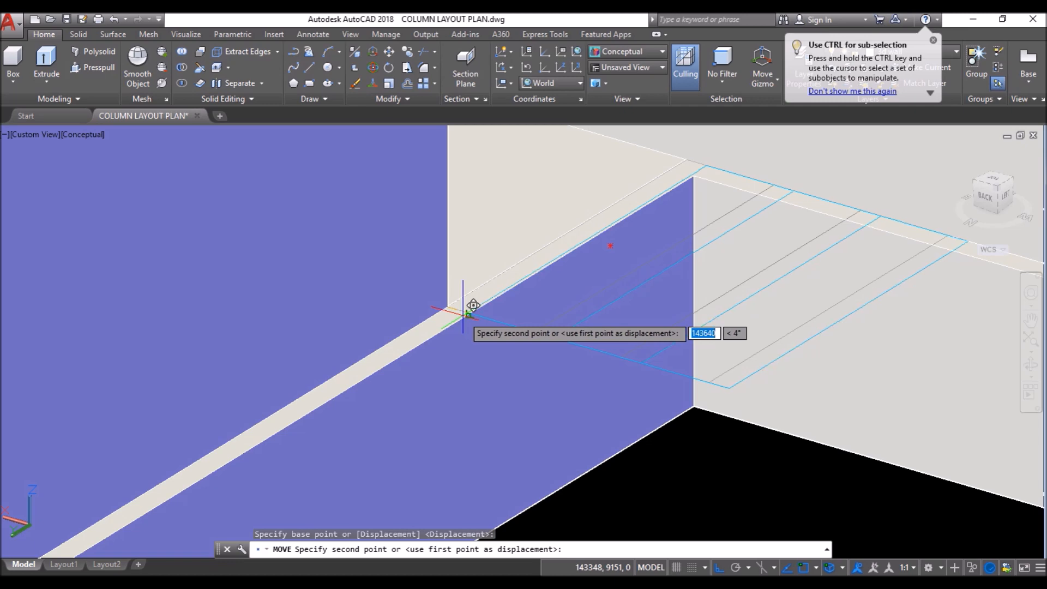
click(465, 304)
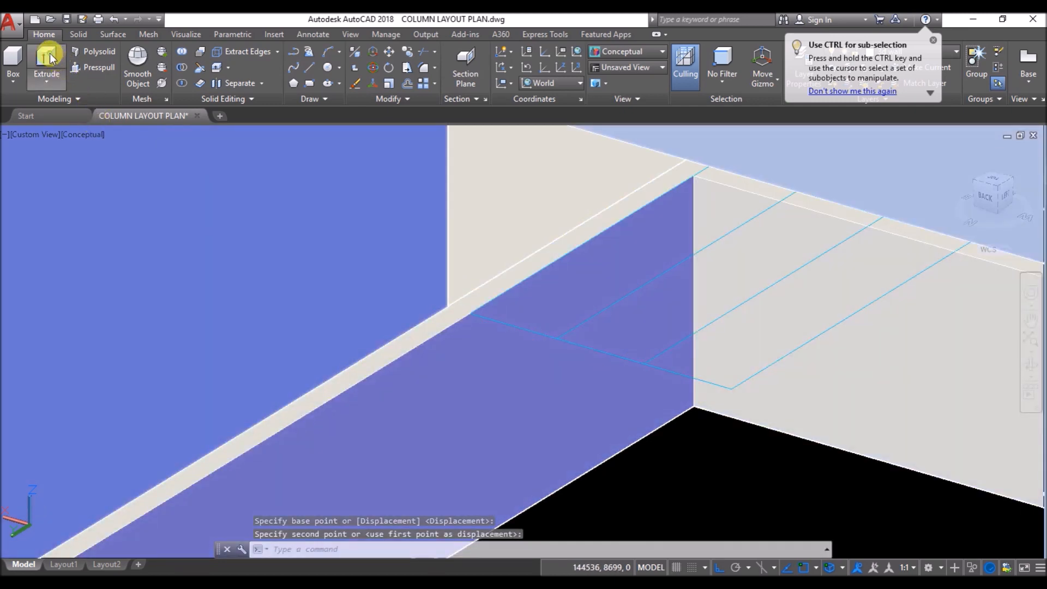
Step: Extrude the three rectangular back entrance step outlines down to the bottom corner of the plinth
click(46, 59)
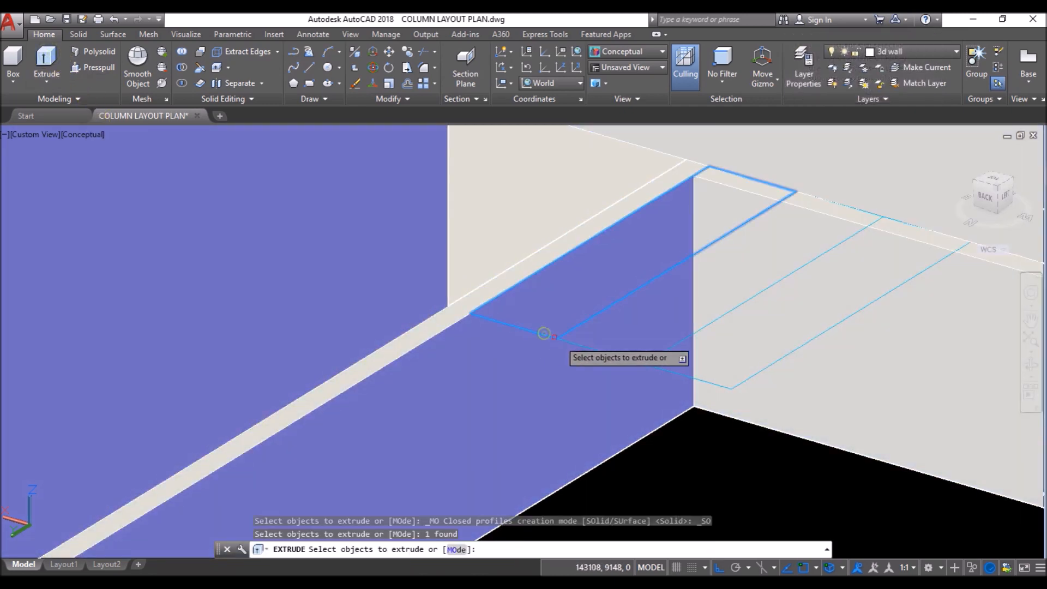
click(608, 356)
scroll(609, 355, down, 3)
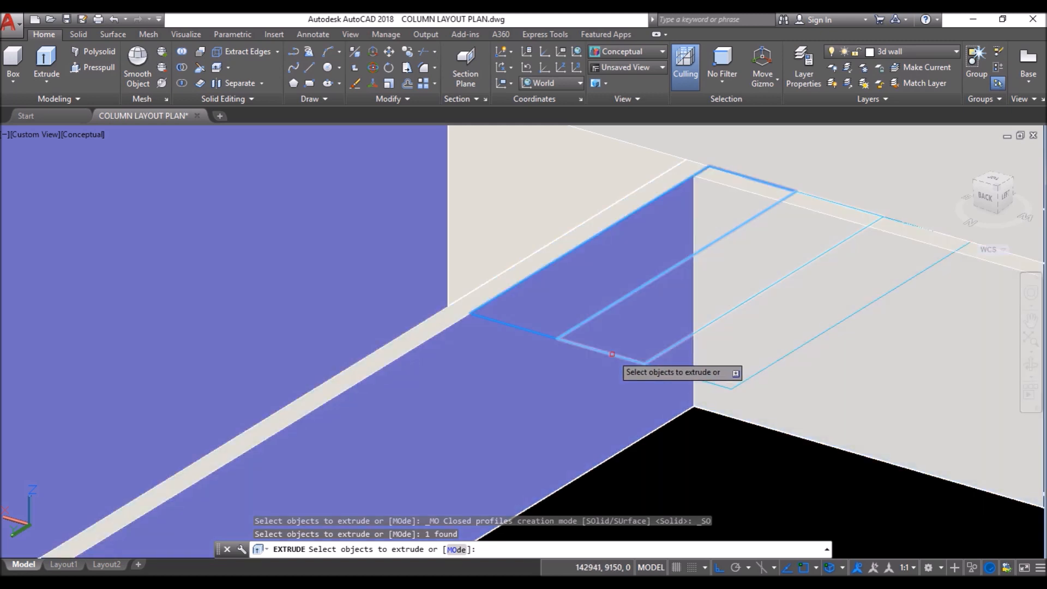
click(676, 372)
click(680, 374)
scroll(633, 323, down, 3)
key(Return)
click(747, 373)
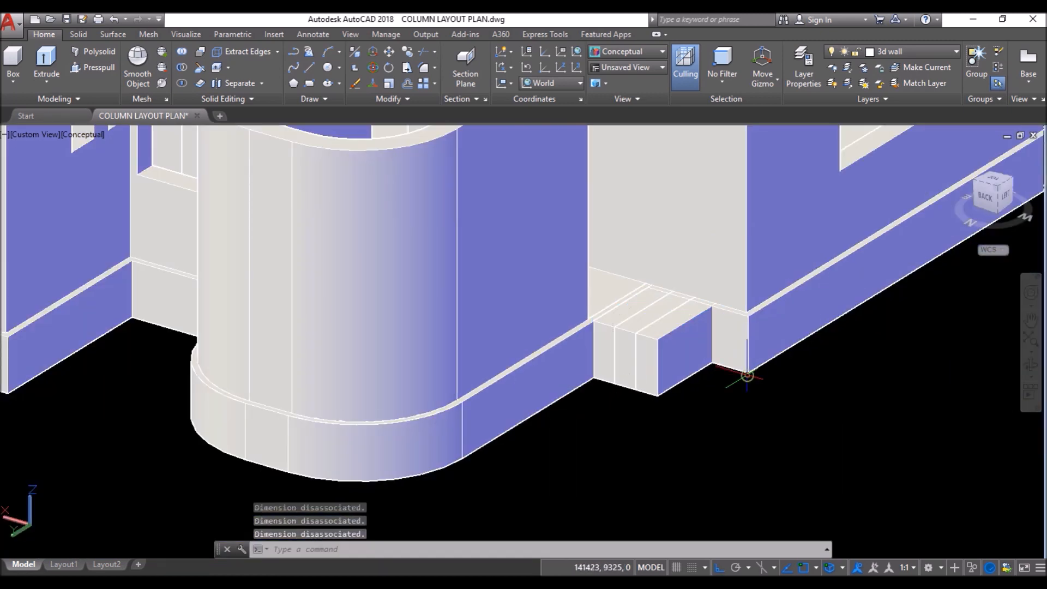
Step: Presspull the three back entrance treads down as descending steps, the innermost by 150 and the outermost by 450
scroll(731, 381, up, 2)
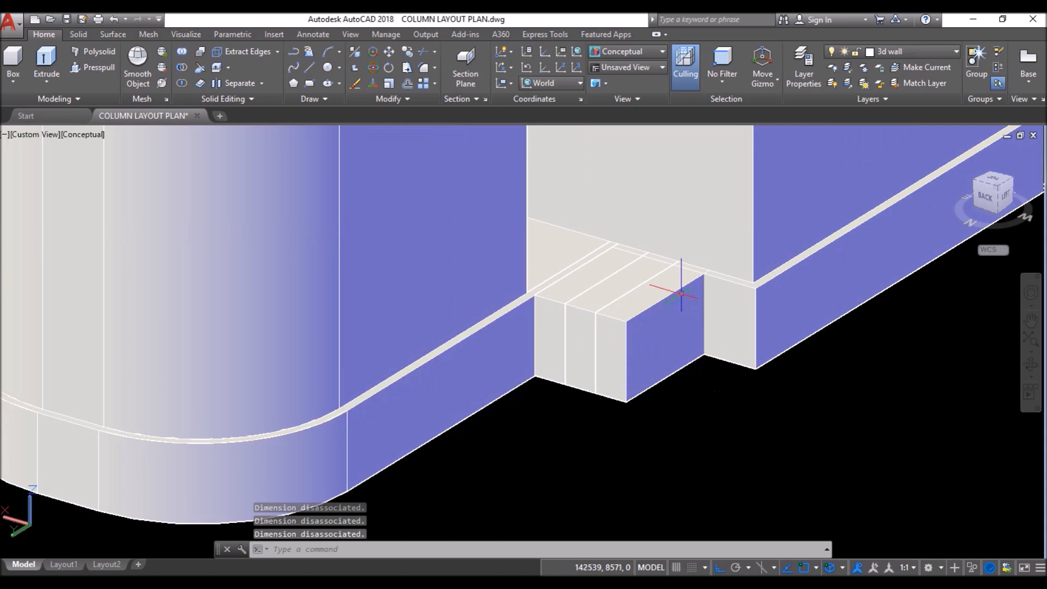
click(106, 67)
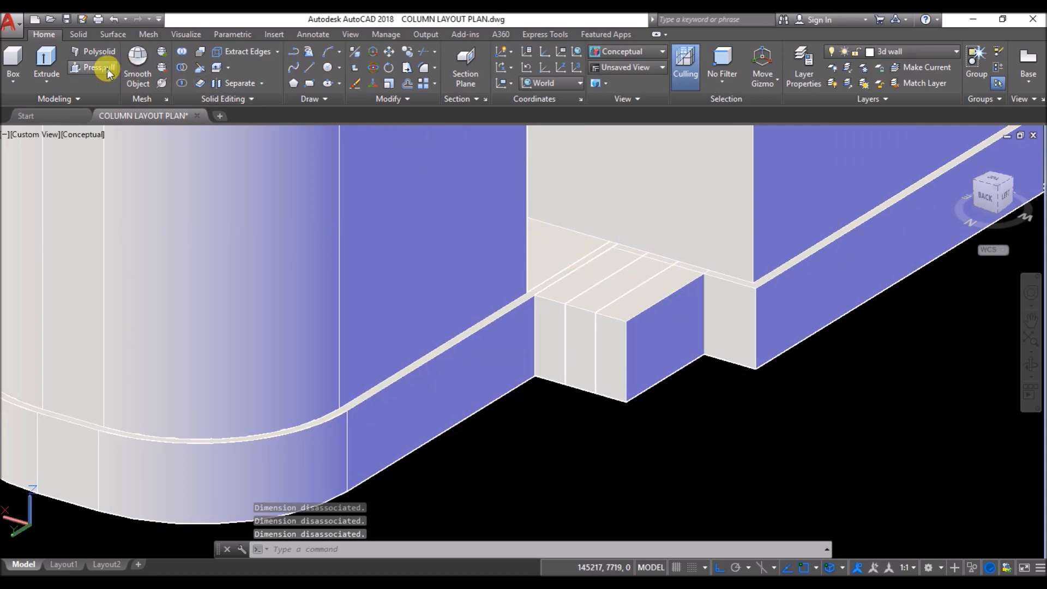
click(593, 275)
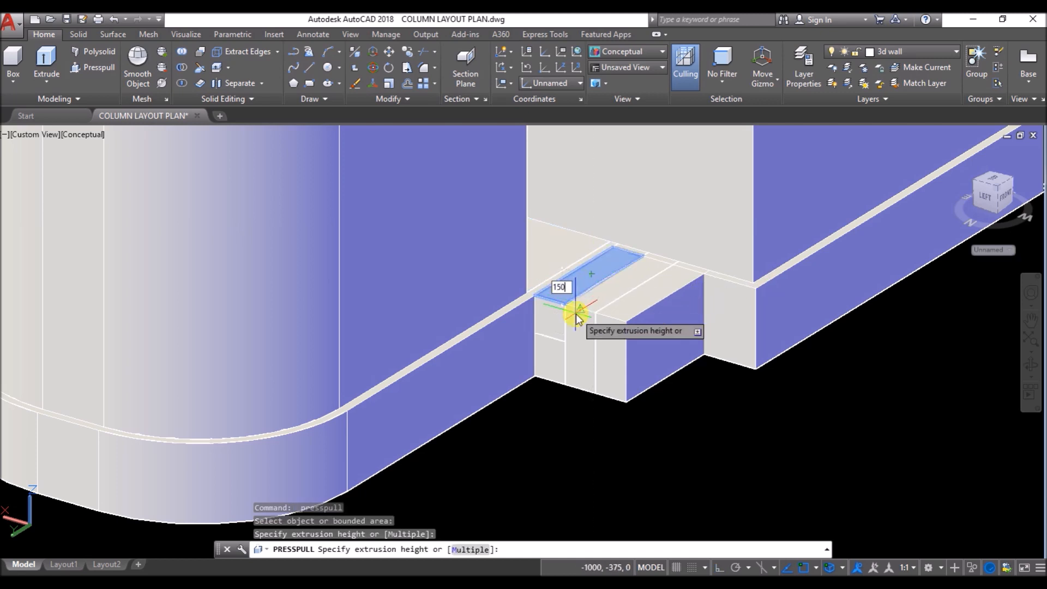
key(Return)
click(603, 302)
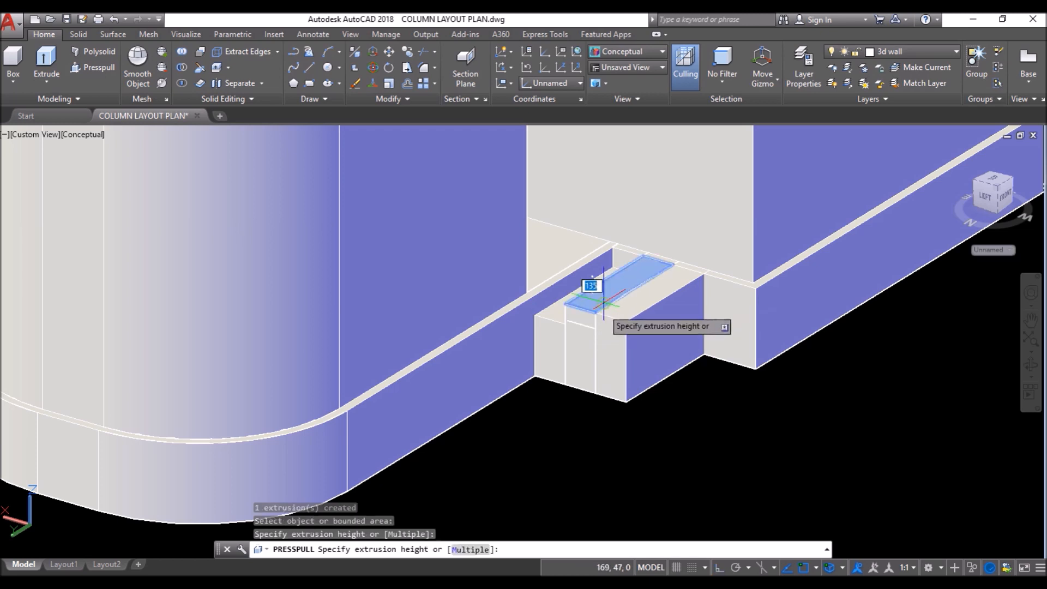
click(596, 348)
click(650, 296)
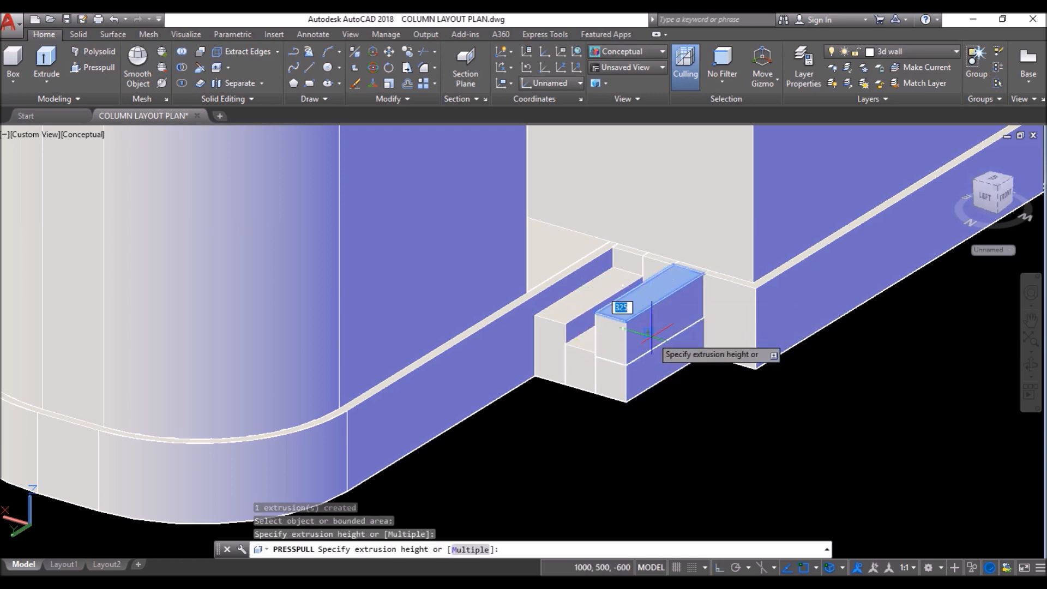
text(450)
key(Return)
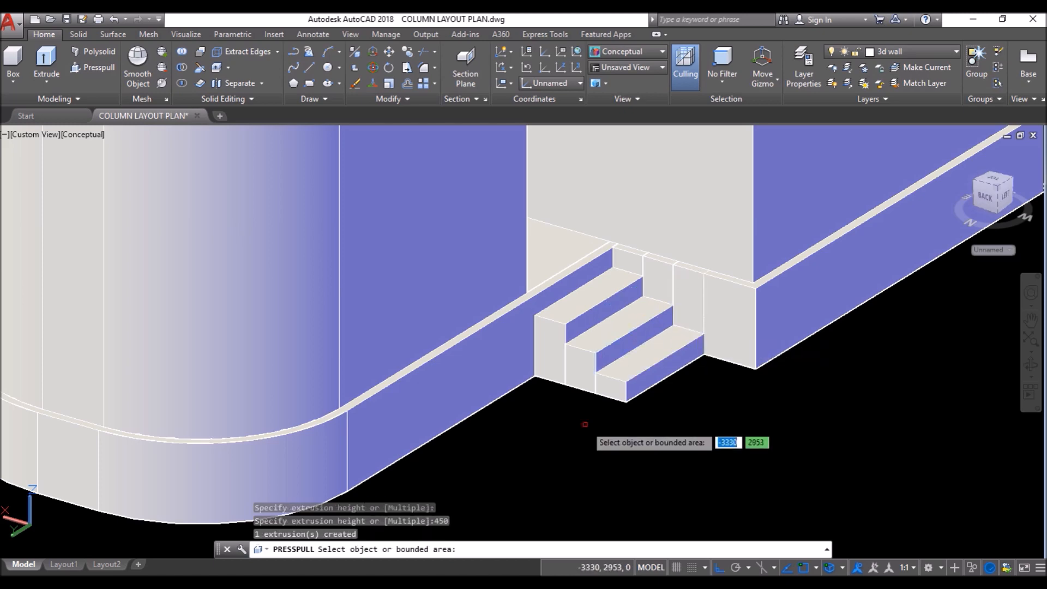
key(Return)
Step: Turn off the staircase layer to hide the entrance and interior stair lines
scroll(520, 419, down, 5)
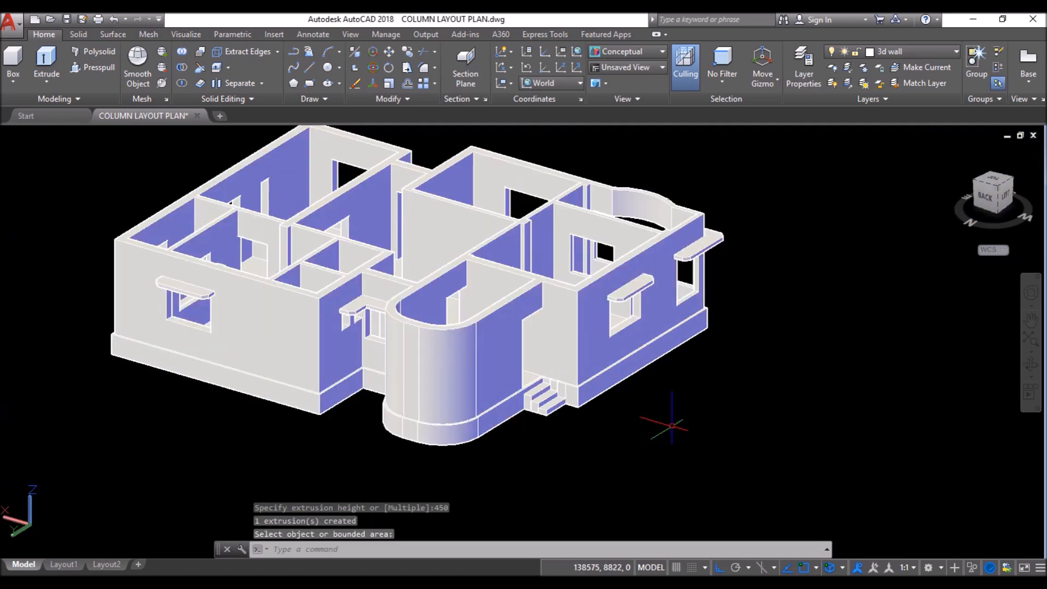
shift+middle_drag(670, 404, 424, 477)
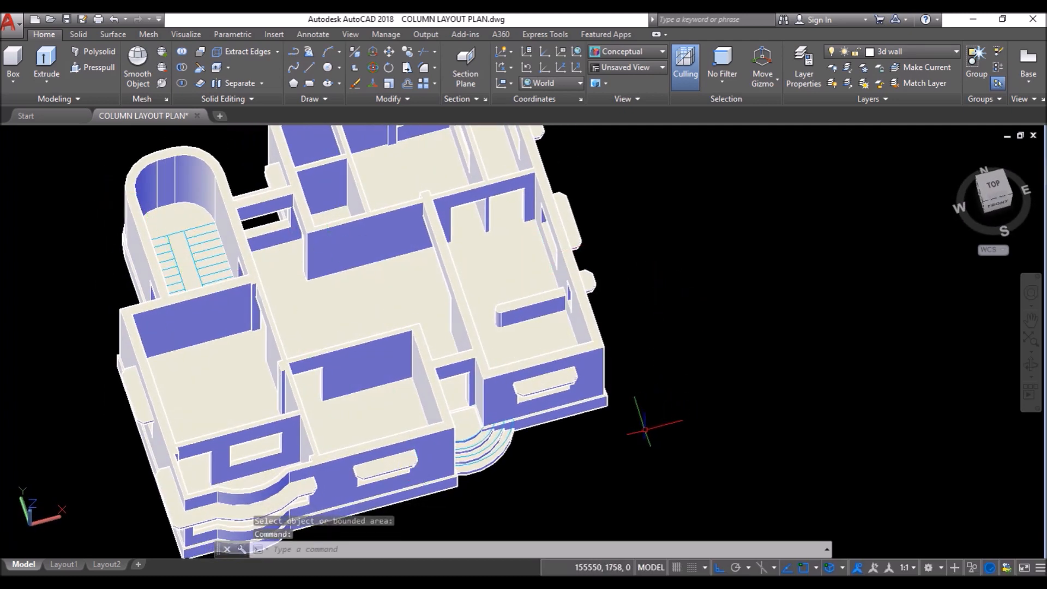
shift+middle_drag(645, 430, 613, 350)
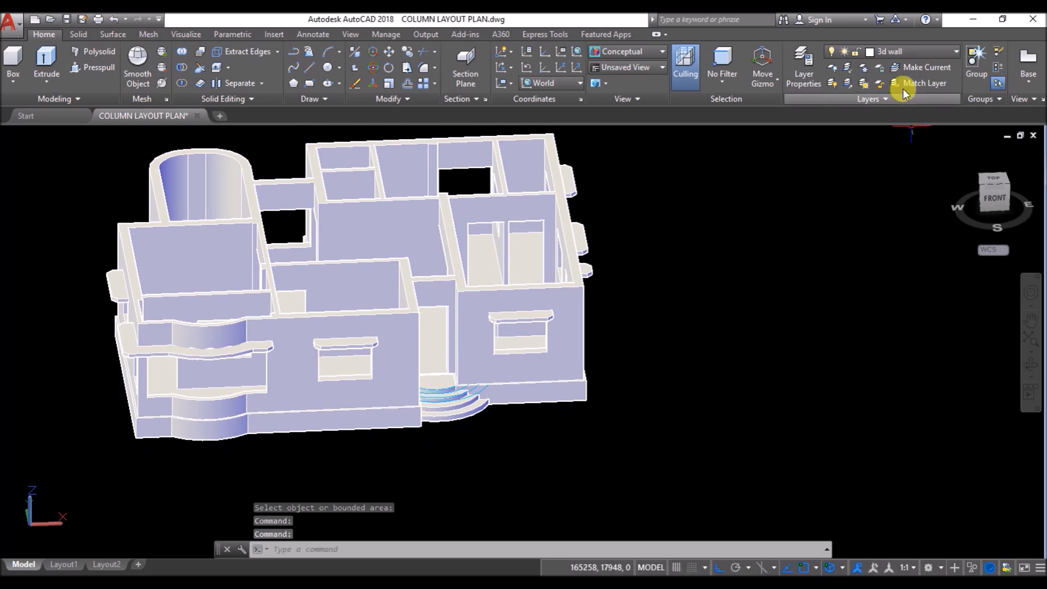
click(916, 50)
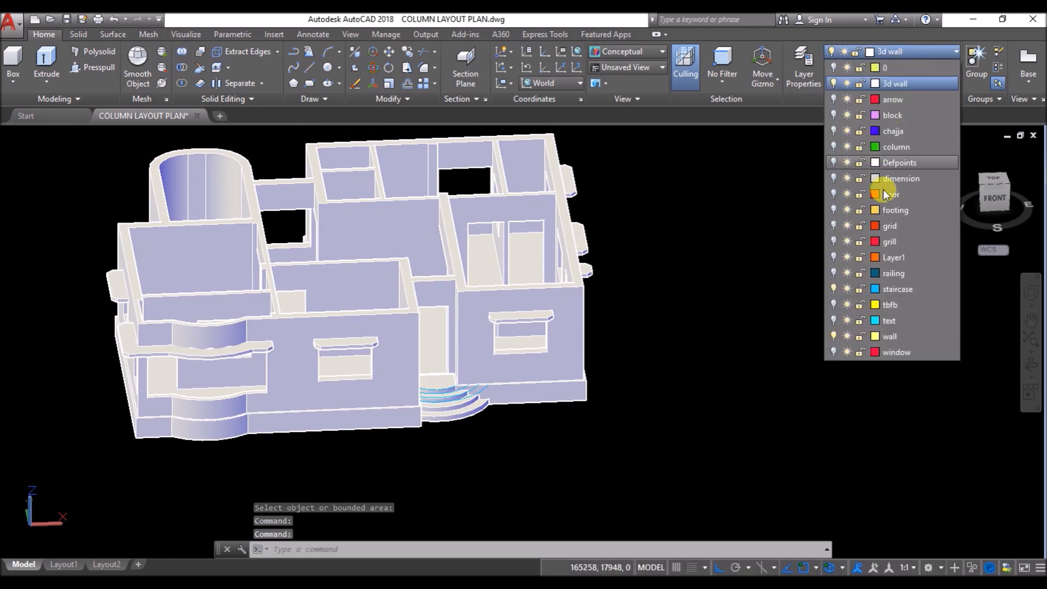
click(834, 290)
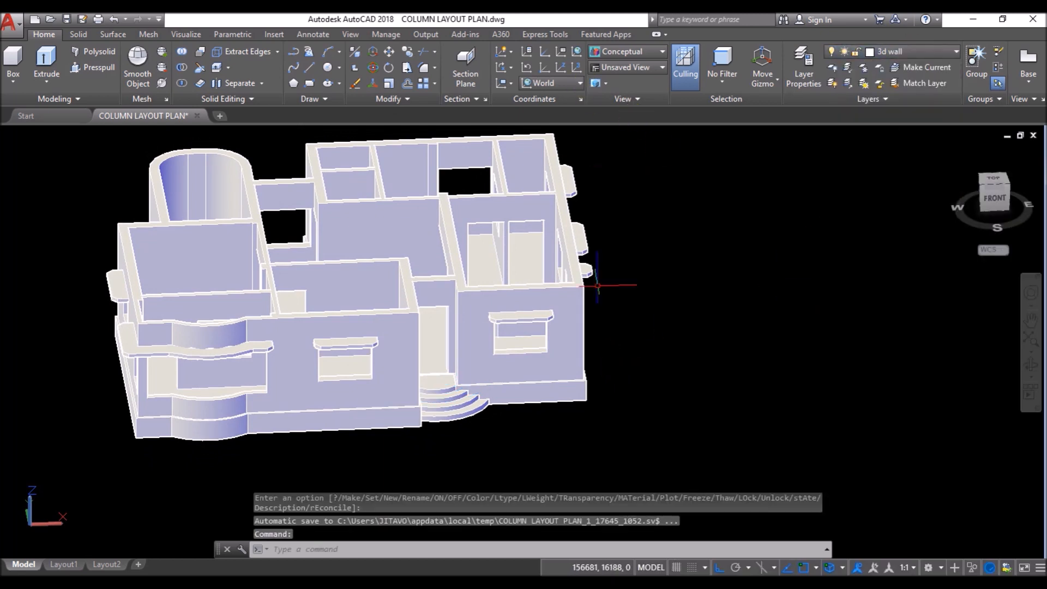
Step: Turn on the window layer and set the visual style to 2D Wireframe
shift+middle_drag(692, 299, 691, 365)
scroll(293, 408, up, 2)
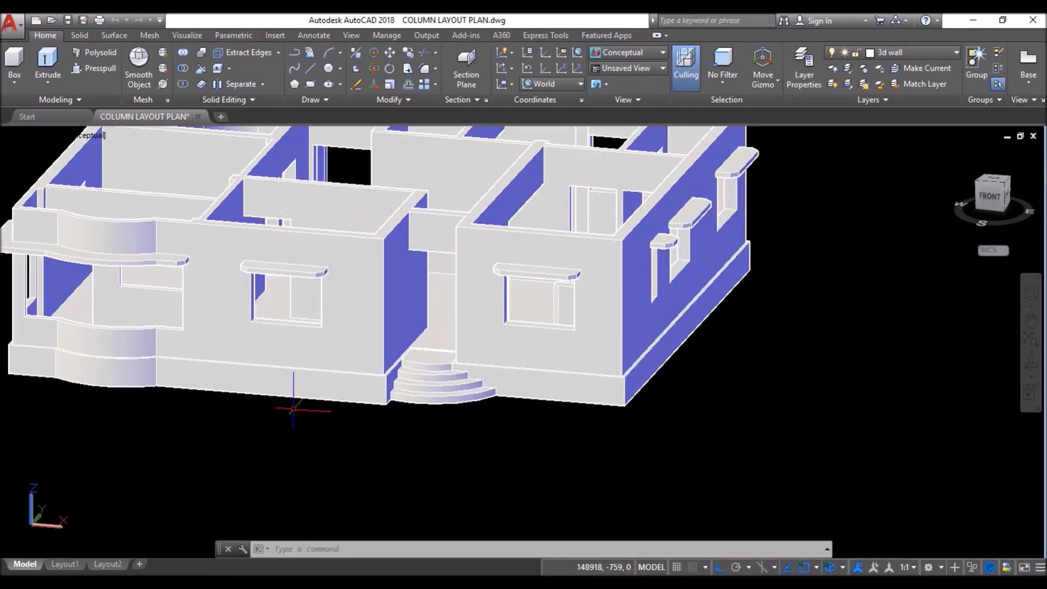
scroll(670, 399, up, 3)
scroll(416, 300, down, 4)
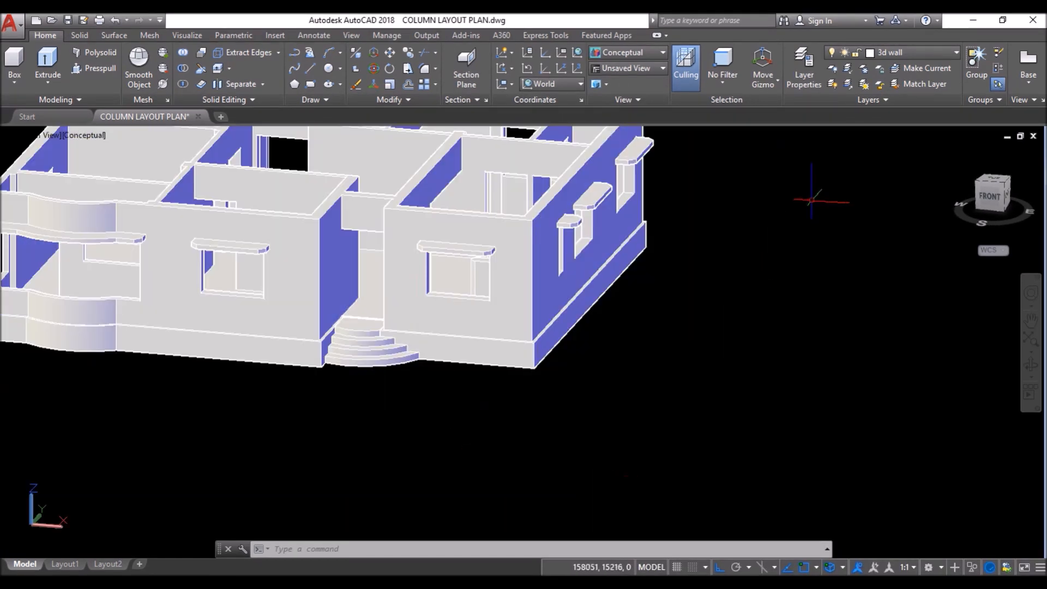
click(935, 53)
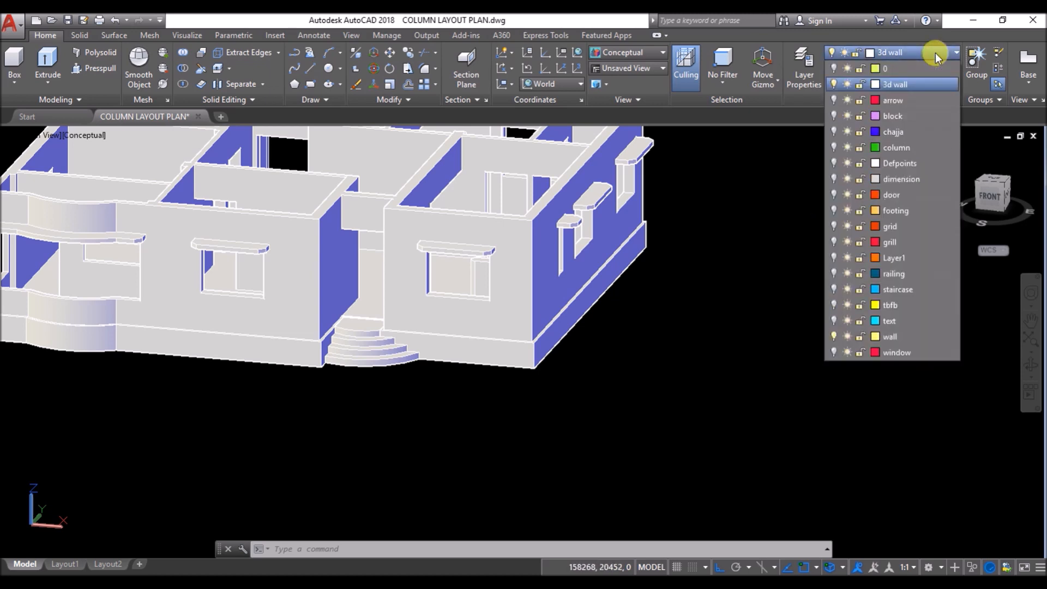
click(834, 352)
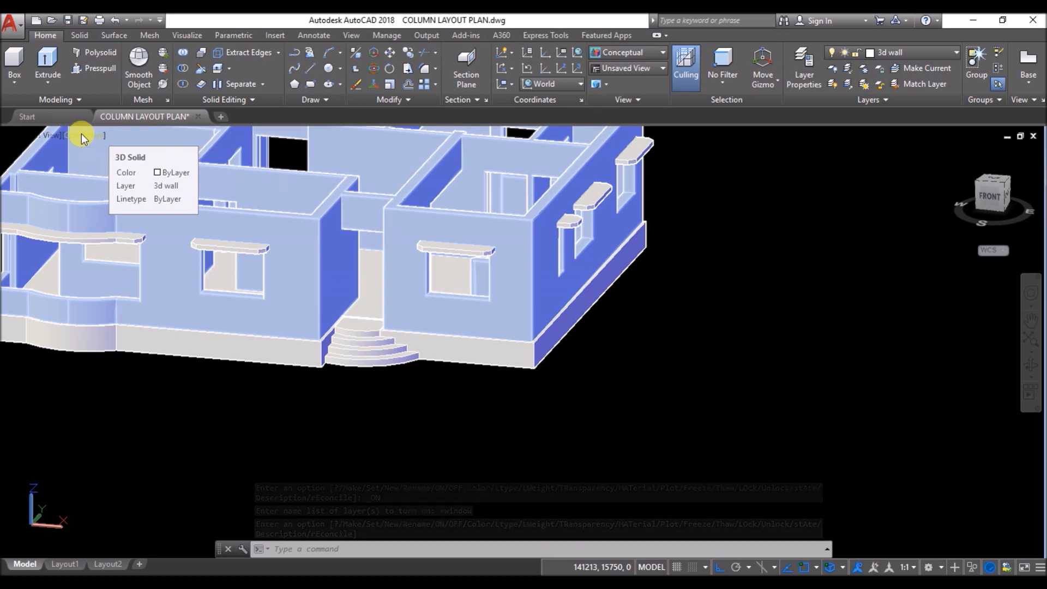
click(82, 135)
click(110, 168)
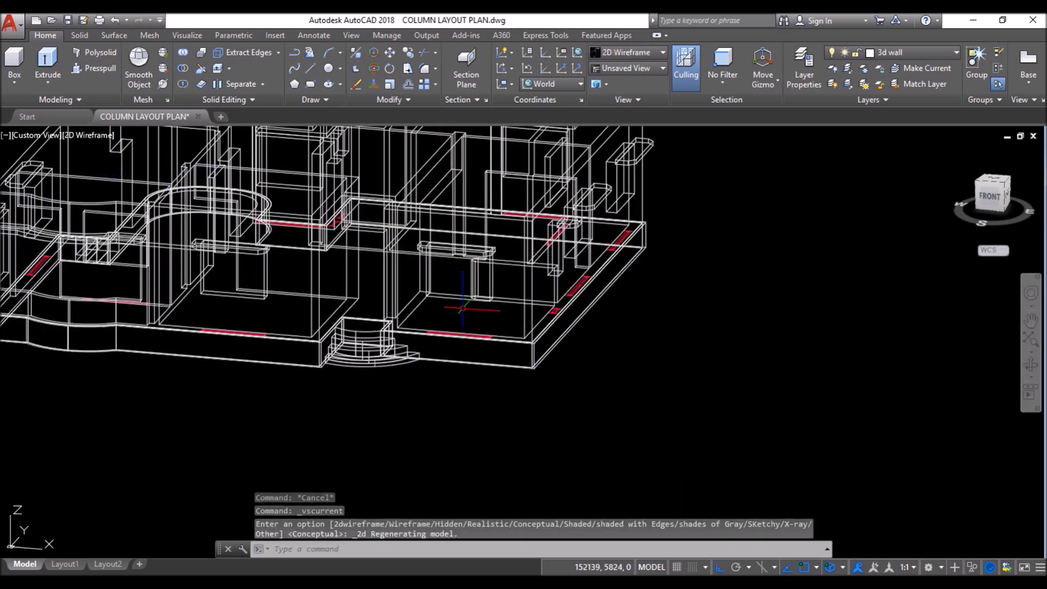
Step: Select the window symbol in the front wall east of the curved entrance steps
scroll(503, 343, up, 8)
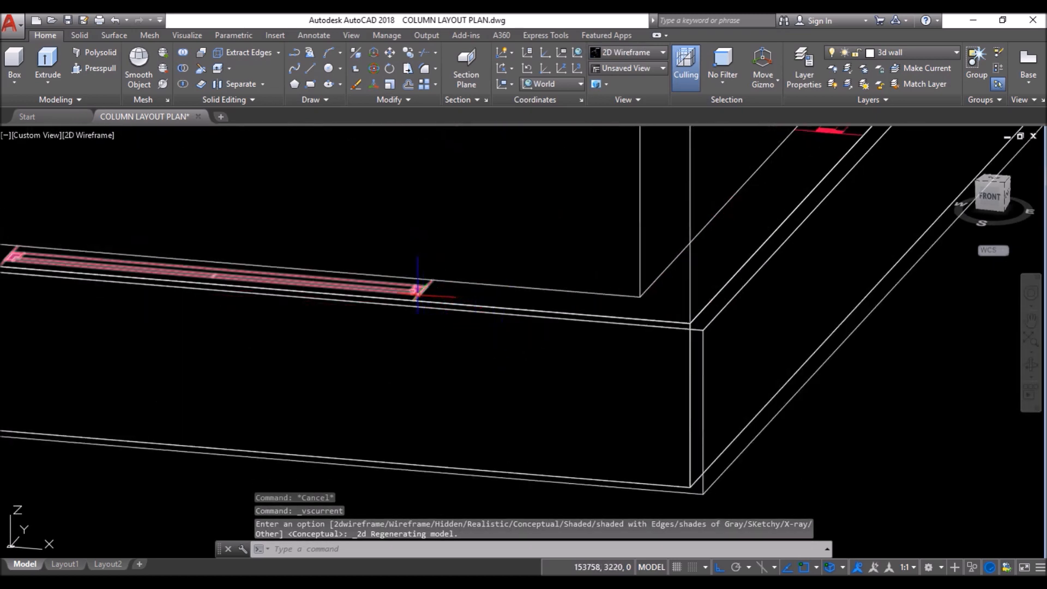
click(424, 290)
scroll(252, 252, down, 5)
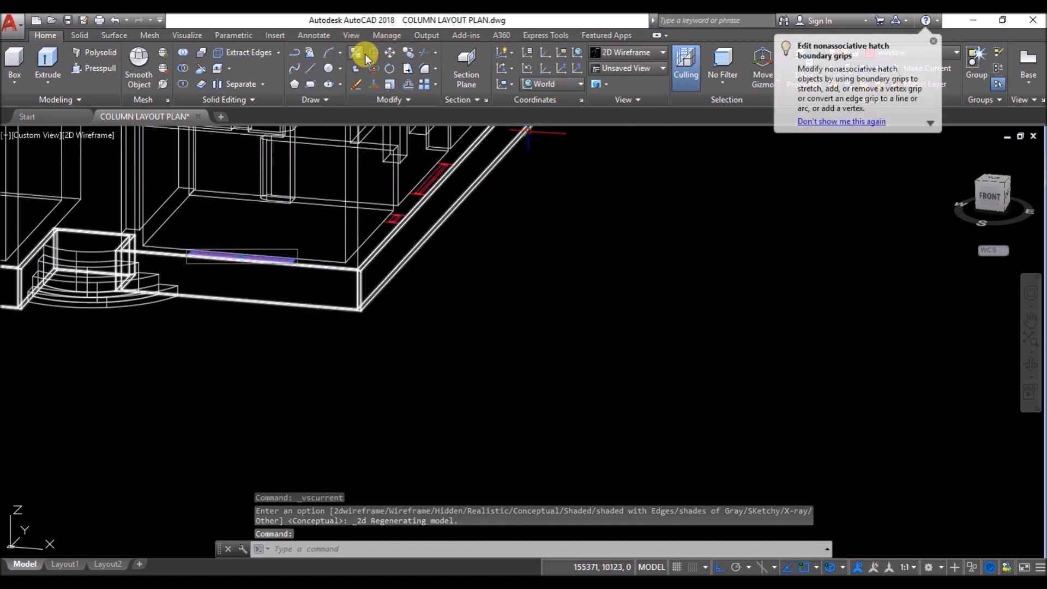
Step: Copy the window symbol on the building's front wall to the empty space east of the house
click(404, 52)
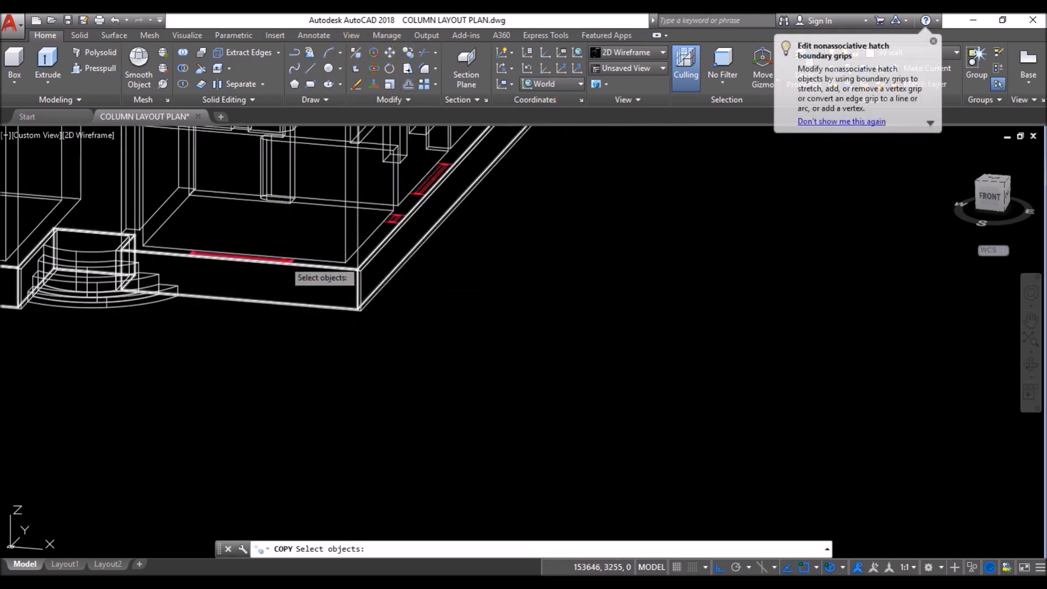
scroll(284, 260, up, 5)
click(294, 258)
scroll(291, 325, down, 5)
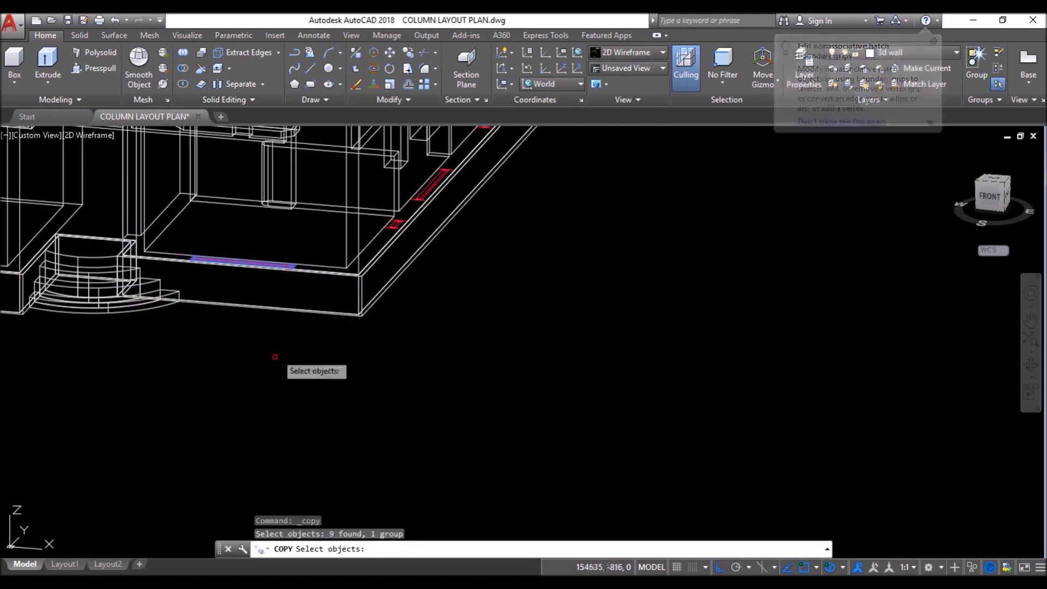
key(Return)
click(274, 360)
click(622, 385)
key(Return)
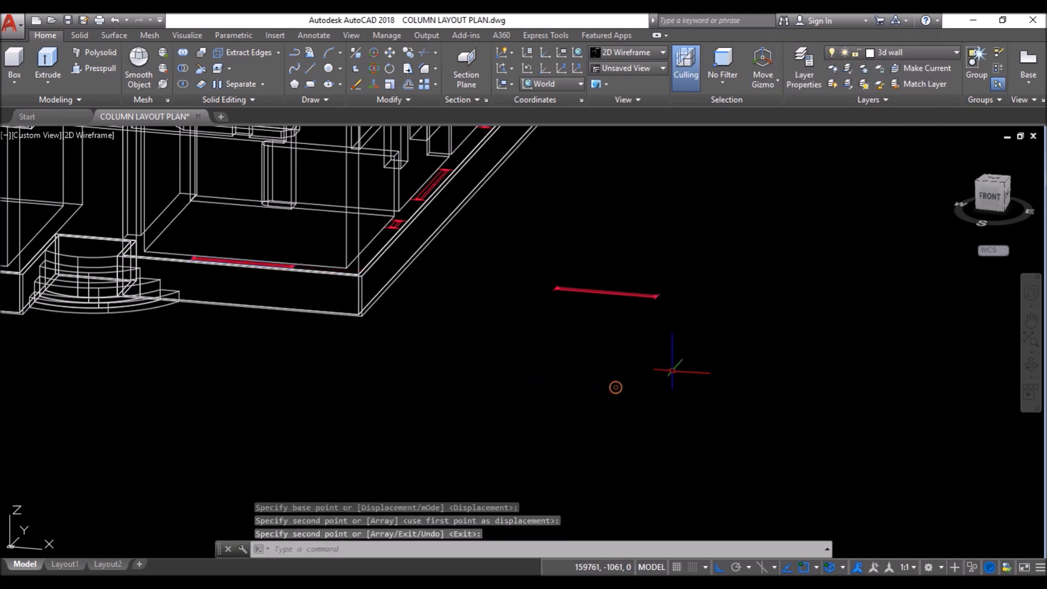
Step: Ungroup the copied window symbol into separate objects
mouse_move(627, 312)
shift+middle_down()
mouse_move(604, 300)
mouse_move(637, 325)
mouse_move(677, 235)
shift+middle_up()
scroll(678, 235, up, 2)
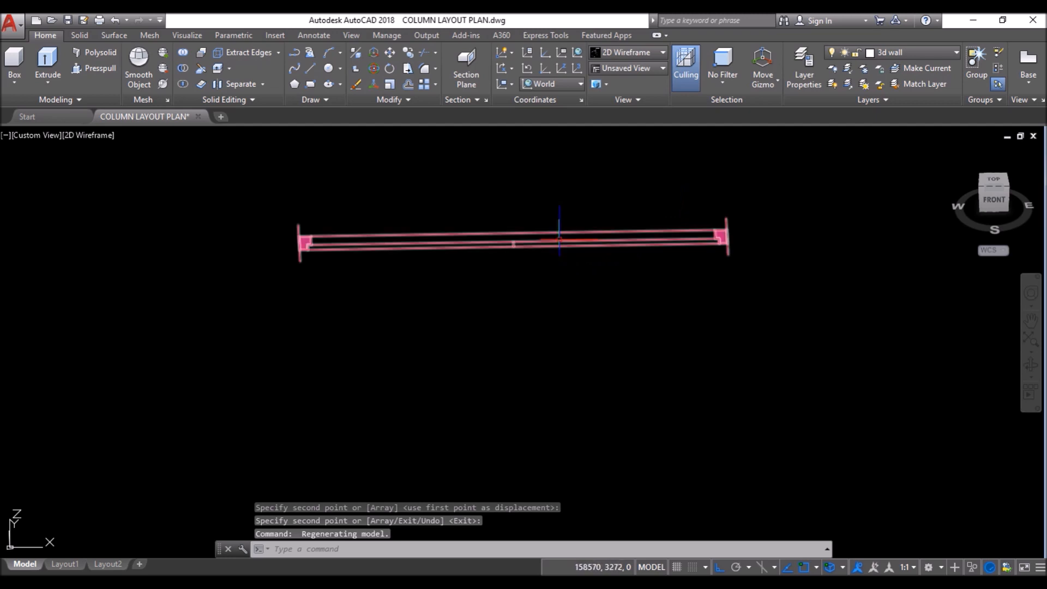
click(563, 243)
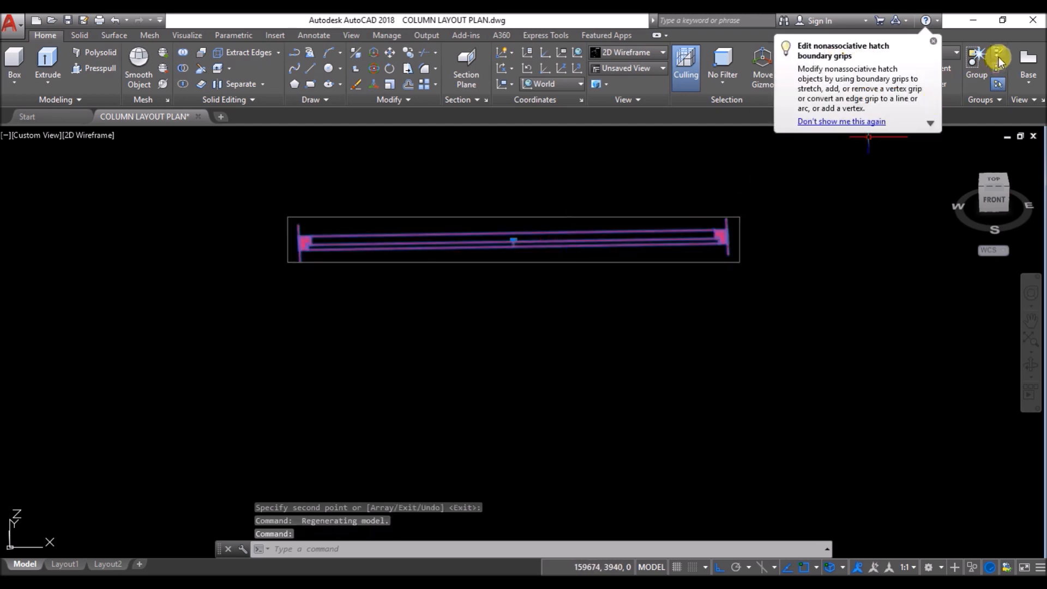
text(UNGROUP)
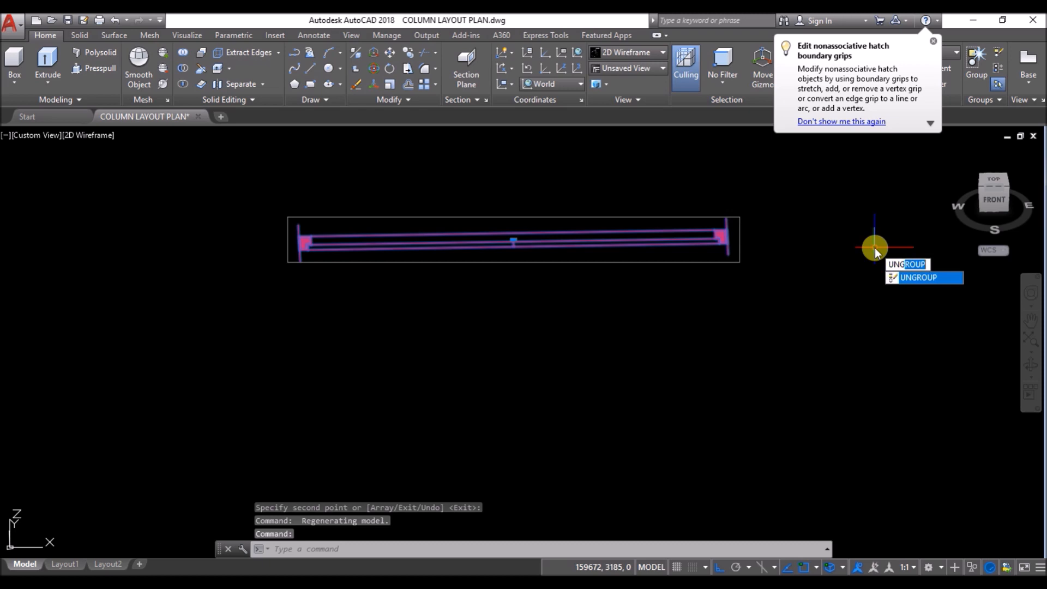
key(Return)
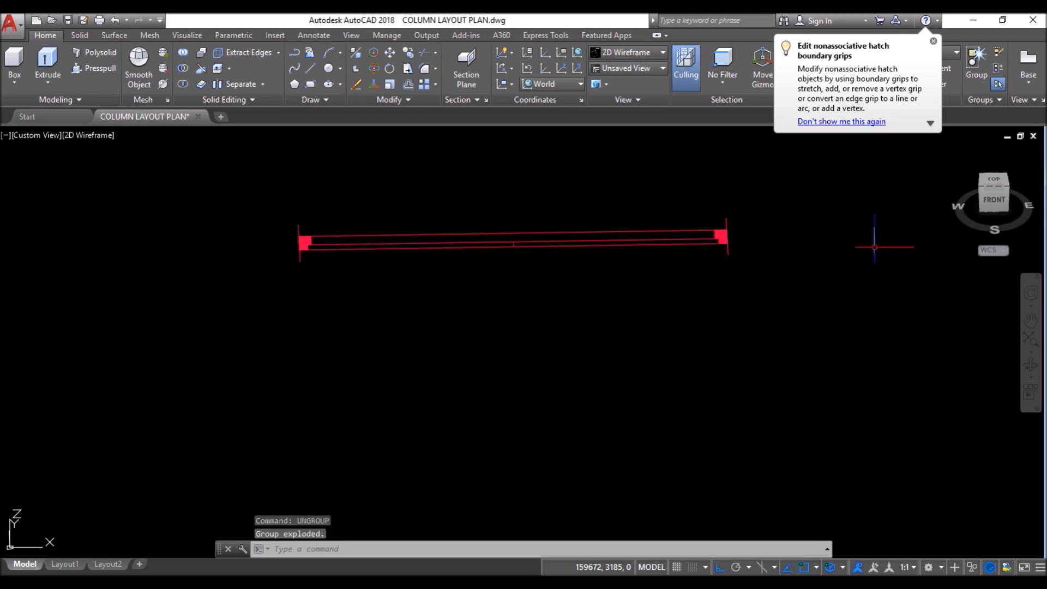
scroll(565, 223, up, 4)
click(580, 196)
click(418, 214)
scroll(416, 262, down, 3)
click(771, 235)
click(760, 240)
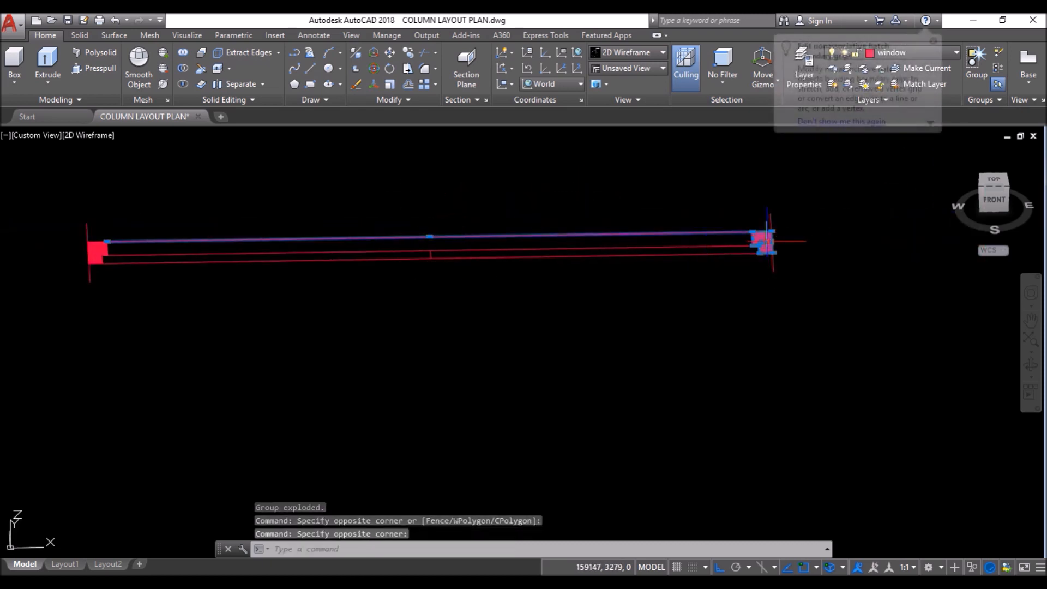
scroll(753, 246, up, 4)
key(Escape)
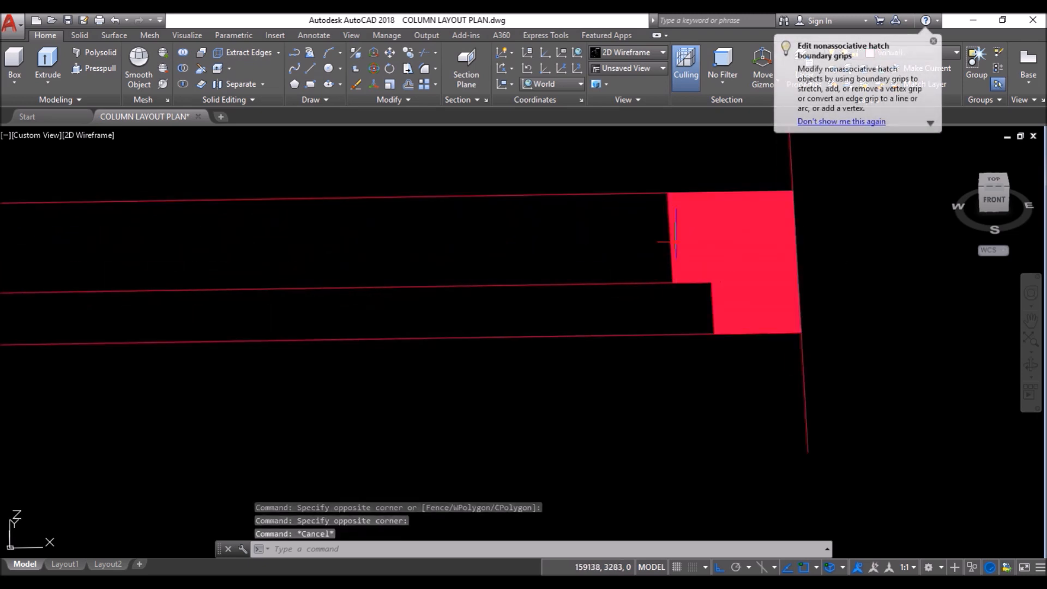
Step: Delete the window copy's rear long line, plus the end line and solid hatch at its east jamb
click(612, 194)
click(821, 363)
click(782, 407)
key(Delete)
click(739, 235)
click(738, 253)
key(Delete)
scroll(736, 237, down, 1)
scroll(780, 243, down, 4)
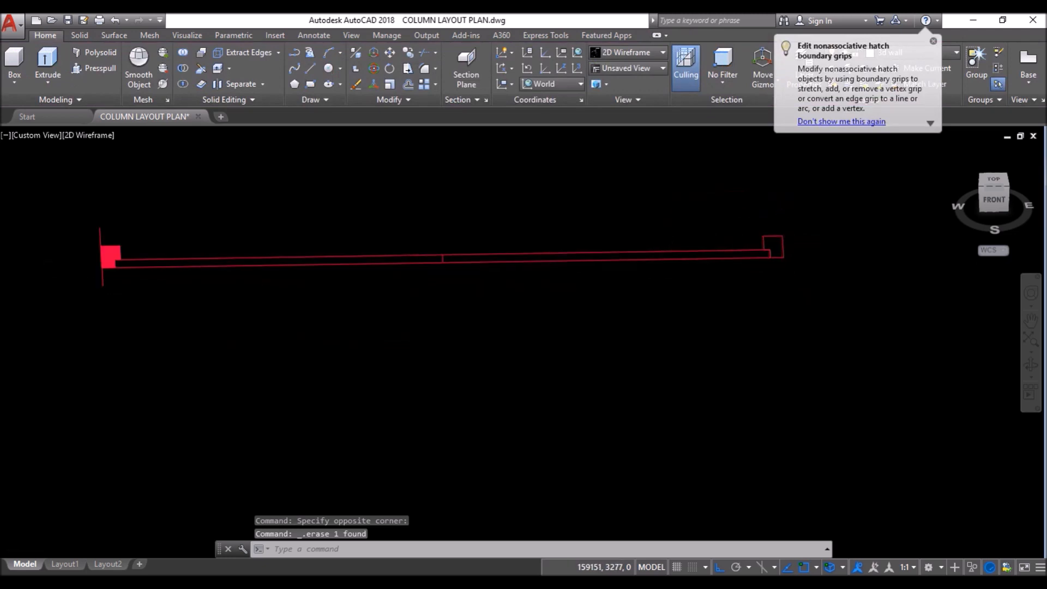
Step: Delete the end line and solid hatch at the west jamb of the window copy
scroll(354, 243, up, 4)
click(368, 221)
click(296, 227)
click(296, 227)
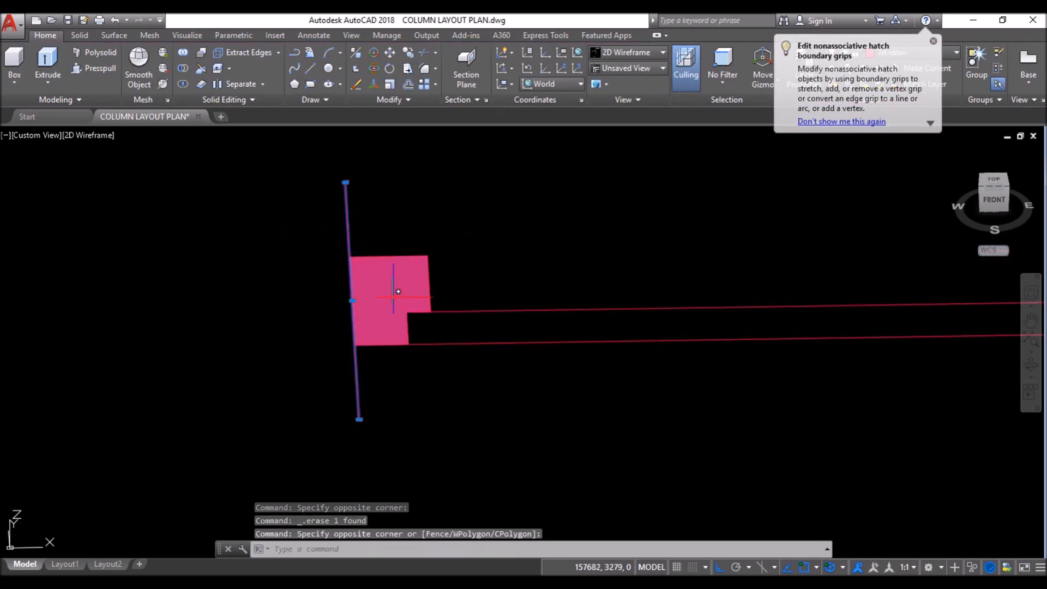
click(387, 302)
key(Delete)
scroll(381, 304, down, 4)
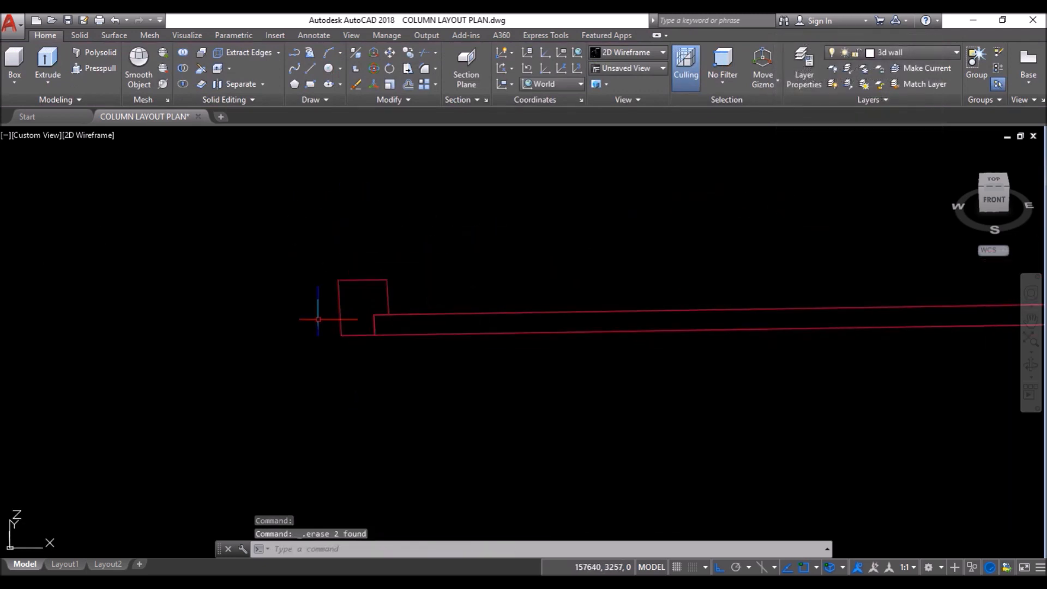
Step: Orient the view toward the window copy's face and set the coordinate system to Front
scroll(414, 303, down, 2)
mouse_move(591, 364)
shift+middle_down()
mouse_move(618, 329)
mouse_move(600, 344)
shift+middle_up()
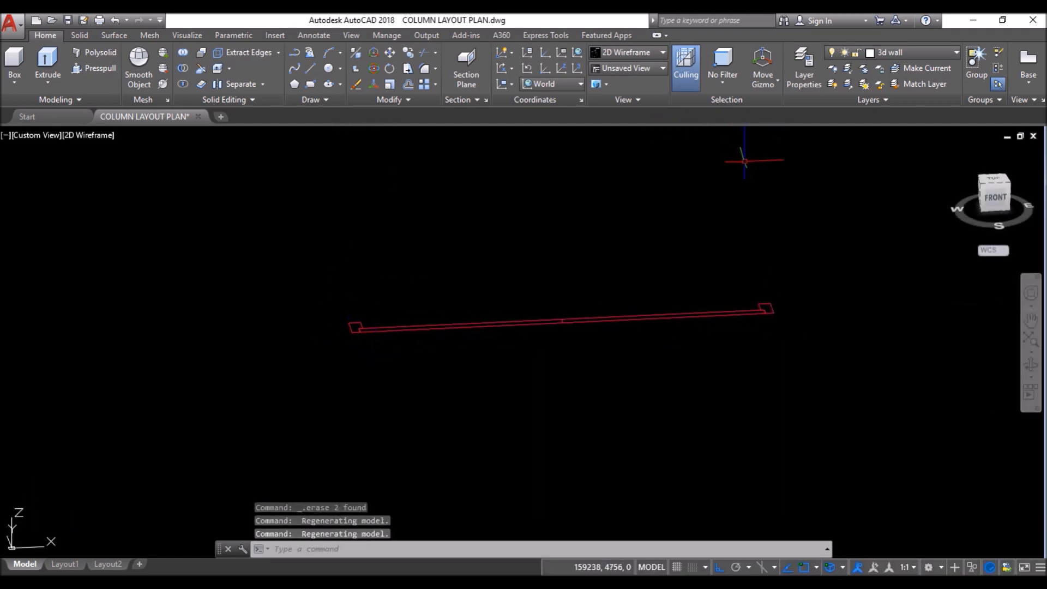
middle_drag(559, 267, 503, 326)
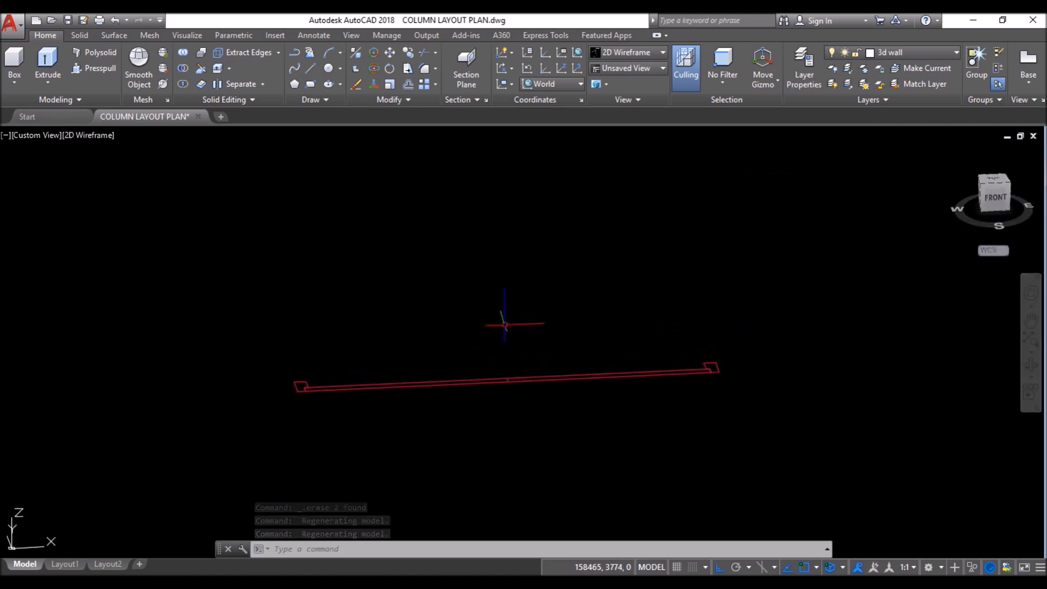
click(566, 85)
click(565, 178)
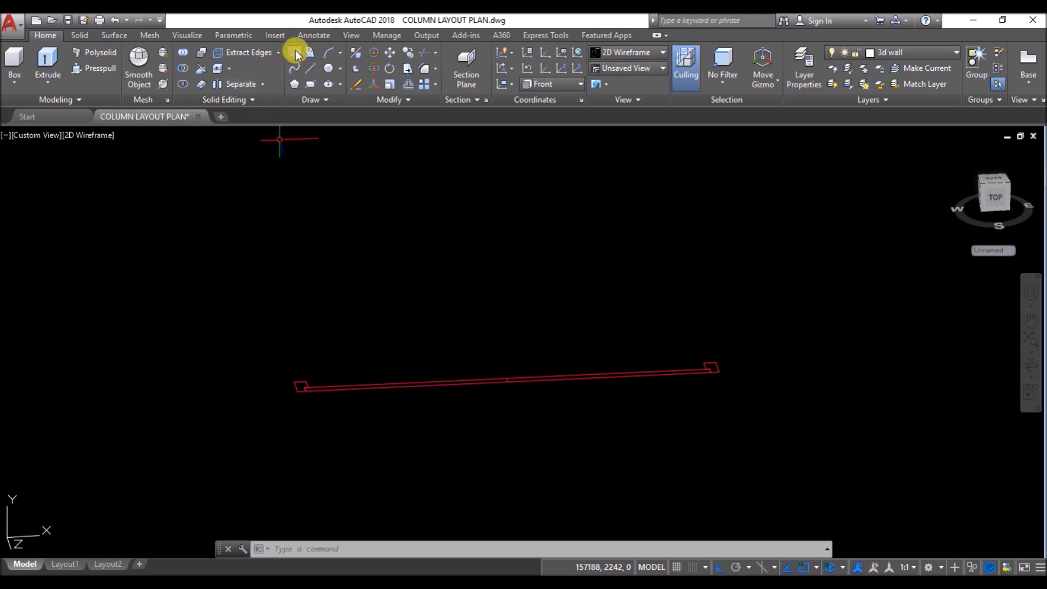
Step: Draw a polyline from the west jamb profile's outer corner: 1200 up, across to the east jamb's outer corner, and 1200 down
text(l)
key(Return)
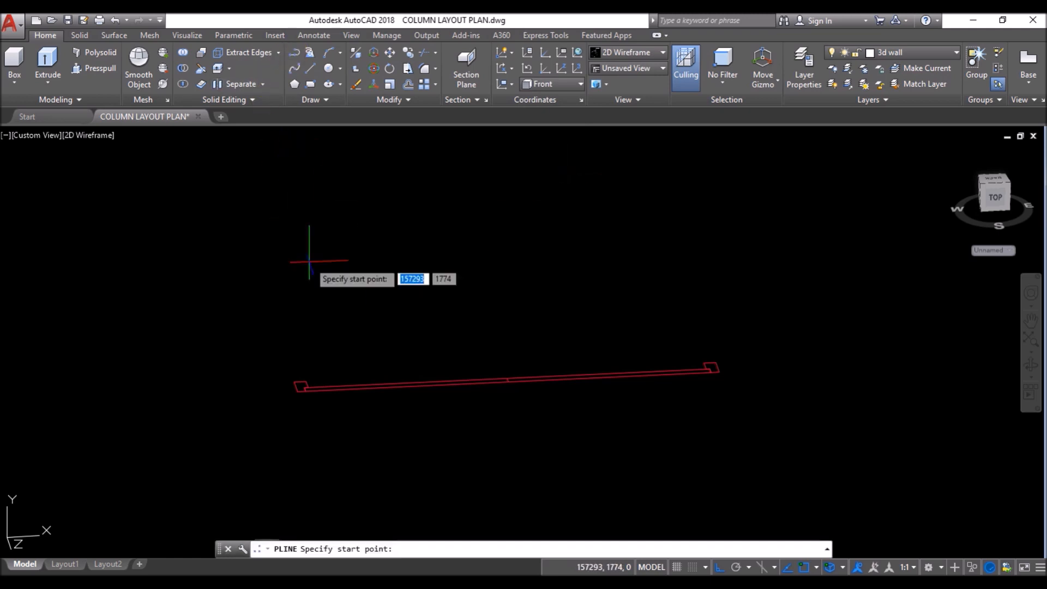
scroll(295, 352, up, 3)
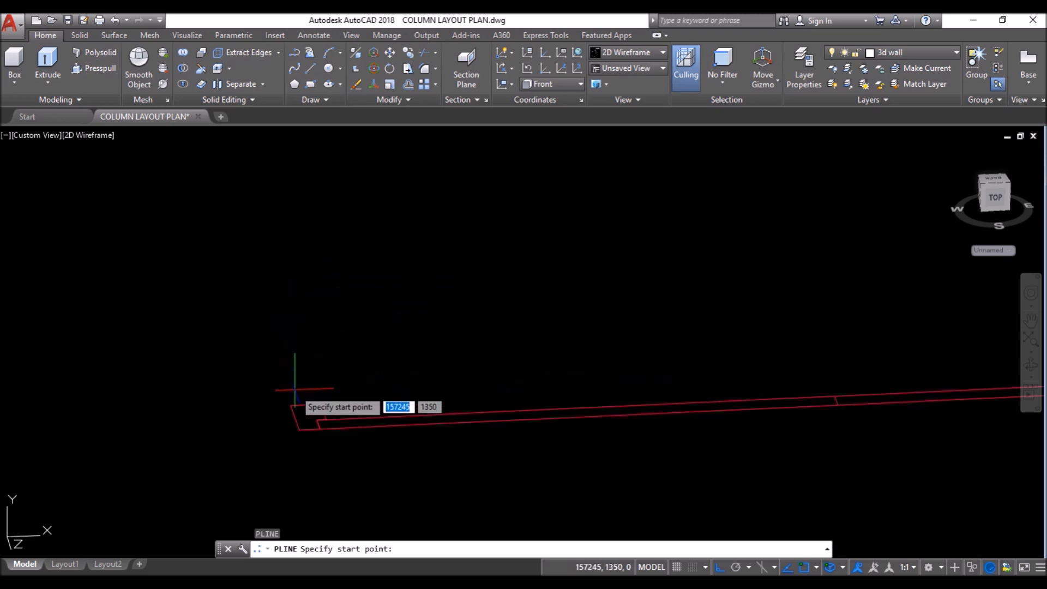
click(290, 405)
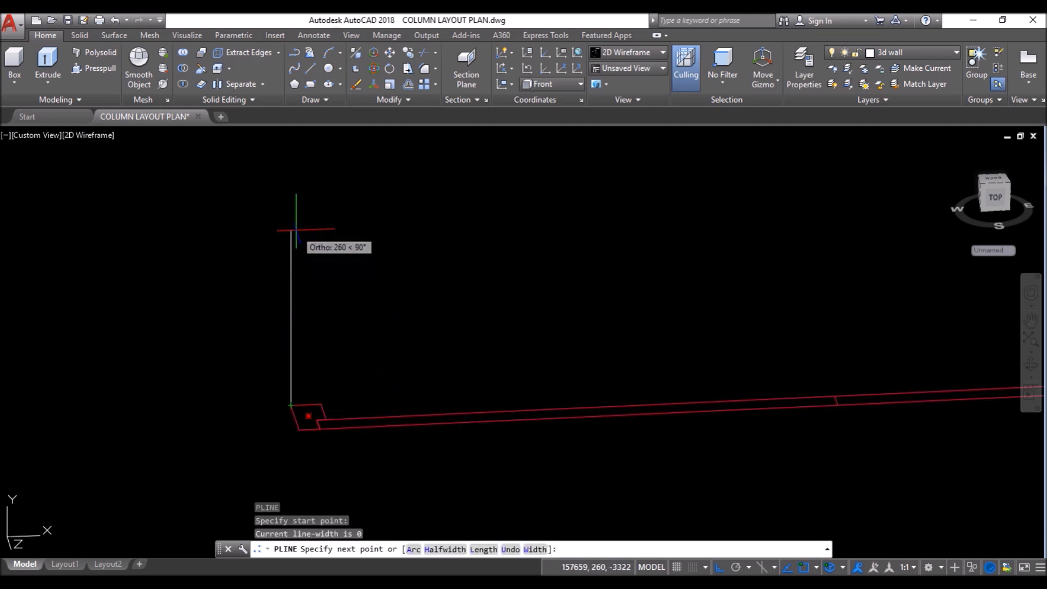
text(1200)
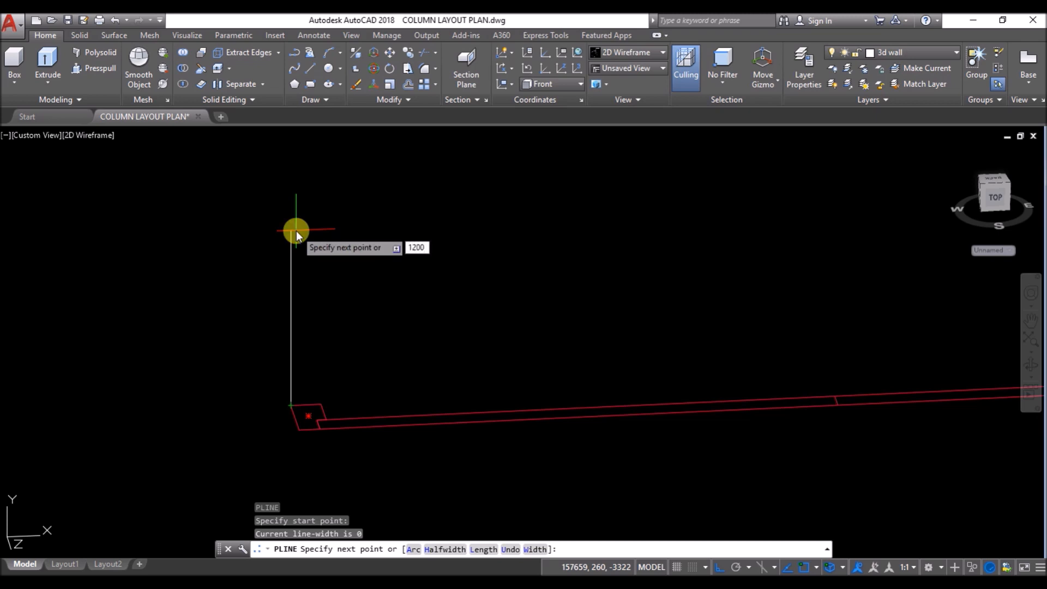
key(Return)
scroll(93, 319, down, 5)
scroll(413, 289, down, 2)
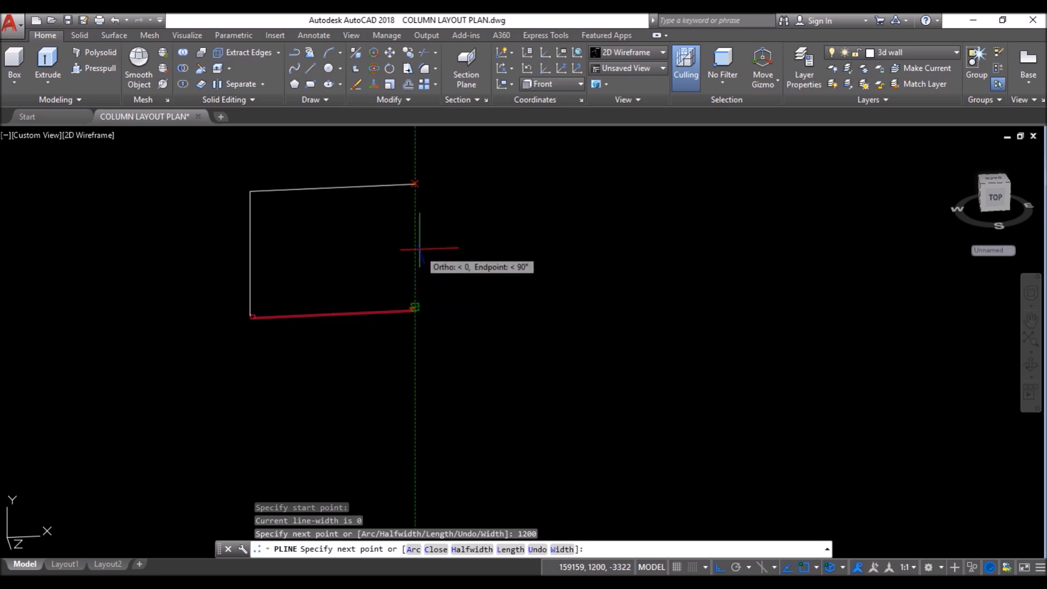
scroll(413, 311, up, 5)
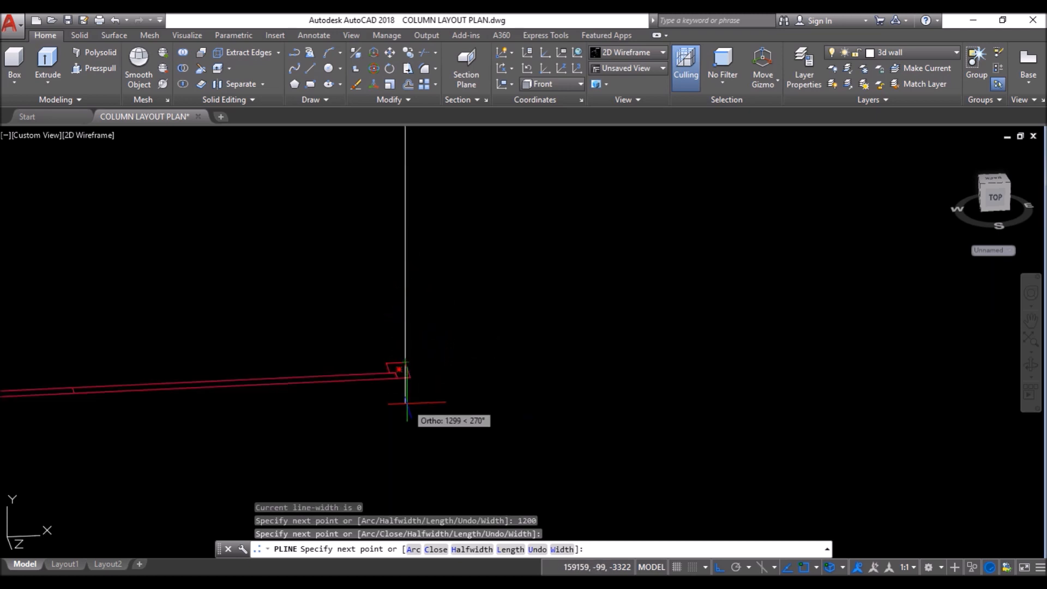
text(1200)
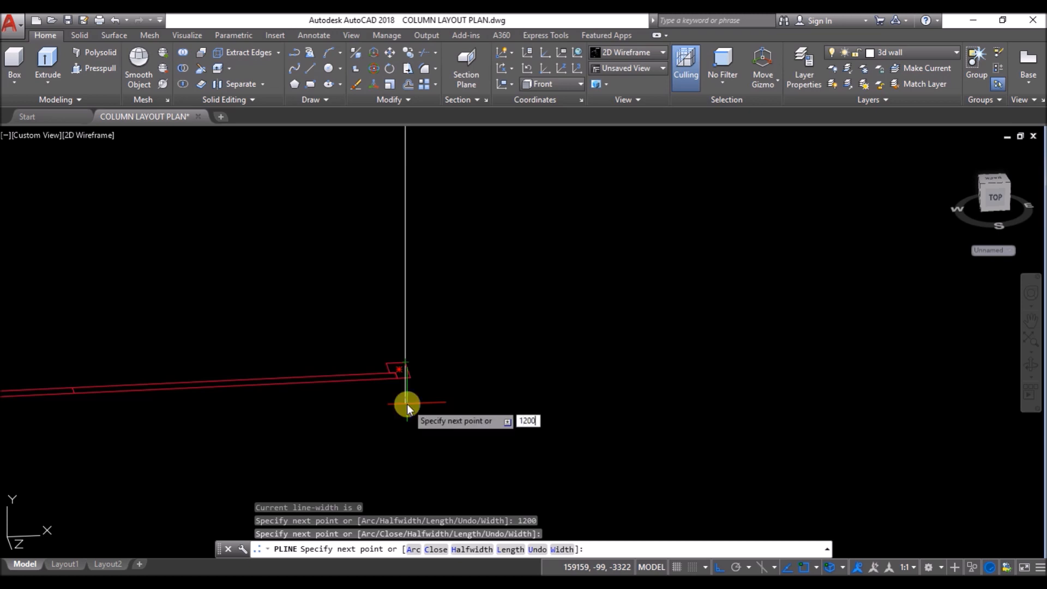
key(Return)
key(Return)
scroll(567, 415, down, 5)
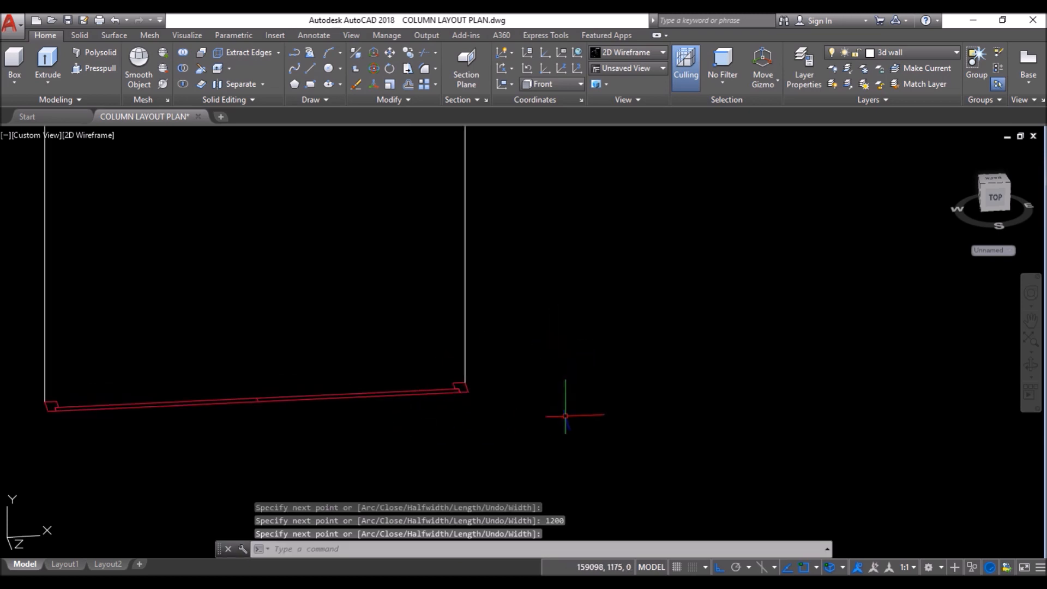
Step: Delete the closed jamb profile at the east end of the window copy
scroll(548, 424, up, 5)
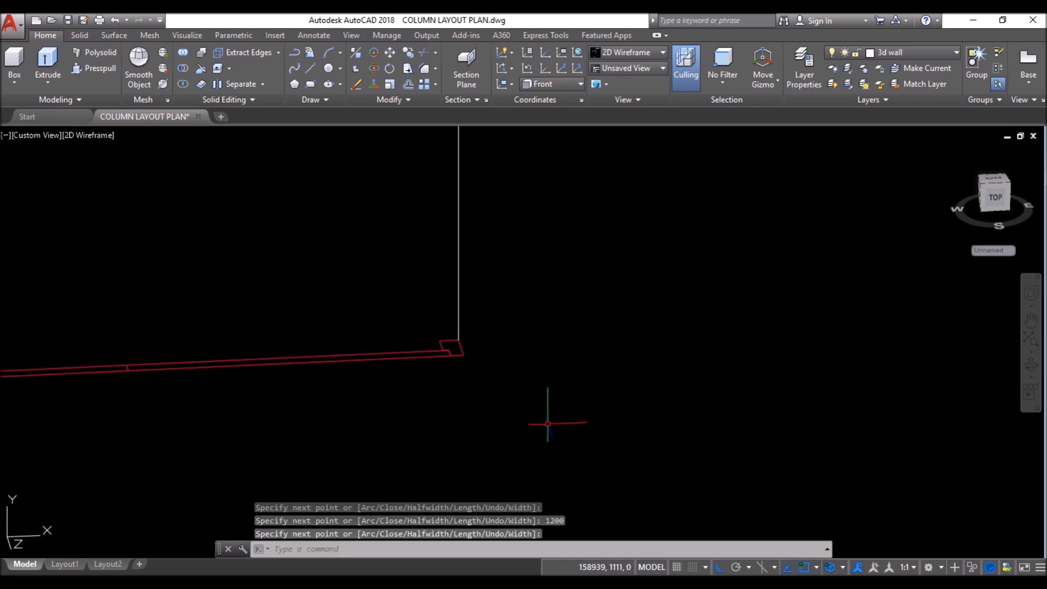
click(414, 320)
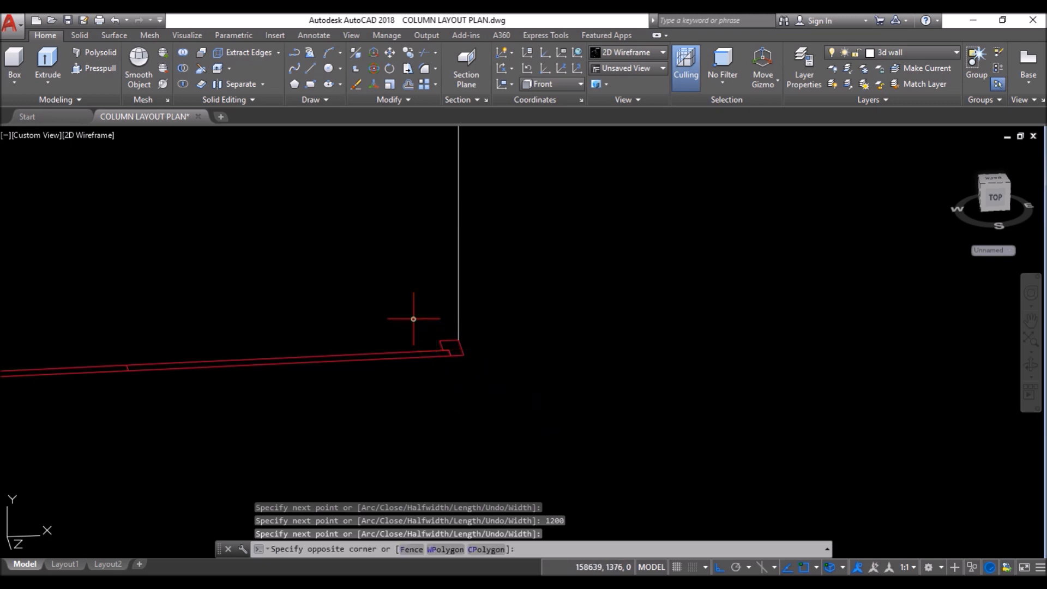
click(508, 385)
click(380, 84)
scroll(546, 382, down, 5)
scroll(289, 377, up, 6)
scroll(298, 371, down, 8)
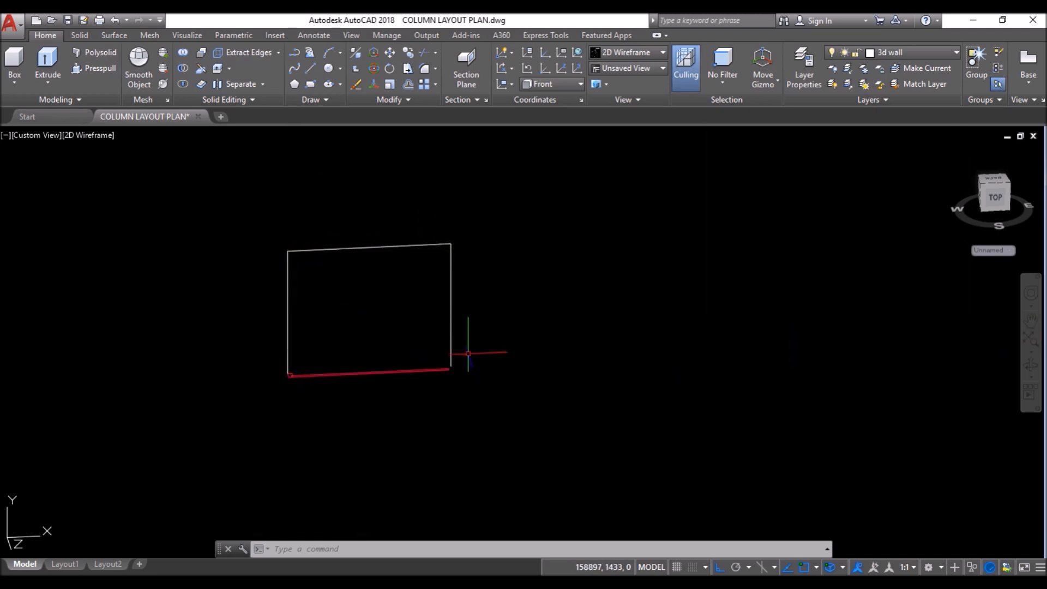
Step: Sweep the west jamb profile along the three-sided polyline to form the solid window frame
click(59, 85)
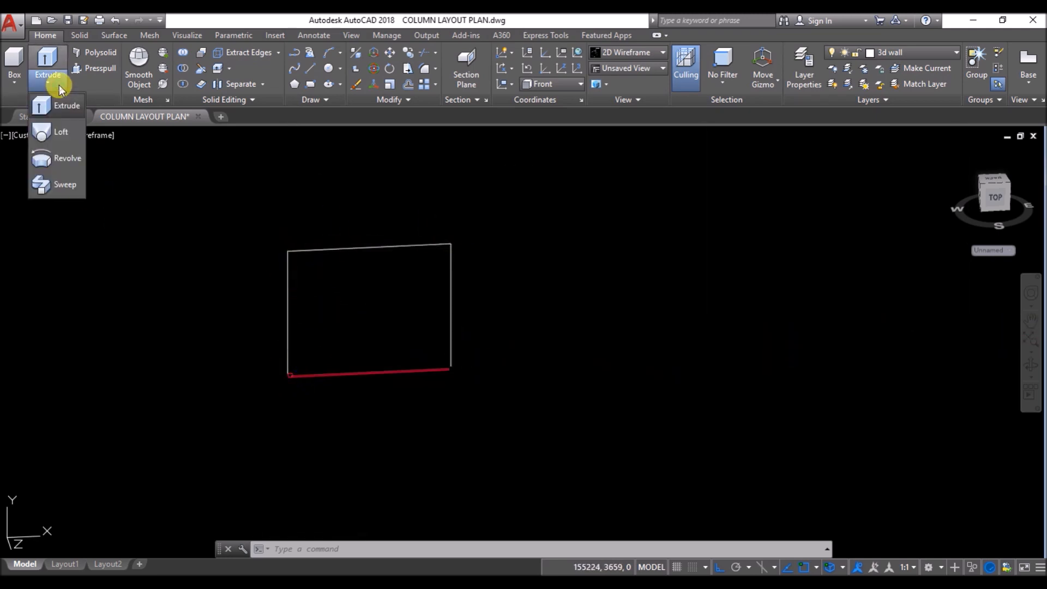
click(61, 189)
scroll(300, 390, up, 5)
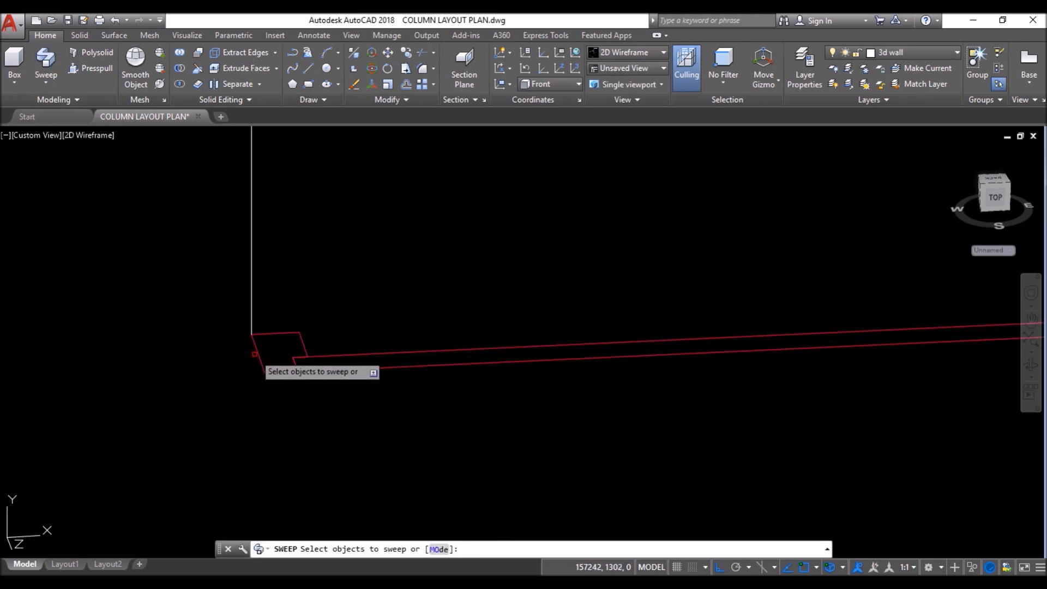
click(255, 354)
key(Return)
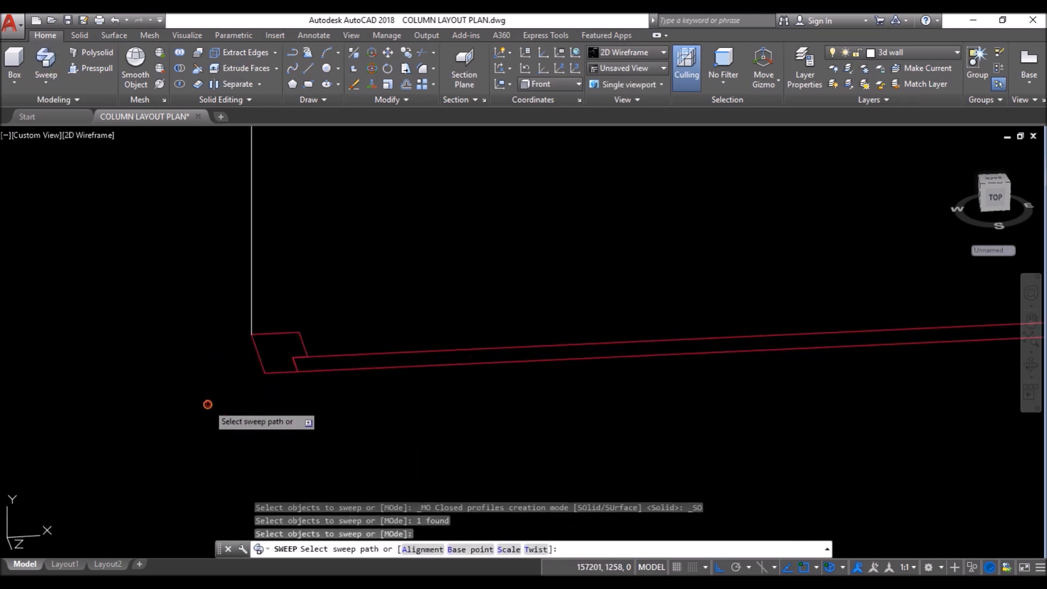
click(253, 316)
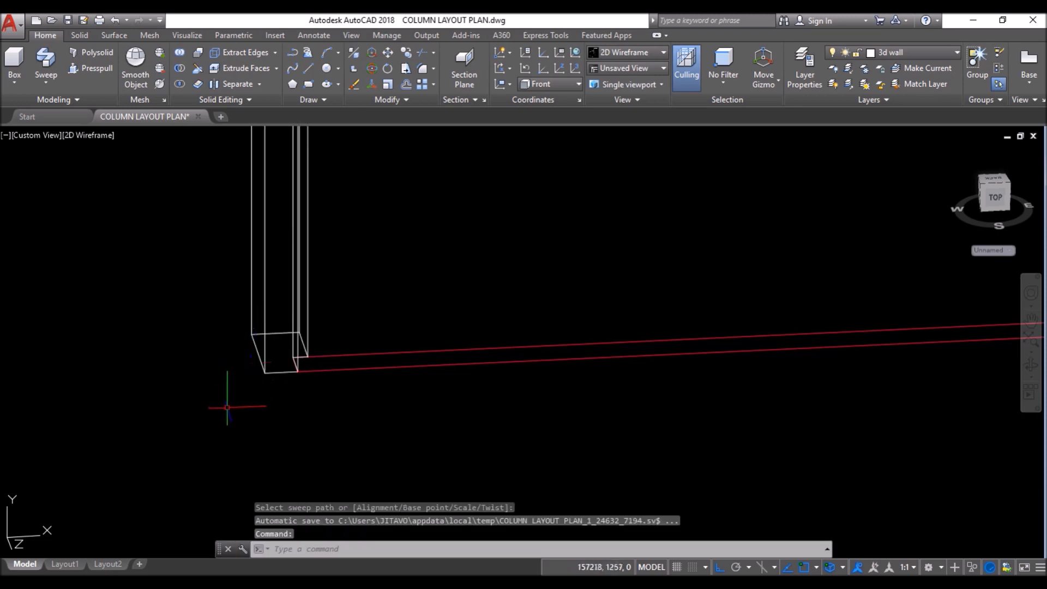
scroll(226, 409, down, 3)
scroll(442, 460, down, 2)
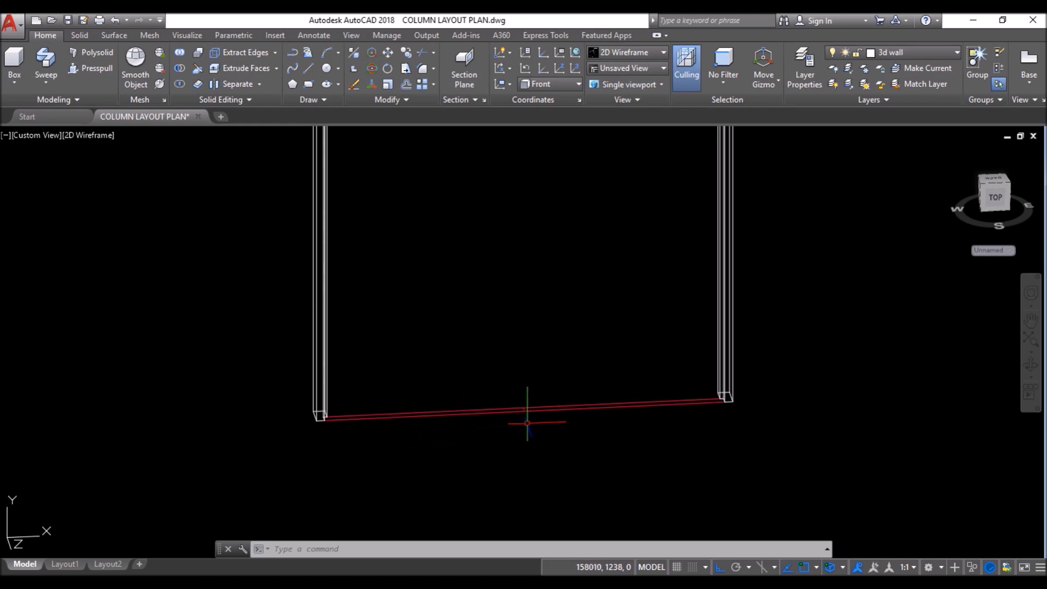
Step: Return the coordinate system to World with the middle of the window's sill lines in close view
scroll(533, 420, up, 2)
scroll(502, 432, up, 3)
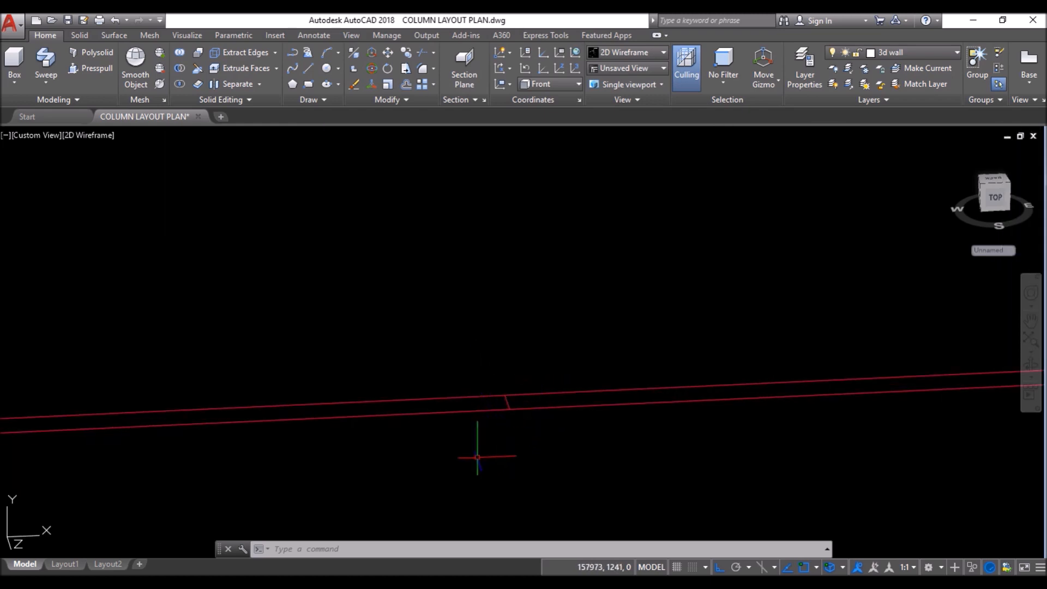
scroll(478, 457, down, 1)
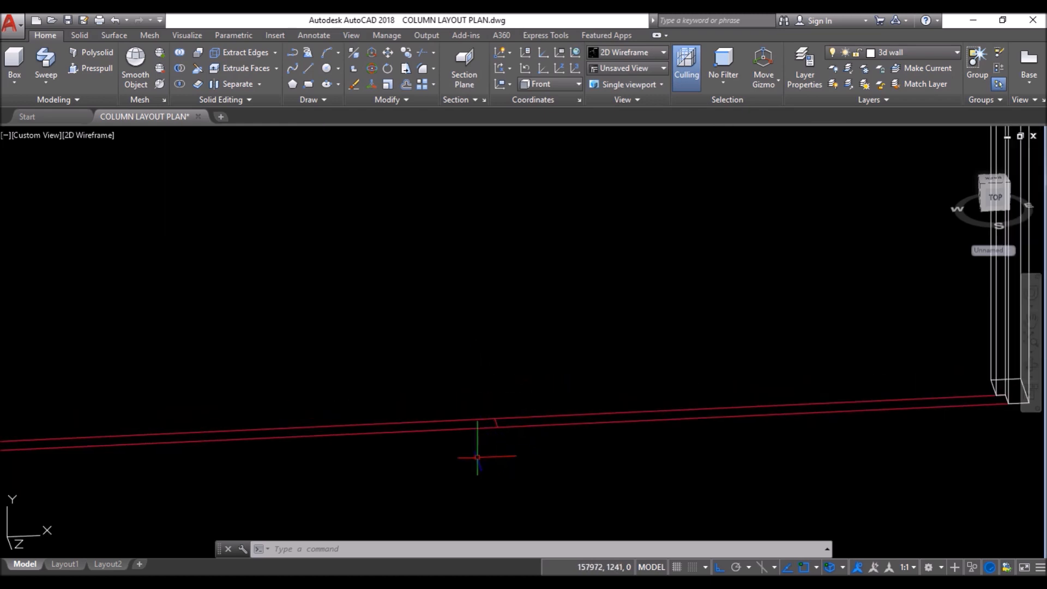
click(574, 90)
click(567, 100)
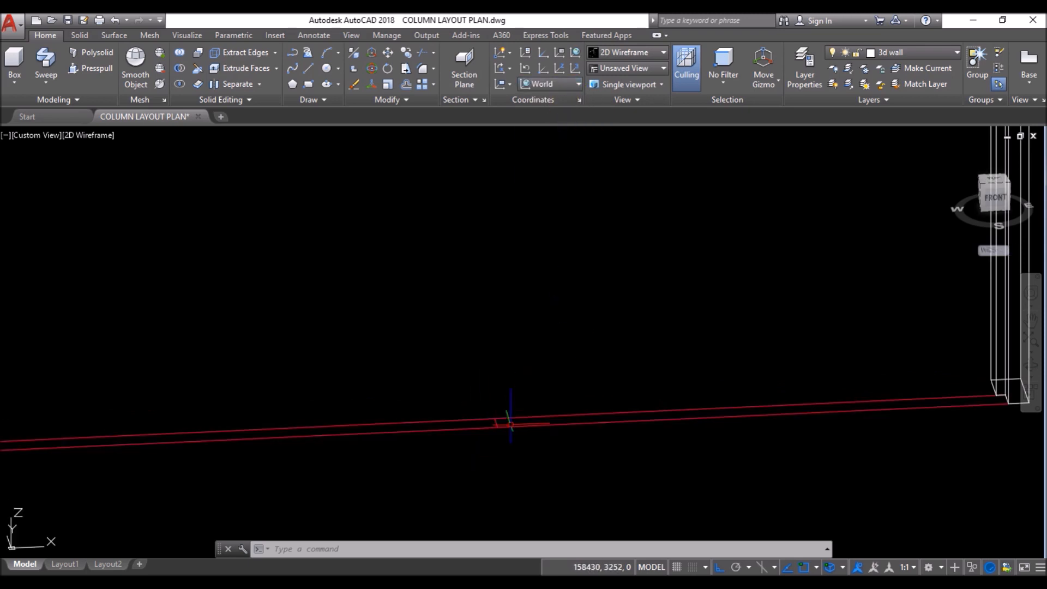
scroll(511, 425, up, 5)
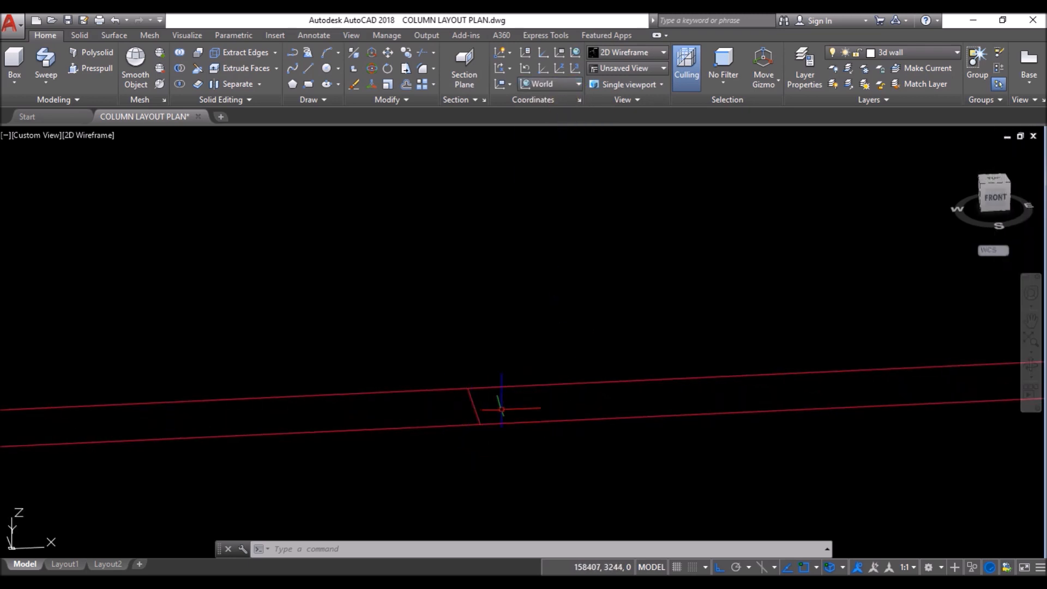
Step: Offset the short cross line at the middle of the window's sill by 10 to both the west and the east
text(o)
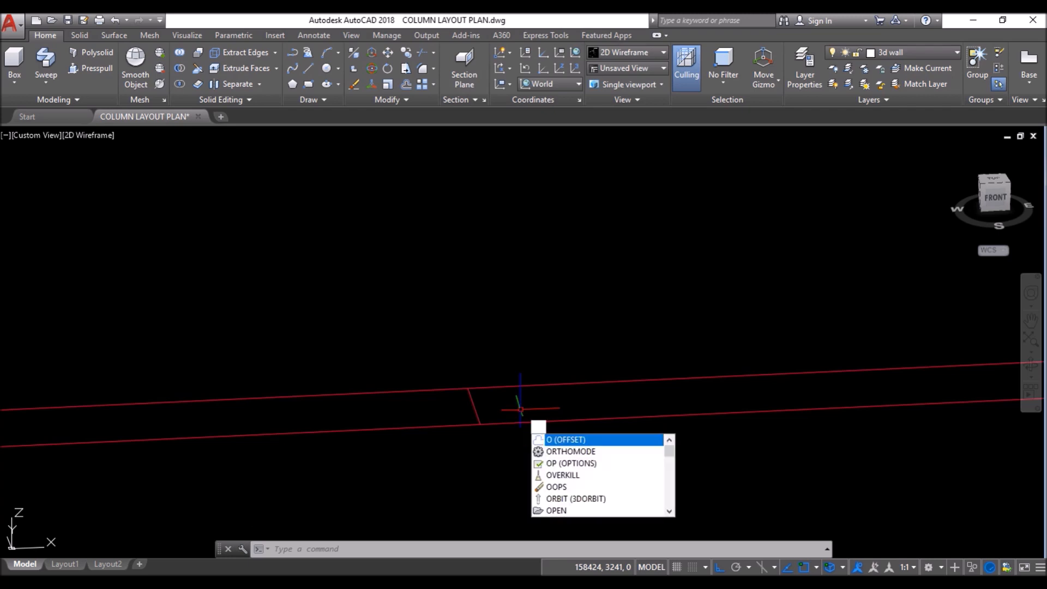
key(Return)
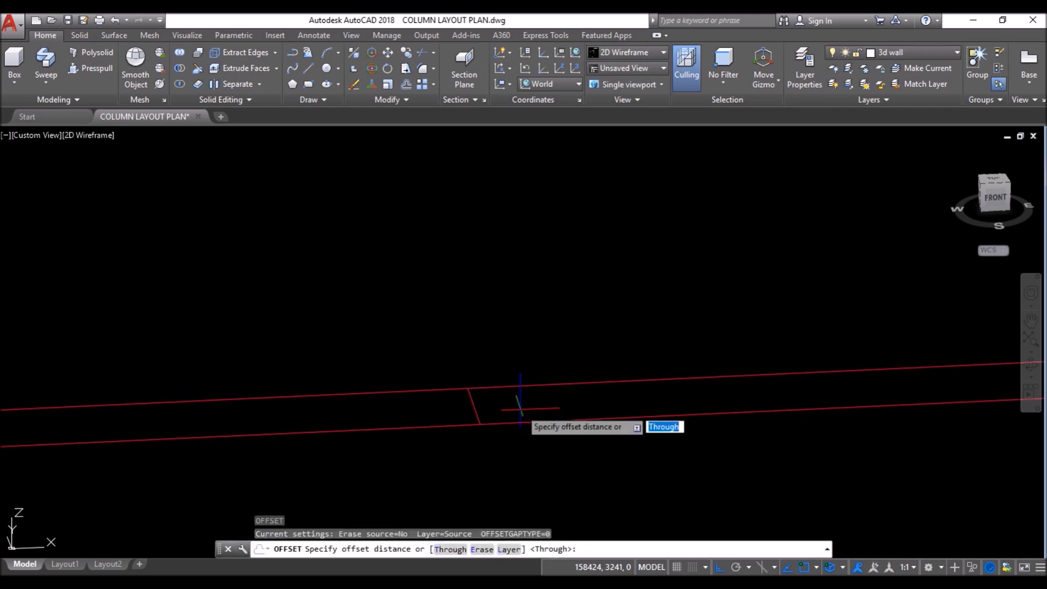
text(1)
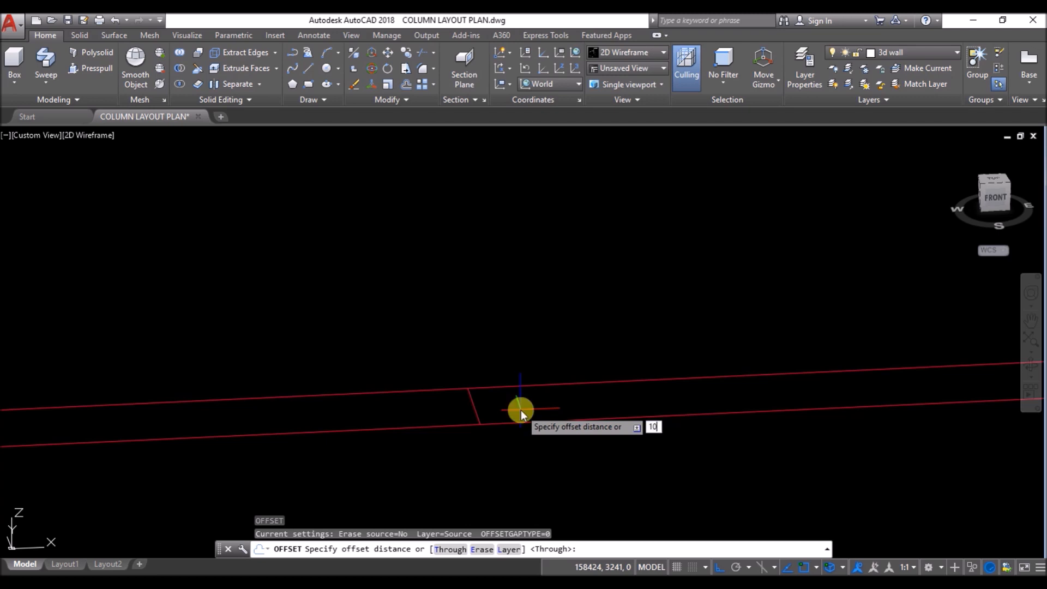
text(0)
key(Return)
click(471, 400)
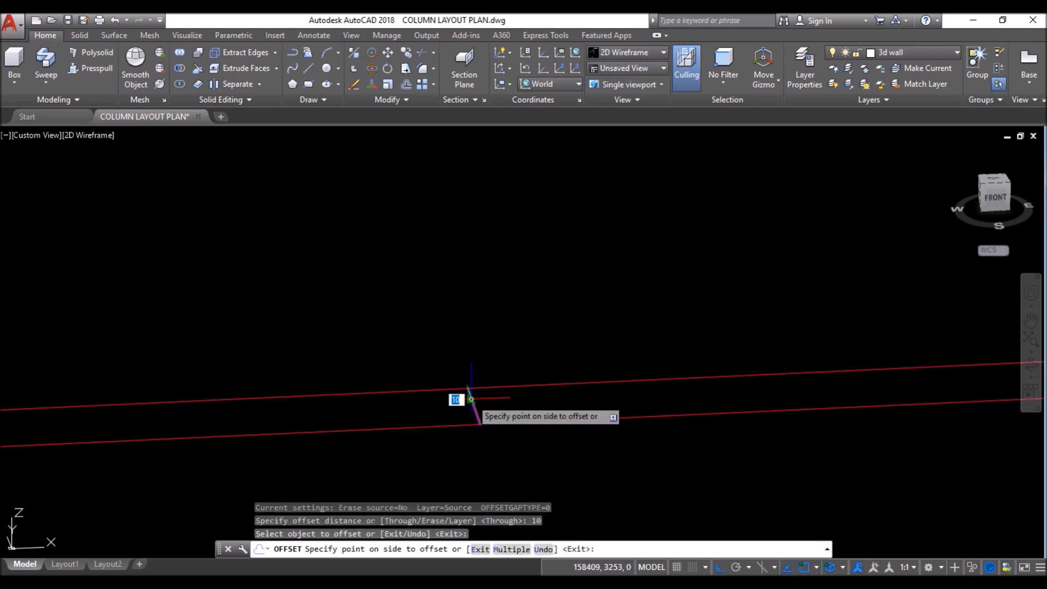
click(396, 412)
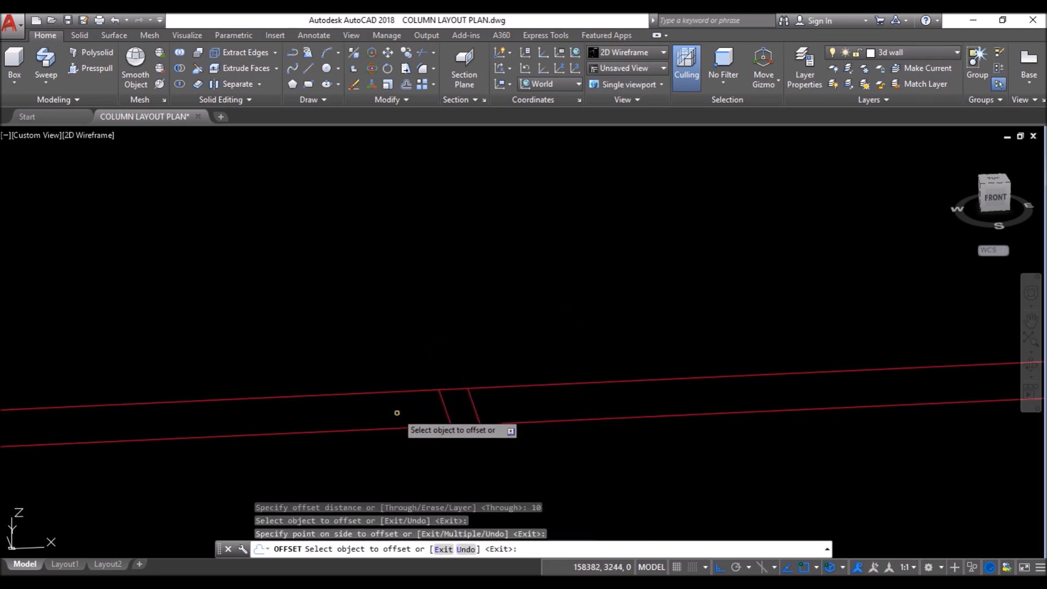
click(473, 413)
click(521, 405)
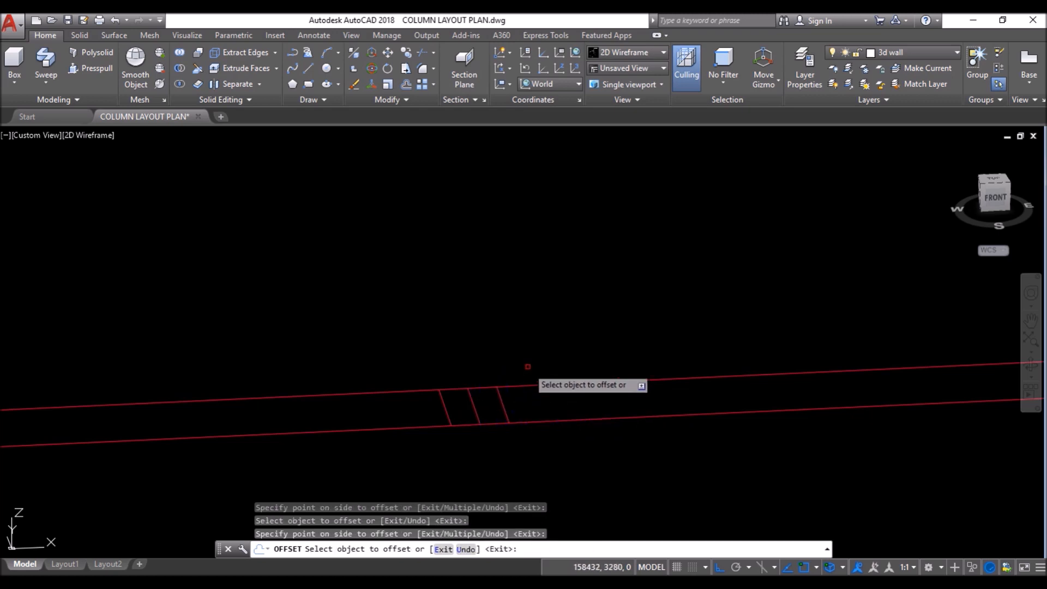
key(Return)
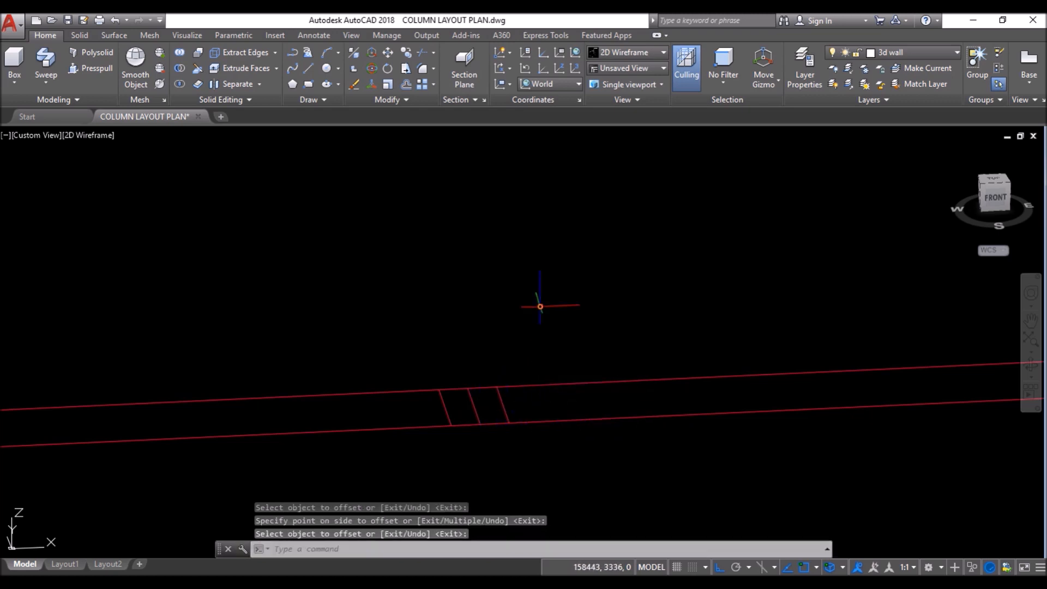
Step: Draw a line from the midpoint of the west offset line to the midpoint of the east offset line
click(308, 69)
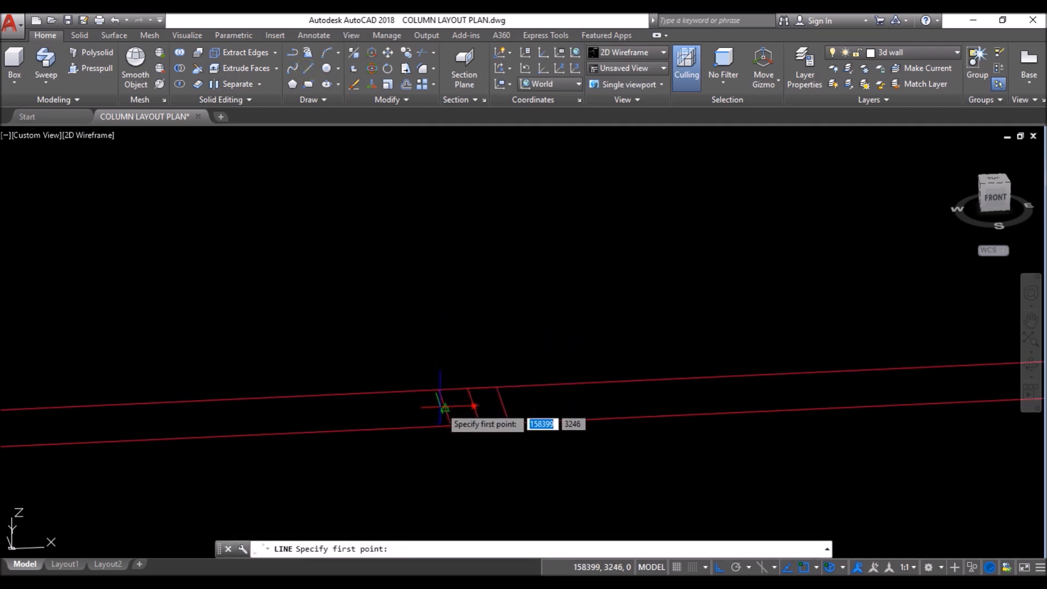
click(445, 407)
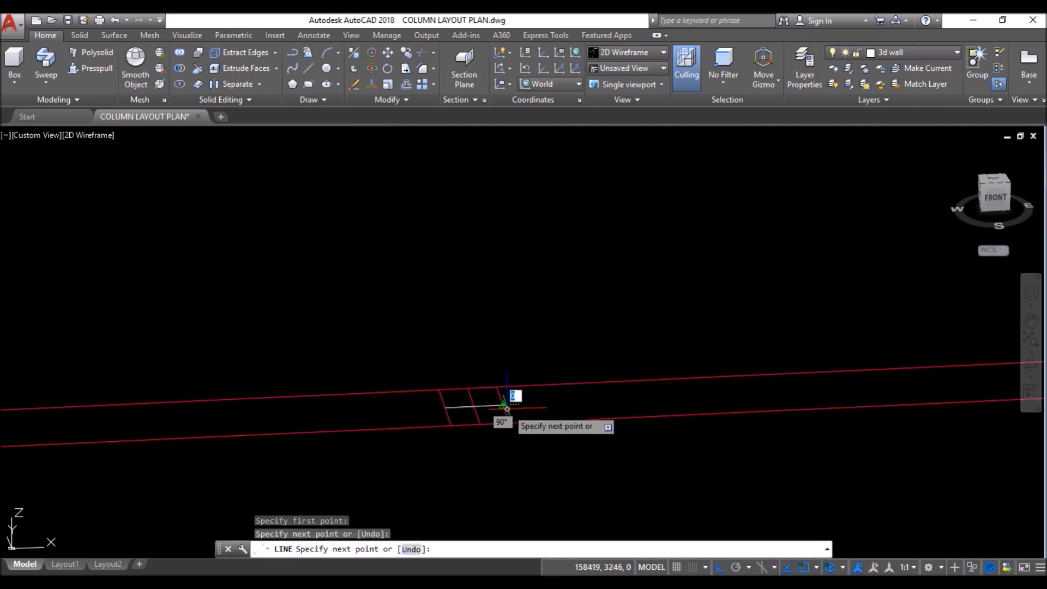
click(503, 406)
key(Return)
scroll(495, 403, up, 2)
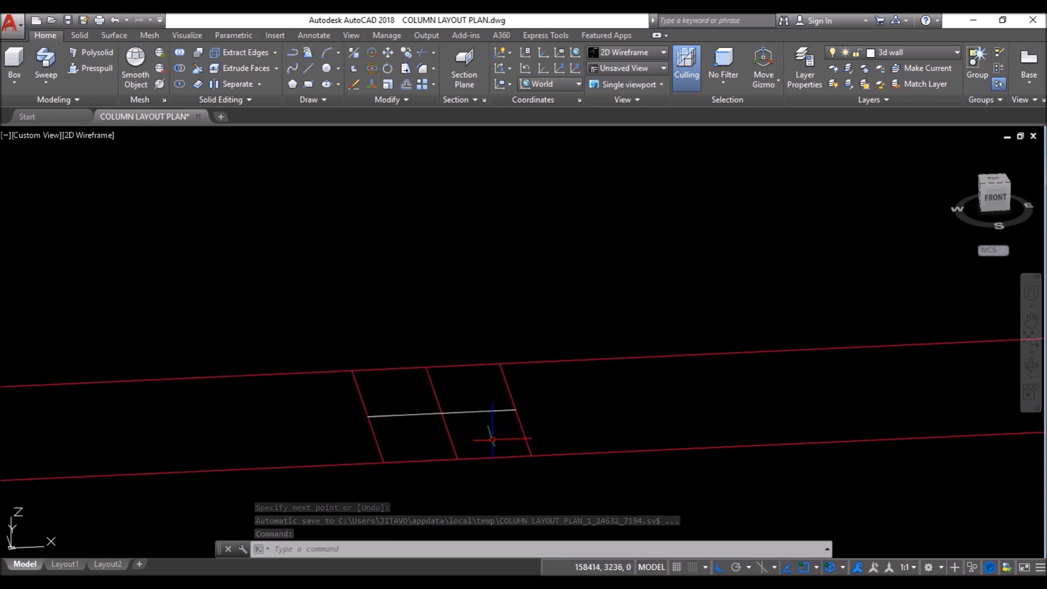
Step: Offset the new connecting line by 10 towards both the north and the south sill lines
text(o)
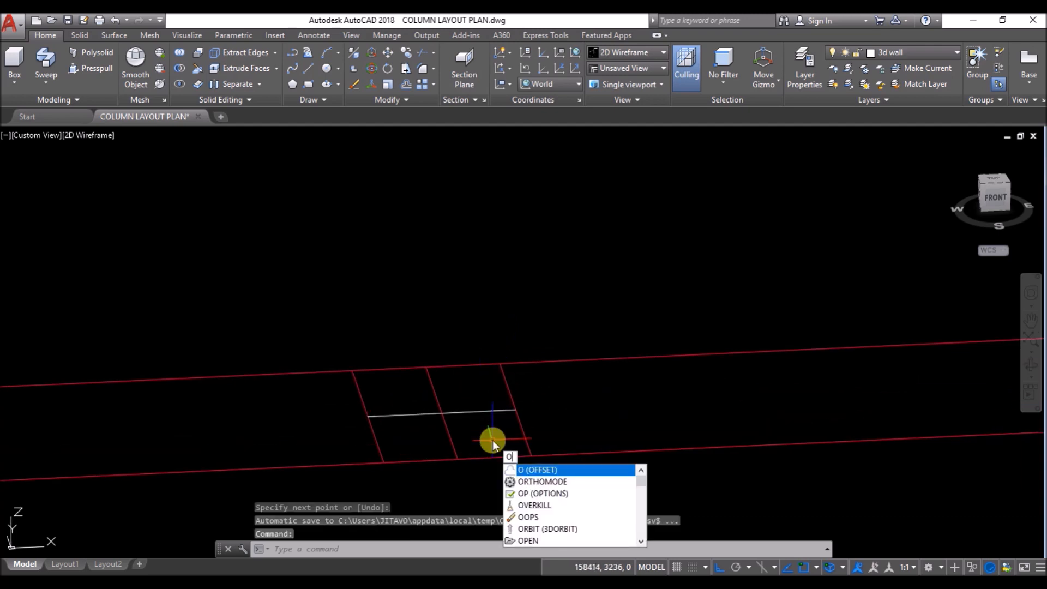
key(Return)
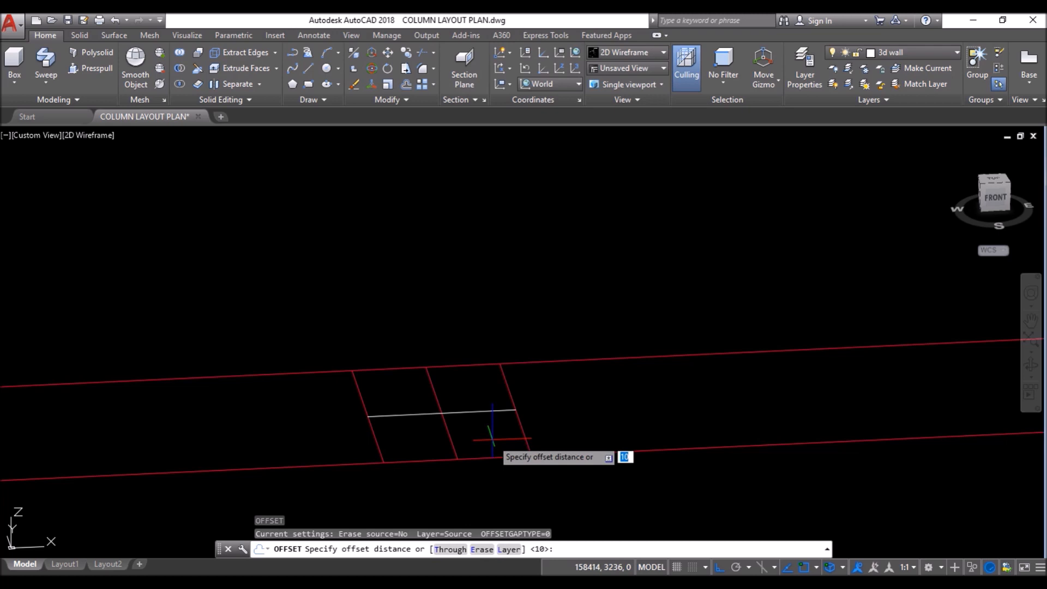
key(Return)
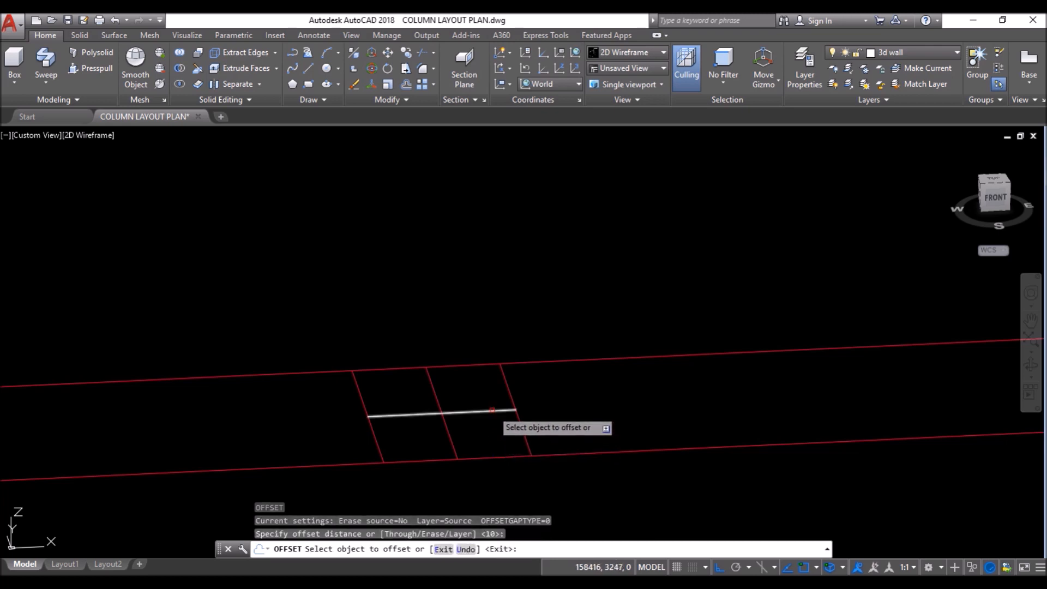
click(491, 412)
click(477, 295)
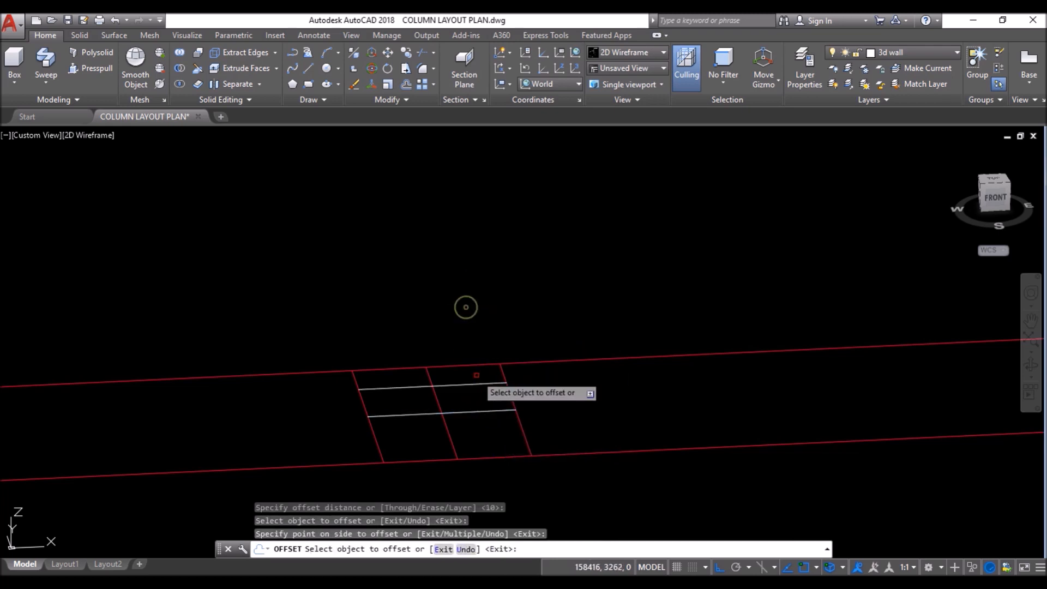
click(477, 413)
click(491, 439)
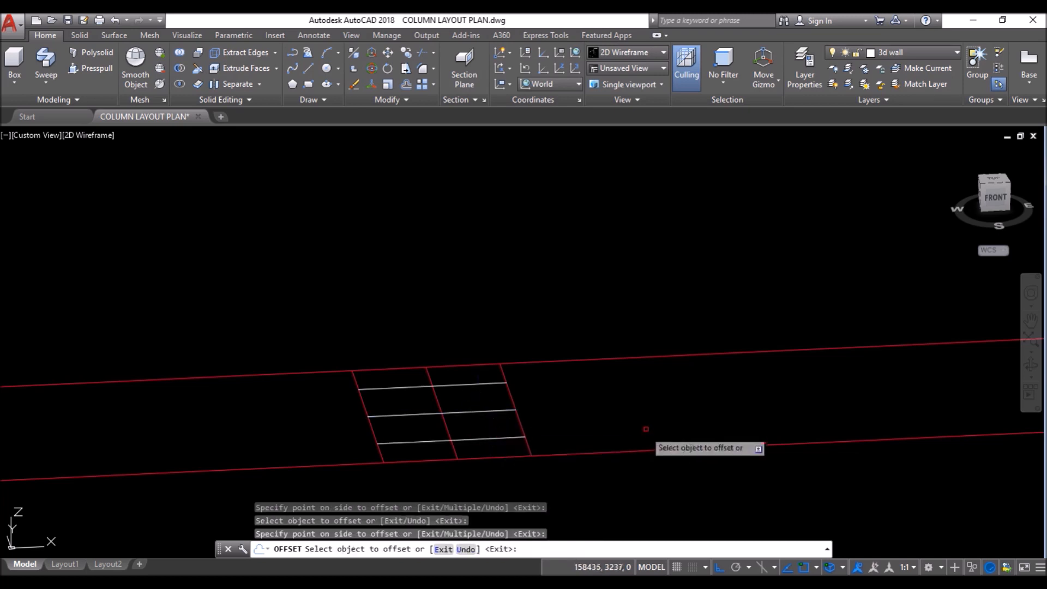
key(Return)
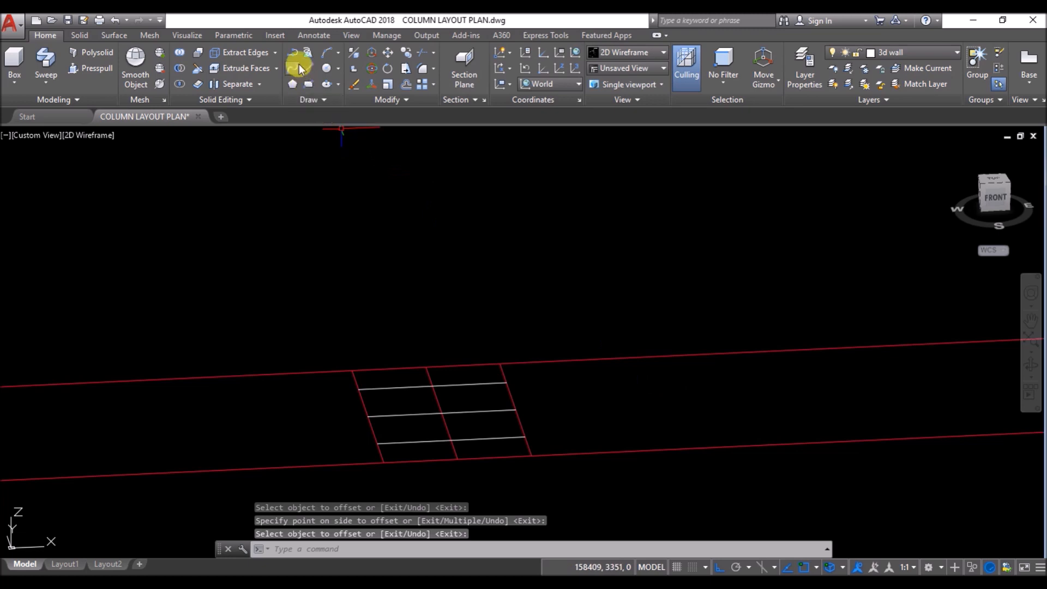
Step: Draw a Z-shaped polyline from the west cross line's north end, diagonally between the two offset lines' opposite ends, to the east cross line's south end
click(299, 64)
click(349, 369)
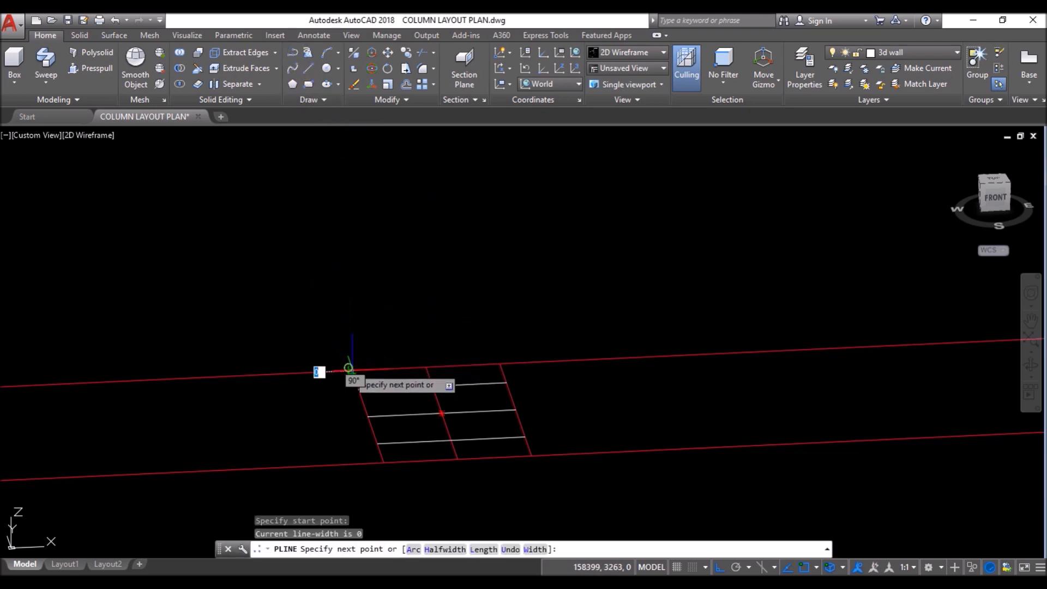
click(357, 388)
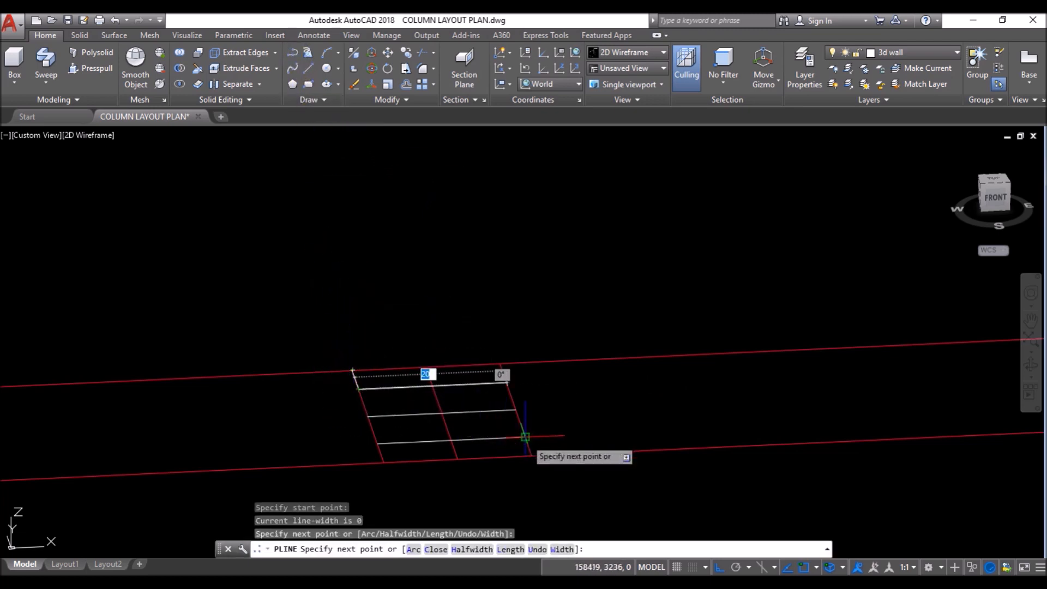
click(525, 437)
click(530, 453)
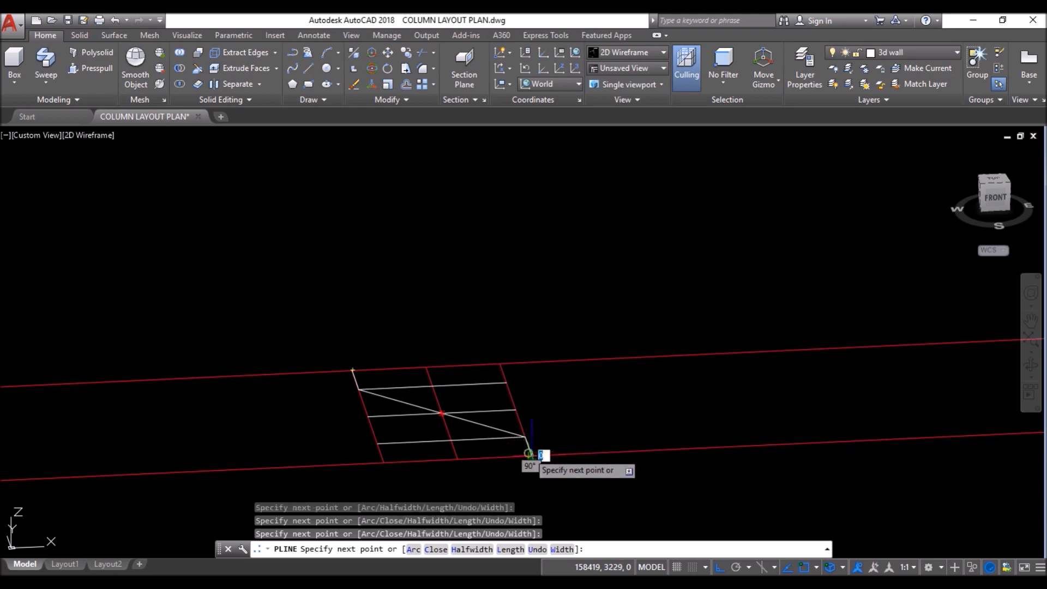
key(Return)
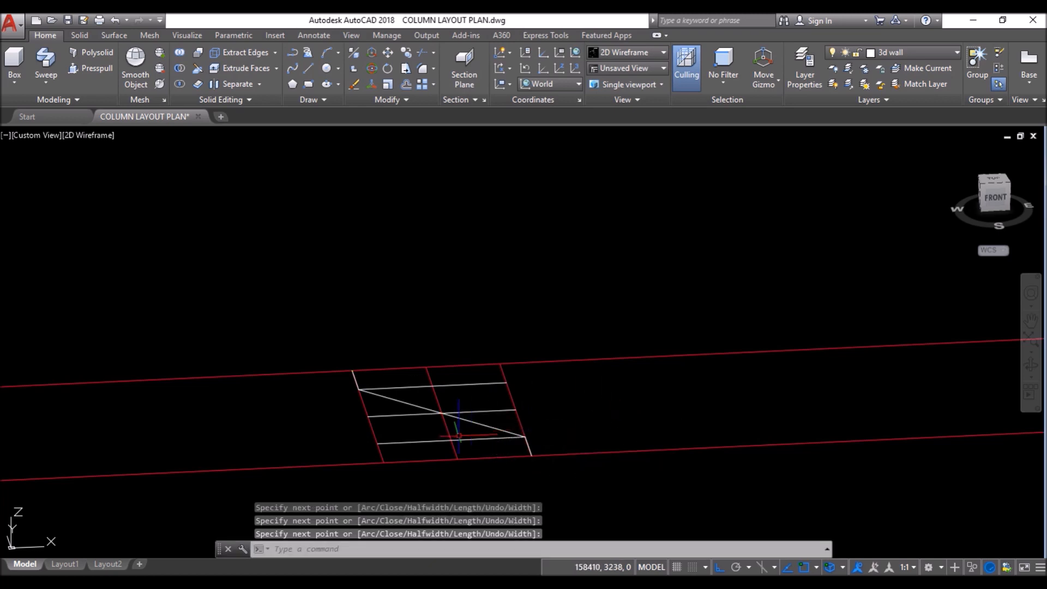
Step: Erase the three cross lines and the three connecting construction lines, keeping only the Z-shaped polyline between the sill lines
click(461, 429)
click(335, 435)
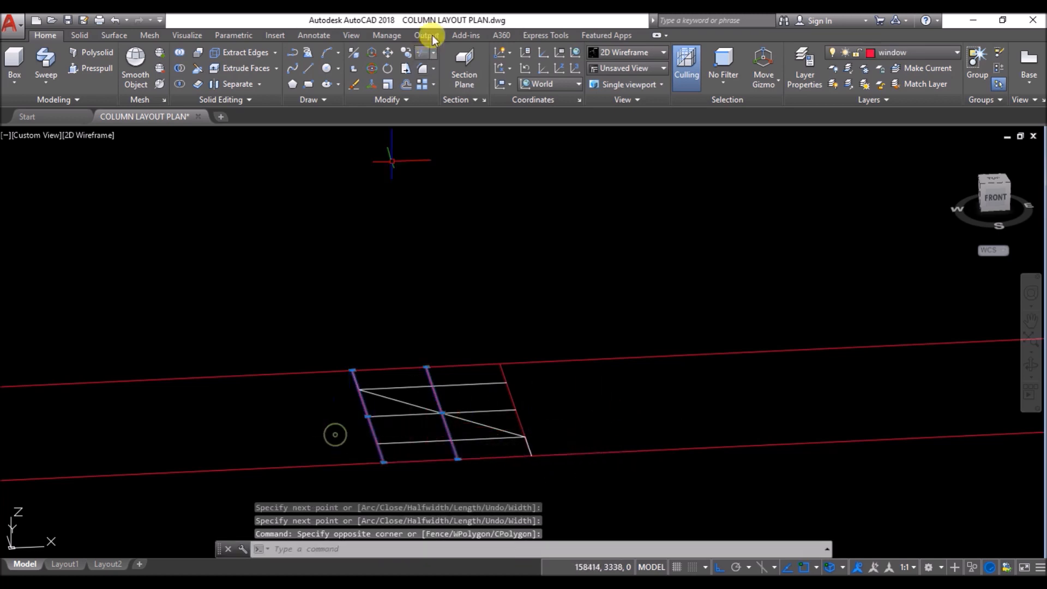
click(354, 85)
click(536, 377)
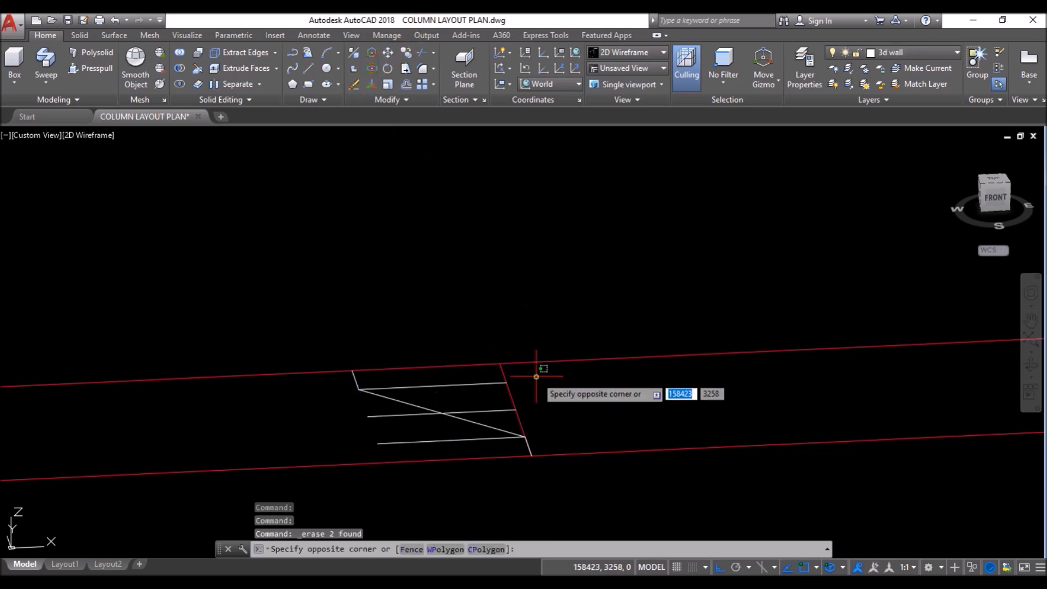
click(507, 407)
click(356, 82)
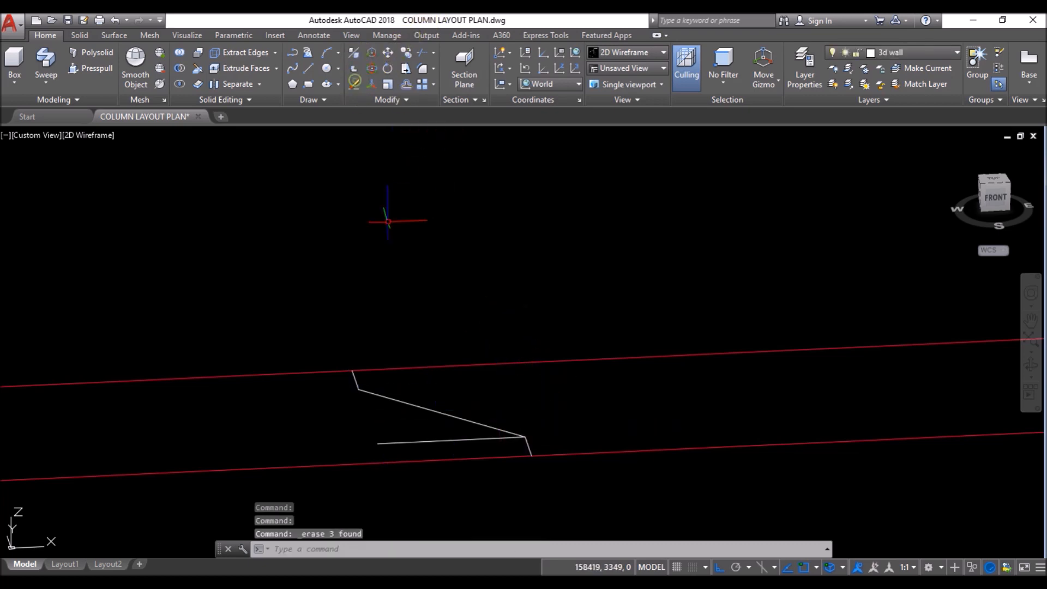
click(406, 424)
click(349, 449)
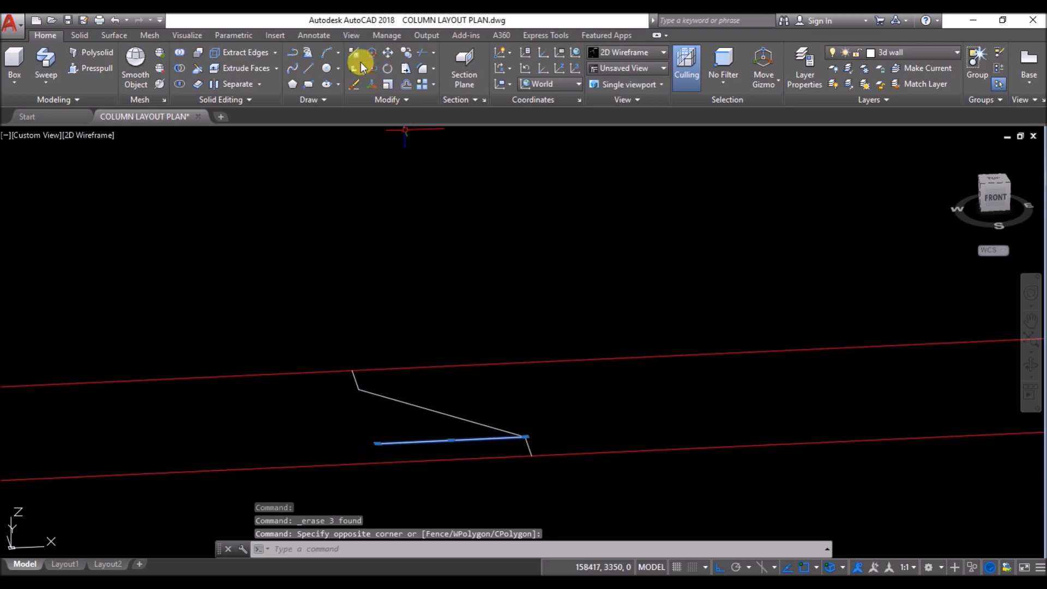
click(355, 83)
Step: Presspull the bounded sill area west of the Z-shaped divider up to the inner edge of the frame's head
scroll(510, 297, down, 4)
scroll(567, 360, down, 2)
scroll(567, 360, down, 3)
scroll(432, 389, down, 1)
scroll(432, 389, down, 1)
scroll(460, 362, up, 4)
scroll(463, 375, down, 3)
scroll(463, 375, down, 4)
scroll(493, 257, up, 2)
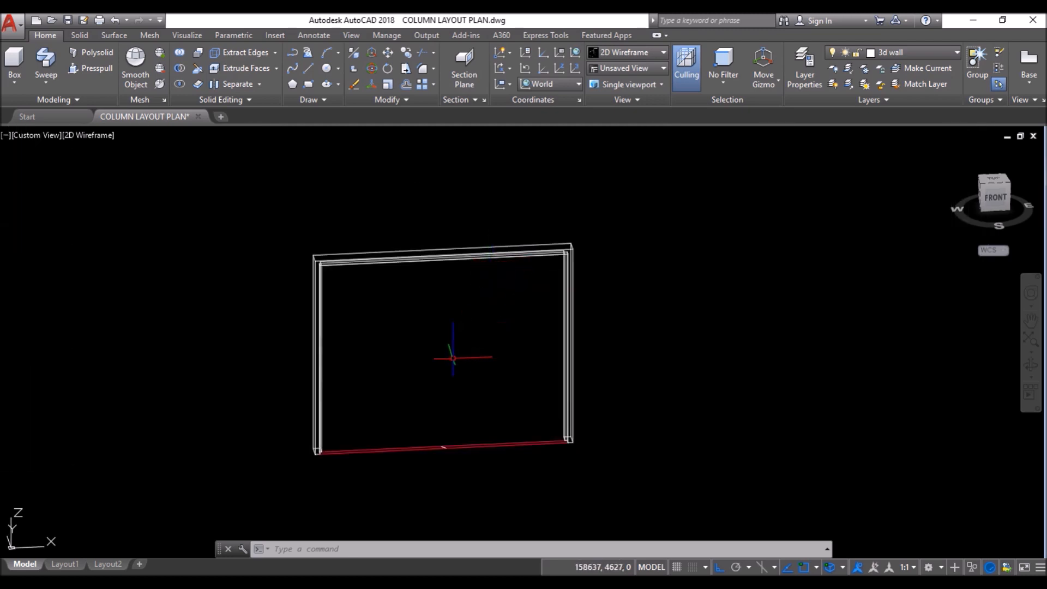
scroll(339, 437, up, 4)
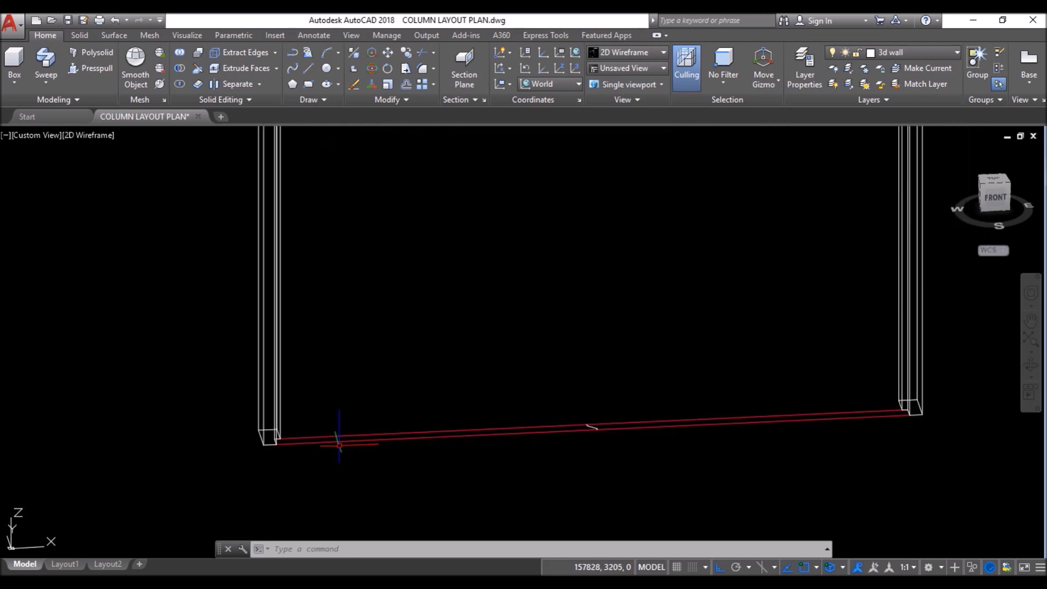
scroll(339, 445, down, 2)
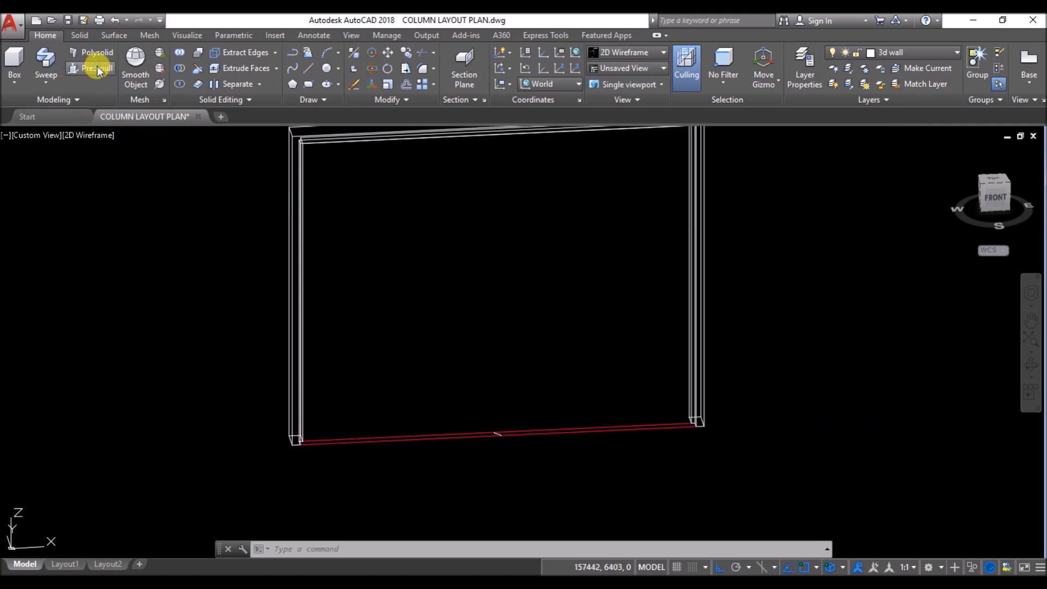
click(69, 71)
scroll(349, 458, up, 3)
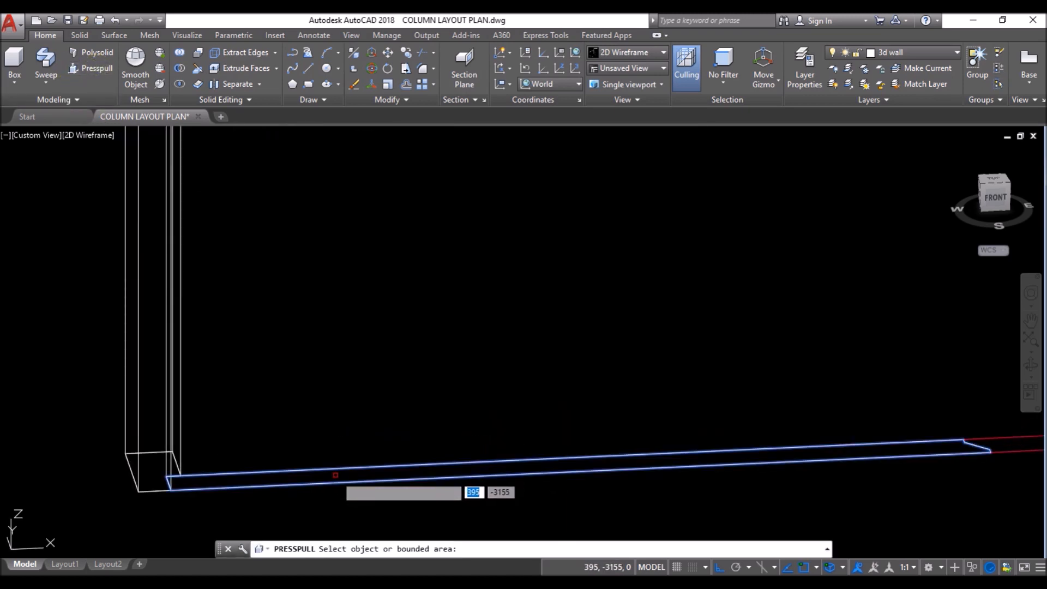
click(336, 475)
scroll(374, 486, down, 3)
scroll(316, 299, up, 4)
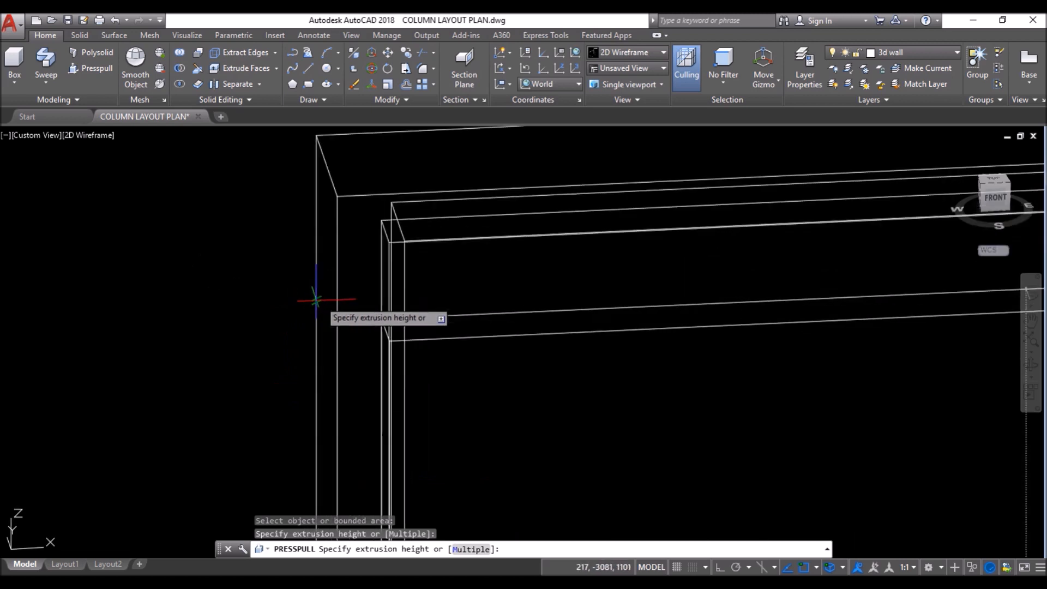
click(437, 214)
scroll(276, 240, down, 4)
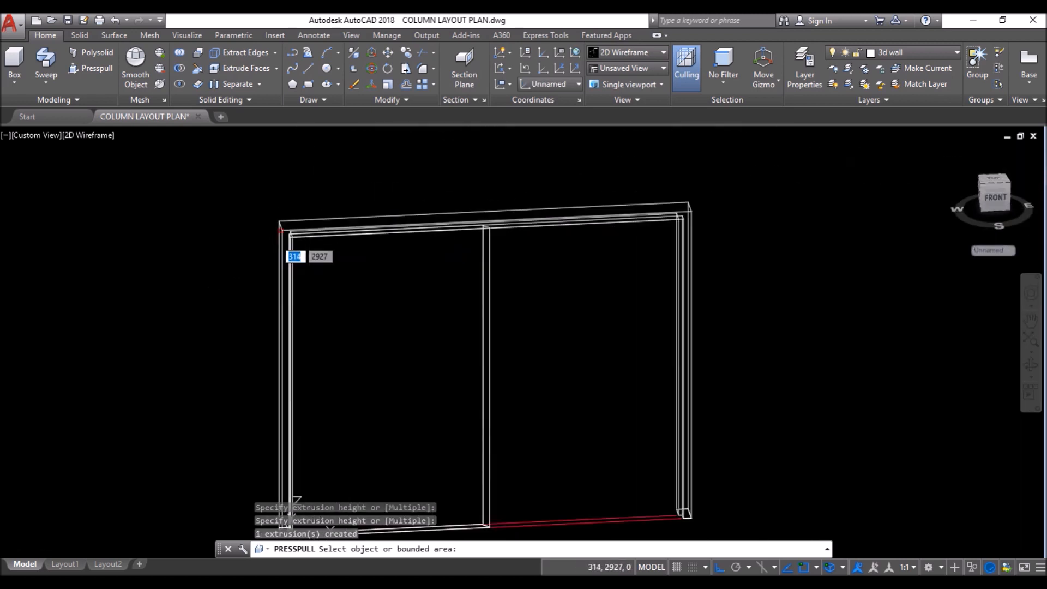
key(Return)
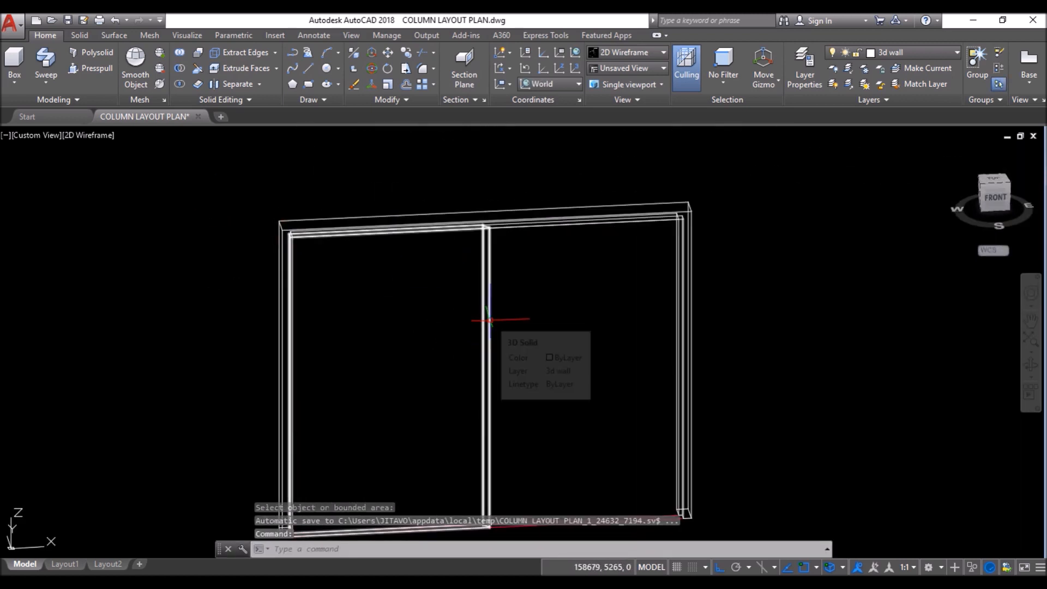
Step: Presspull the bounded sill area east of the divider up to the top corner of the west panel
scroll(469, 433, down, 1)
scroll(549, 448, up, 4)
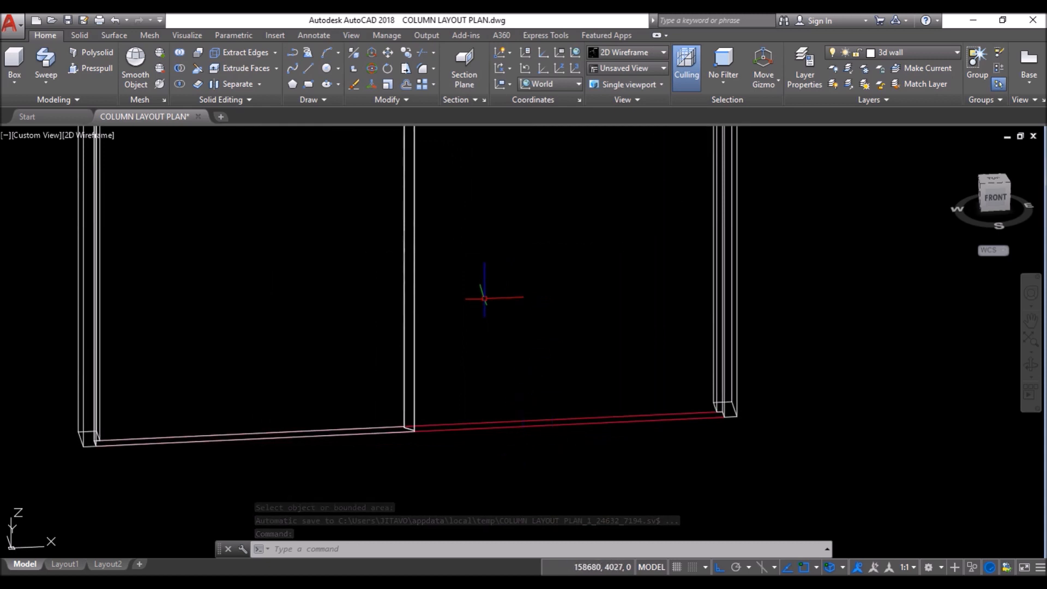
key(Return)
scroll(480, 435, up, 5)
click(471, 438)
scroll(458, 442, down, 4)
scroll(402, 275, up, 6)
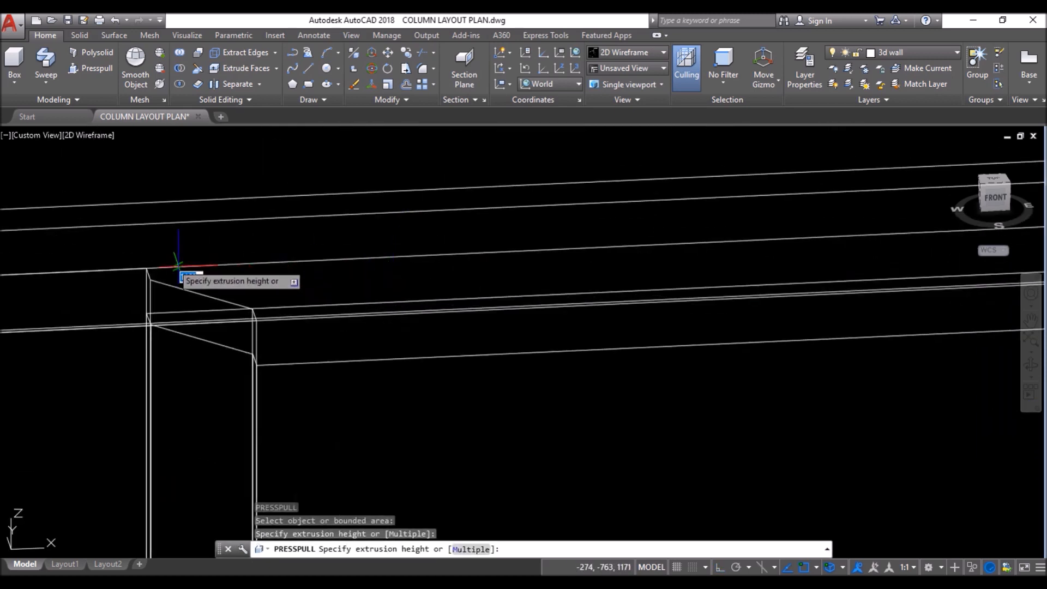
click(143, 270)
scroll(434, 284, down, 6)
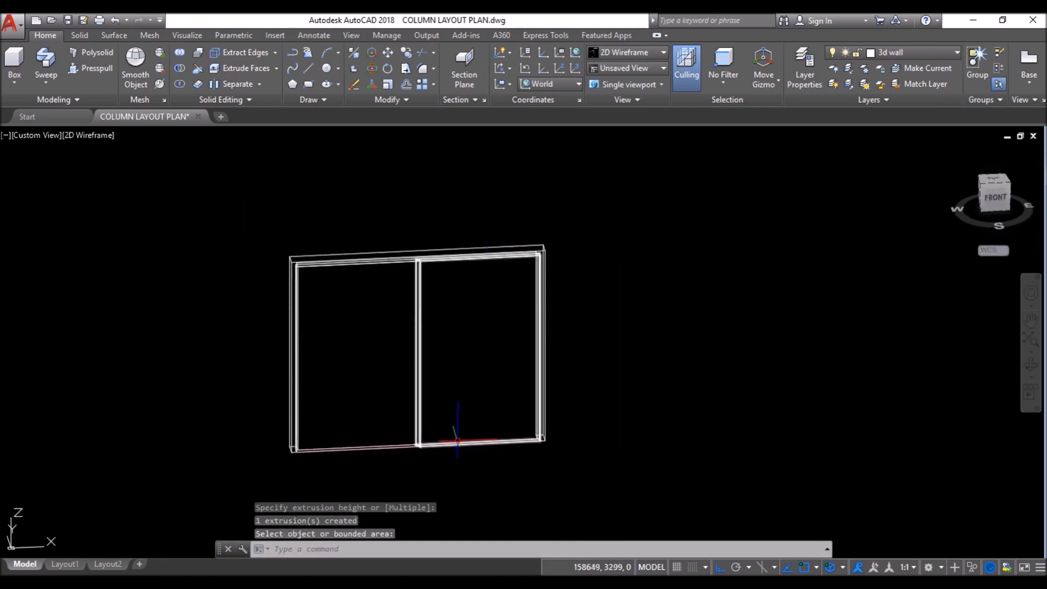
Step: Display the window model in the Conceptual visual style
click(94, 135)
click(143, 181)
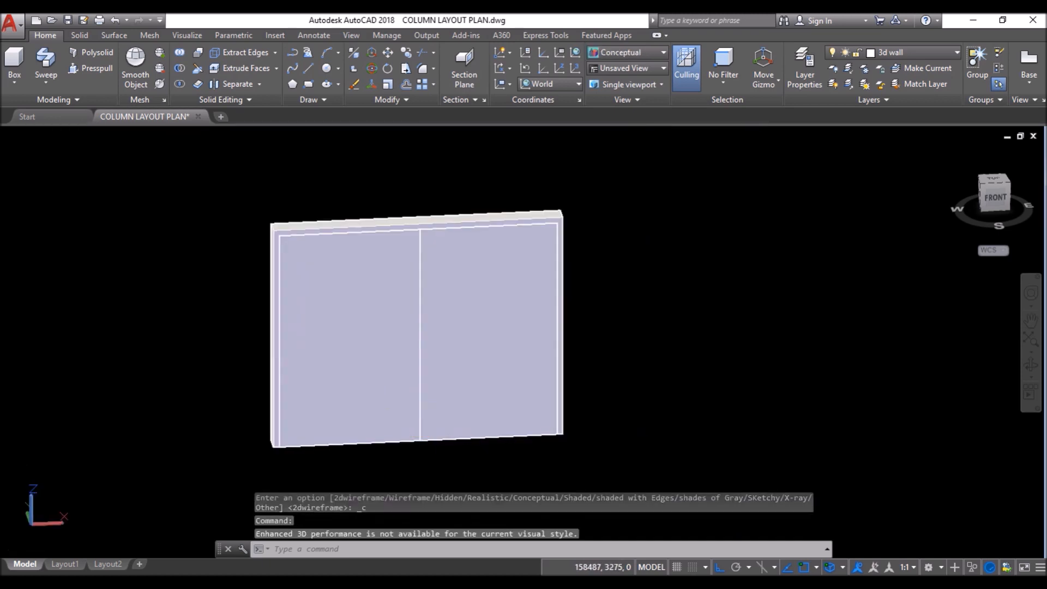
Step: Hide the swept window frame so that only the two panel solids stay on display
click(415, 229)
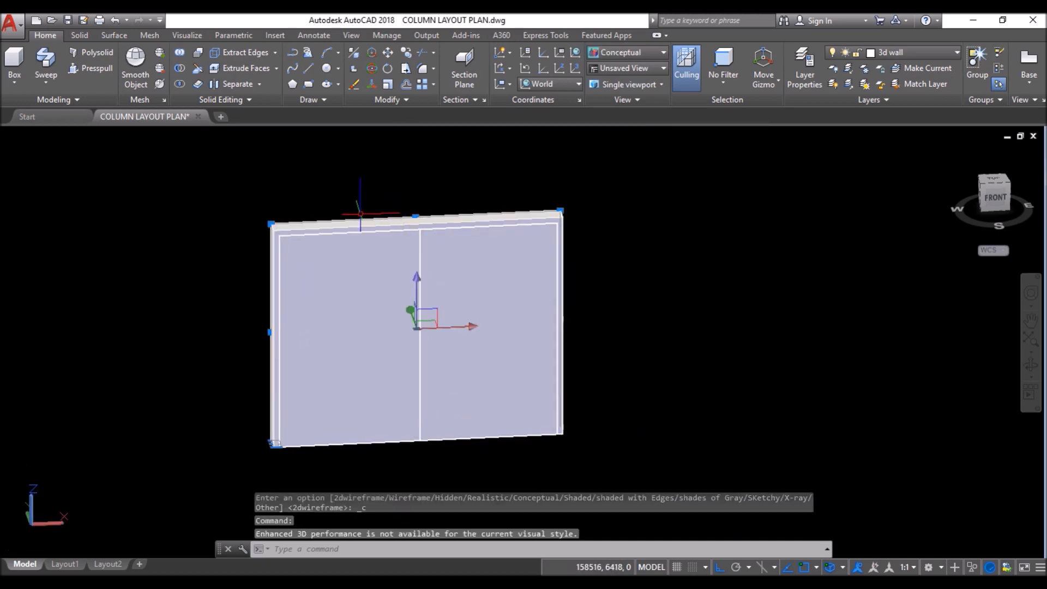
right_click(382, 192)
mouse_move(521, 252)
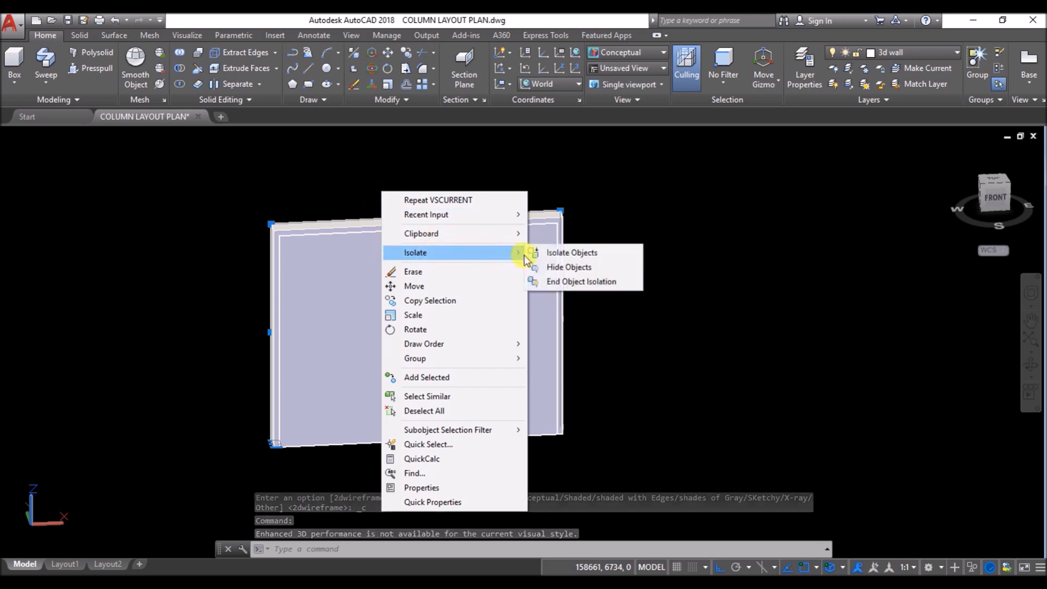
click(550, 267)
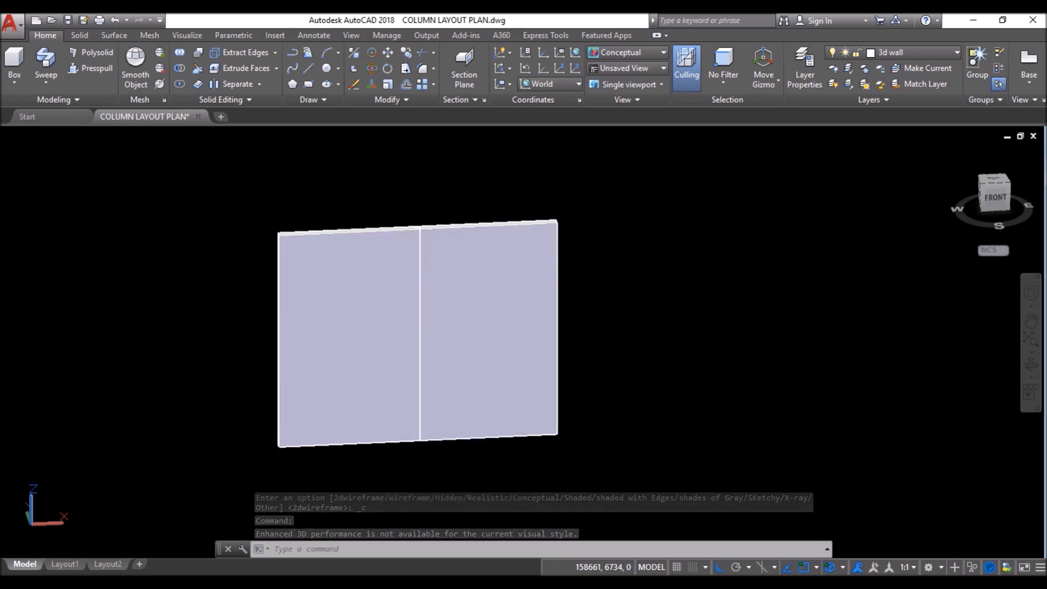
scroll(549, 263, up, 2)
scroll(349, 212, up, 3)
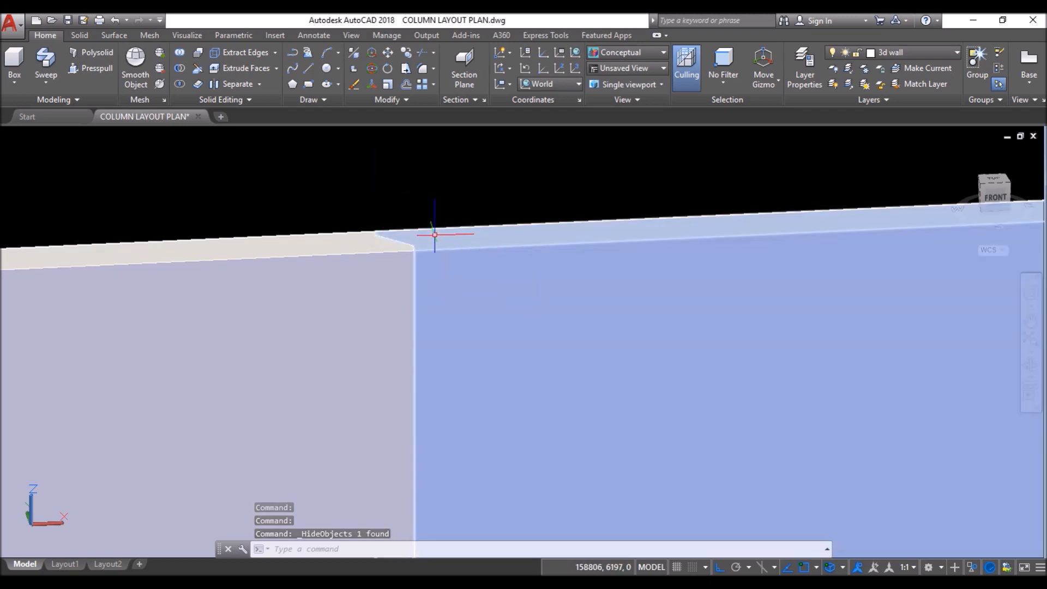
scroll(344, 241, up, 2)
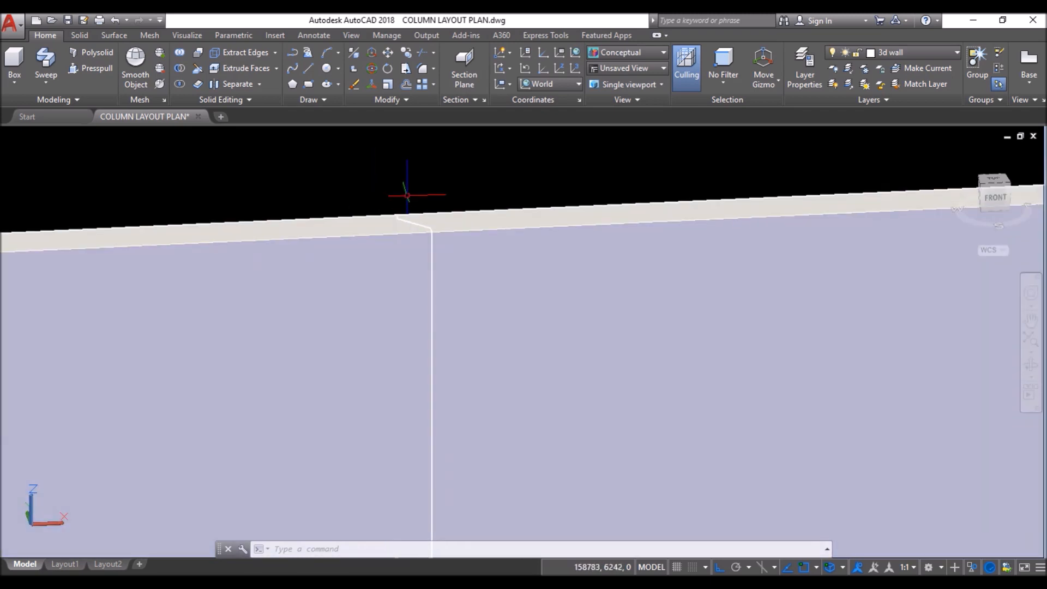
scroll(498, 183, down, 4)
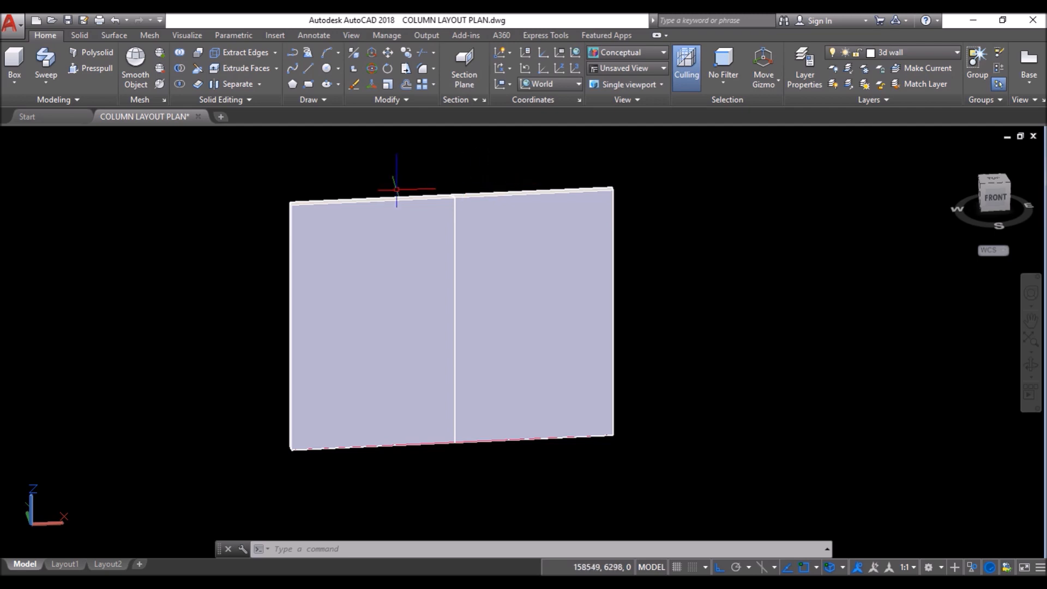
scroll(406, 197, up, 2)
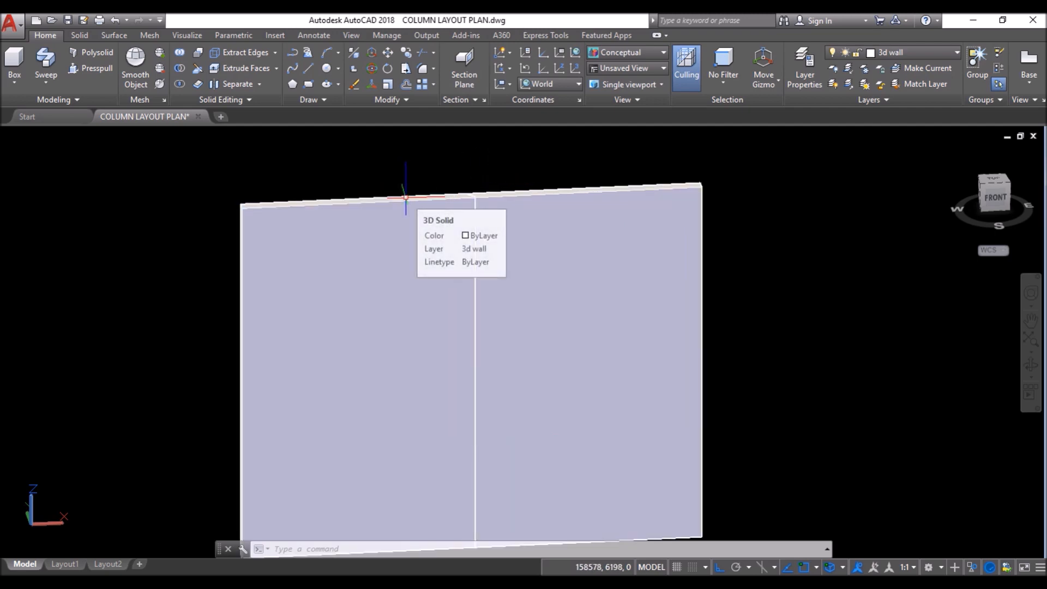
scroll(433, 198, down, 2)
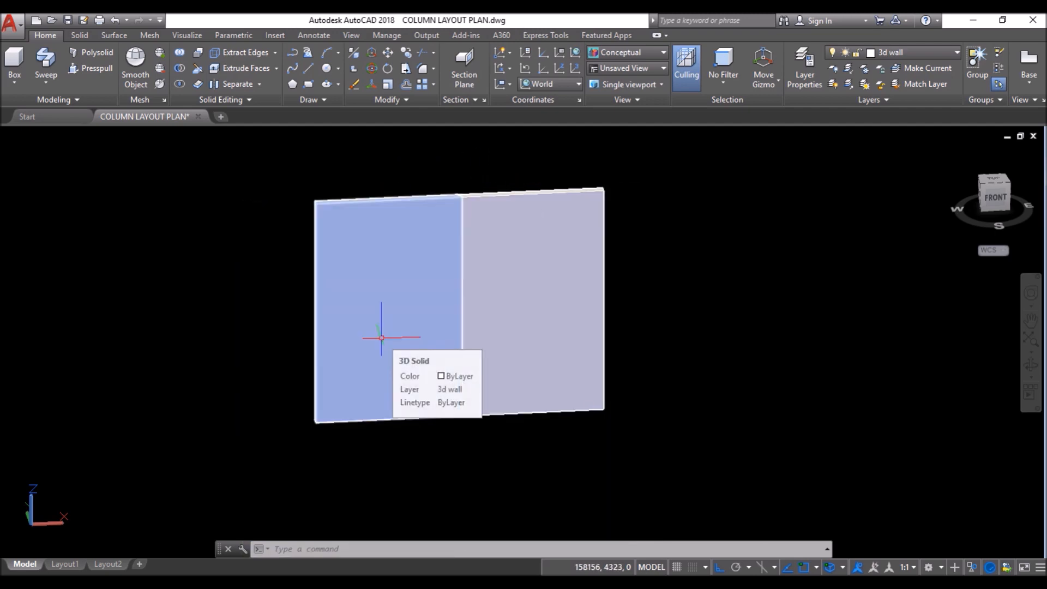
Step: Set the UCS to Front and draw a rectangle over the west panel's front face, from its lower outer corner to the top midpoint beside the divider
click(564, 84)
click(561, 174)
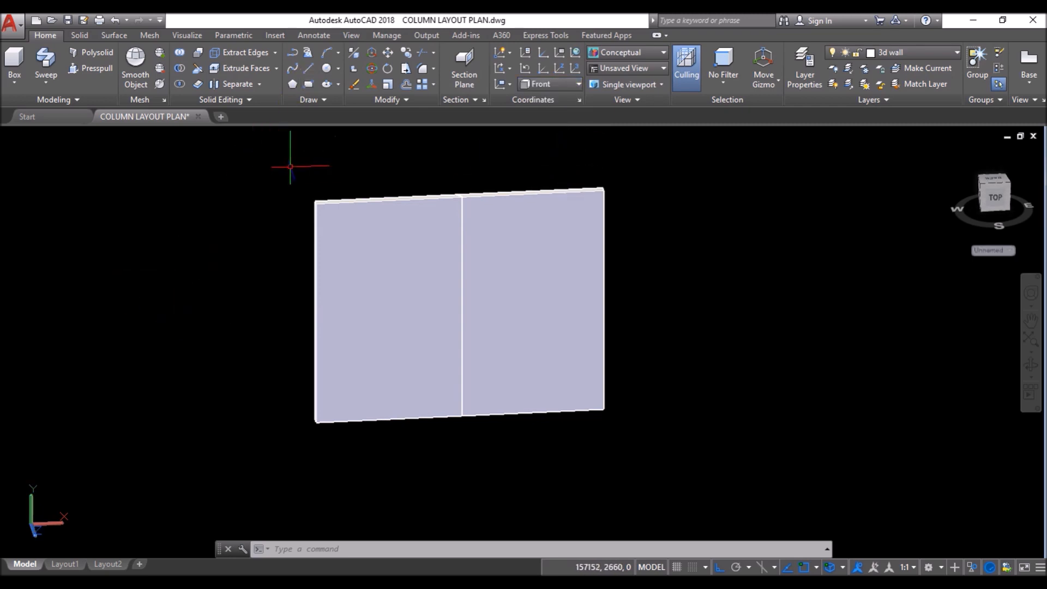
text(ec)
key(Return)
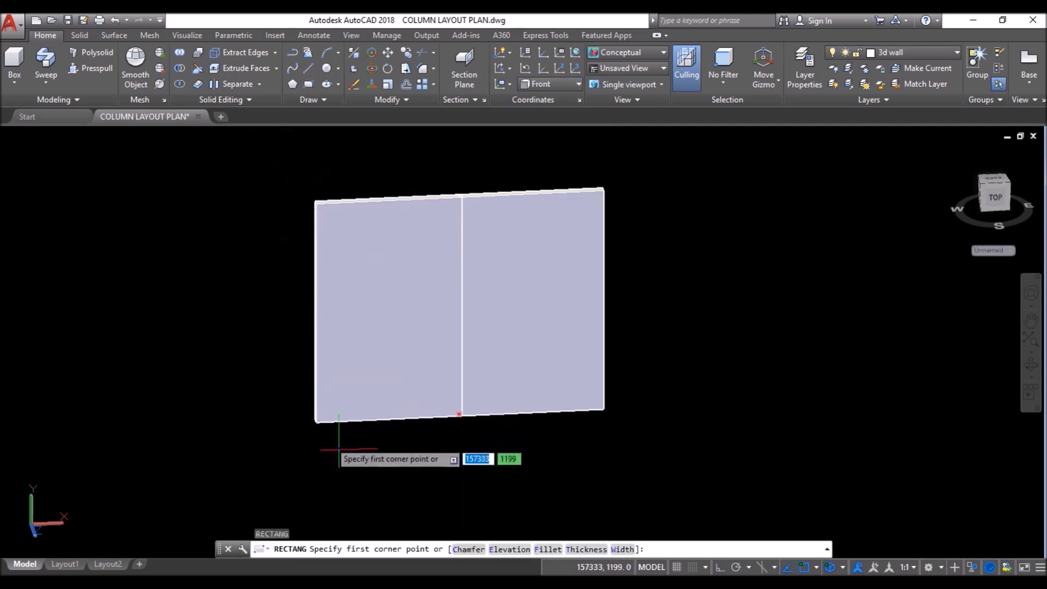
scroll(316, 421, up, 5)
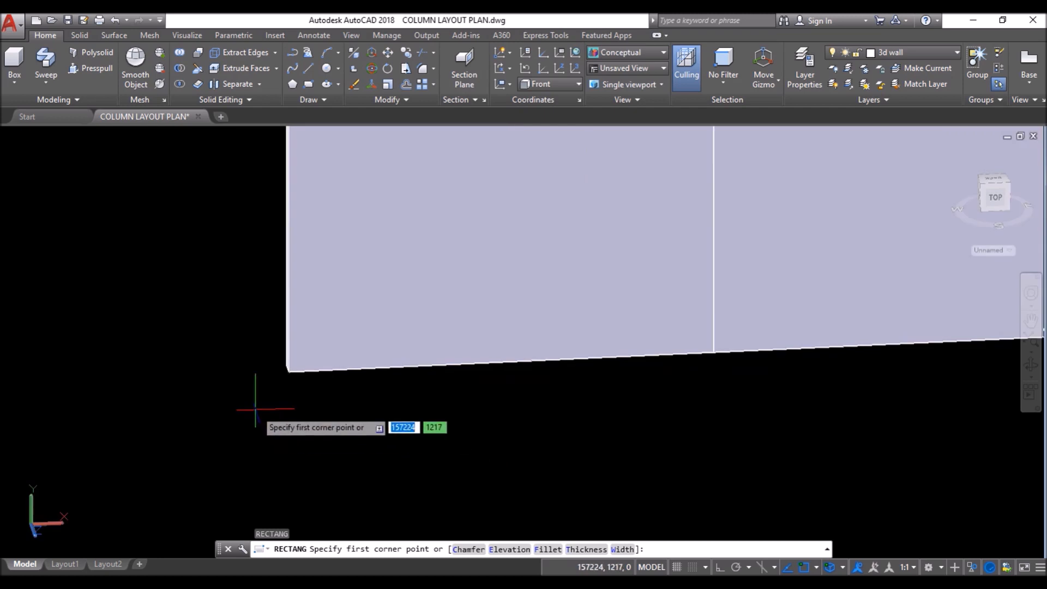
click(288, 370)
scroll(273, 453, down, 6)
scroll(361, 279, up, 5)
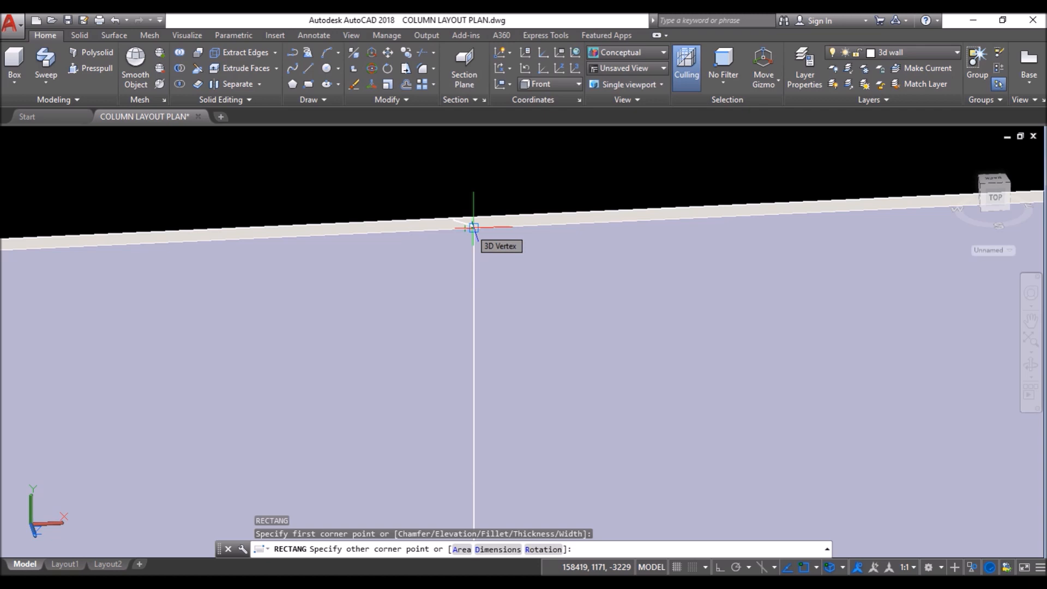
scroll(463, 229, up, 1)
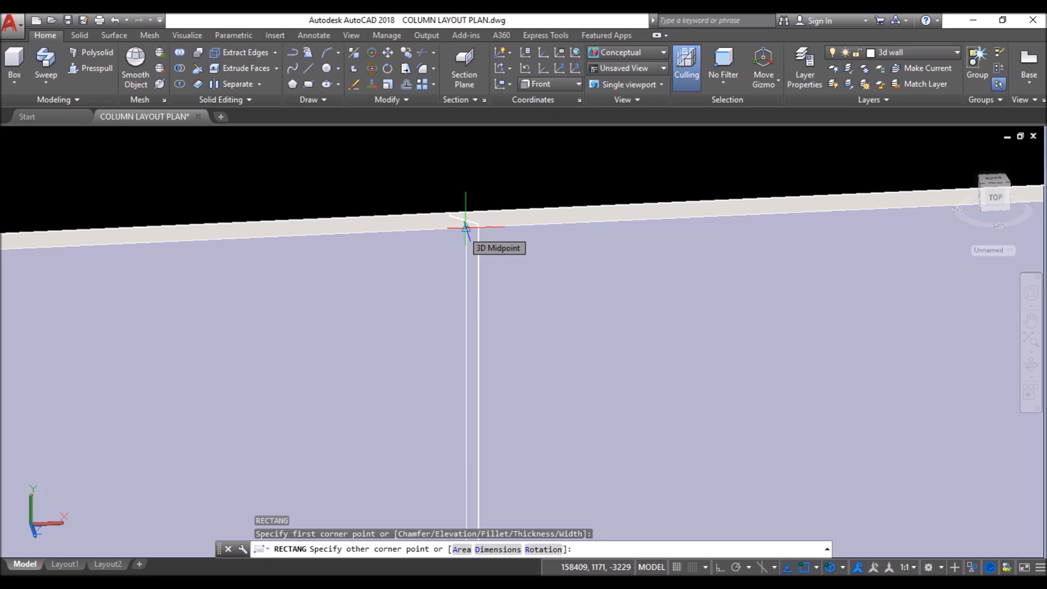
click(466, 228)
Step: Hide both window panel solids, leaving the new rectangle and the sill outlines on display
scroll(523, 207, down, 3)
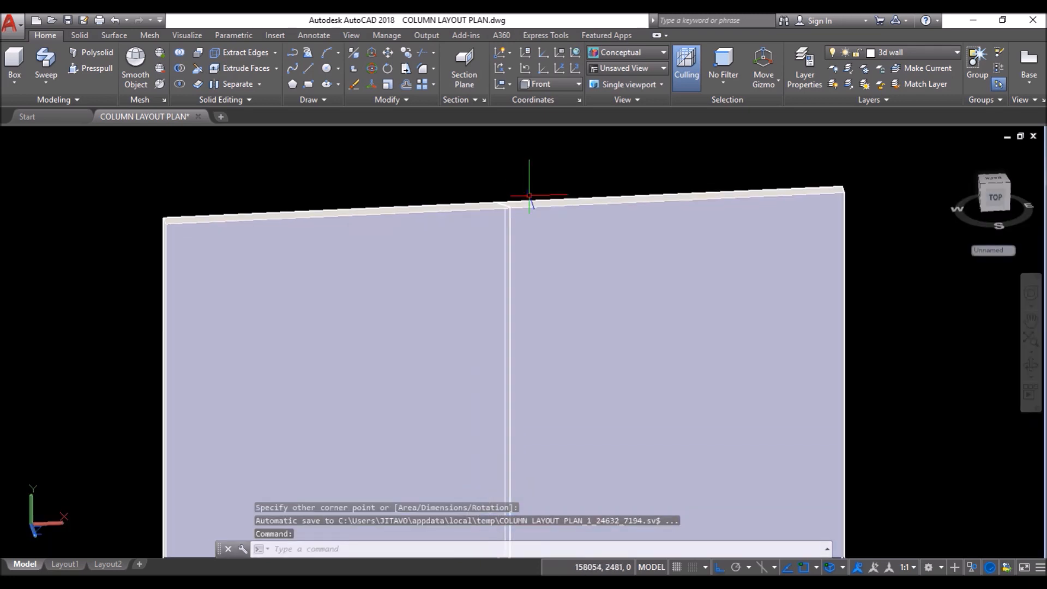
scroll(530, 195, down, 2)
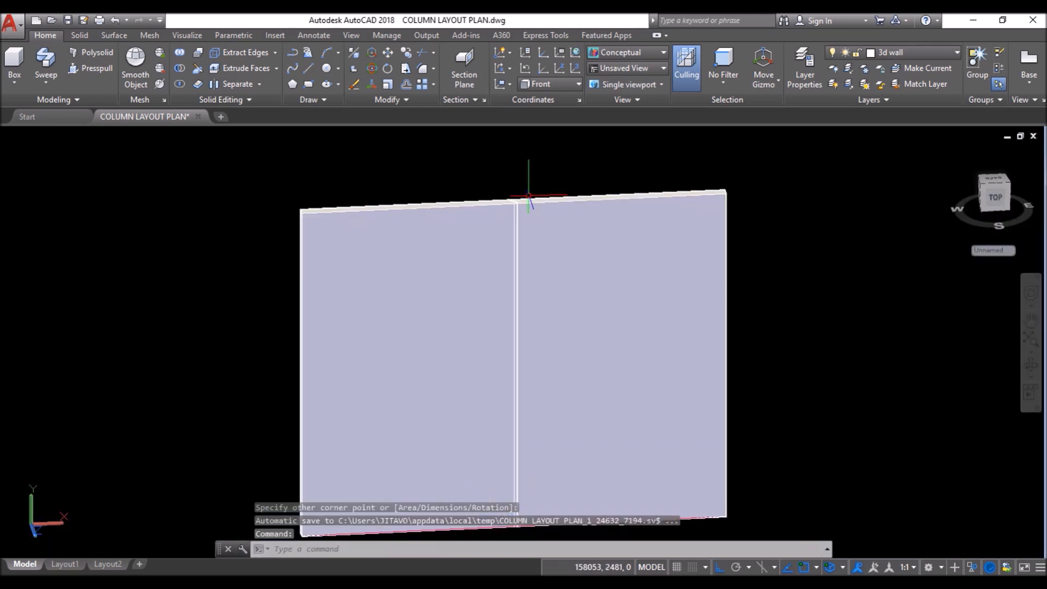
scroll(529, 195, down, 2)
click(498, 280)
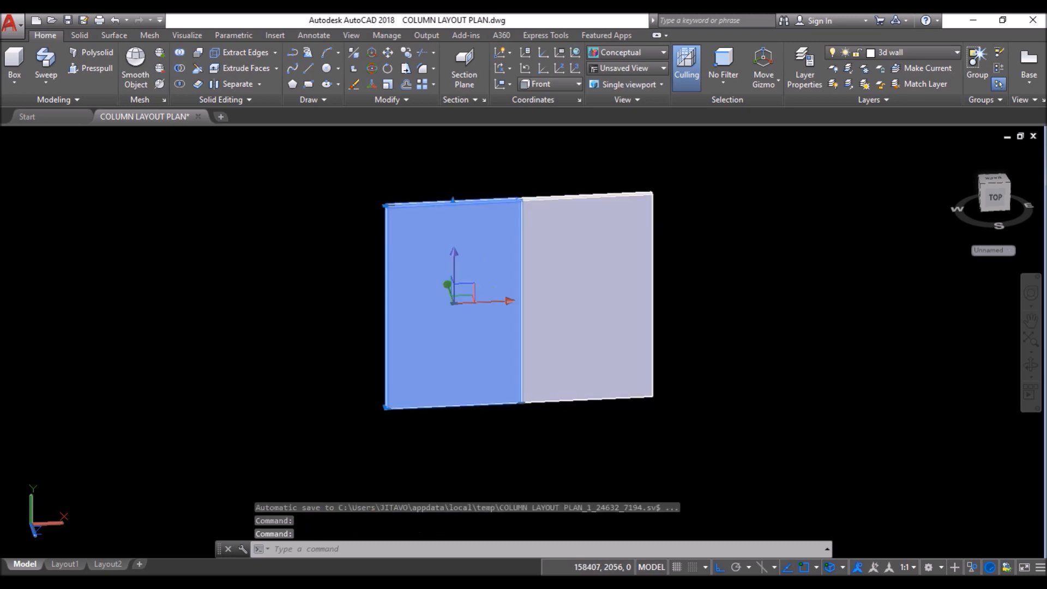
key(ctrl+a)
right_click(227, 194)
mouse_move(289, 257)
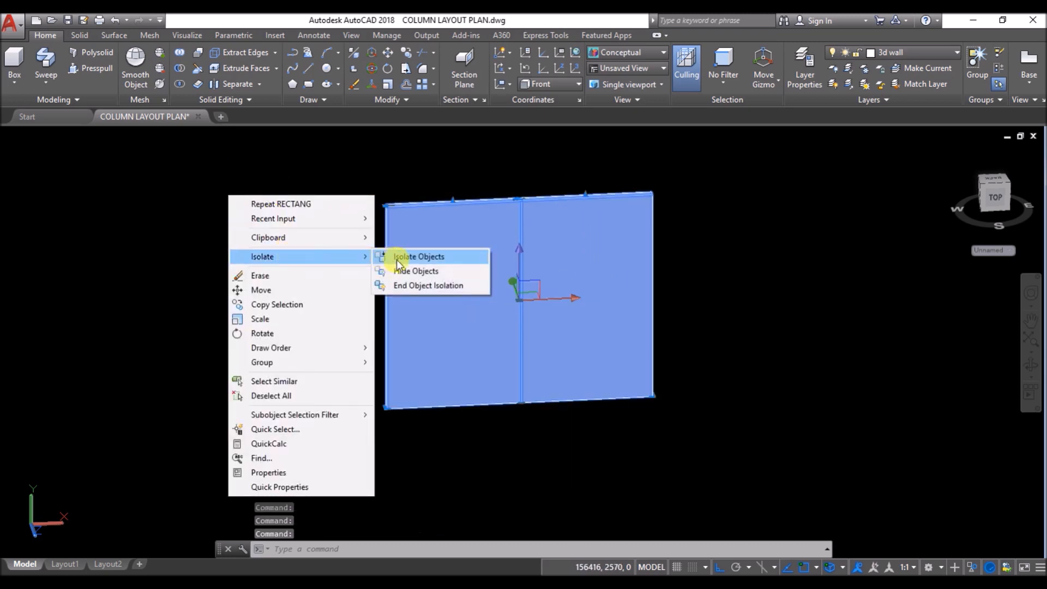
click(397, 258)
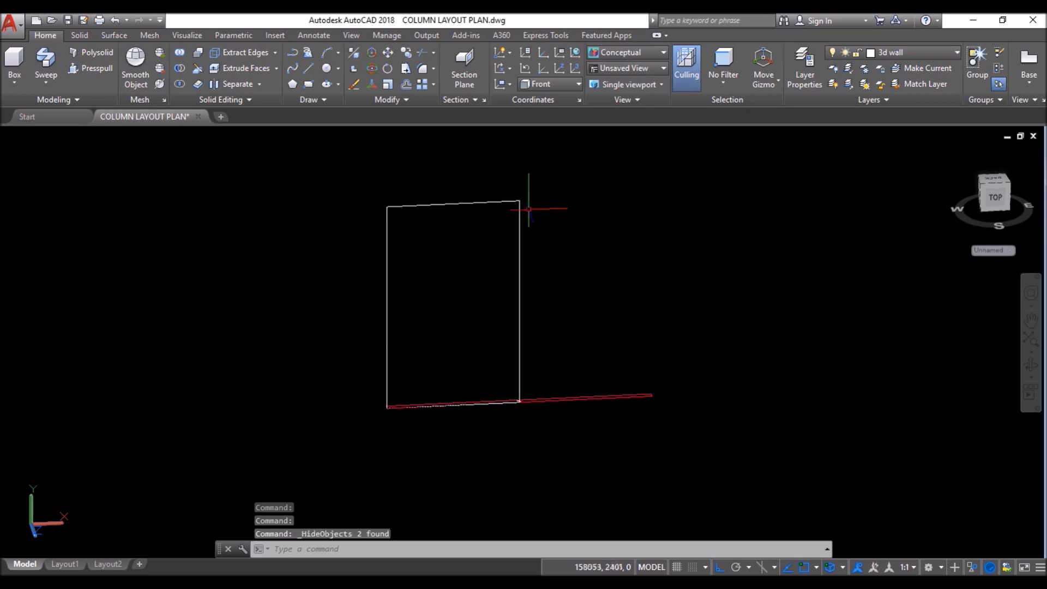
Step: Erase the red sill outline and the Z-shaped divider polyline at the base of the rectangle
scroll(615, 409, up, 2)
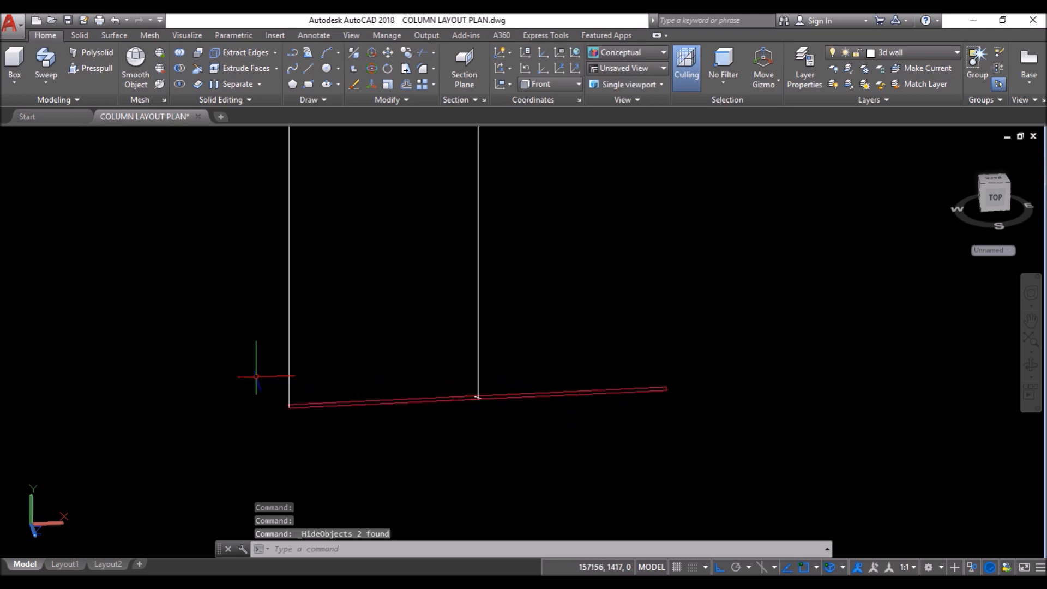
click(229, 328)
click(821, 459)
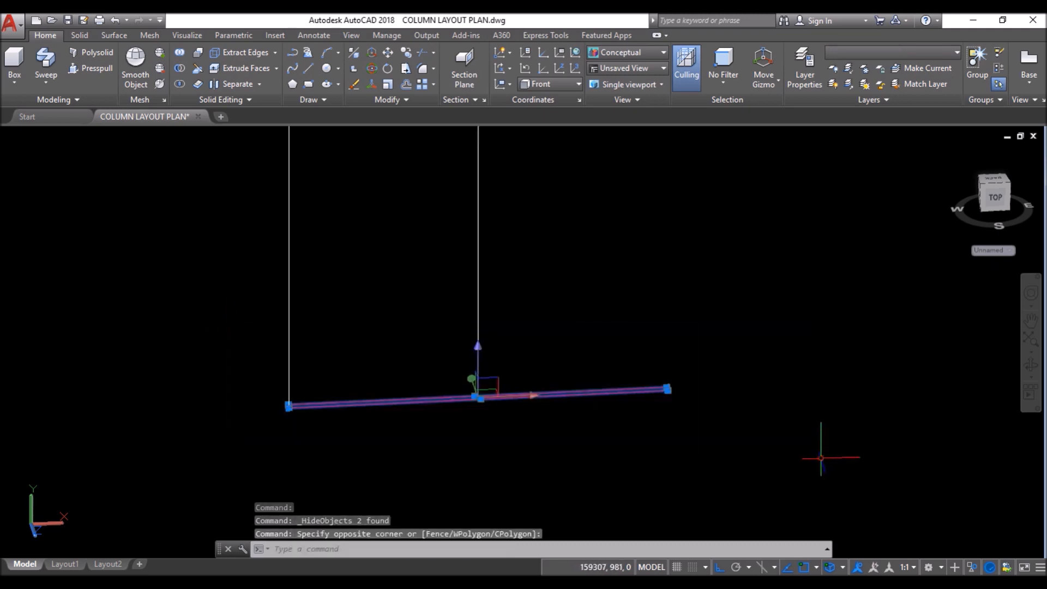
key(Delete)
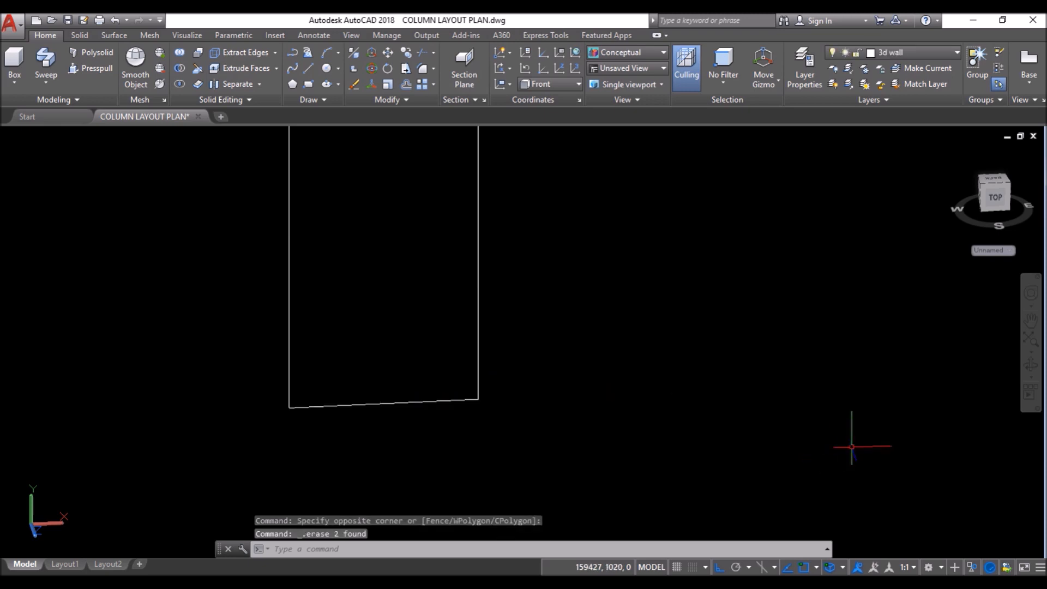
Step: Offset the panel rectangle 50 inward
scroll(316, 442, down, 3)
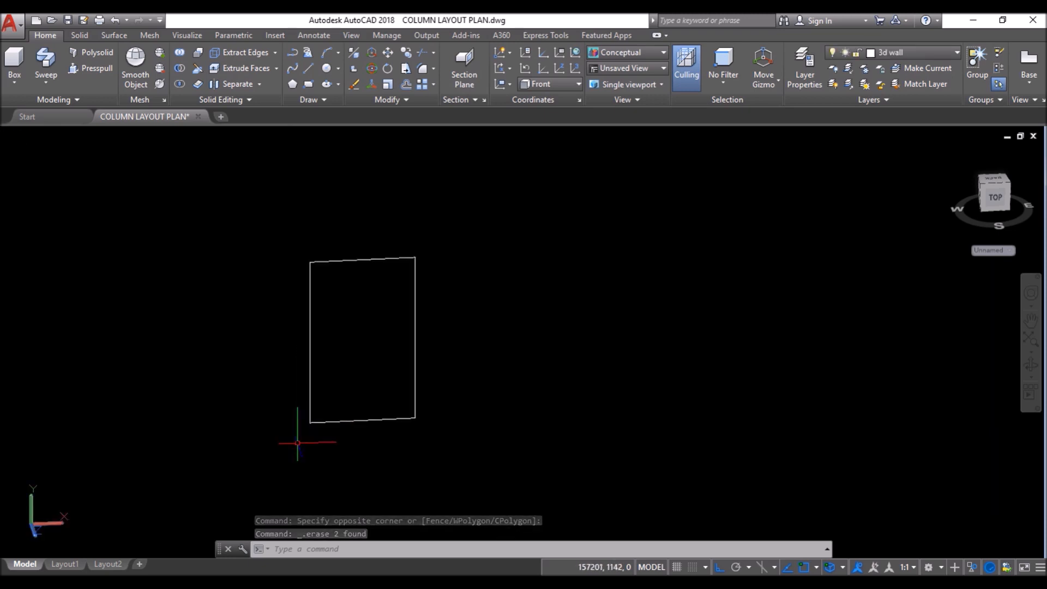
scroll(325, 376, up, 3)
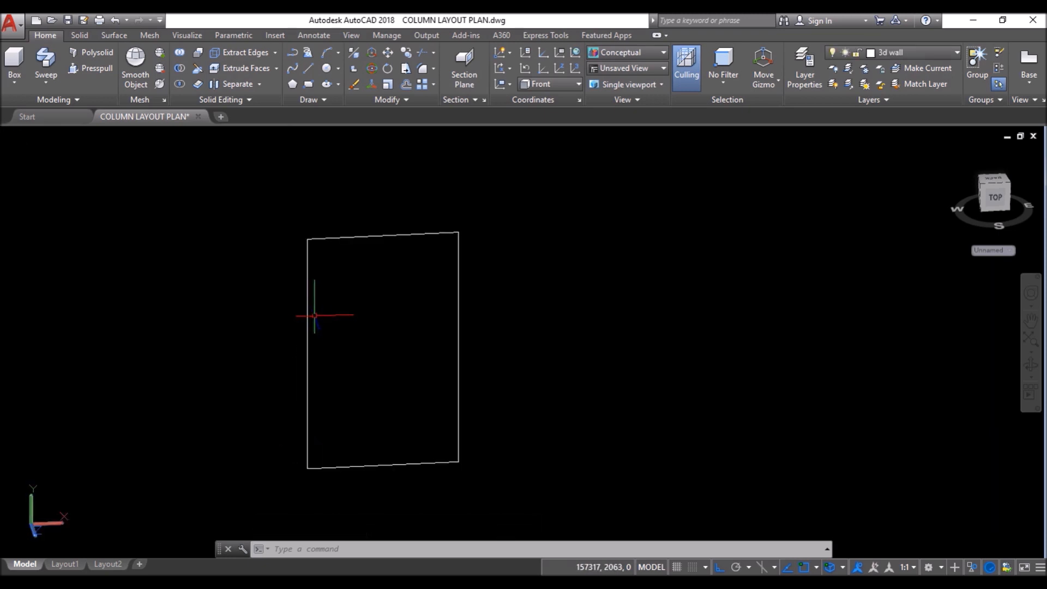
text(o)
key(Return)
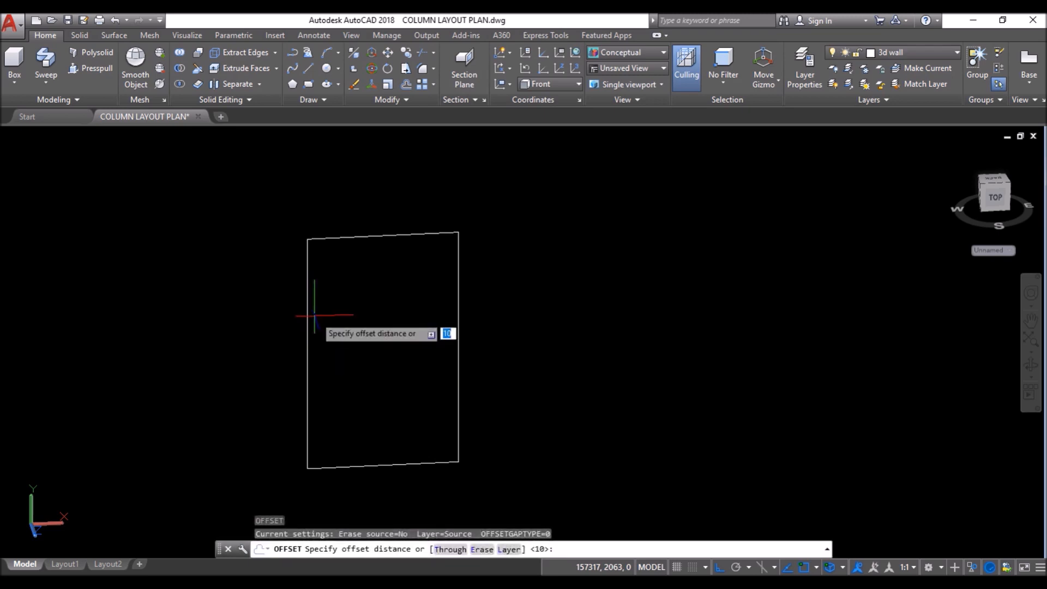
text(50)
key(Return)
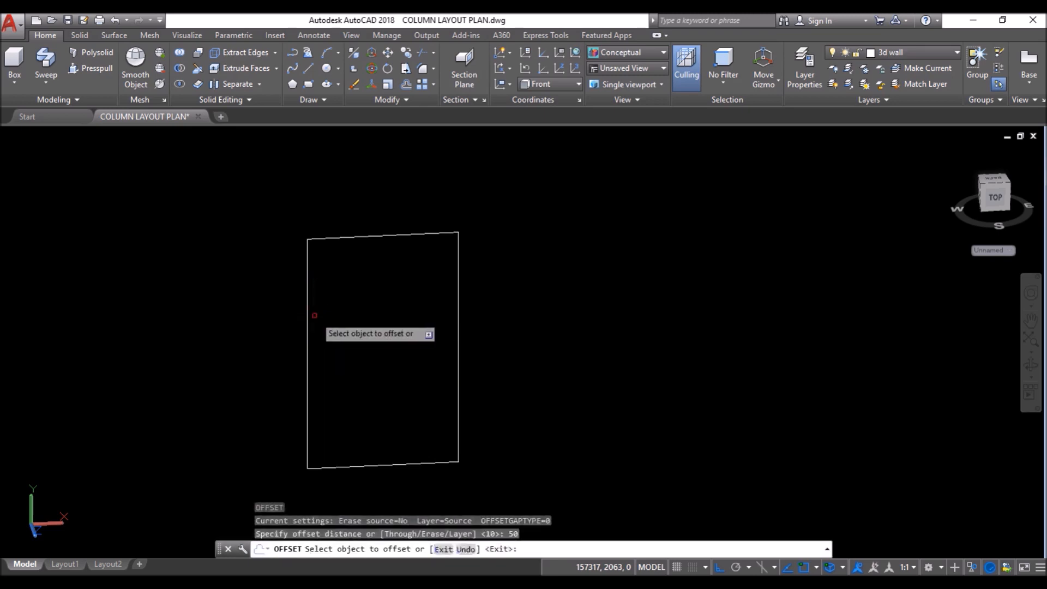
click(397, 236)
click(386, 327)
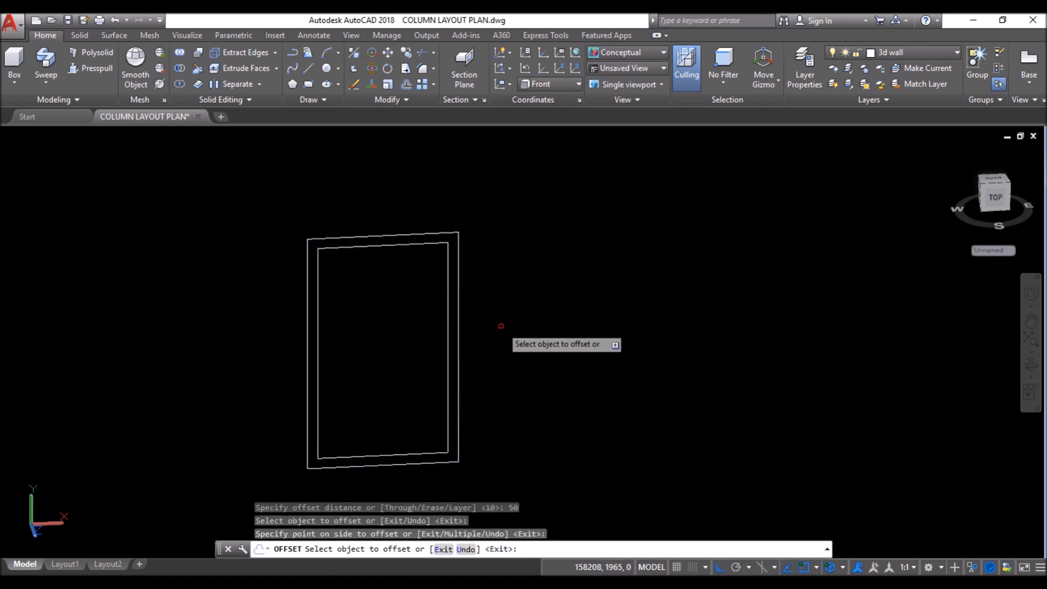
key(Return)
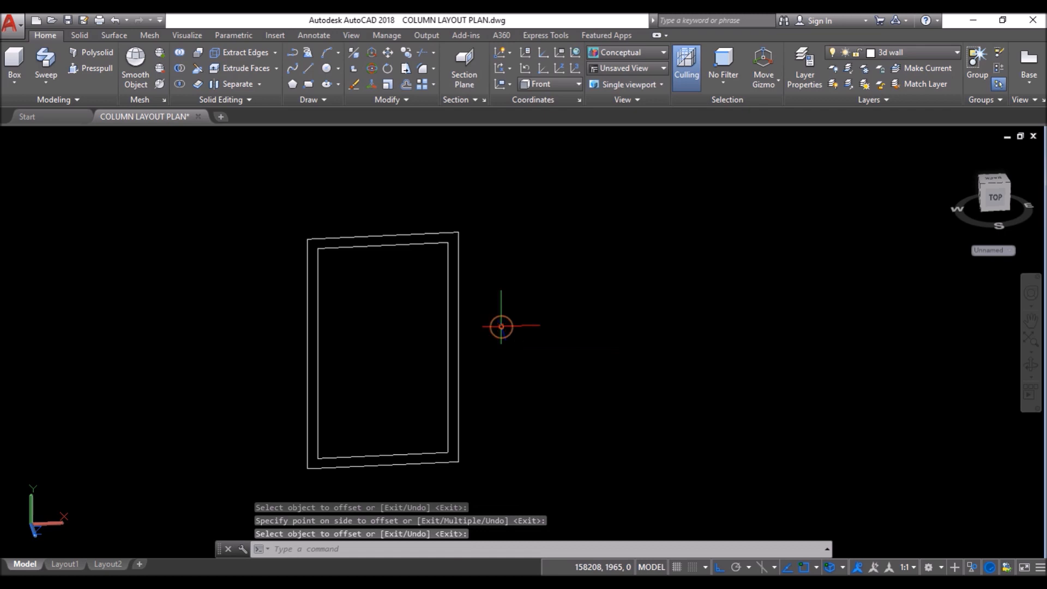
Step: Draw a horizontal line across the inner rectangle, starting 100 above the midpoint of its west side
click(309, 70)
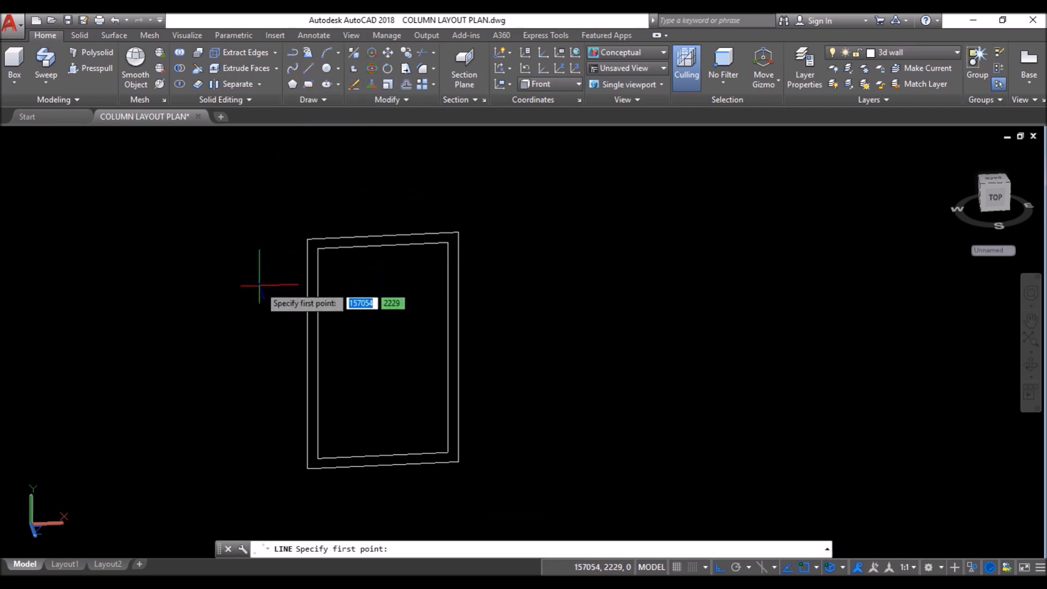
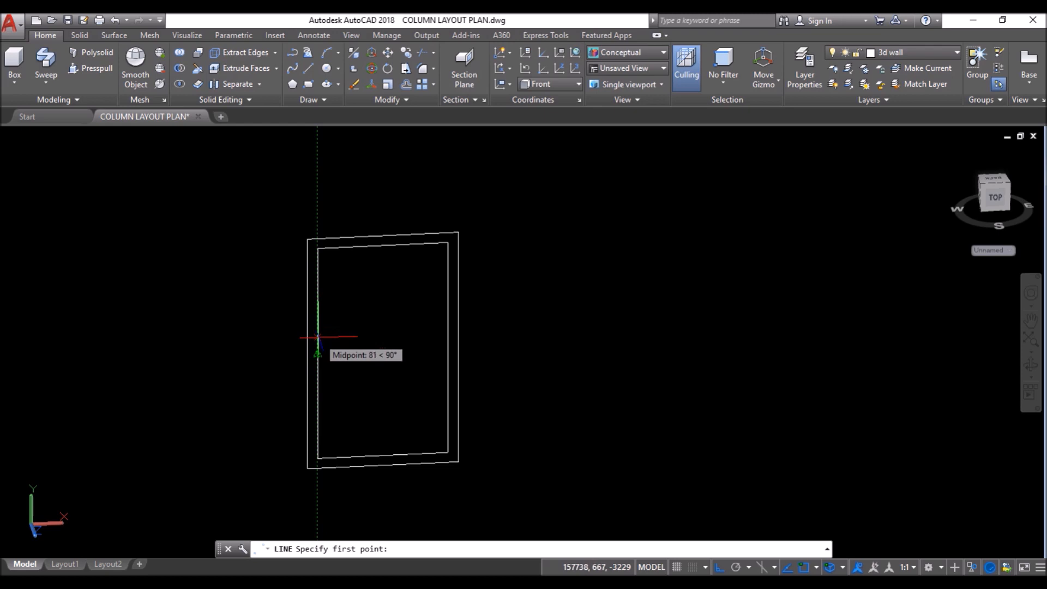
text(100)
key(Return)
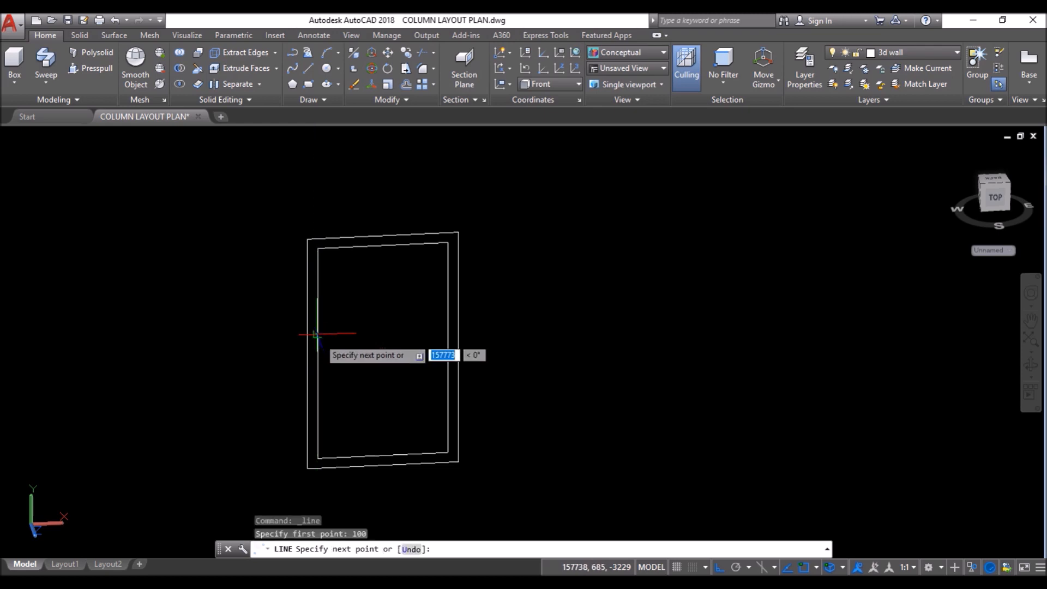
click(449, 328)
key(Return)
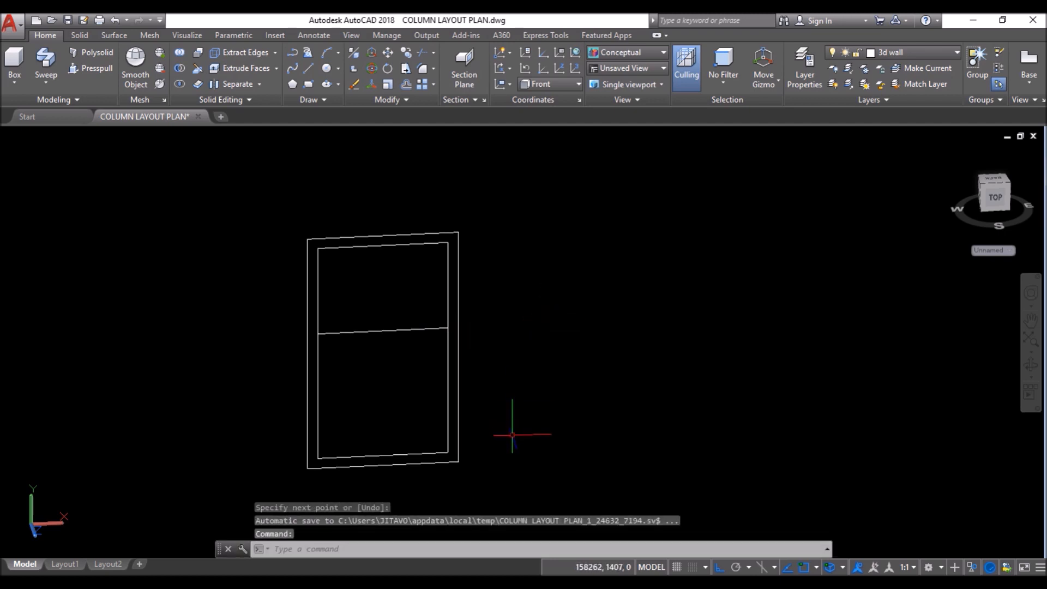
Step: Draw a second horizontal line across the inner rectangle from the midpoint of its west side to its east side
key(Return)
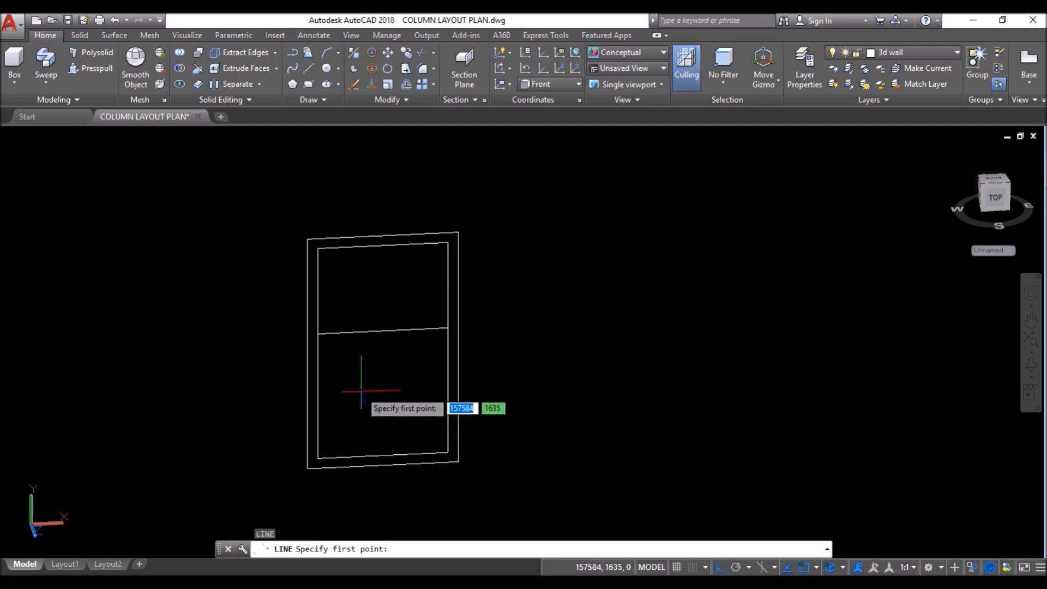
click(318, 353)
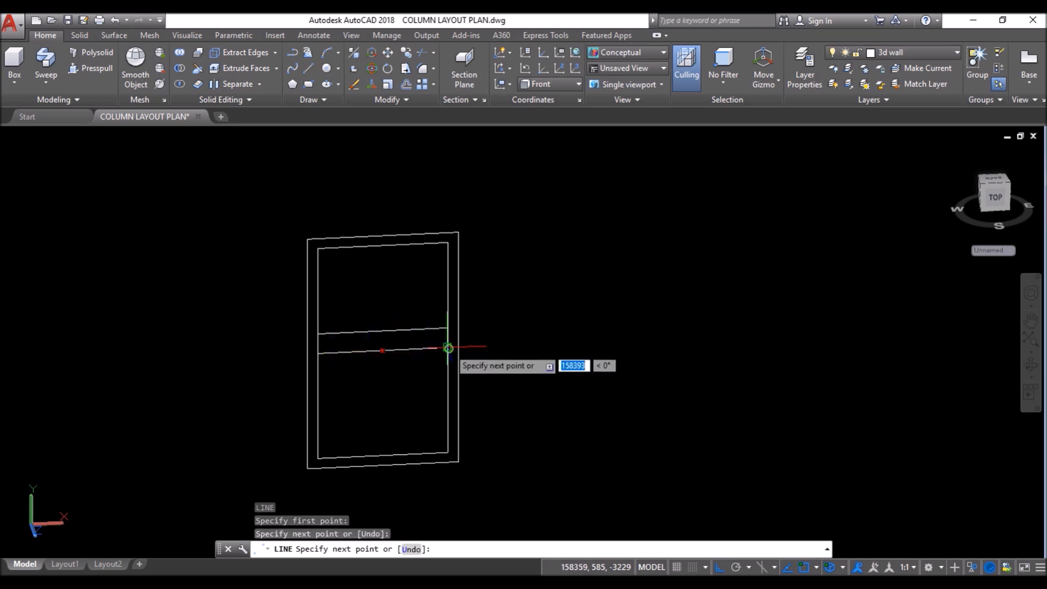
key(Escape)
Step: End the object isolation so the window's frame and panels are shown together with the new outlines
scroll(545, 352, down, 2)
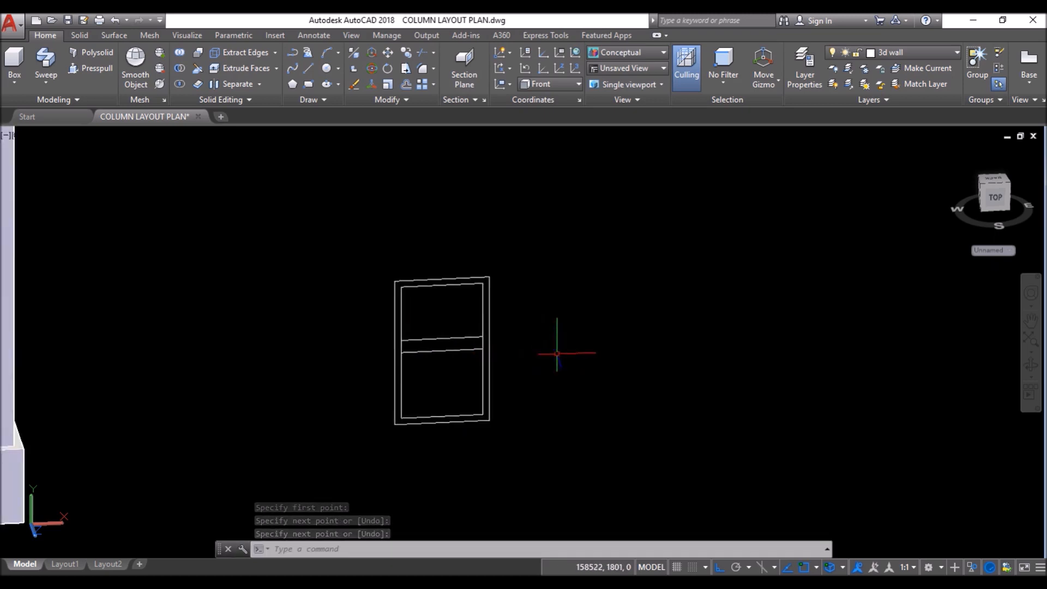
click(956, 567)
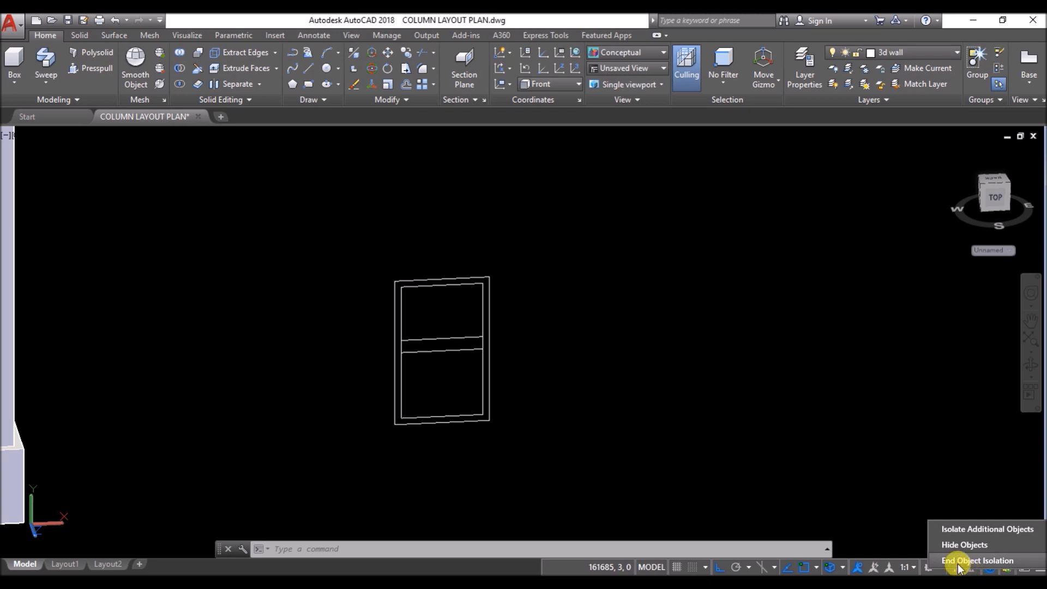
click(957, 561)
shift+middle_drag(276, 397, 290, 371)
scroll(483, 322, up, 2)
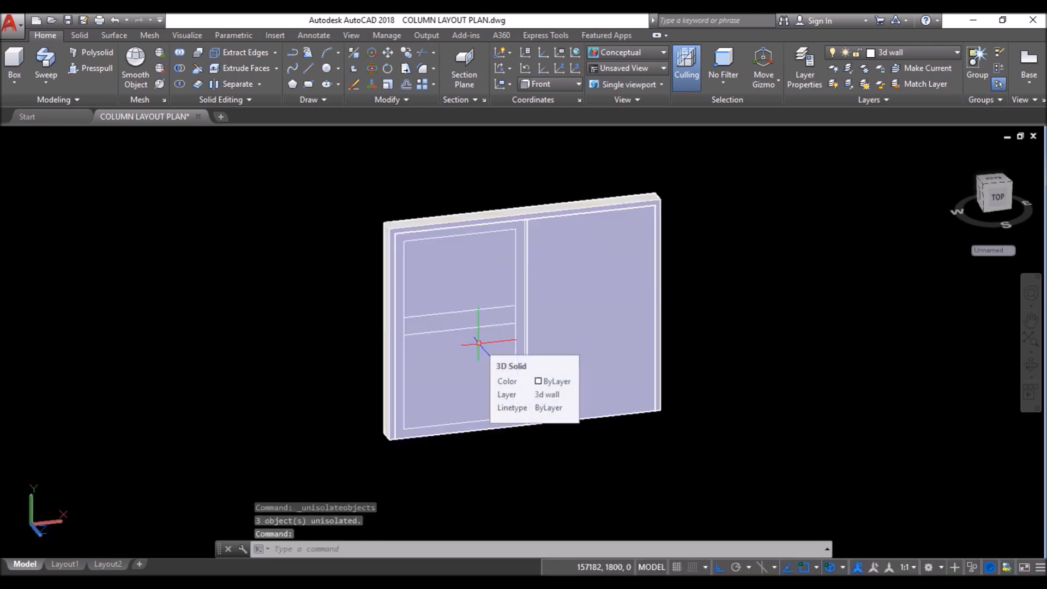
Step: Presspull the area above the two horizontal lines completely through the west panel to cut an opening
click(95, 72)
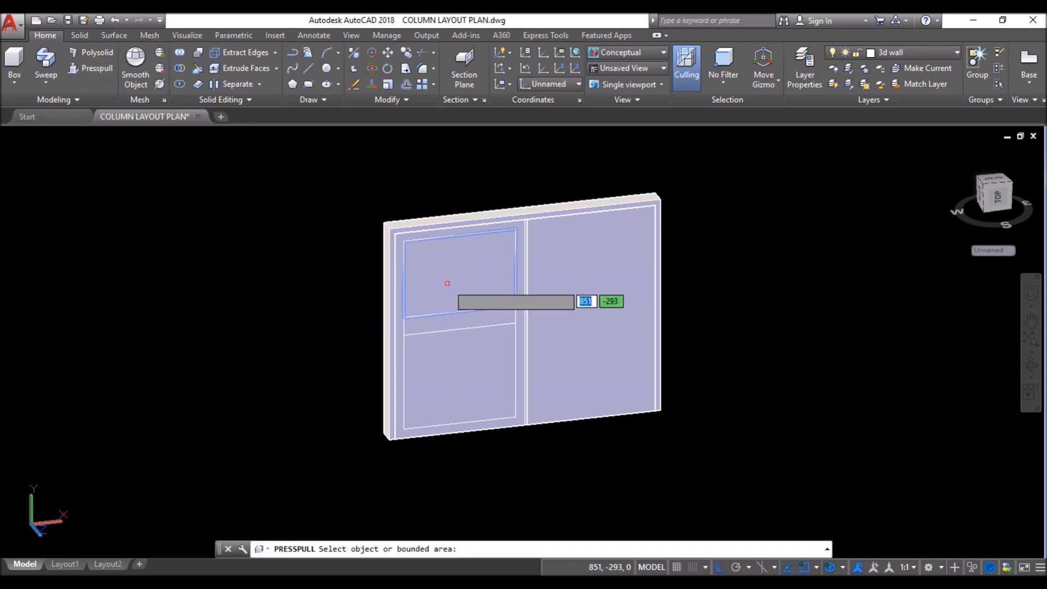
click(447, 283)
click(198, 241)
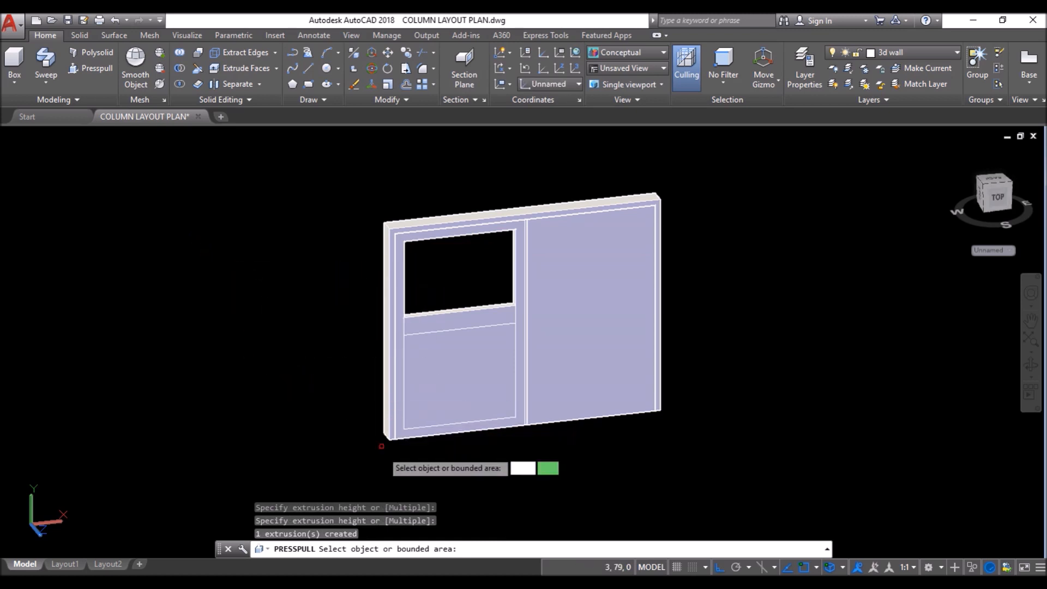
Step: Presspull the lower bounded area of the west panel 10 into the front face
scroll(425, 449, up, 2)
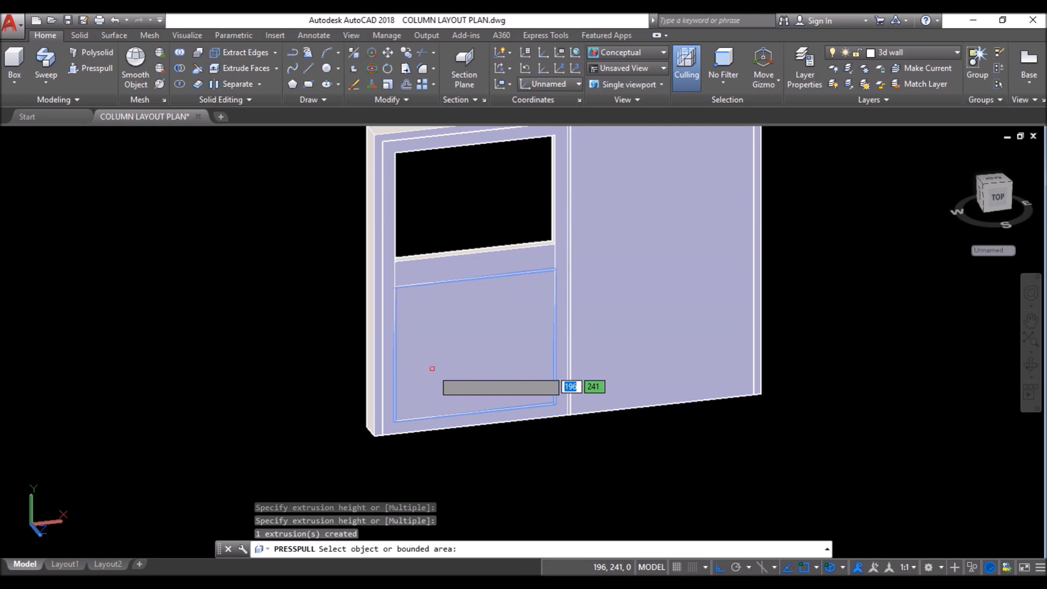
click(432, 369)
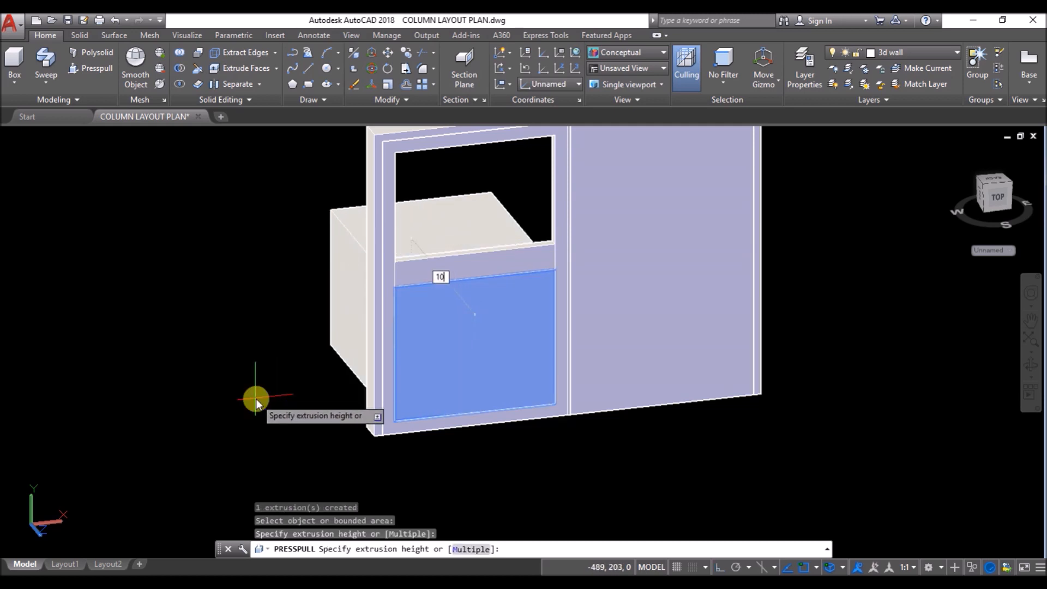
key(Return)
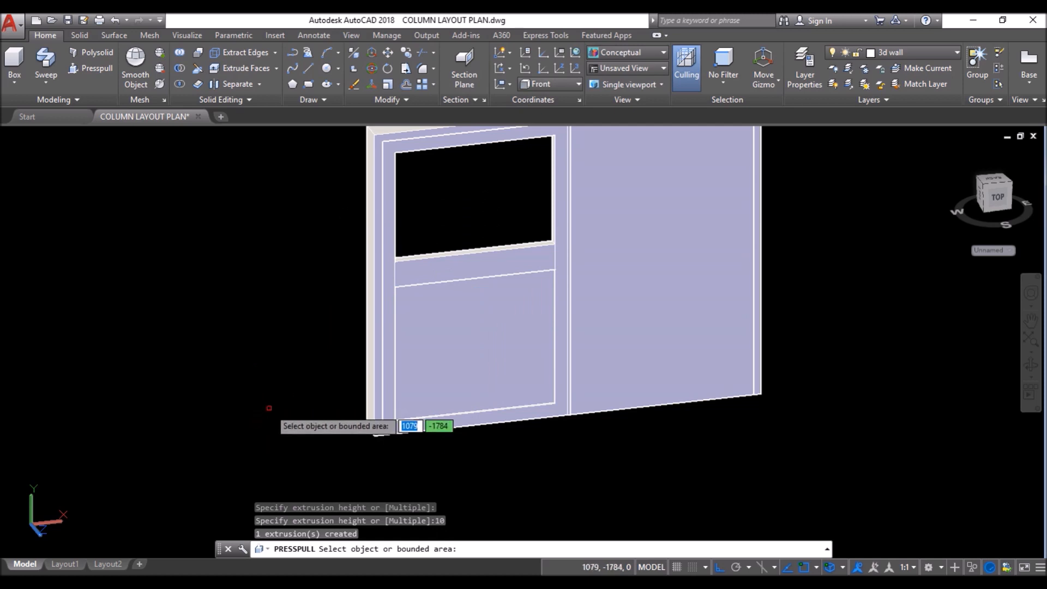
key(Return)
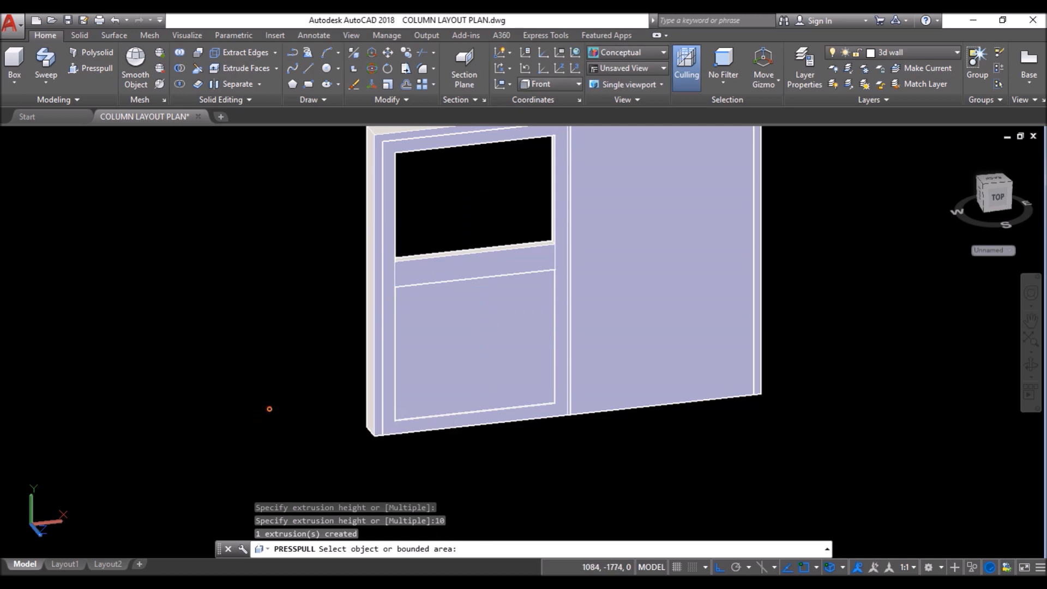
scroll(299, 389, down, 2)
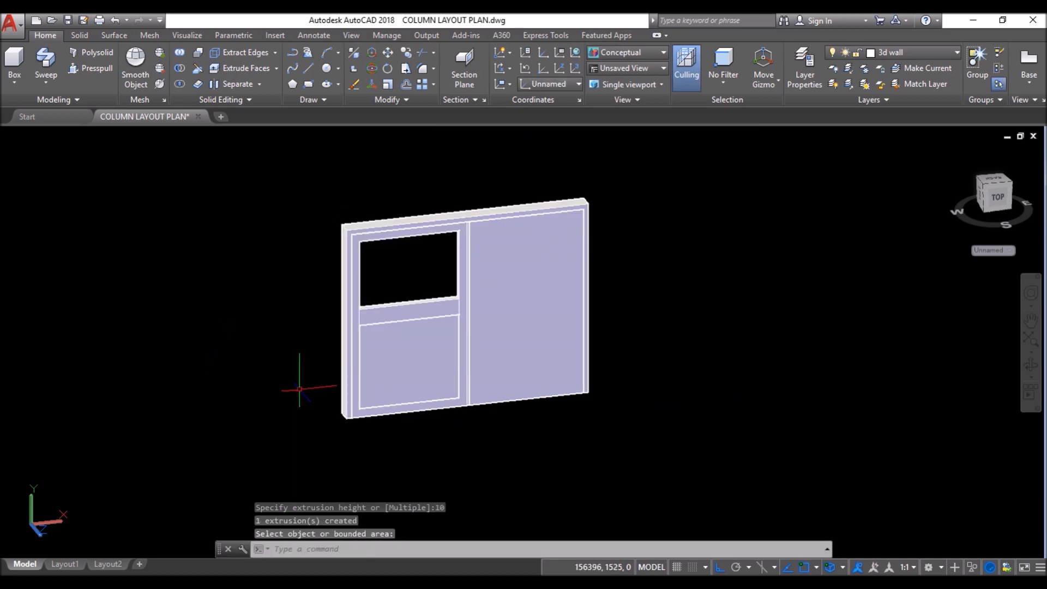
Step: Hide the outer window frame, leaving only the two panels displayed
click(367, 225)
right_click(223, 208)
mouse_move(281, 269)
click(391, 285)
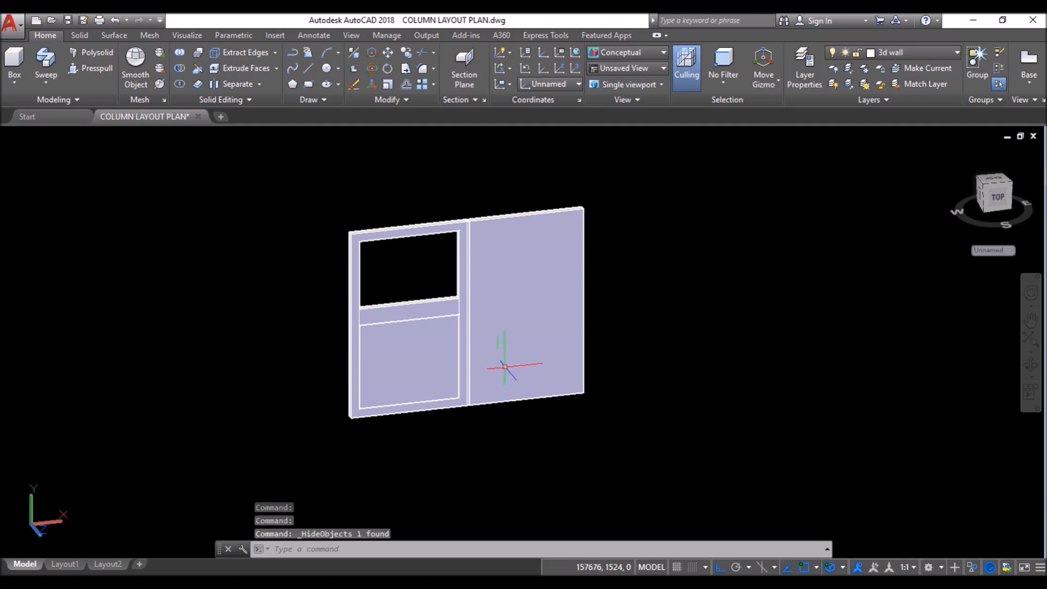
Step: Draw a rectangle around the lower recess on the west panel's front face, from its bottom outer corner to the opposite top corner
shift+middle_drag(298, 361, 464, 262)
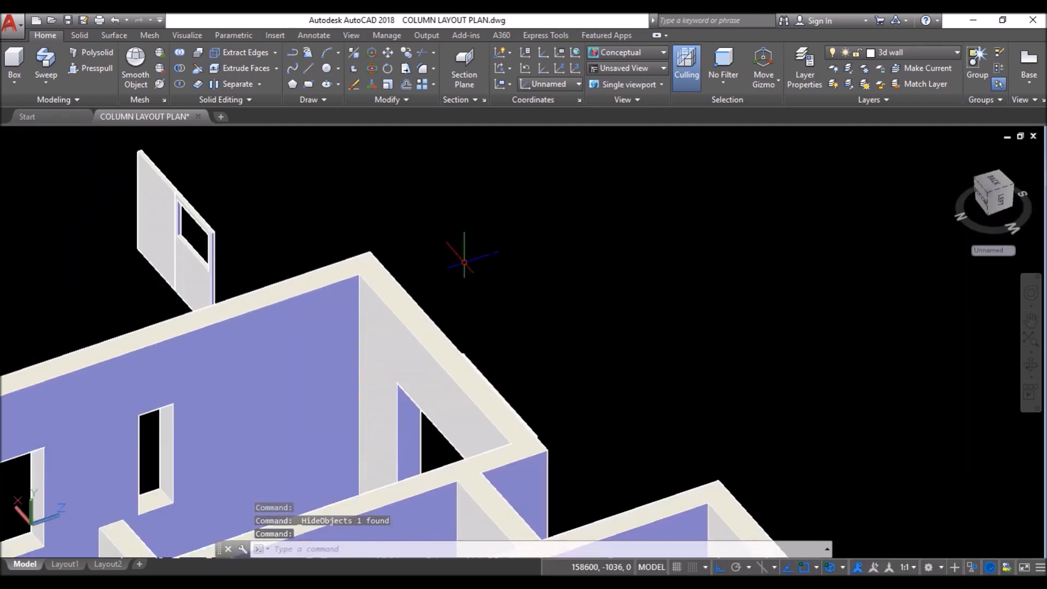
scroll(182, 270, up, 3)
scroll(217, 227, down, 4)
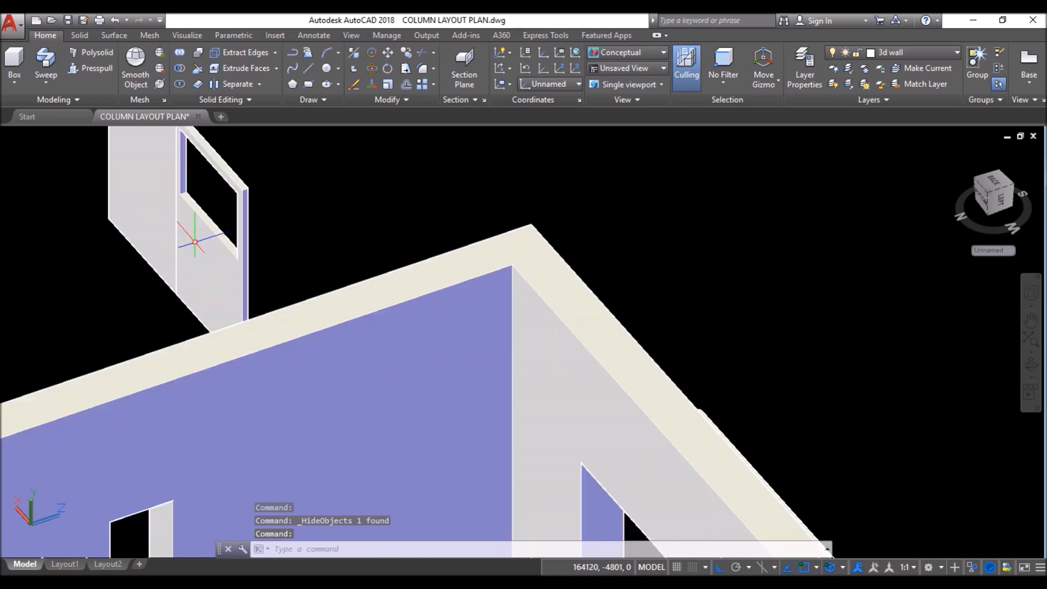
shift+middle_drag(509, 245, 367, 213)
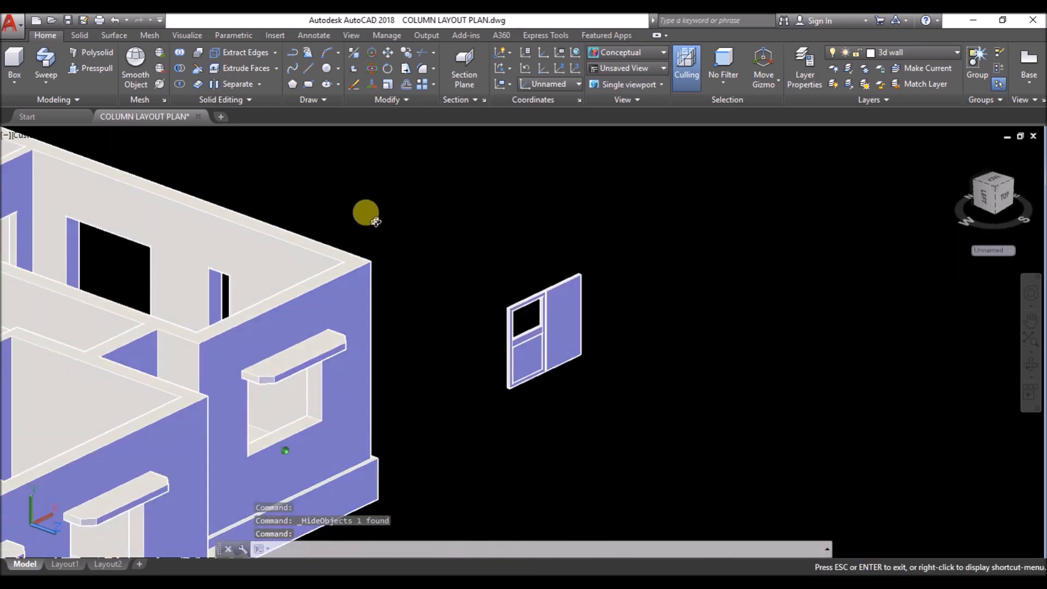
scroll(539, 398, up, 2)
scroll(324, 377, down, 3)
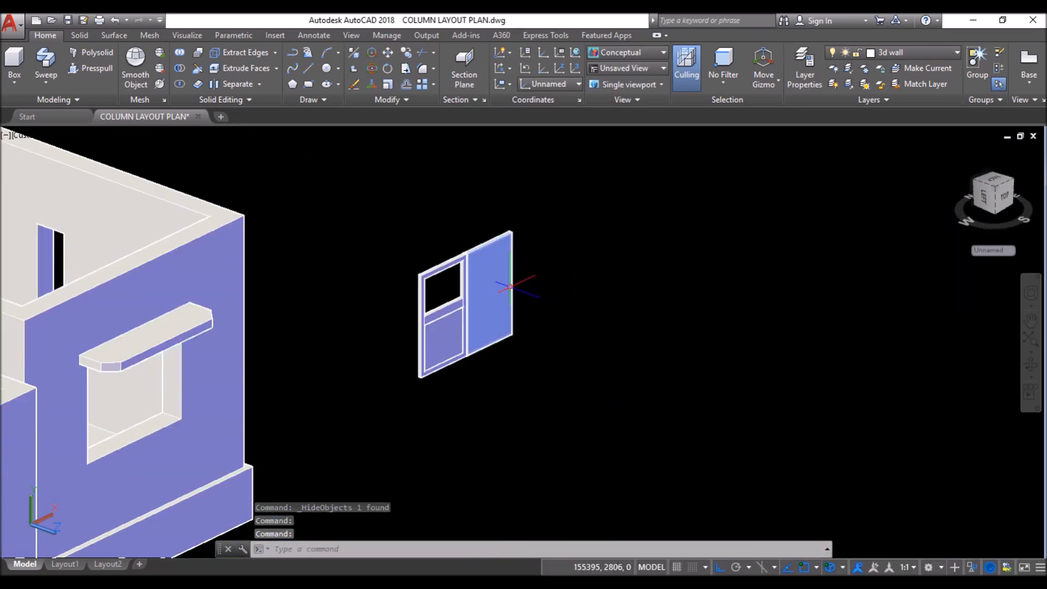
scroll(510, 286, up, 5)
scroll(239, 402, down, 2)
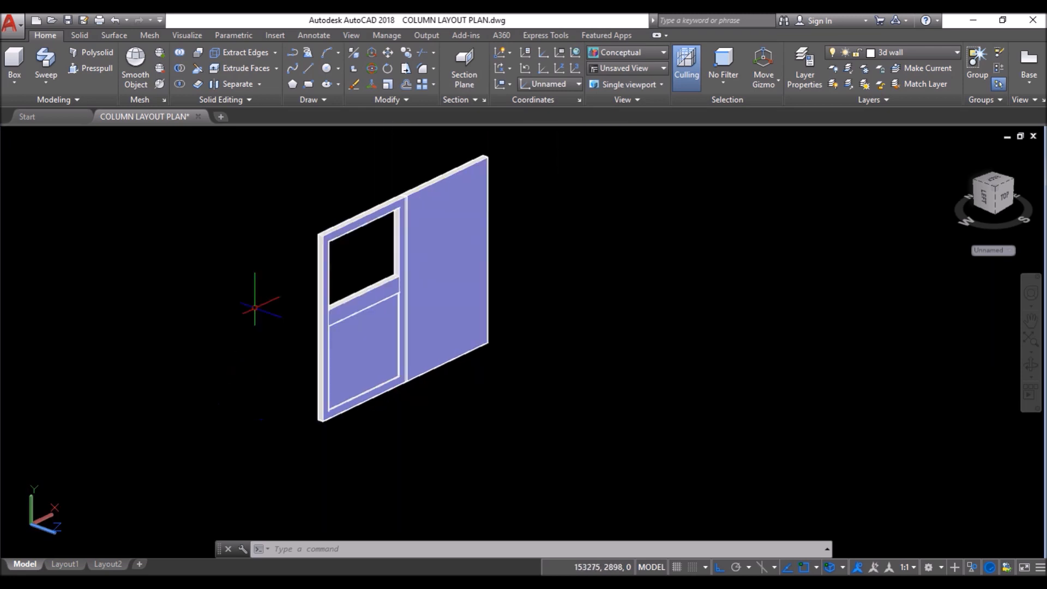
click(309, 88)
scroll(346, 424, up, 5)
click(304, 422)
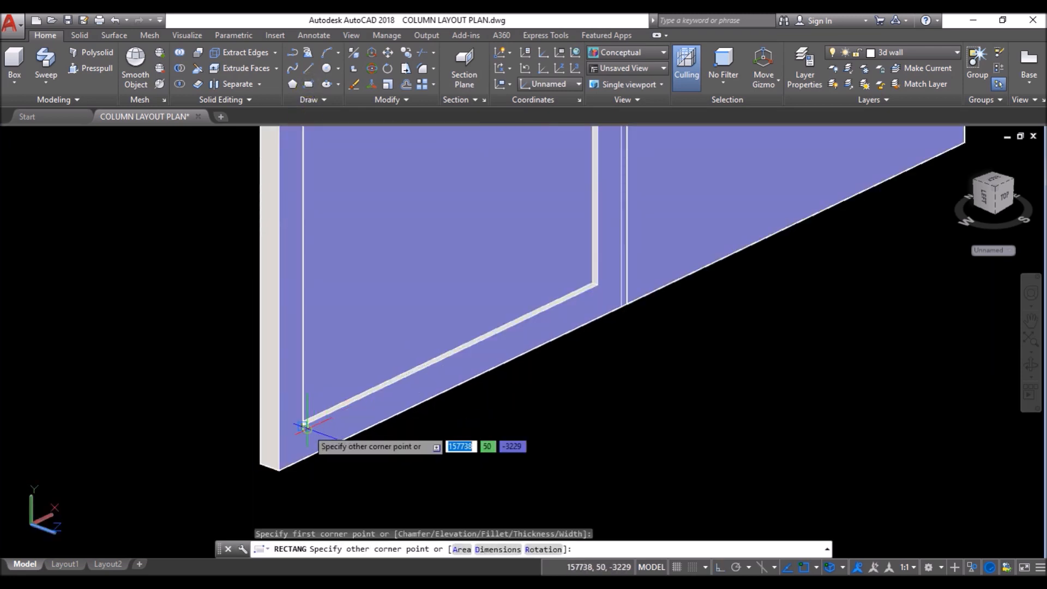
scroll(303, 422, down, 5)
scroll(413, 236, up, 3)
click(418, 234)
Step: In 2D Wireframe, copy the lower recess rectangle from the panel's front bottom corner to the matching corner of the back face
click(79, 140)
click(129, 166)
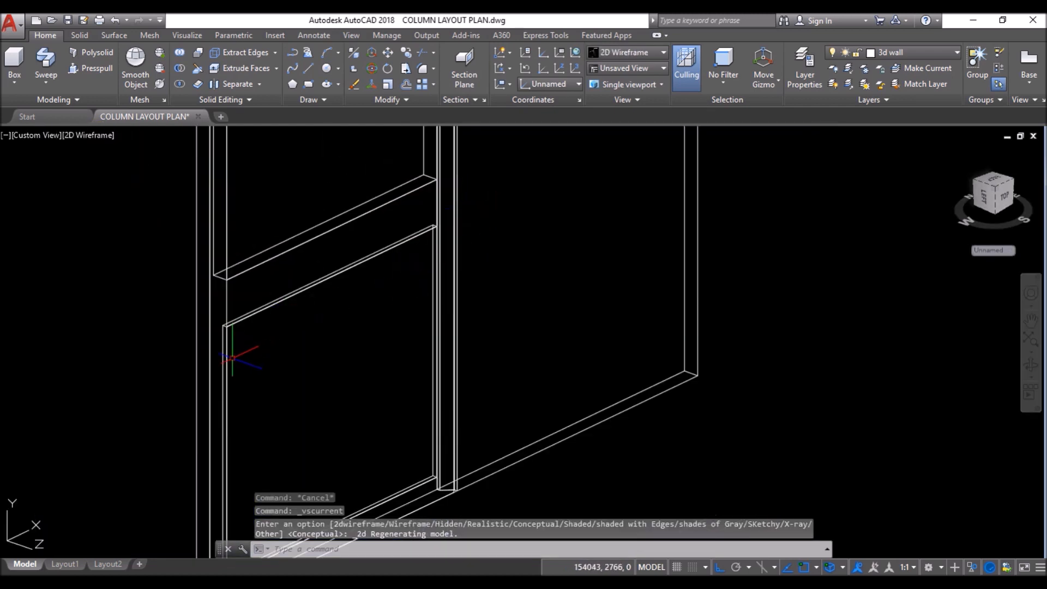
scroll(226, 330, up, 5)
scroll(349, 233, down, 5)
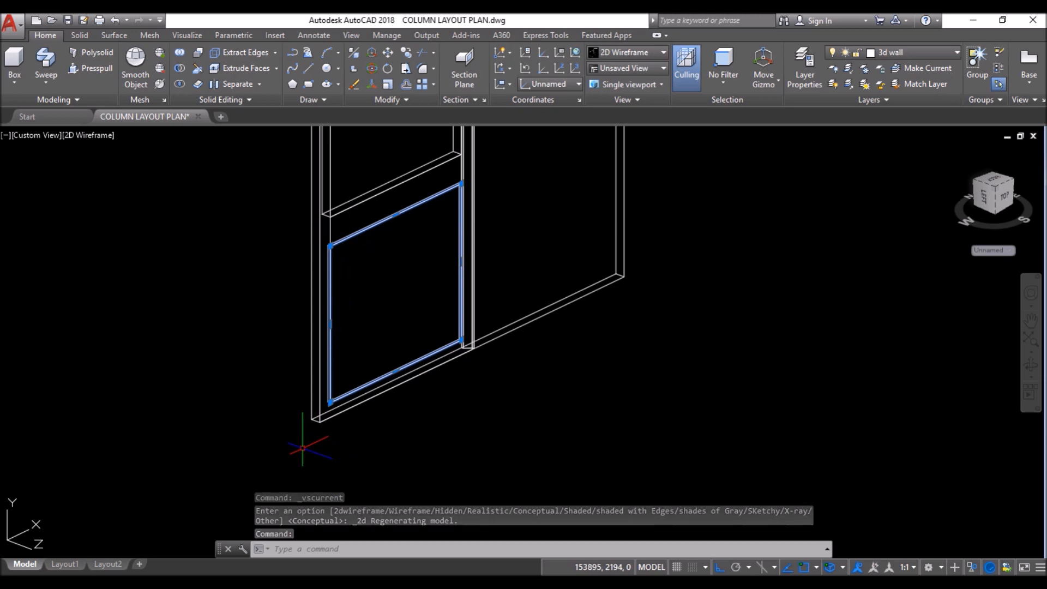
click(406, 53)
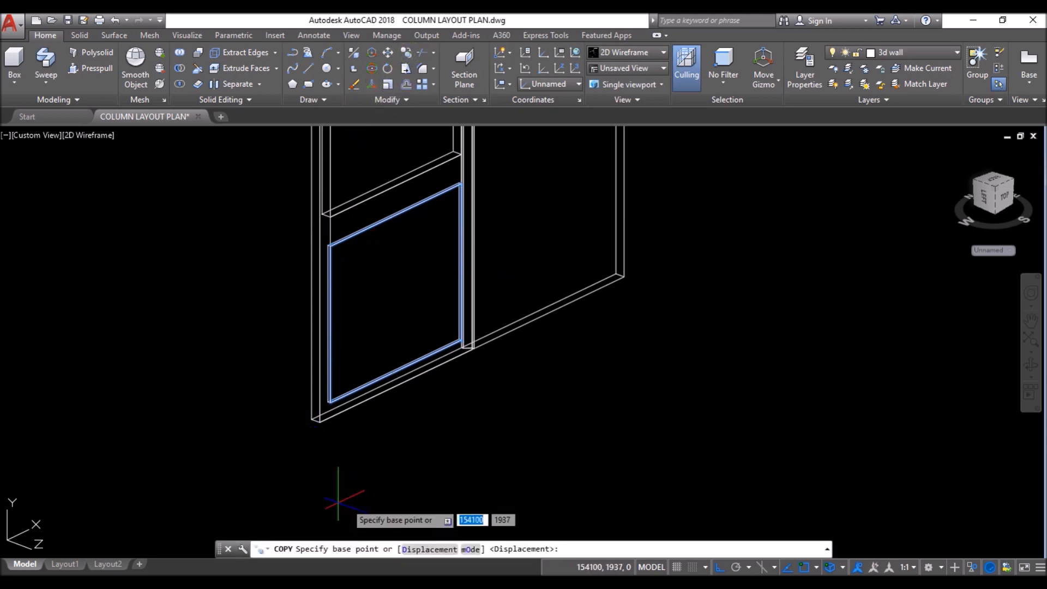
scroll(302, 431, up, 3)
click(376, 345)
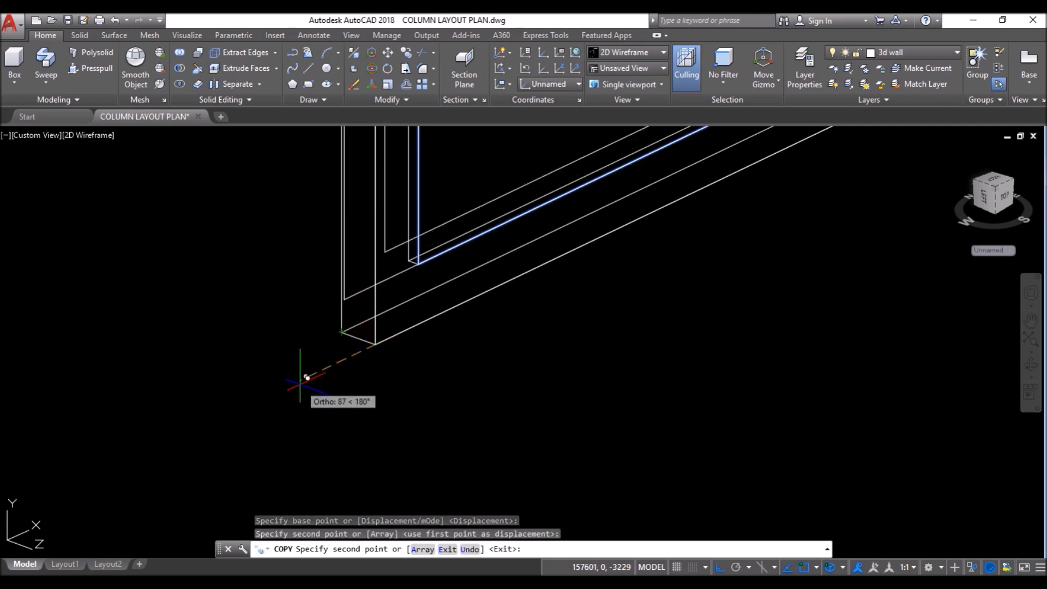
key(Return)
Step: Set the visual style back to Conceptual
shift+middle_drag(250, 392, 351, 395)
click(94, 135)
click(127, 183)
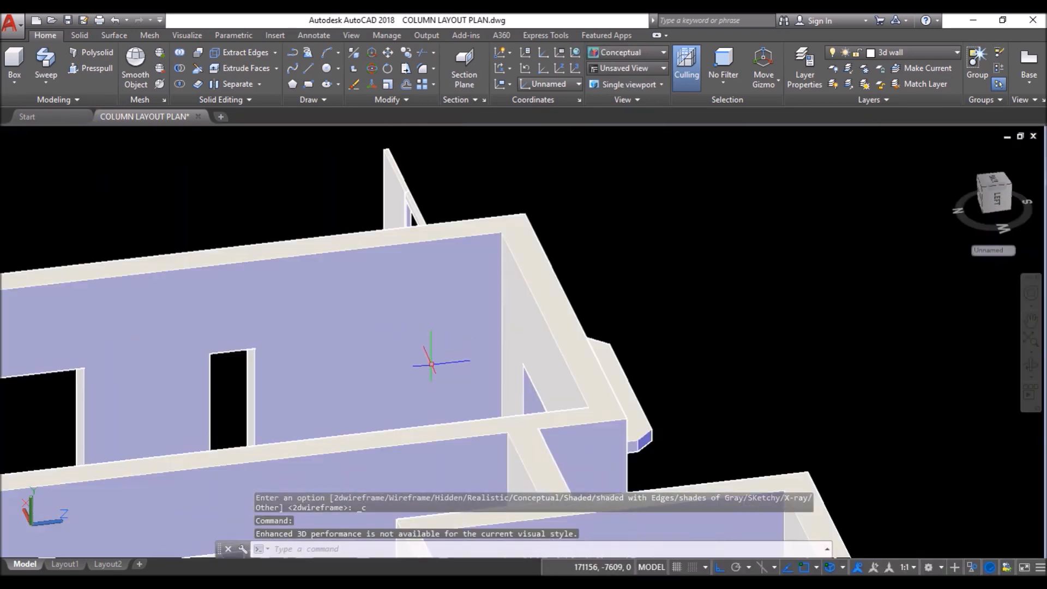
Step: Presspull the copied rectangle's area inward from the back face of the west panel to form a matching recess
shift+middle_drag(427, 358, 375, 319)
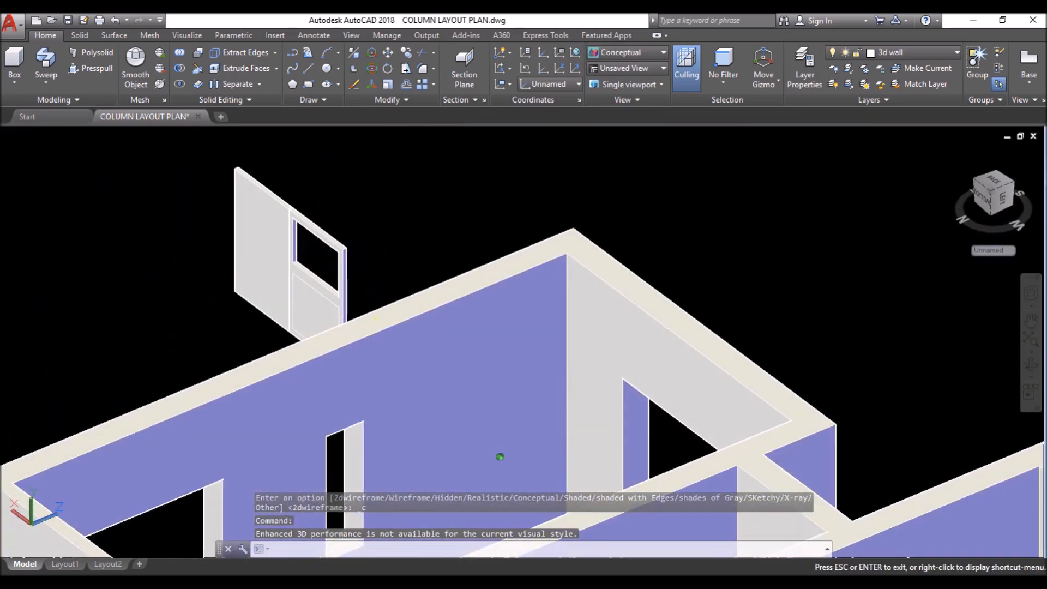
scroll(300, 312, up, 3)
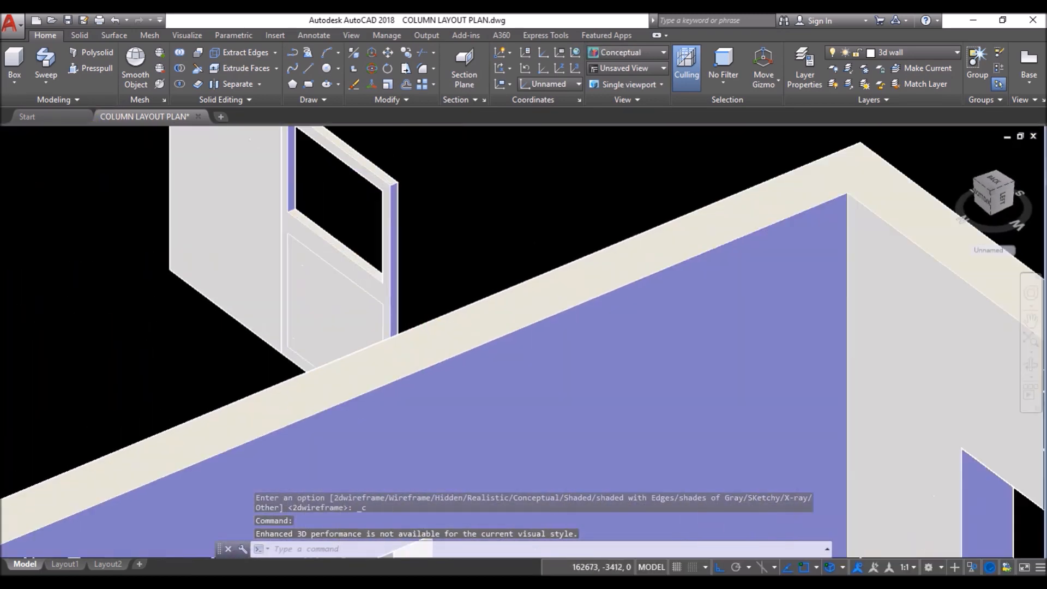
click(101, 76)
click(316, 302)
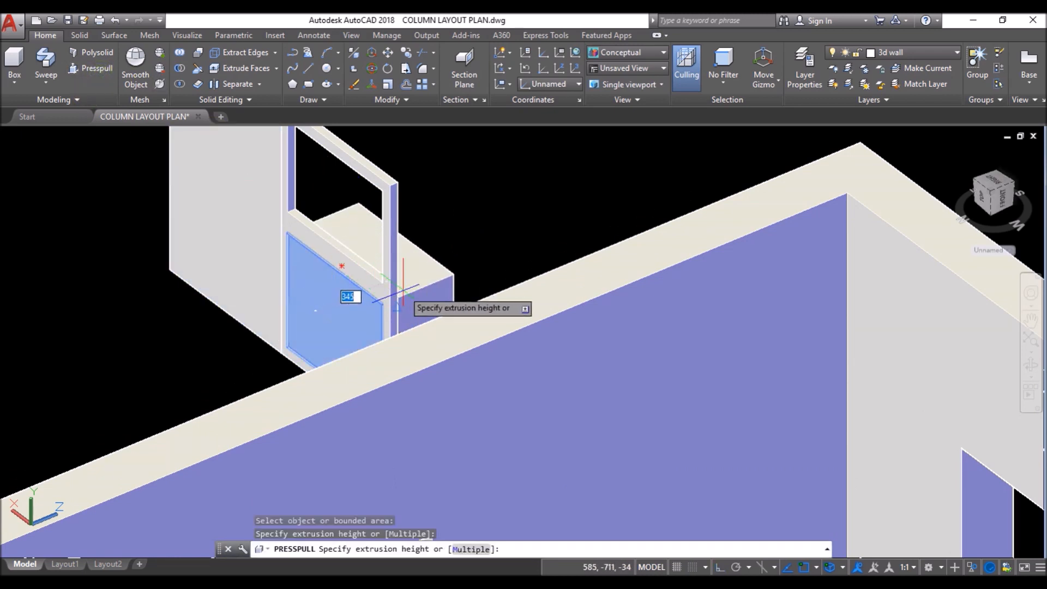
click(400, 293)
key(Return)
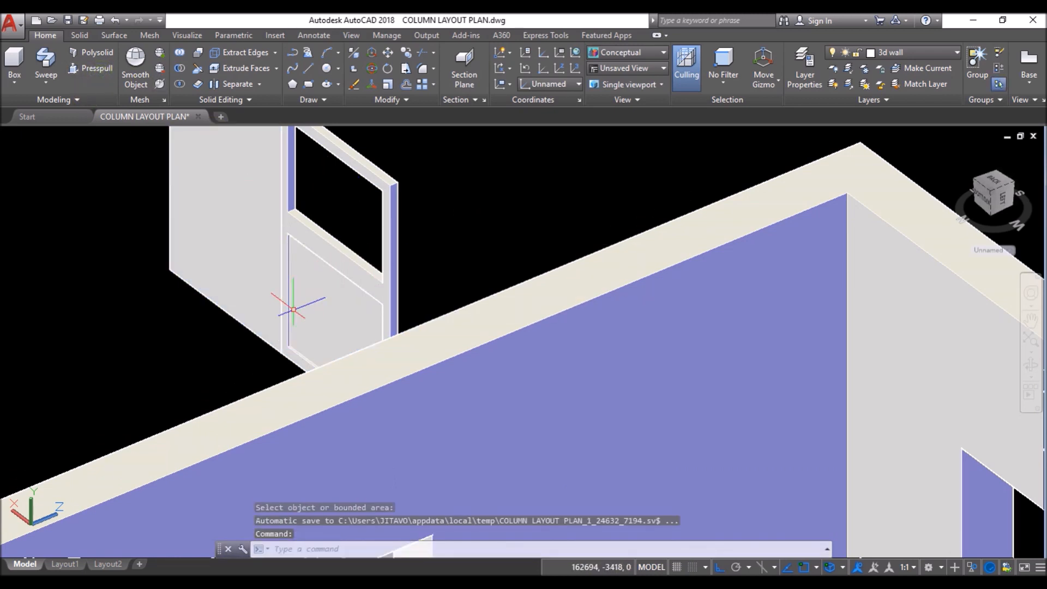
Step: Copy the west panel's outline rectangles, without its solid, from its bottom outer corner to the matching corner of the plain east panel
scroll(353, 240, down, 2)
shift+middle_drag(414, 245, 393, 268)
scroll(655, 289, up, 4)
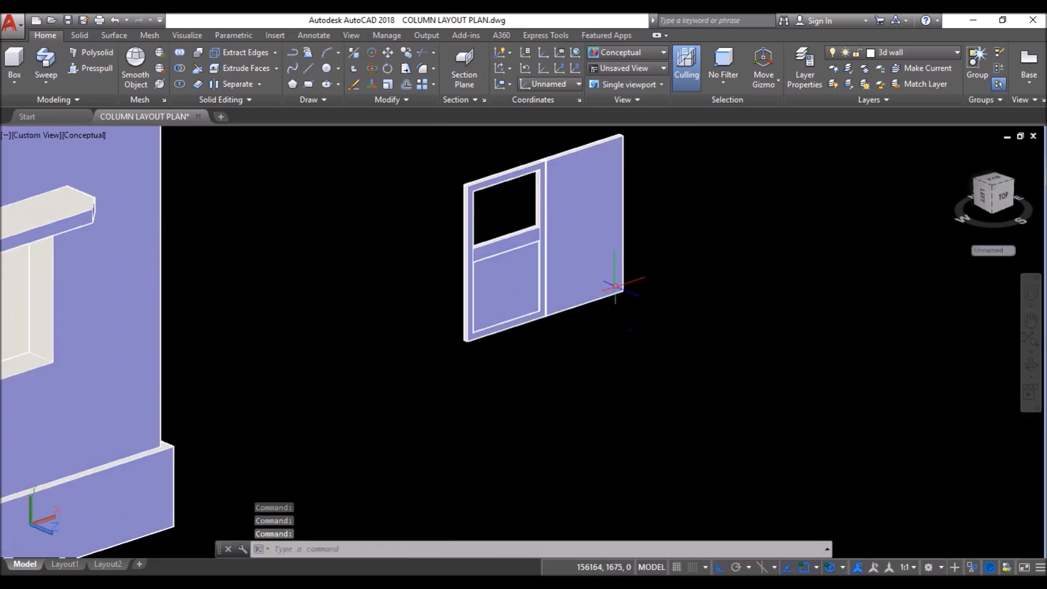
scroll(251, 340, down, 1)
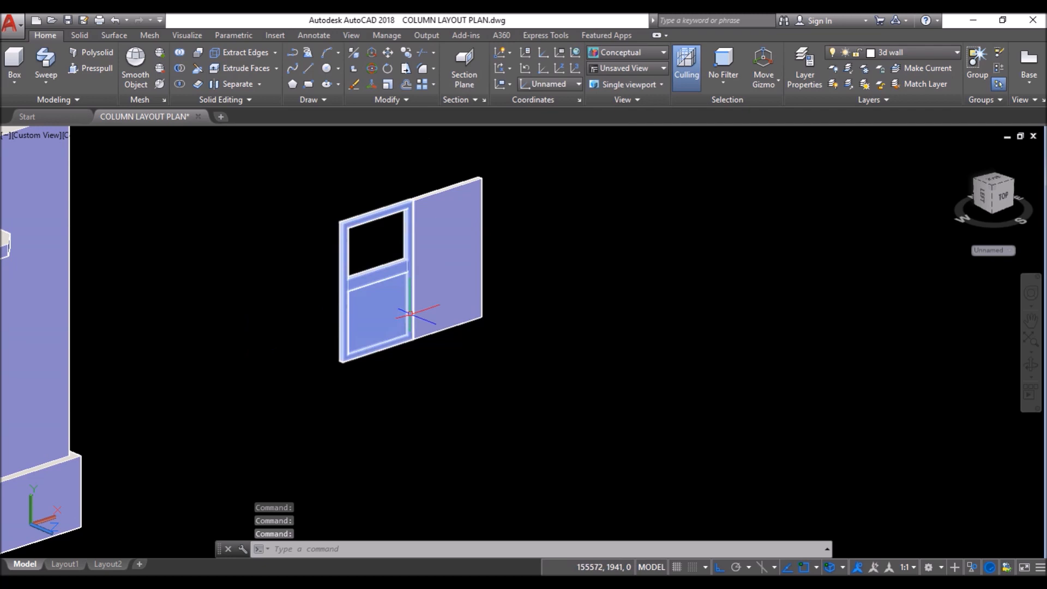
scroll(461, 235, up, 3)
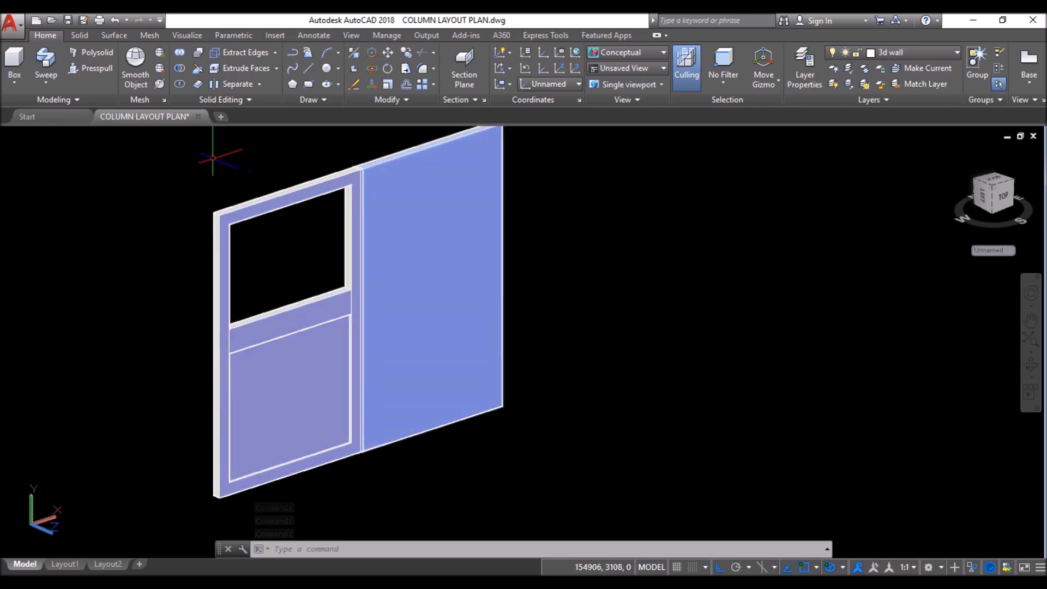
click(173, 153)
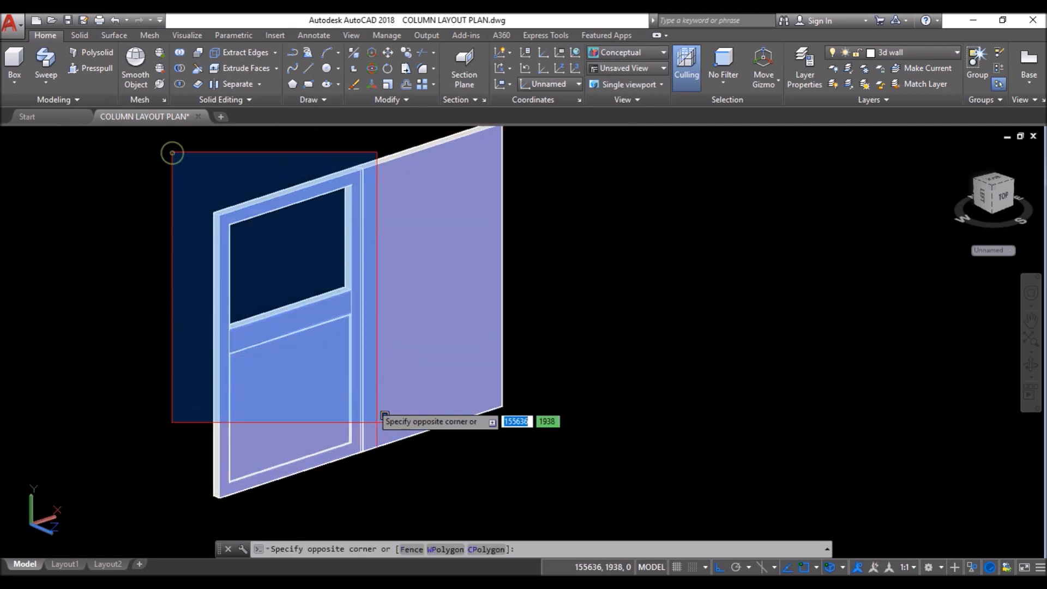
click(372, 507)
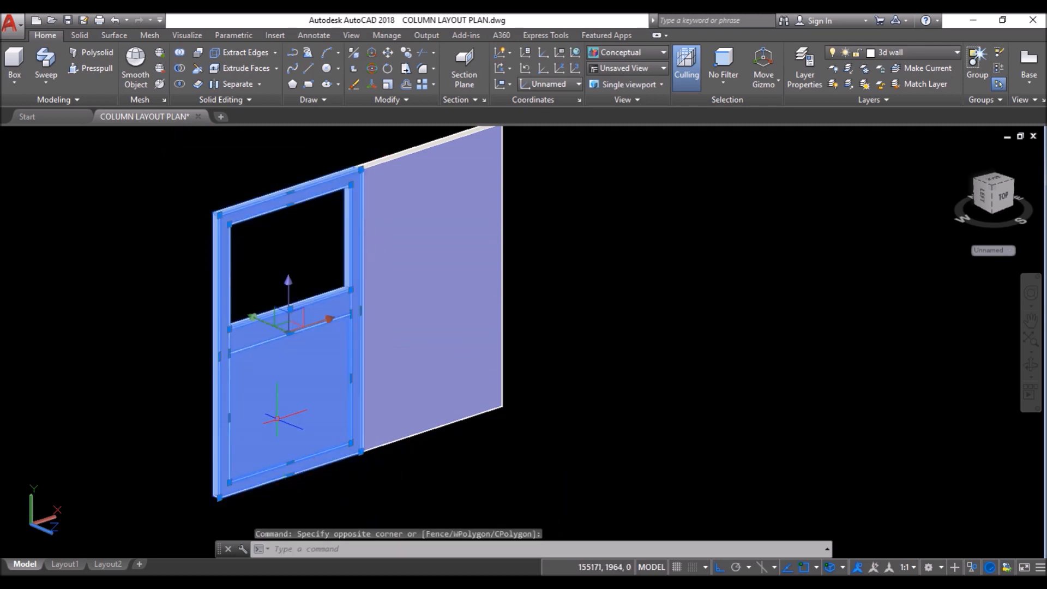
shift+click(261, 398)
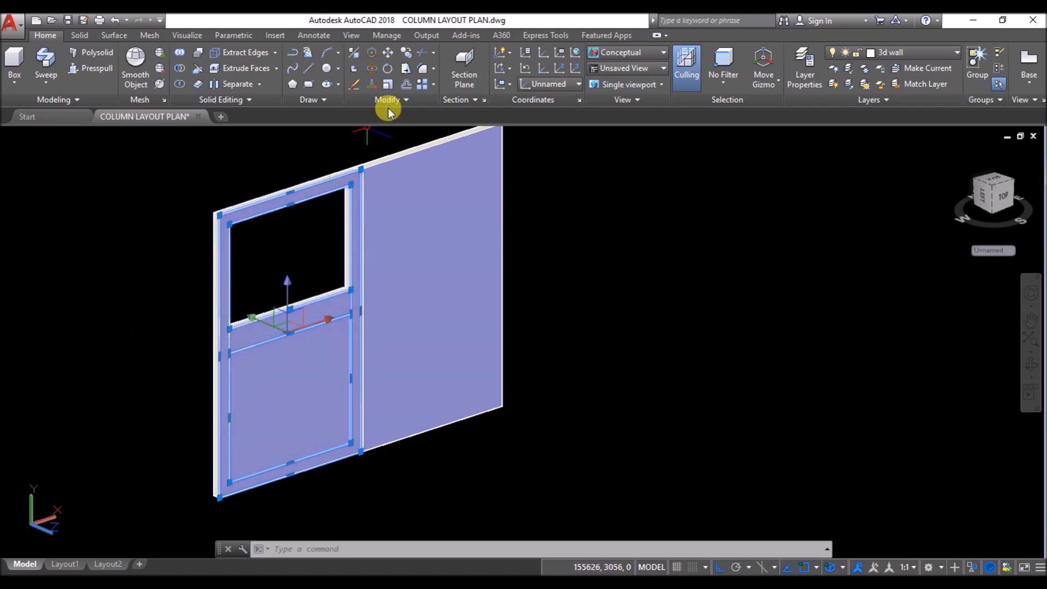
click(411, 51)
scroll(223, 512, up, 2)
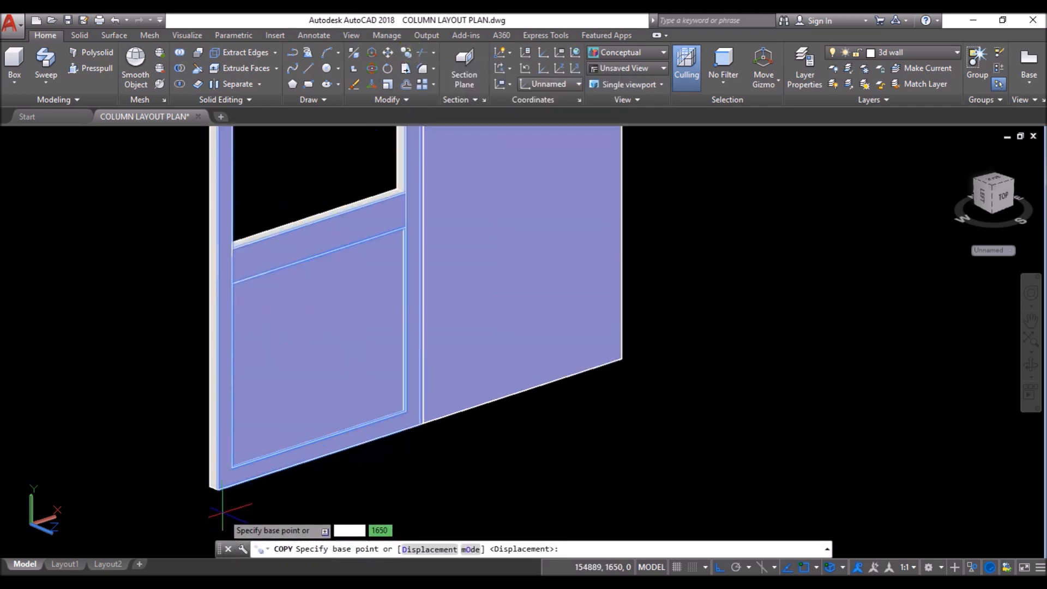
click(223, 493)
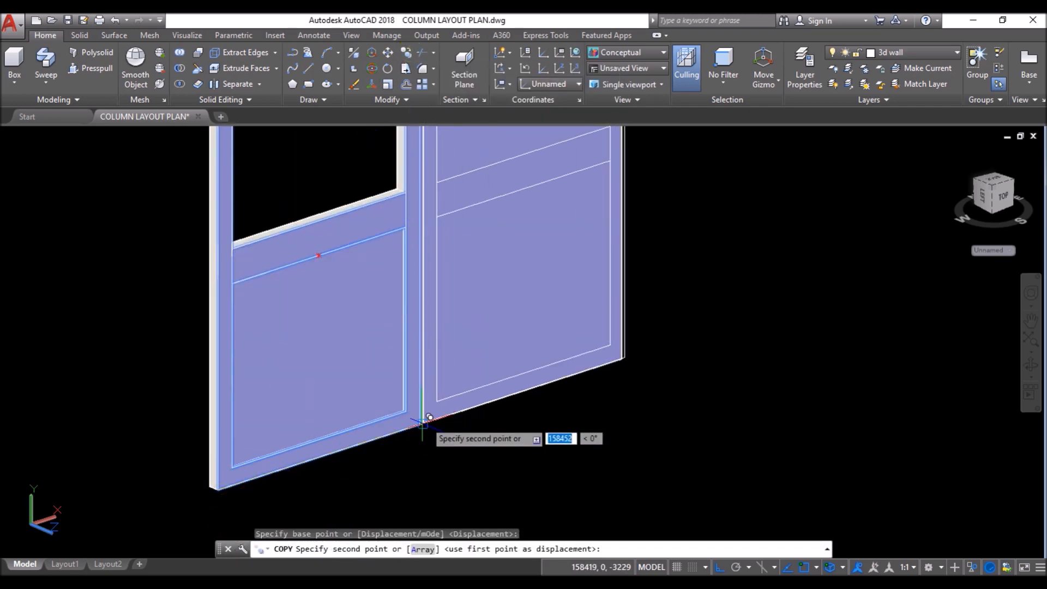
scroll(420, 422, up, 2)
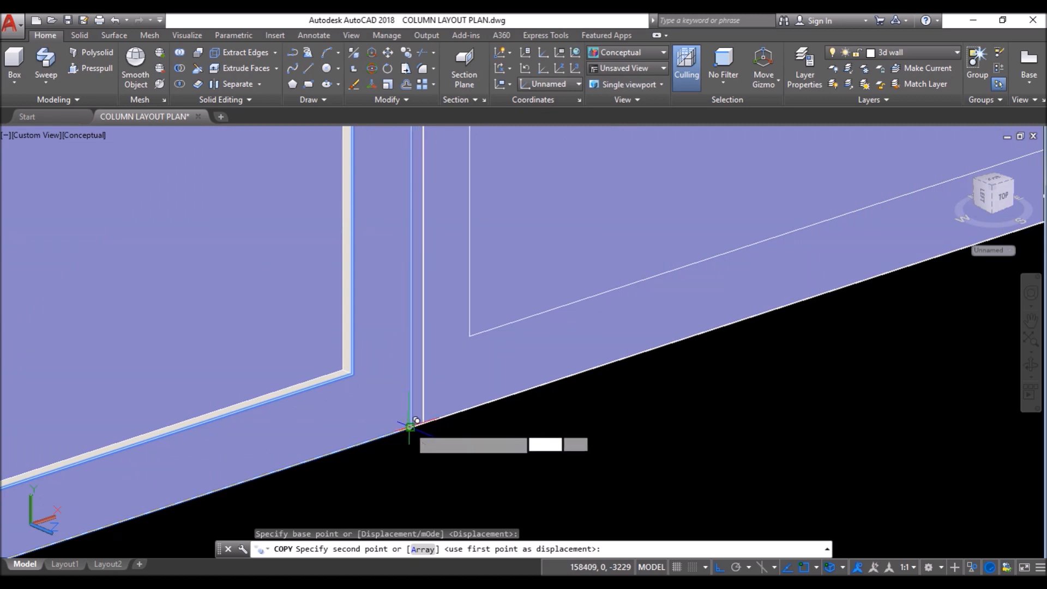
click(411, 423)
key(Return)
scroll(346, 440, down, 3)
scroll(471, 412, down, 3)
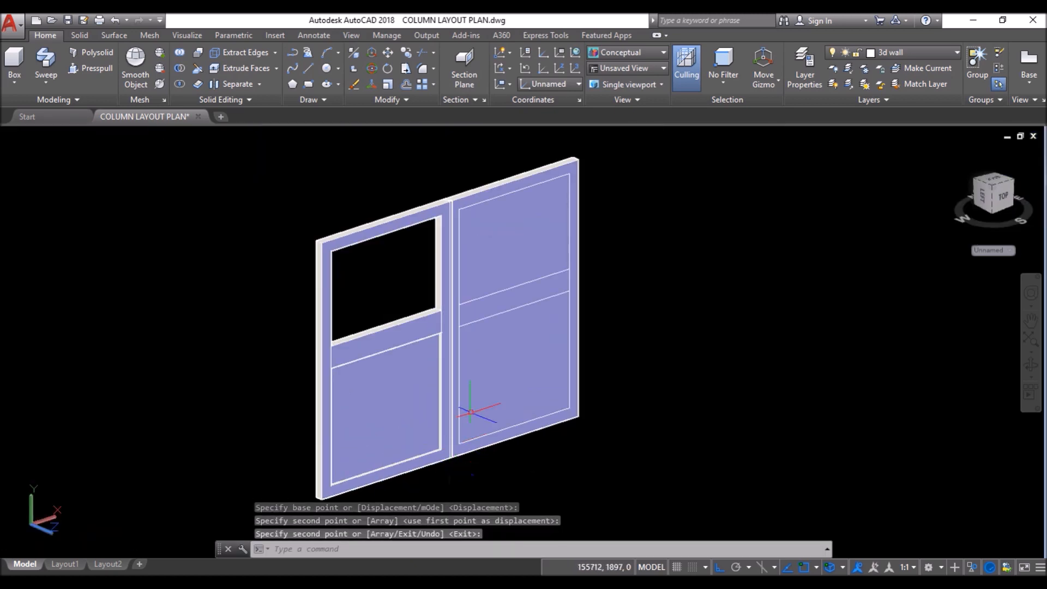
Step: Presspull the upper rectangle of the east panel through its full thickness to cut the upper opening
click(87, 70)
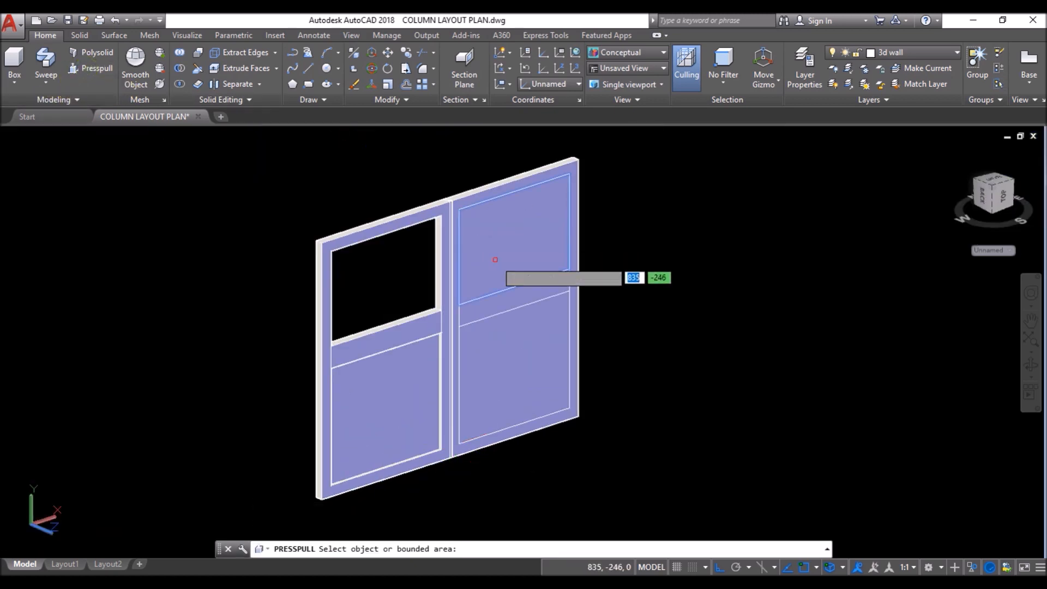
click(494, 256)
click(313, 208)
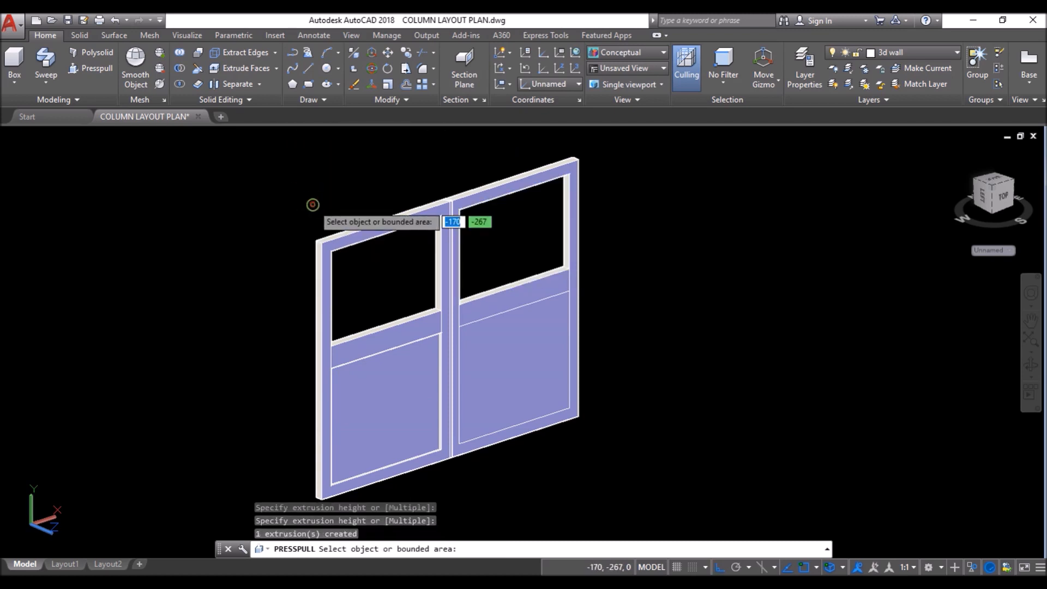
Step: Presspull the lower rectangle on the front face of the east panel inward by 10 to form the recess
click(530, 396)
text(10)
key(Return)
scroll(304, 318, down, 2)
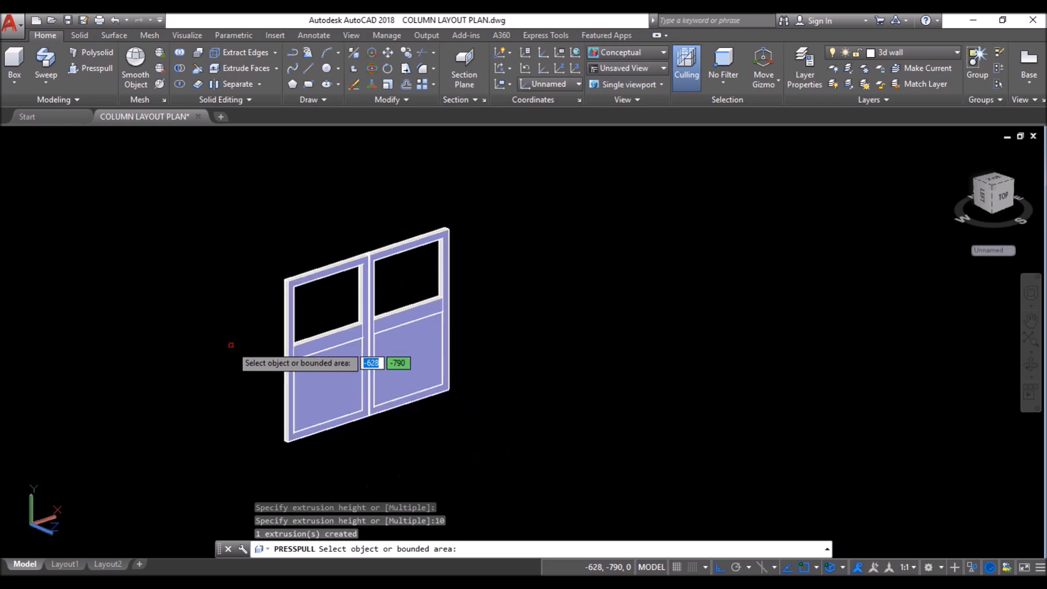
Step: Presspull the lower rectangle on the back face of the east panel inward by 10 and finish the command
shift+middle_drag(195, 344, 231, 353)
click(144, 334)
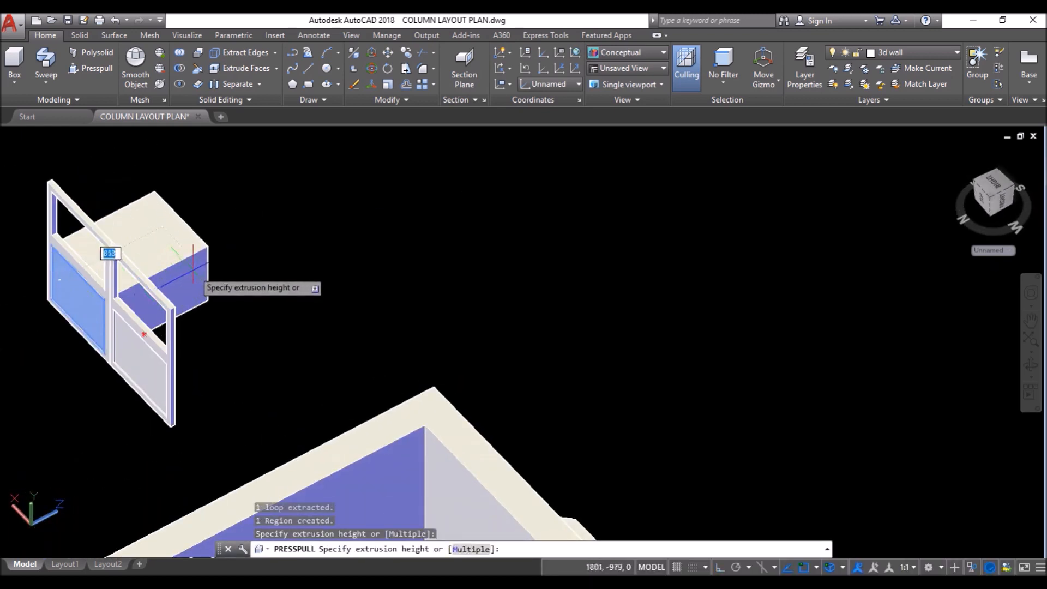
text(10)
key(Return)
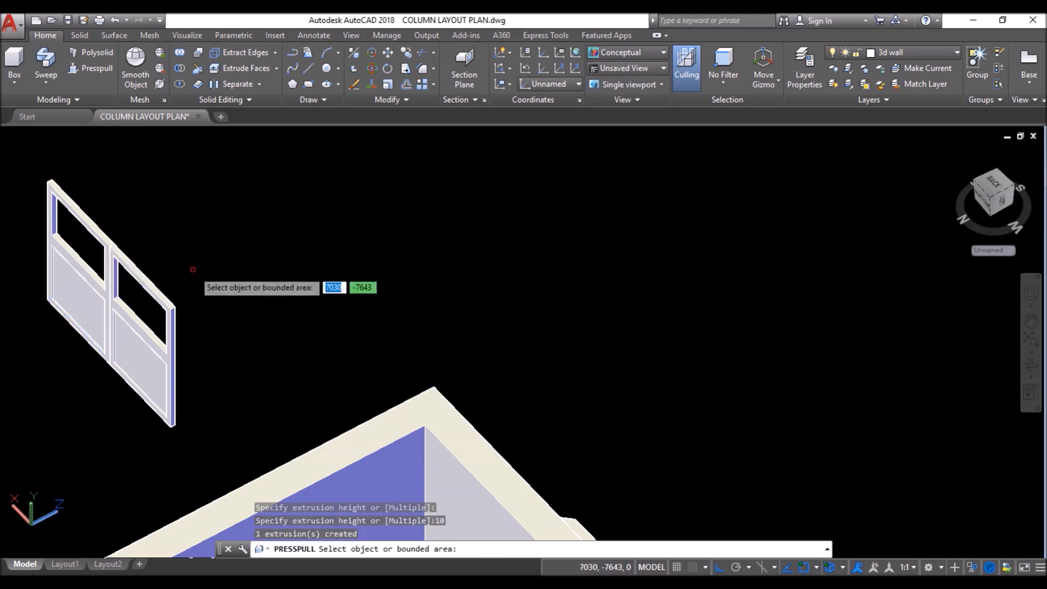
scroll(329, 316, down, 2)
shift+middle_drag(329, 315, 444, 379)
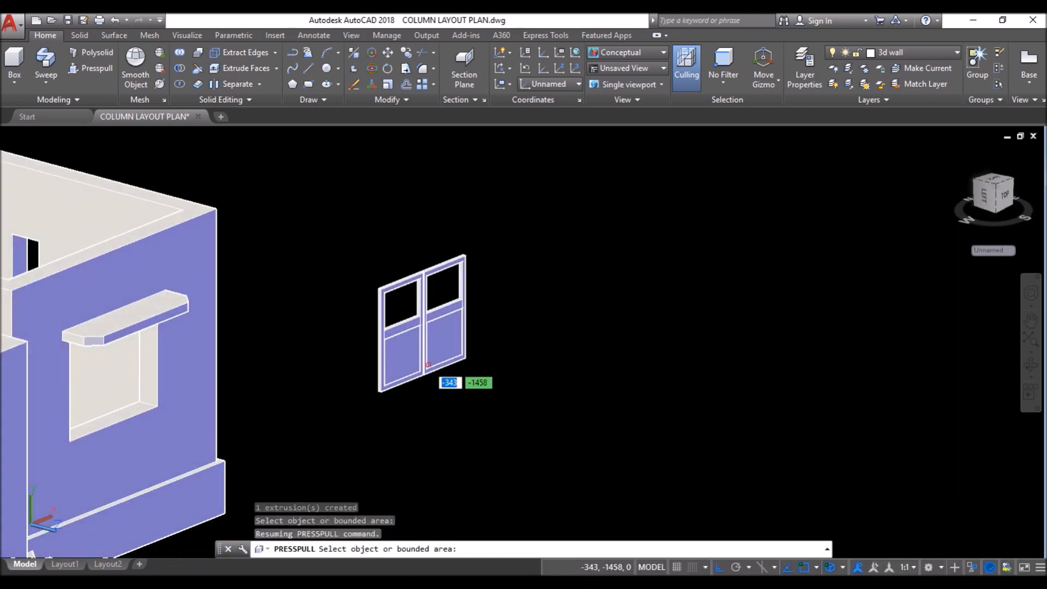
scroll(485, 341, up, 3)
scroll(484, 331, up, 2)
key(Return)
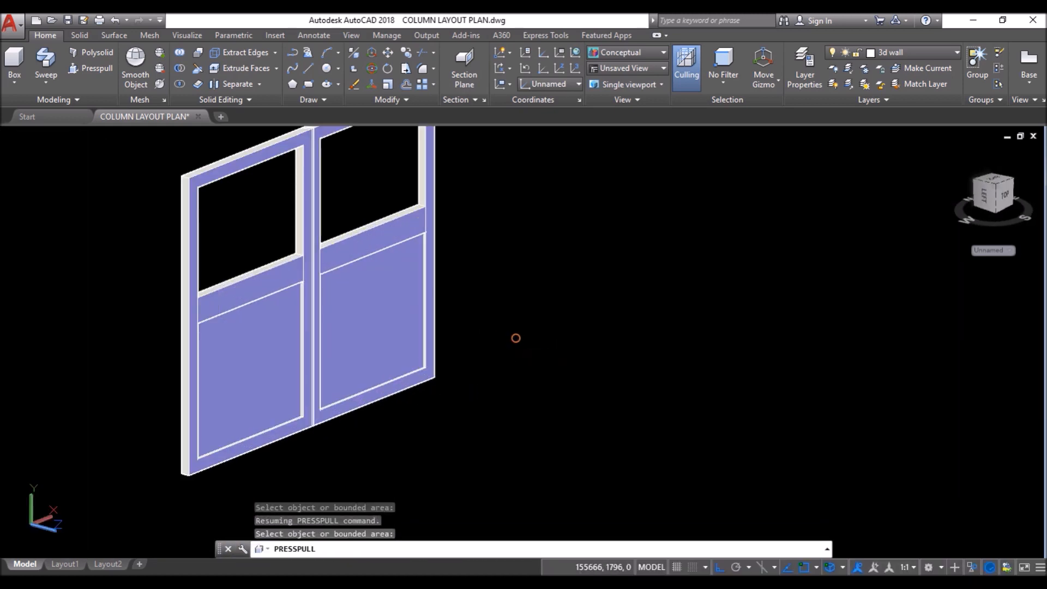
Step: Select the leftover outlines on both panels and erase them, keeping the panel solids
scroll(362, 400, down, 3)
click(152, 133)
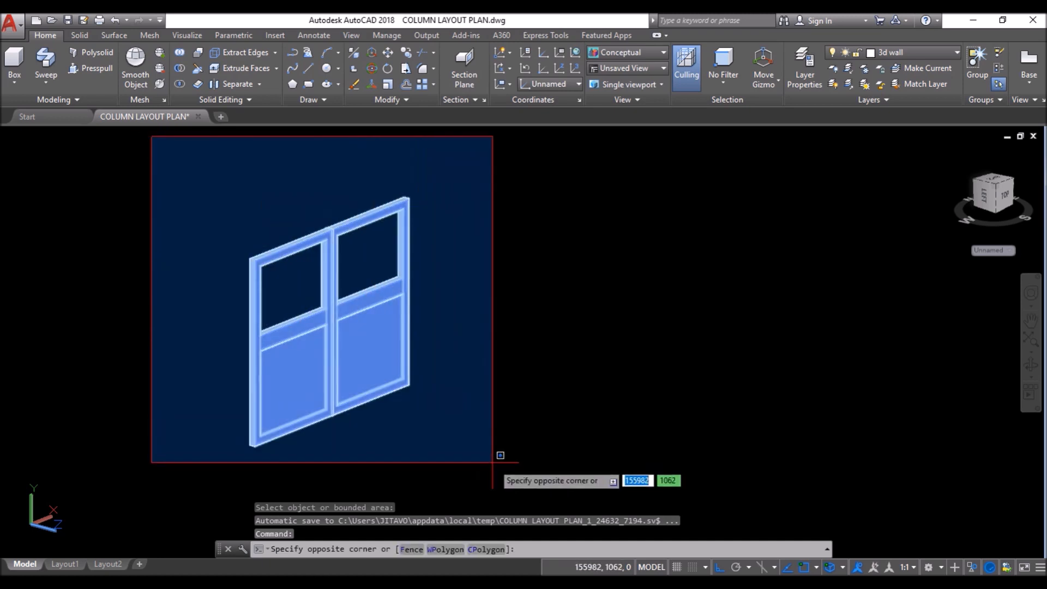
click(493, 456)
scroll(349, 286, up, 2)
scroll(349, 286, up, 2)
scroll(284, 349, down, 3)
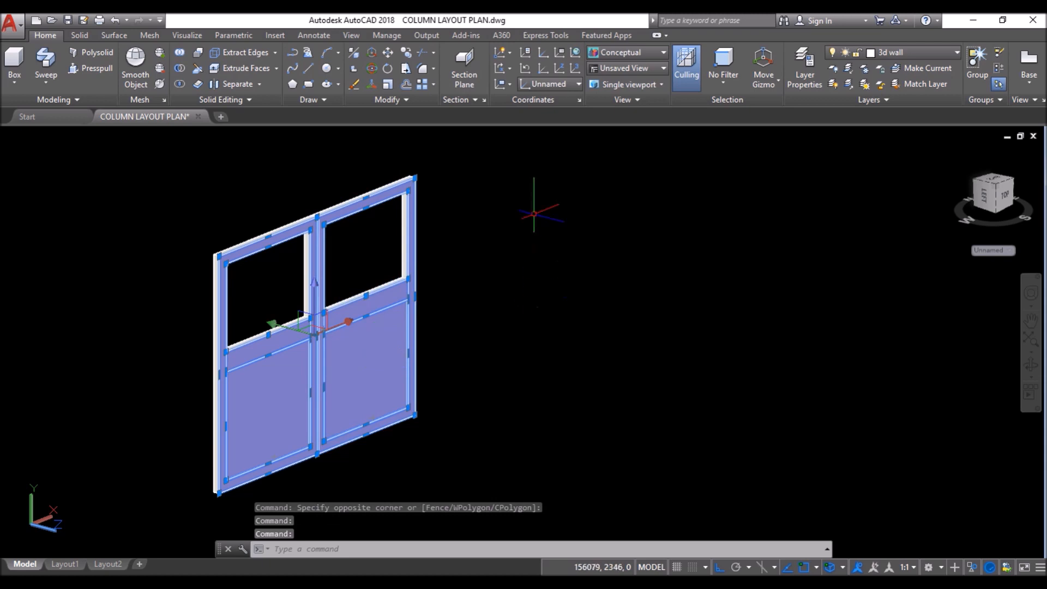
click(354, 86)
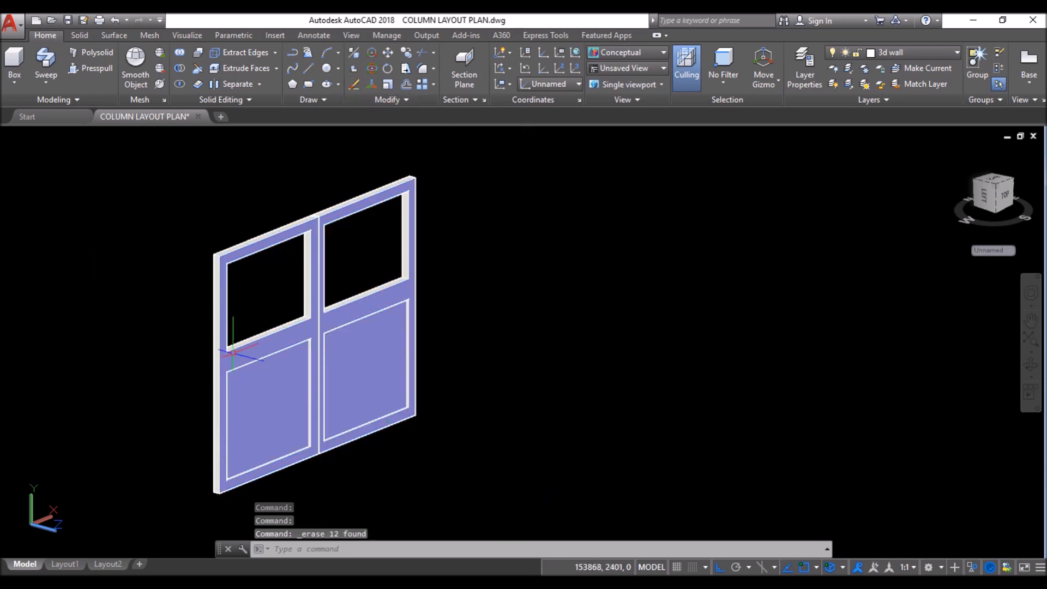
Step: Draw a rectangle at mid-thickness inside the west panel's upper opening, from its bottom outer corner to the opposite top corner
scroll(239, 365, up, 2)
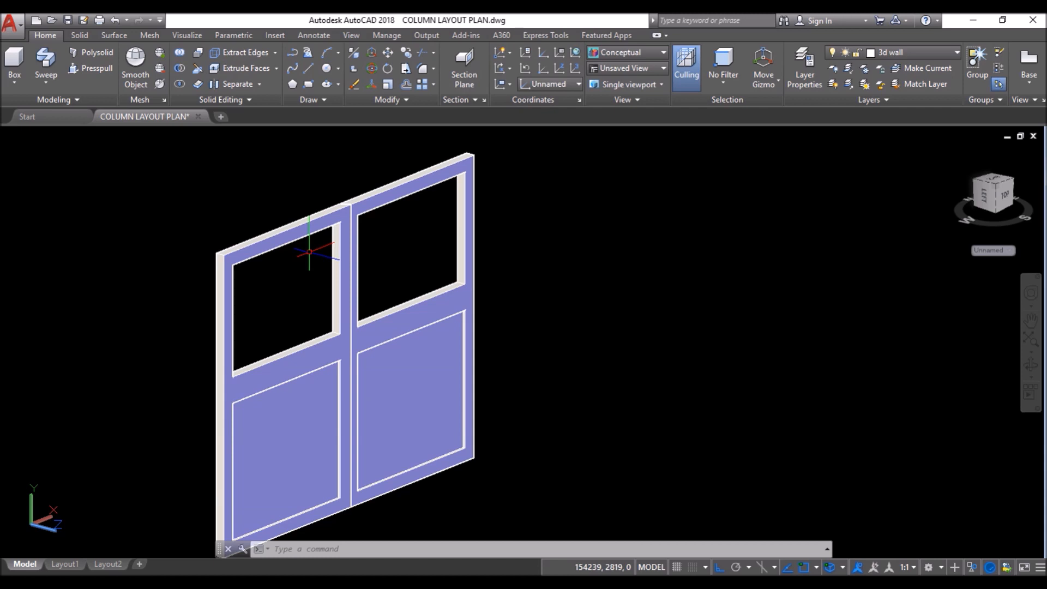
text(c)
key(Return)
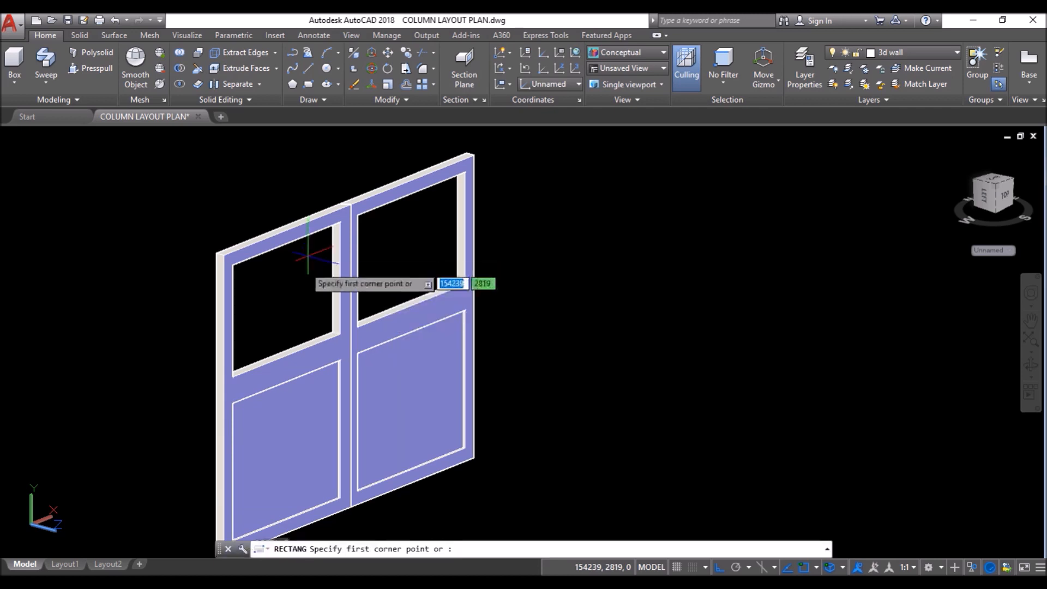
scroll(234, 378, up, 2)
scroll(233, 375, up, 4)
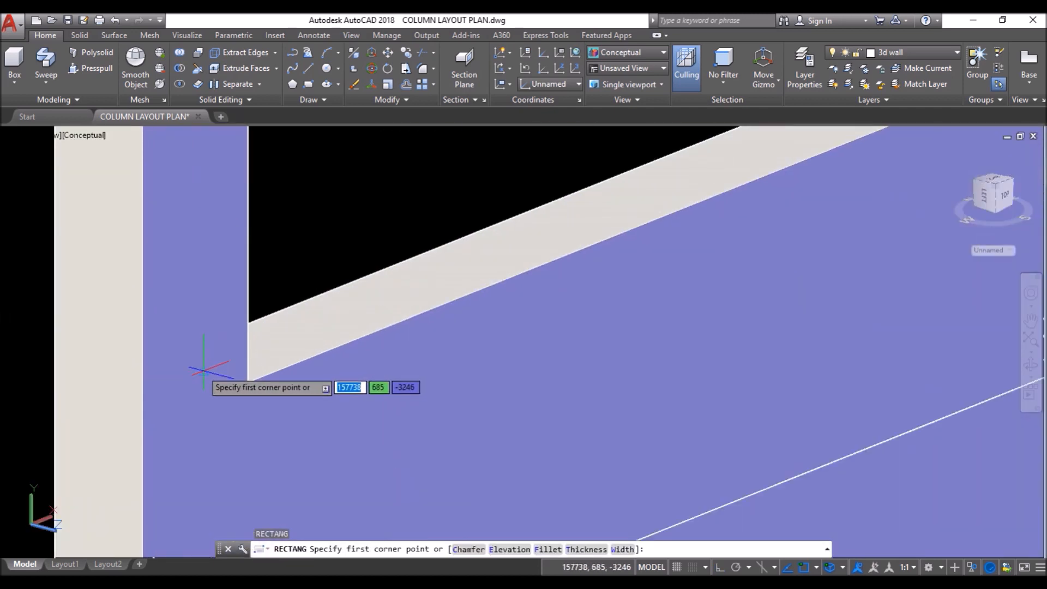
click(202, 370)
scroll(202, 370, down, 5)
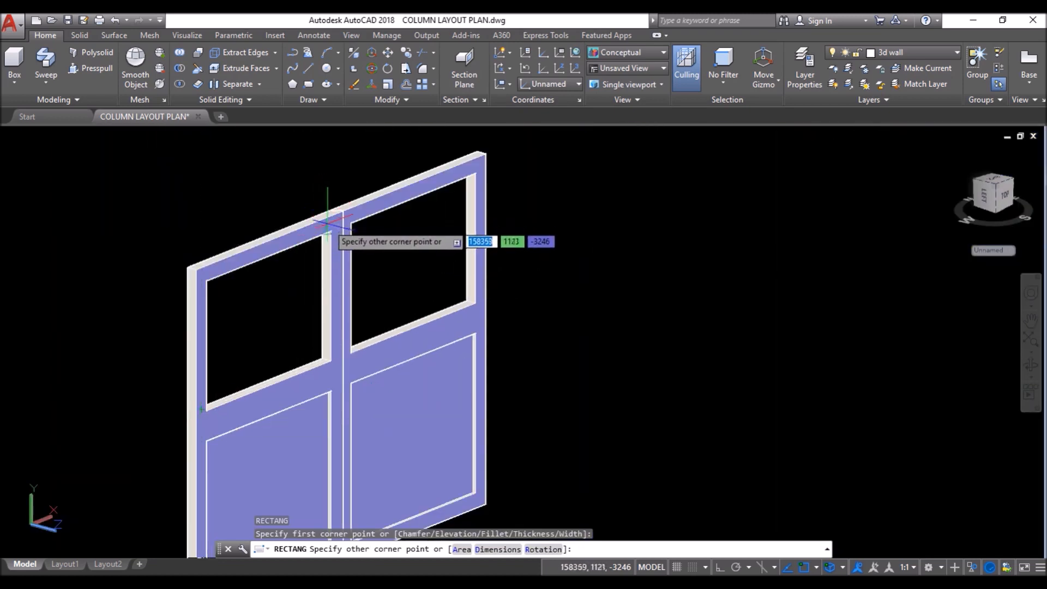
scroll(338, 248, up, 4)
click(322, 222)
scroll(321, 212, down, 4)
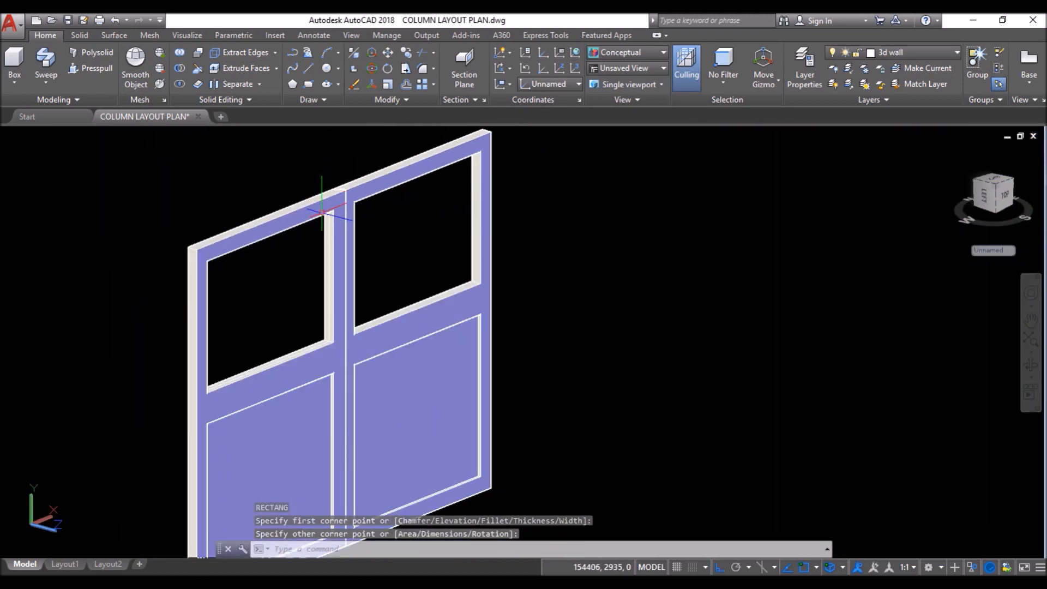
Step: Convert the rectangle inside the west panel's upper opening into a region to serve as the pane
scroll(315, 316, up, 5)
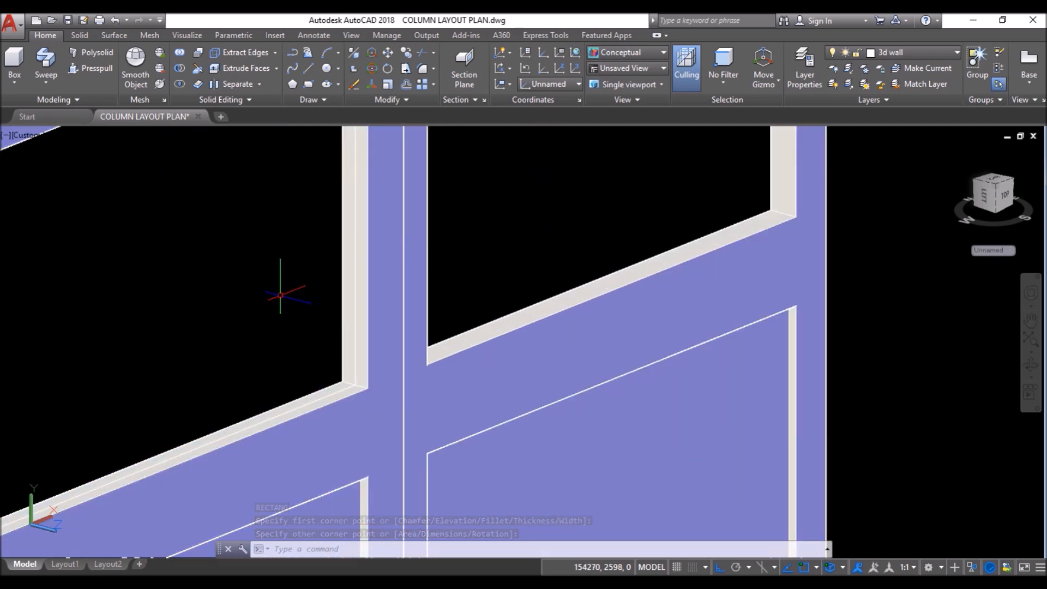
text(reg)
key(Return)
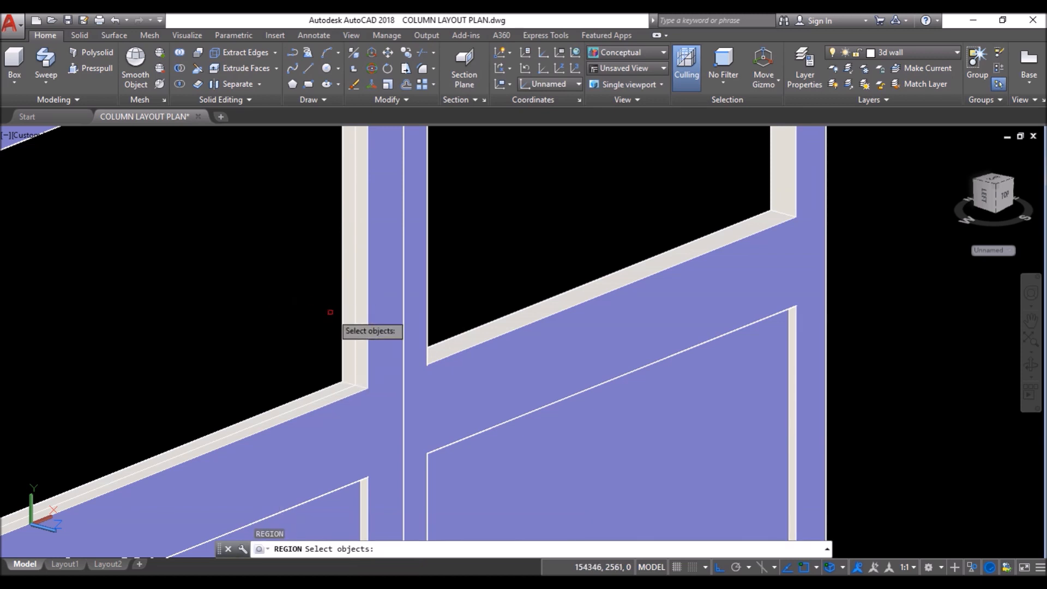
click(355, 306)
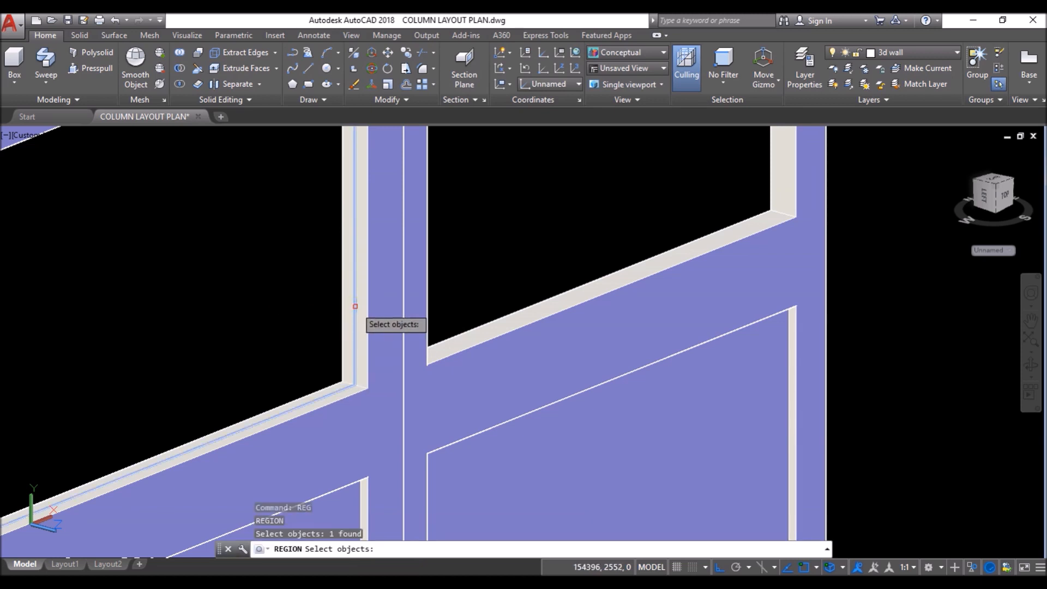
key(Return)
scroll(350, 300, down, 5)
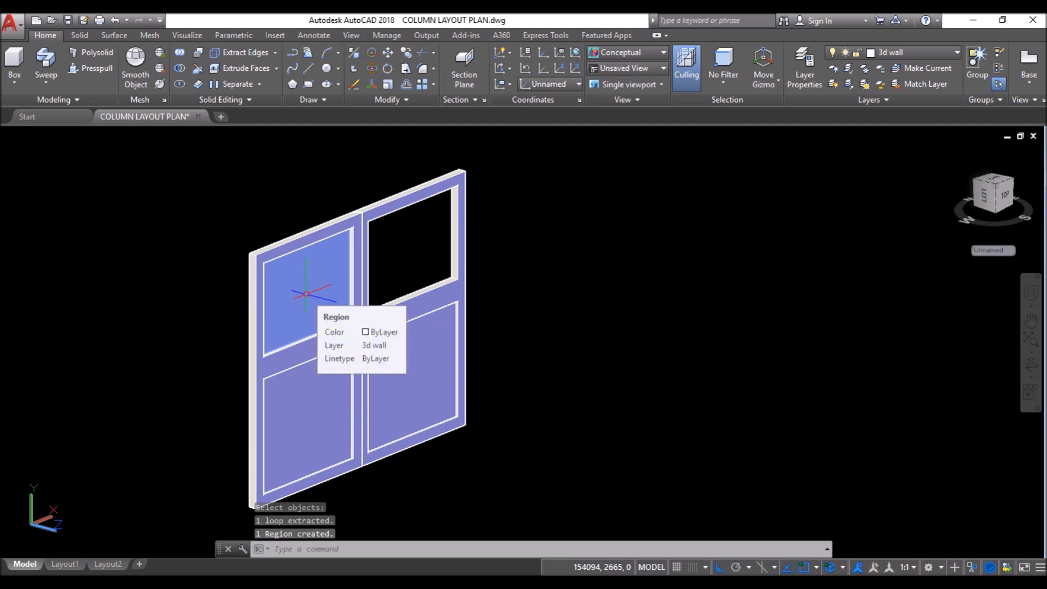
Step: Copy the pane region from the bottom inner corner of the west panel's upper opening to the matching corner of the east panel's opening
click(406, 53)
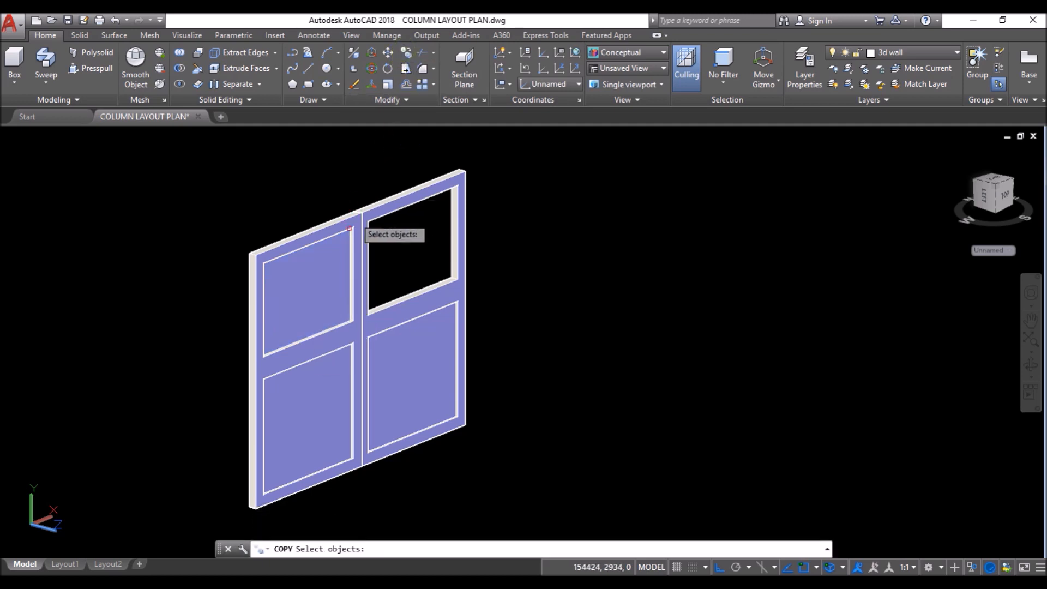
click(326, 293)
key(Return)
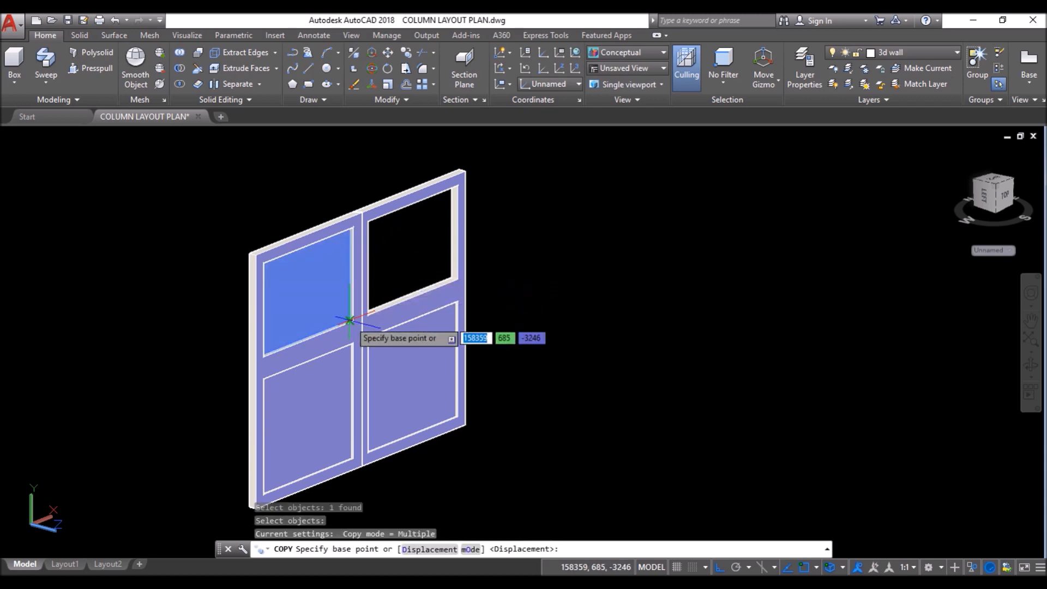
scroll(351, 323, up, 5)
scroll(357, 327, down, 2)
scroll(365, 341, up, 2)
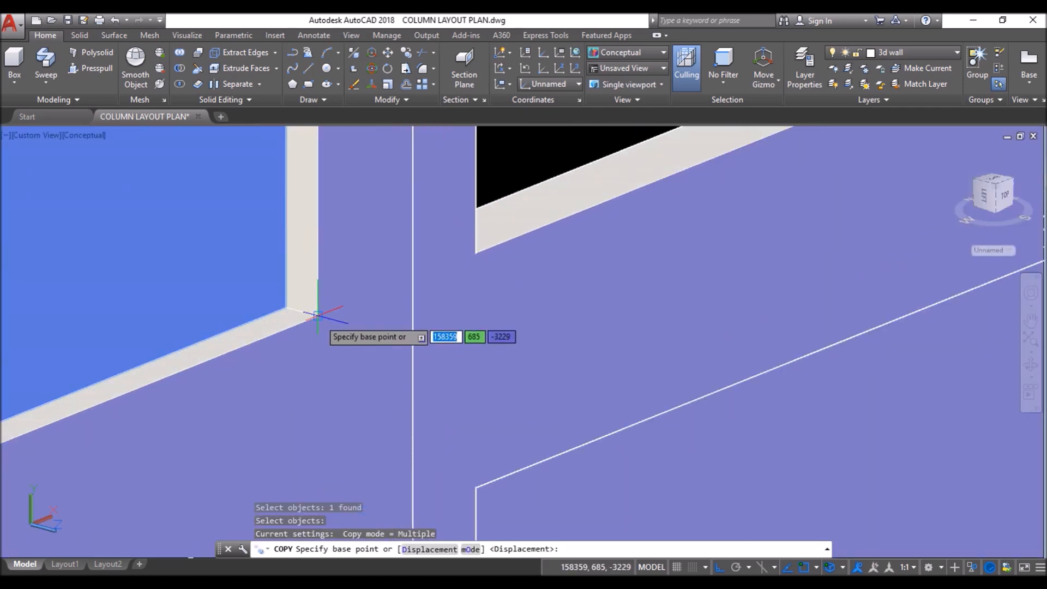
click(310, 319)
scroll(311, 322, down, 5)
scroll(483, 263, up, 5)
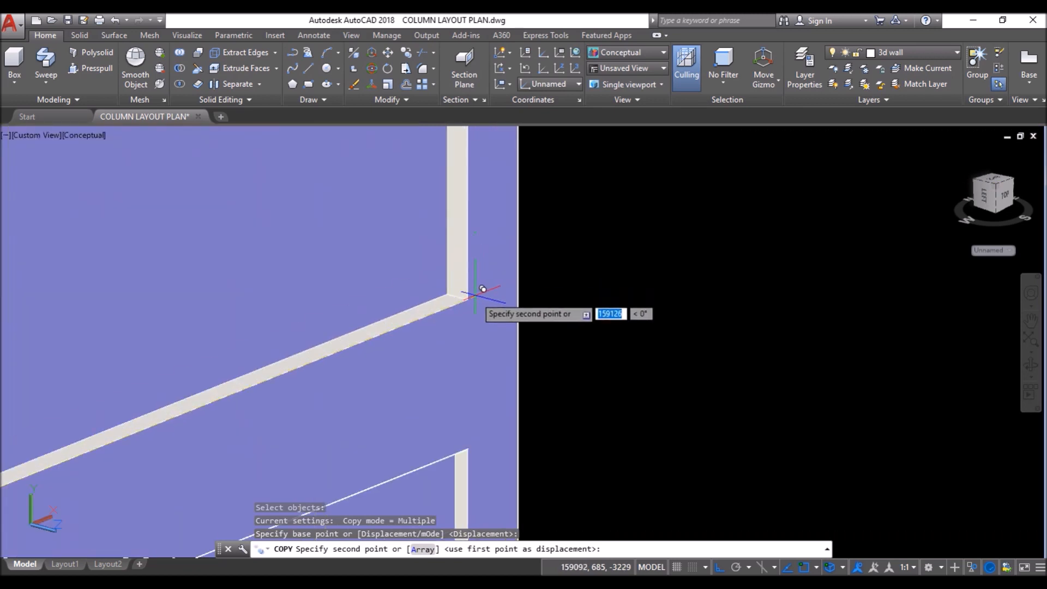
click(467, 299)
right_click(667, 300)
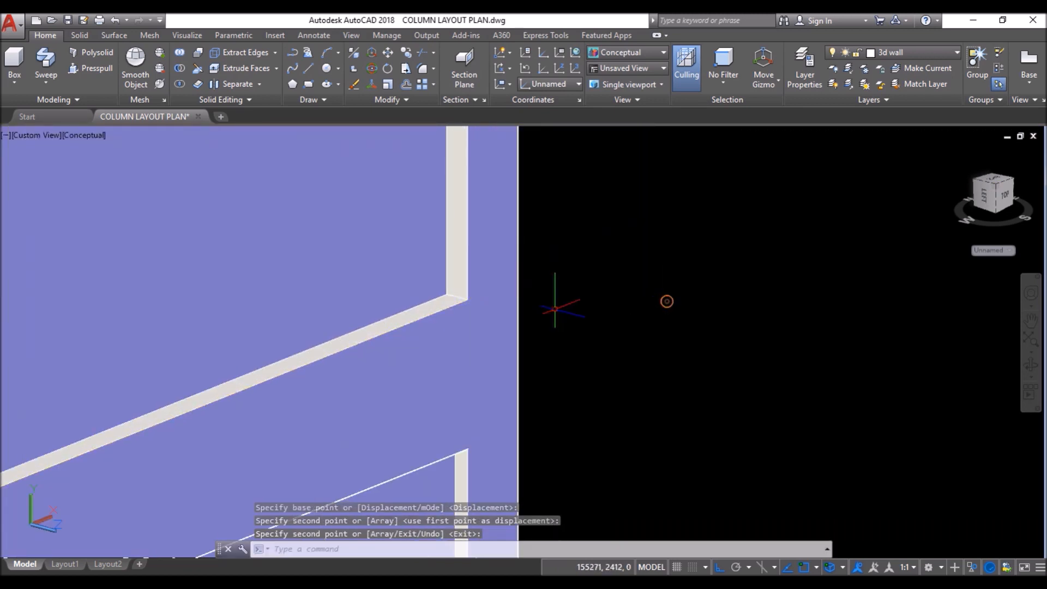
scroll(554, 309, down, 2)
scroll(555, 309, down, 2)
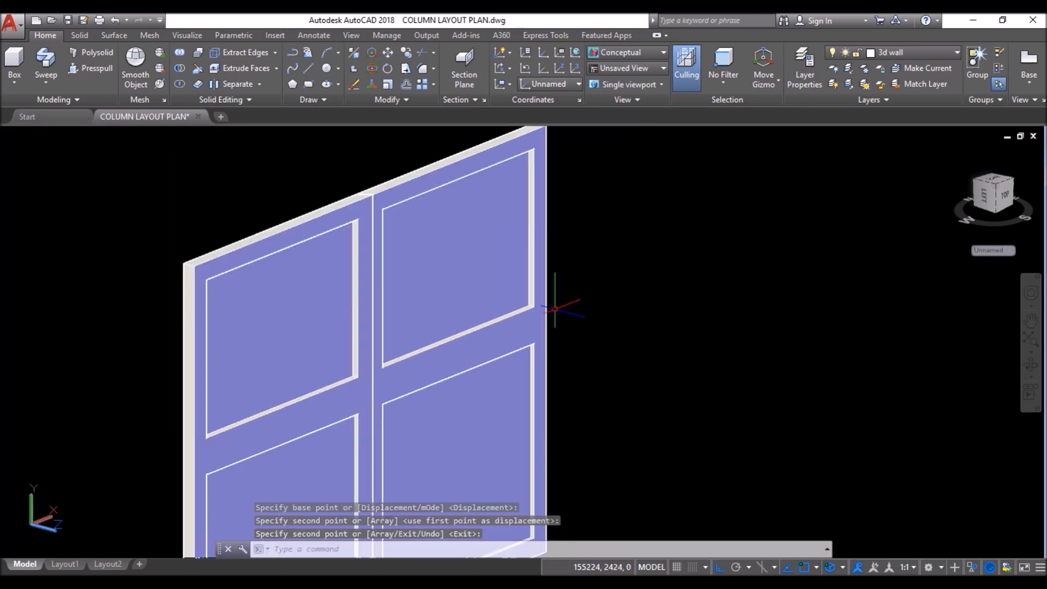
Step: End the object isolation to bring back the window frame and the rest of the house model
scroll(570, 317, down, 2)
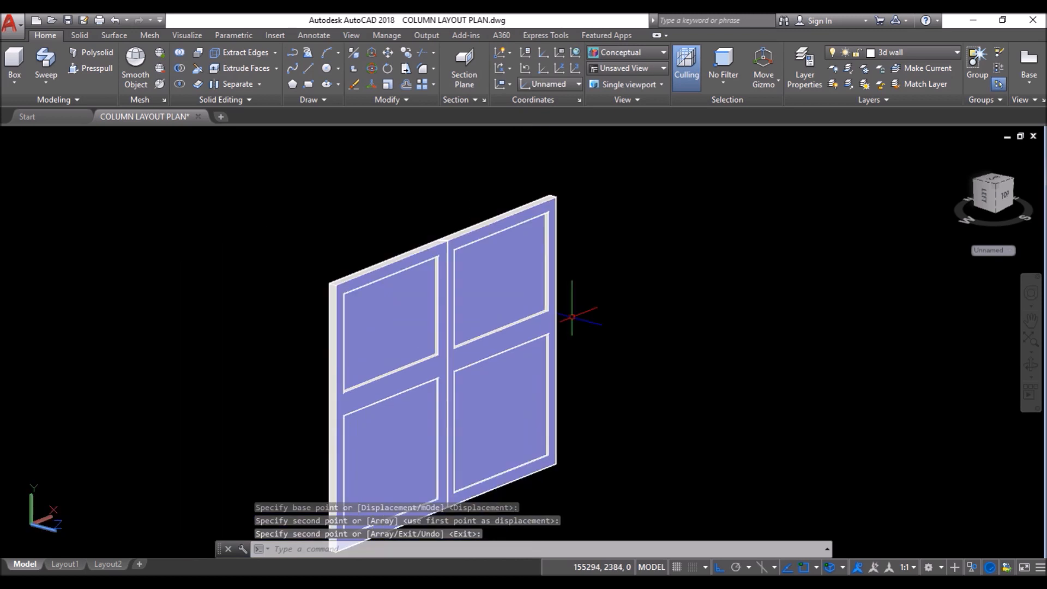
click(971, 567)
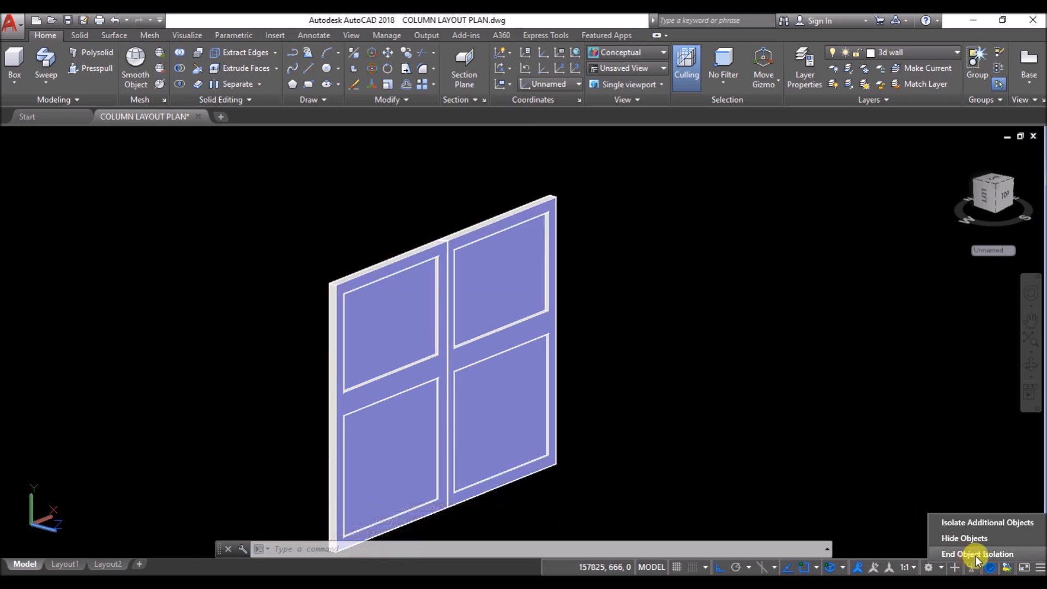
click(977, 554)
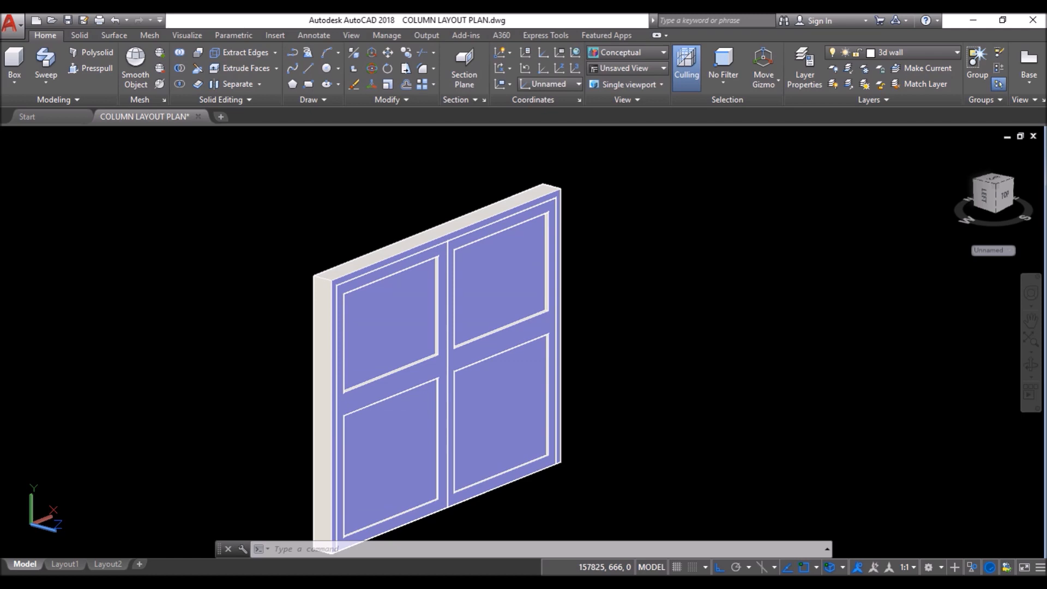
Step: Examine the assembled window beside the house model from several angles and close up
scroll(126, 285, down, 2)
shift+middle_drag(133, 297, 493, 289)
scroll(339, 264, down, 2)
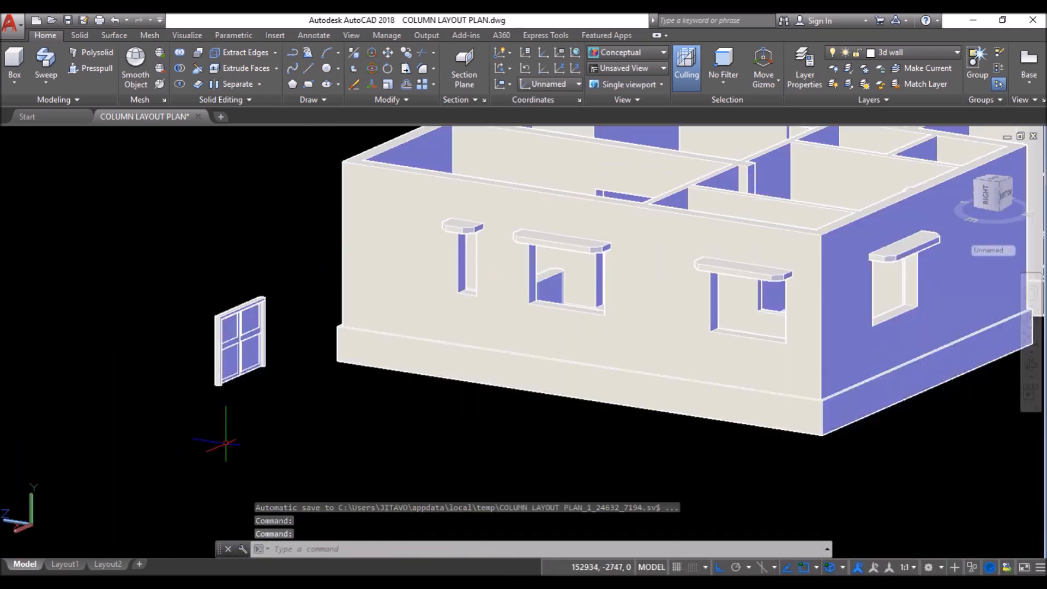
scroll(248, 344, up, 5)
shift+middle_drag(333, 331, 22, 331)
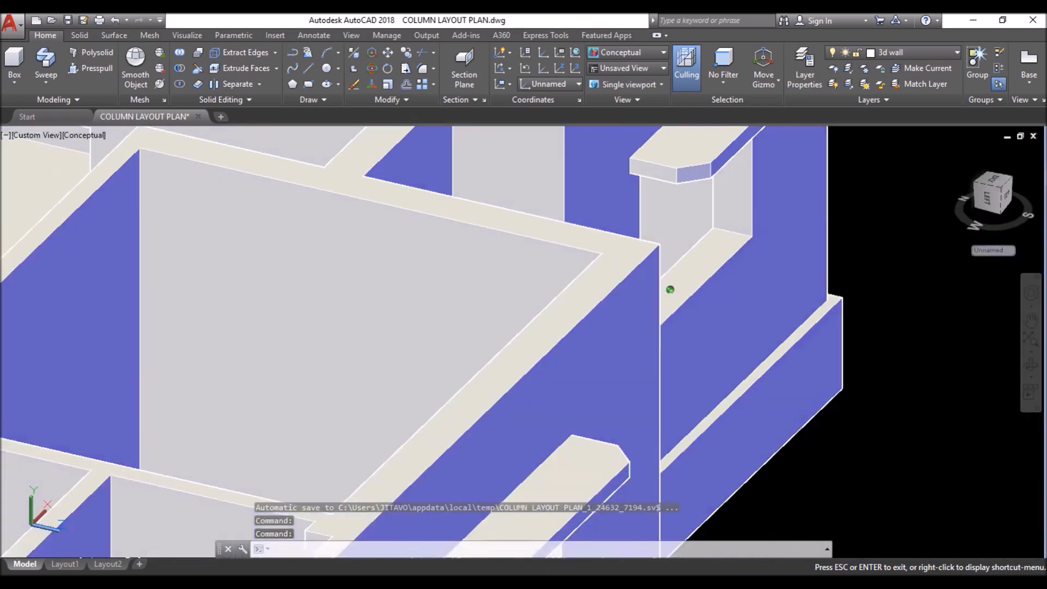
shift+middle_drag(243, 362, 501, 306)
scroll(262, 342, down, 2)
scroll(681, 189, up, 3)
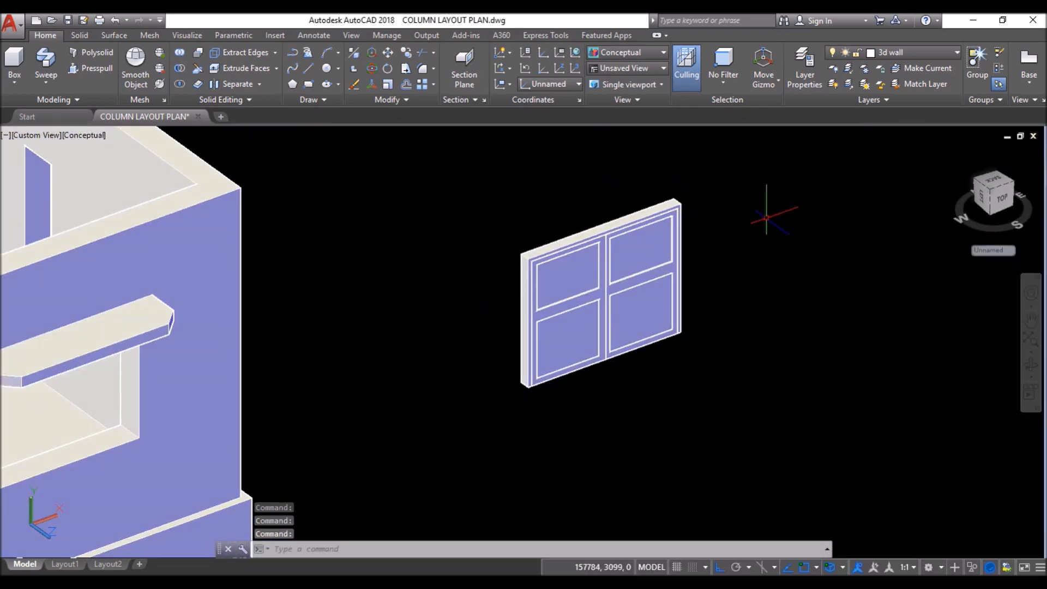
scroll(775, 231, up, 4)
scroll(685, 223, down, 2)
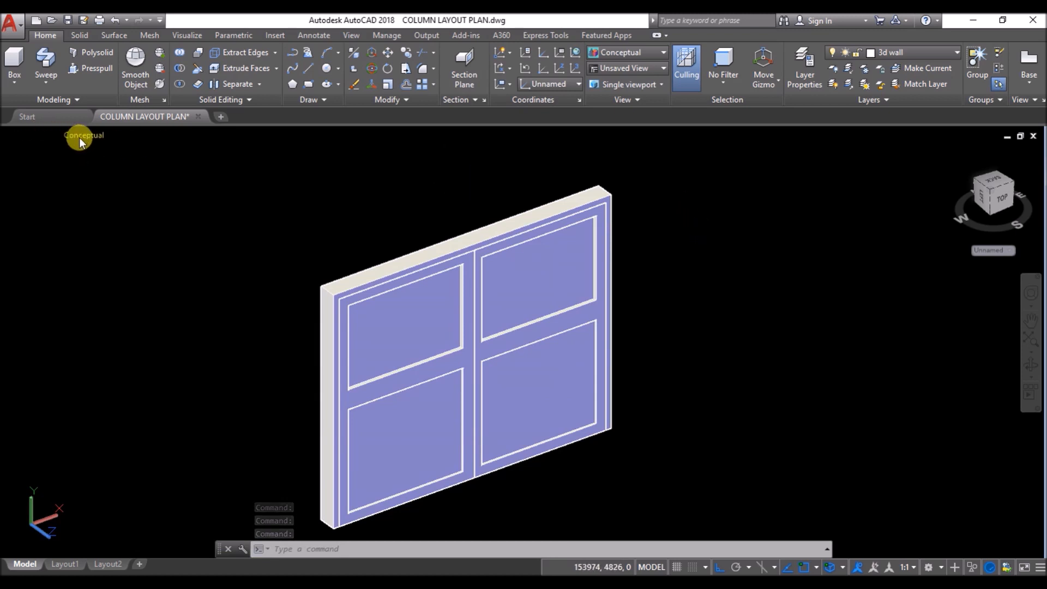
Step: Set the visual style to Realistic and open the Materials Browser with its library area enlarged
click(83, 136)
click(115, 212)
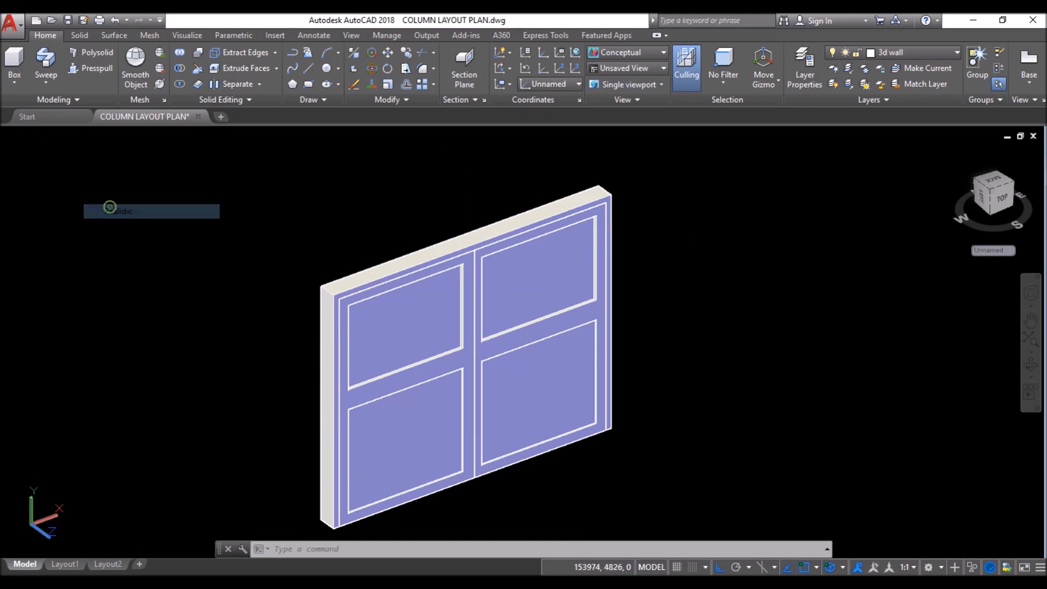
click(186, 36)
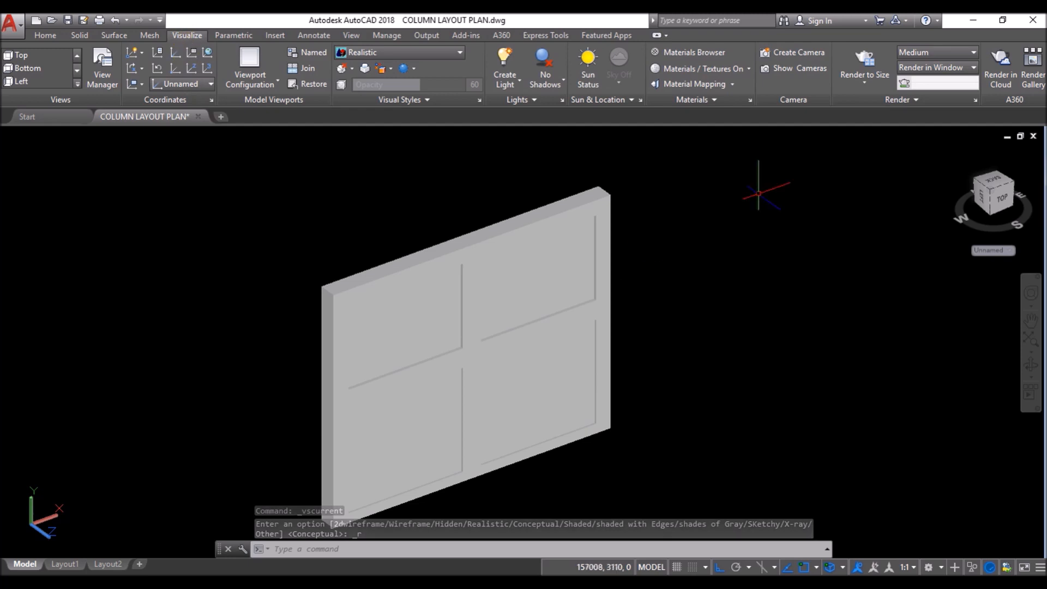
click(702, 57)
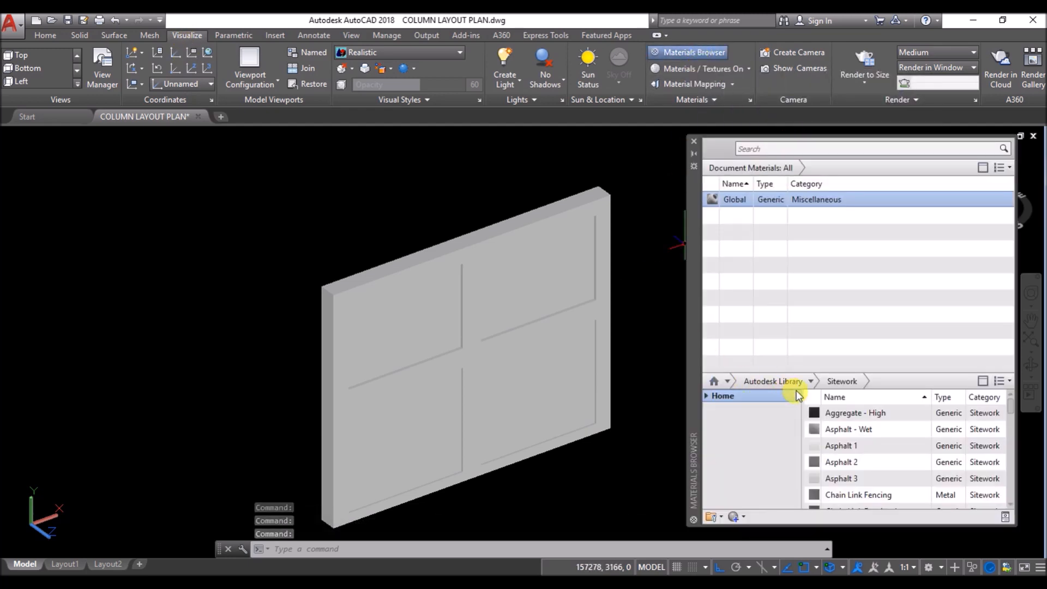
drag(803, 371, 788, 219)
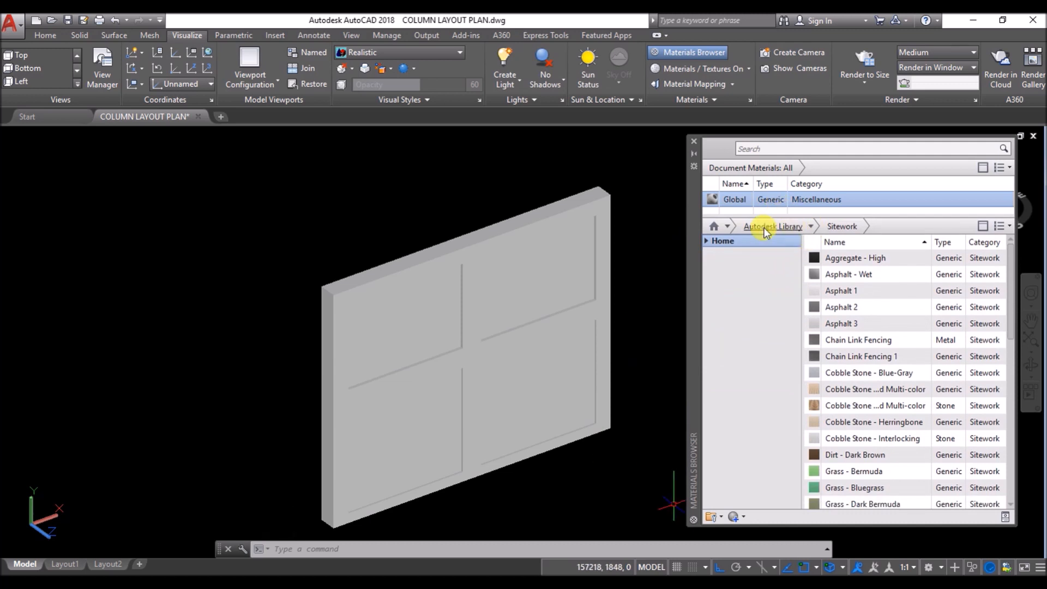
Step: Apply a dark polished Mahogany from the Autodesk Library's Wood materials to the window's outer frame
click(812, 227)
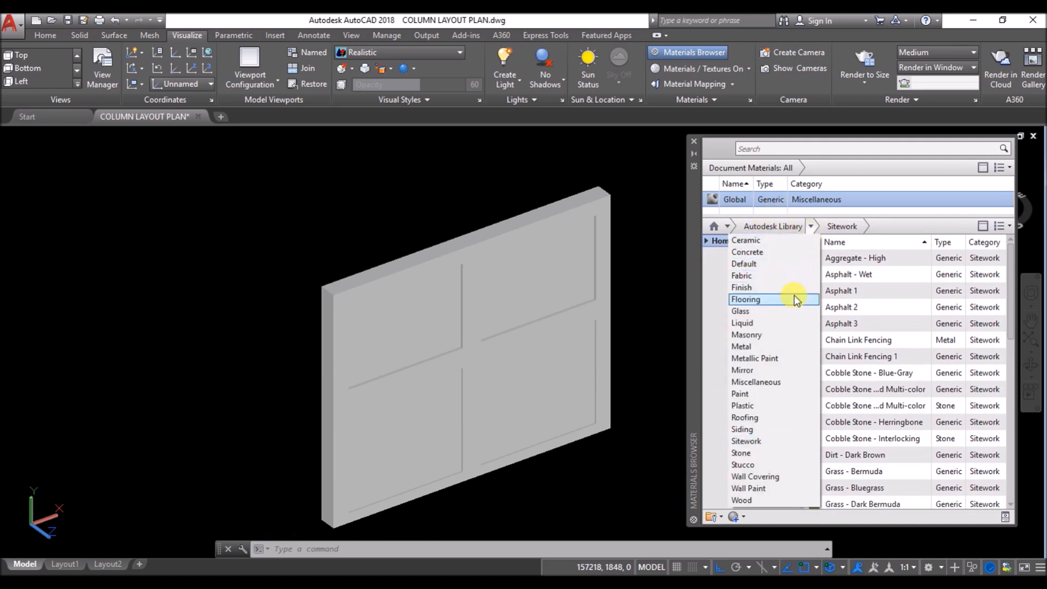
click(742, 500)
scroll(833, 341, down, 3)
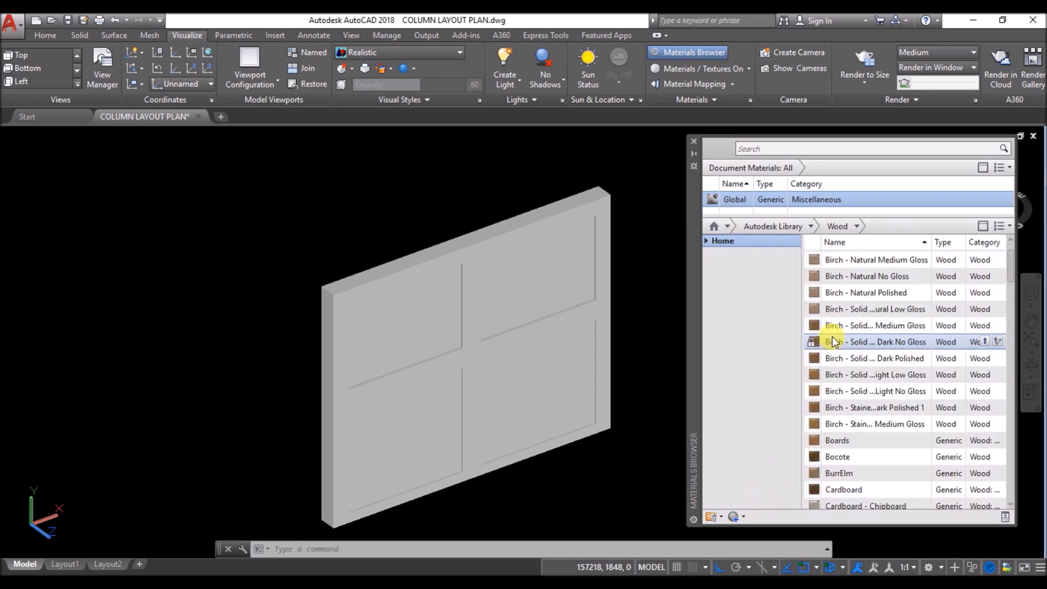
scroll(833, 341, down, 12)
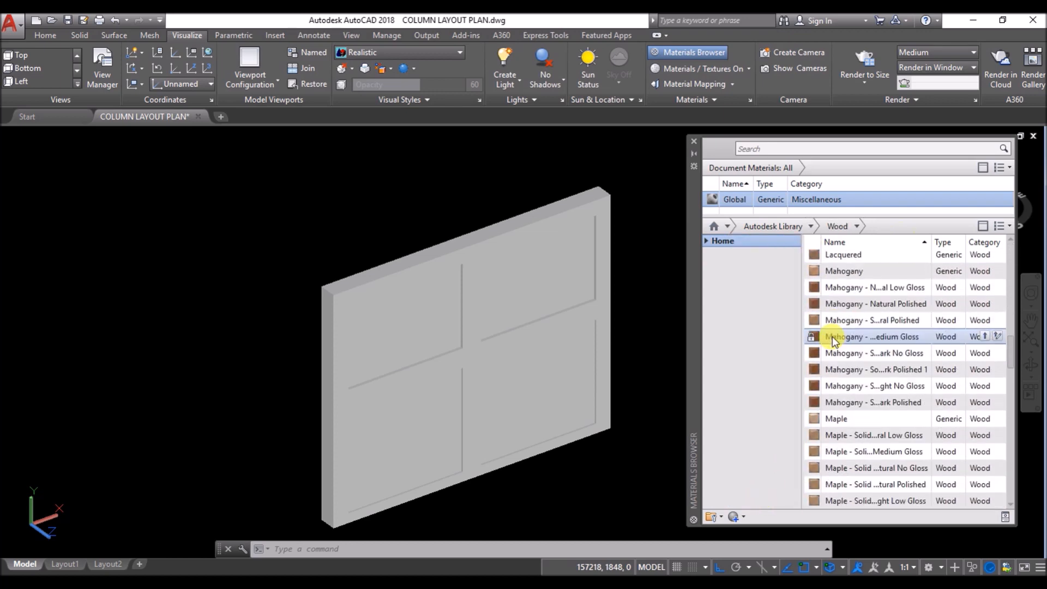
drag(871, 408, 691, 247)
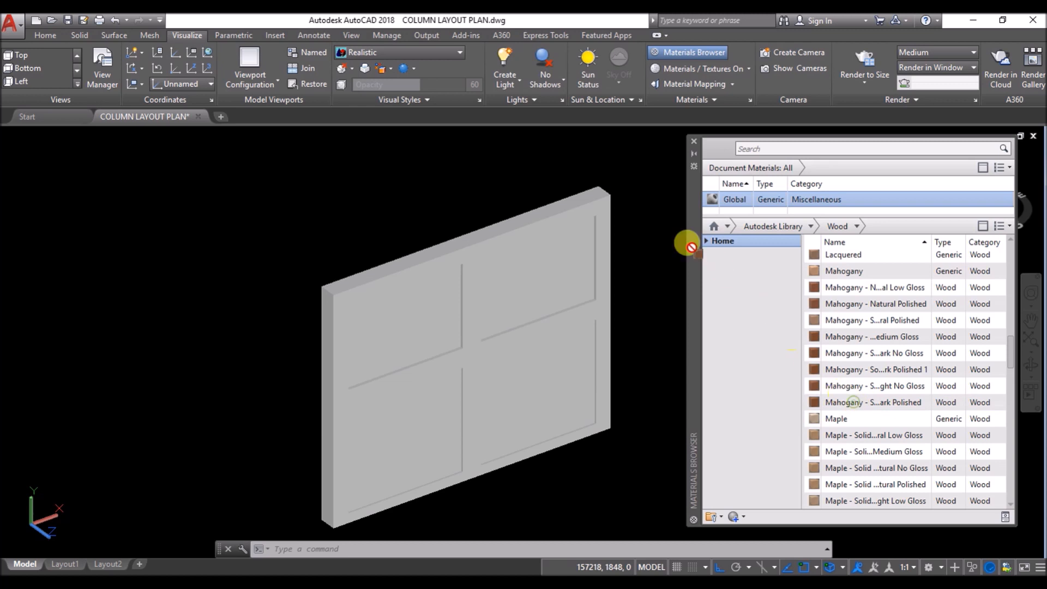
drag(588, 202, 588, 204)
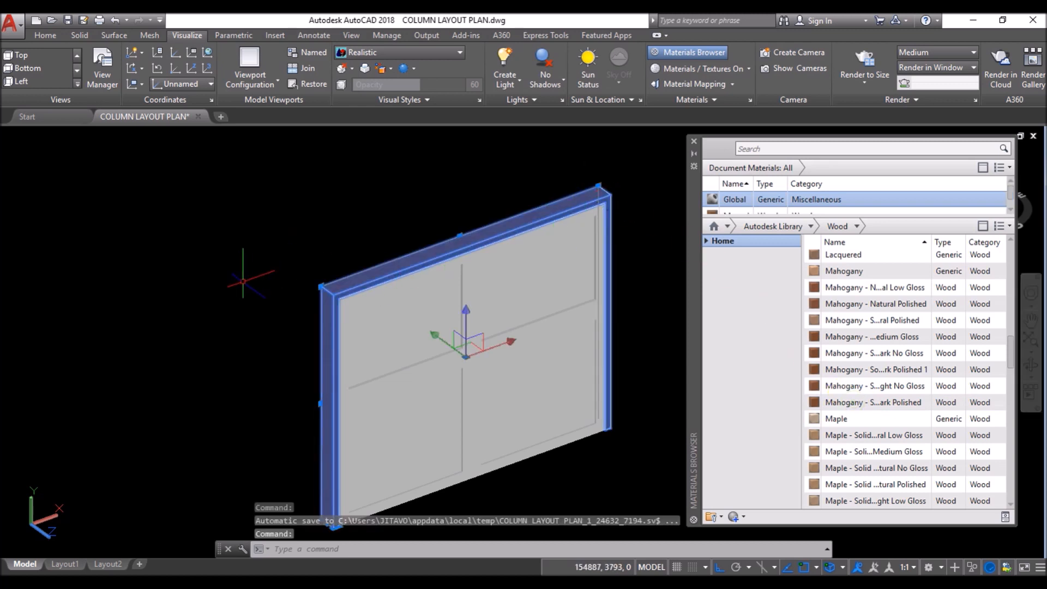
key(Escape)
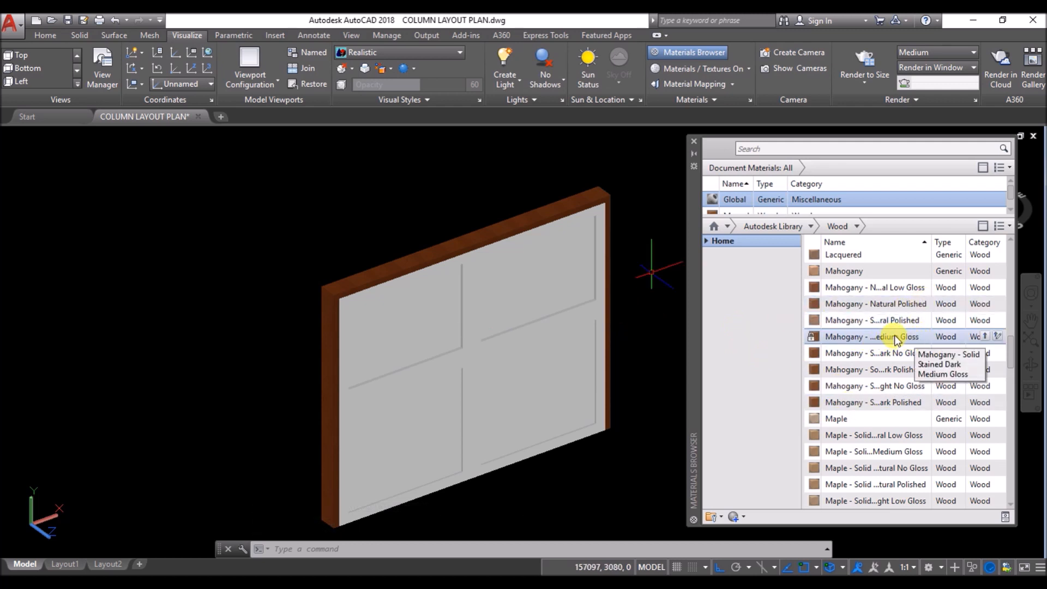
Step: Try the dark, no-gloss solid Birch from the Wood materials on both window panels
drag(895, 337, 571, 198)
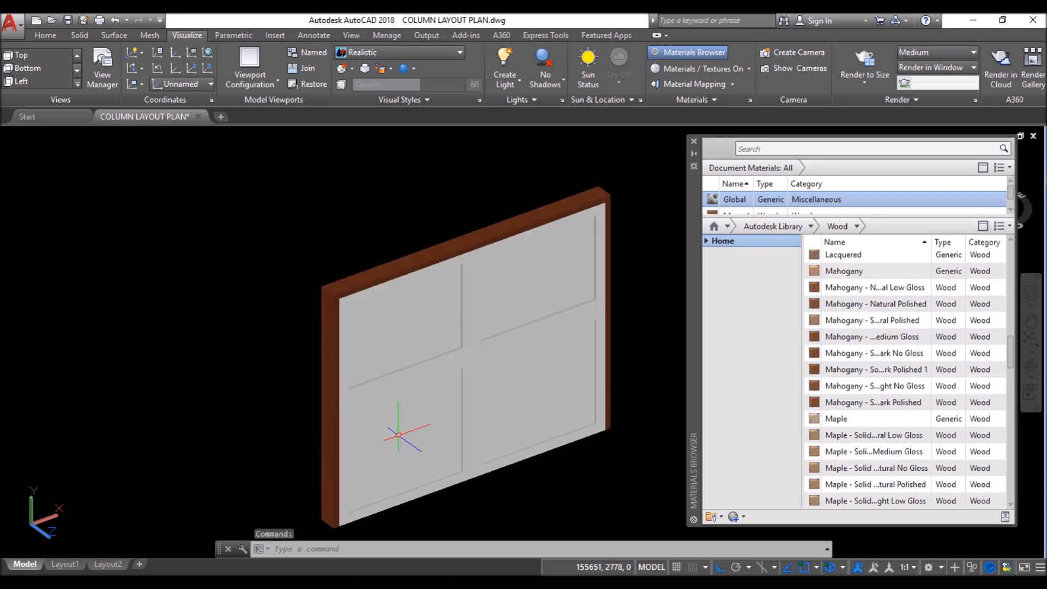
scroll(935, 435, down, 8)
scroll(872, 439, down, 4)
scroll(851, 431, down, 5)
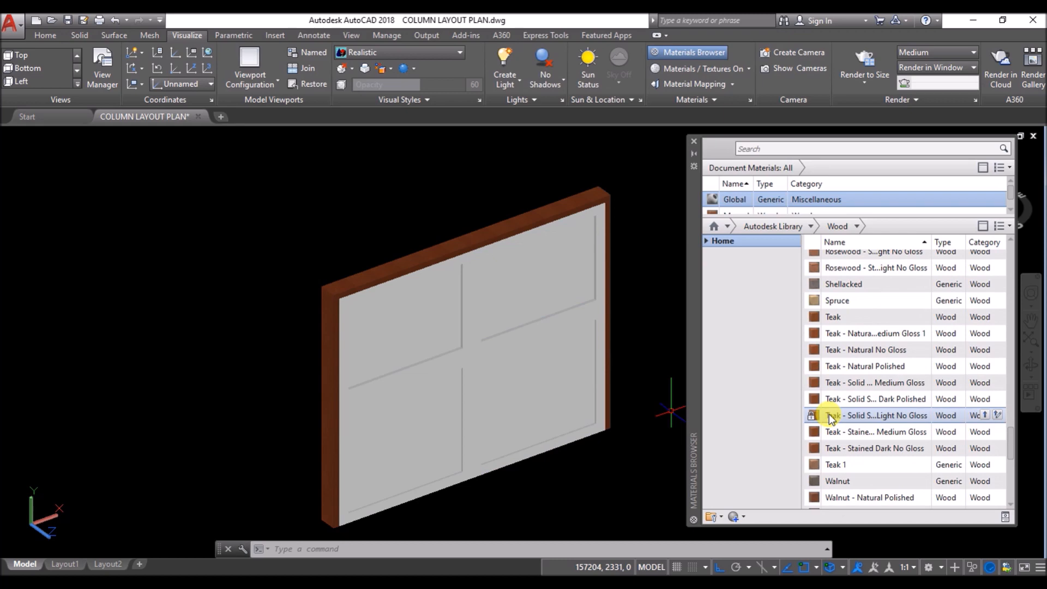
scroll(851, 418, down, 2)
scroll(873, 417, up, 12)
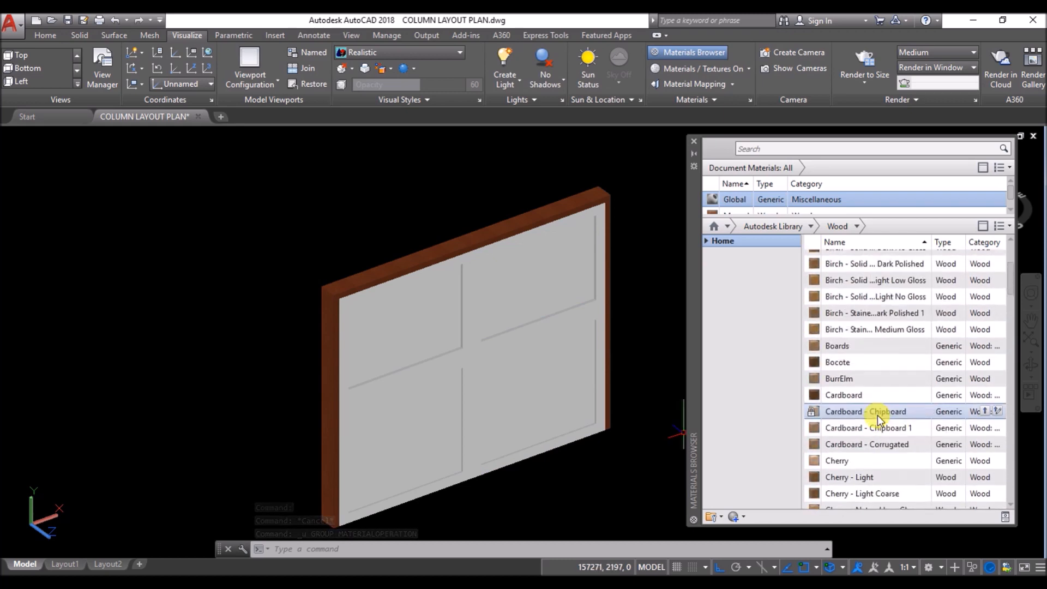
scroll(878, 416, up, 1)
click(582, 391)
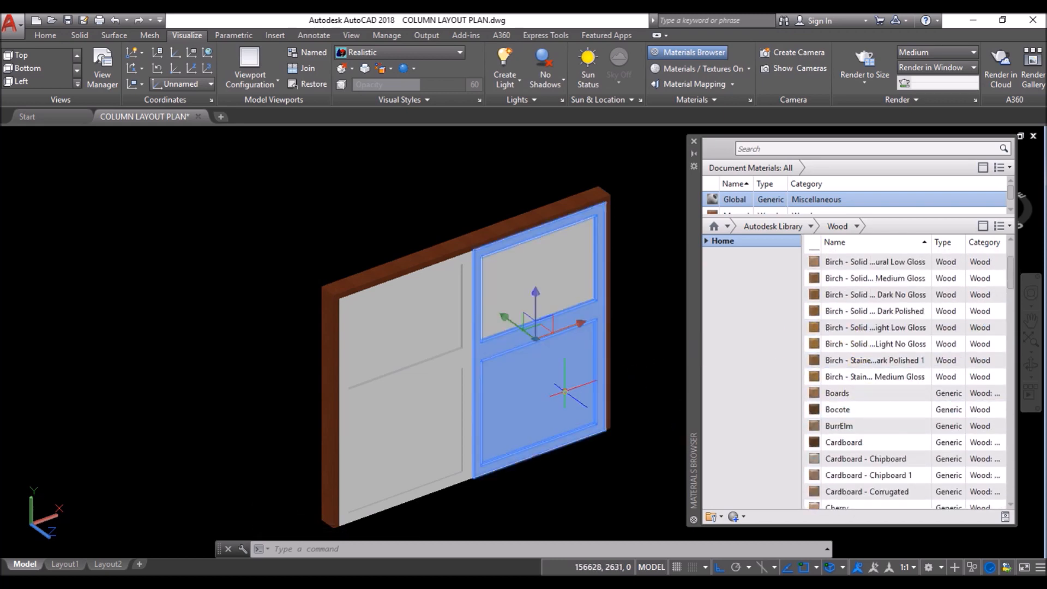
click(431, 415)
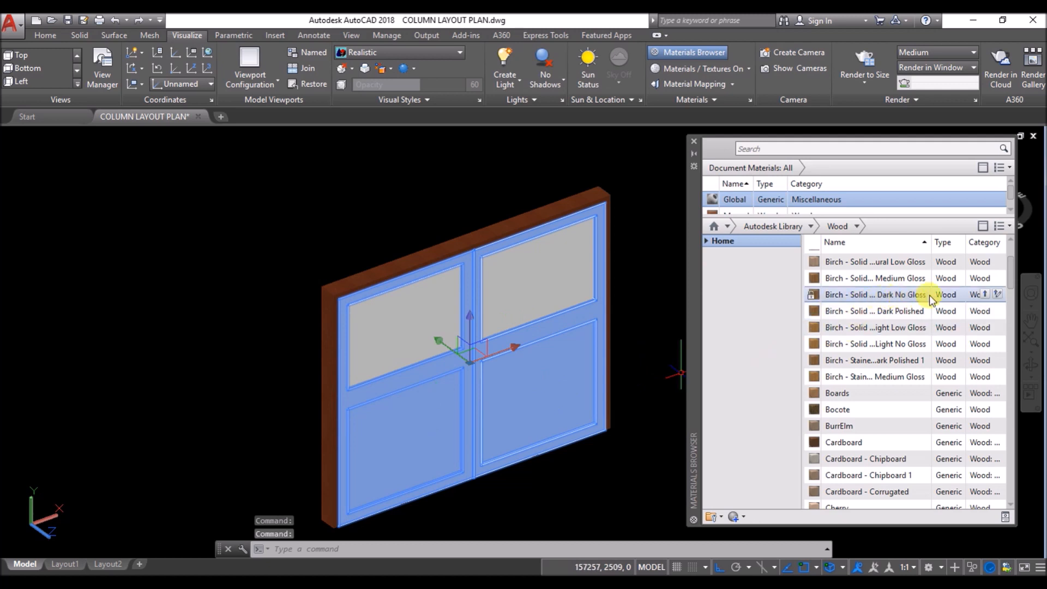
click(986, 295)
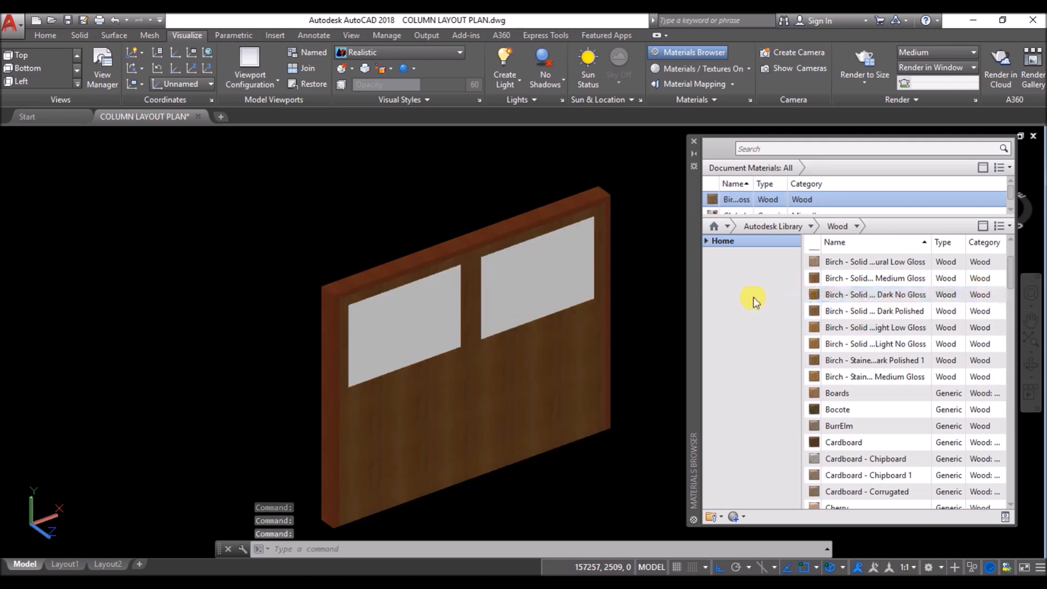
Step: Try the stained medium gloss Cherry on both window panels and Goncalo on the east panel
click(448, 379)
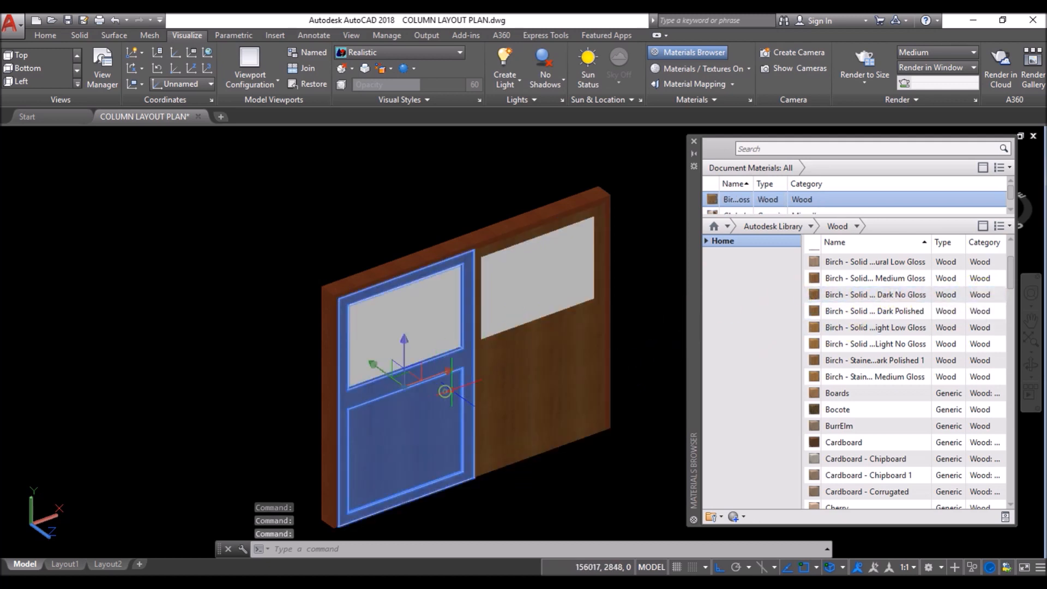
click(527, 364)
scroll(882, 319, up, 2)
scroll(882, 319, down, 9)
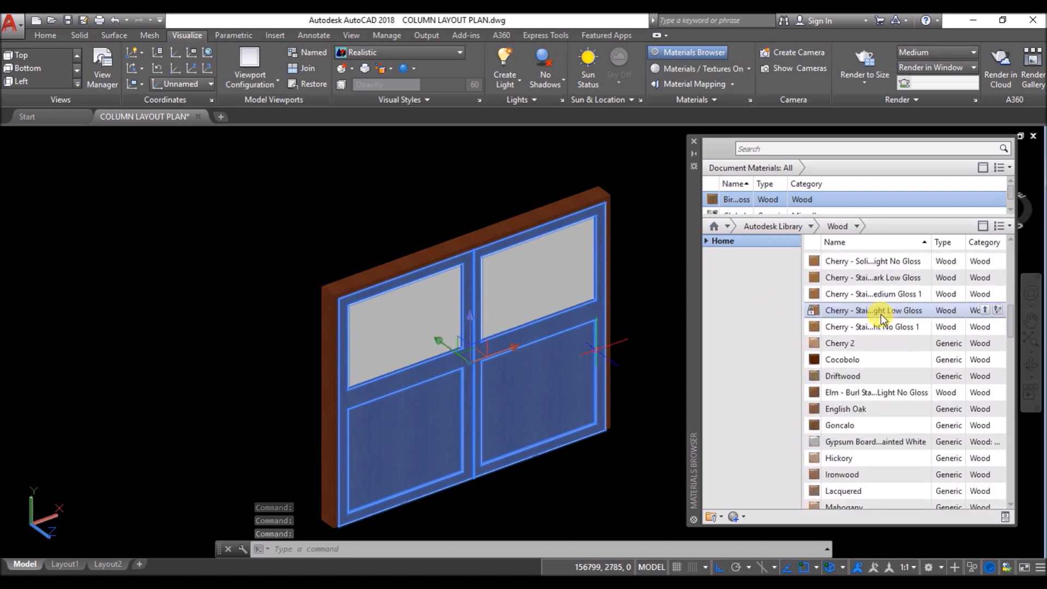
click(986, 294)
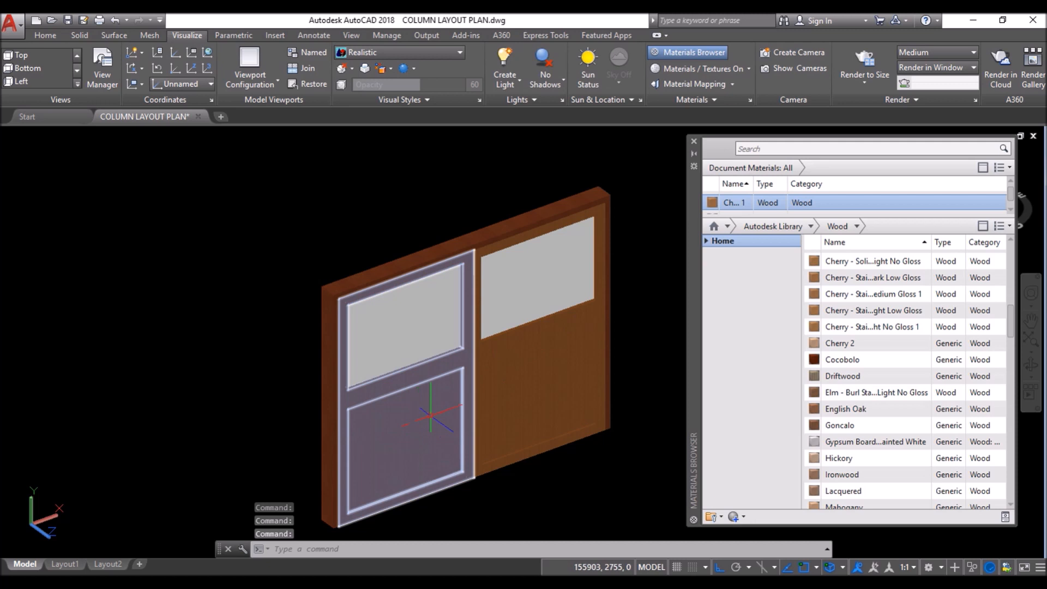
click(545, 376)
click(989, 425)
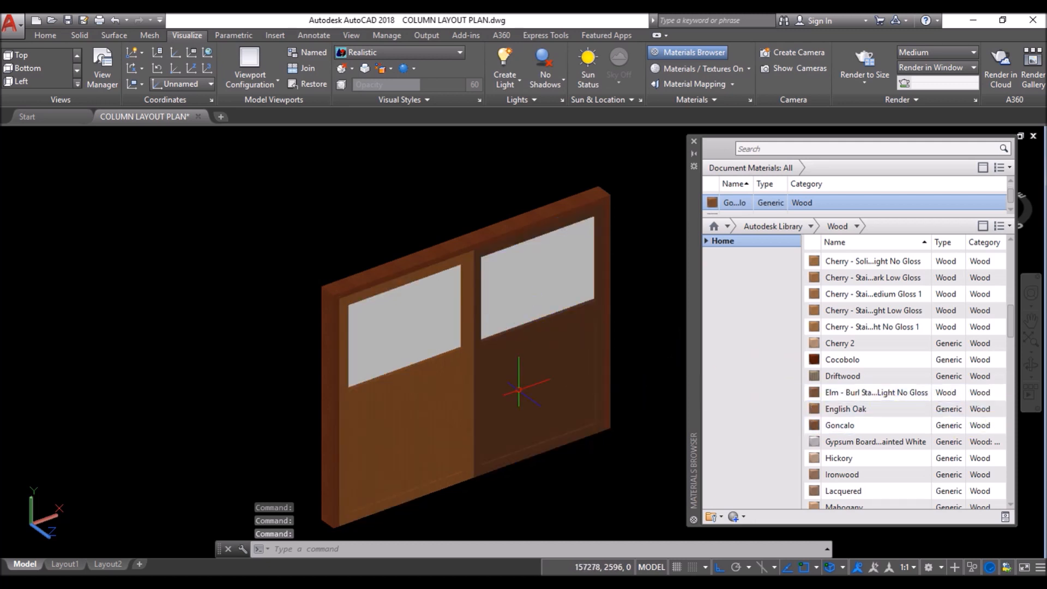
Step: Apply the Red Oak - Natural Low Gloss wood material to both window panels
click(428, 400)
click(398, 425)
click(507, 402)
scroll(895, 392, down, 10)
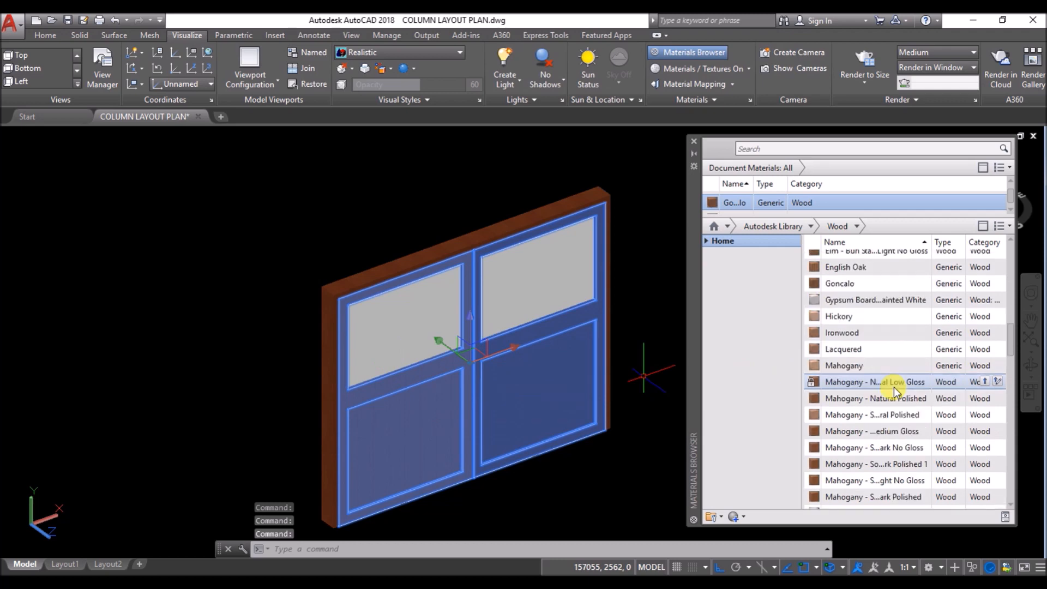
scroll(895, 392, down, 7)
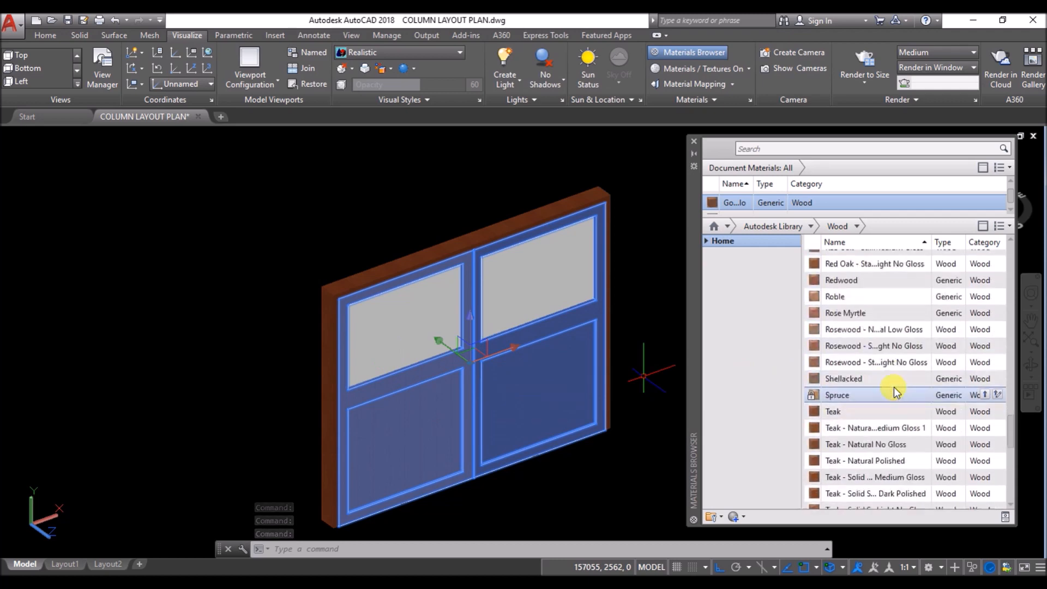
scroll(894, 392, up, 2)
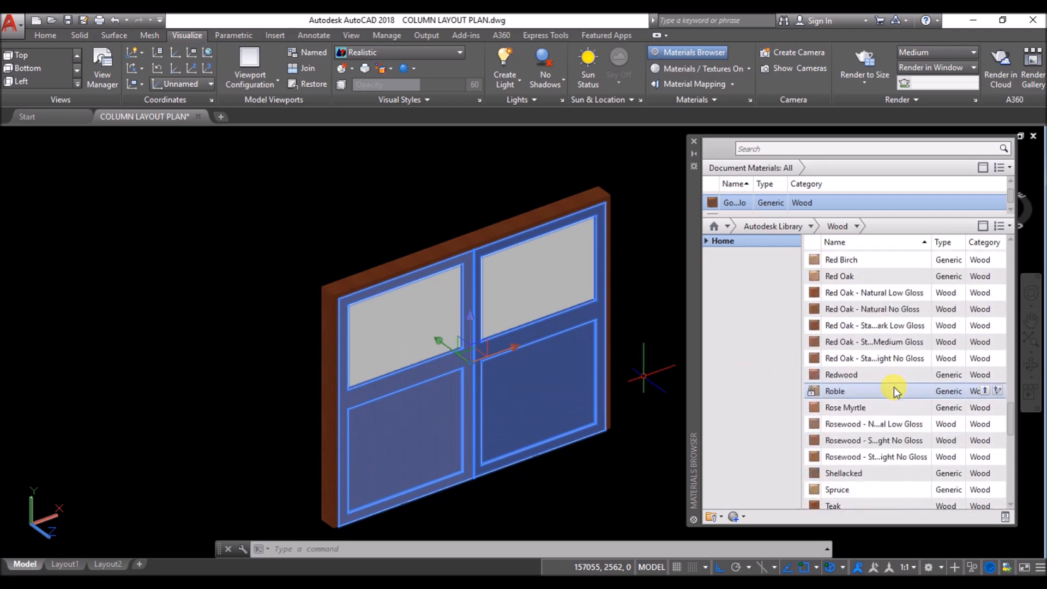
click(985, 293)
scroll(262, 288, down, 2)
scroll(388, 346, up, 3)
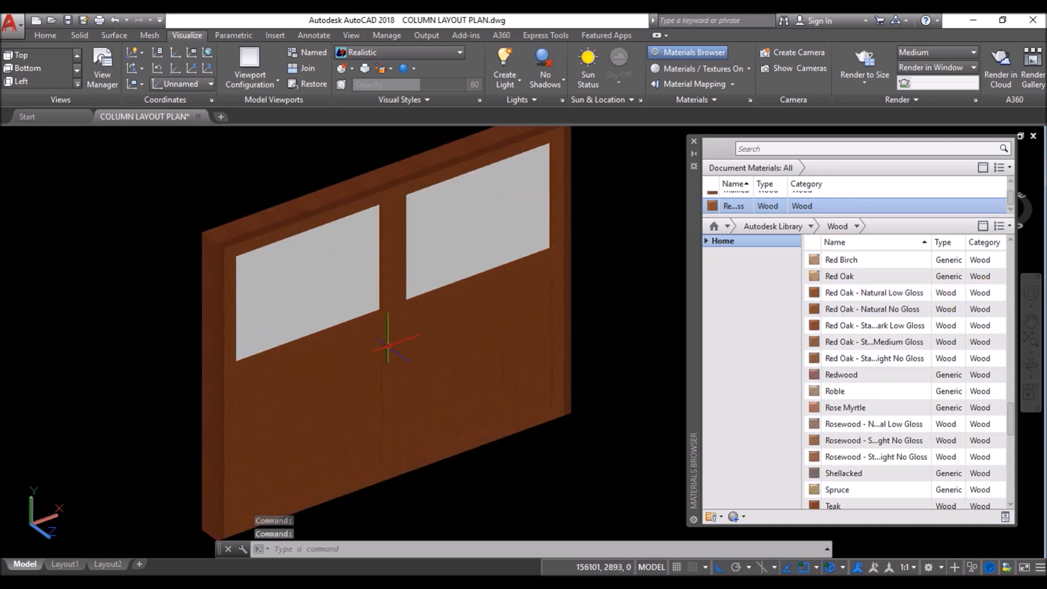
Step: Apply the Clear - Yellow glass from the Autodesk Library's Glass materials to both upper window panes and close the Materials Browser
scroll(829, 393, down, 8)
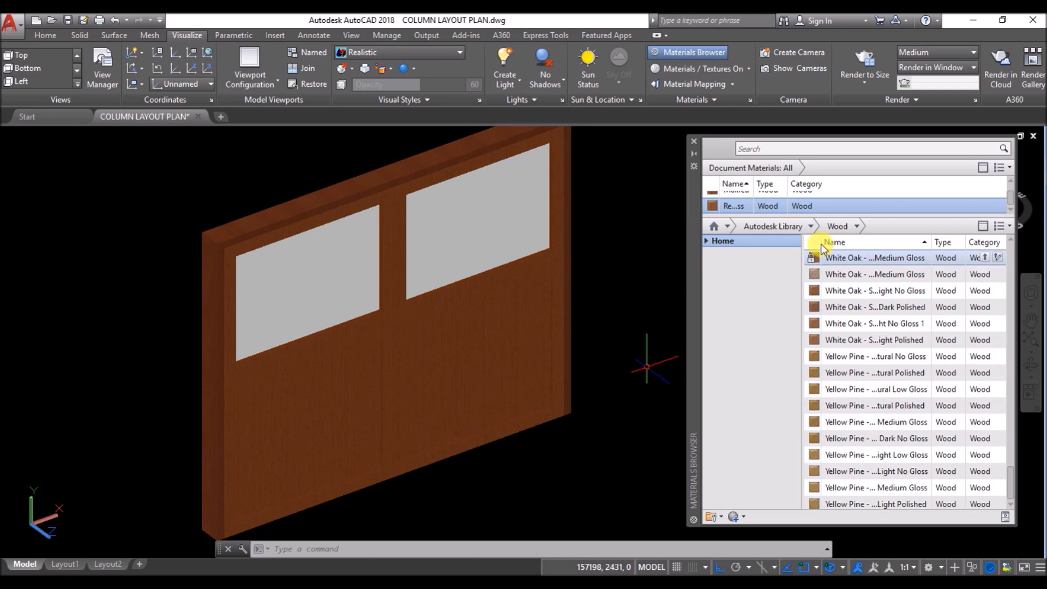
click(811, 227)
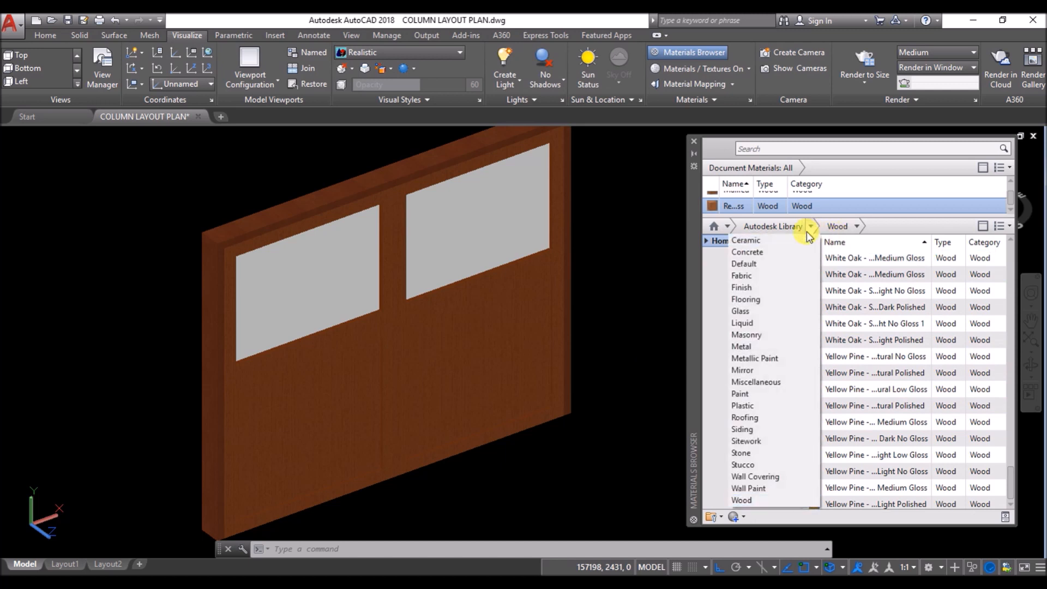
click(778, 308)
click(306, 273)
click(453, 243)
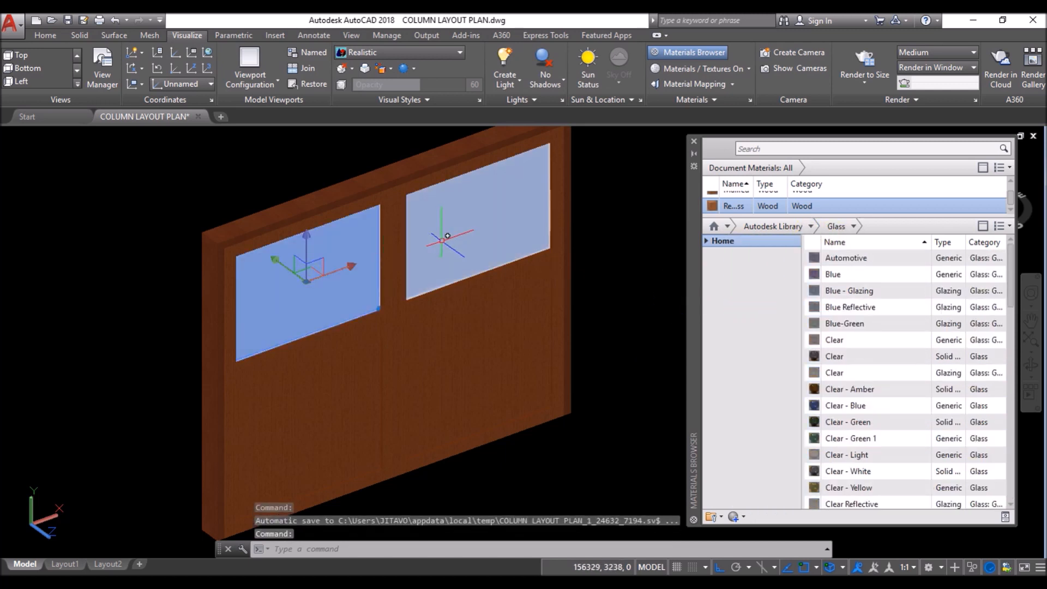
click(689, 131)
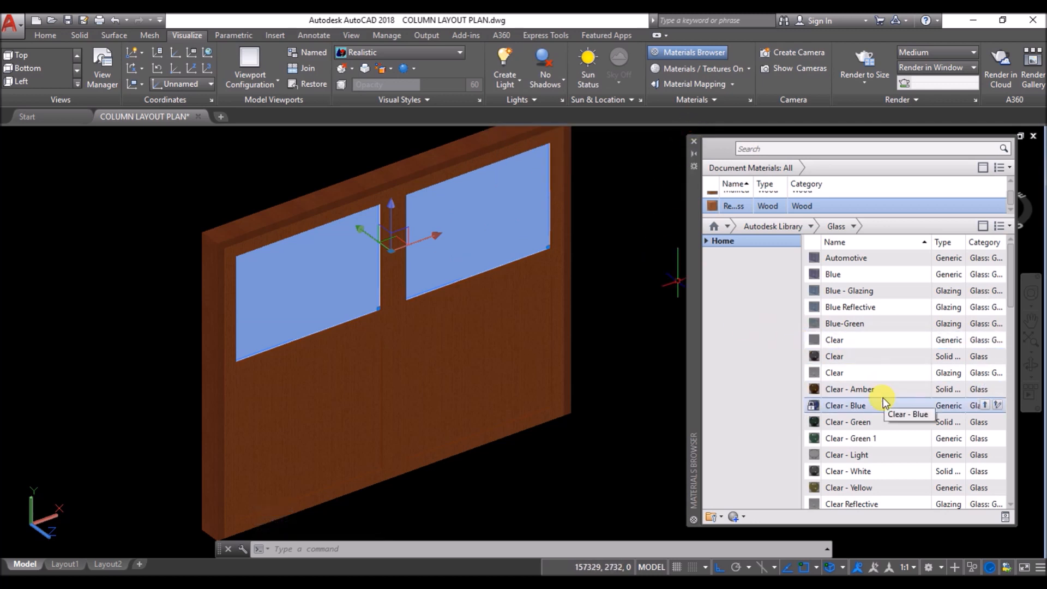
click(985, 484)
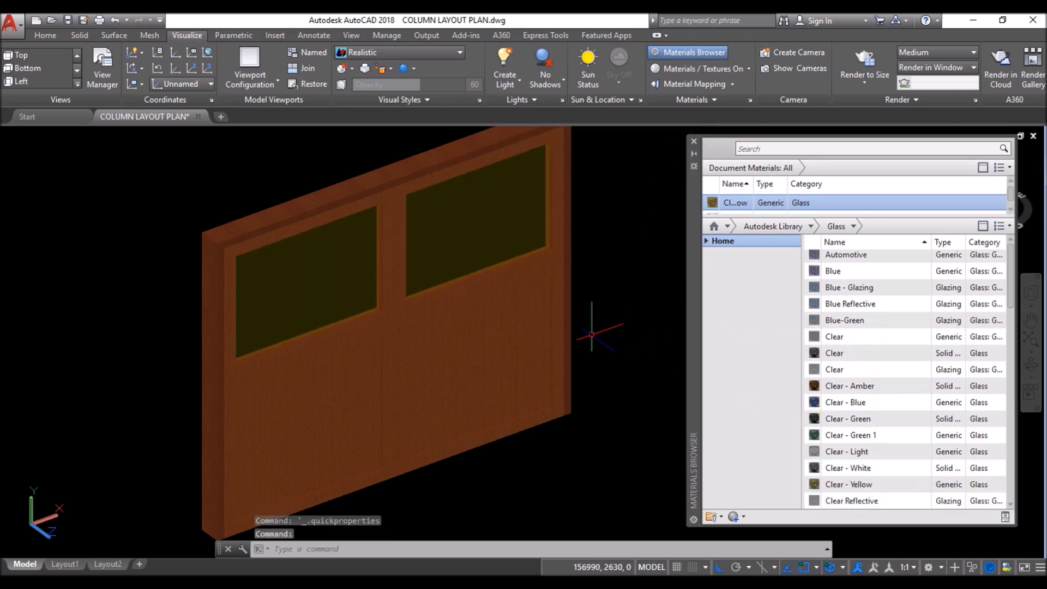
scroll(311, 311, up, 3)
scroll(310, 311, down, 6)
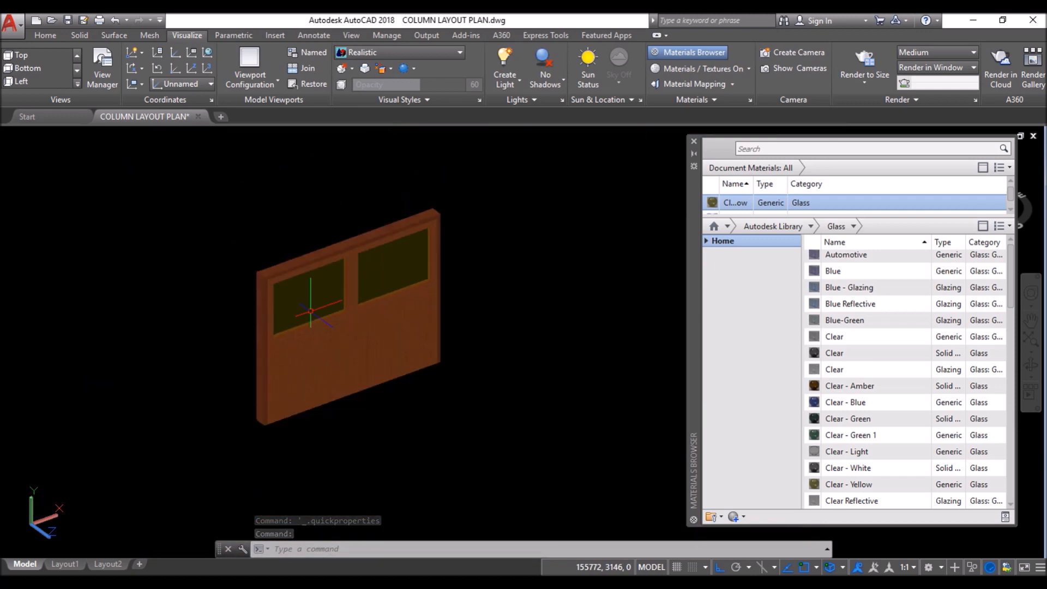
mouse_move(228, 329)
shift+middle_down()
mouse_move(398, 339)
mouse_move(236, 327)
shift+middle_up()
scroll(389, 318, down, 1)
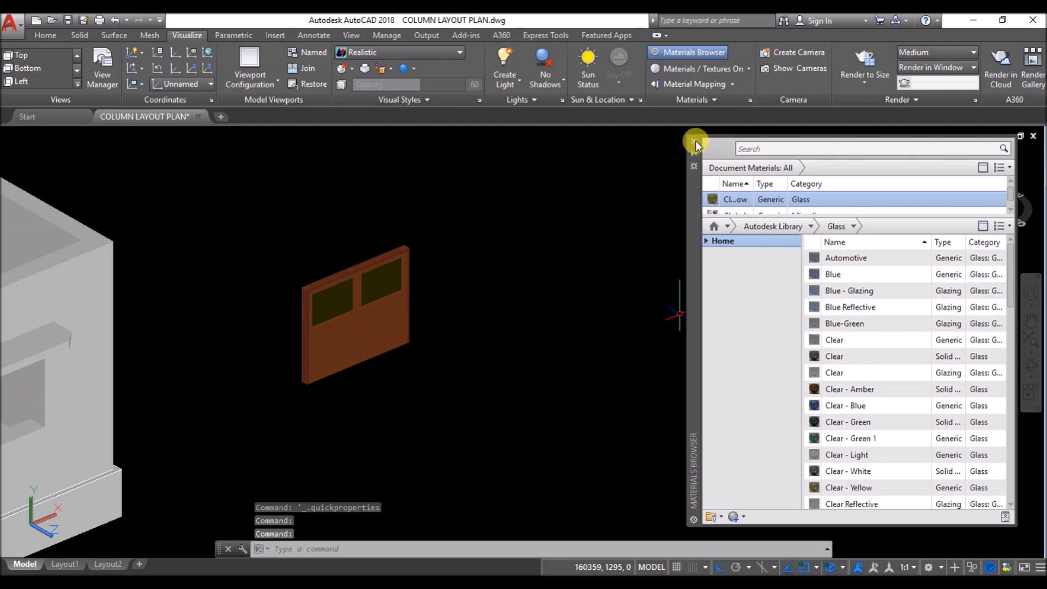
click(694, 141)
Step: Copy the complete window from its lower front corner into the front wall opening between the curved porch and the round steps
scroll(680, 195, down, 6)
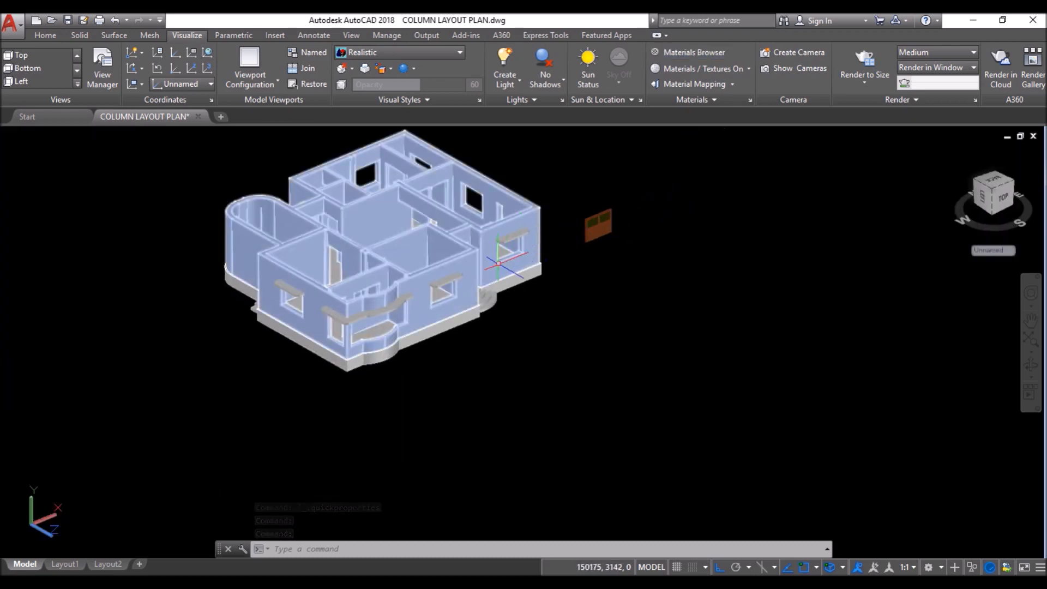
scroll(627, 202, up, 5)
scroll(594, 267, up, 2)
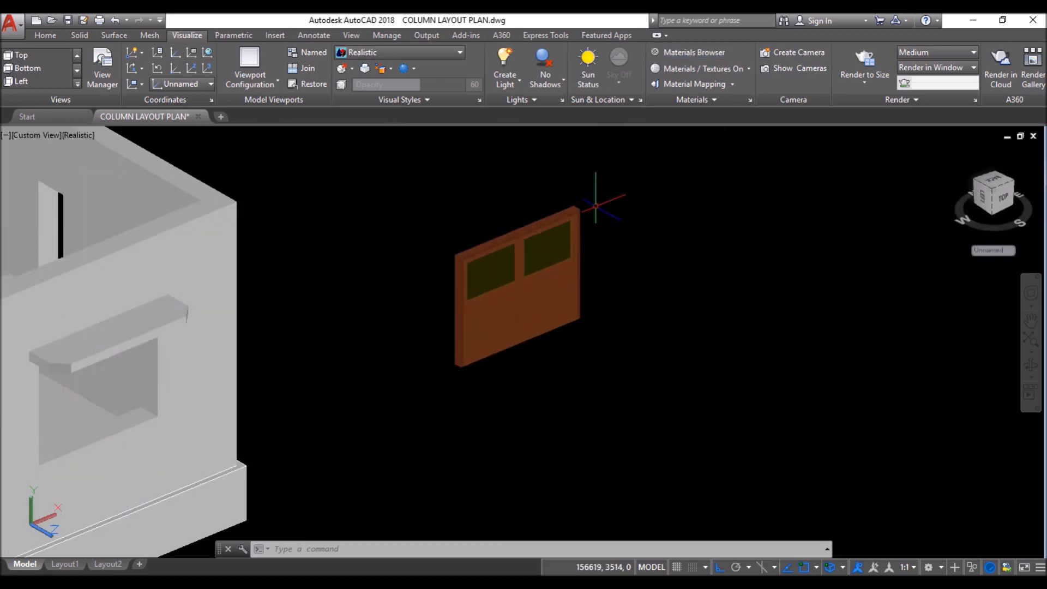
click(627, 187)
click(416, 367)
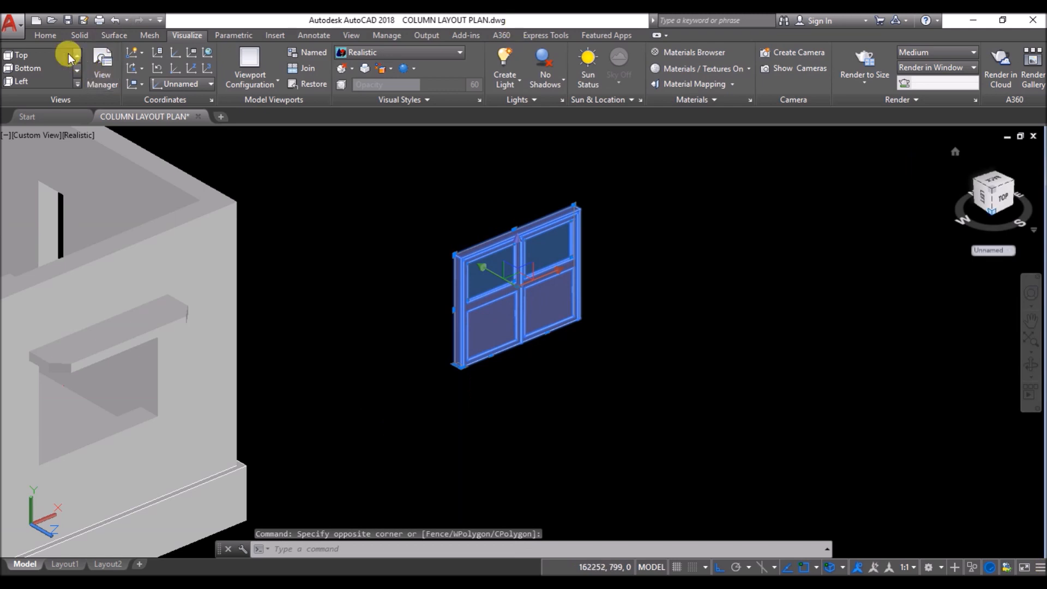
click(45, 36)
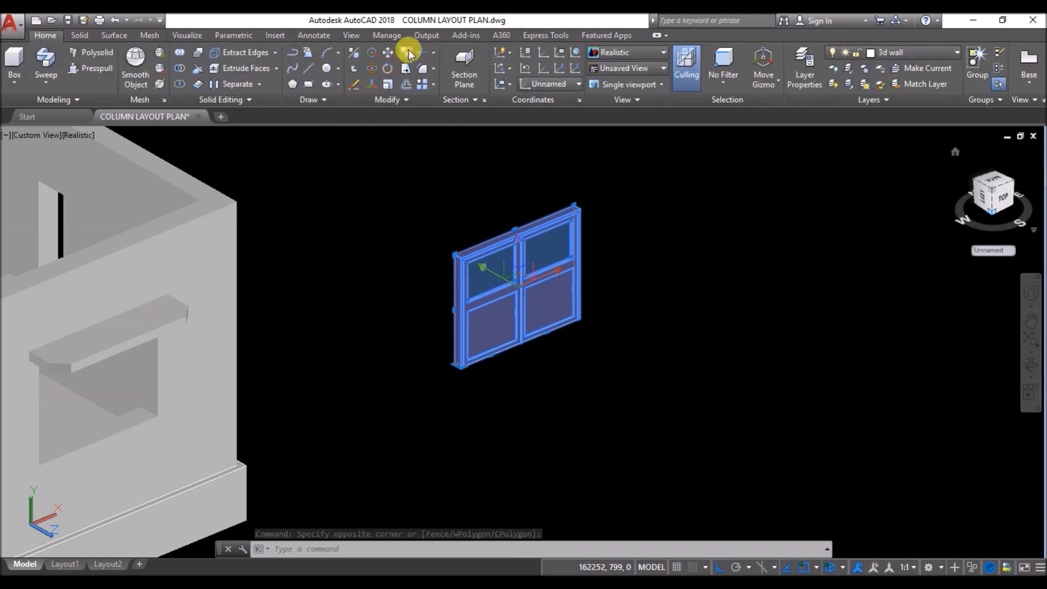
text(Co)
key(Return)
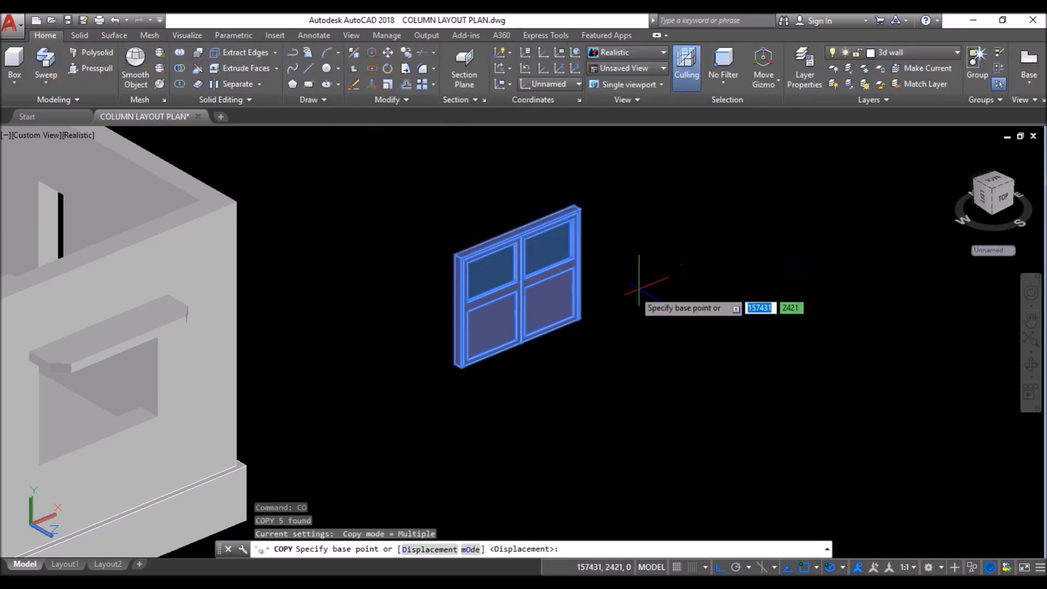
scroll(573, 301, up, 5)
scroll(575, 303, down, 5)
scroll(562, 414, up, 6)
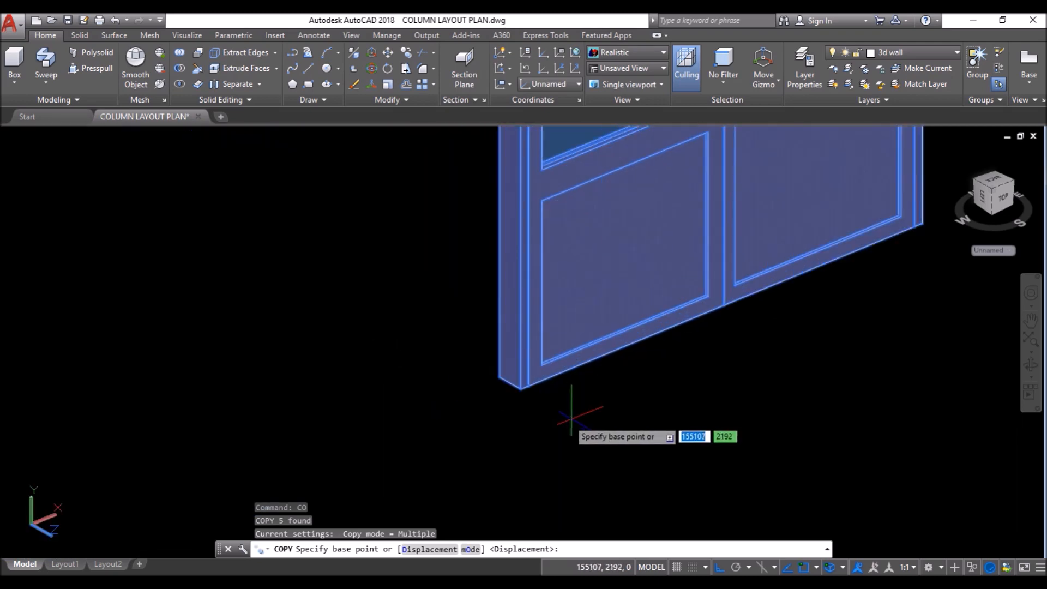
click(522, 370)
scroll(562, 358, down, 8)
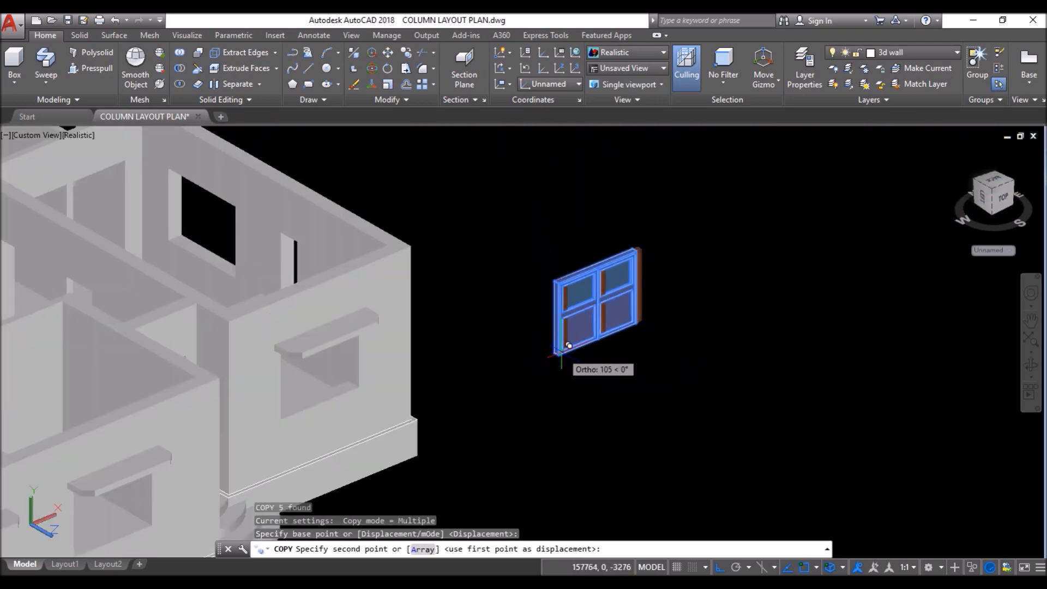
scroll(360, 430, up, 8)
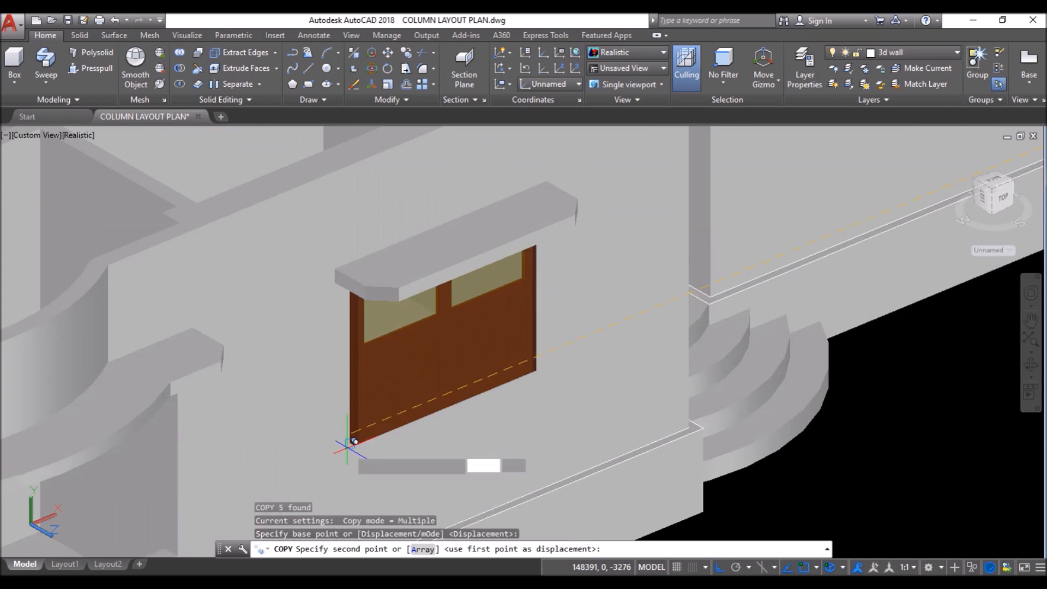
click(345, 429)
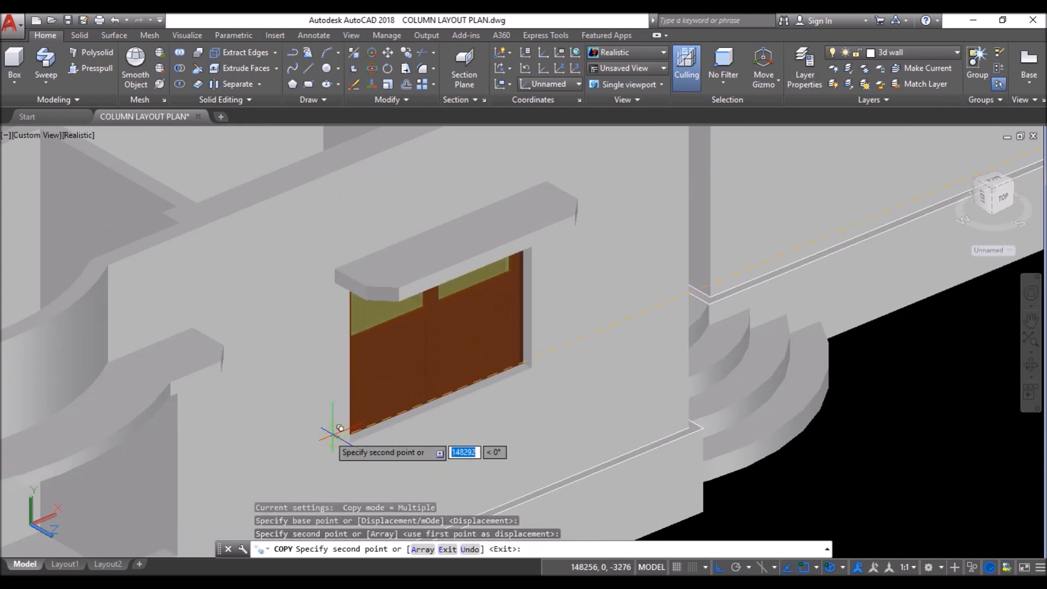
Step: Place a second copy of the window in the front wall opening beyond the round steps and end the Copy command
scroll(333, 425, down, 5)
scroll(502, 311, up, 6)
click(494, 321)
scroll(402, 347, down, 7)
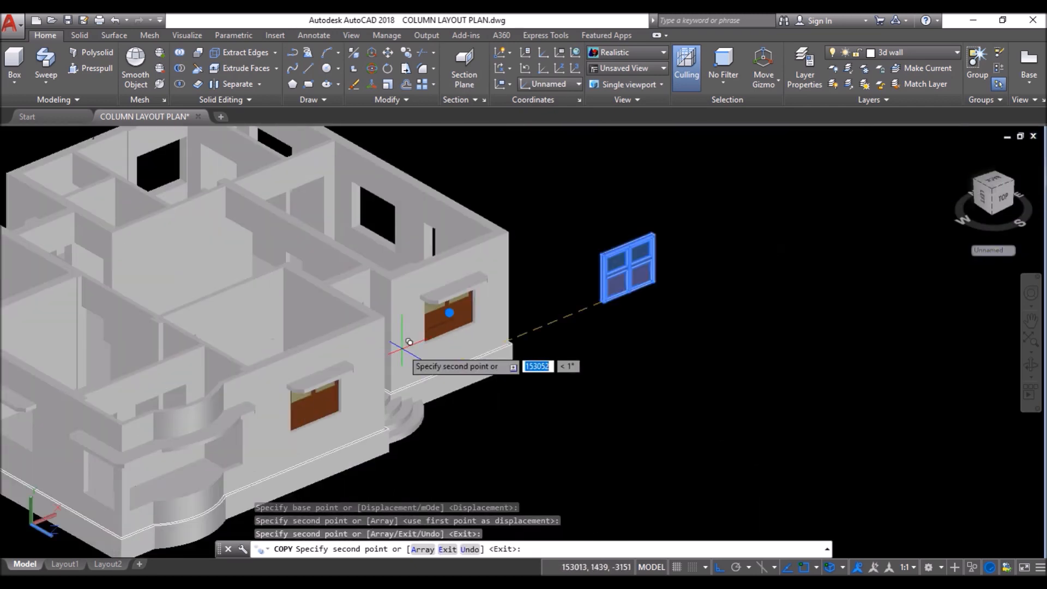
key(Return)
click(436, 338)
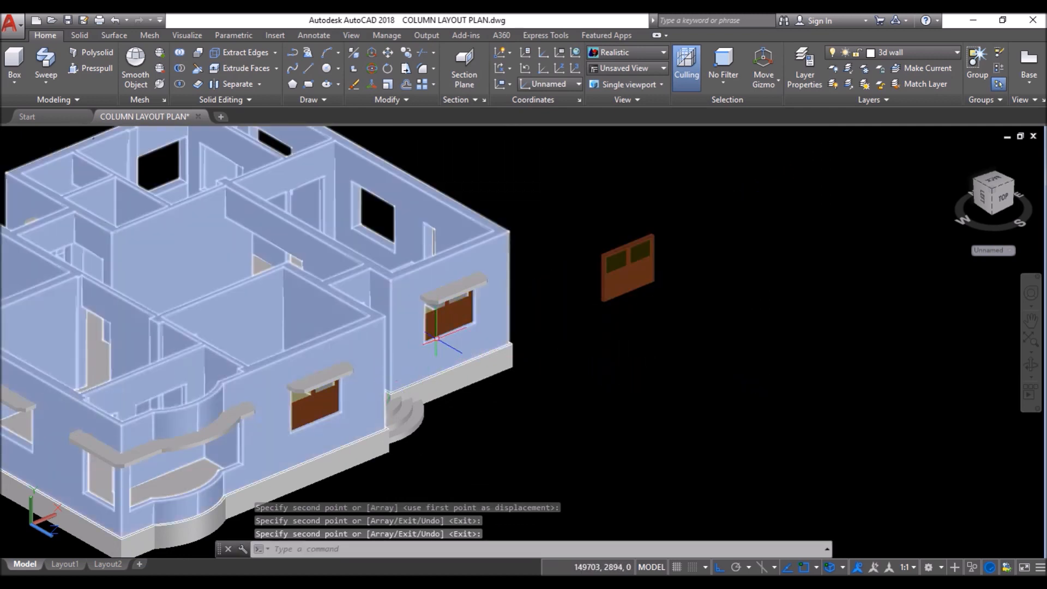
key(Escape)
Step: Try the Conceptual visual style on the house model, and settle on Shaded with edges
shift+middle_drag(433, 390, 295, 335)
scroll(295, 327, up, 6)
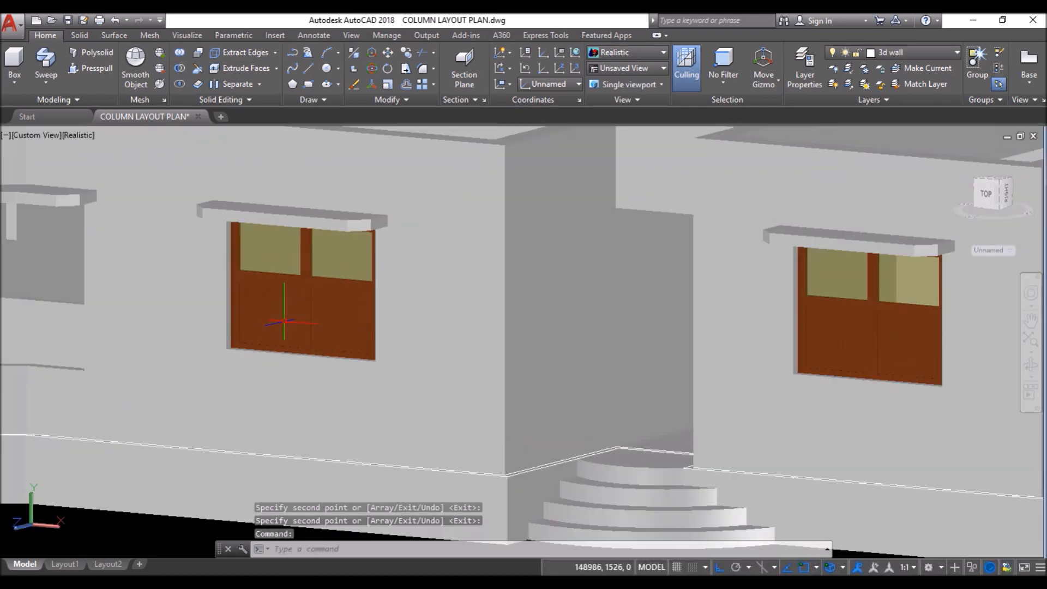
scroll(234, 327, up, 4)
scroll(217, 330, down, 2)
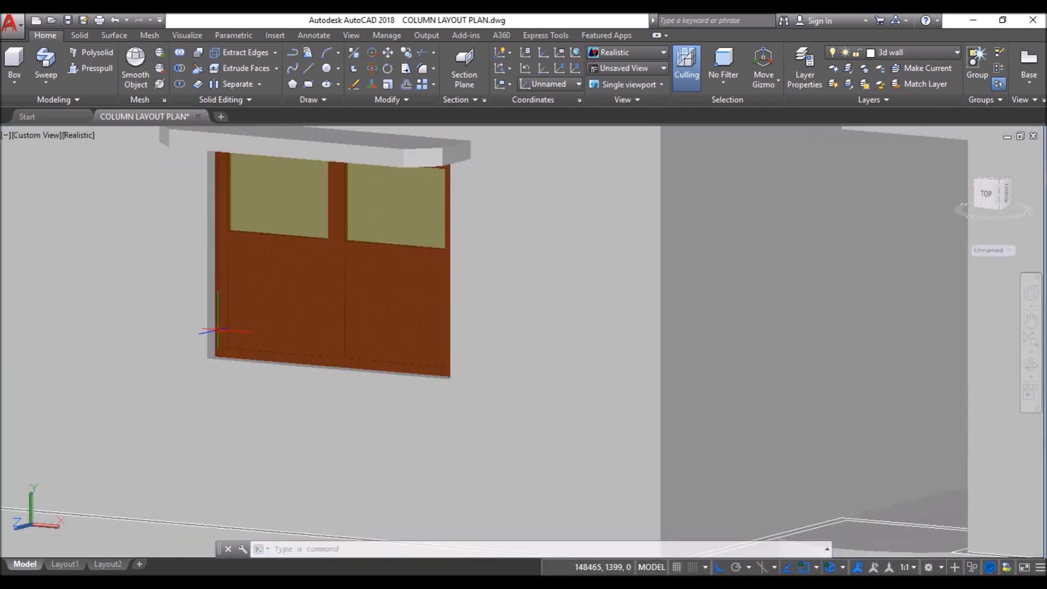
scroll(218, 332, down, 6)
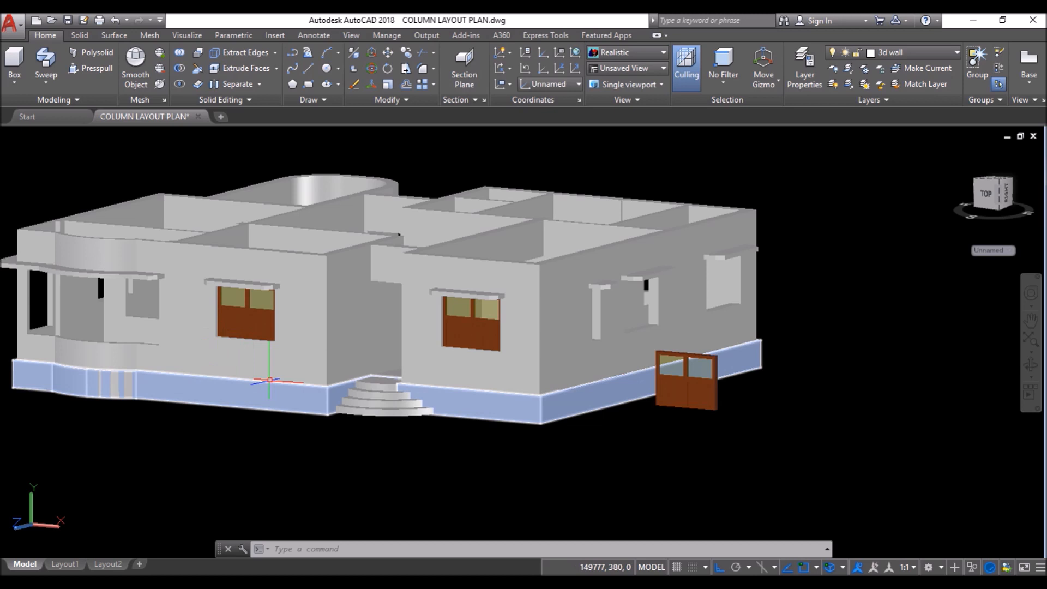
shift+middle_drag(469, 429, 460, 428)
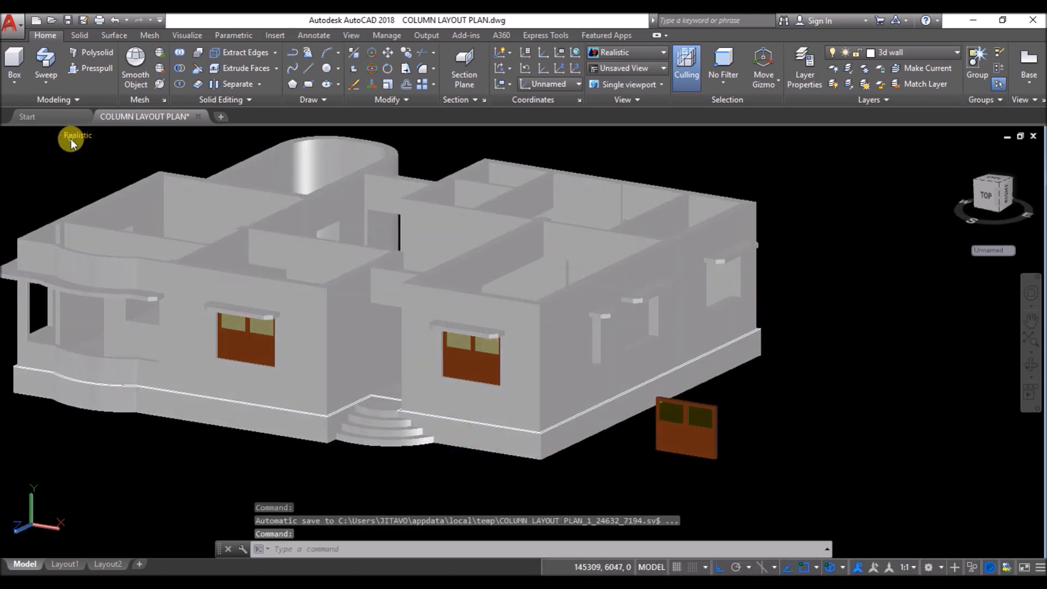
click(71, 139)
click(102, 177)
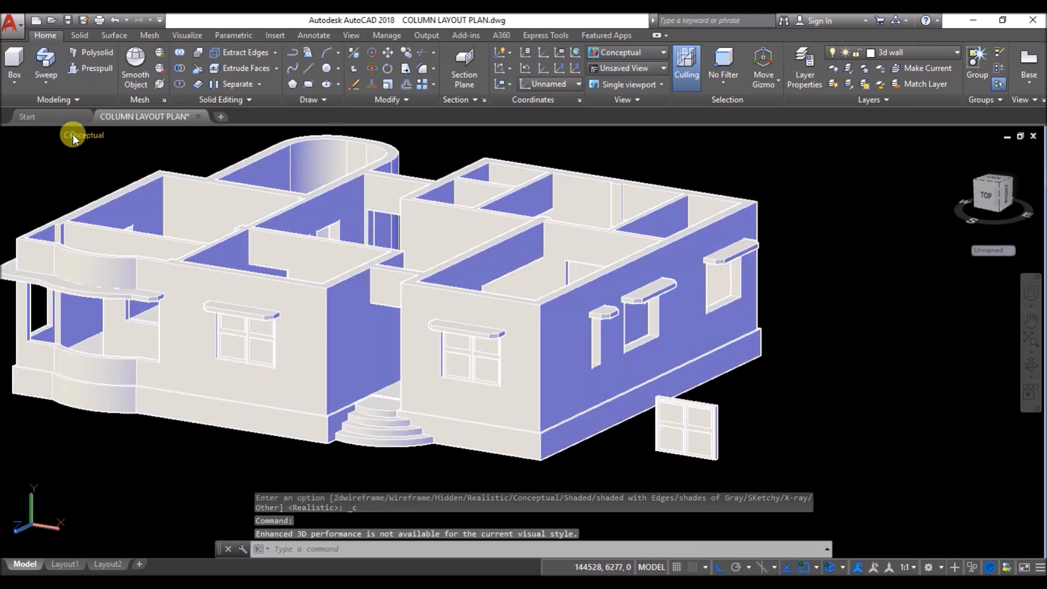
click(74, 135)
click(130, 241)
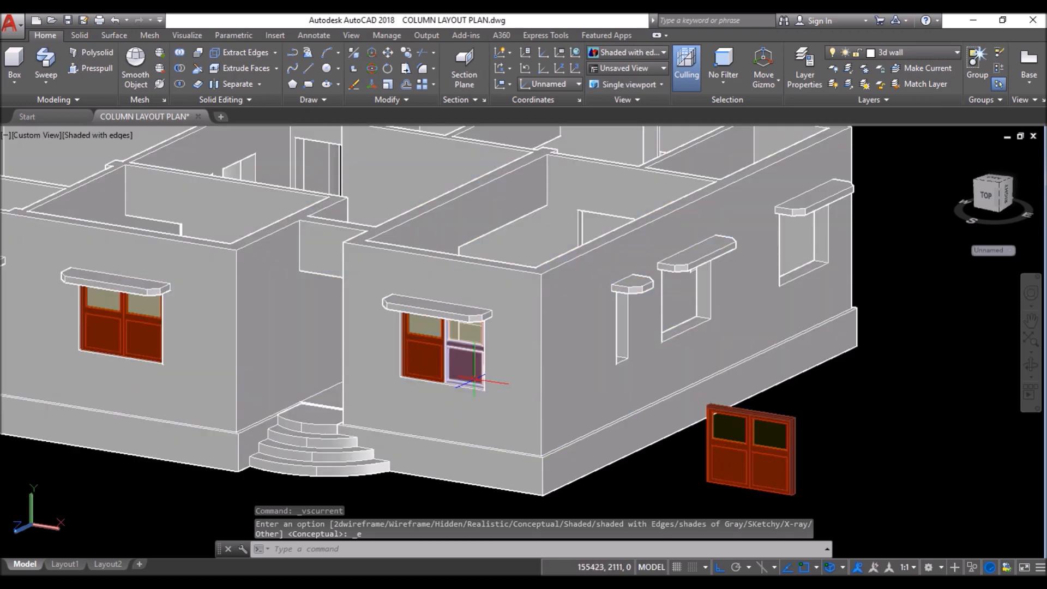
scroll(473, 379, up, 1)
scroll(628, 383, down, 2)
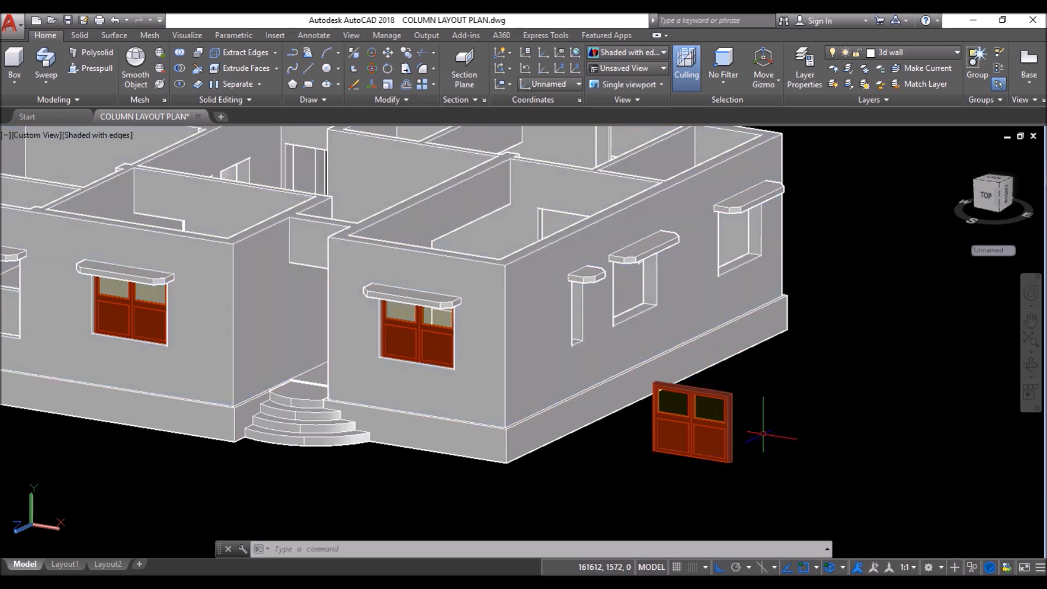
Step: Group all the parts of the original window standing outside the house
scroll(693, 423, up, 1)
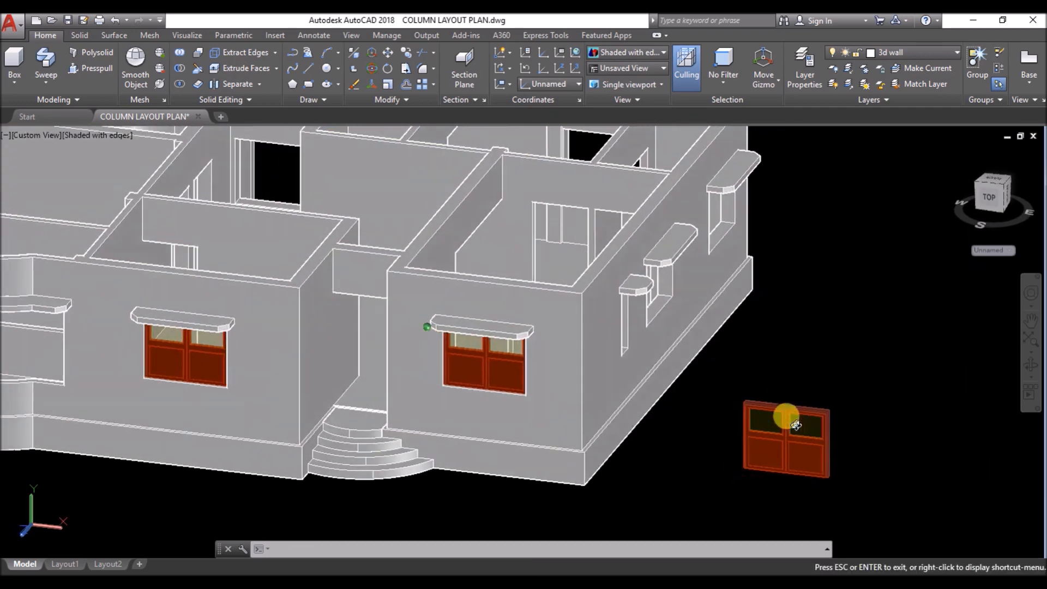
click(887, 386)
click(737, 478)
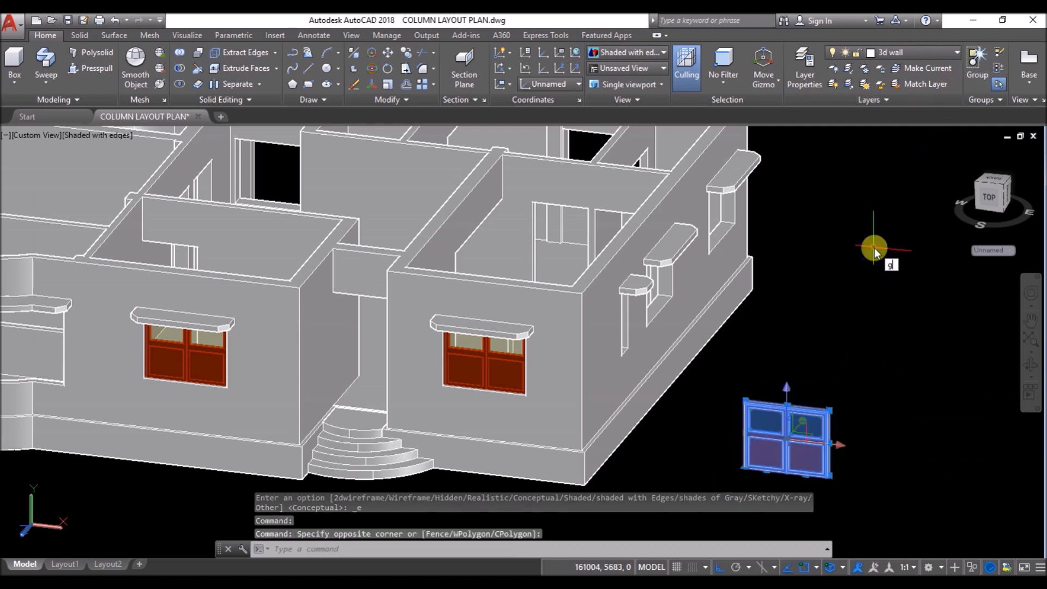
text(group)
key(Return)
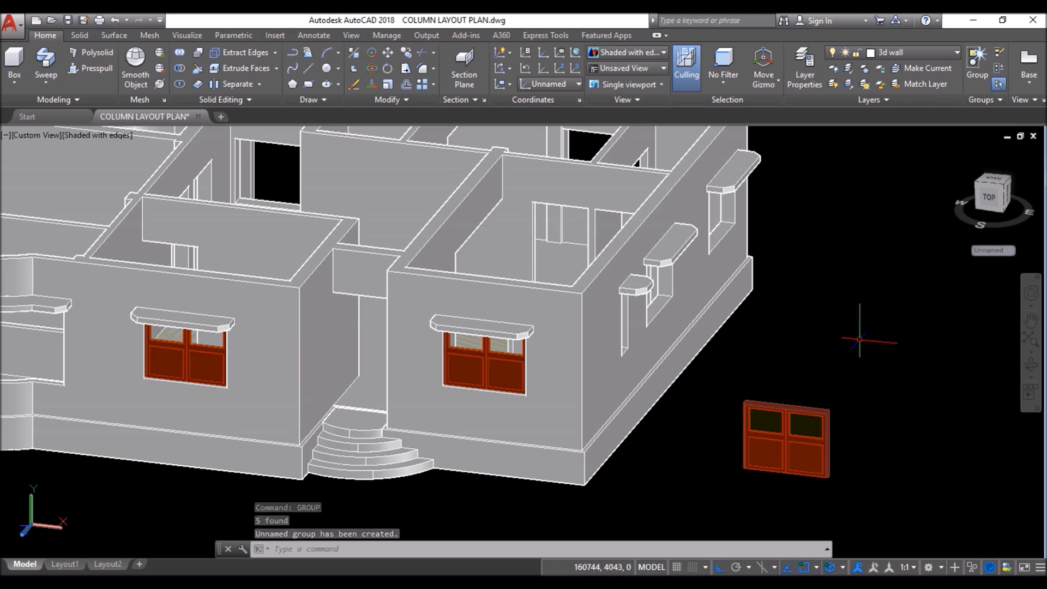
Step: Rotate the grouped window 90° about its vertical axis with 3D Rotate so it runs parallel to the side wall
click(844, 390)
click(750, 482)
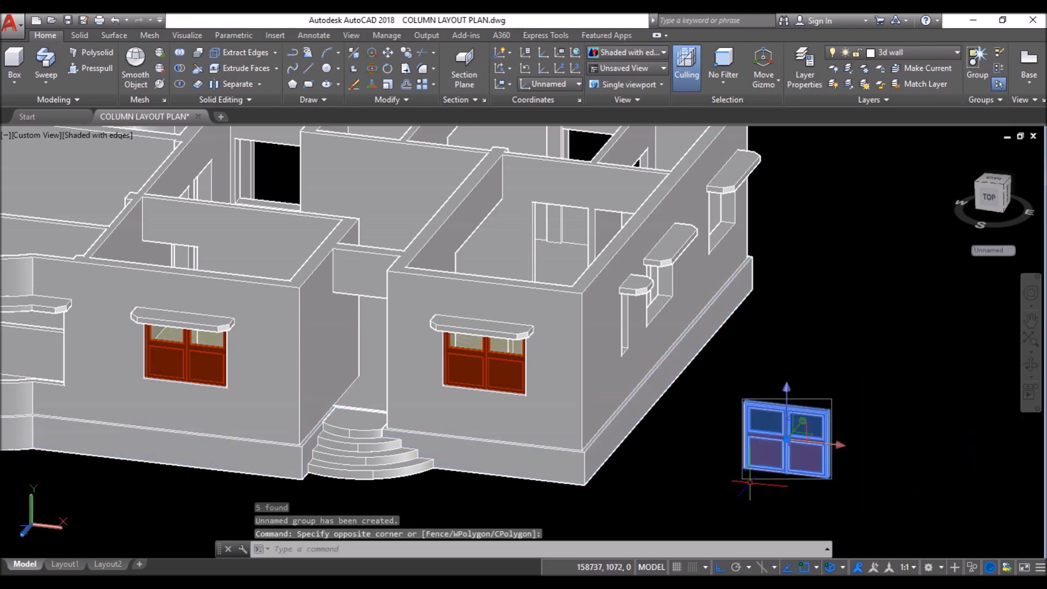
click(381, 79)
click(845, 392)
text(3d)
key(Return)
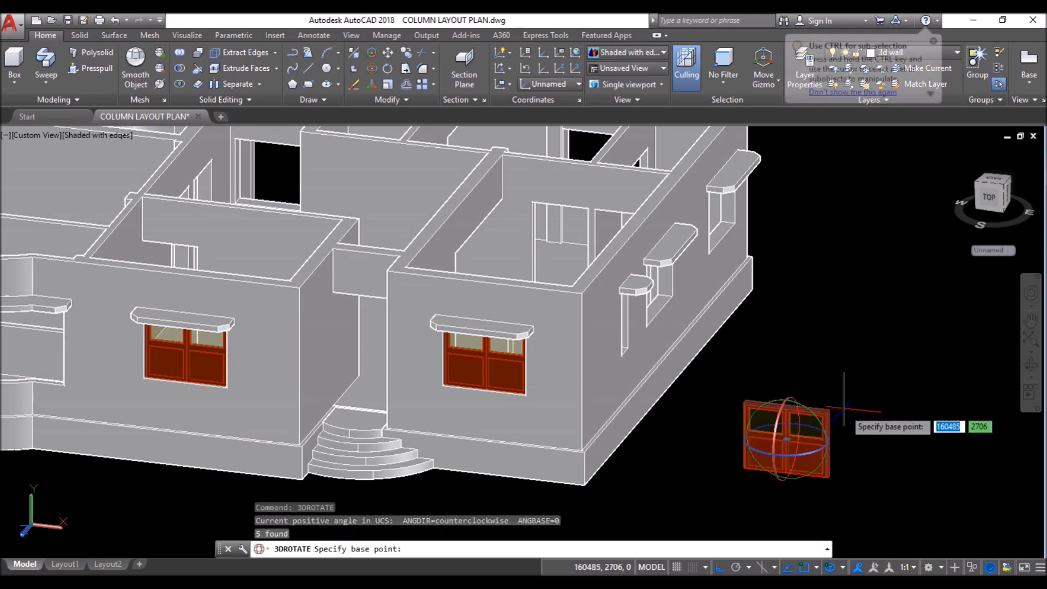
click(820, 450)
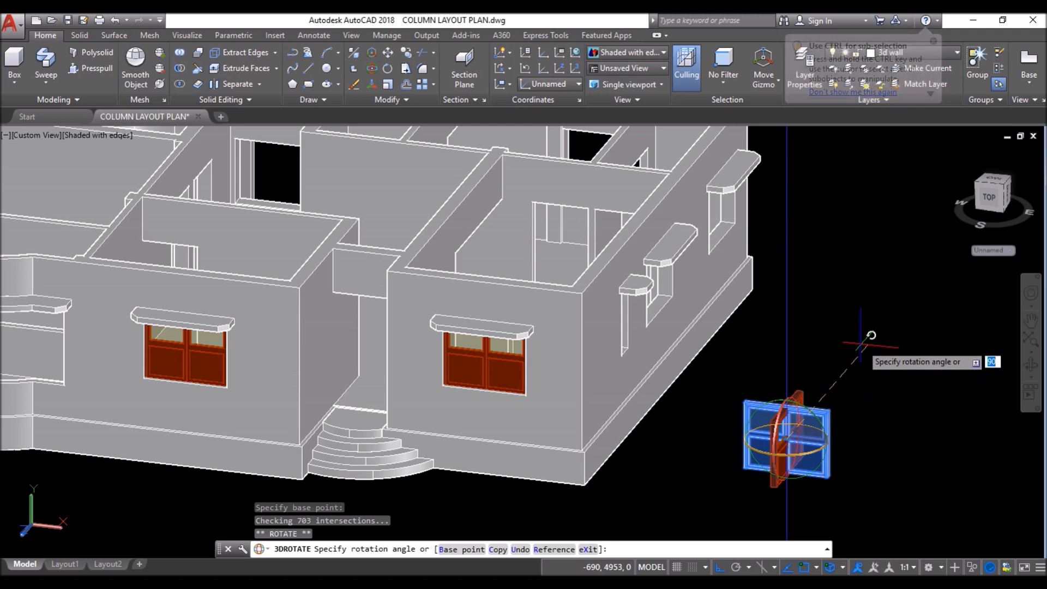
click(861, 344)
scroll(791, 481, up, 6)
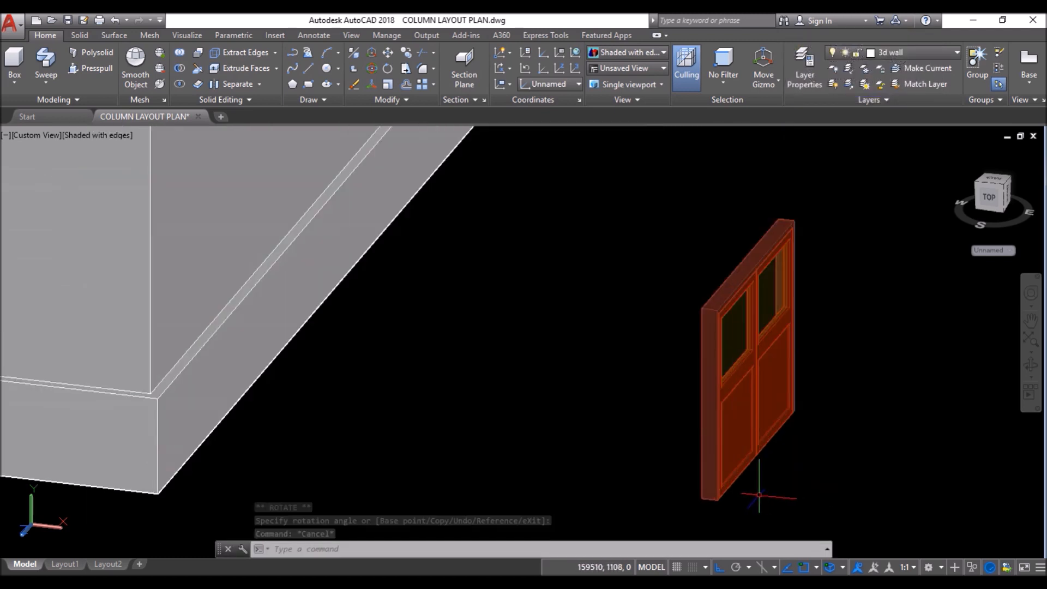
scroll(834, 440, down, 5)
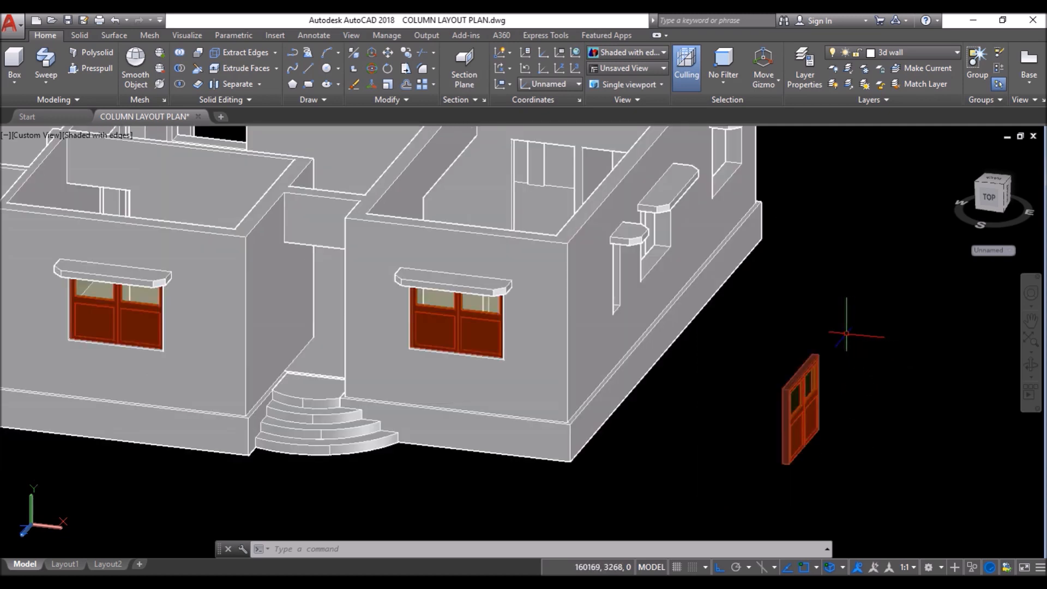
Step: Copy the rotated window group by the midpoint of its lower end edge into the side wall opening next to the narrow one
scroll(847, 335, up, 3)
click(787, 376)
text(co)
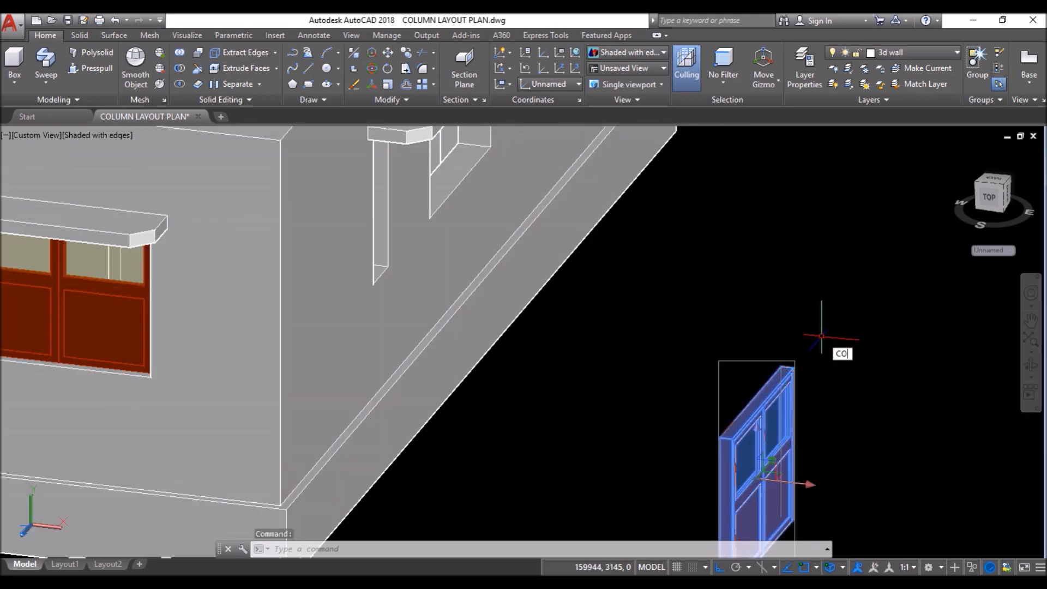
key(Return)
scroll(820, 379, up, 3)
scroll(744, 312, down, 5)
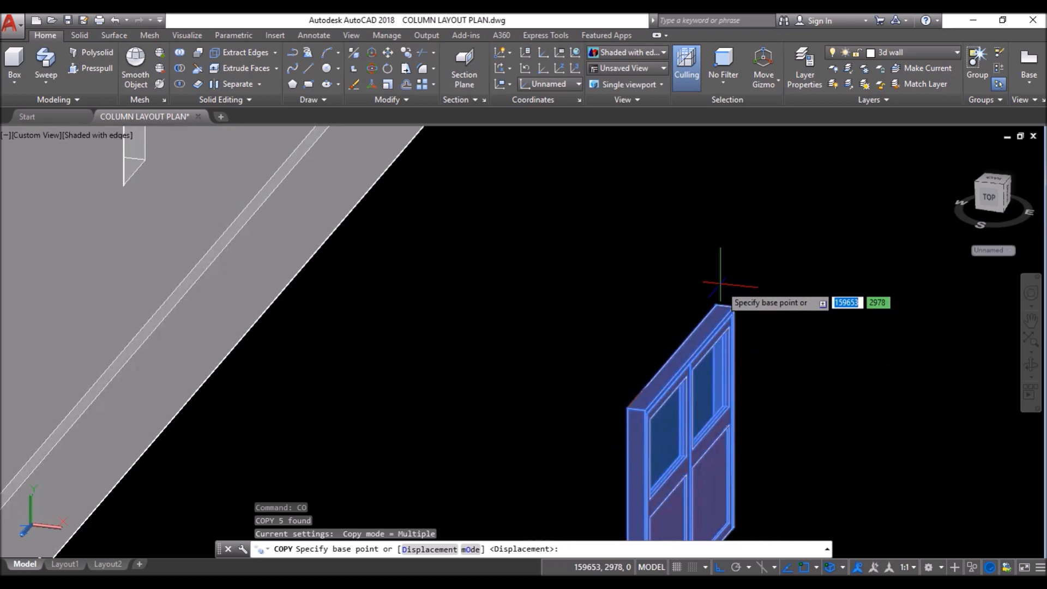
scroll(713, 407, up, 6)
click(714, 407)
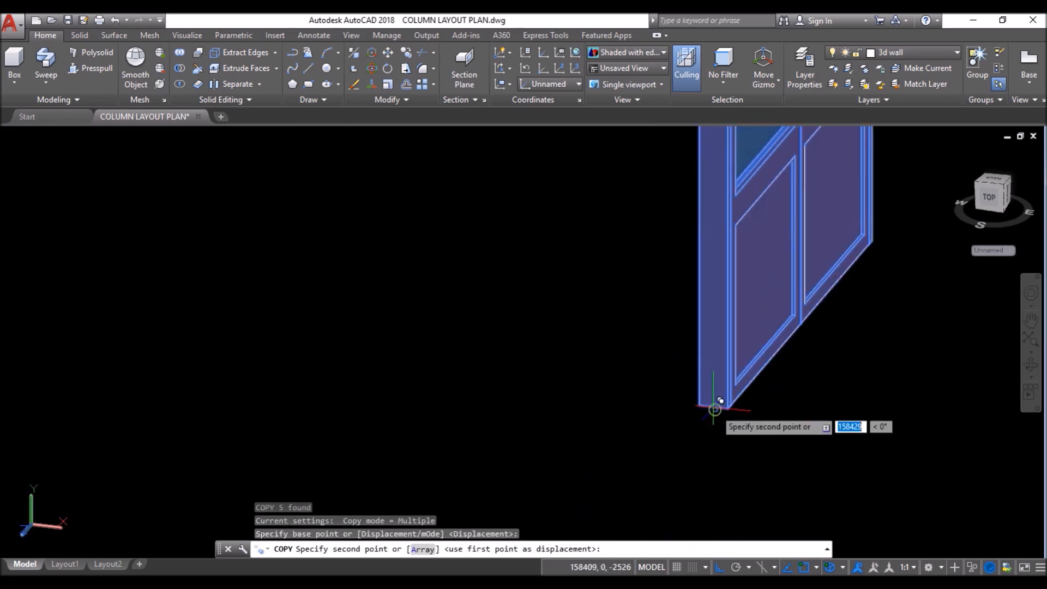
scroll(715, 406, down, 6)
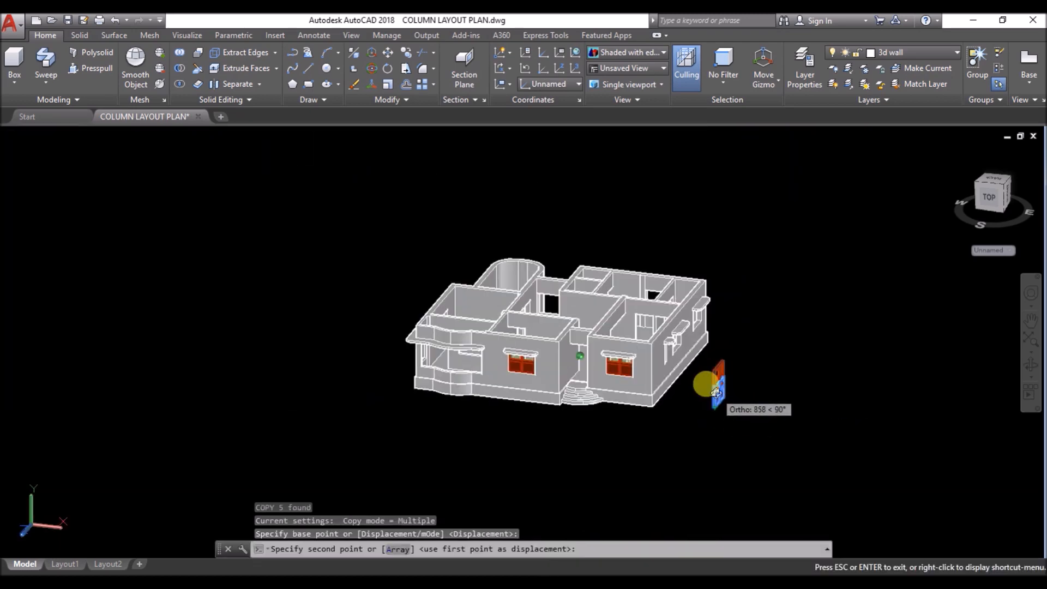
scroll(665, 382, up, 8)
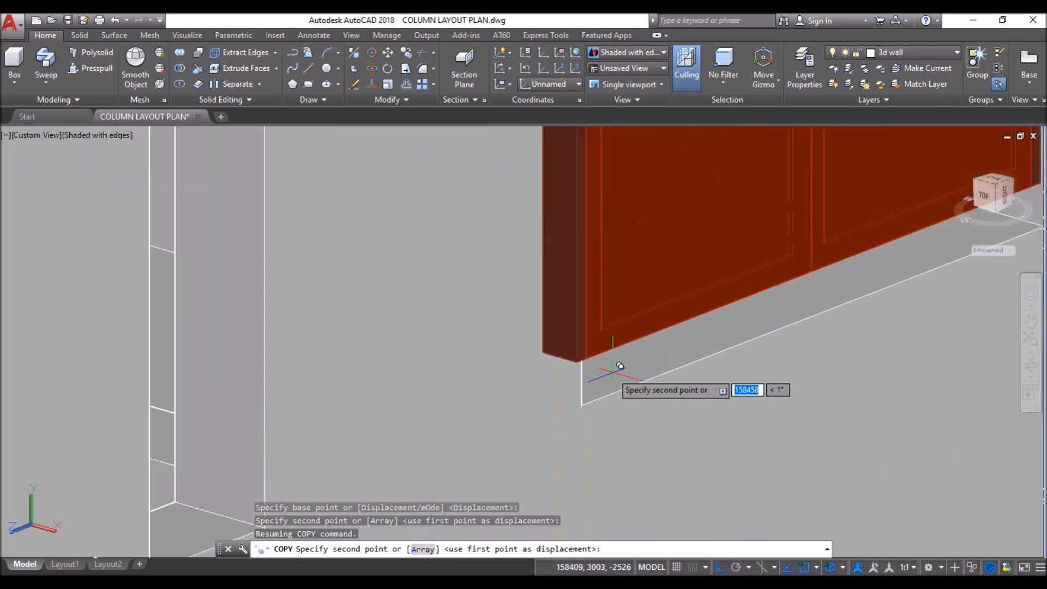
click(547, 394)
Step: Place another window copy in the side wall opening nearest the far corner and end the Copy command
scroll(586, 394, down, 7)
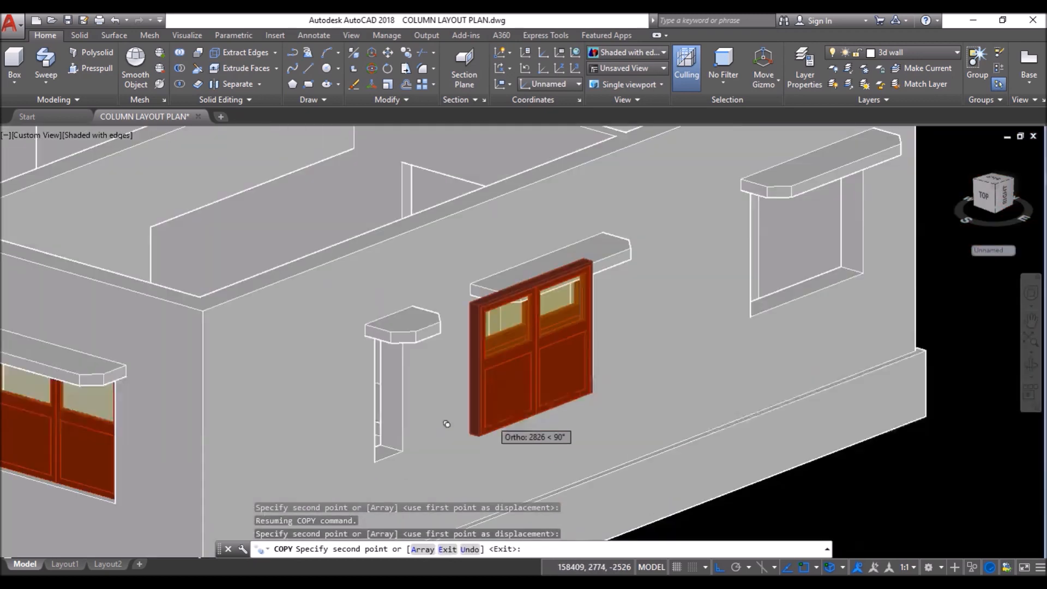
scroll(586, 394, up, 8)
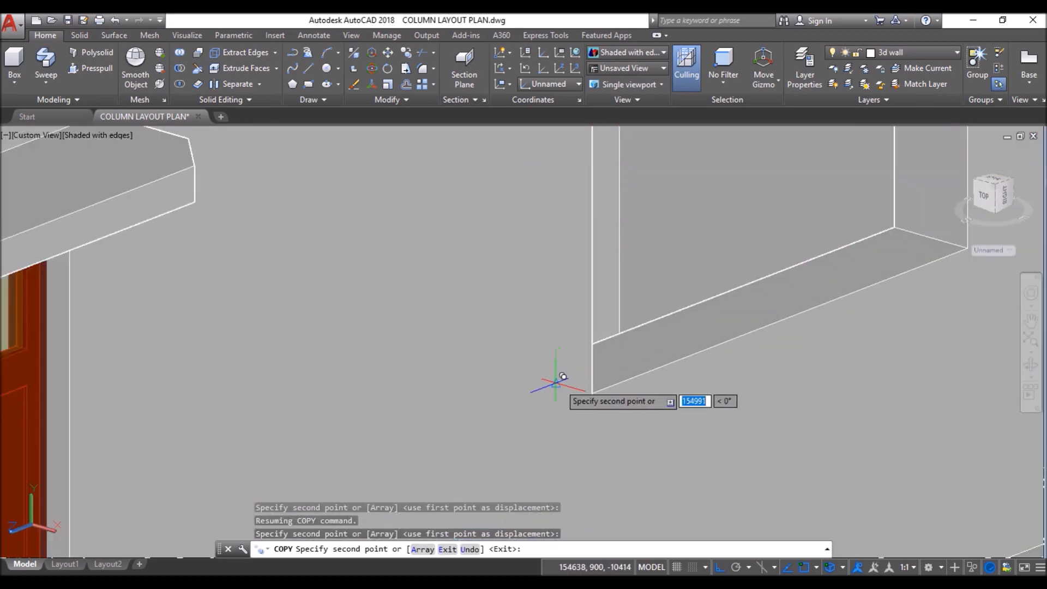
scroll(565, 377, down, 8)
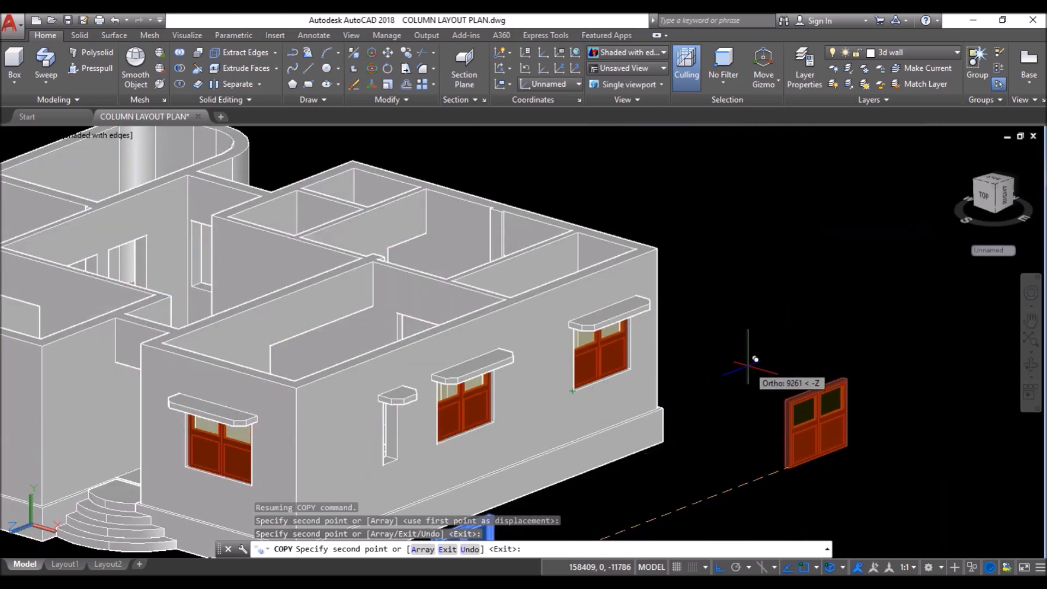
key(Return)
Step: Mirror the window standing outside with 3D Mirror across a three-point vertical plane parallel to the side wall, keeping the source window
scroll(669, 333, down, 3)
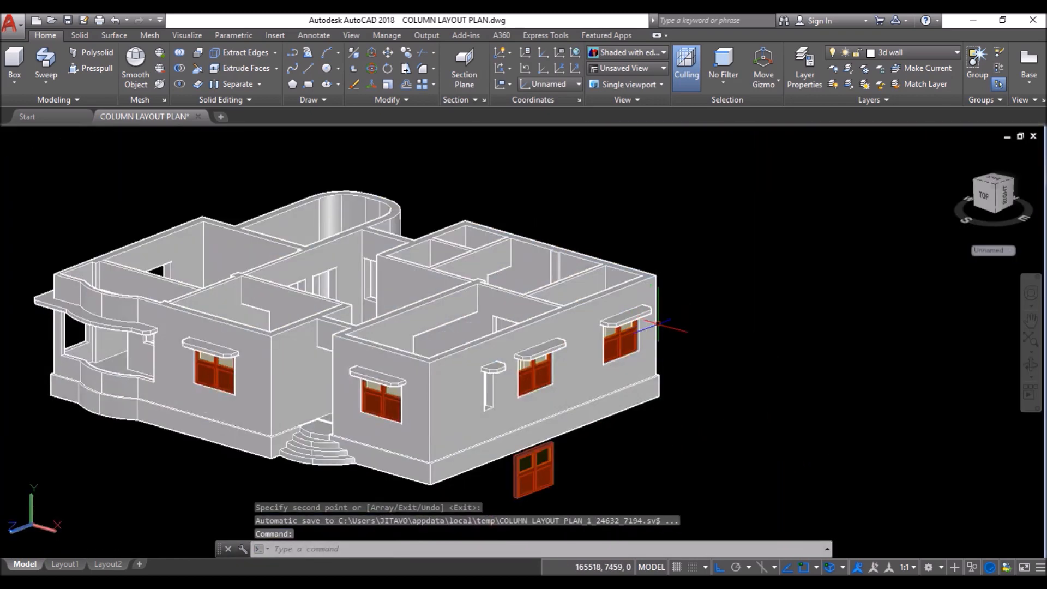
scroll(699, 356, down, 2)
shift+middle_drag(650, 379, 637, 396)
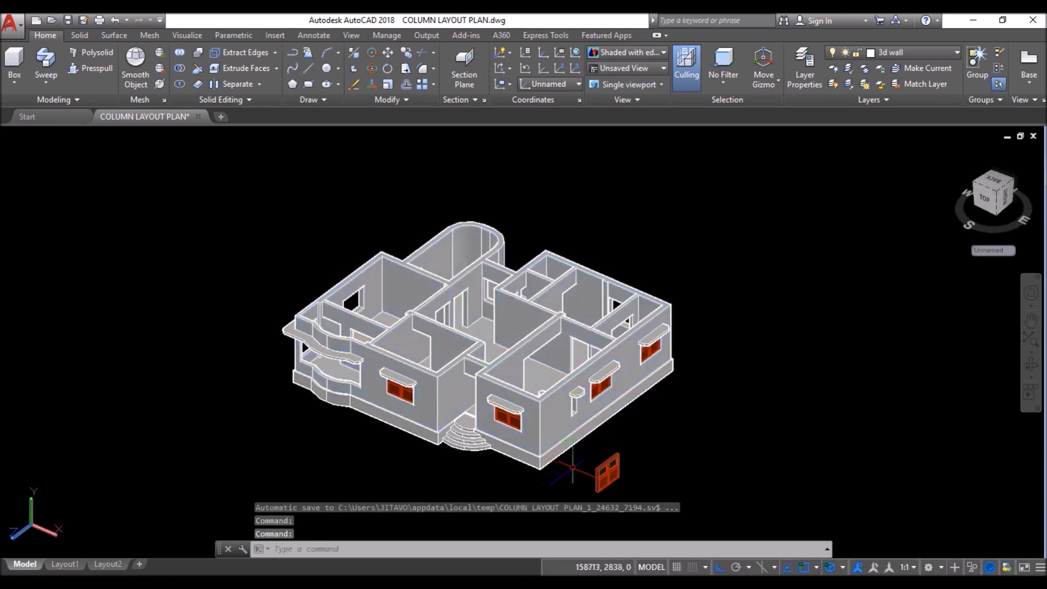
scroll(342, 202, down, 2)
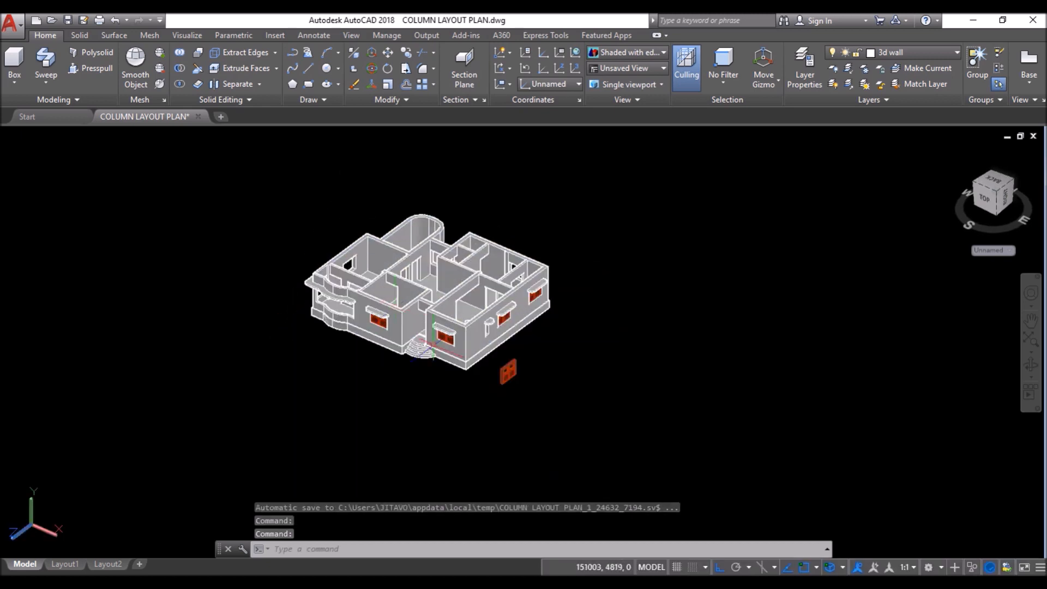
scroll(499, 365, up, 4)
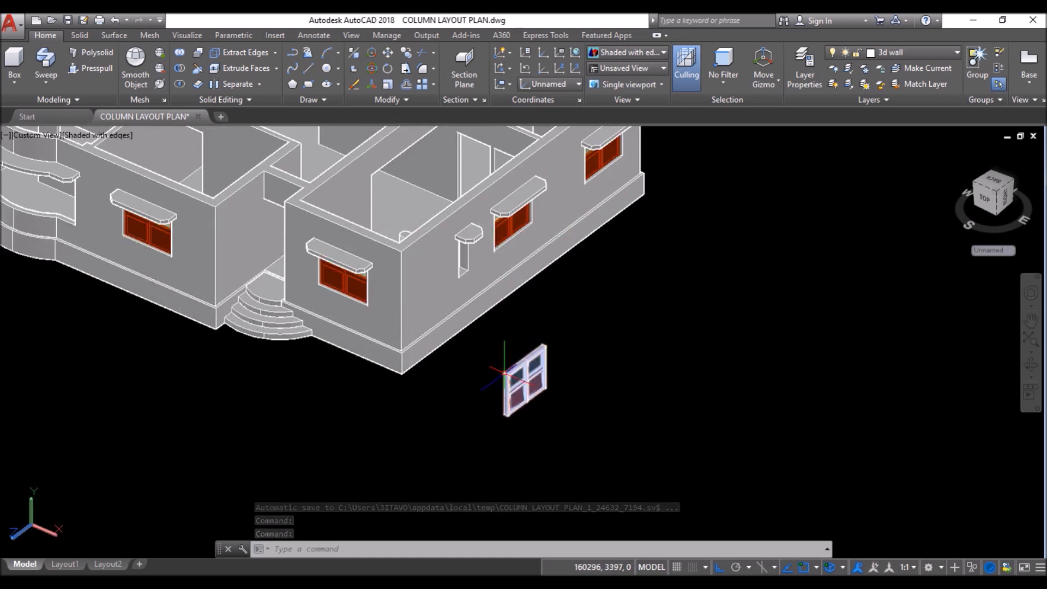
click(504, 373)
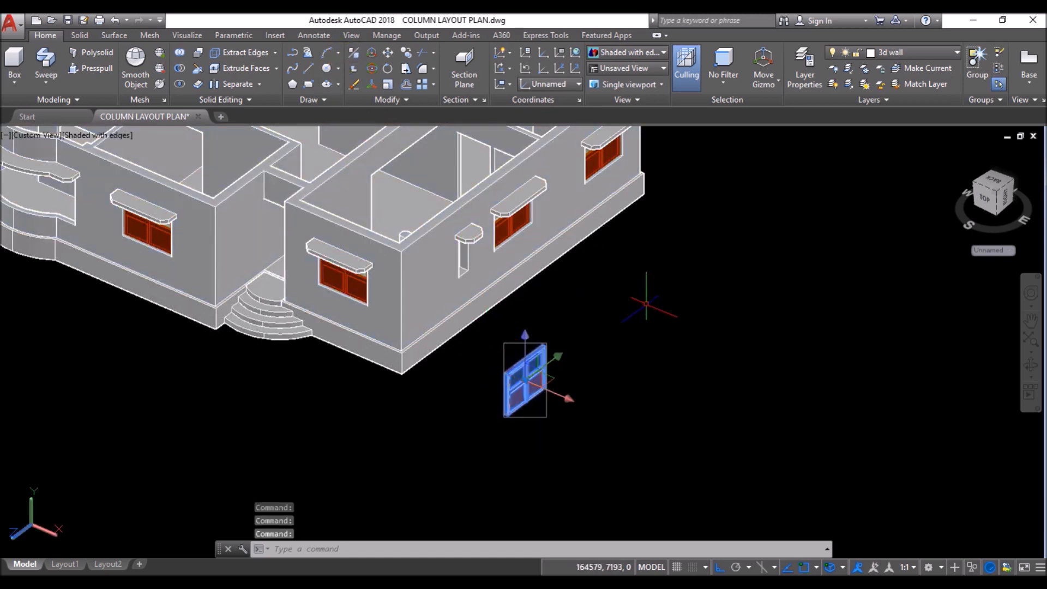
text(3dmi)
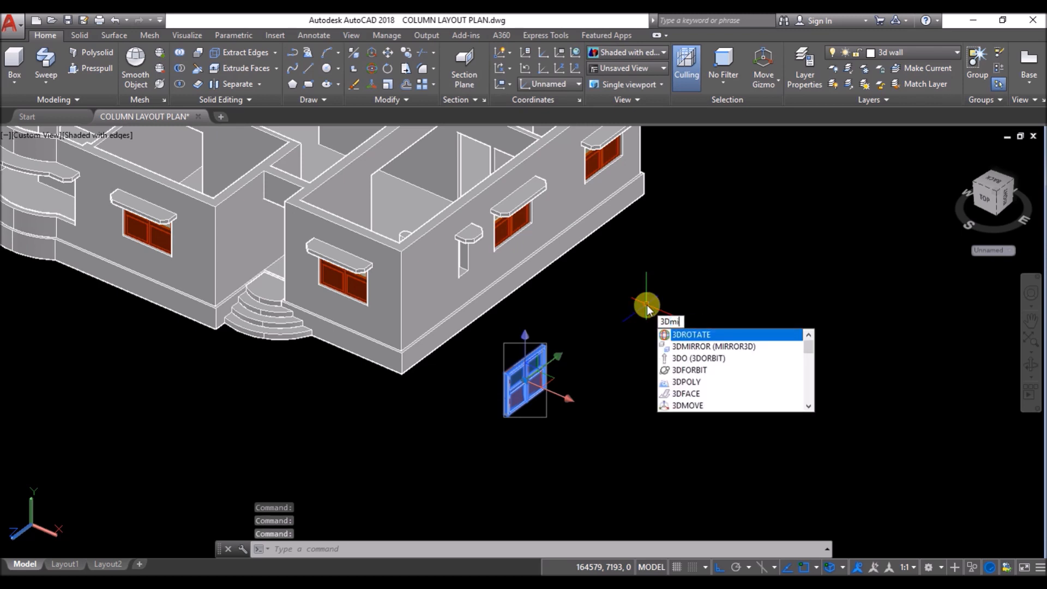
text(r)
key(Return)
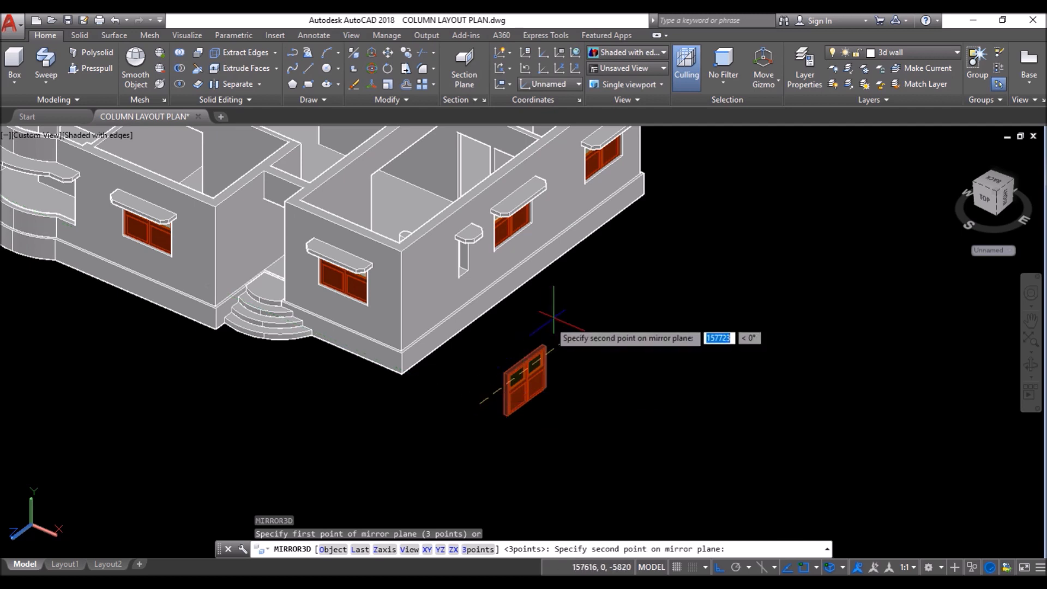
click(605, 309)
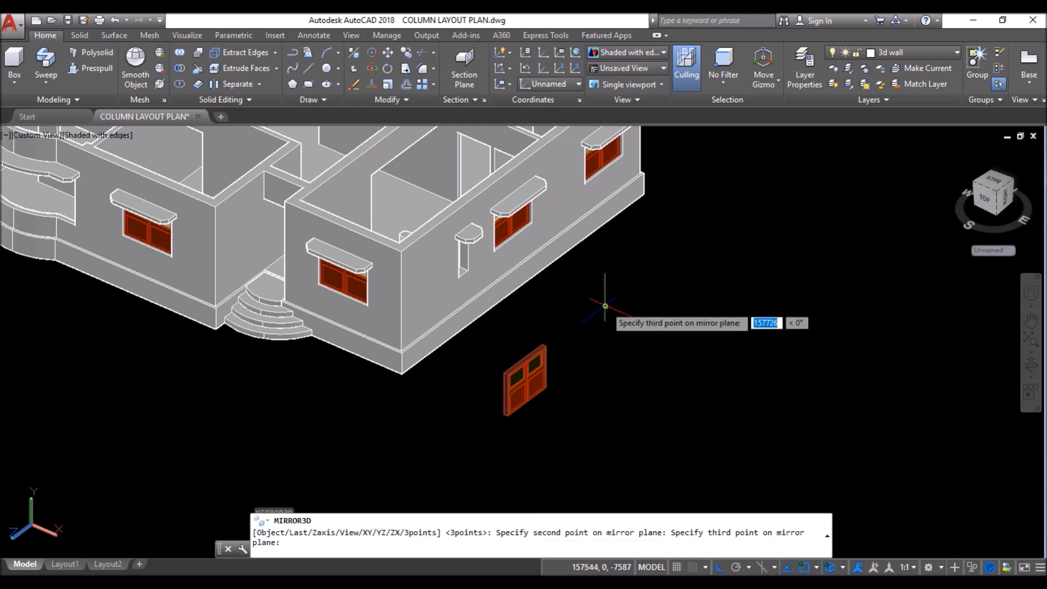
click(615, 269)
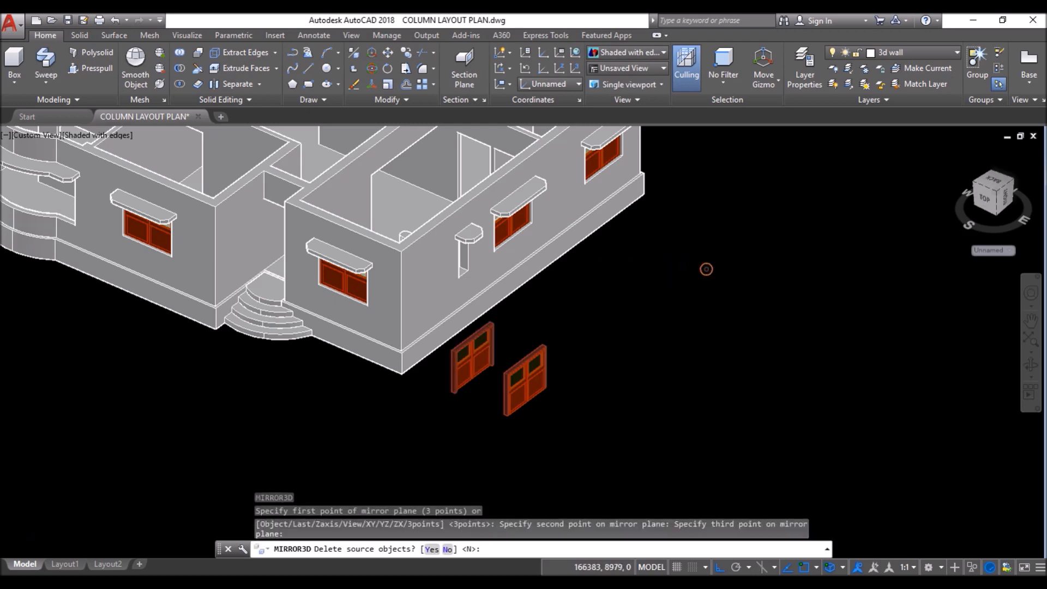
key(Return)
Step: Move the mirrored window by the midpoint of its lower end edge into the outer wall opening of the room on the house's opposite side
scroll(506, 375, down, 2)
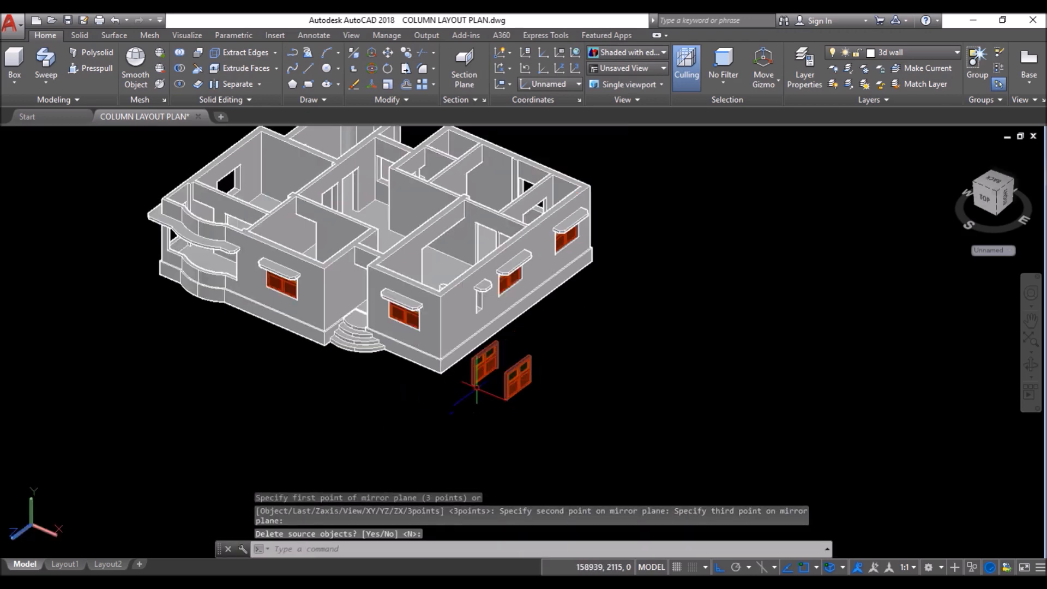
scroll(480, 382, up, 4)
scroll(480, 376, down, 4)
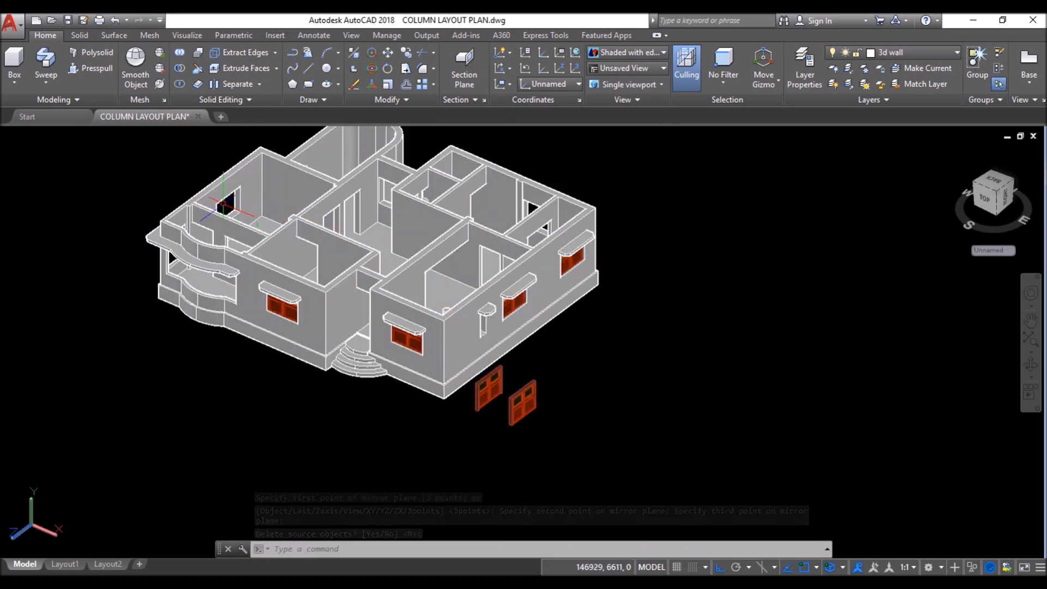
scroll(228, 206, up, 4)
scroll(295, 273, down, 5)
scroll(483, 399, up, 7)
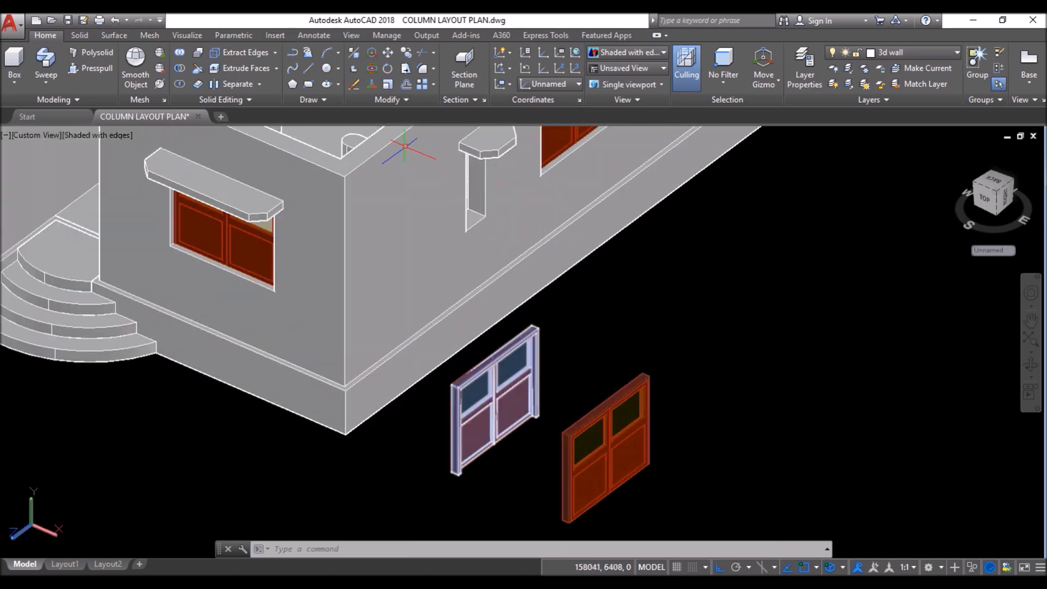
click(390, 53)
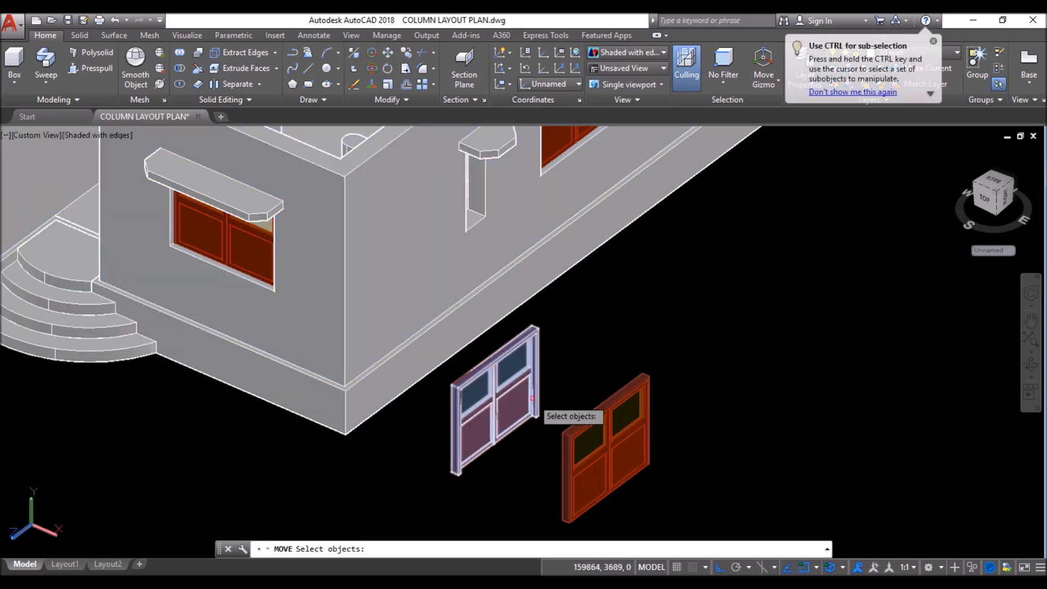
click(533, 398)
key(Return)
scroll(458, 480, up, 6)
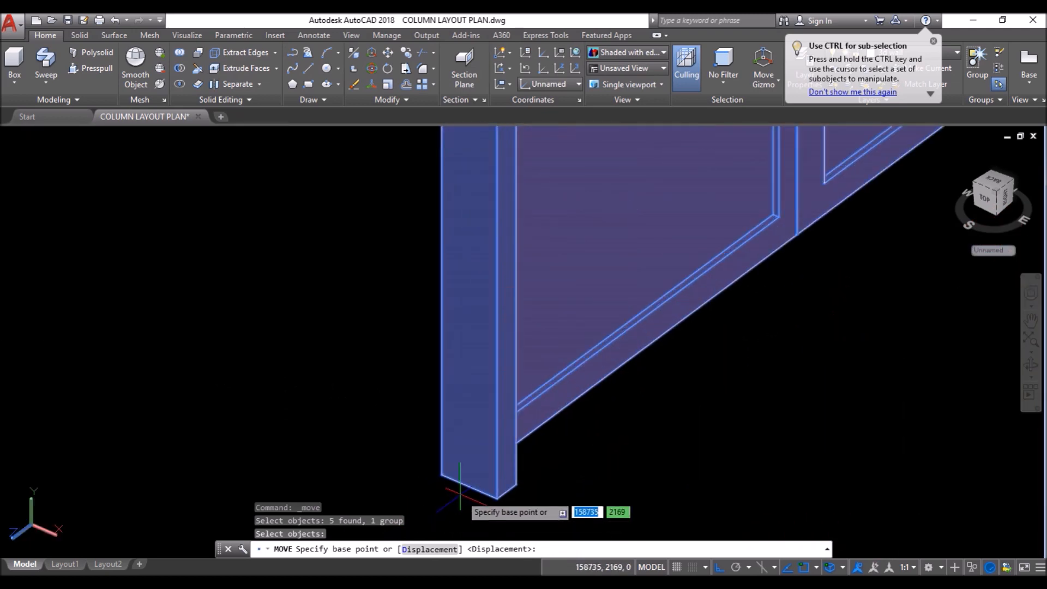
click(461, 487)
scroll(524, 486, down, 8)
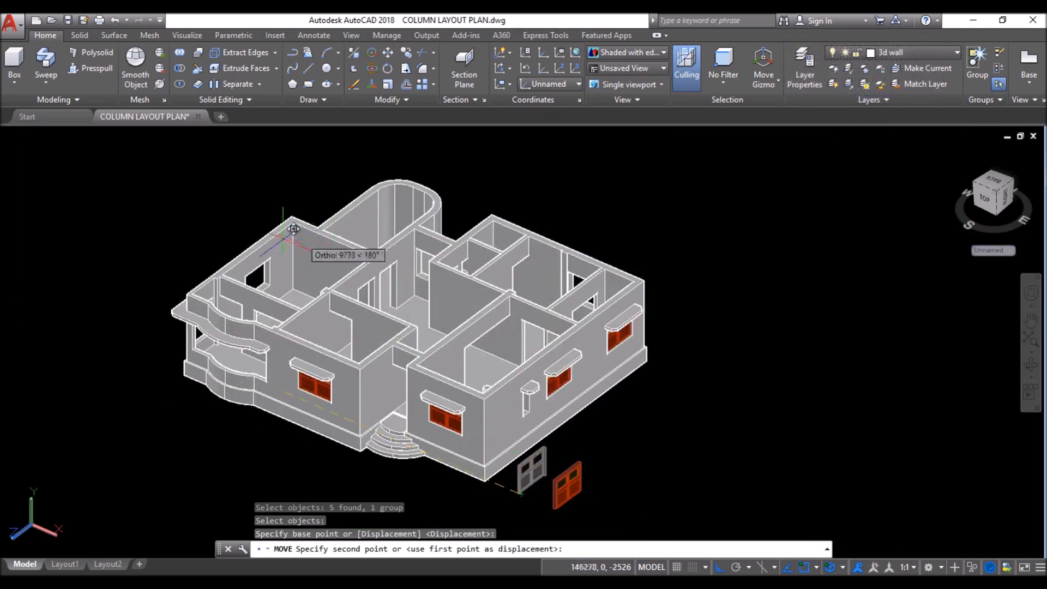
shift+middle_drag(498, 265, 261, 248)
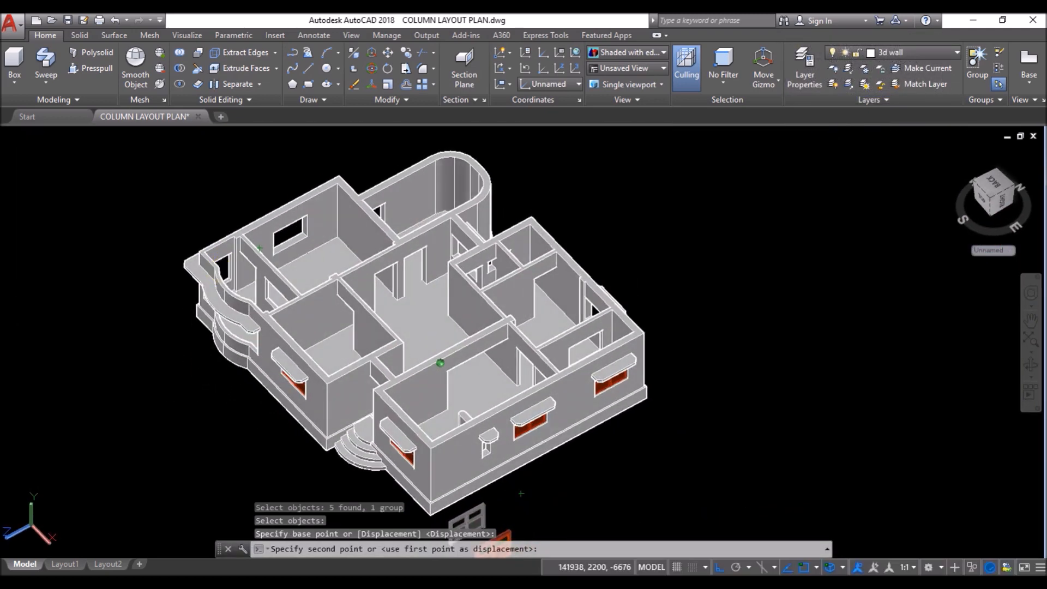
scroll(261, 246, up, 10)
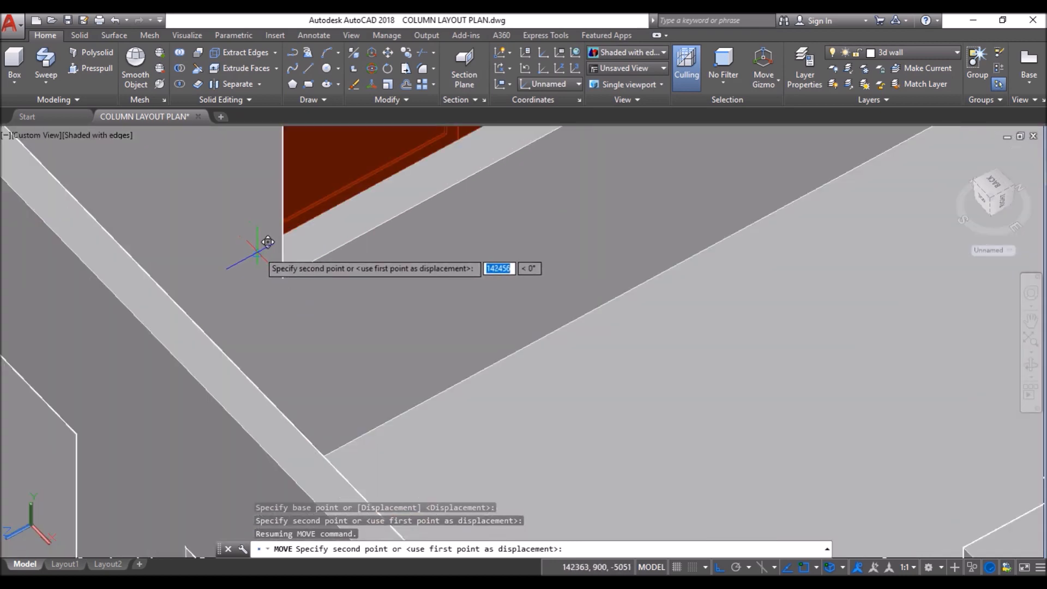
click(256, 254)
scroll(327, 270, down, 8)
scroll(338, 236, down, 3)
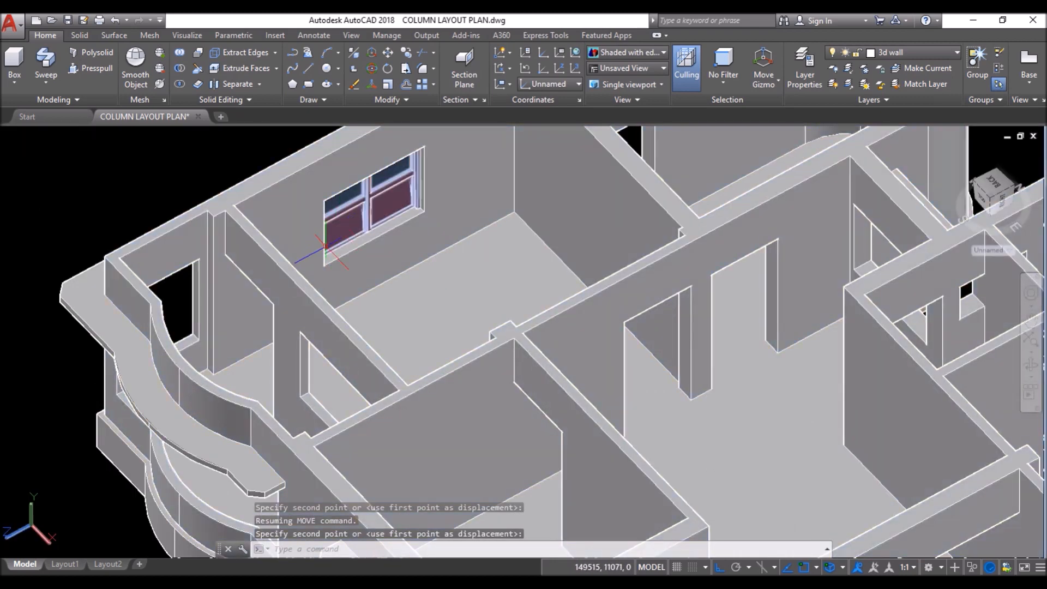
Step: Copy the original window into the opening of the interior wall behind the farthest side wall window and end the Copy command
scroll(334, 252, down, 2)
shift+middle_drag(654, 398, 704, 437)
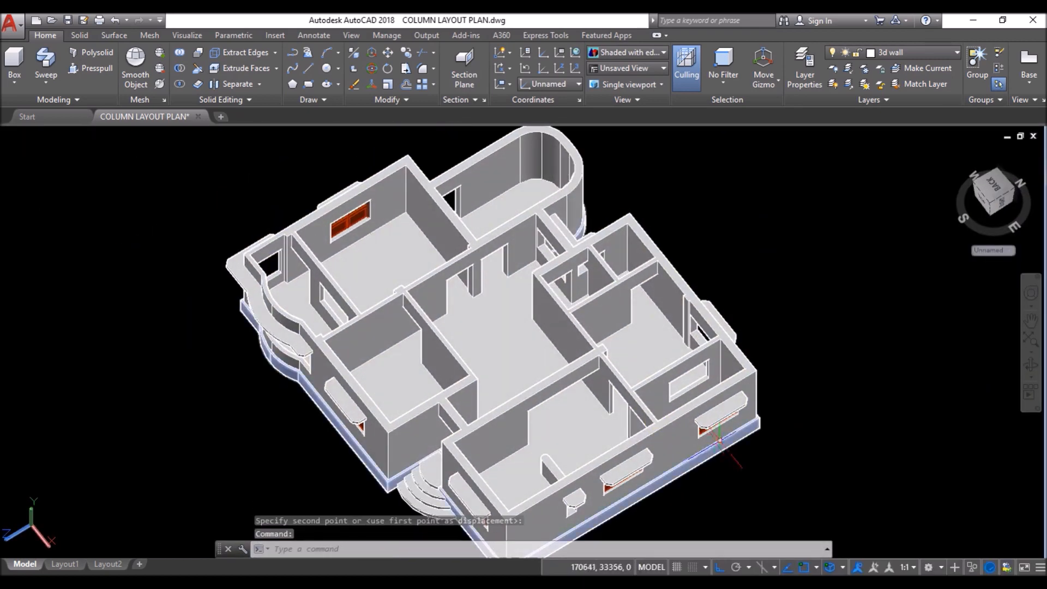
scroll(680, 439, up, 5)
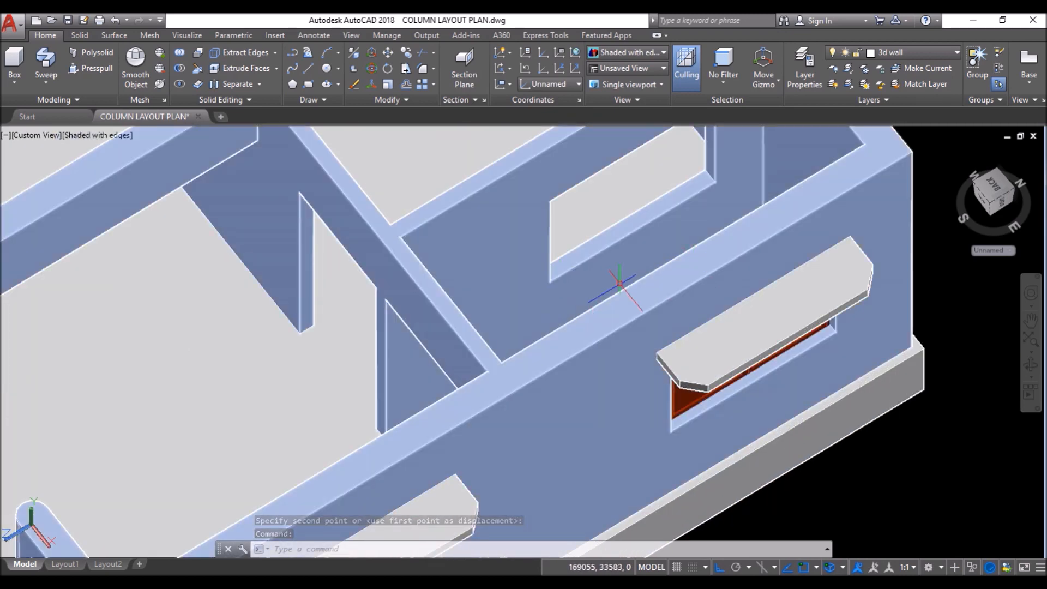
scroll(620, 283, down, 2)
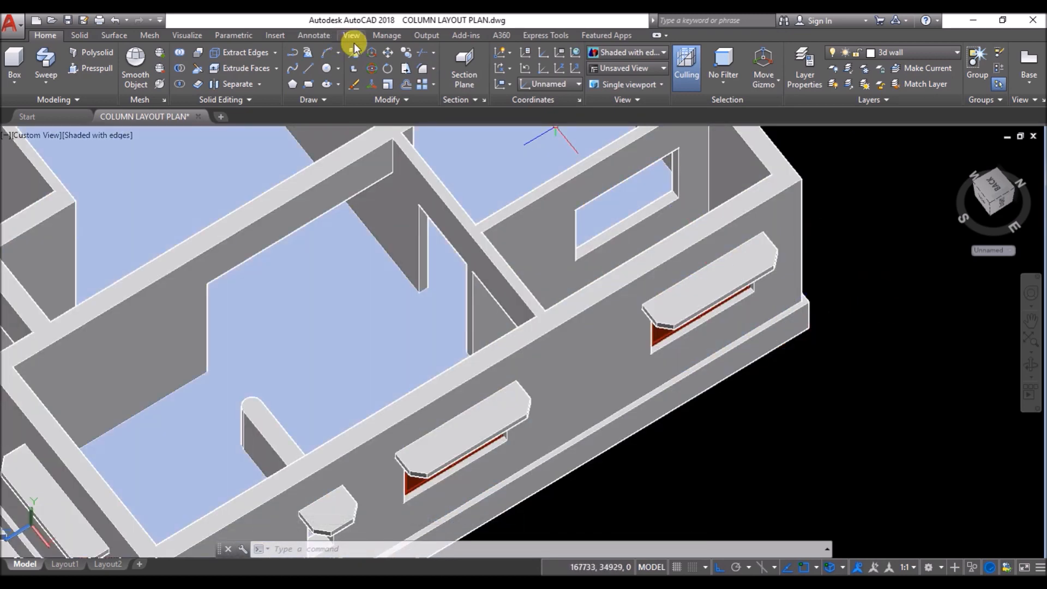
click(406, 53)
shift+middle_drag(662, 360, 664, 320)
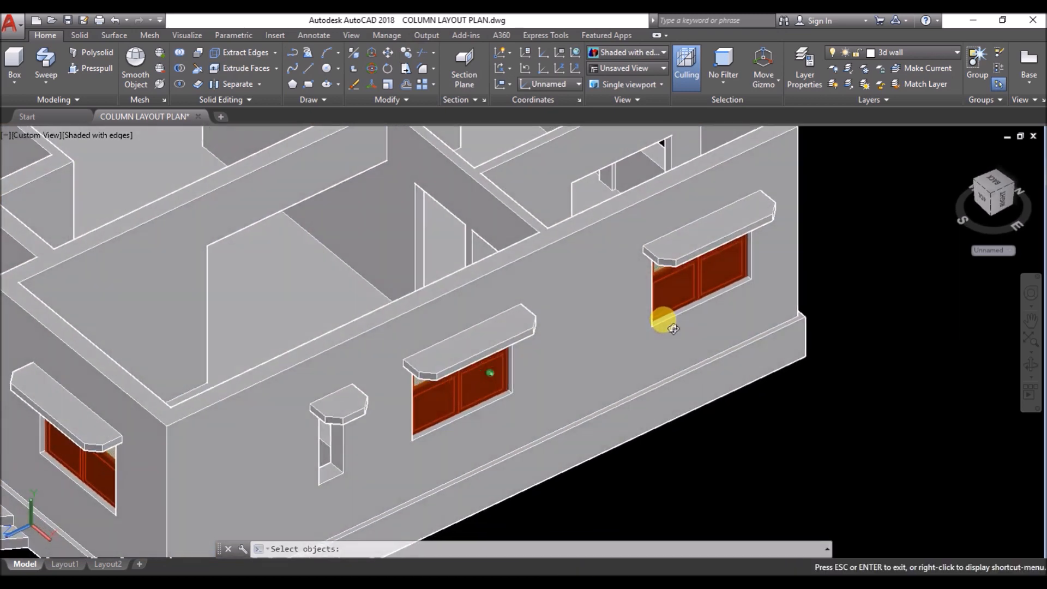
scroll(704, 300, down, 4)
scroll(631, 471, up, 3)
click(592, 464)
key(Return)
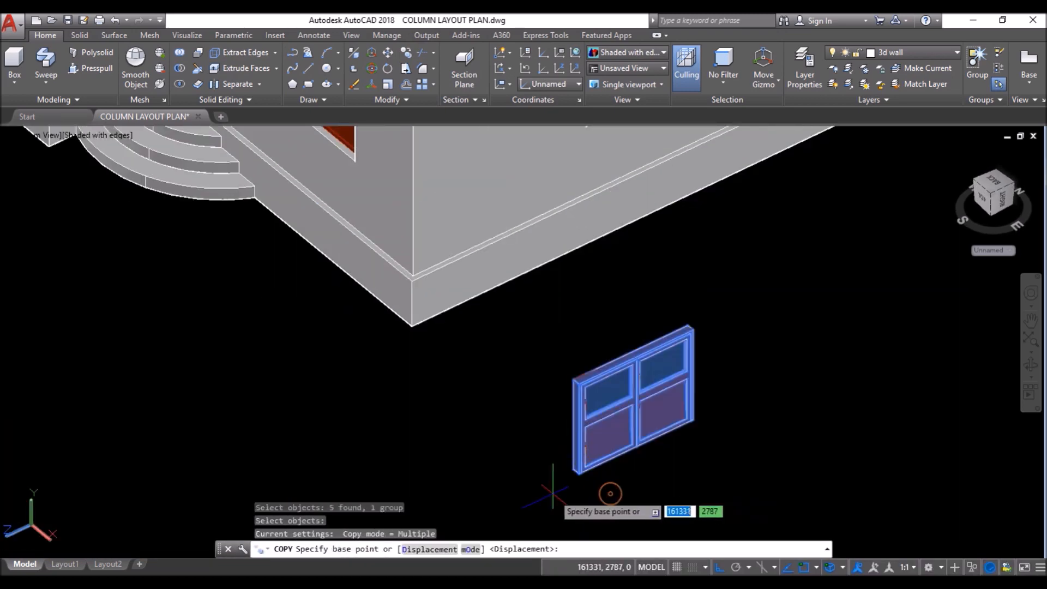
scroll(622, 453, up, 4)
click(654, 407)
scroll(649, 404, down, 5)
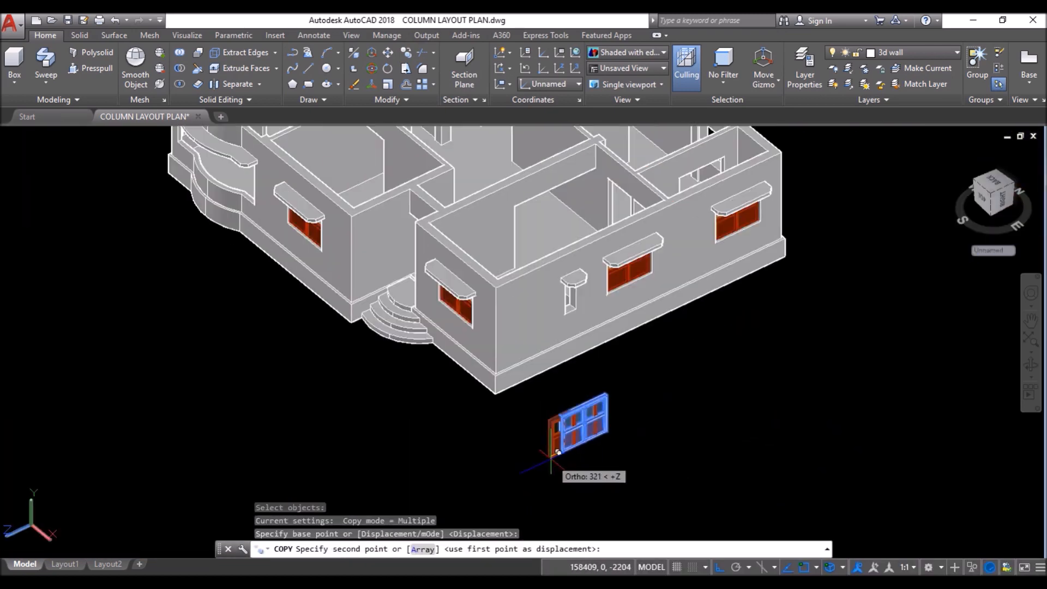
shift+middle_drag(600, 341, 709, 213)
scroll(691, 264, up, 5)
click(682, 261)
key(Return)
Step: Rotate the window standing outside the house 90° about its vertical axis with 3D Rotate
scroll(594, 290, down, 5)
scroll(585, 293, down, 4)
shift+middle_drag(586, 293, 591, 264)
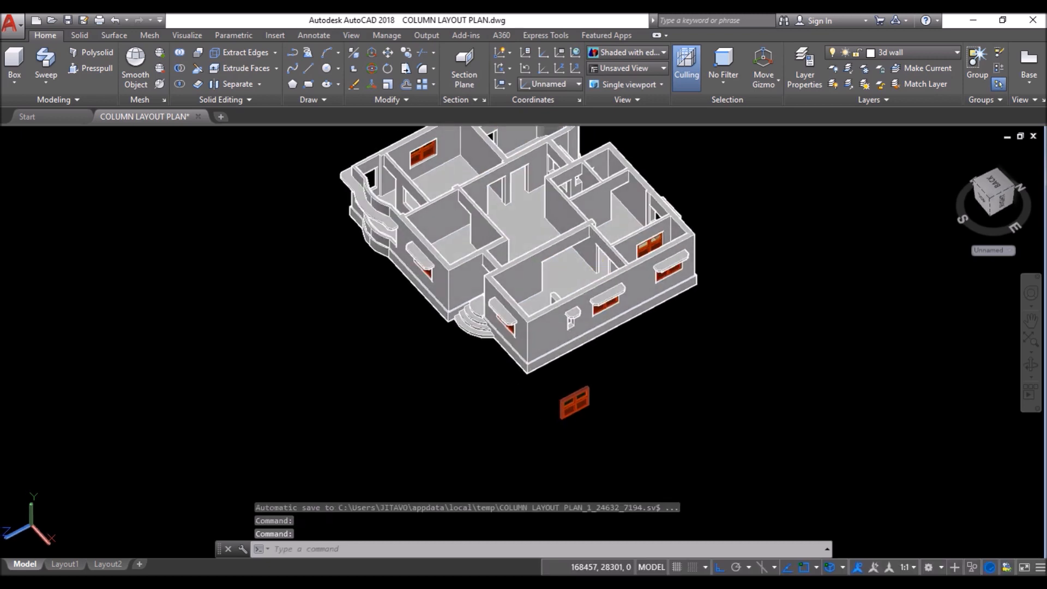
scroll(566, 434, up, 4)
shift+middle_drag(565, 433, 573, 408)
click(373, 70)
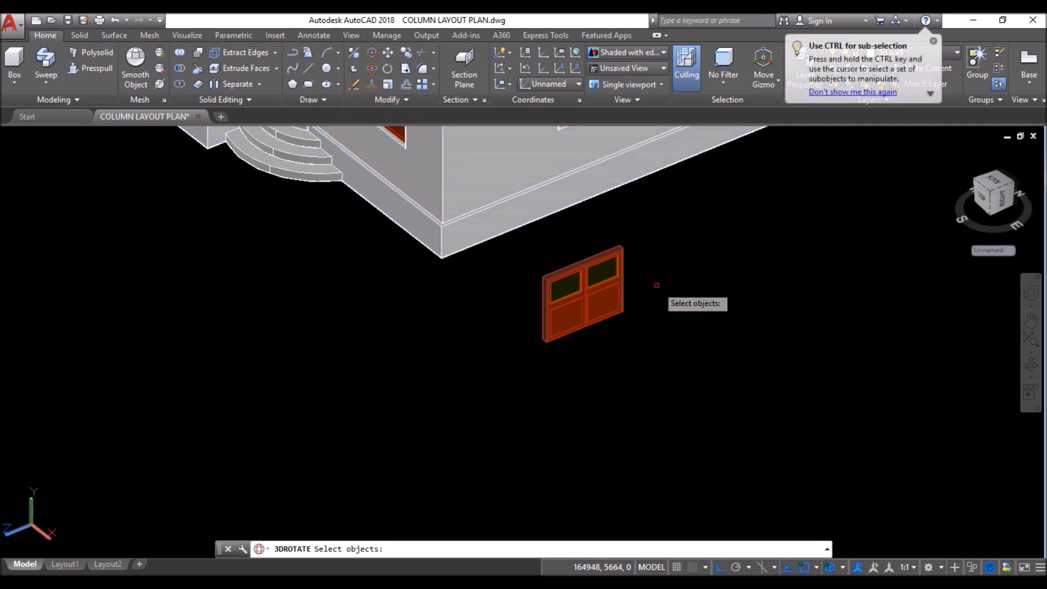
click(551, 360)
key(Return)
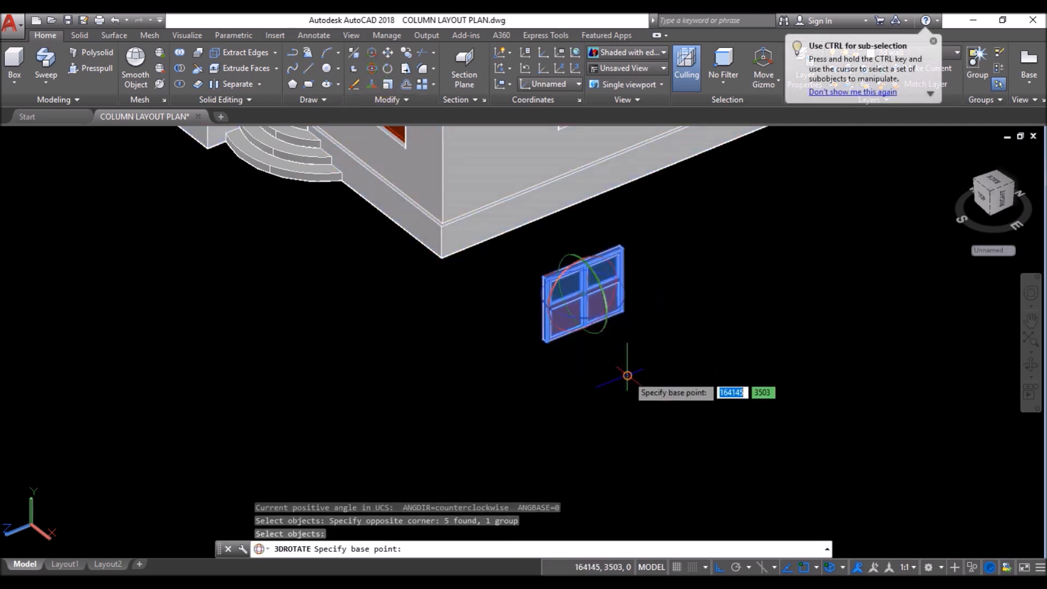
scroll(627, 297, up, 3)
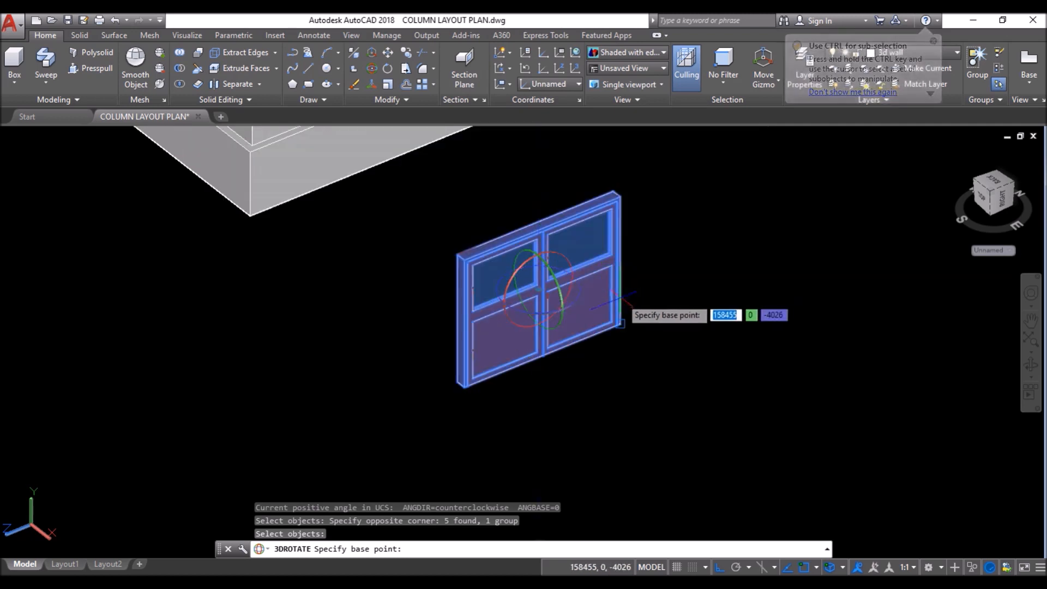
click(589, 281)
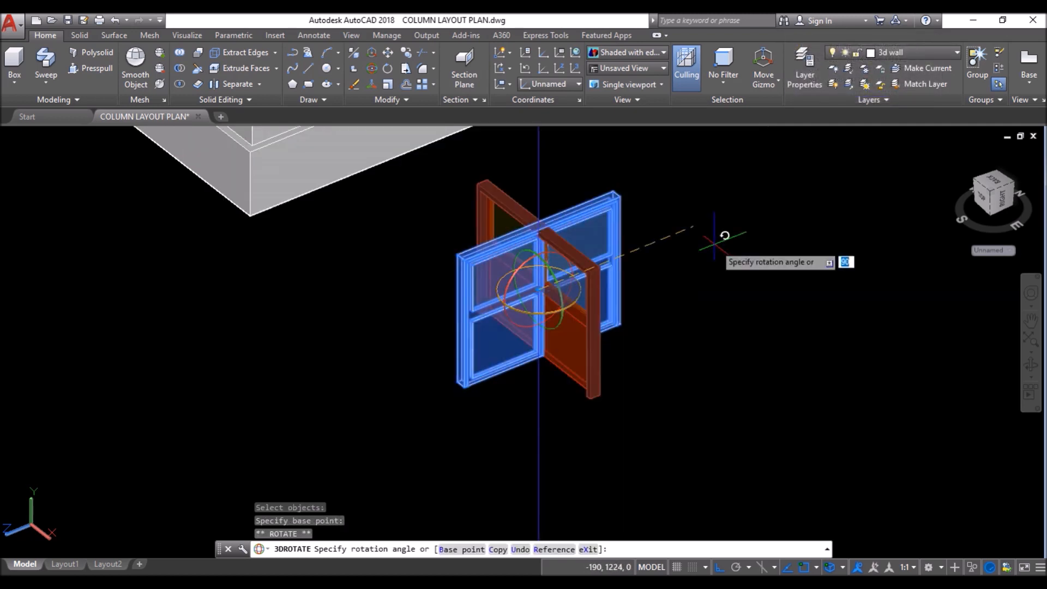
key(Escape)
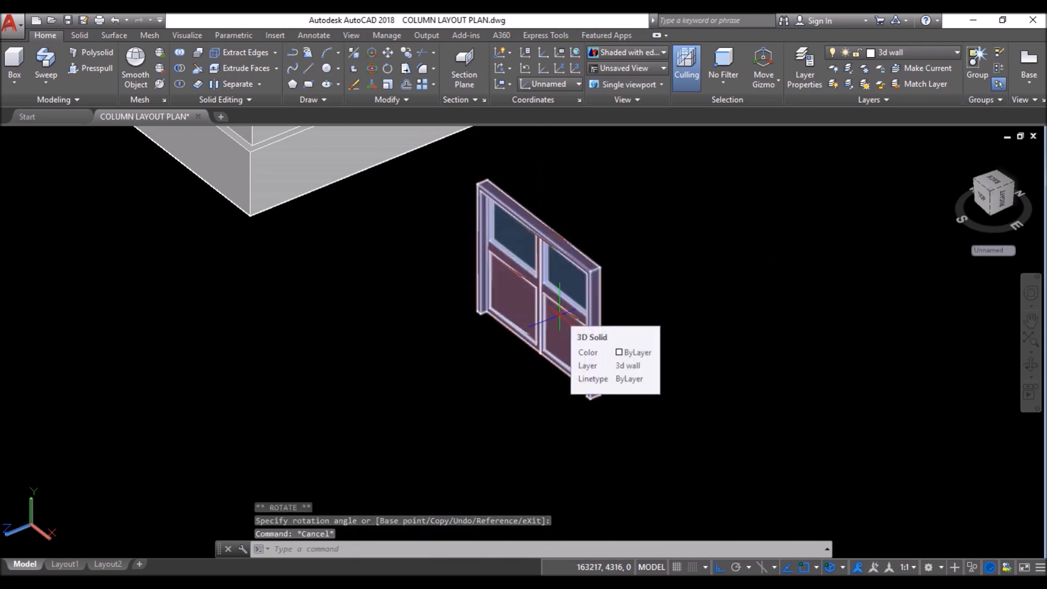
Step: Move the rotated window by its lower end into the rear wall opening of the room that has the interior wall window
text(m)
key(Return)
click(597, 361)
click(548, 409)
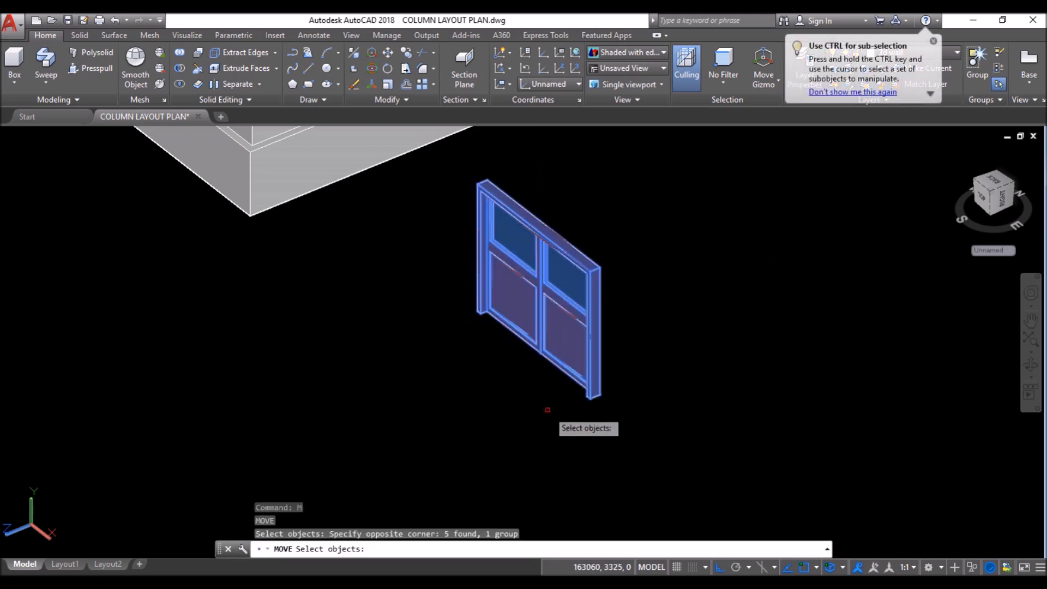
key(Return)
scroll(579, 354, up, 5)
click(570, 358)
scroll(570, 376, down, 5)
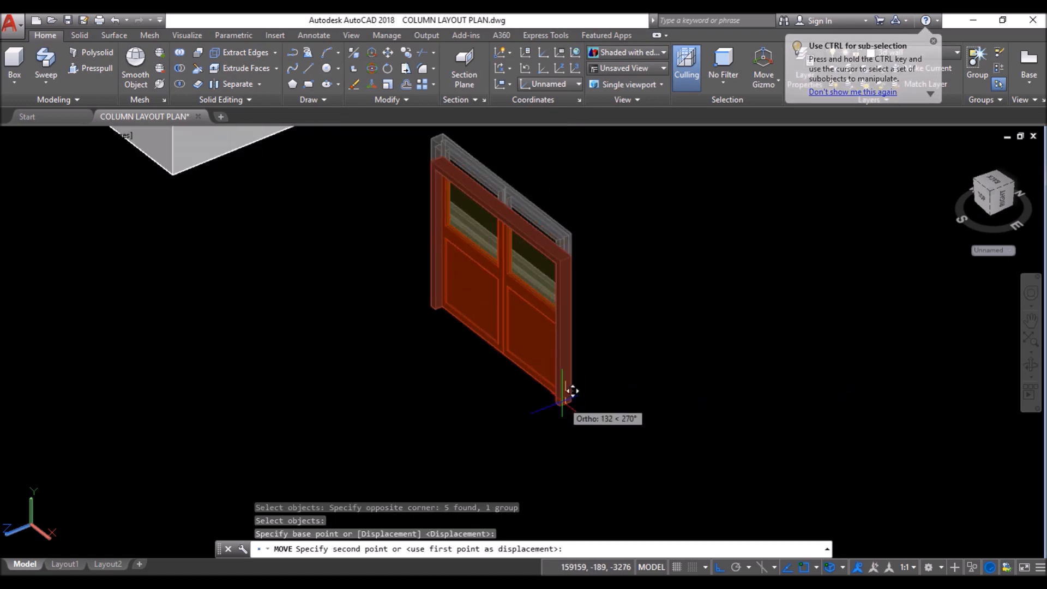
shift+middle_drag(567, 300, 682, 298)
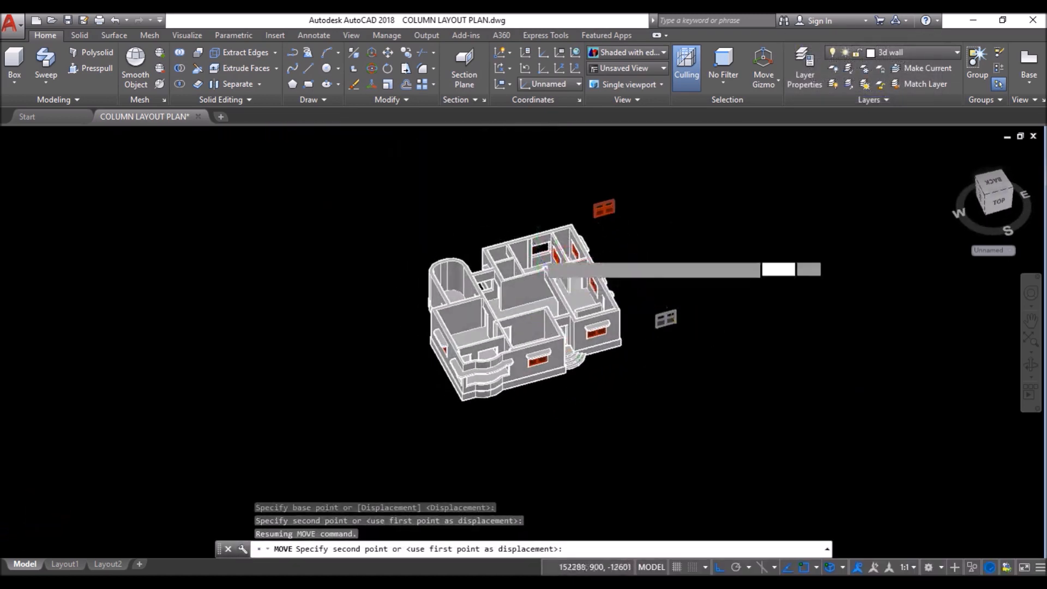
scroll(528, 251, up, 7)
click(487, 265)
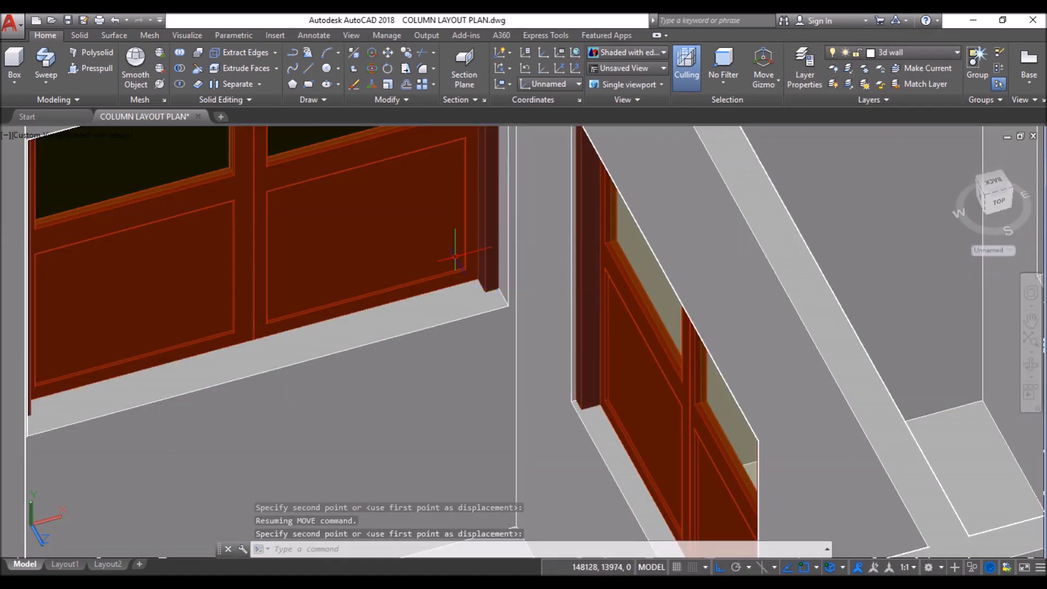
scroll(533, 210, down, 6)
scroll(483, 215, down, 5)
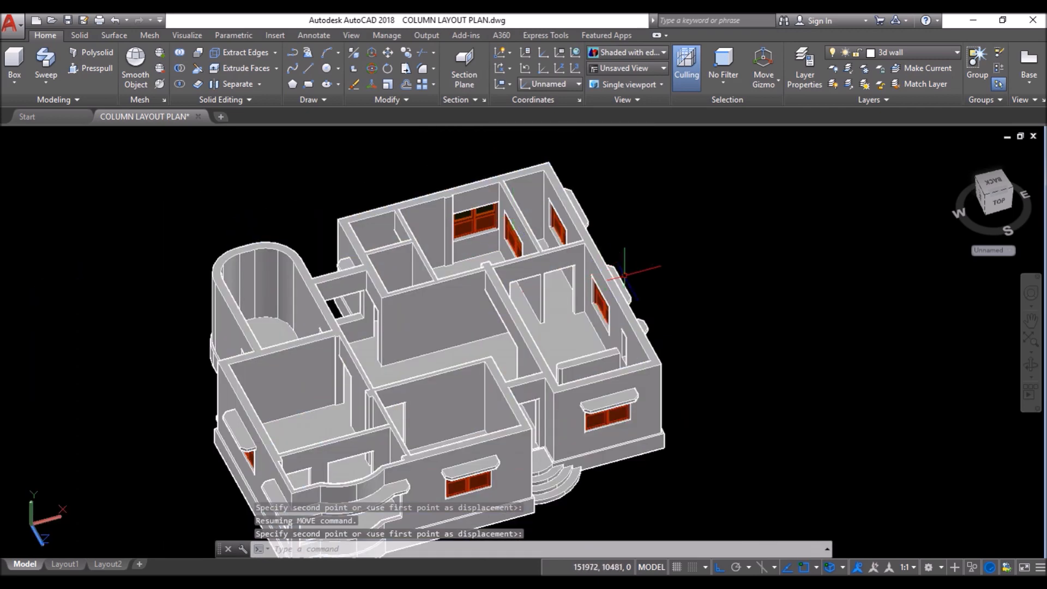
Step: Copy the rear wall window by its lower end into the end wall opening of the central hall beside the rounded room and end the Copy command
shift+middle_drag(700, 316, 678, 309)
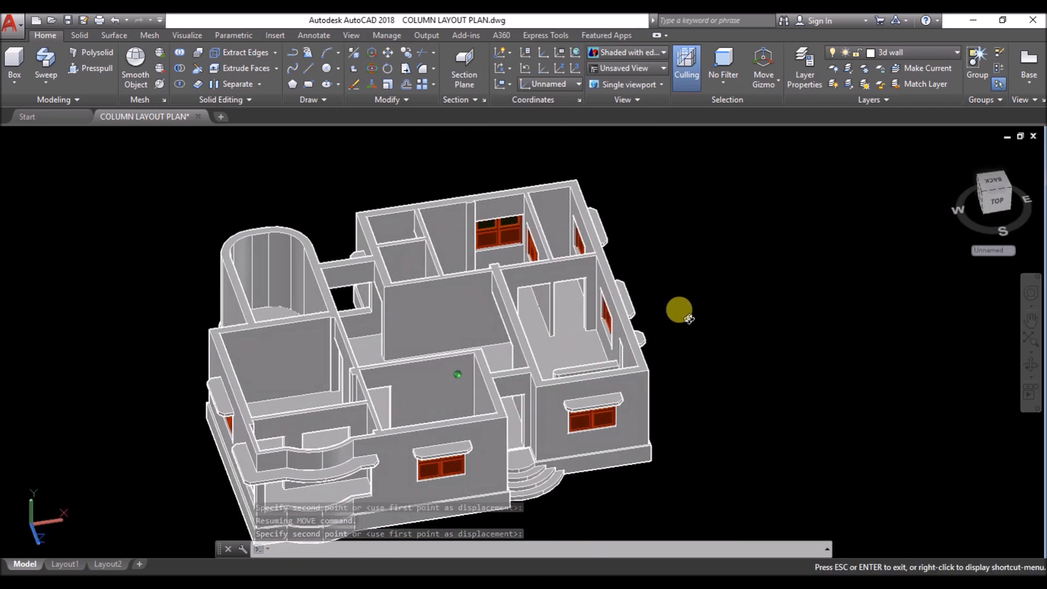
key(Escape)
scroll(378, 311, up, 5)
scroll(370, 312, up, 4)
scroll(322, 351, down, 5)
scroll(498, 242, up, 6)
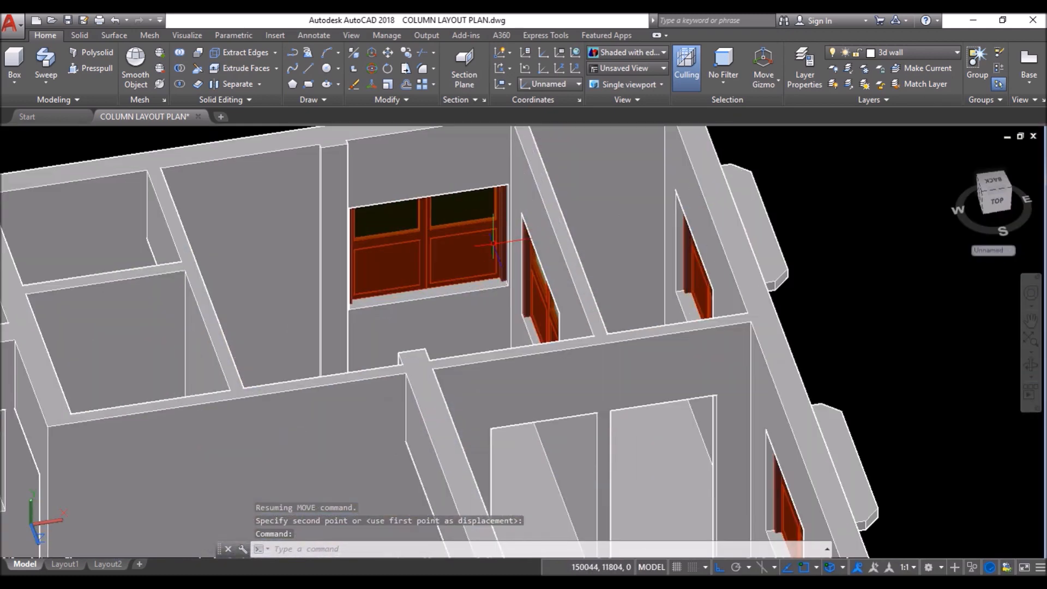
click(406, 53)
key(Return)
scroll(507, 273, up, 5)
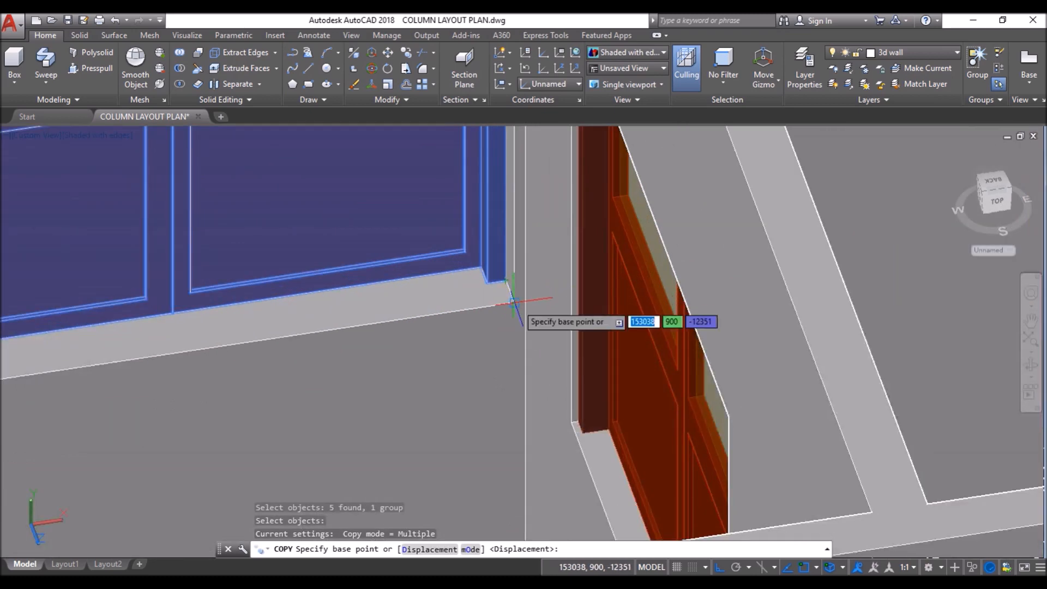
click(512, 288)
scroll(513, 288, down, 6)
scroll(380, 310, up, 5)
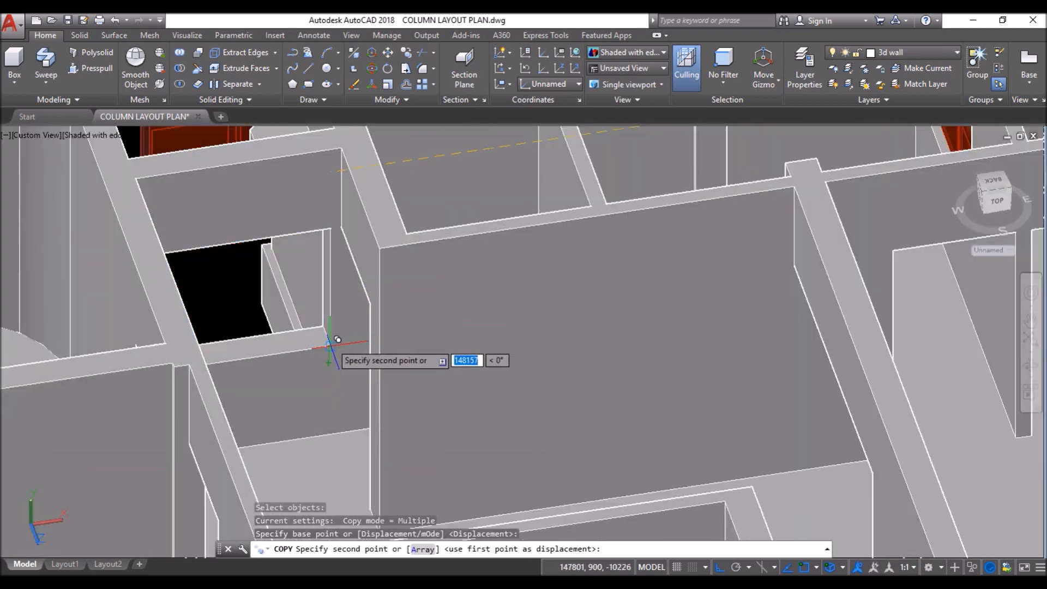
click(329, 345)
key(Return)
Step: Group all parts of the front wall window between the curved veranda and the entrance steps
scroll(306, 321, down, 5)
shift+middle_drag(300, 309, 238, 301)
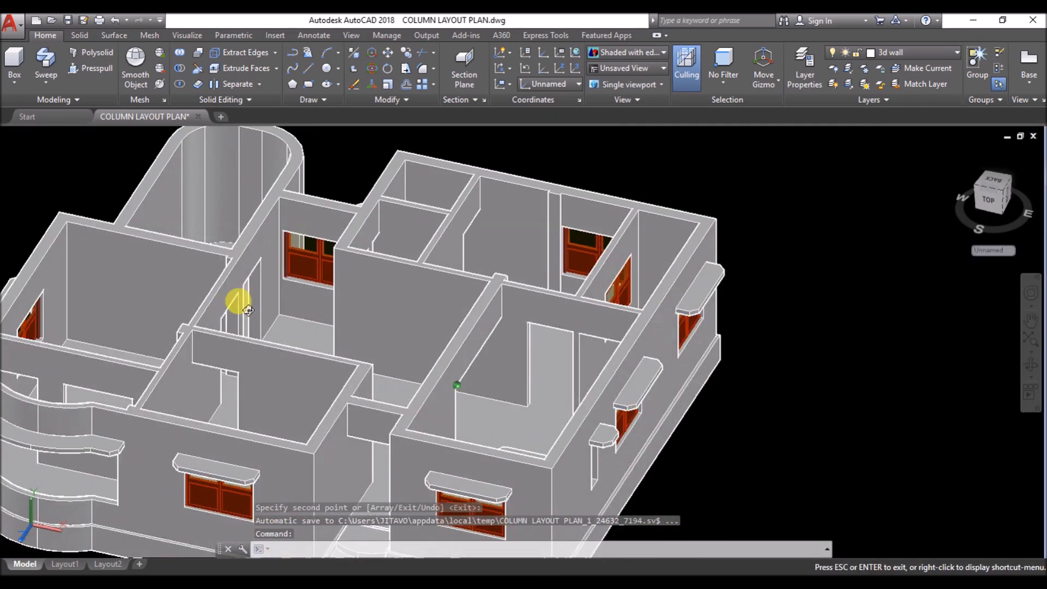
scroll(246, 308, down, 4)
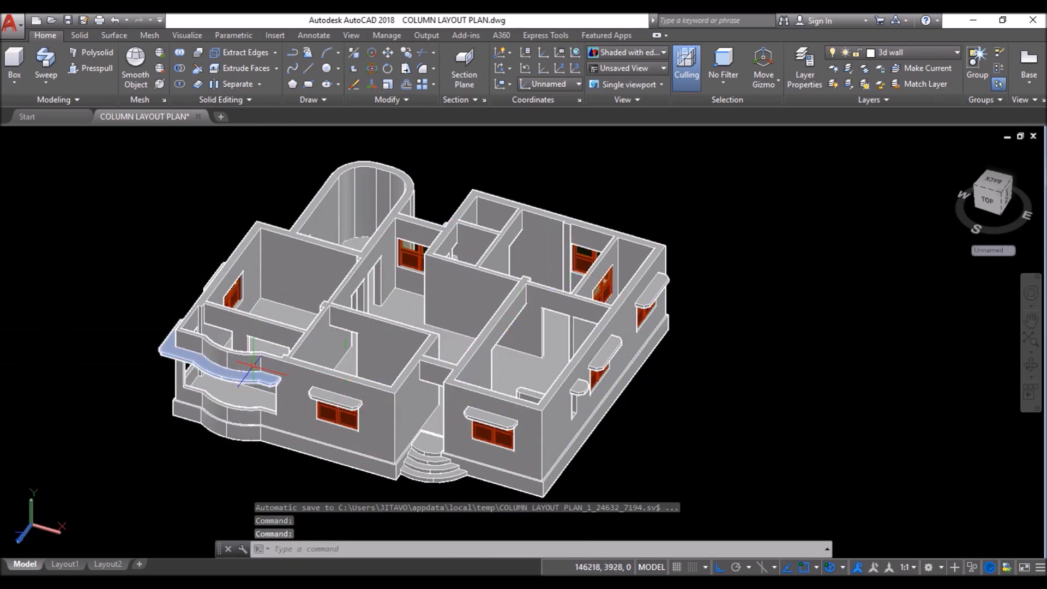
mouse_move(254, 365)
shift+middle_down()
mouse_move(240, 363)
mouse_move(249, 382)
shift+middle_up()
scroll(276, 300, down, 3)
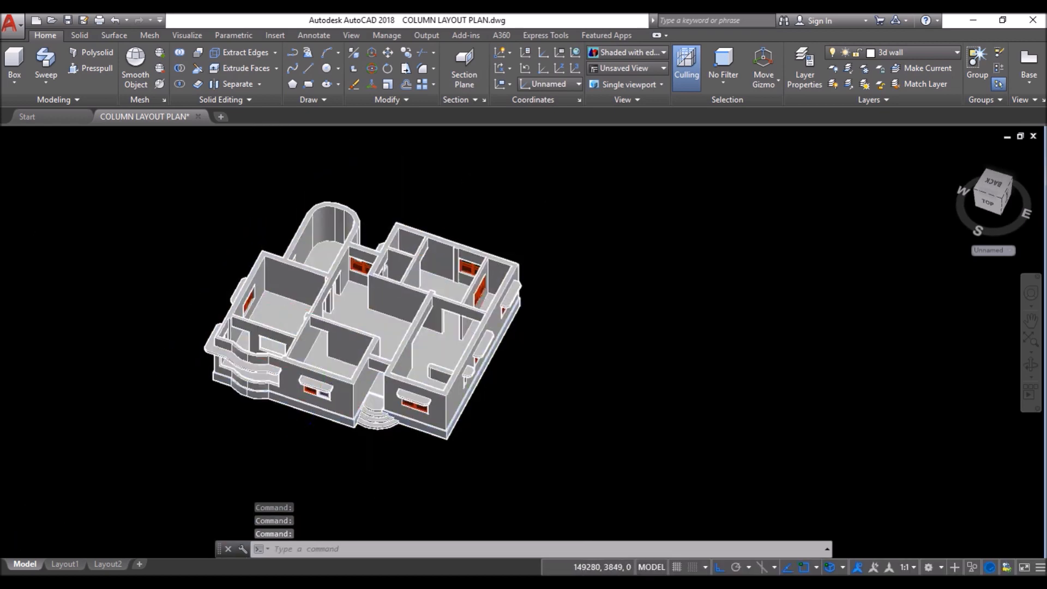
scroll(313, 403, up, 8)
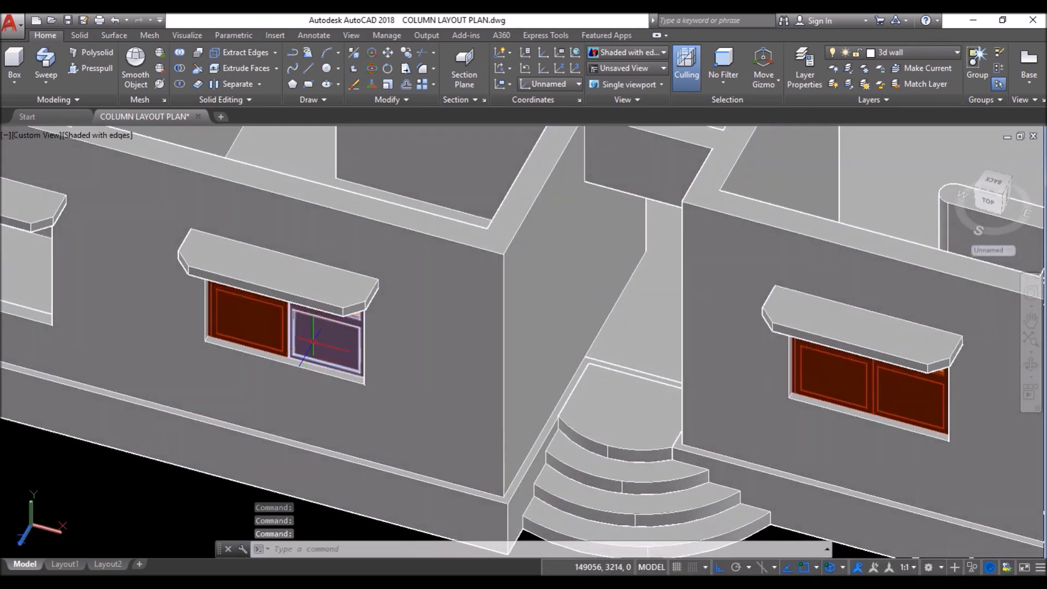
scroll(314, 341, down, 2)
scroll(238, 268, down, 3)
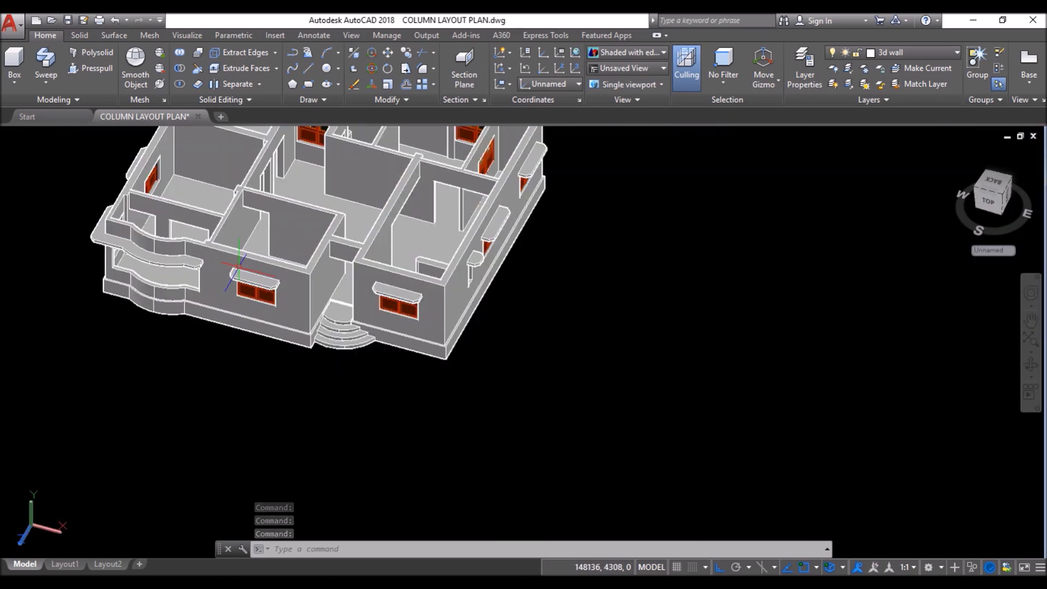
scroll(241, 285, up, 5)
shift+middle_drag(241, 286, 246, 268)
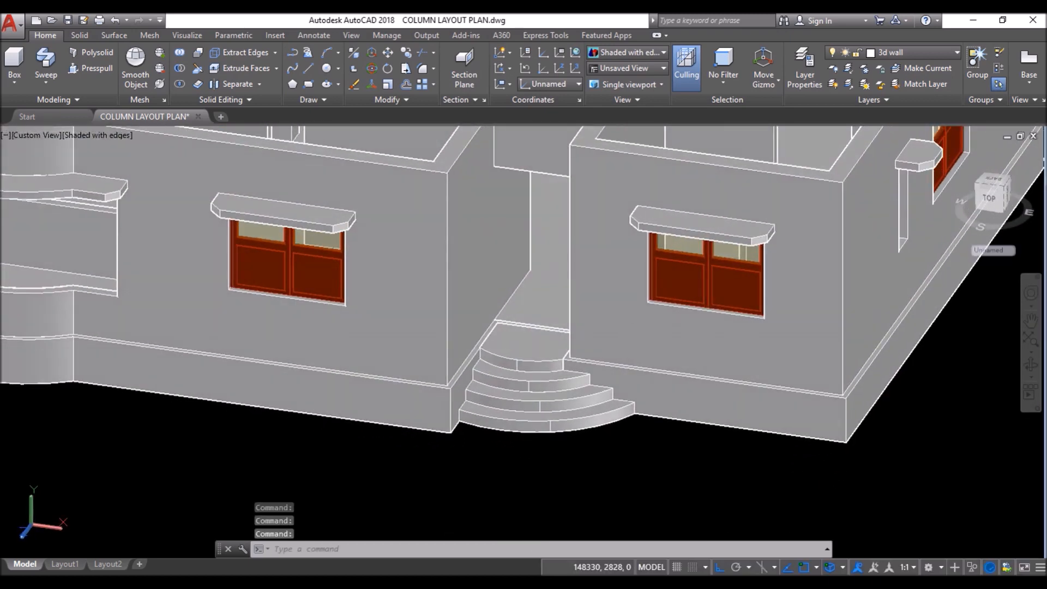
scroll(260, 278, up, 5)
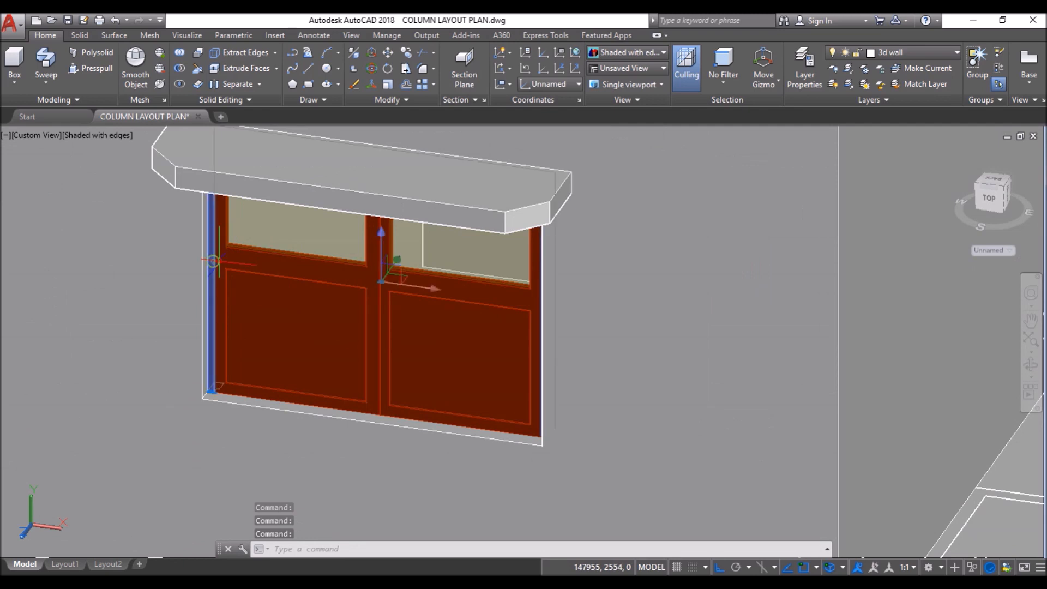
click(409, 280)
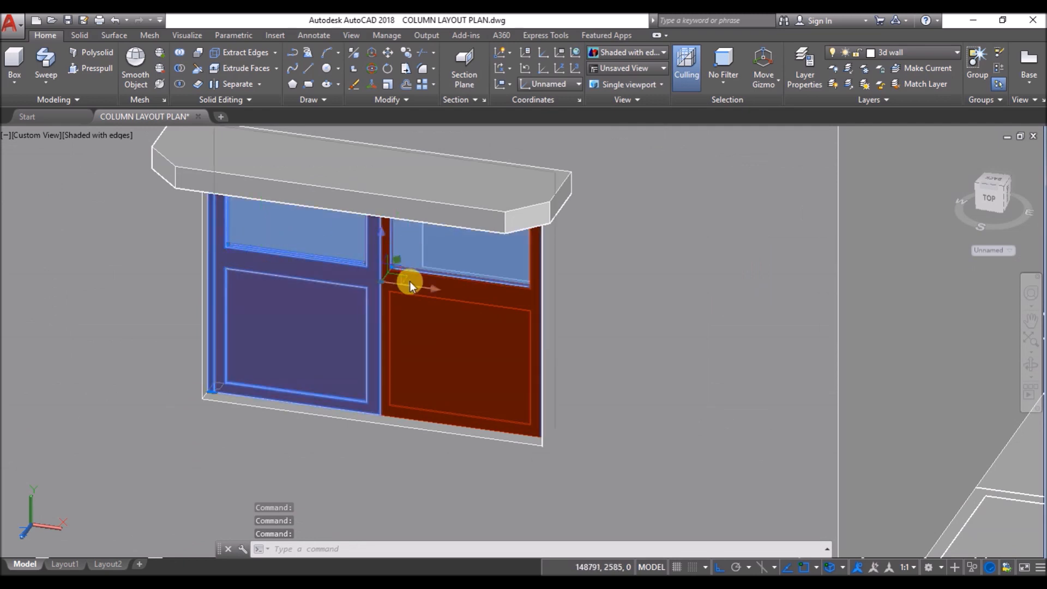
click(977, 65)
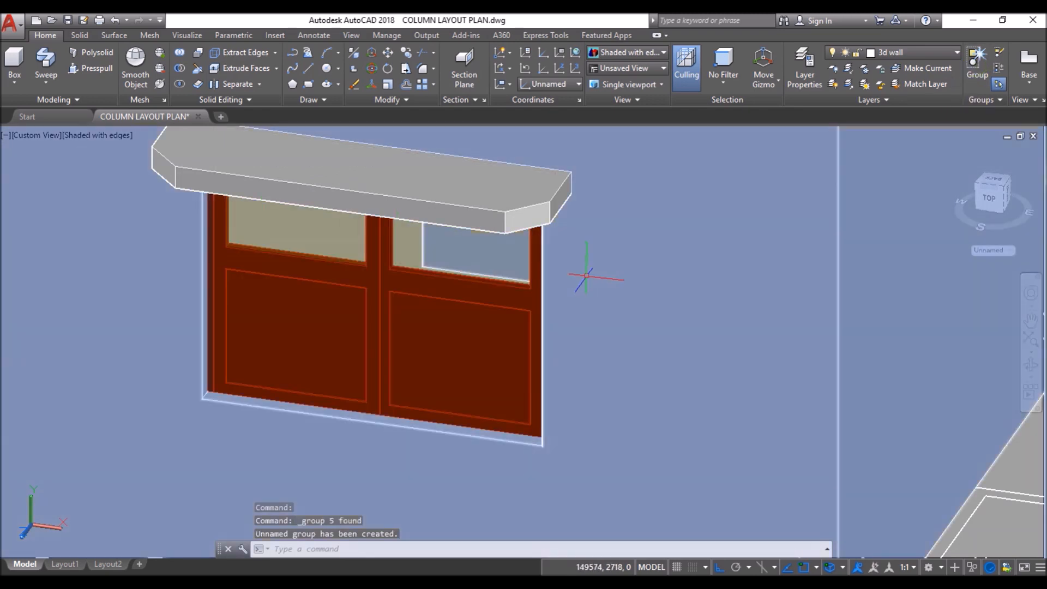
Step: Copy the grouped front window by its lower corner into the opening of the recessed wall behind the curved veranda
click(409, 55)
click(300, 335)
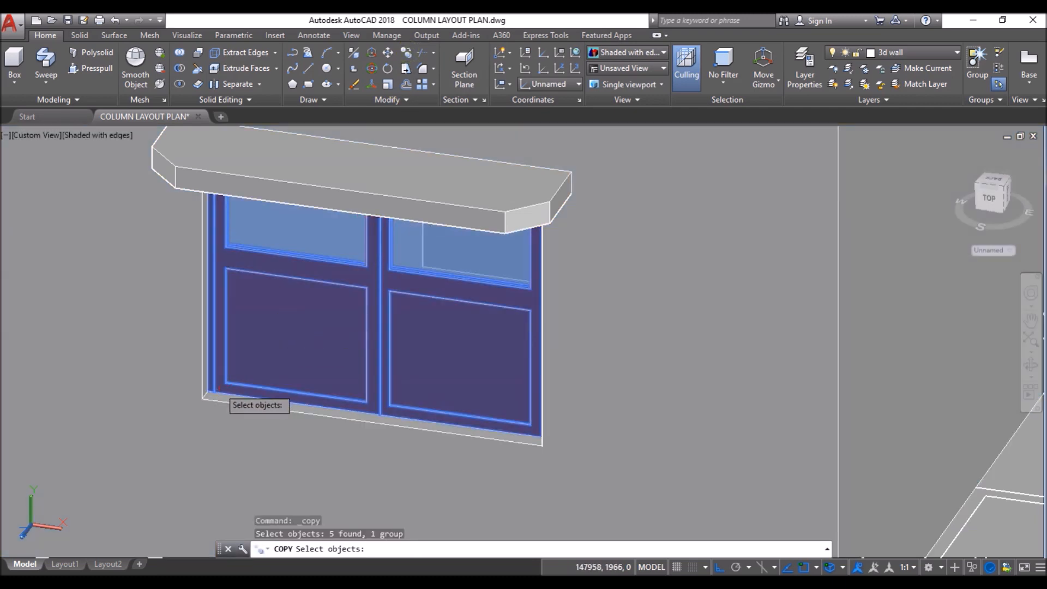
key(Return)
scroll(207, 394, up, 5)
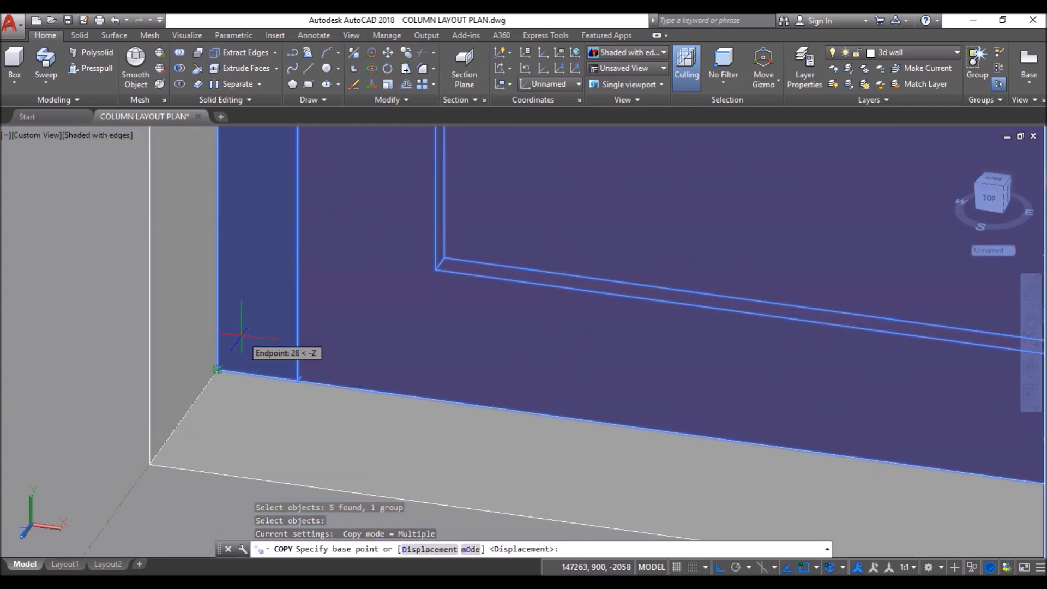
click(258, 315)
scroll(276, 311, down, 8)
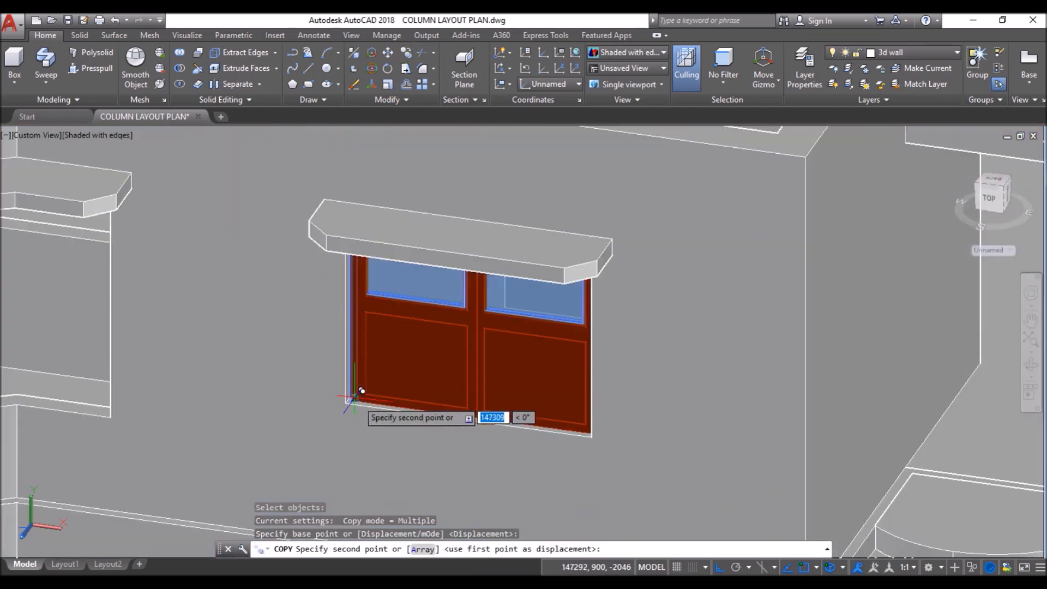
scroll(268, 392, down, 3)
scroll(175, 355, up, 8)
click(164, 349)
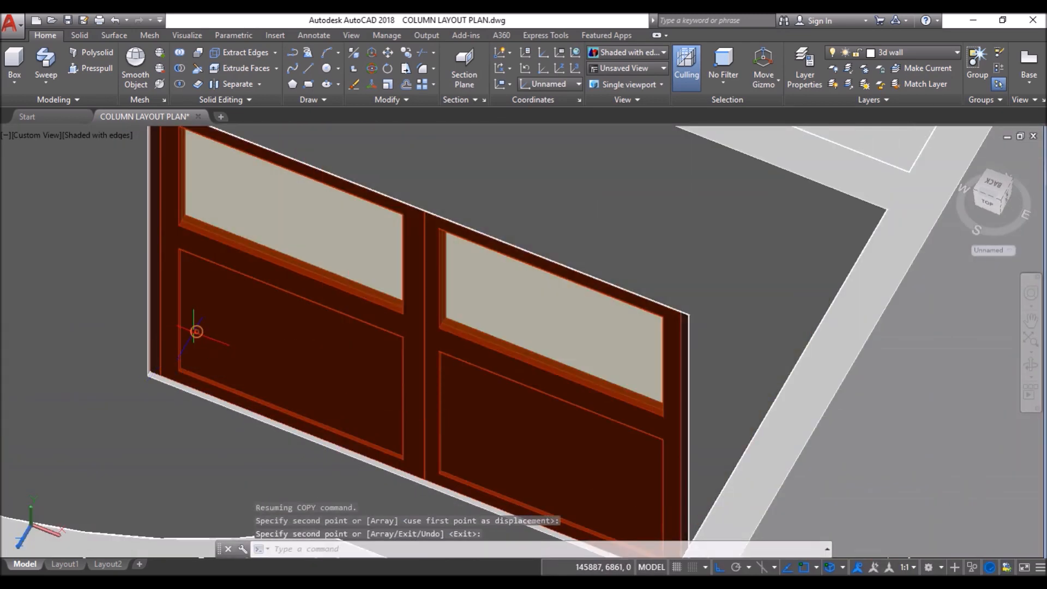
Step: Examine the house exterior and the narrow side wall opening that still lacks a window
scroll(196, 330, down, 7)
shift+middle_drag(259, 353, 11, 275)
shift+middle_drag(787, 286, 406, 292)
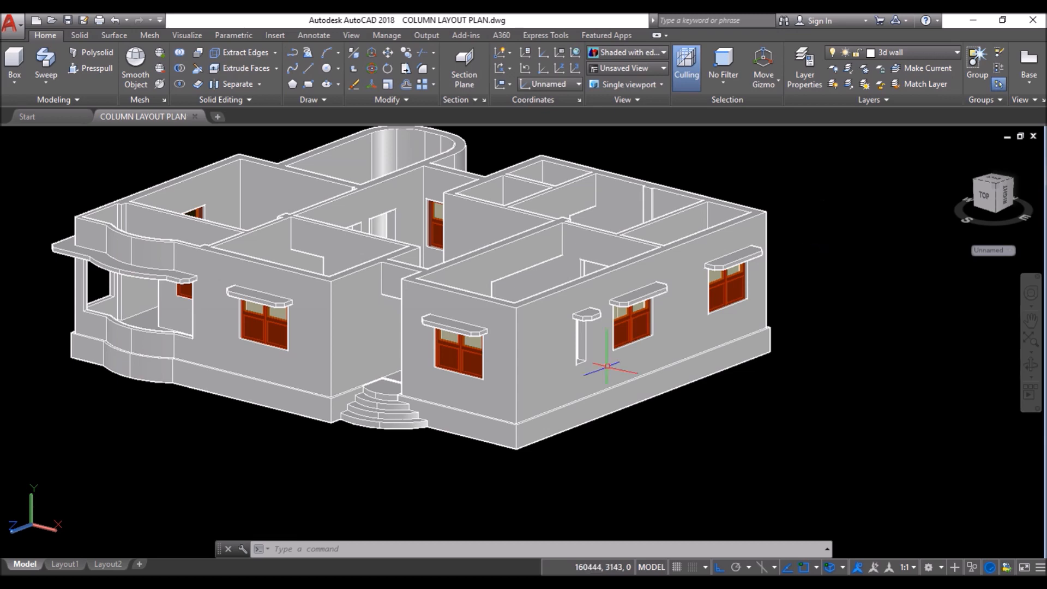
scroll(598, 349, up, 2)
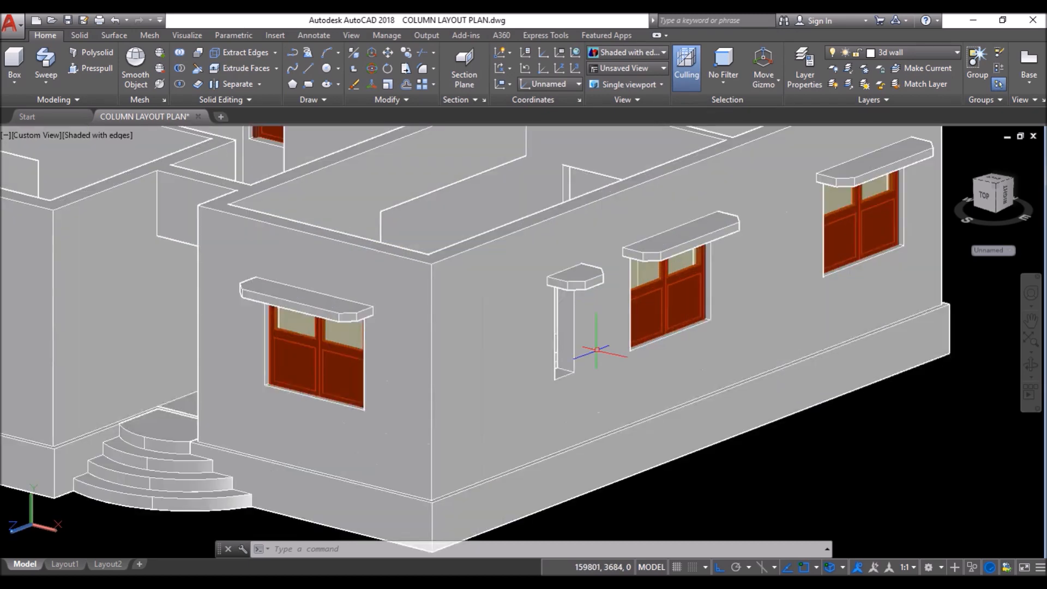
click(556, 350)
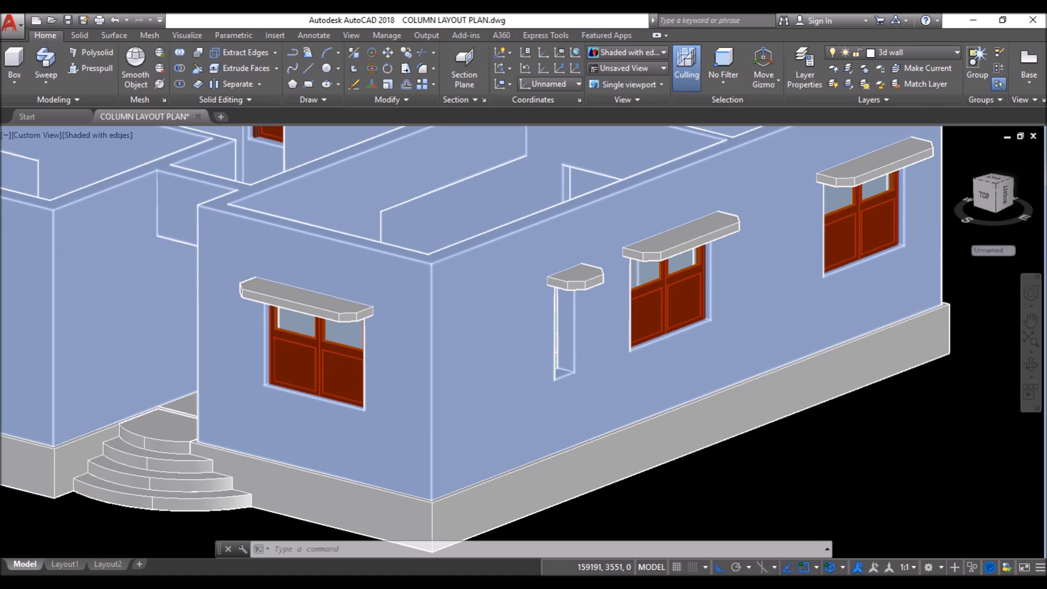
scroll(555, 350, down, 5)
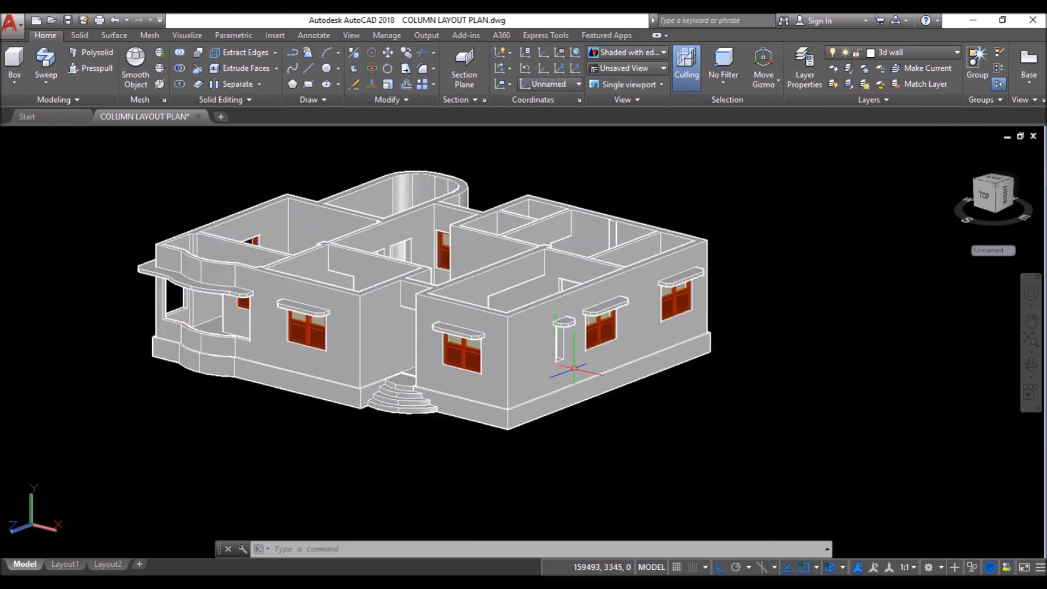
scroll(574, 369, up, 4)
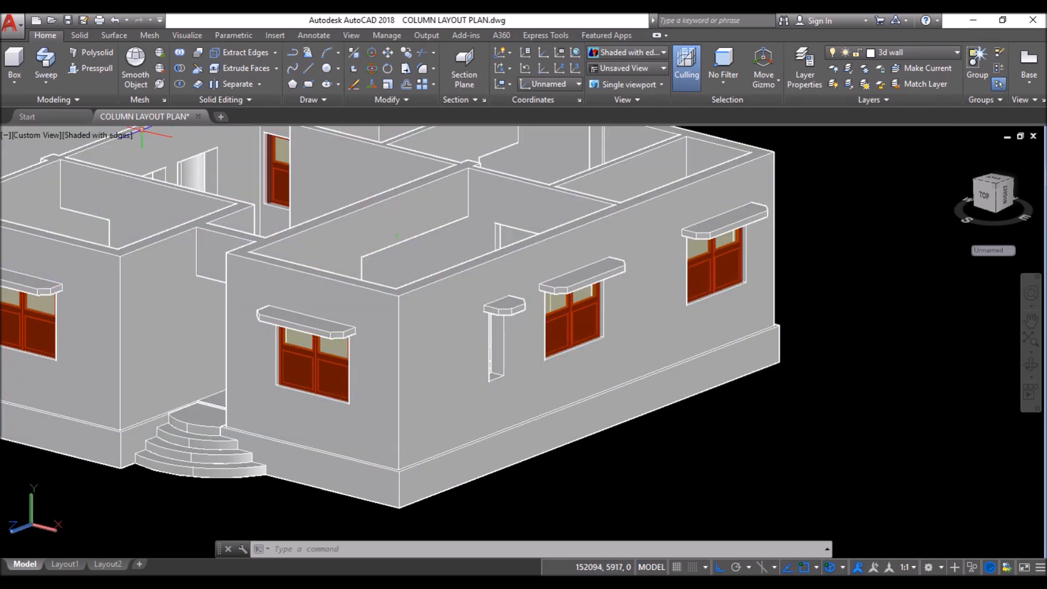
Step: Switch the viewport's visual style to 2D Wireframe to expose the plan lines of the narrow side wall opening
click(112, 136)
click(143, 167)
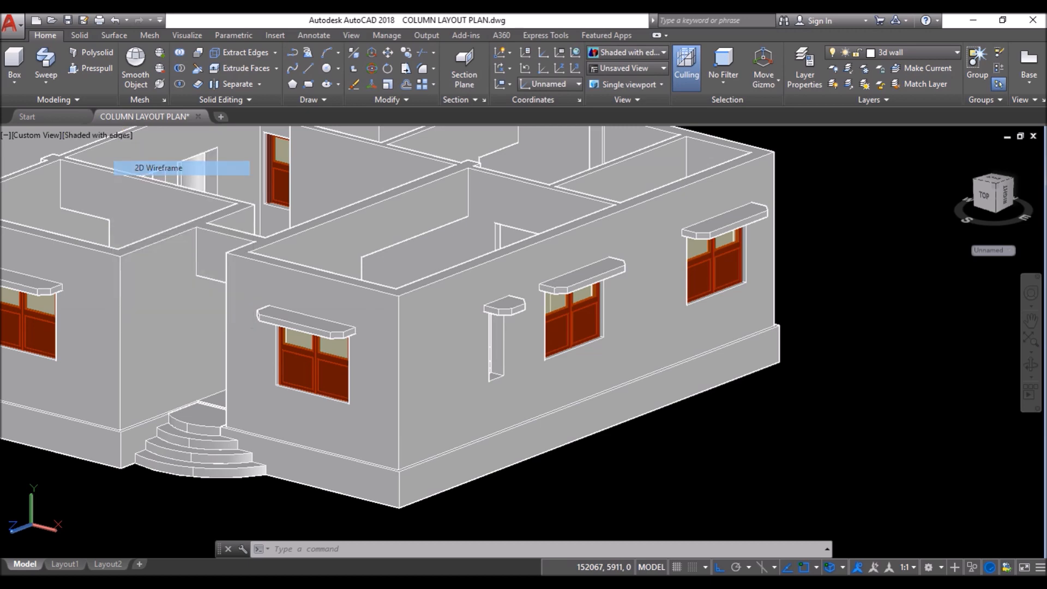
scroll(505, 461, up, 5)
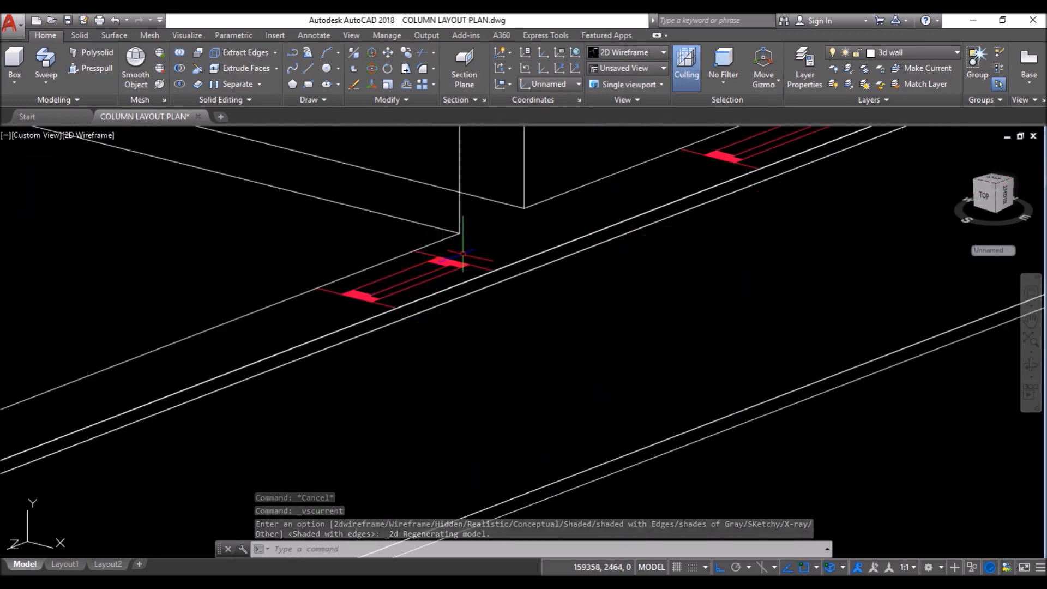
Step: Copy the plan symbol of the narrow side wall window to the empty area outside the house
click(462, 255)
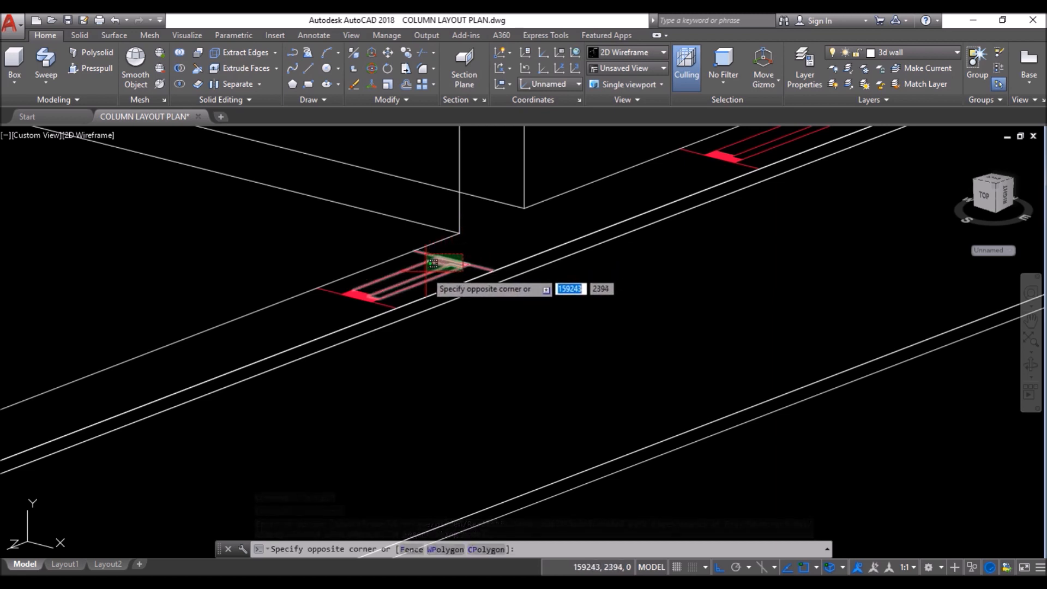
click(373, 294)
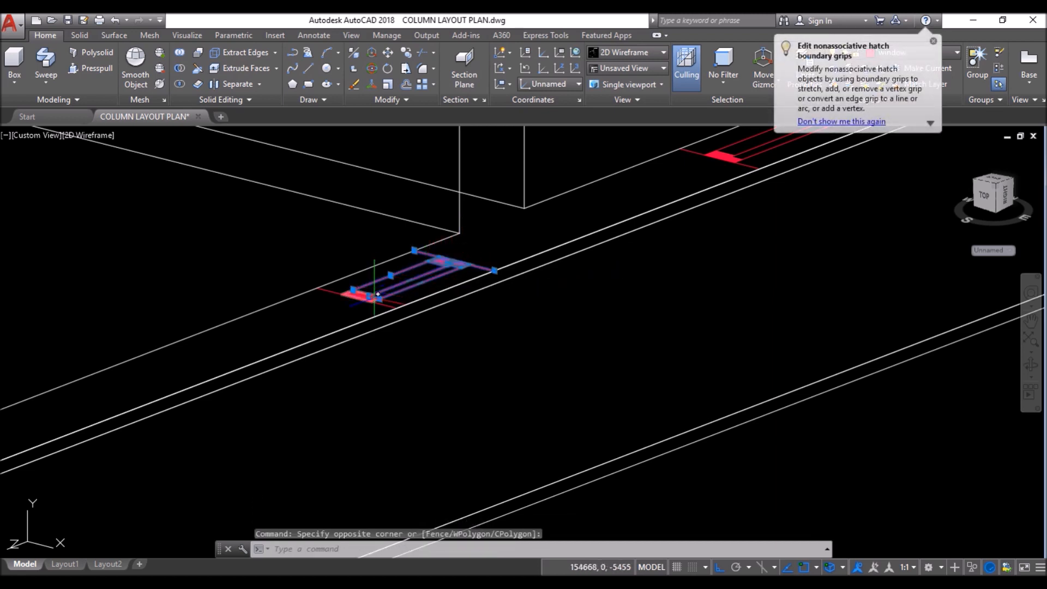
scroll(375, 273, up, 4)
click(412, 264)
click(267, 323)
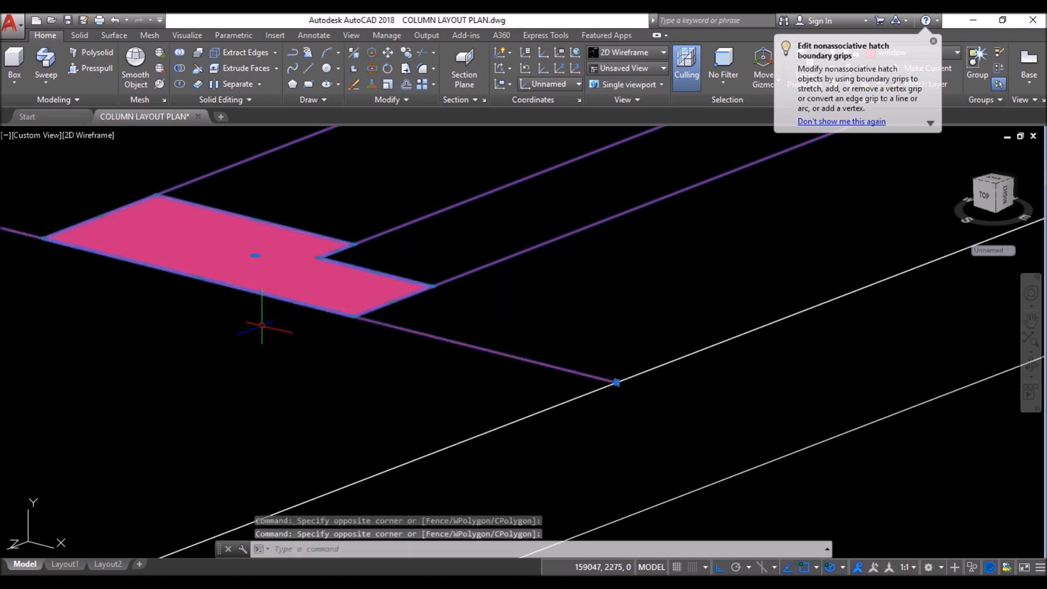
scroll(278, 328, down, 5)
scroll(344, 153, down, 5)
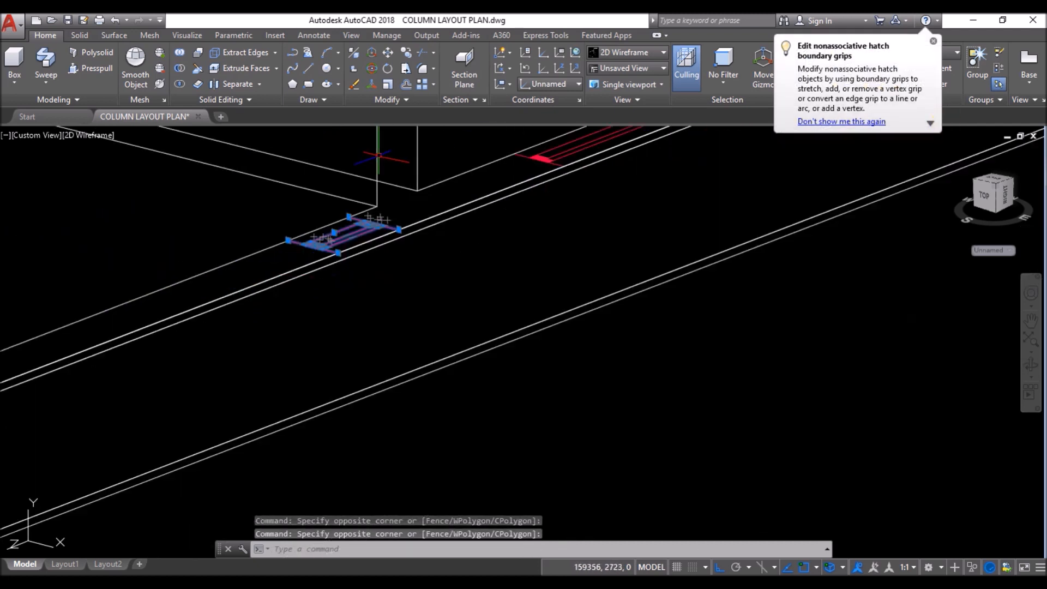
click(422, 85)
click(383, 363)
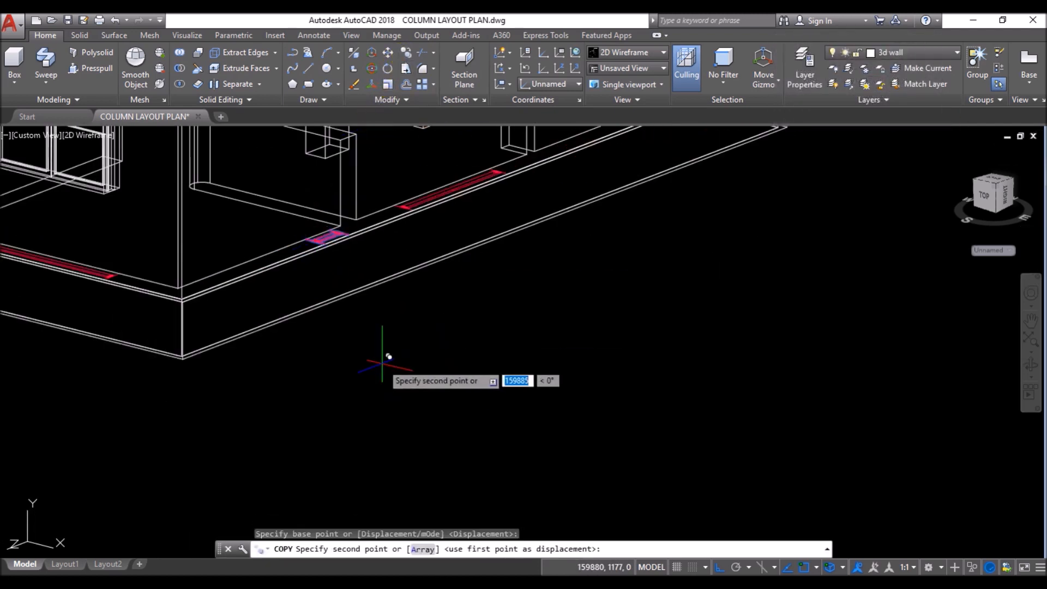
click(677, 414)
key(Return)
Step: Erase the two end lines and both solid hatches from the copied window plan
scroll(641, 319, up, 6)
mouse_move(613, 299)
shift+middle_down()
mouse_move(599, 293)
mouse_move(608, 314)
shift+middle_up()
scroll(468, 315, down, 2)
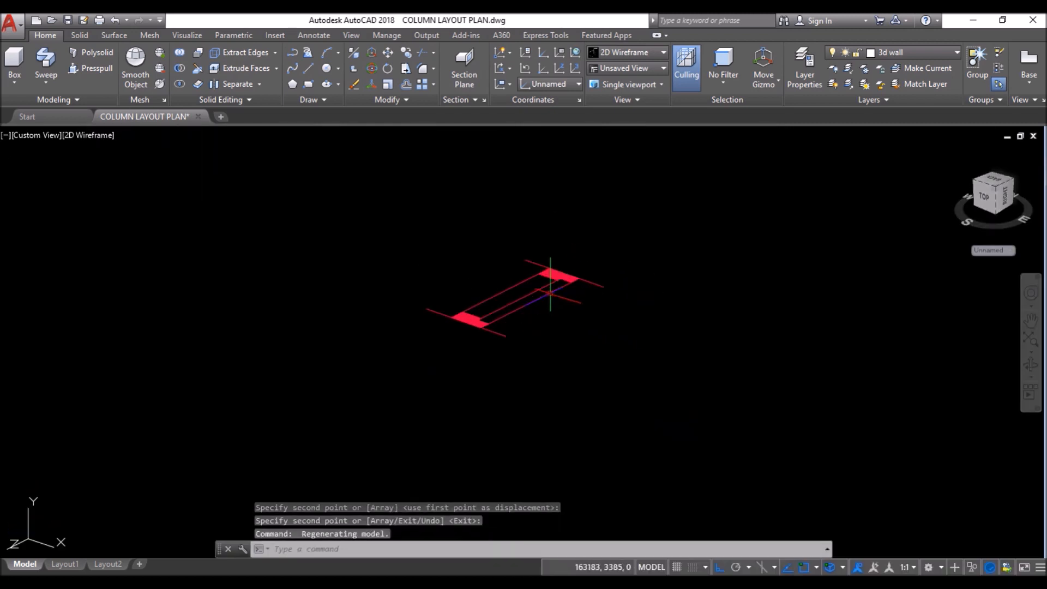
scroll(550, 283, up, 2)
click(515, 222)
click(386, 319)
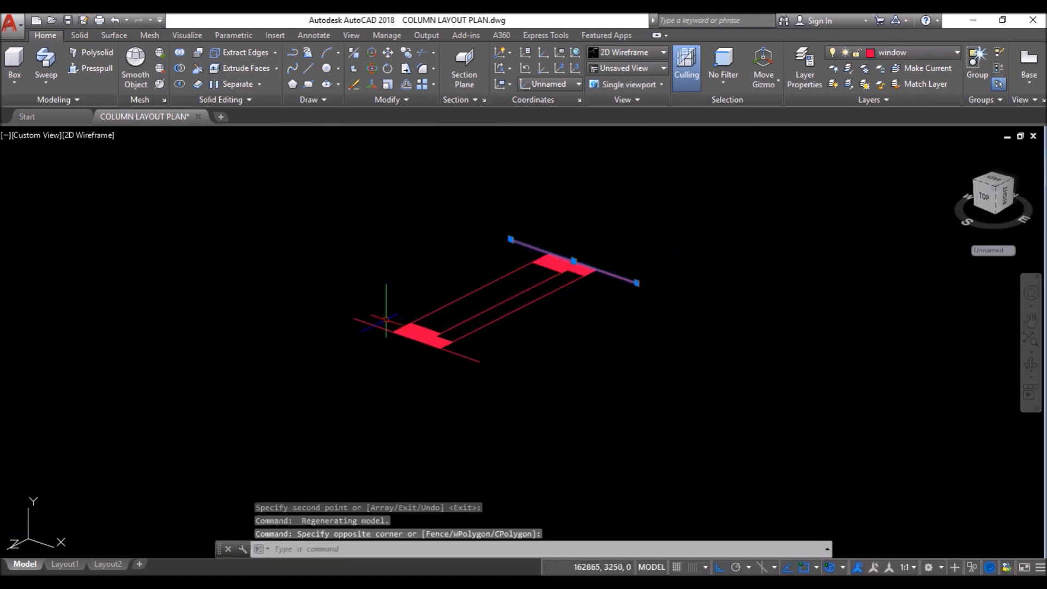
click(524, 286)
click(339, 327)
scroll(375, 355, up, 3)
scroll(612, 264, down, 2)
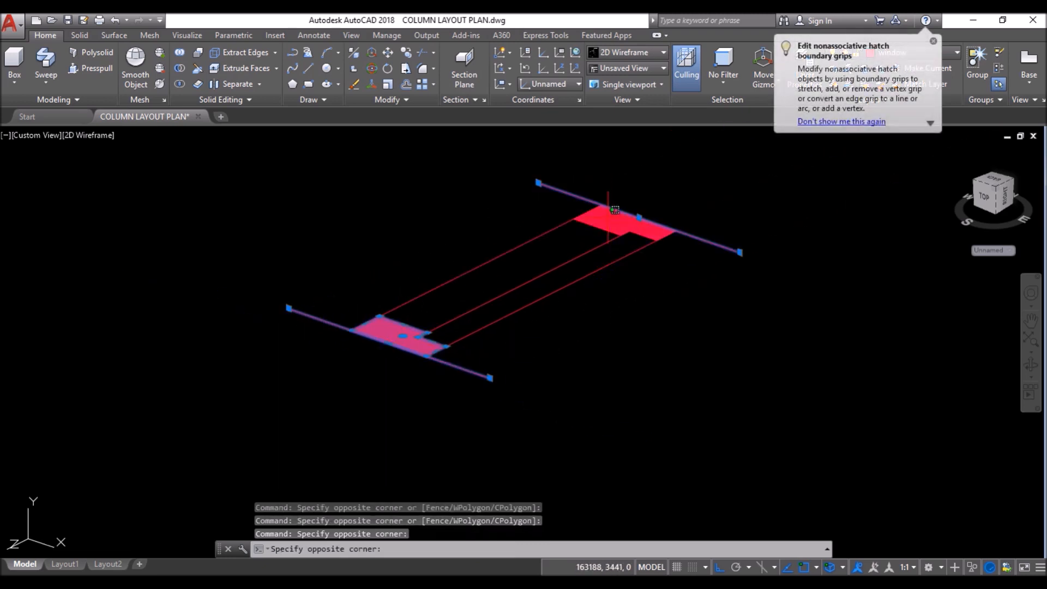
click(612, 212)
key(Delete)
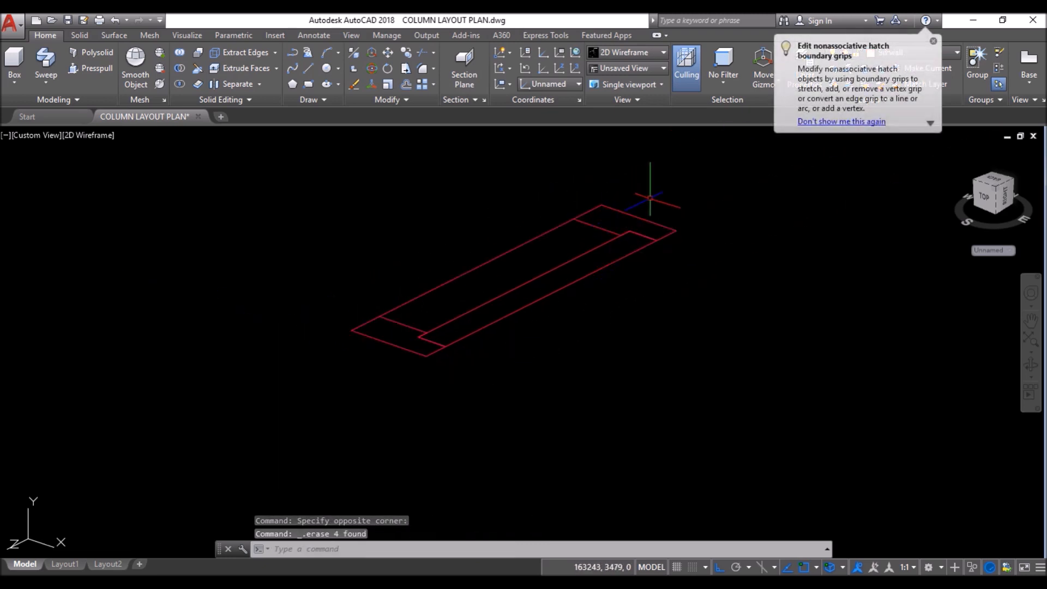
Step: Erase the far jamb outline and the outer long line, keeping one frame profile and the thin pane rectangle
click(666, 227)
key(Delete)
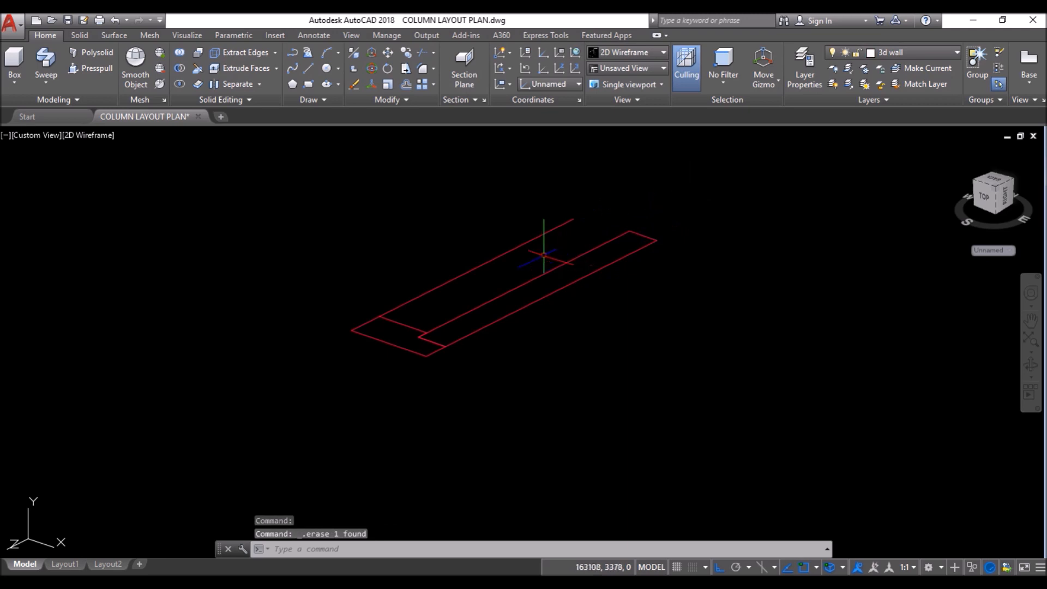
click(543, 254)
click(477, 240)
key(Delete)
Step: Set the UCS to Right and begin a polyline at the frame profile's outer corner with a 1200 upward segment
scroll(294, 344, down, 3)
shift+middle_drag(377, 405, 362, 386)
click(575, 83)
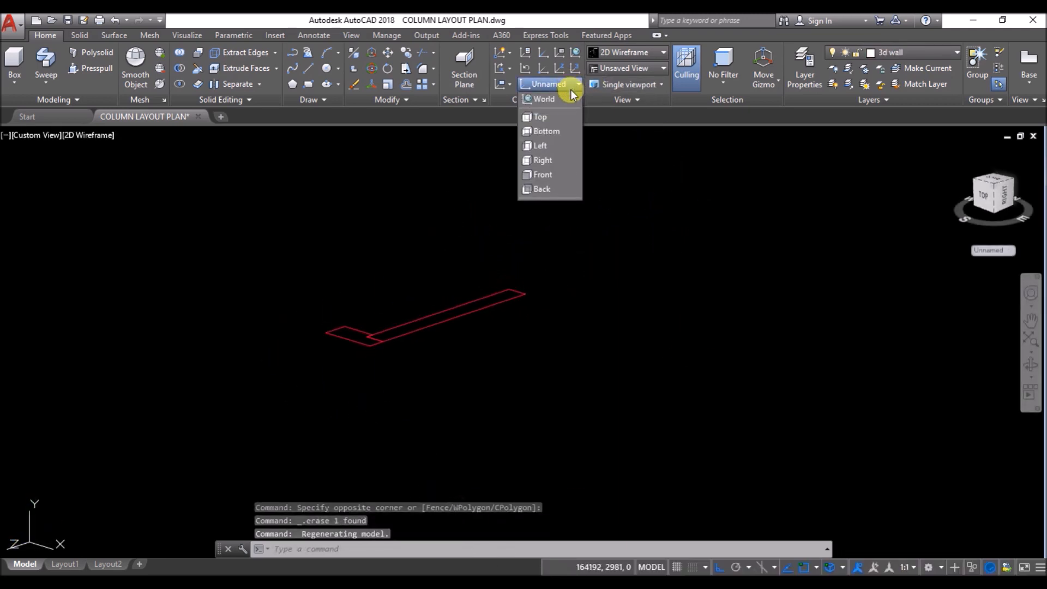
click(569, 159)
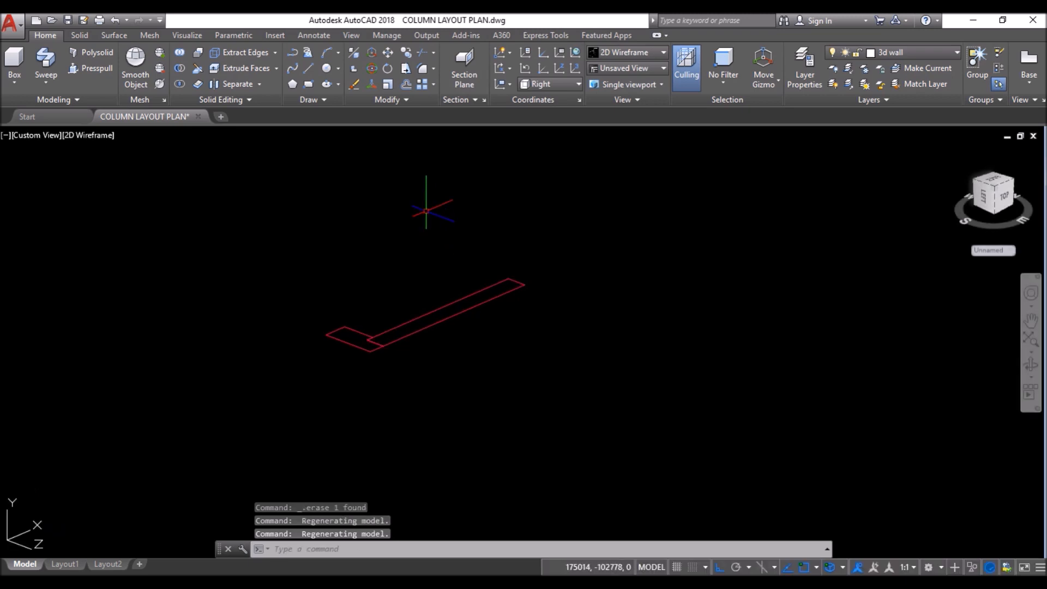
click(293, 55)
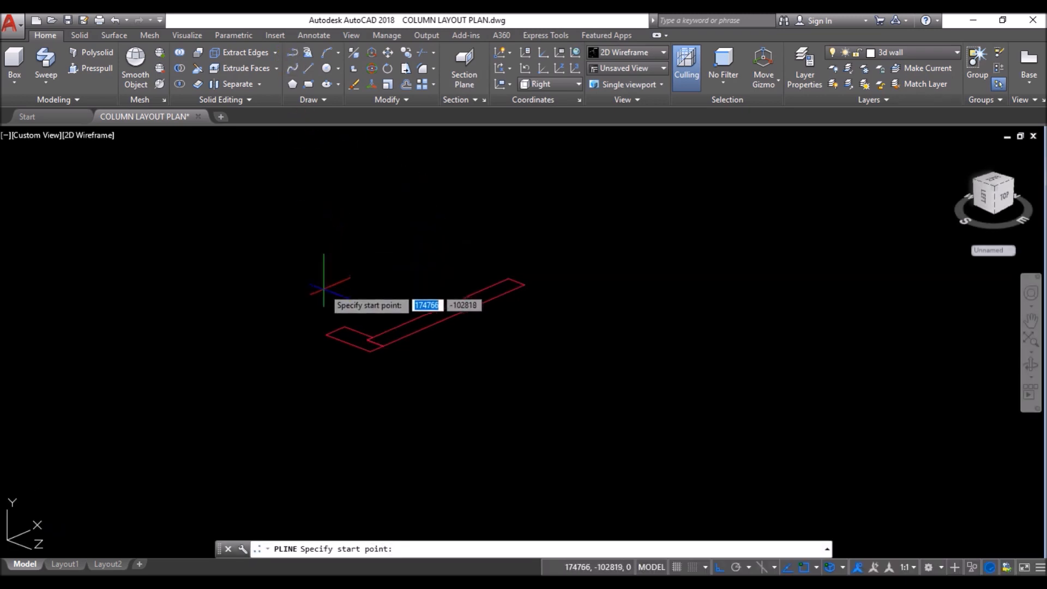
click(325, 334)
scroll(326, 334, down, 3)
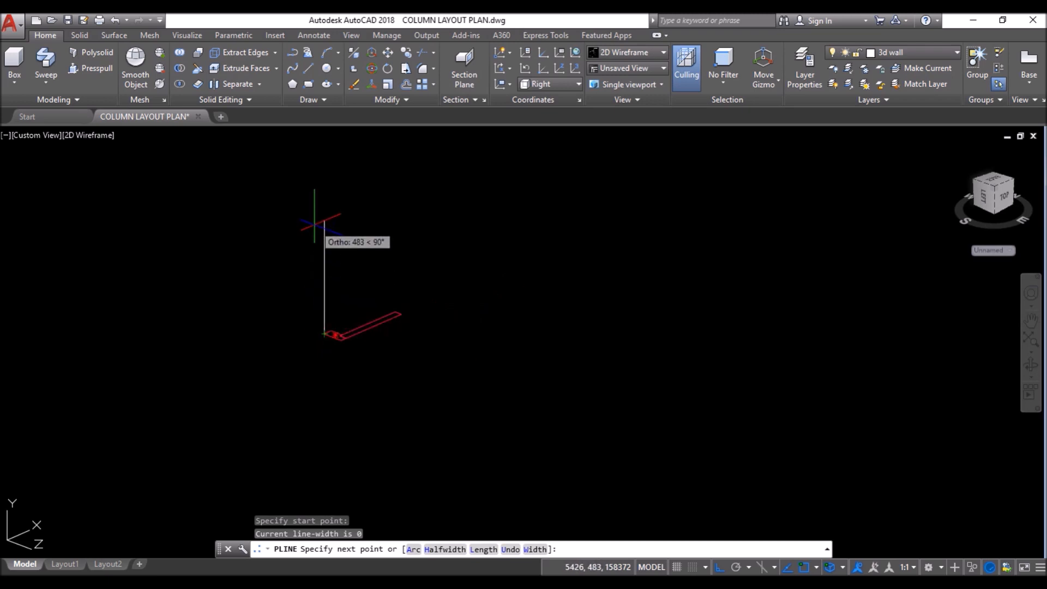
key(Return)
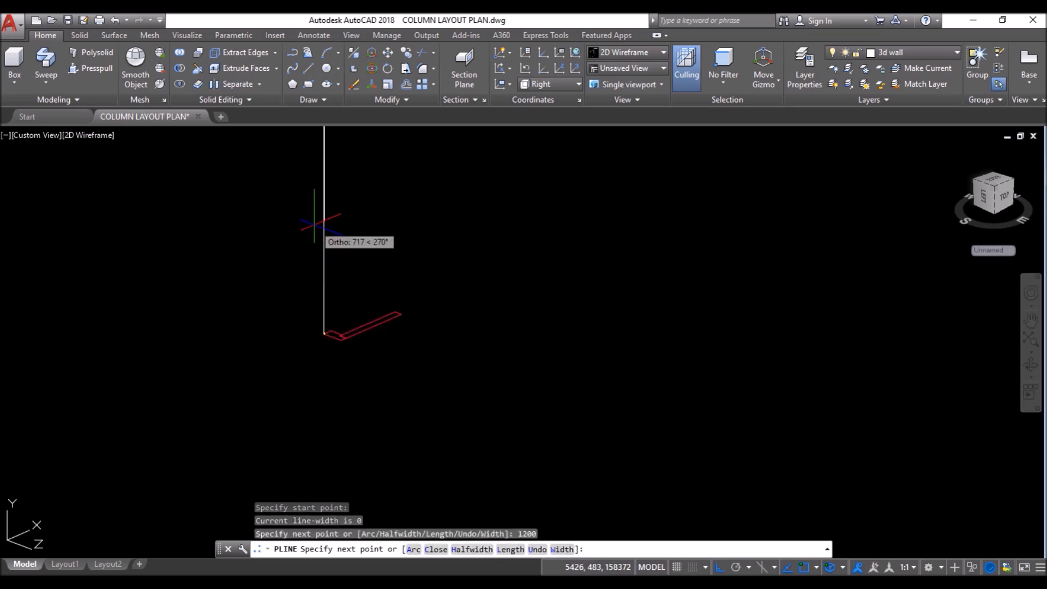
Step: Continue the sweep path polyline with a 375 horizontal segment and a 1200 downward segment, and end it there
scroll(217, 298, down, 2)
scroll(295, 289, up, 3)
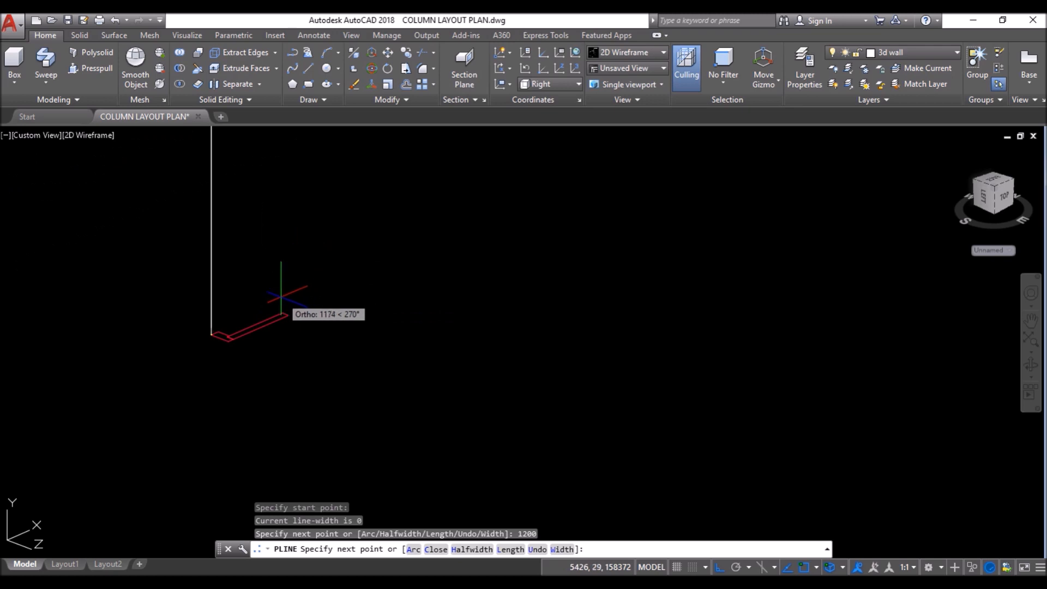
scroll(275, 222, down, 2)
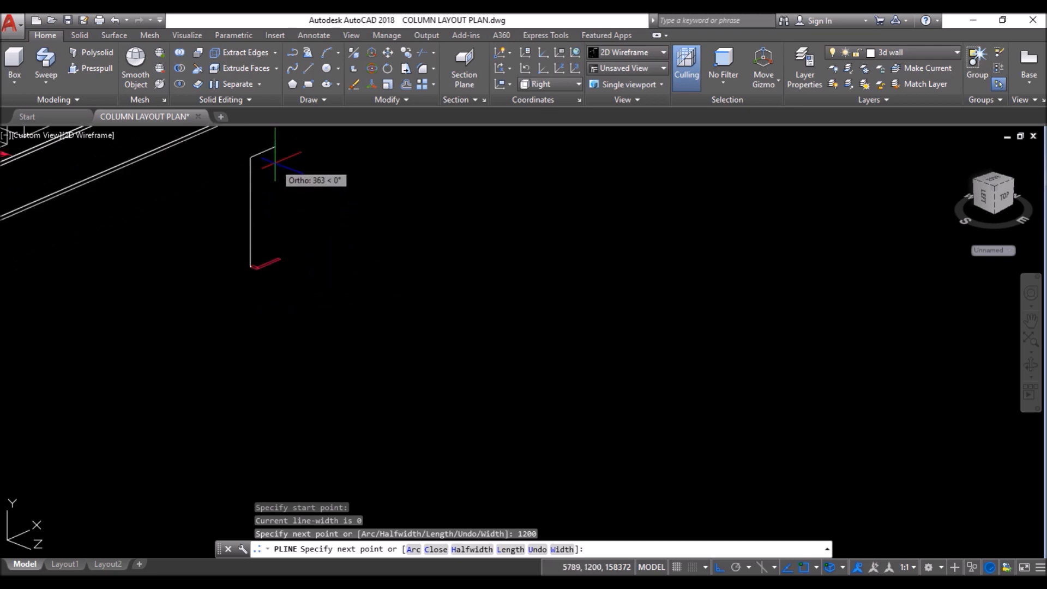
text(375)
key(Return)
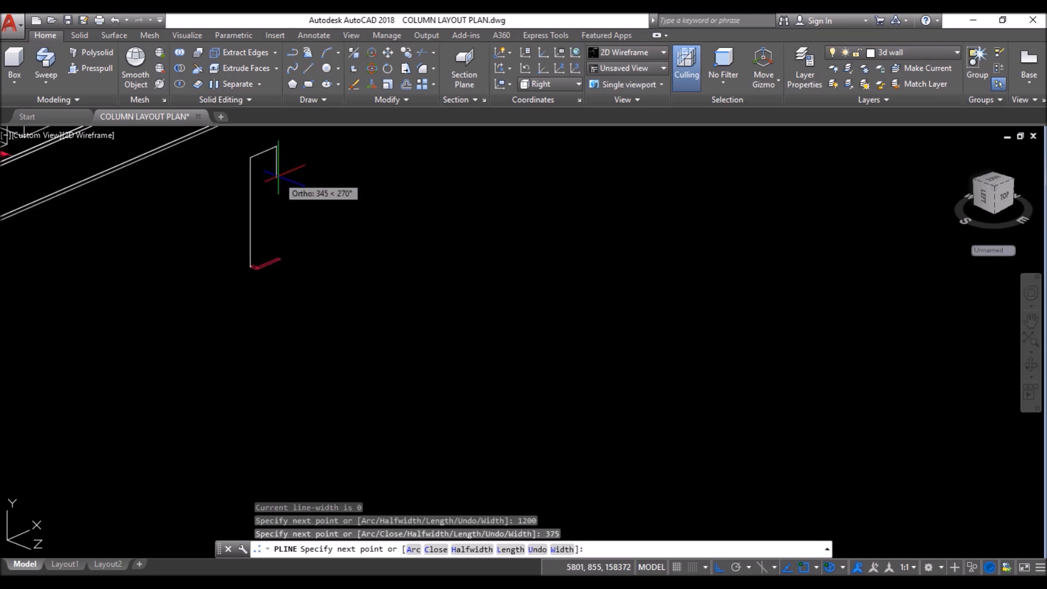
scroll(274, 229, up, 1)
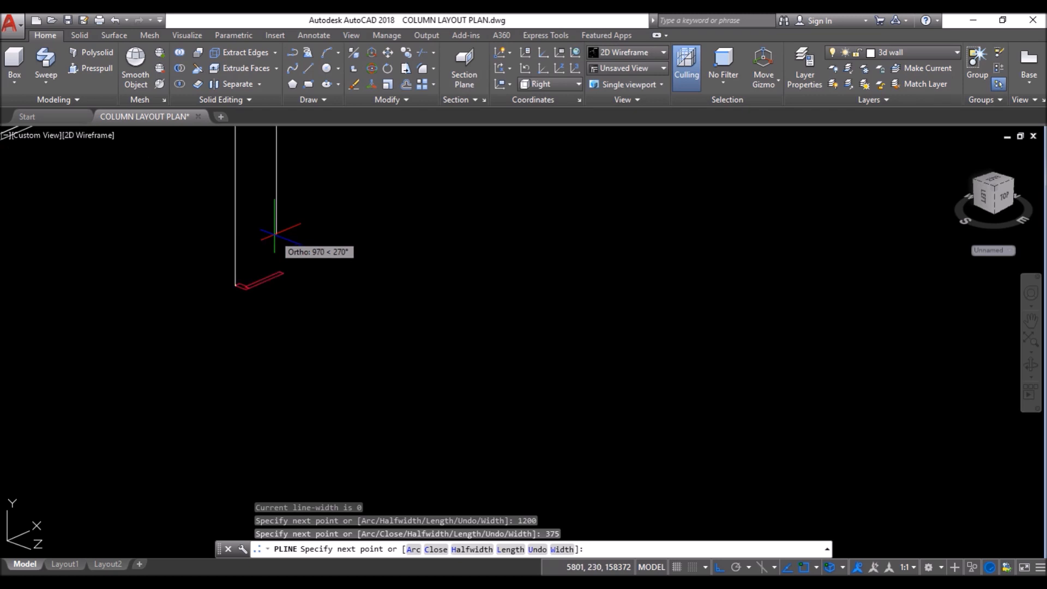
text(1200)
key(Return)
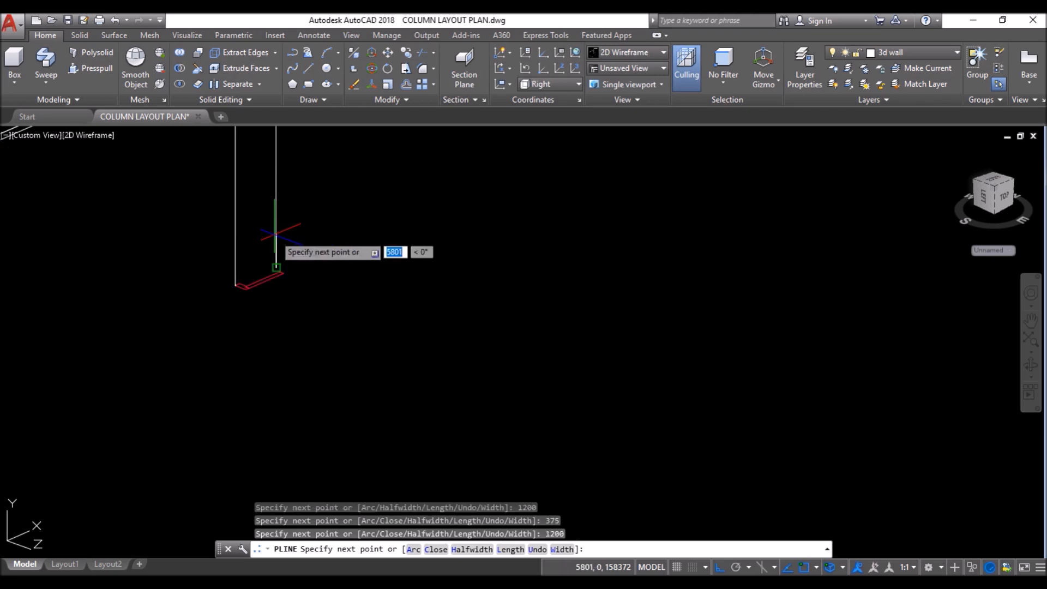
key(Escape)
scroll(348, 270, down, 2)
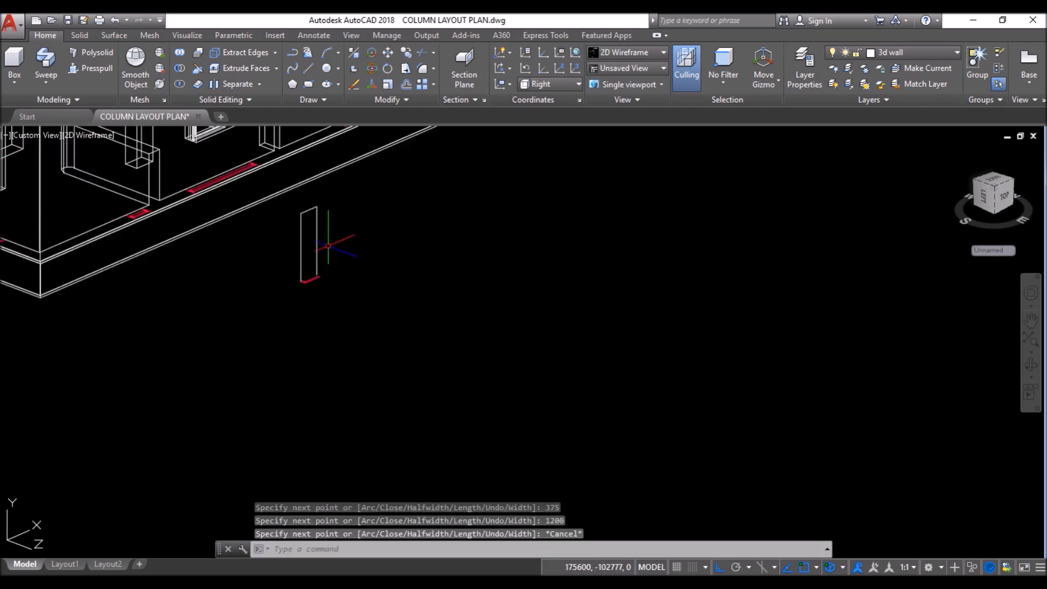
Step: Sweep the frame profile along the three-sided polyline path to form the narrow window's frame
scroll(309, 264, up, 1)
scroll(292, 264, up, 1)
middle_drag(326, 238, 339, 283)
scroll(330, 295, up, 1)
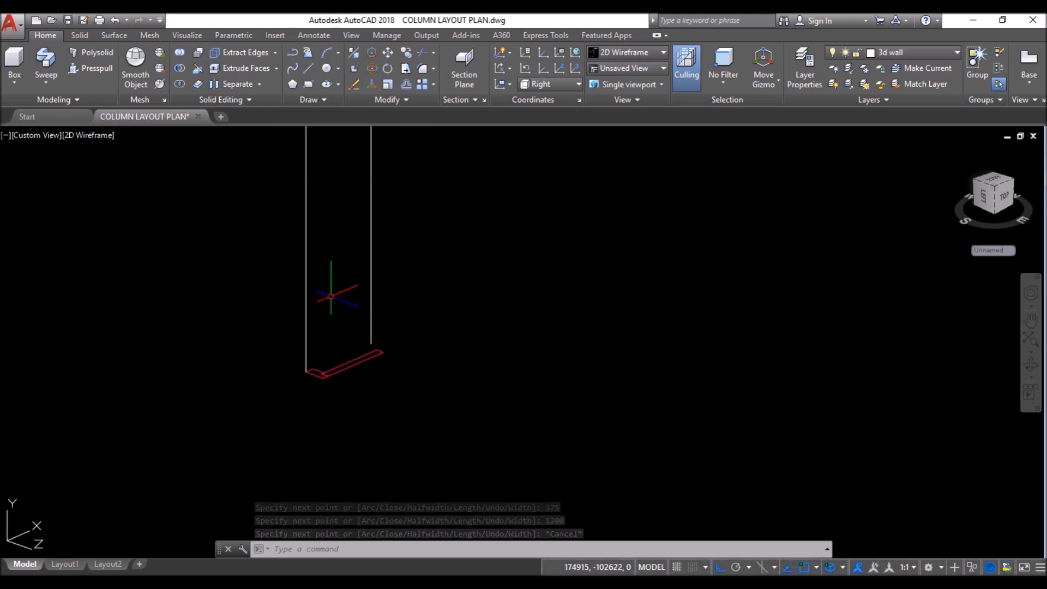
click(45, 57)
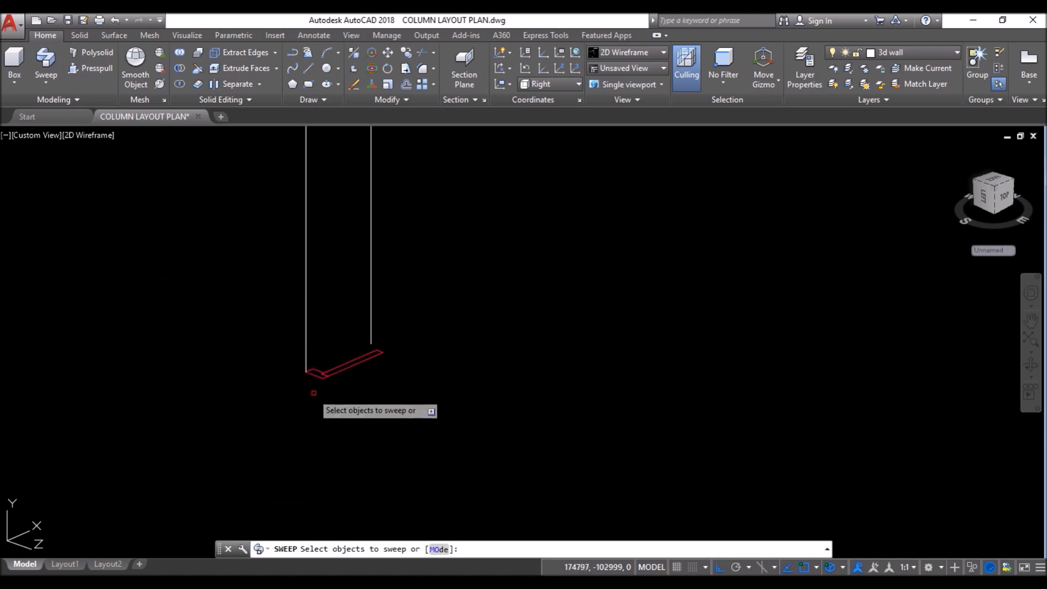
click(316, 374)
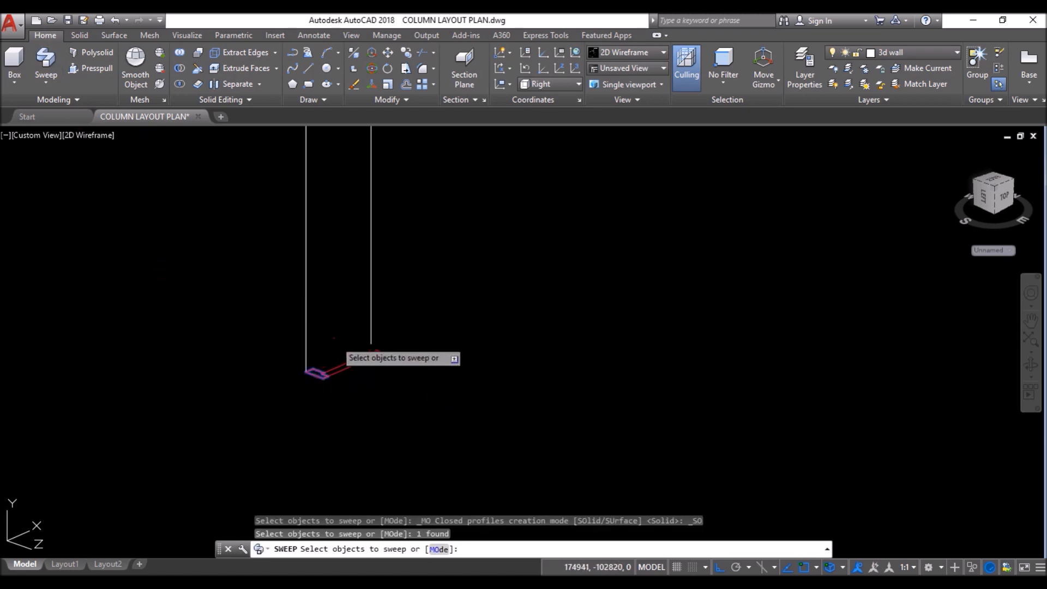
key(Return)
click(307, 346)
scroll(352, 376, up, 2)
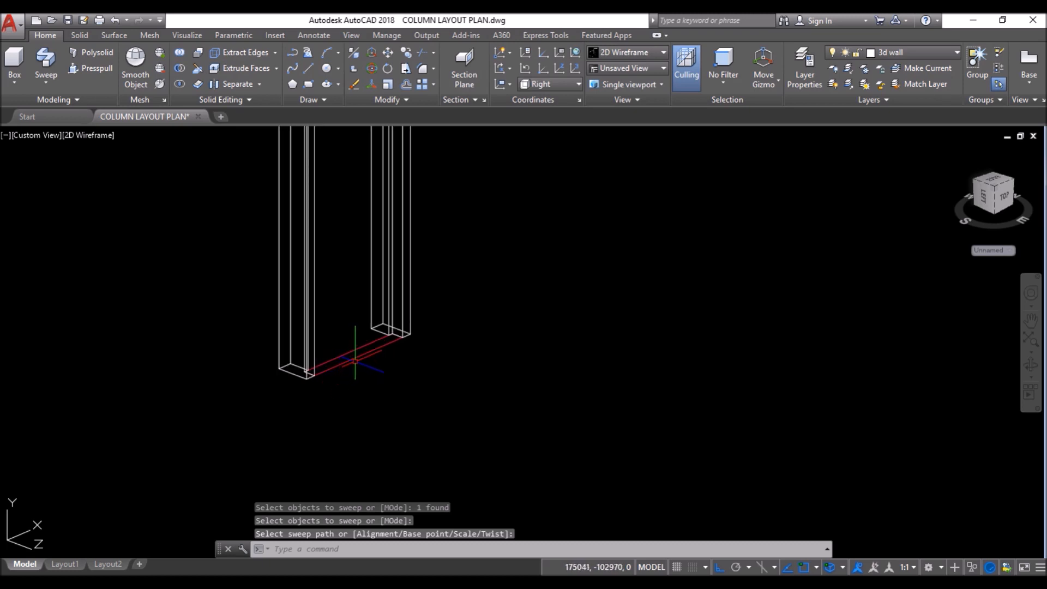
Step: Extrude the thin pane rectangle between the jambs upward to the top of the swept frame
click(357, 357)
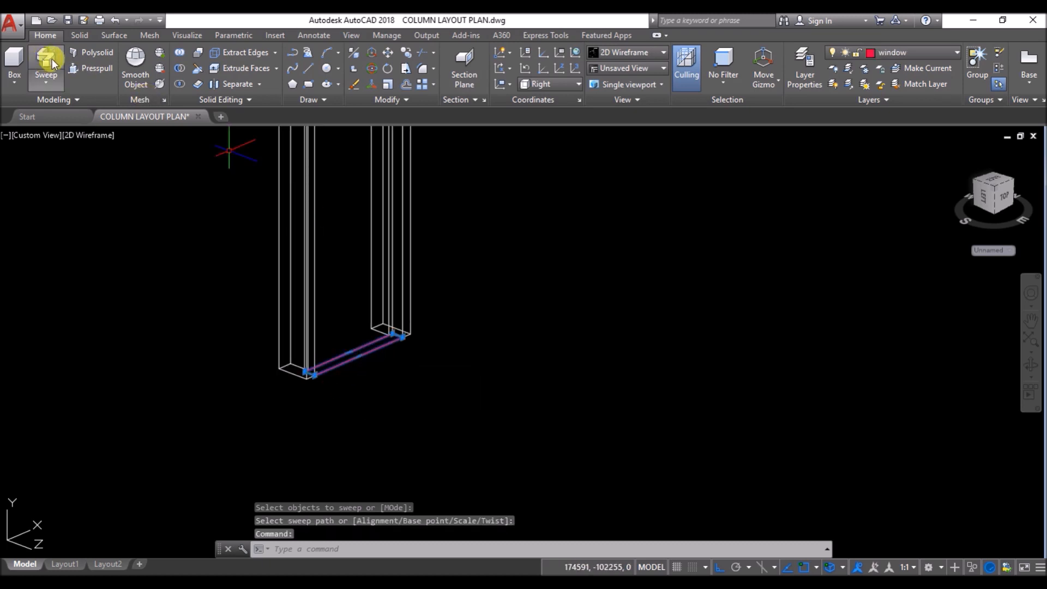
click(45, 81)
click(48, 104)
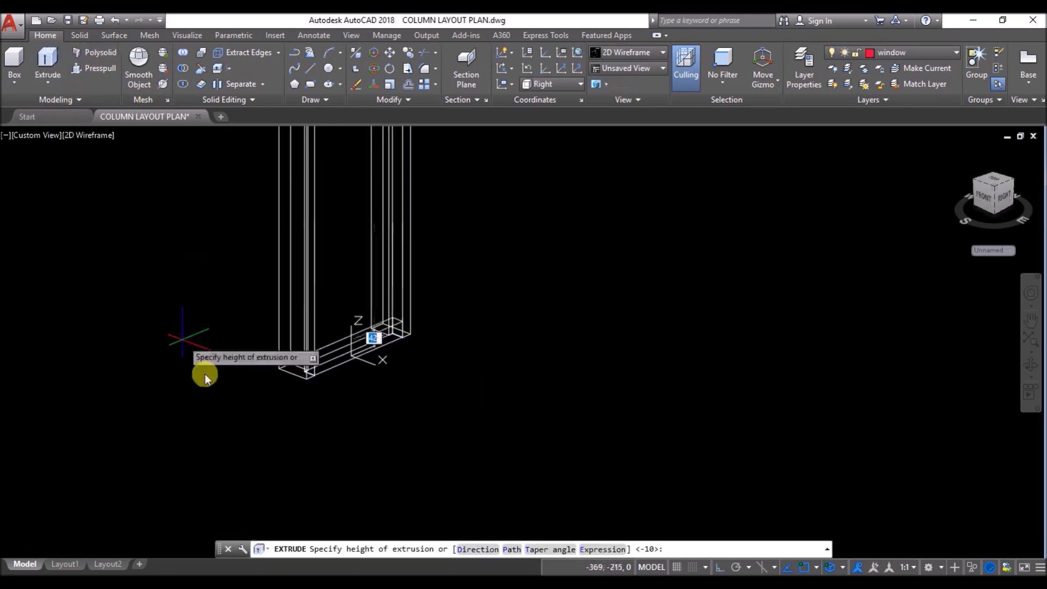
middle_drag(240, 219, 295, 169)
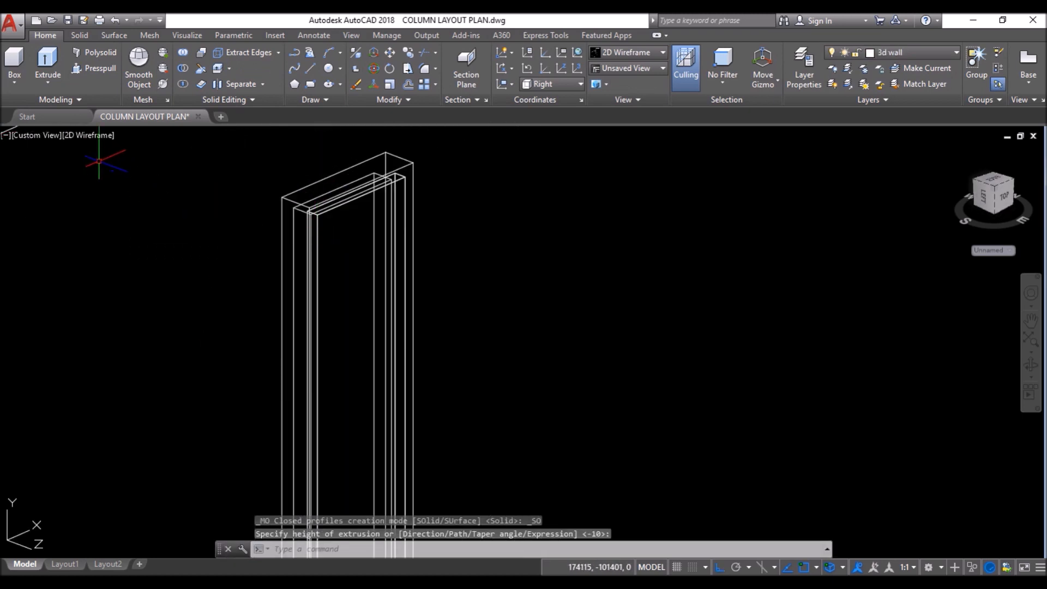
Step: Switch the viewport's visual style to Shaded with edges to inspect the narrow window
click(93, 137)
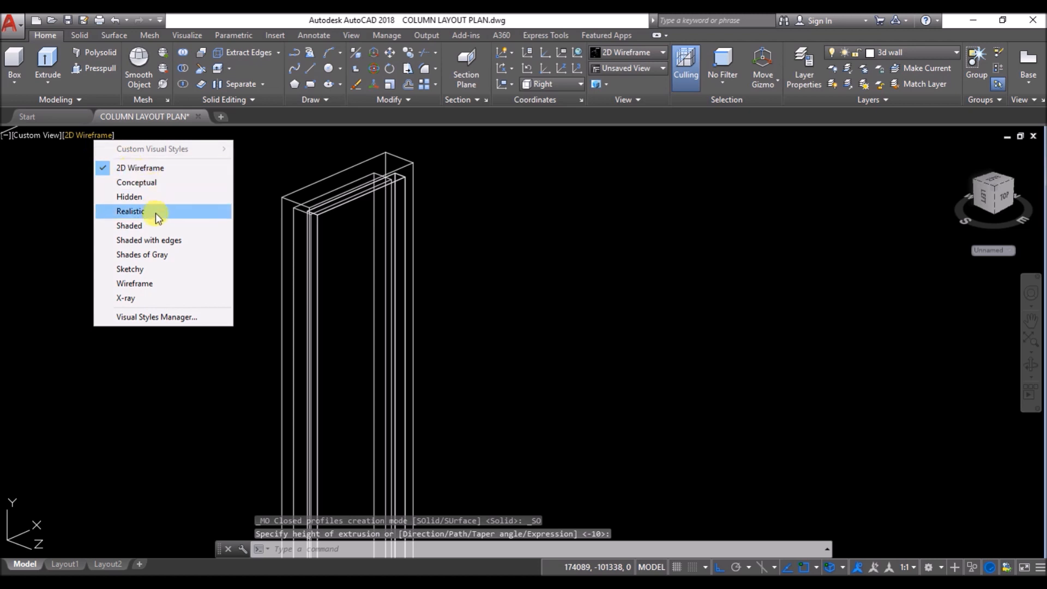
click(155, 240)
scroll(308, 248, down, 4)
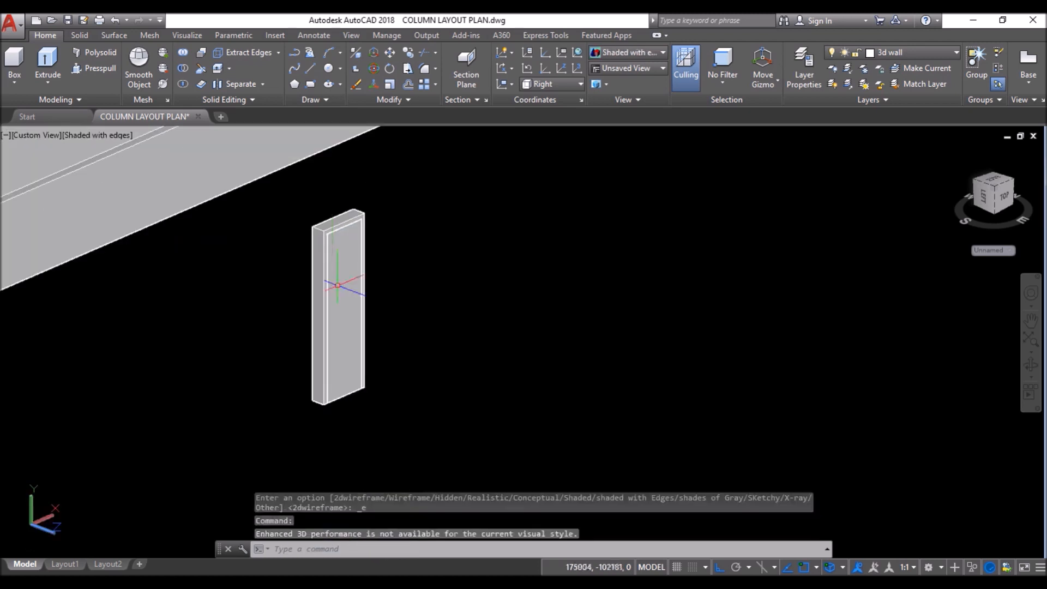
scroll(336, 265, up, 3)
scroll(340, 246, down, 1)
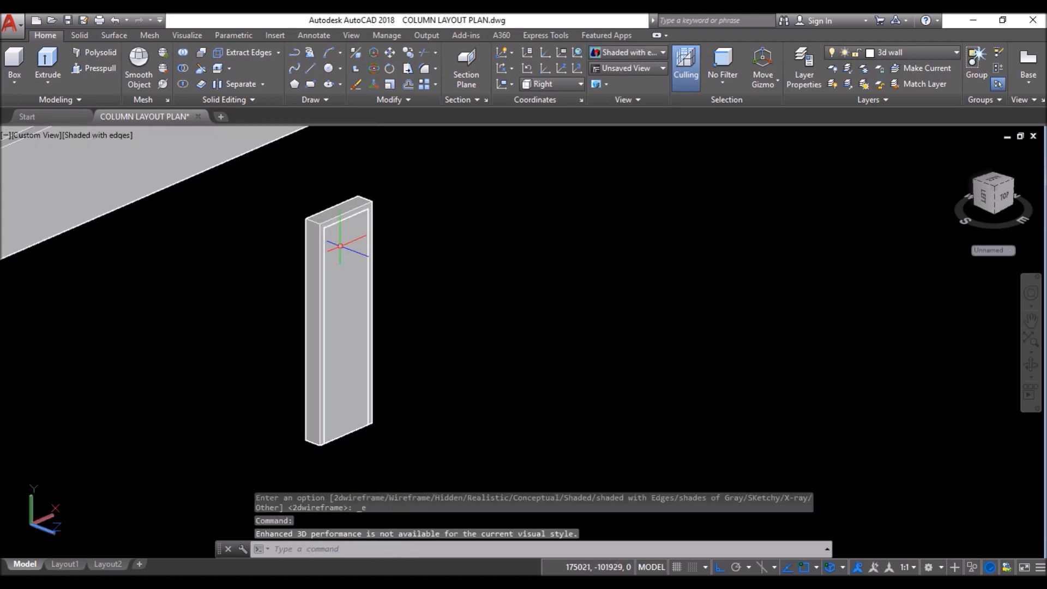
Step: Draw a rectangle on the window pane's face from its lower inner frame corner to the diagonally opposite upper corner
click(311, 84)
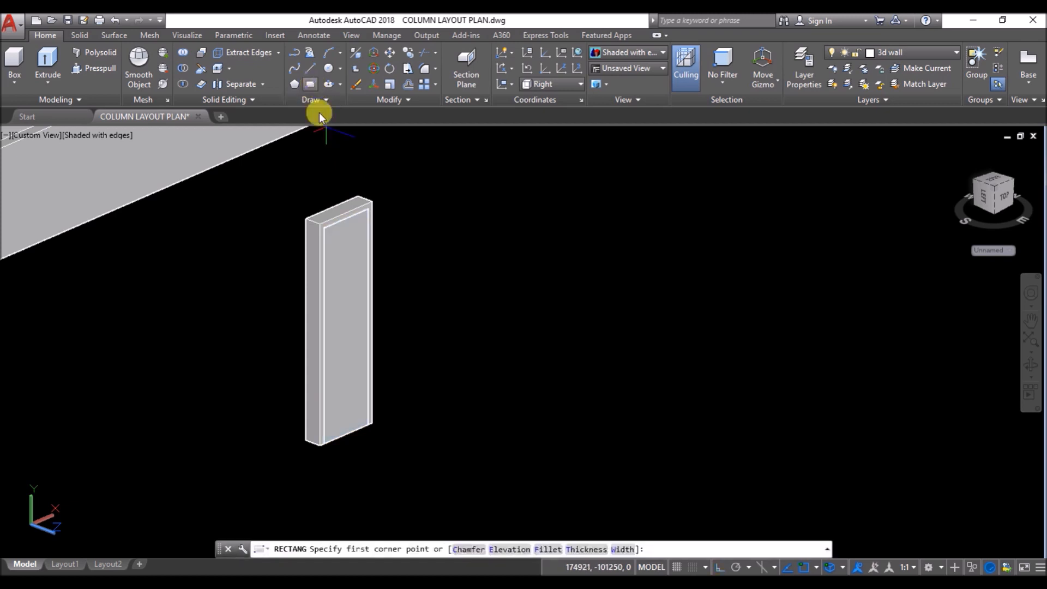
scroll(337, 415, up, 5)
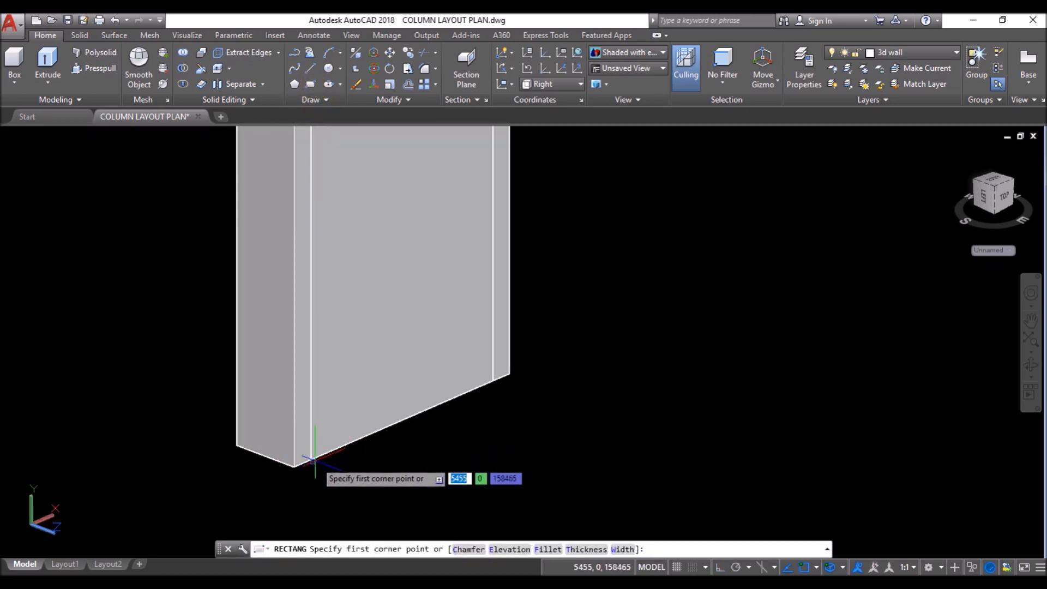
click(314, 461)
scroll(313, 461, down, 5)
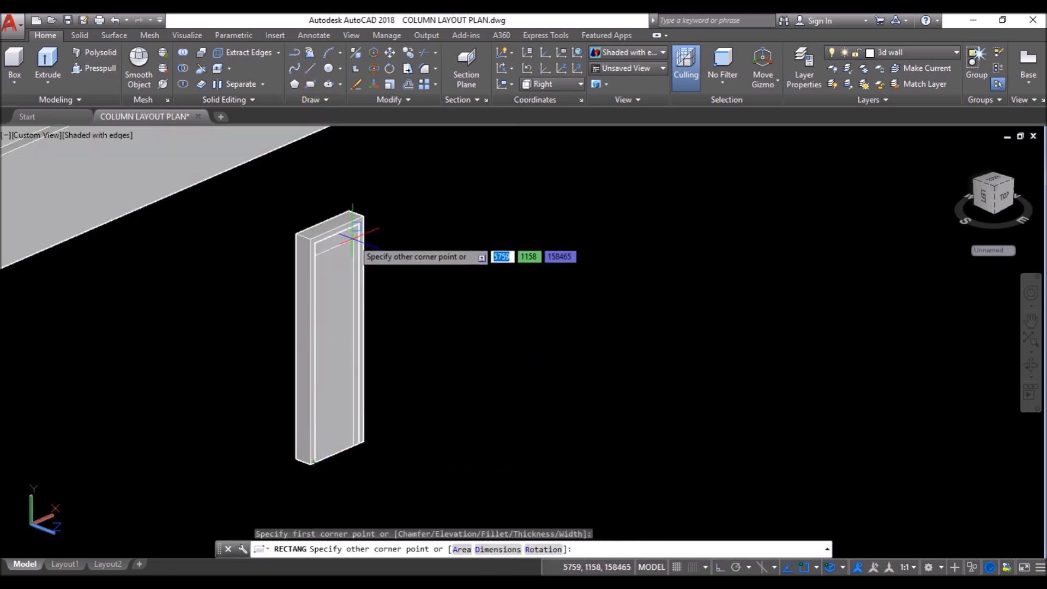
scroll(361, 209, up, 2)
click(361, 209)
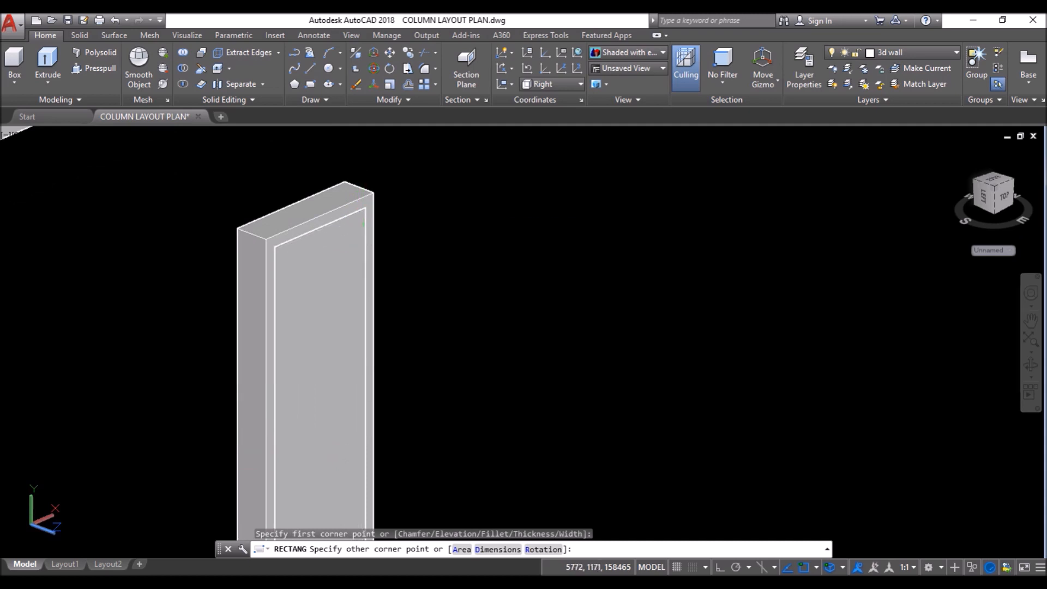
Step: Hide the narrow window's solid frame and pane, leaving only the rectangle drawn on the pane's face
click(257, 286)
right_click(433, 233)
mouse_move(568, 294)
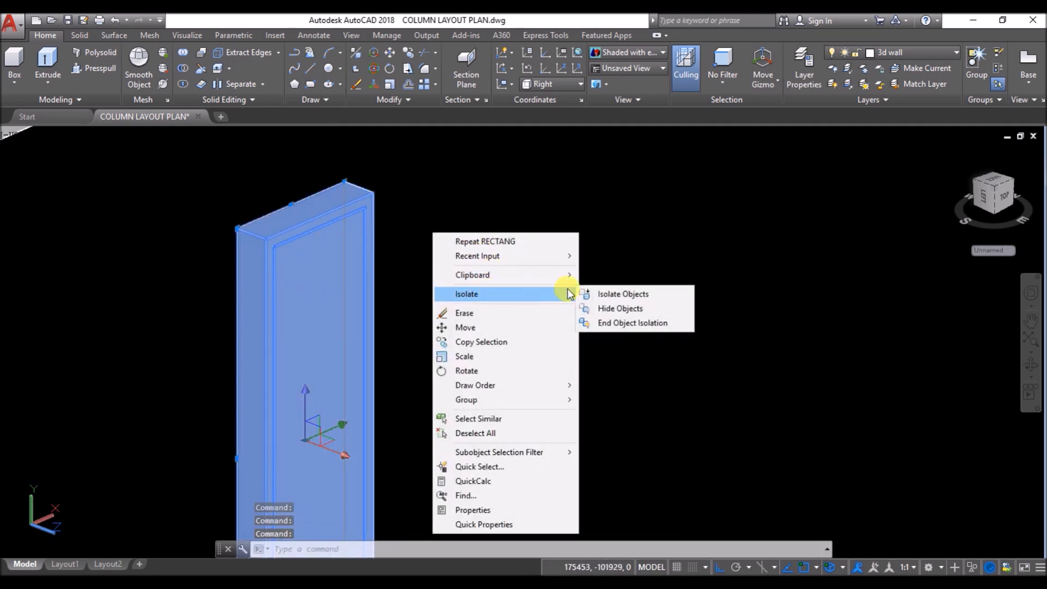
click(620, 308)
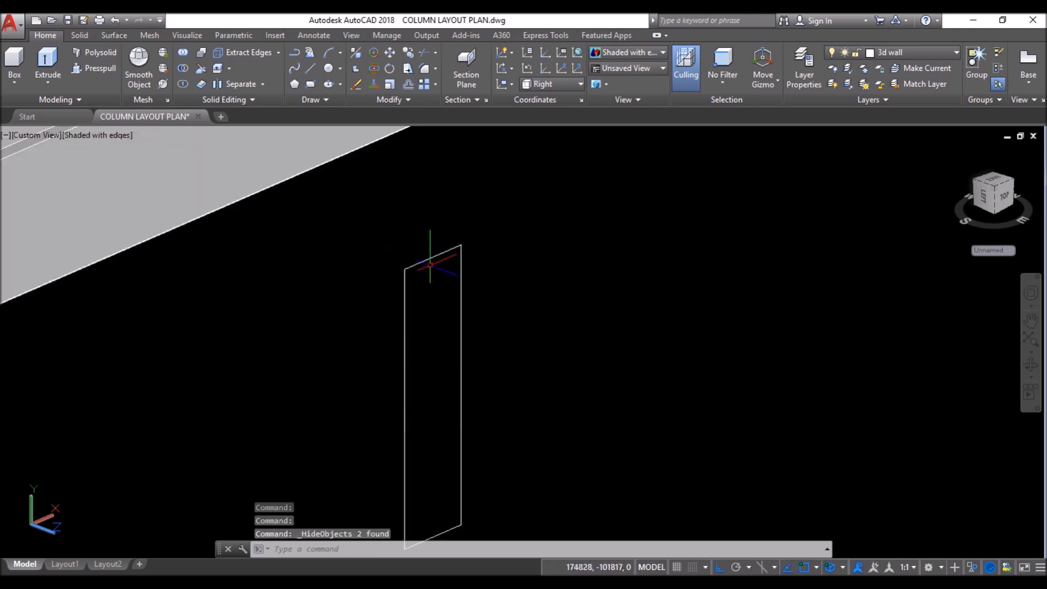
scroll(452, 204, down, 1)
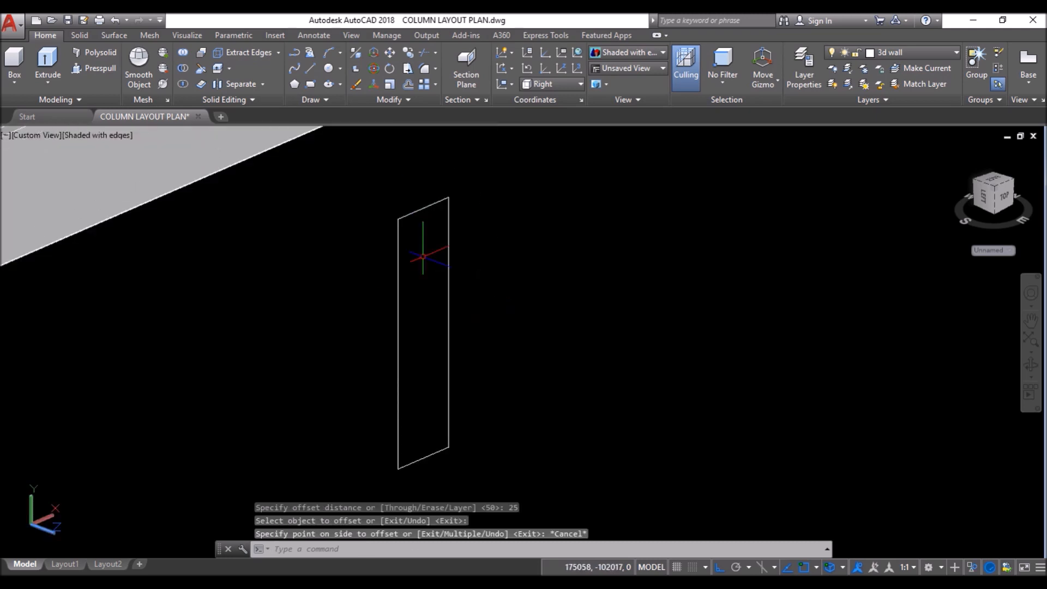
Step: Offset the pane rectangle 40 units inward
text(o)
key(Return)
text(40)
key(Return)
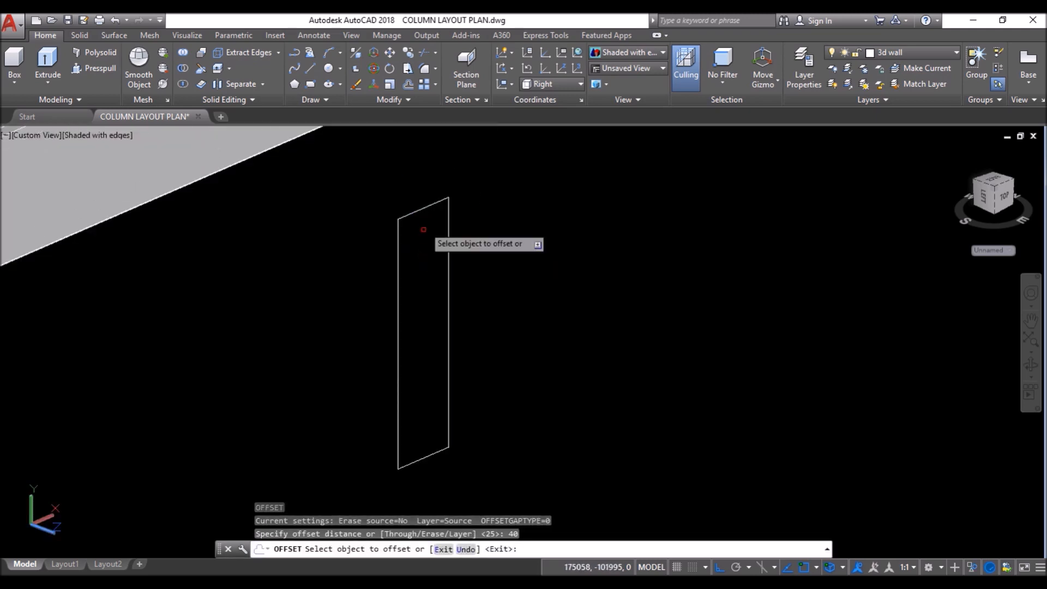
click(423, 209)
click(417, 259)
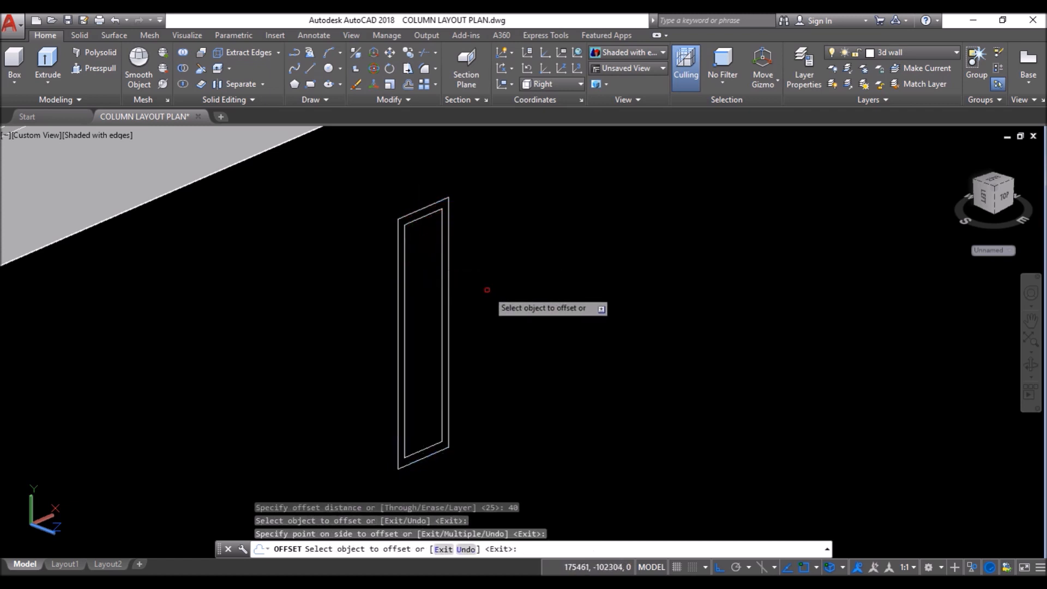
shift+middle_drag(473, 308, 457, 306)
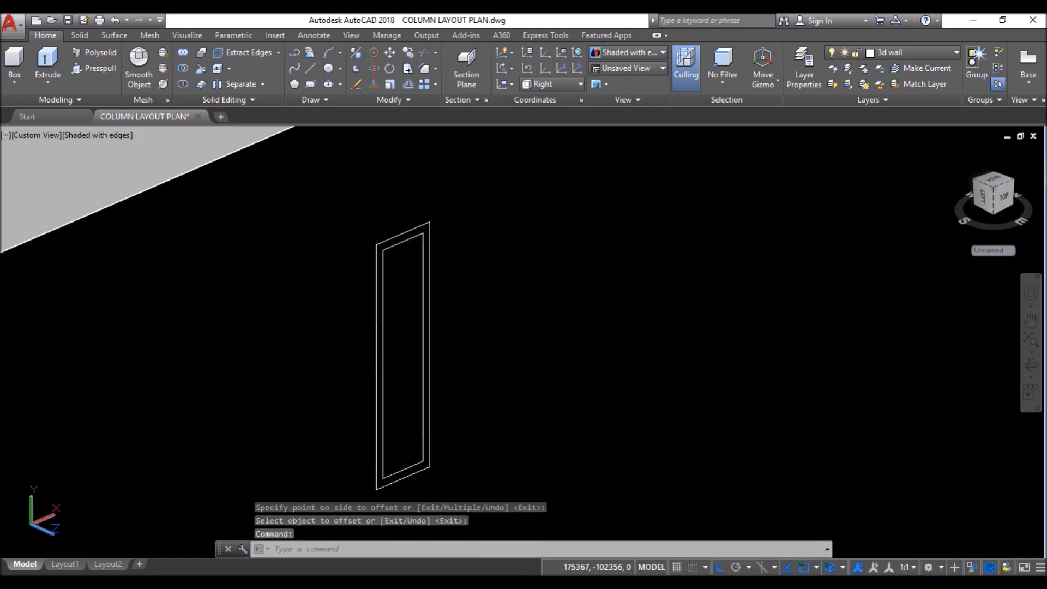
Step: Draw a line across the inner rectangle, starting 150 units above its side edge's midpoint and ending on the opposite edge
click(320, 70)
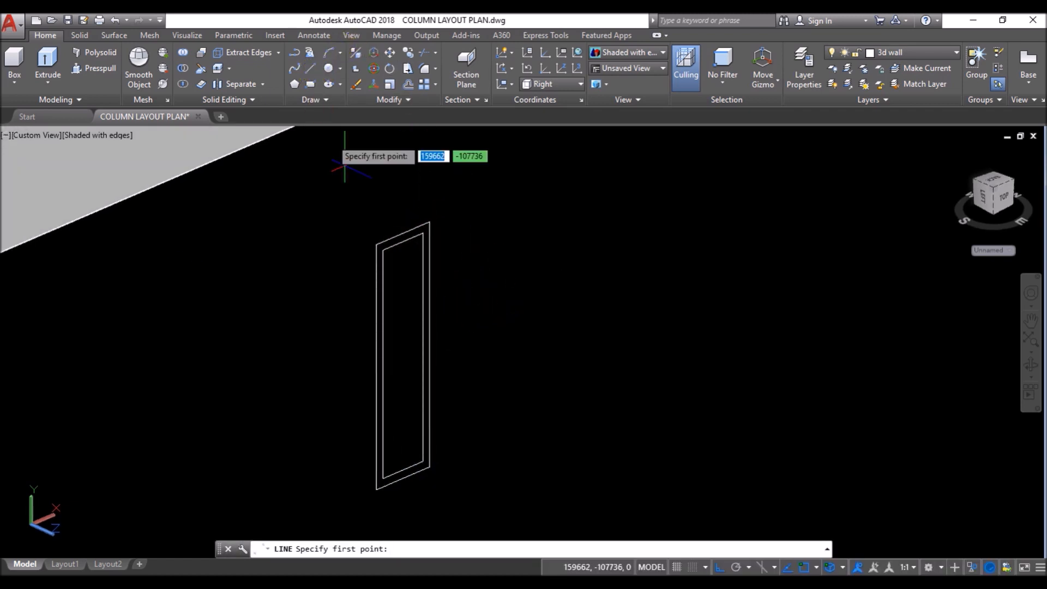
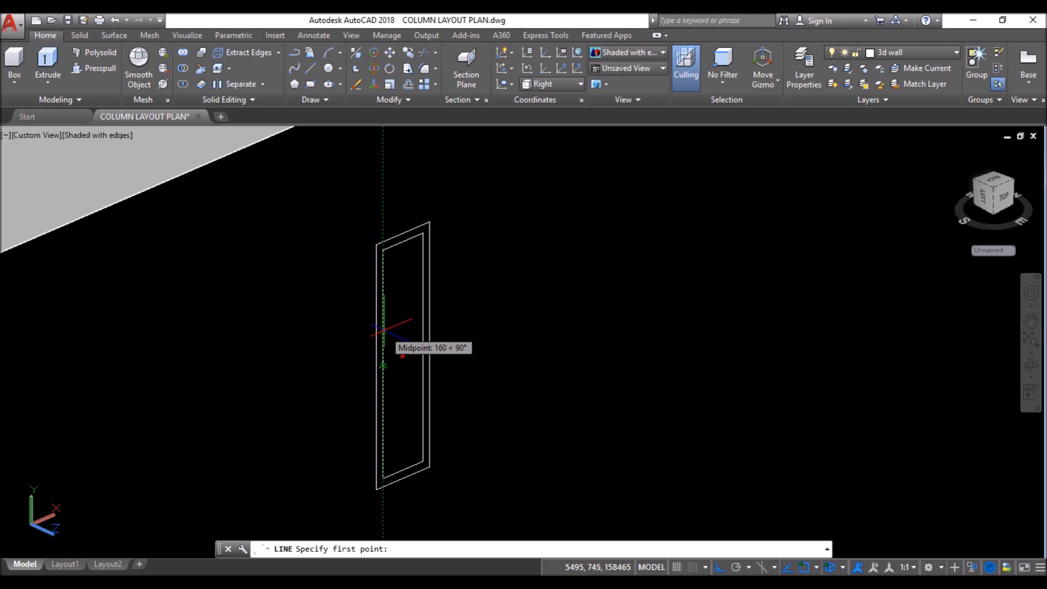
text(15)
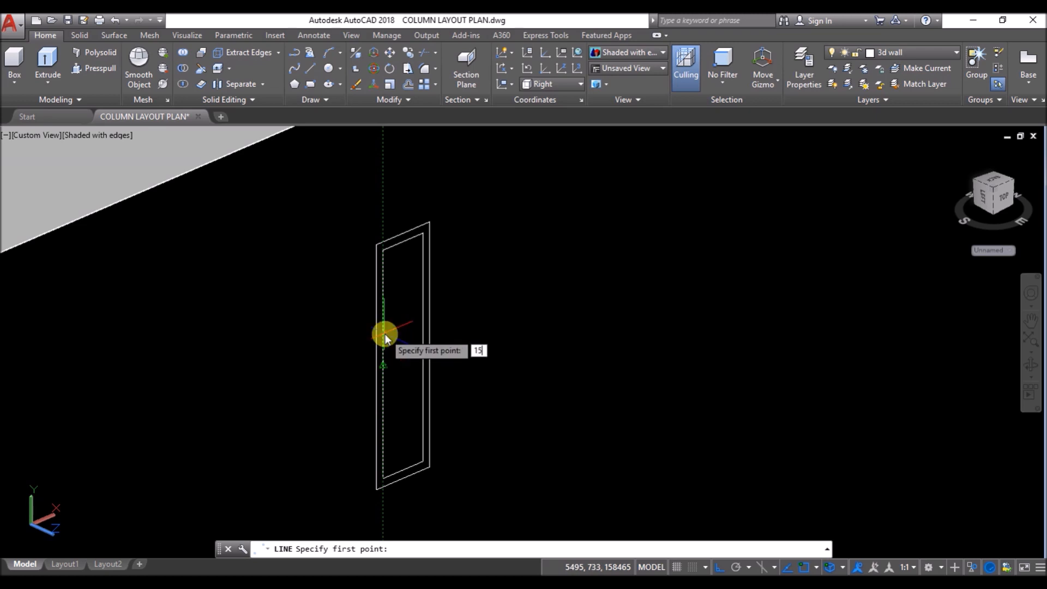
text(0)
key(Return)
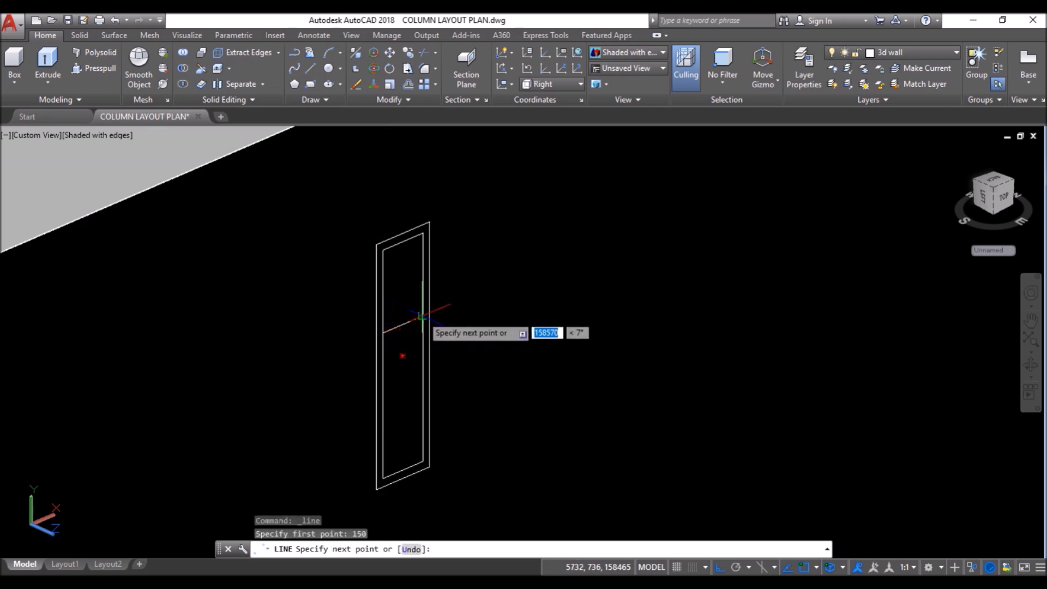
click(423, 316)
key(Return)
Step: Draw a second line across the inner rectangle between the midpoints of its two long side edges
key(Return)
click(383, 364)
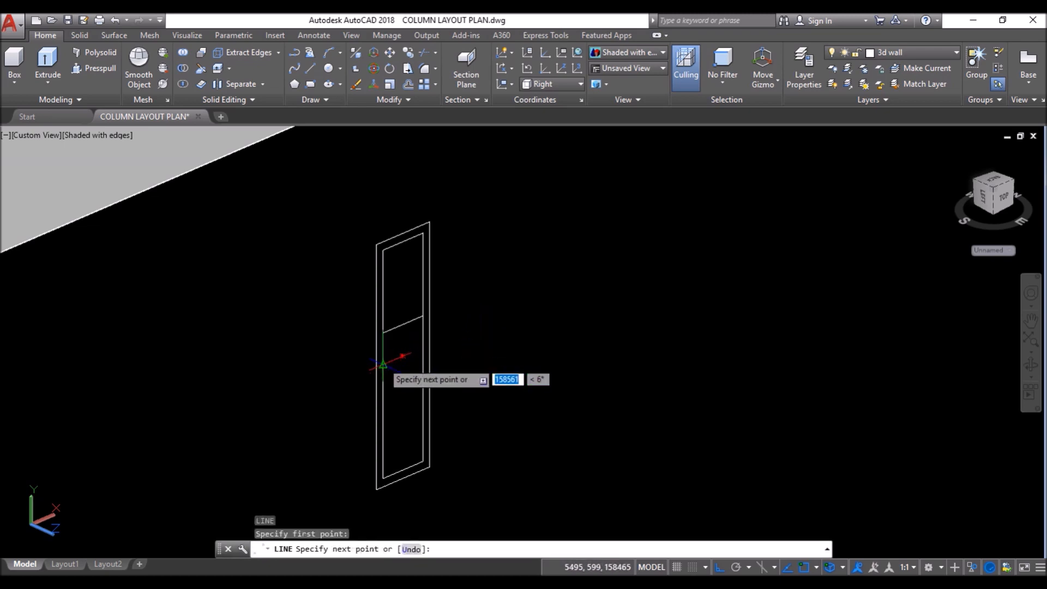
click(423, 348)
key(Return)
mouse_move(478, 322)
shift+middle_down()
mouse_move(469, 321)
mouse_move(491, 319)
shift+middle_up()
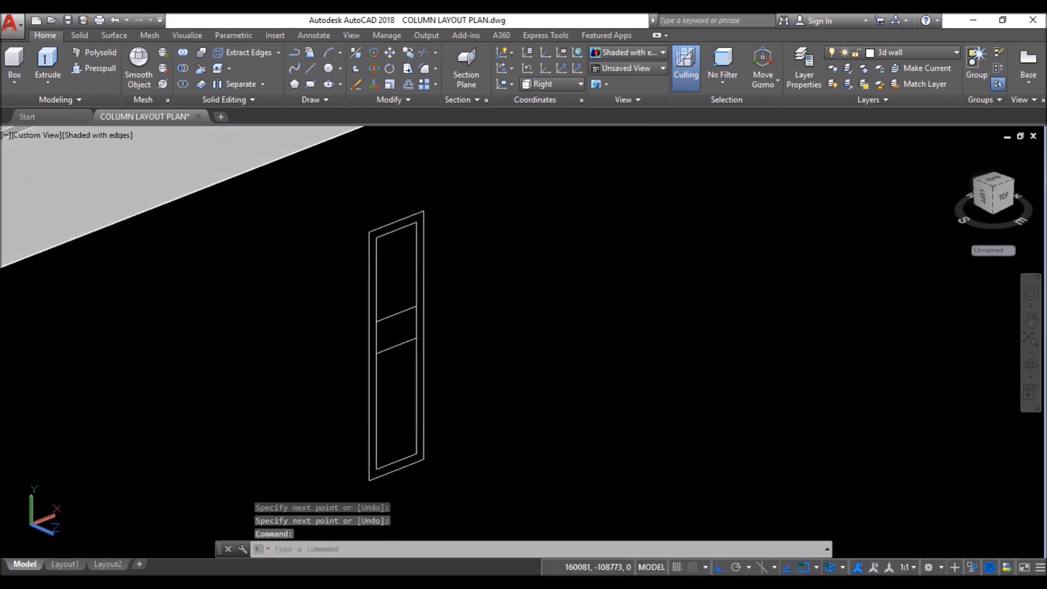
Step: End the object isolation and copy both rectangles and both lines from the pane's front face to the frame's back face
click(969, 568)
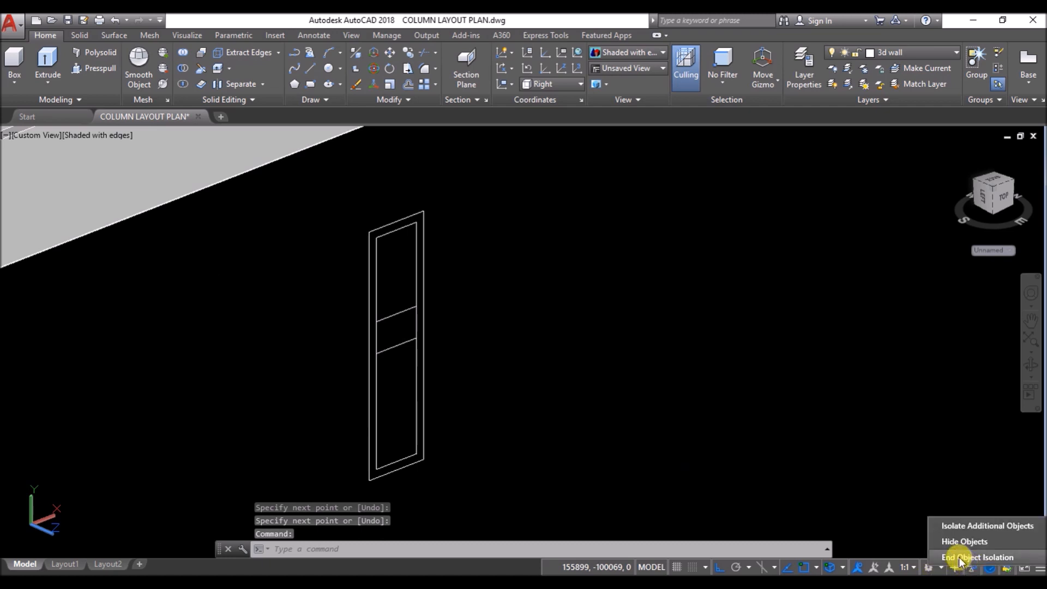
click(959, 557)
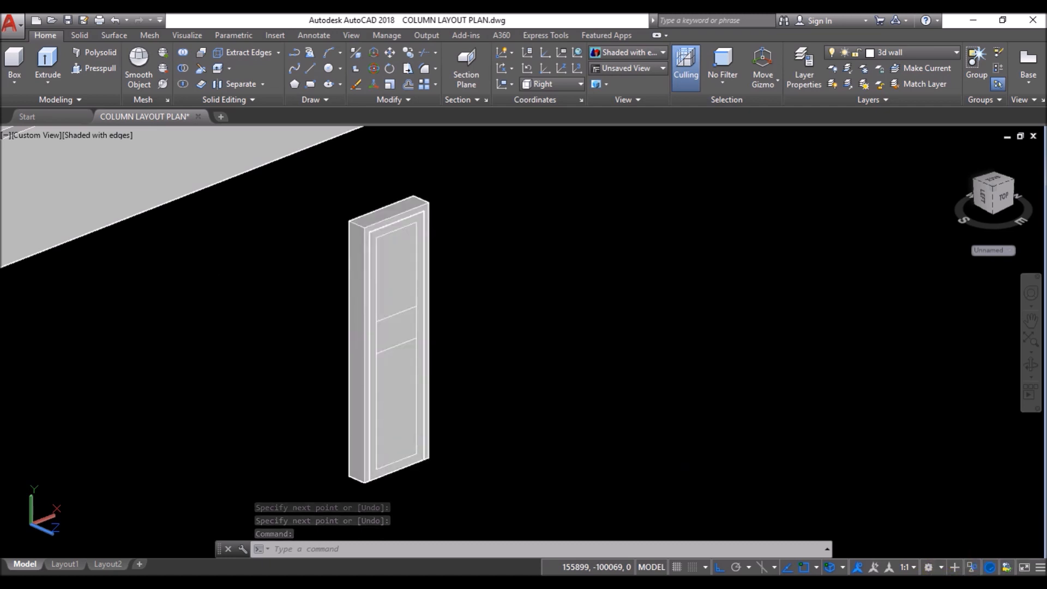
click(333, 193)
click(505, 501)
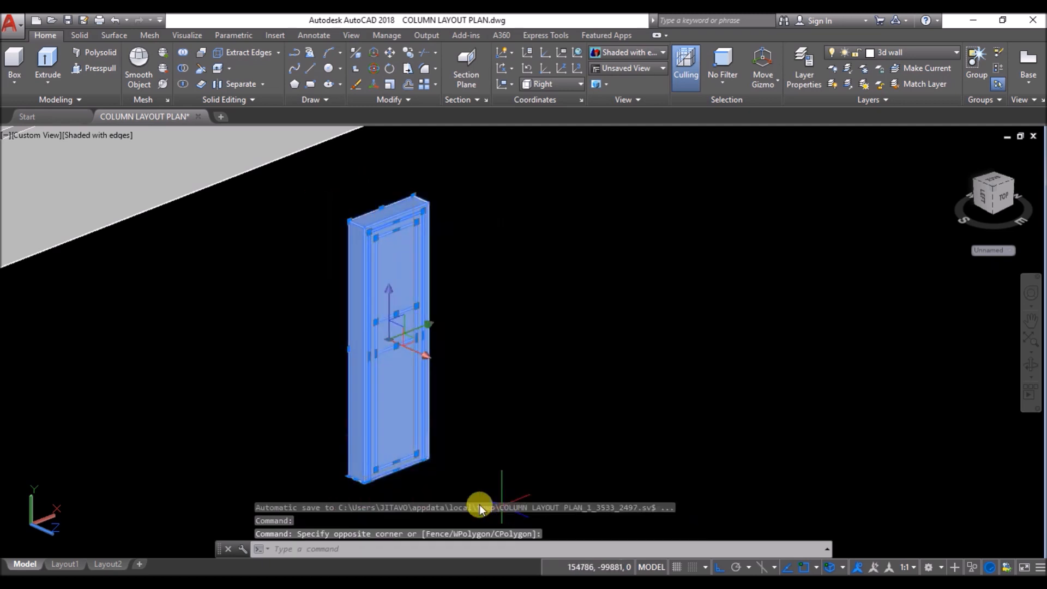
shift+click(353, 396)
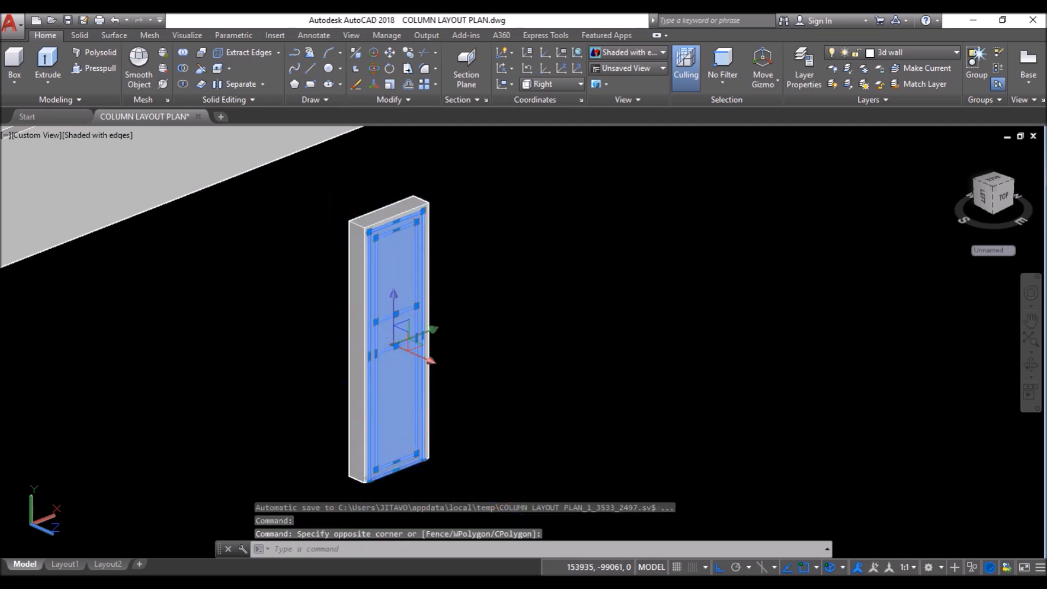
shift+click(389, 381)
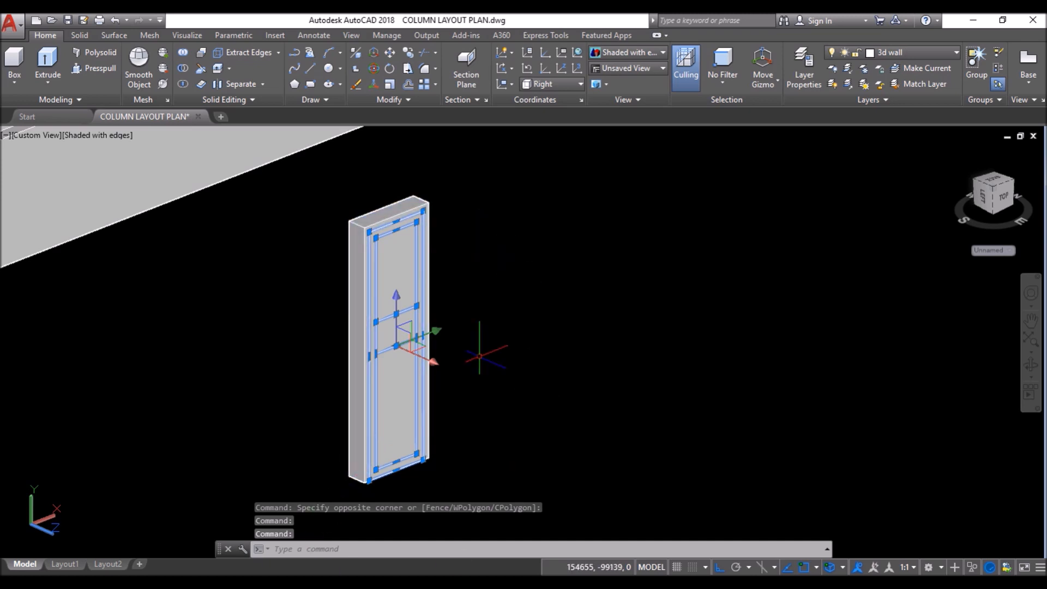
click(412, 56)
scroll(372, 489, up, 5)
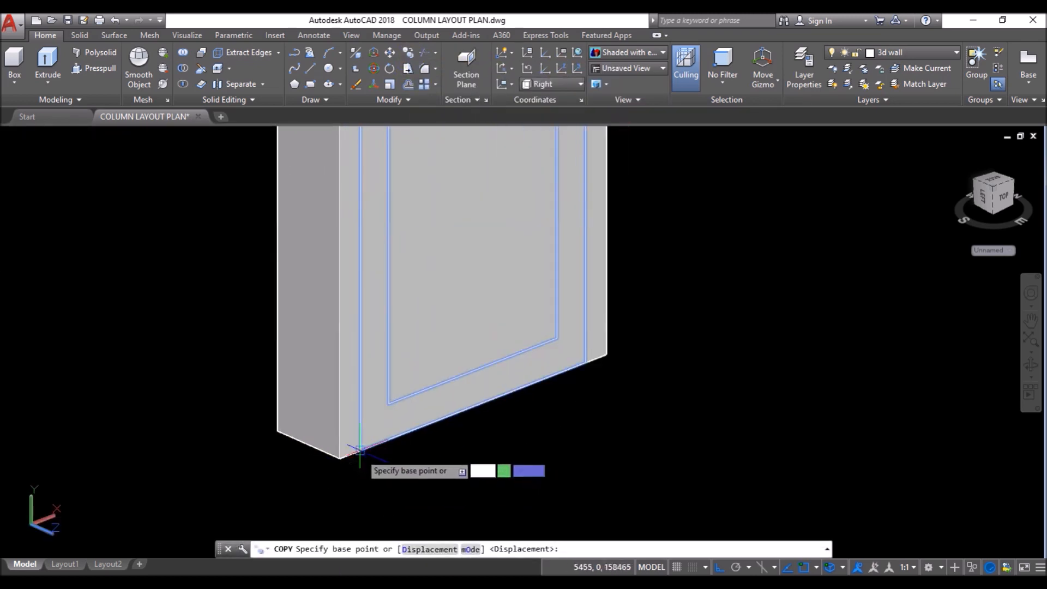
click(360, 451)
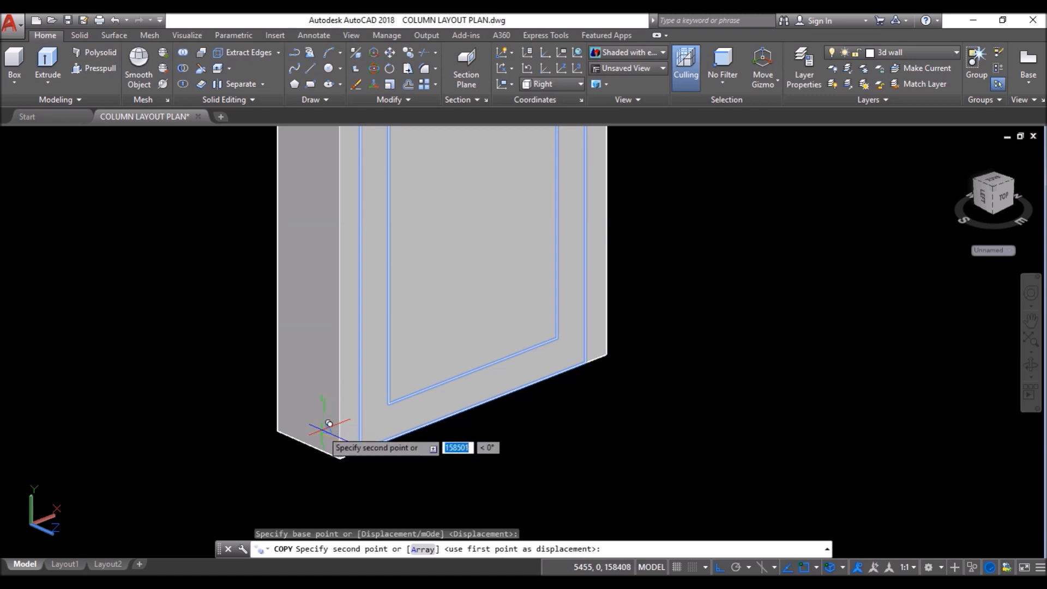
click(303, 418)
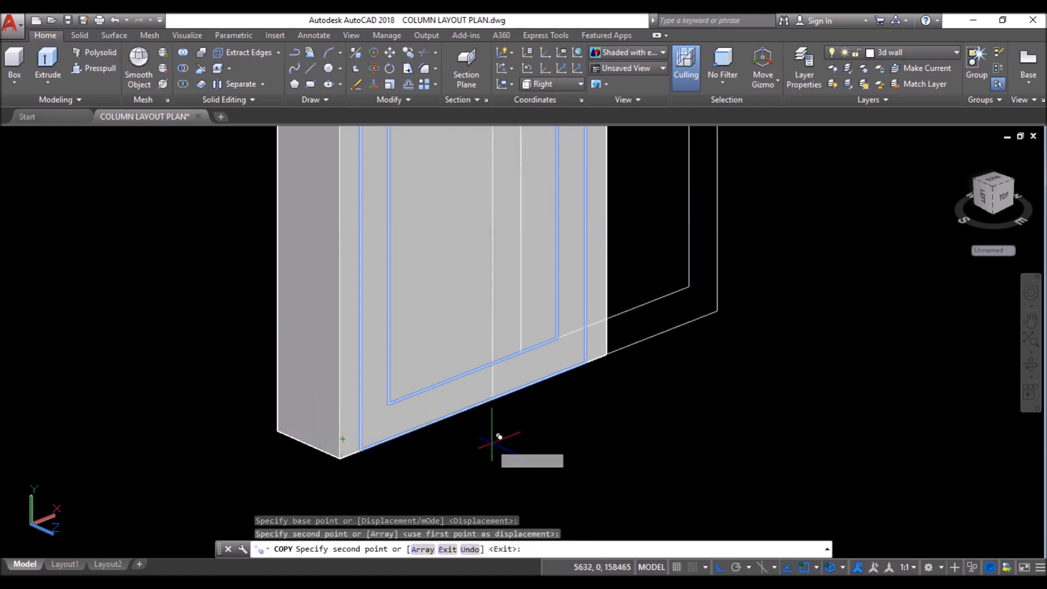
key(Return)
scroll(518, 320, down, 6)
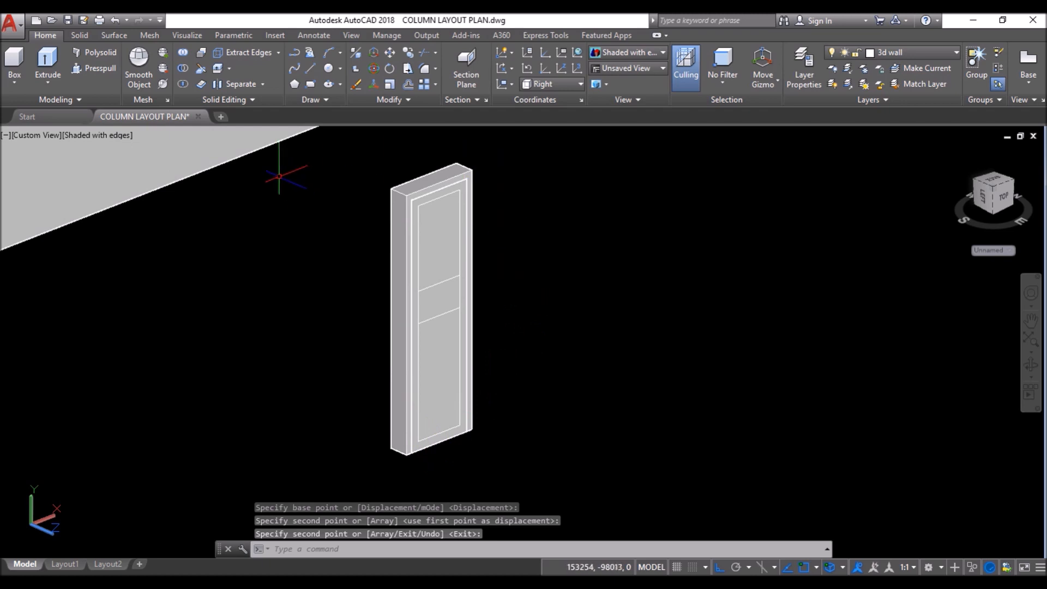
Step: Presspull the region above the upper divider line through the pane as an opening, and presspull the lower panel region inward
click(98, 69)
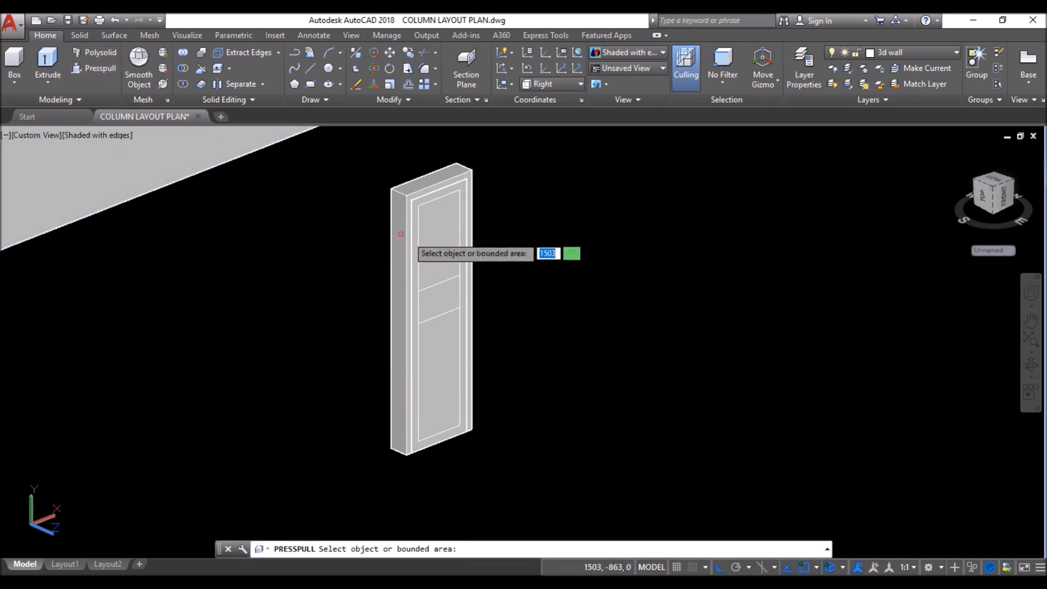
click(429, 240)
click(316, 249)
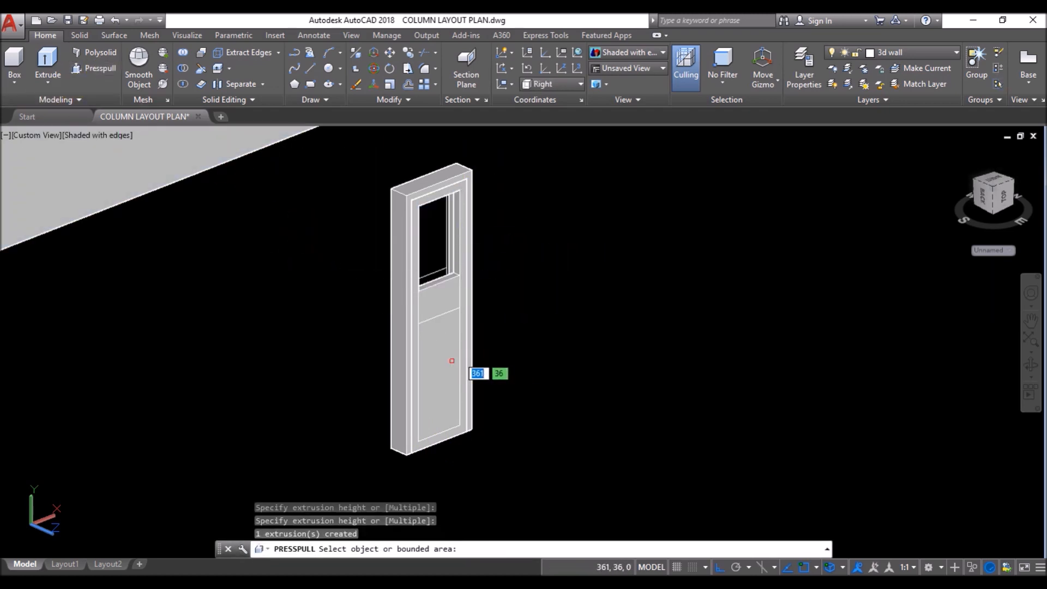
click(446, 365)
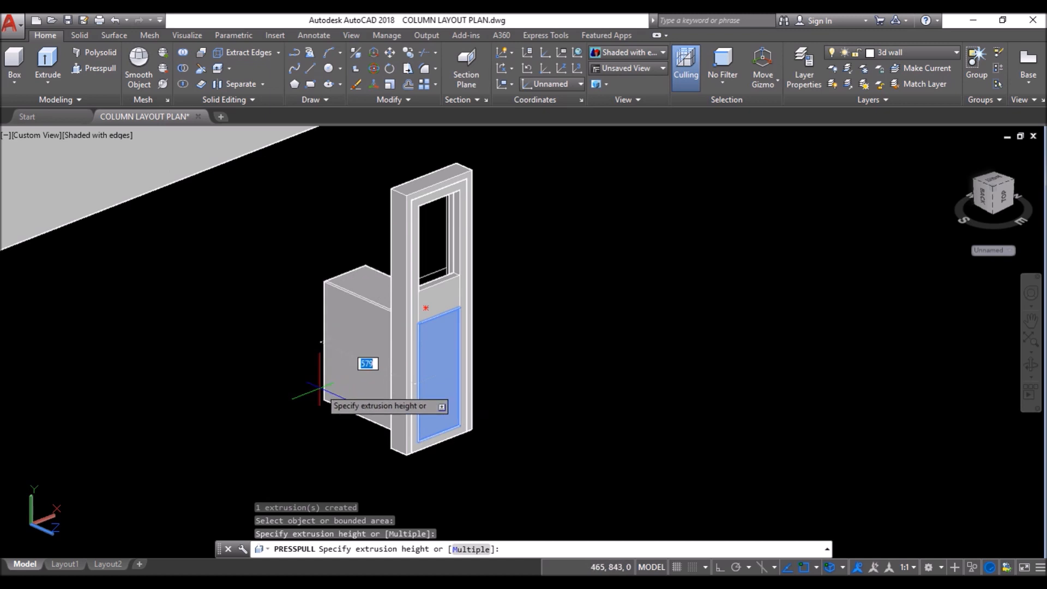
key(Return)
scroll(327, 394, down, 2)
shift+middle_drag(325, 397, 463, 369)
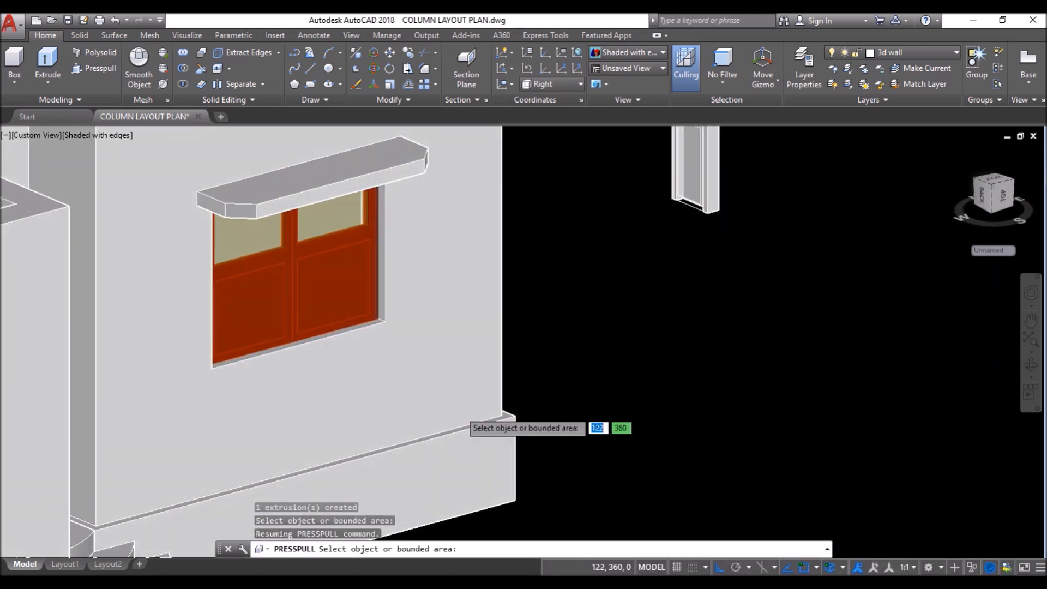
scroll(606, 234, up, 7)
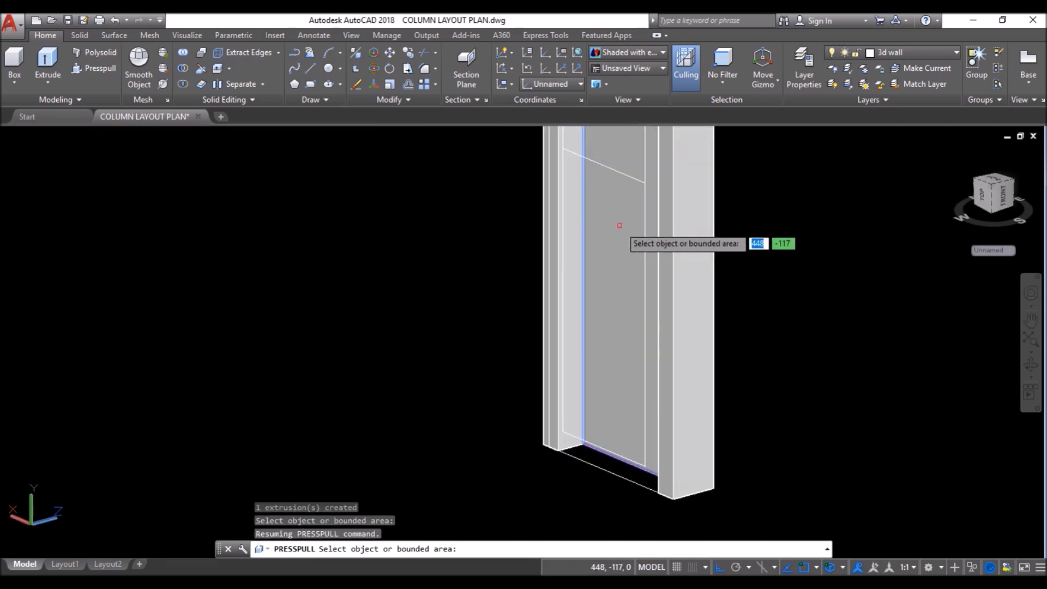
shift+middle_drag(551, 327, 422, 296)
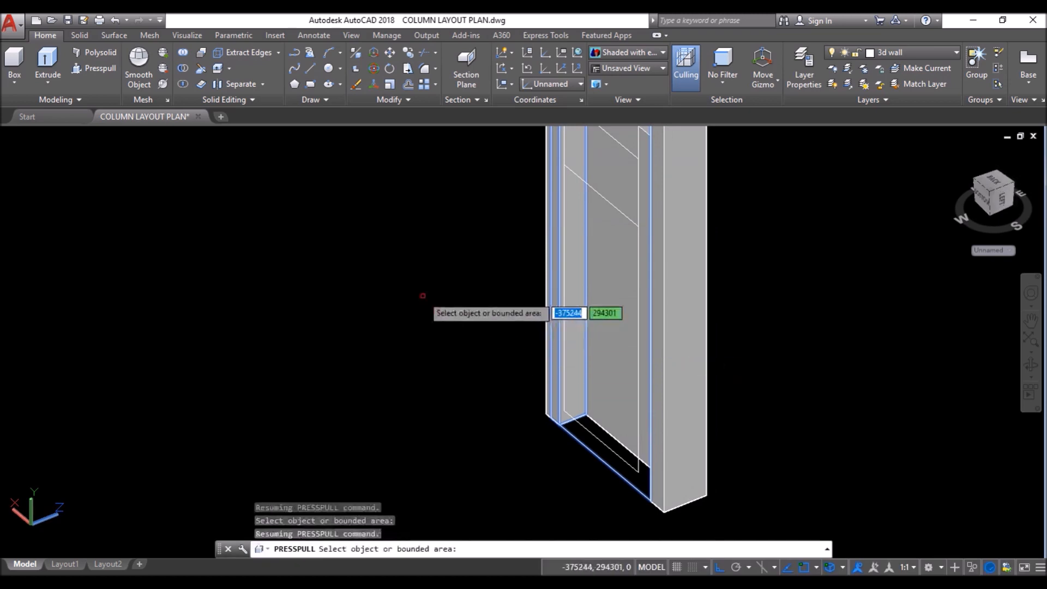
key(Return)
Step: Move the copied rectangles and lines from the frame's back edge onto the back face of the pane
scroll(653, 500, up, 5)
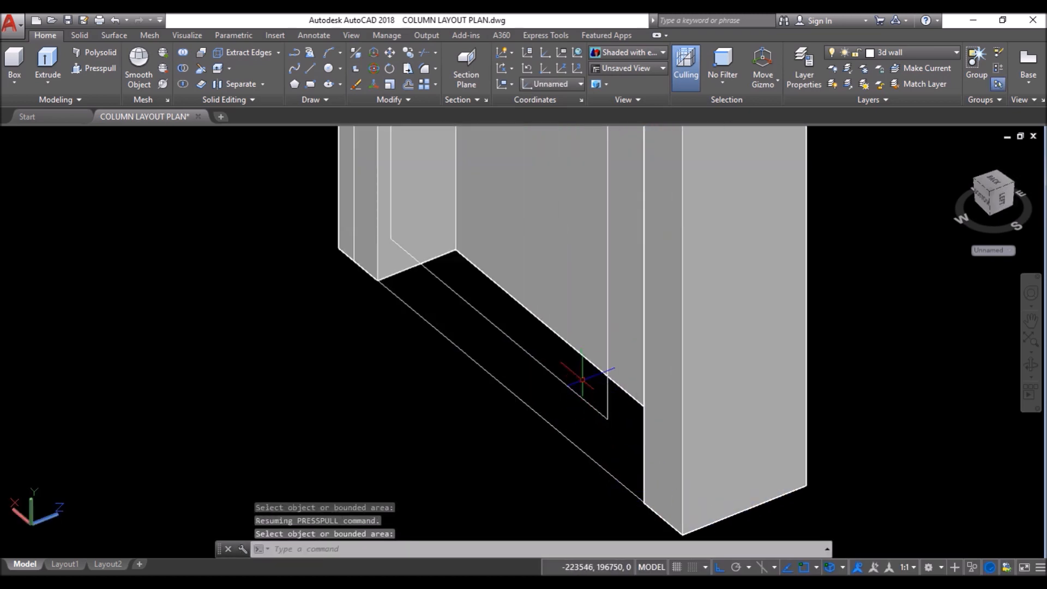
scroll(582, 380, down, 6)
click(518, 134)
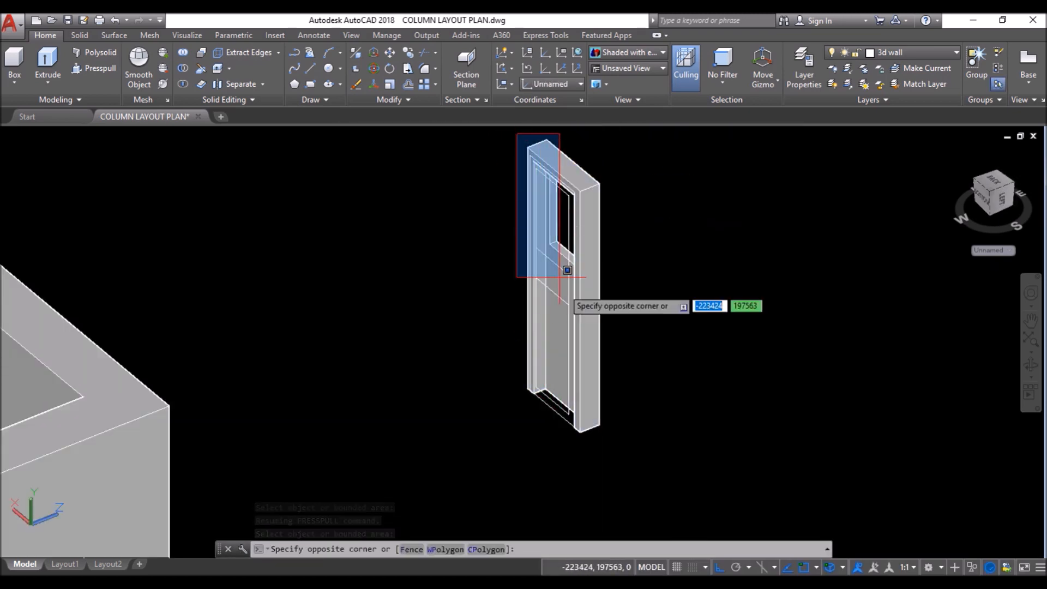
click(583, 449)
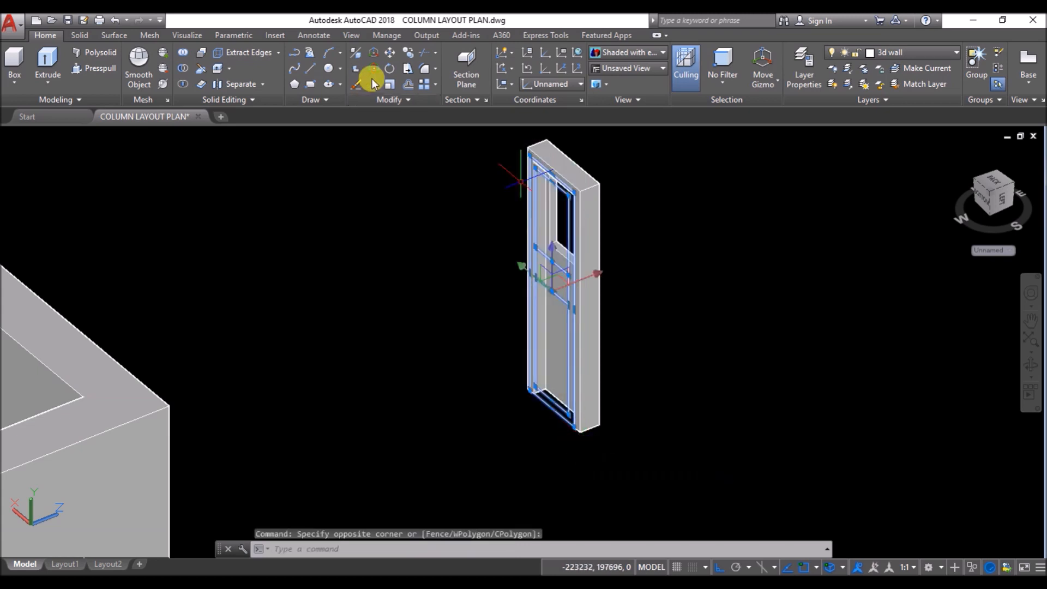
click(392, 54)
scroll(499, 382, up, 6)
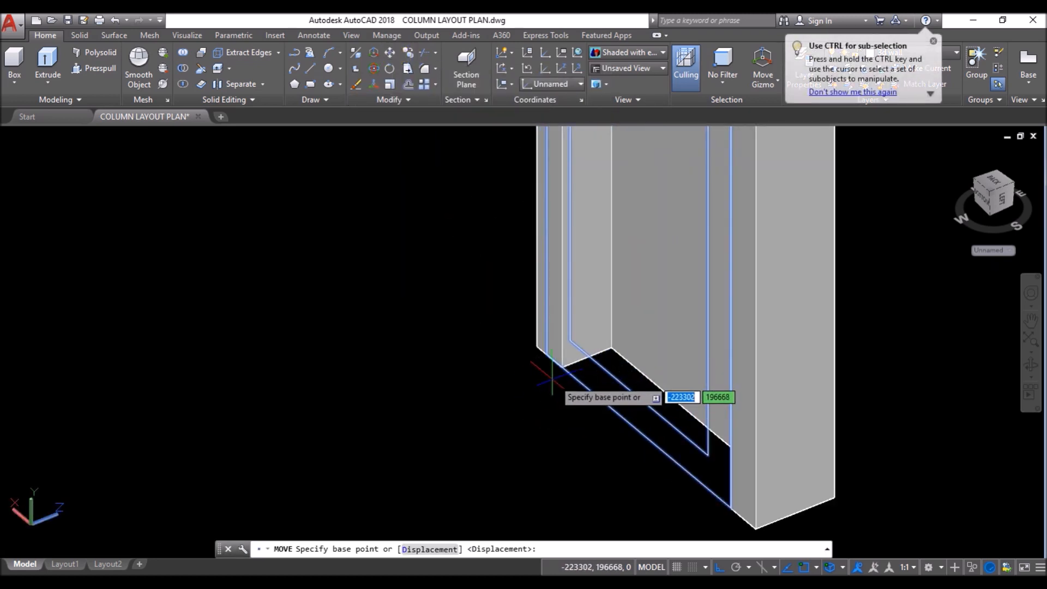
click(565, 366)
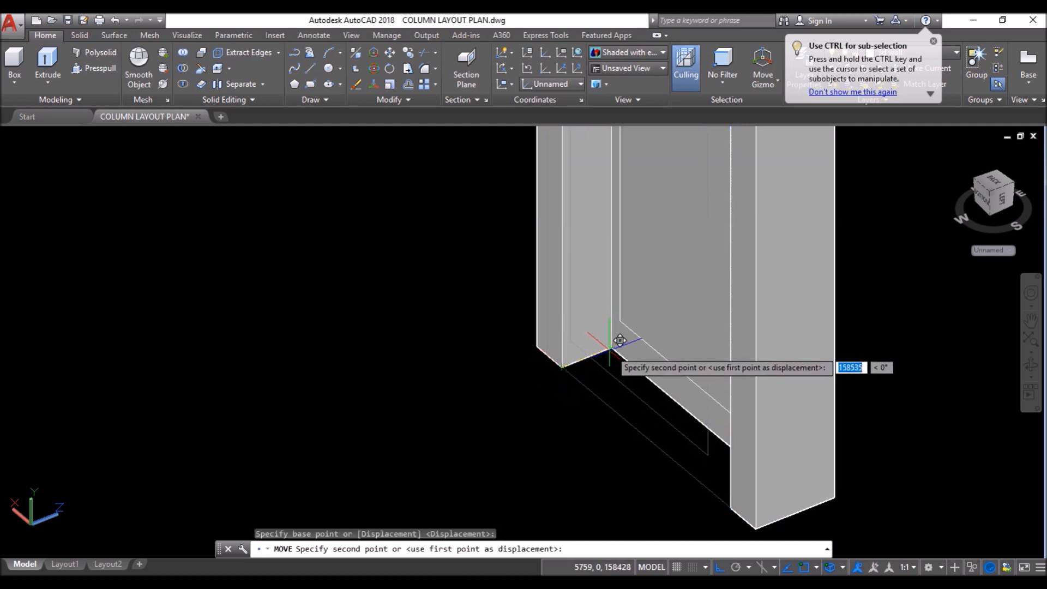
click(621, 339)
scroll(382, 300, down, 3)
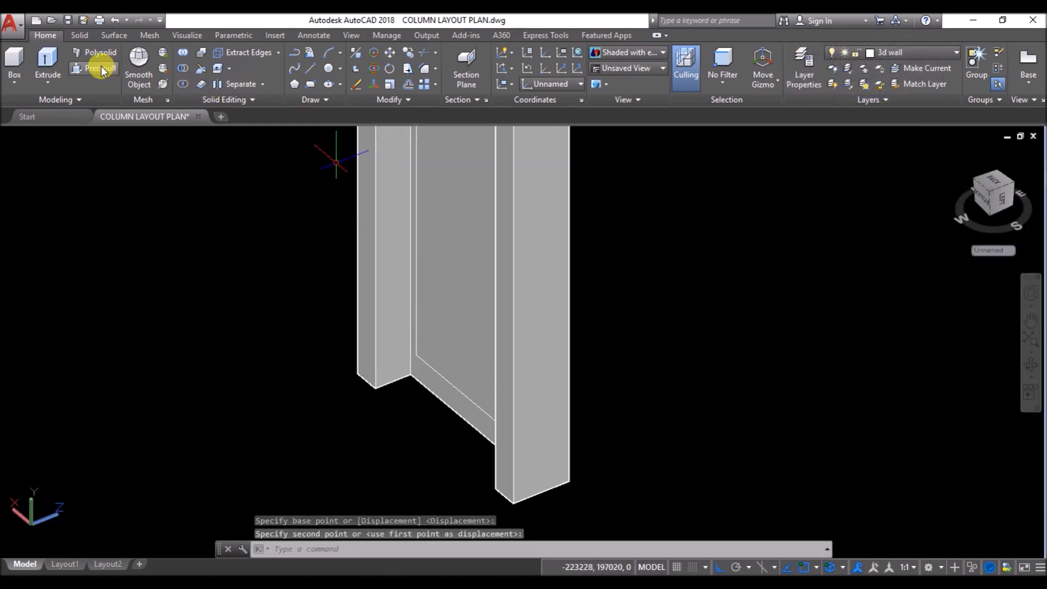
Step: Presspull the lower panel region on the pane's back face by 10 units
key(ctrl+shift+e)
click(464, 278)
text(10)
key(Return)
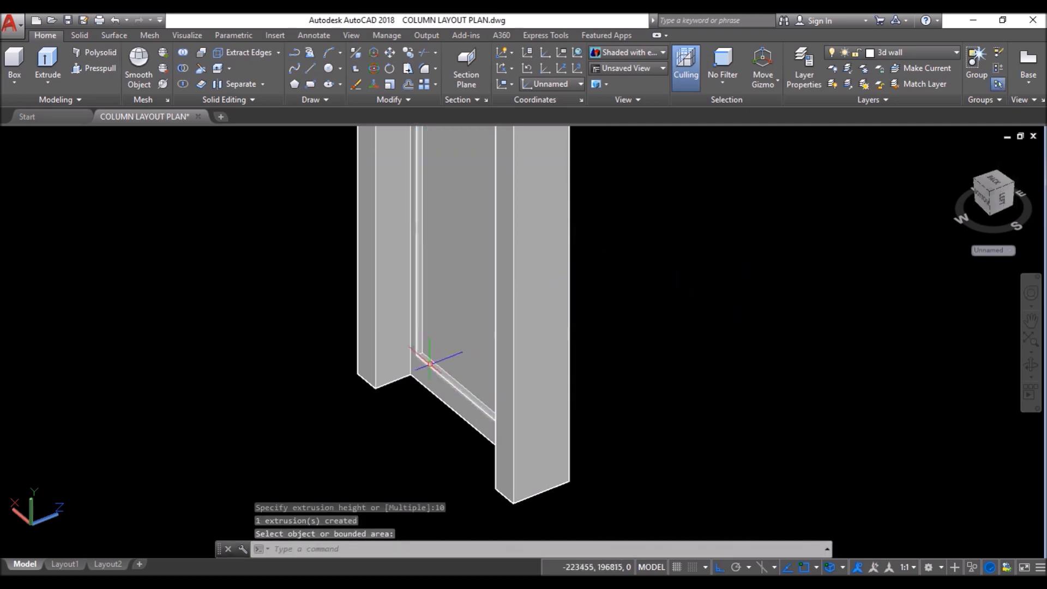
scroll(464, 317, down, 1)
shift+middle_drag(341, 370, 173, 363)
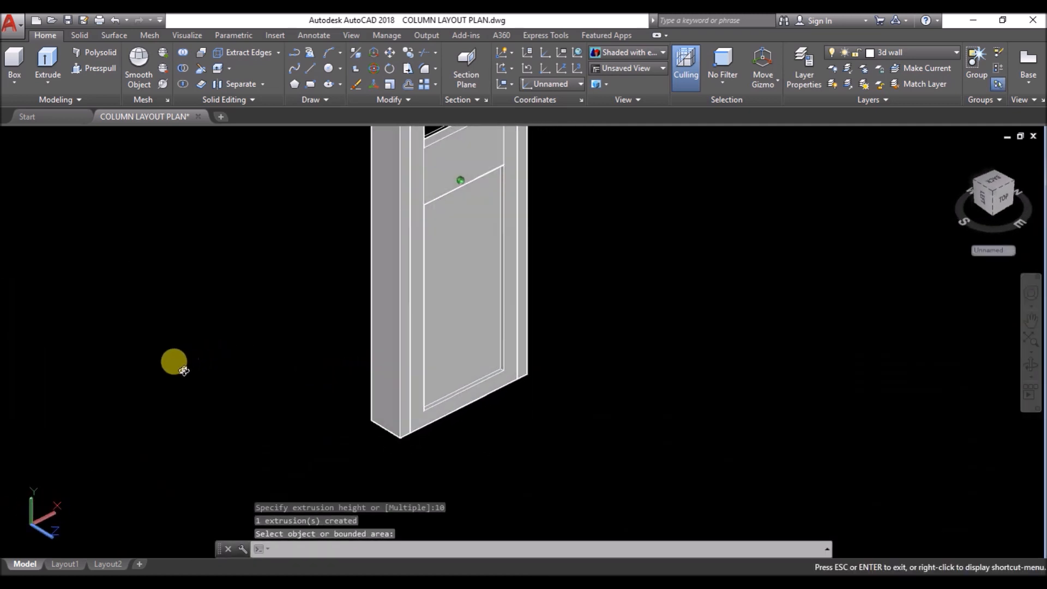
Step: End Presspull and erase the leftover construction rectangles and lines on the pane, keeping the frame and pane solids
key(Return)
scroll(180, 369, down, 4)
scroll(289, 258, up, 2)
click(196, 162)
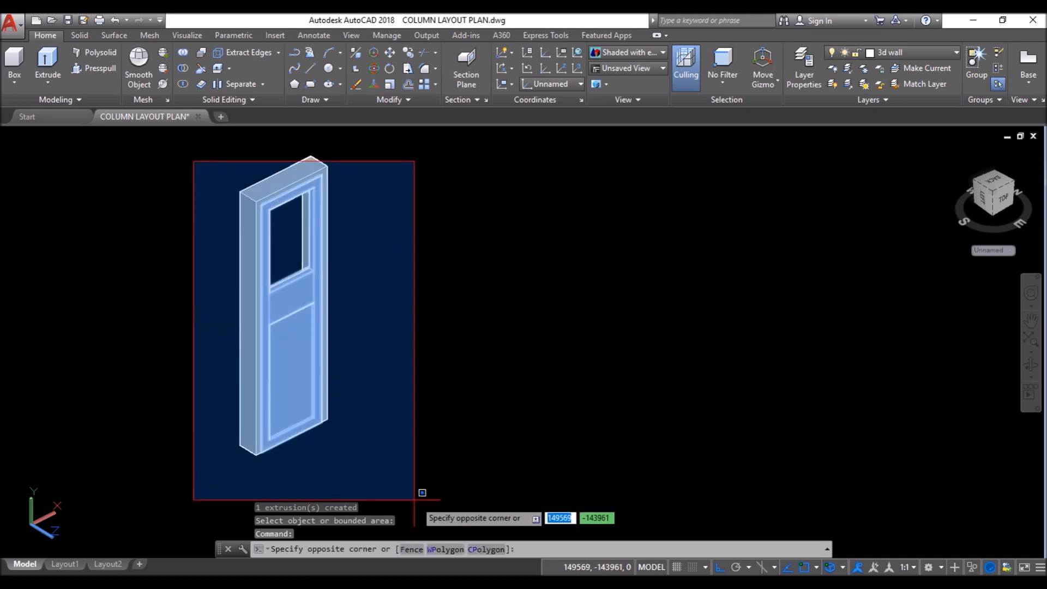
click(425, 485)
click(364, 143)
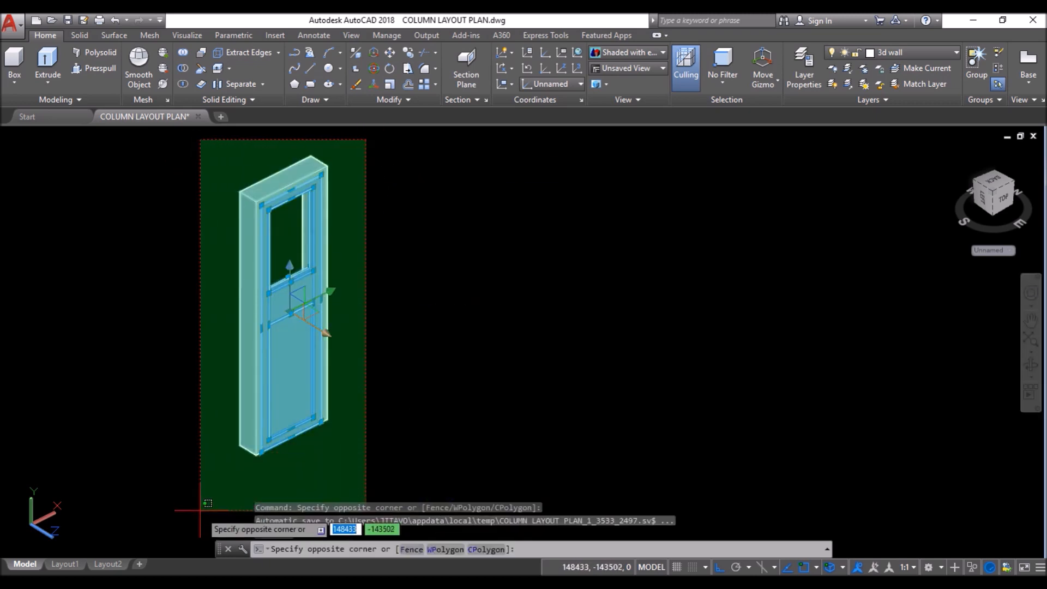
click(186, 508)
scroll(221, 370, up, 2)
shift+click(266, 333)
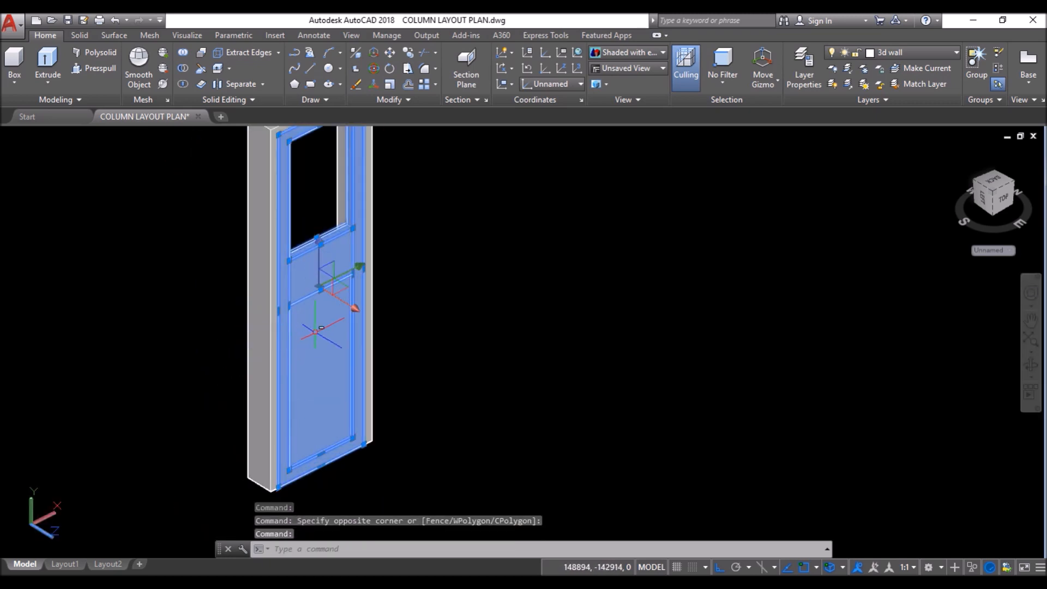
key(Delete)
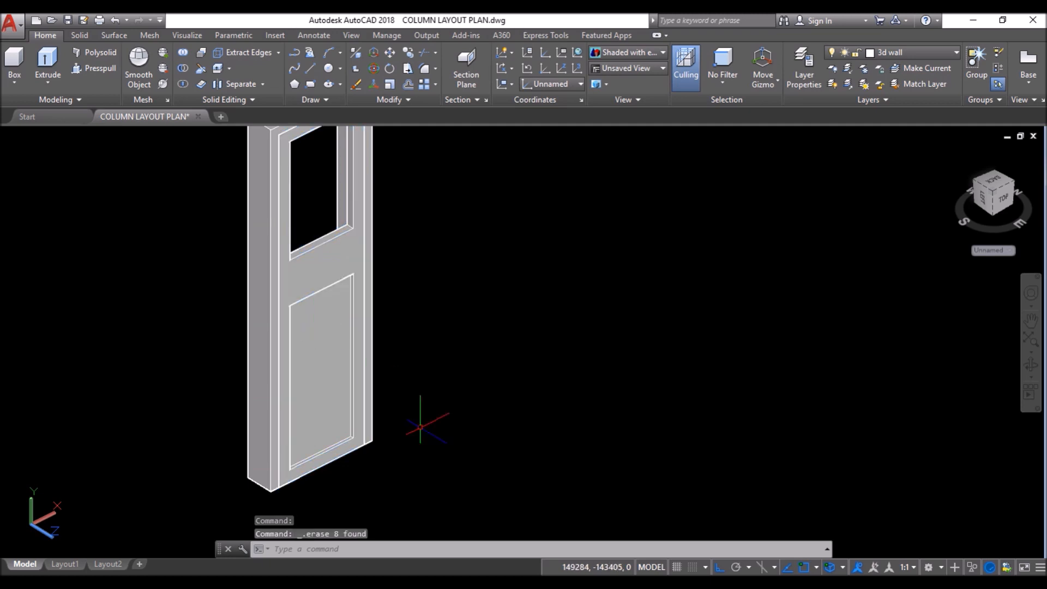
Step: Draw a rectangle spanning the pane's upper opening, from its lower corner to the diagonally opposite upper corner
scroll(420, 427, down, 2)
scroll(354, 267, up, 3)
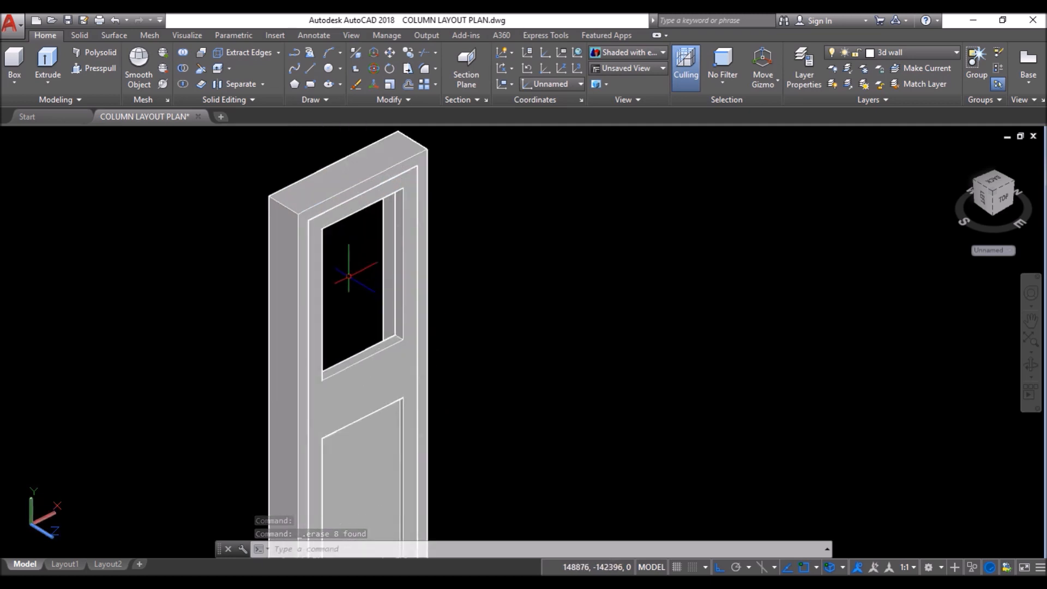
click(309, 84)
scroll(327, 381, up, 4)
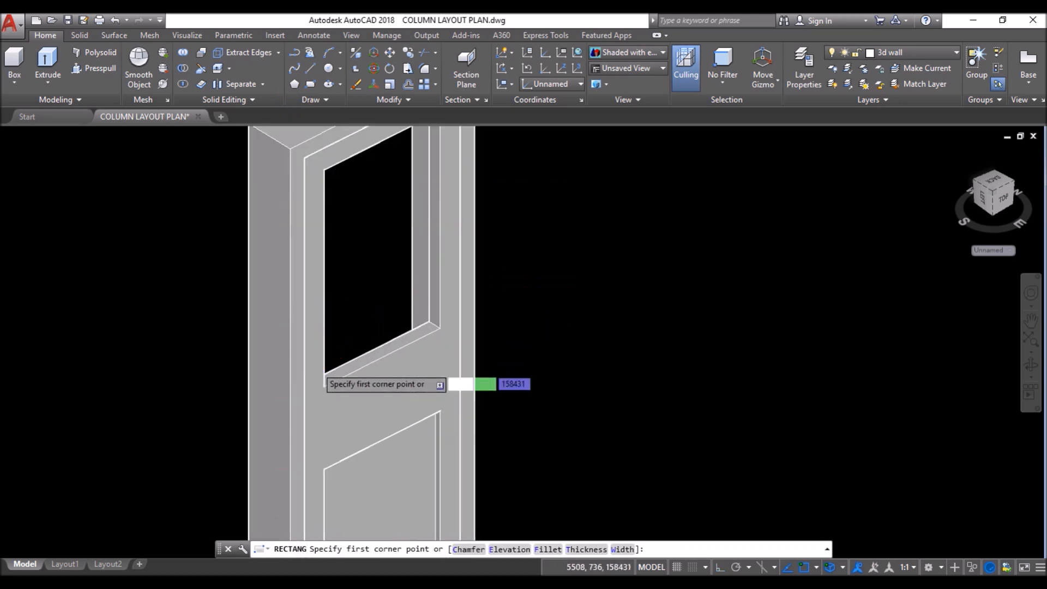
click(315, 398)
scroll(334, 380, down, 4)
scroll(382, 284, up, 5)
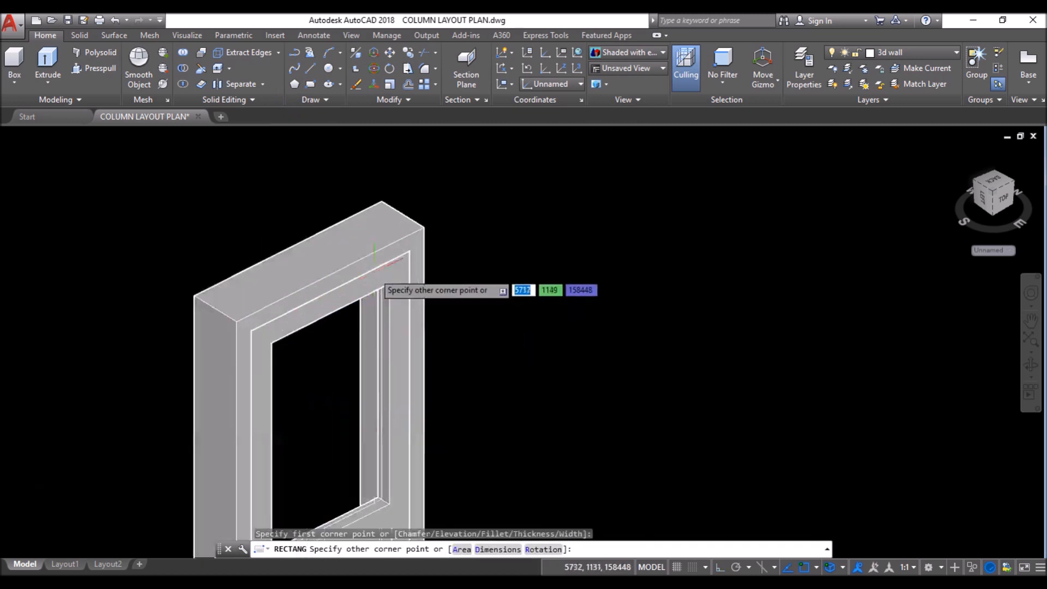
click(386, 282)
scroll(385, 281, down, 3)
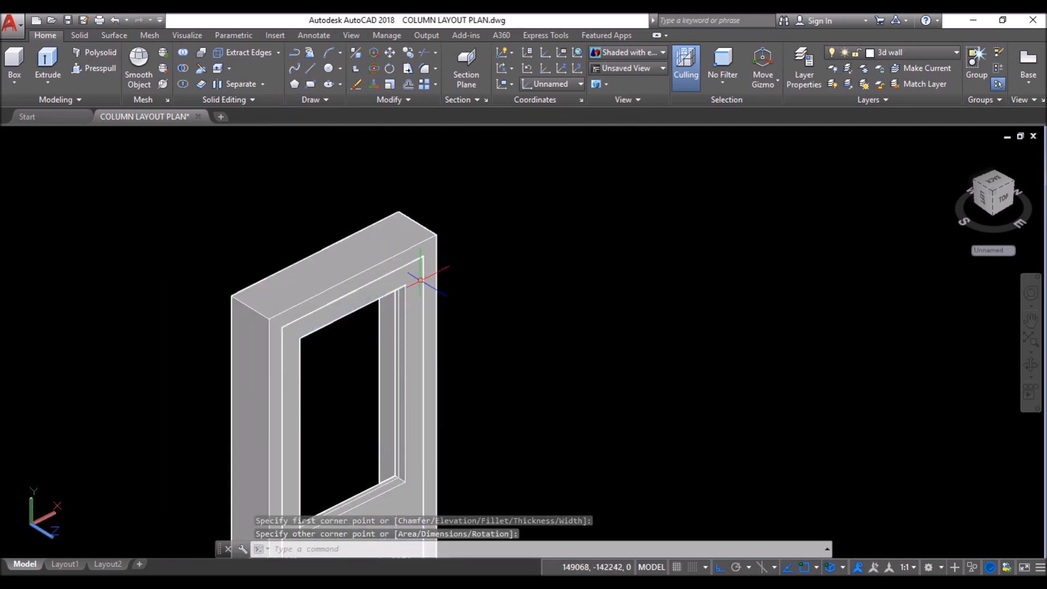
Step: Move the opening's rectangle from its lower corner to the midpoint of the opening's depth edge
scroll(248, 396, up, 3)
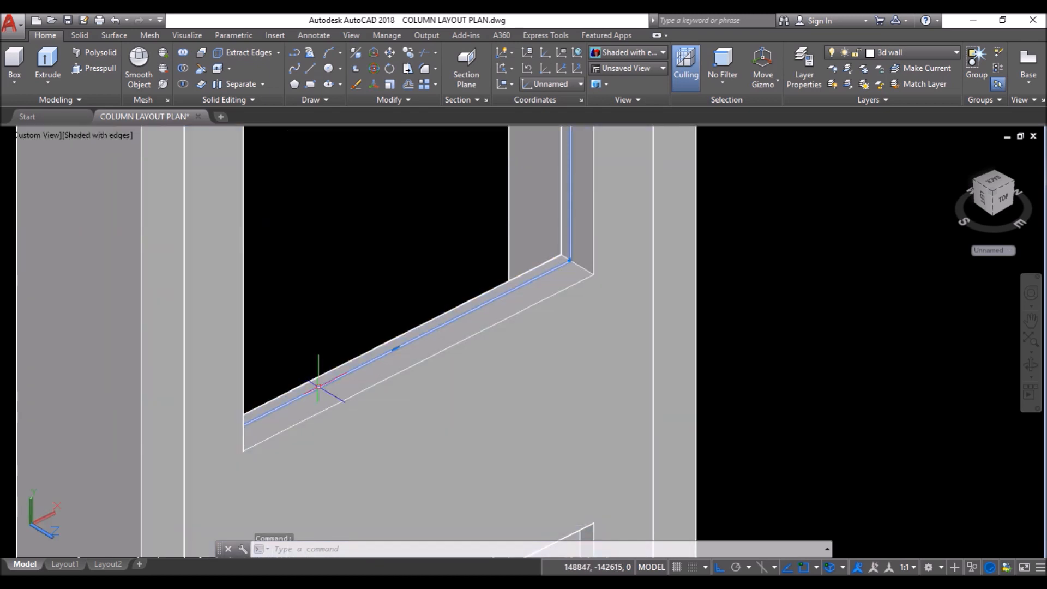
text(m)
key(Return)
scroll(560, 252, up, 3)
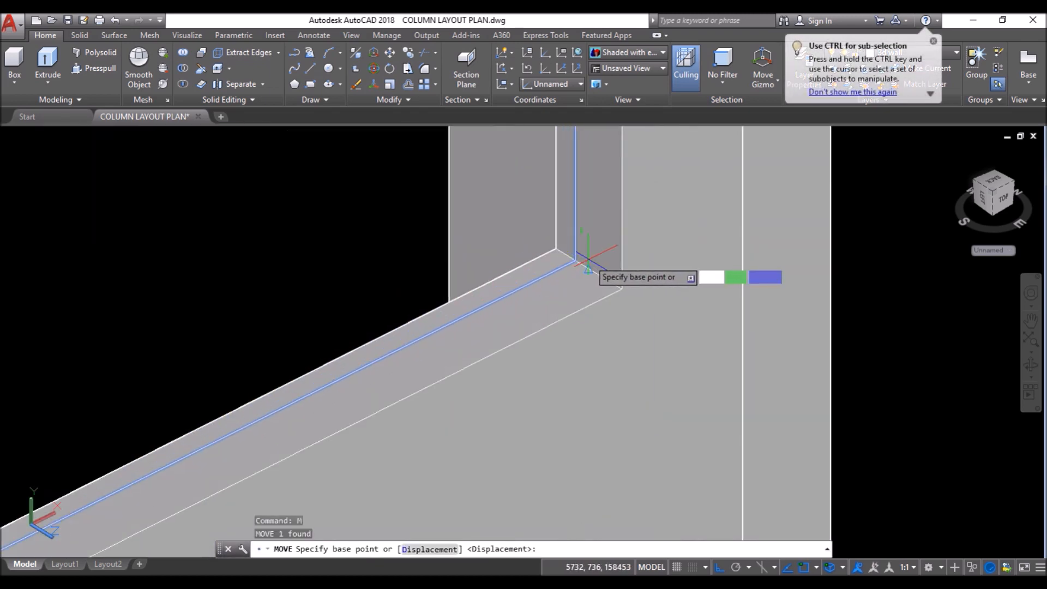
click(579, 262)
click(589, 269)
scroll(345, 258, down, 2)
Step: Convert the rectangle inside the pane's upper opening into a region
text(reg)
key(Return)
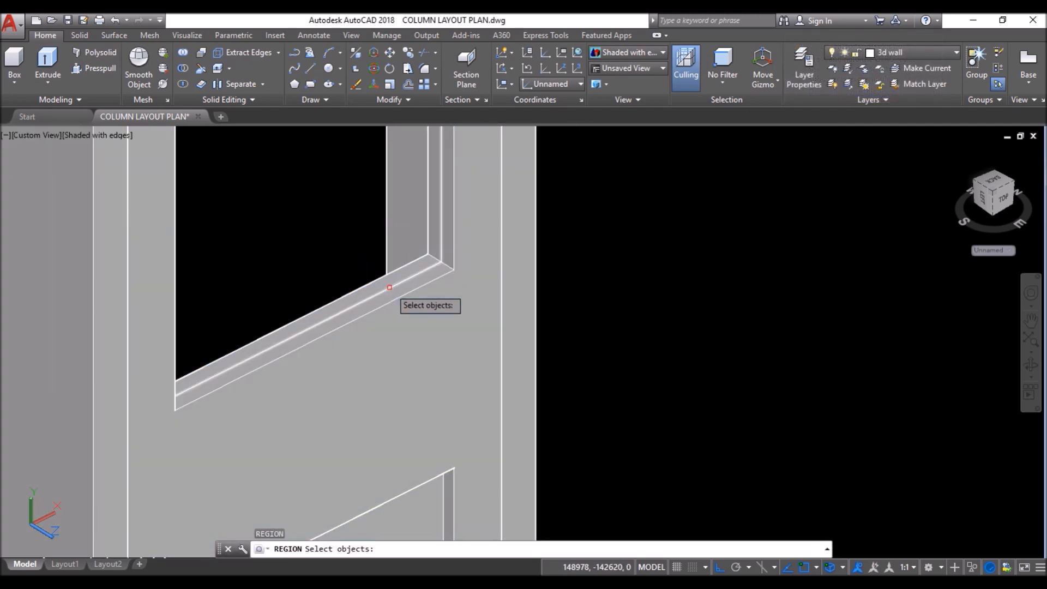
key(Return)
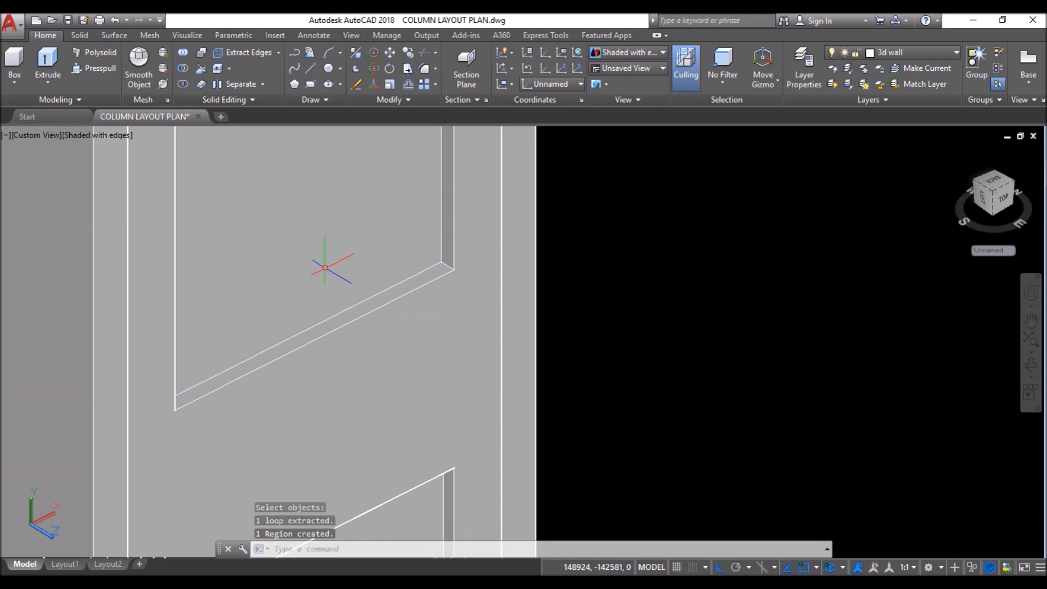
Step: Apply the Bir...oss wood material to the pane and the Go...lo wood material to the outer frame
scroll(322, 263, down, 4)
scroll(469, 329, down, 2)
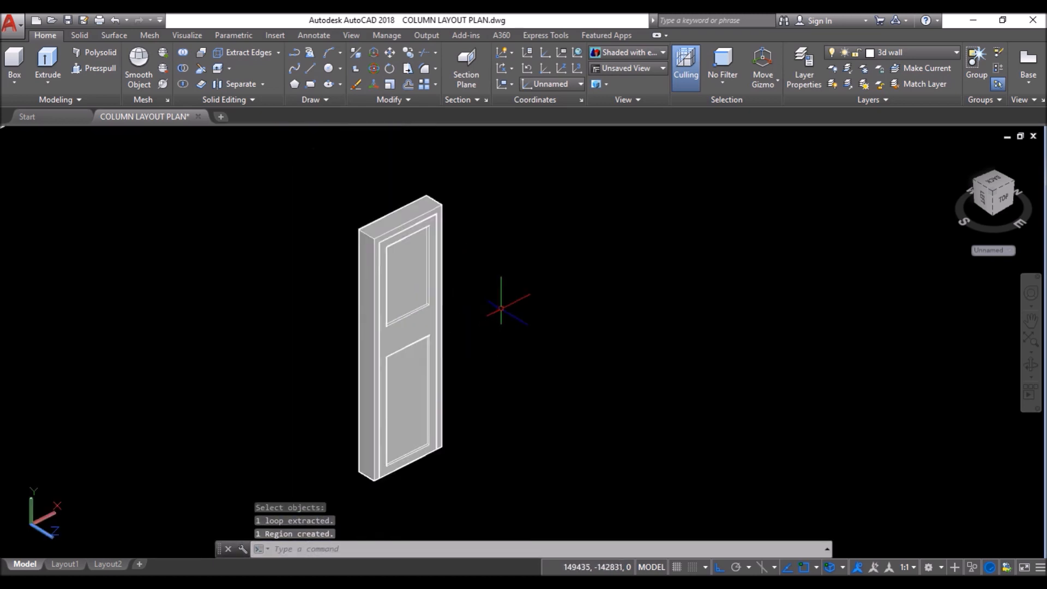
scroll(501, 308, up, 2)
click(195, 37)
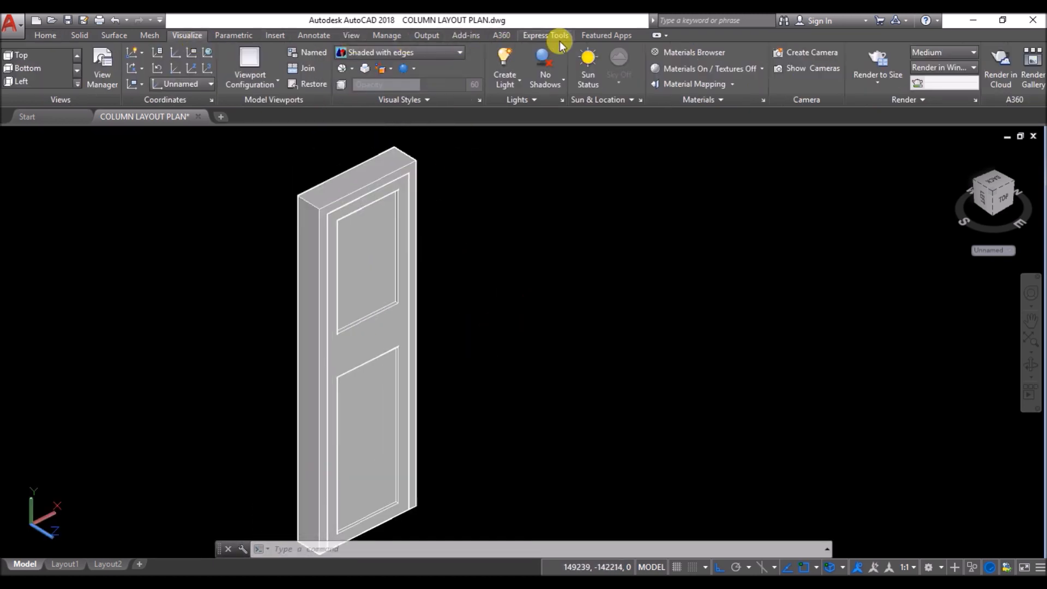
click(693, 54)
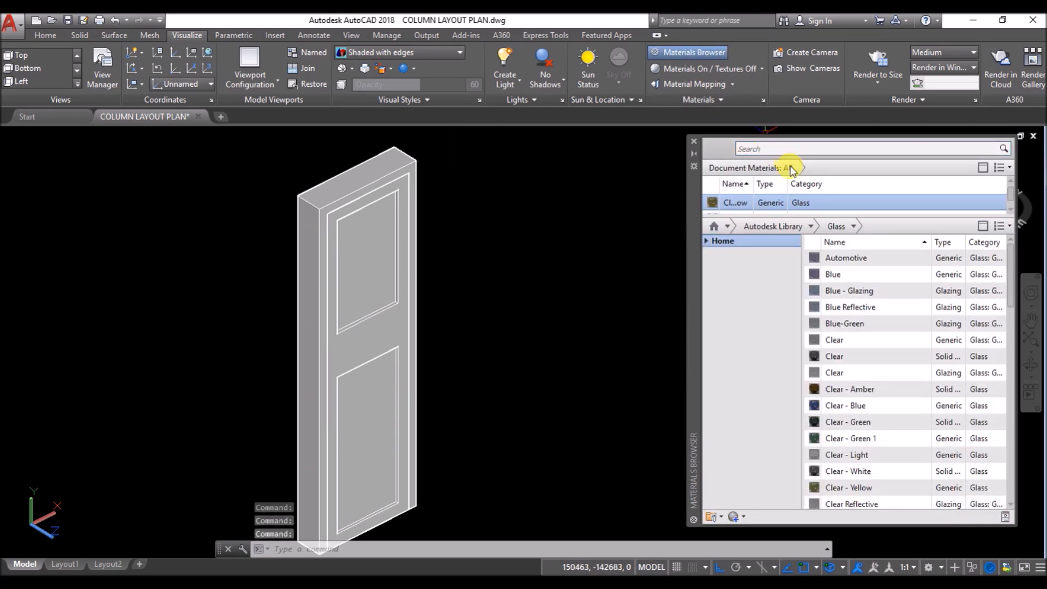
click(377, 349)
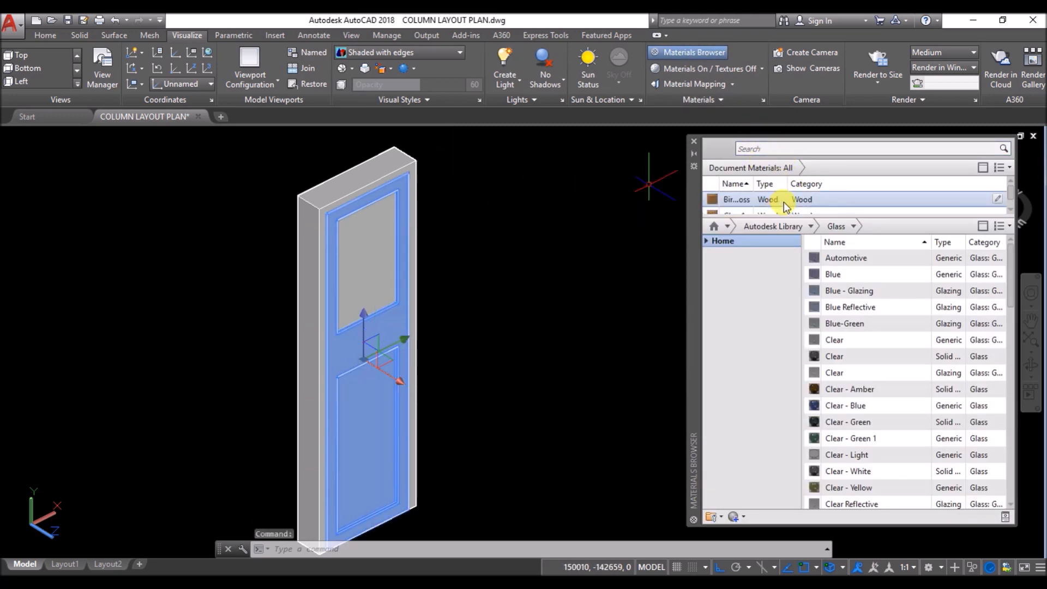
click(761, 200)
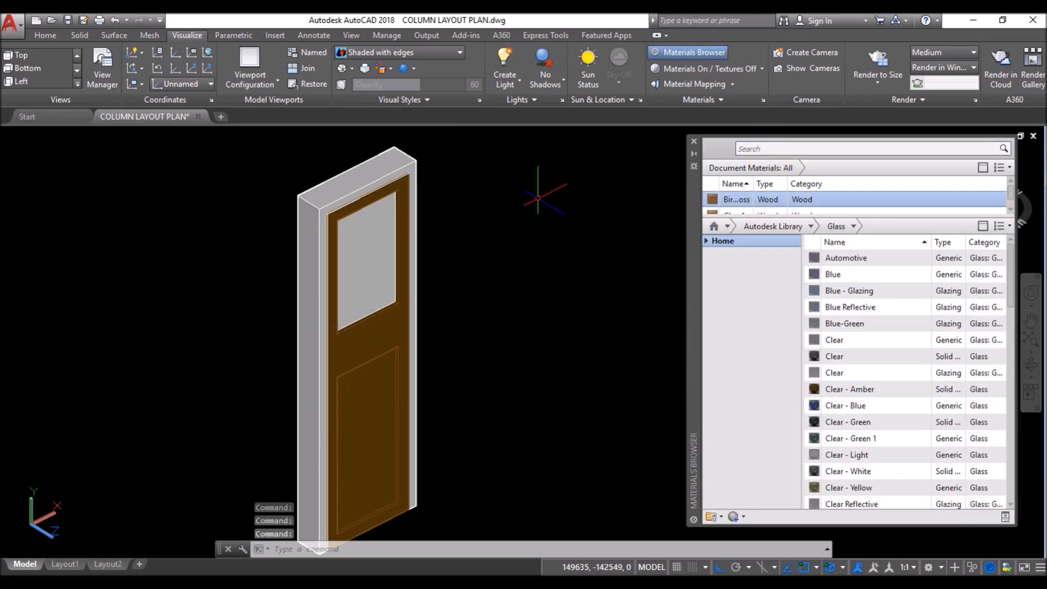
click(369, 174)
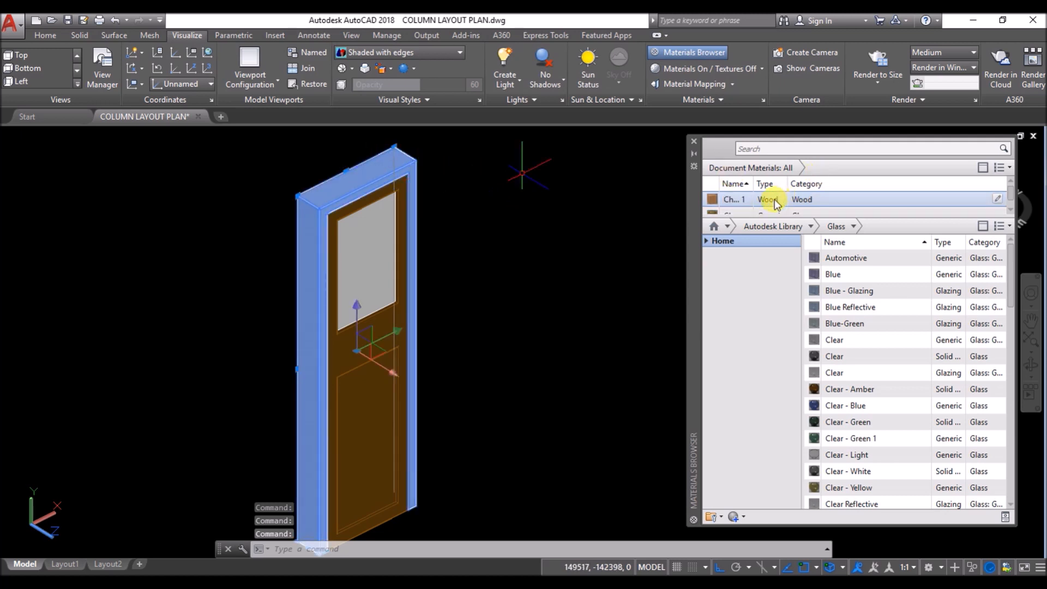
click(773, 203)
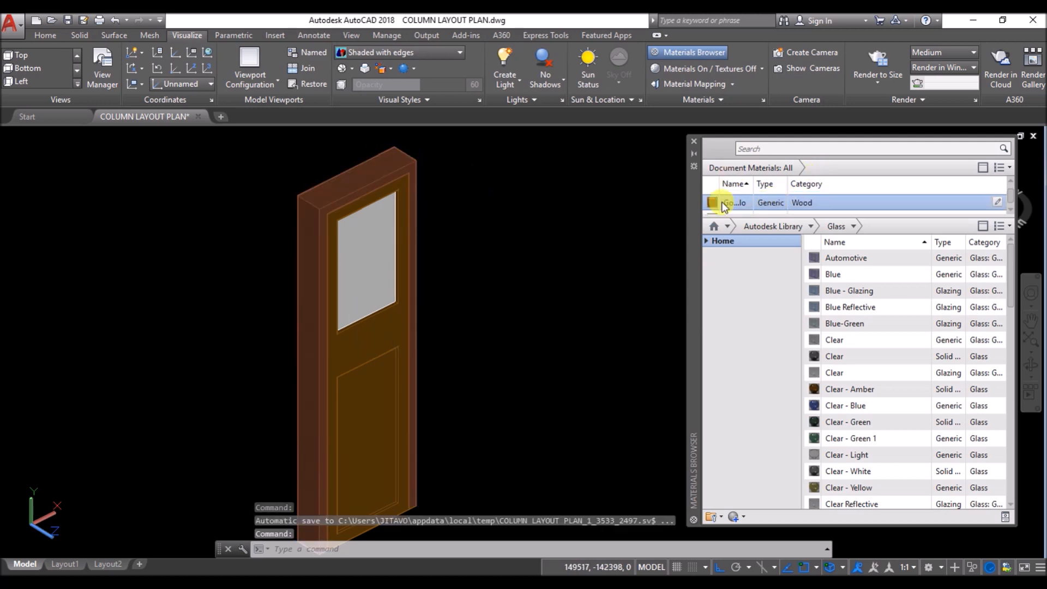
Step: Set the visual style to Realistic and apply the yellow clear glass document material to the region in the upper opening
click(102, 137)
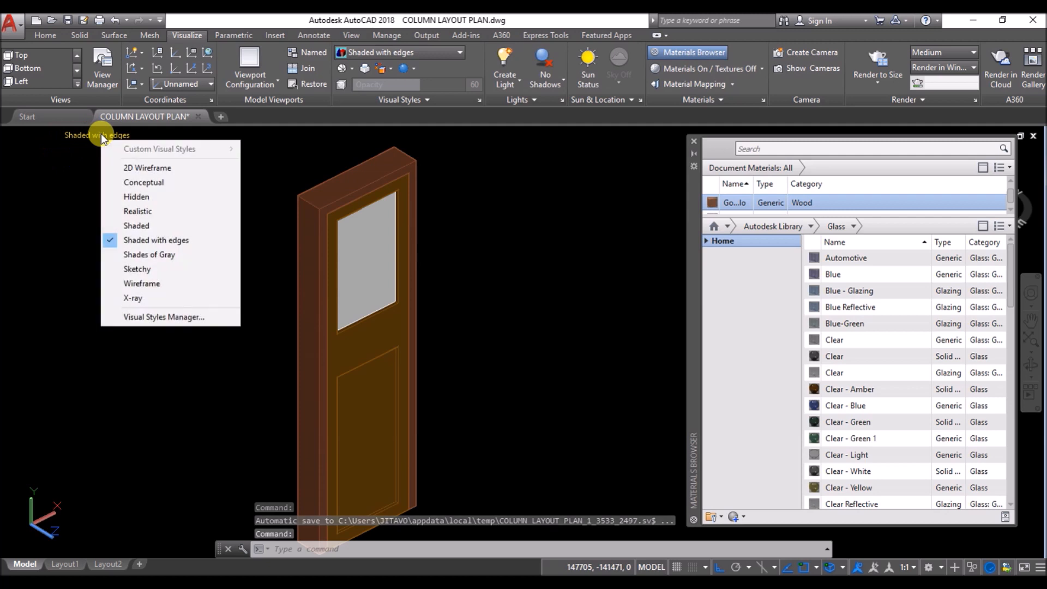
click(138, 211)
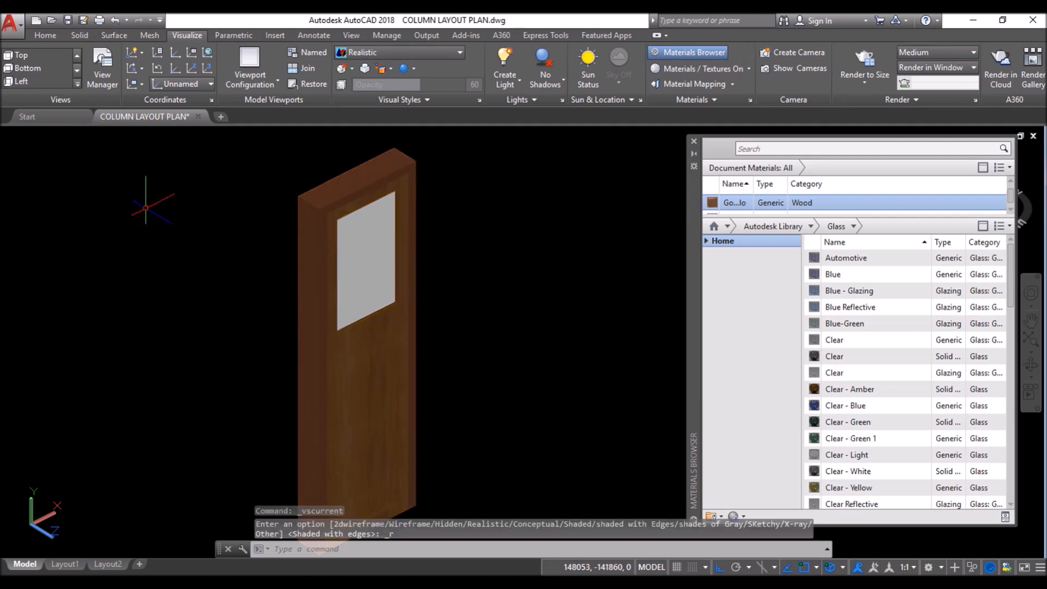
click(366, 257)
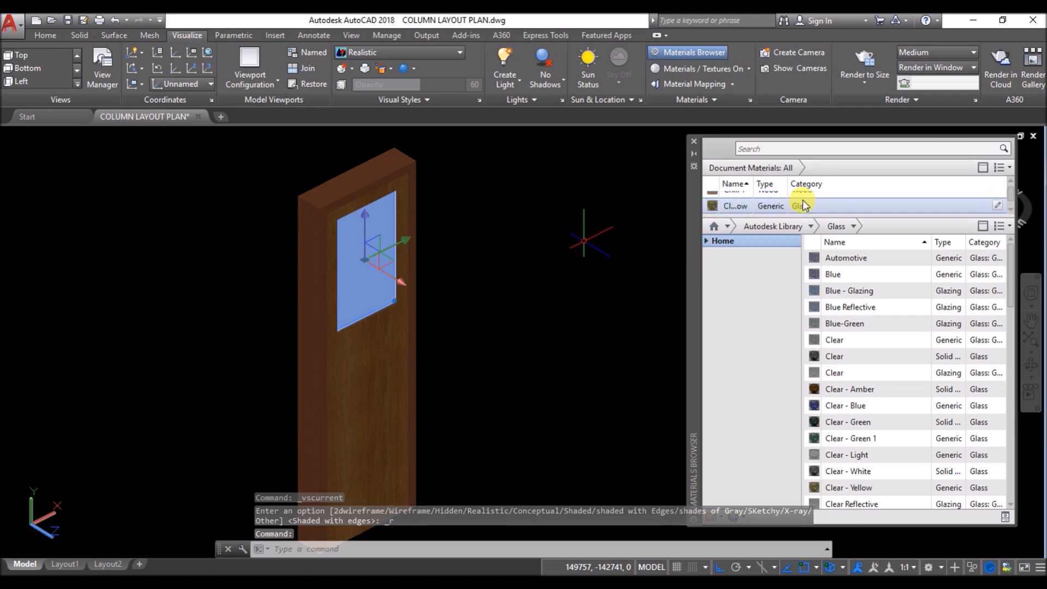
click(780, 205)
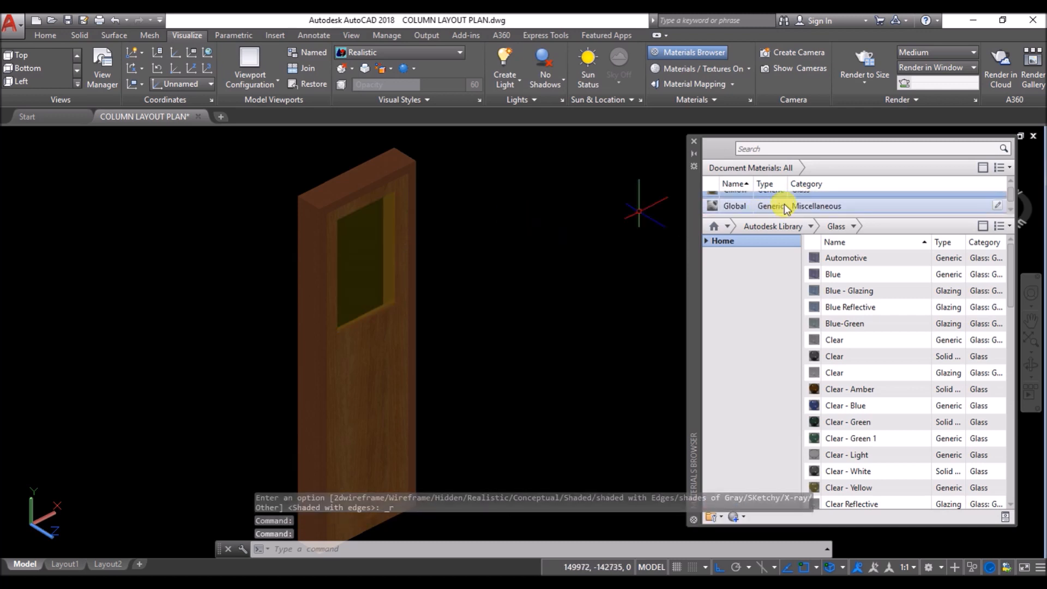
Step: Enlarge the document materials list and apply the Go...lo wood material to the outer frame again
drag(864, 216, 864, 255)
scroll(815, 242, down, 1)
scroll(817, 245, up, 2)
scroll(817, 244, down, 1)
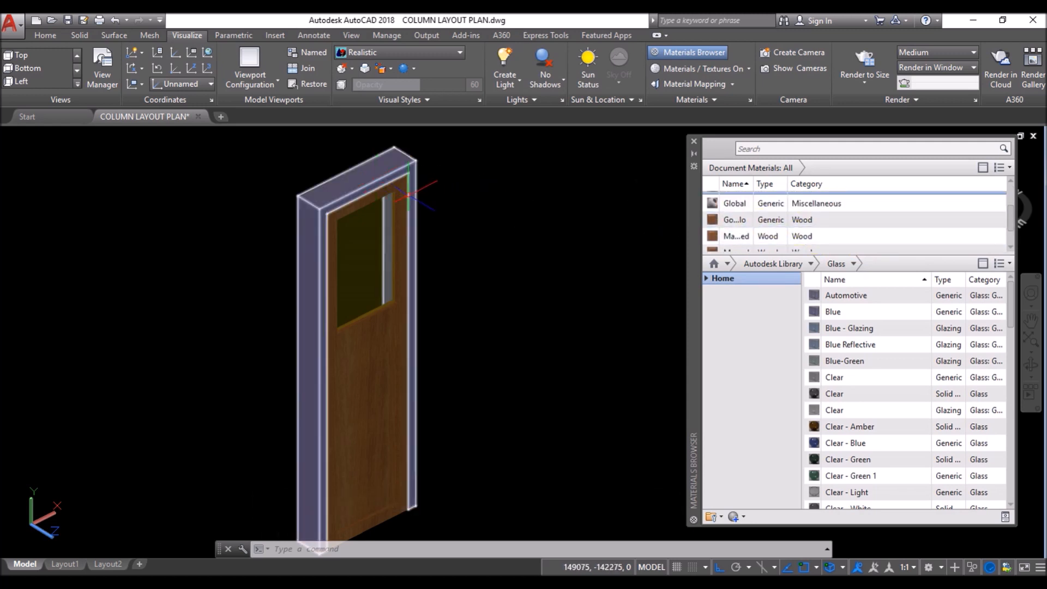
click(322, 207)
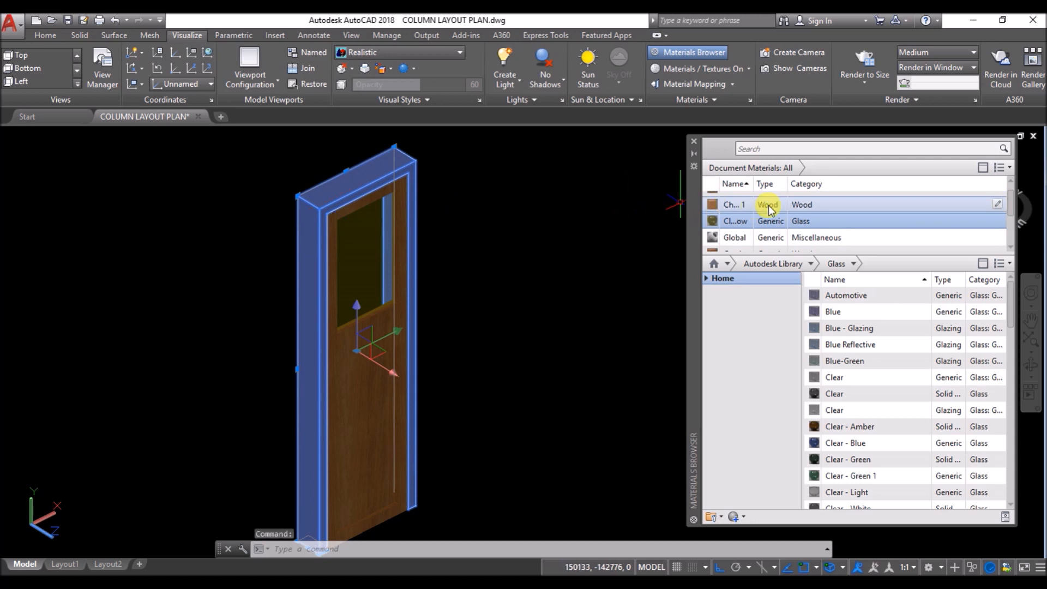
scroll(774, 210, down, 2)
click(807, 210)
Step: Change the pane's material to the Ma...ed wood listed directly below Go...lo
scroll(406, 281, down, 10)
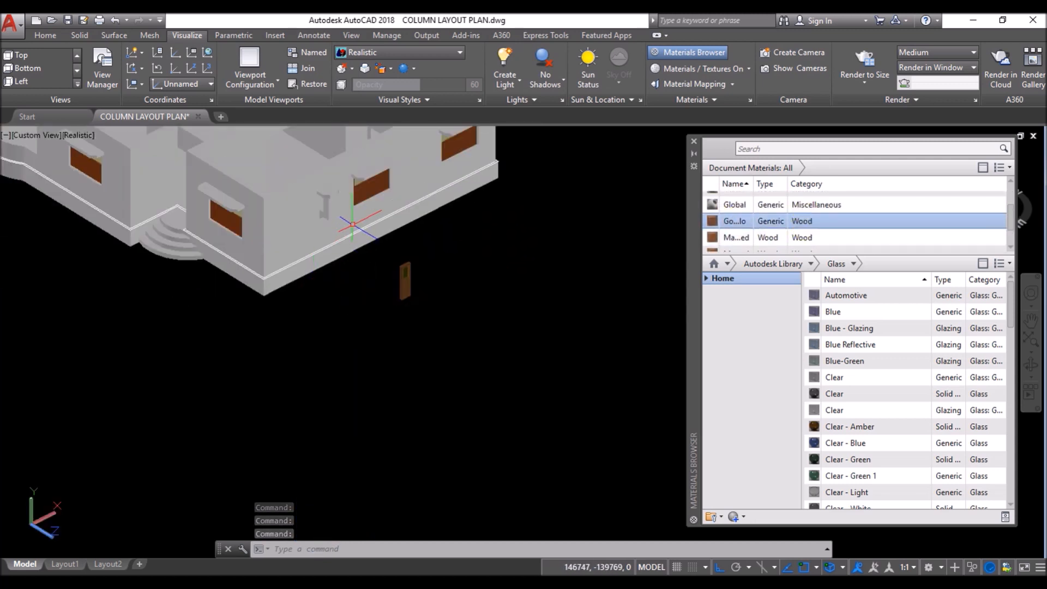
scroll(353, 225, up, 5)
scroll(784, 240, down, 1)
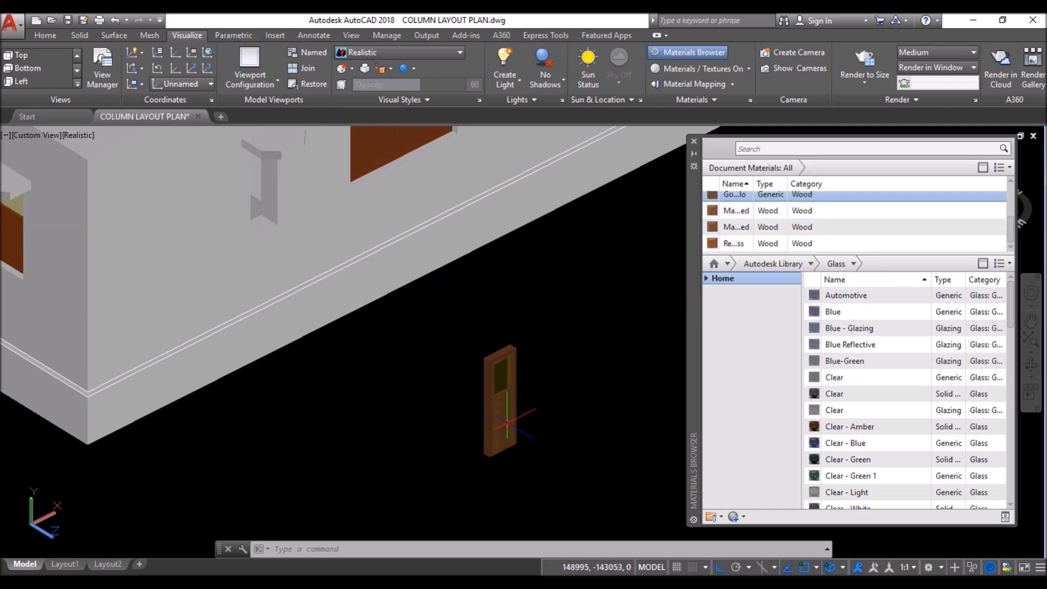
click(509, 429)
click(804, 228)
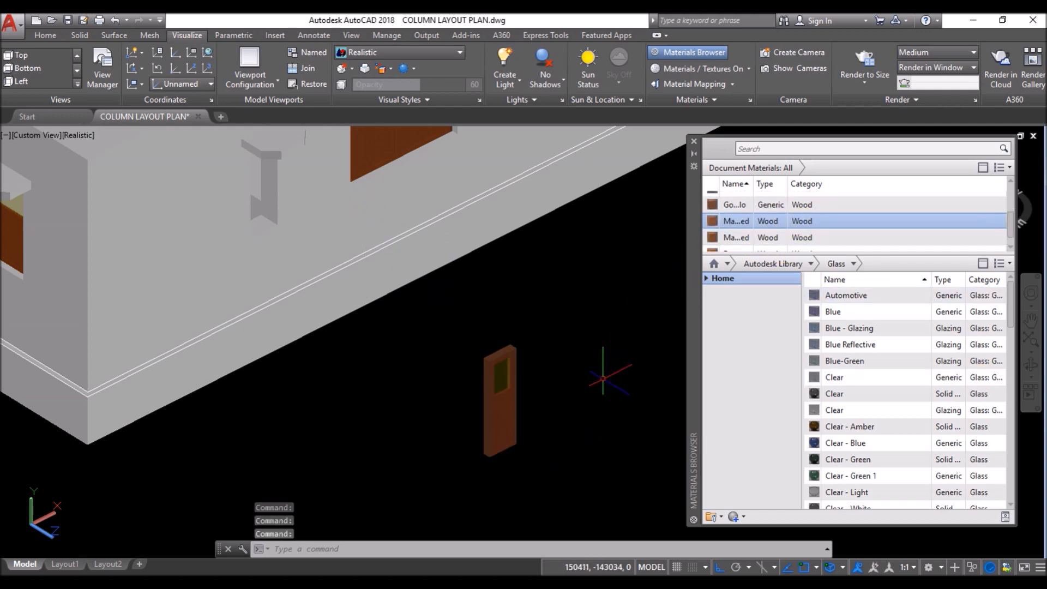
Step: Reassign the Go...lo wood material to the window's frame around the pane
scroll(541, 445, down, 3)
scroll(508, 388, up, 7)
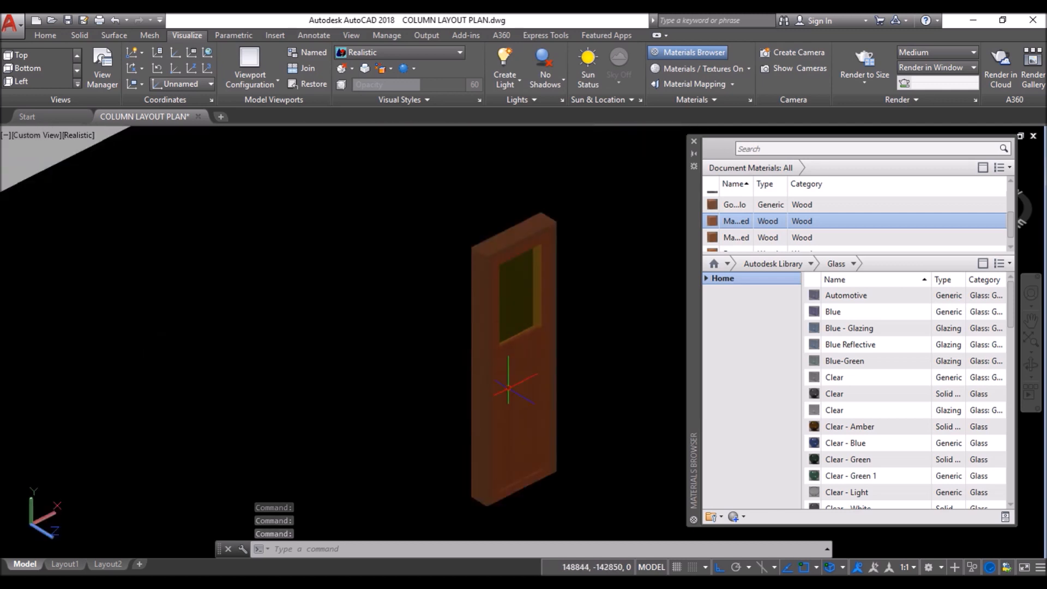
scroll(575, 225, up, 4)
click(502, 217)
click(771, 209)
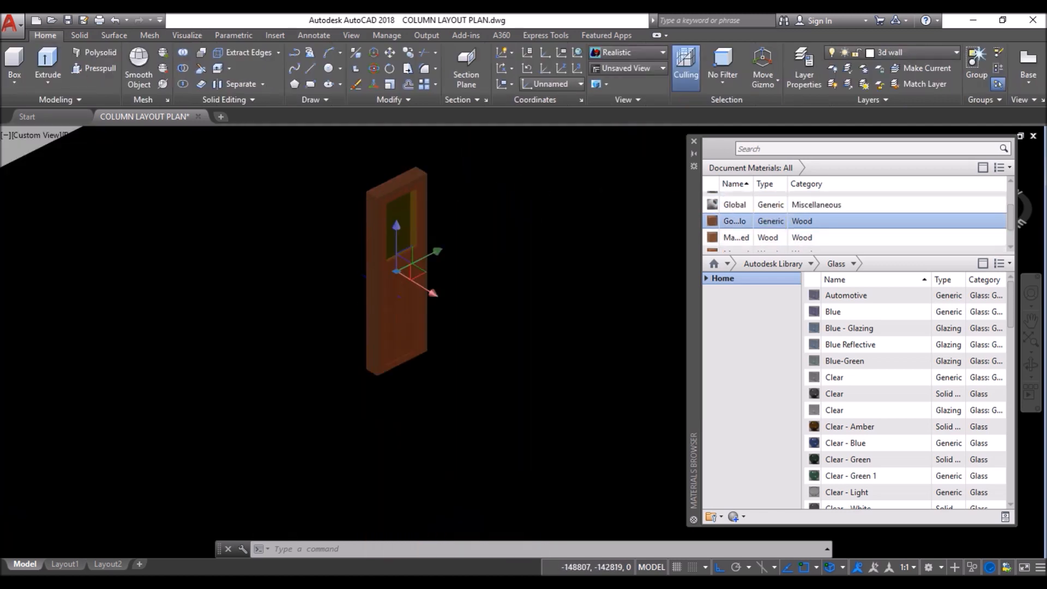
Step: Explode the window's group and start Presspull at the pane's upper glass opening
scroll(388, 284, up, 2)
shift+middle_drag(334, 295, 638, 328)
scroll(461, 245, up, 8)
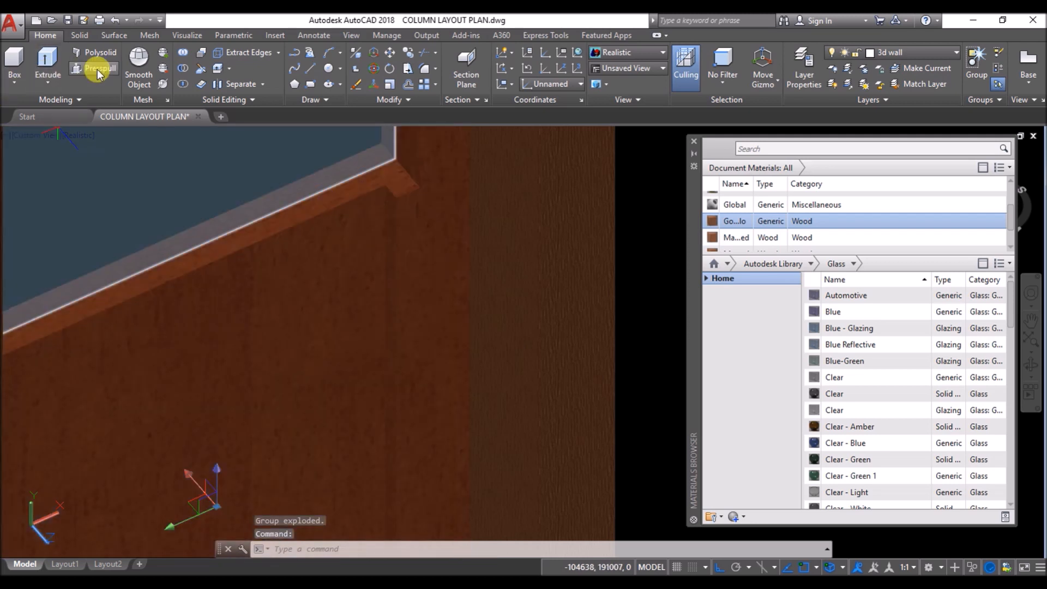
click(97, 70)
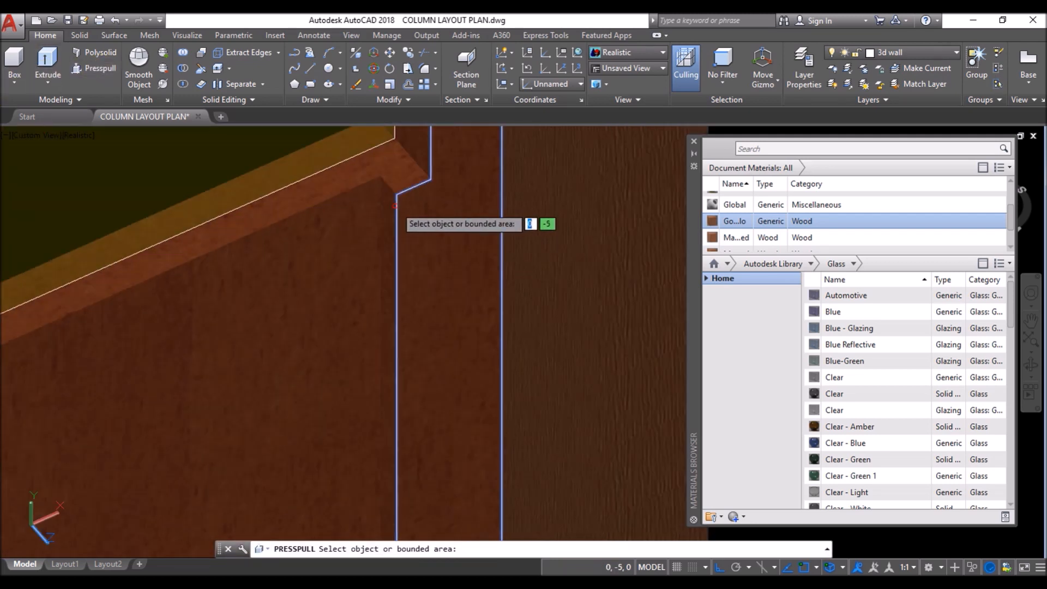
Step: Press-pull the narrow vertical strip beside the window's lower wooden panel out to the corner of the adjoining frame
click(390, 198)
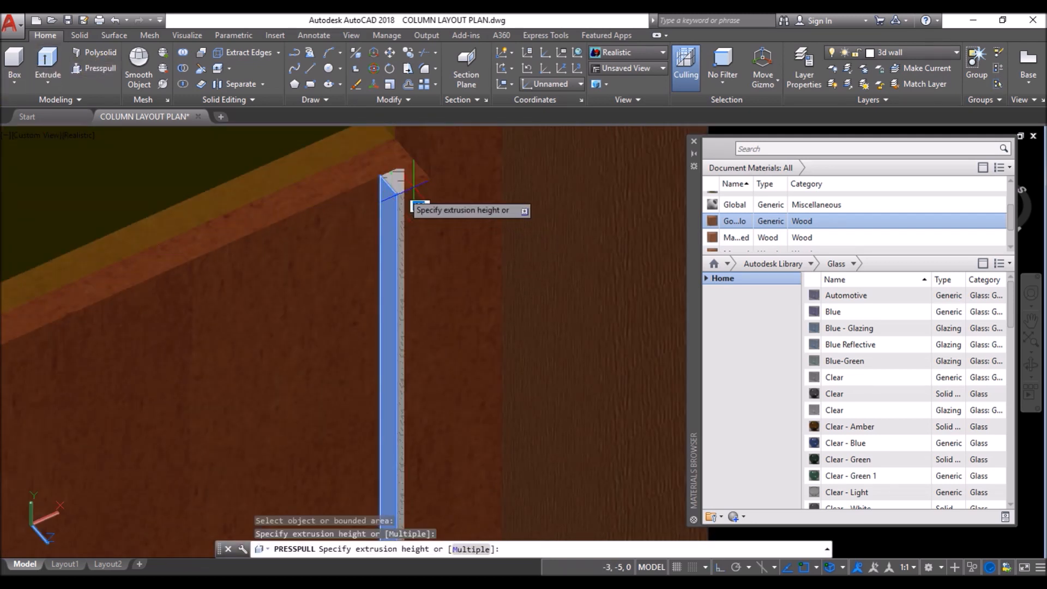
click(431, 179)
scroll(453, 196, down, 6)
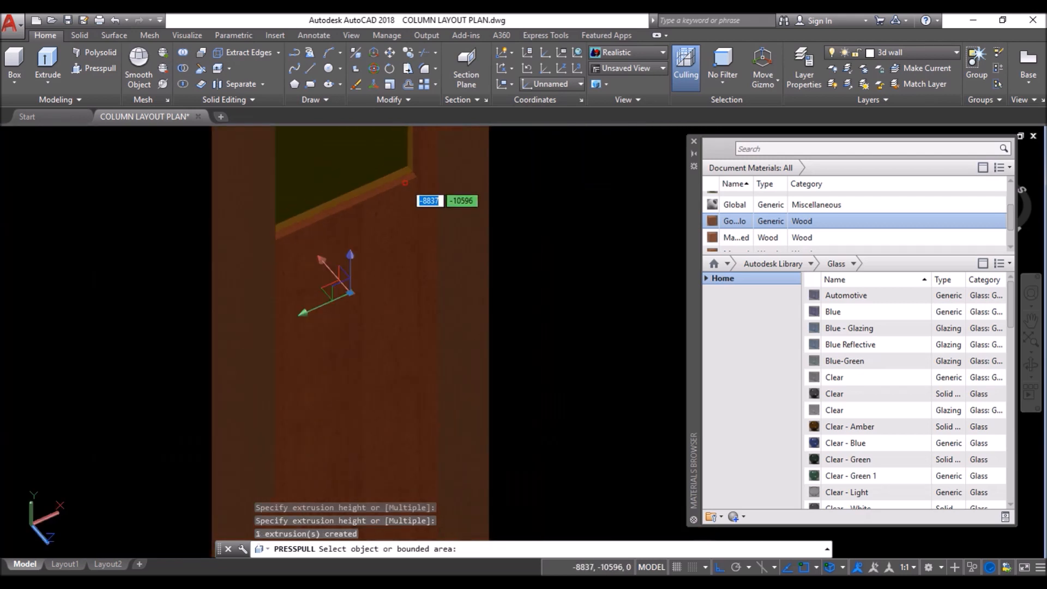
Step: Group all the solids of the finished narrow window standing outside the house
shift+middle_drag(509, 272, 382, 276)
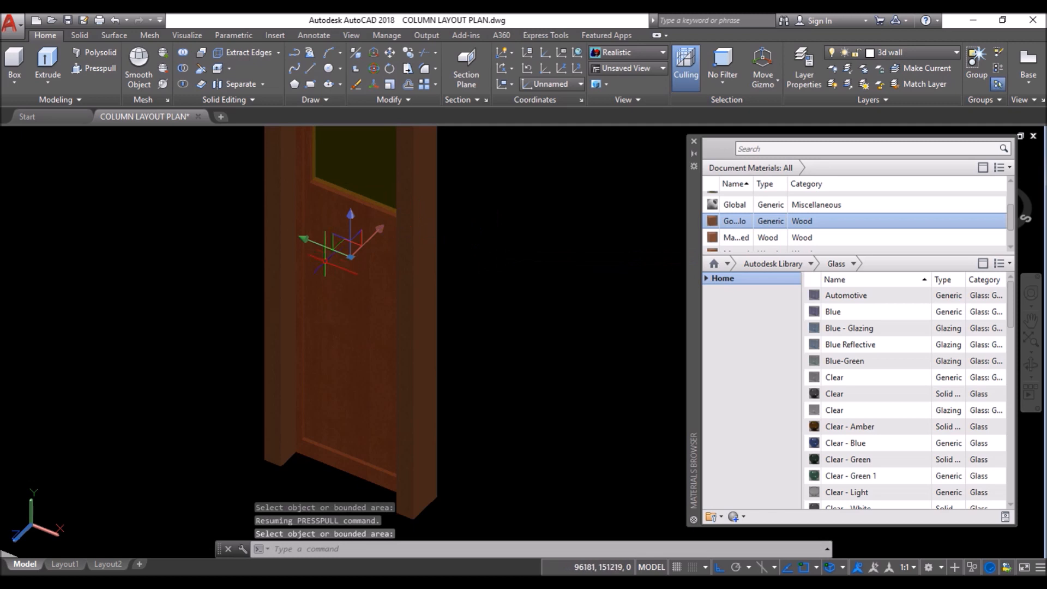
scroll(325, 261, down, 3)
shift+middle_drag(492, 250, 287, 274)
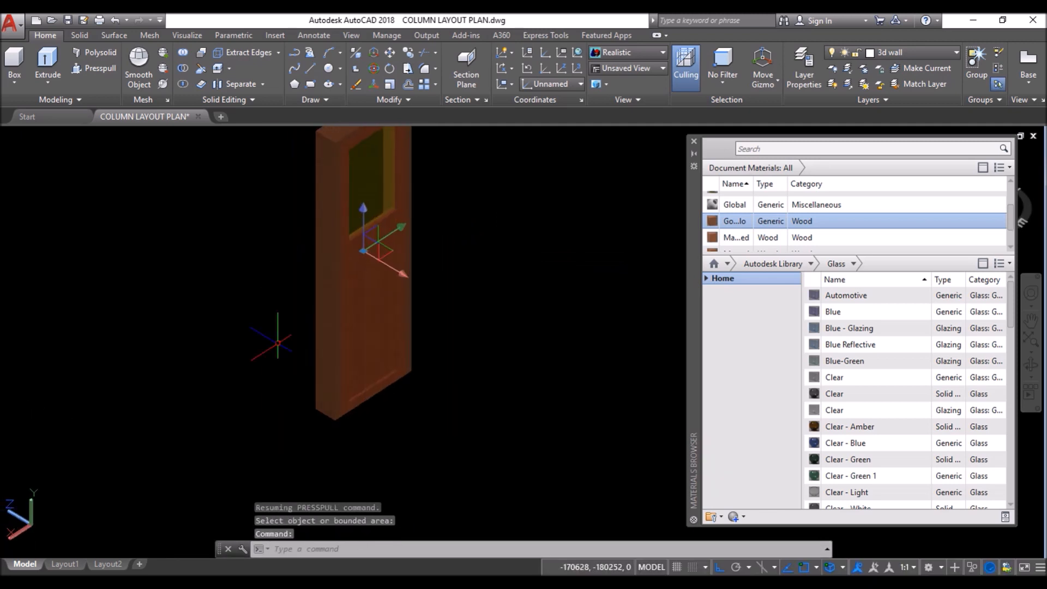
scroll(287, 274, down, 3)
click(410, 218)
click(254, 420)
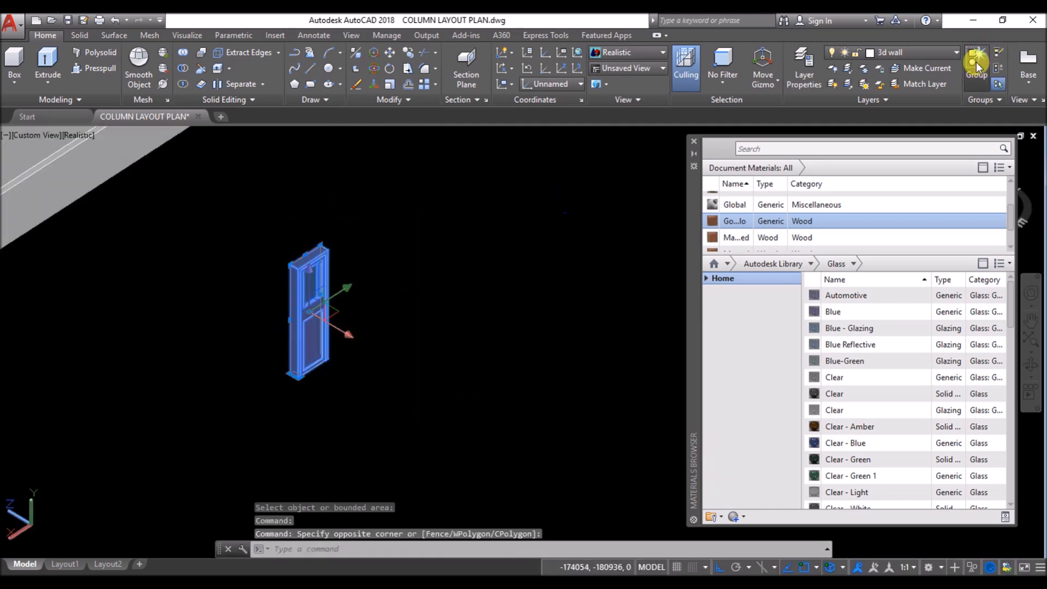
click(976, 62)
scroll(527, 287, down, 3)
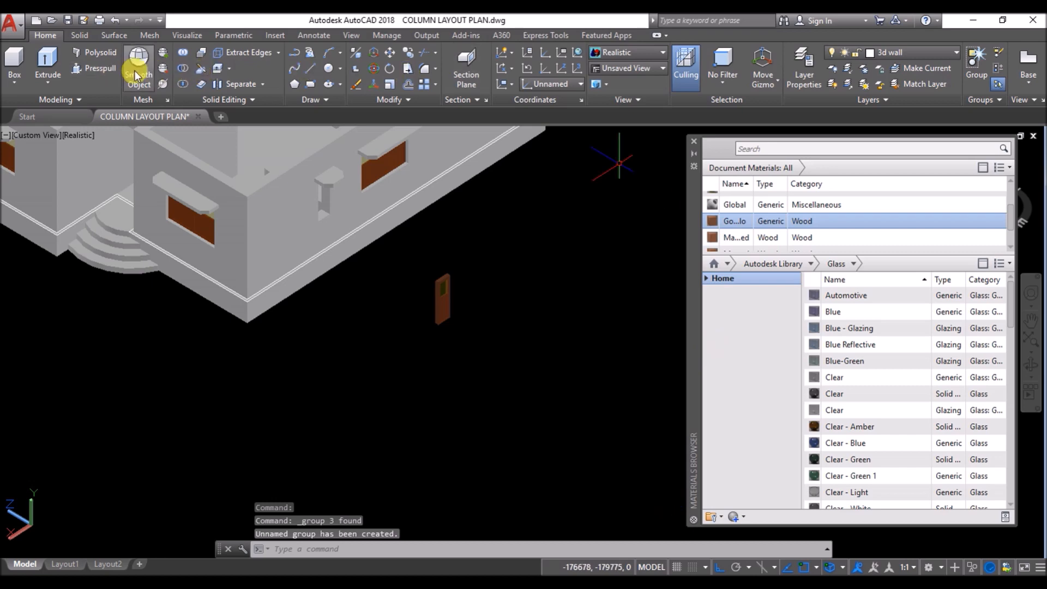
Step: Move the grouped narrow window from its lower corner into the matching small opening in the house's outer wall
click(390, 53)
click(442, 300)
key(Return)
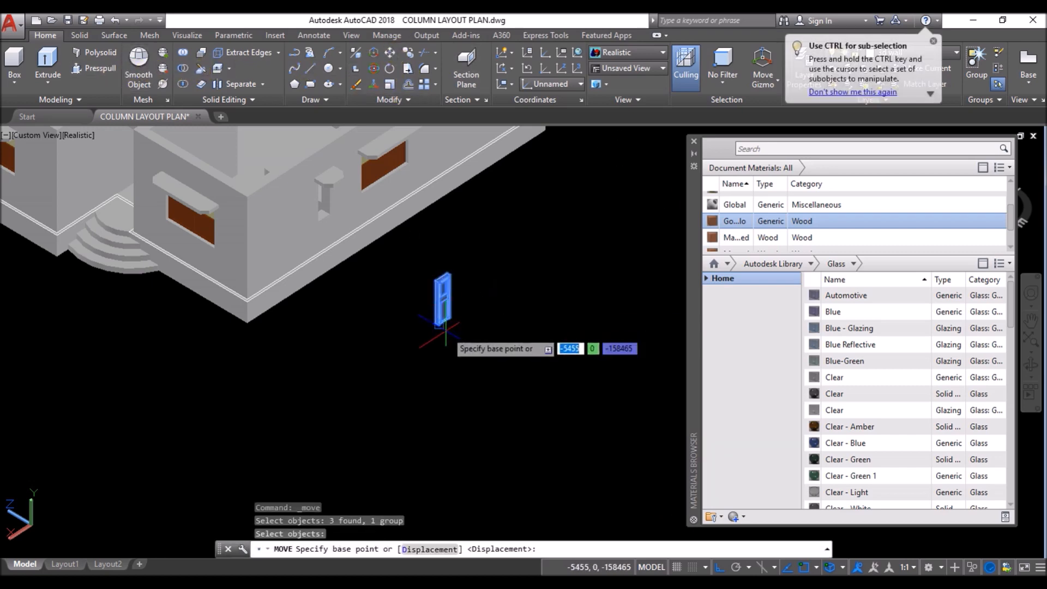
scroll(485, 336, up, 5)
click(535, 306)
scroll(491, 338, down, 5)
scroll(349, 262, up, 6)
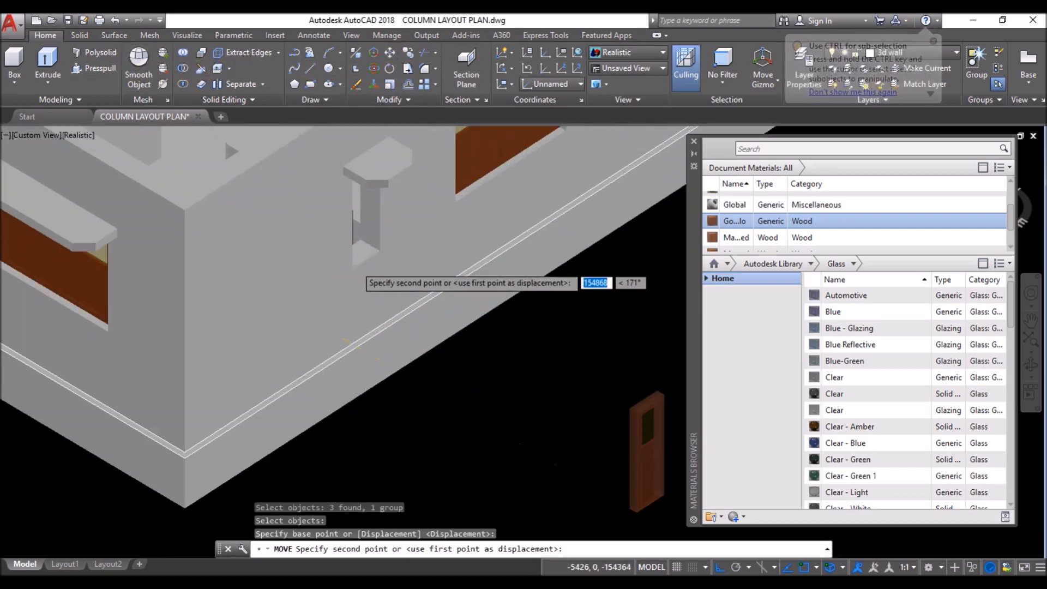
click(338, 278)
scroll(381, 319, down, 4)
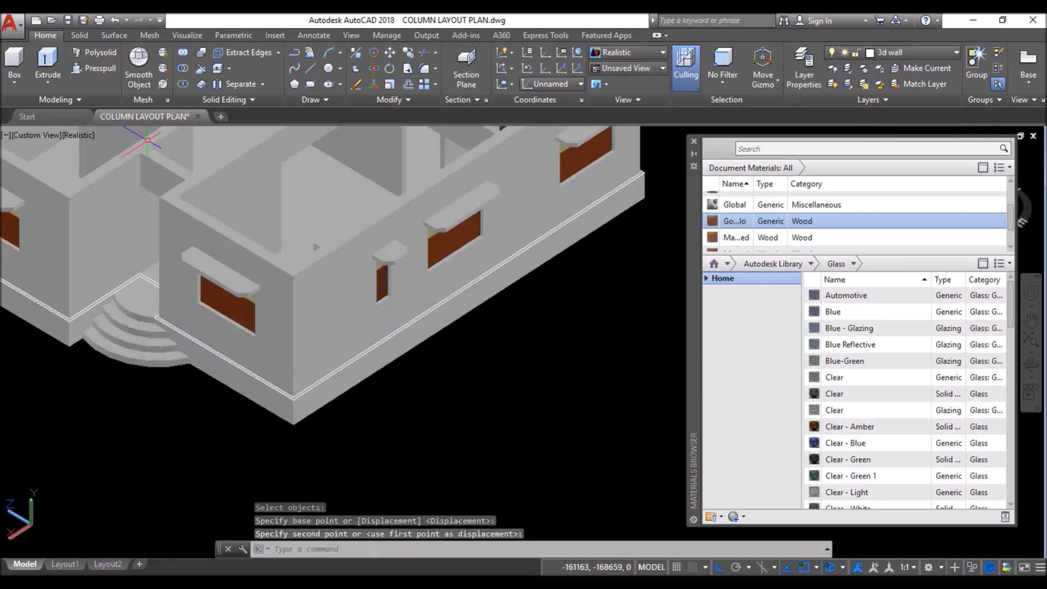
Step: Switch the viewport's visual style to Shaded with edges
click(84, 136)
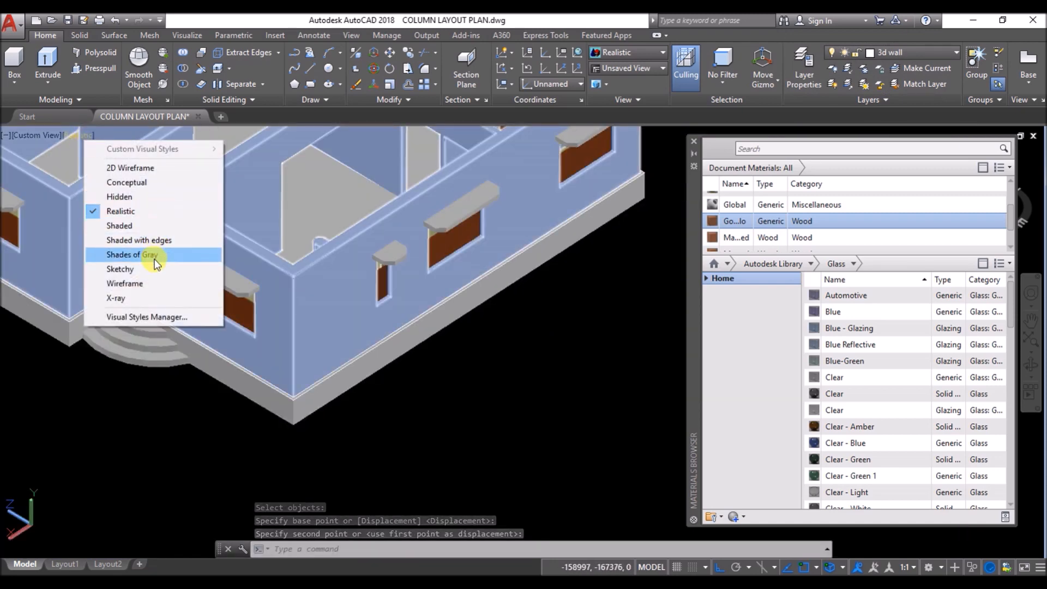
click(152, 240)
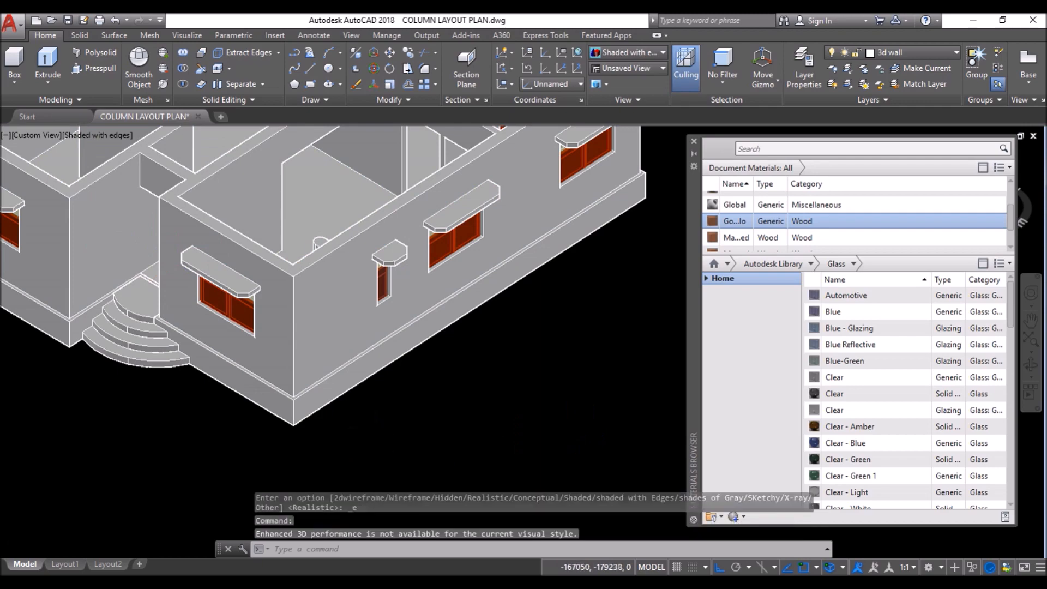
Step: Examine the placed windows and the interior wall openings from several sides of the house
scroll(378, 449, down, 2)
shift+middle_drag(268, 345, 486, 351)
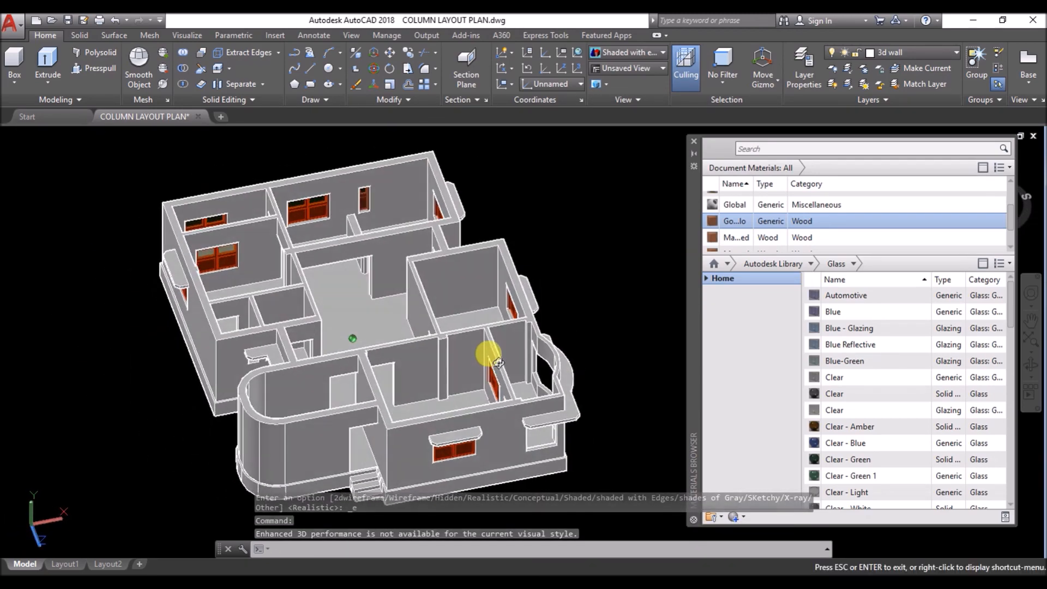
scroll(401, 214, up, 6)
scroll(401, 214, down, 2)
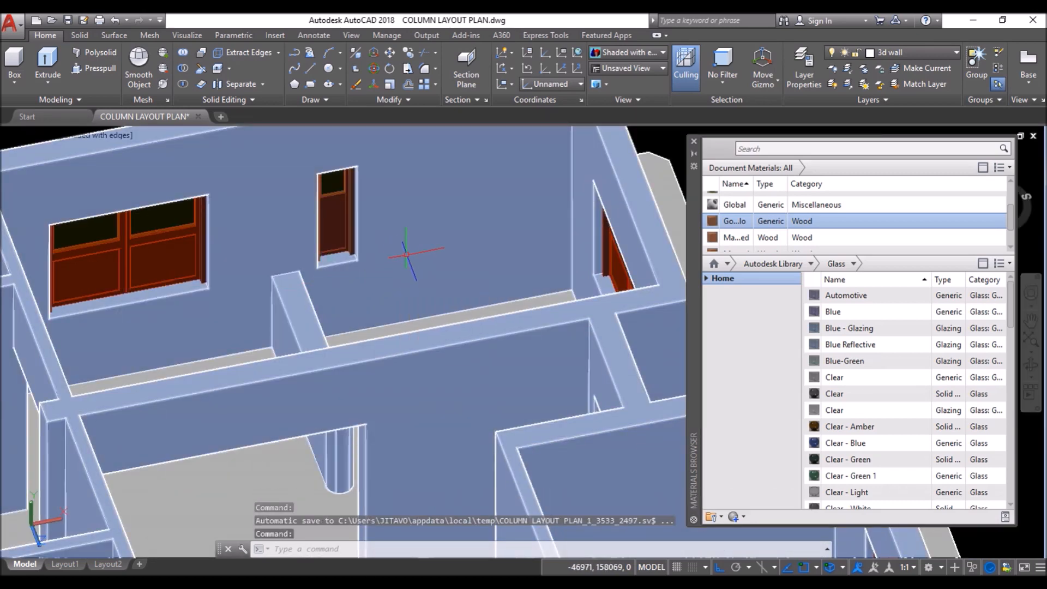
scroll(381, 262, down, 3)
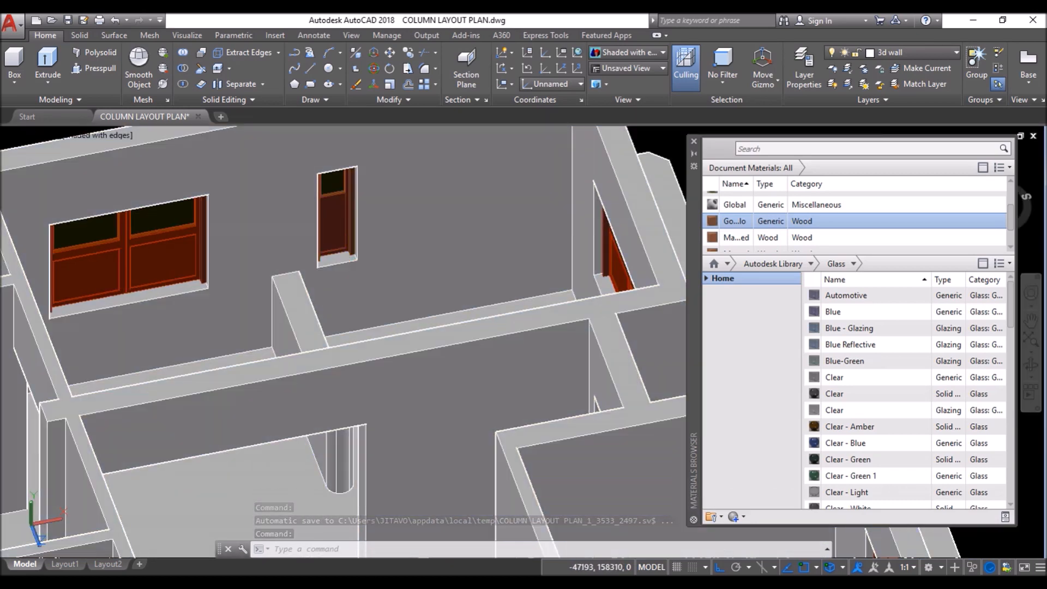
scroll(431, 273, up, 5)
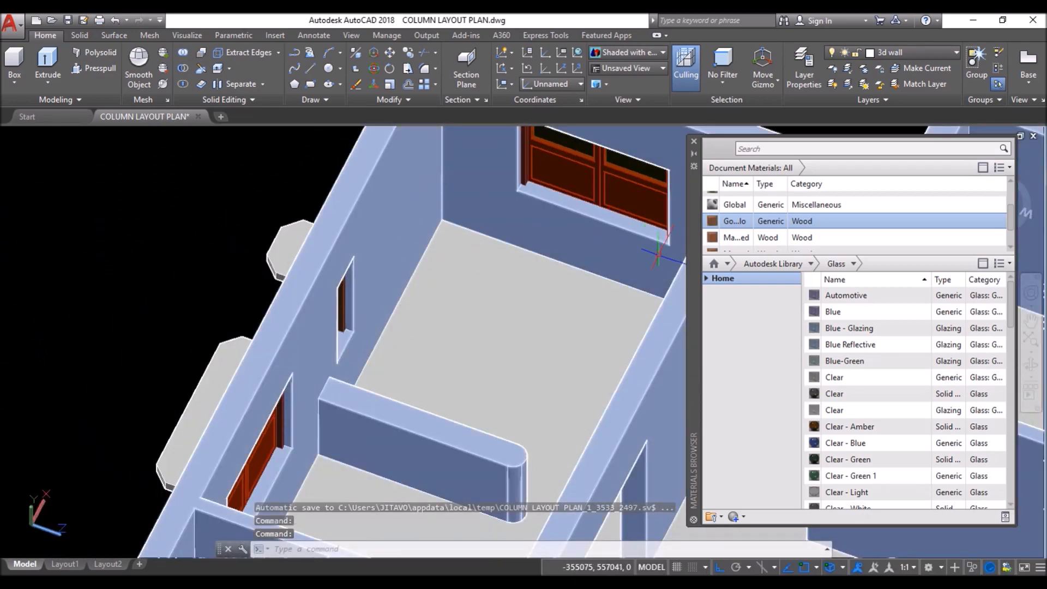
scroll(360, 243, down, 3)
shift+middle_drag(498, 304, 299, 269)
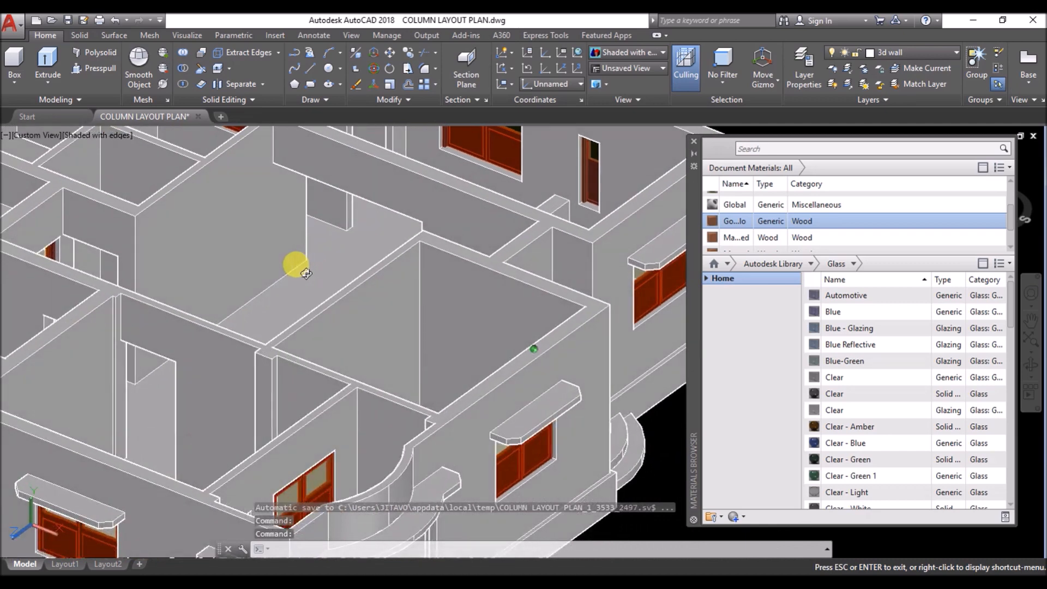
scroll(299, 314, down, 5)
scroll(304, 216, up, 2)
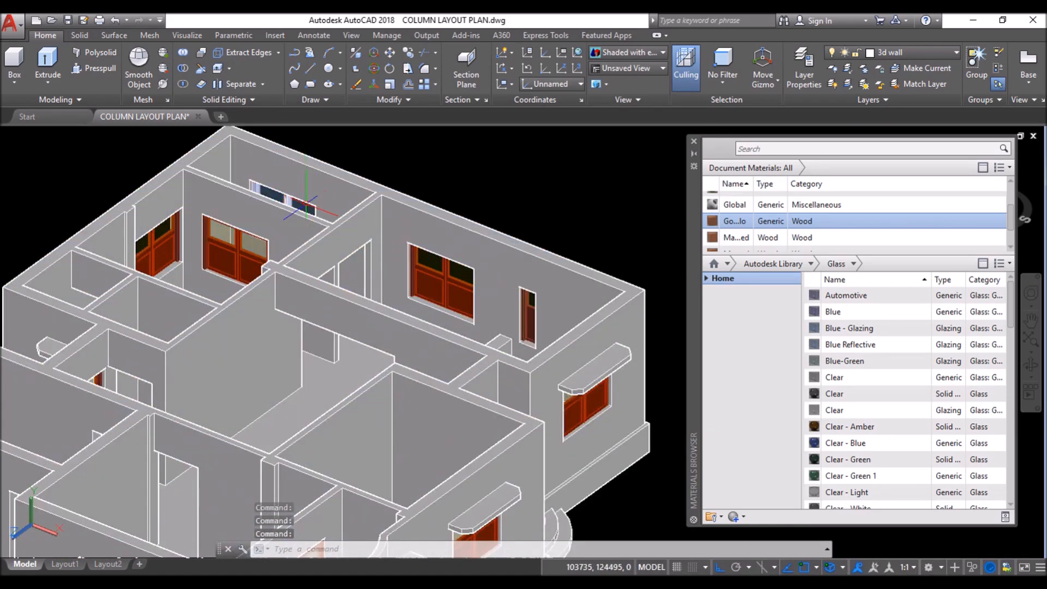
scroll(311, 240, up, 3)
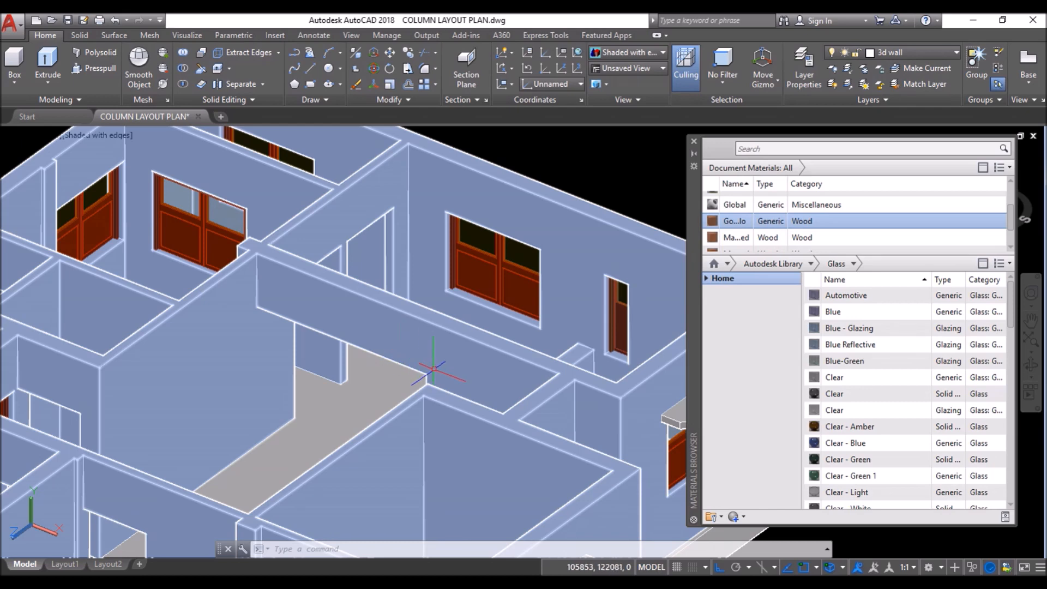
scroll(490, 360, up, 2)
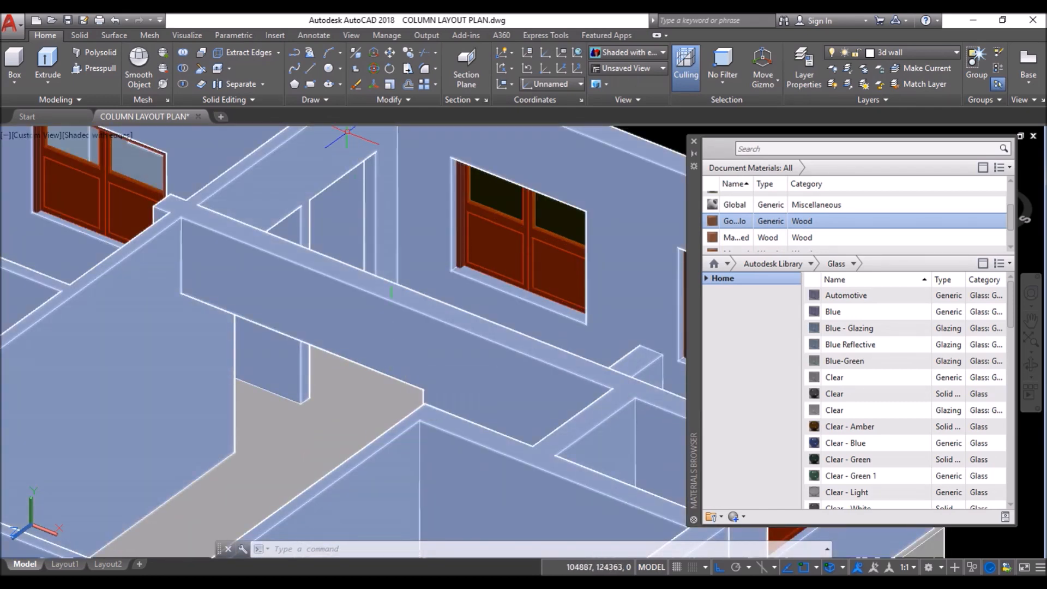
Step: Draw a 500-unit vertical line upward from the midpoint of the lower edge of the wall above the wide interior opening
click(310, 70)
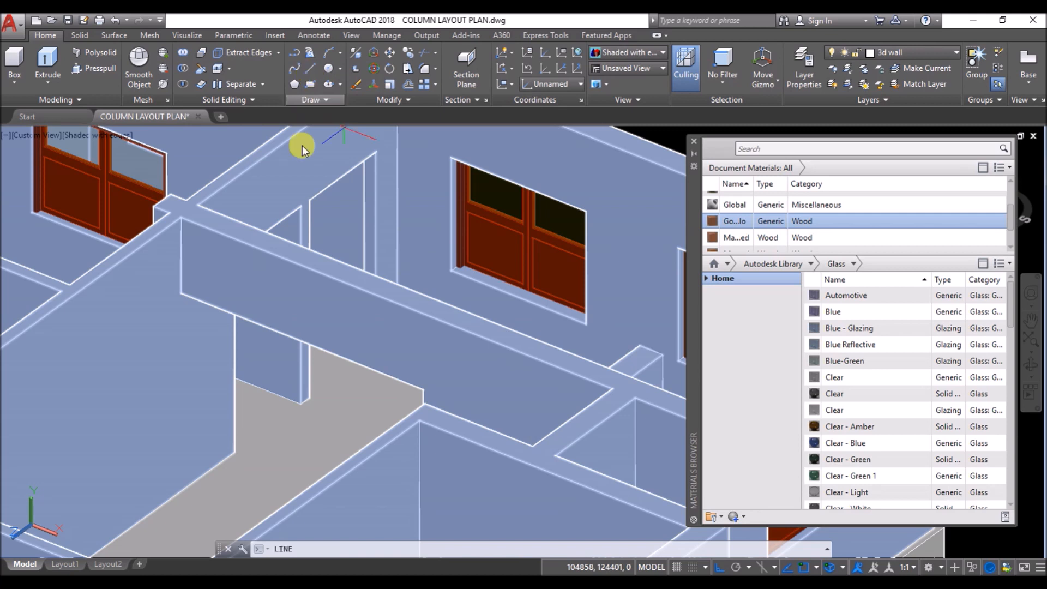
click(301, 341)
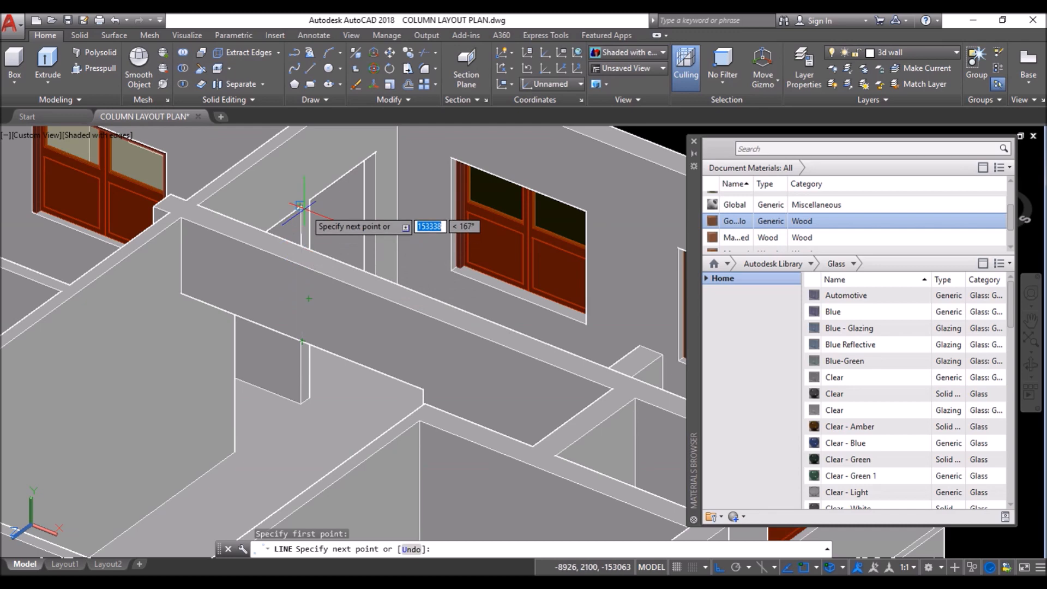
scroll(276, 246, down, 2)
scroll(276, 235, down, 2)
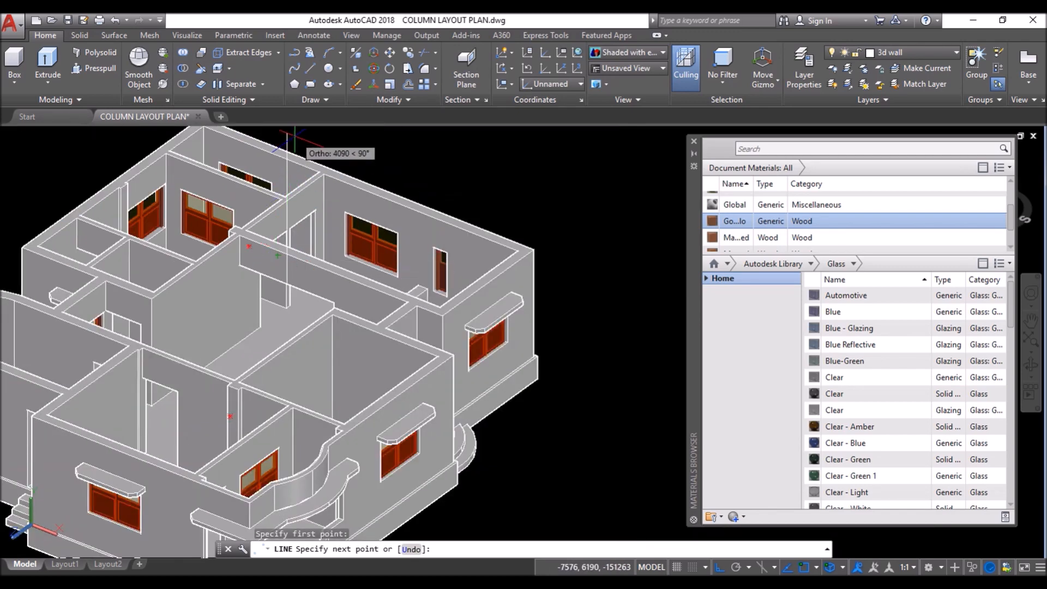
text(500)
key(Return)
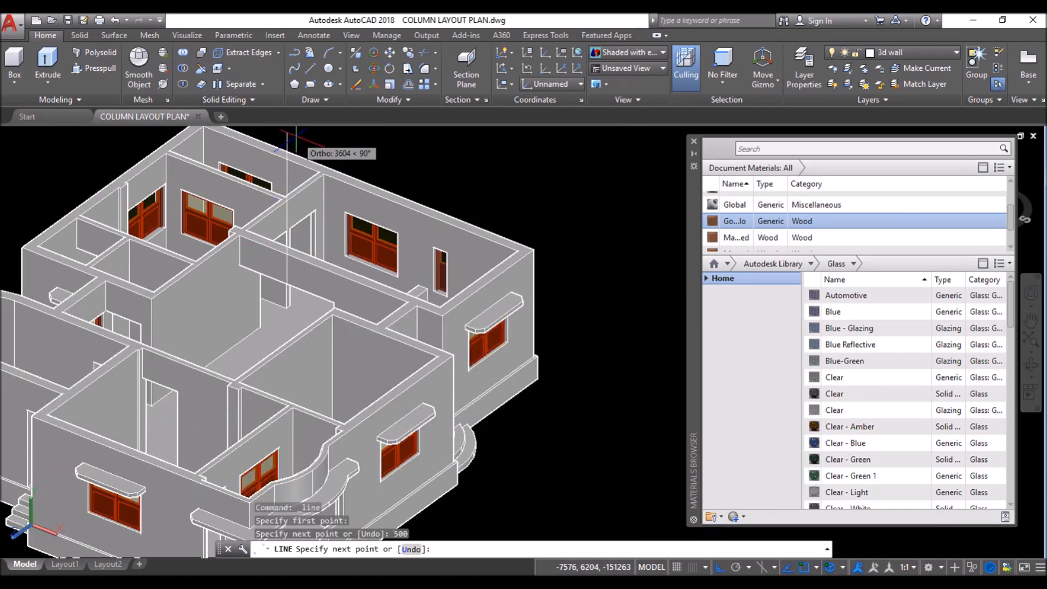
key(Return)
scroll(244, 248, up, 5)
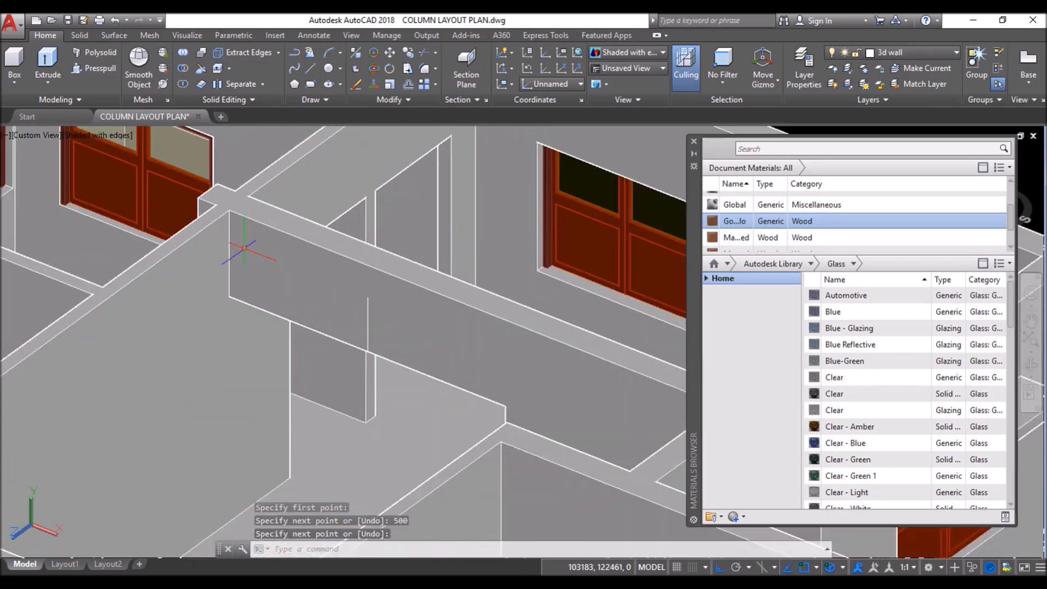
Step: Draw a three-point arc between the wide opening's upper corners, passing through the top end of the vertical line
scroll(235, 217, down, 3)
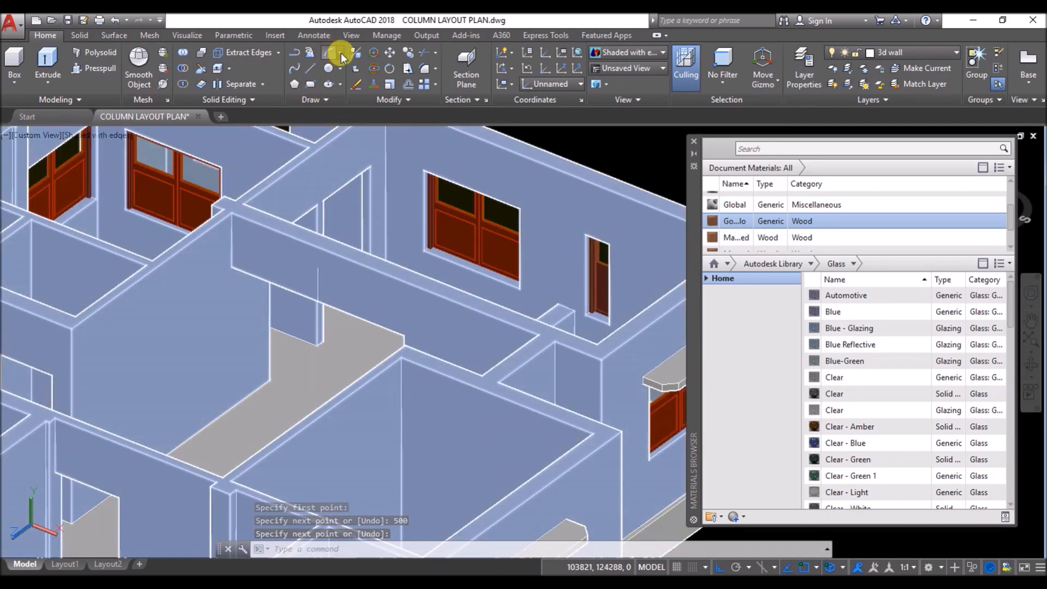
click(340, 53)
click(342, 73)
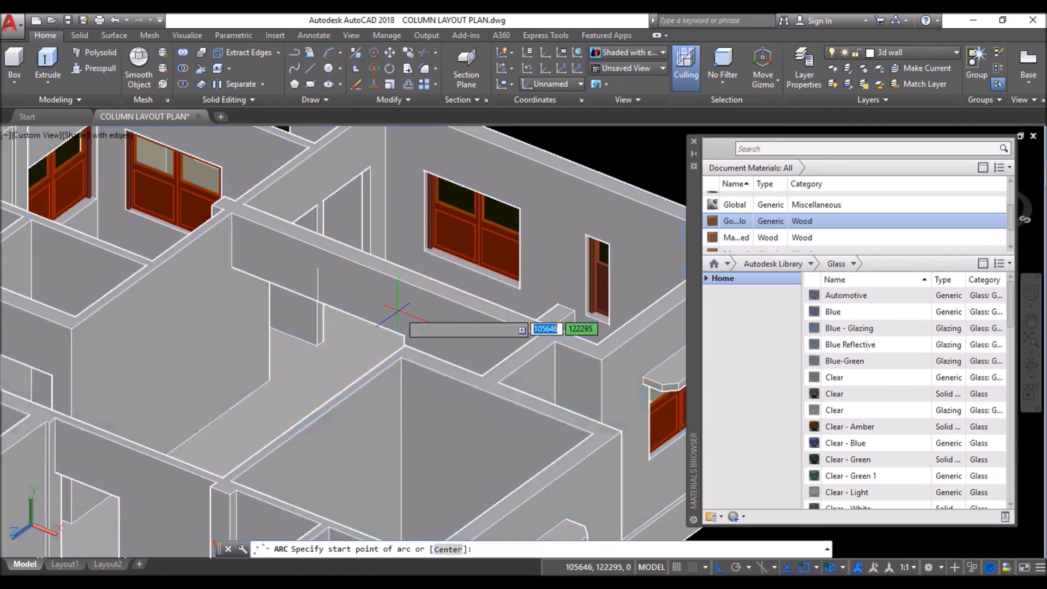
scroll(397, 323, up, 3)
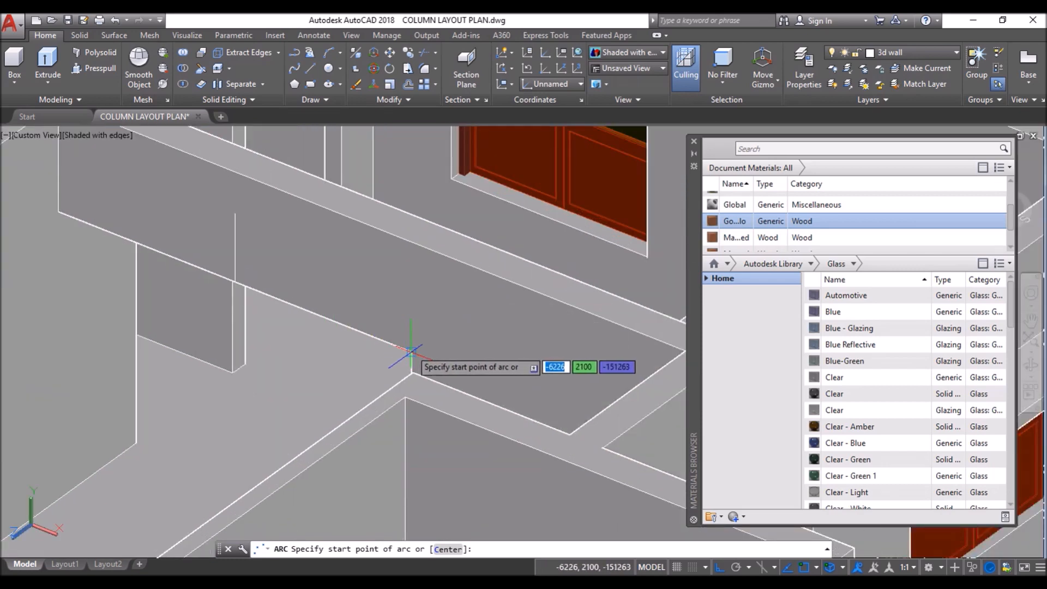
click(411, 352)
click(234, 213)
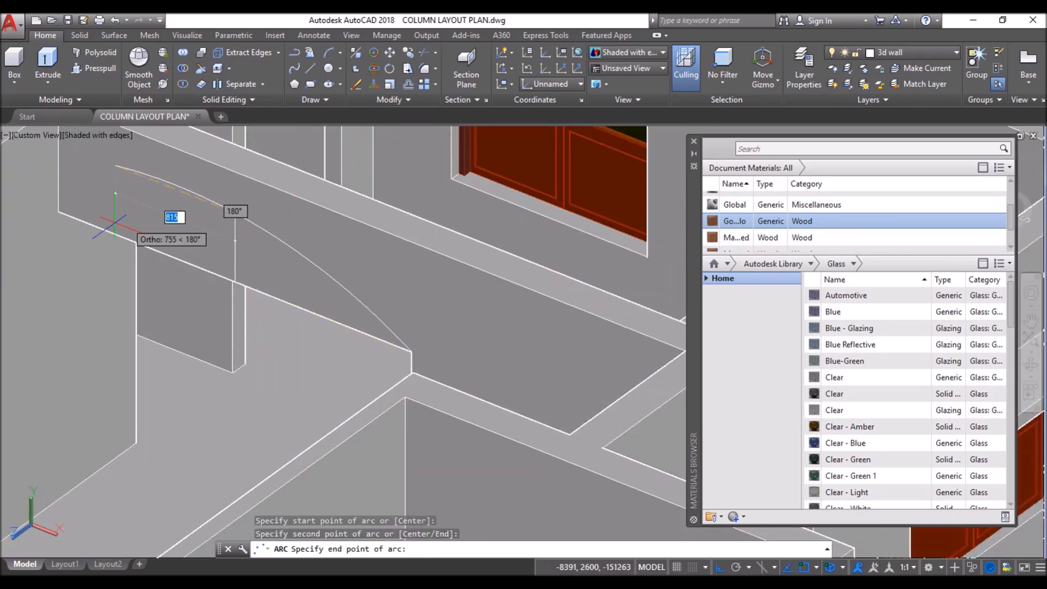
click(59, 213)
scroll(139, 225, down, 2)
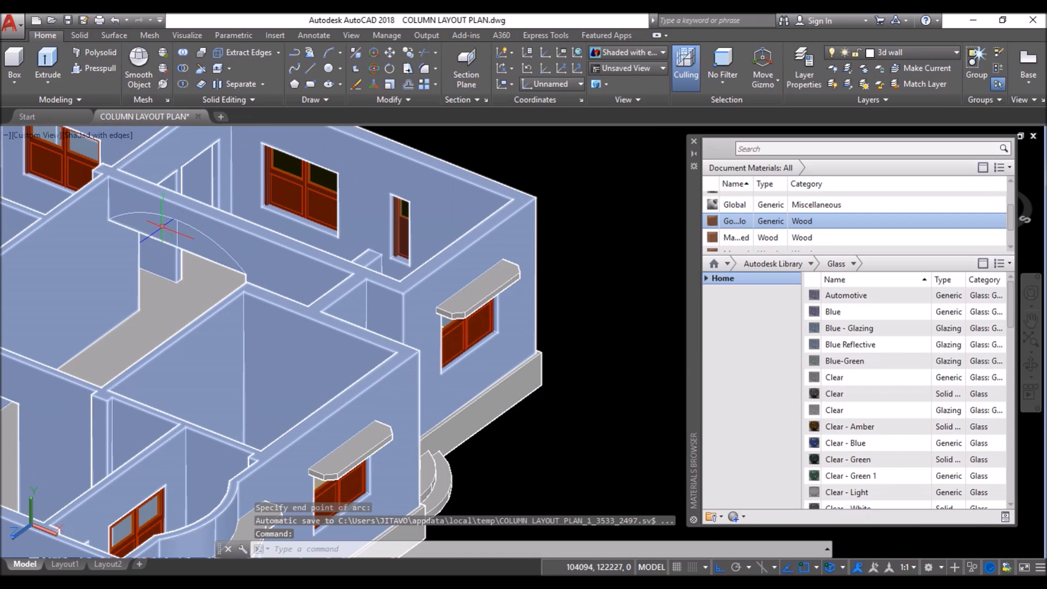
Step: Press-pull both halves of the area under the arc together through the wall's thickness to cut an arched opening
scroll(181, 227, up, 5)
click(100, 69)
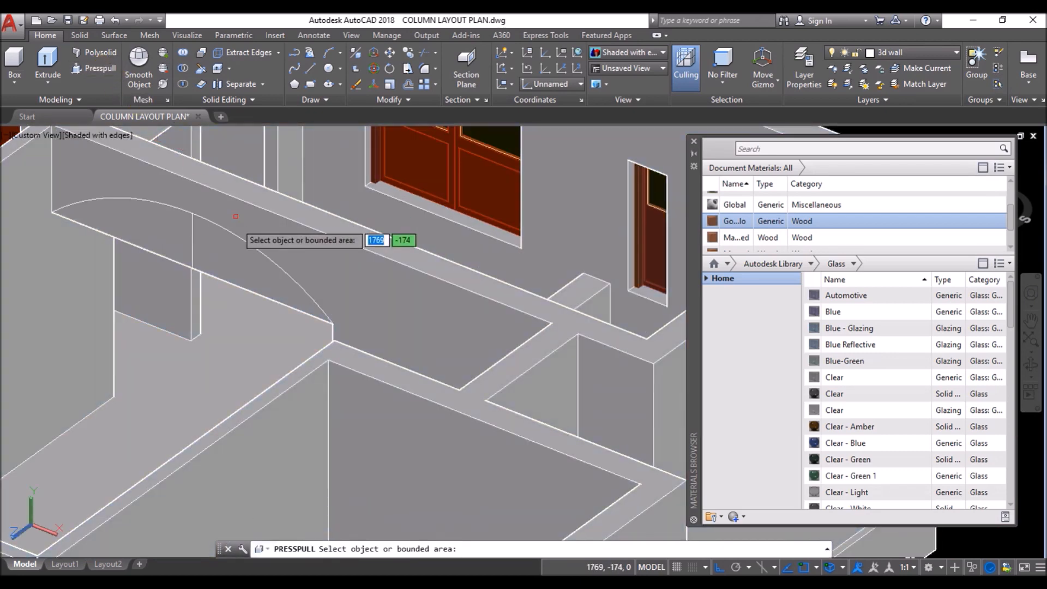
click(225, 249)
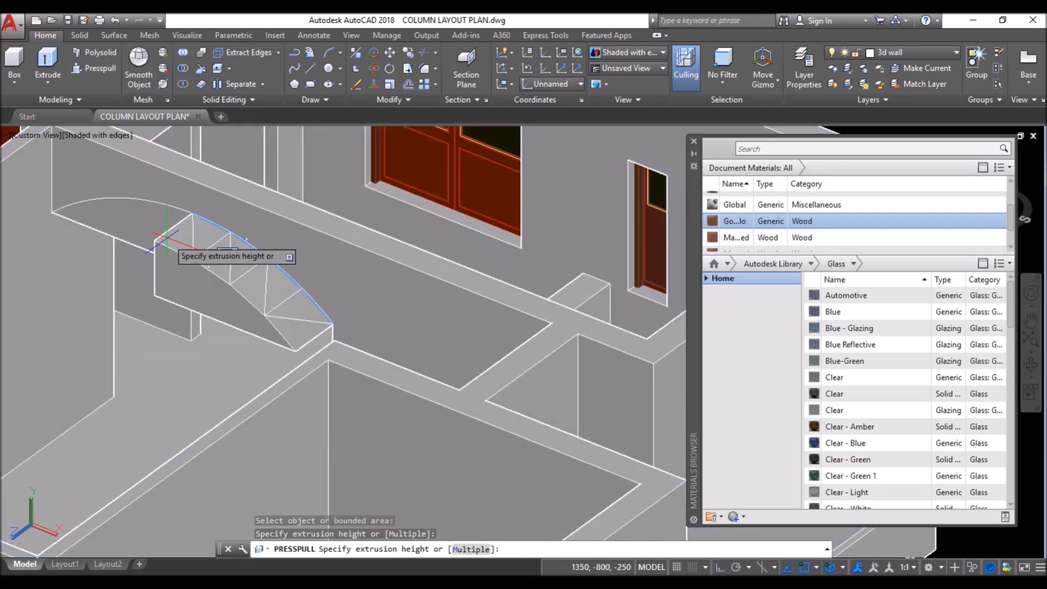
click(453, 549)
click(177, 234)
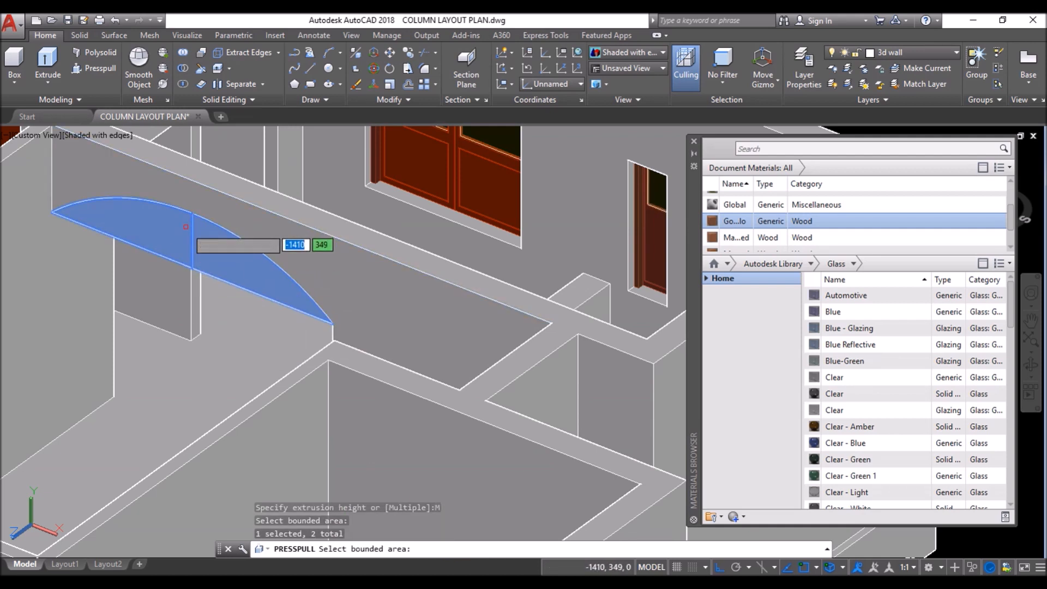
key(Return)
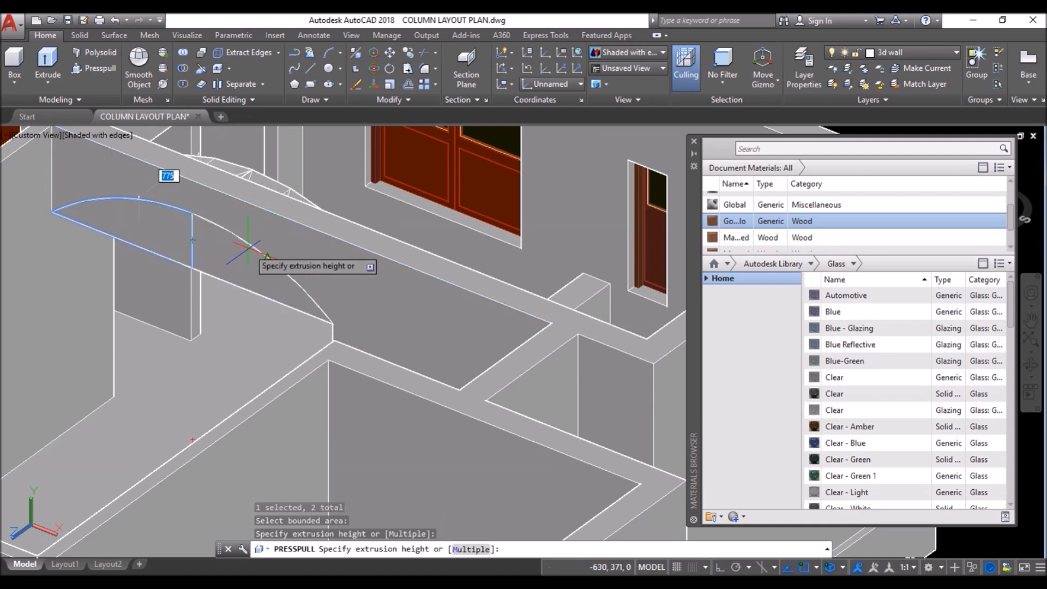
click(653, 341)
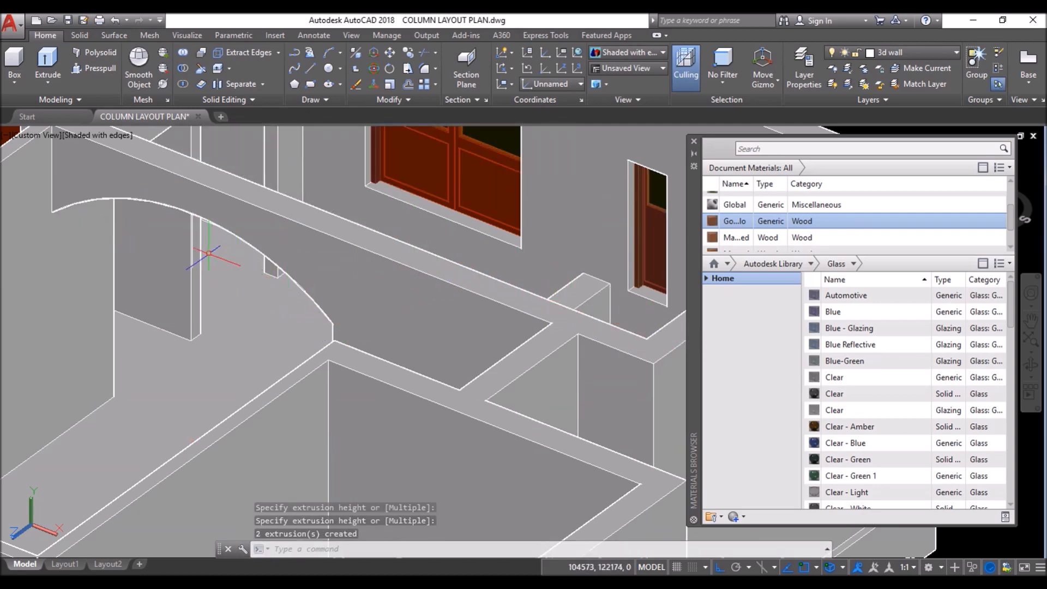
scroll(195, 262, up, 7)
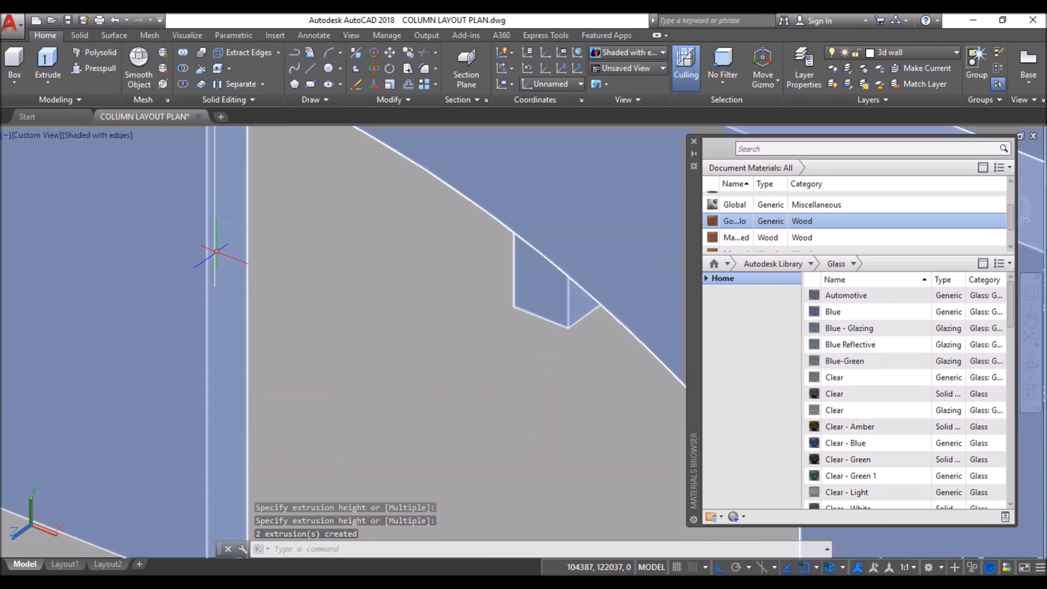
Step: Erase the vertical construction line used for shaping the arch in the interior wall
click(215, 254)
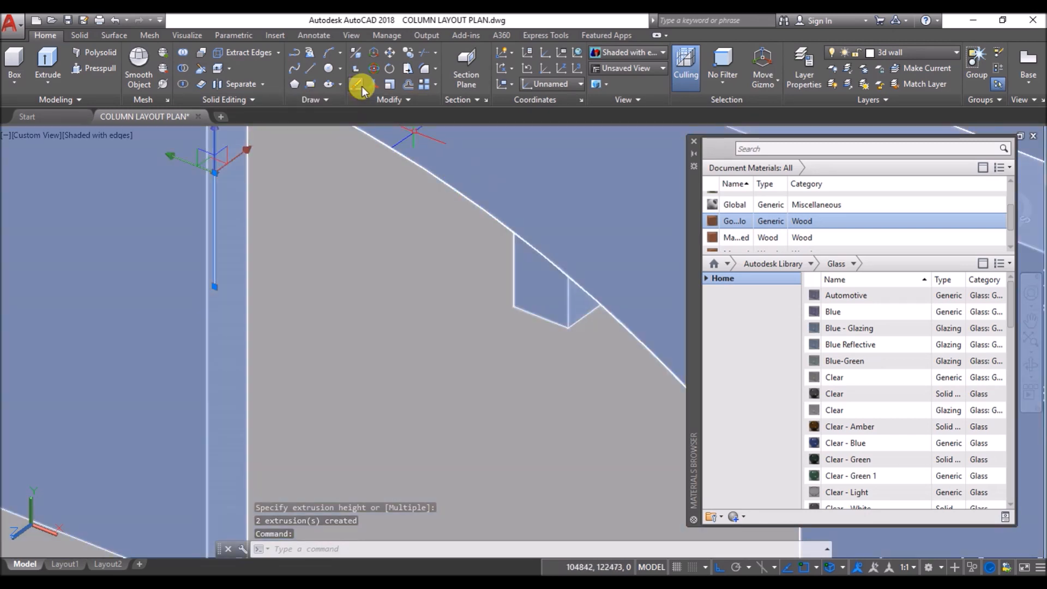
click(357, 85)
scroll(245, 208, down, 5)
scroll(184, 198, up, 2)
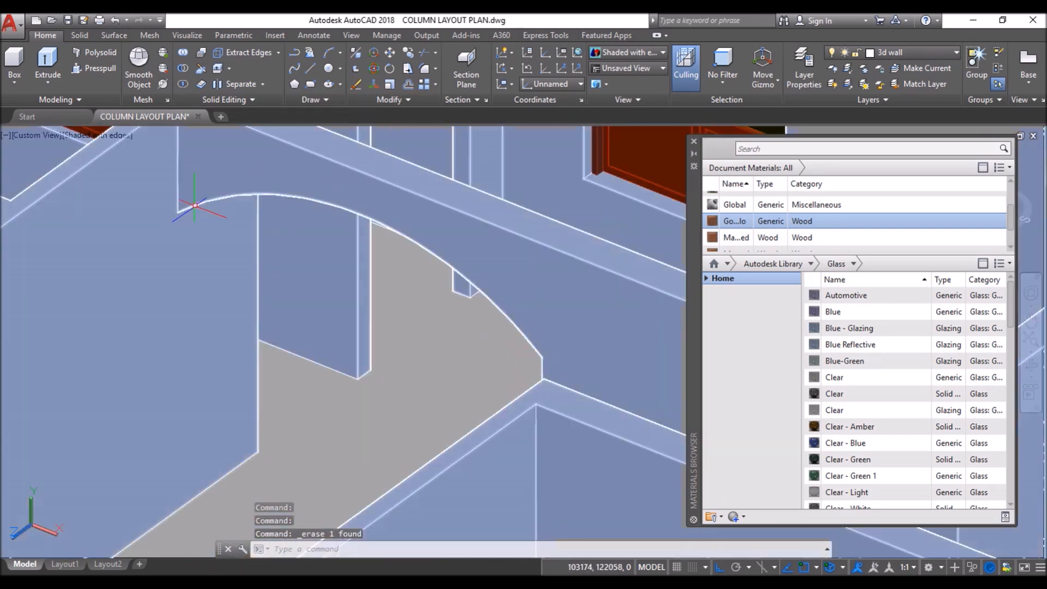
Step: Erase the leftover arc along the arched opening in 2D Wireframe display and restore the Shaded with edges style
click(114, 133)
click(160, 167)
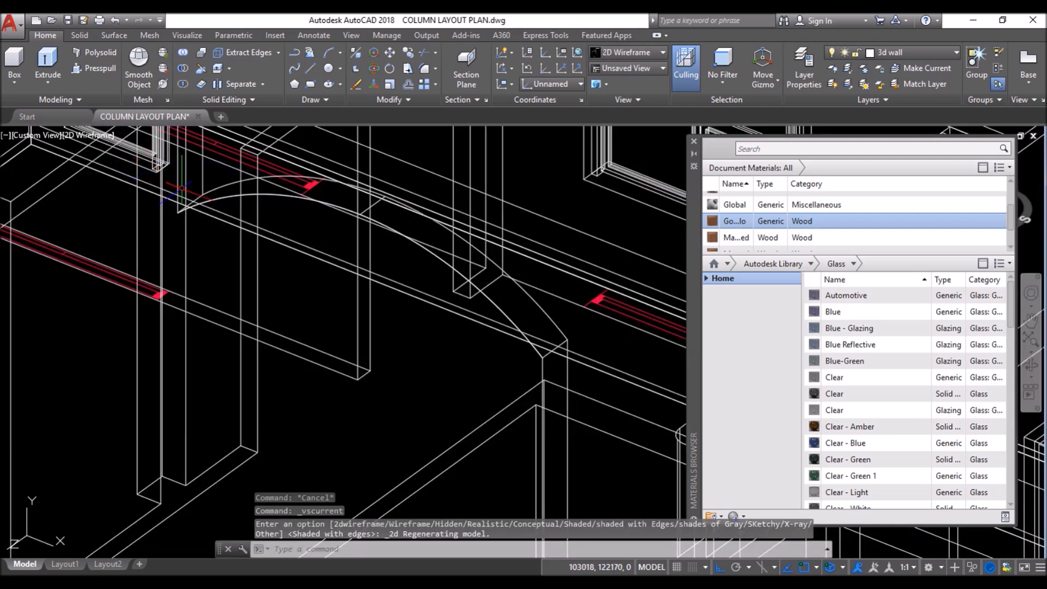
click(212, 200)
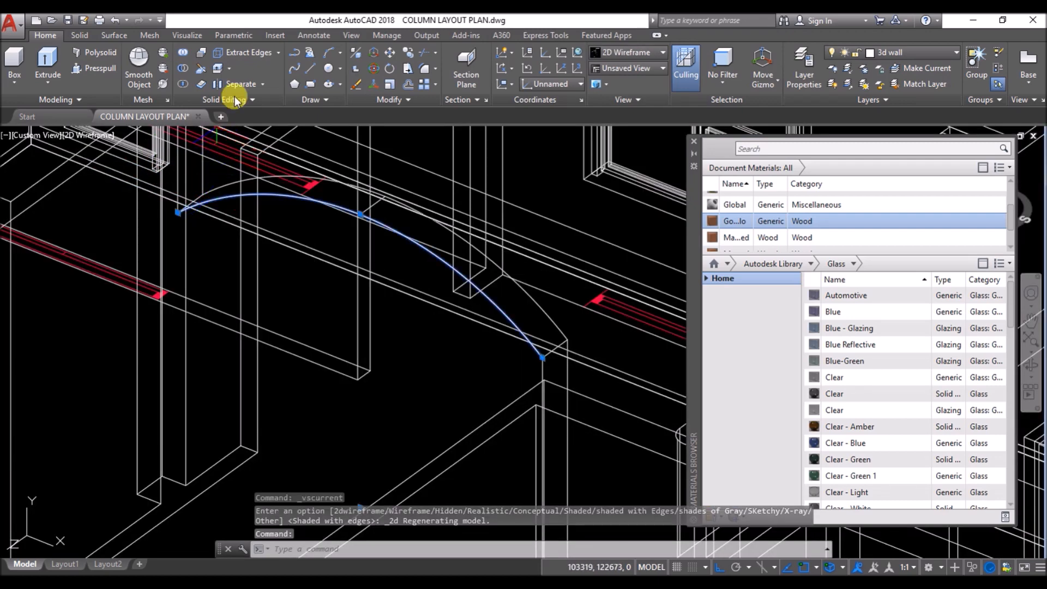
click(355, 85)
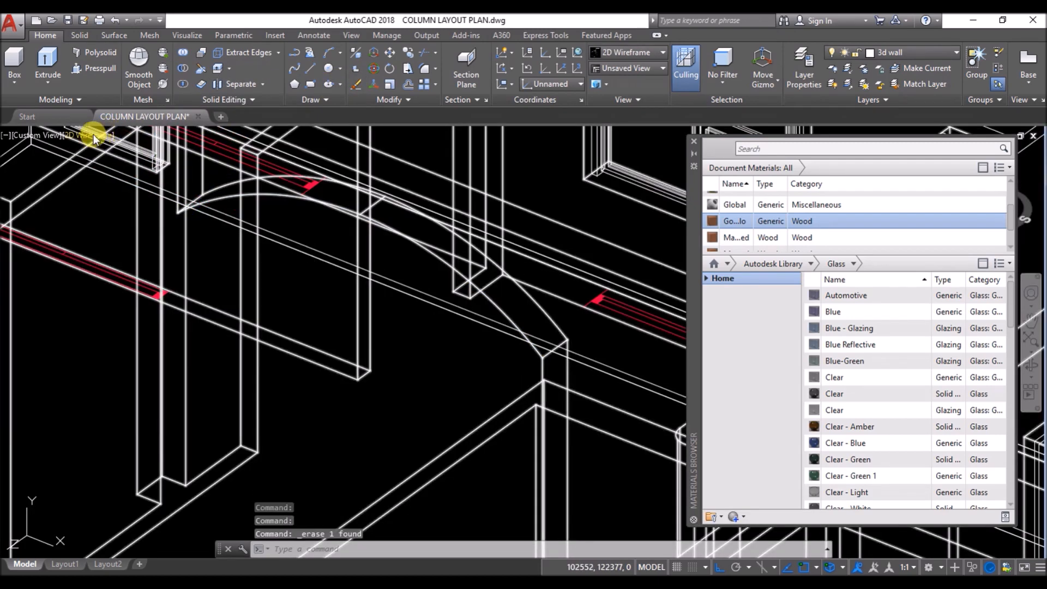
click(94, 134)
click(137, 242)
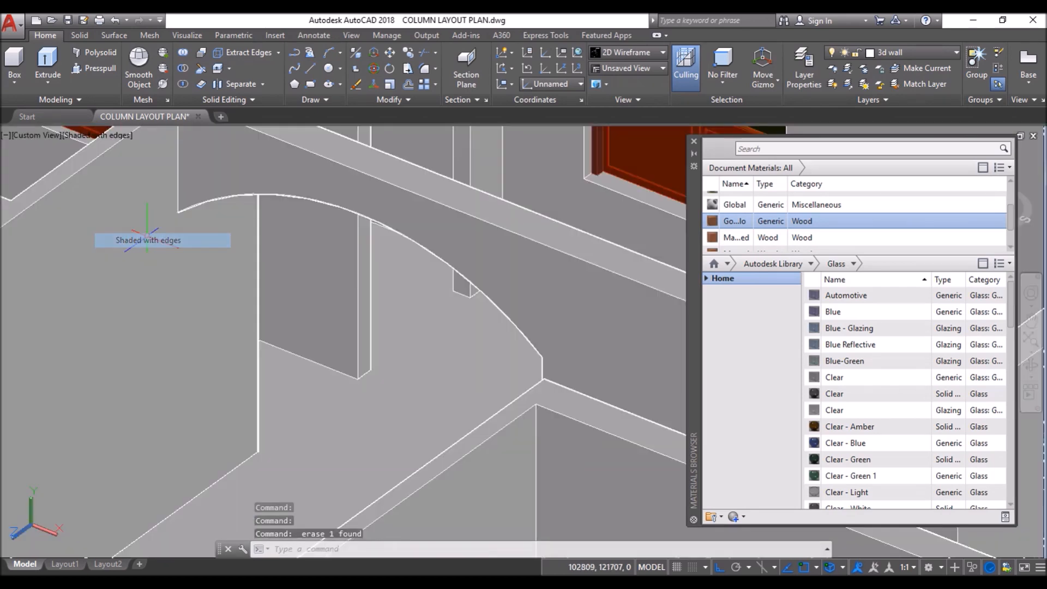
Step: Close the Materials Browser and view the whole house with its arched interior opening
scroll(281, 312, down, 3)
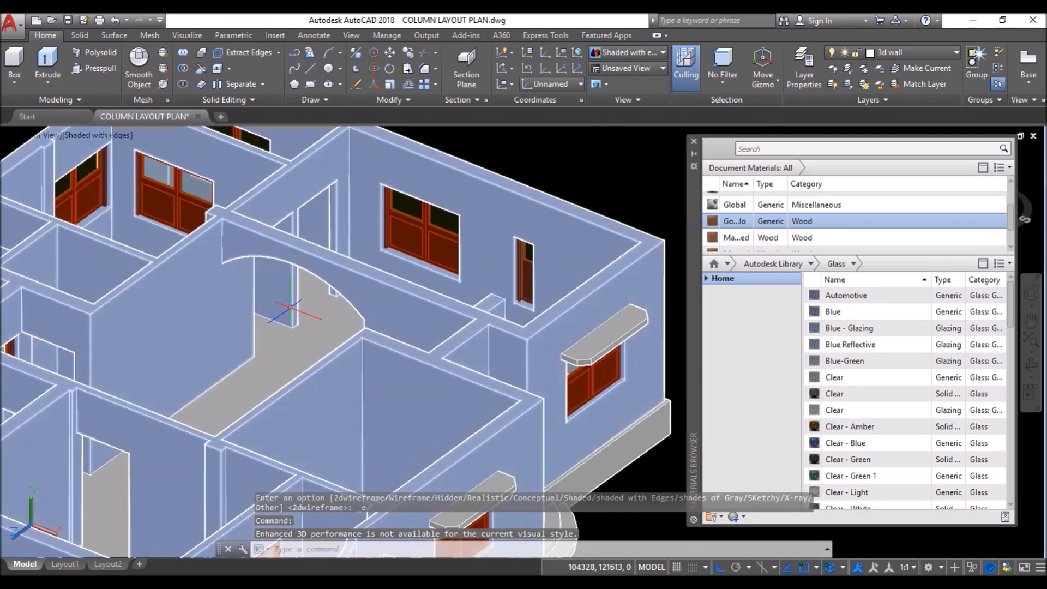
scroll(262, 332, down, 5)
shift+middle_drag(265, 326, 211, 332)
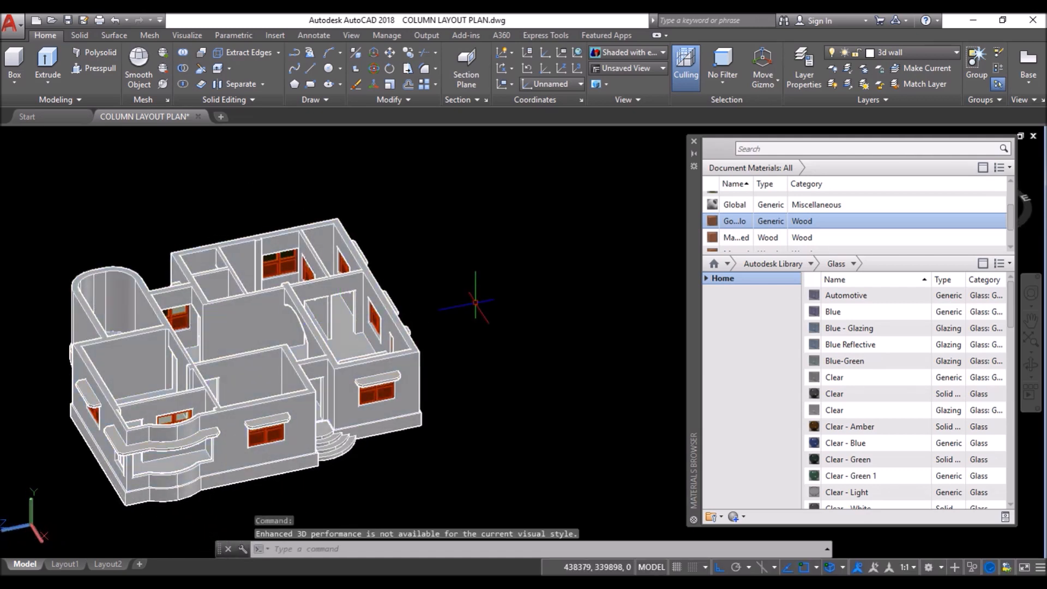
click(695, 143)
shift+middle_drag(683, 154, 627, 431)
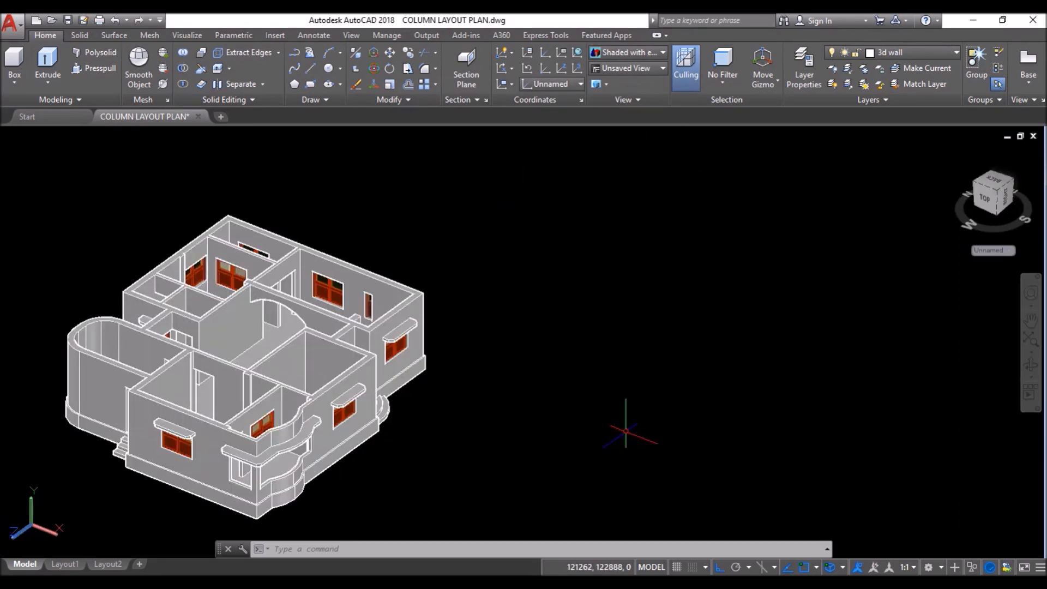
Step: Measure the width of the small empty window opening under the corner sunshade beside the rounded wall
shift+middle_drag(211, 386, 406, 360)
scroll(406, 360, up, 10)
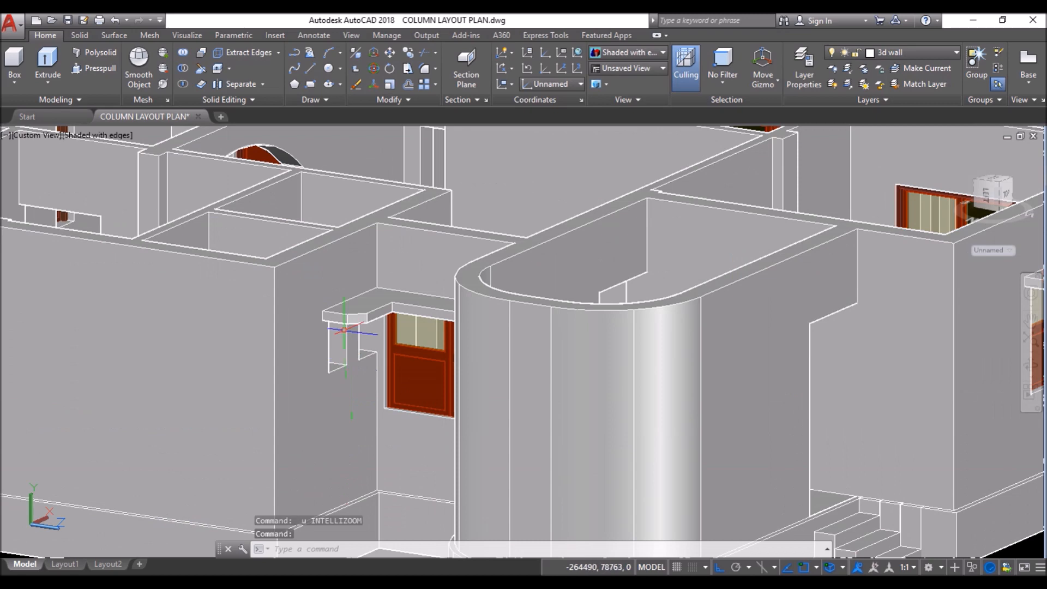
text(d)
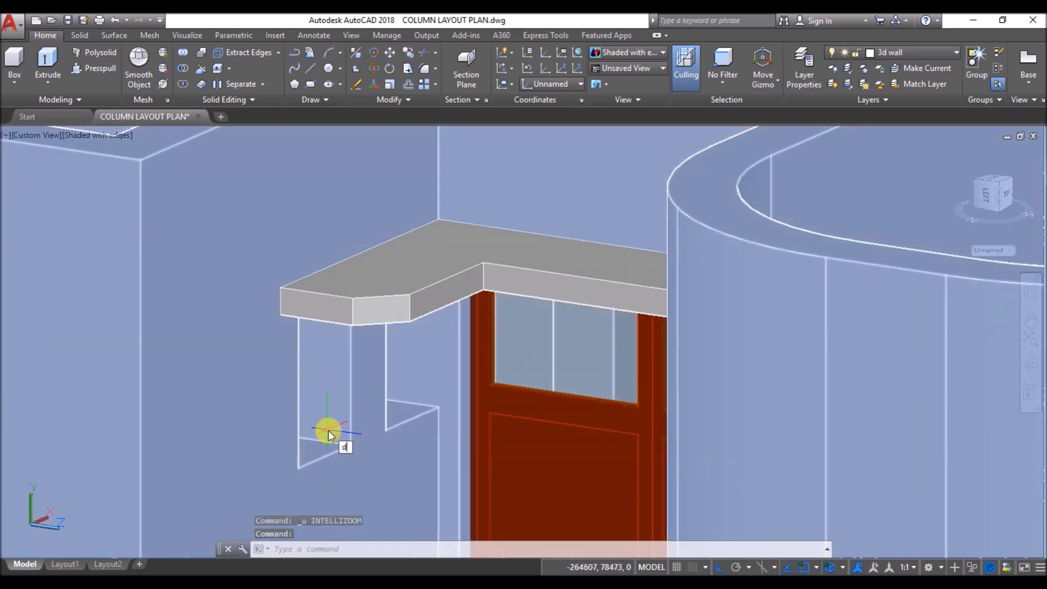
text( poi)
key(Return)
click(298, 468)
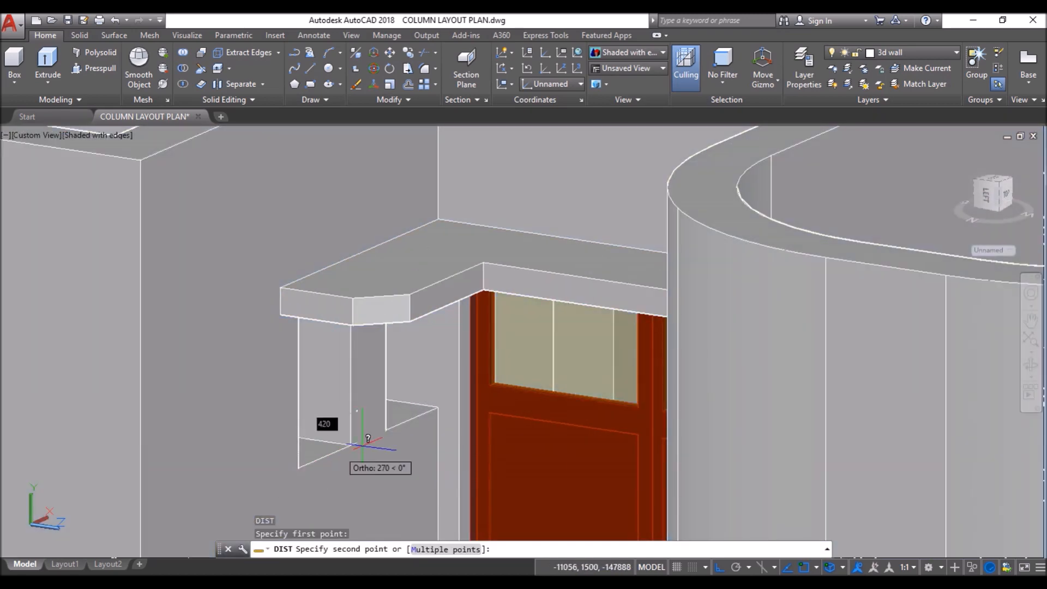
key(Escape)
scroll(327, 448, down, 8)
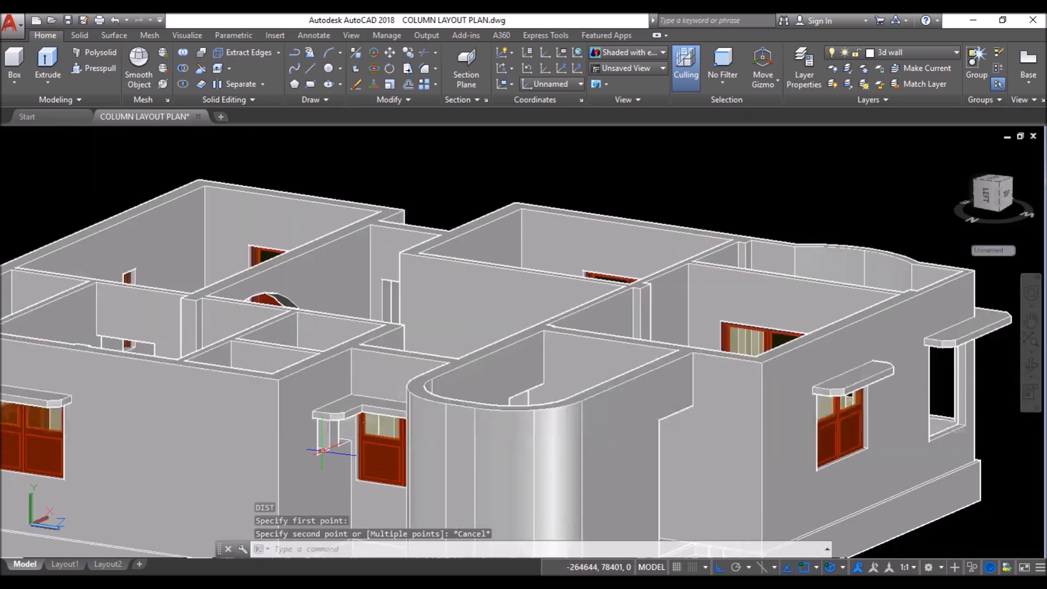
shift+middle_drag(271, 437, 271, 413)
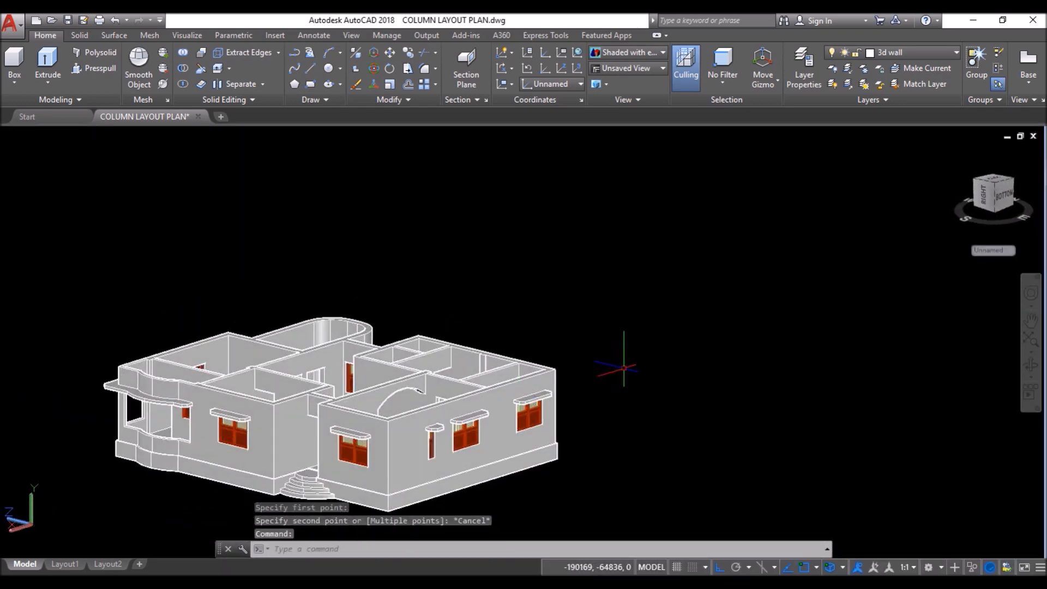
shift+middle_drag(584, 415, 738, 402)
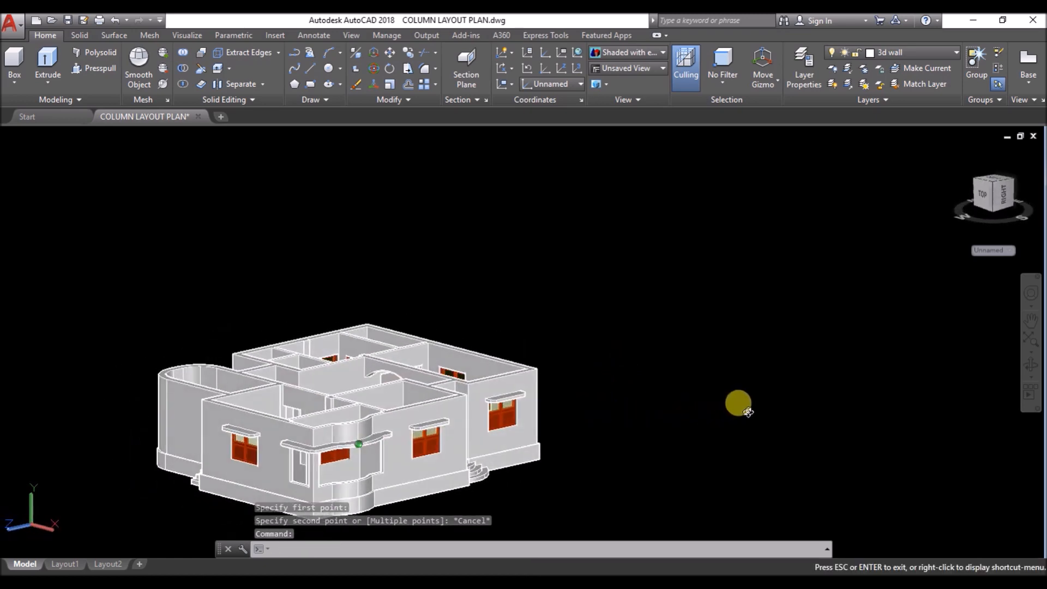
click(572, 86)
click(555, 173)
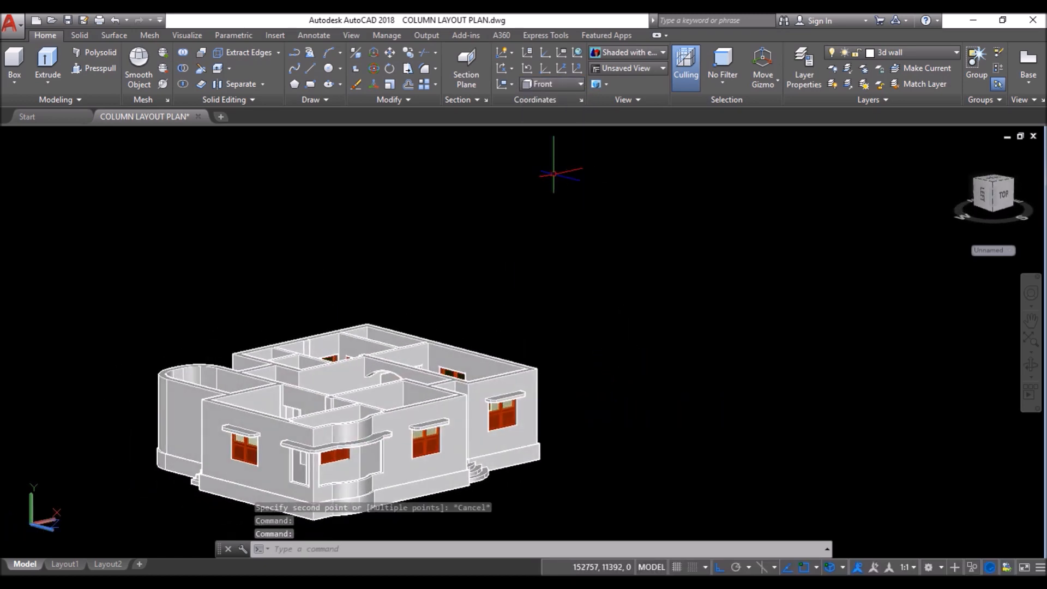
scroll(468, 245, down, 2)
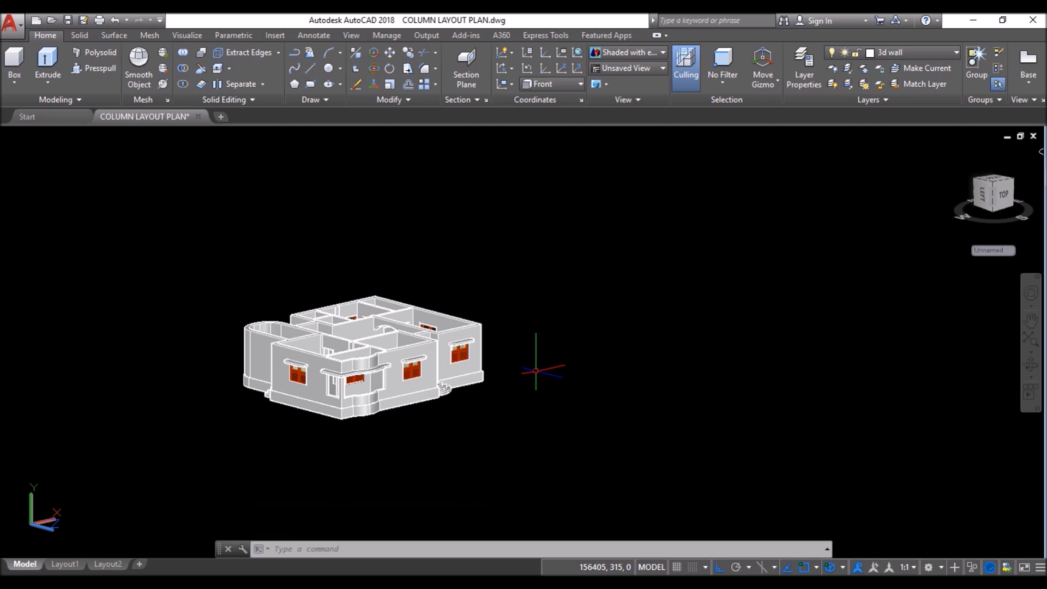
Step: Set the UCS to the Left preset and turn the house so its rounded wall side faces forward
click(573, 85)
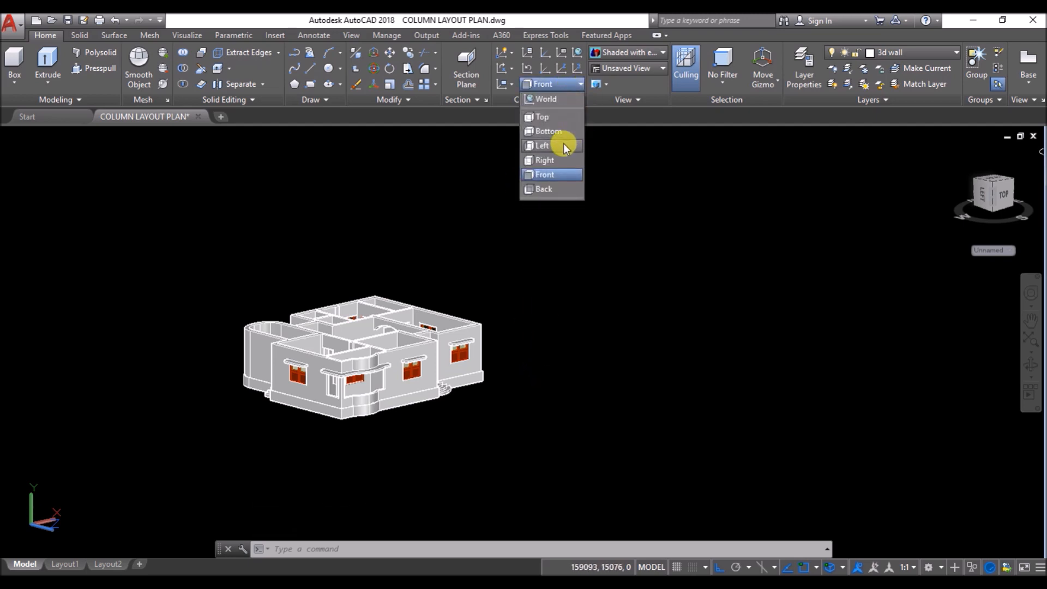
click(562, 146)
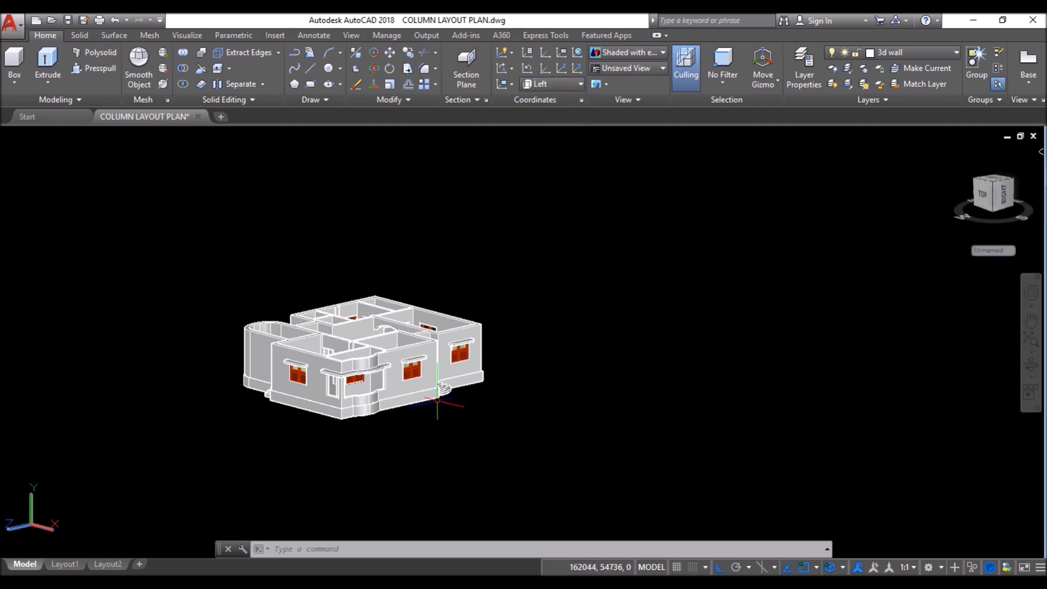
shift+middle_drag(446, 407, 634, 402)
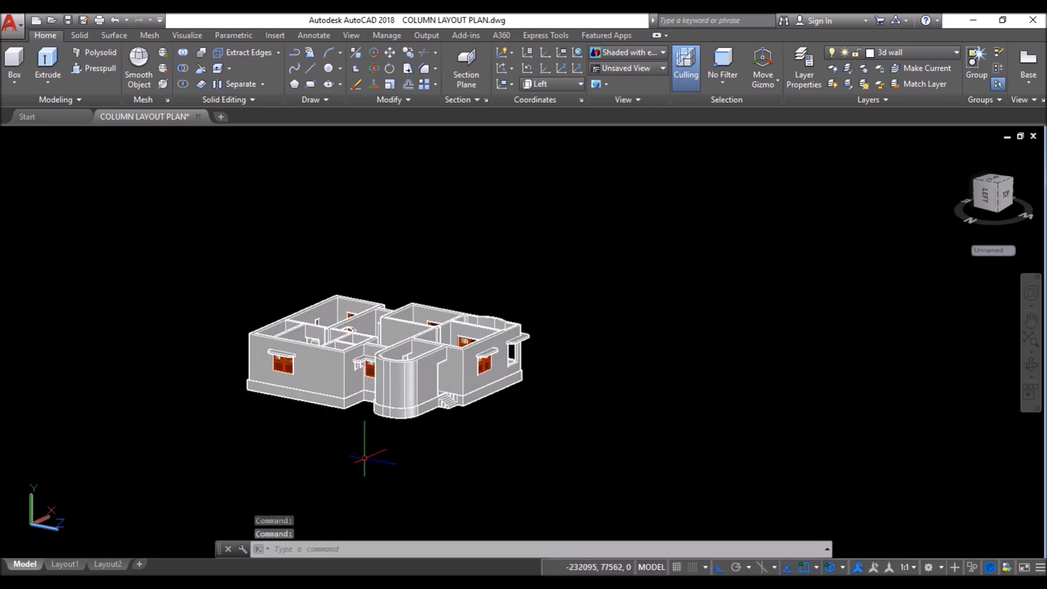
Step: Draw a rectangle 375 long and 600 wide in the empty space below the house near the small window opening
scroll(355, 431, up, 3)
scroll(349, 420, up, 3)
scroll(349, 420, down, 2)
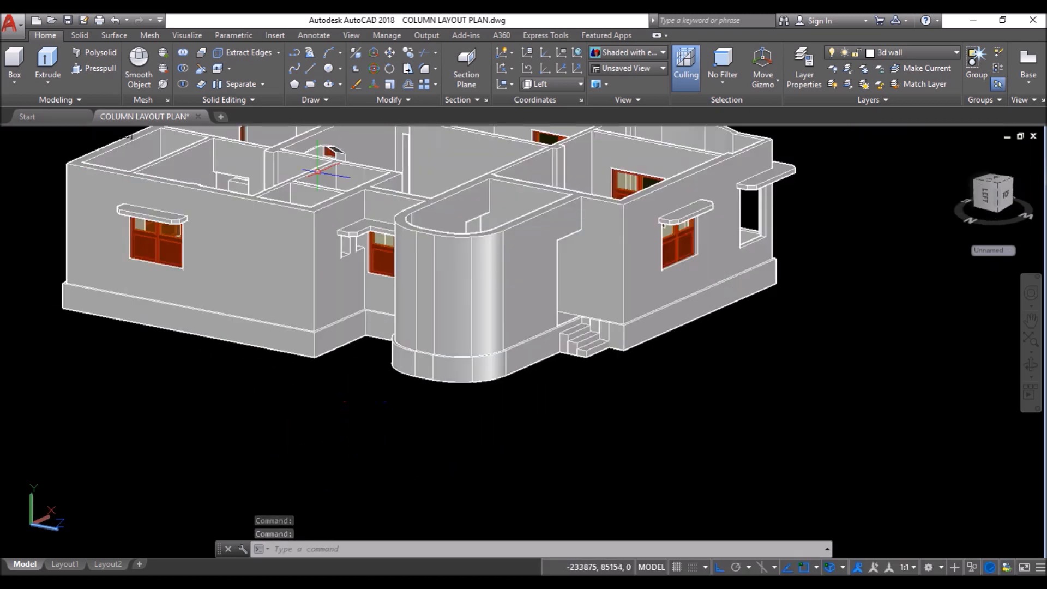
click(310, 84)
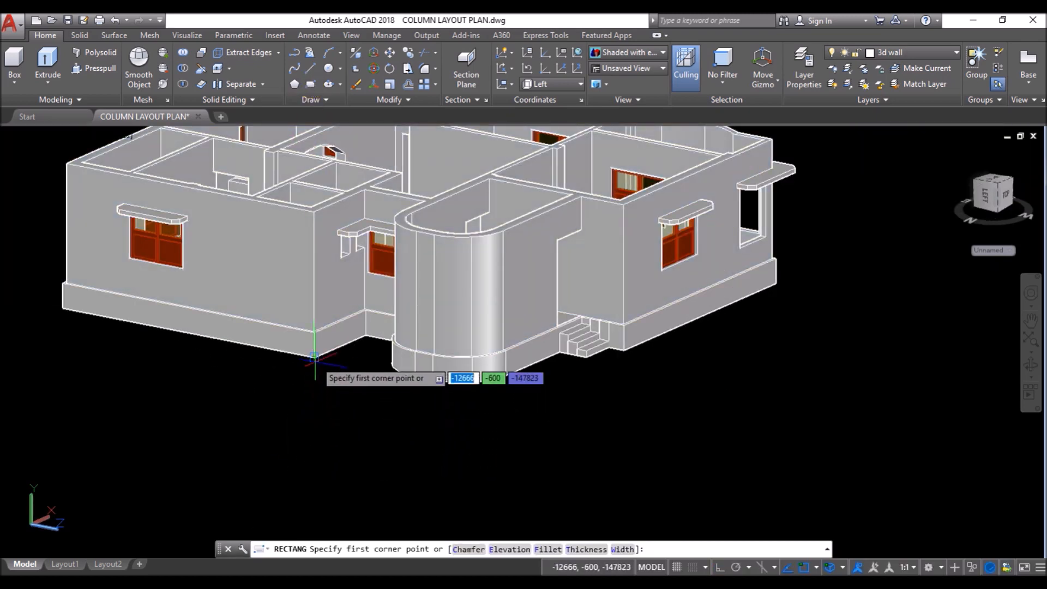
click(315, 423)
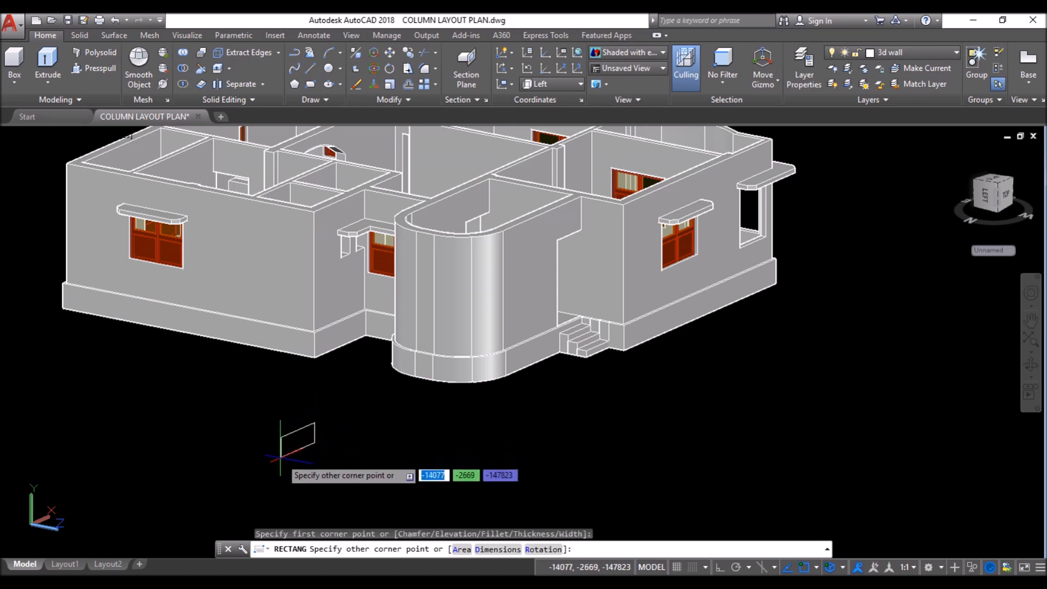
click(498, 549)
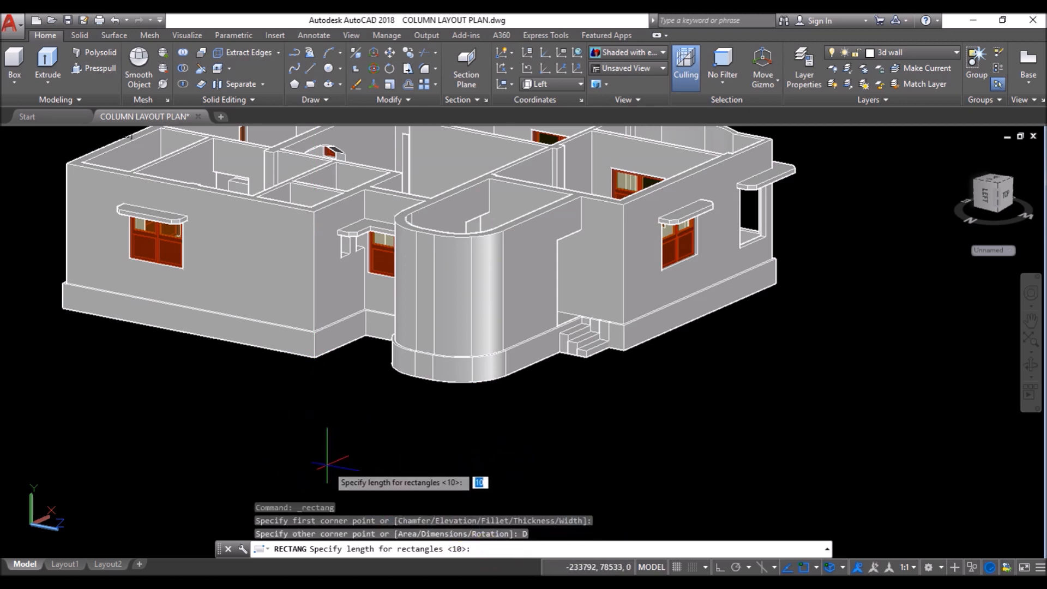
text(375)
key(Return)
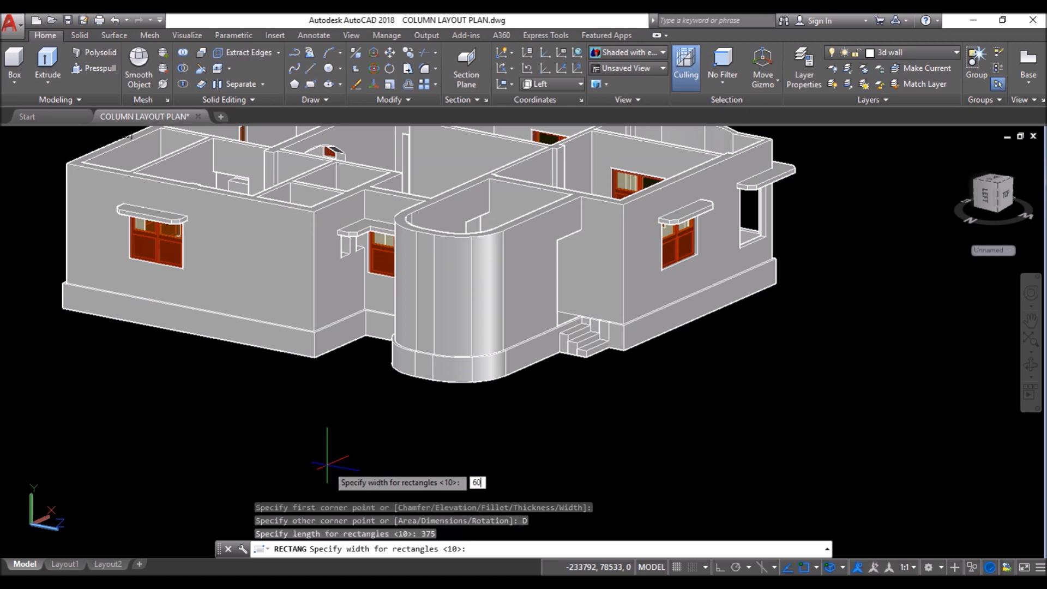
key(Return)
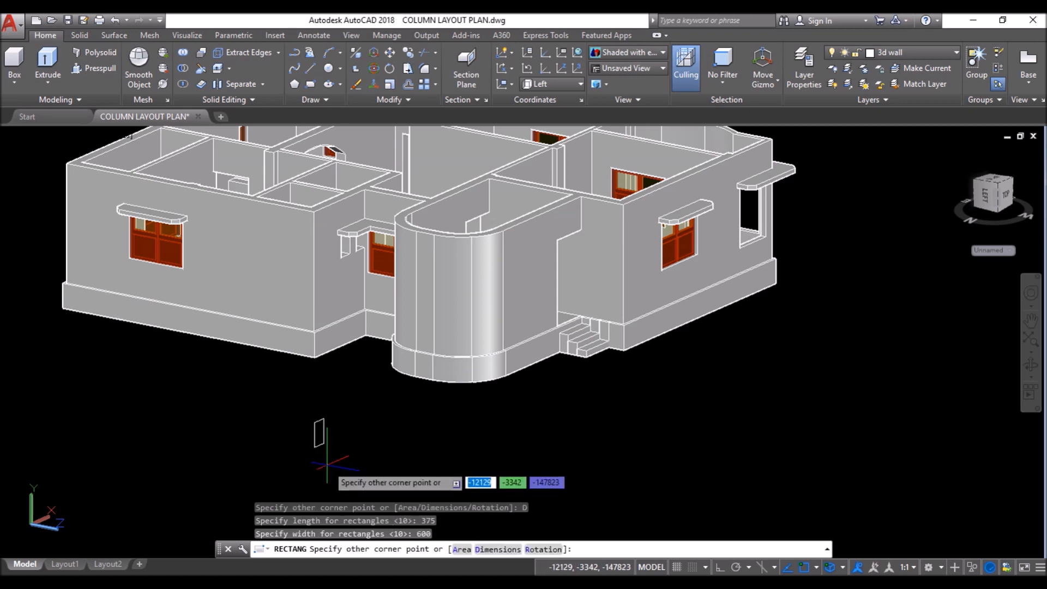
click(327, 465)
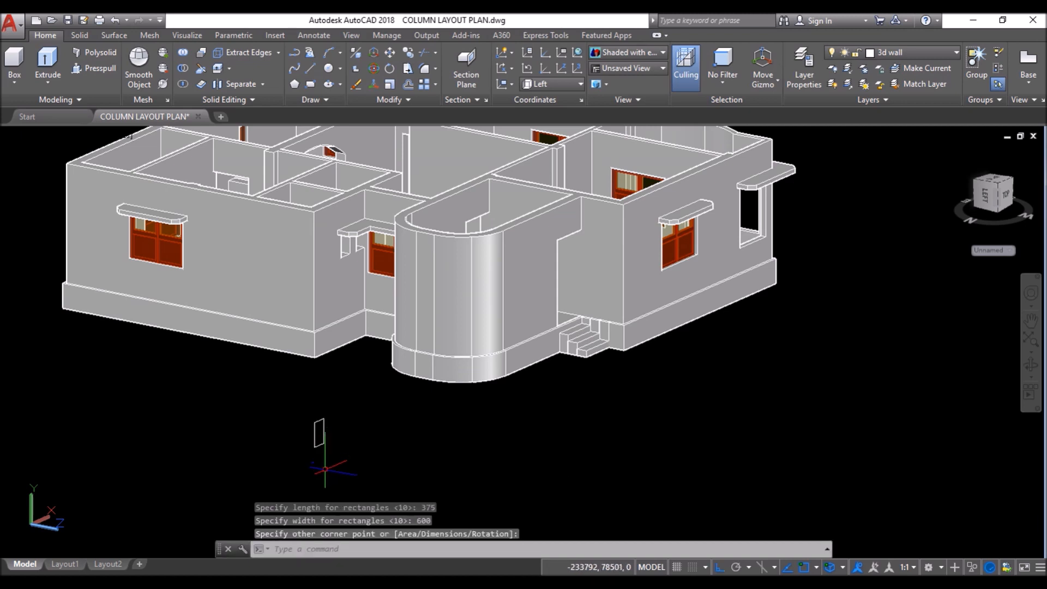
Step: Offset the 375 by 600 rectangle inward by 29, and offset the resulting inner rectangle inward by 29 again
scroll(325, 469, up, 4)
scroll(317, 458, up, 2)
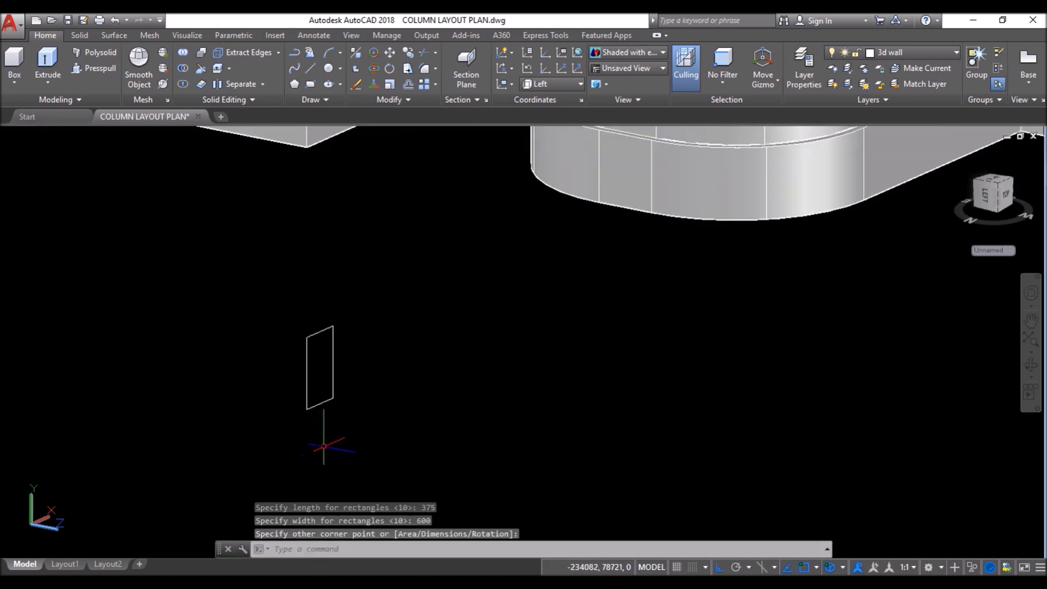
shift+middle_drag(324, 428, 306, 421)
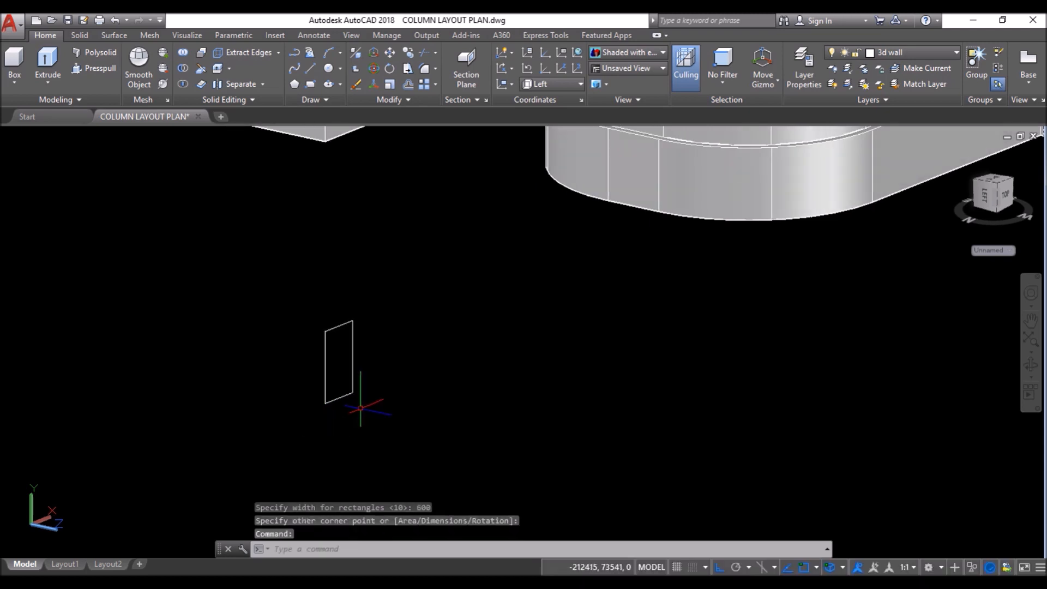
scroll(364, 412, up, 2)
text(o)
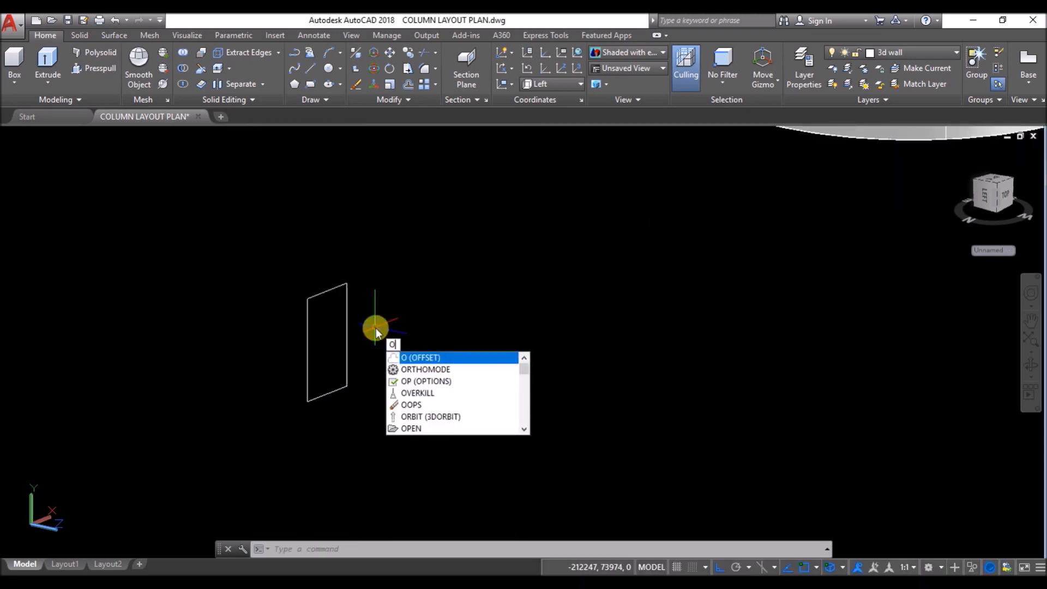
key(Return)
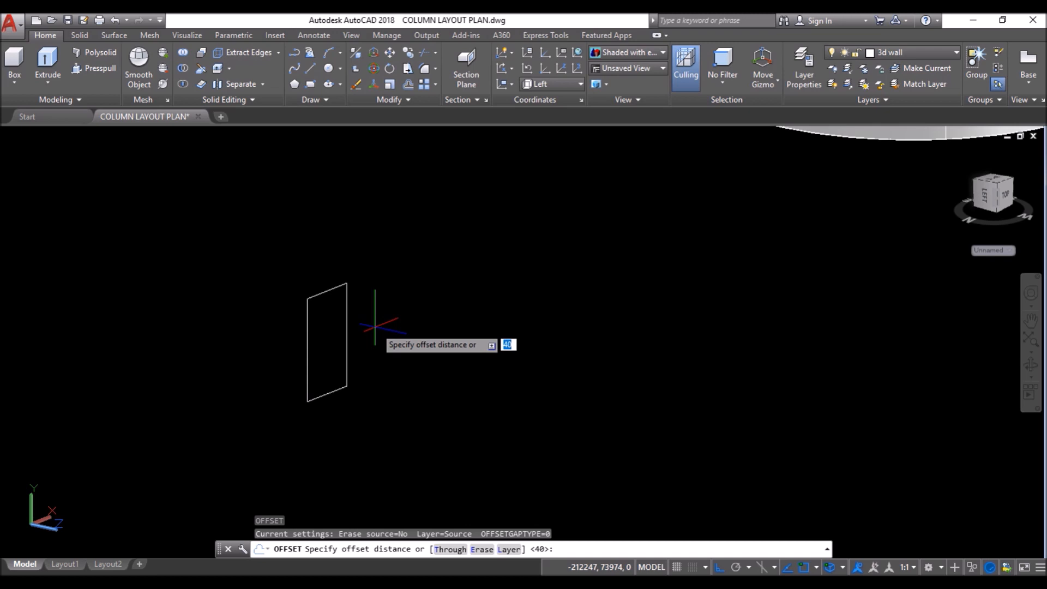
key(Return)
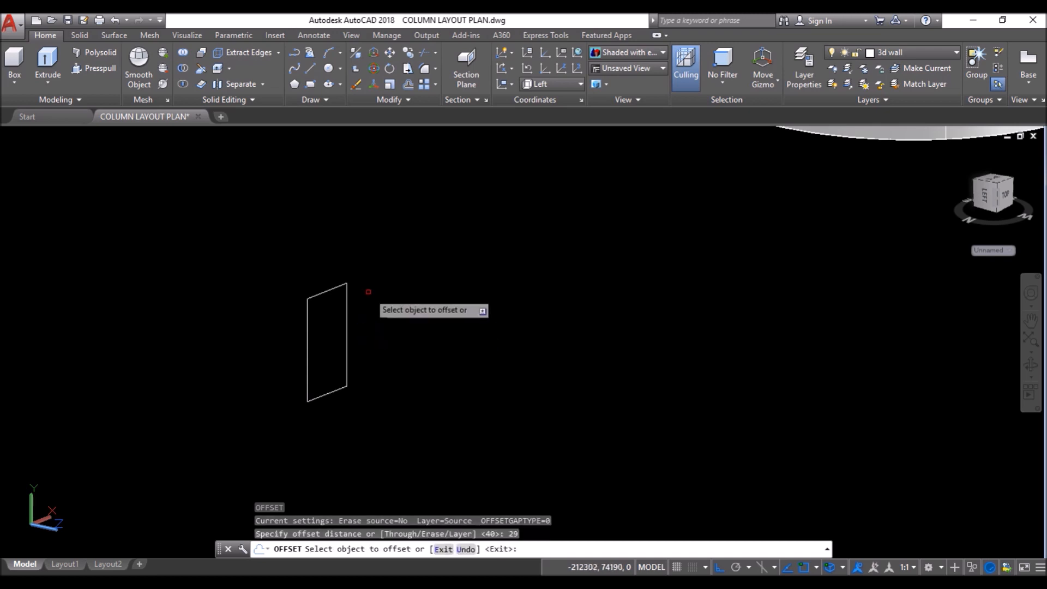
click(333, 291)
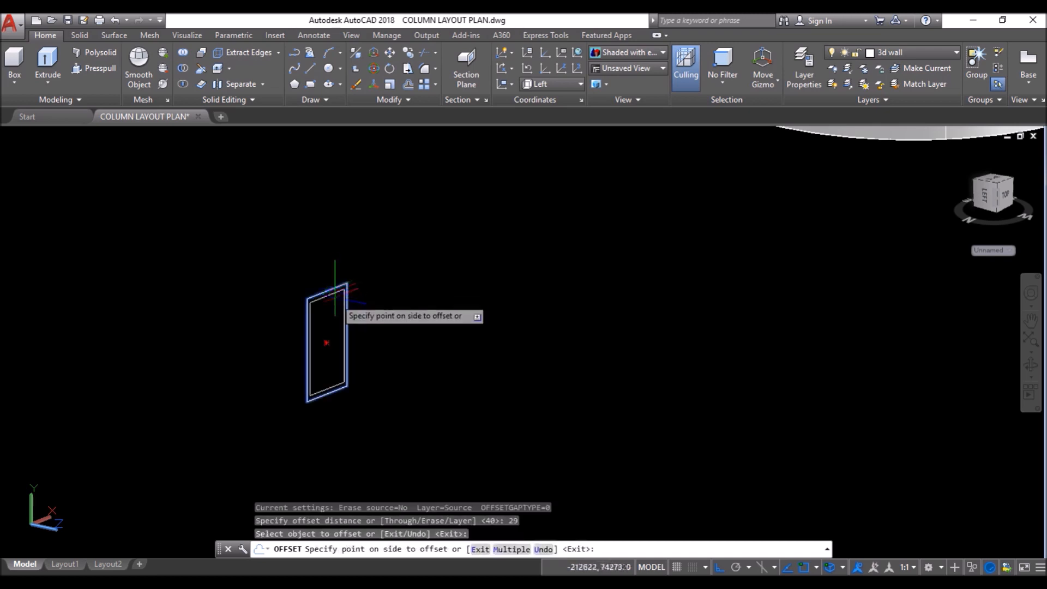
click(326, 343)
scroll(327, 324, up, 3)
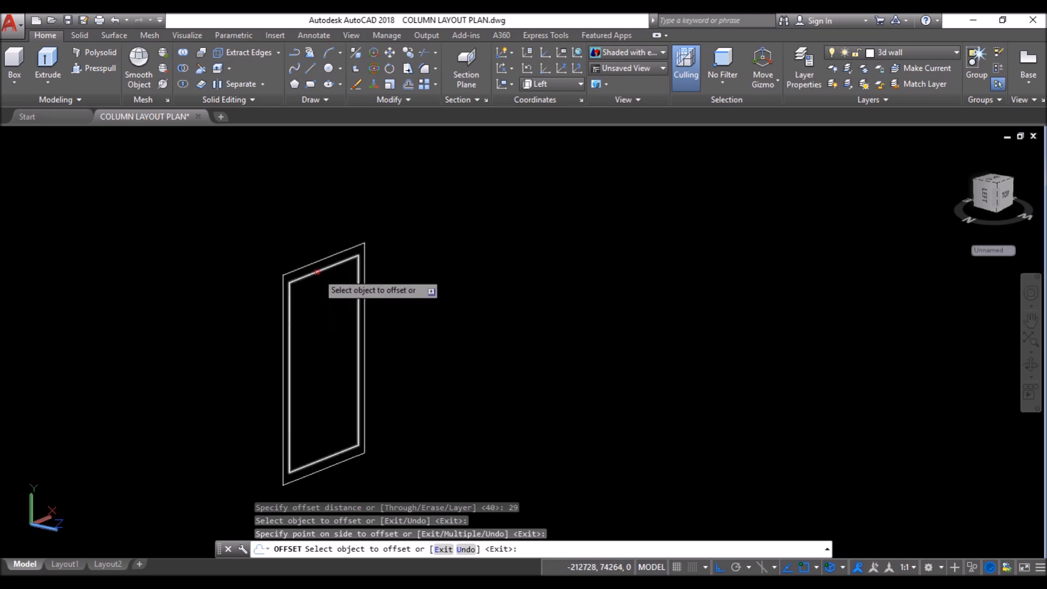
click(317, 271)
click(319, 320)
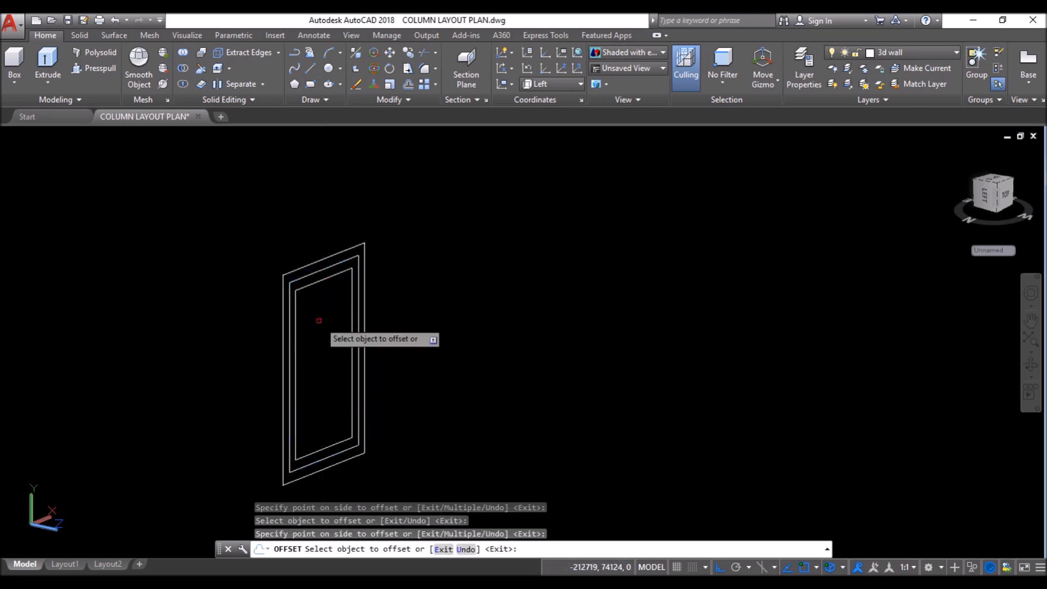
Step: Presspull the outer rectangle backward by 93 and cut the middle rectangle's area through it to form the window's outer frame
key(Return)
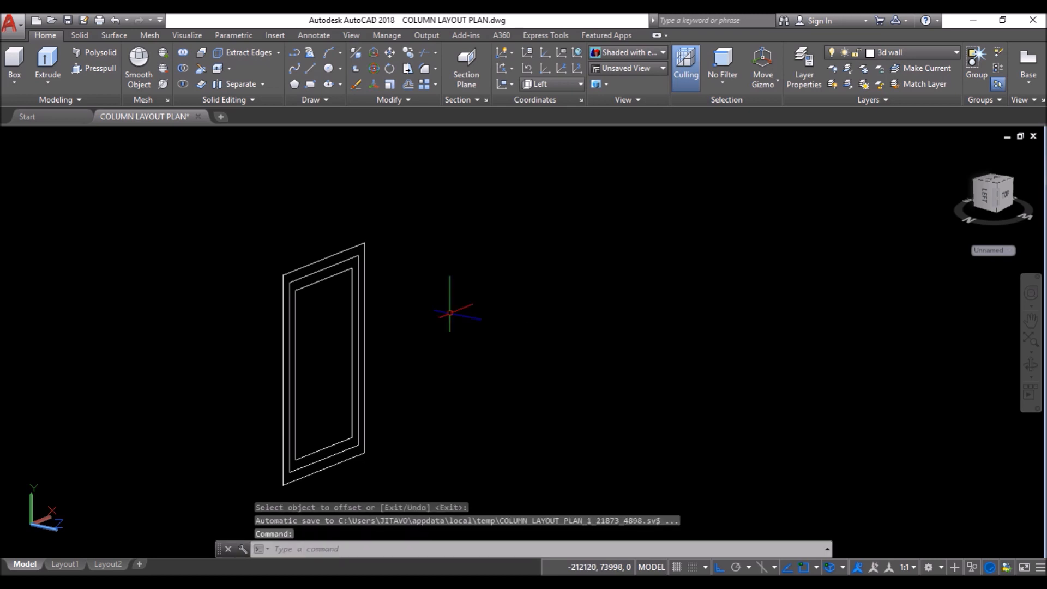
click(91, 71)
scroll(295, 479, up, 2)
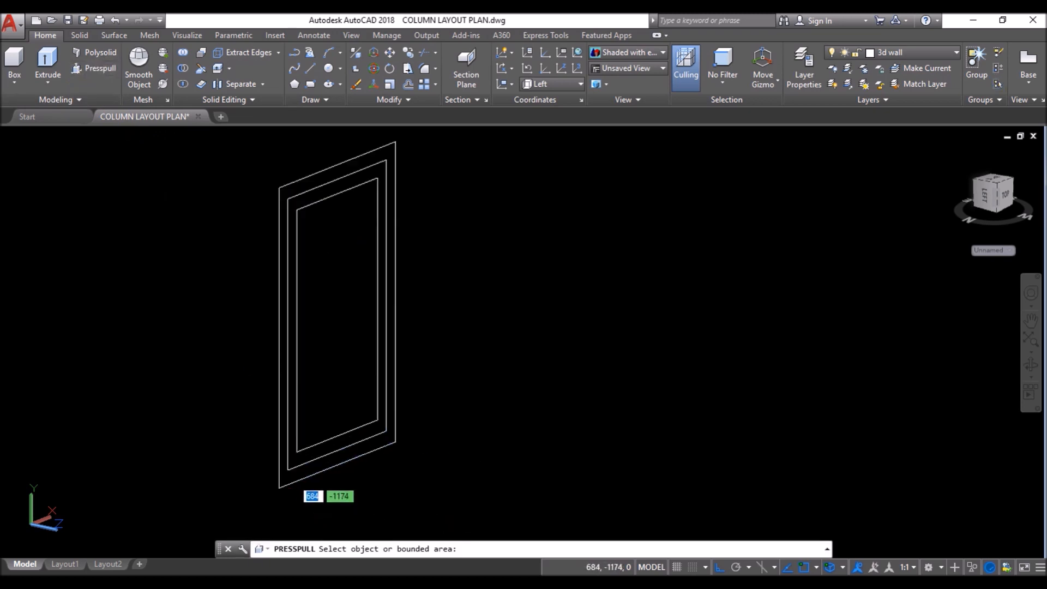
scroll(303, 477, down, 1)
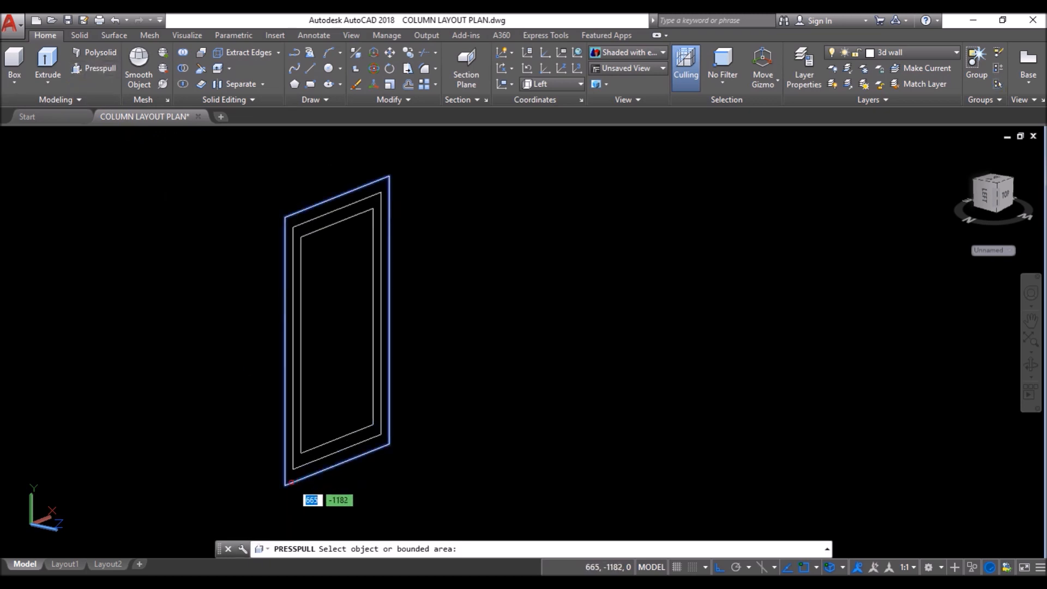
click(337, 331)
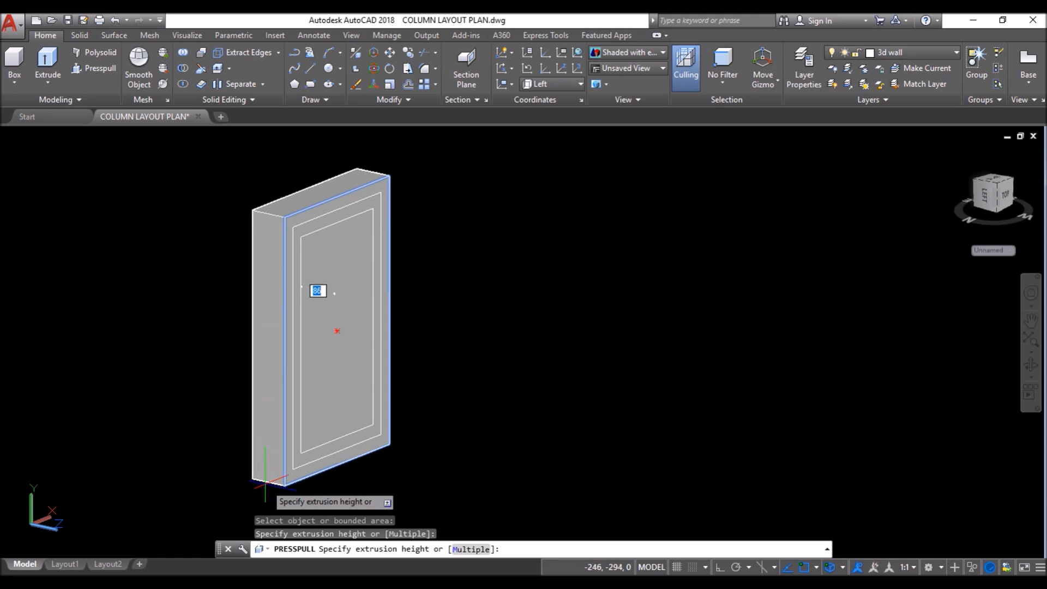
key(Return)
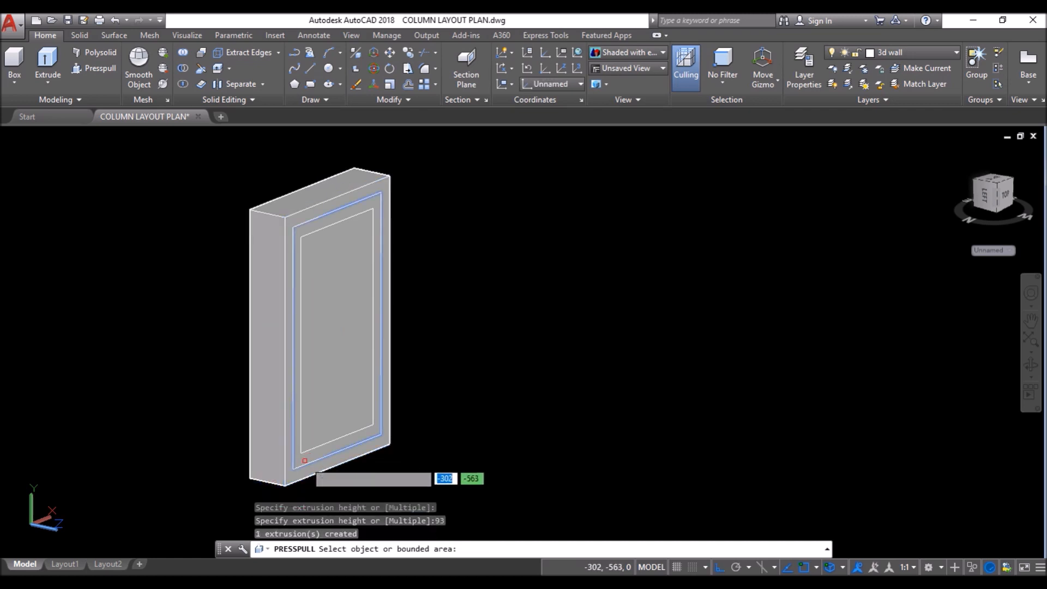
click(337, 332)
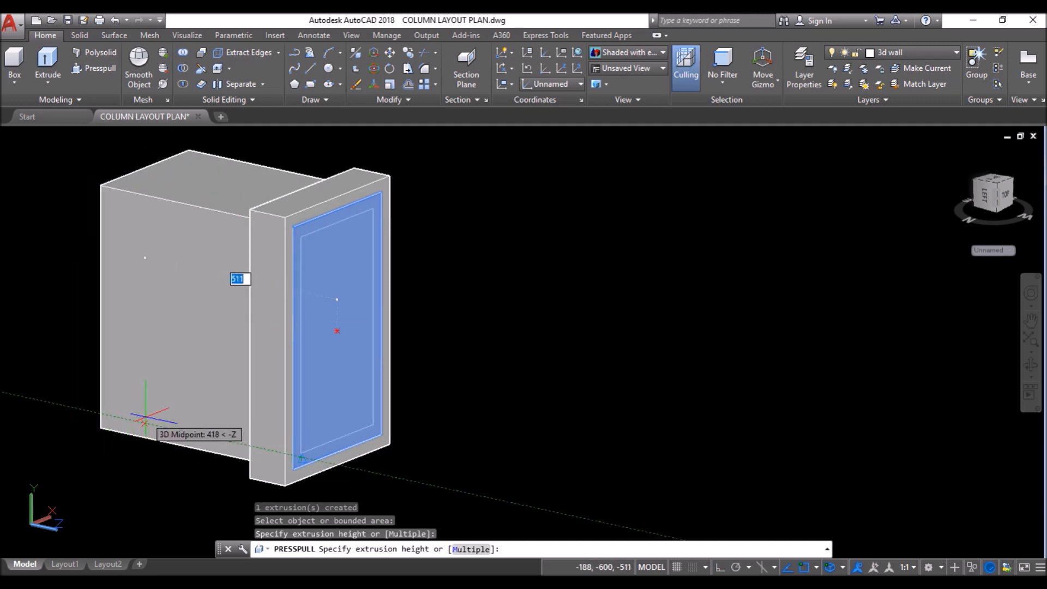
click(145, 421)
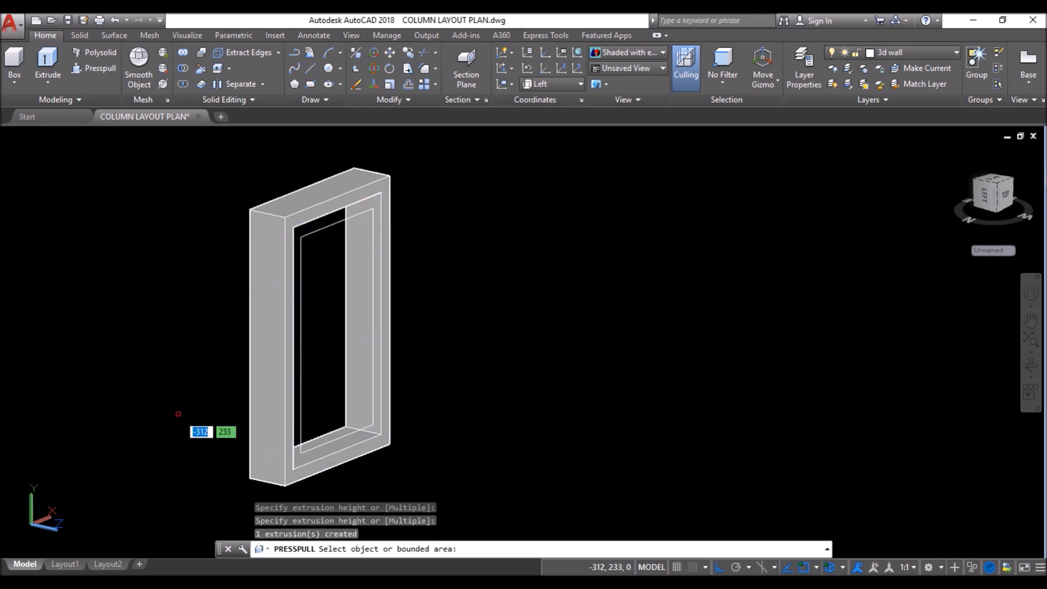
Step: Presspull the middle rectangle's area backward by 39 and cut the innermost rectangle through it to form the inner sash
click(317, 459)
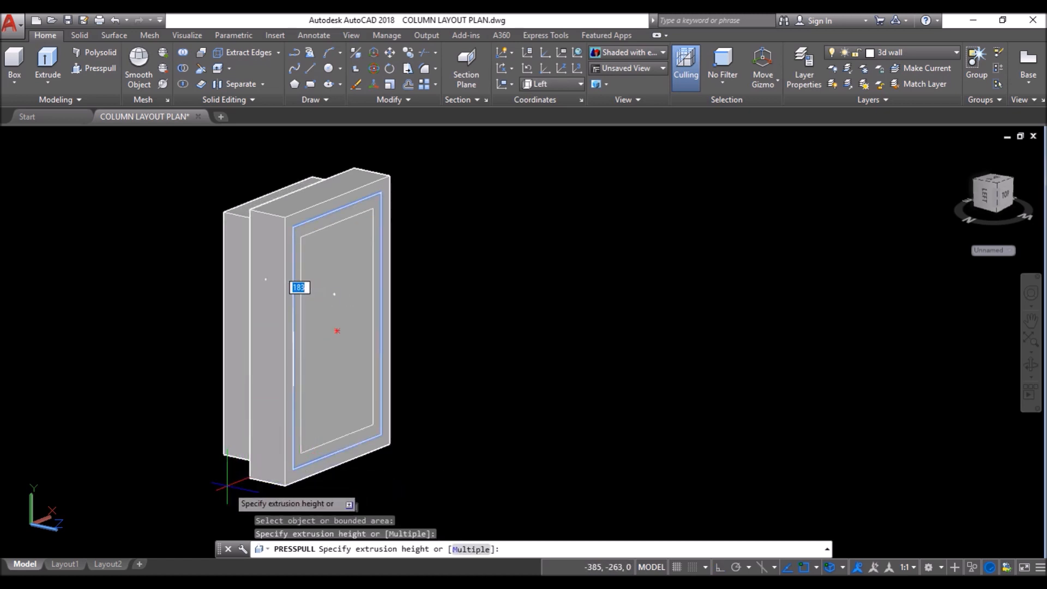
text(39)
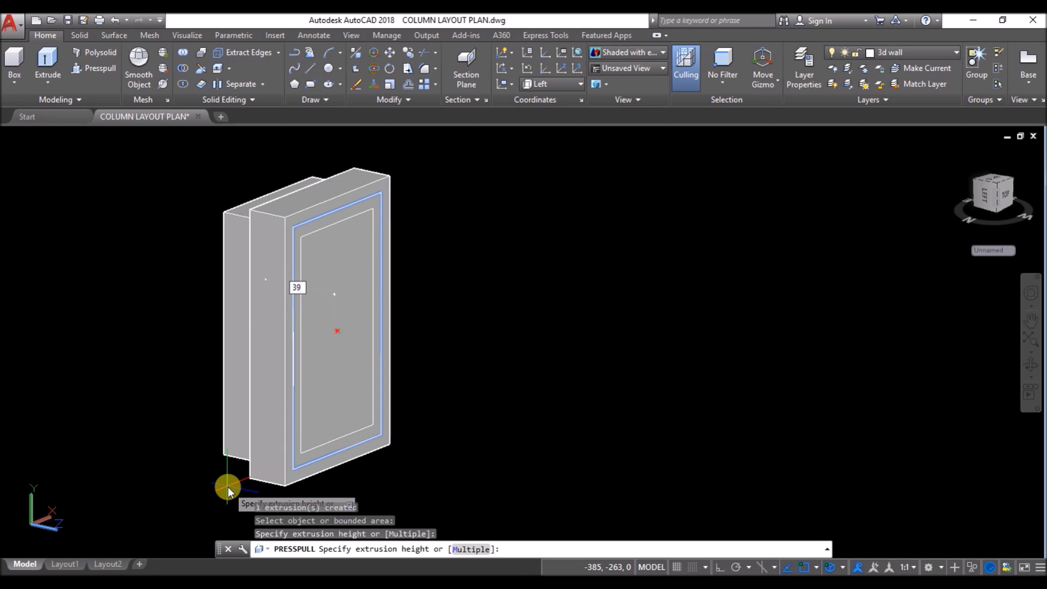
key(Return)
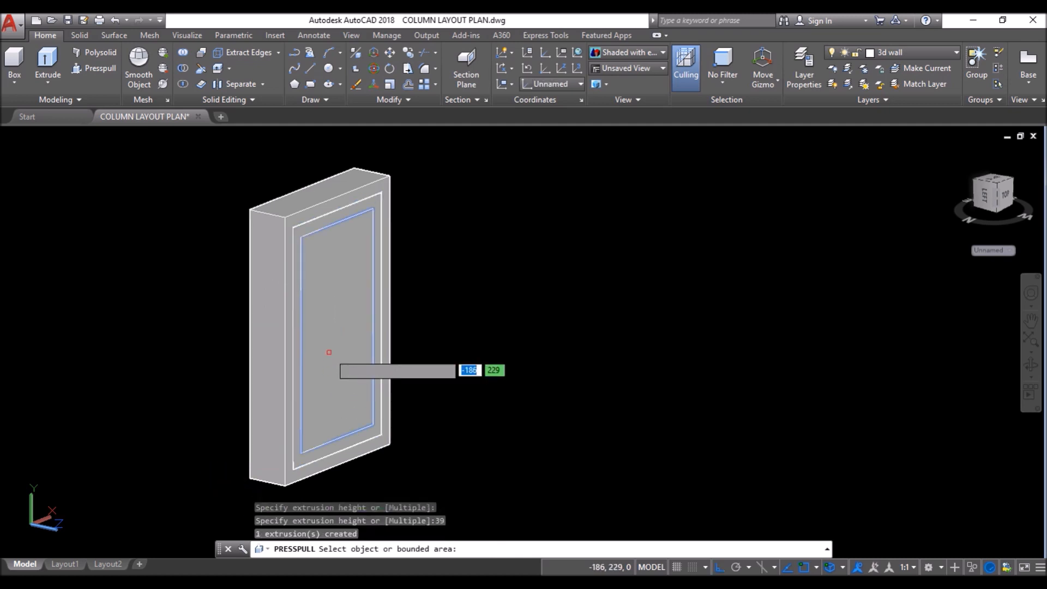
click(332, 352)
click(133, 342)
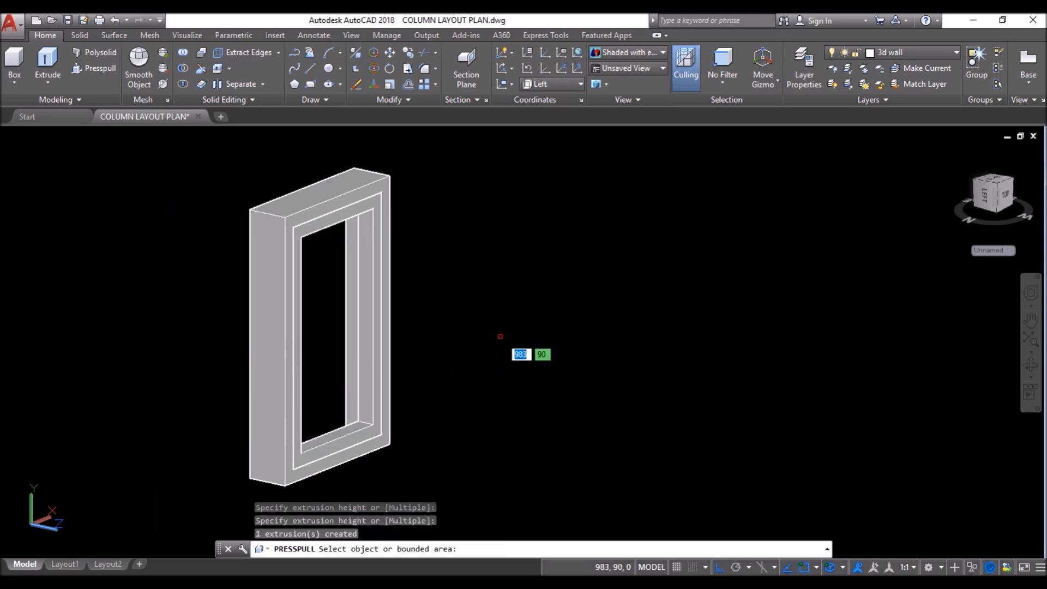
key(Return)
Step: Create a region from the innermost rectangle to serve as the window's glass pane
scroll(444, 341, down, 2)
scroll(405, 407, up, 4)
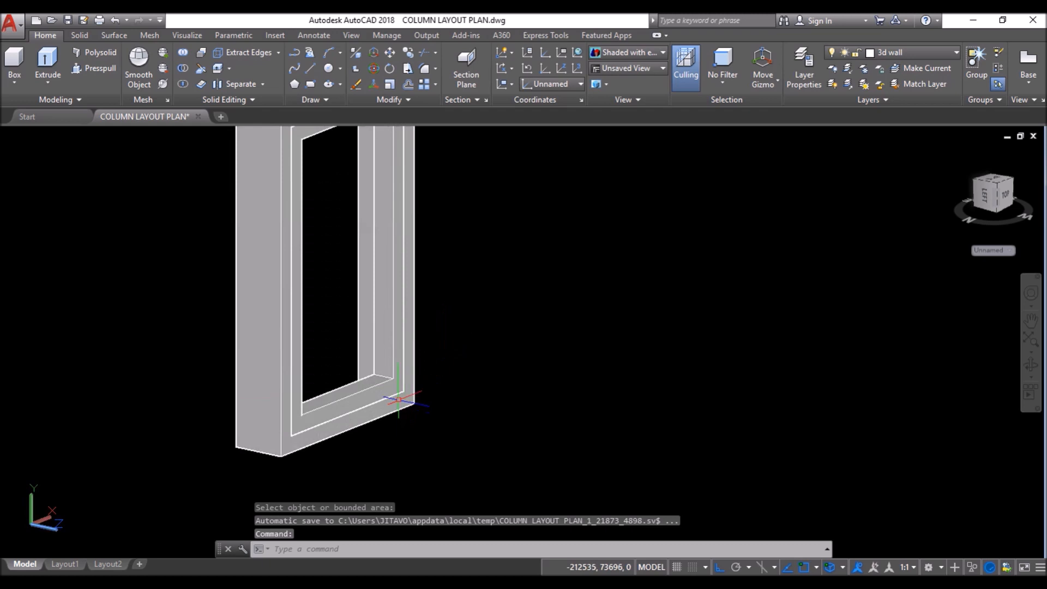
scroll(405, 407, up, 2)
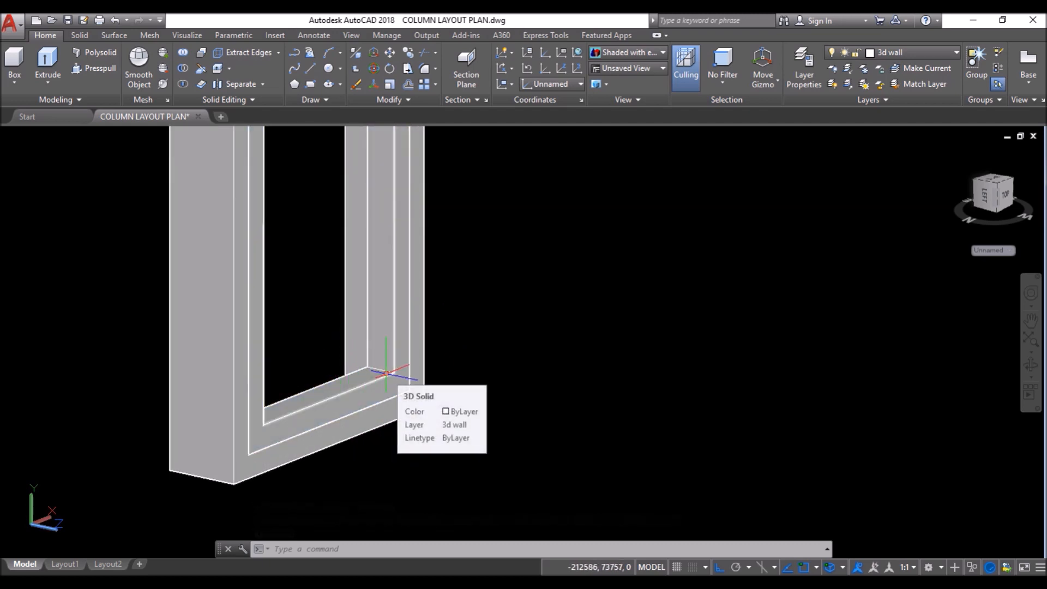
text(region)
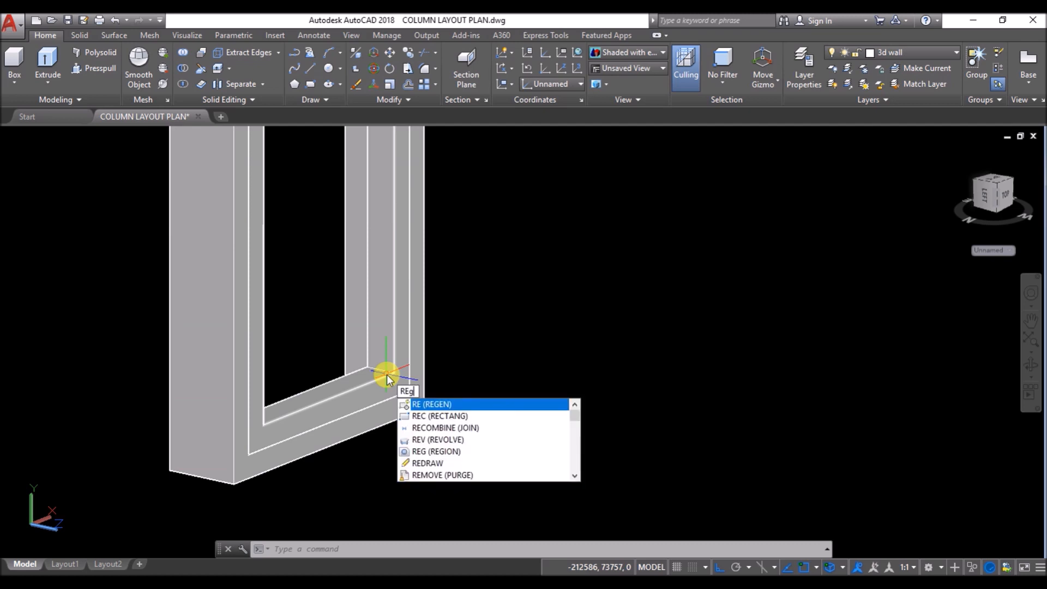
key(Return)
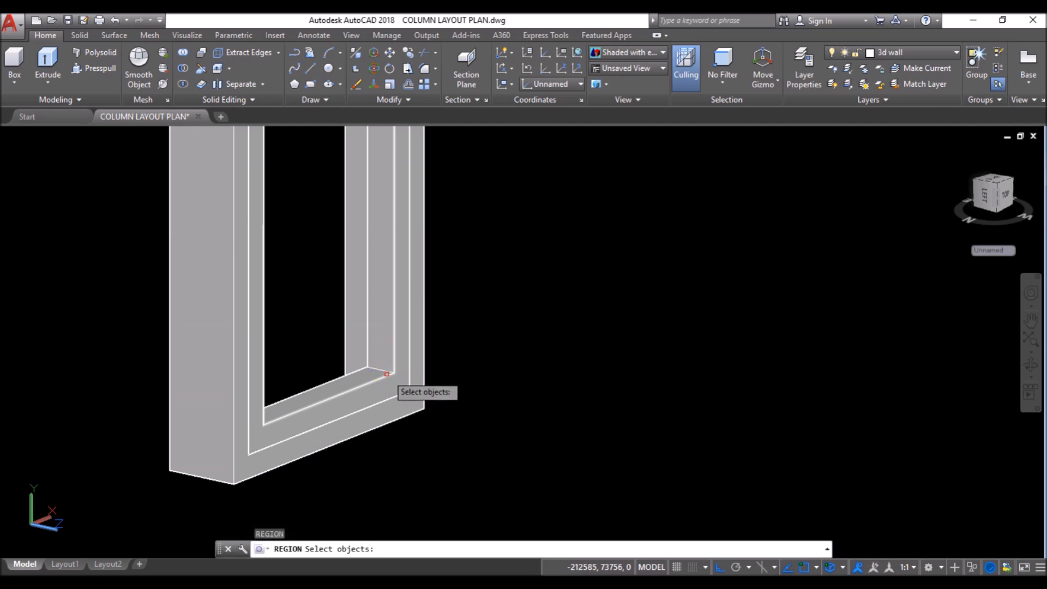
click(387, 374)
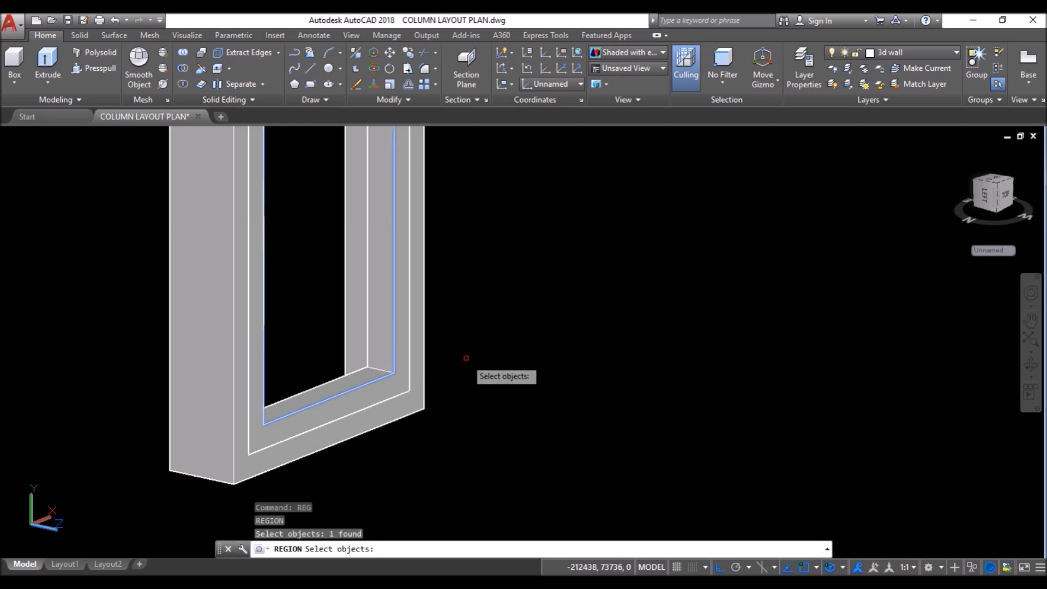
key(Return)
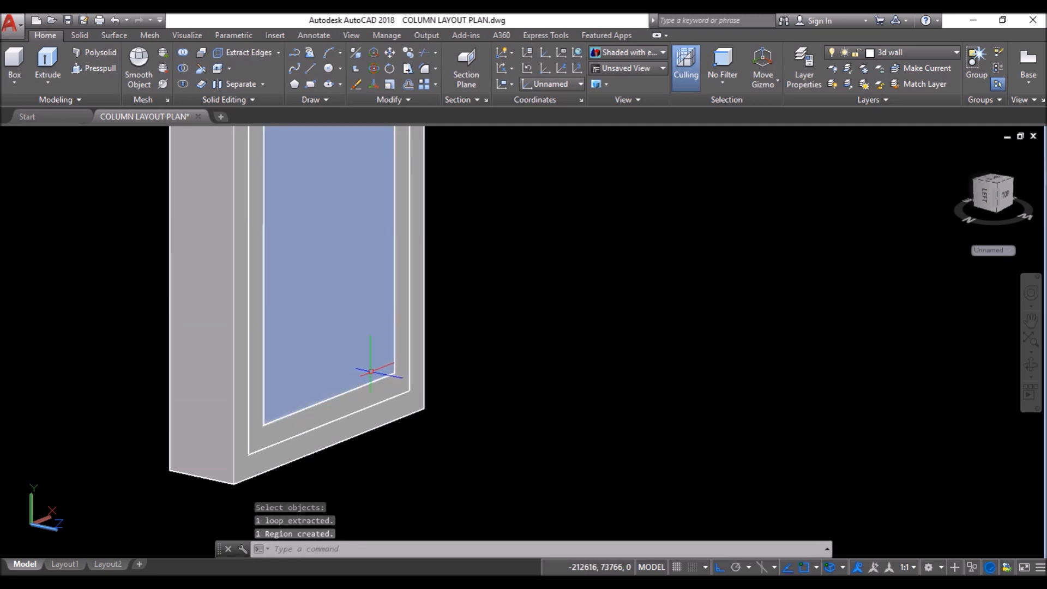
Step: Move the glass region from its lower corner back to the midpoint of the inner sash's depth edge
click(370, 366)
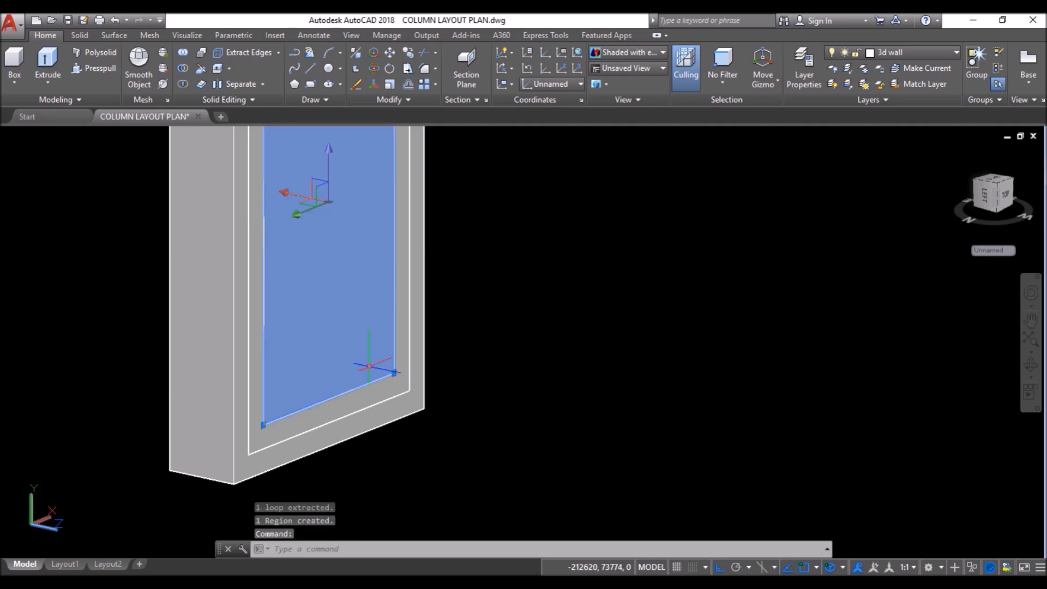
click(392, 51)
scroll(410, 379, up, 4)
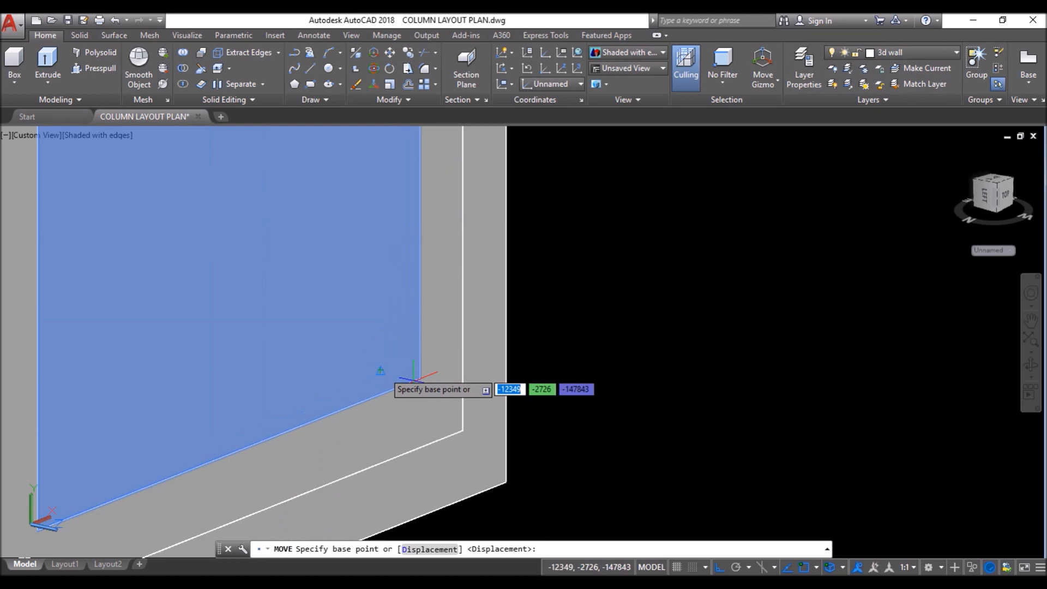
click(420, 377)
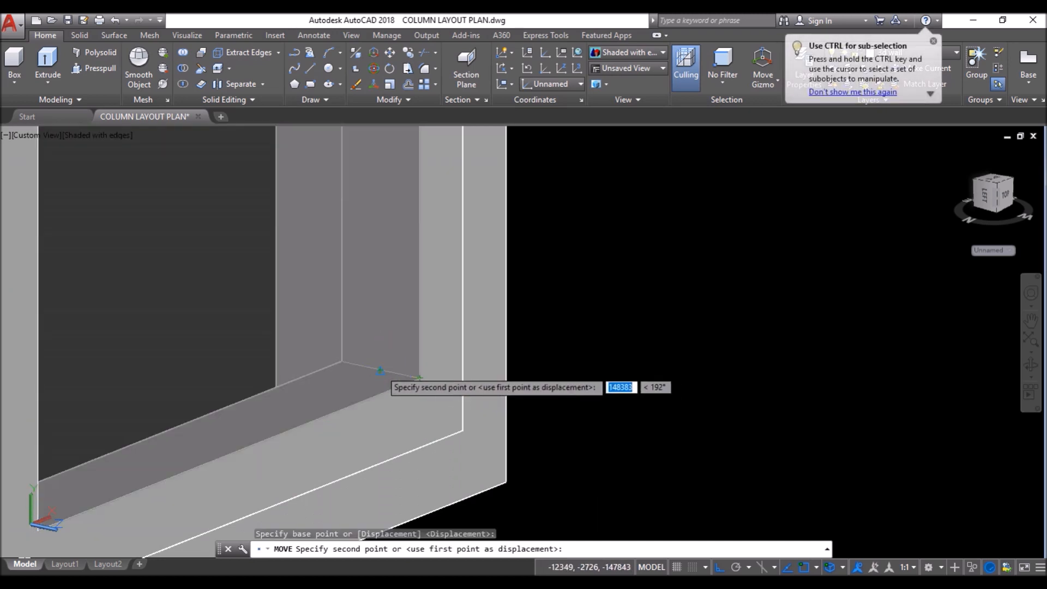
click(390, 359)
scroll(389, 376, down, 3)
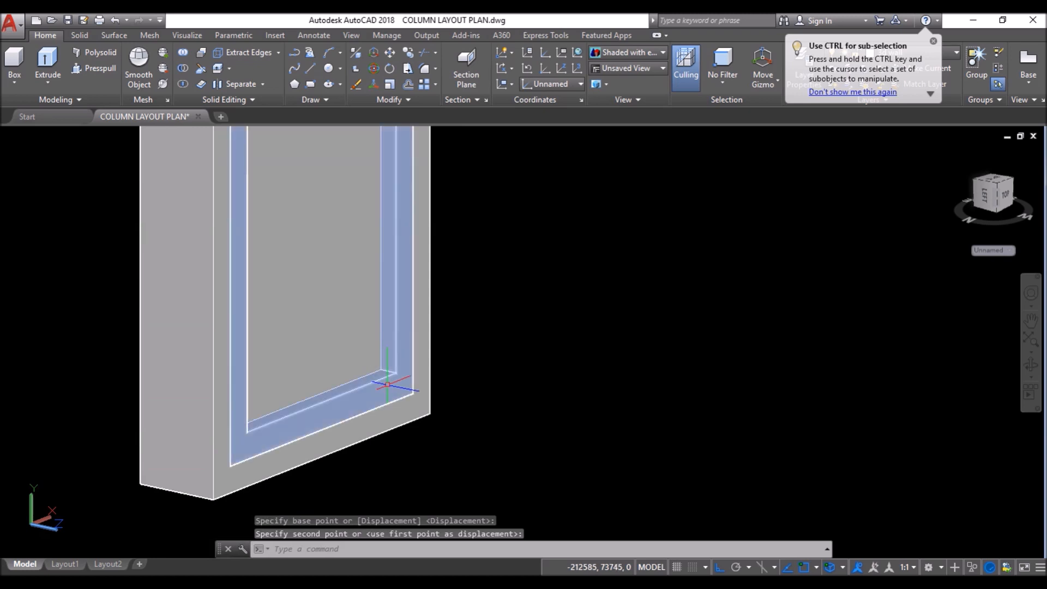
Step: Move the inner sash together with its glass pane back to the midpoint of the outer frame's depth edge
click(387, 384)
click(334, 334)
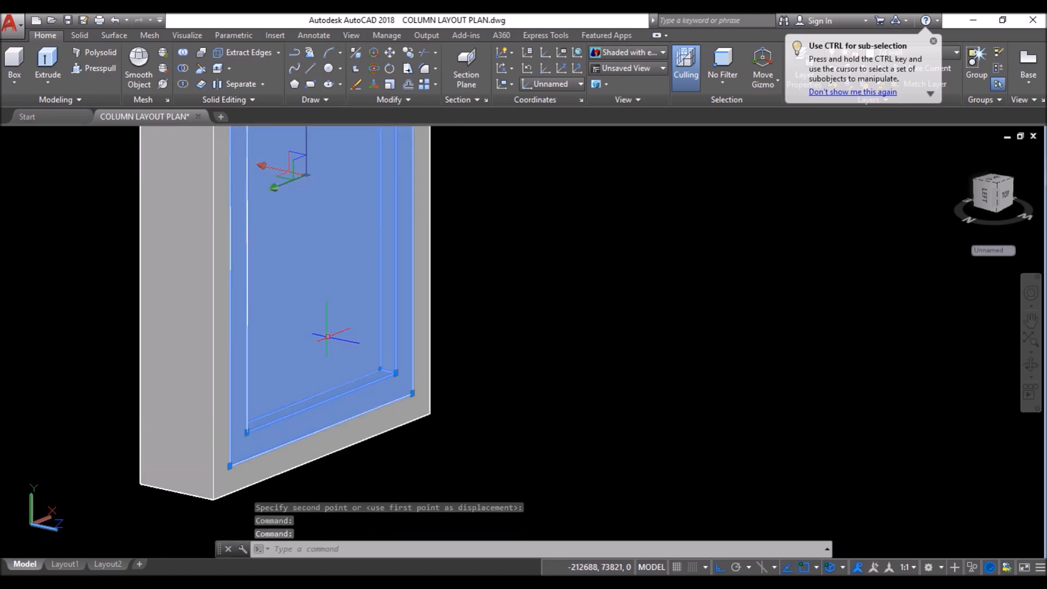
click(390, 54)
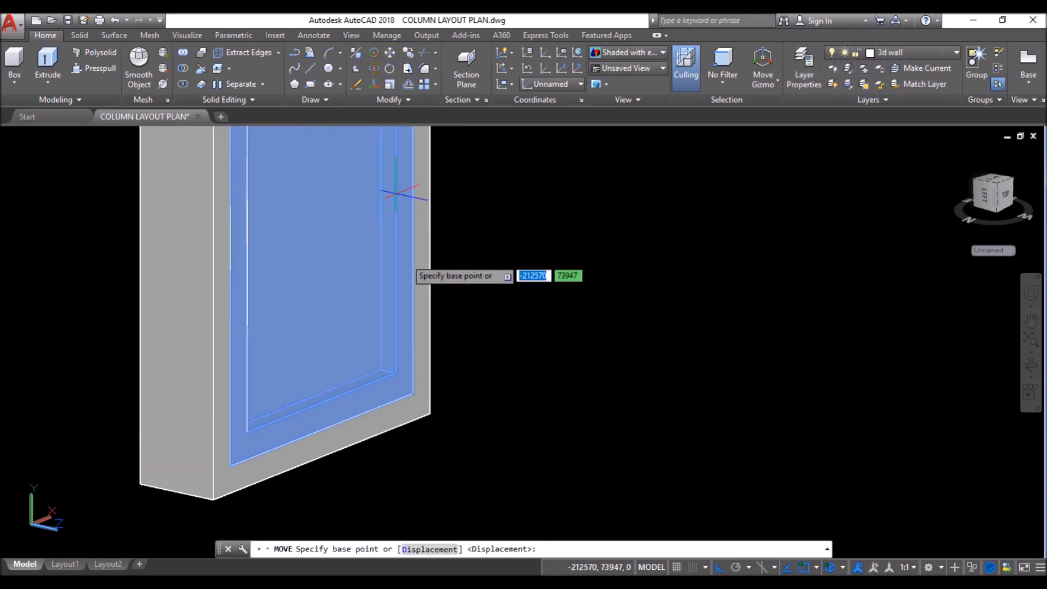
scroll(413, 396, up, 4)
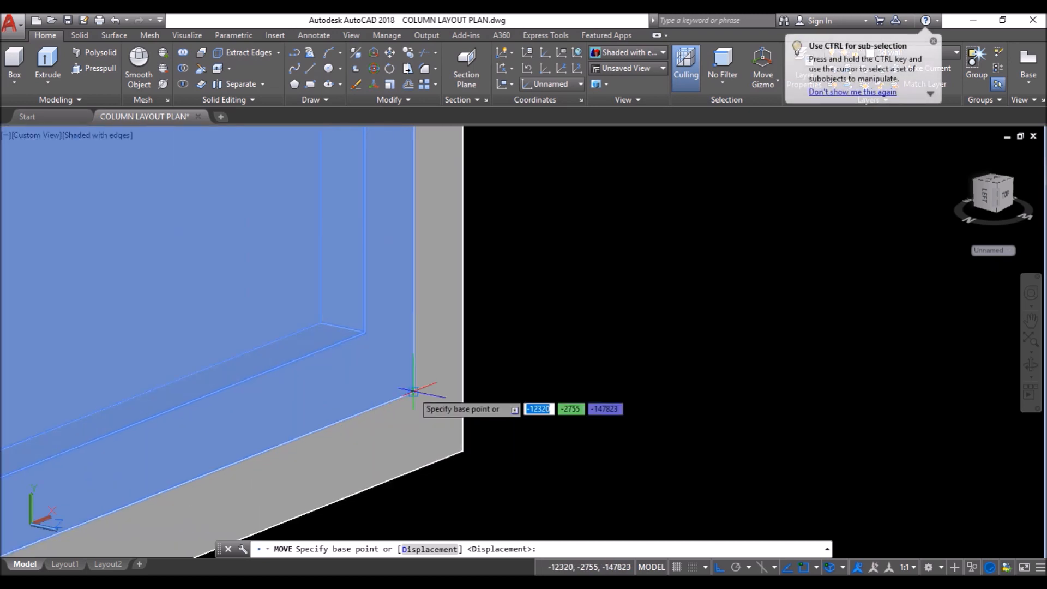
click(413, 391)
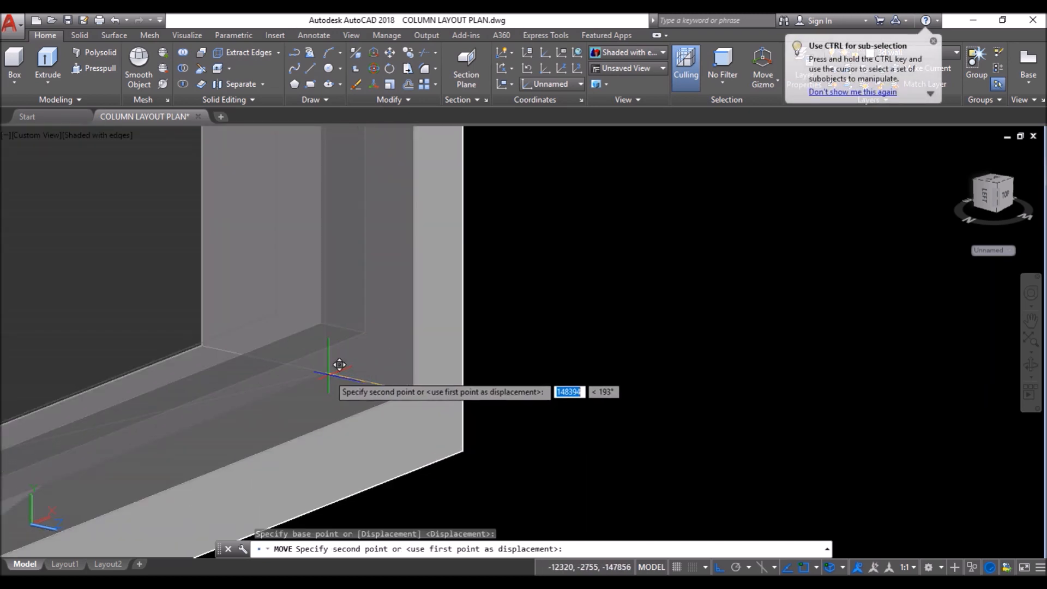
click(314, 370)
scroll(349, 397, down, 7)
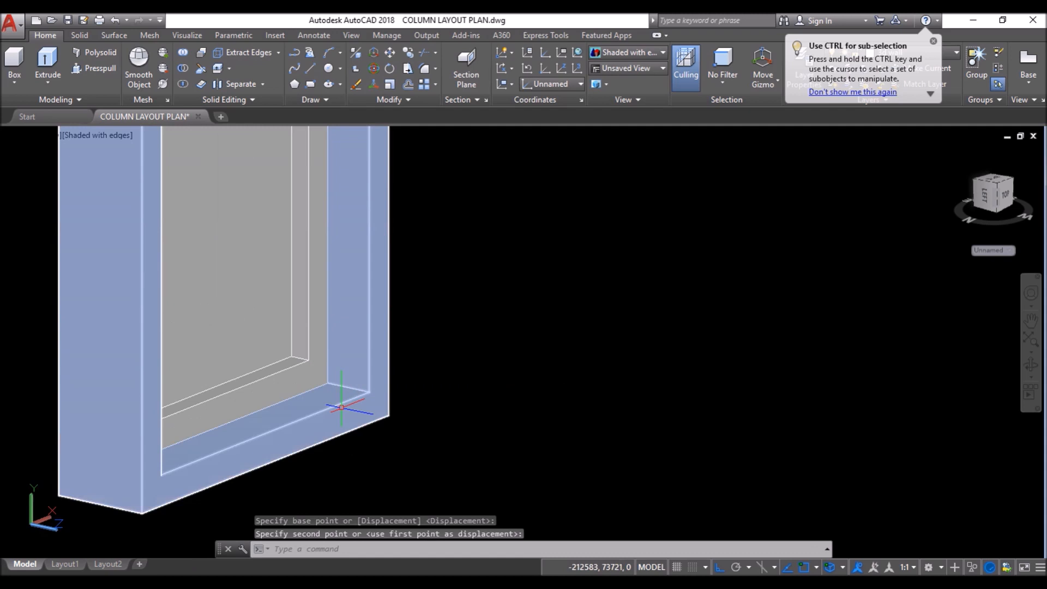
Step: Open the Materials Browser and apply the Generic wood material "Go...lo" to the window's outer frame
shift+middle_drag(370, 286, 411, 326)
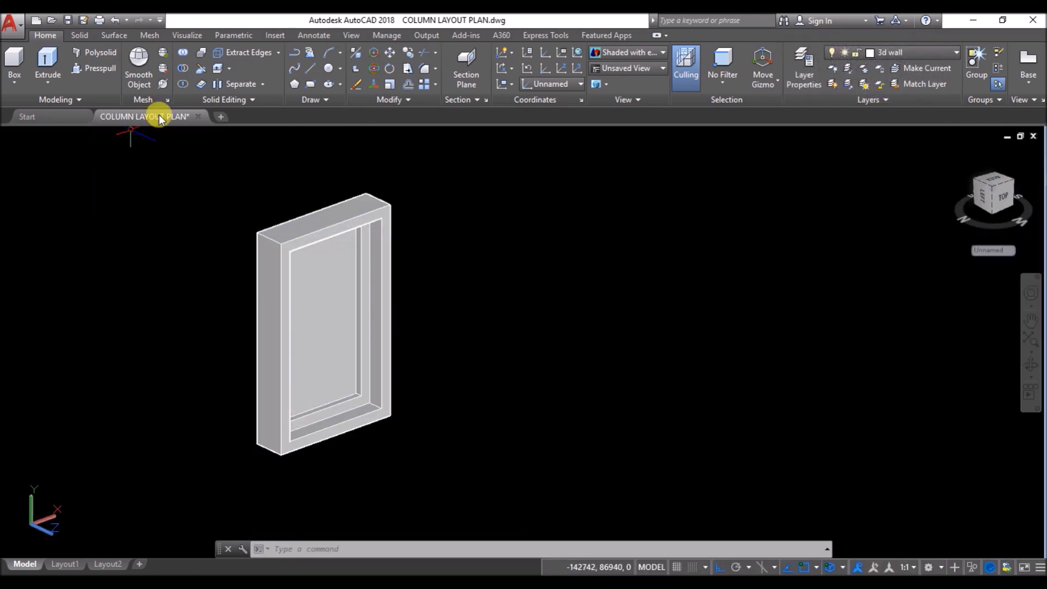
click(184, 35)
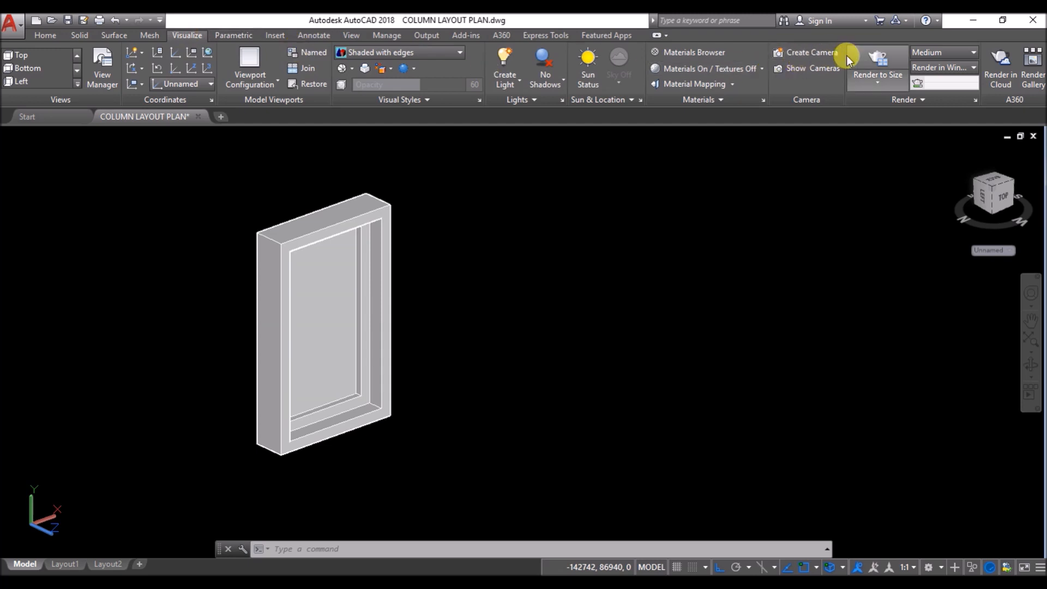
click(694, 53)
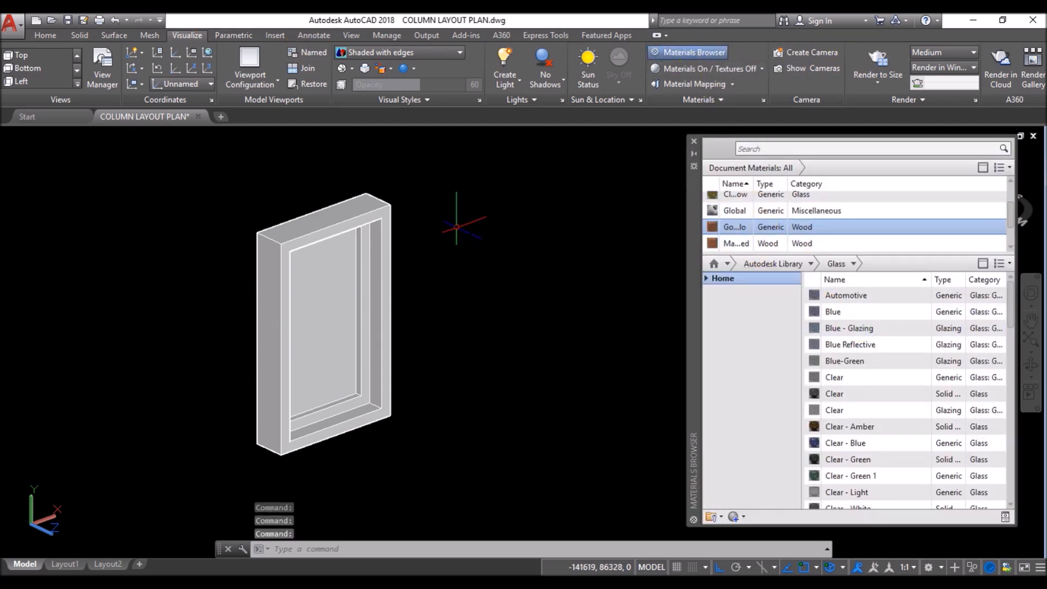
drag(770, 231, 403, 228)
drag(343, 217, 341, 210)
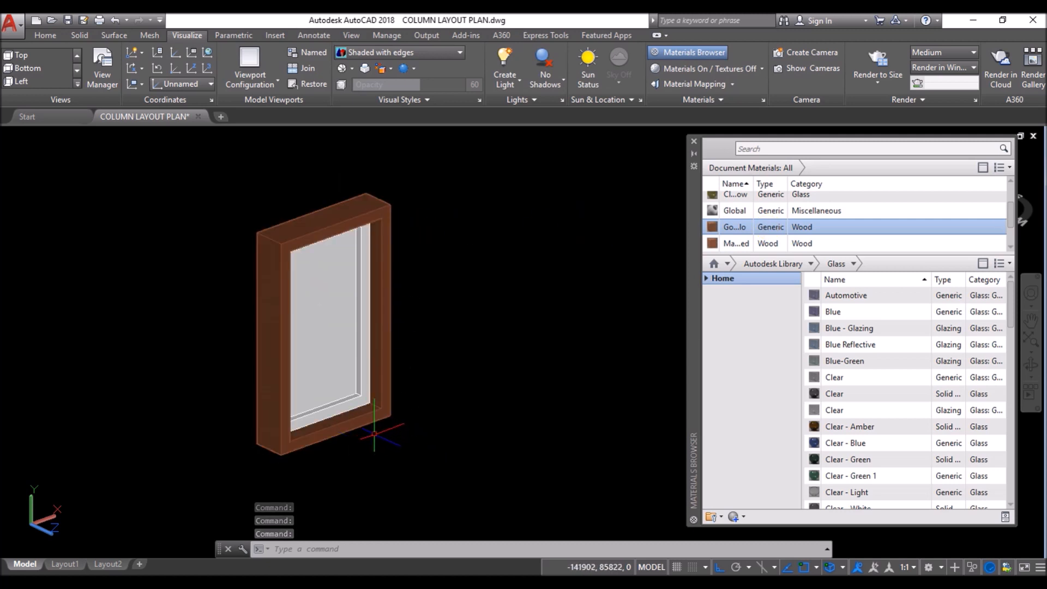
Step: Apply the wood material "Ma...ed" to the inner sash and the glass material "Cl...ow" to the pane
scroll(375, 434, up, 3)
drag(734, 244, 356, 329)
scroll(327, 380, down, 2)
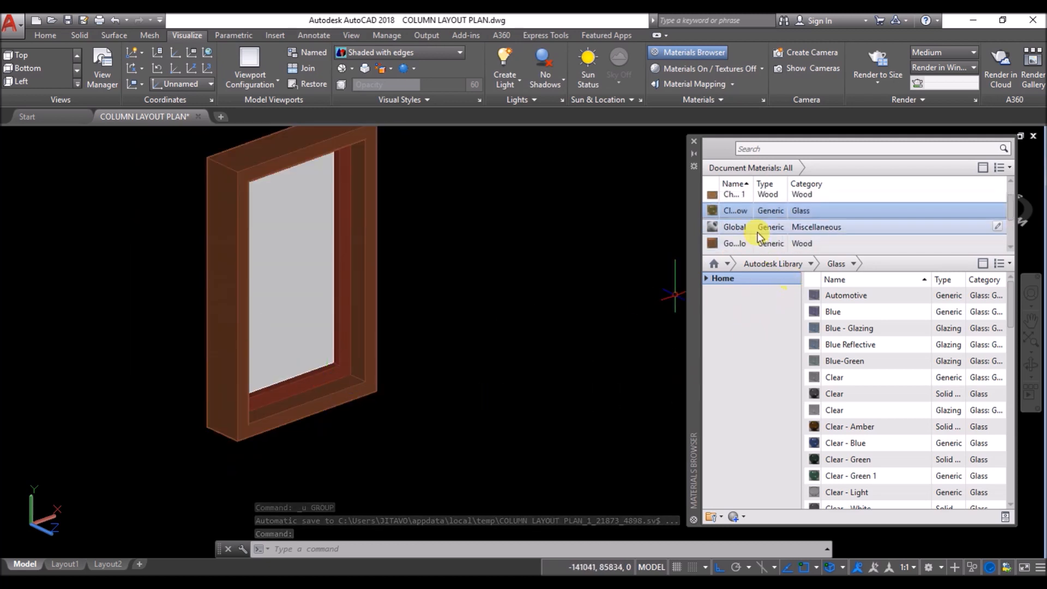
scroll(292, 305, up, 3)
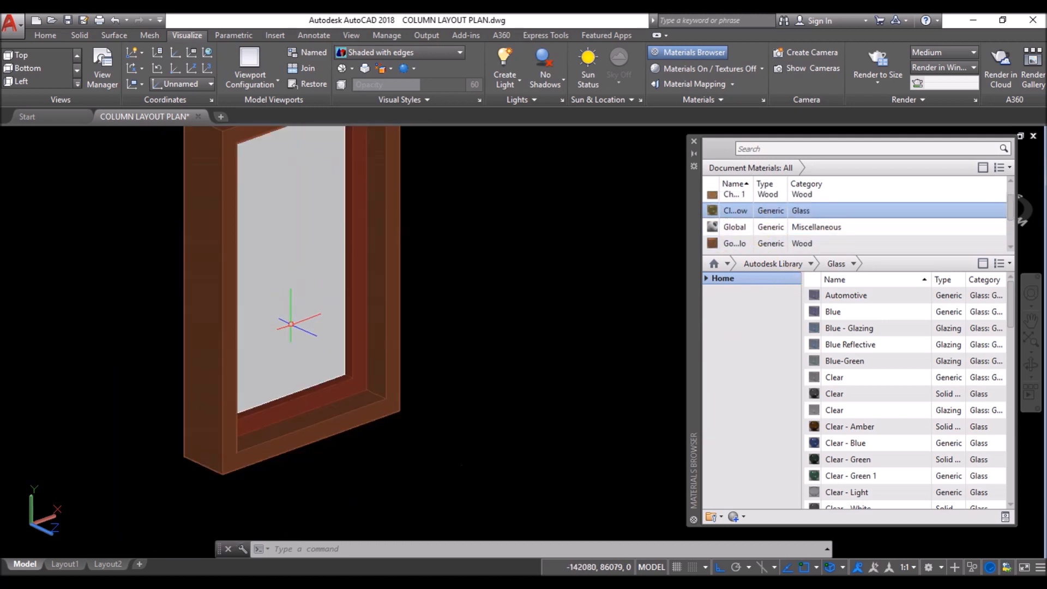
scroll(292, 324, down, 2)
shift+middle_drag(290, 234, 173, 278)
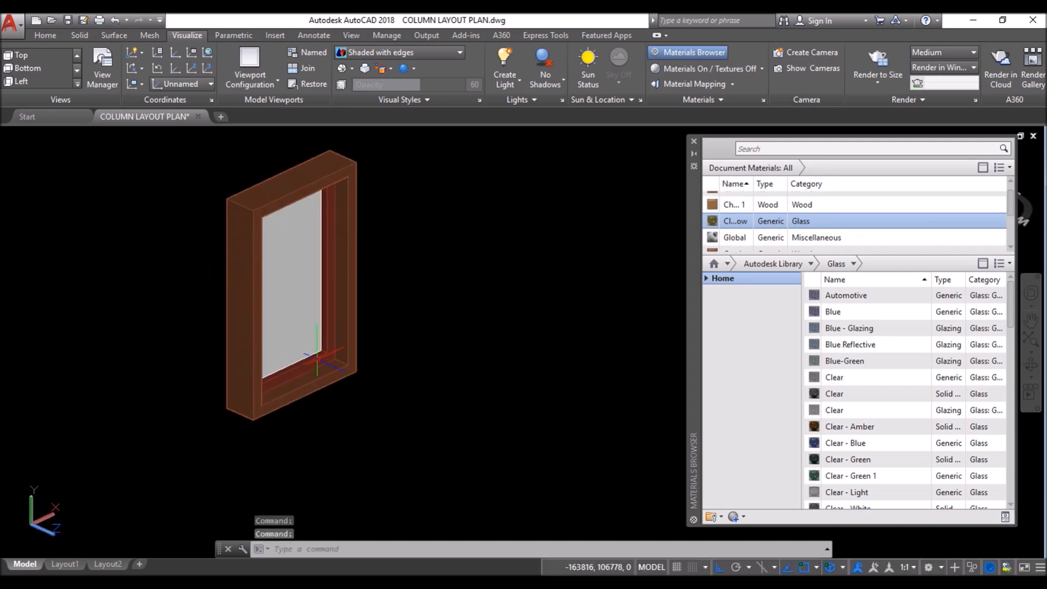
Step: Move the inner sash together with its glass pane a short distance within the outer frame, using snap points at the lower corner
click(209, 165)
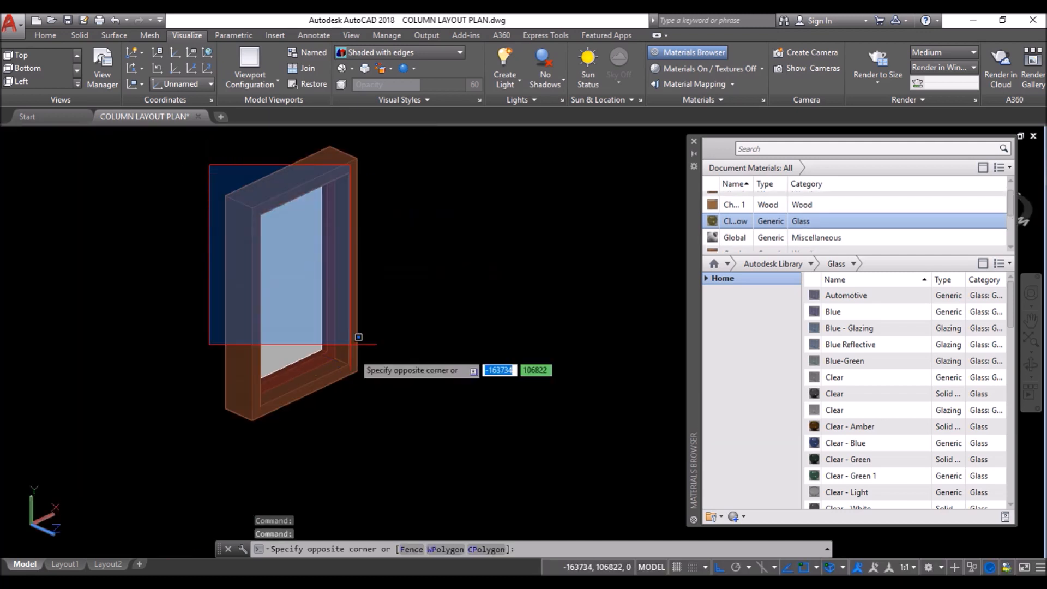
click(344, 412)
click(179, 137)
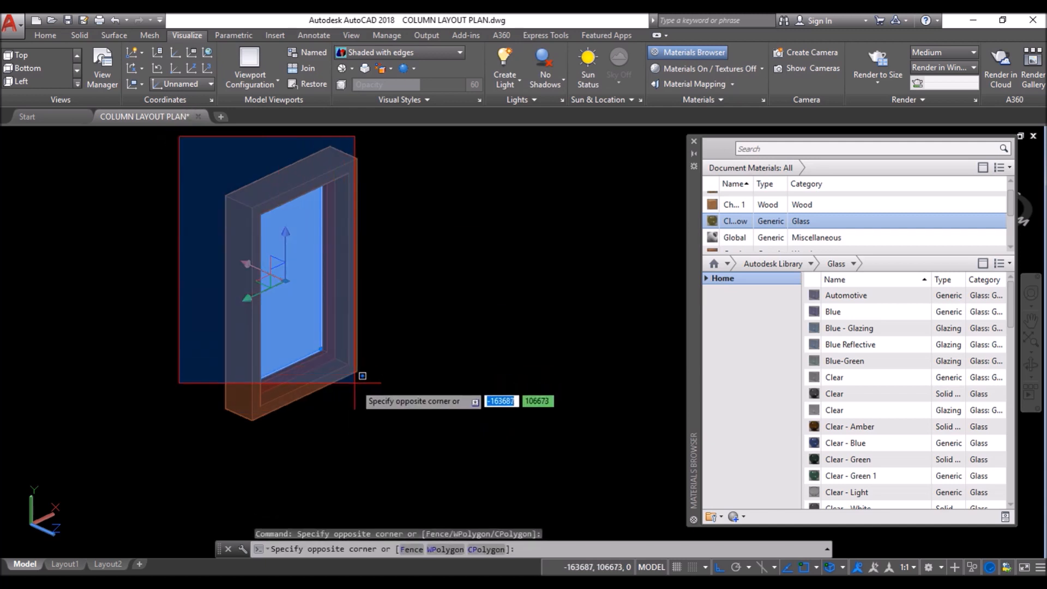
click(350, 406)
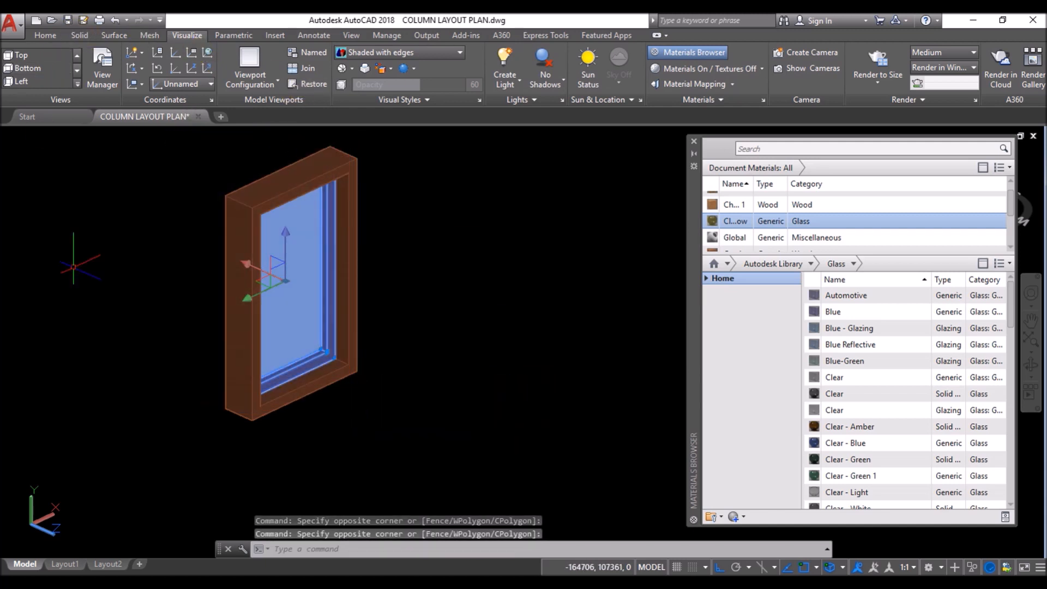
text(m)
key(Return)
scroll(351, 382, up, 6)
click(387, 364)
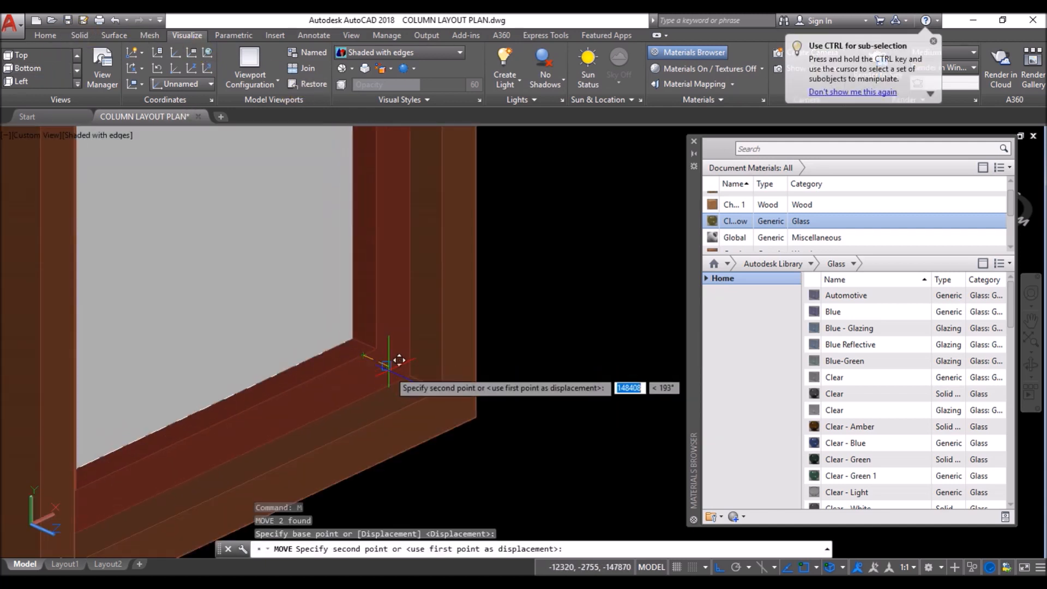
click(397, 362)
scroll(349, 374, down, 4)
shift+middle_drag(343, 374, 275, 373)
scroll(259, 362, down, 3)
Step: Apply the Dark Red glazing material from the Glass library to the window's glass pane
click(201, 164)
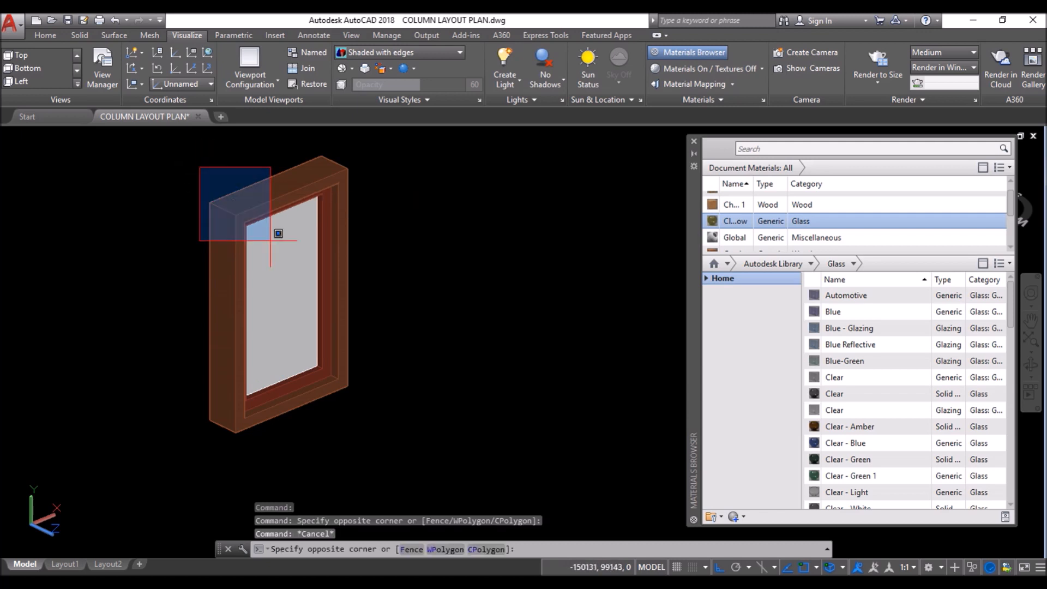
click(334, 428)
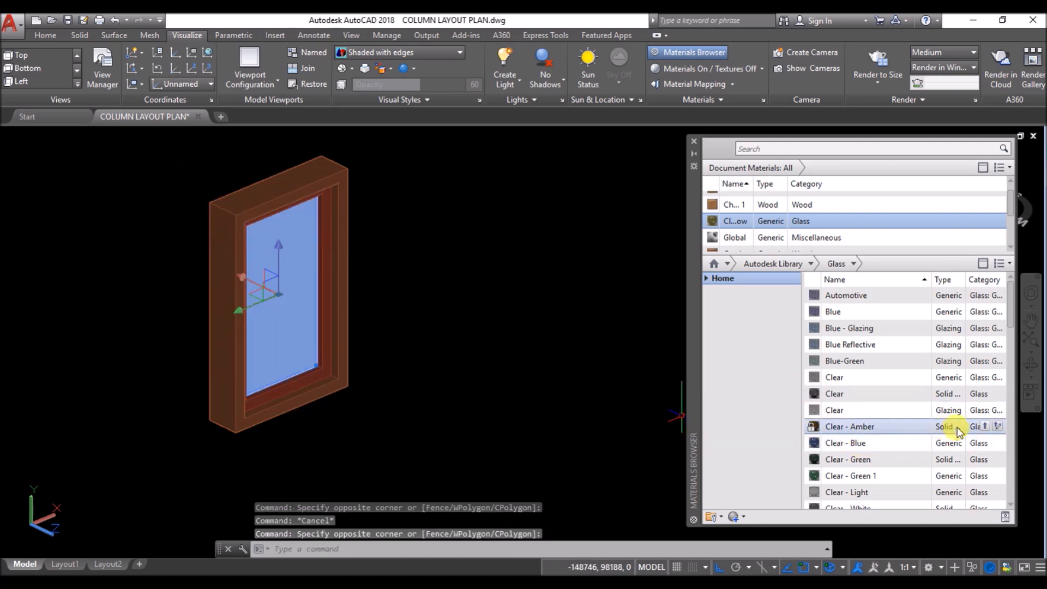
scroll(949, 428, down, 3)
scroll(908, 424, down, 2)
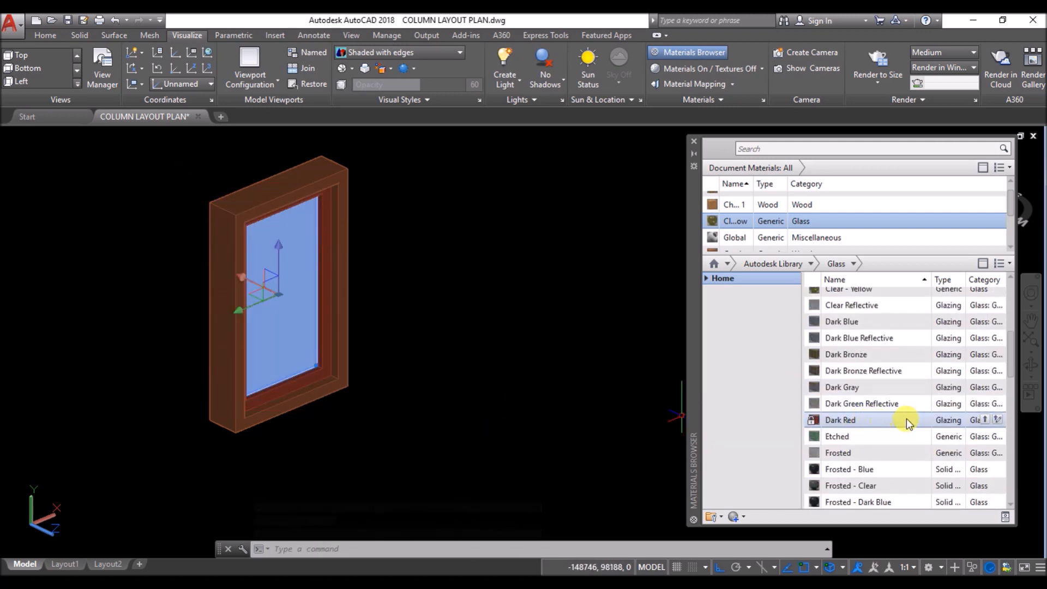
click(987, 421)
scroll(380, 330, down, 1)
scroll(376, 344, up, 4)
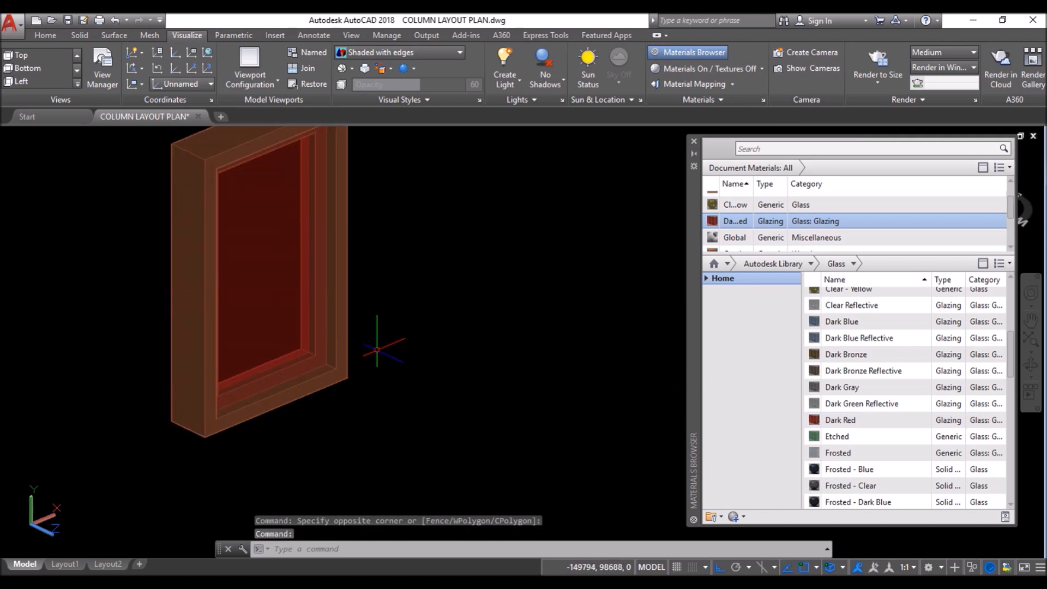
scroll(376, 349, down, 3)
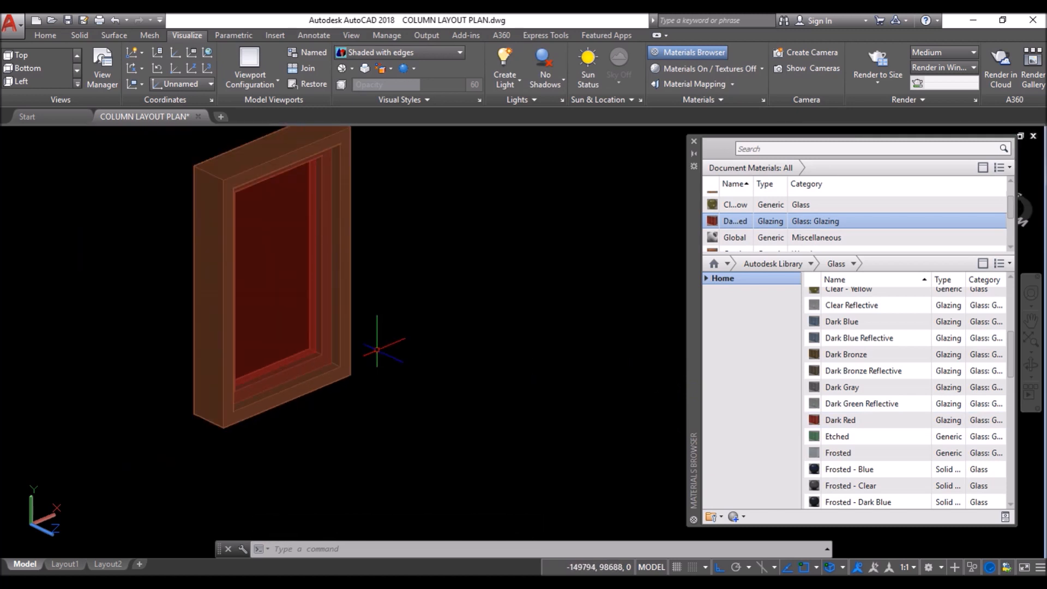
scroll(374, 349, up, 5)
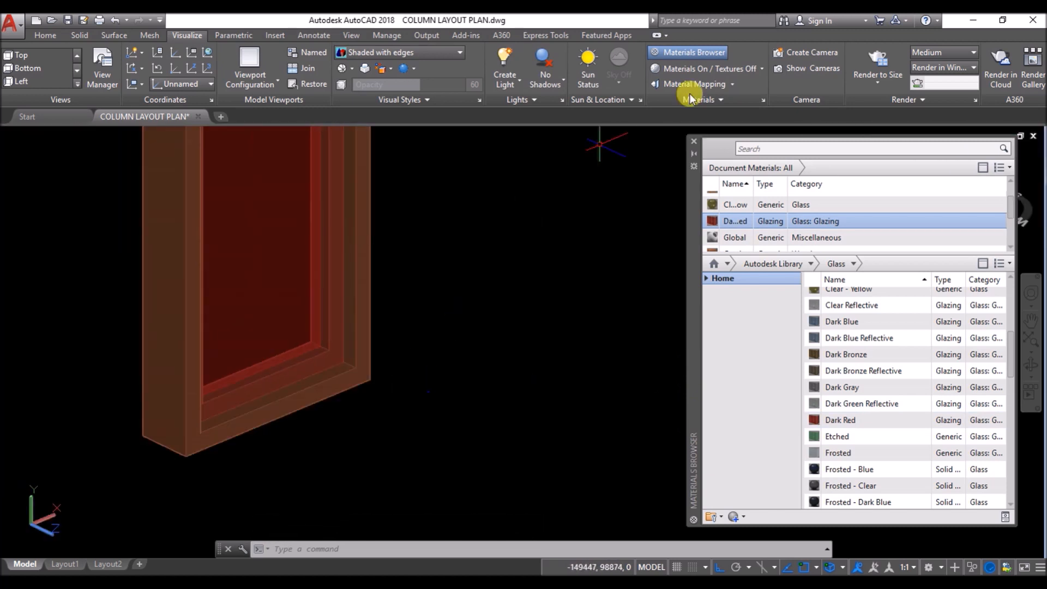
Step: Group the inner sash and its glass pane into one unnamed group
click(46, 35)
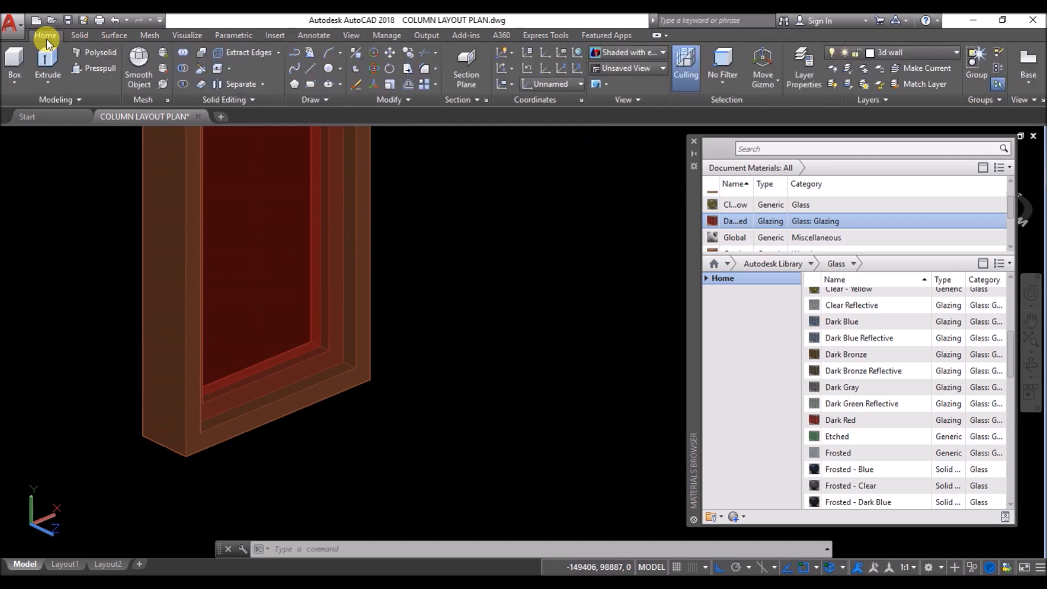
click(970, 65)
scroll(340, 366, down, 3)
click(244, 213)
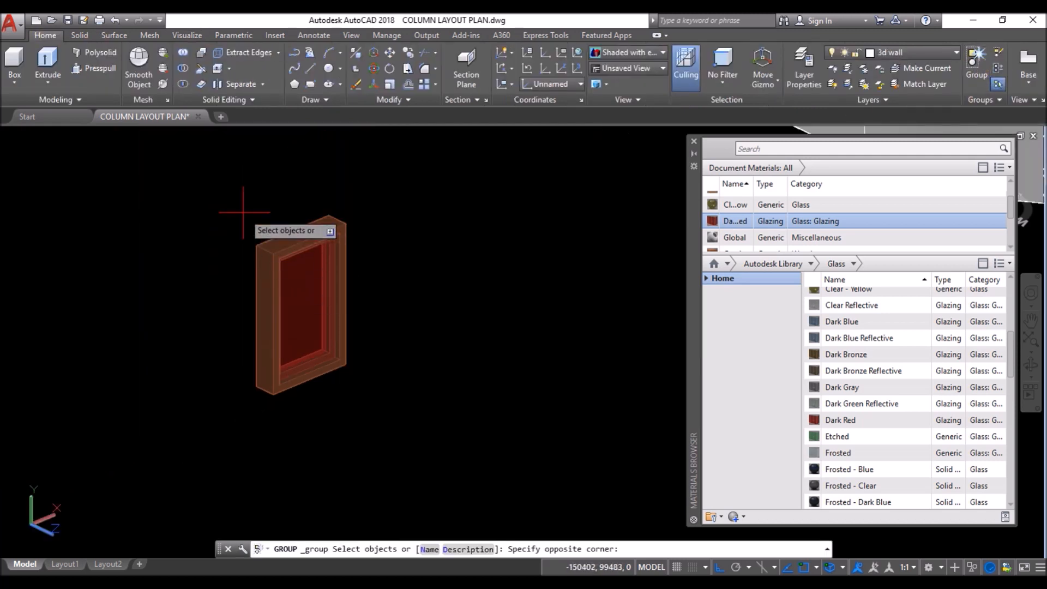
click(345, 395)
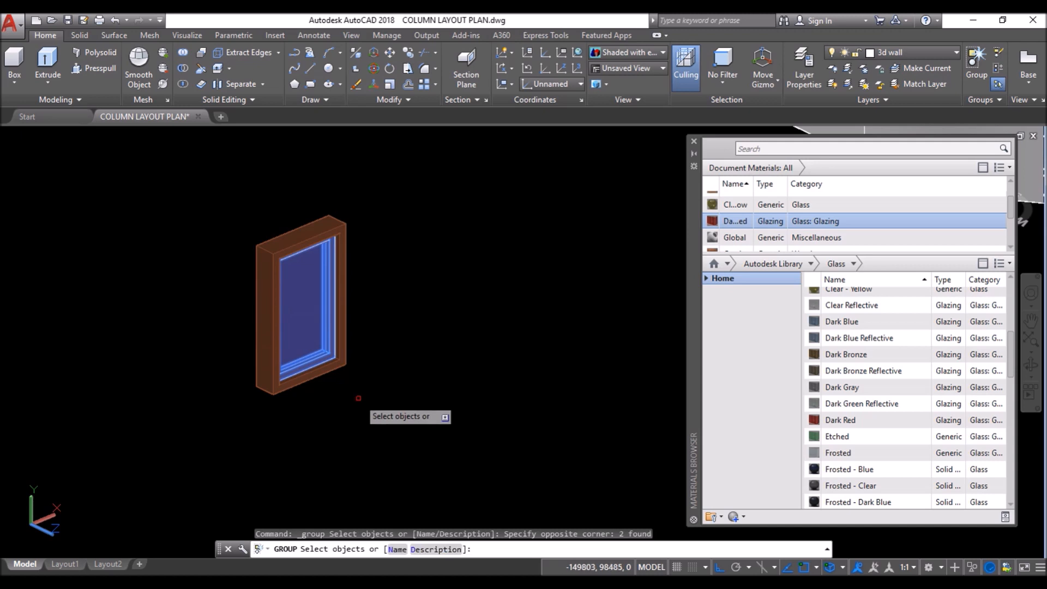
key(Return)
Step: Delete the leftover rectangle outline along the inner edge of the outer frame
scroll(324, 365, up, 4)
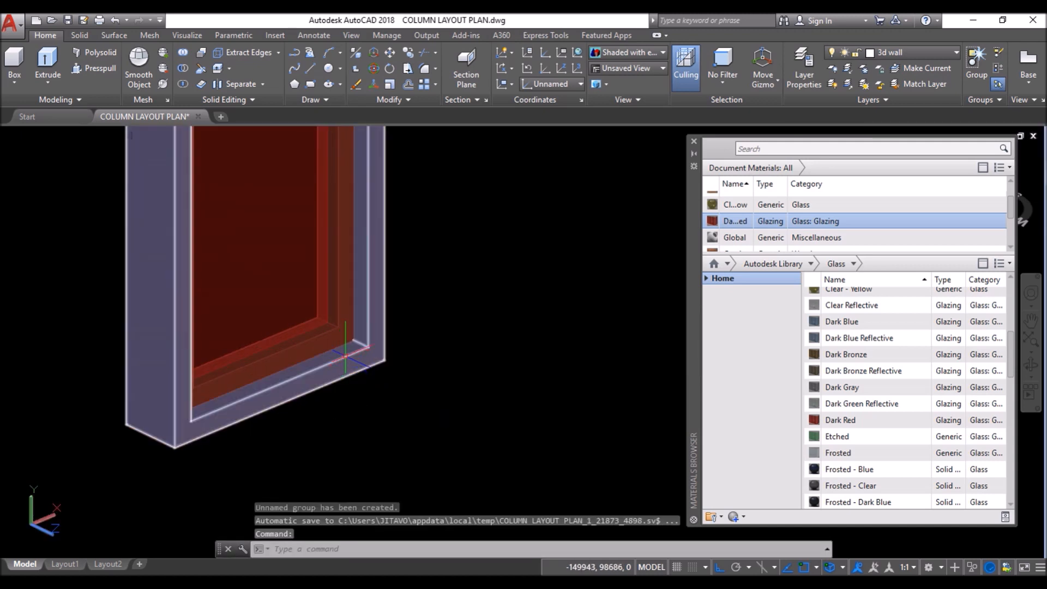
click(345, 356)
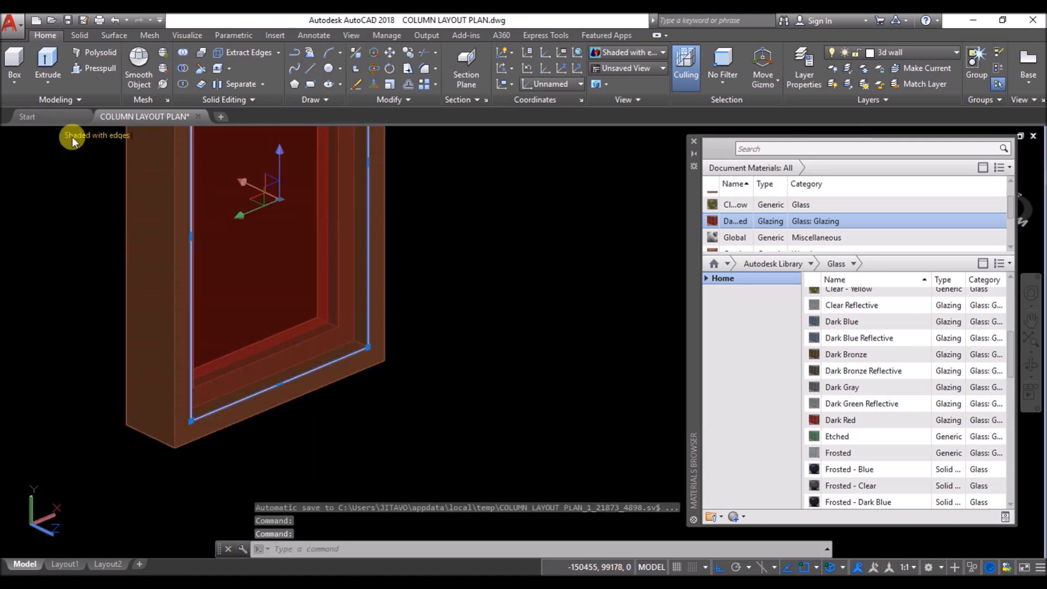
key(Delete)
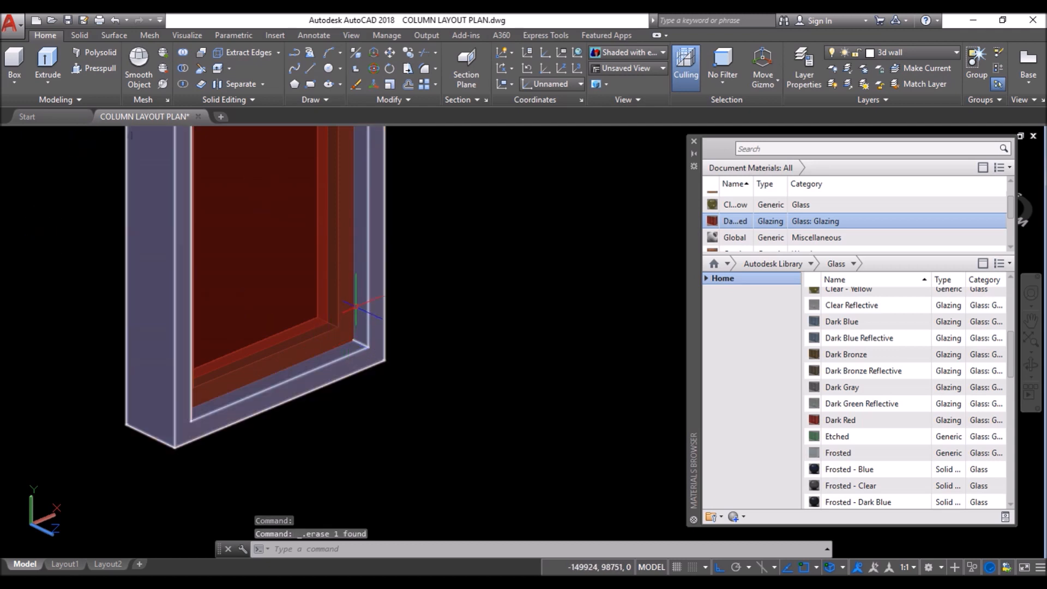
click(374, 367)
key(Escape)
scroll(362, 460, down, 3)
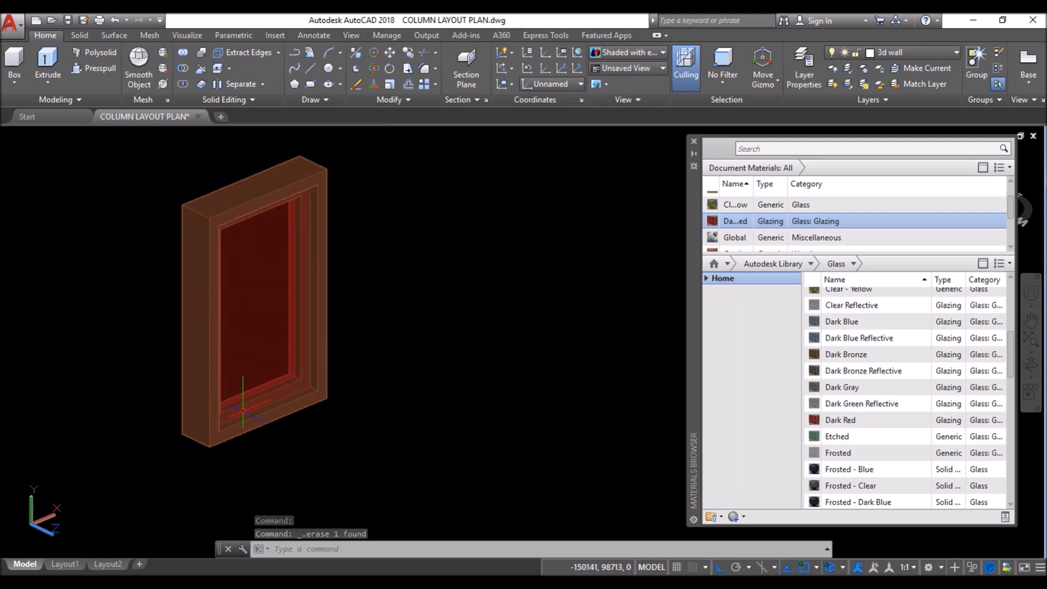
key(Escape)
key(Escape)
Step: 3D-rotate the grouped sash and glass about the horizontal axis through the sash's side, with Ortho off, tilting it open at a freehand angle
click(154, 154)
click(323, 440)
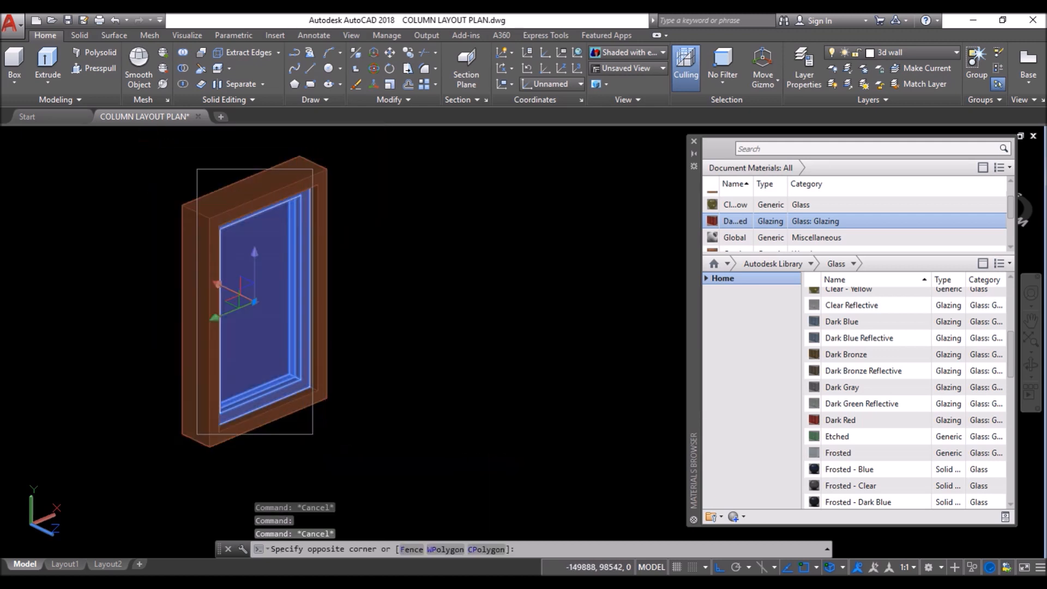
click(378, 70)
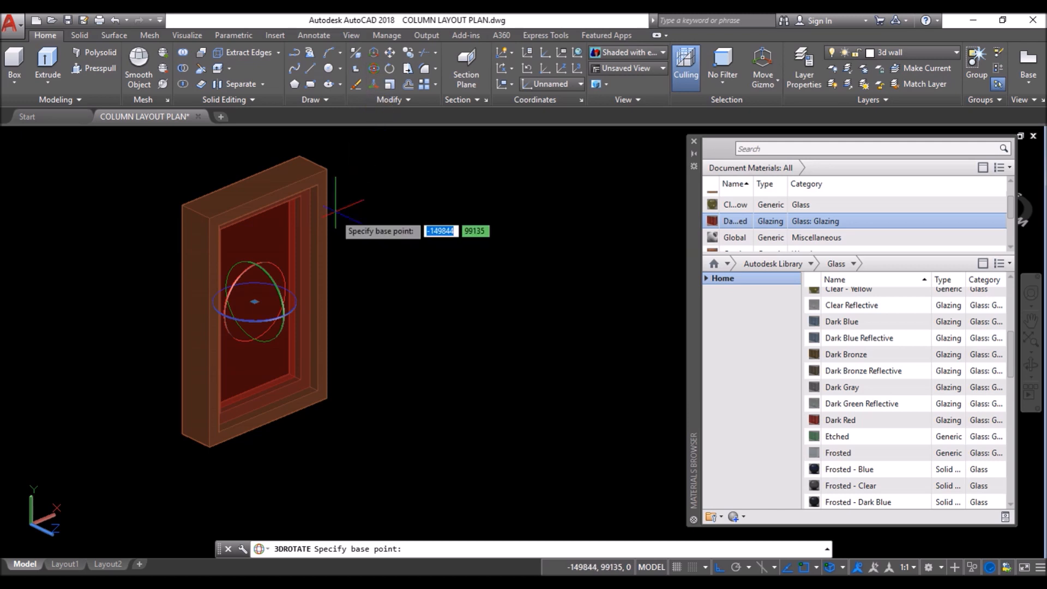
scroll(304, 284, up, 3)
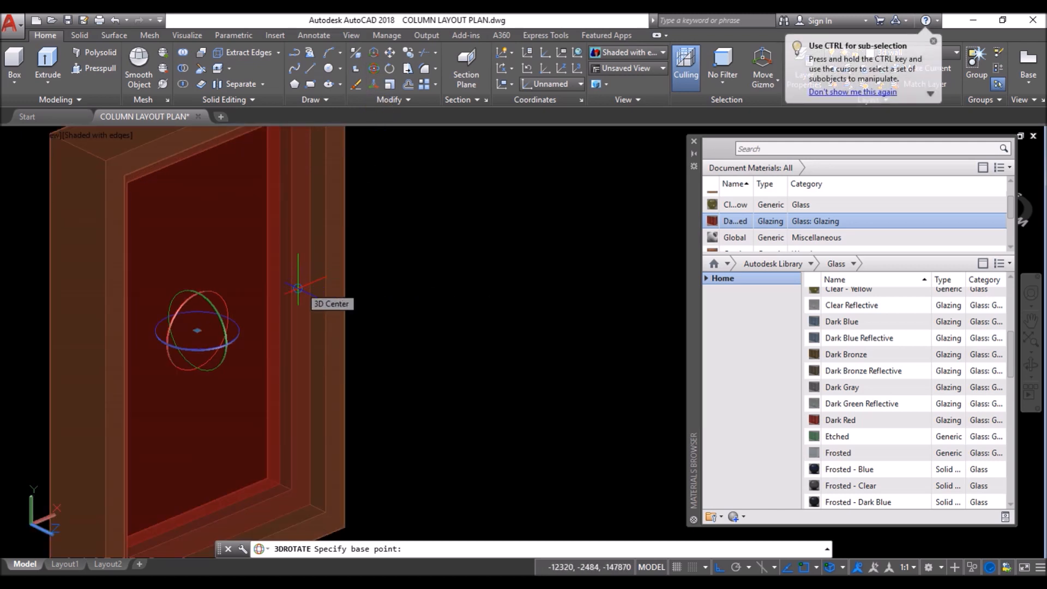
click(299, 288)
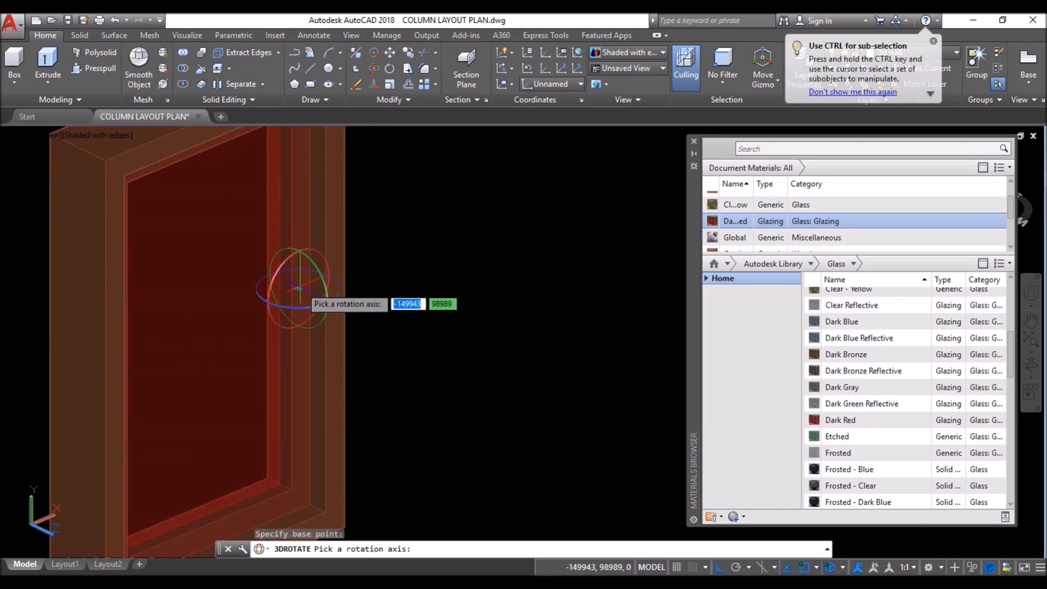
click(323, 280)
scroll(328, 289, down, 4)
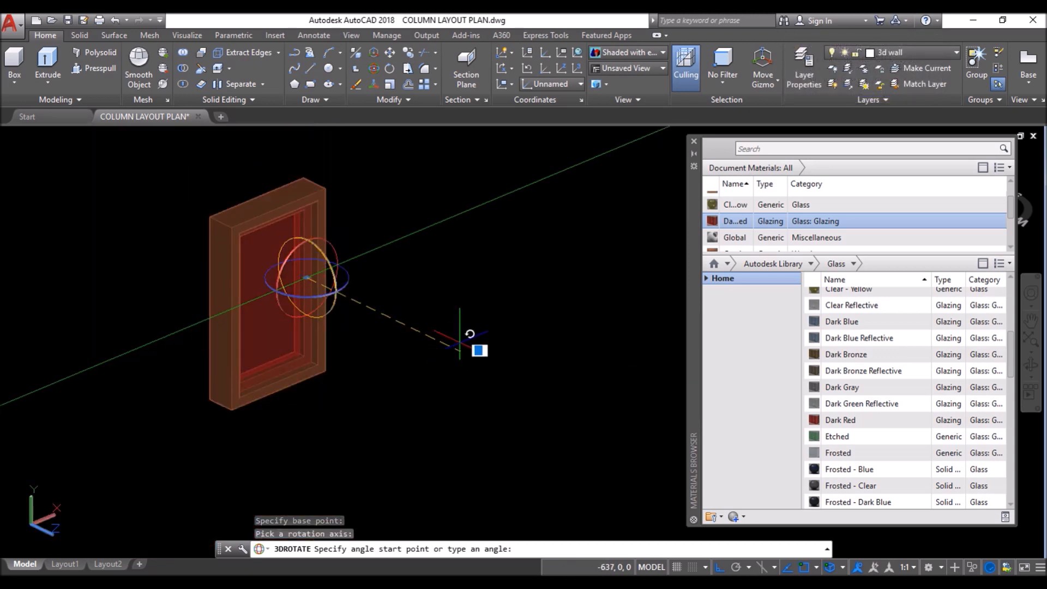
key(F8)
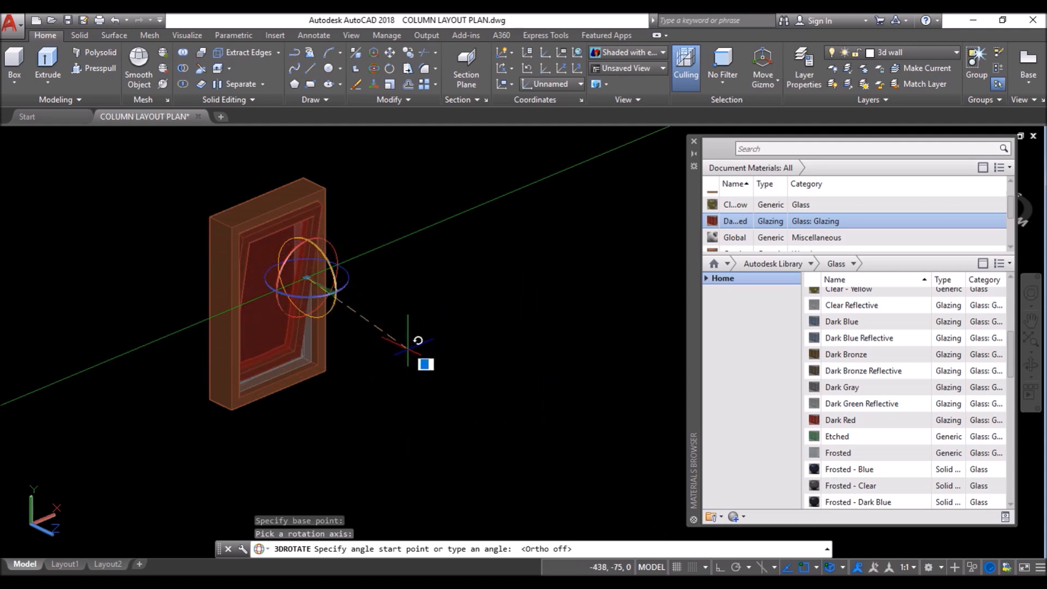
click(384, 250)
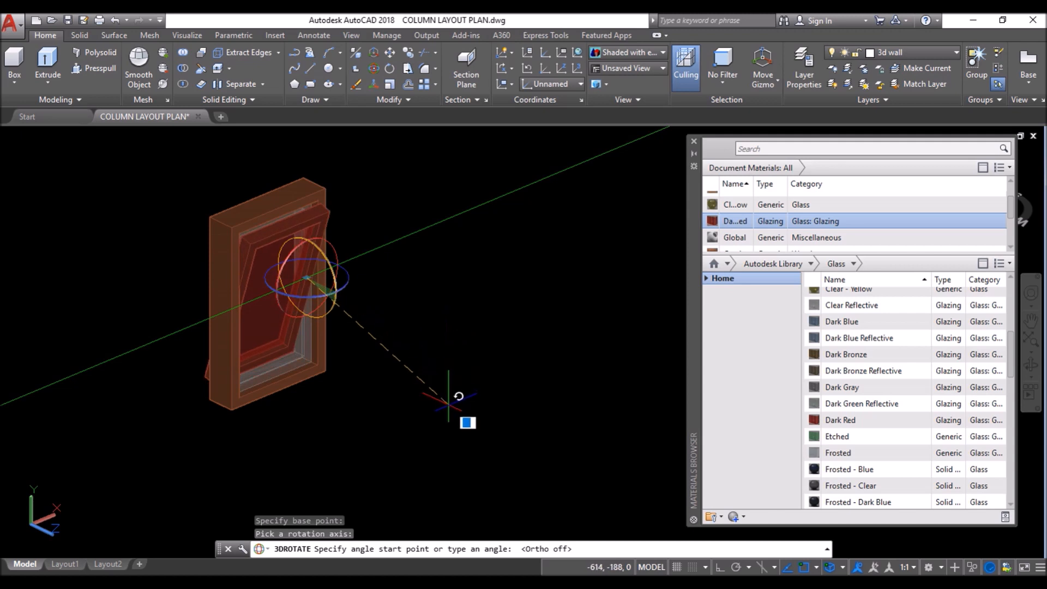
click(448, 417)
scroll(234, 282, down, 2)
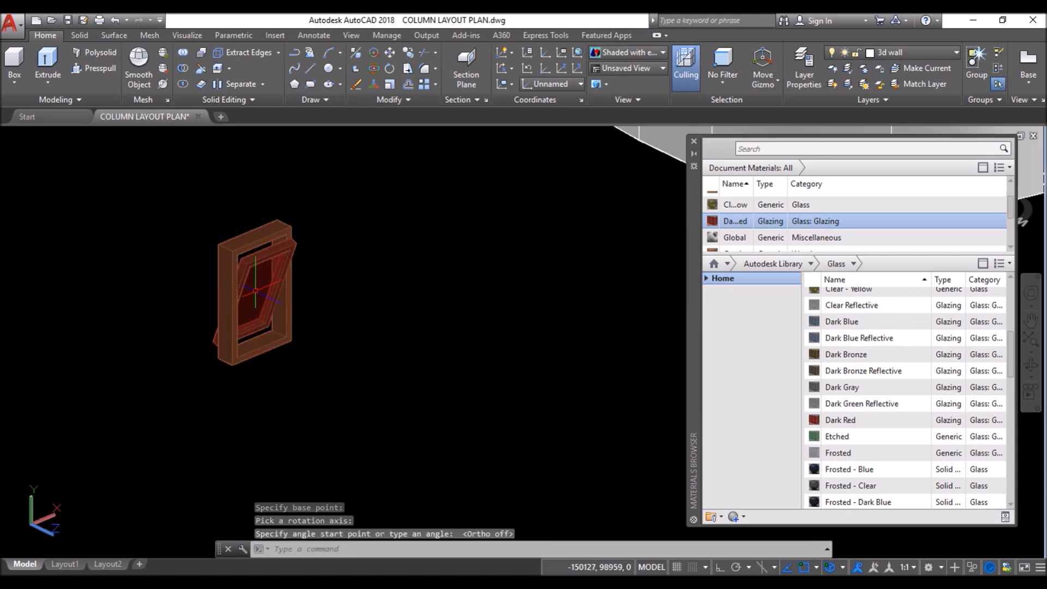
scroll(256, 280, up, 4)
scroll(227, 317, down, 2)
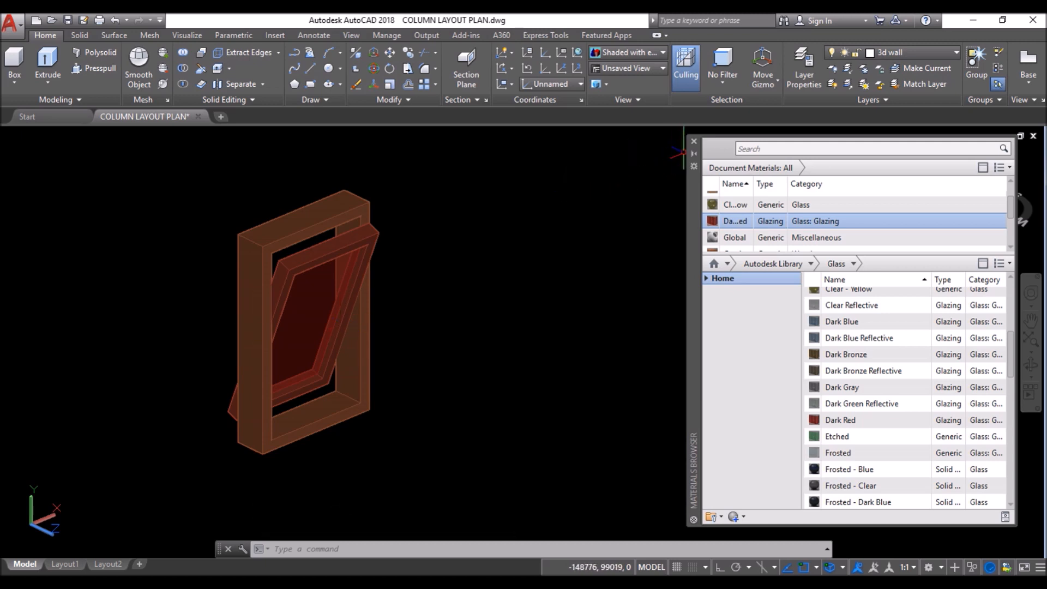
Step: Close the Materials Browser and copy the whole window from its frame's lower corner edge into the small empty opening in the outer wall
click(694, 141)
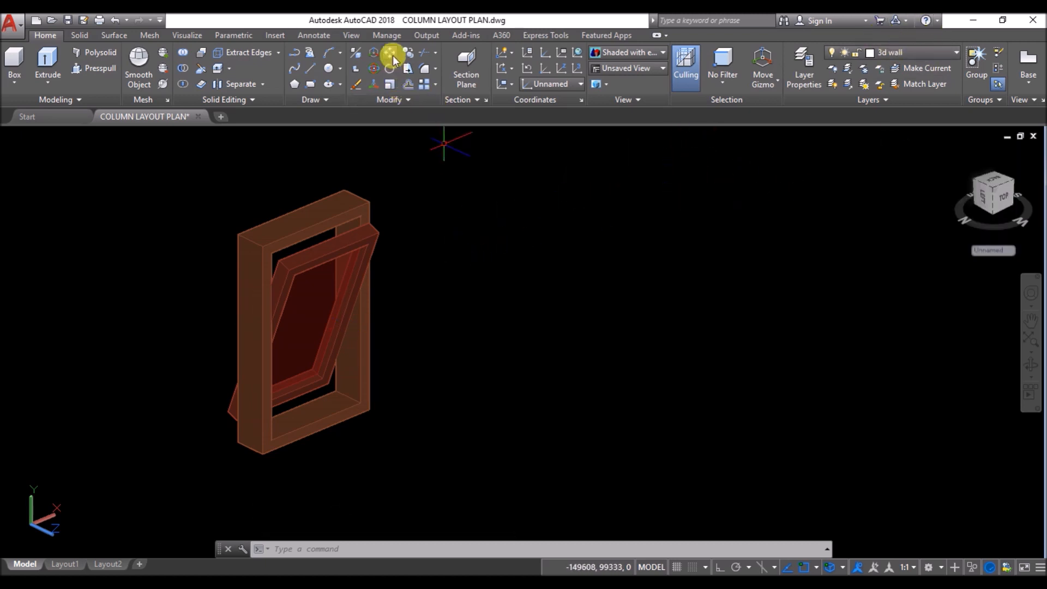
click(406, 54)
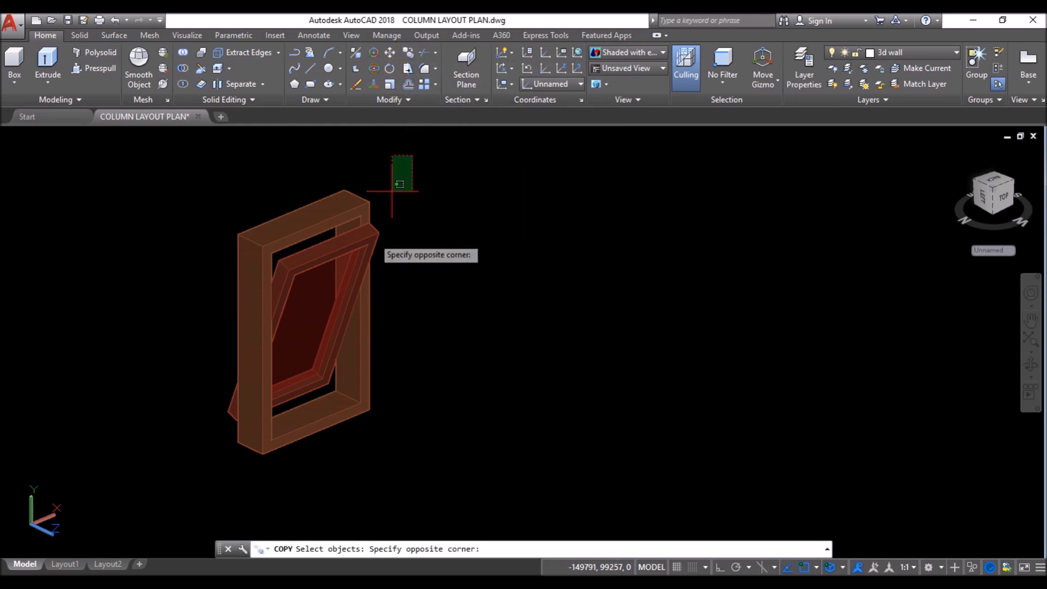
click(217, 484)
key(Return)
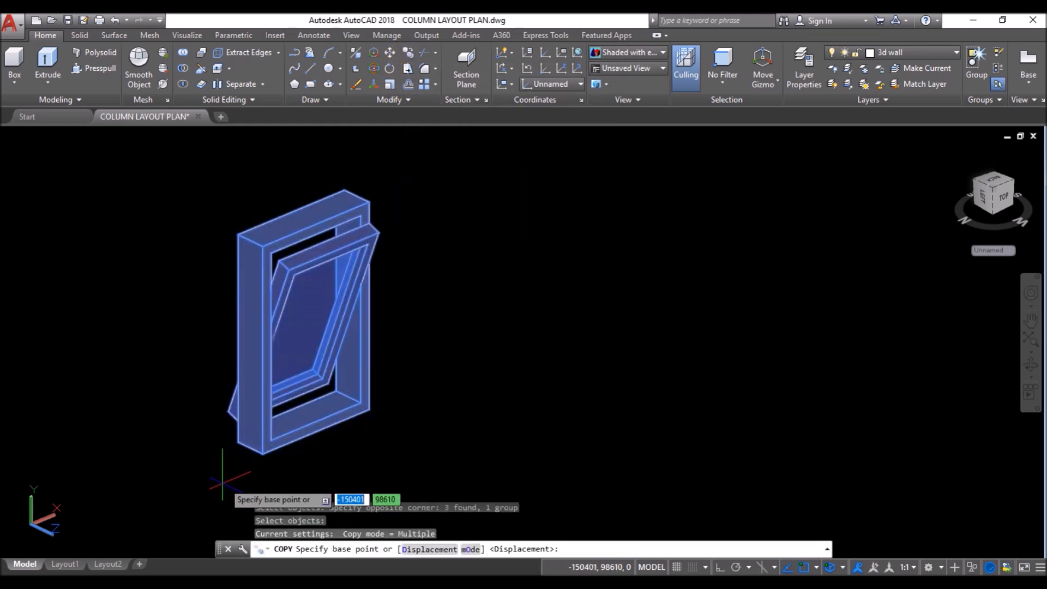
click(258, 441)
scroll(485, 393, down, 6)
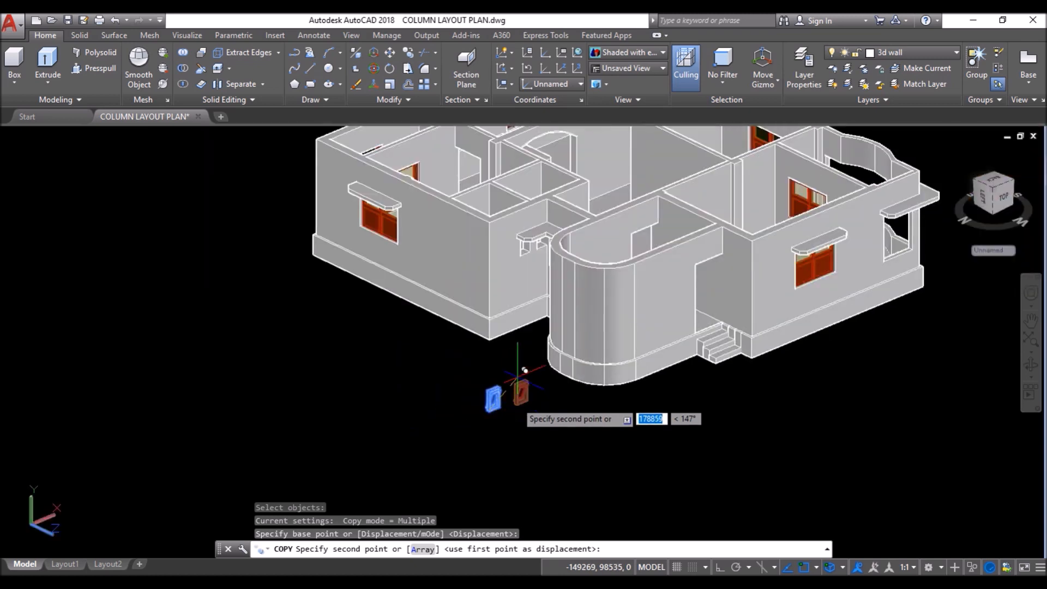
scroll(527, 256, up, 5)
scroll(527, 256, up, 3)
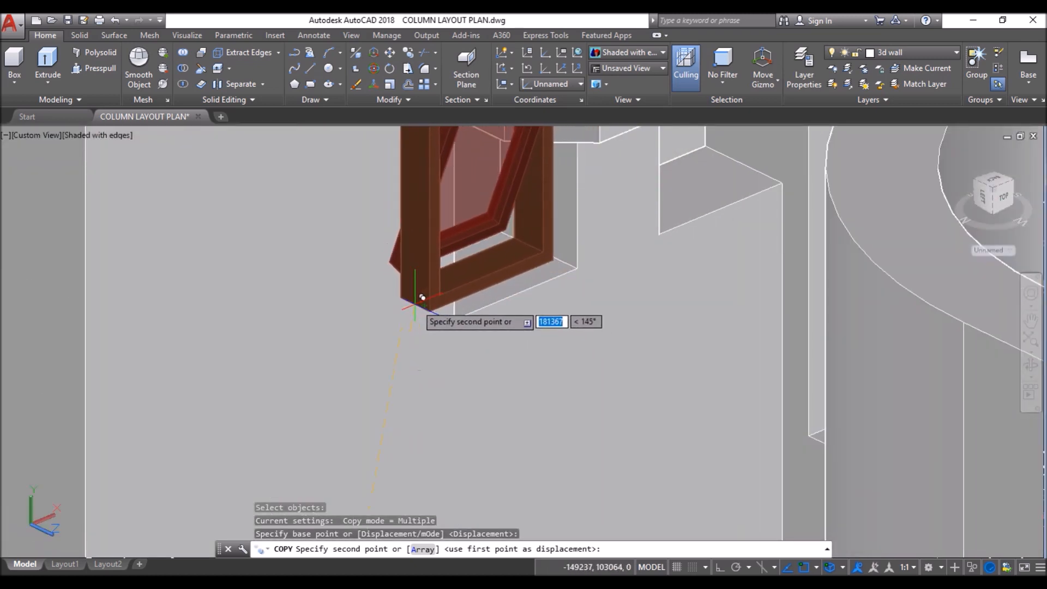
click(423, 295)
Step: Place another copy of the window in the small opening on the other side of the house
scroll(650, 213, up, 2)
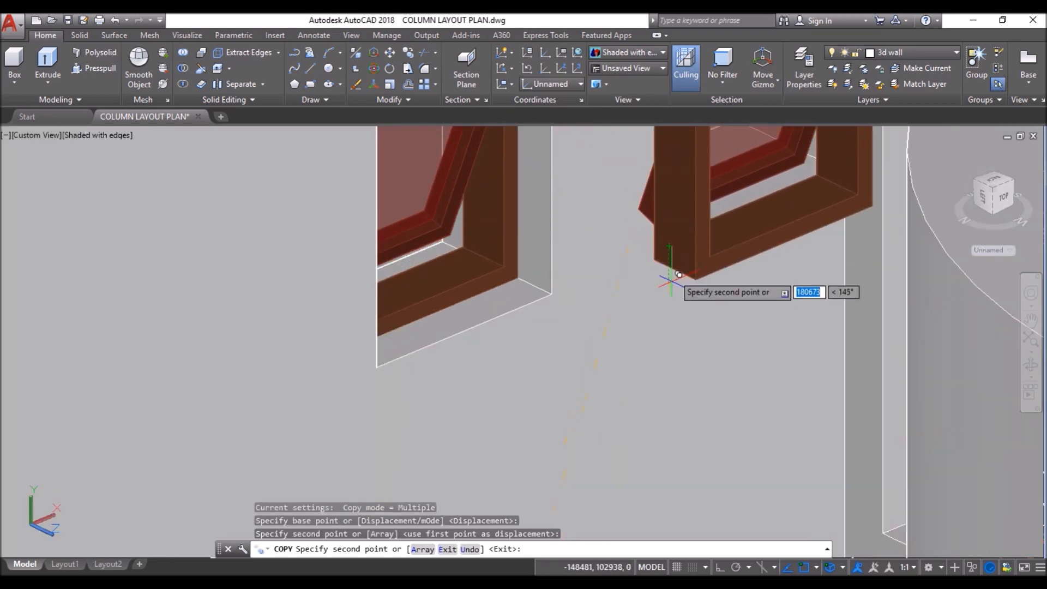
scroll(676, 279, down, 2)
shift+middle_drag(720, 249, 538, 253)
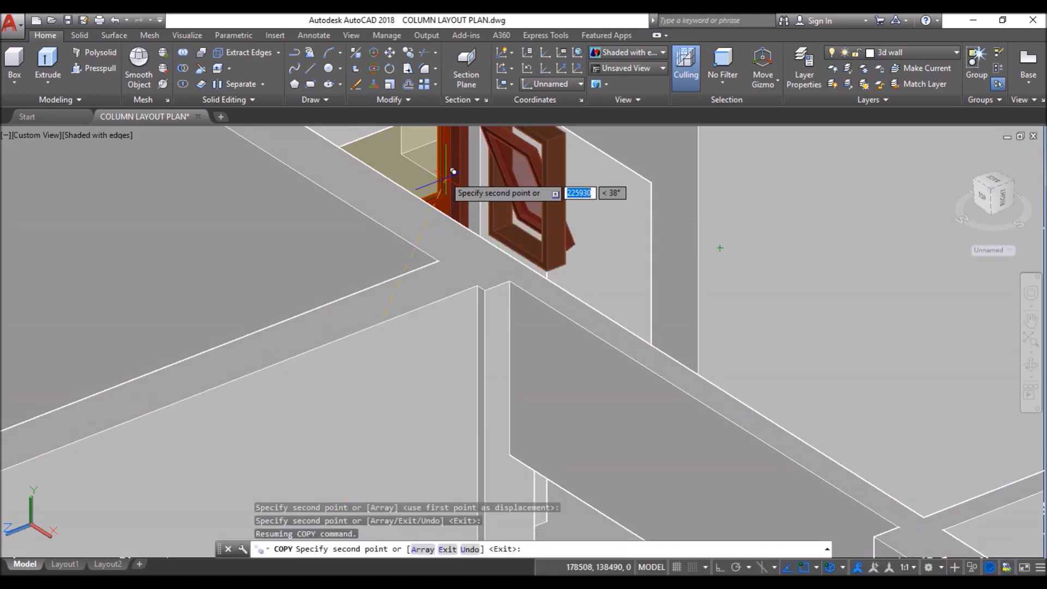
scroll(437, 163, up, 4)
middle_drag(401, 148, 428, 141)
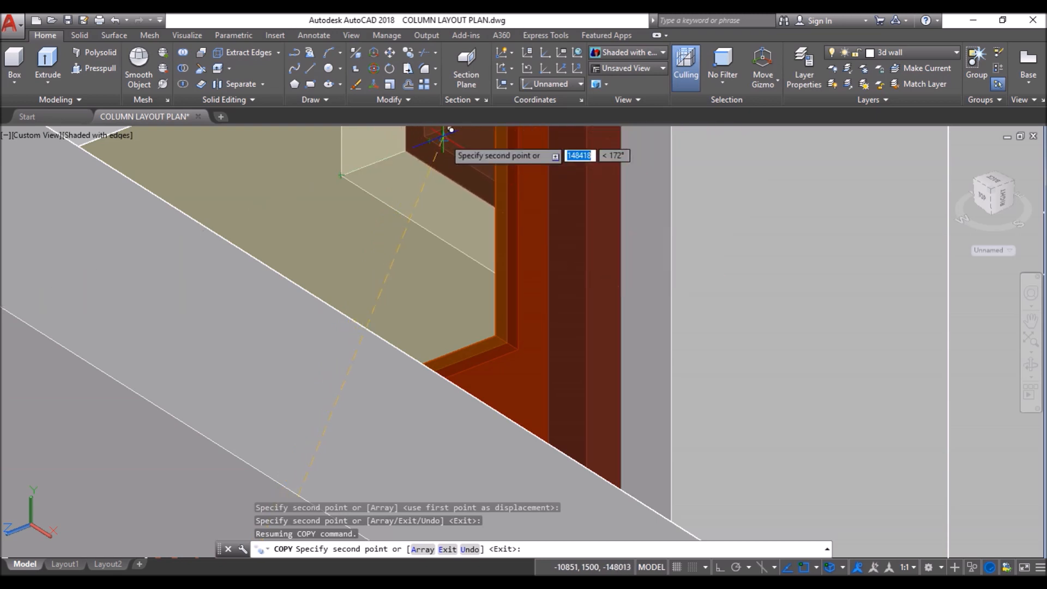
click(444, 138)
scroll(450, 235, down, 1)
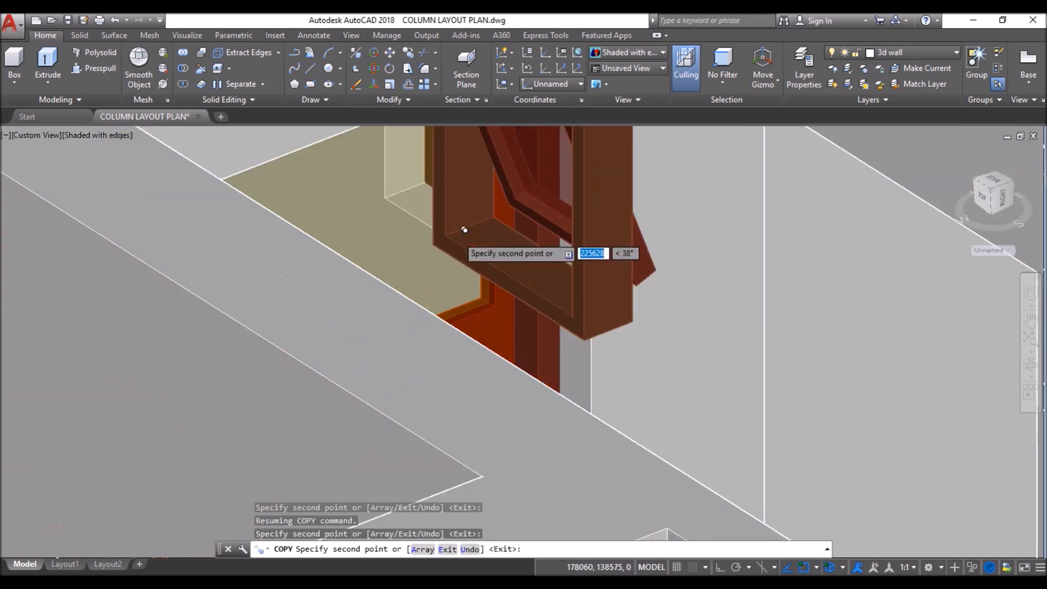
Step: End the window copying and inspect the placed windows from outside and inside around the house
key(Return)
scroll(456, 303, down, 2)
scroll(446, 270, down, 3)
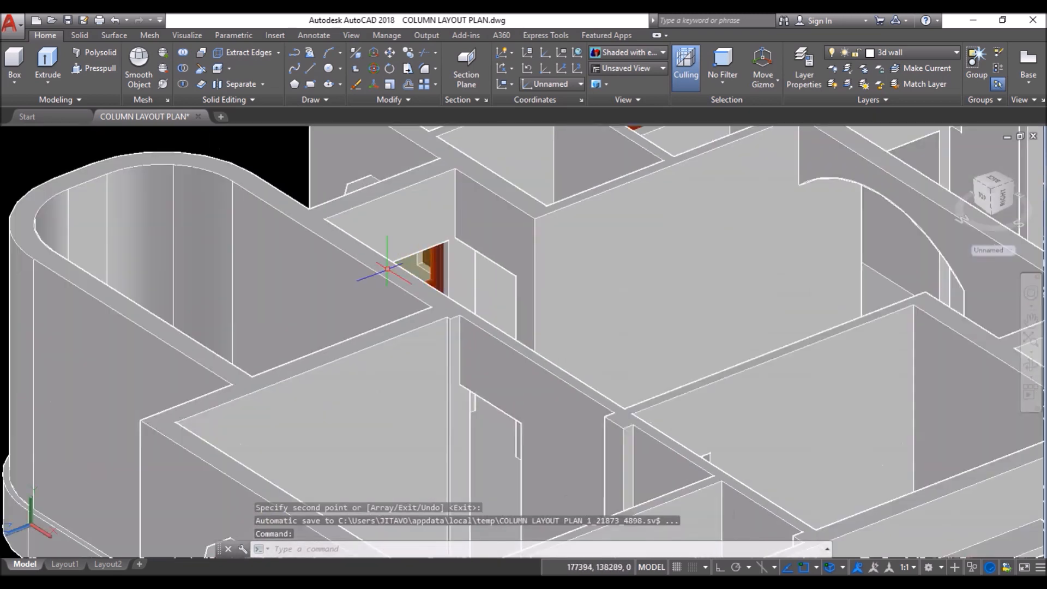
shift+middle_drag(229, 169, 402, 145)
scroll(621, 210, up, 3)
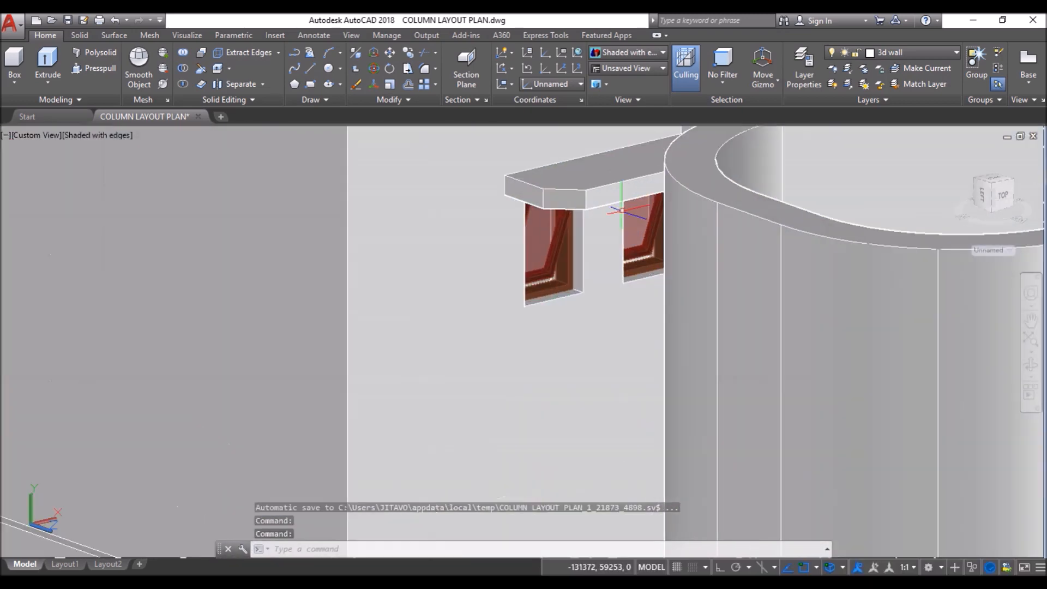
scroll(596, 253, down, 4)
scroll(253, 191, up, 3)
scroll(252, 208, up, 3)
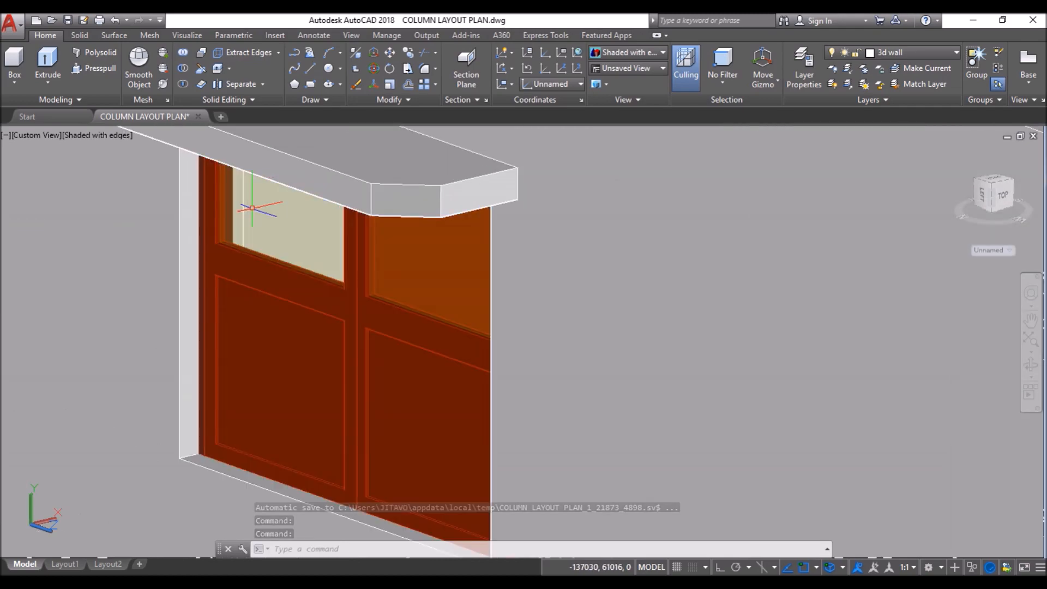
scroll(261, 237, down, 2)
scroll(294, 299, down, 4)
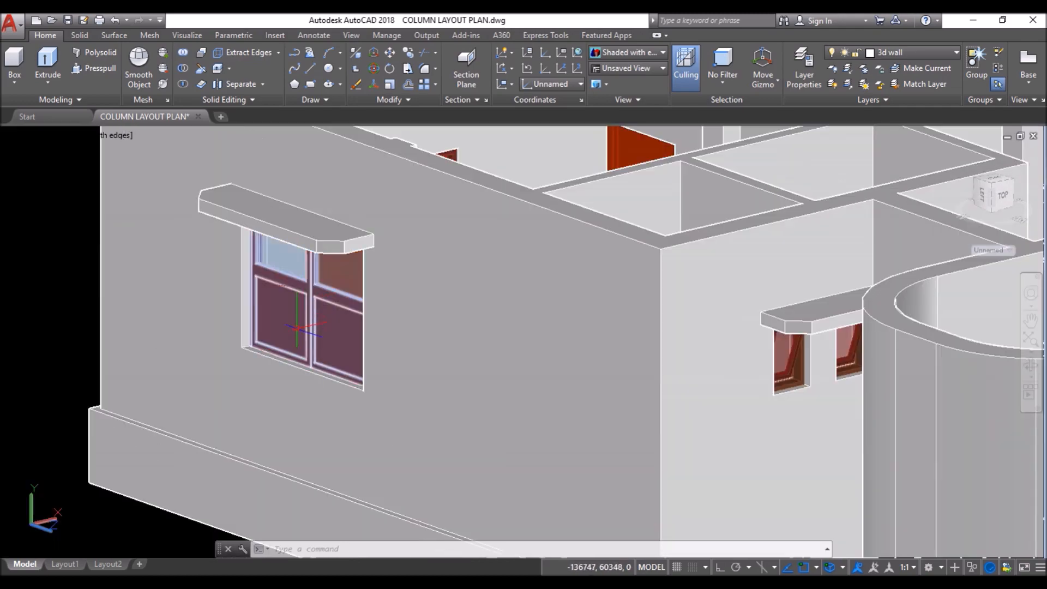
shift+middle_drag(351, 299, 379, 289)
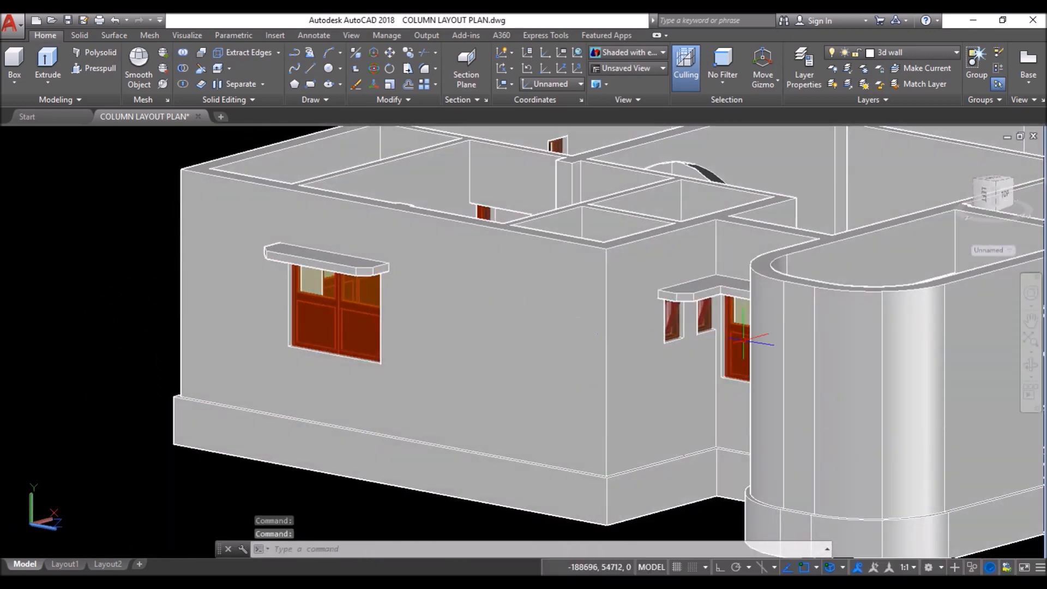
scroll(760, 339, up, 2)
shift+middle_drag(538, 315, 732, 356)
scroll(731, 355, down, 5)
shift+middle_drag(488, 313, 597, 335)
scroll(618, 262, up, 3)
scroll(618, 262, up, 5)
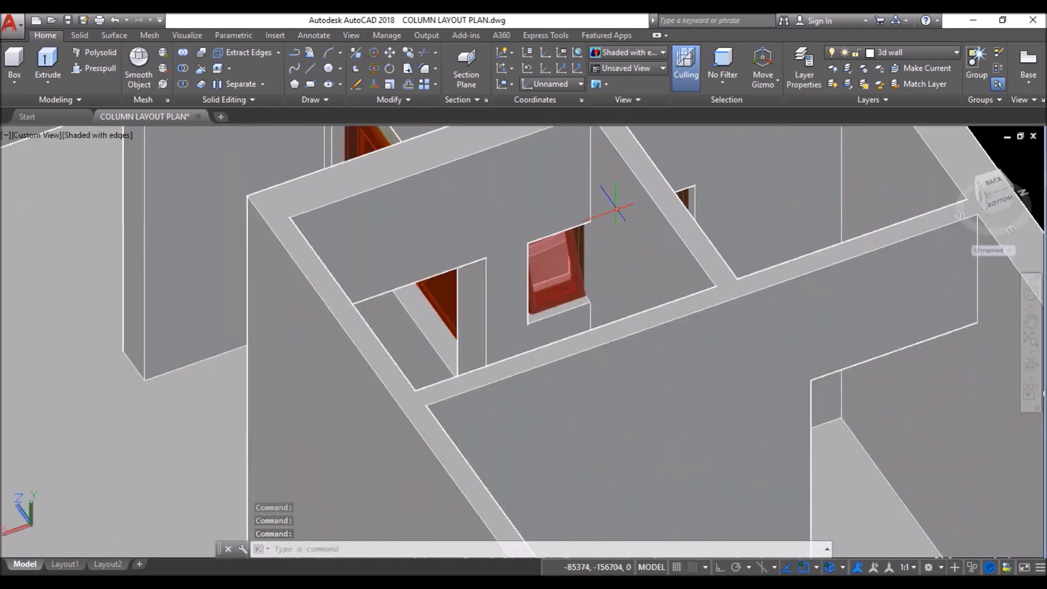
scroll(494, 267, down, 8)
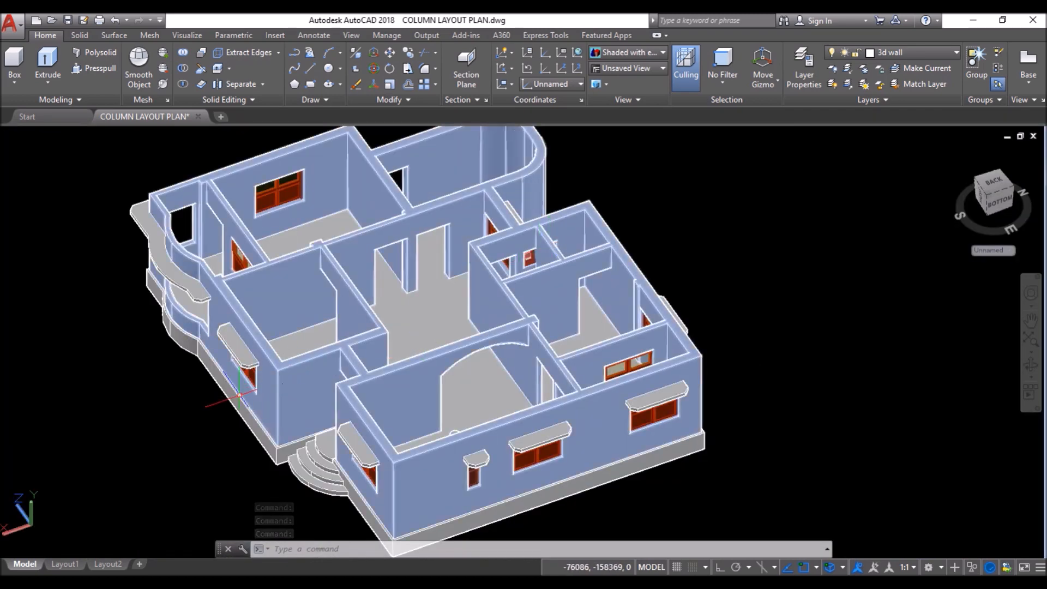
shift+middle_drag(240, 394, 283, 346)
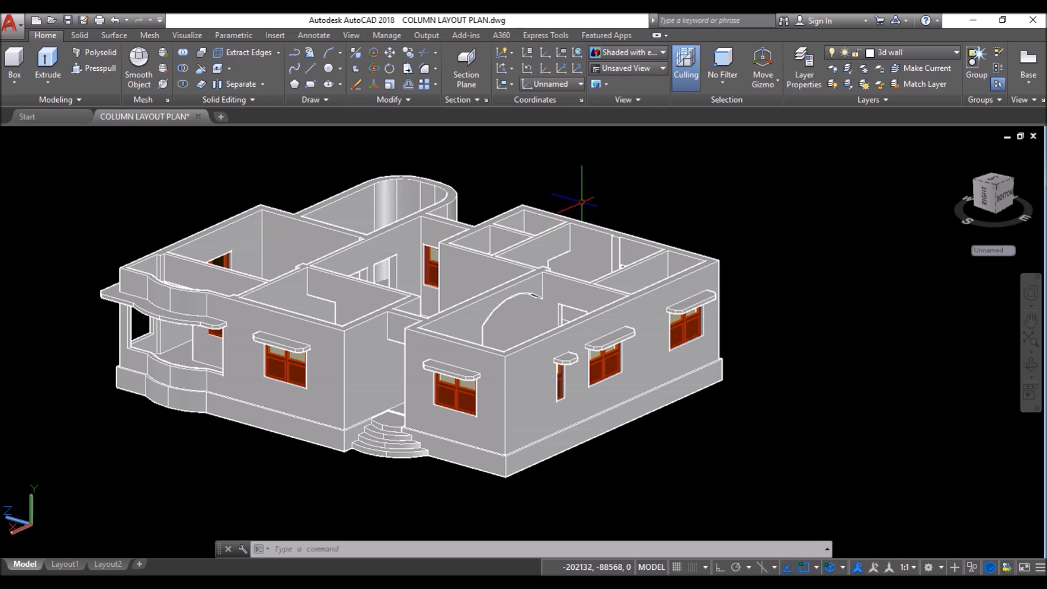
Step: Copy the house's wall solid to the empty space beside the model with Ortho on
scroll(104, 371, up, 3)
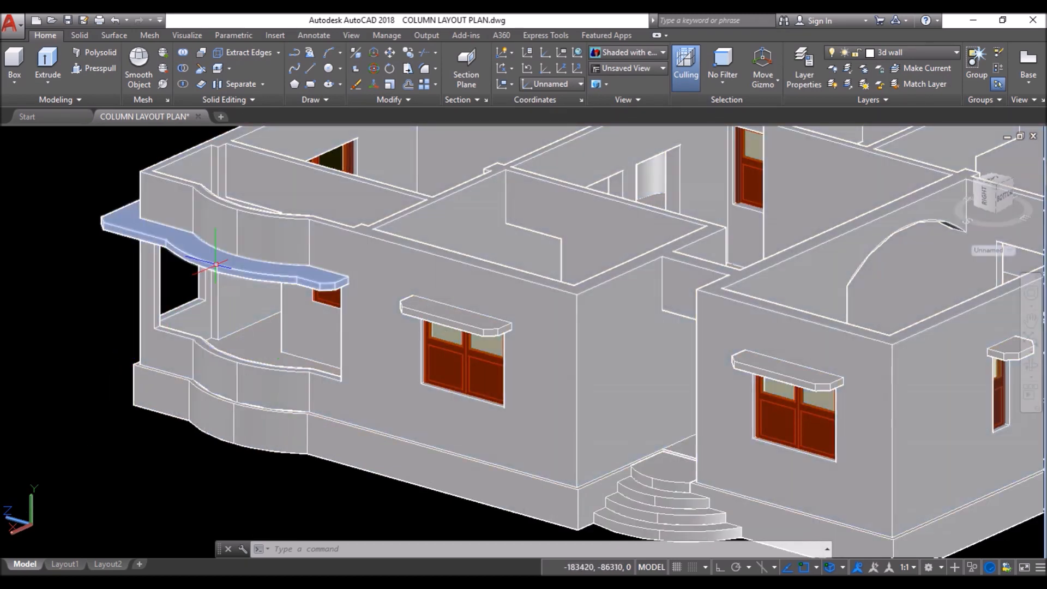
scroll(216, 264, down, 6)
scroll(349, 258, up, 2)
click(347, 272)
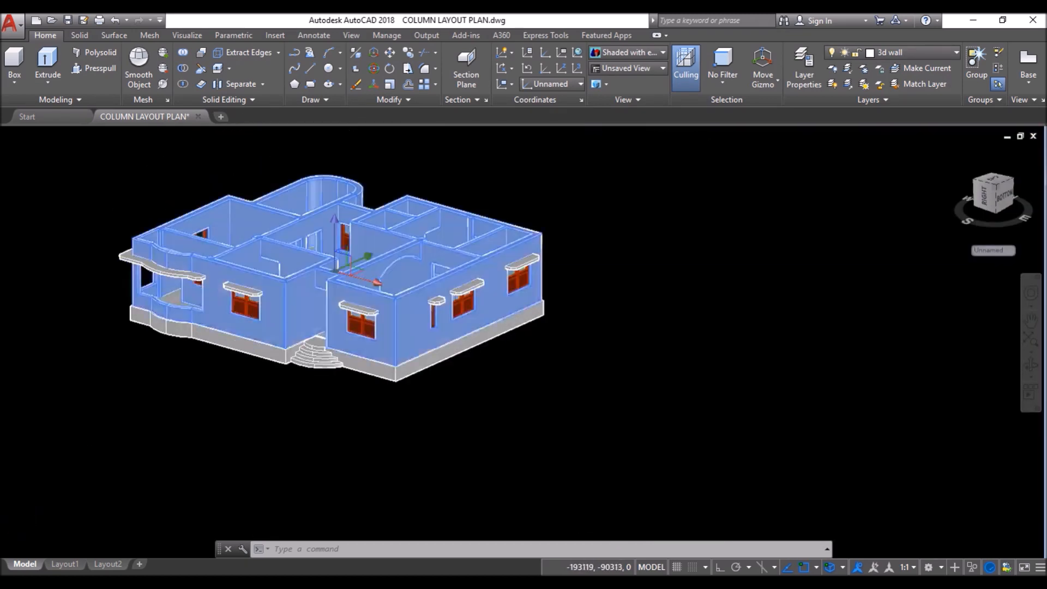
click(411, 54)
click(720, 568)
click(179, 394)
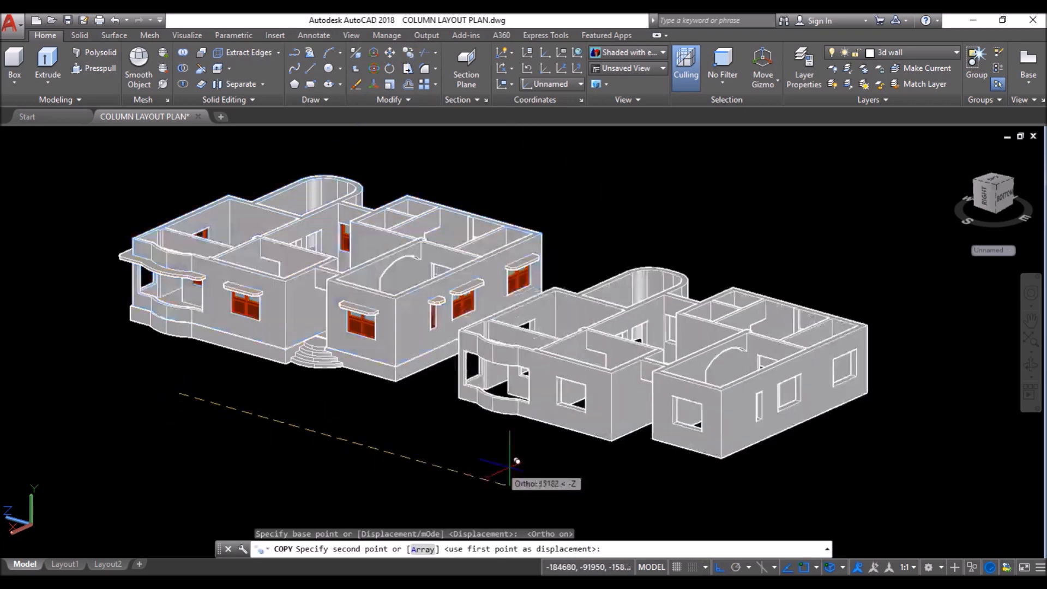
click(538, 434)
key(Return)
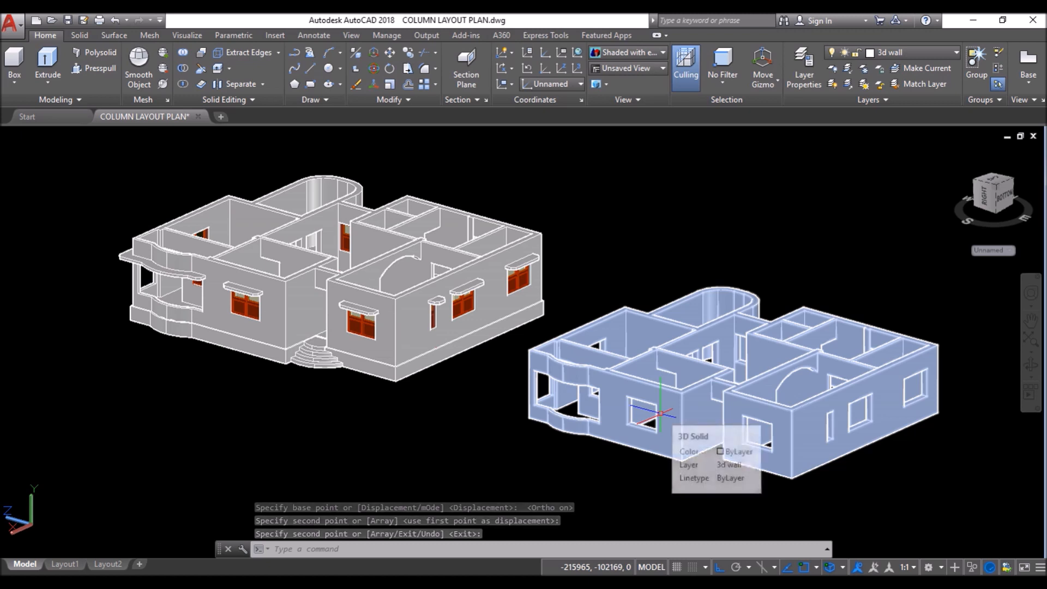
Step: Extract the edges of the copied wall solid and erase that solid, leaving only its wireframe
click(252, 54)
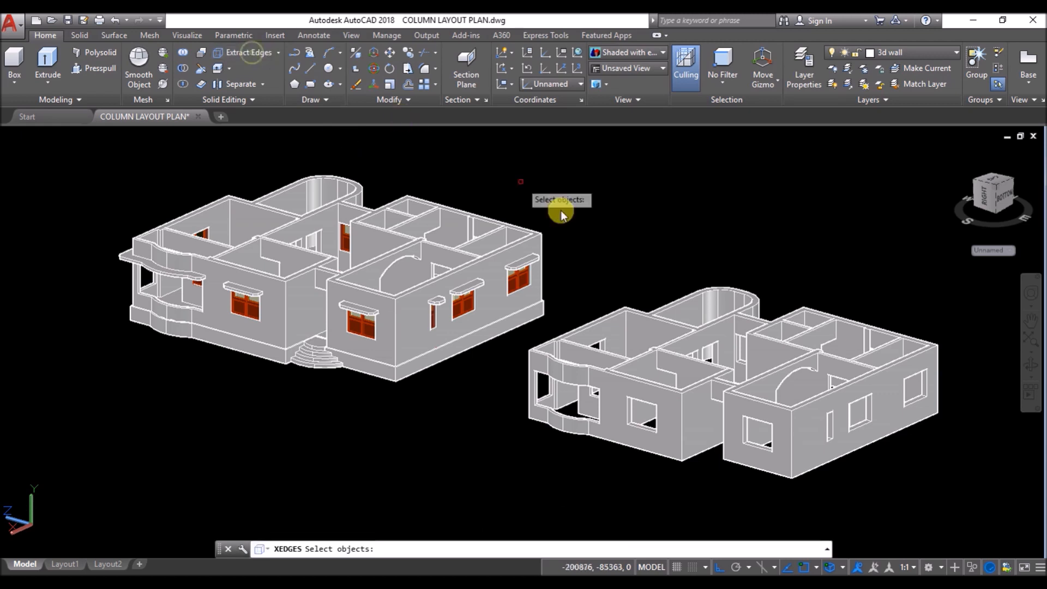
click(614, 379)
key(Return)
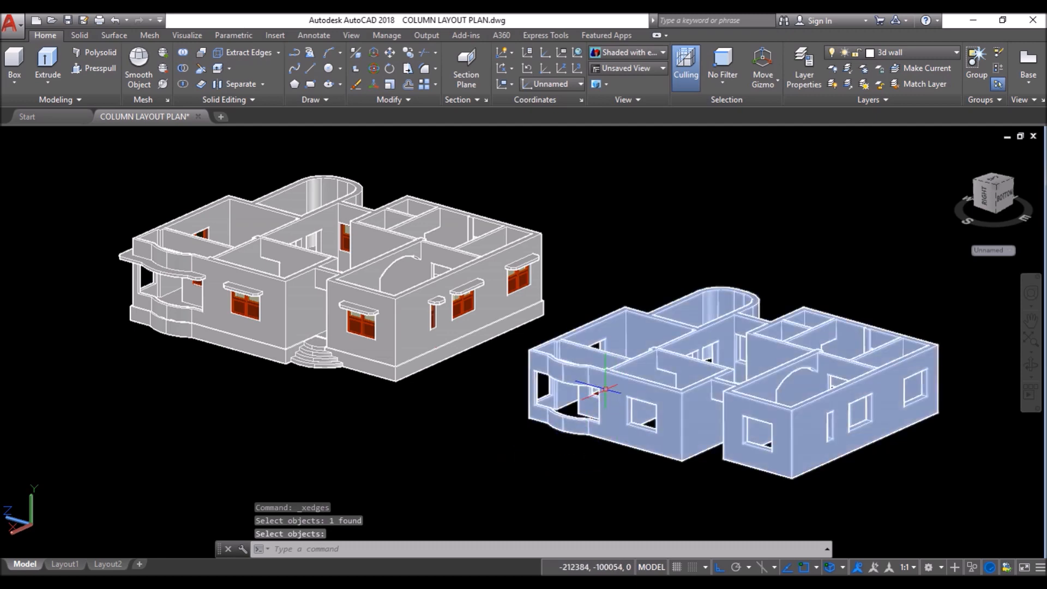
click(624, 405)
click(362, 86)
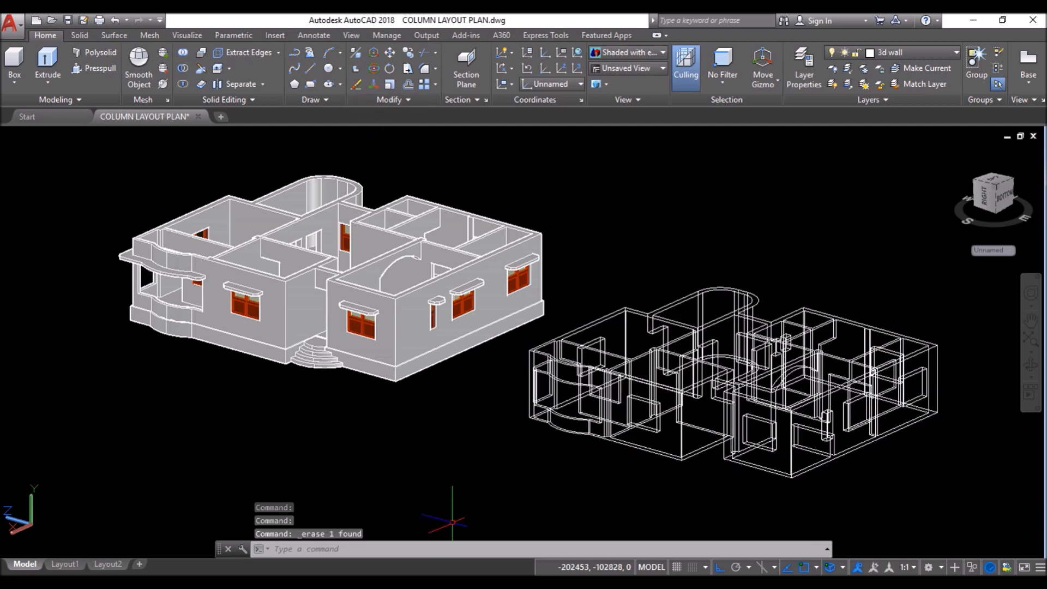
Step: Erase the extracted wireframe of the rest of the house, keeping the section around the curved balcony
click(973, 291)
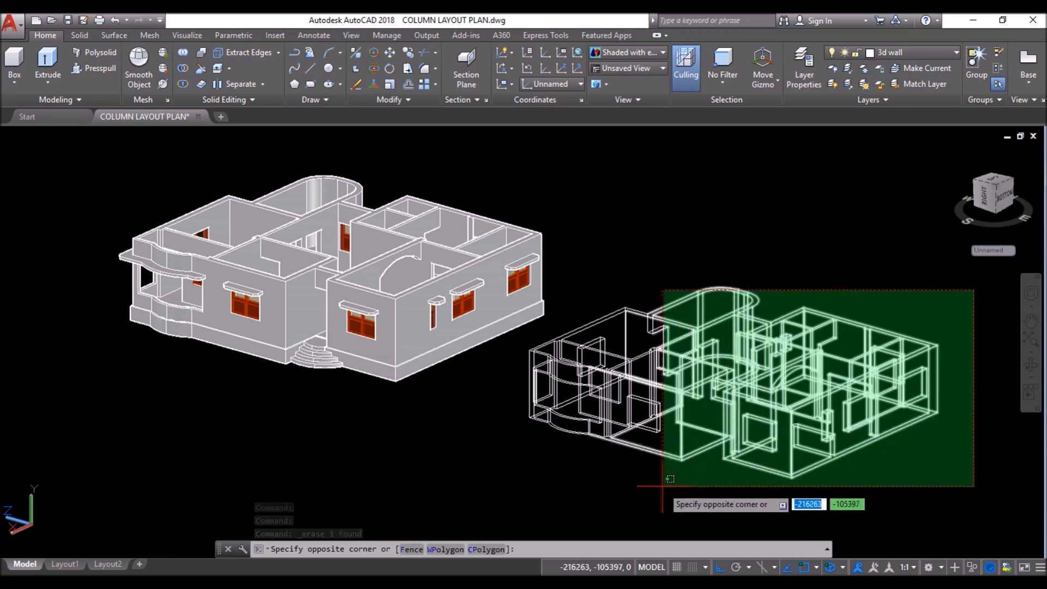
click(610, 492)
click(357, 85)
Step: Erase the base, outer vertical and upper wall edges surrounding the curved balcony opening
scroll(591, 439, up, 3)
click(704, 415)
click(415, 434)
click(441, 355)
click(257, 387)
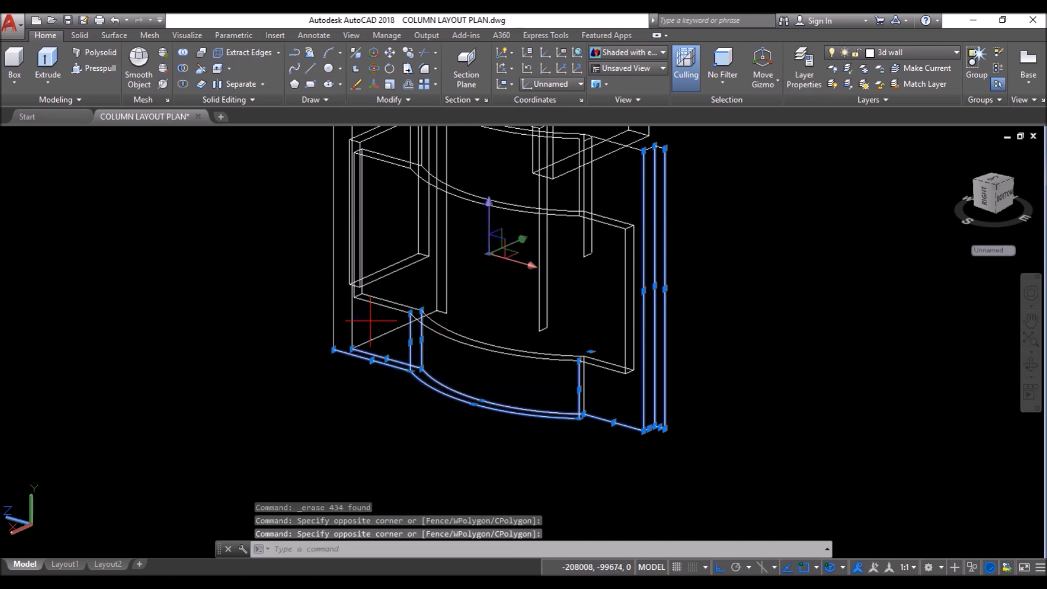
scroll(509, 152, up, 5)
scroll(509, 151, down, 5)
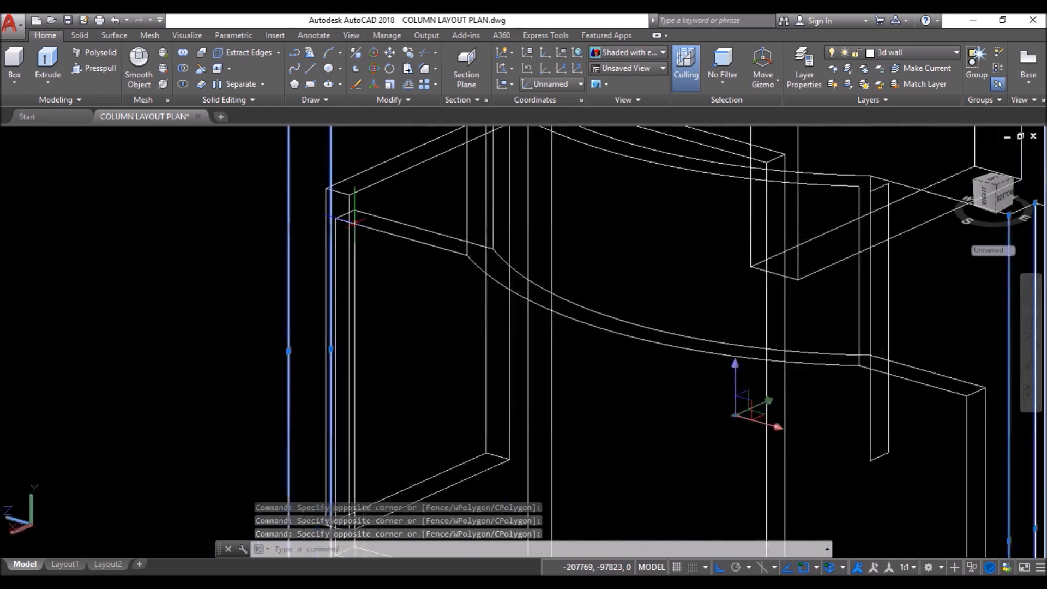
click(760, 160)
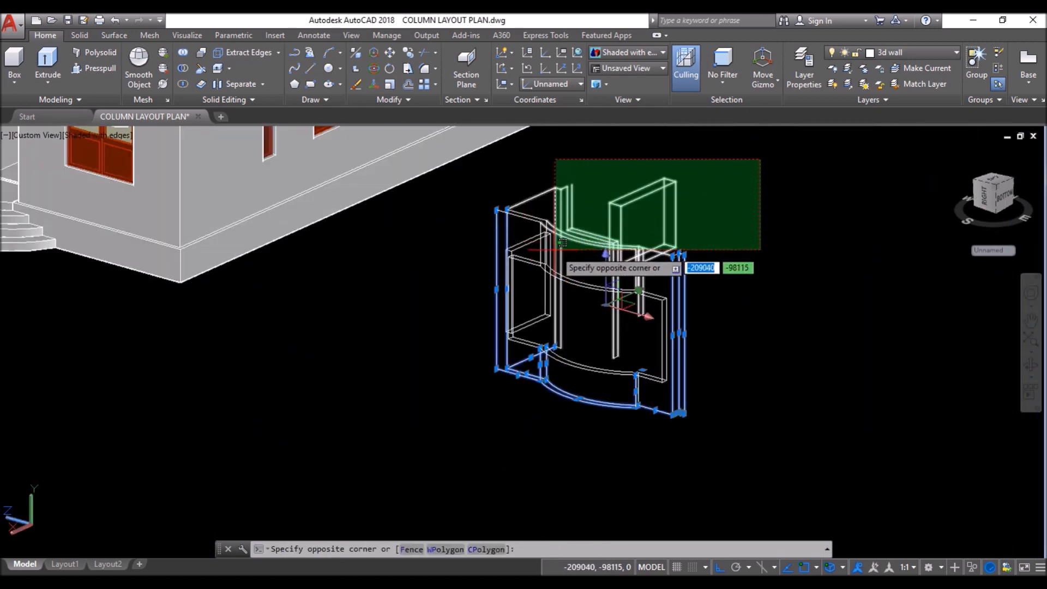
click(553, 240)
click(356, 84)
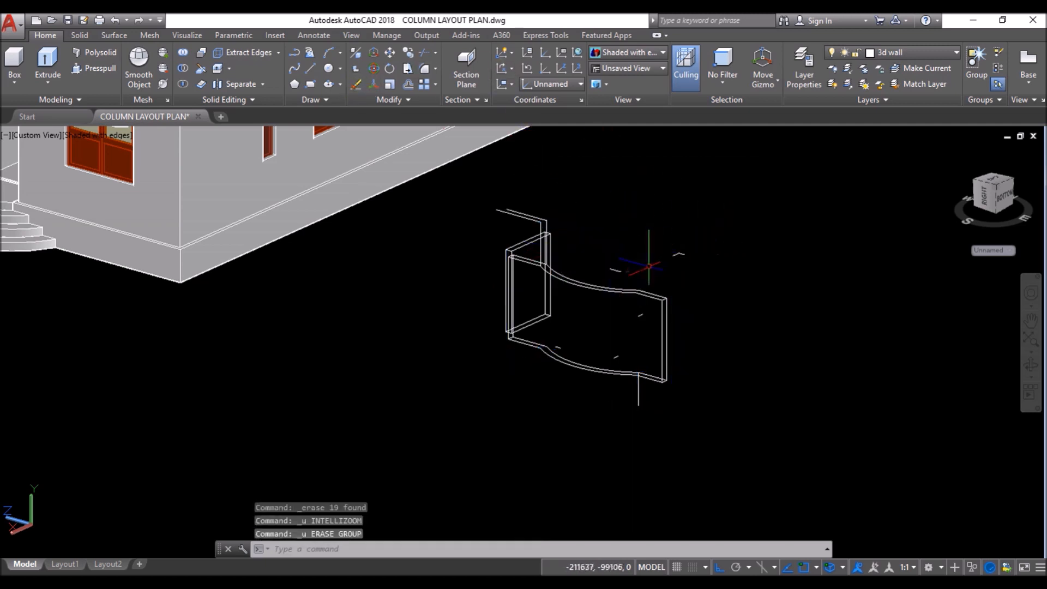
Step: Erase the curved upper edges of the balcony opening, the leftover wall-top lines and nearby short fragments
click(700, 230)
click(597, 298)
scroll(519, 245, up, 5)
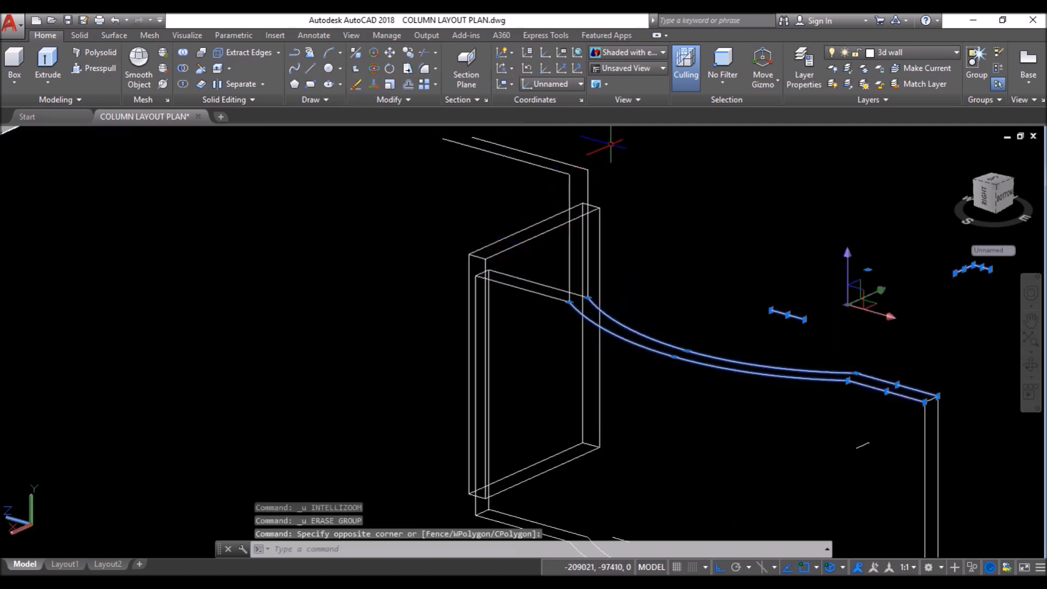
click(611, 144)
click(568, 190)
click(562, 206)
click(528, 250)
scroll(540, 229, down, 4)
click(666, 306)
click(626, 366)
click(357, 83)
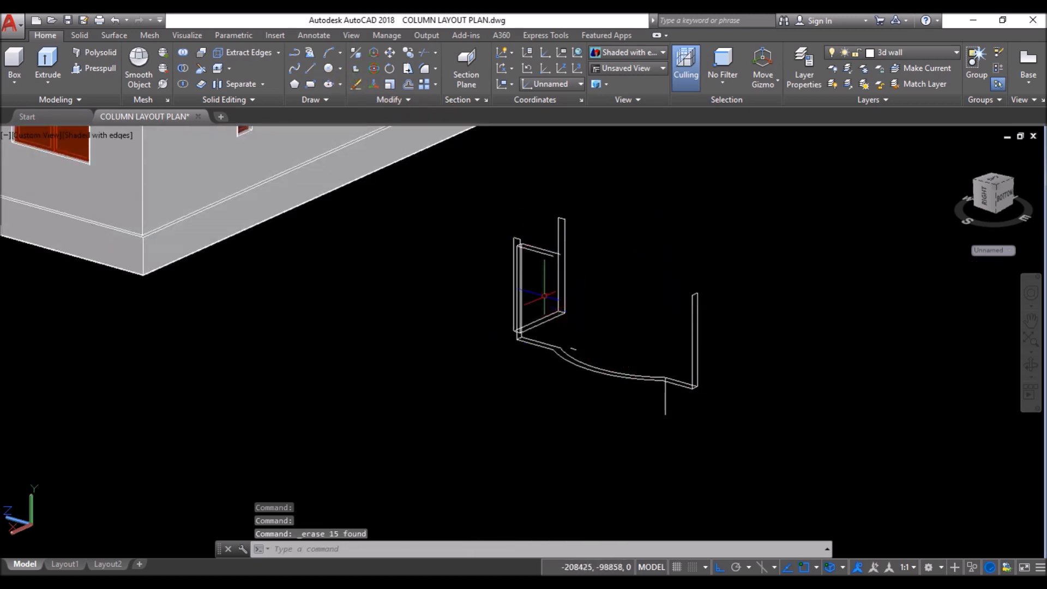
Step: Erase the redundant edges of the balcony's side opening, including its inner verticals and the short top lines beside it
scroll(618, 179, up, 4)
click(612, 168)
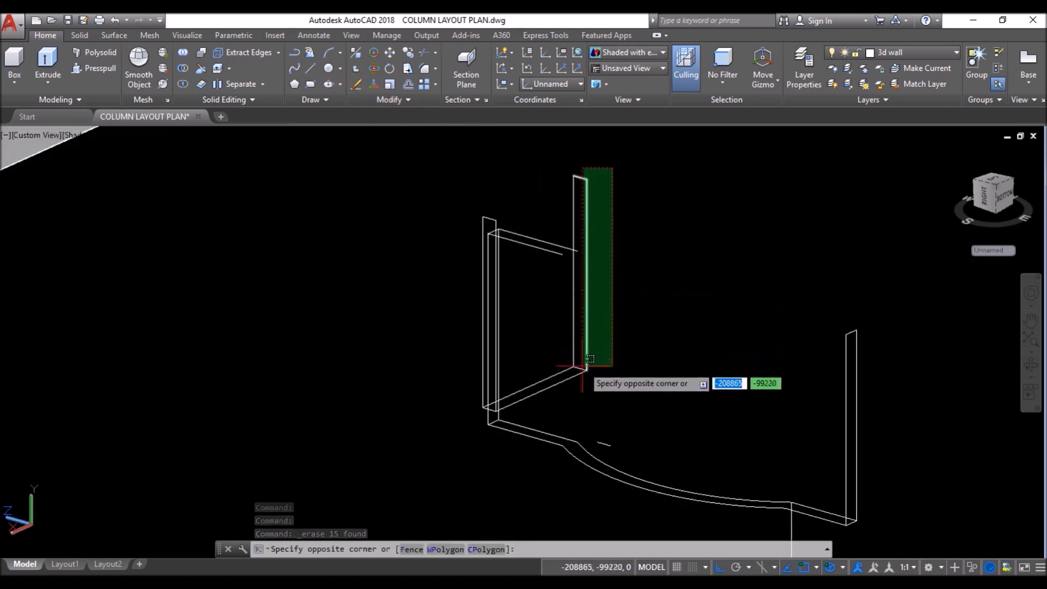
click(583, 378)
scroll(495, 231, up, 3)
click(477, 220)
click(701, 376)
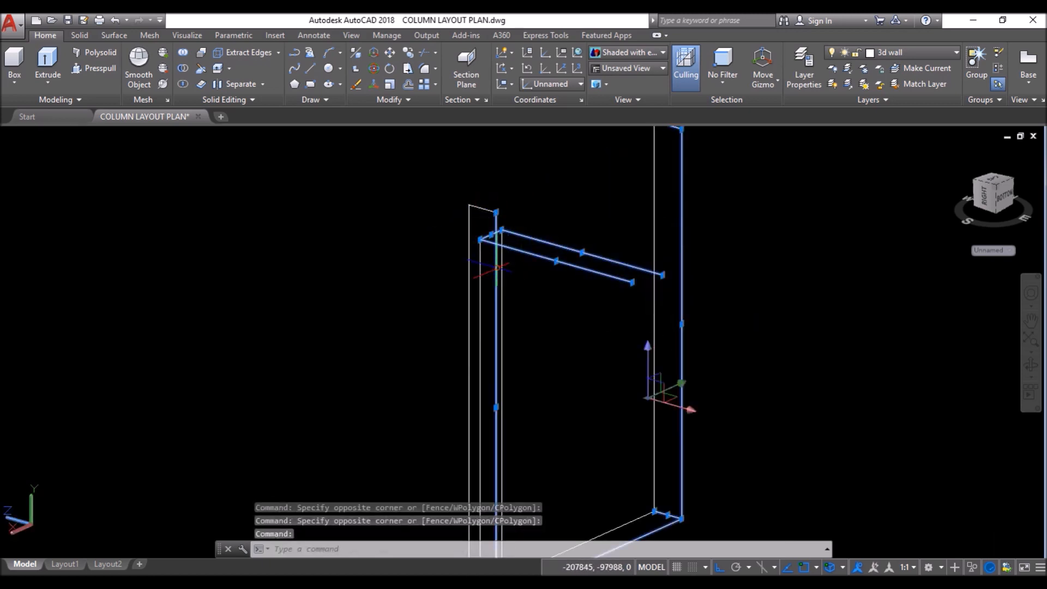
scroll(499, 270, down, 4)
click(356, 84)
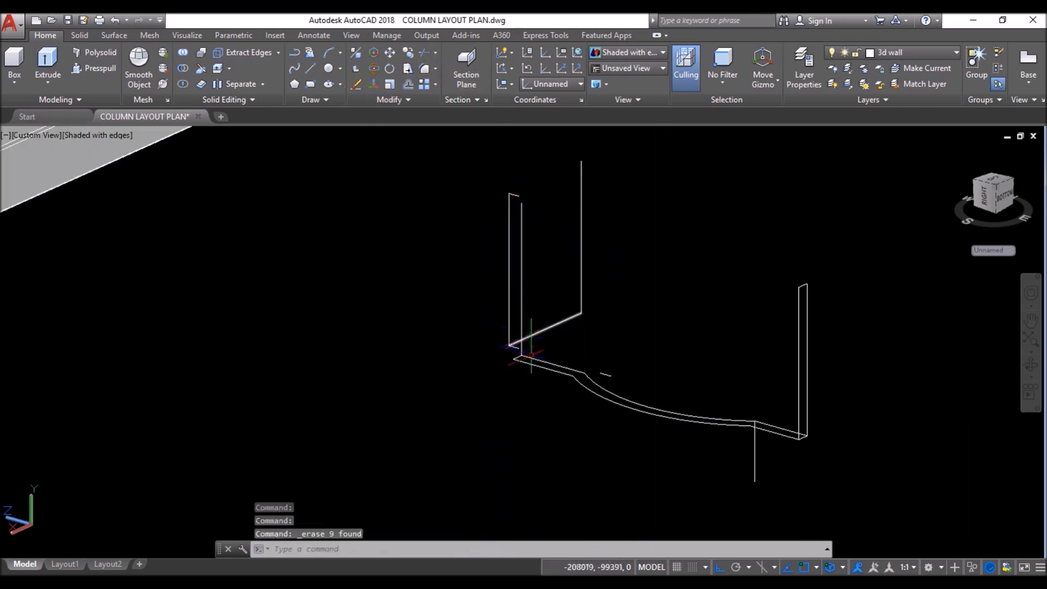
Step: Erase the two short thickness lines of the side opening and the vertical edge at the curved sill's near end
scroll(496, 327, up, 3)
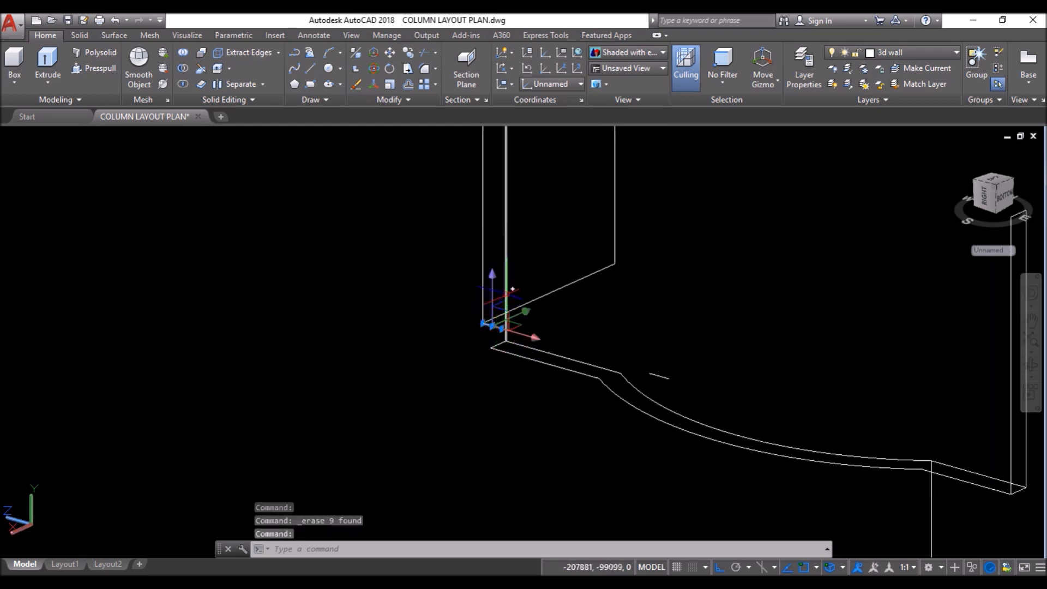
click(506, 294)
scroll(494, 349, down, 4)
scroll(499, 257, up, 5)
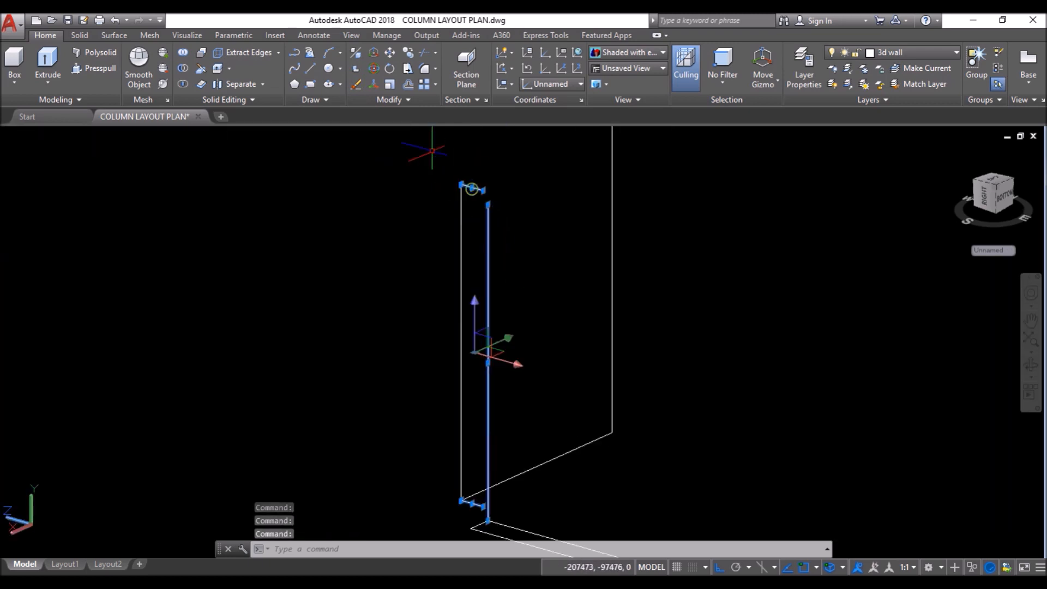
click(356, 83)
scroll(593, 360, down, 3)
scroll(491, 325, up, 3)
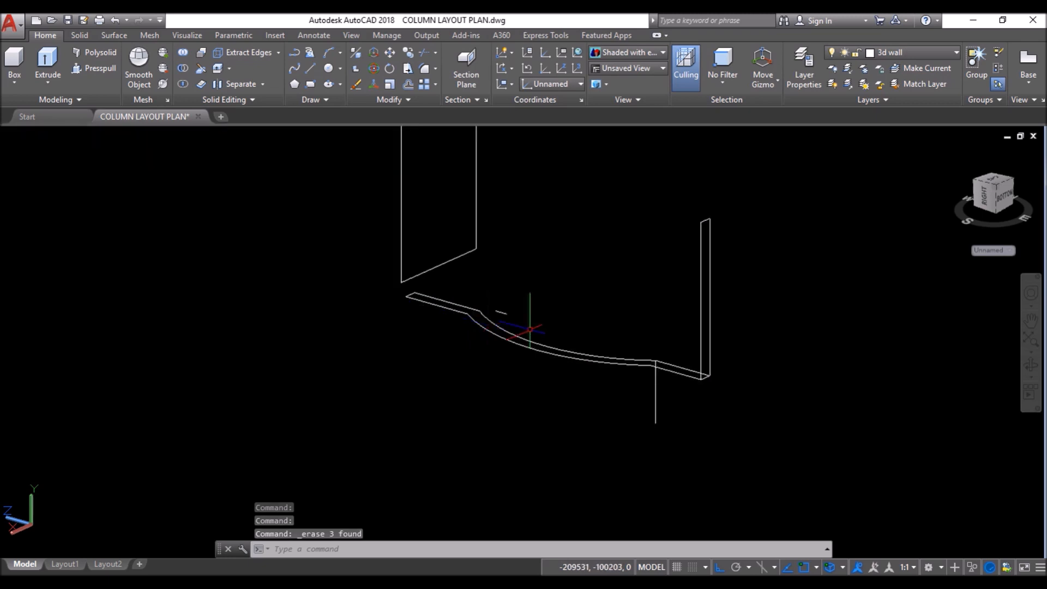
Step: Erase the inner vertical edge at the sill's far end, the stub below the curve and the stray short line
scroll(715, 206, up, 4)
click(715, 208)
click(685, 301)
scroll(696, 208, down, 3)
scroll(633, 425, up, 4)
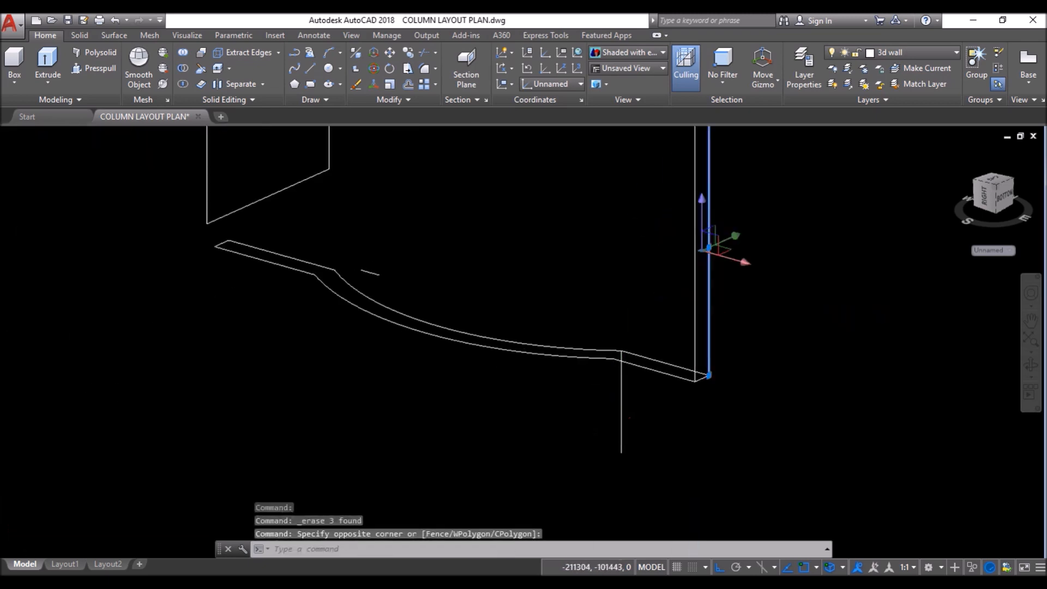
click(649, 415)
click(559, 458)
click(361, 85)
scroll(558, 345, down, 3)
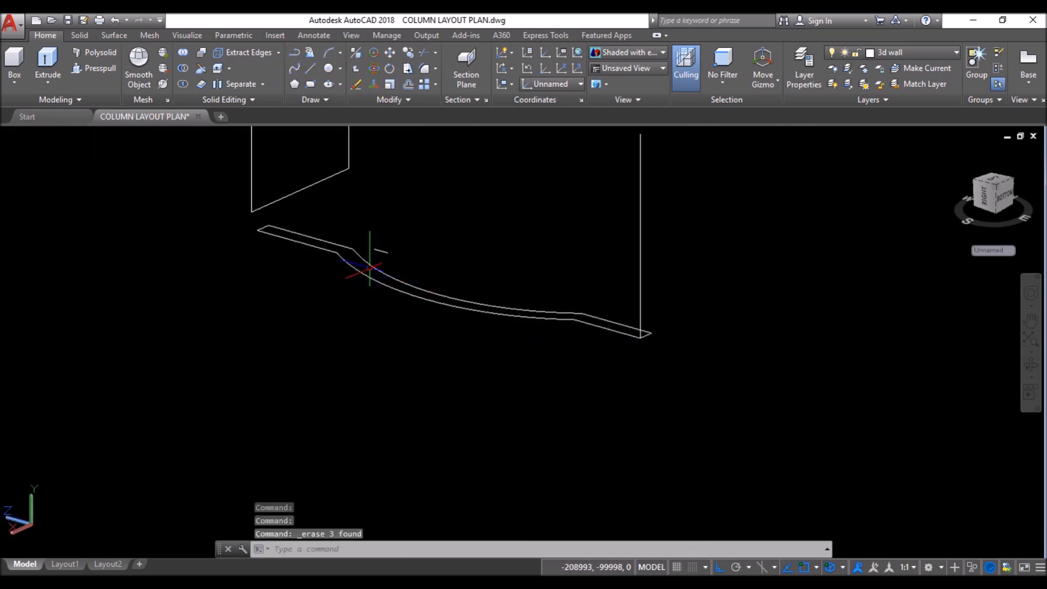
click(374, 262)
click(355, 86)
Step: Erase the inner sill outline of the curved balcony, its arc and both straight end segments
scroll(442, 219, down, 4)
mouse_move(425, 246)
shift+middle_down()
mouse_move(433, 271)
mouse_move(421, 264)
mouse_move(453, 281)
shift+middle_up()
scroll(465, 223, up, 4)
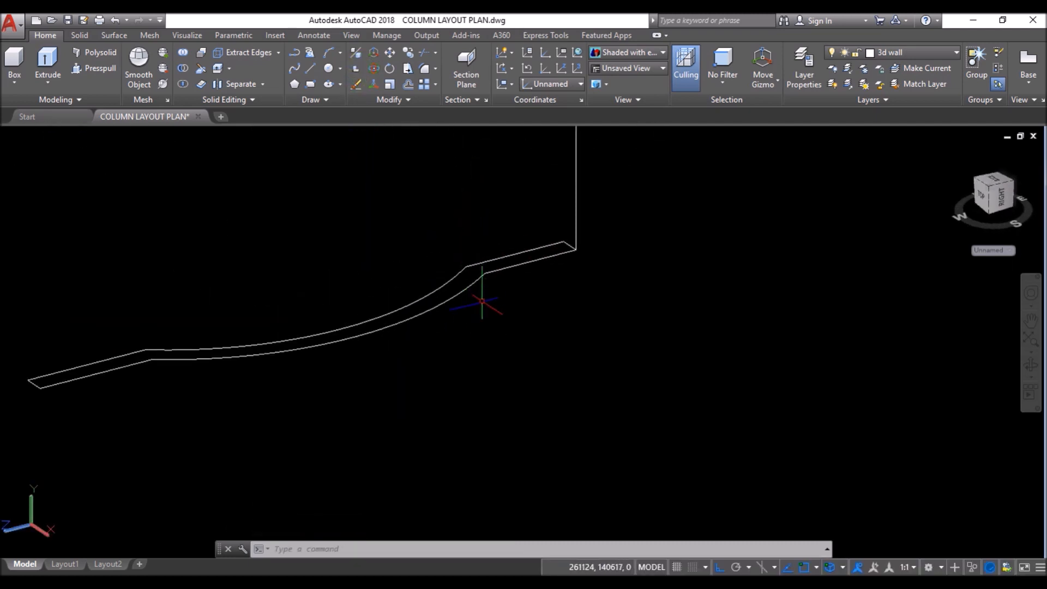
scroll(569, 233, up, 4)
click(296, 301)
click(248, 339)
scroll(521, 217, down, 4)
scroll(22, 346, up, 3)
click(207, 306)
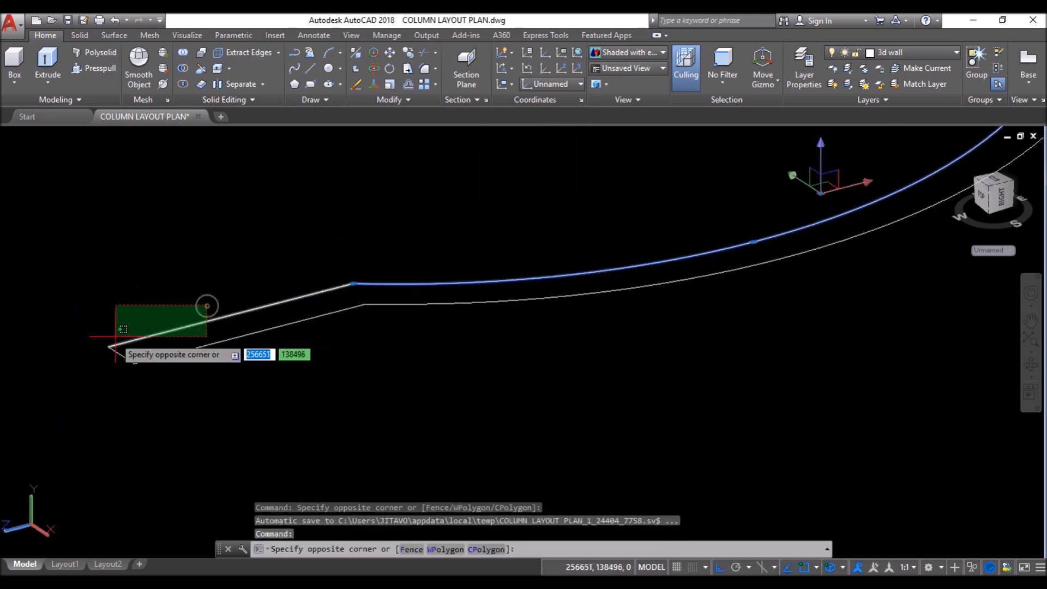
click(116, 336)
click(356, 86)
Step: Join the remaining outer sill arc and its two straight end segments into a single curve
scroll(212, 339, down, 6)
scroll(336, 327, up, 3)
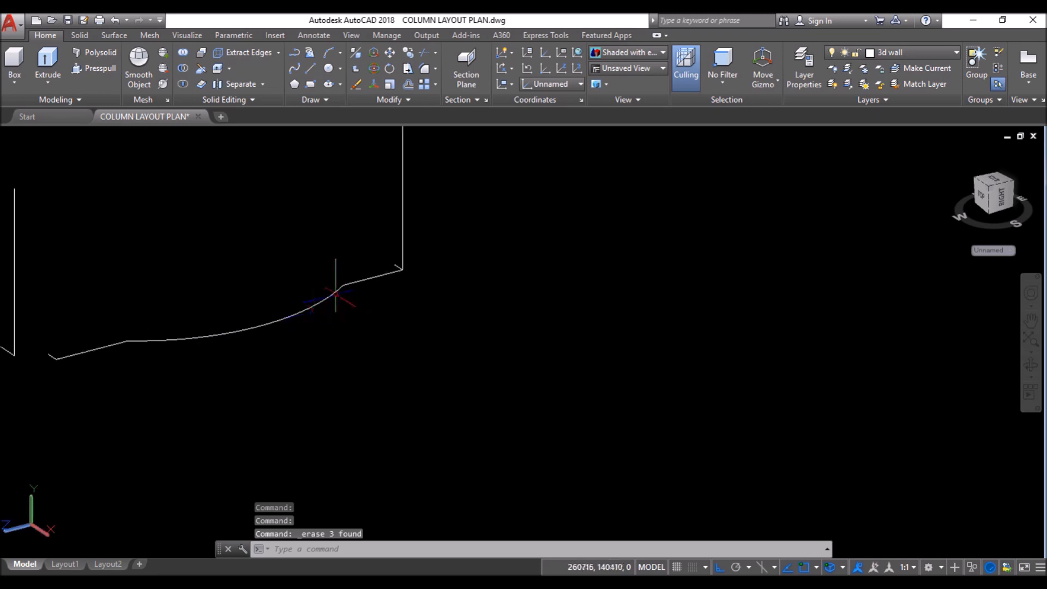
click(355, 273)
click(118, 377)
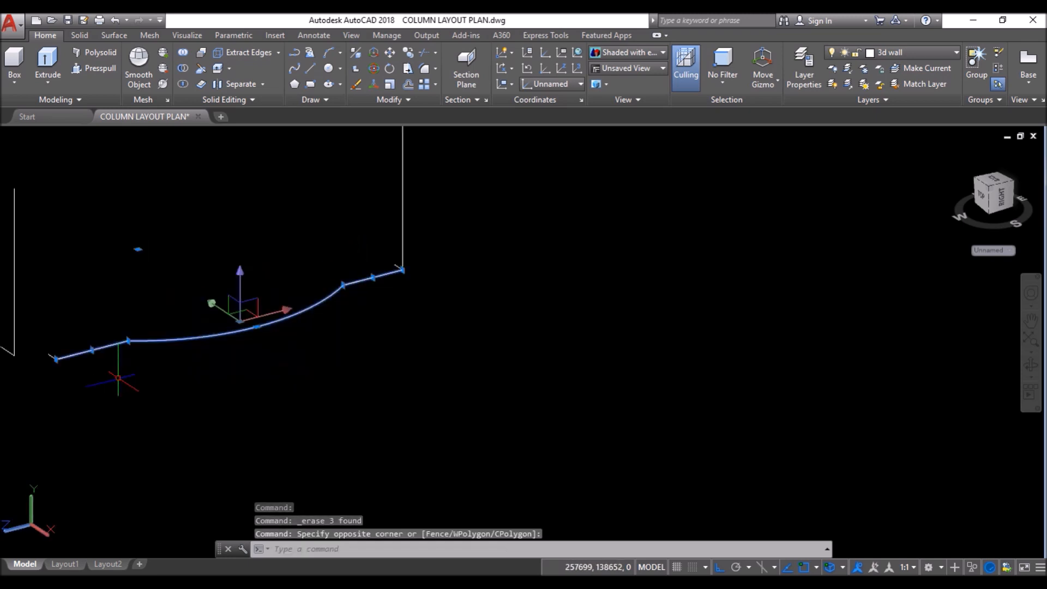
text(j)
key(Return)
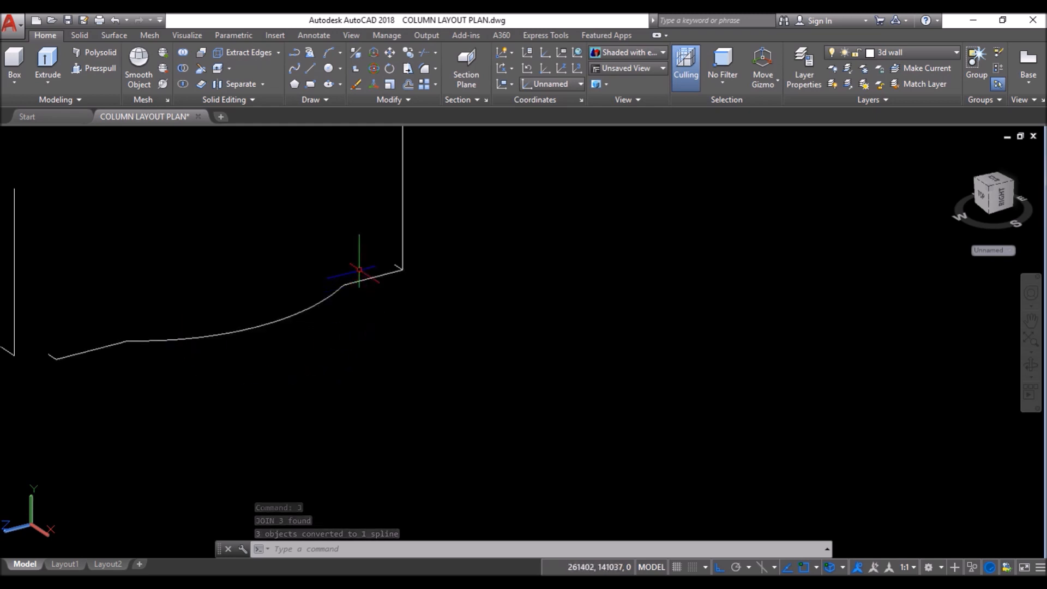
Step: Draw a 30 by 30 square profile beside the near end of the curved sill path
scroll(360, 269, up, 1)
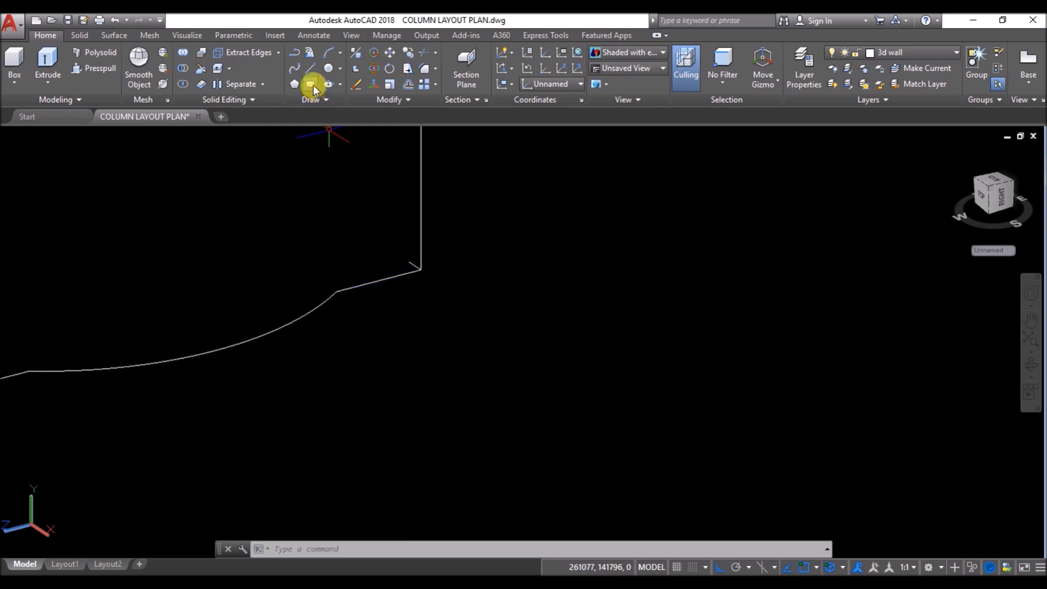
click(312, 86)
click(512, 311)
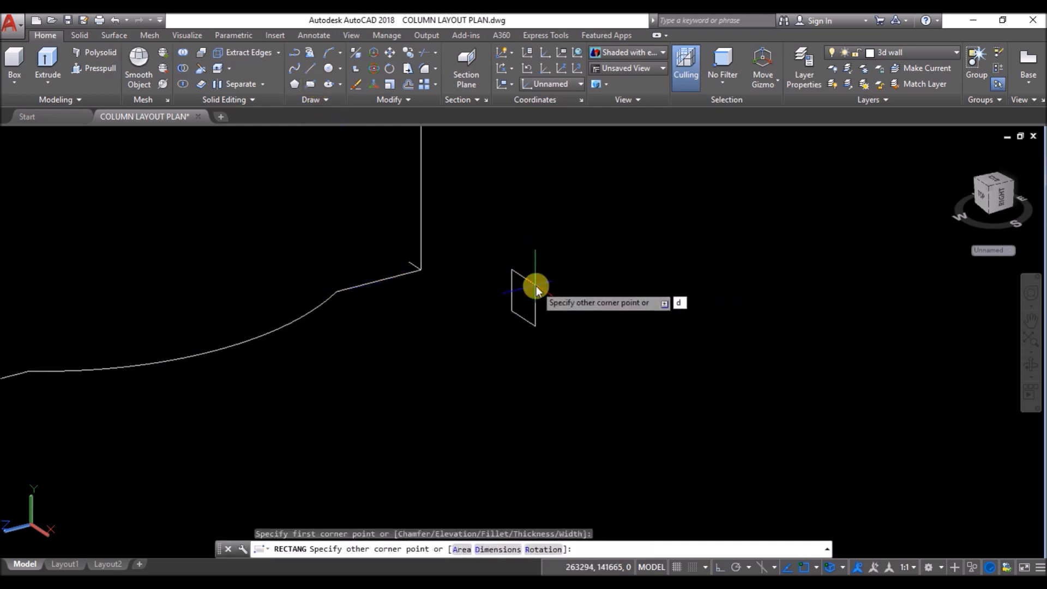
text(d)
key(Return)
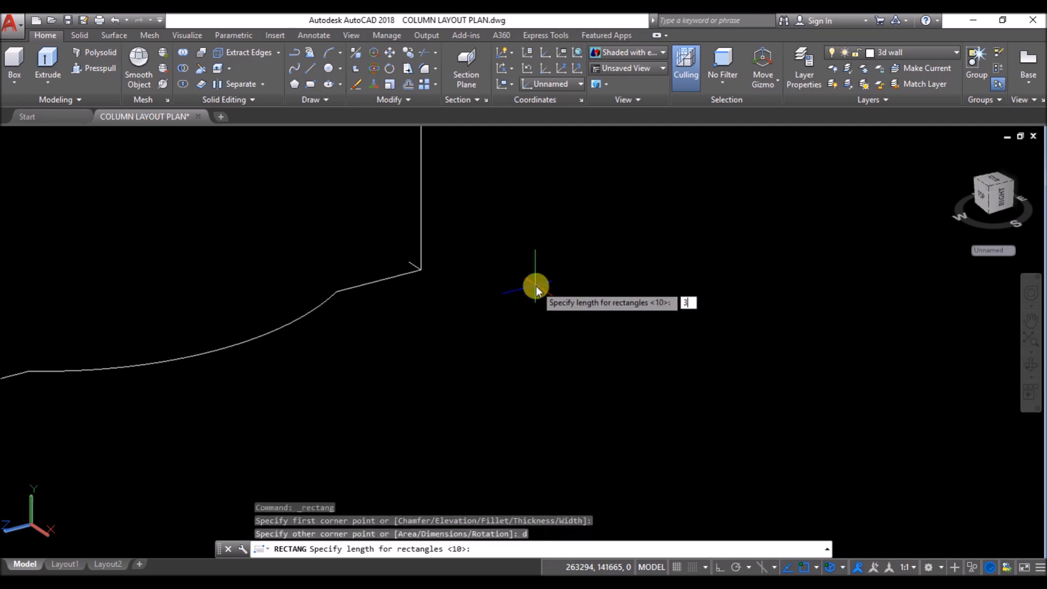
key(Return)
key(Return)
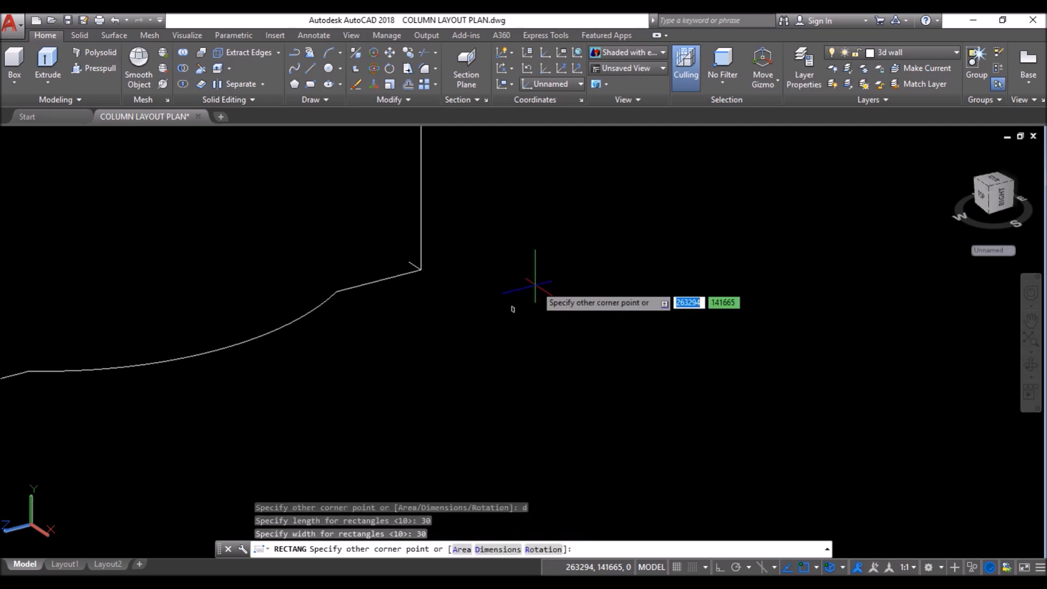
click(537, 283)
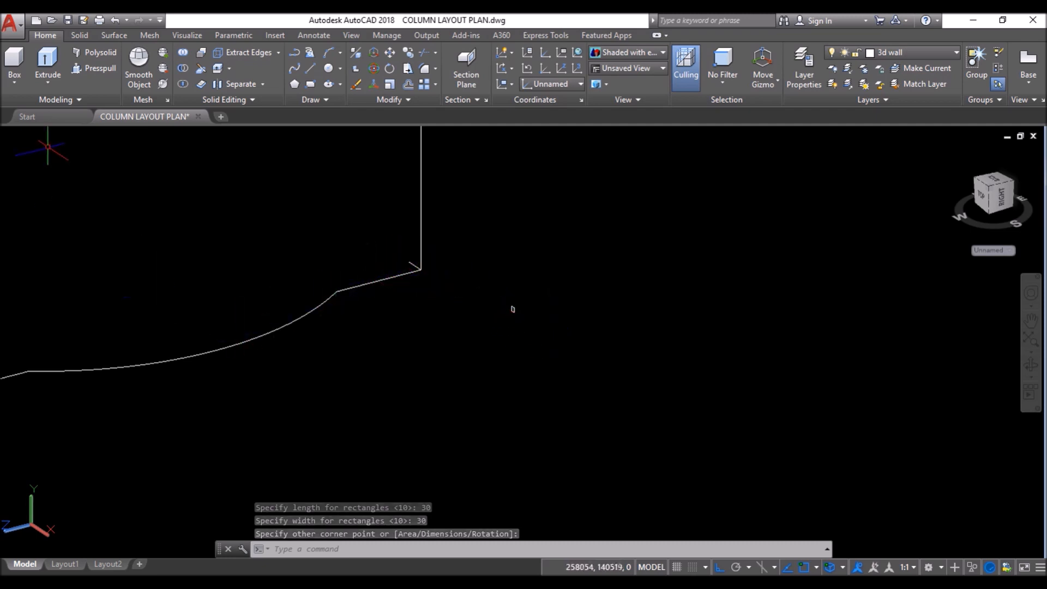
Step: Sweep the square profile along the joined curved sill path to form a solid rail
click(48, 81)
click(65, 186)
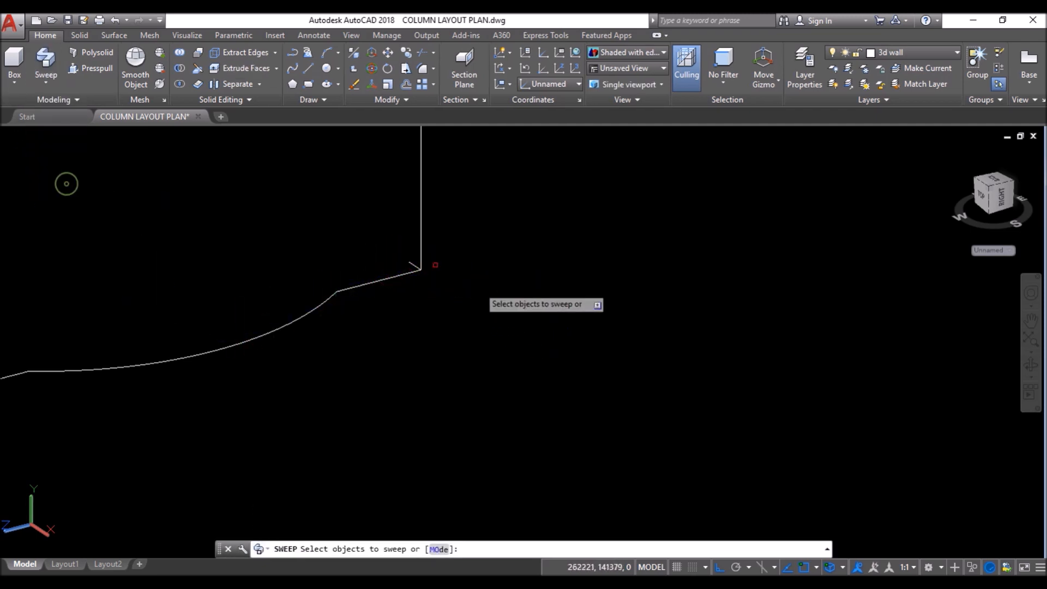
click(512, 308)
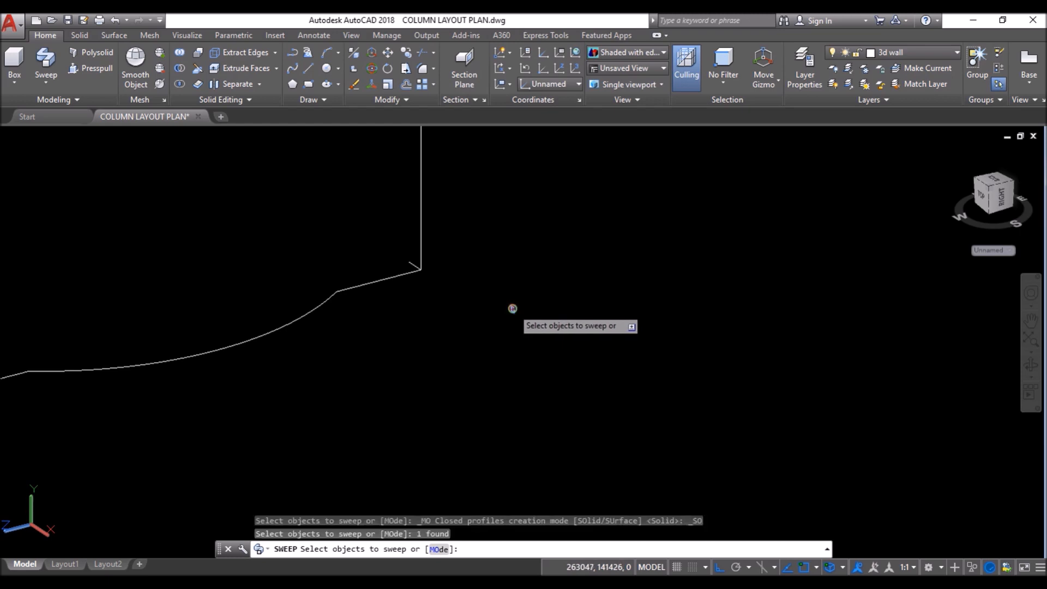
key(Return)
click(418, 270)
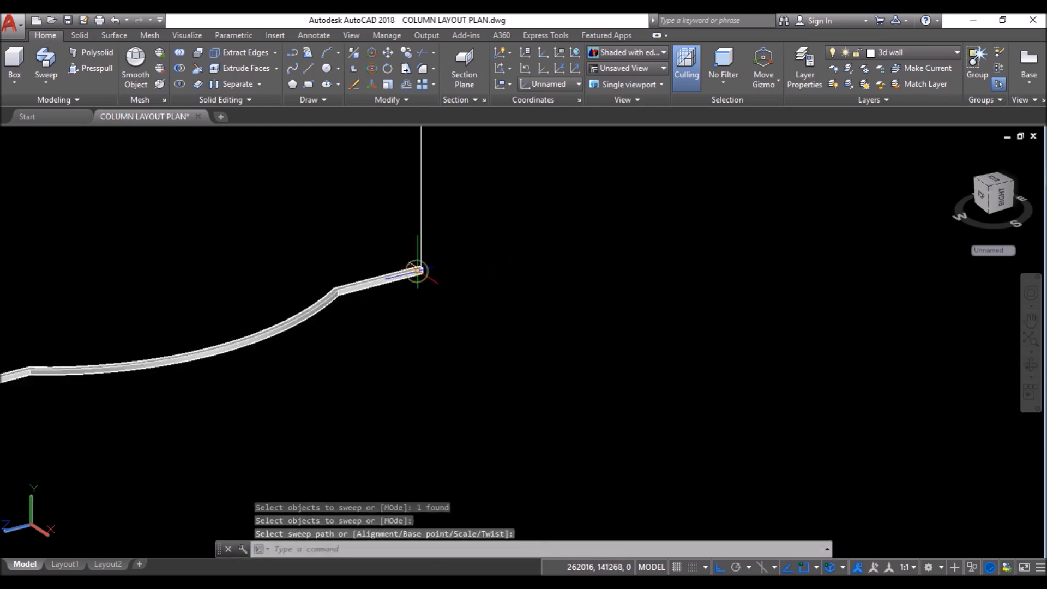
Step: Move the curved rail up by the bottom midpoint of its end face onto the lower endpoint of the opening's vertical edge
scroll(444, 269, down, 2)
shift+middle_drag(450, 267, 415, 311)
scroll(414, 309, up, 5)
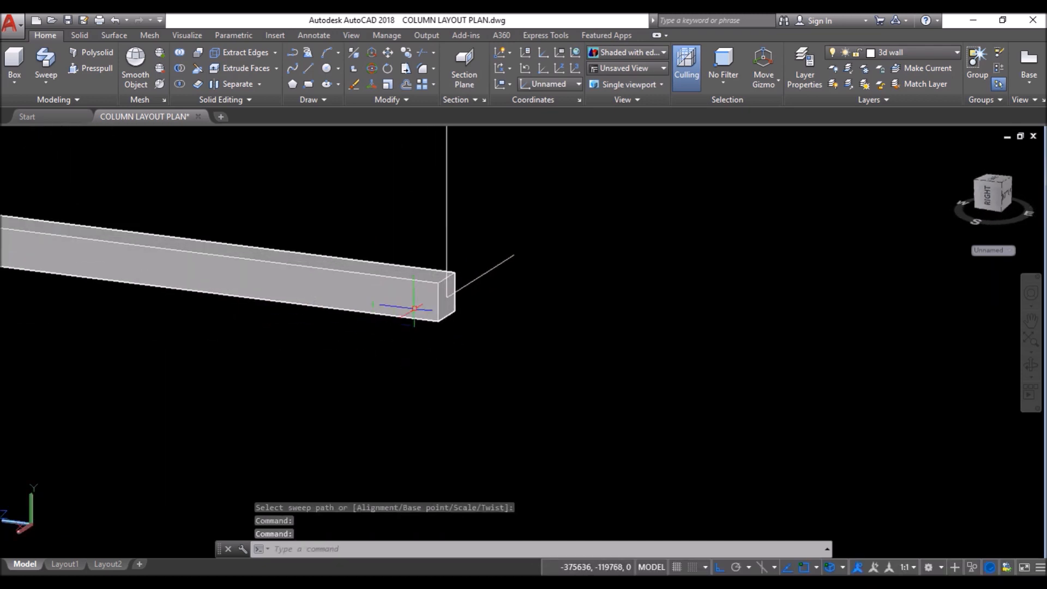
scroll(415, 309, up, 2)
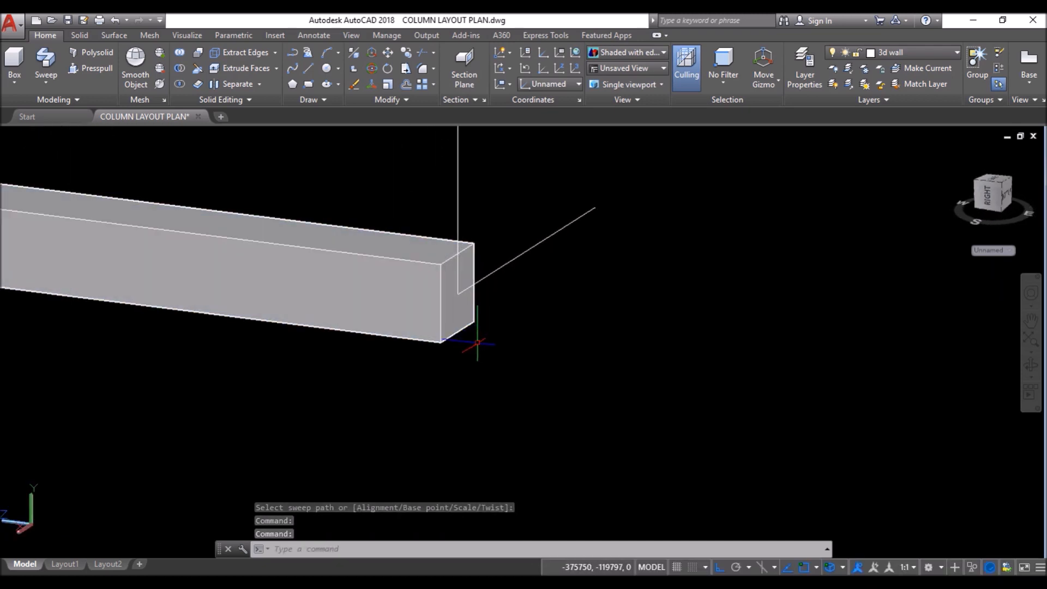
text(m)
key(Return)
click(443, 331)
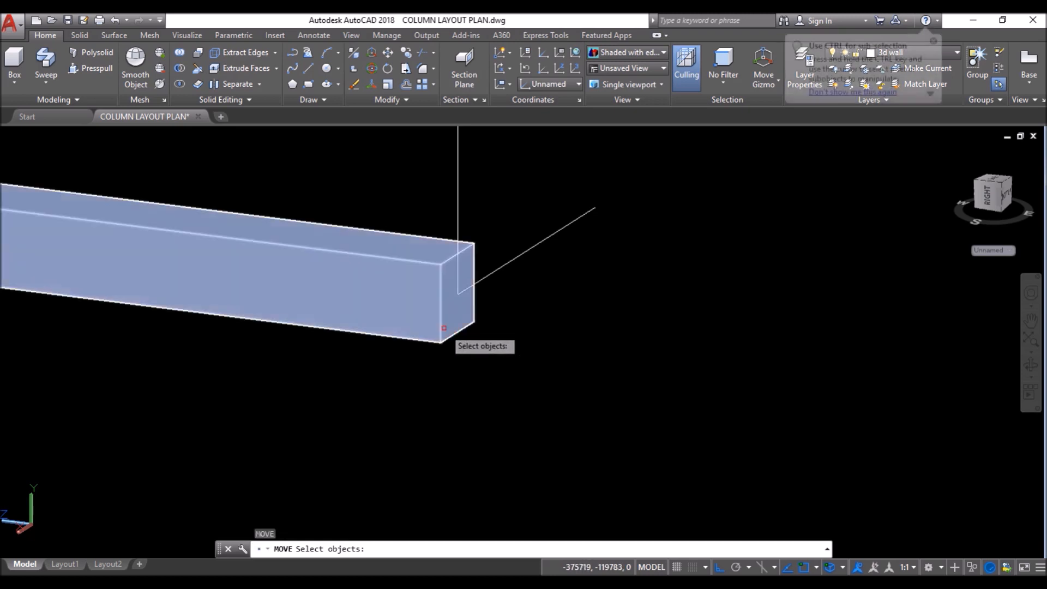
key(Return)
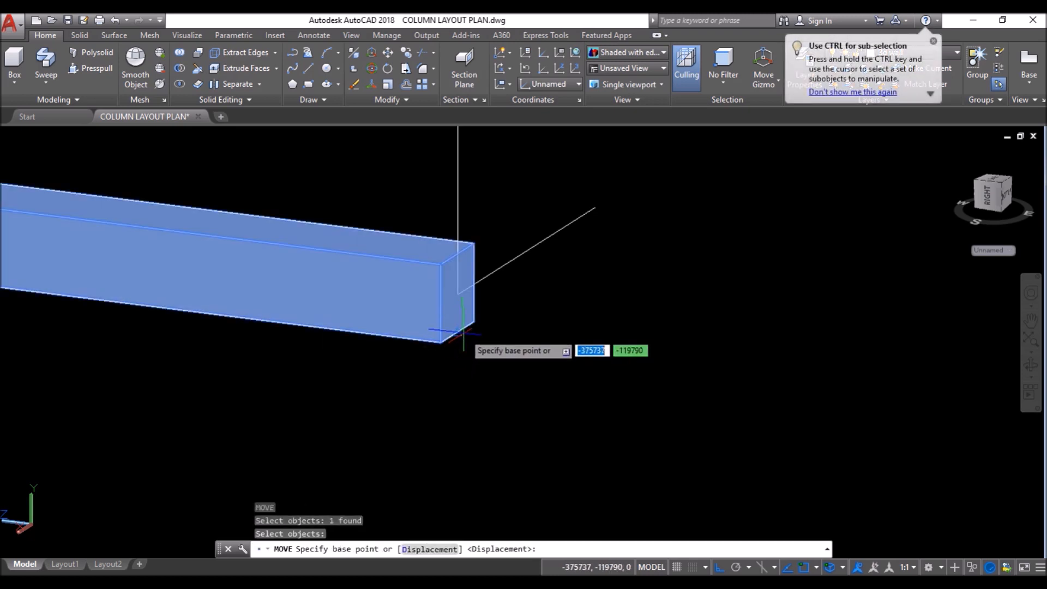
click(461, 331)
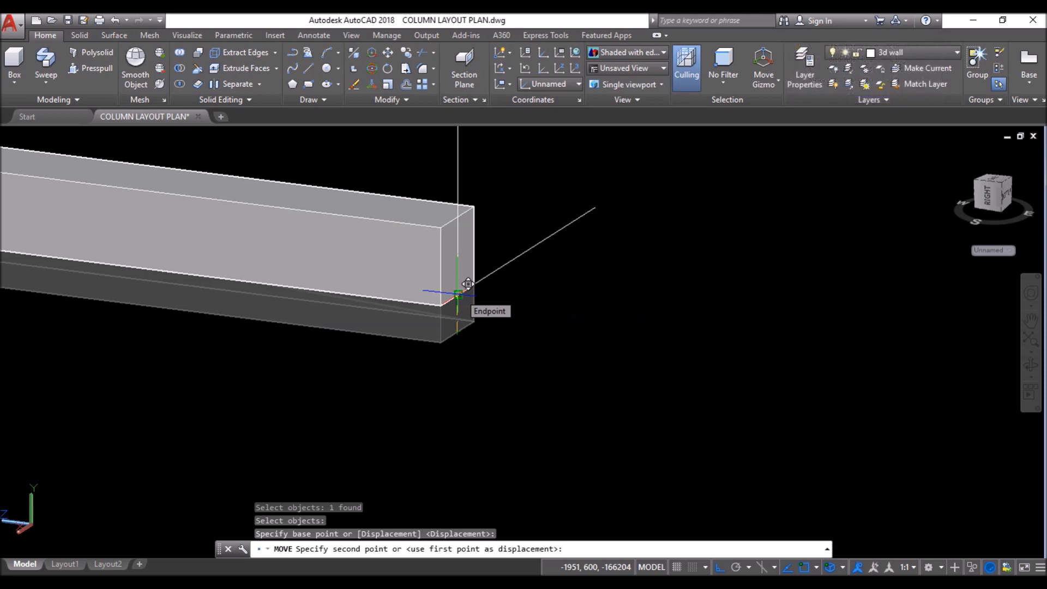
click(468, 284)
scroll(484, 357, down, 11)
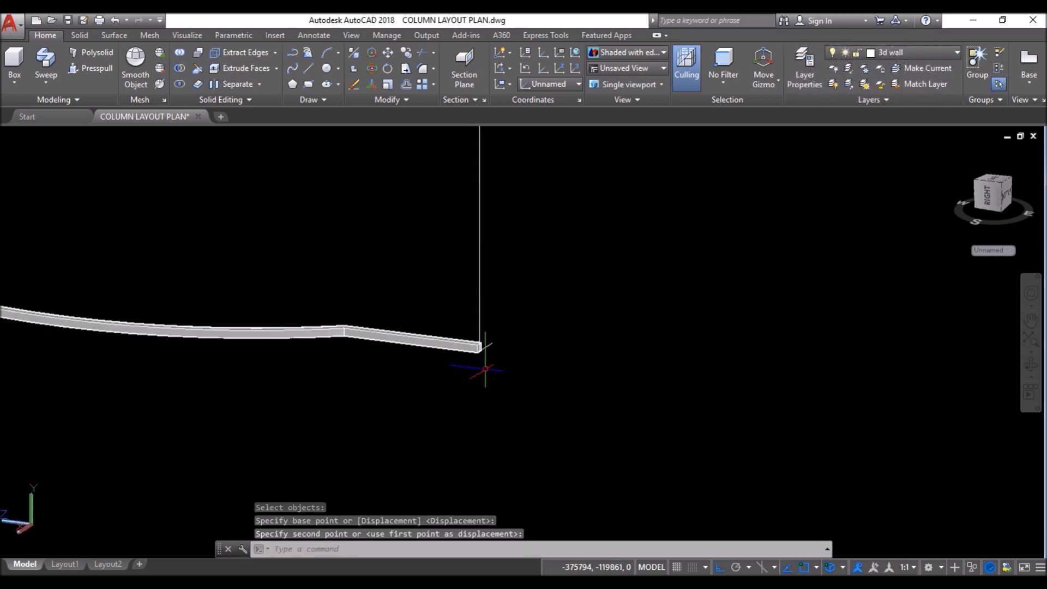
Step: Copy the curved bottom rail from the top of its end face to the upper end of the vertical edge
scroll(461, 352, up, 3)
scroll(434, 413, down, 2)
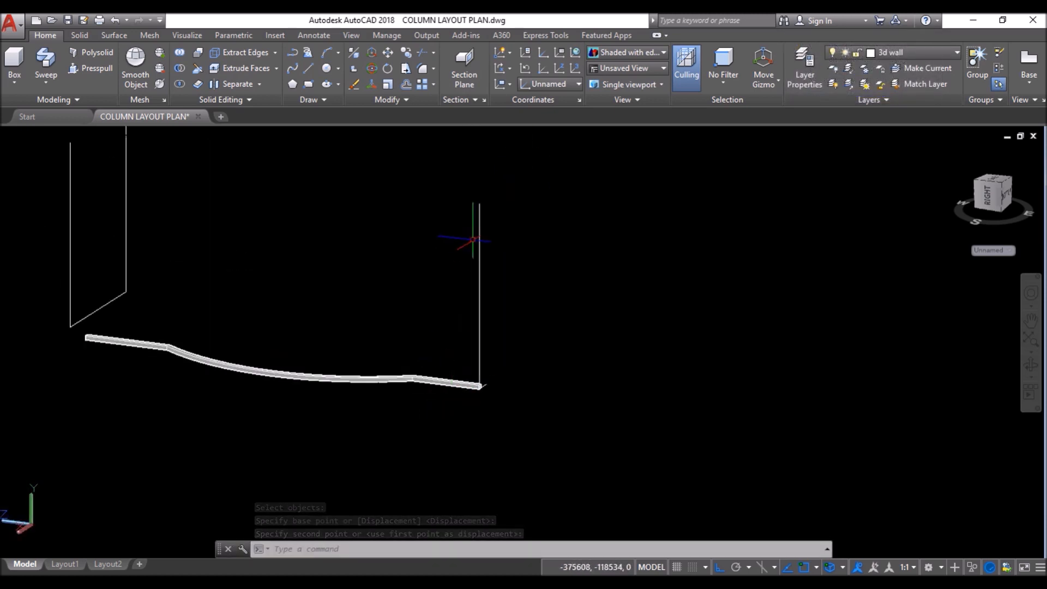
click(399, 52)
drag(453, 359, 429, 417)
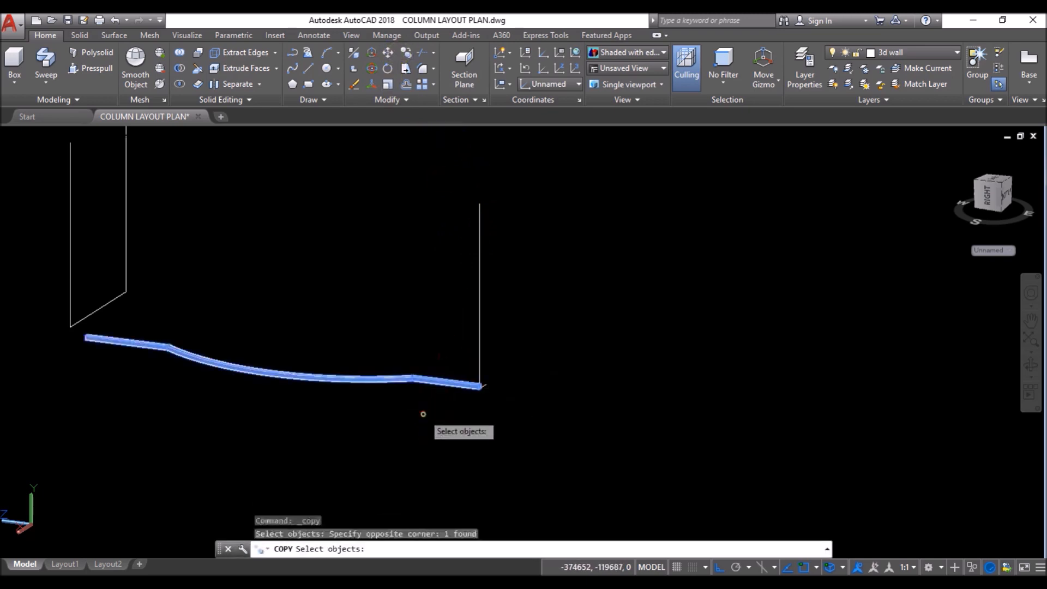
key(Return)
scroll(412, 393, up, 5)
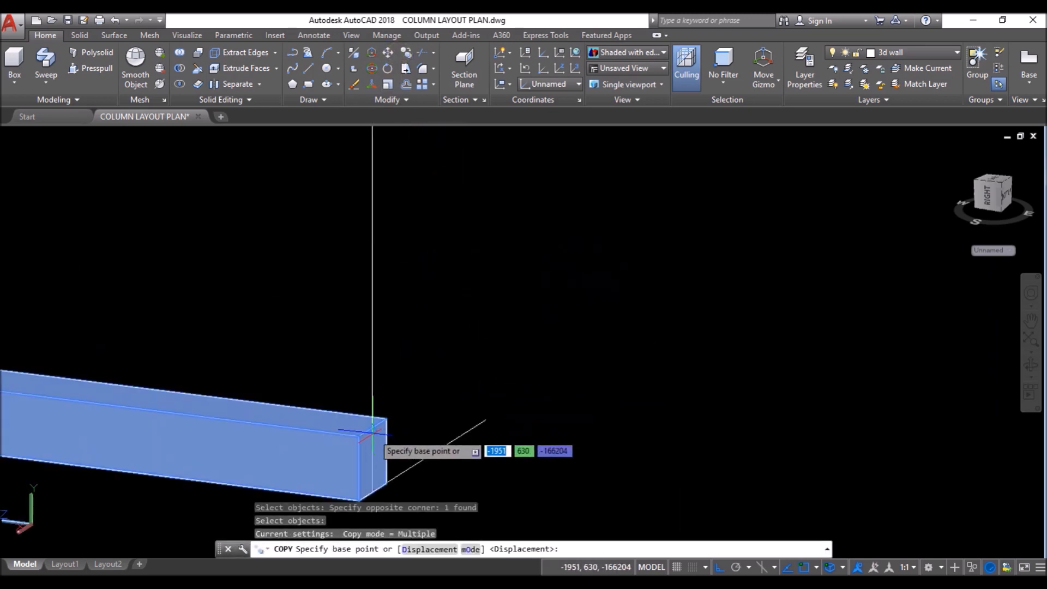
click(387, 421)
scroll(369, 466, down, 3)
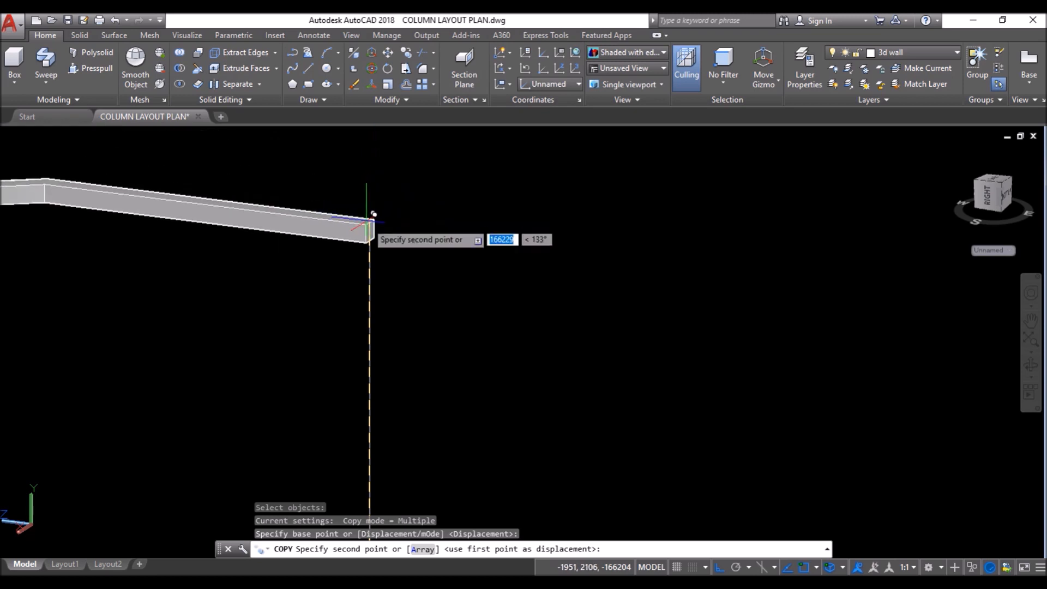
click(370, 224)
scroll(340, 243, down, 5)
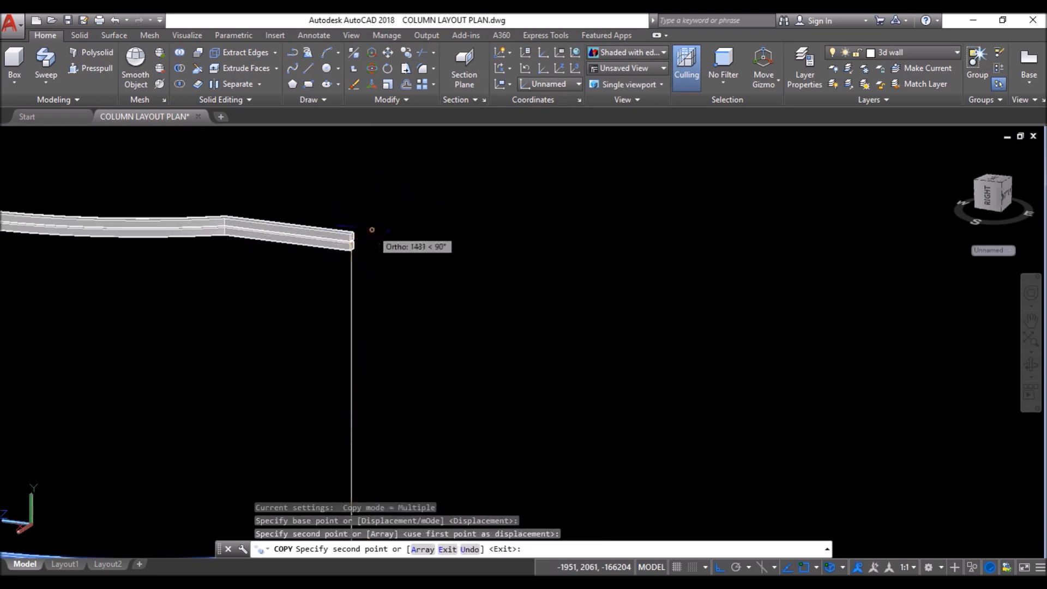
Step: Copy the top rail down to the middle of the vertical edge as the intermediate rail
key(Return)
key(Return)
click(320, 223)
key(Return)
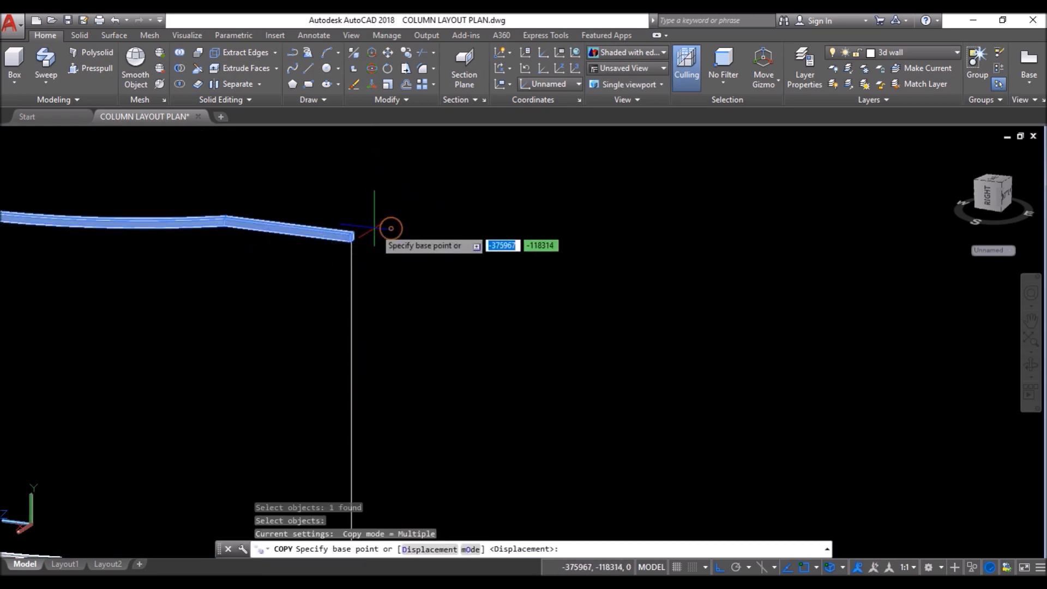
scroll(349, 235, up, 4)
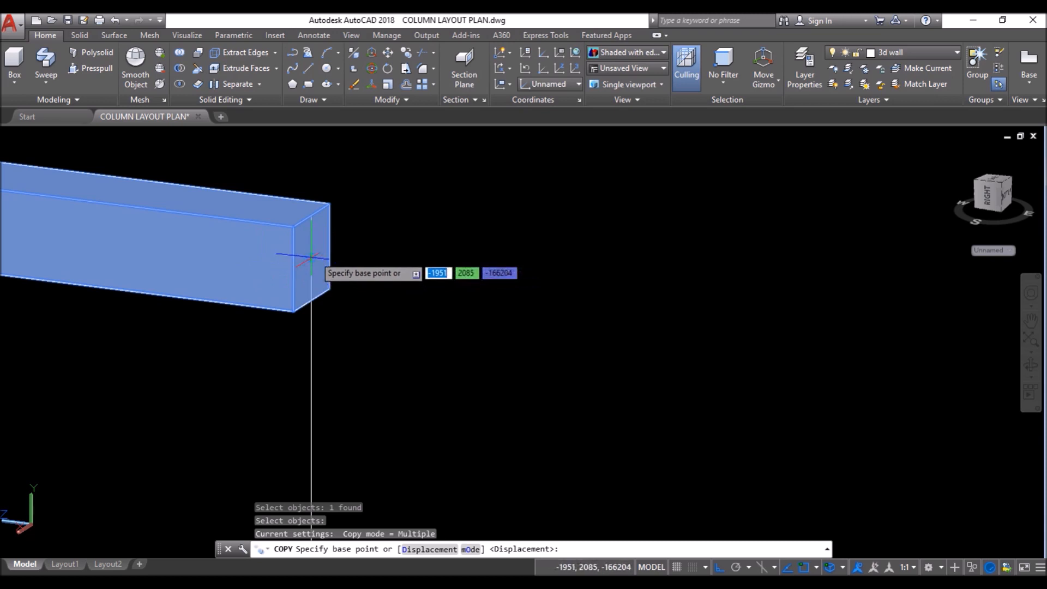
click(311, 256)
scroll(334, 236, down, 4)
scroll(337, 334, down, 2)
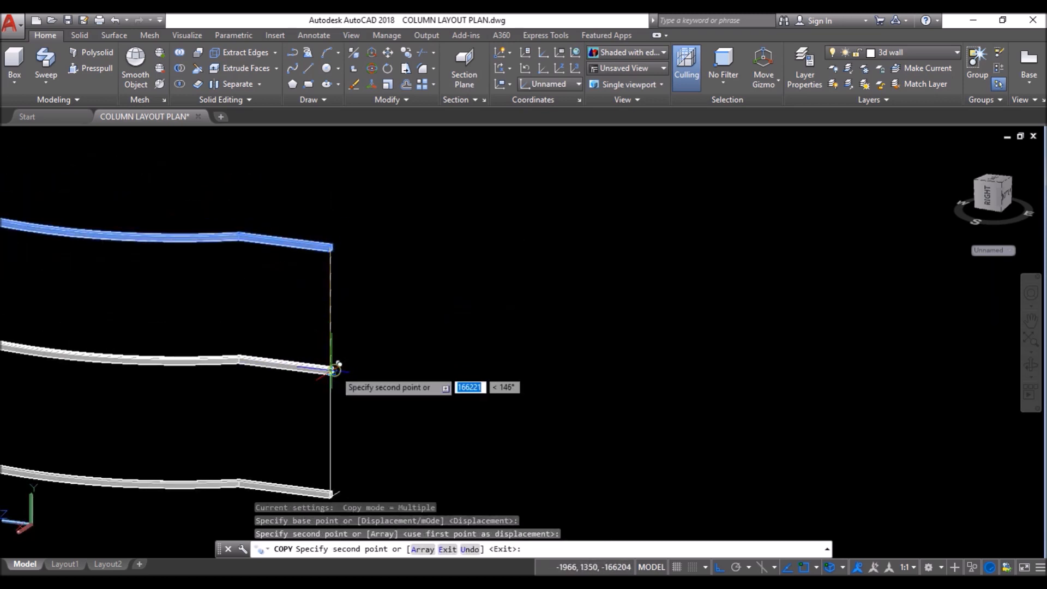
click(402, 344)
key(Return)
scroll(479, 292, down, 4)
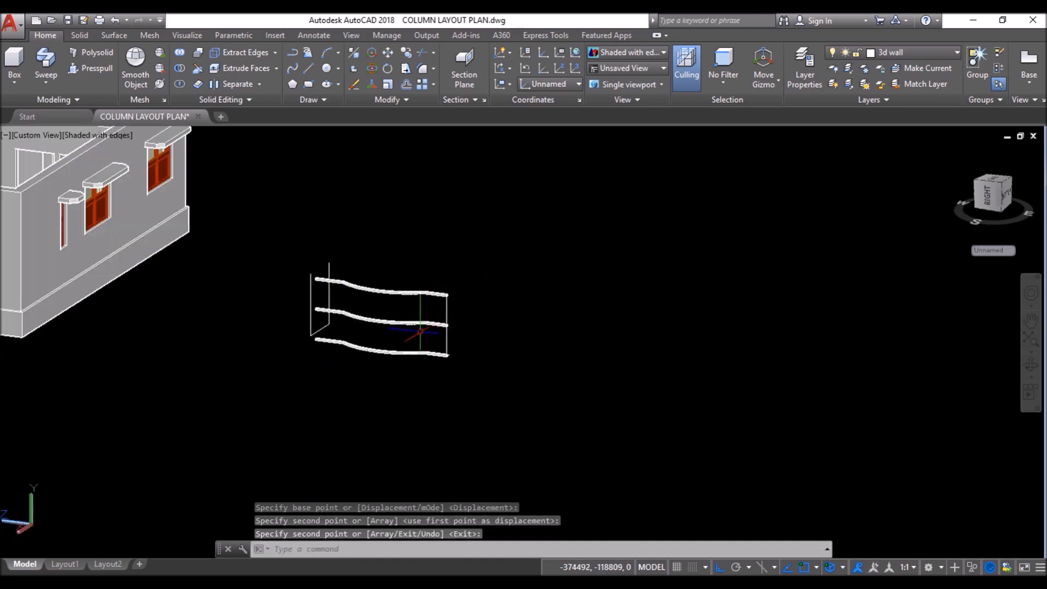
Step: Draw another 30 by 30 square profile beside the lower end of the vertical edge
scroll(453, 351, up, 3)
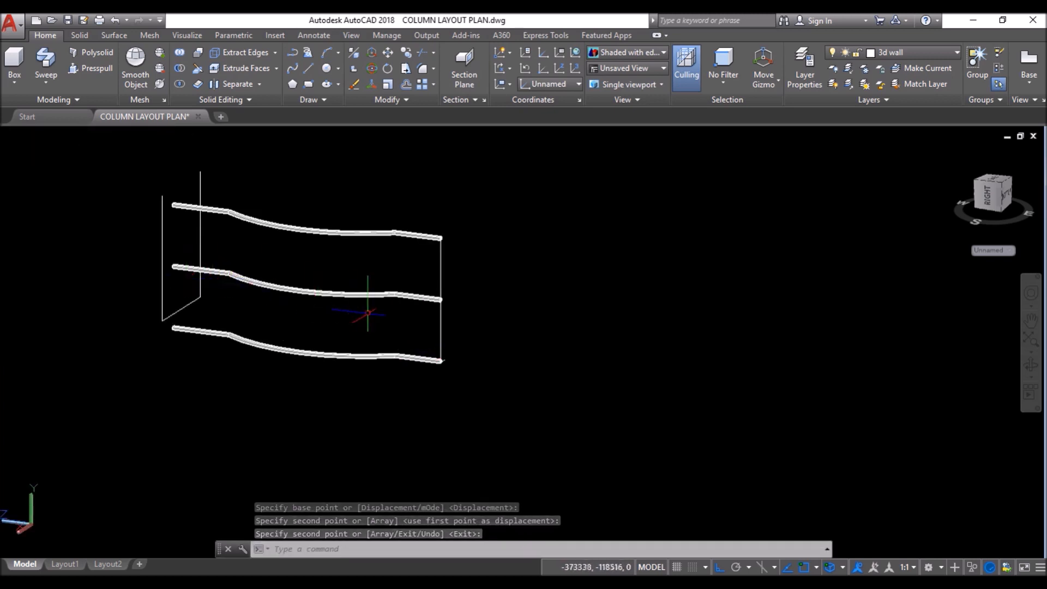
scroll(451, 347, up, 4)
scroll(402, 361, down, 1)
scroll(525, 377, down, 2)
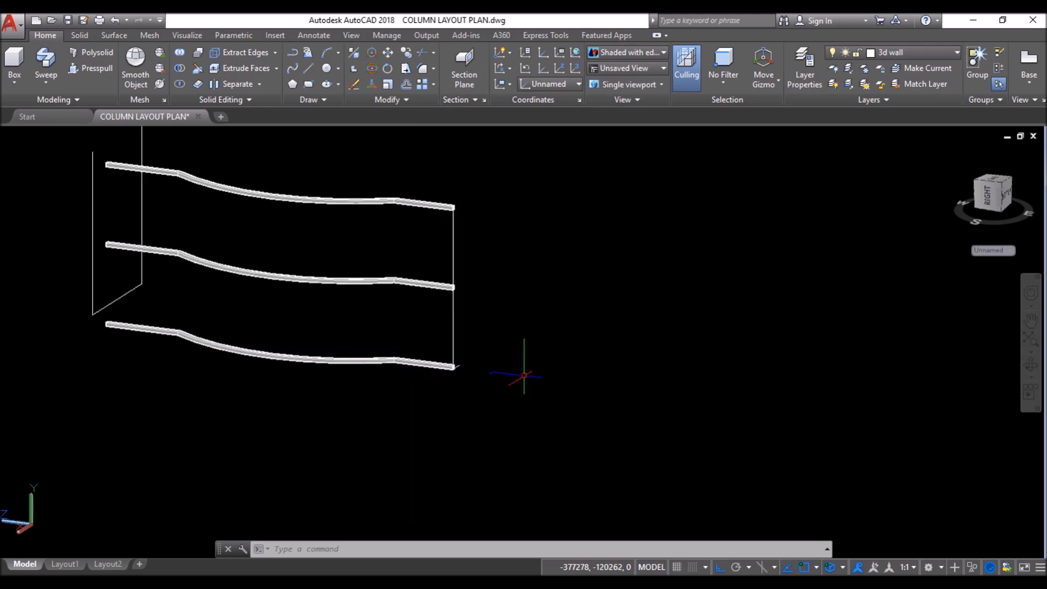
click(309, 84)
click(536, 355)
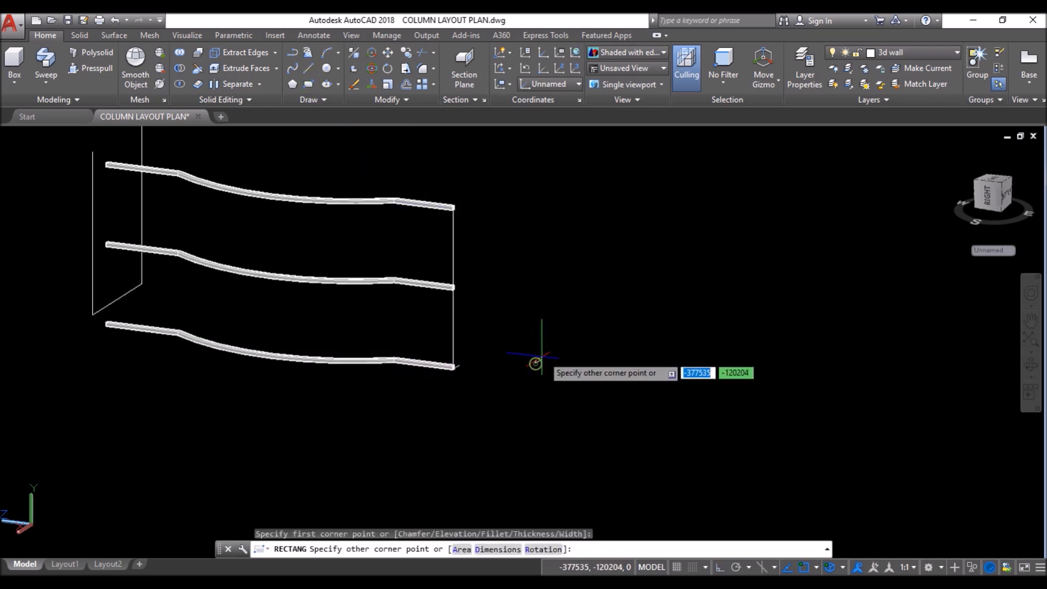
text(d)
key(Return)
key(Return)
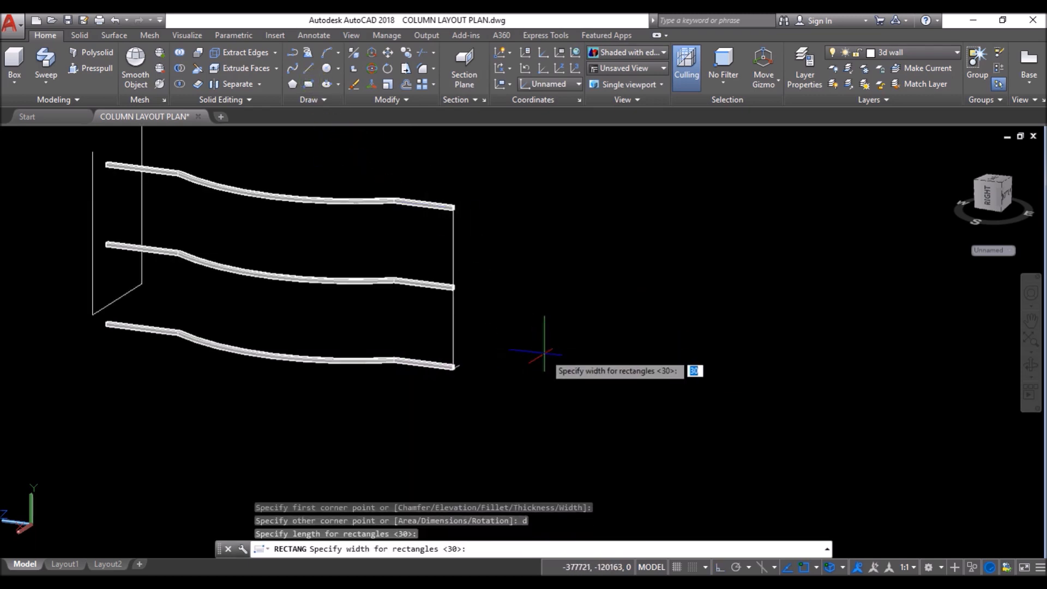
key(Return)
click(541, 312)
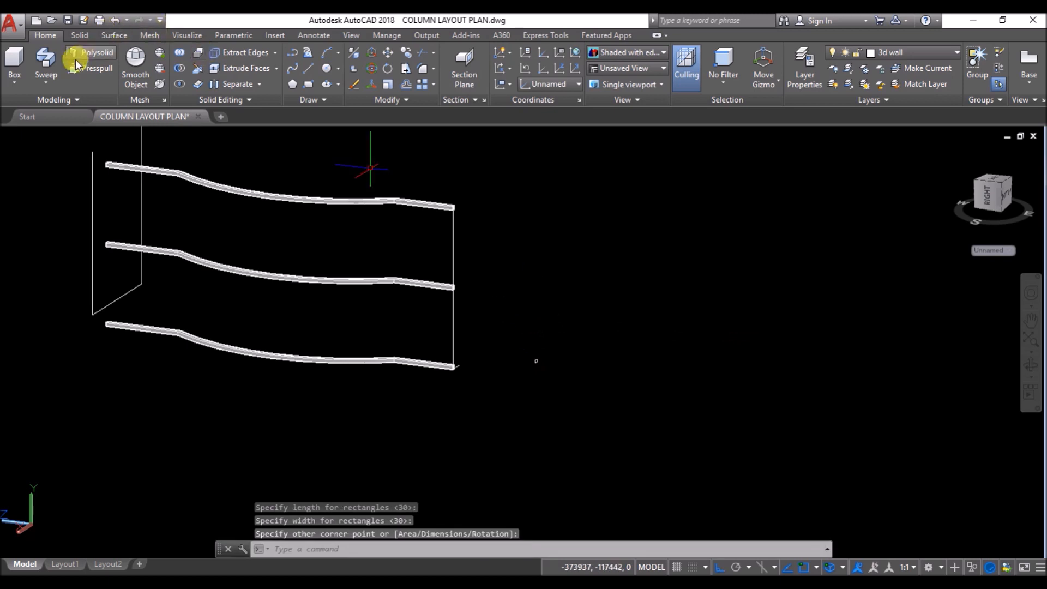
Step: Sweep the new square profile along the vertical edge to form the end post of the frame
click(43, 60)
click(534, 357)
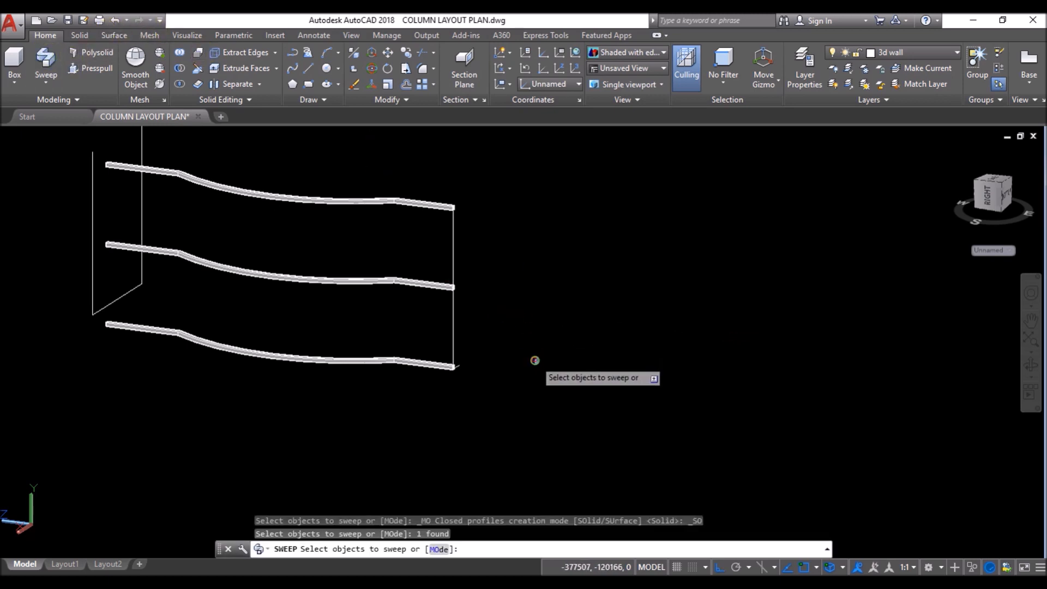
key(Return)
click(453, 341)
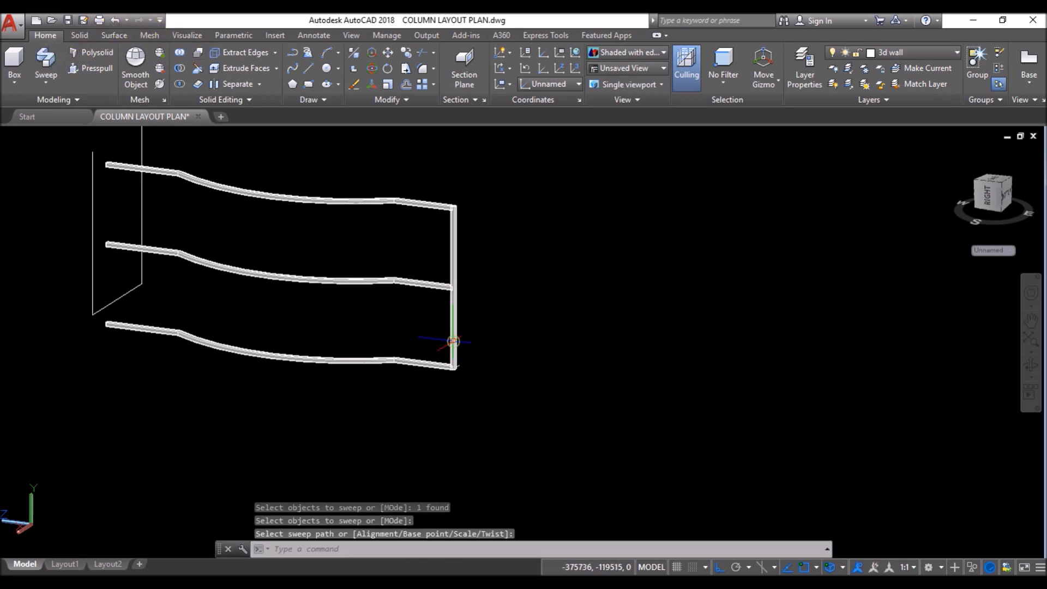
Step: Move the vertical post so its bottom outer corner meets the bottom outer corner of the lower rail's end
scroll(452, 341, up, 6)
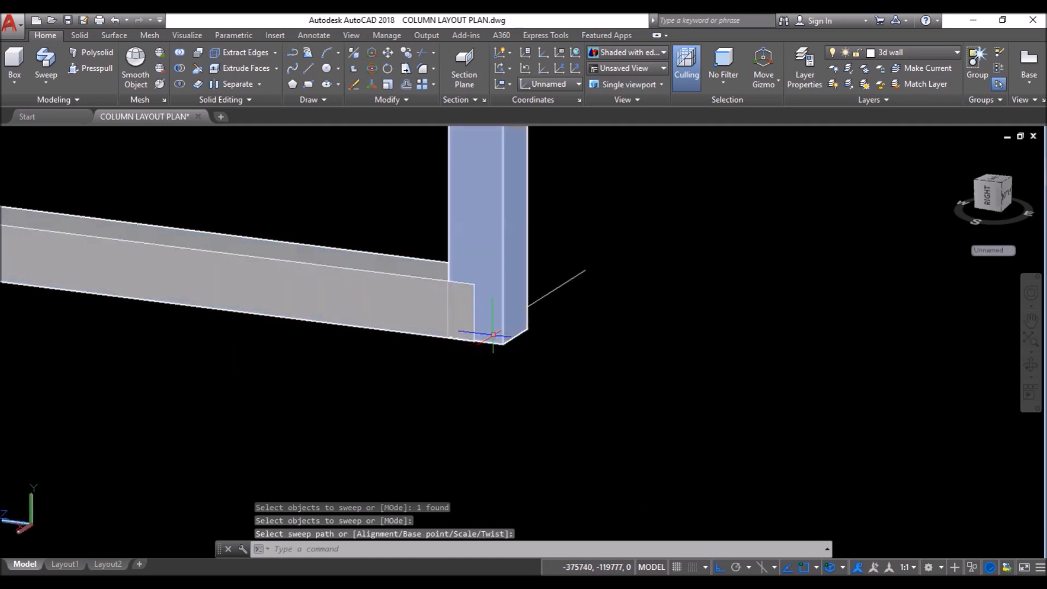
click(389, 52)
click(484, 254)
key(Return)
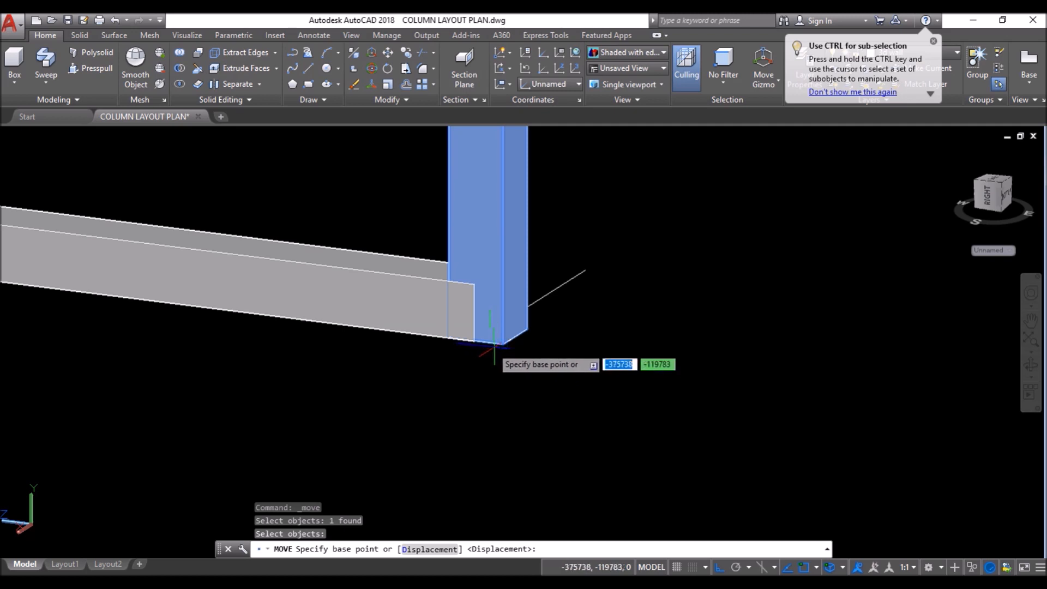
click(511, 338)
scroll(480, 335, up, 3)
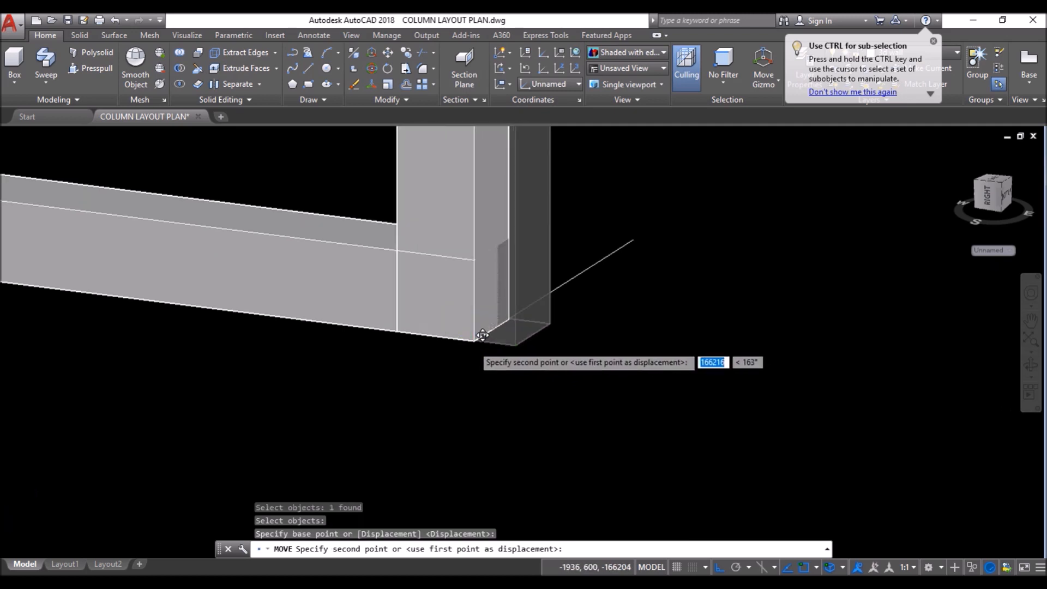
click(470, 340)
scroll(510, 355, down, 6)
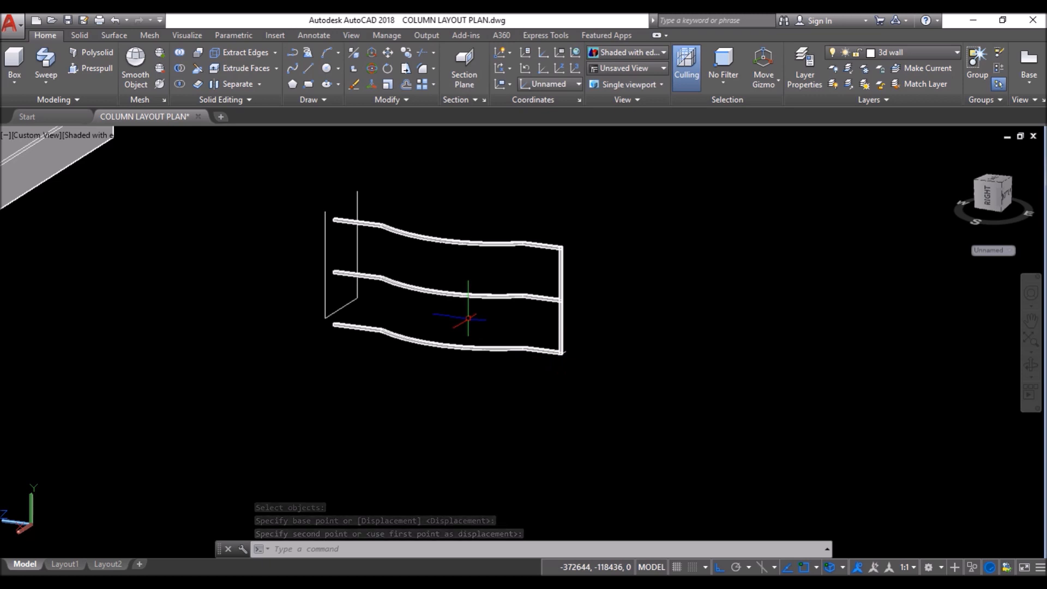
scroll(561, 349, up, 5)
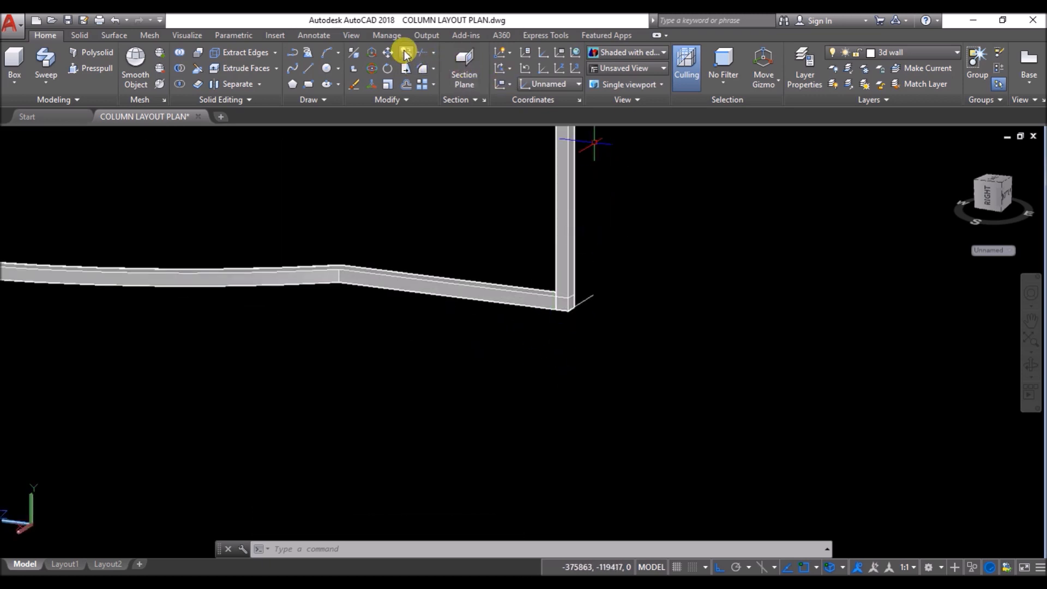
Step: Copy the vertical end post to the opposite end of the frame, aligning its bottom corner with the lower rail's far bottom corner
click(562, 258)
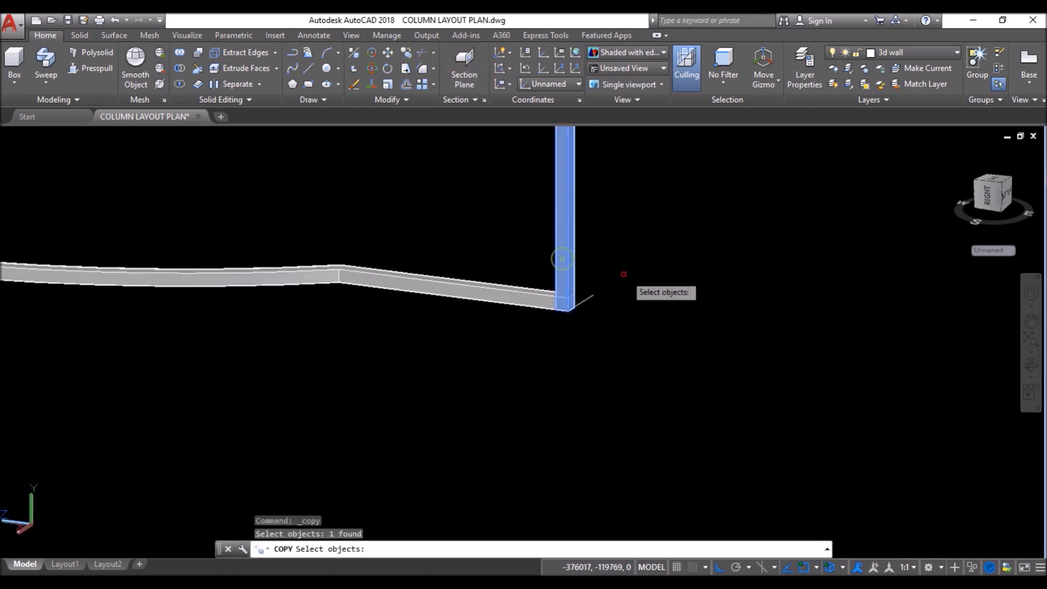
key(Return)
scroll(568, 308, up, 3)
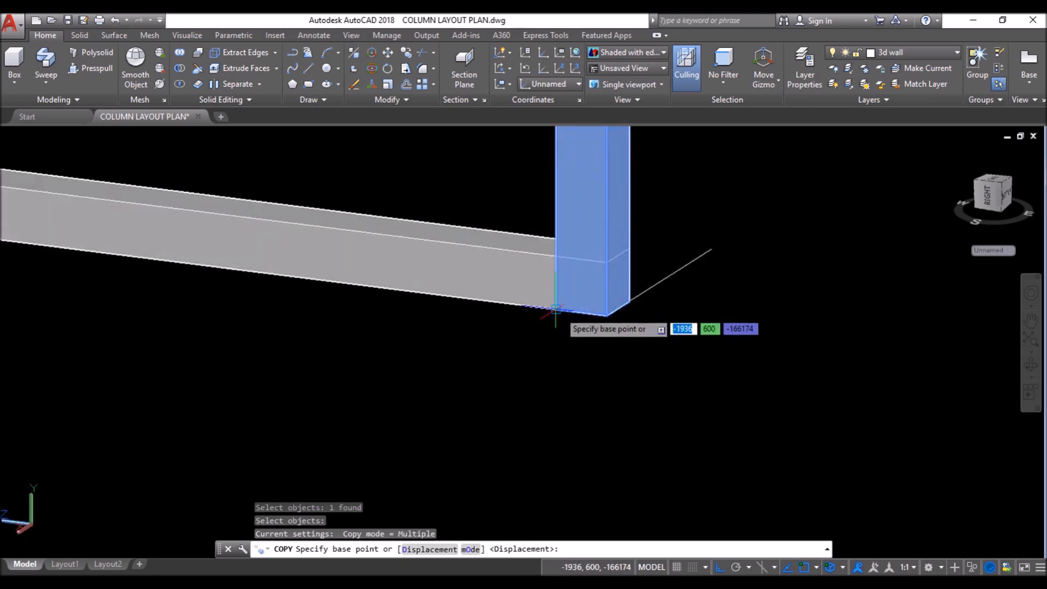
click(555, 309)
scroll(561, 311, down, 5)
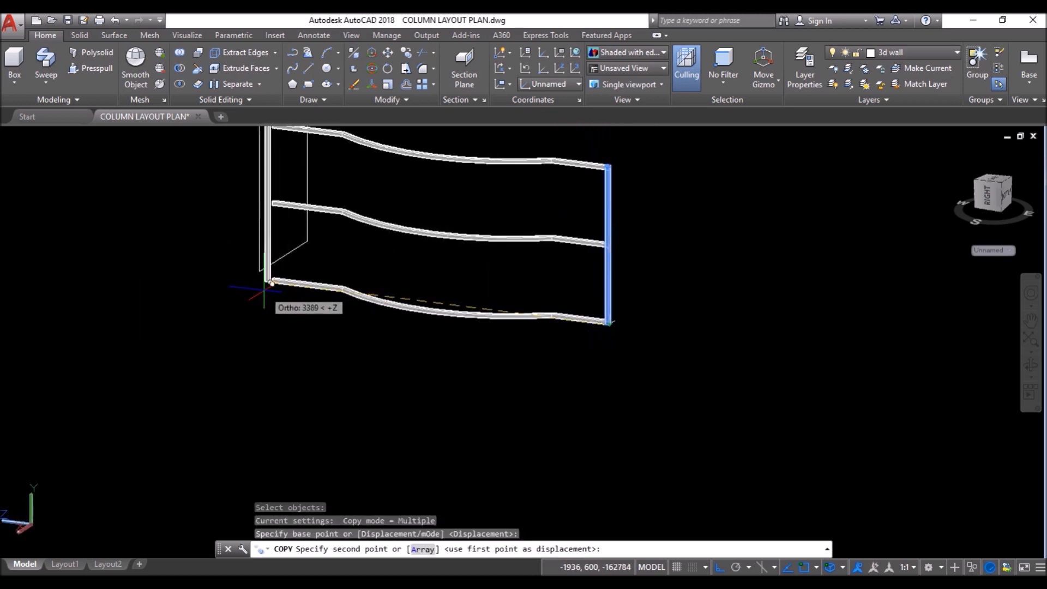
scroll(271, 283, up, 5)
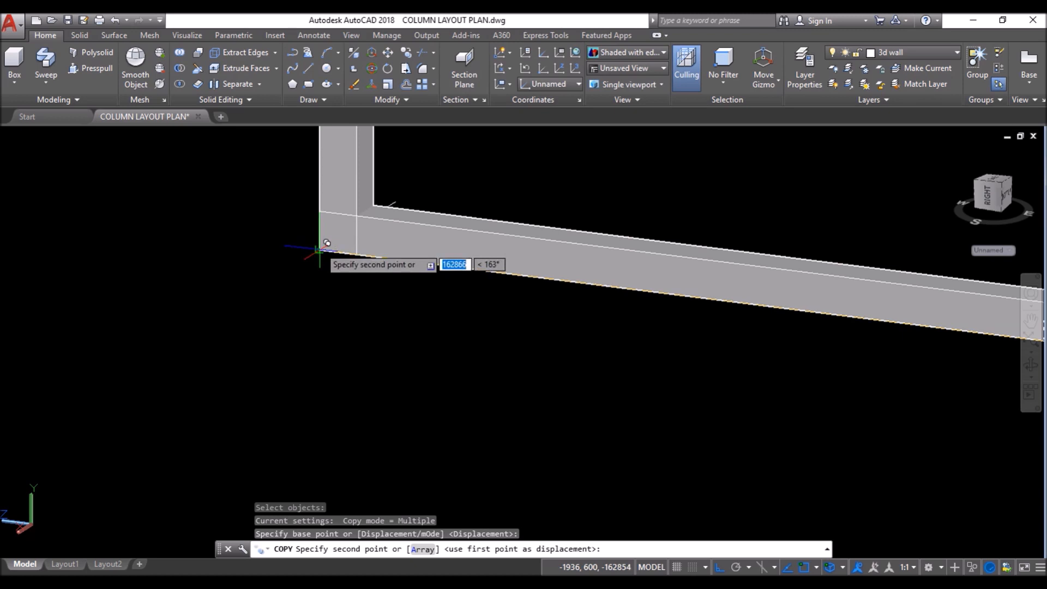
click(320, 249)
key(Return)
scroll(234, 267, down, 3)
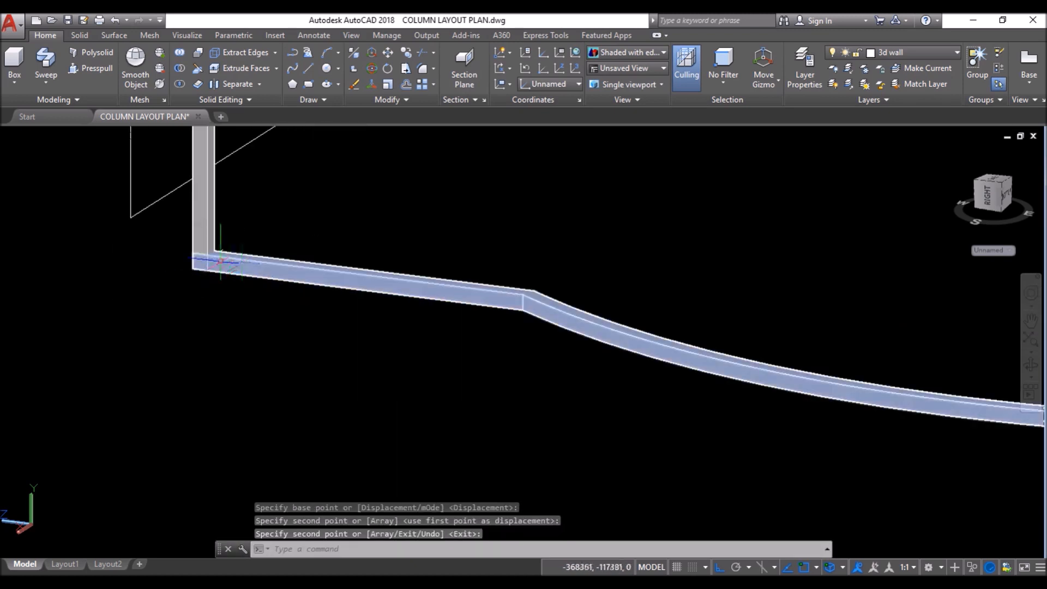
Step: Copy the lower rail about 700 units outward, clear of the frame, as a source for path edges
scroll(221, 261, up, 2)
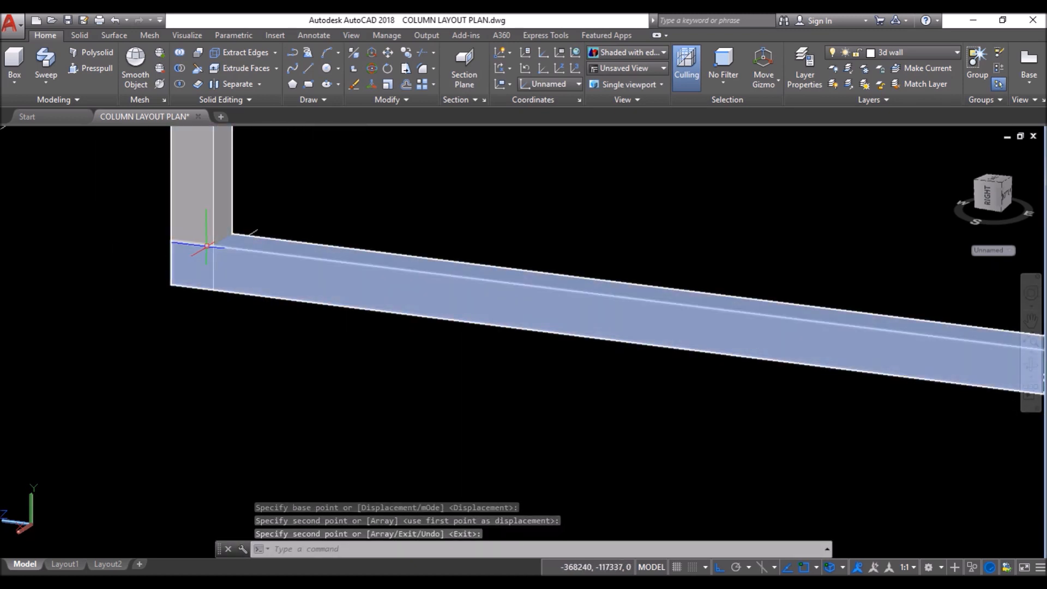
scroll(136, 305, down, 4)
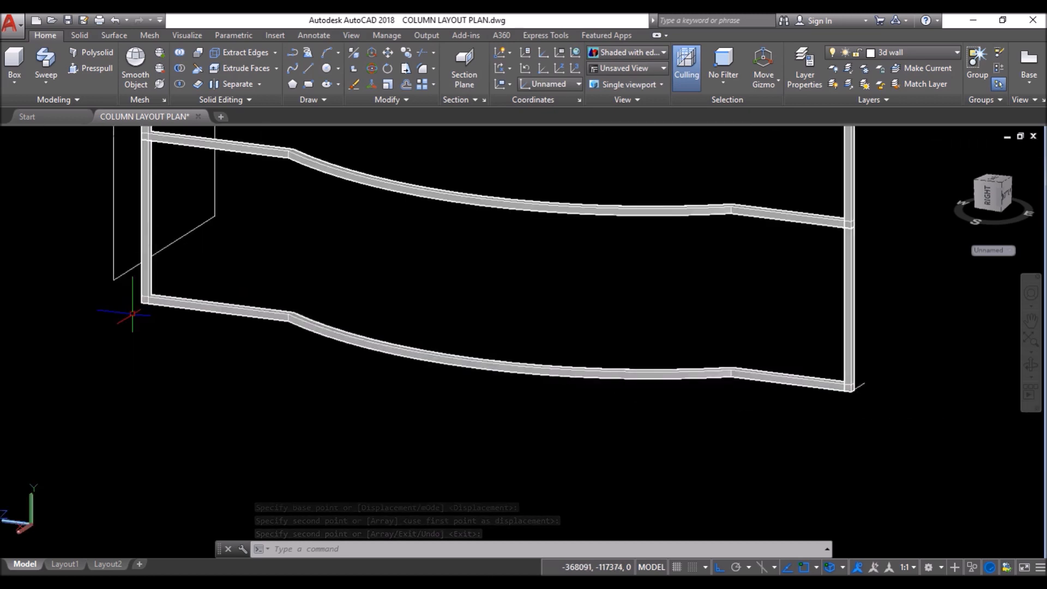
scroll(132, 314, up, 4)
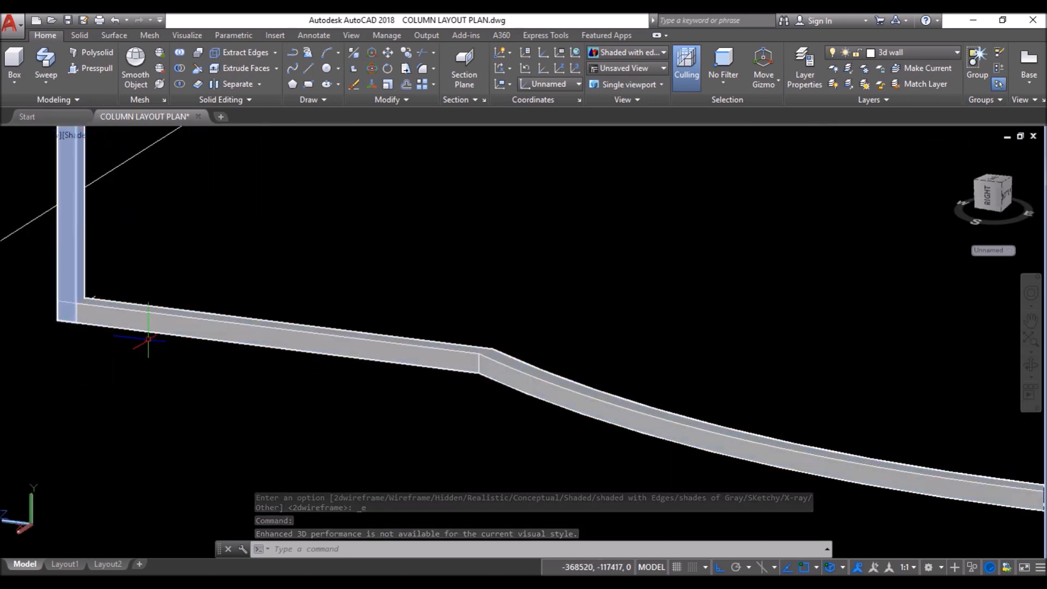
scroll(147, 307, down, 4)
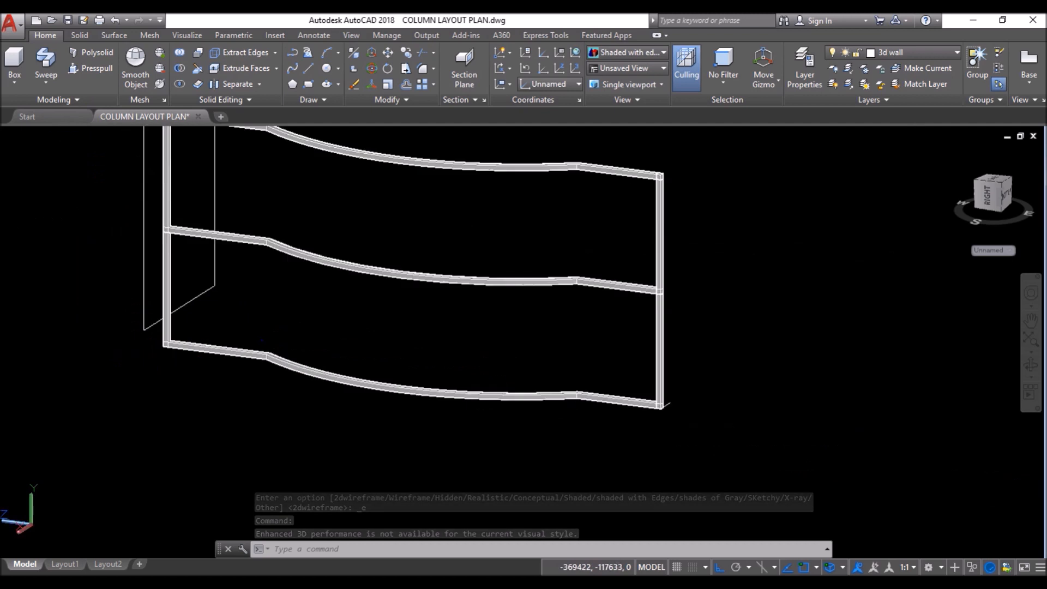
click(407, 55)
click(393, 393)
key(Return)
click(380, 417)
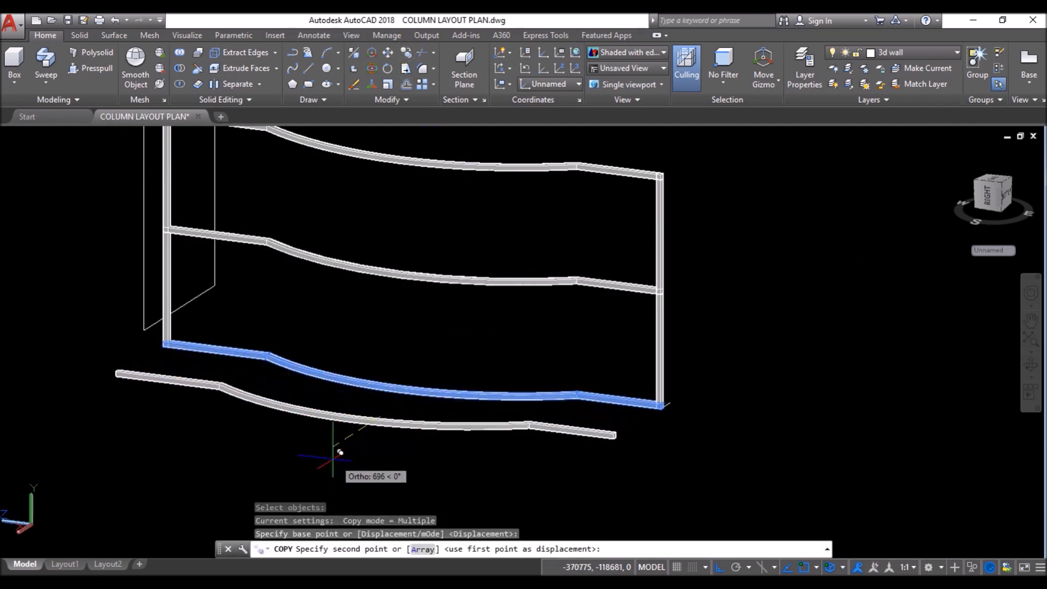
click(339, 453)
key(Return)
Step: Extract the edges of the copied rail and erase its solid
scroll(178, 384, up, 5)
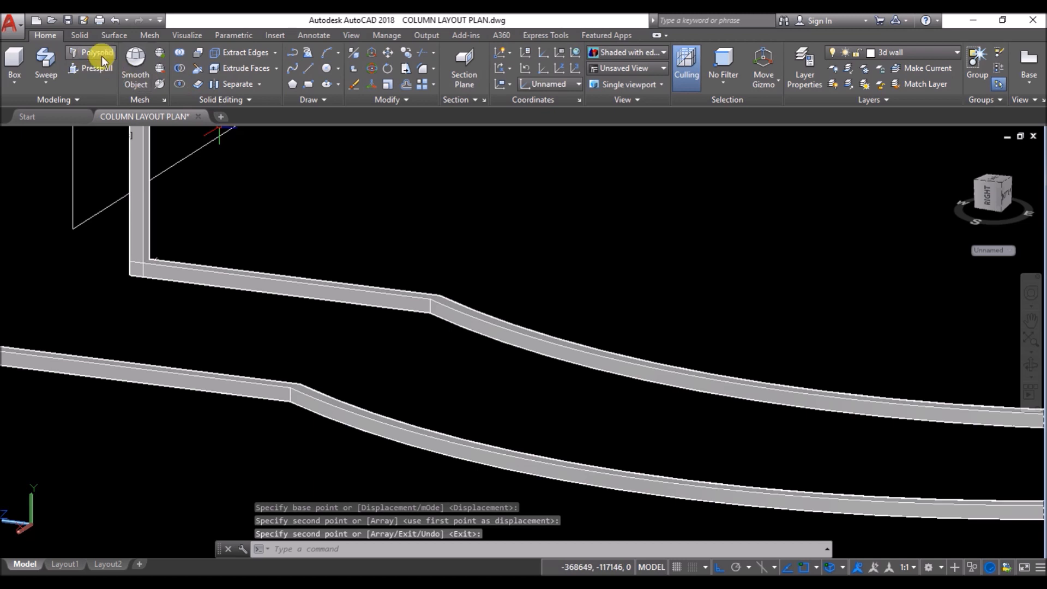
click(235, 52)
click(263, 391)
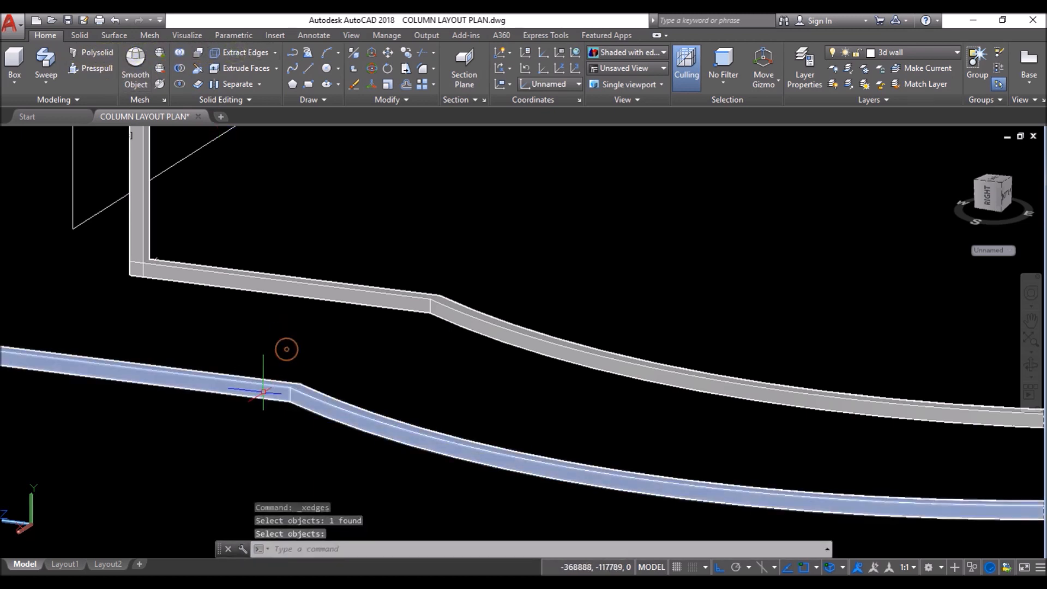
key(Return)
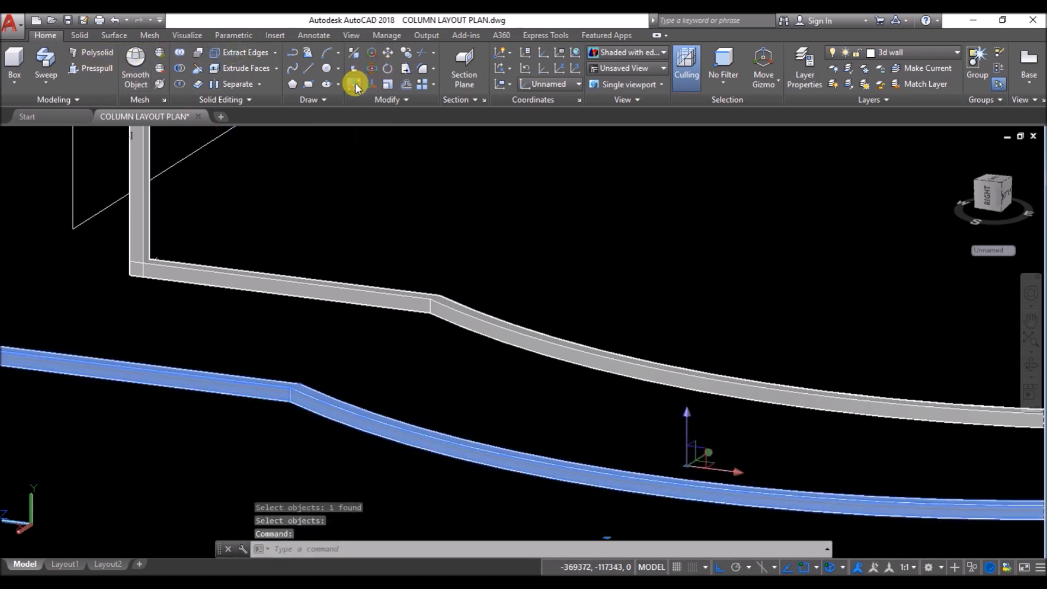
click(353, 84)
Step: Join the two straight segments and the curve of the extracted top front edge into a single path
scroll(125, 338, down, 3)
scroll(140, 315, up, 6)
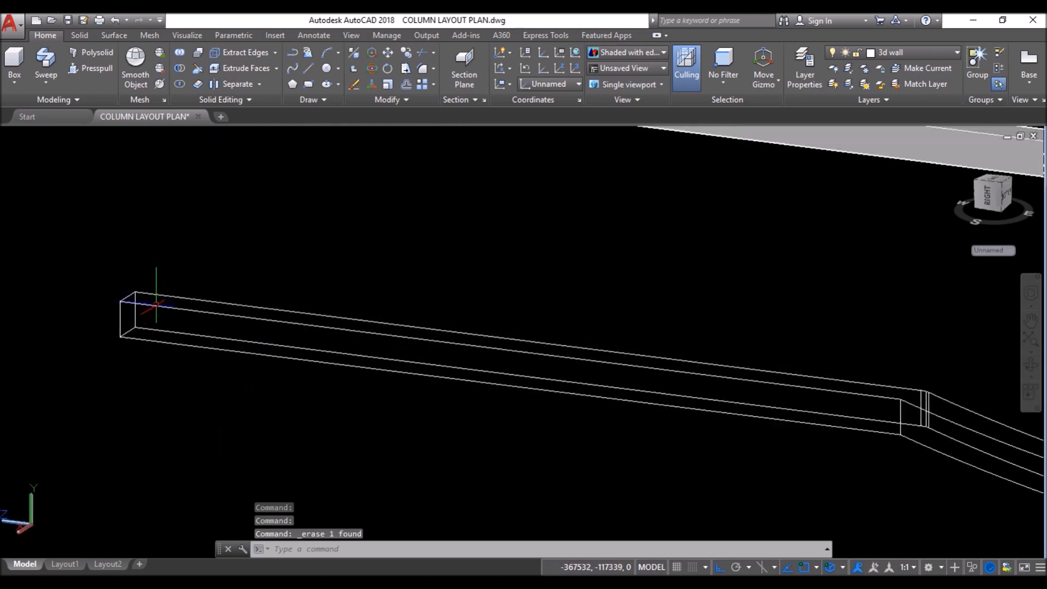
click(147, 303)
scroll(150, 305, down, 4)
click(708, 371)
scroll(290, 308, down, 3)
scroll(759, 370, up, 3)
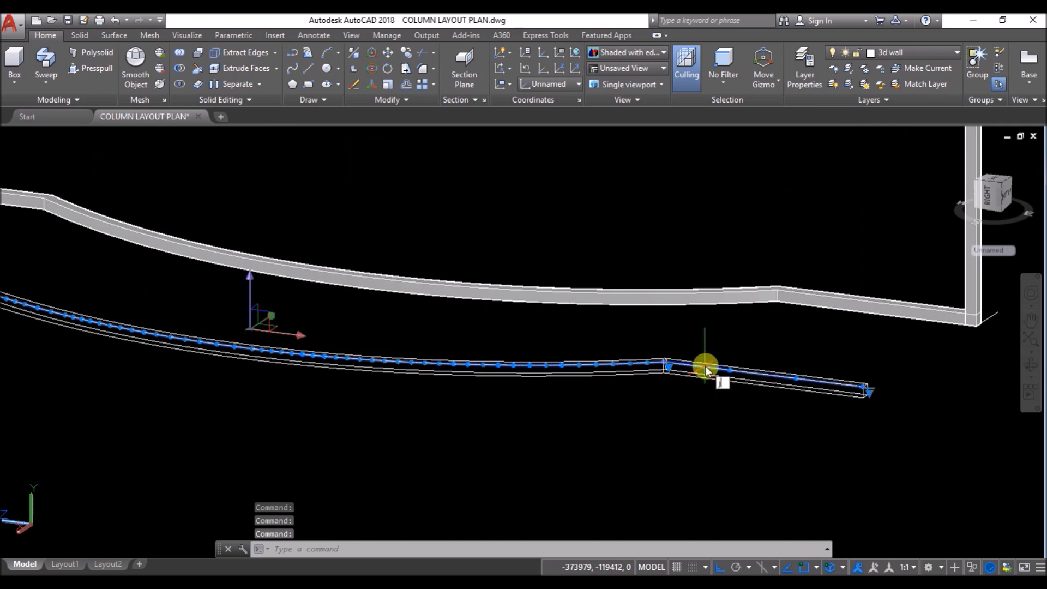
key(Return)
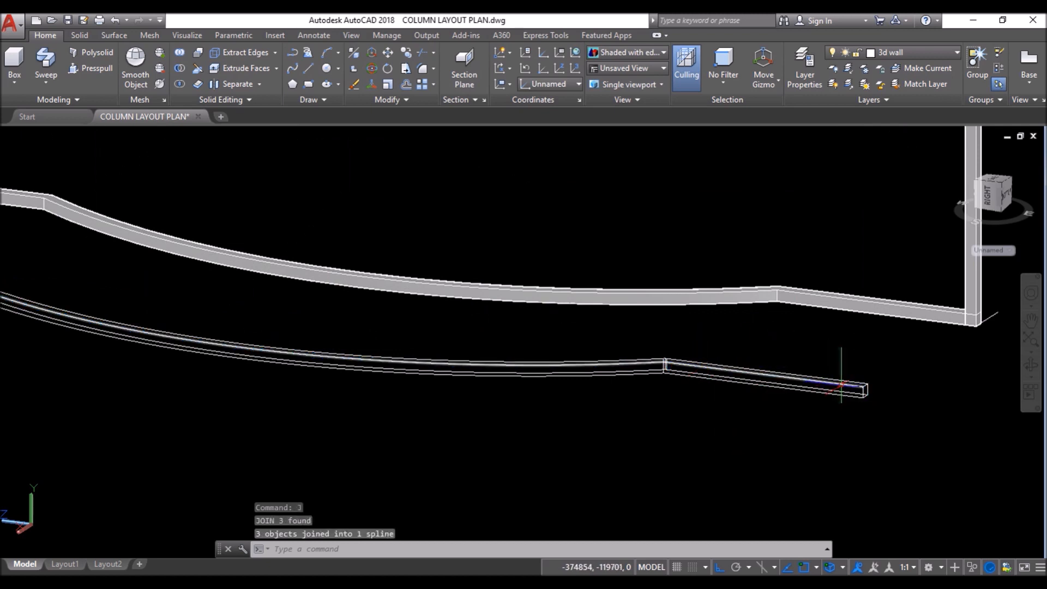
Step: Move the joined path by its endpoint to the midpoint of the top end edge of the frame's lower rail
click(842, 385)
scroll(873, 379, up, 4)
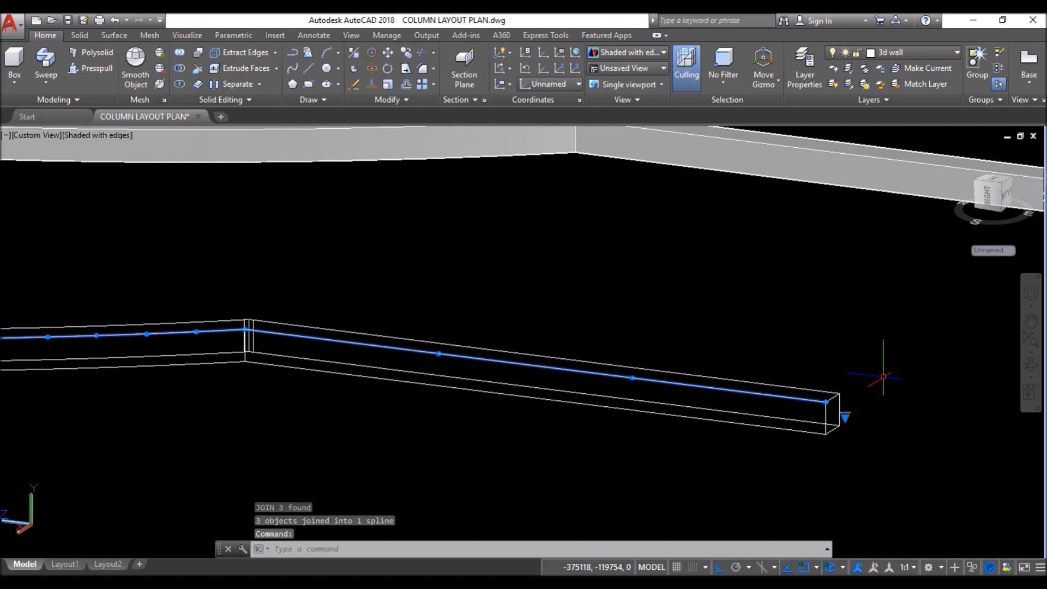
text(m)
key(Return)
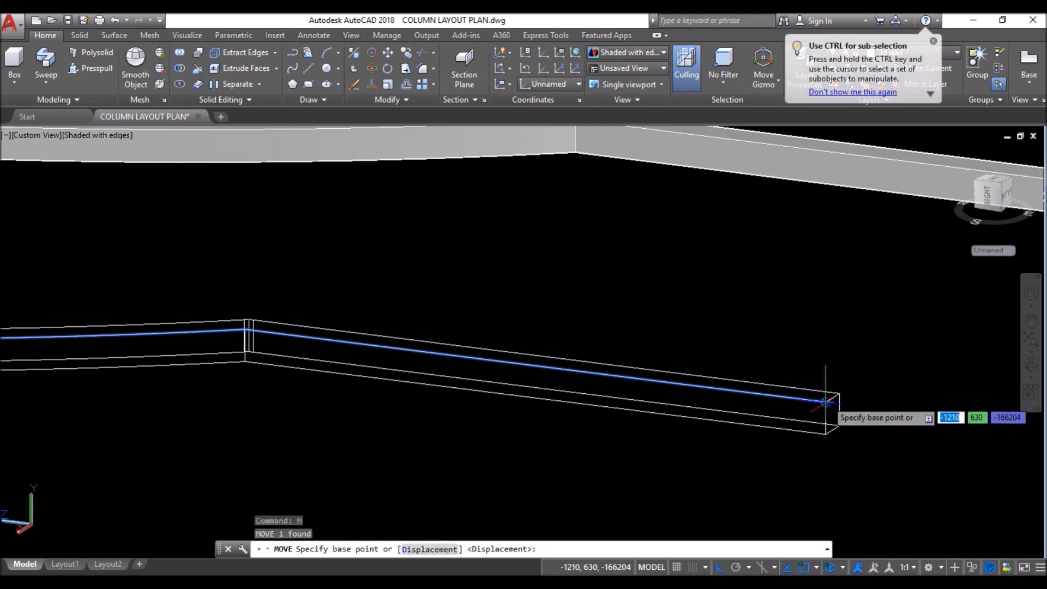
click(826, 402)
scroll(731, 408, down, 2)
scroll(907, 320, up, 5)
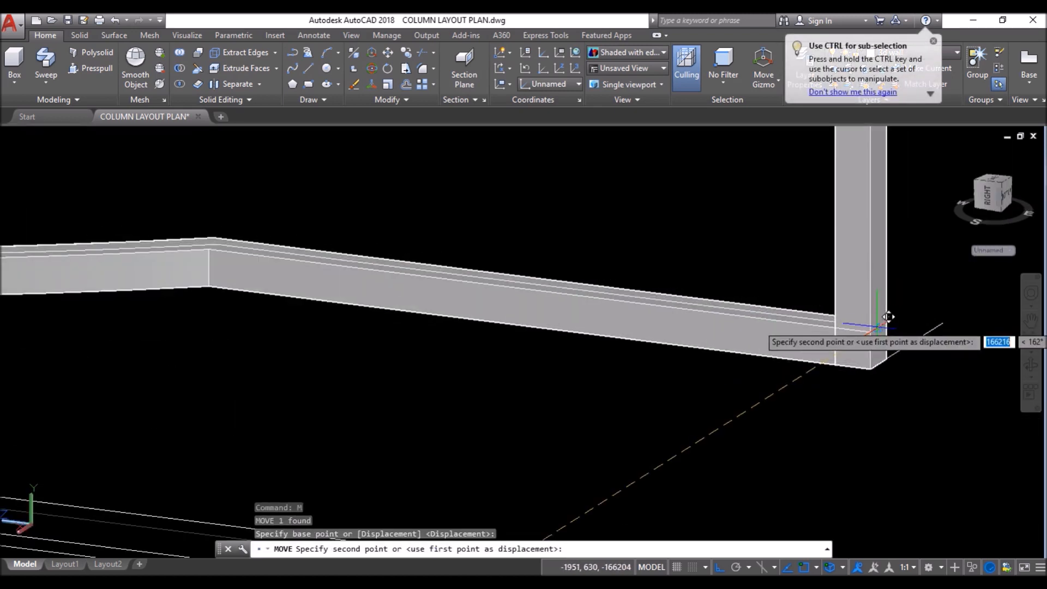
click(877, 324)
Step: Erase all the leftover extracted edges of the copied rail outside the frame
scroll(629, 319, down, 4)
scroll(538, 362, down, 2)
click(332, 402)
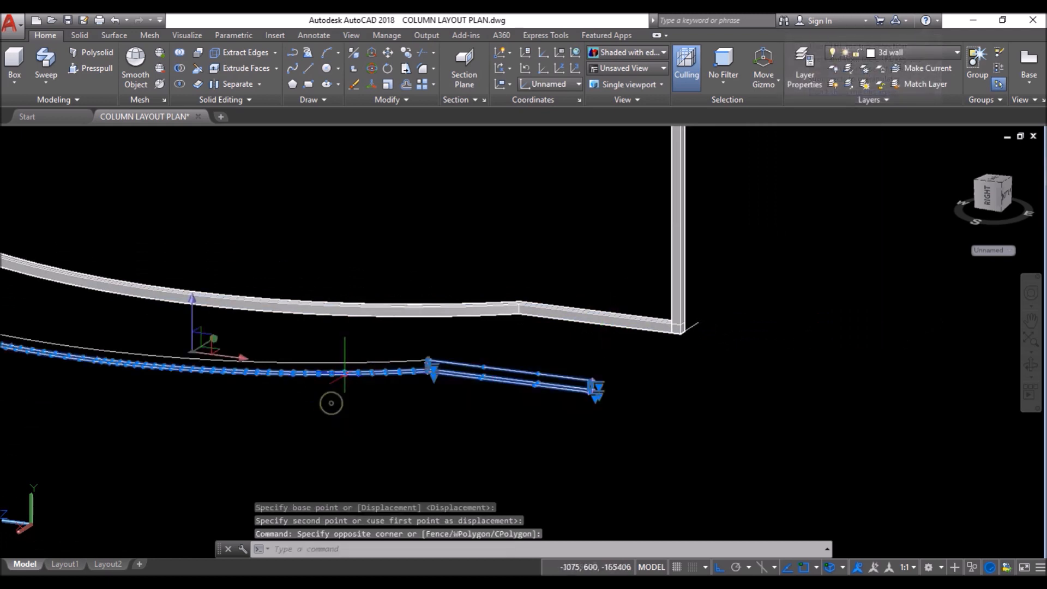
scroll(395, 346, down, 2)
click(210, 360)
click(270, 309)
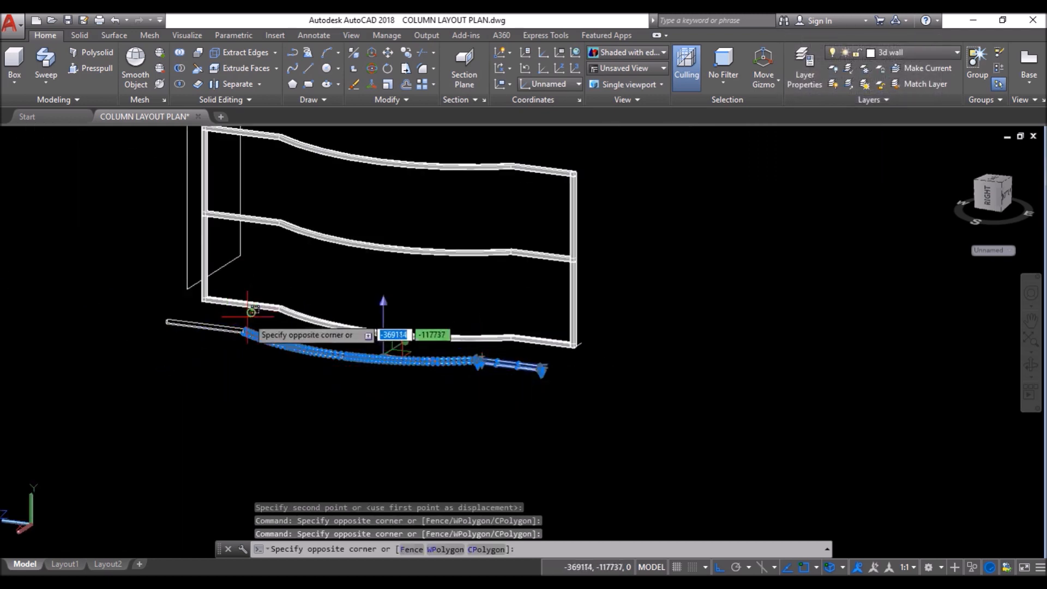
click(145, 360)
click(352, 85)
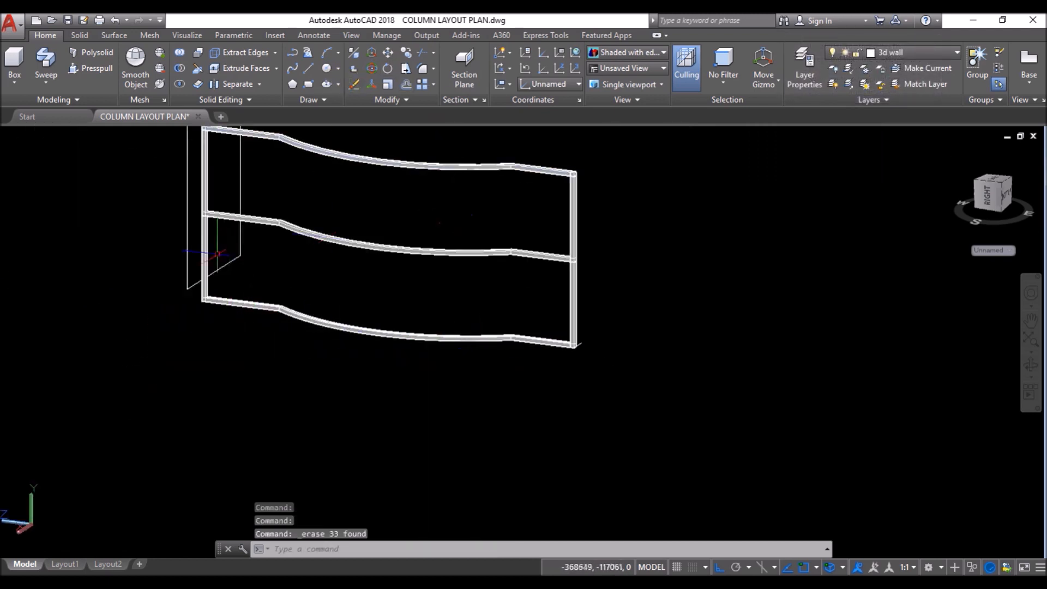
Step: Create a path array of the original vertical end post along the joined path on the lower rail
scroll(212, 325, up, 6)
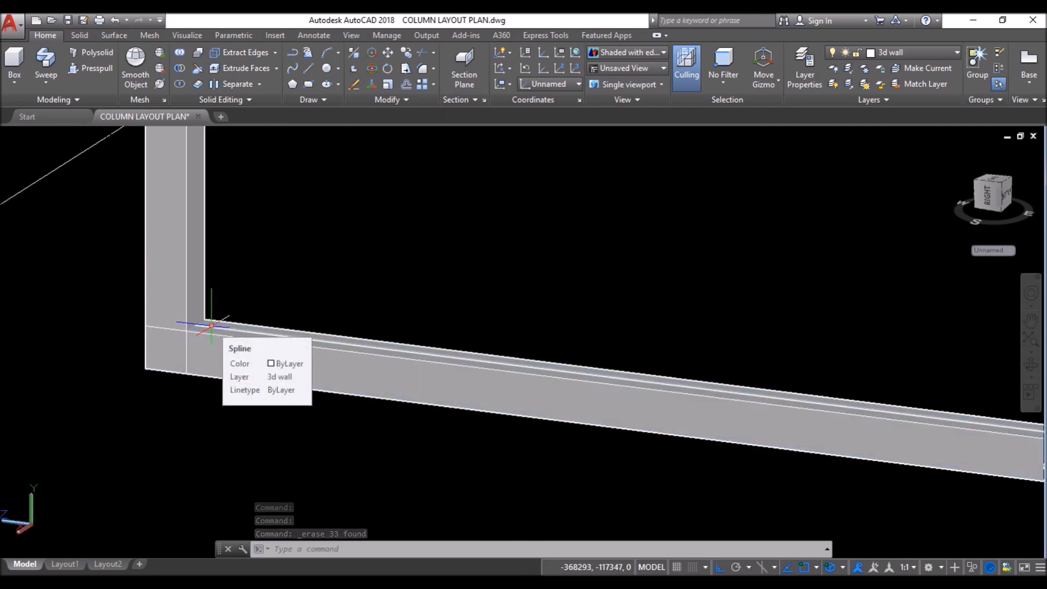
key(ctrl+z)
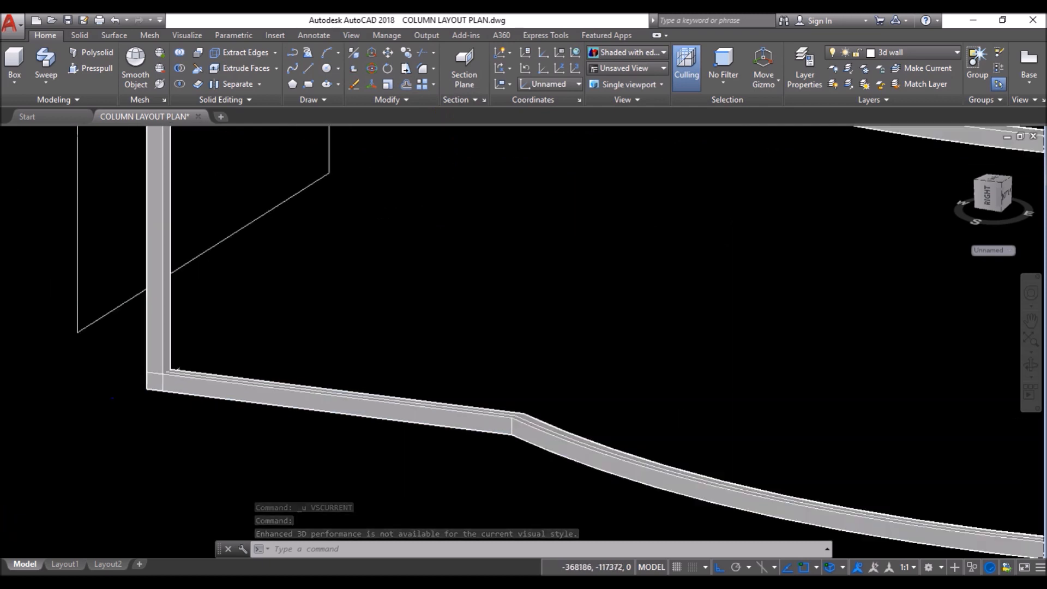
scroll(588, 433, up, 8)
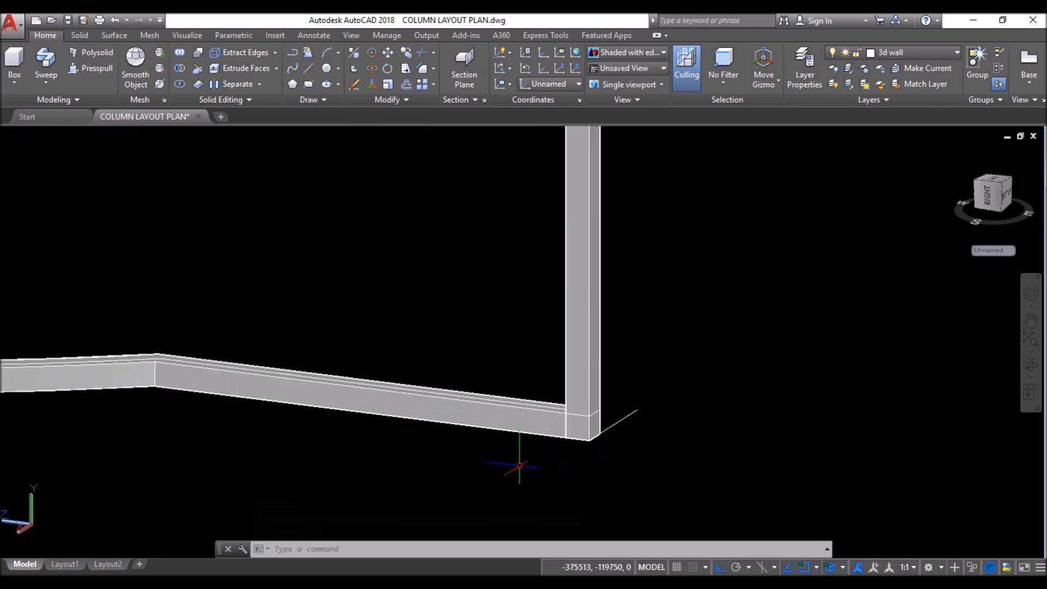
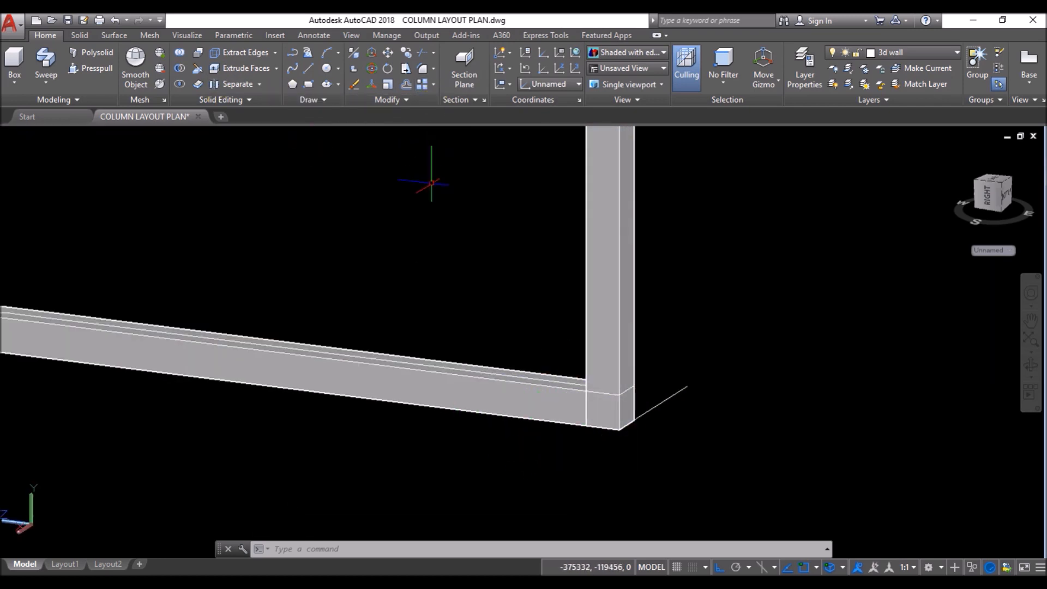
text(rr)
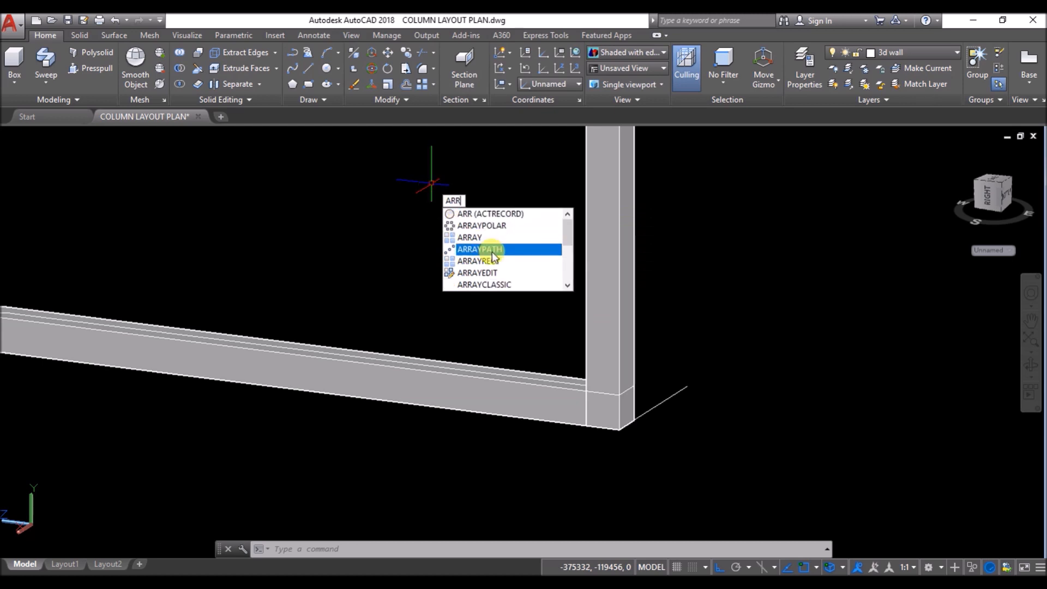
click(491, 245)
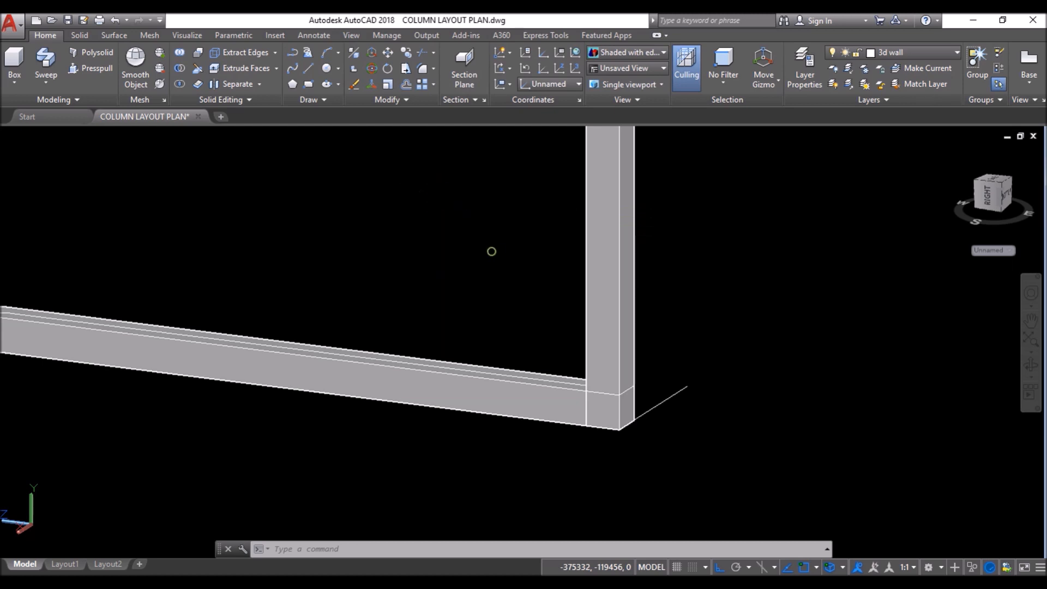
click(599, 302)
key(Return)
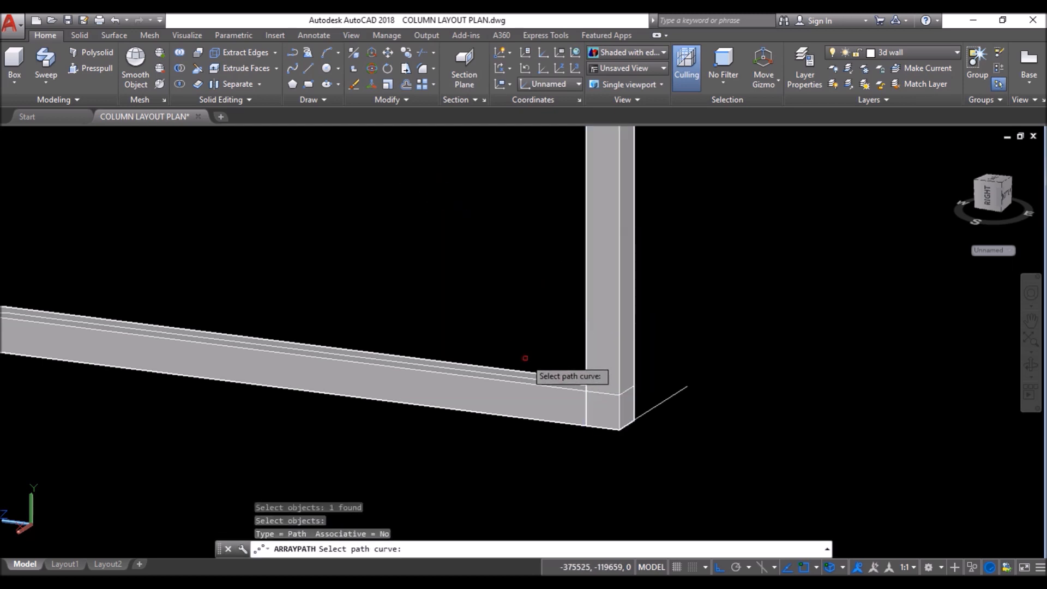
click(525, 375)
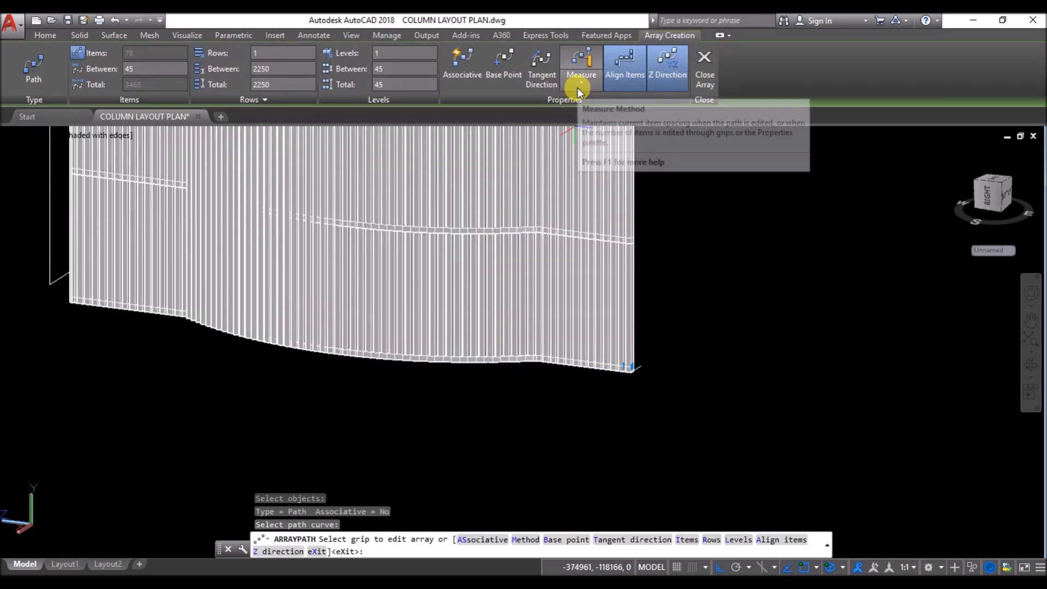
Step: Switch the post array to the Divide method and set it to 6 items
click(577, 87)
click(584, 107)
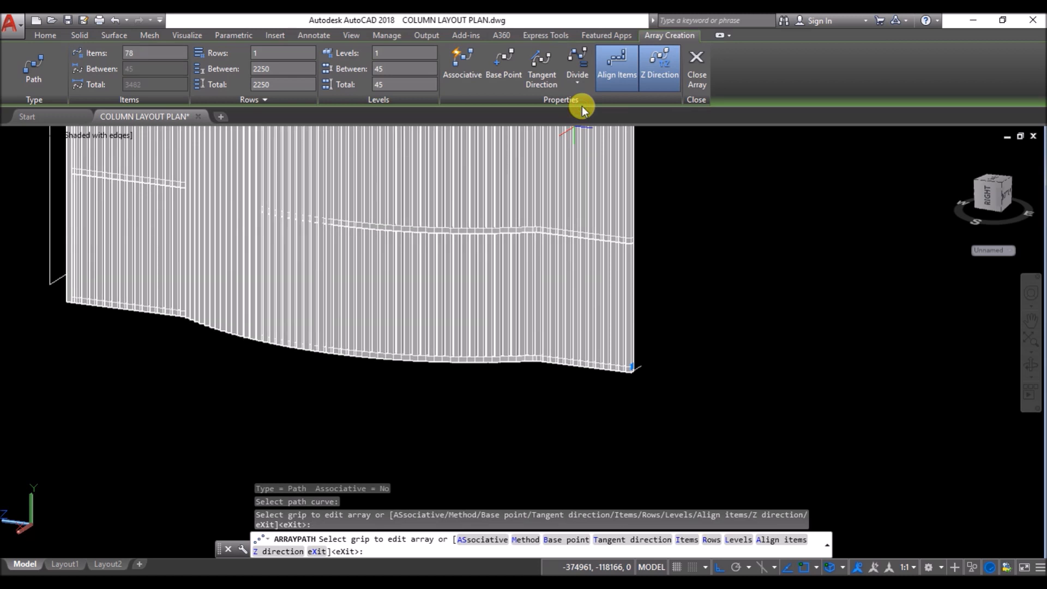
text(6)
key(Return)
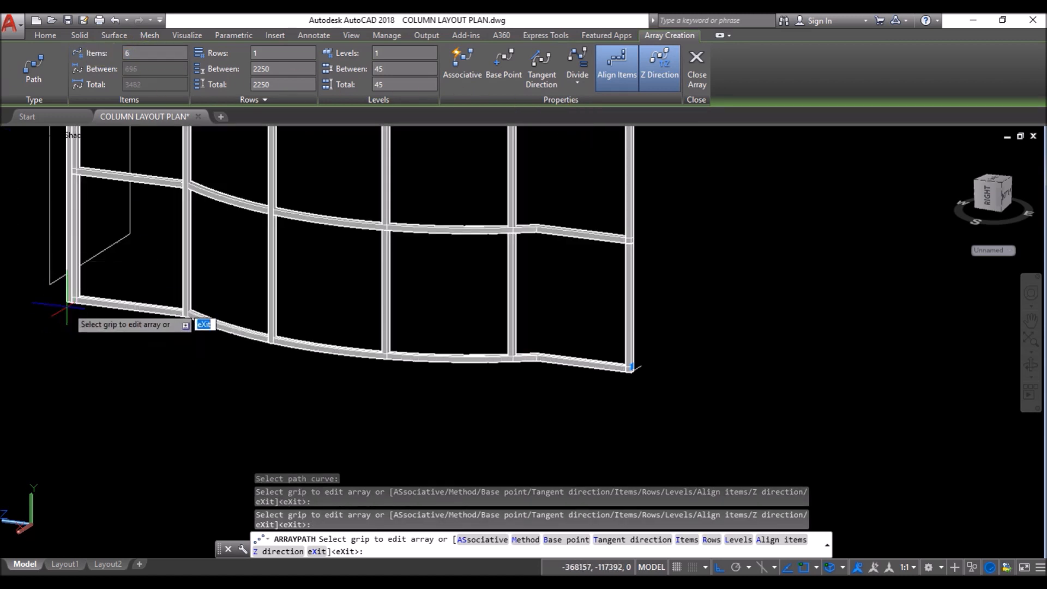
scroll(66, 307, up, 8)
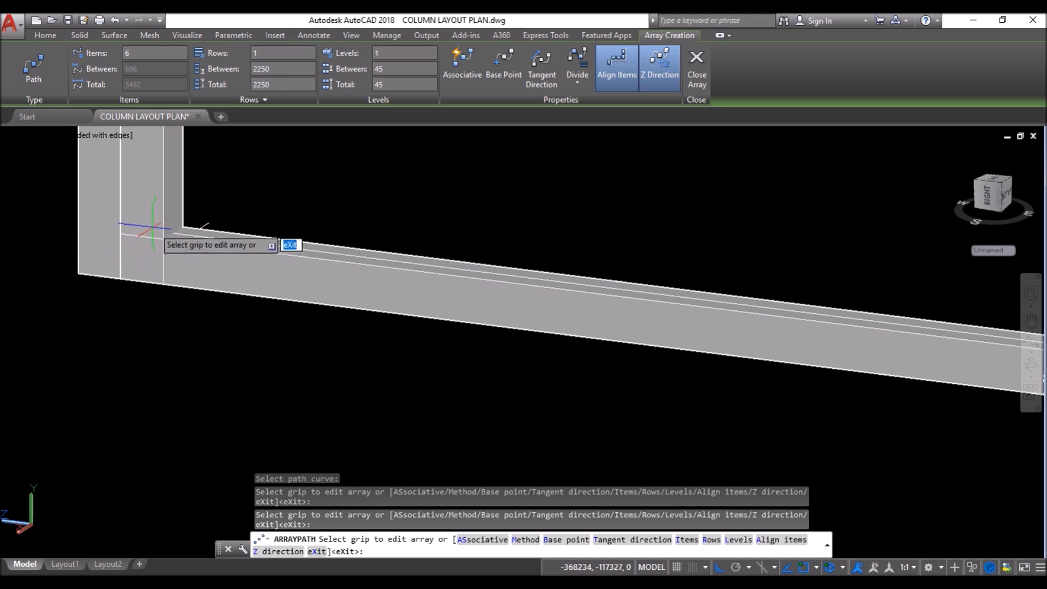
scroll(85, 339, down, 3)
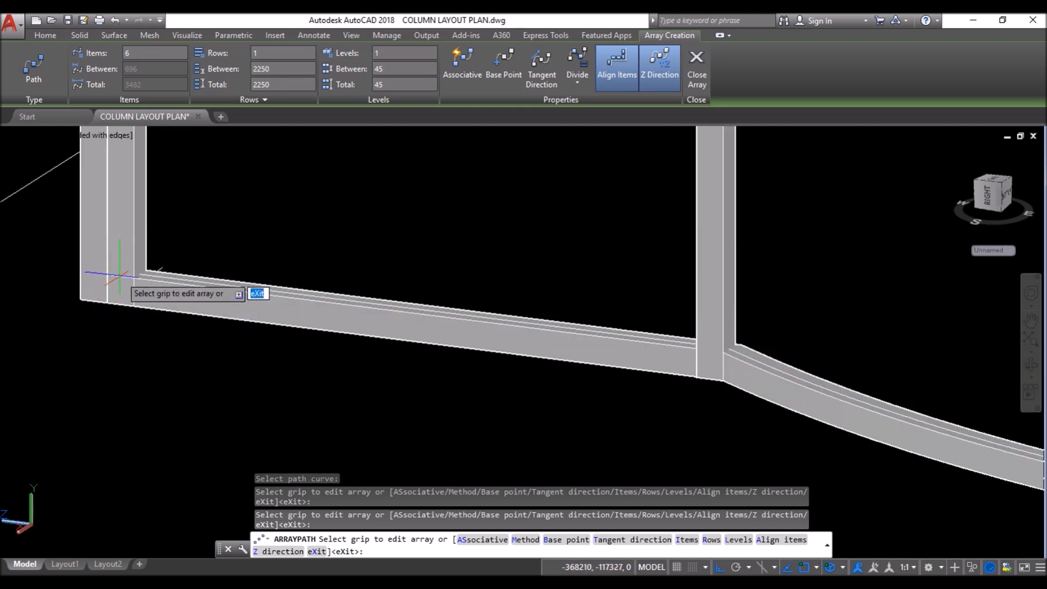
scroll(112, 266, down, 4)
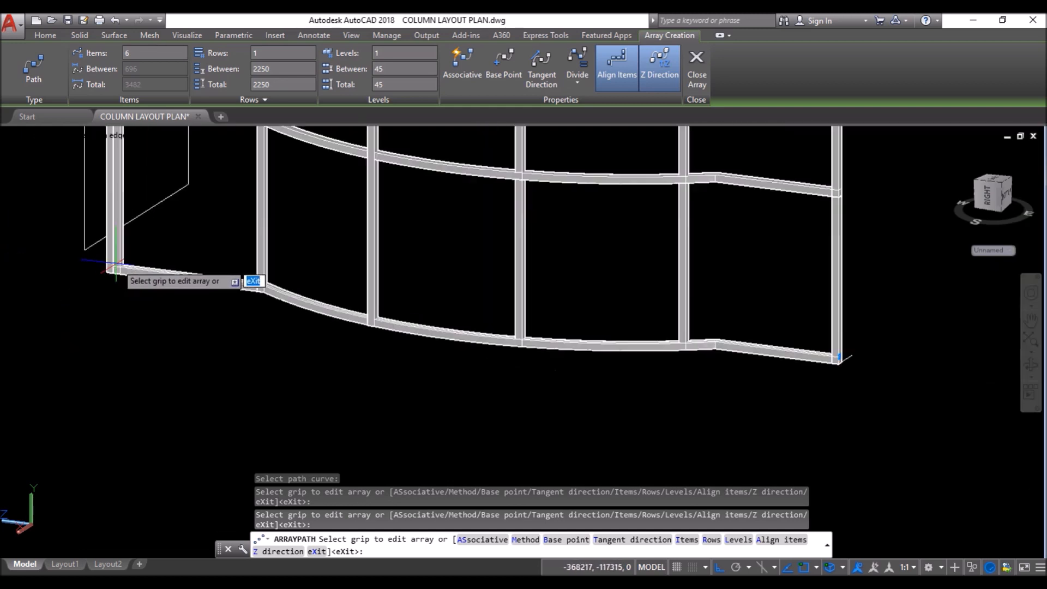
Step: Accept the post array and erase the duplicate end post at the straight end of the frame
scroll(842, 361, up, 3)
scroll(835, 374, up, 4)
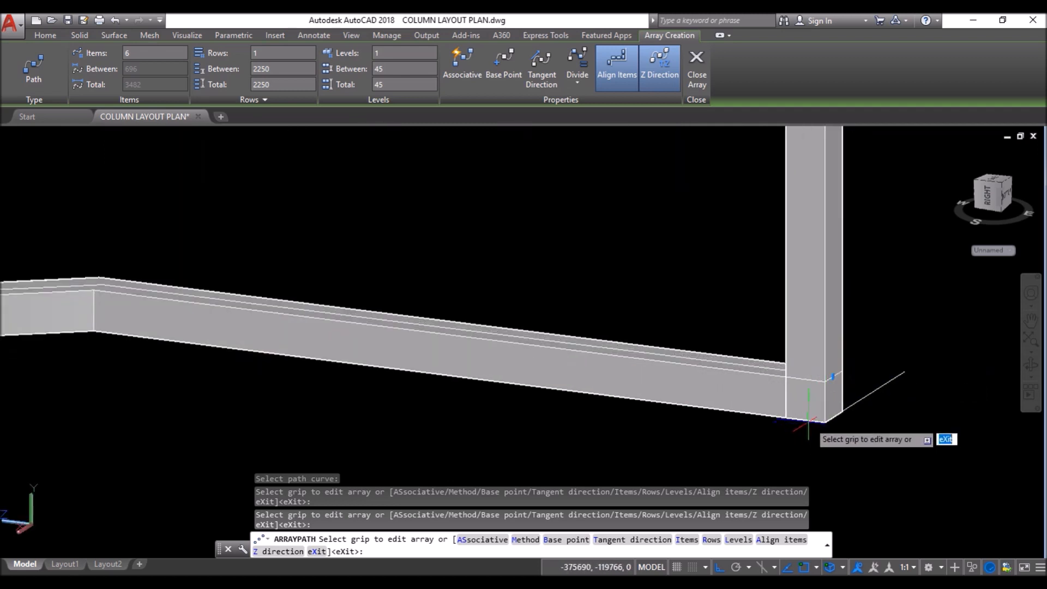
scroll(805, 420, down, 4)
scroll(218, 306, up, 2)
scroll(149, 336, down, 1)
scroll(150, 335, down, 2)
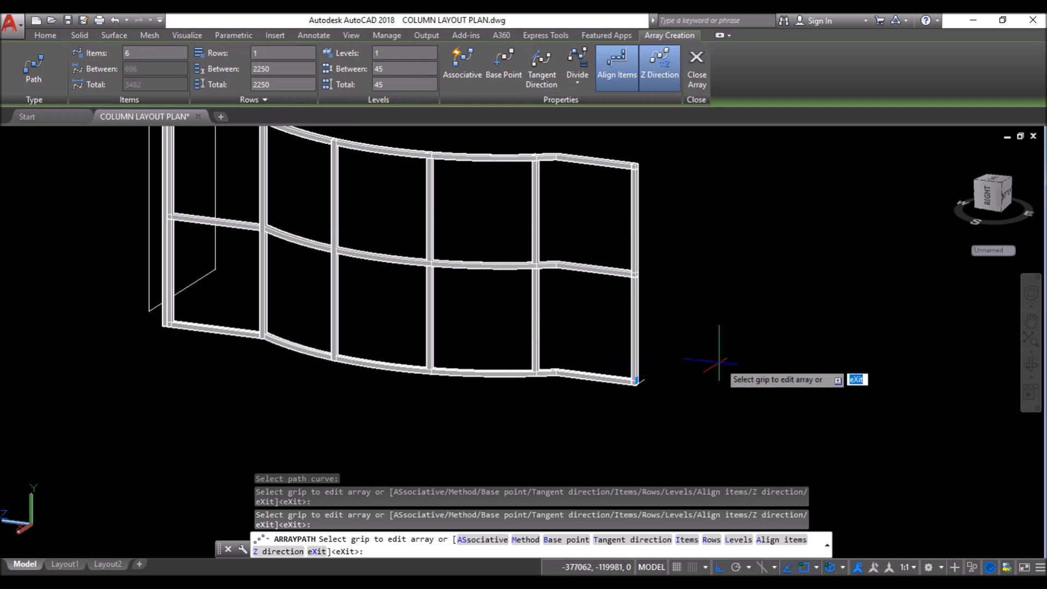
key(Return)
scroll(170, 254, up, 4)
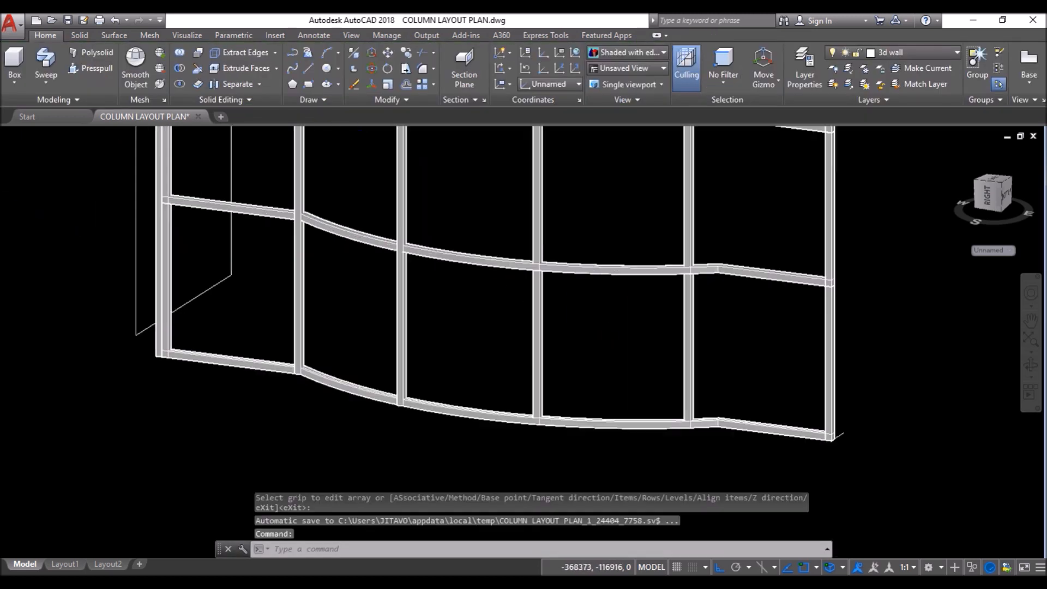
click(327, 172)
key(Delete)
scroll(228, 311, down, 5)
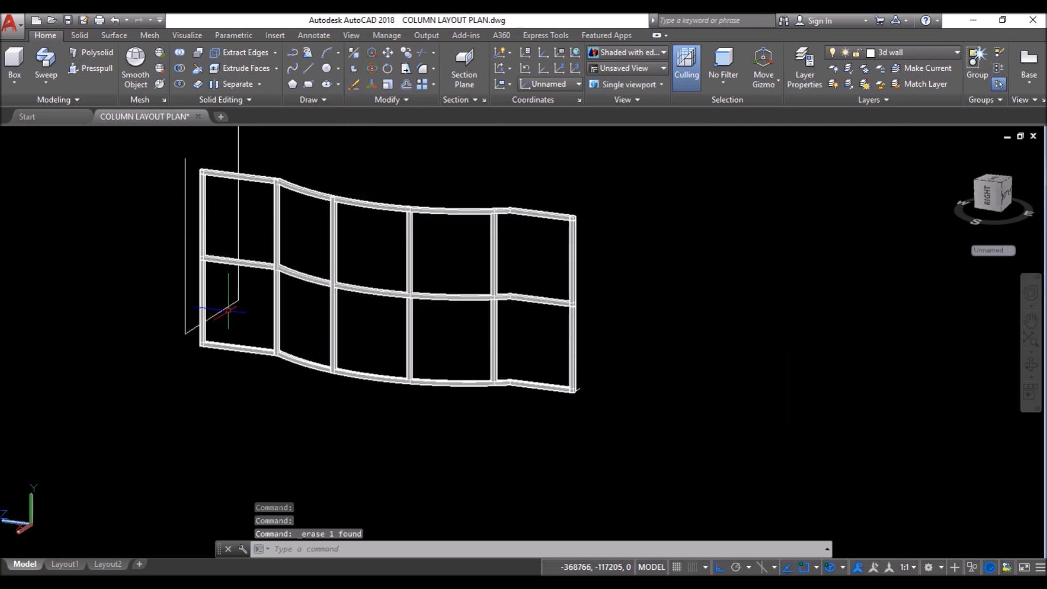
Step: Union all the rails and posts of the curved frame into one solid
scroll(190, 192, up, 4)
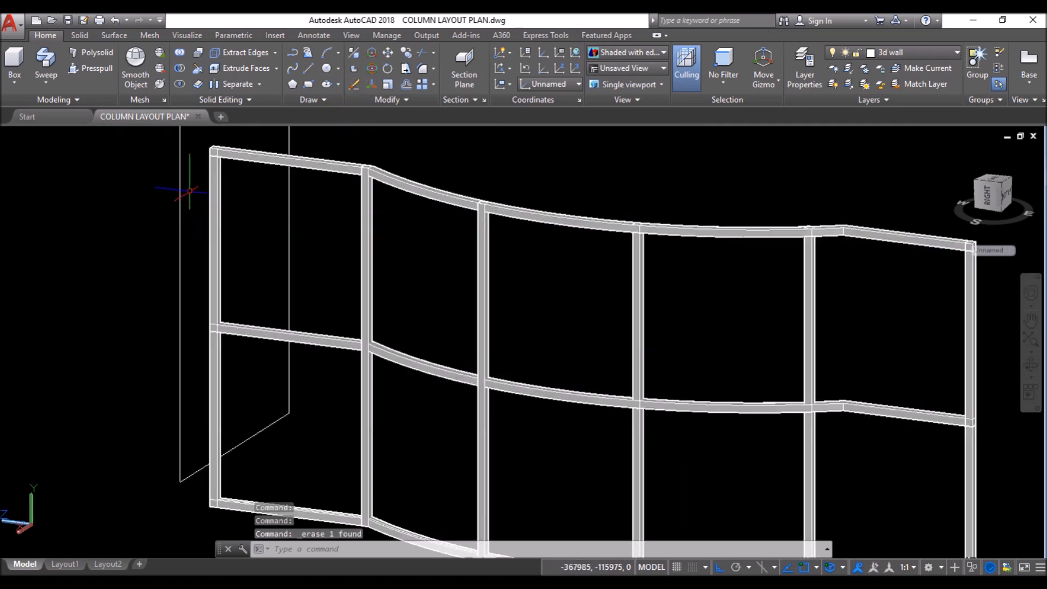
scroll(189, 190, down, 3)
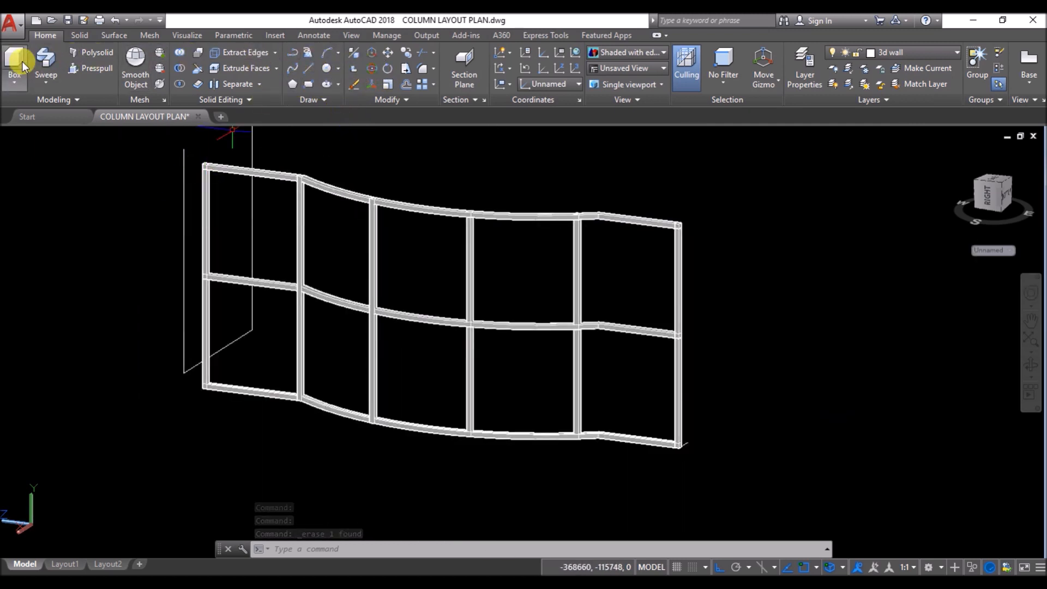
click(179, 54)
click(196, 143)
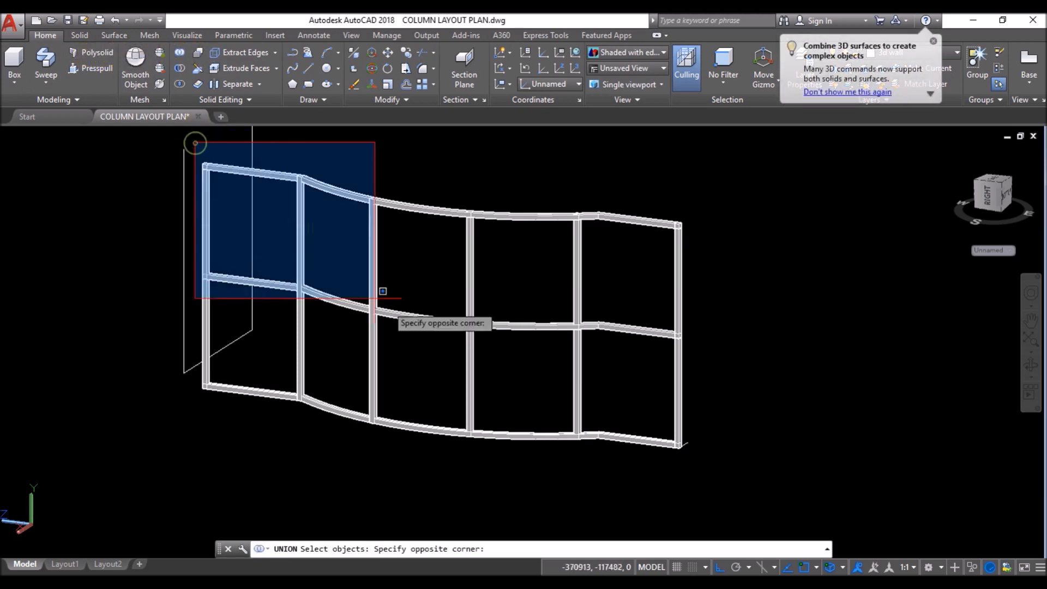
click(719, 473)
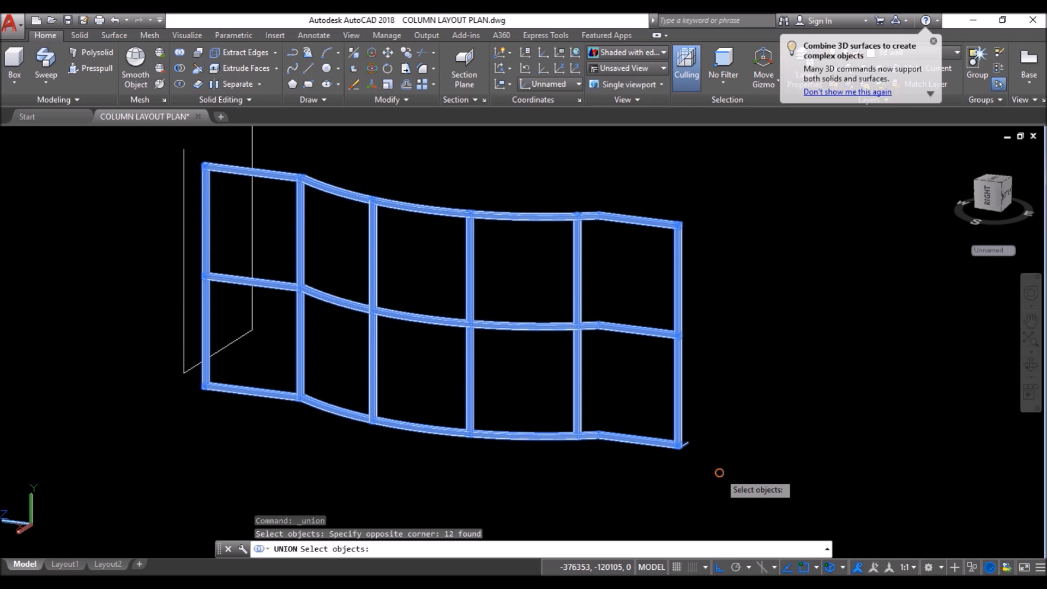
key(Return)
Step: Set the visual style to 2D Wireframe with the frame's lower end corner in close view
scroll(620, 423, up, 6)
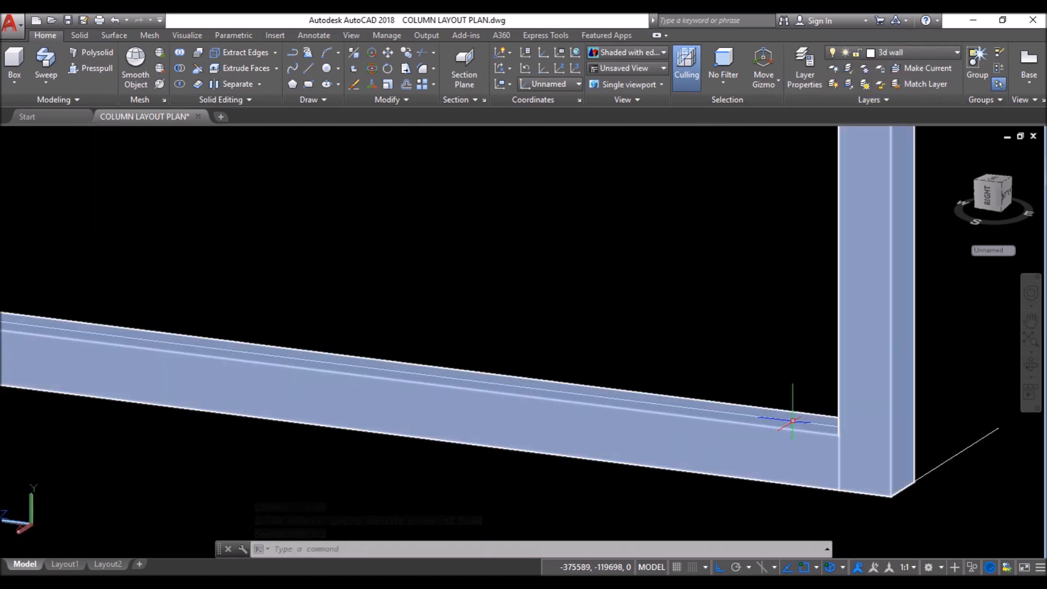
click(87, 135)
click(136, 165)
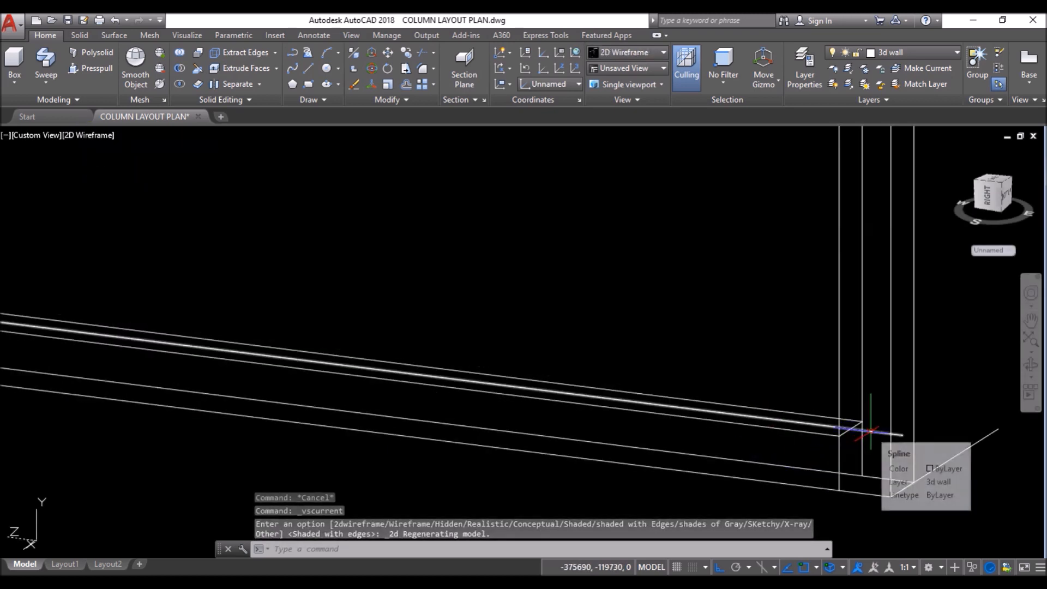
Step: Break the path spline at a point where it crosses the lower rail's end edge and delete the overhanging piece
scroll(882, 437, up, 4)
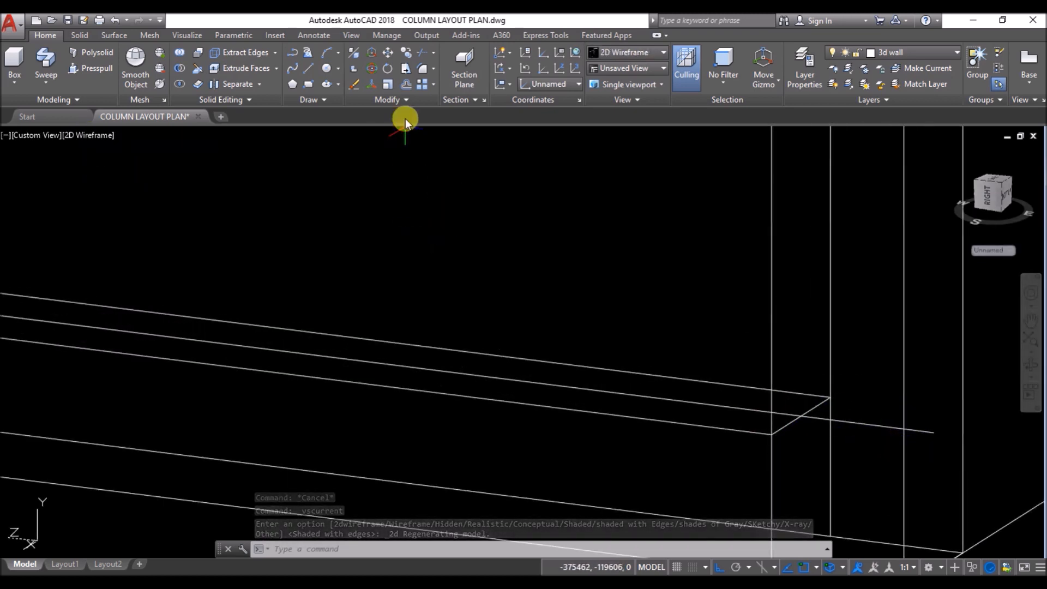
click(405, 98)
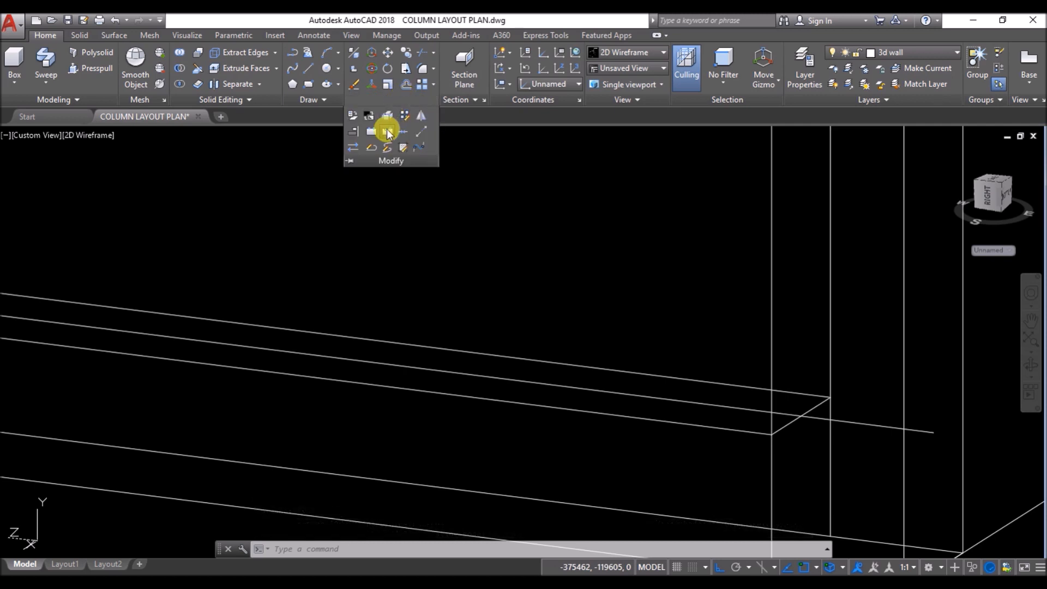
click(387, 132)
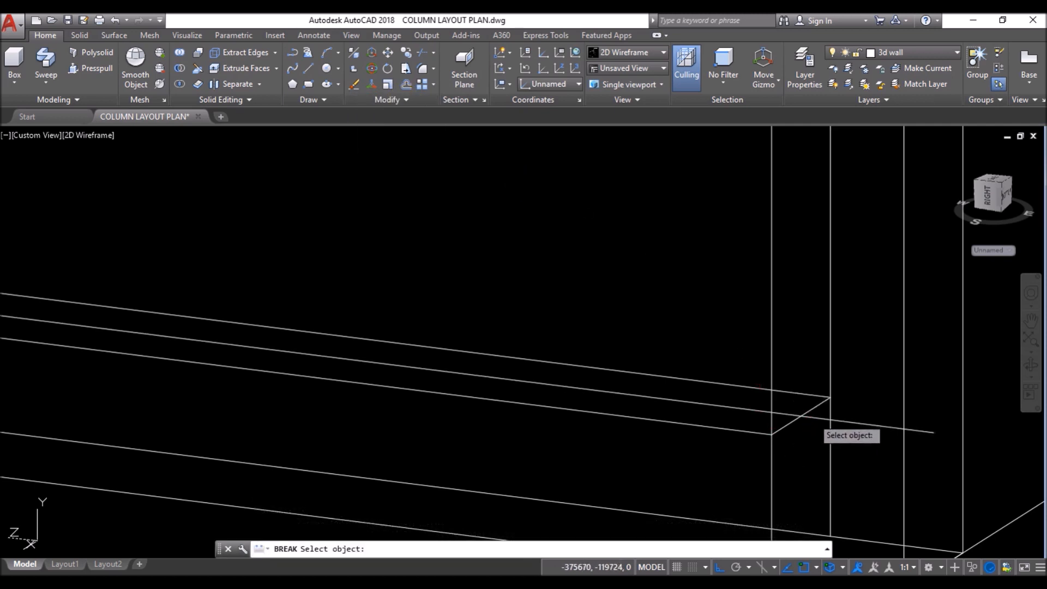
click(808, 418)
click(802, 418)
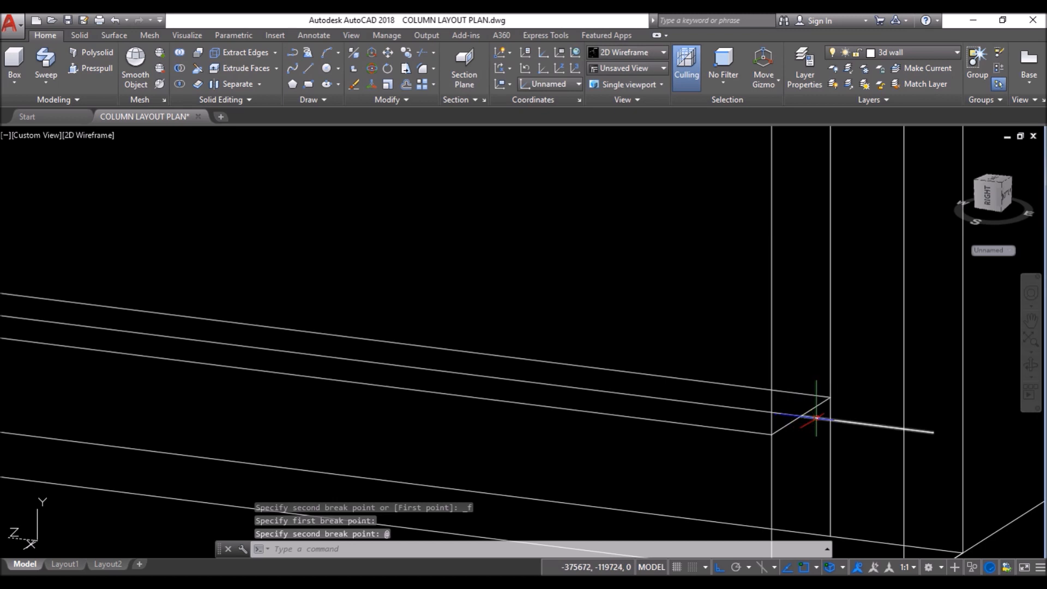
click(816, 419)
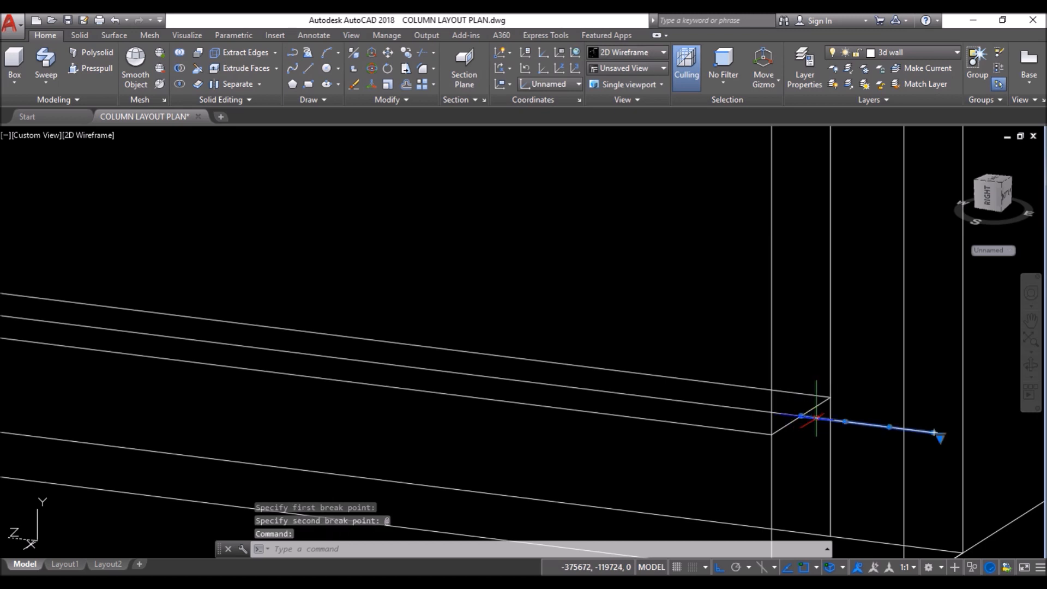
key(Delete)
Step: Undo the last erase, and break the path spline at the end edge of the lower rail's opposite end
scroll(816, 418, down, 5)
key(ctrl+z)
key(ctrl+z)
click(408, 100)
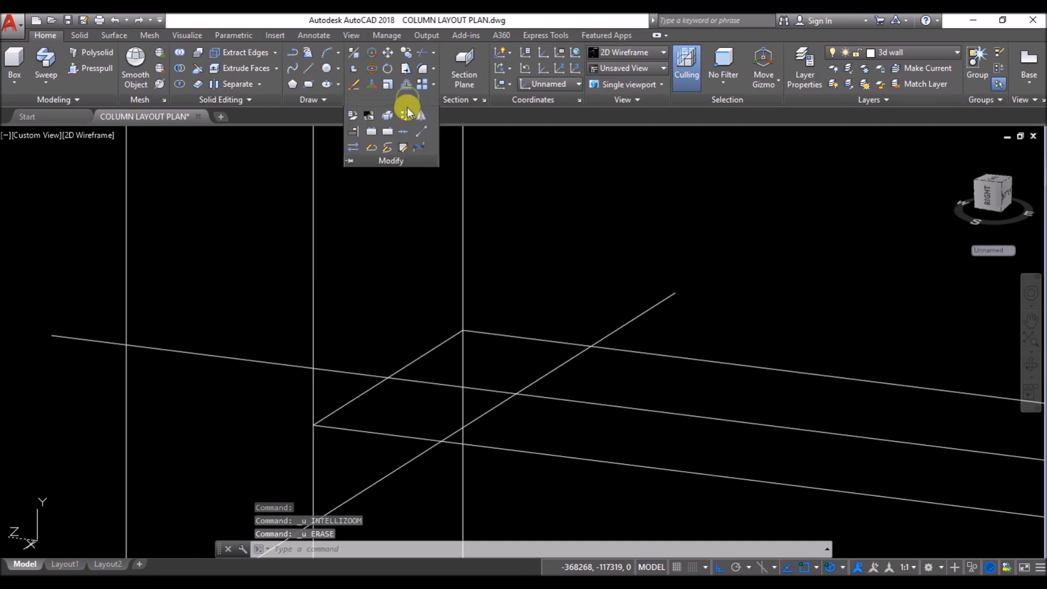
click(386, 133)
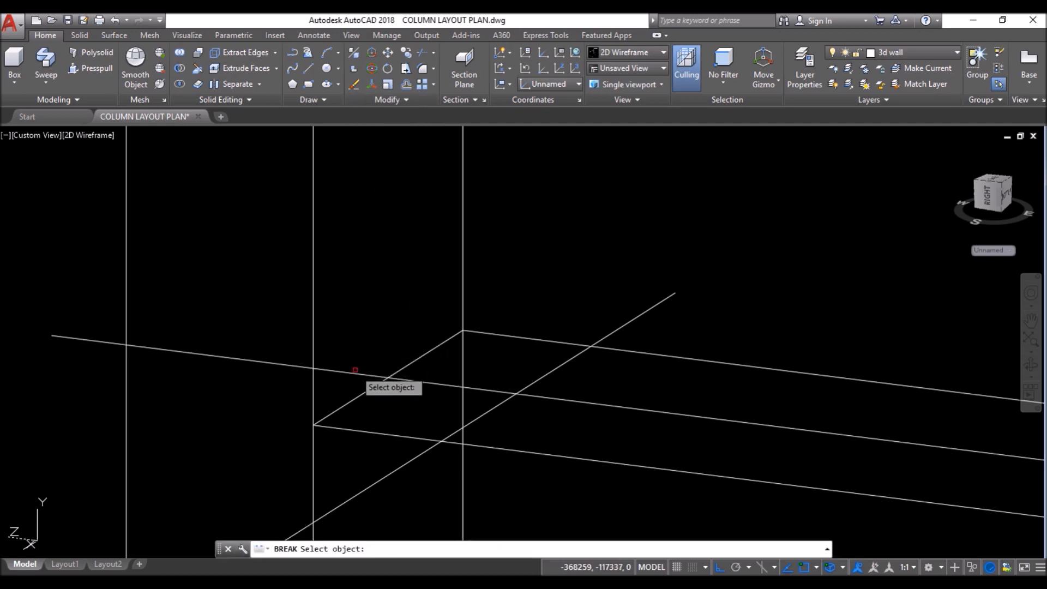
click(355, 370)
click(386, 375)
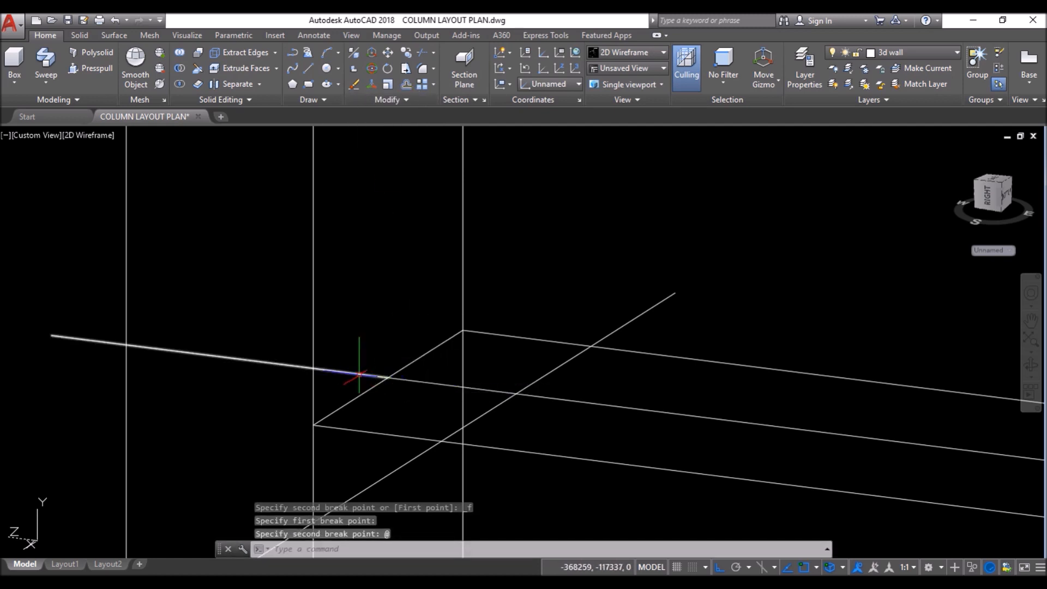
text(@)
key(Return)
Step: Erase the path's overhanging piece and the leftover diagonal line at this end of the lower rail
click(710, 281)
click(642, 304)
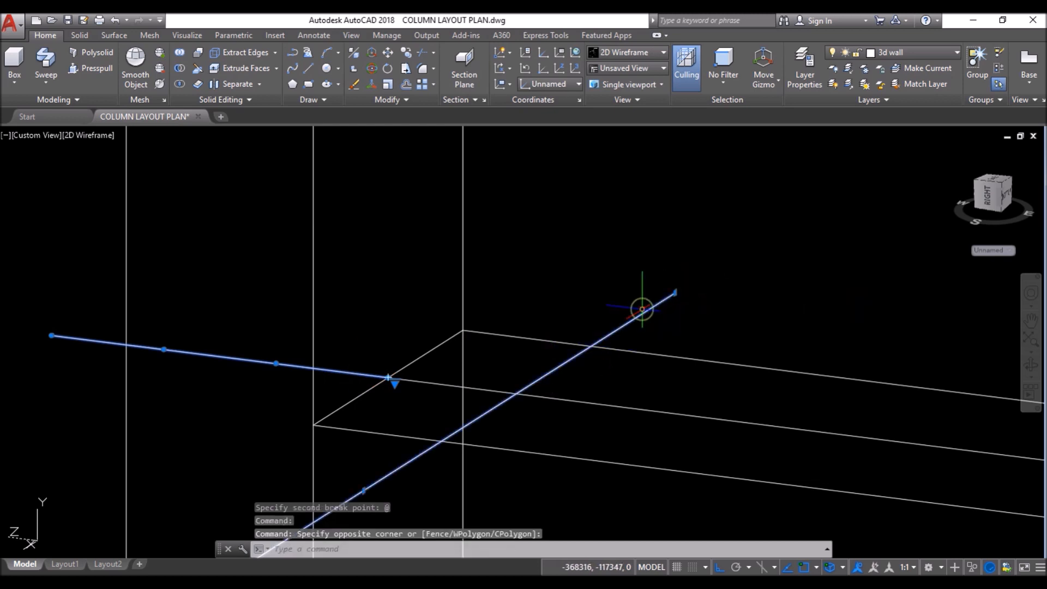
key(Delete)
scroll(412, 327, up, 3)
scroll(416, 313, down, 3)
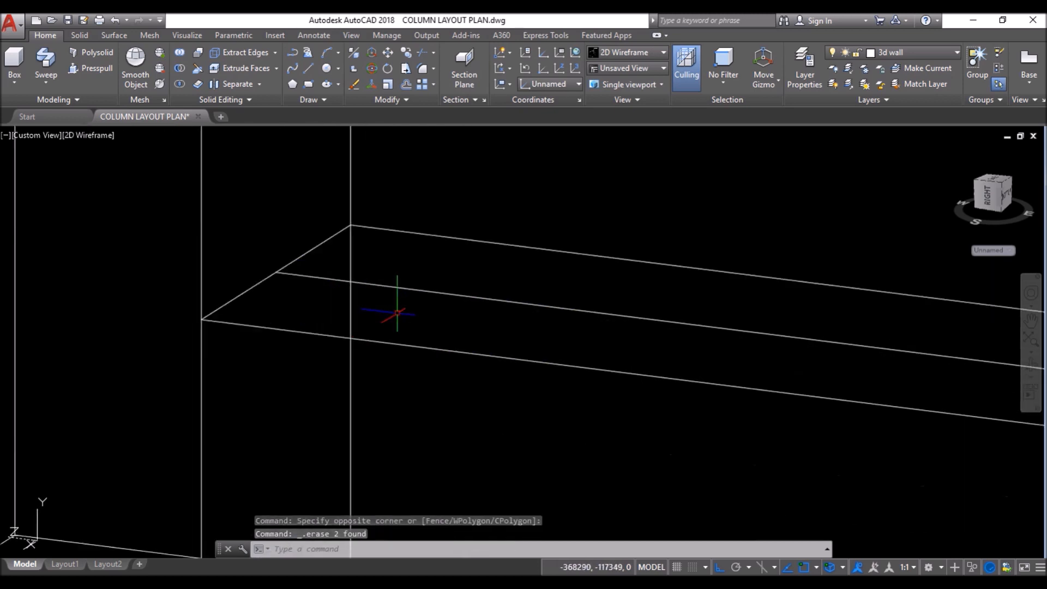
Step: Join the remaining path pieces on the lower rail into one spline
click(407, 289)
click(430, 291)
text(j)
key(Return)
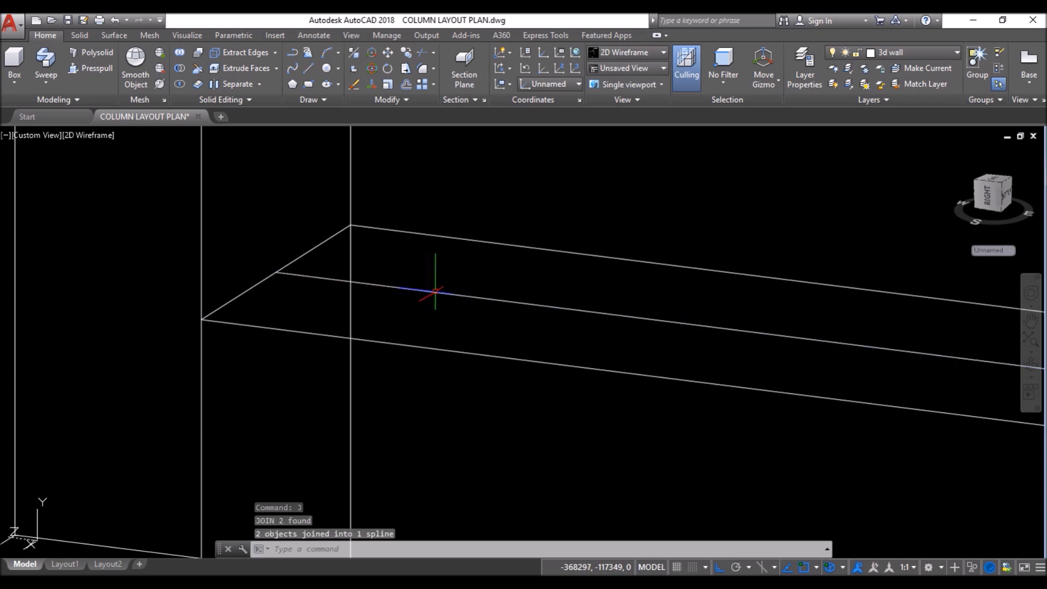
Step: Extrude the joined path into a surface up to the lower corner of the frame's top rail
click(435, 292)
scroll(295, 291, down, 8)
mouse_move(310, 347)
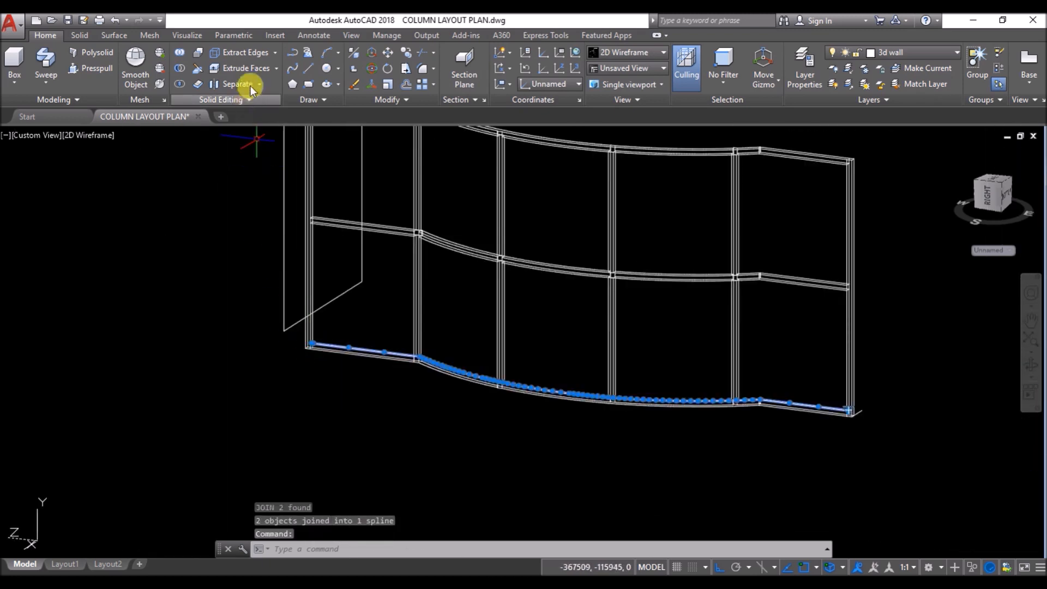
click(46, 82)
click(50, 102)
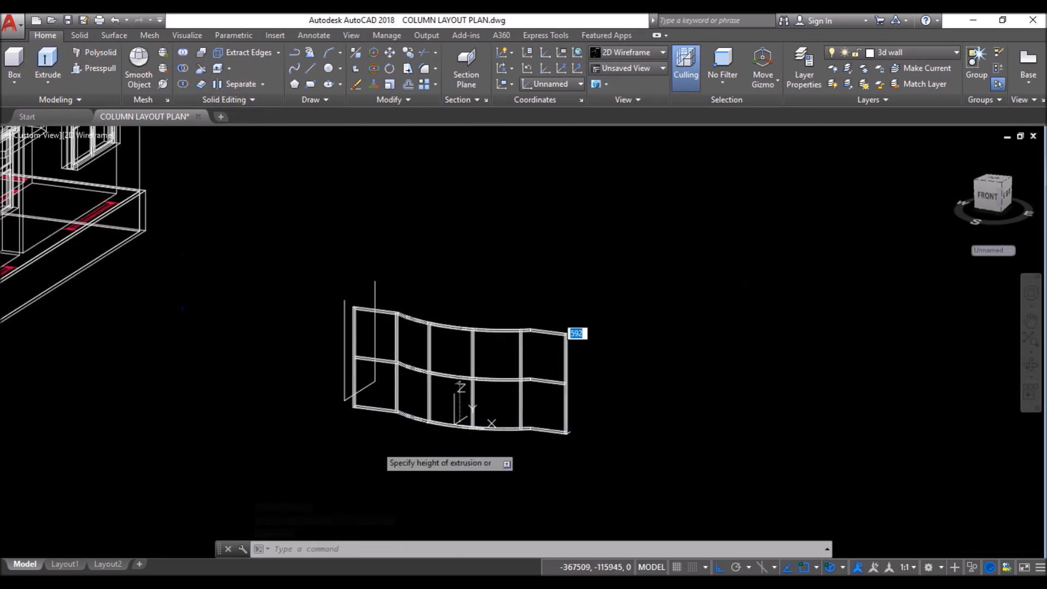
scroll(343, 295, up, 2)
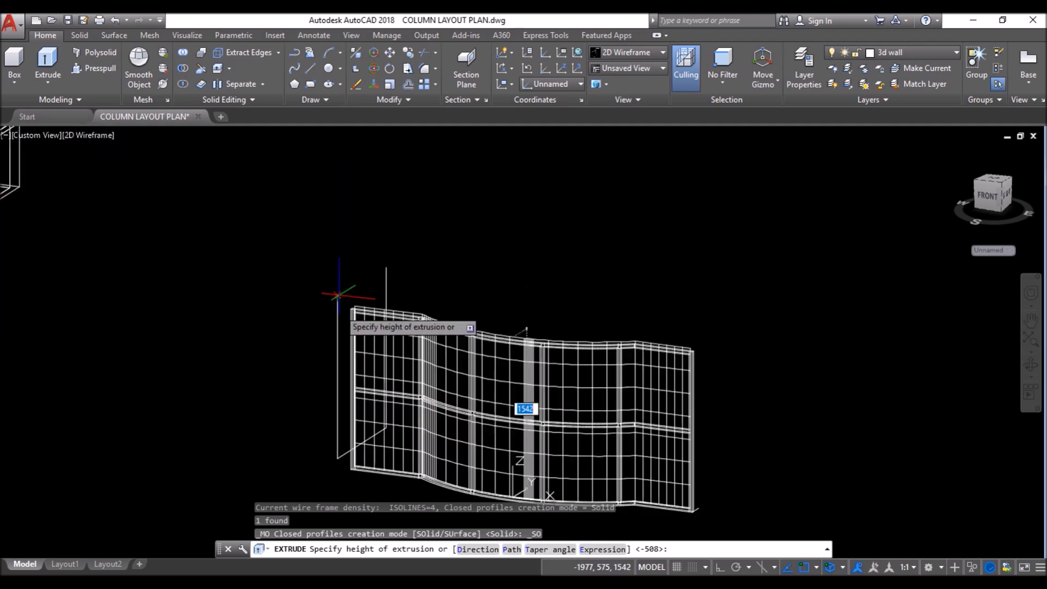
scroll(336, 292, up, 3)
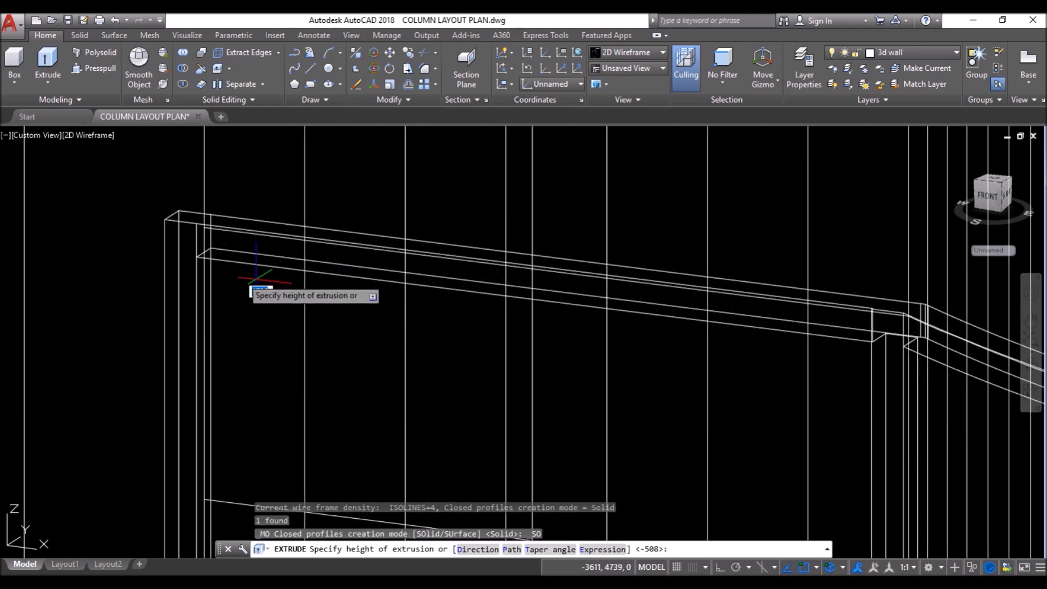
click(197, 256)
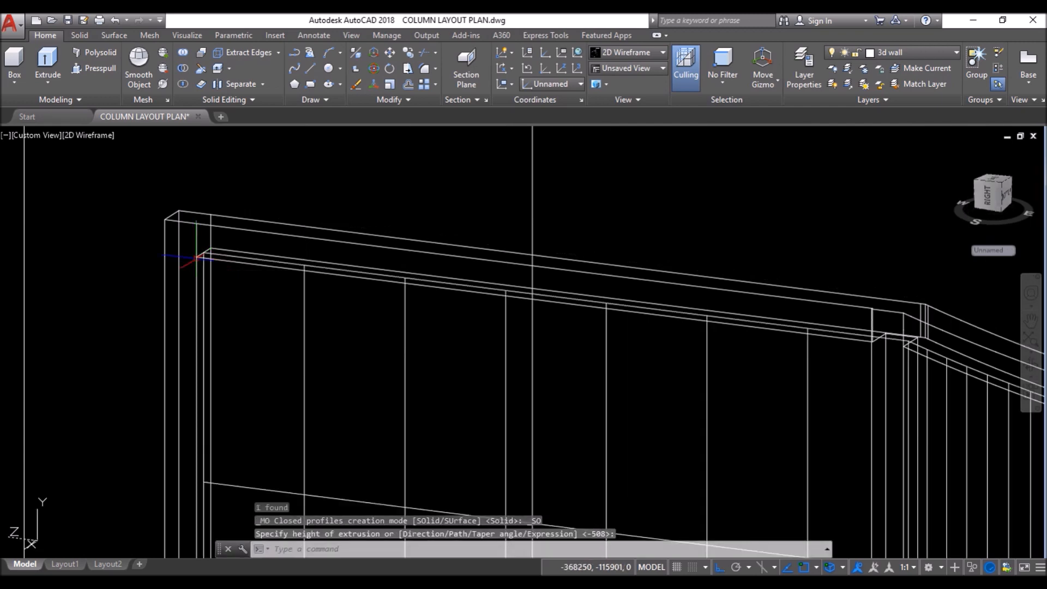
Step: Set the visual style to Conceptual with the whole window in view
scroll(289, 226, down, 5)
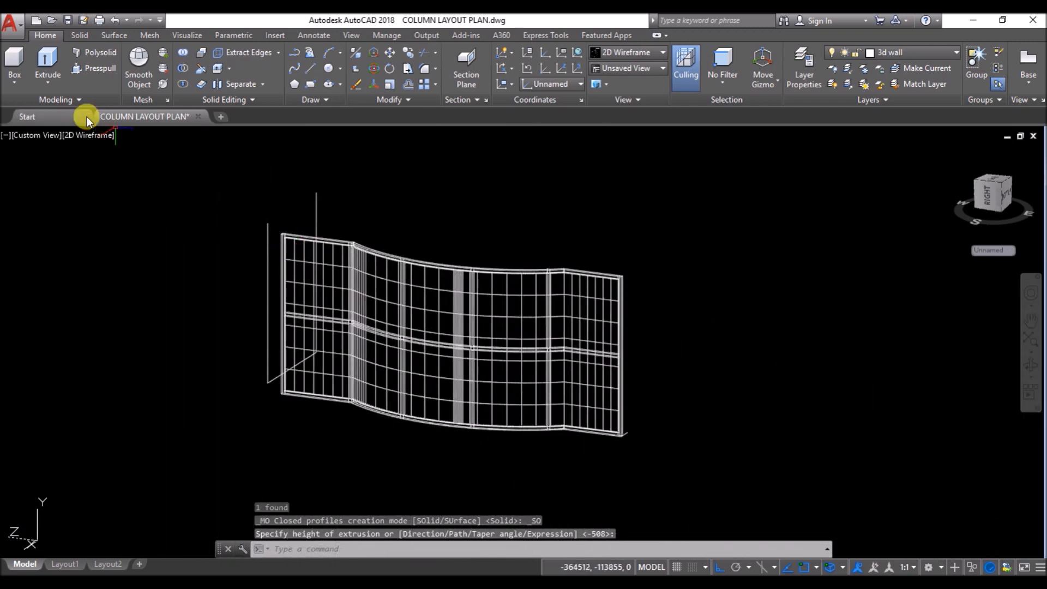
click(88, 133)
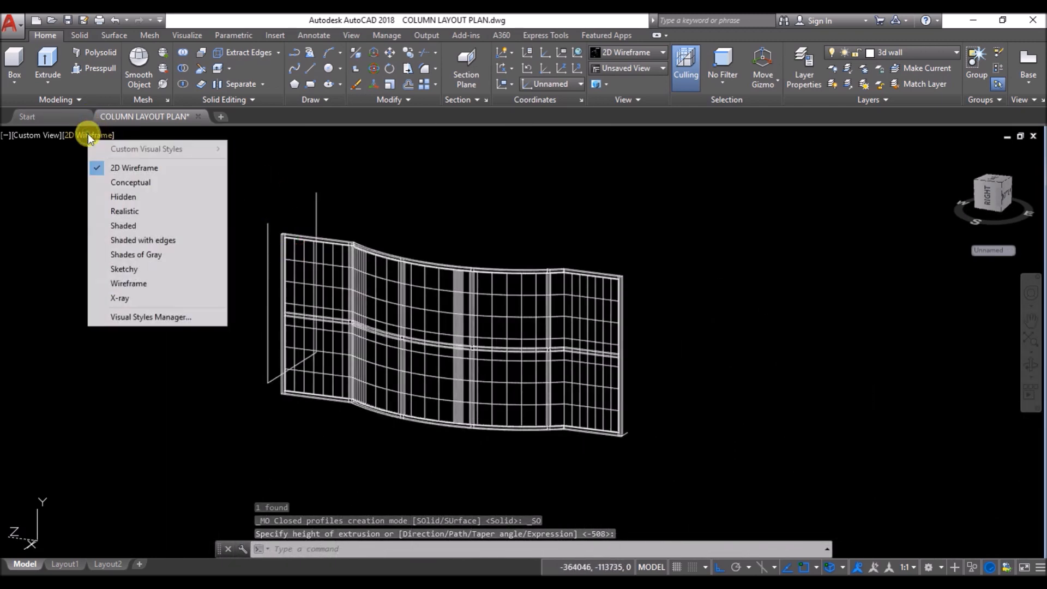
click(132, 181)
scroll(112, 191, down, 2)
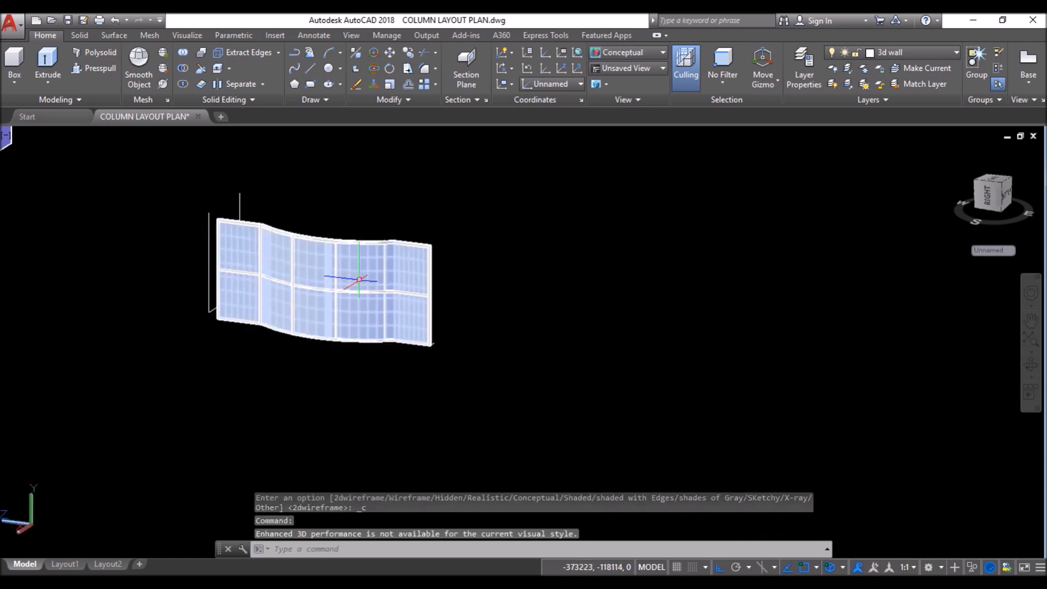
Step: Move the window frame with its surface about 4586 units away from the path, continuing despite the lost surface associativity
click(360, 280)
click(414, 71)
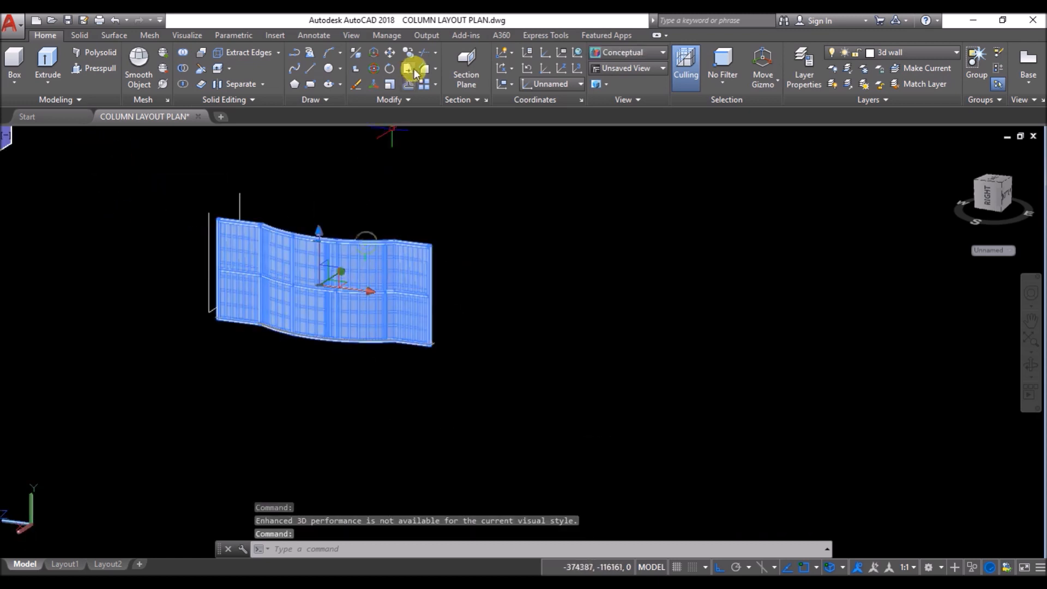
click(562, 357)
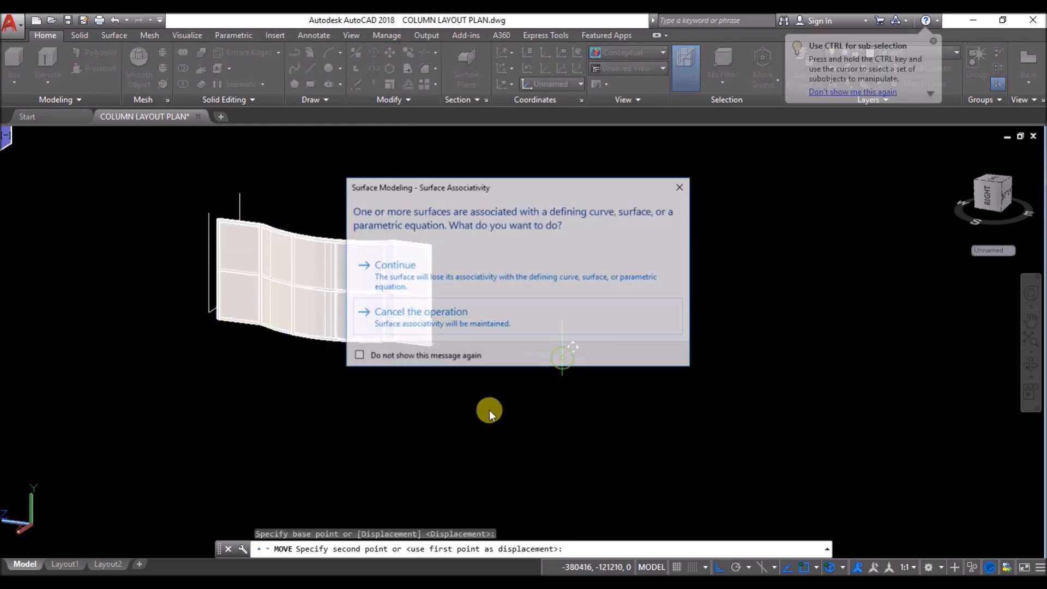
click(452, 281)
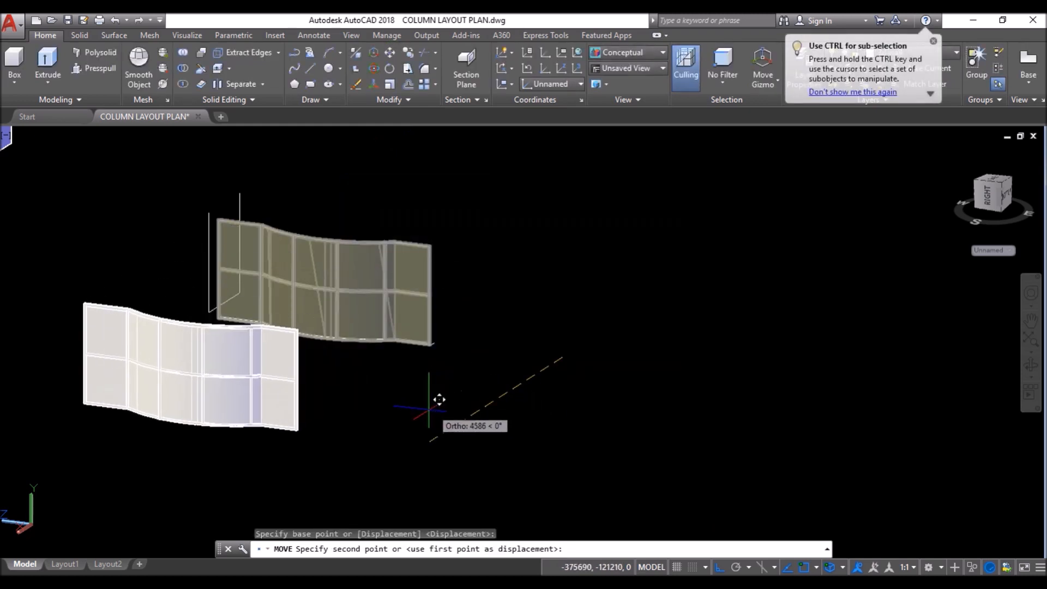
click(429, 410)
Step: Erase the path spline and the small leftover line at the window's original position
click(462, 300)
click(420, 384)
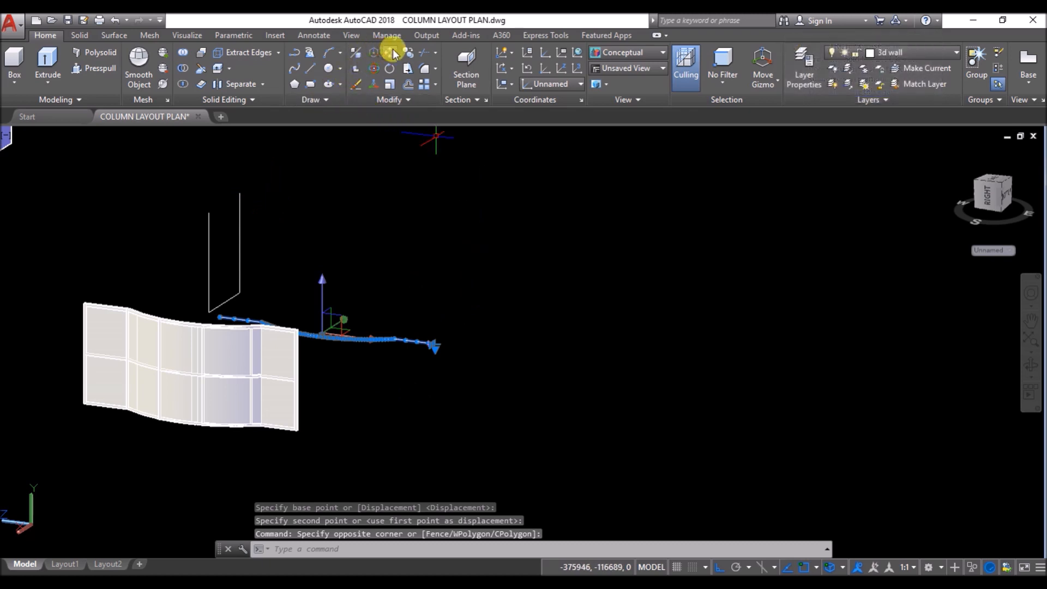
click(358, 80)
Step: Set the visual style to Realistic with the moved window in view
scroll(473, 275, down, 2)
scroll(335, 308, up, 3)
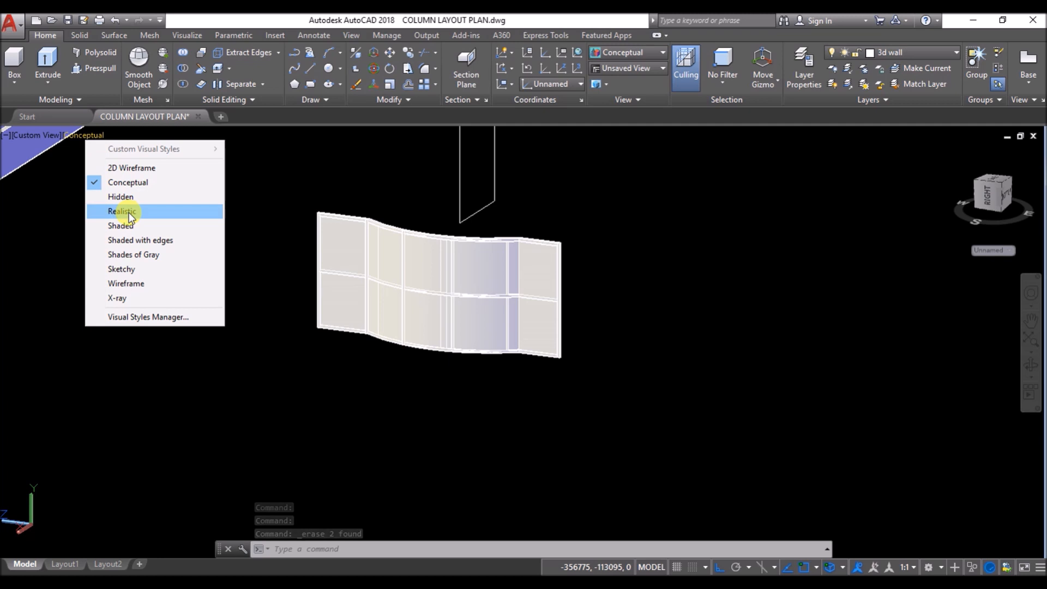
click(128, 212)
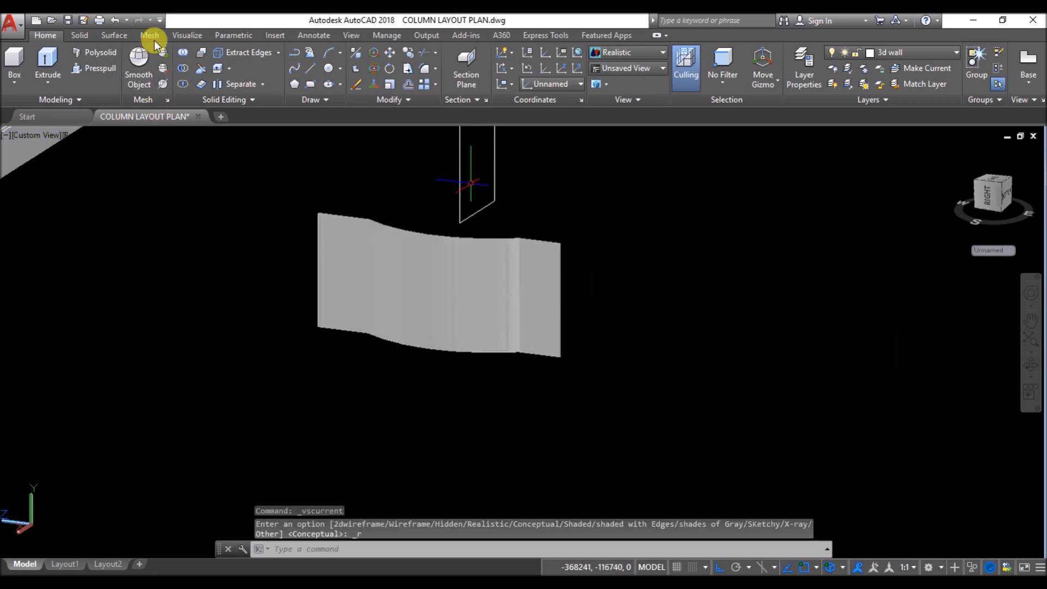
Step: Apply the Flaked Satin - Blue metallic paint from the Autodesk Library to the curved window frame
click(187, 35)
click(687, 52)
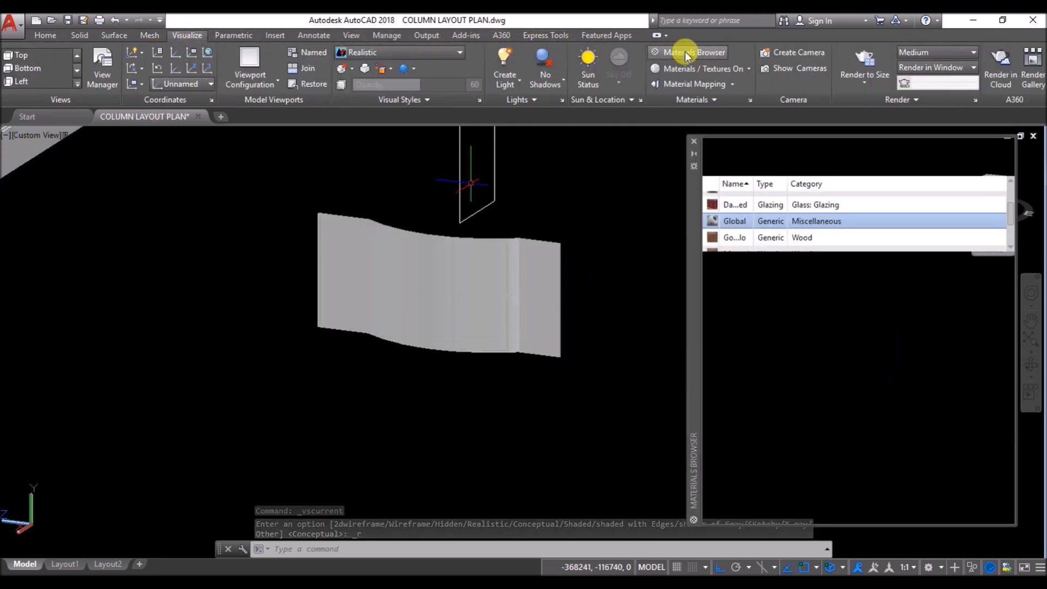
scroll(813, 245, down, 1)
click(810, 264)
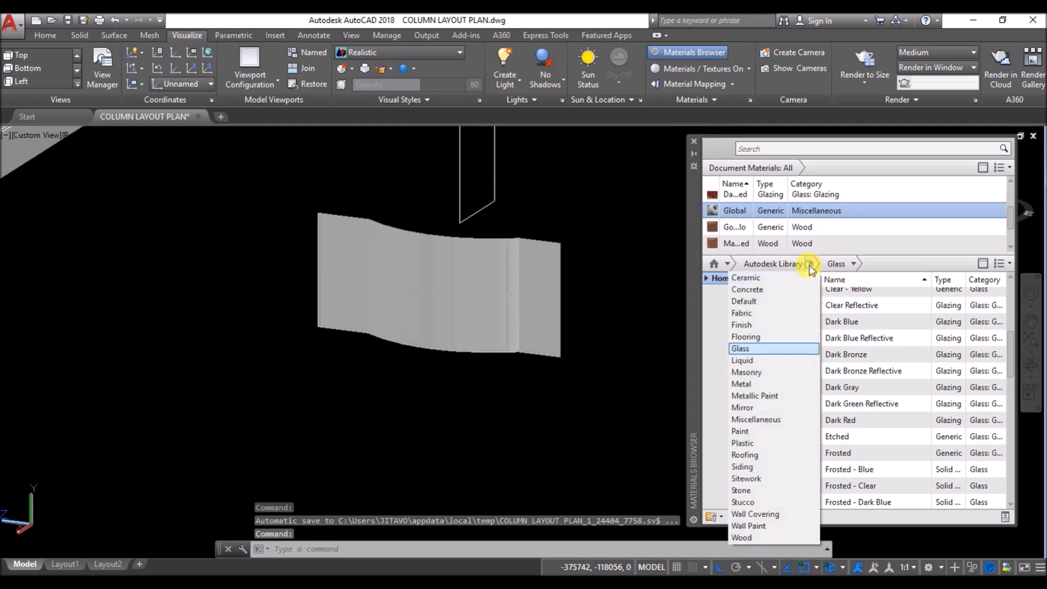
click(788, 396)
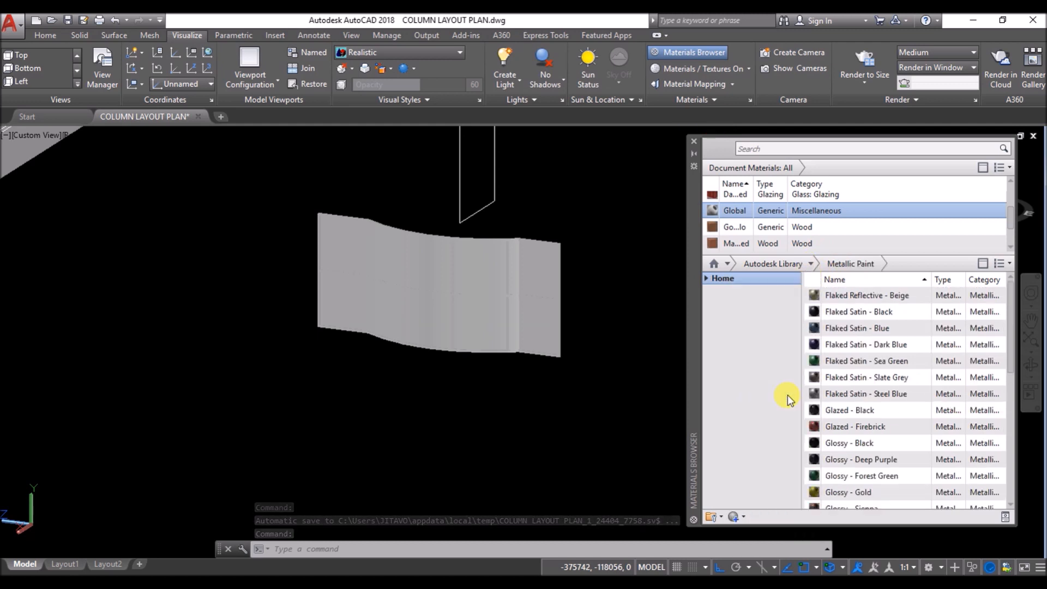
scroll(552, 248, up, 5)
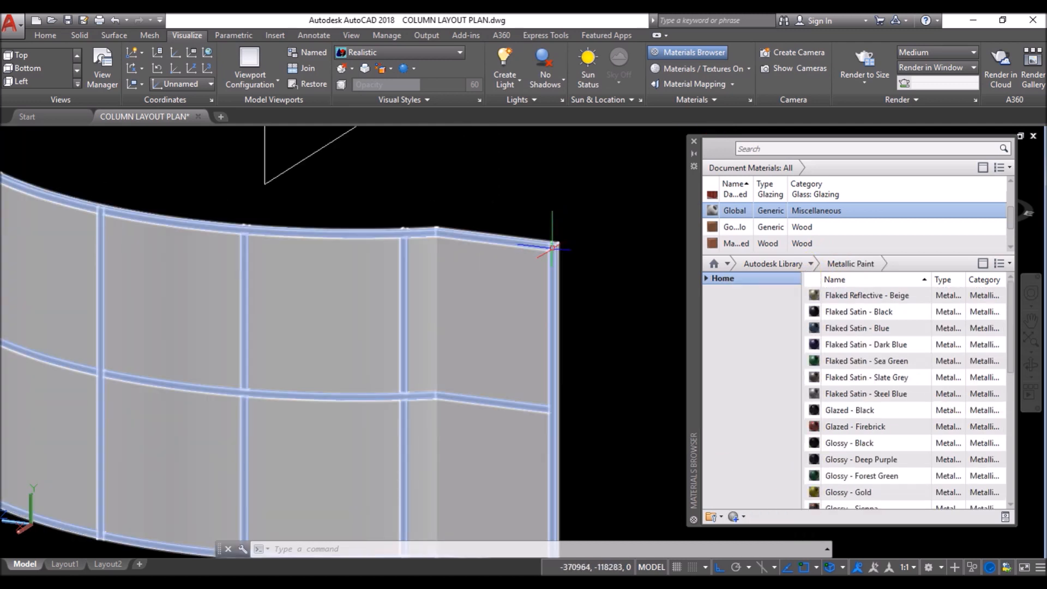
click(552, 247)
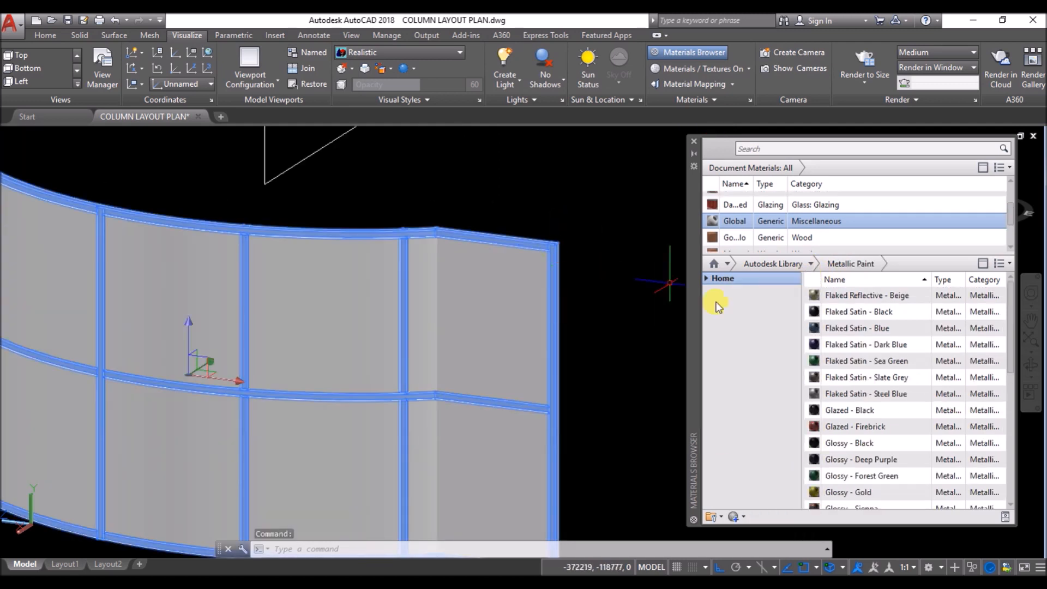
click(980, 330)
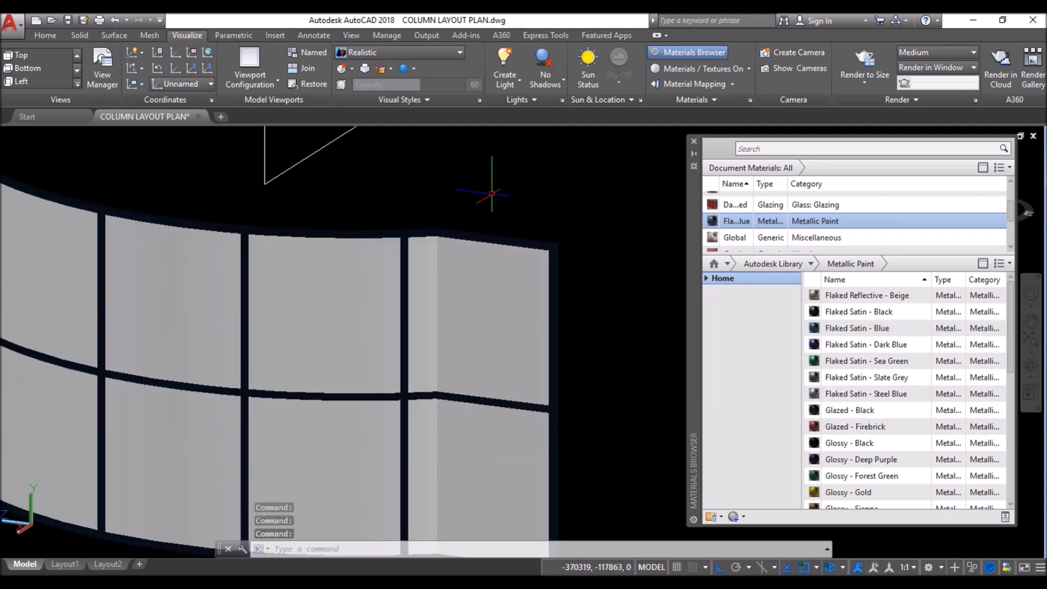
Step: Apply the Etched glass material from the Autodesk Library to the curved glazing surface
click(472, 293)
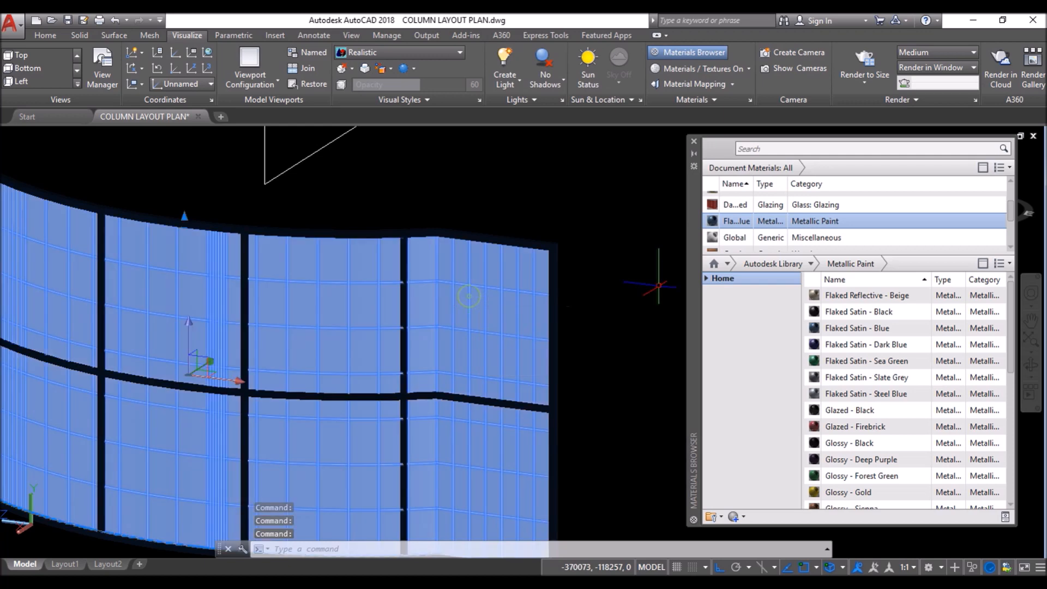
click(811, 264)
click(773, 349)
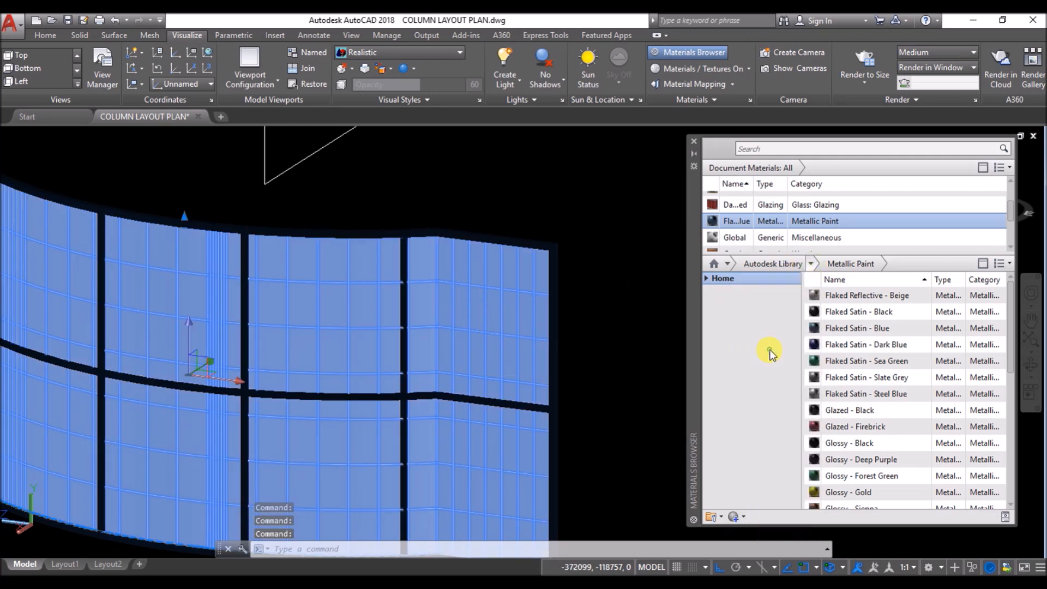
scroll(893, 349, down, 4)
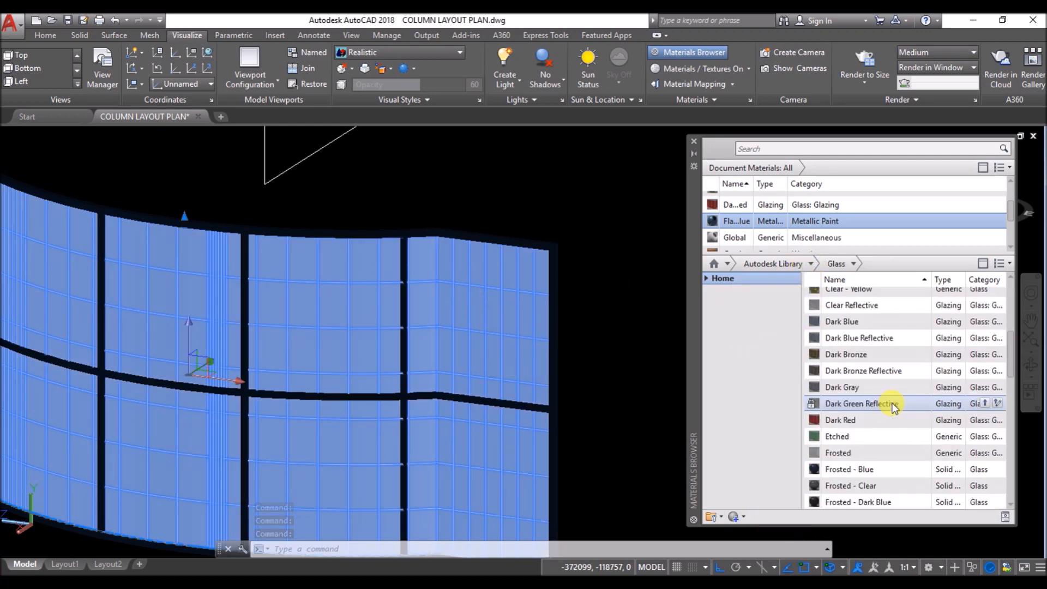
click(985, 436)
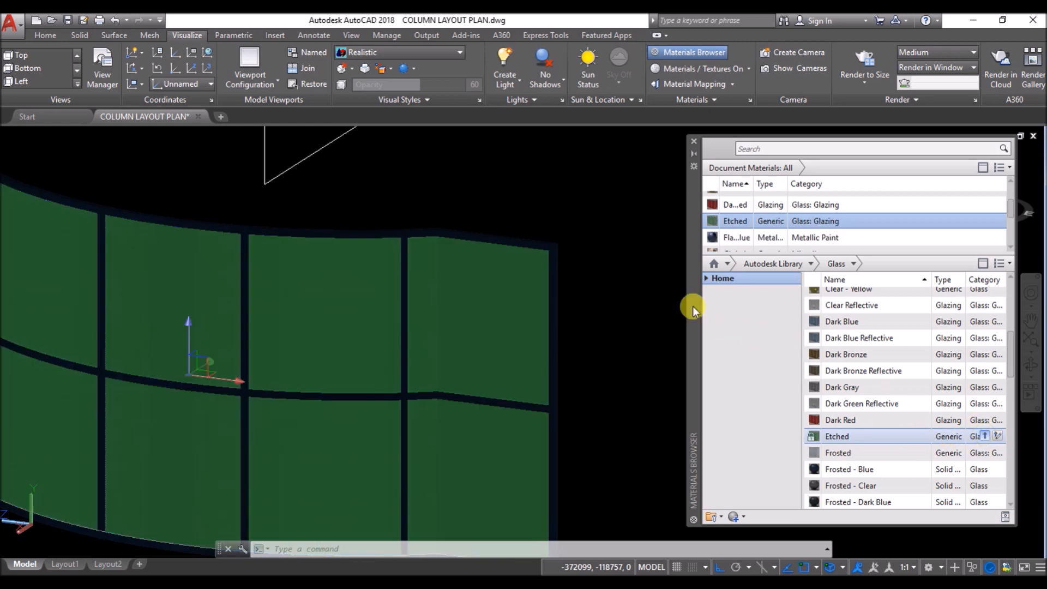
key(Escape)
scroll(644, 286, down, 4)
scroll(435, 295, down, 3)
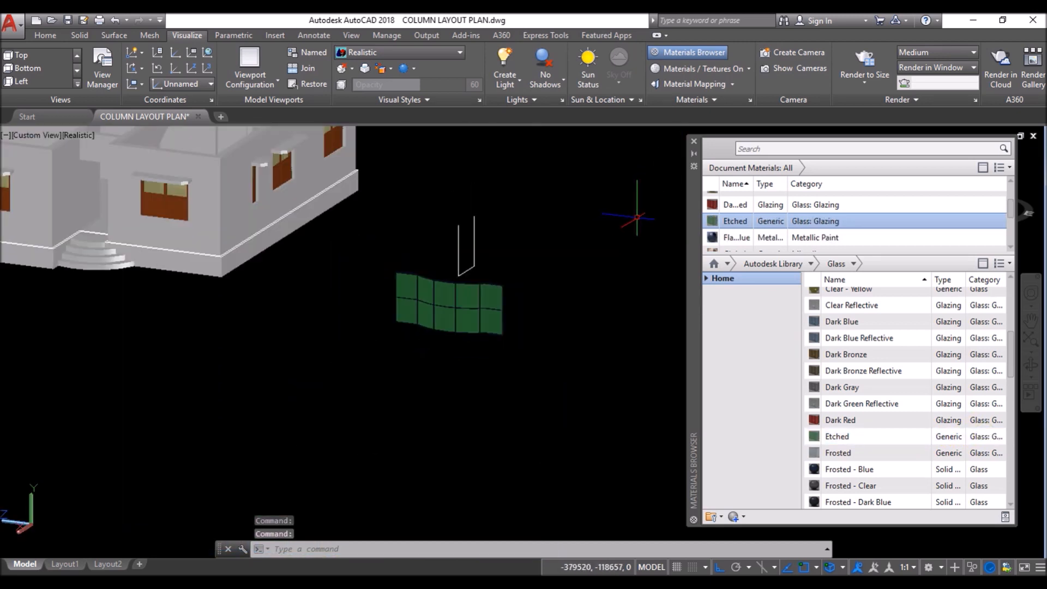
Step: Close the materials browser and group the curved window frame with its glazing surface
click(696, 141)
click(528, 291)
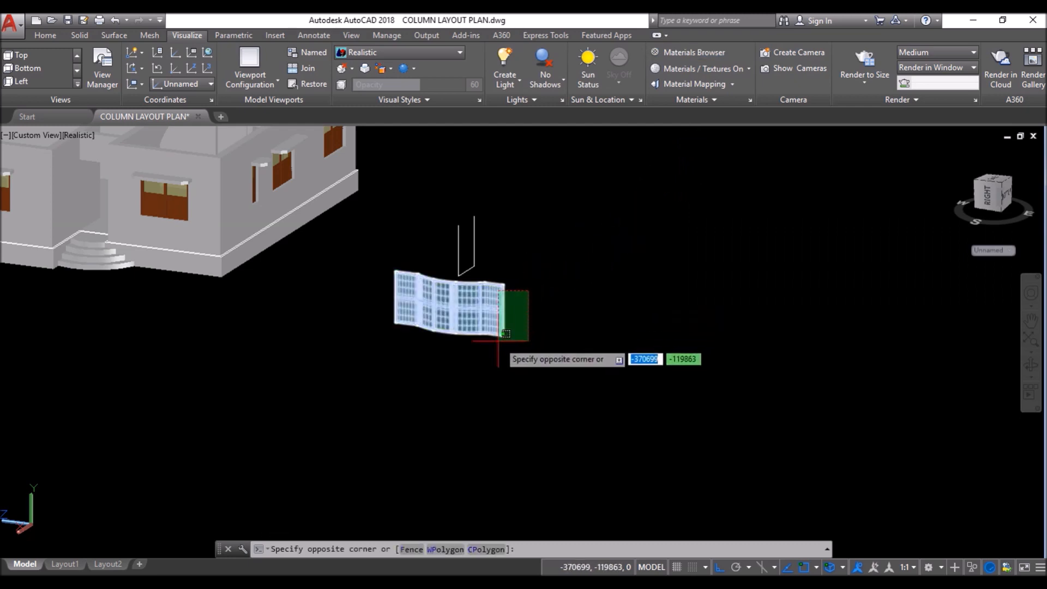
click(498, 341)
click(46, 35)
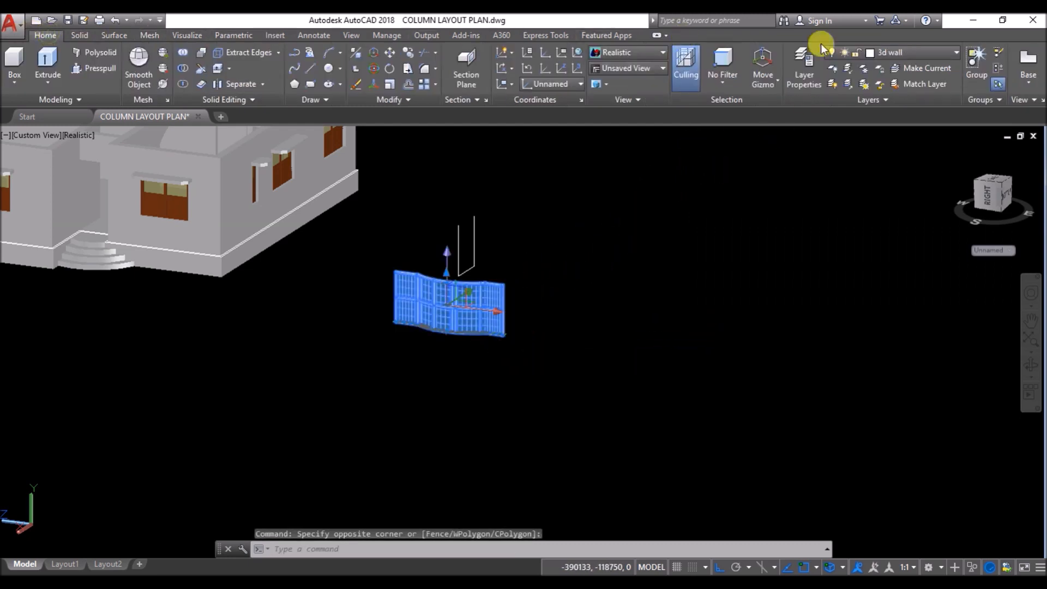
click(972, 61)
scroll(712, 234, down, 2)
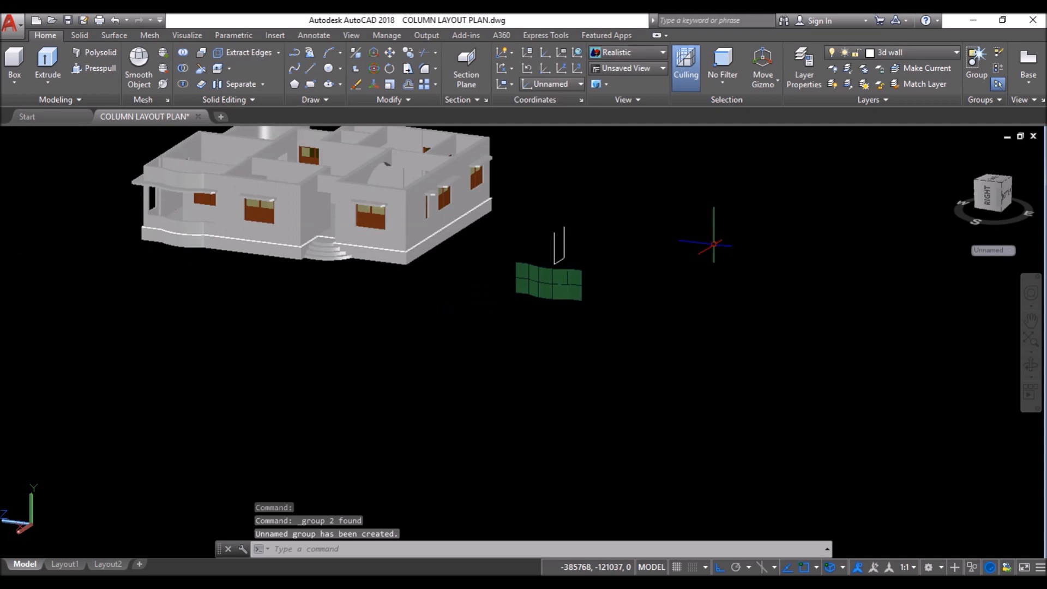
Step: Move the grouped curved window from its lower corner into the curved wall opening under the sunshade
click(389, 54)
scroll(600, 317, up, 6)
scroll(600, 328, up, 5)
click(480, 308)
key(Return)
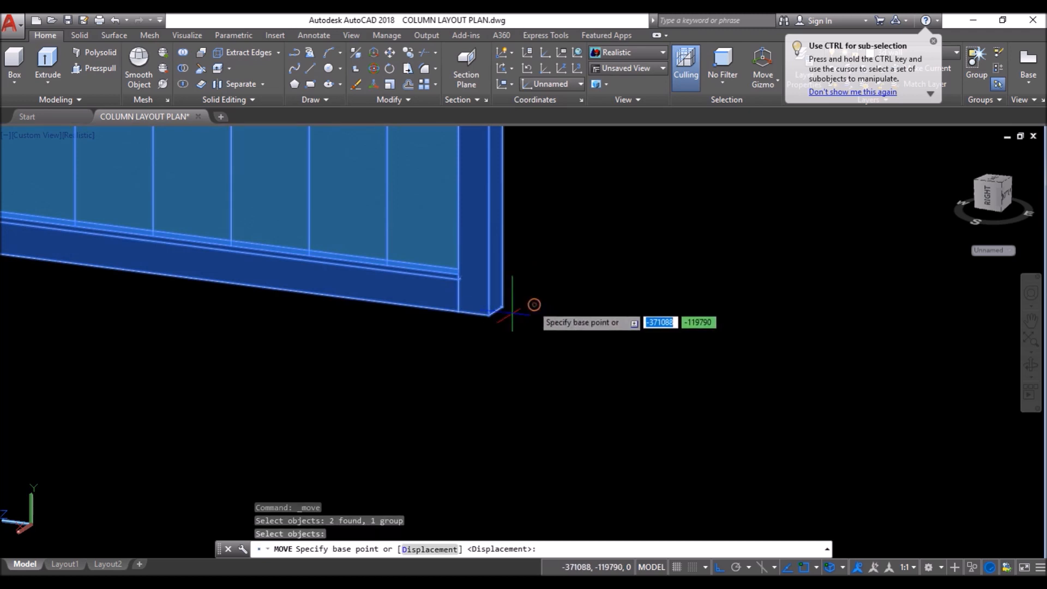
scroll(510, 314, up, 2)
click(470, 307)
scroll(636, 345, down, 8)
scroll(659, 342, down, 6)
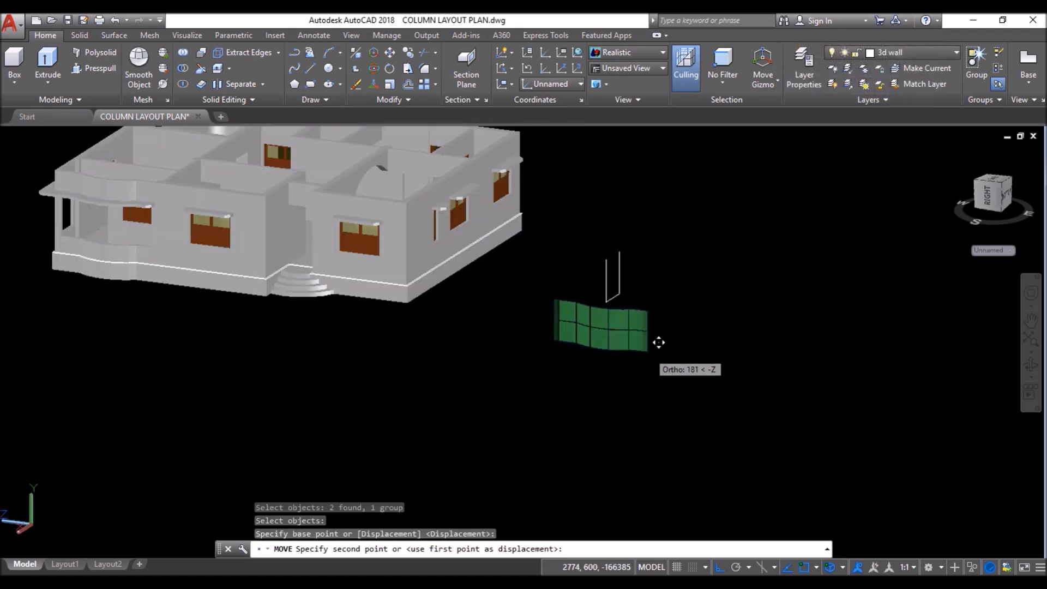
scroll(162, 242, up, 8)
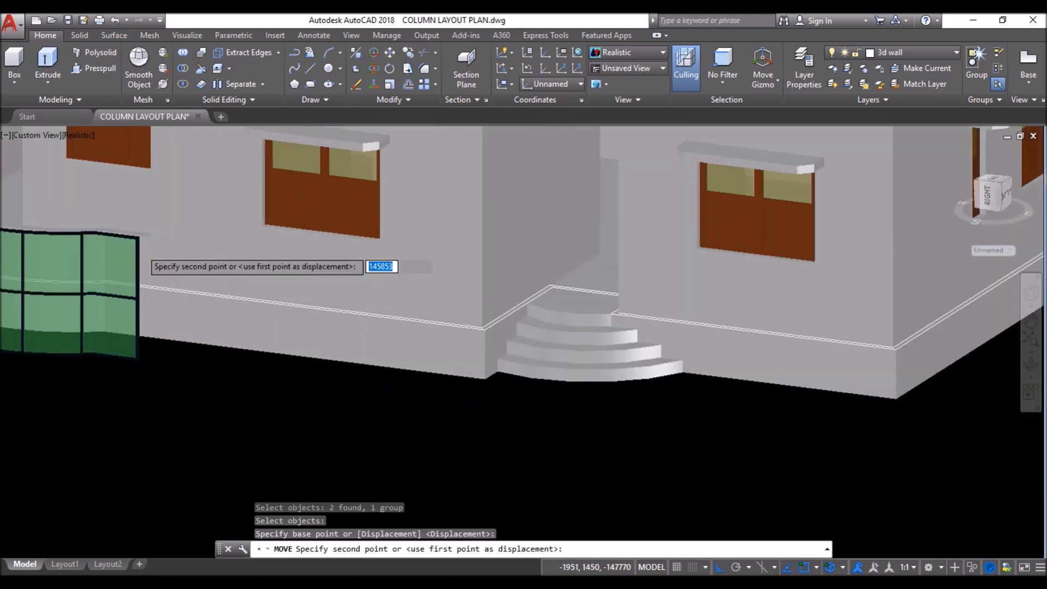
click(175, 197)
scroll(330, 269, down, 6)
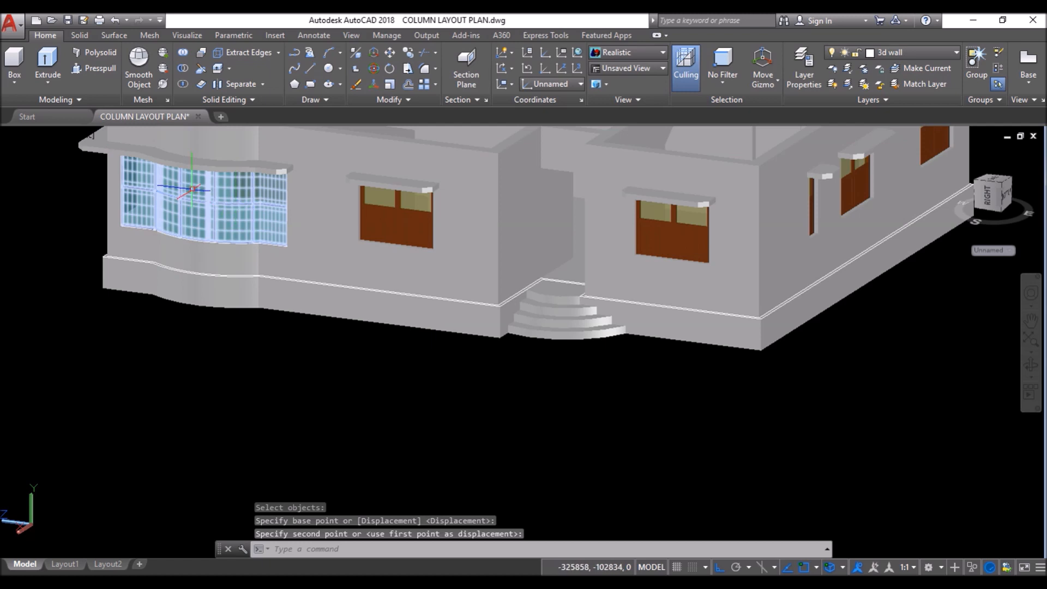
Step: Set the visual style to Shaded with edges for the whole house
scroll(198, 192, up, 2)
scroll(236, 309, down, 5)
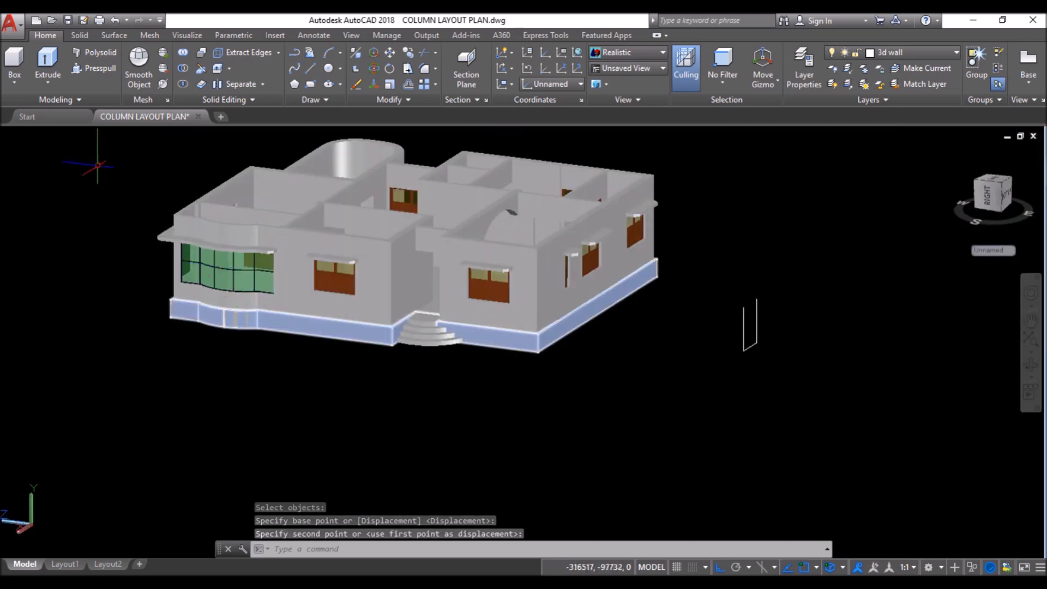
click(76, 136)
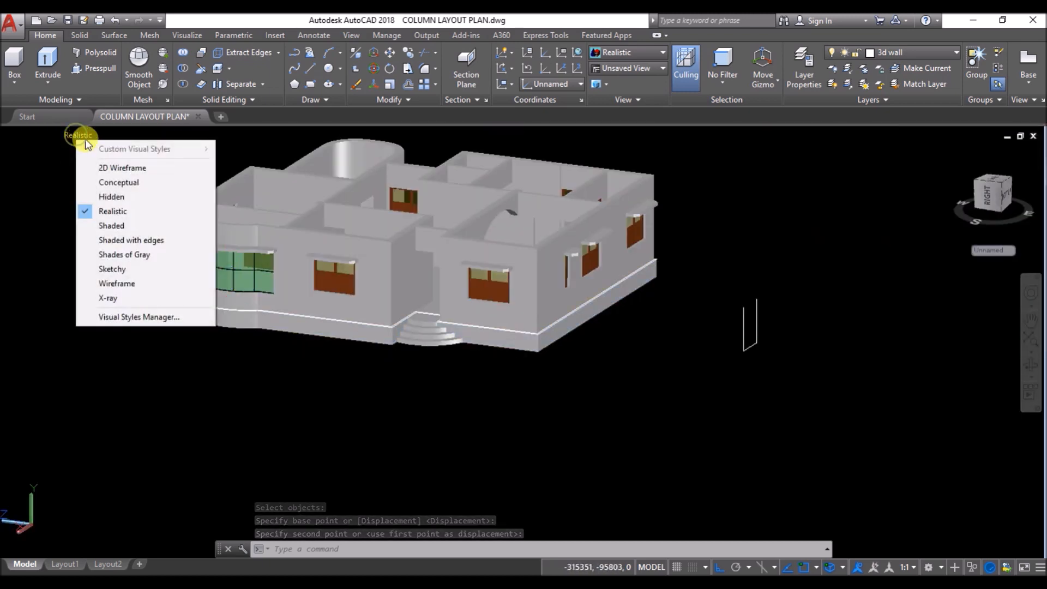
click(136, 244)
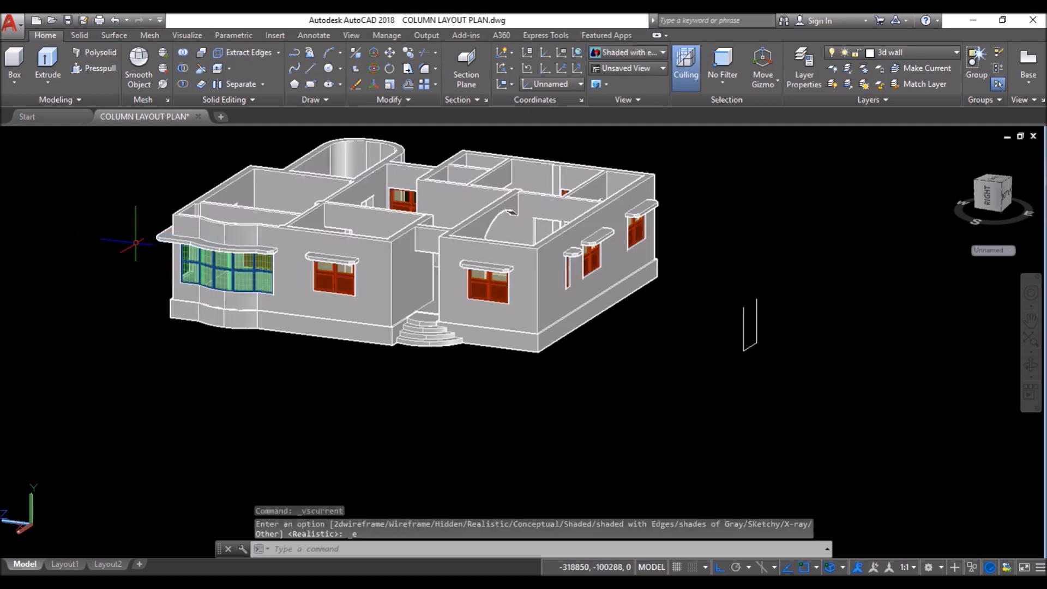
scroll(185, 218, up, 4)
scroll(184, 220, down, 4)
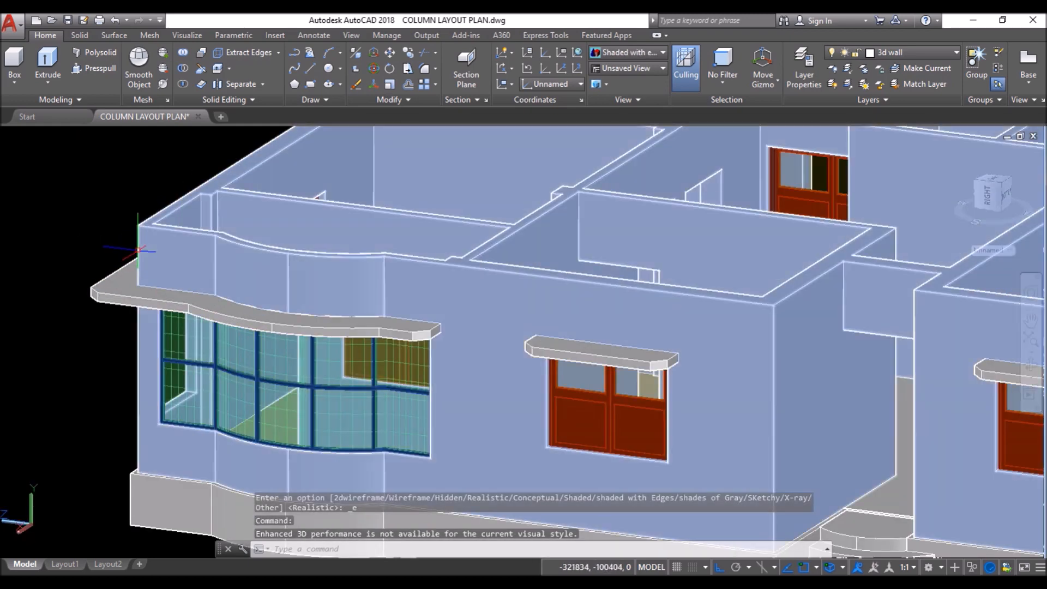
Step: Erase the stray leftover objects lying below the house
shift+middle_drag(338, 234, 337, 202)
scroll(329, 433, up, 5)
click(488, 353)
click(319, 480)
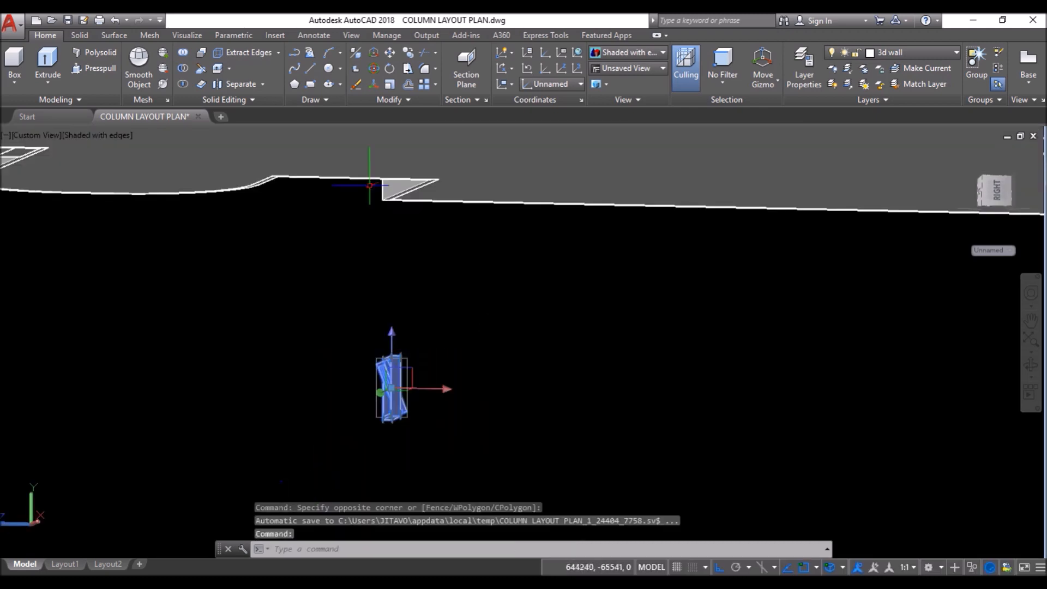
click(358, 82)
Step: Examine the installed curved window and the surrounding walls of the house from different angles
scroll(409, 299, down, 4)
shift+middle_drag(409, 299, 375, 262)
scroll(319, 258, up, 4)
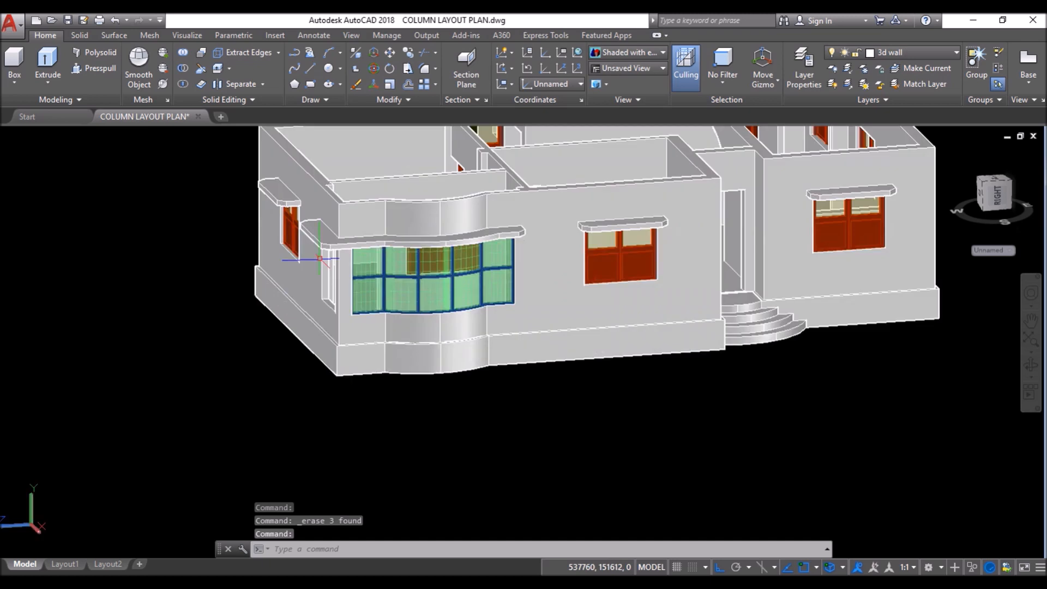
scroll(320, 258, up, 3)
scroll(278, 354, down, 3)
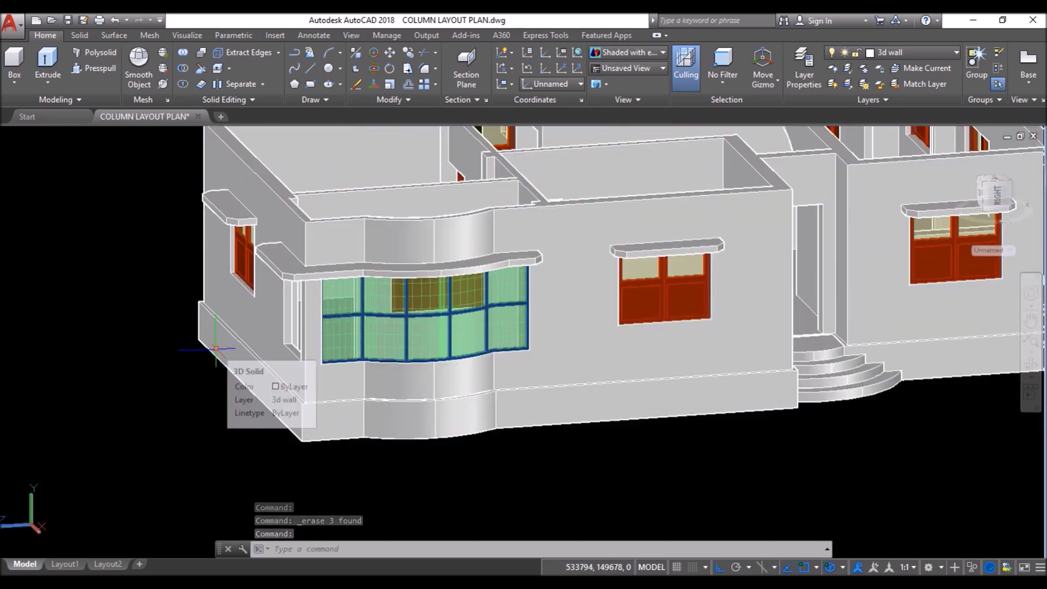
scroll(216, 348, down, 2)
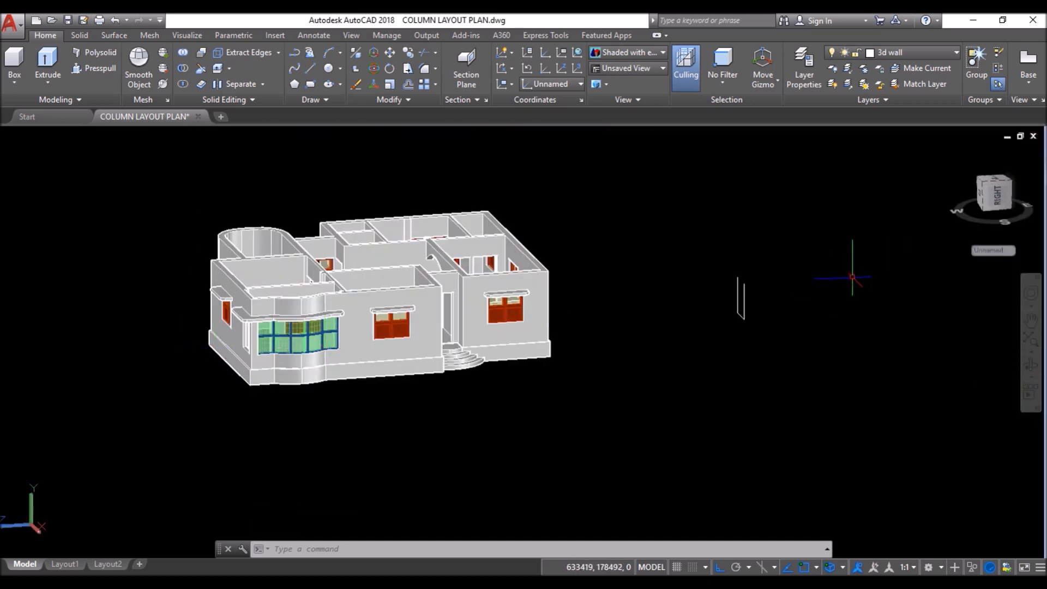
shift+middle_drag(486, 284, 559, 283)
scroll(754, 230, up, 2)
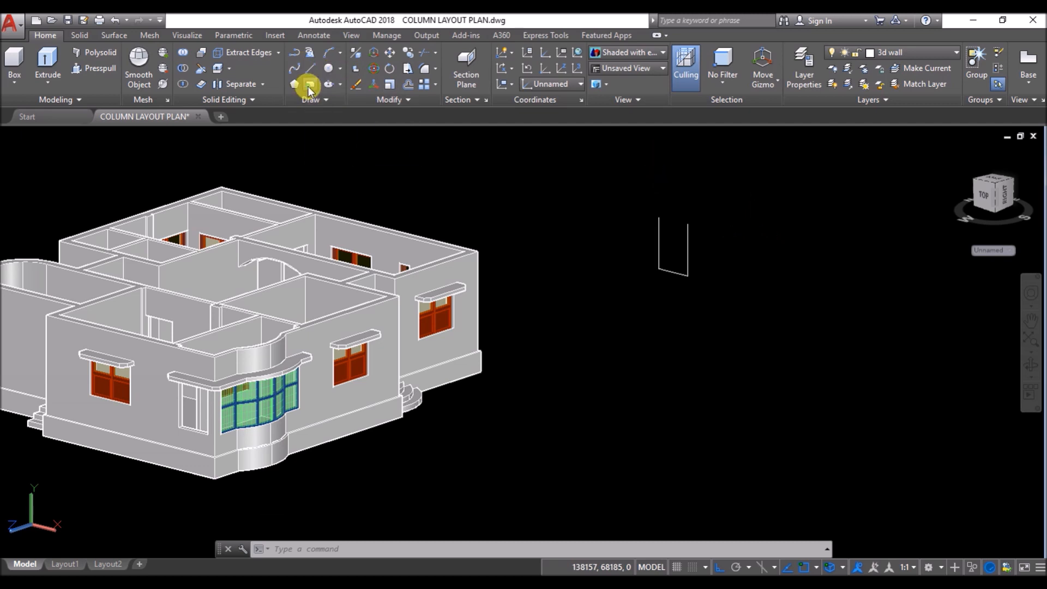
Step: Draw a 30 by 30 rectangle by dimensions near the lower end of the U-shaped outline beside the house
click(309, 86)
scroll(720, 229, up, 6)
click(483, 421)
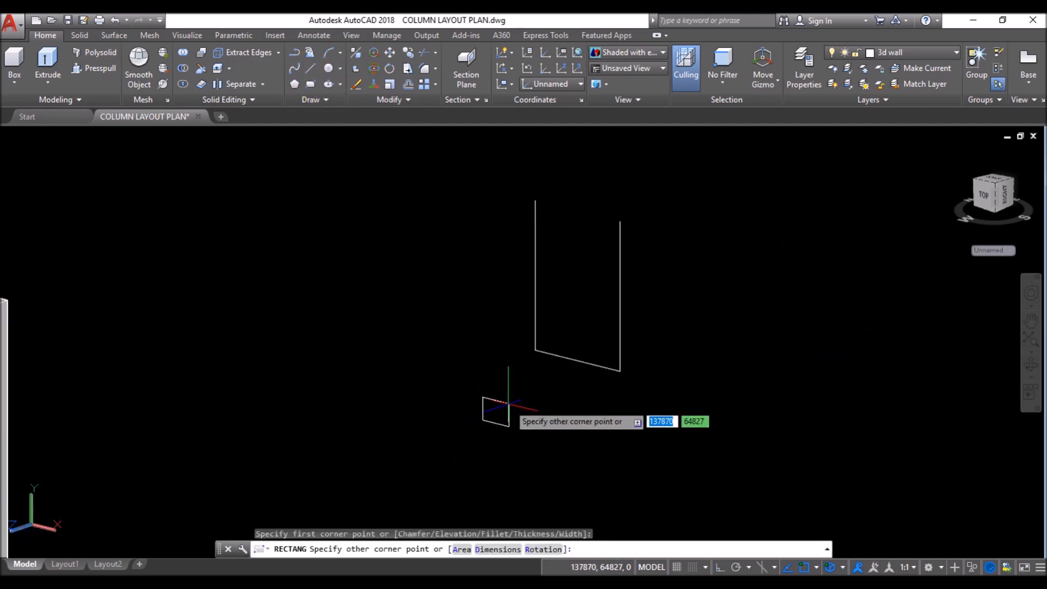
click(499, 550)
text(3)
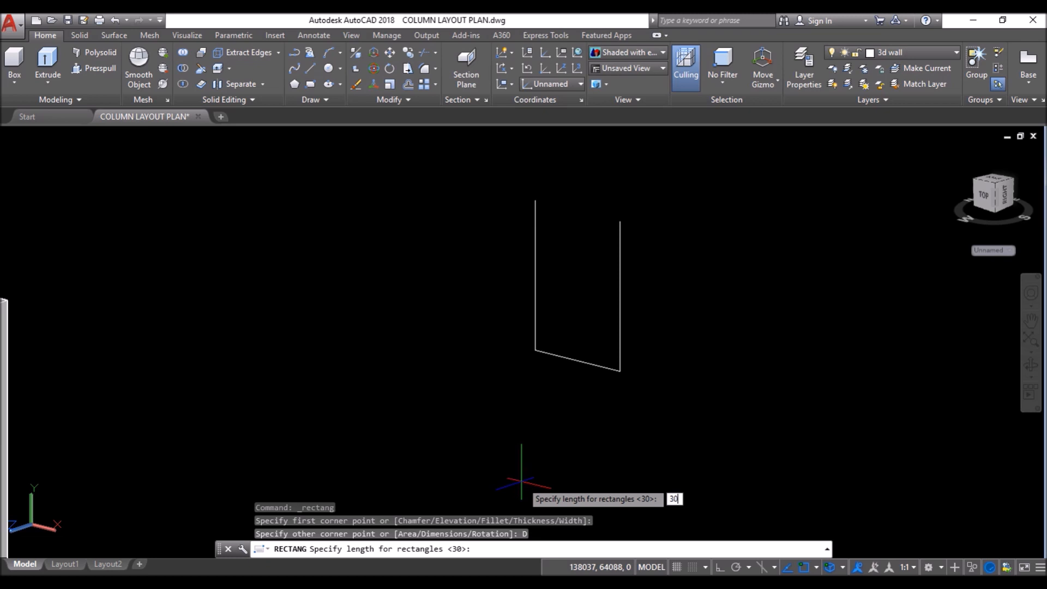
text(0)
key(Return)
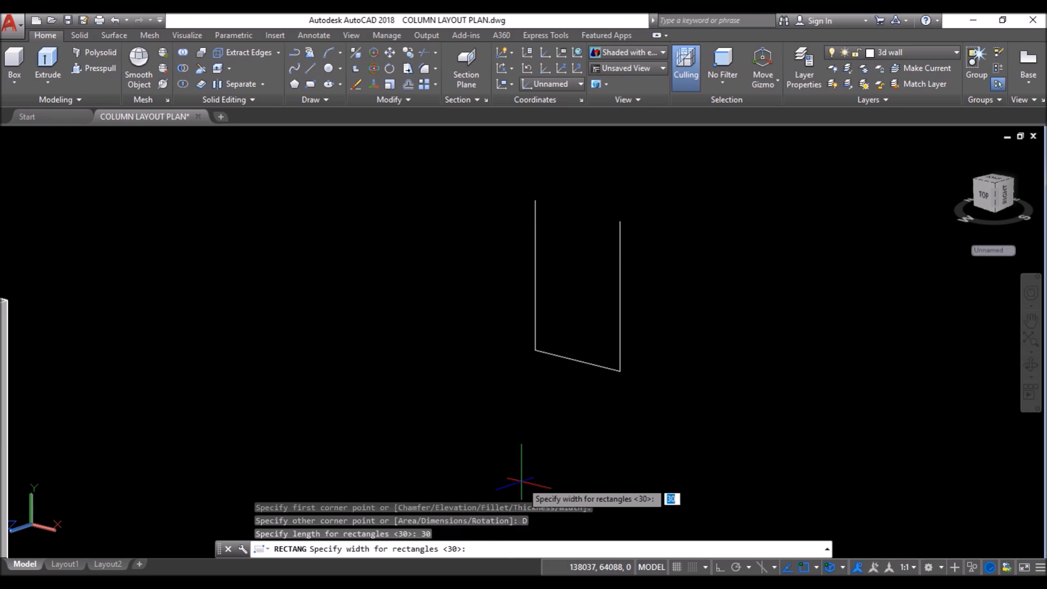
key(Return)
click(557, 477)
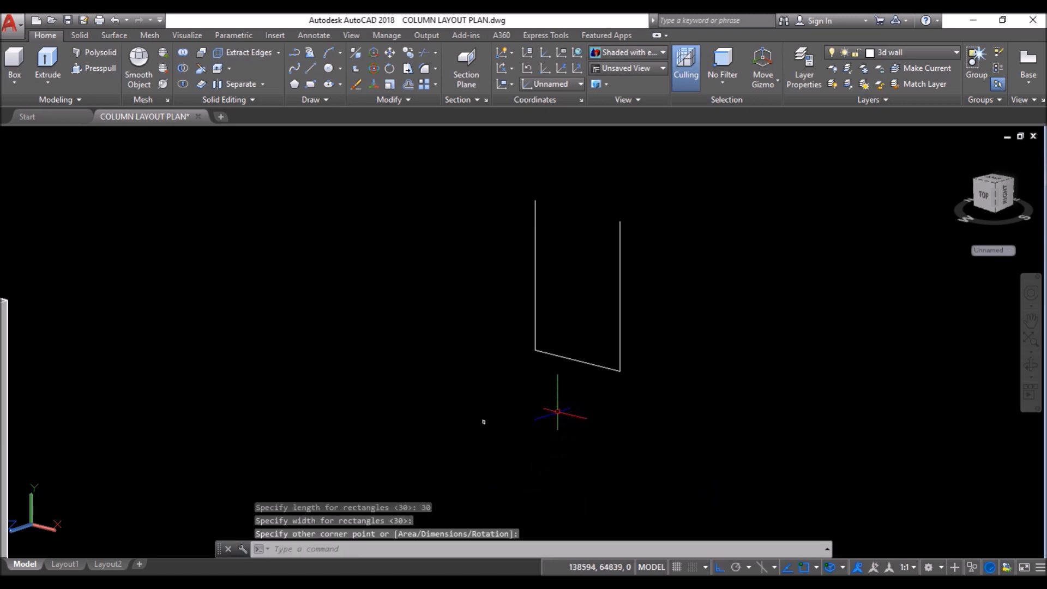
Step: Copy the small 30 by 30 square twice along the X axis to make a row of three squares
click(392, 57)
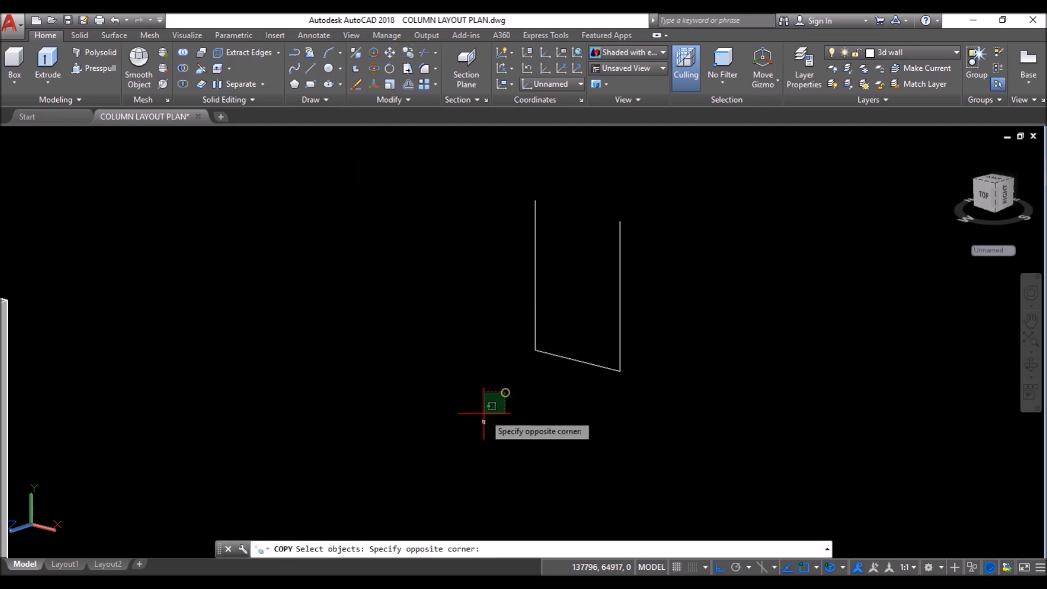
click(484, 421)
key(Return)
click(484, 423)
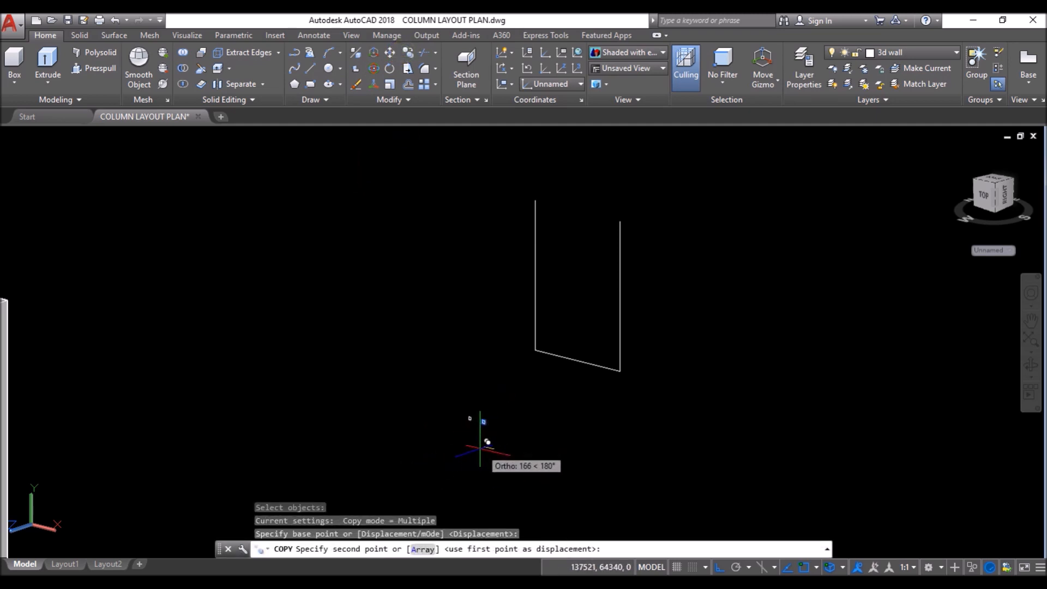
click(466, 439)
click(428, 443)
key(Return)
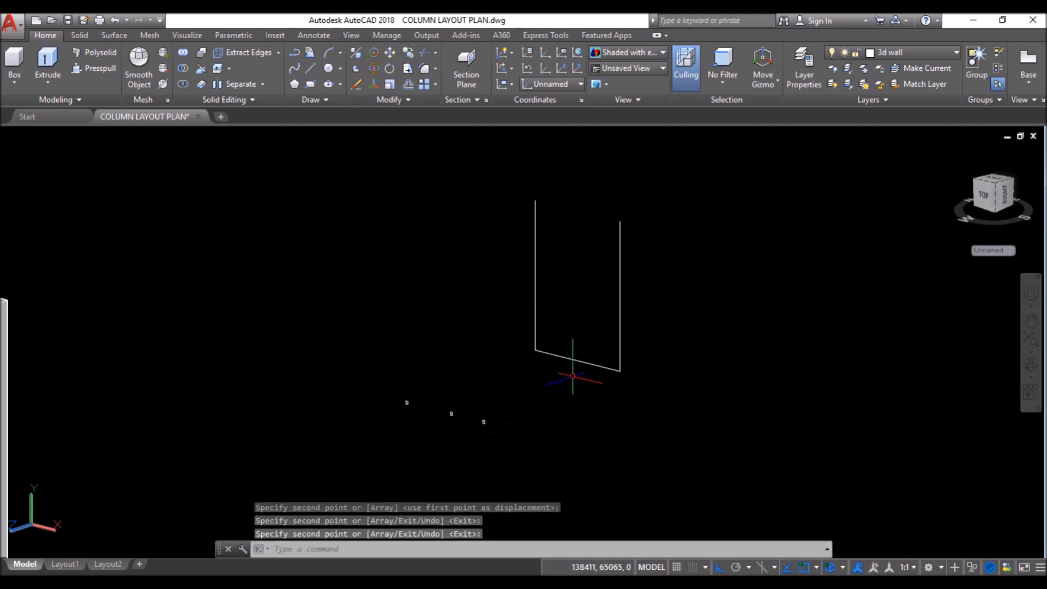
scroll(624, 384, up, 1)
scroll(624, 378, down, 2)
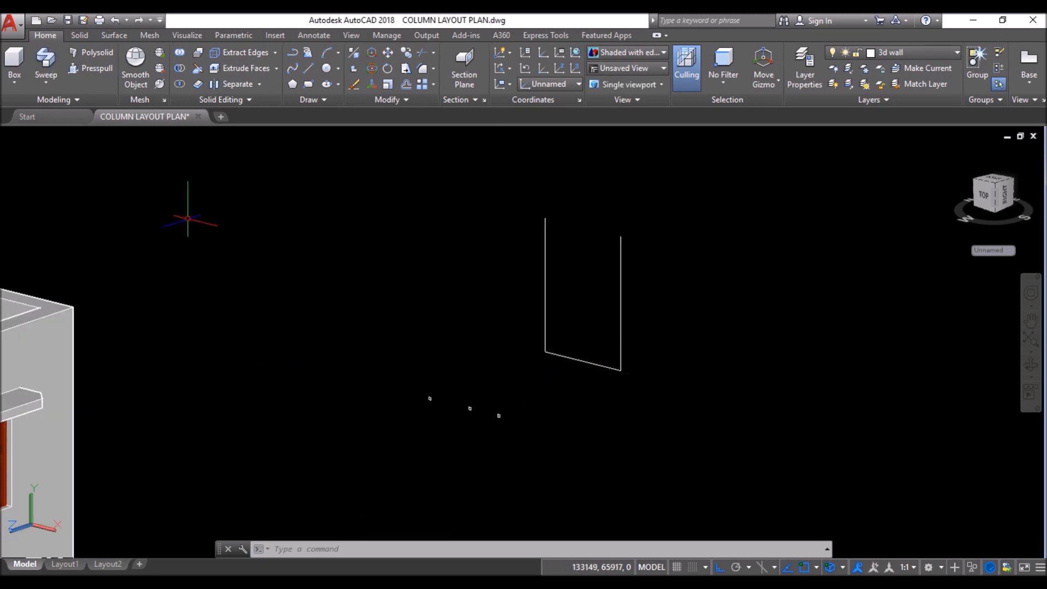
Step: Sweep the nearest 30 by 30 square along the lower line of the U-shaped outline to form a solid bar
click(53, 61)
click(500, 416)
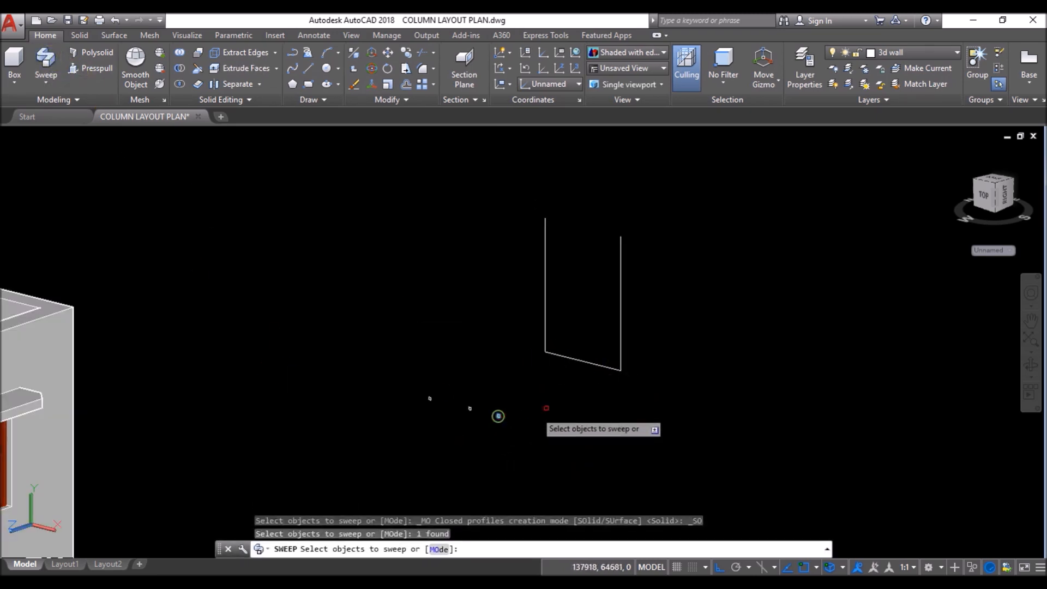
key(Return)
scroll(621, 371, up, 5)
click(610, 367)
scroll(654, 358, up, 8)
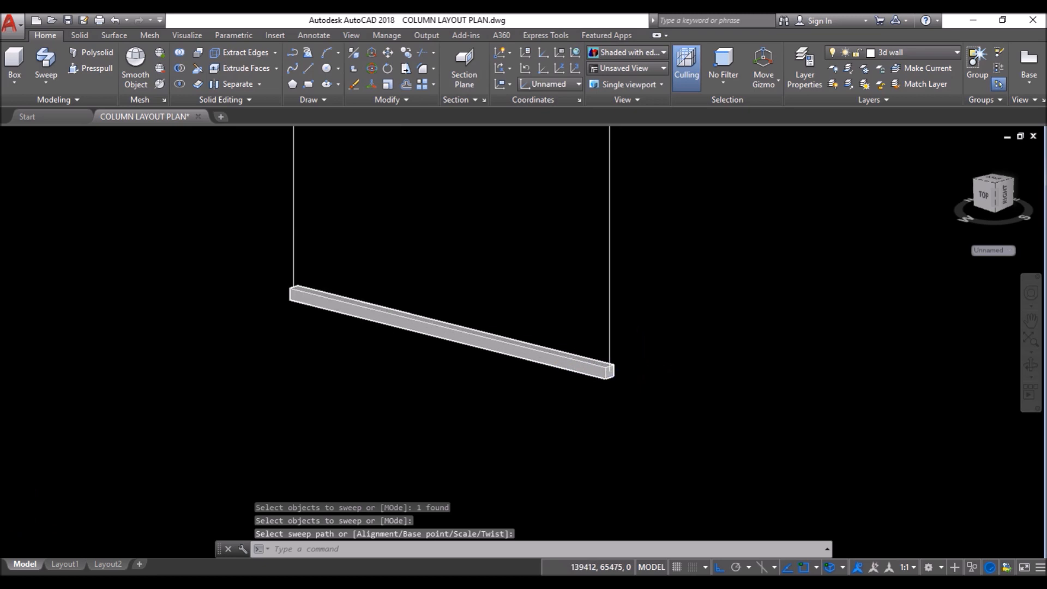
Step: Move the bar up so the midpoint of its end face's lower edge meets the endpoint of the vertical line
scroll(497, 435, up, 4)
click(506, 402)
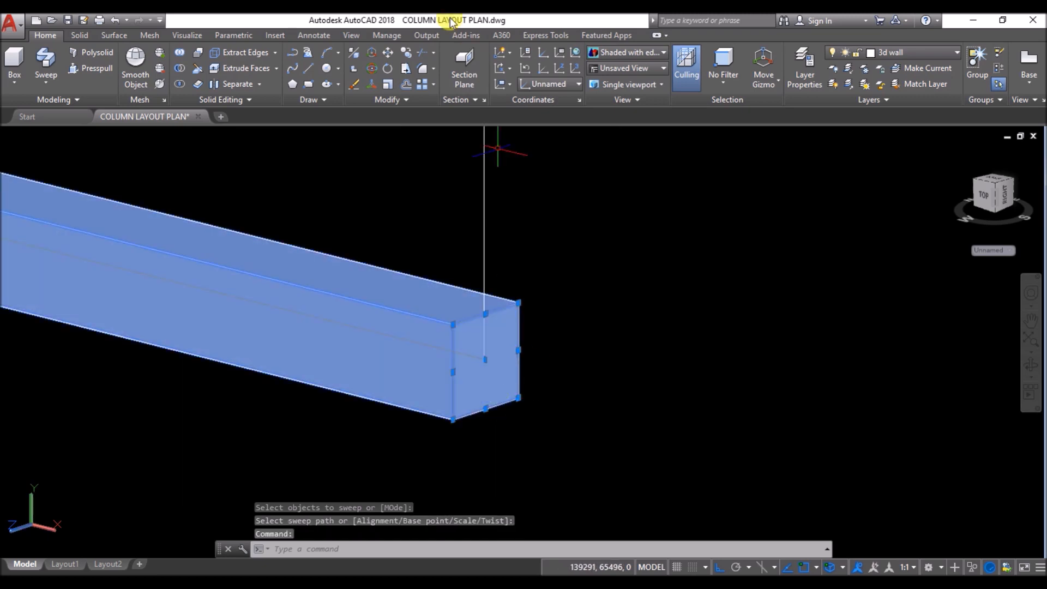
click(389, 53)
click(486, 408)
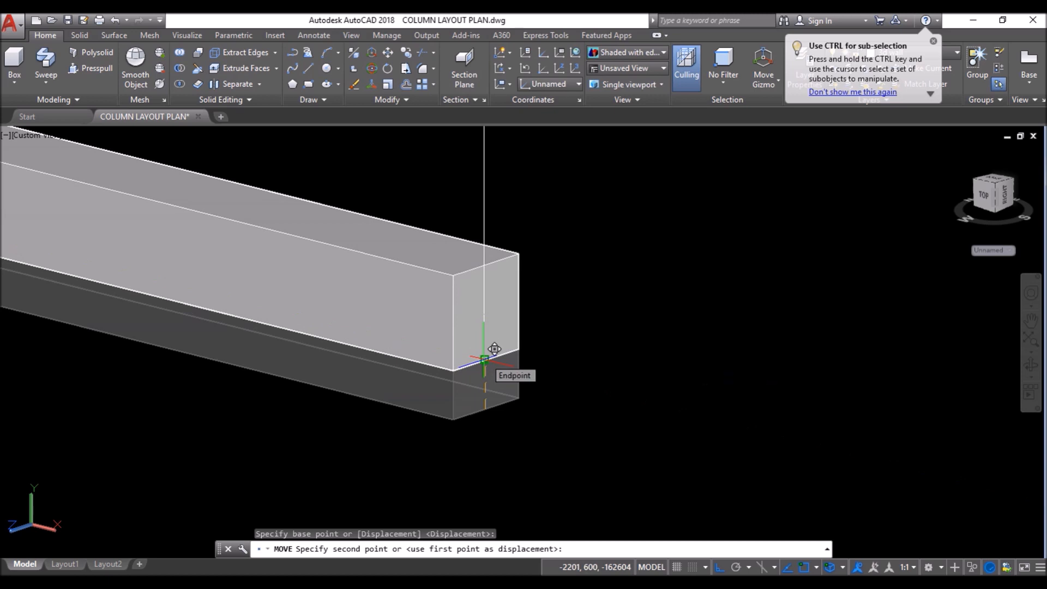
click(484, 360)
scroll(578, 344, down, 6)
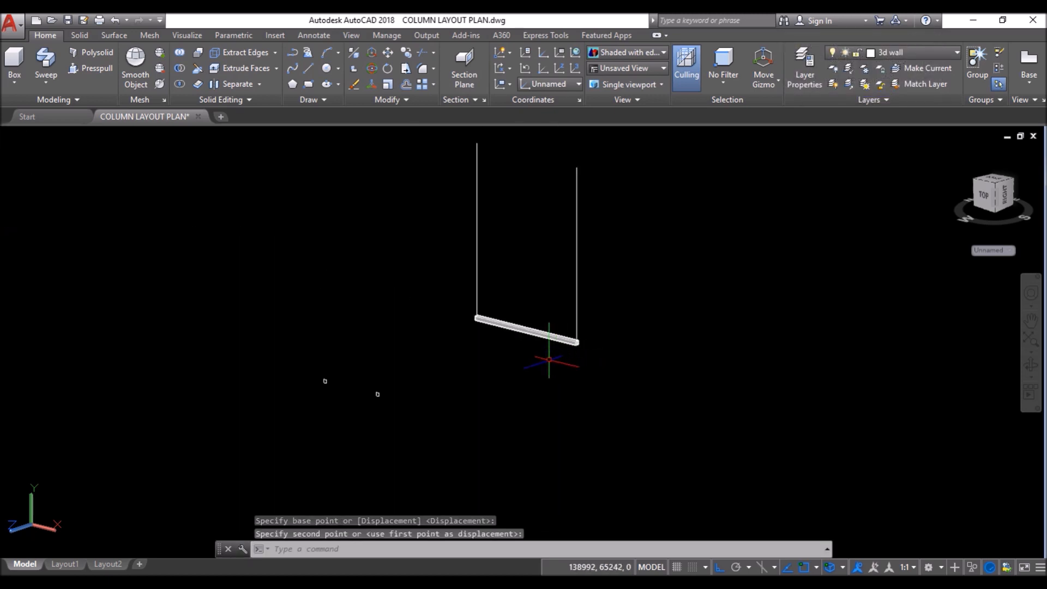
Step: Copy the bottom bar from its upper edge midpoint to the upper end of the vertical line
scroll(603, 332, up, 2)
scroll(604, 333, down, 3)
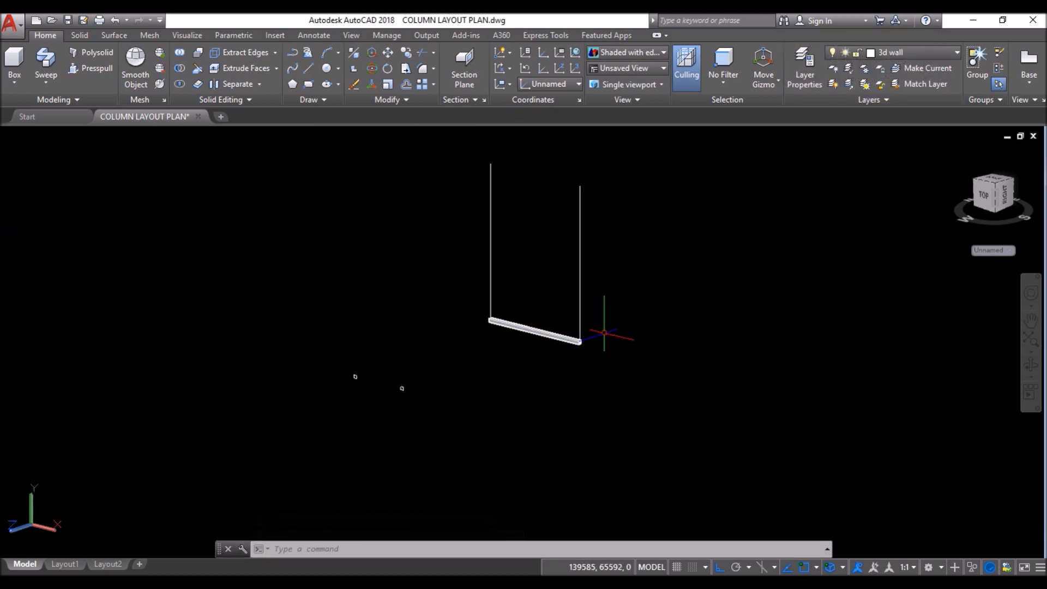
text(o)
key(Return)
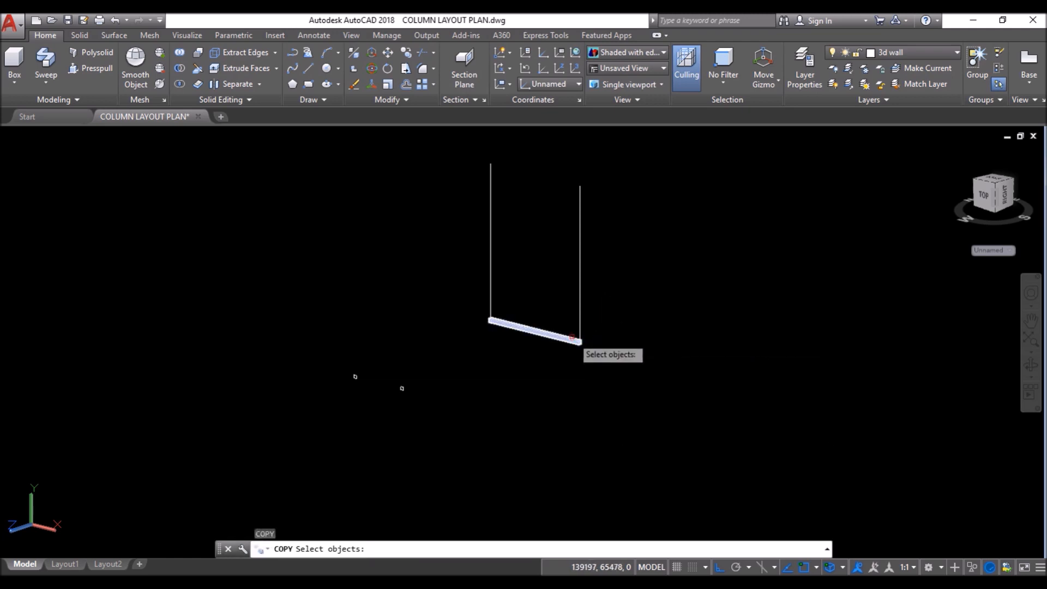
key(Return)
scroll(597, 345, up, 5)
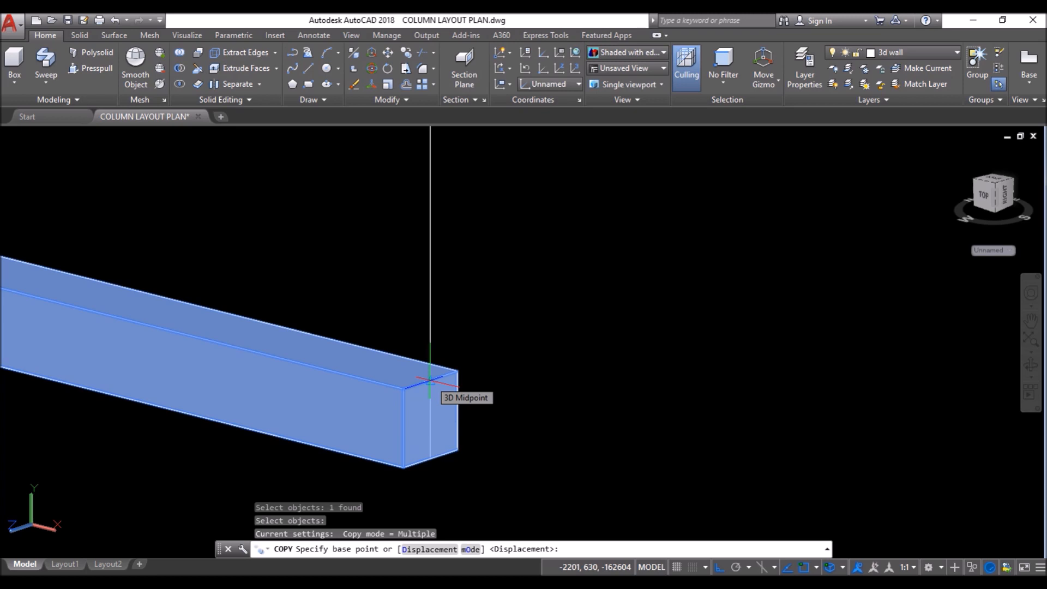
click(430, 380)
scroll(431, 376, down, 5)
scroll(442, 194, up, 3)
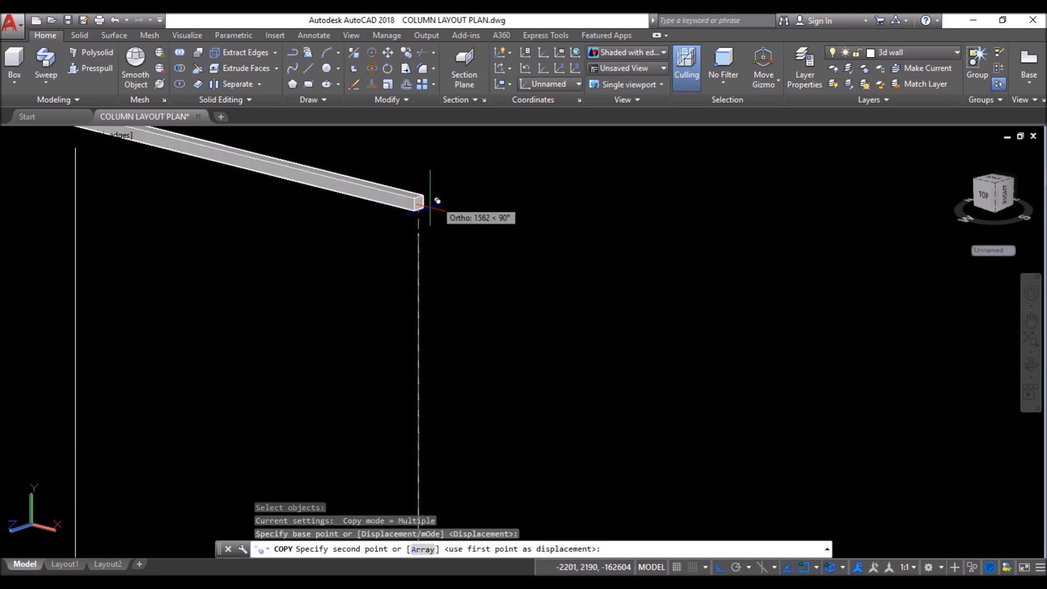
click(420, 236)
key(Return)
scroll(454, 226, down, 5)
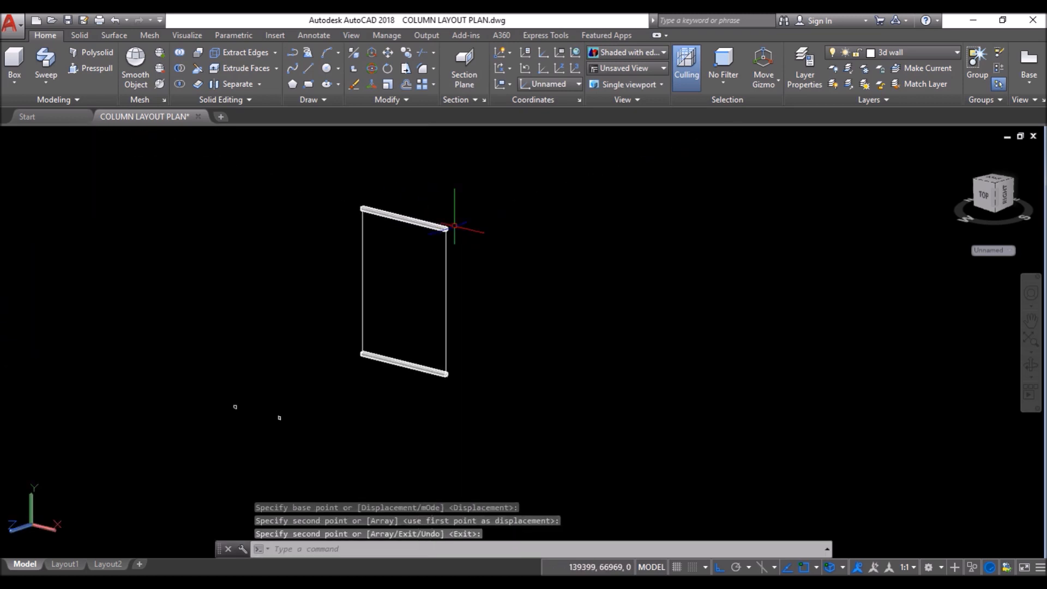
Step: Copy the top bar to the middle of the outline's height as a horizontal crossbar
key(Return)
key(Return)
scroll(444, 226, up, 5)
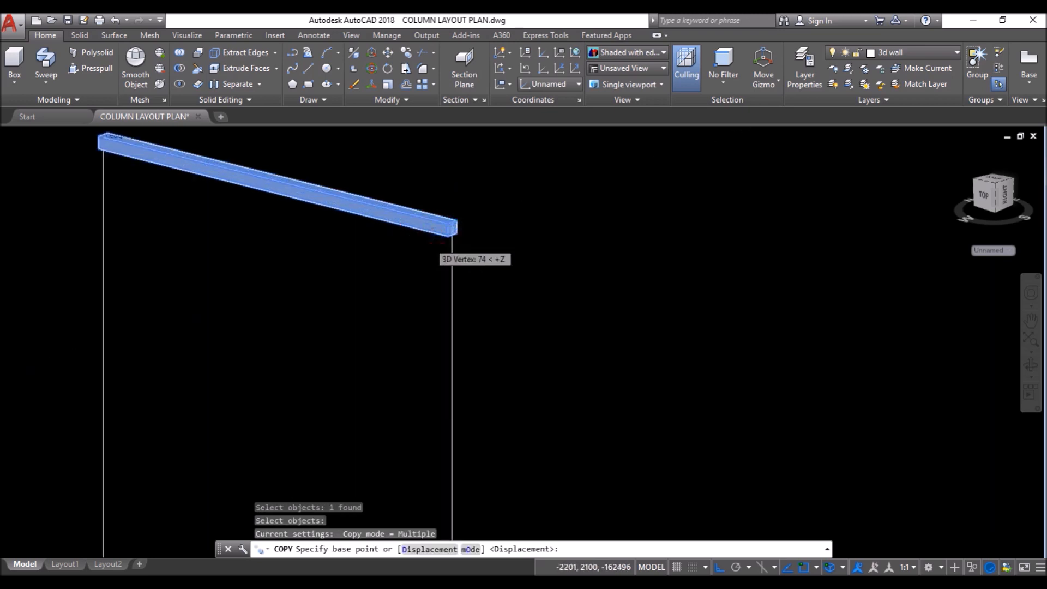
click(452, 215)
scroll(456, 211, down, 5)
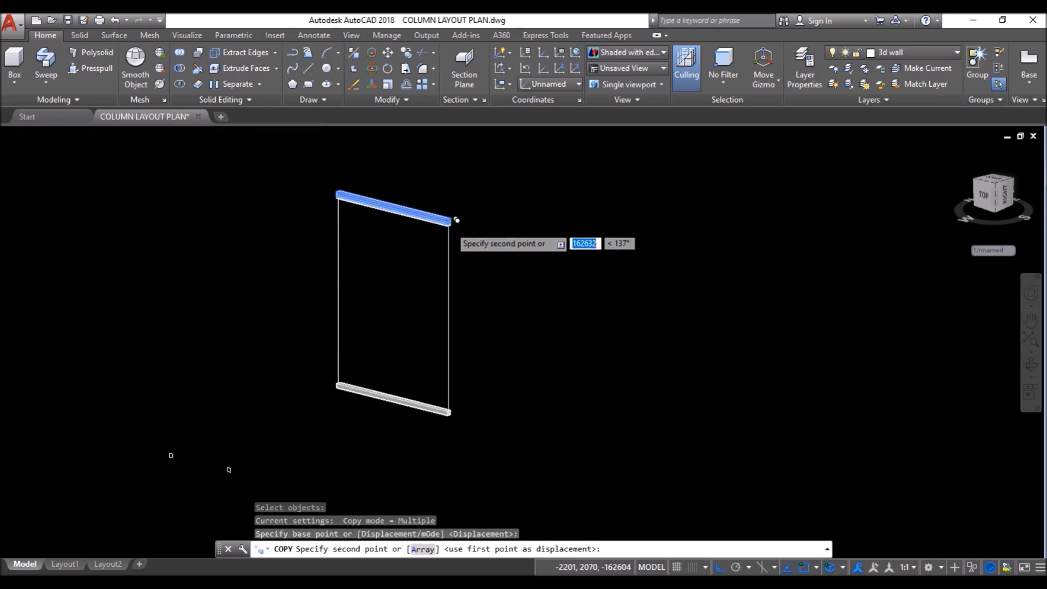
click(449, 316)
key(Return)
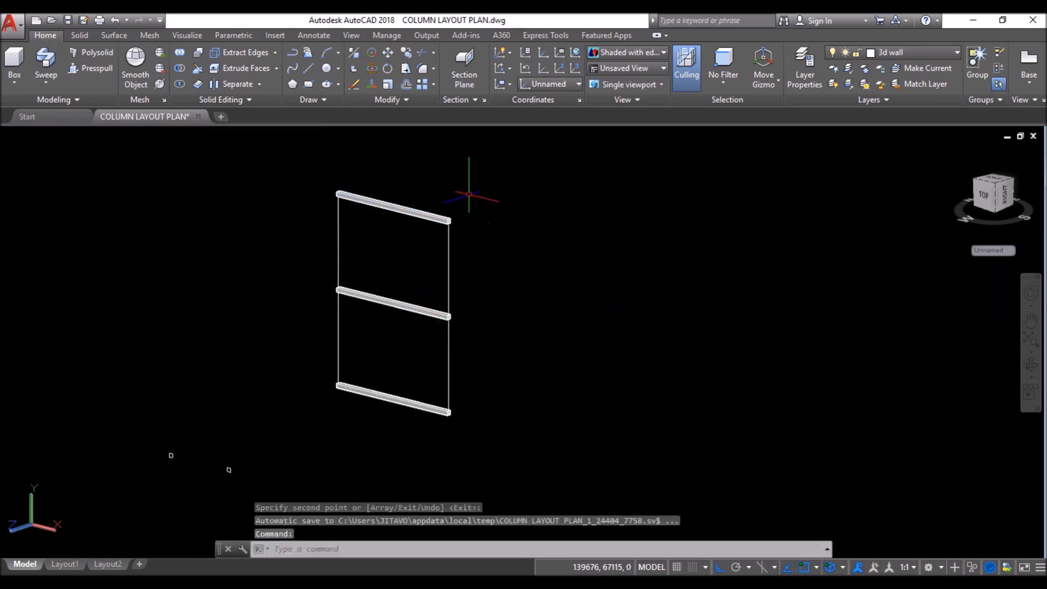
Step: Sweep another 30 by 30 square along the right vertical line to form the side post
click(57, 50)
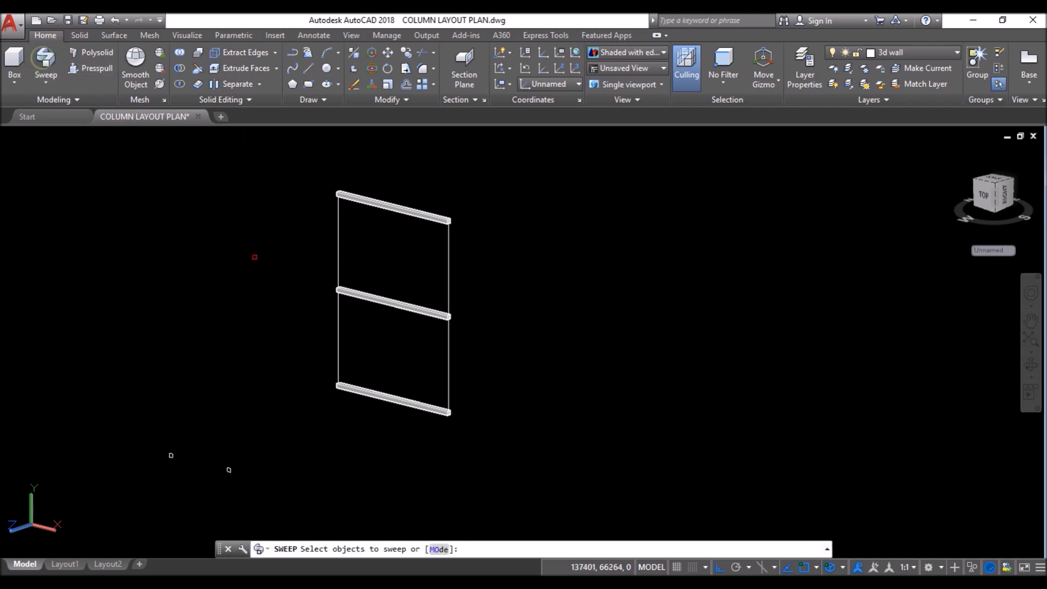
click(229, 470)
key(Return)
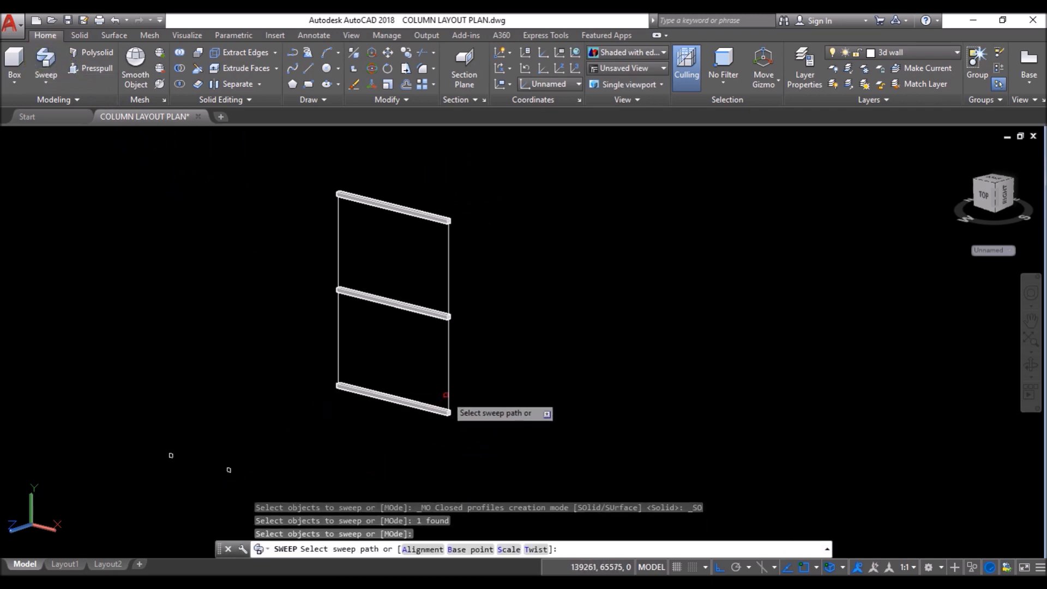
click(447, 393)
scroll(445, 415, up, 10)
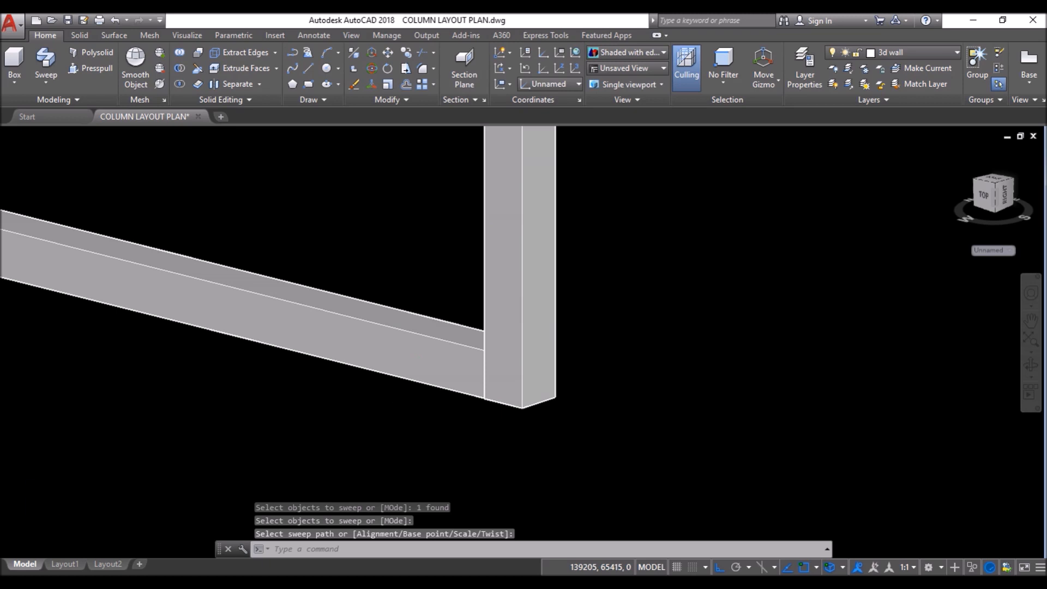
Step: View the joint between the side post and bottom bar from behind and set the visual style to 2D Wireframe
scroll(535, 399, down, 3)
shift+middle_drag(459, 400, 642, 440)
scroll(518, 382, up, 8)
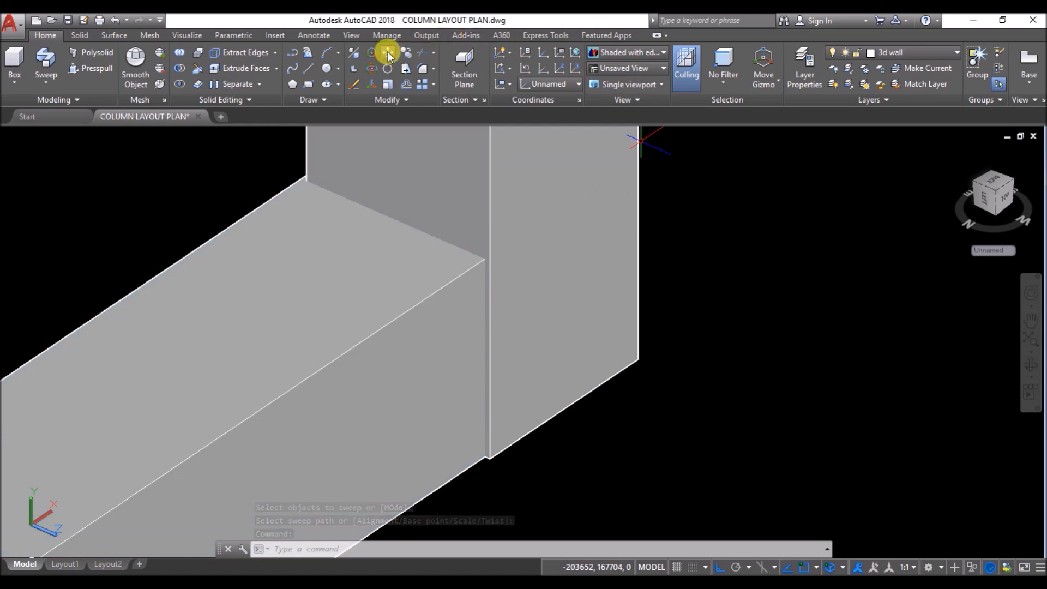
click(115, 134)
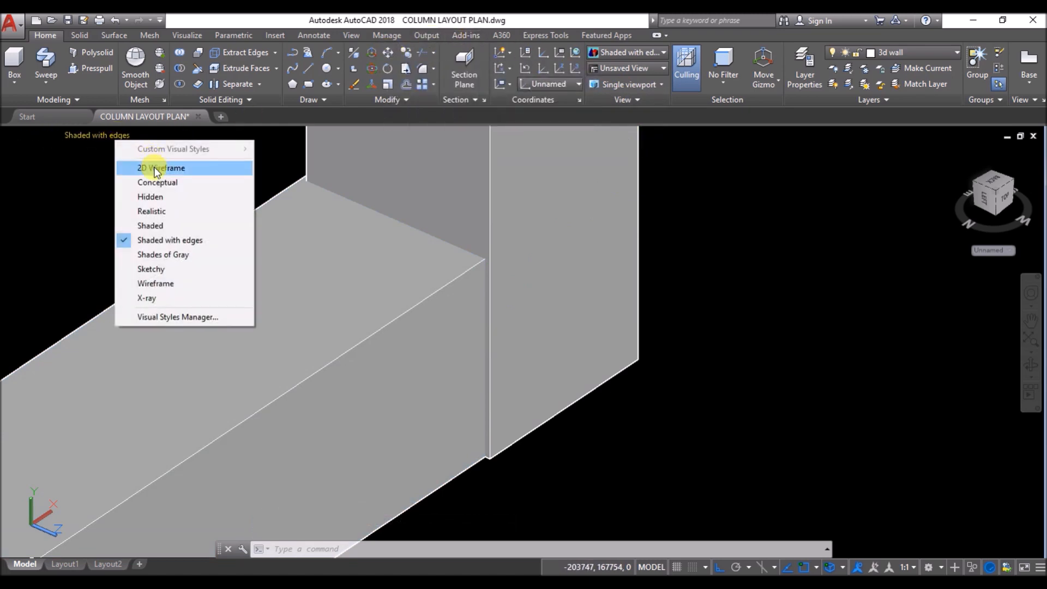
click(155, 167)
Step: Move the side post so its lower corner coincides with the matching end corner of the bottom bar
click(618, 347)
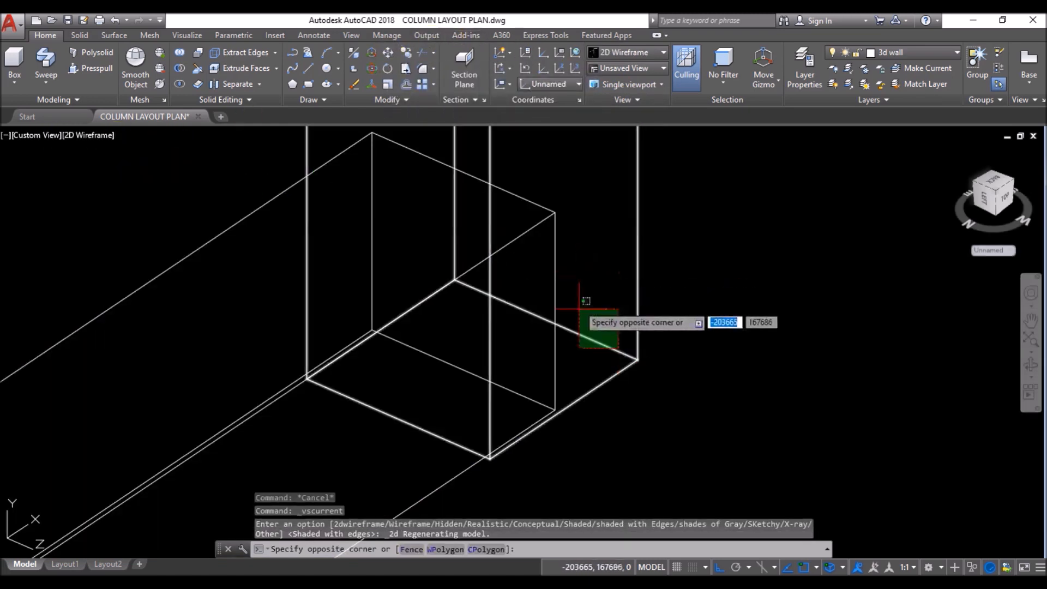
click(579, 274)
click(388, 52)
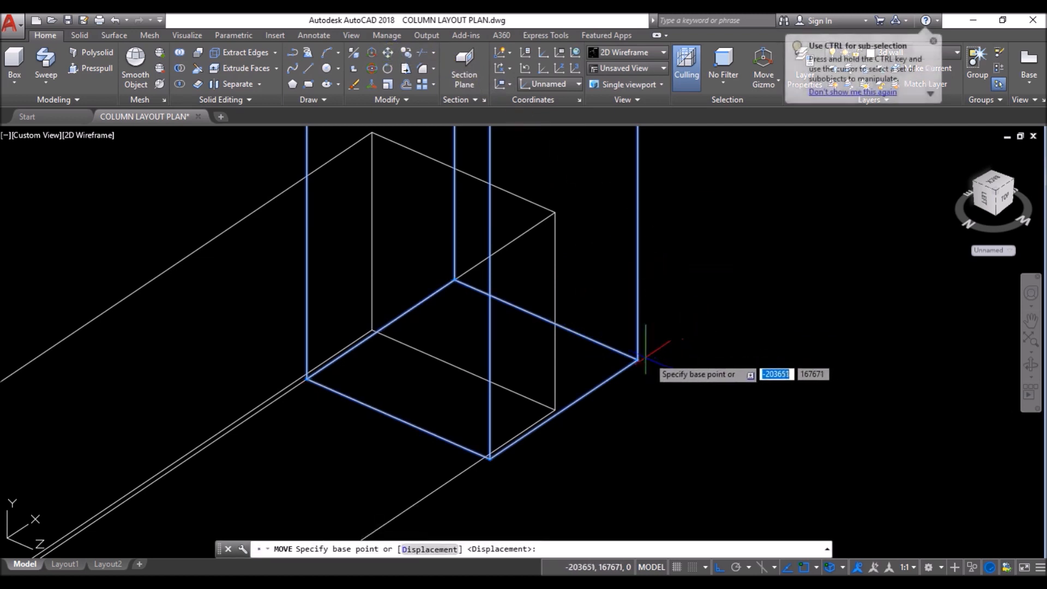
click(638, 359)
click(554, 410)
scroll(539, 342, down, 6)
scroll(555, 330, up, 8)
scroll(500, 252, down, 8)
key(ctrl+y)
shift+middle_drag(550, 325, 95, 144)
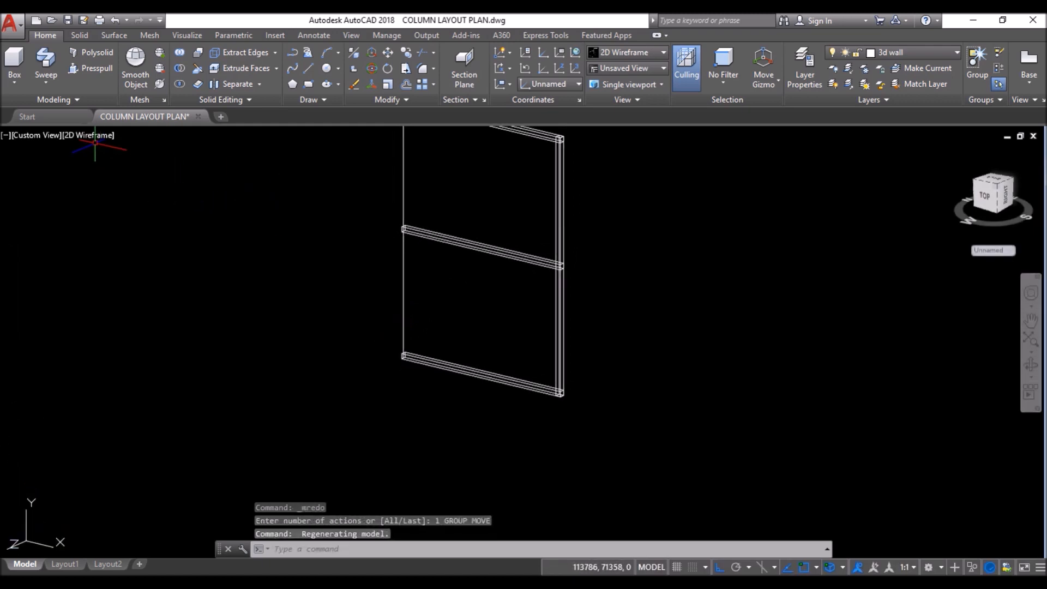
Step: Set the visual style to Conceptual and check the lower corner joint of the frame
click(94, 136)
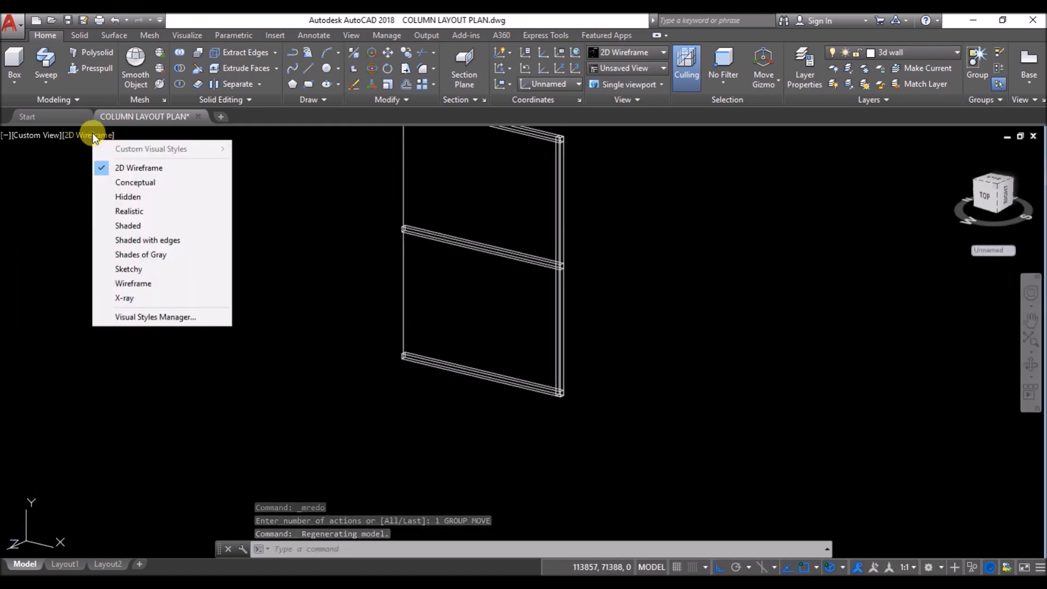
click(127, 185)
scroll(554, 396, up, 4)
scroll(554, 358, up, 3)
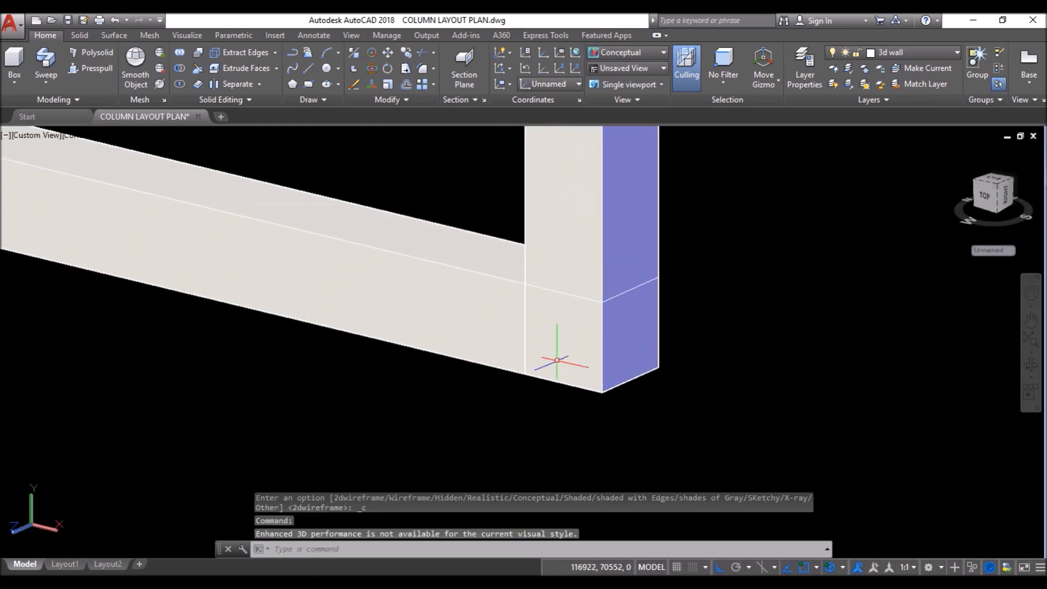
click(482, 255)
scroll(497, 354, down, 8)
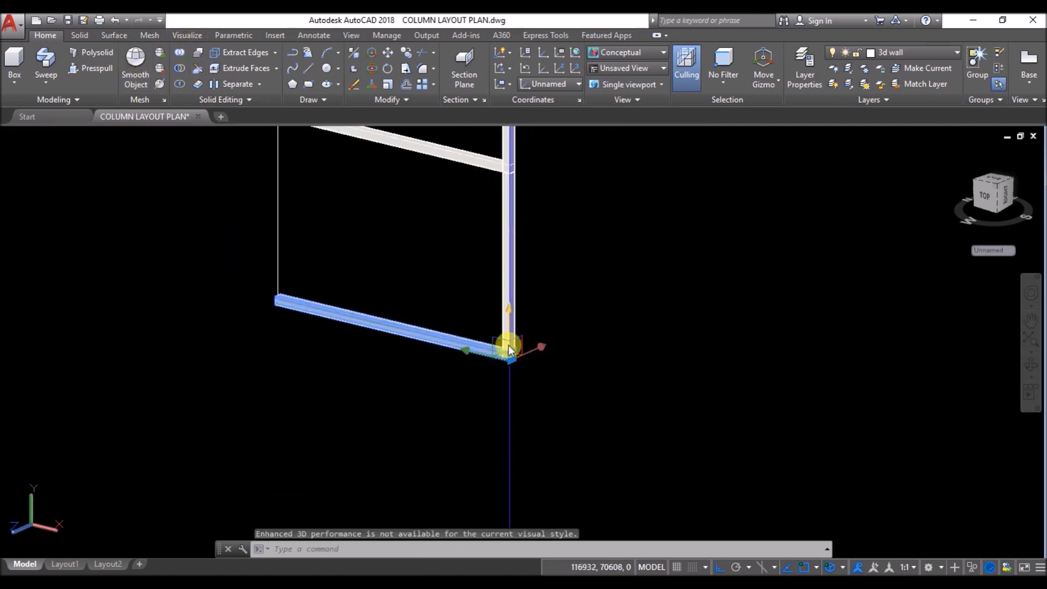
key(Escape)
Step: Copy the right side post to the opposite ends of the horizontal bars as the left post
click(509, 318)
click(406, 52)
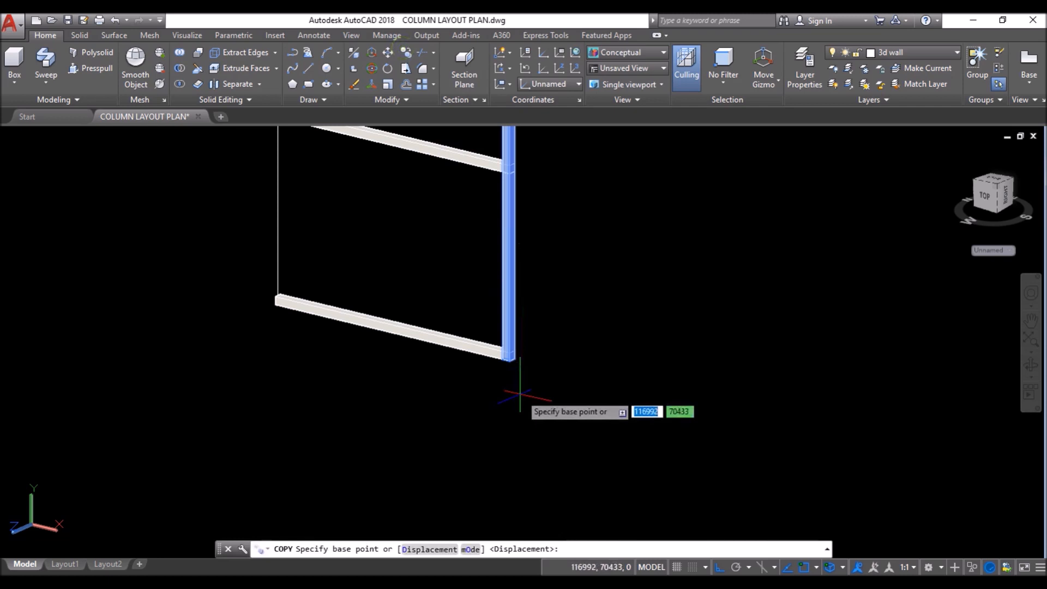
scroll(513, 354, up, 8)
click(513, 339)
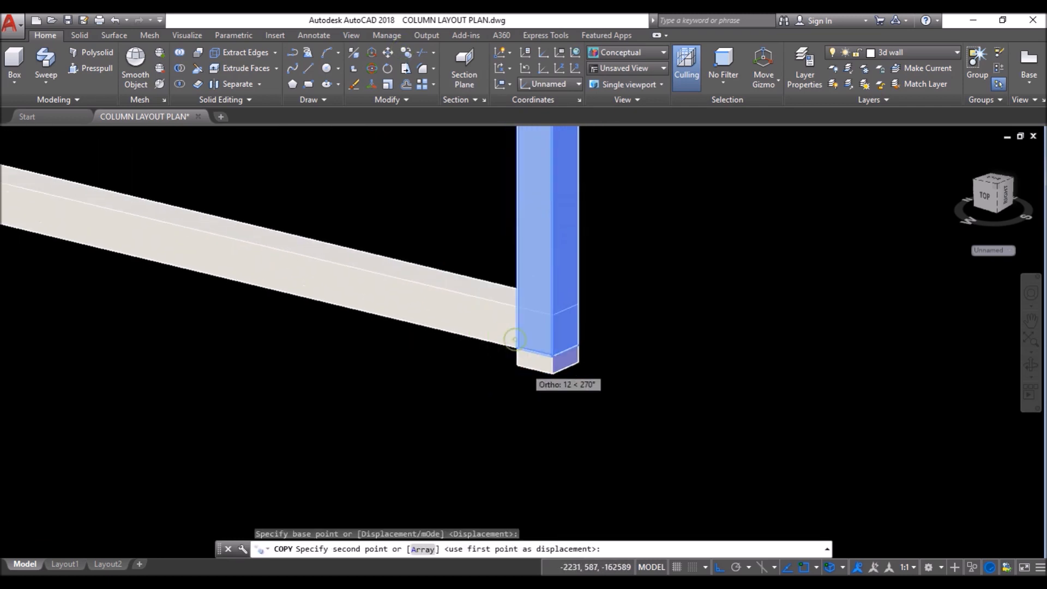
scroll(444, 328, down, 5)
scroll(182, 274, up, 5)
click(182, 277)
key(Return)
scroll(180, 317, down, 5)
scroll(240, 349, down, 4)
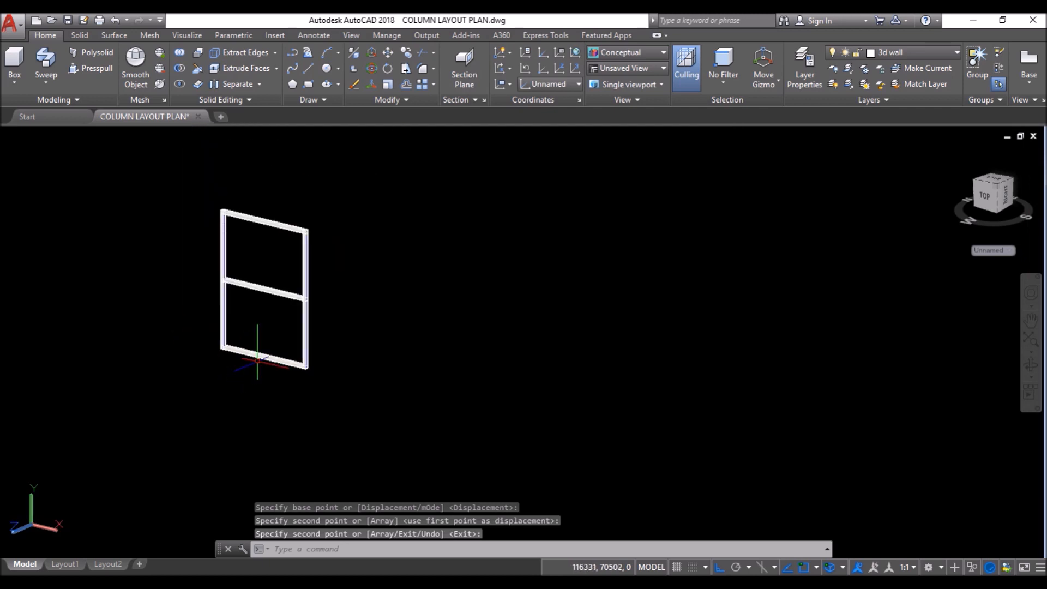
Step: Union all the horizontal bars and side posts into a single frame solid
click(180, 52)
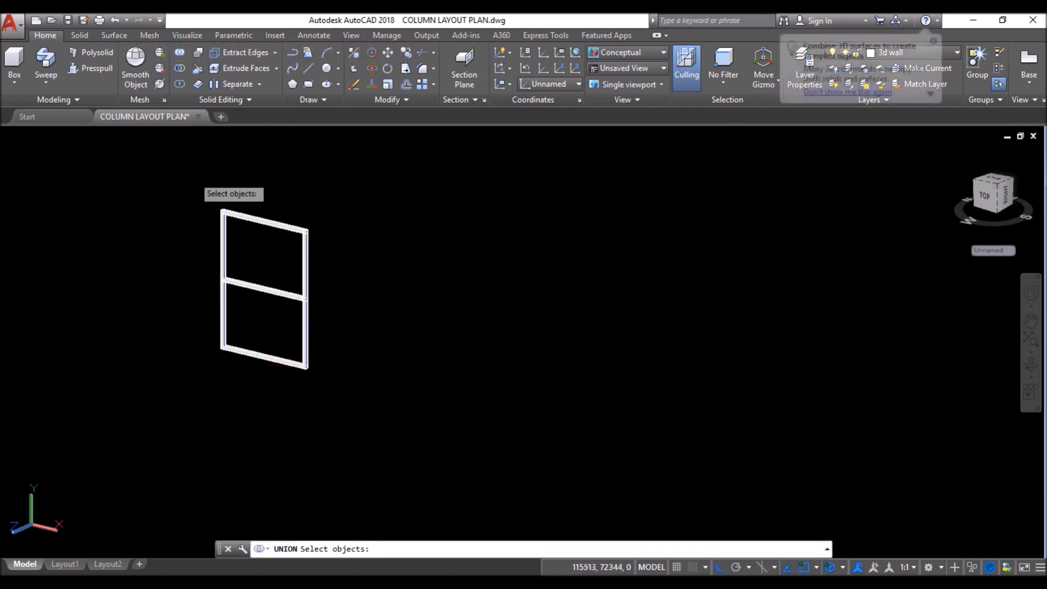
click(191, 175)
click(356, 435)
key(Return)
scroll(265, 365, up, 6)
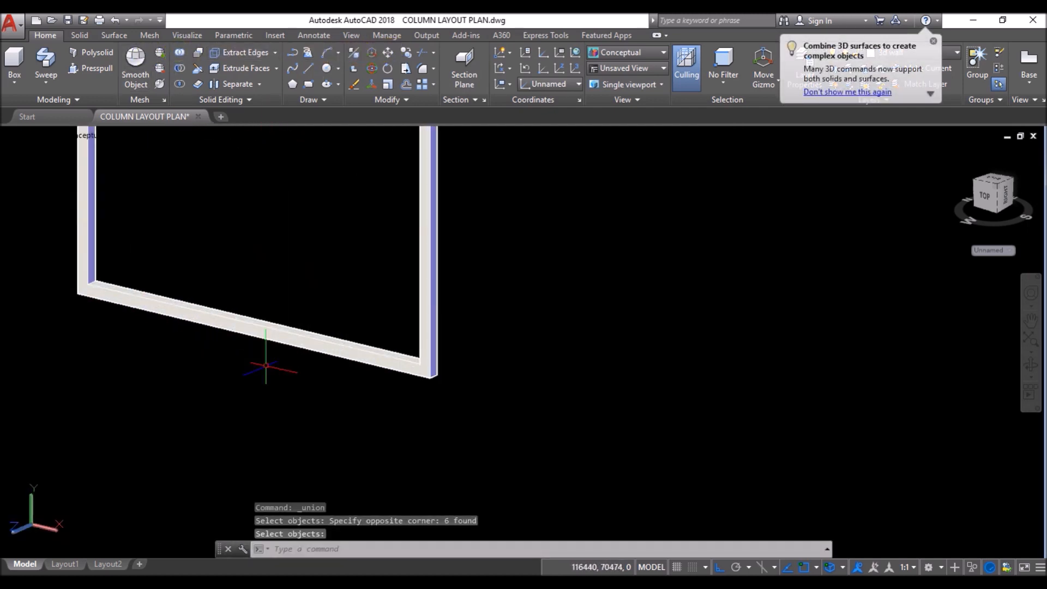
scroll(266, 365, down, 5)
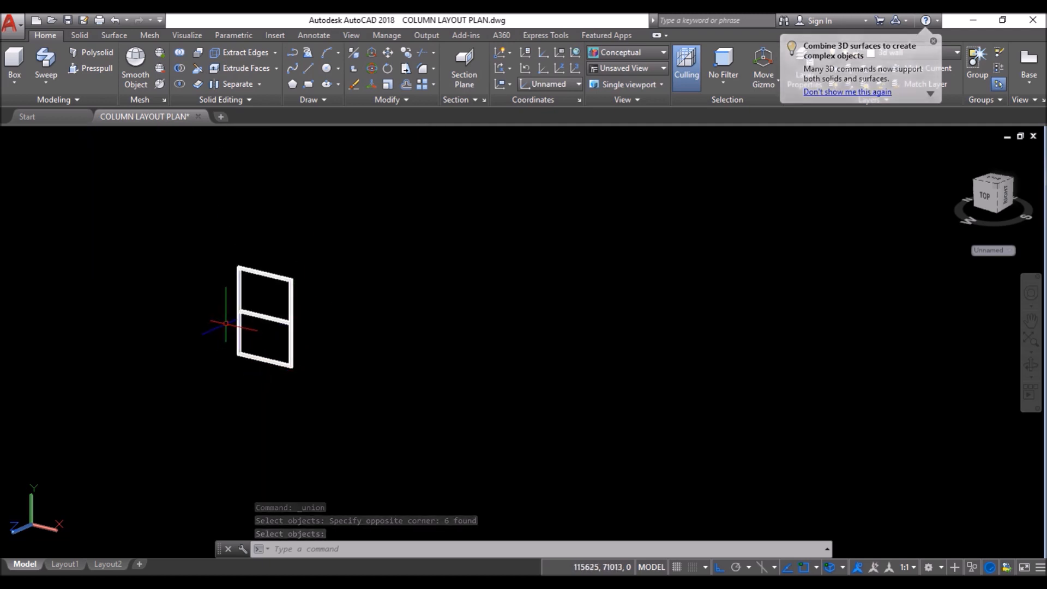
Step: Draw a rectangle between diagonally opposite corners of the frame, in the middle of its thickness
scroll(227, 327, up, 4)
click(308, 84)
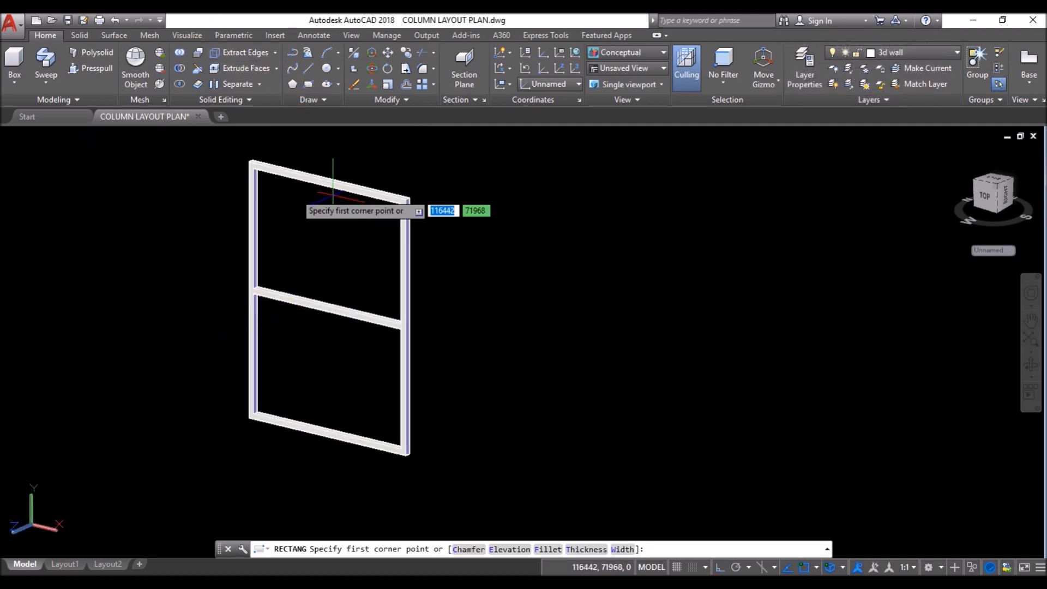
scroll(240, 426, up, 6)
click(229, 453)
scroll(229, 453, down, 8)
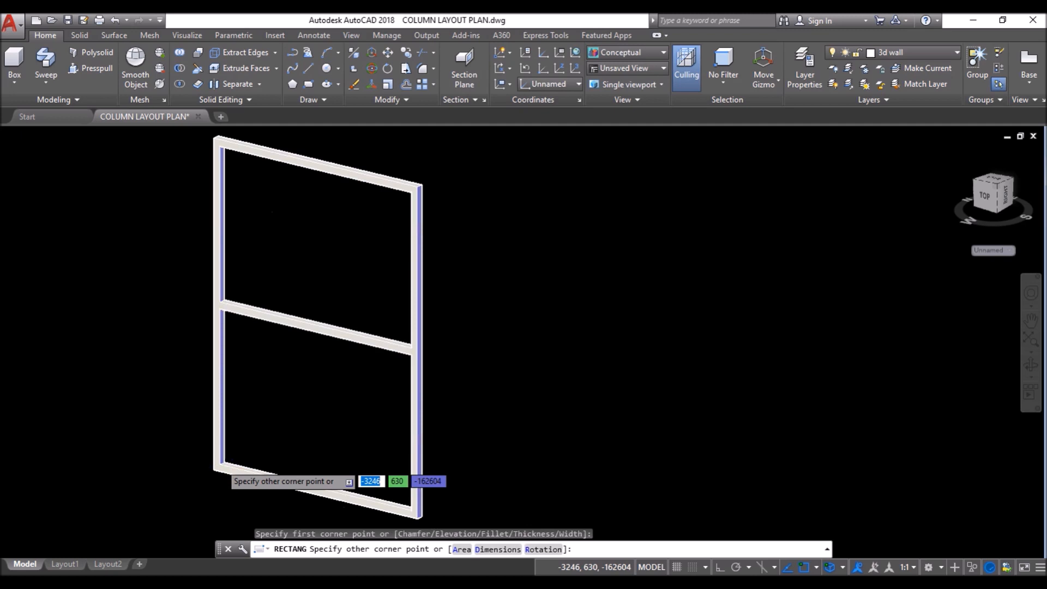
scroll(301, 374, up, 9)
scroll(320, 355, up, 6)
click(364, 342)
scroll(467, 254, down, 4)
scroll(467, 254, down, 5)
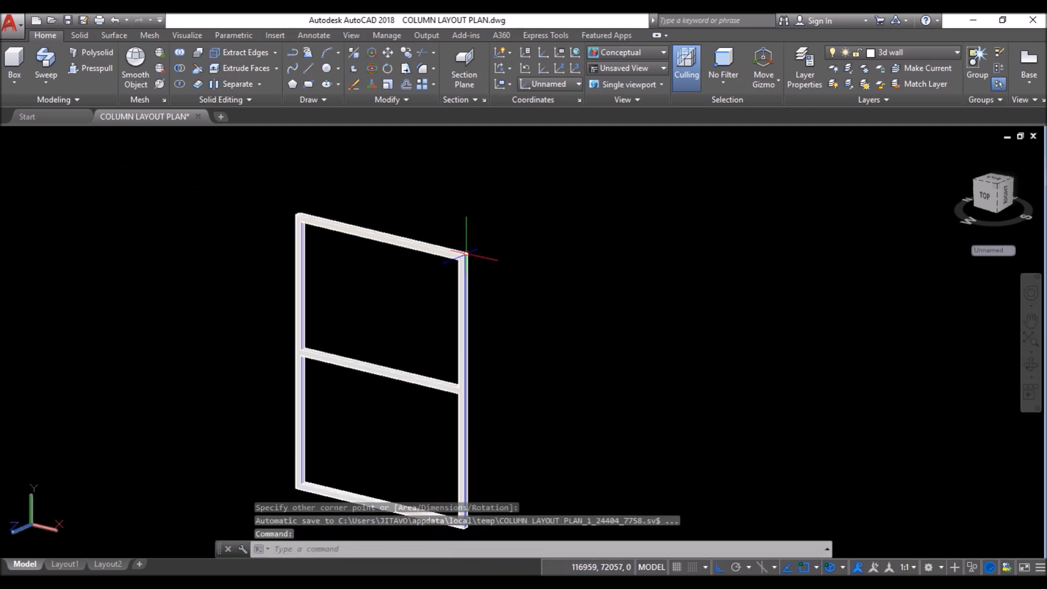
Step: Convert the rectangle in the middle of the frame's thickness into a region for the glass pane
text(REG)
key(Return)
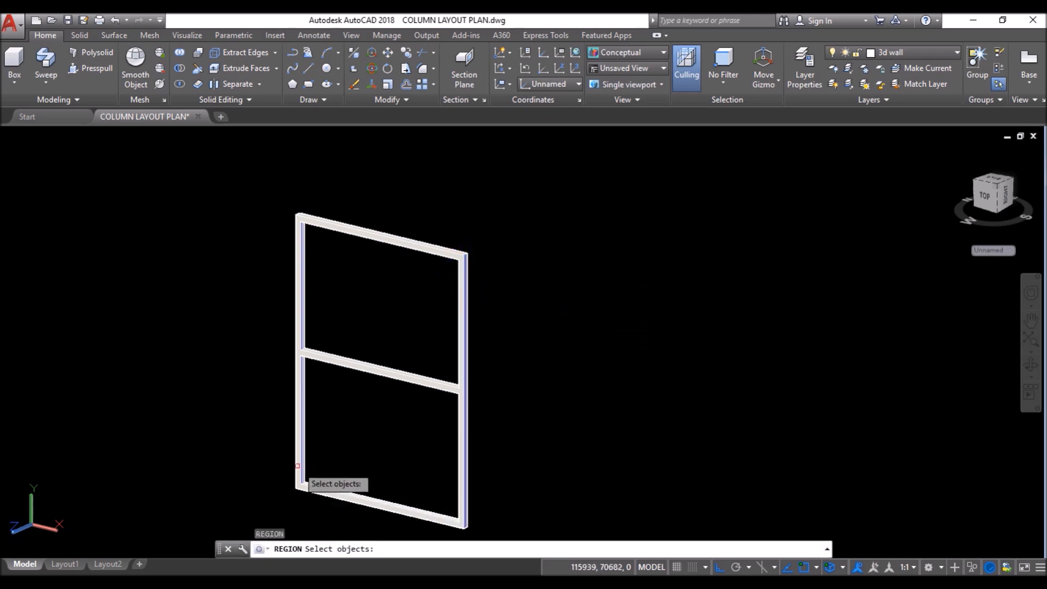
scroll(328, 480, up, 6)
scroll(340, 441, up, 3)
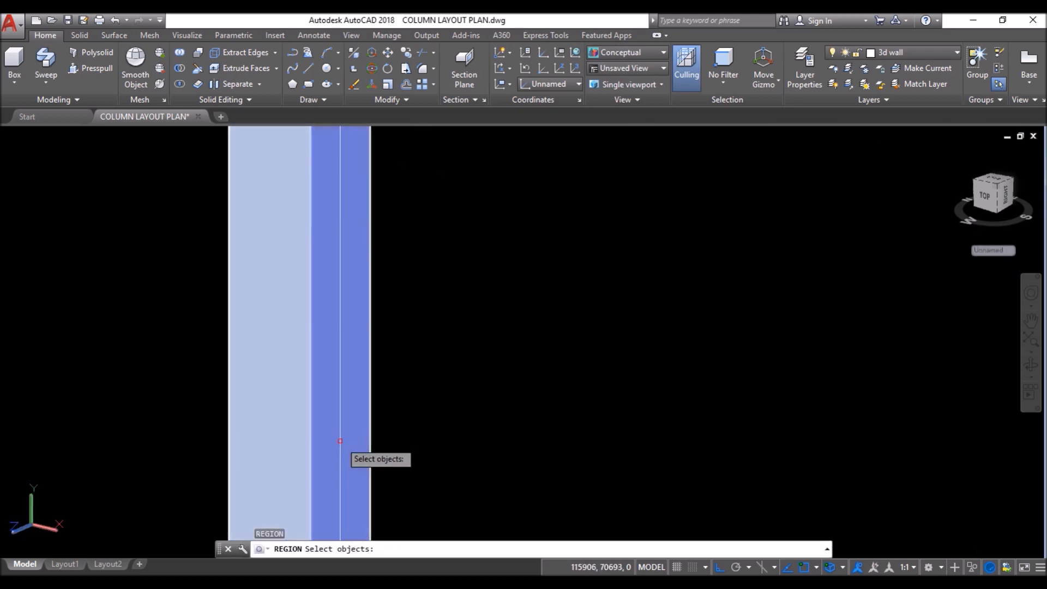
scroll(341, 441, up, 3)
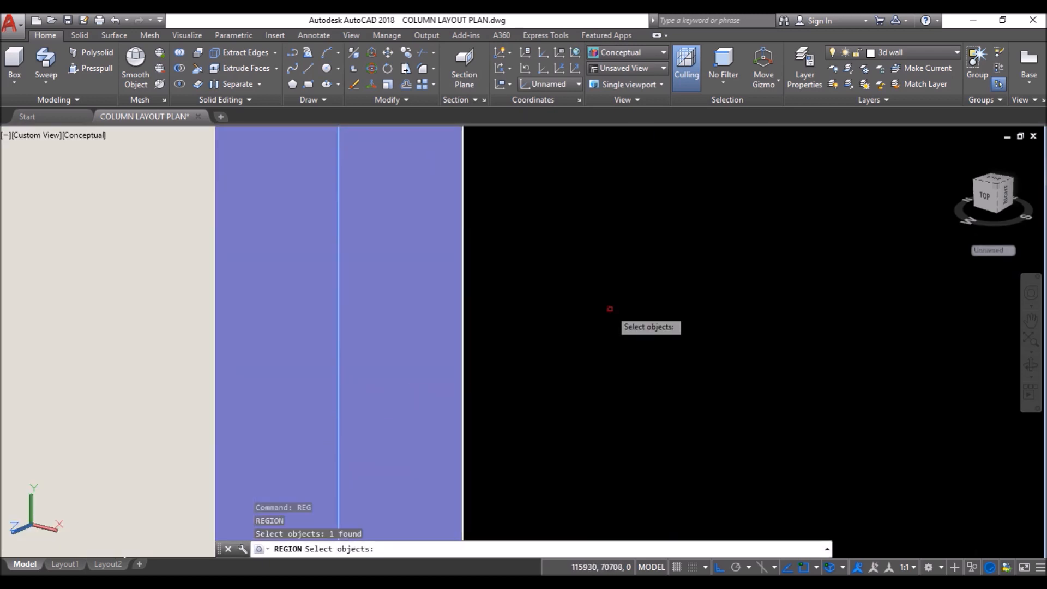
key(Return)
scroll(610, 309, down, 10)
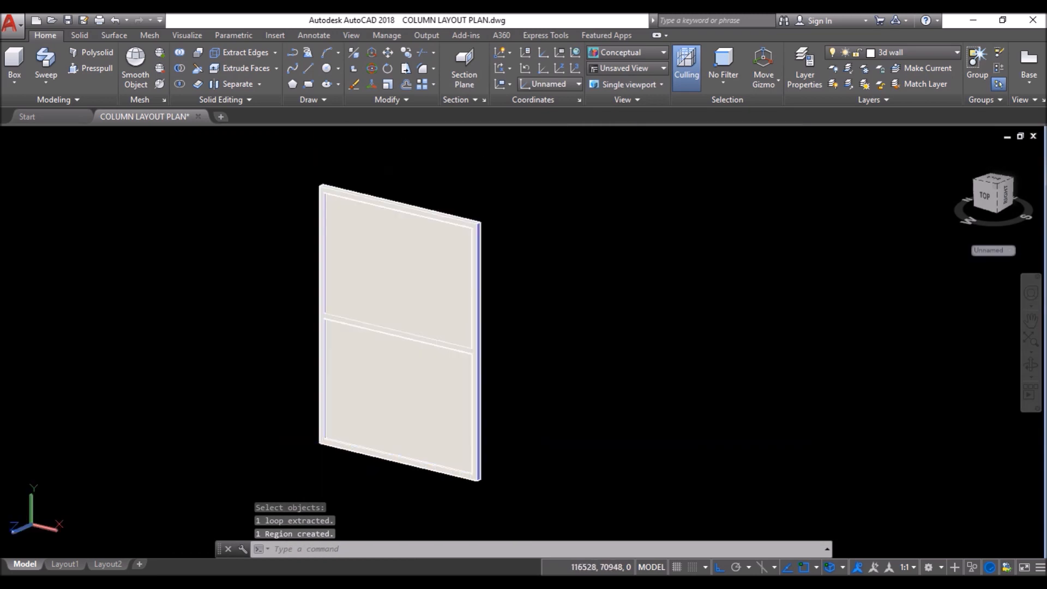
Step: Set the visual style to Realistic
click(188, 35)
click(86, 134)
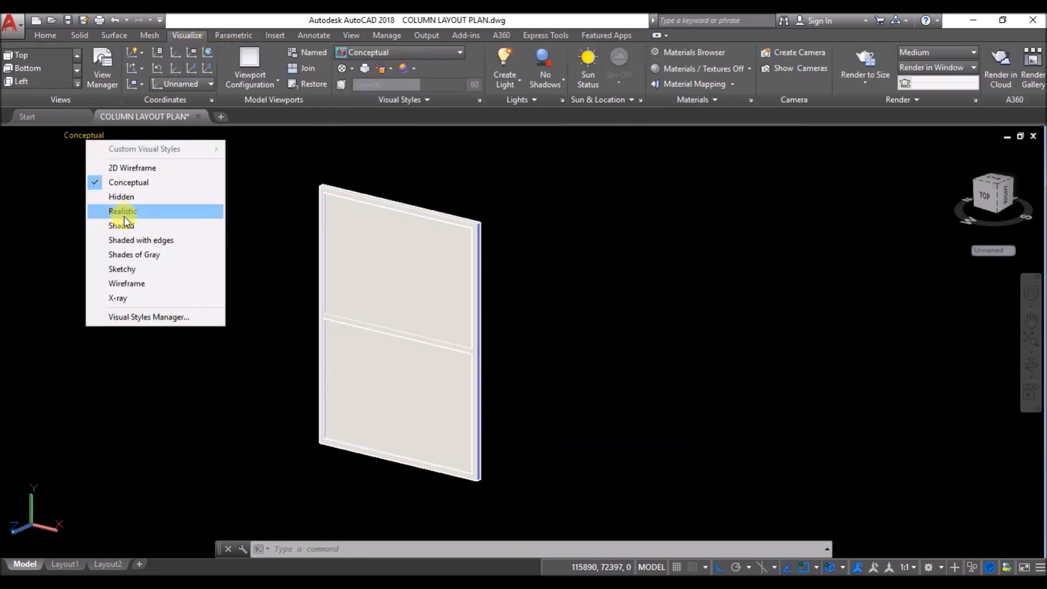
click(124, 211)
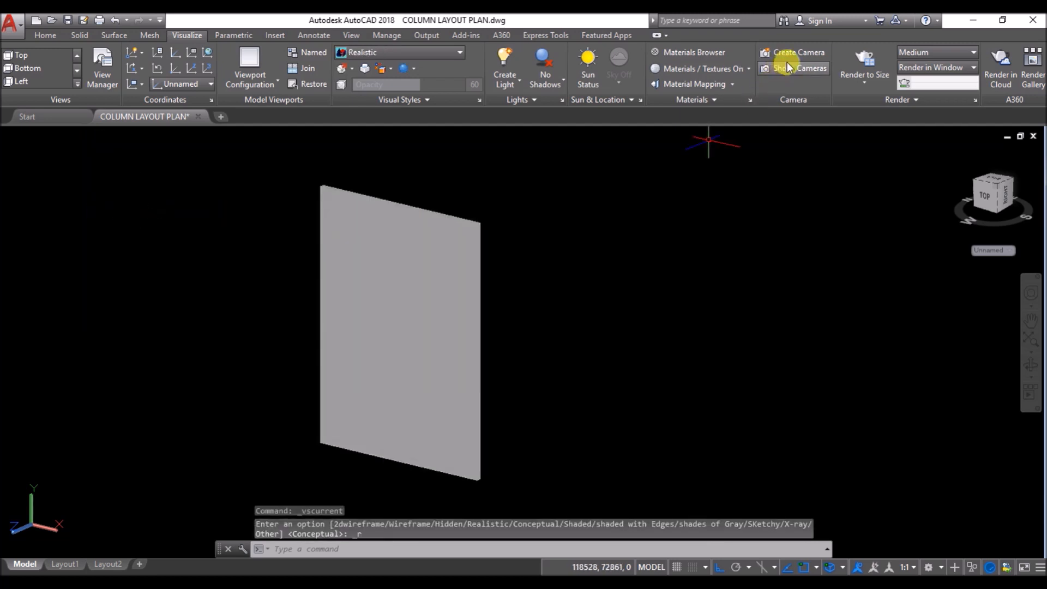
Step: Apply the blue metallic paint material to the window frame and the Etched glass material to the pane
click(654, 52)
scroll(799, 223, up, 3)
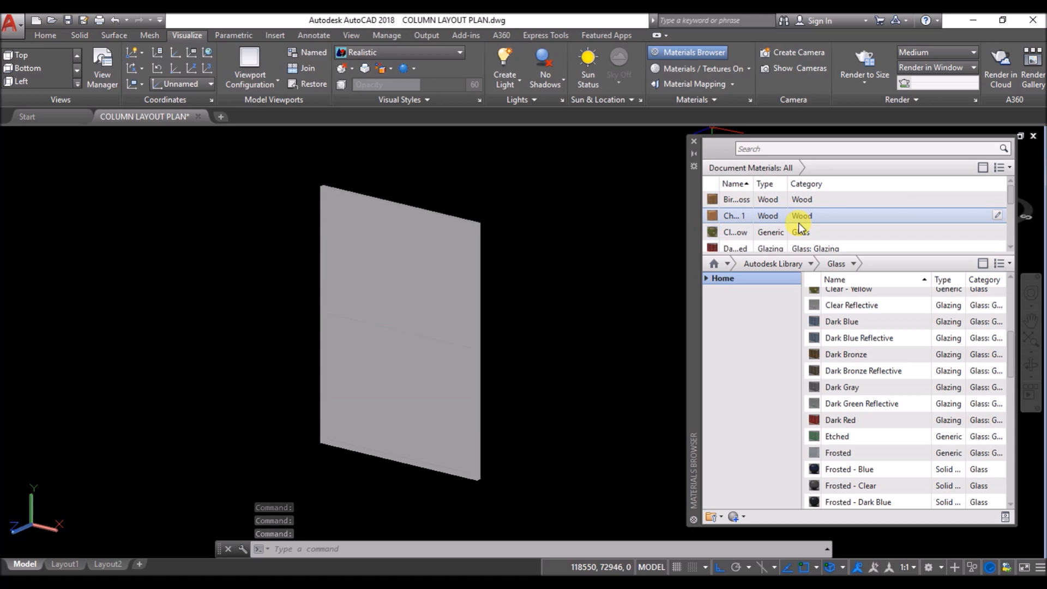
scroll(798, 222, down, 3)
click(474, 223)
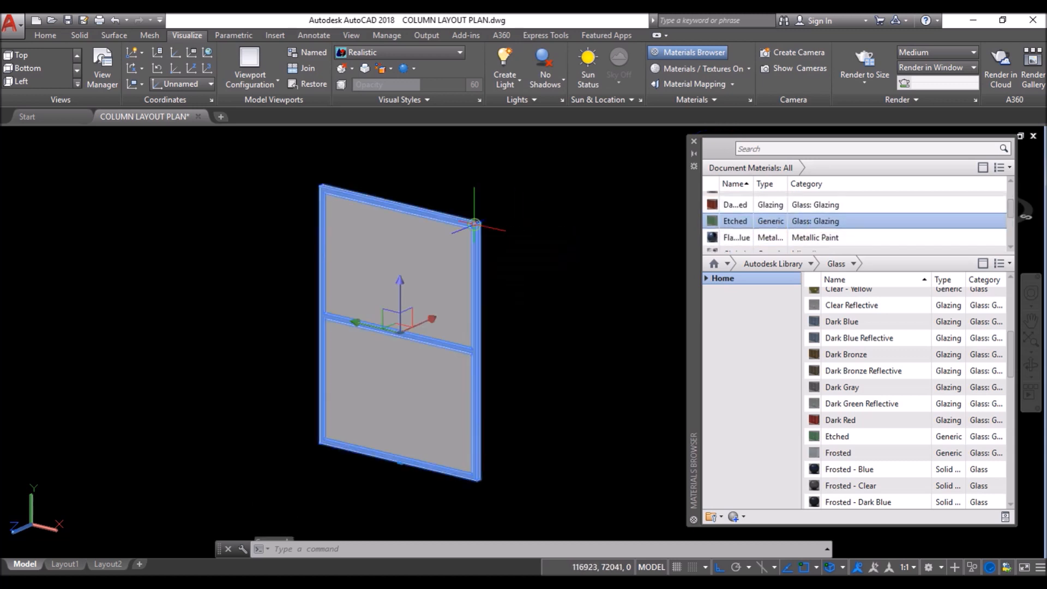
click(769, 240)
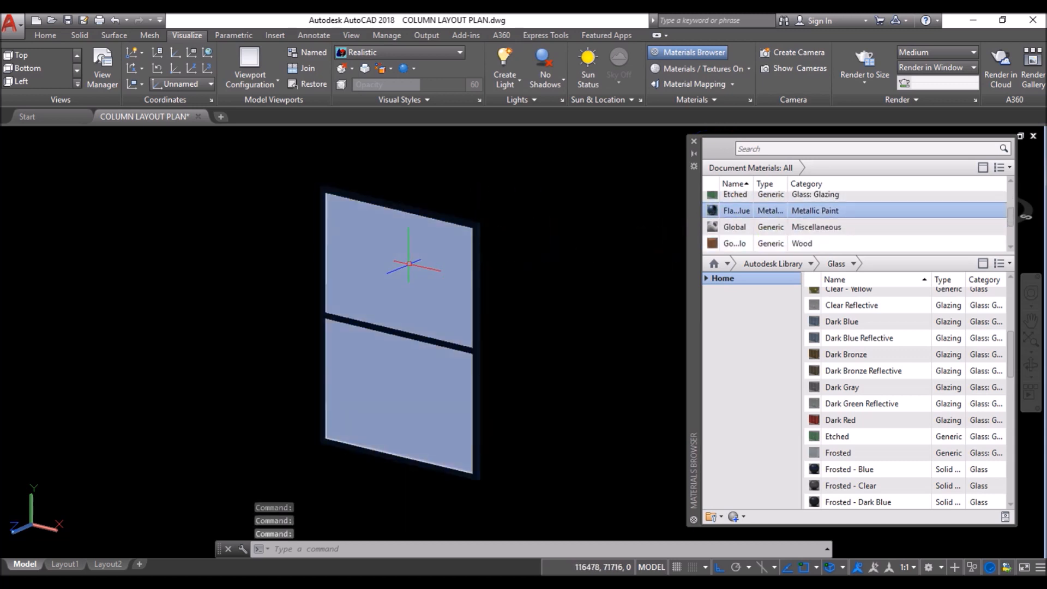
key(Escape)
click(409, 264)
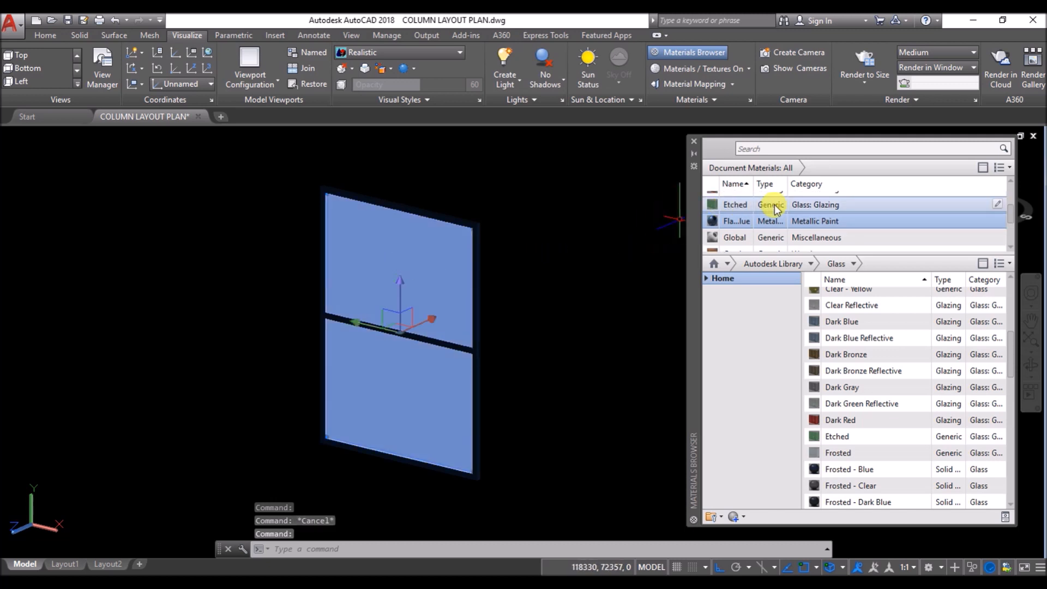
click(852, 205)
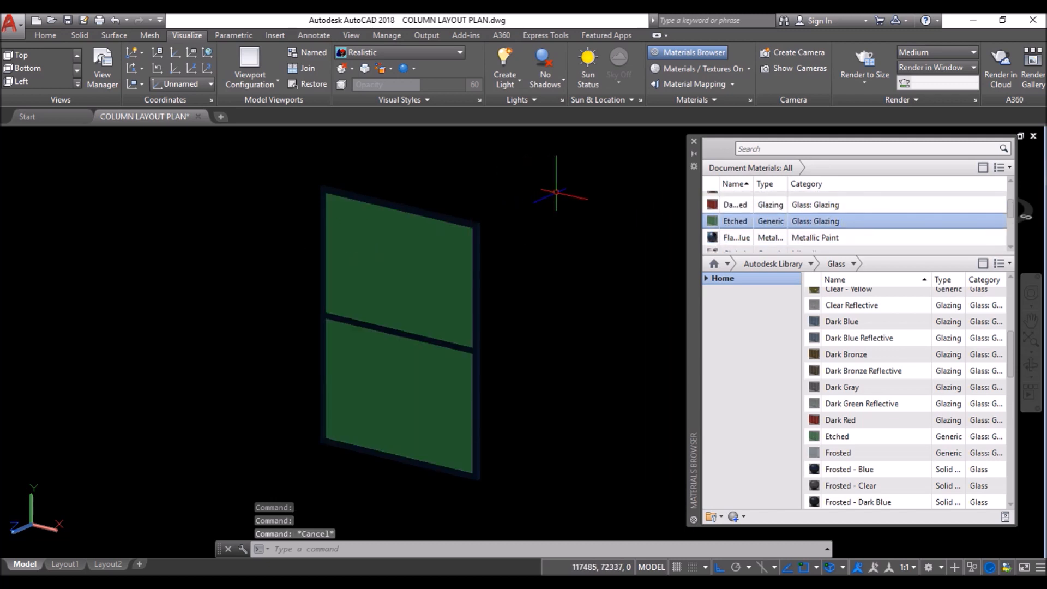
Step: Group the window frame with its glass pane and close the materials browser
click(533, 195)
click(425, 257)
click(46, 37)
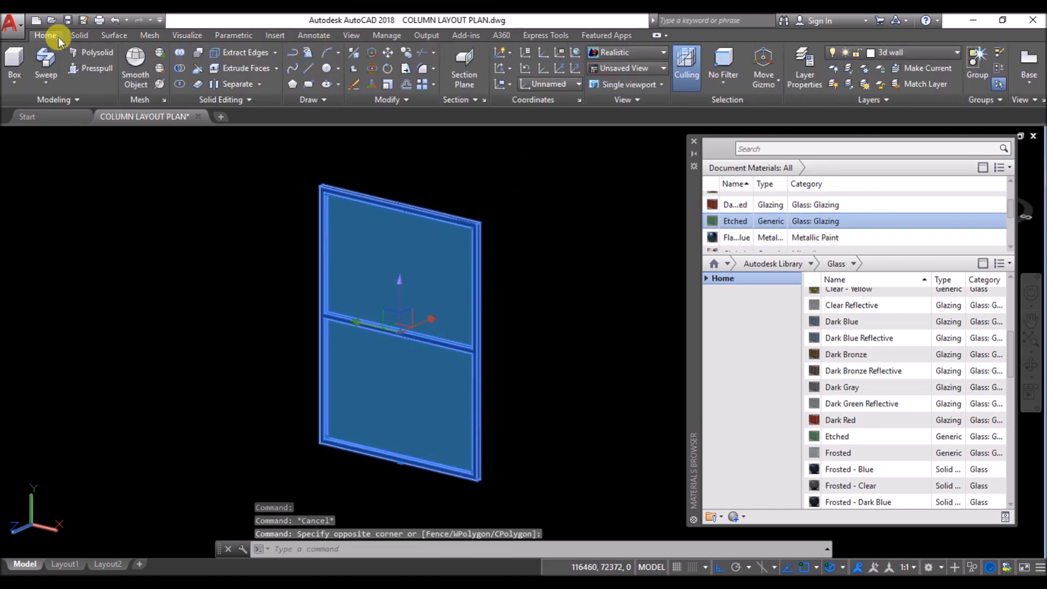
click(977, 54)
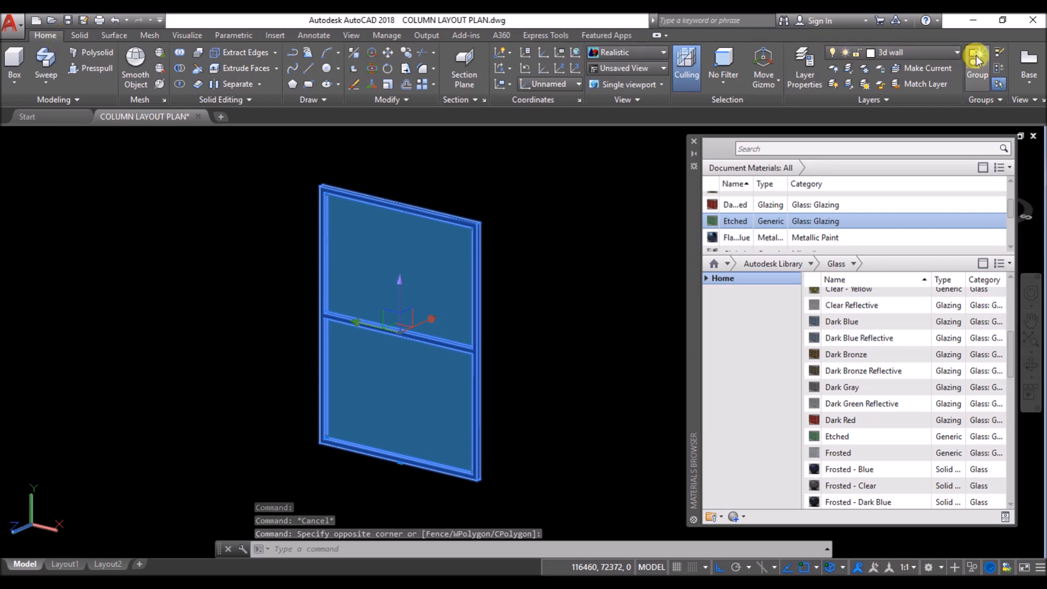
click(694, 145)
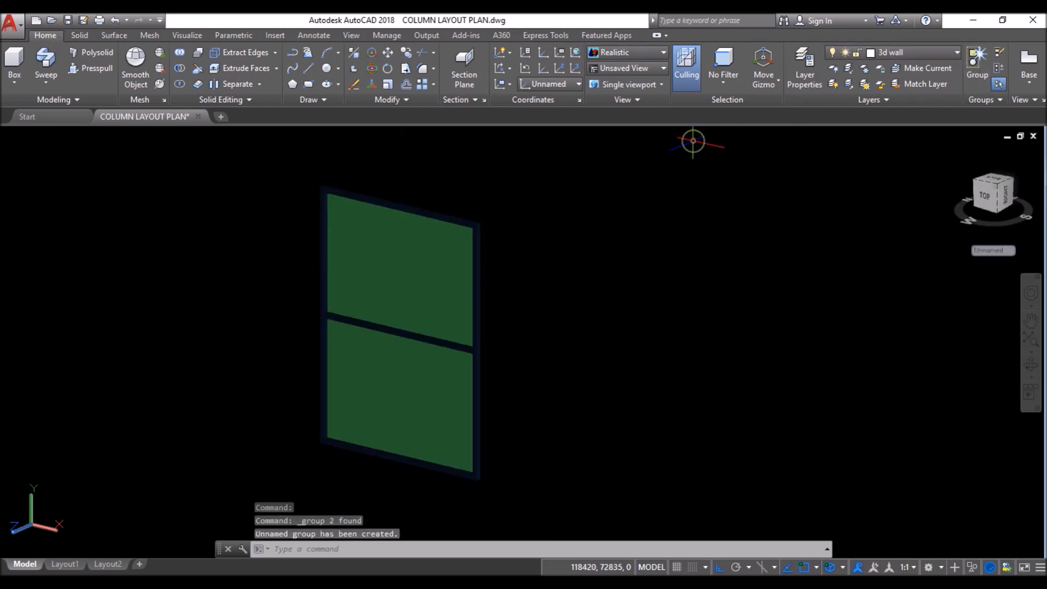
Step: Move the window group by its lower corner into the wall opening beside the curved bay window
click(388, 52)
click(478, 474)
key(Return)
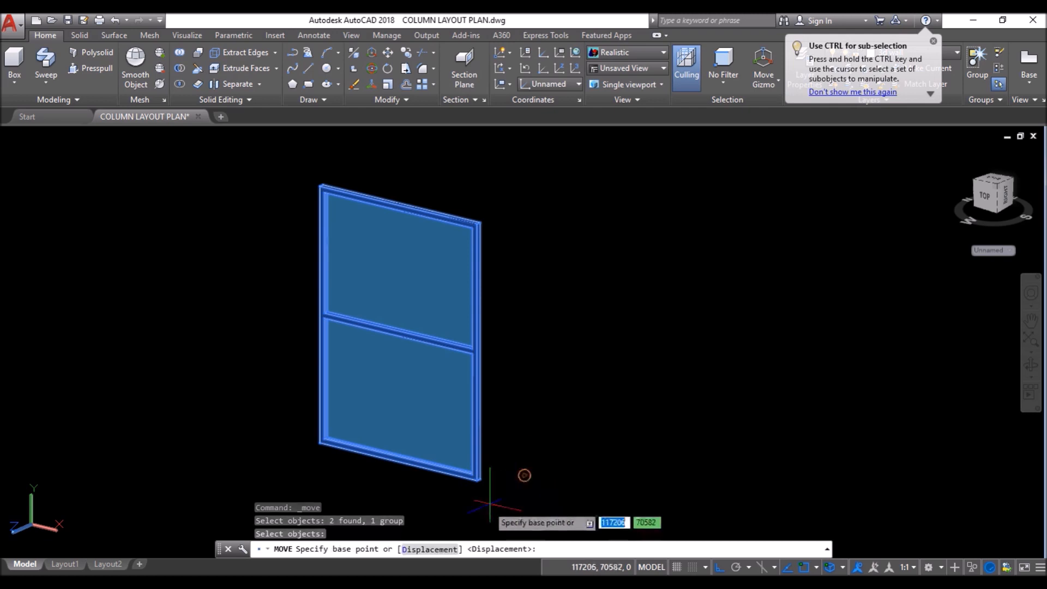
scroll(477, 458, up, 8)
click(473, 439)
scroll(567, 350, down, 10)
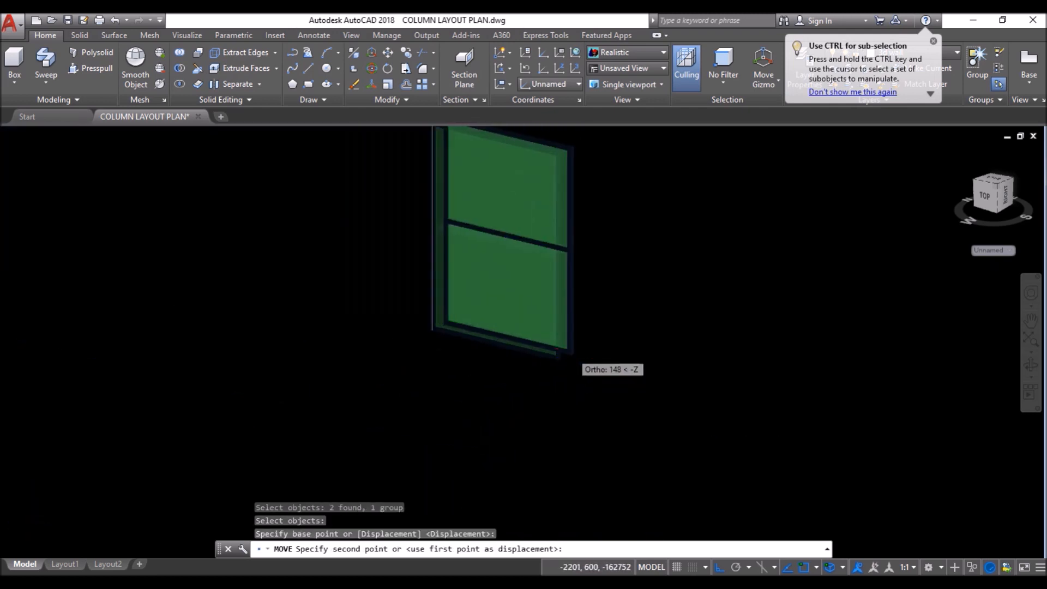
scroll(421, 418, up, 2)
scroll(421, 419, up, 10)
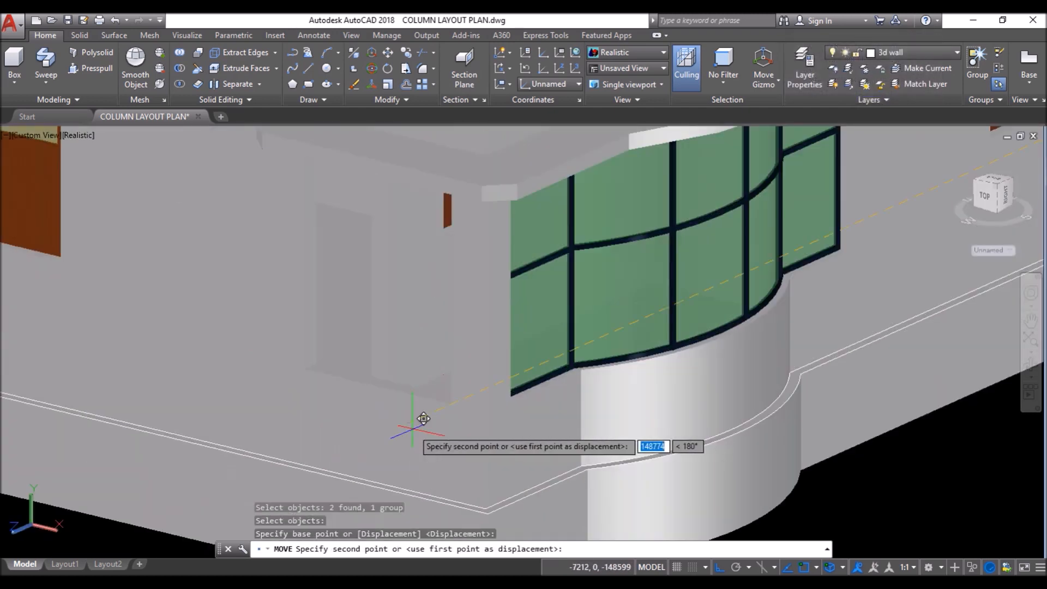
click(689, 299)
Step: Erase the leftover vertical line standing beside the house
scroll(467, 362, down, 10)
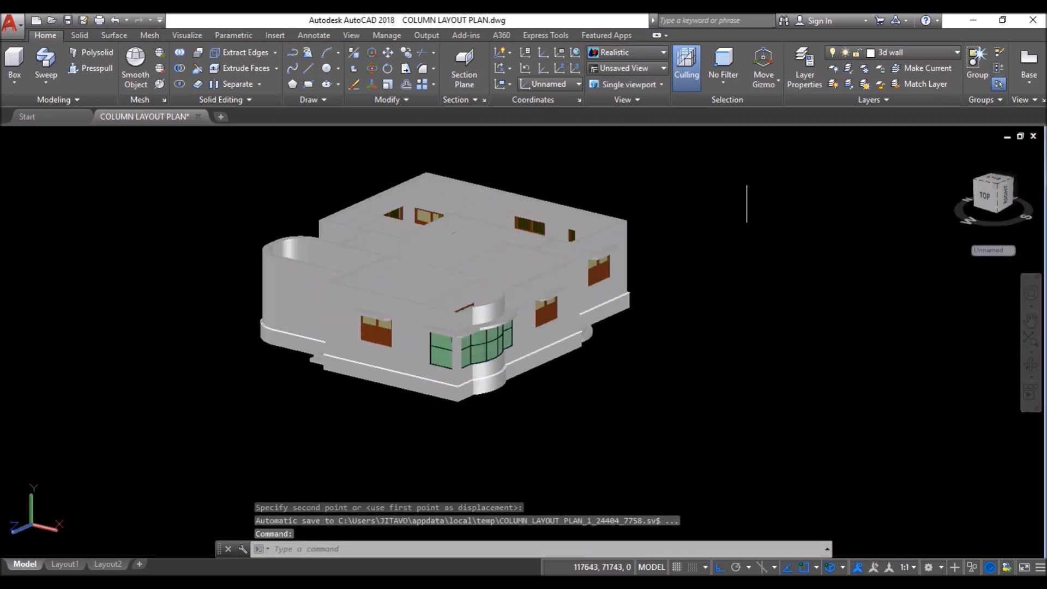
click(747, 203)
click(353, 84)
Step: Switch to the 2D Wireframe visual style and hide the outer plinth solid at the corner beside the entrance steps
scroll(528, 284, up, 3)
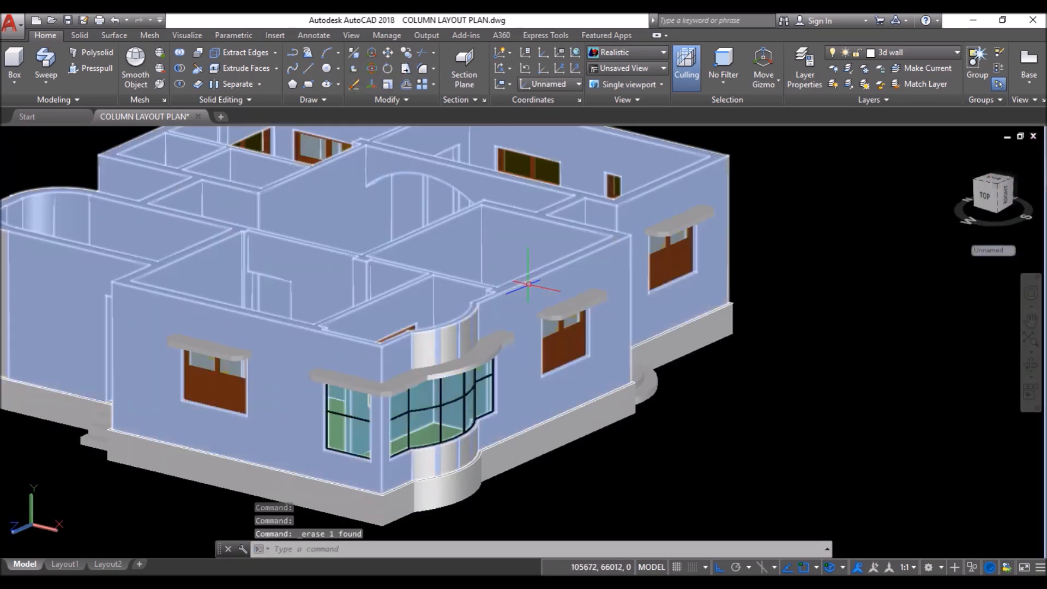
scroll(611, 362, up, 8)
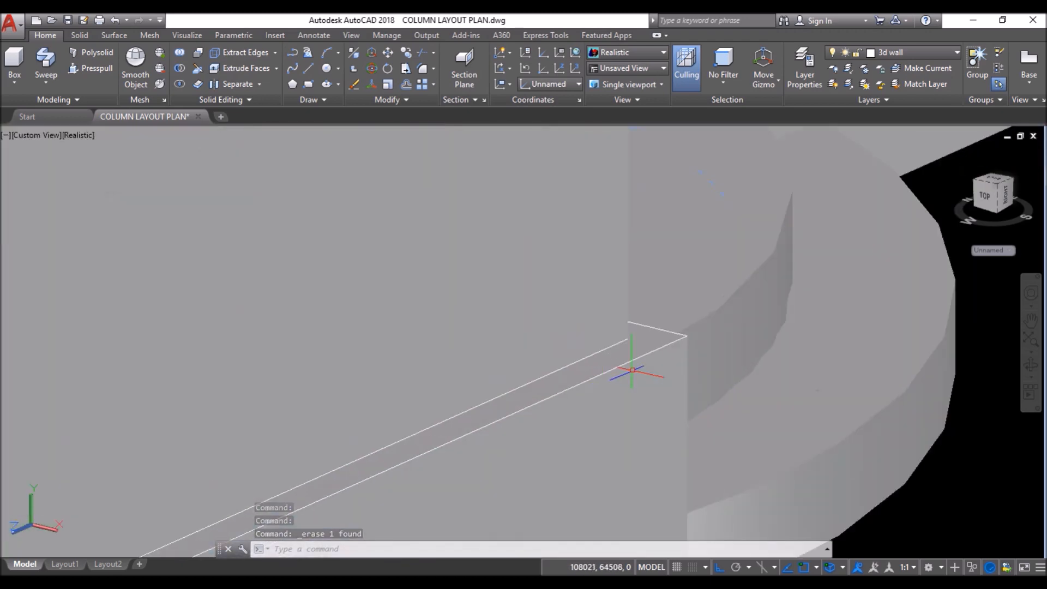
click(78, 135)
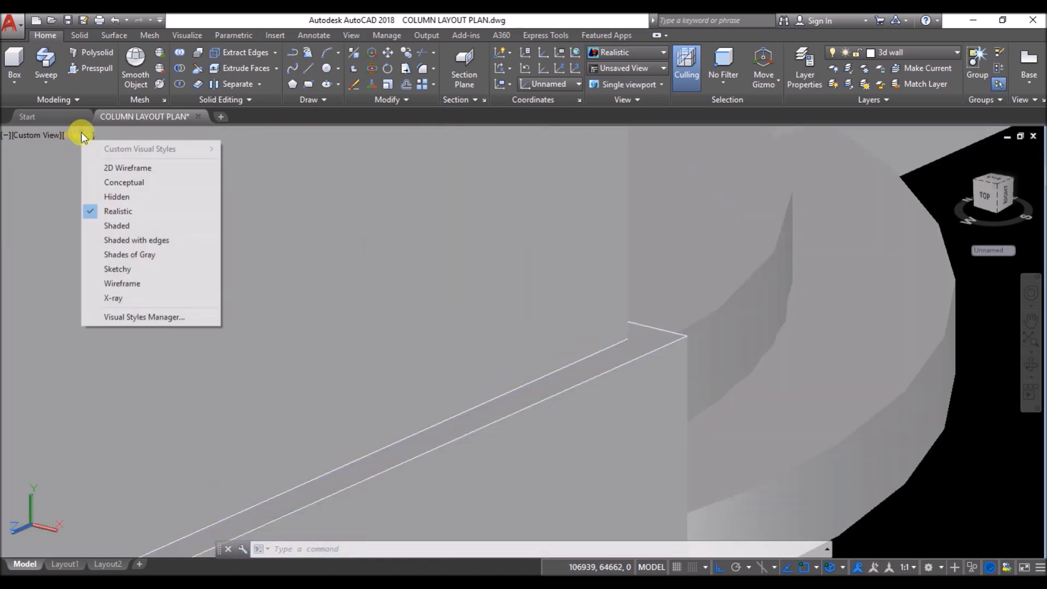
click(113, 168)
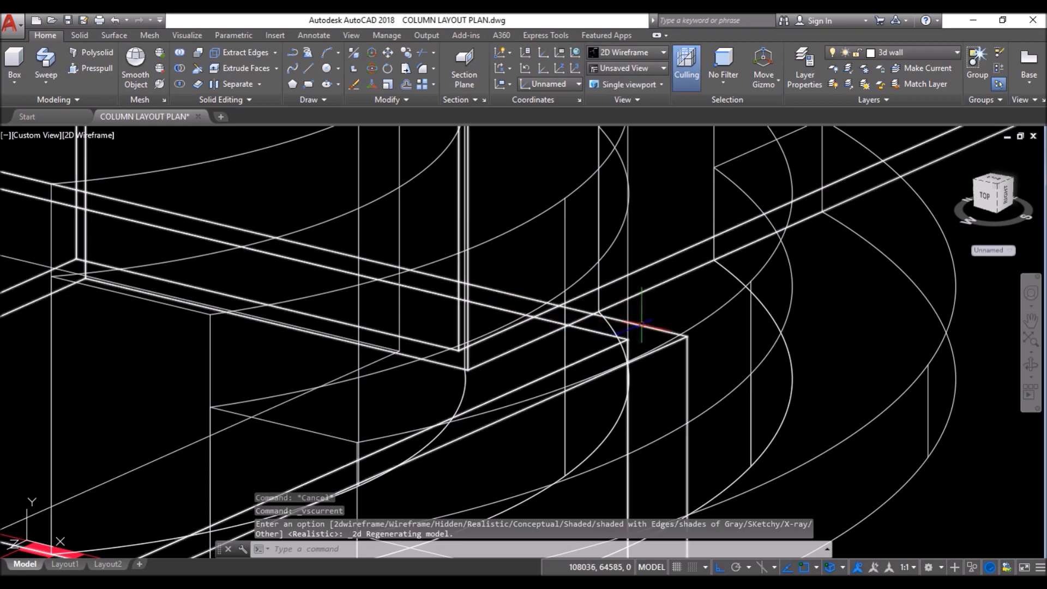
click(682, 386)
right_click(653, 218)
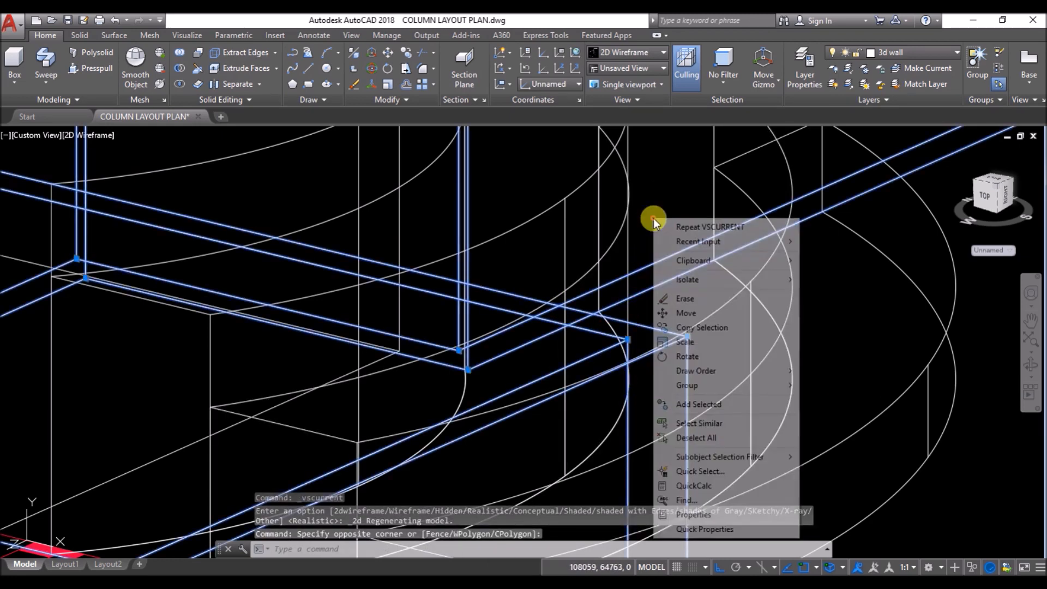
mouse_move(712, 281)
click(811, 294)
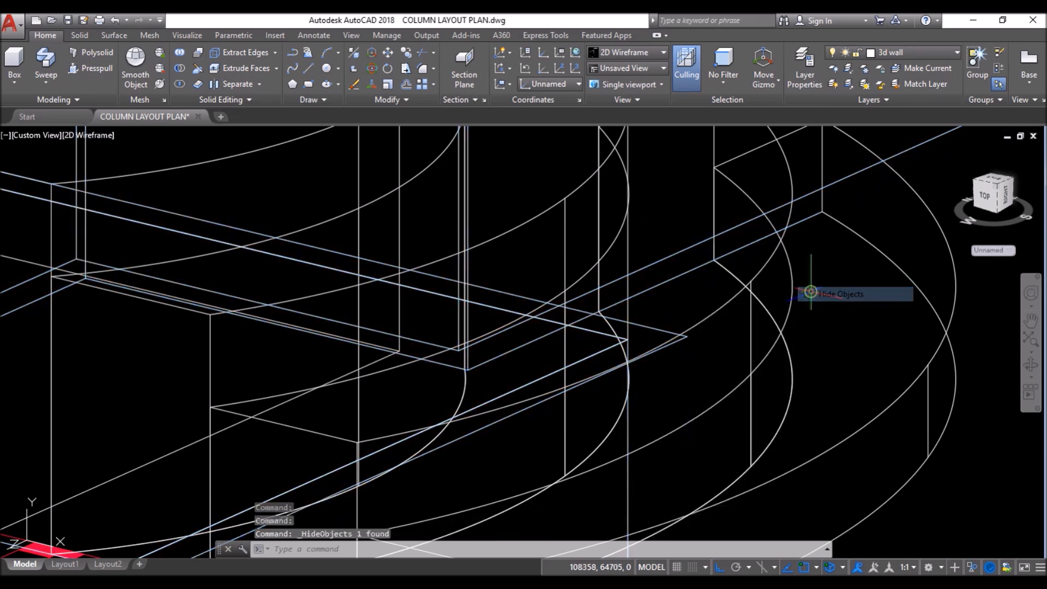
Step: Erase the leftover outer outline along the plinth's top edge
click(657, 331)
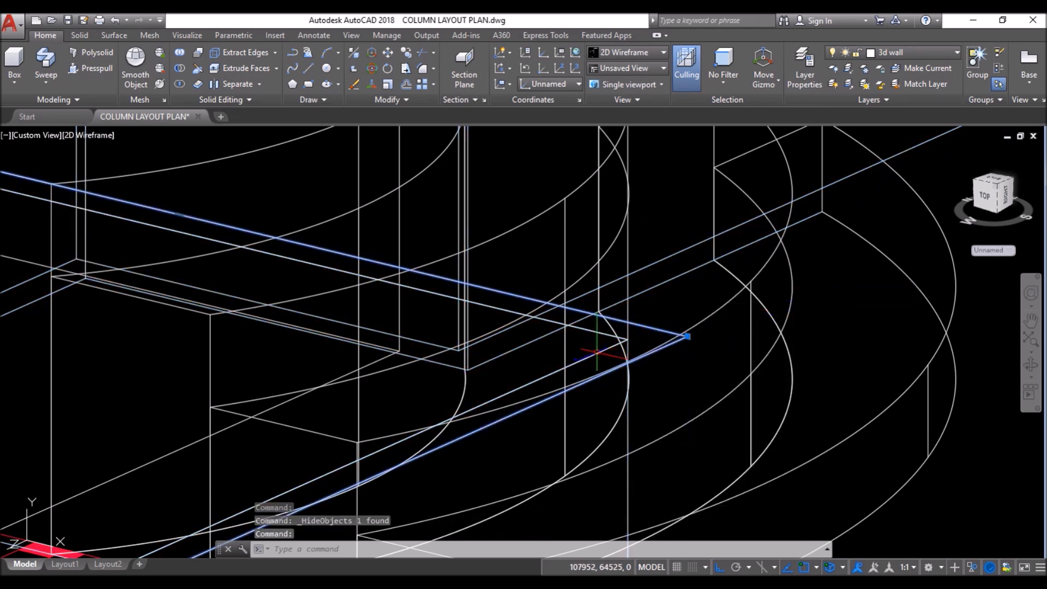
click(597, 352)
key(Escape)
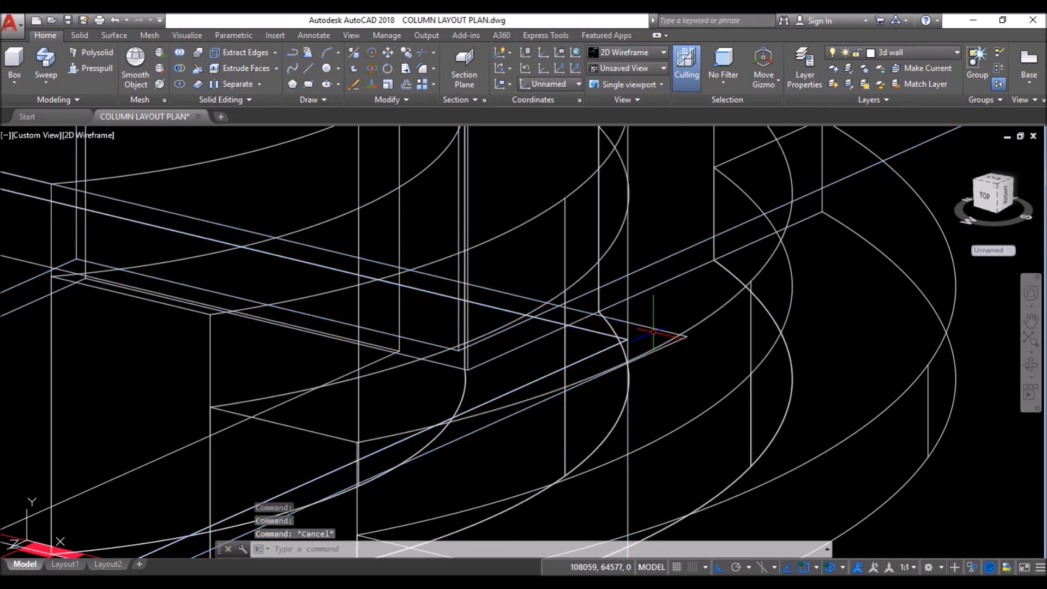
click(653, 328)
click(354, 84)
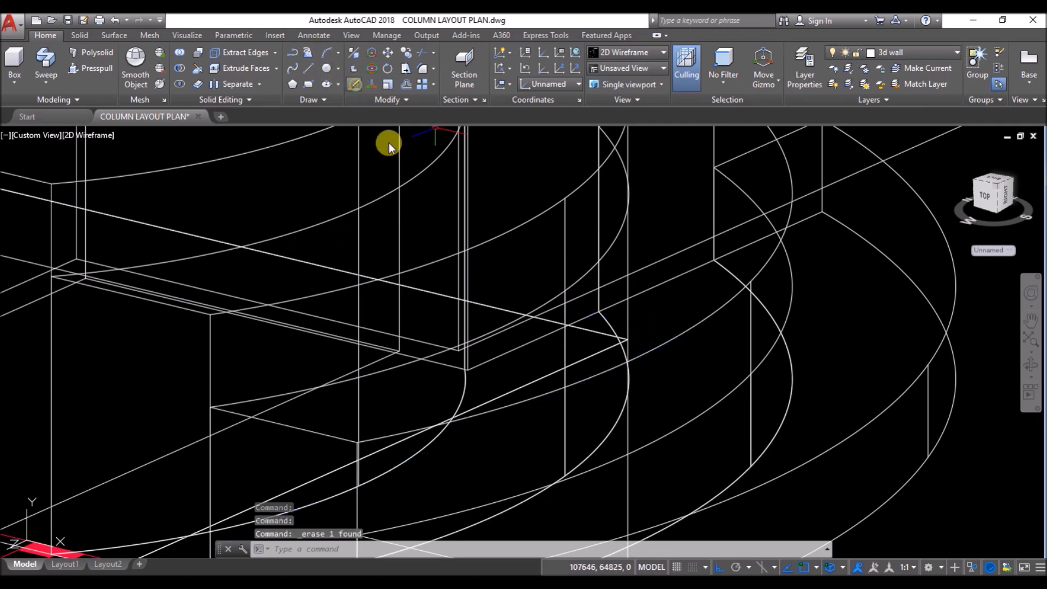
Step: Hide the inner base solid beneath the walls and erase the leftover inner outline at the same corner
click(583, 355)
click(566, 342)
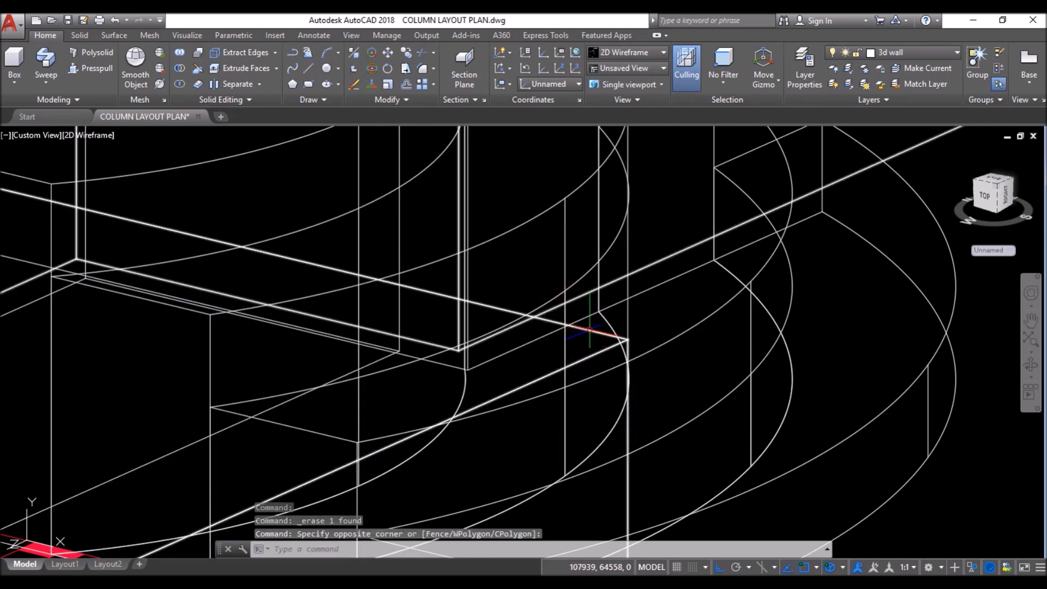
right_click(523, 260)
mouse_move(609, 318)
click(711, 333)
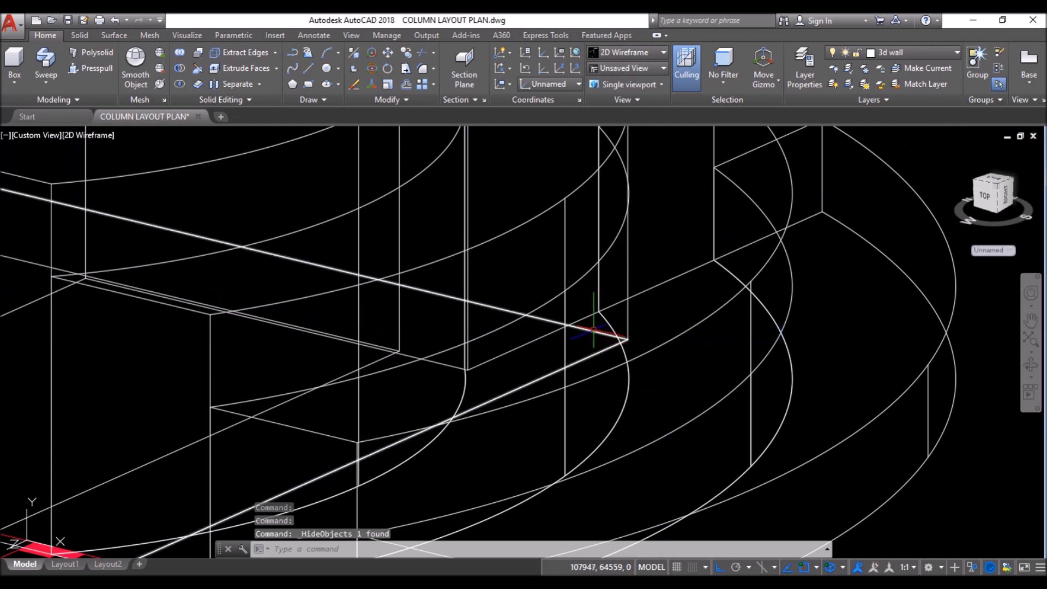
click(620, 339)
click(358, 90)
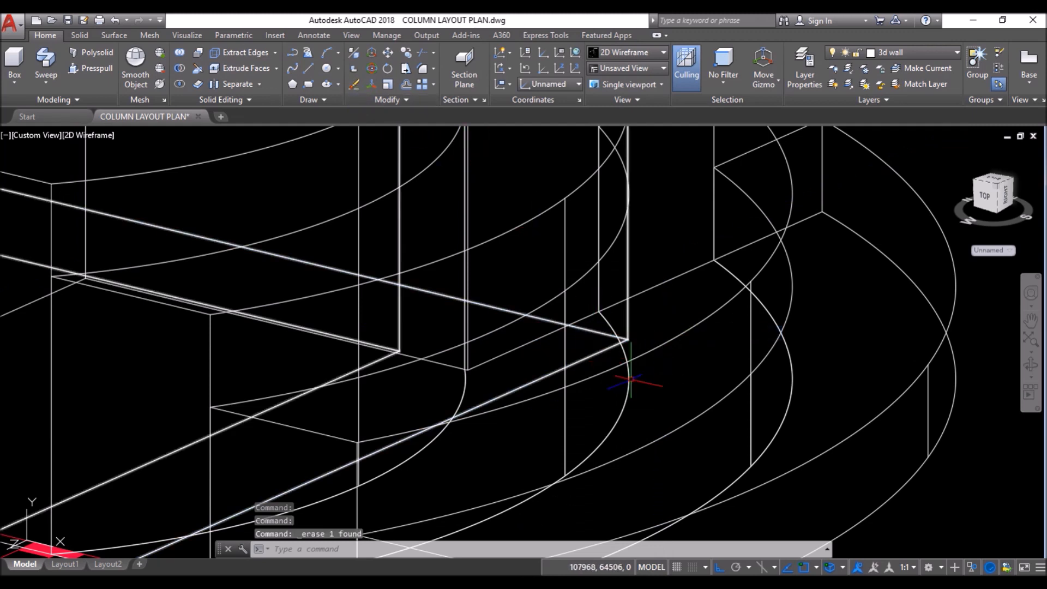
Step: Unhide the hidden solids and set the visual style to Shaded with edges
click(973, 568)
click(972, 560)
click(103, 135)
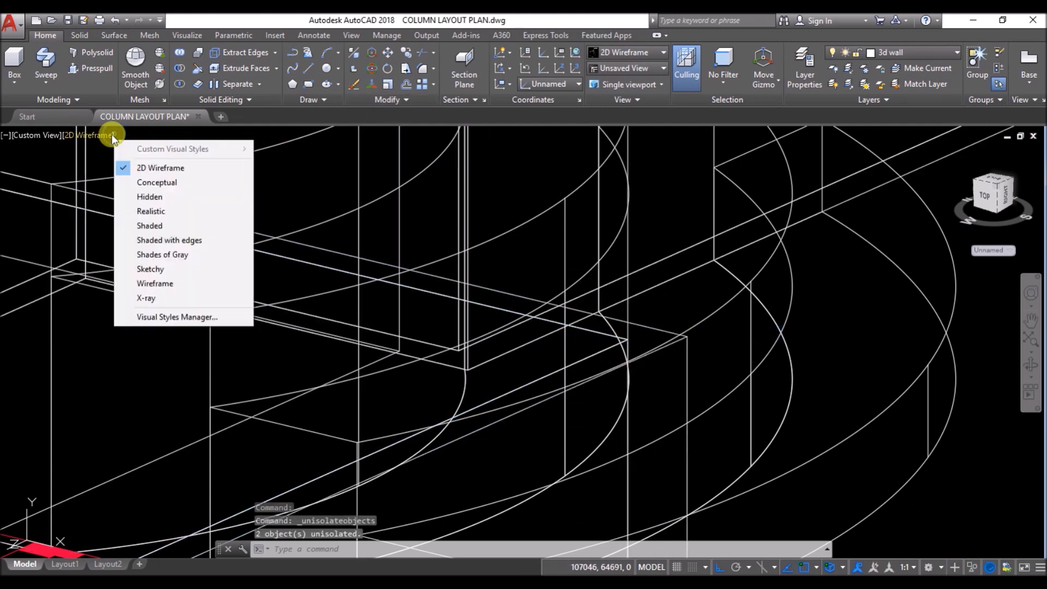
click(183, 240)
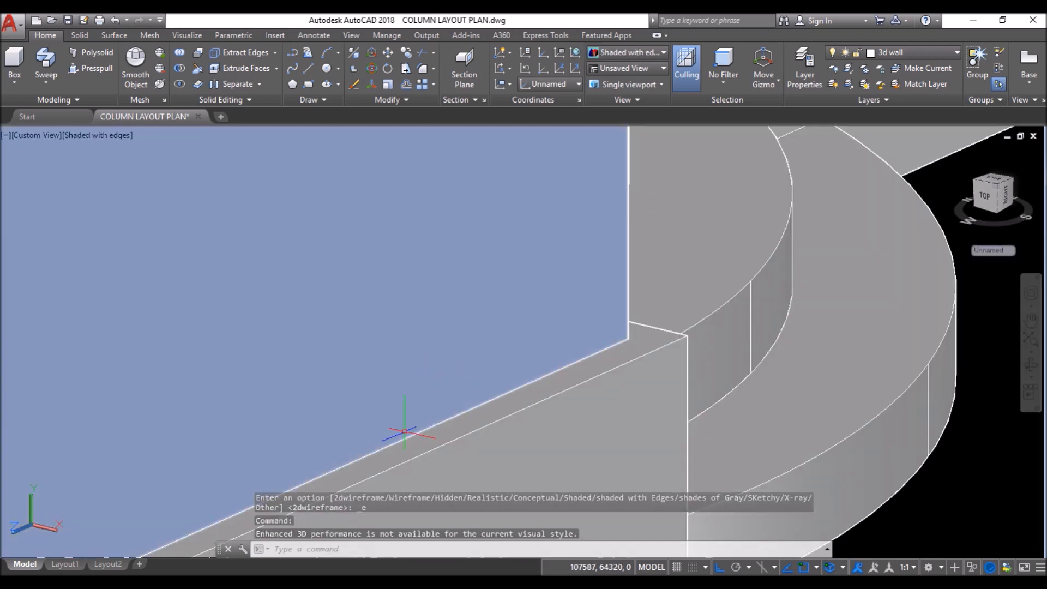
Step: Examine the whole house with its windows, plinth and entrance steps from the entrance side
scroll(555, 311, down, 5)
scroll(554, 312, down, 2)
shift+middle_drag(554, 312, 567, 256)
scroll(580, 307, down, 2)
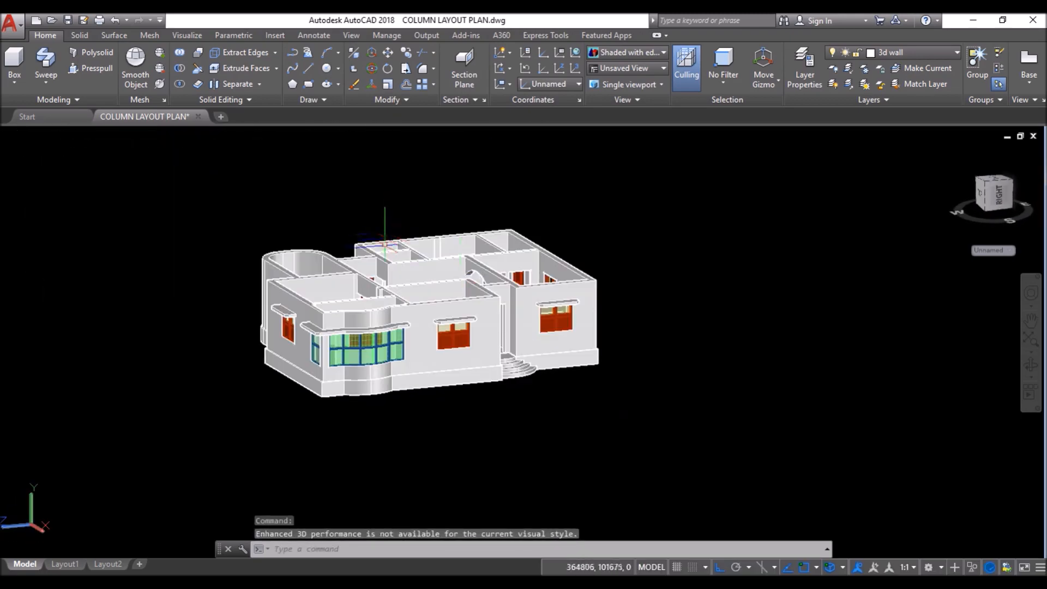
scroll(385, 235, up, 2)
shift+middle_drag(406, 299, 391, 312)
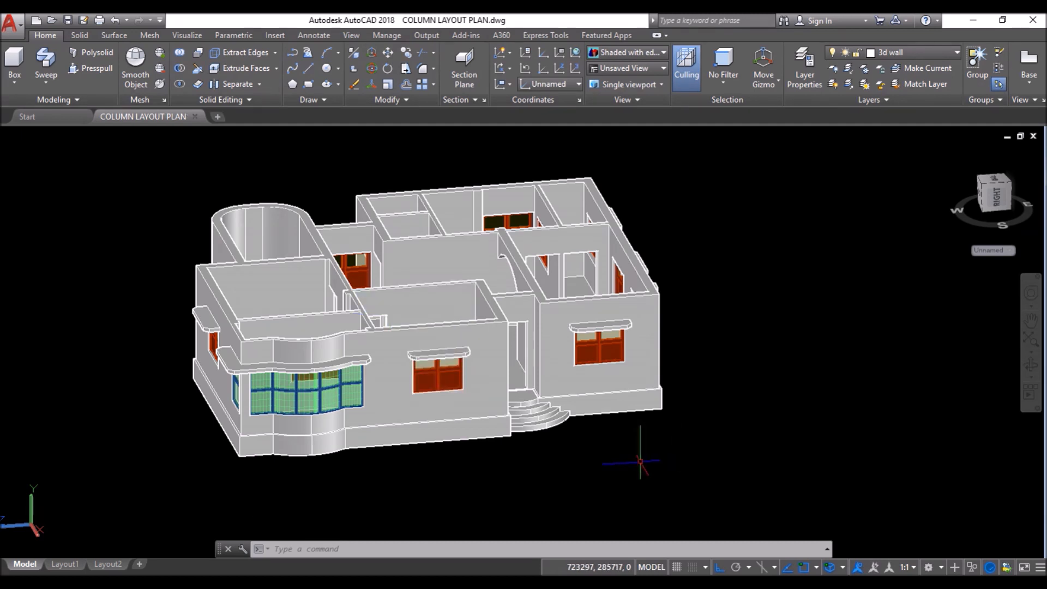
scroll(577, 460, up, 2)
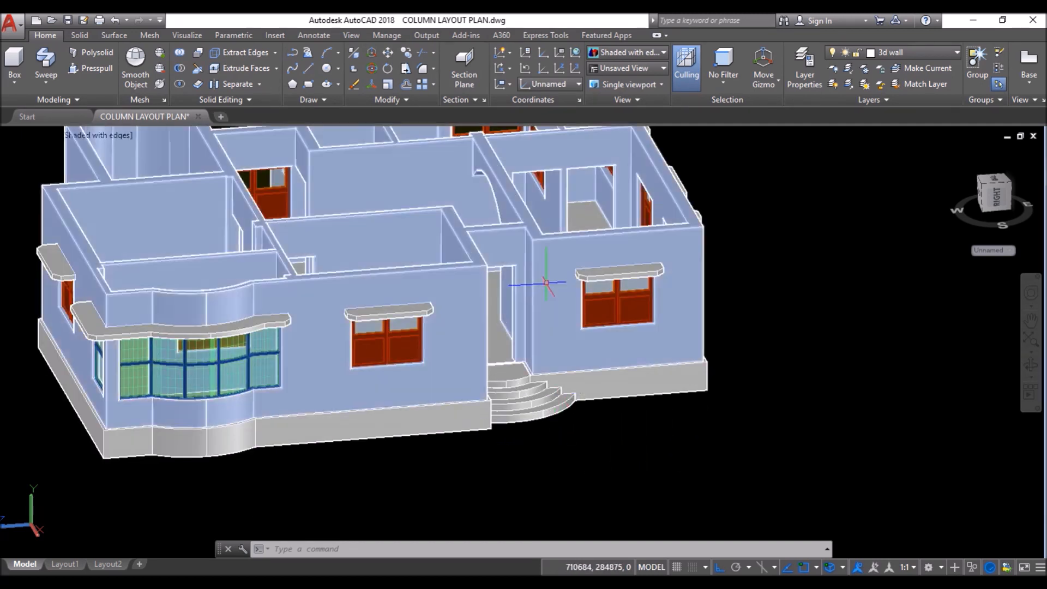
Step: Turn off the window layer, turn on the door layer, and set the visual style to 2D Wireframe
scroll(457, 431, down, 2)
click(911, 51)
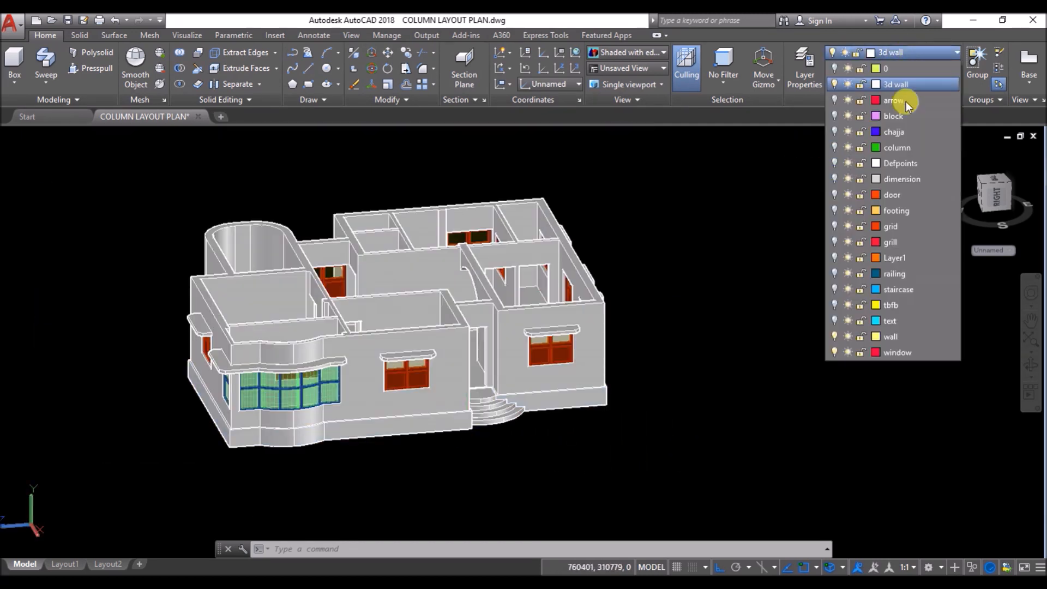
click(834, 352)
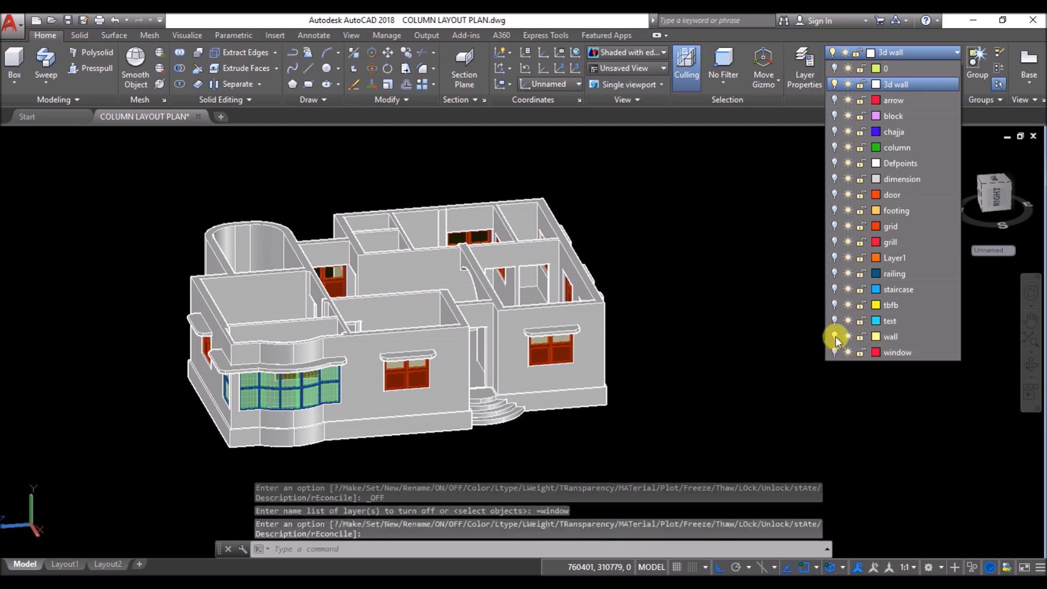
click(697, 119)
click(84, 134)
click(126, 164)
Step: Copy the entrance door's frame profile and leaf outline about 8900 units sideways into the empty area beside the house
scroll(463, 380, up, 10)
scroll(375, 514, up, 8)
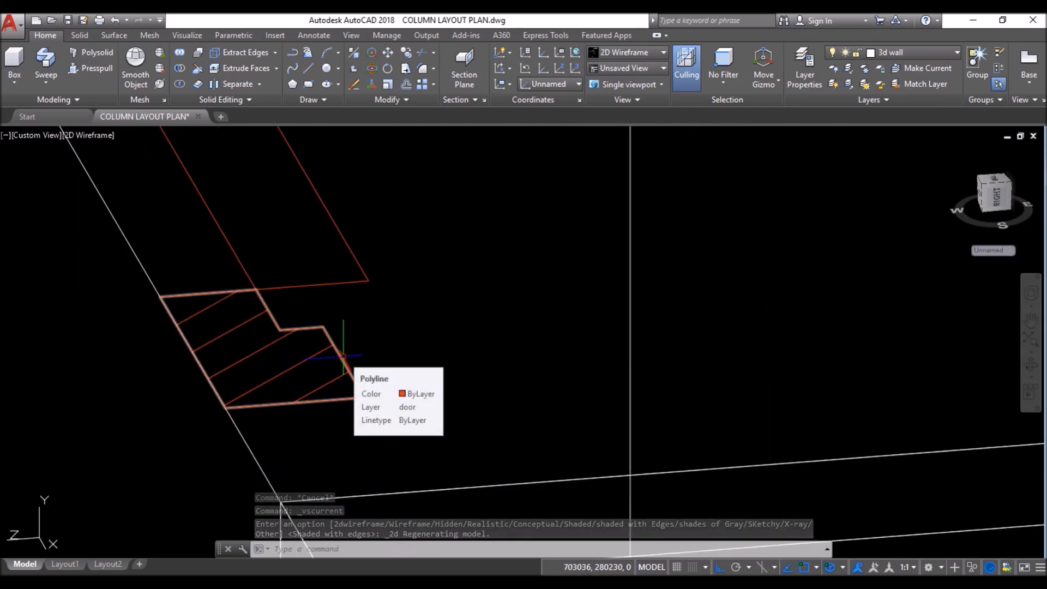
click(343, 356)
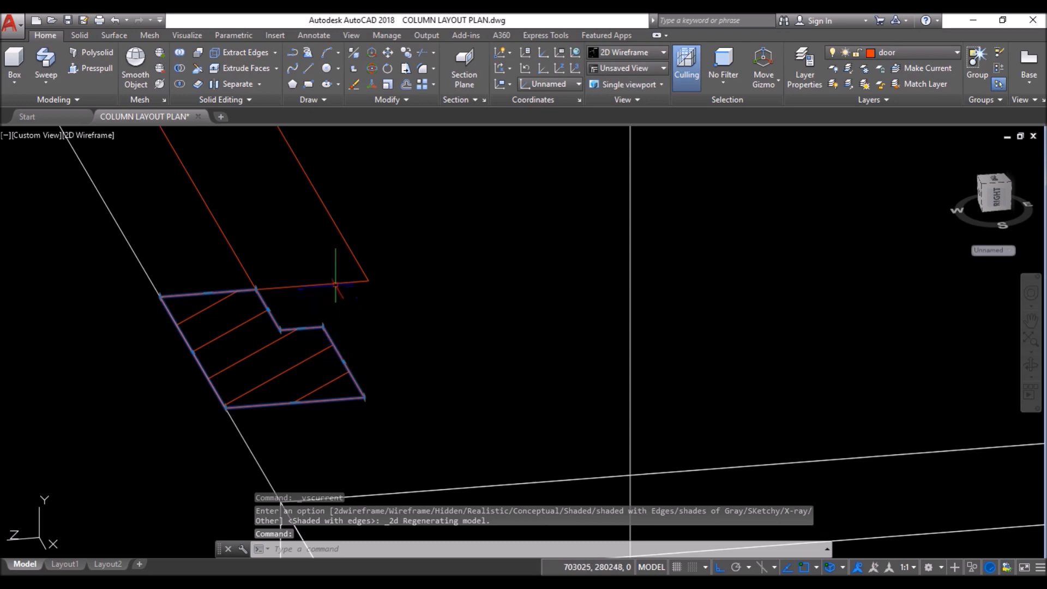
scroll(258, 310, down, 8)
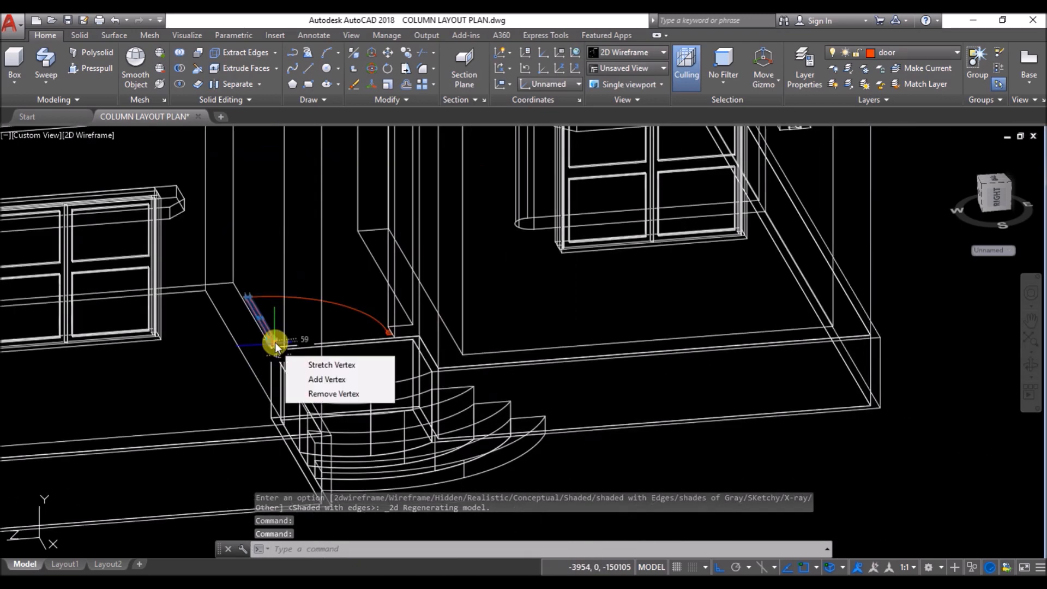
scroll(166, 326, down, 1)
click(405, 53)
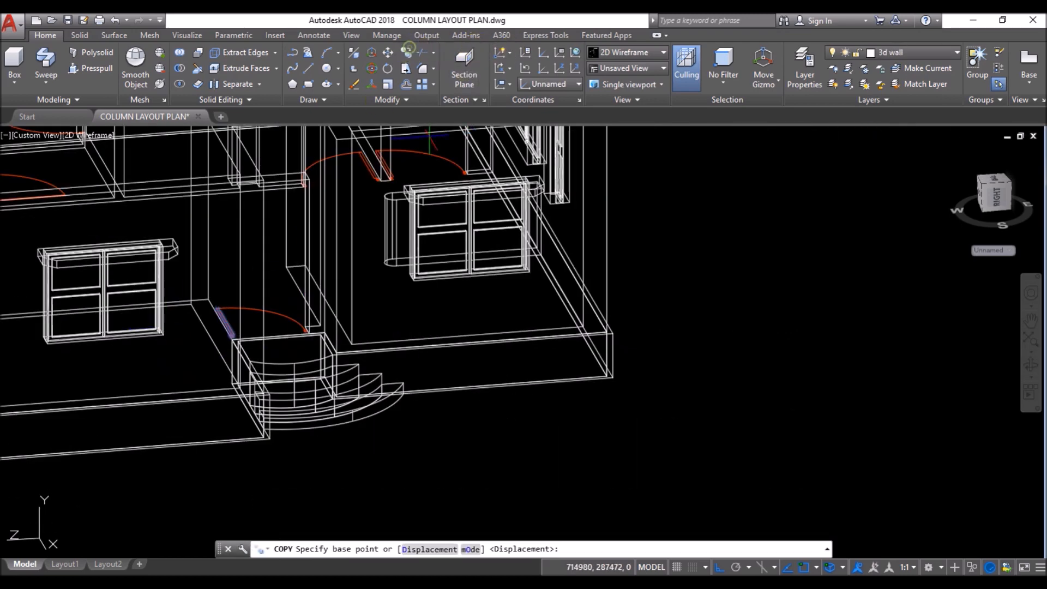
scroll(329, 181, down, 2)
click(315, 328)
click(585, 320)
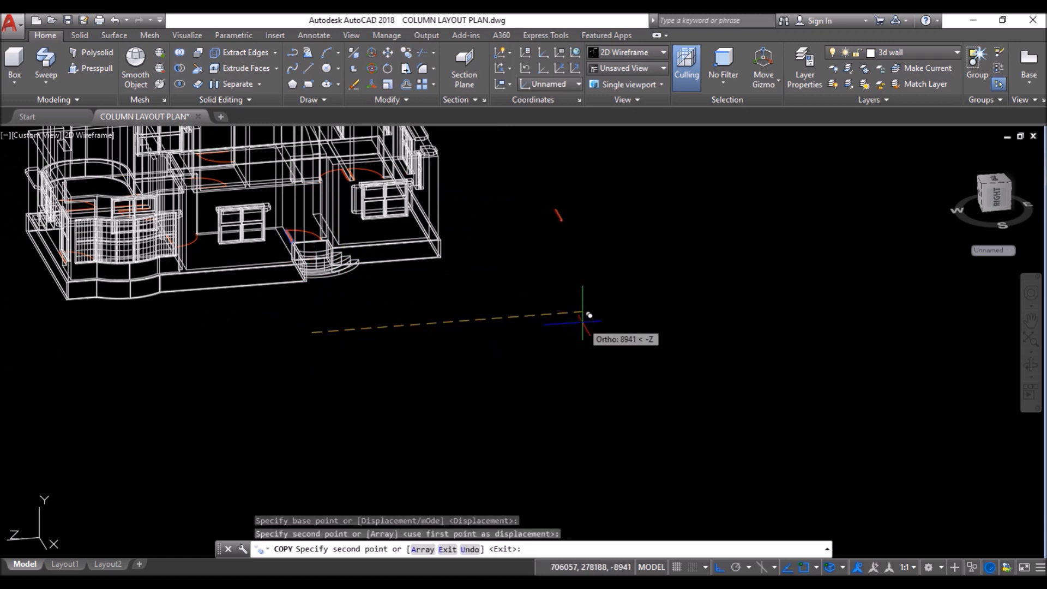
key(Return)
Step: Set the coordinate system to the Front preset for drawing beside the copied door outlines
scroll(564, 219, up, 10)
middle_drag(421, 356, 397, 371)
scroll(363, 382, down, 2)
click(561, 87)
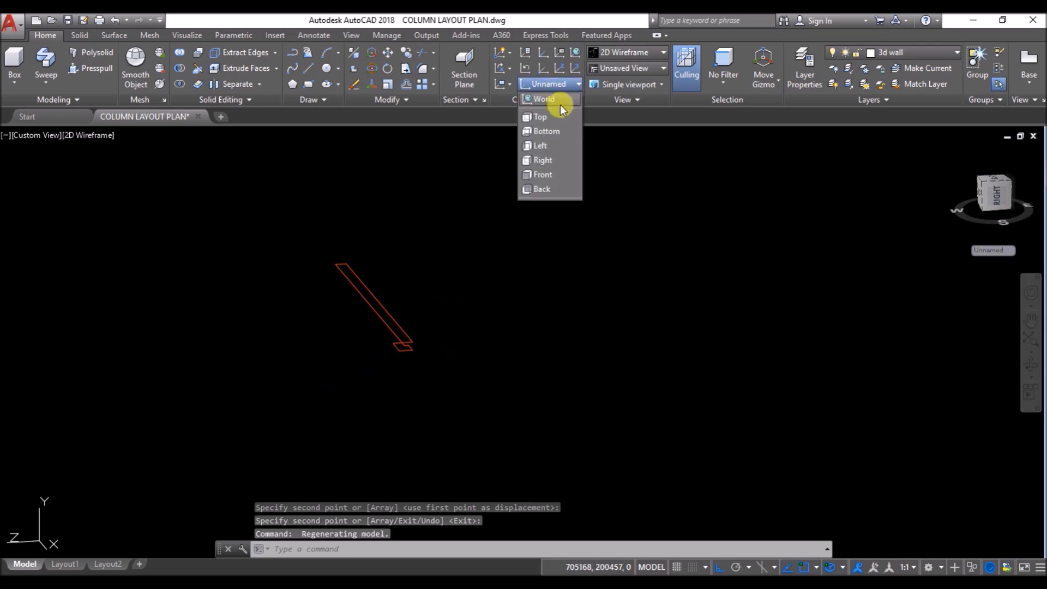
click(560, 174)
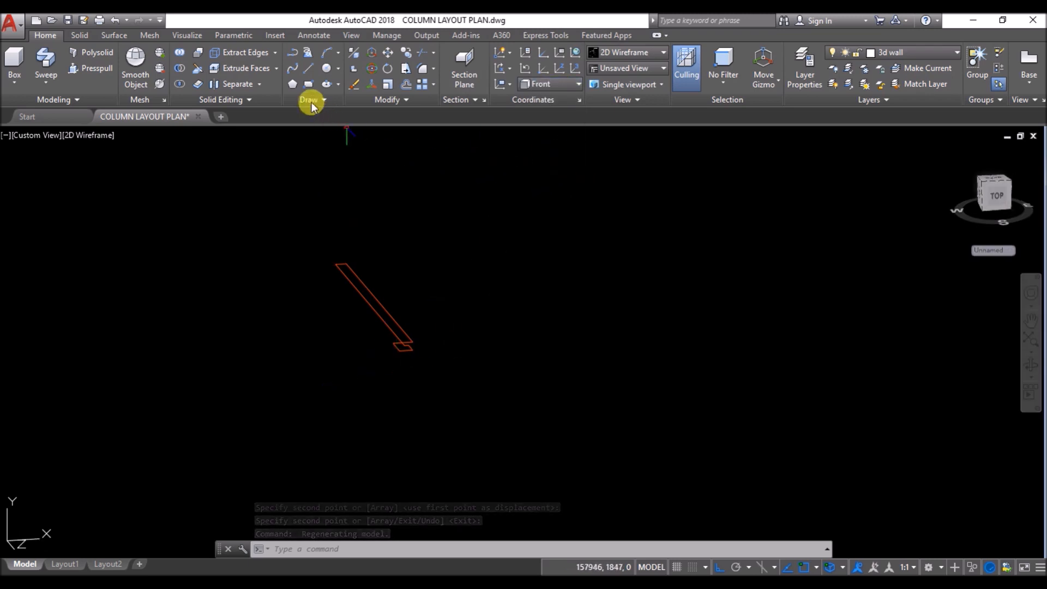
Step: Draw the door frame path as a polyline from the copied frame profile's corner: 2100 up, 1000 across and 2100 down
click(296, 50)
scroll(453, 321, down, 2)
scroll(453, 320, up, 5)
scroll(439, 322, down, 1)
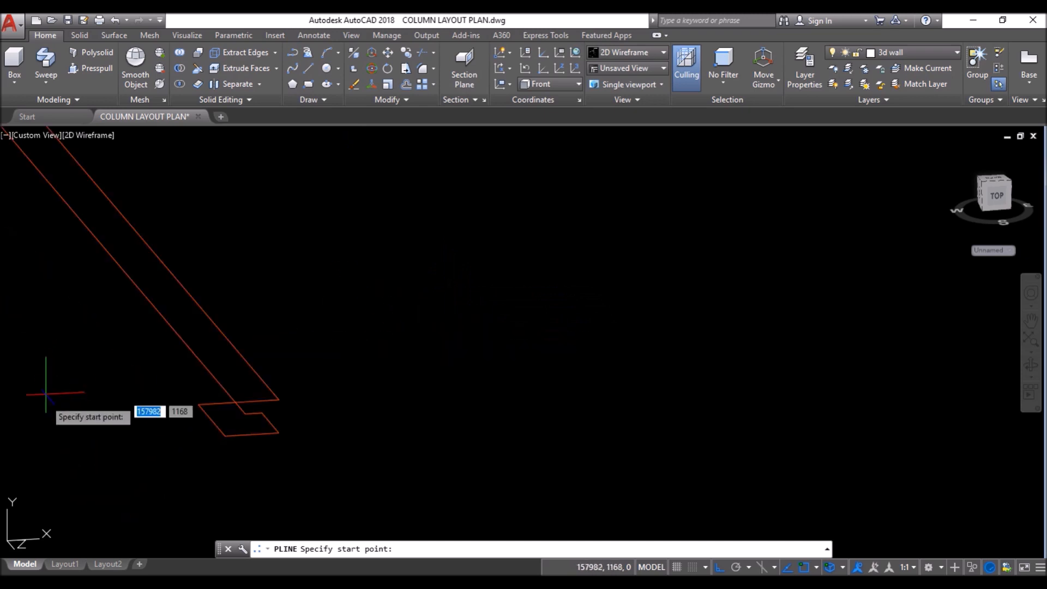
scroll(225, 436, down, 3)
click(223, 438)
text(2)
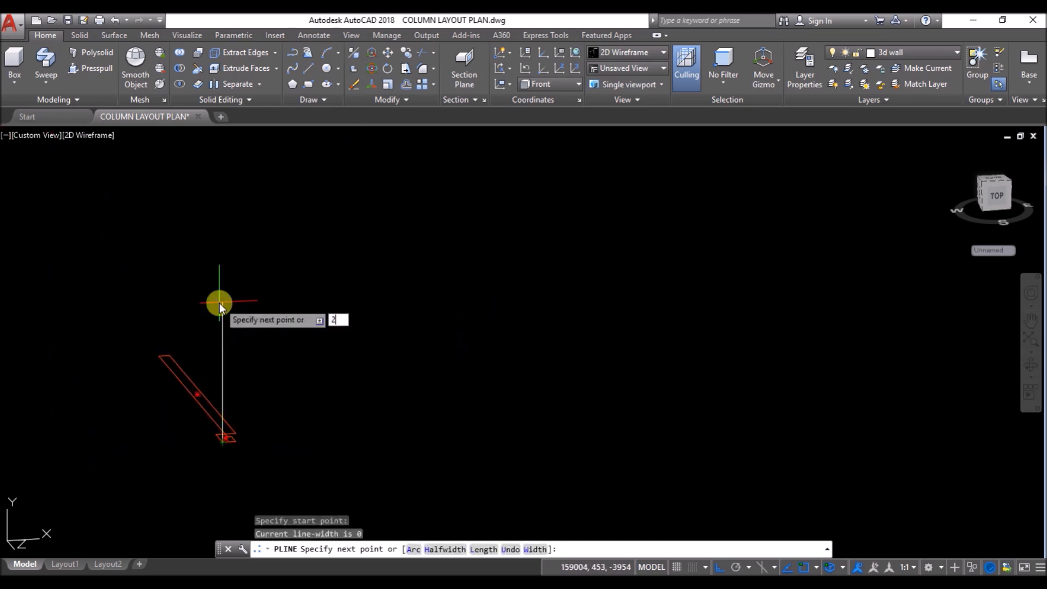
text(100)
key(Return)
scroll(233, 331, down, 1)
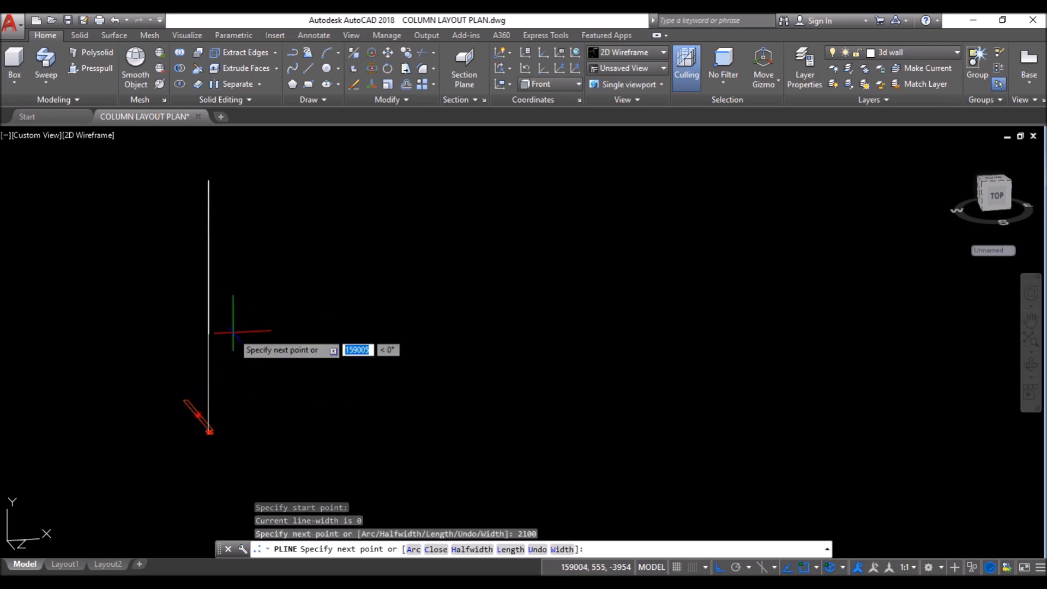
text(1000)
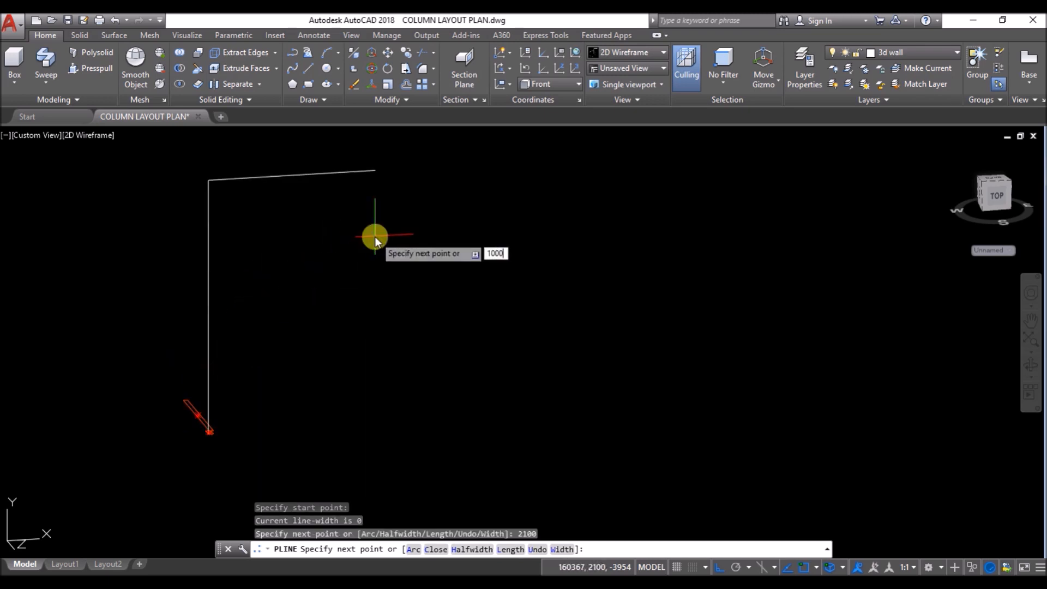
key(Return)
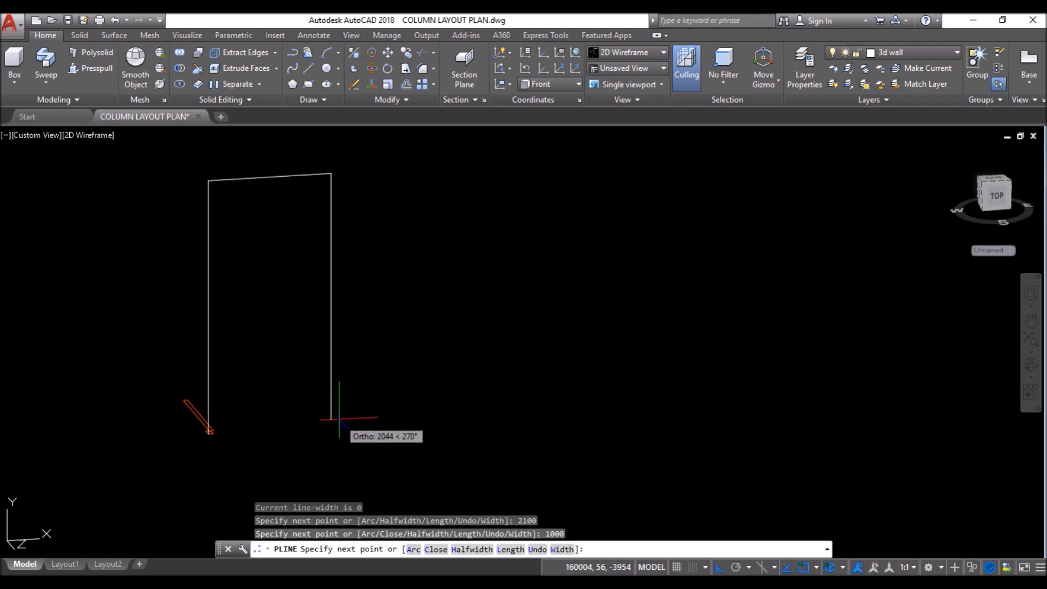
text(2100)
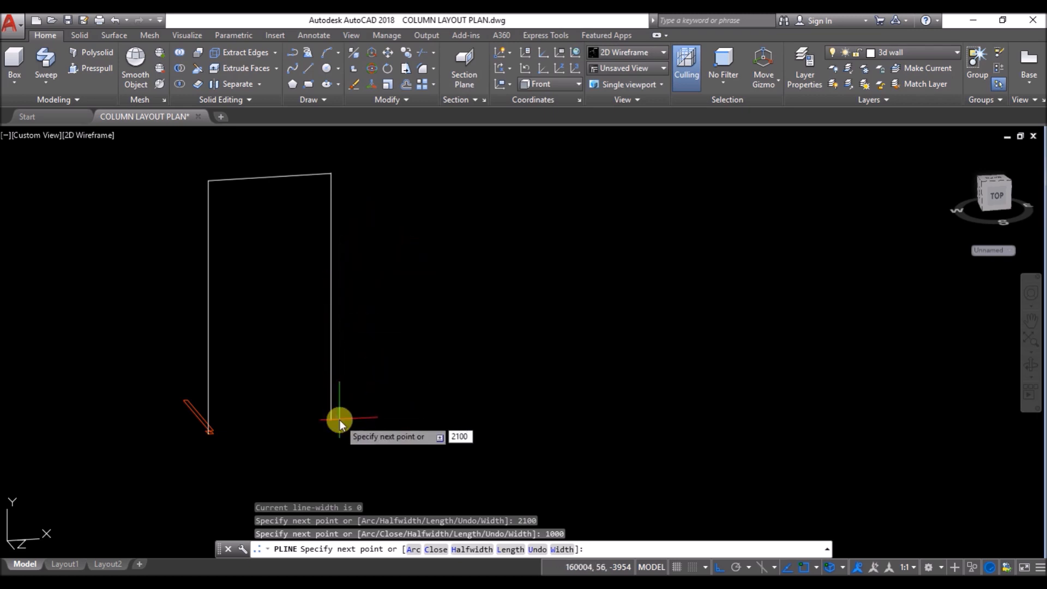
Step: Finish the door-frame path polyline with a downward segment of 2100
key(Return)
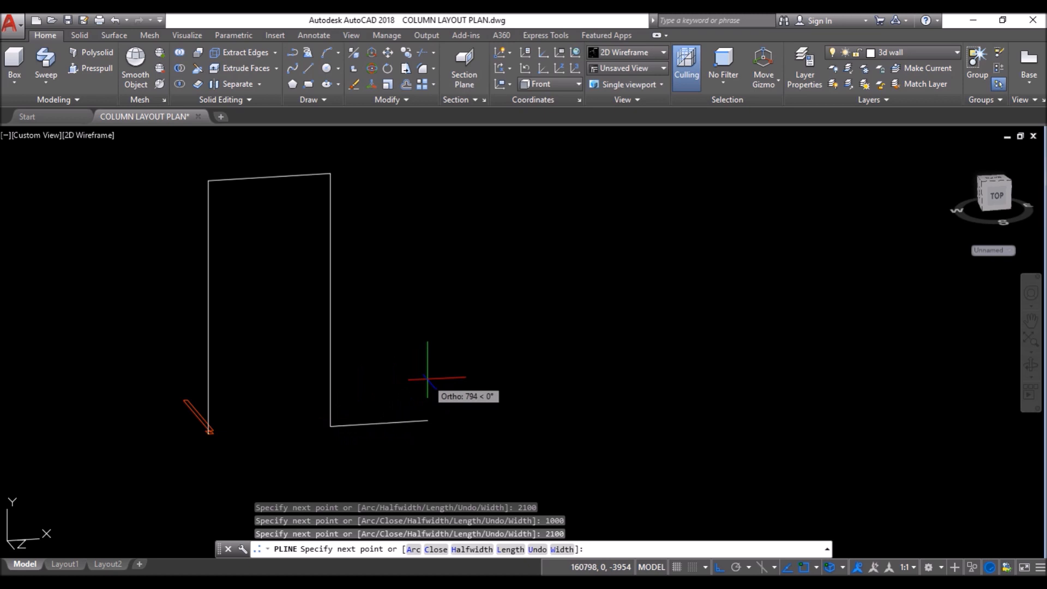
key(Return)
scroll(200, 438, up, 2)
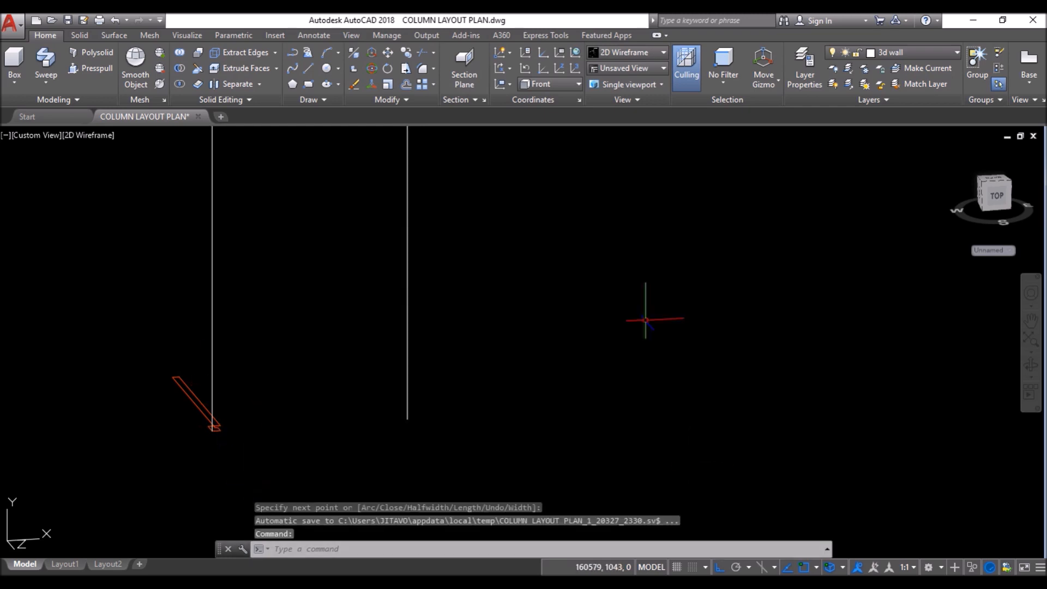
Step: Sweep the small frame profile at the foot of the path along the door-frame polyline
click(46, 59)
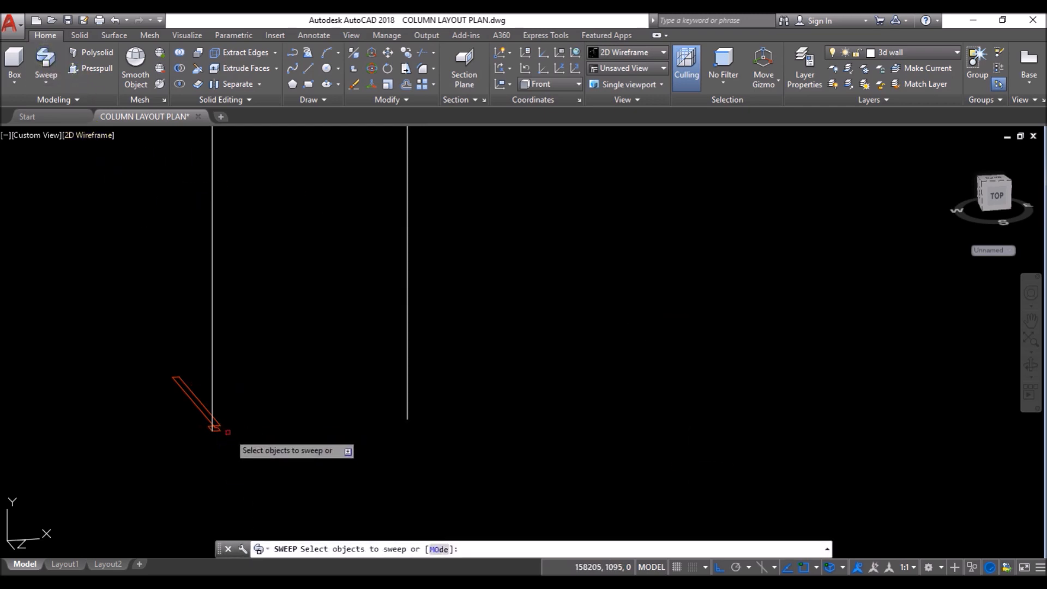
click(214, 428)
right_click(266, 397)
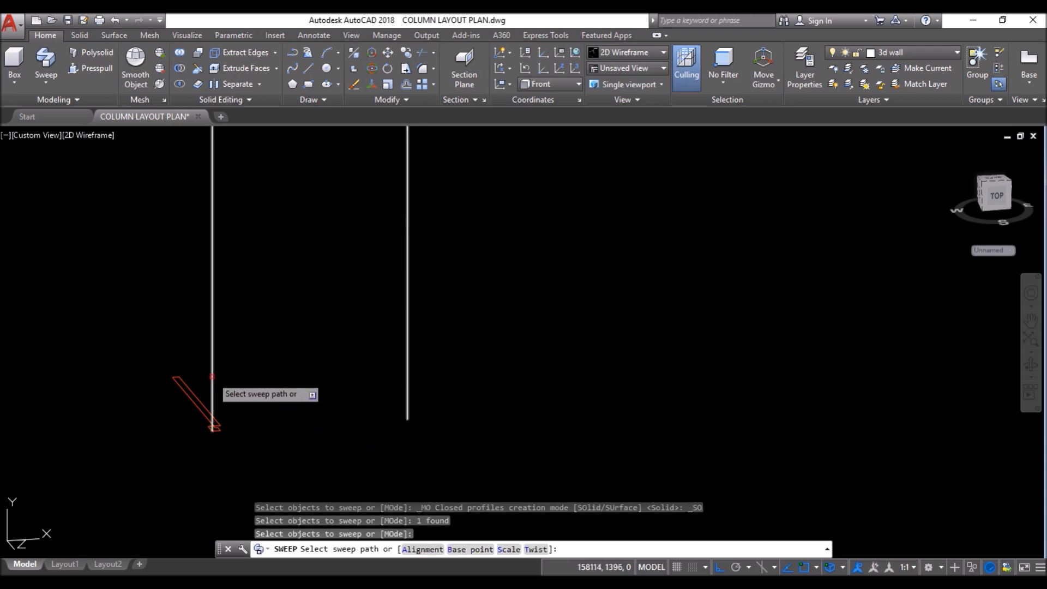
click(212, 376)
scroll(166, 414, up, 2)
scroll(206, 445, down, 2)
Step: Extrude the door-leaf profile upward to the inner top corner of the swept frame
click(210, 431)
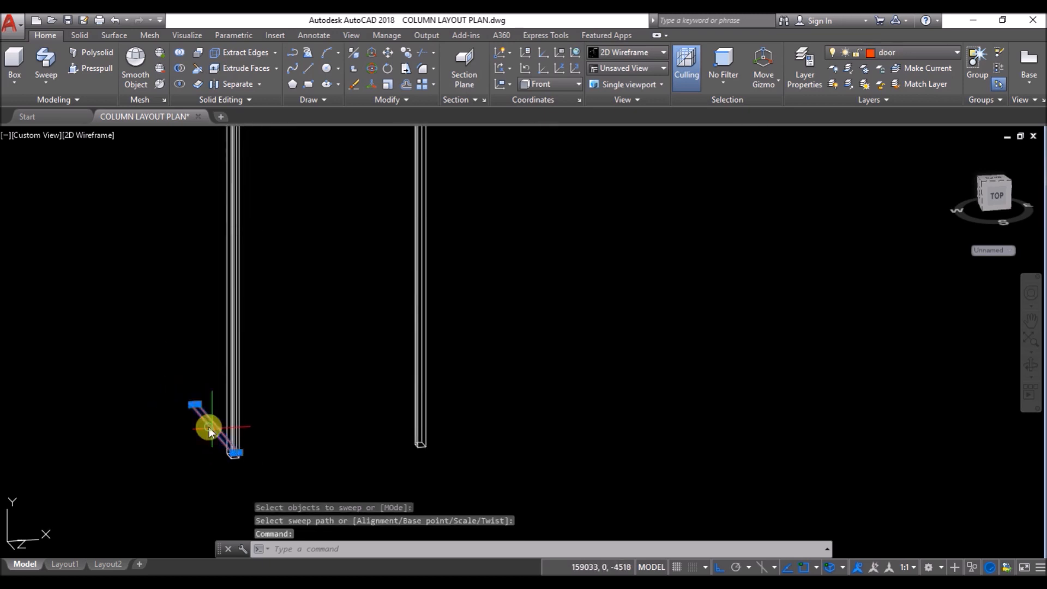
click(53, 80)
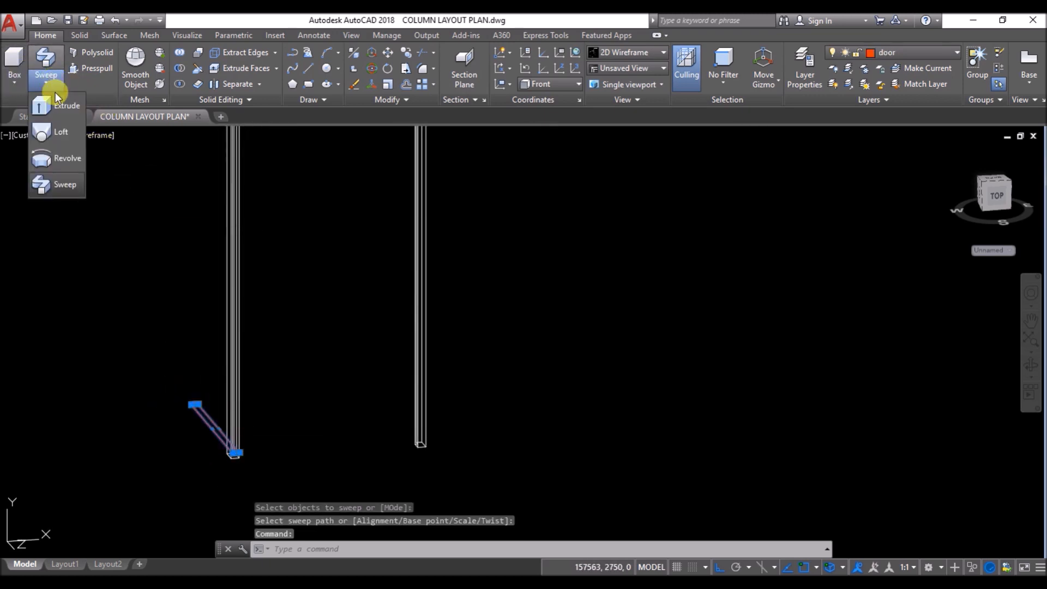
click(52, 100)
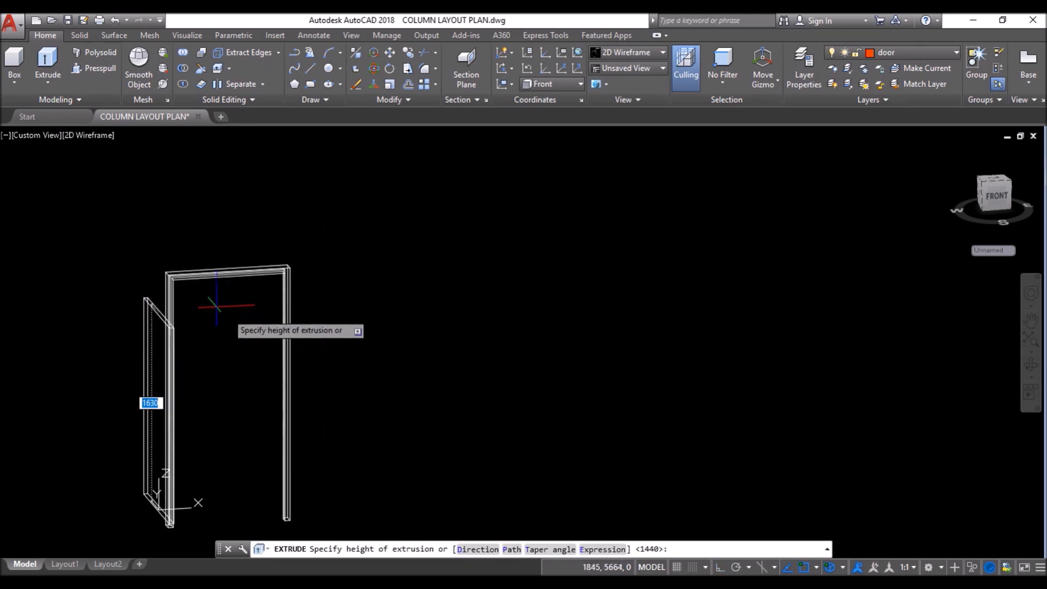
scroll(216, 306, up, 3)
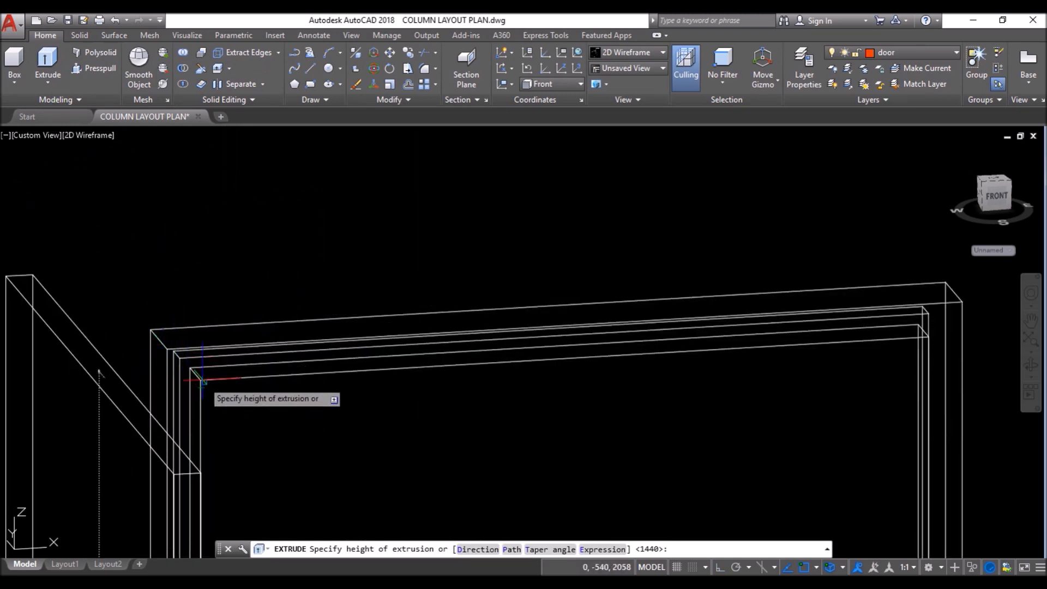
scroll(202, 379, up, 3)
scroll(187, 374, down, 2)
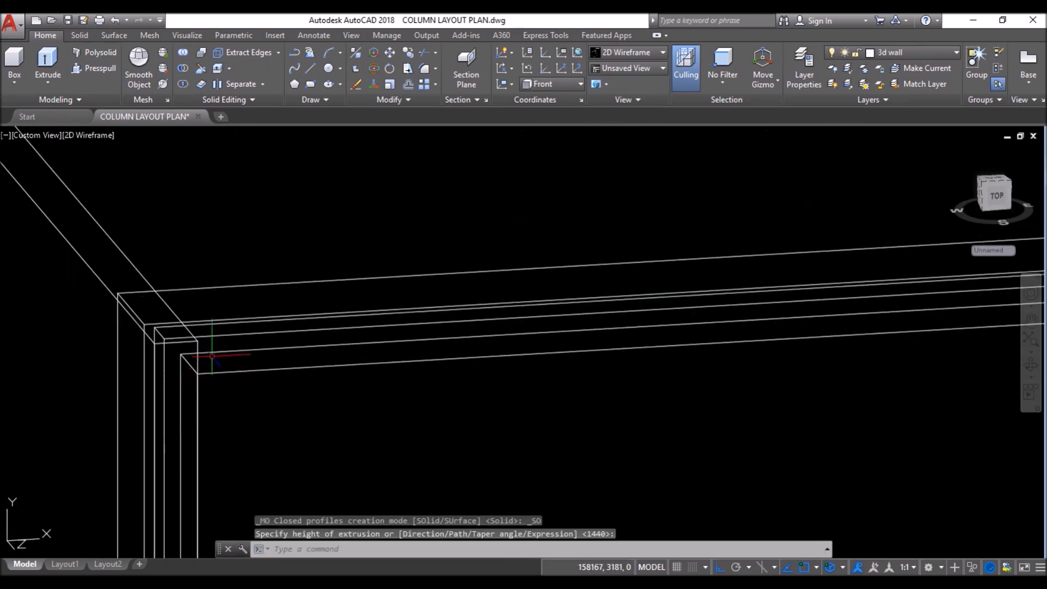
scroll(212, 356, down, 4)
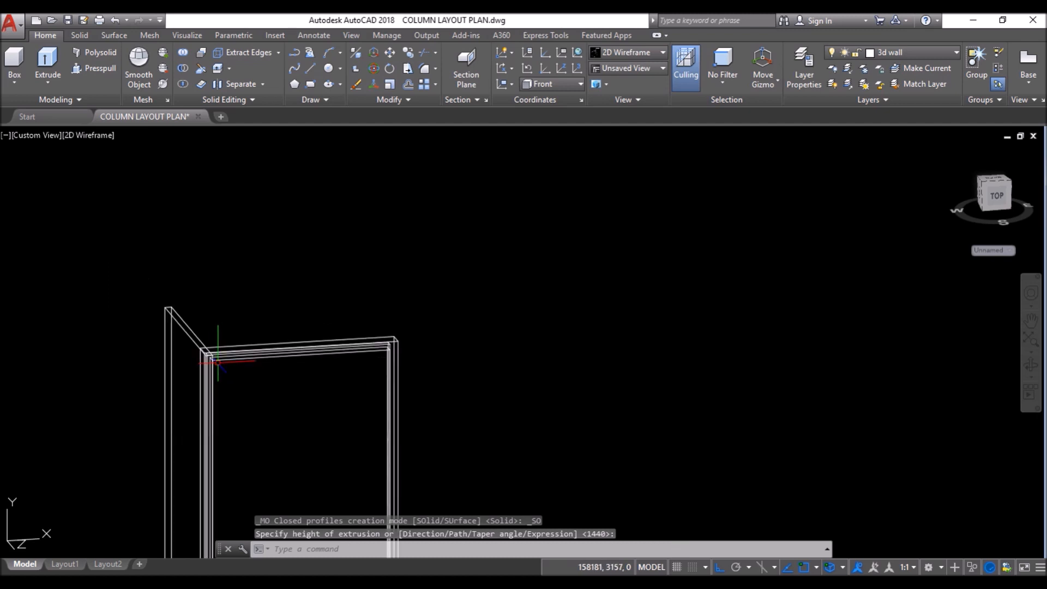
Step: Set the visual style to Shaded with edges
click(90, 135)
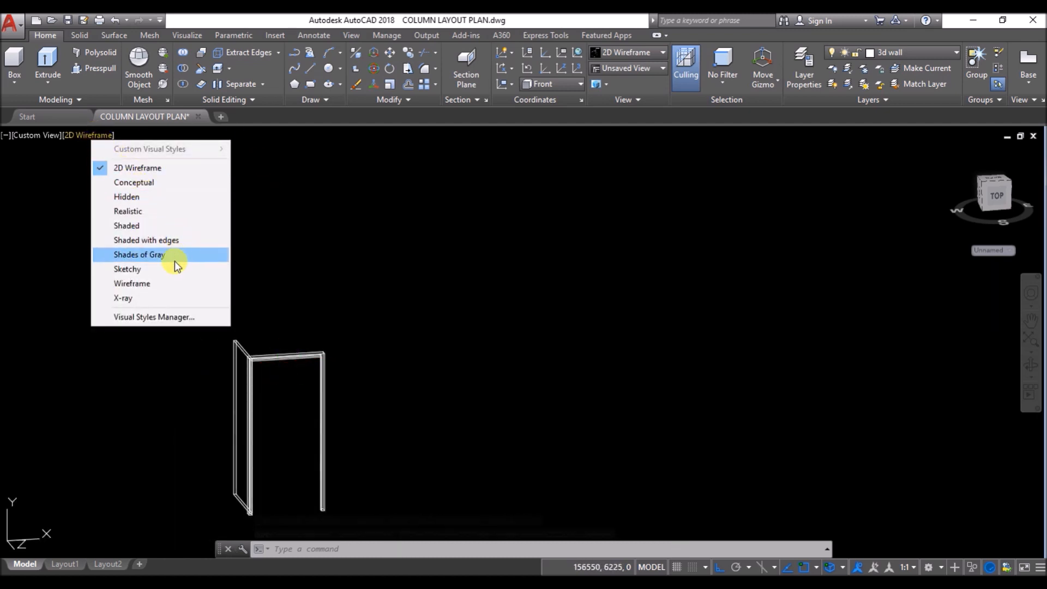
click(189, 244)
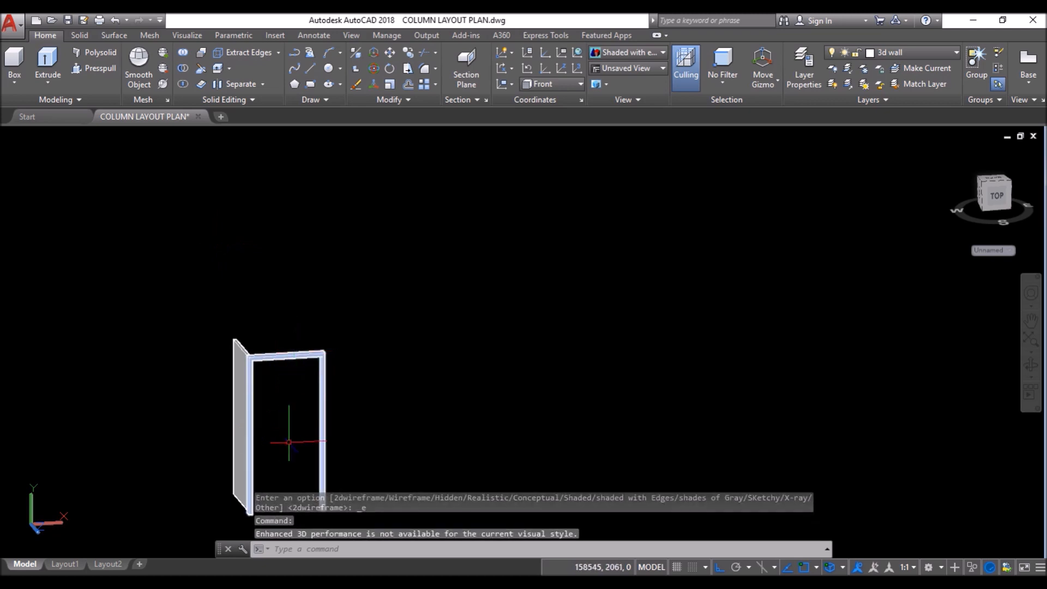
scroll(281, 442, down, 2)
scroll(268, 360, up, 6)
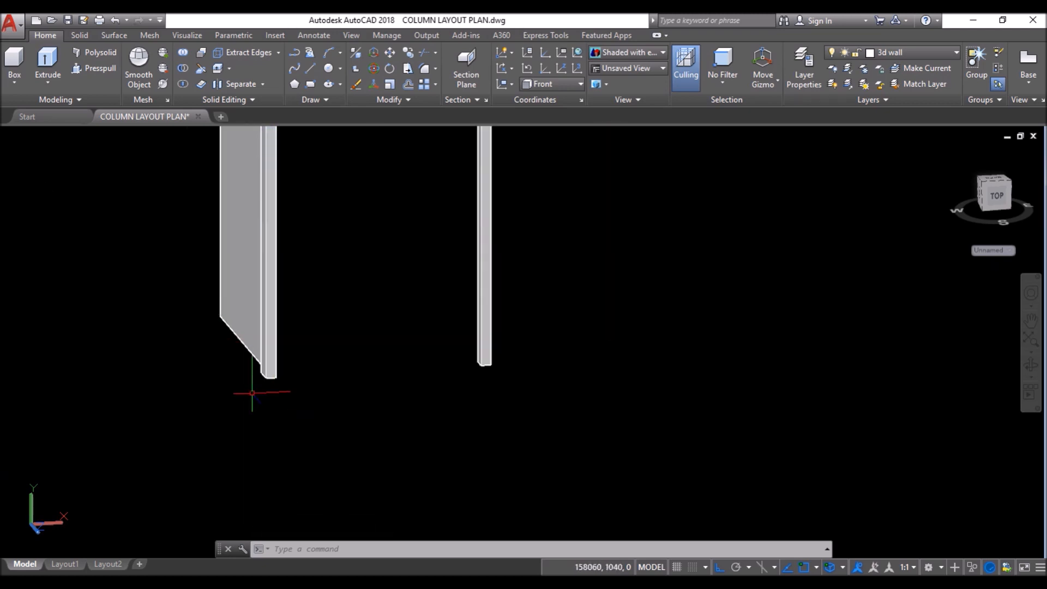
scroll(252, 393, up, 2)
Step: 3D-rotate the door leaf by -90° about the vertical axis through its bottom hinge corner to close it in the frame
shift+middle_drag(409, 428, 330, 402)
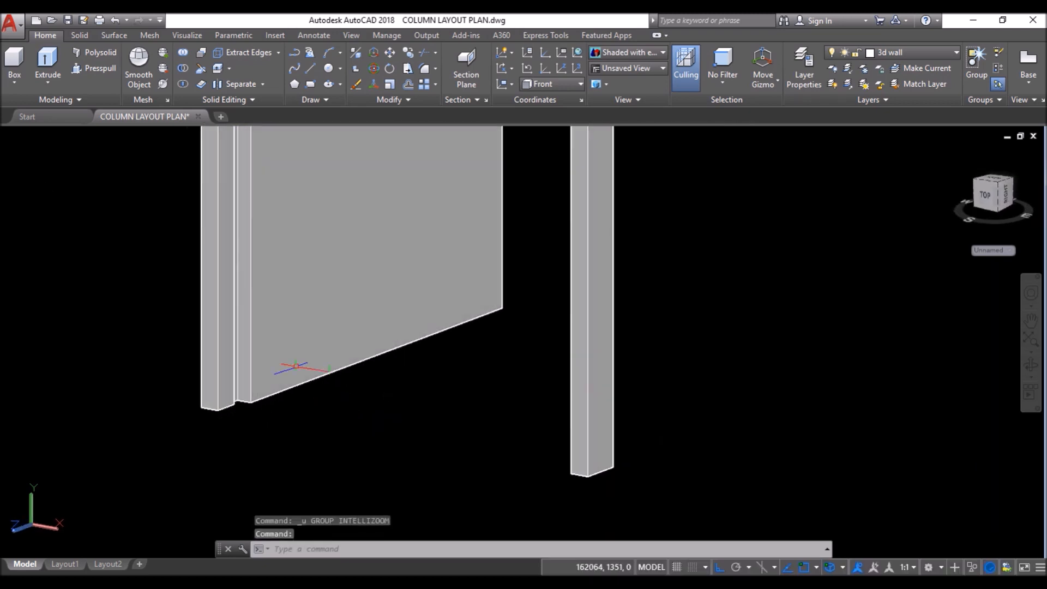
click(371, 183)
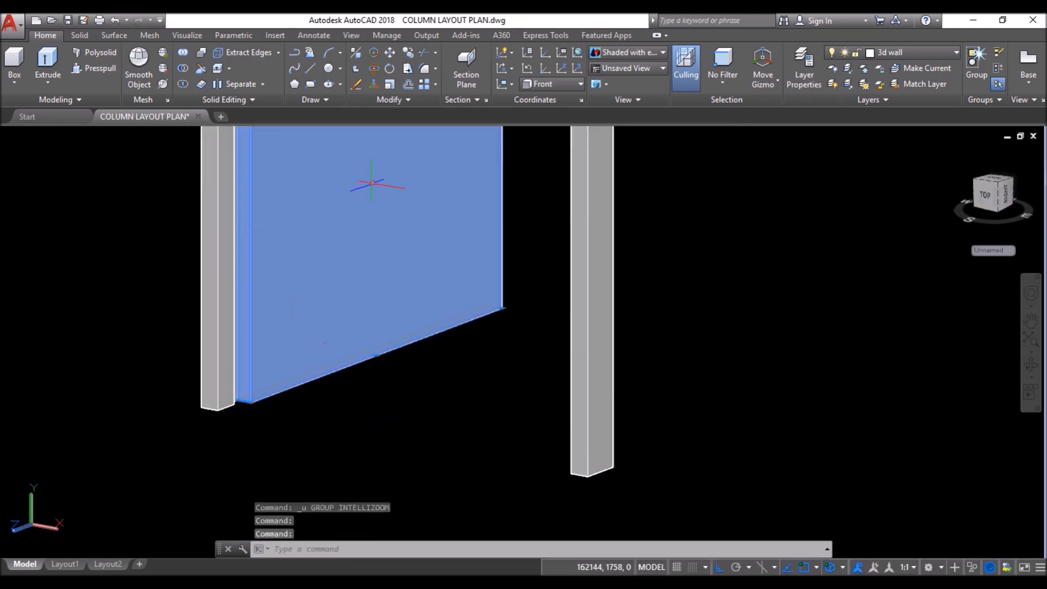
click(375, 66)
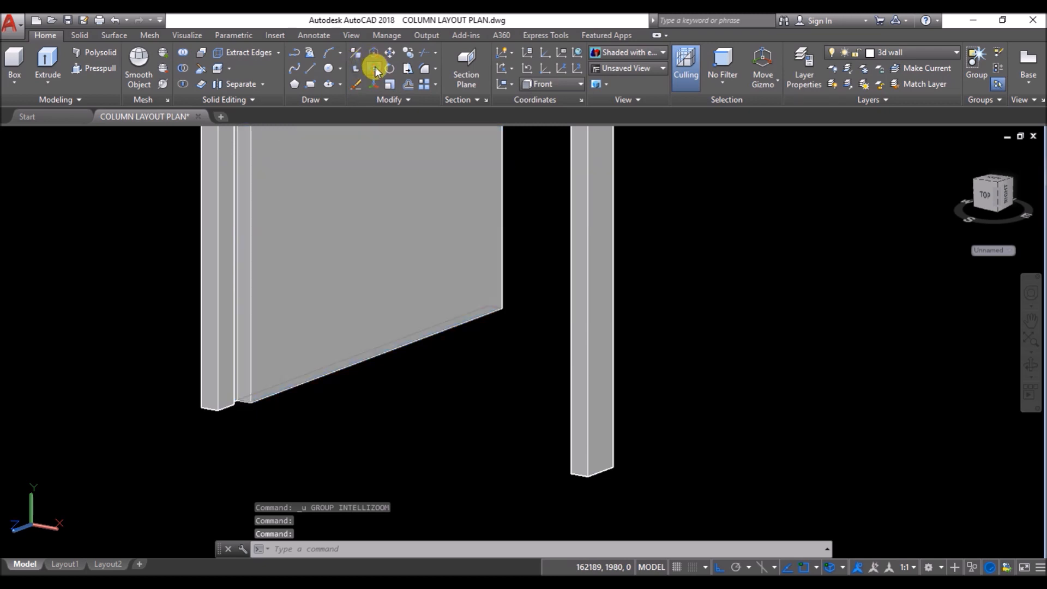
scroll(245, 412, up, 2)
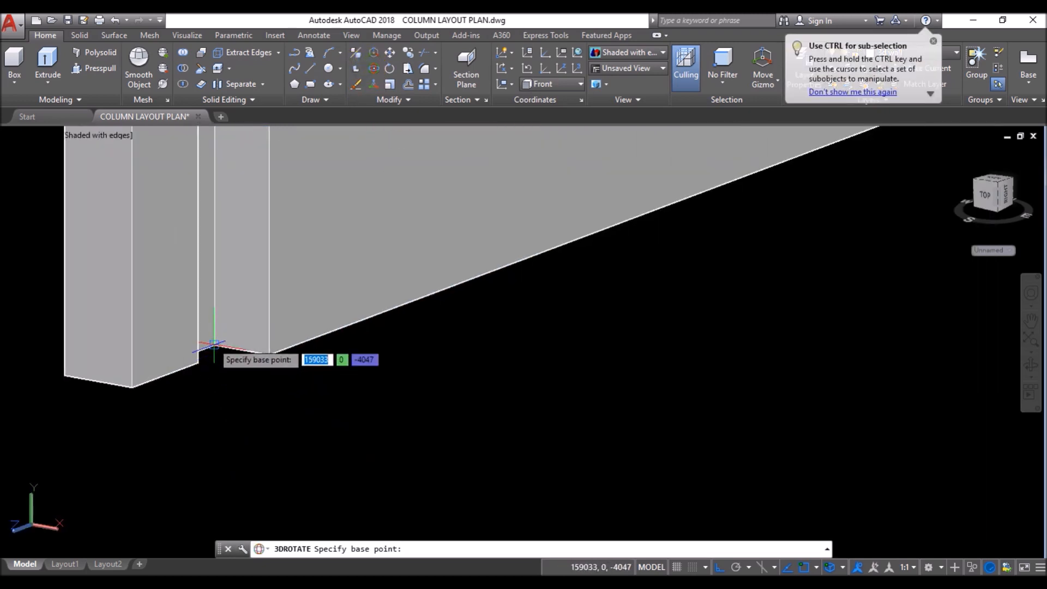
click(213, 348)
click(217, 354)
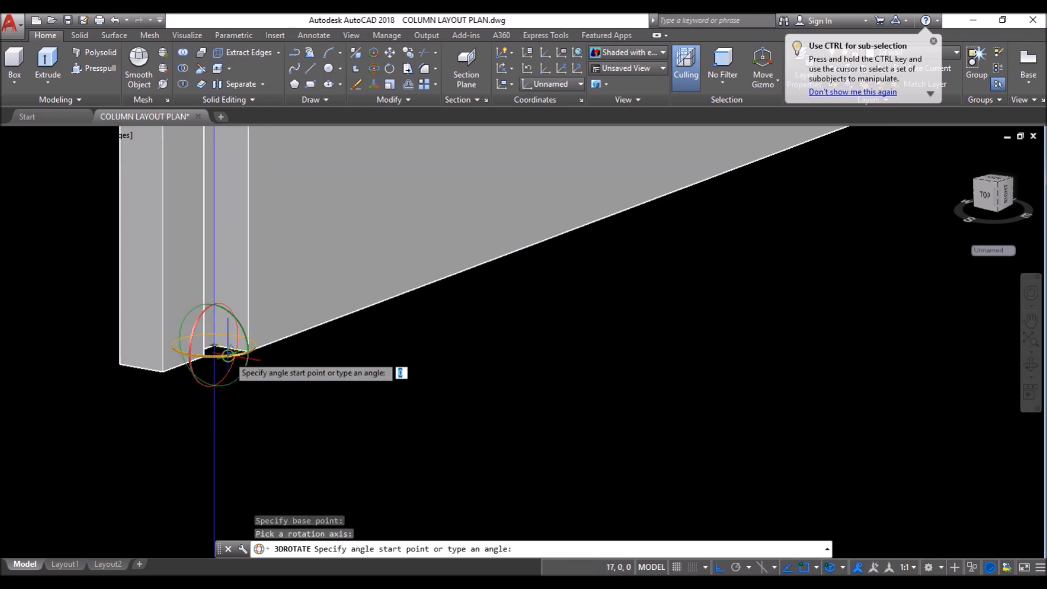
scroll(229, 360, down, 2)
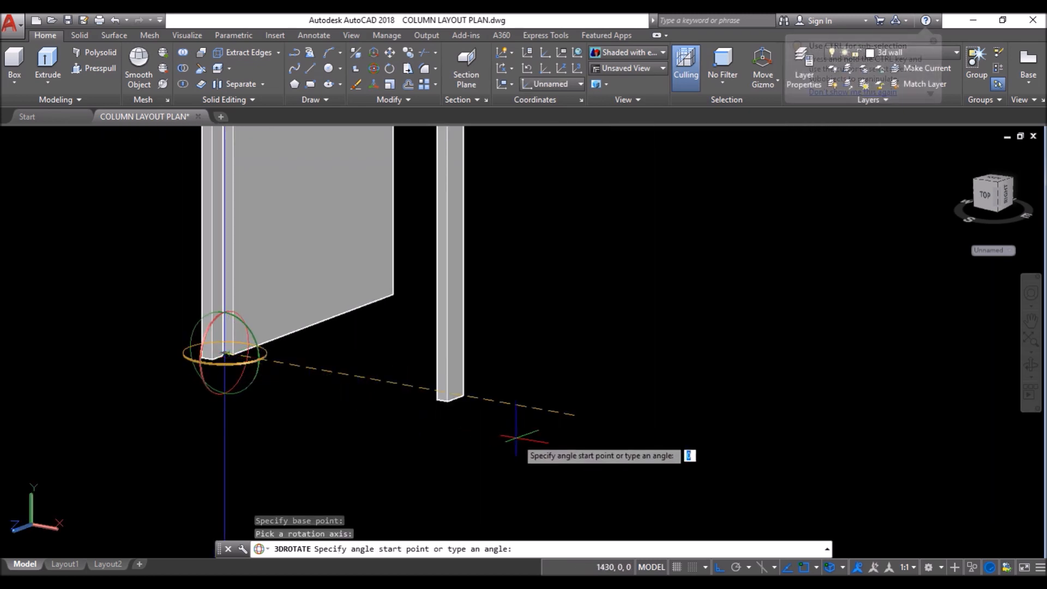
text(-9)
key(Return)
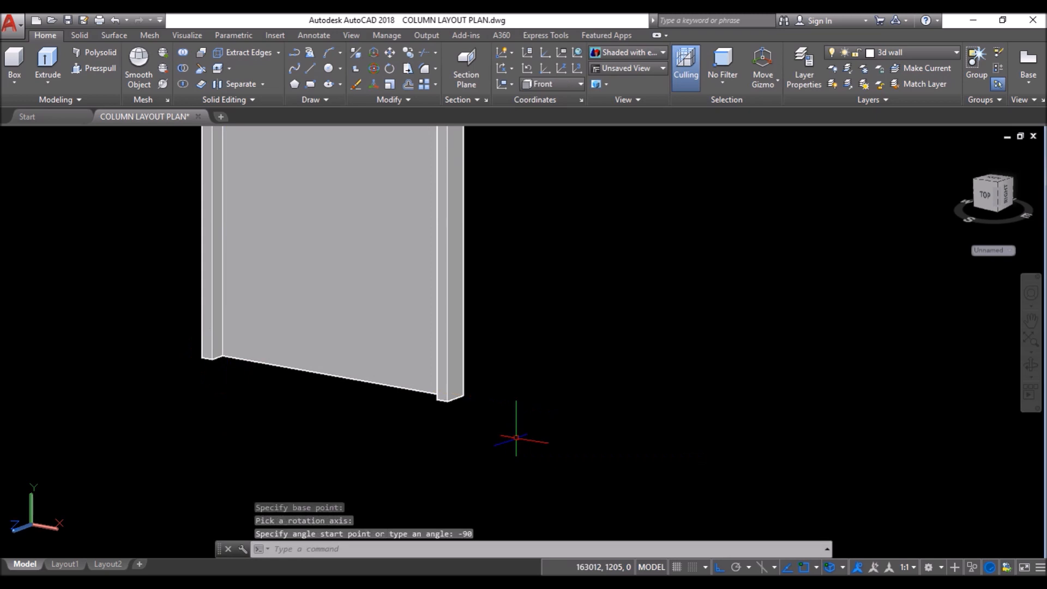
Step: Examine the closed door and its frame from several angles
scroll(491, 448, down, 4)
shift+middle_drag(480, 348, 509, 342)
scroll(367, 341, down, 3)
scroll(552, 320, up, 1)
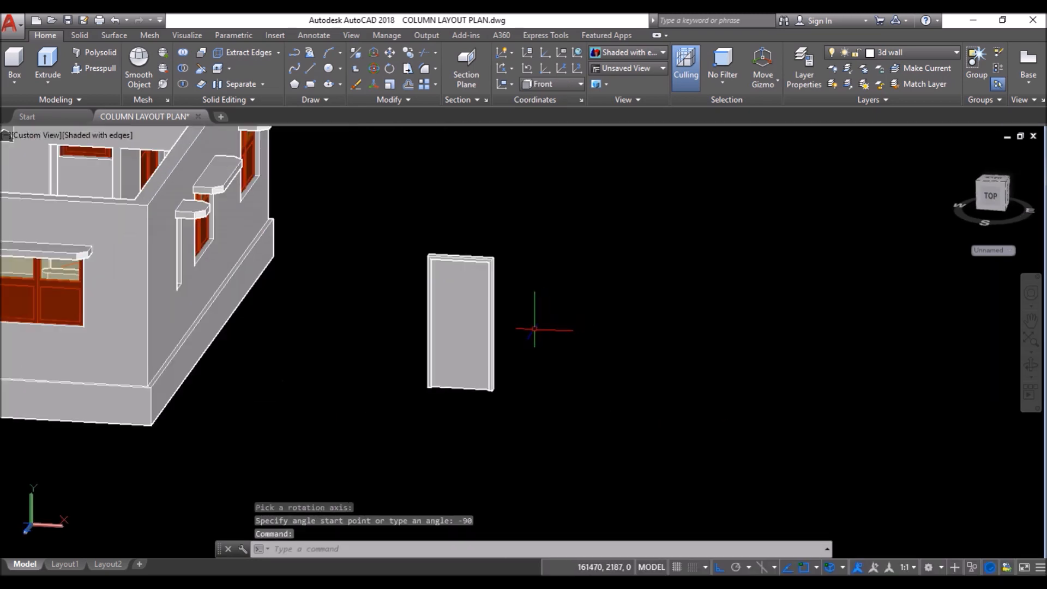
scroll(501, 335, up, 6)
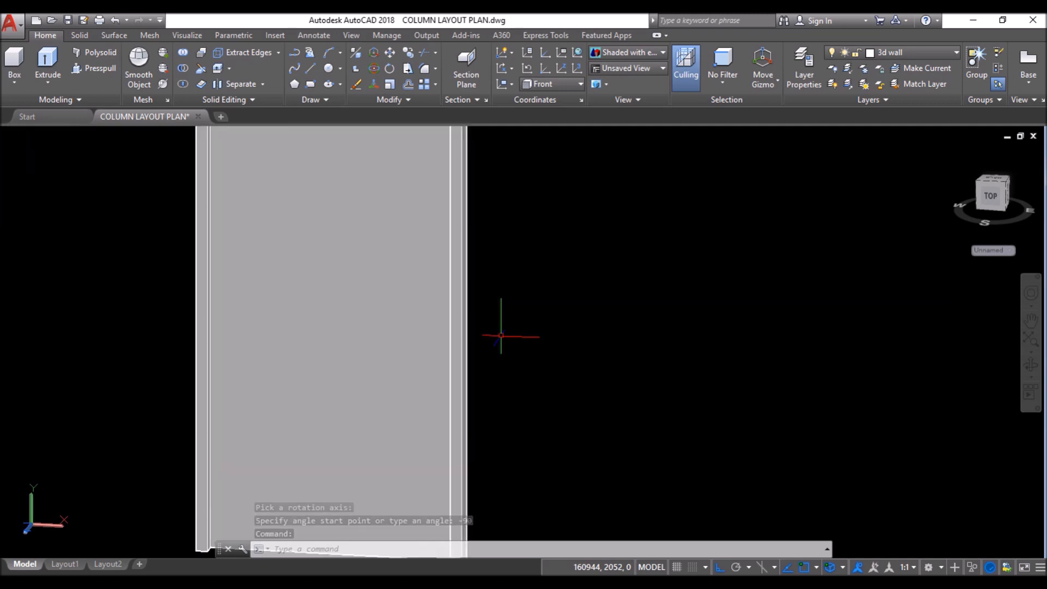
scroll(501, 336, down, 4)
shift+middle_drag(431, 355, 498, 349)
scroll(498, 327, down, 4)
scroll(546, 320, up, 5)
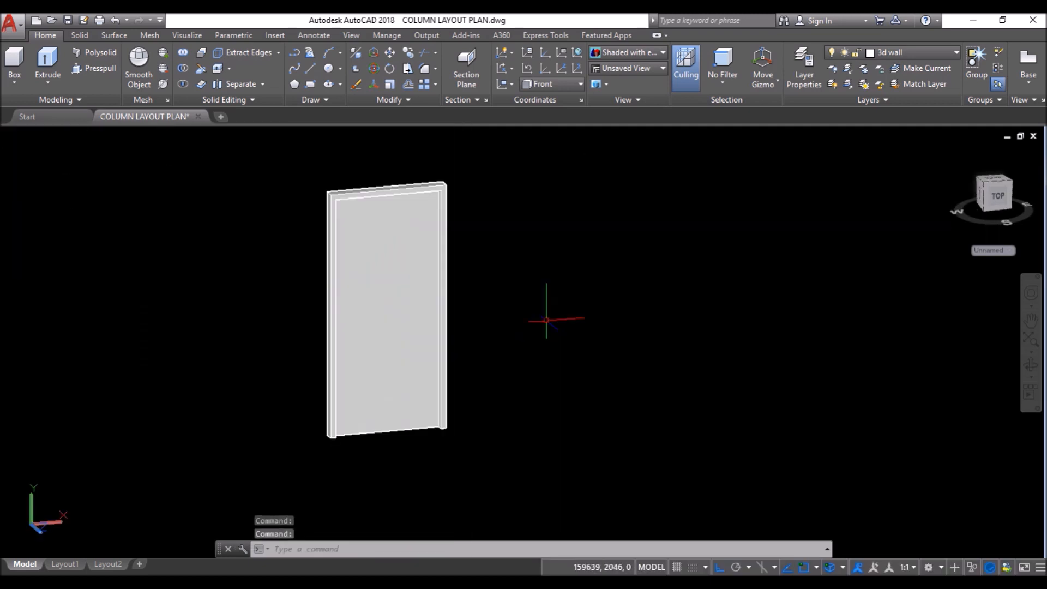
Step: Hide the door frame so that only the door leaf is displayed
click(421, 184)
right_click(475, 182)
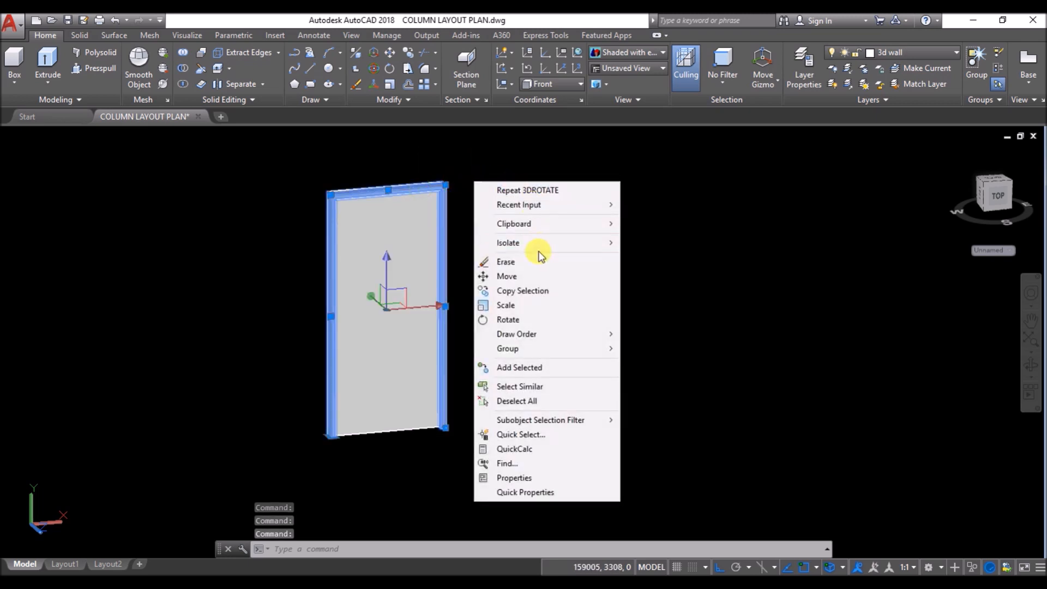
mouse_move(567, 243)
click(652, 257)
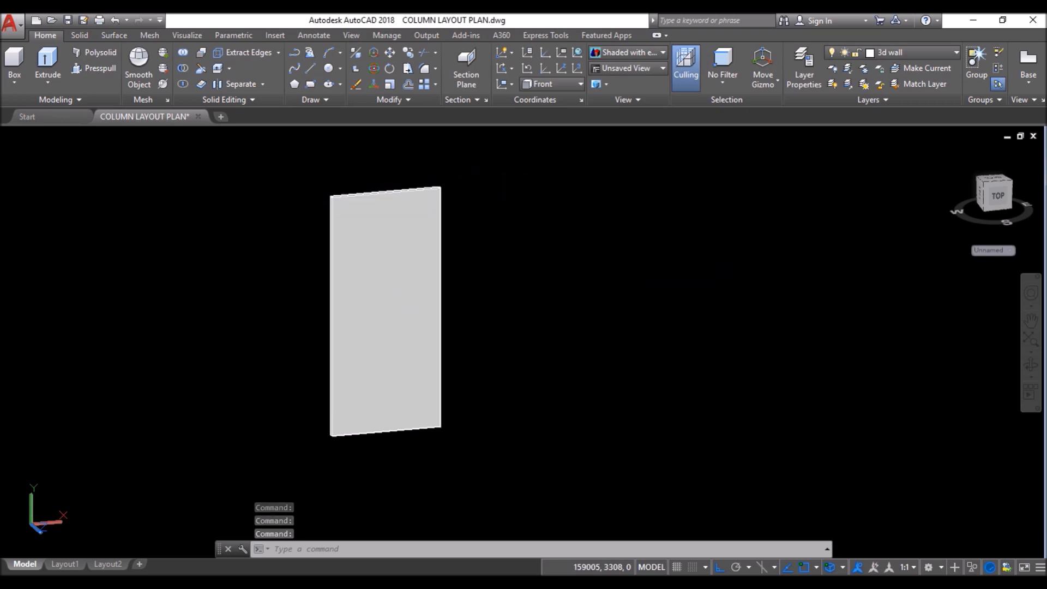
Step: Draw a rectangle between opposite corners of the door leaf's front face
click(312, 85)
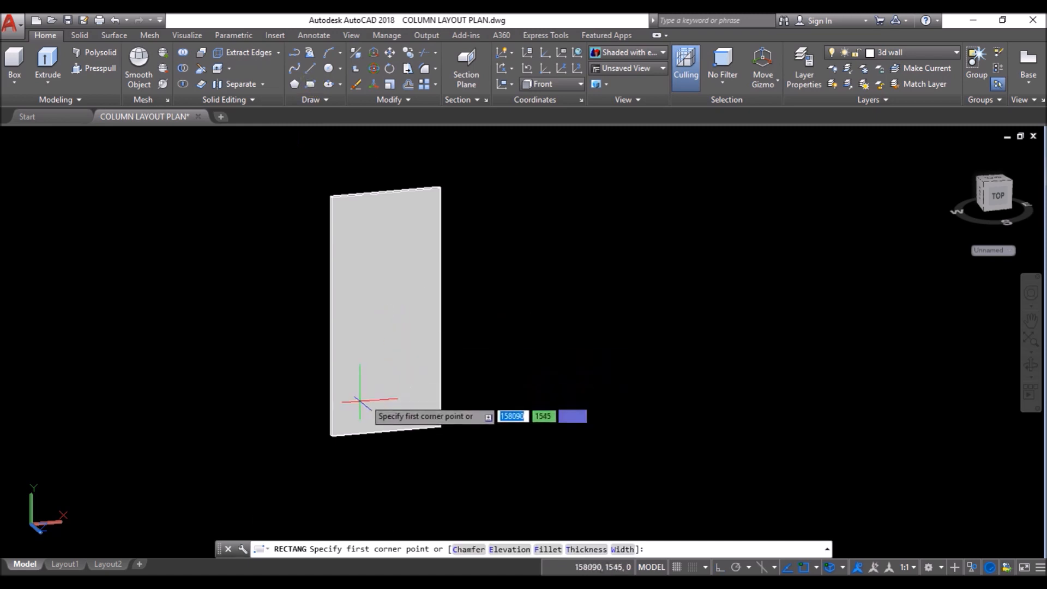
scroll(300, 473, up, 5)
click(278, 518)
scroll(278, 518, down, 3)
scroll(280, 519, down, 2)
scroll(395, 267, up, 5)
click(377, 274)
scroll(417, 231, down, 3)
Step: Hide the solid door leaf, leaving the traced rectangle displayed
click(416, 231)
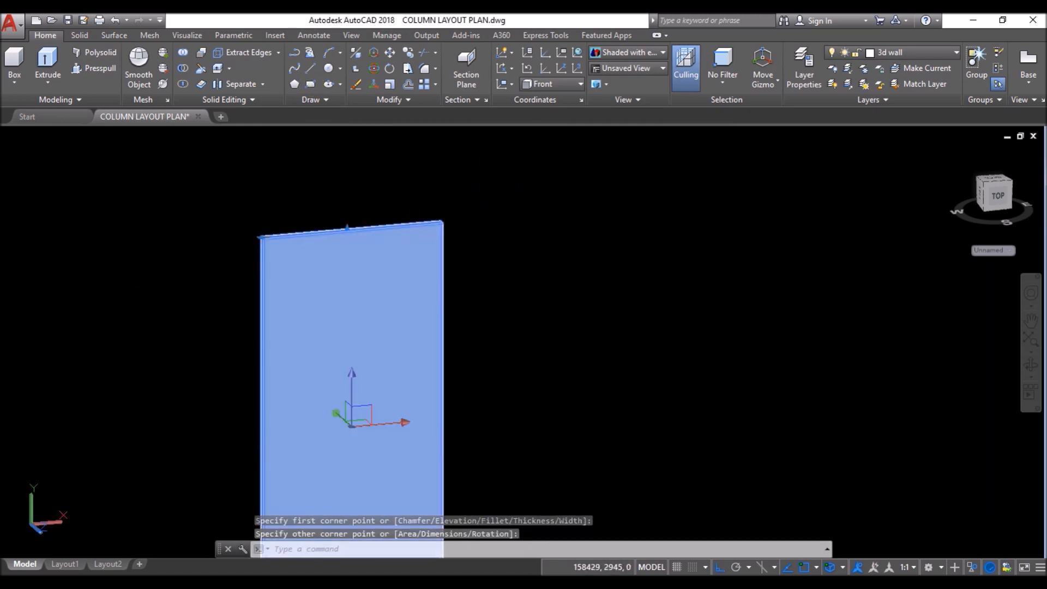
right_click(478, 189)
mouse_move(601, 249)
click(644, 264)
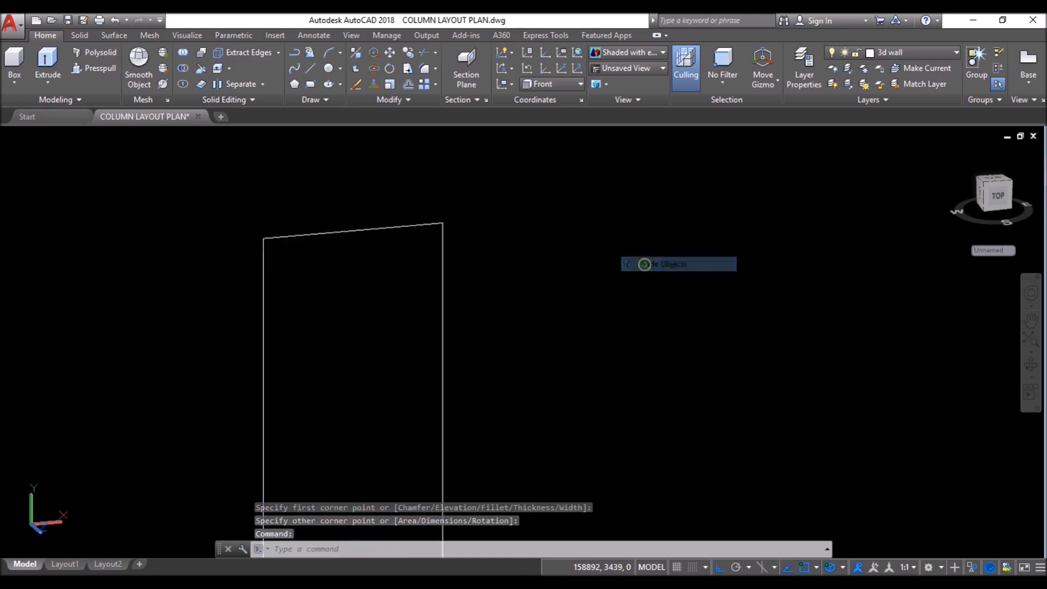
scroll(643, 264, down, 1)
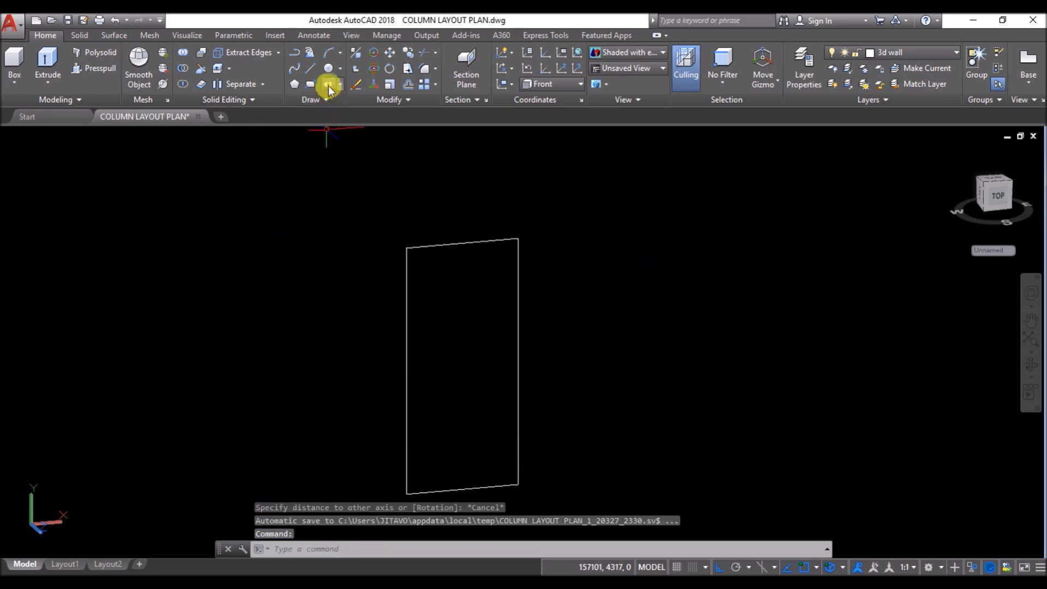
Step: Draw a vertical ellipse centred in the door rectangle with half-axes of 750 and 125
click(328, 85)
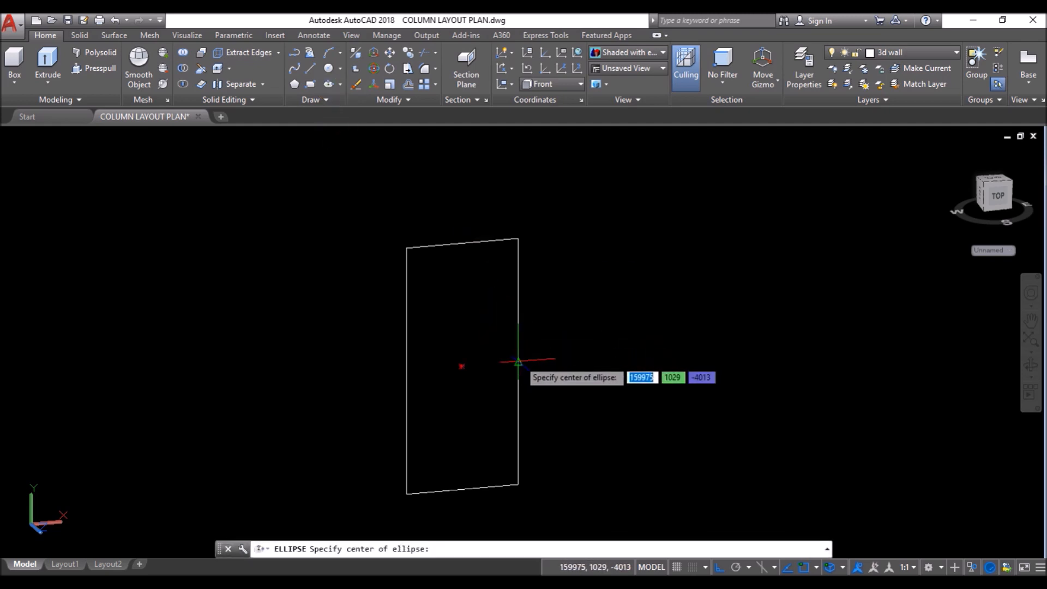
click(464, 366)
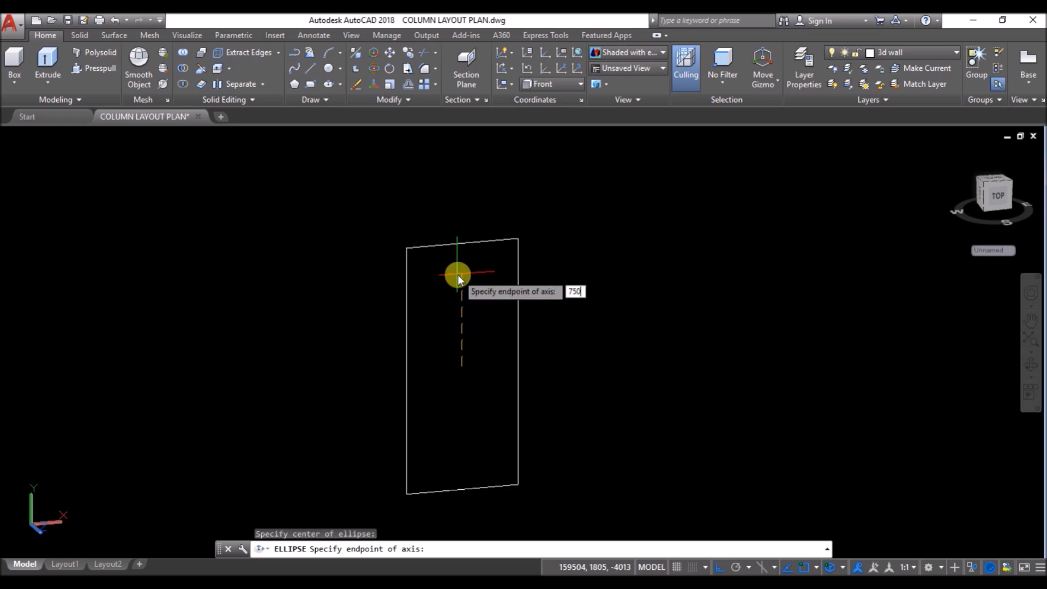
key(Return)
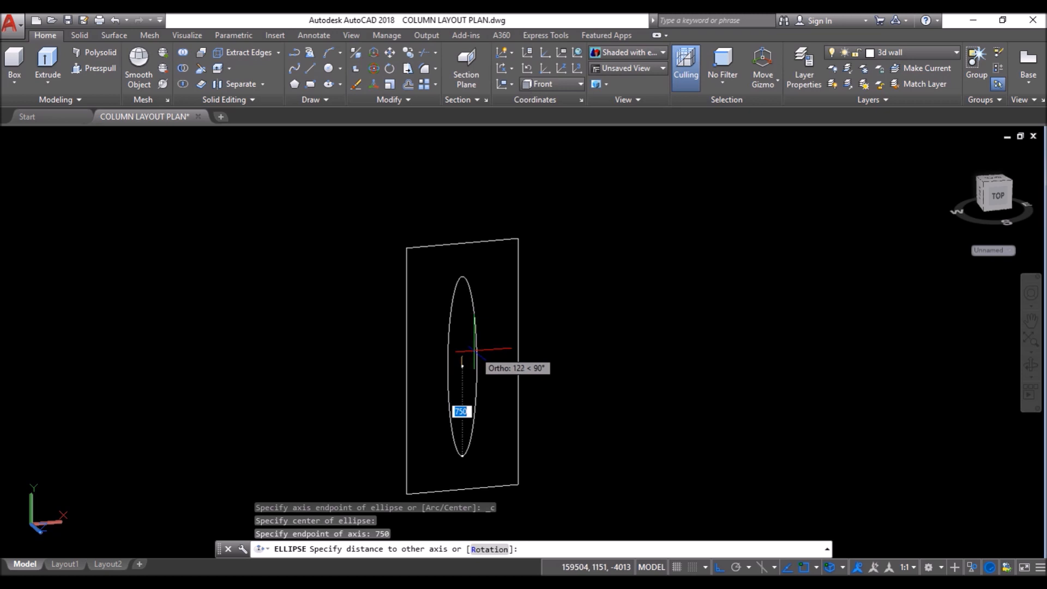
text(125)
key(Return)
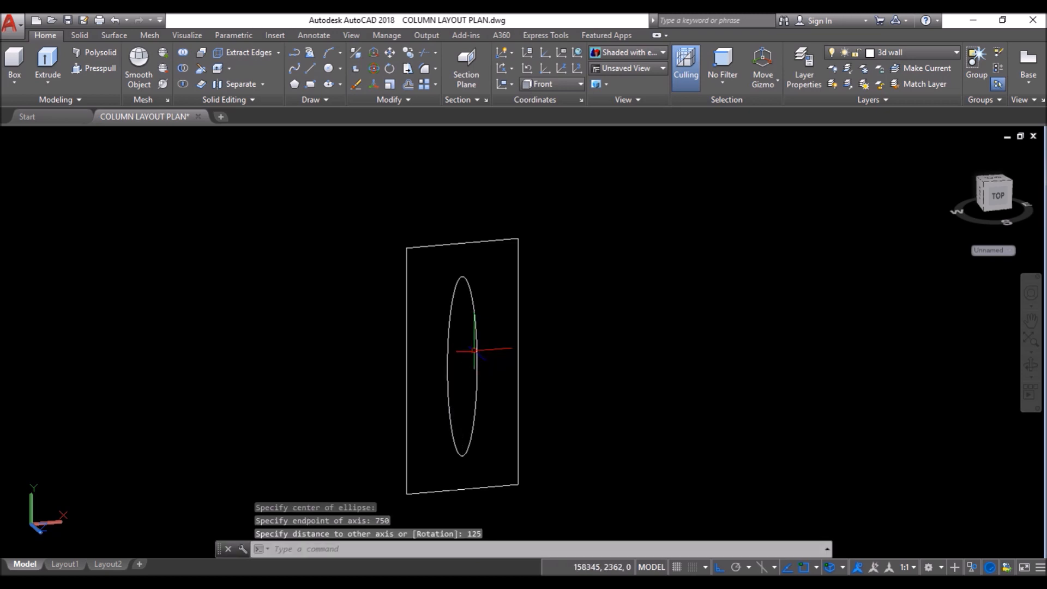
scroll(525, 368, down, 4)
scroll(517, 266, up, 1)
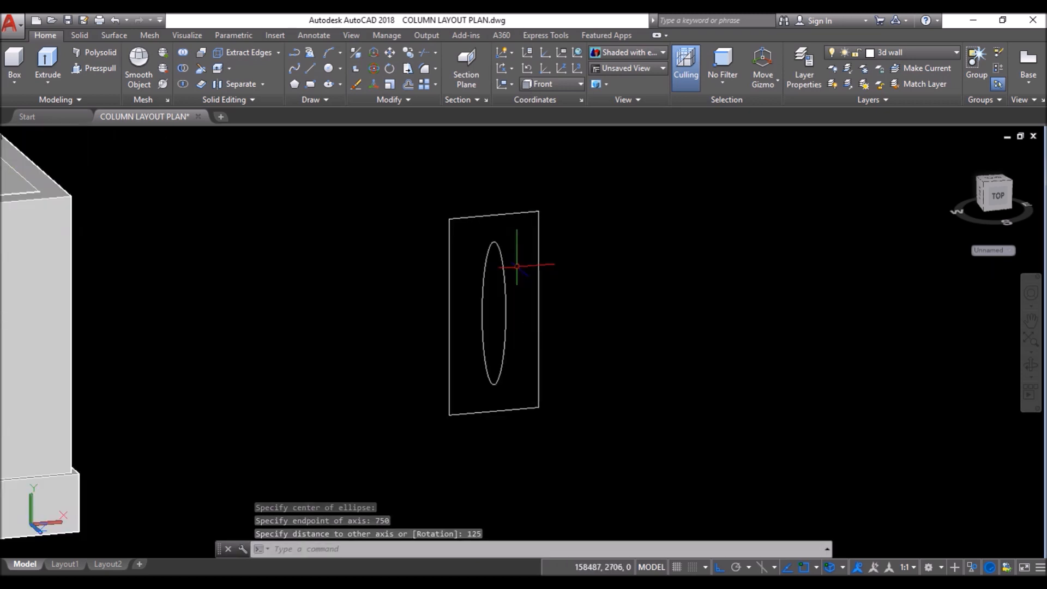
scroll(517, 266, up, 2)
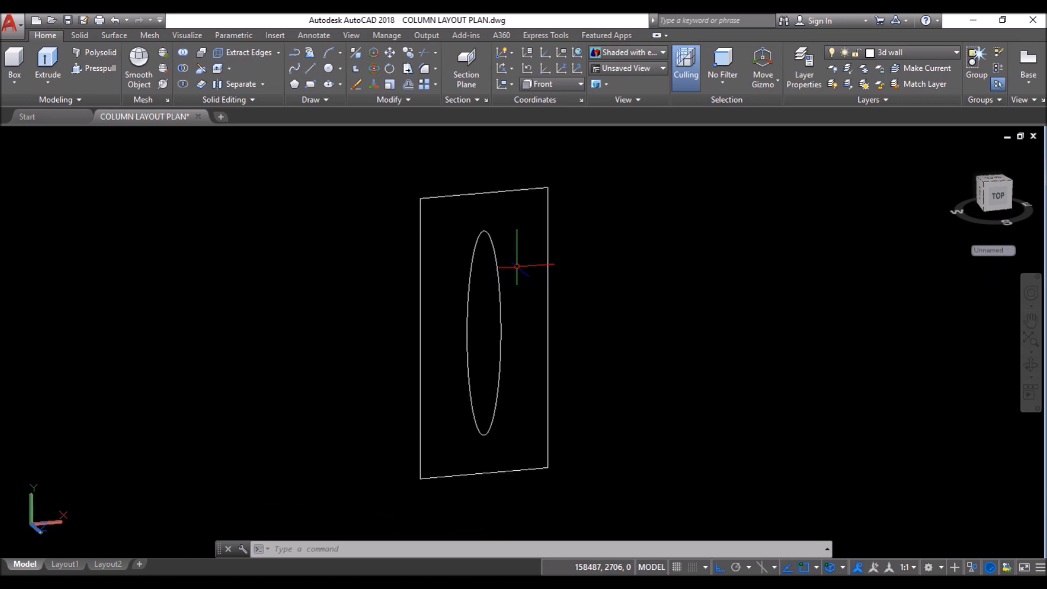
Step: Offset the ellipse 50 outward, and offset that new curve a further 150 outward
text(o)
key(Return)
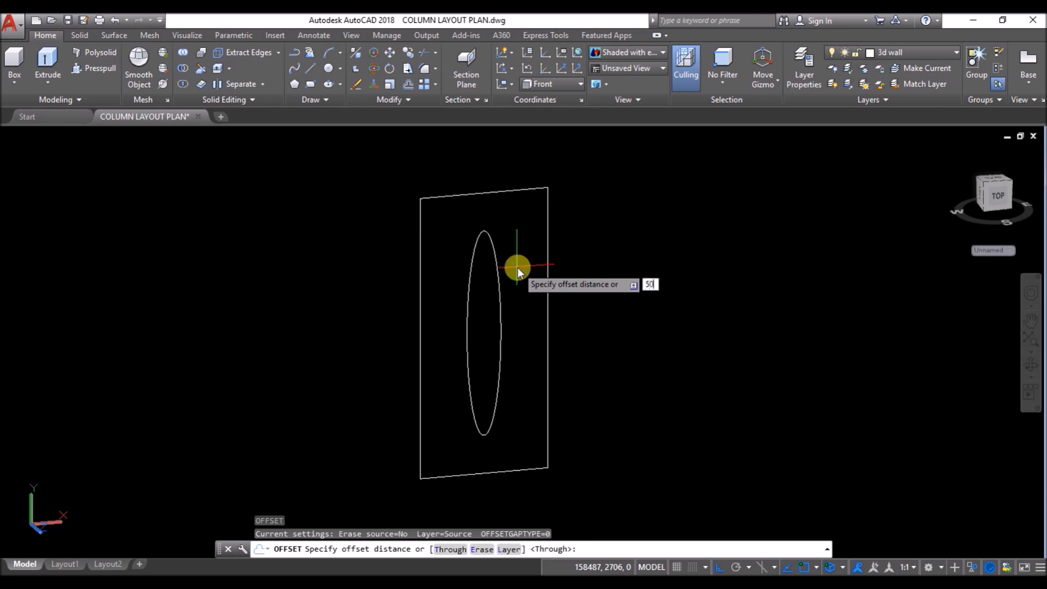
key(Return)
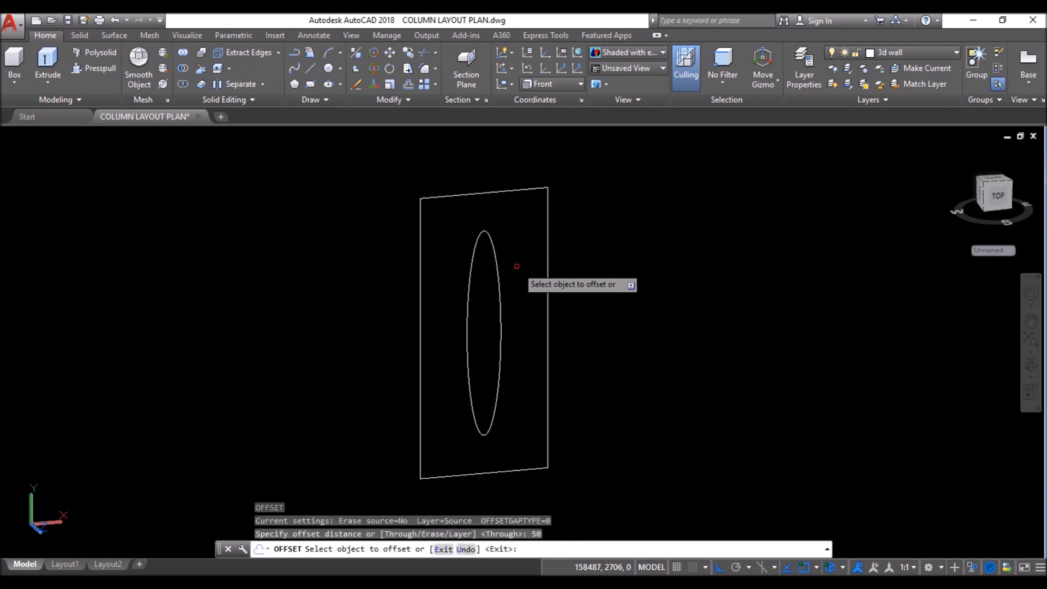
click(501, 294)
click(567, 283)
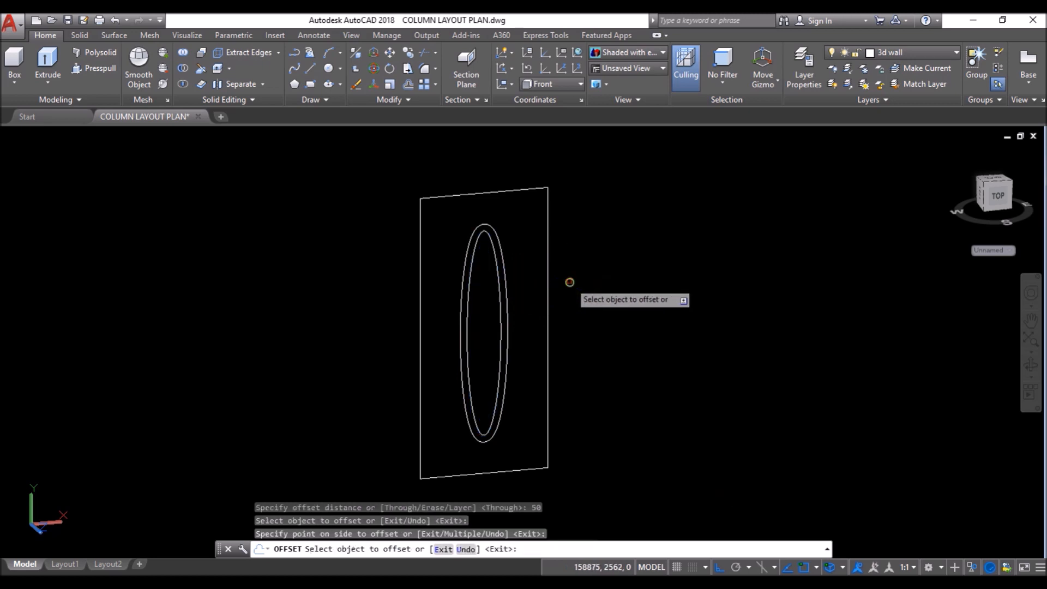
click(508, 282)
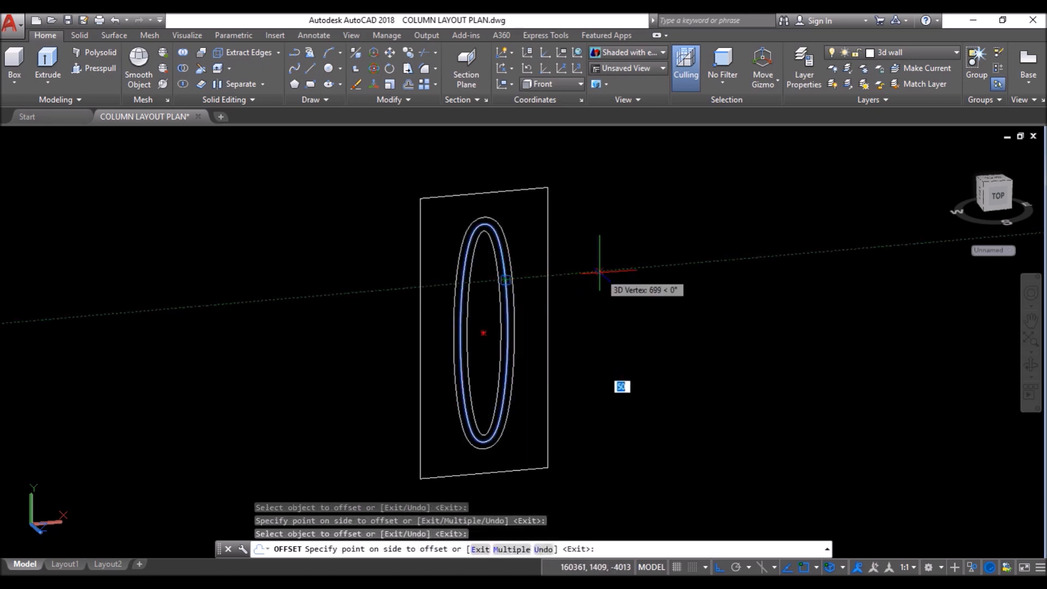
key(Return)
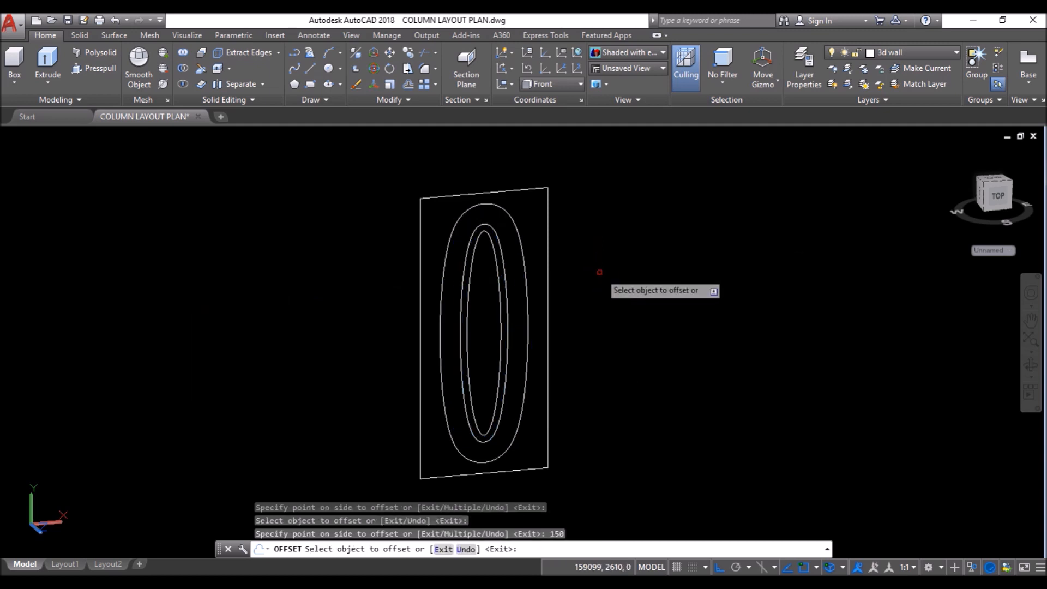
key(Return)
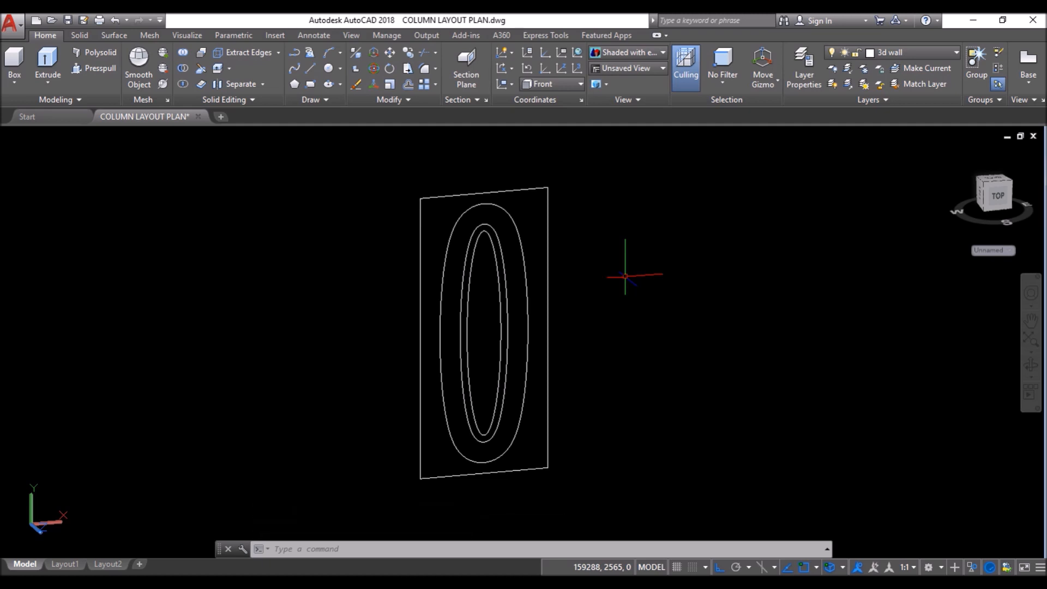
Step: Offset the middle curve and the outermost curve outward by 50 each
text(o)
key(Return)
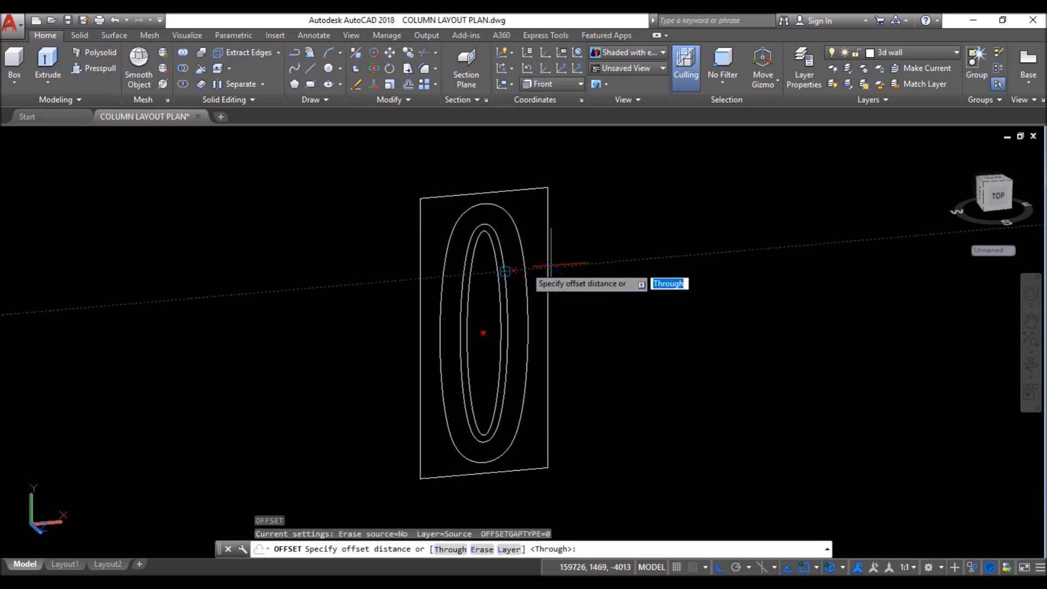
text(50)
key(Return)
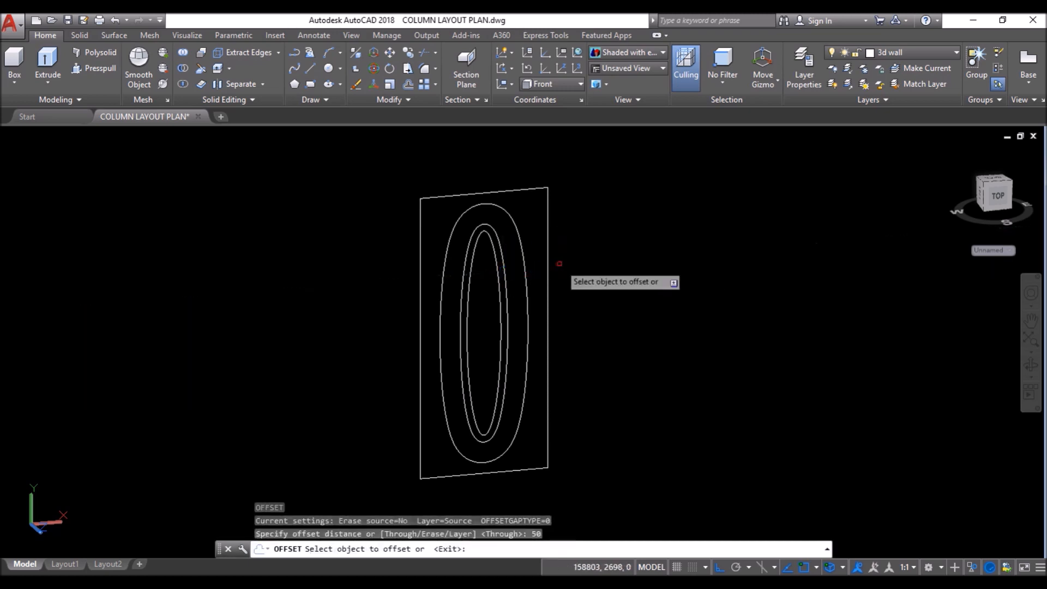
click(507, 280)
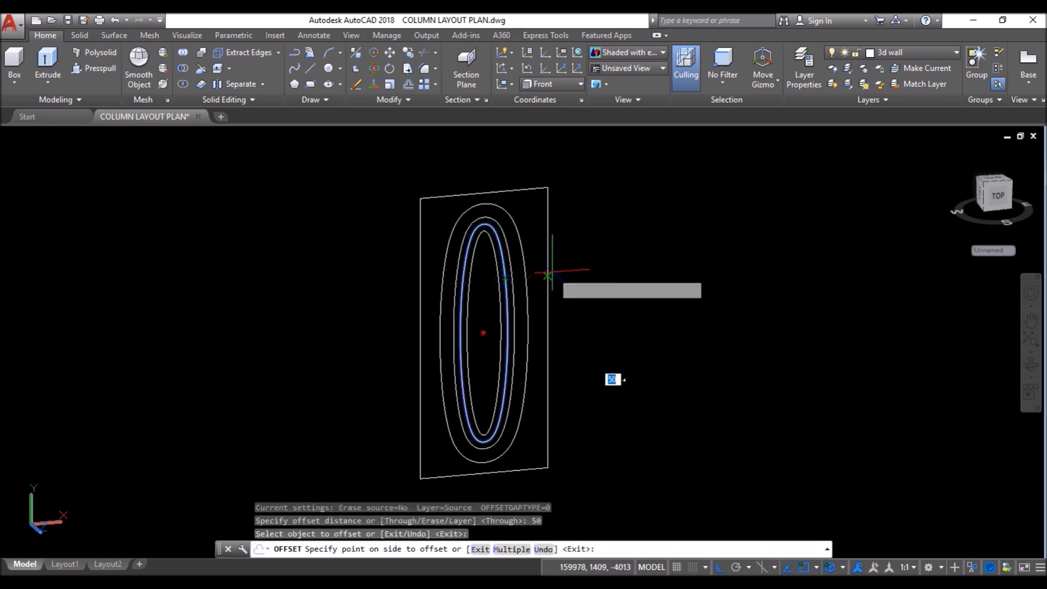
click(552, 271)
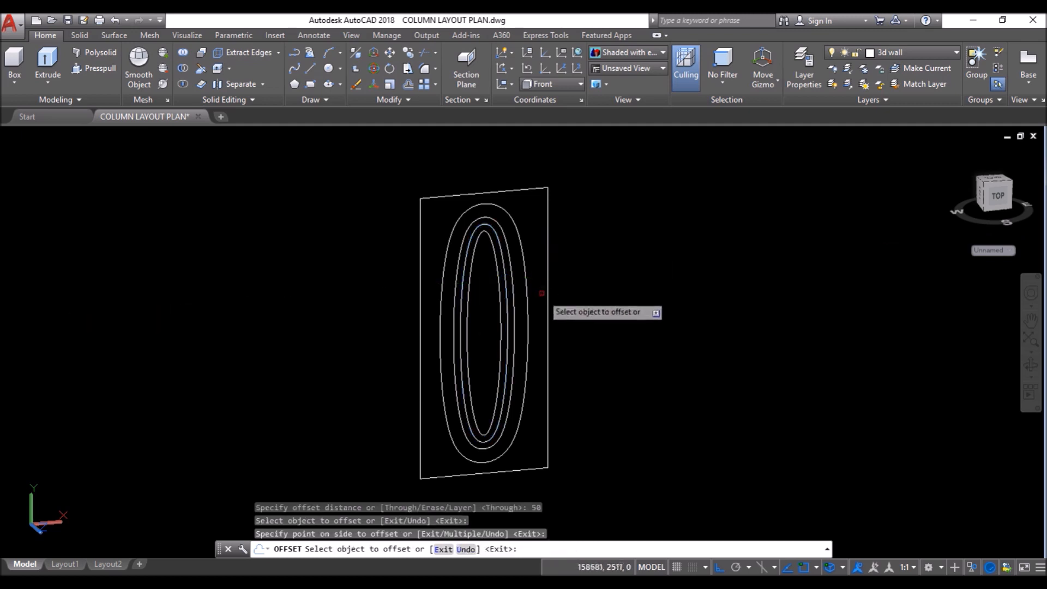
click(526, 308)
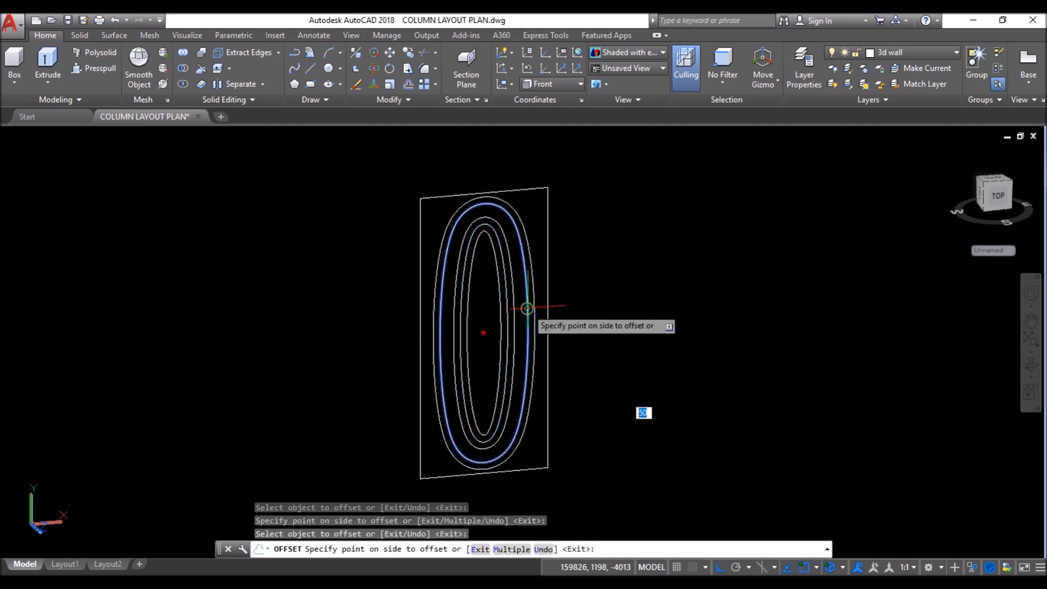
click(578, 299)
key(Return)
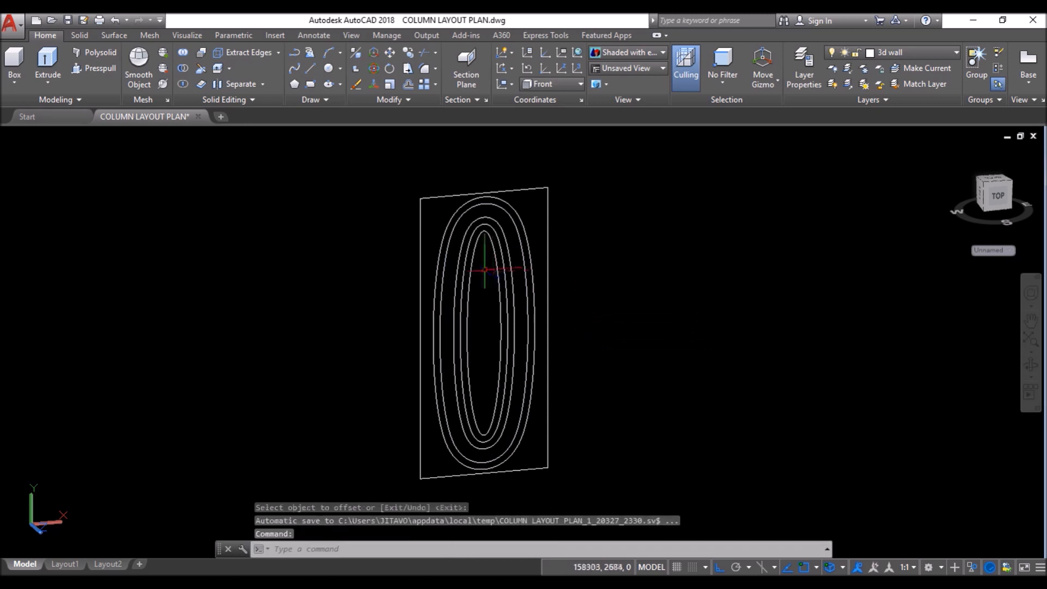
Step: Erase the second and fourth curves counted outward from the centre, keeping the original ellipse and the other two curves
click(505, 245)
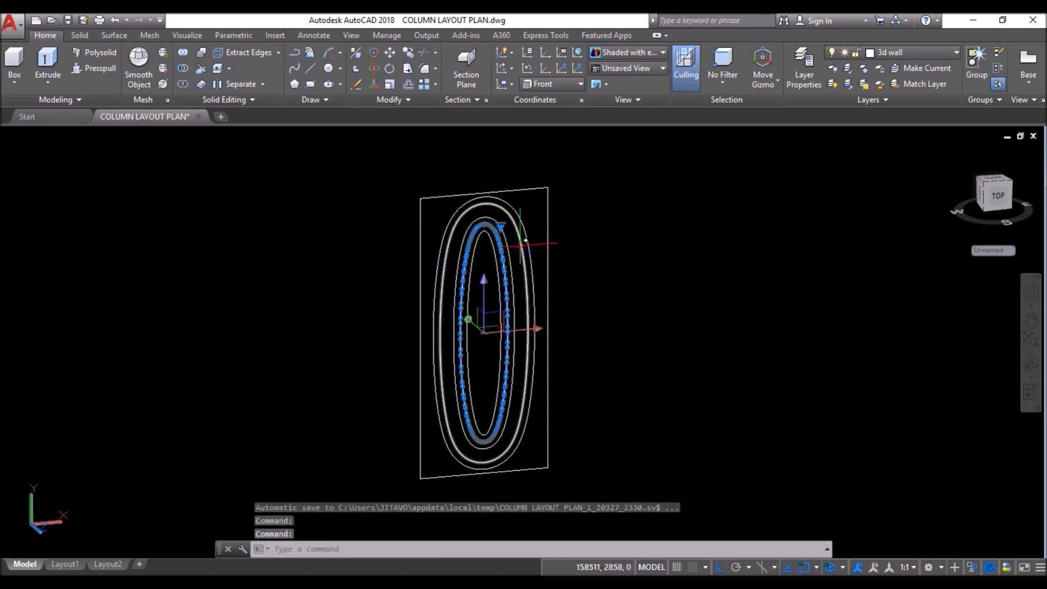
click(521, 245)
click(355, 86)
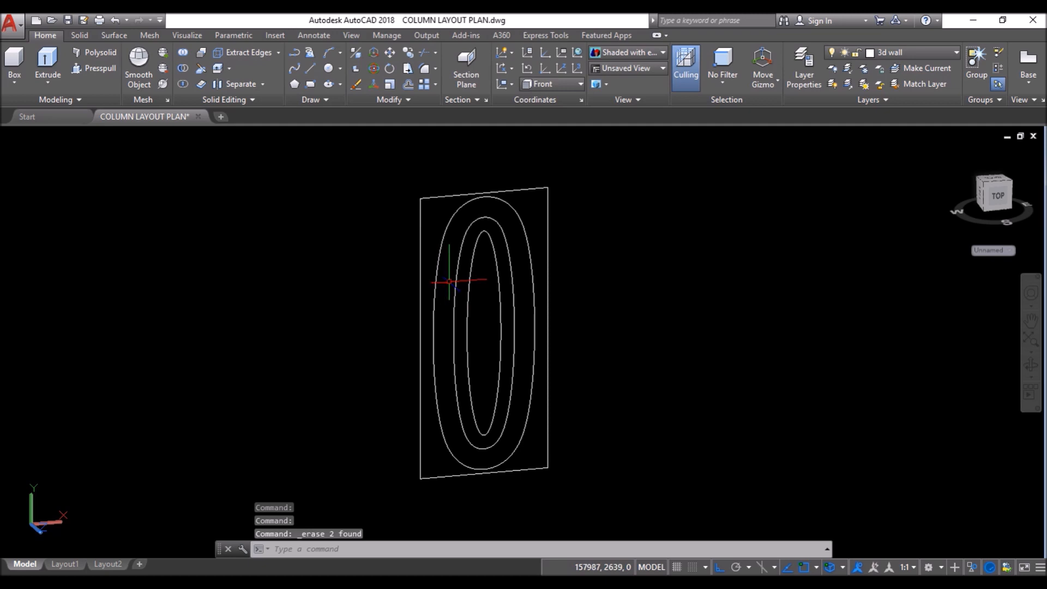
Step: Draw two horizontal lines from the inner ellipse's top and right quadrant points to beyond the door rectangle's right edge
click(310, 68)
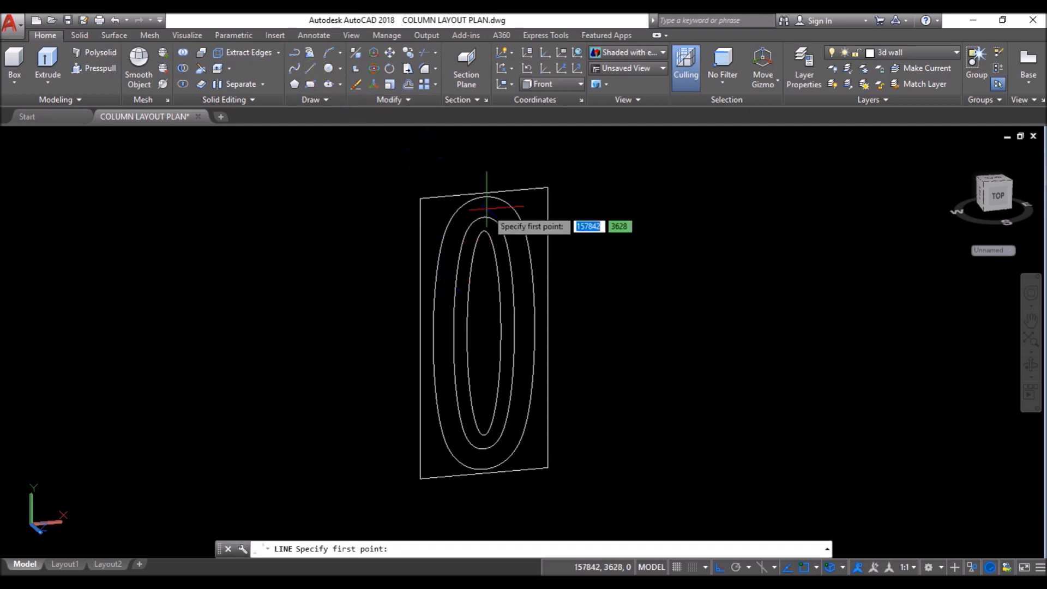
scroll(481, 232, up, 2)
click(482, 236)
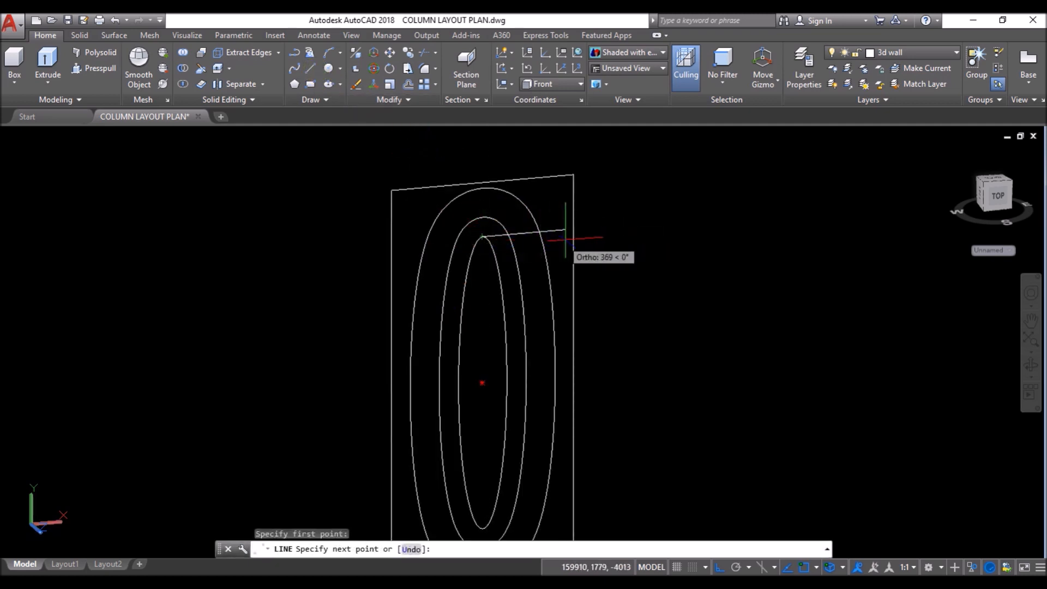
click(606, 228)
key(Return)
scroll(561, 184, down, 2)
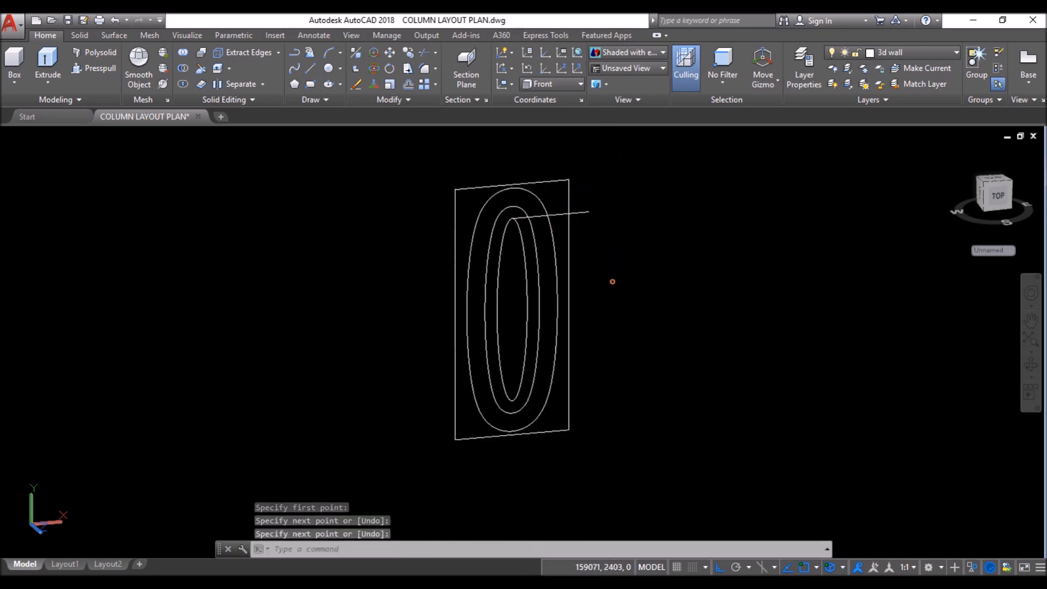
key(Return)
click(511, 309)
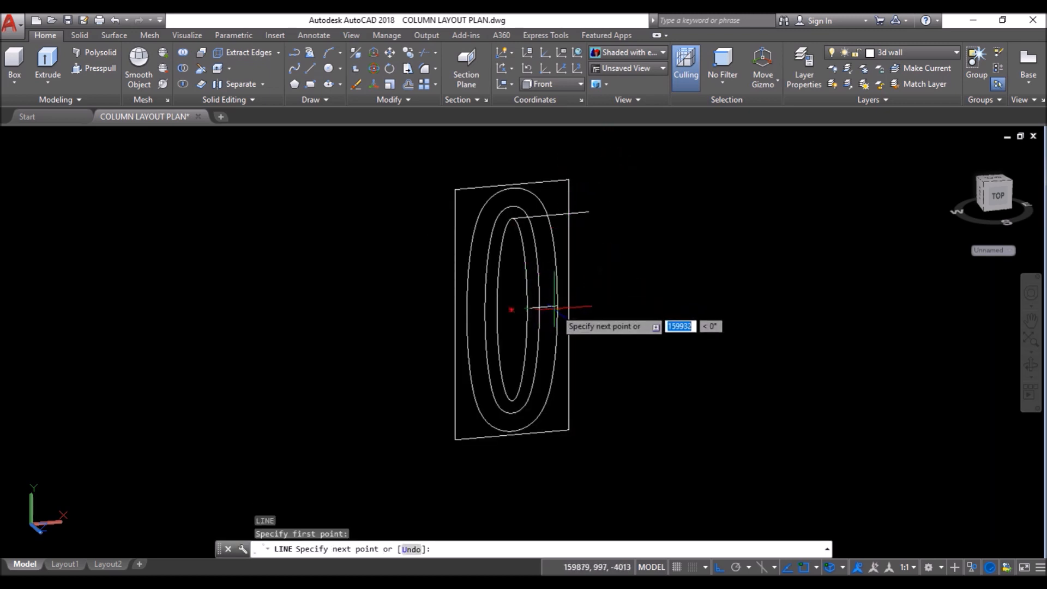
click(604, 302)
key(Return)
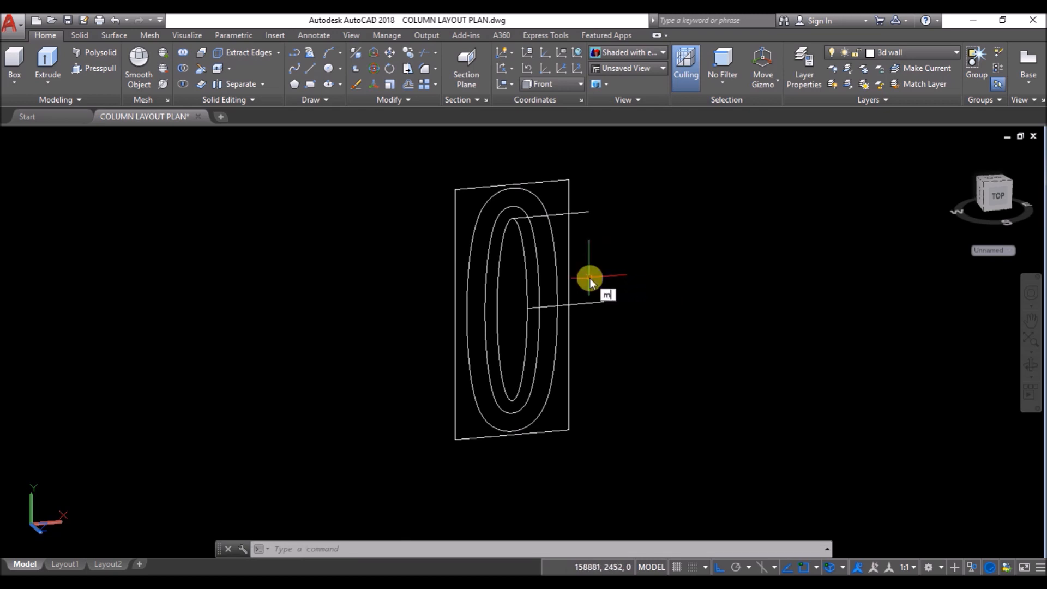
Step: Move the lower horizontal line straight up by 75
key(Return)
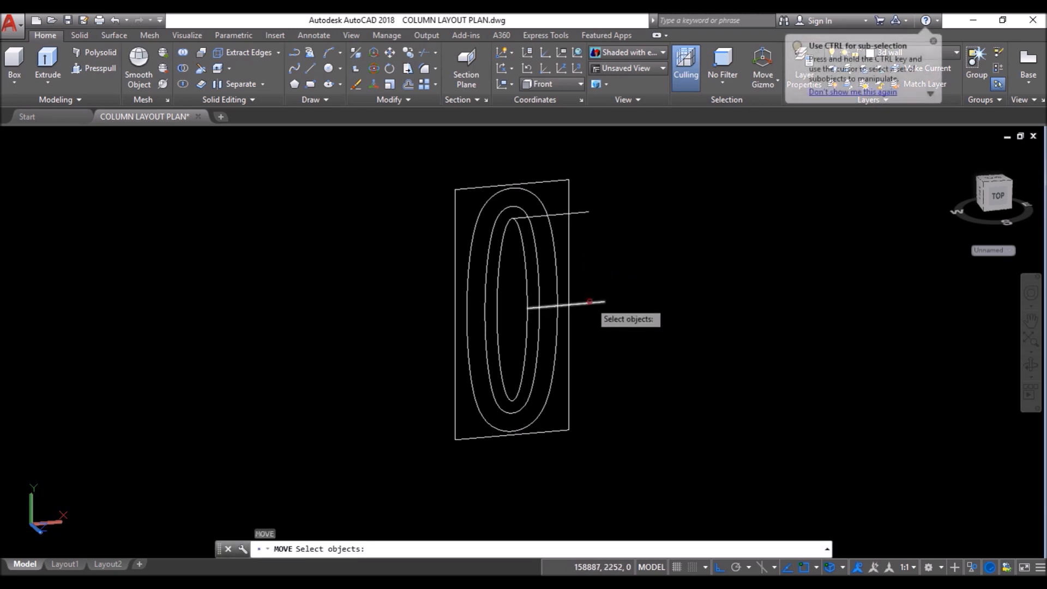
click(589, 302)
key(Return)
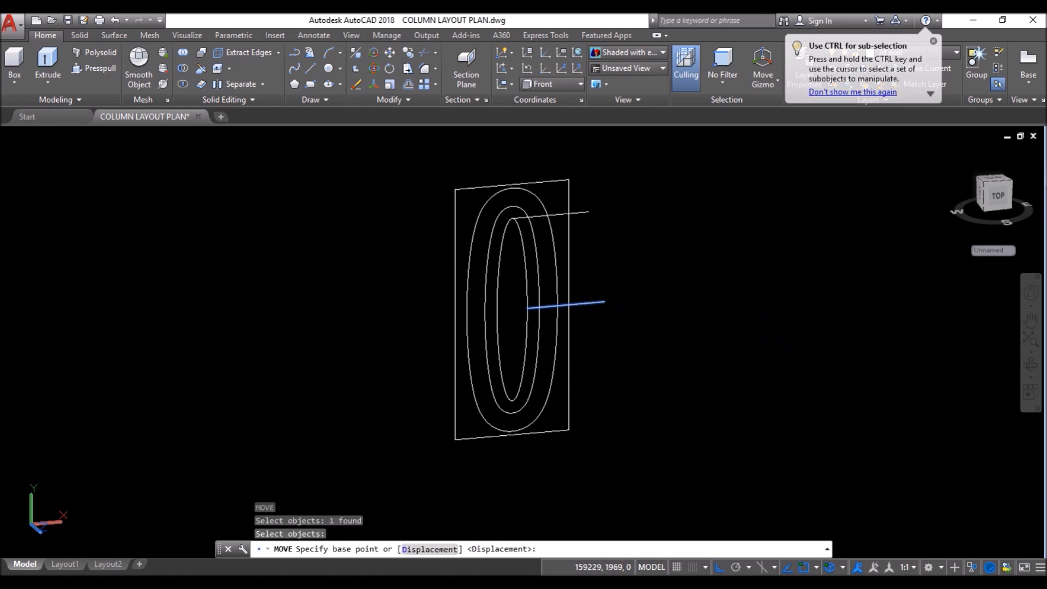
click(632, 333)
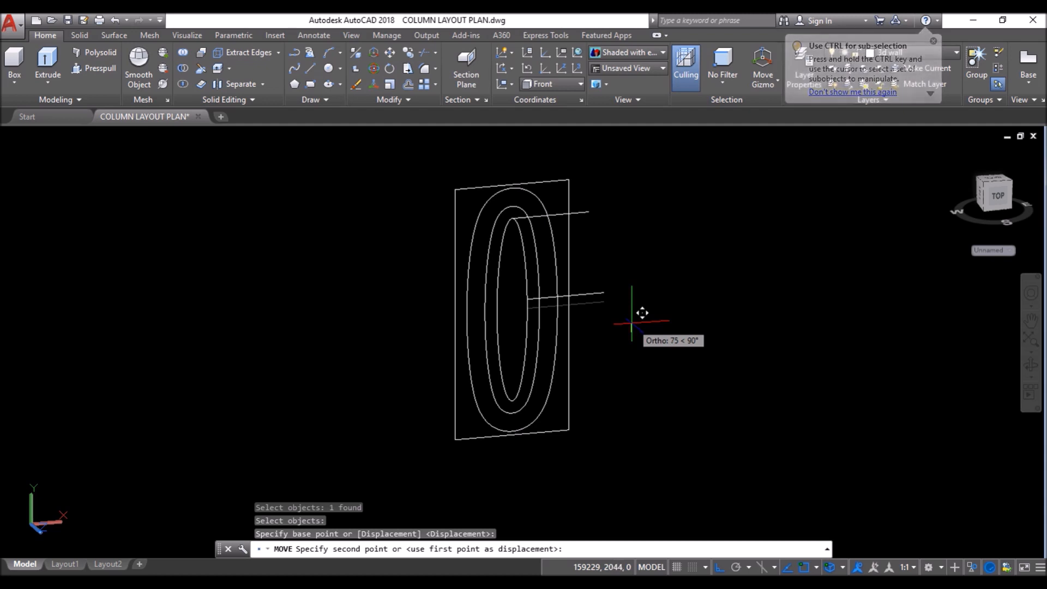
text(75)
key(Return)
Step: Extend the inner end of the moved horizontal line to the ellipse
scroll(531, 294, up, 8)
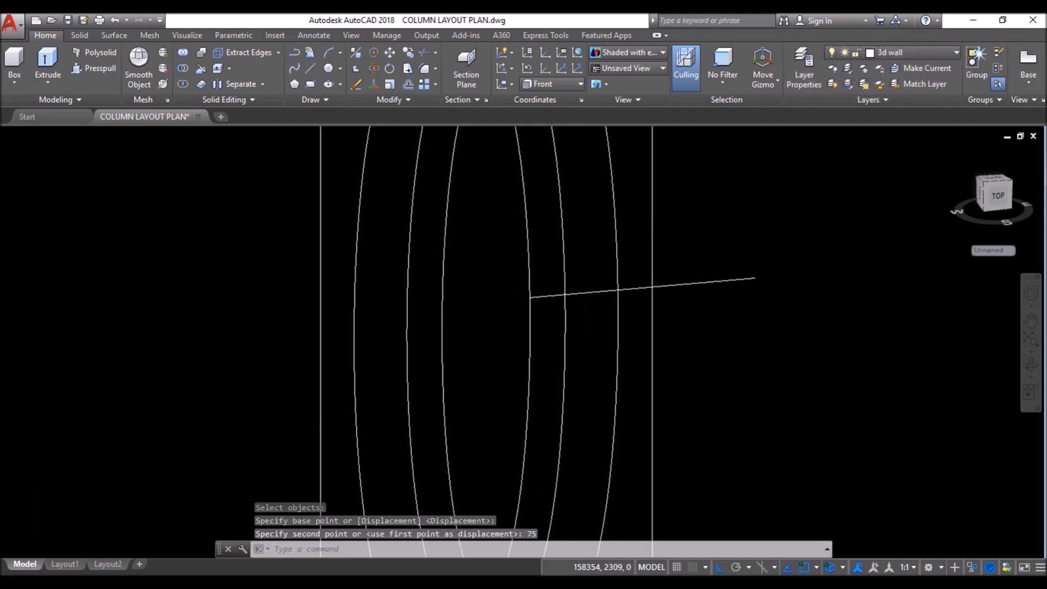
scroll(543, 291, up, 3)
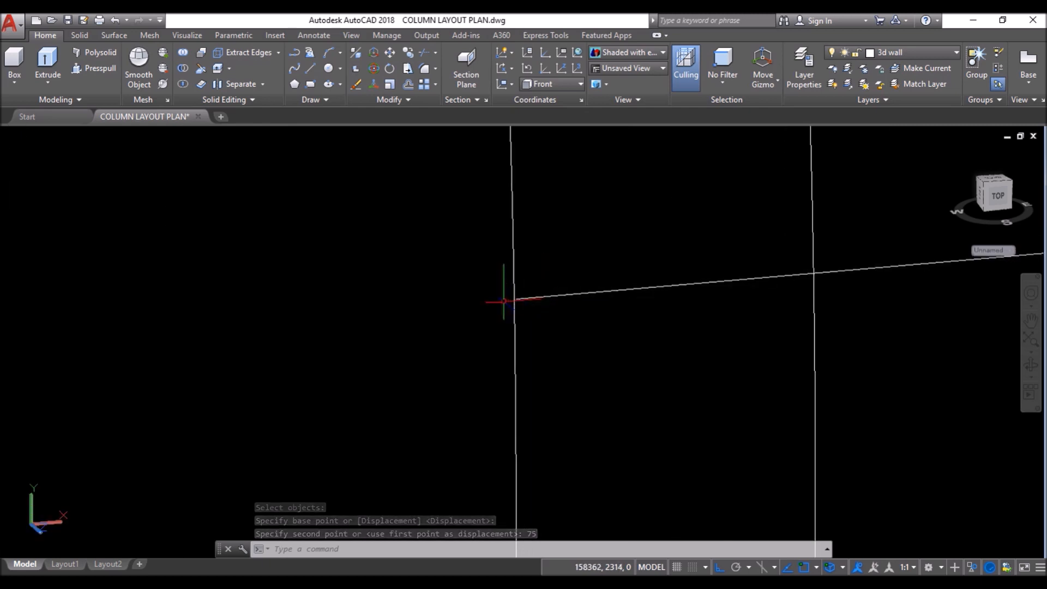
text(ex)
key(Return)
key(Return)
click(529, 299)
scroll(529, 298, down, 5)
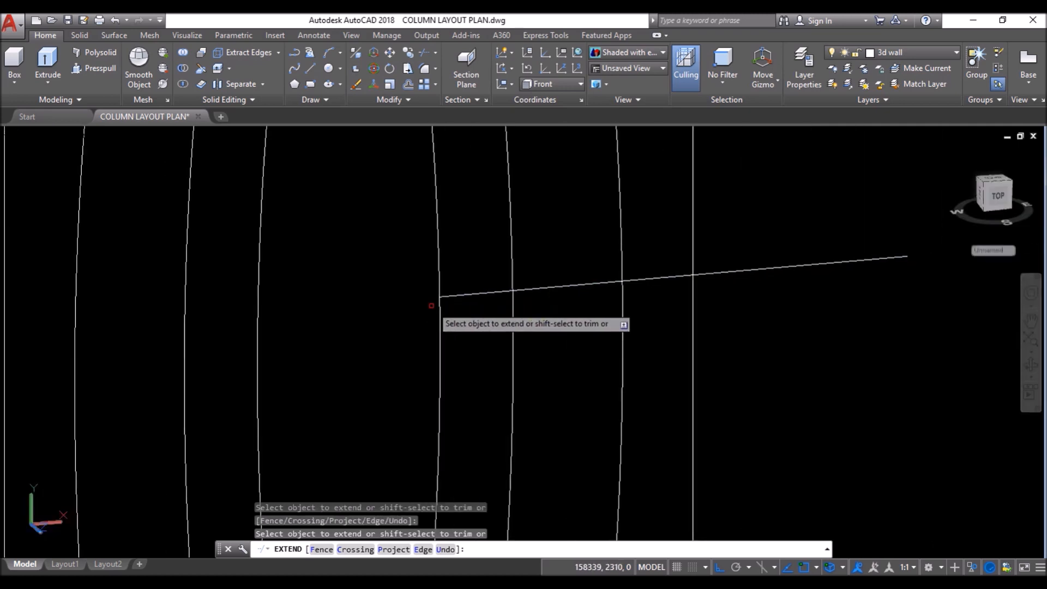
key(Return)
scroll(584, 316, down, 2)
scroll(517, 275, down, 2)
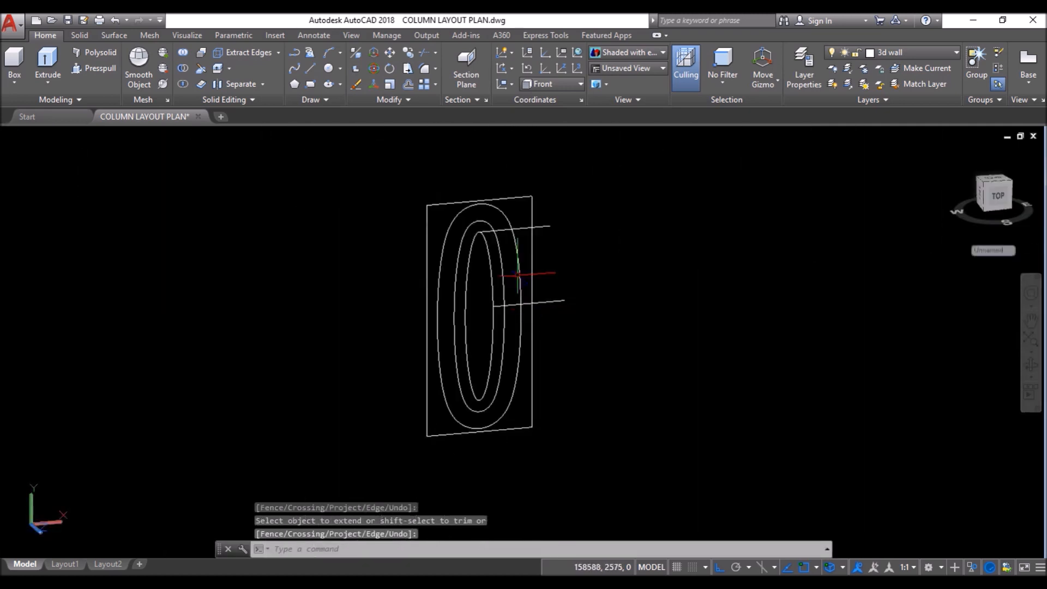
Step: Trim the two outer curves and both lines to leave a closed curved panel in the door's upper right, beside the ellipse
text(tr)
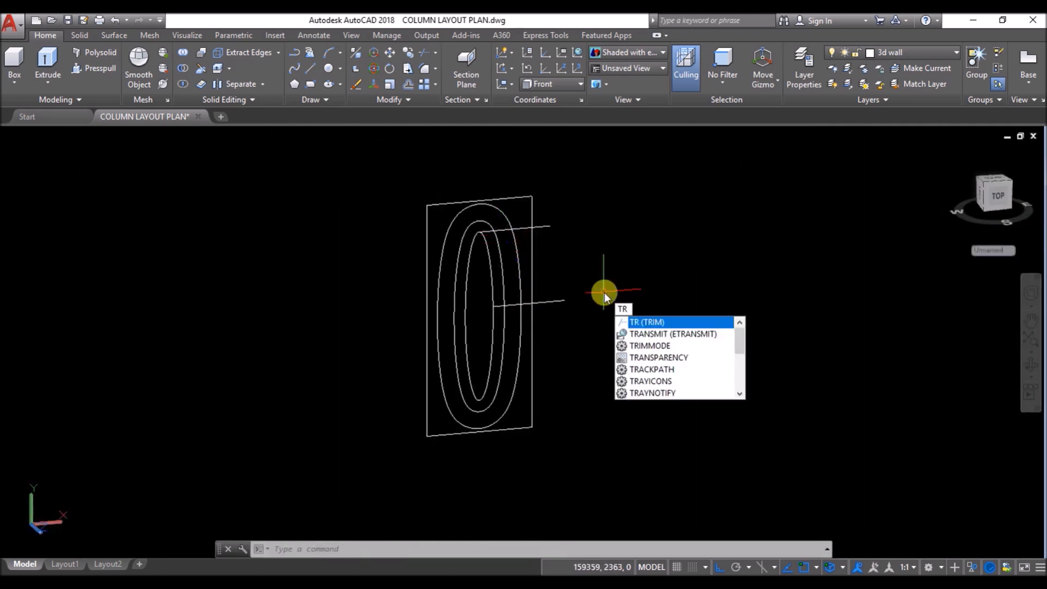
key(Return)
key(Return)
click(489, 225)
click(509, 221)
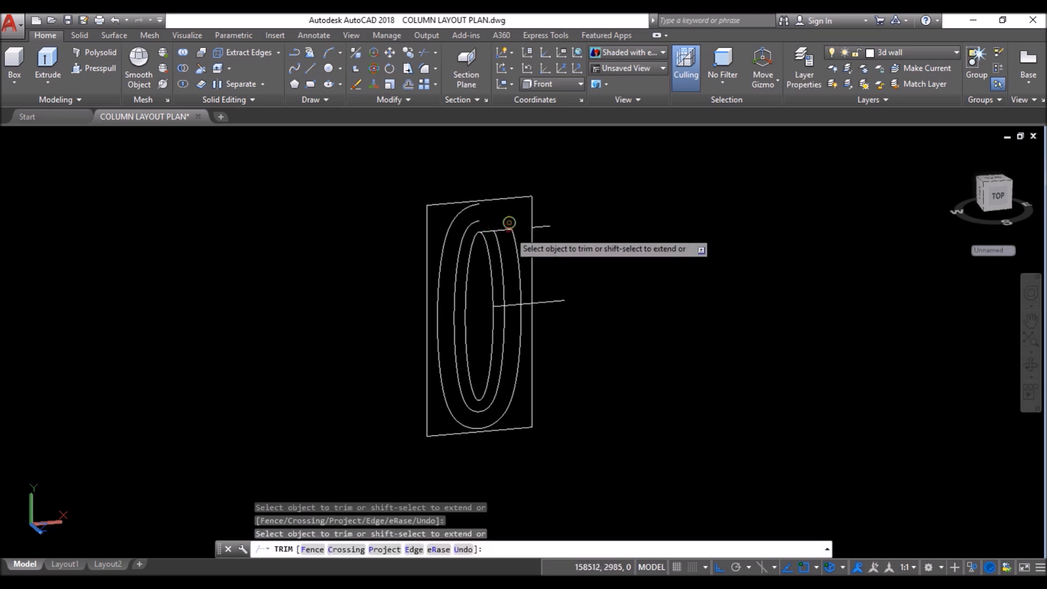
click(505, 314)
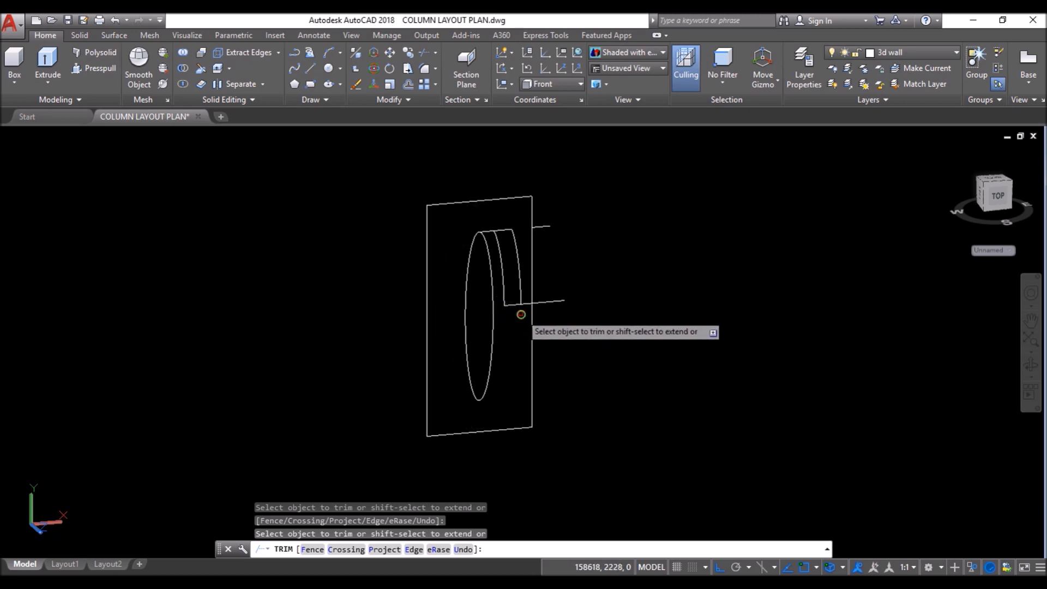
click(527, 303)
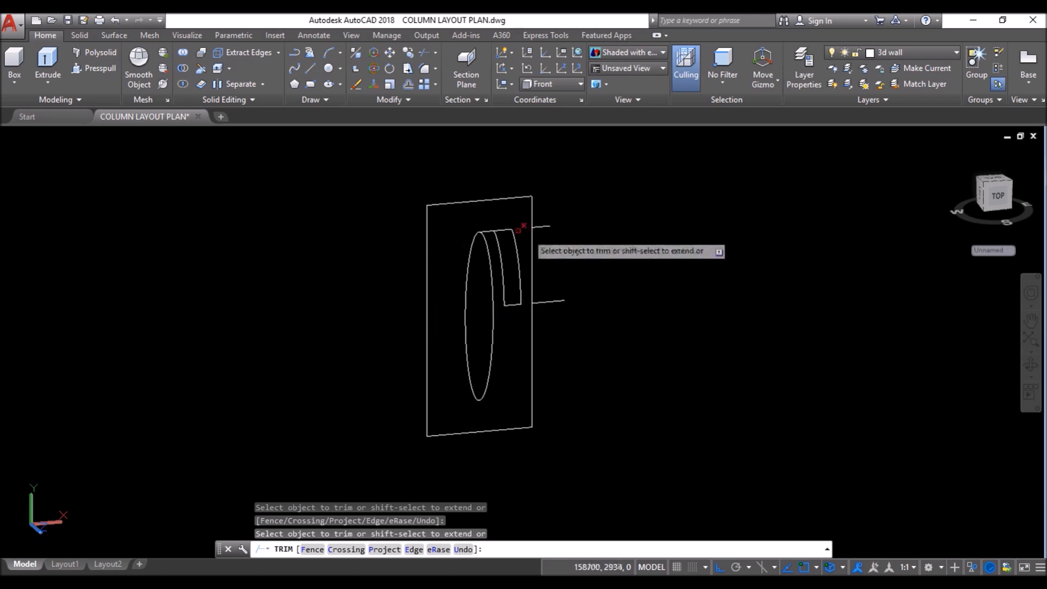
key(Return)
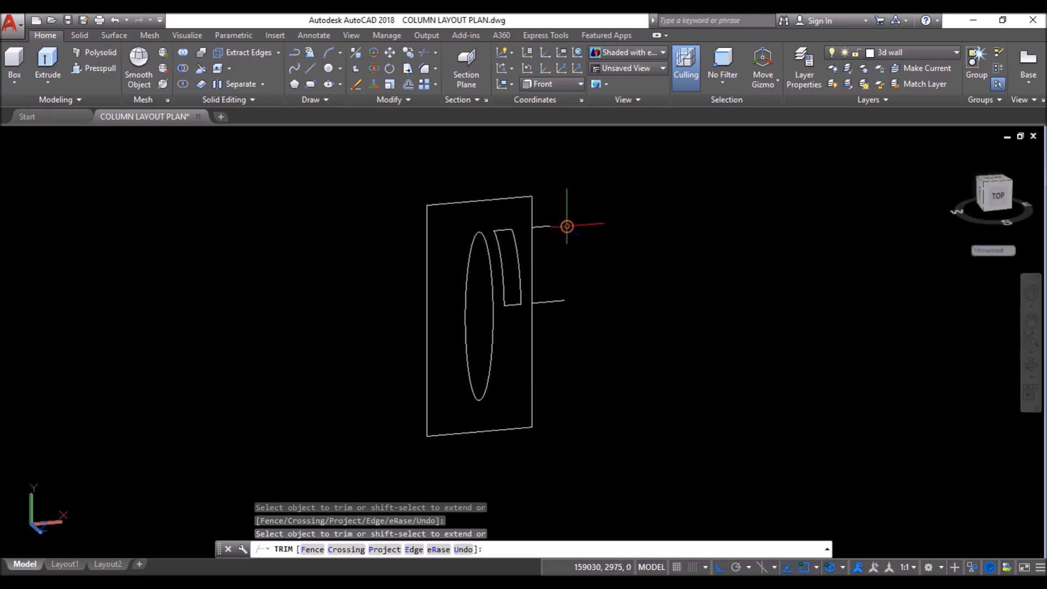
Step: Delete the two leftover line pieces outside the door rectangle's right edge
click(525, 222)
click(580, 311)
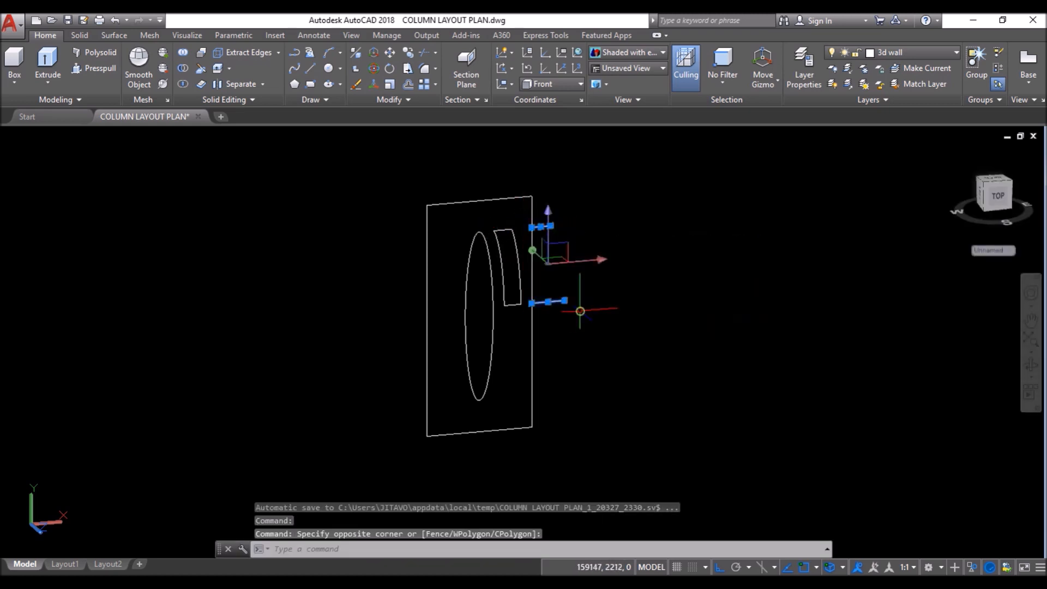
key(Delete)
Step: Join the curves and lines of the curved panel outline, selecting everything in the door drawing
click(386, 169)
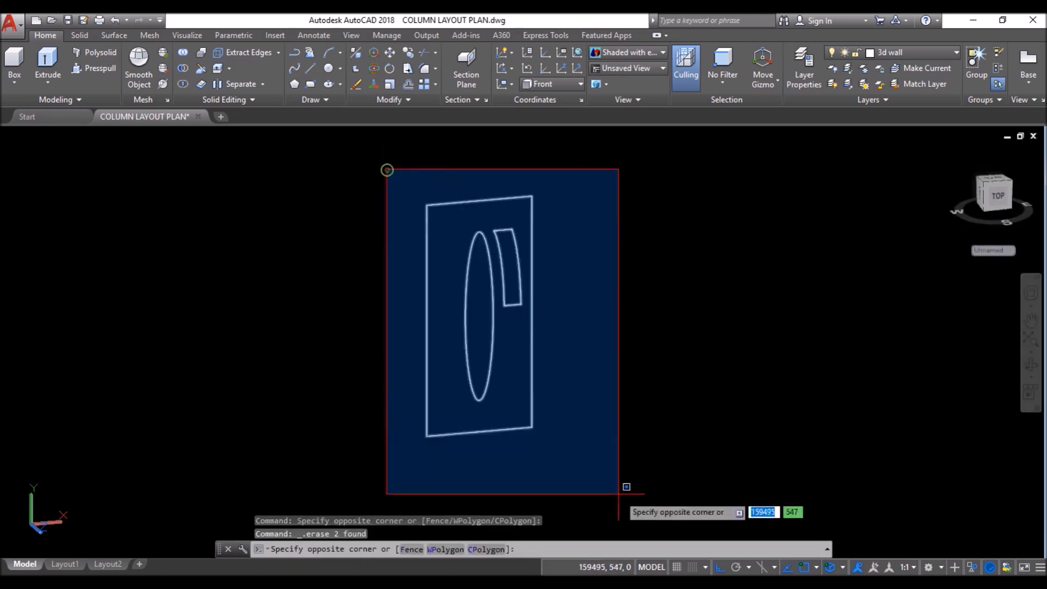
click(620, 508)
text(j)
key(Return)
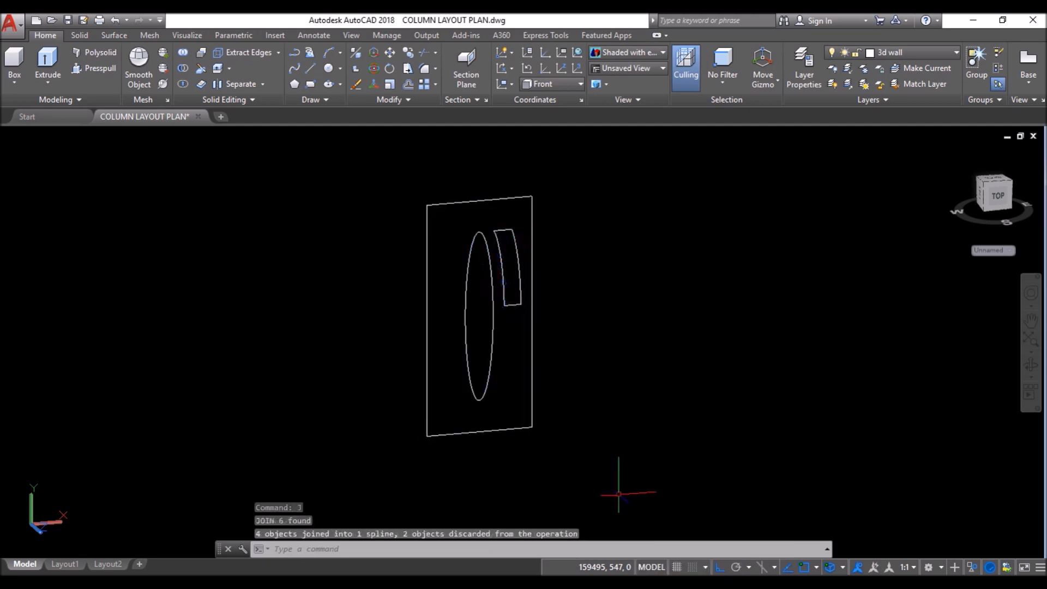
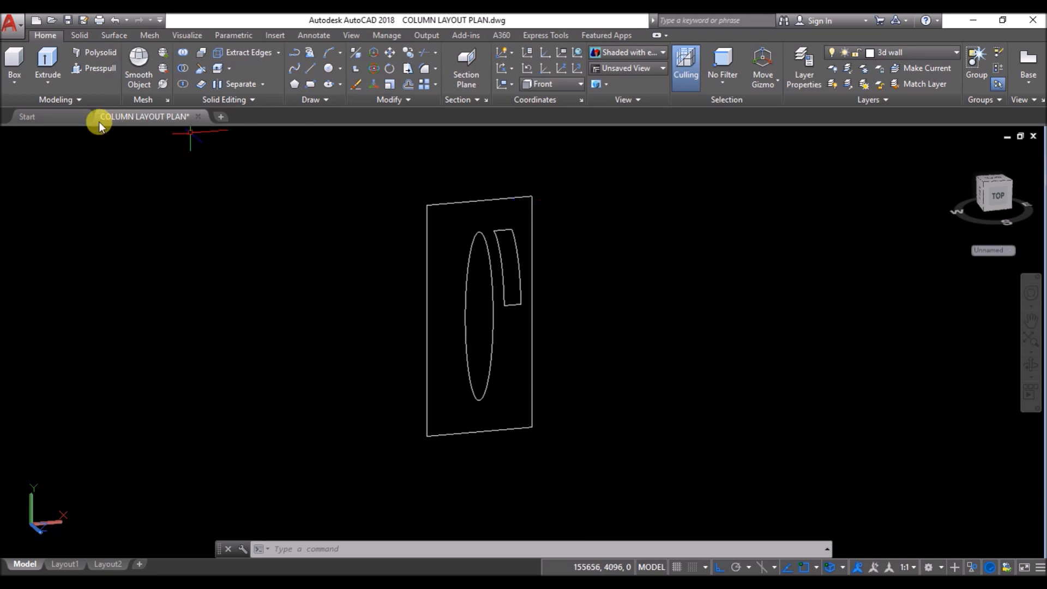
Step: Mirror the curved panel outline downward about a horizontal line through the ellipse's side quadrant in front view, keeping the original
click(44, 136)
click(76, 225)
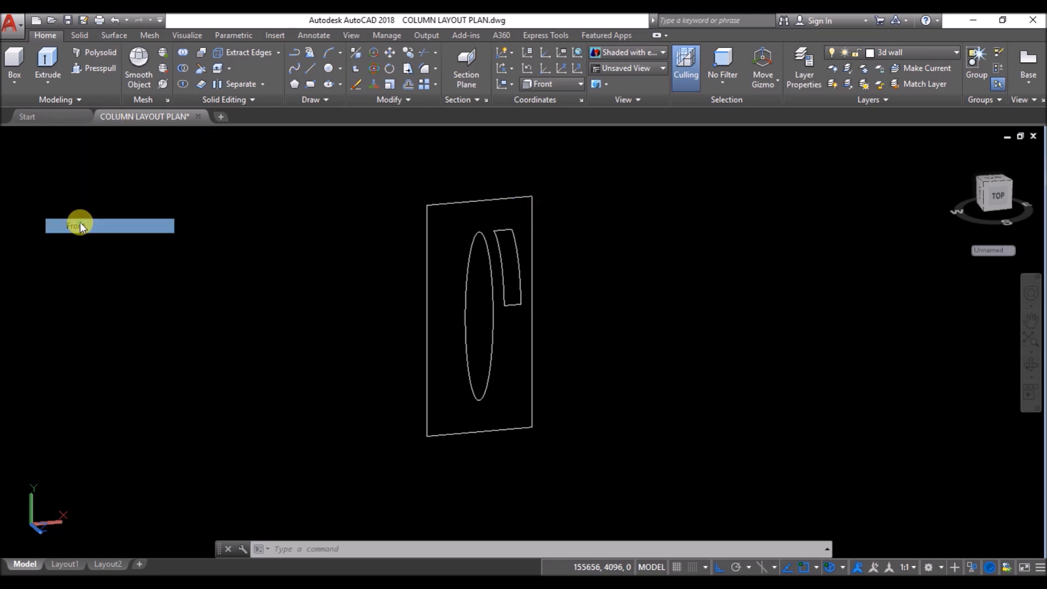
scroll(654, 274, up, 10)
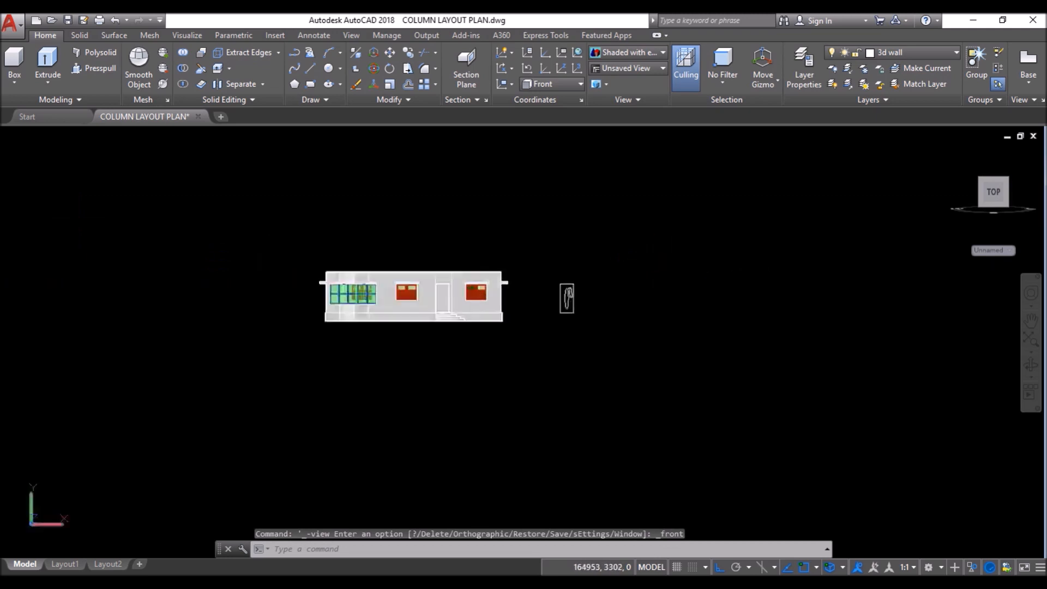
scroll(529, 310, down, 1)
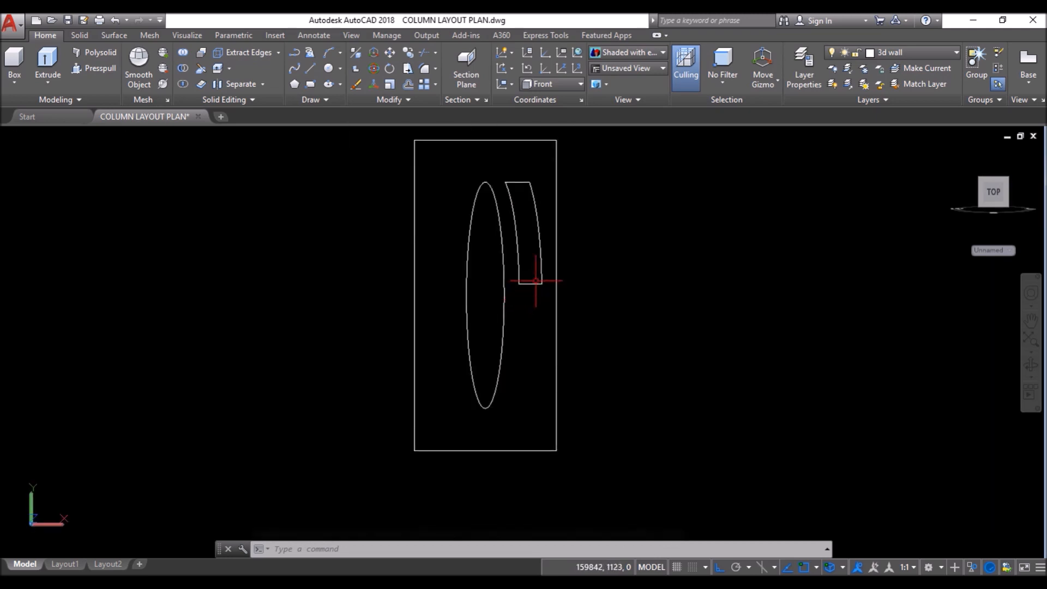
key(Return)
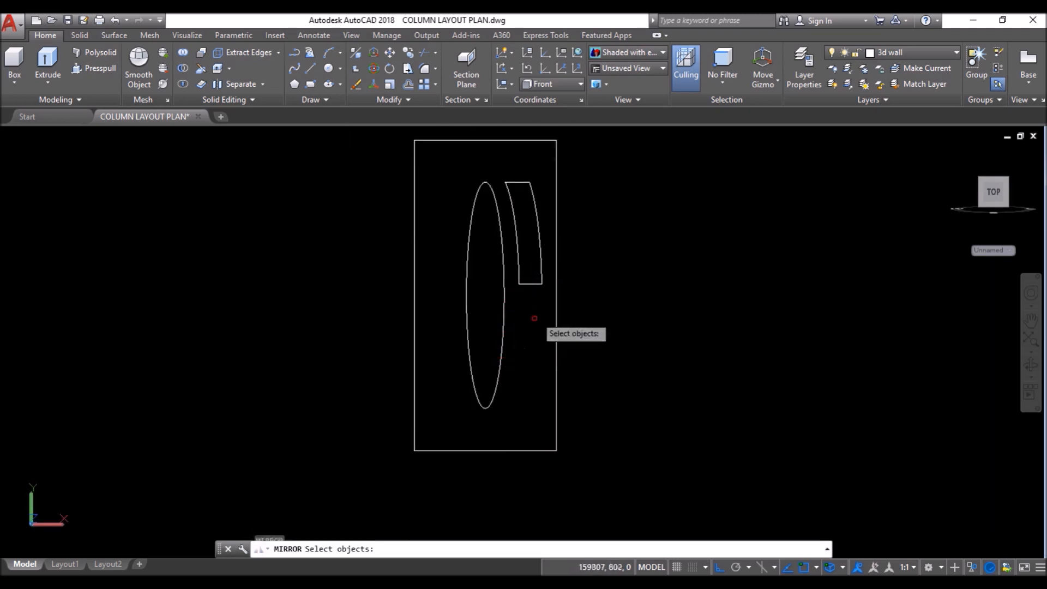
click(531, 284)
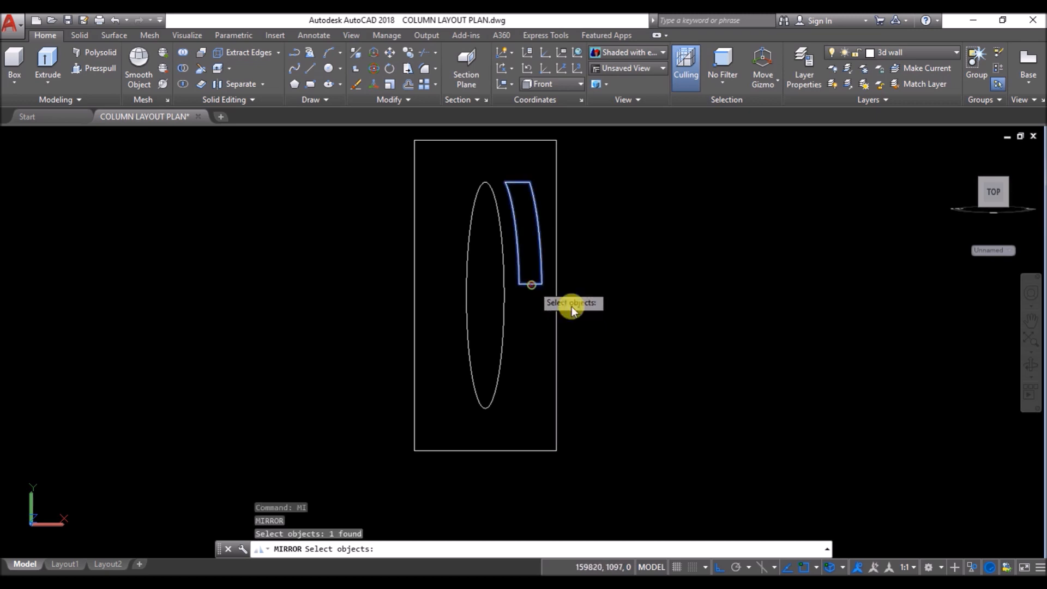
key(Return)
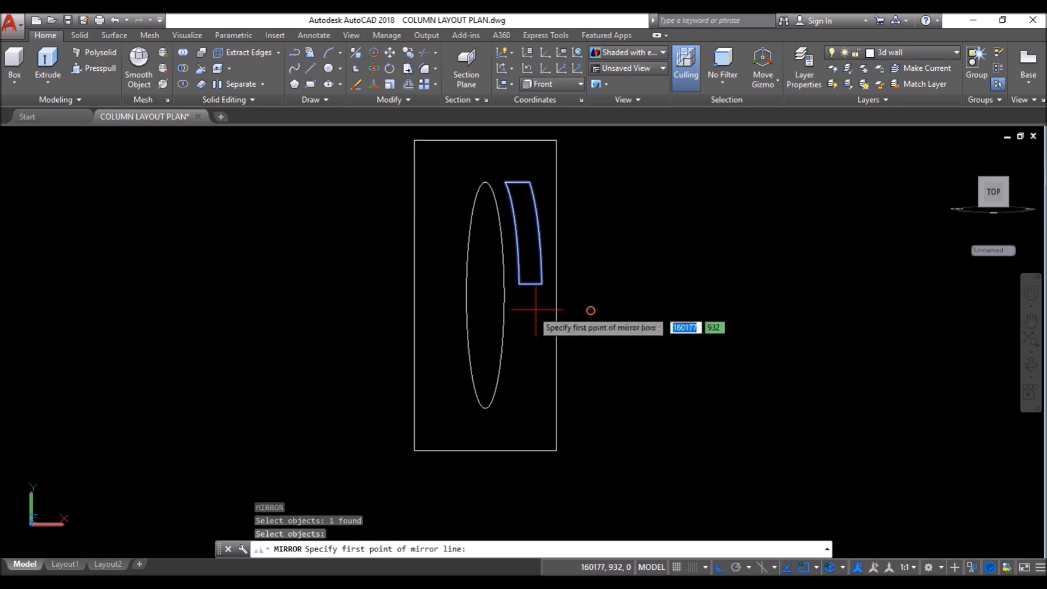
click(505, 296)
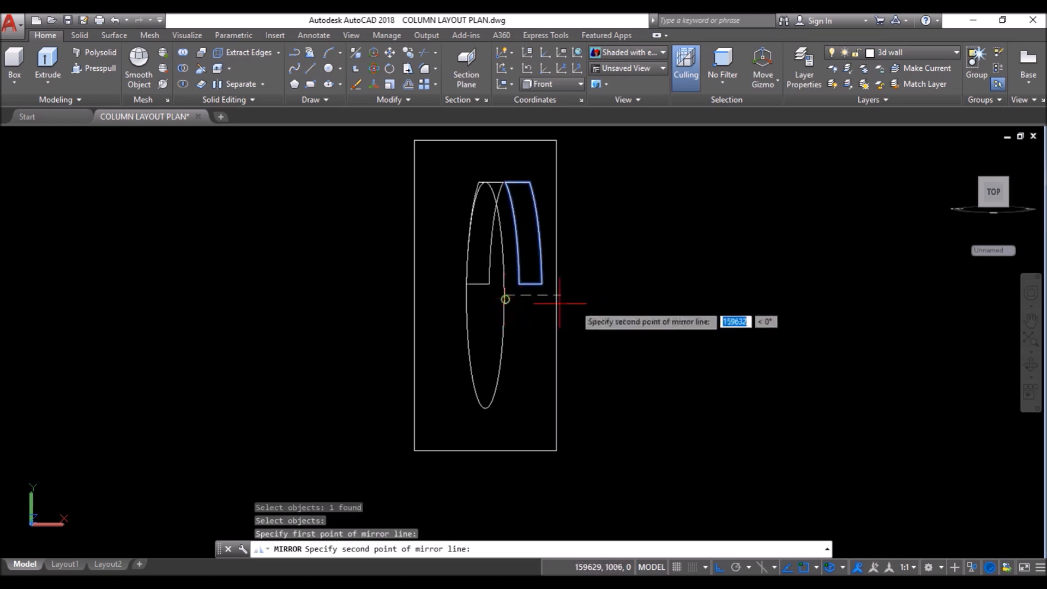
click(619, 302)
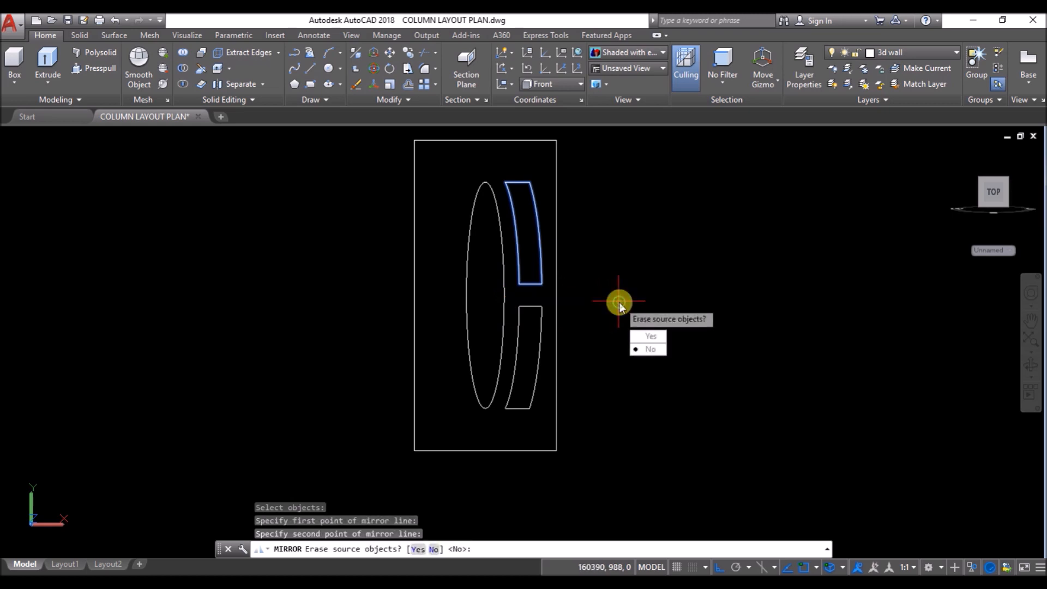
key(Return)
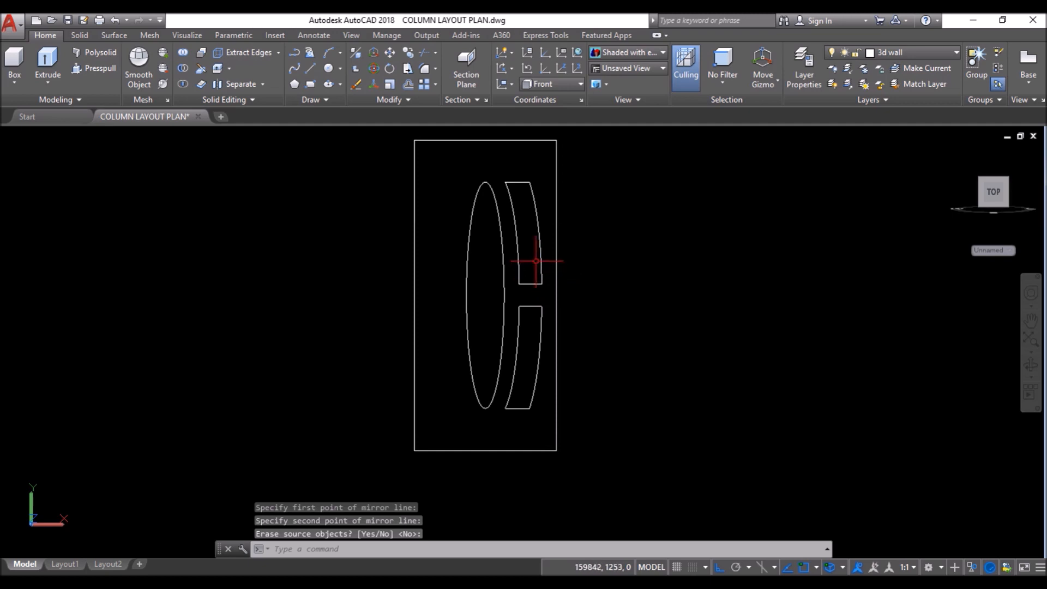
Step: Mirror both curved panel outlines to the other side of the ellipse about the door's vertical centreline, keeping the originals
key(Return)
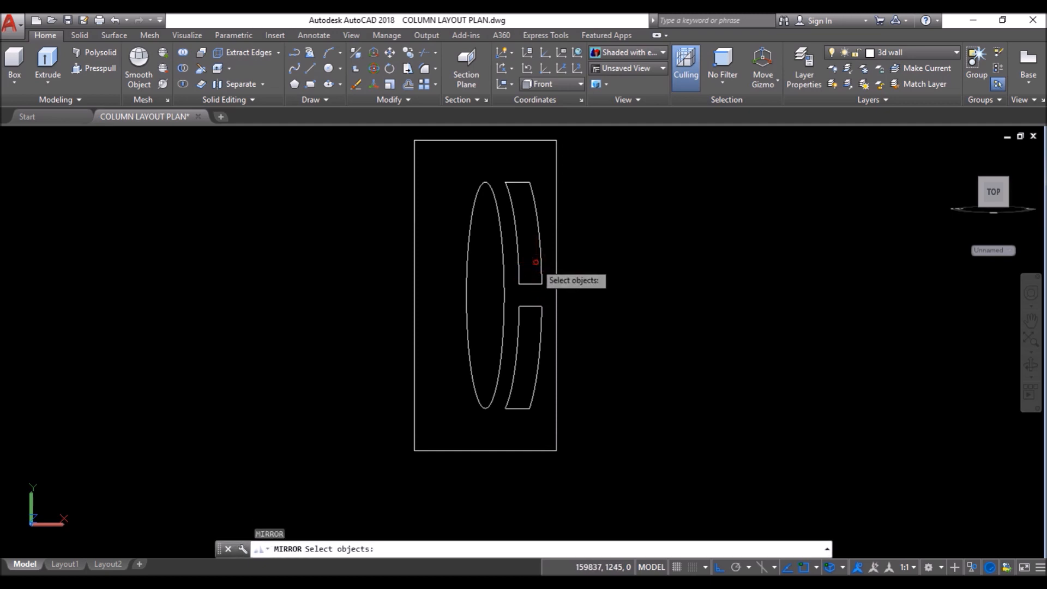
click(535, 262)
click(531, 313)
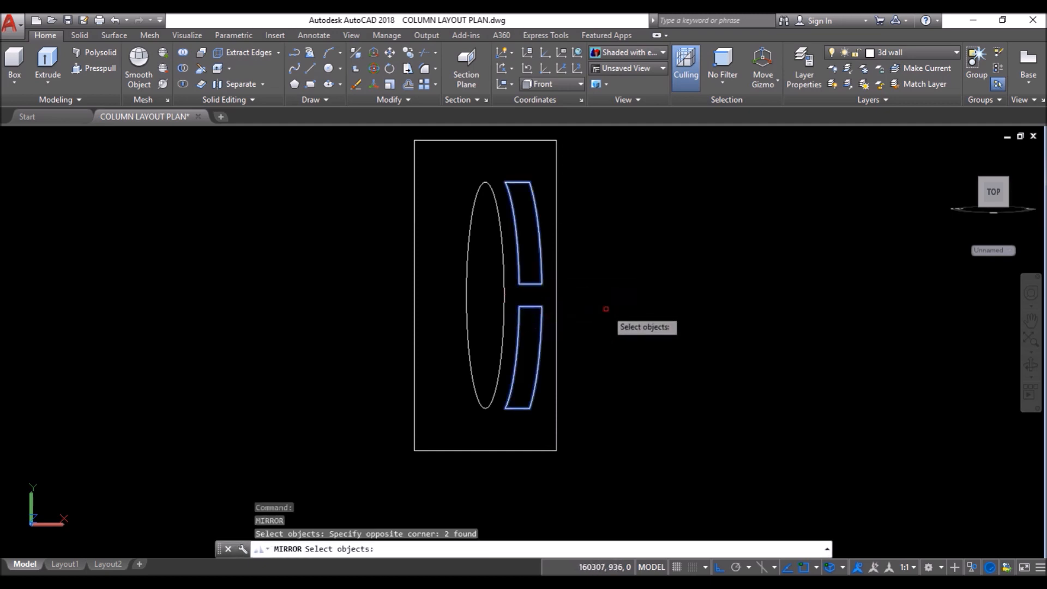
key(Return)
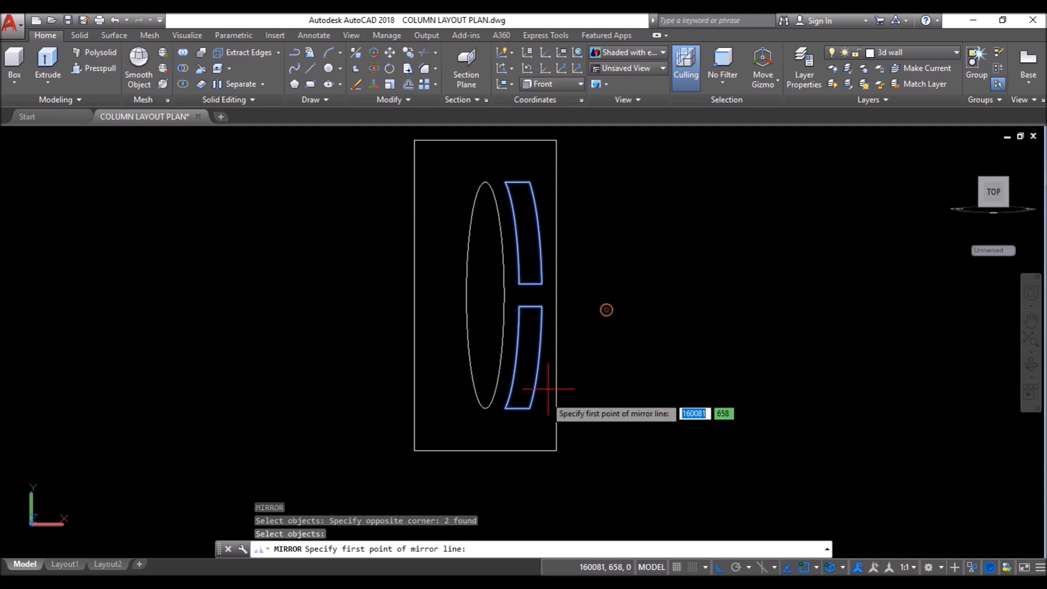
click(485, 451)
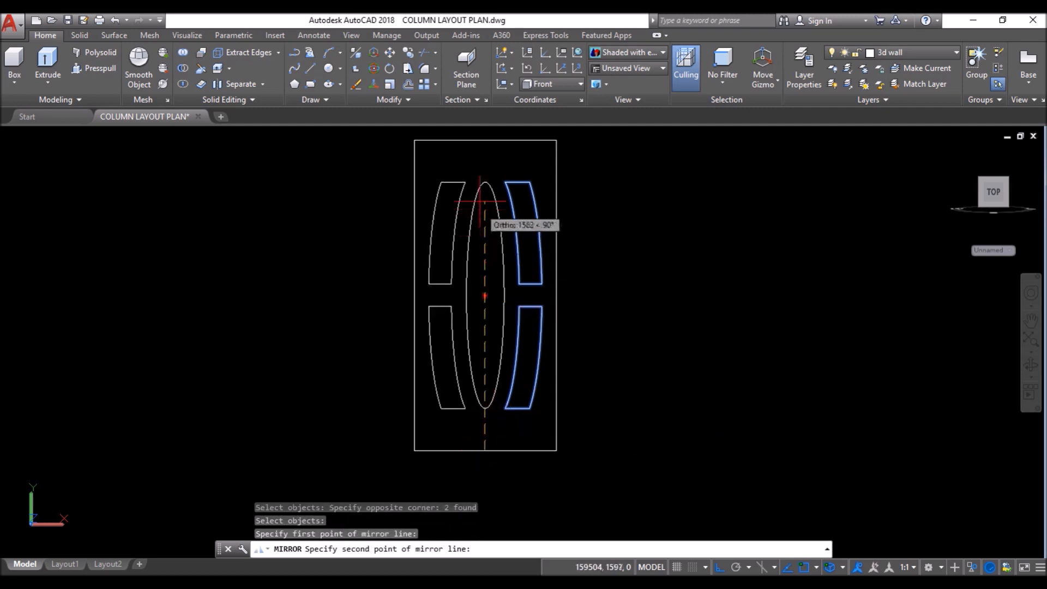
click(485, 143)
key(Return)
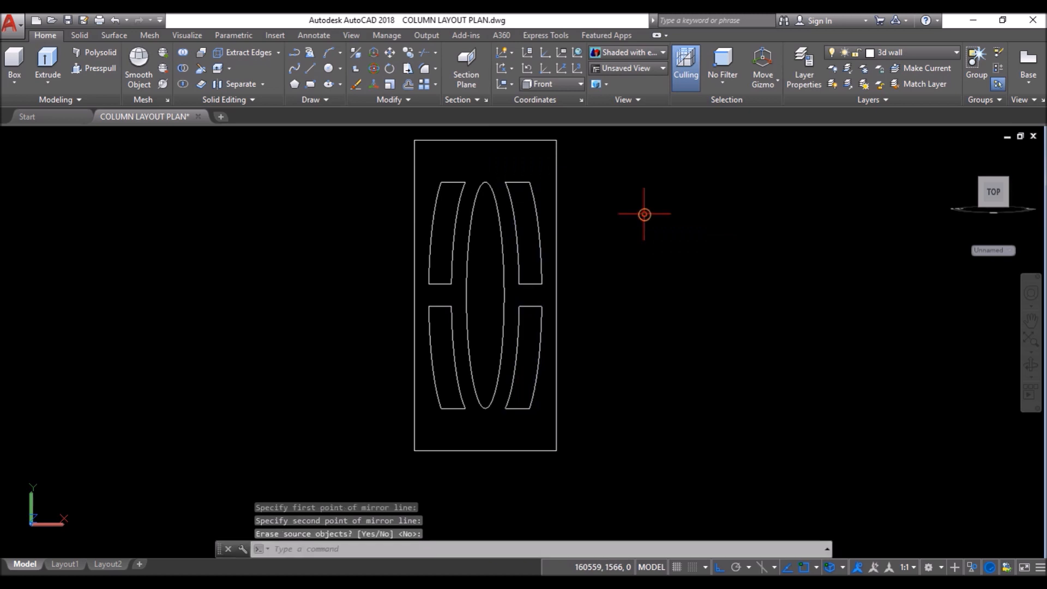
Step: End the object isolation to bring back the hidden door frame and leaf behind the panel outlines
scroll(440, 281, down, 4)
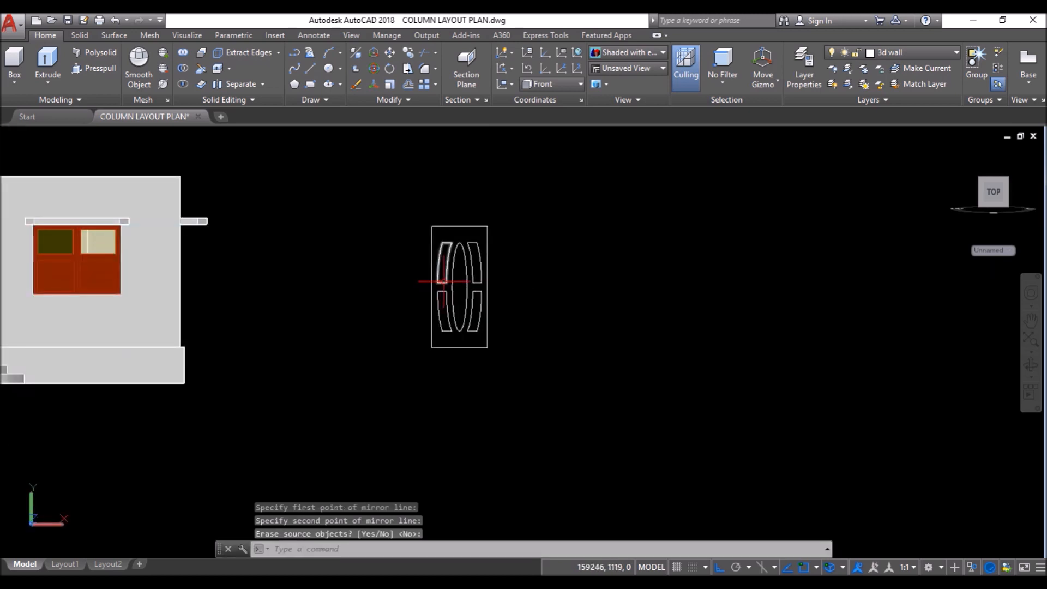
shift+middle_drag(507, 279, 564, 306)
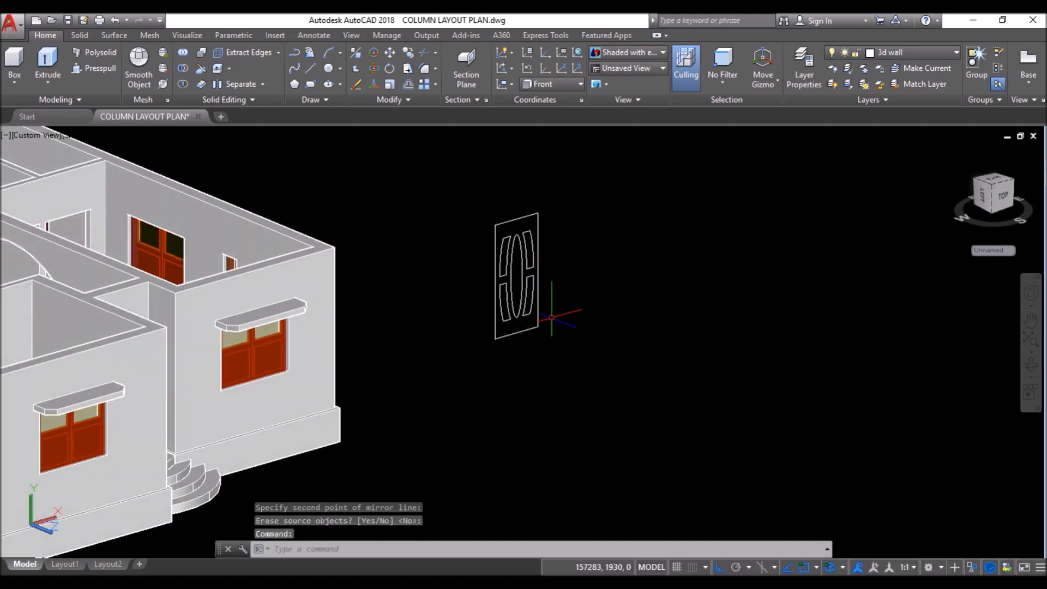
click(974, 567)
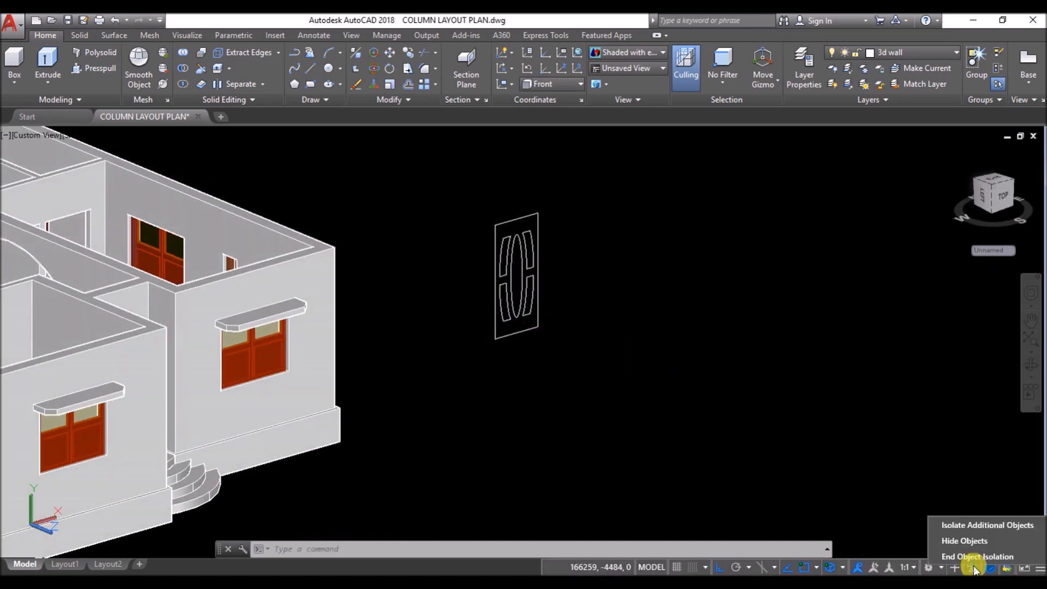
click(973, 558)
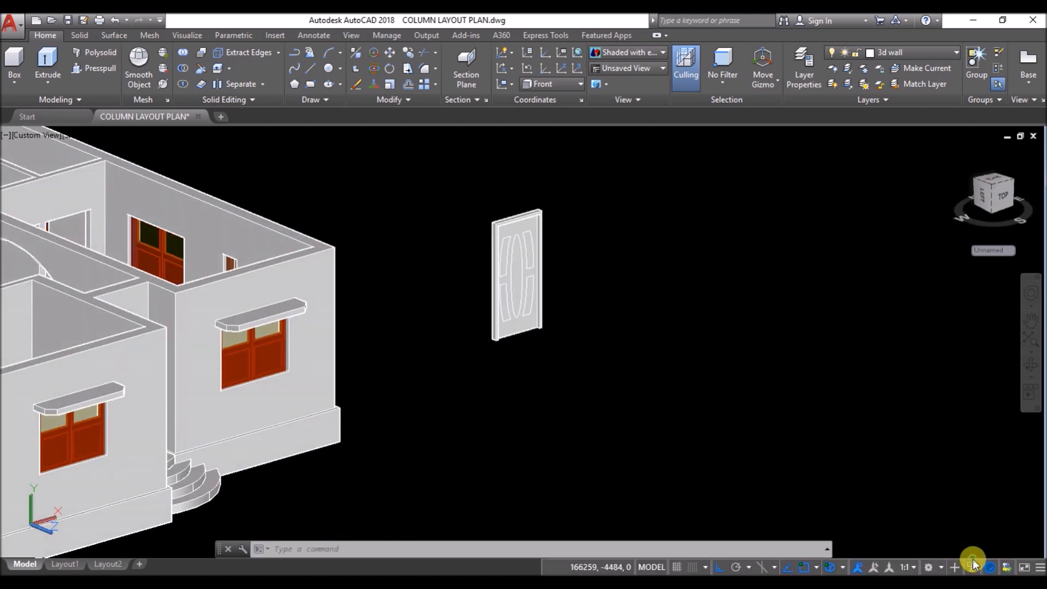
click(666, 273)
click(577, 294)
Step: Cut the two upper curved panels and the central ellipse through the door leaf with Presspull
scroll(577, 293, up, 4)
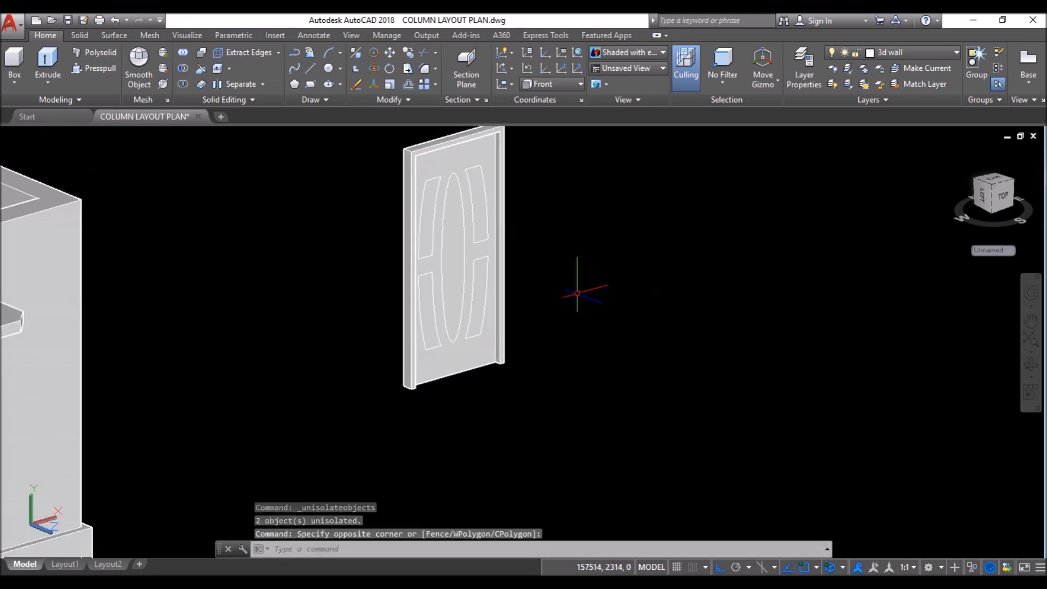
middle_drag(578, 303, 545, 359)
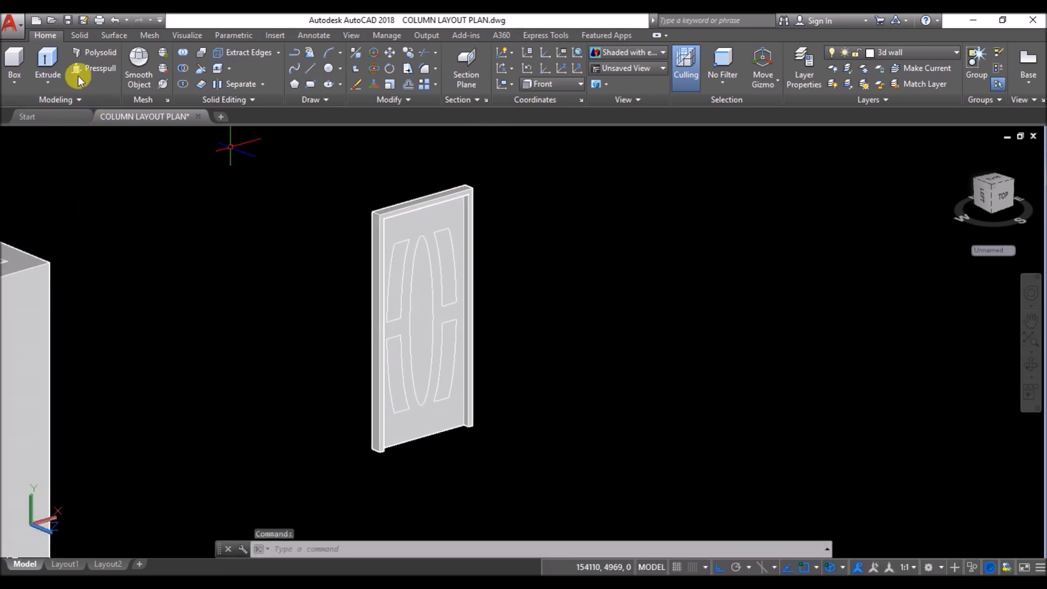
click(100, 70)
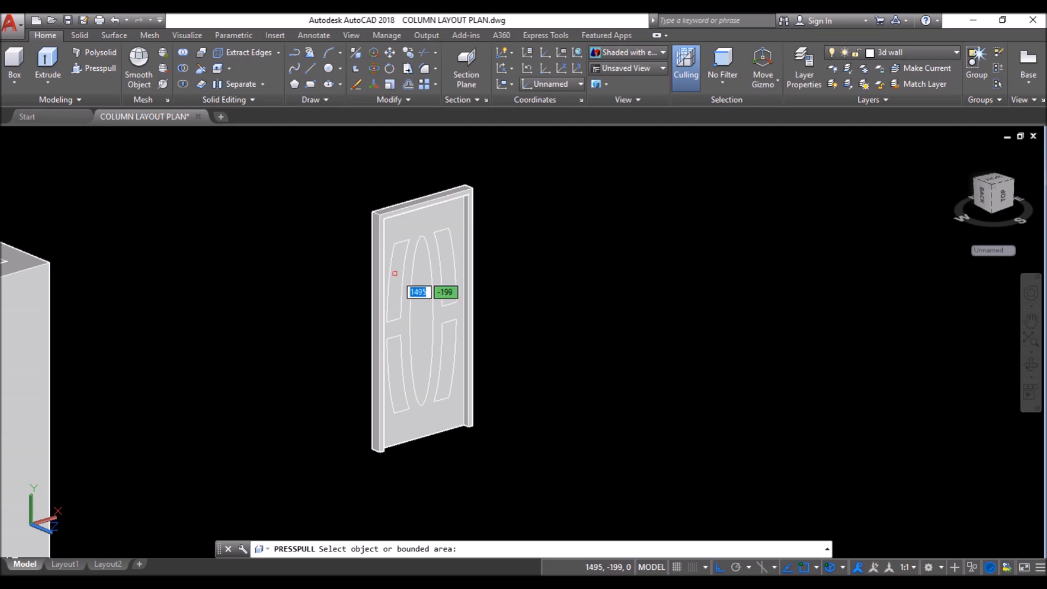
click(392, 266)
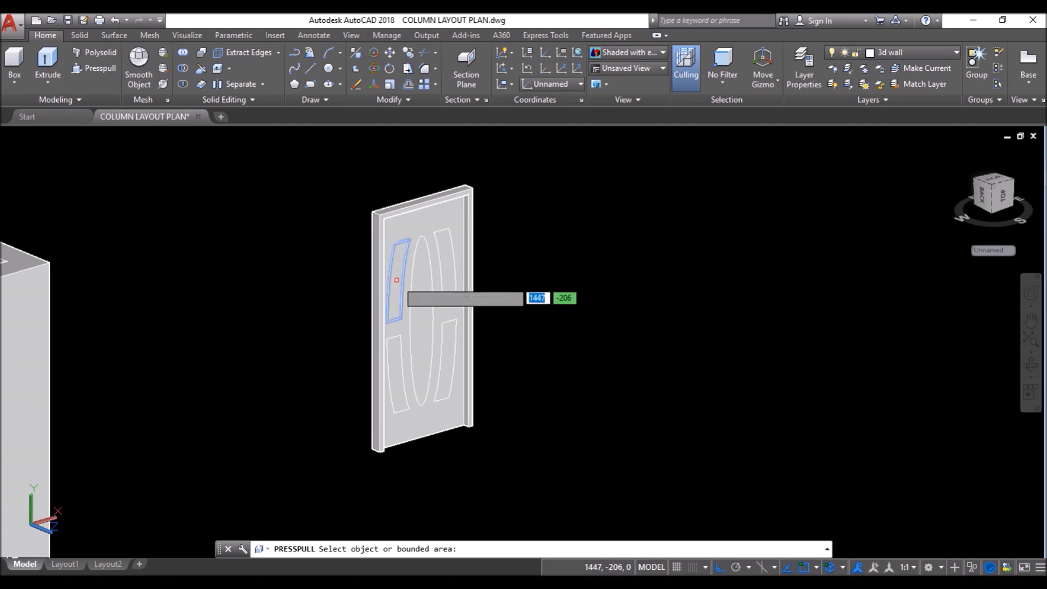
click(328, 283)
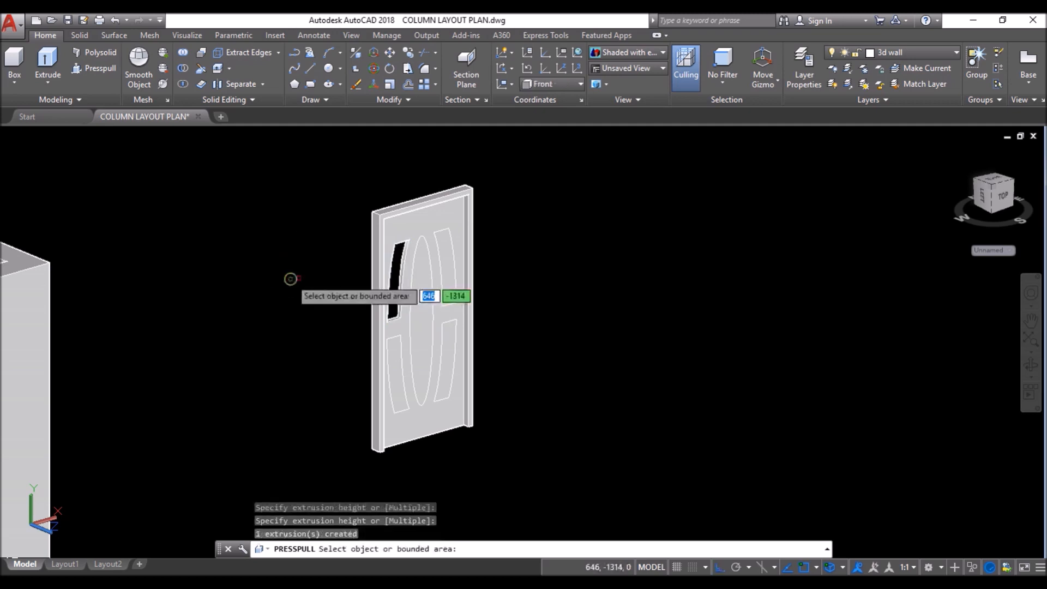
click(422, 305)
click(422, 278)
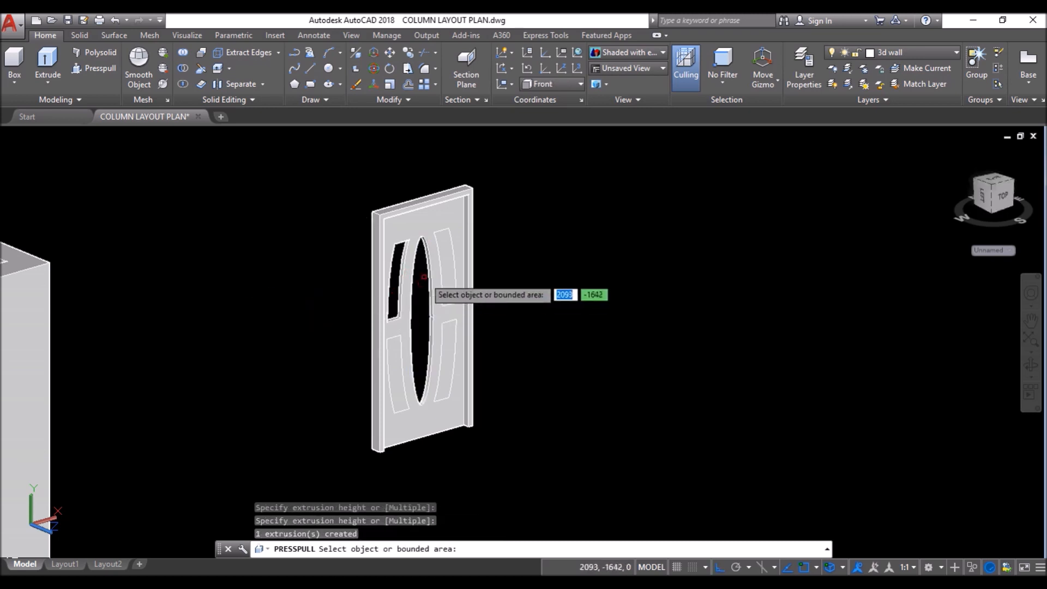
click(444, 262)
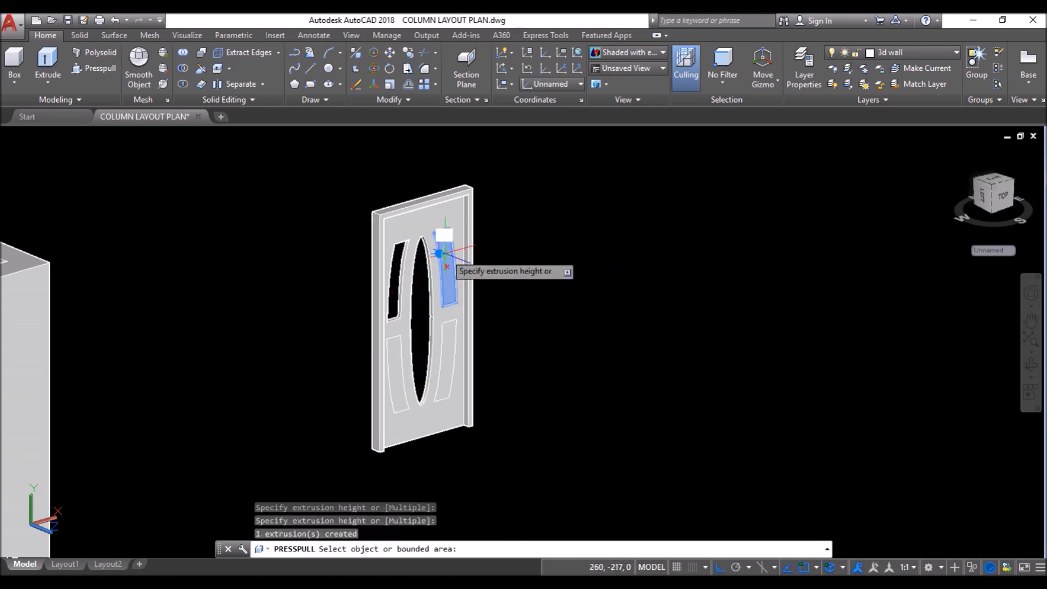
click(245, 257)
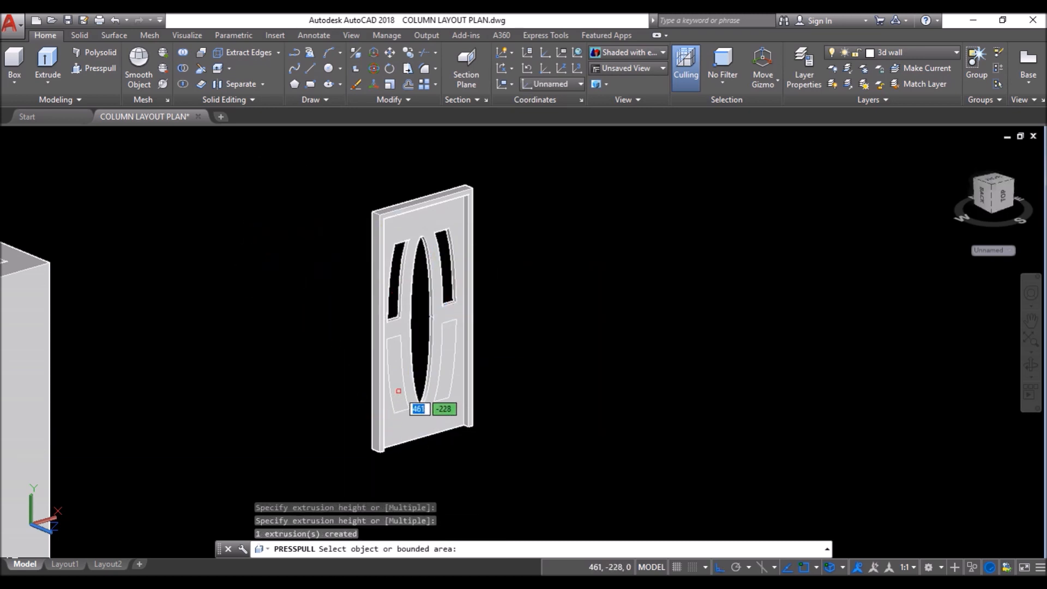
Step: Cut the two lower curved panels through the door leaf with Presspull
click(399, 391)
click(246, 355)
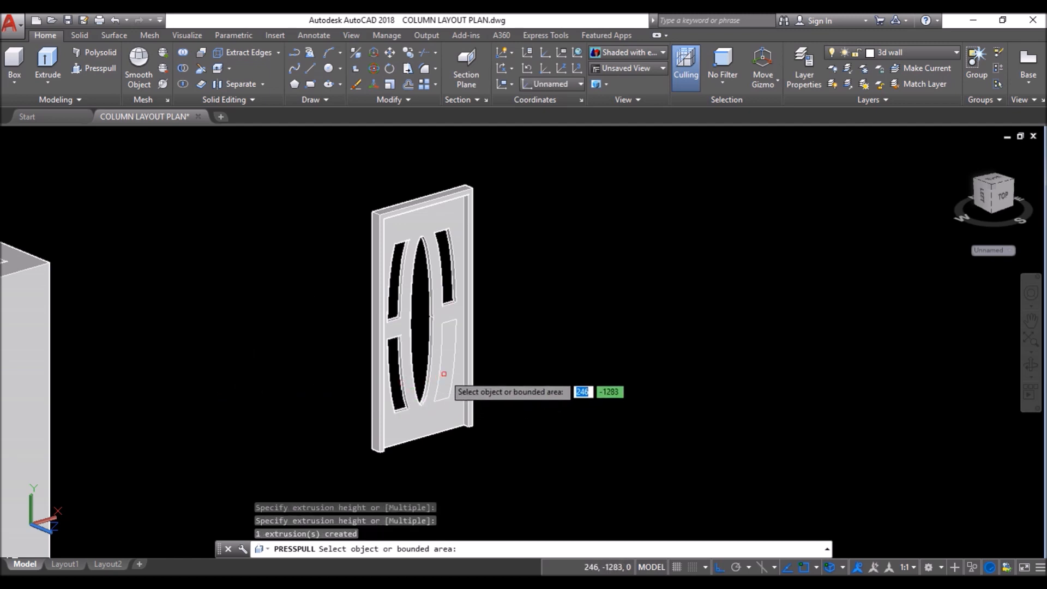
click(445, 374)
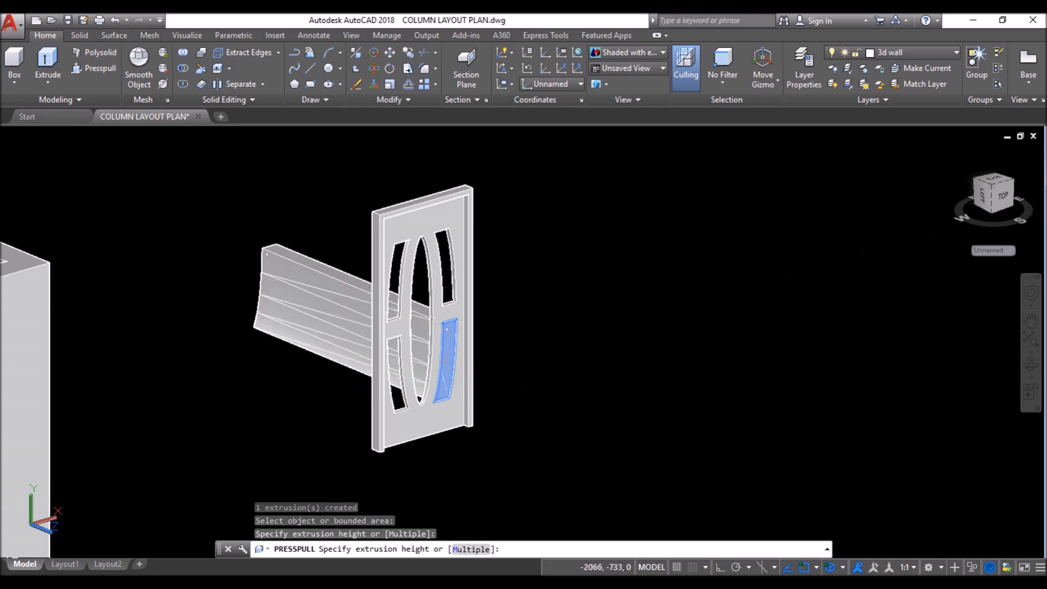
click(230, 373)
key(Return)
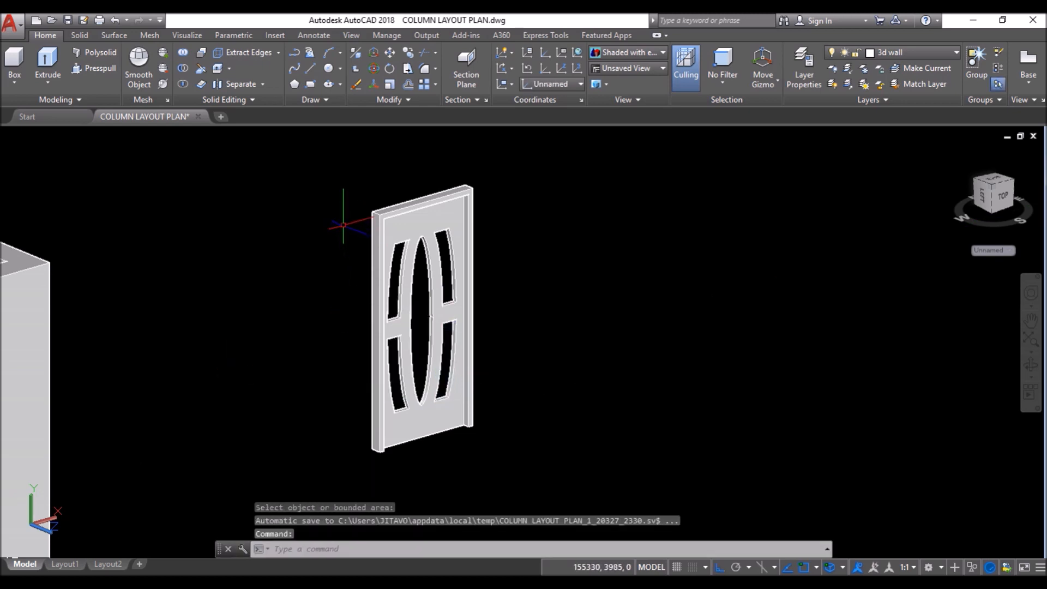
Step: Extrude the ellipse and the four curved panel outlines to a height of 10
click(343, 221)
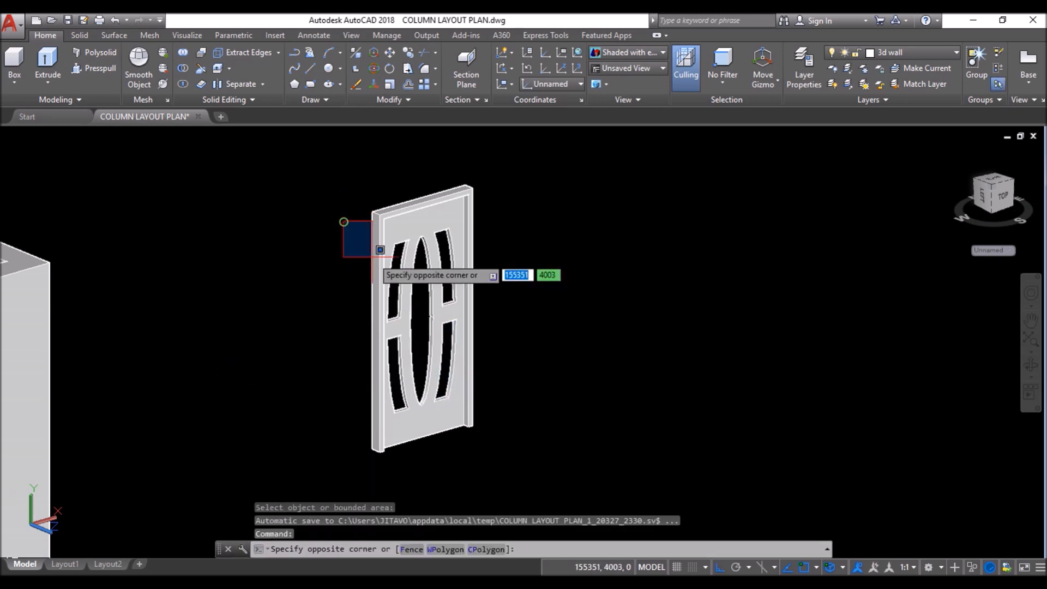
click(501, 418)
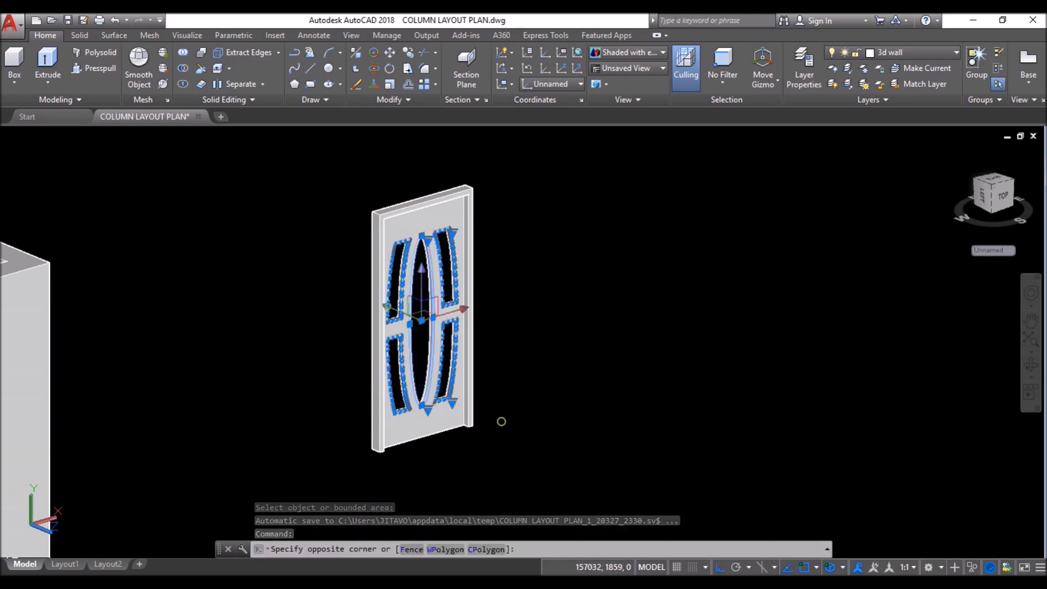
click(49, 61)
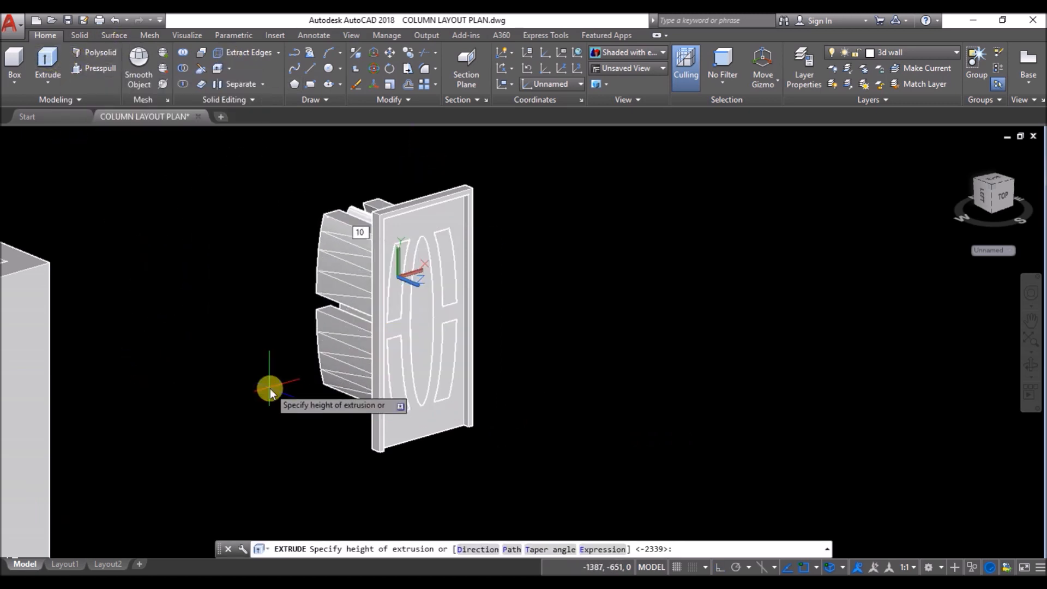
key(Return)
Step: Move the elliptical panel and the four curved panels together by a lower panel corner so they sit in the door leaf's openings
scroll(434, 398, up, 3)
click(467, 397)
click(349, 409)
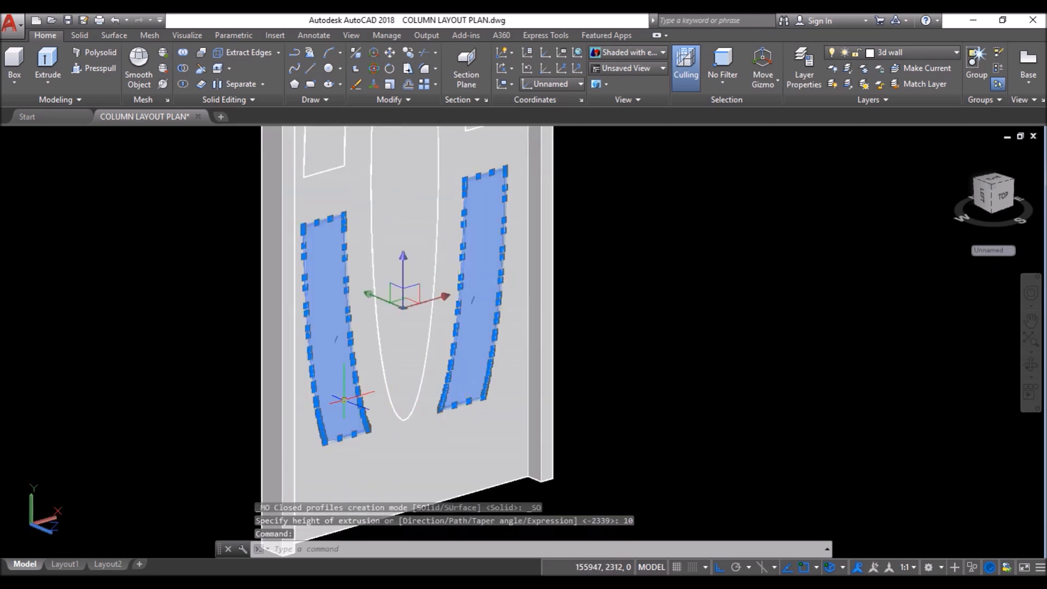
click(325, 161)
click(391, 201)
scroll(309, 328, down, 4)
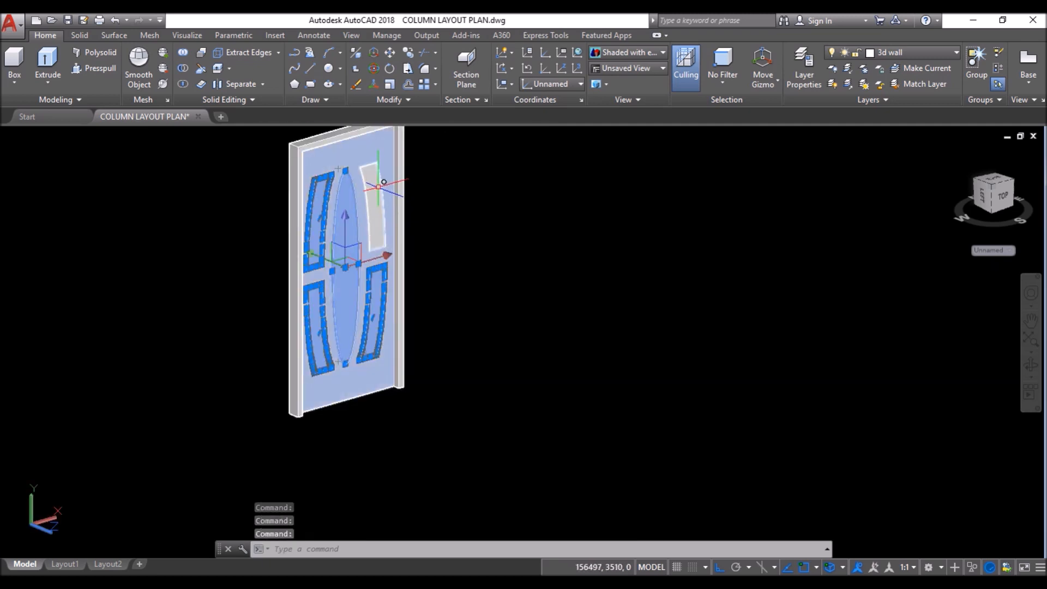
click(393, 54)
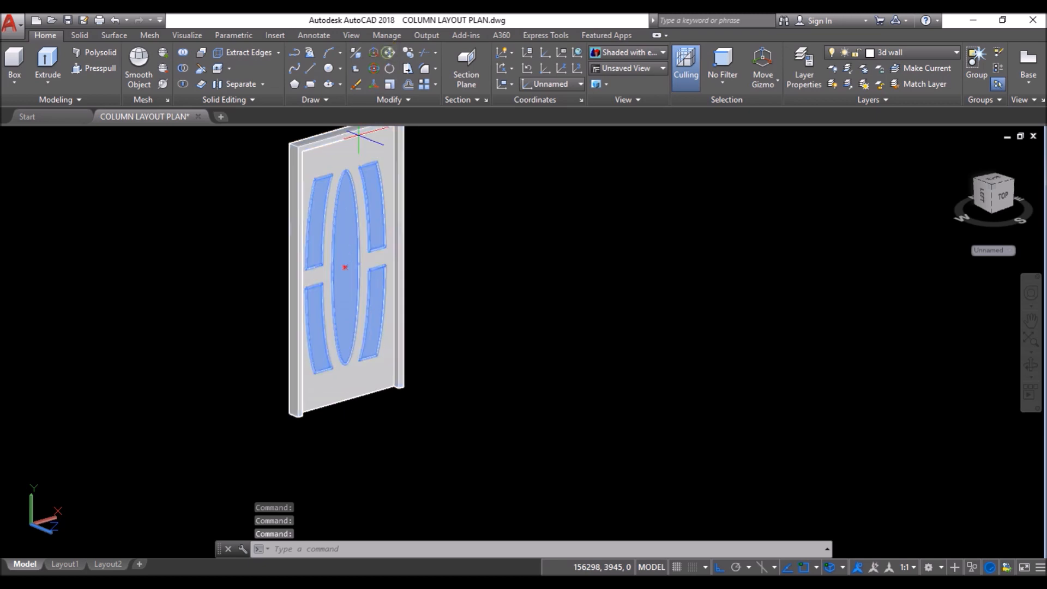
scroll(377, 360, up, 5)
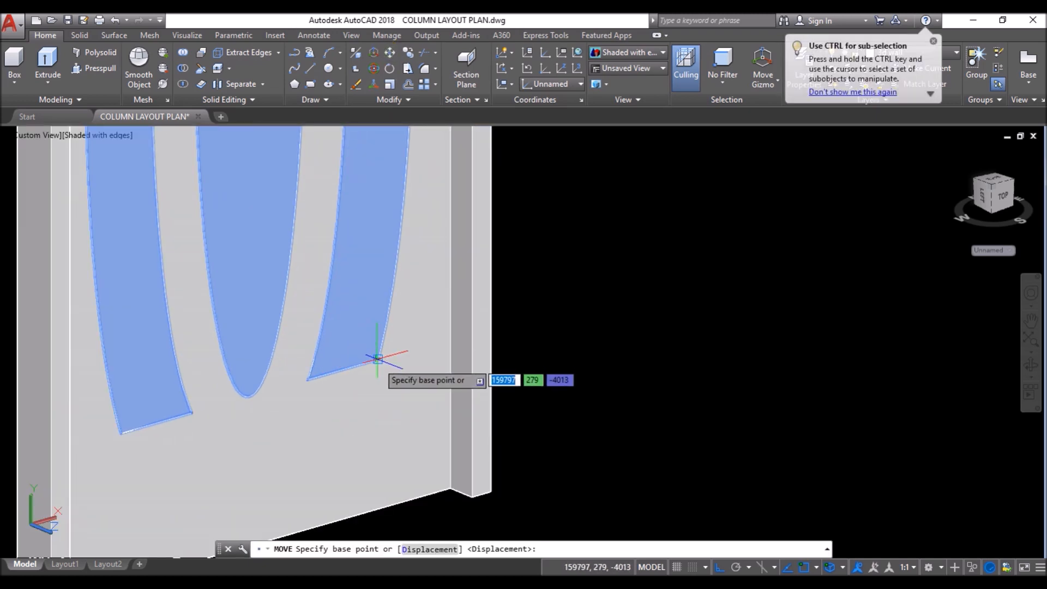
click(375, 357)
click(372, 357)
scroll(376, 344, down, 6)
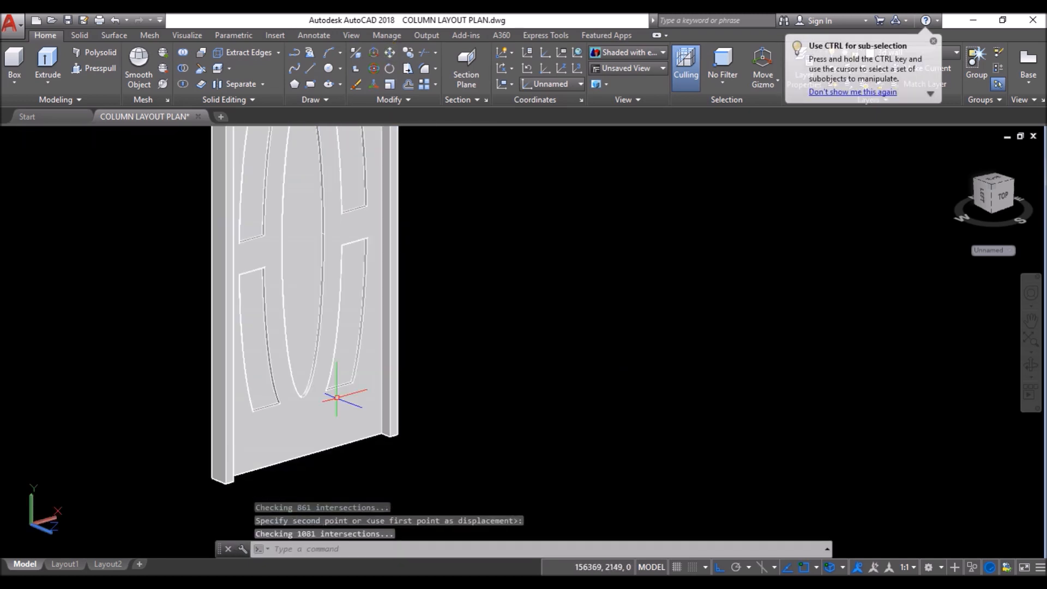
Step: Examine the assembled door from several angles and compare it with the house model's entrance and windows
mouse_move(393, 284)
shift+middle_down()
mouse_move(416, 276)
mouse_move(296, 280)
mouse_move(374, 286)
mouse_move(374, 264)
mouse_move(378, 283)
shift+middle_up()
scroll(473, 311, down, 3)
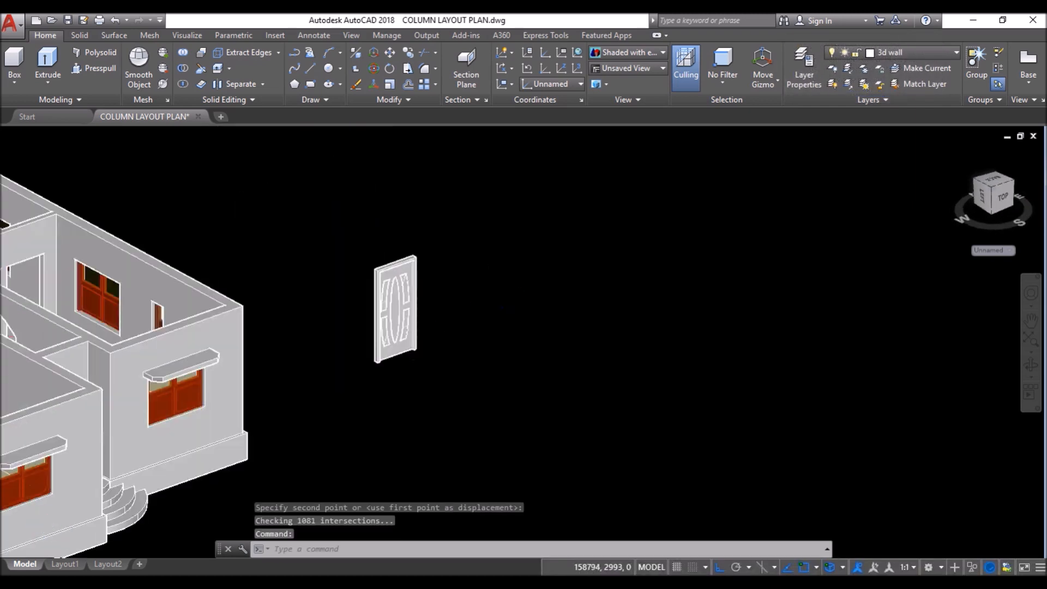
shift+middle_drag(295, 344, 221, 356)
scroll(210, 437, up, 5)
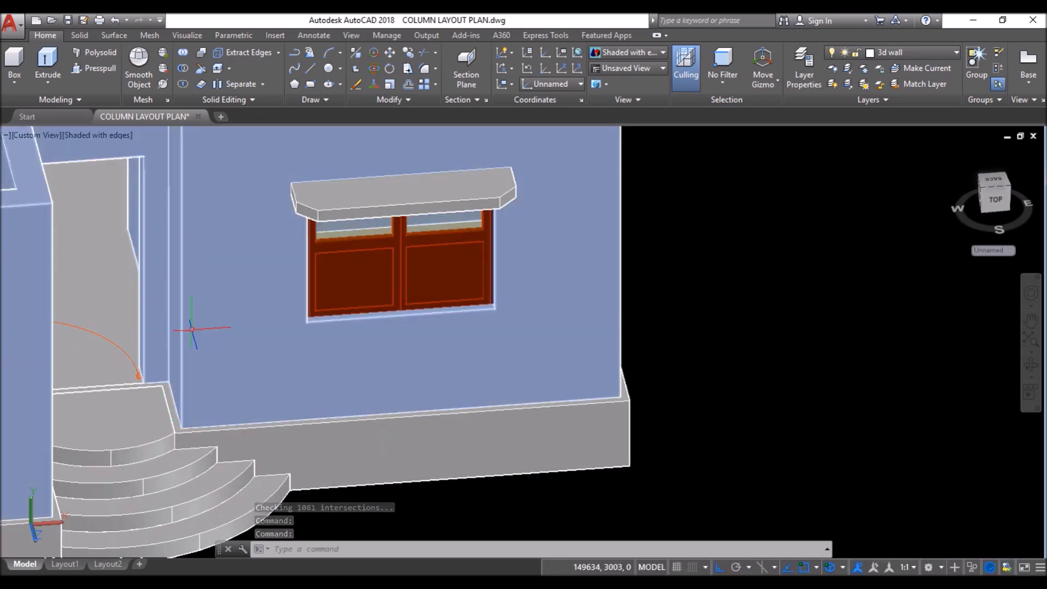
scroll(198, 328, down, 5)
shift+middle_drag(486, 342, 532, 297)
scroll(651, 173, up, 3)
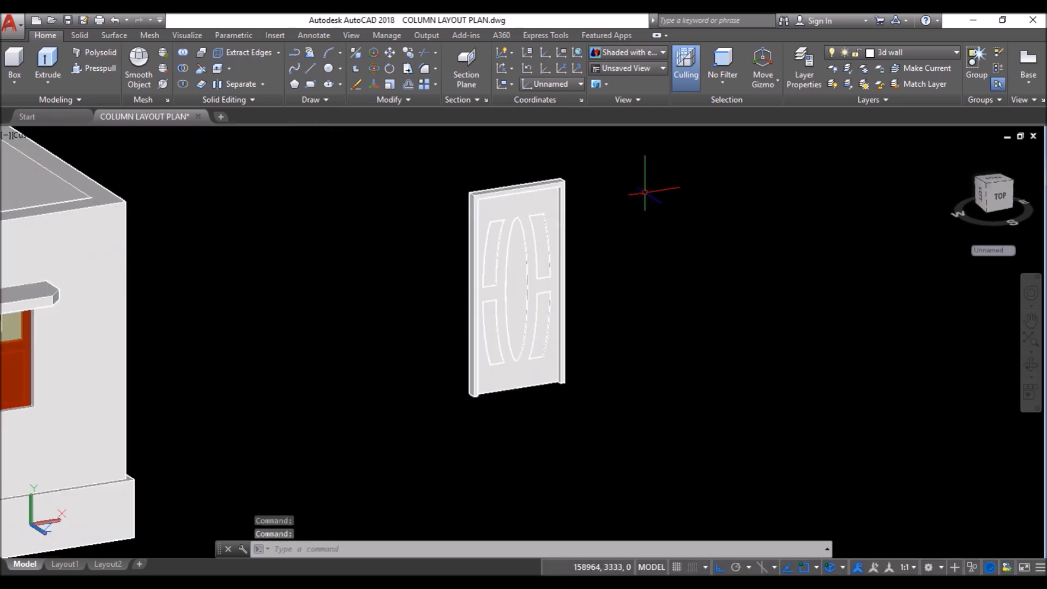
scroll(627, 198, up, 2)
middle_drag(604, 235, 539, 236)
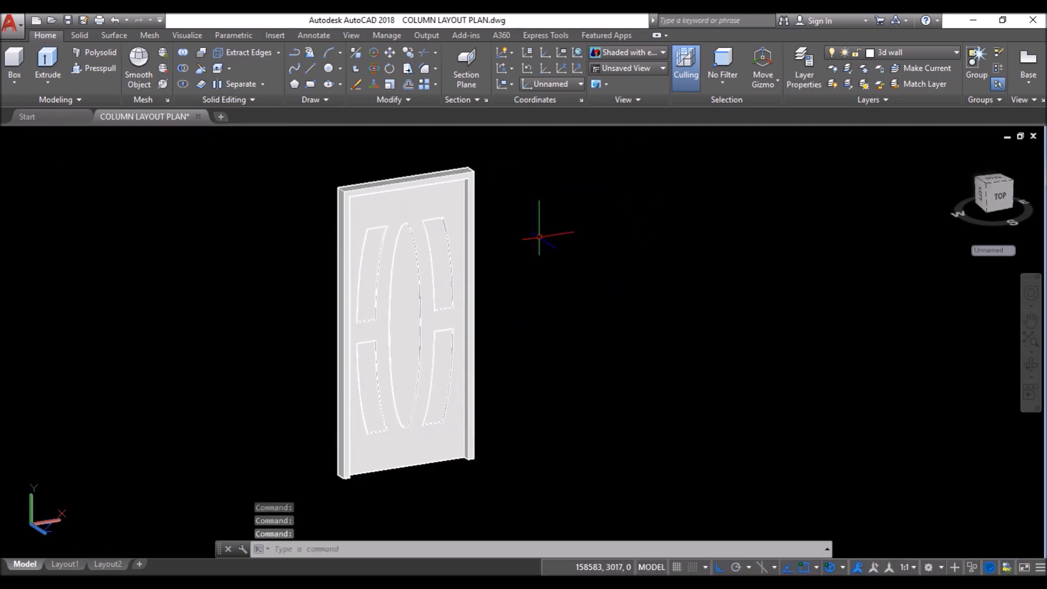
Step: Set the UCS to Left and start a handle-profile polyline beside the door with a 150 vertical segment and a 150-wide top arc
click(567, 84)
click(561, 146)
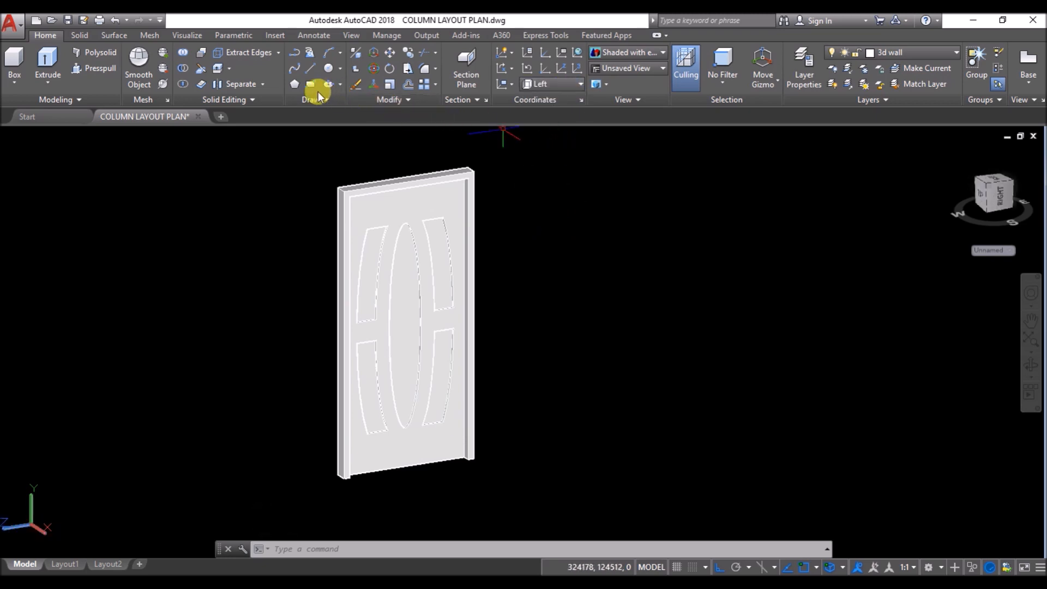
click(293, 55)
click(559, 338)
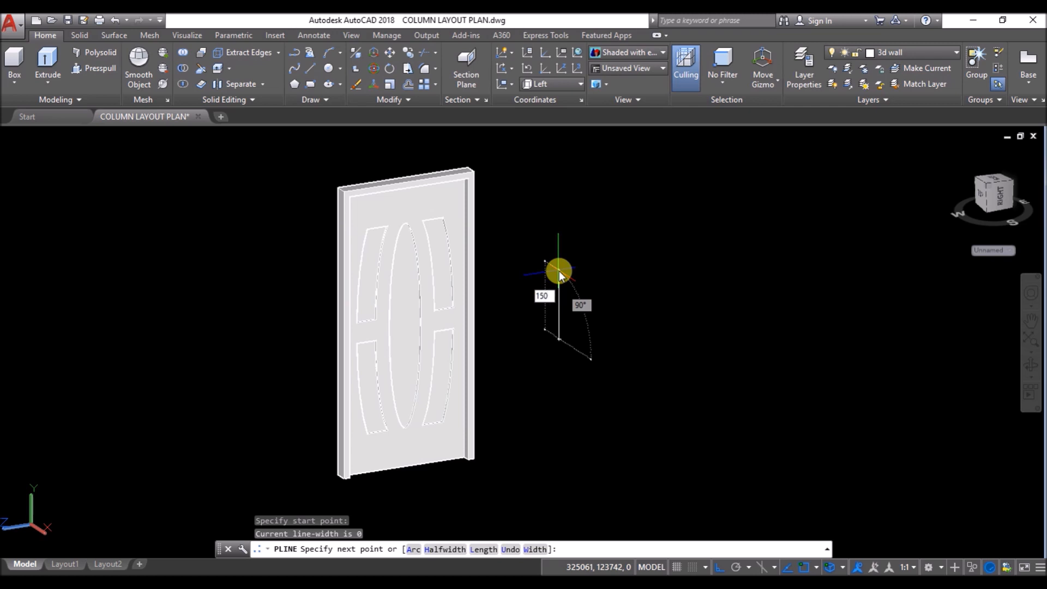
text(150)
key(Return)
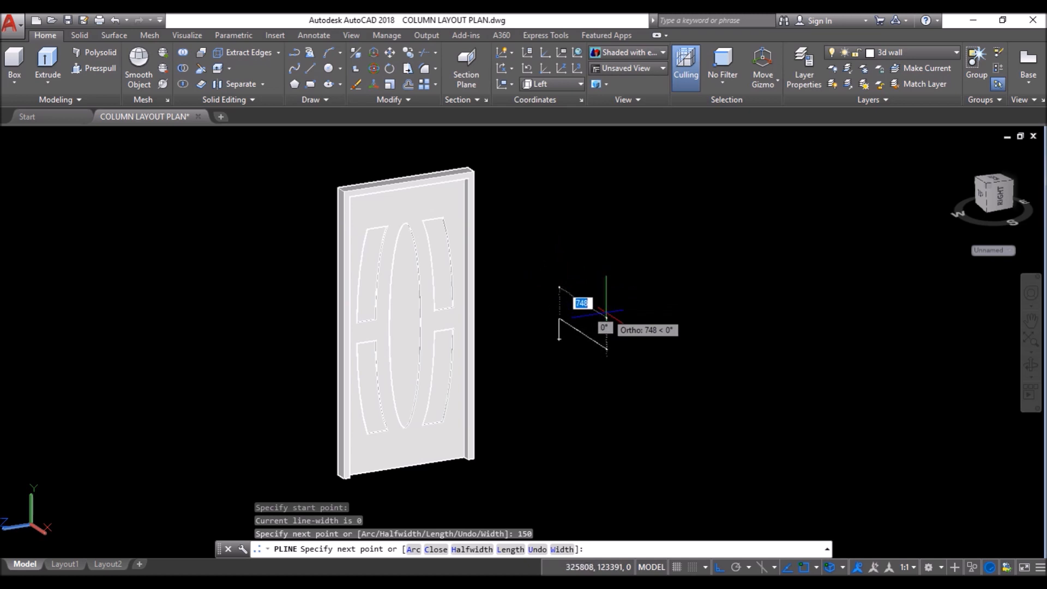
text(A)
key(Return)
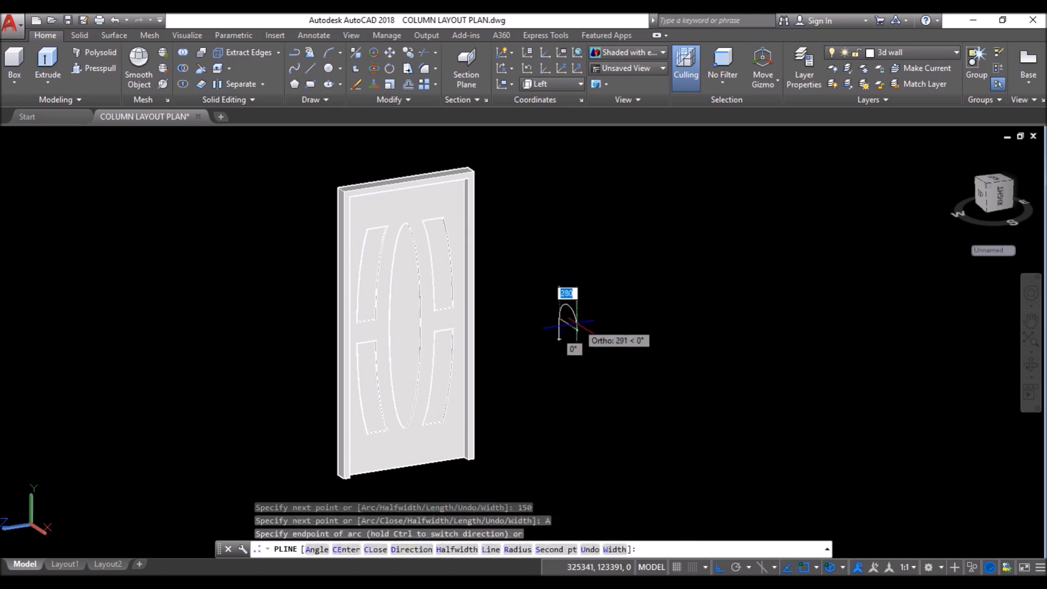
click(575, 322)
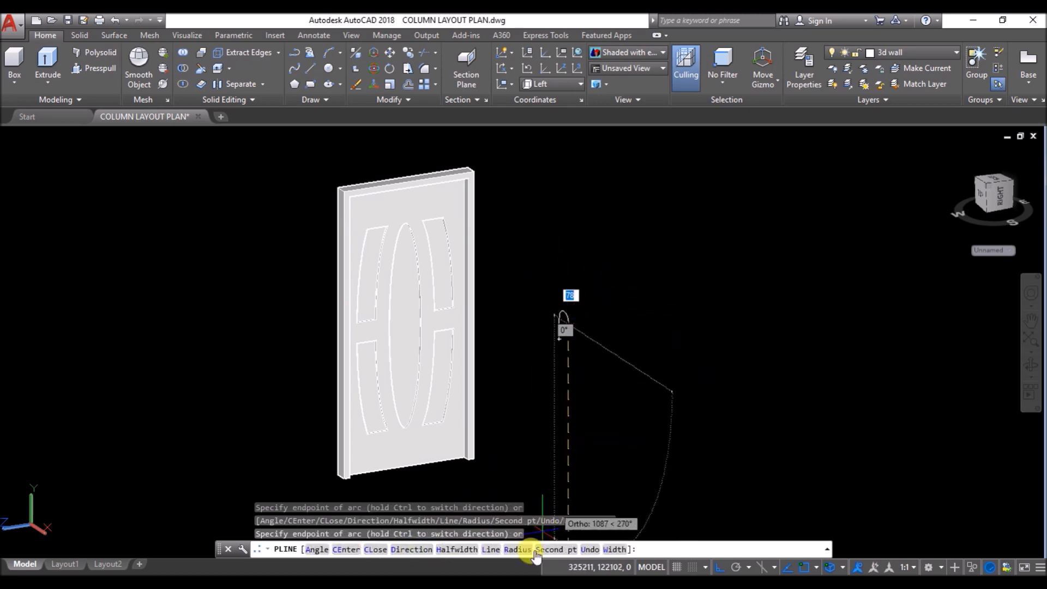
Step: Continue the polyline with a 150 straight segment downward and an arc back to the start point, completing the slot outline
click(489, 549)
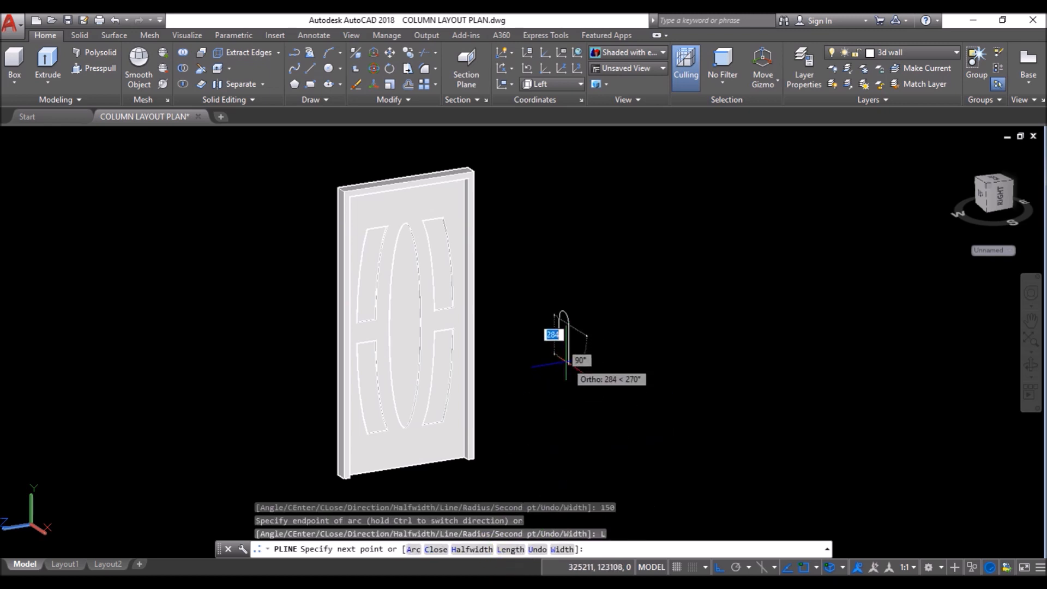
text(150)
key(Return)
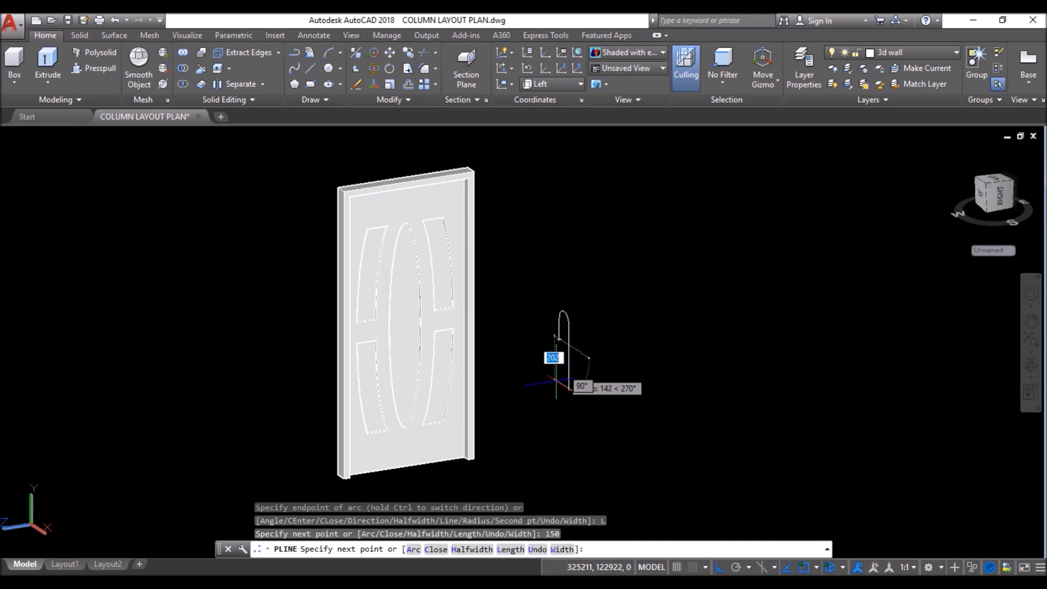
click(428, 549)
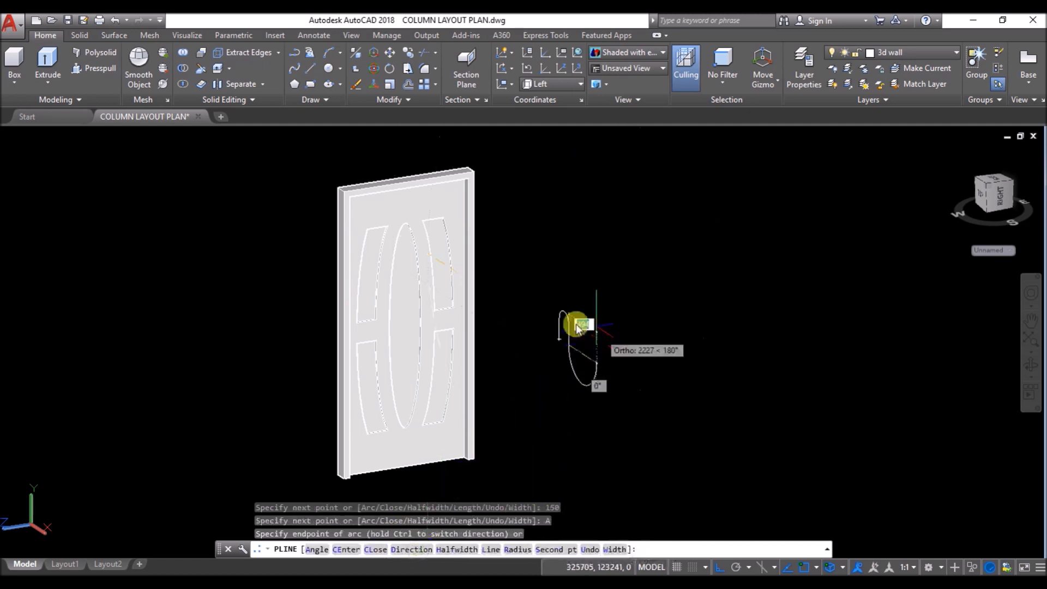
scroll(571, 339, up, 3)
click(540, 366)
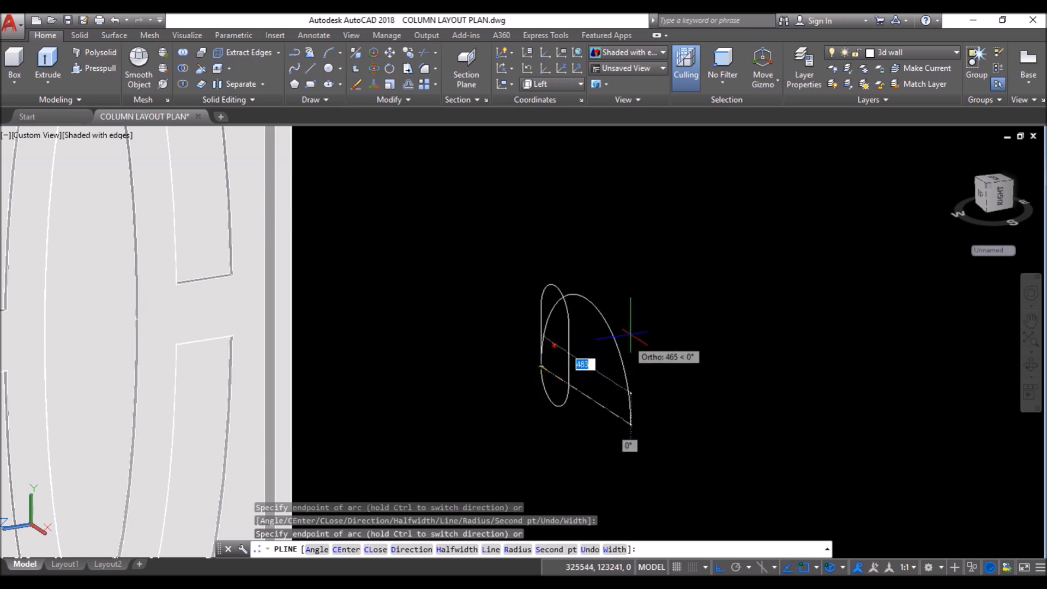
key(Return)
scroll(482, 301, down, 4)
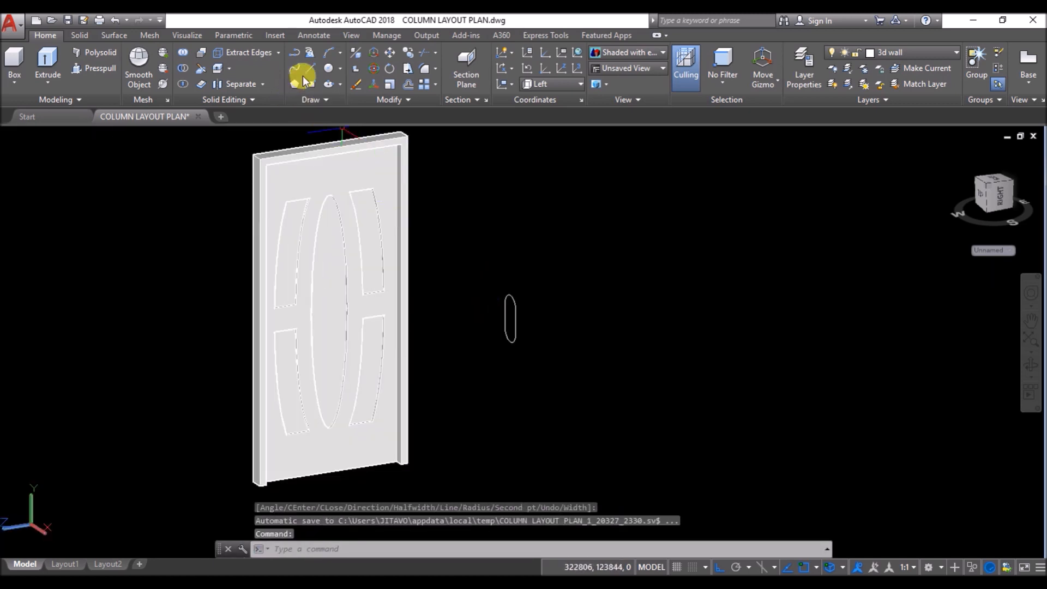
Step: Draw a vertical line from the midpoint of the slot's upper arc down past its lower arc
click(309, 71)
scroll(503, 294, up, 3)
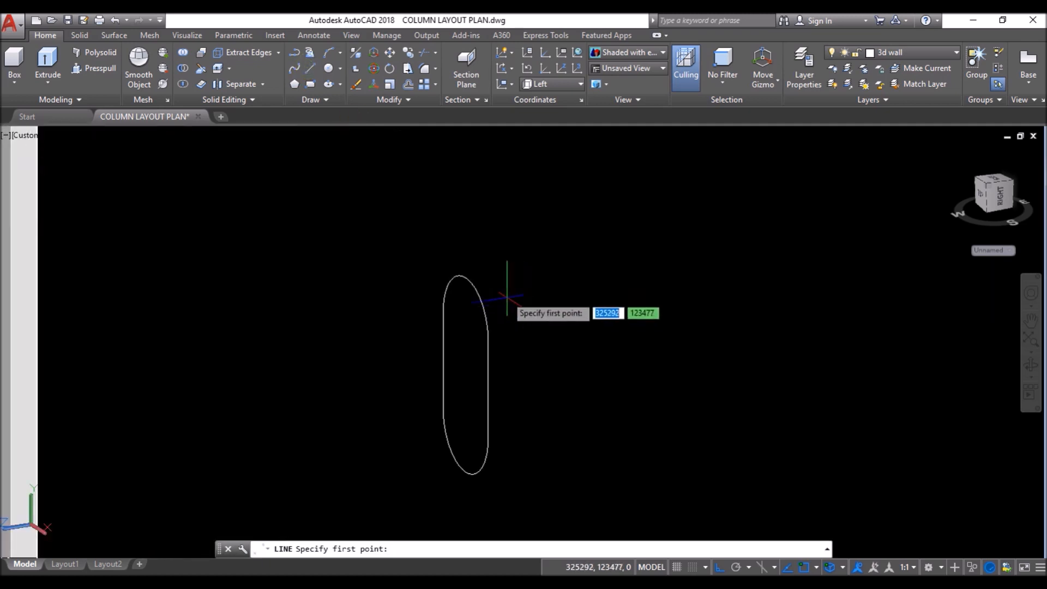
click(465, 277)
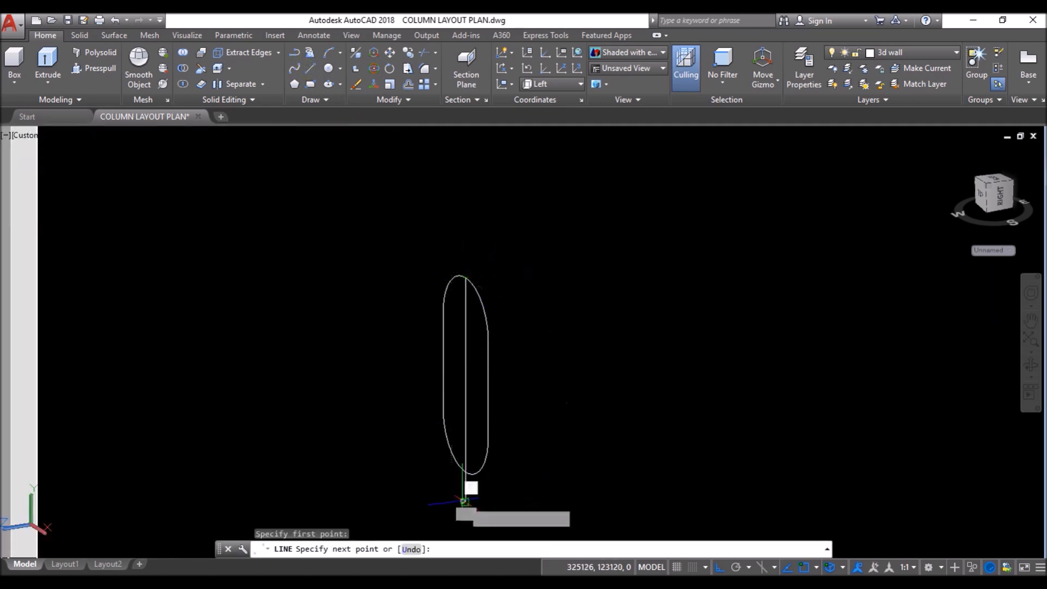
click(466, 500)
key(Return)
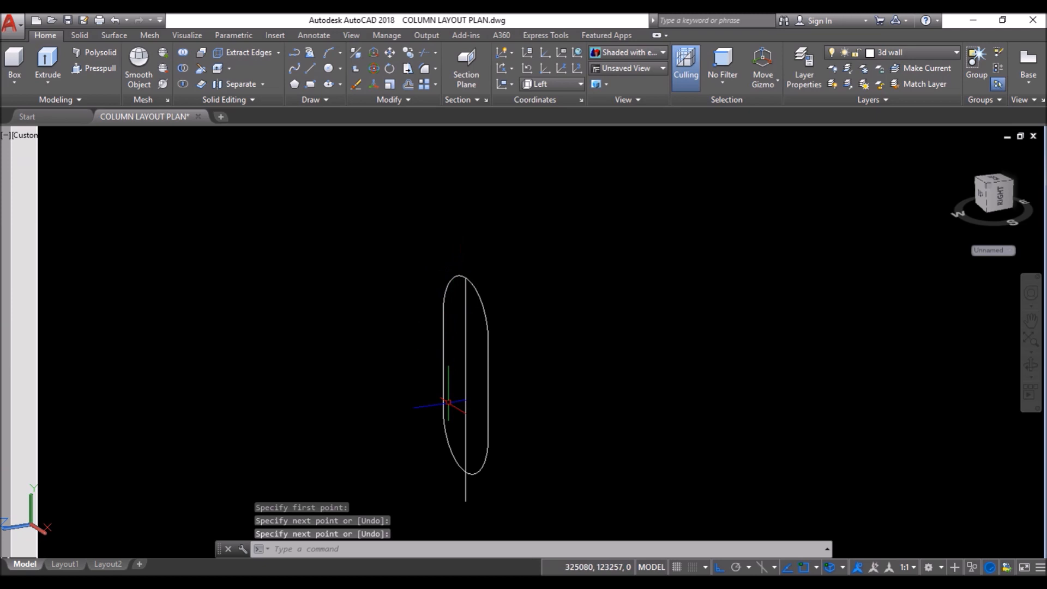
text(tr)
key(Return)
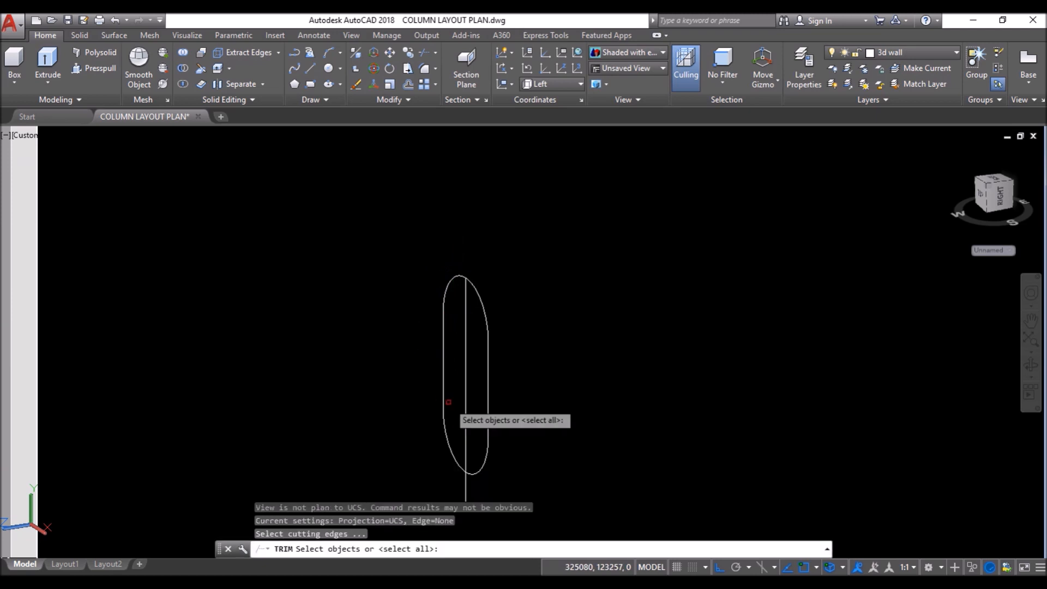
key(Return)
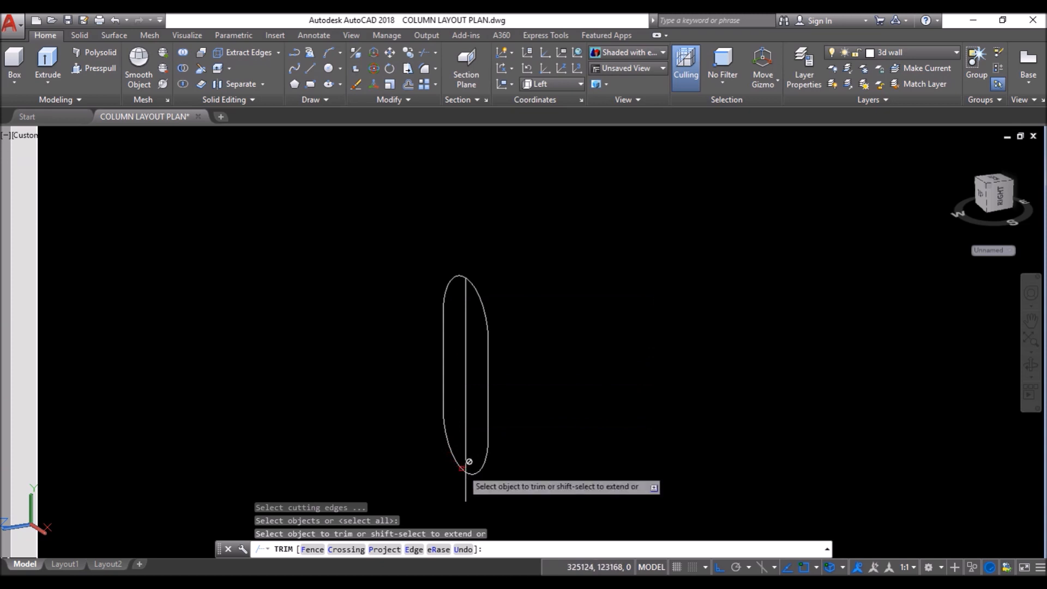
key(Return)
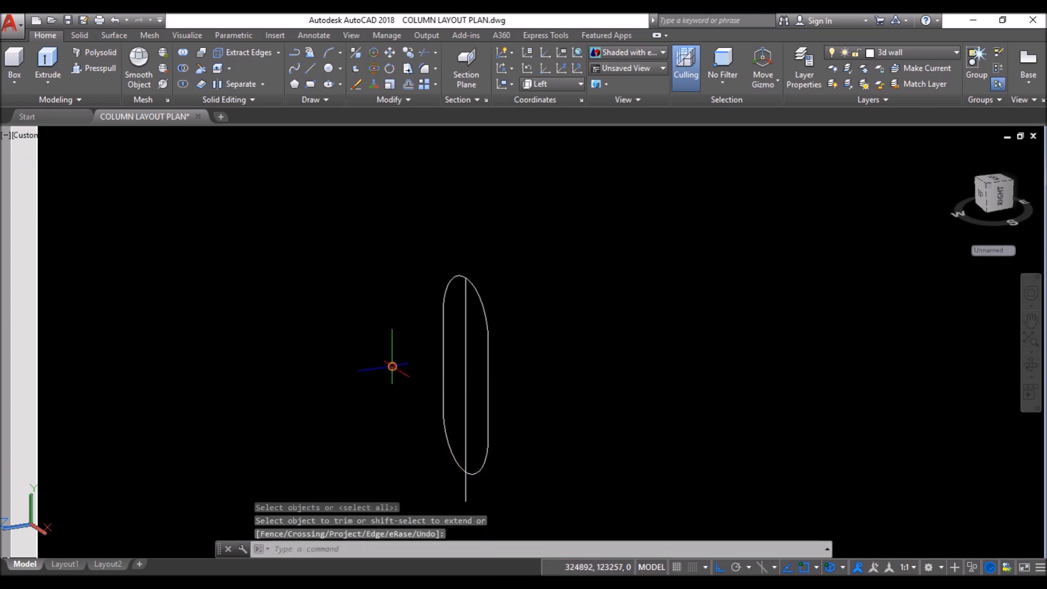
scroll(460, 287, up, 3)
scroll(460, 288, down, 3)
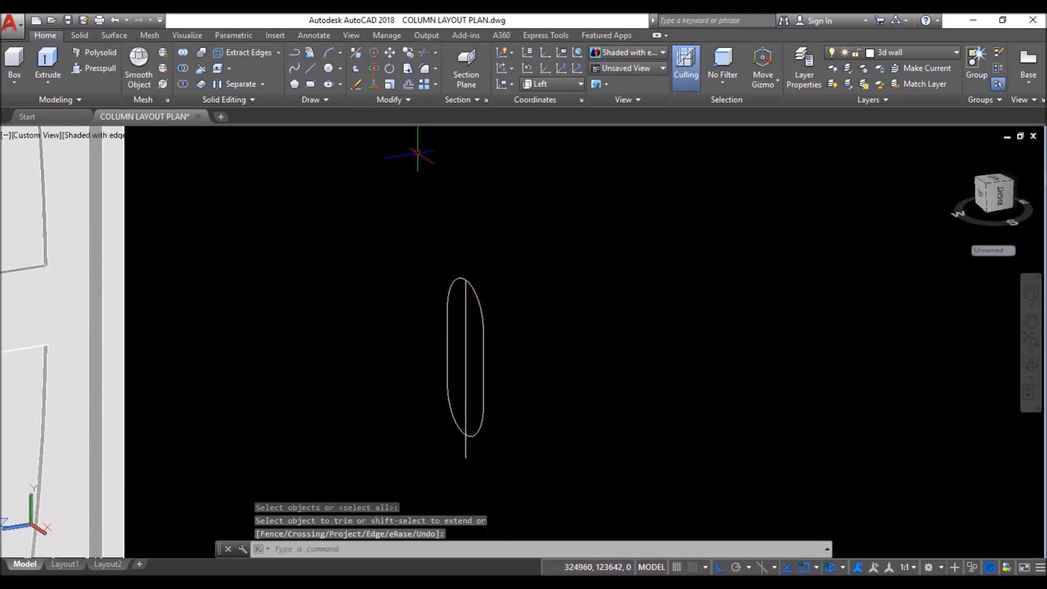
Step: Break the slot outline at the point where the vertical line meets its upper arc
click(406, 99)
click(391, 132)
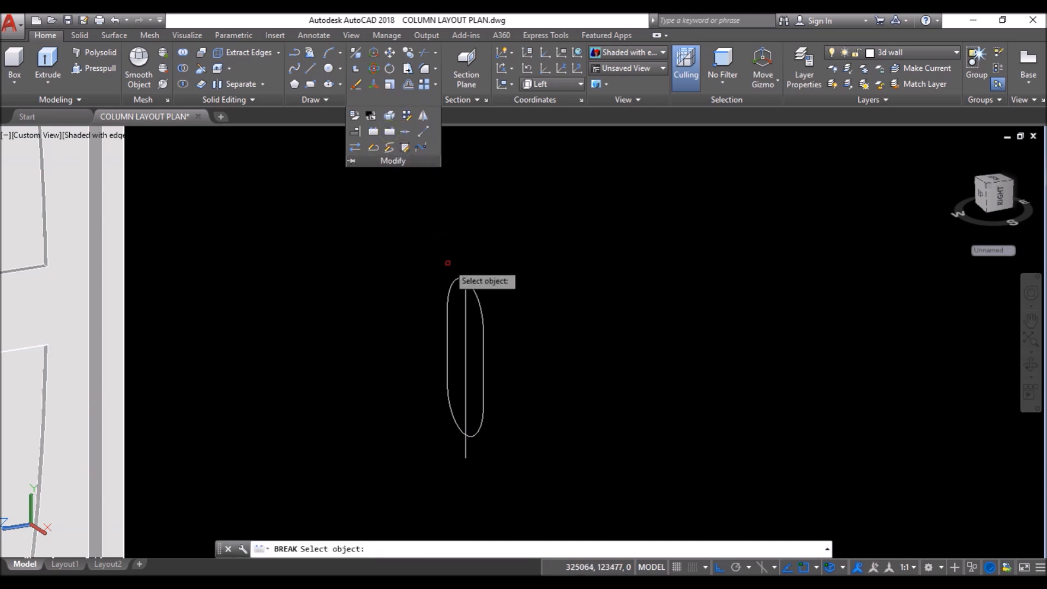
scroll(448, 263, up, 4)
click(460, 249)
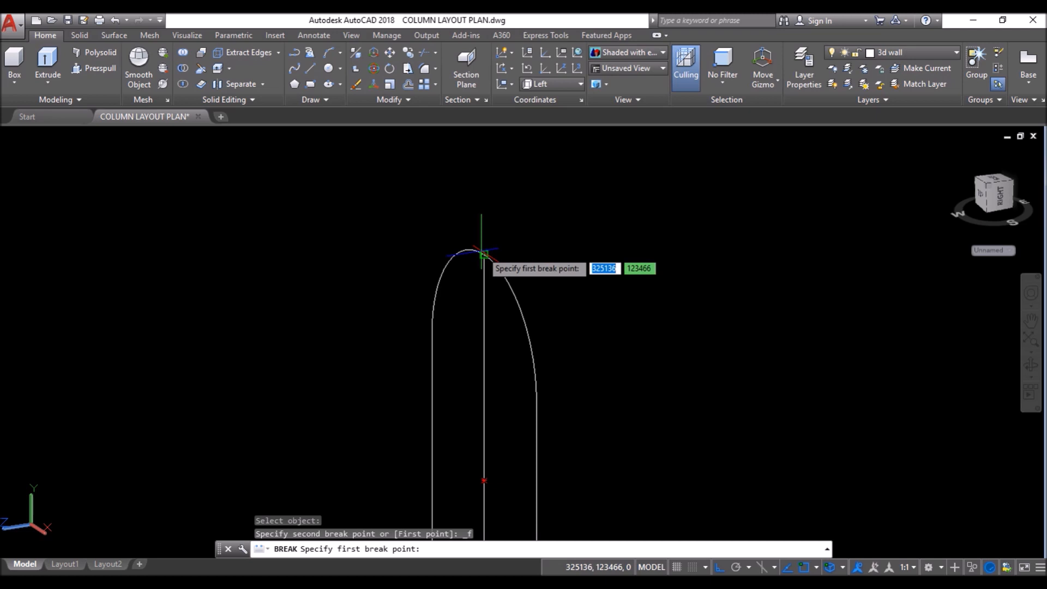
click(483, 252)
scroll(497, 214, down, 4)
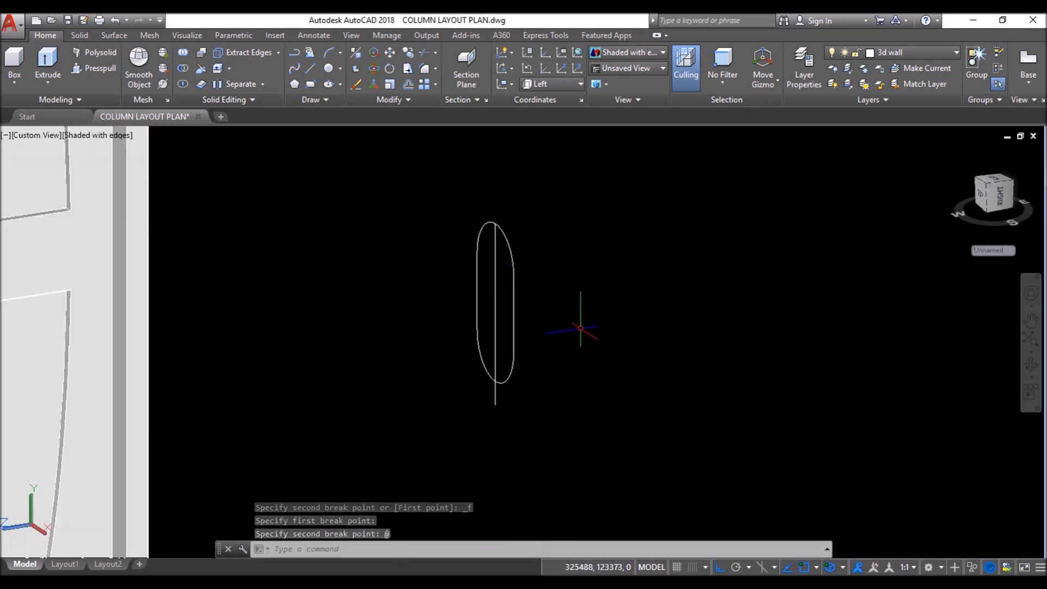
Step: Break the slot outline again, up to the point where the vertical line crosses its lower arc
key(space)
click(495, 381)
scroll(497, 382, up, 4)
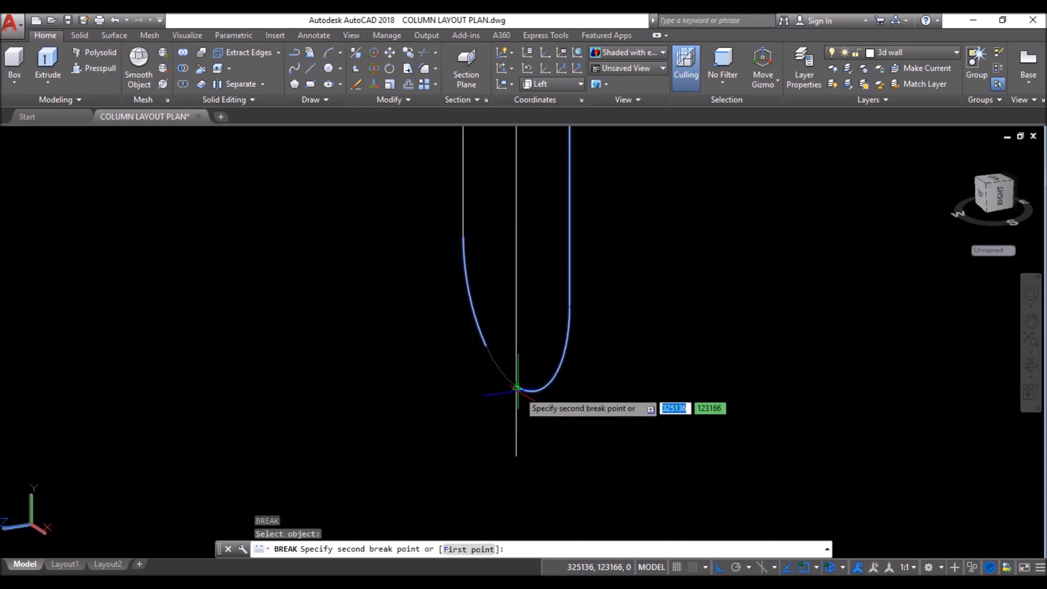
click(518, 388)
scroll(491, 382, down, 3)
Step: Erase the half of the slot outline nearest the door and the vertical line, keeping only the outer half
click(470, 214)
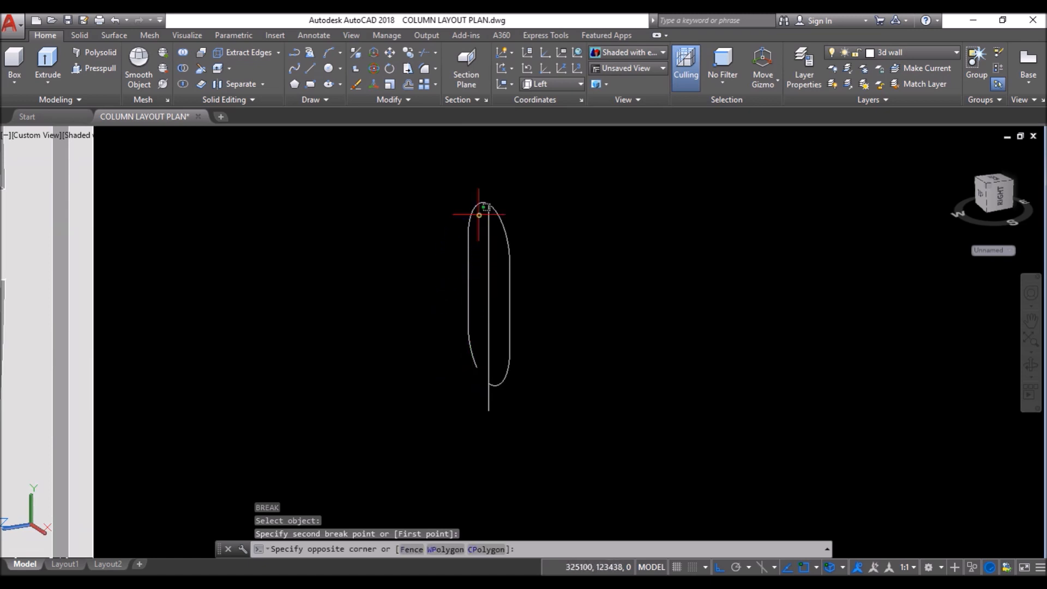
click(431, 359)
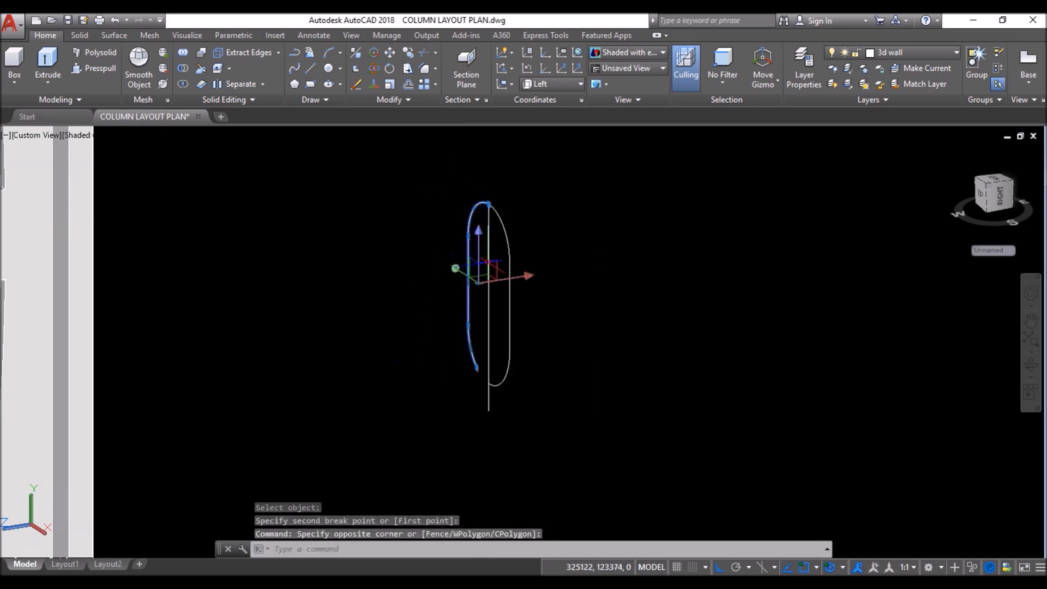
scroll(495, 270, up, 3)
click(495, 267)
click(446, 317)
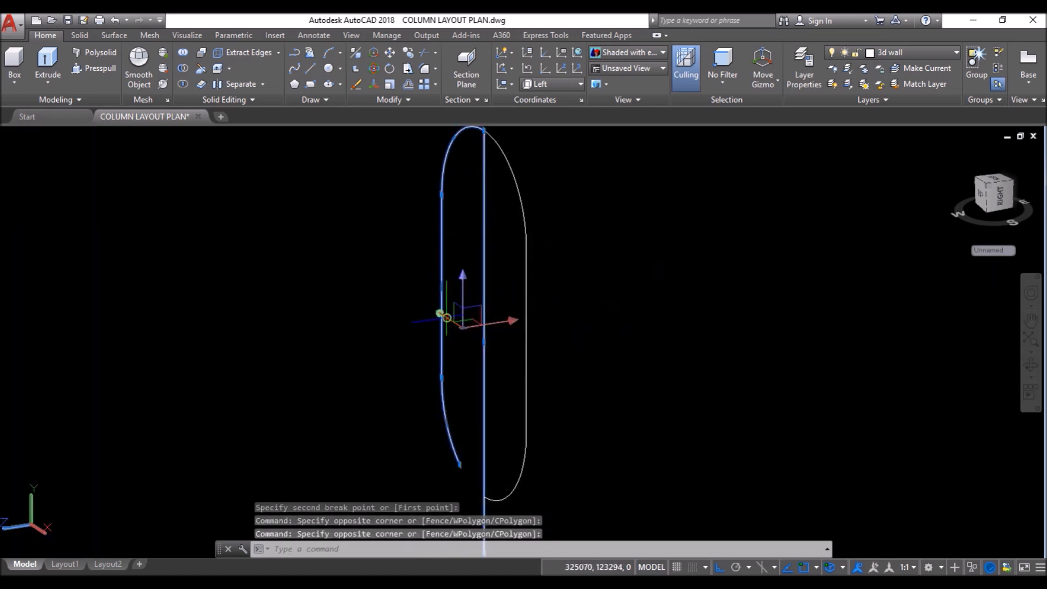
click(357, 85)
scroll(357, 350, down, 4)
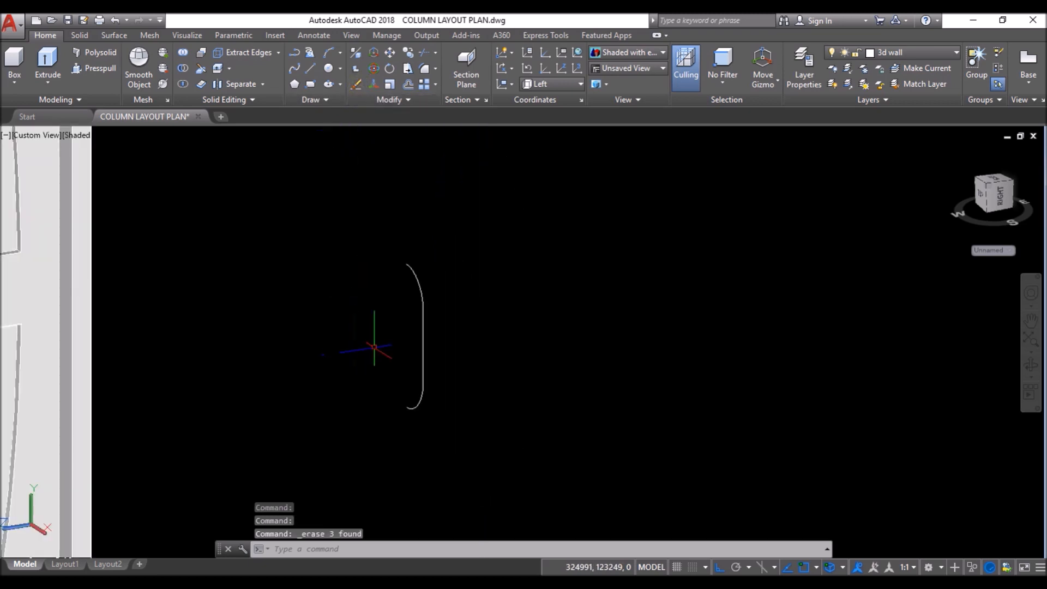
scroll(376, 348, down, 2)
scroll(410, 403, down, 2)
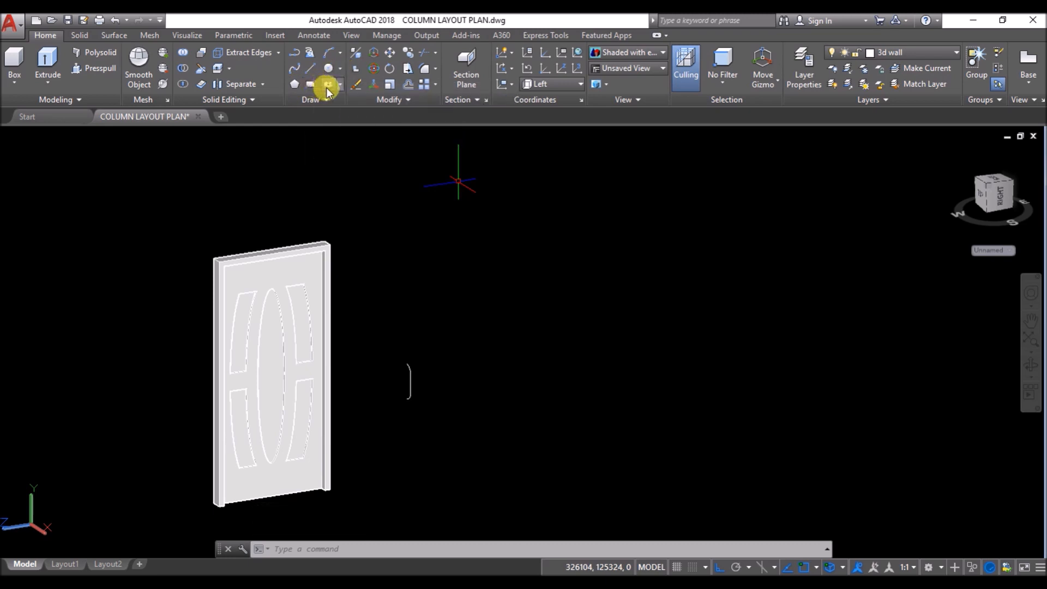
Step: Draw a 15 by 25 rectangle beside the curved handle path as its cross-section
click(306, 85)
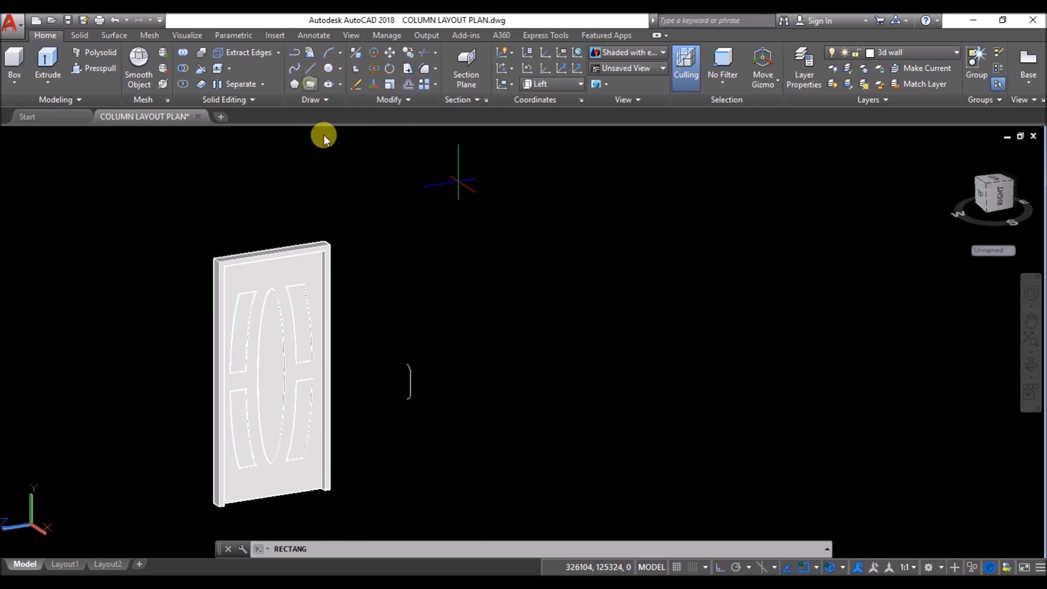
scroll(427, 375, up, 4)
click(421, 370)
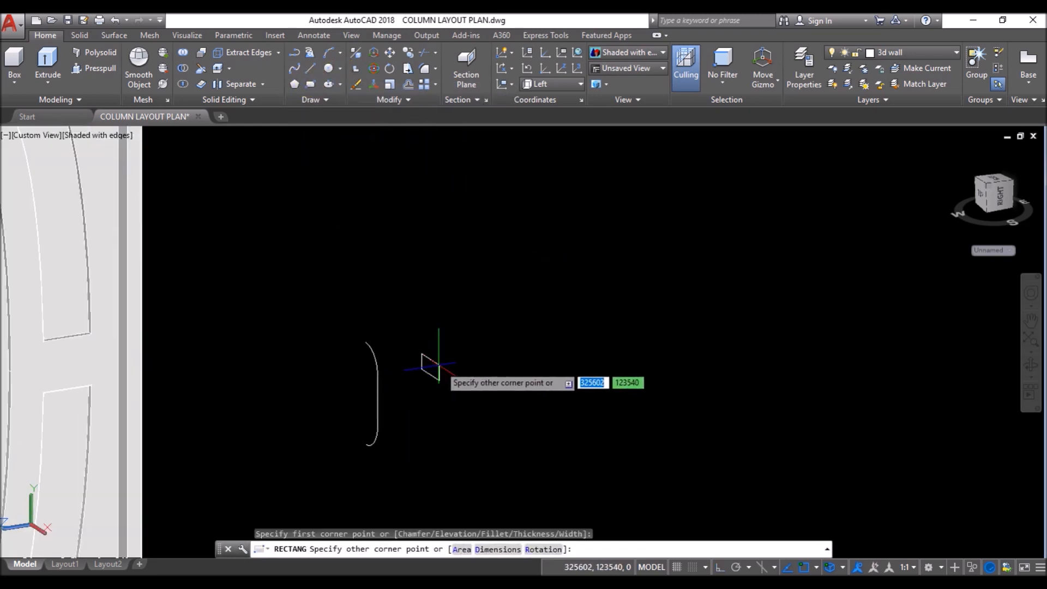
click(498, 549)
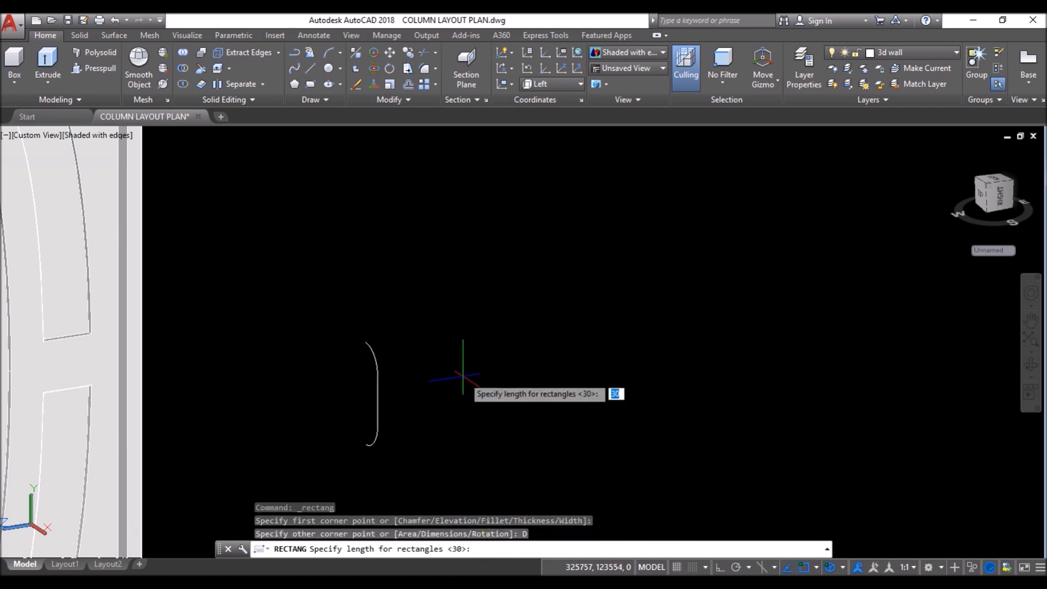
key(Return)
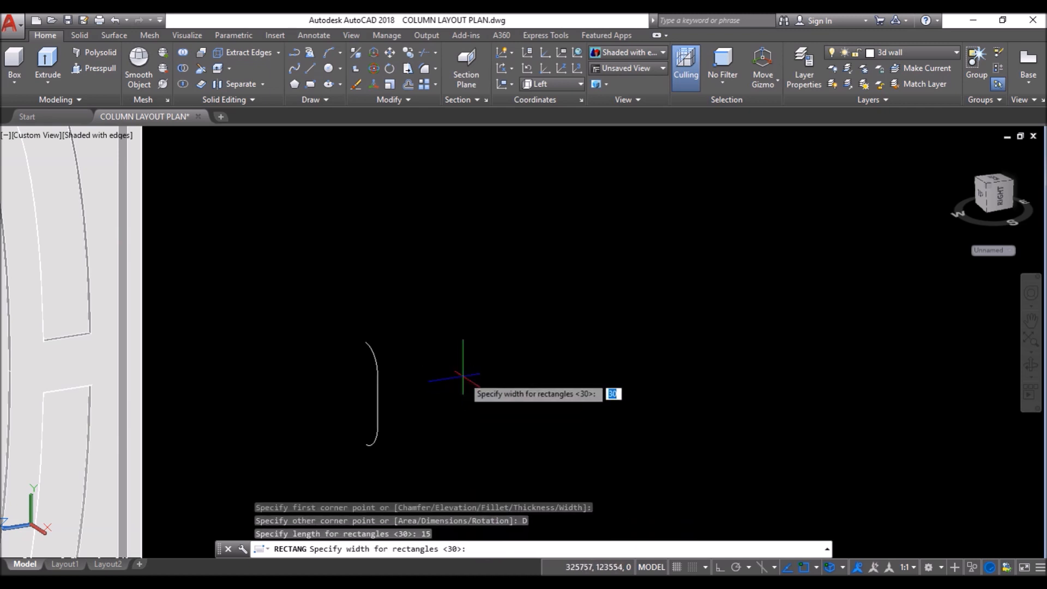
key(Return)
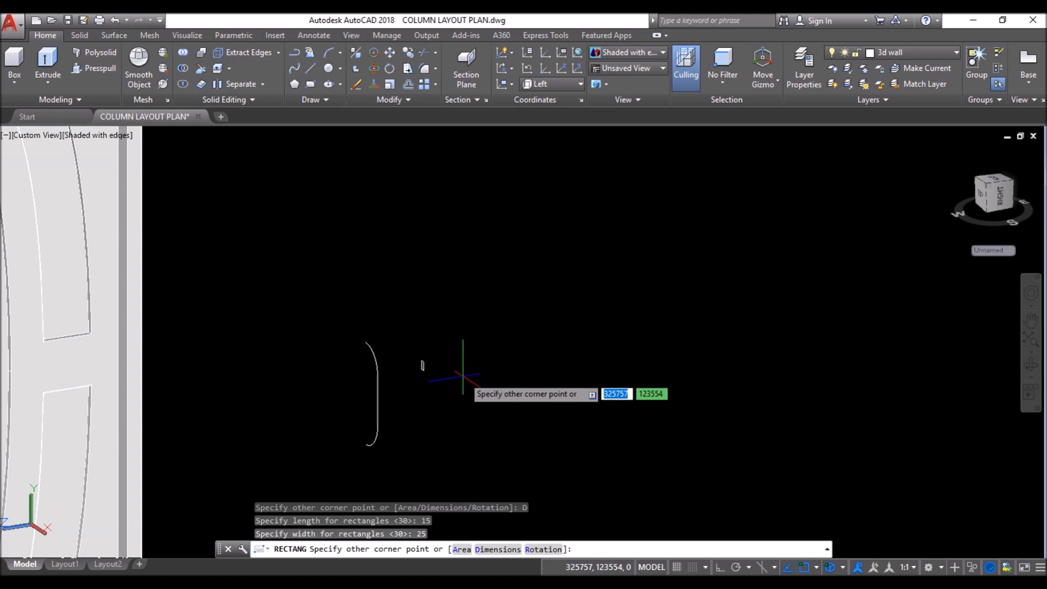
click(463, 375)
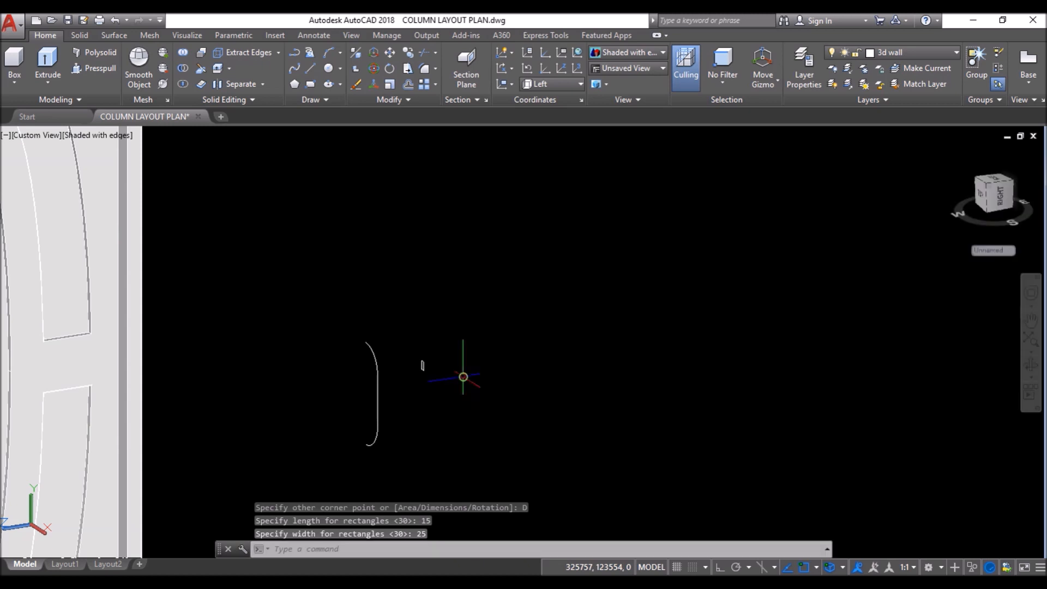
Step: Sweep the small rectangle along the curved path to form the solid handle
click(48, 86)
click(68, 181)
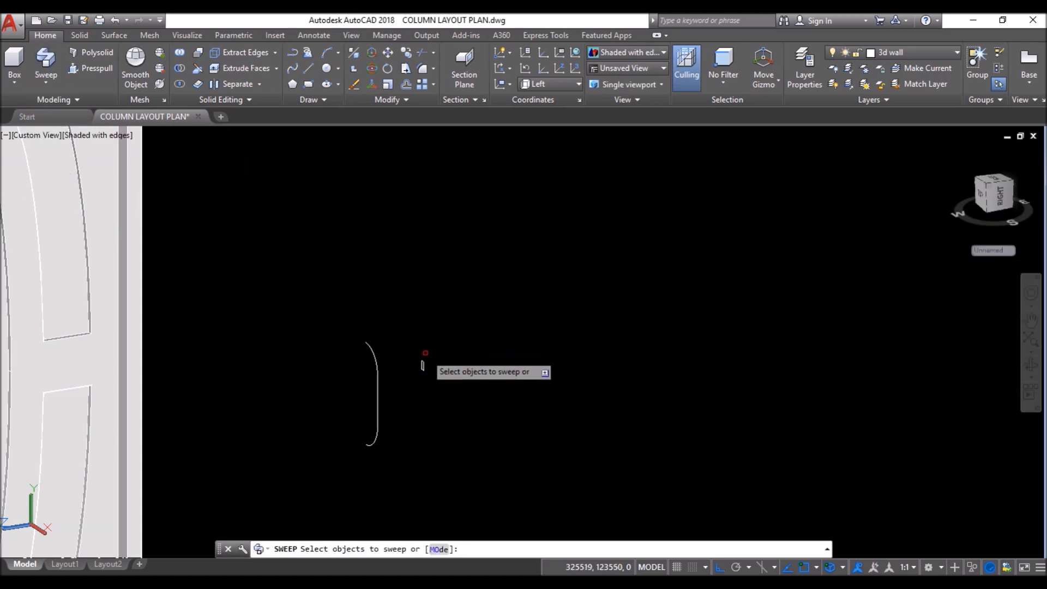
click(423, 365)
key(Return)
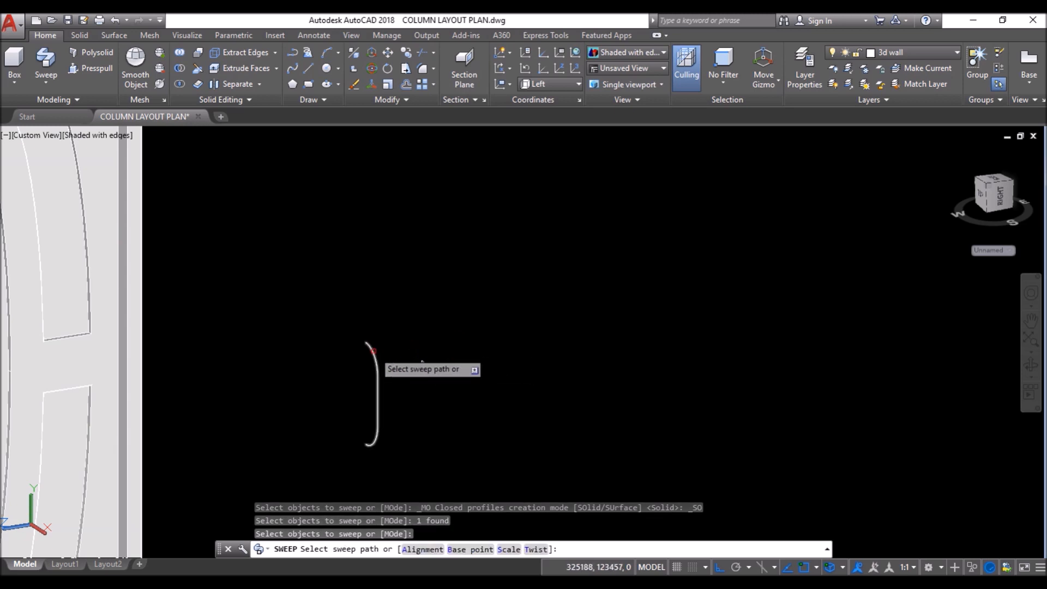
click(378, 382)
scroll(440, 328, down, 4)
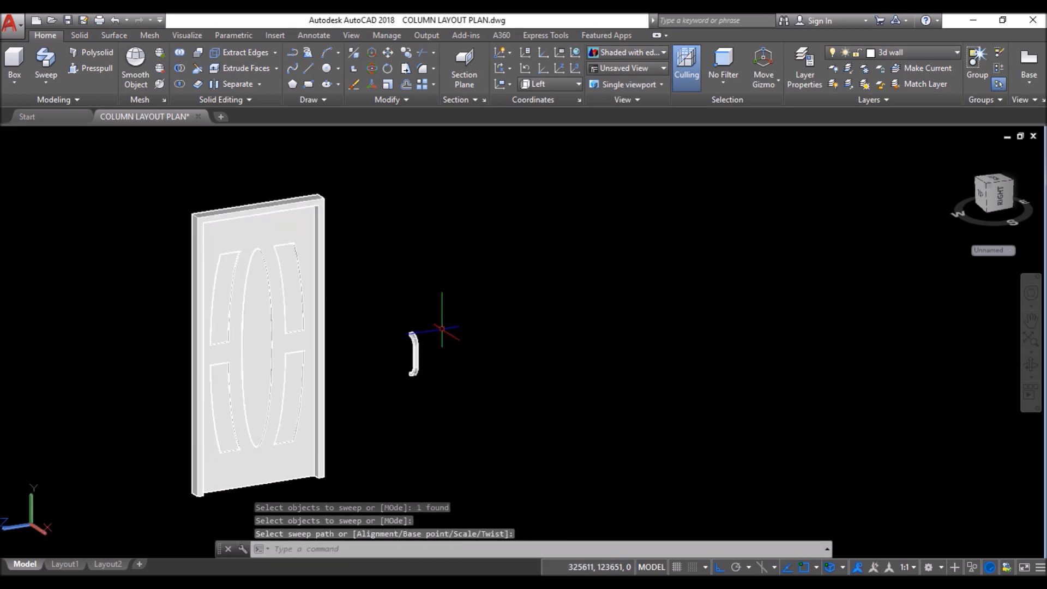
Step: Undo the last move and view changes
key(ctrl+z)
key(ctrl+z)
key(ctrl+z)
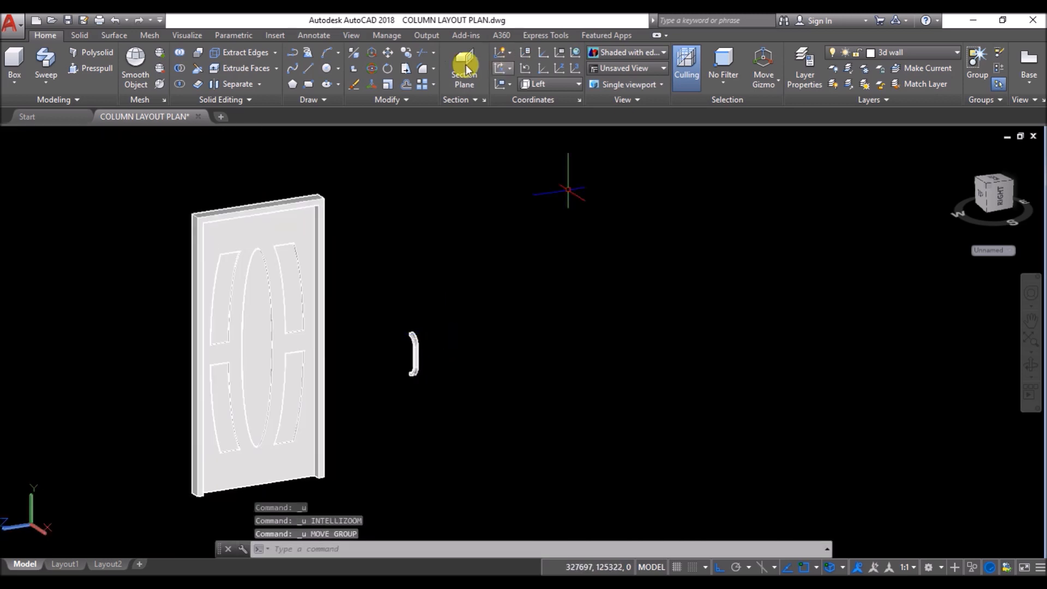
Step: Move the handle by its lower end corner to the door leaf's bottom corner beside the frame
click(388, 50)
click(414, 349)
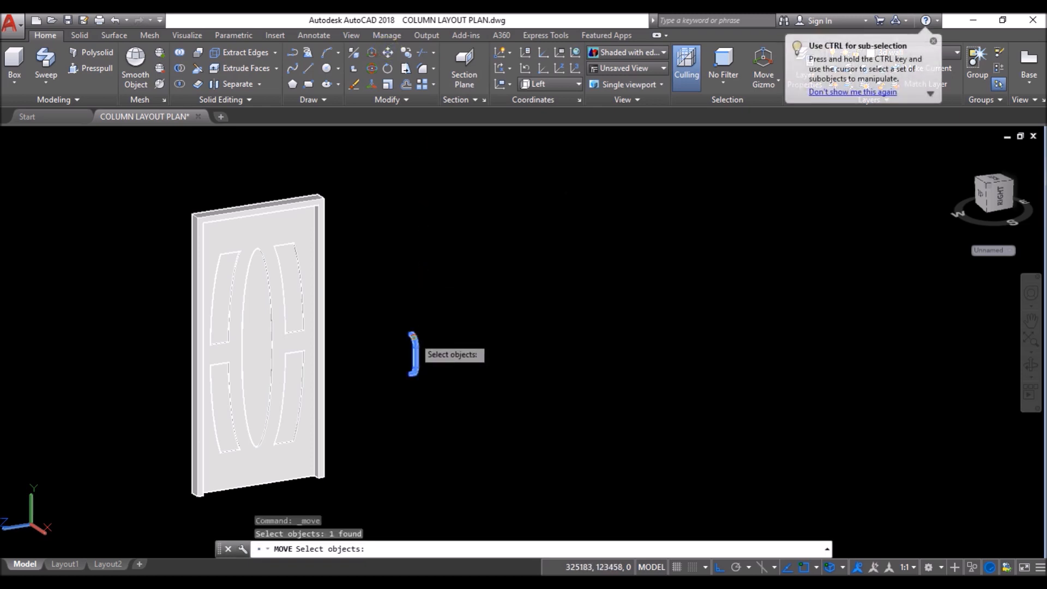
key(Return)
scroll(409, 351, up, 6)
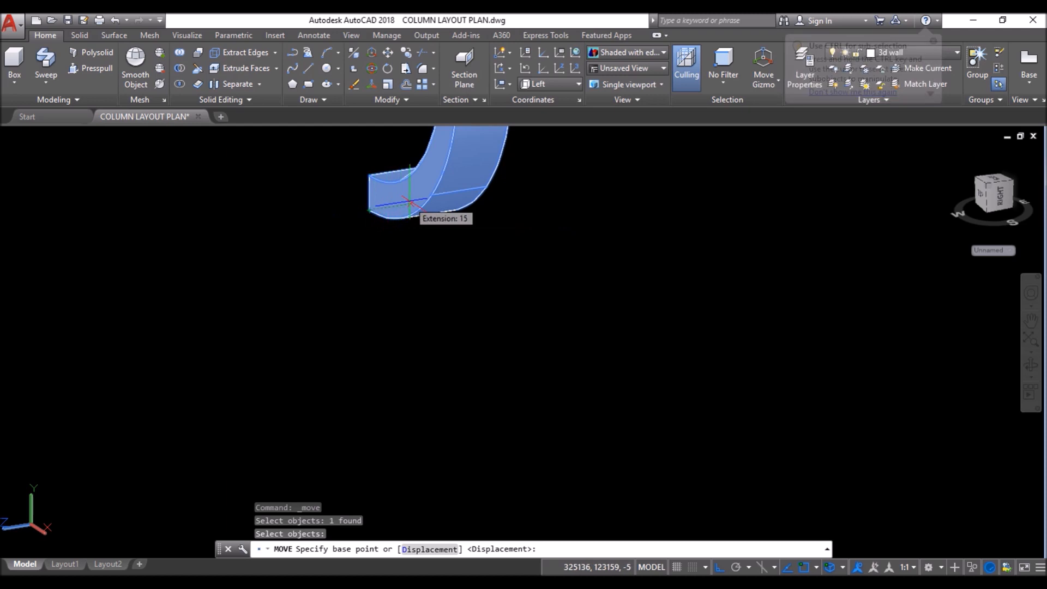
click(370, 211)
scroll(421, 264, down, 6)
scroll(162, 524, down, 5)
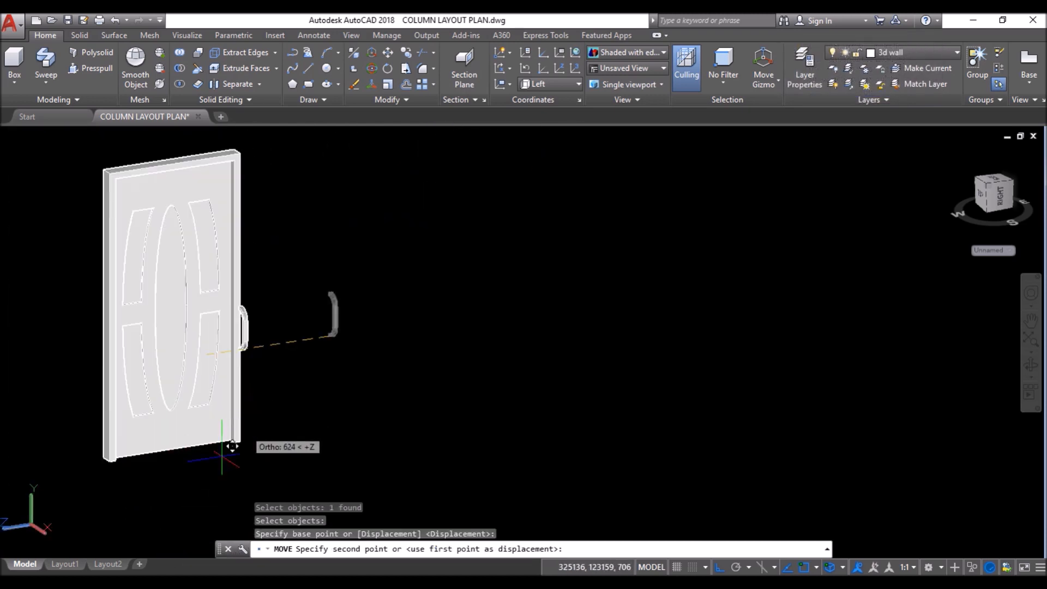
scroll(224, 431, up, 5)
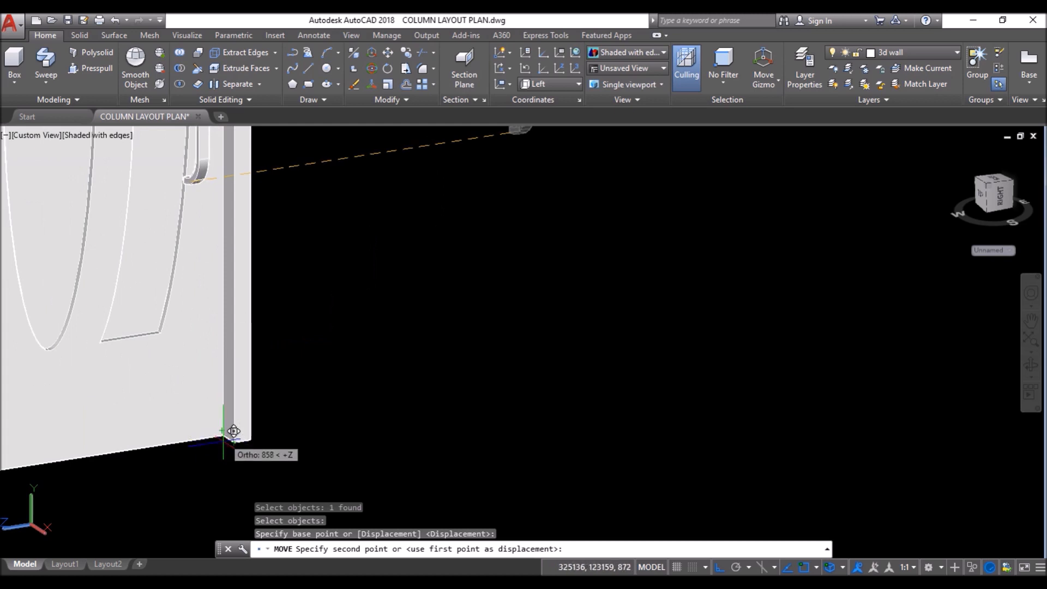
scroll(232, 425, up, 3)
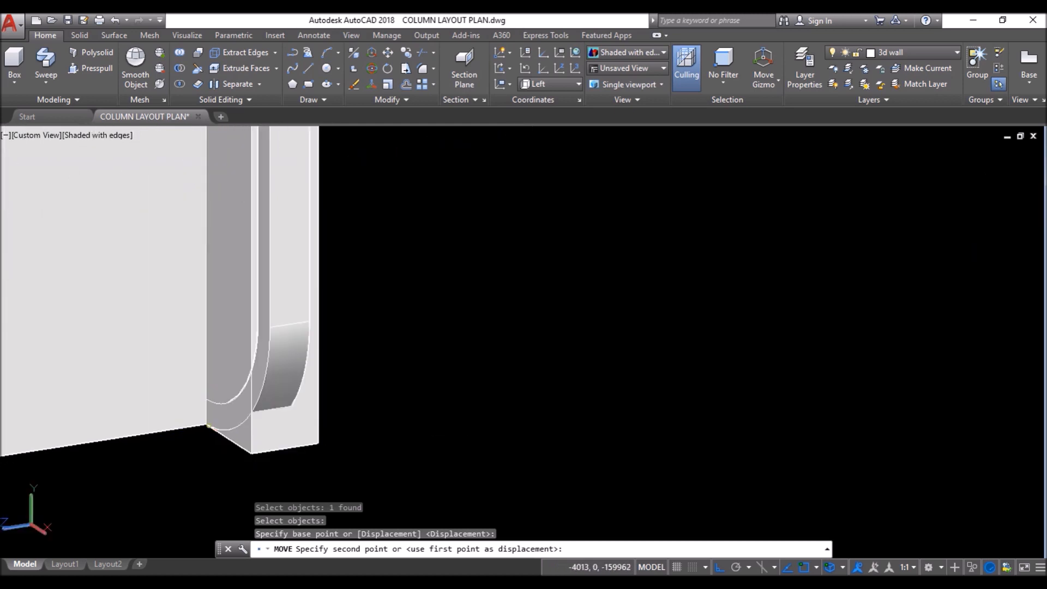
click(216, 413)
Step: Move the handle about 82 along the Z axis, away from the frame jamb and onto the leaf
click(286, 349)
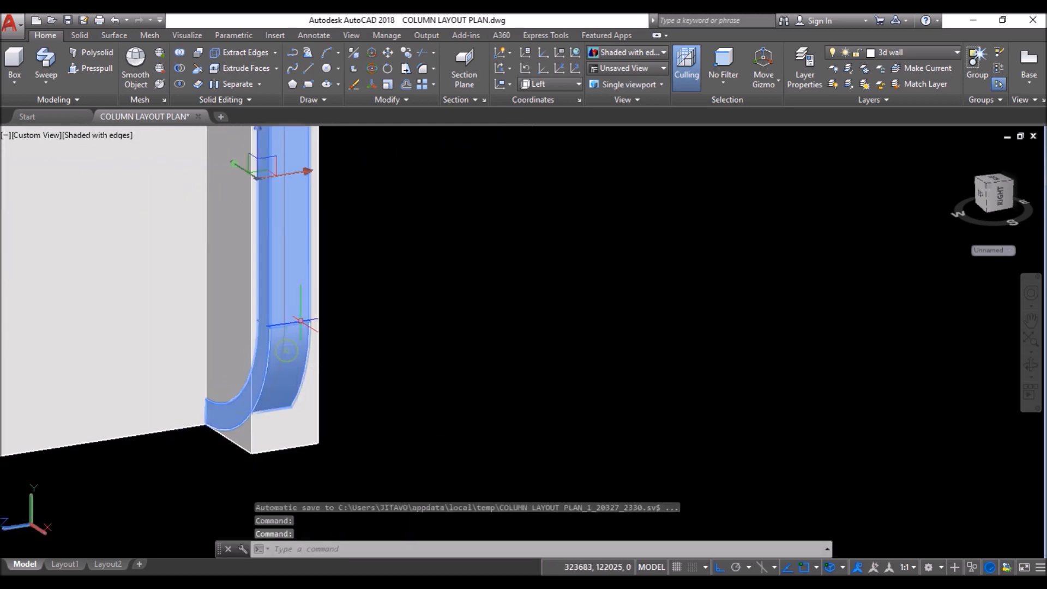
scroll(313, 284, down, 2)
click(386, 54)
scroll(468, 374, down, 2)
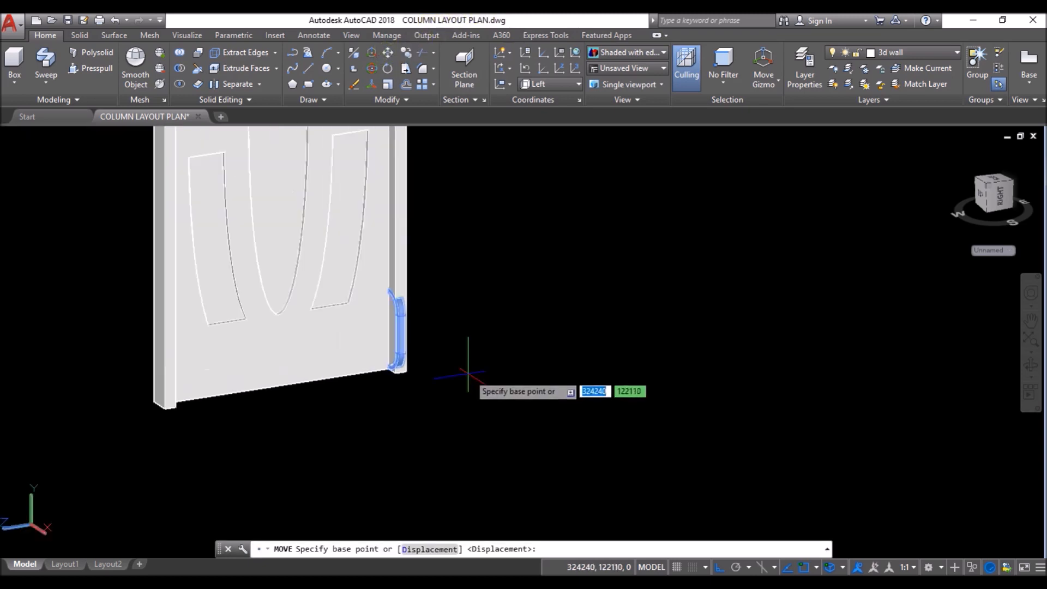
click(547, 413)
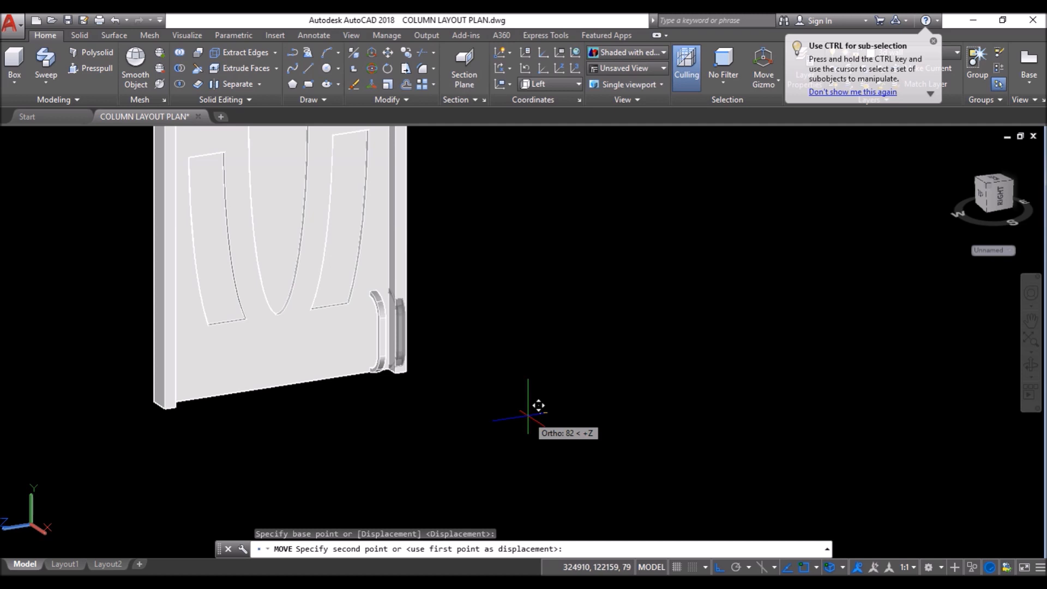
click(528, 416)
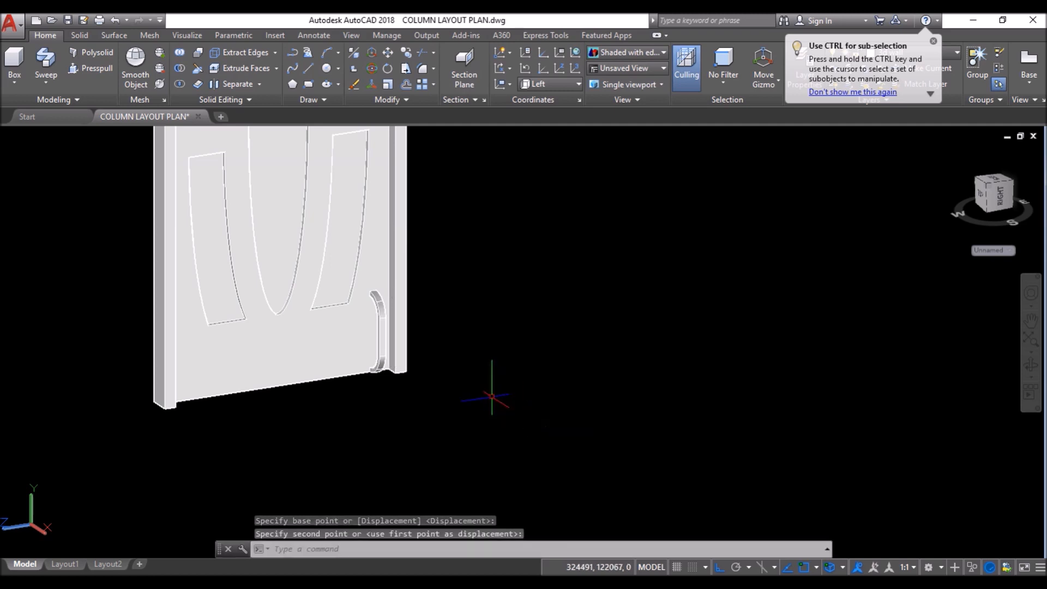
Step: Move the handle 875 straight up the door leaf
key(Return)
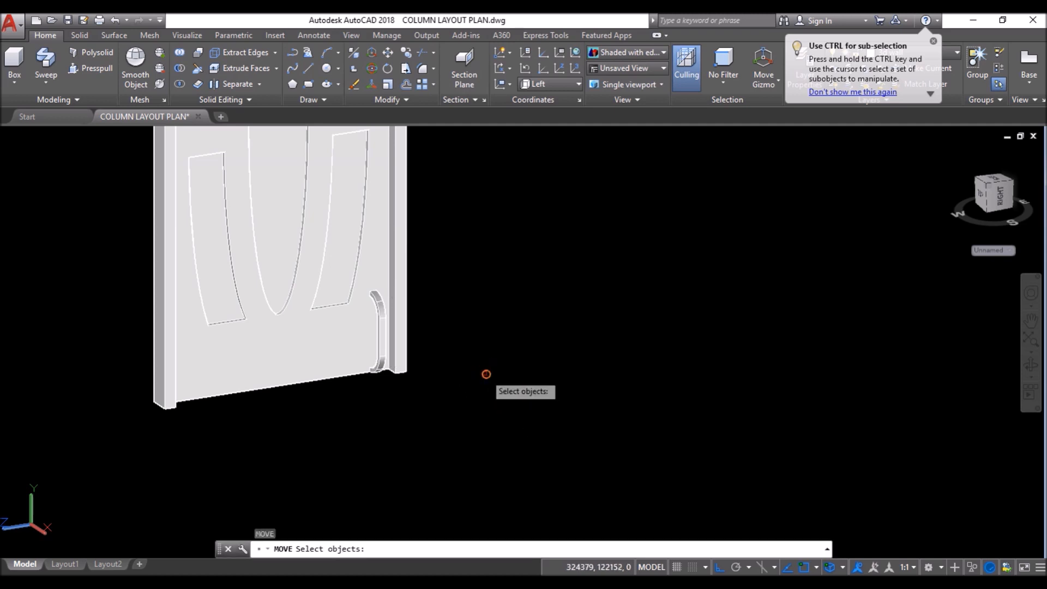
click(382, 335)
key(Return)
scroll(511, 404, down, 5)
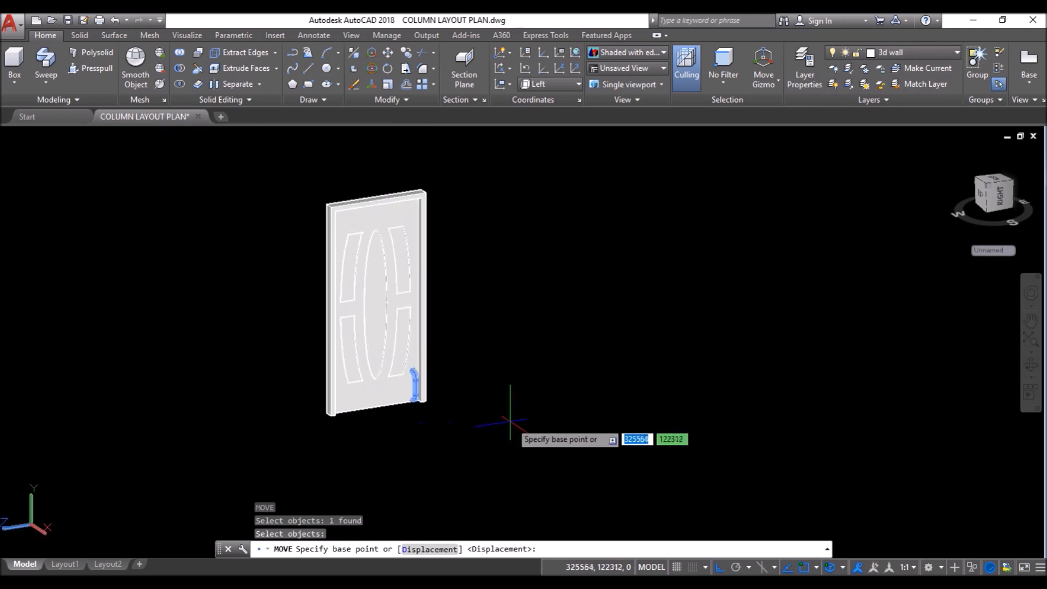
click(511, 422)
scroll(527, 328, up, 3)
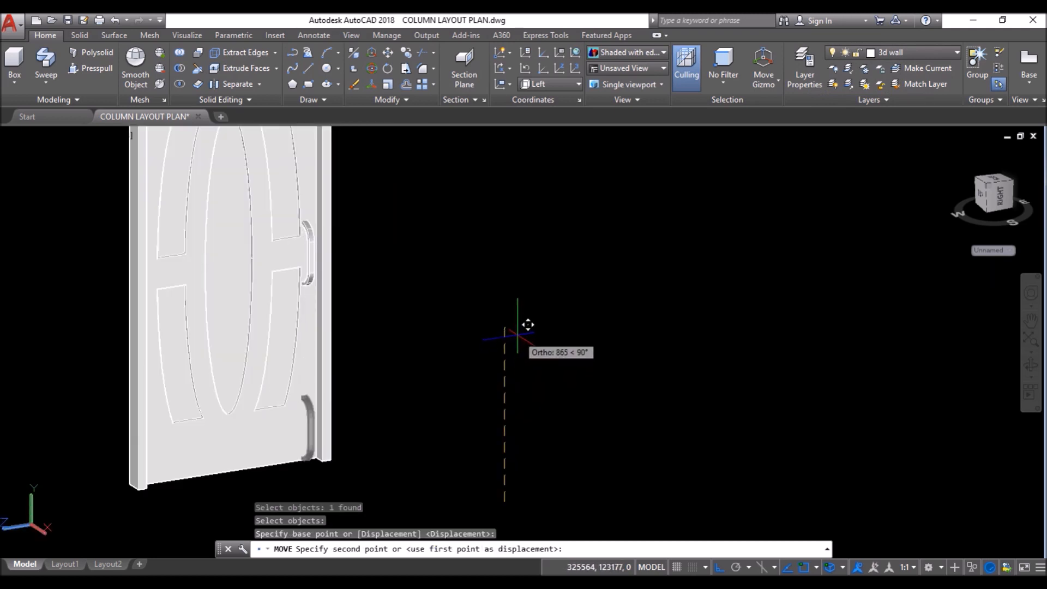
text(8)
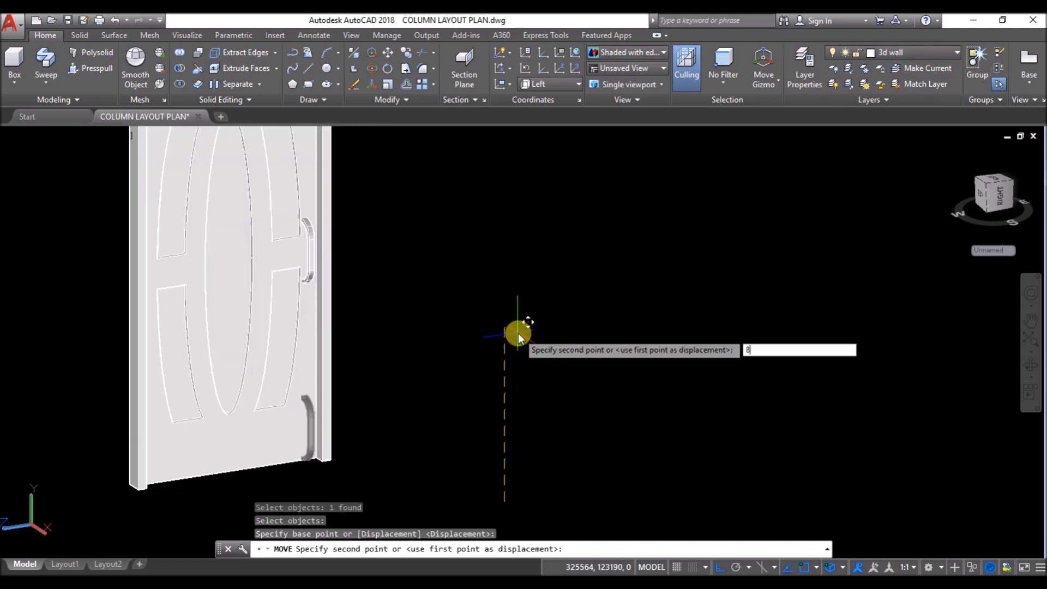
key(Return)
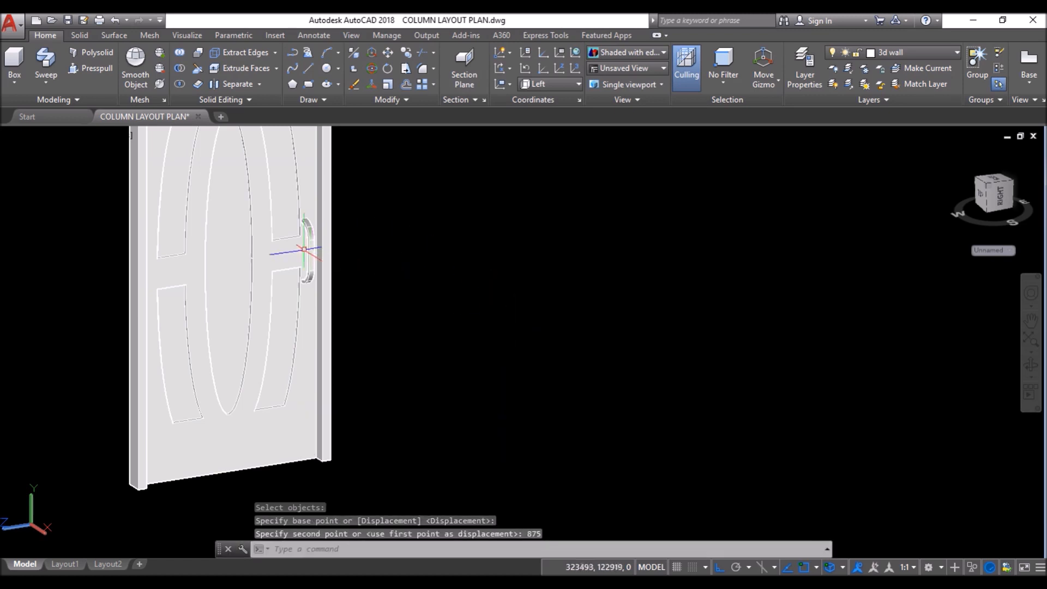
Step: Move the handle 10 along the negative Z axis, toward the adjacent frame jamb
scroll(304, 249, up, 3)
key(space)
click(202, 283)
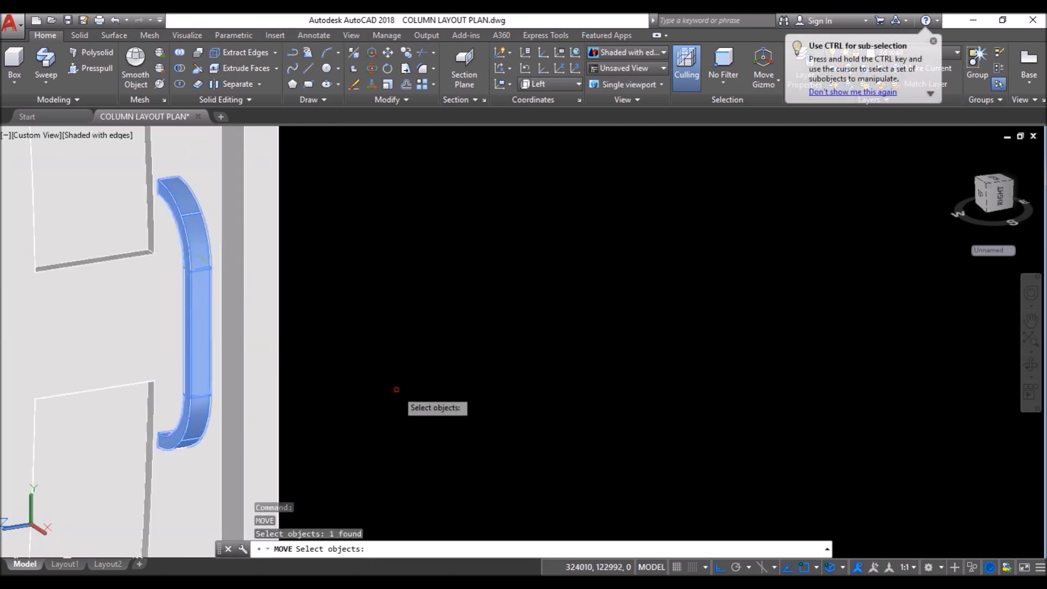
key(space)
click(381, 400)
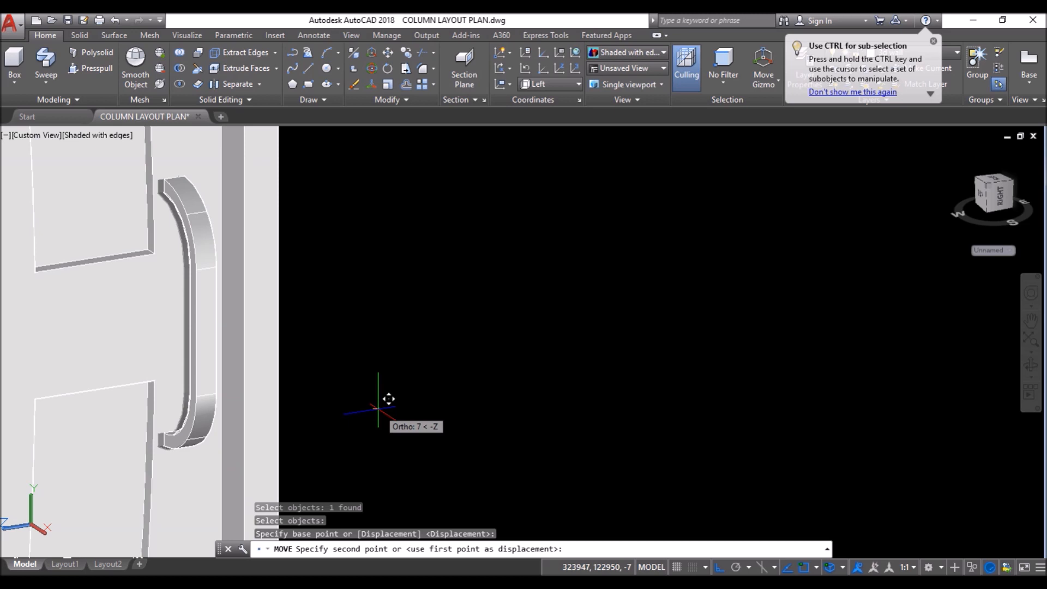
text(10)
key(Return)
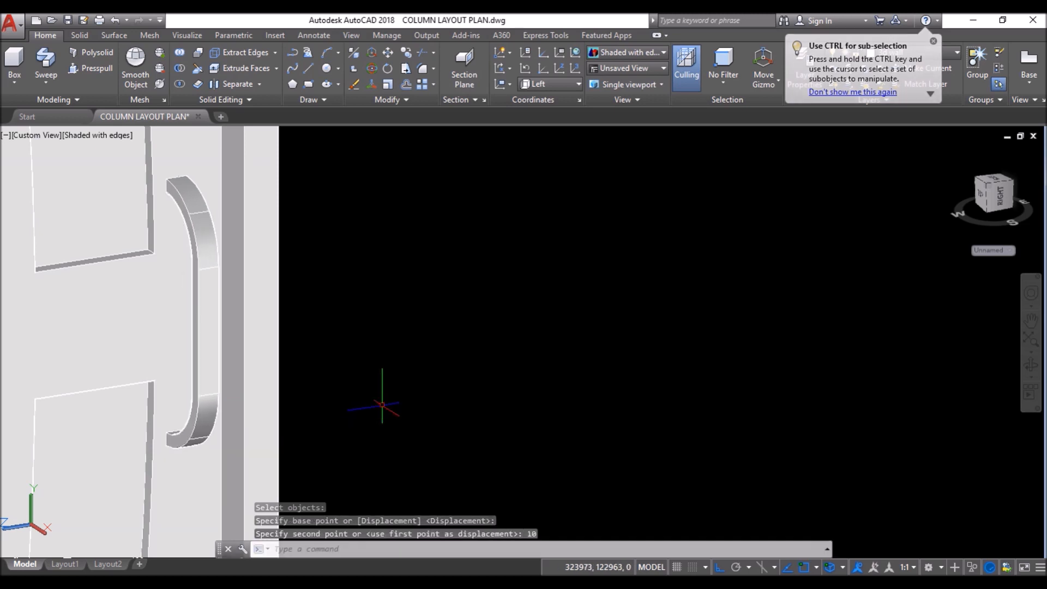
Step: Hide the door frame, leaving the leaf and handle displayed
scroll(331, 359, down, 3)
scroll(331, 358, down, 5)
shift+middle_drag(345, 304, 371, 305)
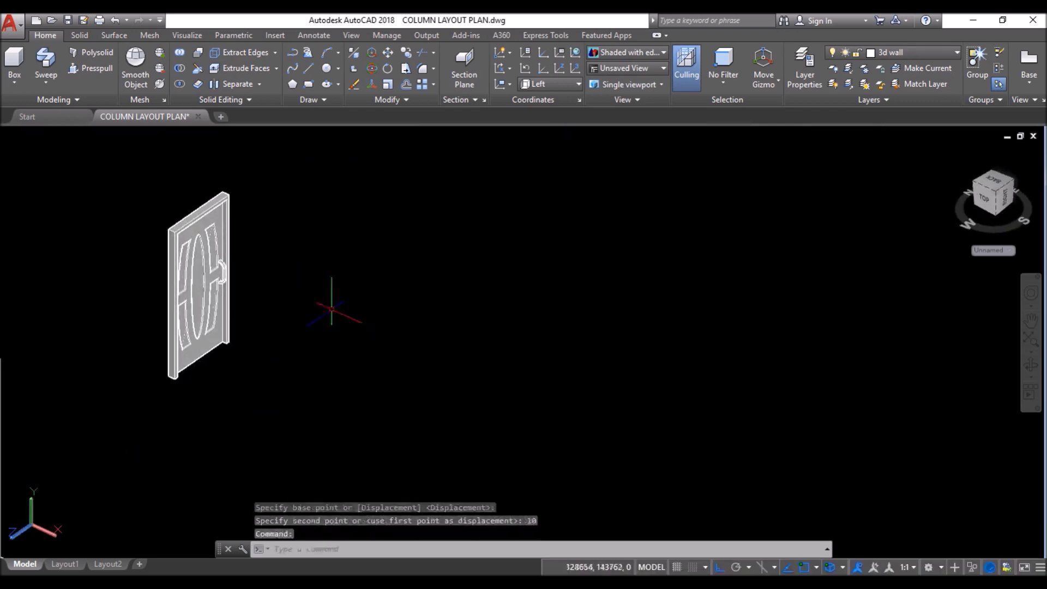
scroll(190, 243, up, 5)
click(198, 161)
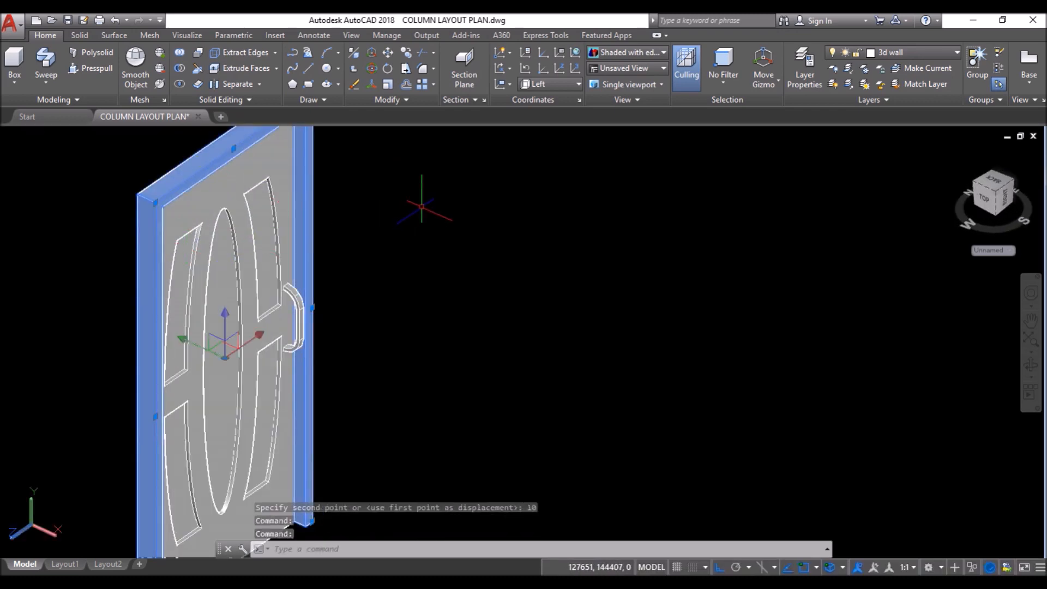
right_click(421, 206)
mouse_move(476, 267)
click(609, 283)
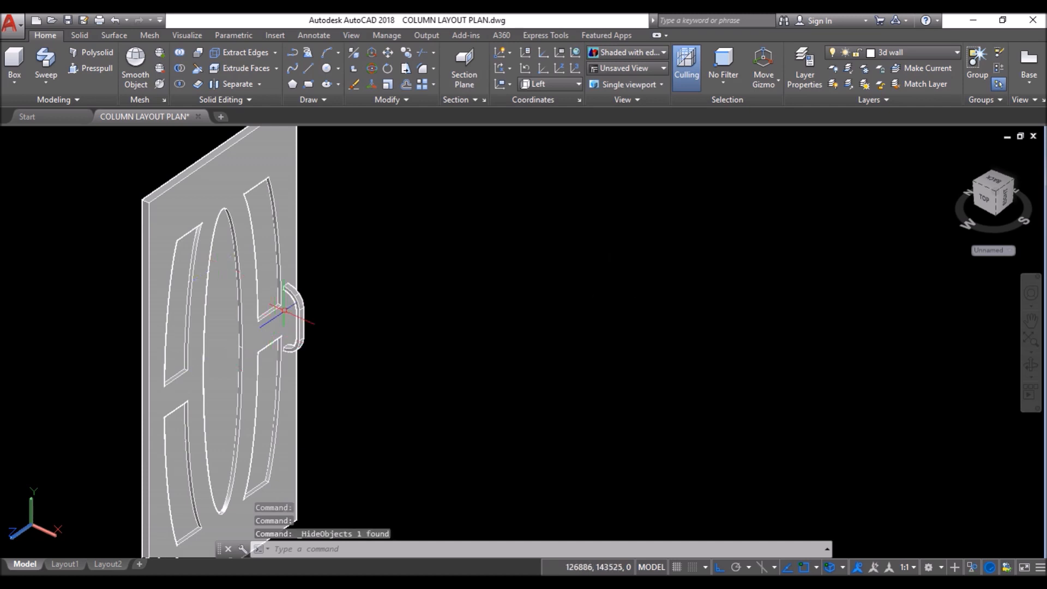
Step: Mirror the handle in 3D to the leaf's opposite side about a three-point plane through the leaf's thickness midpoints, keeping the source handle
click(299, 298)
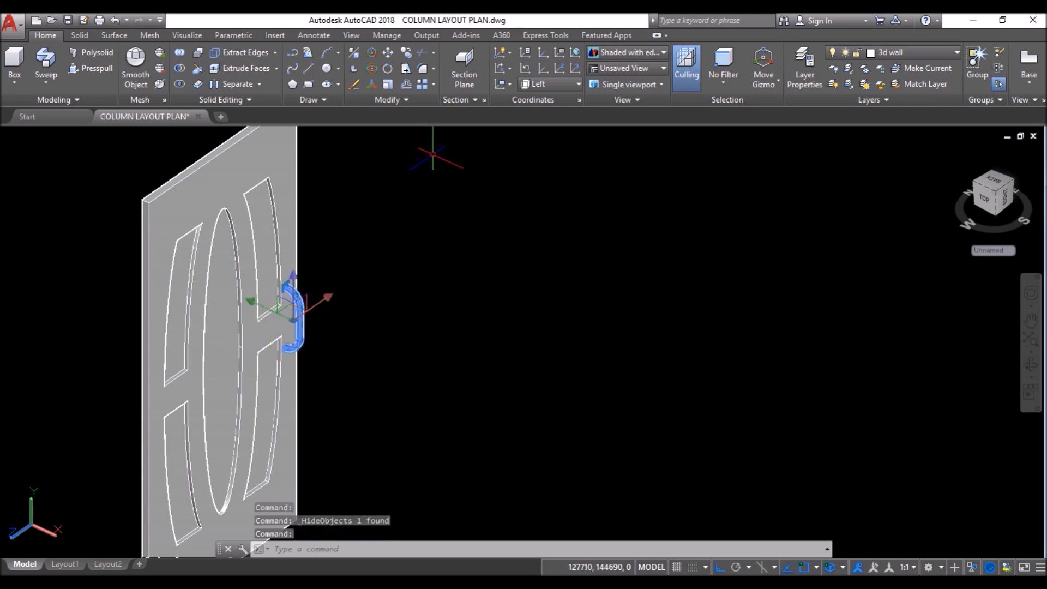
click(355, 54)
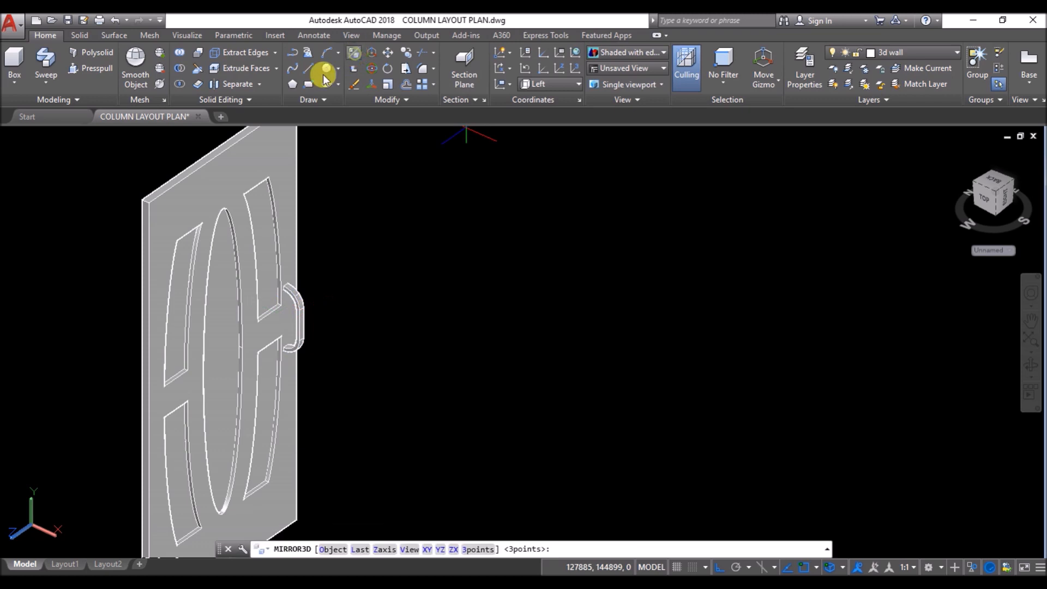
scroll(139, 215, up, 3)
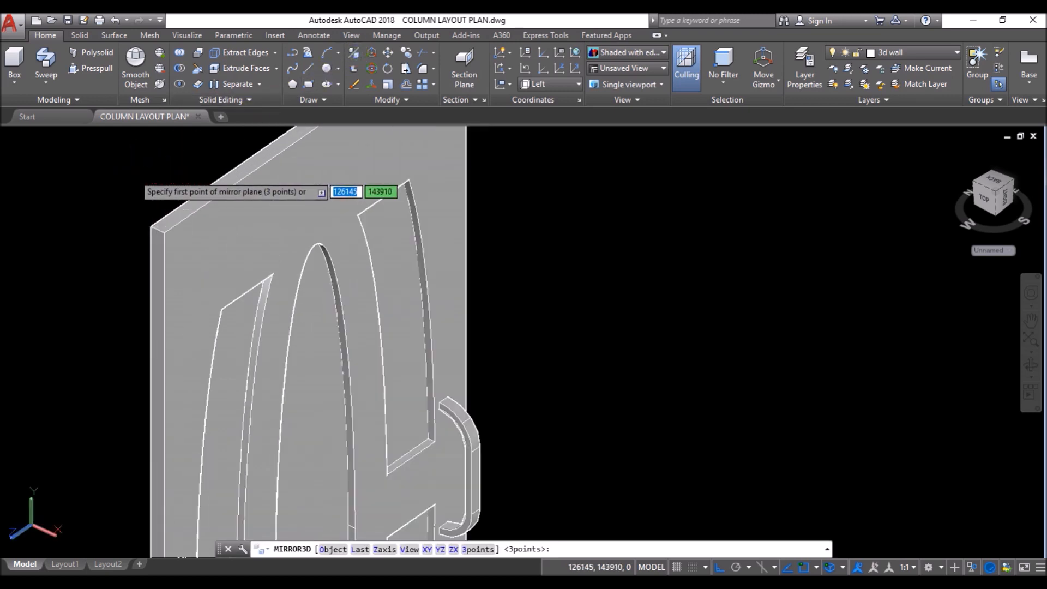
click(155, 226)
scroll(156, 229, down, 3)
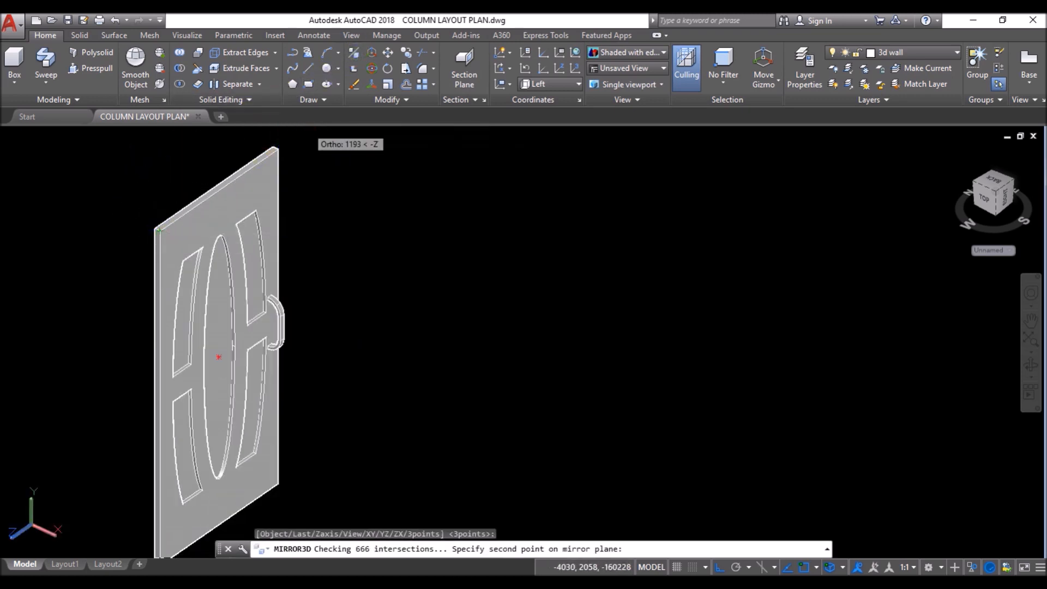
scroll(279, 148, up, 4)
click(258, 192)
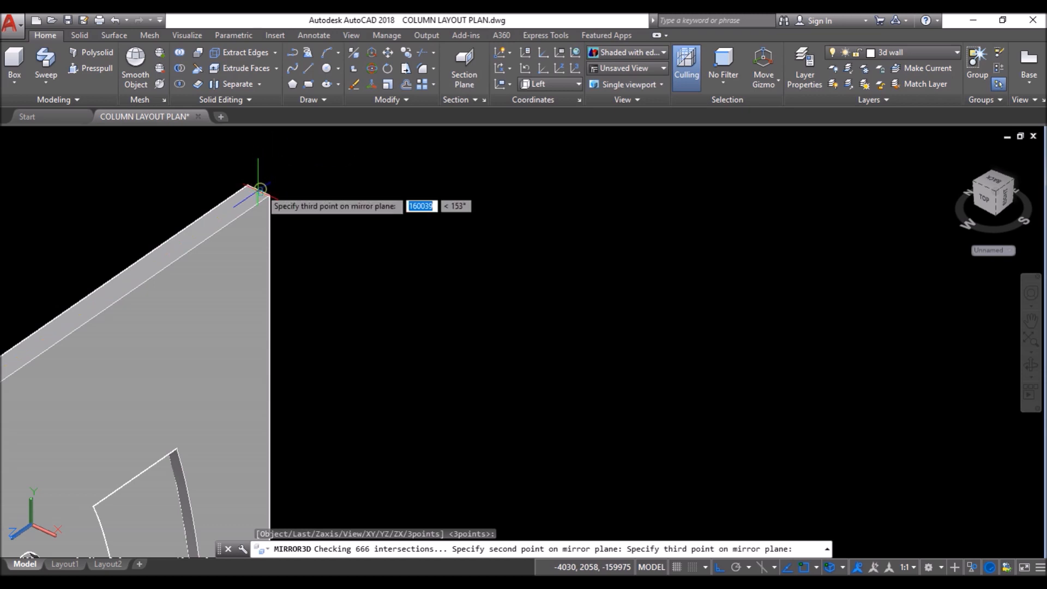
scroll(258, 180, down, 5)
scroll(278, 349, up, 5)
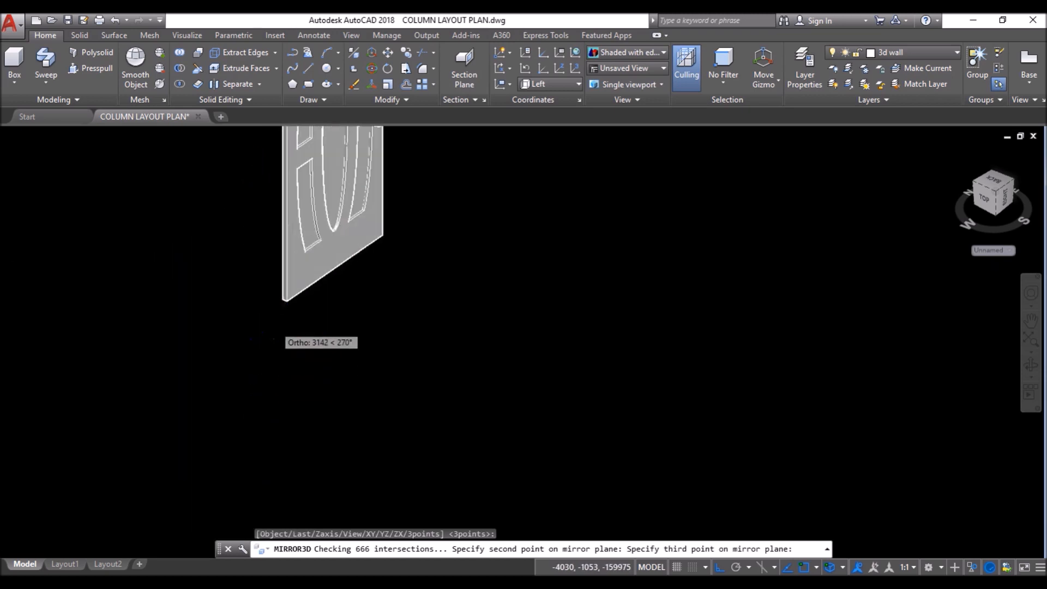
scroll(297, 275, up, 4)
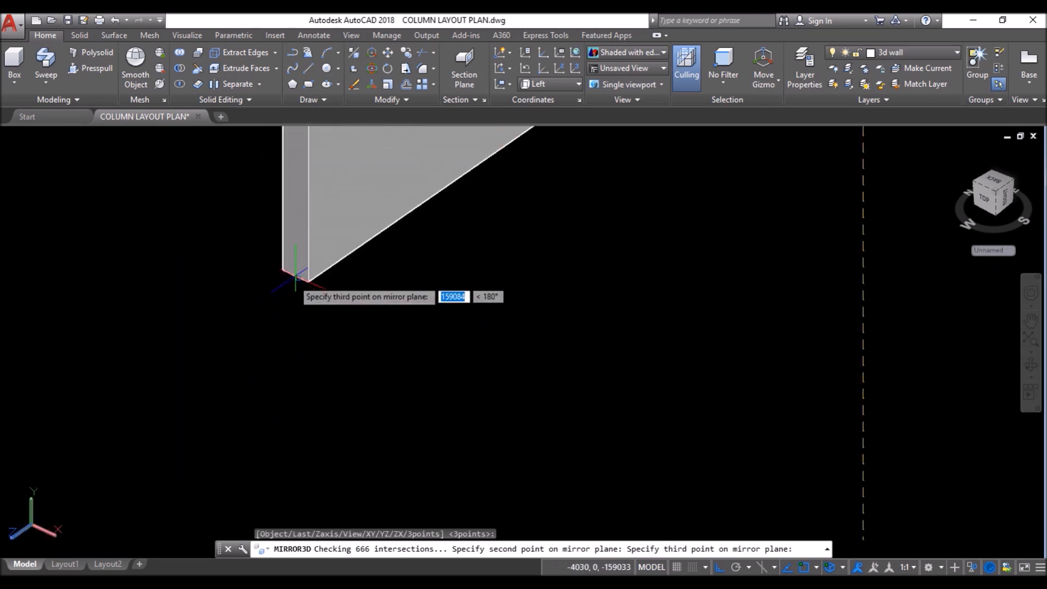
click(295, 278)
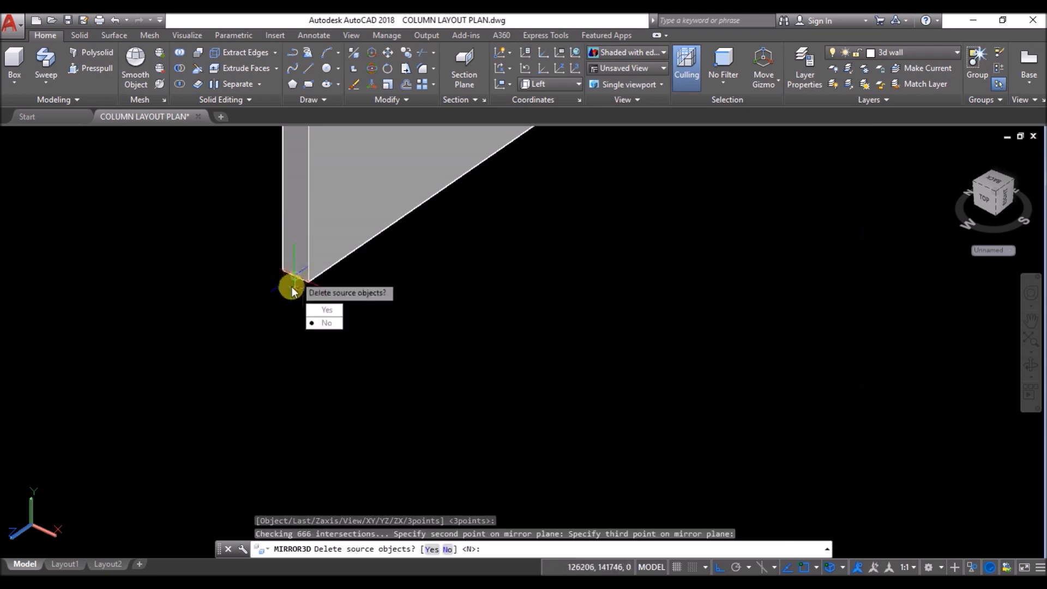
key(Return)
scroll(256, 378, down, 2)
scroll(256, 377, down, 5)
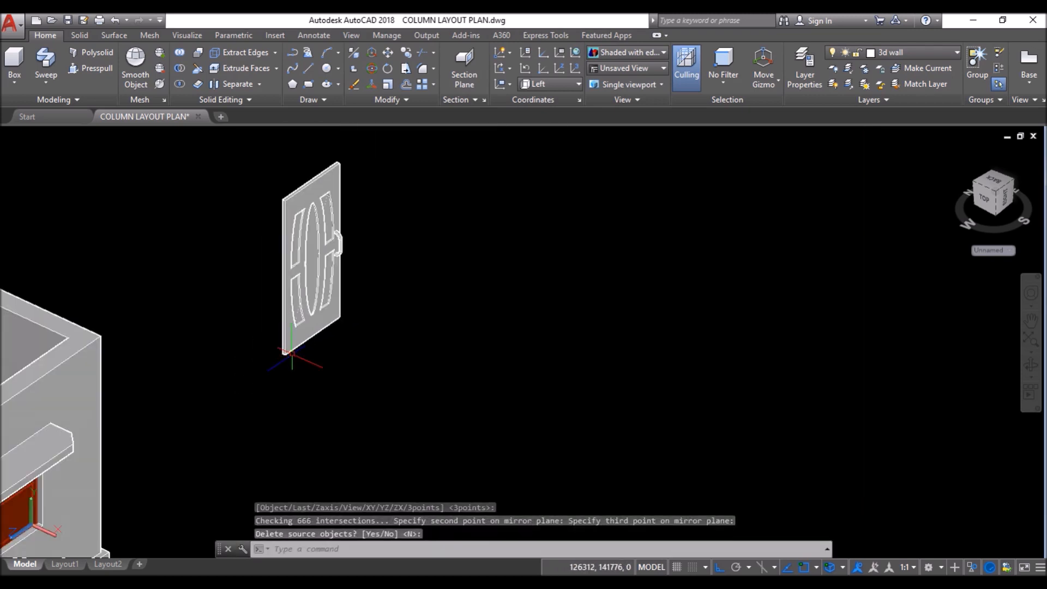
Step: End the object isolation to redisplay the hidden door frame around the leaf and handles
shift+middle_drag(257, 328, 362, 311)
scroll(54, 268, up, 8)
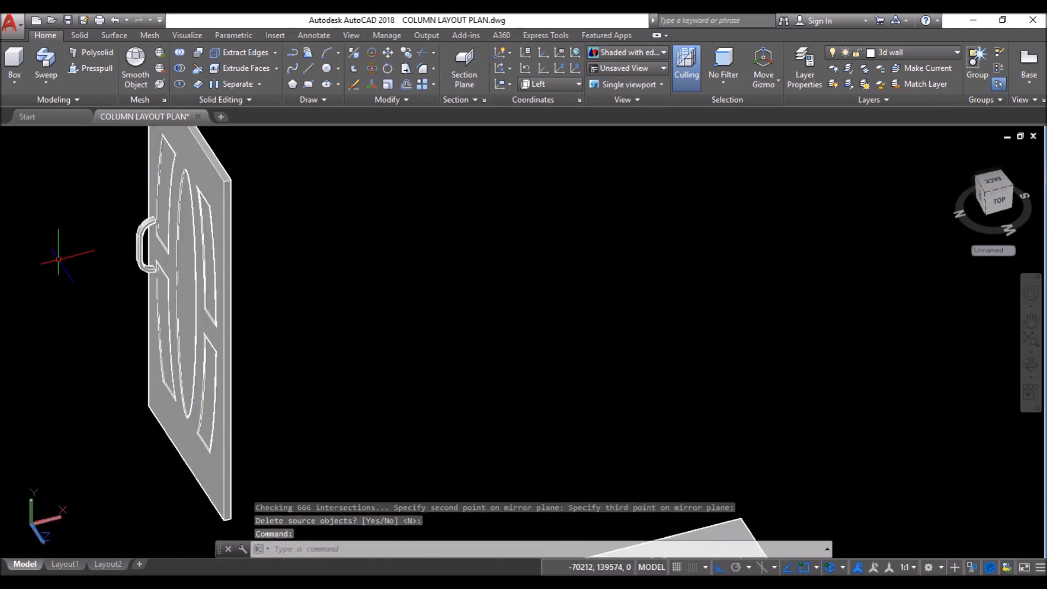
scroll(132, 312, down, 3)
shift+middle_drag(351, 315, 283, 292)
click(969, 565)
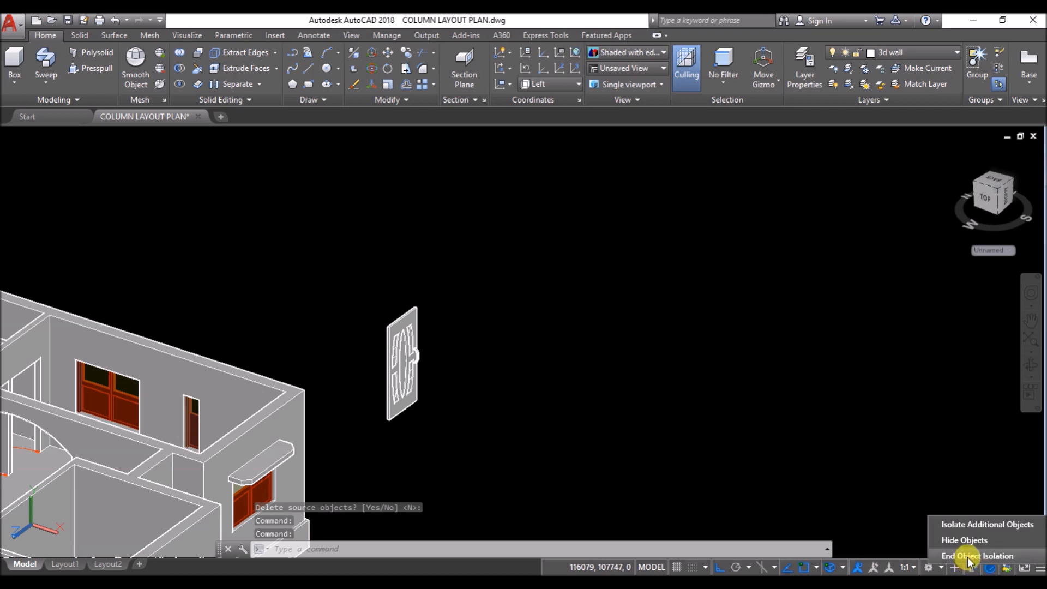
click(967, 555)
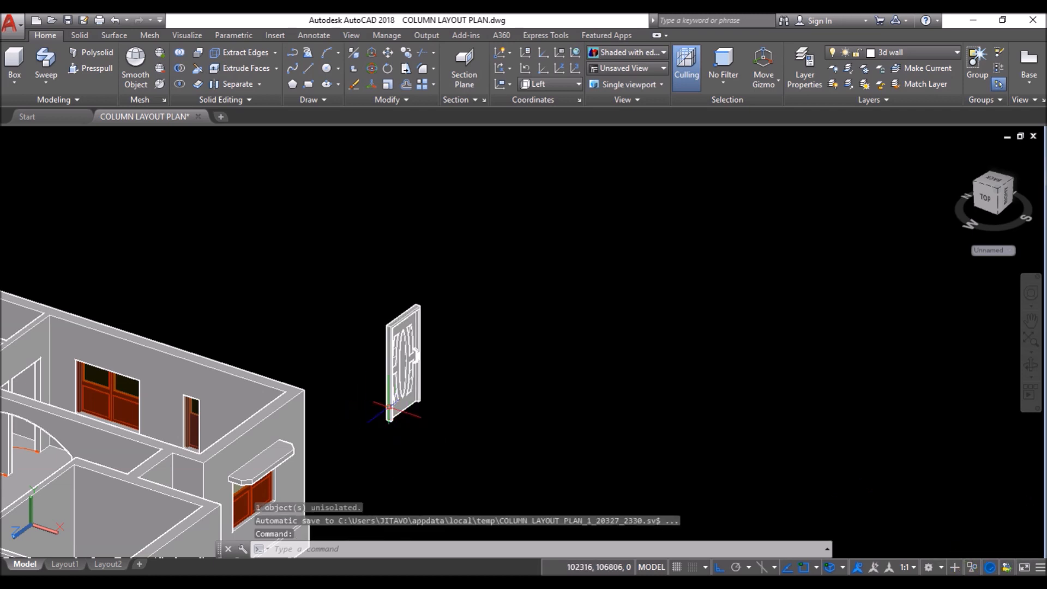
Step: Match the properties of the door frame to those of the house's window frame
scroll(414, 408, up, 3)
scroll(378, 375, up, 2)
shift+middle_drag(377, 375, 352, 378)
scroll(426, 358, down, 3)
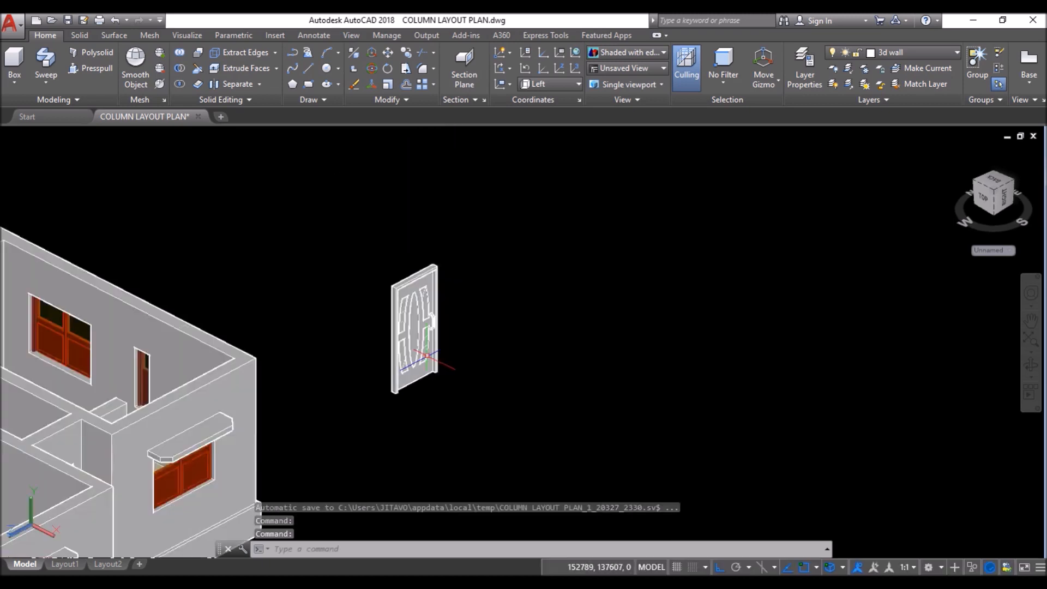
scroll(333, 292, down, 2)
scroll(240, 404, up, 3)
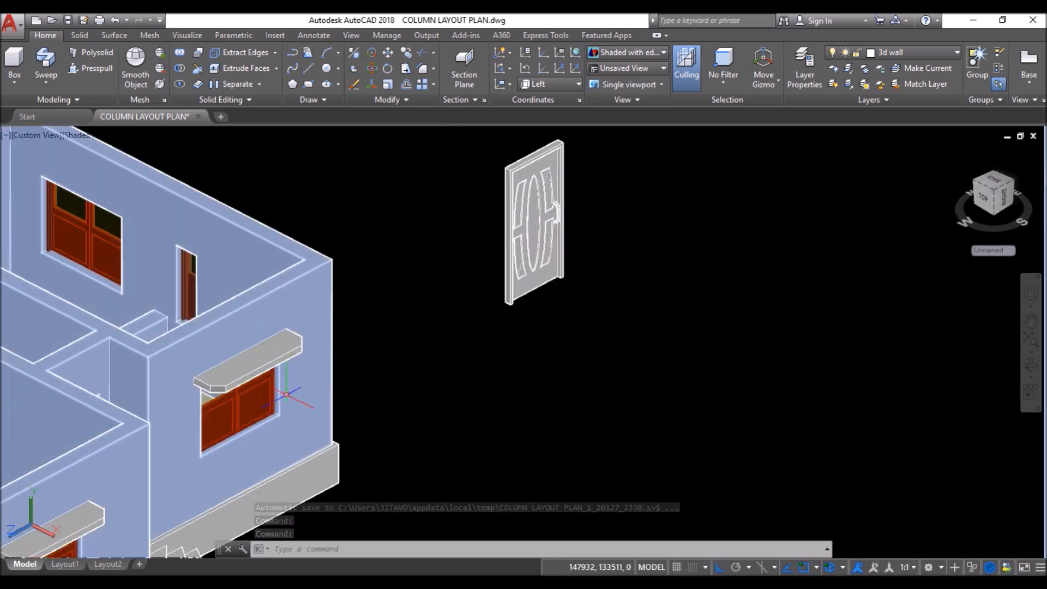
scroll(286, 402, up, 8)
scroll(235, 452, down, 6)
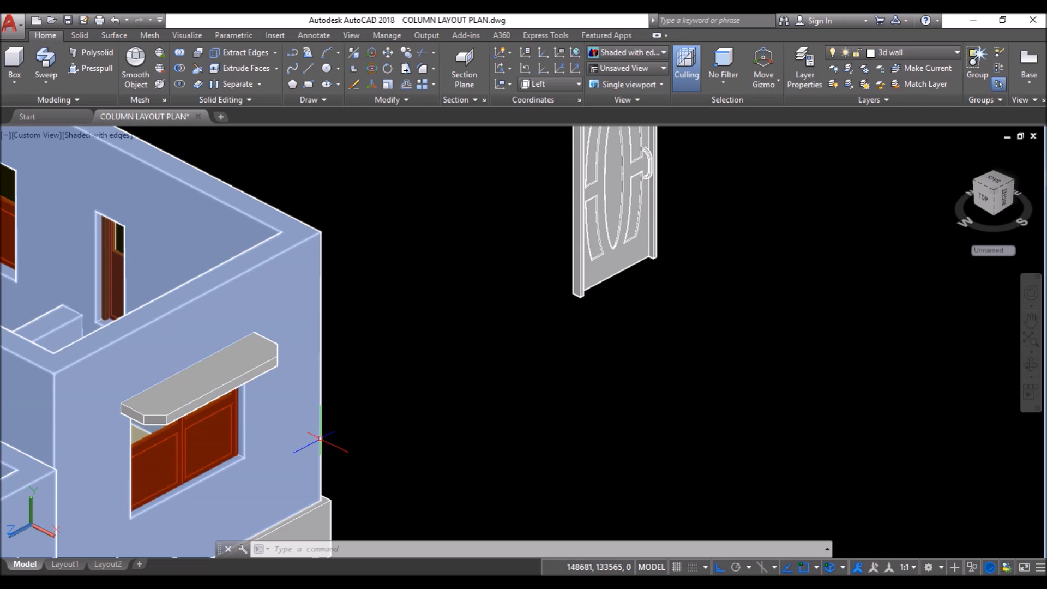
text(a)
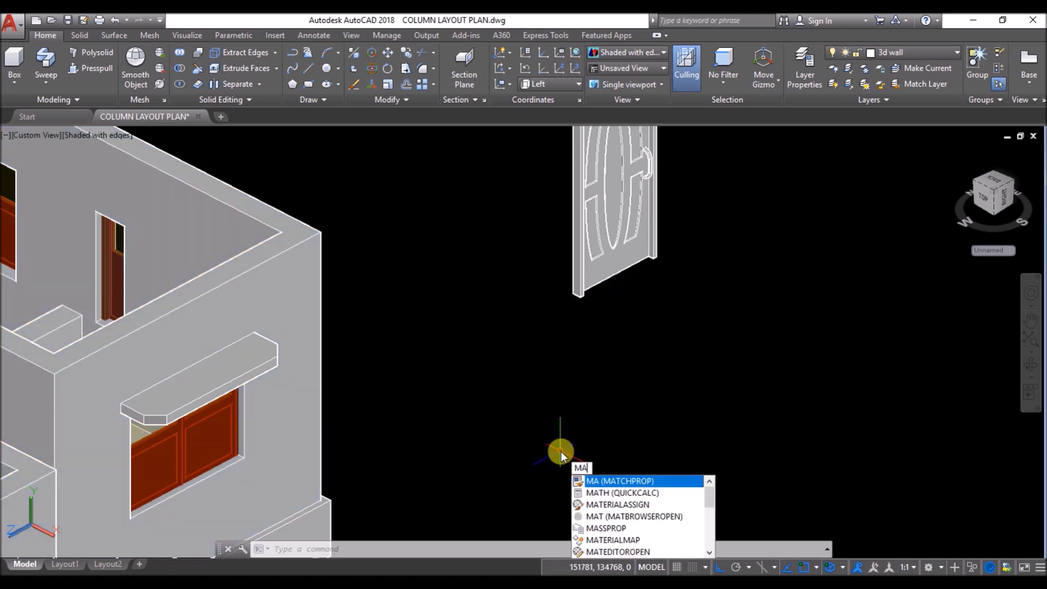
key(Return)
scroll(229, 461, up, 5)
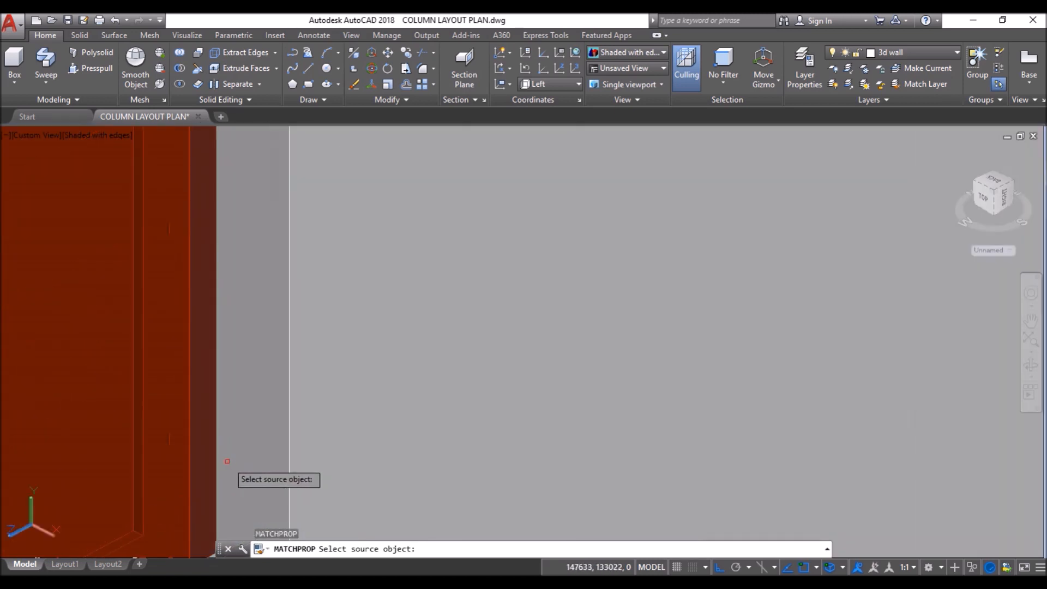
click(204, 456)
scroll(204, 463, down, 5)
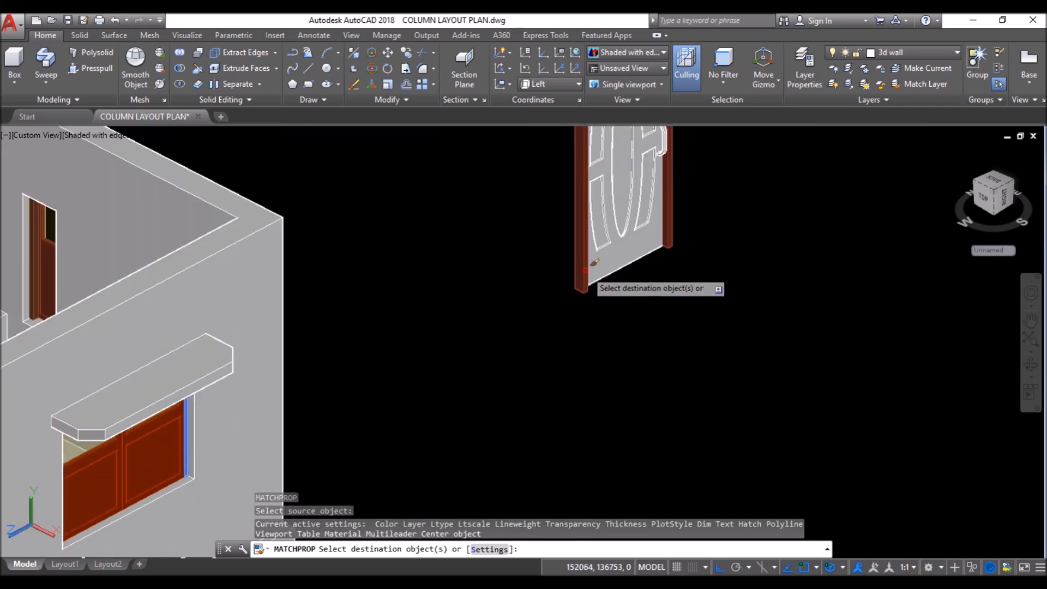
scroll(585, 270, up, 3)
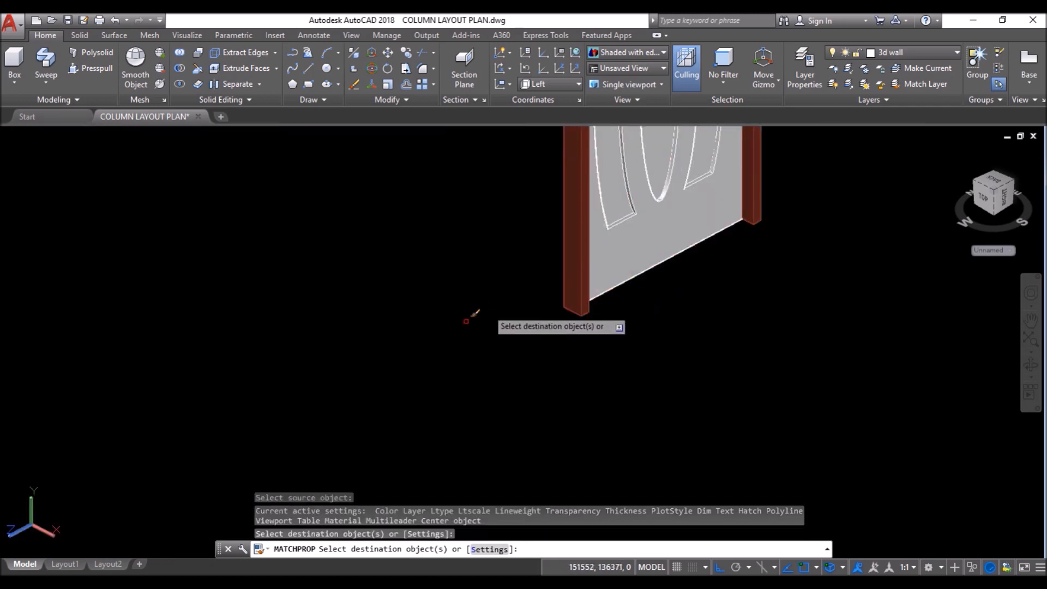
key(Return)
Step: Match the properties of the door leaf to those of the window's red shutter panel
scroll(488, 300, down, 3)
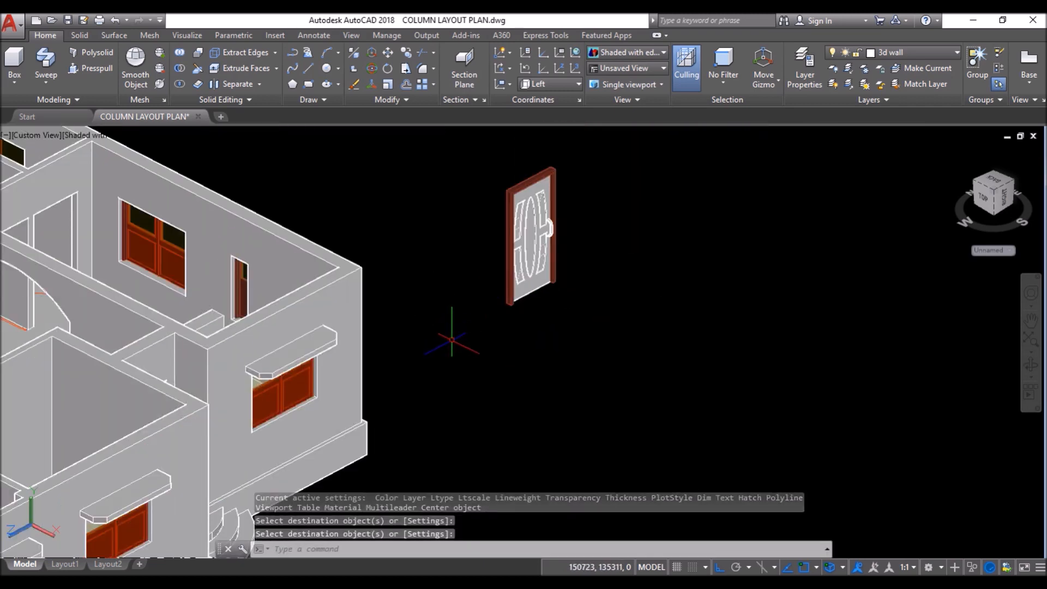
key(Return)
key(Return)
scroll(289, 393, up, 5)
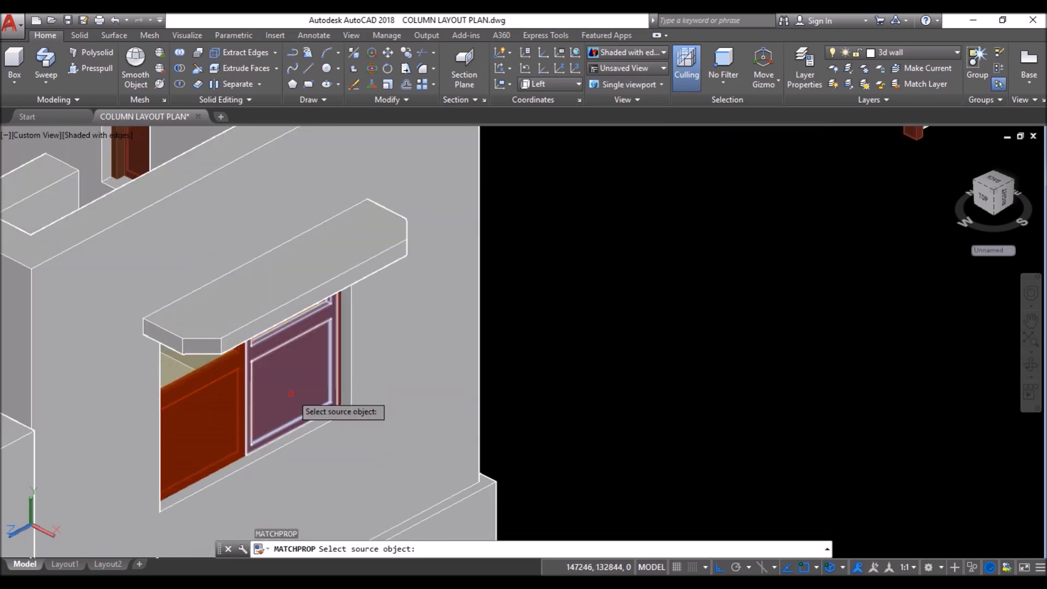
click(290, 393)
scroll(286, 398, down, 5)
scroll(445, 333, up, 6)
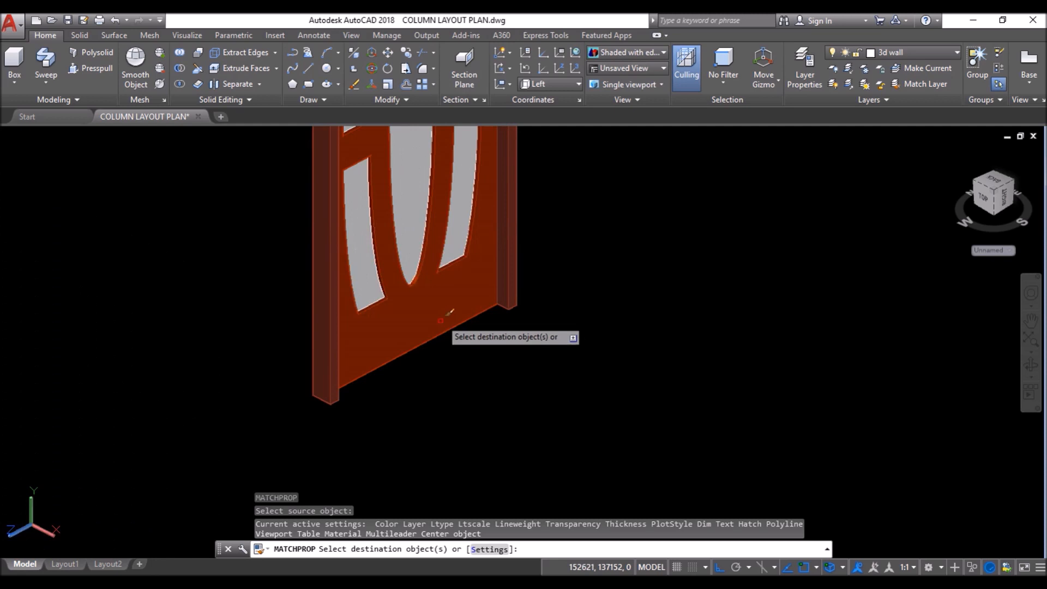
click(442, 298)
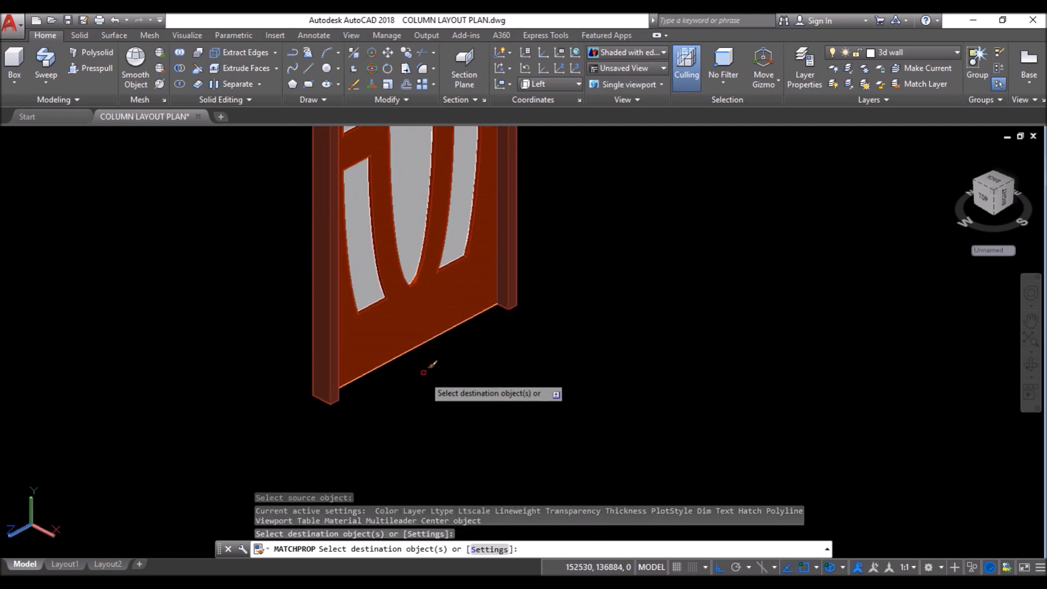
key(Return)
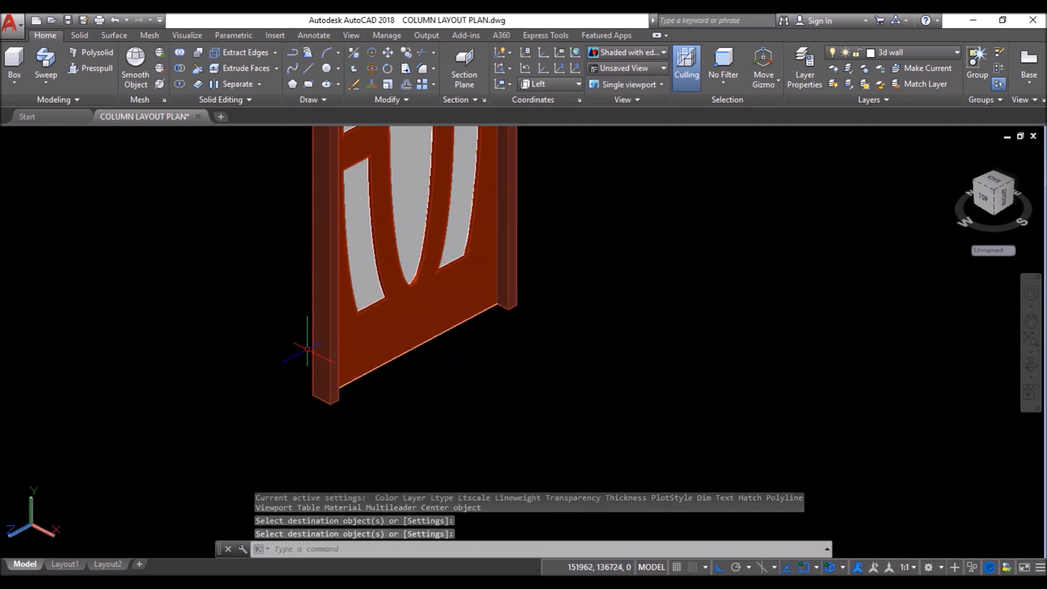
Step: Erase the leftover line along the bottom edge of the door leaf, keeping the door frame out of the selection
click(217, 234)
click(597, 439)
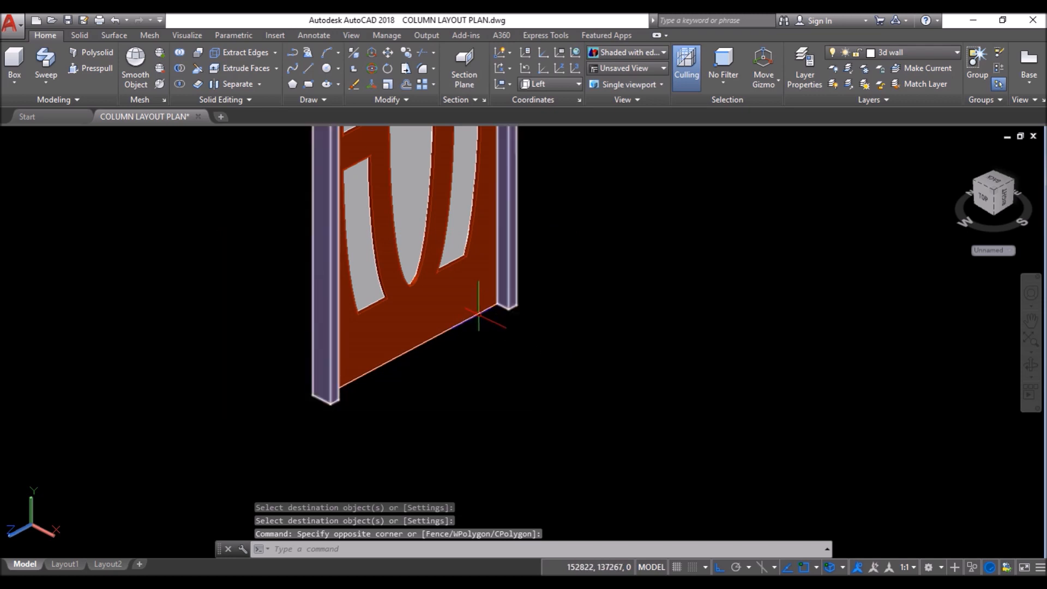
scroll(384, 410, up, 3)
scroll(304, 363, down, 3)
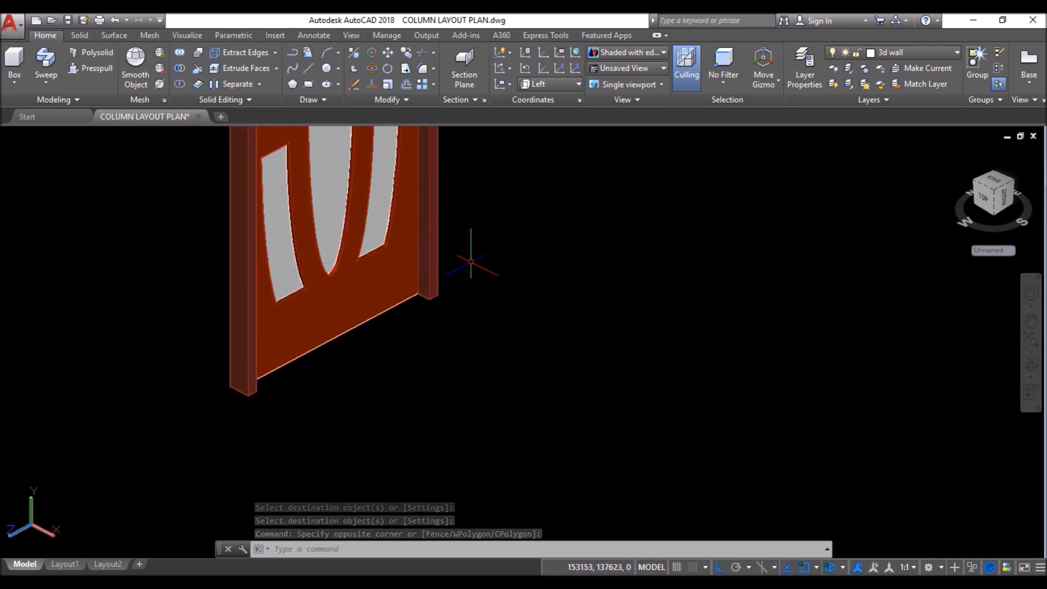
click(472, 280)
click(418, 309)
shift+click(392, 283)
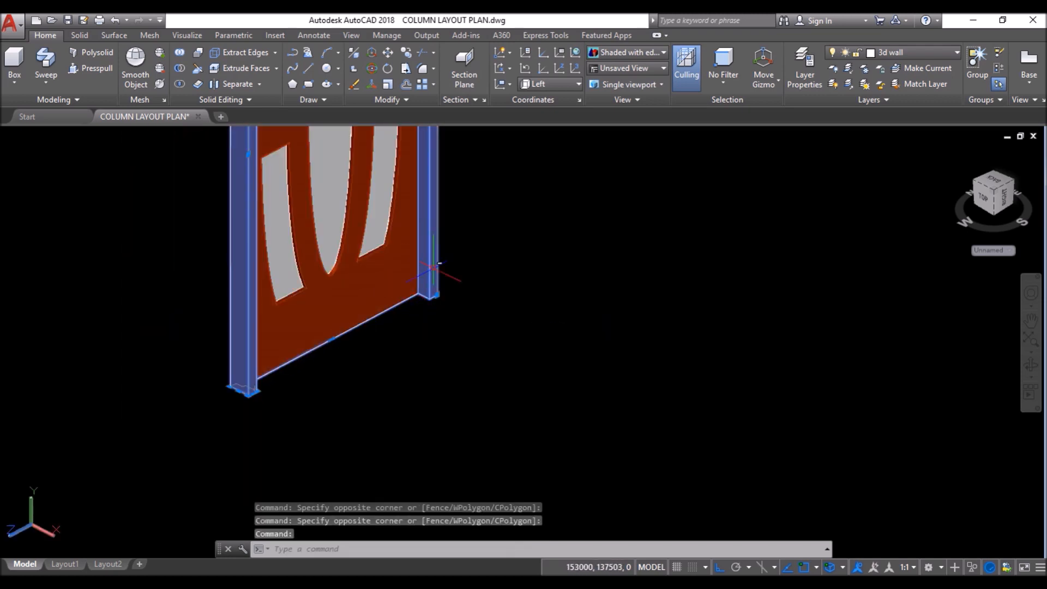
shift+click(431, 268)
click(351, 89)
Step: Undo the last operation and hide the door leaf and frame, leaving only the inset panels and handles displayed
scroll(369, 389, down, 4)
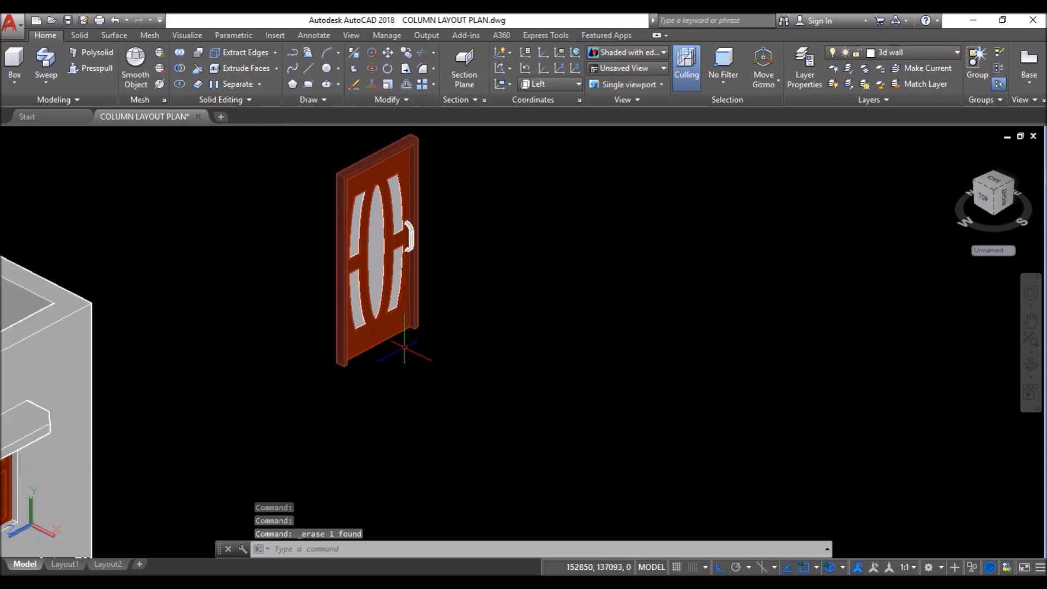
scroll(402, 241, up, 4)
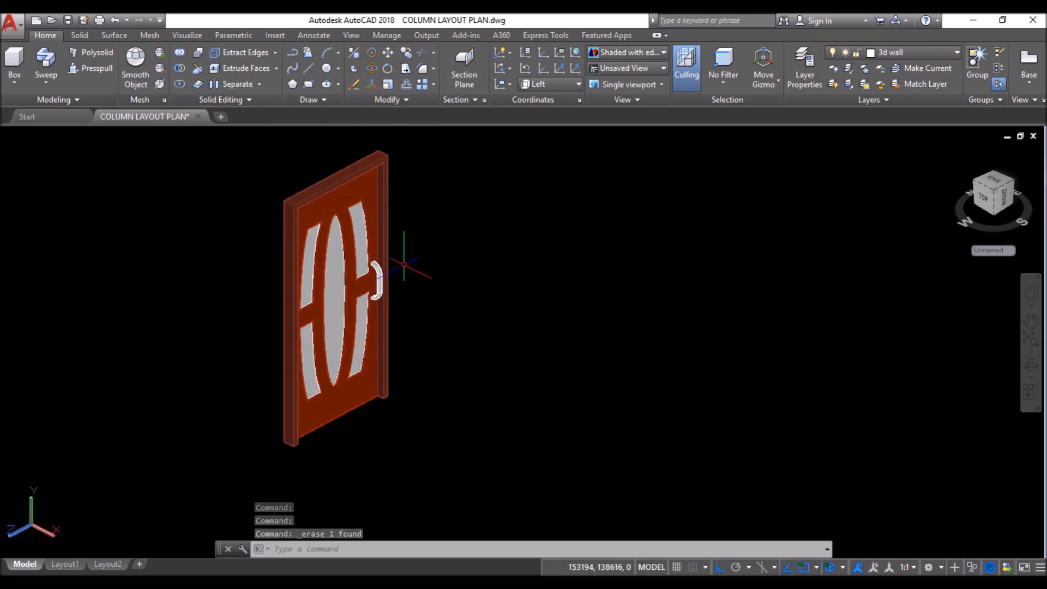
key(ctrl+z)
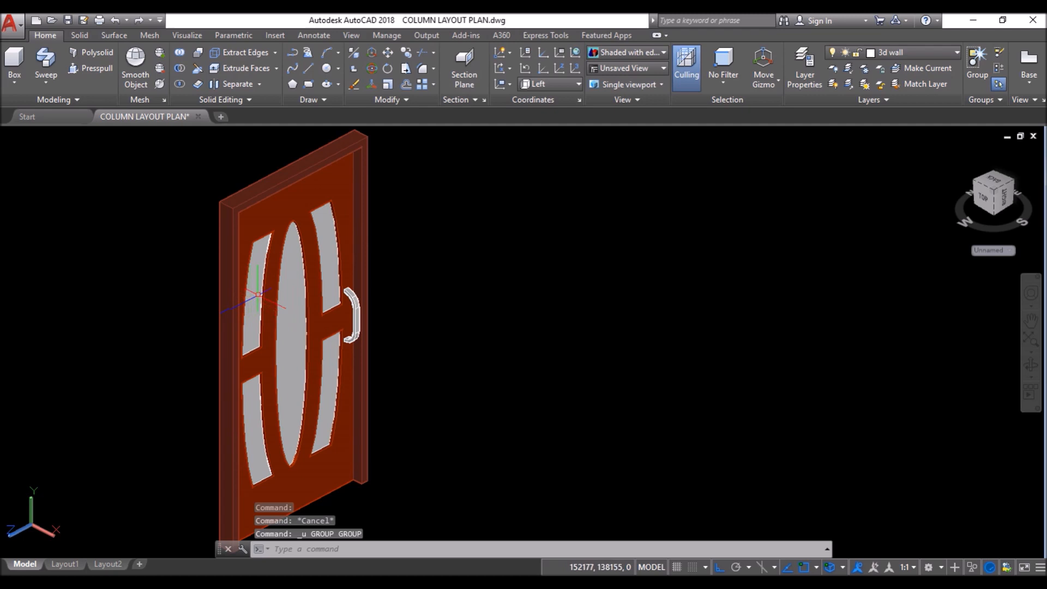
click(267, 201)
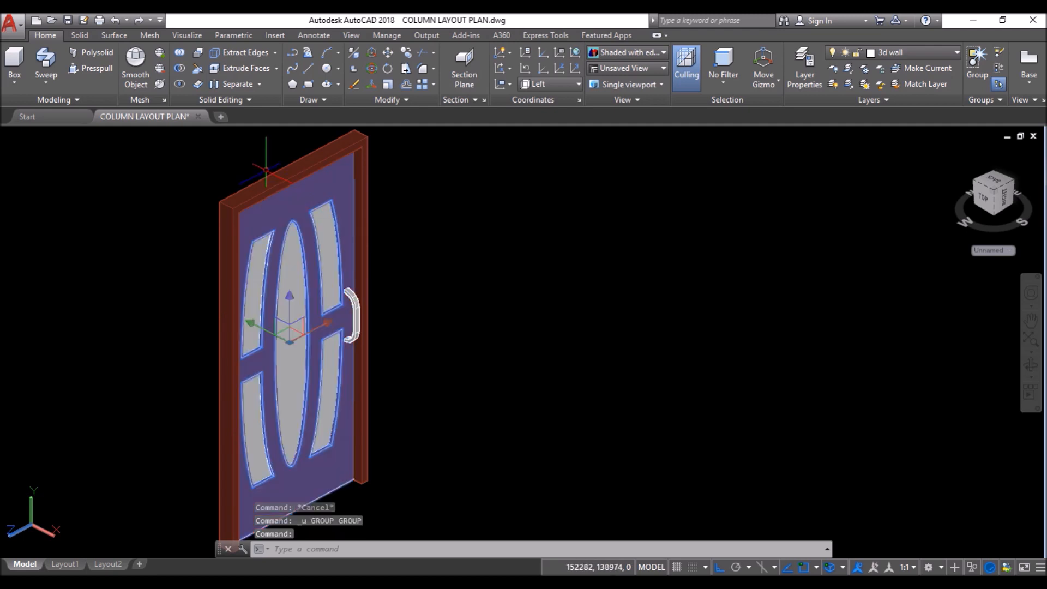
click(267, 185)
right_click(427, 173)
mouse_move(526, 236)
click(611, 253)
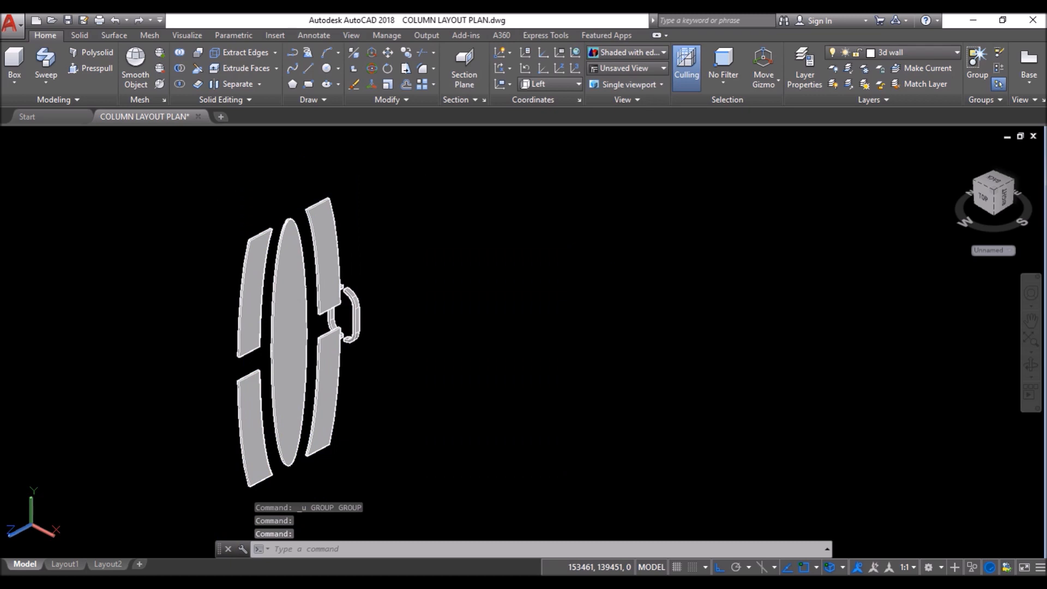
Step: Group the oval and the four curved inset panels of the door into a single unnamed group
click(253, 301)
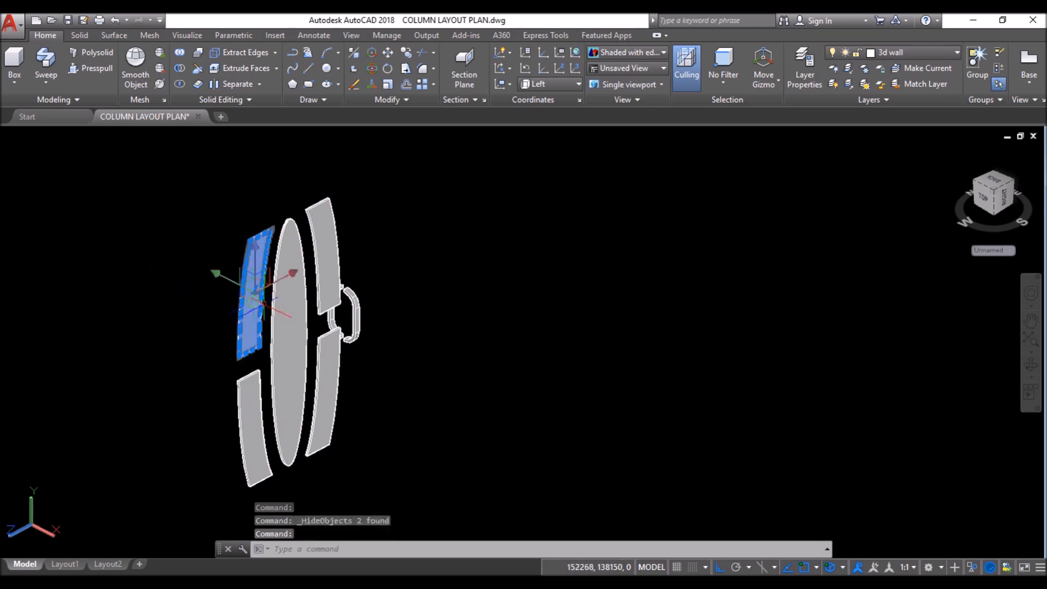
click(286, 327)
click(254, 420)
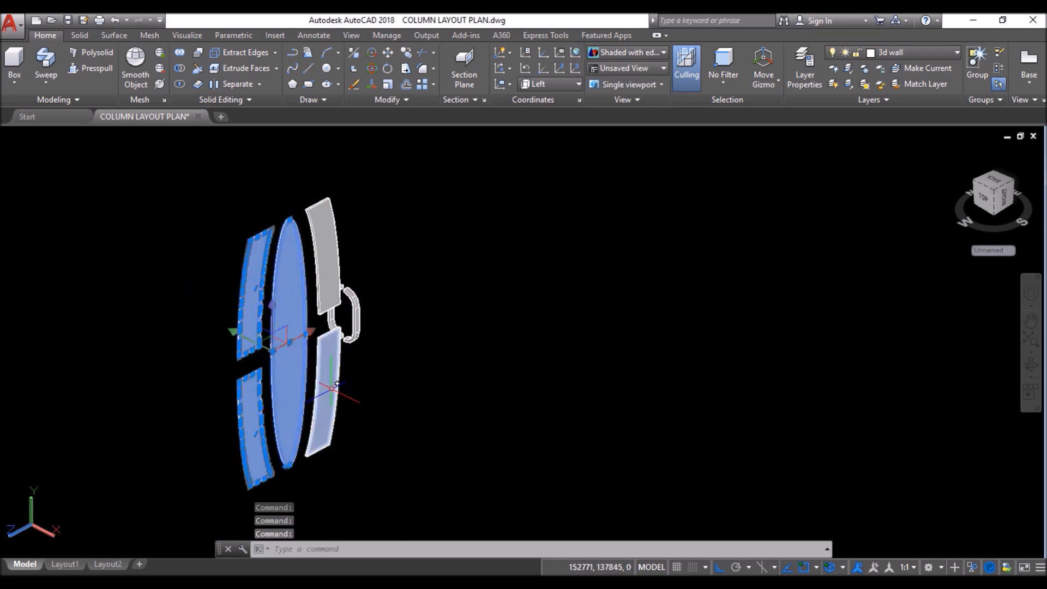
click(330, 364)
click(331, 269)
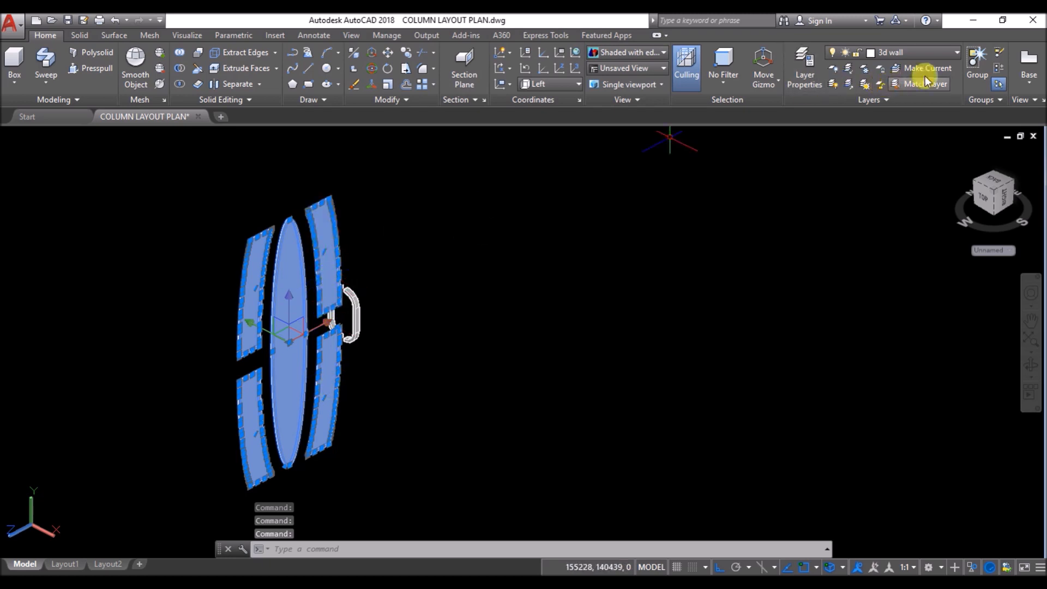
click(974, 67)
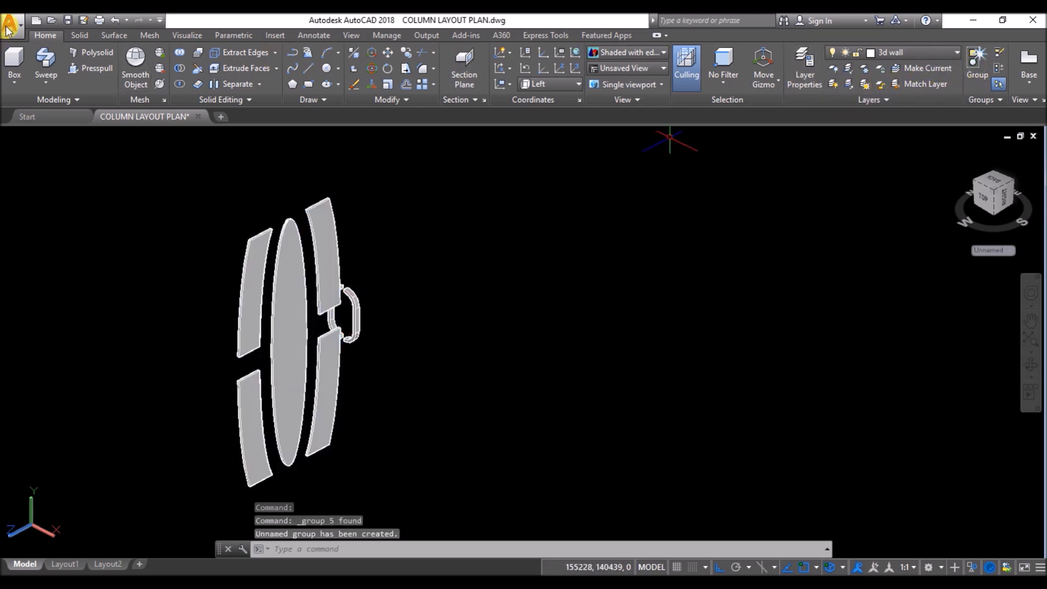
Step: Assign the Glazed - Firebrick metallic paint from the Autodesk Library to the grouped inset panels
click(191, 35)
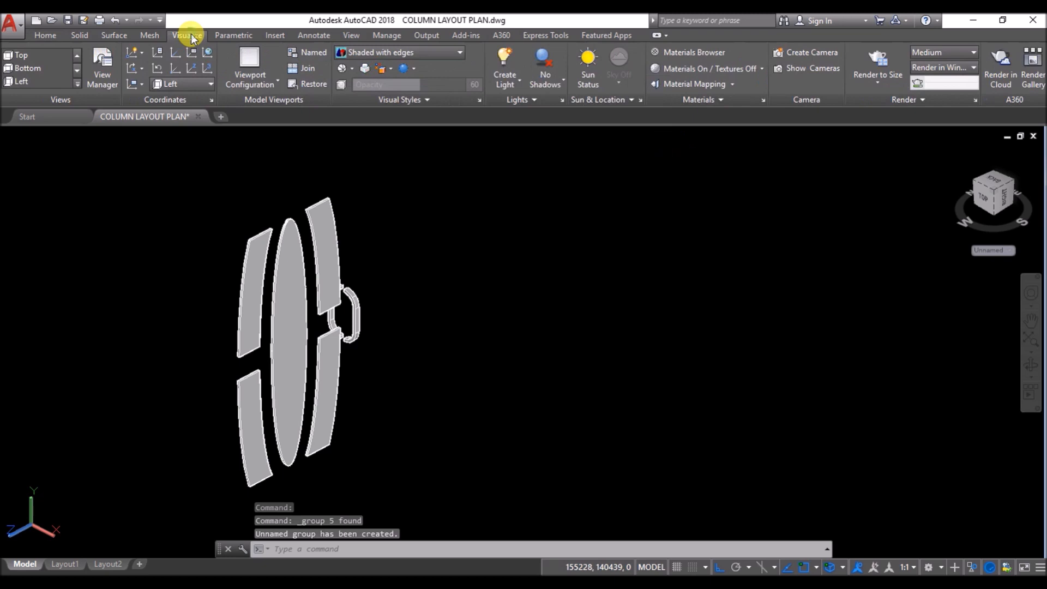
click(701, 51)
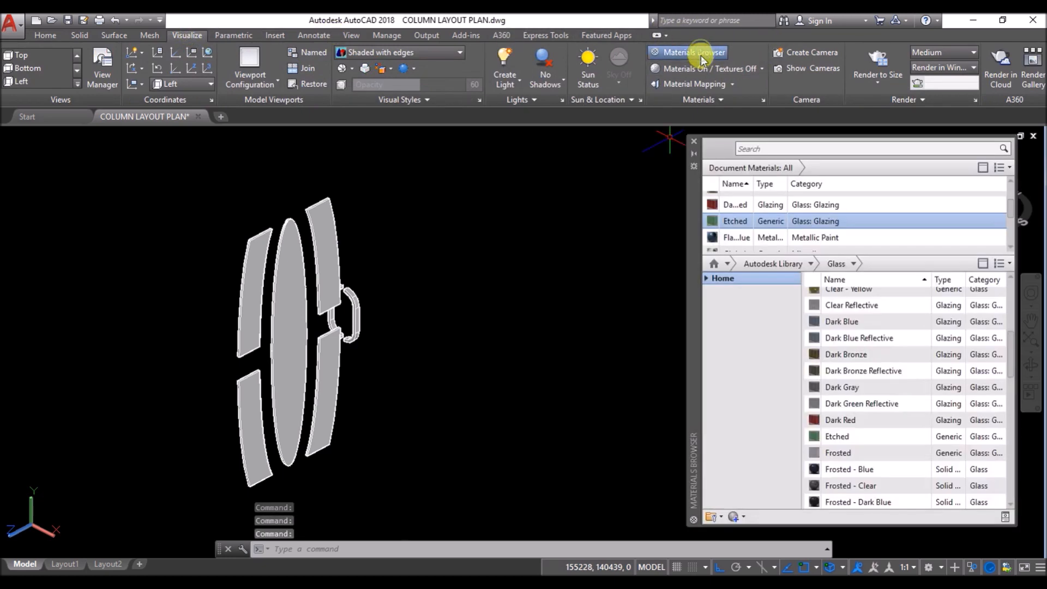
click(812, 264)
click(787, 402)
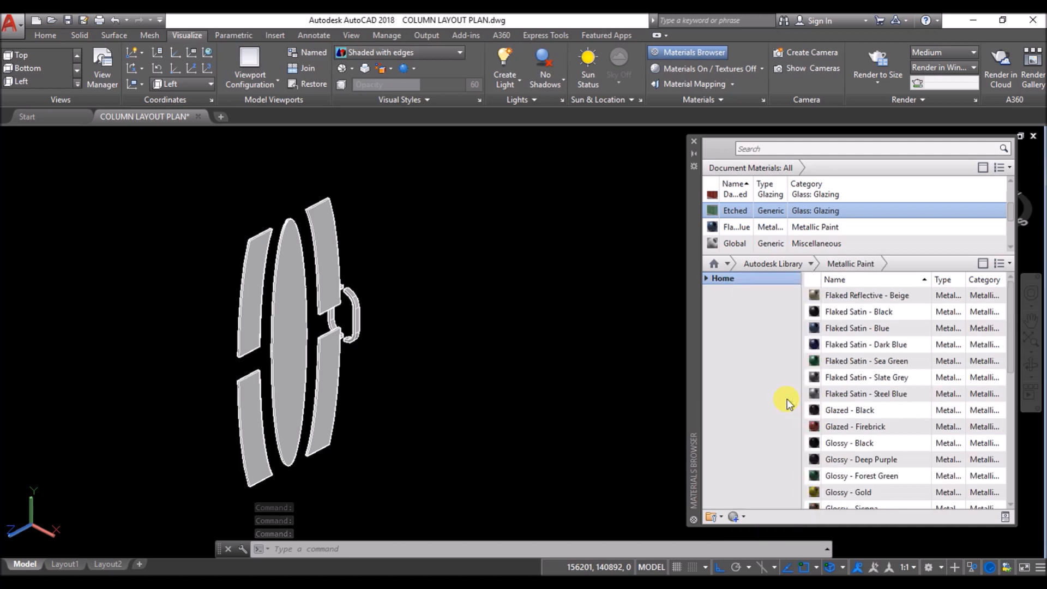
scroll(864, 404, down, 4)
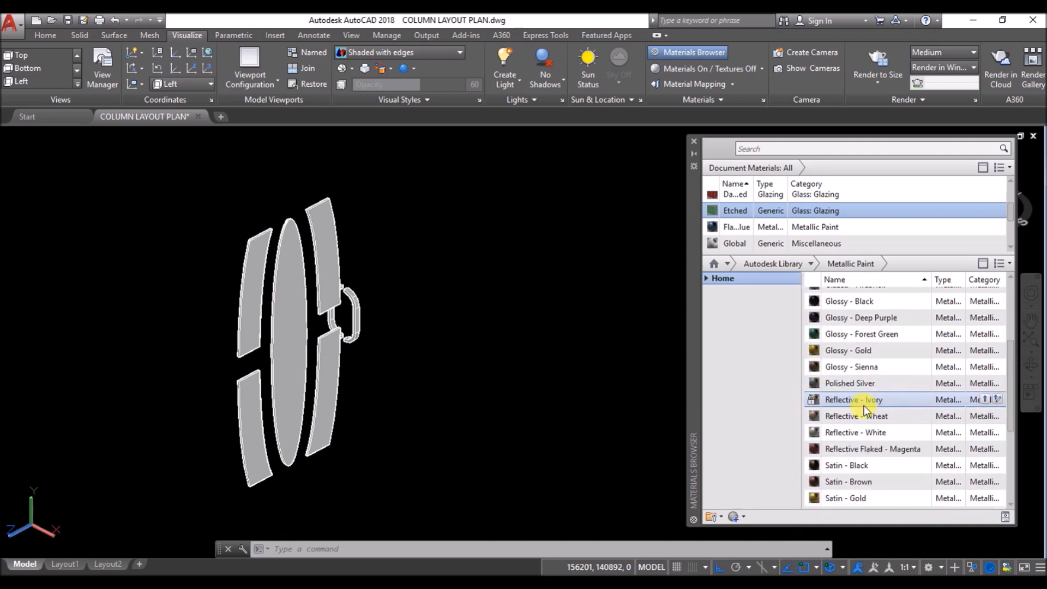
scroll(864, 405, down, 2)
scroll(865, 405, up, 6)
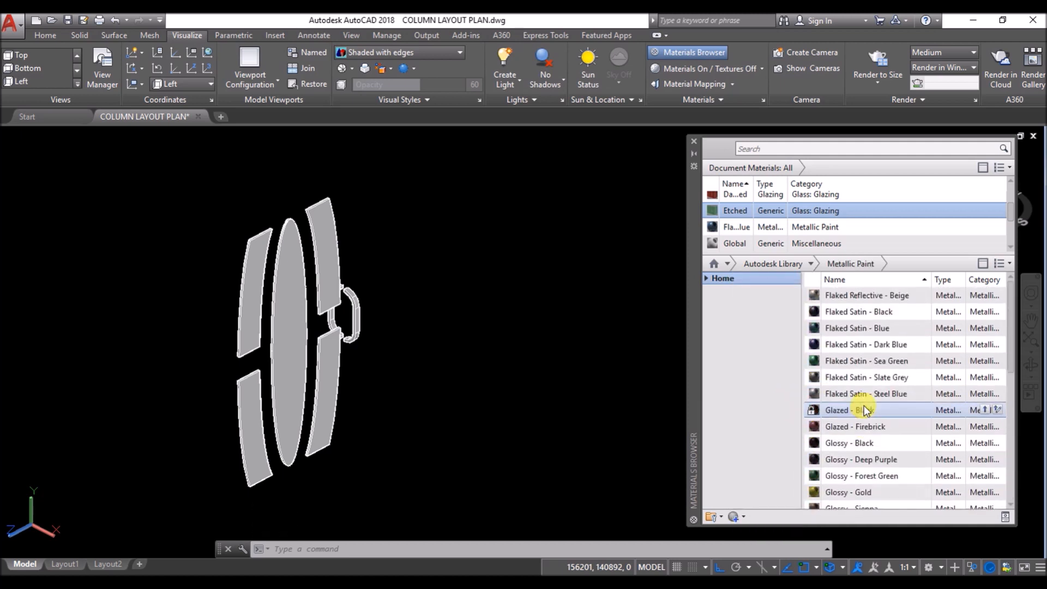
scroll(864, 411, down, 1)
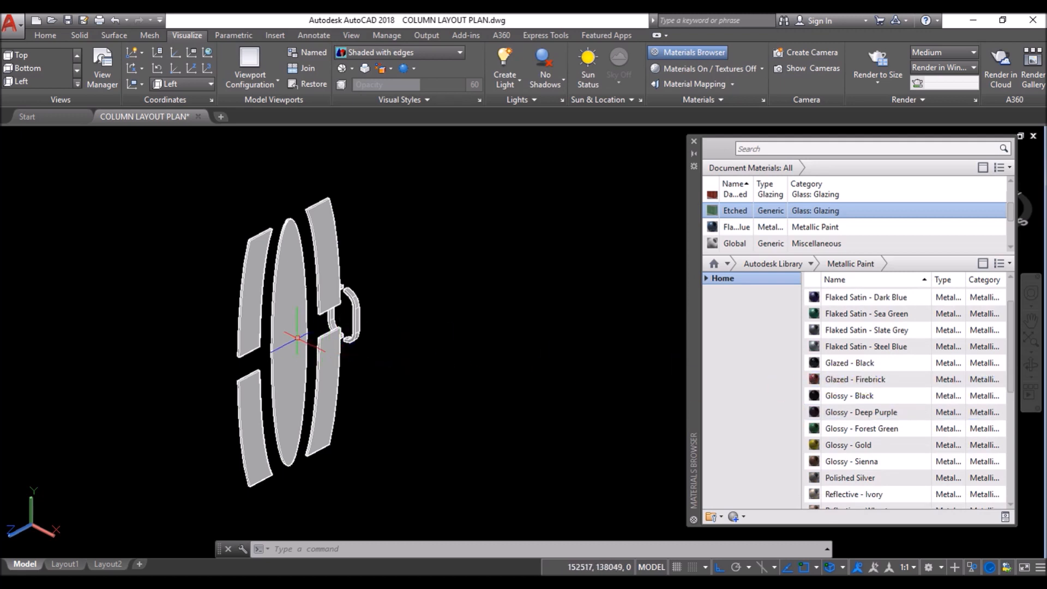
click(297, 338)
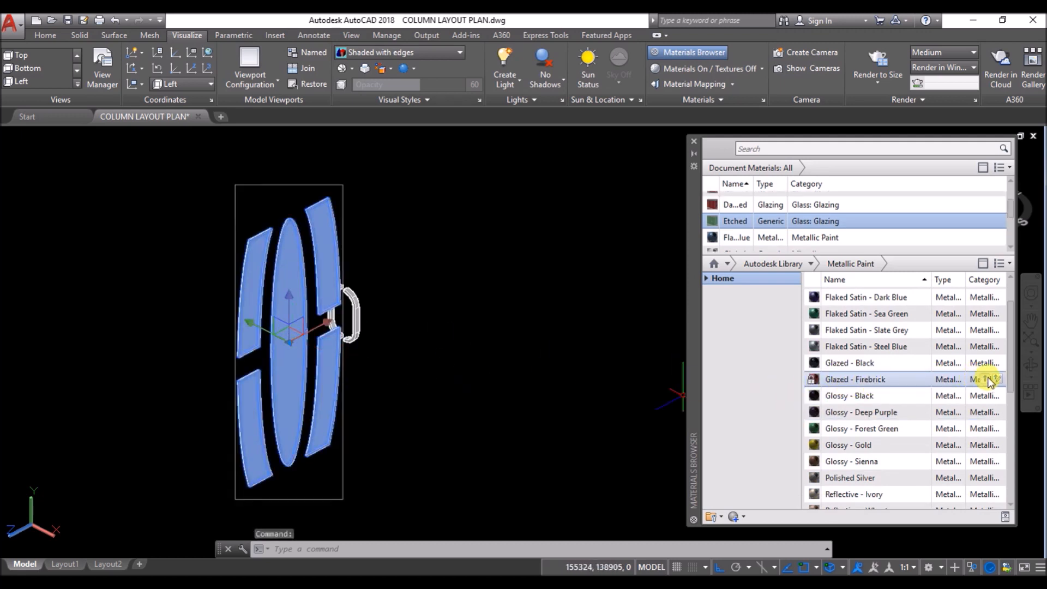
click(990, 380)
Step: Assign the Reflective Flaked - Magenta metallic paint to the door handles and close the materials browser
scroll(331, 332, up, 3)
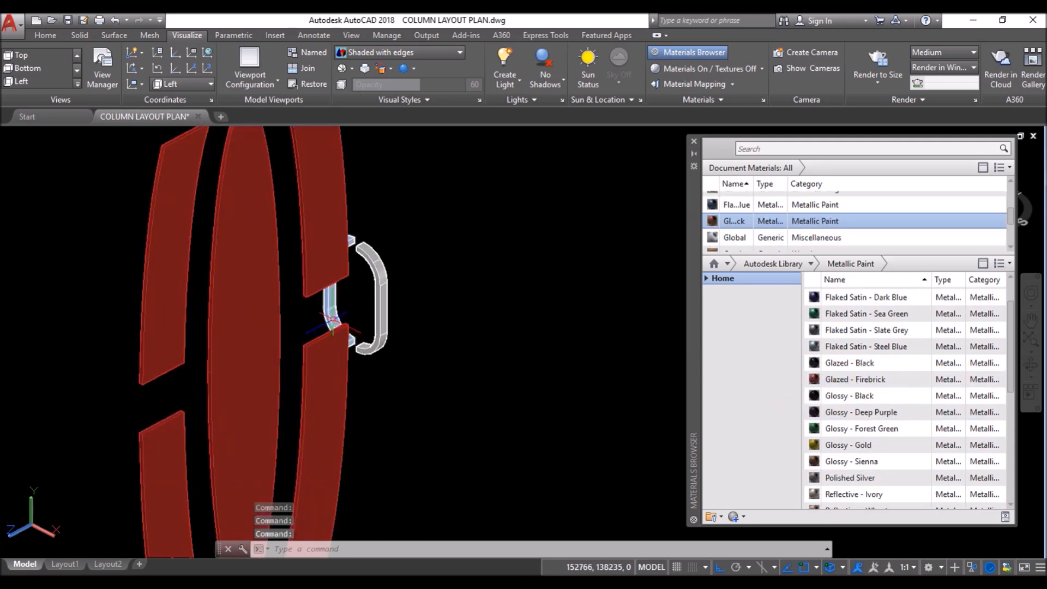
scroll(519, 280, down, 2)
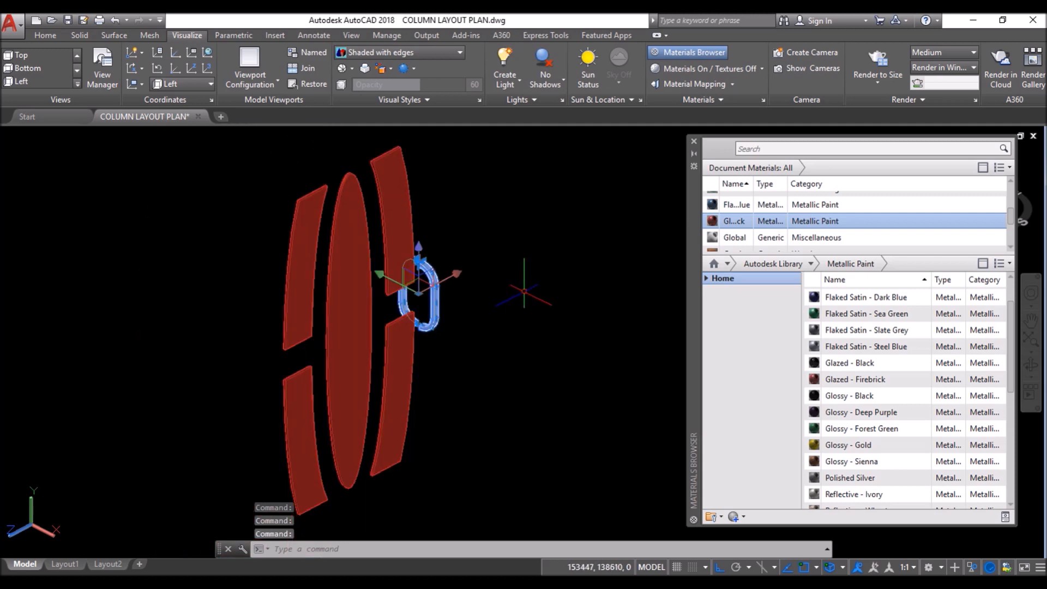
scroll(859, 412, down, 2)
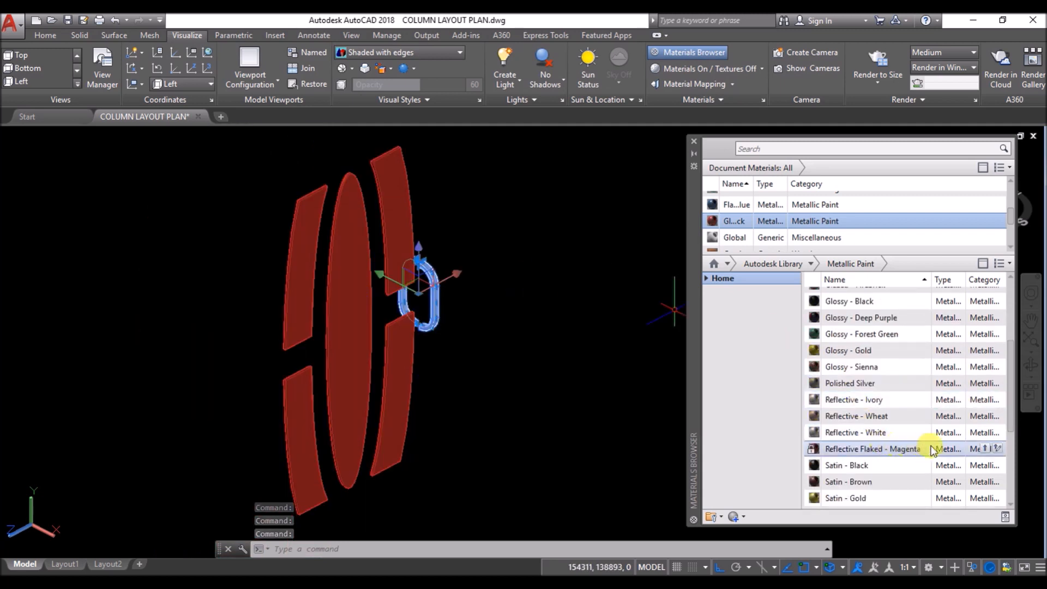
click(986, 451)
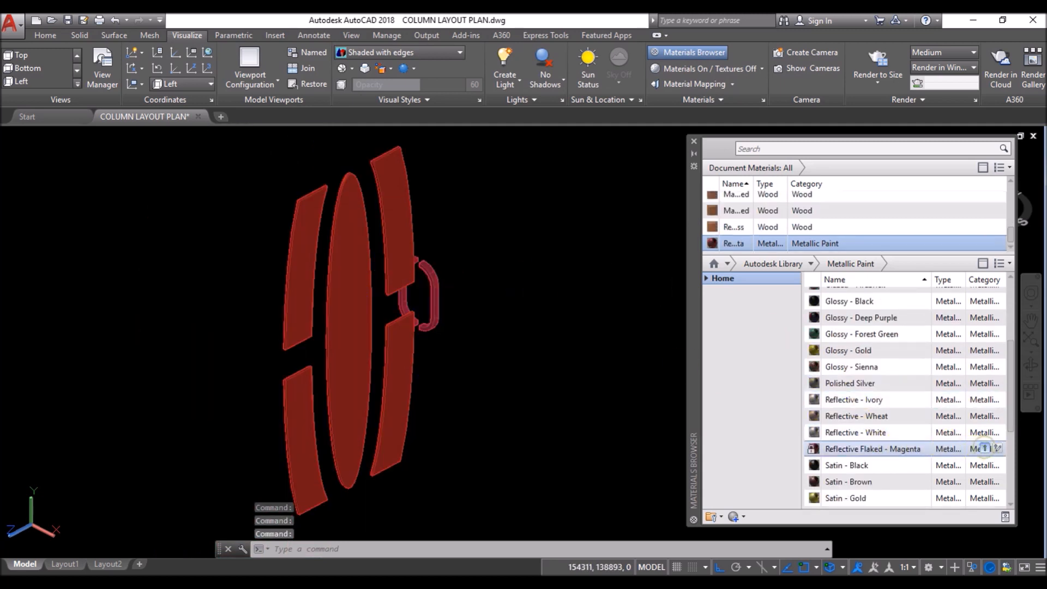
click(694, 144)
Step: End the object isolation to bring back the hidden door leaf and frame
scroll(372, 147, up, 4)
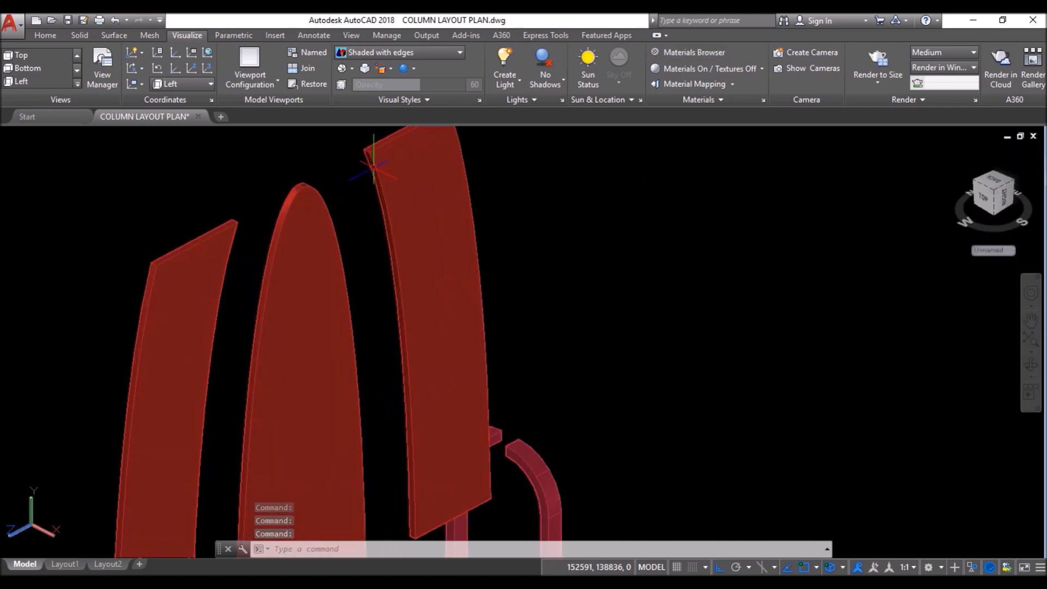
scroll(443, 231, down, 5)
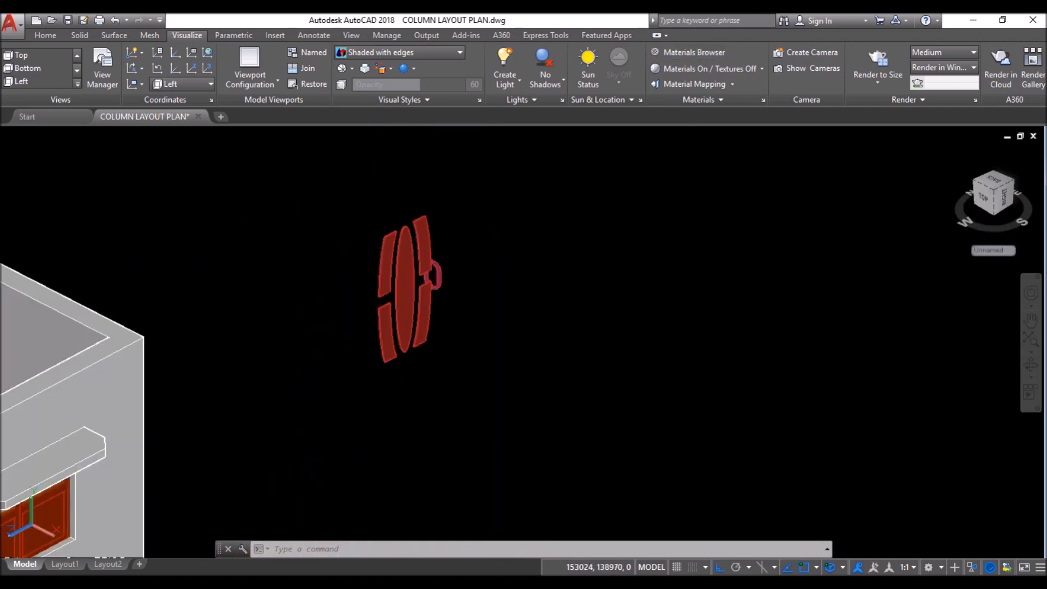
click(972, 570)
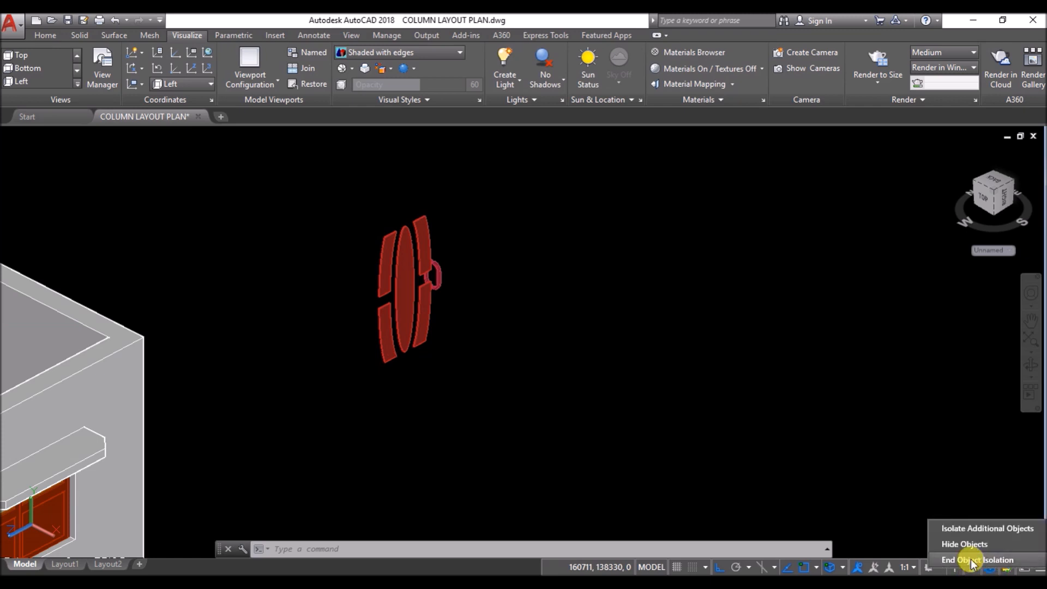
click(975, 557)
scroll(497, 282, up, 1)
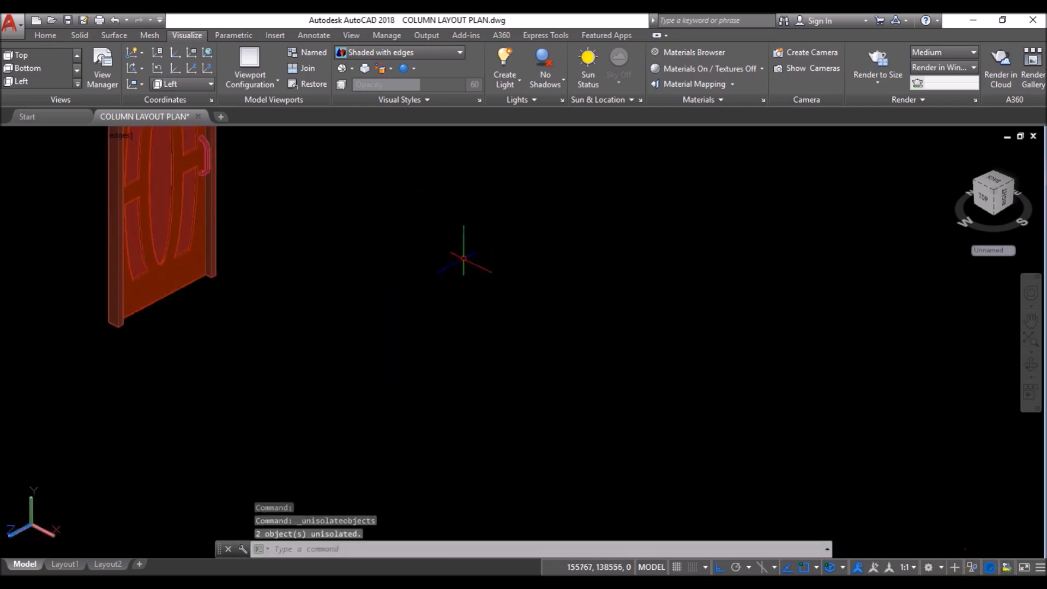
scroll(423, 483, down, 1)
Step: Switch the viewport's visual style to Realistic and inspect the door's materials up close
click(81, 136)
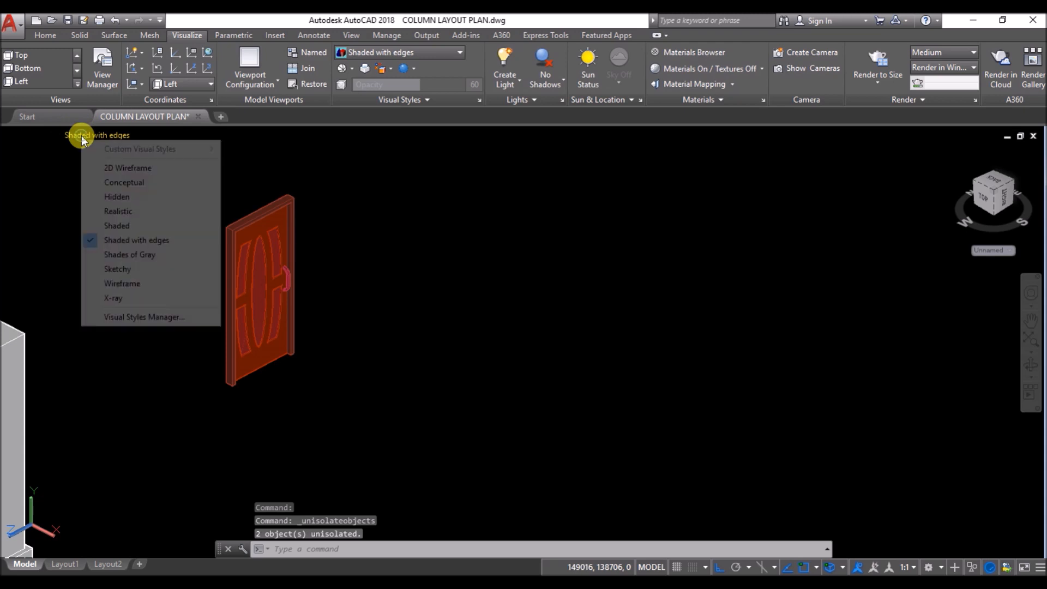
click(130, 216)
scroll(221, 229, up, 5)
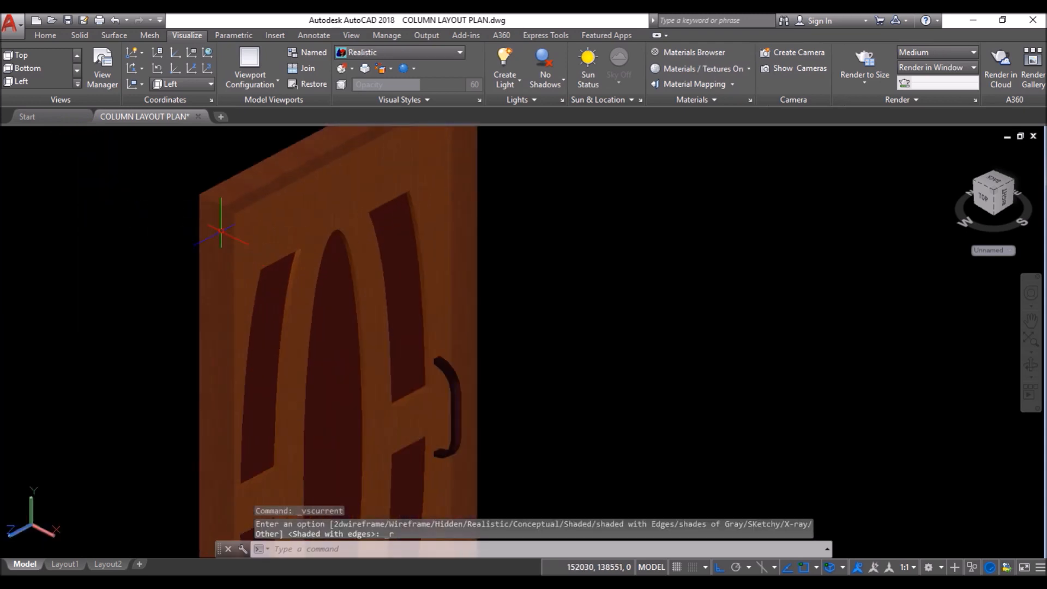
scroll(527, 265, down, 2)
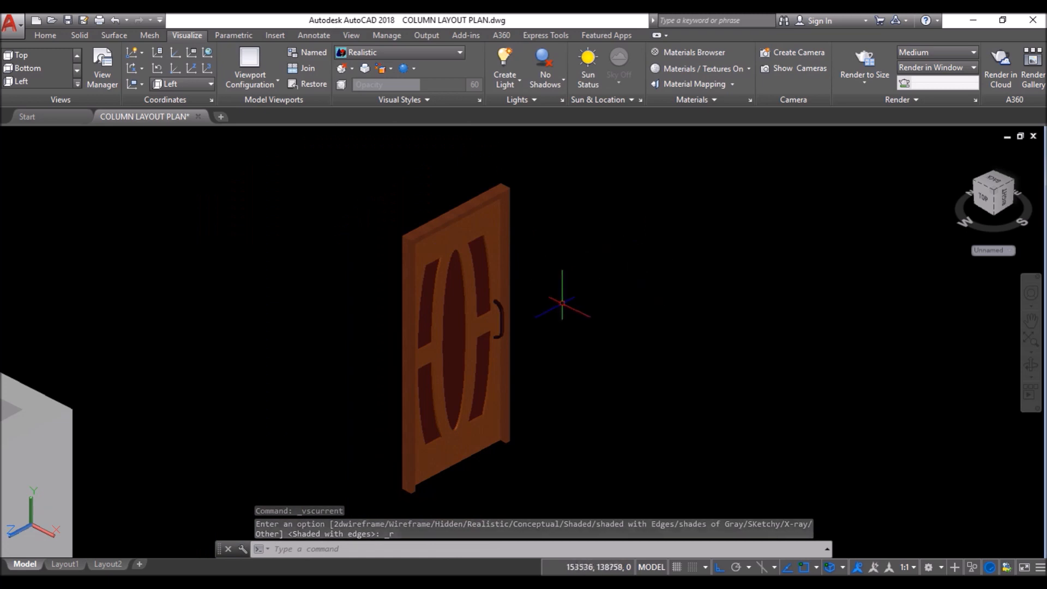
Step: Group the complete door, including frame, leaf, inset panels and handles, into one unnamed group
scroll(571, 305, down, 1)
mouse_move(642, 300)
shift+middle_down()
mouse_move(605, 299)
mouse_move(531, 269)
mouse_move(509, 231)
mouse_move(535, 226)
mouse_move(622, 269)
mouse_move(554, 259)
mouse_move(624, 274)
mouse_move(629, 285)
shift+middle_up()
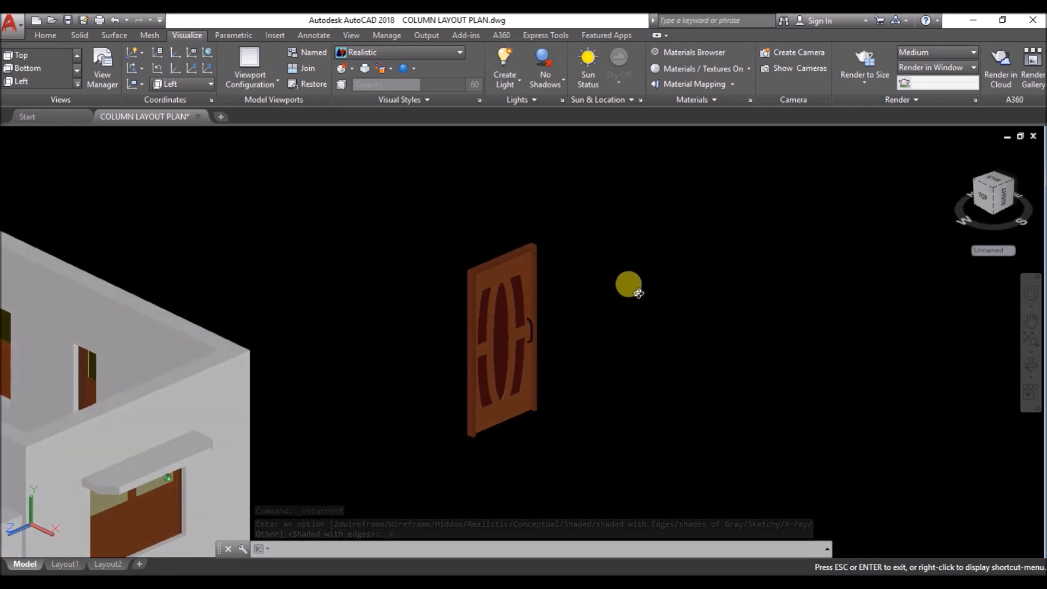
click(607, 238)
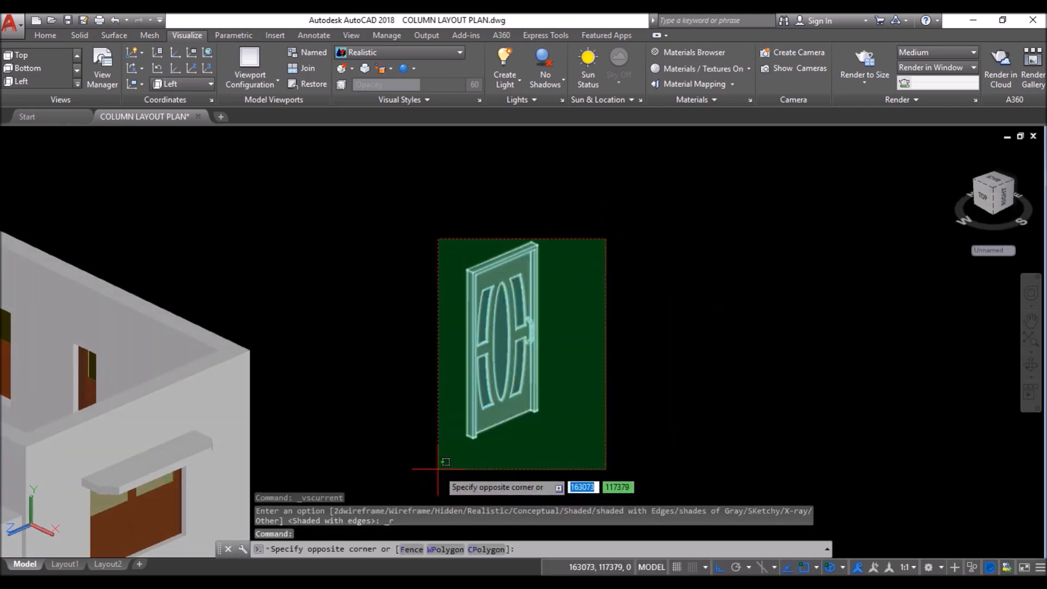
click(438, 470)
click(49, 39)
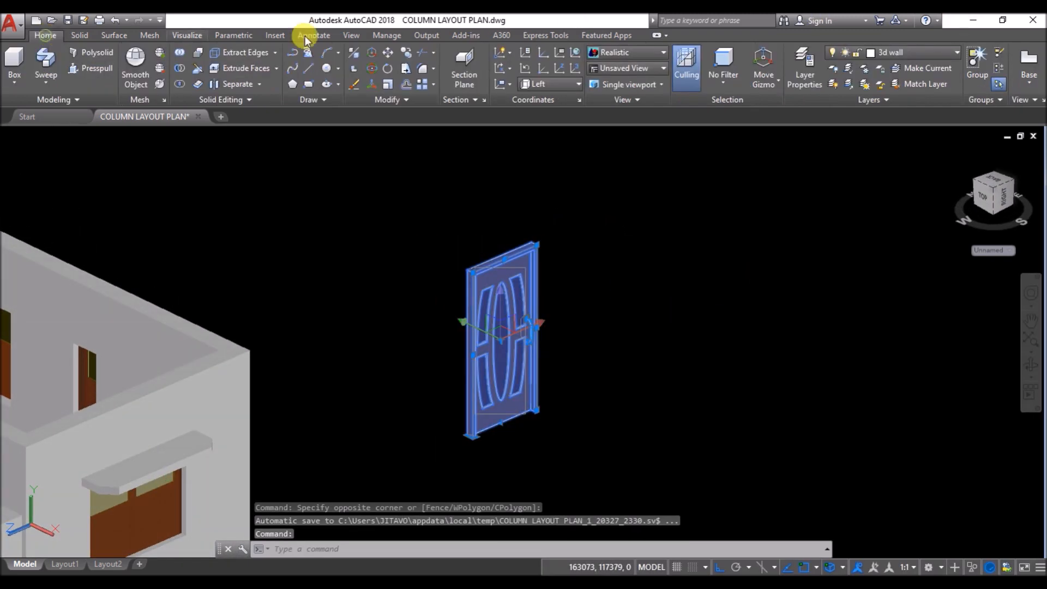
click(972, 57)
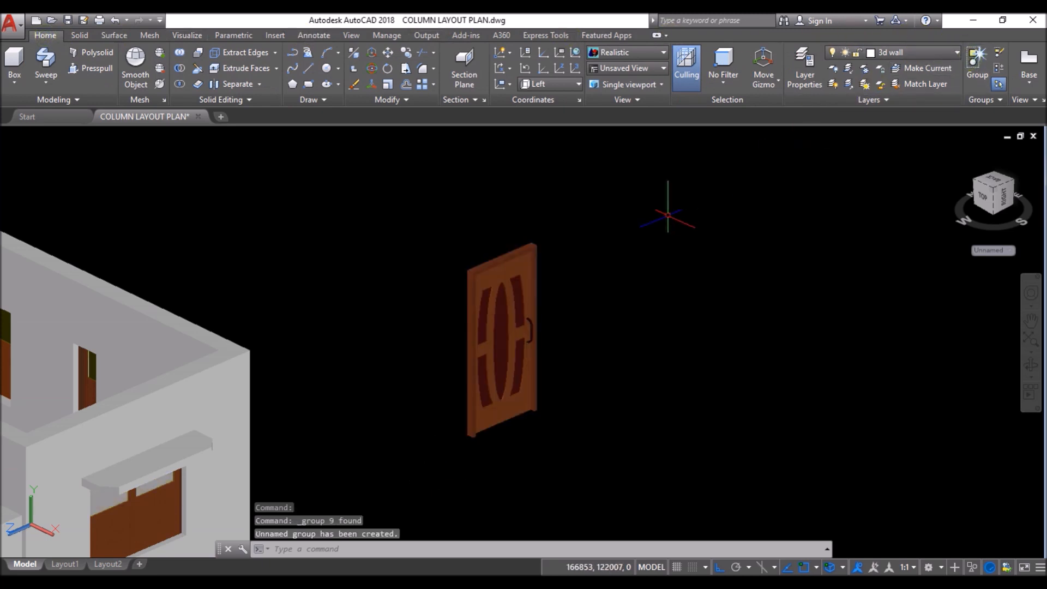
Step: Copy the door group from the bottom outer corner of its frame to the matching floor corner of the house's entrance opening above the round steps
scroll(666, 210, down, 4)
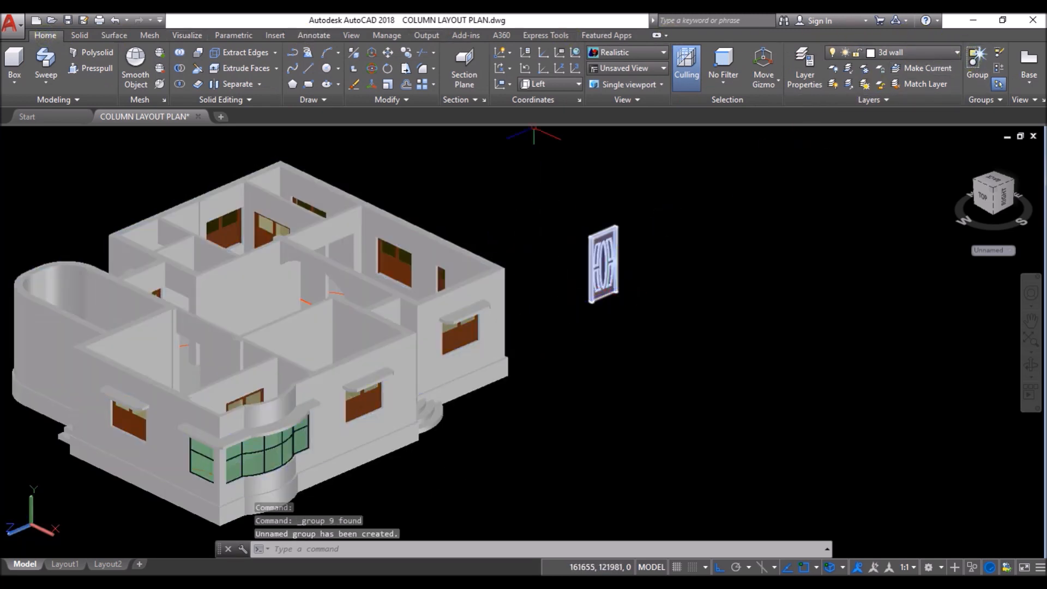
shift+middle_drag(313, 238, 262, 232)
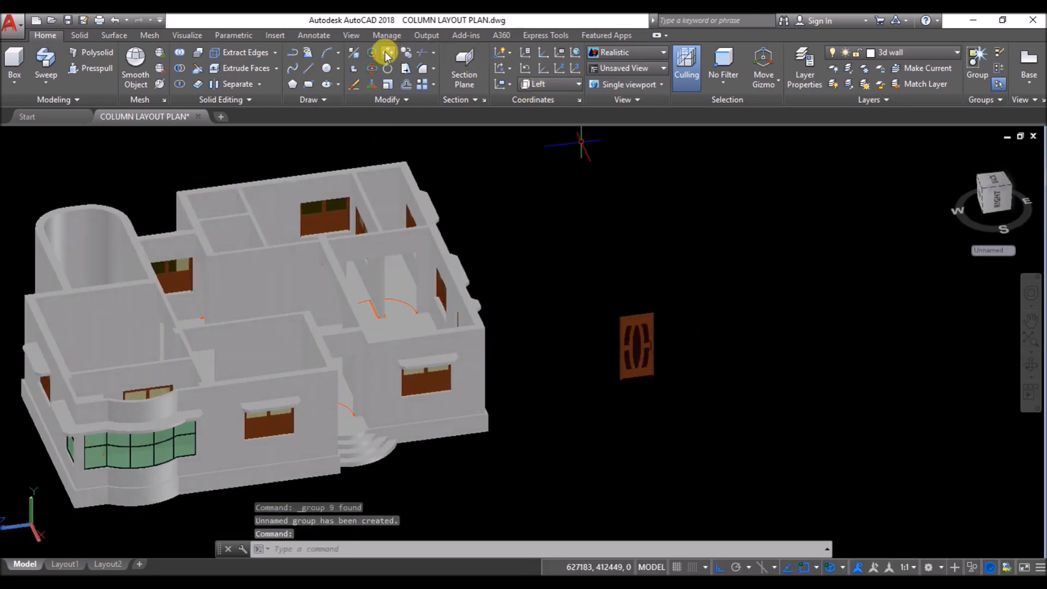
click(408, 53)
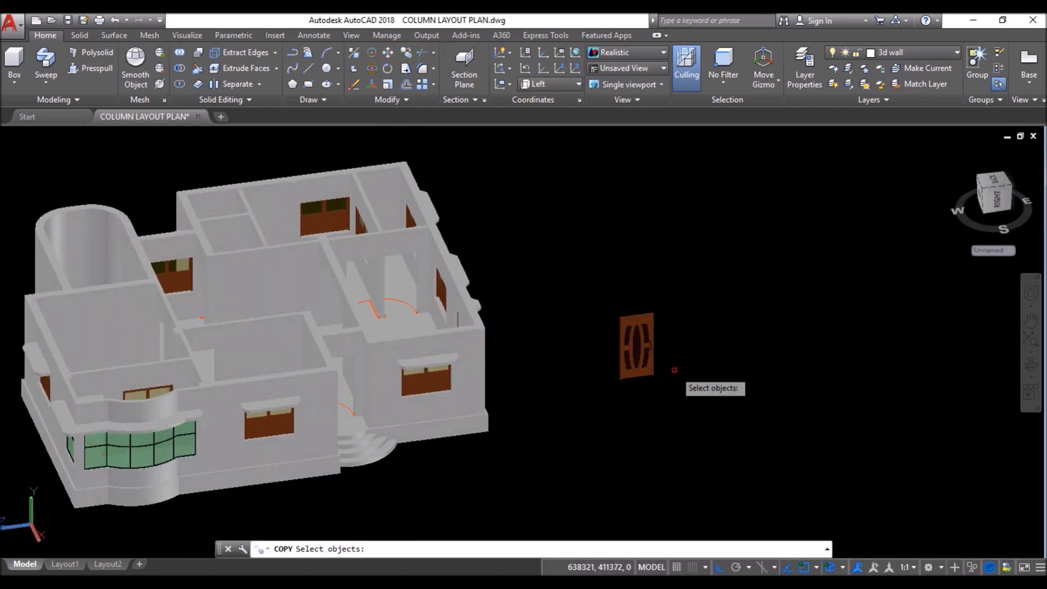
click(647, 372)
key(Return)
scroll(676, 371, up, 10)
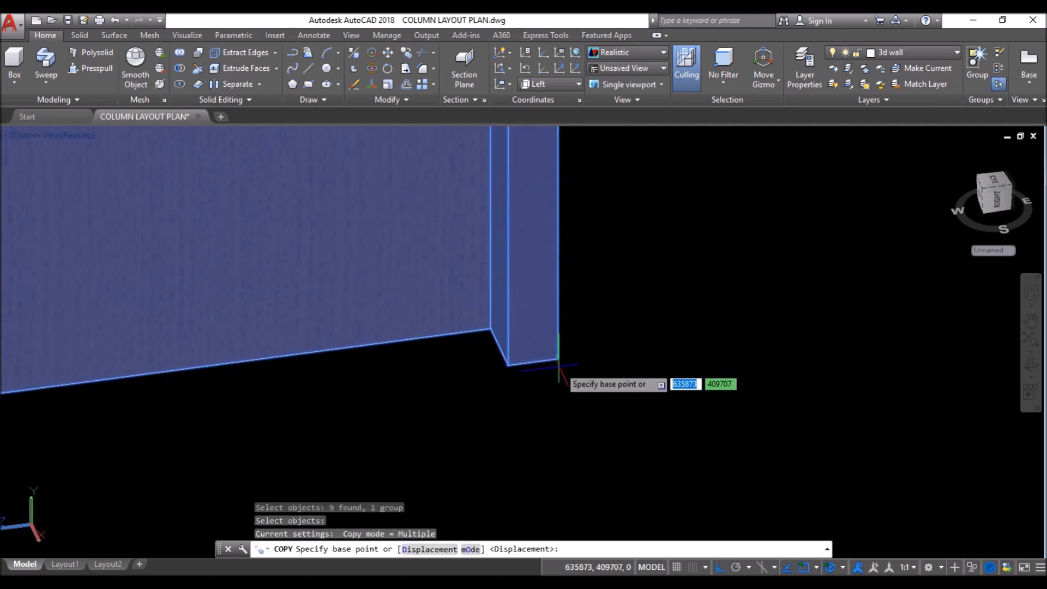
click(550, 330)
scroll(683, 355, down, 3)
scroll(682, 355, down, 8)
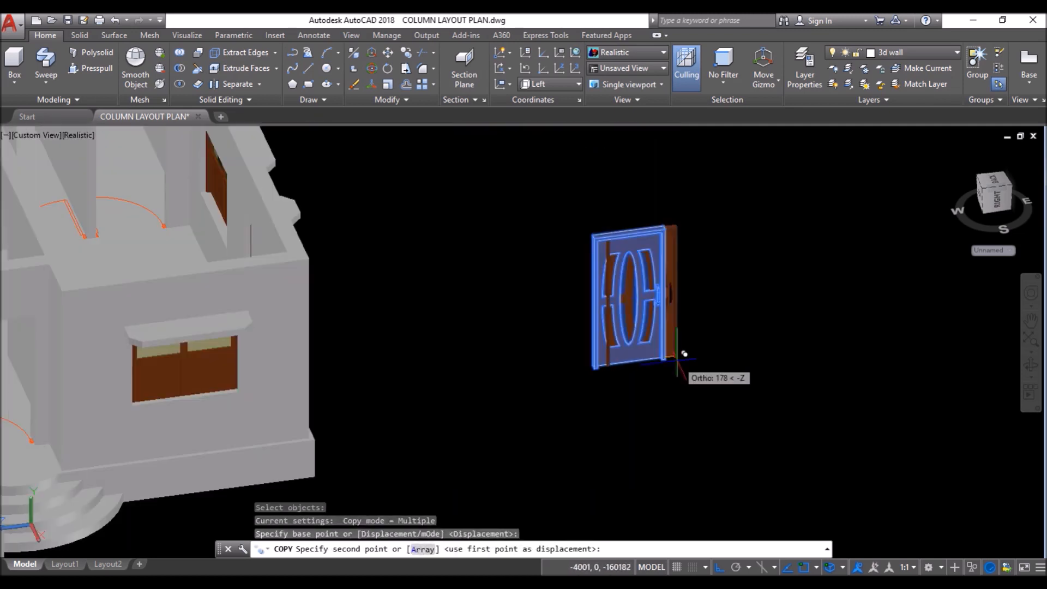
scroll(439, 391, up, 10)
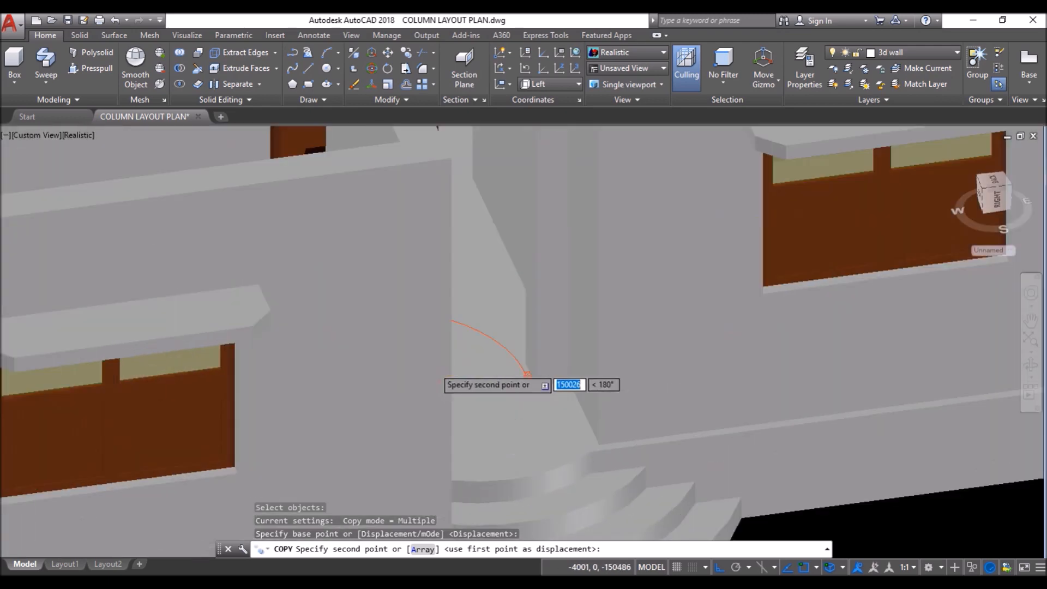
scroll(620, 426, up, 6)
middle_drag(619, 419, 797, 371)
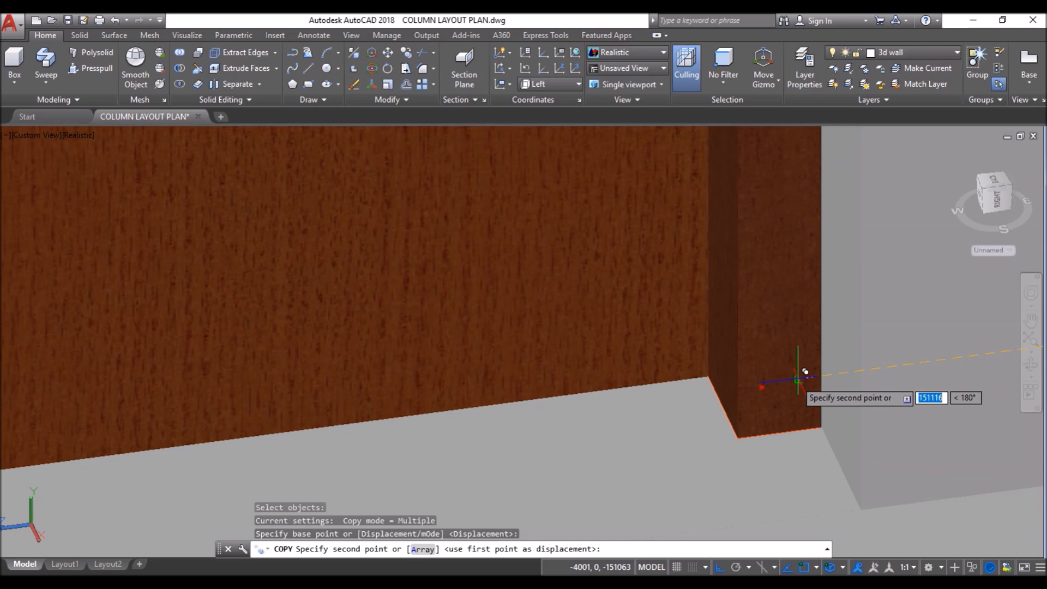
click(603, 349)
key(Return)
scroll(561, 351, down, 5)
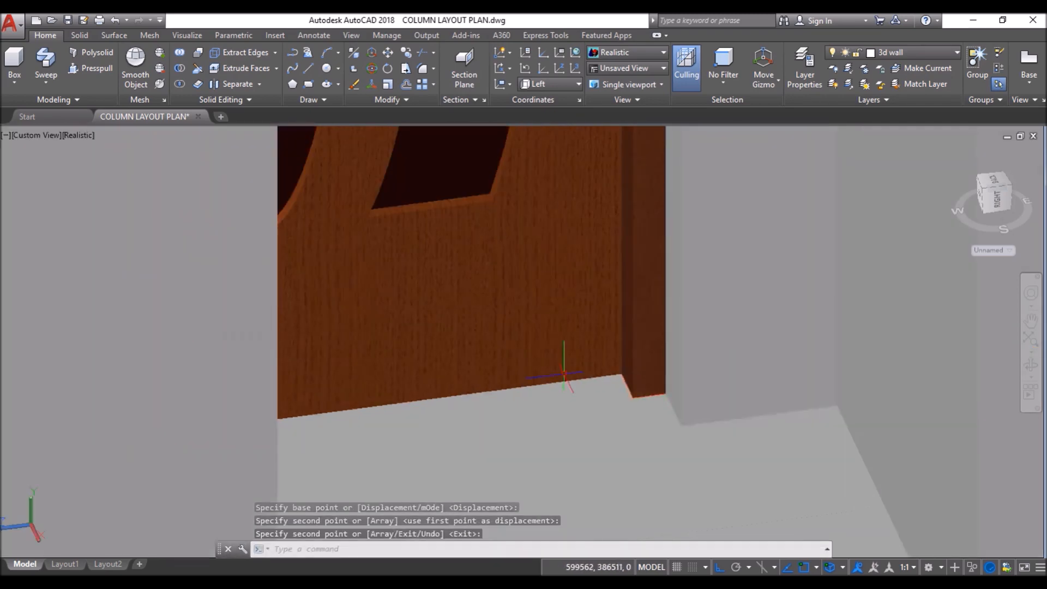
scroll(513, 333, down, 6)
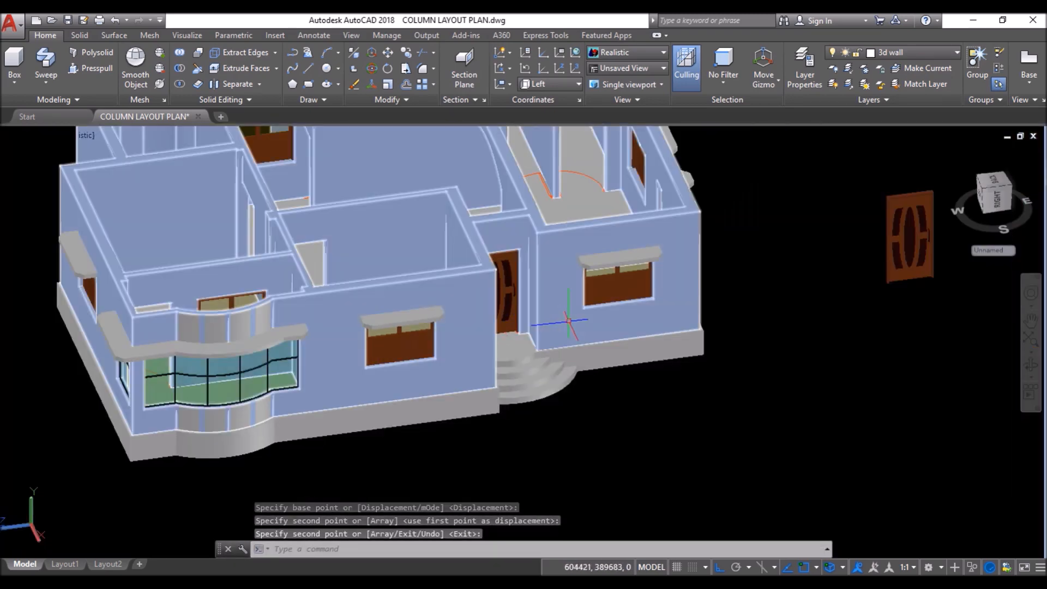
Step: Undo the last copy operation and switch the viewport's visual style to Shaded with edges
shift+middle_drag(569, 321, 537, 334)
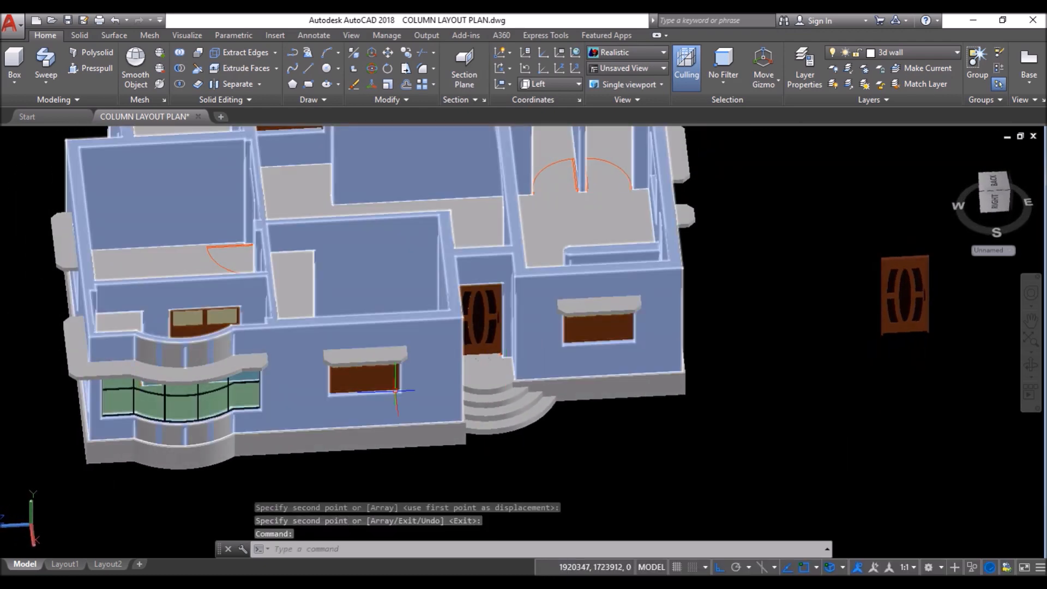
scroll(380, 348, down, 2)
scroll(380, 349, up, 4)
scroll(443, 381, down, 3)
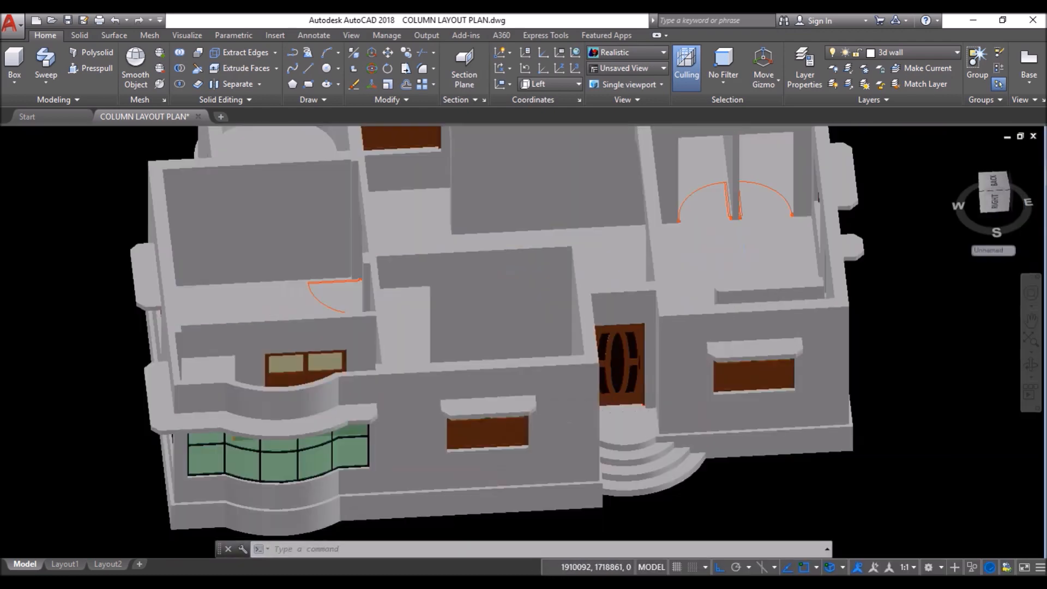
shift+middle_drag(443, 380, 427, 358)
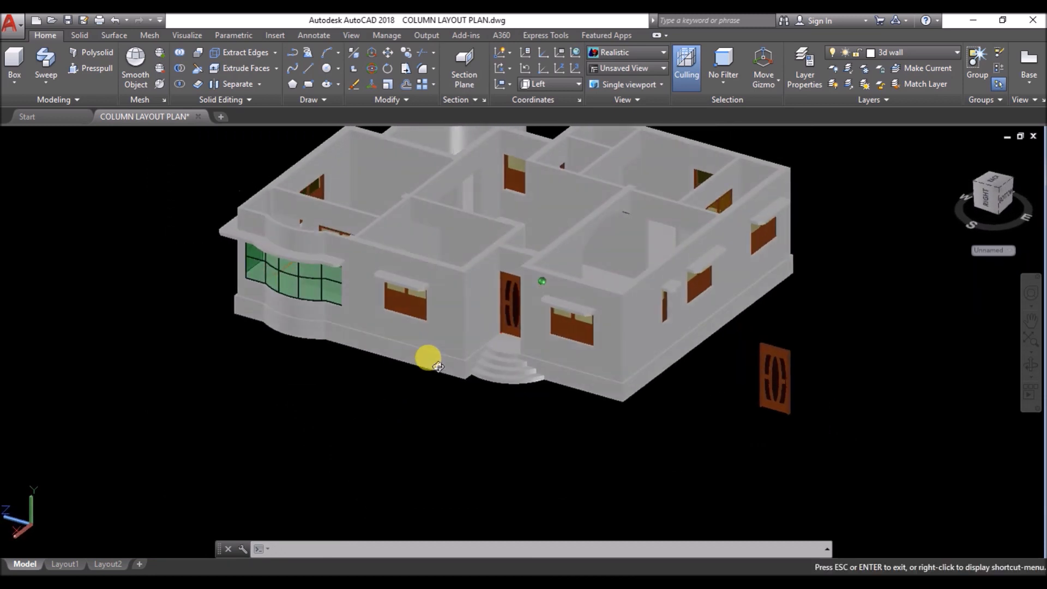
key(ctrl+z)
click(78, 137)
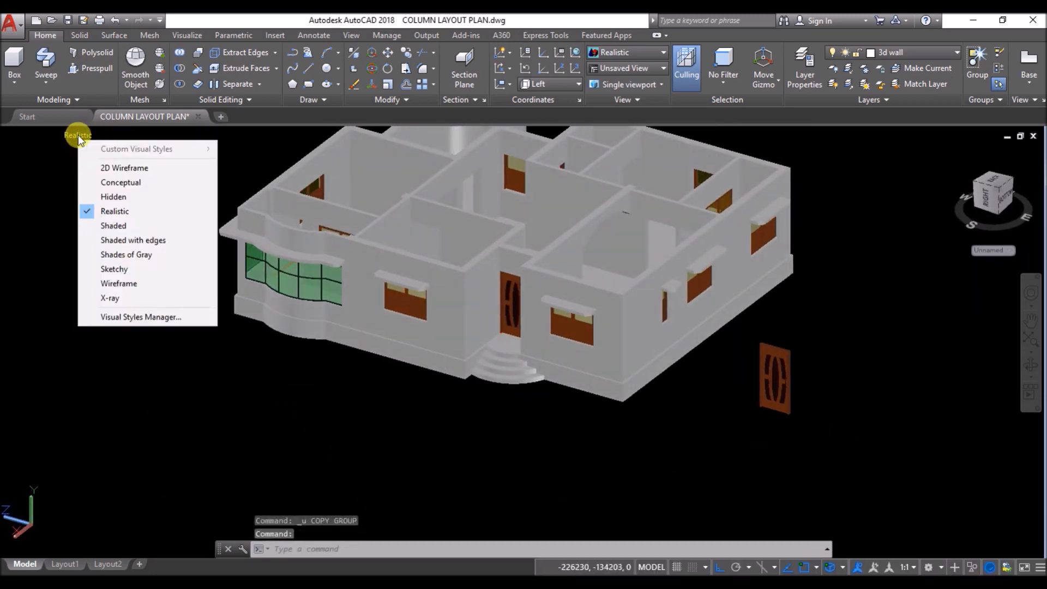
click(135, 240)
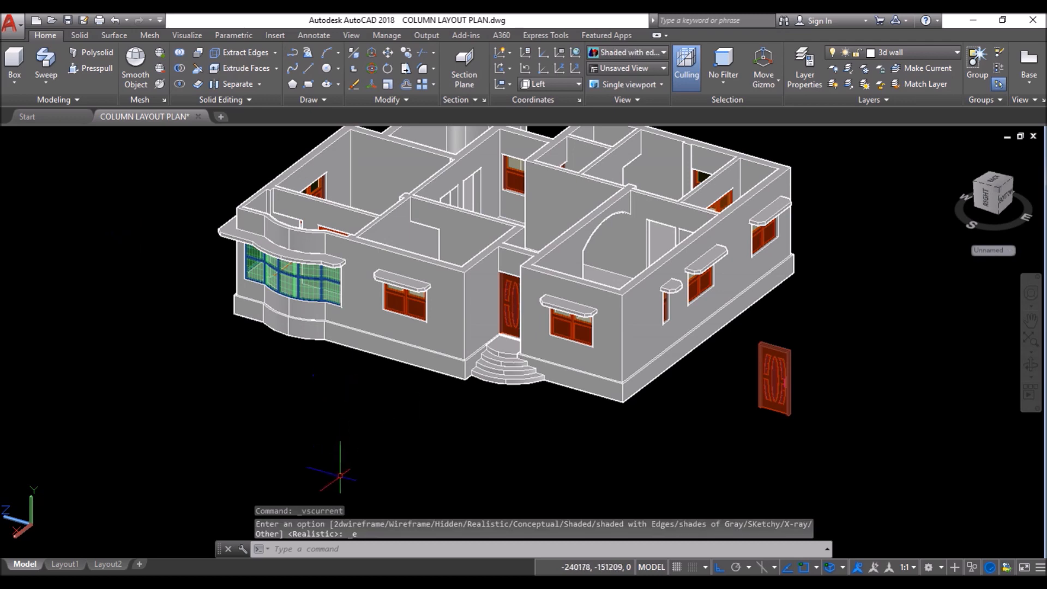
Step: Mirror the standalone door group in 3D across a vertical three-point plane beside its handle side, keeping the original
scroll(339, 475, down, 3)
shift+middle_drag(311, 433, 344, 440)
scroll(682, 414, up, 6)
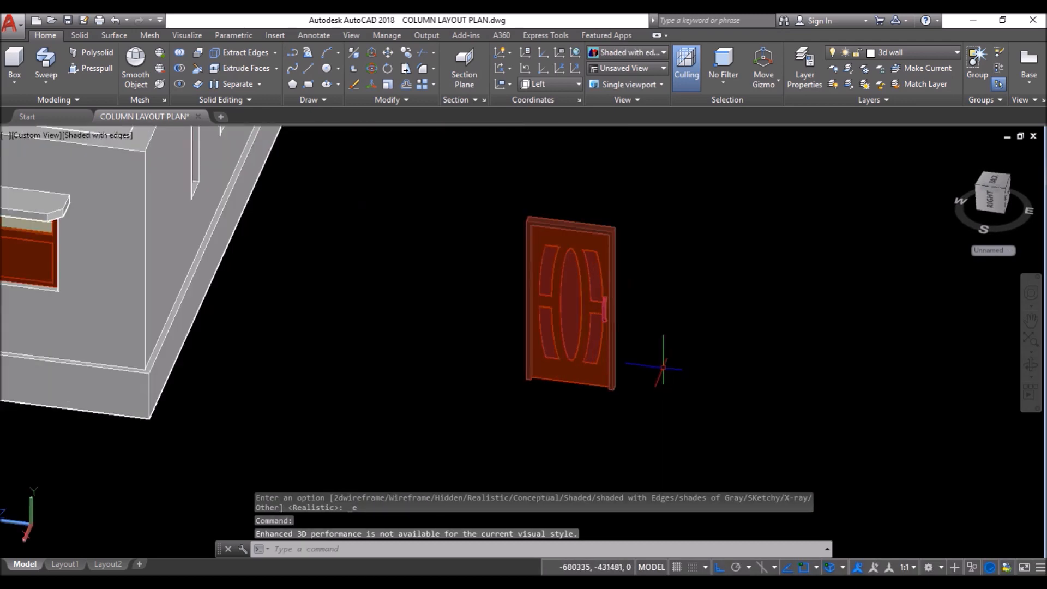
click(676, 212)
click(491, 396)
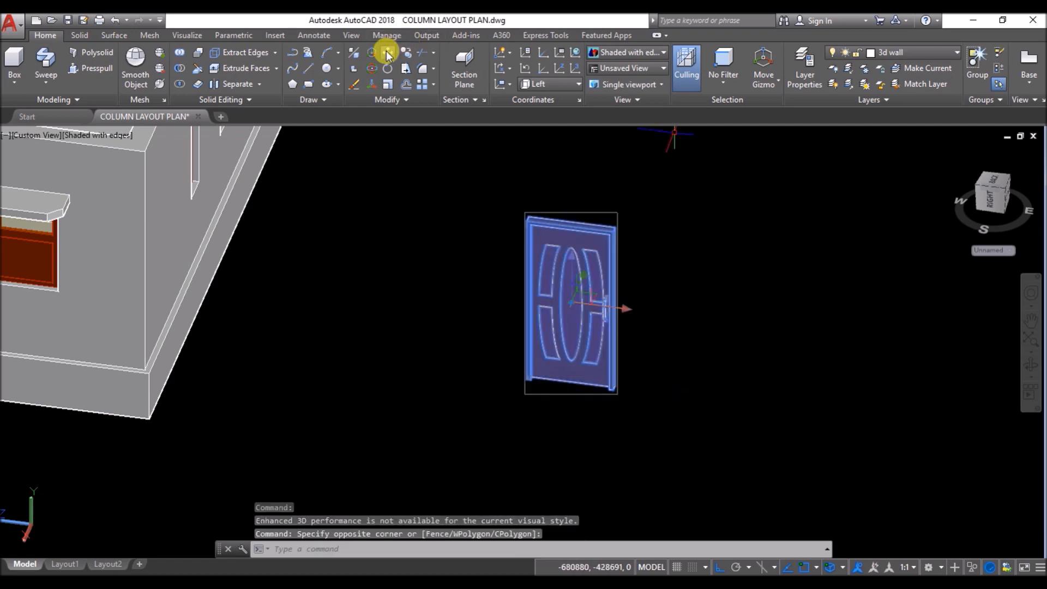
click(355, 55)
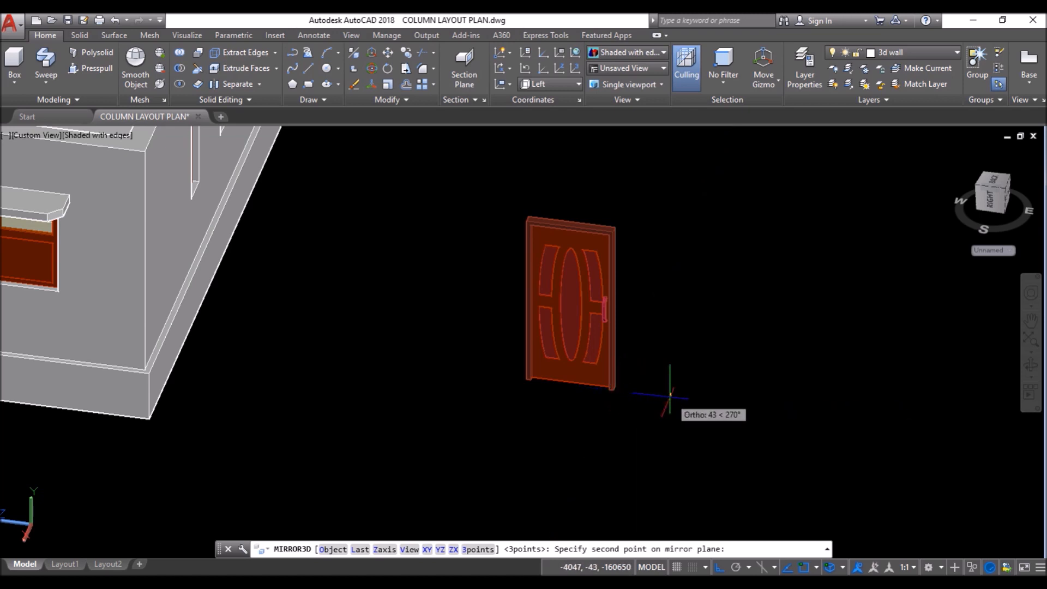
click(654, 436)
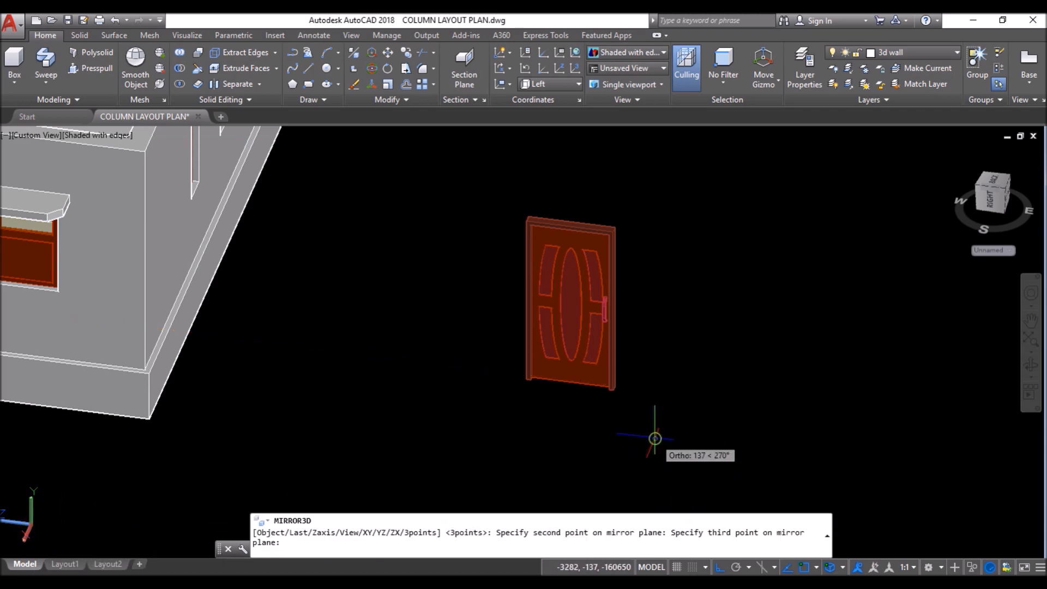
click(670, 249)
key(Return)
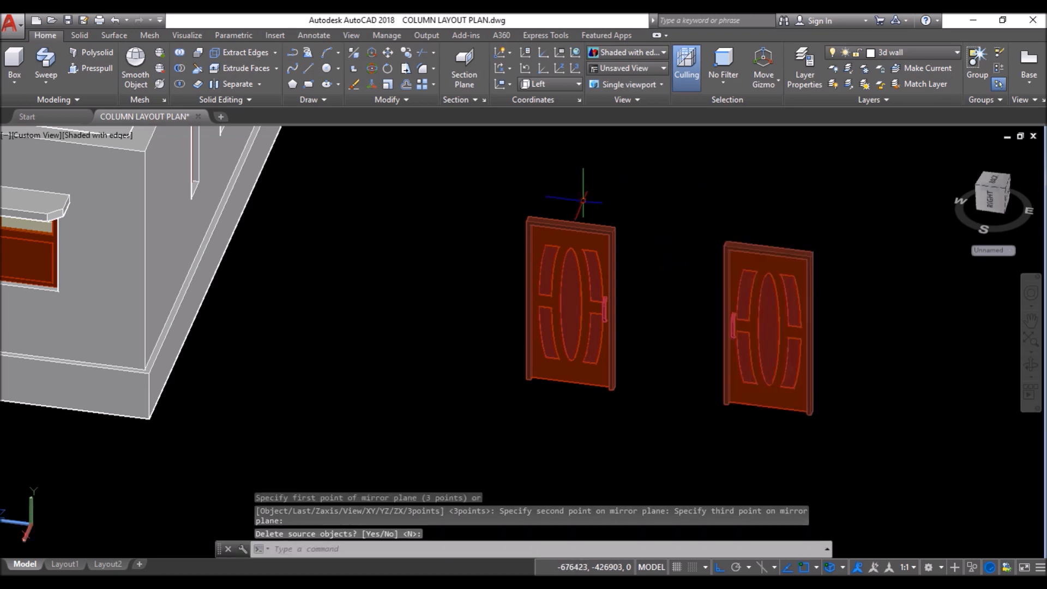
Step: Mirror both standalone doors in 3D across a vertical plane in front of and parallel to their faces, keeping the source doors
scroll(574, 197, down, 1)
click(729, 189)
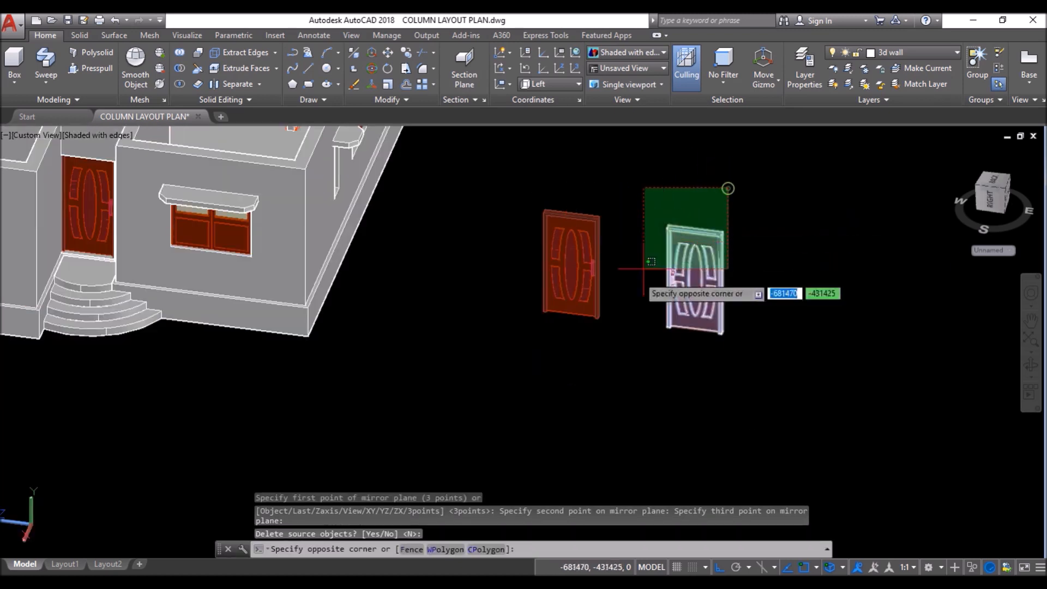
click(546, 331)
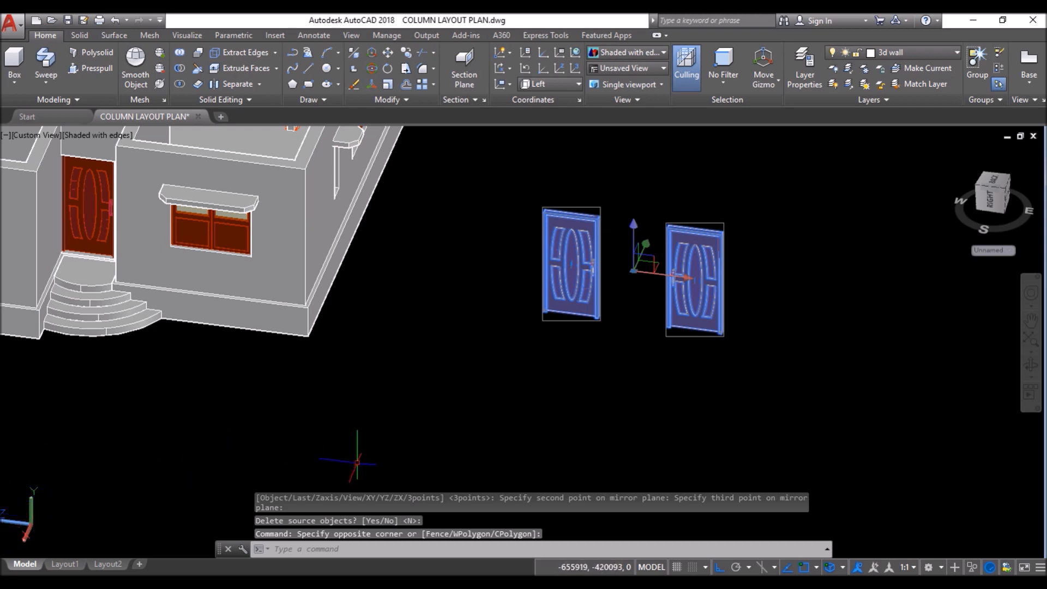
click(375, 55)
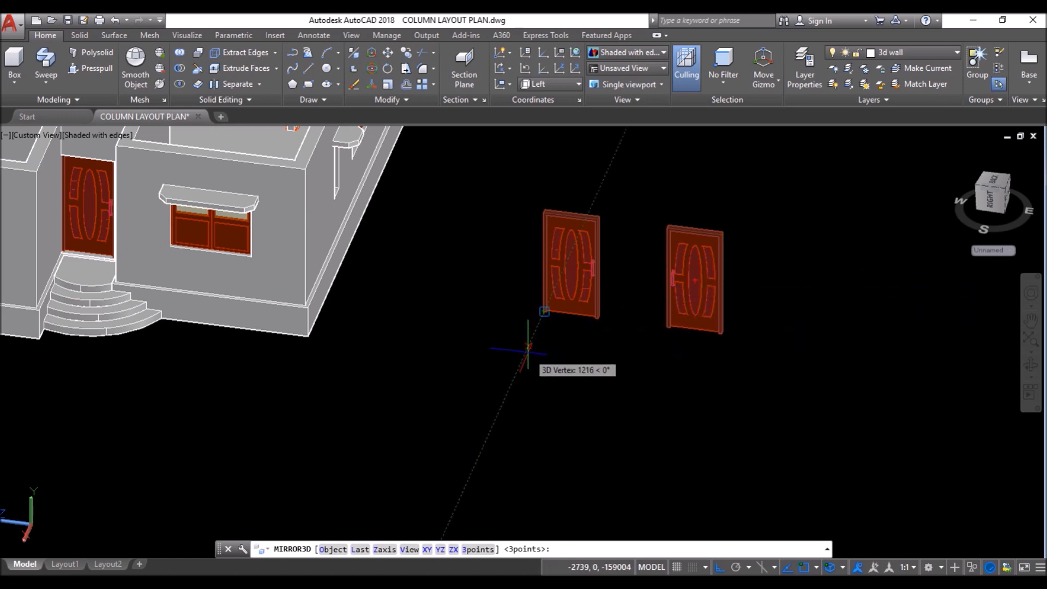
click(745, 389)
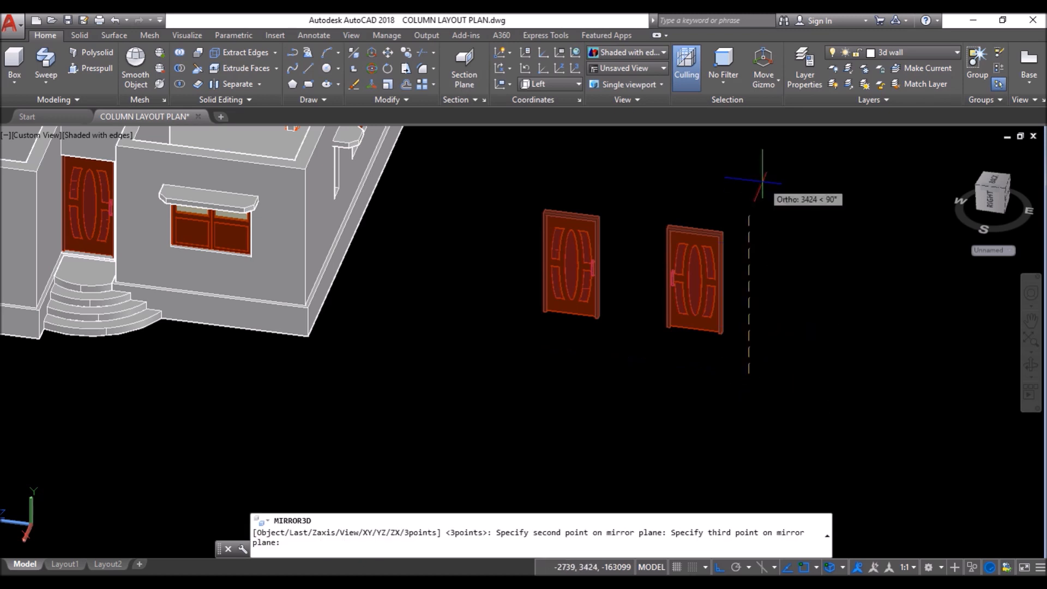
click(764, 183)
key(Return)
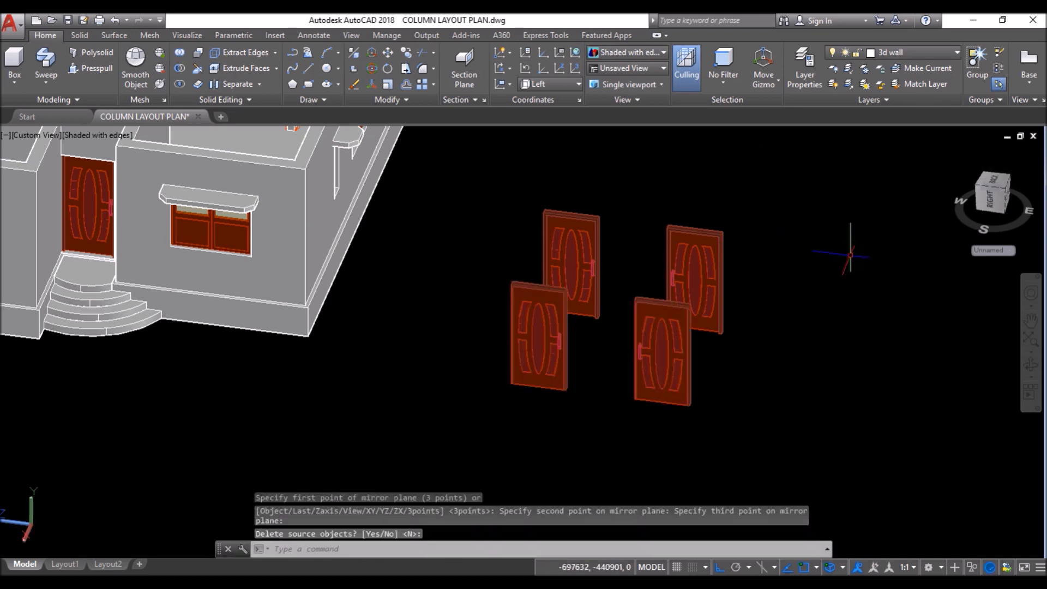
Step: Copy all four standalone doors sideways, away from the house, to form a second set of four alongside them
scroll(624, 368, down, 2)
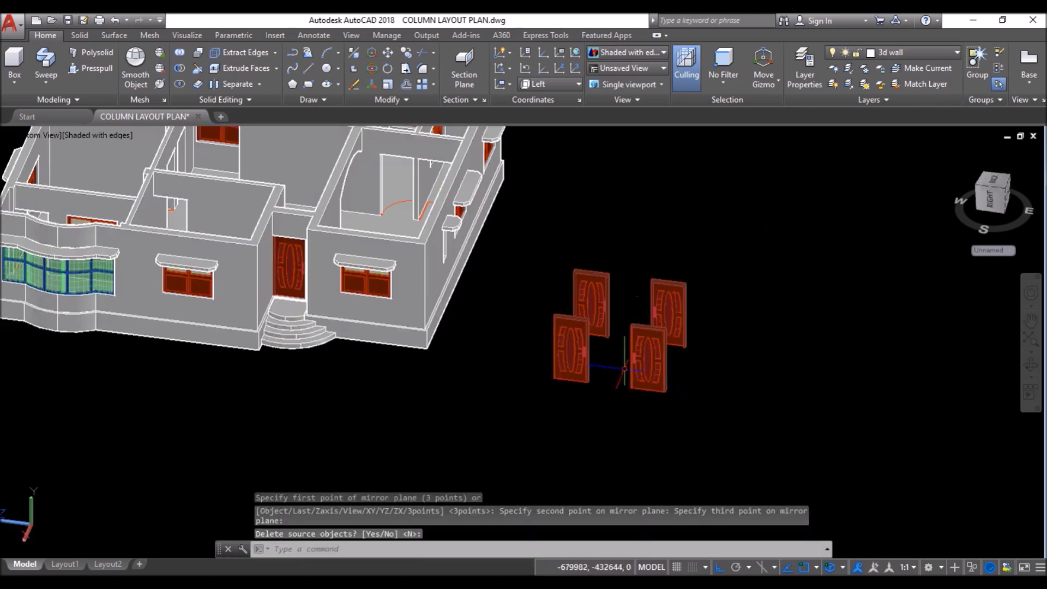
scroll(625, 369, down, 2)
scroll(636, 360, up, 2)
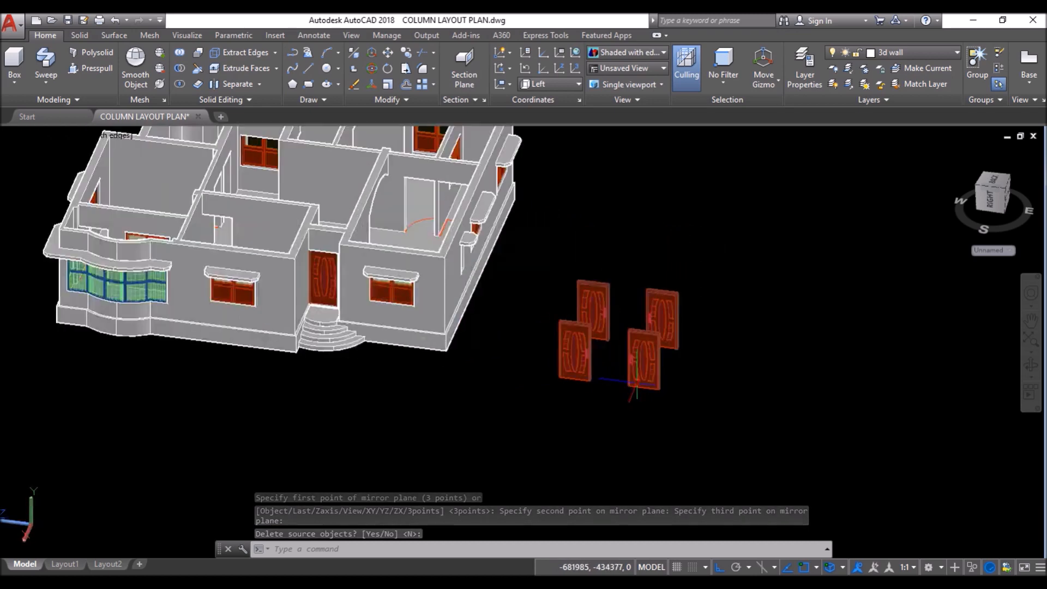
click(719, 278)
click(561, 421)
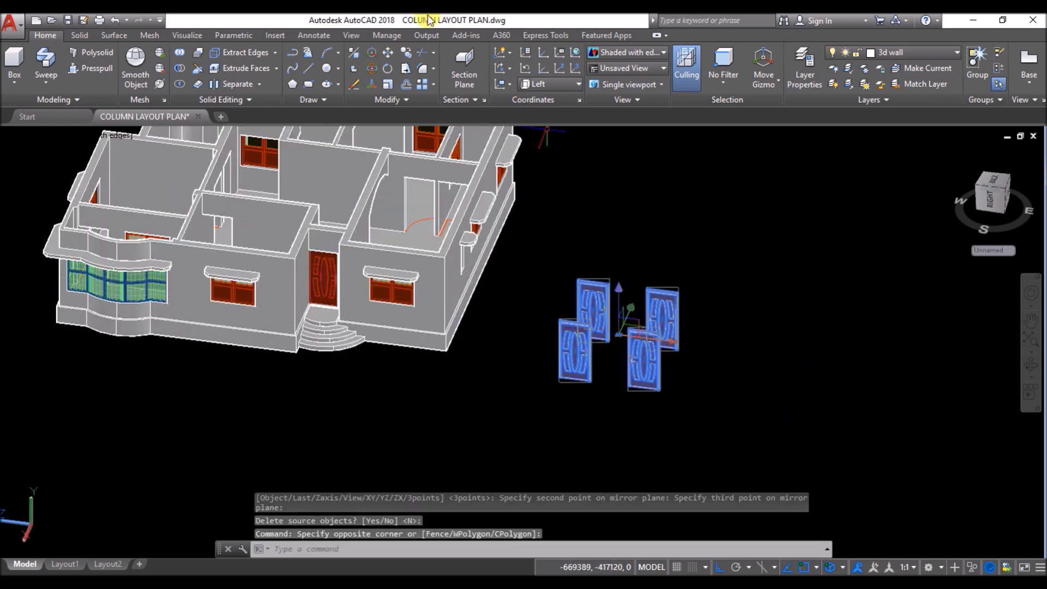
click(405, 52)
scroll(508, 346, down, 2)
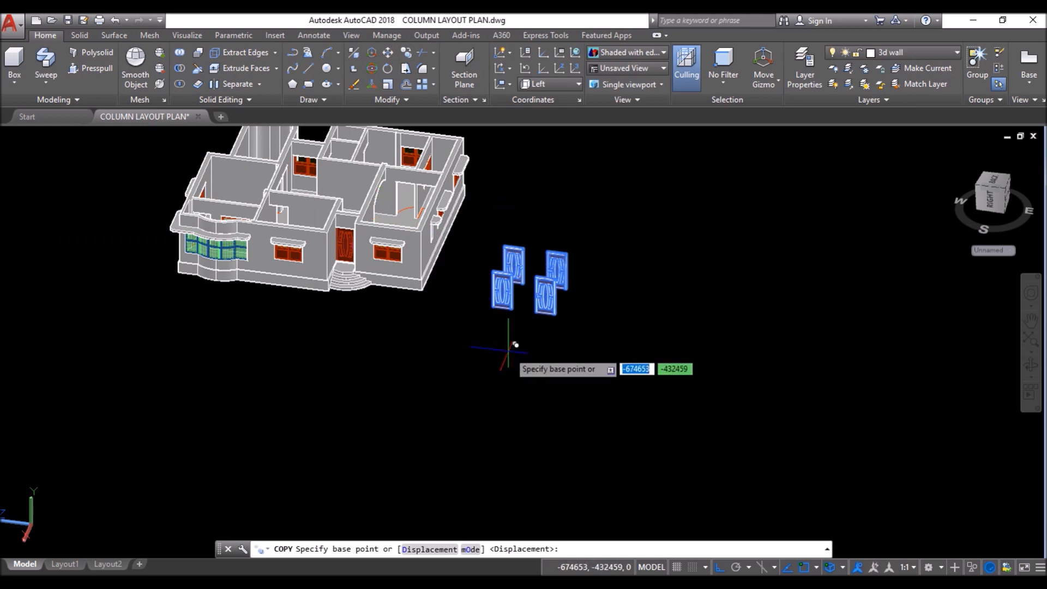
click(510, 352)
click(596, 359)
key(Return)
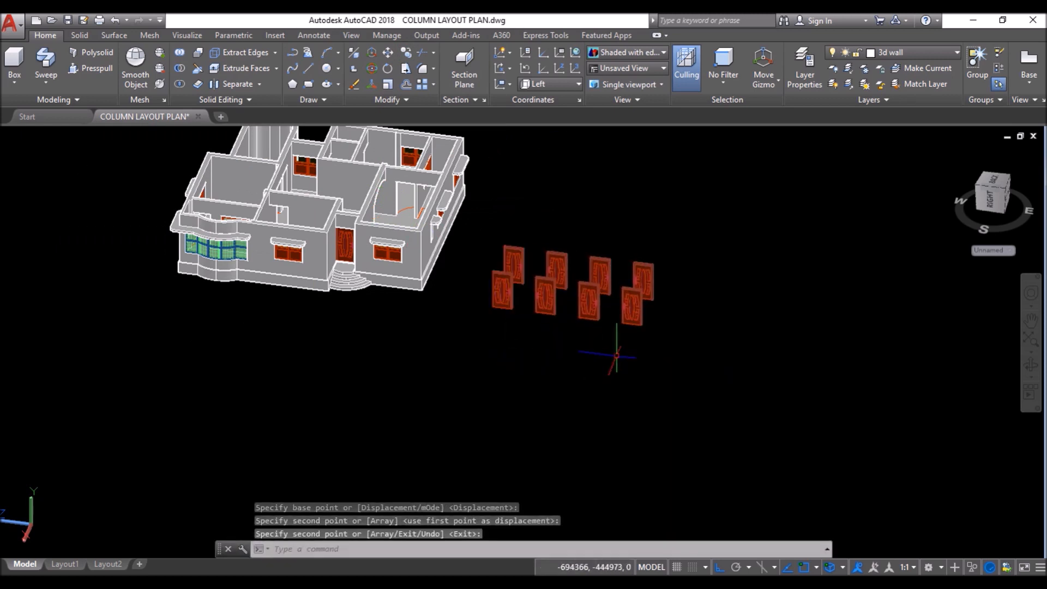
Step: Rotate the four newly copied doors 270 degrees about the vertical axis using 3D Rotate
click(590, 328)
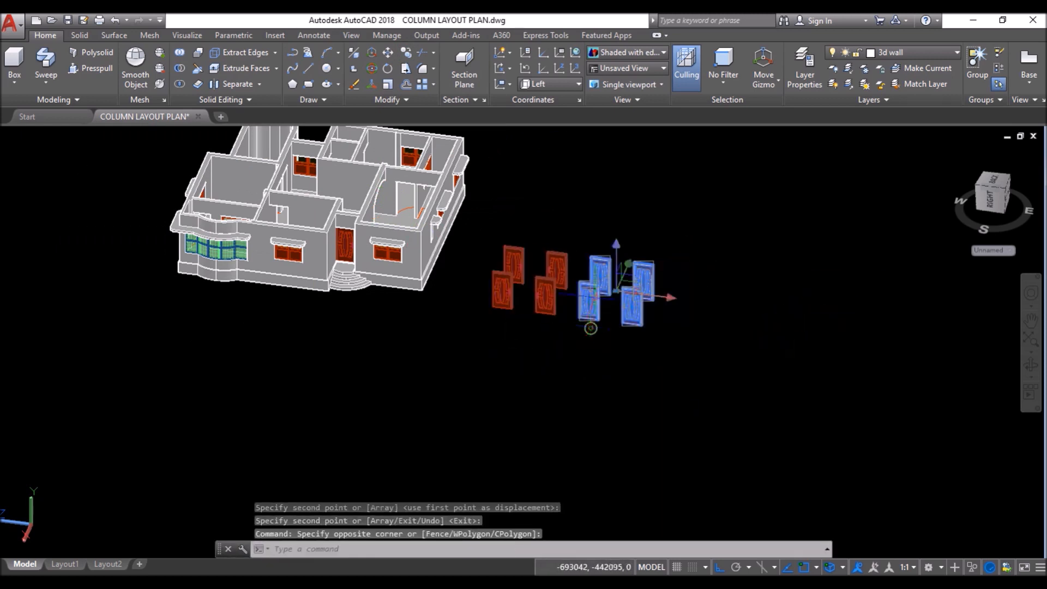
click(372, 68)
scroll(627, 354, up, 2)
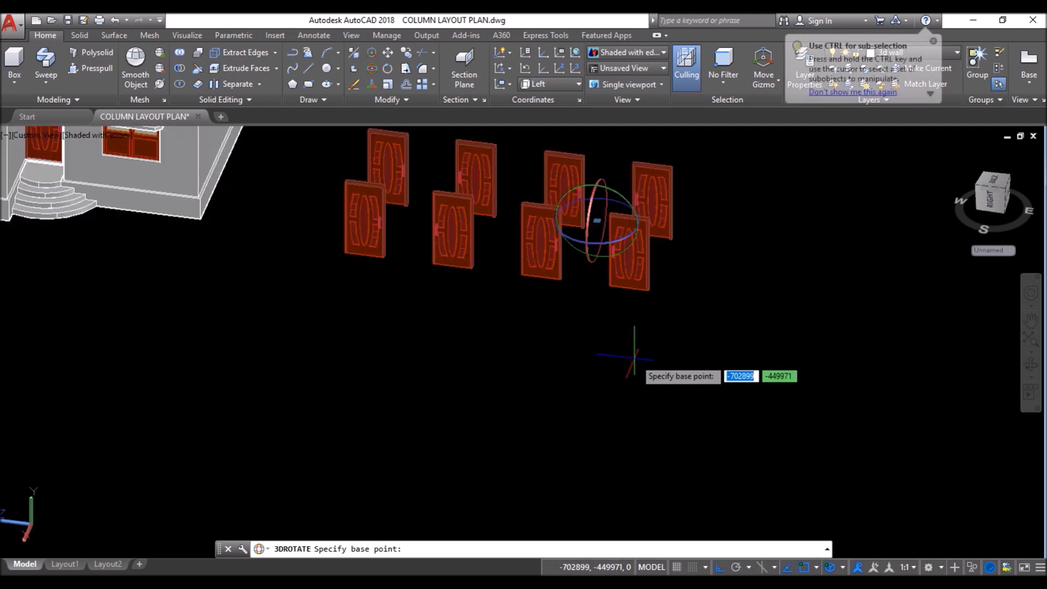
click(604, 241)
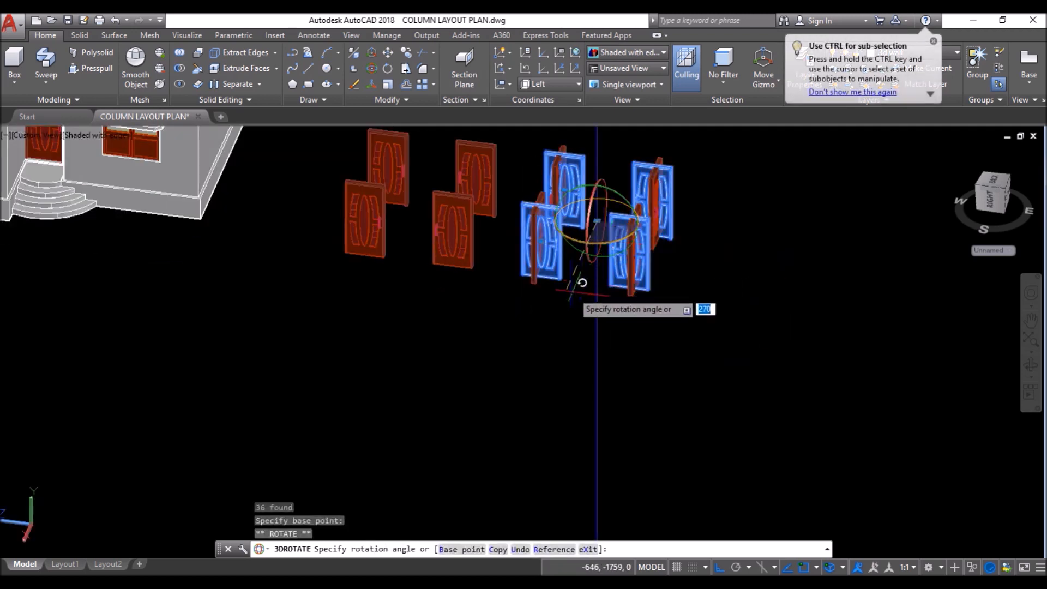
click(542, 345)
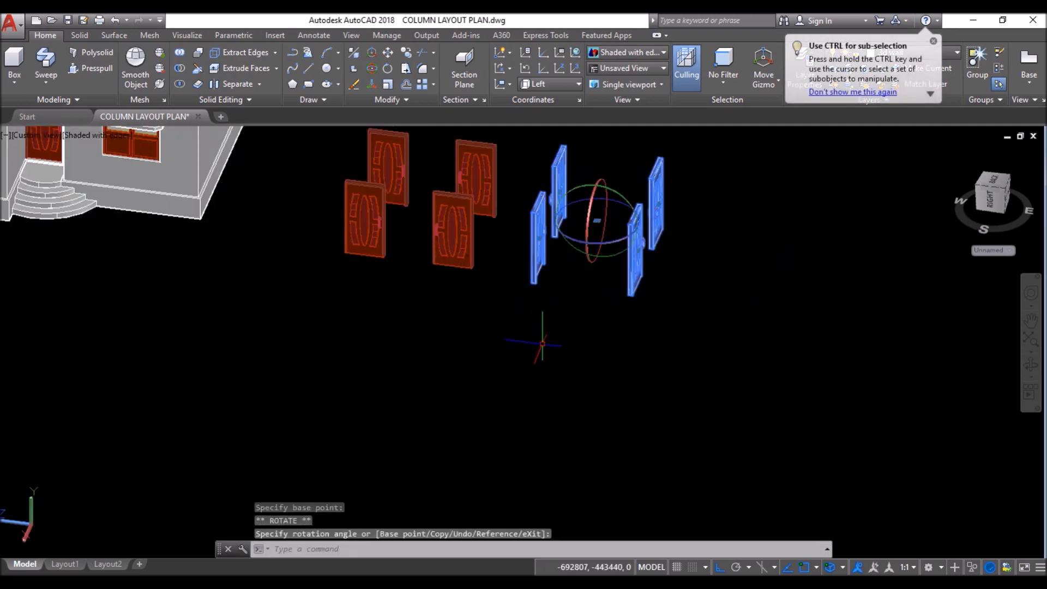
key(Escape)
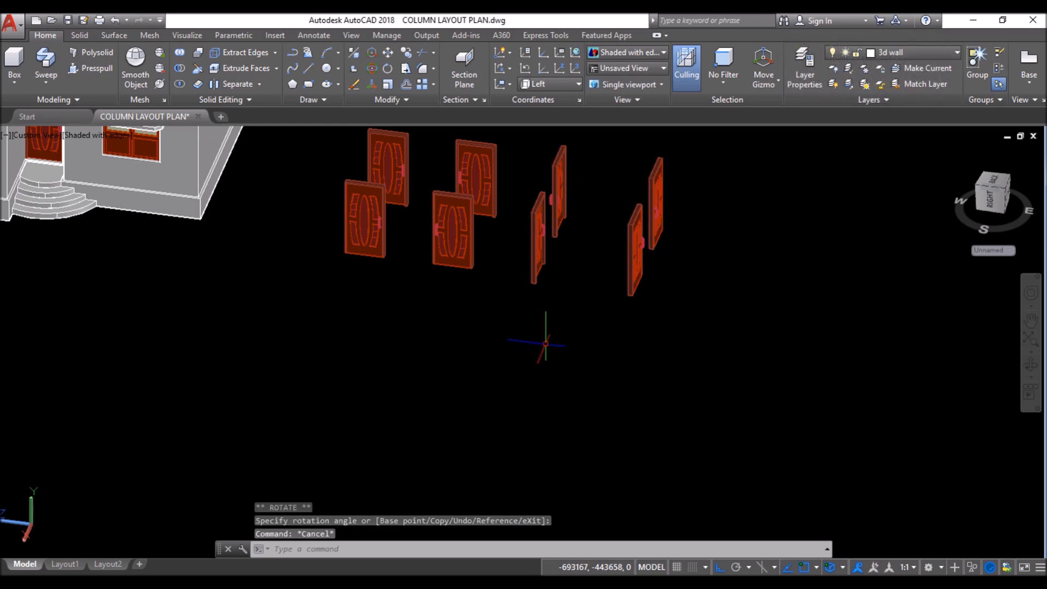
Step: Examine the house's interior door openings and swing arcs to determine which door orientation each one needs
scroll(545, 348, down, 2)
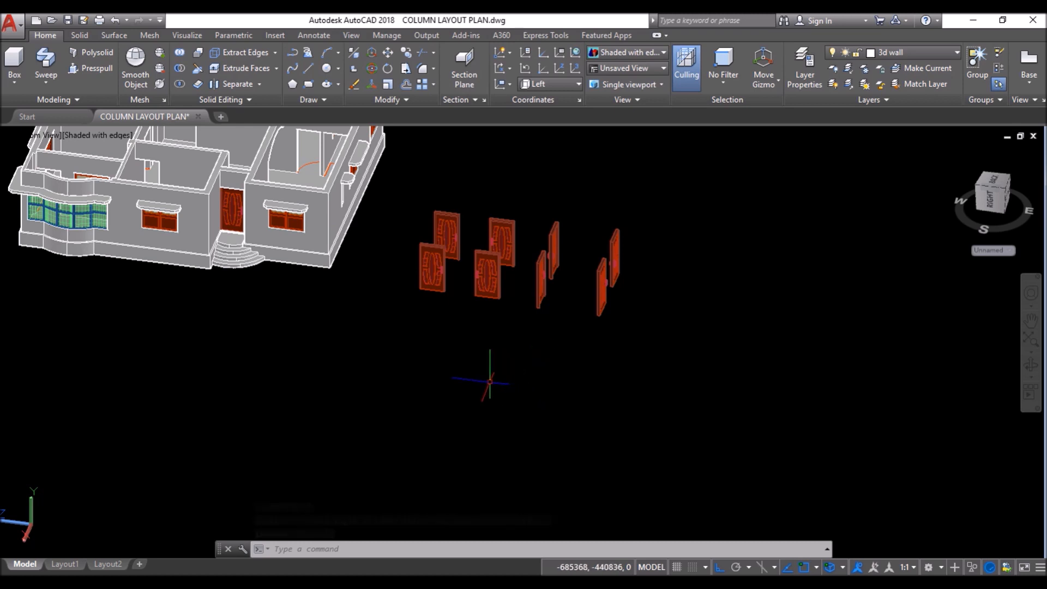
scroll(423, 379, down, 3)
shift+middle_drag(311, 327, 305, 373)
scroll(304, 312, up, 4)
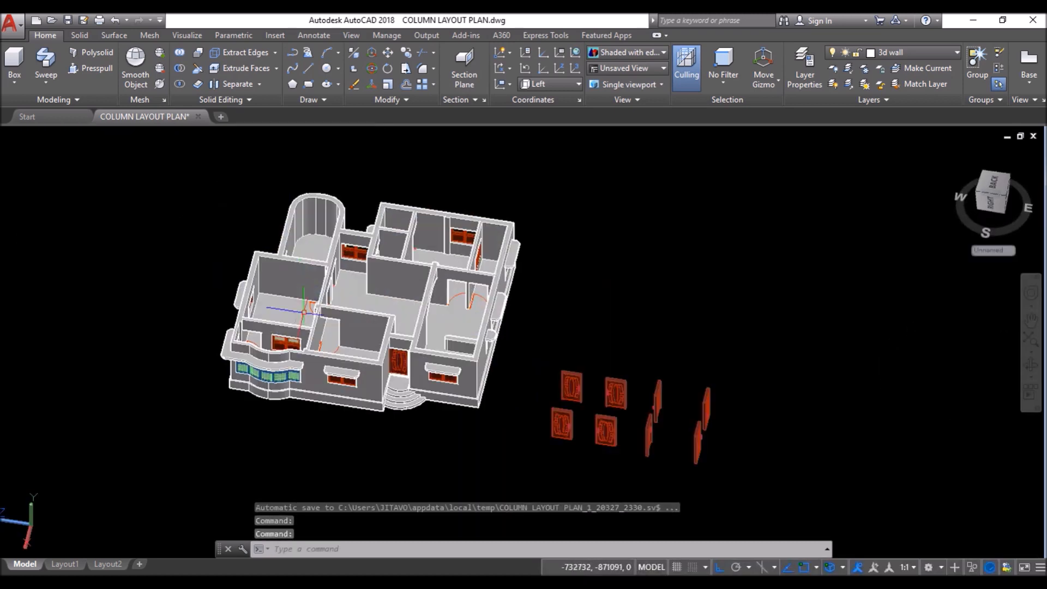
scroll(349, 331, up, 2)
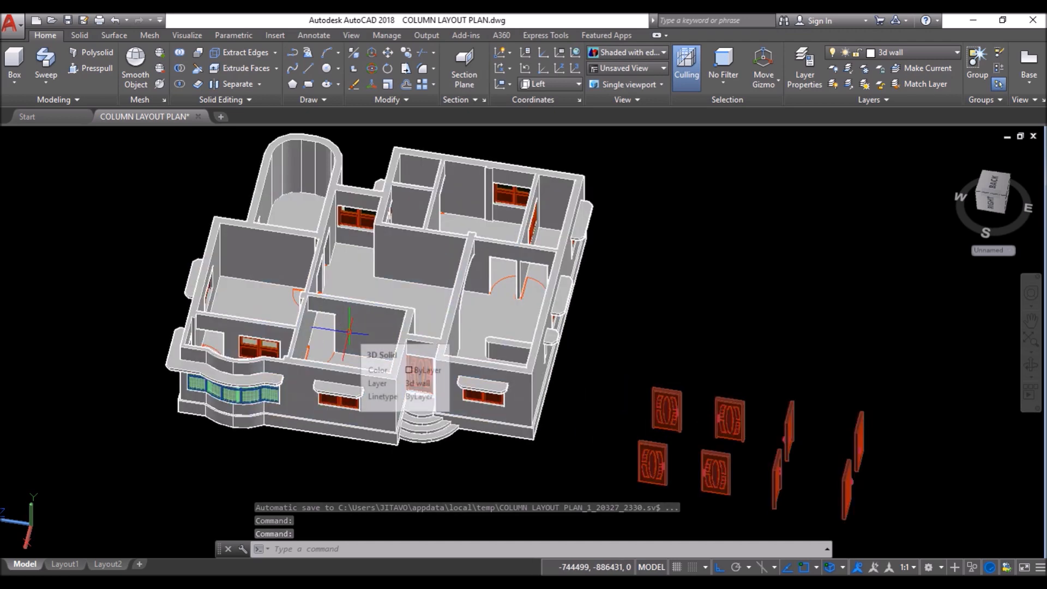
click(308, 326)
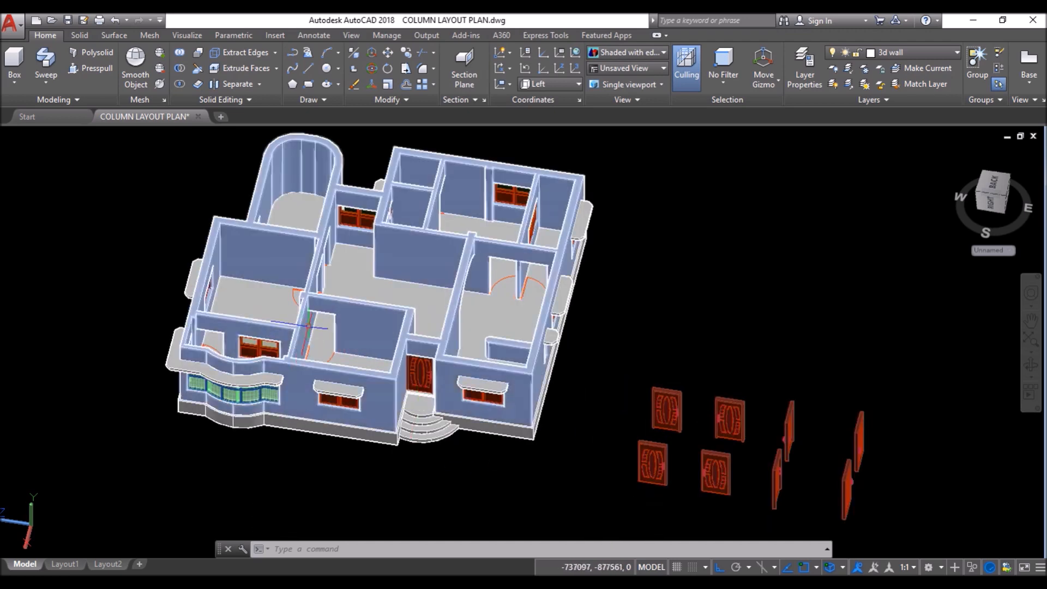
scroll(338, 363, up, 7)
scroll(309, 305, down, 5)
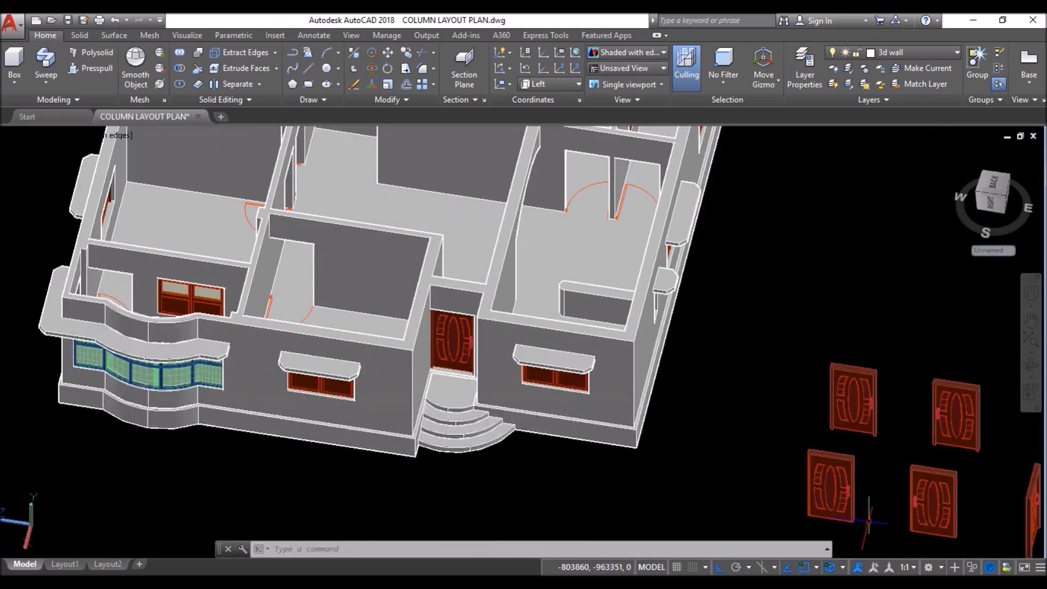
Step: Copy the front-row unrotated door with its handle on the right into the back-wall opening of the room left of the entrance
scroll(534, 265, down, 3)
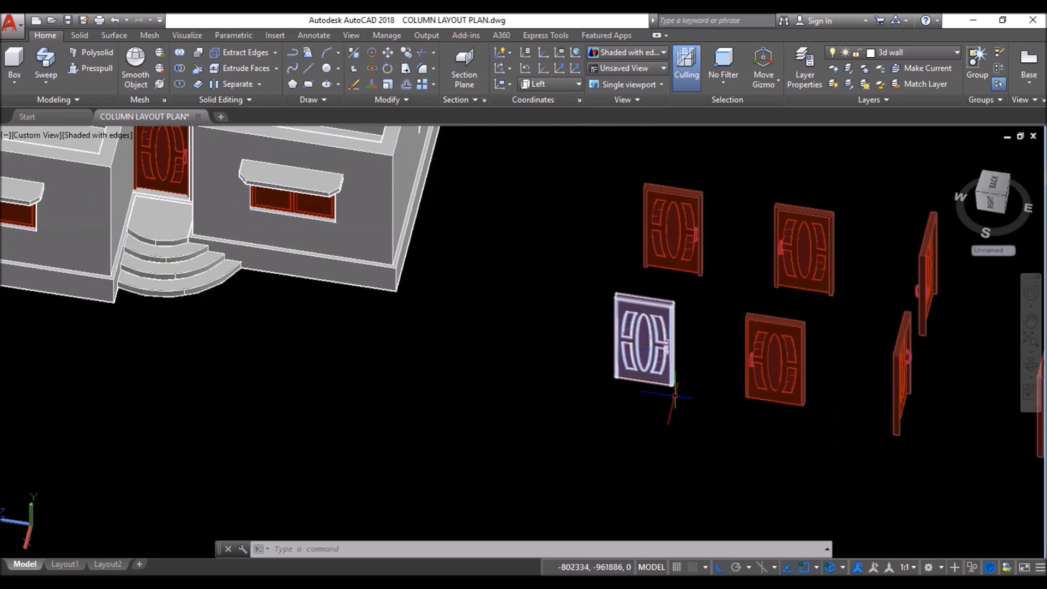
click(404, 55)
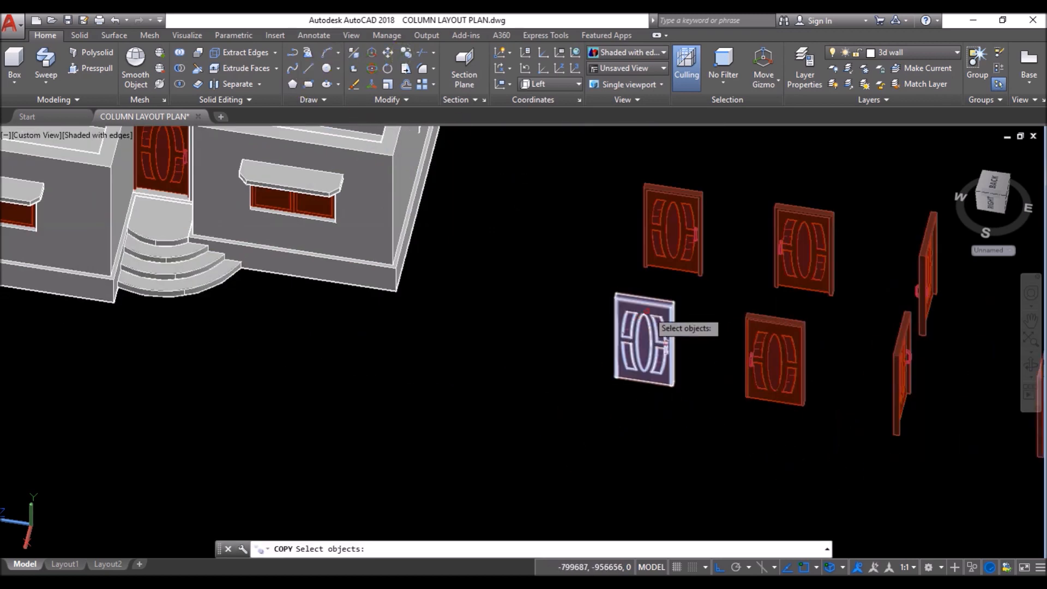
key(Return)
scroll(688, 385, up, 9)
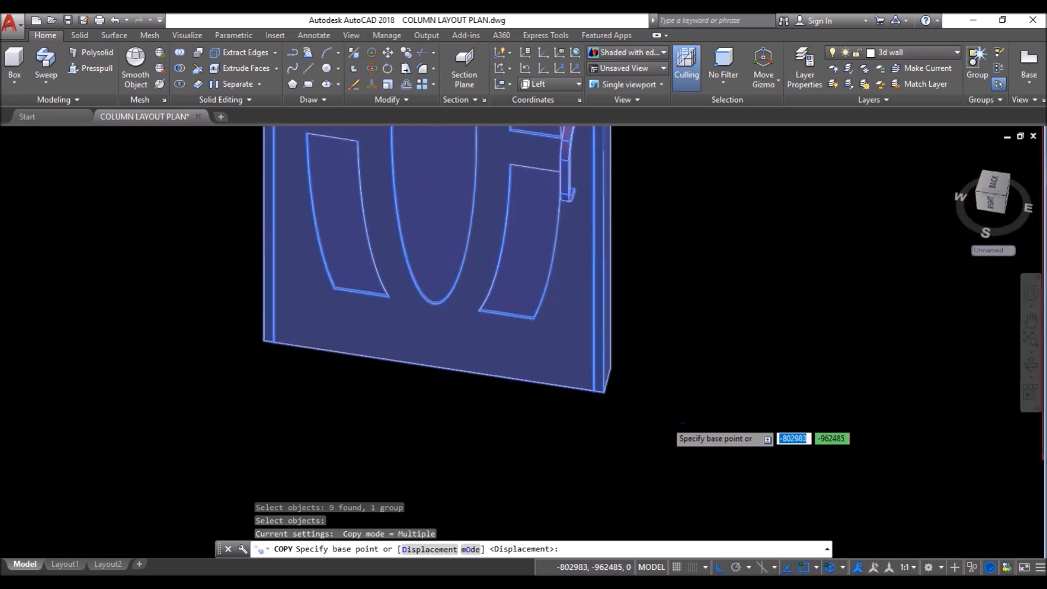
click(586, 360)
scroll(586, 360, down, 9)
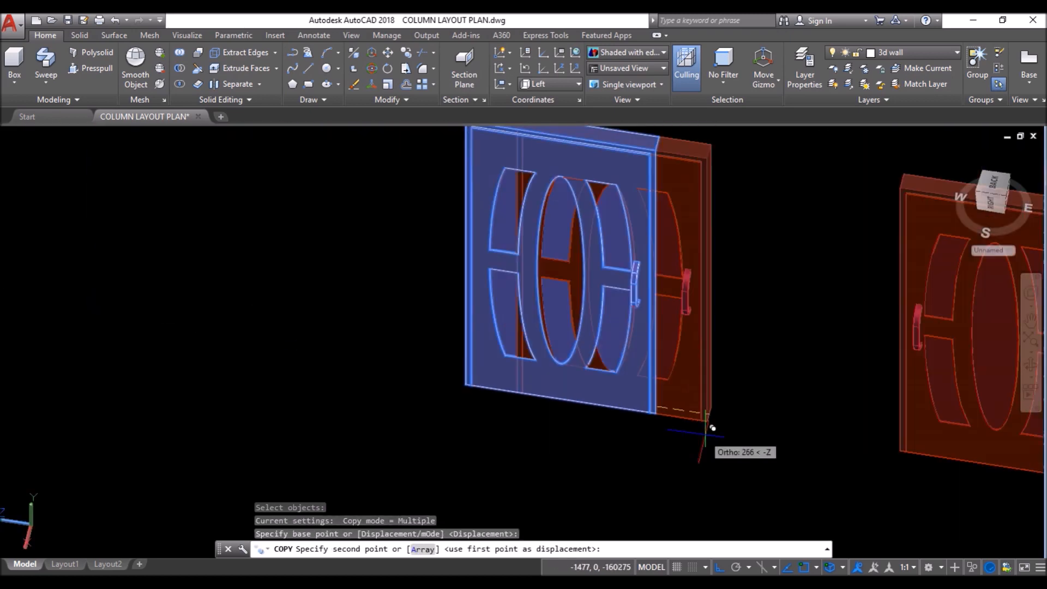
scroll(508, 321, up, 10)
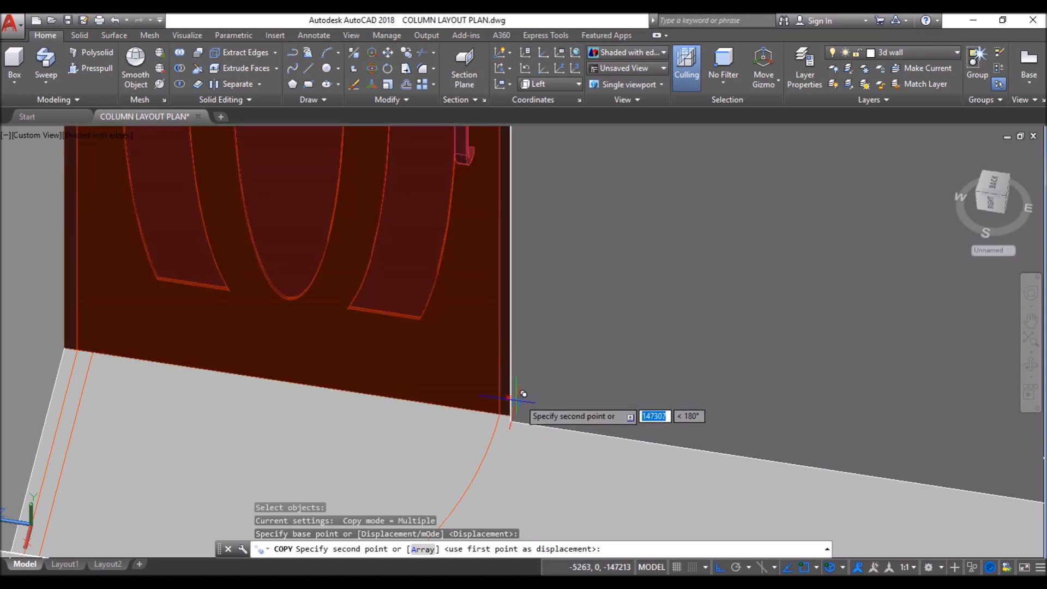
click(519, 399)
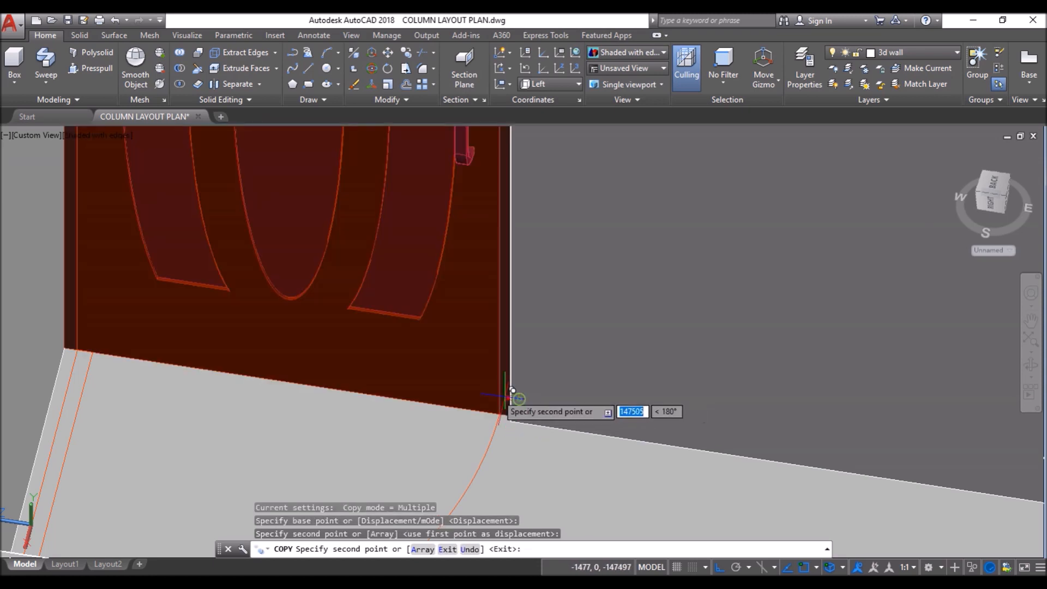
key(Return)
scroll(443, 342, down, 10)
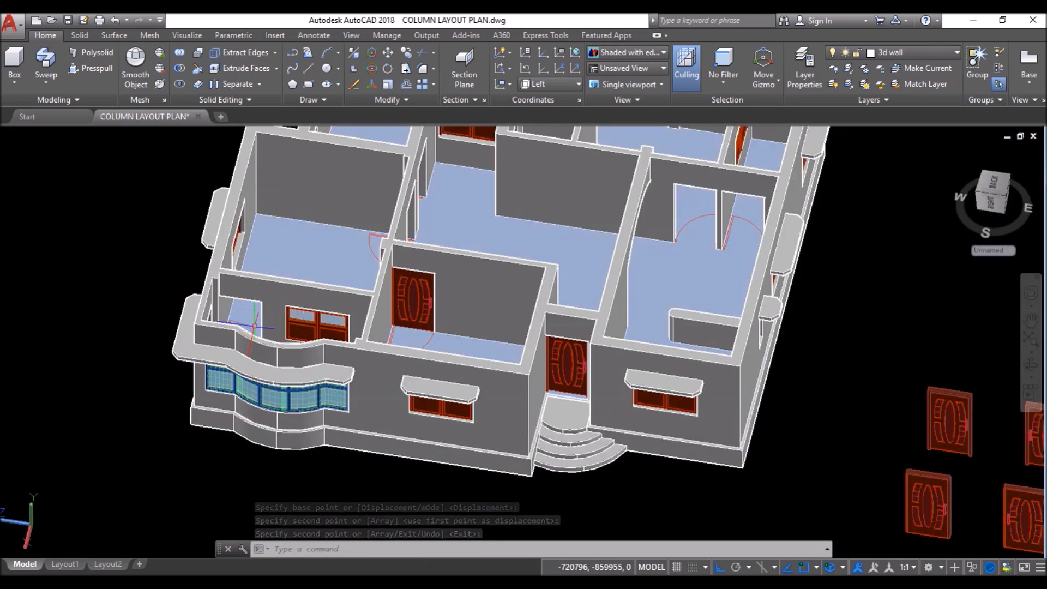
Step: Copy the rear-row unrotated door with its handle on the right into the opening beside the double window behind the curved balcony
shift+middle_drag(255, 326, 238, 360)
scroll(237, 361, up, 5)
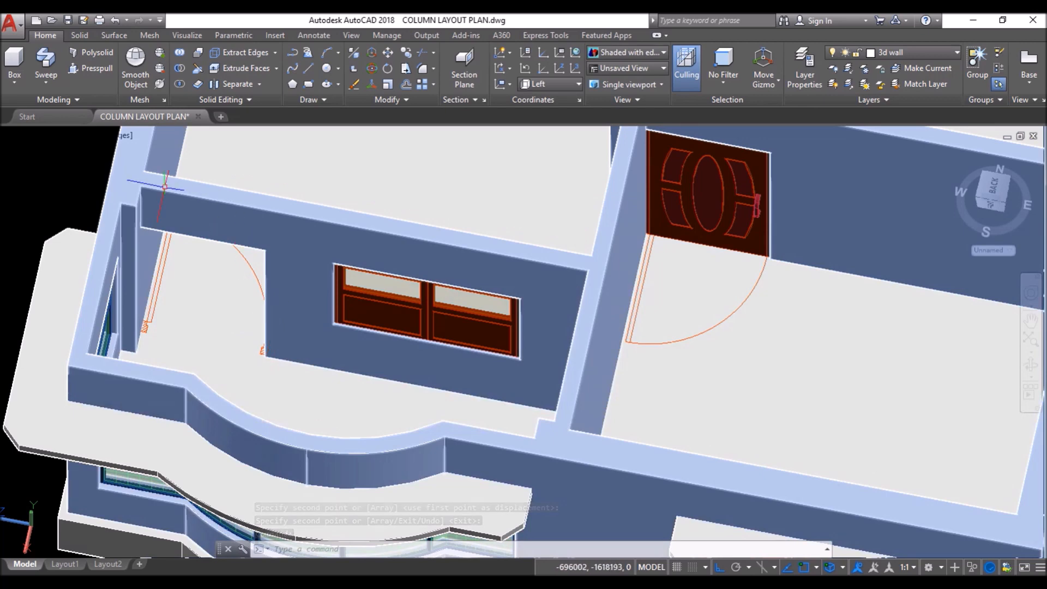
scroll(165, 187, down, 6)
scroll(639, 407, up, 3)
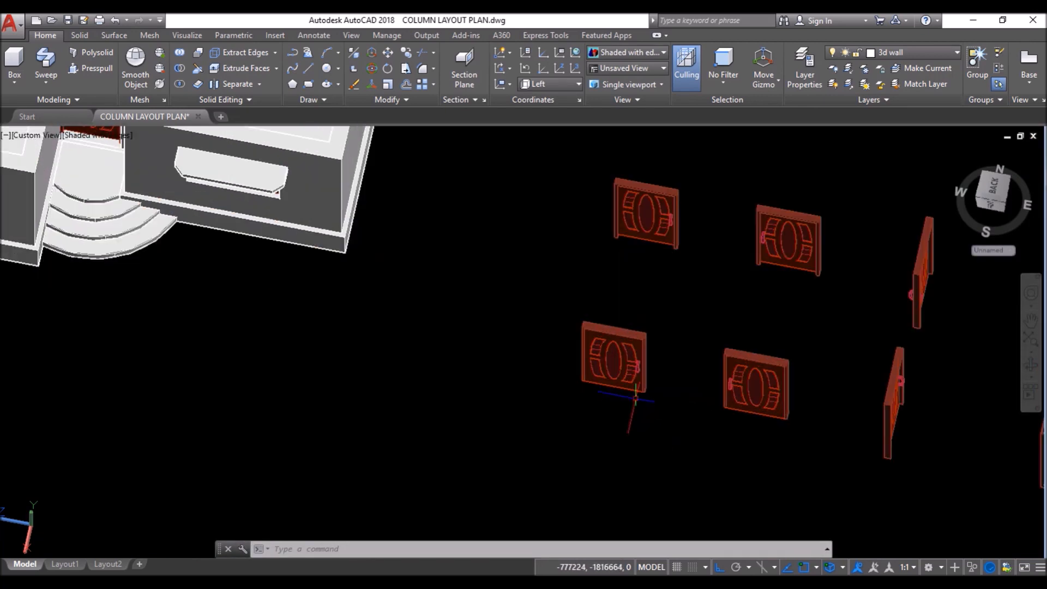
scroll(677, 225, up, 3)
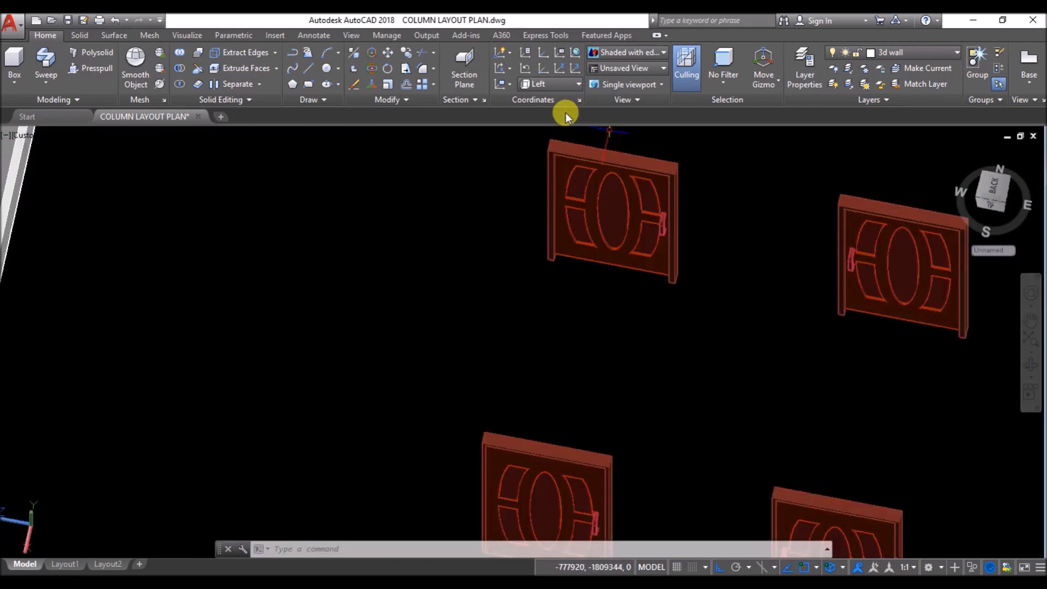
text(co)
key(Return)
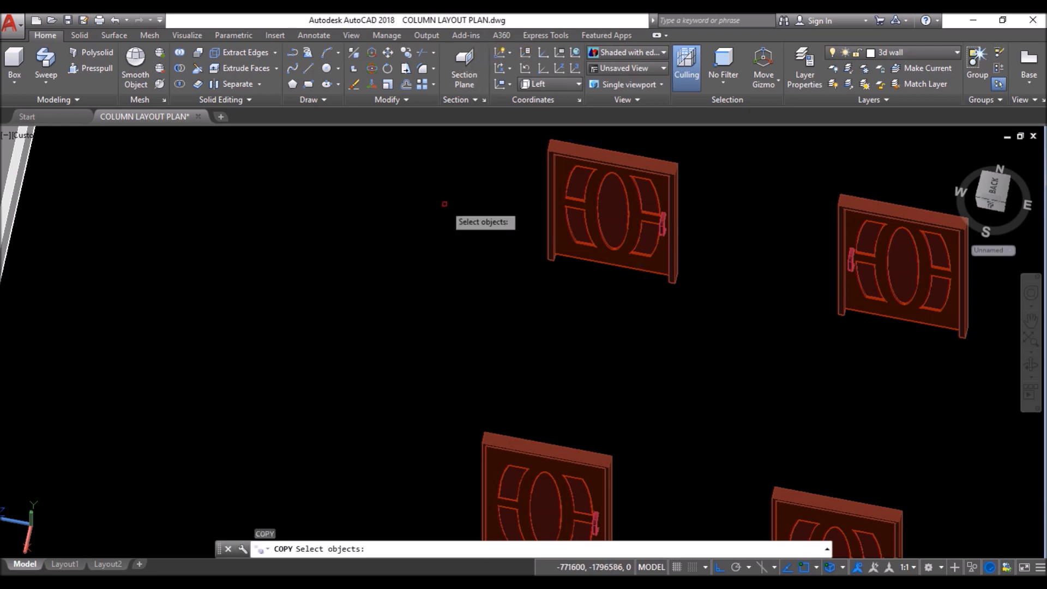
click(683, 257)
key(Return)
scroll(682, 275, up, 4)
scroll(682, 276, up, 3)
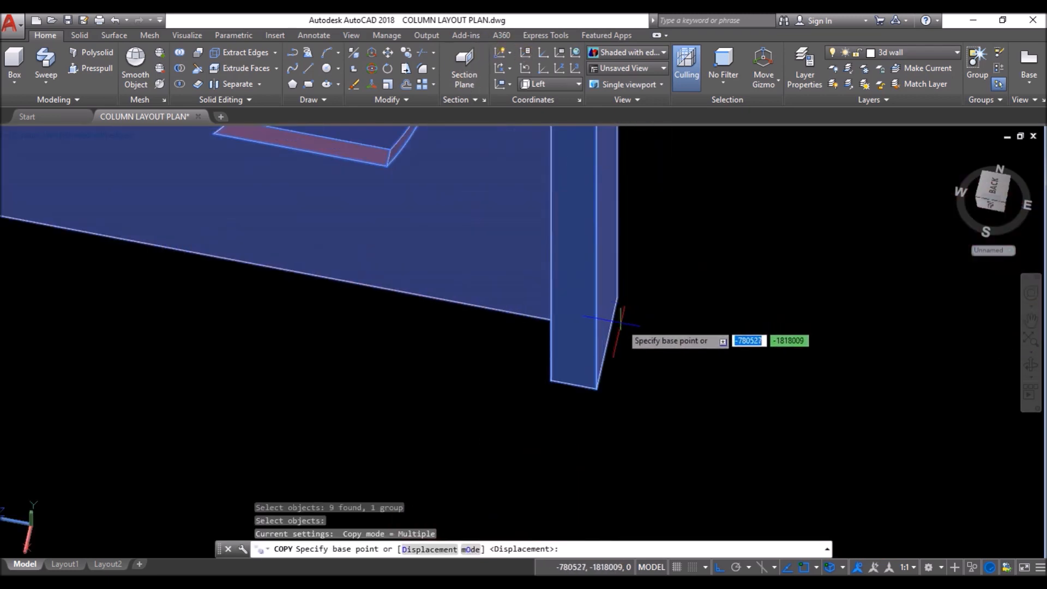
click(608, 341)
scroll(609, 341, down, 8)
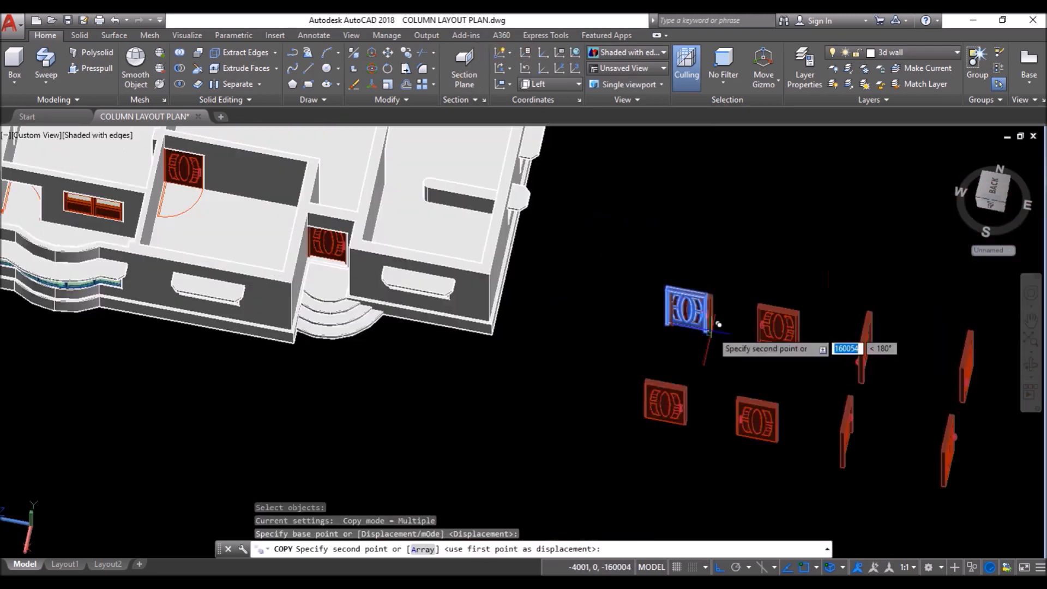
scroll(553, 271, down, 4)
scroll(332, 242, up, 10)
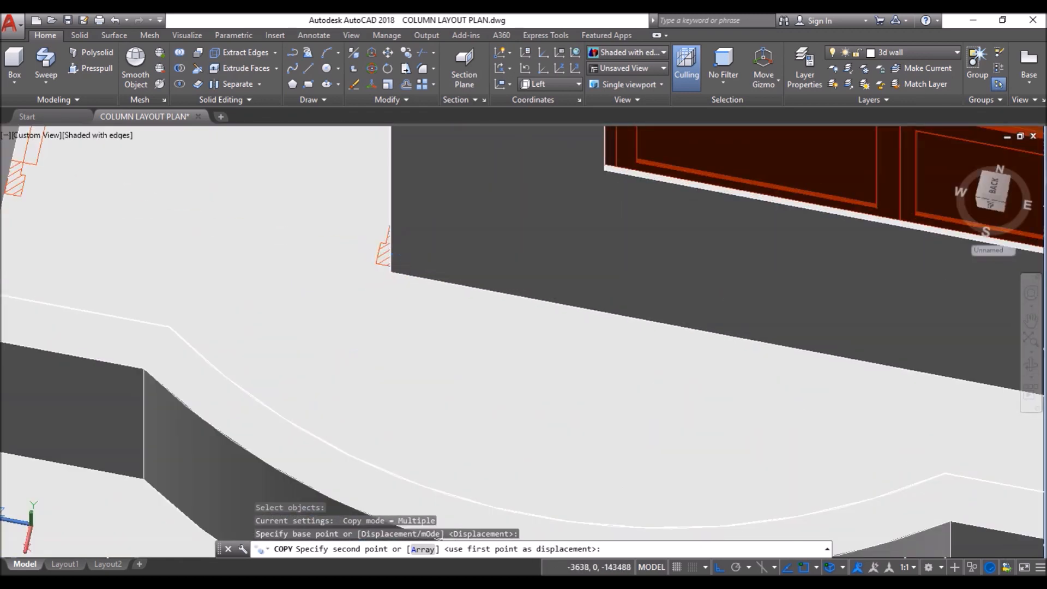
scroll(408, 243, down, 8)
click(358, 272)
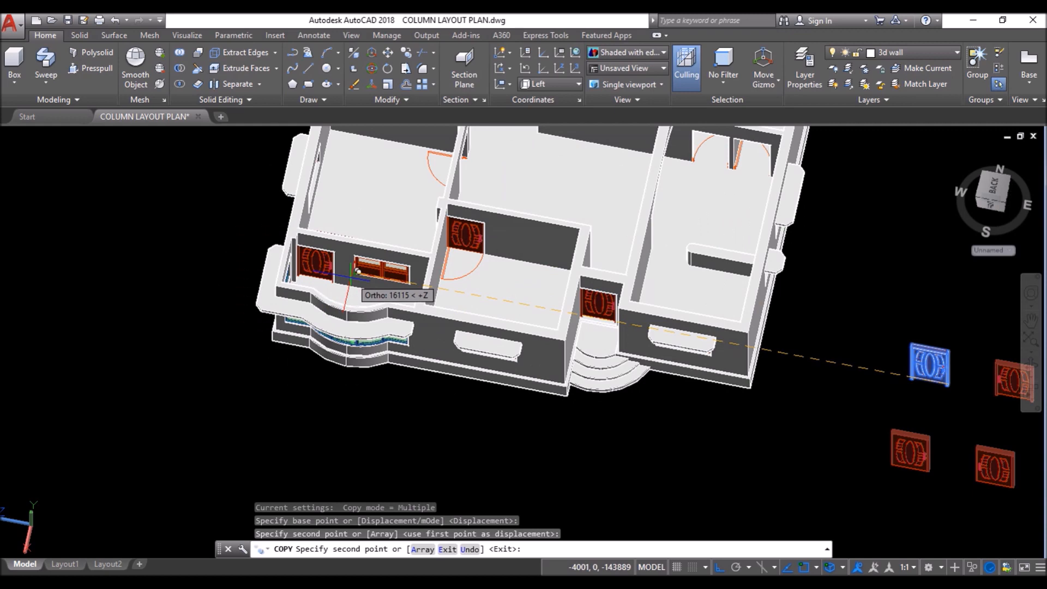
Step: Place another copy of the same door in the paired opening nearest the outer wall, in the room right of the entrance
shift+middle_drag(353, 276, 382, 271)
scroll(381, 271, down, 2)
scroll(589, 166, up, 6)
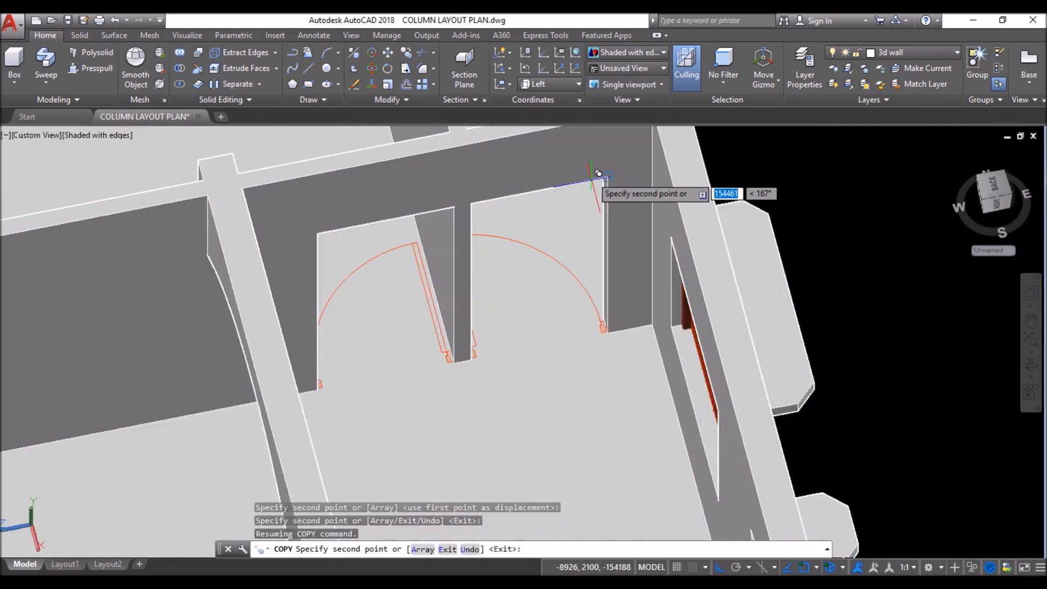
scroll(609, 338, up, 3)
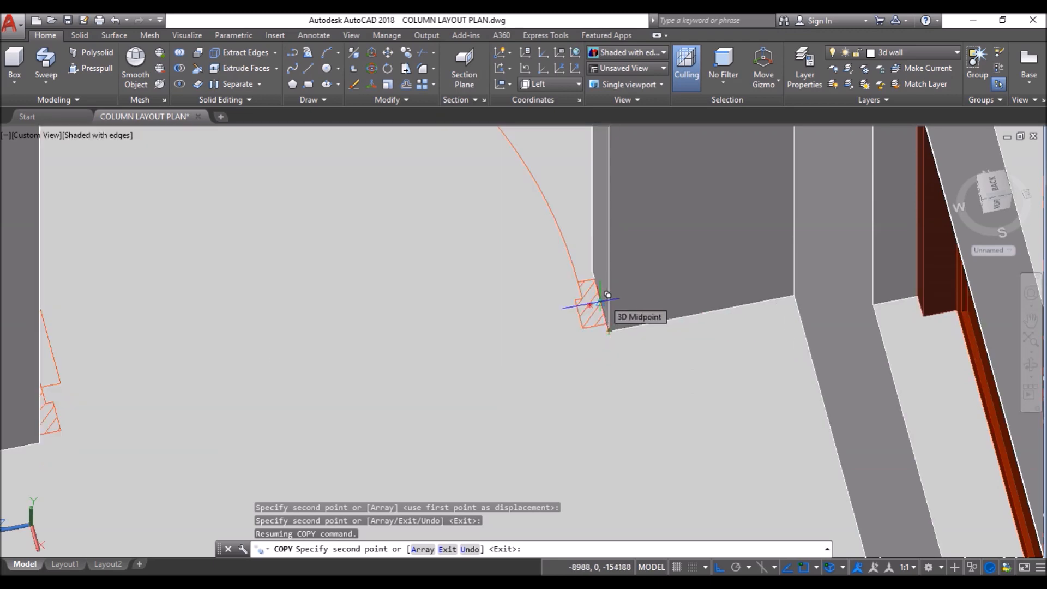
scroll(607, 296, down, 5)
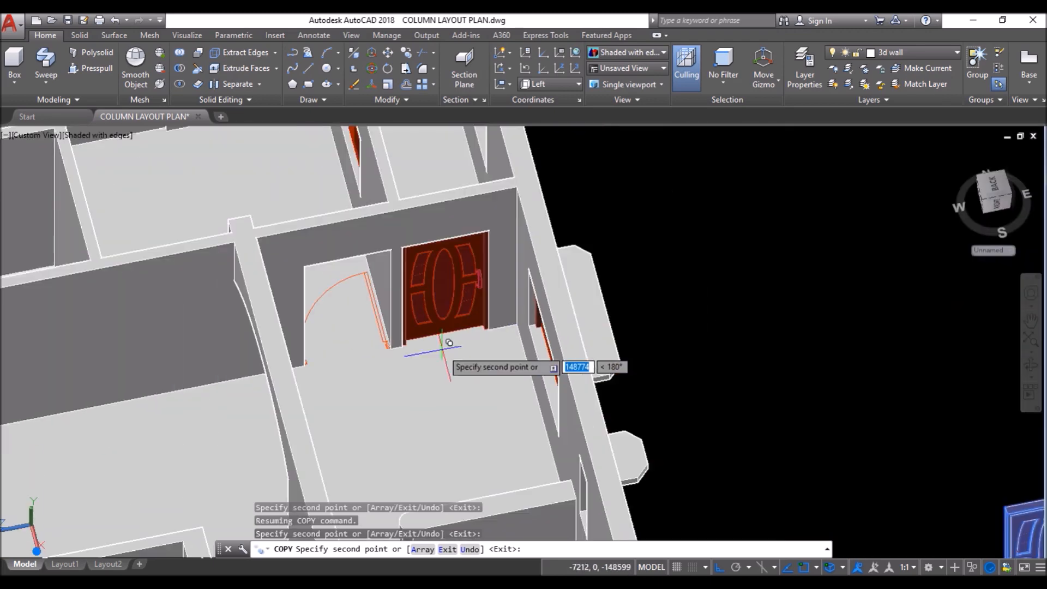
scroll(431, 299, down, 6)
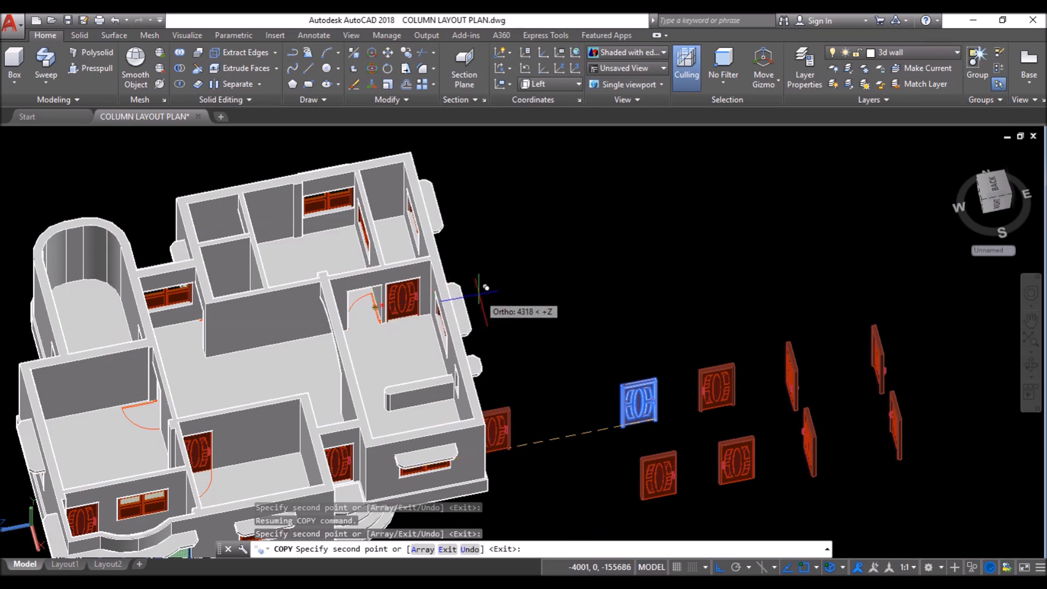
key(Return)
Step: Copy the rear-row unrotated door with its handle on the left into the remaining opening of the pair in the room right of the entrance
scroll(611, 293, down, 2)
mouse_move(612, 294)
shift+middle_down()
mouse_move(582, 306)
mouse_move(545, 299)
shift+middle_up()
scroll(467, 318, up, 3)
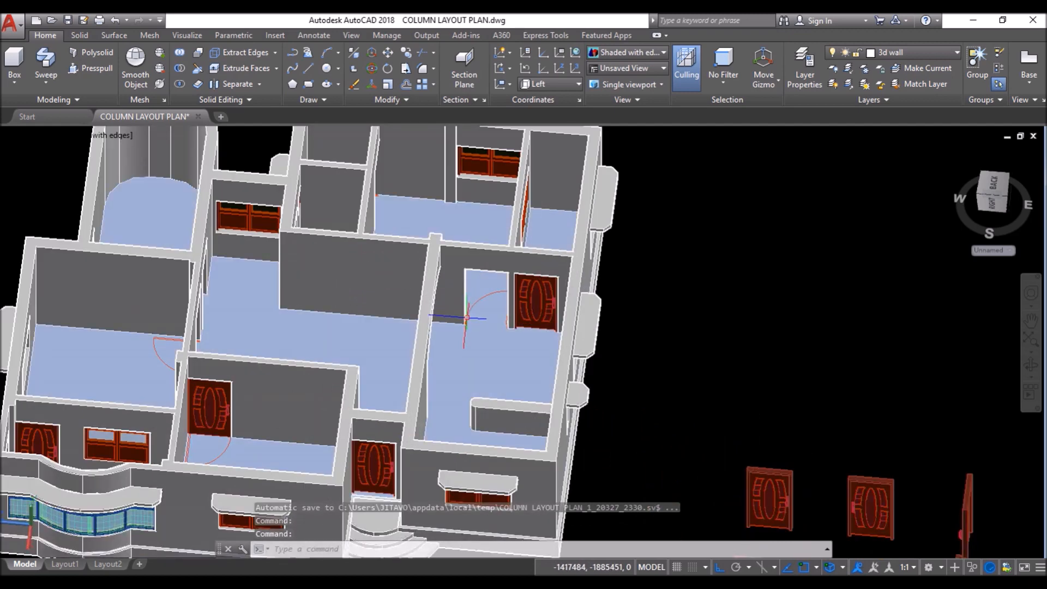
scroll(469, 317, down, 4)
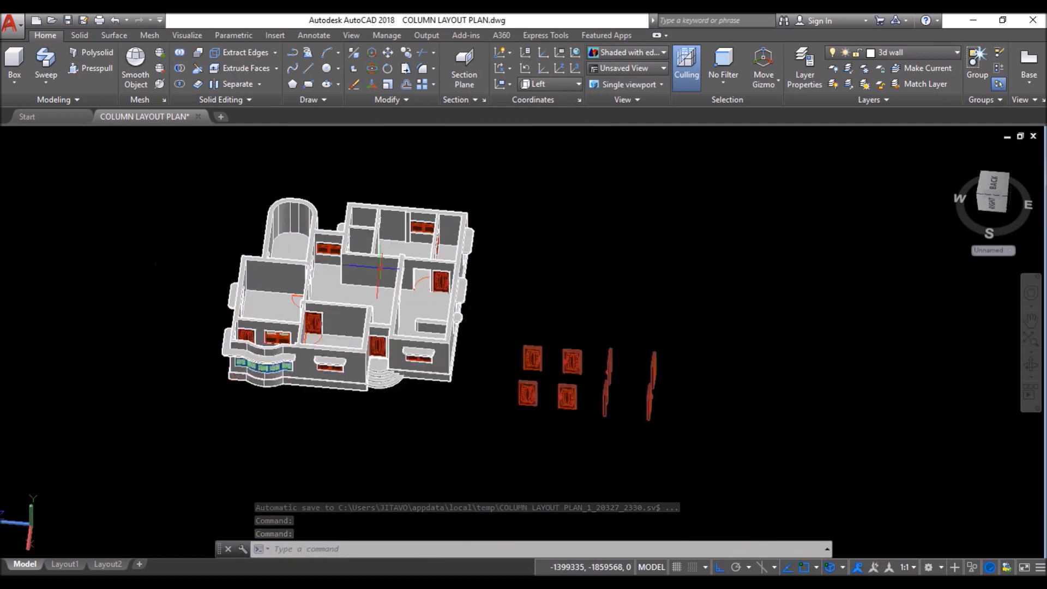
scroll(566, 400, up, 5)
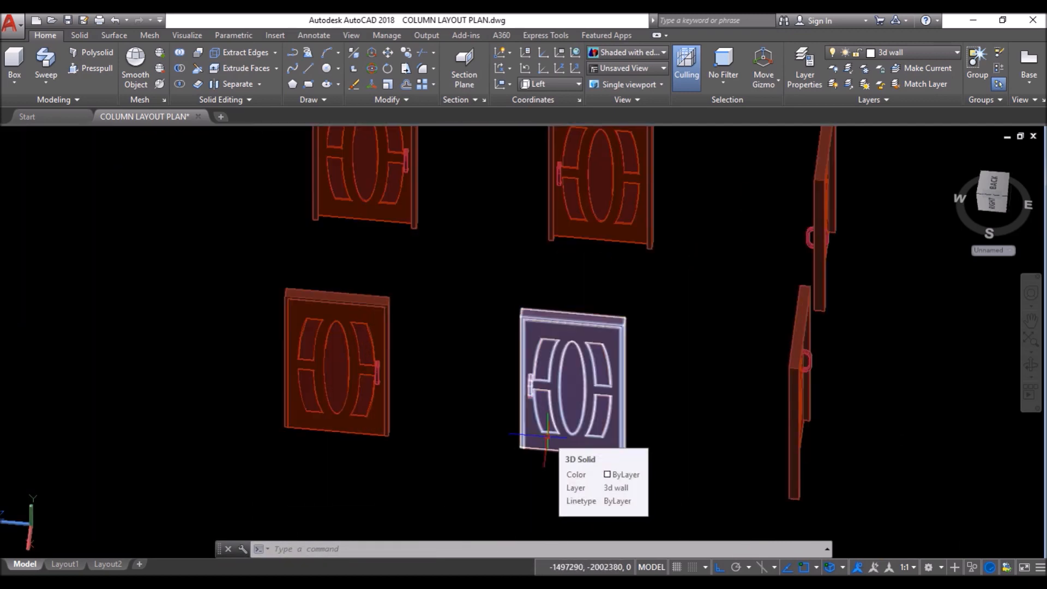
scroll(533, 186, down, 3)
scroll(527, 208, up, 4)
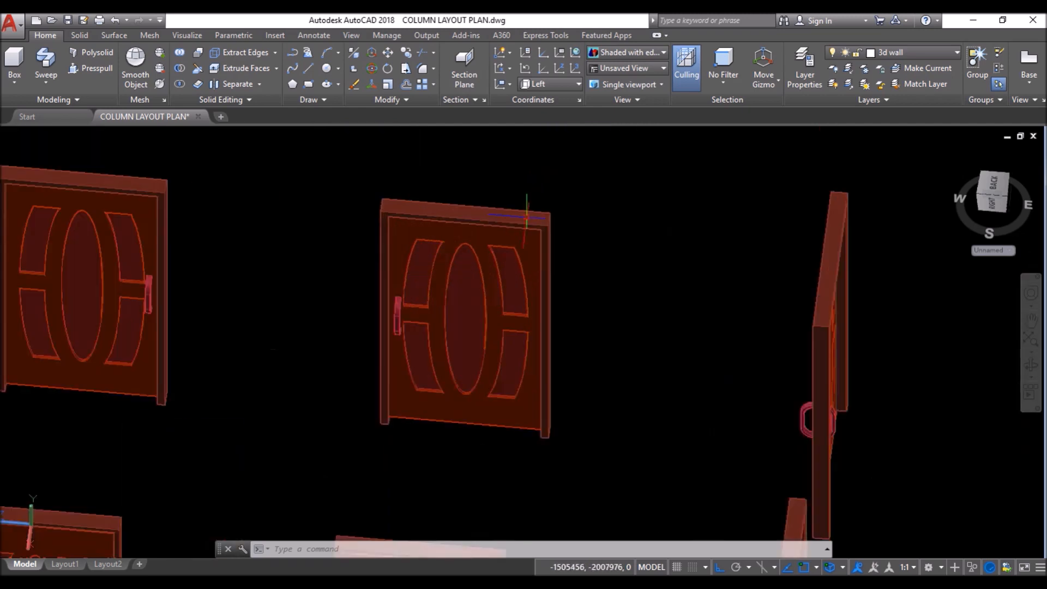
text(co)
key(Return)
click(596, 188)
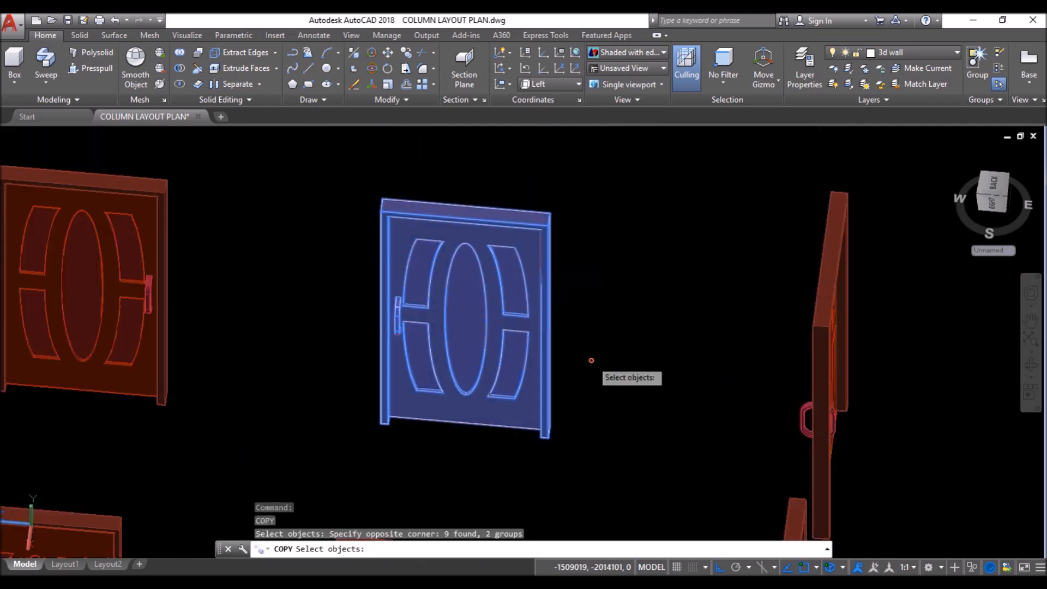
key(Return)
scroll(494, 413, up, 6)
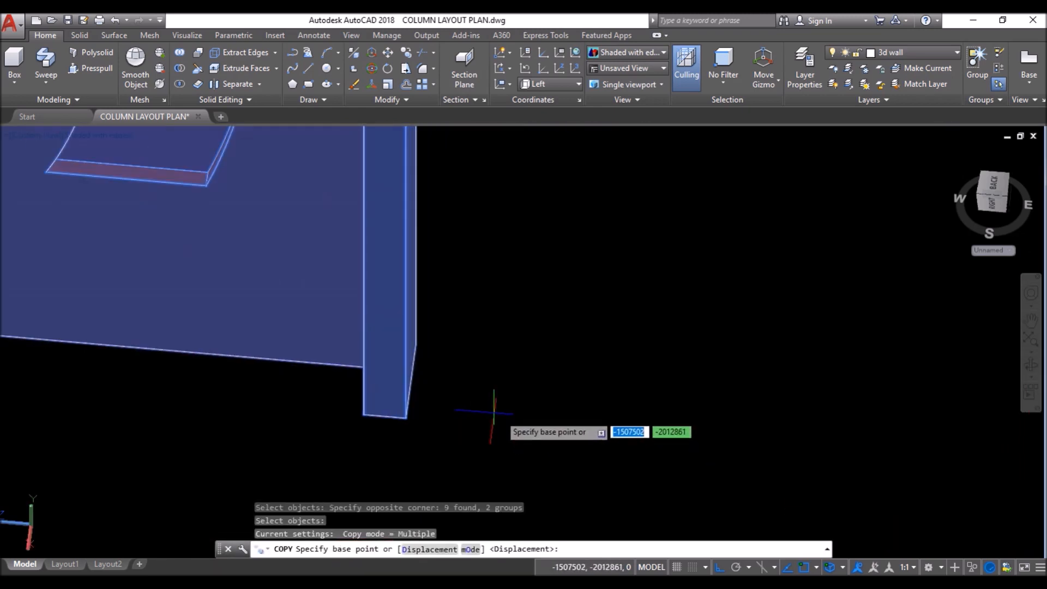
click(411, 380)
scroll(597, 402, down, 8)
scroll(336, 271, up, 10)
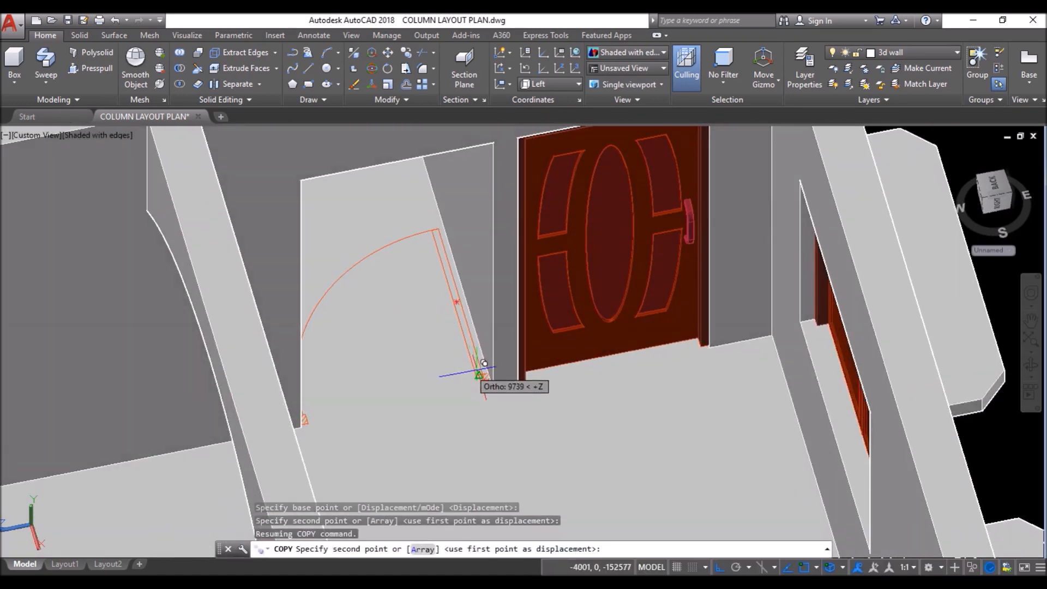
scroll(513, 382, up, 8)
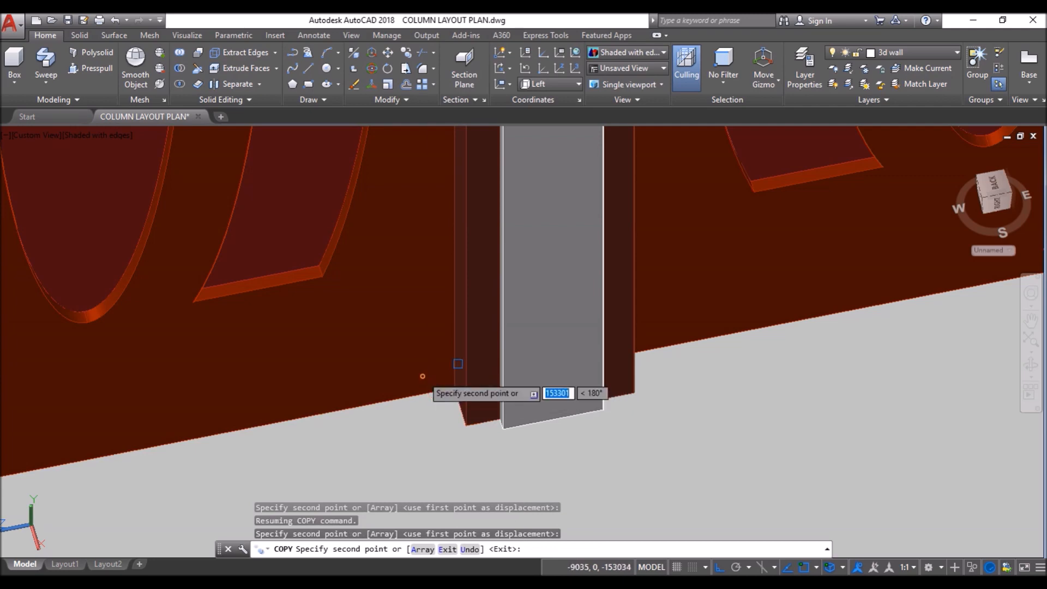
key(Return)
scroll(458, 364, down, 10)
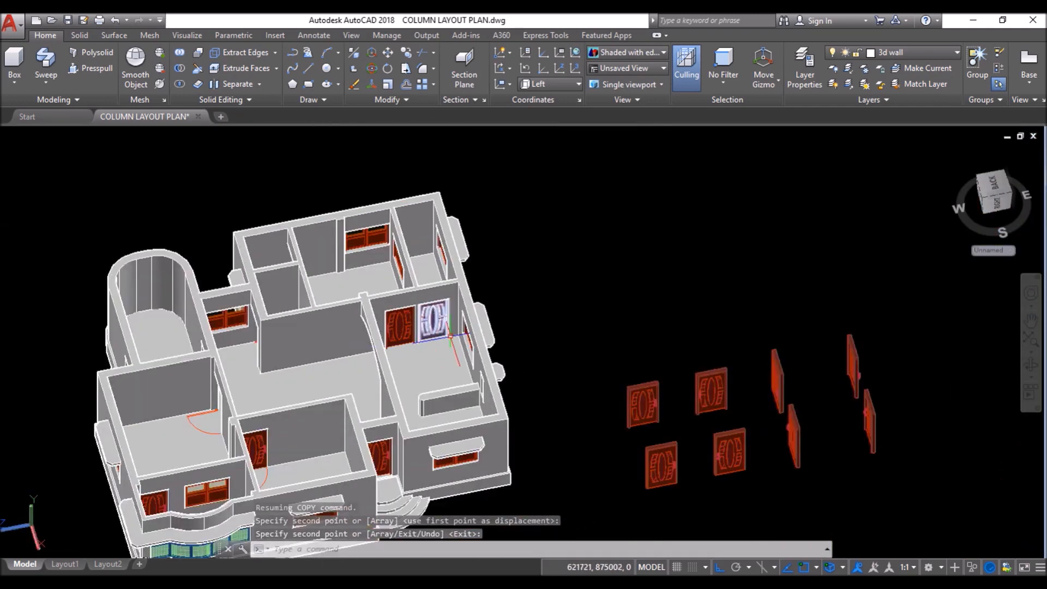
Step: Erase the four unrotated standalone doors beside the house, keeping the rotated set
shift+middle_drag(527, 318, 480, 301)
key(Return)
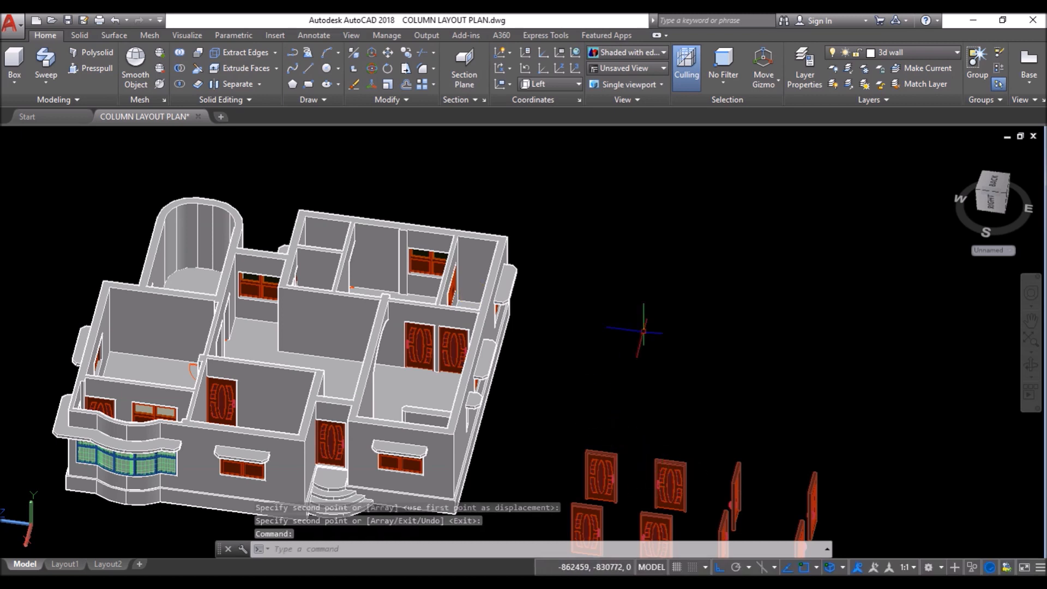
scroll(644, 331, down, 2)
click(672, 371)
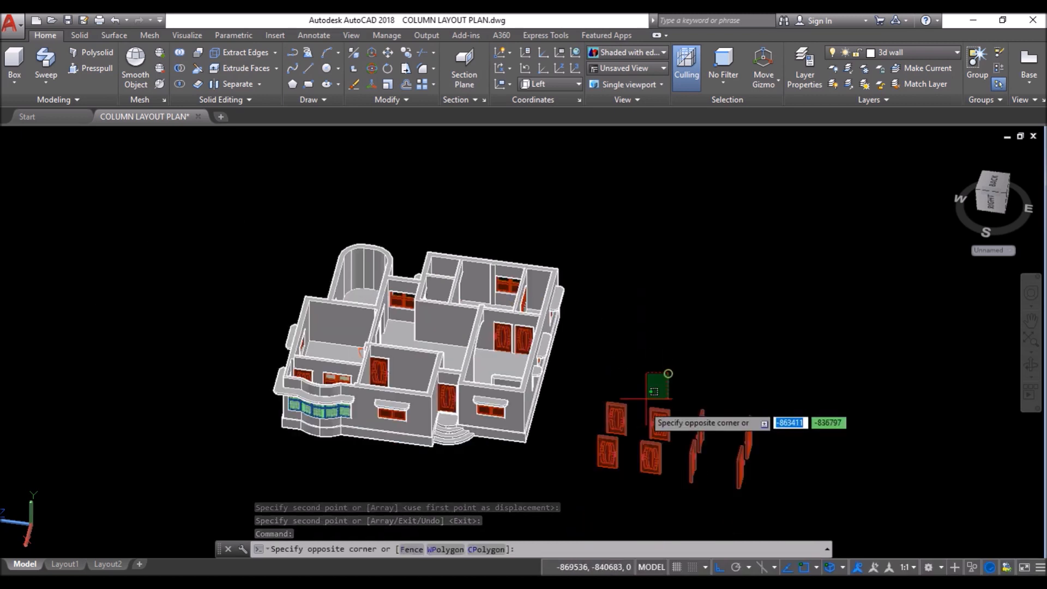
click(600, 463)
click(354, 86)
Step: Copy the rear rotated door with its handle on the left into the left opening of the pair in the central hall's back wall
mouse_move(575, 363)
shift+middle_down()
mouse_move(542, 327)
mouse_move(536, 338)
shift+middle_up()
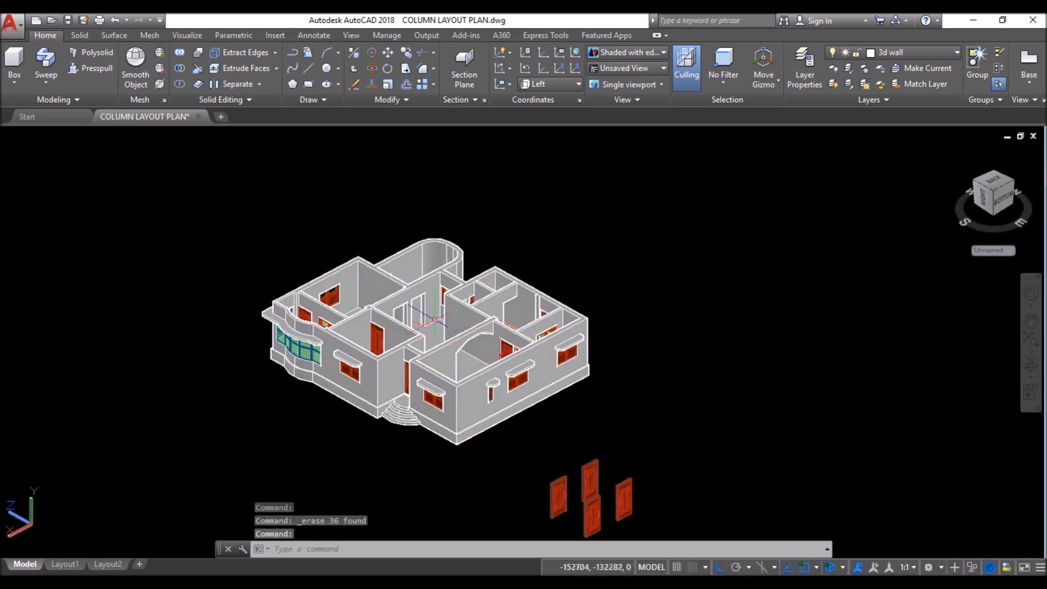
shift+middle_drag(377, 302, 349, 329)
scroll(391, 326, up, 6)
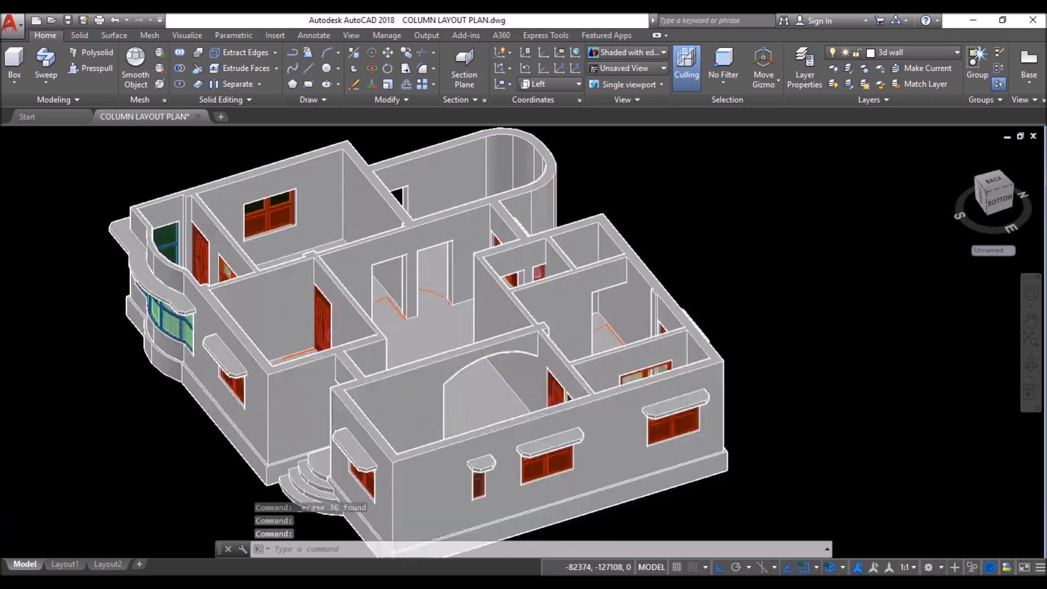
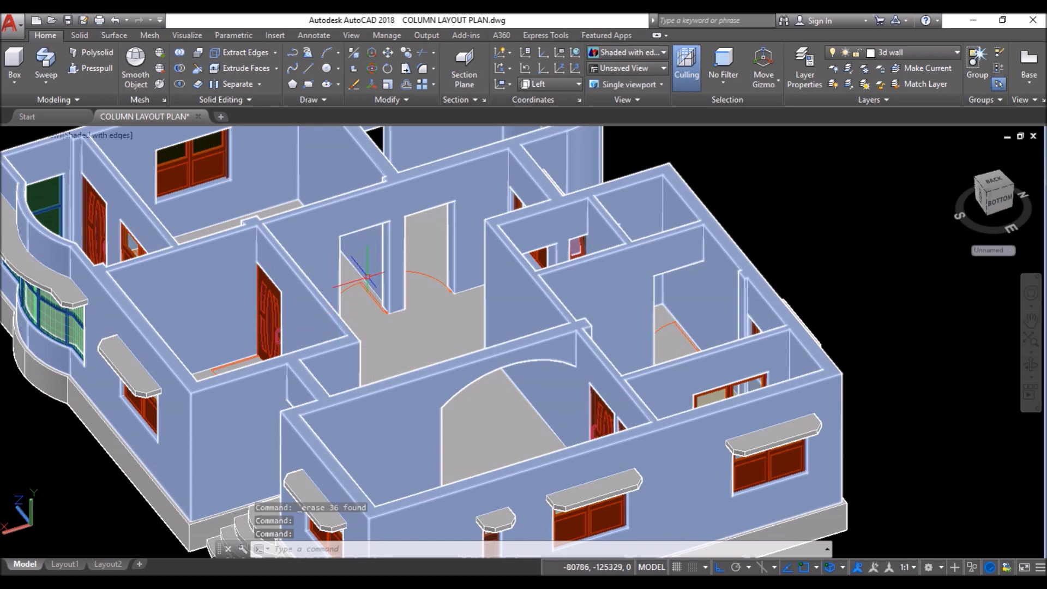
scroll(338, 243, down, 6)
scroll(485, 381, up, 6)
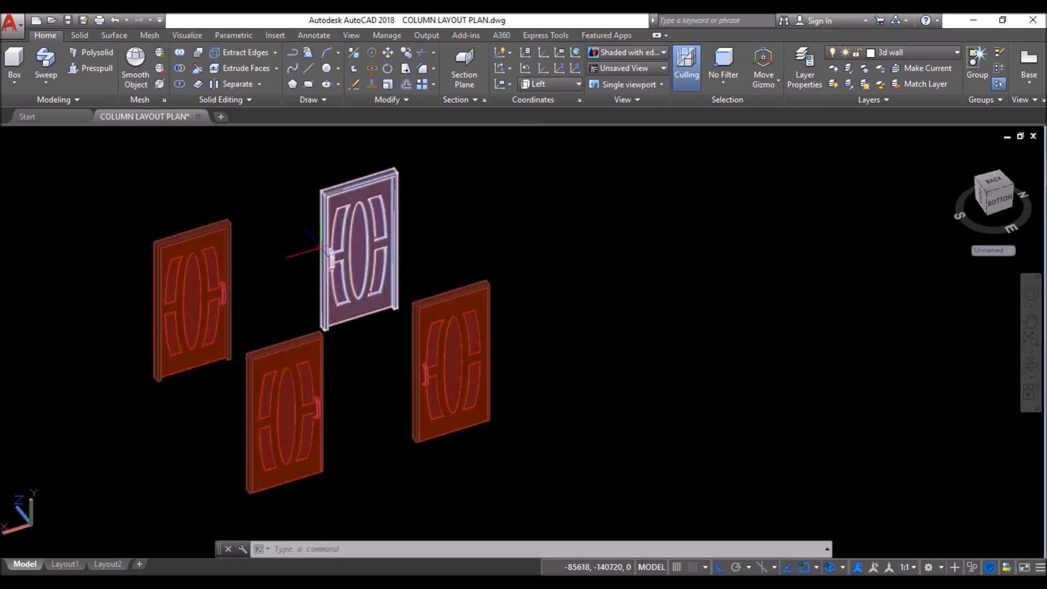
click(407, 55)
click(382, 185)
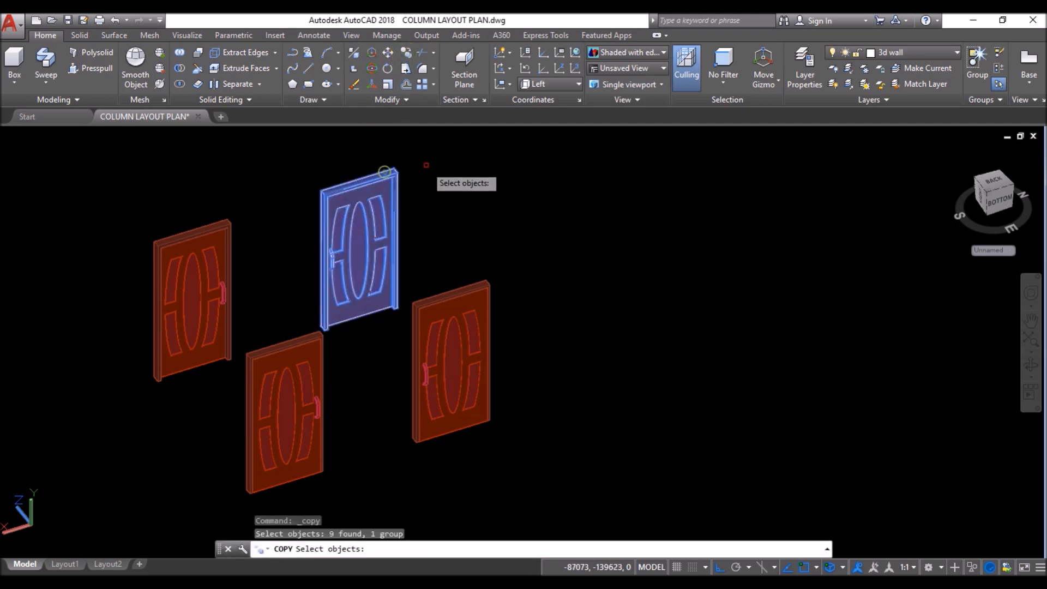
key(Return)
scroll(410, 165, up, 4)
click(385, 189)
scroll(382, 289, down, 10)
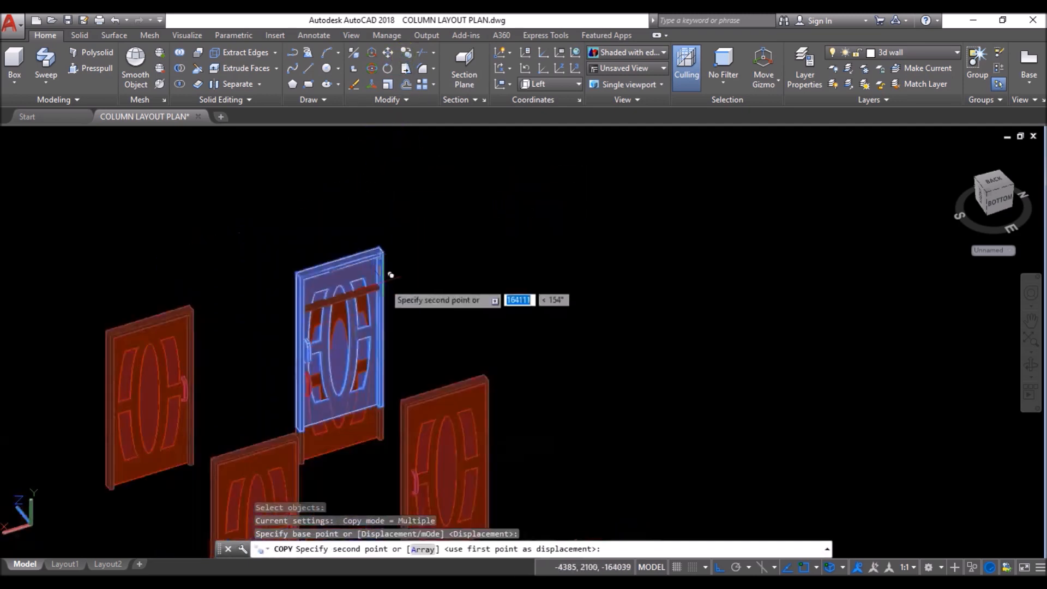
scroll(331, 169, up, 10)
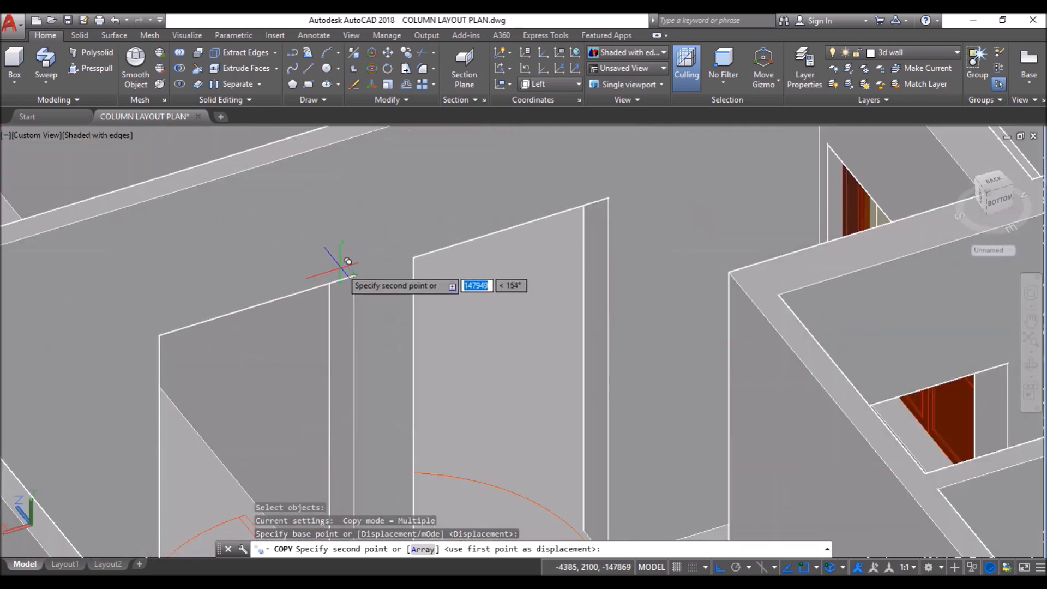
click(393, 236)
key(Return)
scroll(327, 262, down, 6)
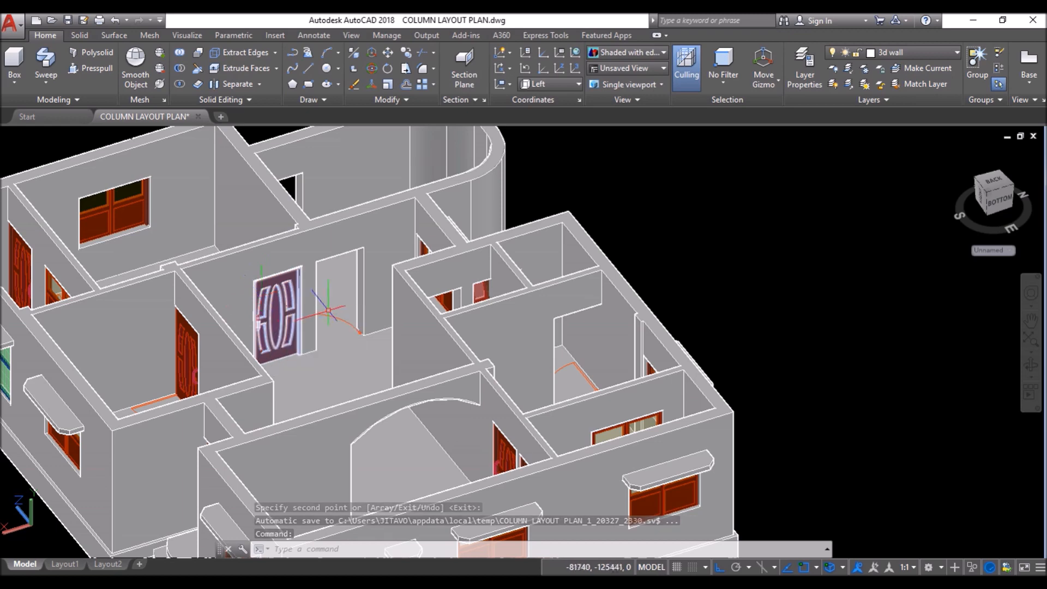
Step: Copy the rear rotated door with its handle on the right into the remaining opening of the pair in the central hall
scroll(328, 311, down, 6)
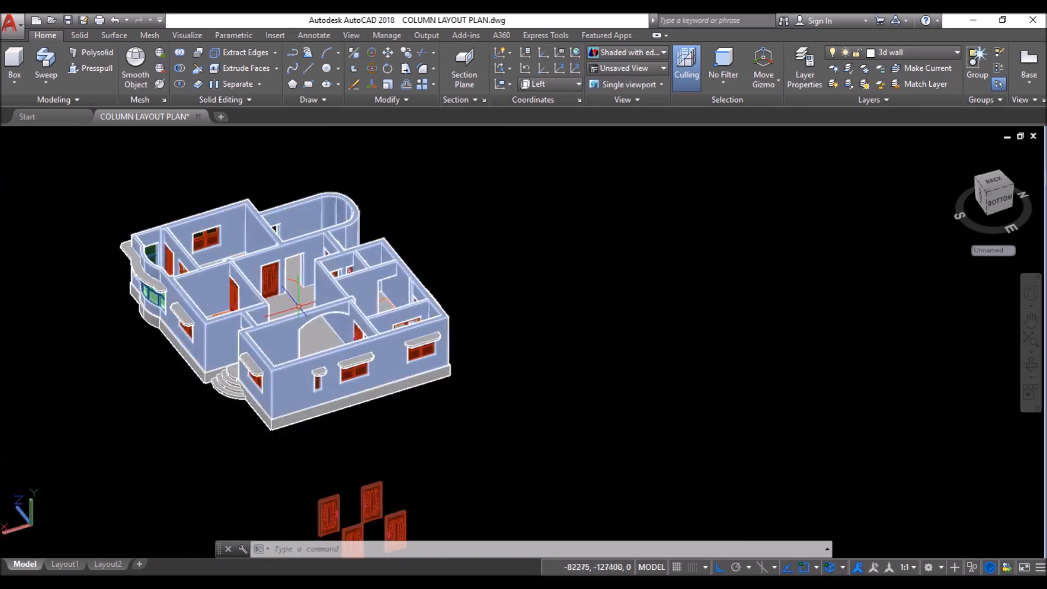
scroll(299, 307, down, 3)
scroll(262, 354, up, 8)
scroll(270, 357, up, 3)
key(Return)
click(325, 163)
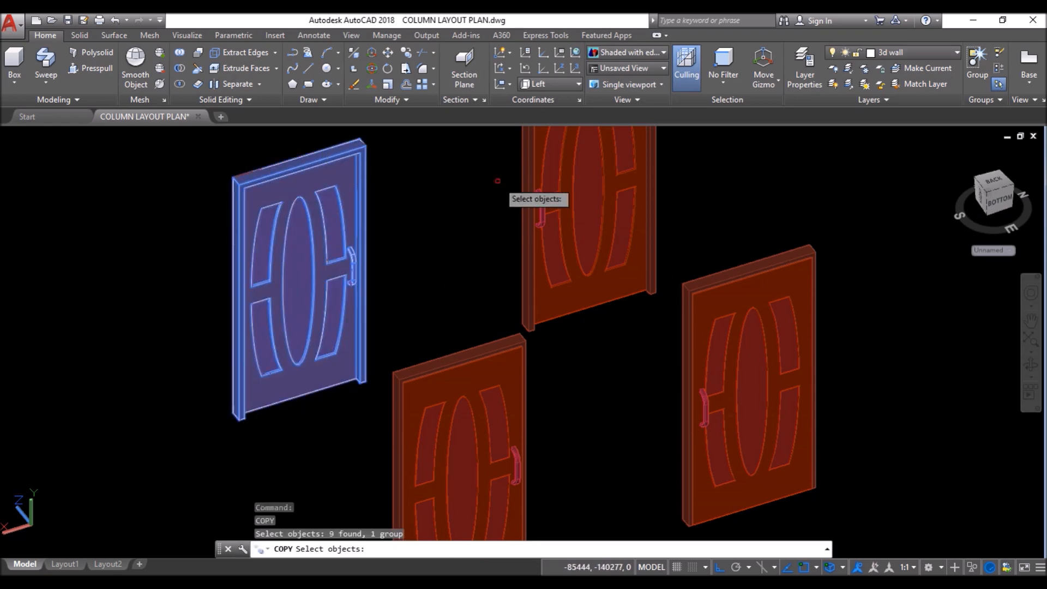
key(Return)
scroll(361, 137, up, 3)
click(362, 141)
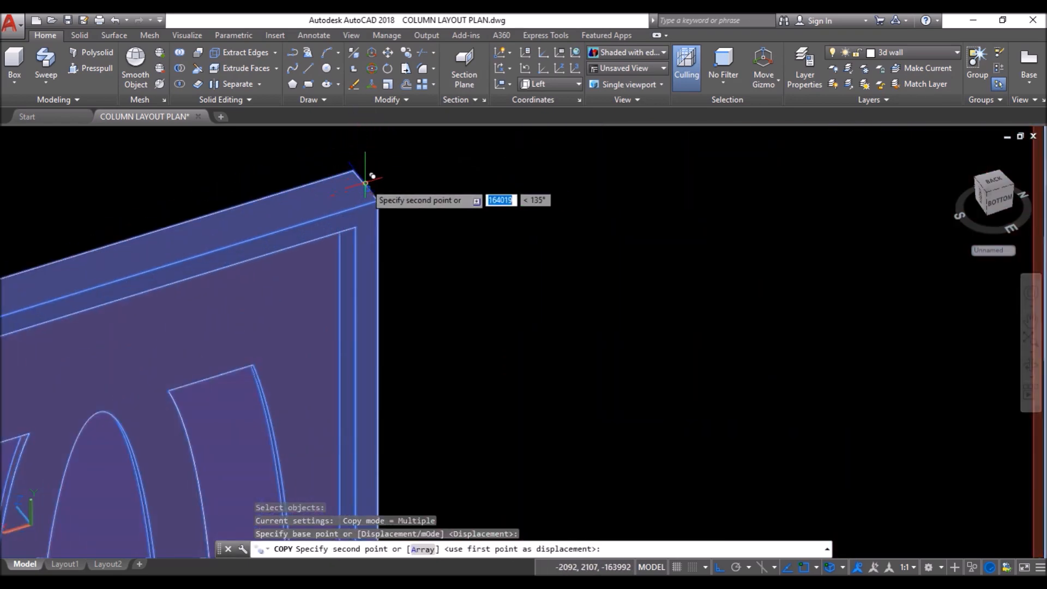
scroll(360, 180, down, 10)
scroll(345, 148, up, 10)
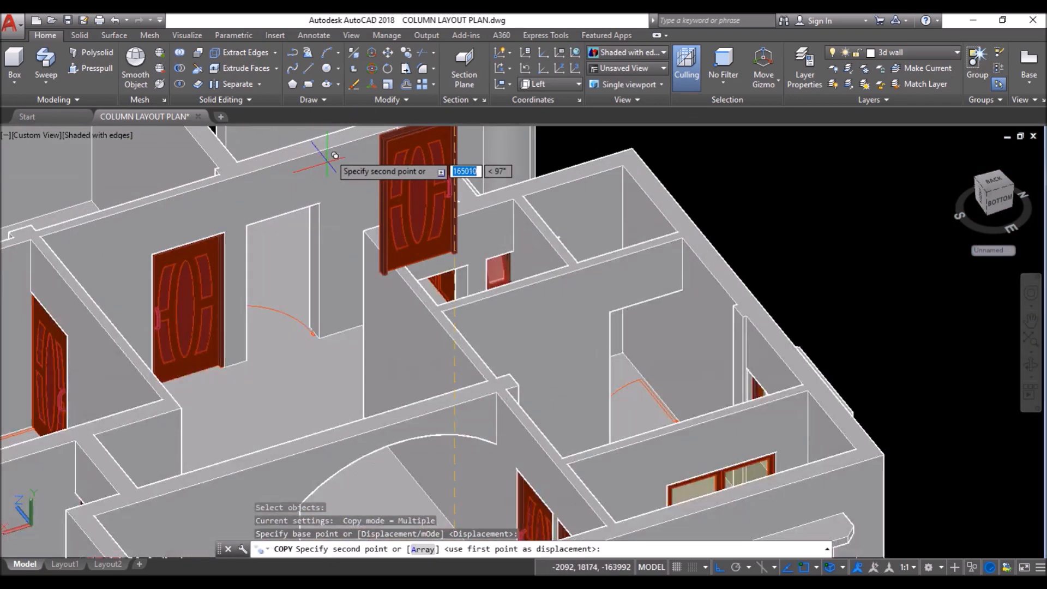
click(306, 253)
scroll(286, 248, down, 6)
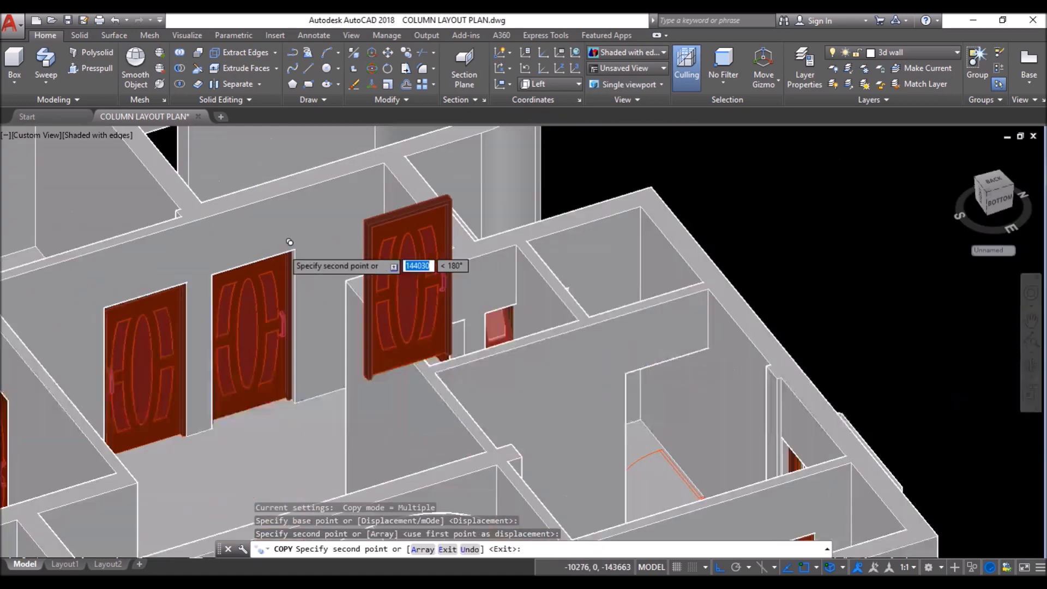
key(Return)
Step: Copy the front rotated door with its handle on the right into the opening of the round-ended room behind the central hall
scroll(246, 311, down, 2)
mouse_move(222, 285)
shift+middle_down()
mouse_move(233, 294)
mouse_move(196, 293)
mouse_move(214, 328)
shift+middle_up()
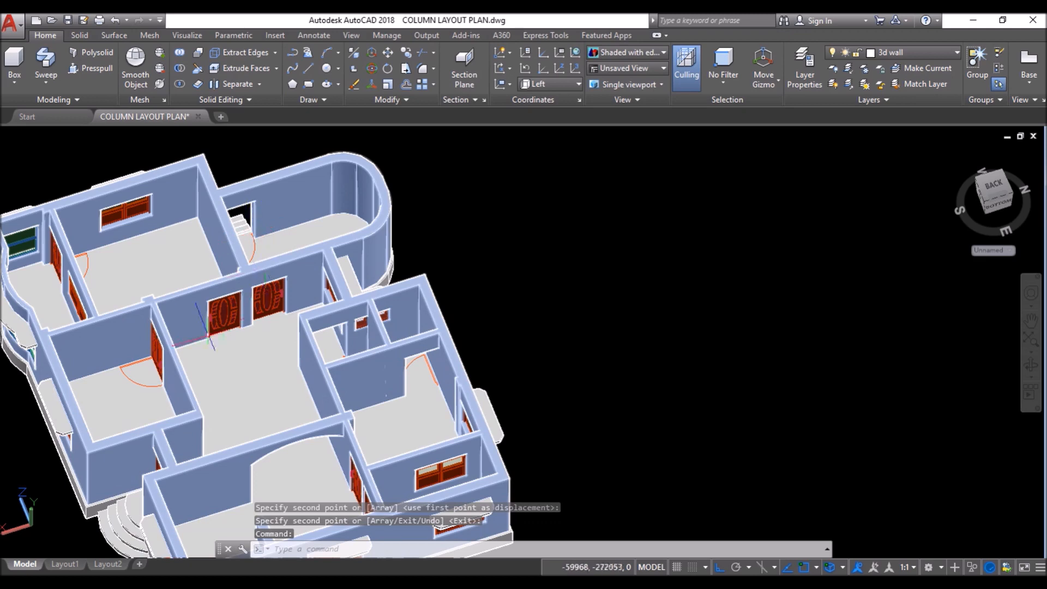
scroll(264, 224, down, 3)
scroll(259, 389, up, 4)
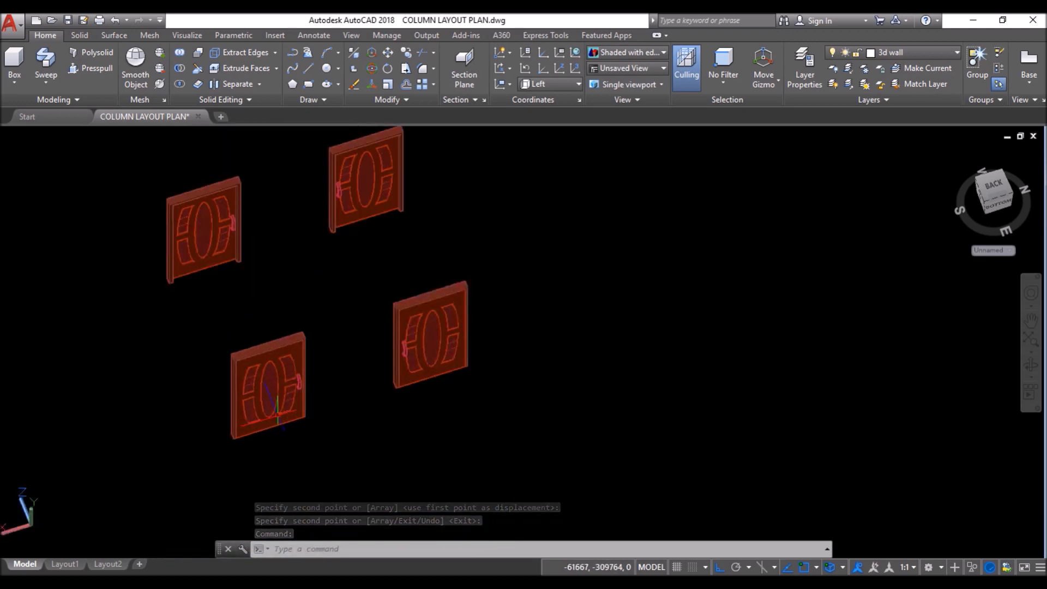
scroll(304, 404, up, 4)
key(Return)
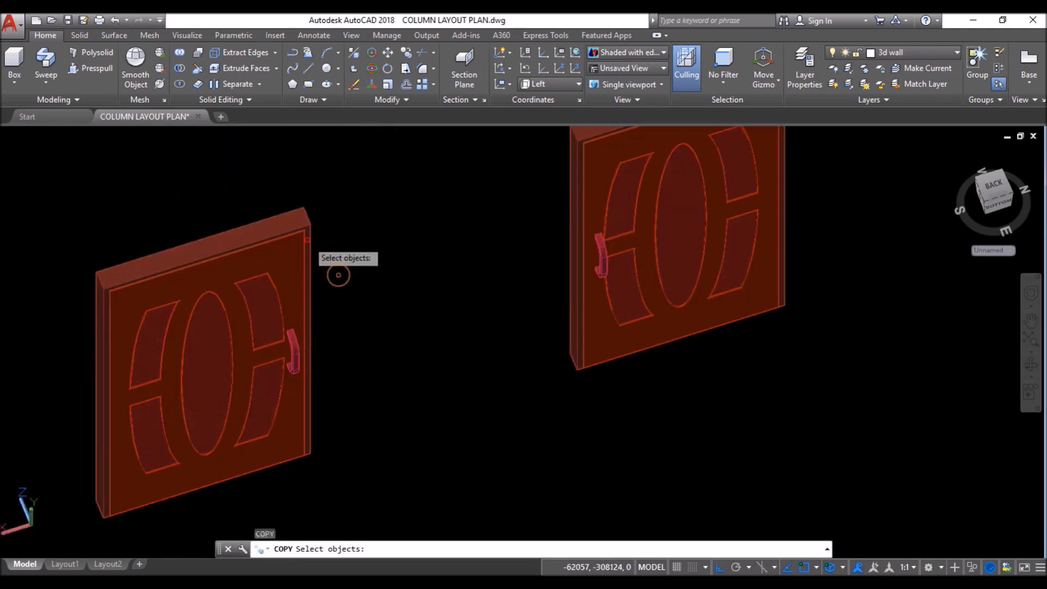
click(296, 223)
key(Return)
scroll(296, 194, up, 4)
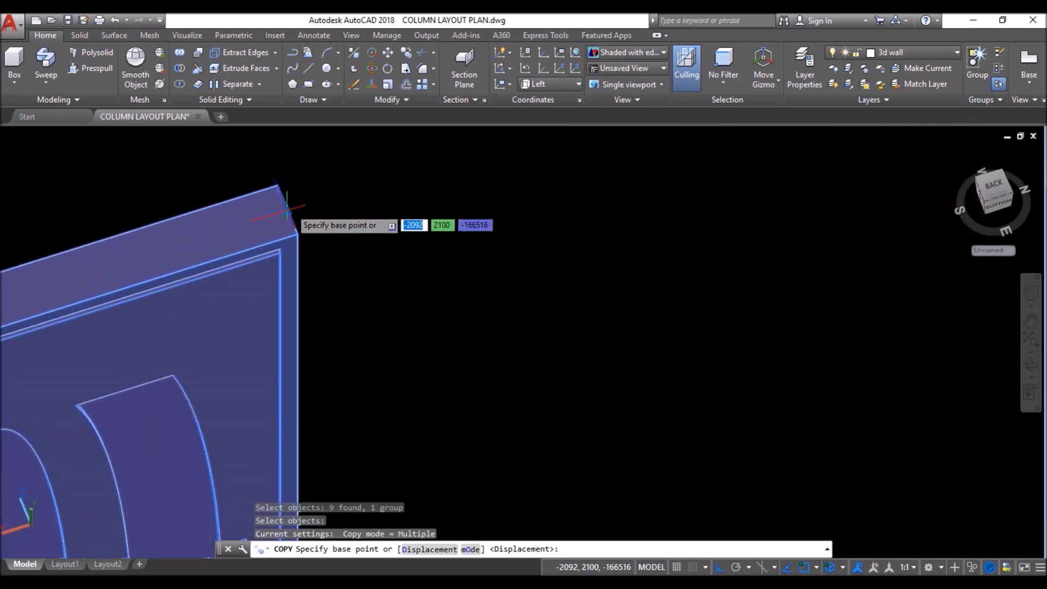
click(286, 210)
scroll(281, 305, down, 10)
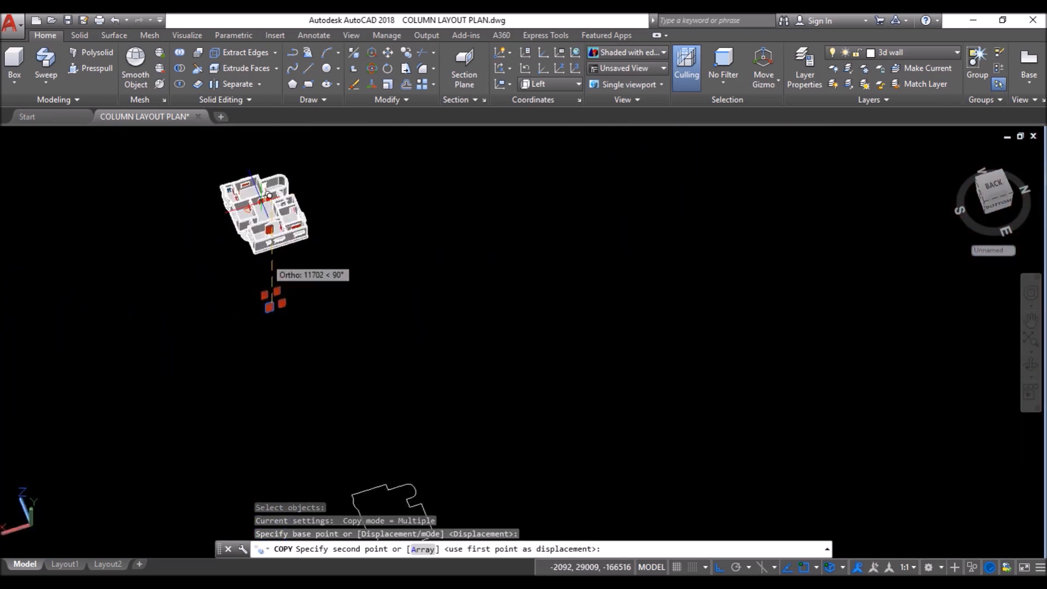
scroll(271, 270, up, 10)
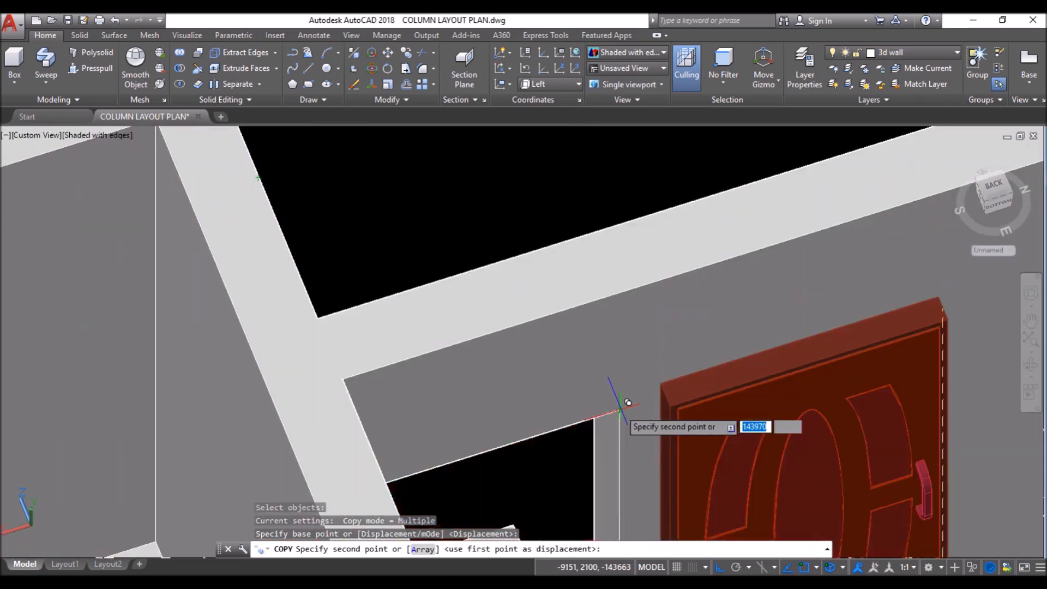
click(604, 365)
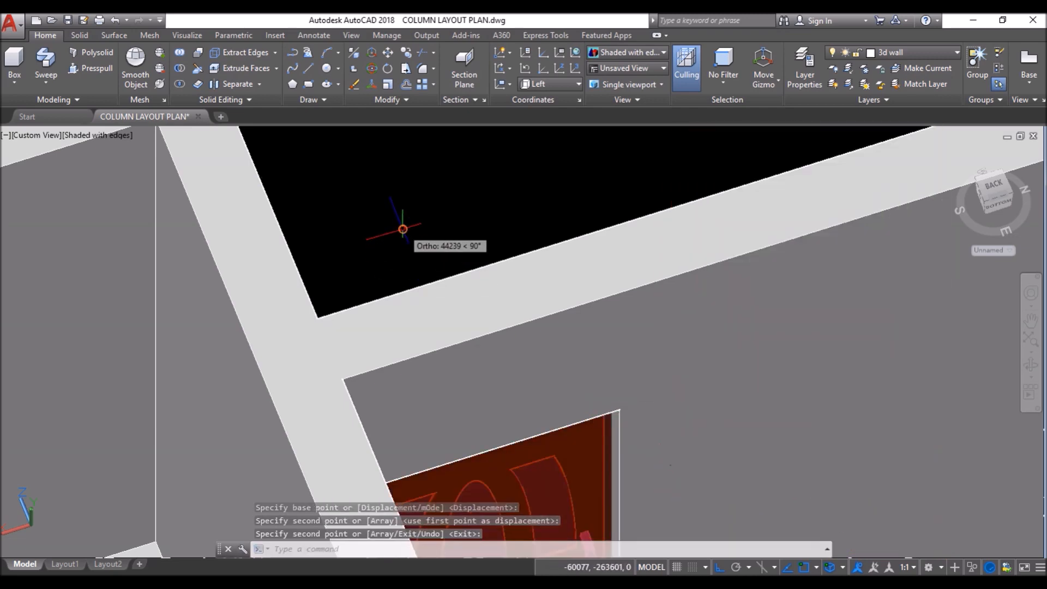
scroll(403, 229, down, 10)
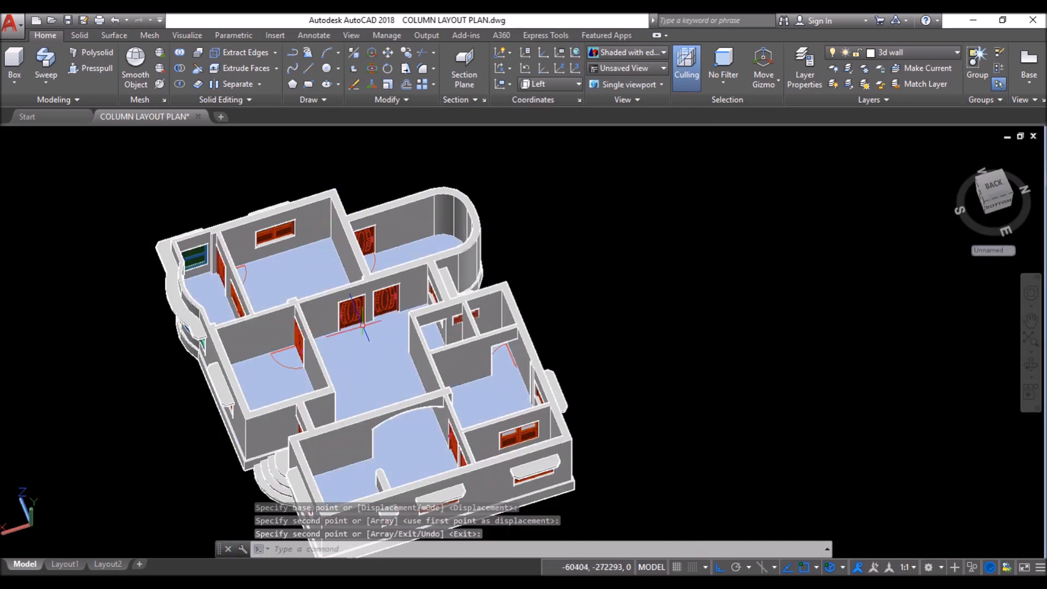
Step: Measure the width of the empty door opening beside the outer wall, in the partition behind the two small rooms
scroll(367, 369, down, 3)
shift+middle_drag(376, 371, 457, 322)
key(Escape)
scroll(454, 341, up, 5)
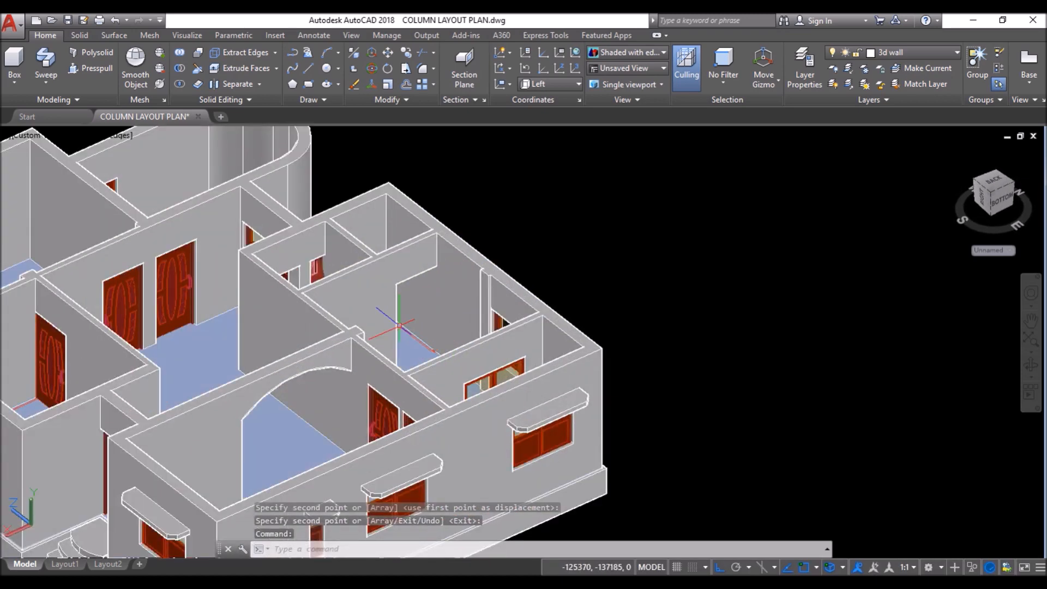
shift+middle_drag(384, 319, 348, 334)
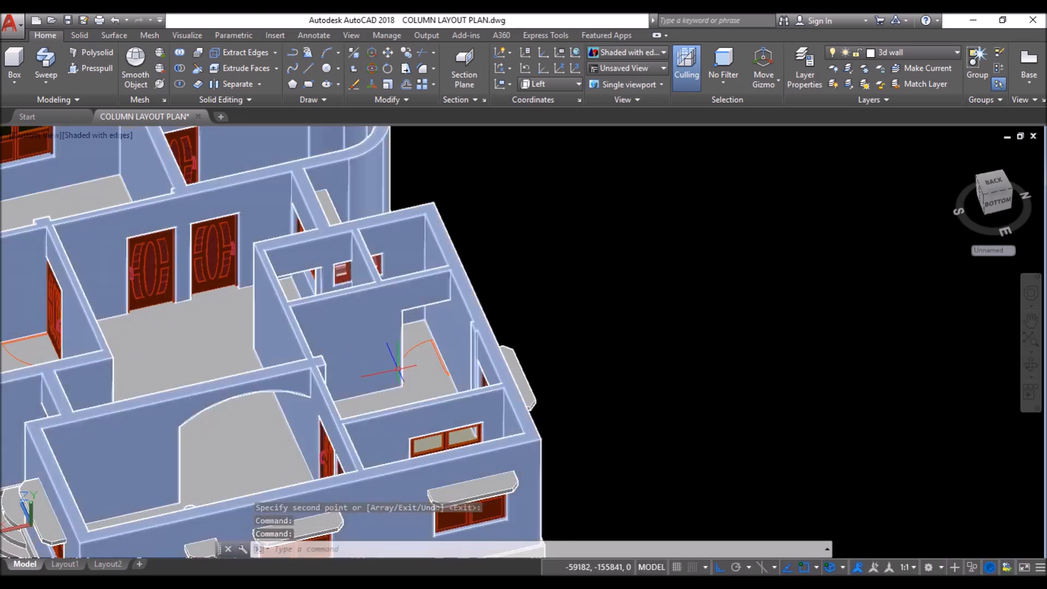
scroll(413, 380, up, 3)
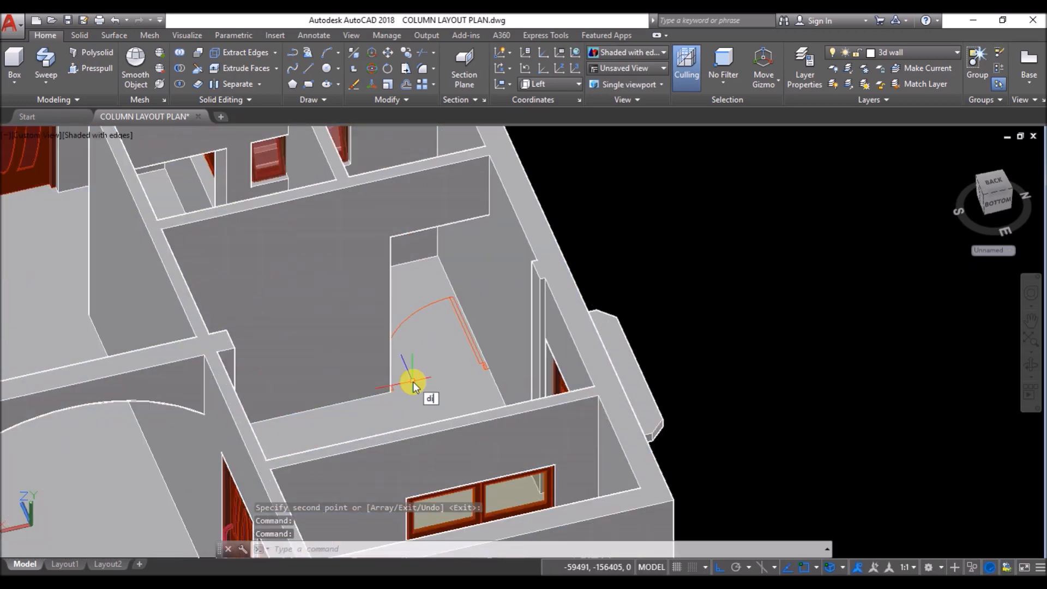
text(di)
key(Return)
scroll(406, 368, up, 3)
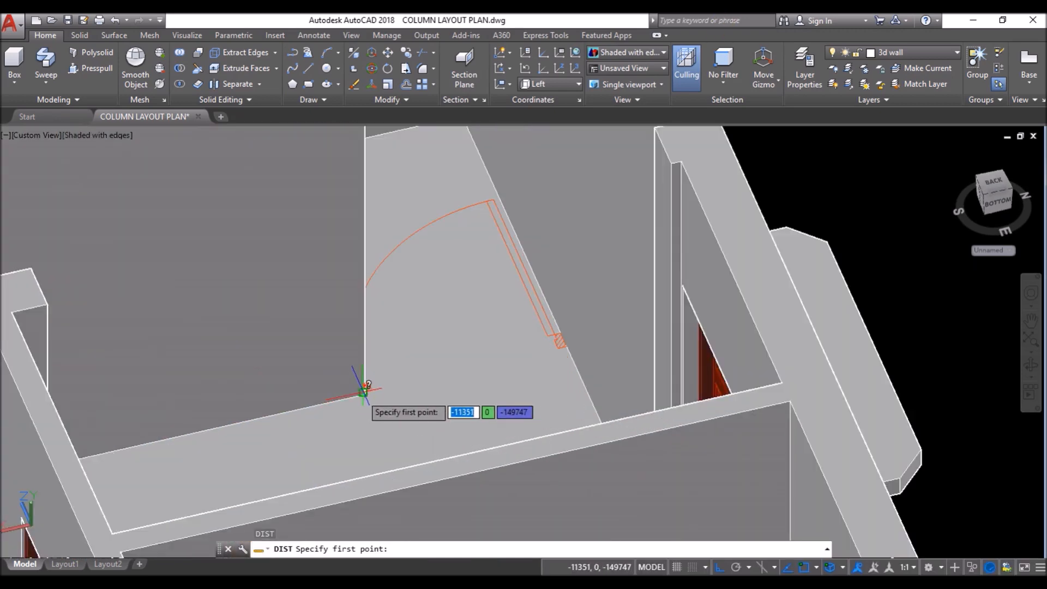
scroll(493, 325, down, 10)
key(Escape)
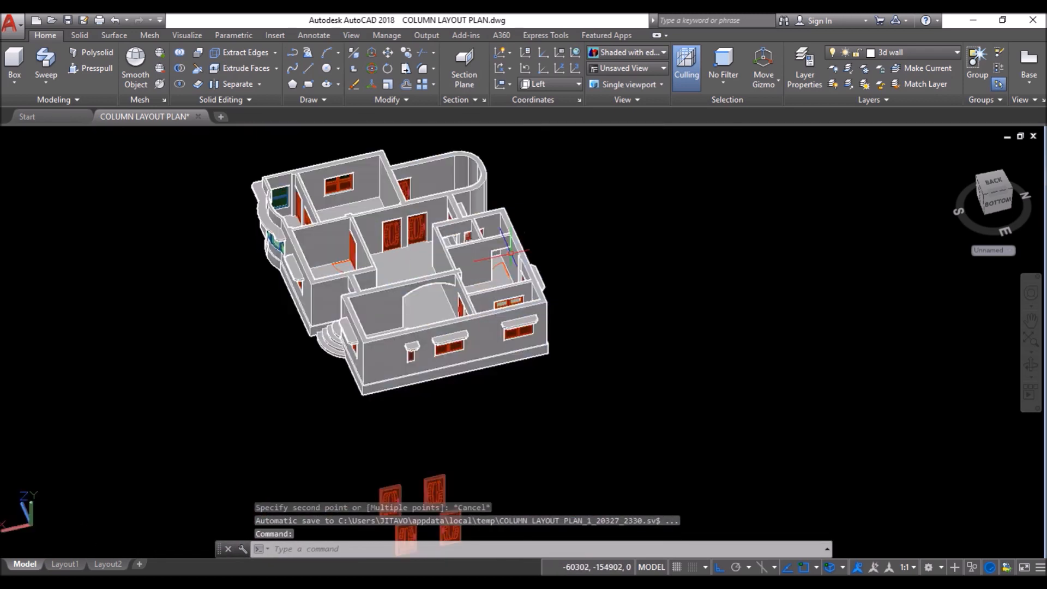
click(495, 257)
key(Escape)
Step: Move the rear standalone door with its handle on the left into the empty partition opening beside the outer wall
scroll(439, 413, down, 2)
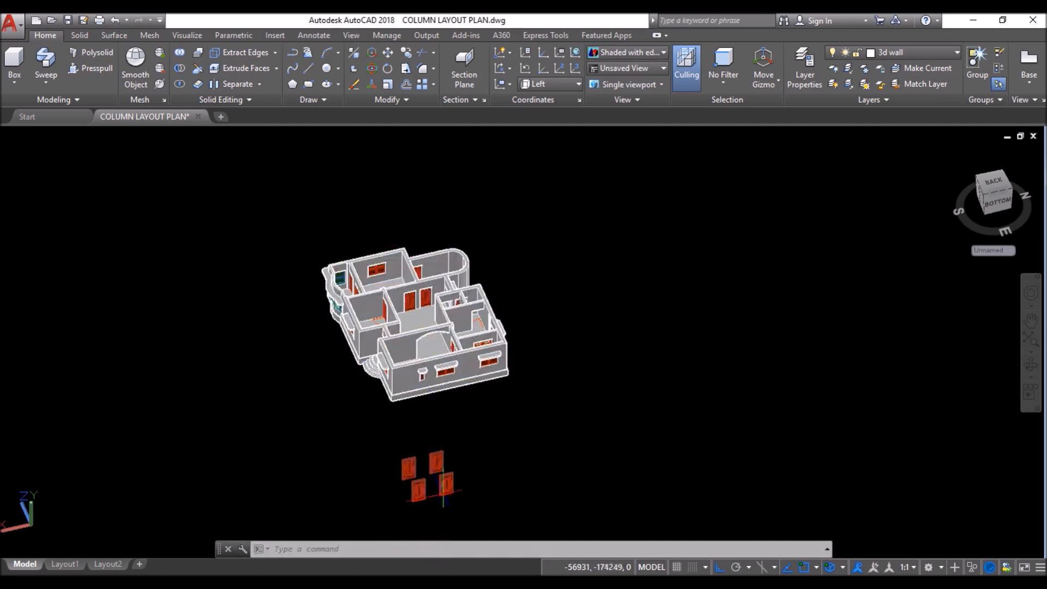
scroll(443, 491, up, 5)
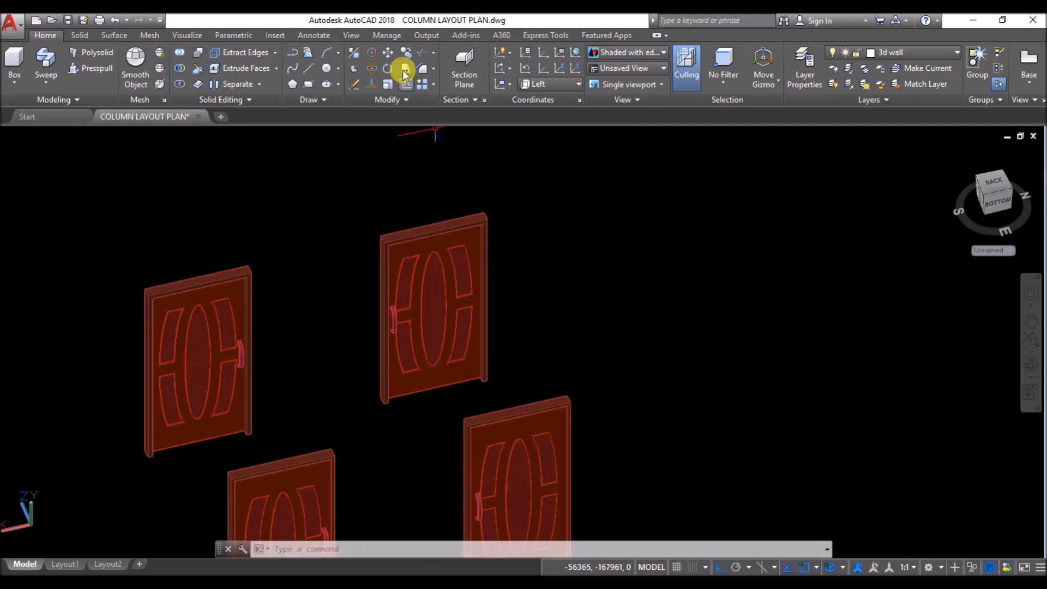
click(390, 48)
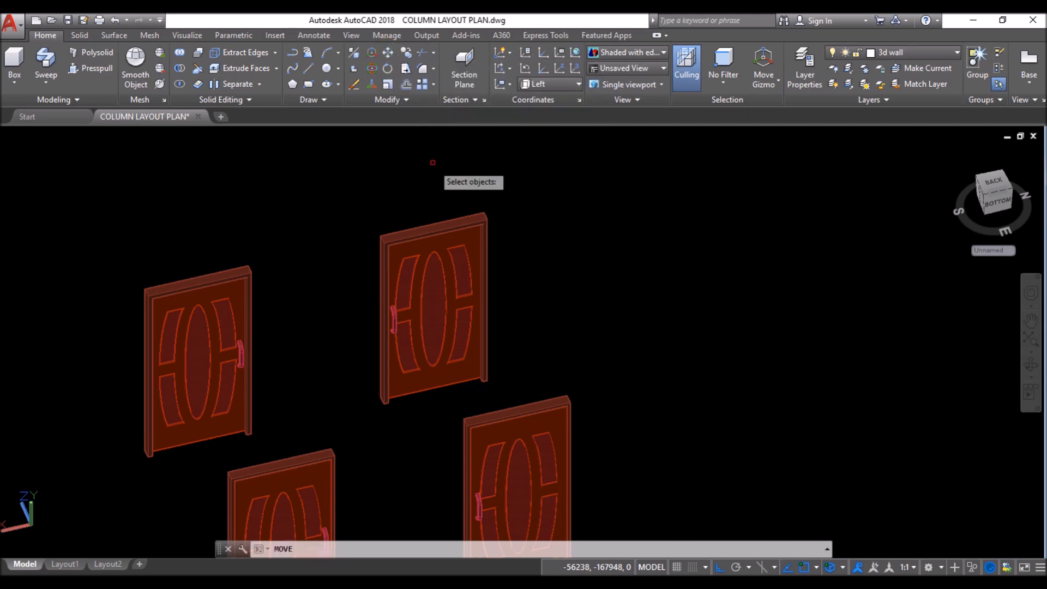
click(439, 238)
key(Return)
scroll(484, 220, up, 4)
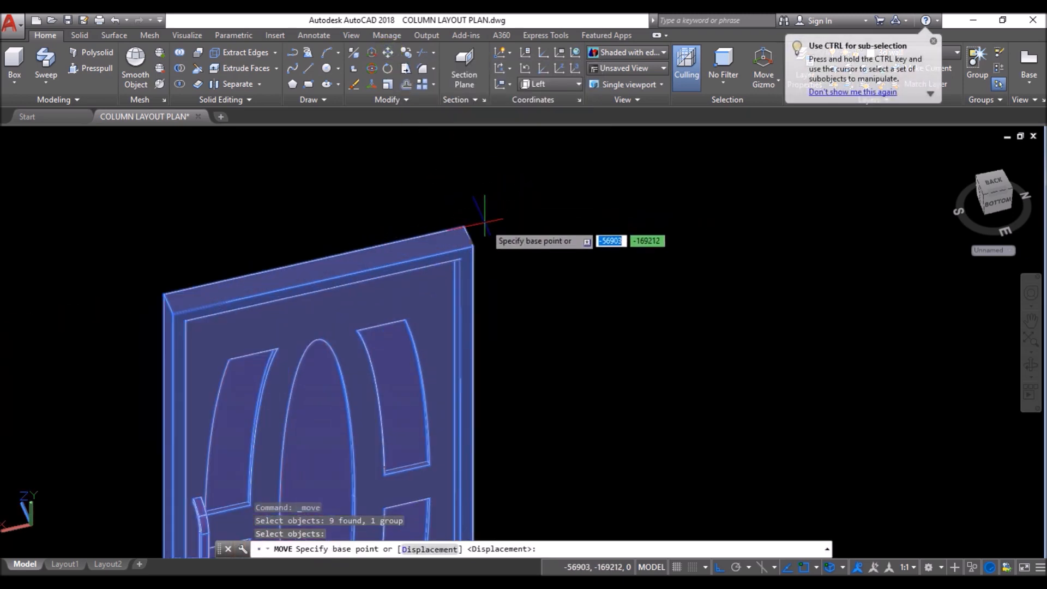
click(468, 235)
scroll(433, 262, down, 6)
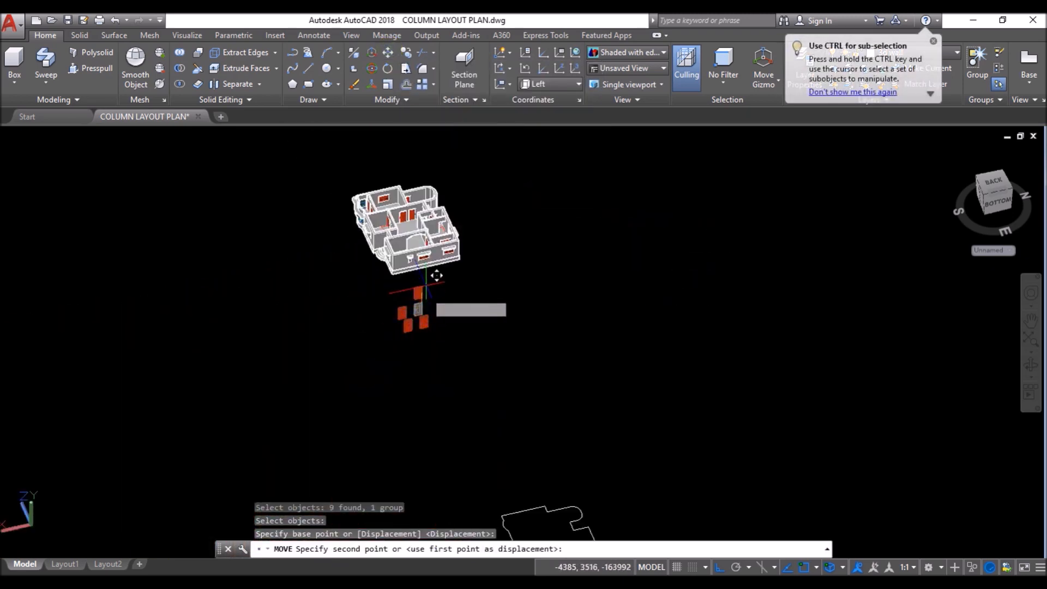
scroll(453, 214, up, 8)
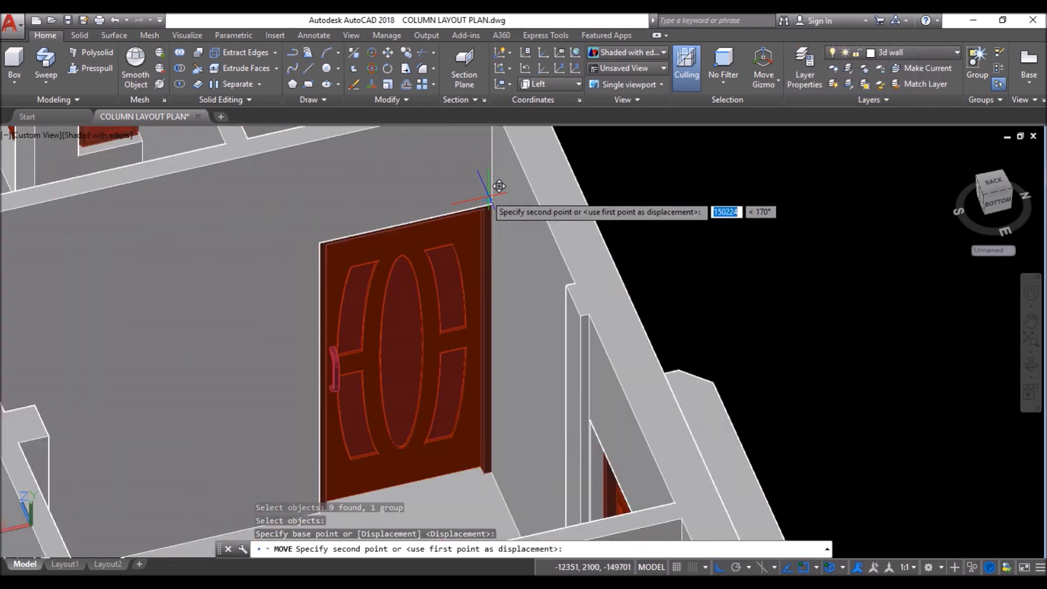
click(505, 191)
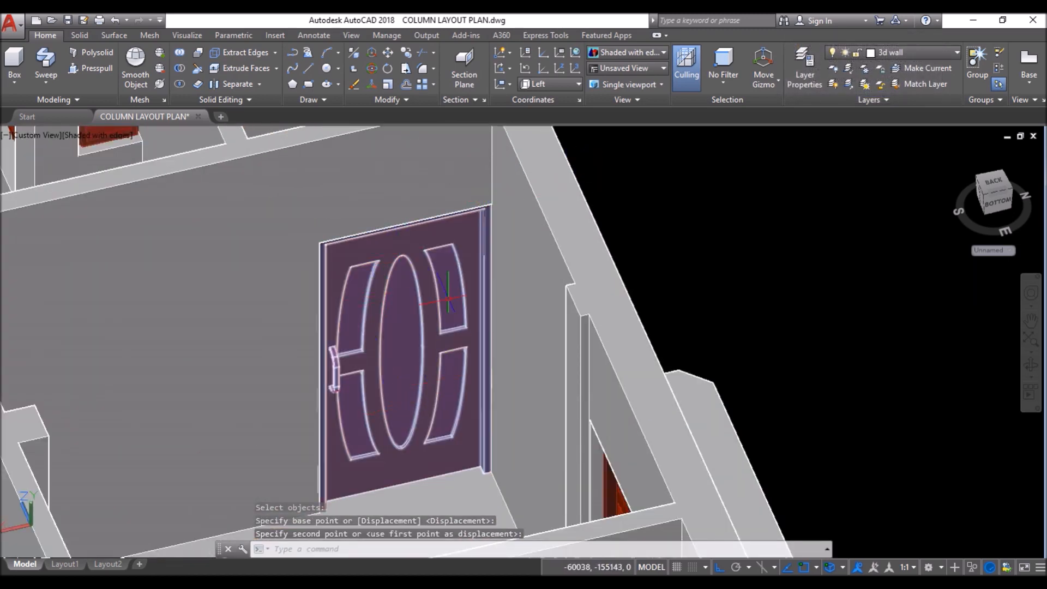
scroll(408, 320, down, 4)
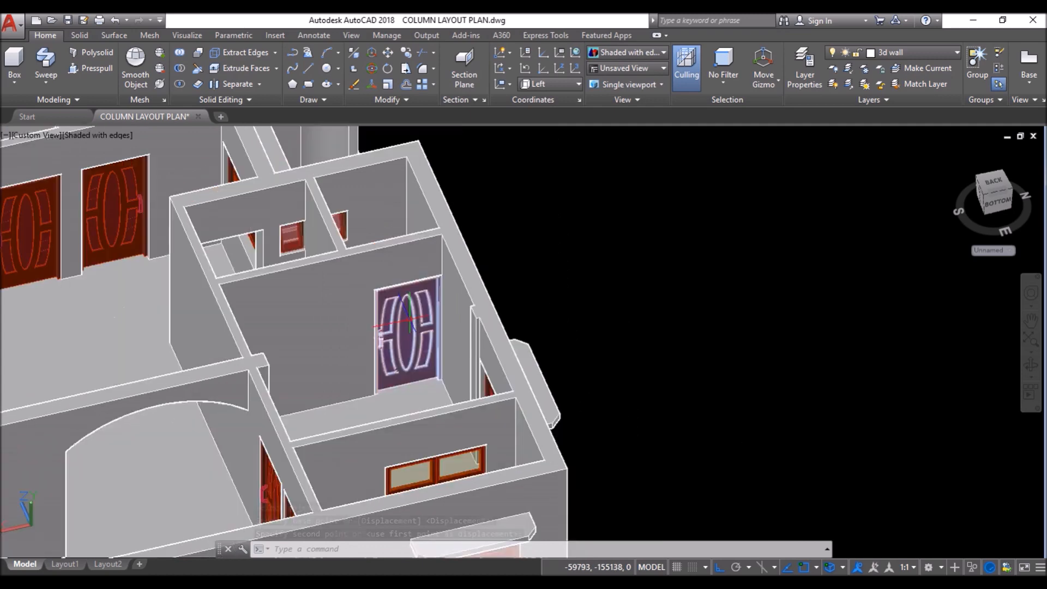
scroll(412, 319, down, 3)
shift+middle_drag(280, 299, 285, 382)
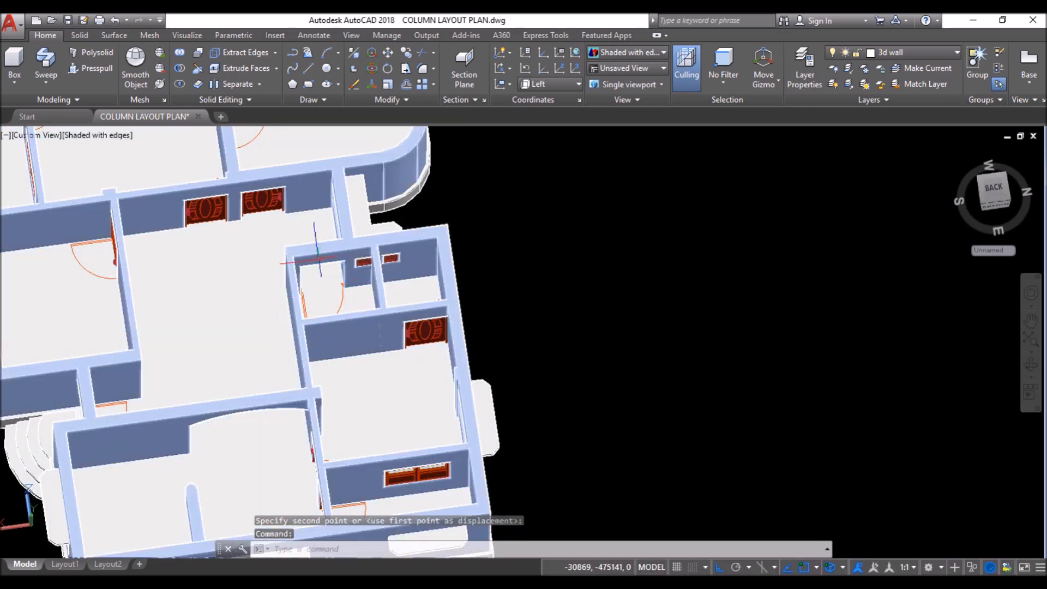
Step: Move the front standalone door with its handle on the right into the empty opening of the small room beside the central hall
scroll(354, 245, down, 7)
shift+middle_drag(330, 343, 336, 278)
scroll(341, 398, up, 4)
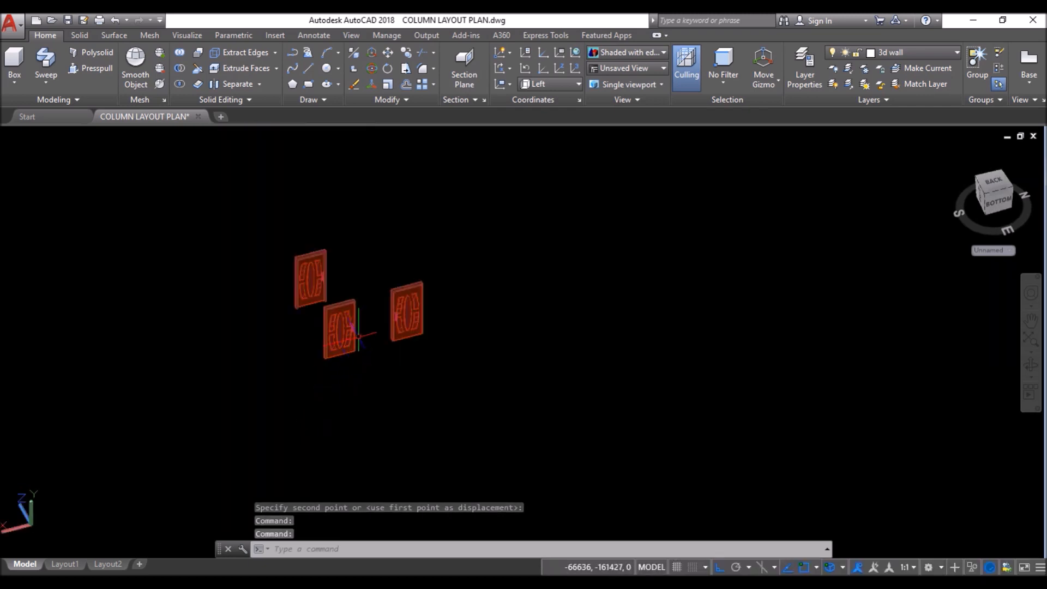
scroll(359, 332, up, 3)
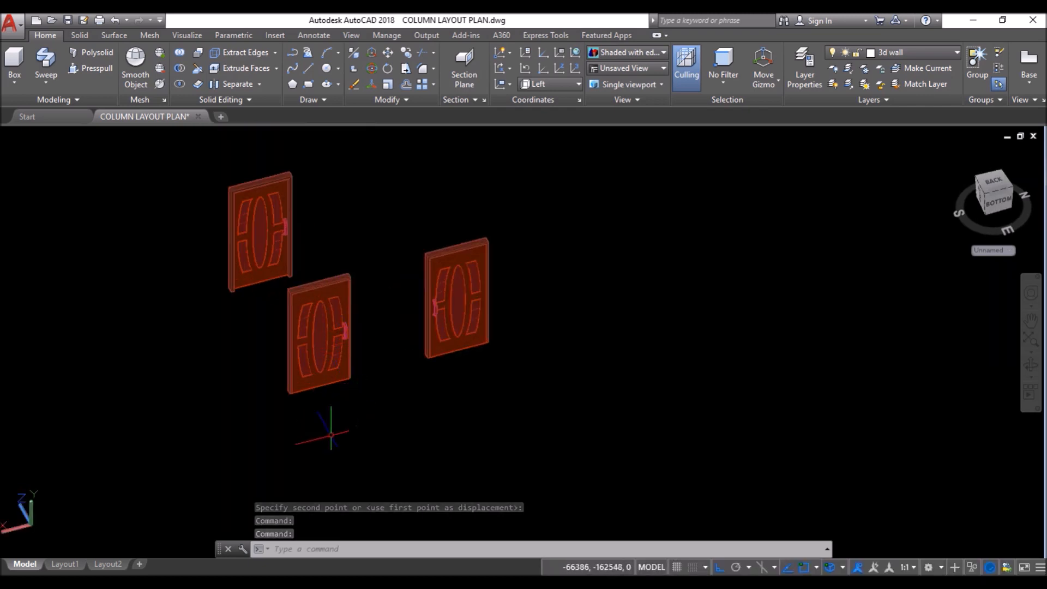
scroll(327, 436, up, 2)
text(m)
key(Return)
click(373, 183)
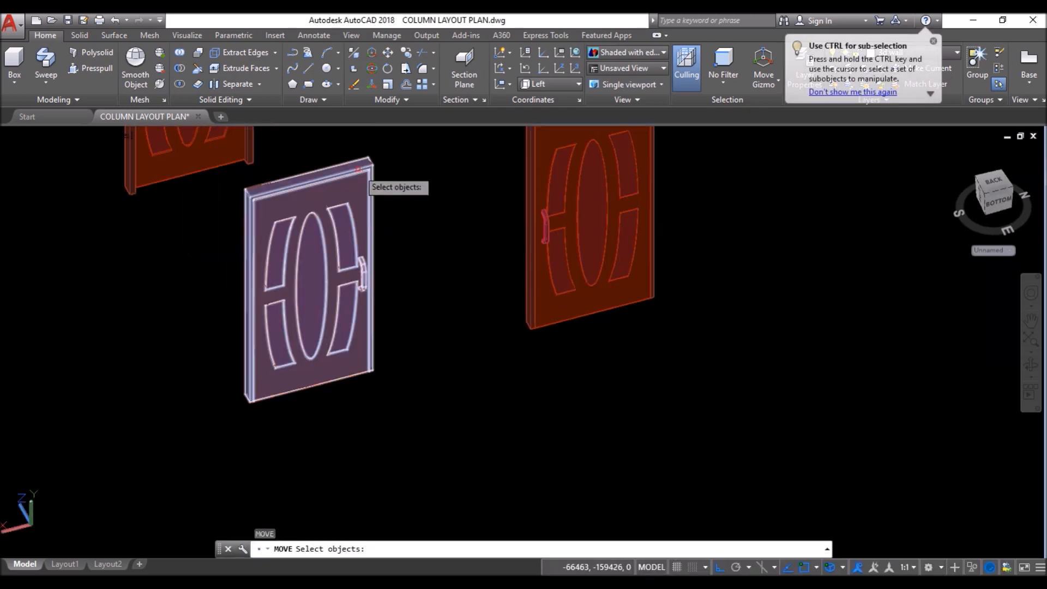
key(Return)
scroll(381, 178, up, 5)
click(395, 204)
scroll(381, 360, down, 8)
scroll(379, 292, up, 10)
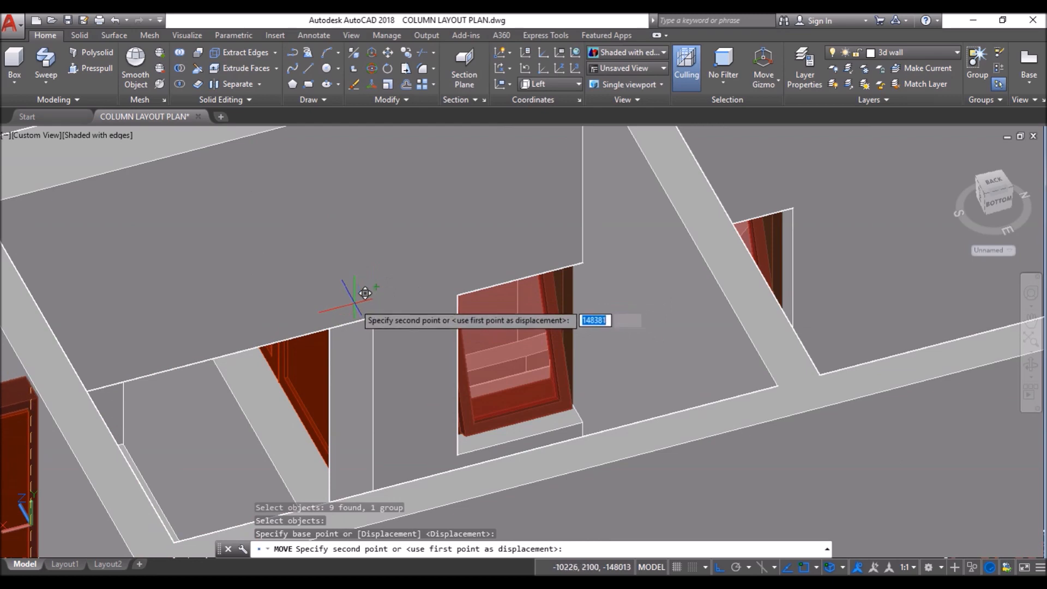
click(341, 257)
scroll(343, 260, down, 5)
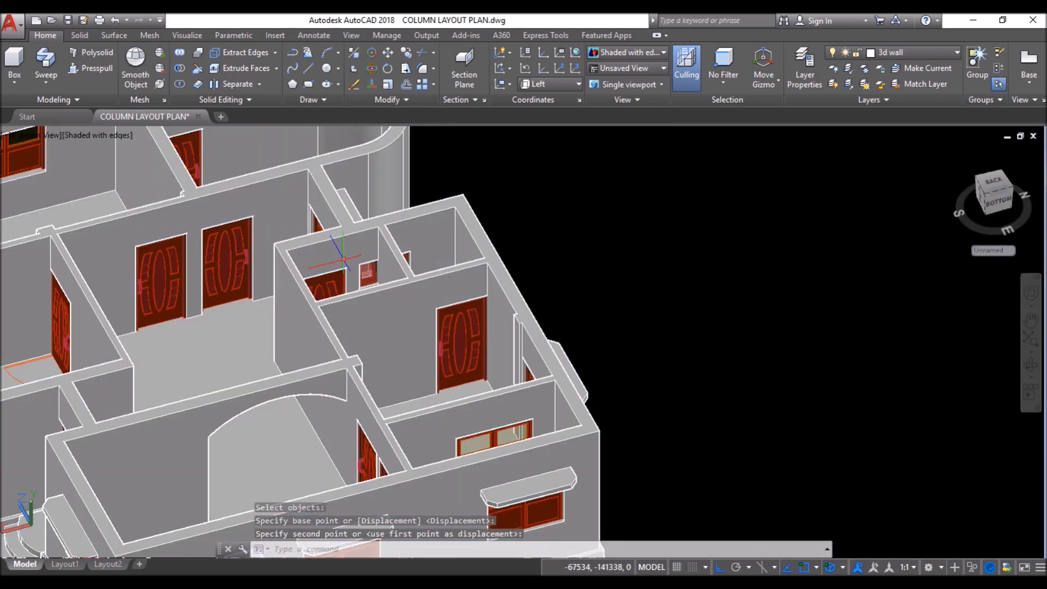
Step: Erase the two remaining standalone doors beside the house
scroll(342, 259, down, 5)
shift+middle_drag(289, 335, 483, 278)
click(720, 221)
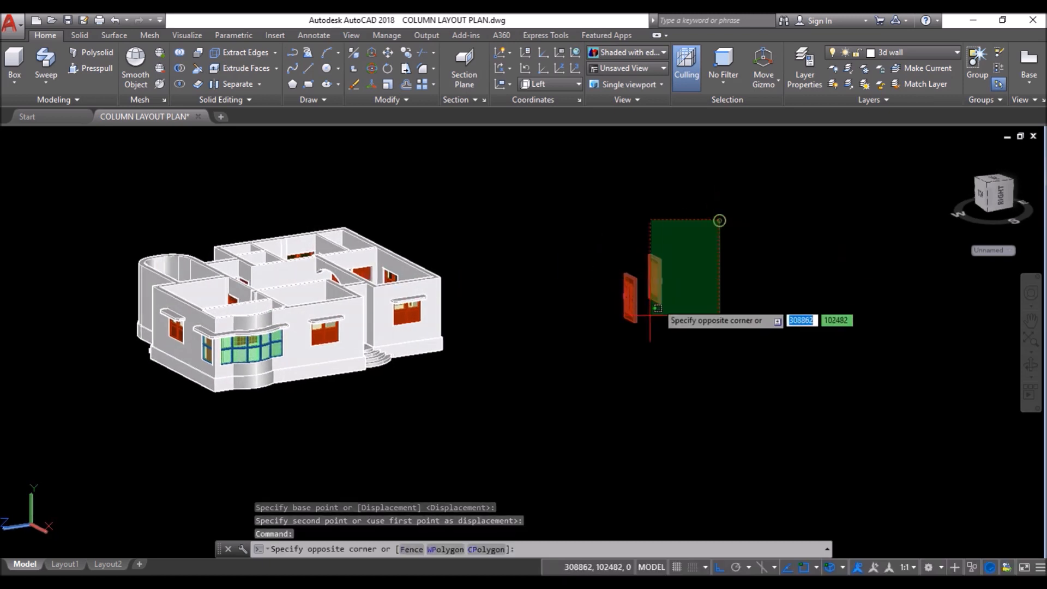
click(601, 346)
click(354, 84)
Step: Display the house in the Realistic visual style and turn the model to check its front with the entrance steps
scroll(114, 252, up, 2)
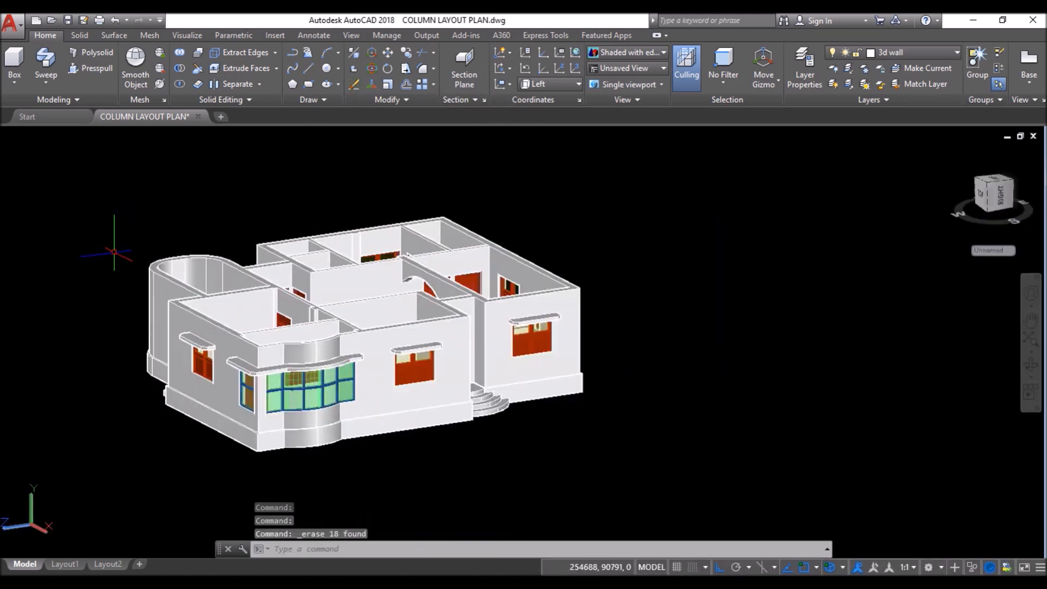
scroll(129, 241, up, 2)
click(90, 136)
click(137, 204)
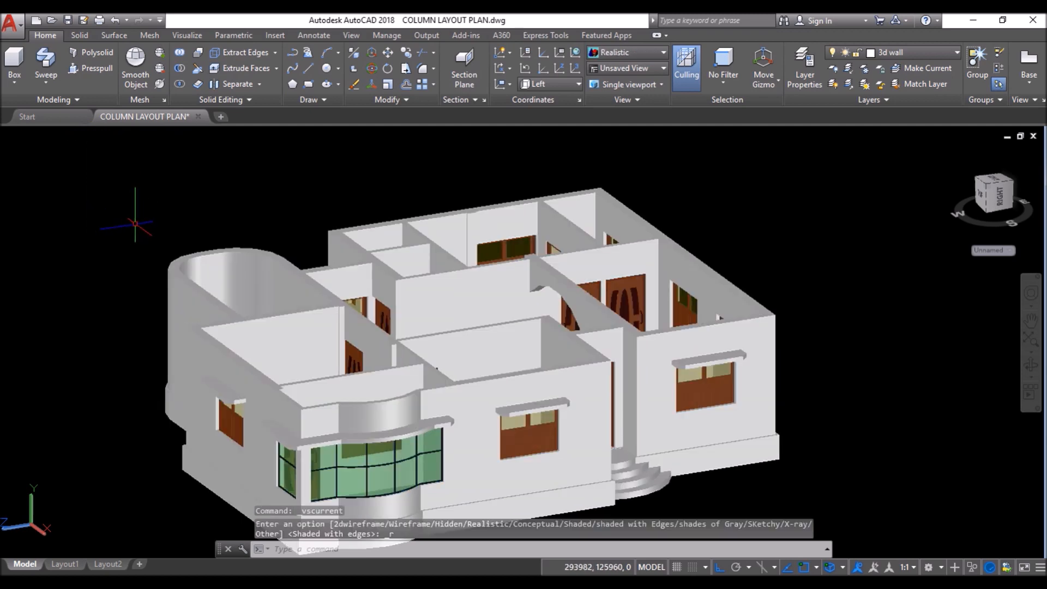
mouse_move(278, 192)
shift+middle_down()
mouse_move(157, 231)
mouse_move(236, 194)
mouse_move(285, 199)
shift+middle_up()
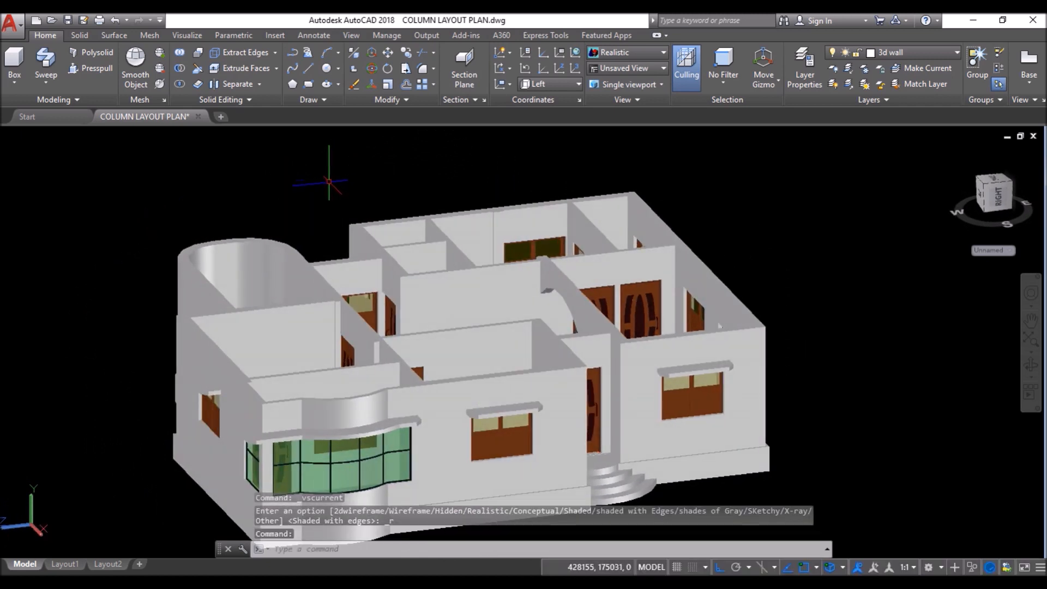
middle_drag(588, 321, 578, 314)
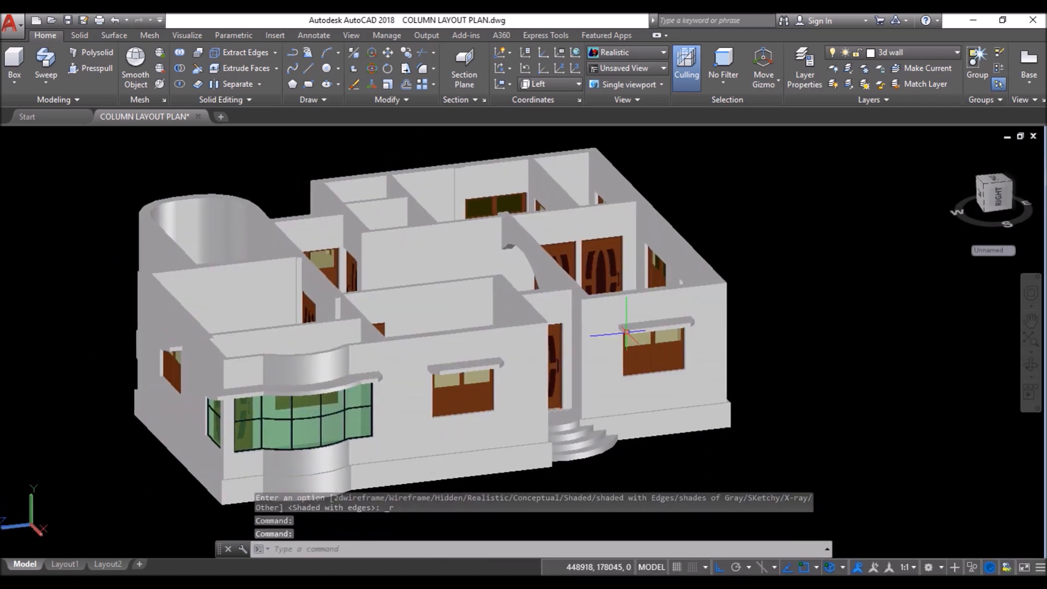
Step: Open the Materials Browser and list the Flooring materials of the Autodesk Library
click(189, 35)
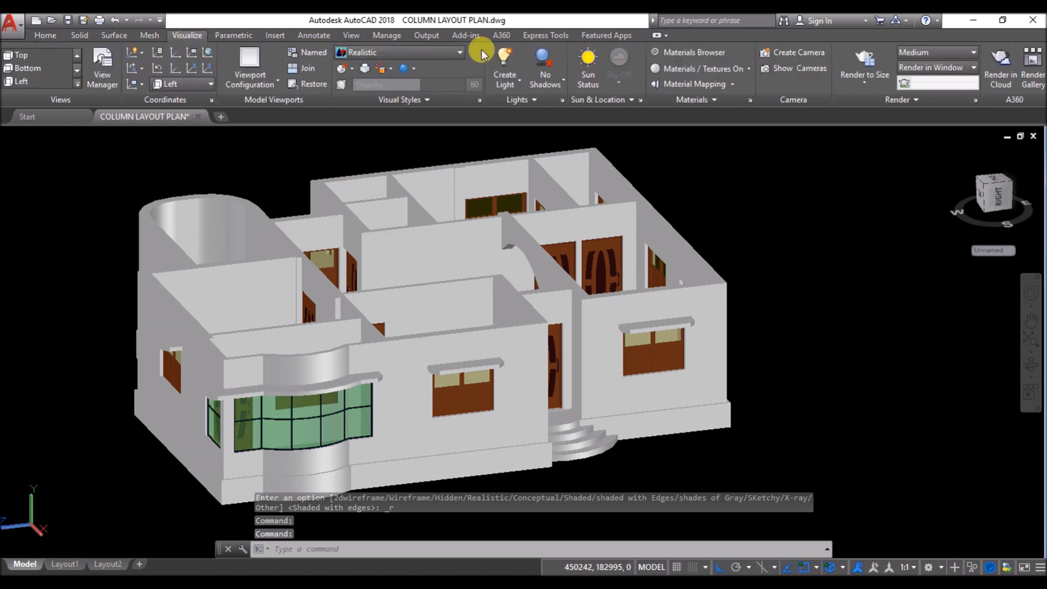
click(657, 54)
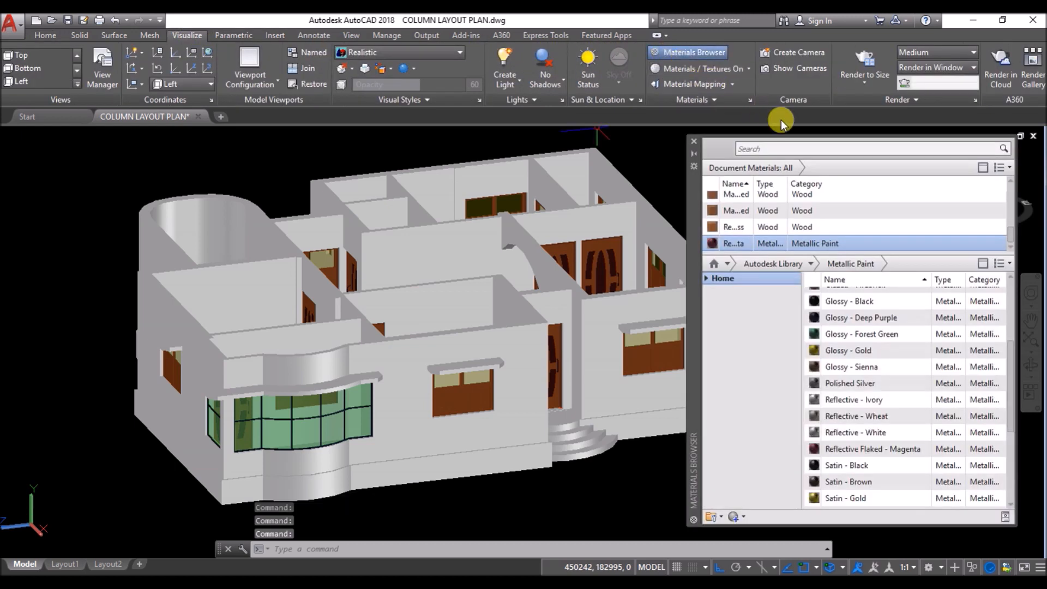
click(811, 265)
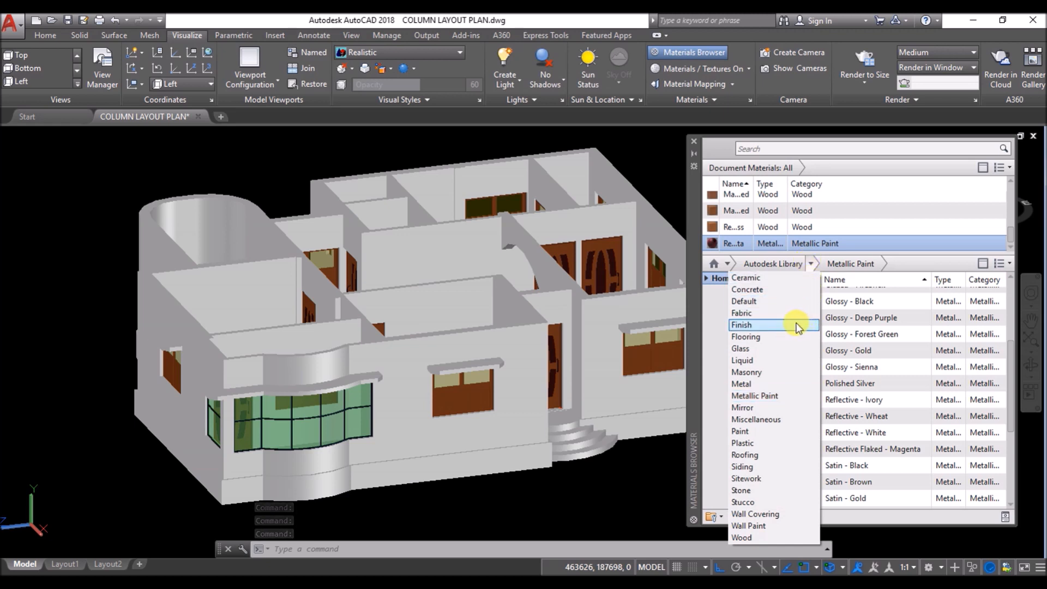
click(779, 337)
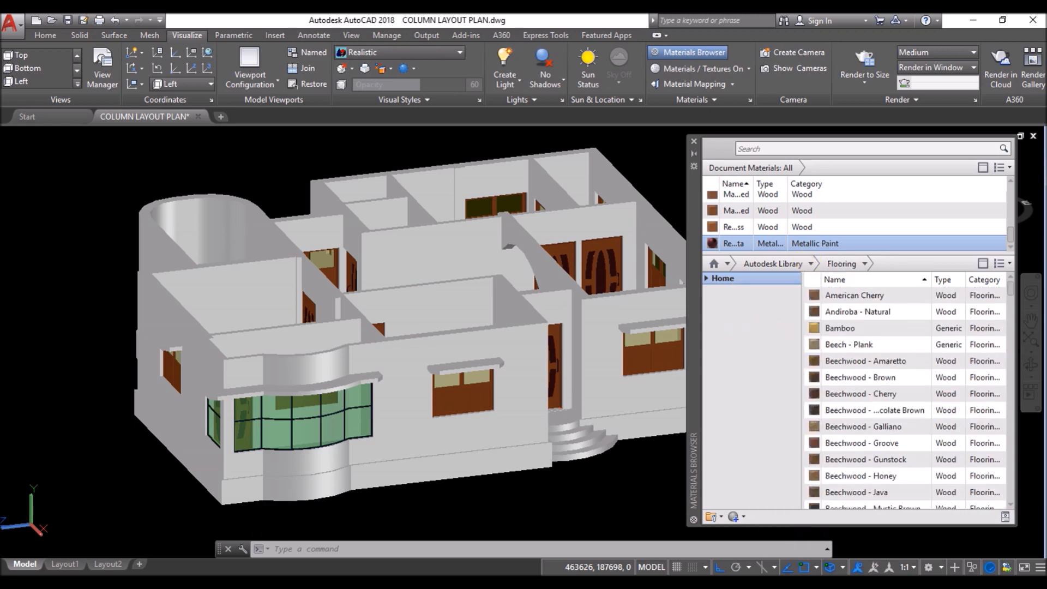
Step: Apply the American Cherry flooring material to the house's floor slab
shift+middle_drag(433, 296, 417, 338)
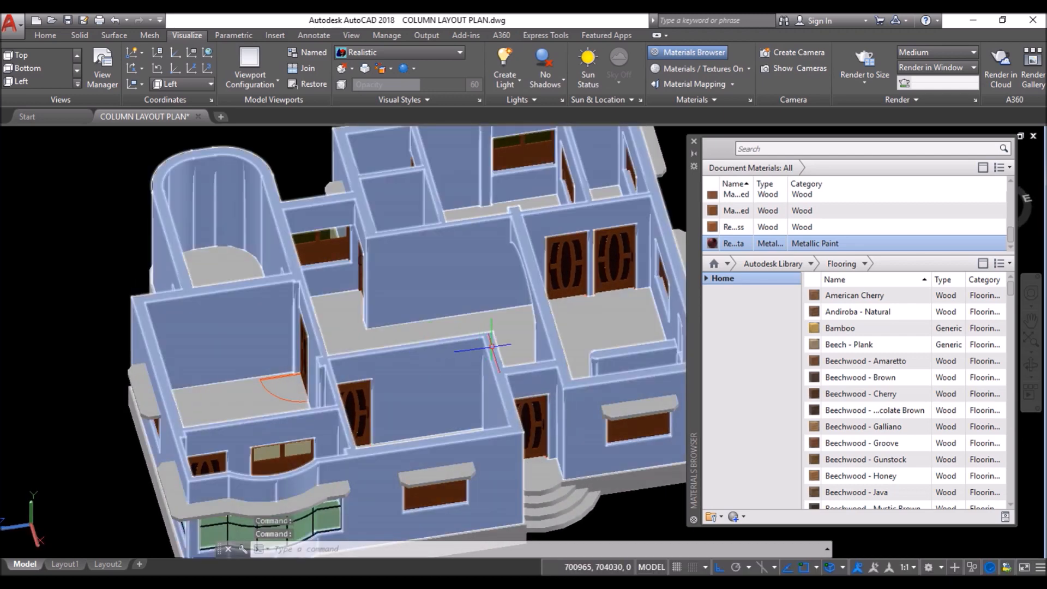
click(514, 331)
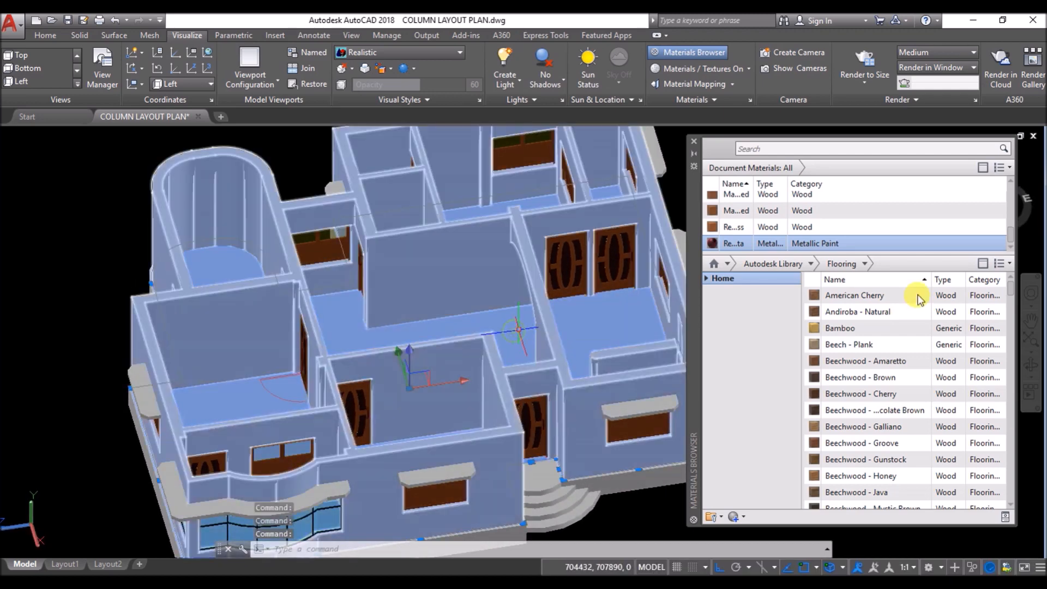
click(989, 297)
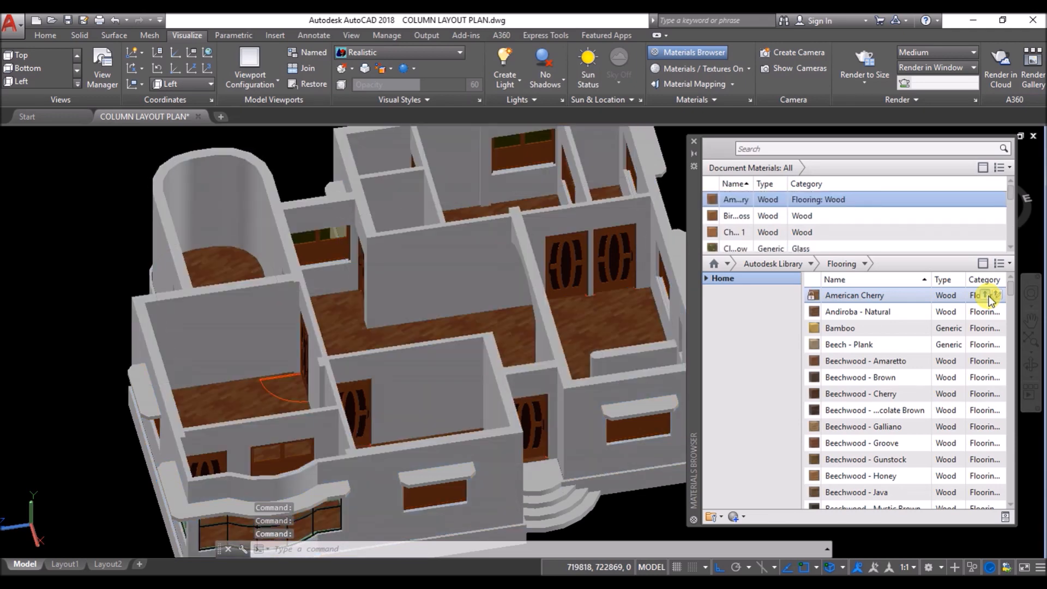
Step: Apply the Hickory - Unfinished flooring material to the floor slab and check the wood texture in the rooms
scroll(872, 392, down, 3)
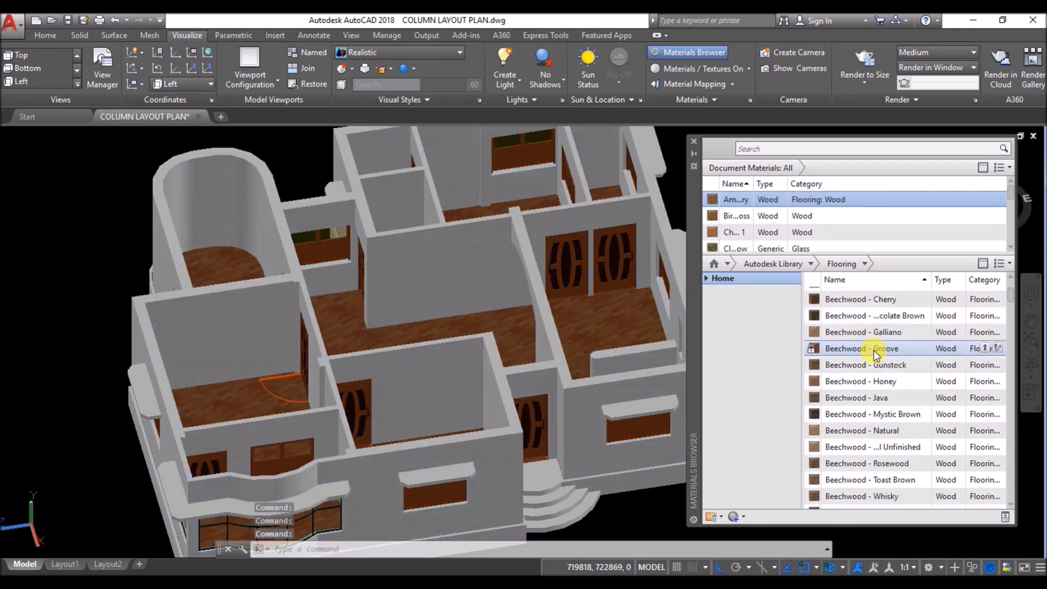
scroll(869, 381, down, 9)
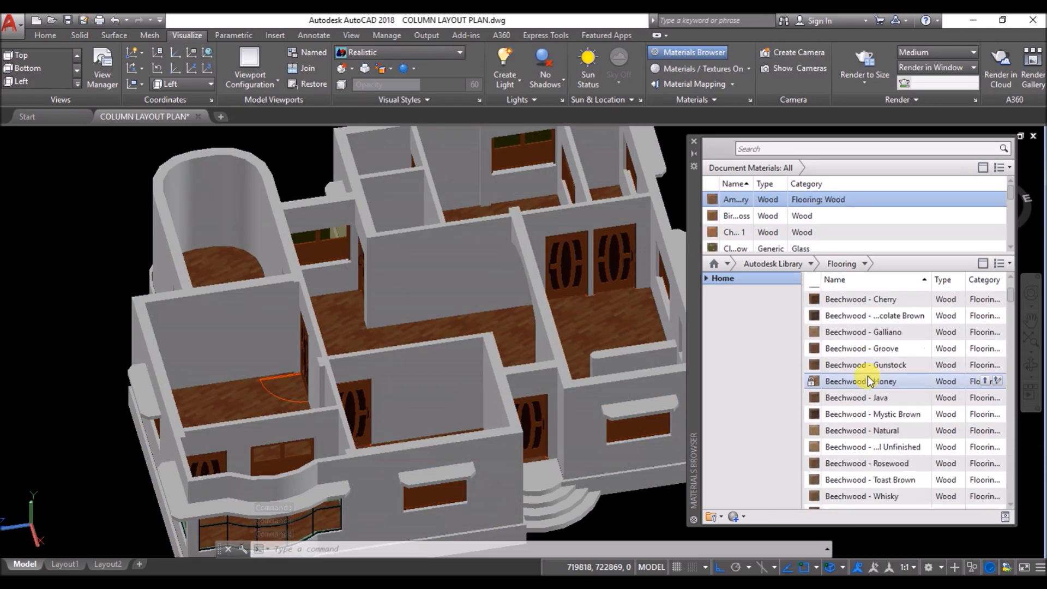
scroll(869, 382, down, 6)
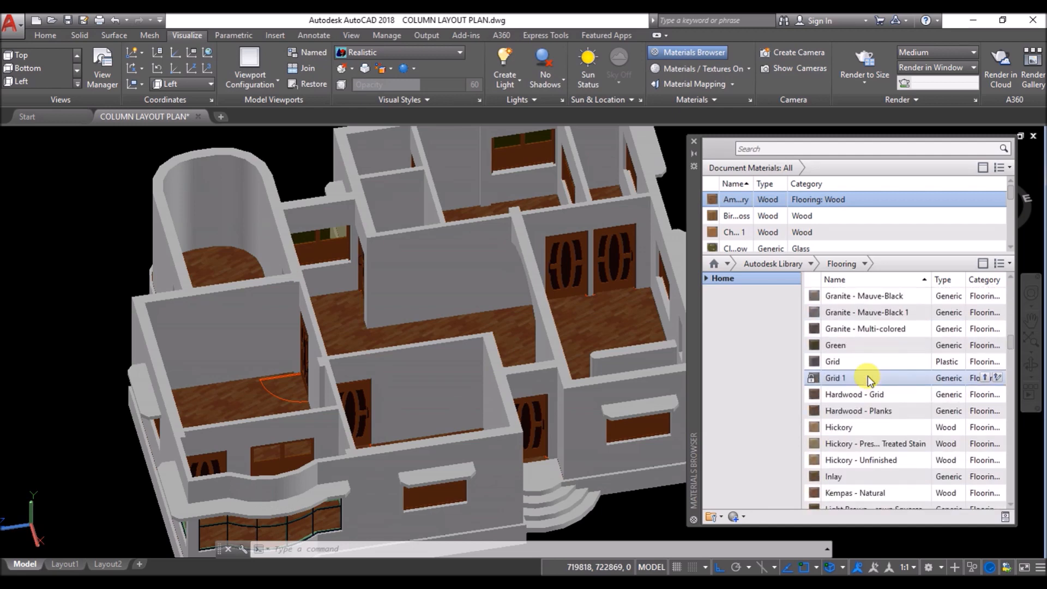
drag(870, 382, 600, 330)
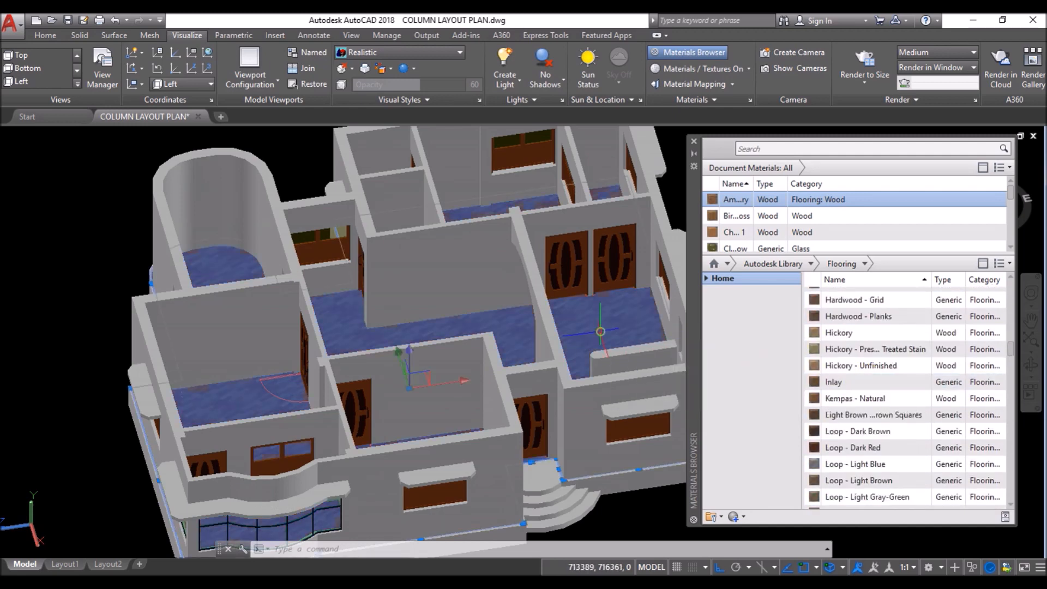
click(979, 365)
scroll(428, 312, down, 3)
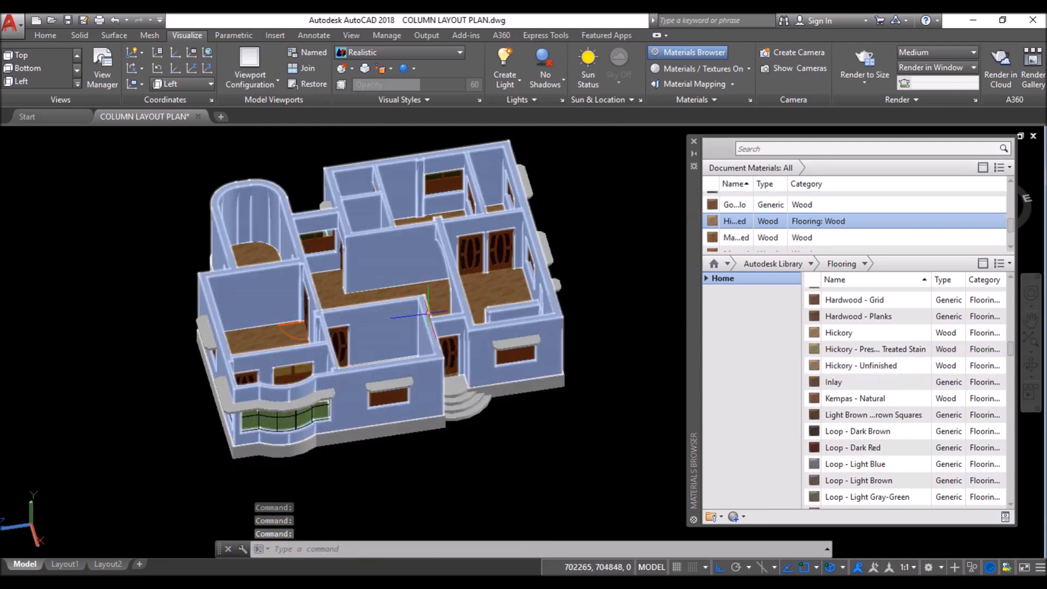
scroll(429, 312, up, 3)
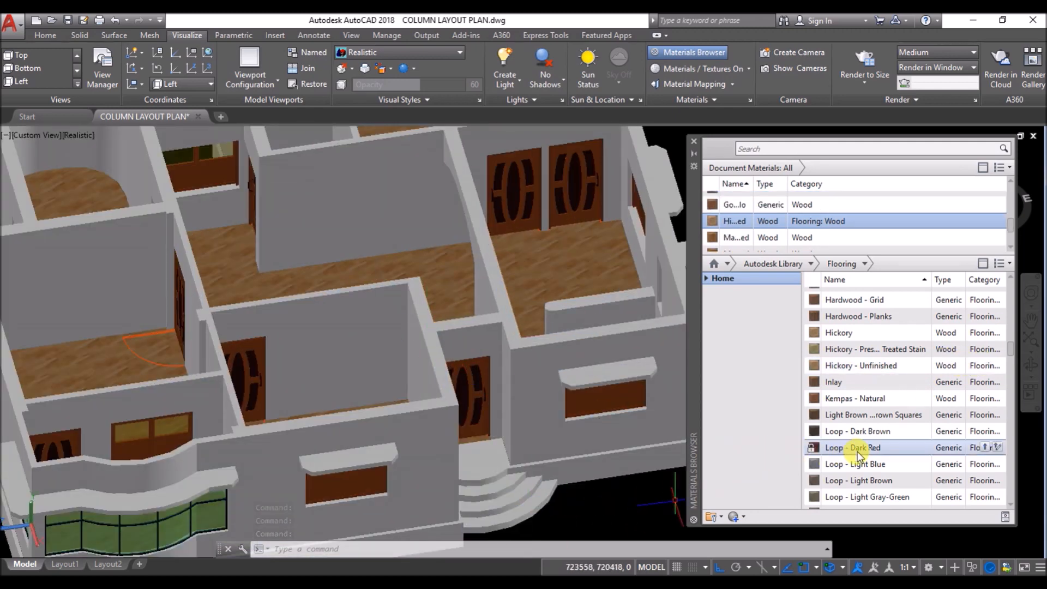
Step: Browse the Stone materials of the Autodesk Library and apply Exposed Aggregate to the plinth around the house
click(811, 263)
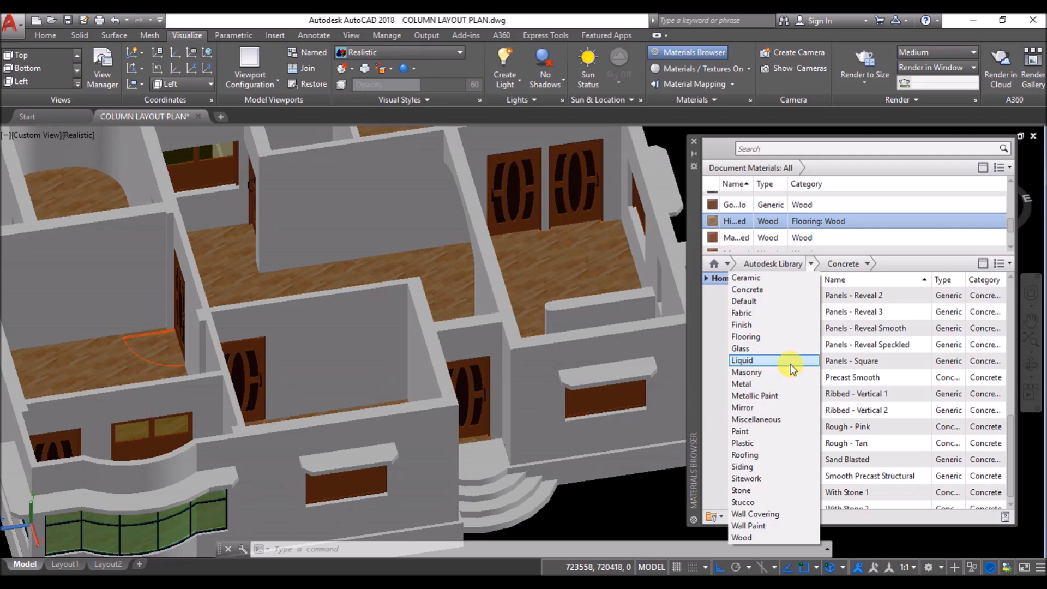
click(764, 490)
scroll(853, 419, down, 3)
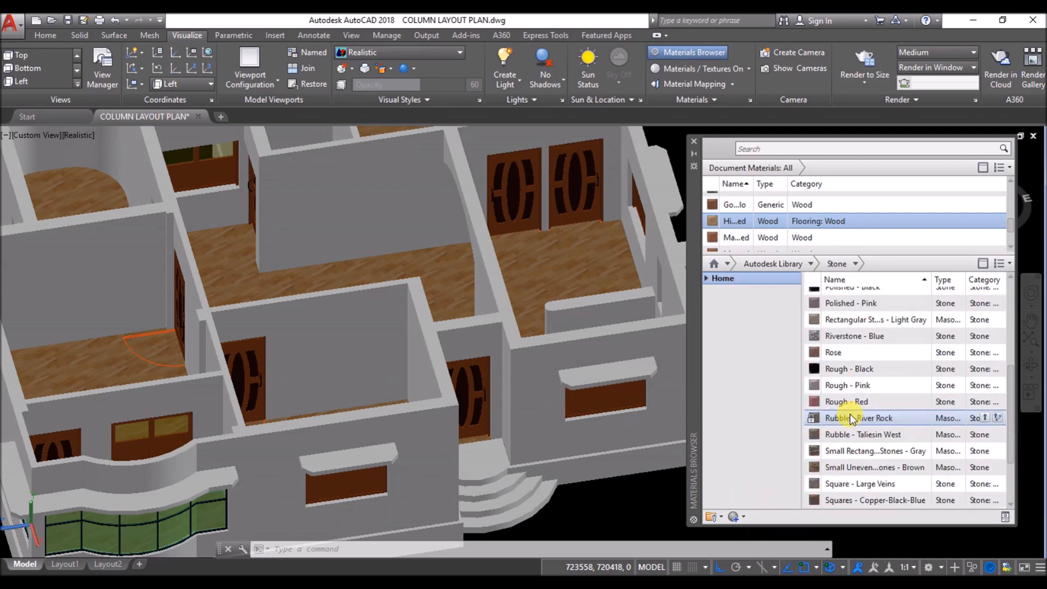
scroll(851, 419, down, 2)
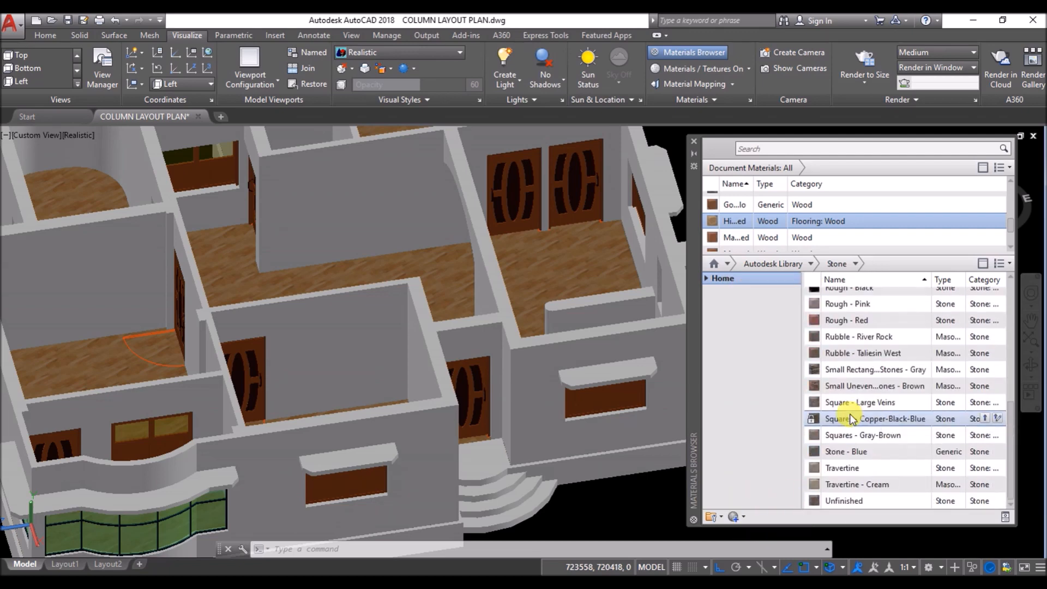
scroll(851, 419, up, 6)
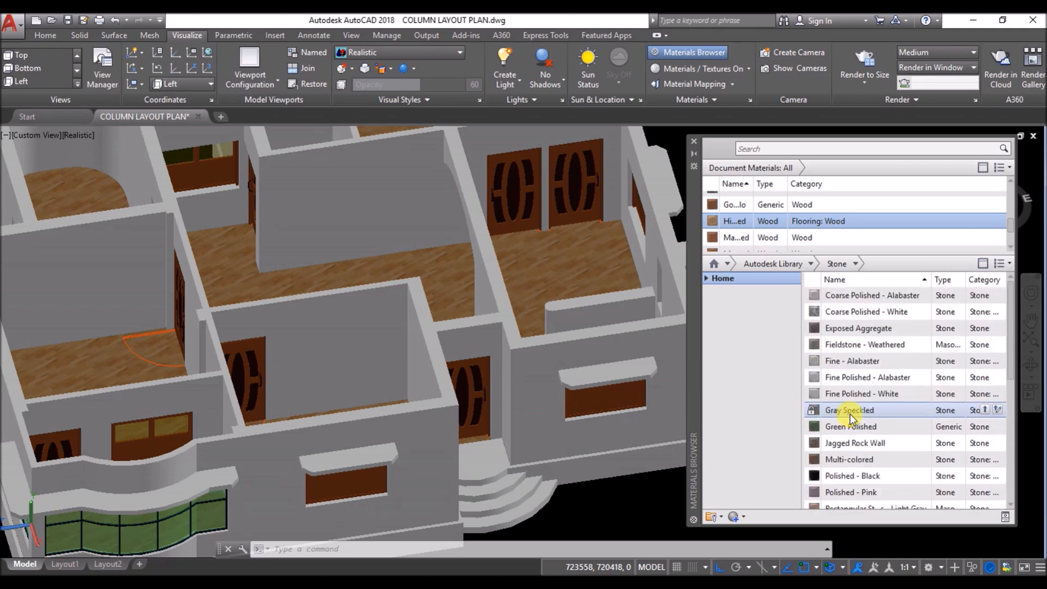
click(654, 458)
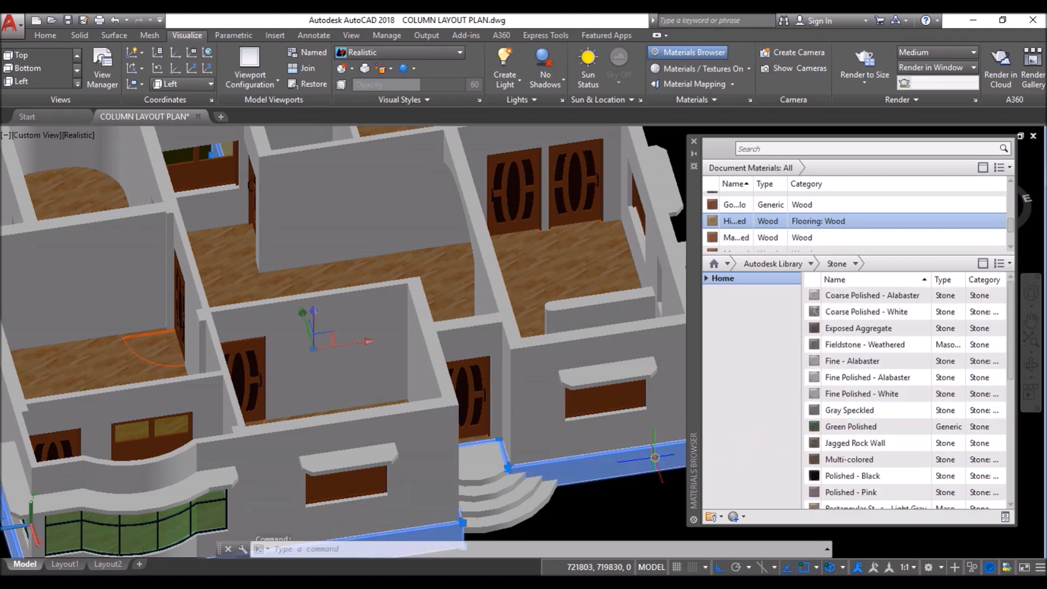
click(987, 328)
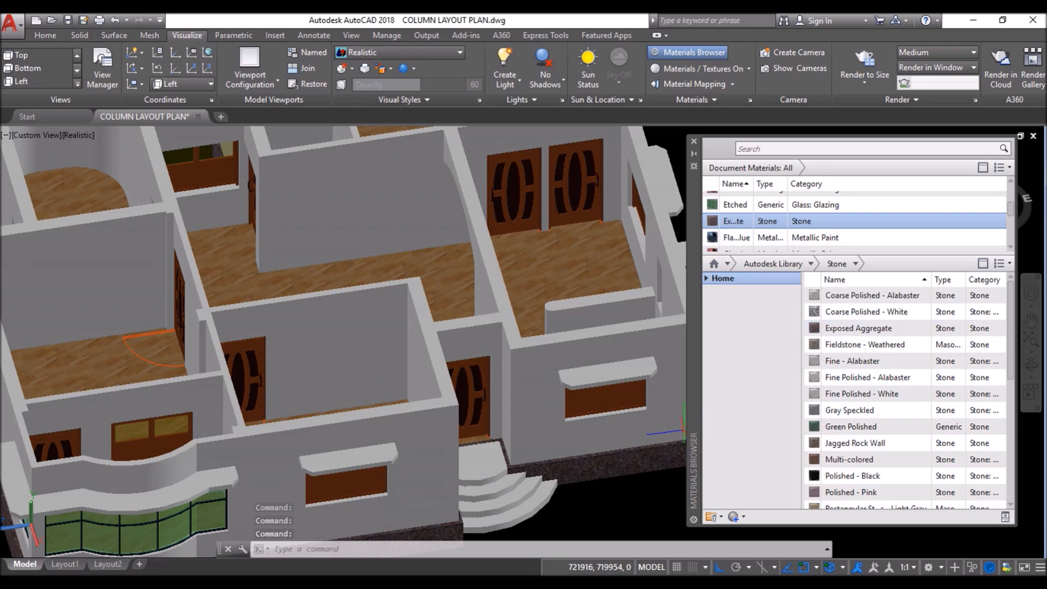
Step: Replace the plinth's material with the Polished - Black stone and inspect the plinth from a lower angle
click(649, 459)
click(985, 476)
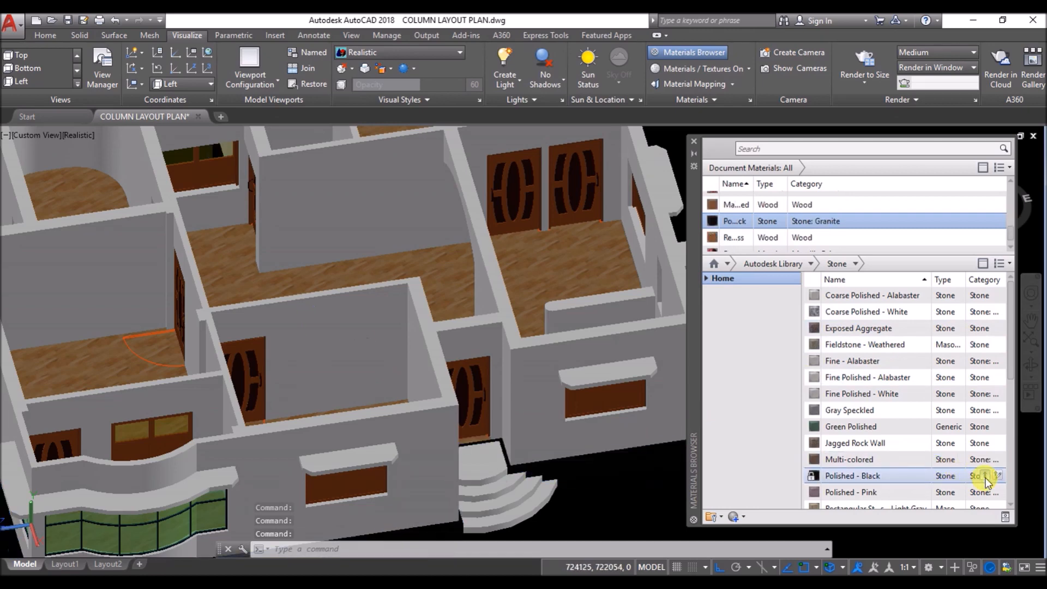
scroll(485, 301, down, 5)
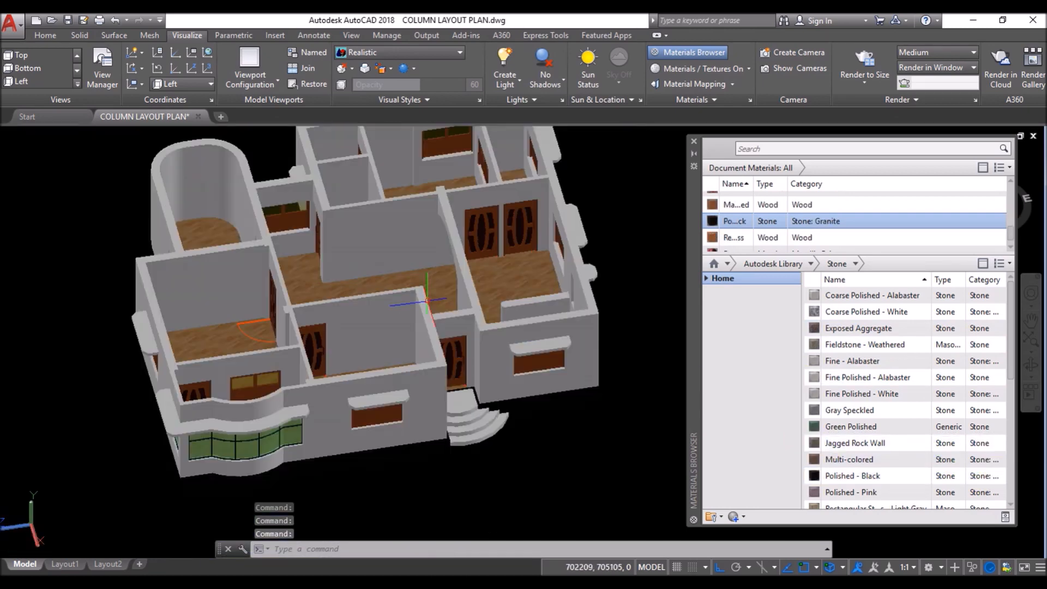
shift+middle_drag(499, 401, 545, 319)
Step: Look through the remaining Stone materials and apply Unfinished to the plinth around the house
scroll(886, 373, down, 2)
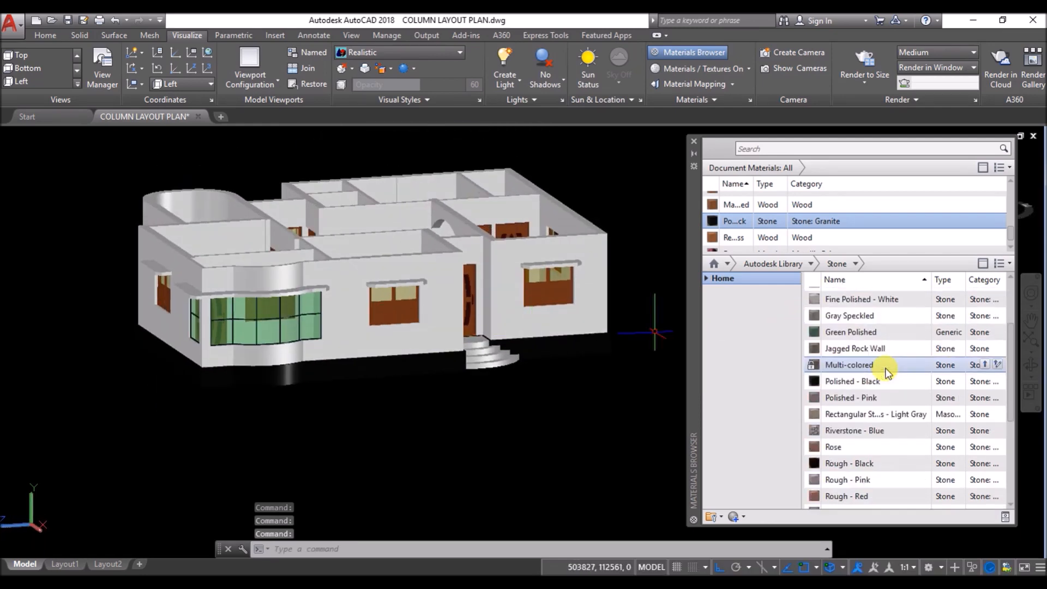
scroll(885, 371, down, 1)
scroll(881, 385, down, 1)
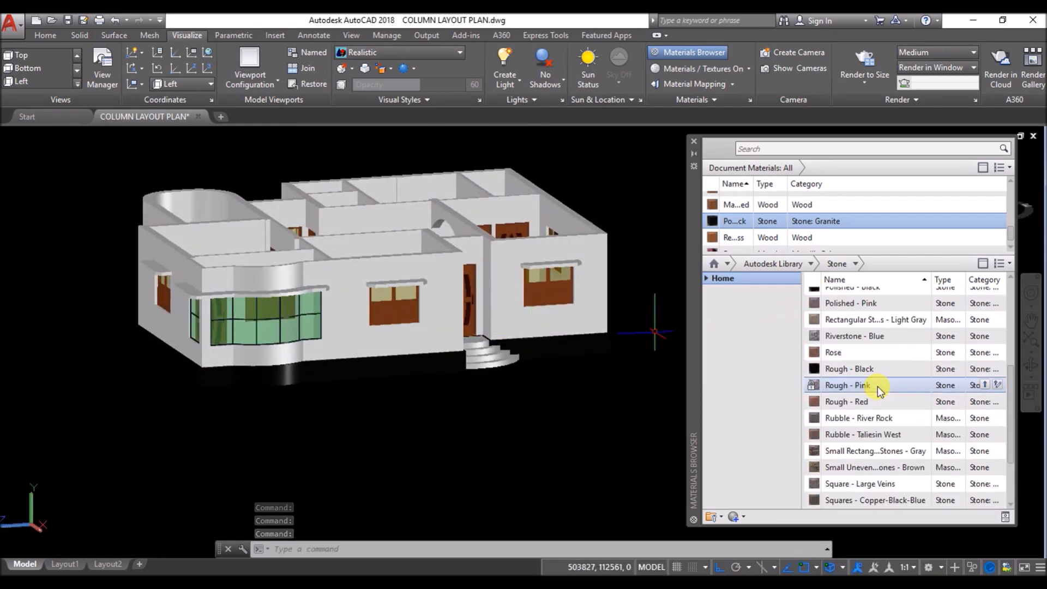
scroll(878, 388, down, 2)
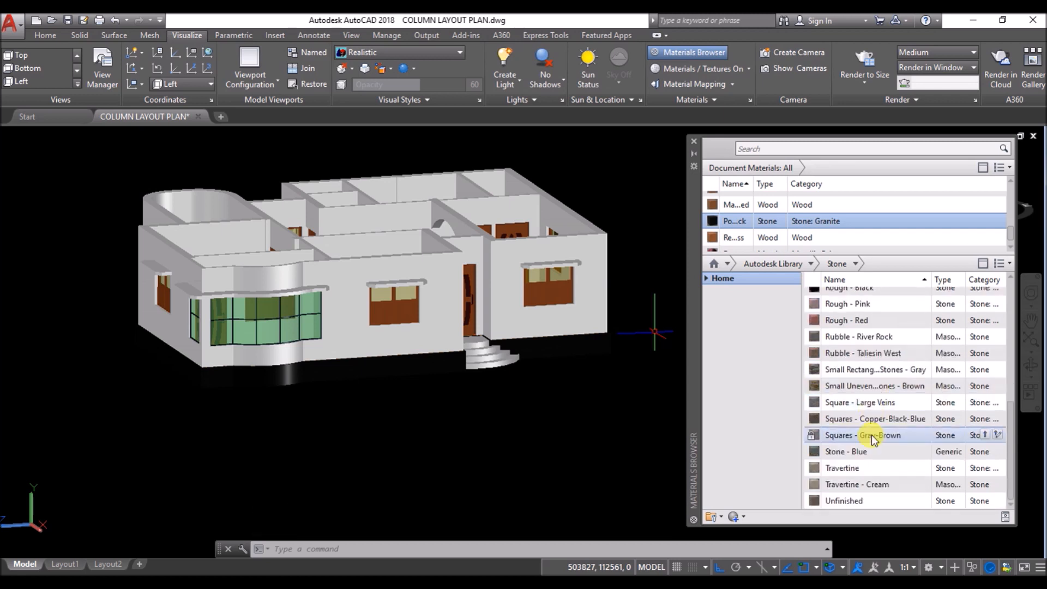
click(585, 344)
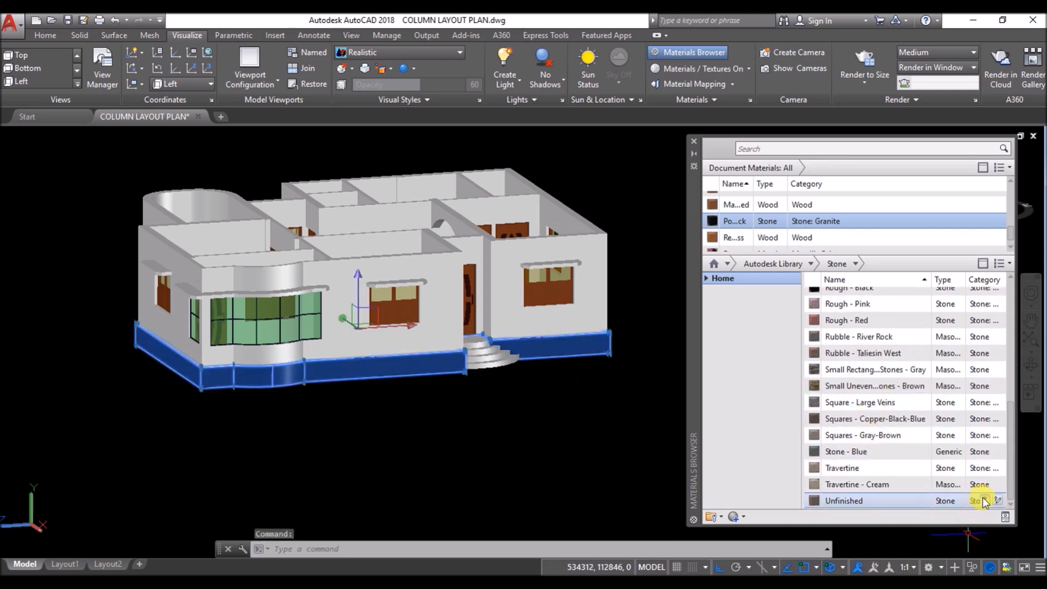
click(984, 498)
shift+middle_drag(441, 303, 433, 341)
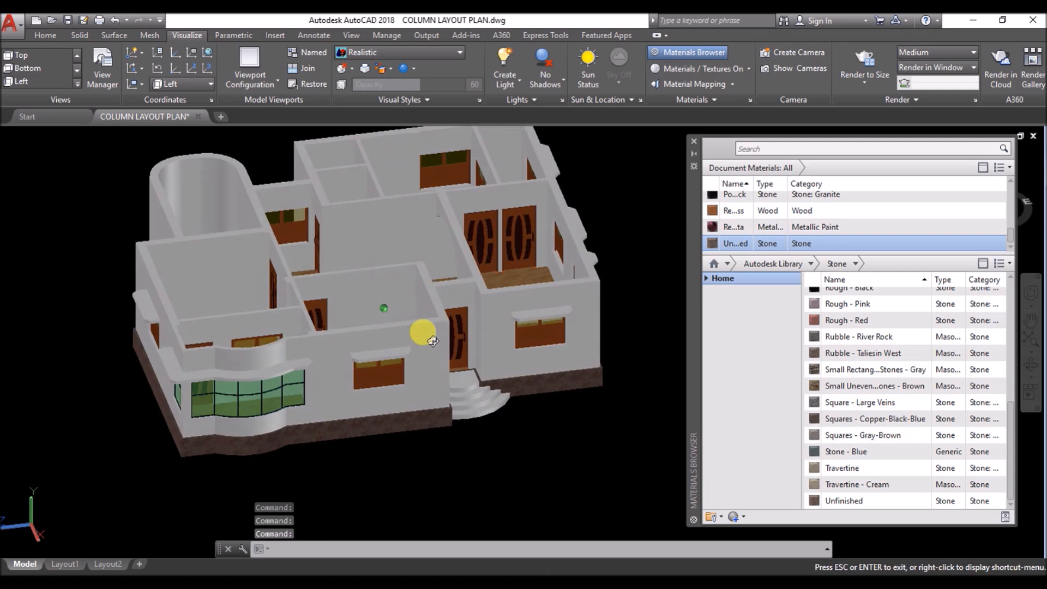
scroll(859, 277, up, 1)
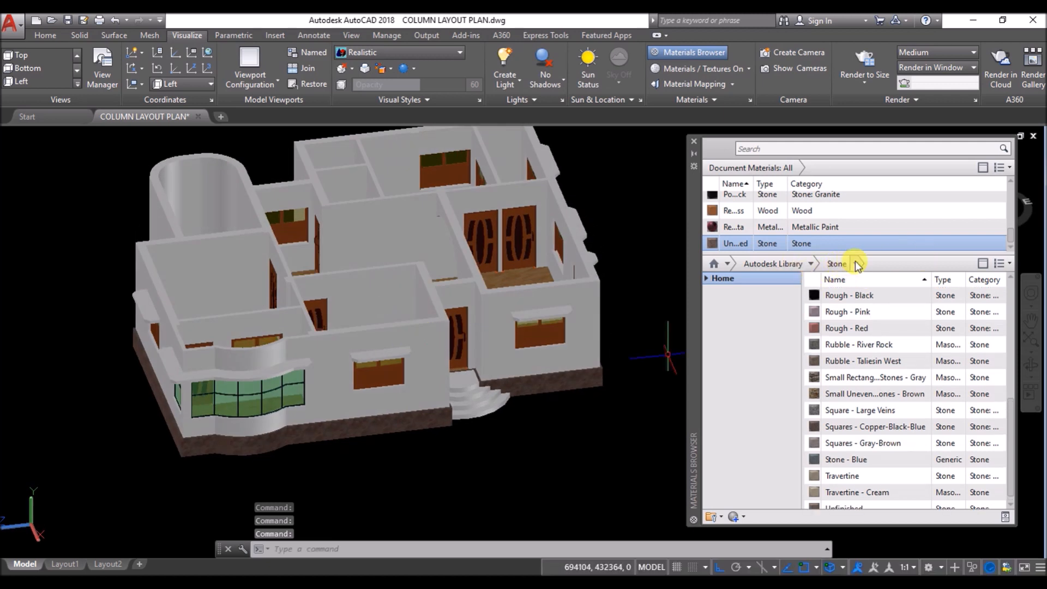
Step: Apply the Chocolate wall paint from the Autodesk Library to the plinth and check it around the house
click(812, 265)
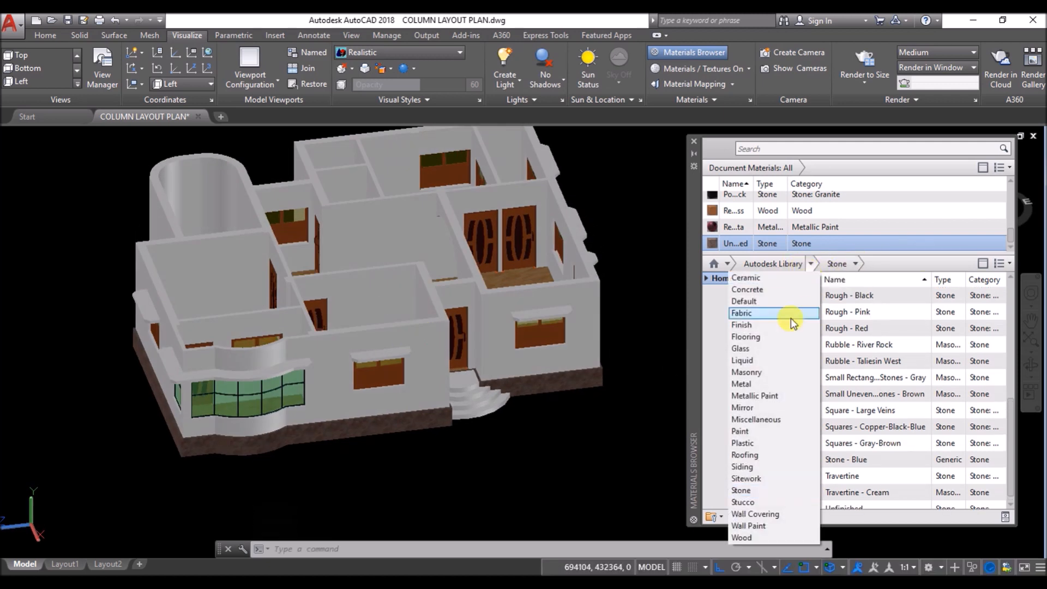
click(762, 527)
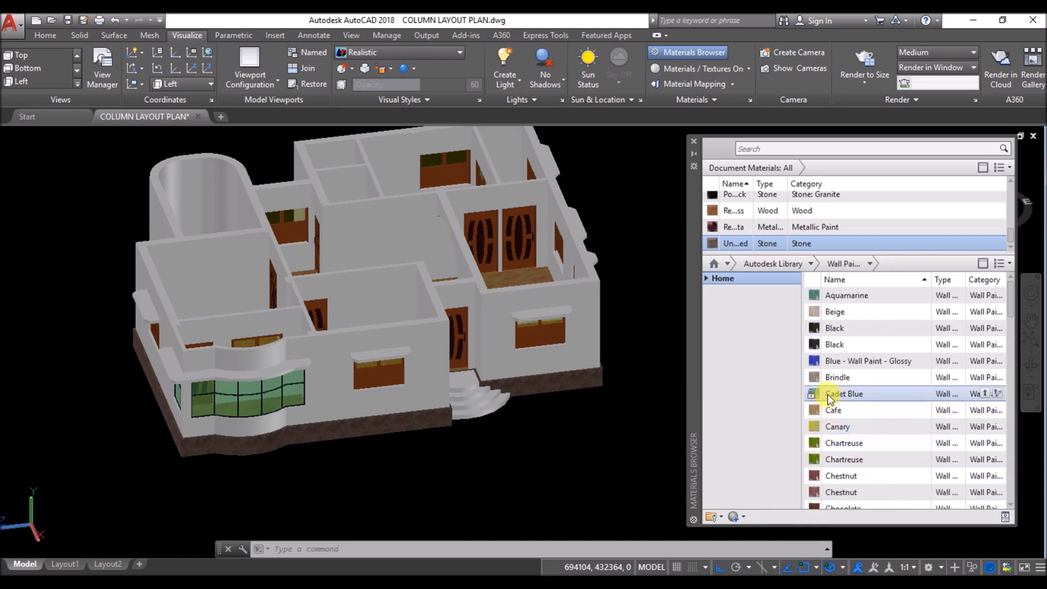
scroll(828, 399, down, 2)
click(590, 377)
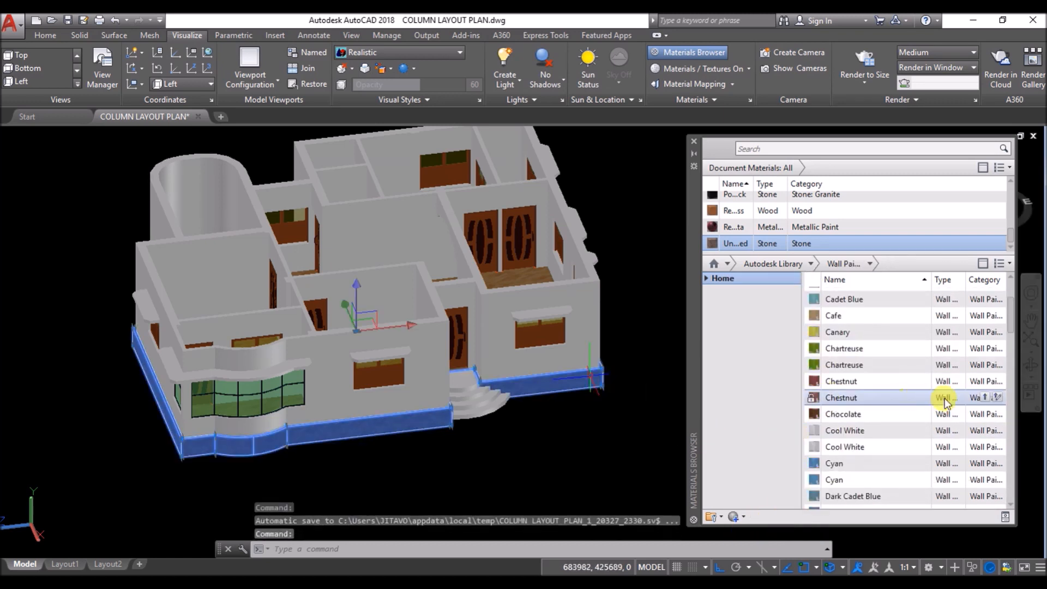
click(970, 413)
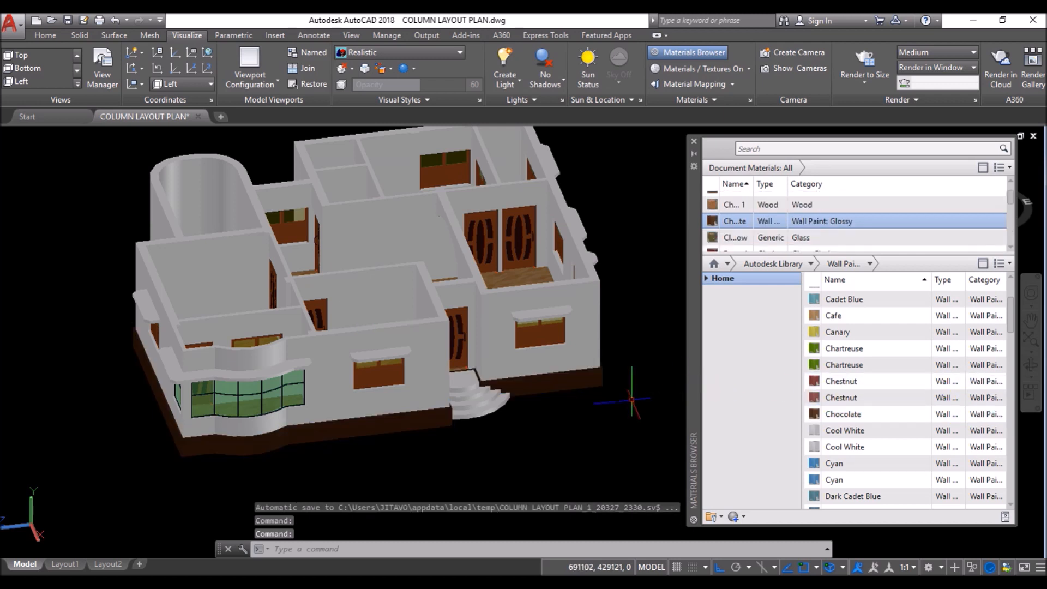
scroll(527, 409, up, 2)
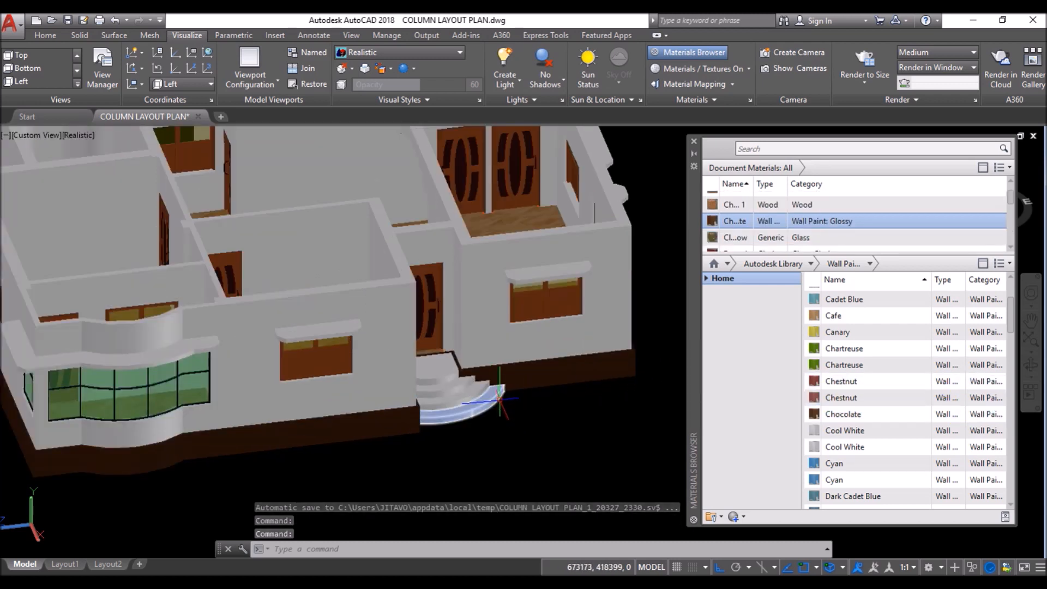
scroll(499, 401, down, 5)
shift+middle_drag(600, 327, 631, 300)
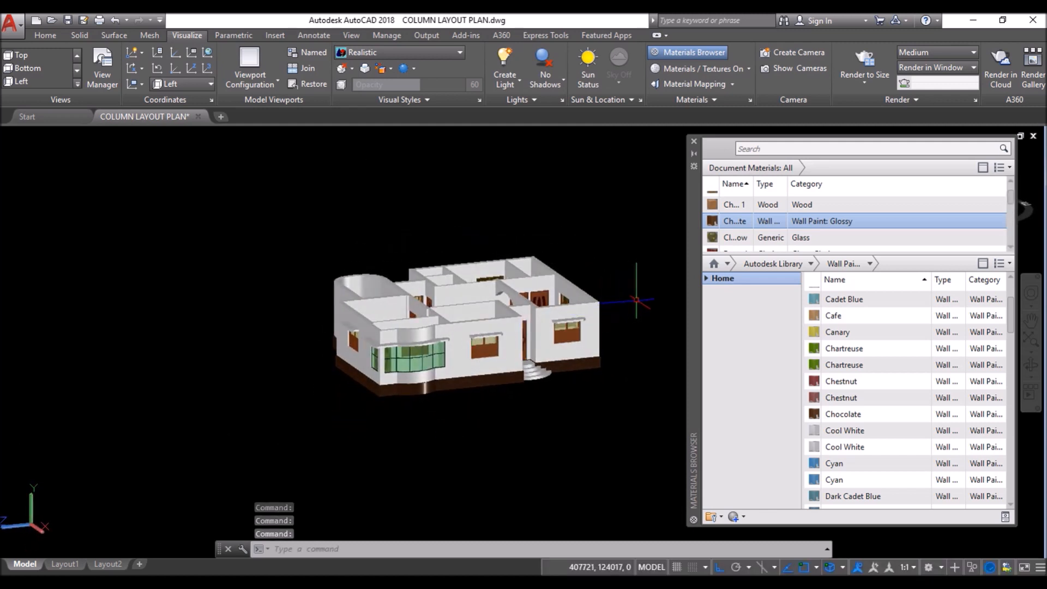
Step: Select the sunshades above the bay window and the windows along the front and side walls
scroll(636, 300, up, 2)
scroll(830, 378, down, 5)
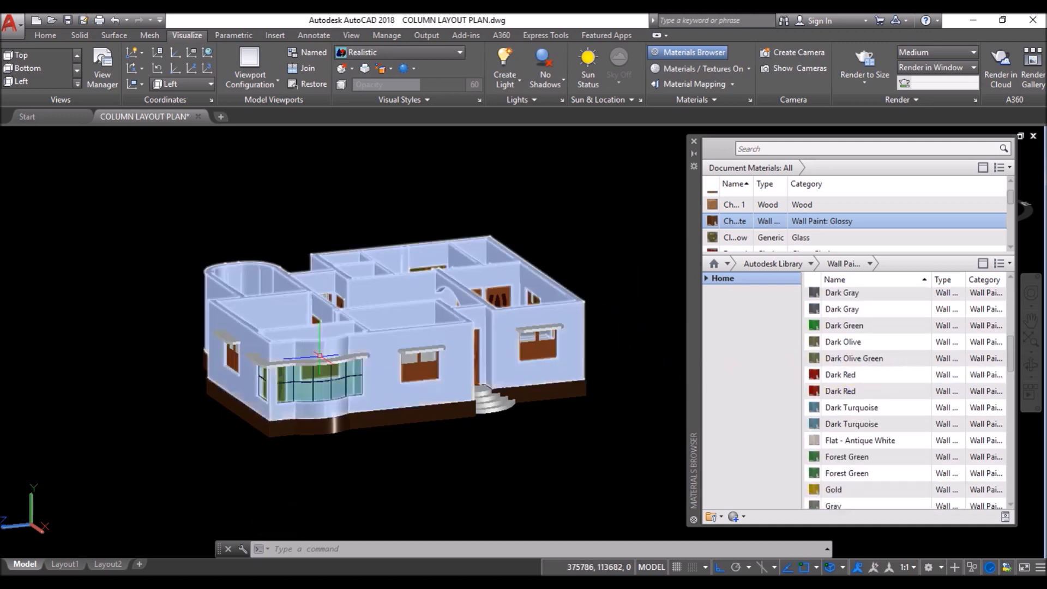
scroll(320, 356, up, 3)
click(339, 366)
click(505, 349)
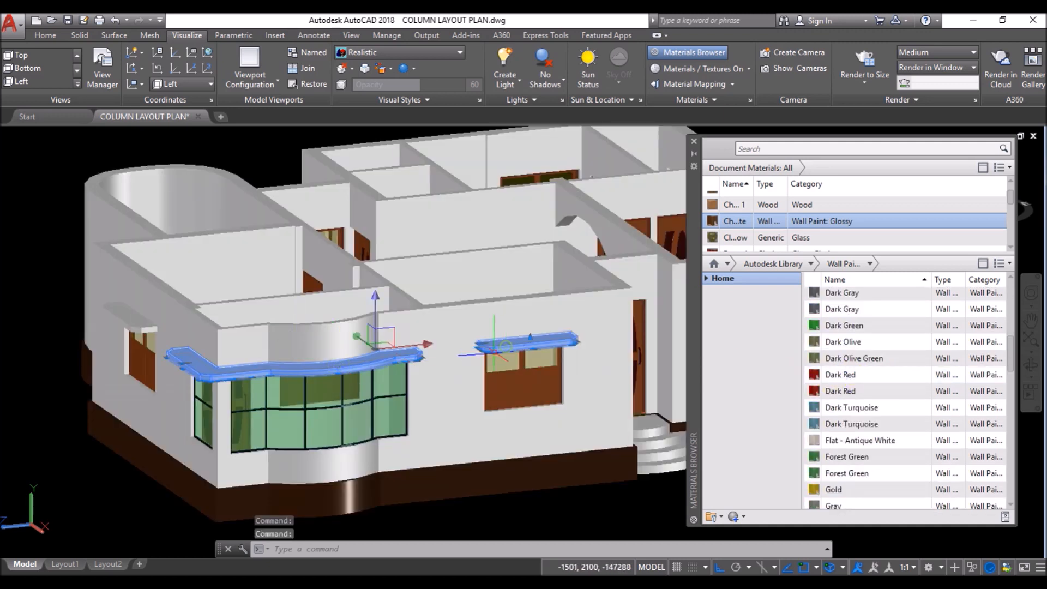
scroll(94, 343, down, 3)
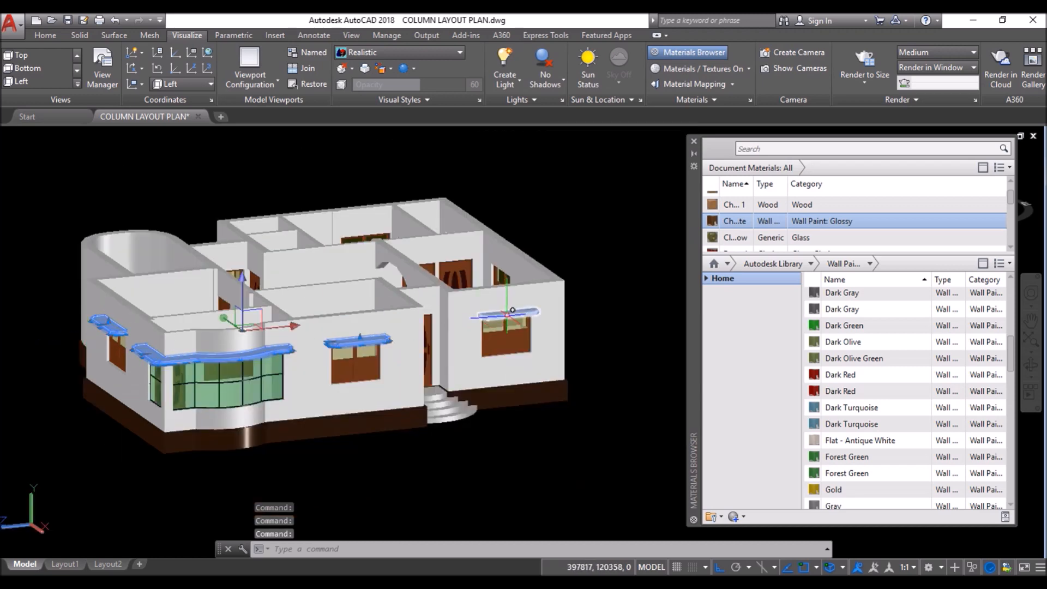
shift+middle_drag(578, 278, 481, 289)
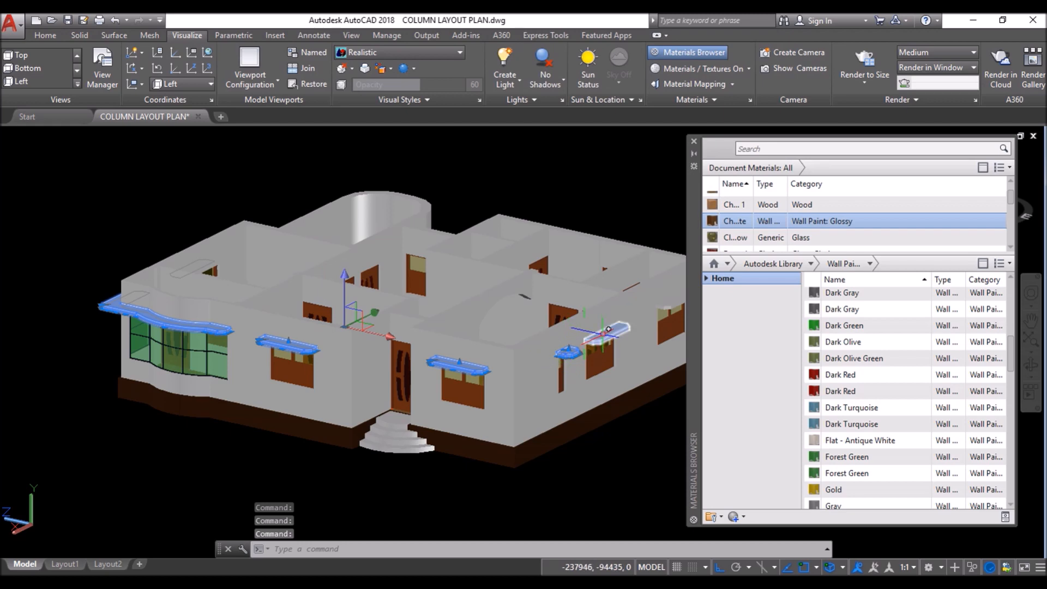
scroll(546, 308, up, 2)
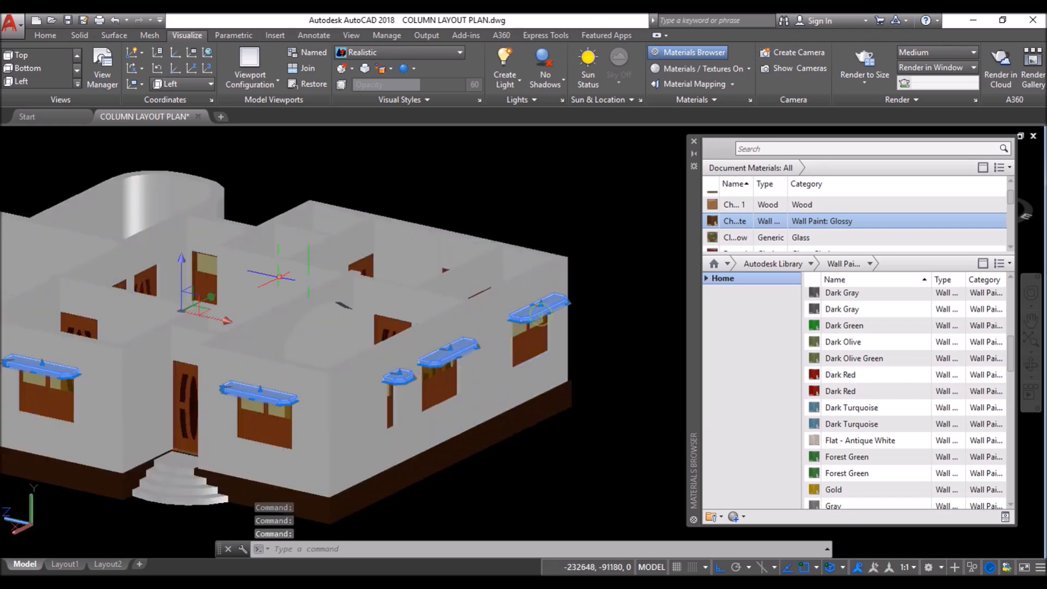
scroll(279, 278, down, 2)
shift+middle_drag(411, 240, 276, 258)
Step: Add the sunshades around the back corner and over the recessed windows beside the curved wall to the selection
scroll(390, 335, up, 5)
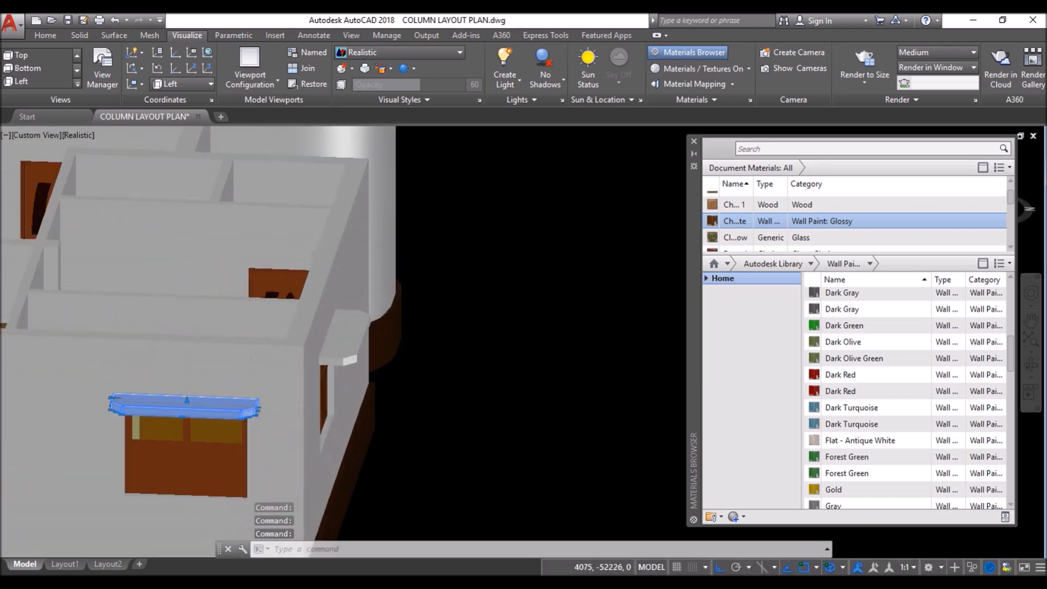
click(352, 339)
scroll(370, 273, down, 4)
shift+middle_drag(432, 250, 294, 295)
scroll(318, 295, up, 4)
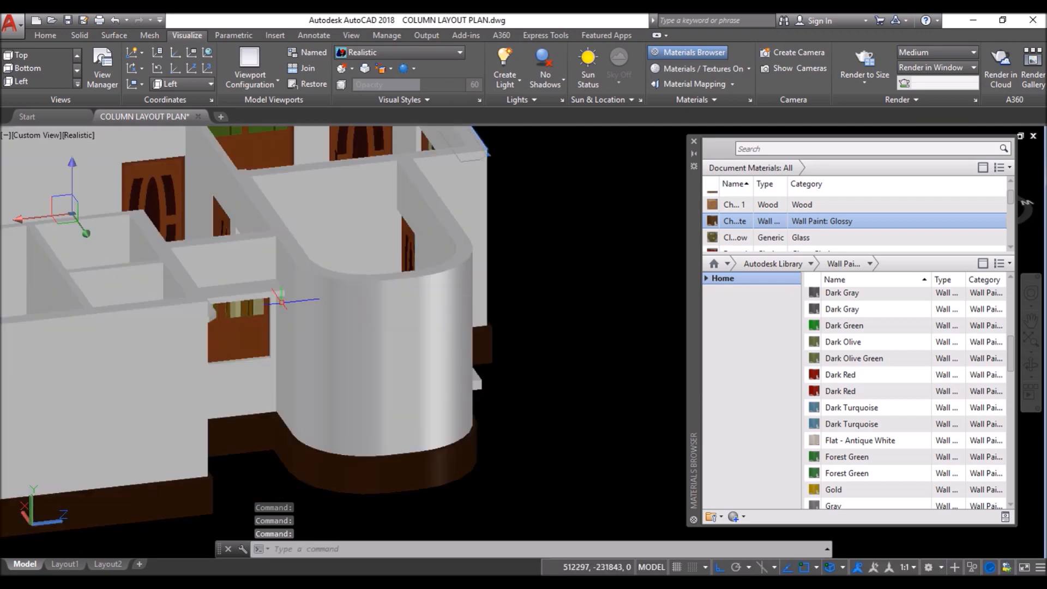
scroll(215, 311, up, 5)
click(216, 311)
scroll(342, 290, down, 6)
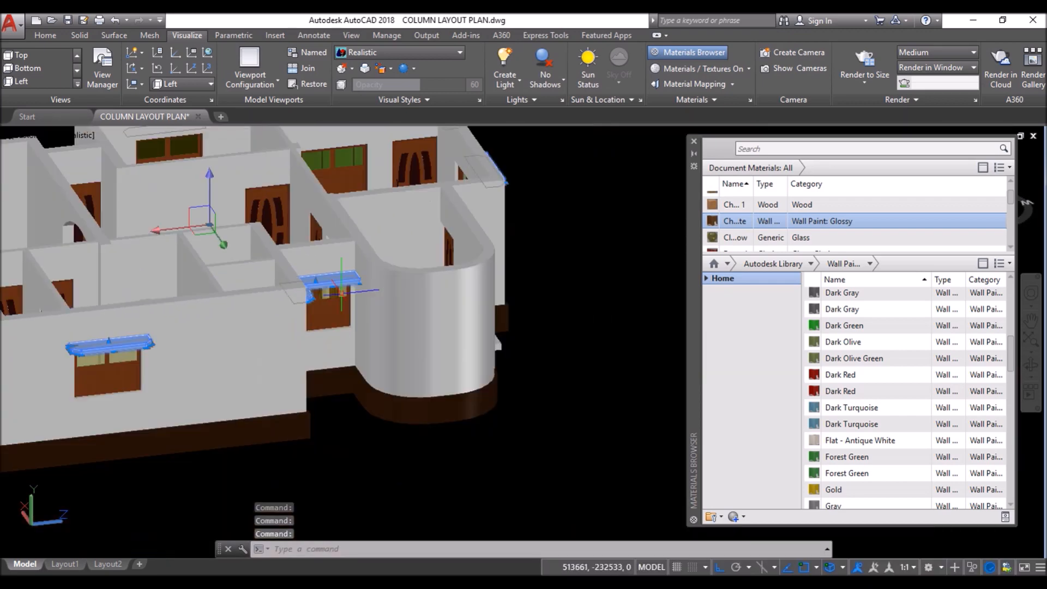
Step: Combine all the selected window sunshades into one group
scroll(355, 293, down, 5)
shift+middle_drag(494, 233, 382, 244)
scroll(387, 277, up, 3)
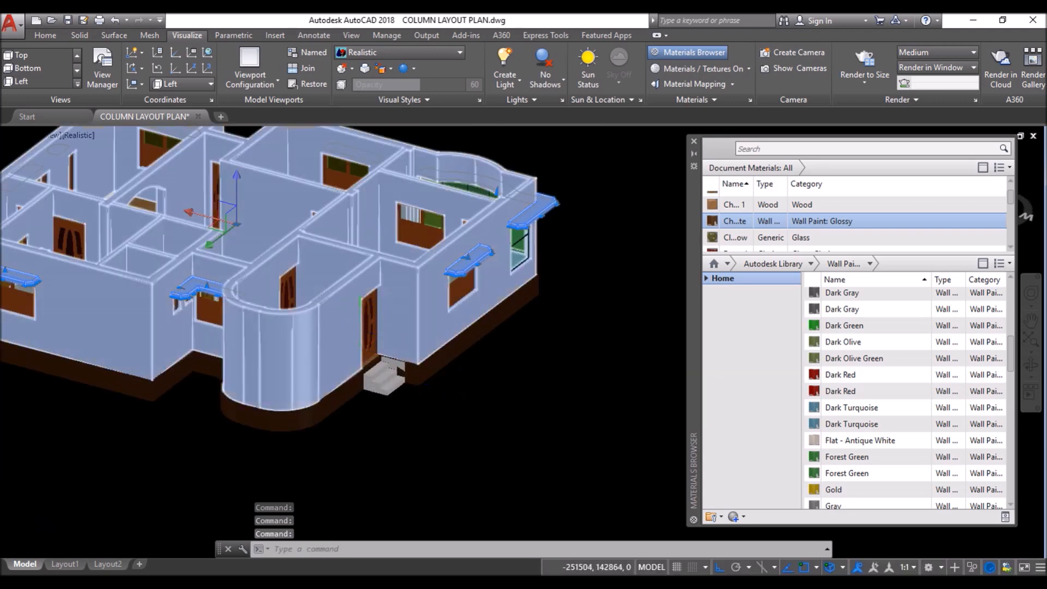
scroll(428, 345, down, 3)
scroll(381, 351, up, 8)
scroll(379, 352, up, 3)
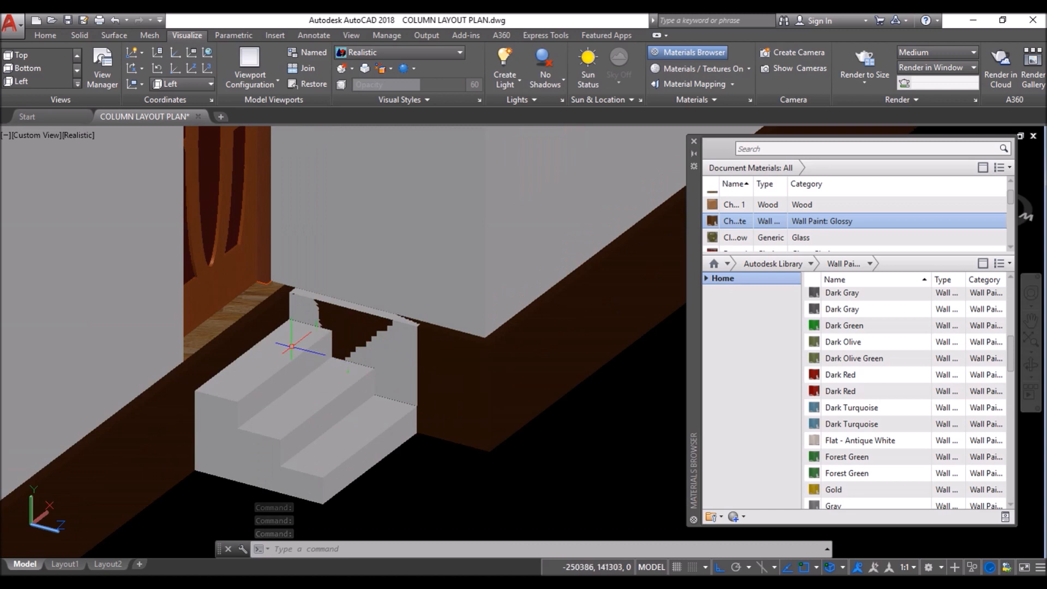
scroll(289, 299, down, 4)
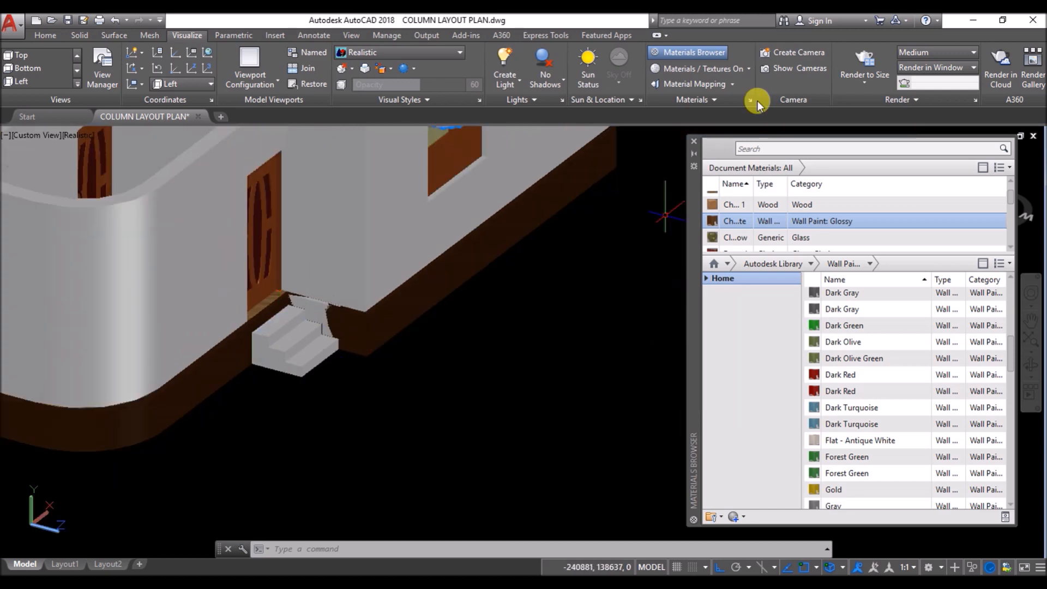
click(45, 38)
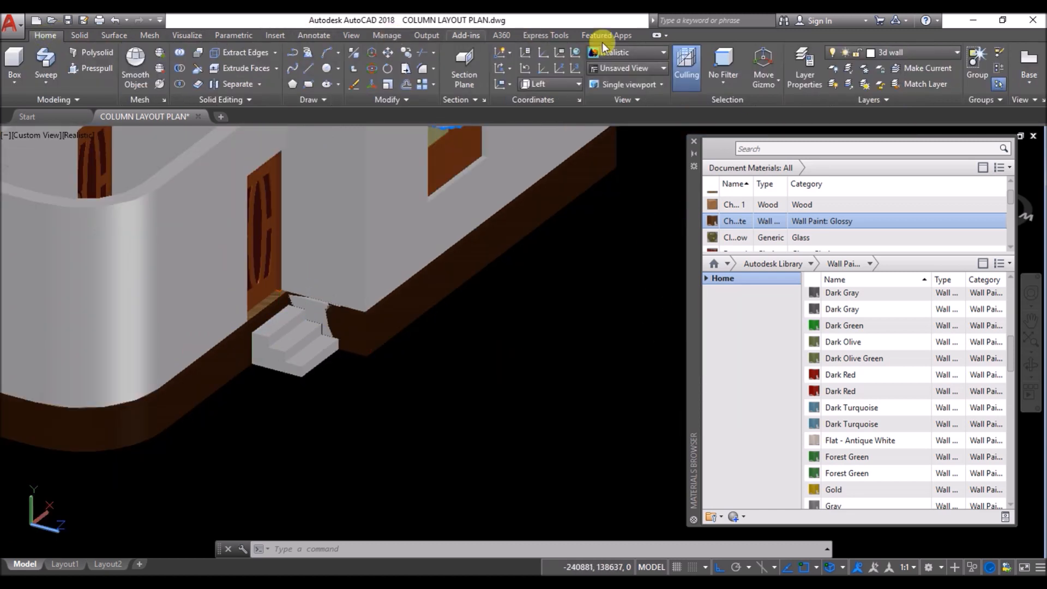
click(976, 58)
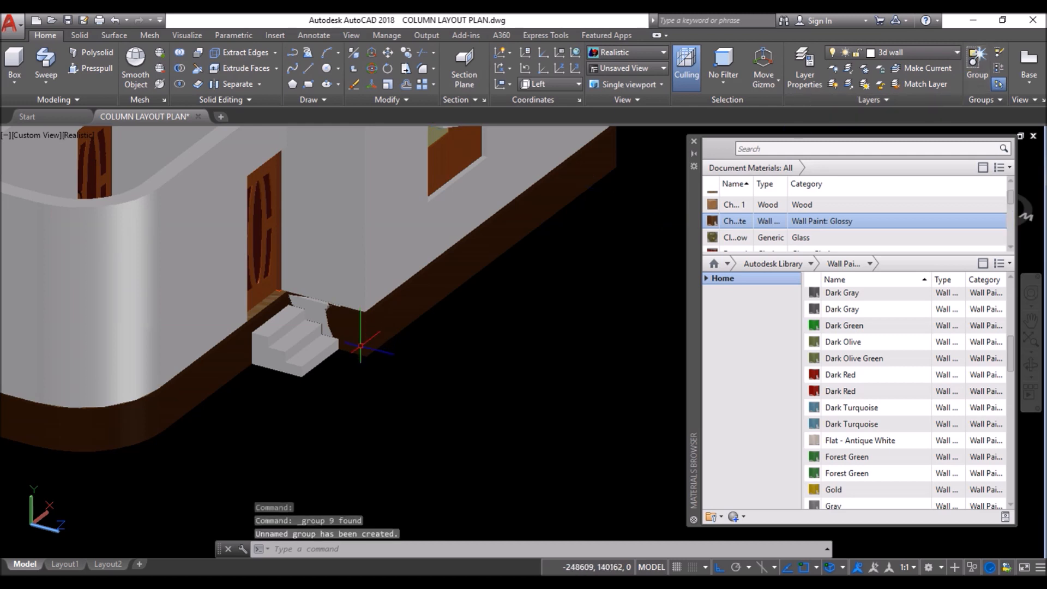
Step: Move the straight entrance steps beside the curved wall by 65 units away from the adjoining plinth
scroll(287, 389, up, 4)
click(363, 388)
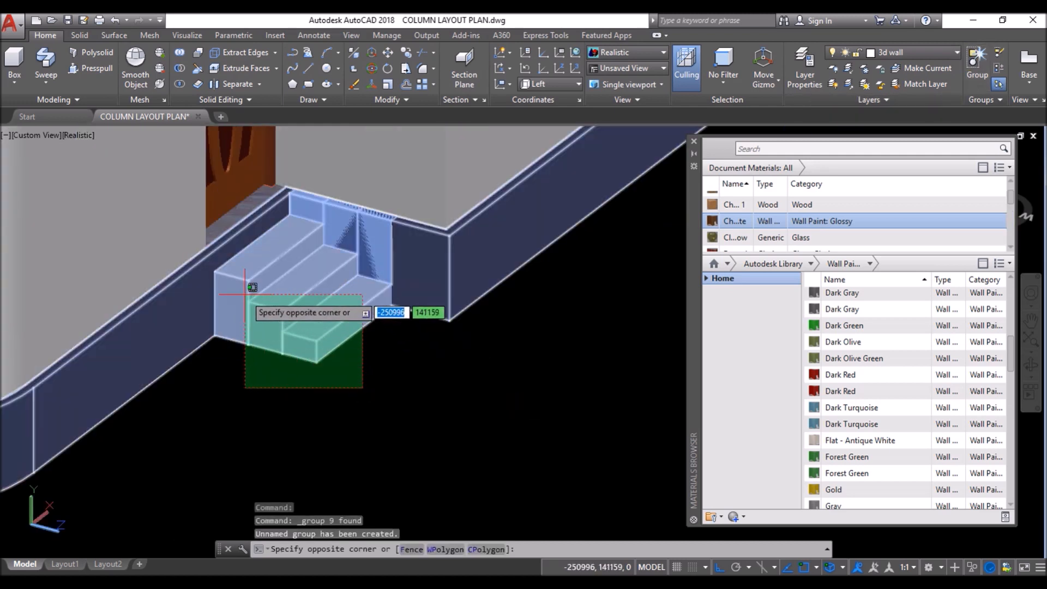
click(242, 331)
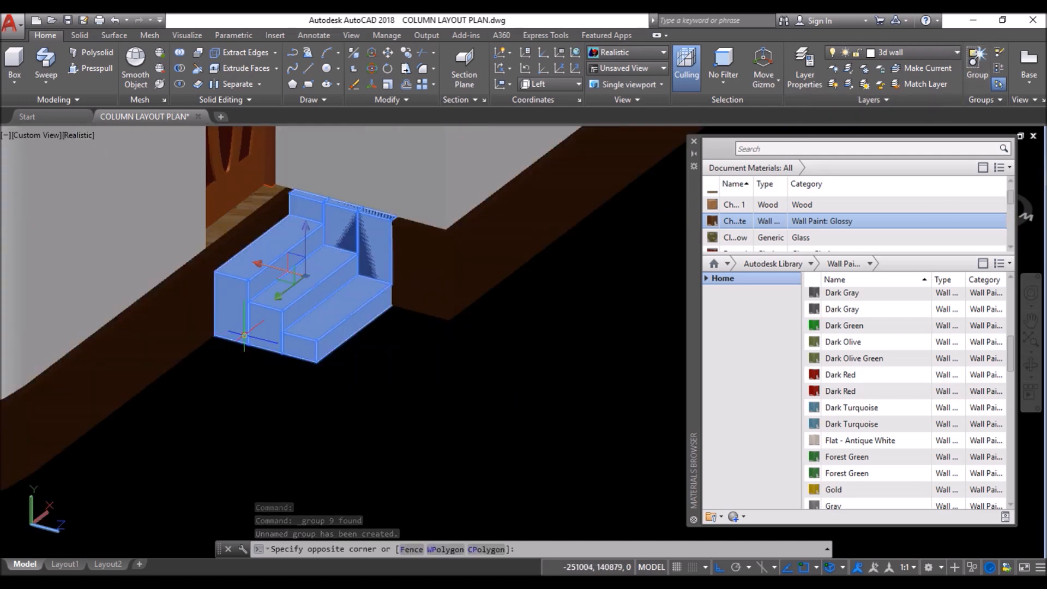
click(391, 54)
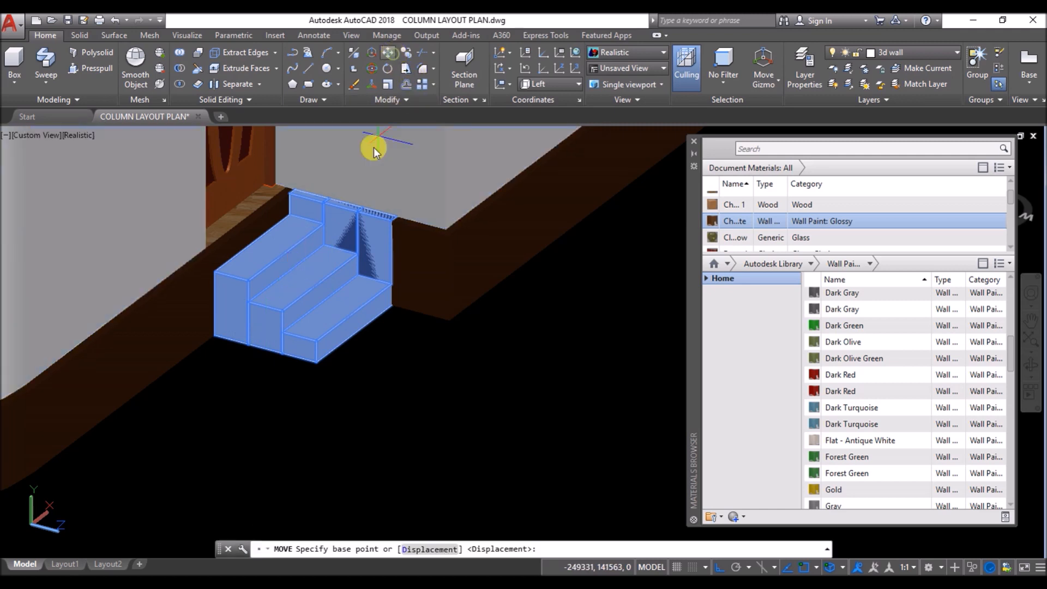
click(429, 384)
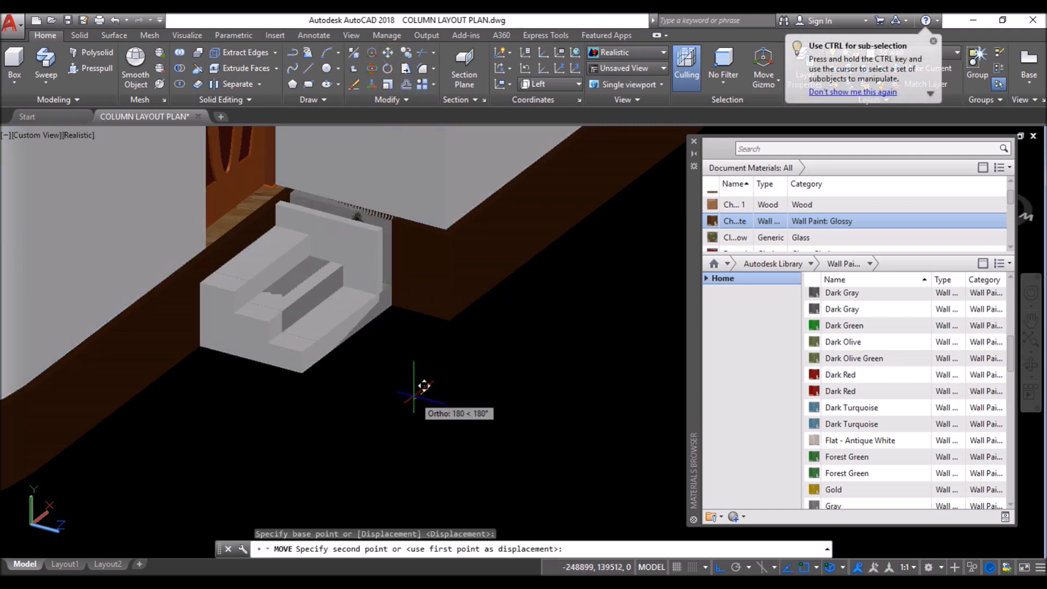
text(65)
key(Return)
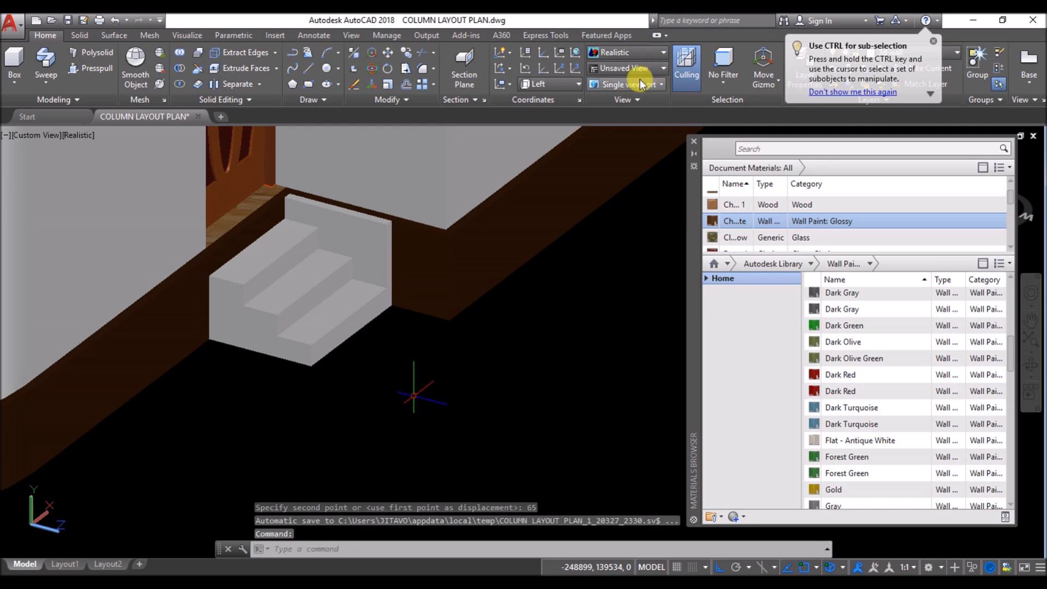
Step: Presspull the three upright faces at the end of the entrance steps together, taking the extrusion height from the plinth's outer corner
click(90, 68)
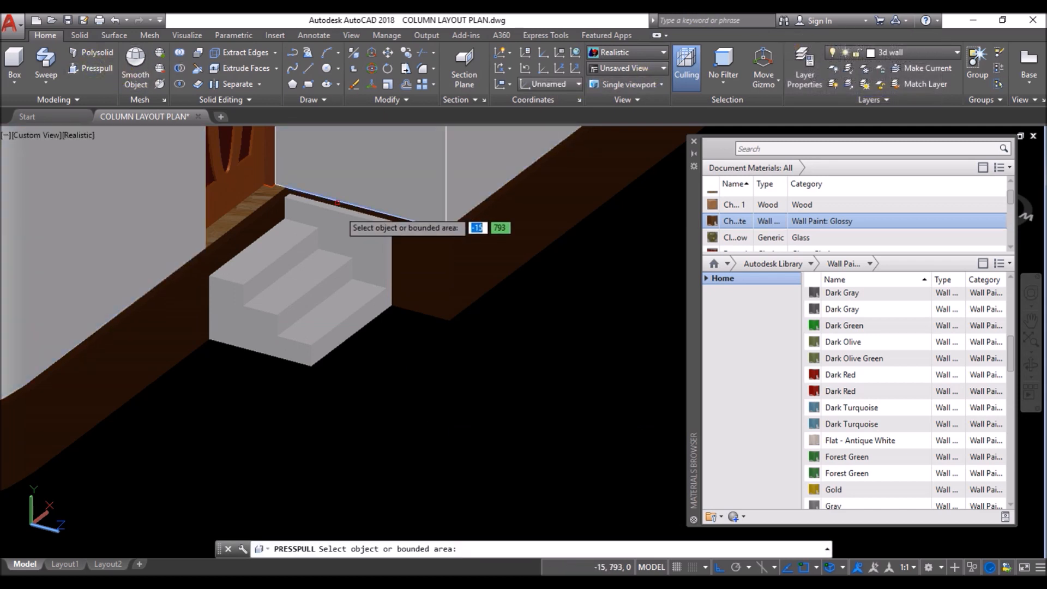
scroll(363, 231, up, 5)
scroll(386, 187, up, 2)
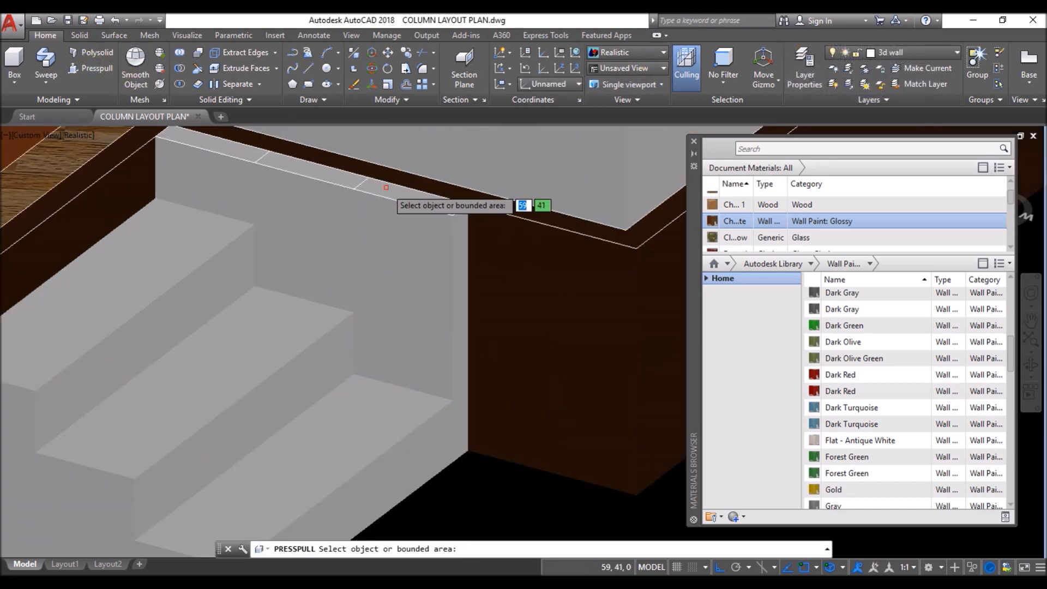
click(207, 179)
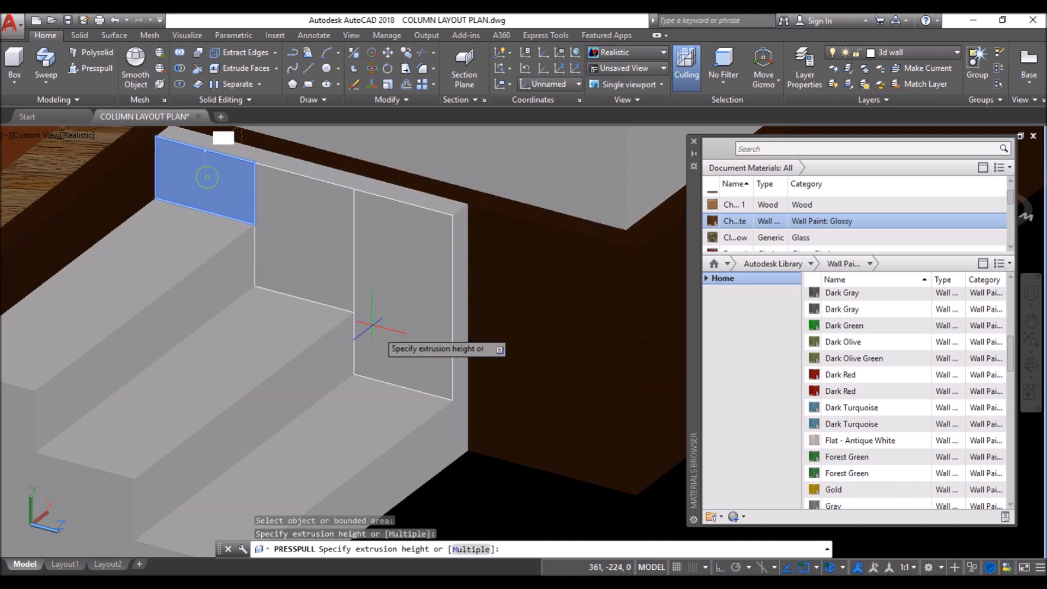
click(468, 553)
click(328, 240)
click(406, 229)
key(Return)
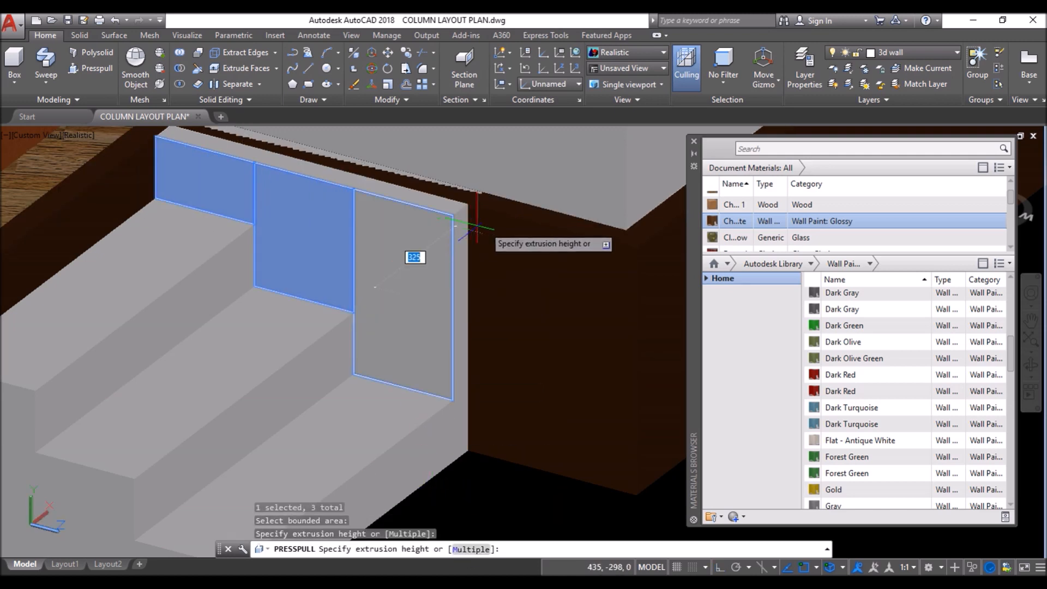
click(636, 254)
scroll(416, 257, down, 7)
shift+middle_drag(405, 255, 339, 315)
scroll(340, 316, down, 6)
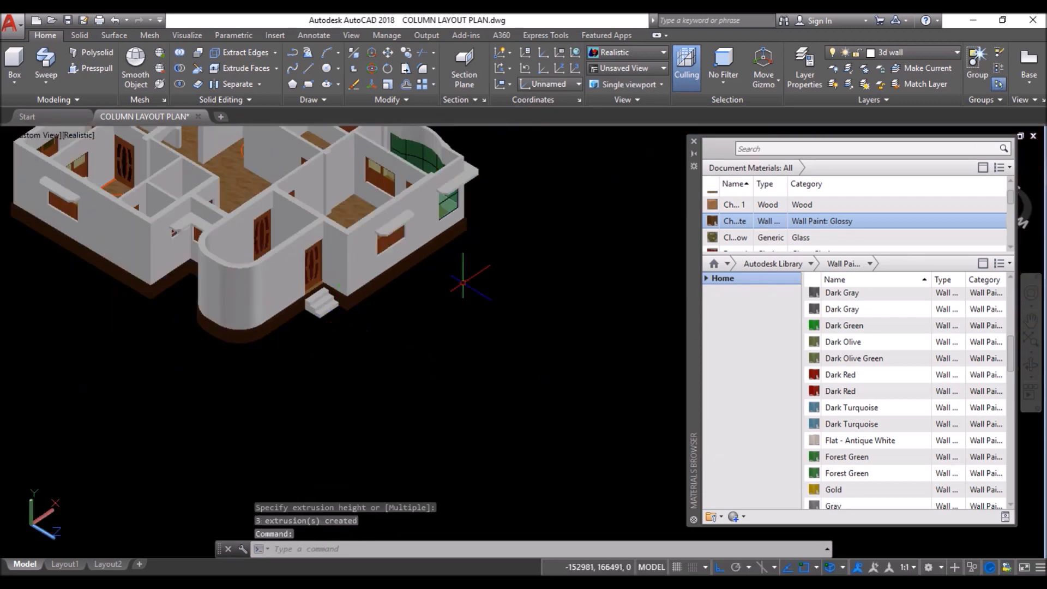
Step: Apply the Chocolate wall paint to the grouped sunshades and inspect them at the bay window
click(395, 221)
scroll(858, 384, up, 5)
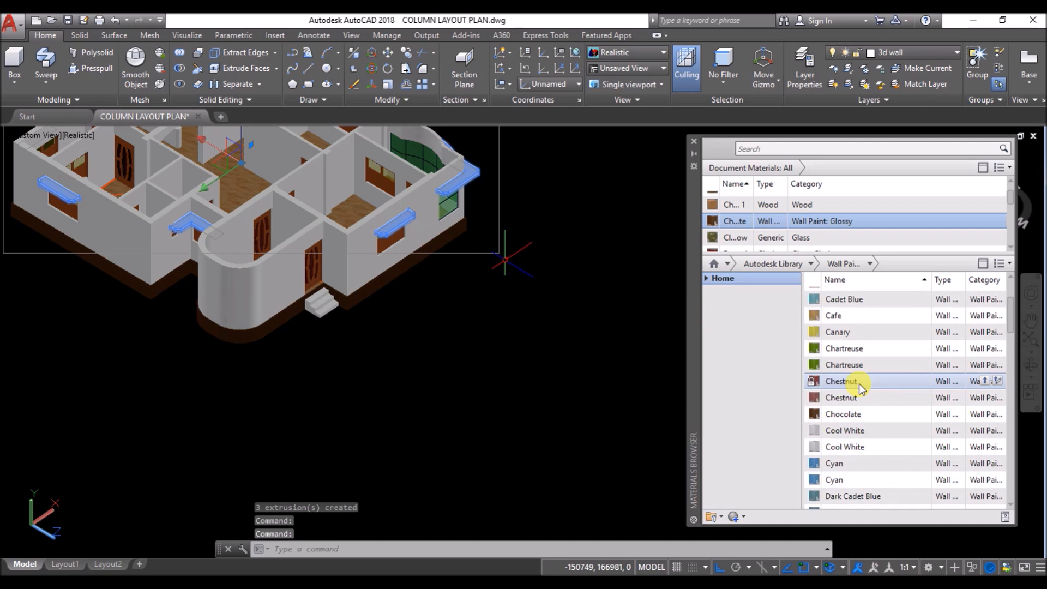
click(988, 414)
scroll(486, 333, down, 5)
shift+middle_drag(491, 317, 278, 254)
scroll(277, 251, up, 5)
scroll(194, 203, up, 2)
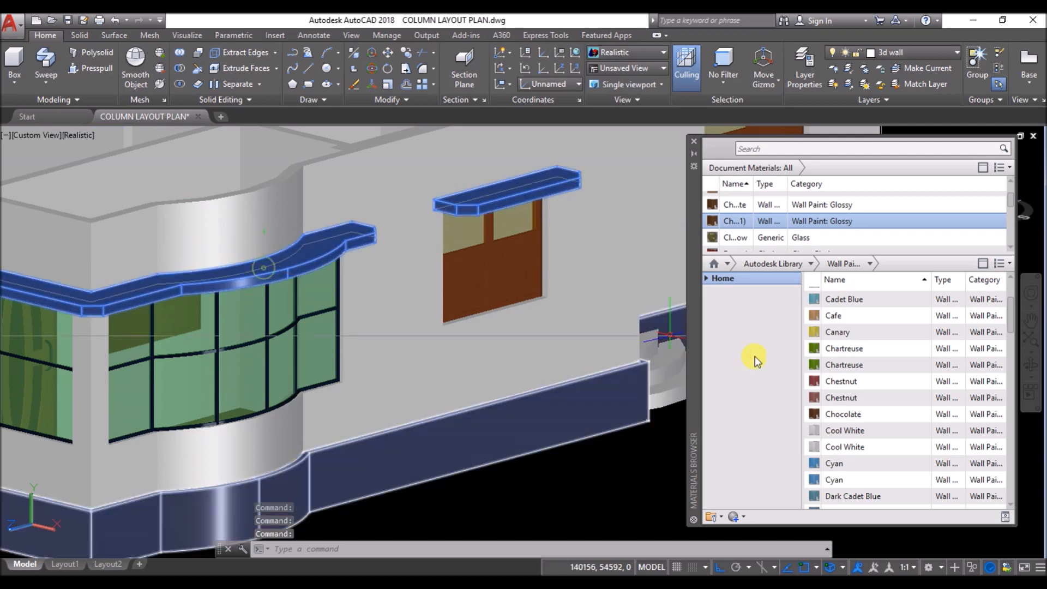
Step: Apply the matte Chestnut wall paint to the selected sunshades above the windows
click(982, 380)
scroll(388, 324, down, 5)
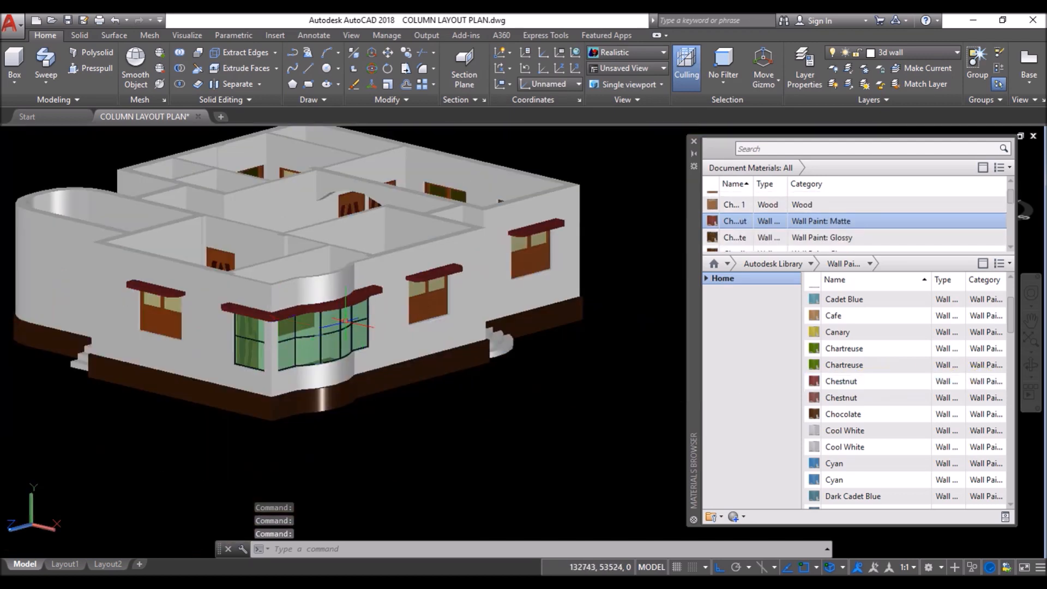
scroll(877, 398, up, 2)
Step: Apply the glossy Dark Red wall paint from the Autodesk Library to the window sunshades
scroll(877, 402, down, 8)
scroll(869, 402, up, 2)
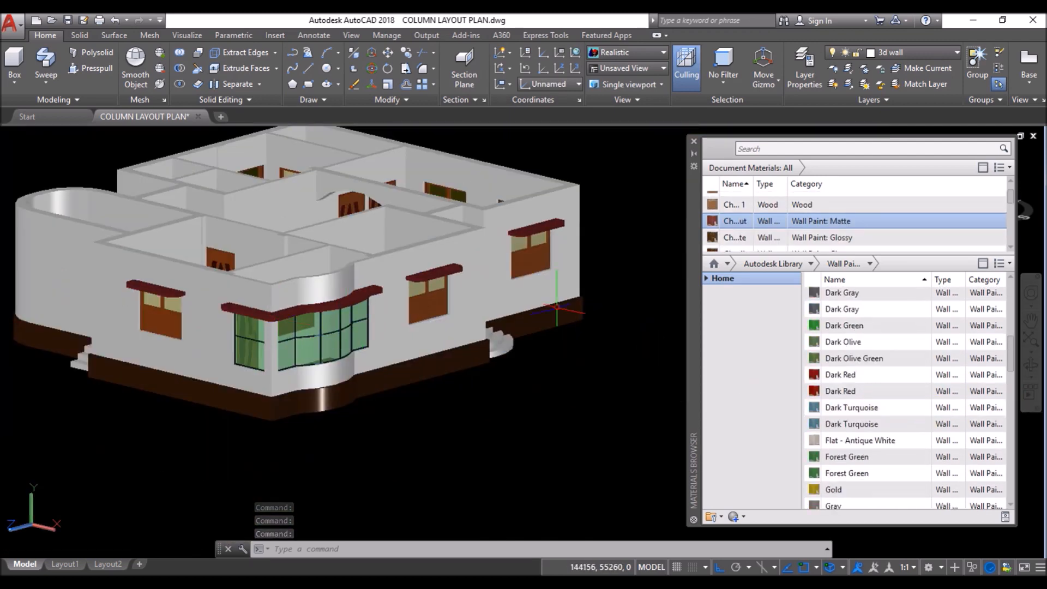
click(365, 296)
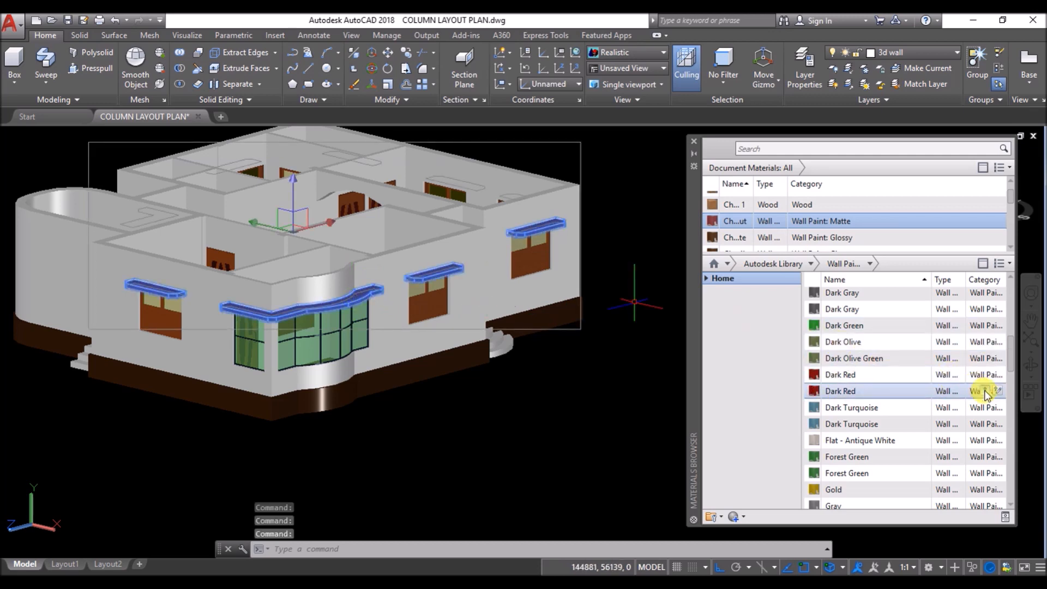
click(986, 392)
scroll(476, 367, up, 3)
scroll(361, 379, down, 4)
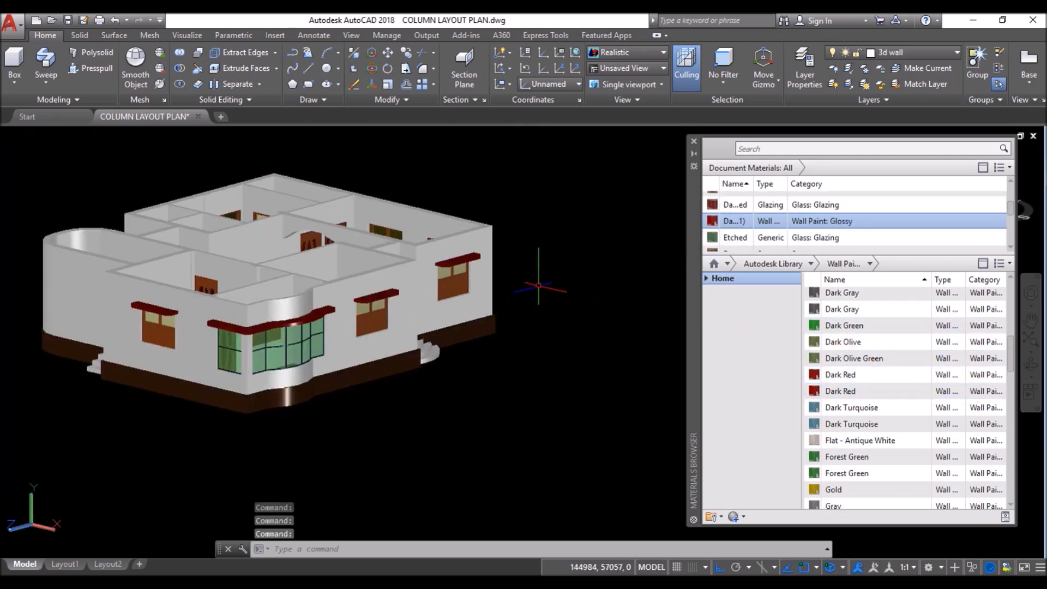
Step: Apply the matte Light Red wall paint from the Autodesk Library to the window sunshades
shift+middle_drag(540, 247, 527, 226)
scroll(878, 405, down, 3)
scroll(878, 405, down, 2)
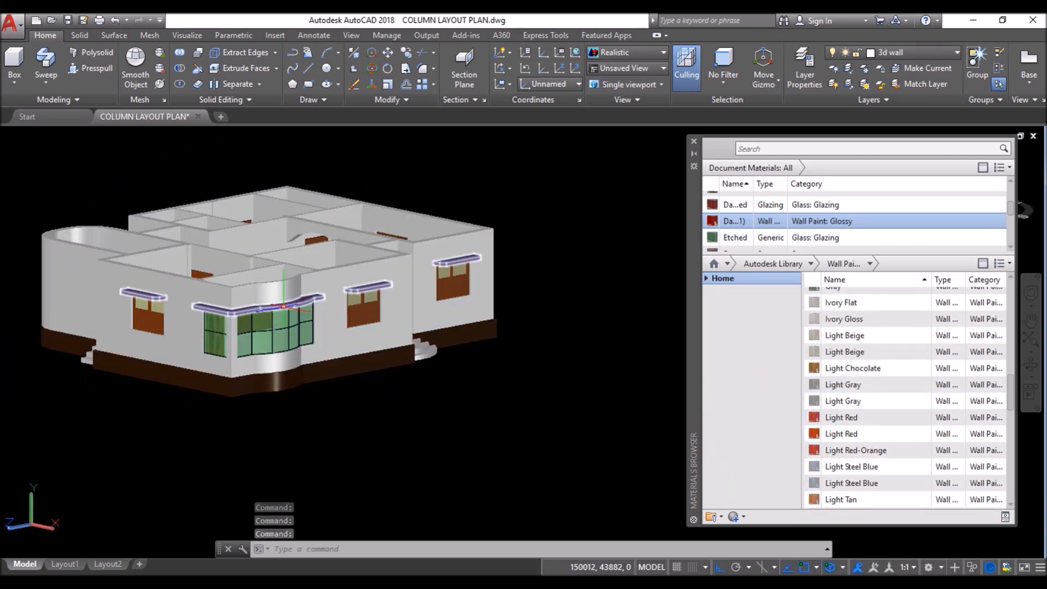
click(284, 300)
click(986, 433)
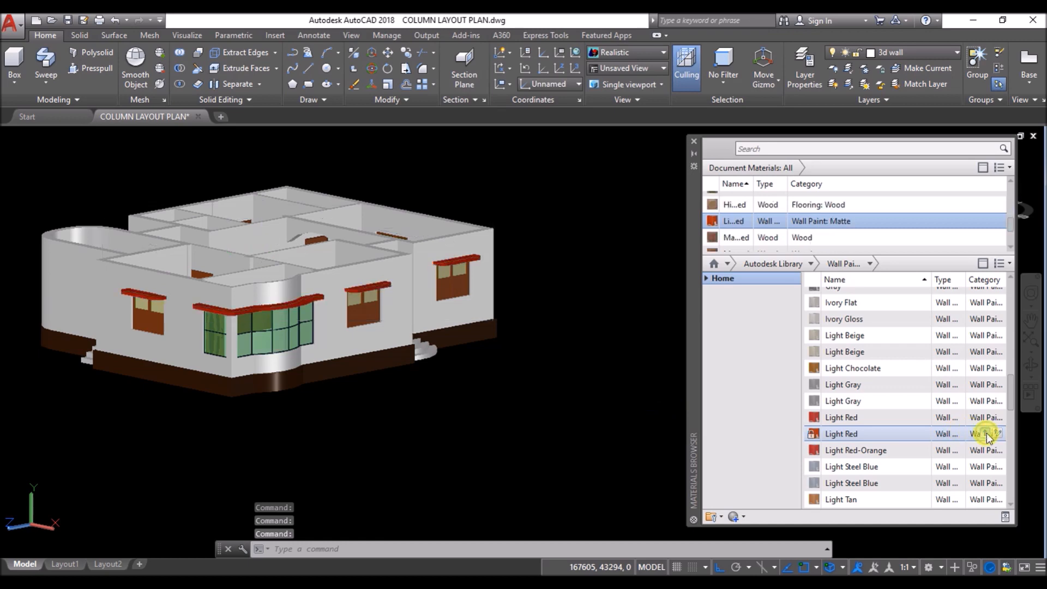
scroll(344, 232, up, 2)
scroll(493, 199, down, 1)
Step: Union the four curved entrance steps in front of the door into one solid
shift+middle_drag(492, 199, 434, 196)
scroll(420, 420, up, 6)
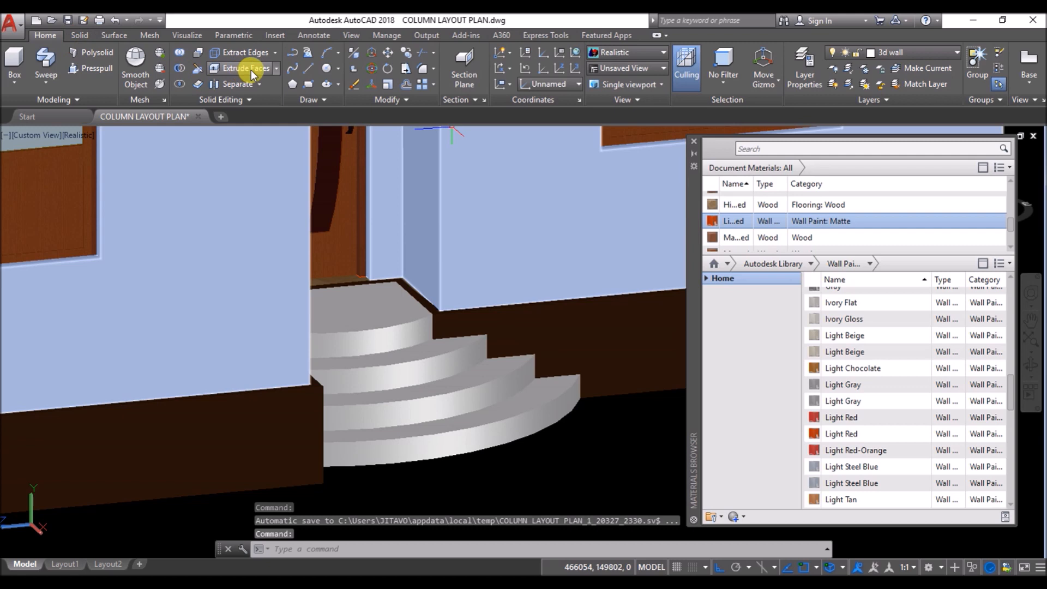
click(181, 53)
click(366, 311)
click(397, 355)
click(415, 391)
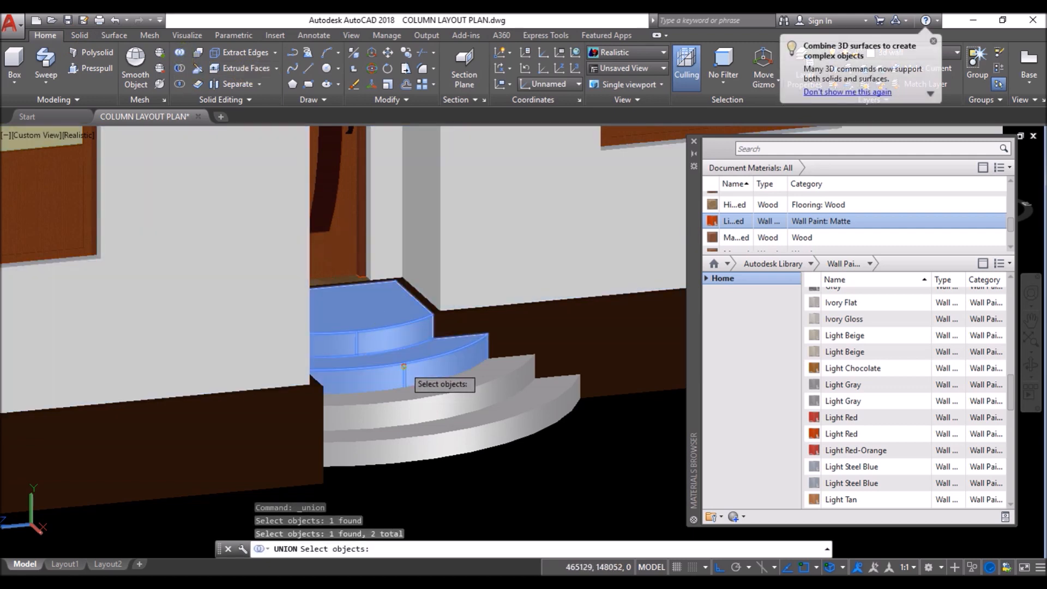
click(467, 424)
key(Return)
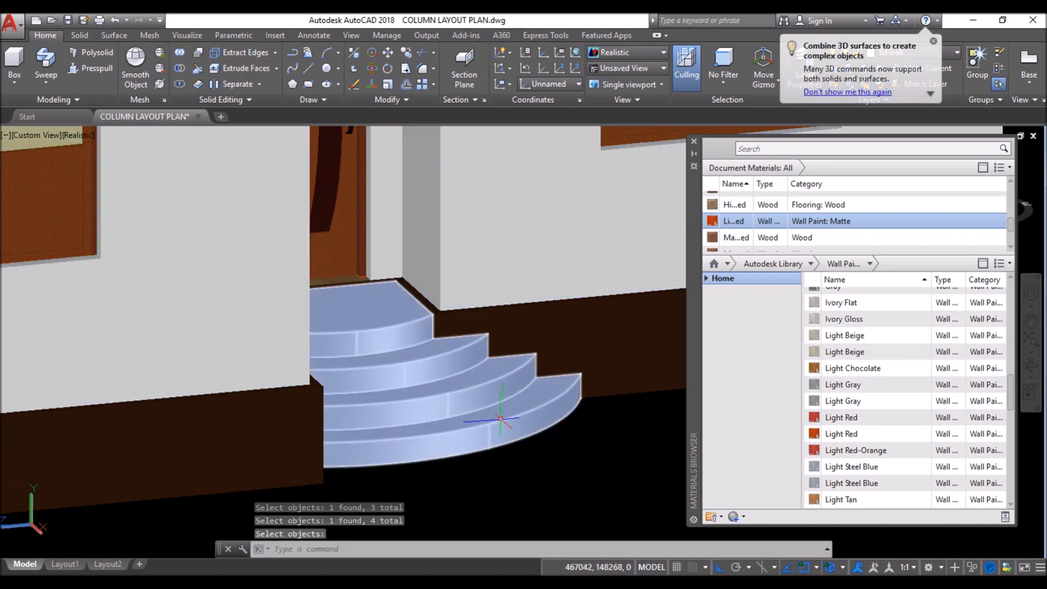
Step: Apply the matte Cafe wall paint from the Autodesk Library to the merged curved entrance steps
scroll(548, 411, up, 3)
scroll(890, 368, up, 5)
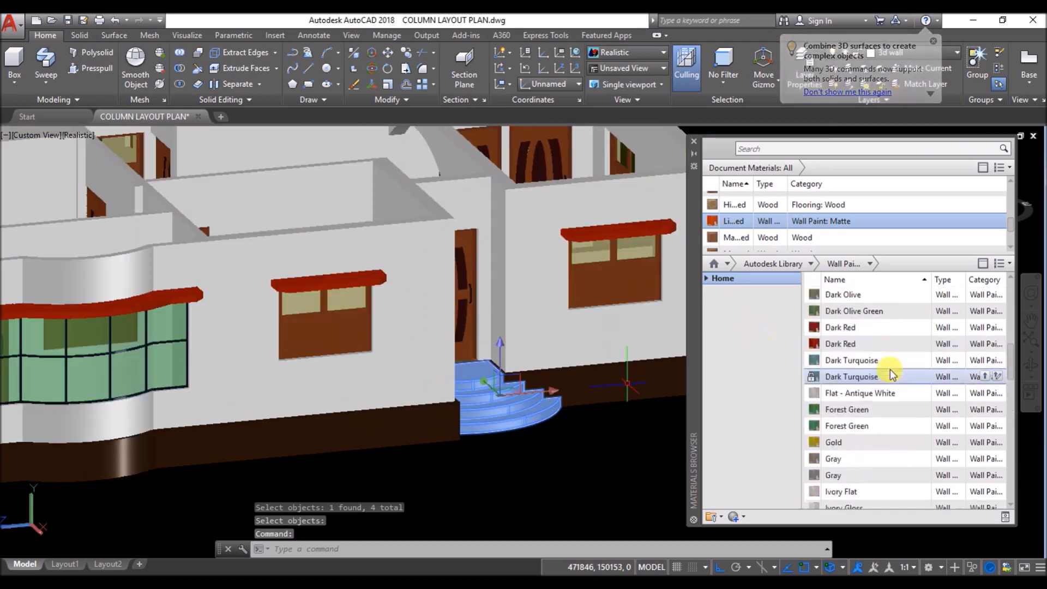
scroll(890, 369, up, 6)
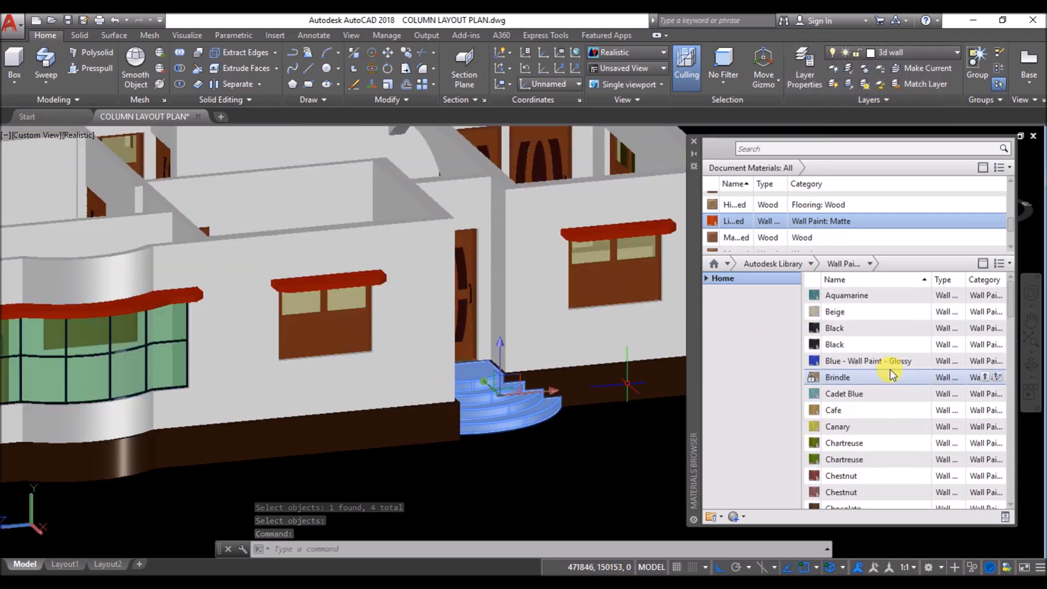
click(900, 409)
scroll(430, 380, down, 3)
scroll(461, 390, up, 6)
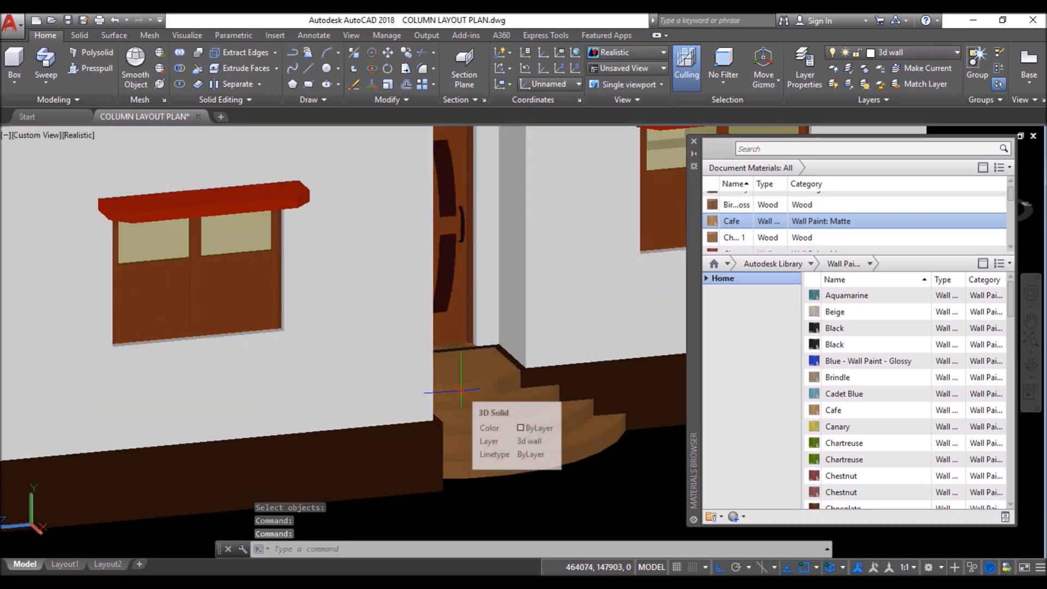
scroll(461, 389, down, 8)
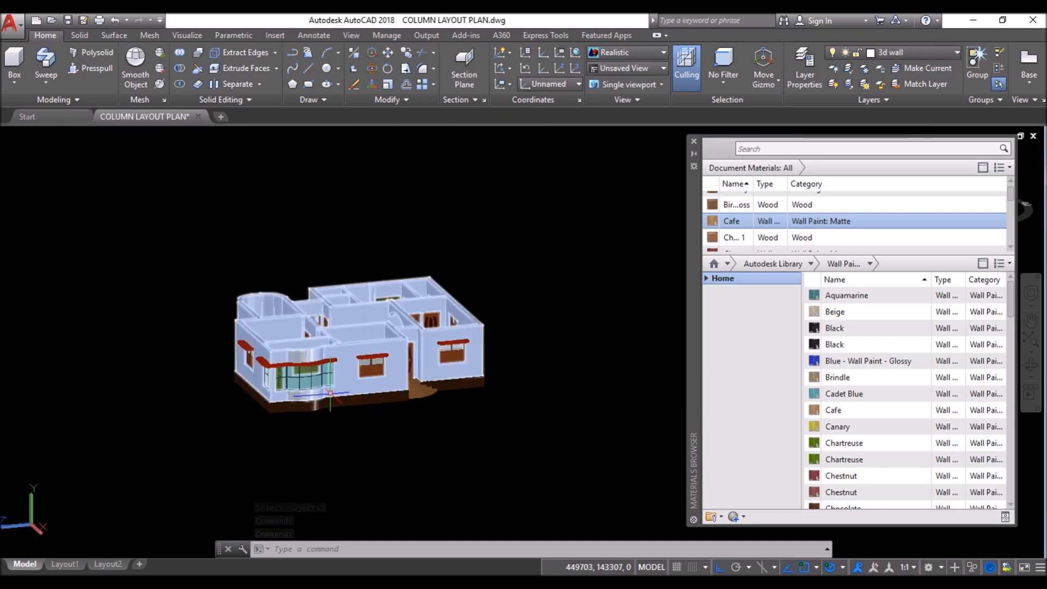
Step: Union the three straight steps at the door beside the rounded stair room into one solid
scroll(330, 393, up, 4)
shift+middle_drag(330, 393, 438, 401)
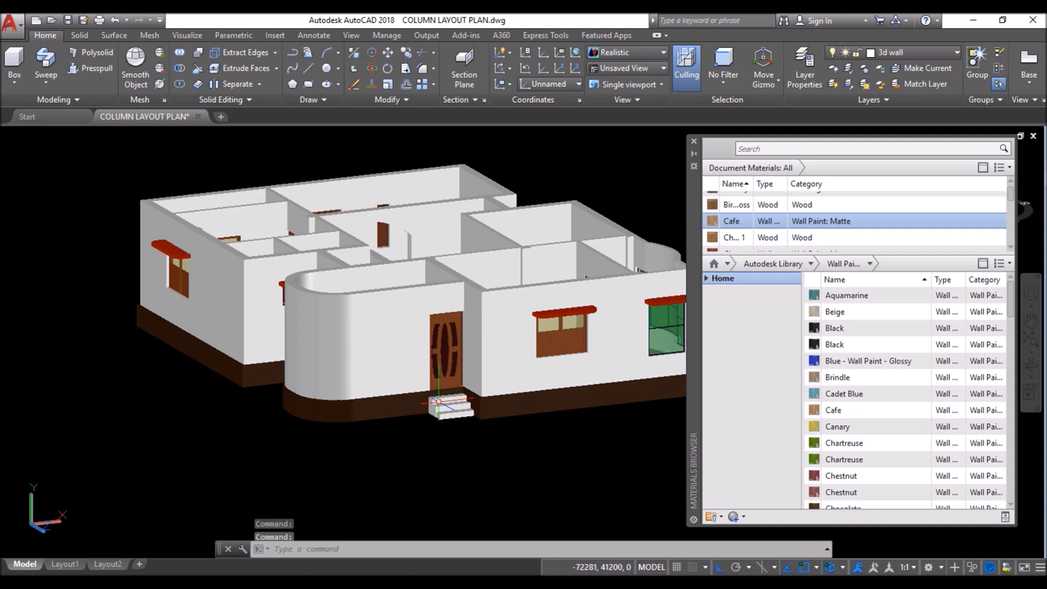
scroll(439, 402, up, 5)
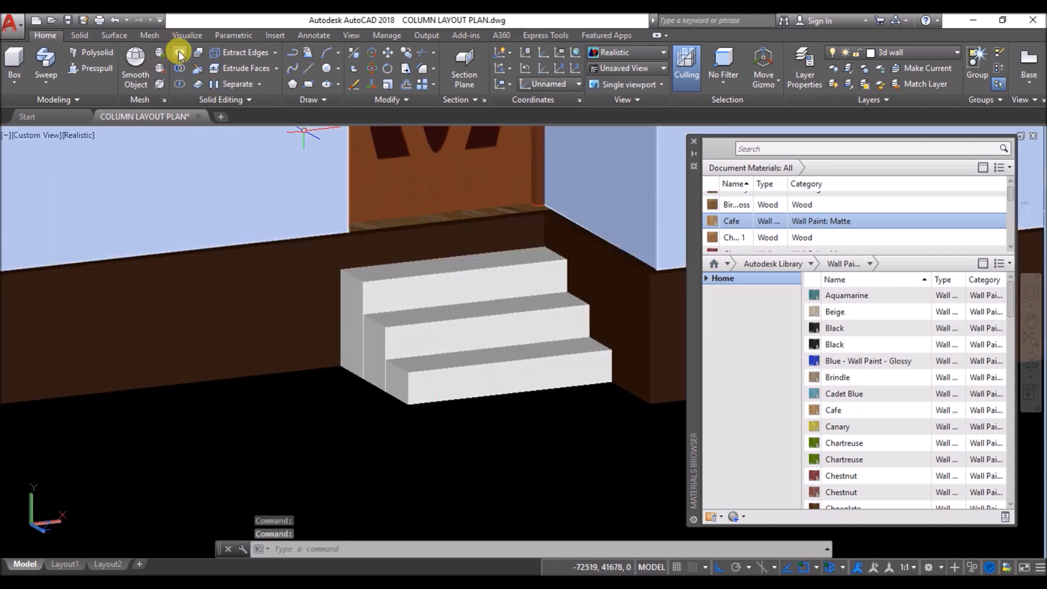
click(180, 54)
click(421, 300)
click(426, 321)
click(452, 376)
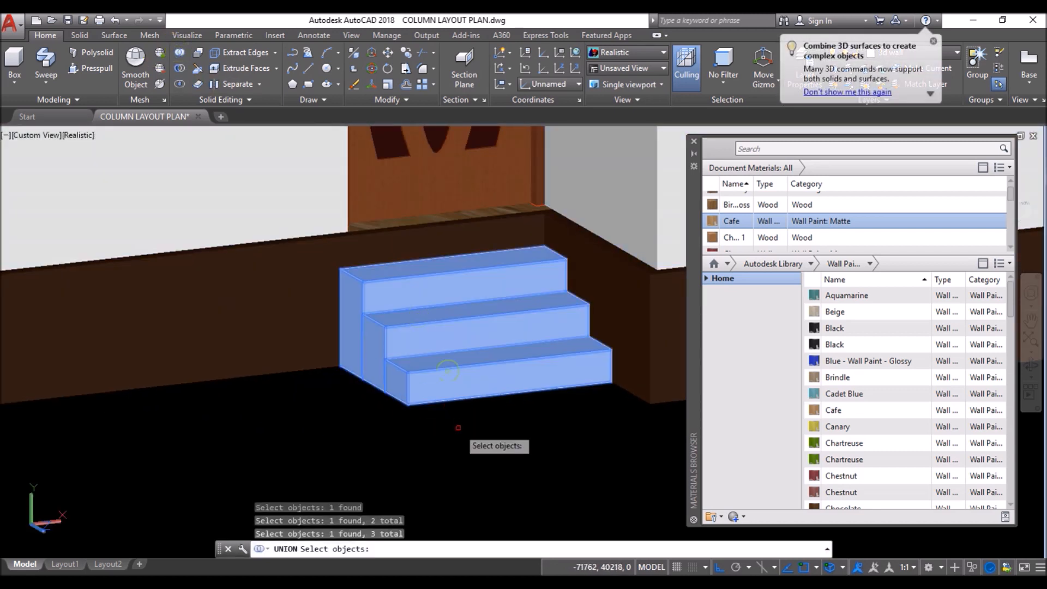
key(Return)
Step: Apply the matte Cafe wall paint to the merged straight steps and view the whole house from above
click(462, 383)
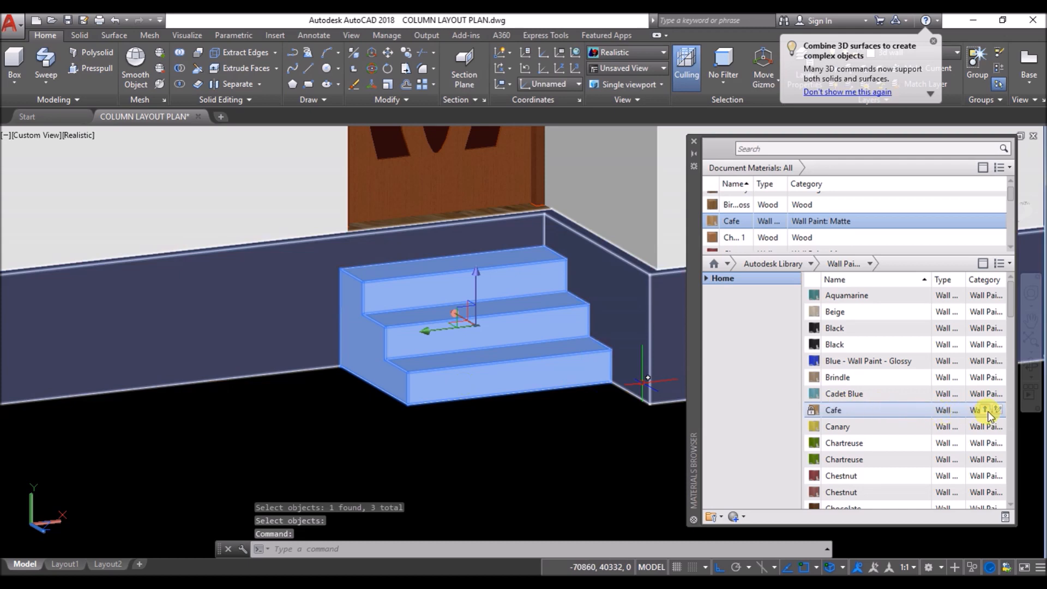
click(988, 416)
scroll(353, 371, down, 6)
shift+middle_drag(354, 371, 80, 365)
drag(68, 376, 69, 420)
key(Escape)
middle_drag(489, 398, 595, 431)
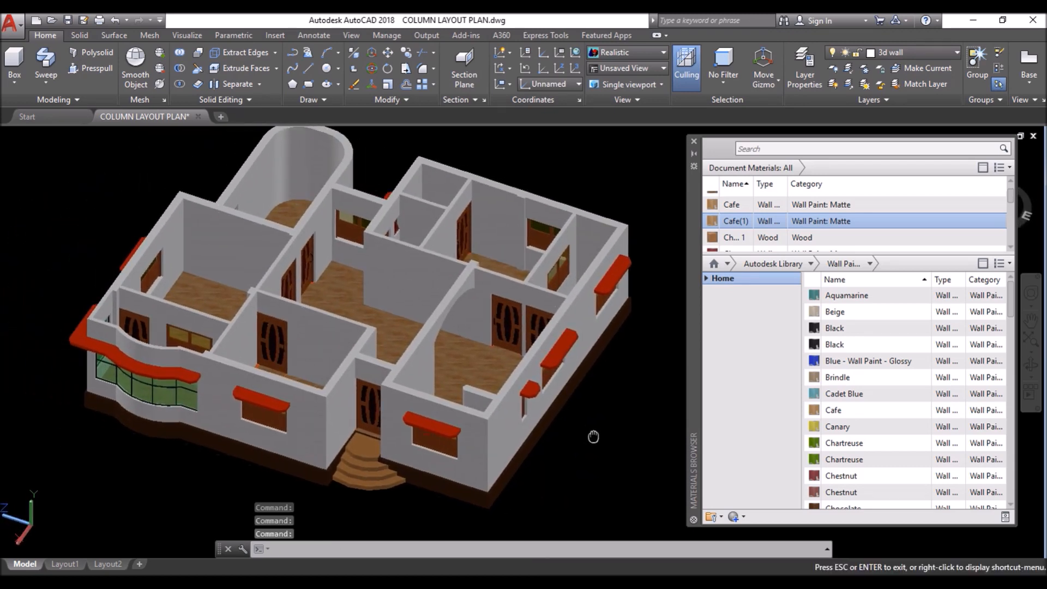
Step: Close the Materials Browser and turn on the staircase layer
click(694, 142)
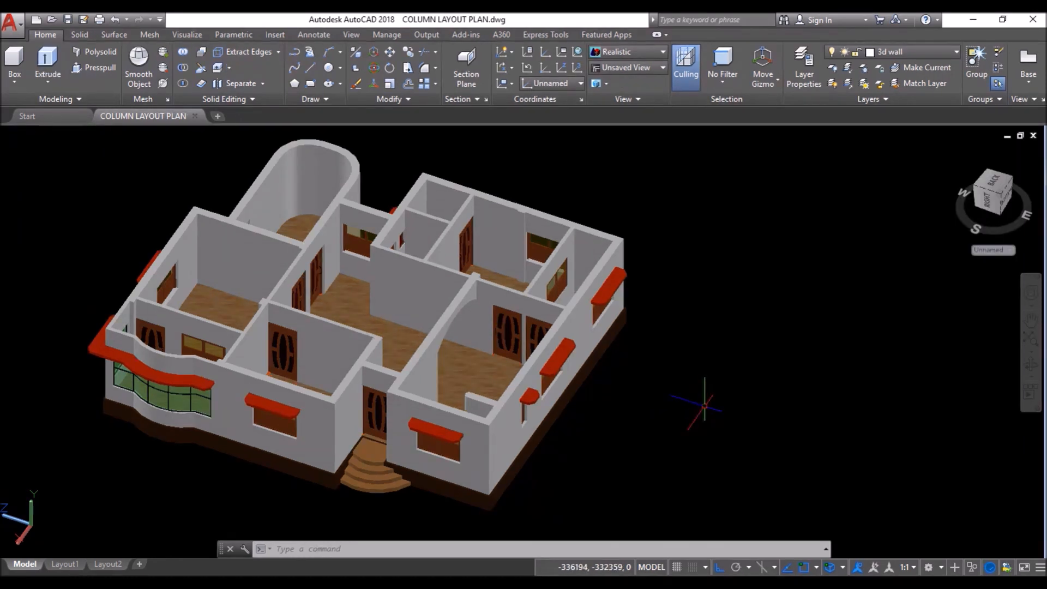
scroll(718, 401, down, 2)
scroll(639, 389, up, 2)
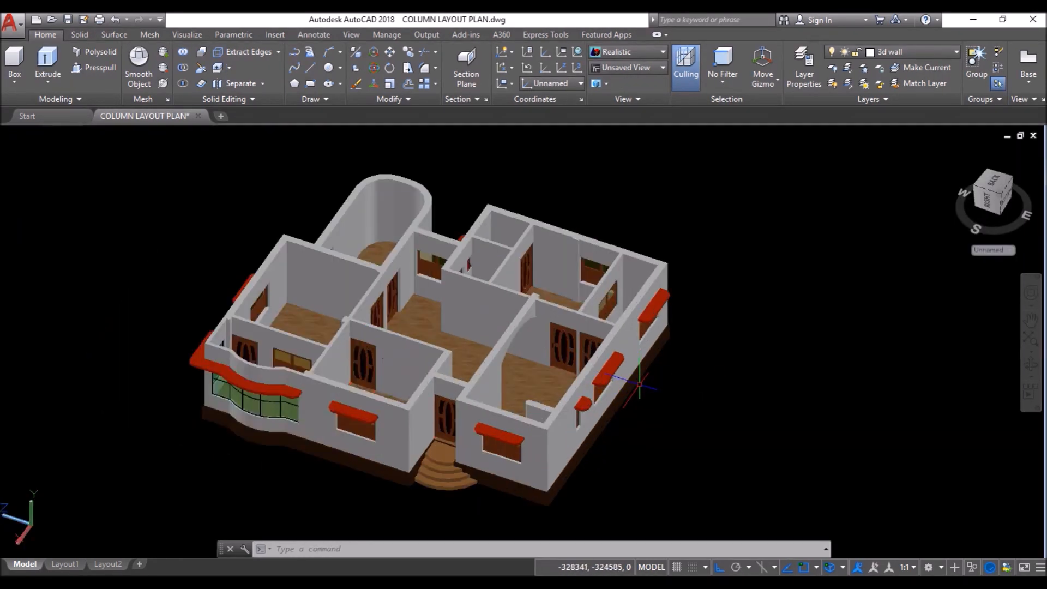
click(924, 51)
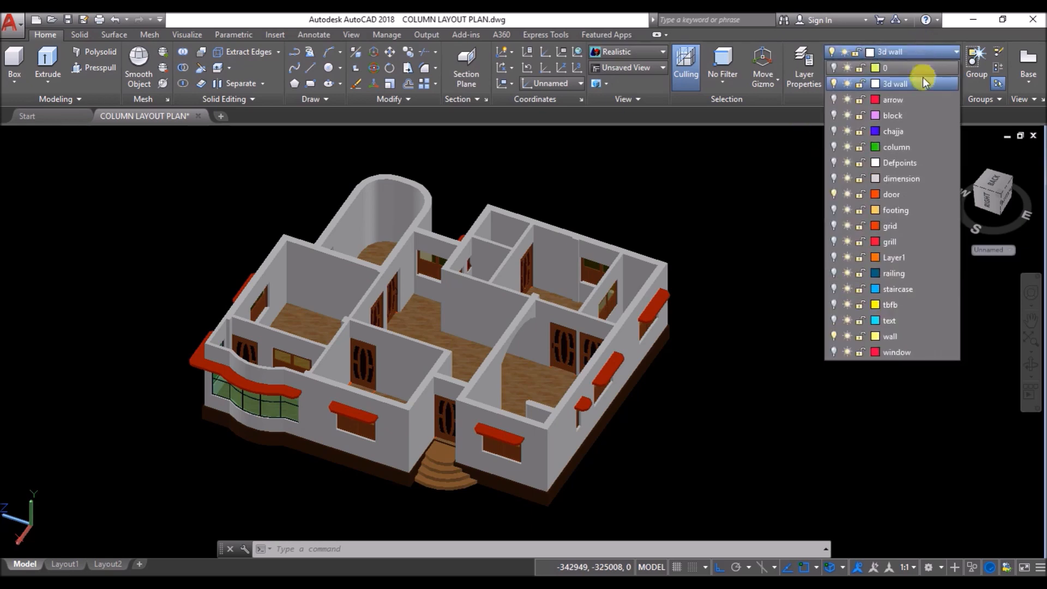
click(834, 289)
scroll(331, 226, up, 3)
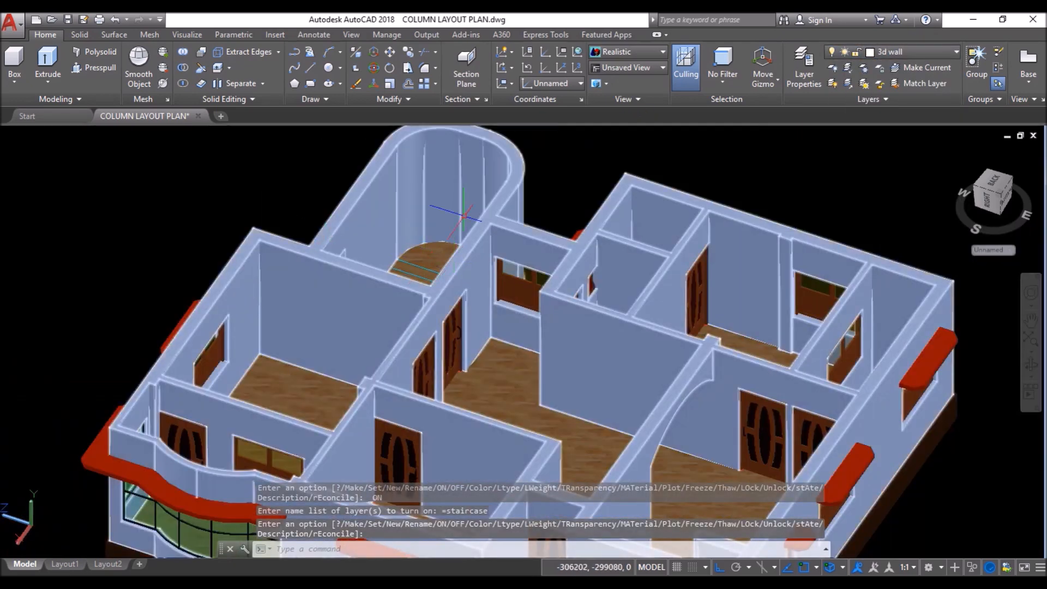
Step: On the separate 2D plan, presspull the first tread of the staircase flight nearest the outside steps to a height of 150
scroll(331, 225, down, 8)
scroll(424, 344, down, 2)
scroll(211, 192, up, 11)
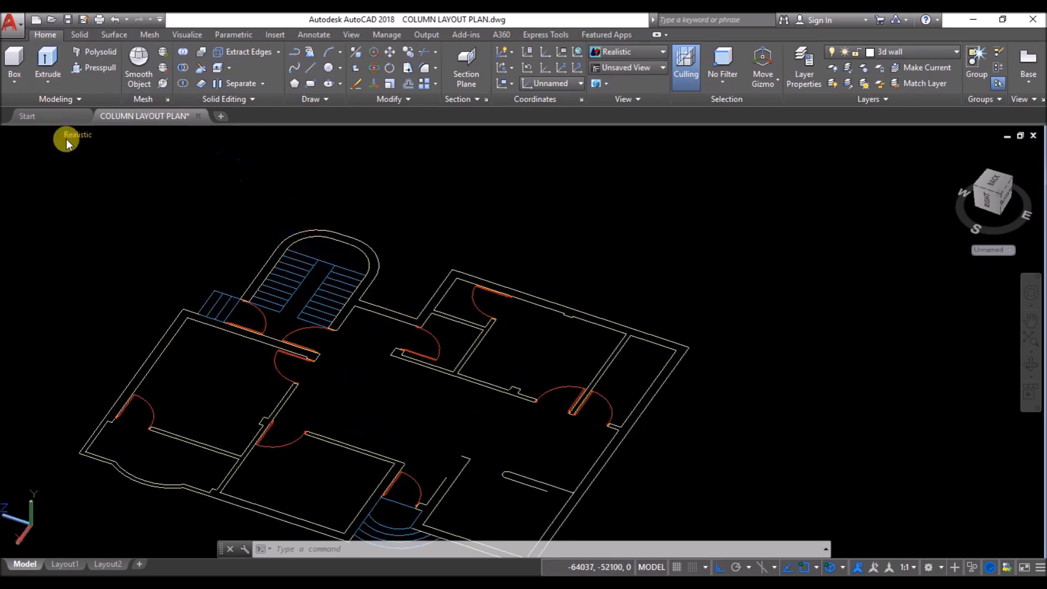
scroll(214, 270, up, 6)
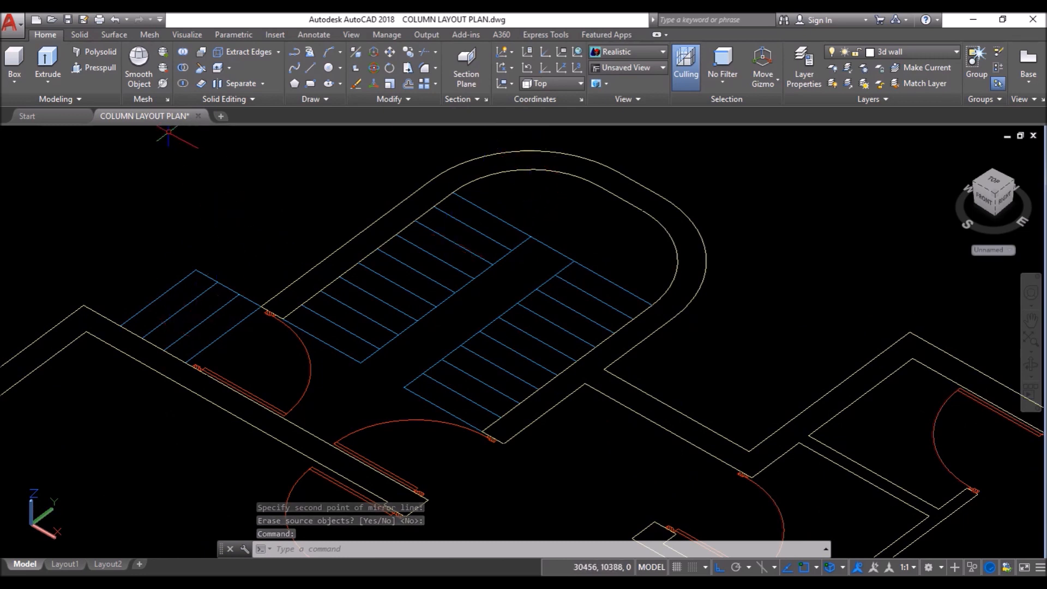
click(80, 67)
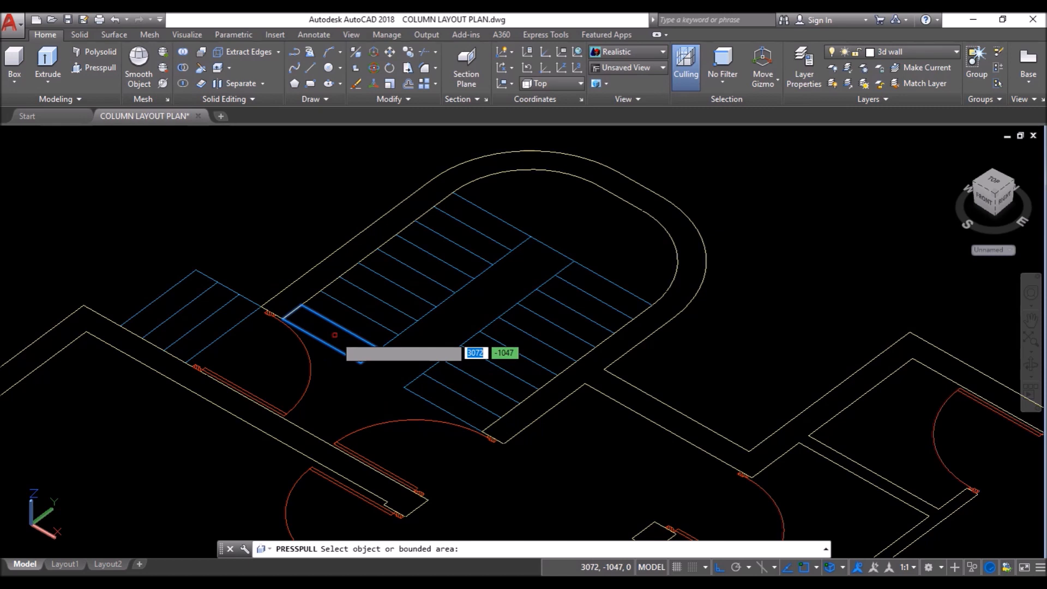
click(335, 335)
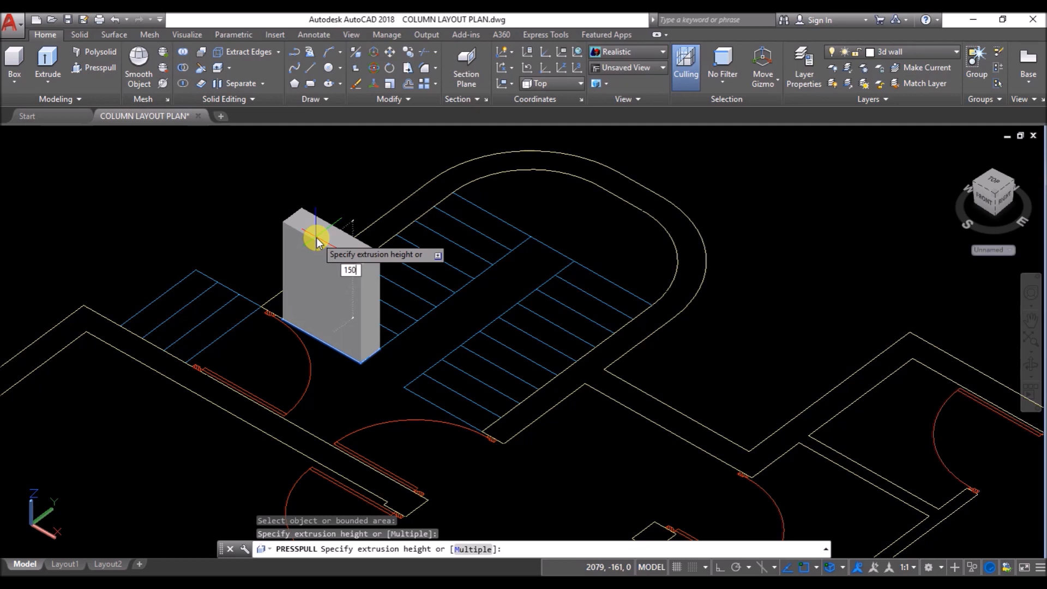
key(Return)
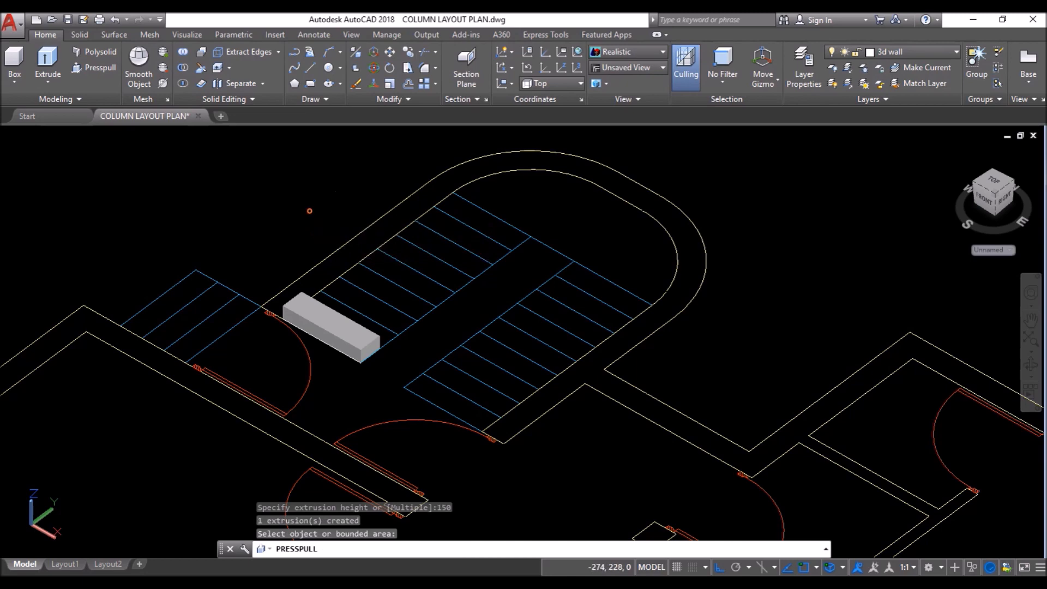
key(Return)
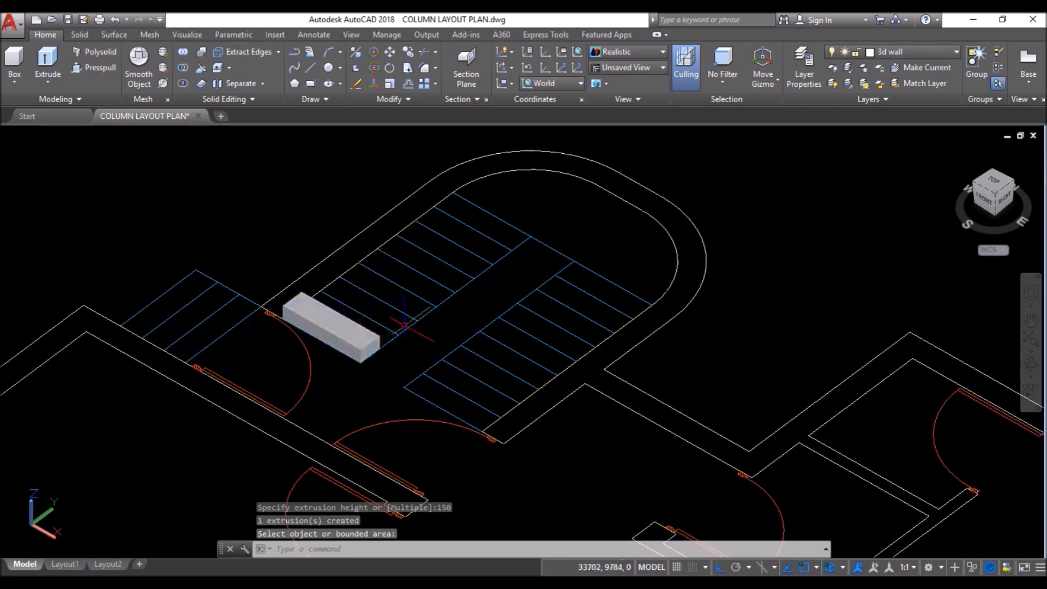
Step: Copy the extruded first tread from its bottom corner, stacking the second and third treads up and back along the flight
scroll(403, 325, up, 4)
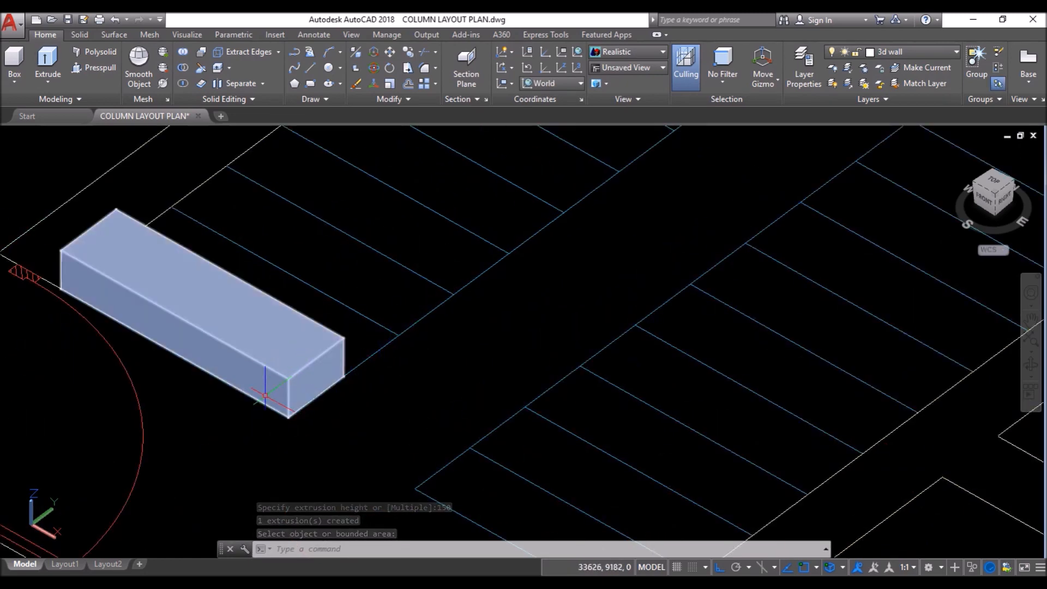
click(409, 55)
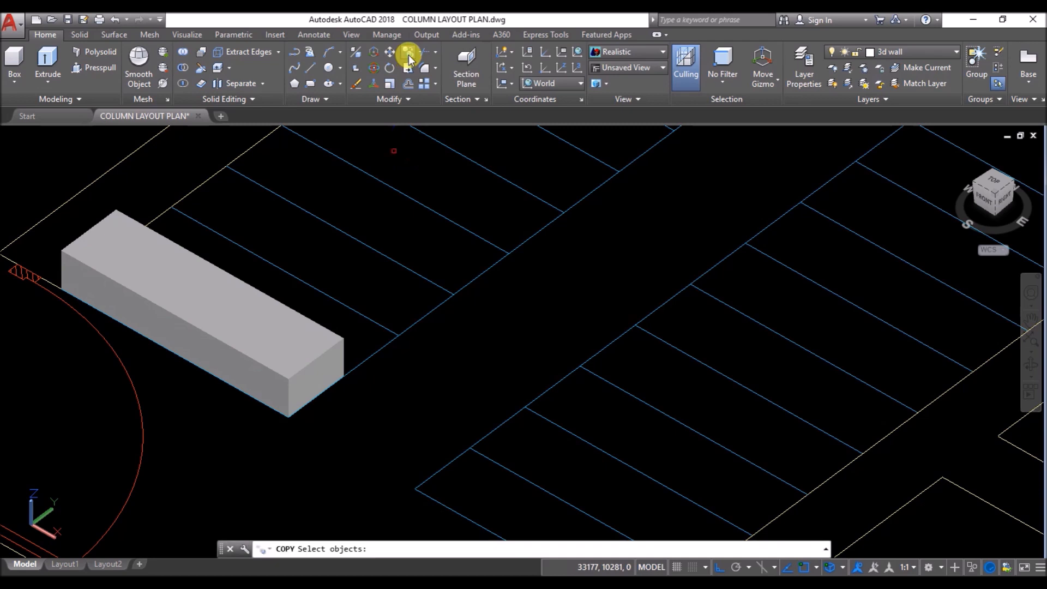
click(300, 338)
key(Return)
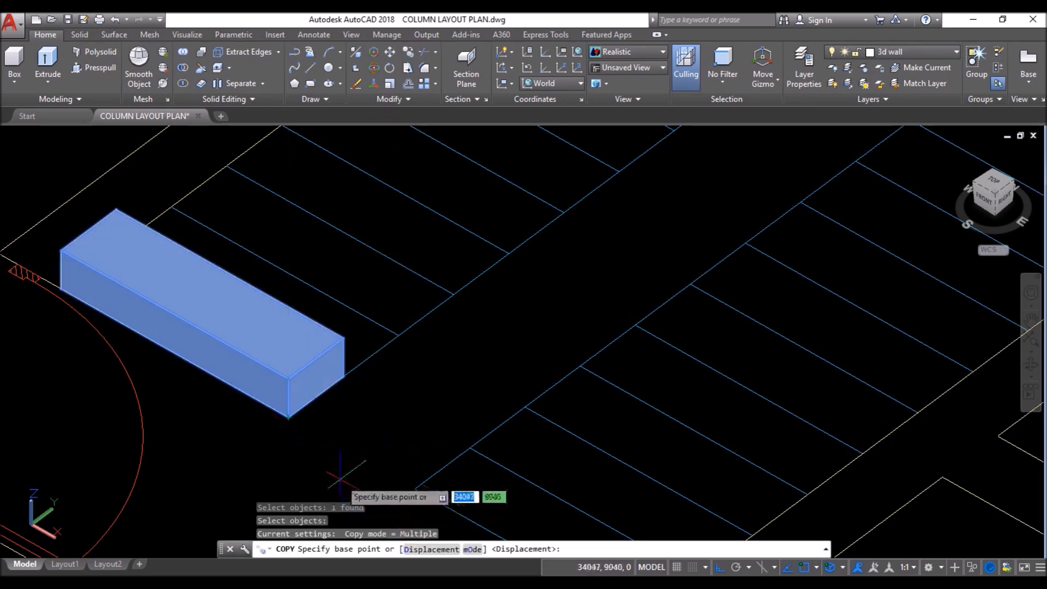
scroll(295, 426, up, 8)
scroll(245, 338, down, 1)
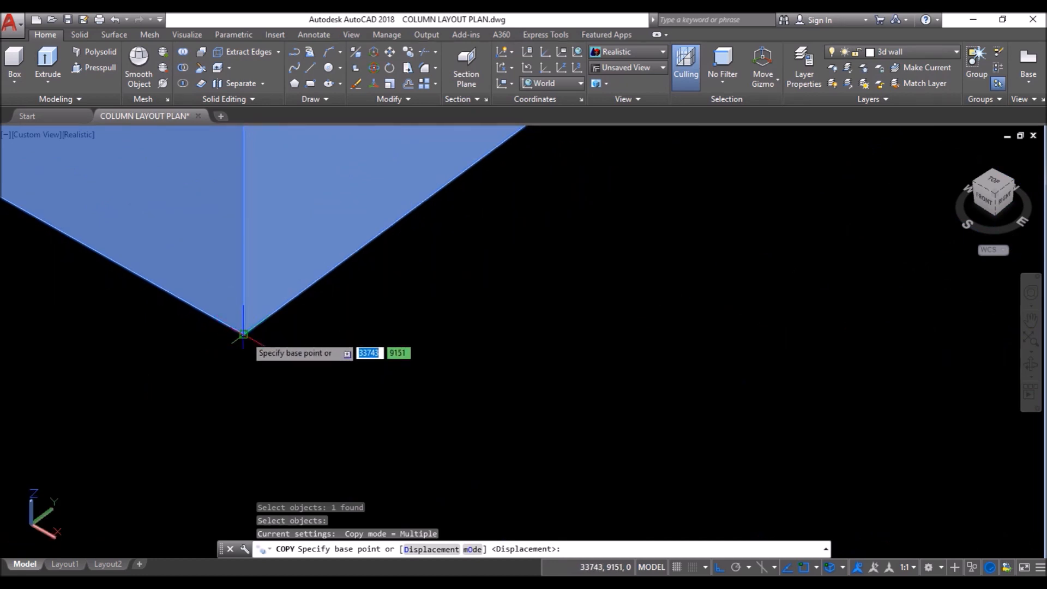
click(244, 333)
scroll(244, 334, down, 4)
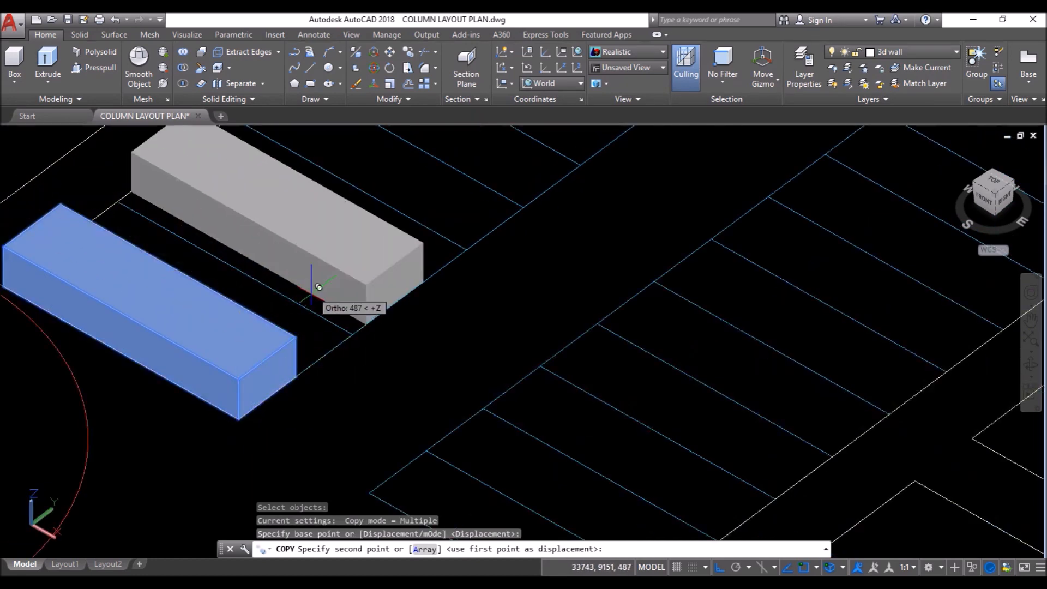
scroll(312, 316, up, 4)
click(266, 384)
scroll(266, 384, down, 4)
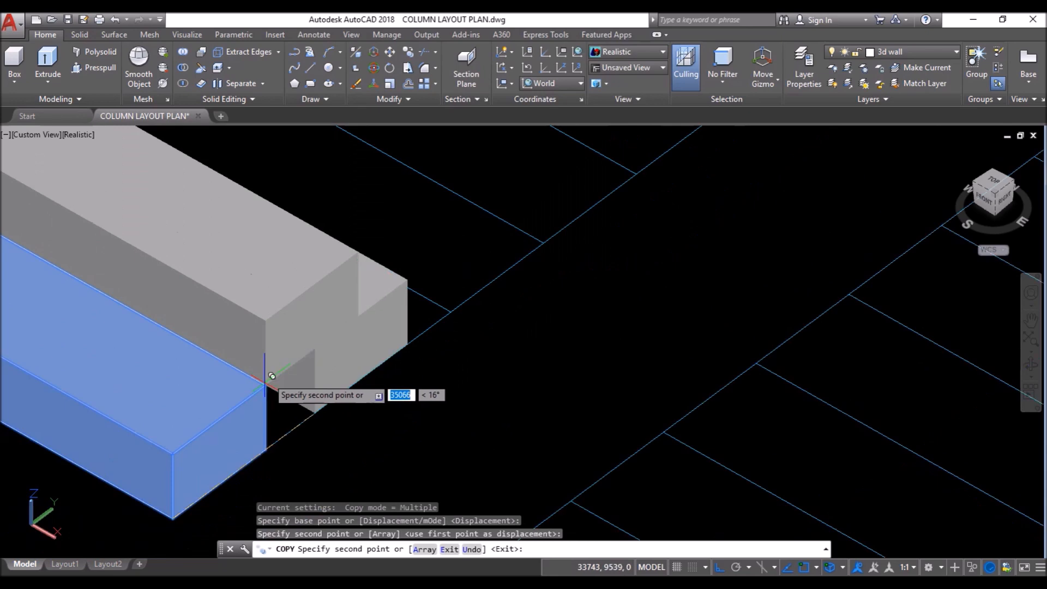
click(358, 252)
scroll(229, 357, down, 4)
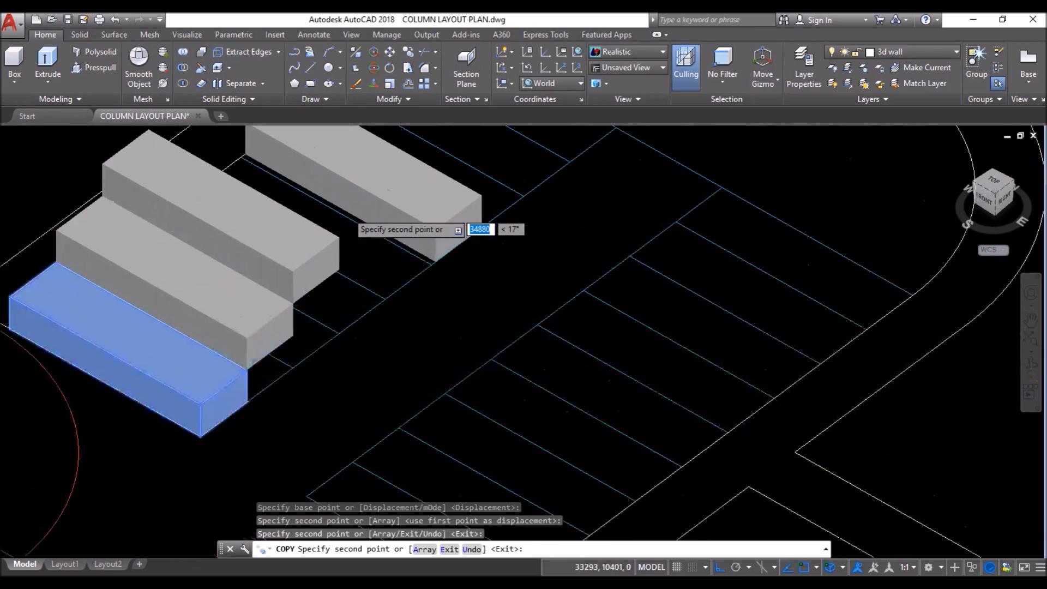
Step: Place further tread copies, each on the top back corner of the one before, to complete the nine-tread flight
scroll(344, 215, up, 2)
click(335, 247)
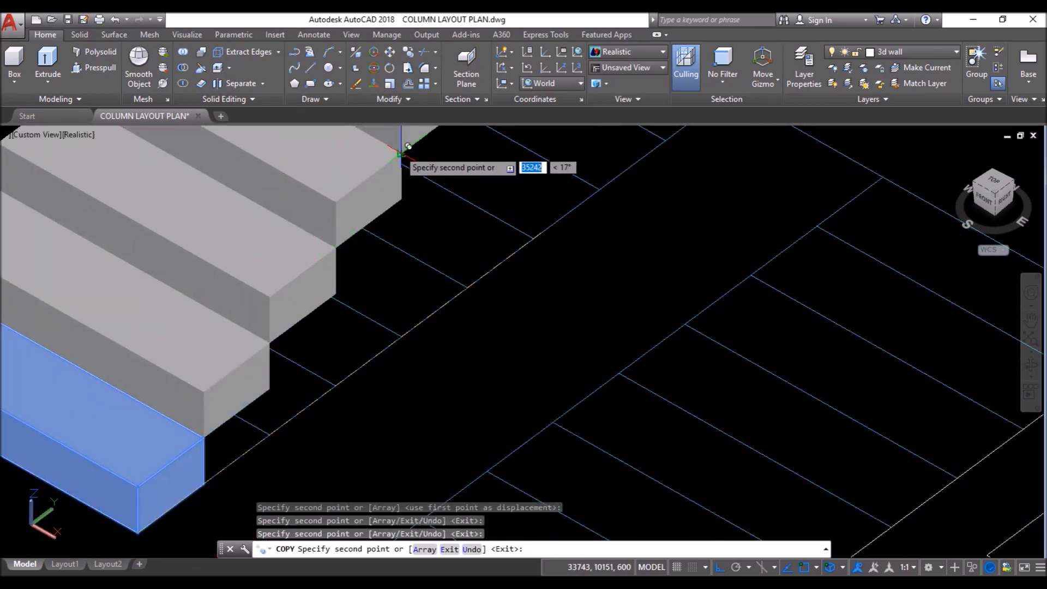
click(400, 152)
scroll(292, 331, down, 1)
click(401, 159)
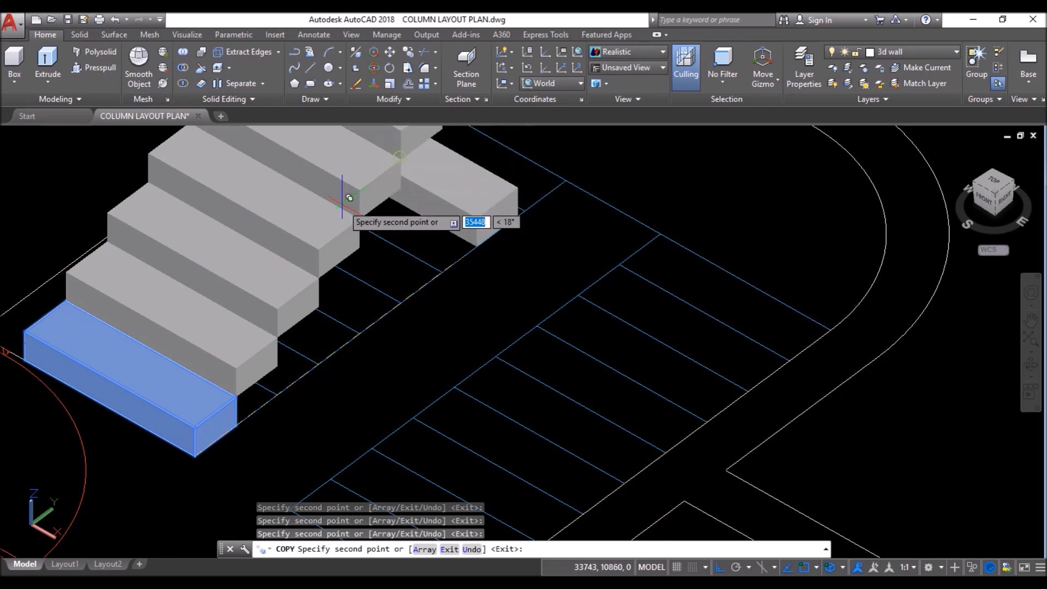
scroll(344, 218, down, 4)
scroll(370, 159, up, 2)
scroll(364, 200, up, 4)
click(414, 223)
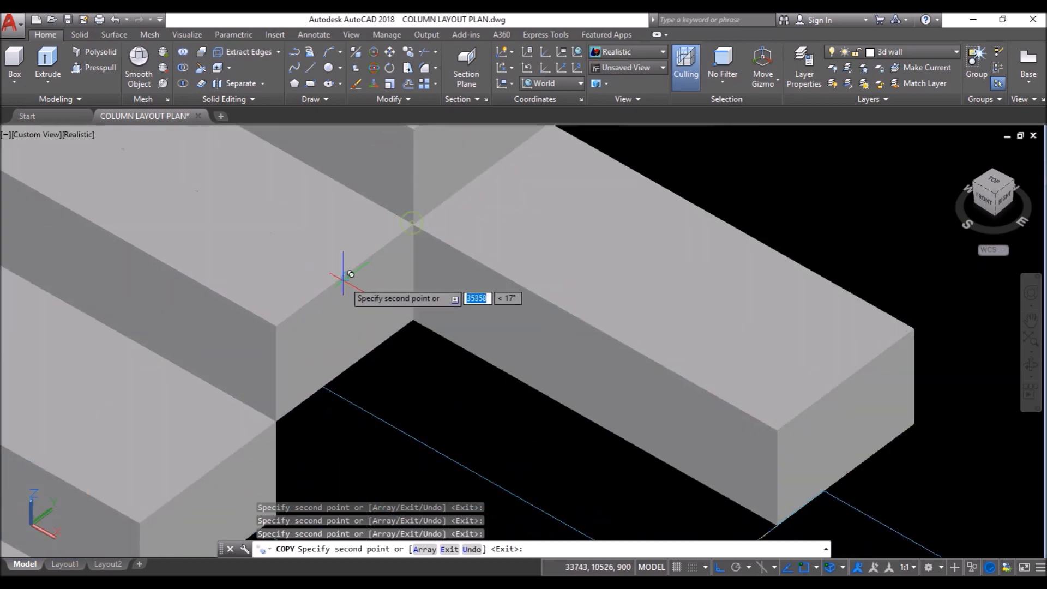
scroll(344, 278, down, 2)
scroll(426, 180, up, 3)
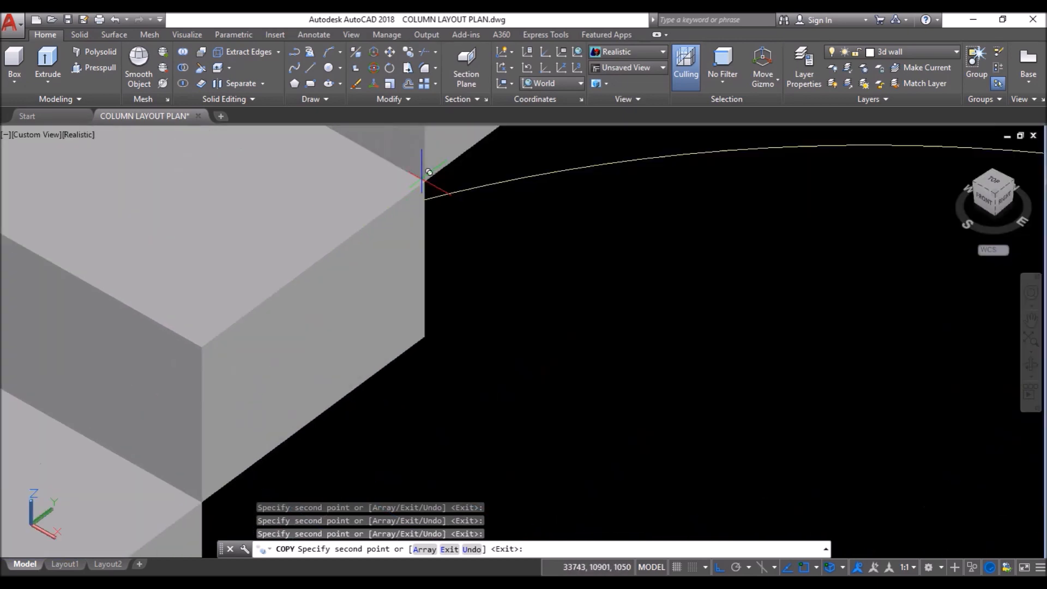
click(425, 186)
scroll(327, 246, down, 2)
scroll(385, 201, down, 3)
scroll(374, 246, up, 4)
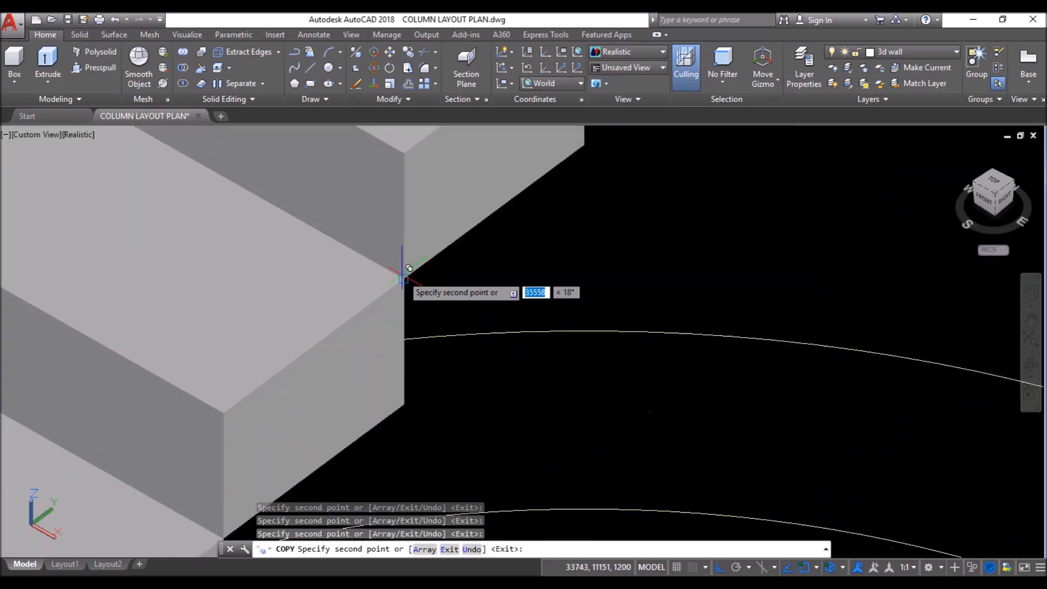
key(Return)
scroll(382, 283, down, 4)
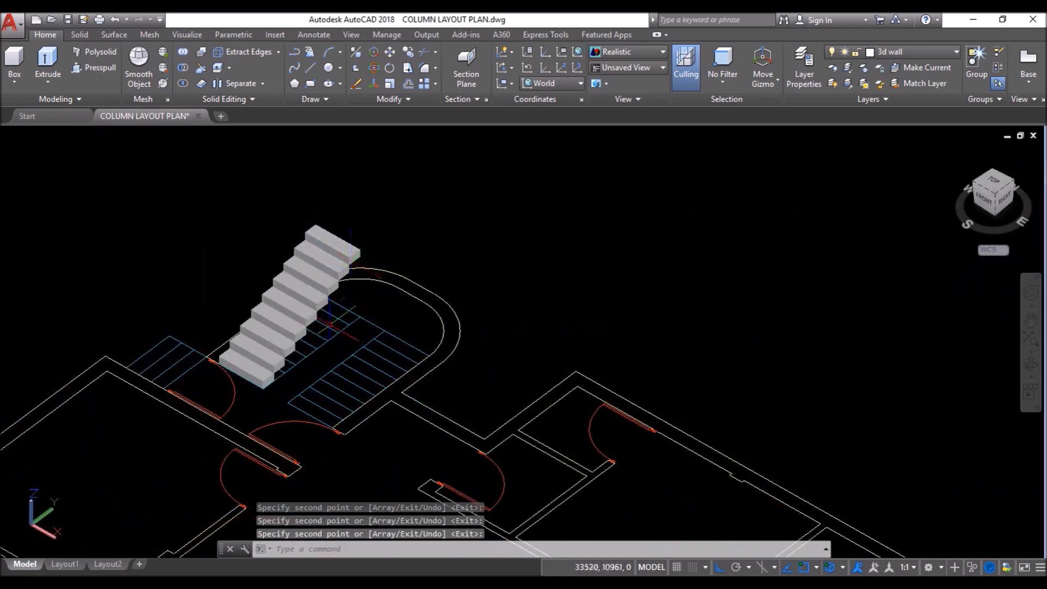
Step: Presspull the rounded landing area at the end of the stair plan to a height of 150
shift+middle_drag(334, 319, 313, 289)
scroll(389, 308, up, 2)
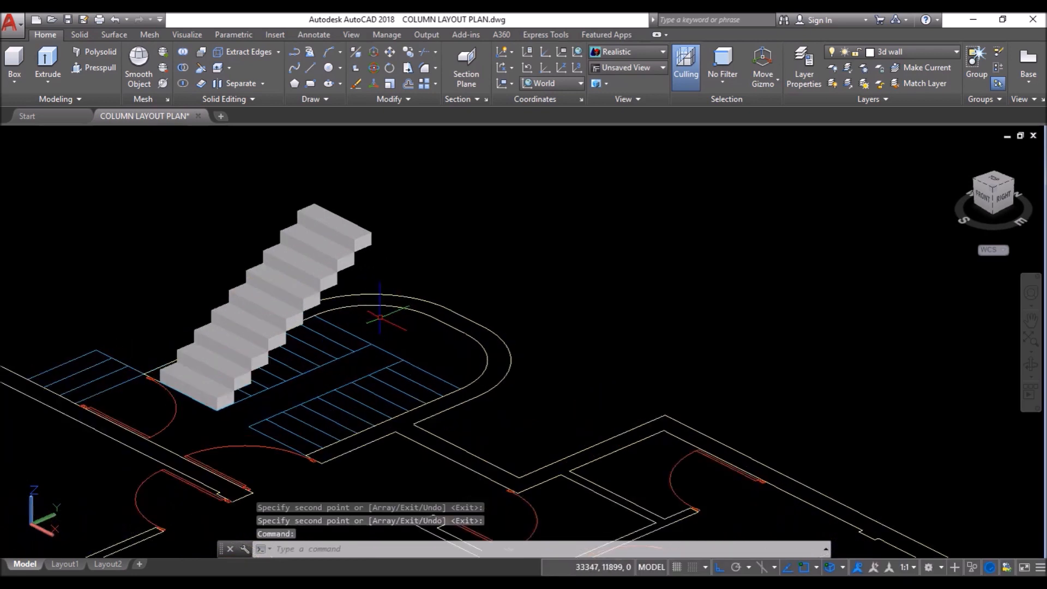
click(87, 69)
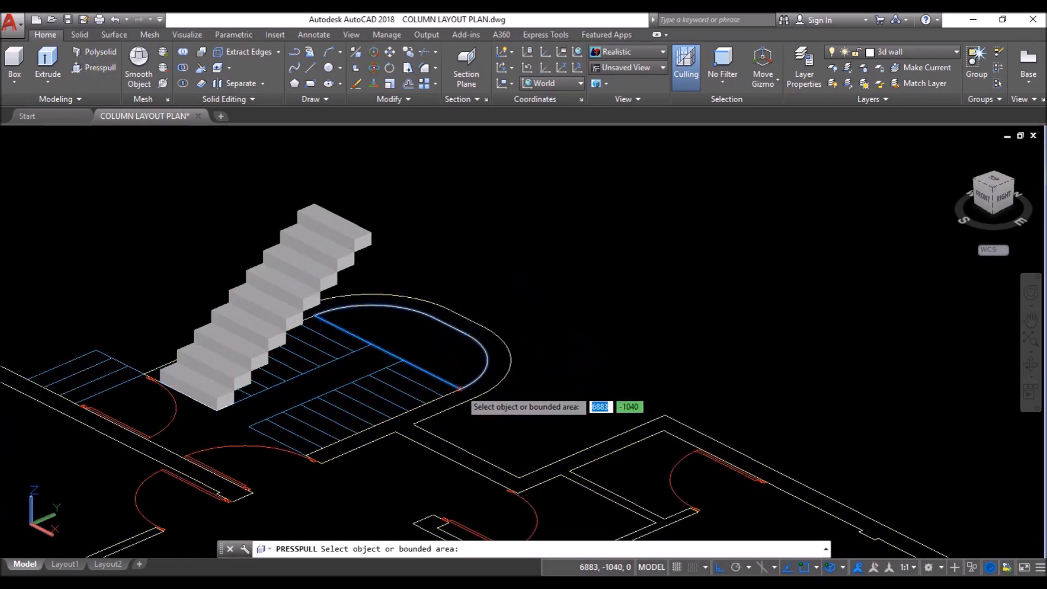
click(453, 371)
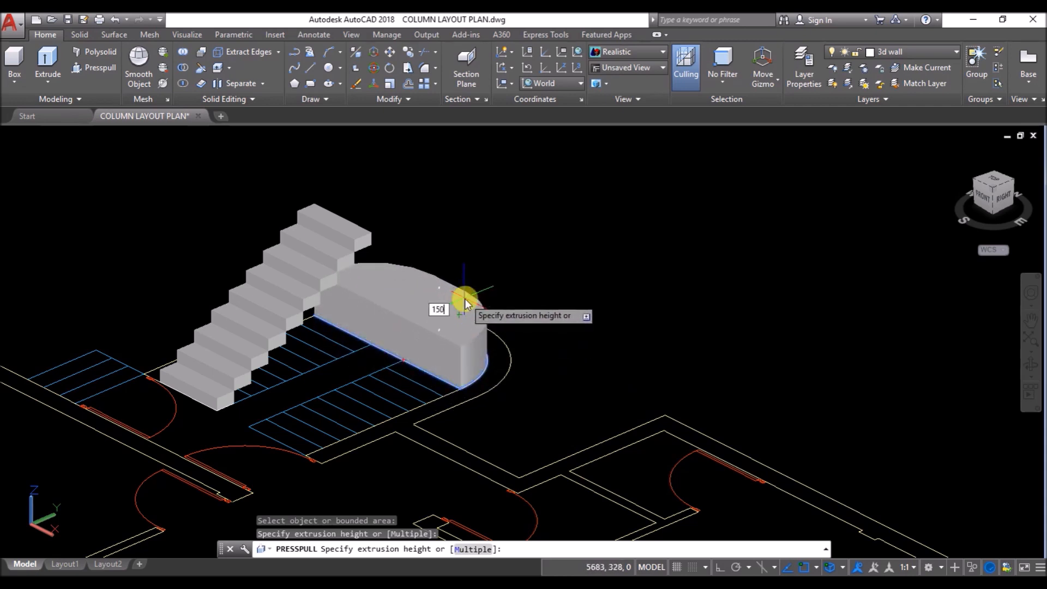
key(Return)
key(Return)
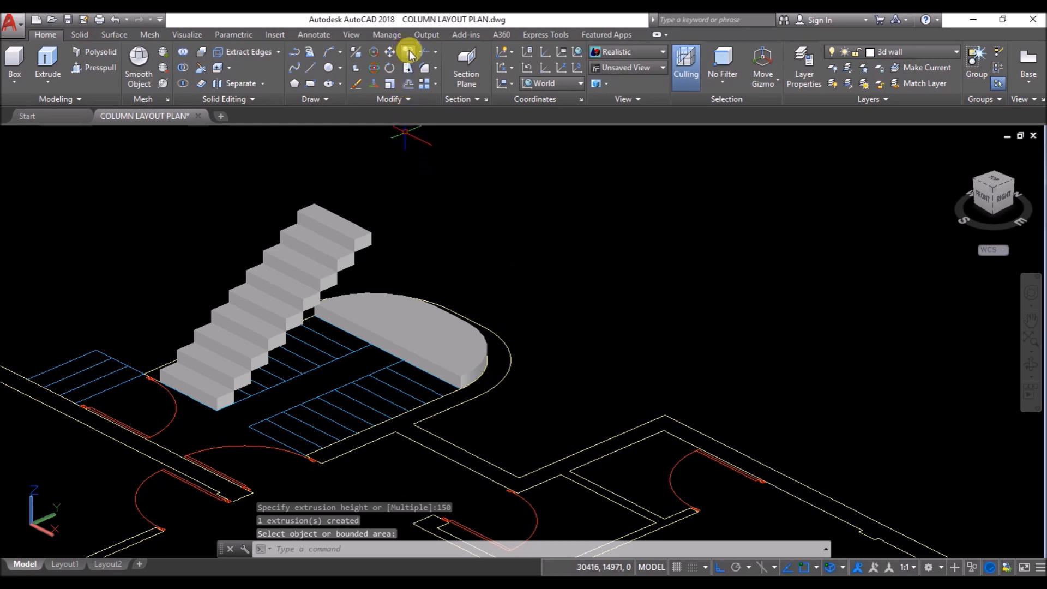
Step: Move the rounded landing slab by its bottom corner onto the top back corner of the flight's uppermost tread
click(395, 315)
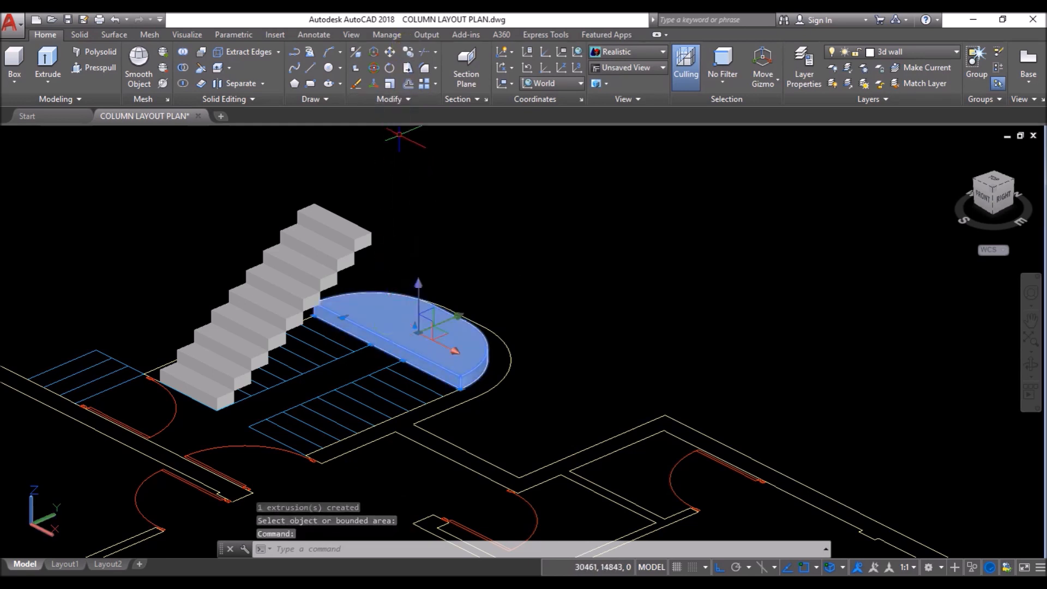
click(392, 54)
scroll(316, 275, up, 8)
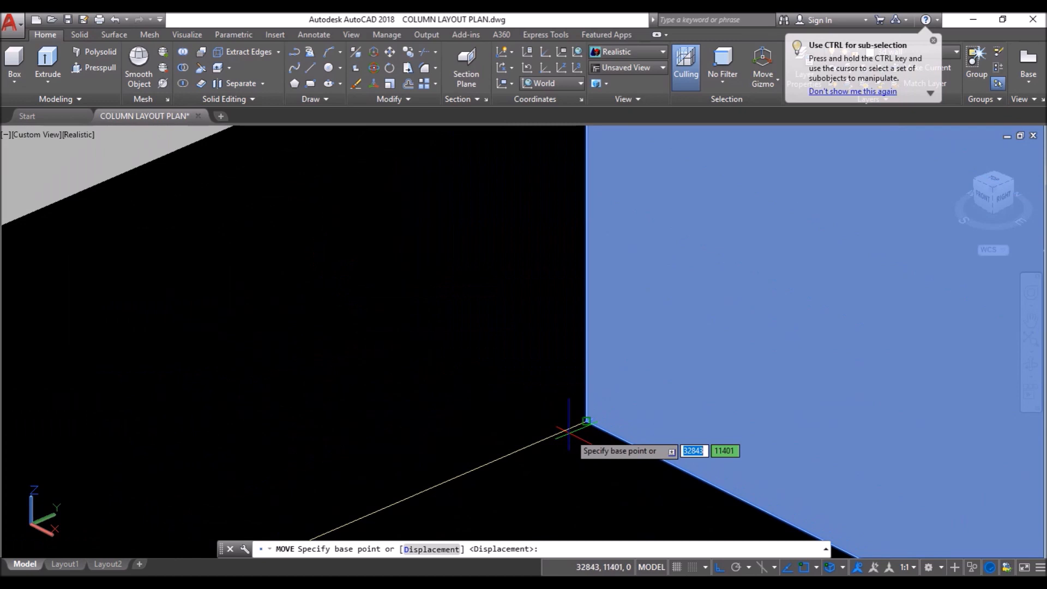
middle_drag(586, 421, 676, 345)
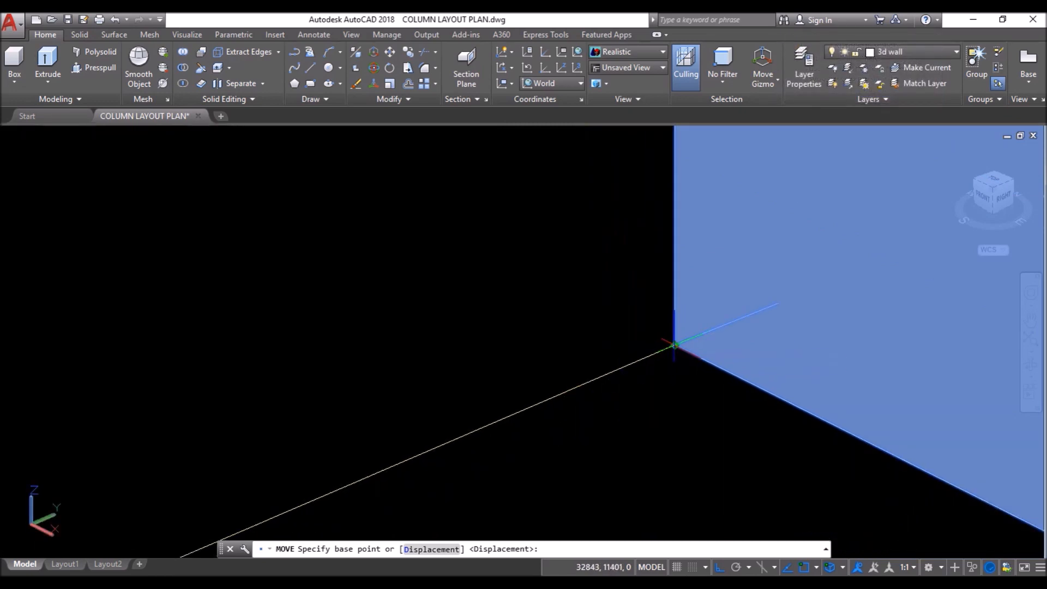
click(674, 345)
scroll(494, 418, down, 5)
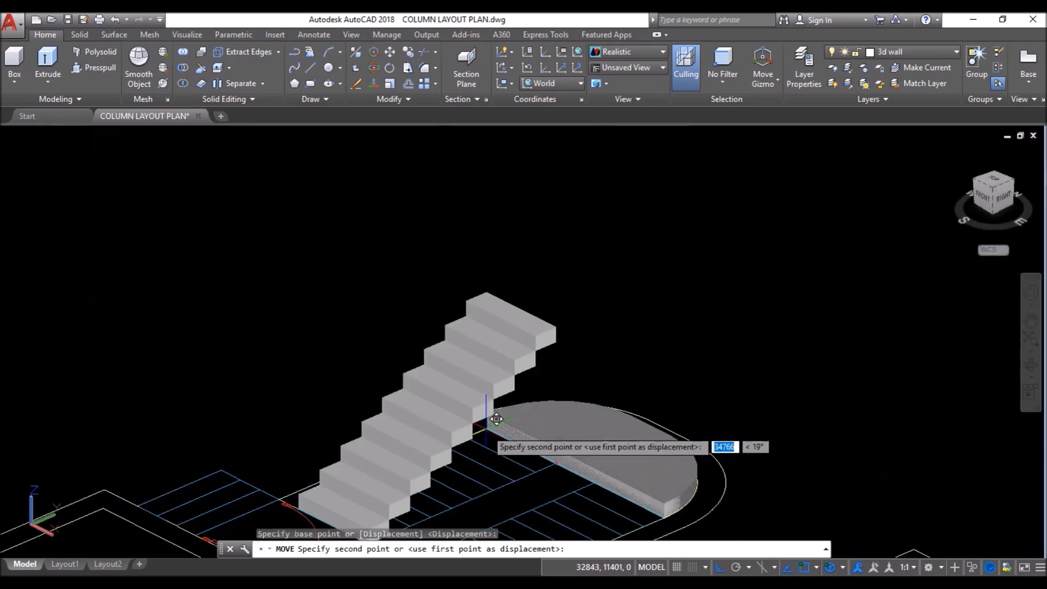
scroll(498, 311, up, 4)
click(444, 362)
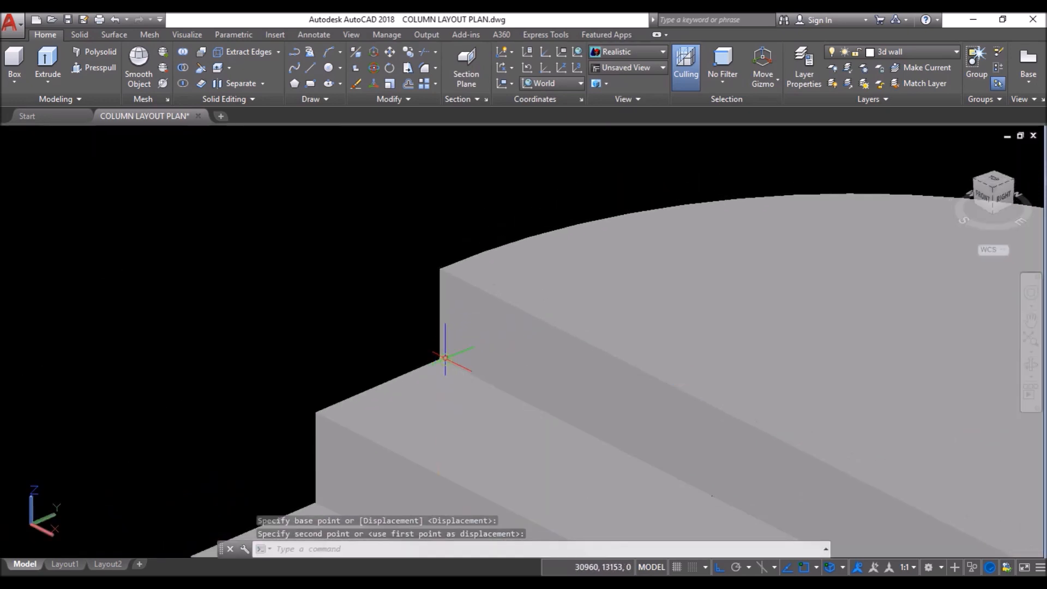
Step: Examine the stair flight and its rounded landing from the side and check how they join
scroll(346, 302, down, 3)
scroll(346, 303, down, 4)
scroll(428, 304, down, 2)
shift+middle_drag(428, 304, 468, 273)
scroll(429, 465, up, 3)
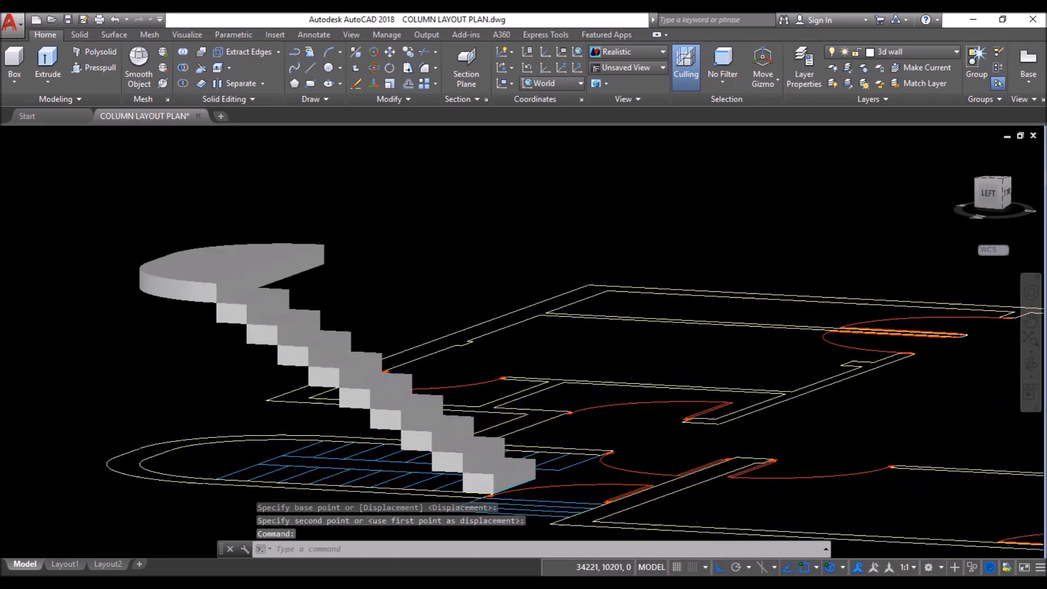
shift+middle_drag(491, 362, 463, 366)
scroll(548, 344, down, 2)
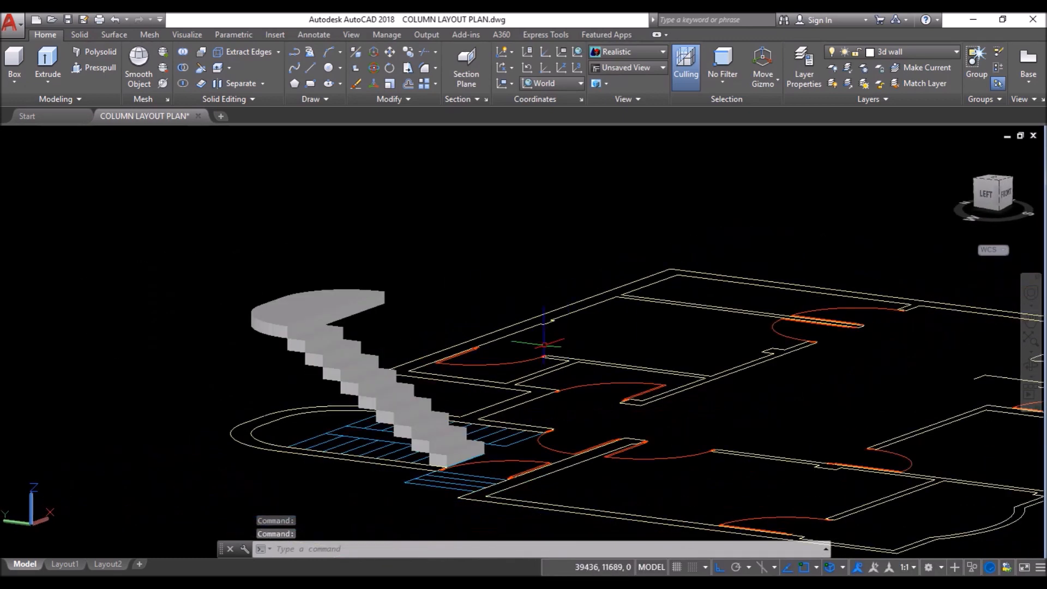
scroll(417, 397, up, 2)
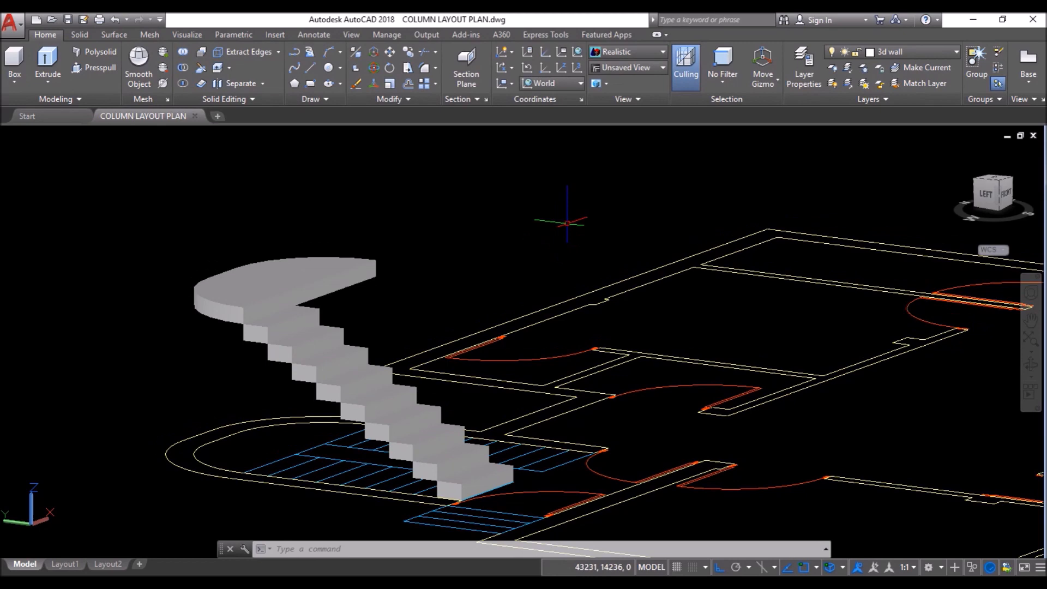
Step: Set the UCS to Left so that it aligns with the side faces of the stair flight
shift+middle_drag(568, 223, 337, 222)
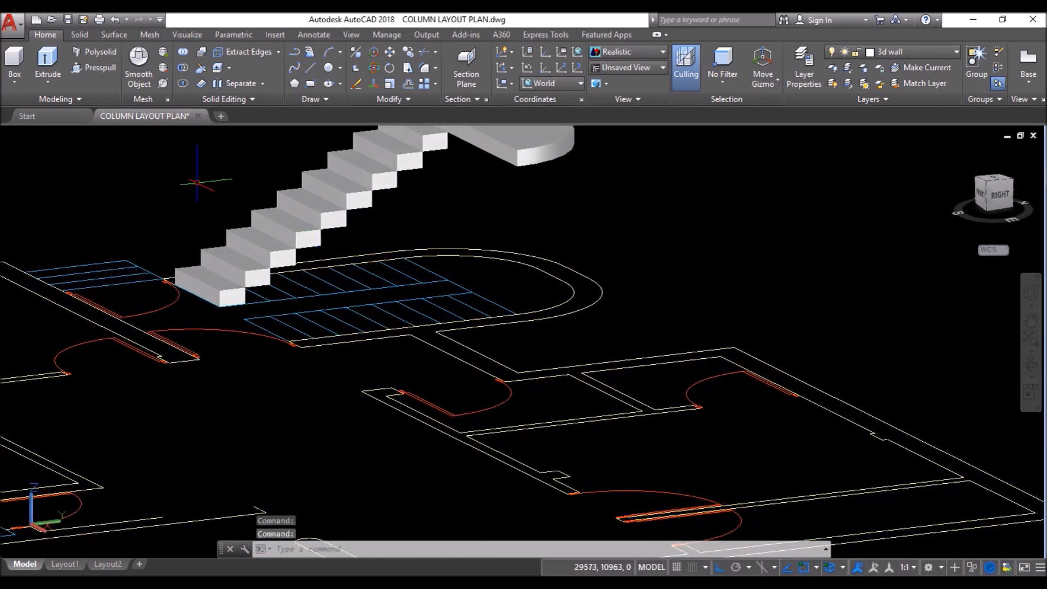
scroll(197, 182, up, 3)
click(565, 84)
click(543, 145)
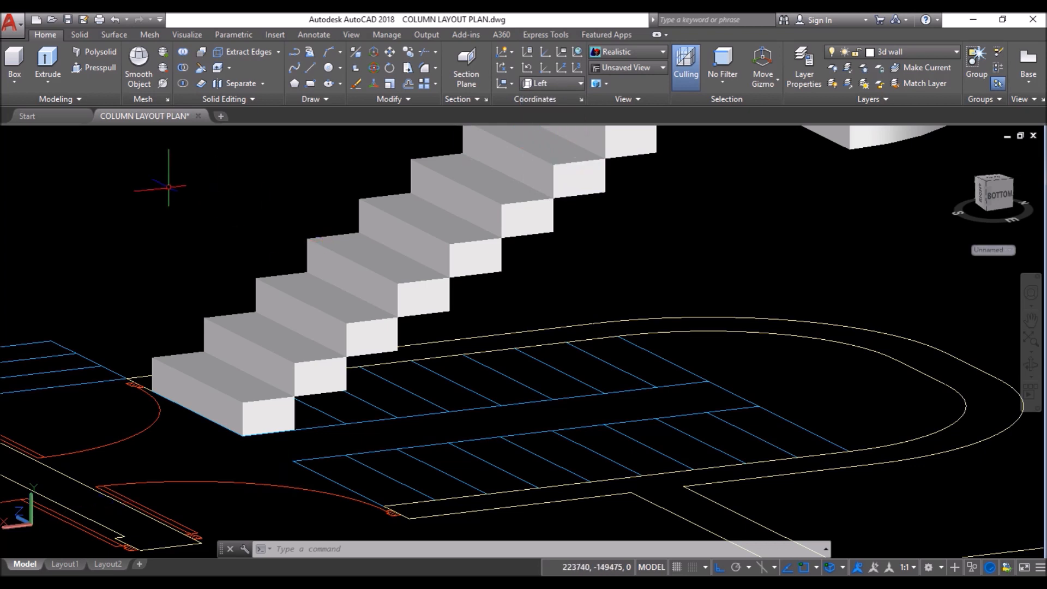
Step: Start a polyline at the lower back corner of the first tread and trace the underside corners of the lowest steps
click(294, 50)
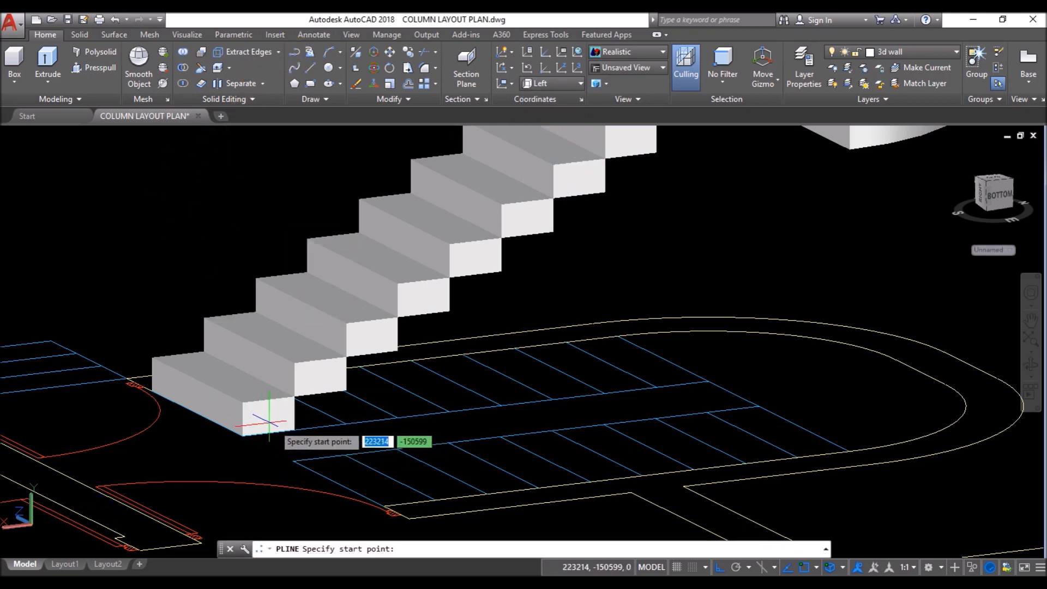
scroll(308, 423, up, 5)
scroll(327, 436, up, 3)
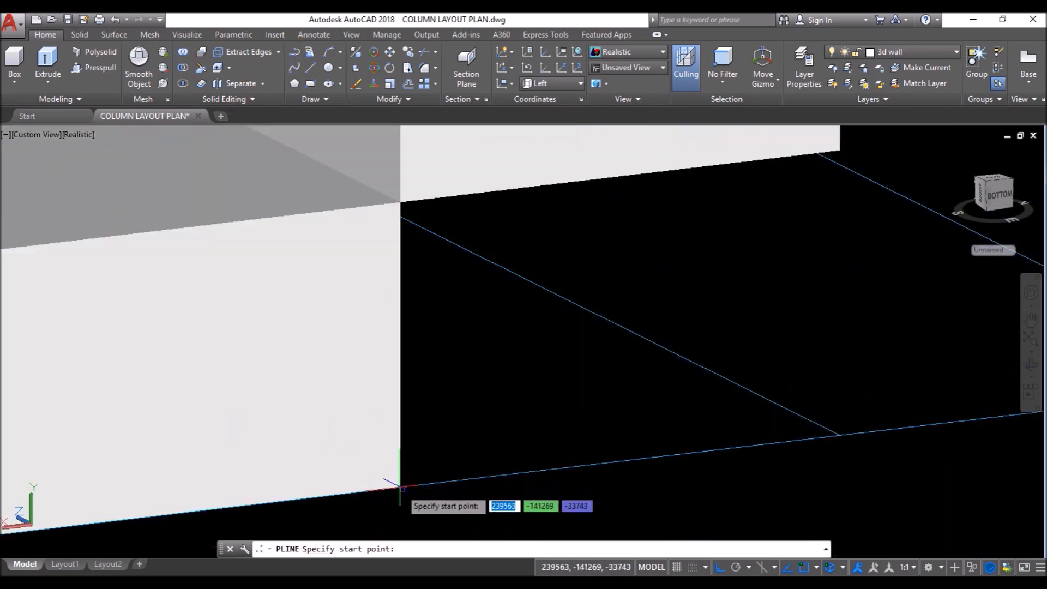
click(400, 487)
scroll(398, 469, down, 5)
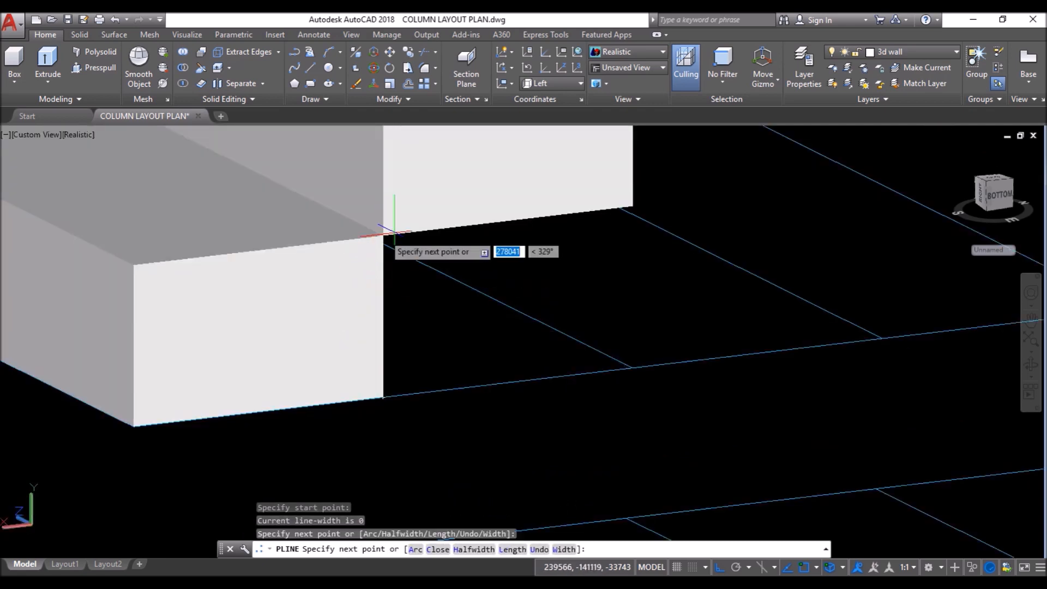
click(634, 208)
scroll(397, 389, down, 2)
scroll(526, 195, up, 3)
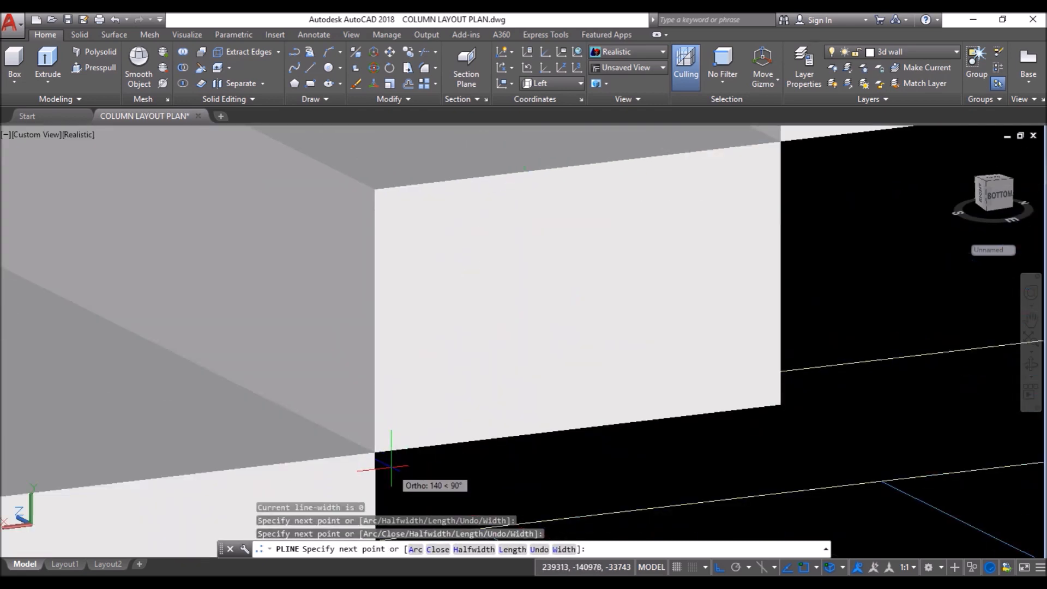
click(375, 452)
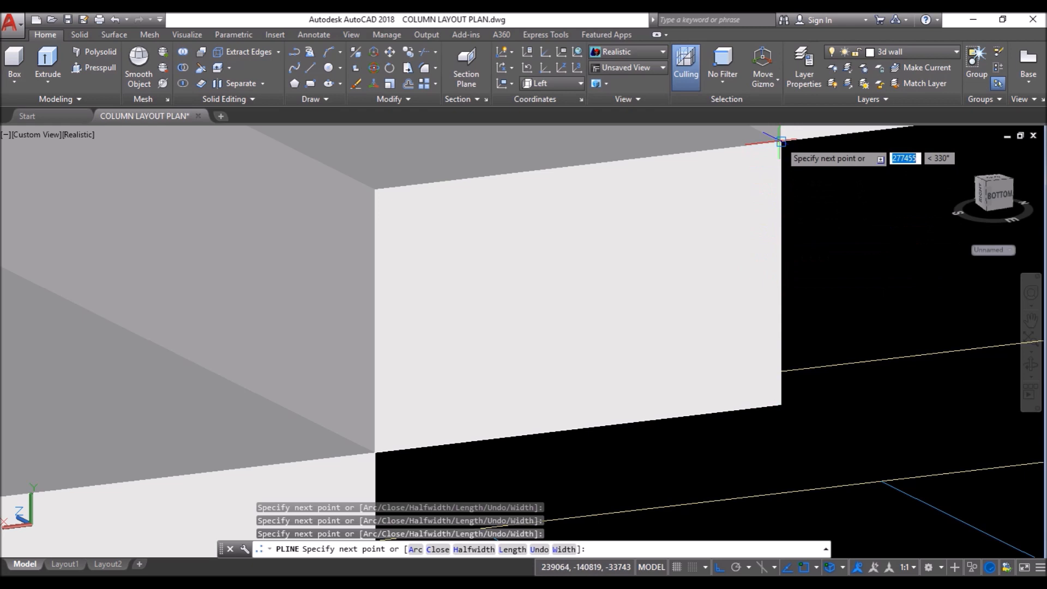
Step: Continue the polyline under the remaining steps to the landing, add a 300 horizontal segment beneath it, and close the profile
scroll(310, 425, down, 4)
scroll(509, 436, down, 1)
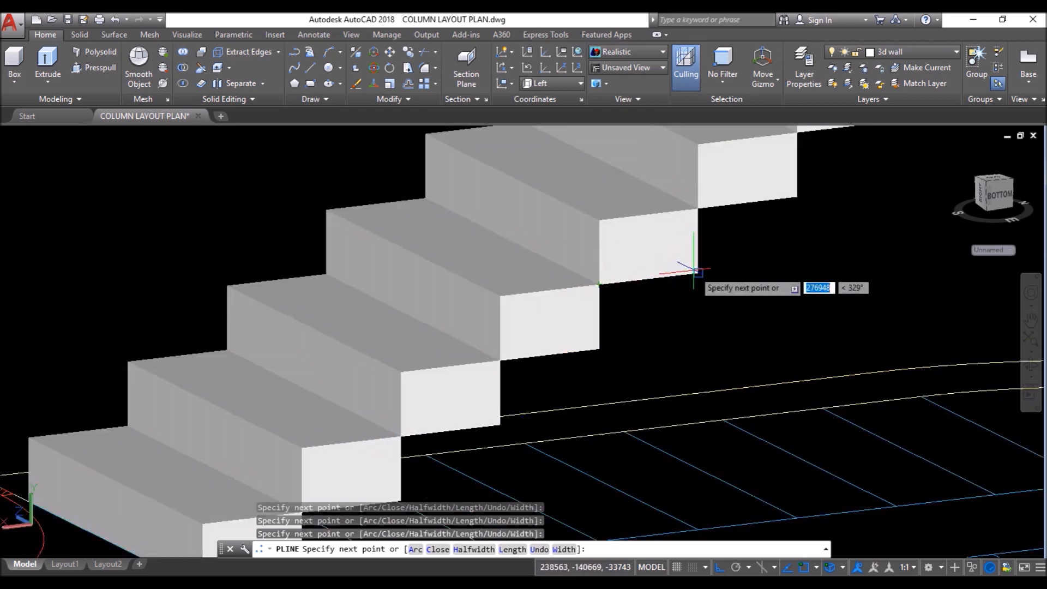
scroll(376, 363, down, 4)
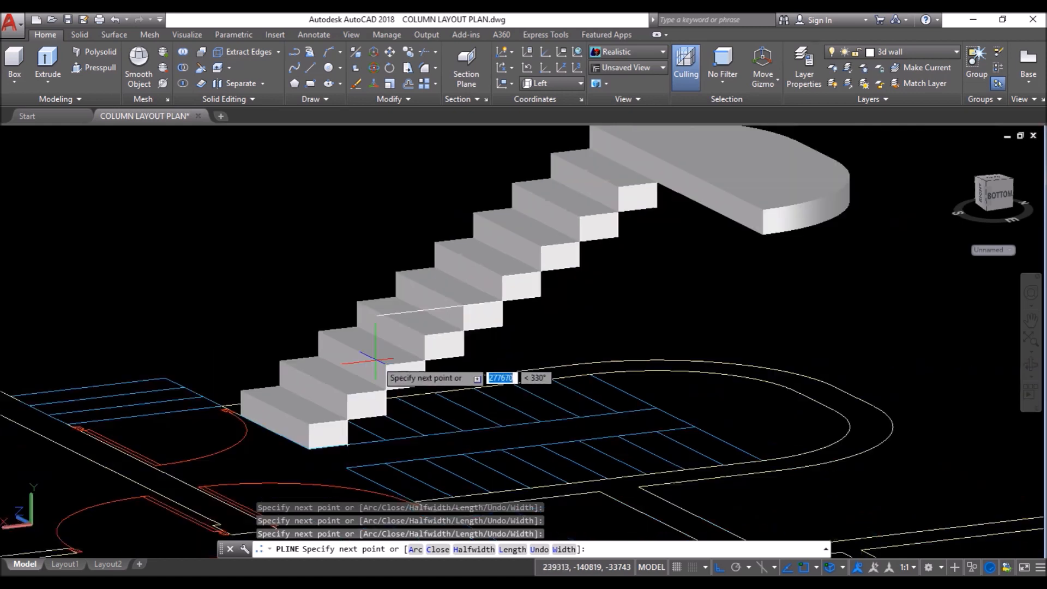
scroll(615, 220, up, 3)
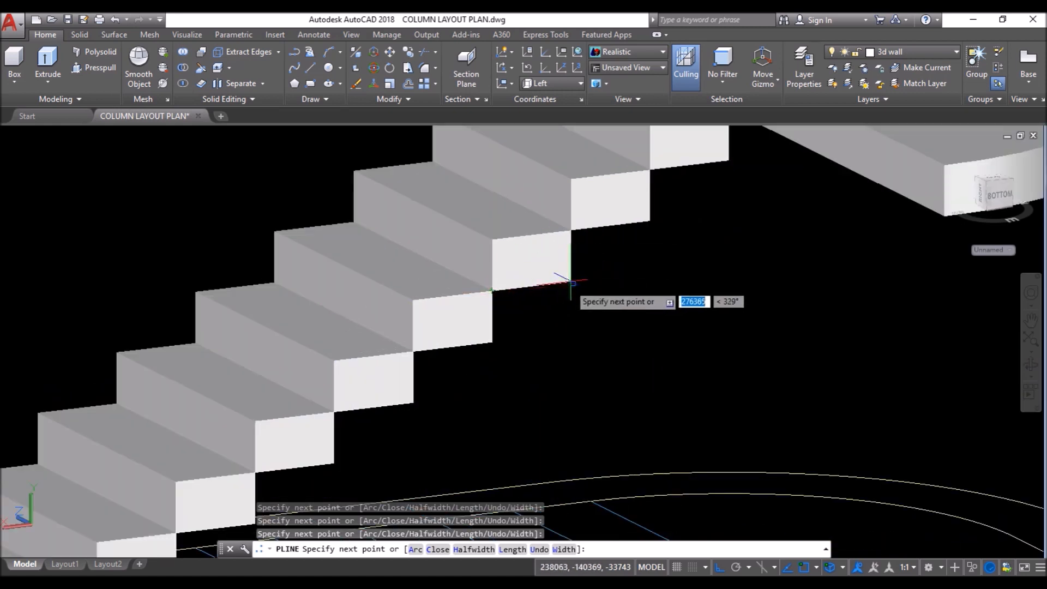
scroll(648, 218, up, 5)
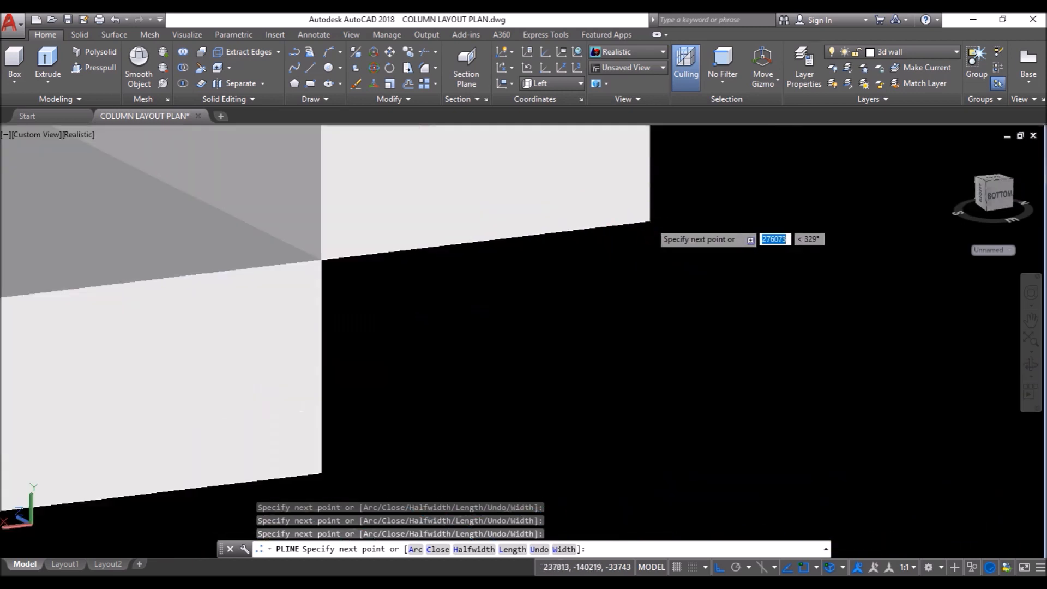
scroll(649, 221, down, 3)
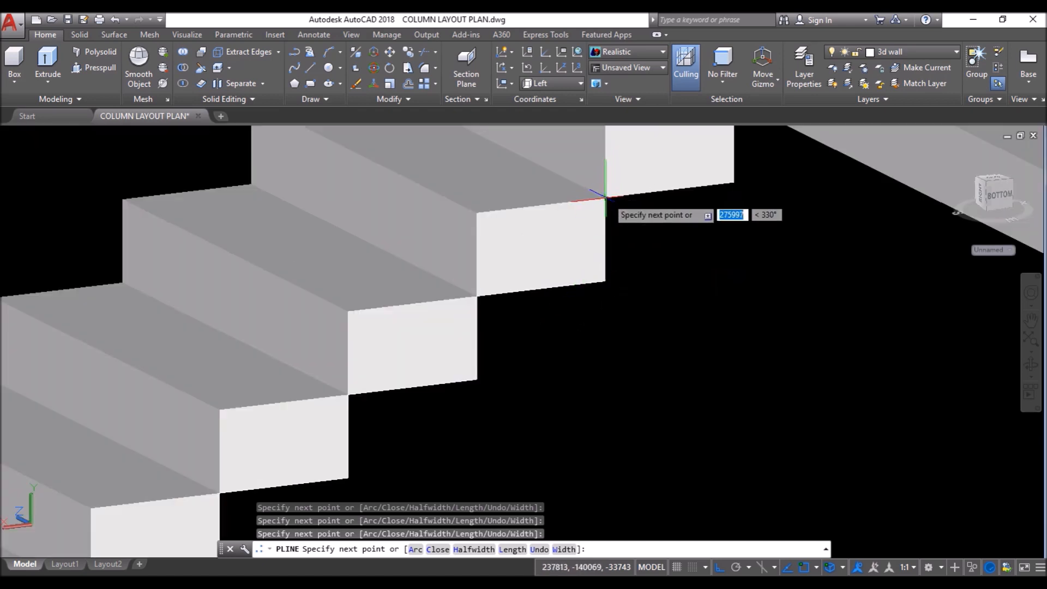
scroll(735, 184, down, 5)
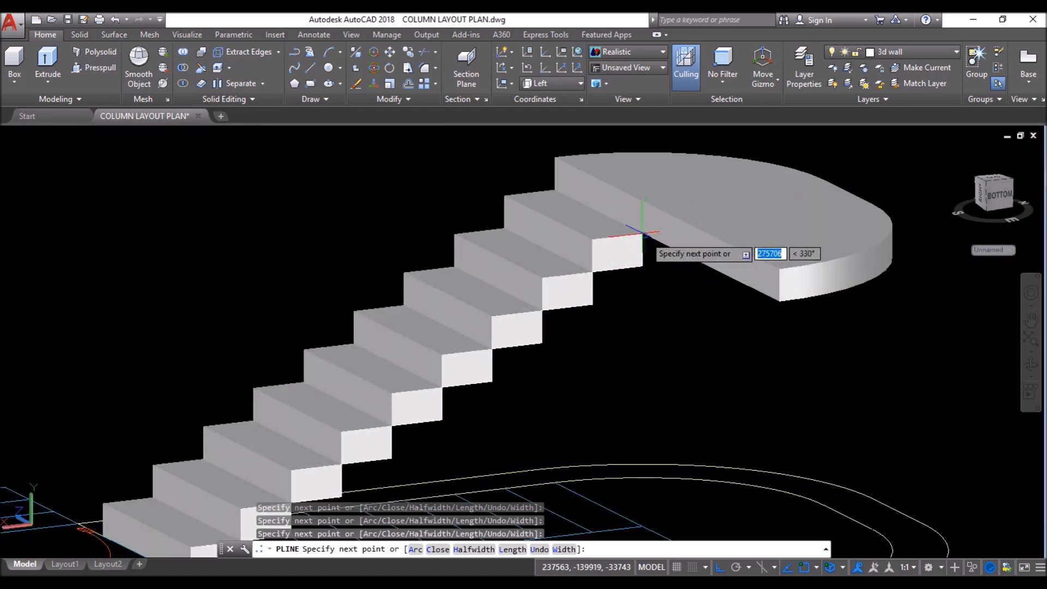
scroll(565, 234, down, 3)
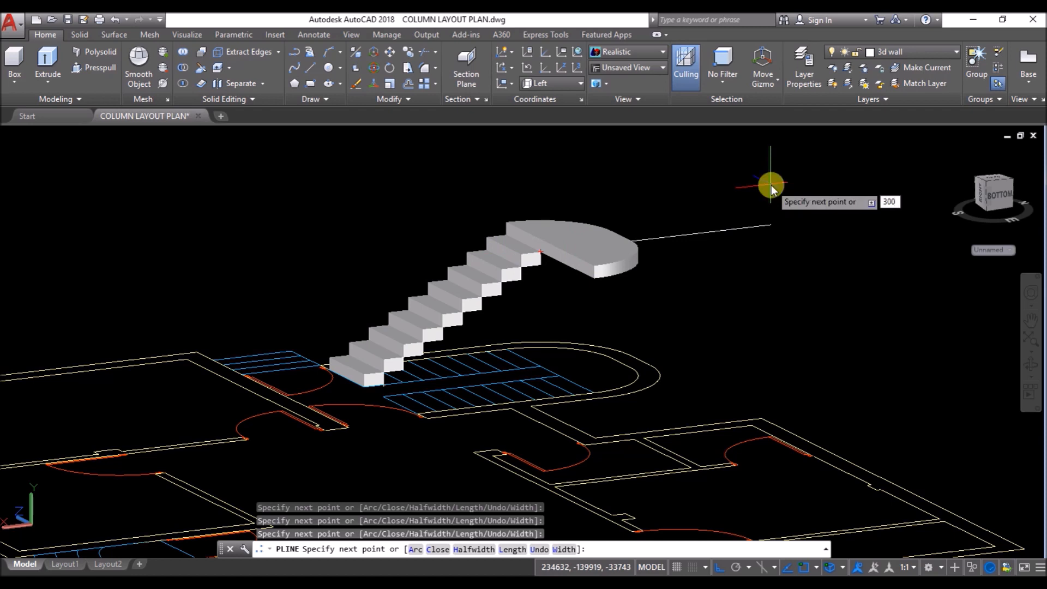
key(Return)
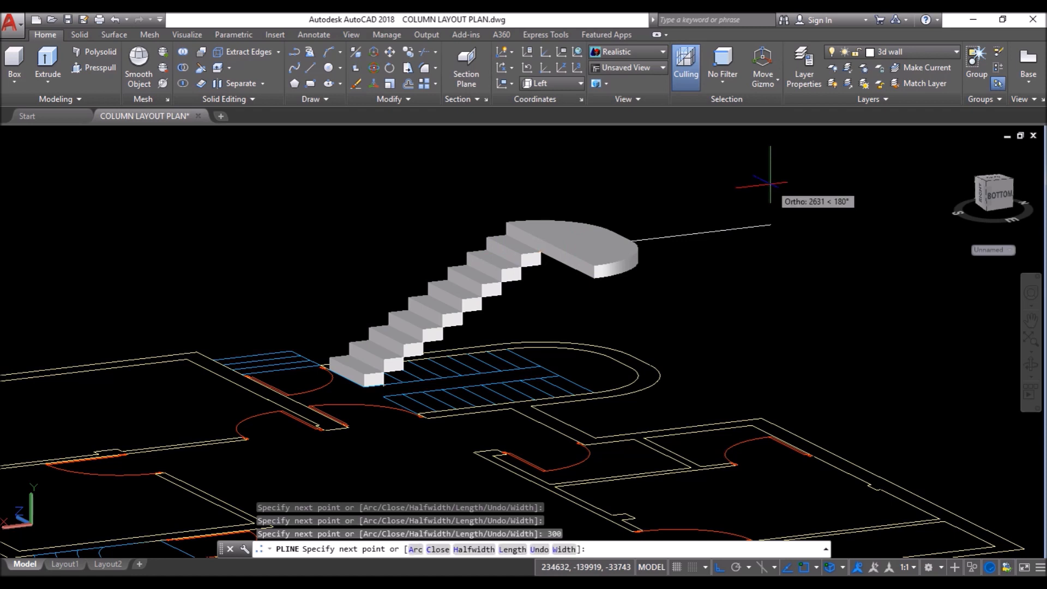
click(438, 550)
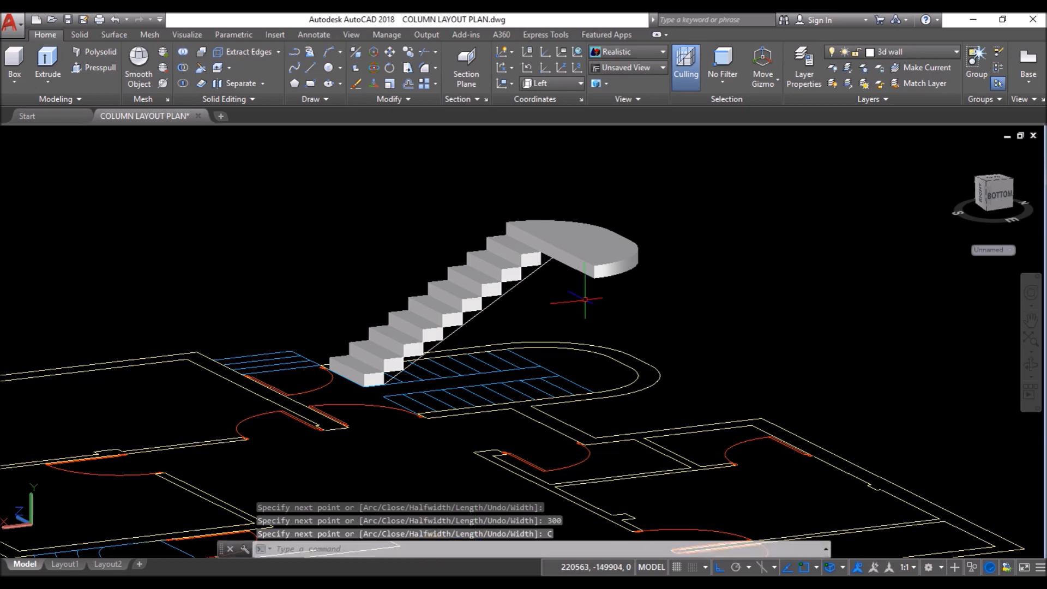
Step: Extrude the closed support profile across the full width of the stair, ending at the opposite corner of the lowest tread
scroll(398, 379, up, 4)
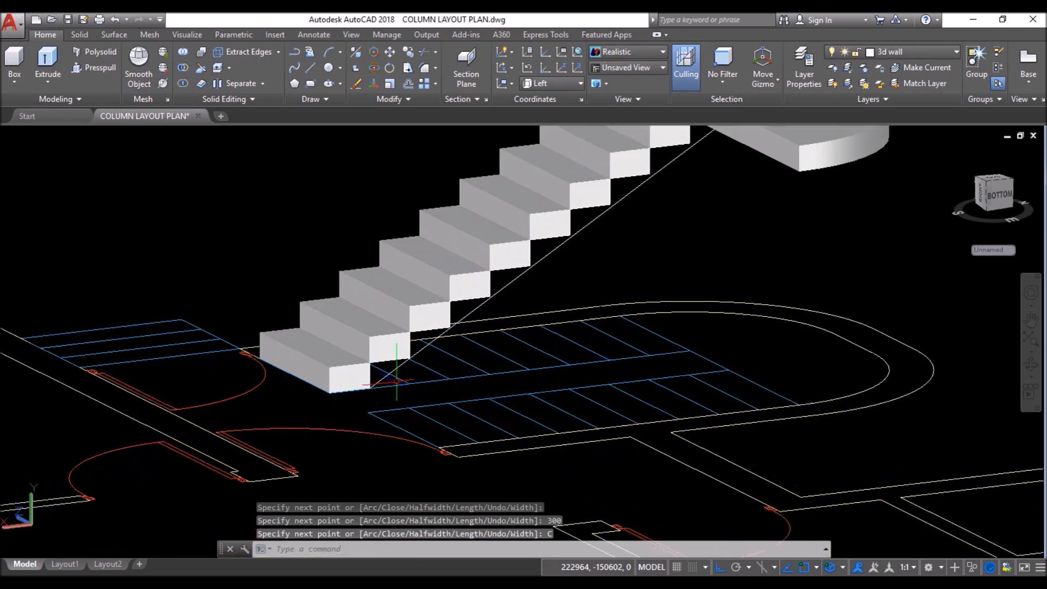
click(437, 323)
scroll(437, 337, down, 5)
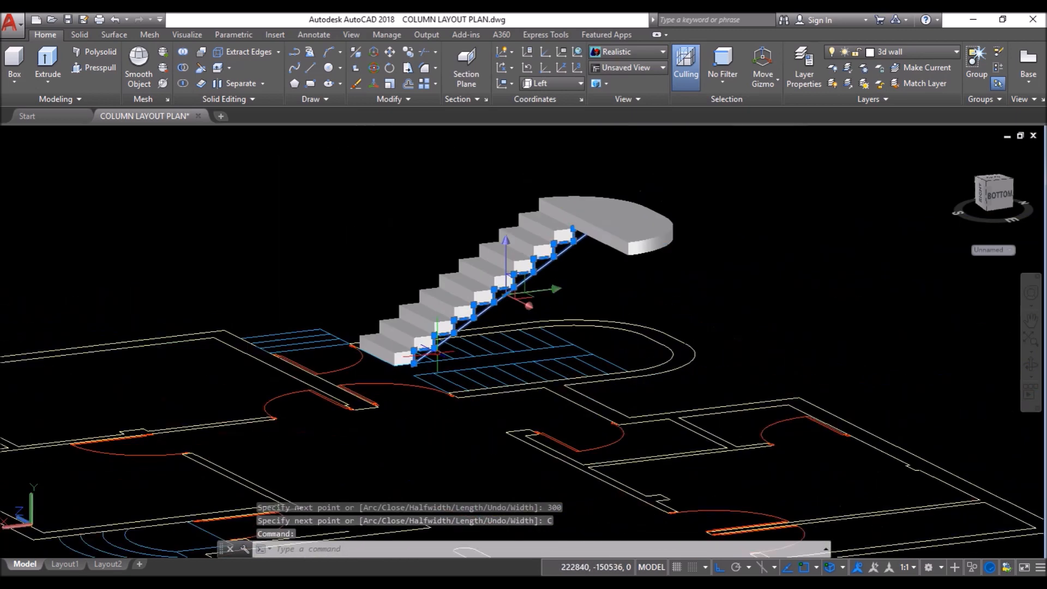
click(49, 60)
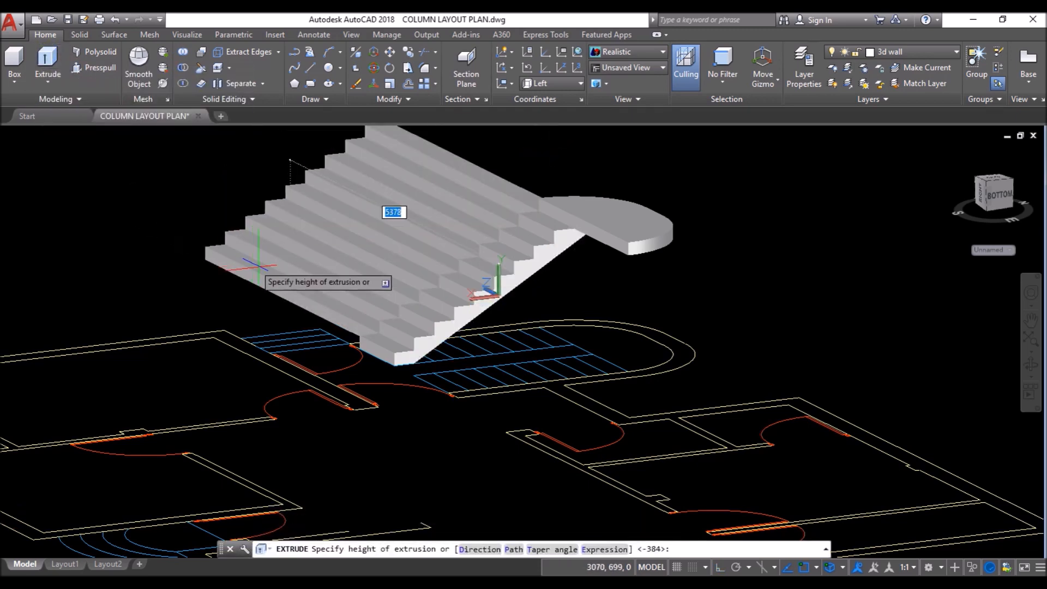
scroll(392, 211, up, 5)
click(404, 224)
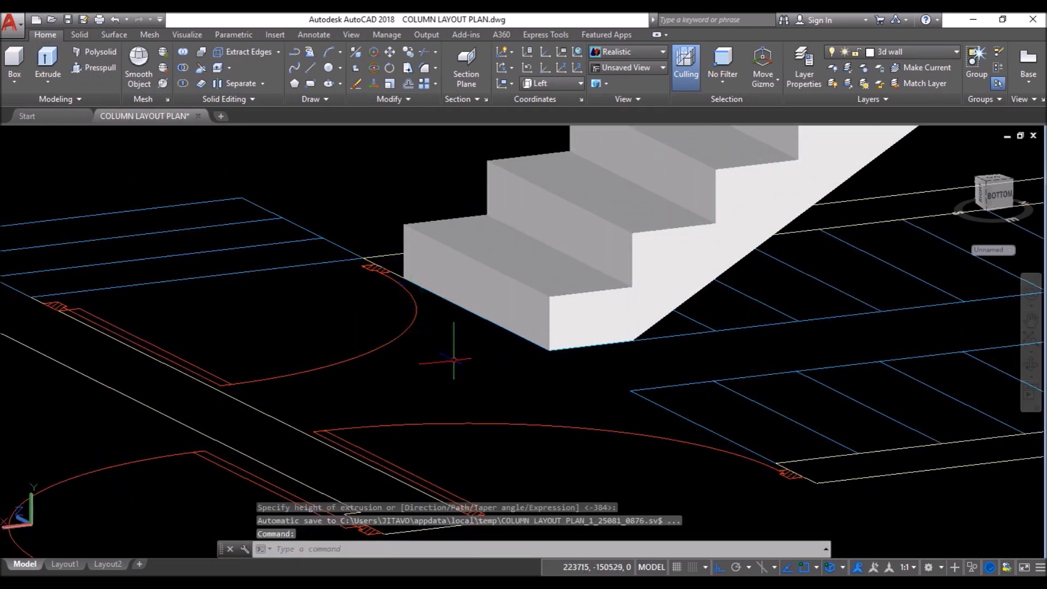
Step: Extract the edges of the rounded landing slab at the top of the flight
scroll(464, 378, down, 3)
shift+middle_drag(443, 351, 589, 280)
scroll(198, 292, up, 5)
scroll(198, 293, down, 5)
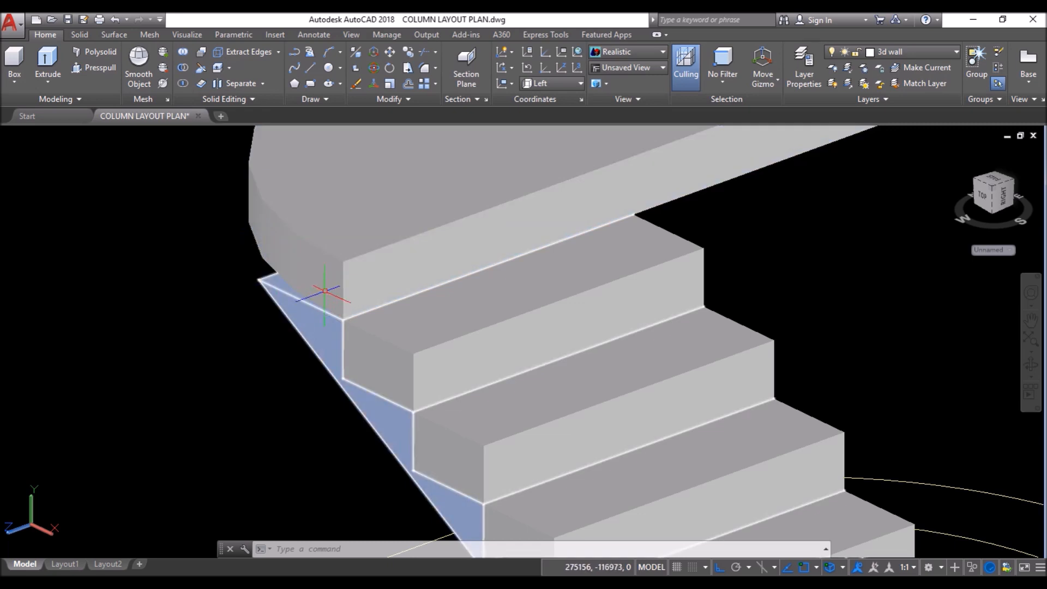
click(250, 56)
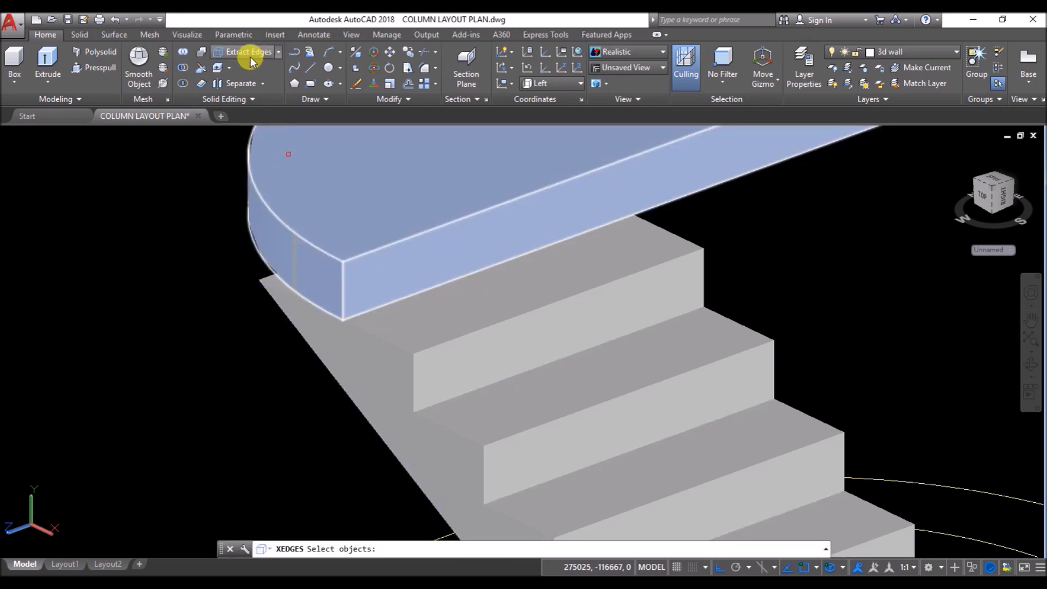
click(330, 219)
key(Return)
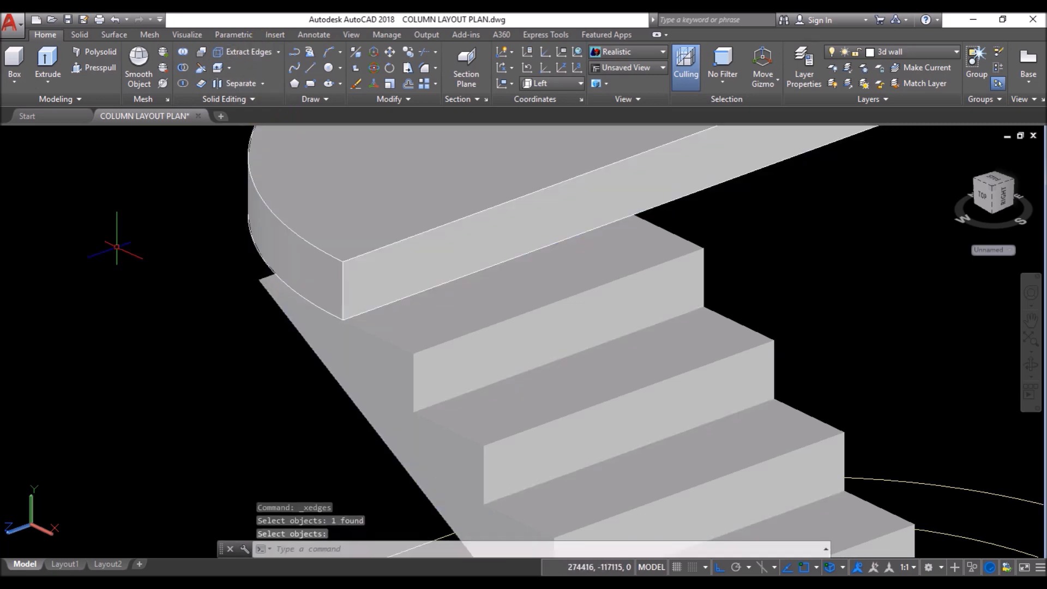
Step: Hide the rounded landing slab and extrude its extracted lower curved edge downward into a surface past the stair support
click(297, 208)
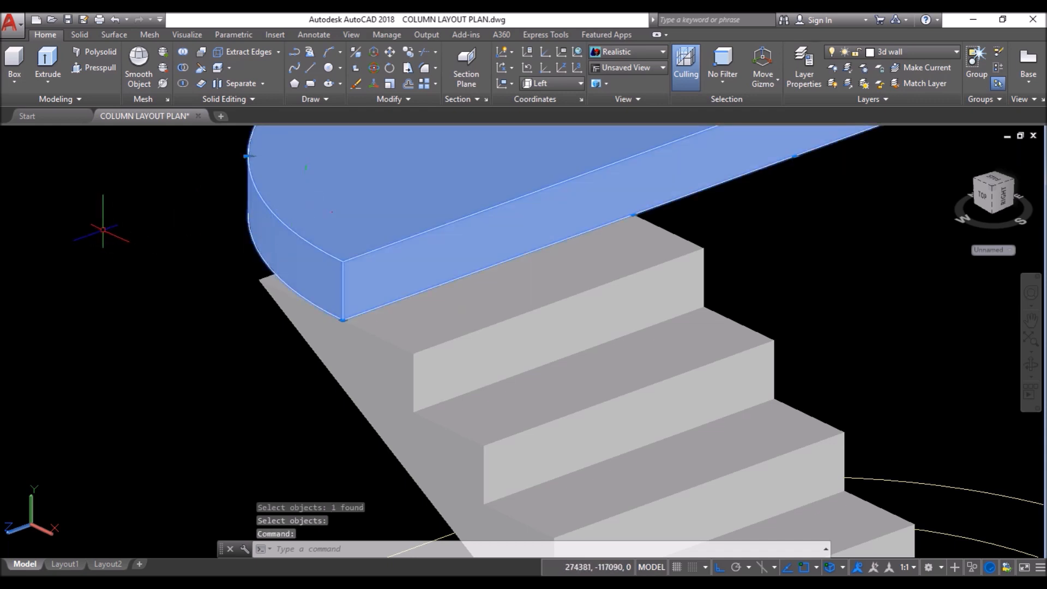
right_click(102, 230)
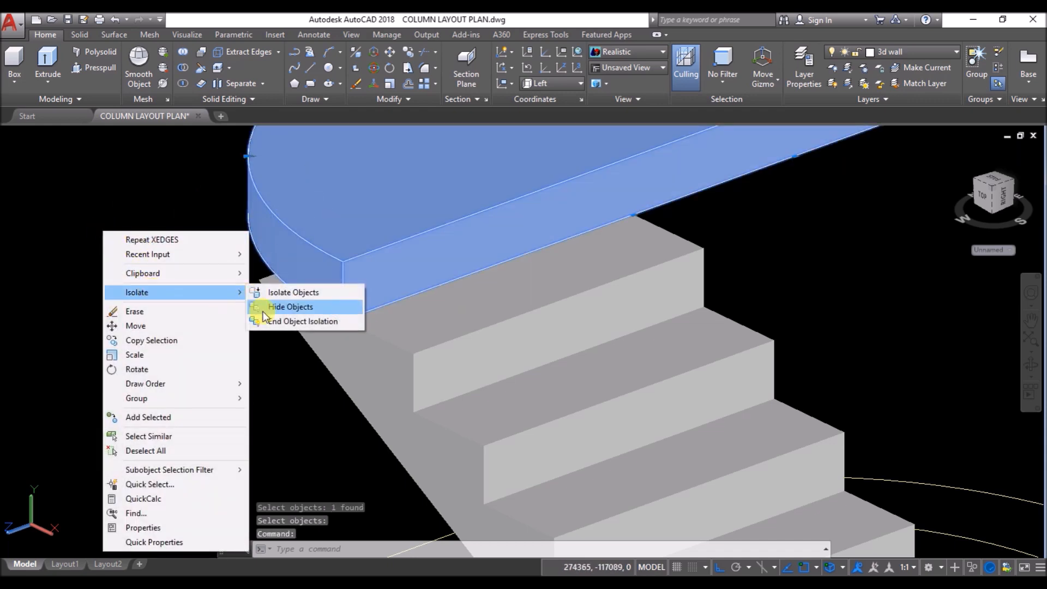
click(265, 308)
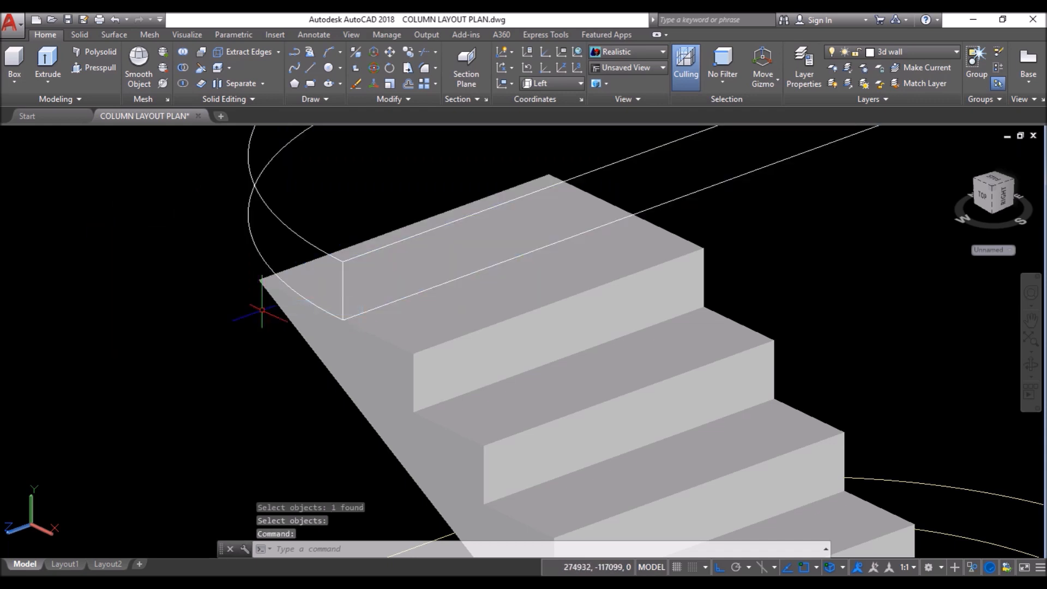
click(263, 258)
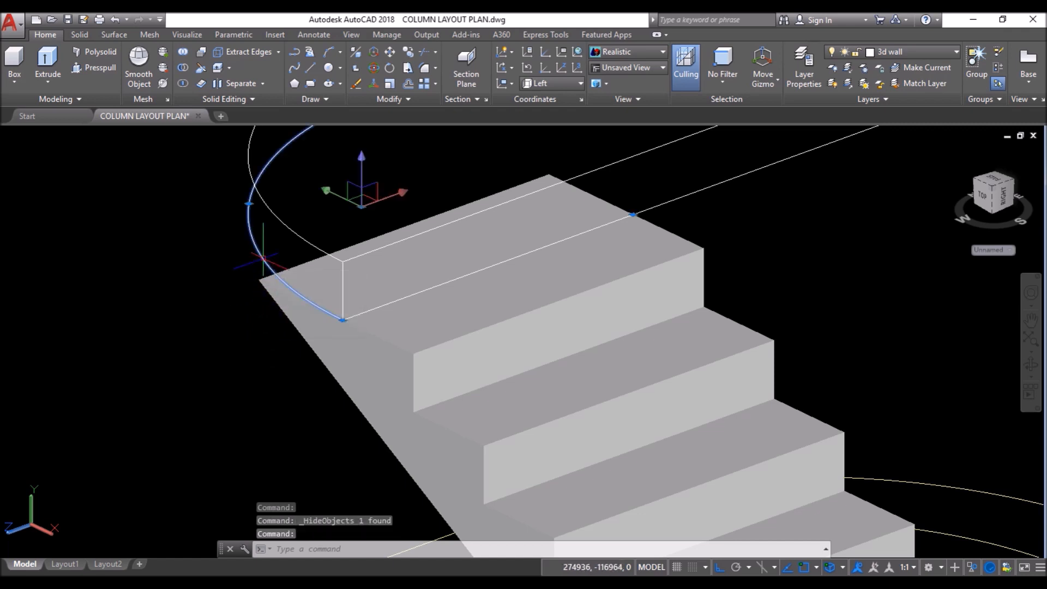
click(58, 60)
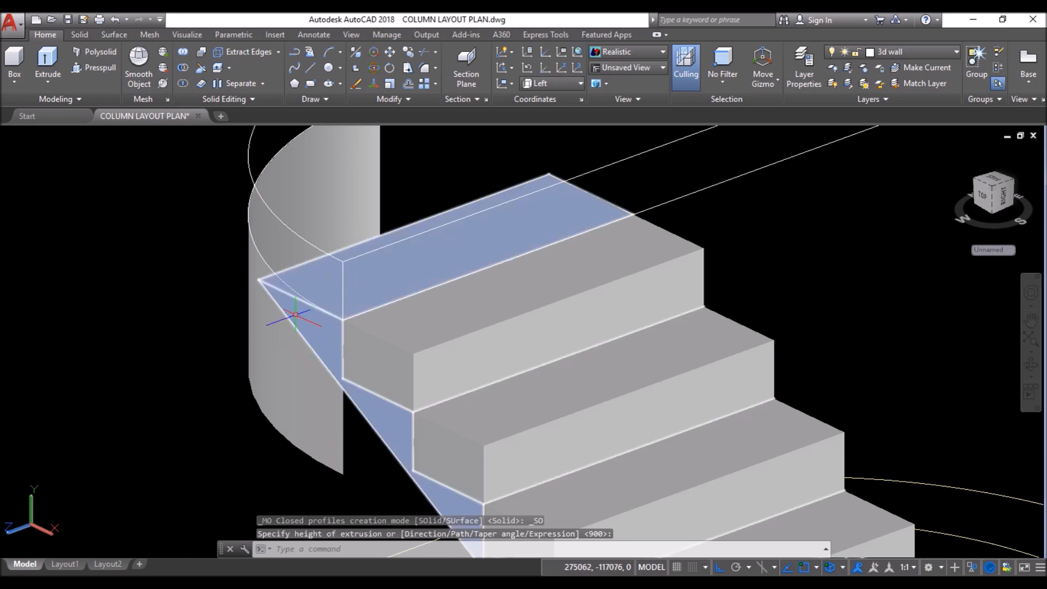
Step: Slice the stair support solid with the curved surface, keeping both sides
click(202, 68)
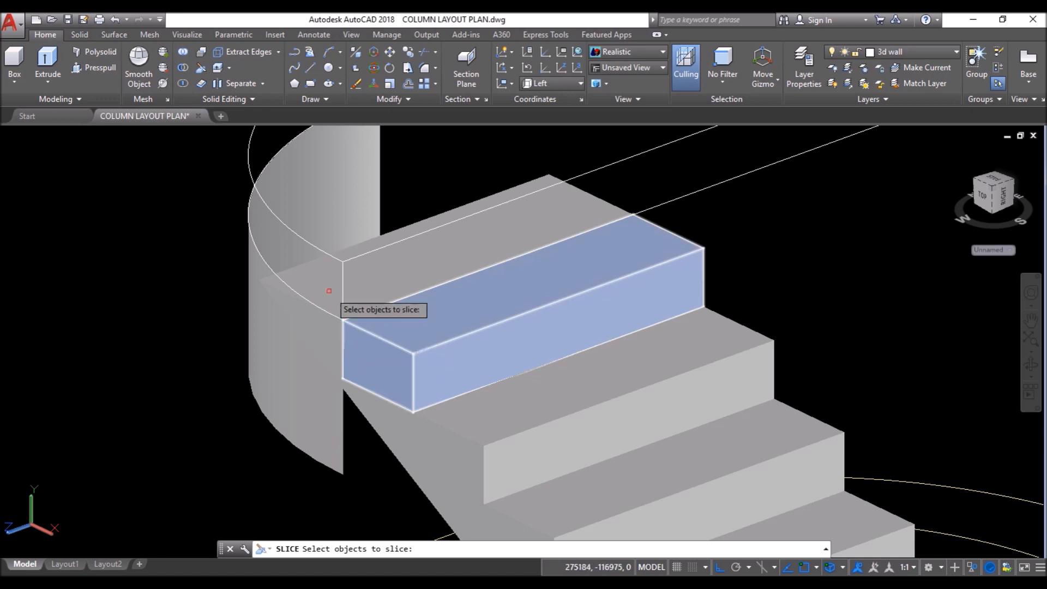
click(306, 278)
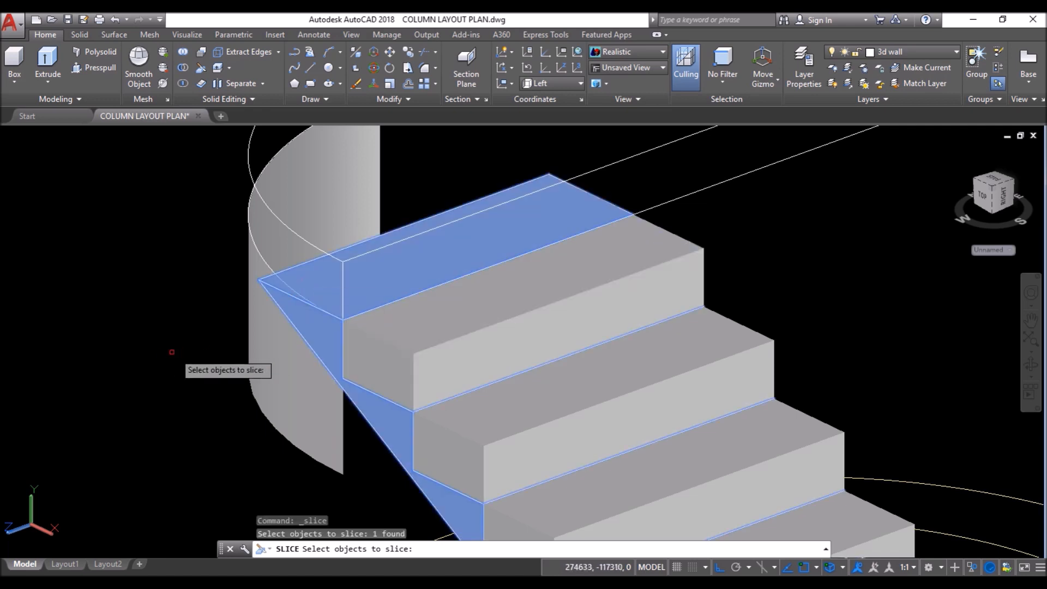
key(Return)
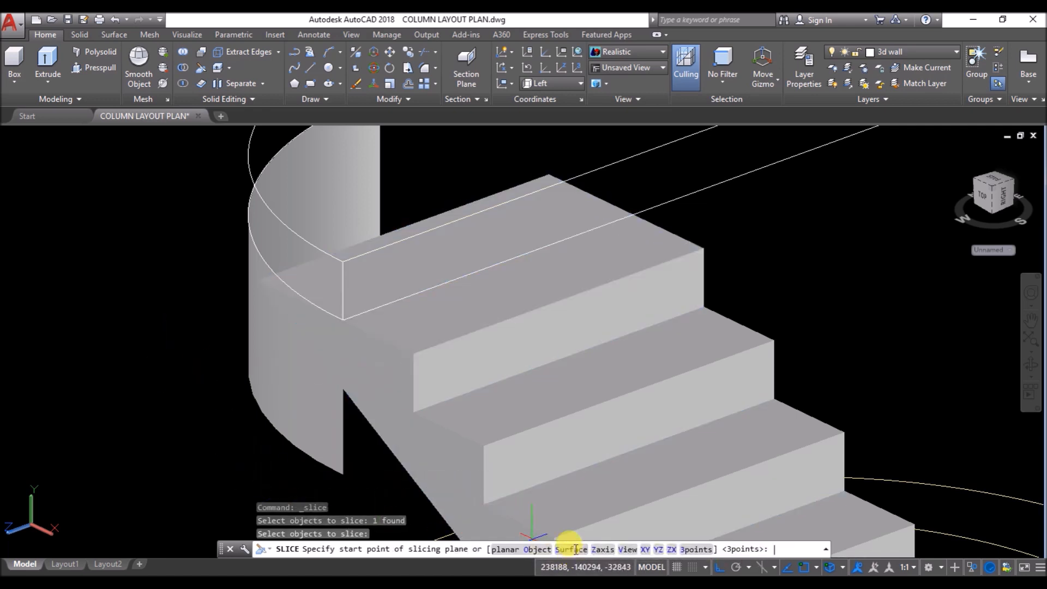
click(573, 549)
click(301, 387)
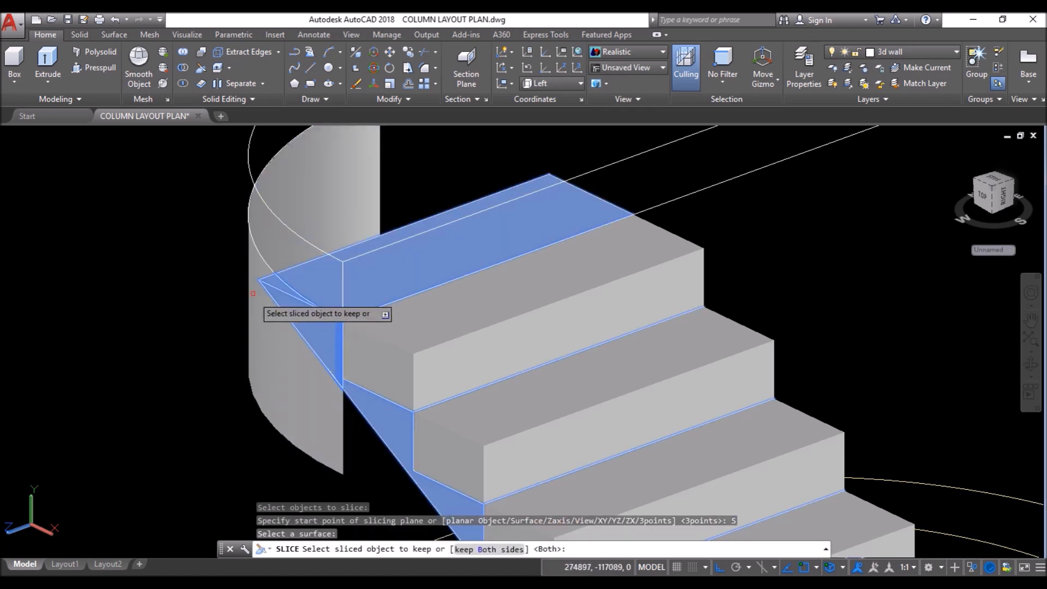
key(Return)
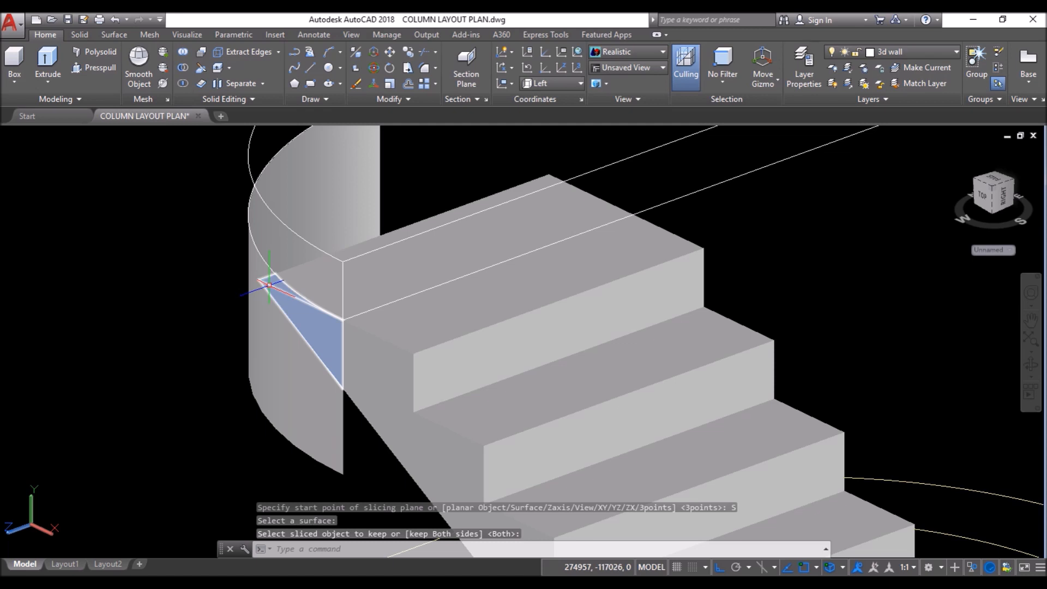
Step: Erase the curved surface, the support piece protruding beyond it, and the extracted edges around that end of the landing
click(267, 321)
scroll(274, 421, down, 2)
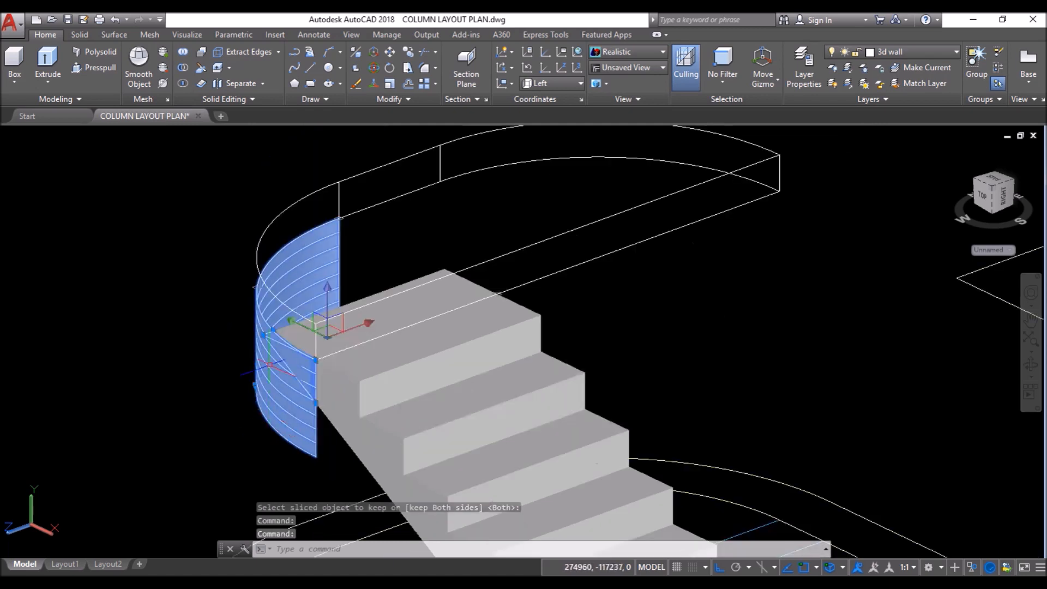
click(361, 202)
click(295, 140)
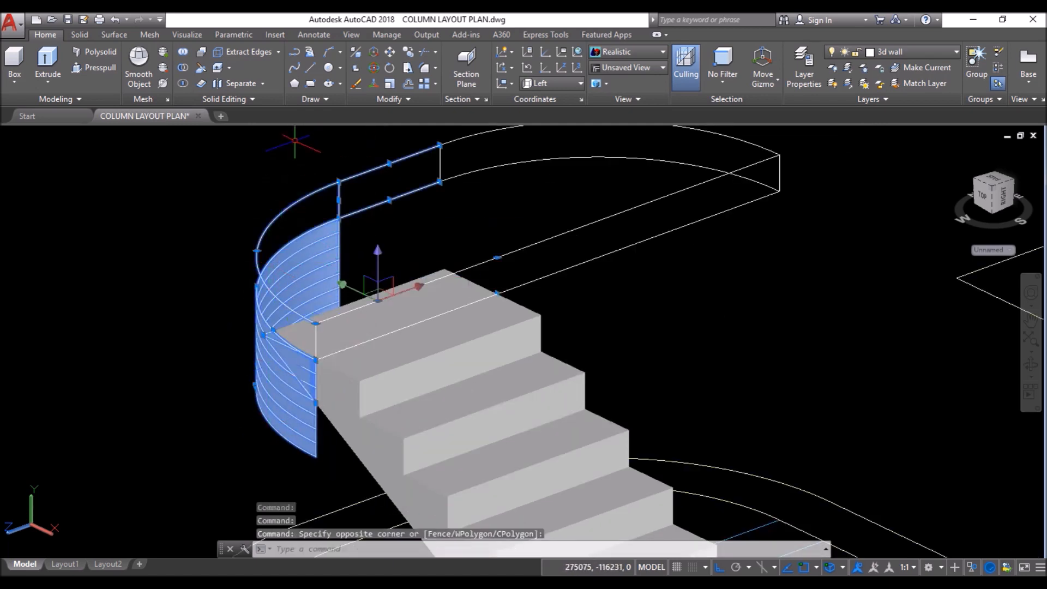
click(352, 90)
Step: Erase the remaining extracted landing edges, including the two short vertical ones above the flight
scroll(424, 241, down, 3)
click(526, 192)
click(456, 269)
click(359, 87)
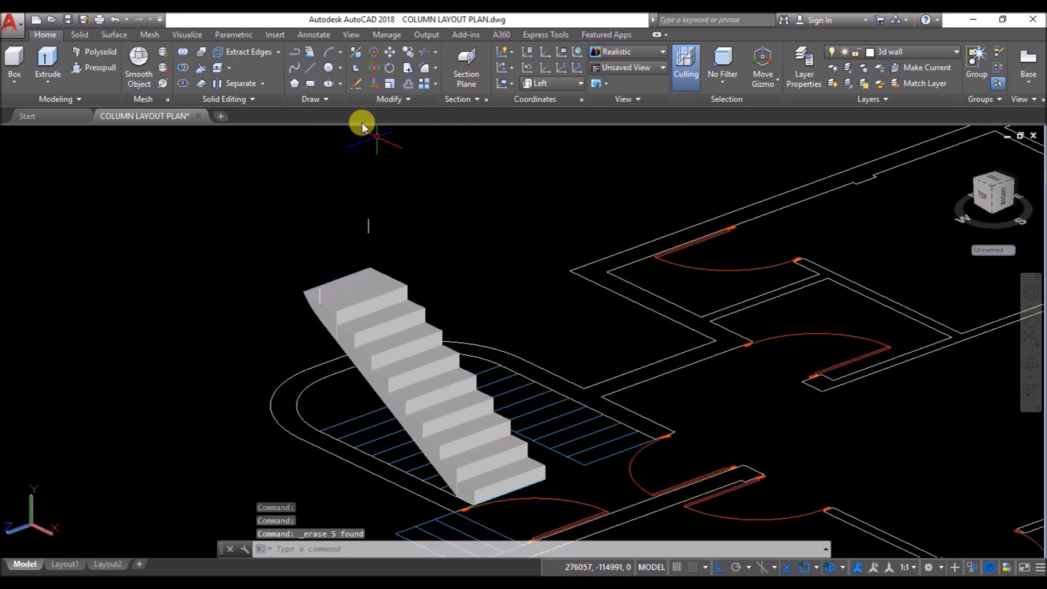
click(373, 194)
click(356, 235)
click(310, 274)
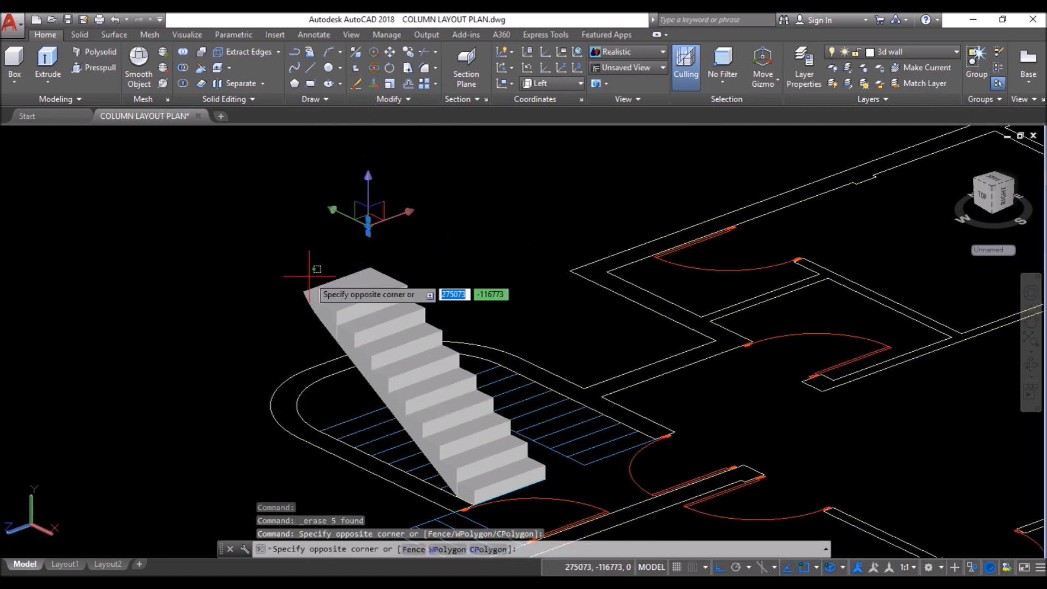
click(322, 307)
click(352, 87)
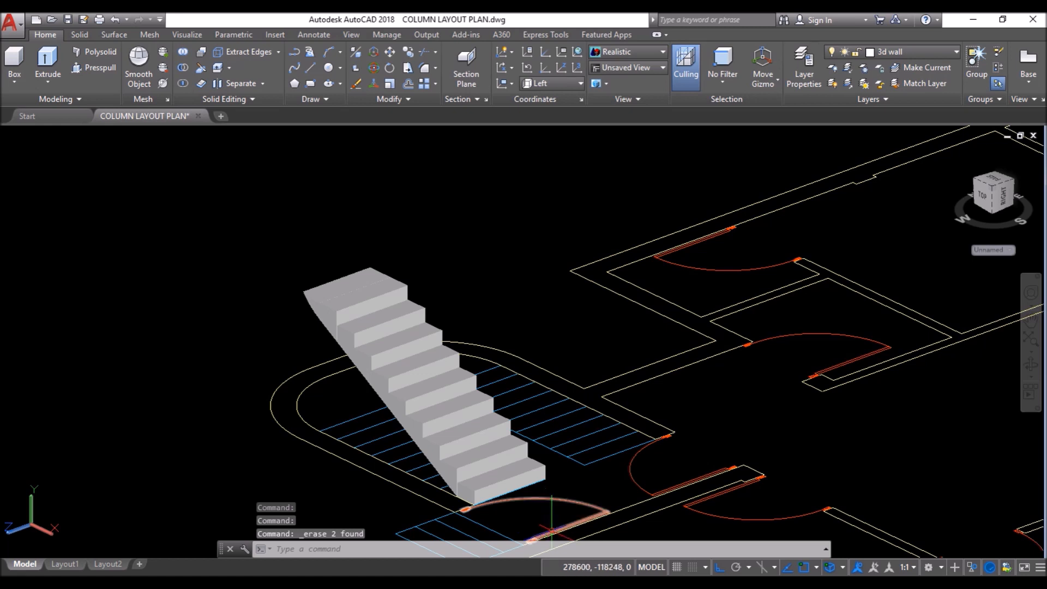
Step: End object isolation to bring back the hidden rounded landing slab
click(972, 568)
click(974, 558)
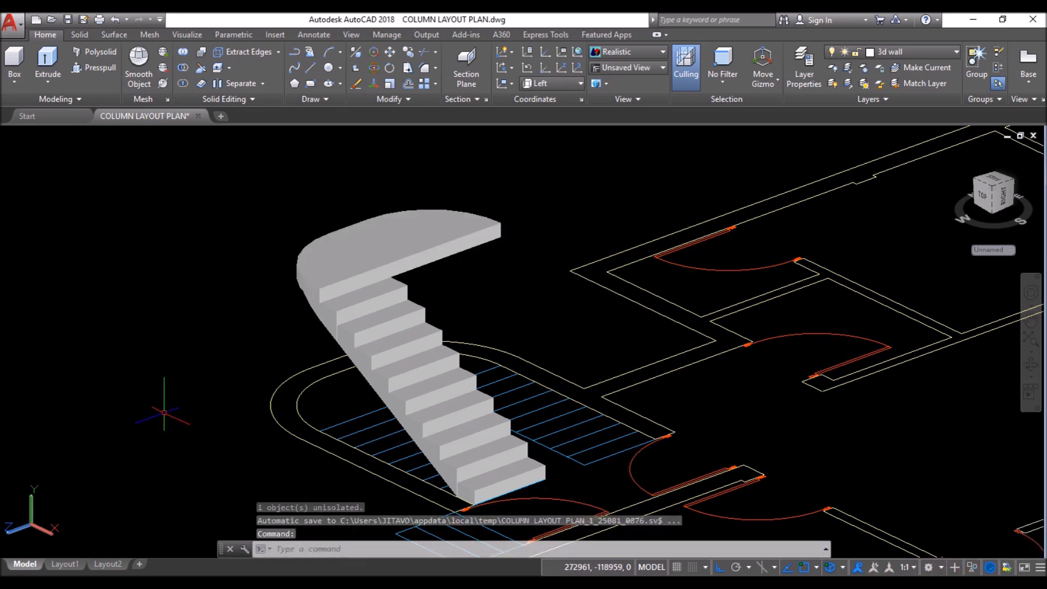
scroll(408, 435, up, 4)
scroll(449, 406, down, 6)
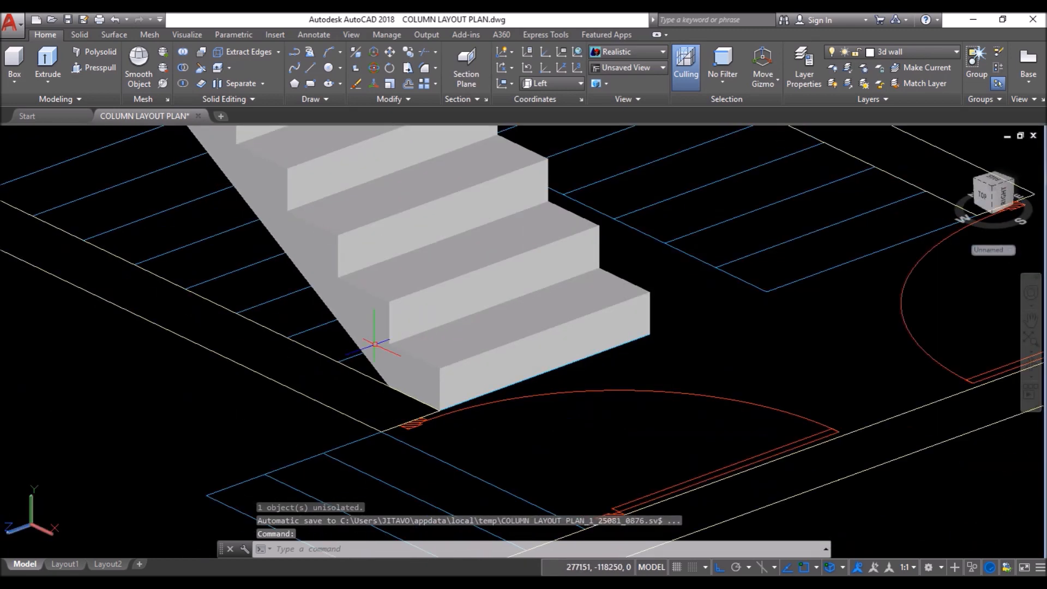
Step: Union the sloped stair support with all the step blocks of the first flight, leaving the landing slab separate
click(183, 51)
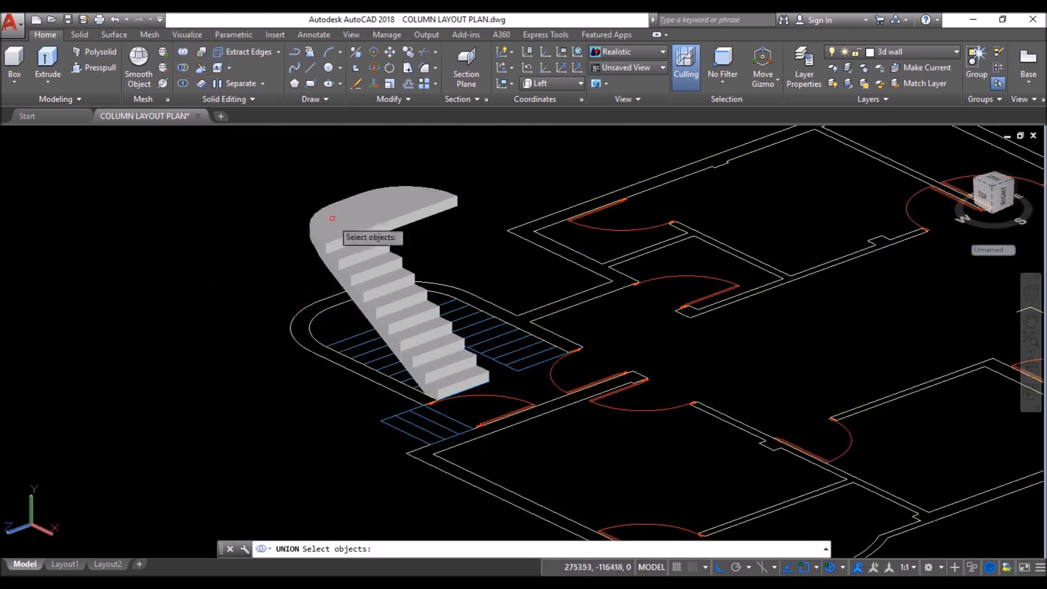
scroll(330, 267, up, 5)
click(330, 267)
click(320, 277)
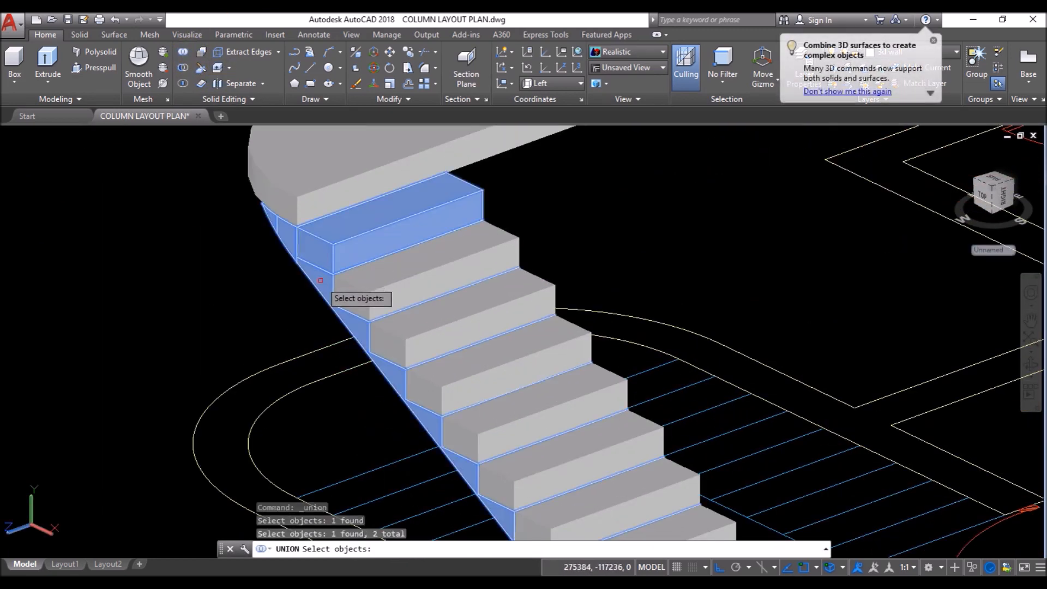
click(355, 288)
scroll(240, 196, up, 5)
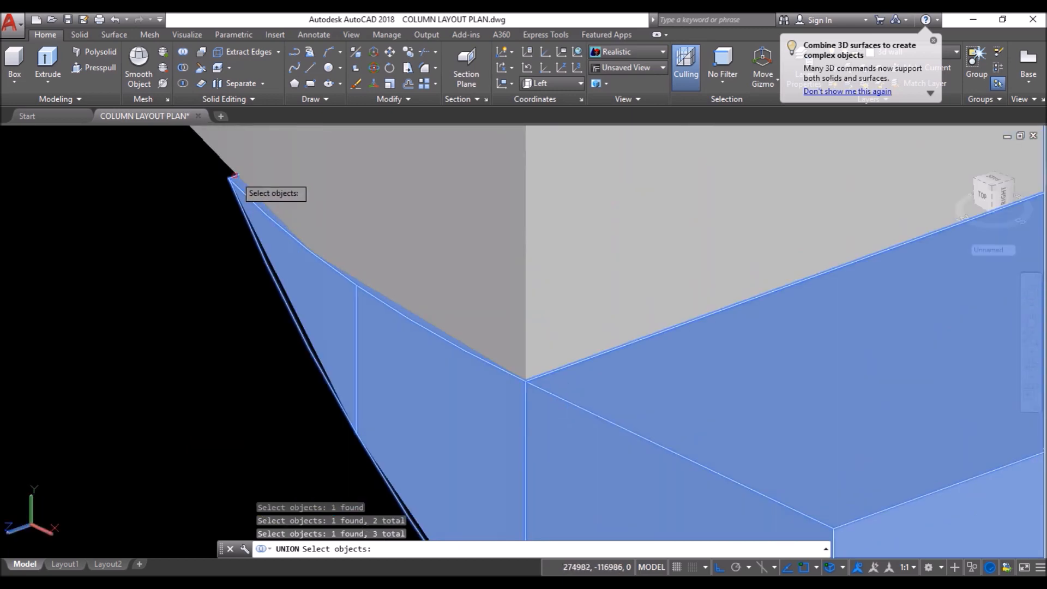
scroll(198, 213, down, 4)
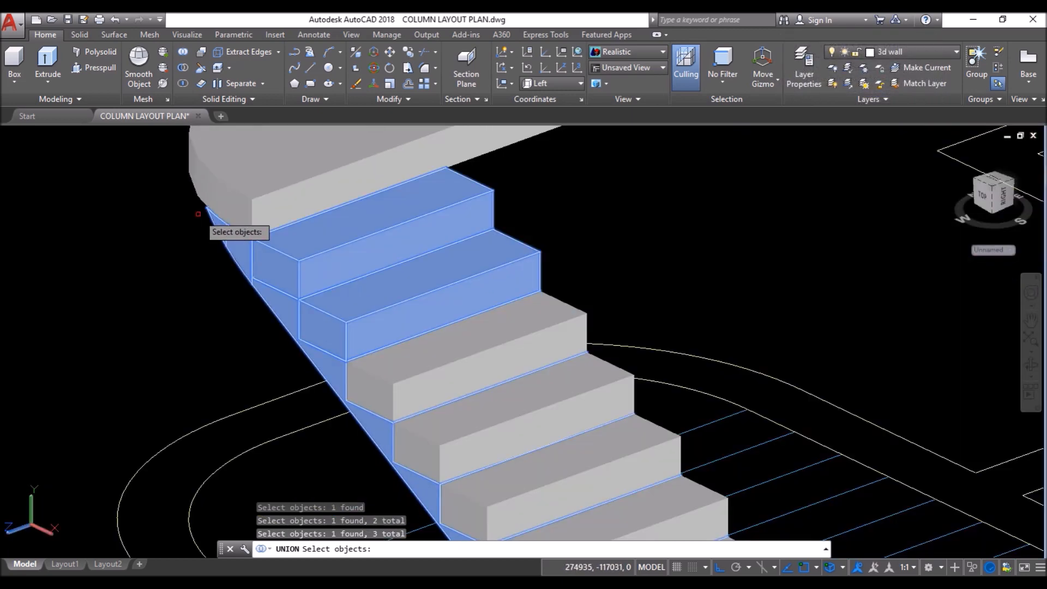
click(384, 391)
click(403, 431)
scroll(300, 283, down, 3)
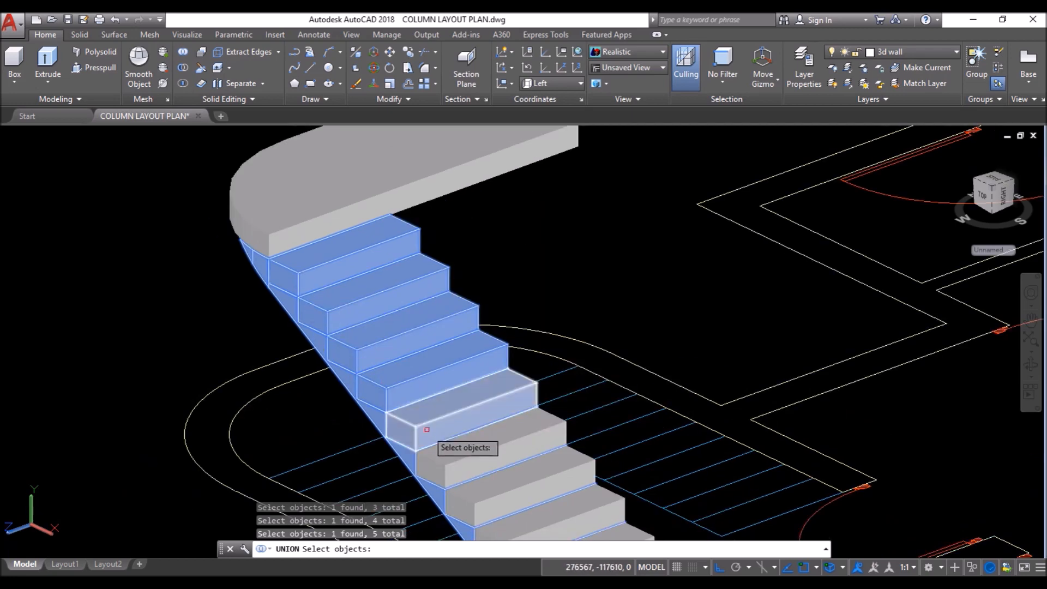
click(398, 415)
click(449, 458)
click(475, 481)
click(589, 516)
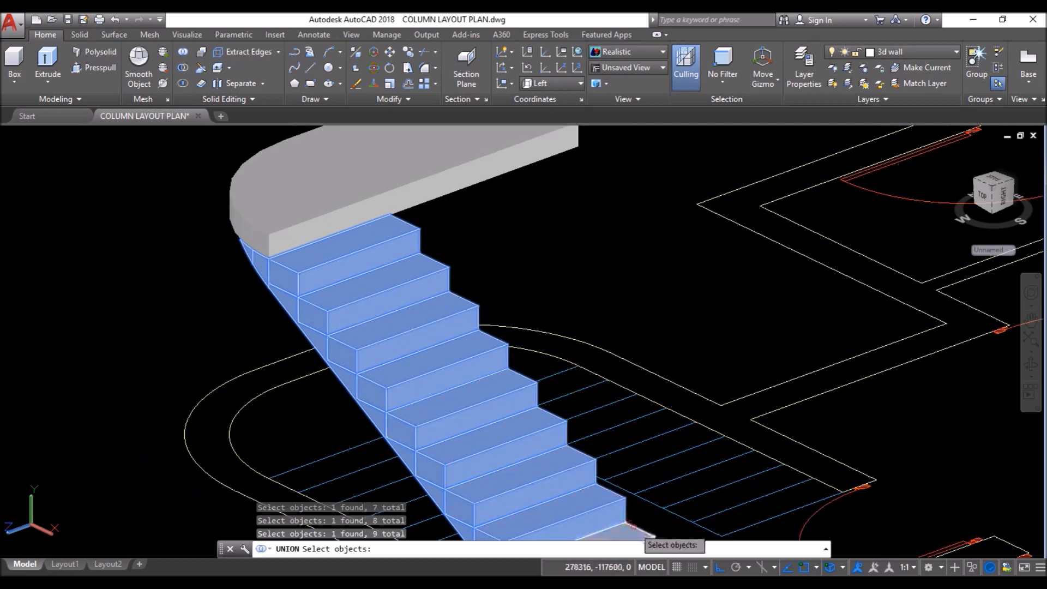
scroll(413, 281, down, 4)
key(Return)
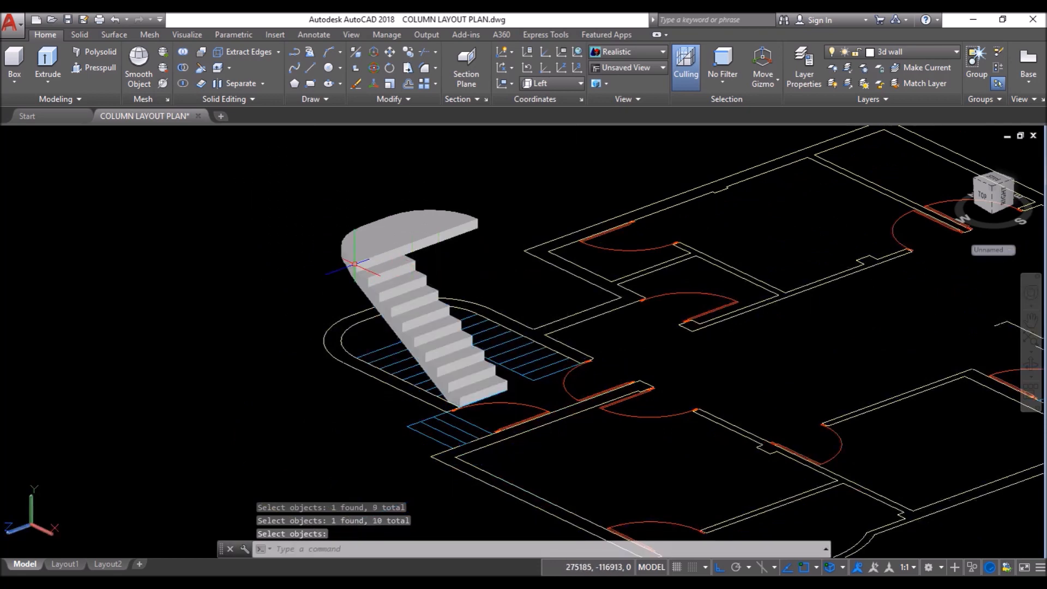
Step: Try to presspull the top face of the merged flight, where it meets the landing slab, upward
scroll(329, 264, up, 5)
scroll(323, 264, up, 3)
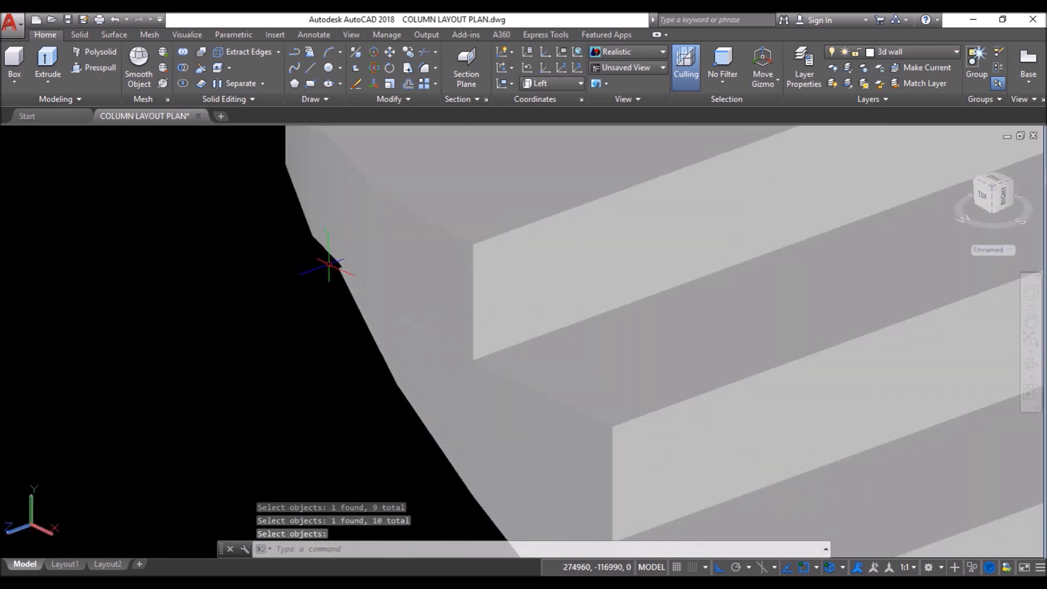
scroll(329, 264, up, 3)
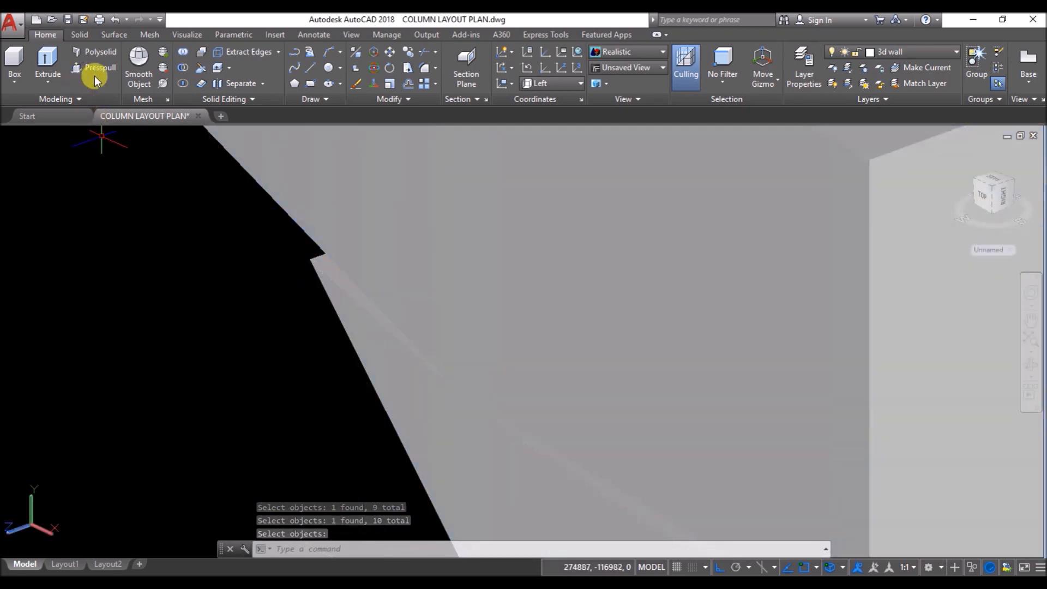
click(94, 69)
shift+middle_drag(318, 269, 319, 244)
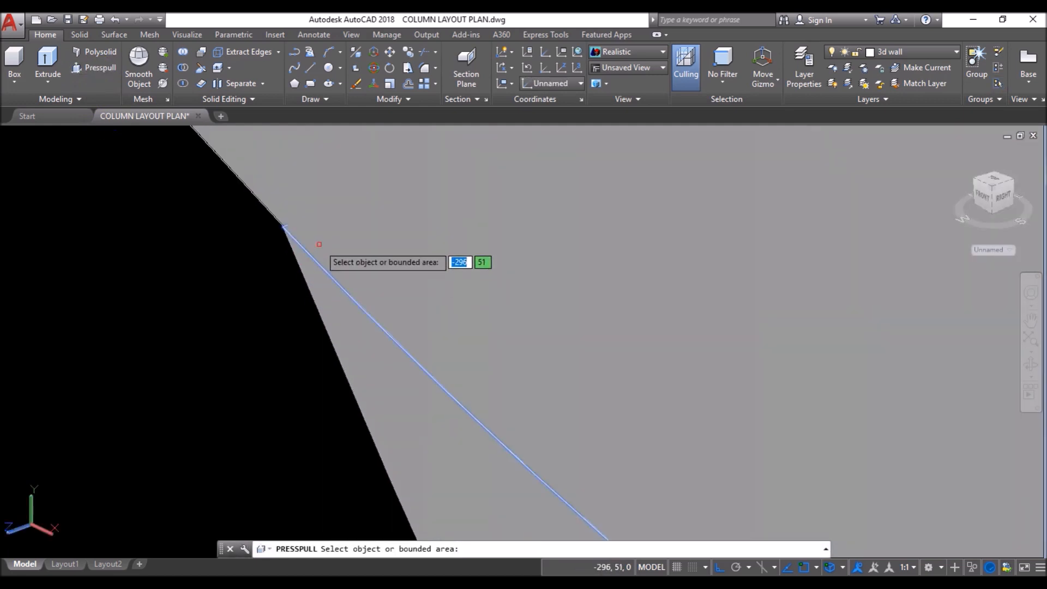
click(319, 247)
scroll(319, 247, down, 6)
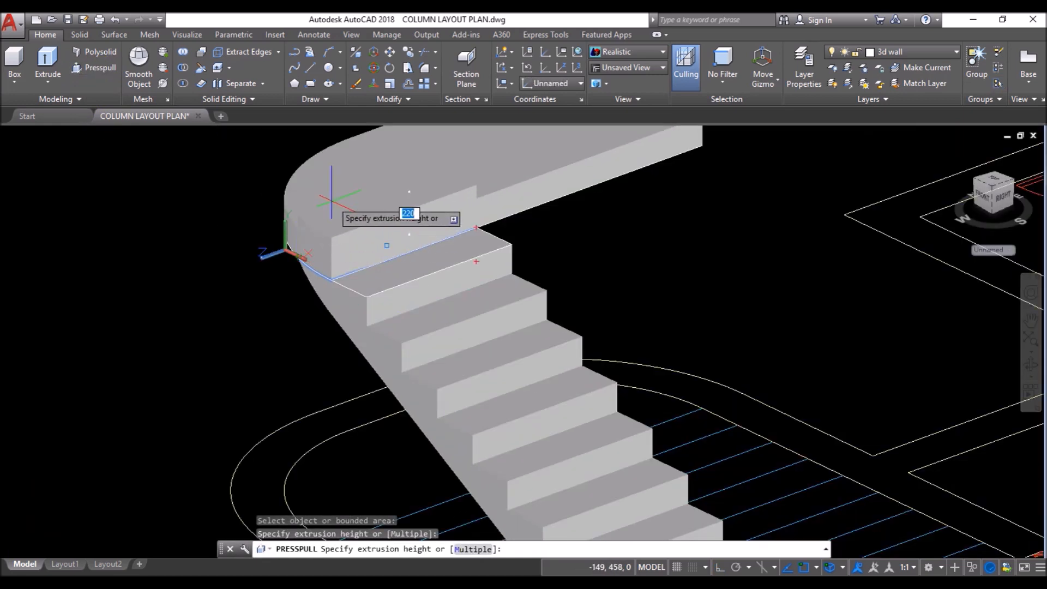
click(329, 252)
scroll(294, 248, up, 3)
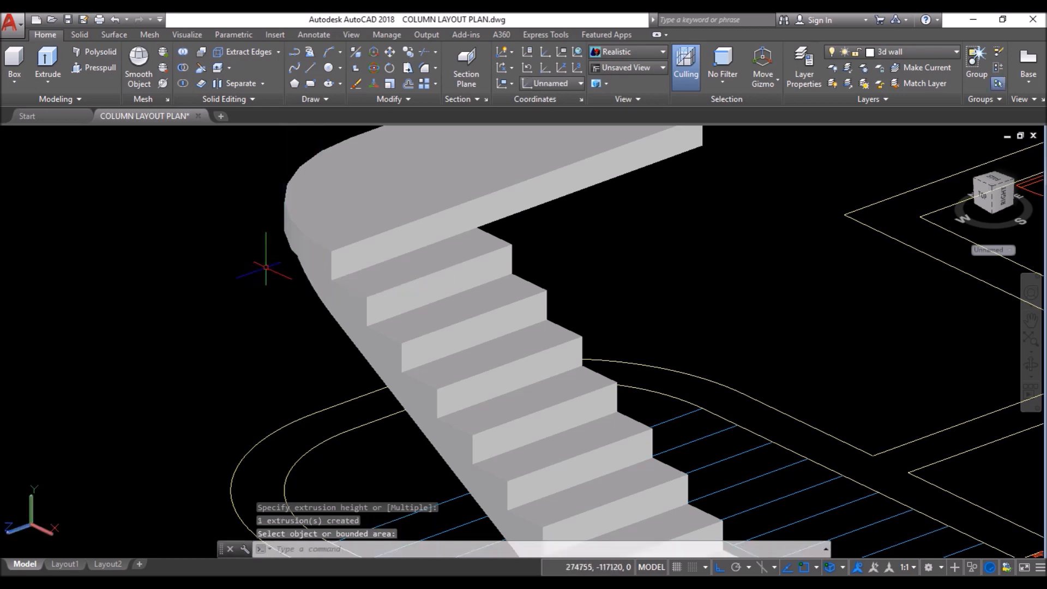
scroll(292, 247, up, 2)
scroll(382, 307, down, 7)
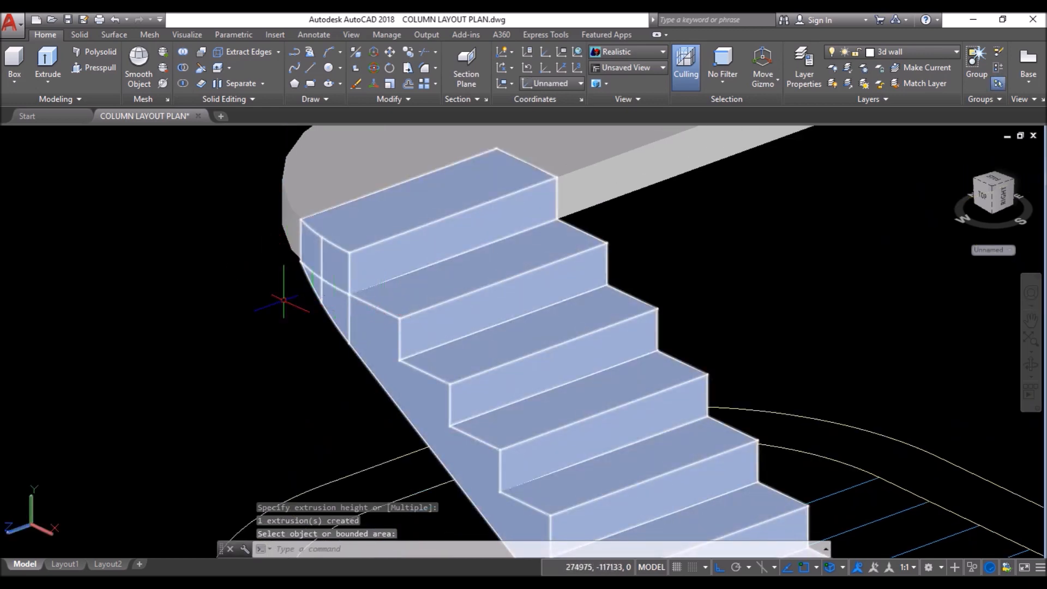
scroll(229, 230, up, 8)
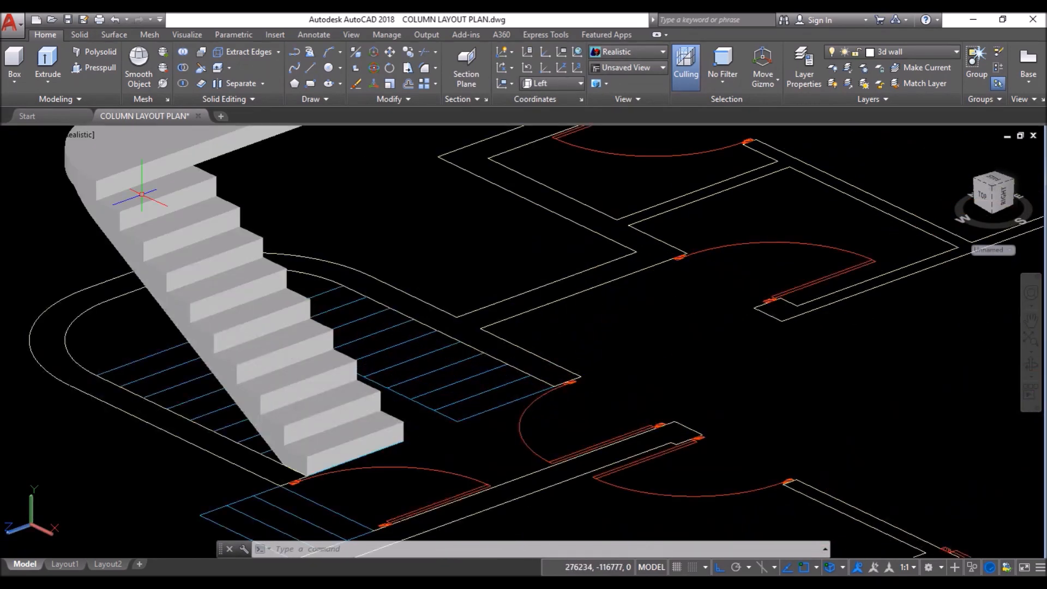
scroll(92, 255, down, 5)
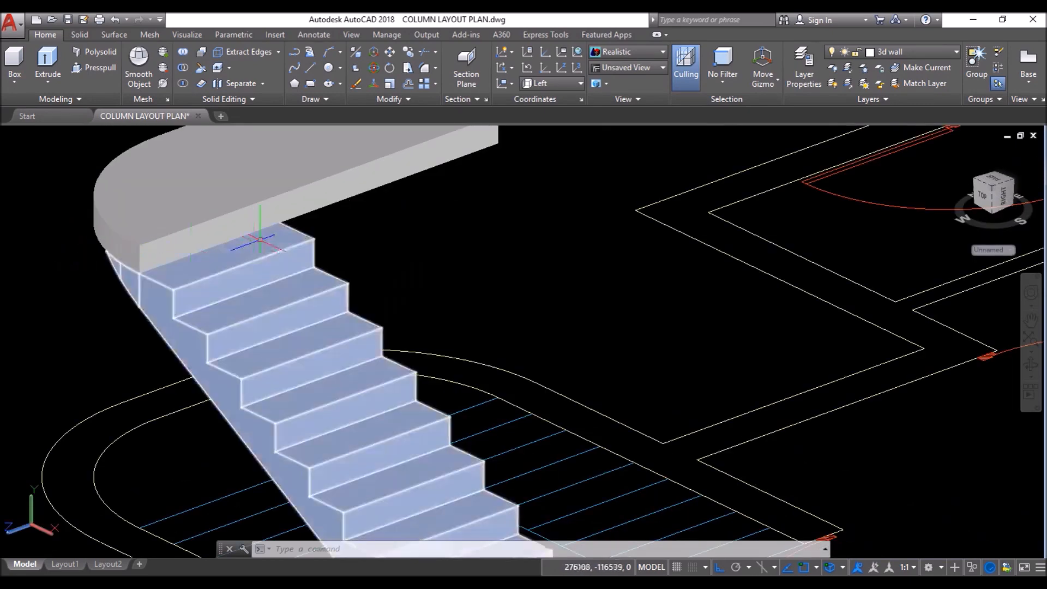
scroll(117, 253, up, 6)
scroll(186, 285, down, 6)
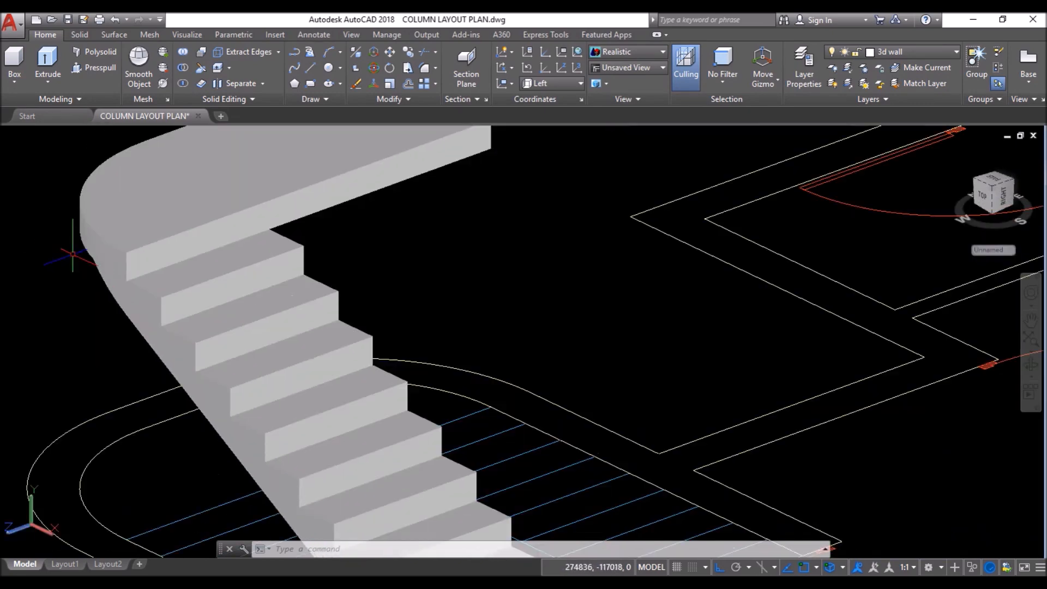
Step: Switch the UCS to World and presspull the end tread outline of the second flight to a height of 150
click(562, 83)
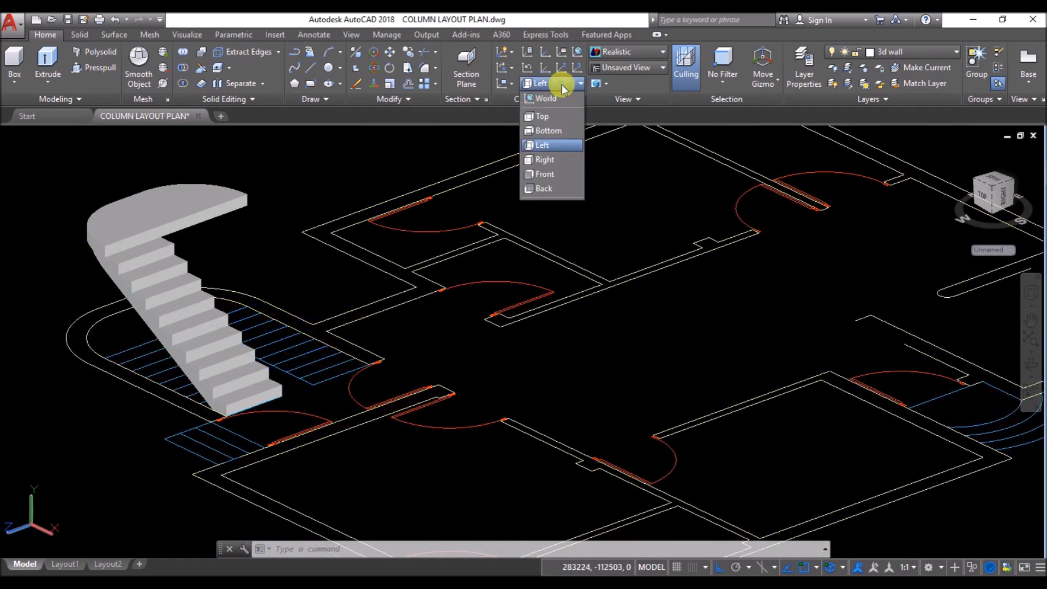
click(558, 97)
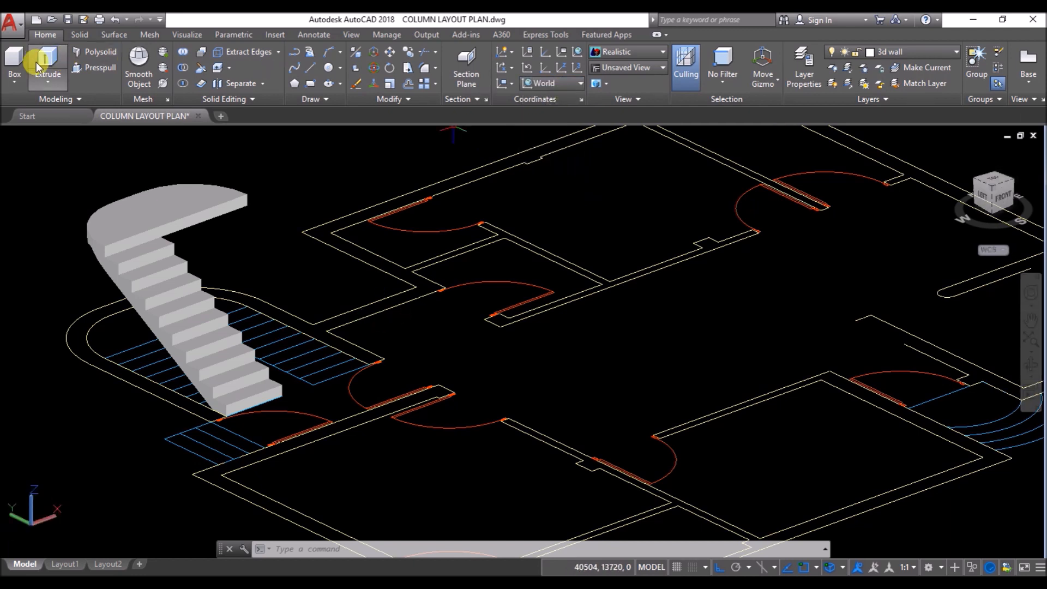
click(100, 67)
click(332, 376)
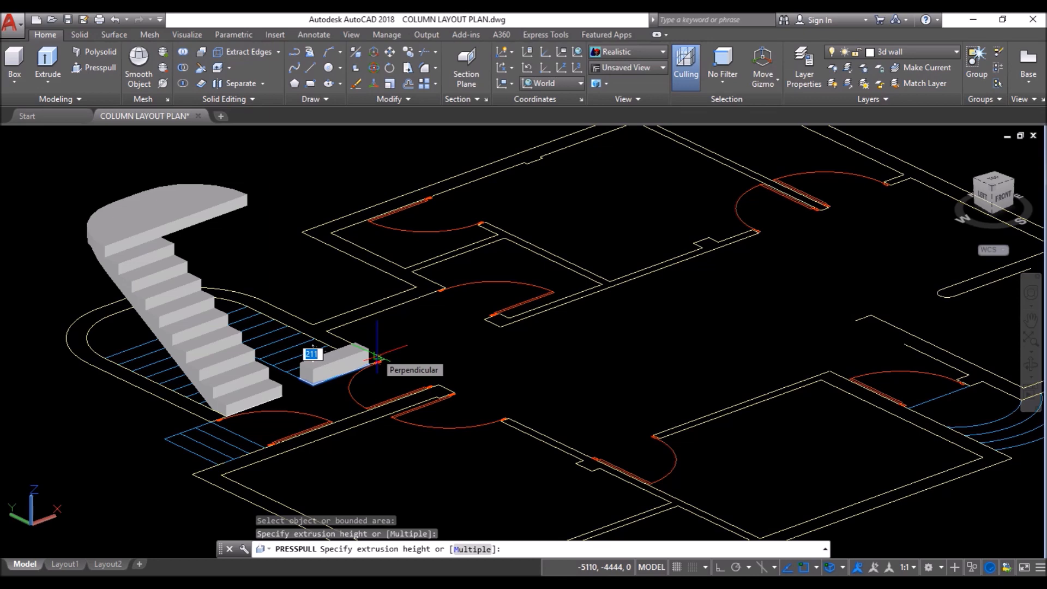
text(150)
key(Return)
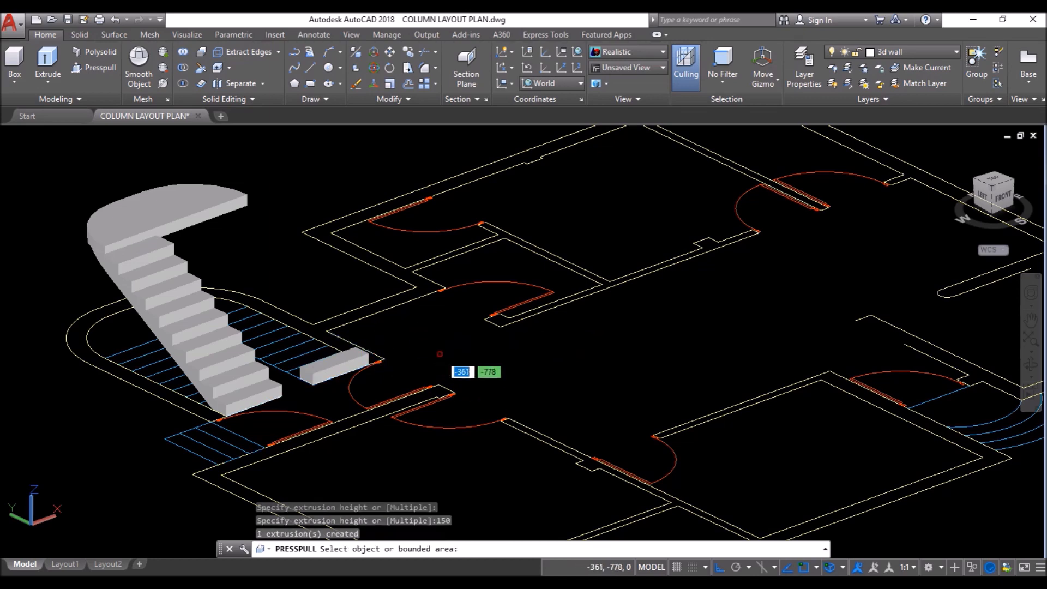
shift+middle_drag(445, 358, 278, 331)
key(Return)
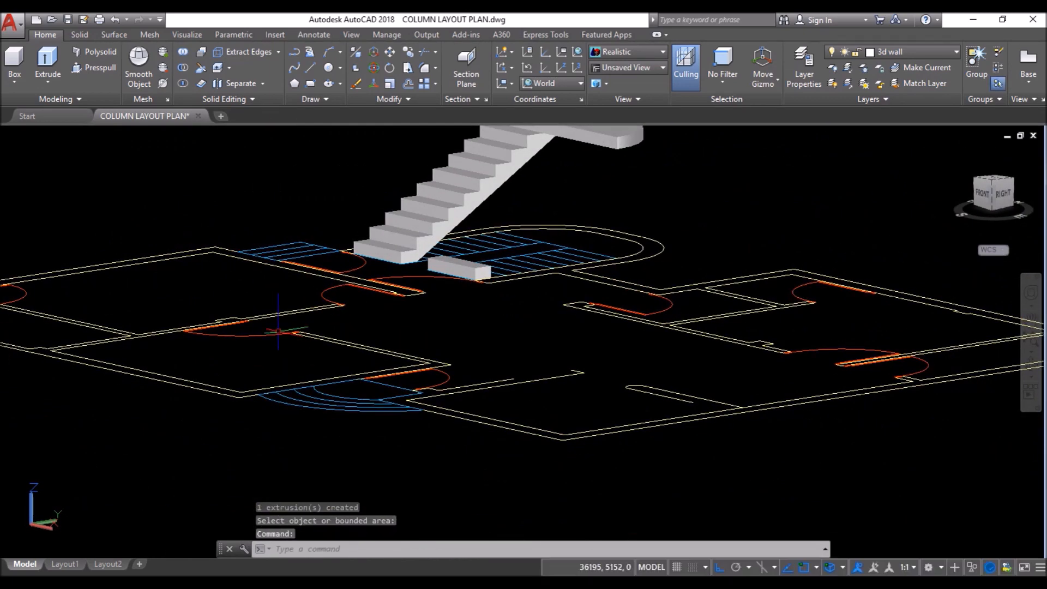
Step: Move the new step block along the second flight to the tread end next to the rounded landing outline
scroll(613, 249, up, 2)
scroll(85, 369, down, 3)
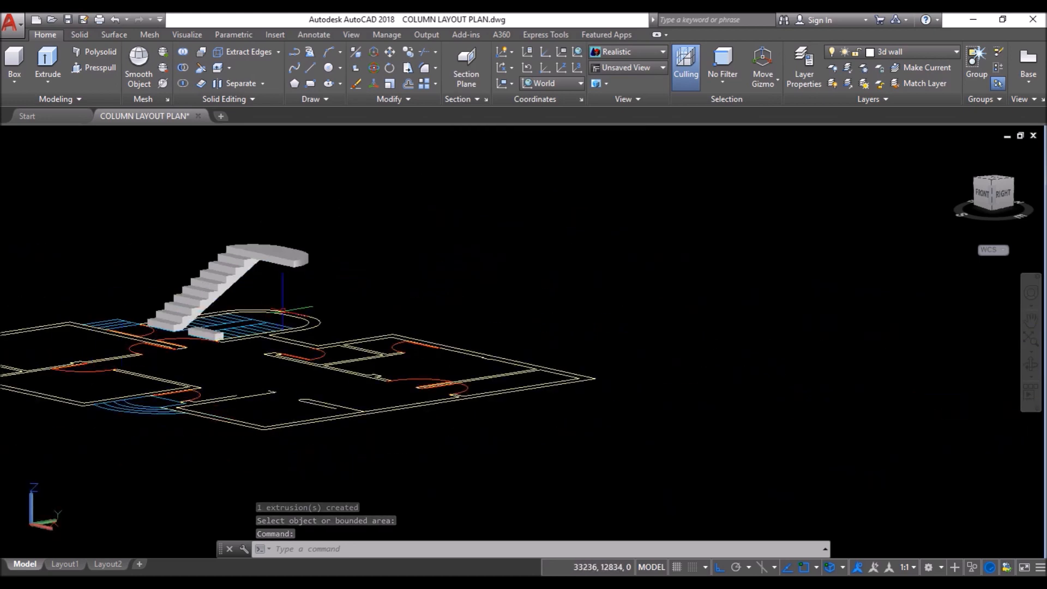
scroll(213, 349, up, 4)
click(213, 349)
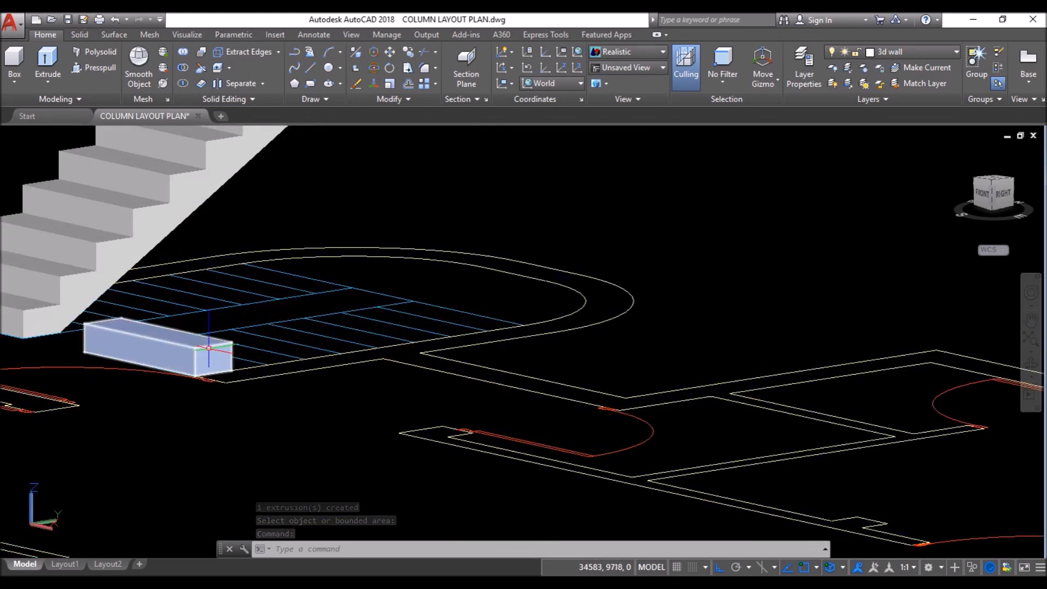
click(390, 51)
scroll(224, 376, up, 4)
click(223, 380)
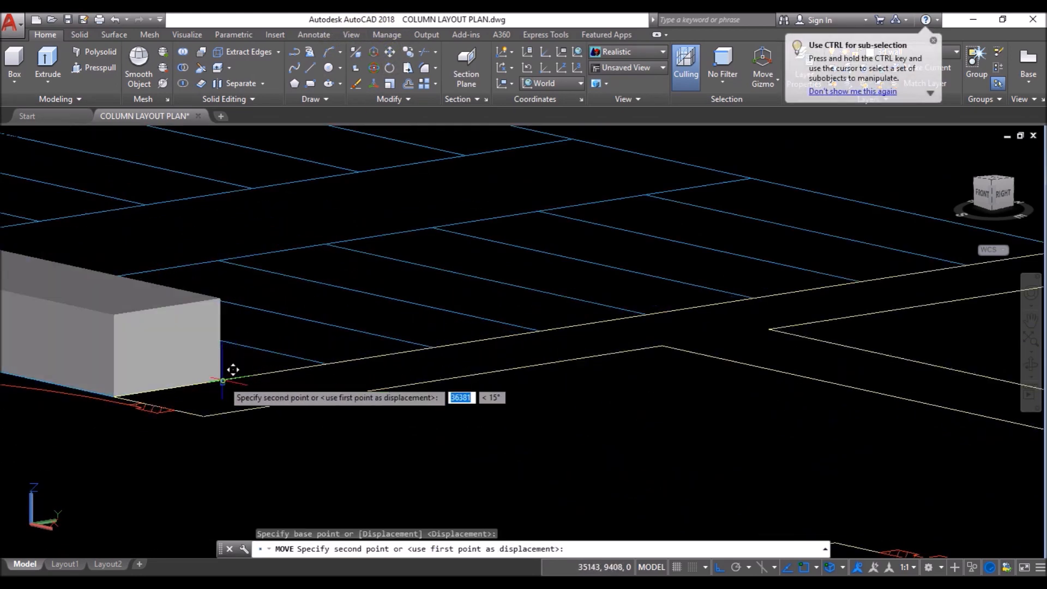
scroll(552, 321, down, 3)
scroll(491, 327, up, 5)
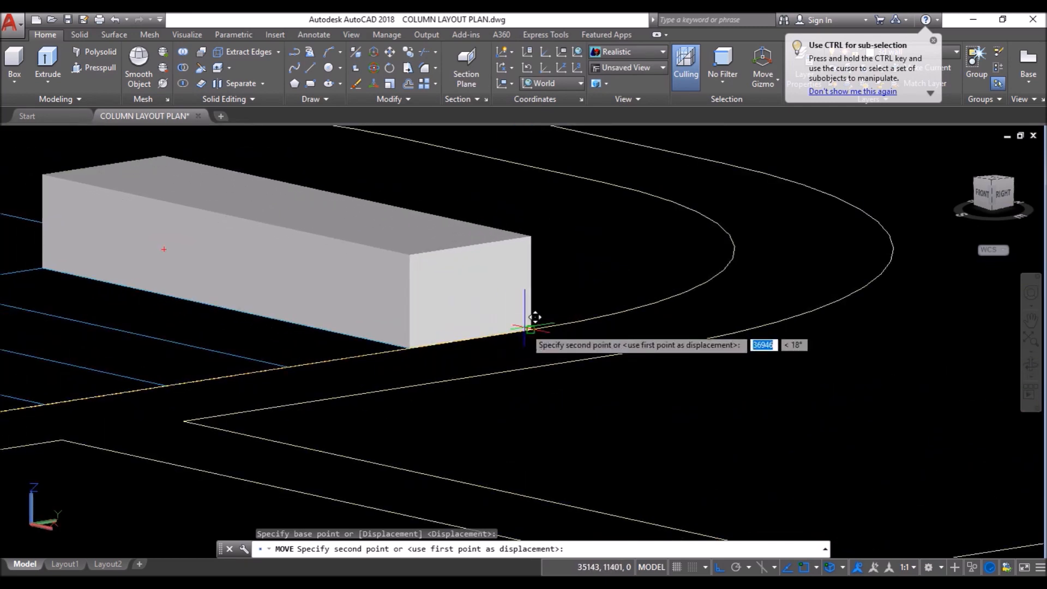
click(531, 323)
Step: Copy the new step block repeatedly along the second flight, stacking eight copies so each rises one riser and one tread from the previous
scroll(483, 275, down, 4)
shift+middle_drag(473, 247, 458, 297)
scroll(458, 297, down, 4)
scroll(409, 185, up, 3)
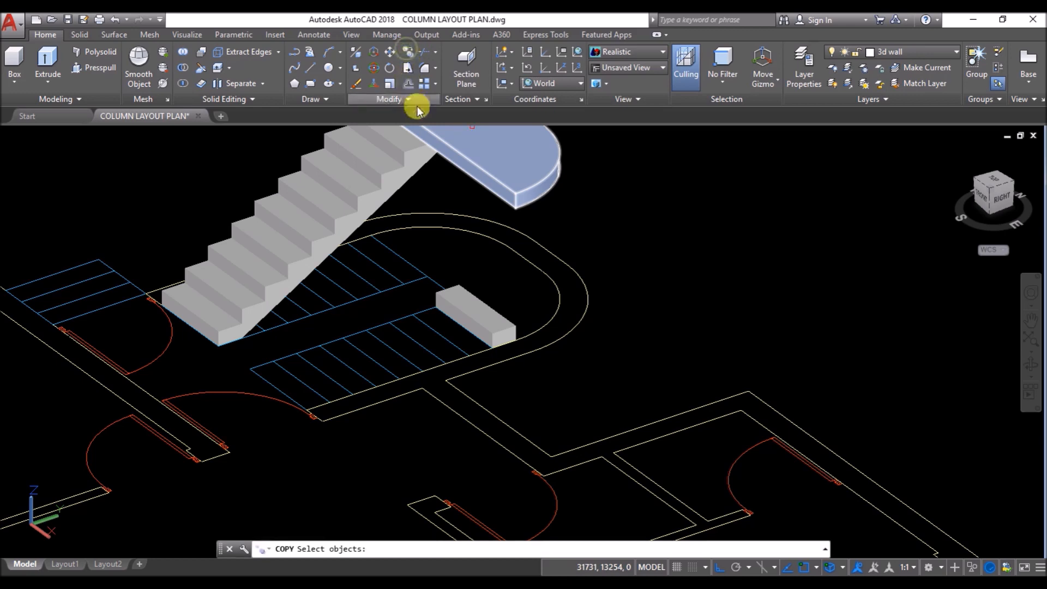
click(494, 318)
key(Return)
scroll(523, 336, up, 8)
click(562, 339)
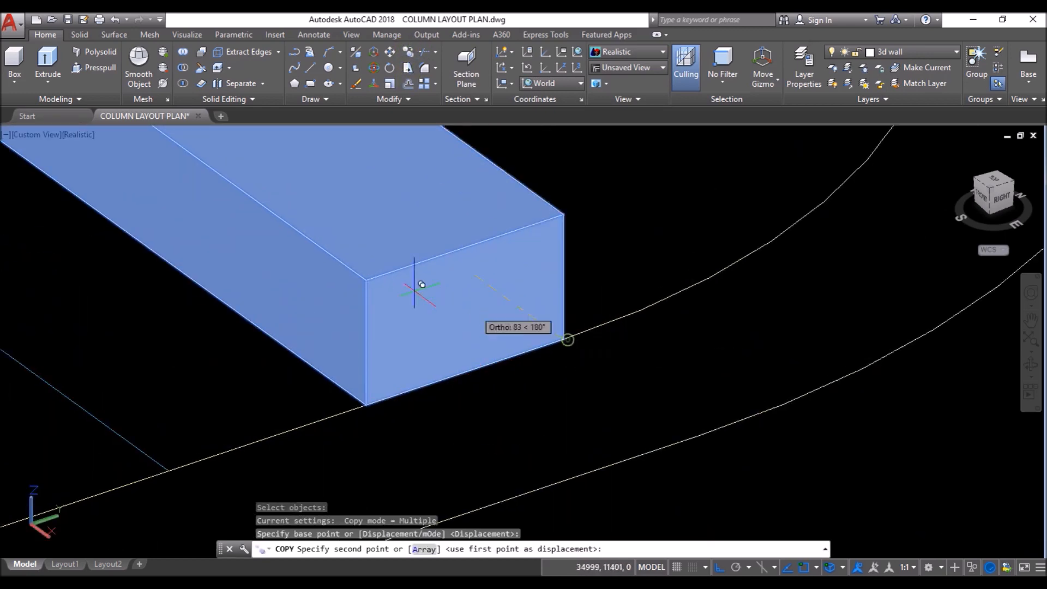
click(366, 280)
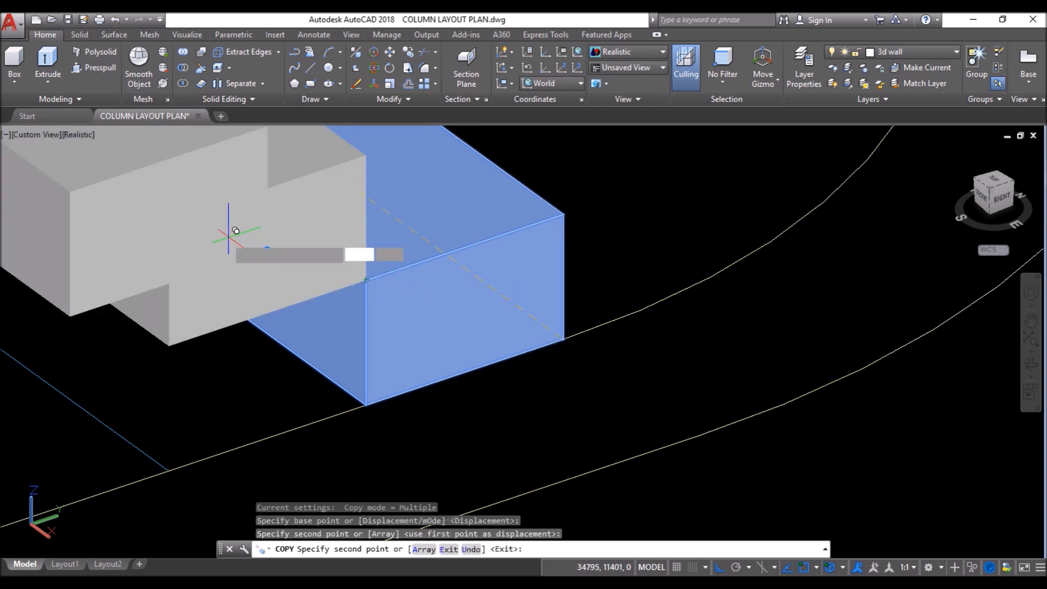
click(169, 218)
scroll(478, 262, down, 3)
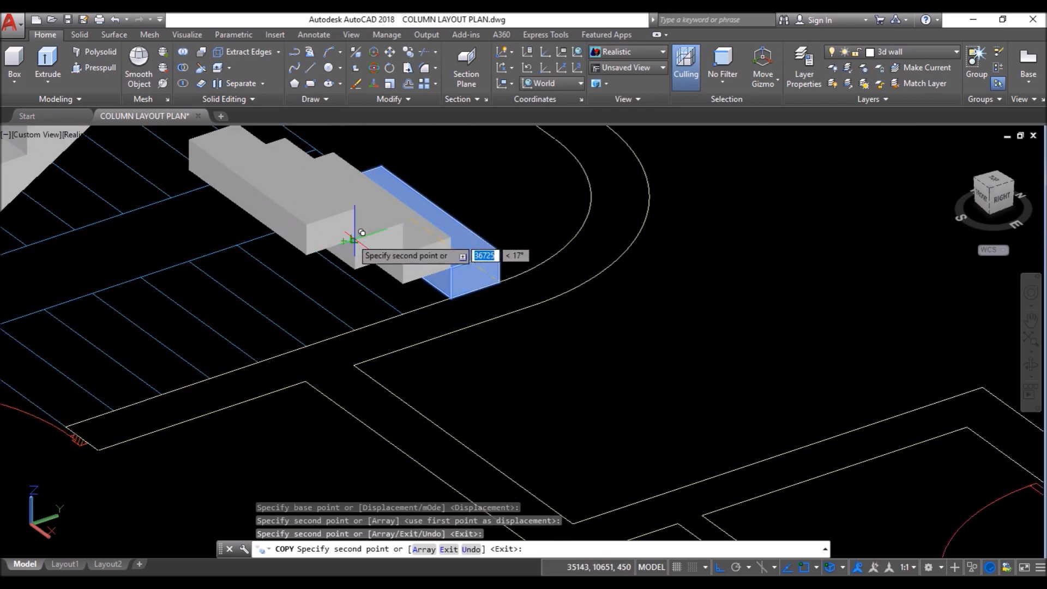
click(355, 238)
click(307, 225)
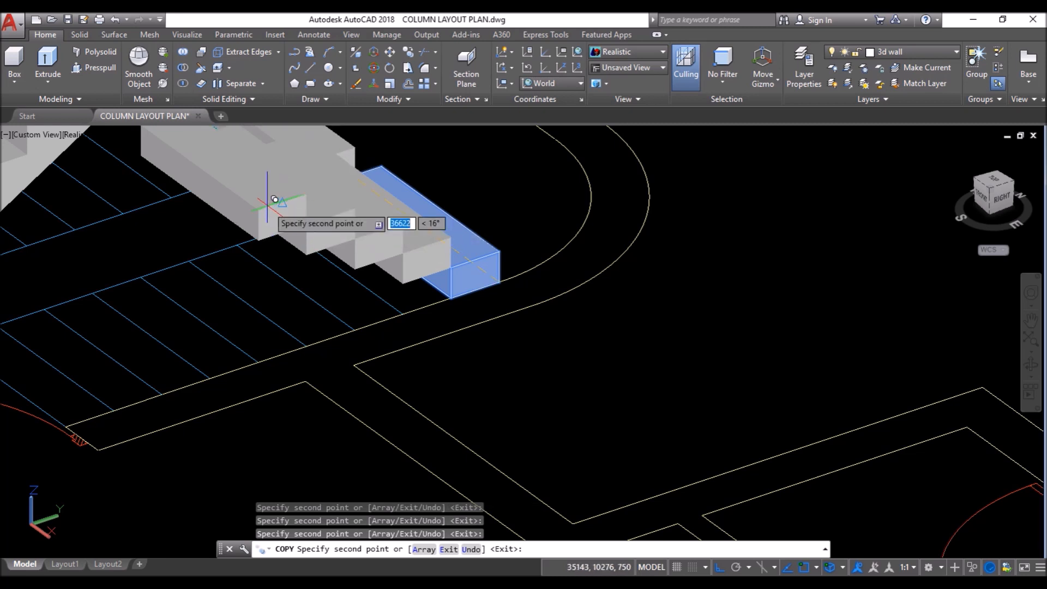
click(265, 204)
click(212, 194)
key(ctrl+z)
click(162, 181)
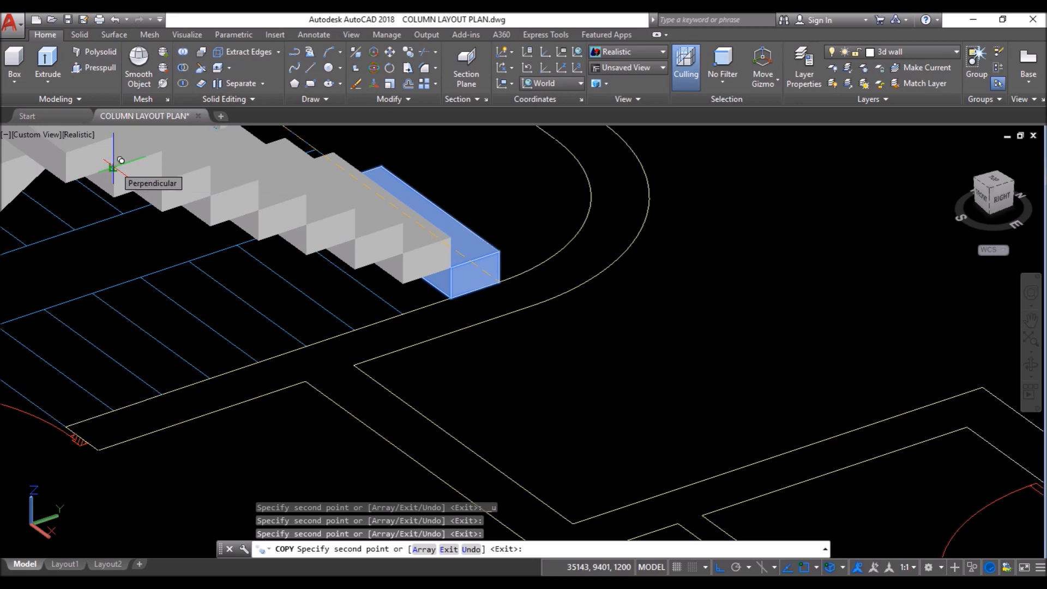
key(Return)
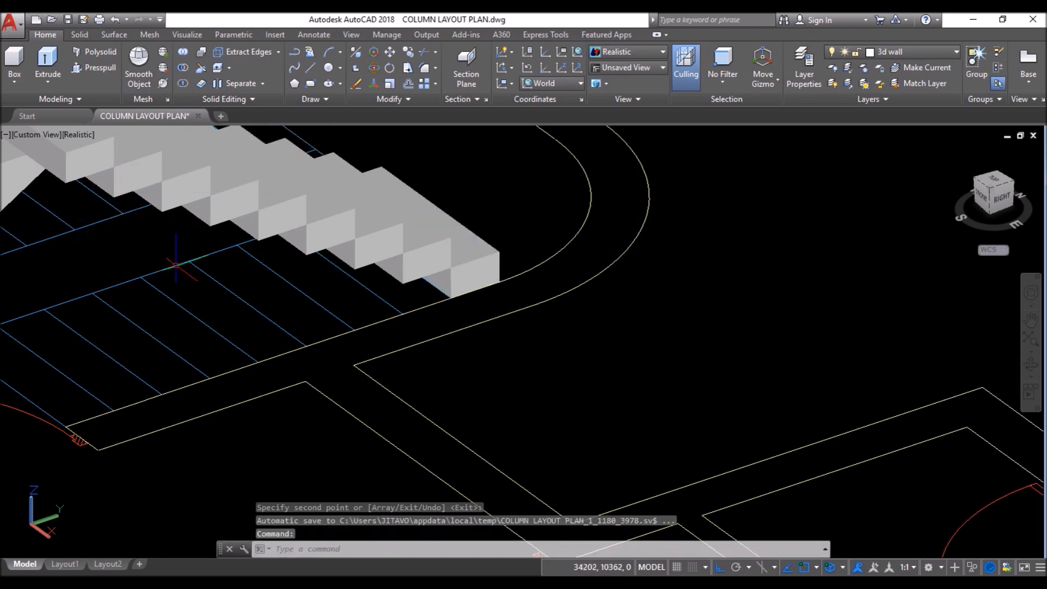
Step: Union all nine step blocks of the second flight into a single solid
scroll(163, 246, down, 5)
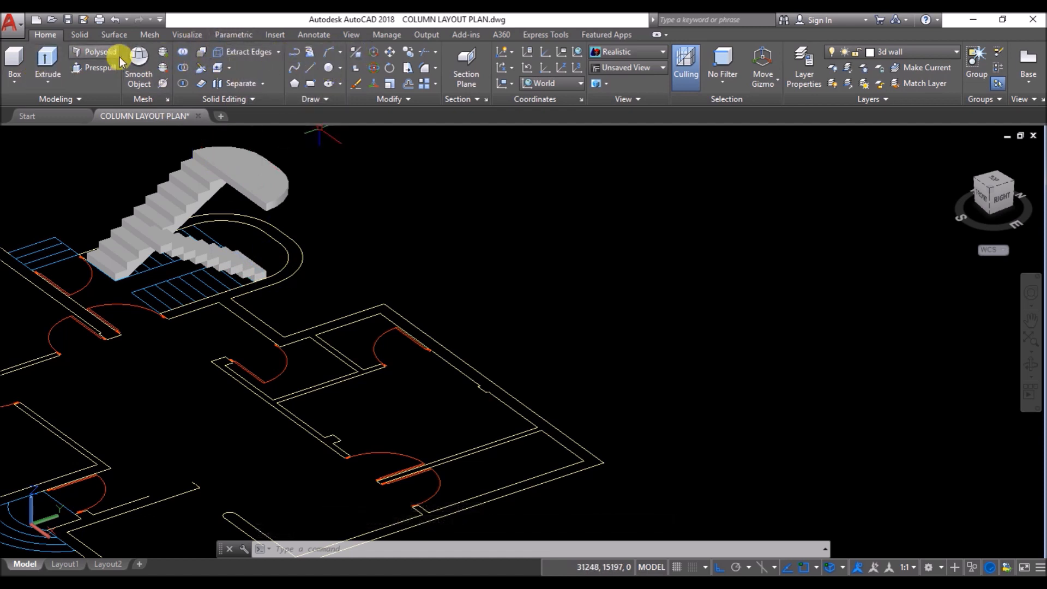
click(179, 55)
scroll(219, 254, up, 4)
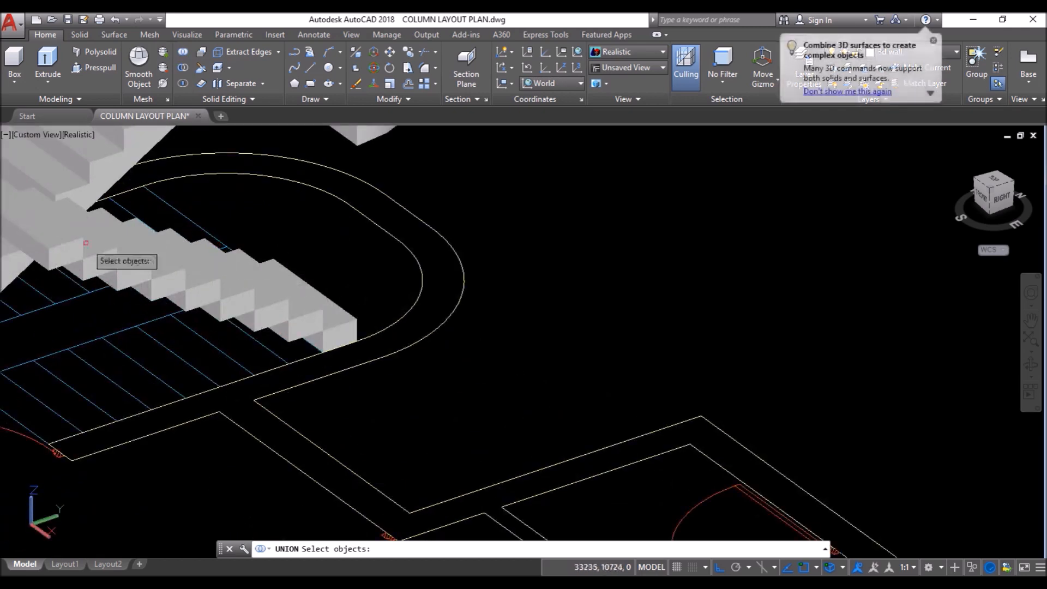
click(73, 243)
click(111, 261)
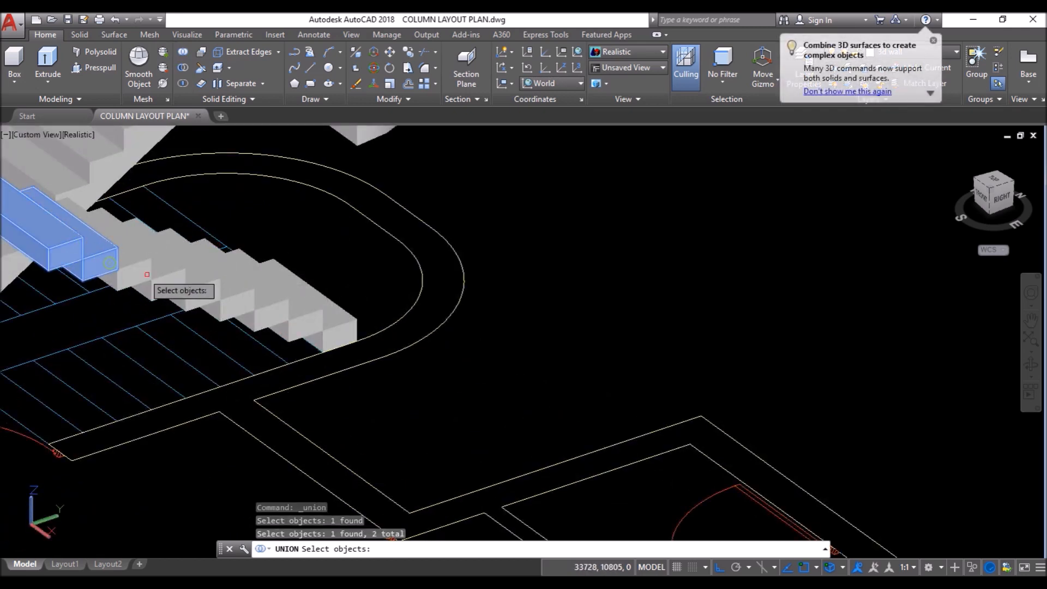
click(147, 273)
click(183, 280)
click(238, 307)
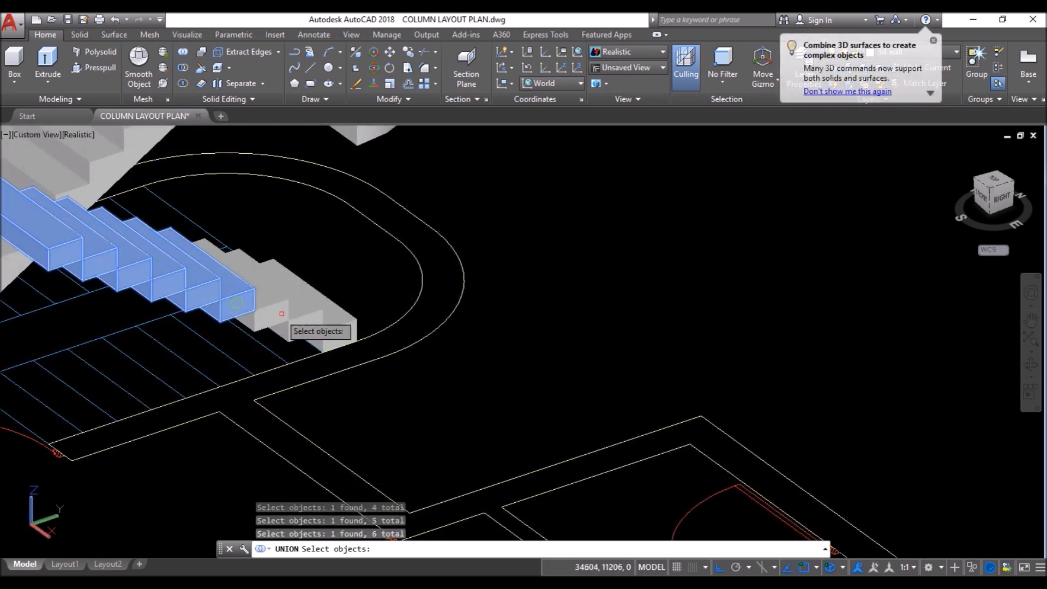
click(272, 316)
click(305, 326)
click(340, 330)
key(Return)
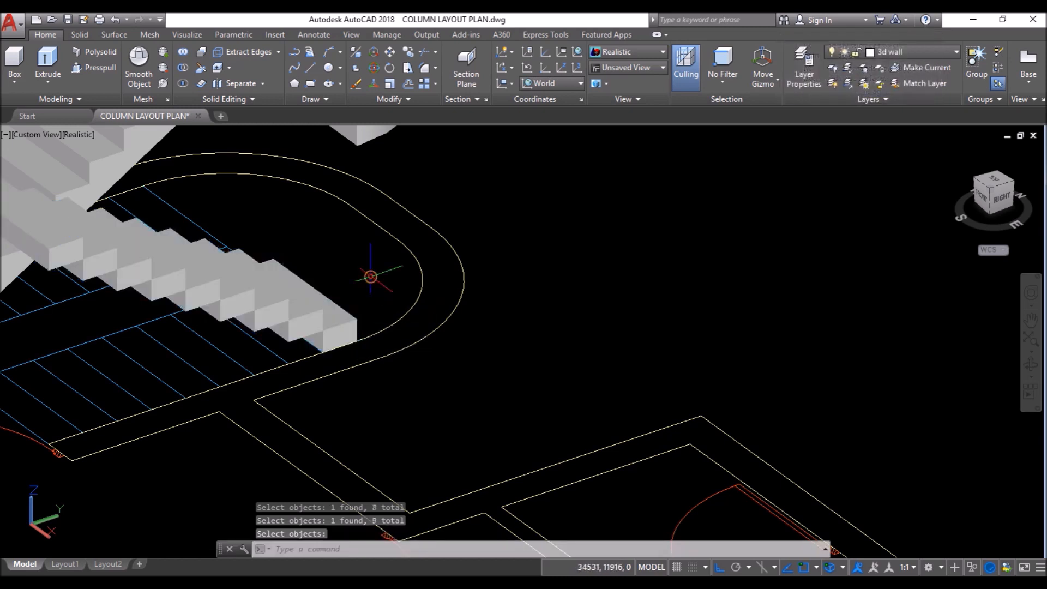
scroll(242, 284, down, 4)
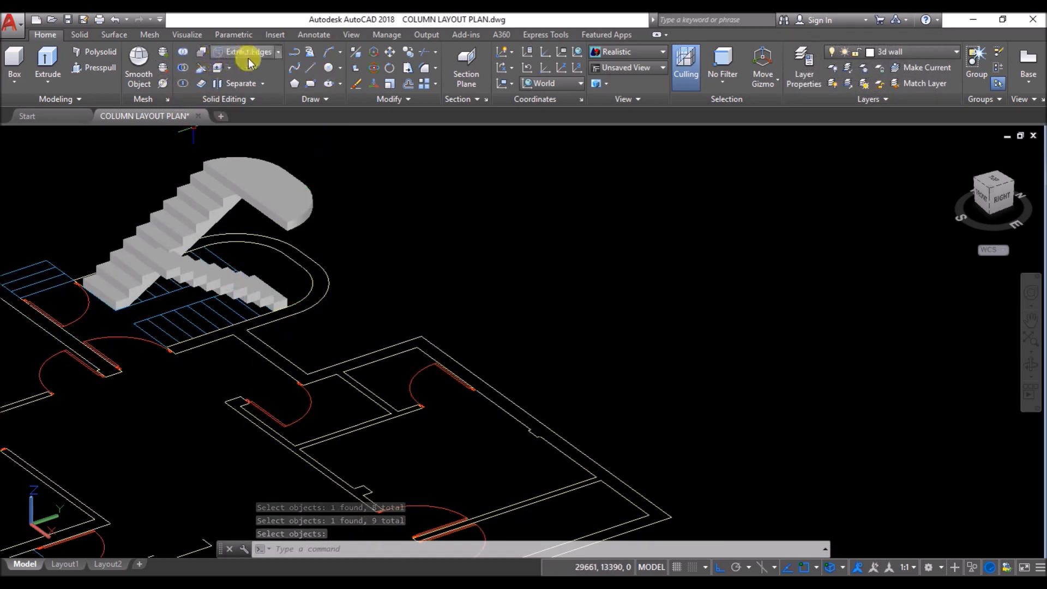
Step: Move the merged second flight straight up from its bottom outer corner onto the top edge of the rounded landing slab
click(390, 53)
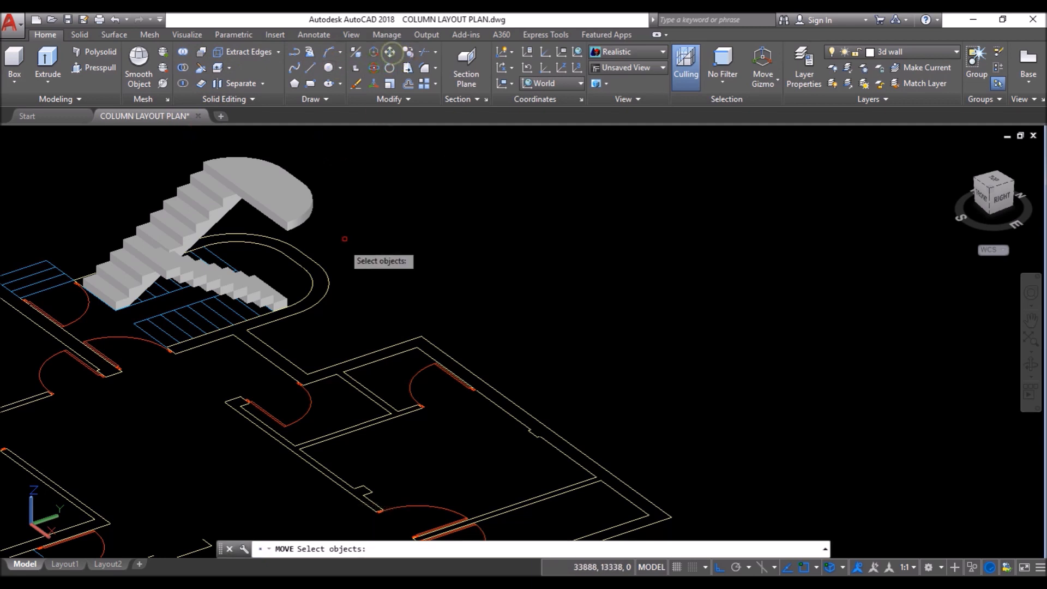
click(272, 301)
key(Return)
scroll(363, 300, up, 4)
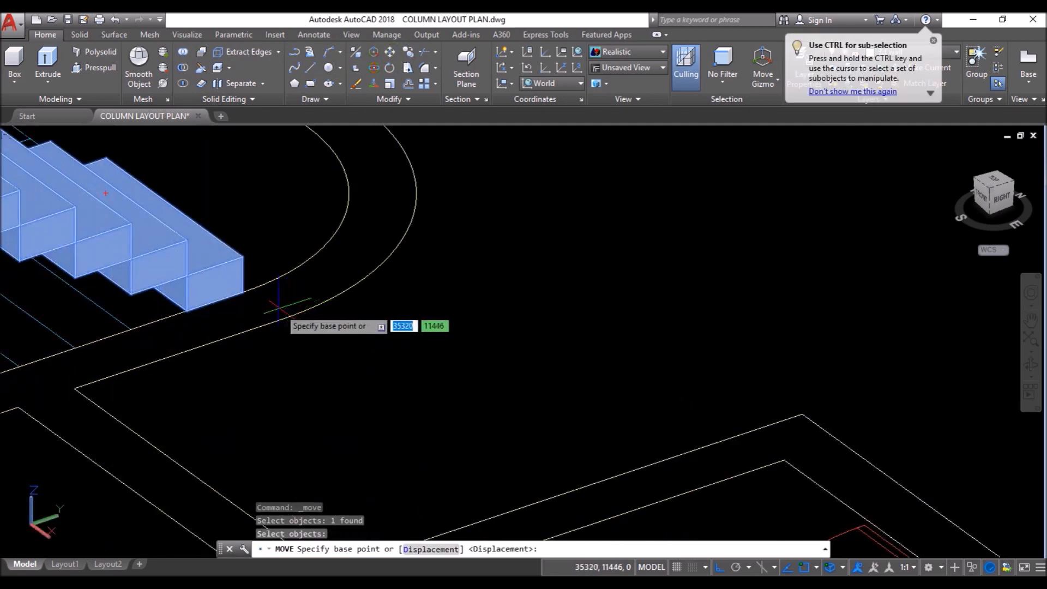
click(242, 293)
scroll(246, 297, down, 8)
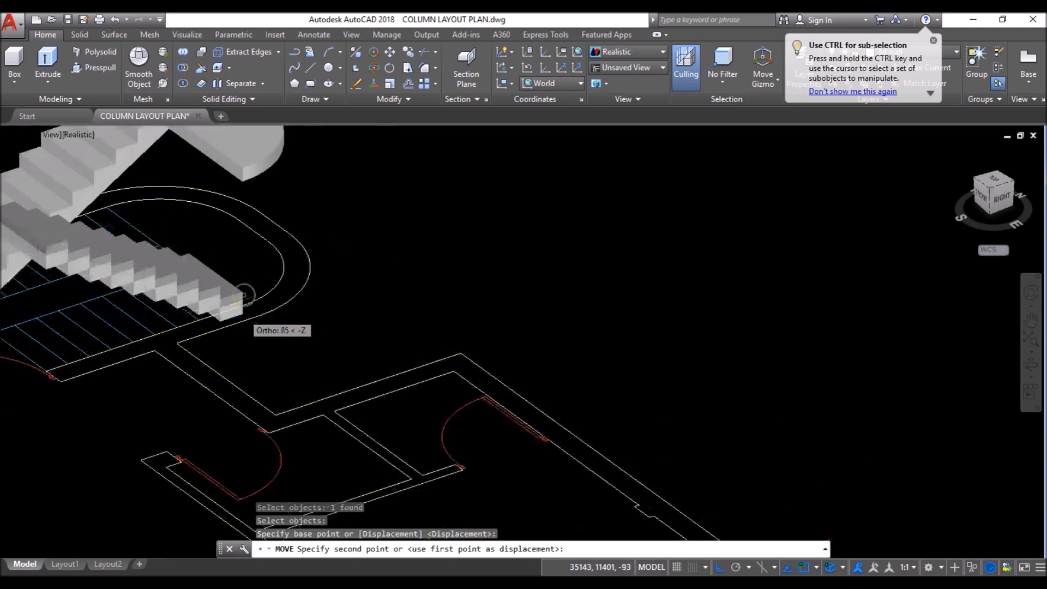
scroll(242, 243, up, 10)
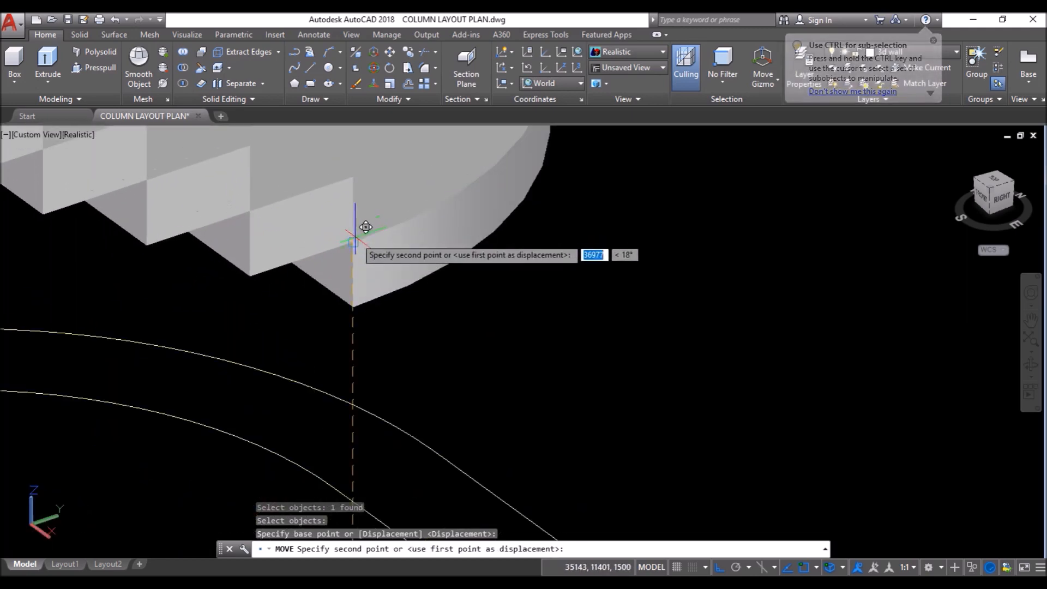
click(355, 240)
scroll(511, 296, down, 2)
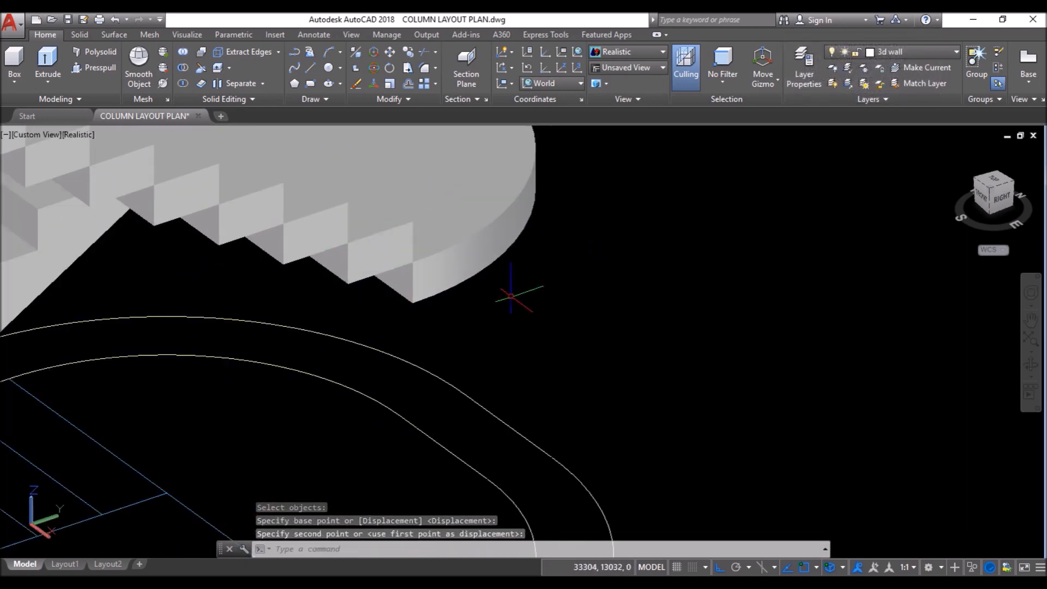
scroll(463, 299, down, 3)
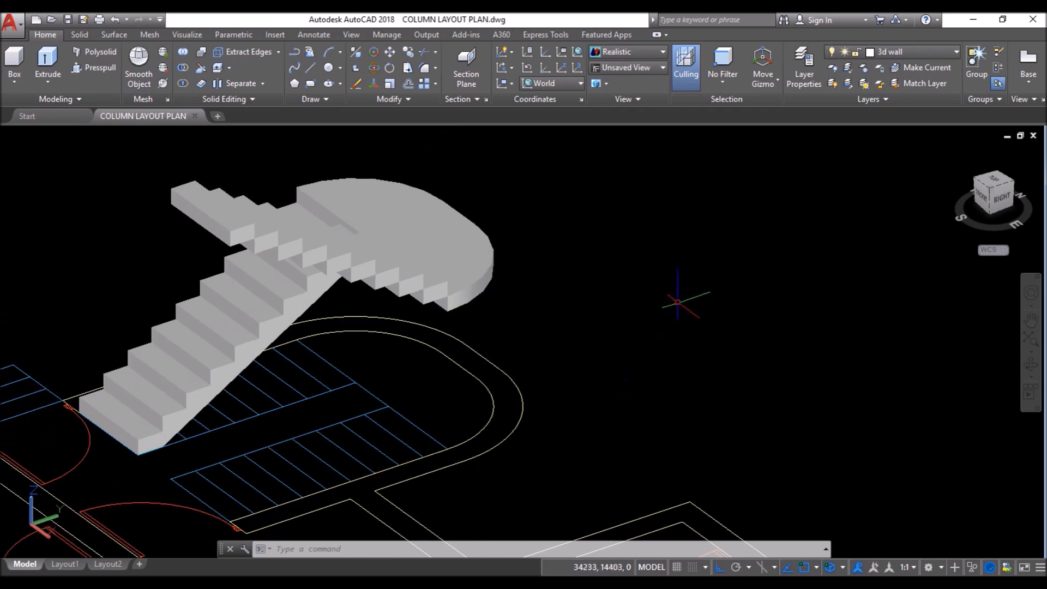
Step: Switch the UCS to Left and start a polyline tracing the stepped underside of the second flight, from its top step down the upper steps
click(555, 84)
click(562, 149)
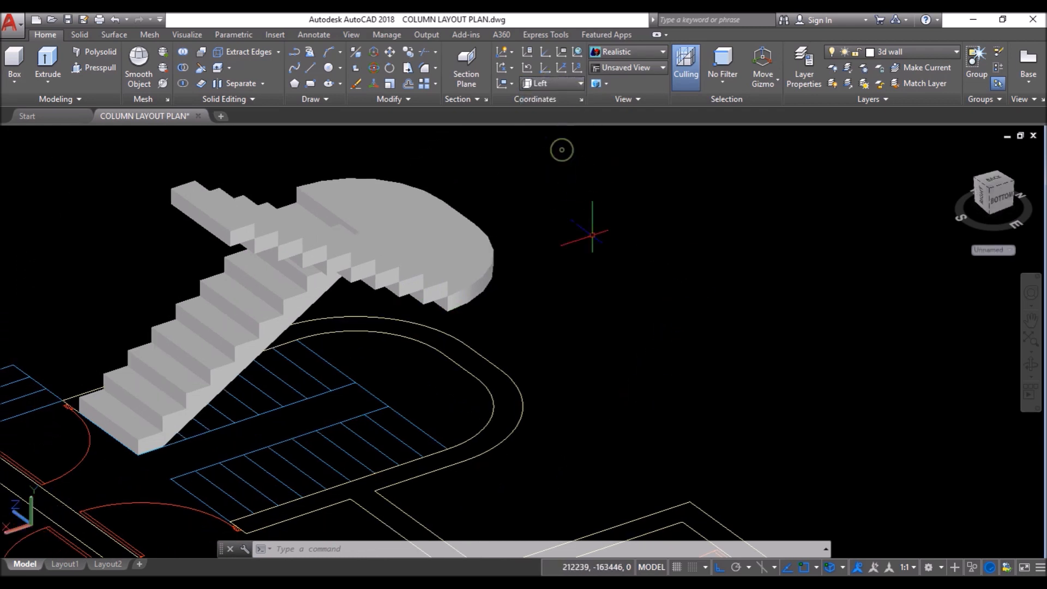
click(297, 56)
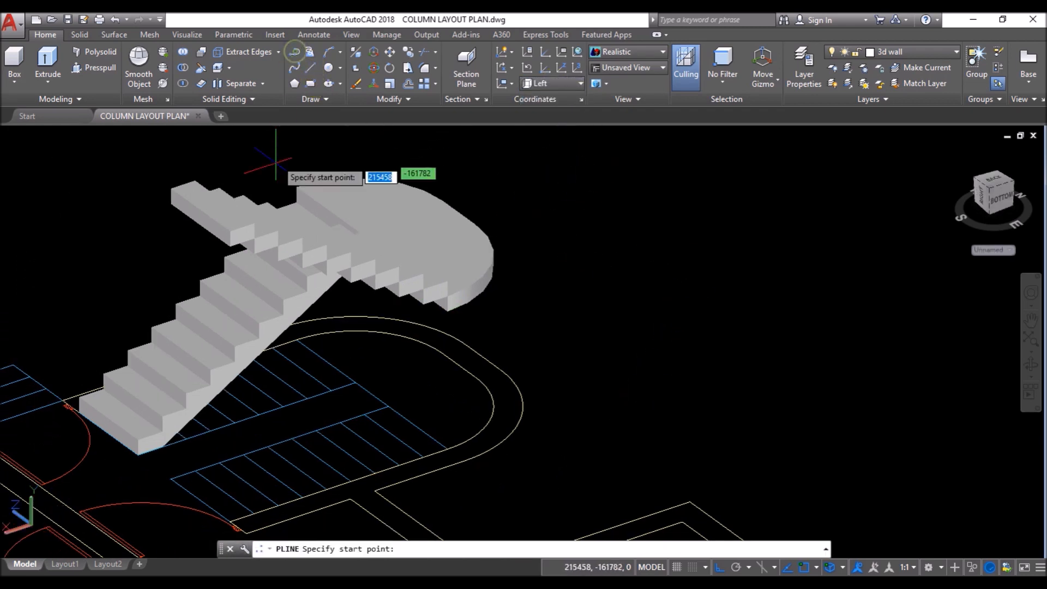
scroll(237, 238, up, 5)
click(192, 283)
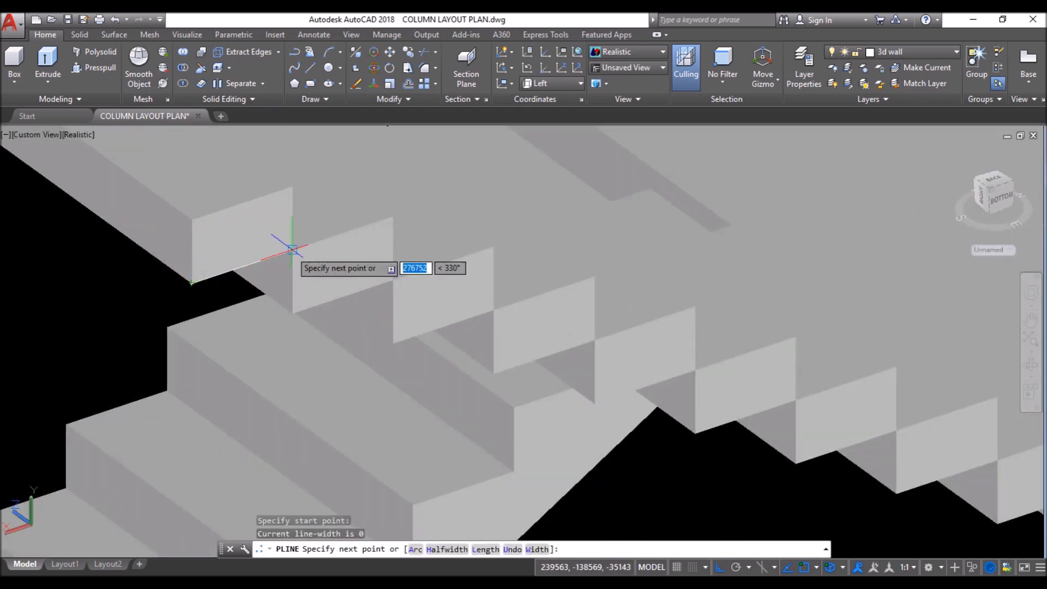
click(292, 251)
click(292, 313)
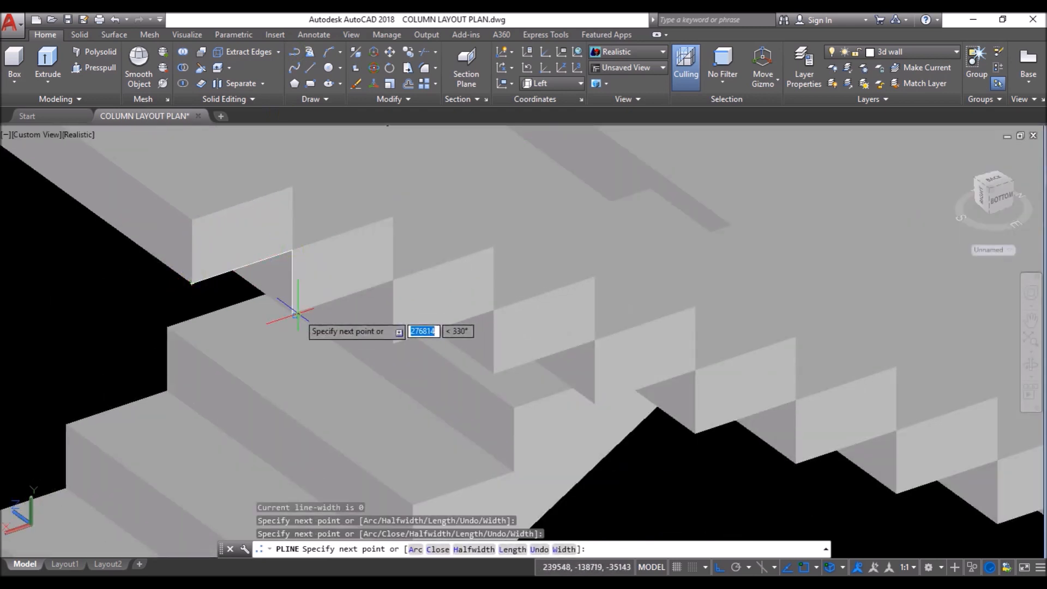
click(393, 281)
click(392, 344)
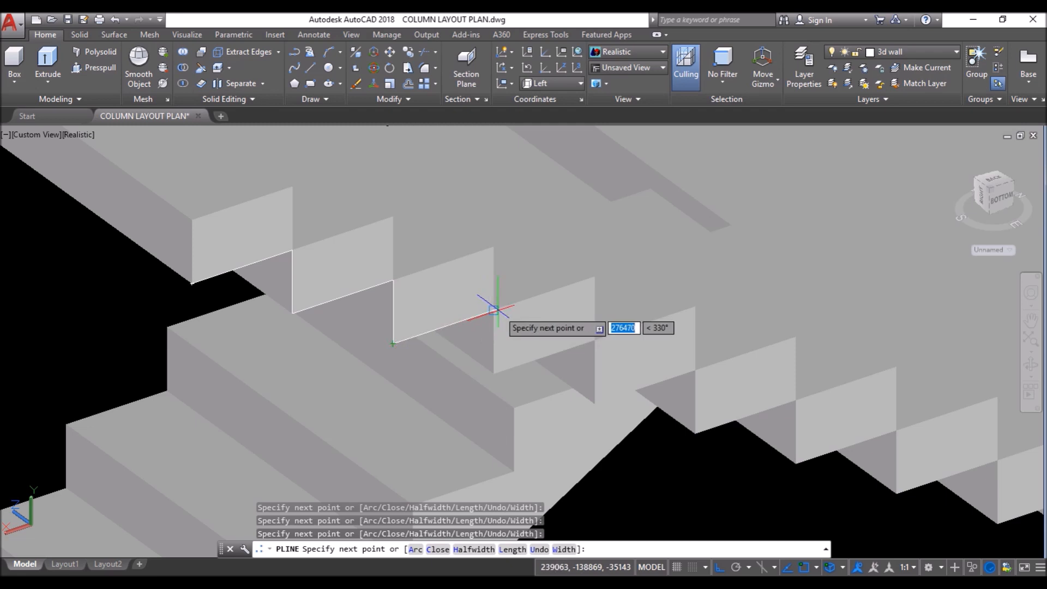
click(493, 310)
click(494, 375)
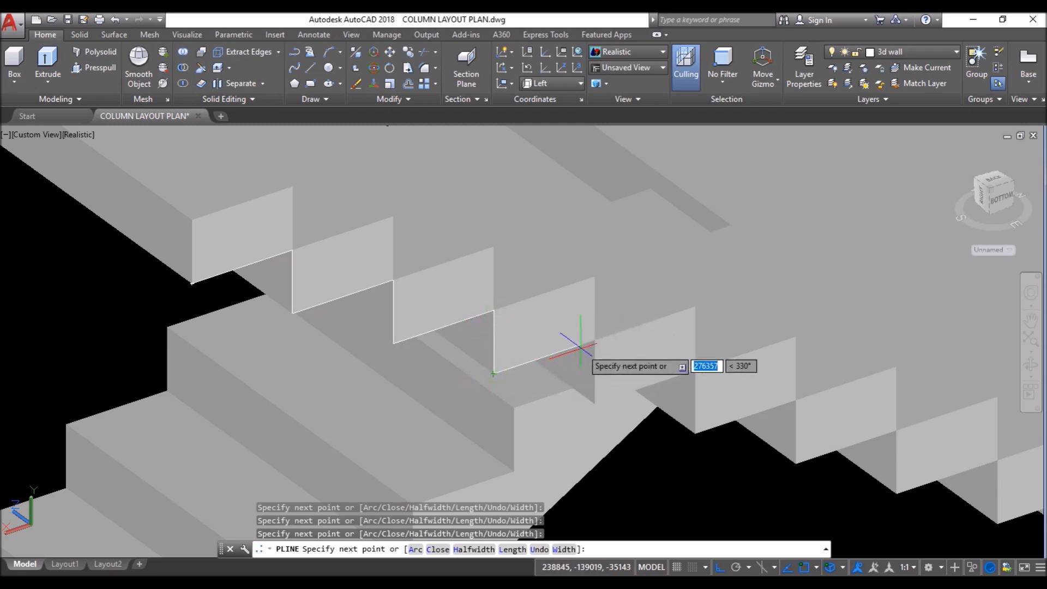
click(594, 341)
click(594, 403)
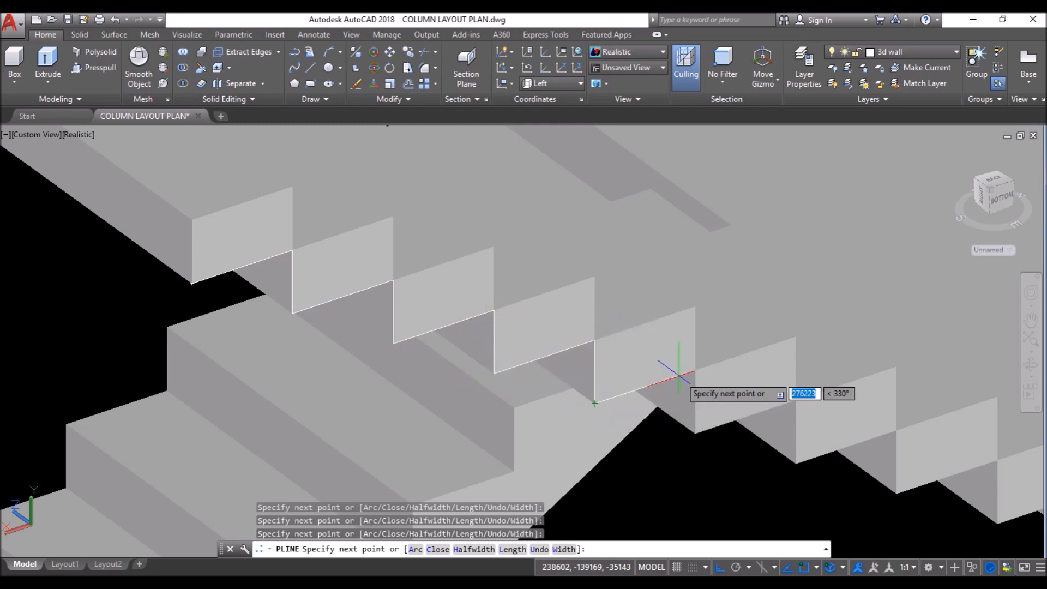
Step: Continue the polyline along the underside of the lower steps, ending at the bottom corner of the landing slab
scroll(587, 382, down, 3)
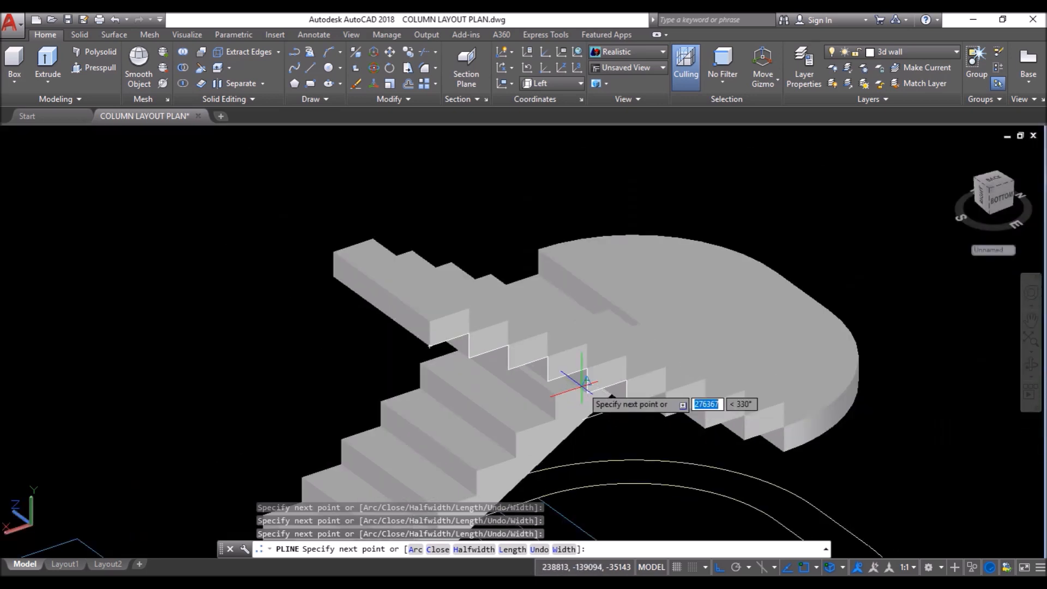
scroll(717, 414, up, 3)
click(665, 367)
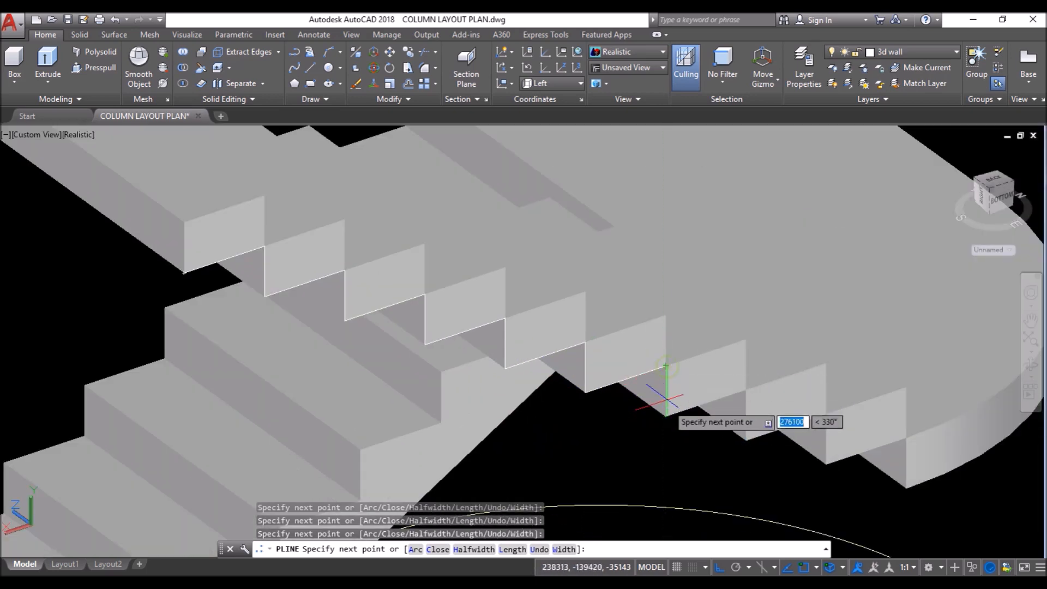
click(665, 415)
click(745, 390)
click(746, 440)
click(827, 414)
click(826, 463)
click(906, 438)
click(906, 486)
Step: Add a 50-long horizontal segment under the steps and close the support profile back at its start on the top step
scroll(873, 491, down, 2)
scroll(772, 491, down, 3)
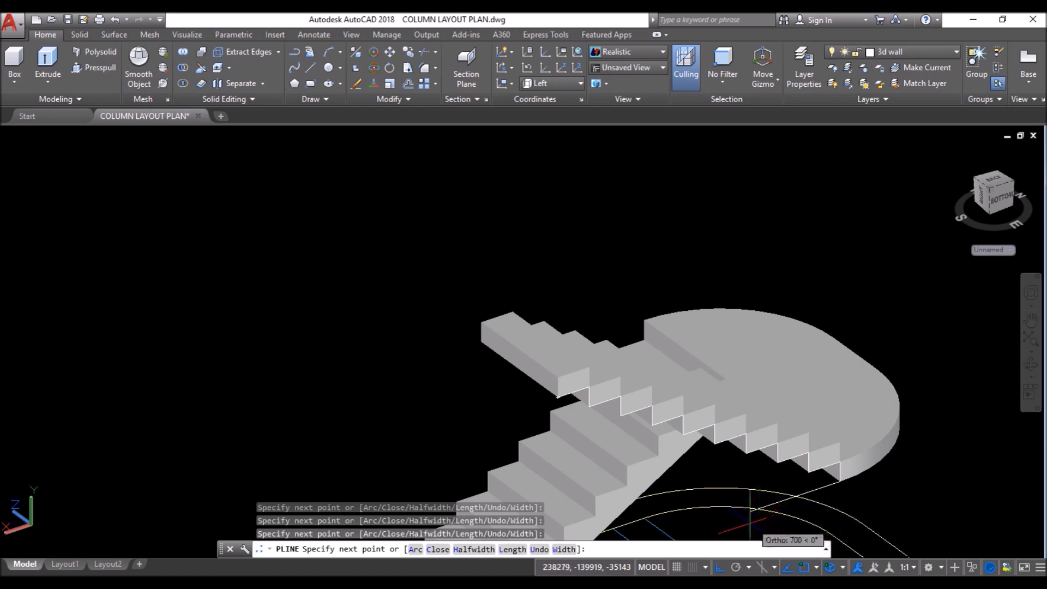
text(50)
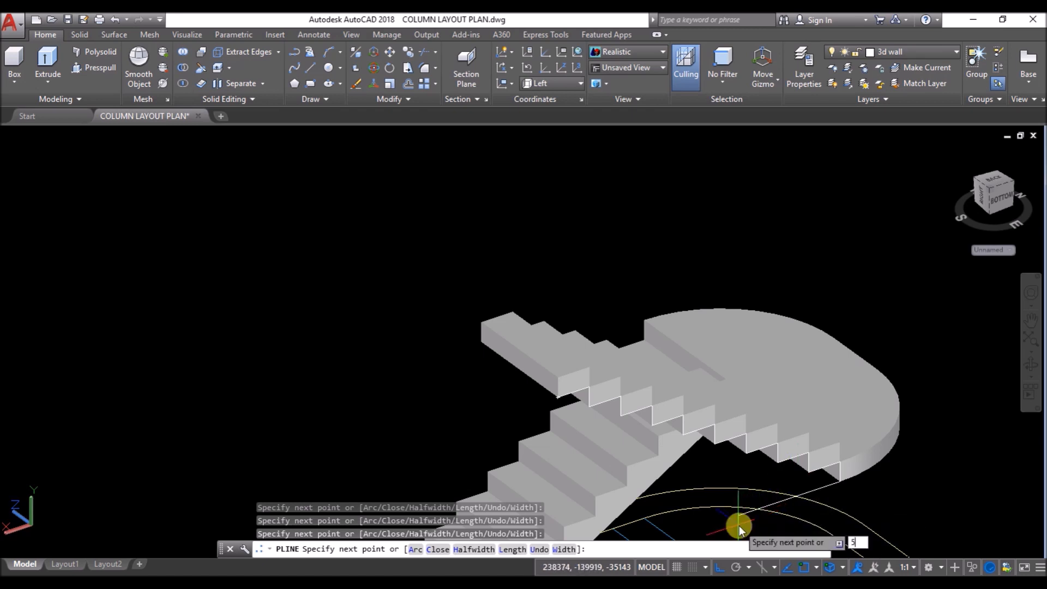
key(Return)
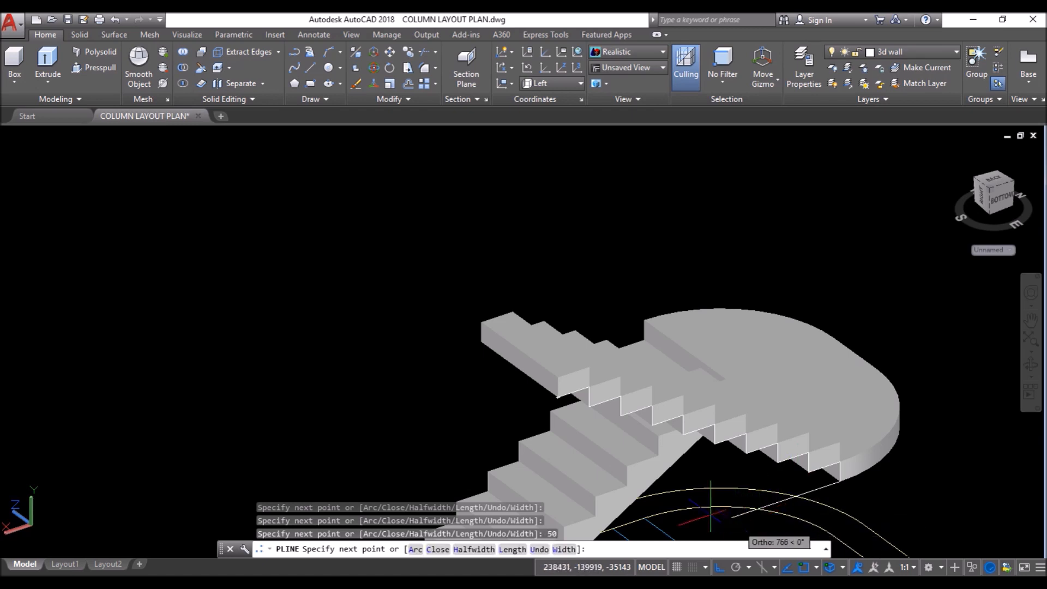
scroll(553, 399, up, 5)
key(Return)
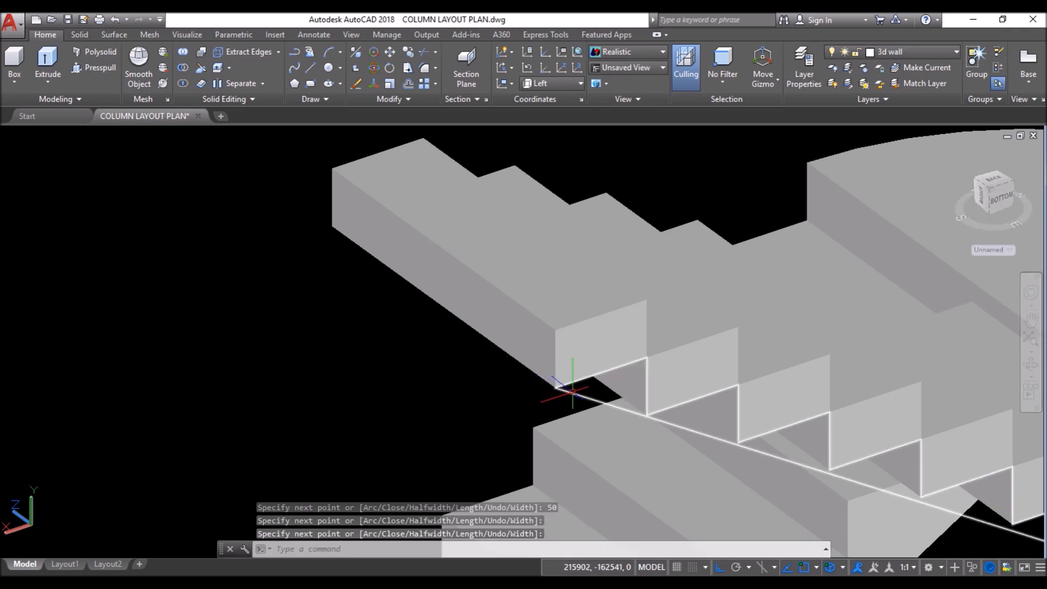
Step: Extrude the closed support profile across the full width of the second flight, to the opposite bottom corner of its top step
click(573, 392)
click(47, 60)
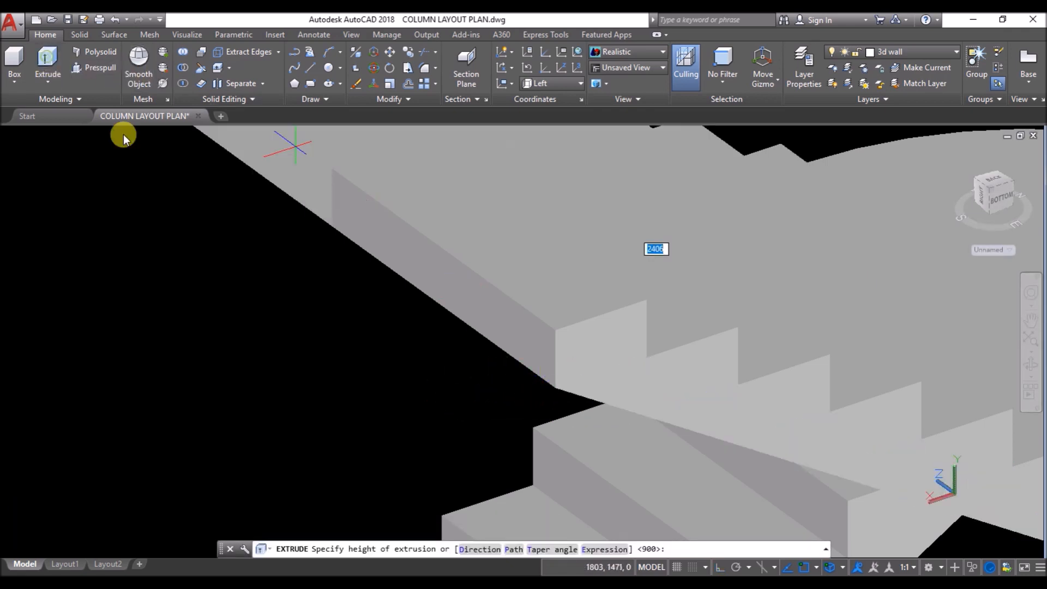
click(331, 226)
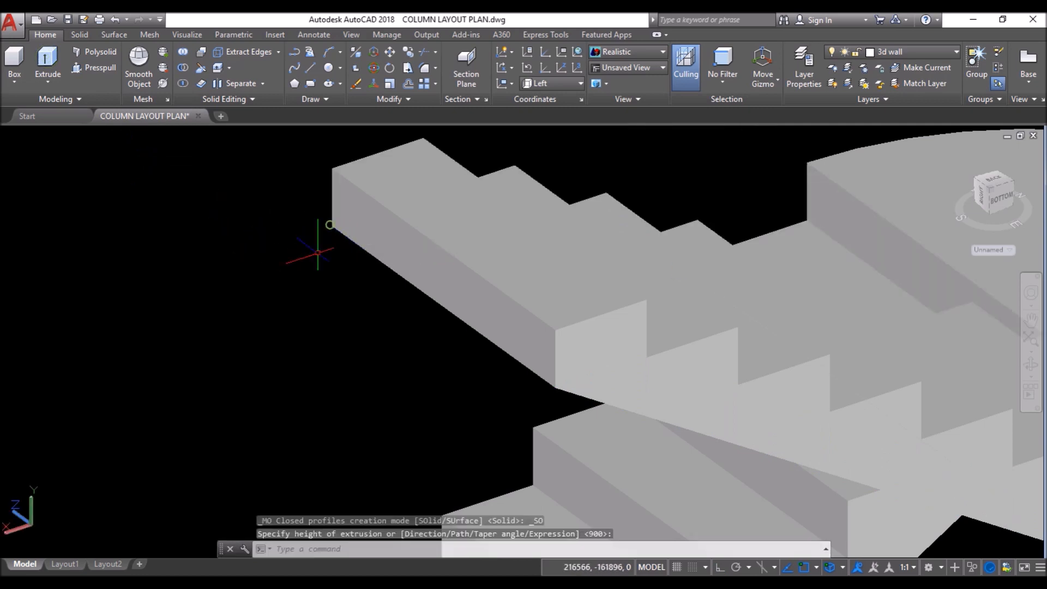
scroll(303, 324, down, 5)
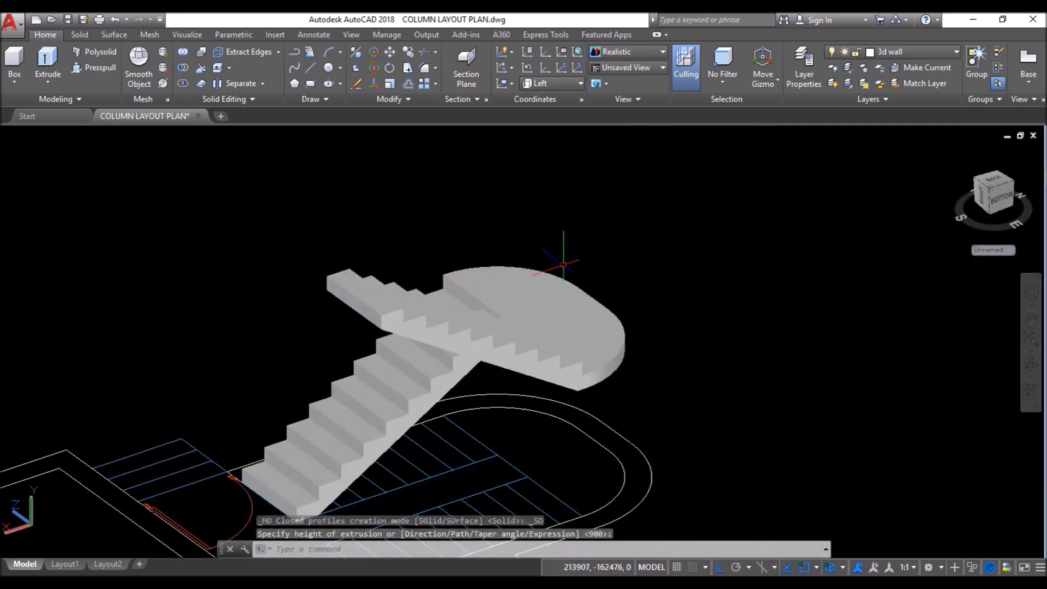
Step: Union the second-flight support with the steps, landing and first flight into a single staircase solid
scroll(563, 265, down, 2)
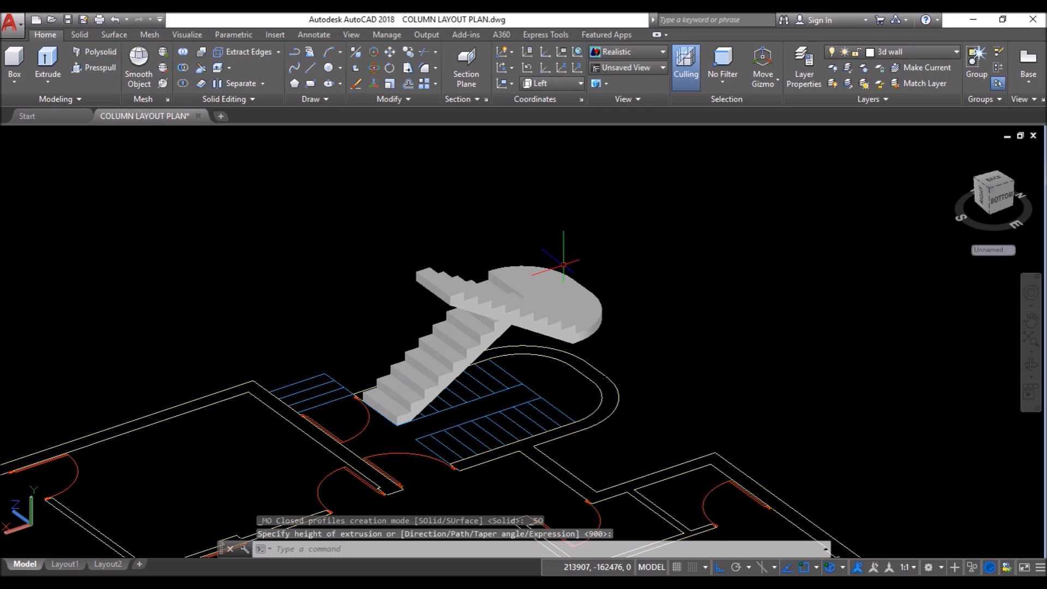
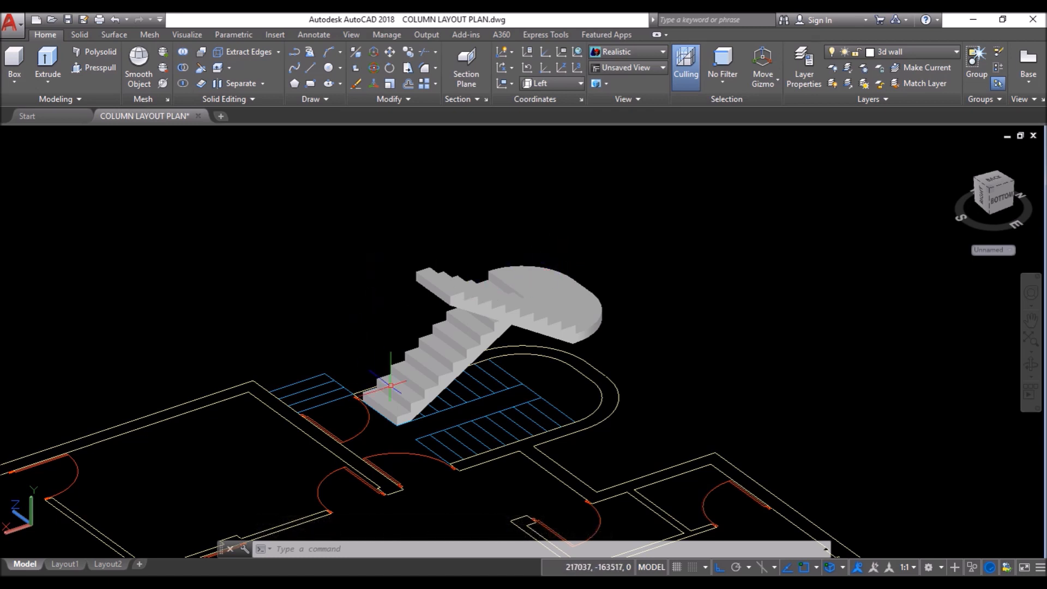
click(185, 53)
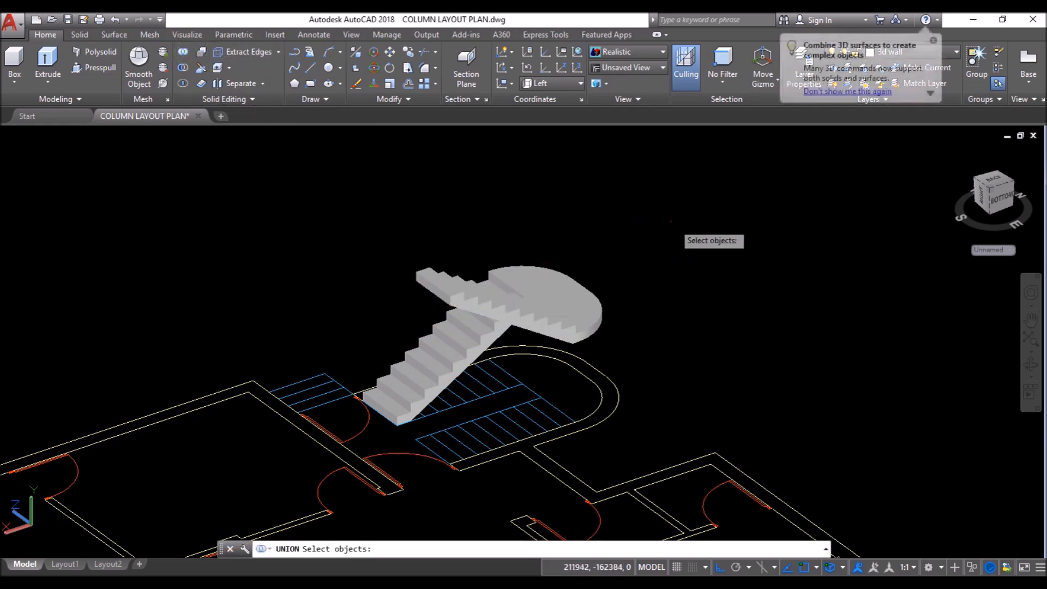
click(674, 223)
click(458, 306)
key(Return)
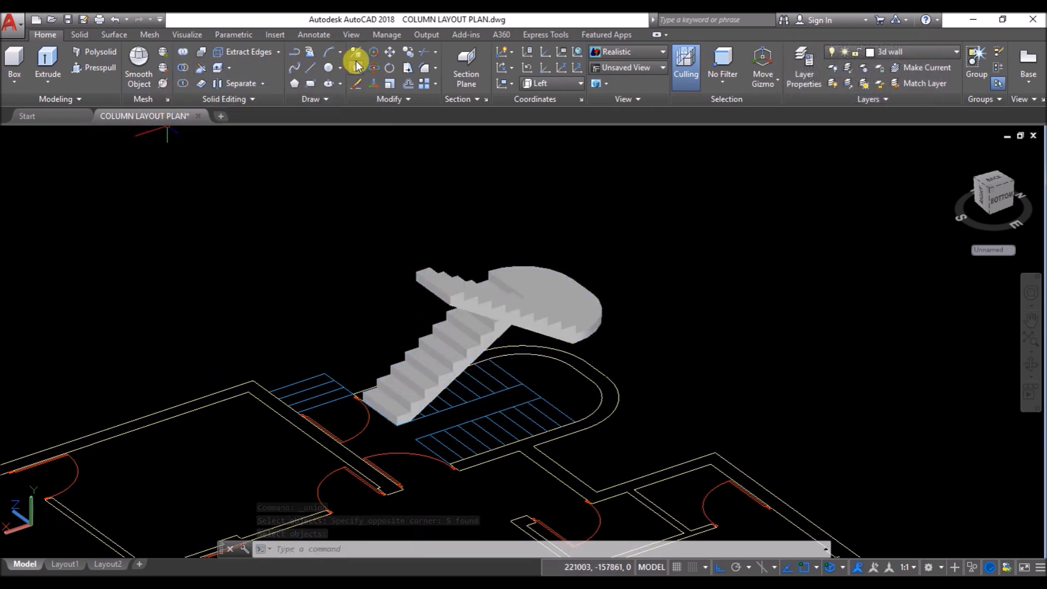
Step: Start moving the merged staircase, using the bottom corner of its first step as the base point
click(408, 52)
click(390, 52)
click(388, 394)
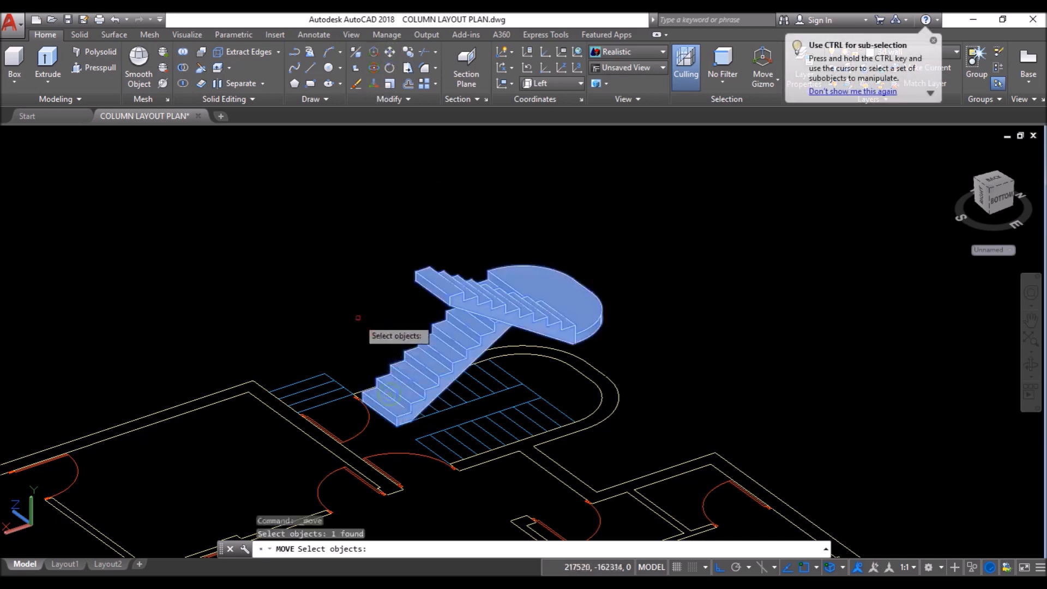
key(Return)
scroll(368, 420, up, 10)
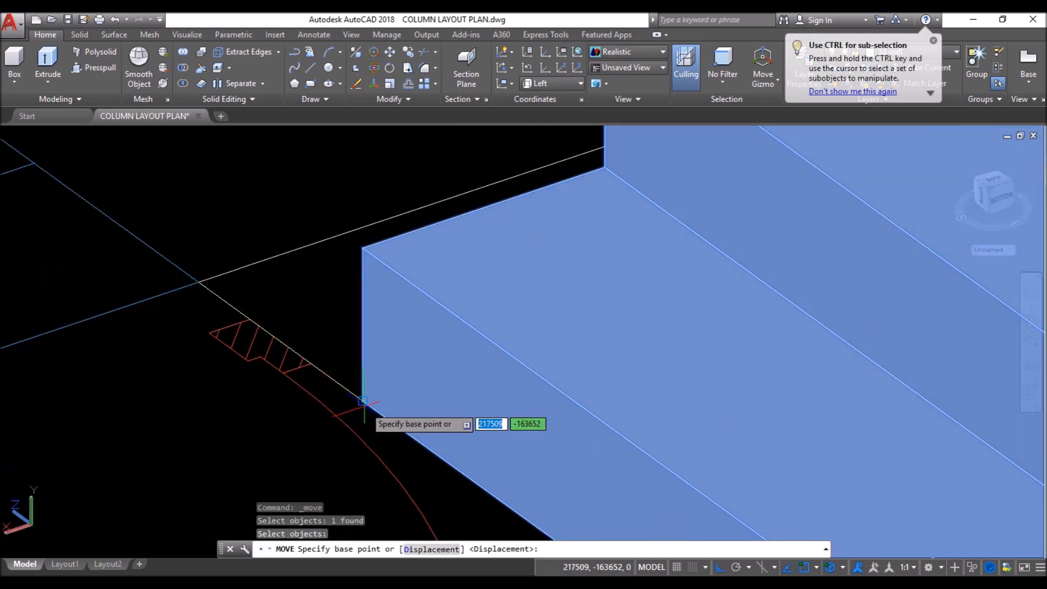
click(362, 401)
scroll(293, 415, down, 10)
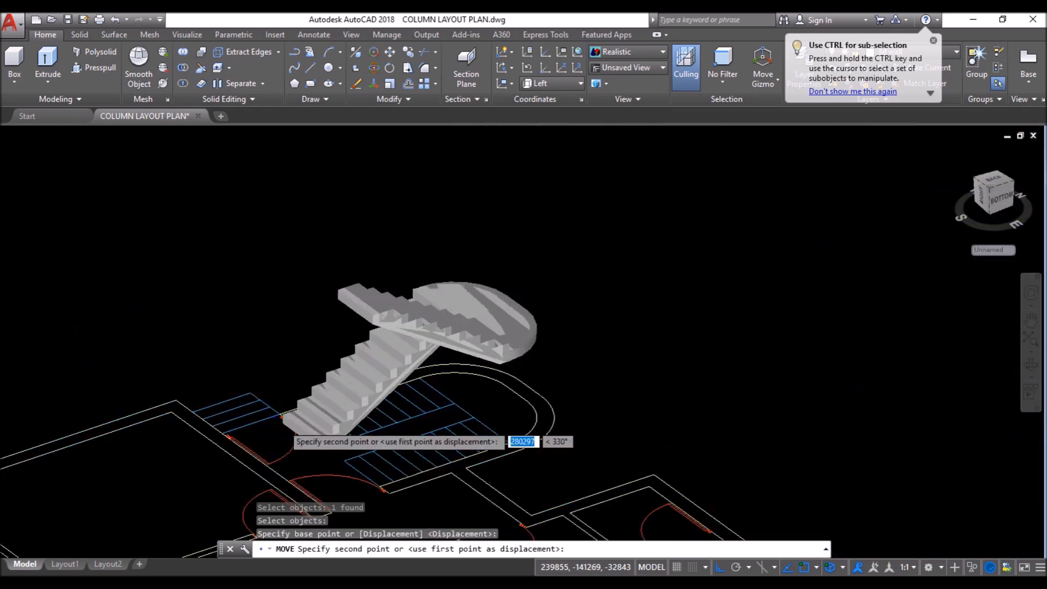
Step: Place the staircase in the 3D house's rounded stairwell, with its base corner at floor level beside the door
scroll(293, 414, down, 8)
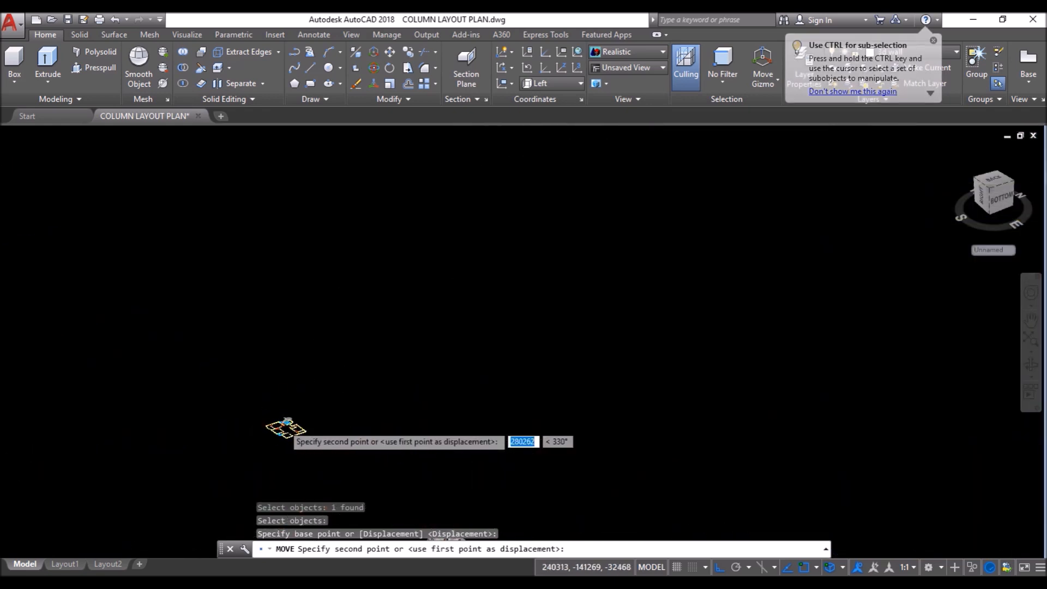
scroll(384, 480, up, 10)
shift+middle_drag(405, 424, 370, 520)
scroll(377, 463, down, 2)
scroll(354, 447, up, 5)
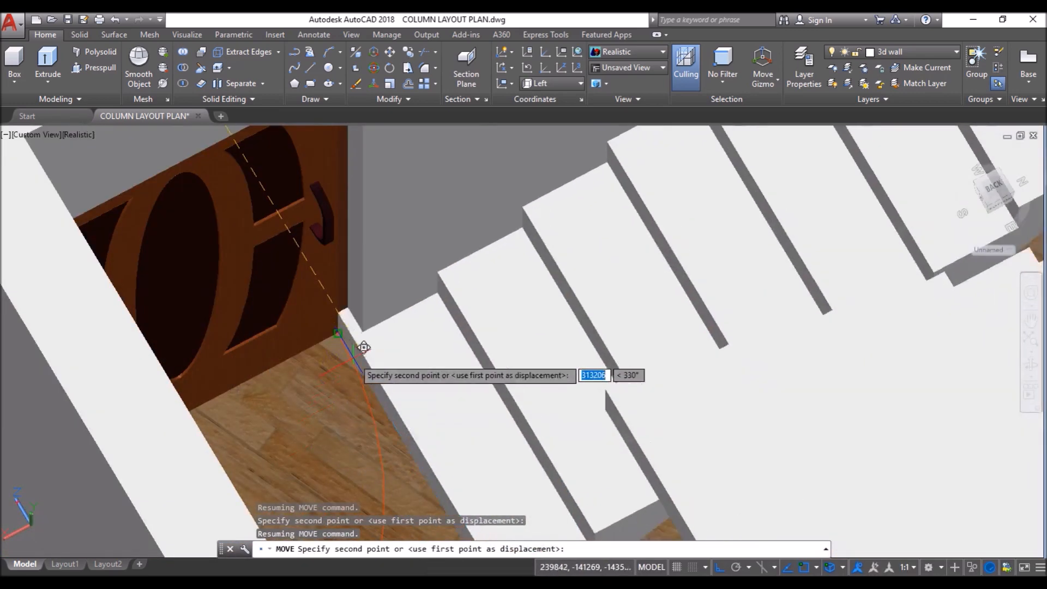
click(364, 348)
scroll(354, 351, down, 5)
click(315, 337)
Step: Switch the visual style to Shaded with edges and set the UCS back to World
shift+middle_drag(494, 369, 664, 315)
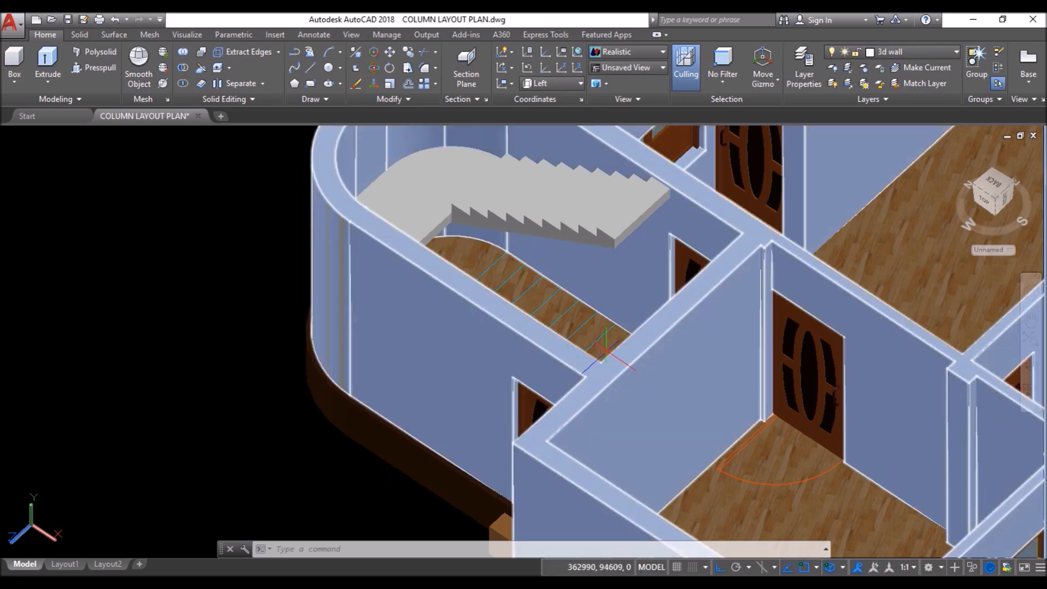
scroll(606, 352, down, 4)
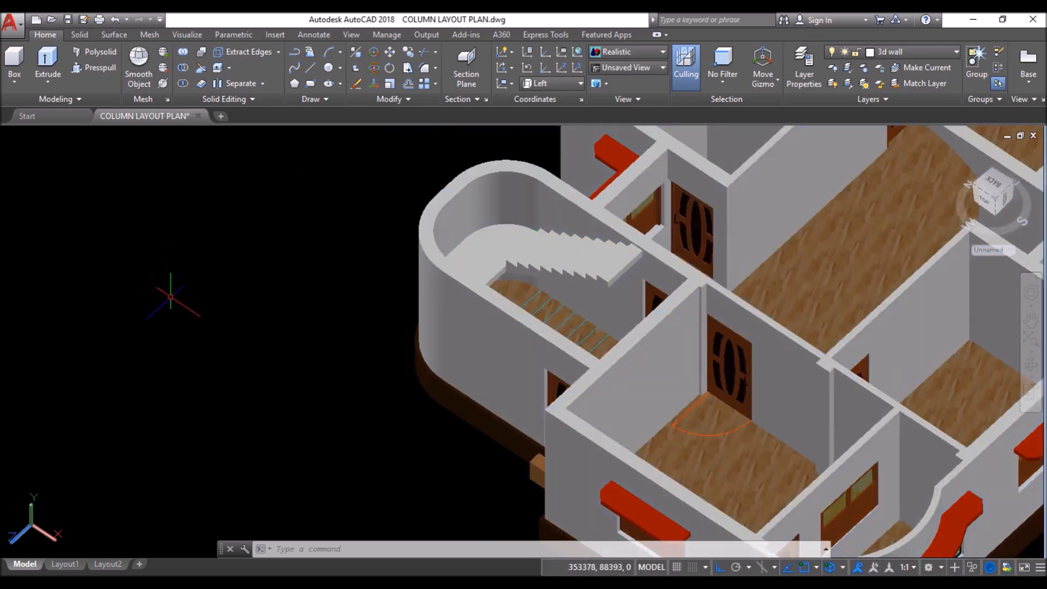
scroll(171, 297, down, 5)
scroll(332, 283, up, 6)
shift+middle_drag(198, 294, 431, 259)
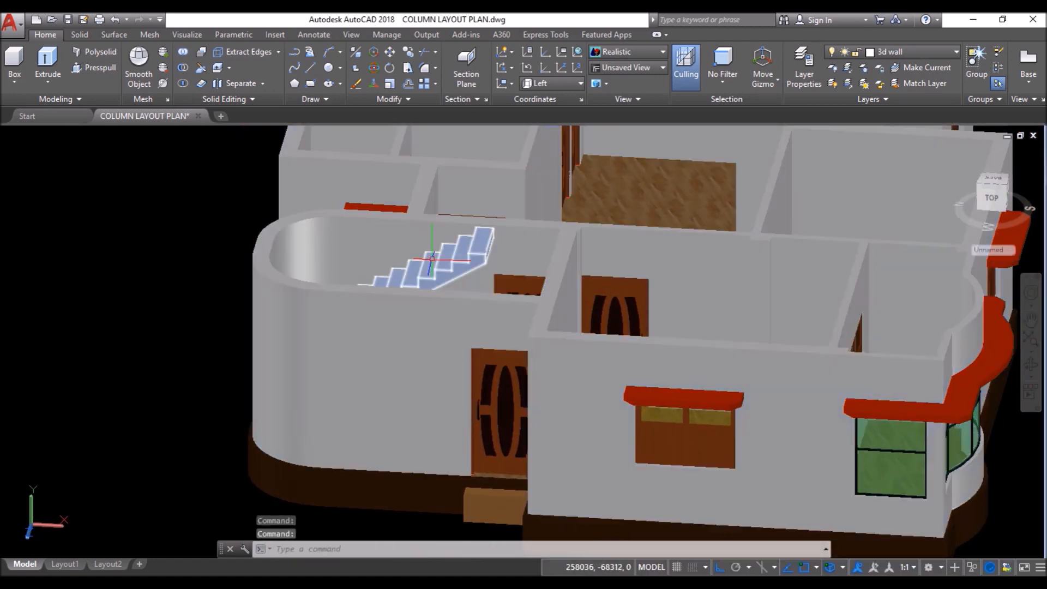
click(87, 135)
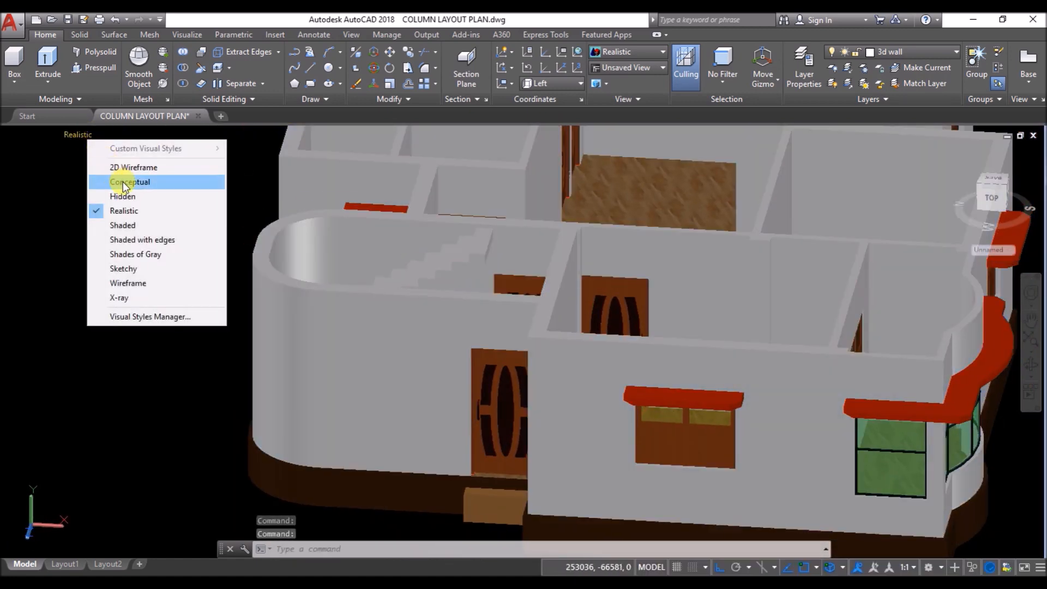
click(143, 240)
shift+middle_drag(158, 302, 216, 328)
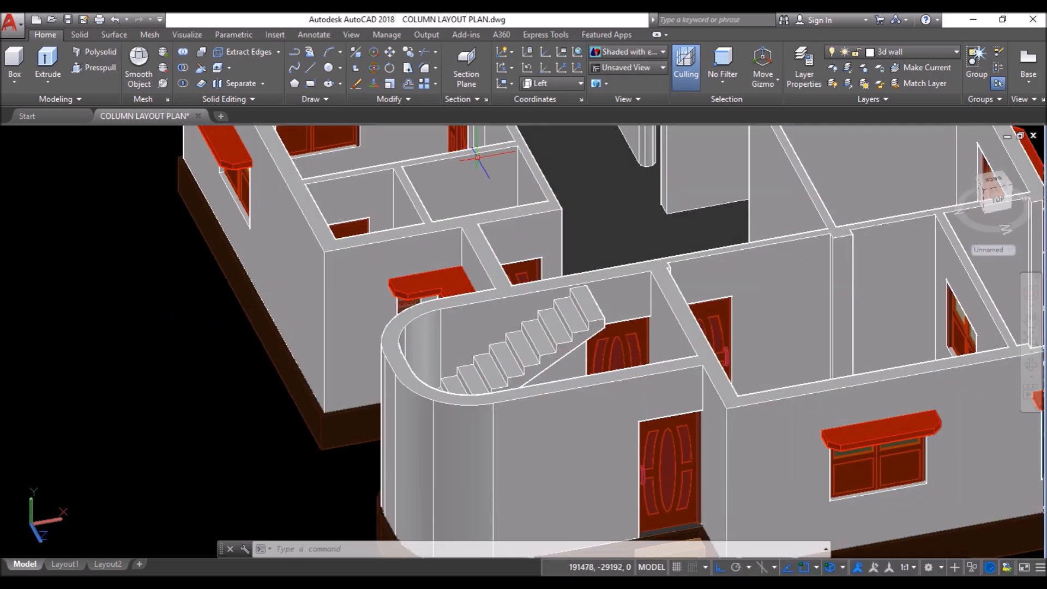
click(545, 85)
click(551, 97)
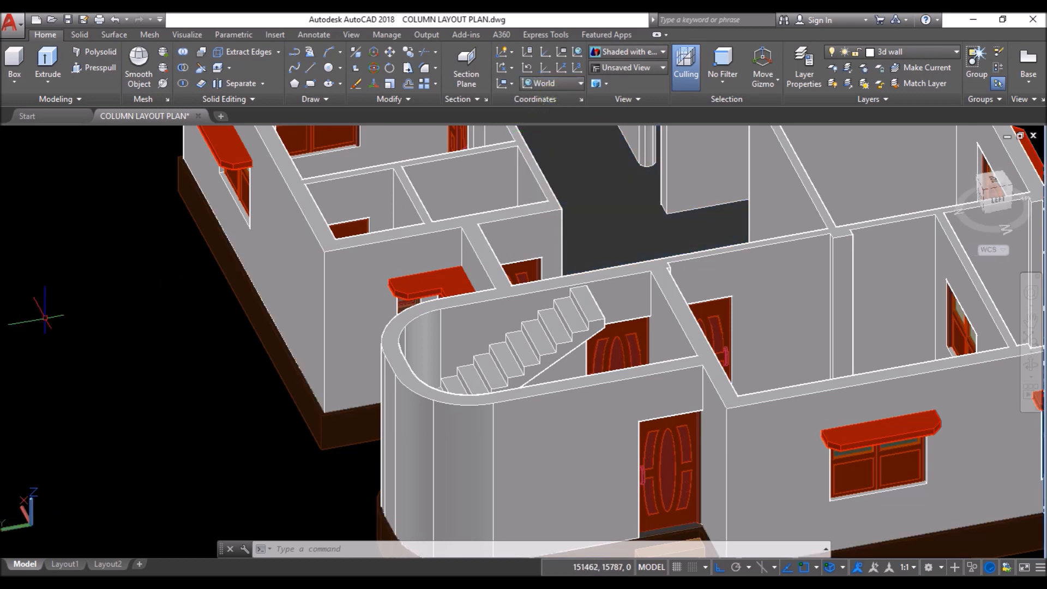
key(ctrl+a)
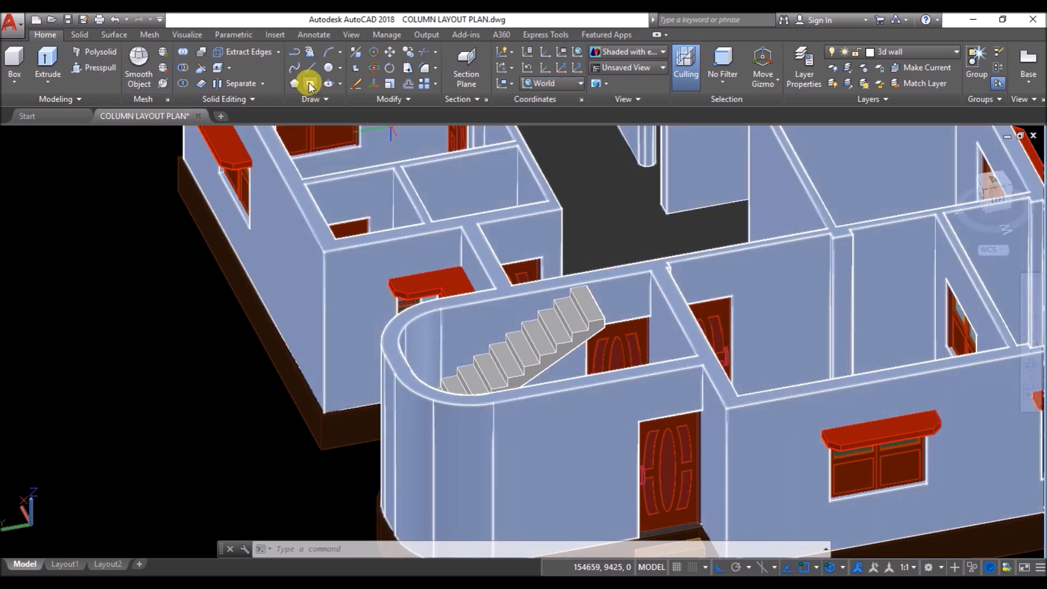
Step: Draw a rectangle from the top step's wall-side end corner to the diagonally opposite inner corner of the stairwell walls
click(309, 87)
scroll(704, 308, up, 5)
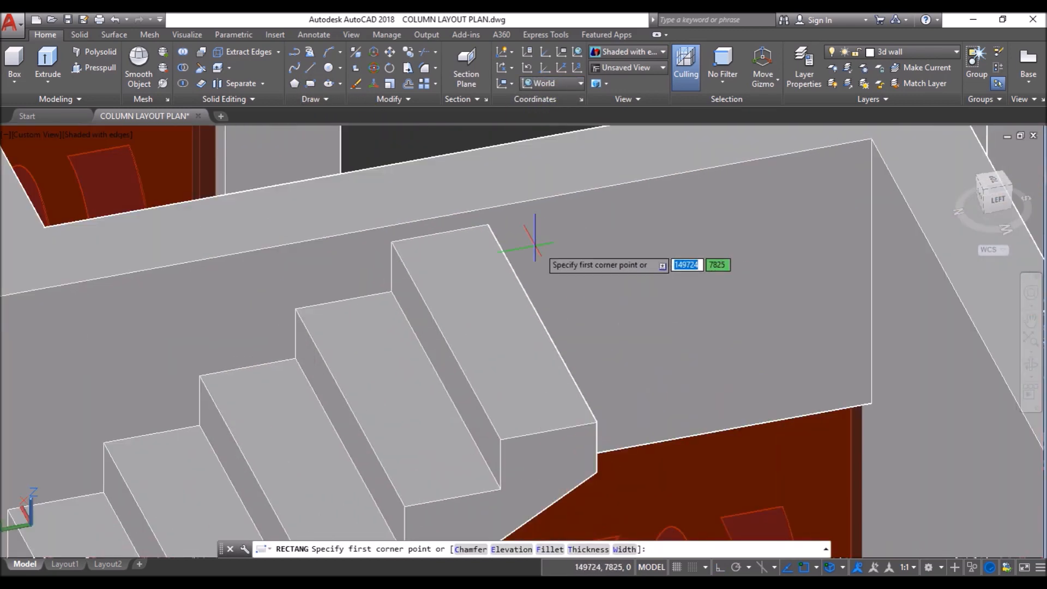
click(482, 211)
scroll(390, 249, down, 3)
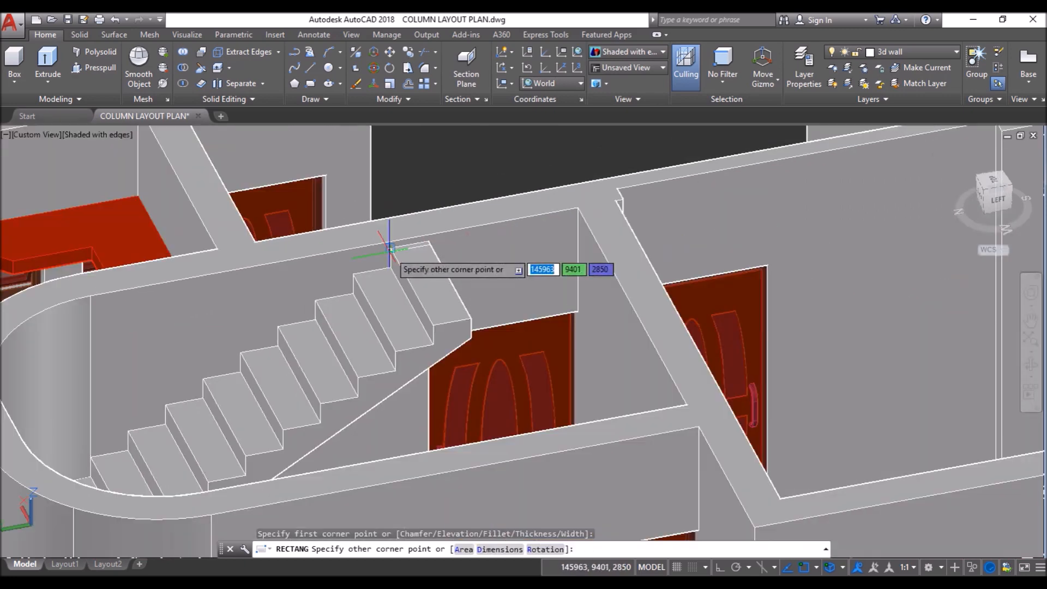
scroll(390, 249, down, 4)
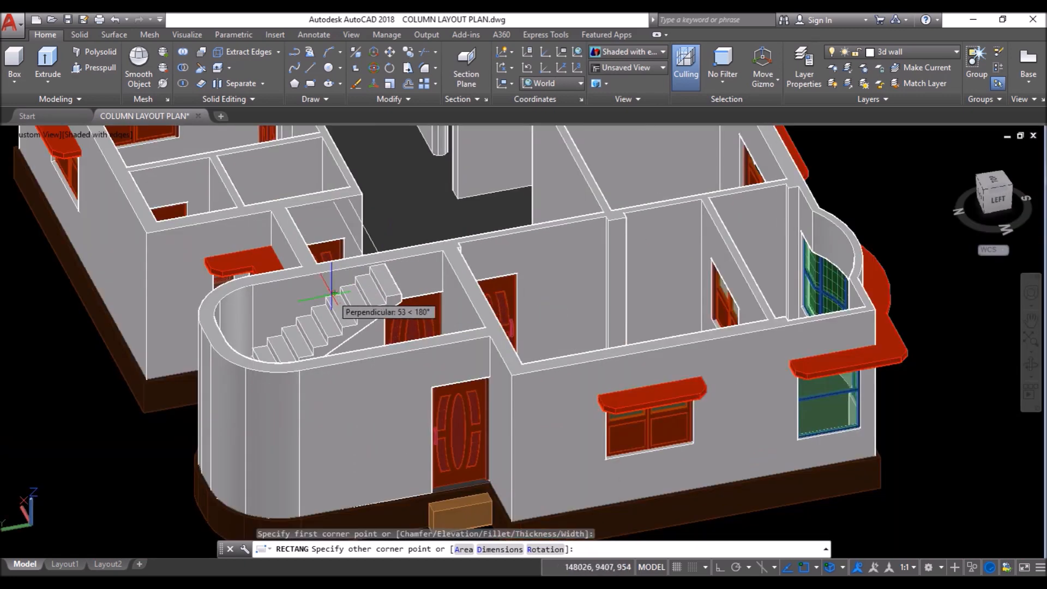
middle_drag(346, 308, 644, 316)
scroll(710, 159, up, 5)
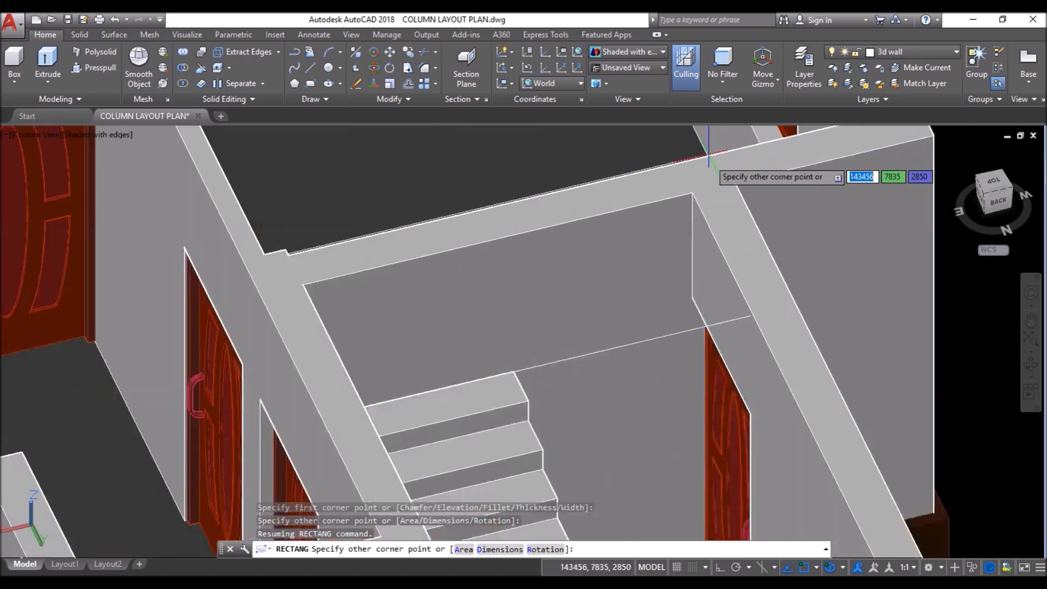
scroll(709, 158, up, 3)
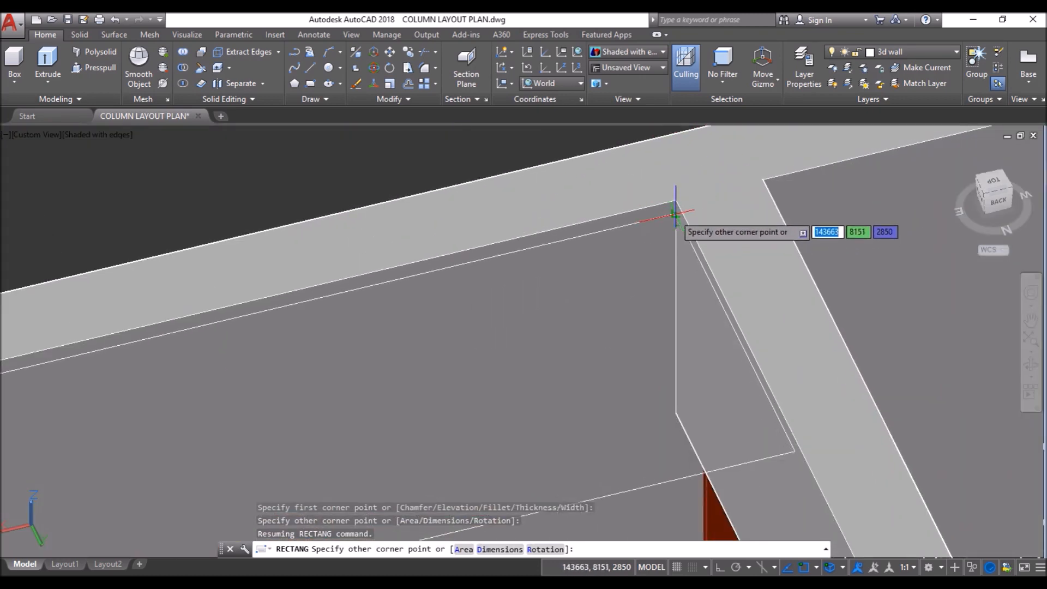
click(676, 214)
scroll(604, 207, down, 3)
shift+middle_drag(778, 328, 646, 294)
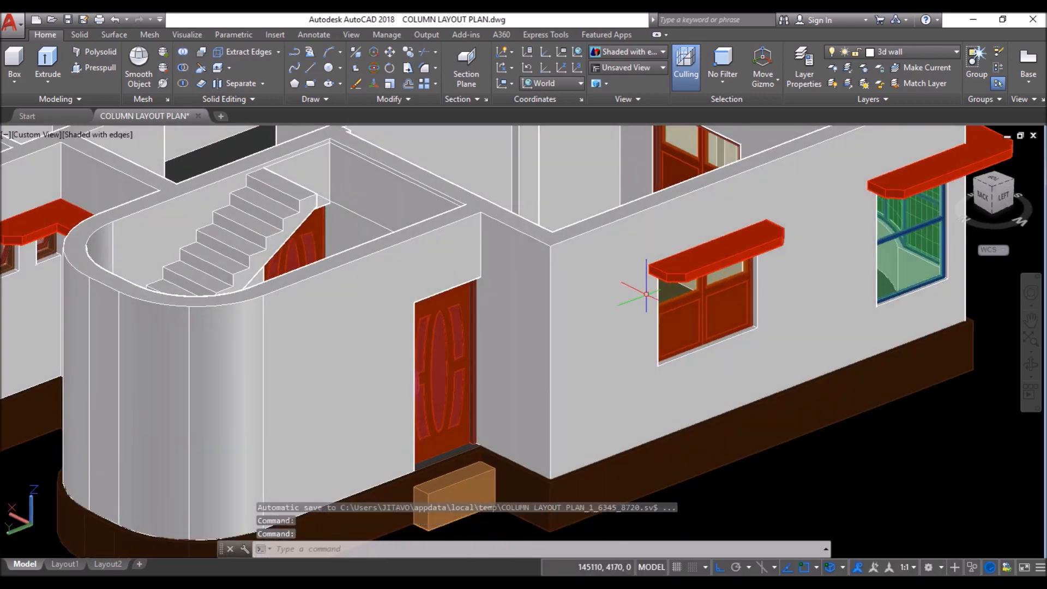
Step: Extrude the rectangle at the top of the stairs upward by 150 to form the upper floor slab
click(339, 205)
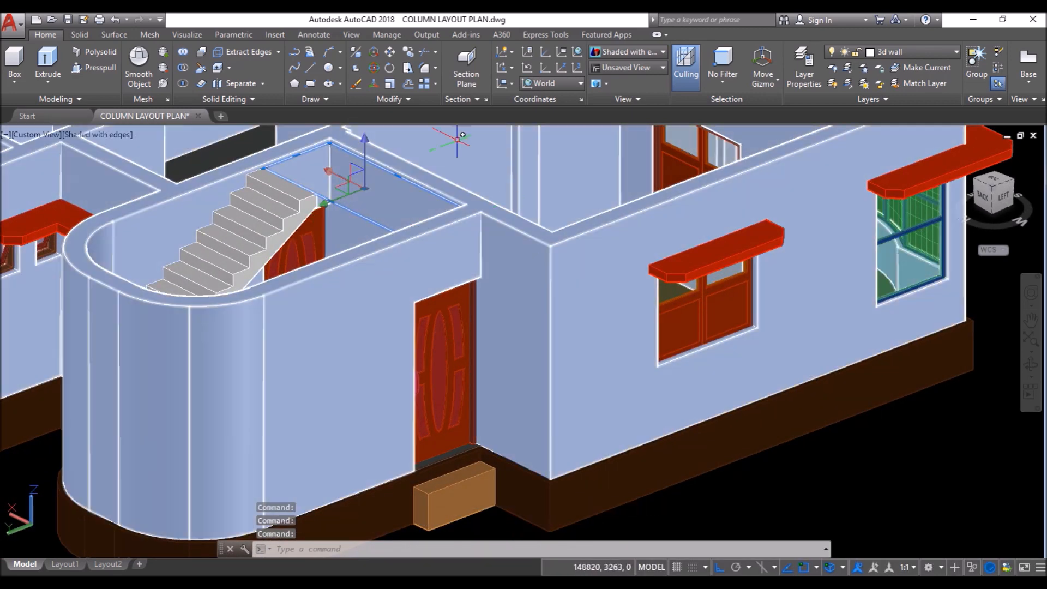
click(48, 59)
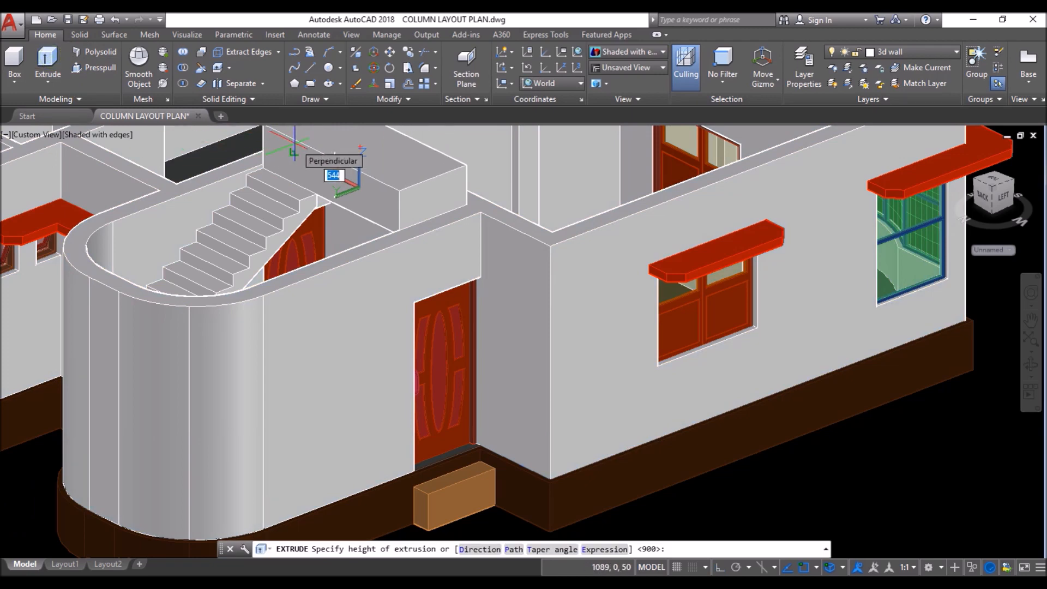
text(150)
key(Return)
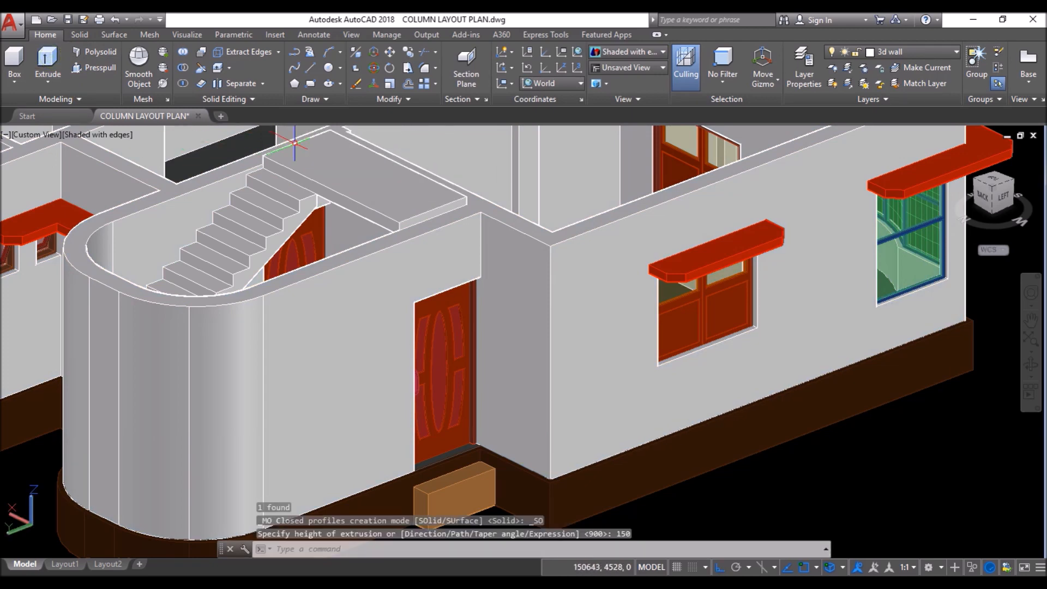
scroll(394, 275, down, 3)
scroll(330, 129, up, 5)
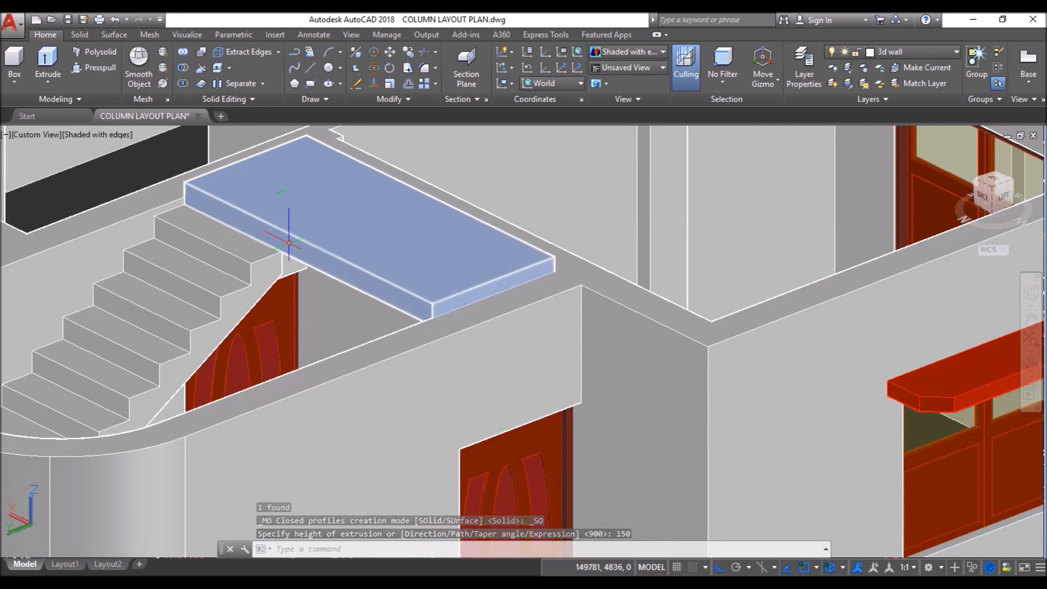
Step: Hide the new slab at the top of the stairs to expose the top step's end face
scroll(499, 274, down, 2)
scroll(500, 275, down, 3)
scroll(480, 281, up, 6)
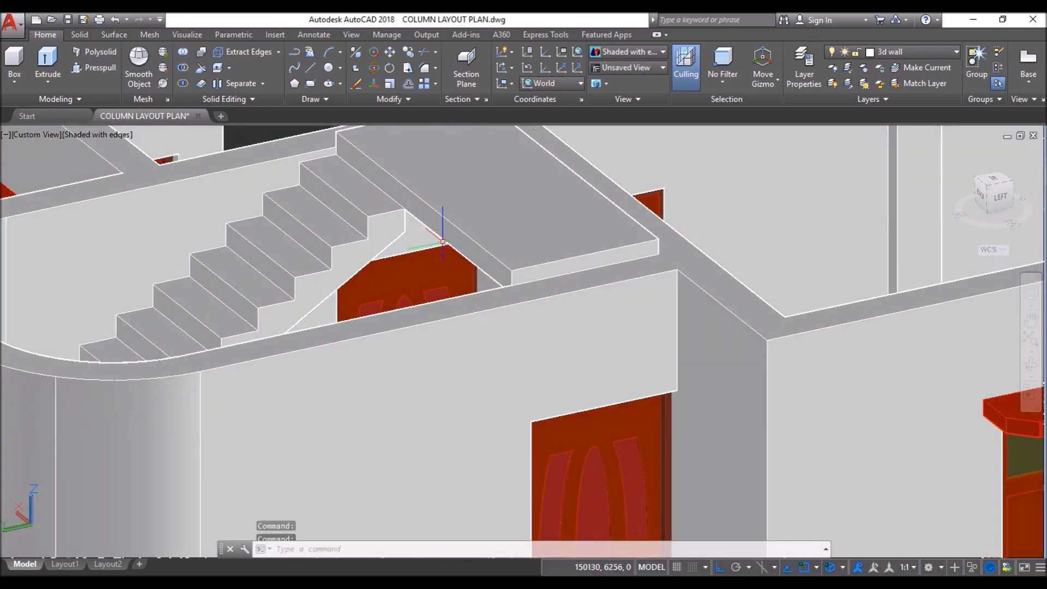
click(440, 182)
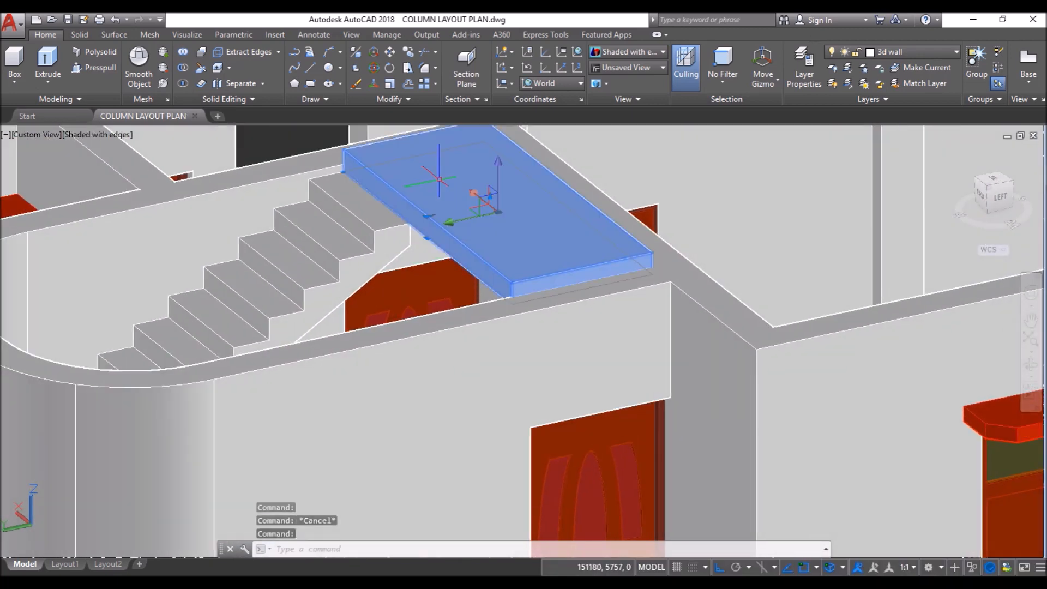
right_click(440, 181)
mouse_move(503, 228)
click(614, 240)
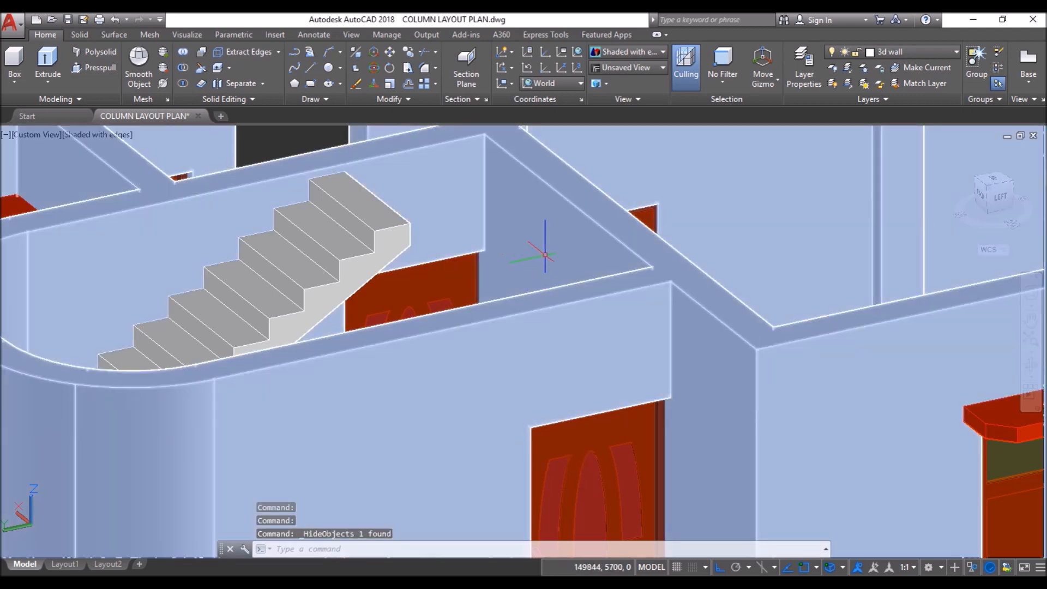
Step: Presspull the end face of the staircase's top step outward by 150
shift+middle_drag(545, 254, 453, 259)
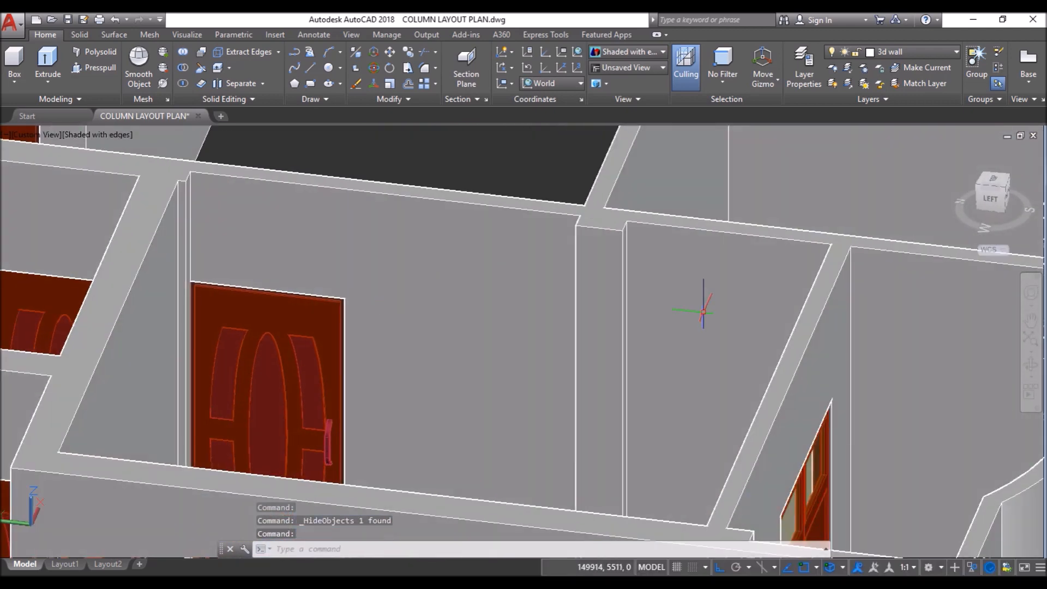
scroll(704, 309, down, 2)
scroll(652, 308, down, 2)
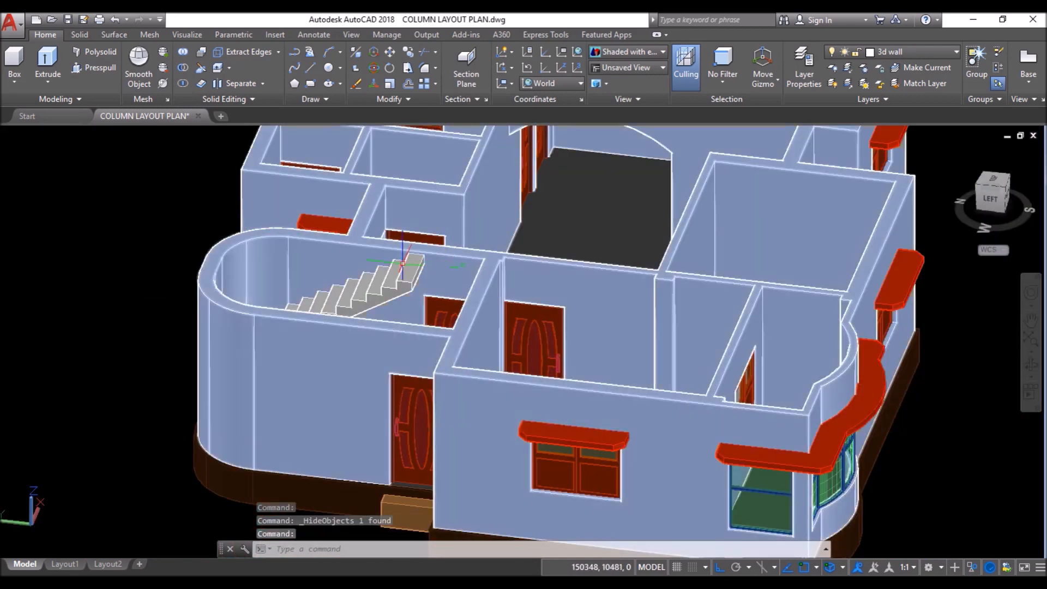
scroll(402, 263, up, 3)
click(103, 66)
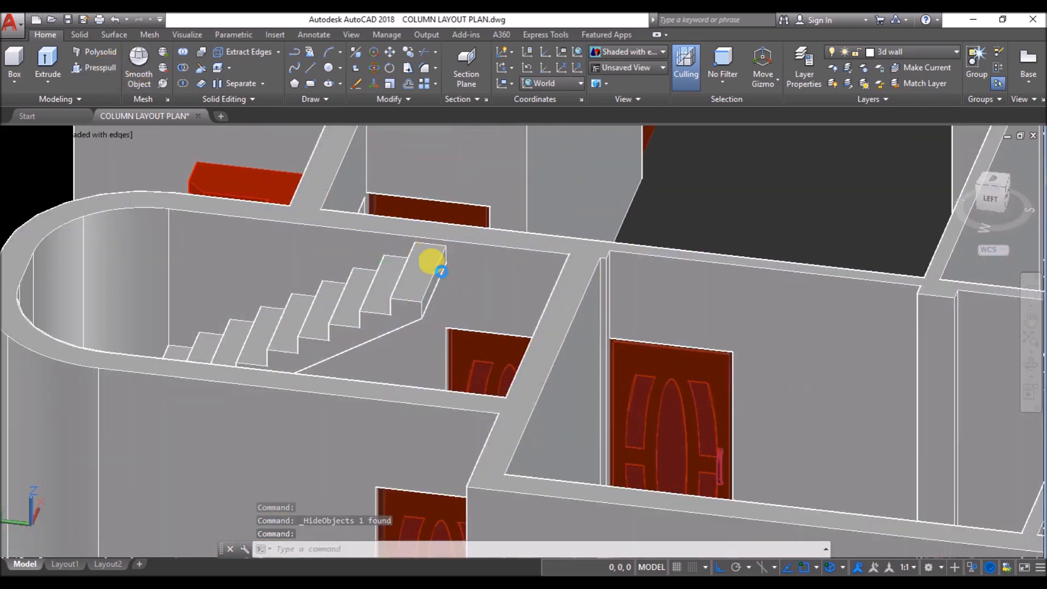
scroll(431, 261, up, 4)
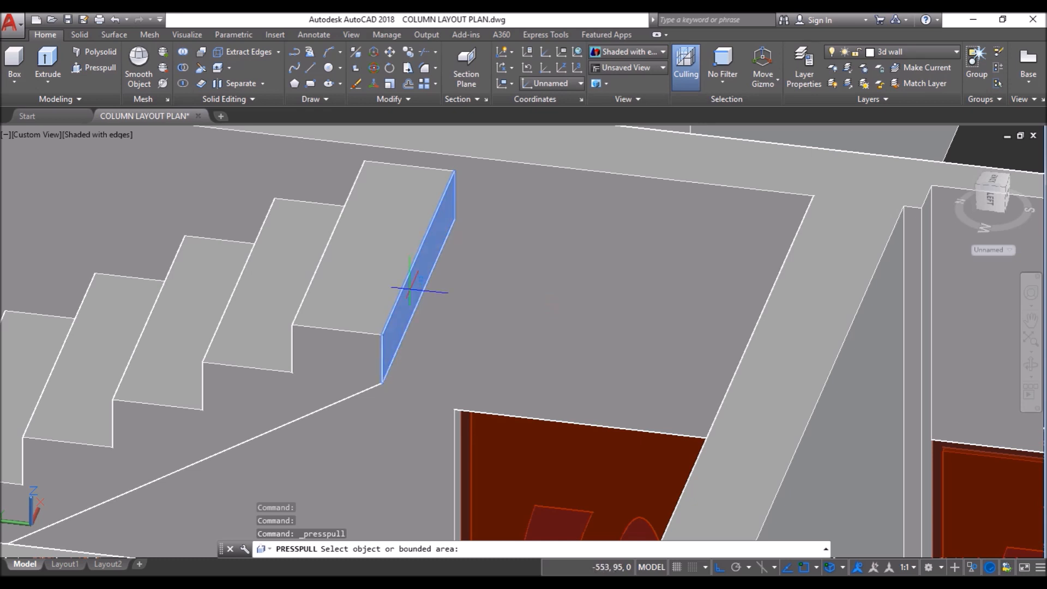
click(420, 287)
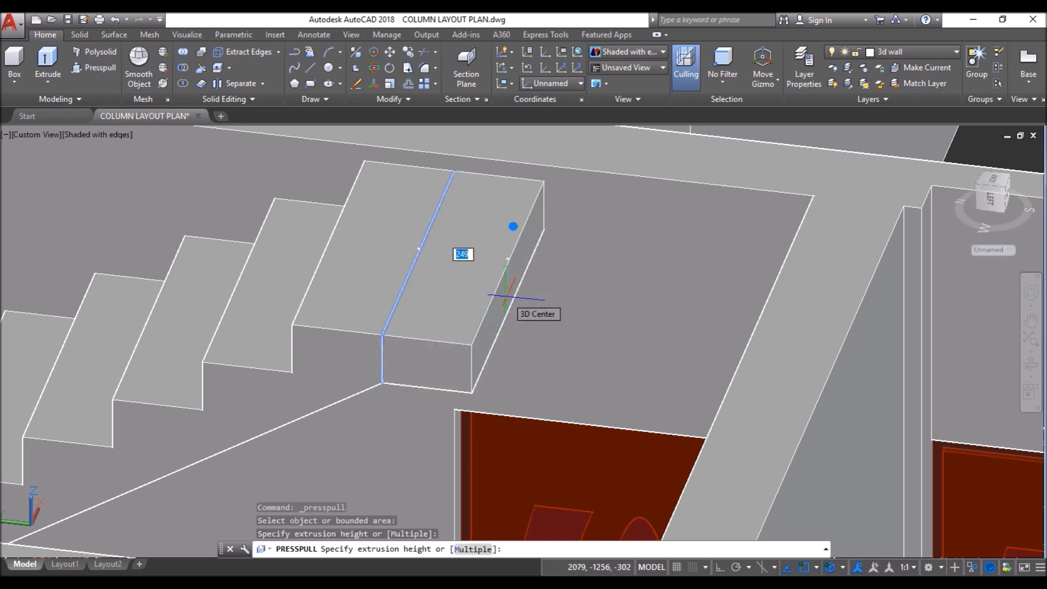
key(Return)
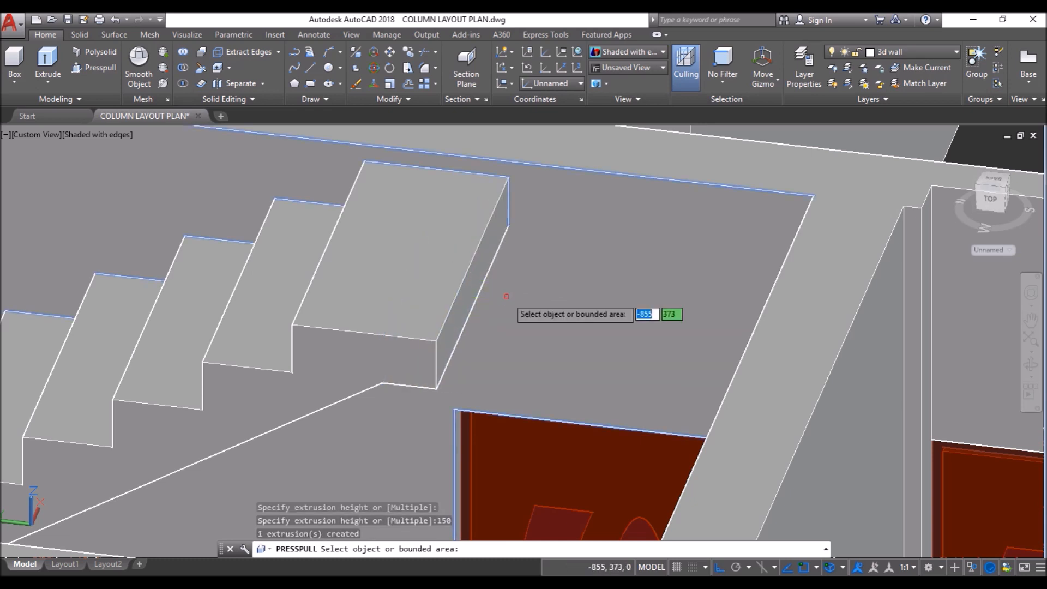
Step: Leave Presspull and end object isolation to bring back the hidden slab at the top of the stairs
right_click(507, 296)
key(Escape)
scroll(367, 307, down, 5)
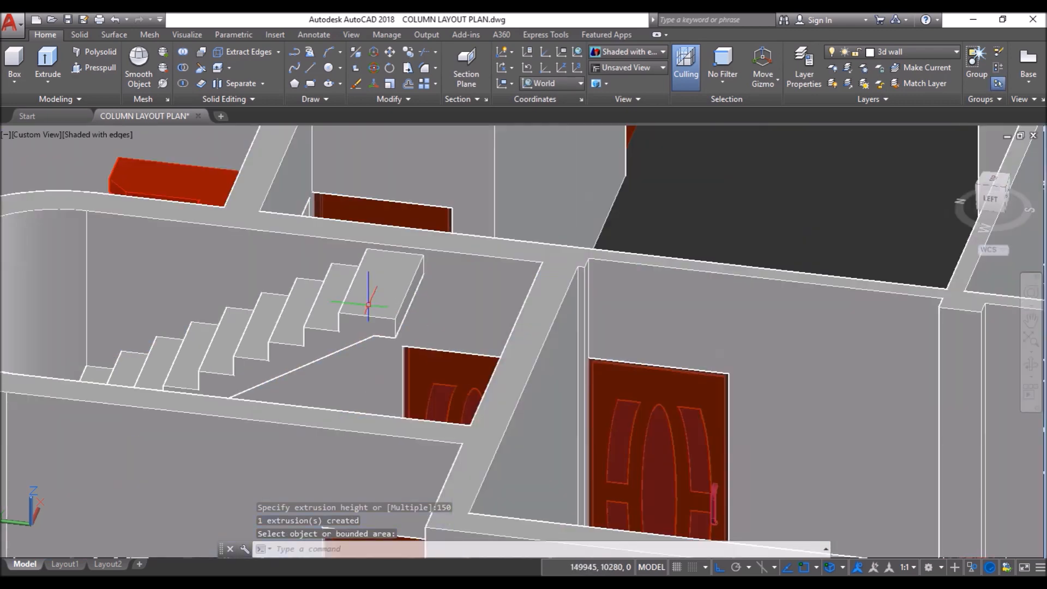
click(970, 568)
click(936, 555)
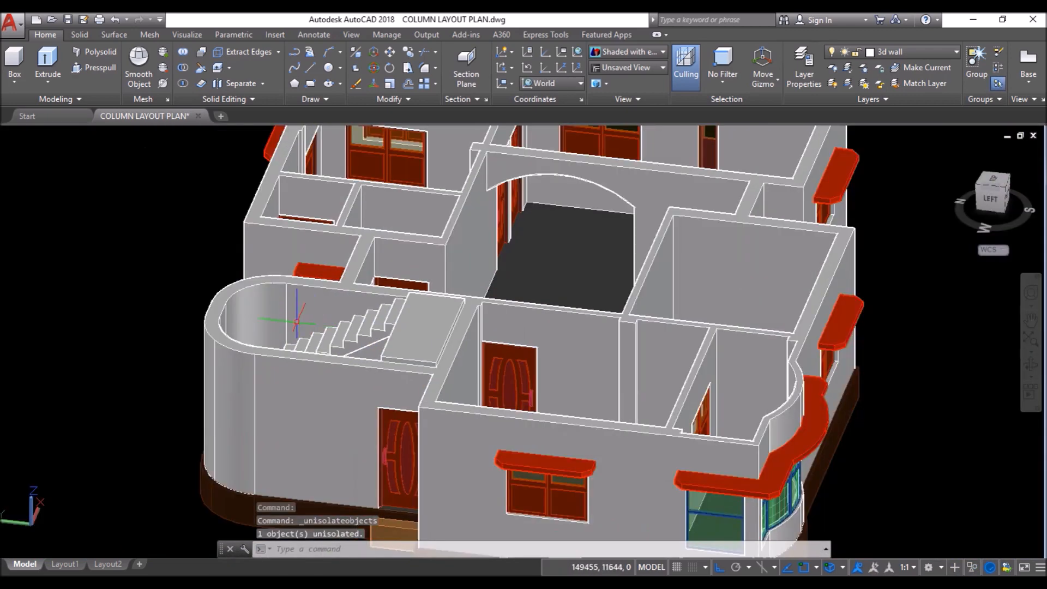
Step: Union the staircase and the upper floor slab into one solid
shift+middle_drag(322, 319, 285, 385)
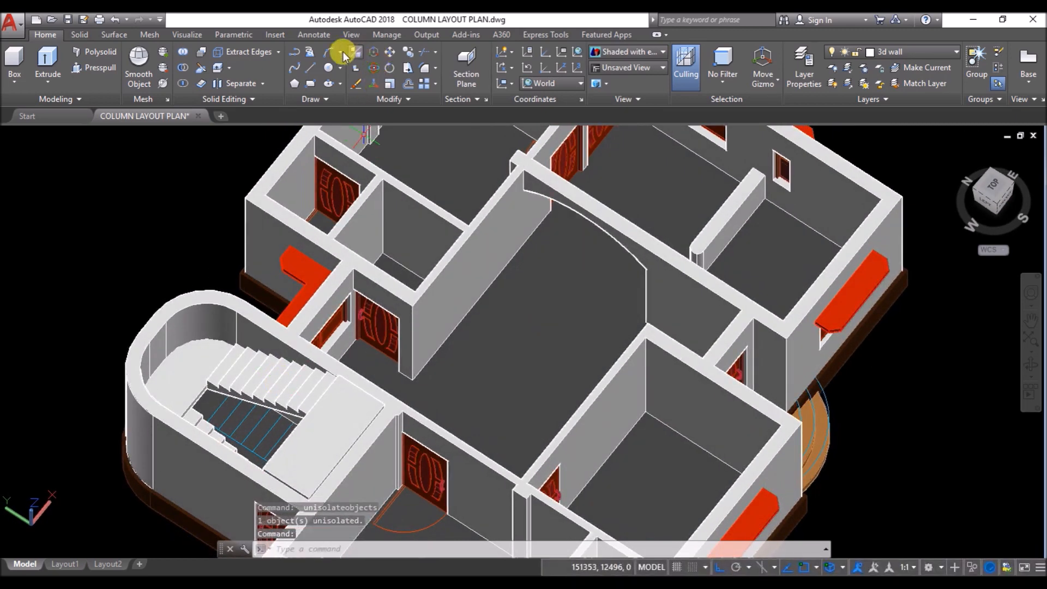
click(185, 50)
click(197, 413)
click(284, 388)
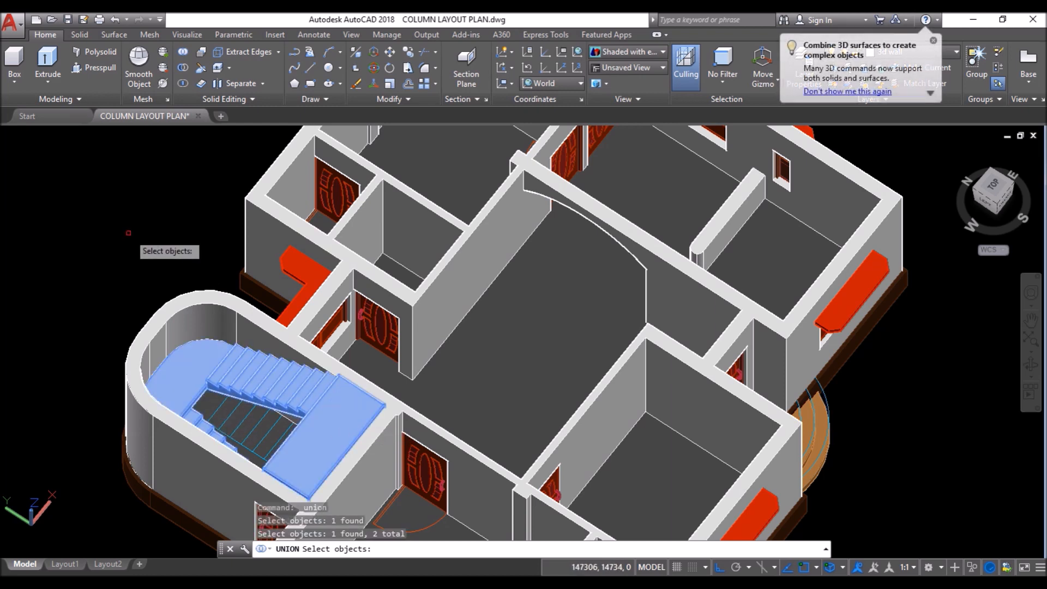
key(Return)
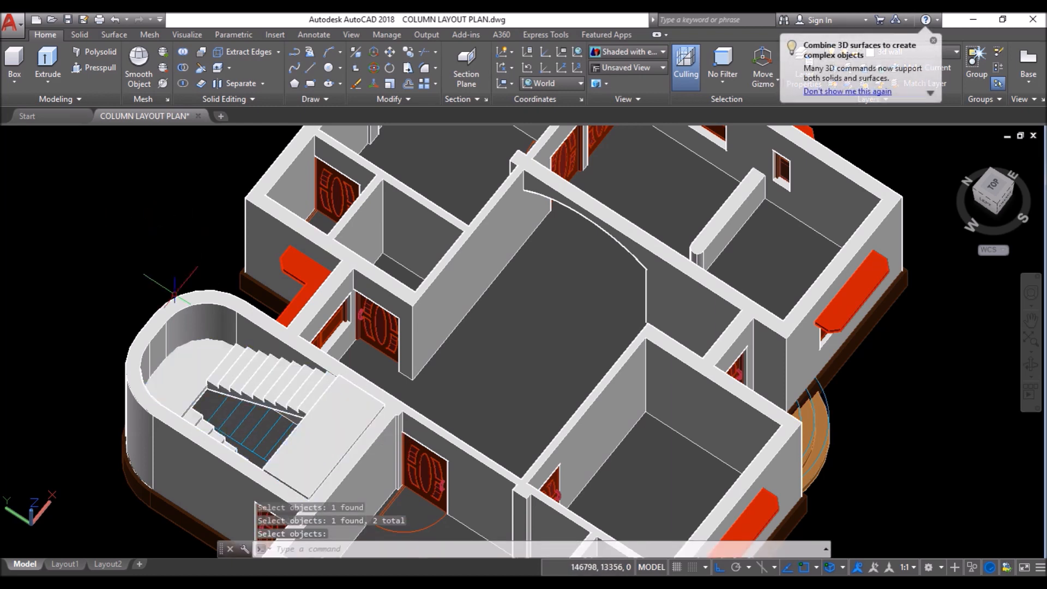
Step: Open the Materials Browser and list the Flooring materials from the Autodesk Library
scroll(175, 294, down, 4)
shift+middle_drag(507, 333, 519, 293)
scroll(103, 204, up, 3)
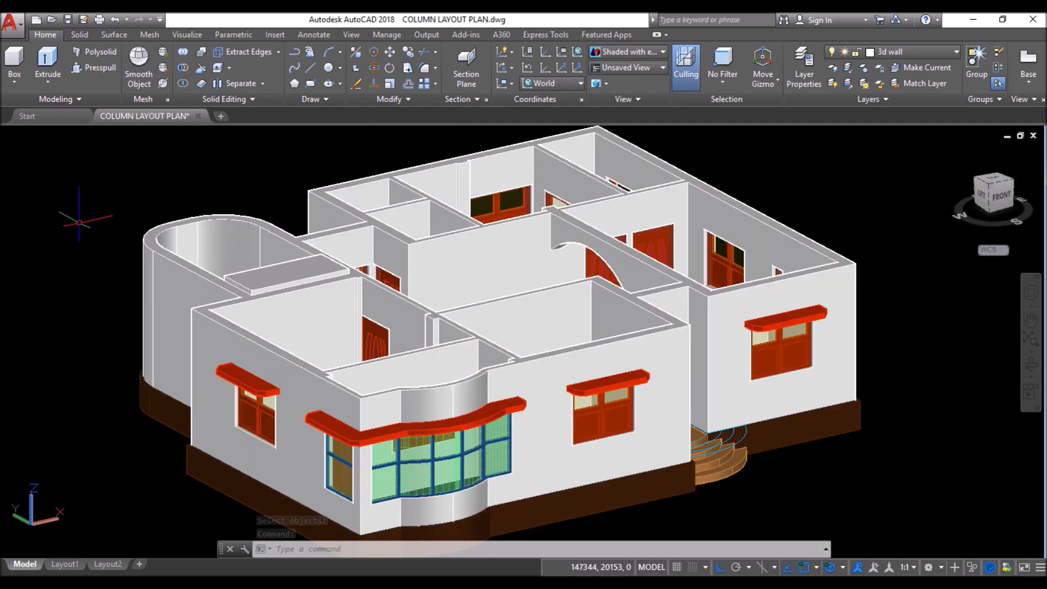
click(179, 35)
click(679, 55)
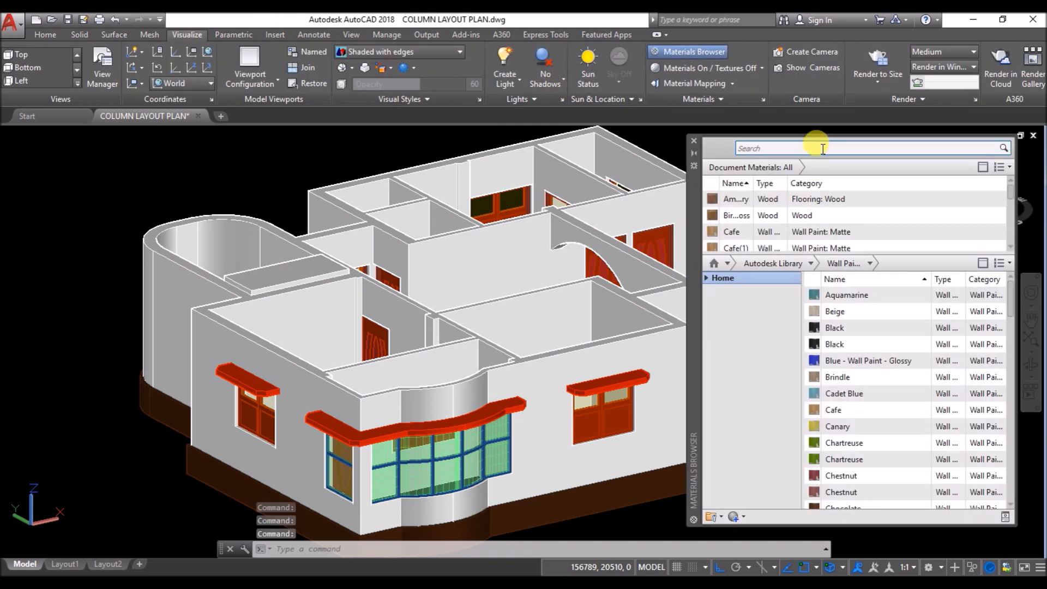
click(811, 264)
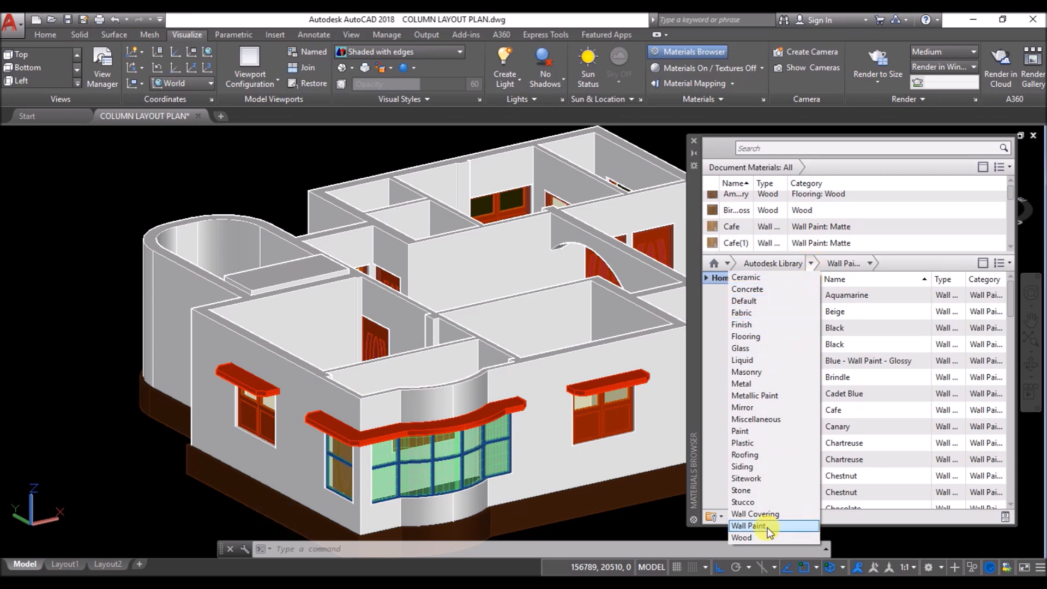
click(761, 337)
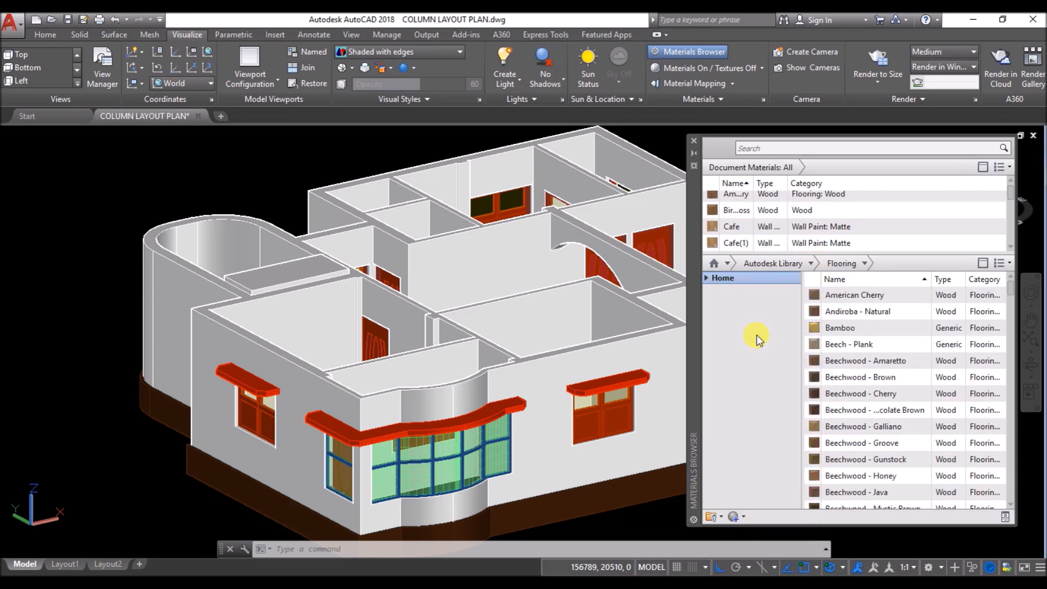
Step: Assign the Beechwood - Galliano flooring material to the merged staircase and slab
shift+middle_drag(414, 305, 352, 322)
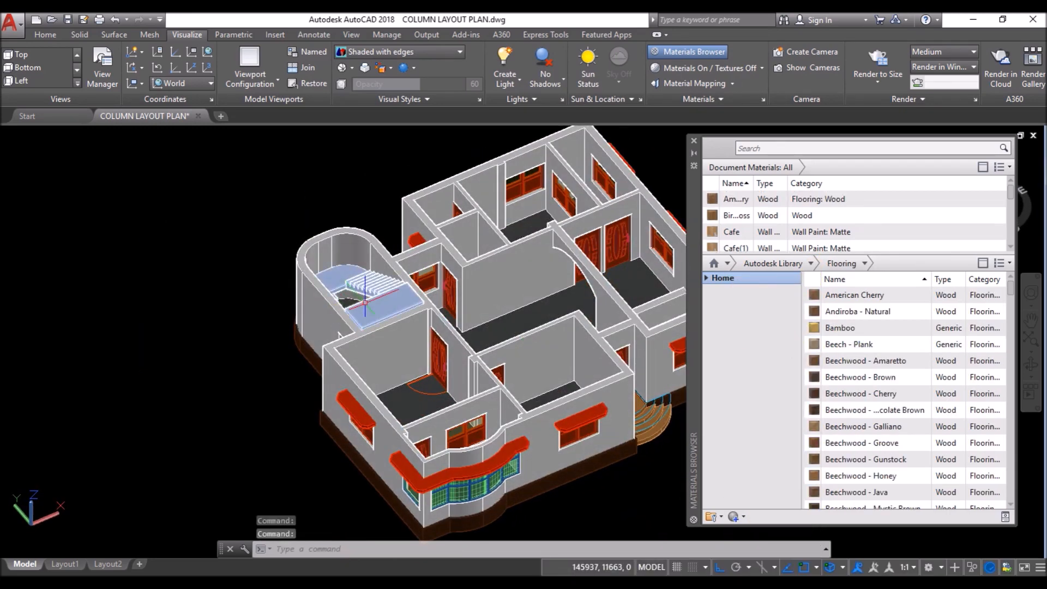
click(365, 297)
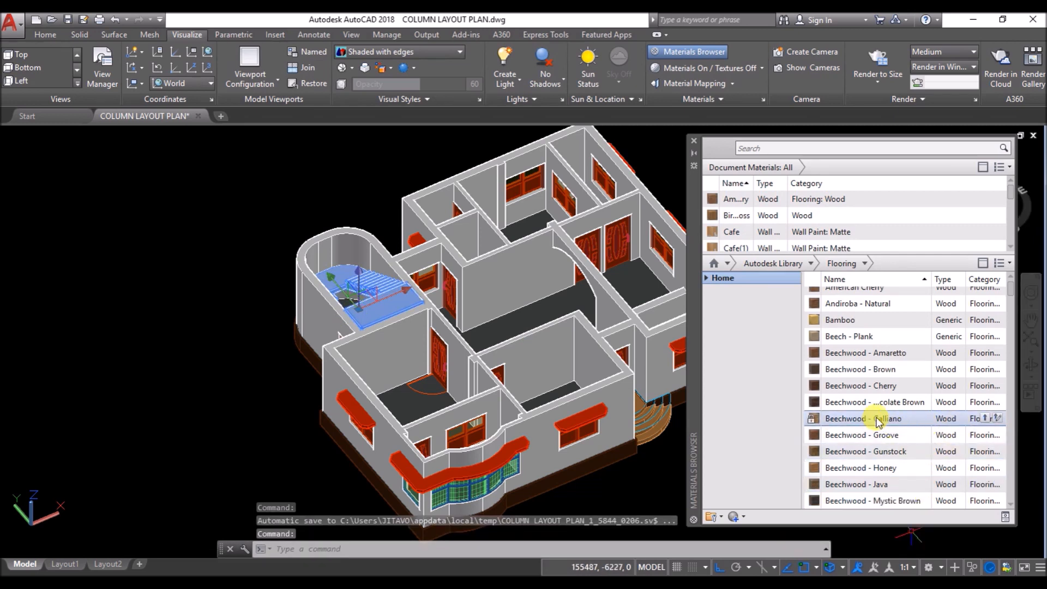
click(982, 419)
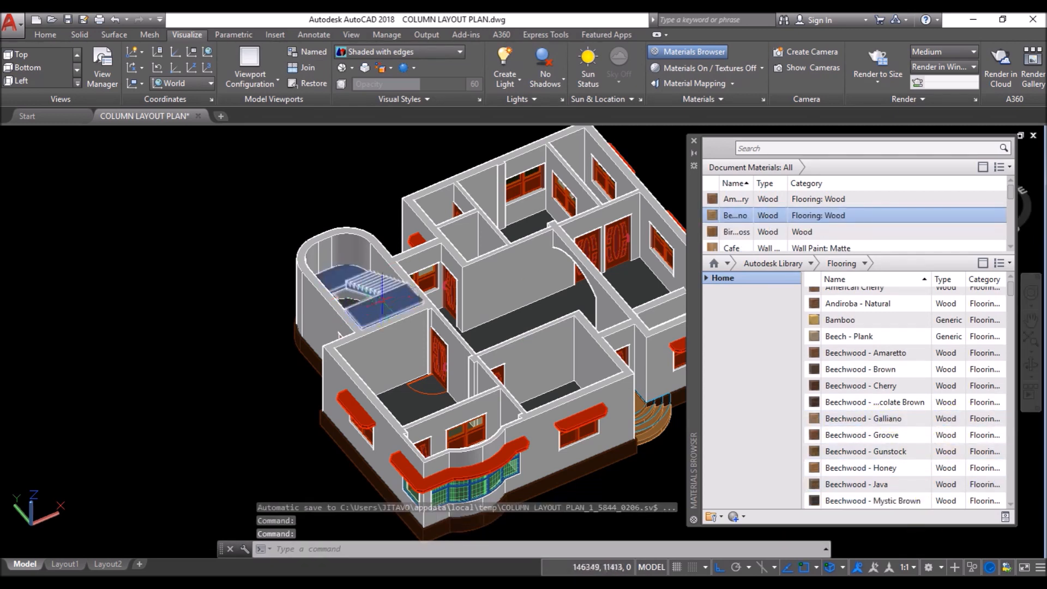
Step: Switch the viewport's visual style to Realistic to check the staircase's material
click(93, 135)
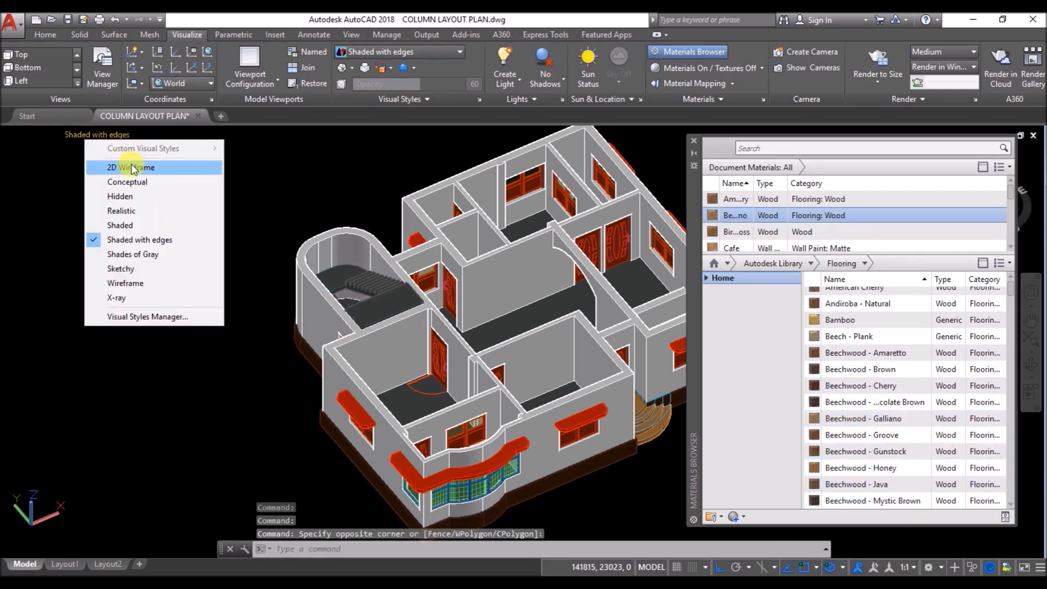
click(133, 212)
scroll(417, 311, up, 3)
scroll(306, 289, down, 2)
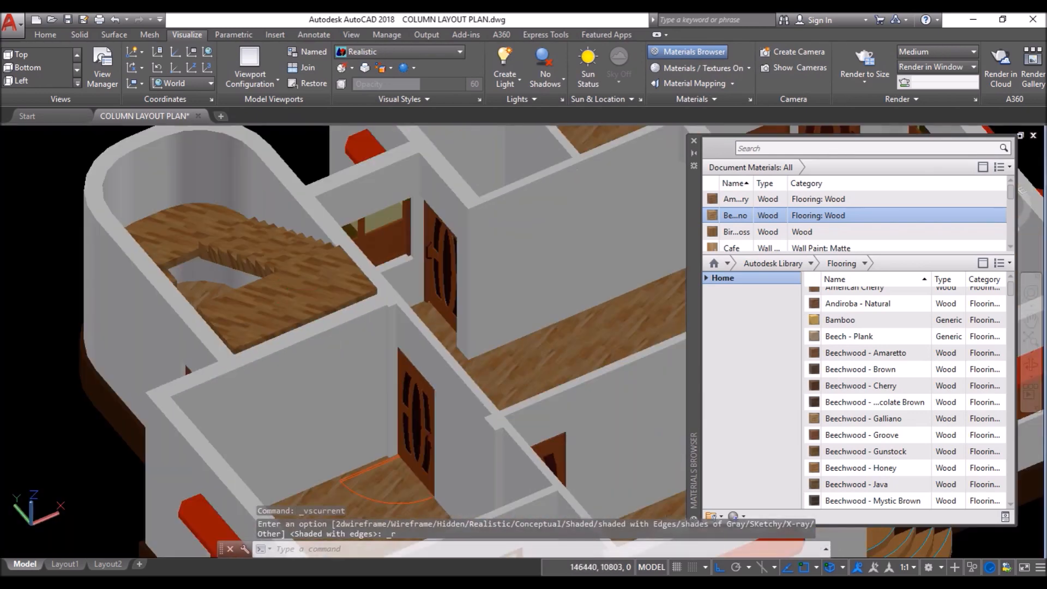
Step: Assign the Beechwood - Amaretto flooring material to the merged staircase and close the Materials Browser
click(287, 287)
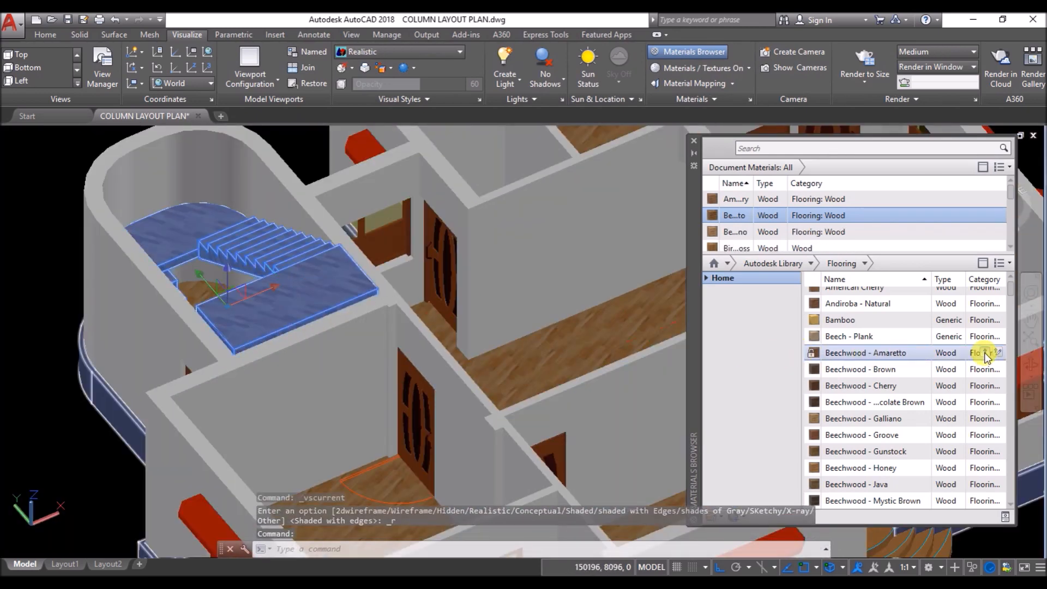
click(986, 353)
scroll(183, 327, up, 4)
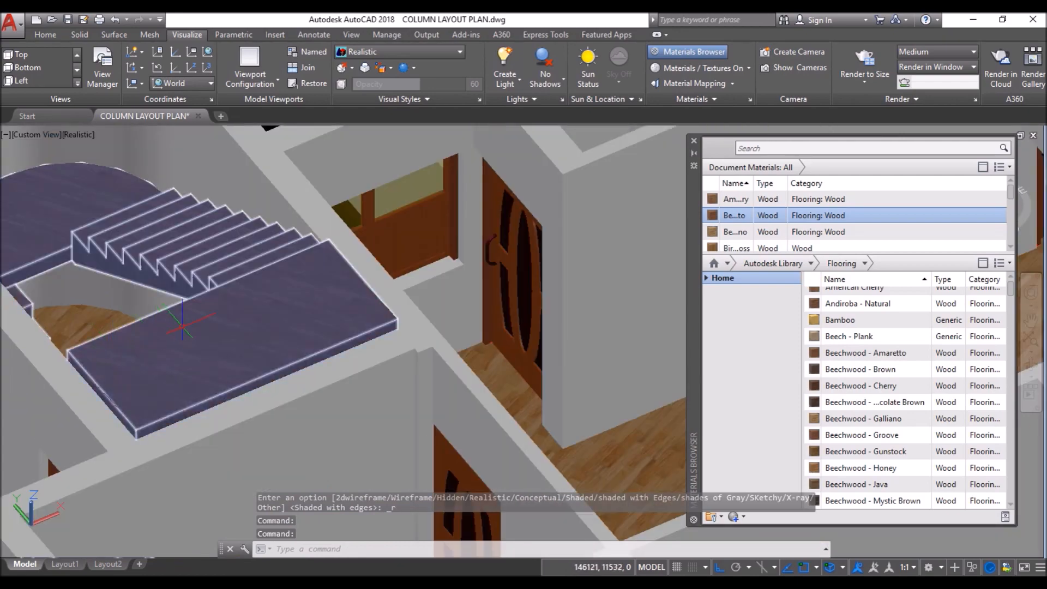
shift+middle_drag(328, 306, 523, 305)
scroll(188, 287, down, 2)
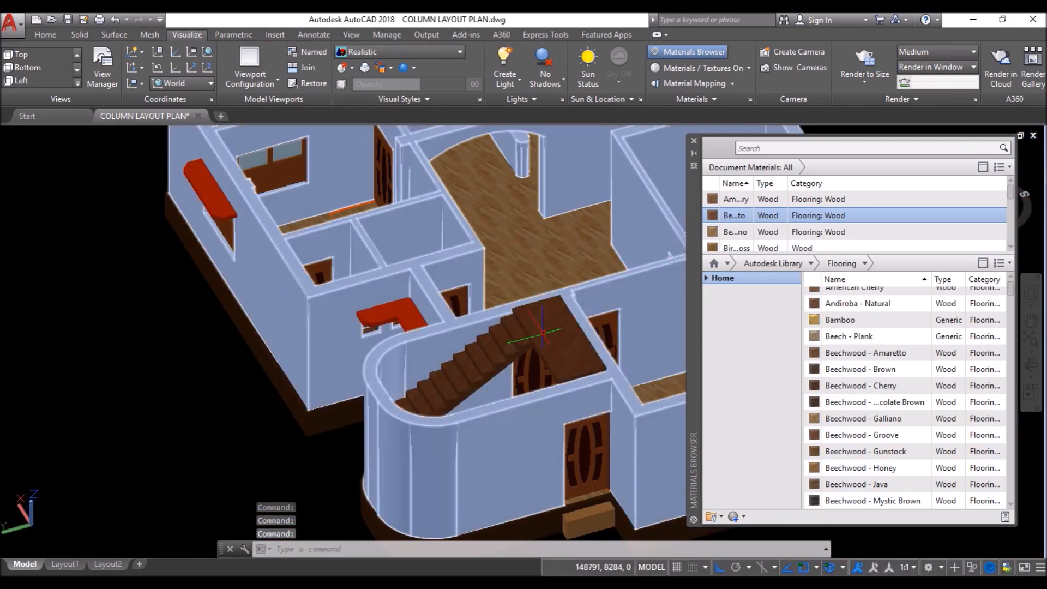
scroll(597, 367, up, 2)
click(688, 132)
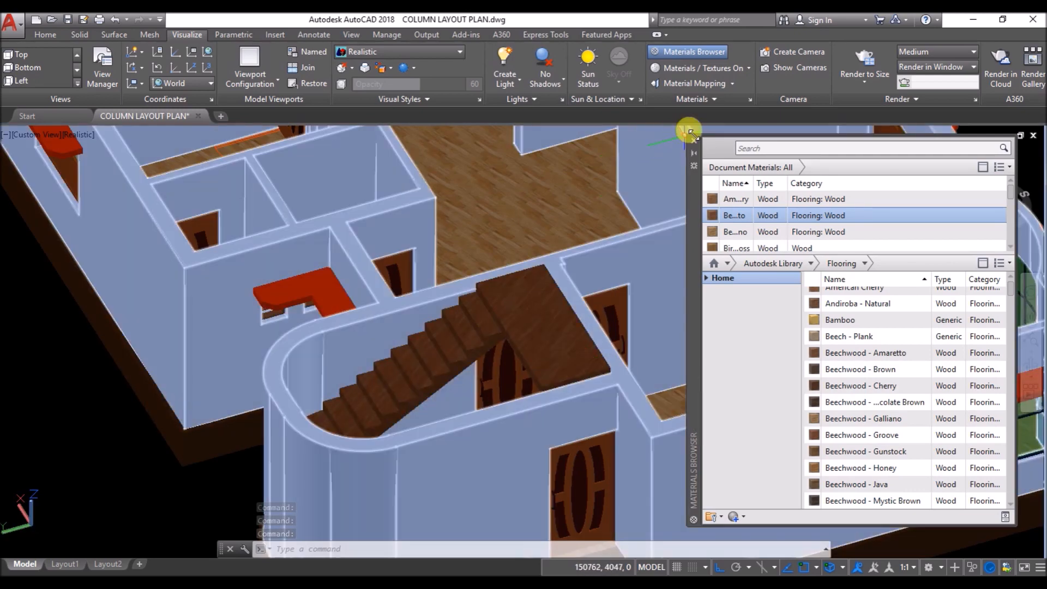
click(695, 143)
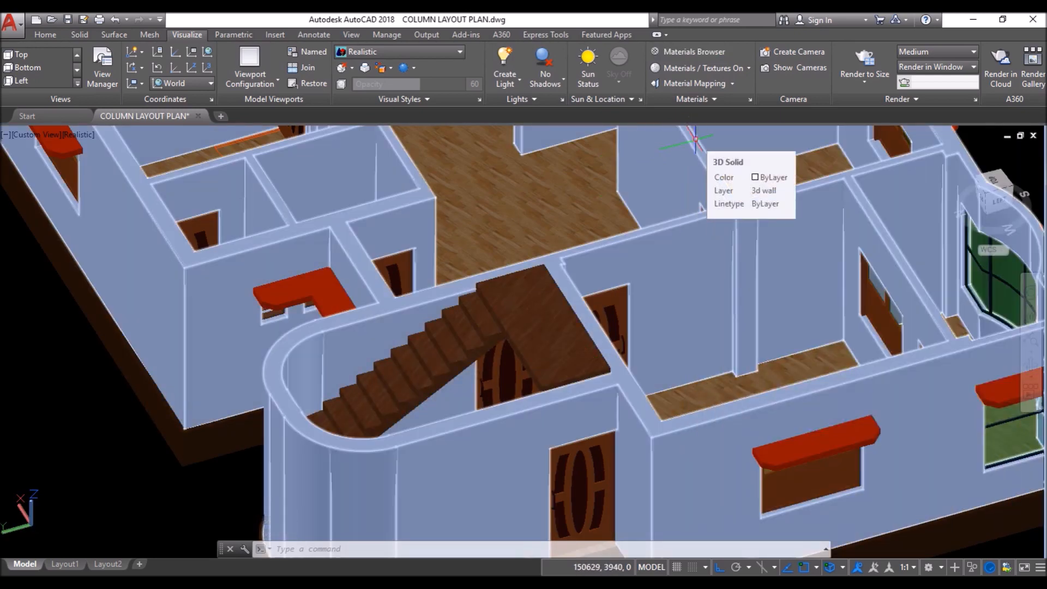
Step: Hide the house's wall solid to expose the whole staircase down to its bottom step
click(129, 408)
right_click(24, 355)
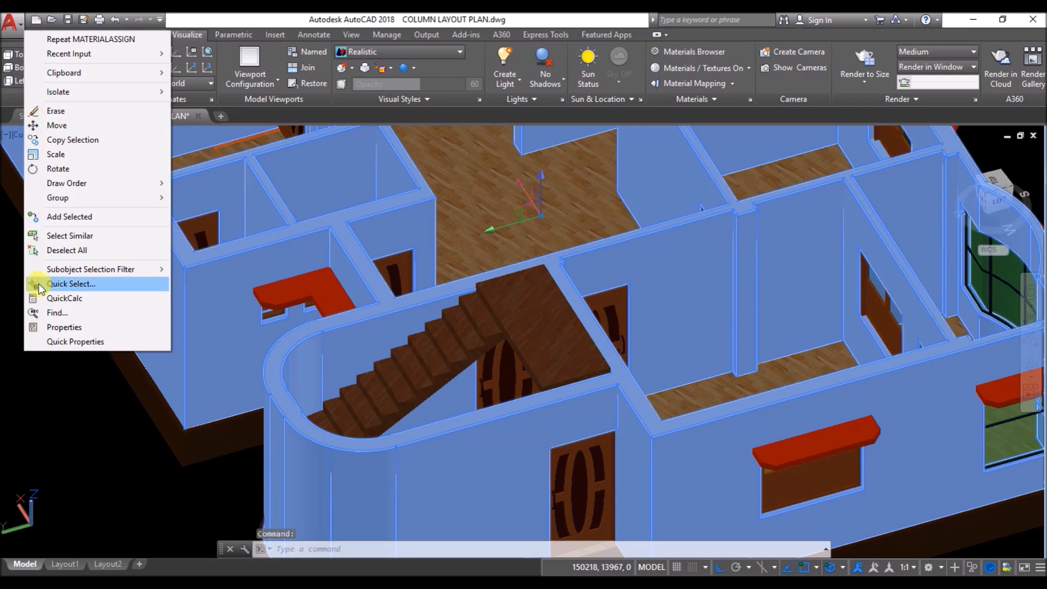
mouse_move(93, 91)
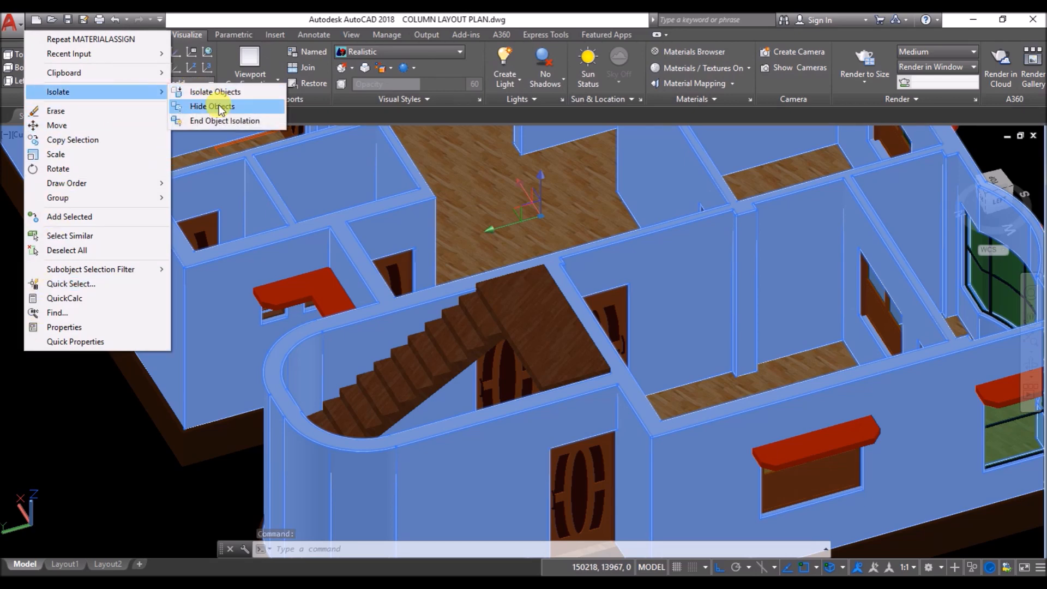
click(211, 106)
scroll(633, 319, down, 4)
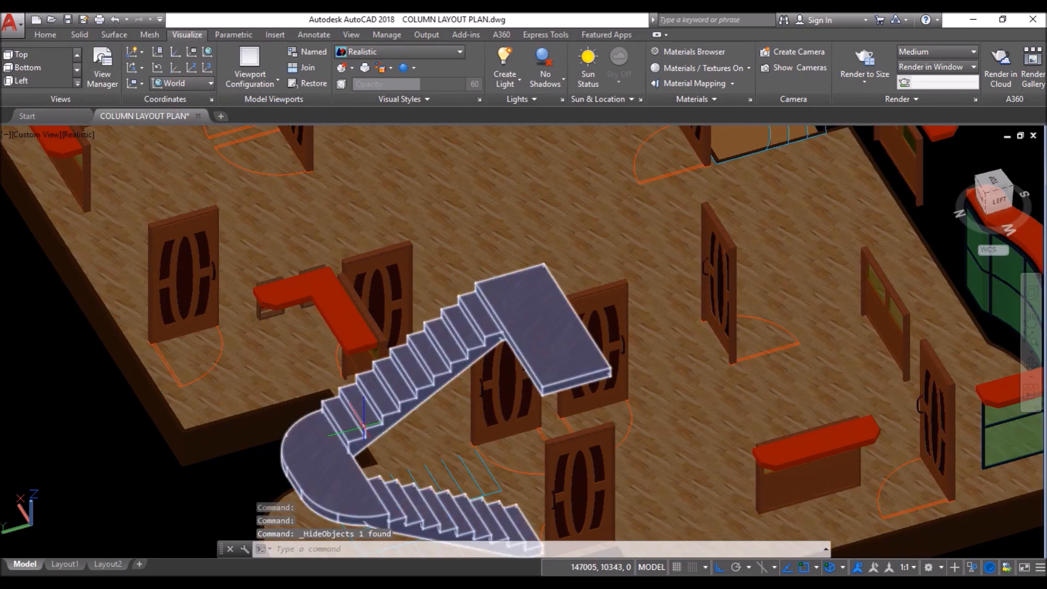
shift+middle_drag(510, 419, 327, 390)
scroll(137, 246, up, 5)
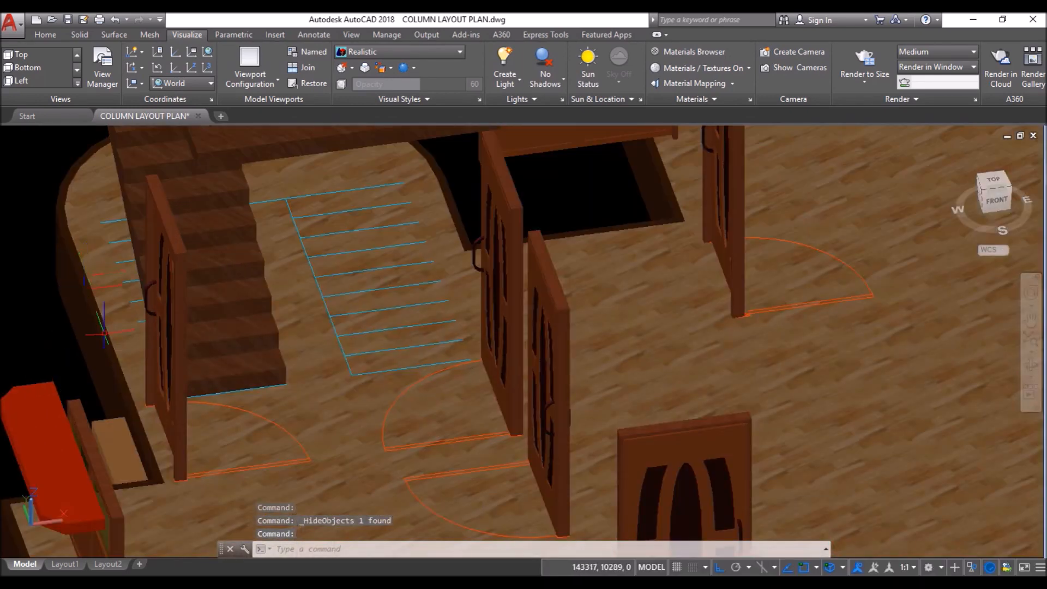
Step: Create a cylinder with radius 25 and height 700 on the top front corner at the bottom step's open side
click(44, 35)
click(51, 84)
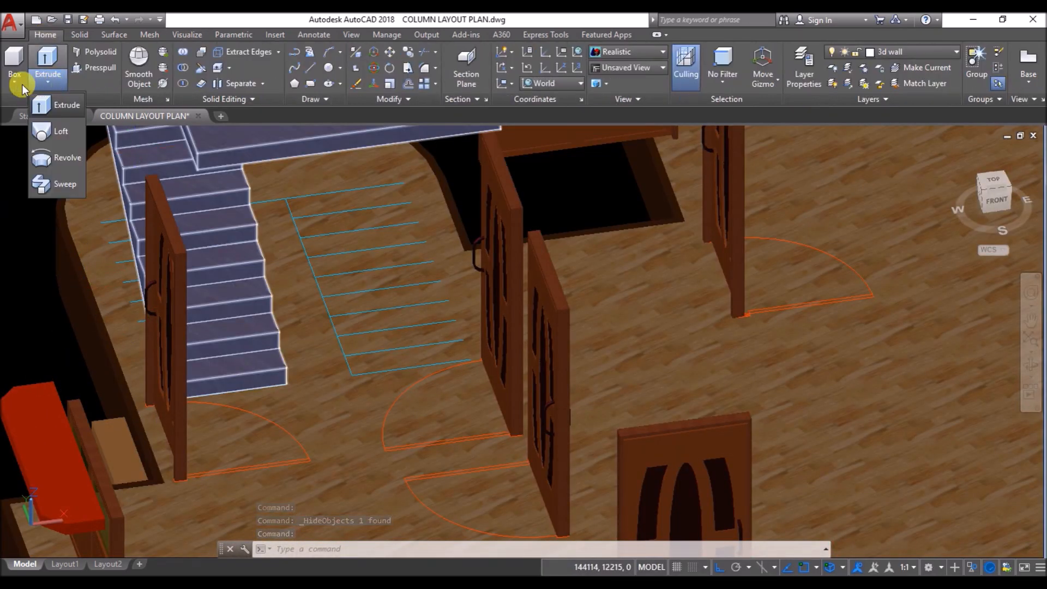
click(13, 83)
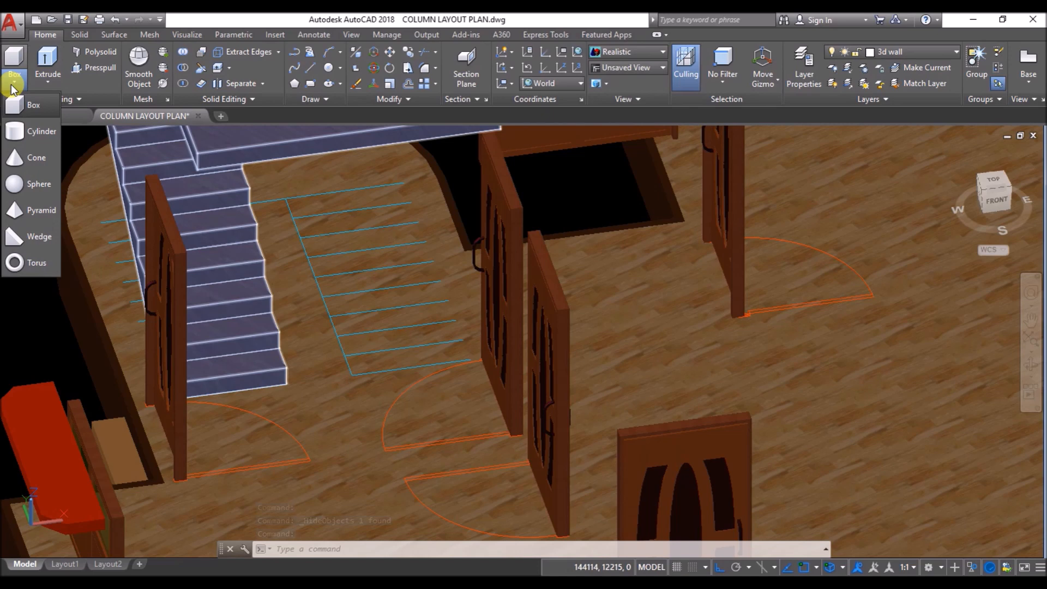
click(32, 139)
scroll(266, 371, up, 4)
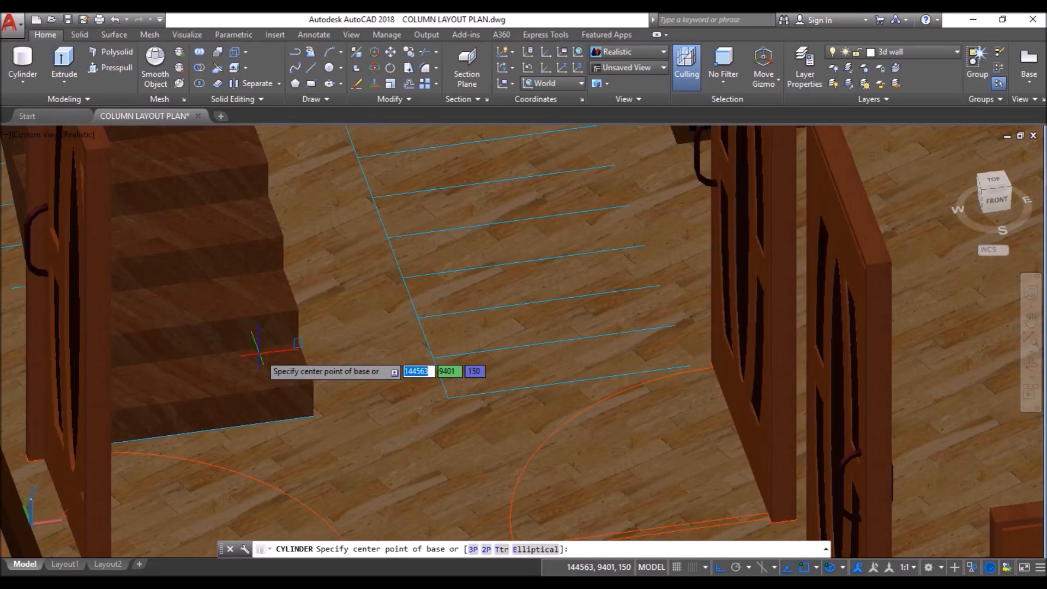
scroll(266, 376, up, 2)
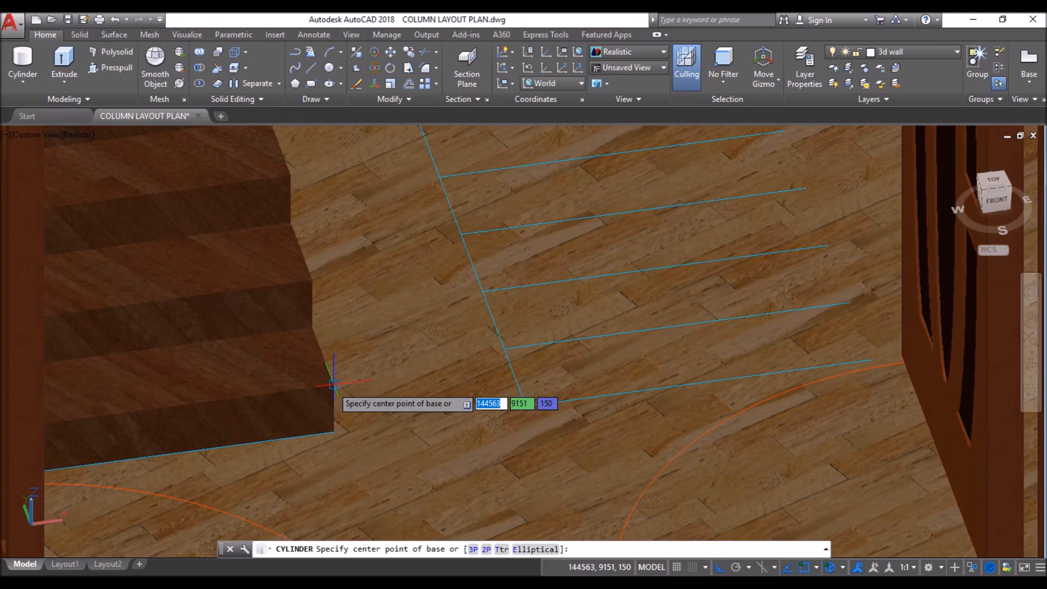
click(333, 385)
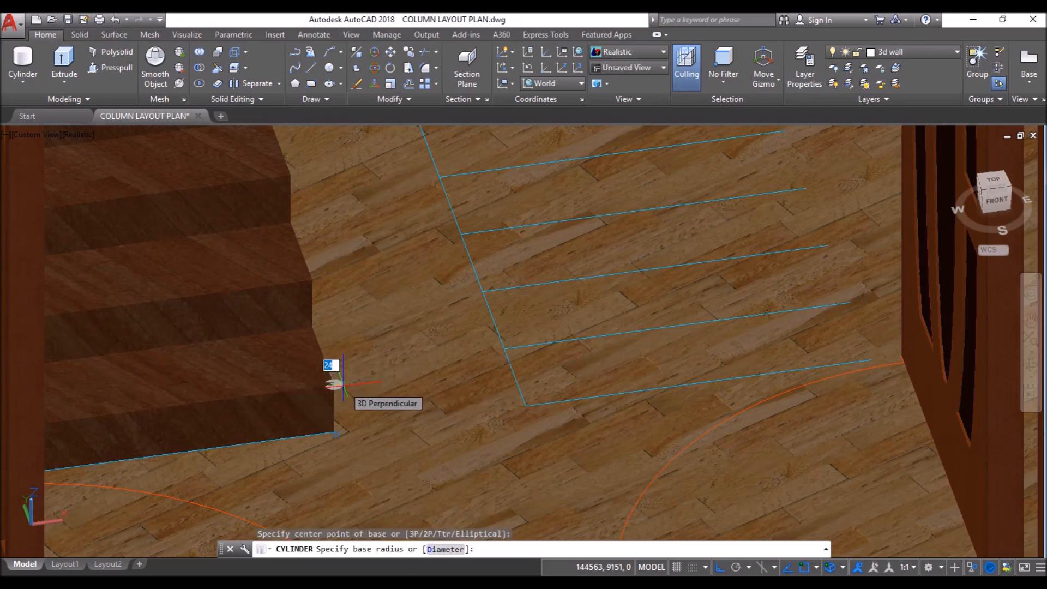
text(25)
key(Return)
scroll(334, 385, down, 5)
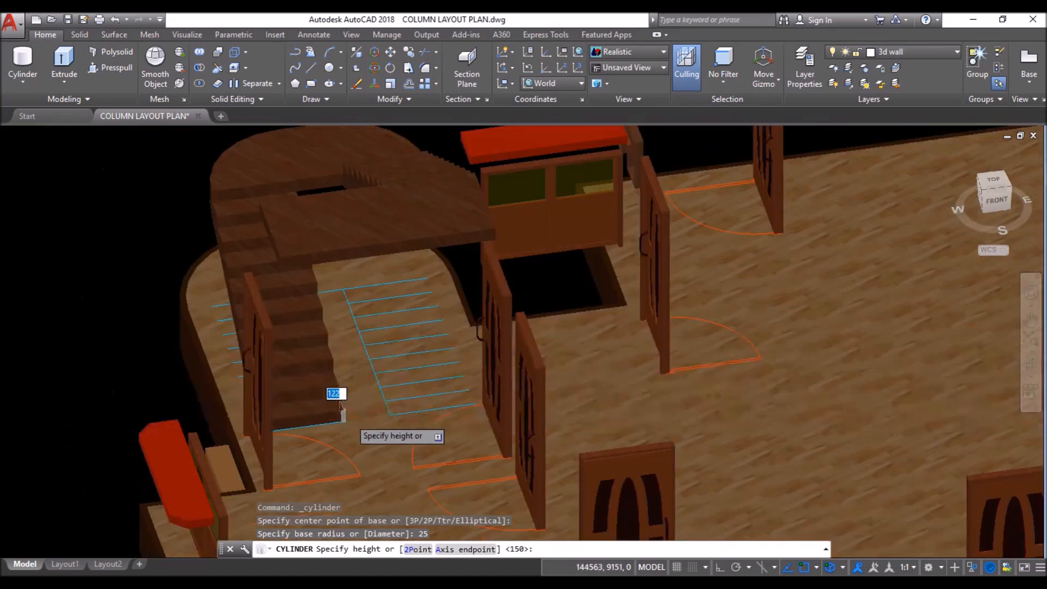
scroll(335, 362, up, 2)
scroll(340, 389, up, 2)
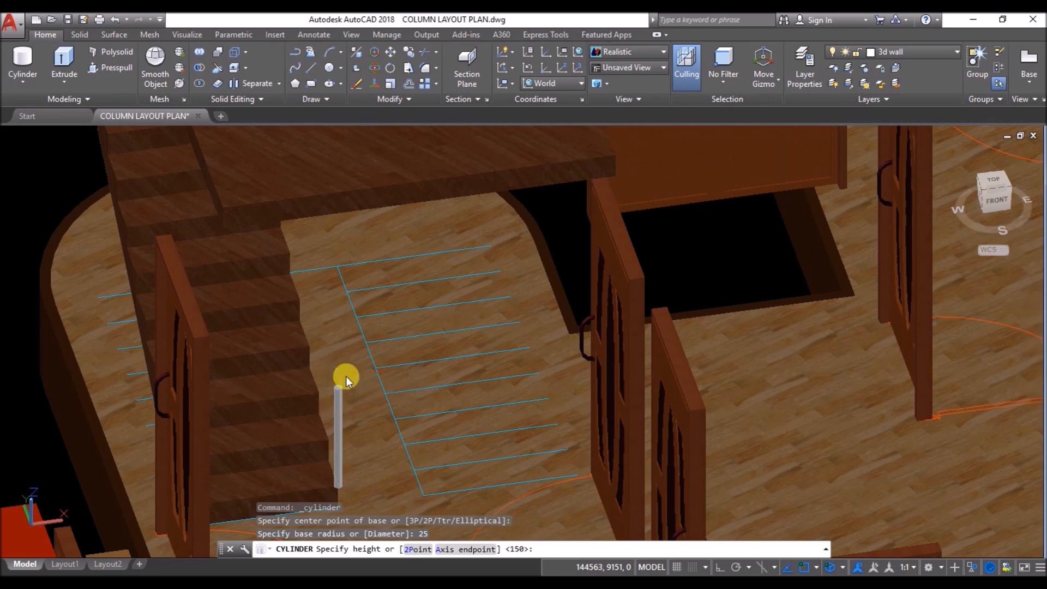
text(700)
key(Return)
Step: Move the cylinder 60 in the negative X direction, inward onto the bottom step
scroll(341, 387, down, 3)
scroll(338, 399, up, 2)
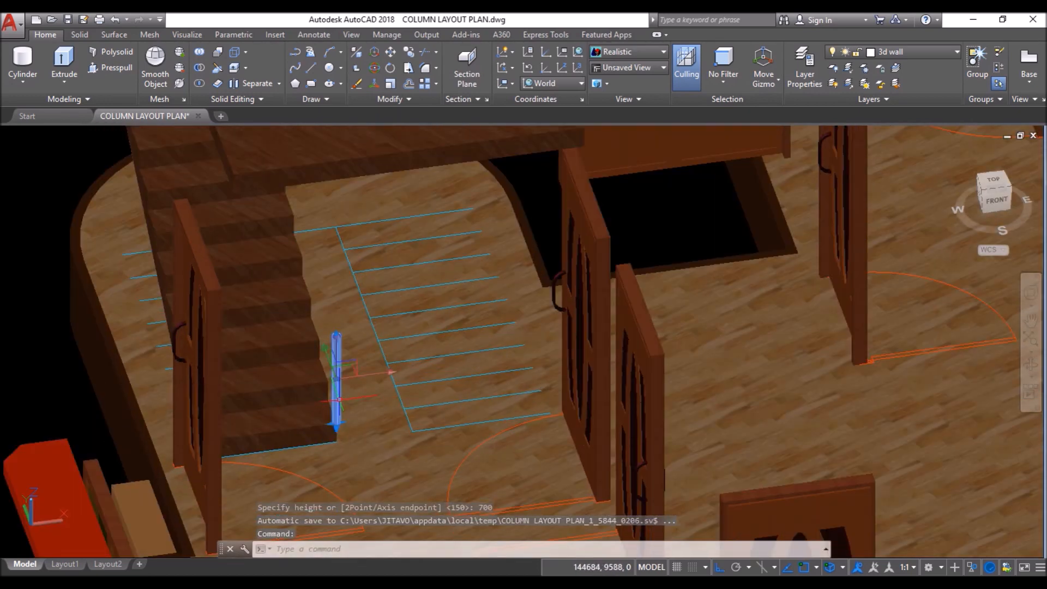
click(339, 399)
click(390, 57)
scroll(240, 302, down, 2)
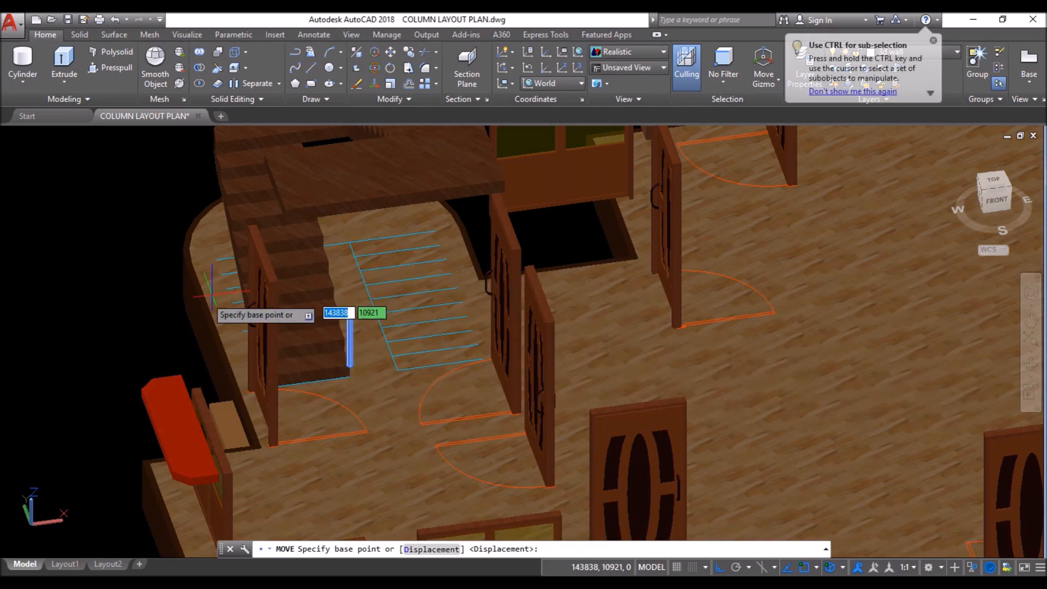
click(140, 303)
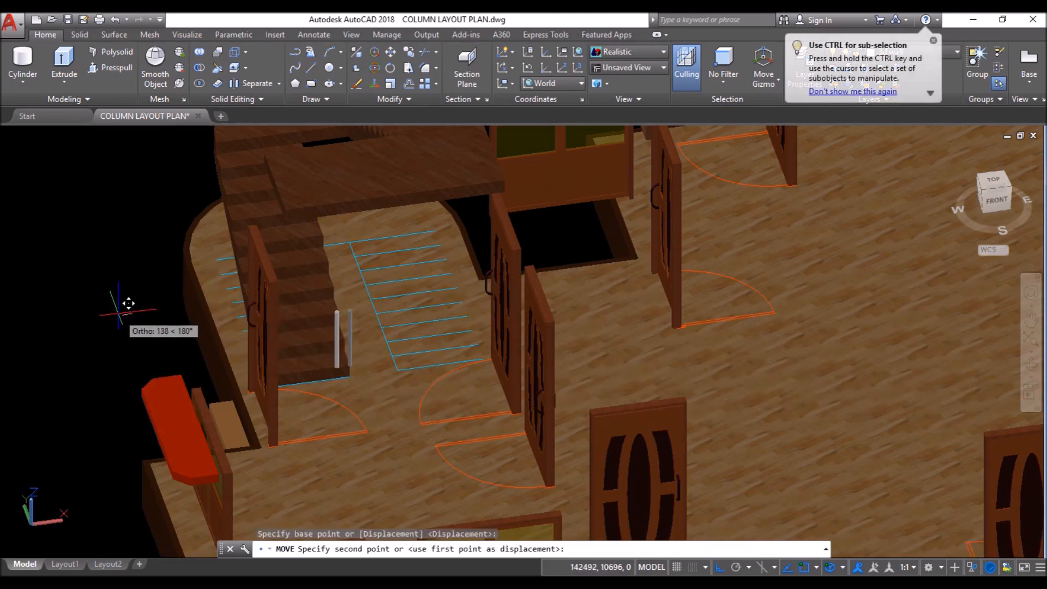
text(60)
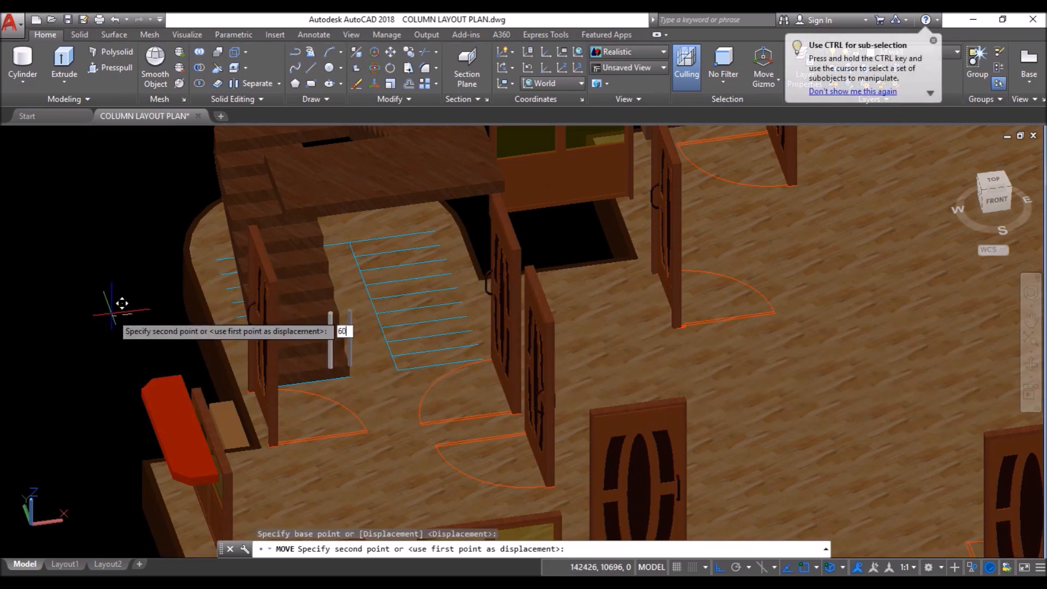
key(Return)
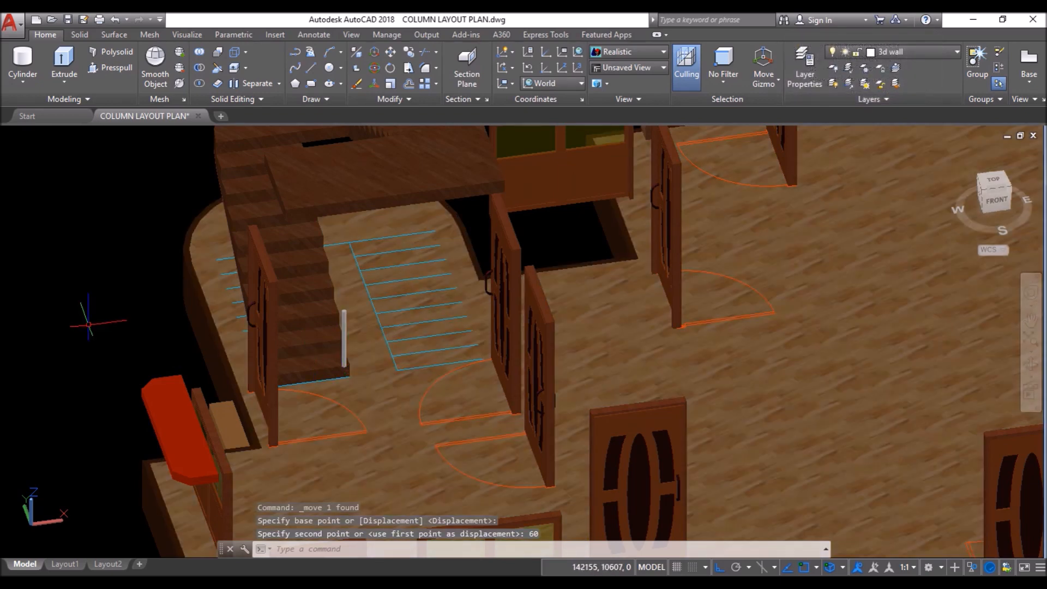
Step: Move the cylinder 60 in the positive Y direction, farther back onto the bottom step
key(Return)
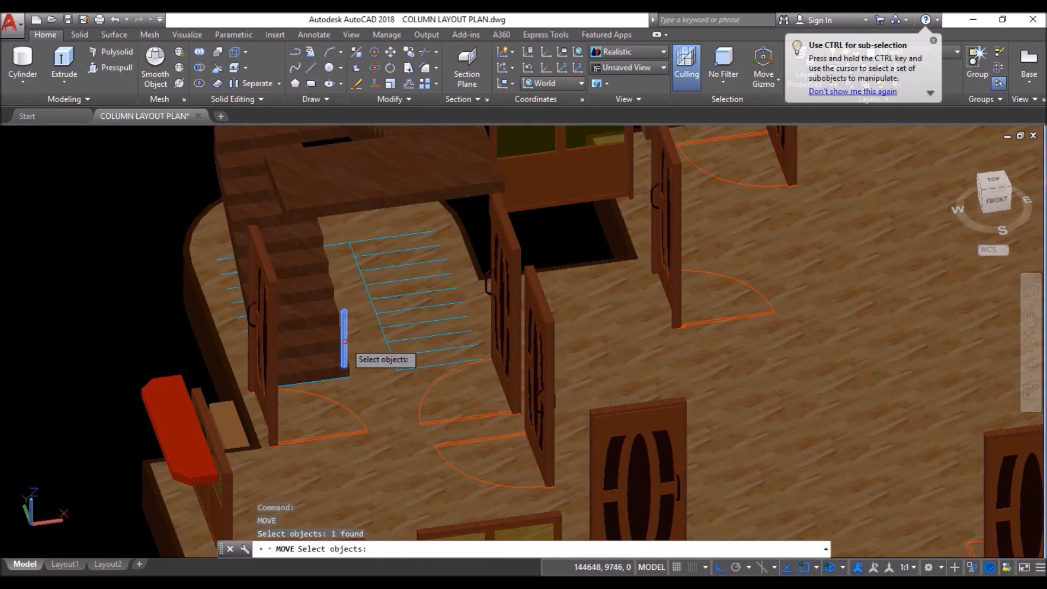
key(Return)
click(61, 417)
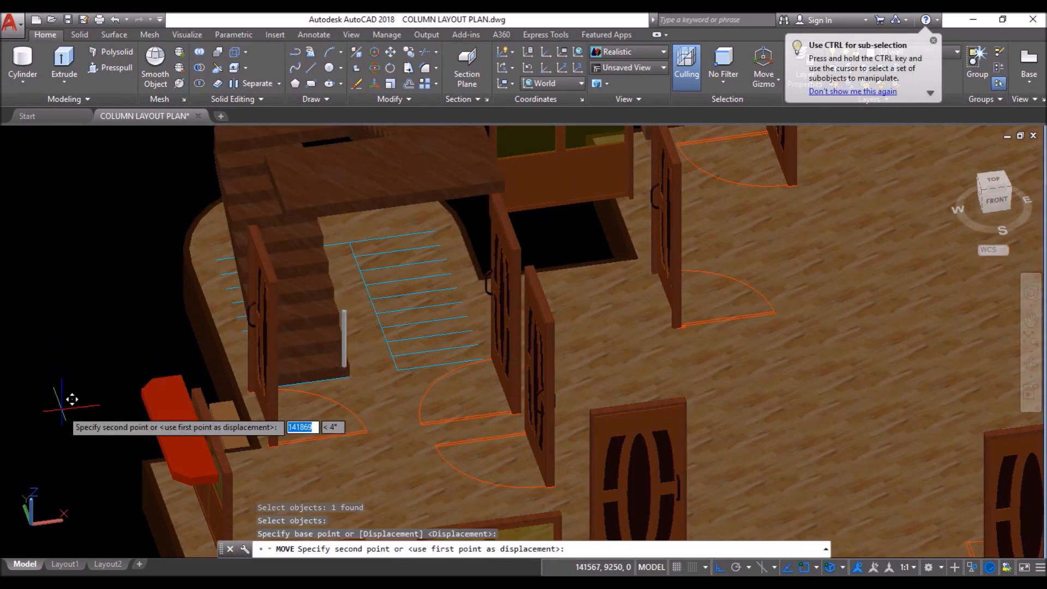
text(60)
key(Return)
Step: Create a sphere with radius 45 centered on the top face of the cylinder
scroll(343, 320, up, 3)
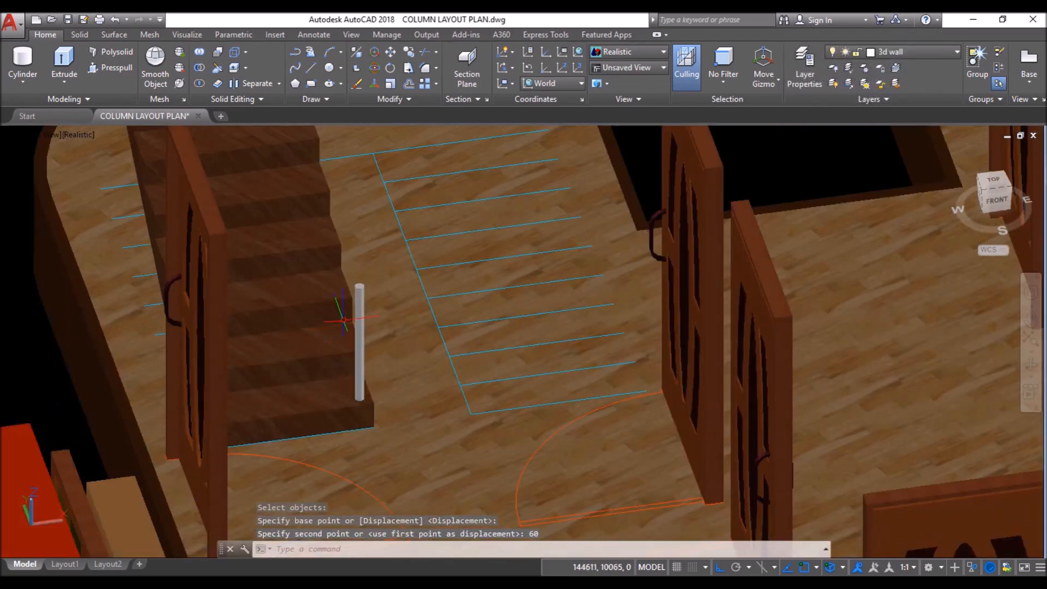
scroll(343, 320, up, 3)
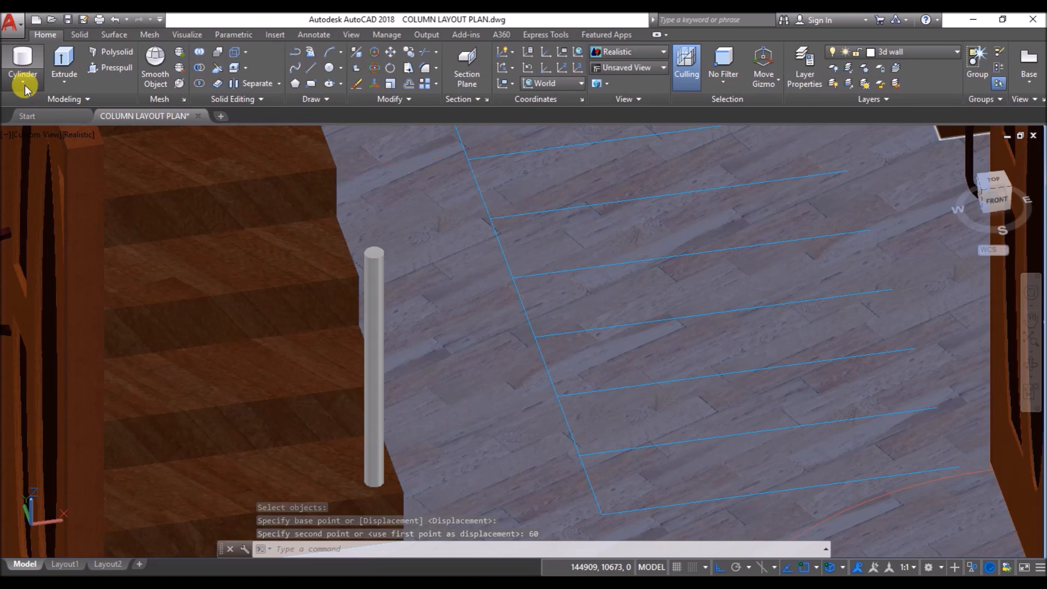
click(23, 82)
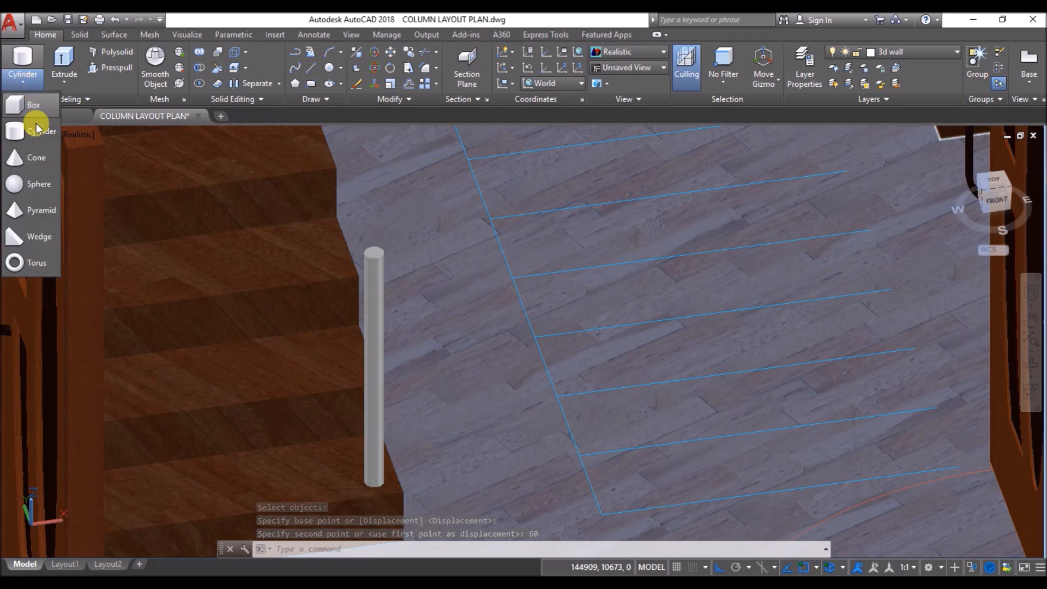
click(39, 183)
scroll(385, 243, up, 3)
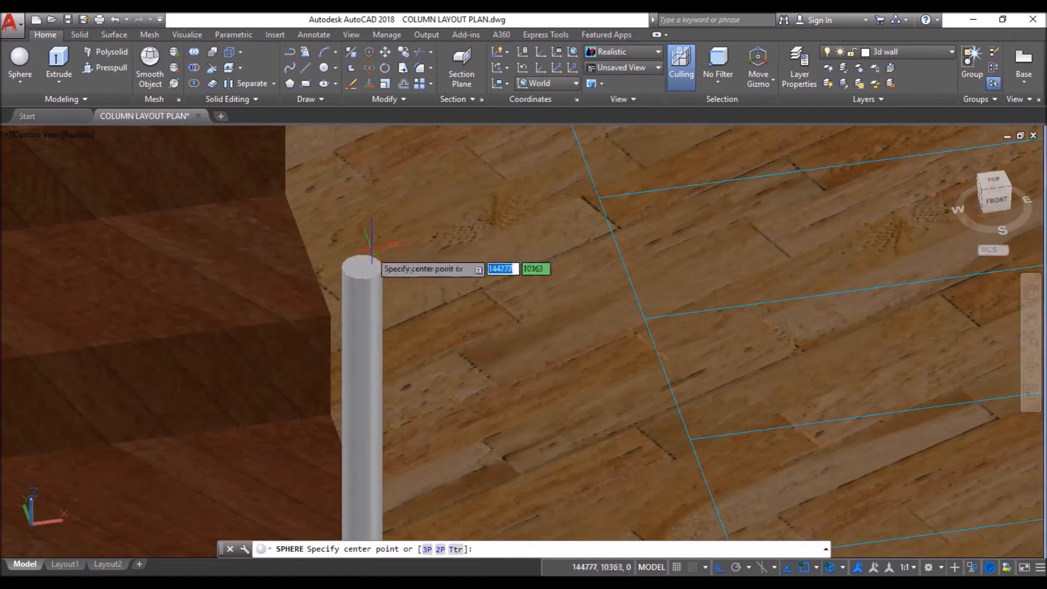
click(362, 267)
scroll(370, 276, down, 3)
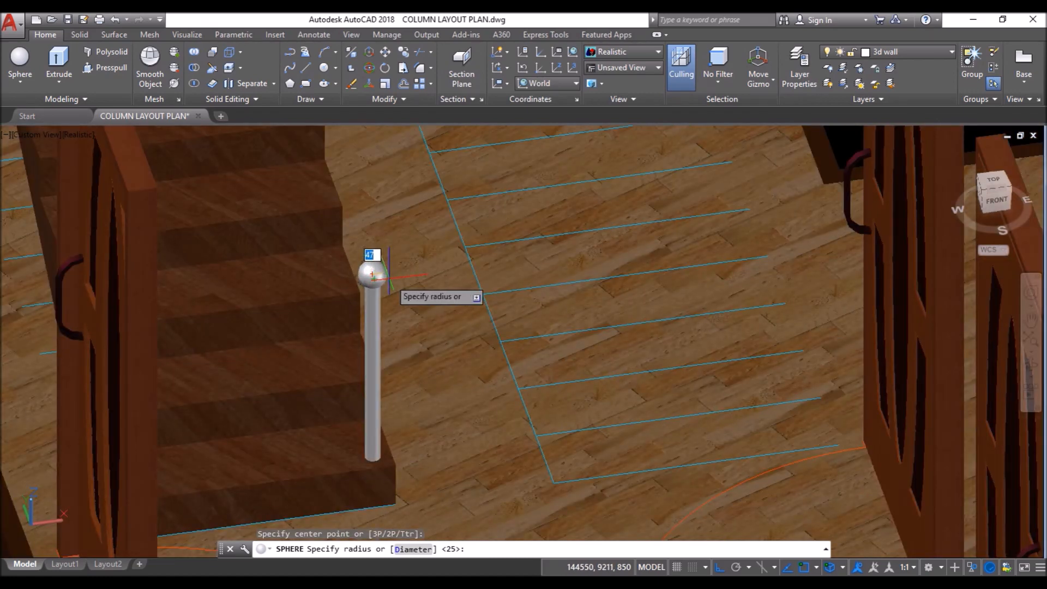
text(45)
key(Return)
scroll(305, 292, down, 6)
scroll(270, 276, up, 3)
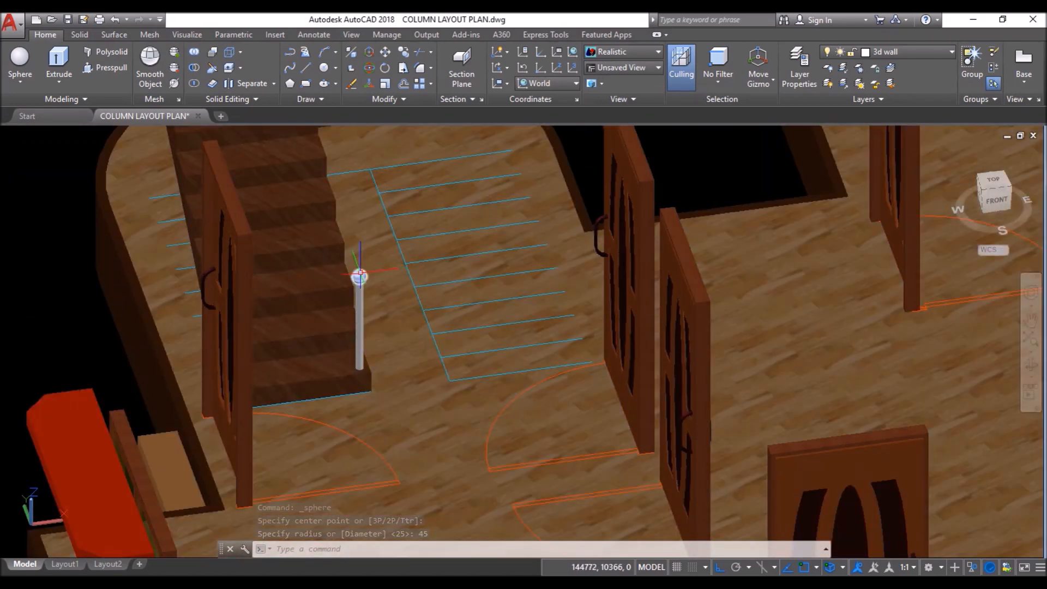
Step: Replace the sphere on the cylinder with one of radius 65 centered on the cylinder's top face
click(359, 277)
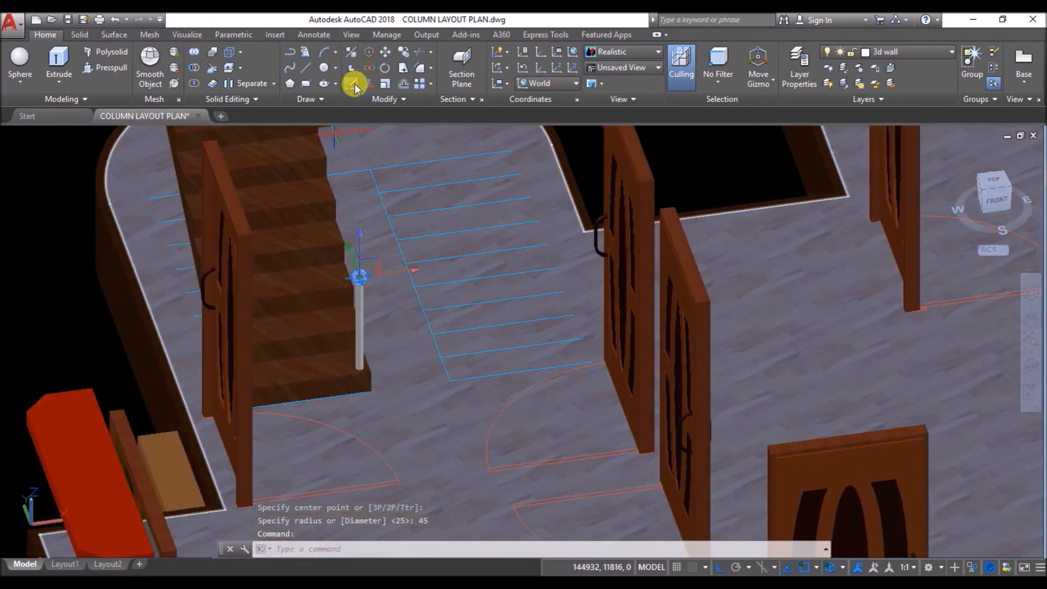
click(354, 84)
click(20, 60)
scroll(324, 248, up, 5)
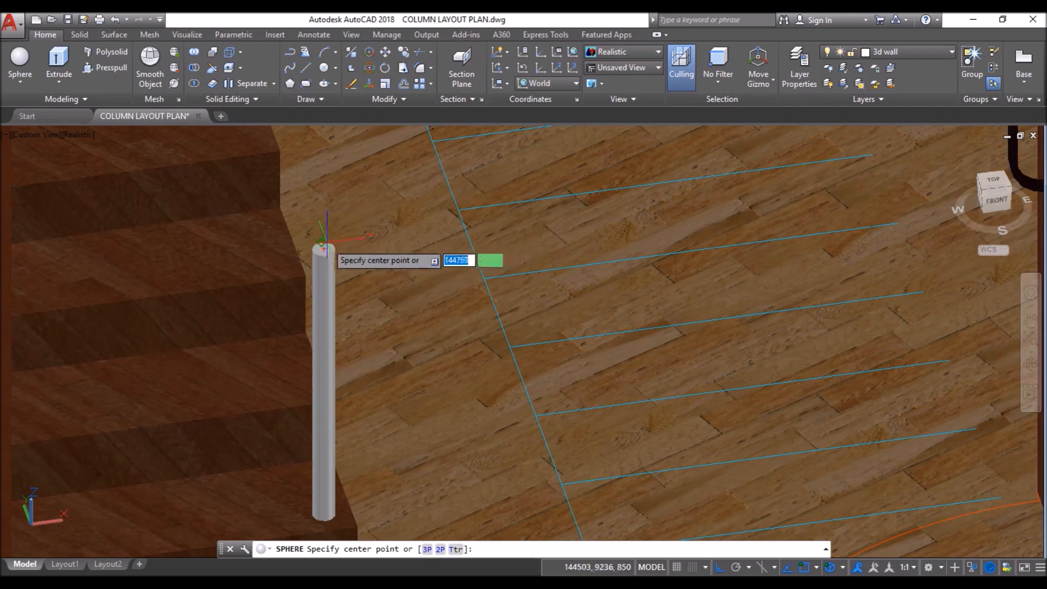
click(324, 250)
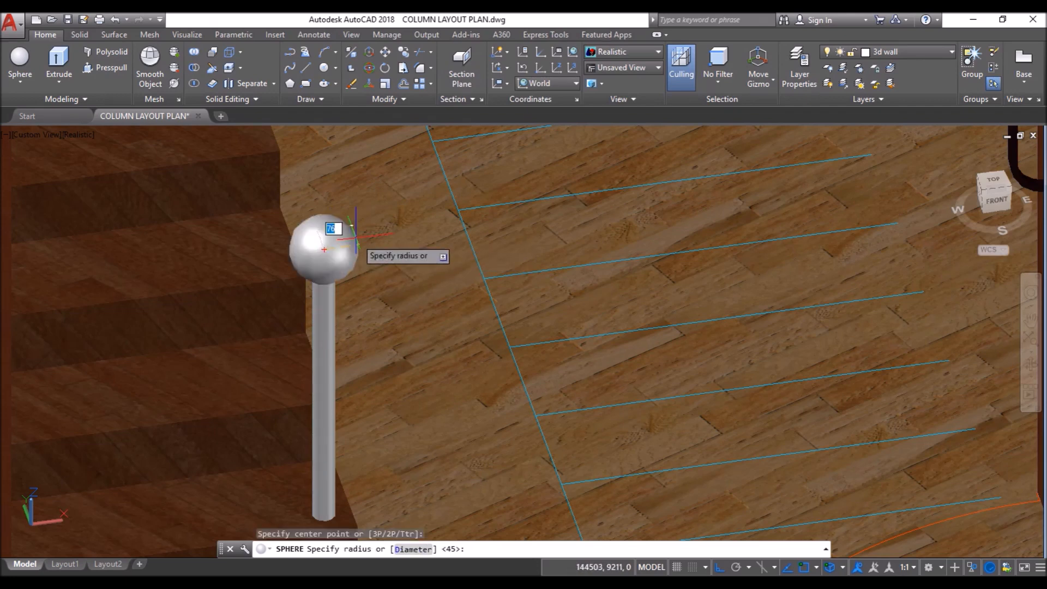
scroll(356, 237, down, 3)
key(Return)
scroll(332, 307, down, 6)
shift+middle_drag(311, 295, 309, 346)
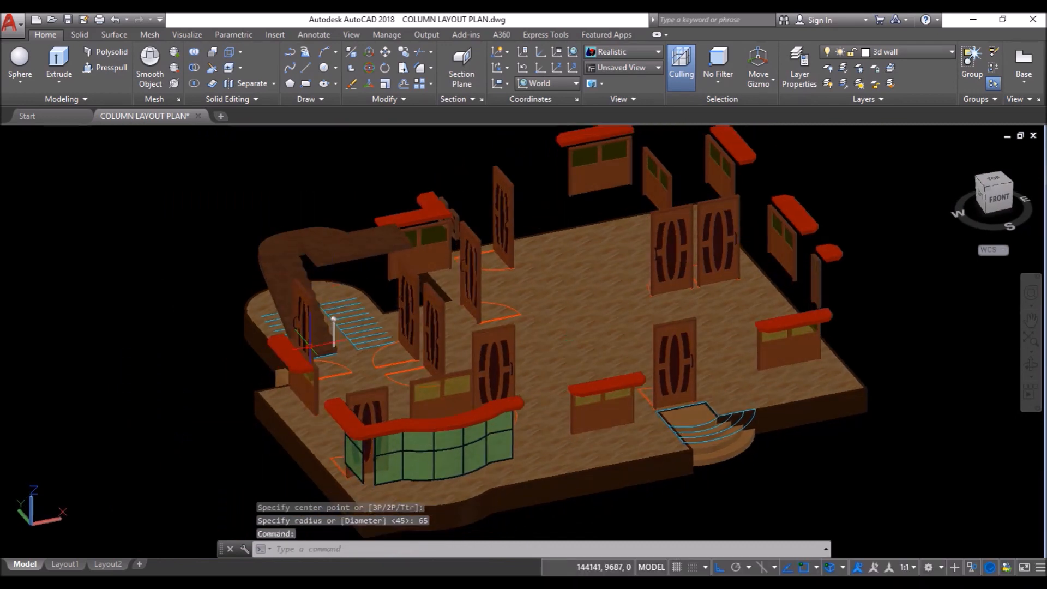
Step: Assign the Flaked Satin - Steel Blue metallic paint to the cylinder and Glossy - Gold to the sphere
scroll(308, 345, up, 4)
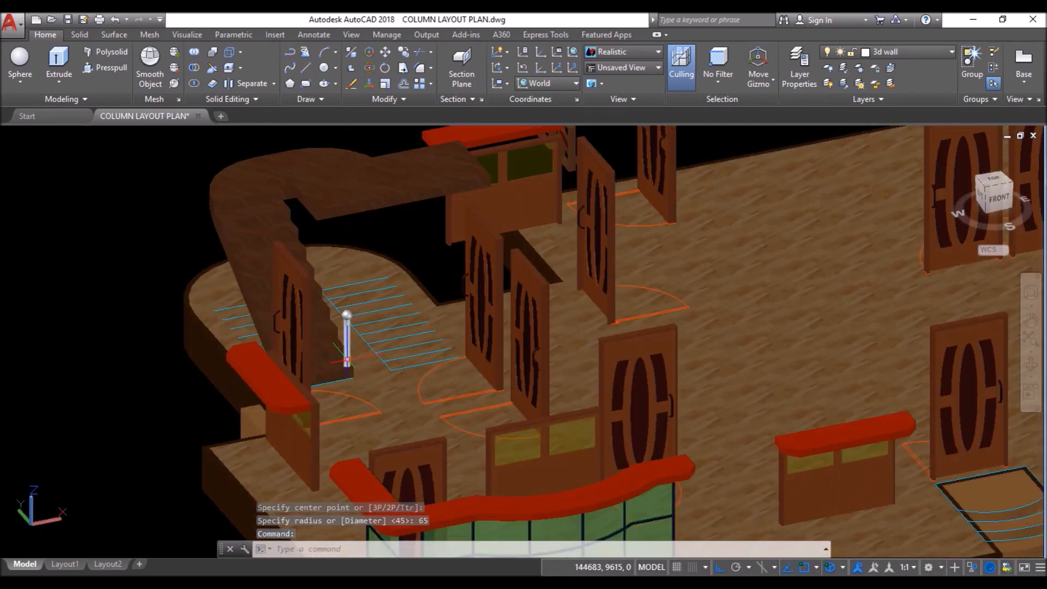
scroll(347, 360, up, 3)
scroll(341, 360, down, 1)
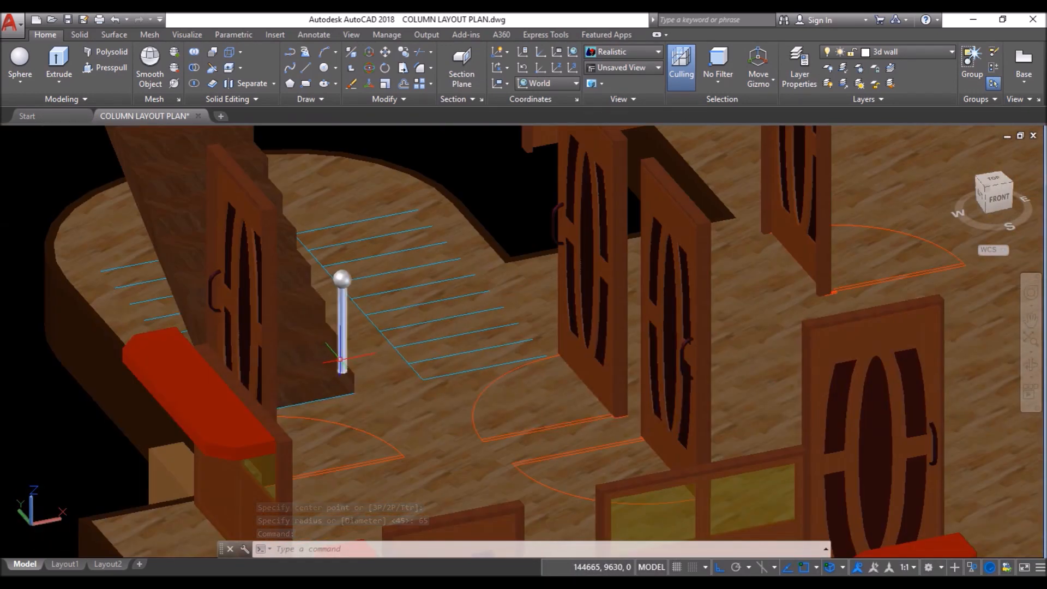
scroll(341, 360, down, 2)
scroll(341, 357, up, 3)
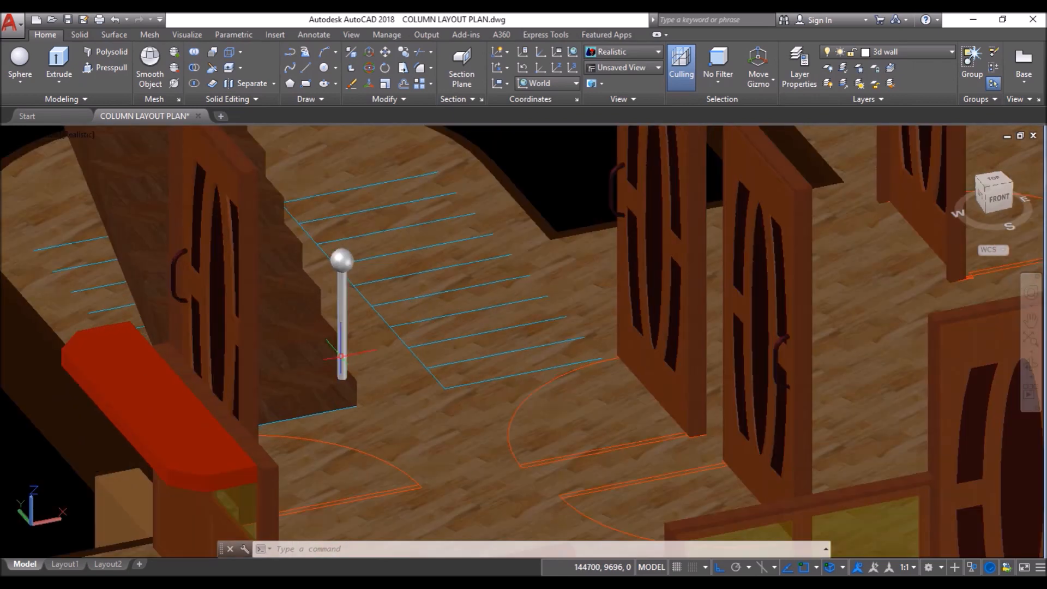
click(255, 175)
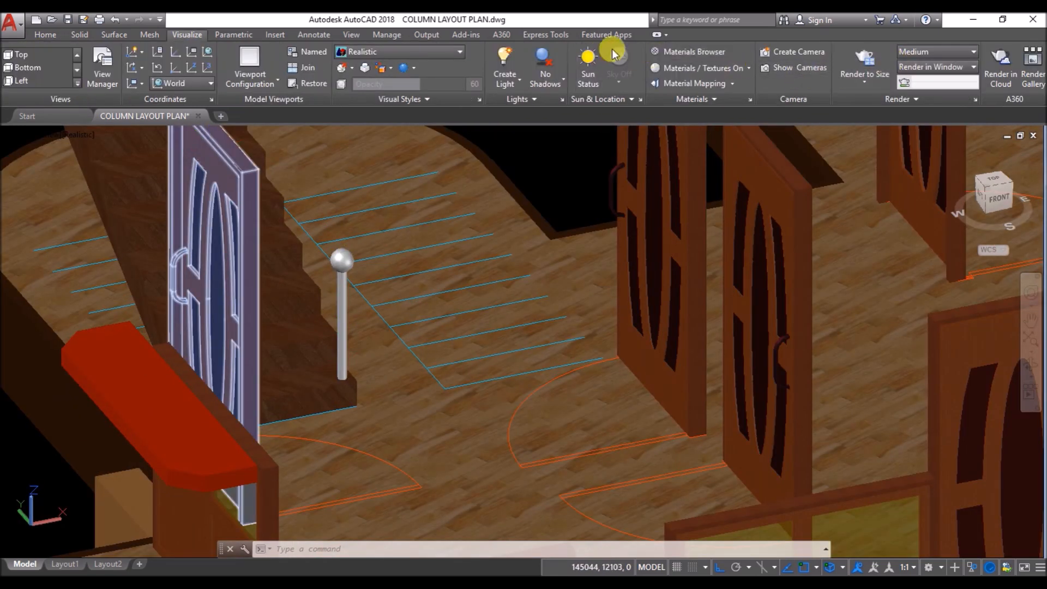
click(681, 53)
click(812, 263)
click(792, 397)
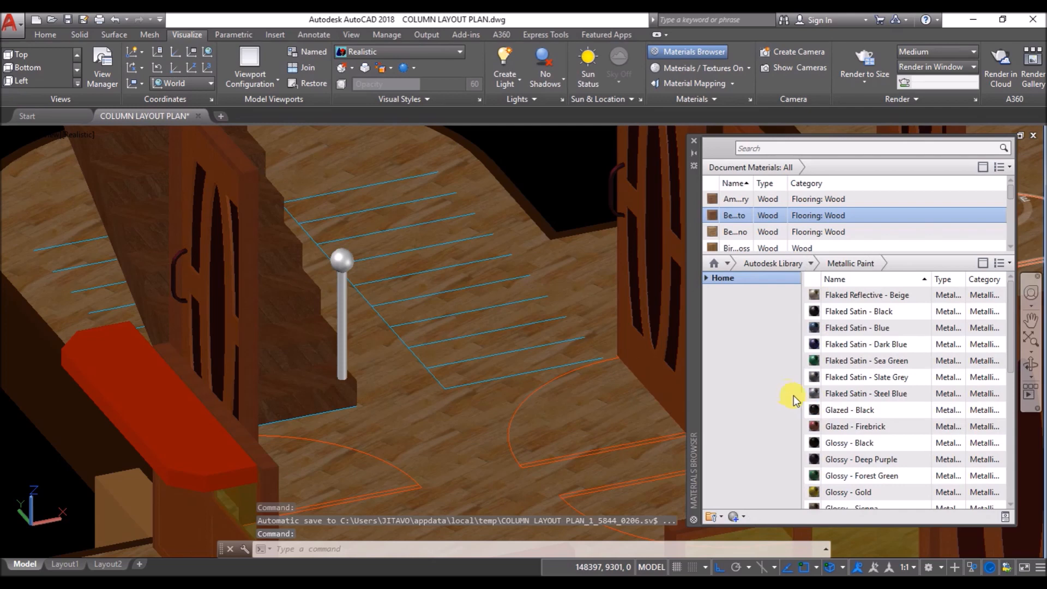
click(873, 393)
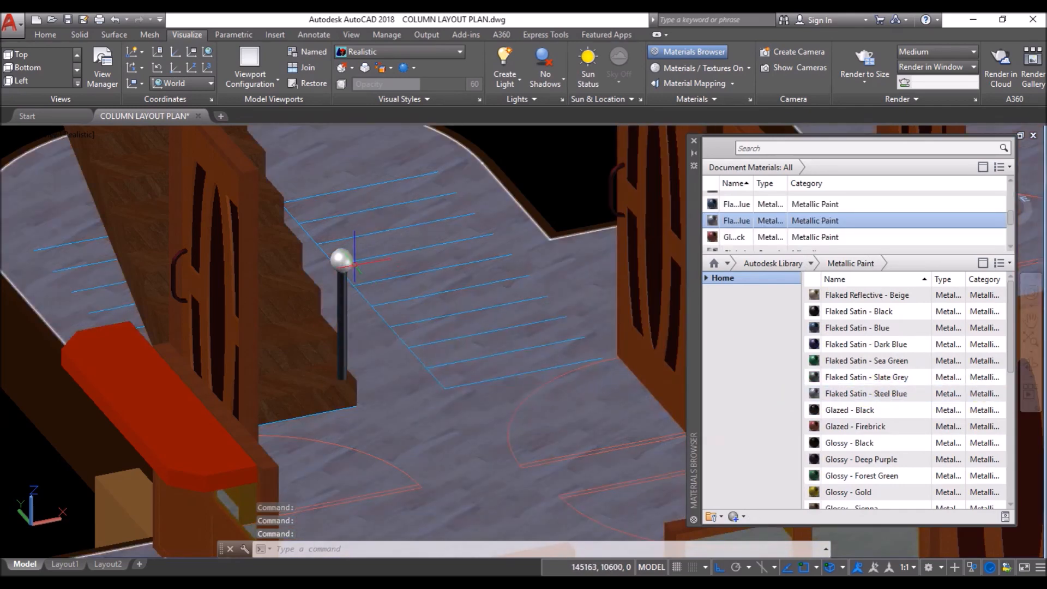
scroll(835, 387, down, 1)
click(982, 445)
Step: Try the Flaked Satin - Dark Blue metallic paint on the cylinder
scroll(344, 312, up, 5)
click(344, 311)
click(985, 298)
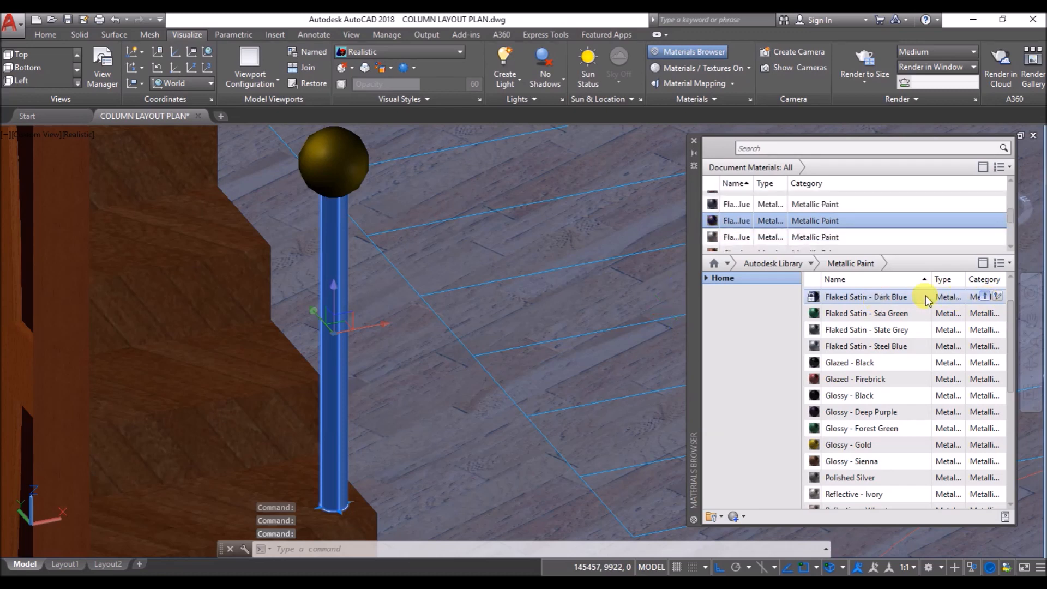
scroll(371, 278, down, 3)
scroll(337, 303, up, 2)
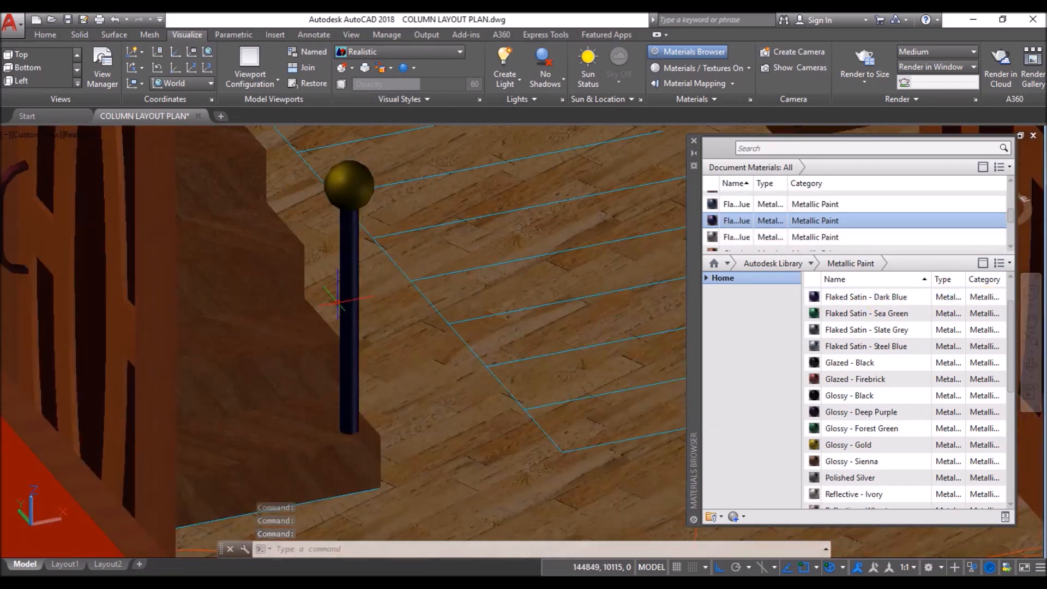
Step: Assign the Satin - Goldenrod metallic paint to the cylinder after trying Reflective - Wheat, and close the Materials Browser
click(343, 299)
scroll(879, 396, down, 2)
click(986, 415)
scroll(868, 443, down, 2)
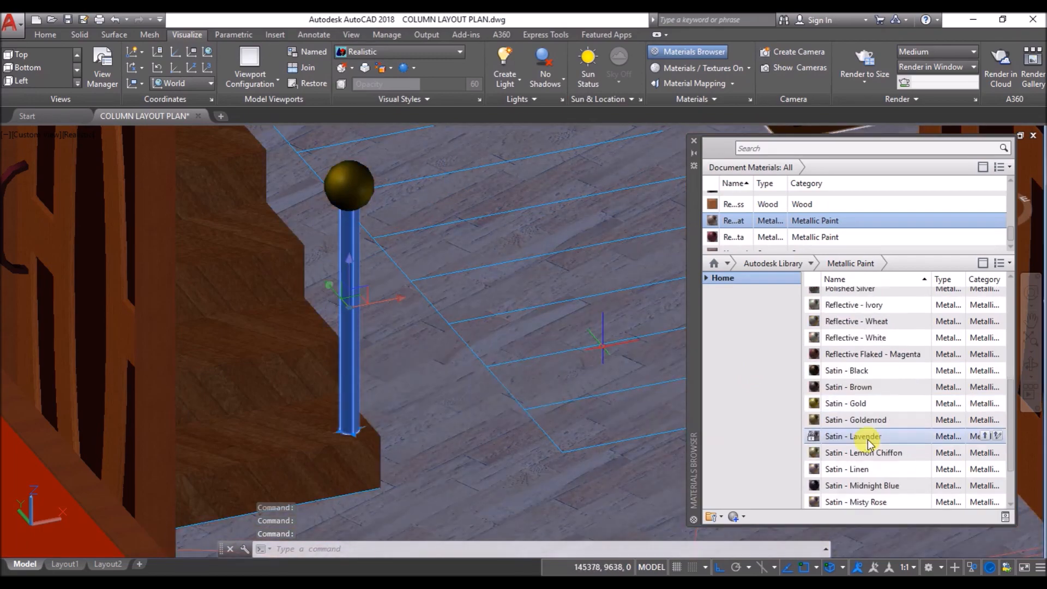
click(984, 420)
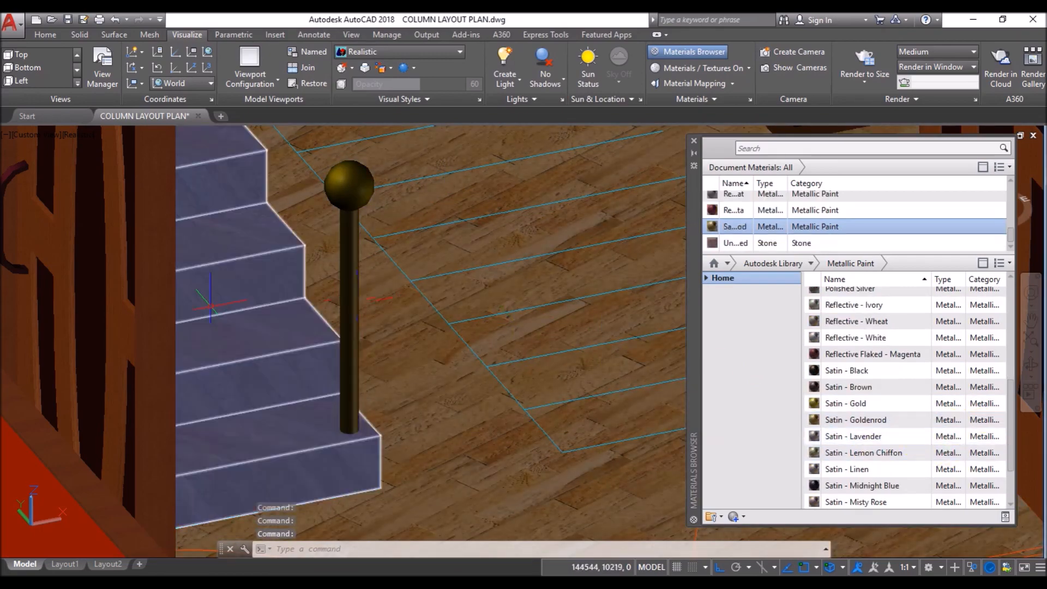
scroll(218, 305, down, 2)
click(694, 140)
Step: Copy the cylinder post from the bottom step to every third step of the lower flight and to the landing
scroll(361, 417, down, 2)
shift+middle_drag(402, 371, 577, 377)
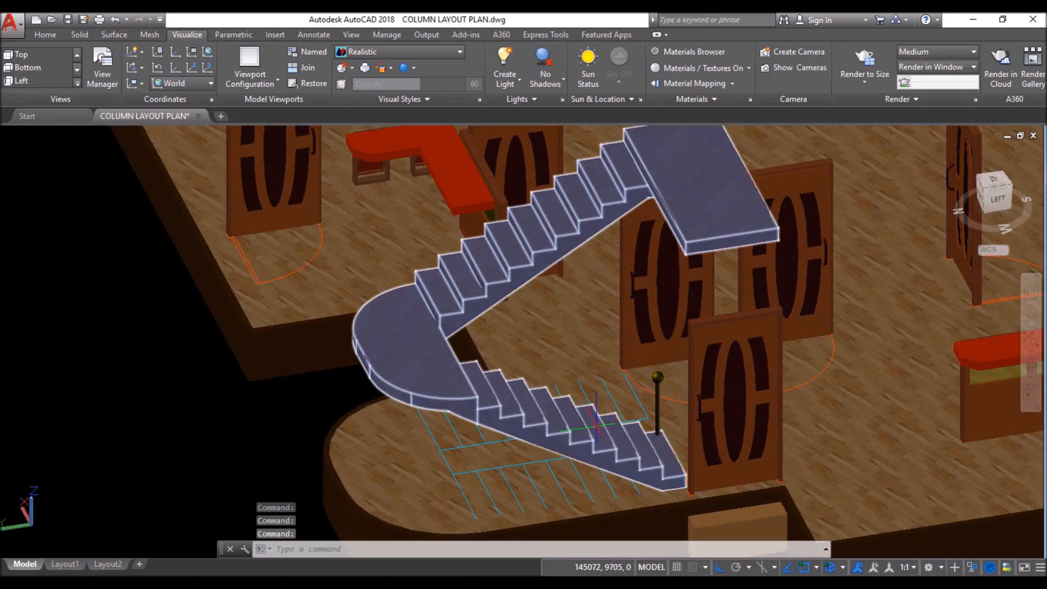
scroll(594, 420, up, 2)
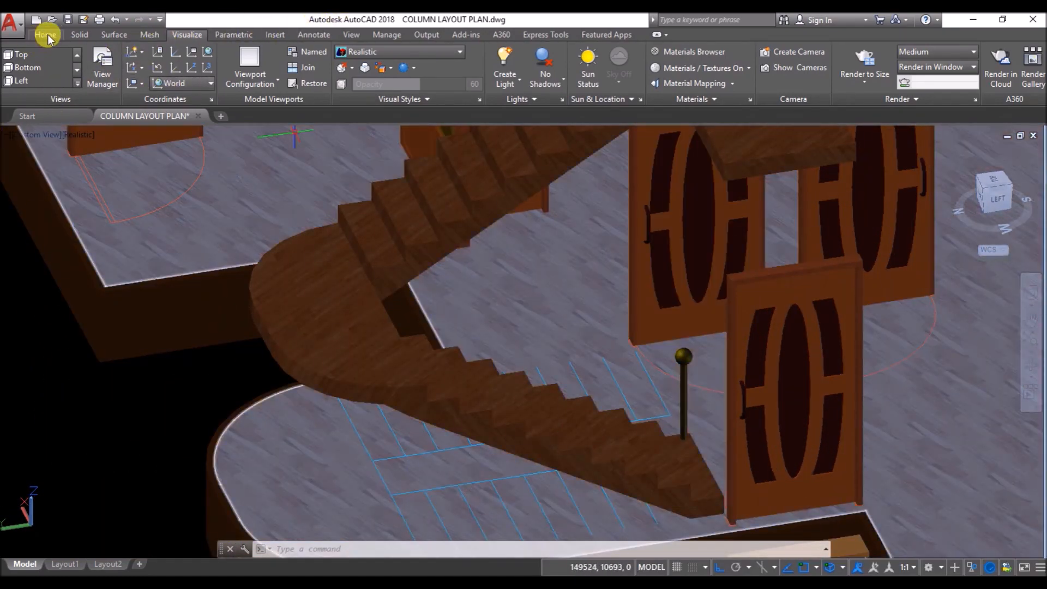
click(47, 35)
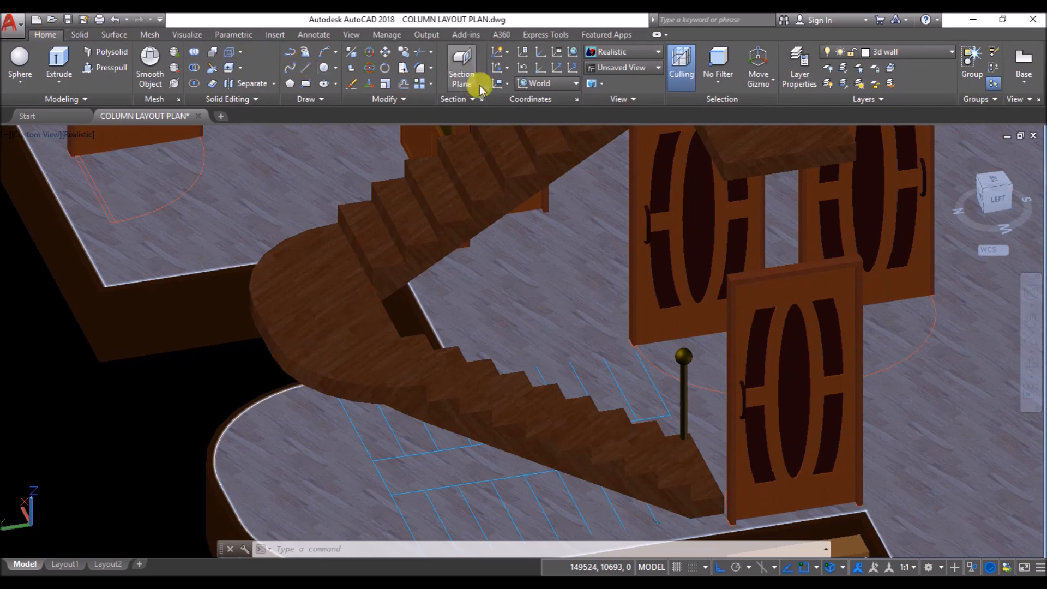
click(402, 54)
scroll(704, 437, up, 6)
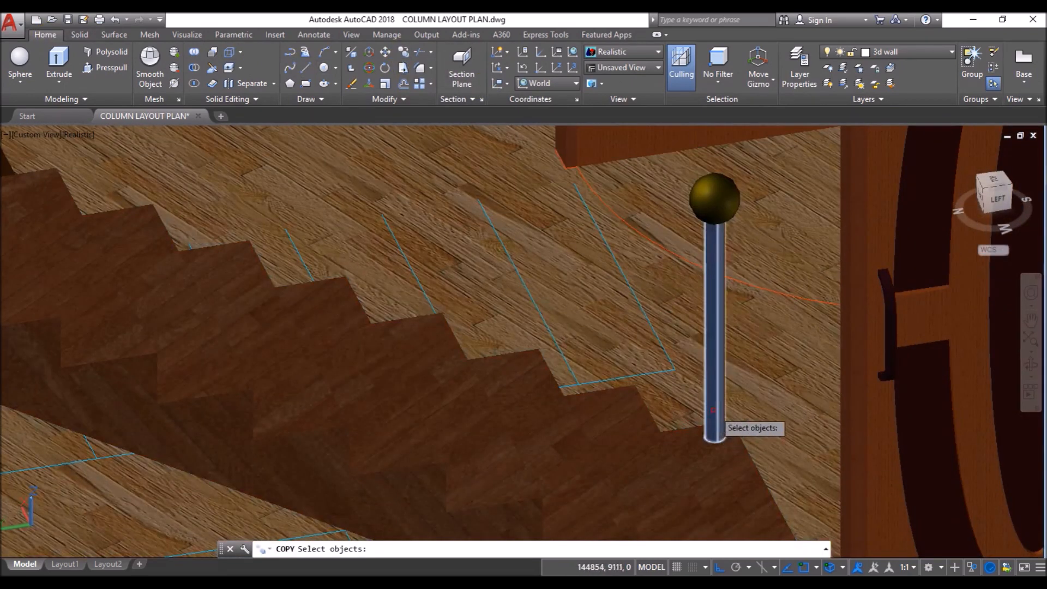
click(713, 410)
key(Return)
click(731, 421)
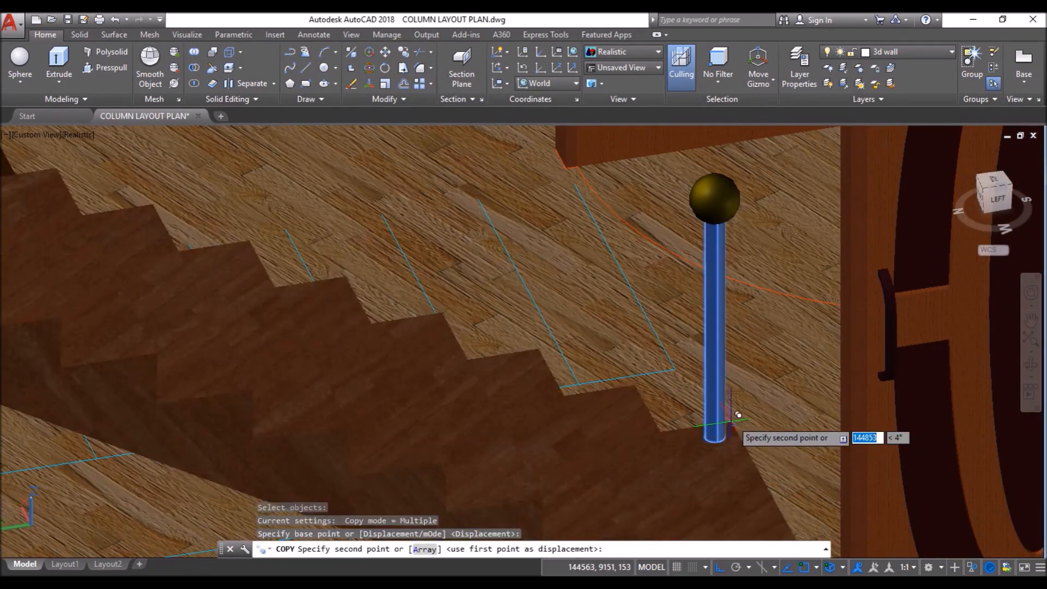
click(455, 310)
scroll(454, 321, down, 4)
scroll(453, 329, up, 2)
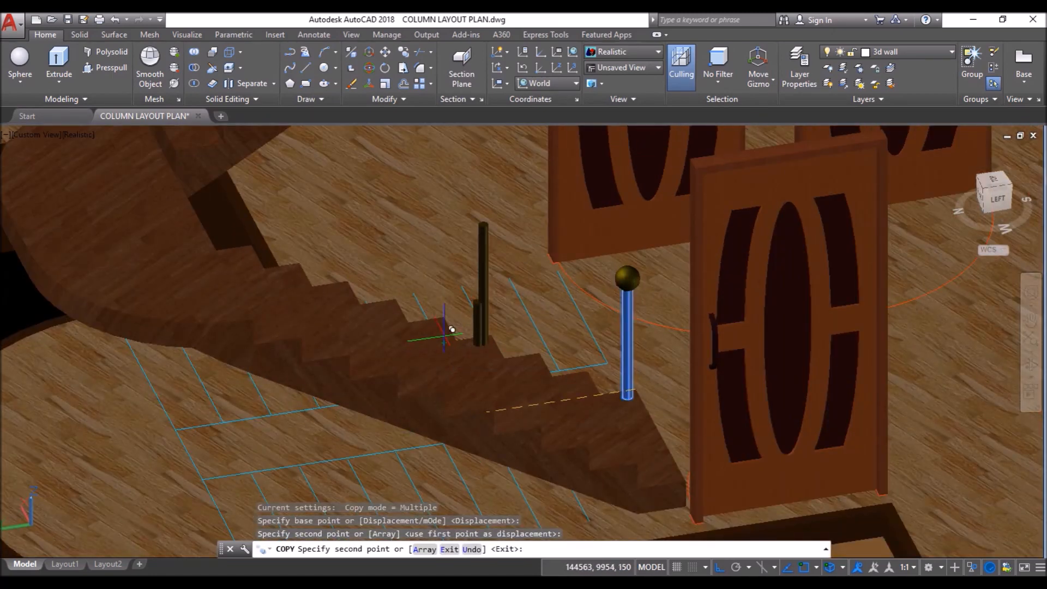
click(339, 289)
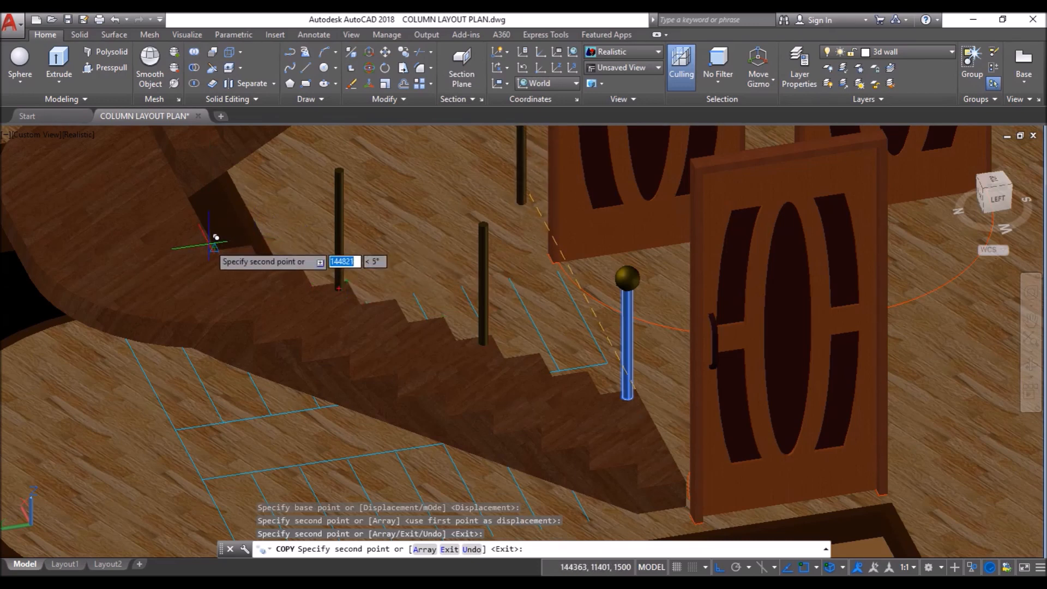
scroll(222, 240, up, 5)
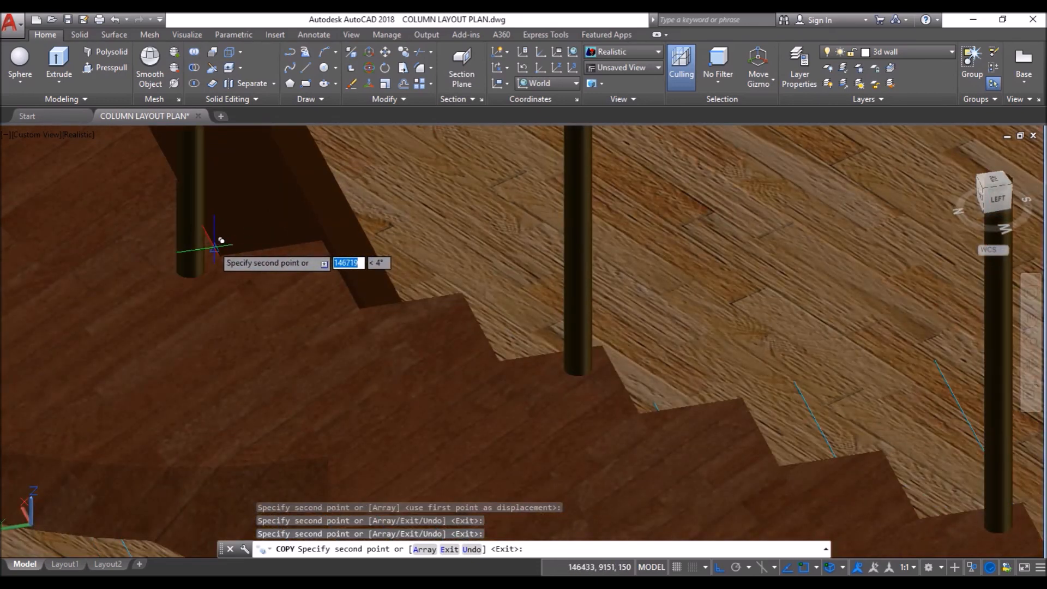
key(Return)
Step: Copy the gold sphere from the bottom post onto the next post up the lower flight
scroll(281, 339, down, 5)
scroll(281, 338, down, 4)
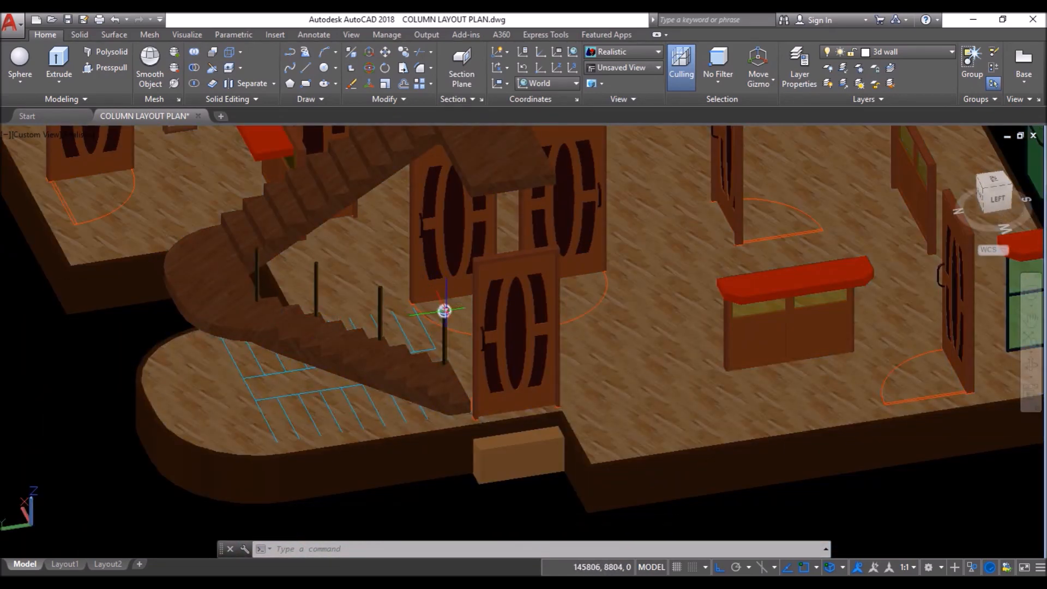
click(403, 52)
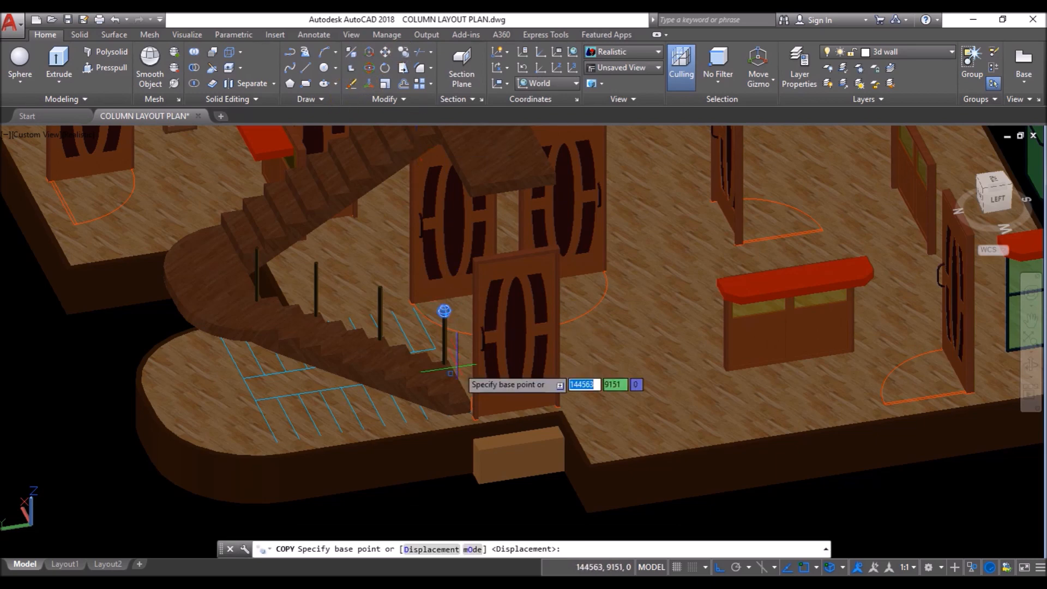
scroll(444, 309, up, 5)
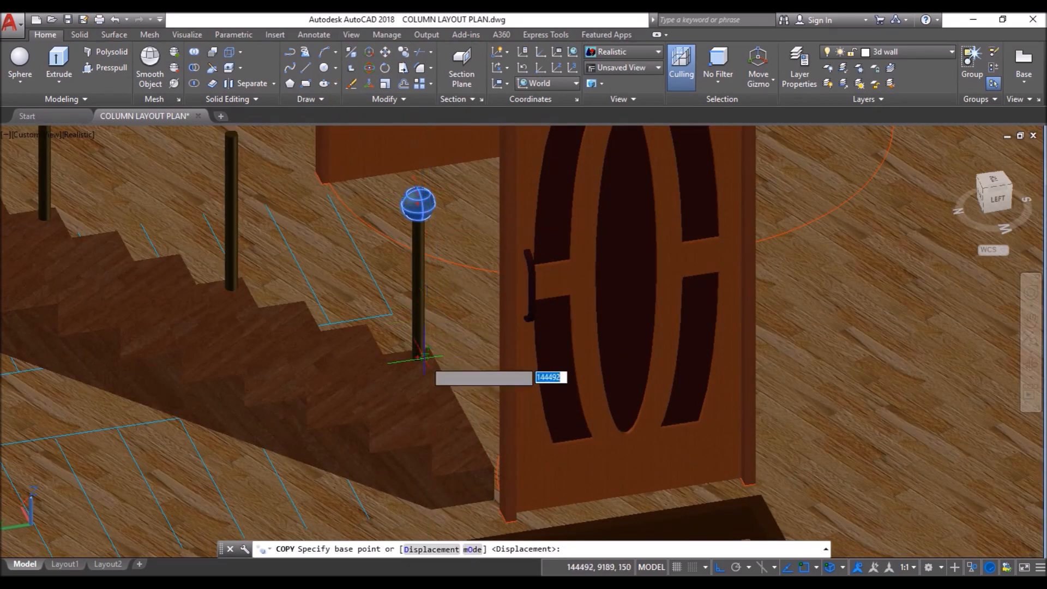
scroll(417, 355, up, 3)
click(427, 367)
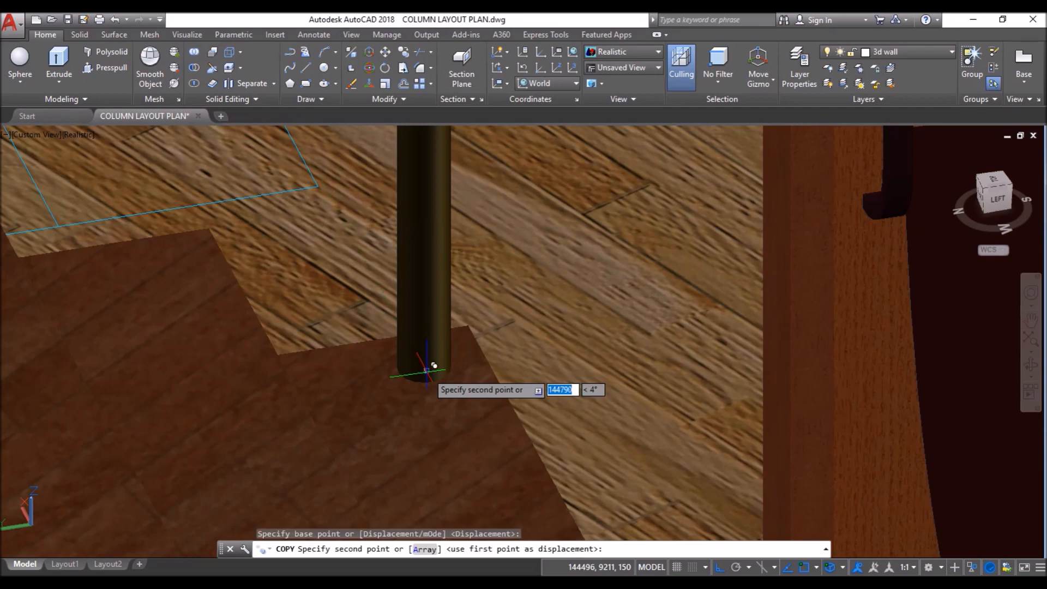
scroll(433, 363, down, 2)
scroll(114, 262, up, 3)
click(130, 258)
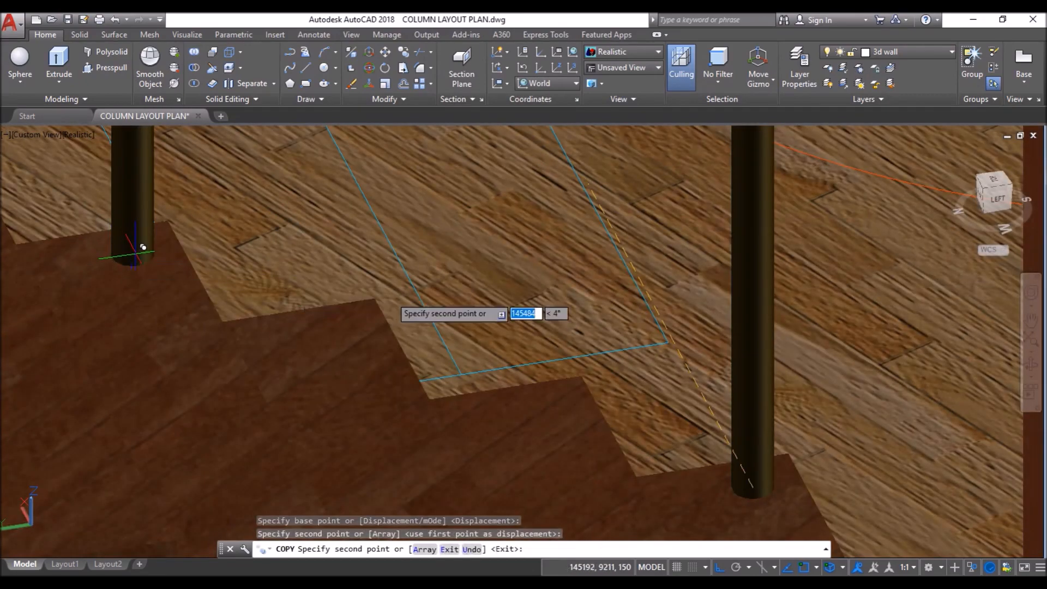
Step: Place further sphere copies on the remaining lower-flight post and the landing post, and finish the copy
scroll(408, 298, down, 6)
scroll(201, 214, up, 4)
scroll(198, 217, up, 2)
click(157, 275)
scroll(257, 257, down, 5)
scroll(241, 227, up, 4)
click(331, 299)
key(Return)
scroll(426, 300, down, 5)
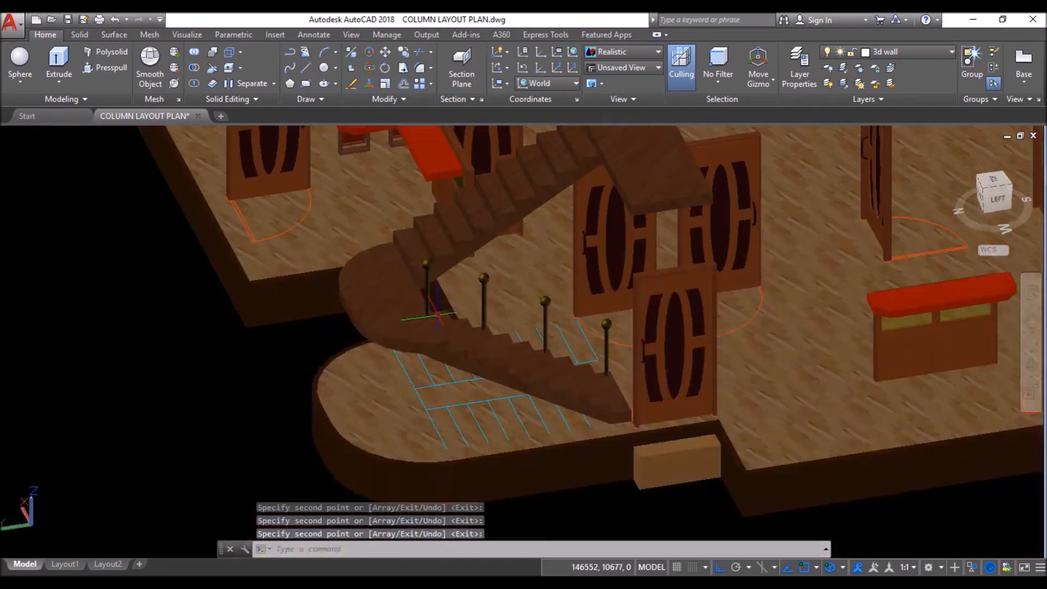
Step: Move the landing post's cylinder and sphere 200 units toward the stairwell, in line with the lower-flight posts
shift+middle_drag(482, 309, 655, 336)
scroll(753, 310, up, 6)
scroll(759, 313, up, 3)
scroll(634, 334, down, 2)
click(635, 370)
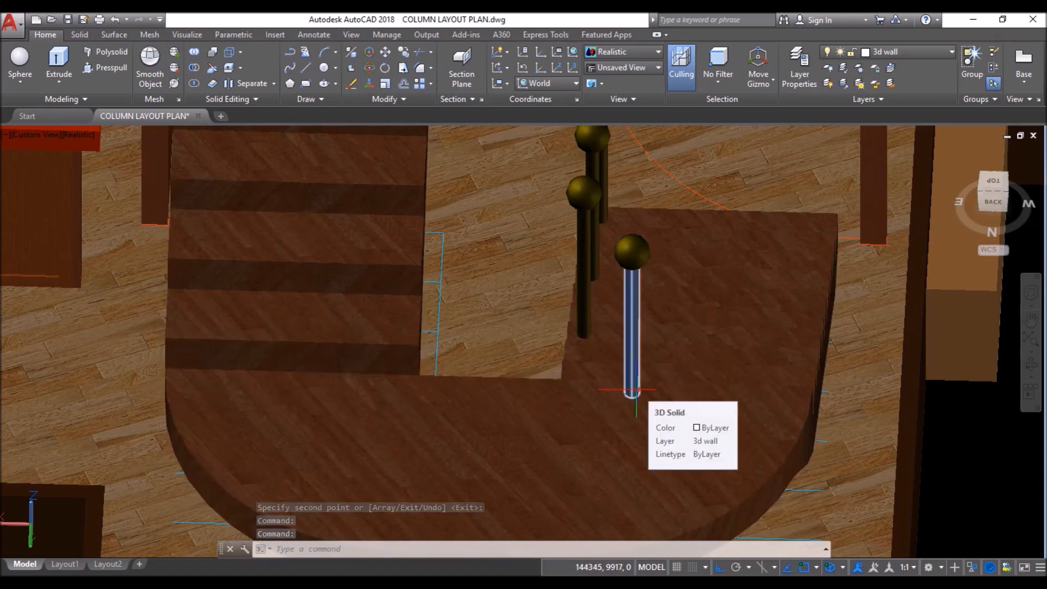
click(630, 261)
click(634, 283)
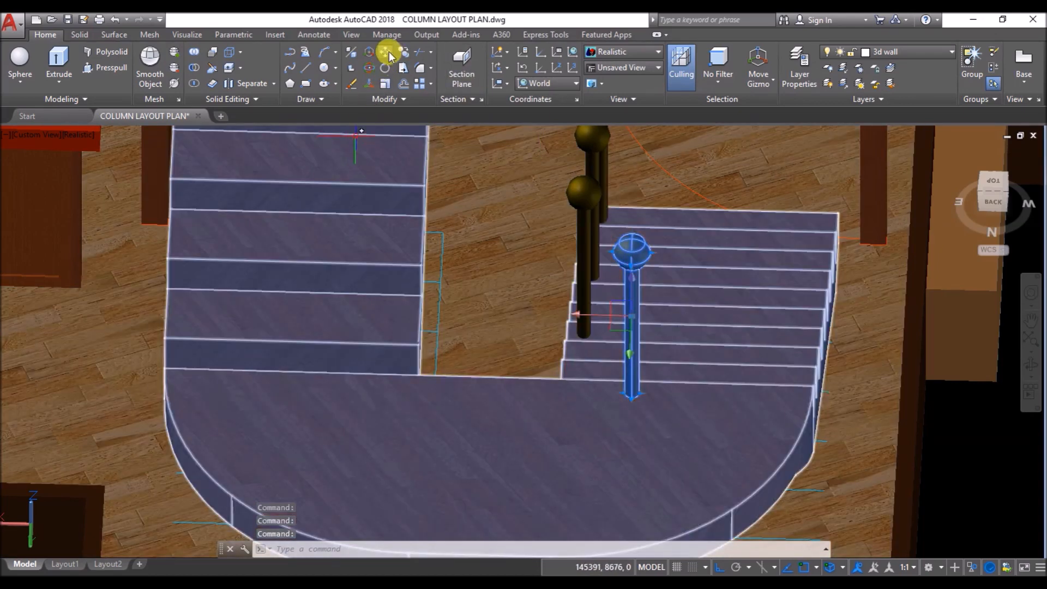
click(391, 57)
scroll(603, 311, down, 3)
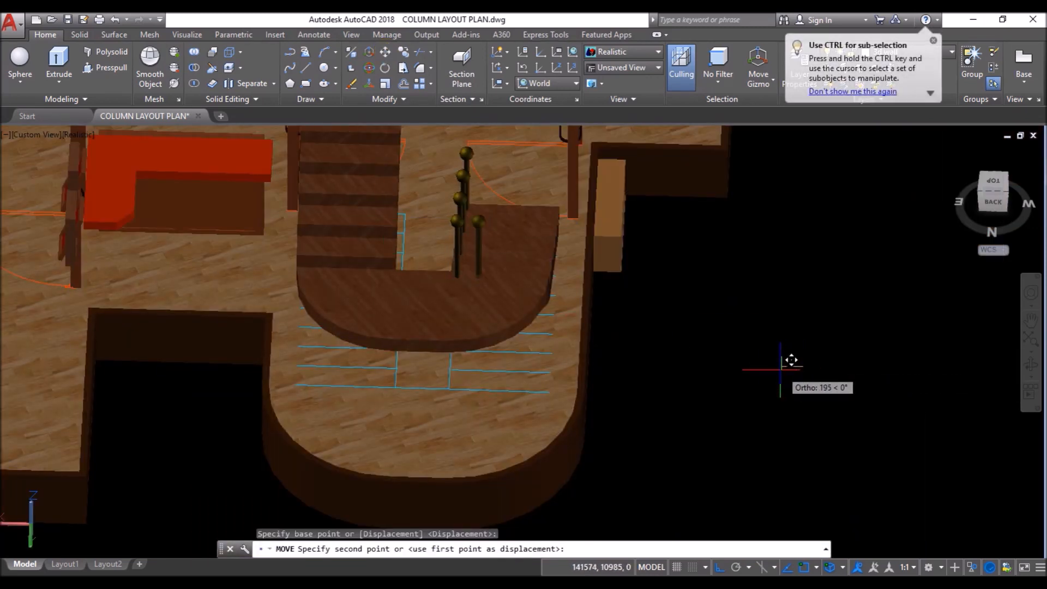
text(200)
key(Return)
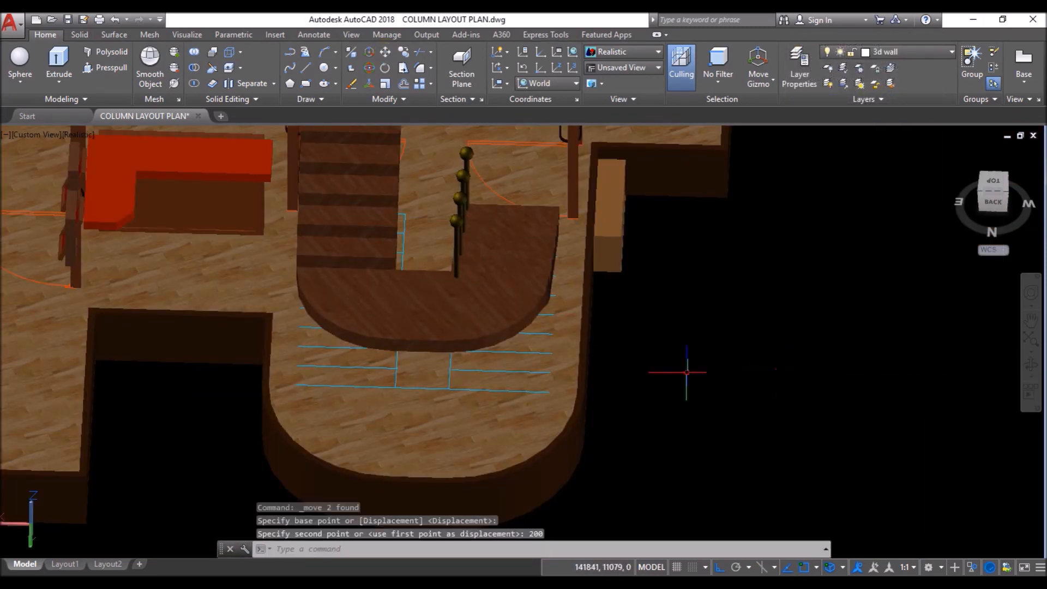
Step: Copy the landing post's cylinder and sphere to the stairwell-side edge of a step on the upper flight
scroll(462, 191, up, 2)
scroll(462, 191, up, 1)
shift+middle_drag(417, 252, 438, 272)
click(484, 279)
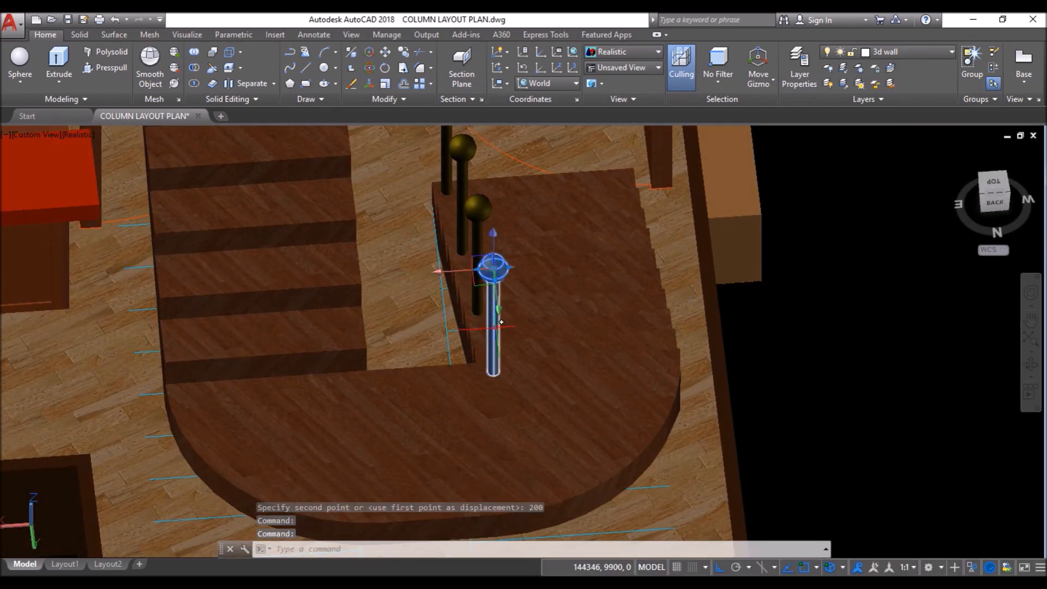
click(403, 52)
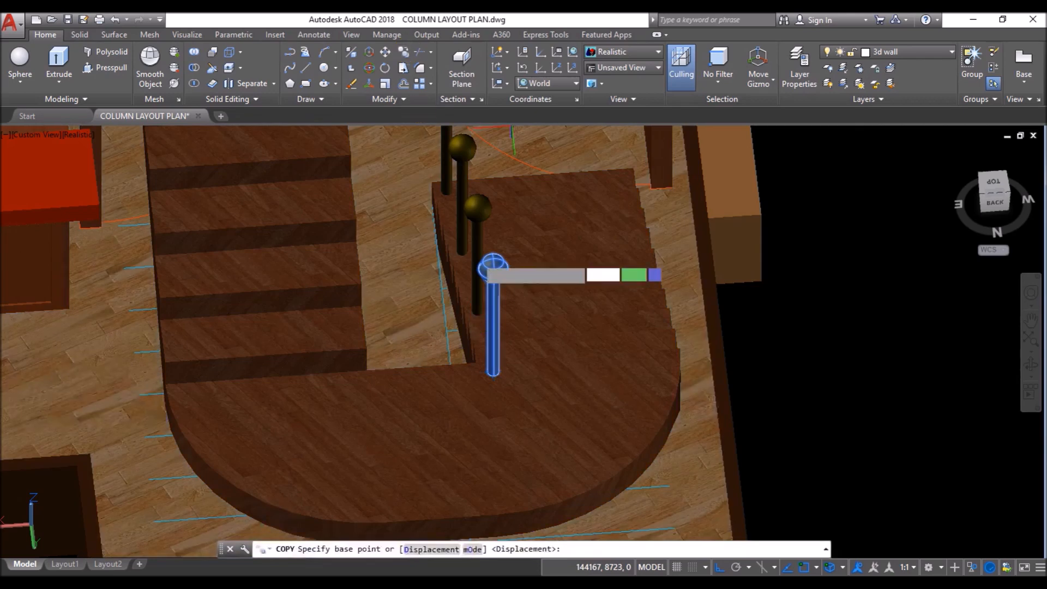
scroll(493, 373, up, 3)
click(493, 374)
scroll(505, 373, down, 2)
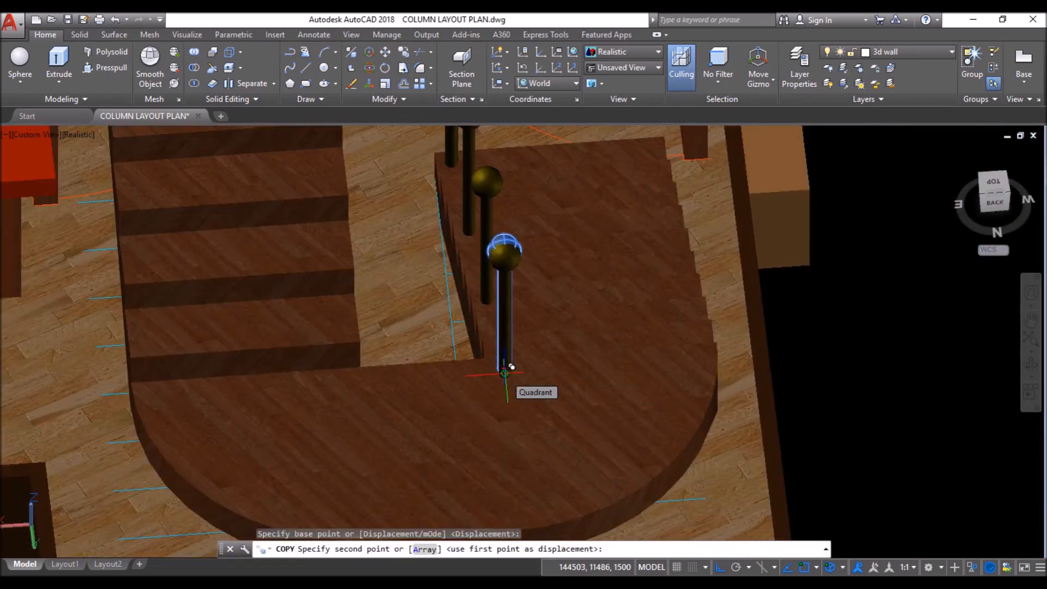
scroll(331, 167, up, 3)
click(376, 221)
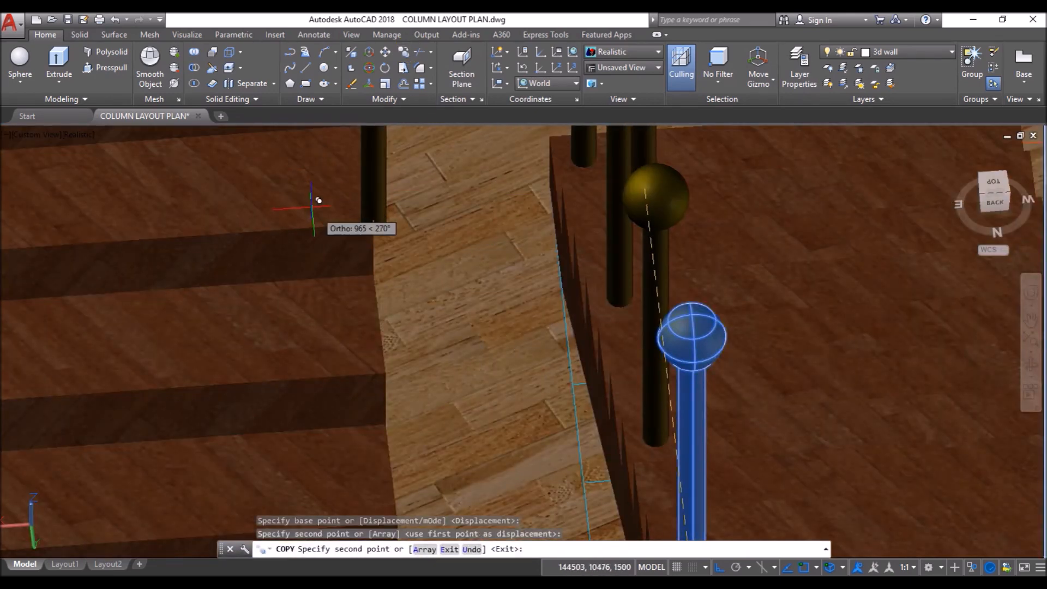
key(Return)
scroll(328, 208, down, 5)
Step: Group the upper-flight post's sphere and cylinder and move the group 60 units inward onto the step
click(334, 218)
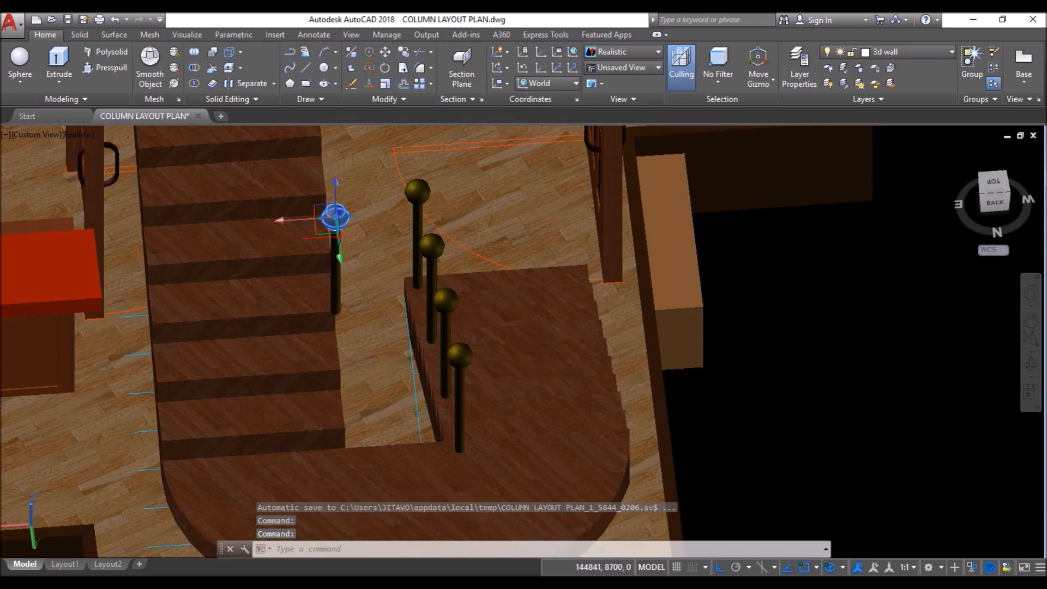
click(335, 271)
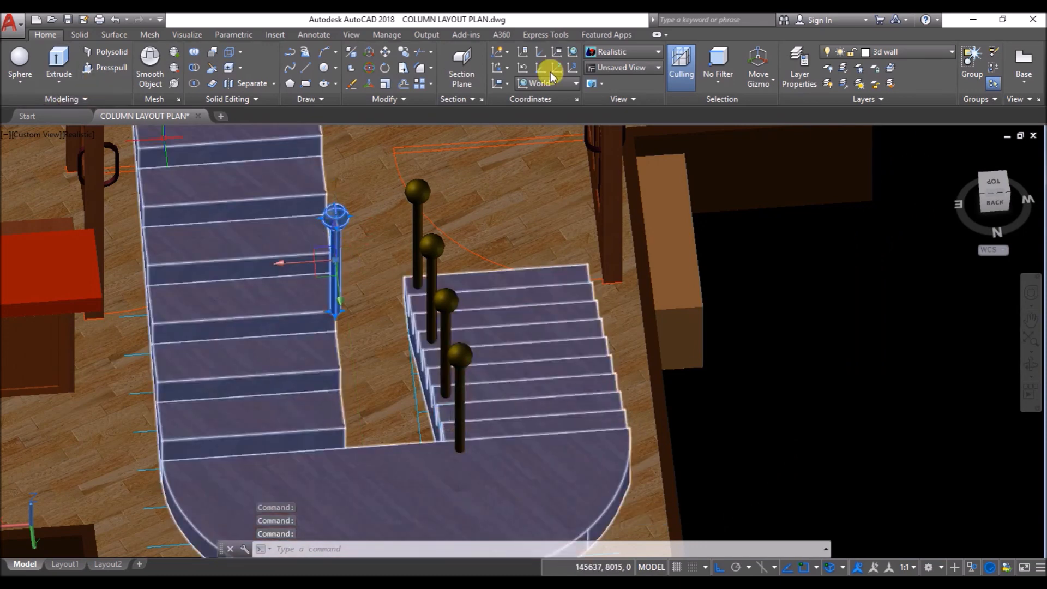
click(978, 64)
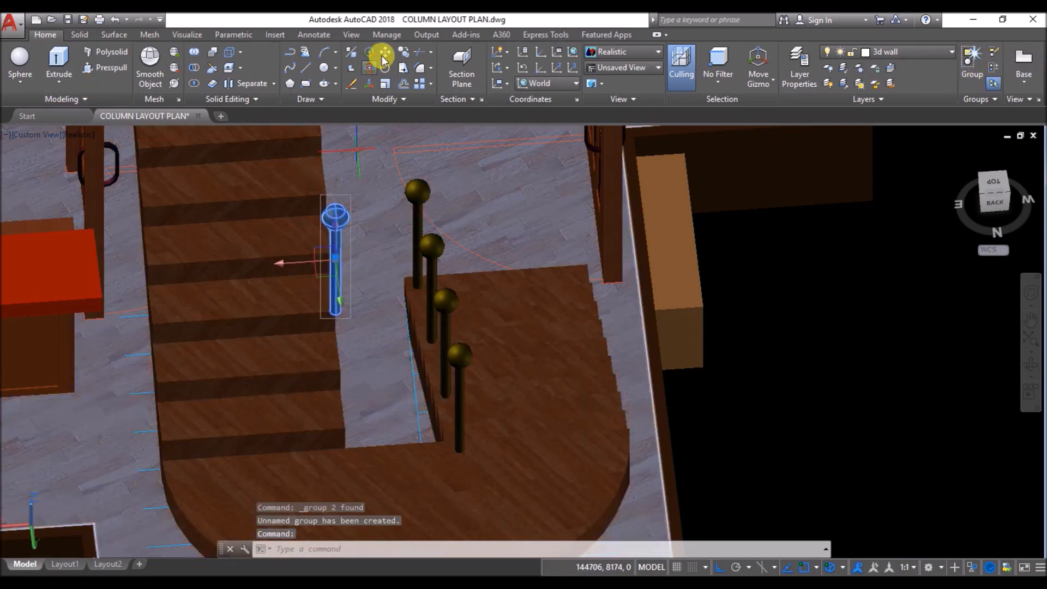
click(383, 55)
click(887, 371)
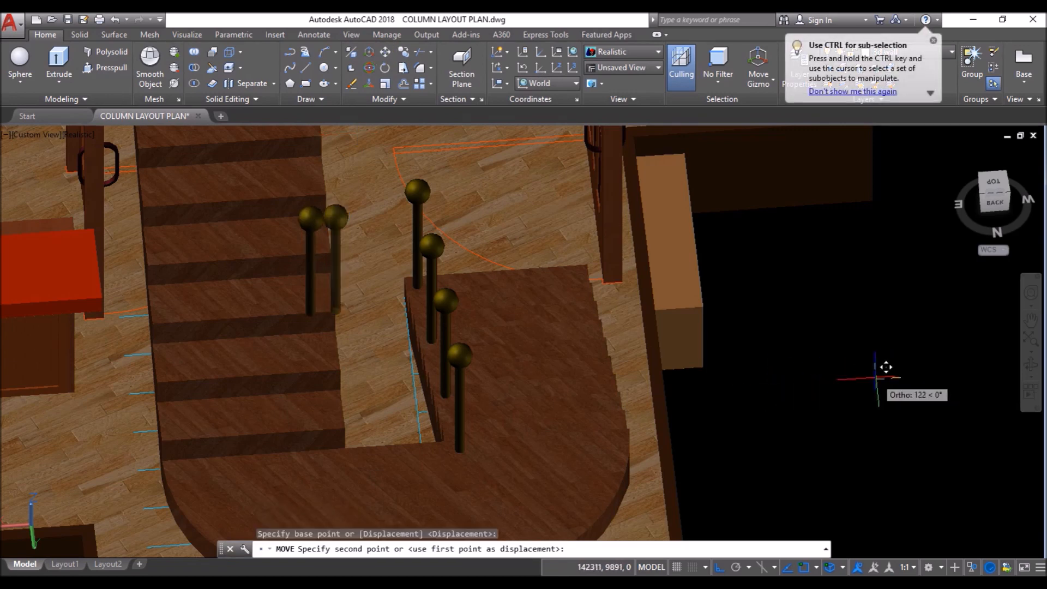
text(60)
key(Return)
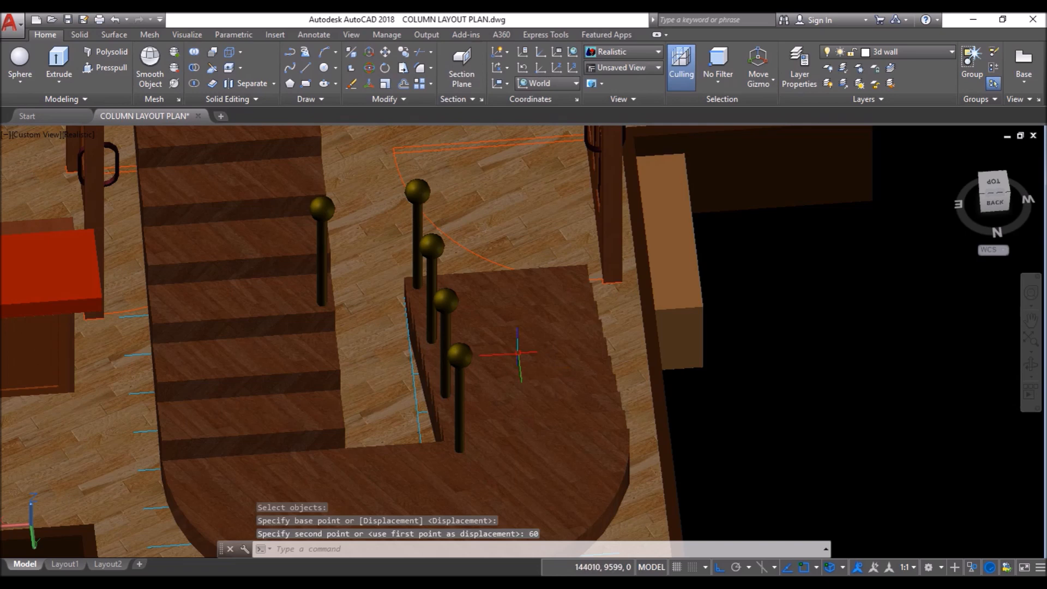
Step: Copy the landing post 600 units across the landing to the foot of the upper flight
click(460, 355)
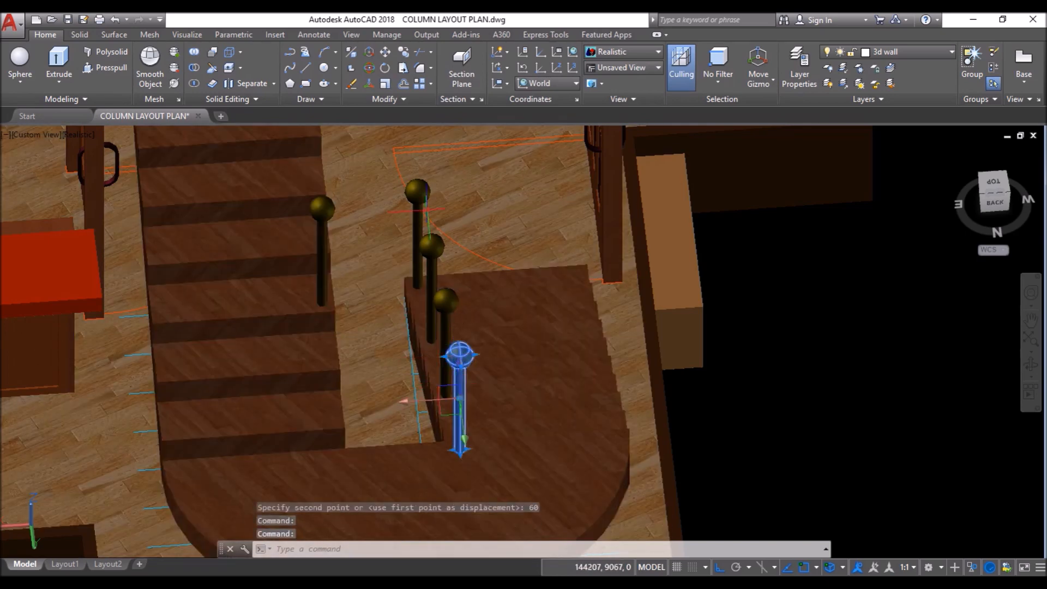
click(404, 51)
click(922, 473)
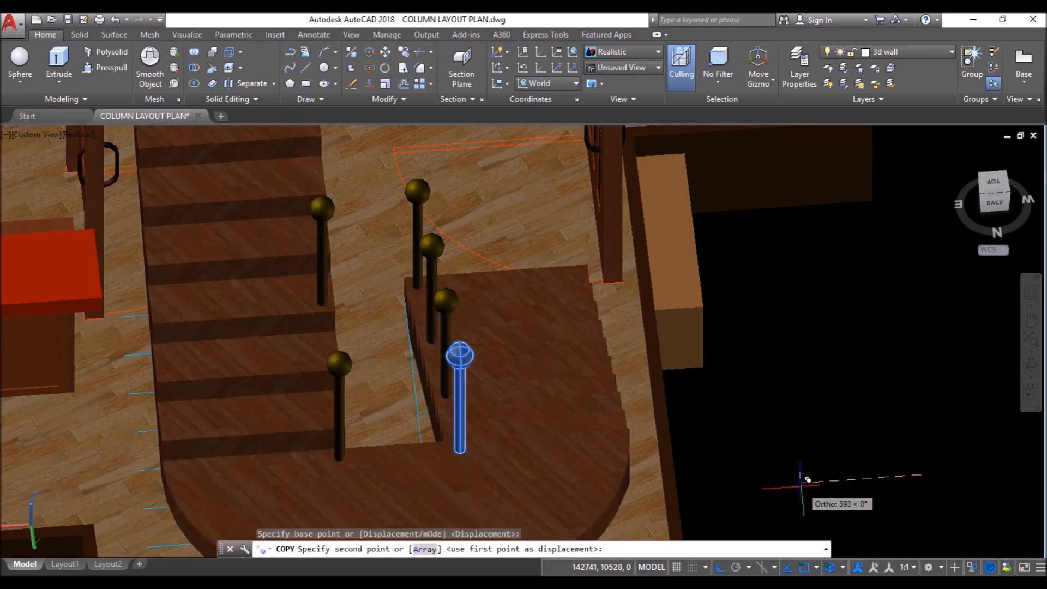
text(60)
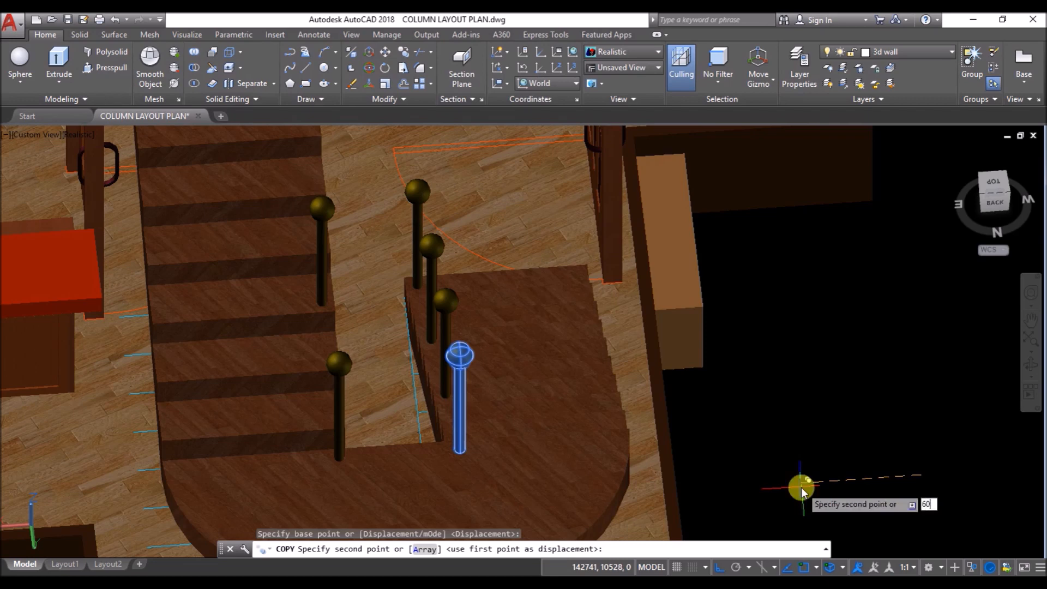
text(0)
key(Return)
key(Return)
Step: Switch to the Back view and move the copied landing post sideways into line with the upper-flight post
mouse_move(774, 445)
shift+middle_down()
mouse_move(761, 448)
mouse_move(771, 437)
mouse_move(781, 447)
shift+middle_up()
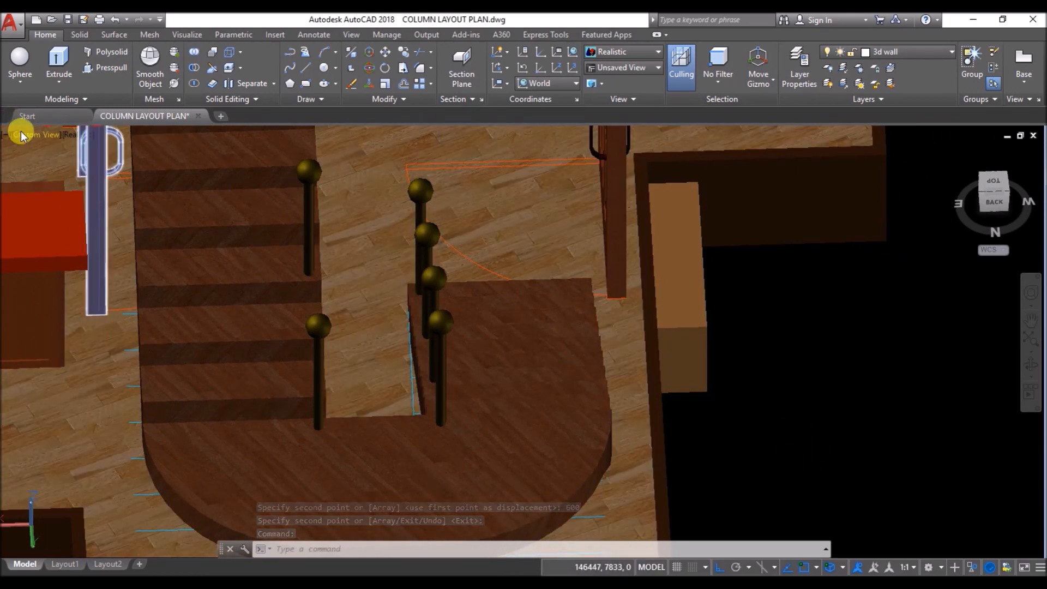
click(31, 134)
click(62, 226)
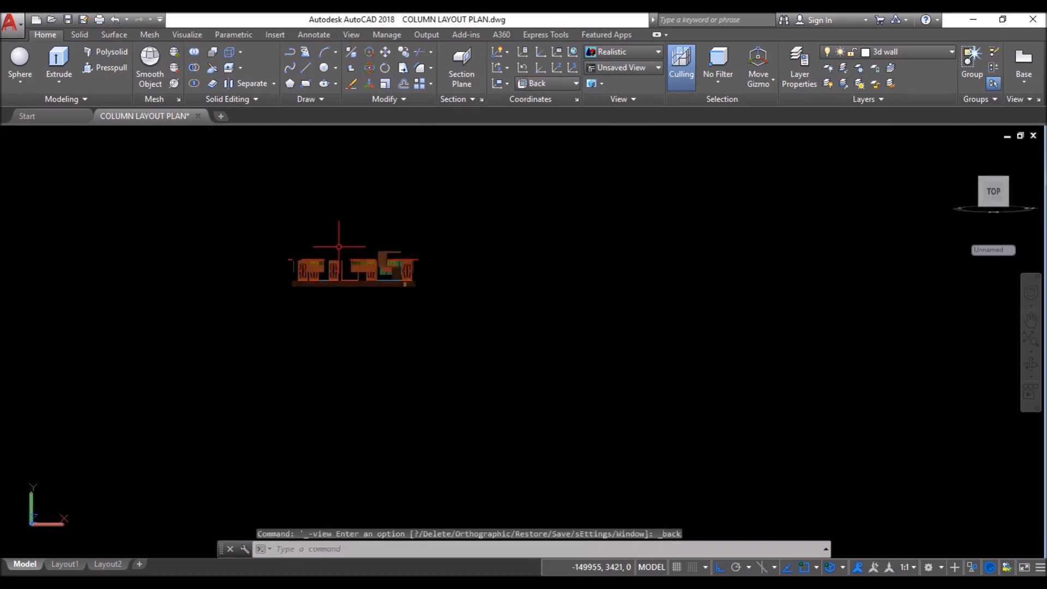
scroll(483, 271, up, 5)
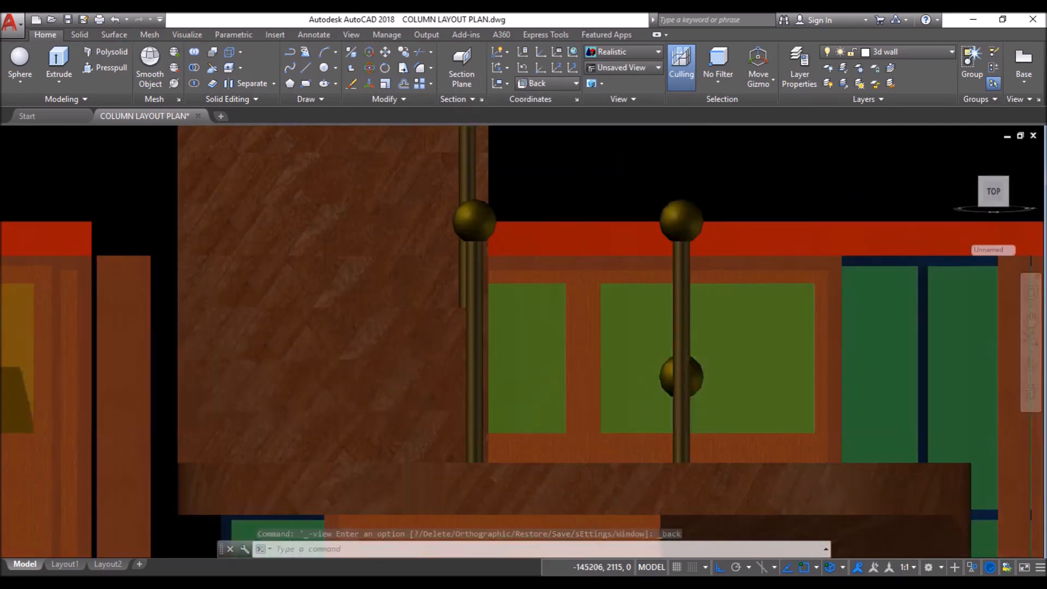
click(474, 218)
click(385, 52)
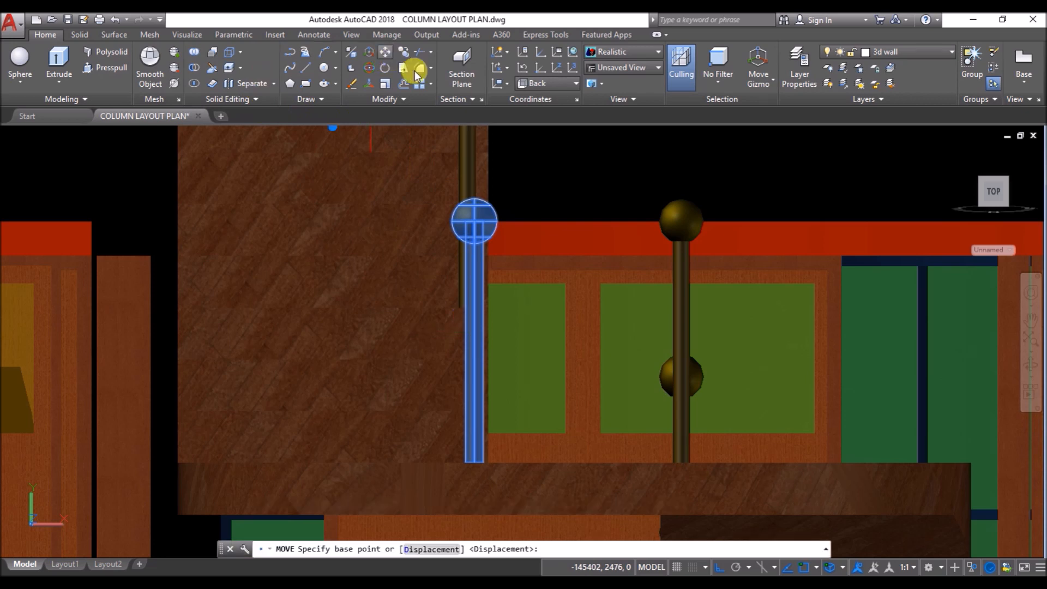
click(779, 165)
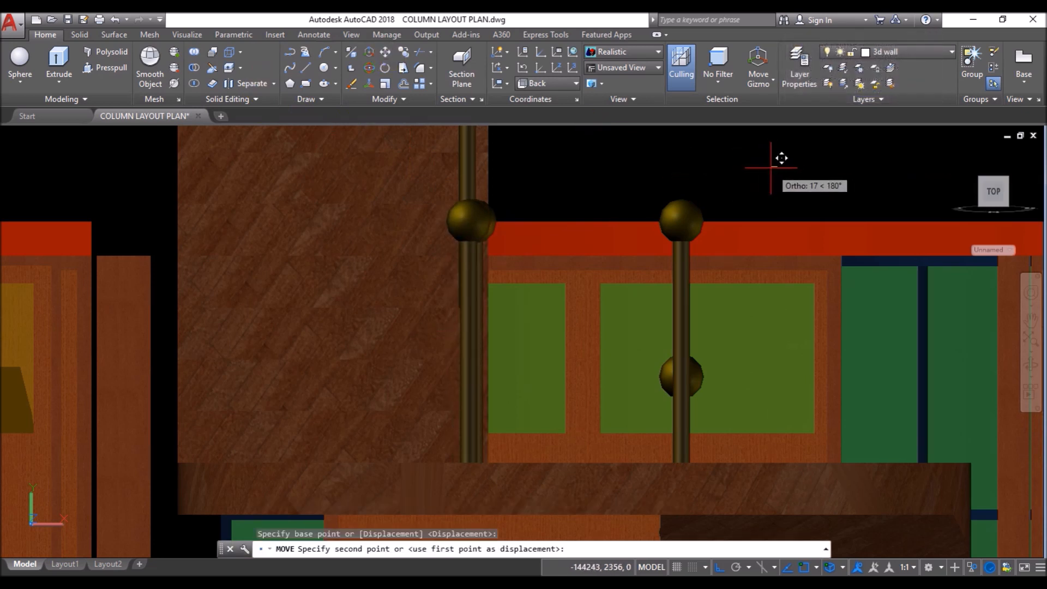
key(Return)
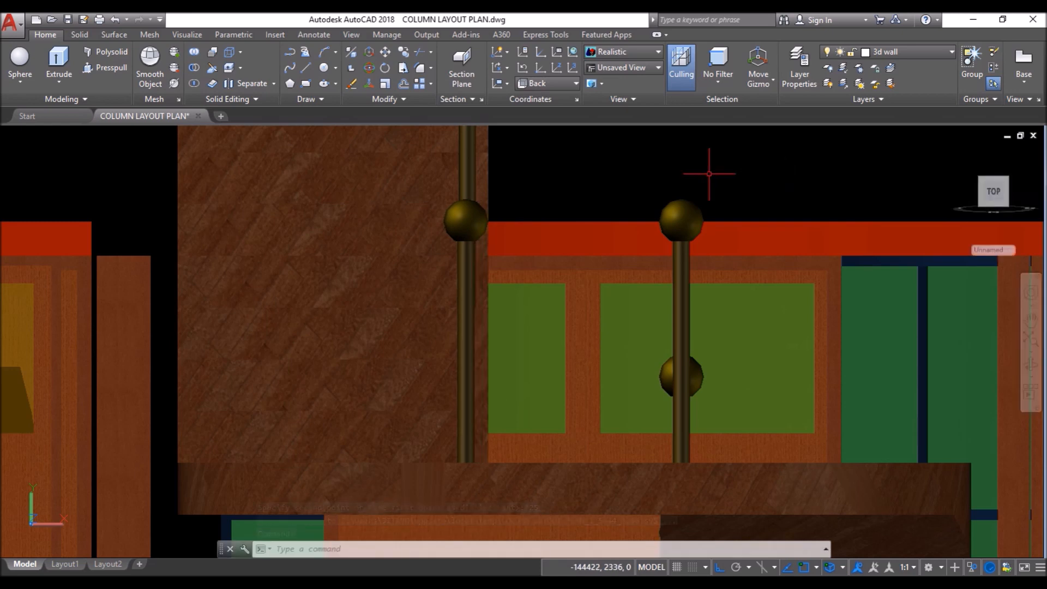
Step: Copy the grouped post on the upper flight to a step farther up, using the outer corner of its step as base point
scroll(491, 311, down, 6)
shift+middle_drag(525, 255, 344, 420)
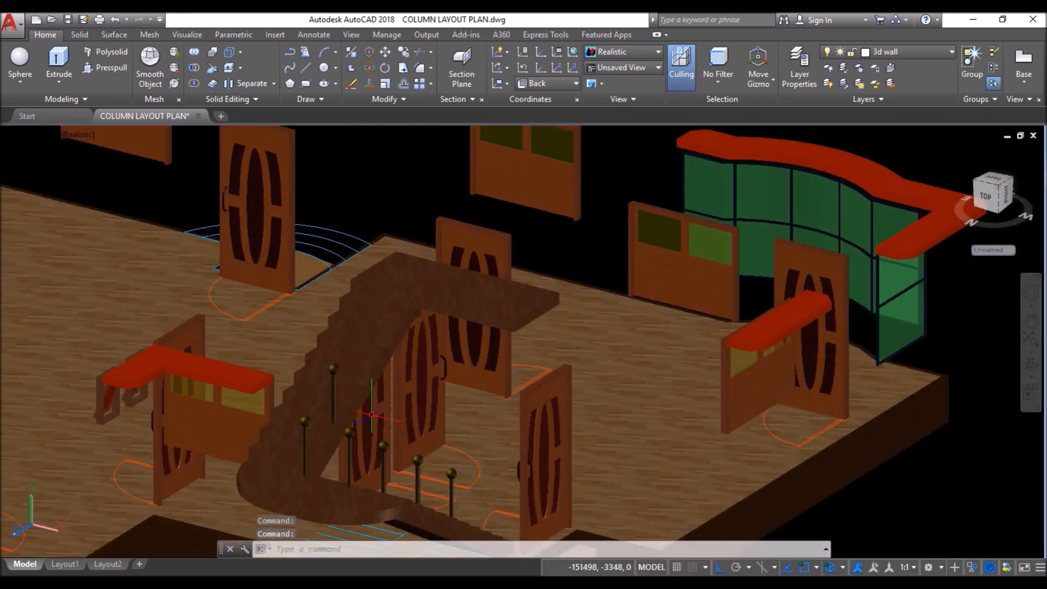
scroll(341, 423, up, 4)
click(386, 52)
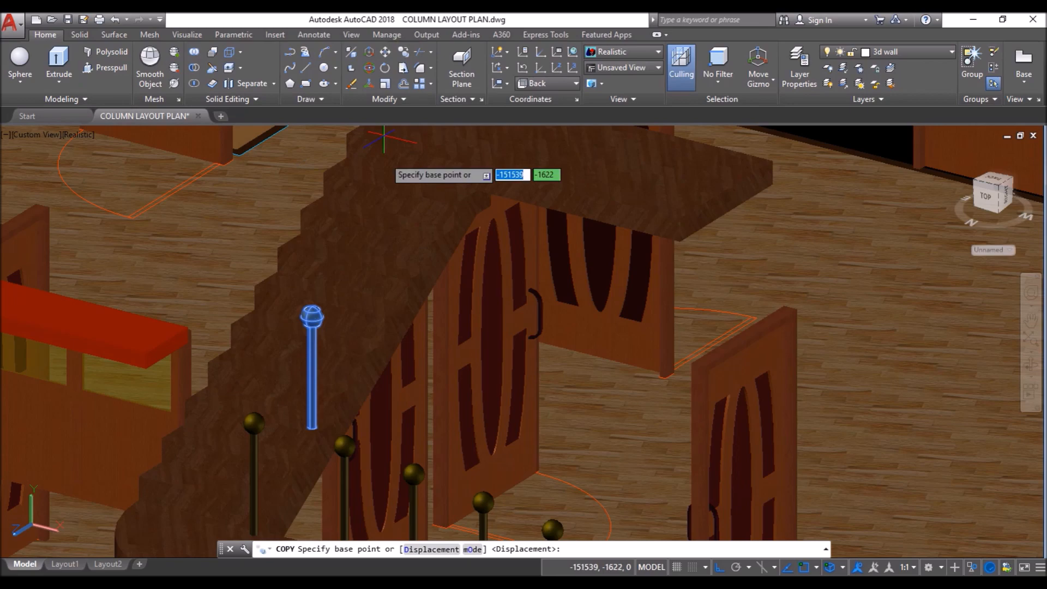
shift+middle_drag(289, 446, 404, 461)
scroll(181, 425, up, 3)
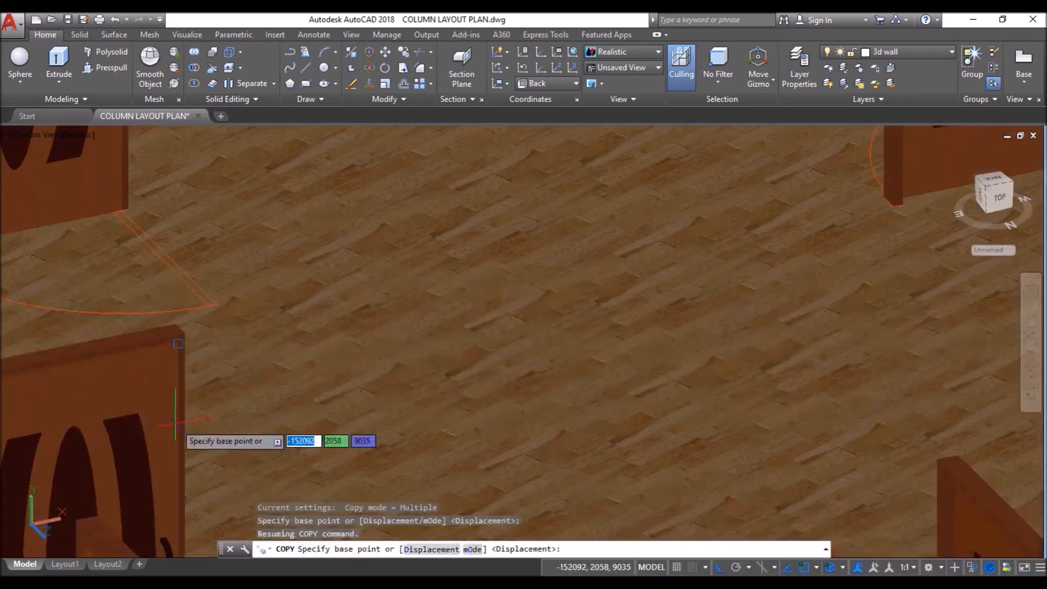
scroll(229, 424, down, 6)
scroll(675, 388, up, 4)
scroll(675, 388, up, 3)
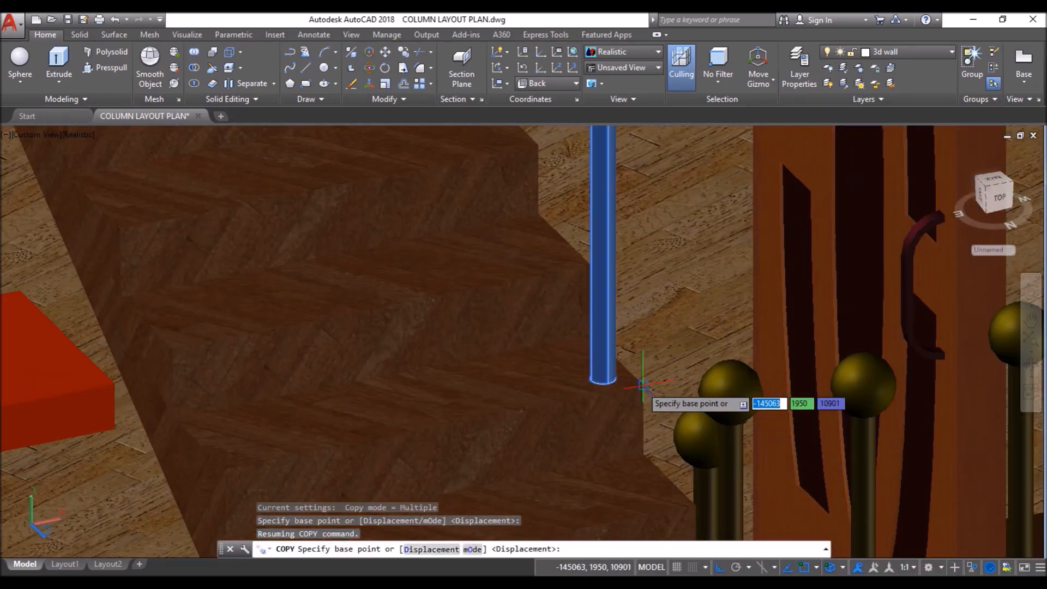
click(643, 385)
scroll(643, 385, down, 3)
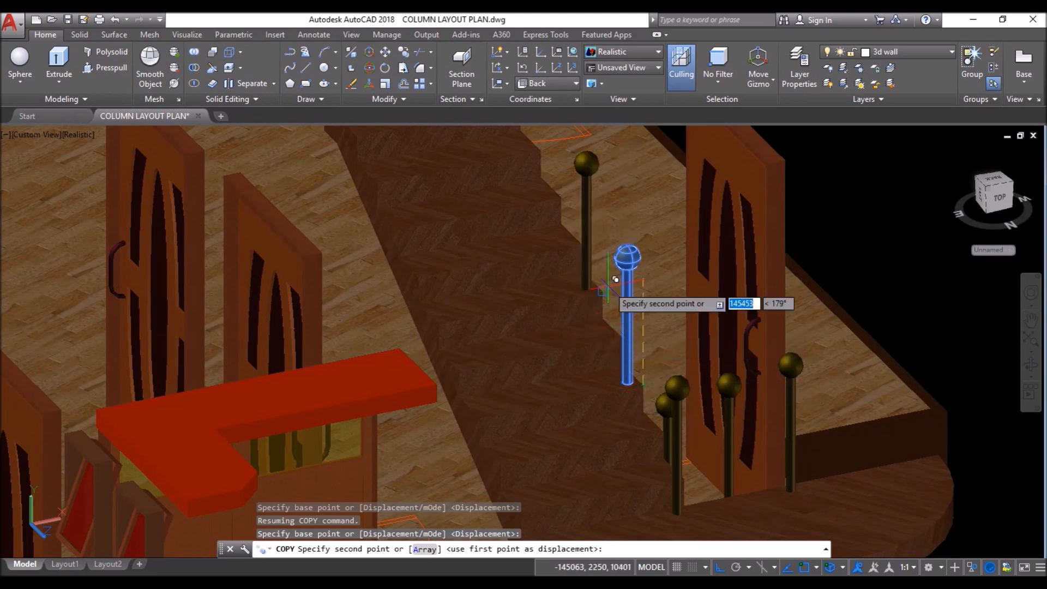
click(582, 245)
Step: Place a second copy of the post at the stairwell-side edge near the top of the upper flight and finish copying
scroll(614, 380, down, 4)
scroll(573, 277, up, 5)
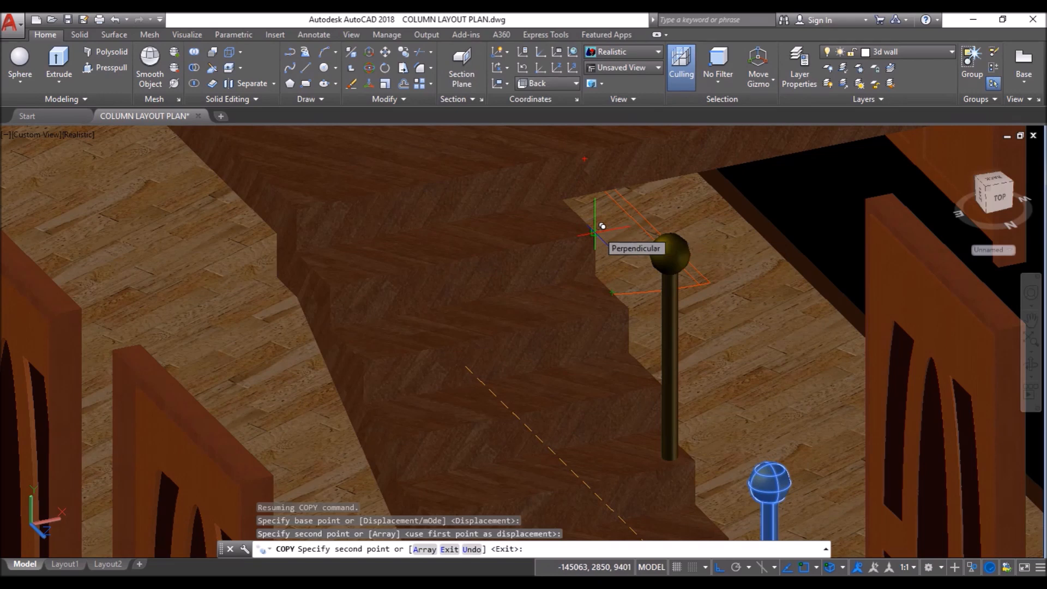
scroll(602, 226, down, 2)
scroll(573, 245, down, 1)
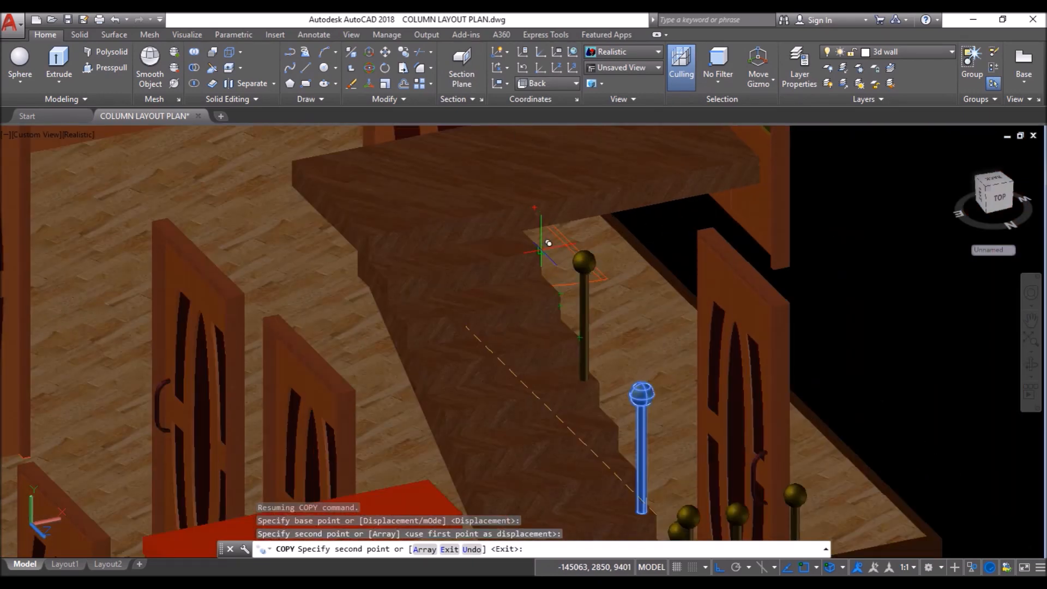
click(548, 241)
key(Return)
Step: Examine the spacing and alignment of the railing posts along both flights from several angles
scroll(430, 341, down, 2)
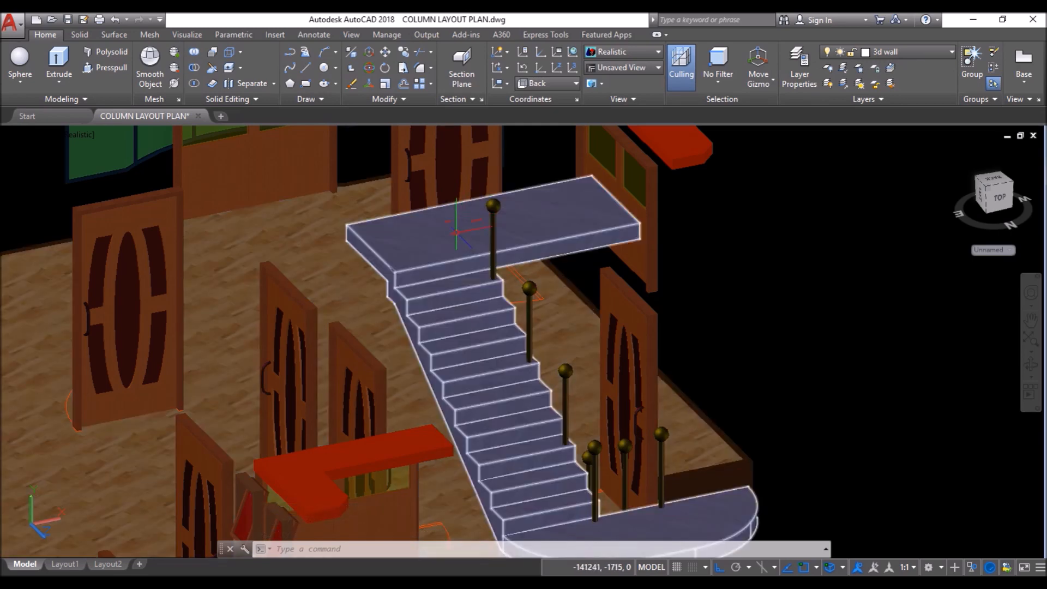
scroll(521, 377, down, 3)
scroll(654, 409, up, 3)
shift+middle_drag(668, 360, 595, 356)
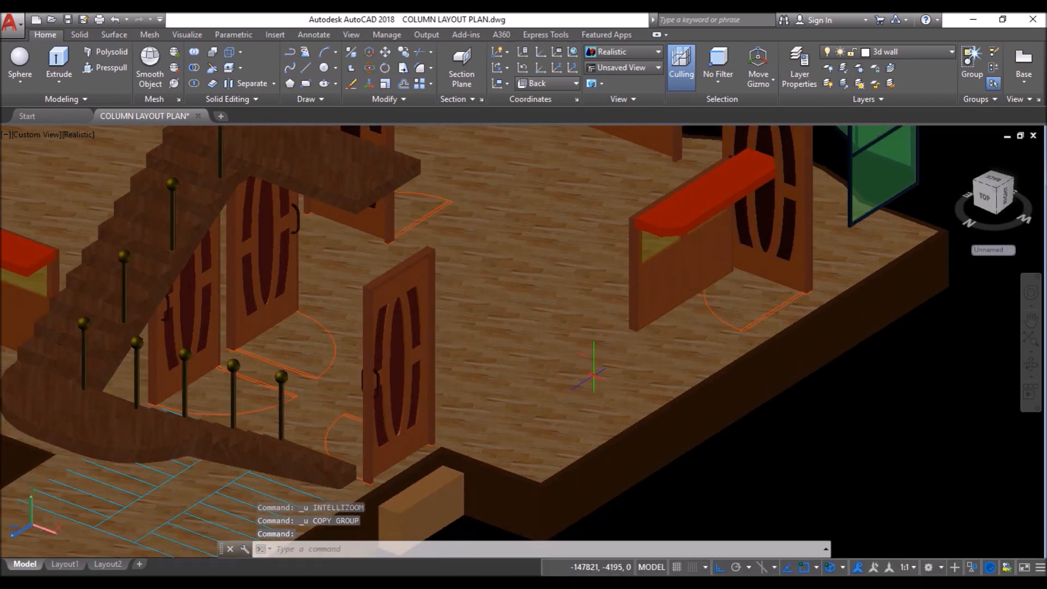
scroll(595, 378, down, 2)
scroll(275, 363, up, 5)
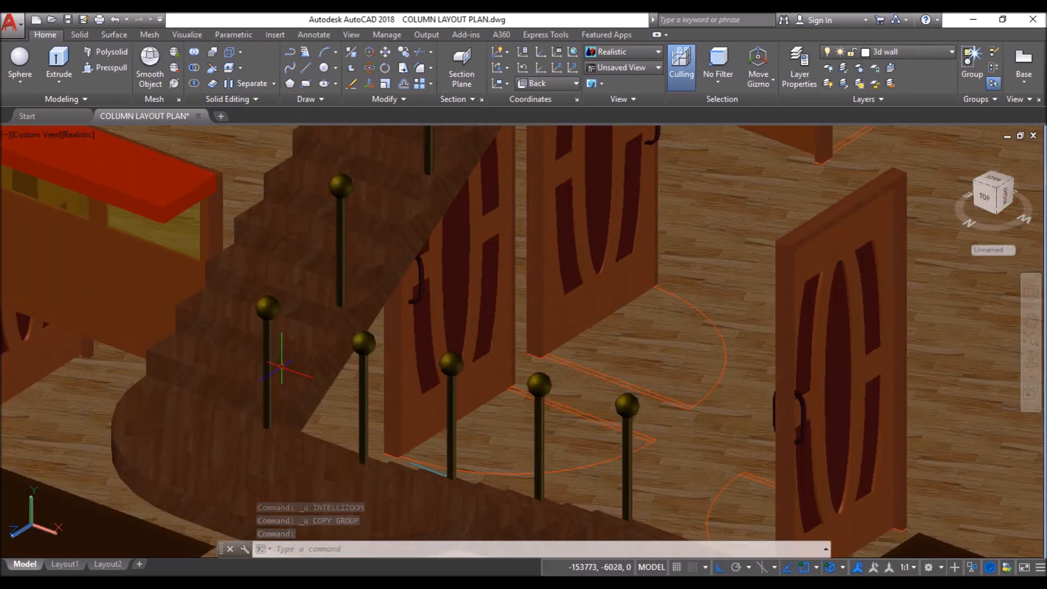
scroll(330, 298, down, 3)
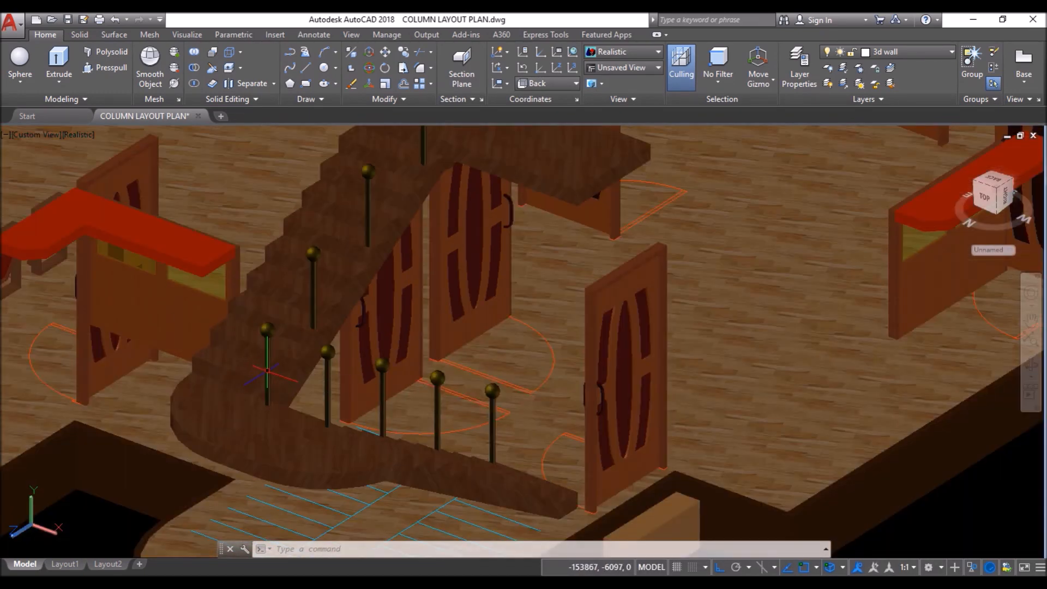
scroll(267, 371, down, 2)
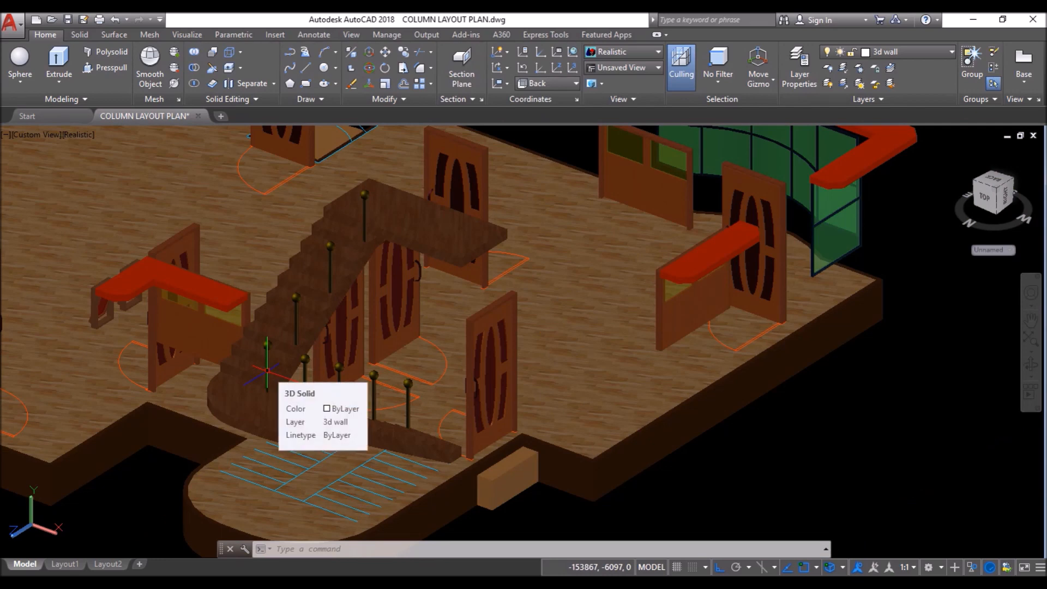
shift+middle_drag(339, 367, 388, 356)
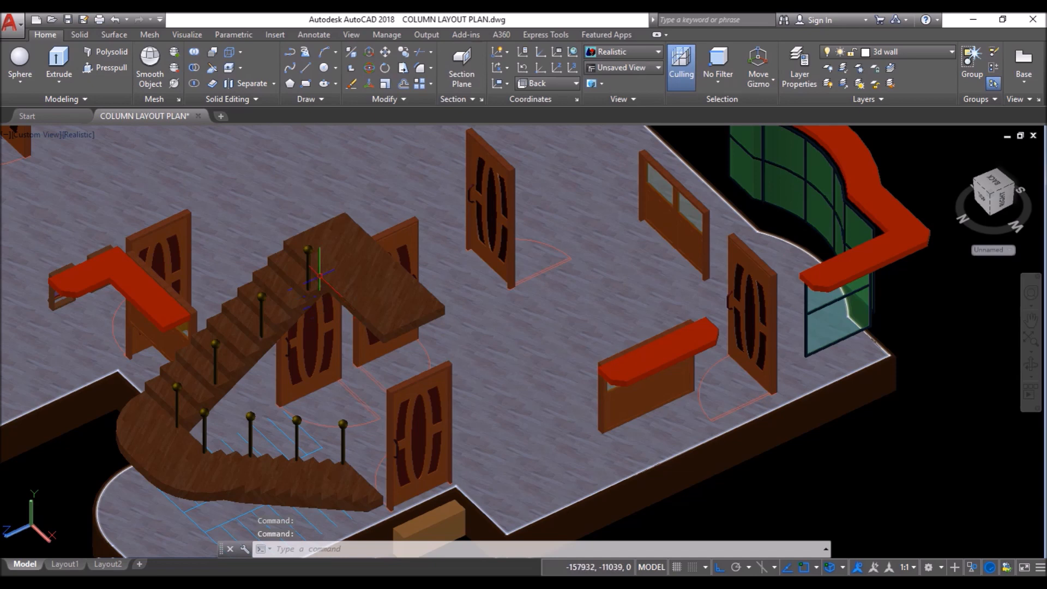
Step: Copy the topmost post of the upper flight onto the inner corner of the upper platform
scroll(319, 275, up, 5)
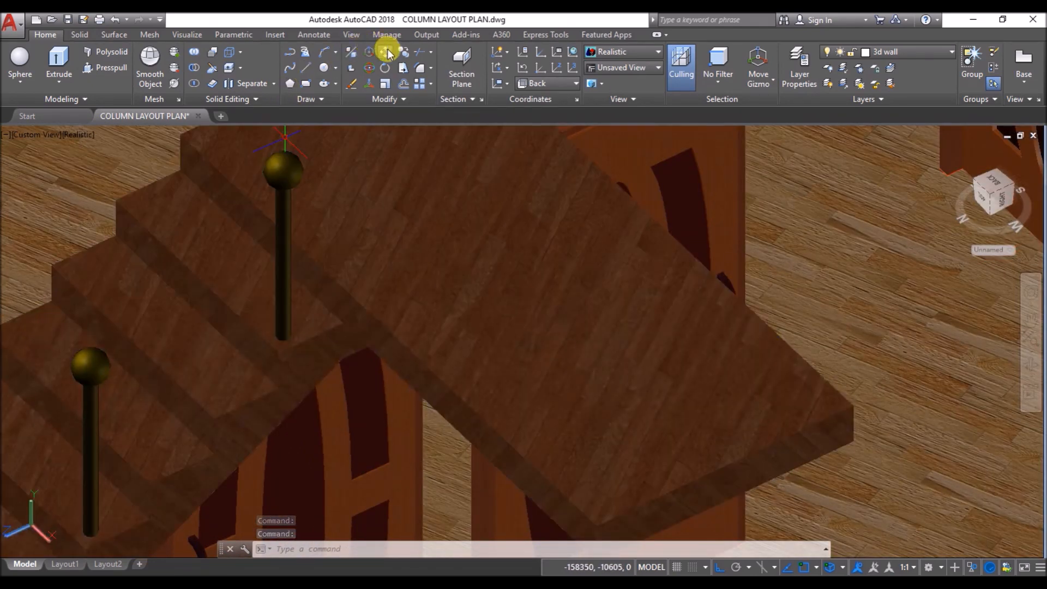
click(388, 53)
click(284, 311)
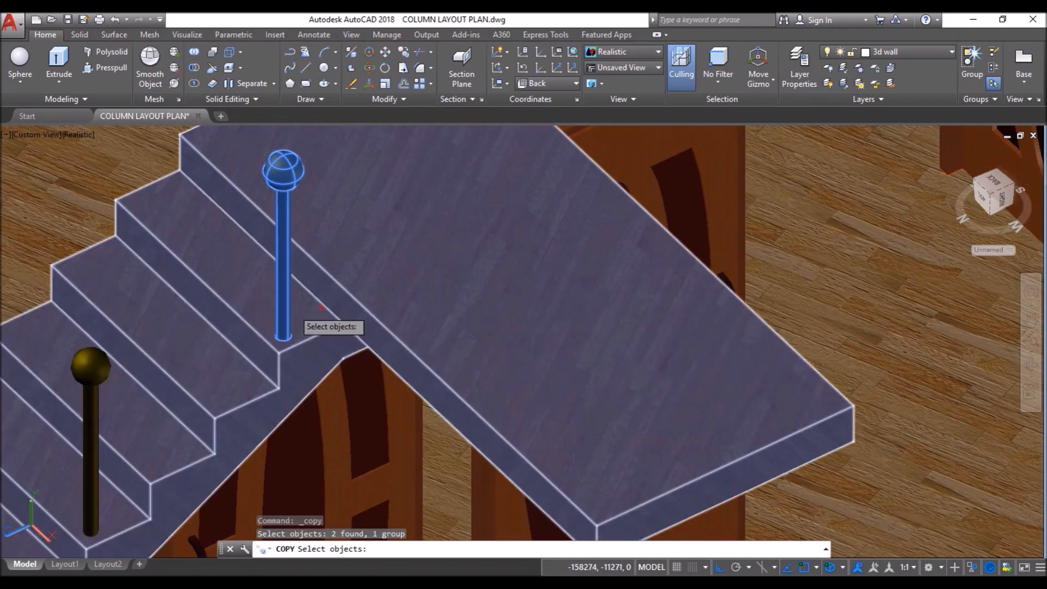
click(284, 343)
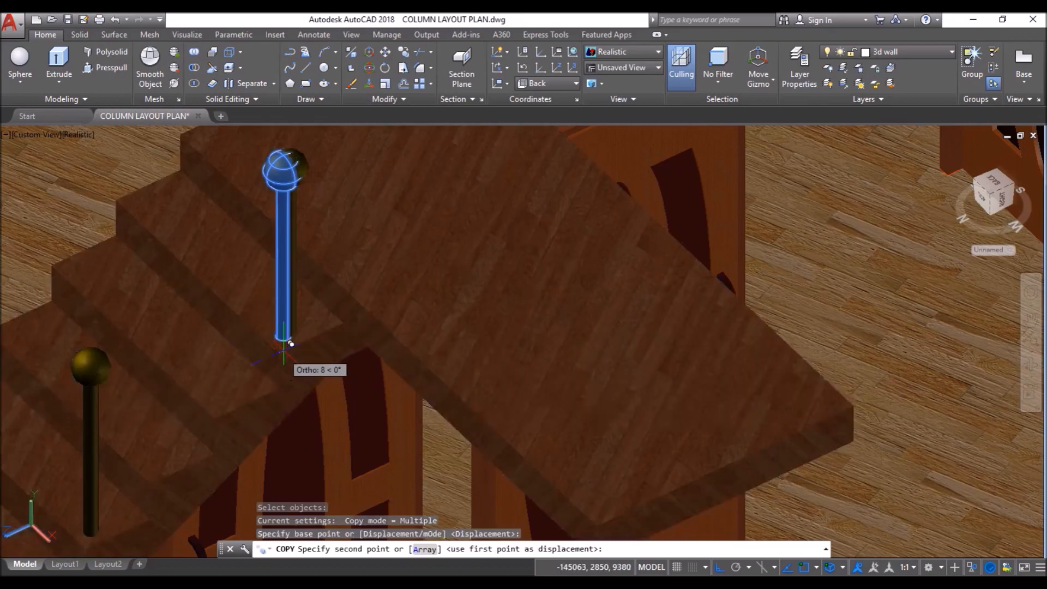
click(352, 285)
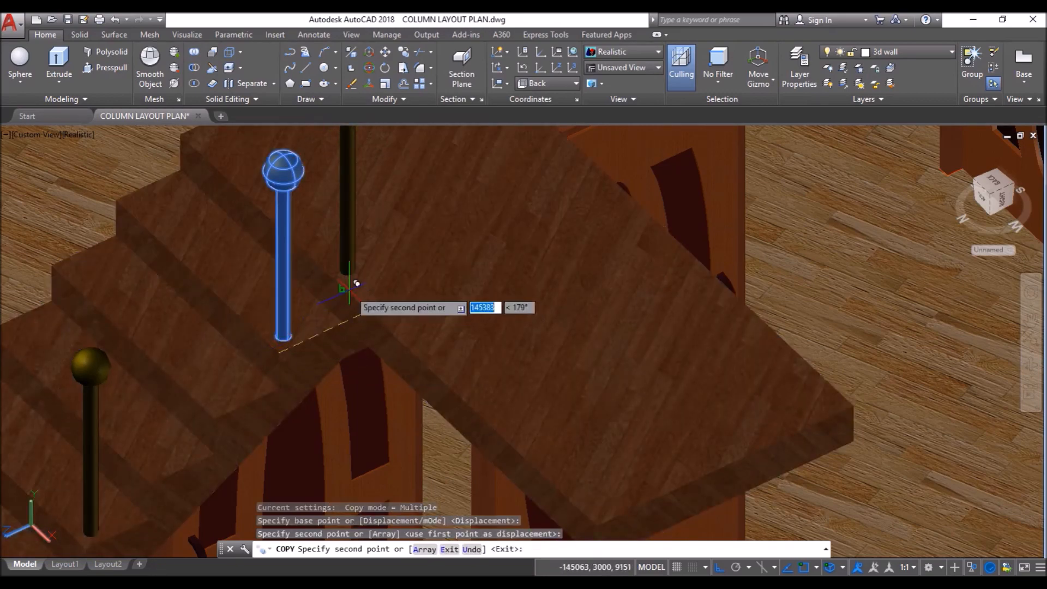
key(Return)
Step: Measure the distance between the balls of the two posts on the landing
scroll(386, 306, down, 6)
shift+middle_drag(387, 306, 401, 284)
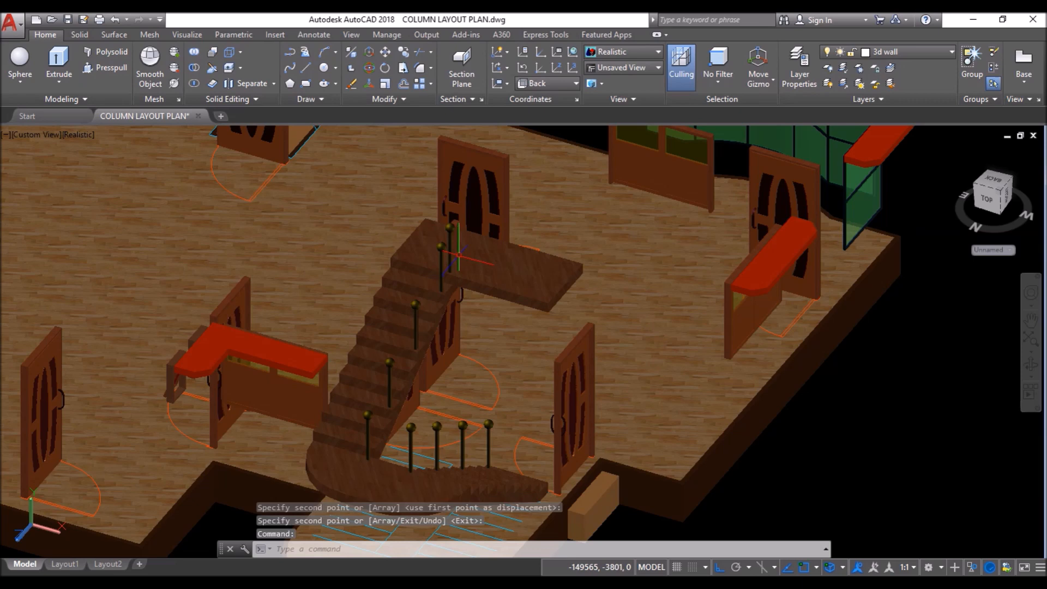
scroll(458, 257, up, 5)
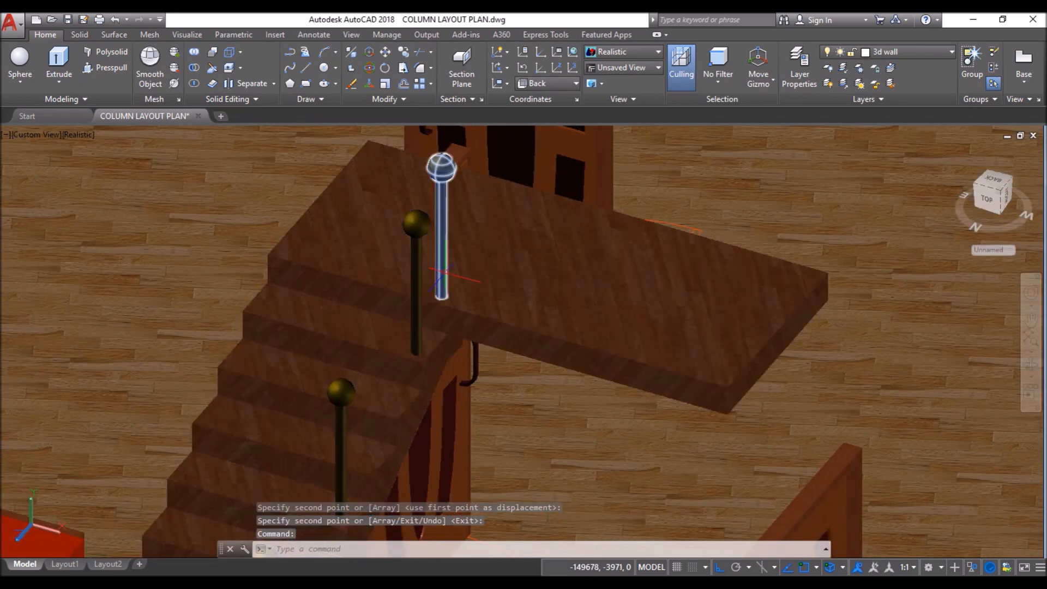
scroll(445, 270, down, 8)
shift+middle_drag(418, 295, 516, 393)
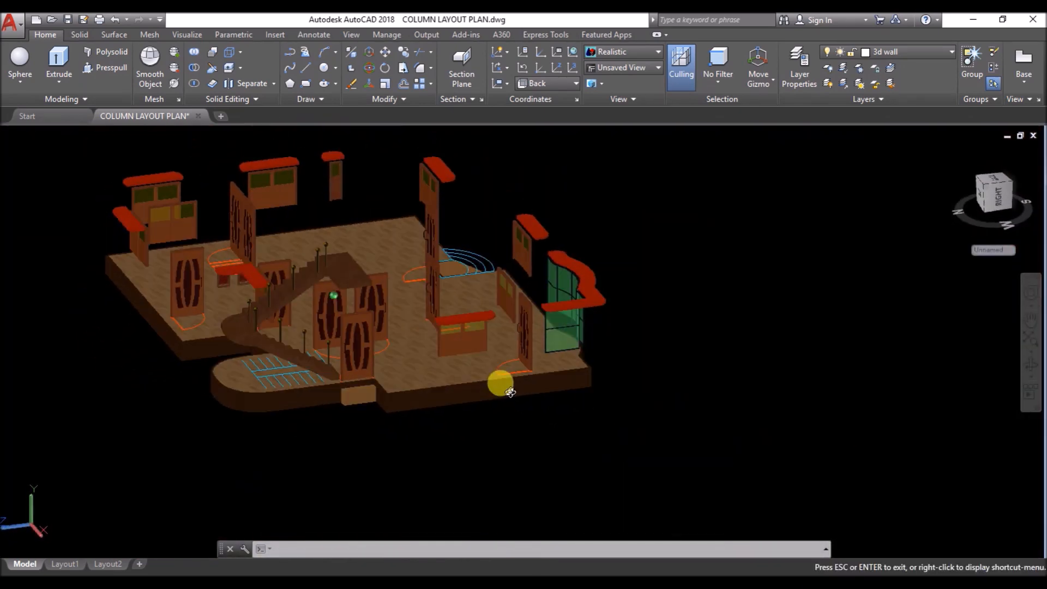
scroll(256, 325, up, 3)
scroll(239, 328, up, 2)
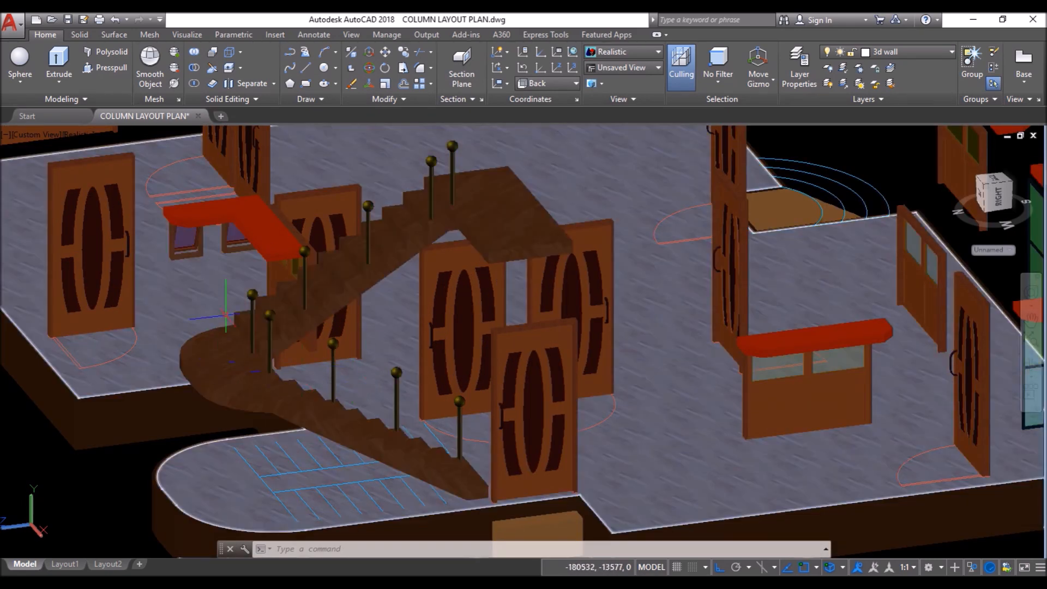
scroll(240, 294, up, 3)
text(DI)
key(Return)
click(259, 299)
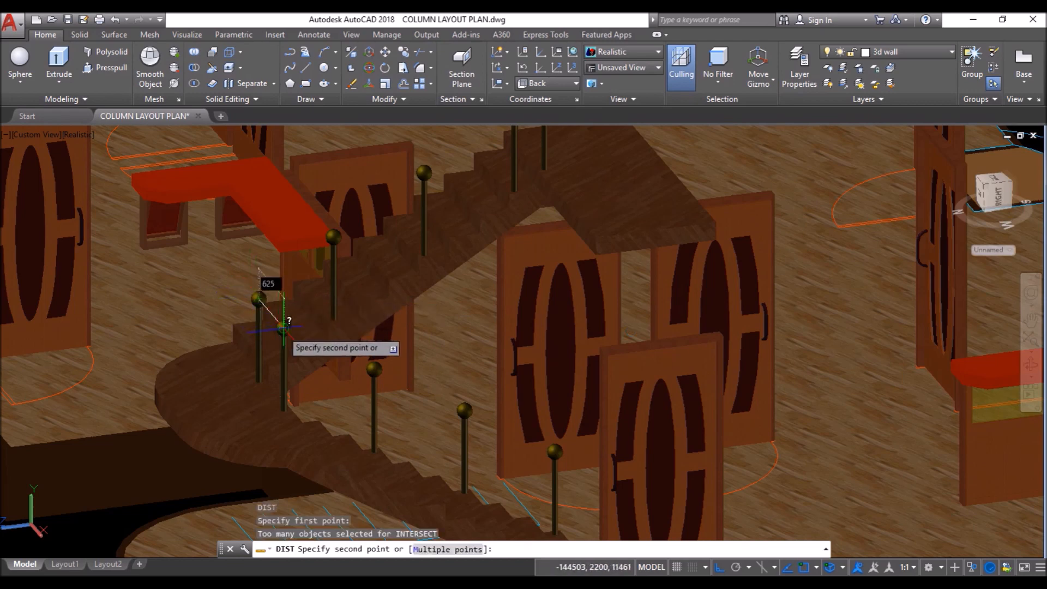
scroll(283, 328, down, 3)
key(Escape)
Step: Copy the upper platform's post 625 units across the platform
click(446, 199)
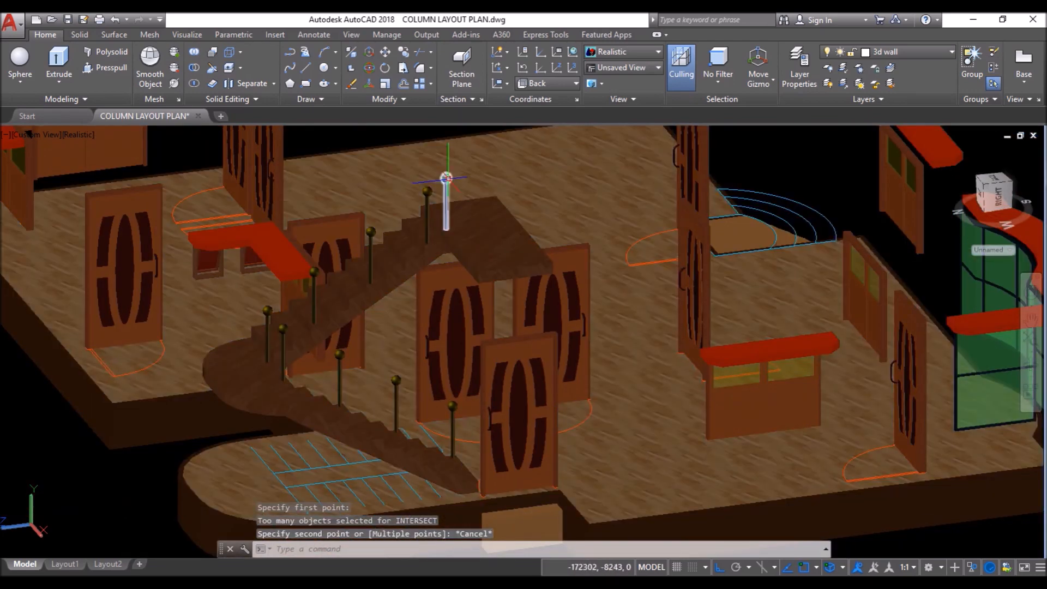
click(406, 53)
scroll(180, 419, down, 2)
click(72, 405)
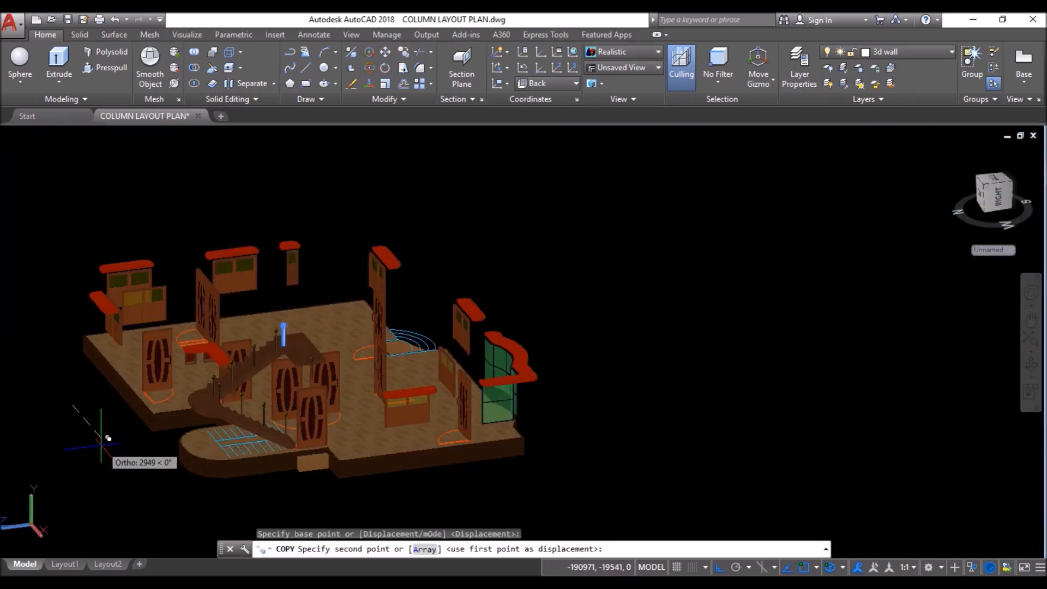
text(625)
key(Return)
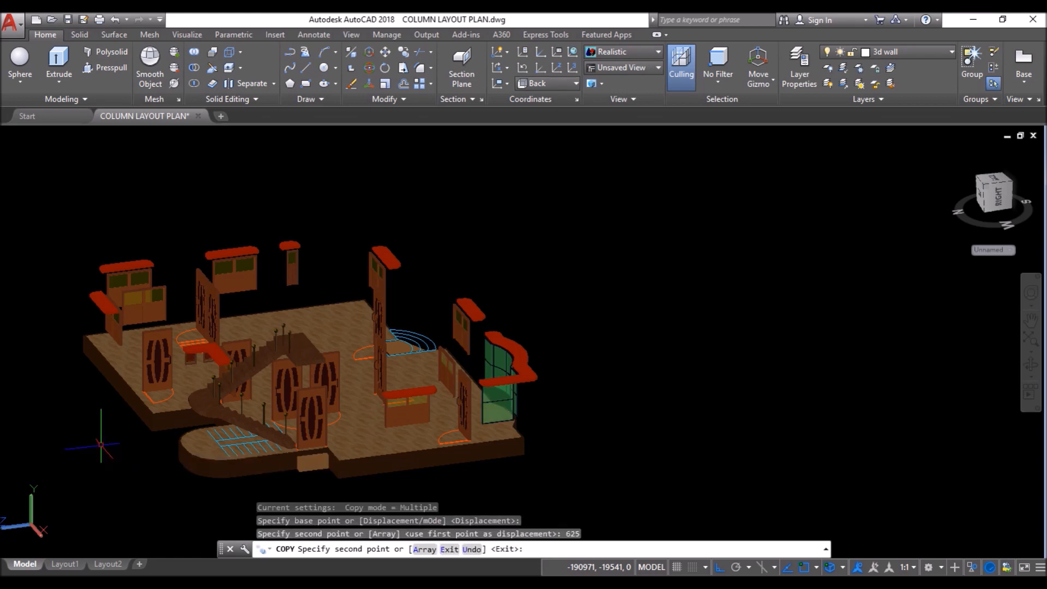
key(Return)
Step: Draw a 3D polyline from the lowest post's ball through the lower-flight balls and across the landing to the foot of the upper flight
scroll(306, 431, up, 5)
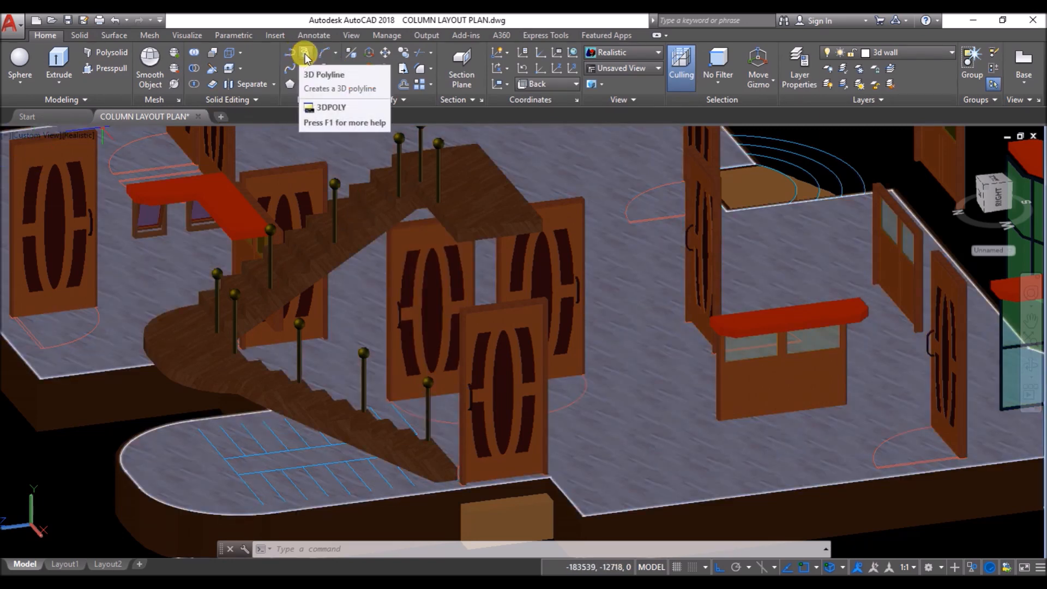
click(306, 56)
scroll(417, 384, up, 8)
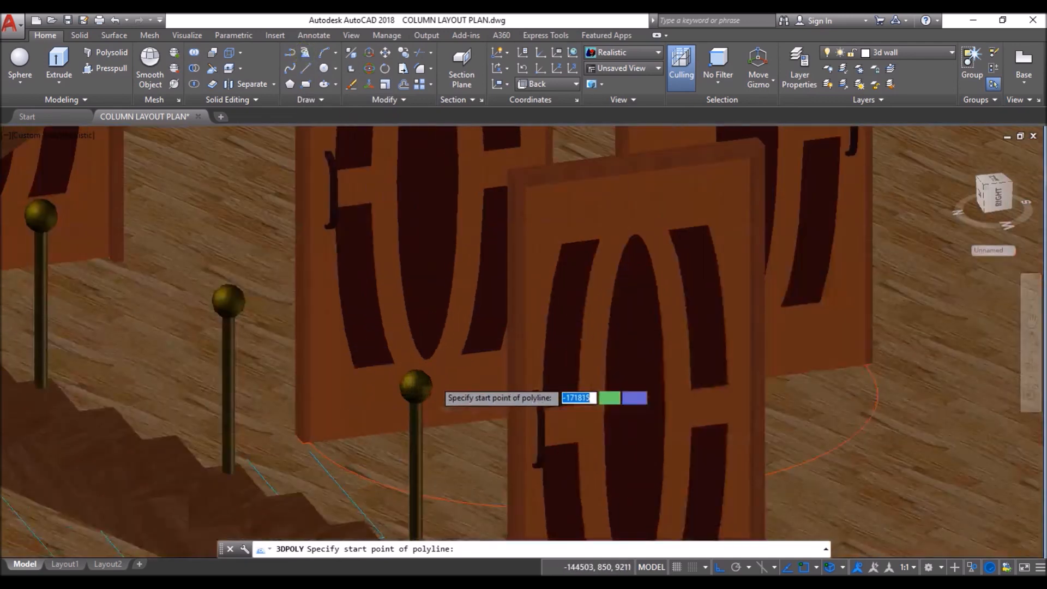
click(414, 386)
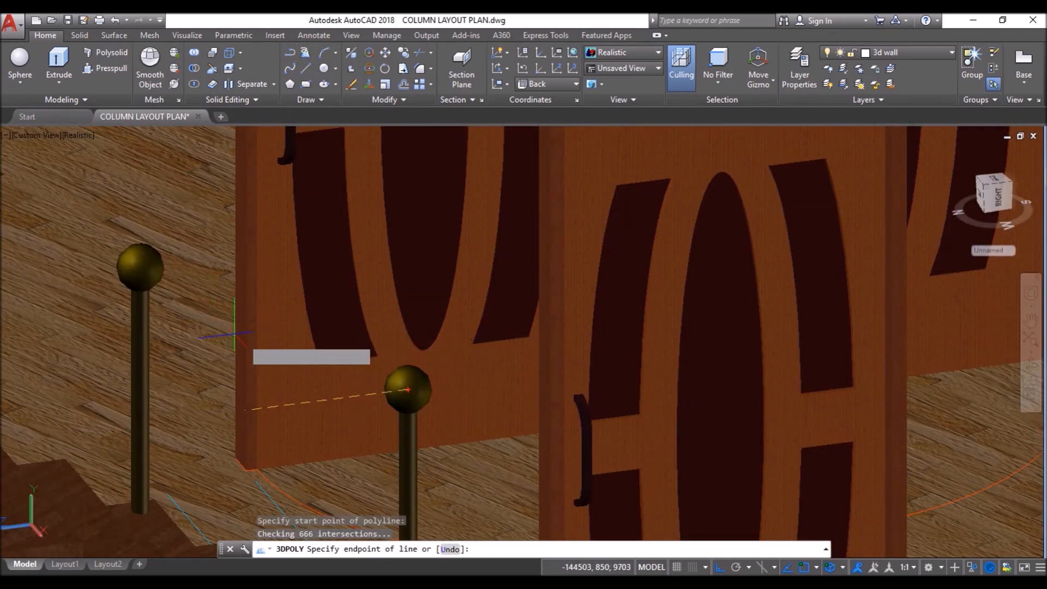
scroll(154, 315, down, 3)
scroll(154, 314, down, 3)
scroll(183, 314, up, 4)
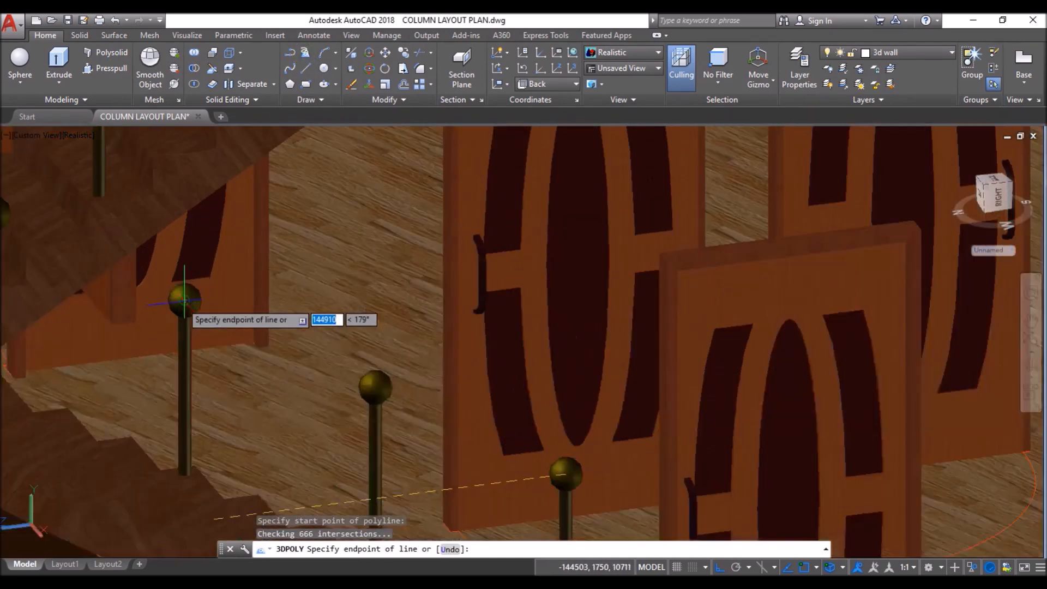
click(182, 302)
scroll(152, 289, down, 3)
scroll(144, 290, up, 3)
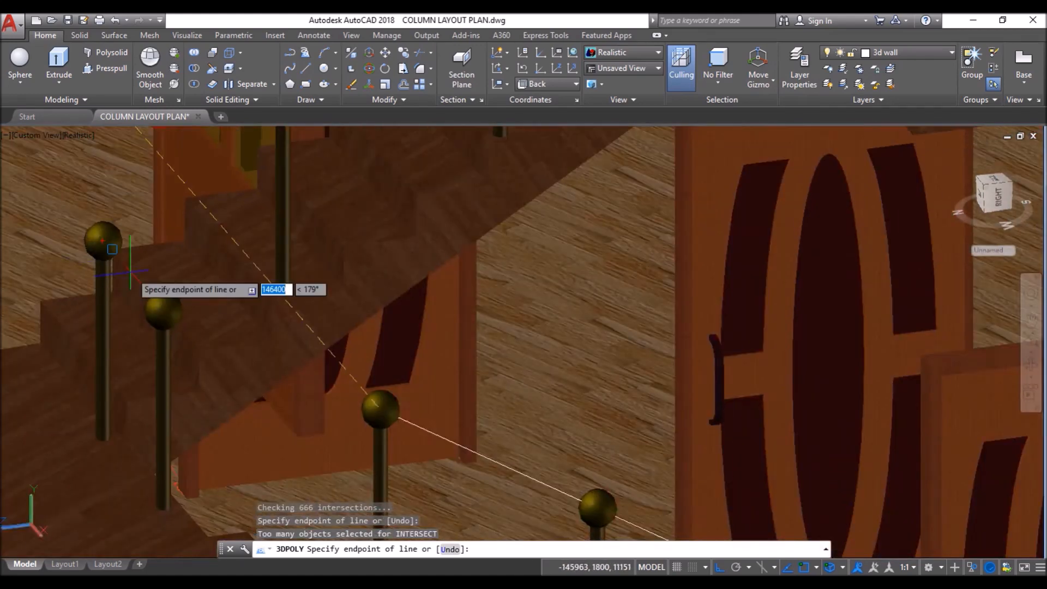
click(162, 307)
click(103, 240)
Step: Continue the 3D polyline through the upper-flight balls to both posts on the upper platform and end it there
scroll(102, 236, down, 3)
scroll(142, 272, up, 4)
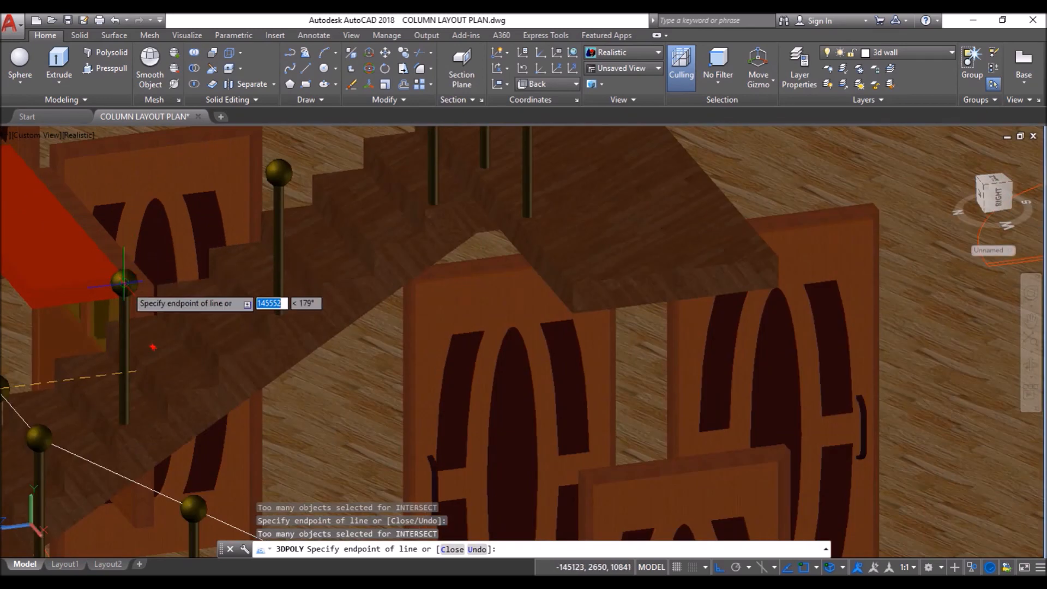
click(278, 172)
scroll(178, 351, down, 2)
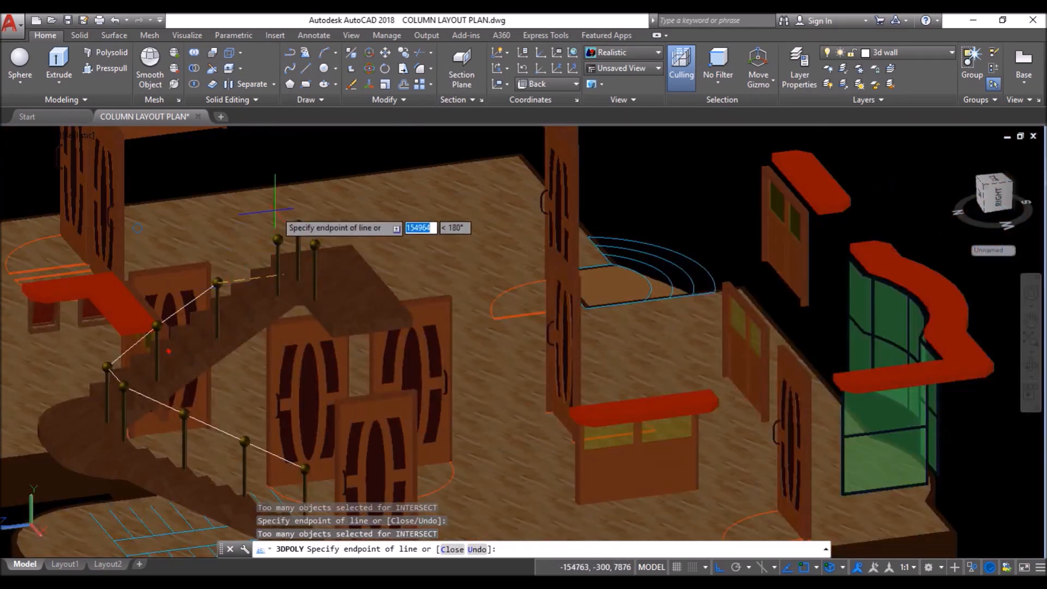
scroll(278, 239, up, 3)
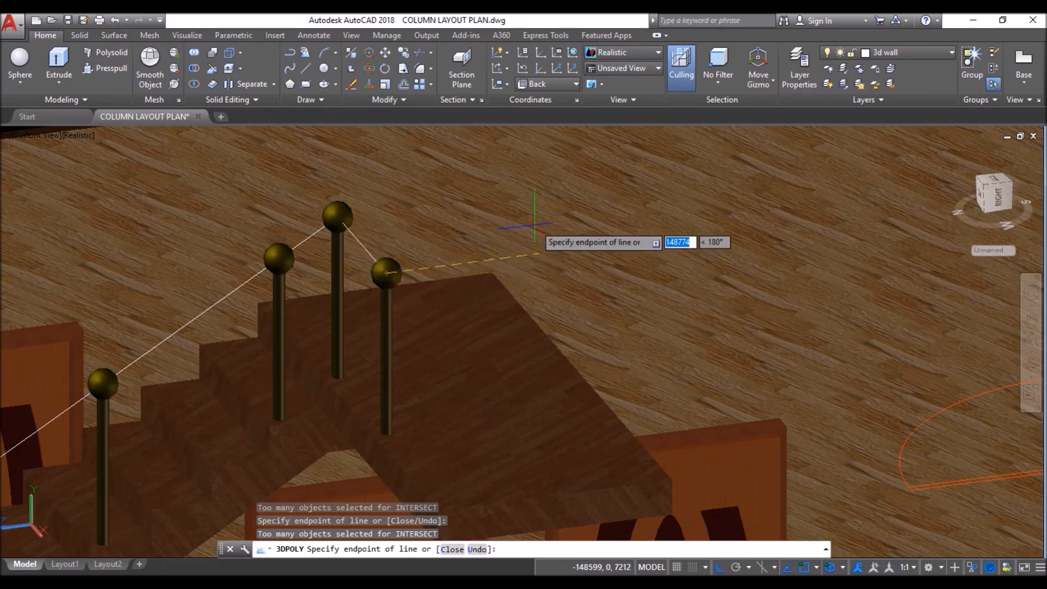
key(Return)
Step: Draw a circle of radius 15 in the empty space beside the house model
scroll(342, 286, down, 6)
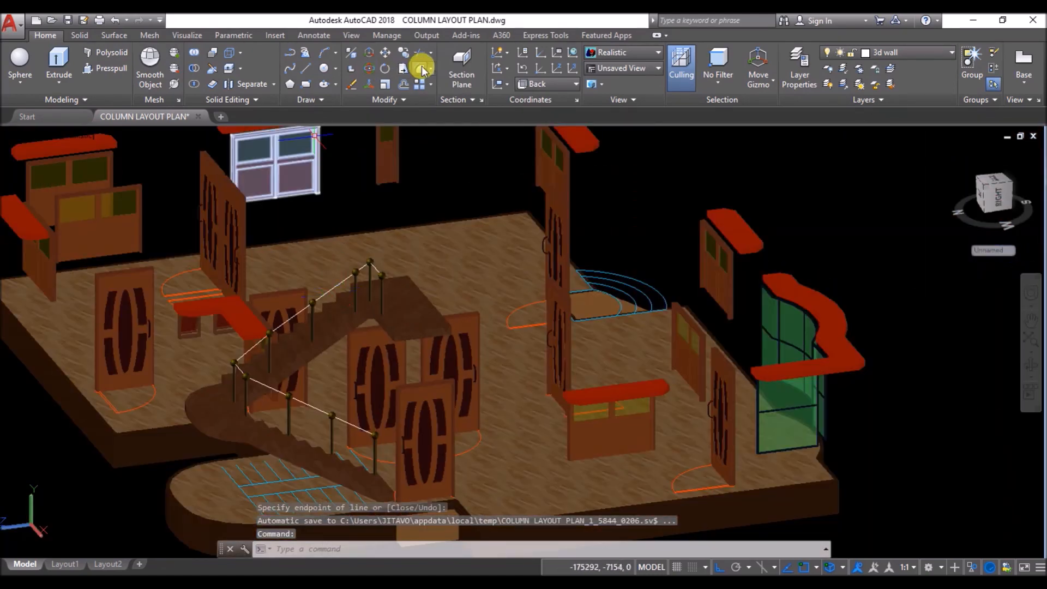
click(326, 69)
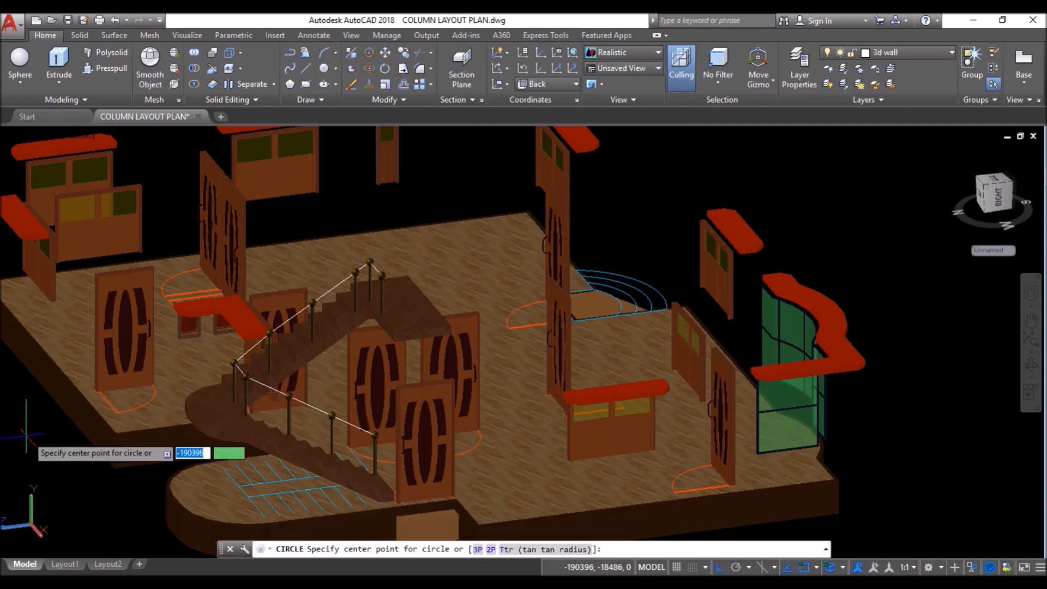
click(32, 436)
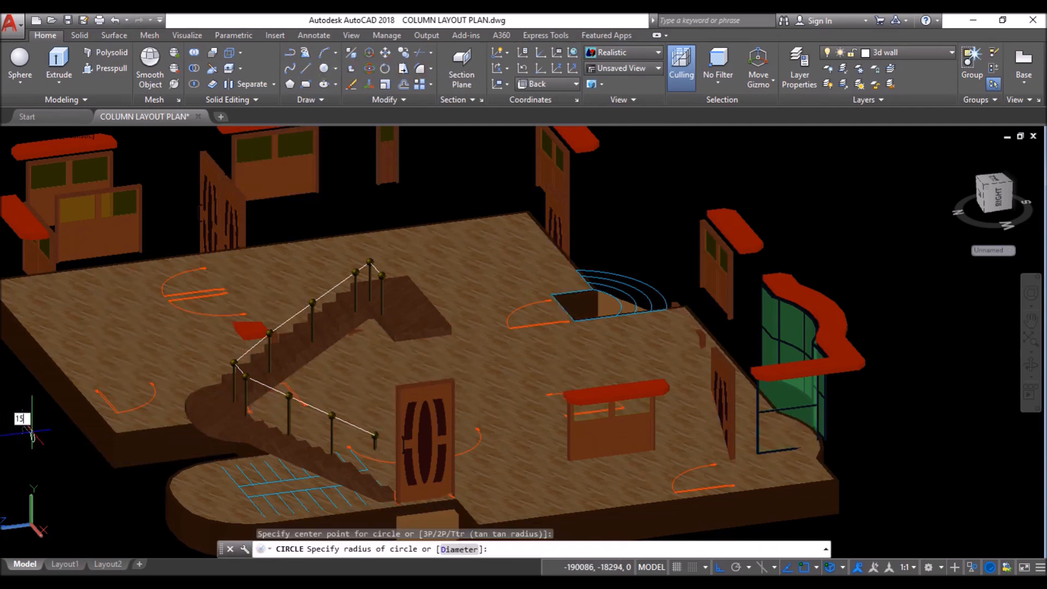
key(Return)
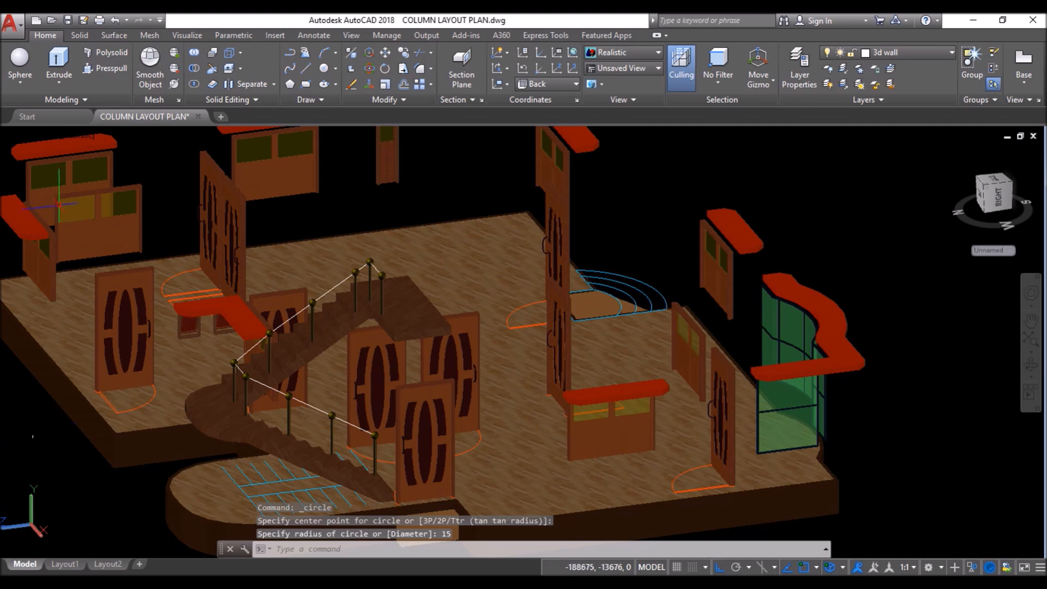
Step: Sweep the circle along the 3D polyline joining the railing posts to form a solid handrail
click(21, 80)
click(59, 80)
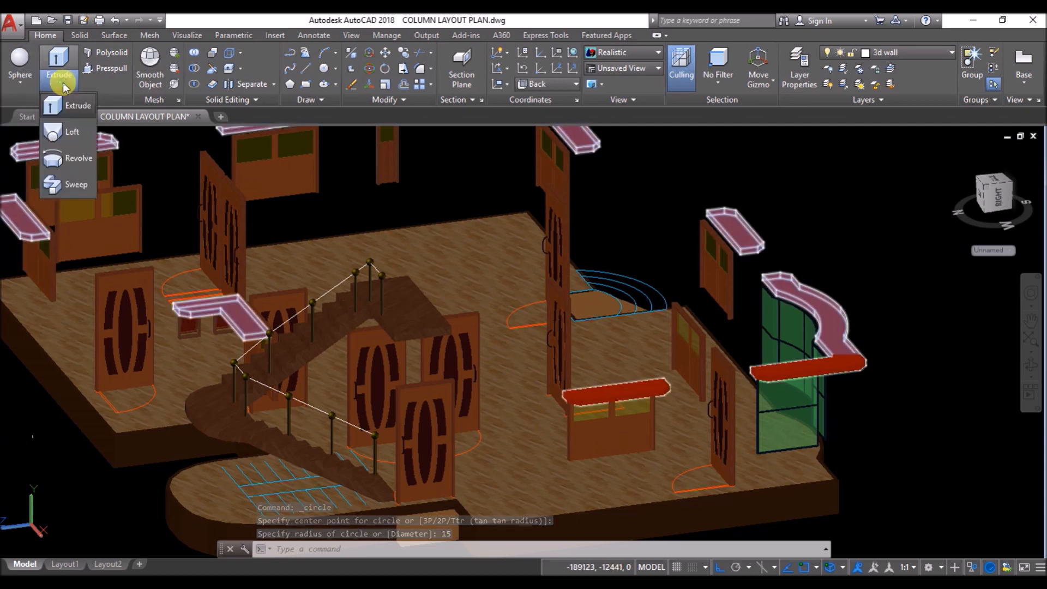
click(76, 184)
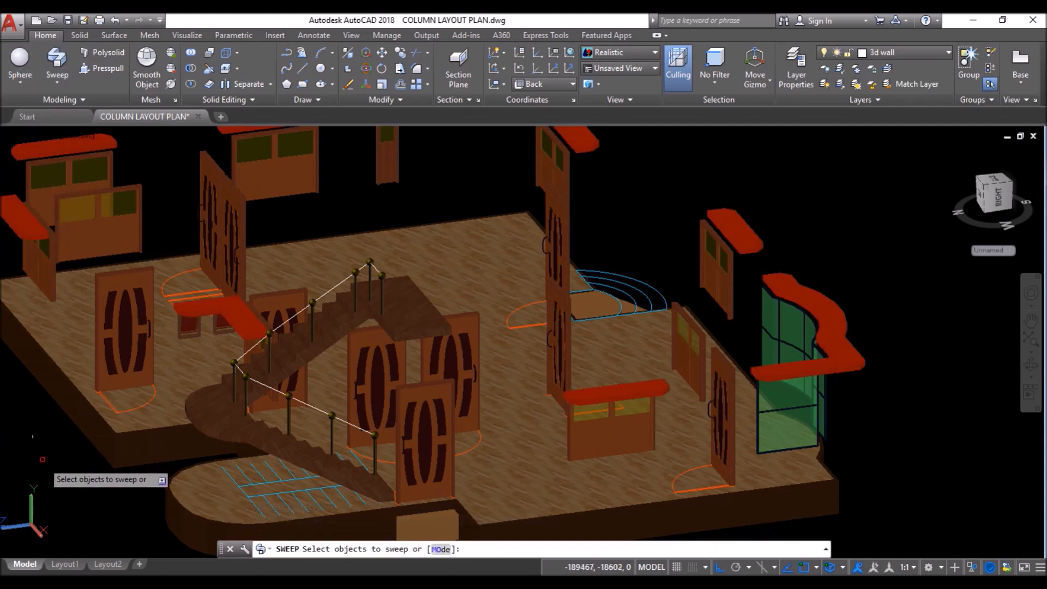
click(33, 436)
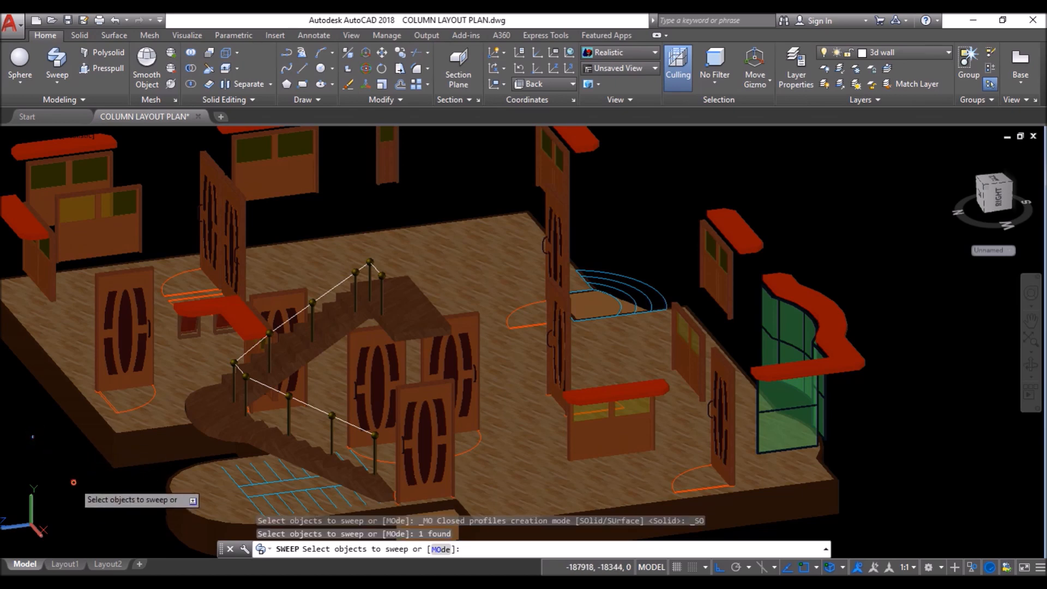
key(Return)
scroll(264, 401, up, 3)
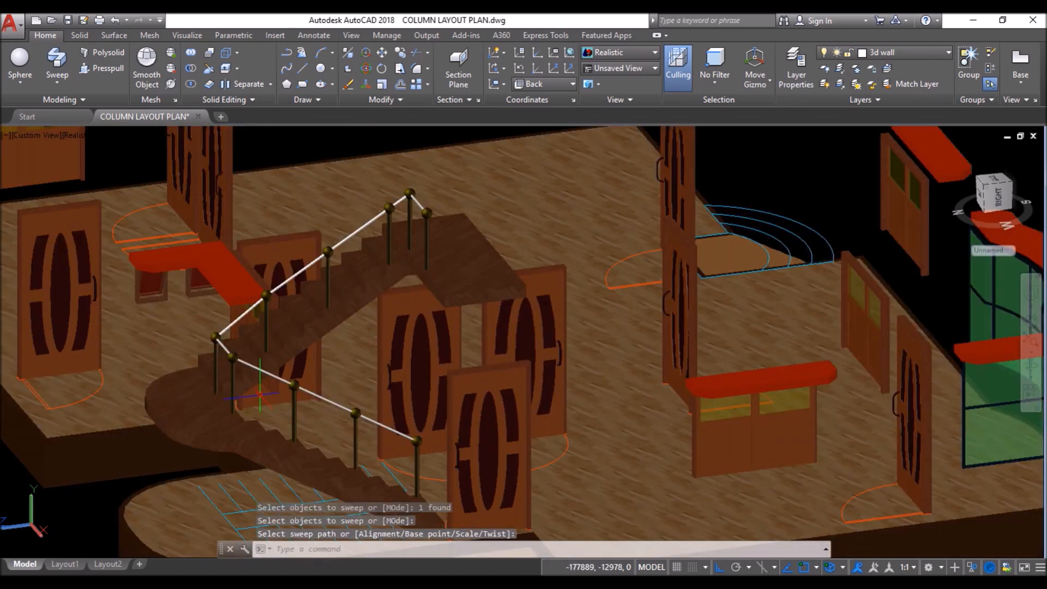
scroll(262, 396, up, 3)
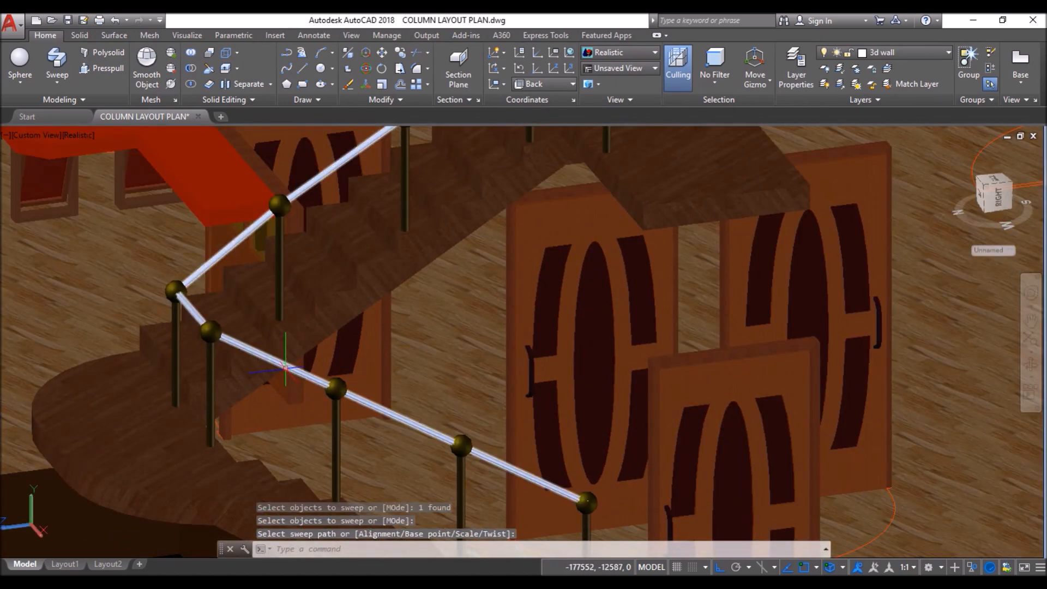
Step: Move the handrail 150 units straight down below the post balls
click(284, 368)
scroll(286, 224, down, 2)
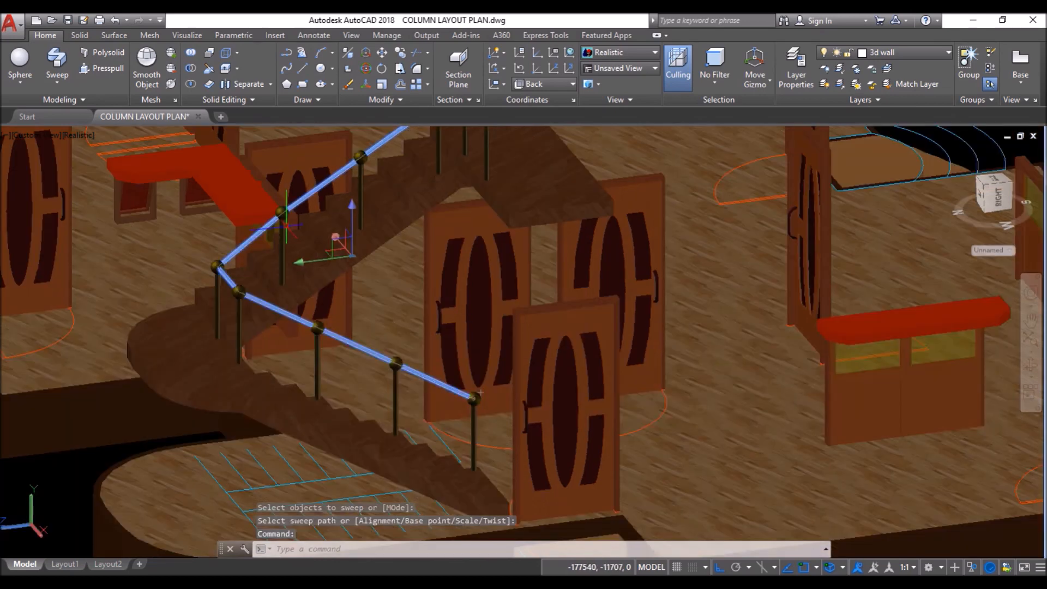
click(383, 52)
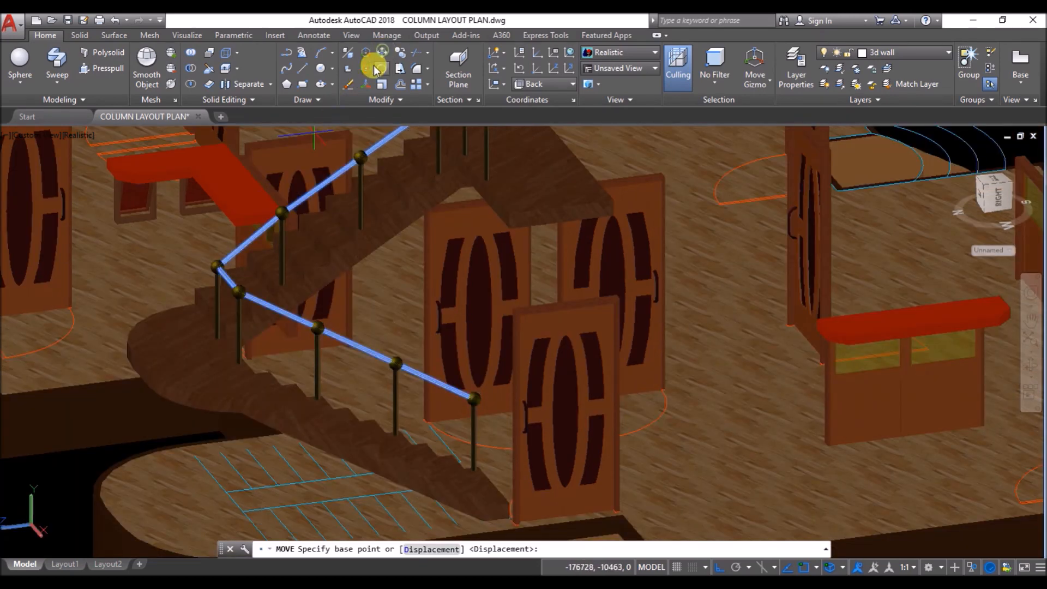
scroll(420, 248, down, 2)
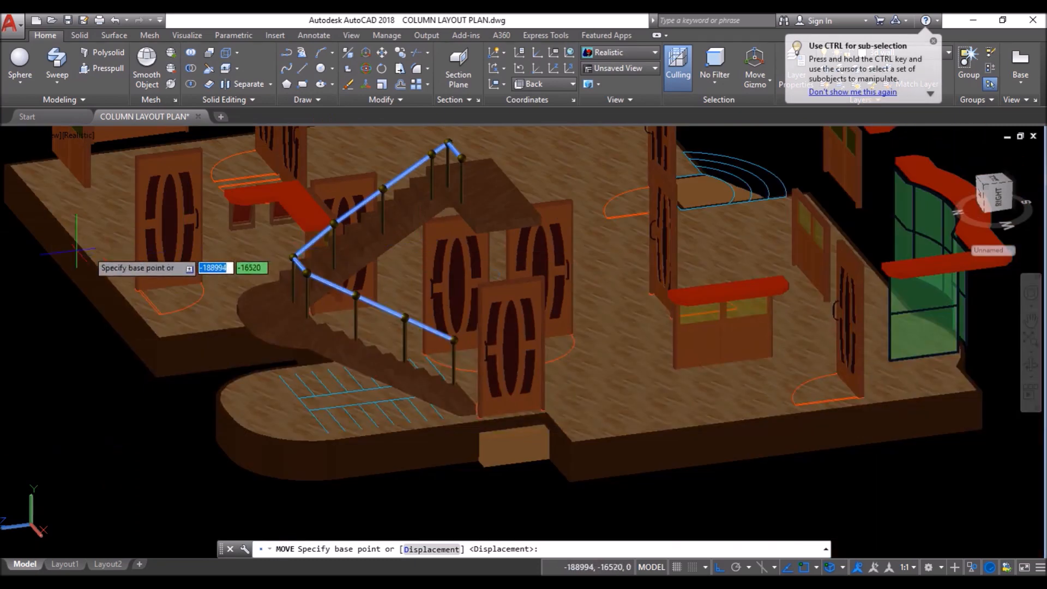
click(35, 276)
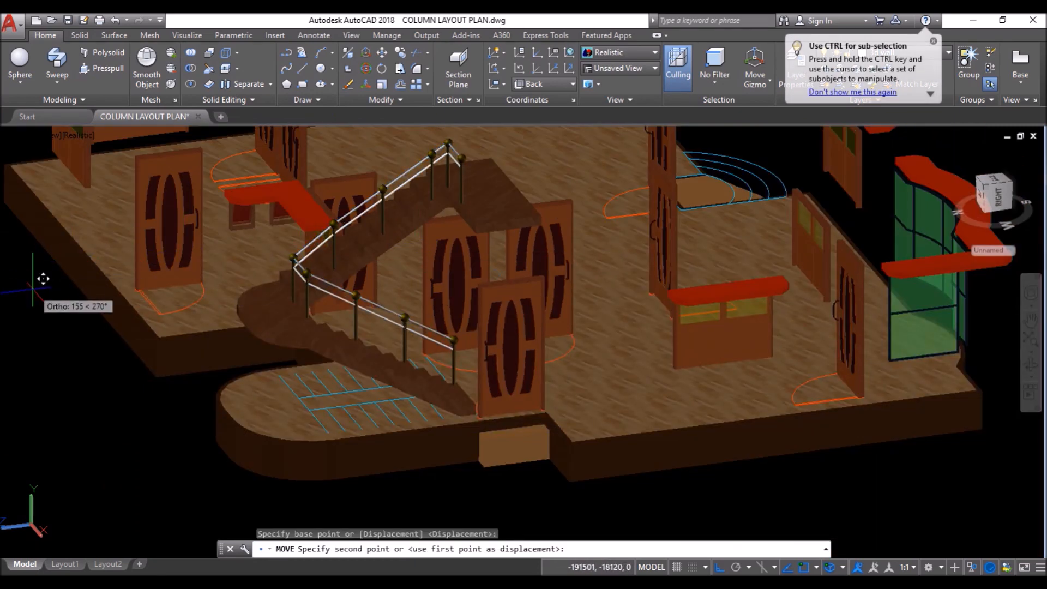
key(Return)
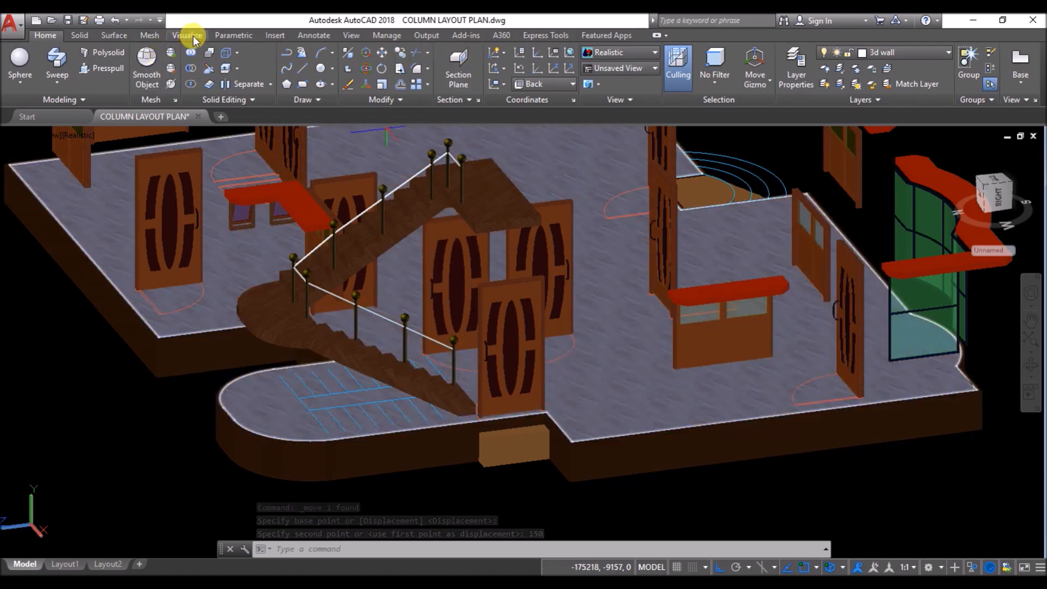
Step: Apply the Reflective Flaked - Magenta metallic paint material to the handrail
click(187, 35)
click(708, 53)
scroll(876, 393, up, 1)
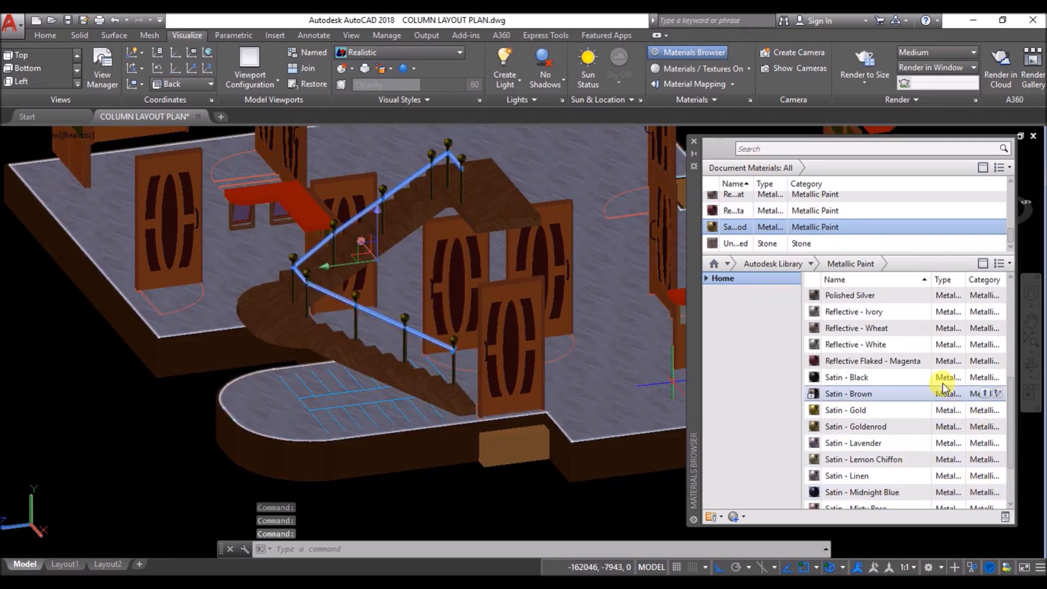
click(985, 363)
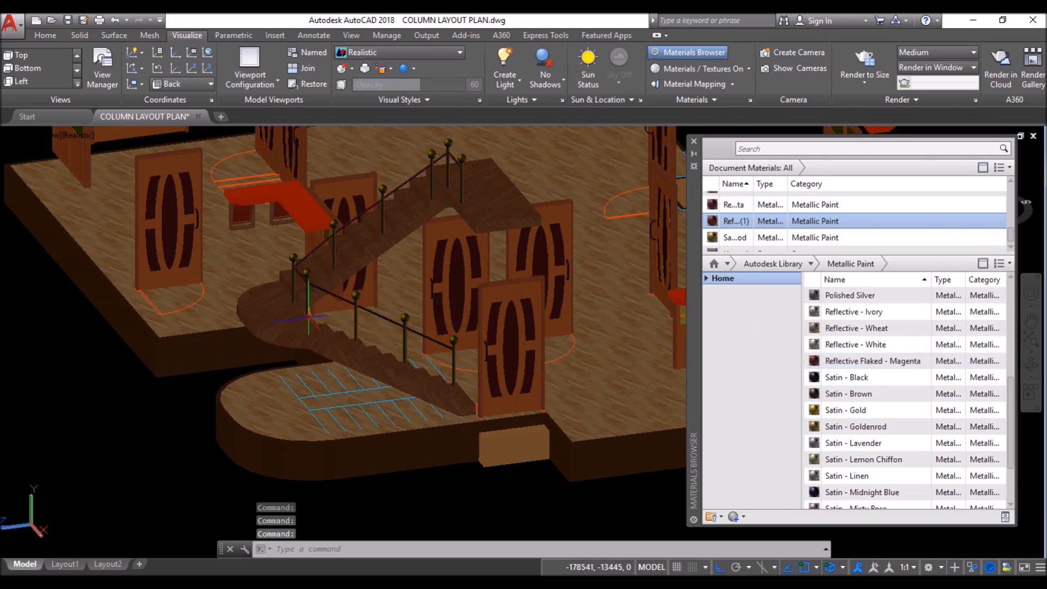
Step: Assign the Satin - Light Red metallic paint material to the handrail
scroll(308, 317, up, 3)
scroll(303, 292, down, 2)
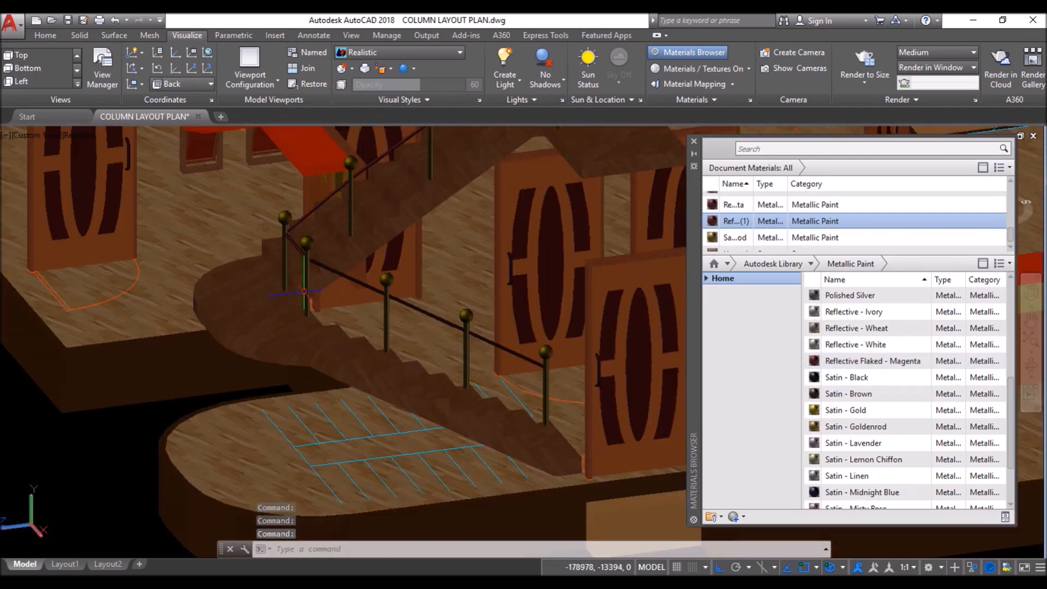
click(350, 277)
scroll(900, 458, down, 2)
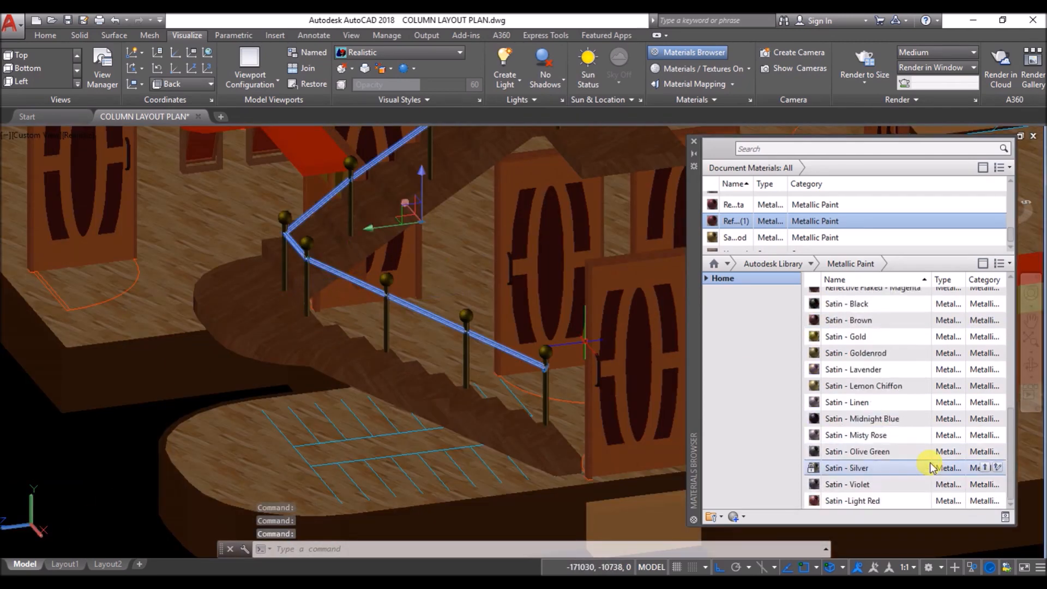
click(985, 501)
scroll(348, 292, up, 3)
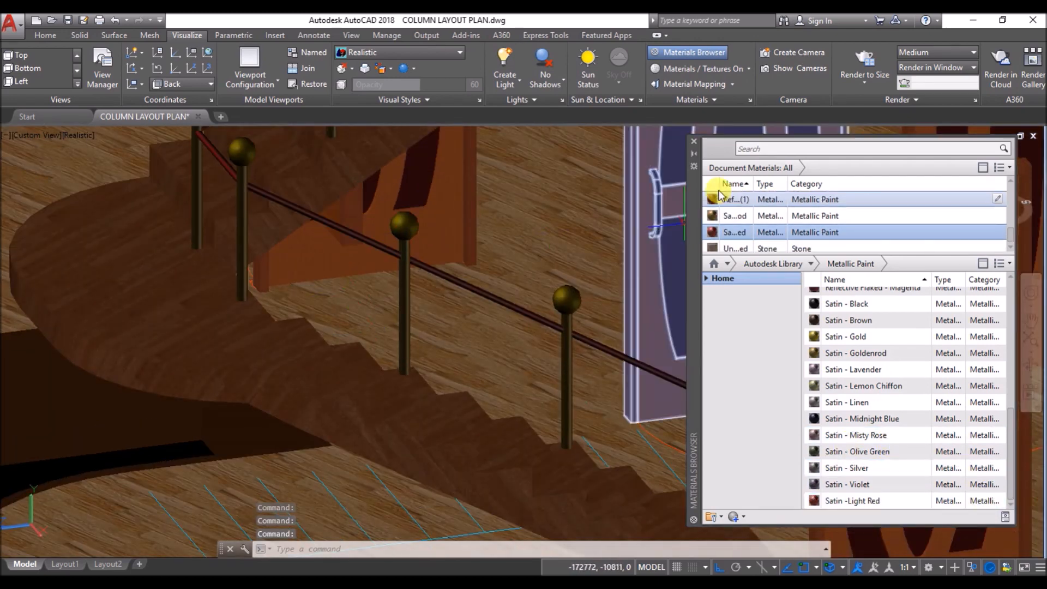
Step: Close the materials browser and copy the handrail 225 units straight down, placing a second copy lower on the posts
click(694, 144)
scroll(696, 218, down, 3)
click(698, 285)
click(45, 35)
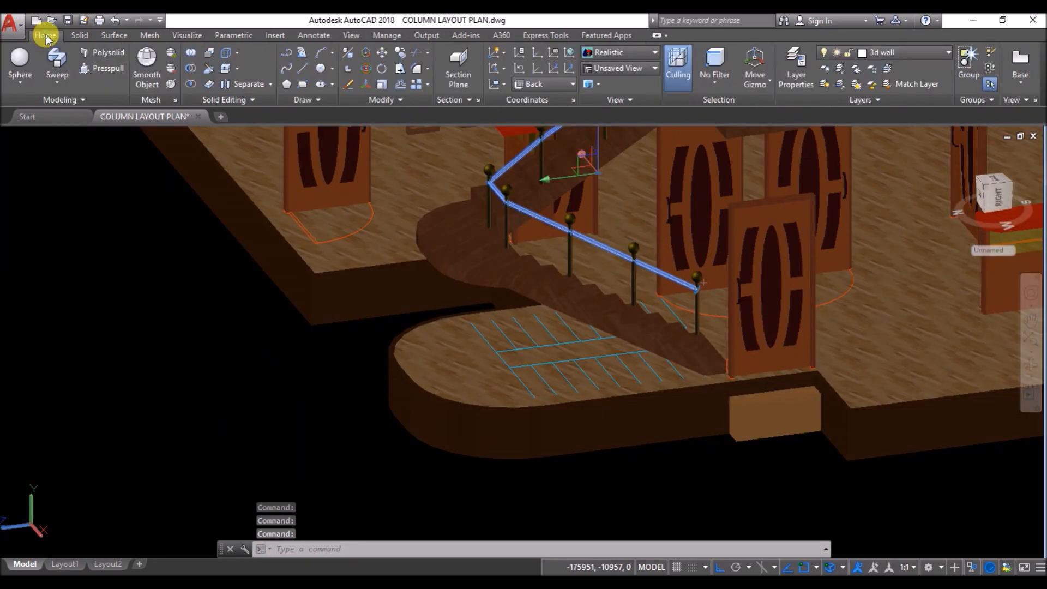
click(405, 59)
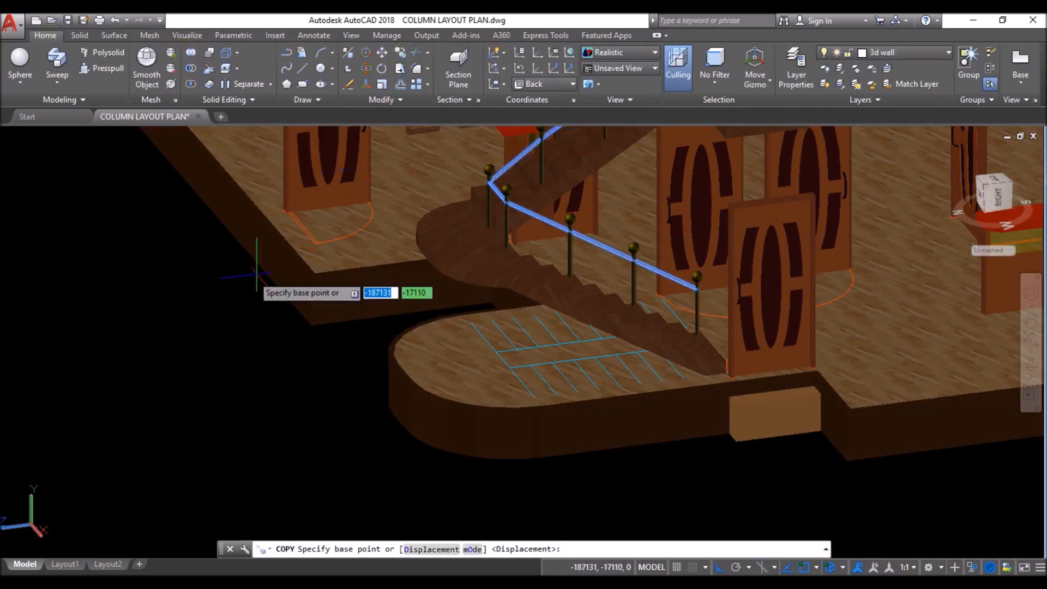
click(134, 228)
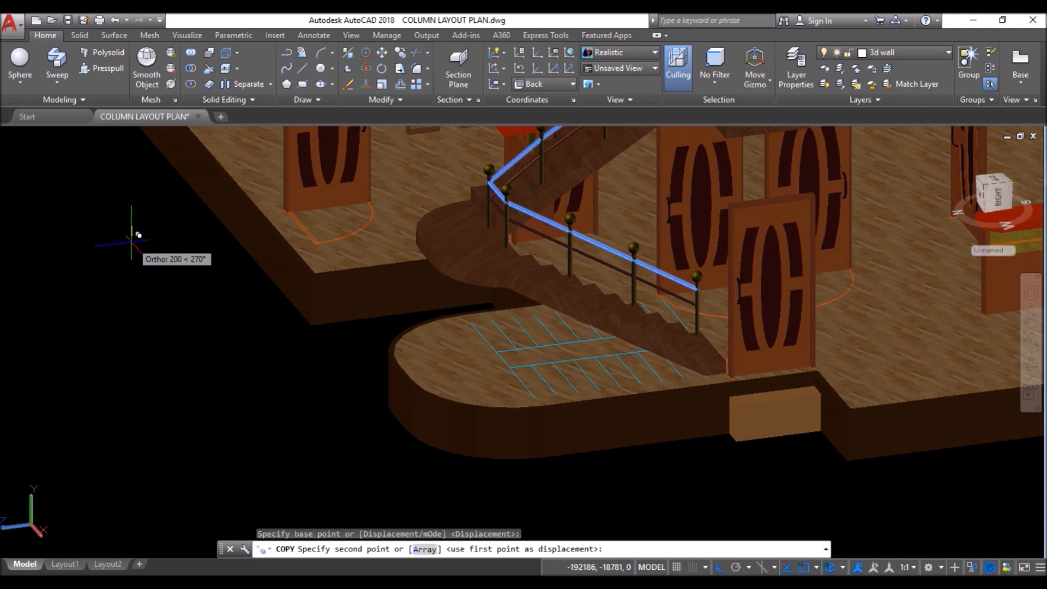
text(225)
key(Return)
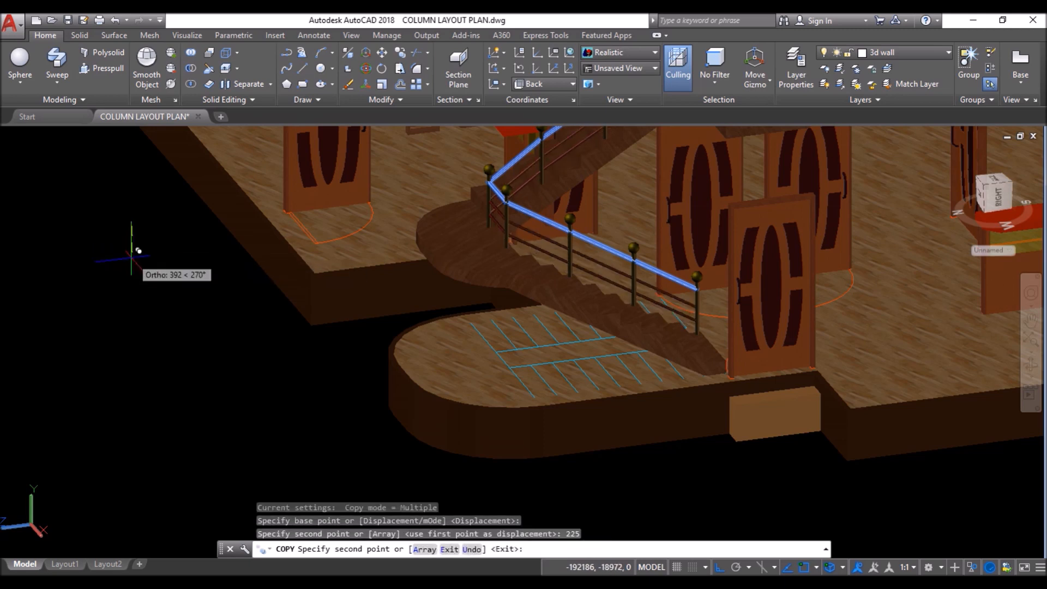
key(Return)
Step: Examine the staircase railing and its three rails up close and from different angles
scroll(132, 257, down, 3)
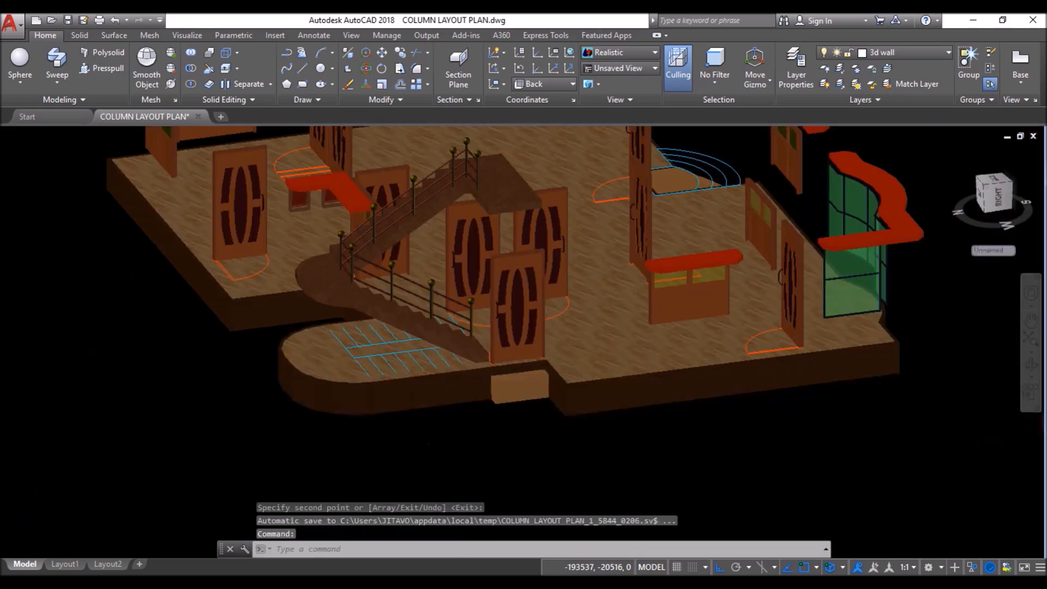
scroll(417, 155, up, 3)
scroll(410, 272, down, 2)
shift+middle_drag(576, 272, 544, 265)
shift+middle_drag(275, 262, 334, 278)
scroll(478, 352, up, 3)
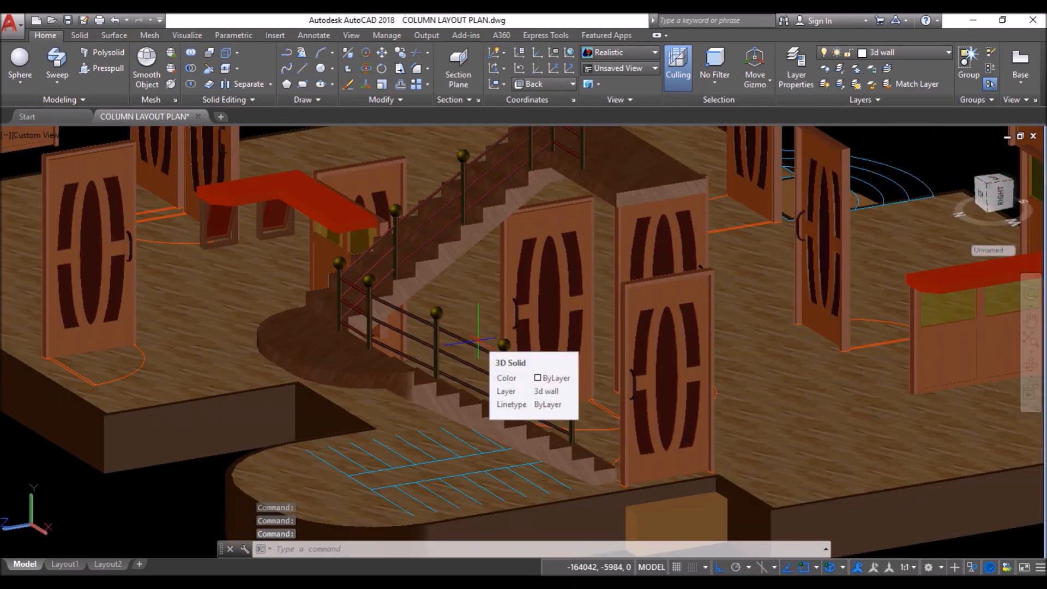
scroll(470, 424, down, 3)
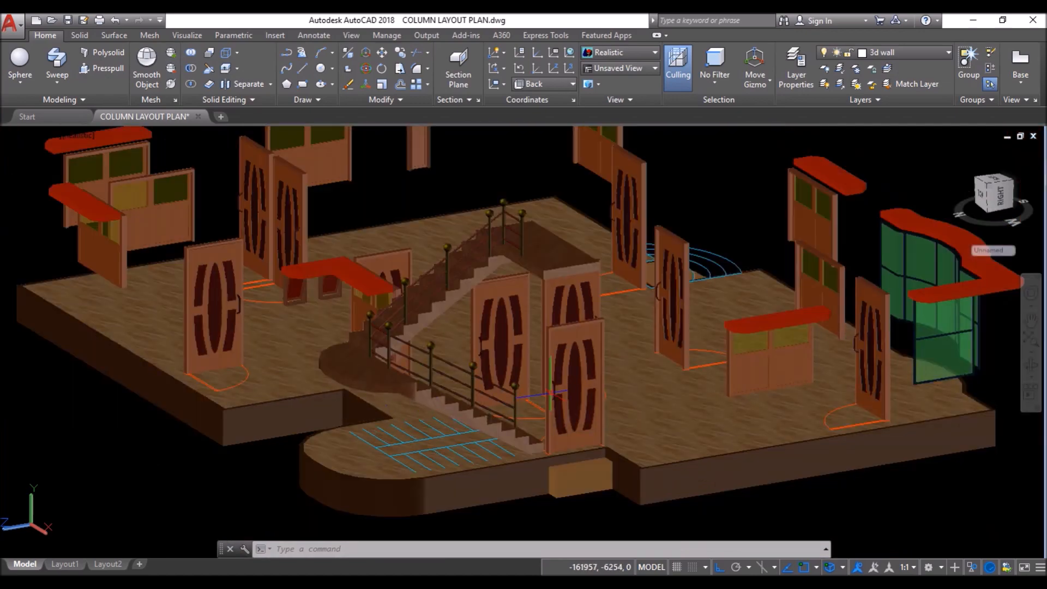
scroll(518, 424, up, 2)
scroll(484, 395, up, 2)
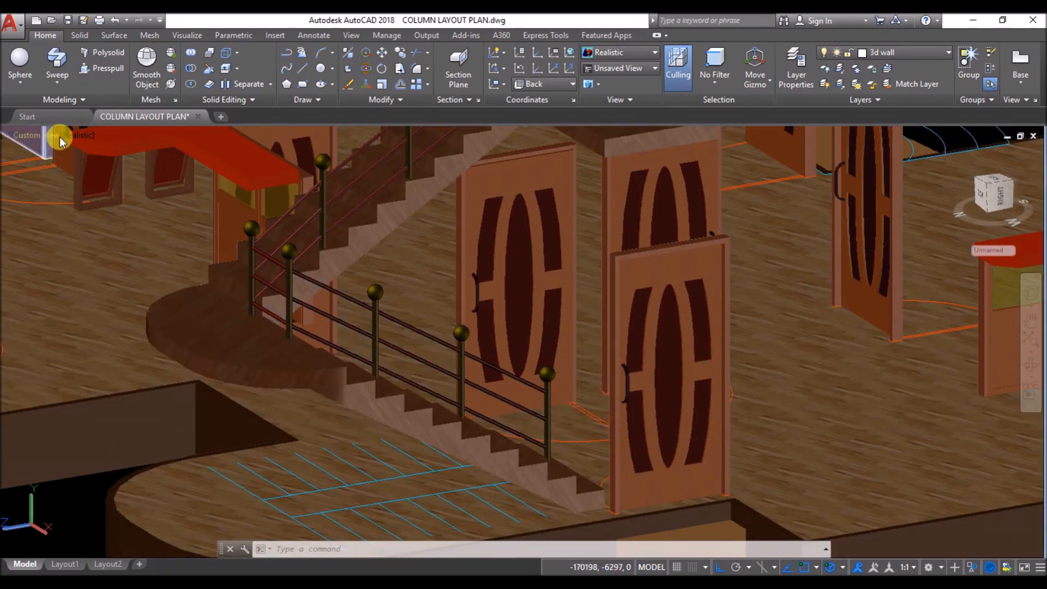
Step: Switch the visual style to 2D Wireframe and select the upper rail's path line at the landing
click(70, 135)
click(93, 167)
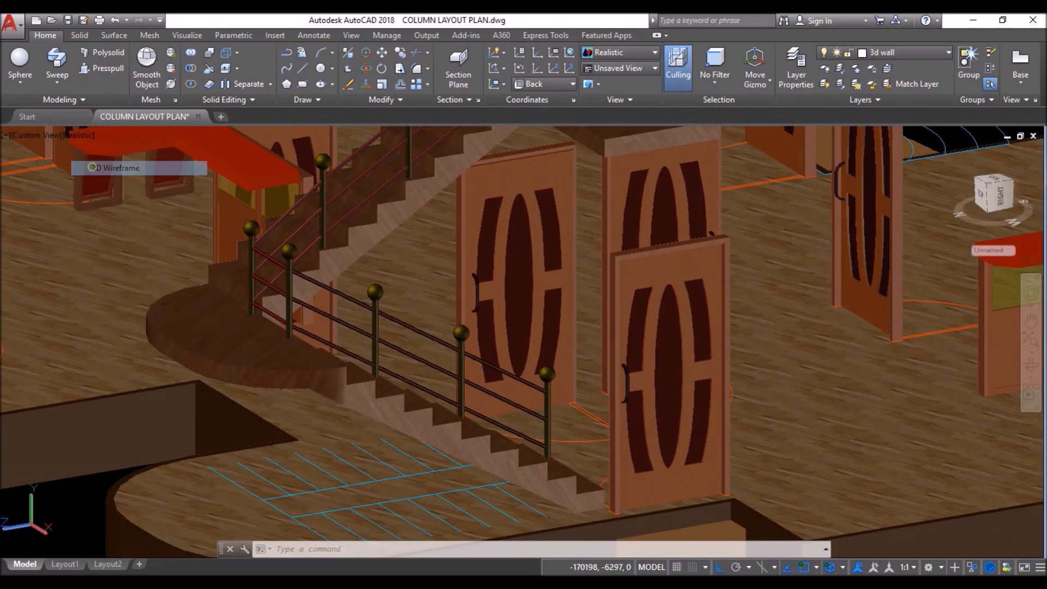
shift+middle_drag(375, 271, 322, 303)
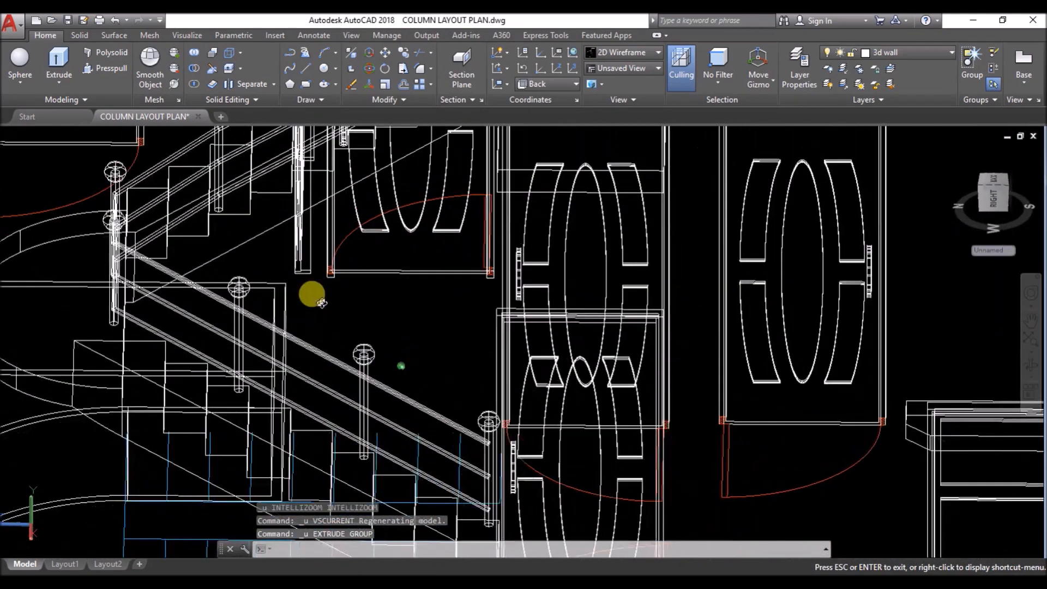
scroll(212, 267, down, 2)
scroll(193, 217, up, 4)
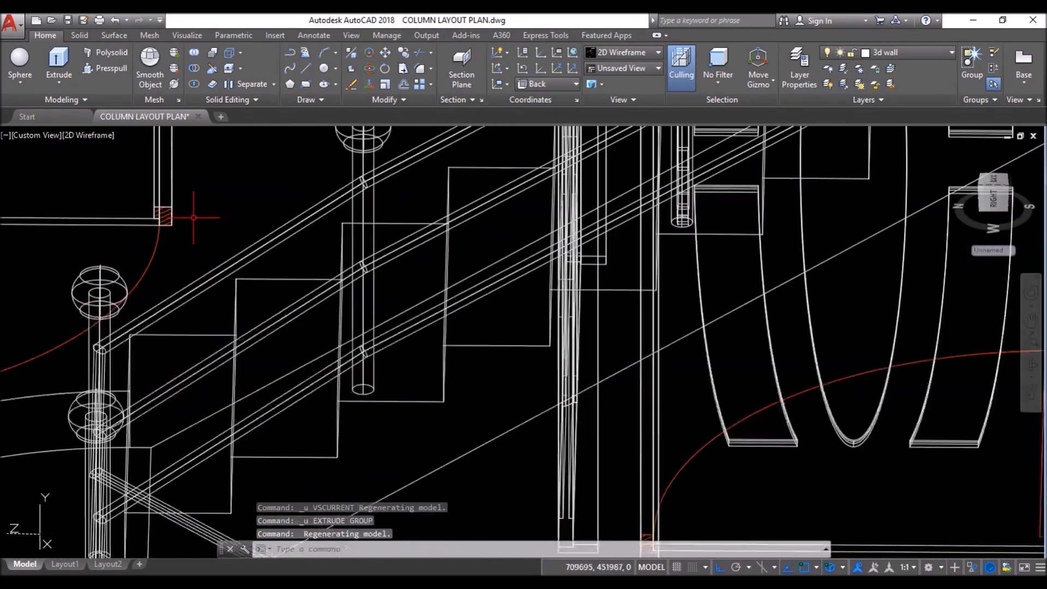
click(116, 336)
scroll(117, 336, down, 5)
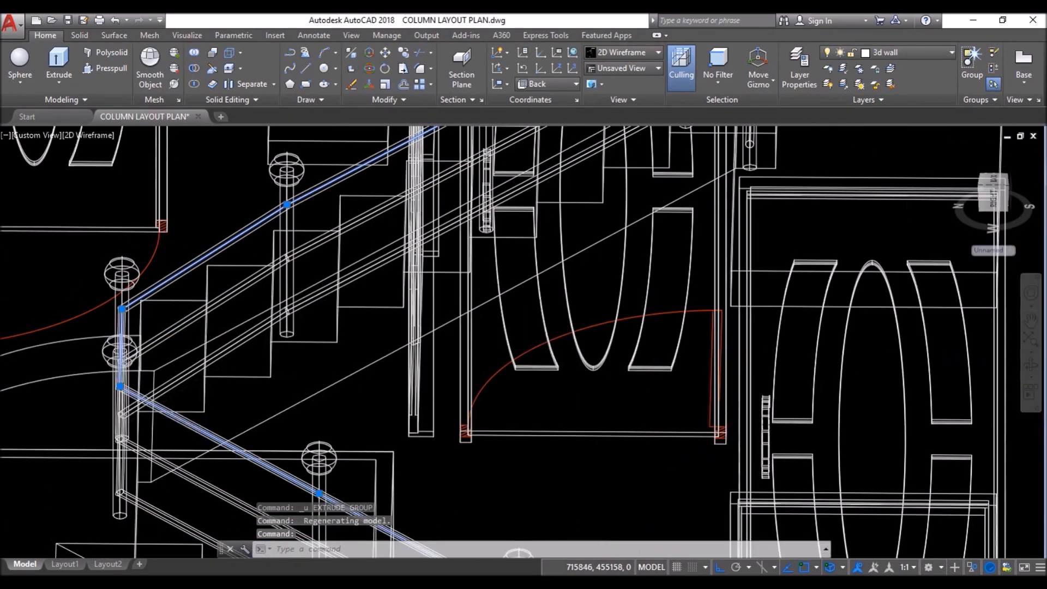
Step: Set the coordinate system to World, with the rail corners at the landing in close view
shift+middle_drag(291, 330, 320, 304)
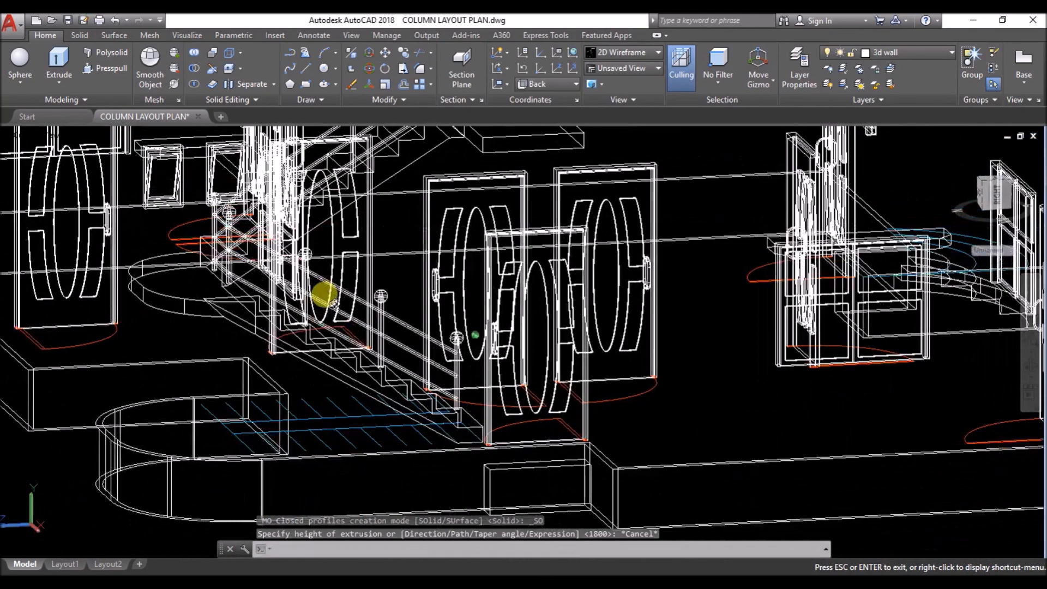
scroll(188, 224, up, 5)
scroll(187, 224, up, 5)
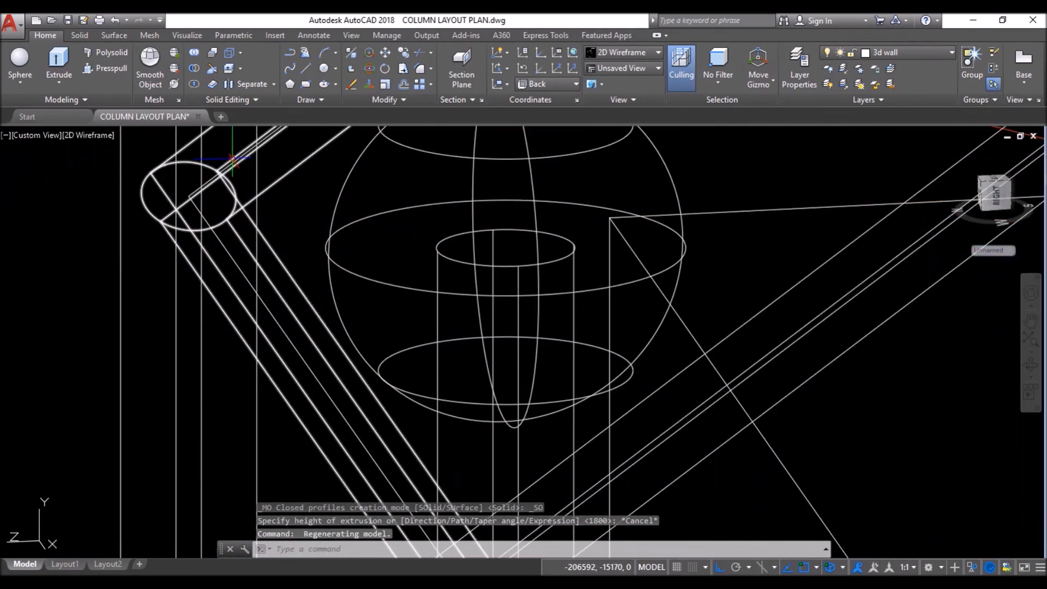
scroll(231, 165, down, 5)
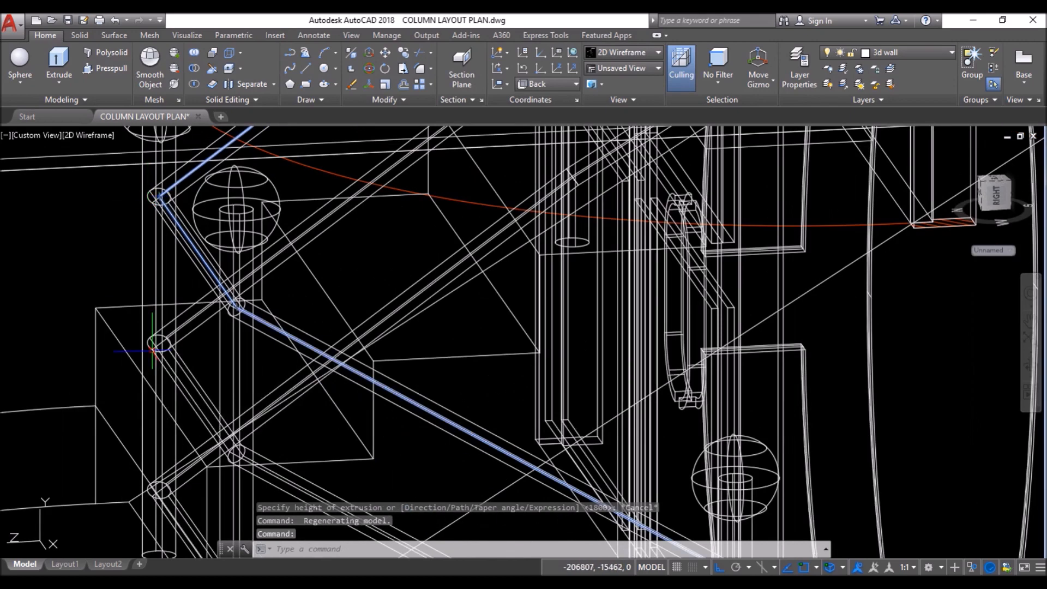
click(549, 86)
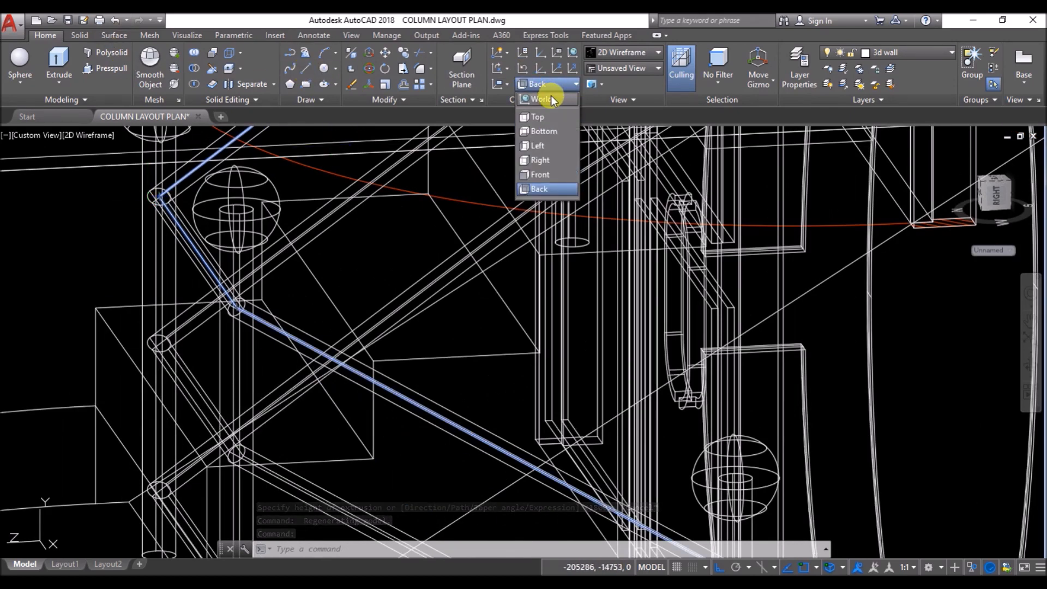
click(551, 97)
Step: Draw a vertical line at the landing corner from the upper rail's path vertex down to the lowest rail's centre
click(307, 68)
scroll(155, 205, up, 4)
scroll(304, 221, up, 3)
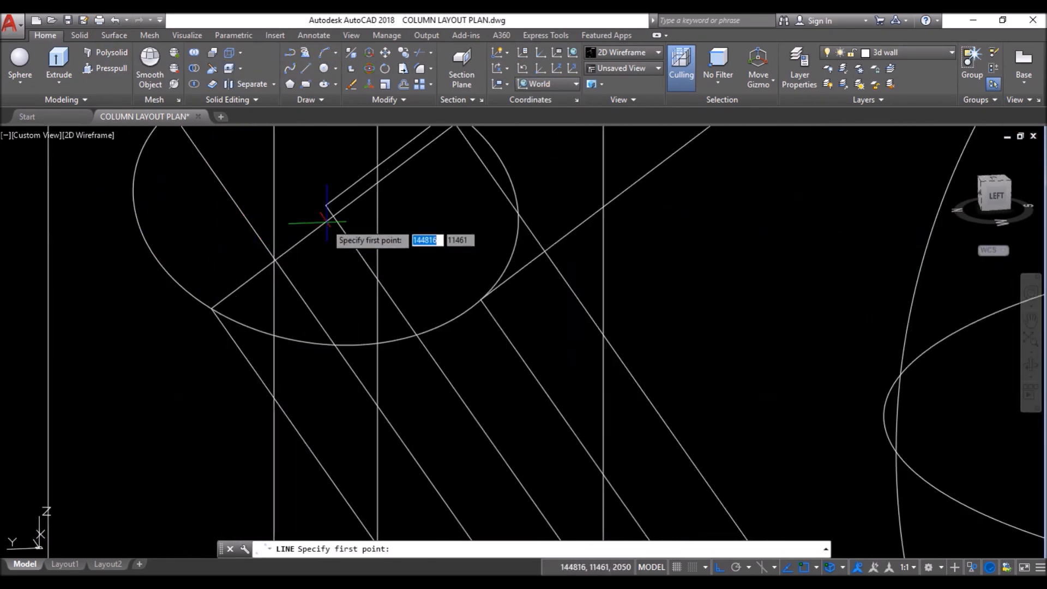
click(326, 206)
scroll(310, 205, down, 7)
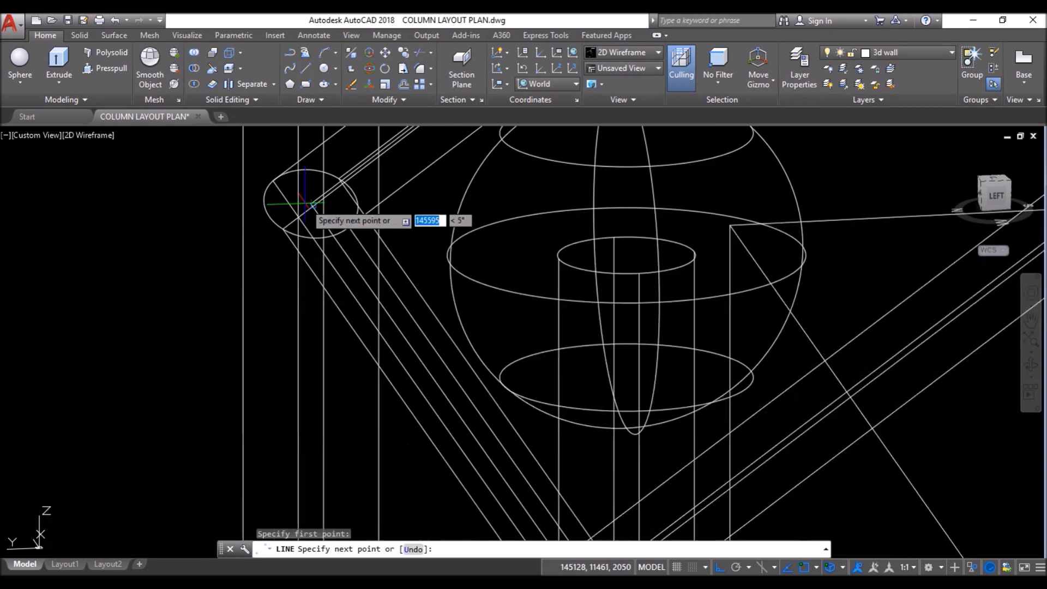
scroll(309, 400, up, 5)
click(272, 268)
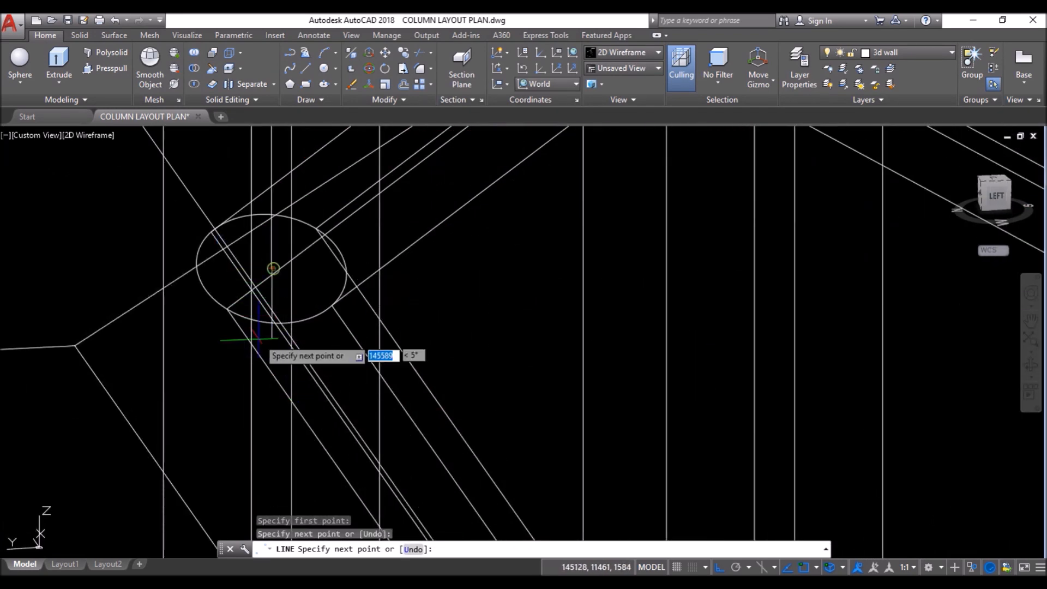
key(Return)
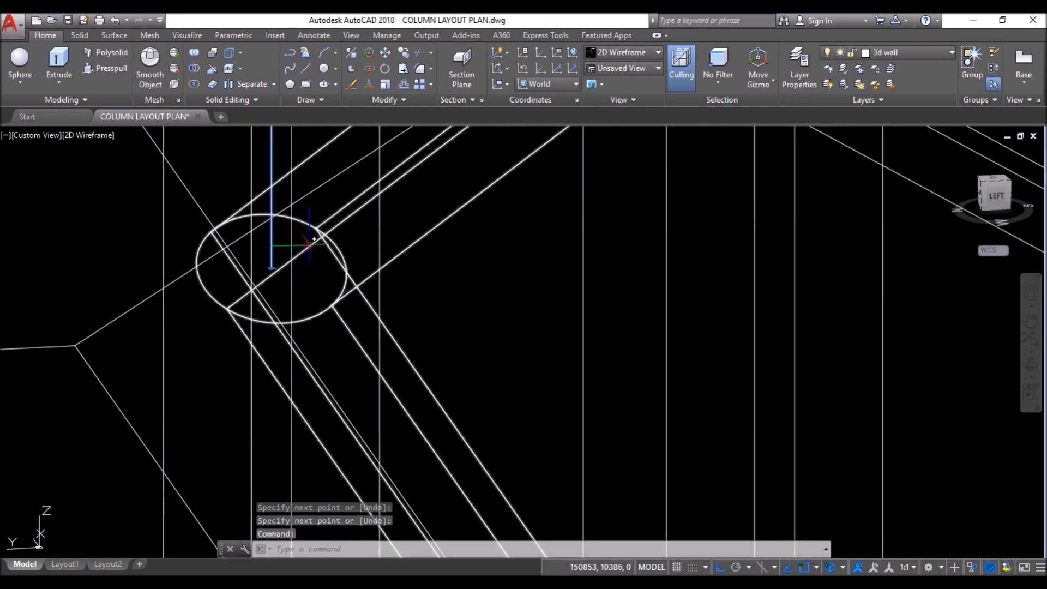
Step: Extrude the upper rail's path polyline along the new vertical line to form the railing panel
scroll(314, 238, down, 6)
scroll(158, 234, up, 6)
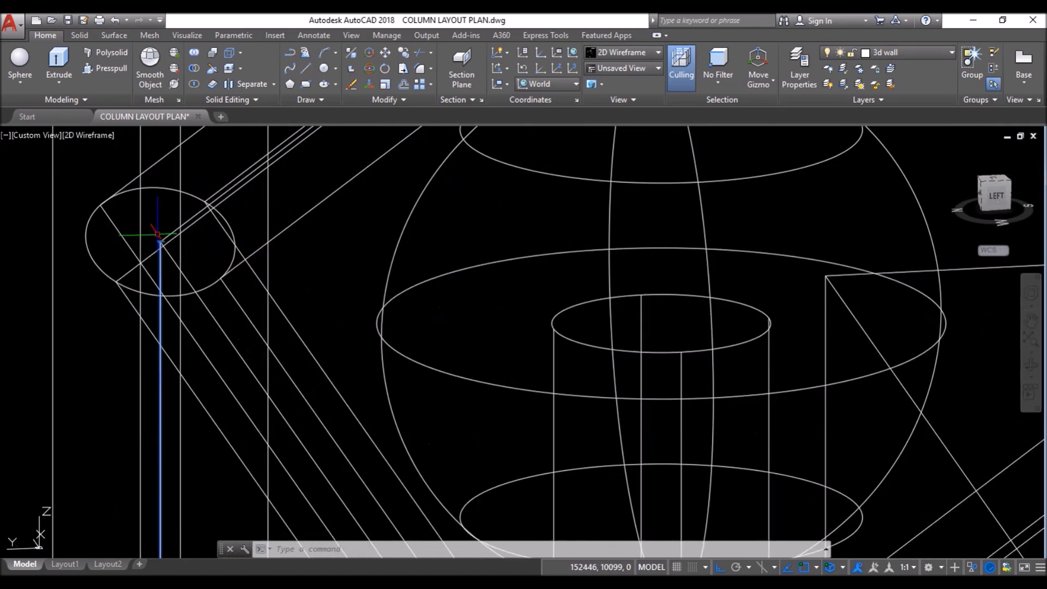
scroll(173, 233, up, 2)
key(Escape)
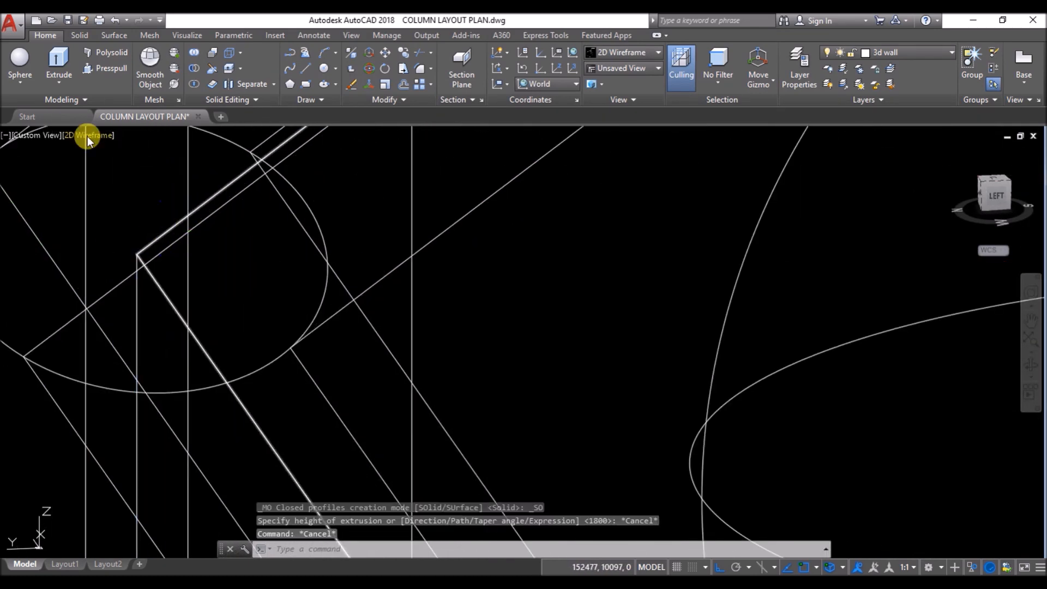
click(59, 59)
click(151, 240)
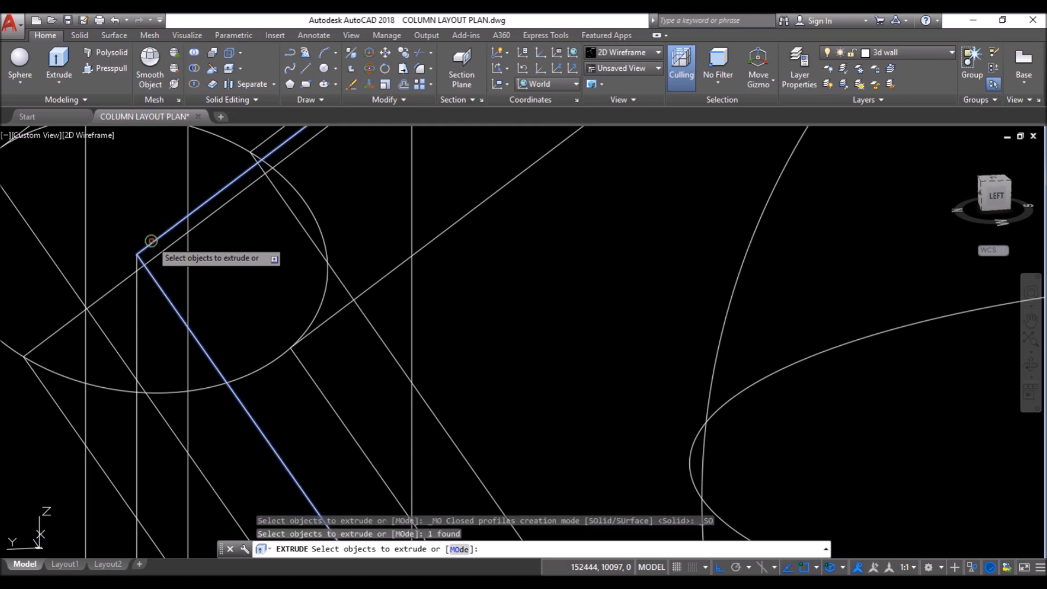
key(Return)
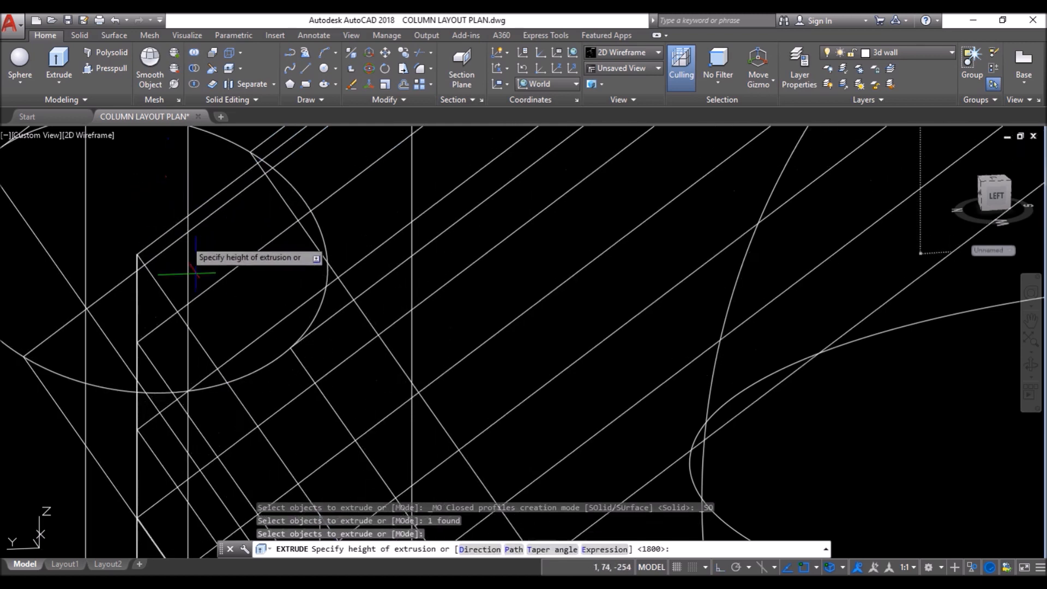
click(513, 549)
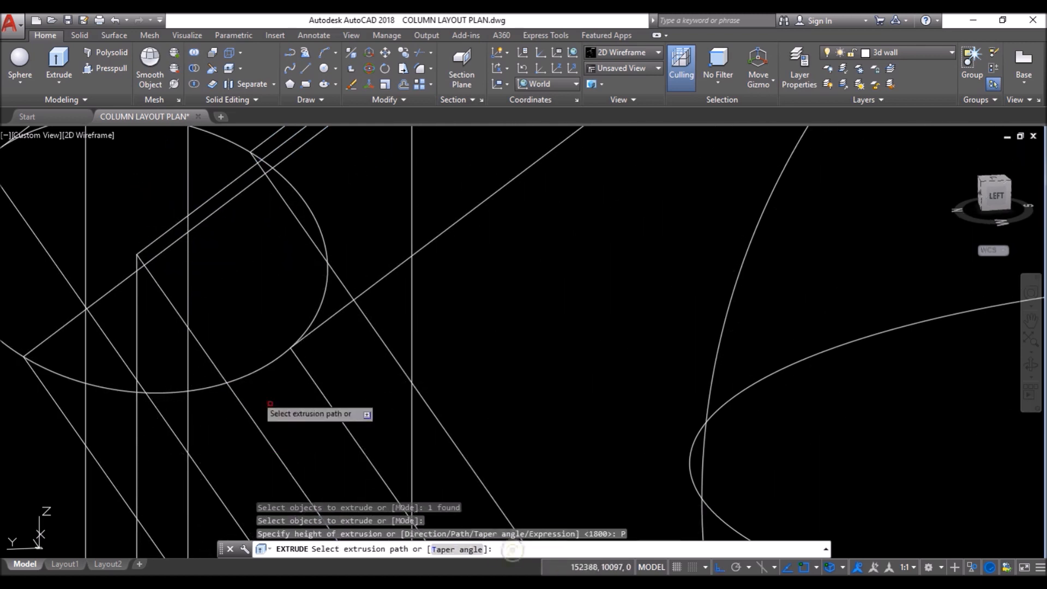
click(138, 312)
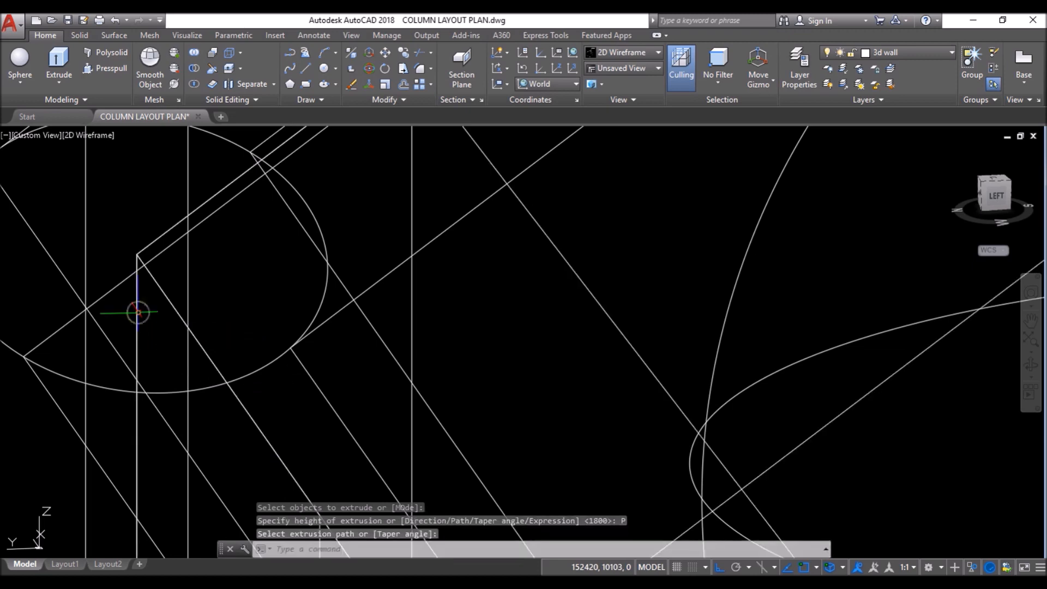
scroll(227, 312, down, 5)
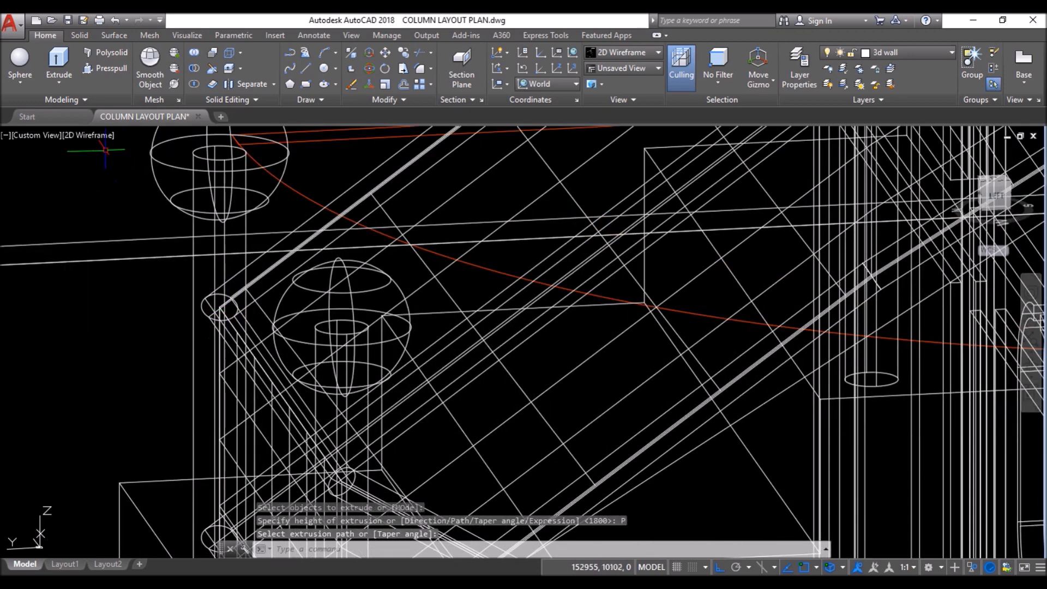
Step: Switch the visual style to Realistic and inspect the new panels between the railing posts
click(101, 134)
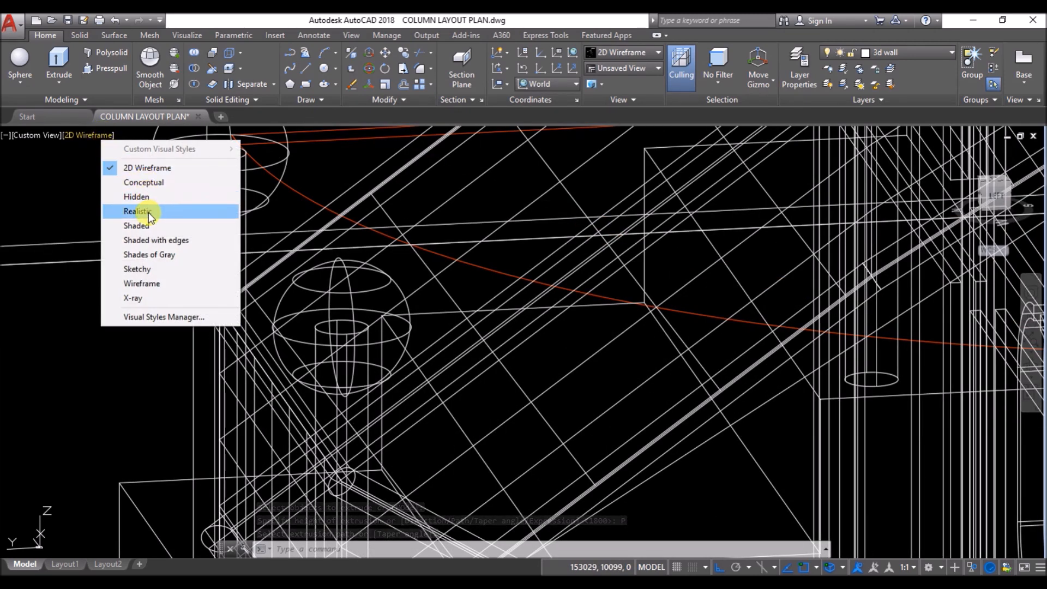
click(149, 212)
scroll(261, 304, down, 8)
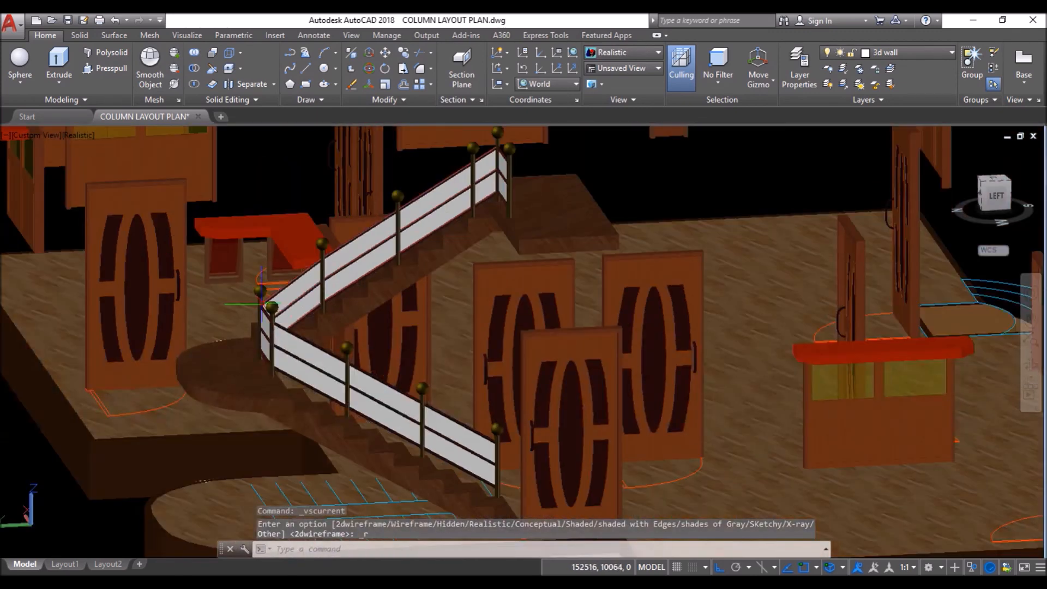
scroll(399, 409, up, 2)
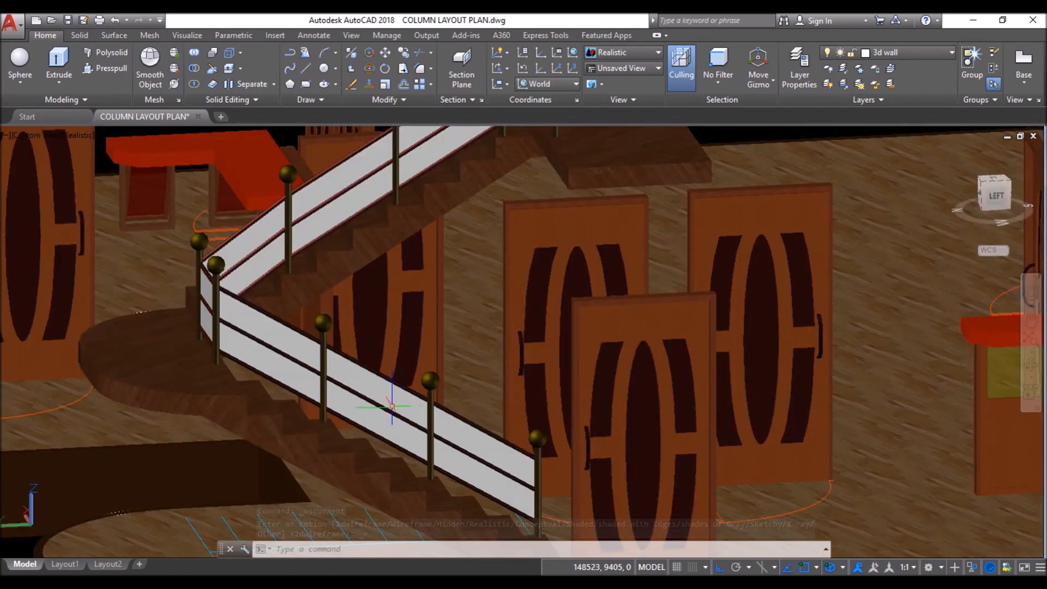
scroll(365, 427, down, 3)
scroll(387, 387, down, 3)
scroll(142, 338, up, 6)
scroll(141, 338, up, 2)
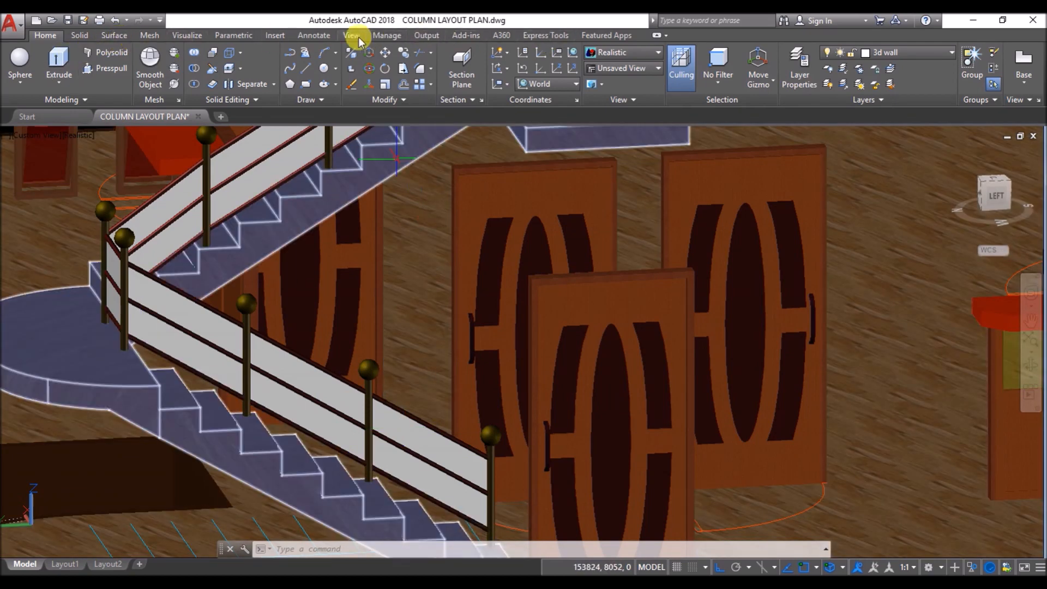
Step: Open the materials browser and show the Glass category of the Autodesk Library
click(188, 36)
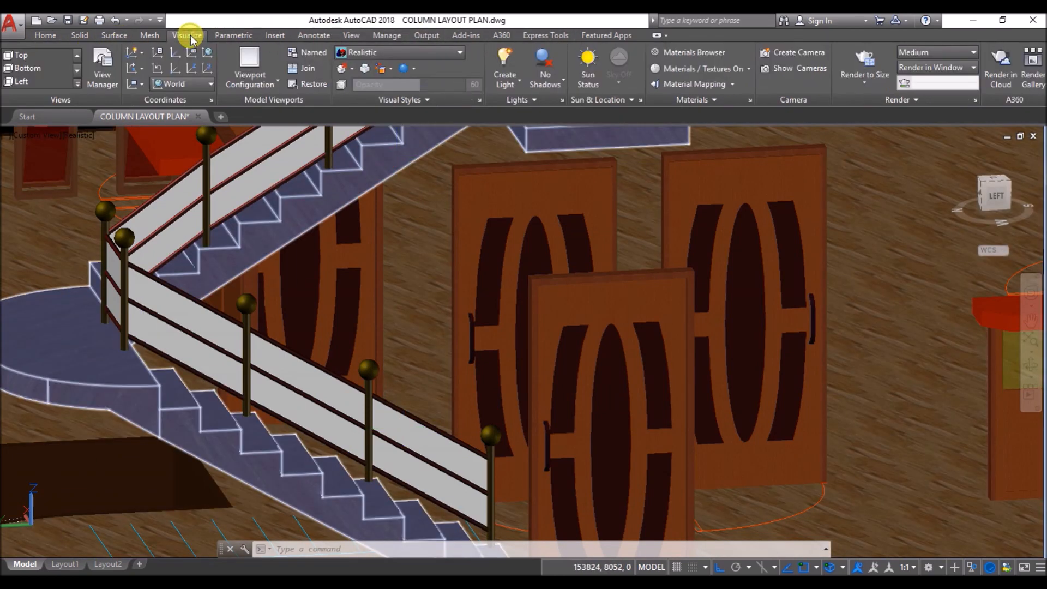
click(658, 55)
click(811, 263)
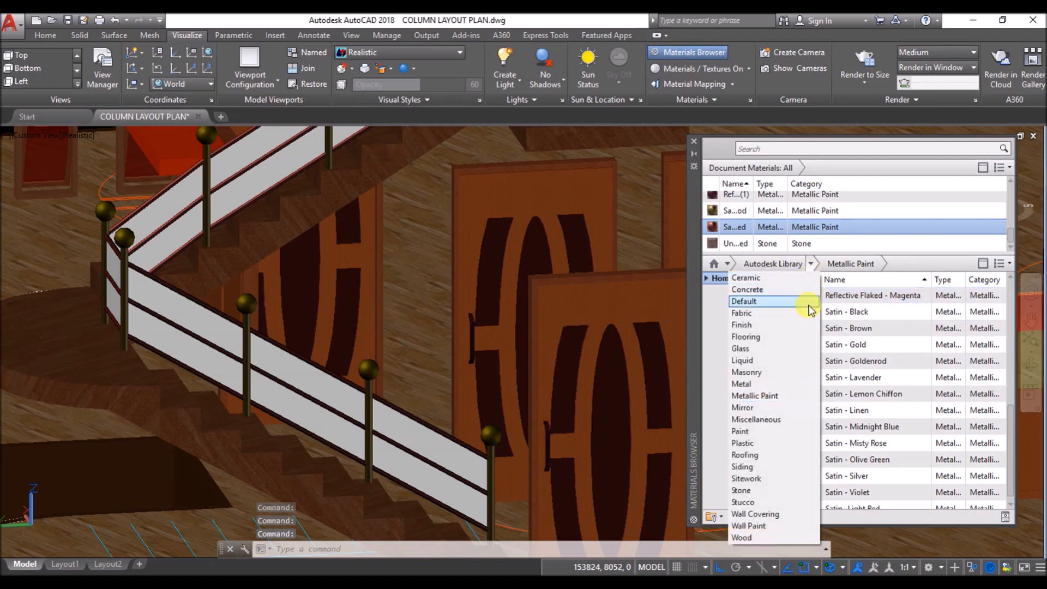
click(785, 350)
Step: Try the Clear solid glass material on the extruded railing panel
scroll(377, 399, down, 1)
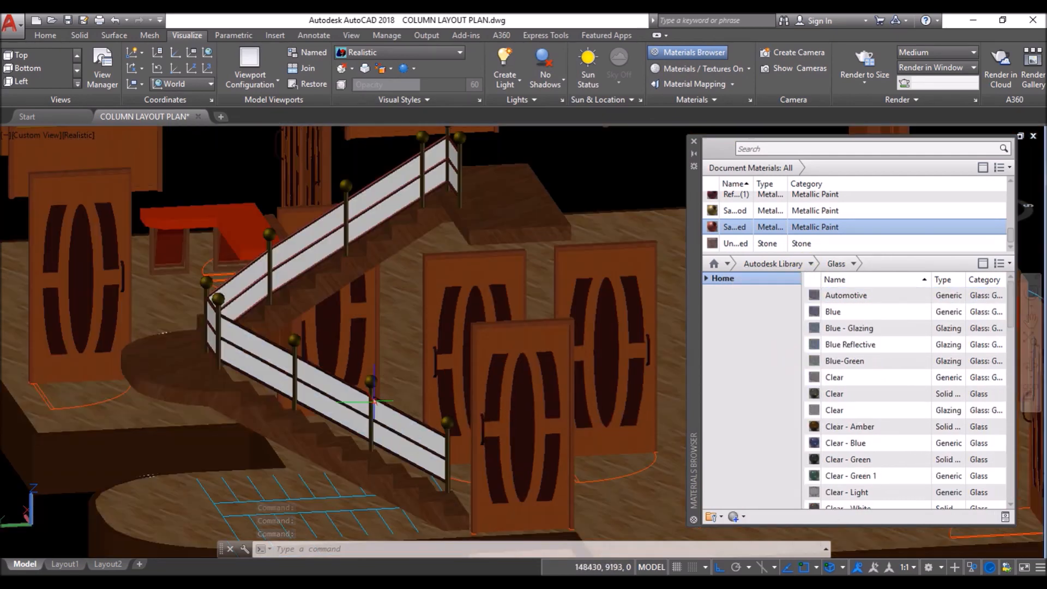
click(333, 411)
click(995, 394)
scroll(430, 419, up, 3)
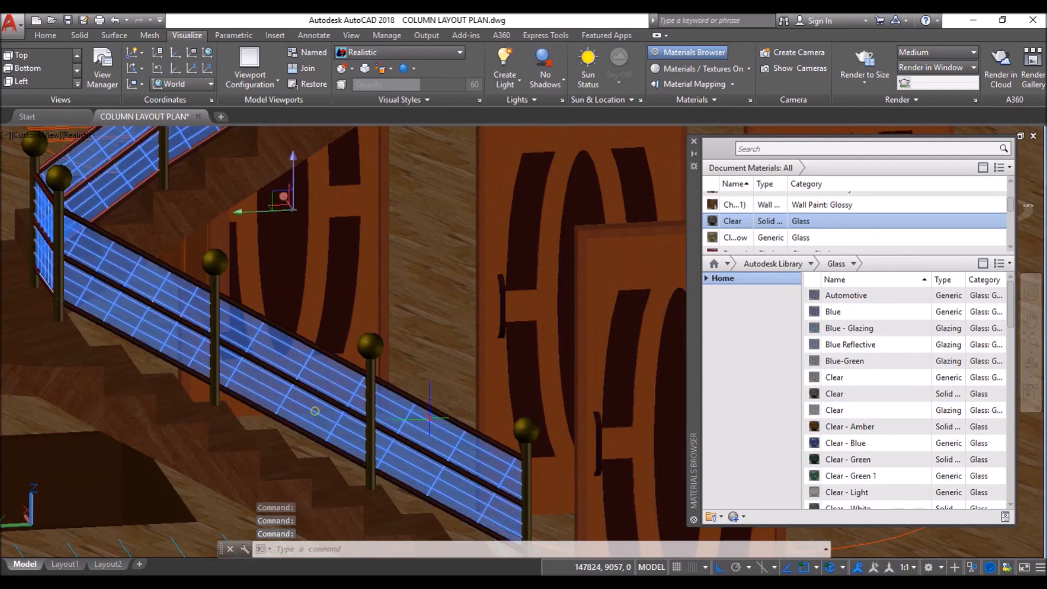
Step: Try the Clear - Green glass material on the railing panel
click(628, 417)
scroll(868, 415, down, 2)
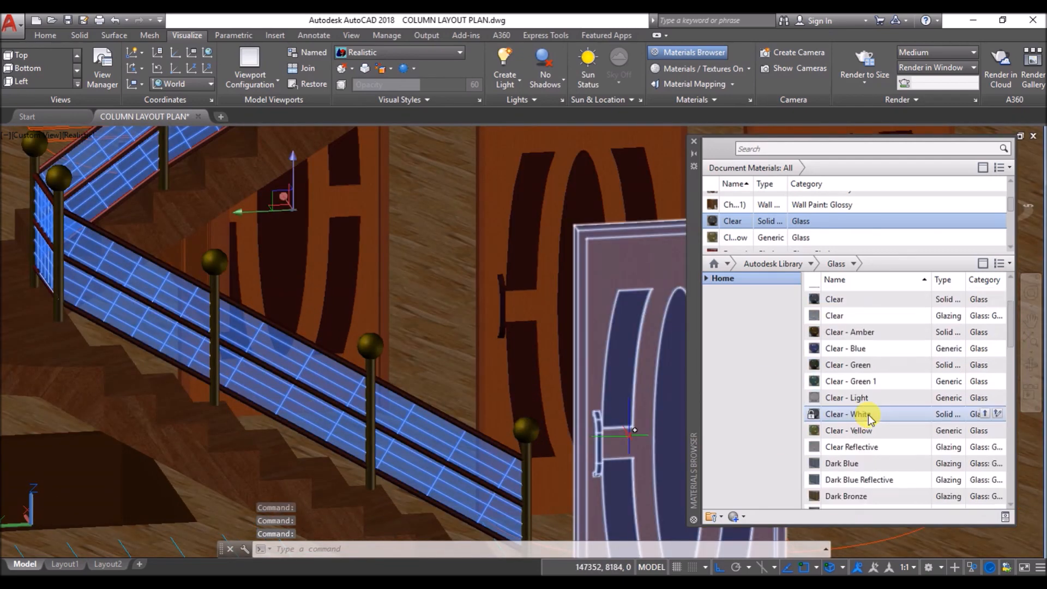
click(987, 365)
Step: Try the Dark Red glazing material on the railing panel
scroll(325, 360, down, 3)
click(328, 359)
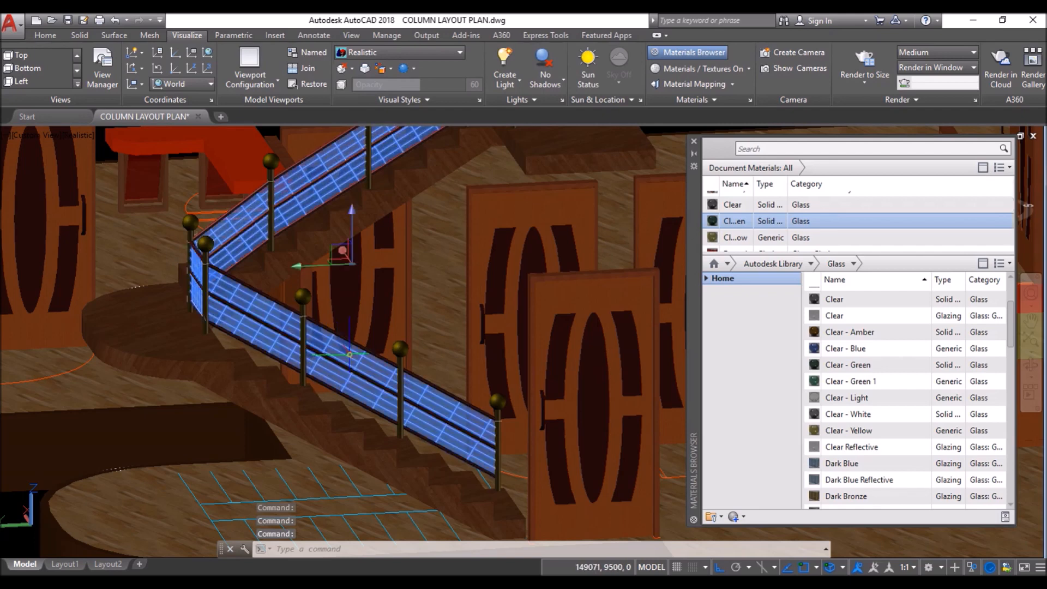
scroll(872, 404, down, 2)
click(985, 467)
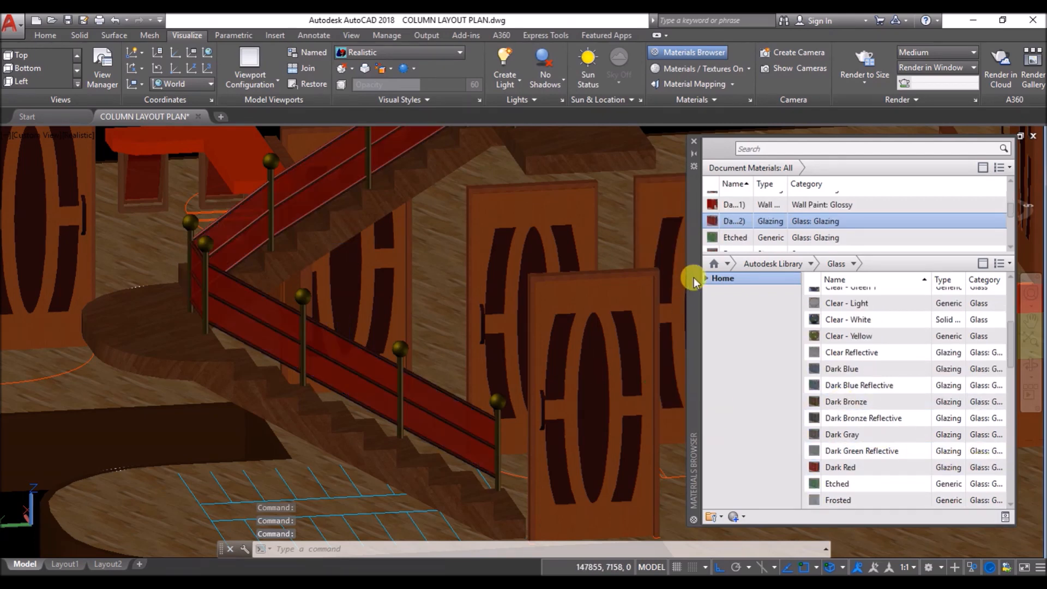
Step: Try the Frosted - Dark Red glass material on the railing panel
click(431, 402)
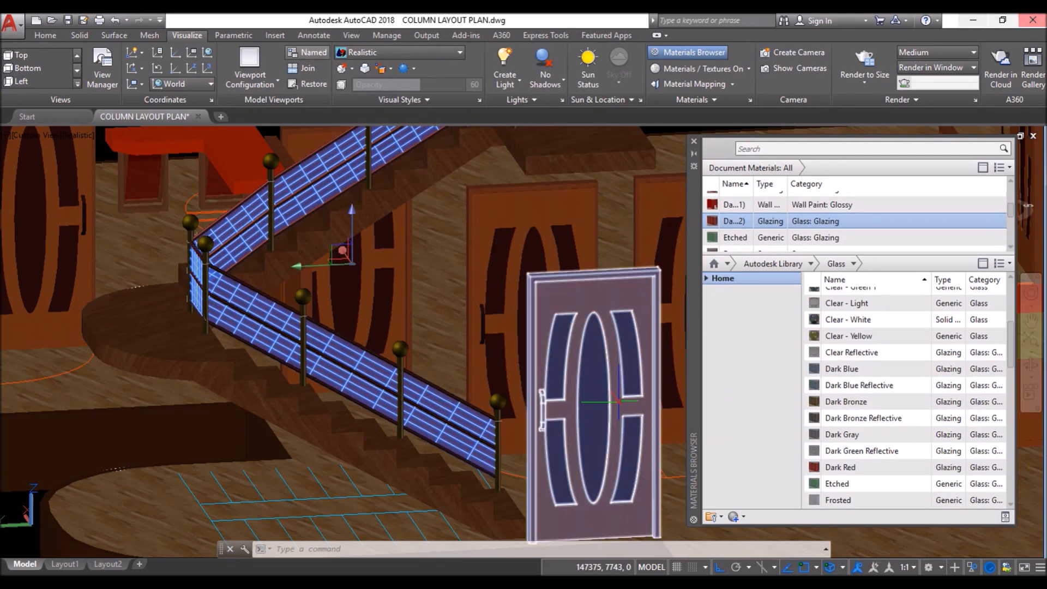
click(652, 362)
click(999, 420)
scroll(960, 431, down, 4)
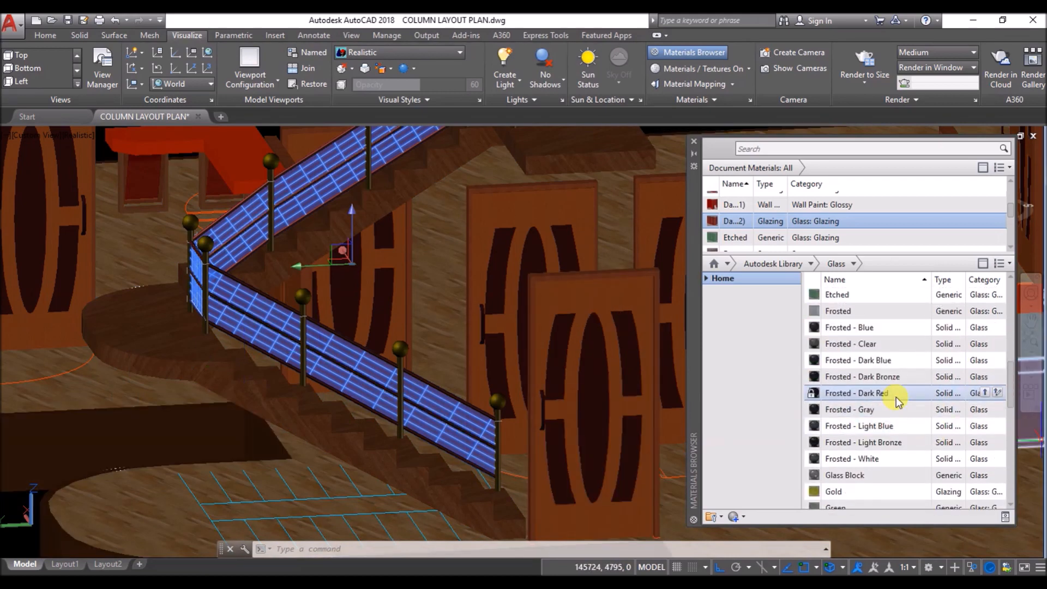
click(986, 393)
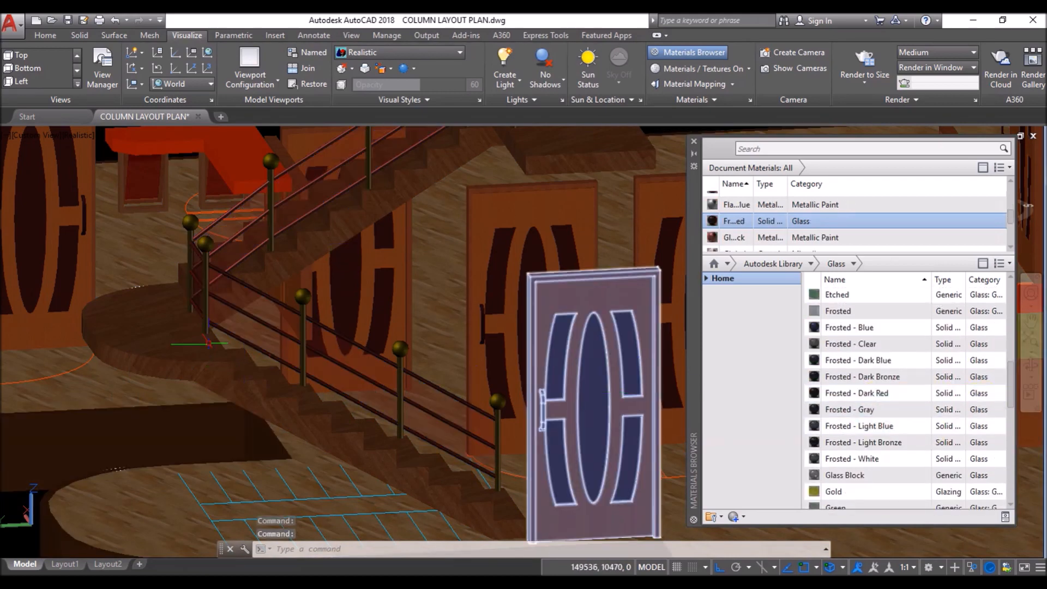
Step: Try the Gold glazing material on the railing panel
scroll(349, 305, down, 5)
scroll(162, 373, up, 5)
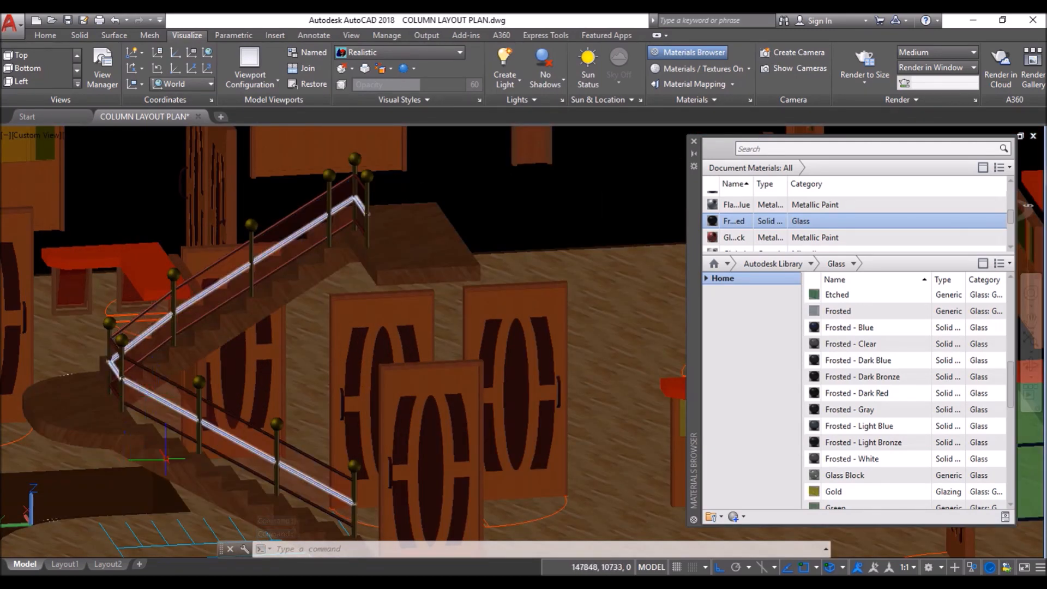
scroll(245, 432, up, 3)
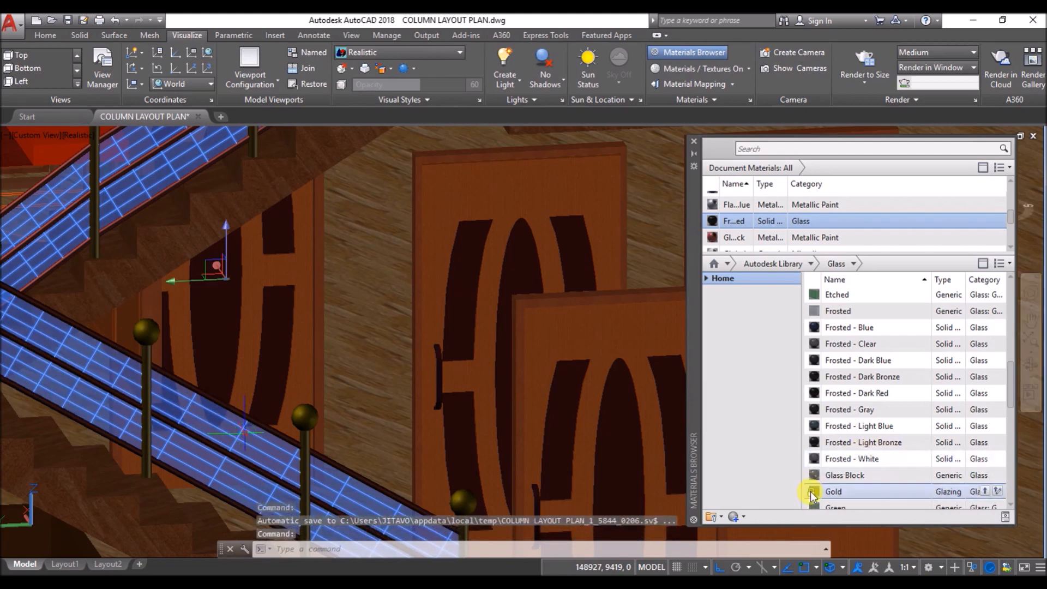
click(979, 492)
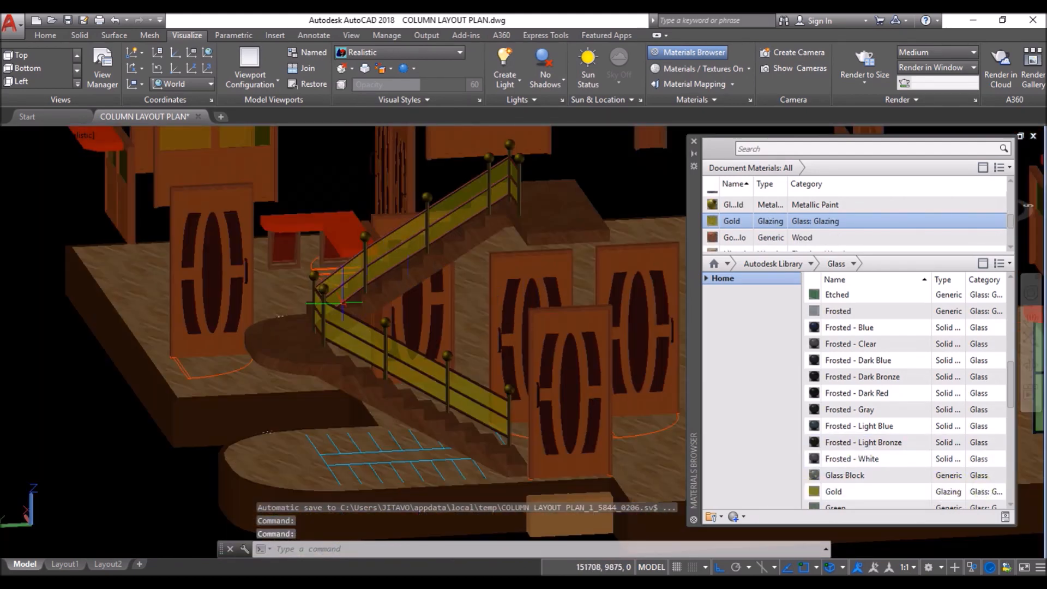
Step: Assign the Frosted - Dark Bronze glass material to the railing panel and check the staircase from another angle
scroll(362, 332, up, 6)
click(351, 312)
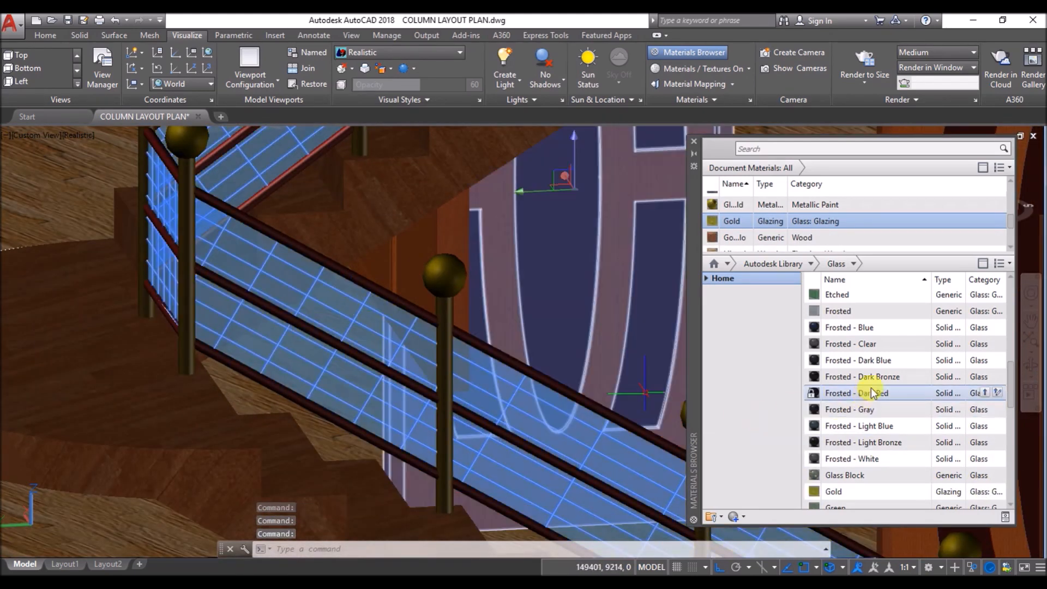
click(985, 375)
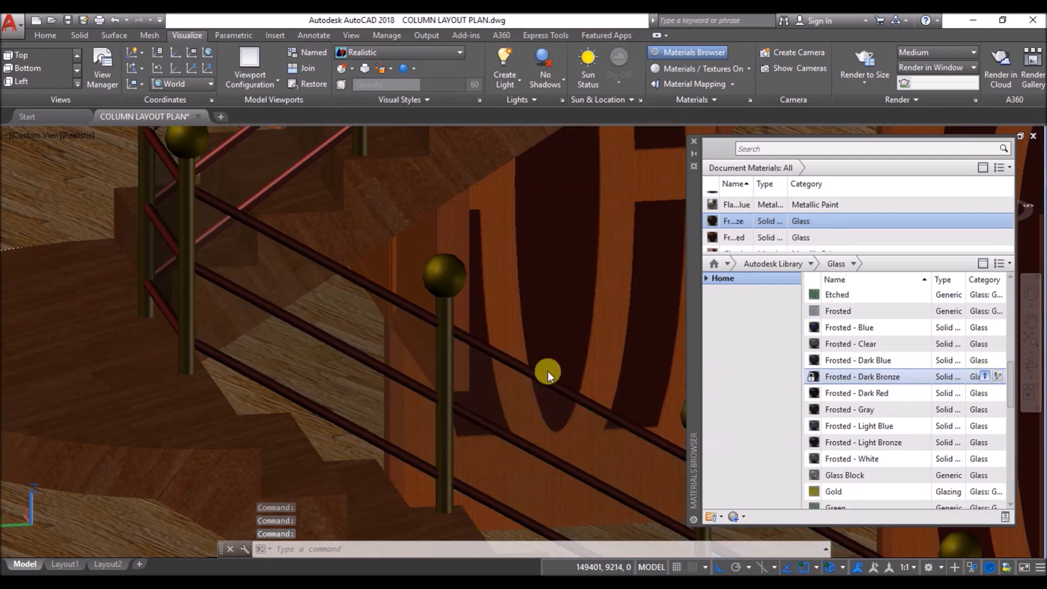
scroll(545, 369, down, 5)
shift+middle_drag(334, 304, 255, 302)
scroll(452, 327, down, 2)
scroll(822, 373, down, 4)
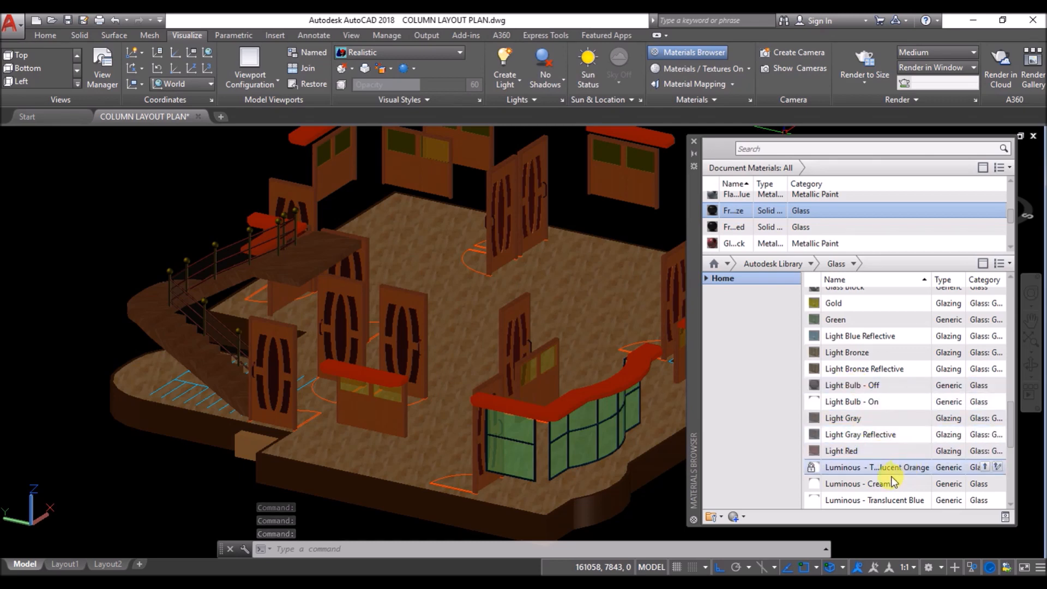
Step: Assign the Luminous - Cream glass material to the staircase railing panel and close the materials browser
scroll(226, 334, up, 3)
click(215, 321)
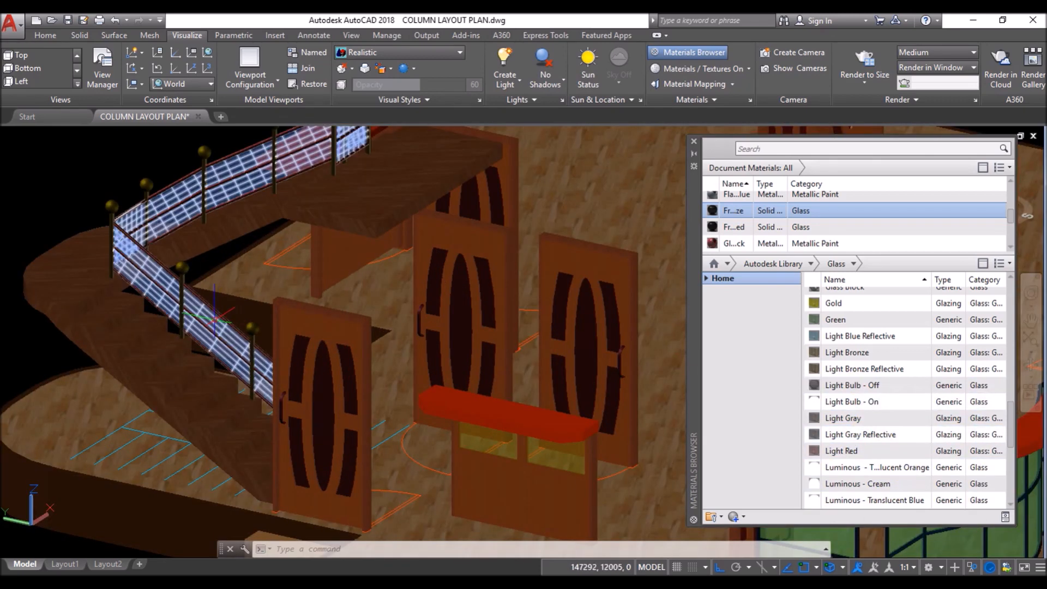
click(983, 484)
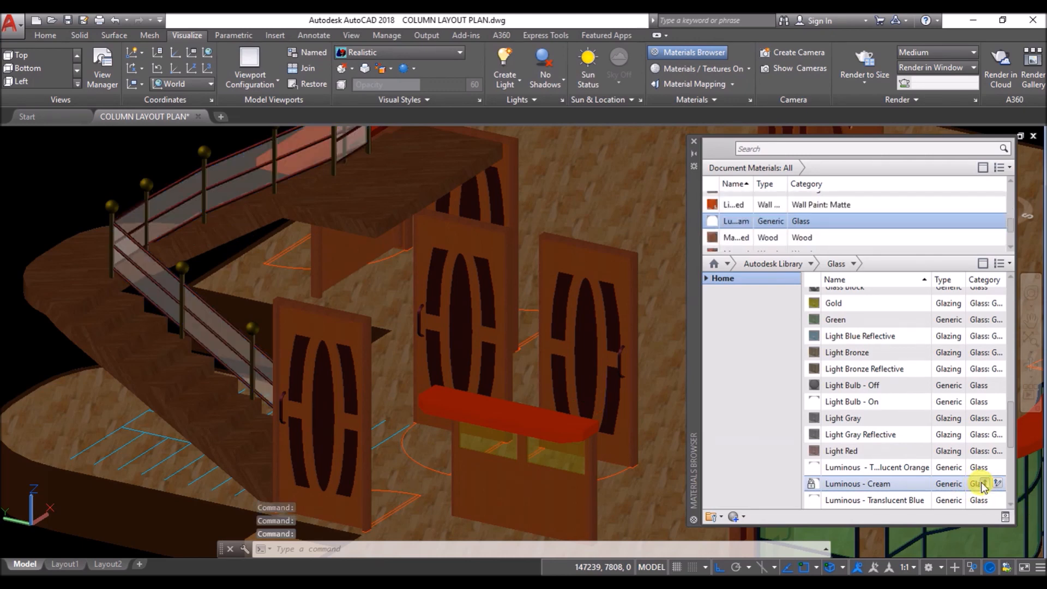
scroll(81, 263, down, 2)
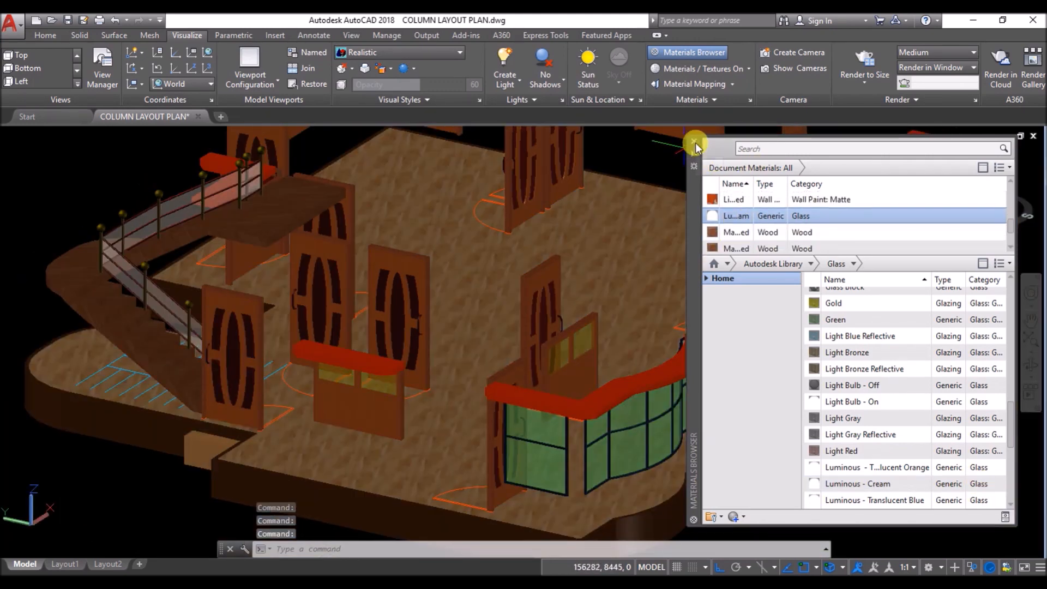
click(695, 142)
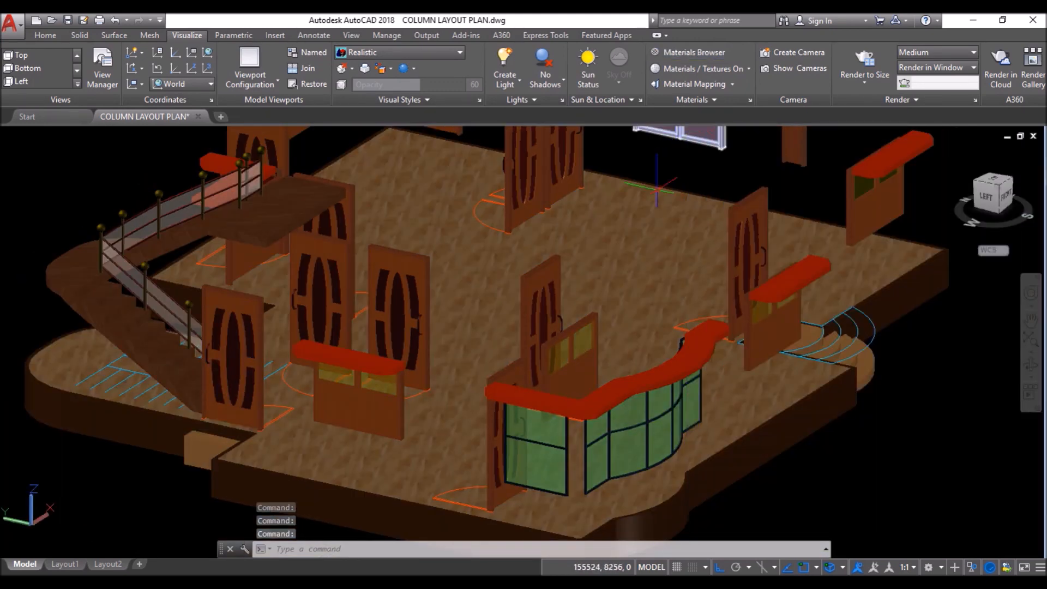
Step: End the object isolation to bring the hidden house walls back into the model
click(969, 567)
click(980, 553)
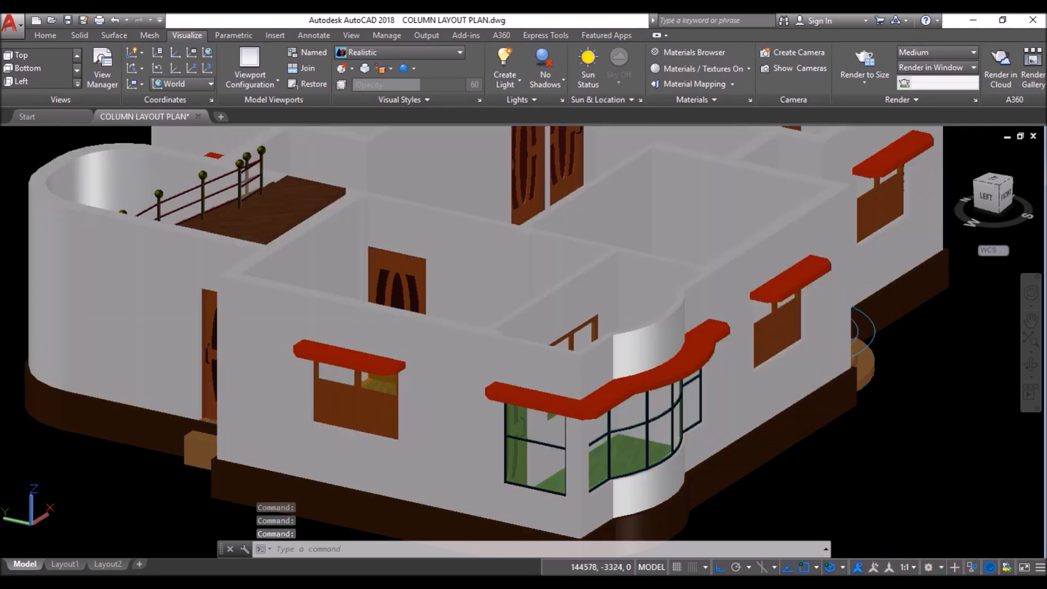
scroll(409, 435, down, 3)
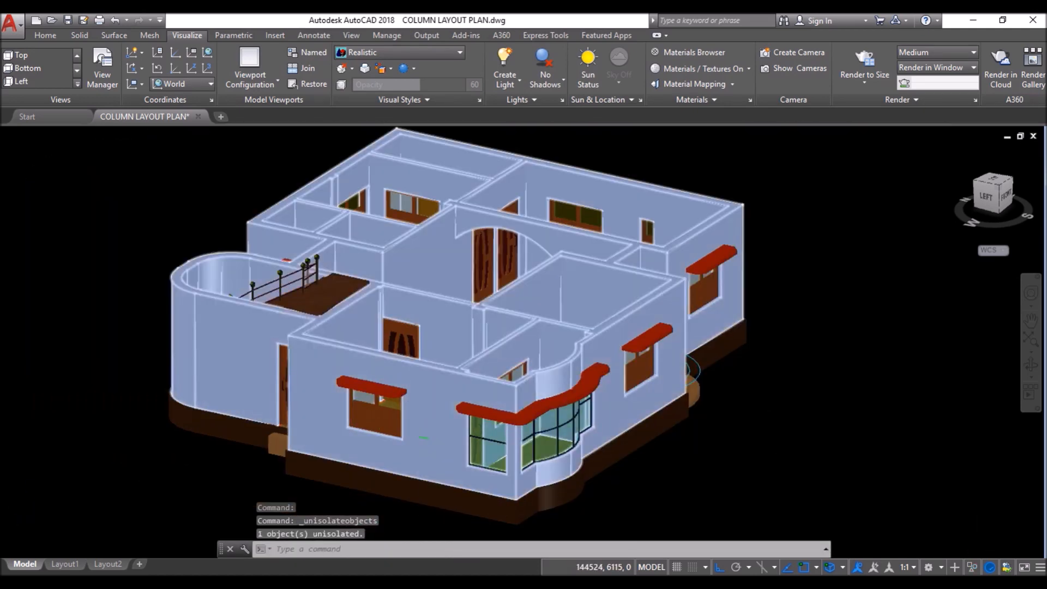
shift+middle_drag(408, 435, 371, 352)
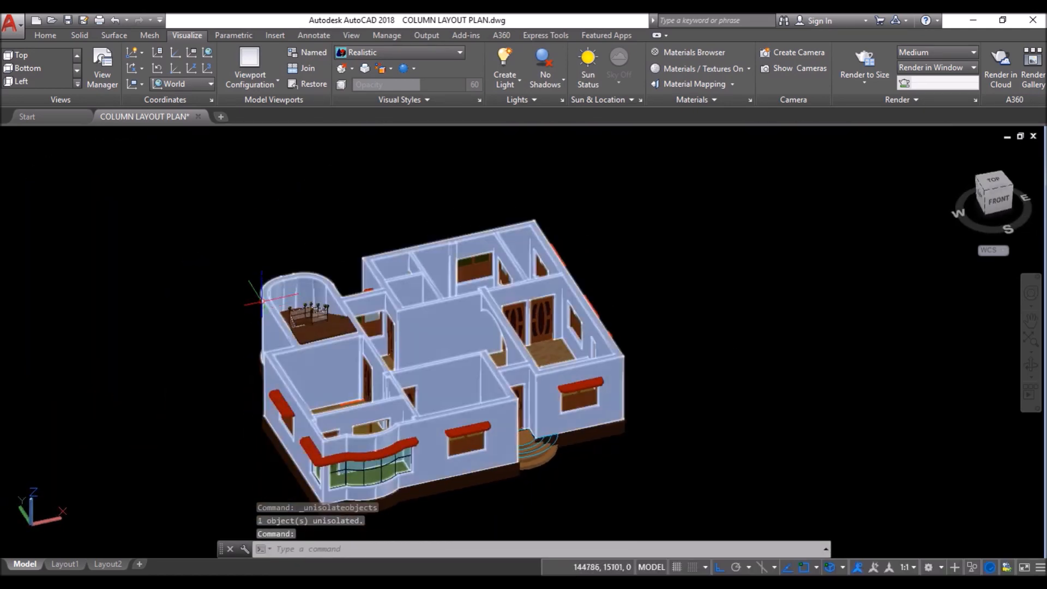
Step: Examine the staircase, its railing and the surrounding walls from several angles
scroll(289, 310, up, 6)
scroll(378, 289, down, 2)
shift+middle_drag(382, 286, 235, 297)
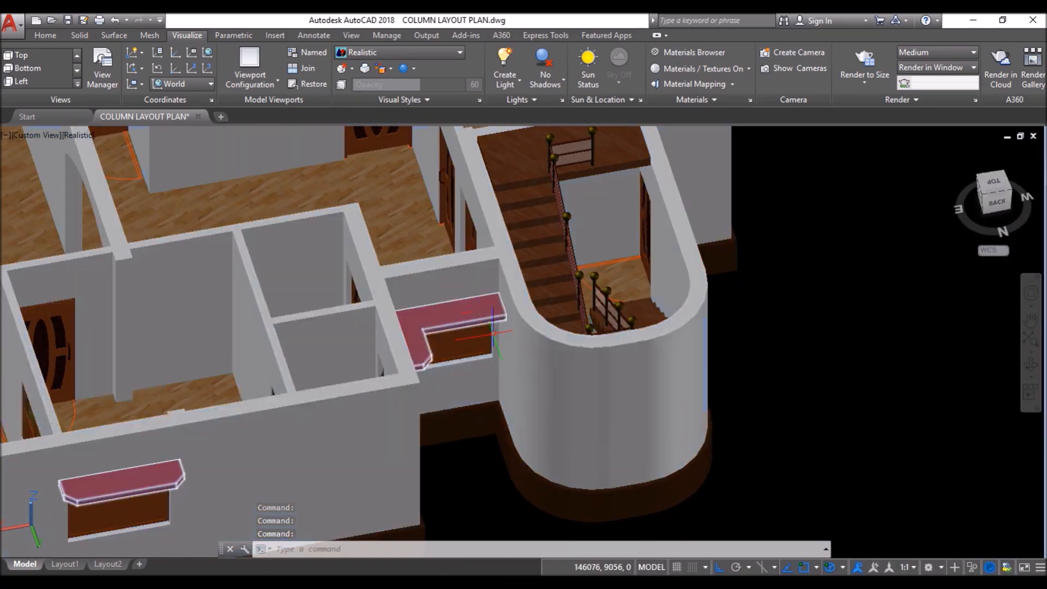
scroll(661, 270, up, 3)
shift+middle_drag(549, 281, 423, 271)
scroll(360, 203, down, 4)
scroll(361, 201, up, 5)
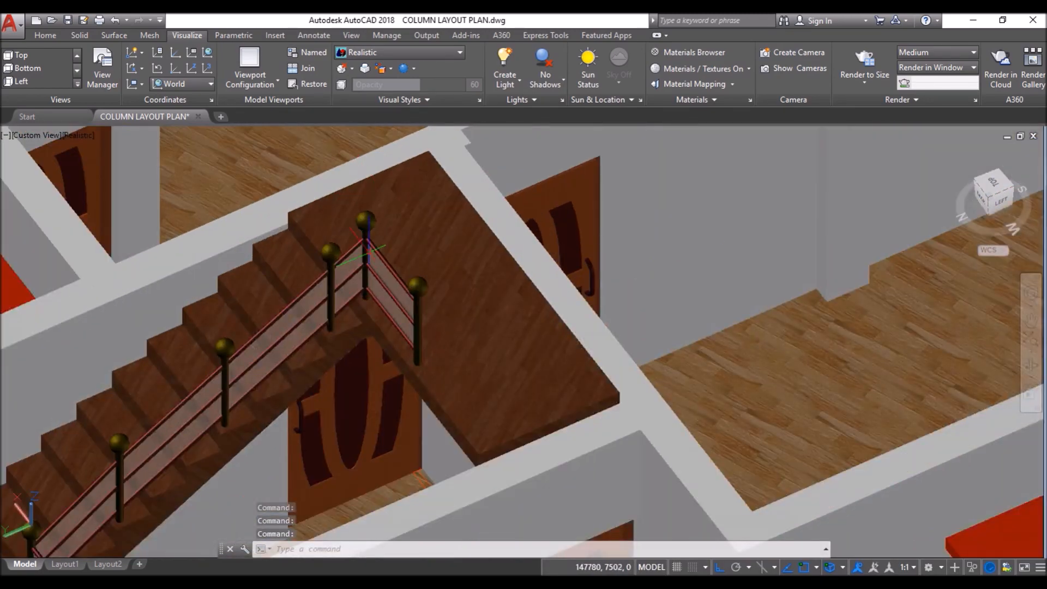
scroll(362, 218, down, 7)
shift+middle_drag(603, 341, 644, 294)
scroll(464, 376, up, 3)
scroll(431, 368, down, 7)
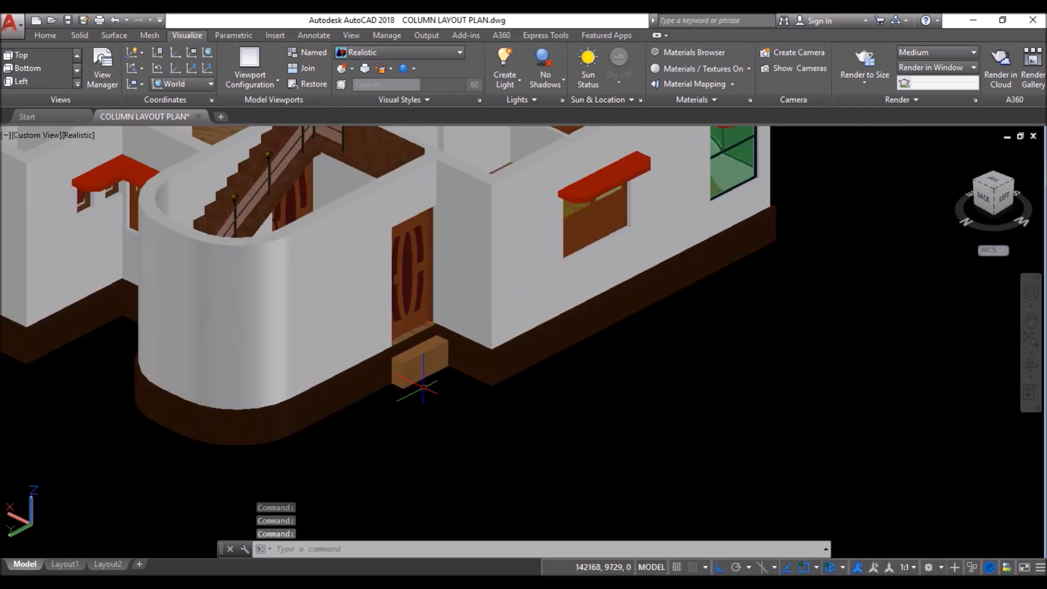
Step: Copy the step block outside the side door twice, placing the copies side by side outward from the plinth
shift+middle_drag(589, 349, 600, 317)
scroll(383, 402, up, 5)
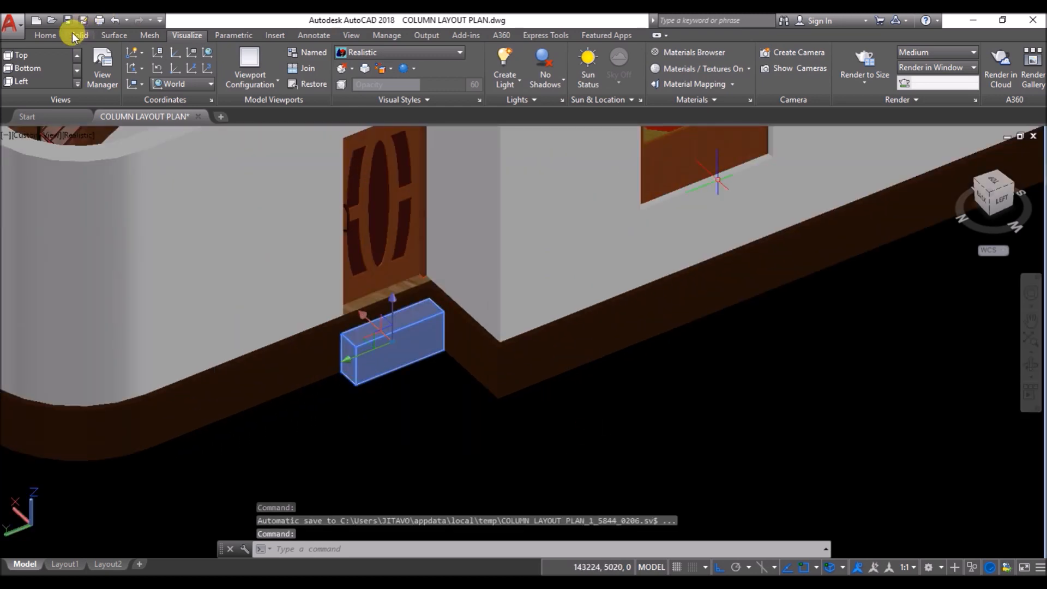
click(45, 35)
click(407, 54)
click(342, 370)
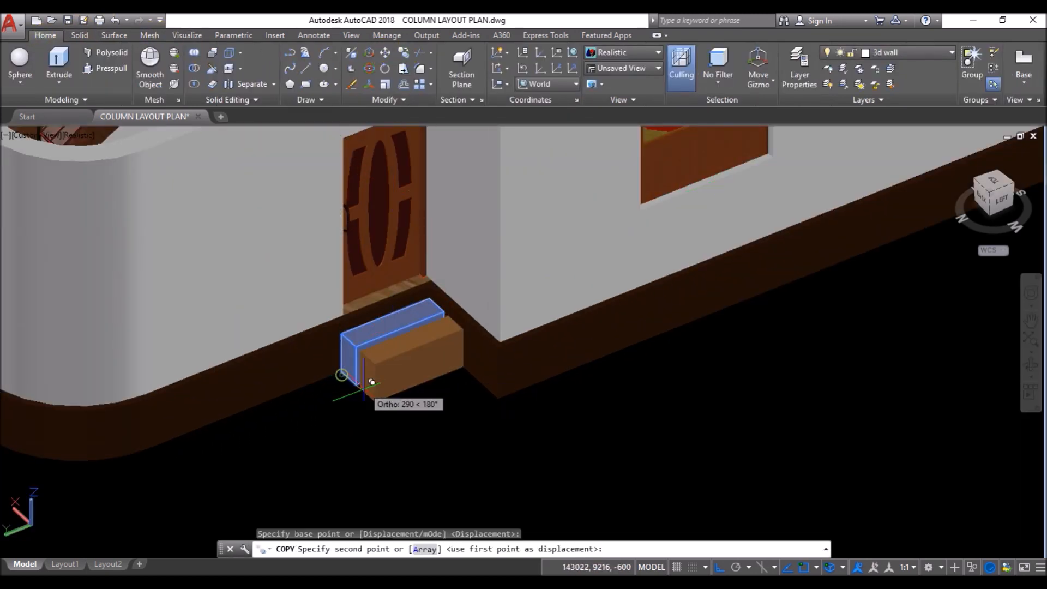
click(372, 390)
click(412, 430)
key(Return)
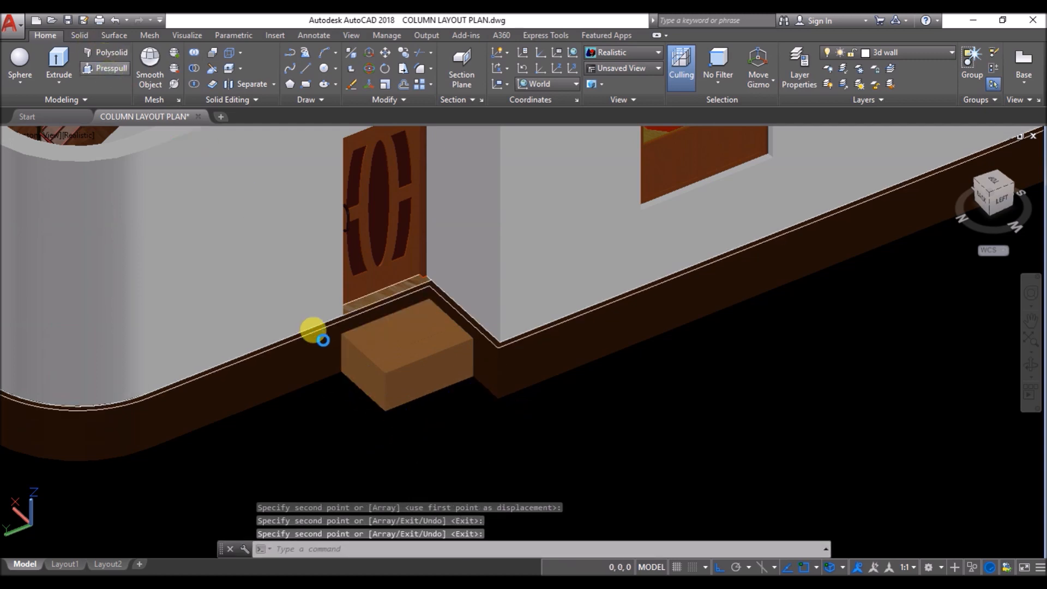
Step: Presspull the top of the middle block down 150 and the top of the outermost block down 300
click(389, 349)
text(15)
key(Return)
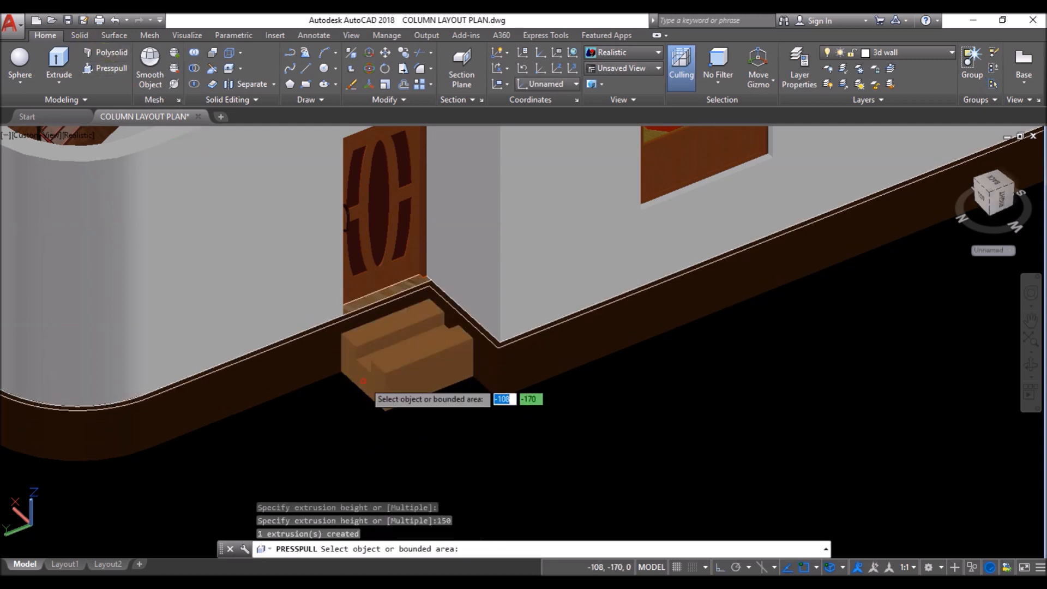
click(403, 363)
text(30)
key(Return)
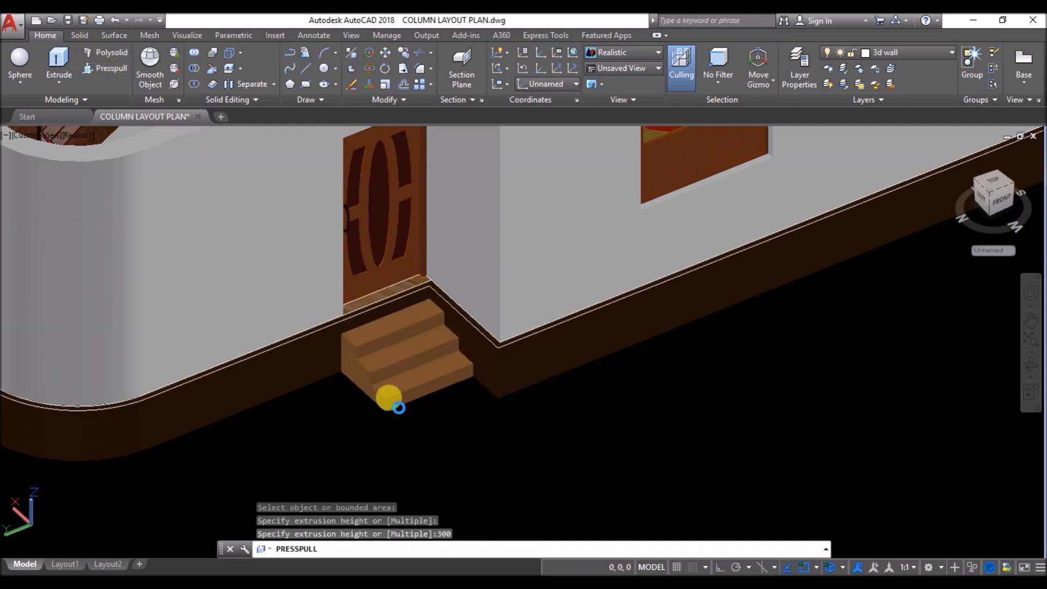
key(Return)
Step: Start a Union and select the three step blocks outside the side door for joining
click(416, 428)
click(361, 371)
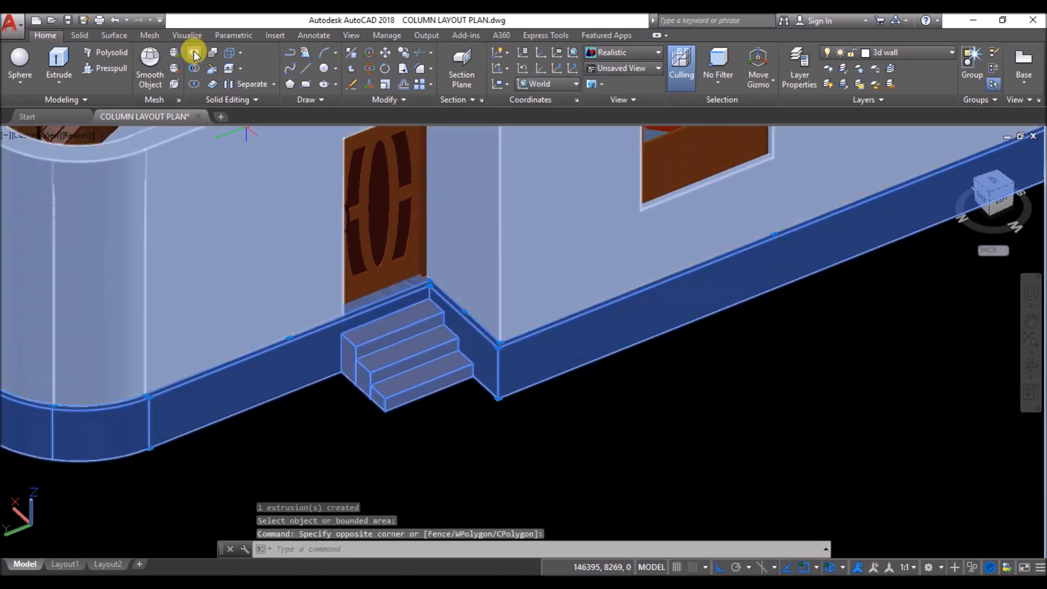
click(193, 53)
click(397, 418)
click(351, 384)
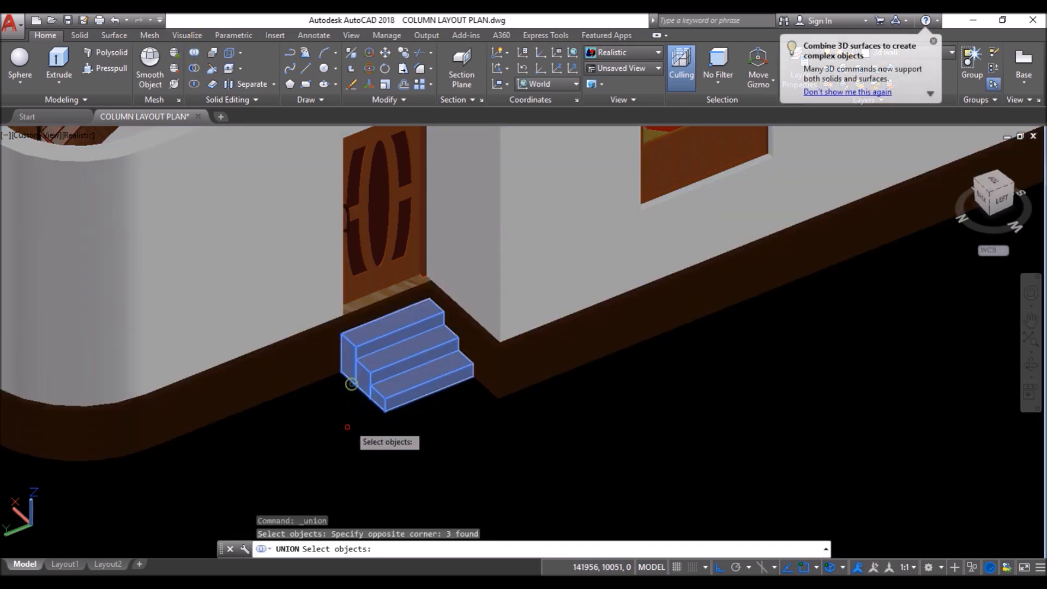
Step: Union the three stacked treads at the side entrance door into one solid
key(Return)
scroll(367, 414, down, 3)
shift+middle_drag(574, 341, 196, 167)
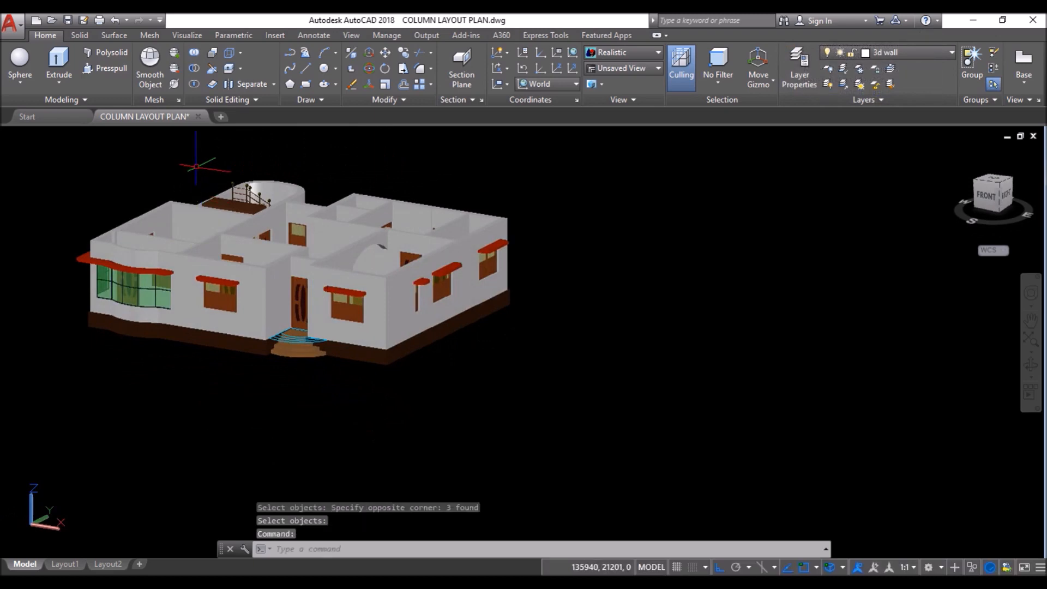
Step: Turn off the staircase layer to hide the 2D step lines at the front entrance
scroll(199, 173, up, 2)
click(919, 53)
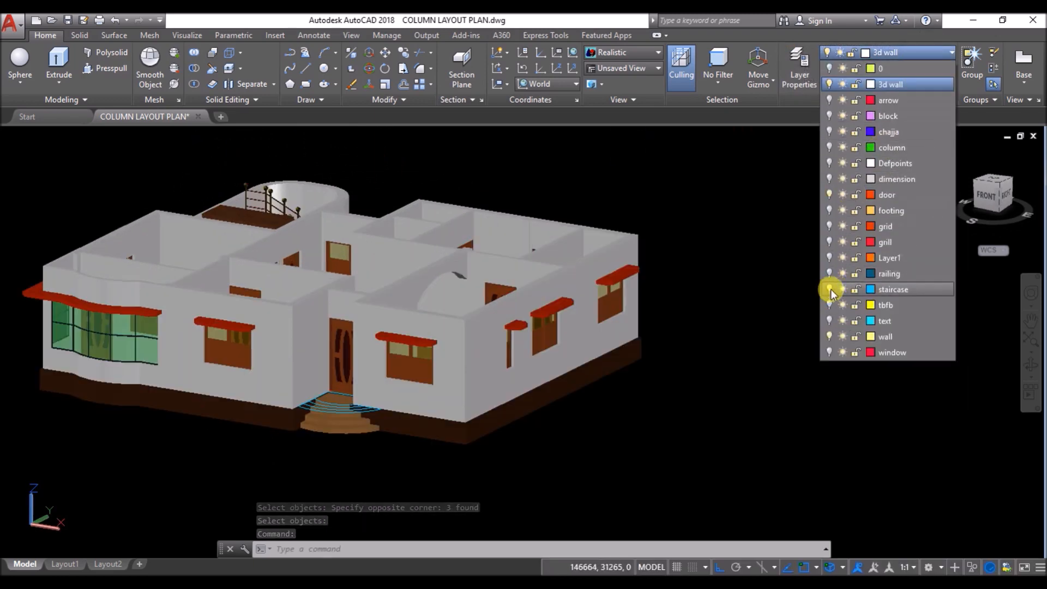
click(828, 290)
click(480, 175)
scroll(421, 206, up, 2)
shift+middle_drag(418, 203, 601, 269)
scroll(601, 269, down, 2)
shift+middle_drag(360, 257, 410, 287)
middle_drag(739, 367, 740, 351)
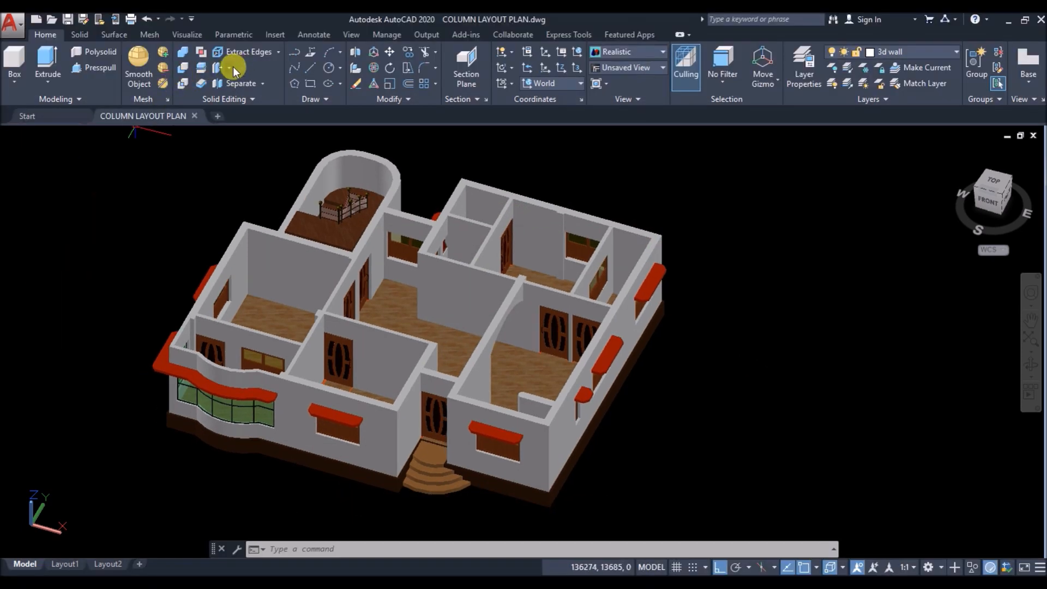
Step: Use Color Faces to give the corner room's inner outside-wall face with the window index color 20
click(233, 67)
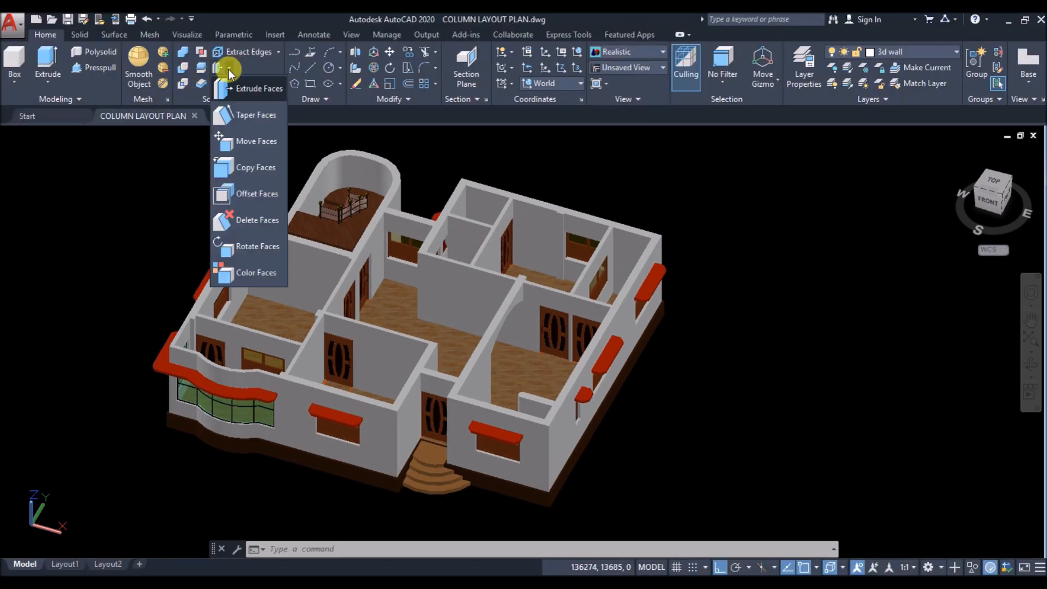
click(248, 273)
scroll(247, 243, up, 2)
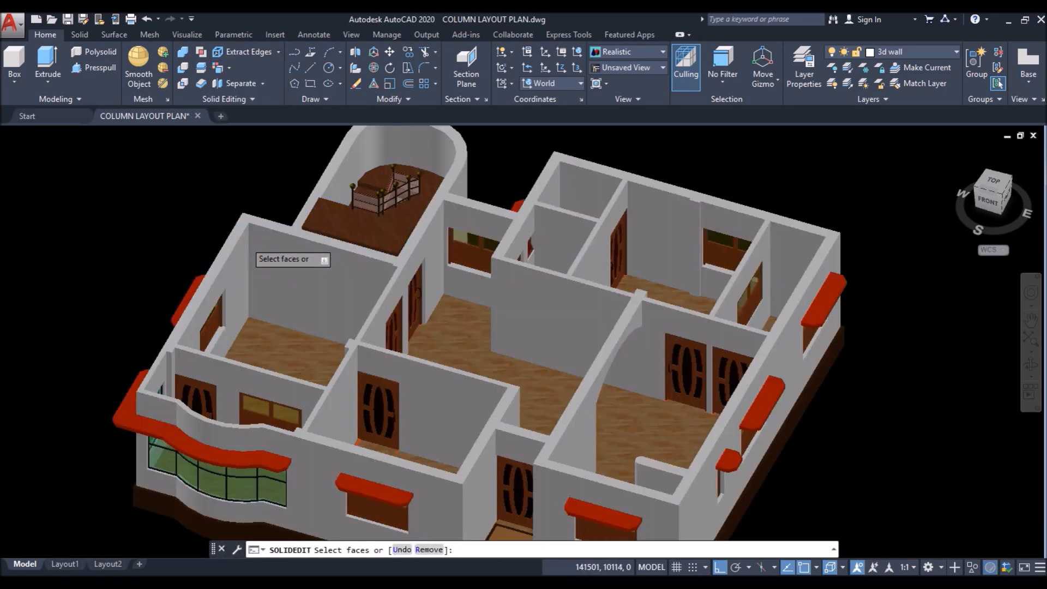
scroll(250, 247, up, 6)
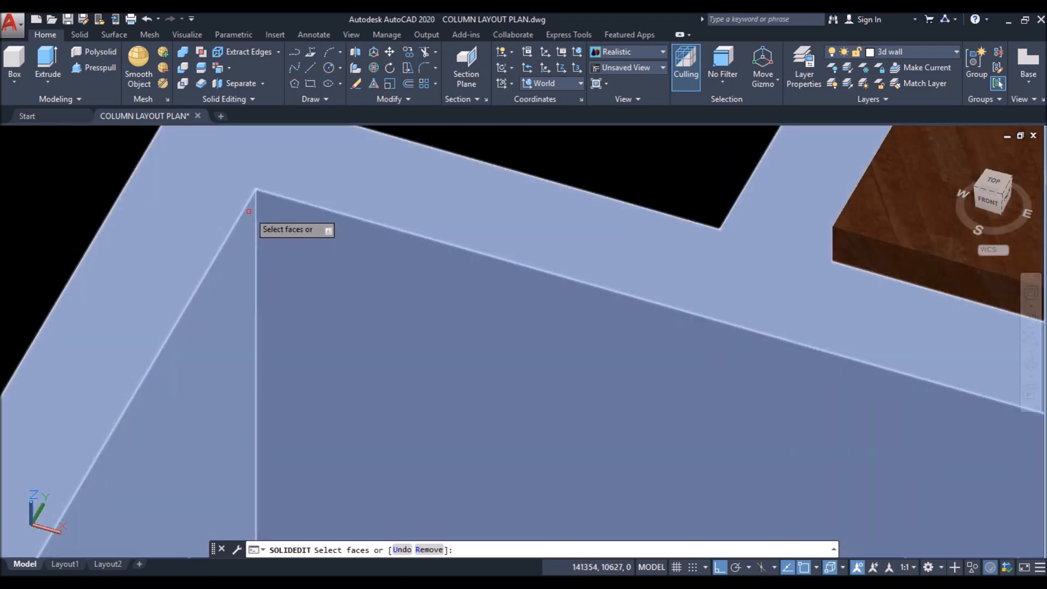
scroll(251, 207, up, 2)
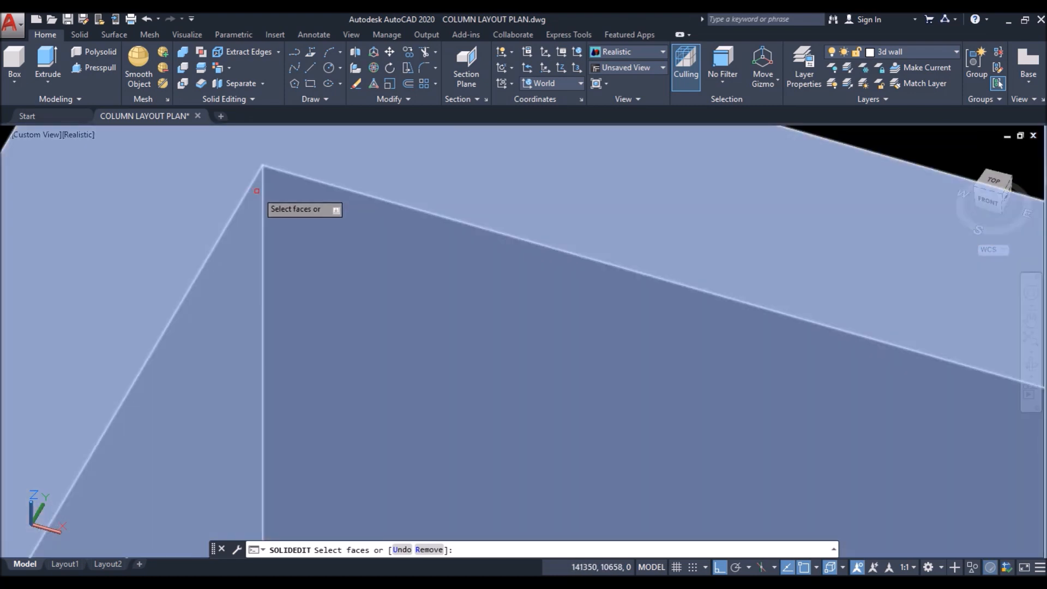
click(257, 191)
scroll(256, 190, down, 6)
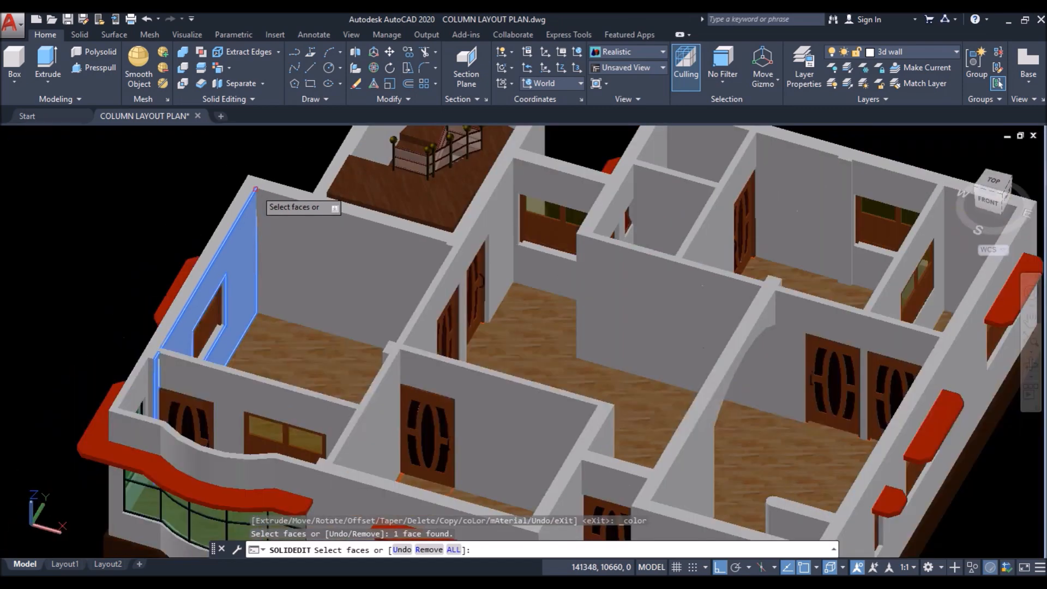
scroll(227, 238, up, 4)
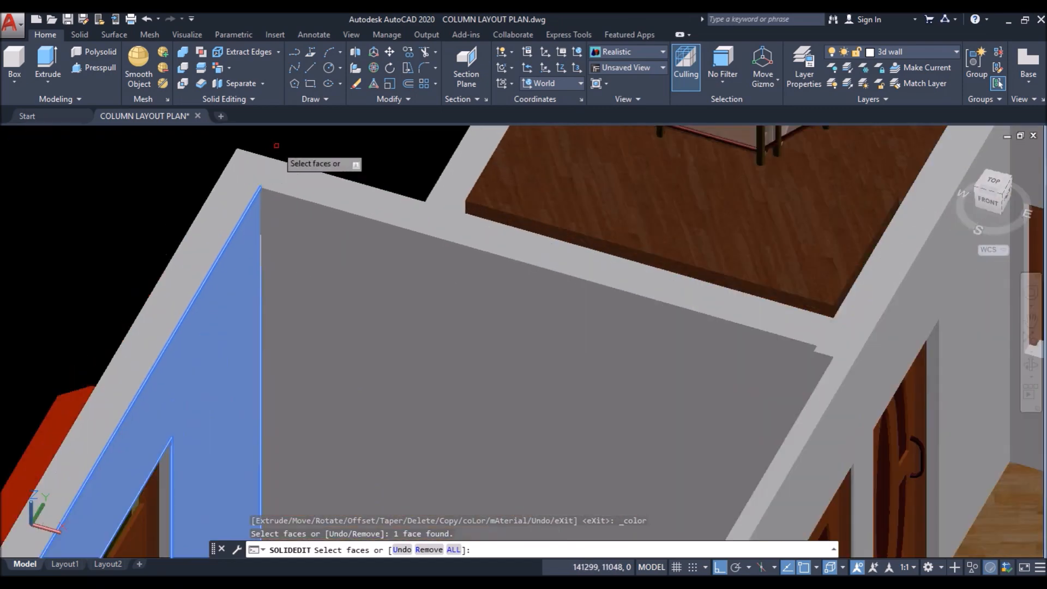
right_click(317, 145)
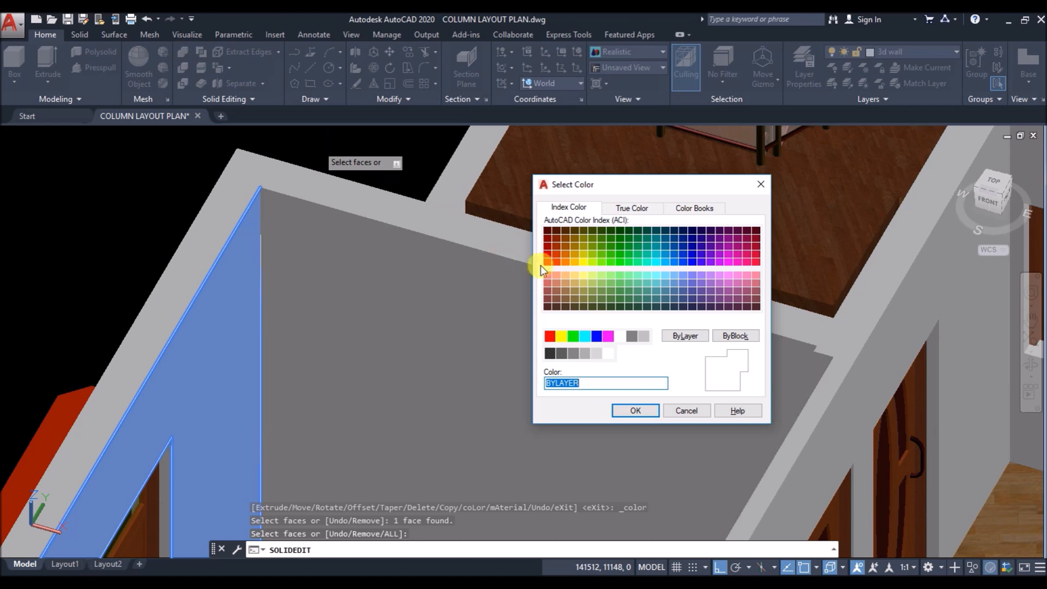
click(557, 263)
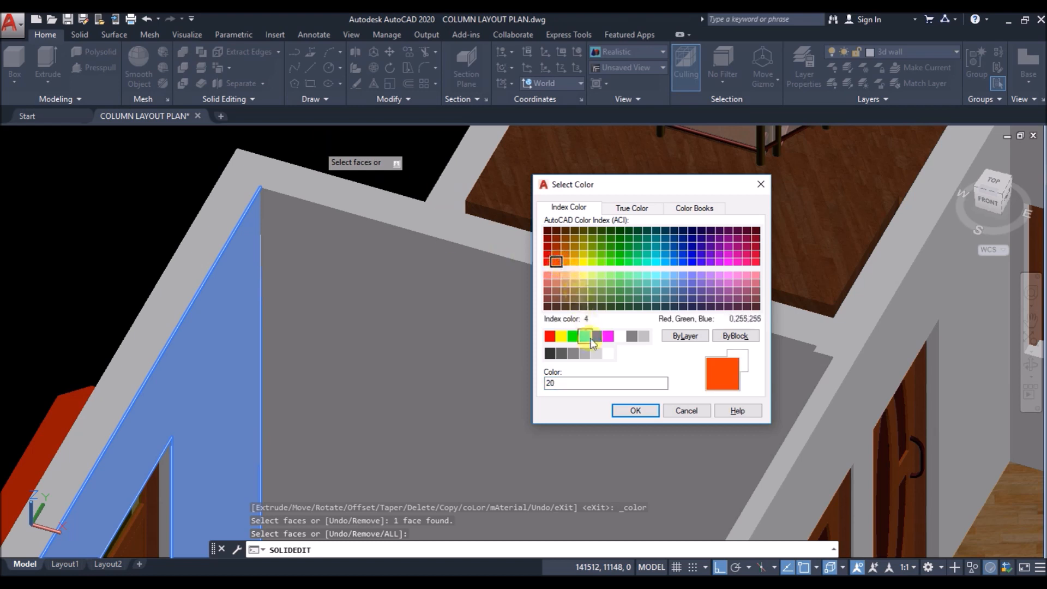
click(632, 411)
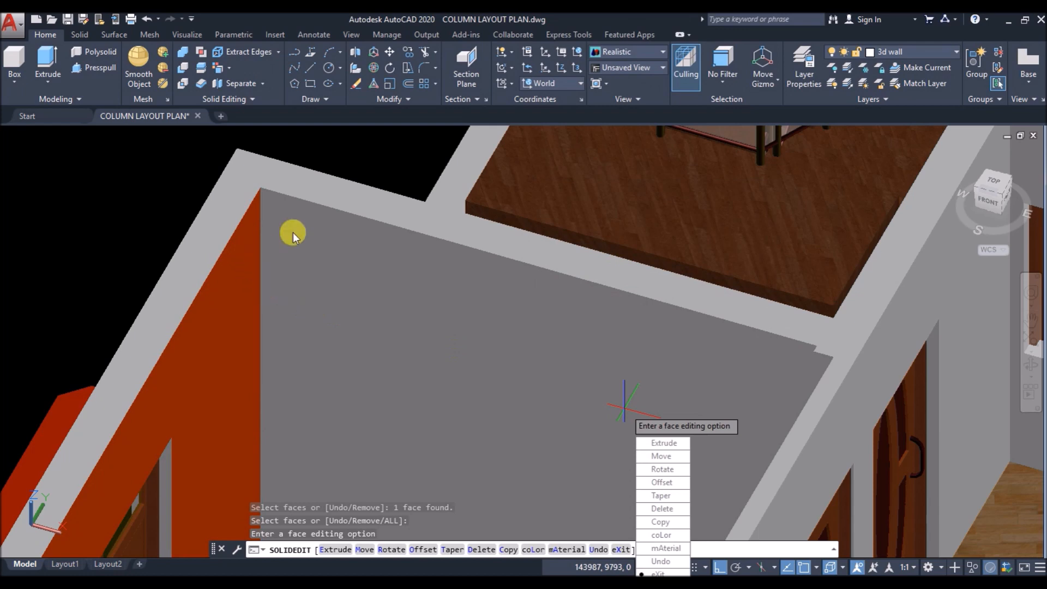
right_click(363, 155)
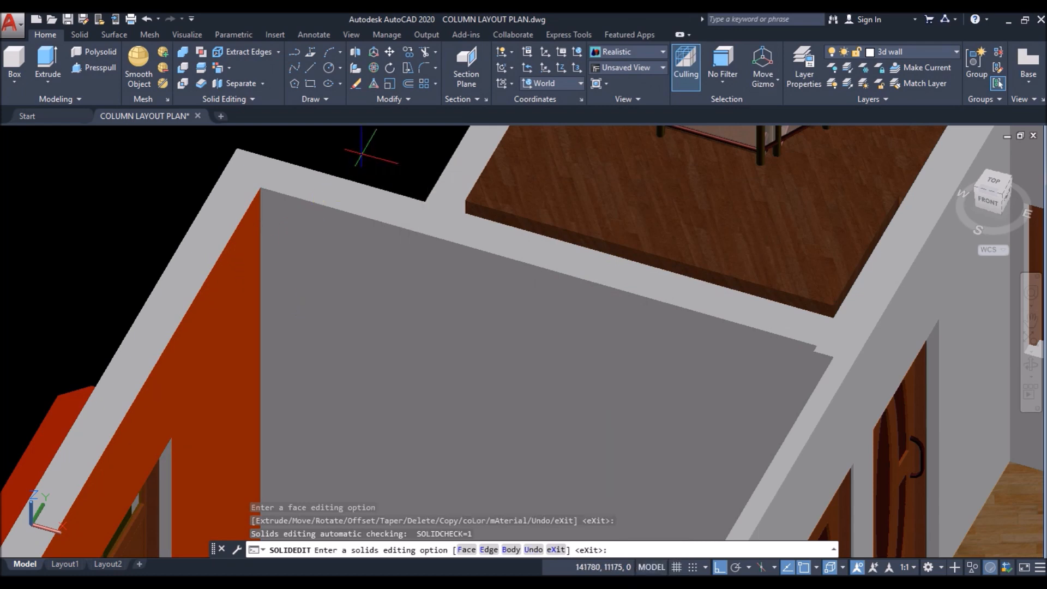
right_click(363, 155)
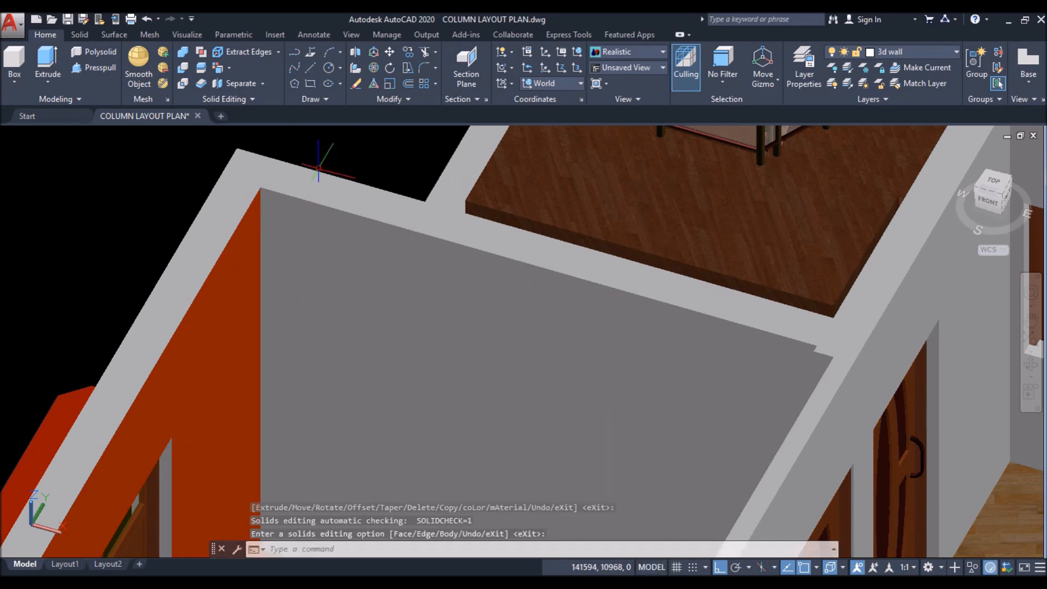
Step: Start Color Faces and select the wall next to the orange one, the corner column's two faces and the adjoining door wall
scroll(318, 169, down, 6)
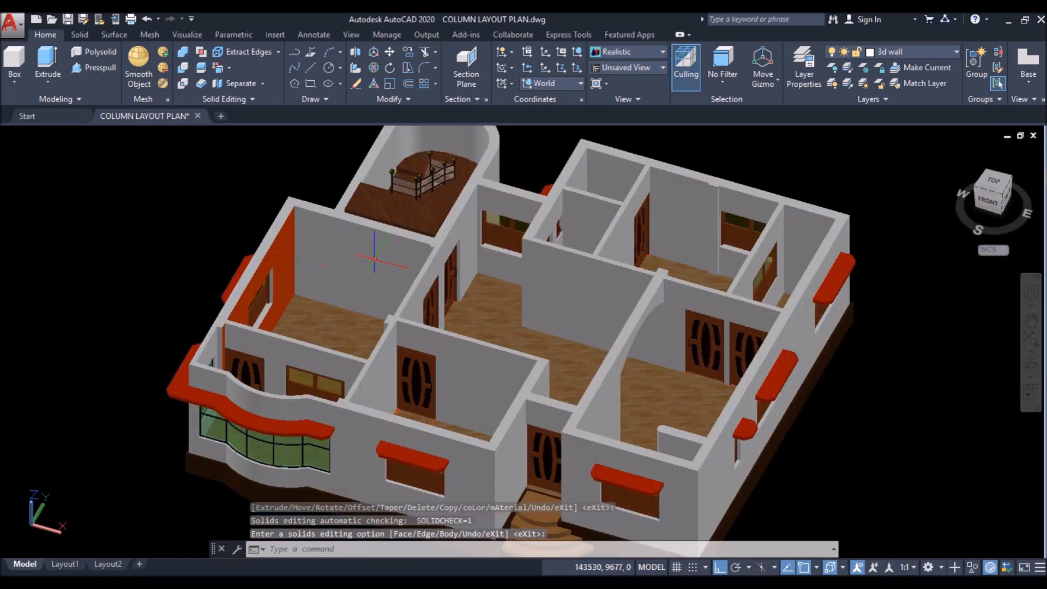
shift+middle_drag(375, 257, 317, 201)
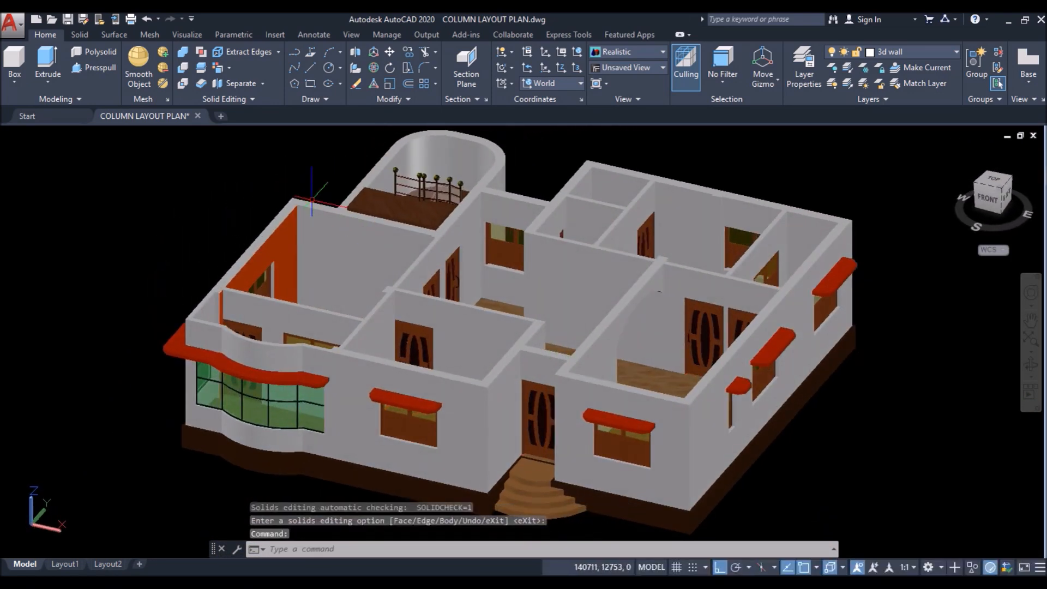
scroll(316, 201, up, 5)
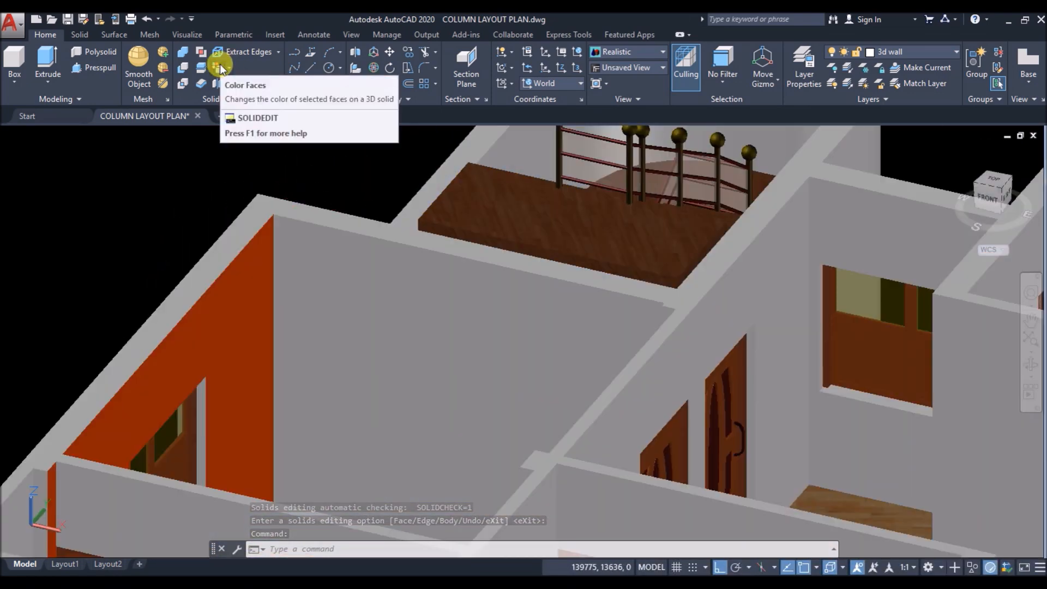
click(220, 68)
scroll(289, 229, up, 5)
scroll(273, 225, up, 2)
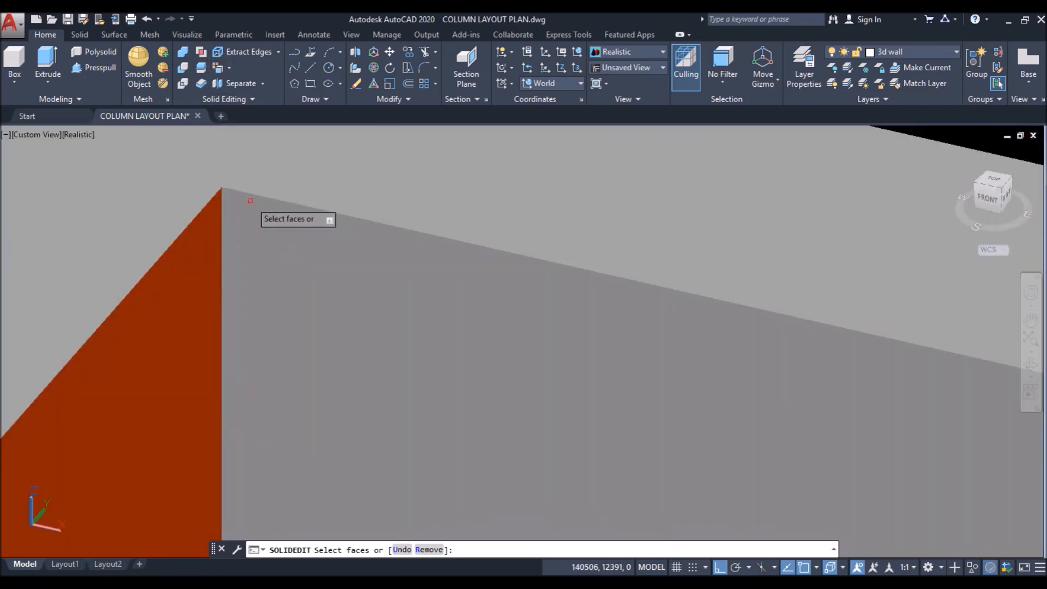
click(242, 201)
scroll(231, 195, down, 6)
shift+middle_drag(234, 216, 641, 236)
scroll(641, 235, up, 5)
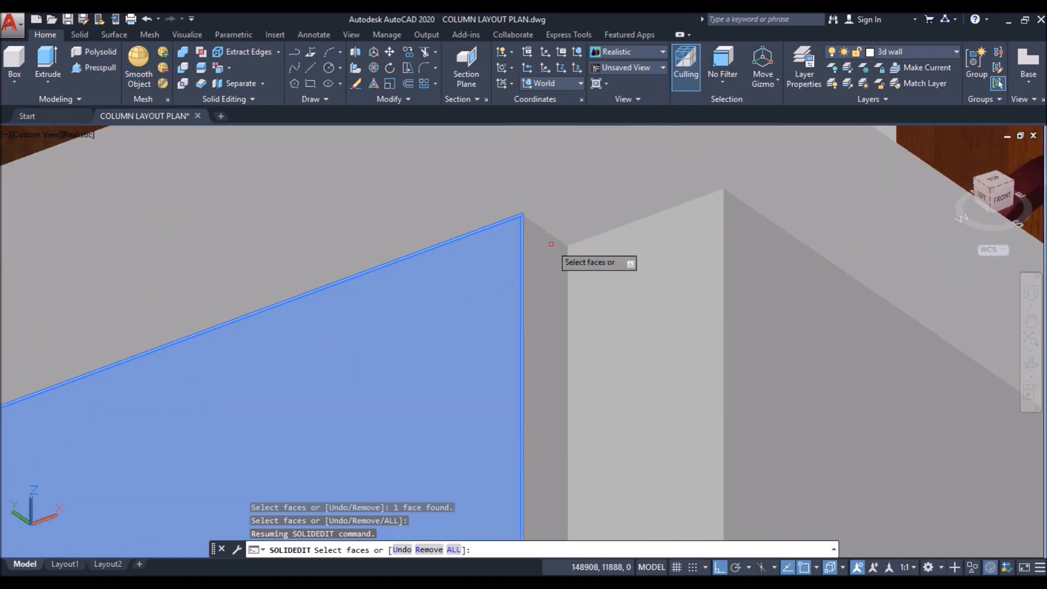
click(552, 244)
click(579, 251)
scroll(728, 204, down, 6)
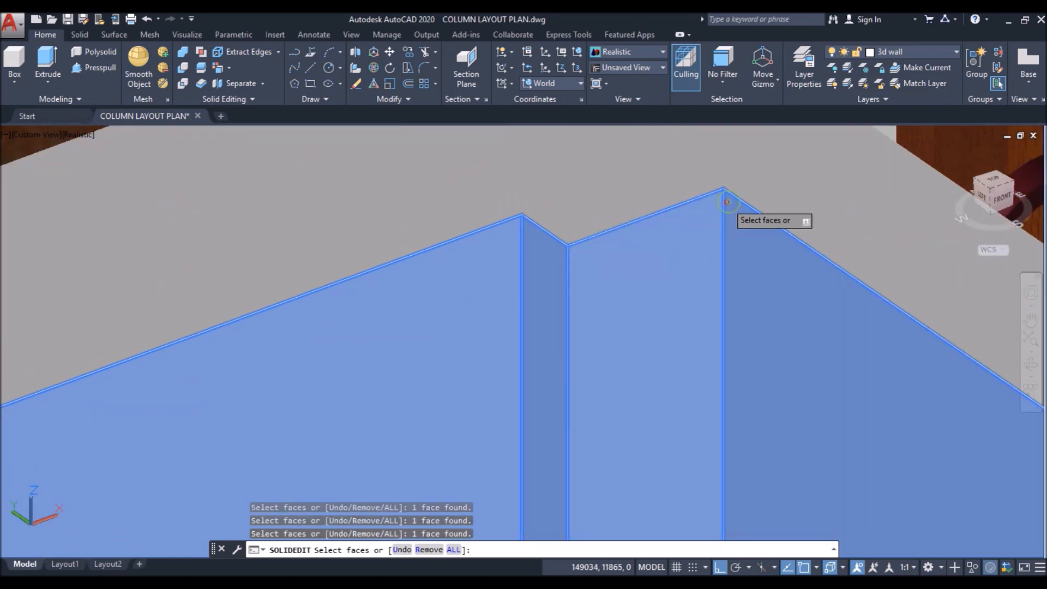
Step: Add the faces of the column projecting midway along the room's door wall to the face selection
shift+middle_drag(224, 294, 797, 380)
scroll(797, 380, up, 6)
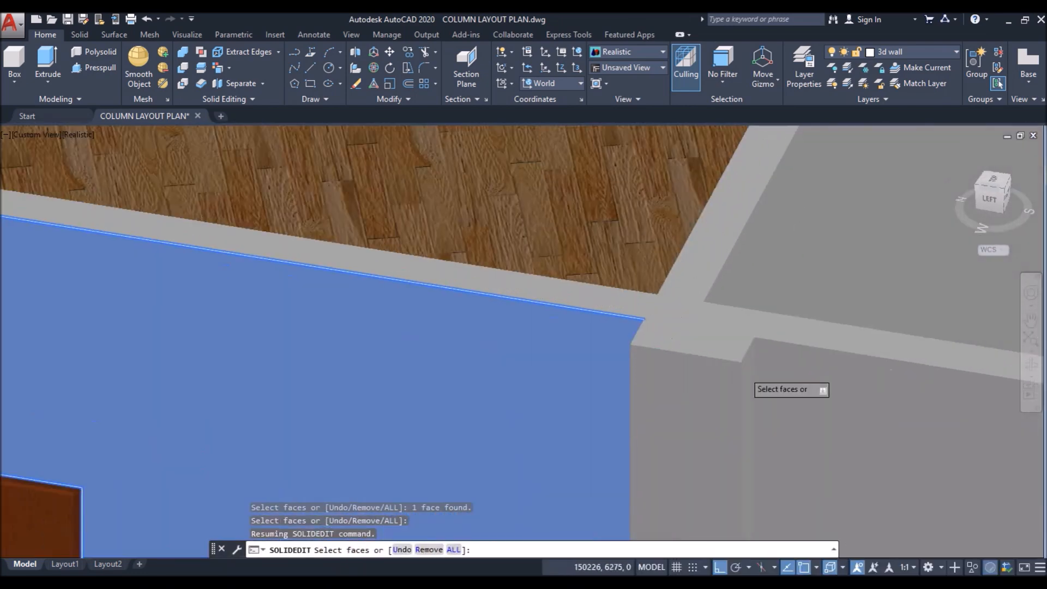
click(621, 476)
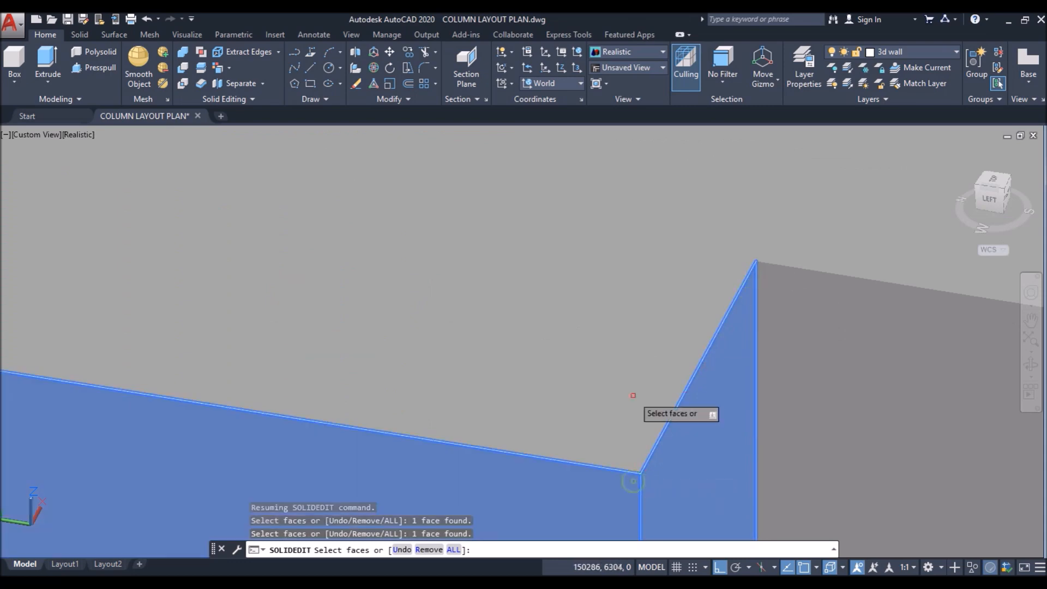
scroll(655, 306, down, 4)
shift+middle_drag(506, 312, 600, 227)
scroll(263, 325, down, 2)
scroll(503, 280, up, 8)
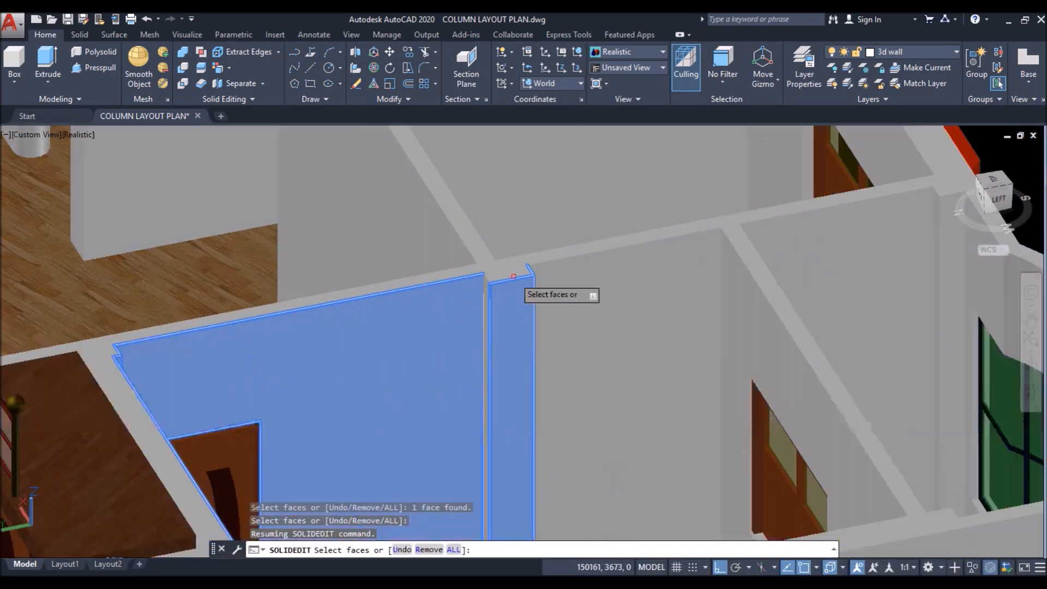
click(483, 270)
scroll(409, 289, down, 5)
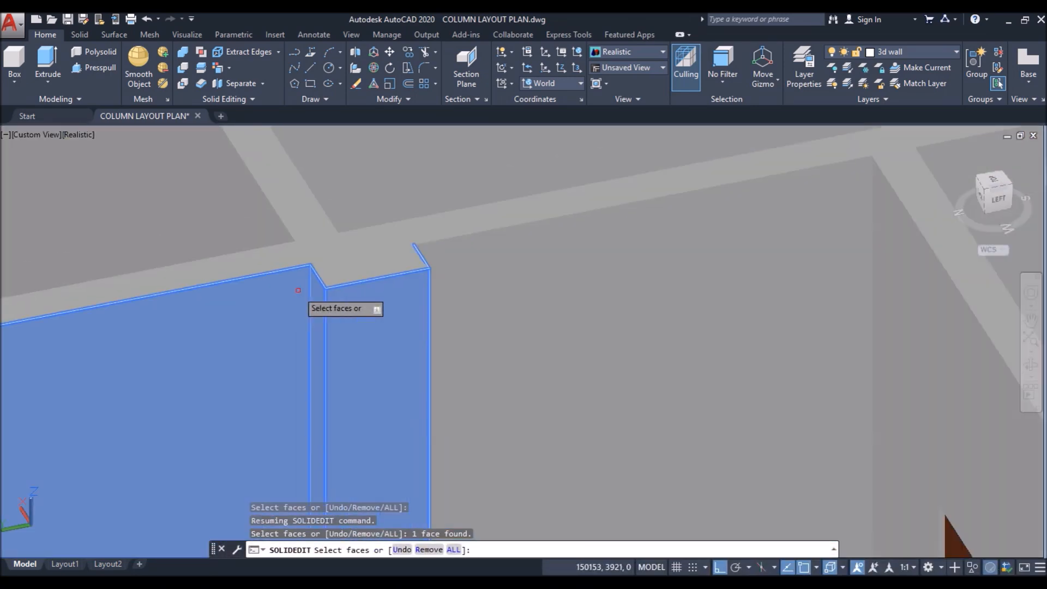
Step: Add the wall face beyond the column and the room's partition wall face with the internal window to the selection
scroll(907, 152, up, 6)
click(723, 177)
scroll(367, 225, down, 7)
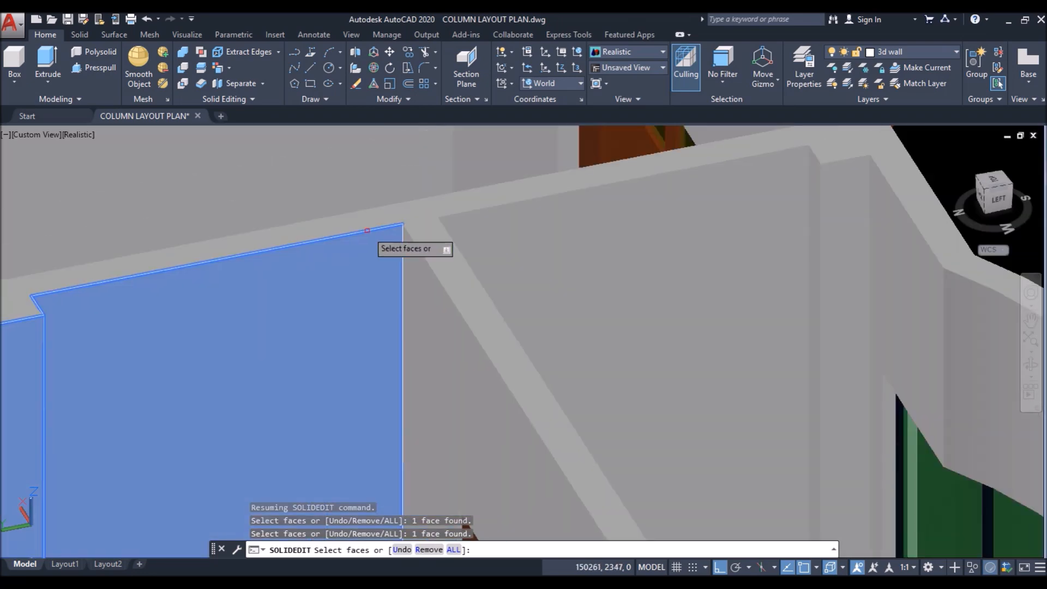
scroll(317, 243, down, 1)
shift+middle_drag(289, 265, 385, 239)
scroll(385, 240, up, 5)
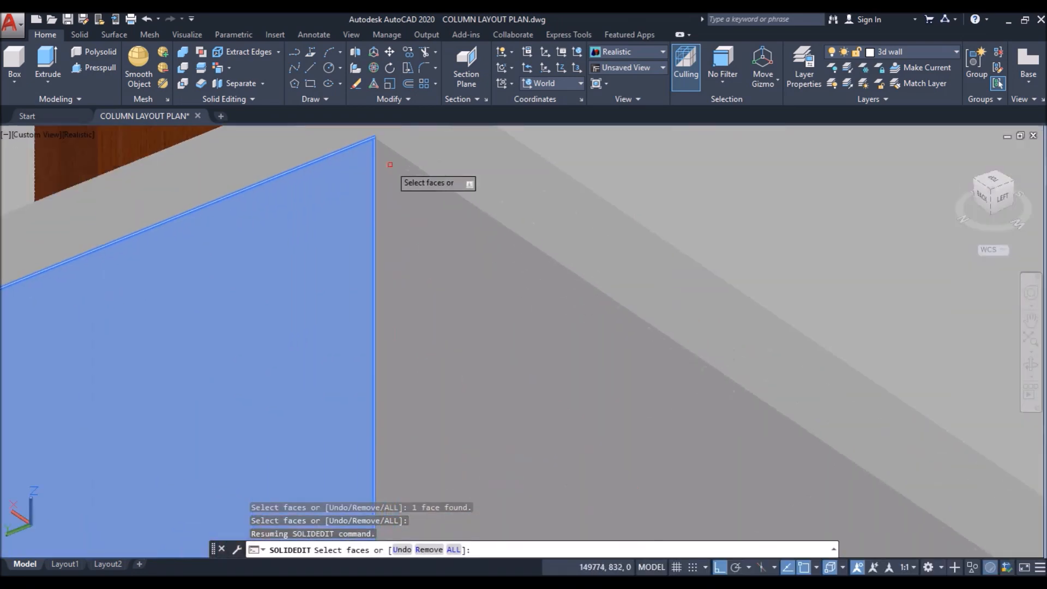
click(385, 153)
scroll(349, 229, down, 5)
Step: Apply index color 61 to the selected wall and column faces and finish the face editing
key(Return)
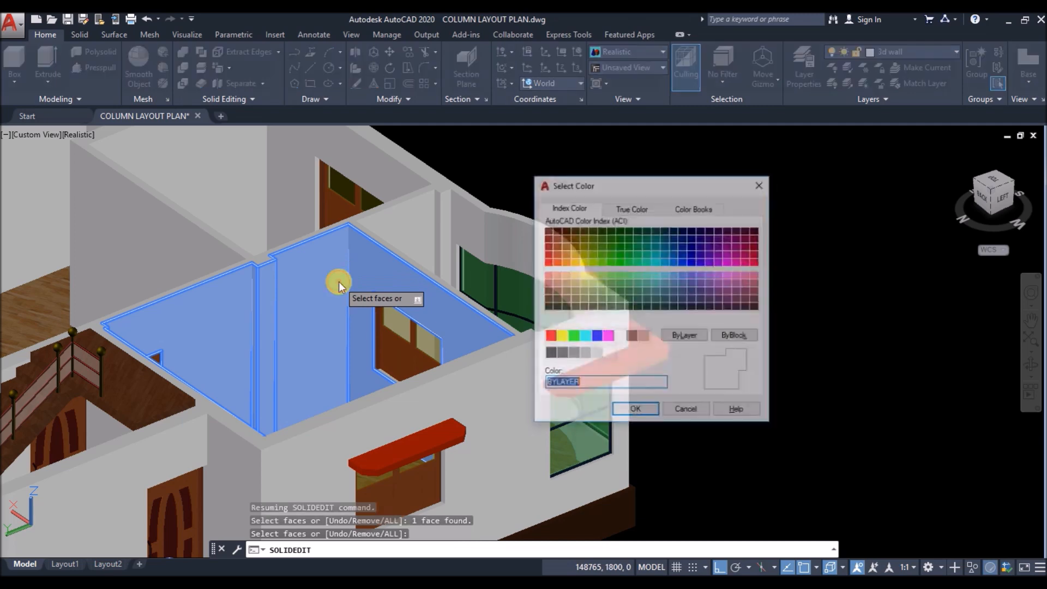
click(591, 274)
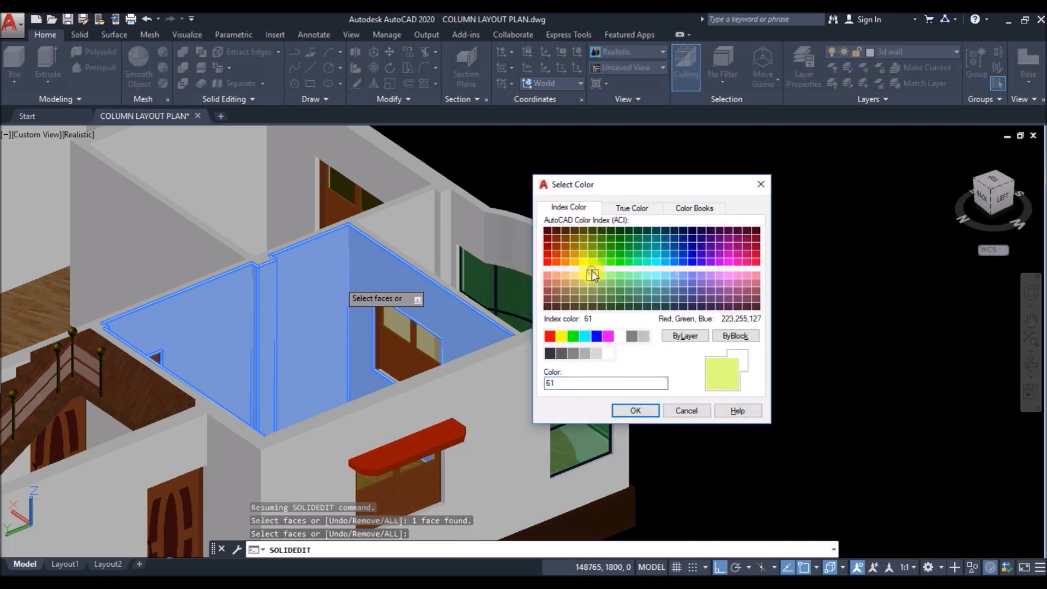
click(635, 410)
key(Return)
key(Return)
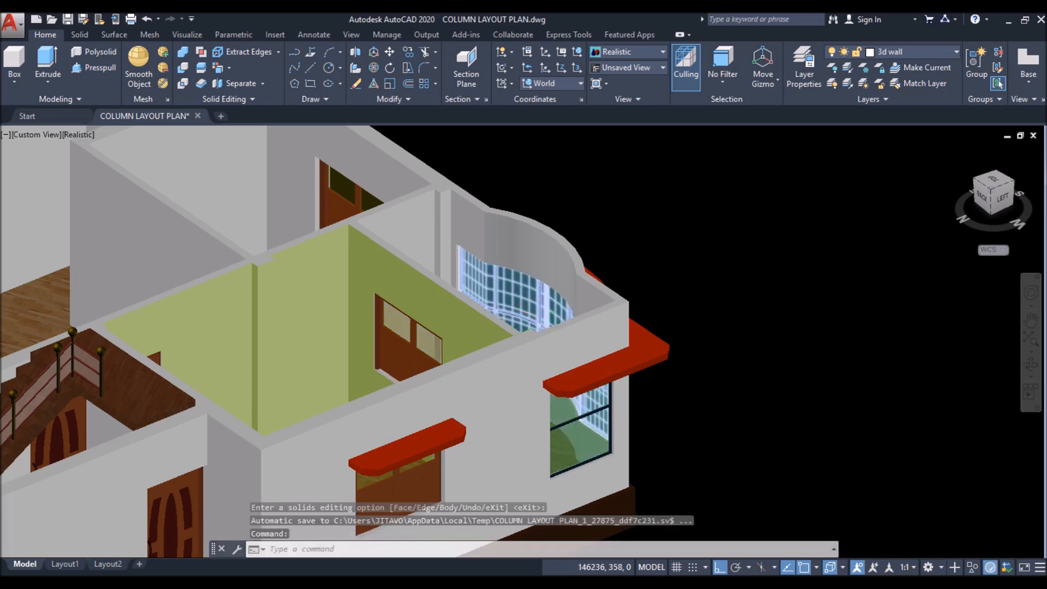
Step: Start Color Faces and select the bay-window room's face of the partition wall containing the door and internal window
scroll(537, 327, down, 1)
shift+middle_drag(647, 255, 324, 254)
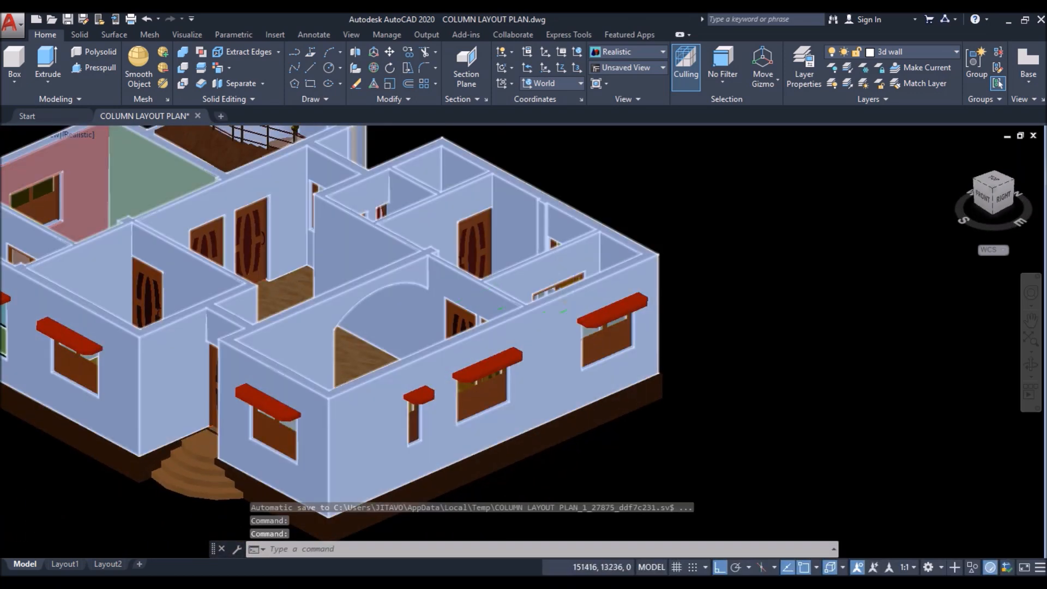
scroll(540, 295, down, 1)
scroll(238, 240, up, 2)
scroll(238, 243, up, 3)
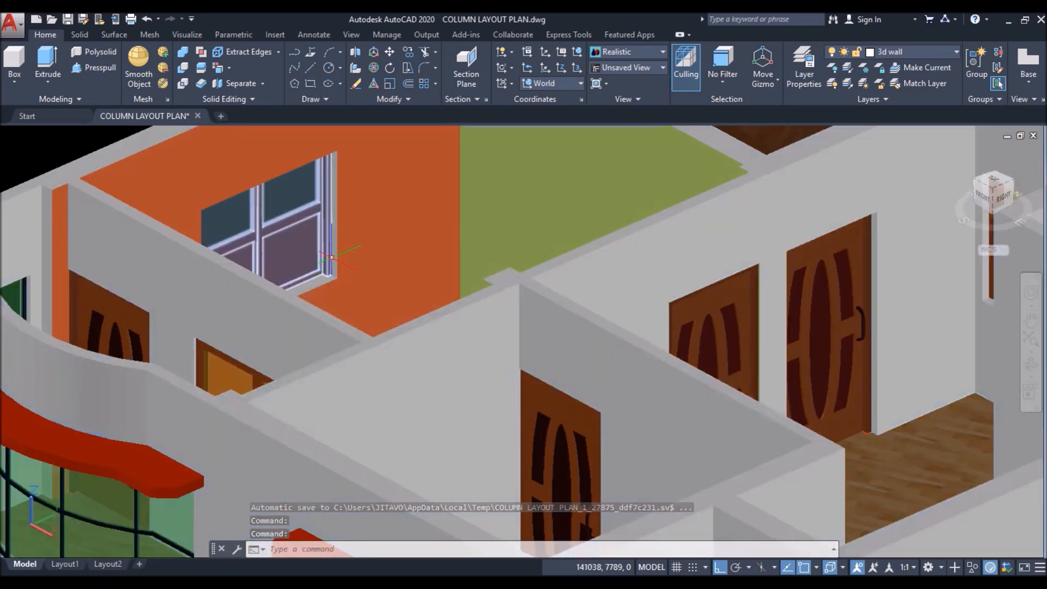
scroll(364, 239, down, 2)
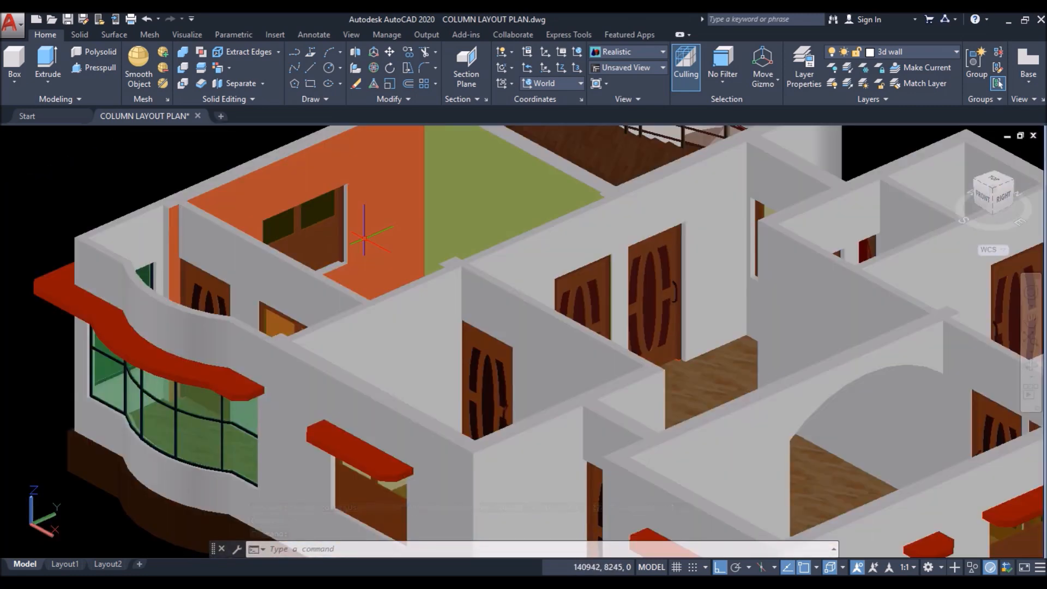
scroll(197, 326, down, 2)
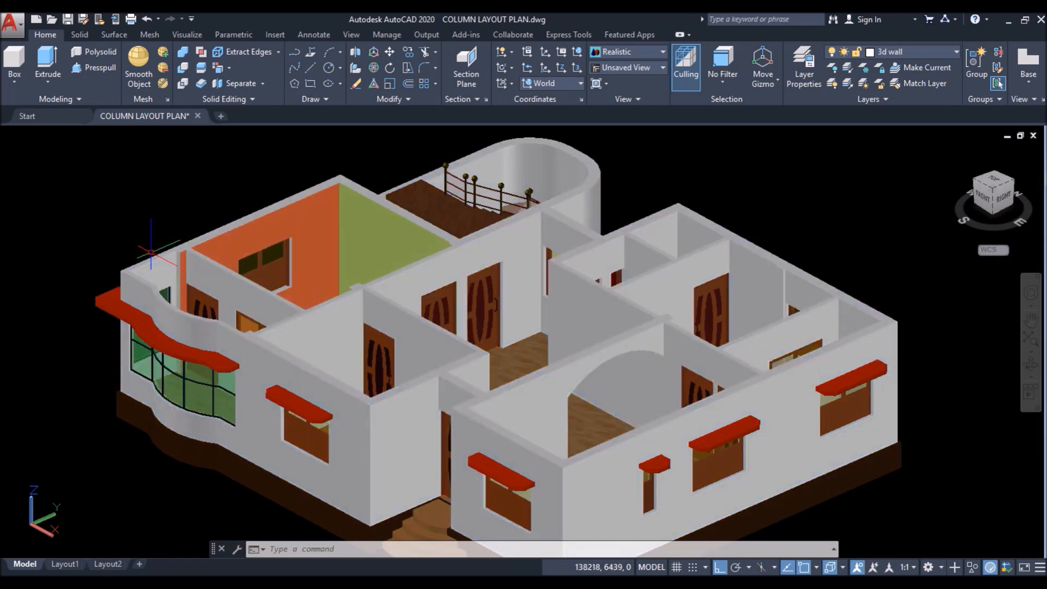
click(218, 70)
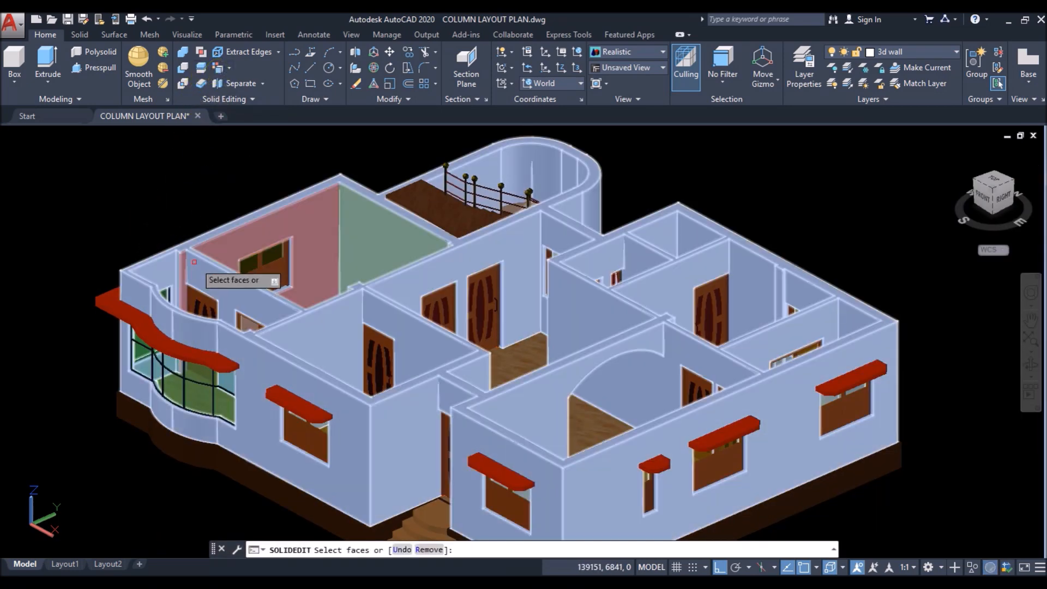
scroll(202, 267, up, 4)
scroll(185, 221, up, 6)
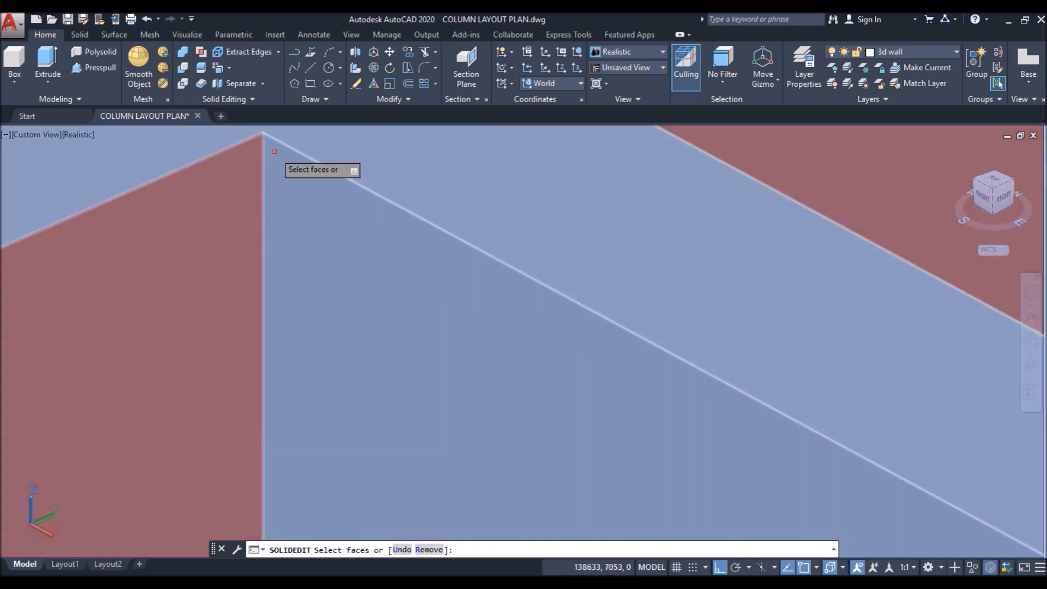
click(275, 151)
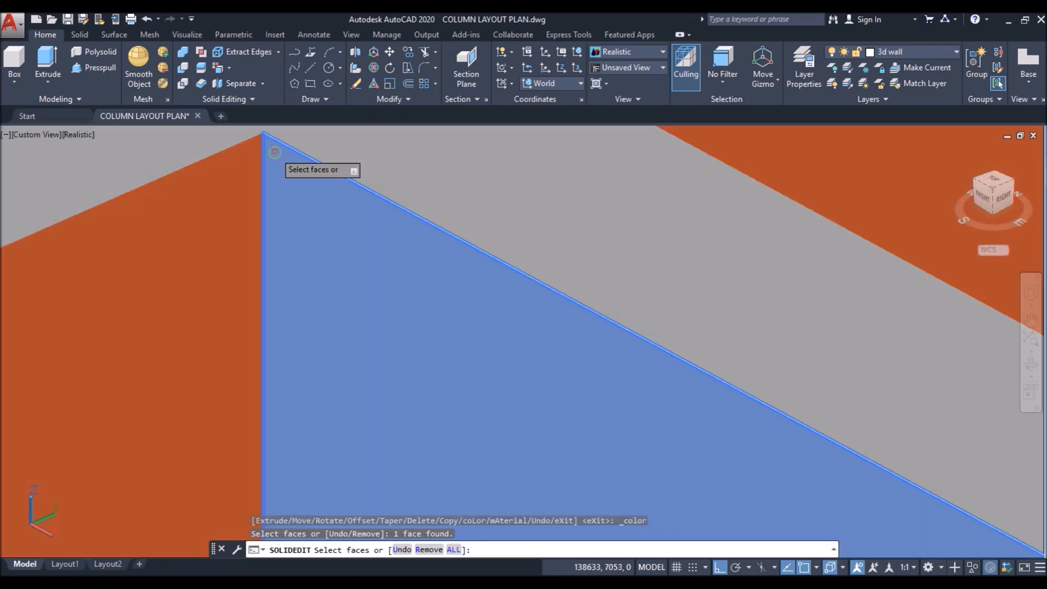
Step: Add the bay-window room's end wall face and the adjoining gray side face of its corner column to the selection
scroll(252, 229, down, 3)
scroll(162, 203, up, 5)
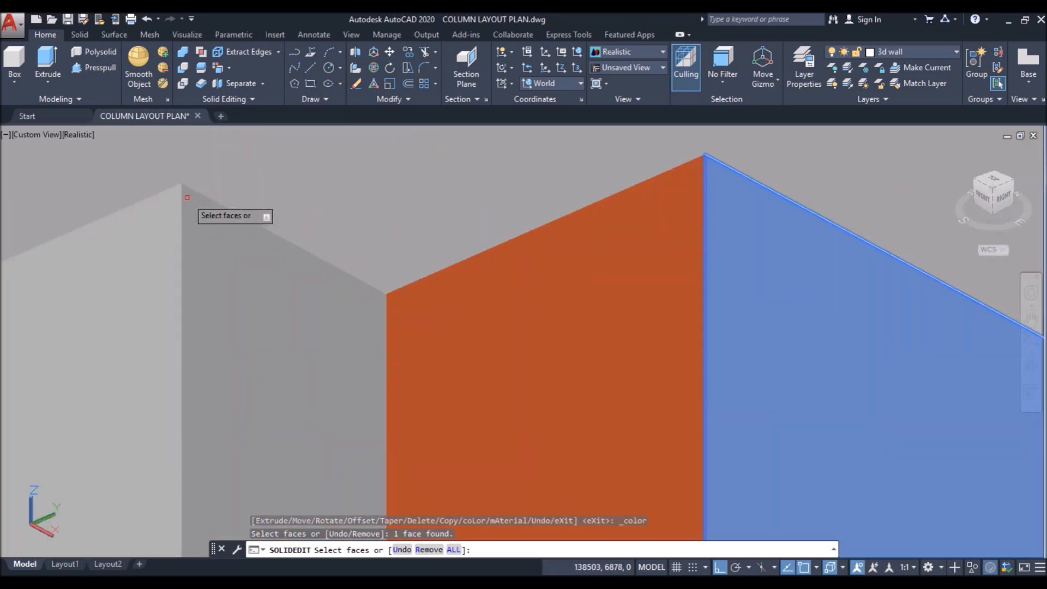
click(187, 197)
scroll(196, 213, down, 3)
click(193, 212)
scroll(177, 224, down, 3)
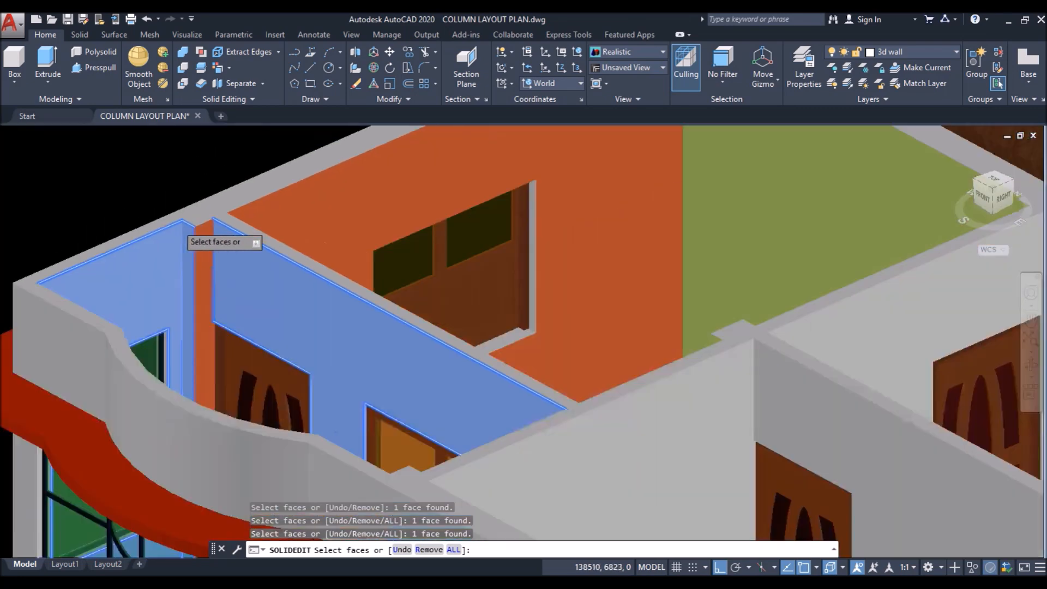
Step: Add the bay-window room's opposite end wall face to the selection, removing the faces picked by mistake
scroll(185, 246, down, 4)
shift+middle_drag(143, 246, 410, 240)
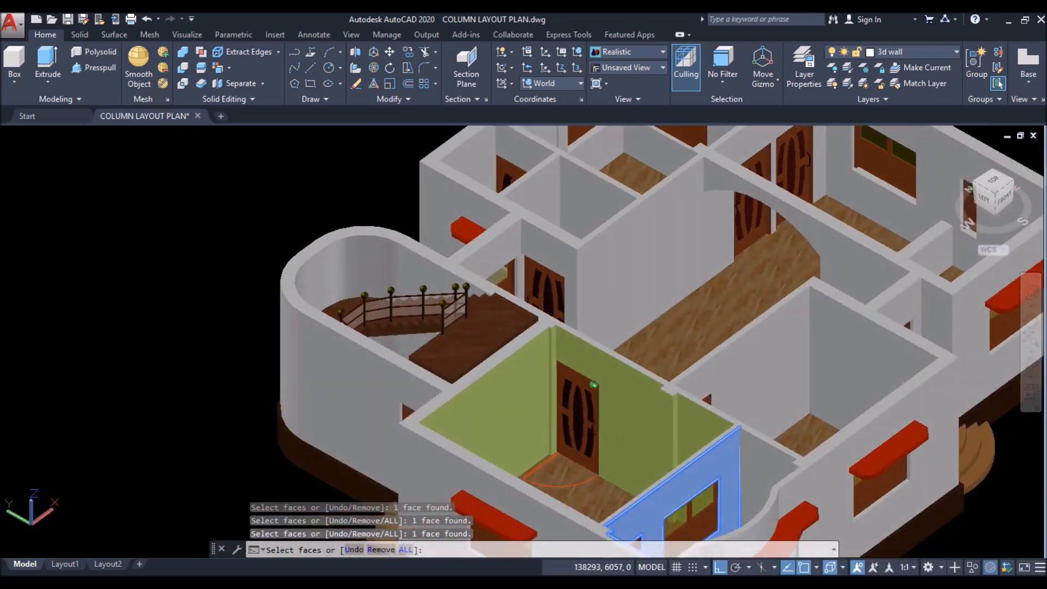
scroll(147, 236, down, 4)
shift+middle_drag(146, 236, 306, 232)
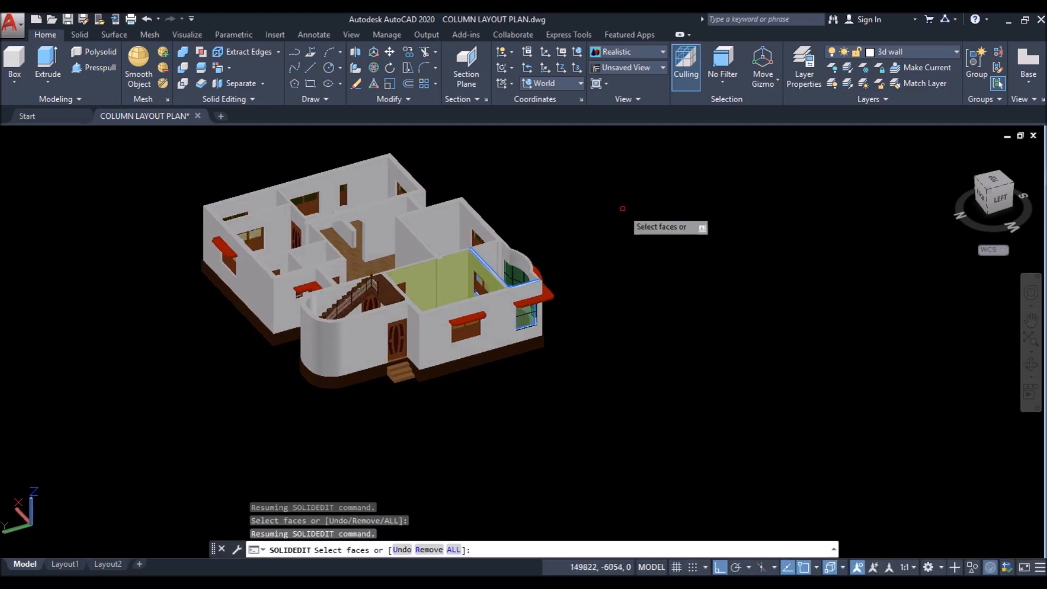
scroll(547, 312, up, 5)
scroll(526, 281, up, 4)
click(439, 222)
click(439, 222)
shift+click(420, 230)
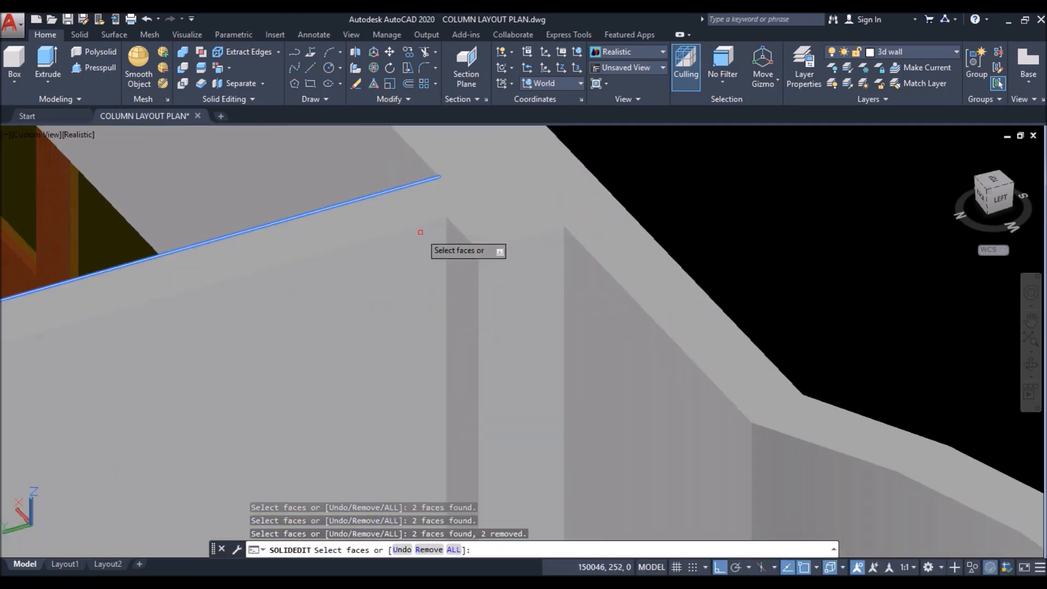
scroll(437, 229, up, 3)
scroll(477, 195, up, 2)
click(484, 188)
scroll(390, 250, down, 3)
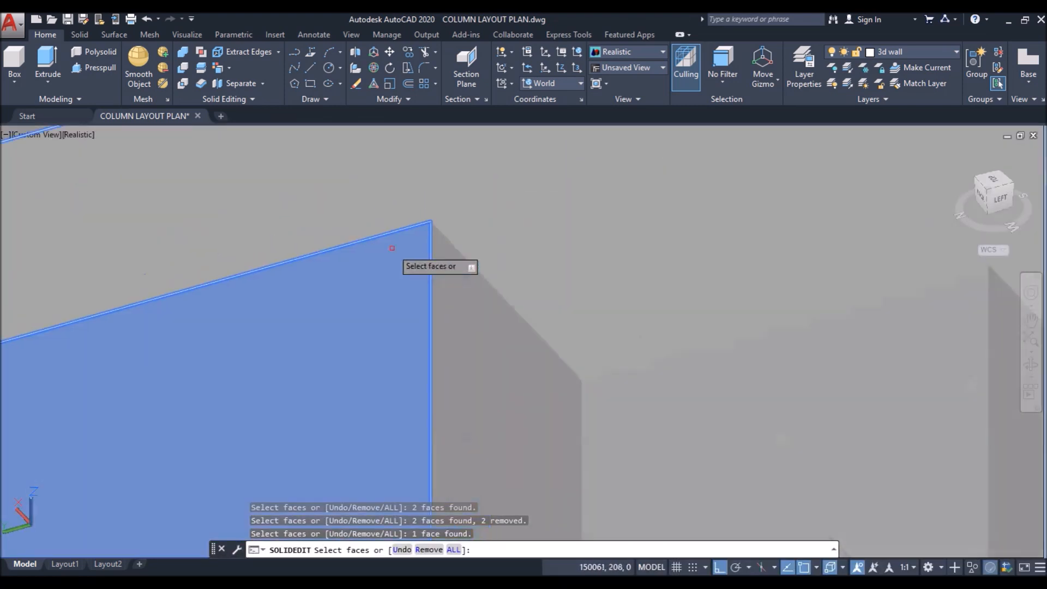
Step: Add the two faces of the corner column beside that end wall to the face selection
scroll(588, 399, up, 3)
click(609, 410)
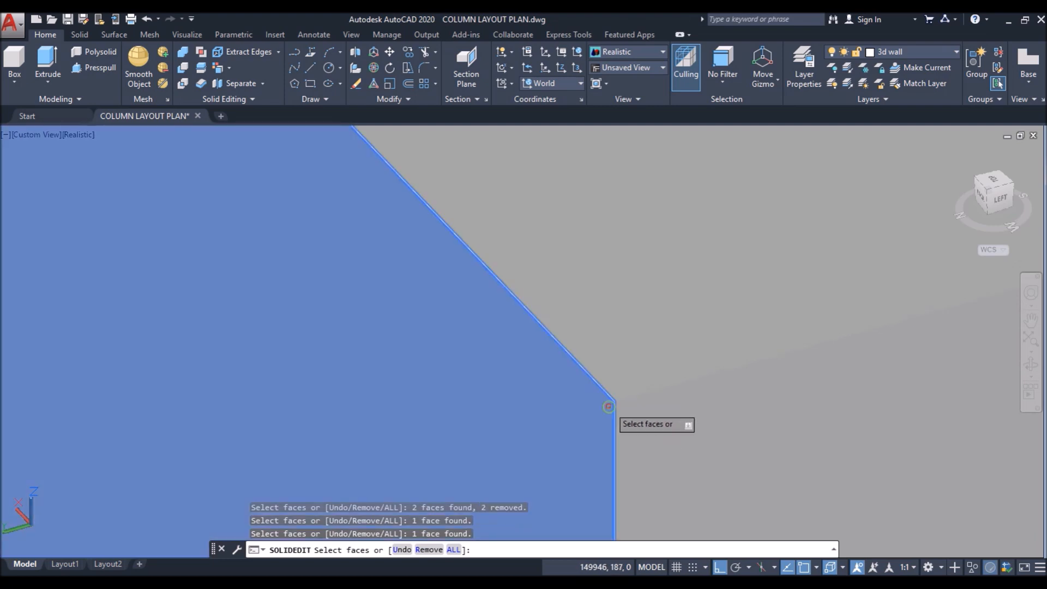
scroll(408, 360, down, 3)
scroll(652, 311, up, 4)
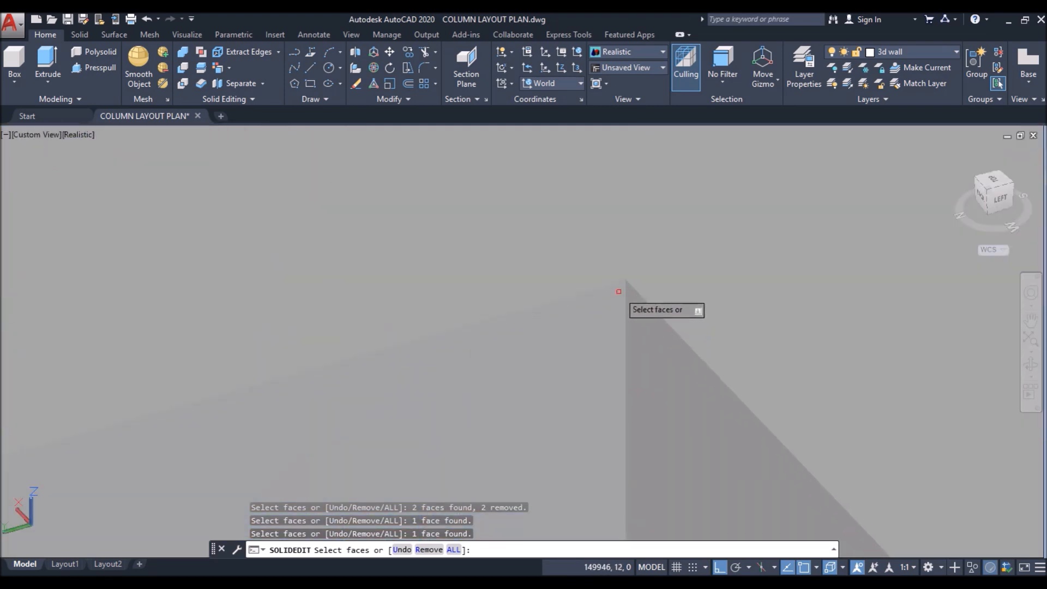
click(619, 292)
scroll(545, 303, down, 5)
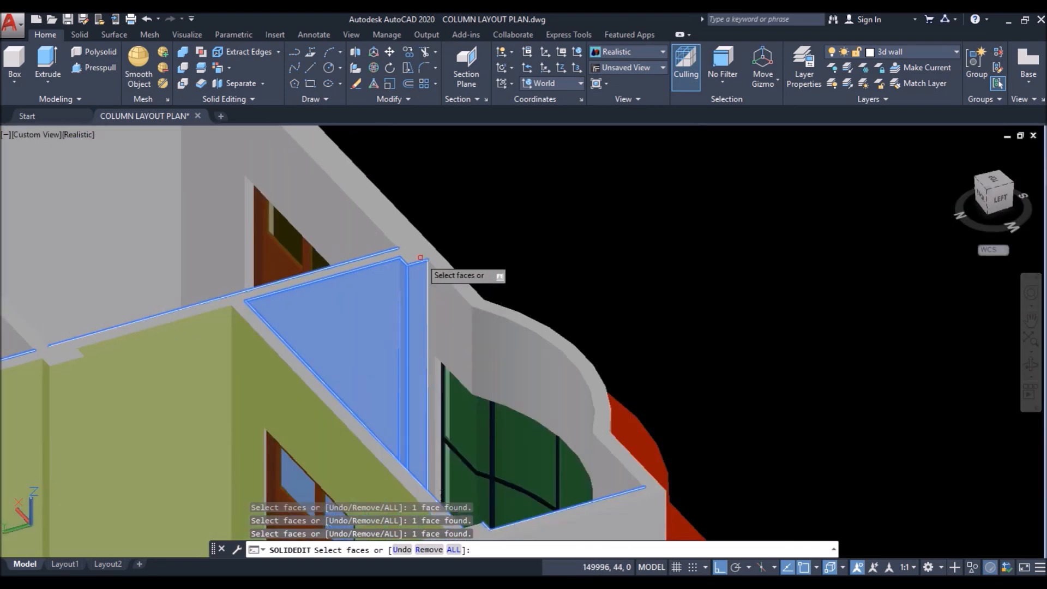
Step: Apply index color 81 to the selected wall and column faces and finish the face editing
key(Return)
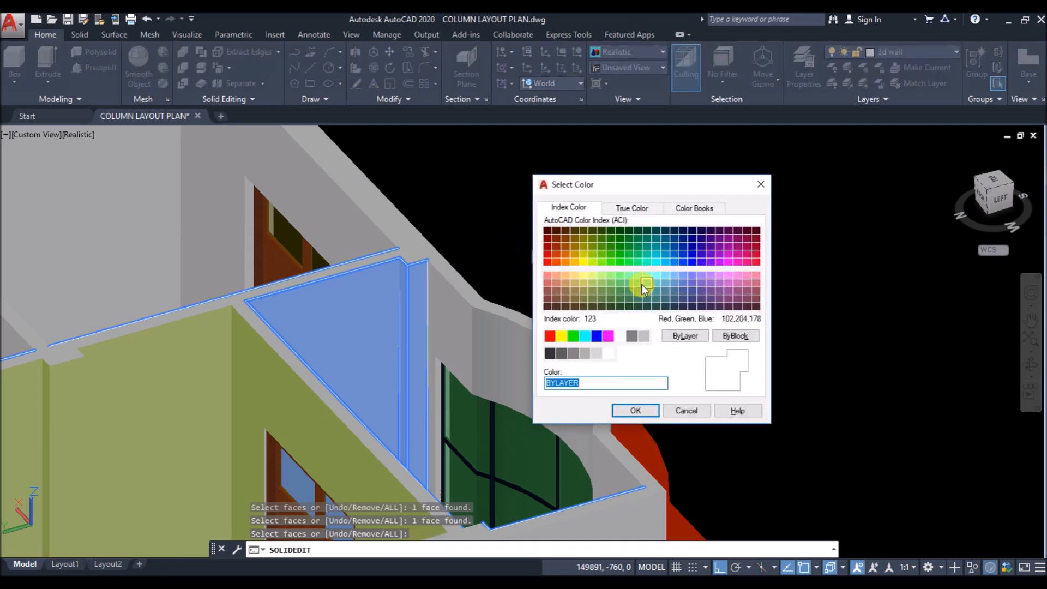
click(611, 277)
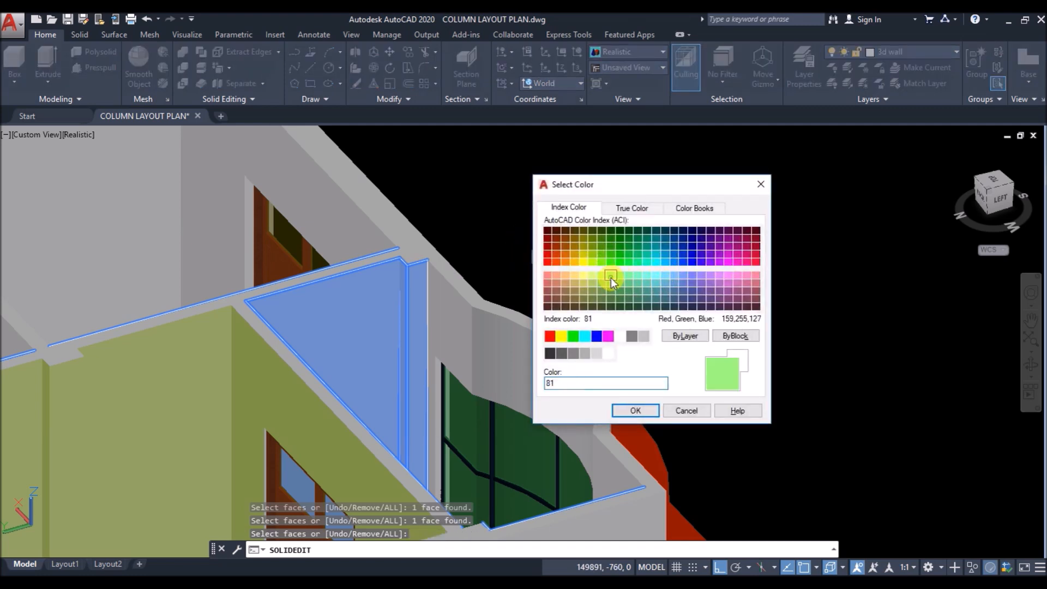
click(643, 409)
key(Return)
key(Return)
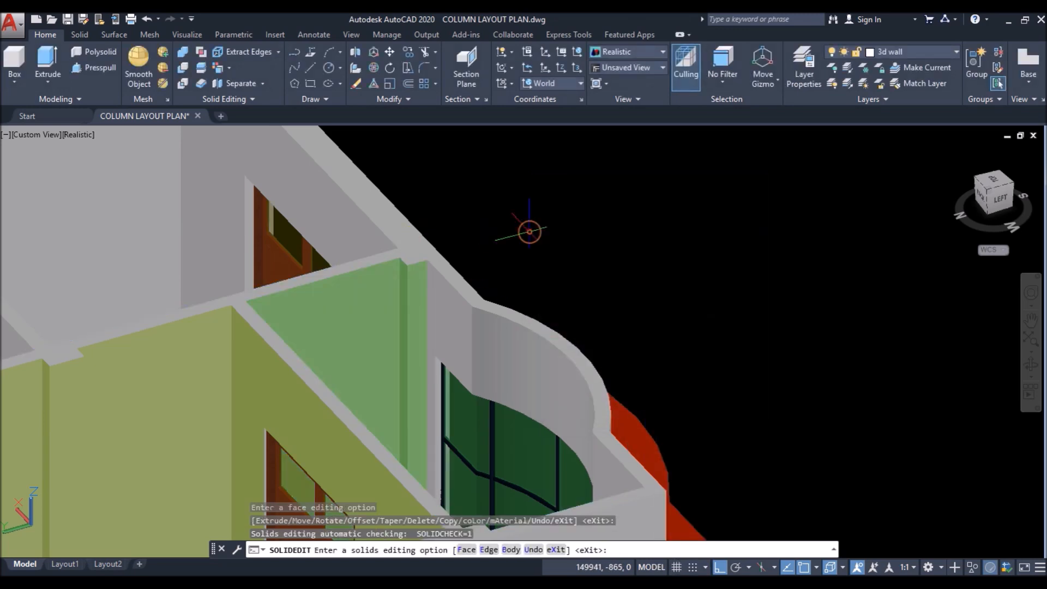
Step: Start Color Faces and select the flat wall face beside the green column and the adjoining curved bay face above the window
scroll(347, 237, down, 2)
scroll(393, 289, up, 6)
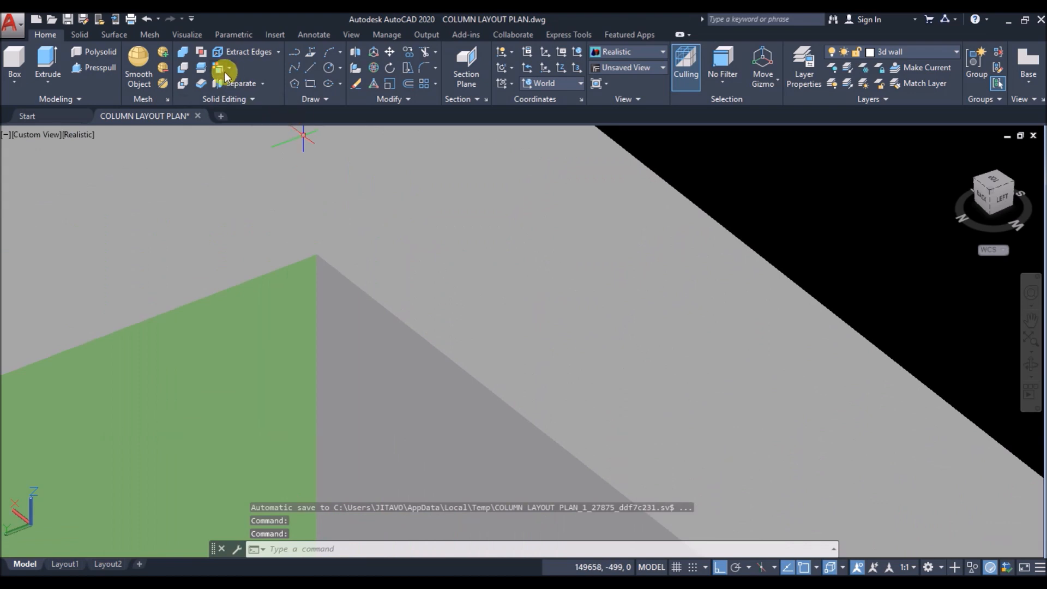
click(225, 71)
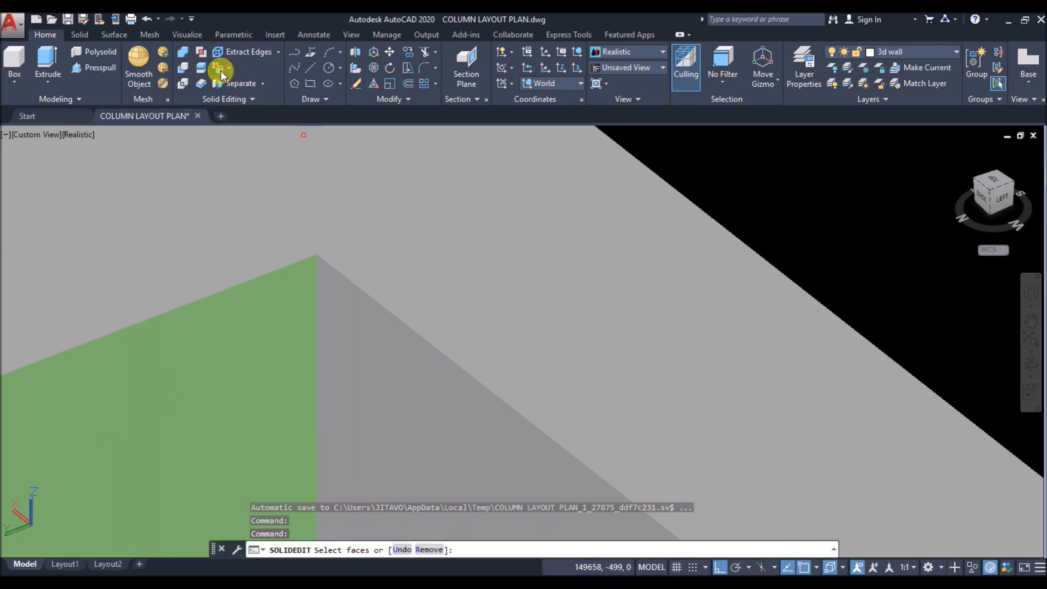
middle_drag(319, 272, 320, 232)
click(315, 225)
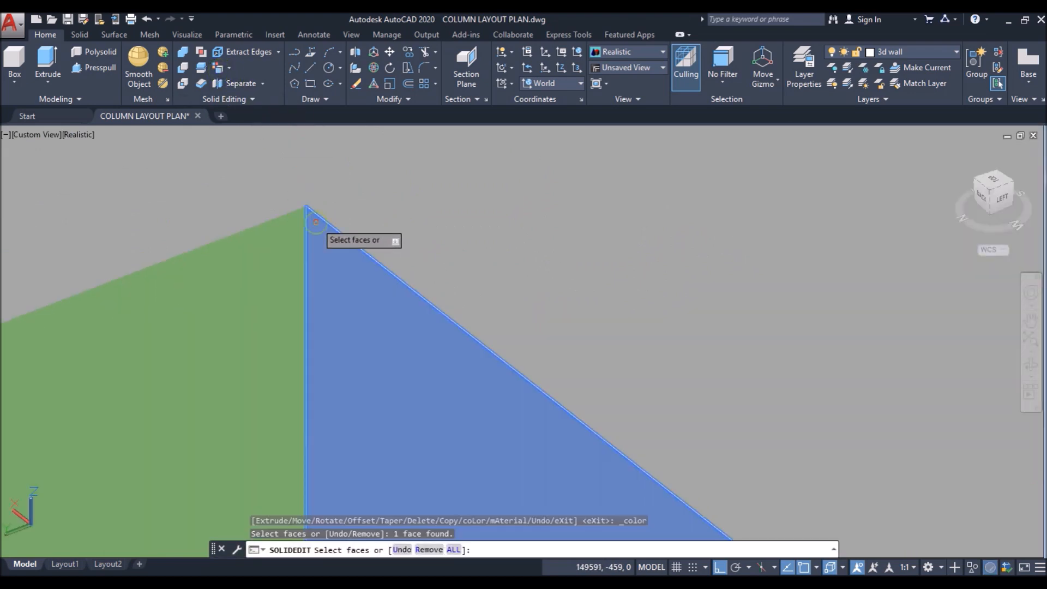
scroll(316, 224, down, 5)
scroll(359, 263, up, 5)
scroll(359, 264, up, 3)
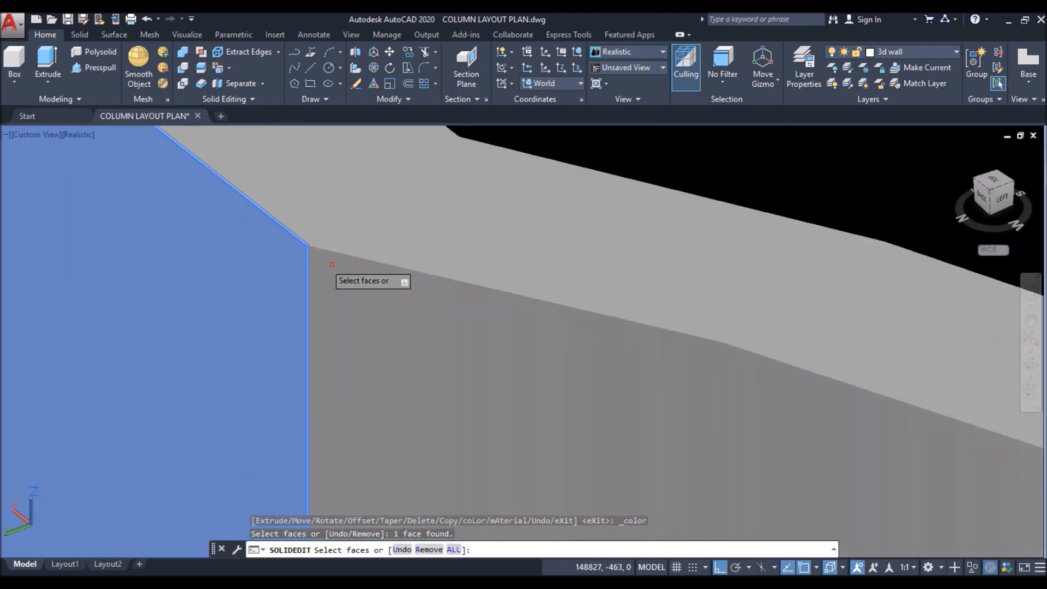
click(303, 228)
scroll(235, 205, down, 5)
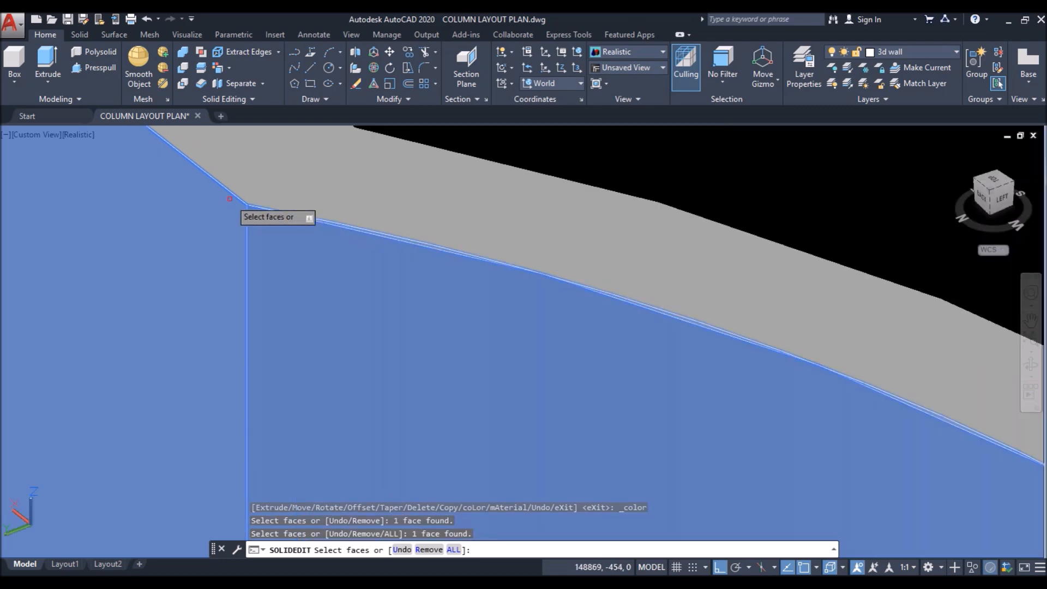
Step: Add the curved wall face below the bay window to the face selection
shift+middle_drag(329, 193, 311, 224)
scroll(323, 224, down, 2)
scroll(269, 380, up, 5)
scroll(269, 380, up, 5)
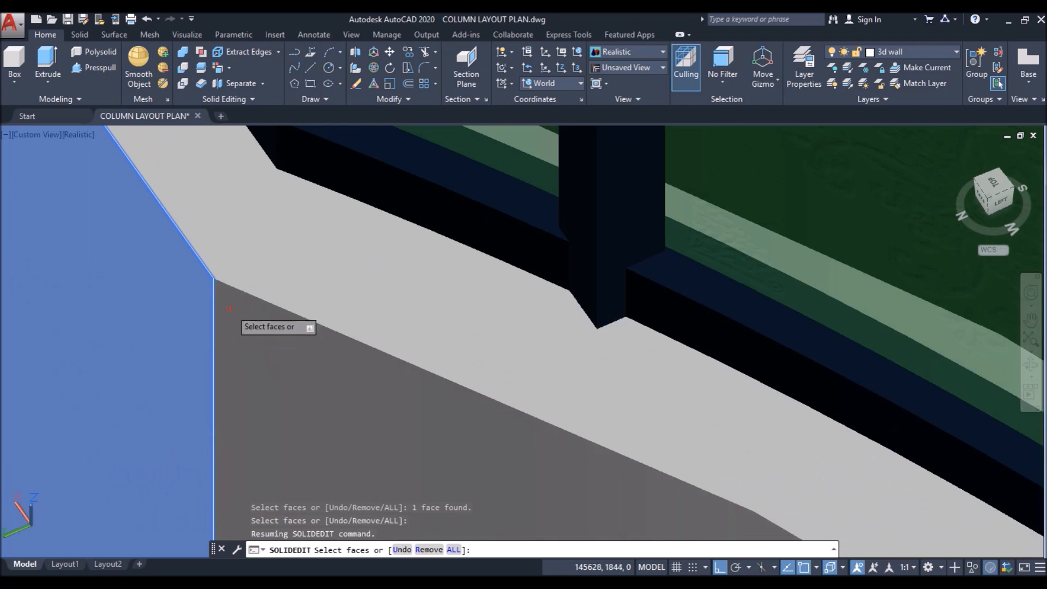
click(221, 289)
Step: Add the flat wall face at the far end of the curved bay to the selection
scroll(221, 291, down, 8)
shift+middle_drag(219, 292, 395, 312)
scroll(345, 351, down, 2)
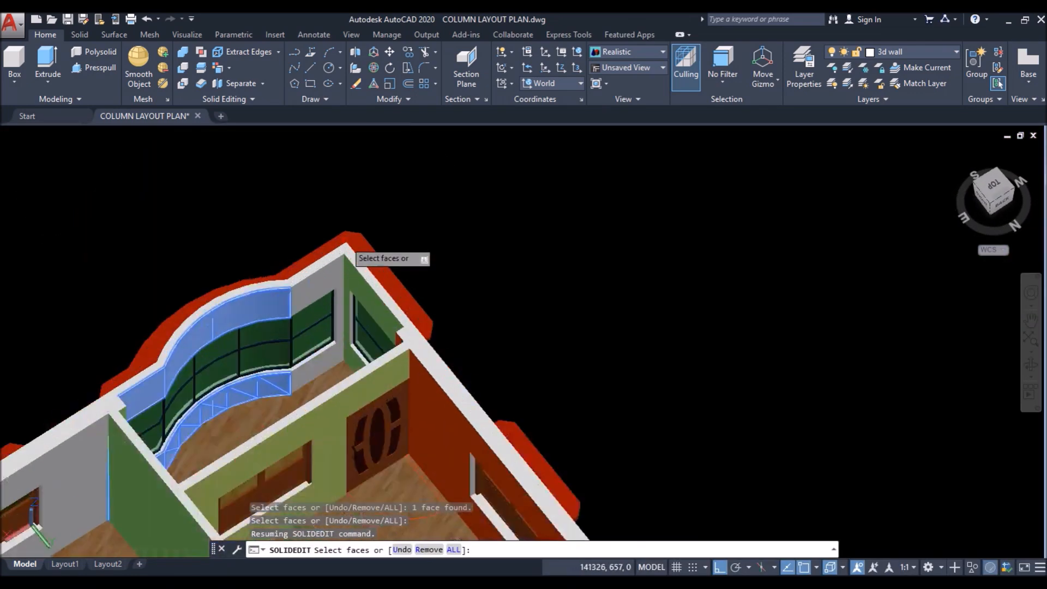
scroll(339, 268, up, 5)
scroll(362, 199, down, 10)
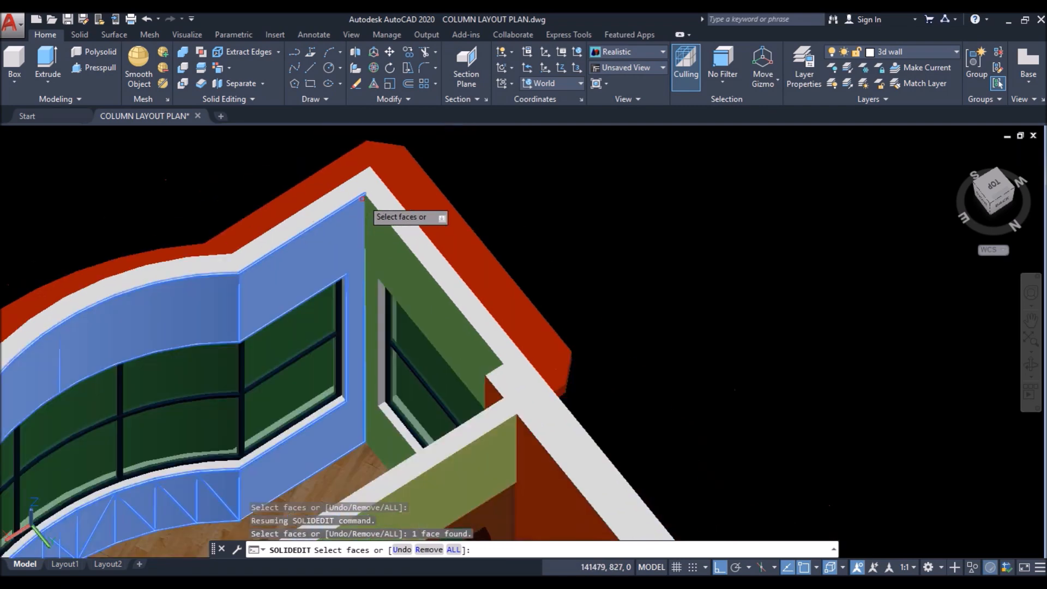
Step: Apply index color 92 to the selected bay wall faces and finish the face editing
key(Return)
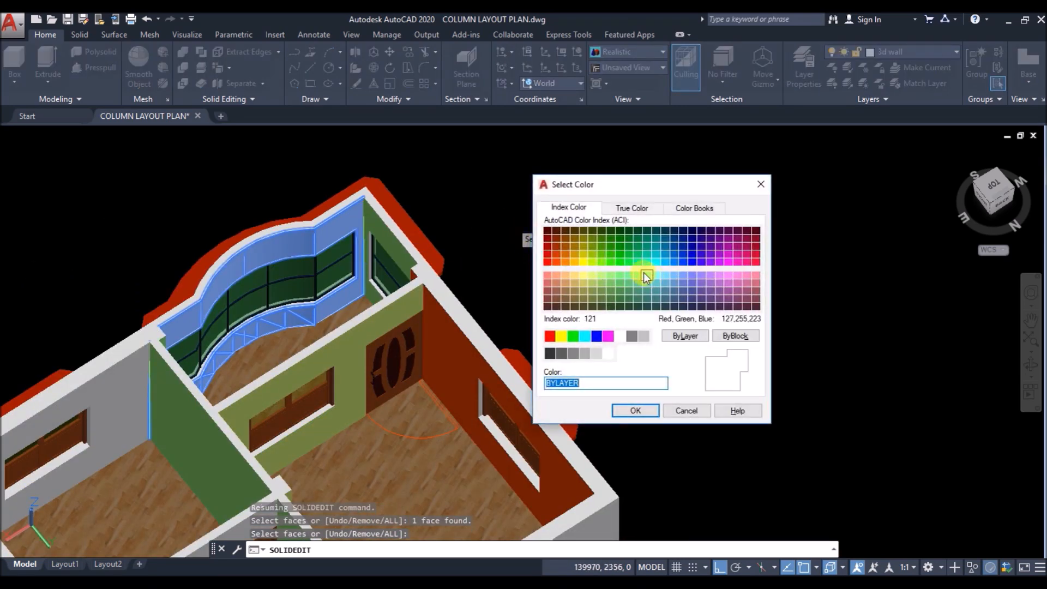
click(637, 256)
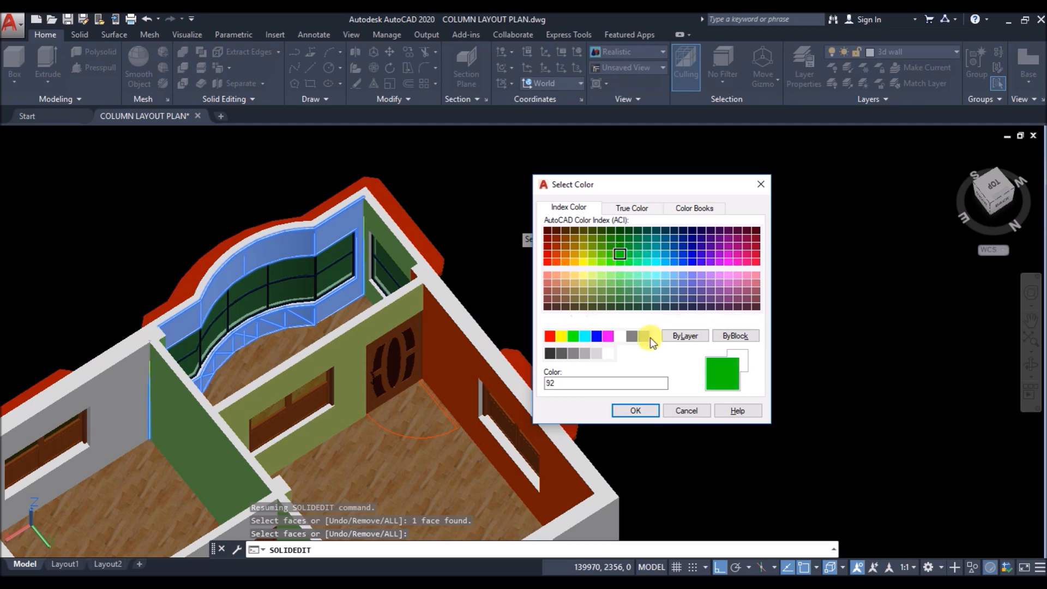
click(635, 410)
key(Escape)
key(Escape)
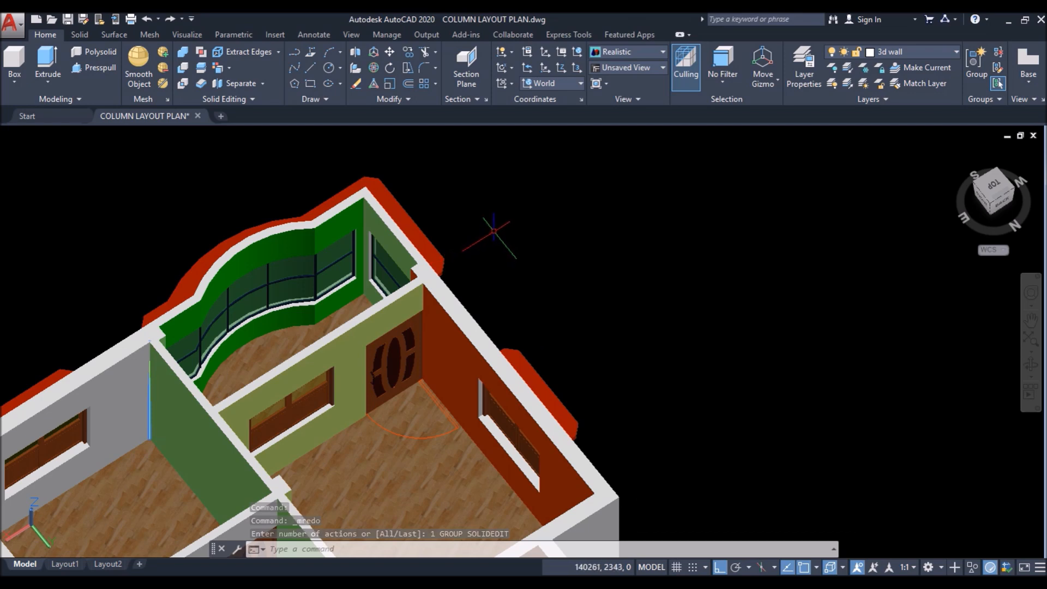
Step: Start Color Faces and select the exterior wall's inner face with the window in the room adjoining the bay-window room
scroll(494, 231, down, 4)
scroll(309, 196, up, 7)
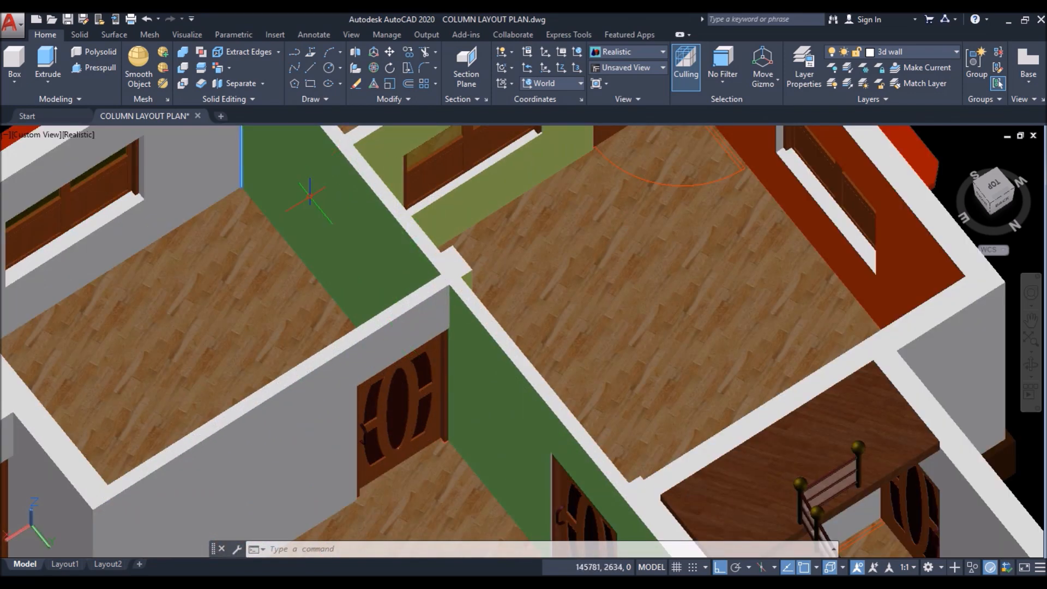
scroll(309, 196, down, 5)
scroll(295, 172, up, 5)
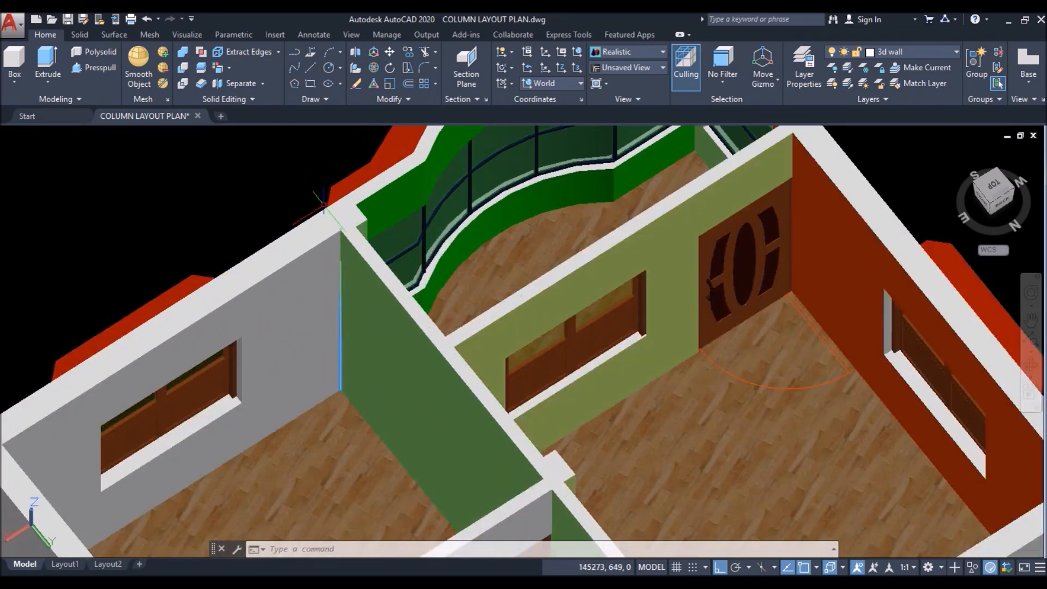
click(221, 69)
scroll(351, 228, up, 10)
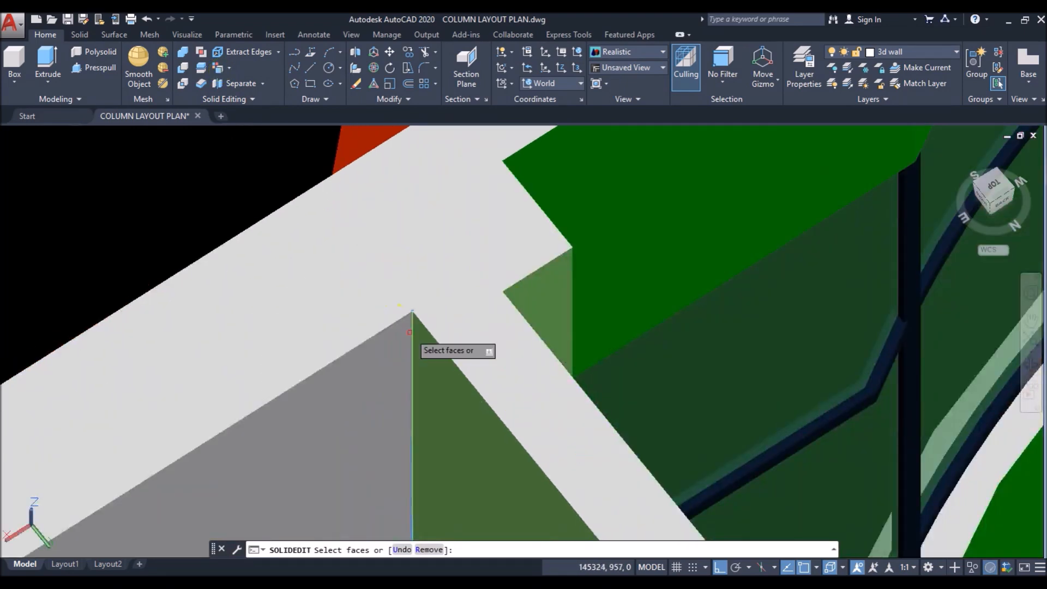
click(464, 366)
Step: Apply a dark blue color to the selected window wall face and finish the face editing
key(Return)
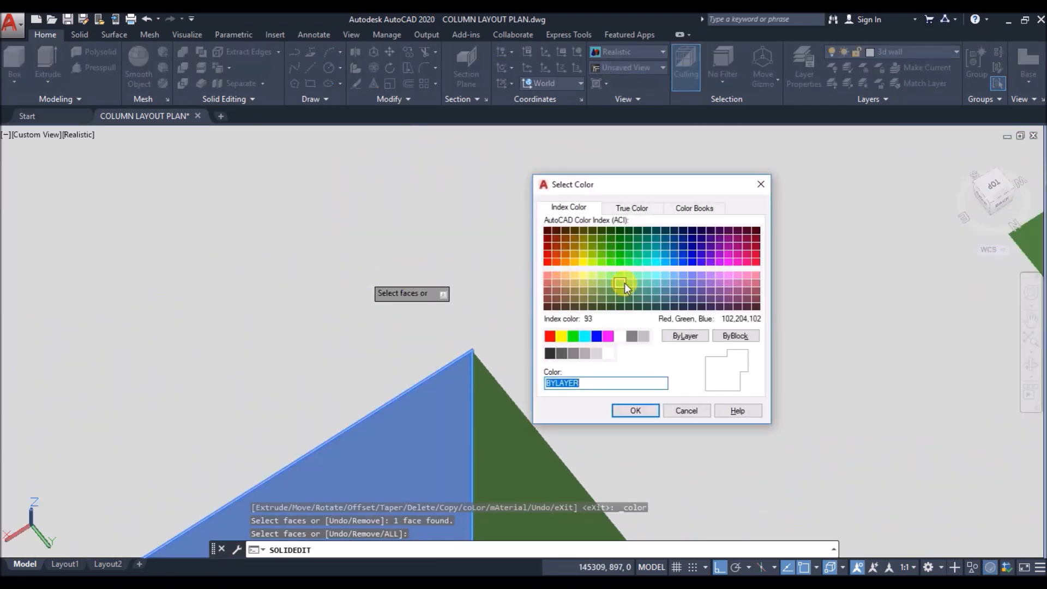
click(649, 410)
key(Return)
scroll(374, 244, down, 6)
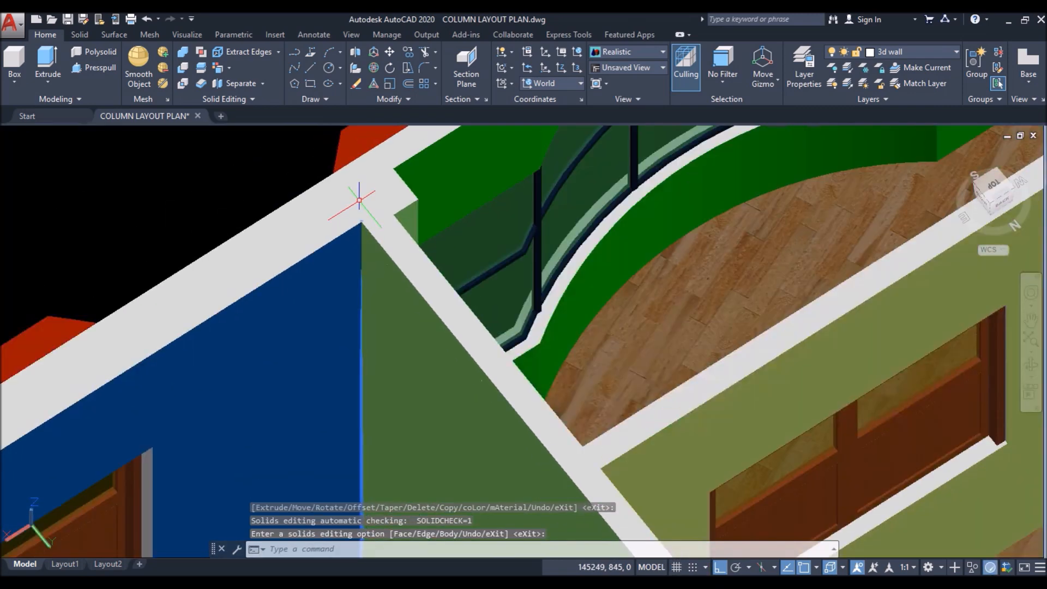
Step: Start Color Faces and select the blue window room's partition wall face on the side towards the bay-window room
scroll(359, 200, down, 3)
click(216, 67)
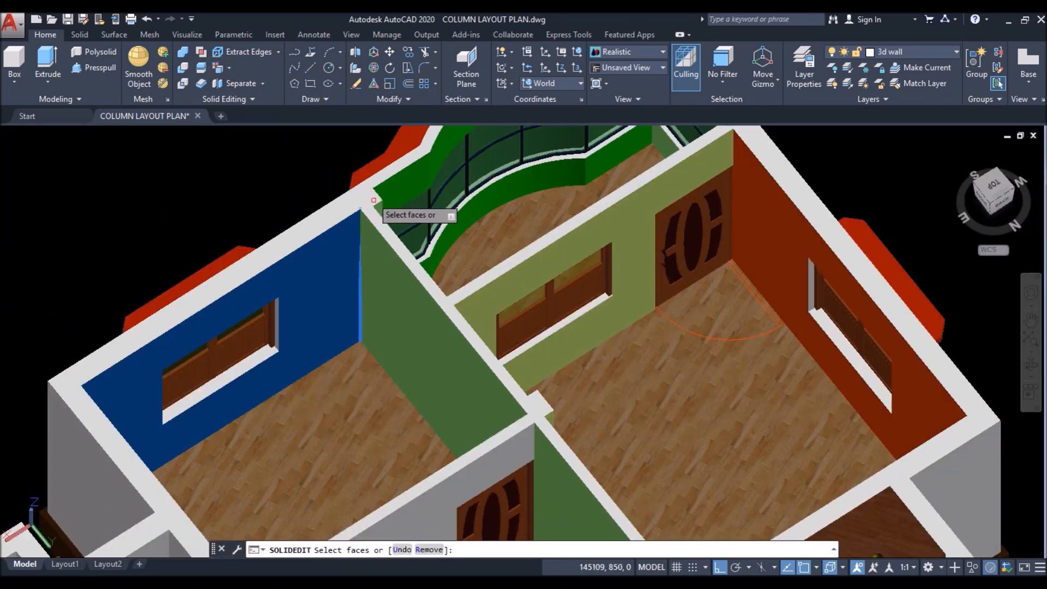
scroll(327, 224, up, 6)
click(277, 194)
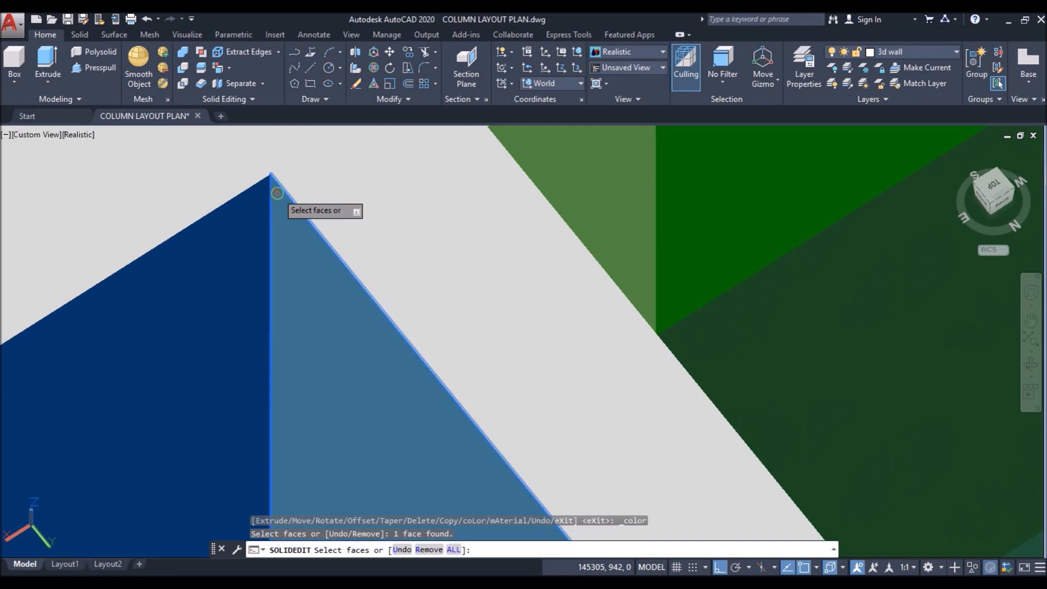
Step: Add the blue window room's opposite side wall face, adjoining the far end of the blue wall, to the selection
scroll(277, 194, down, 5)
scroll(420, 266, down, 5)
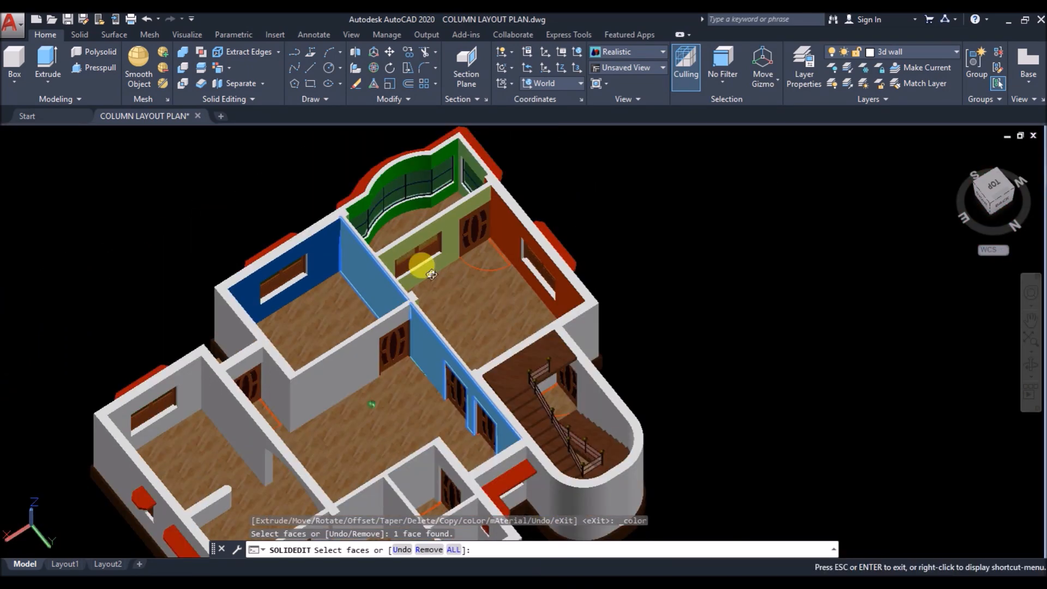
shift+middle_drag(420, 266, 280, 241)
scroll(389, 220, up, 8)
scroll(389, 220, up, 5)
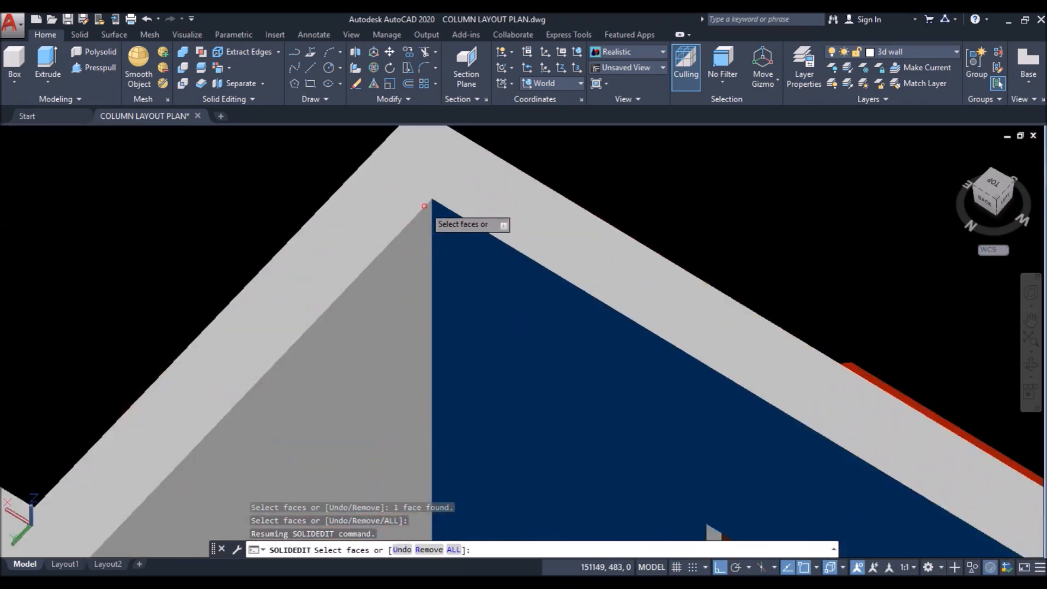
click(483, 165)
Step: Add the room's inner face of the partition wall with the door, facing the blue window wall, to the selection
scroll(349, 230, down, 10)
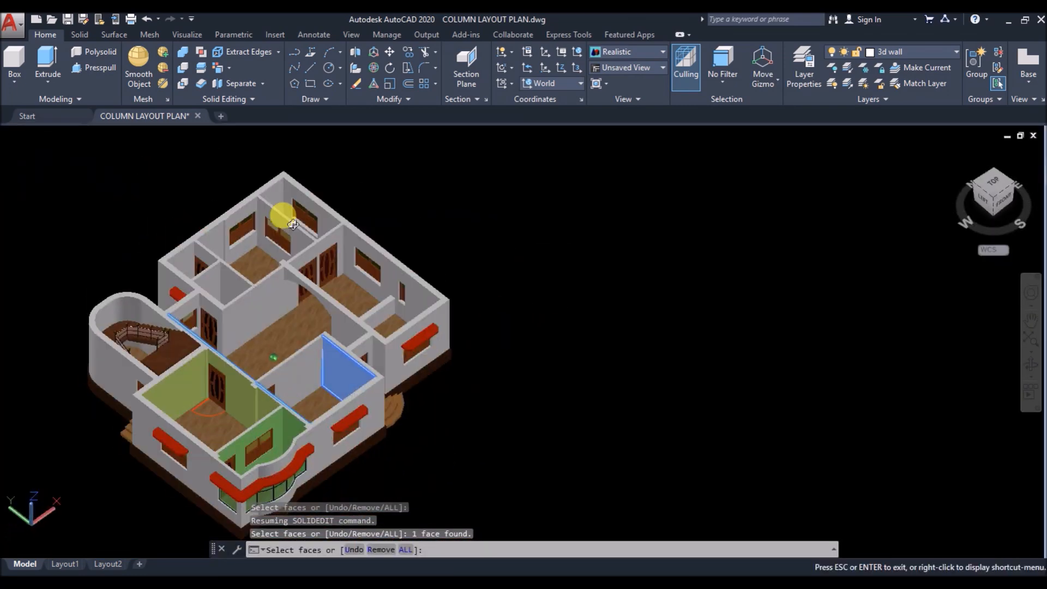
shift+middle_drag(293, 224, 269, 243)
scroll(289, 361, up, 10)
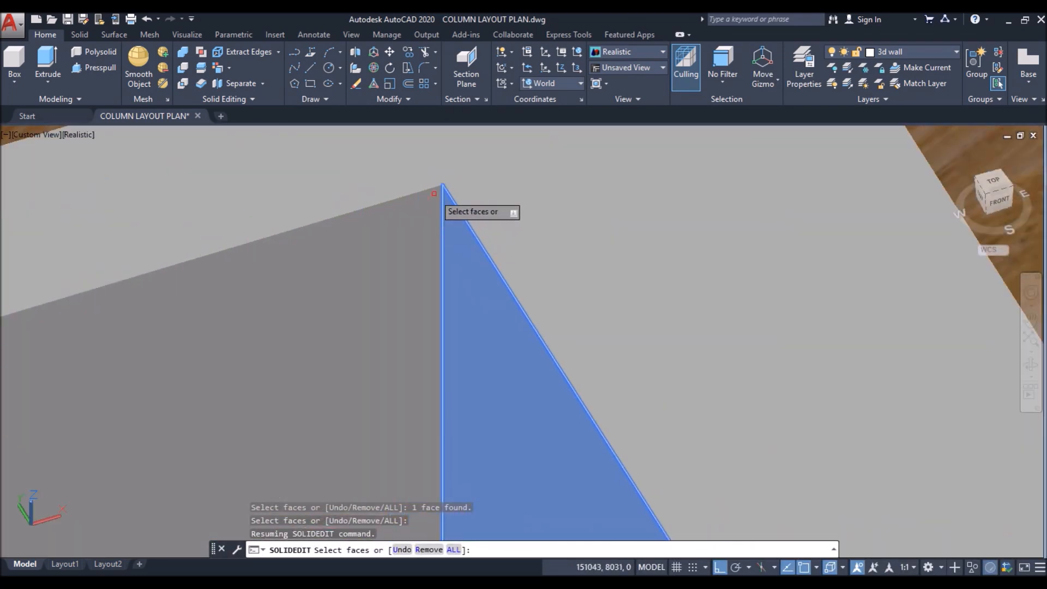
click(434, 194)
scroll(436, 197, down, 10)
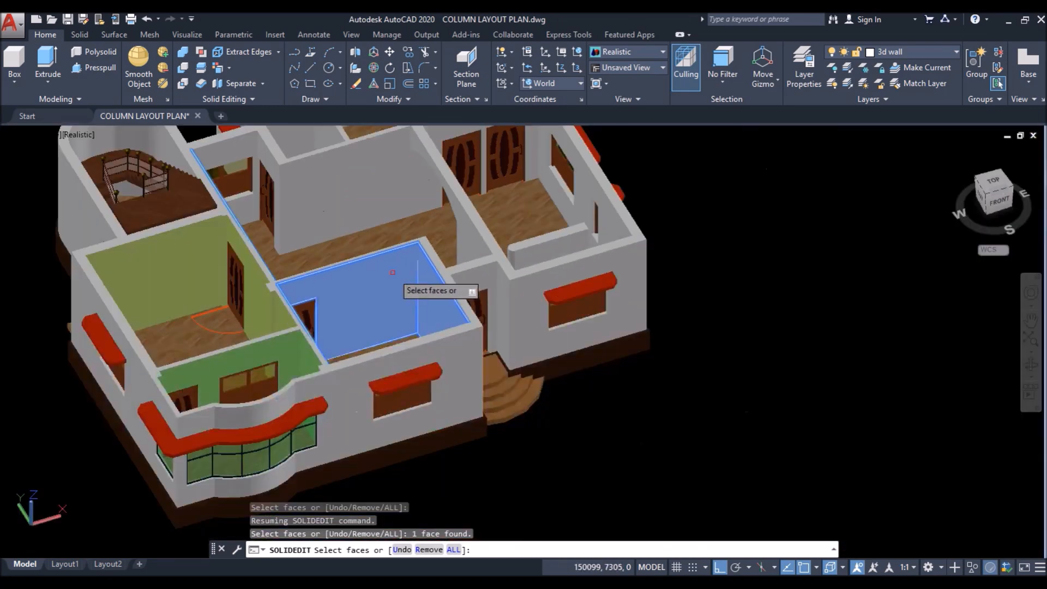
Step: Apply a dark olive color to the three selected wall faces and finish the face editing
shift+middle_drag(393, 272, 573, 323)
scroll(526, 324, down, 5)
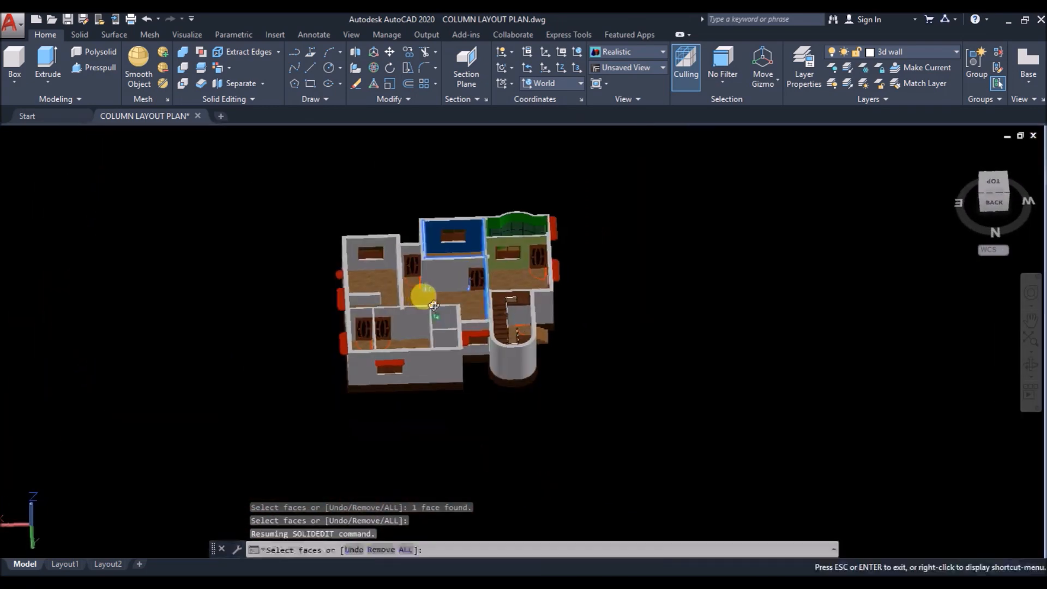
shift+middle_drag(417, 292, 462, 208)
scroll(433, 234, up, 10)
scroll(435, 232, up, 2)
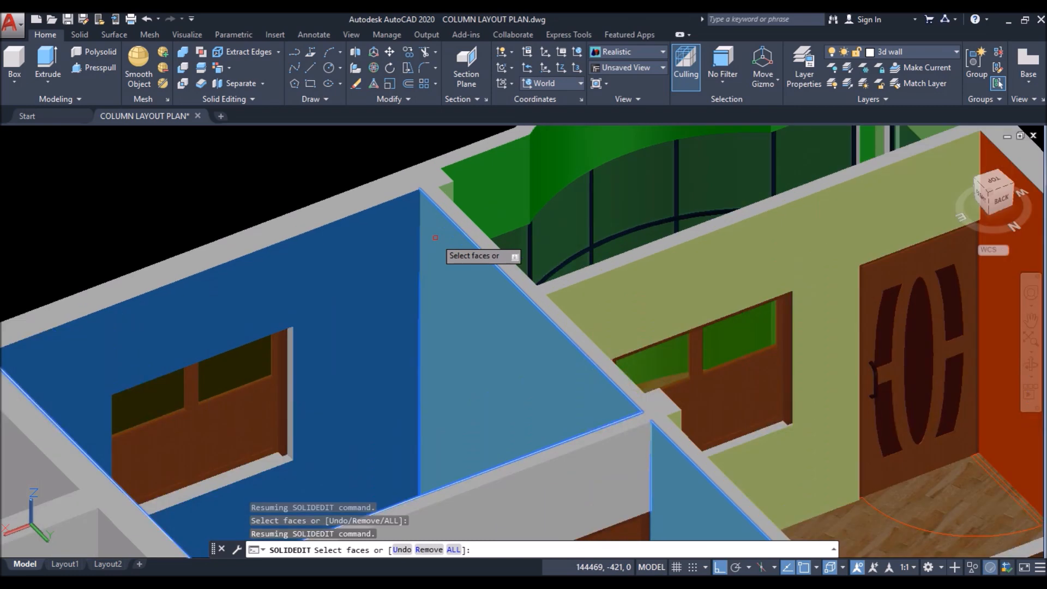
key(Return)
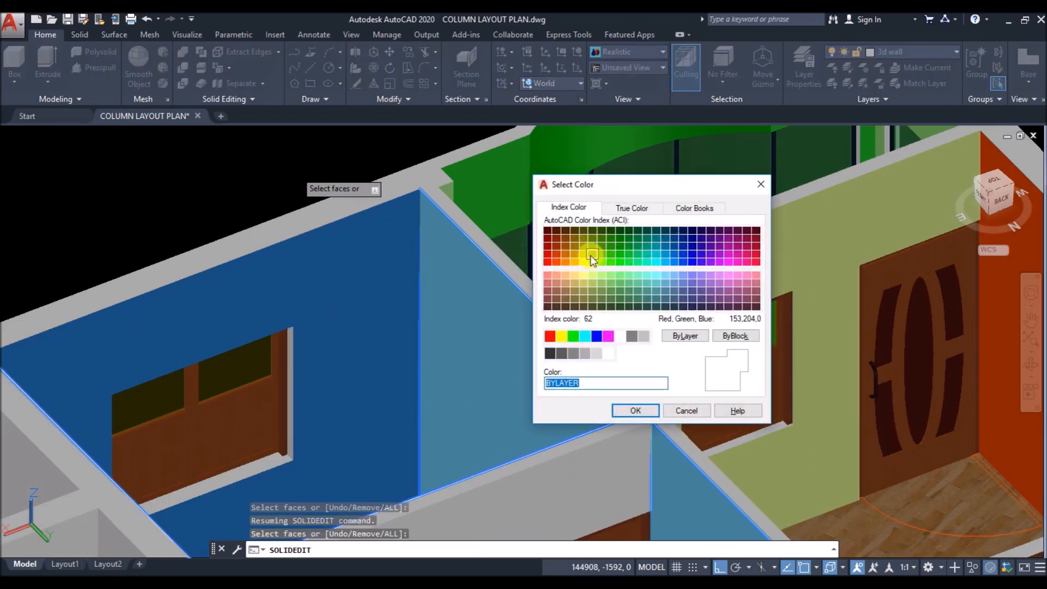
click(583, 245)
click(637, 411)
key(Return)
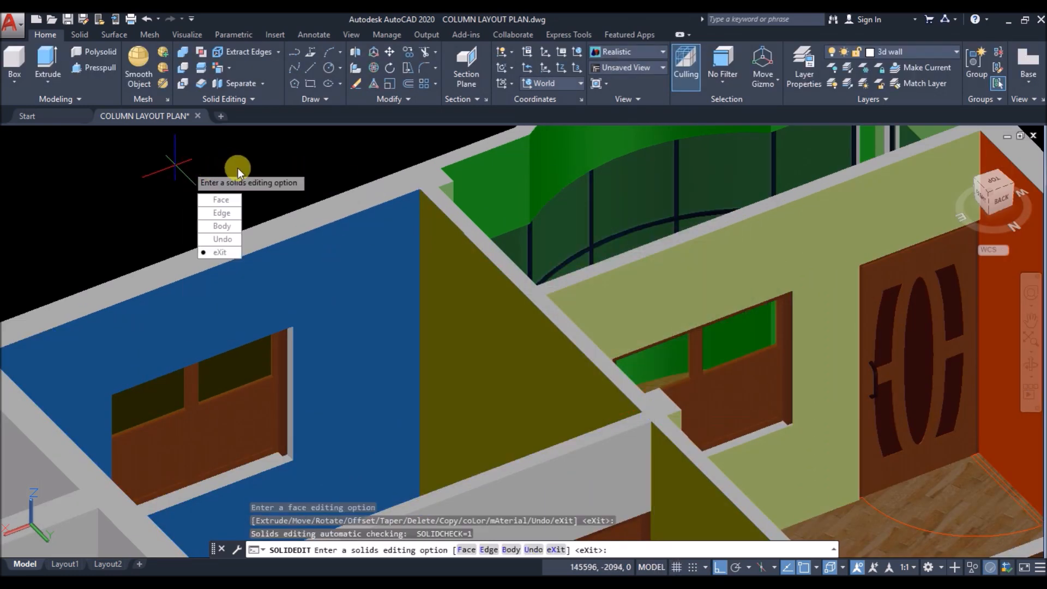
key(Return)
Step: Start Color Faces and select the hall-side face of the partition wall with the door next to the blue and olive room
scroll(607, 197, down, 5)
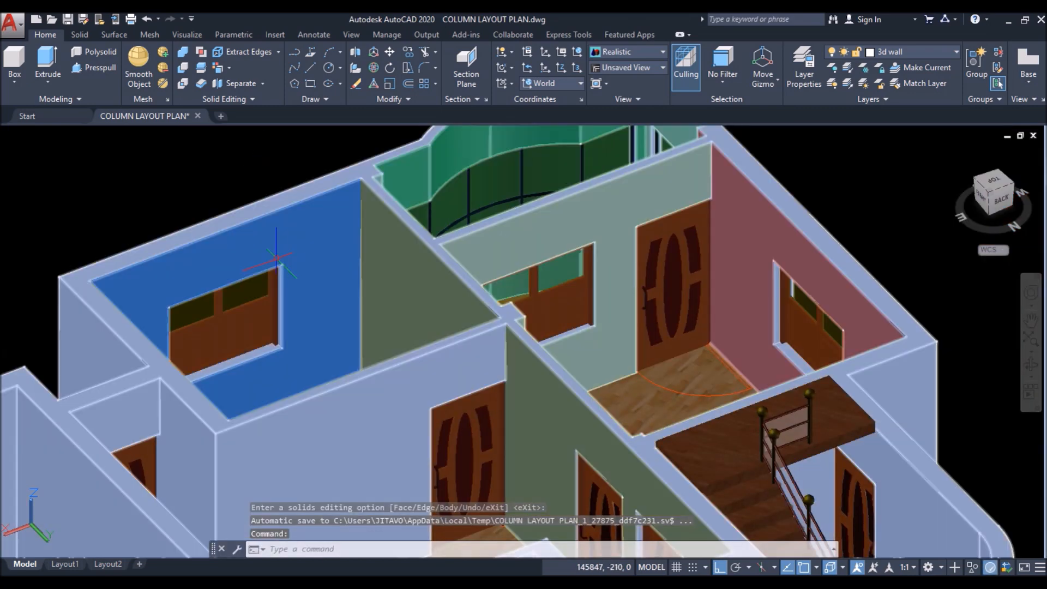
scroll(389, 337, up, 3)
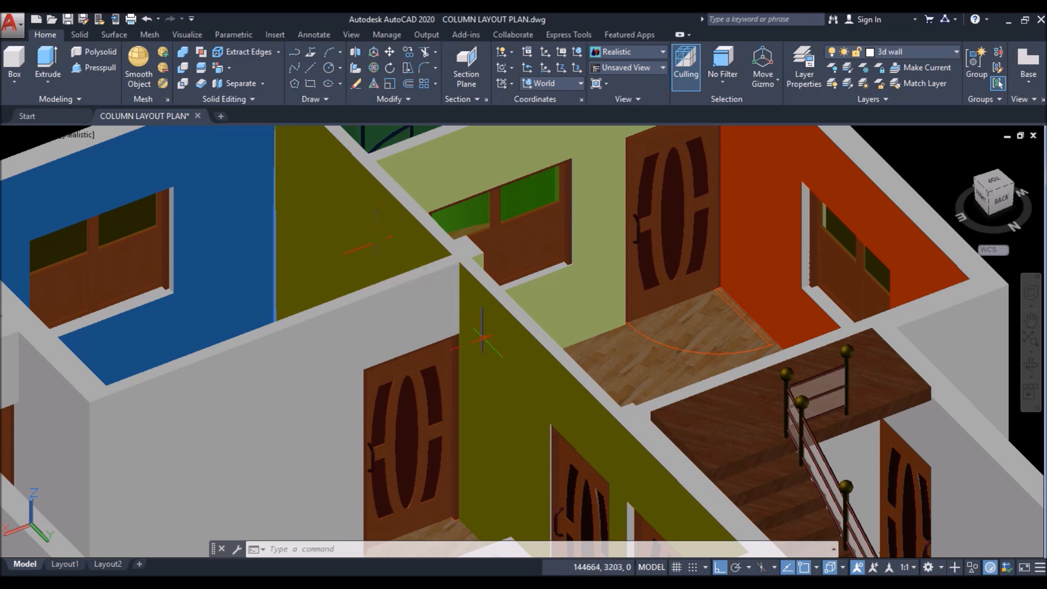
scroll(483, 336, up, 5)
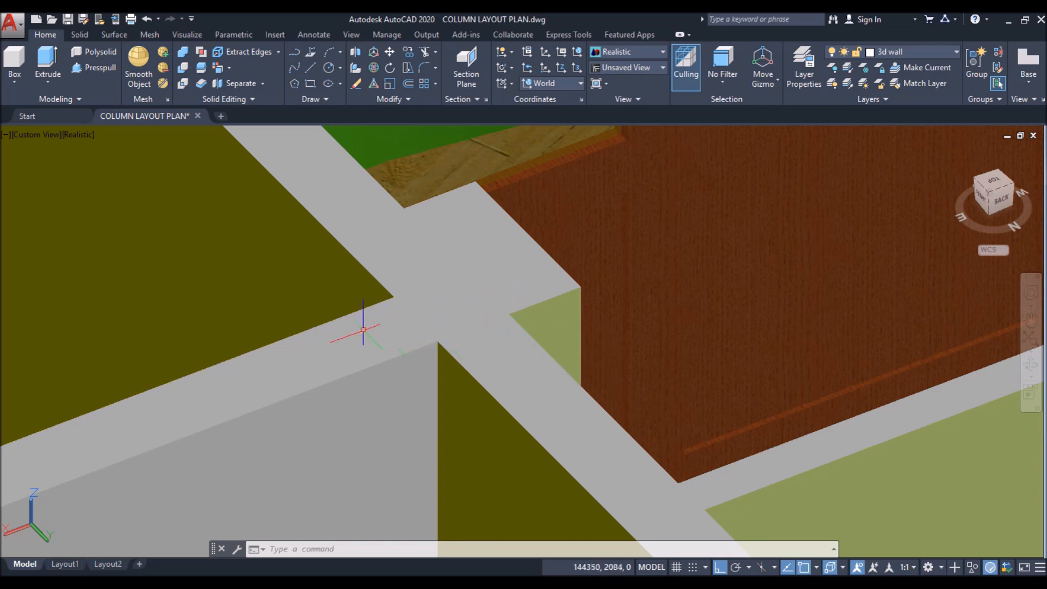
scroll(363, 330, down, 8)
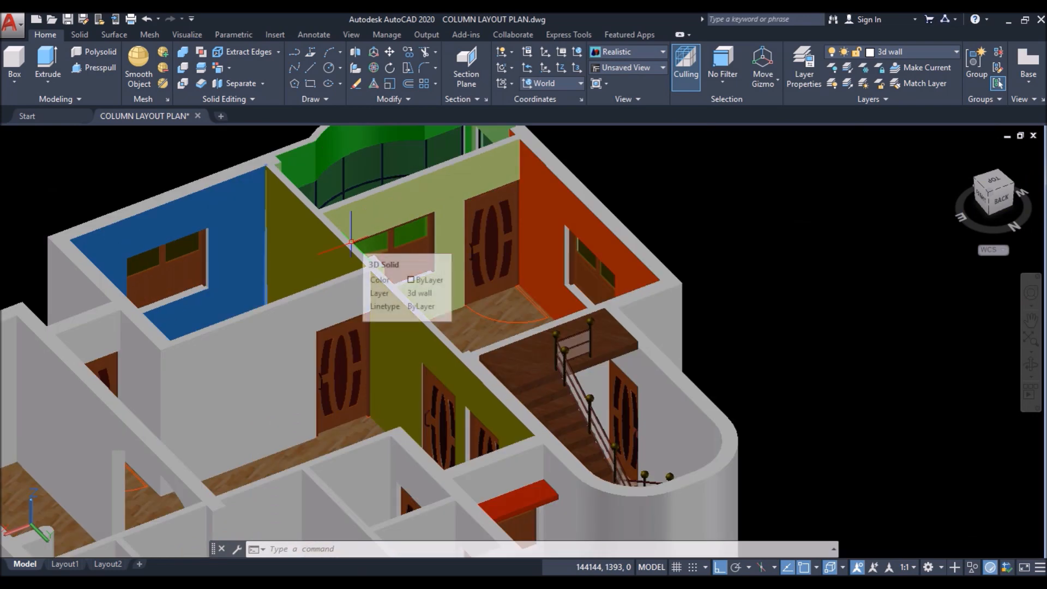
click(218, 68)
scroll(377, 268, up, 8)
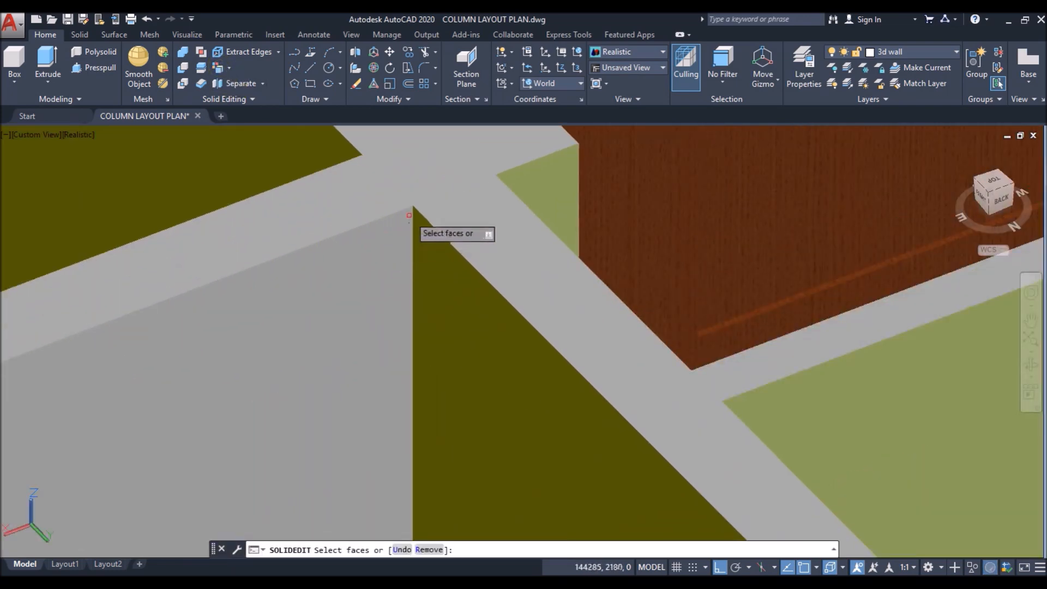
click(408, 214)
Step: Apply index color 30 to the selected hall wall face and finish the face editing
key(Return)
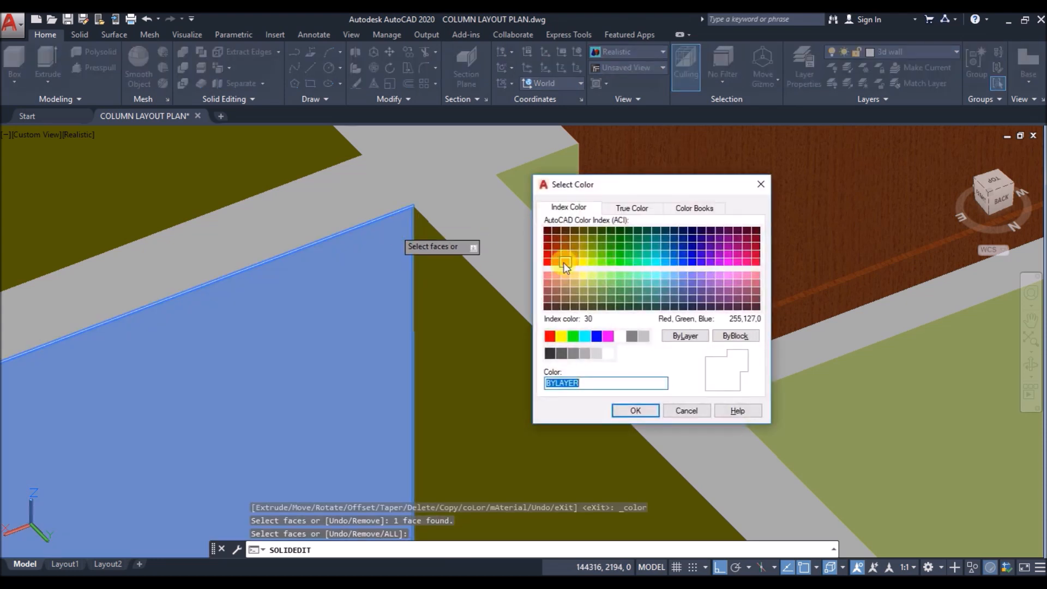
click(565, 263)
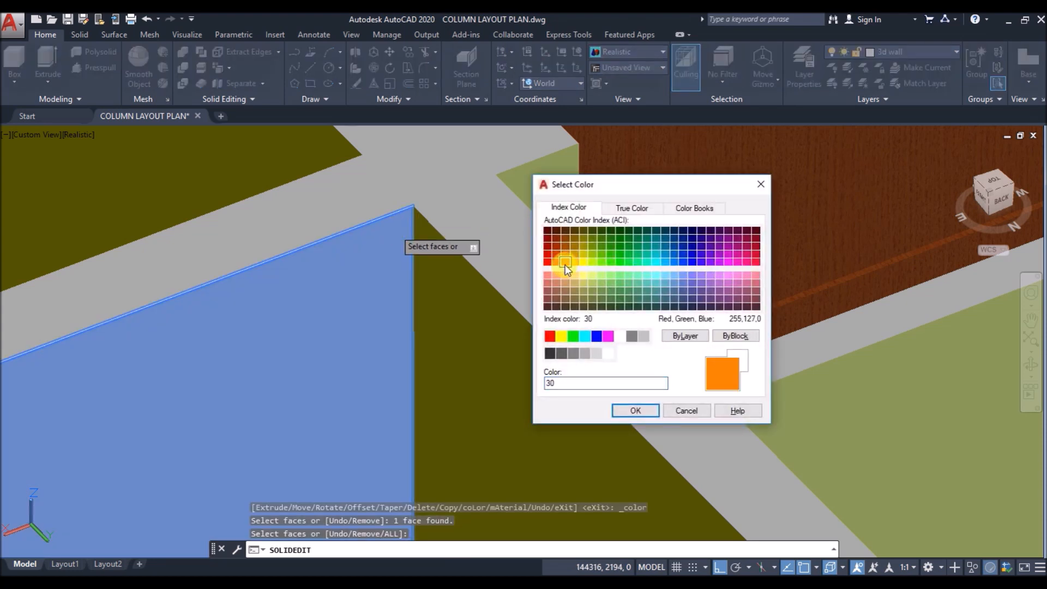
click(635, 410)
key(Return)
scroll(501, 283, down, 5)
key(Return)
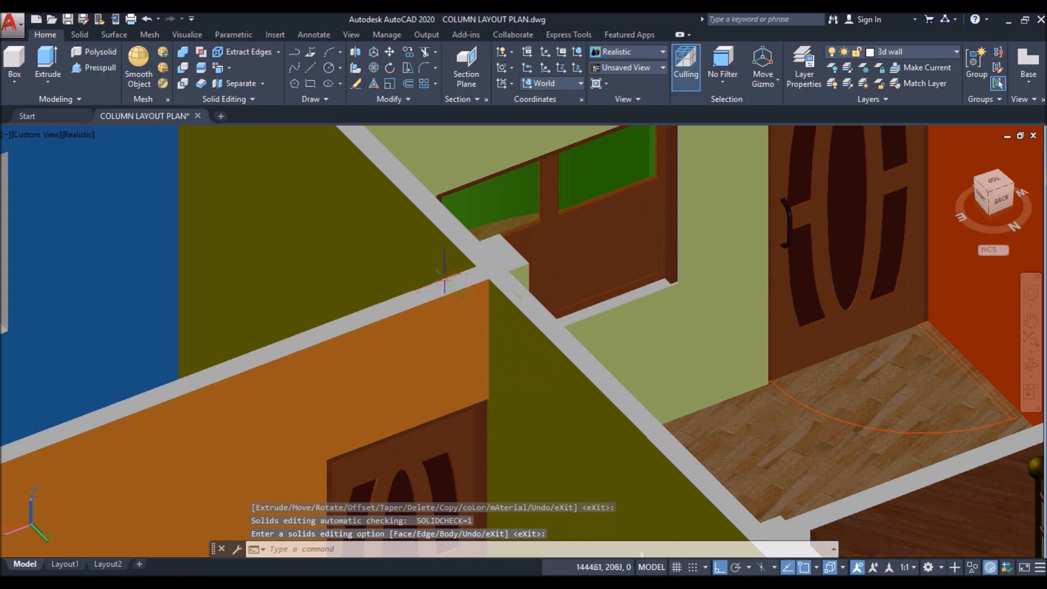
scroll(453, 272, down, 3)
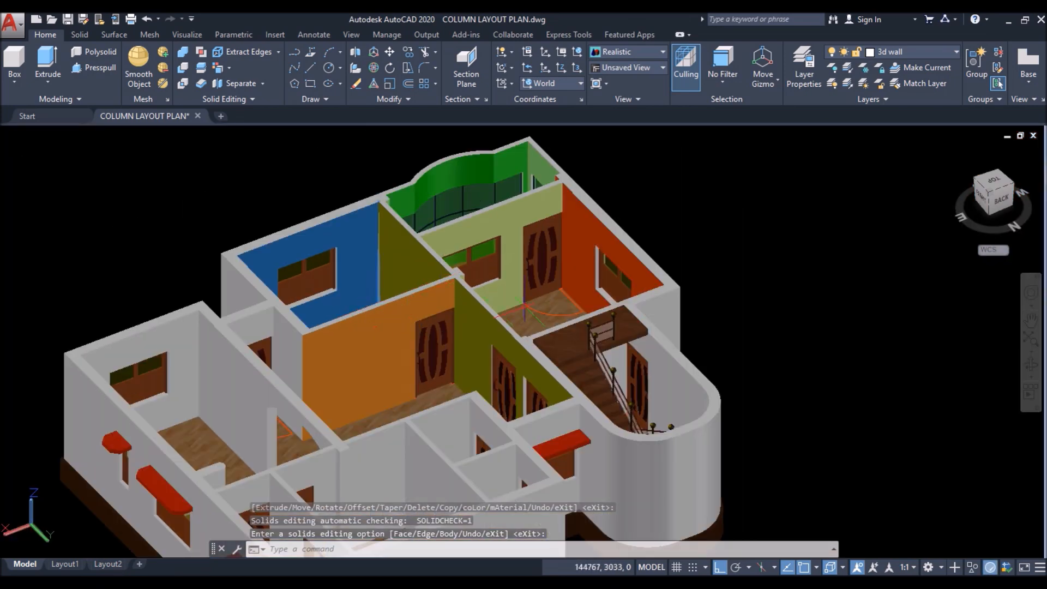
Step: Start Color Faces and select the hall's end wall face with the window beside the staircase
scroll(497, 325, down, 2)
shift+middle_drag(499, 317, 47, 294)
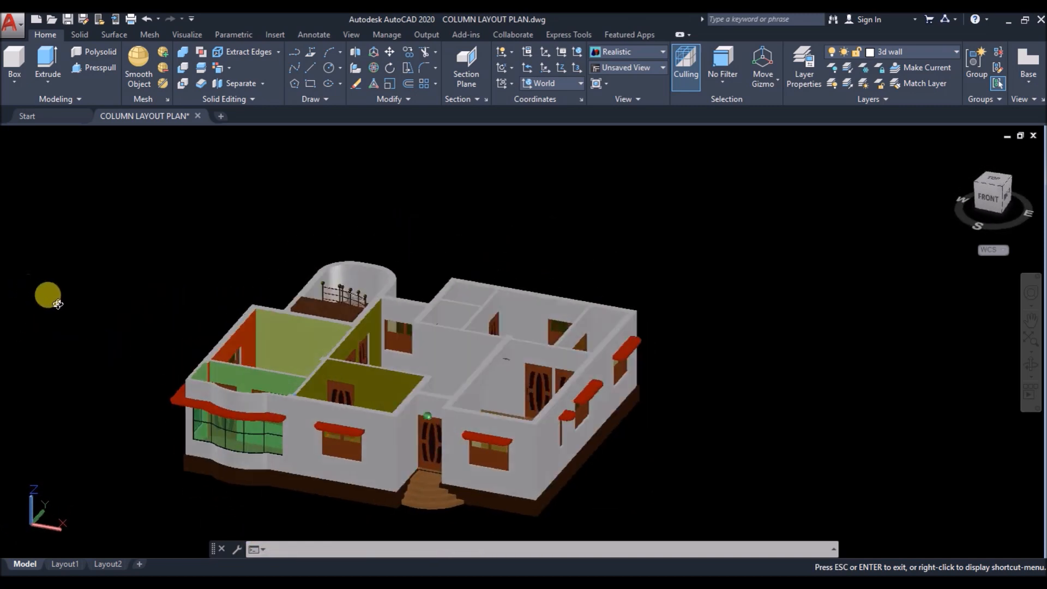
scroll(376, 316, up, 3)
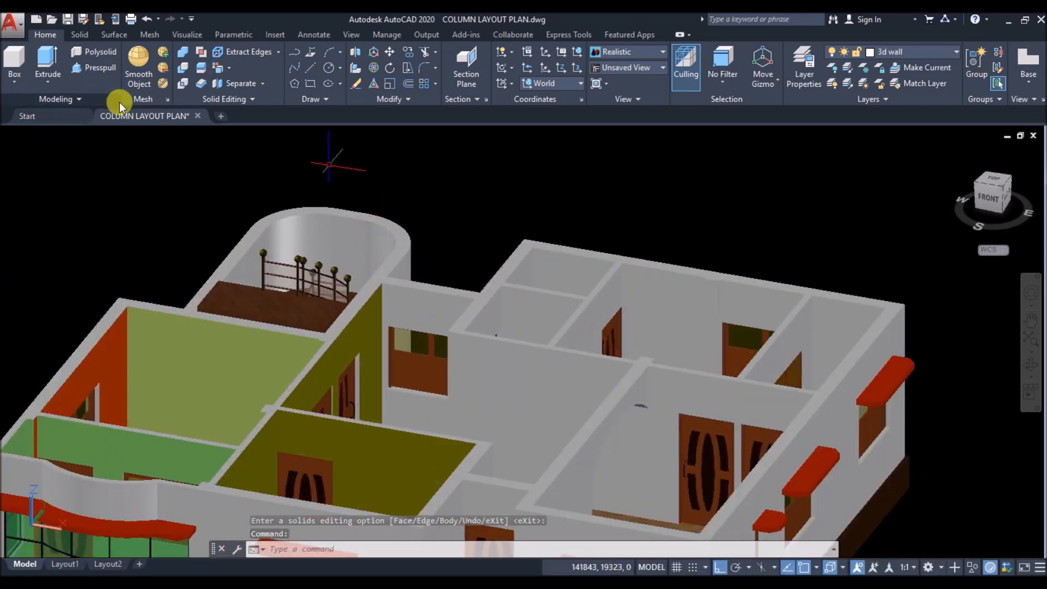
click(219, 68)
scroll(421, 304, up, 4)
click(338, 268)
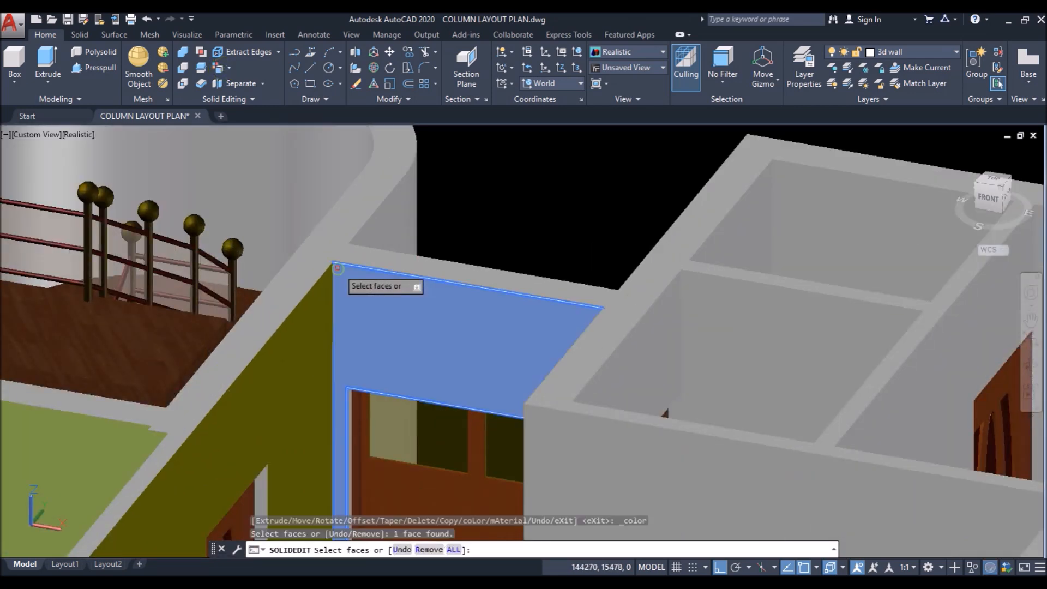
Step: Add the short adjoining wall face with the door to the selection
scroll(336, 284, down, 3)
shift+middle_drag(336, 284, 533, 346)
scroll(486, 326, up, 5)
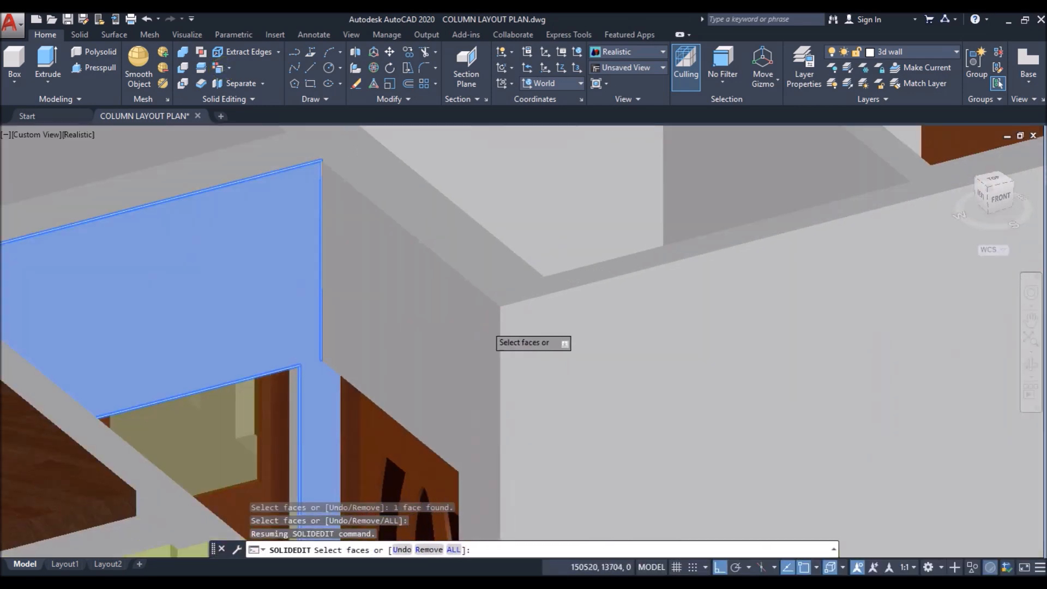
scroll(485, 325, up, 3)
click(521, 274)
scroll(382, 297, down, 5)
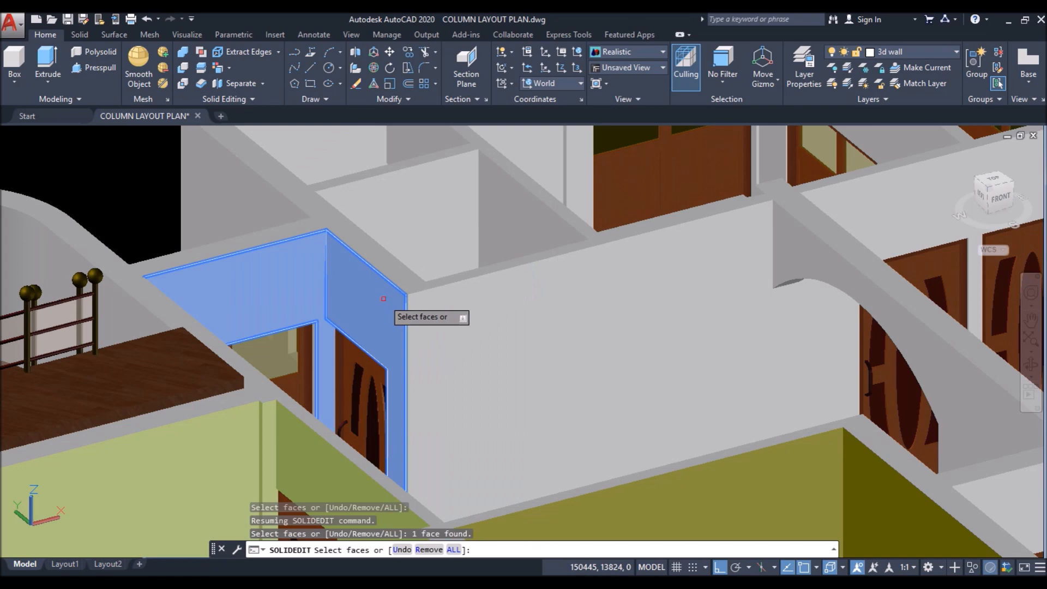
Step: Apply a light yellow-green color to the two selected hall end wall faces and finish the face editing
scroll(480, 318, down, 2)
shift+middle_drag(467, 315, 375, 320)
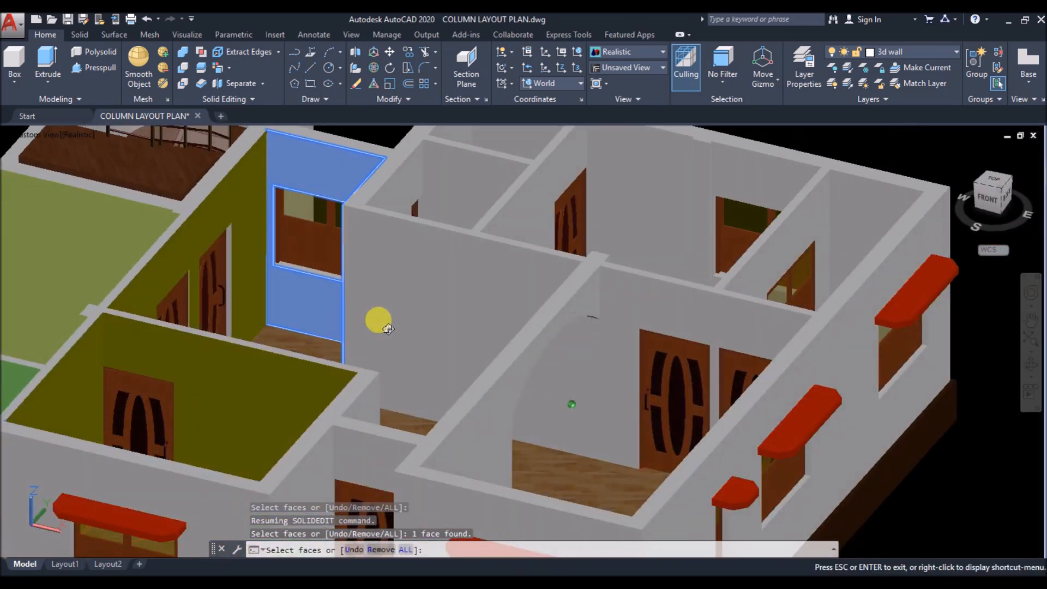
key(Return)
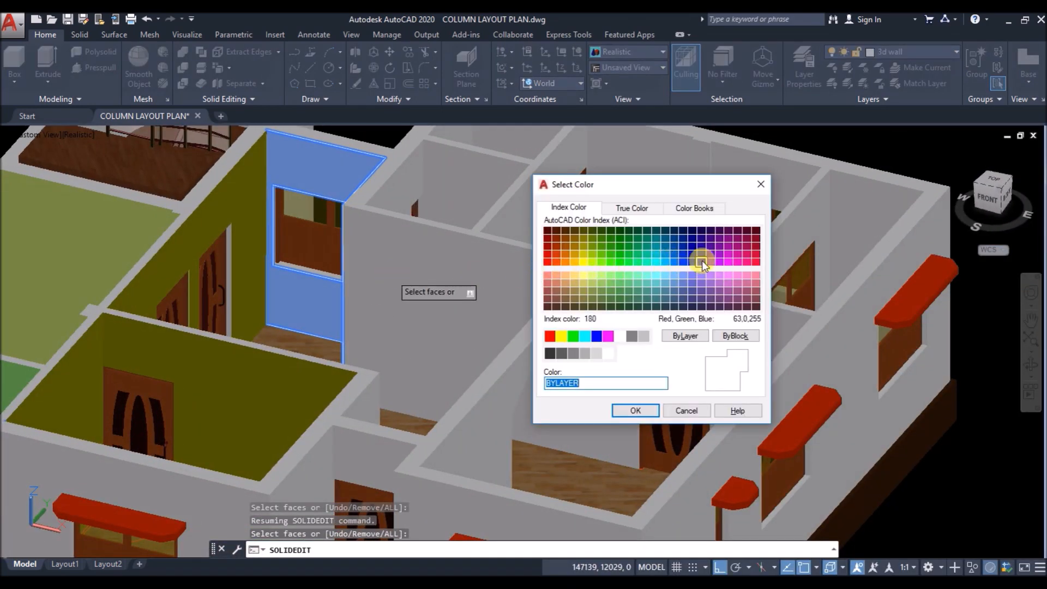
click(592, 277)
click(635, 410)
key(Return)
key(Return)
scroll(405, 328, down, 2)
mouse_move(405, 328)
shift+middle_down()
mouse_move(332, 340)
mouse_move(385, 328)
mouse_move(408, 339)
shift+middle_up()
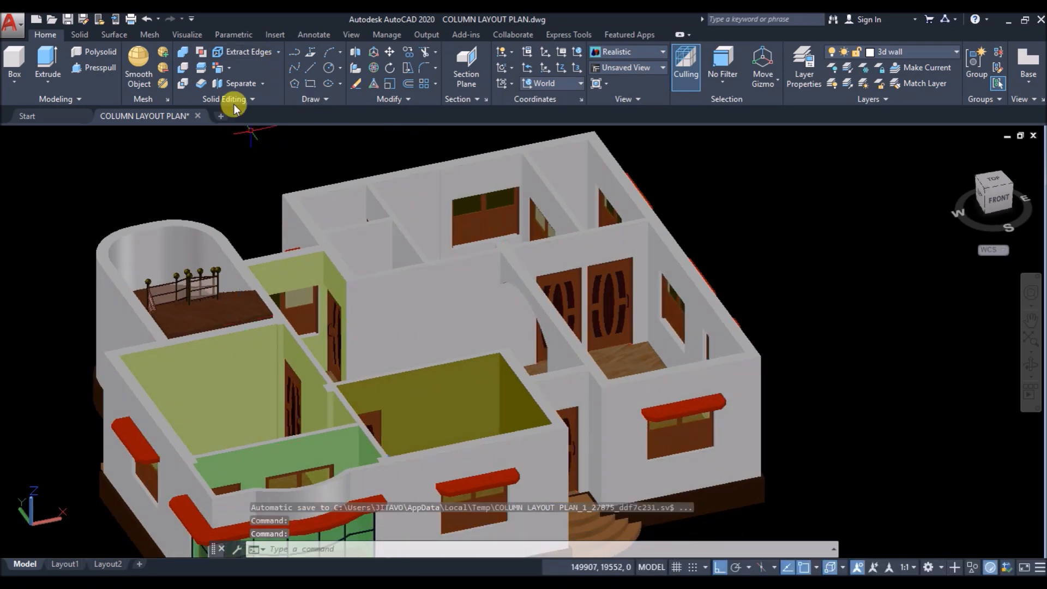
Step: Start Color Faces and select the hall's long wall face that continues past the arch to the two doors
click(220, 70)
scroll(338, 281, up, 5)
scroll(334, 287, down, 2)
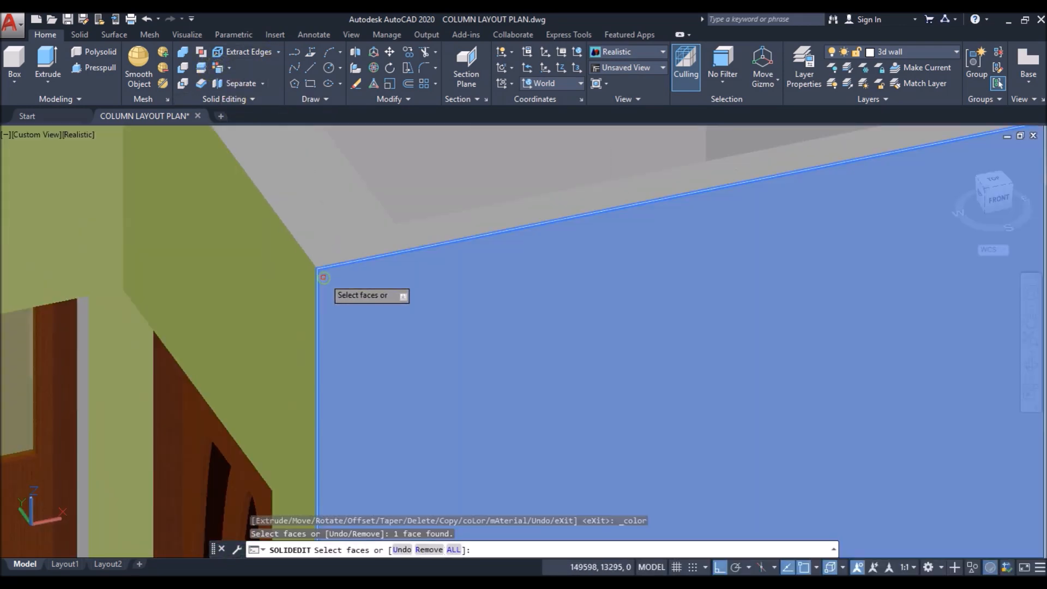
click(305, 295)
scroll(261, 289, down, 2)
scroll(475, 248, up, 5)
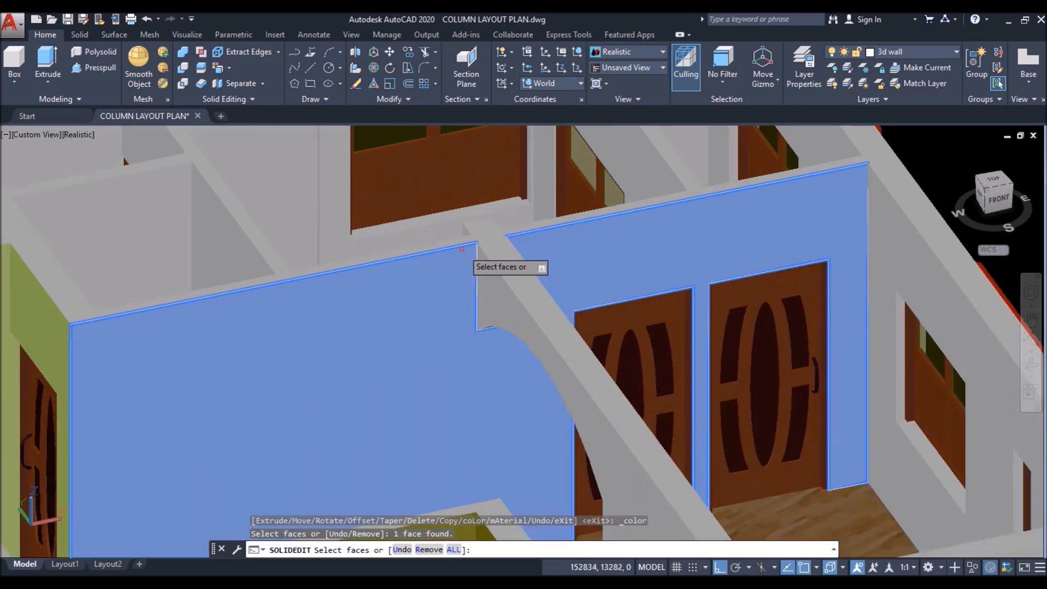
Step: Add the hall-side face of the arched wall and the wall face adjoining its entrance end to the selection
click(481, 246)
scroll(415, 245, down, 6)
shift+middle_drag(355, 256, 567, 274)
scroll(429, 220, up, 8)
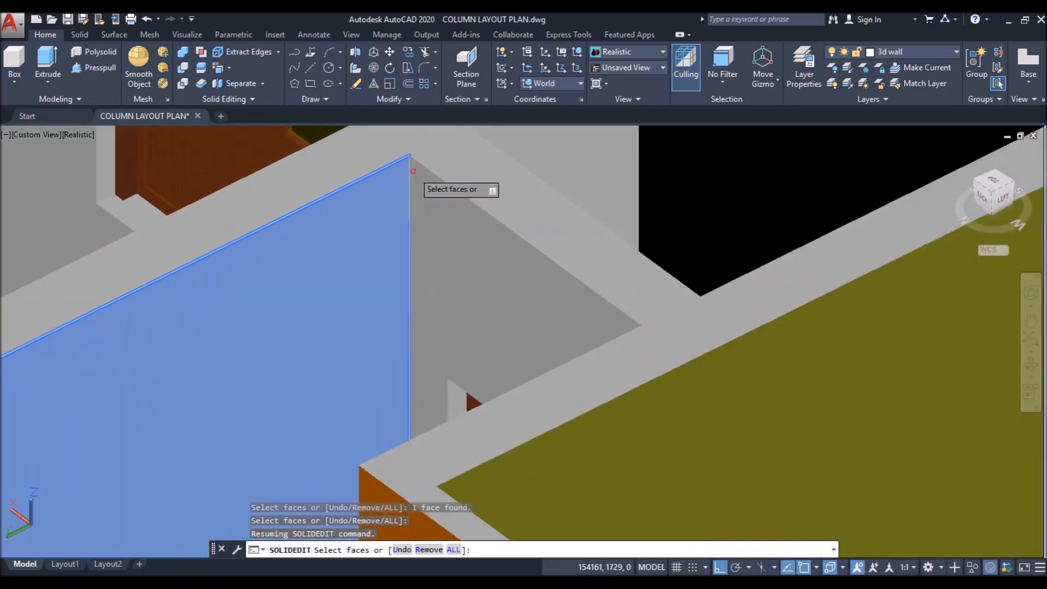
click(414, 173)
scroll(394, 208, down, 4)
scroll(513, 268, down, 5)
Step: Apply index color 50 to the selected long wall and arched wall faces and finish the face editing
shift+middle_drag(519, 268, 342, 252)
key(Return)
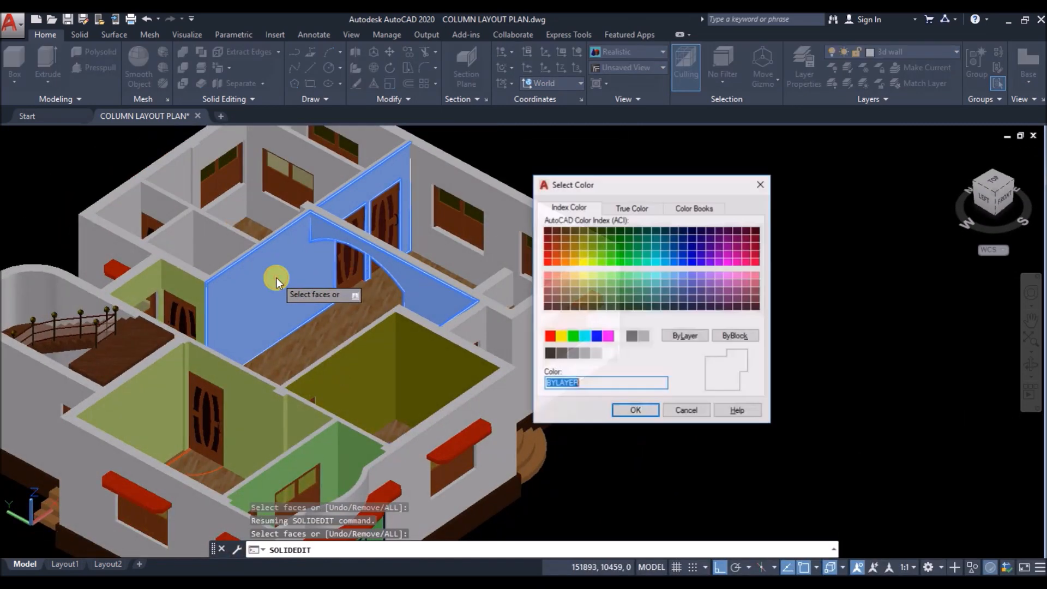
click(583, 267)
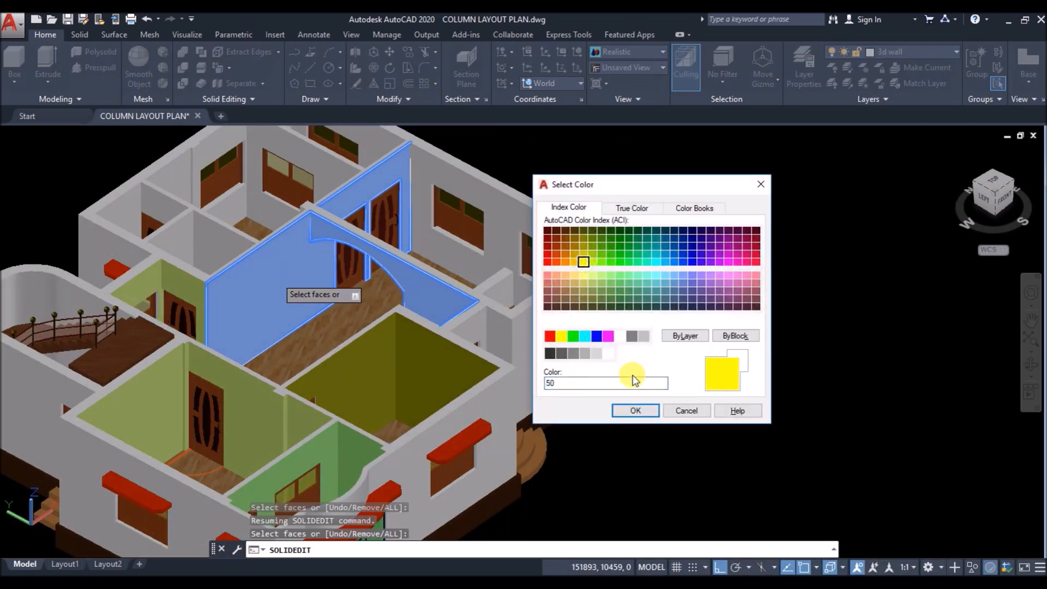
click(635, 411)
key(Return)
scroll(761, 364, down, 2)
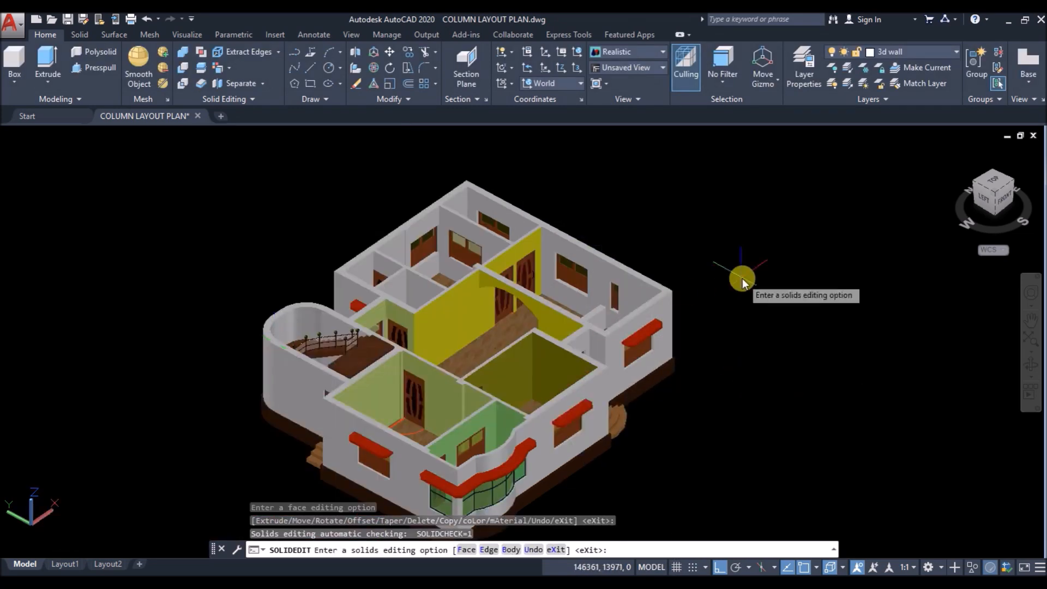
key(Return)
scroll(605, 377, up, 3)
shift+middle_drag(419, 315, 198, 329)
scroll(327, 402, down, 4)
scroll(290, 327, up, 1)
shift+middle_drag(290, 327, 490, 292)
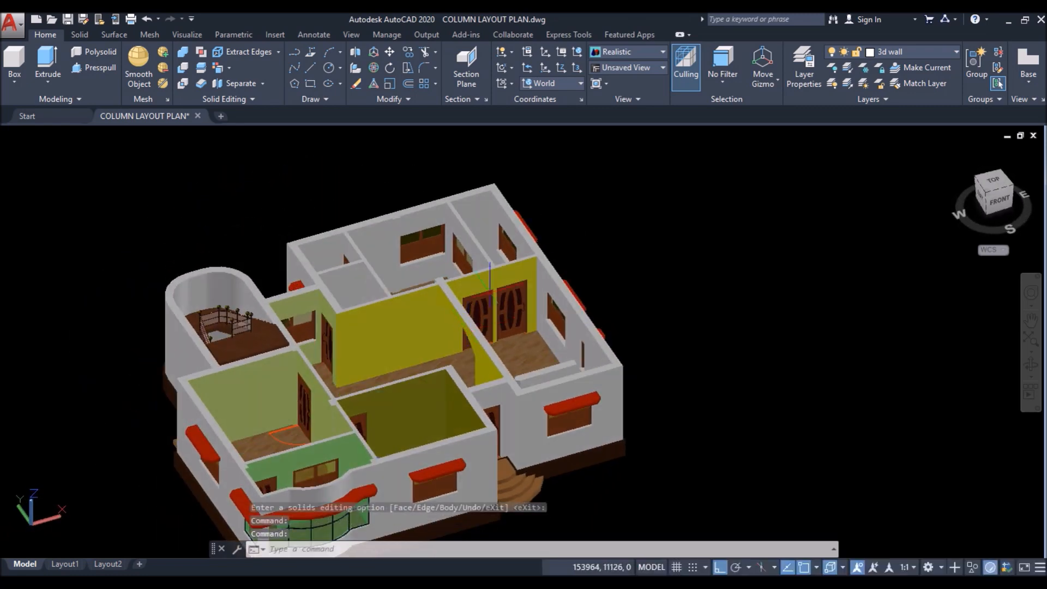
Step: Apply index color 240 to the window wall face at the far end of the room beyond the arch using Color Faces
shift+middle_drag(420, 312, 620, 339)
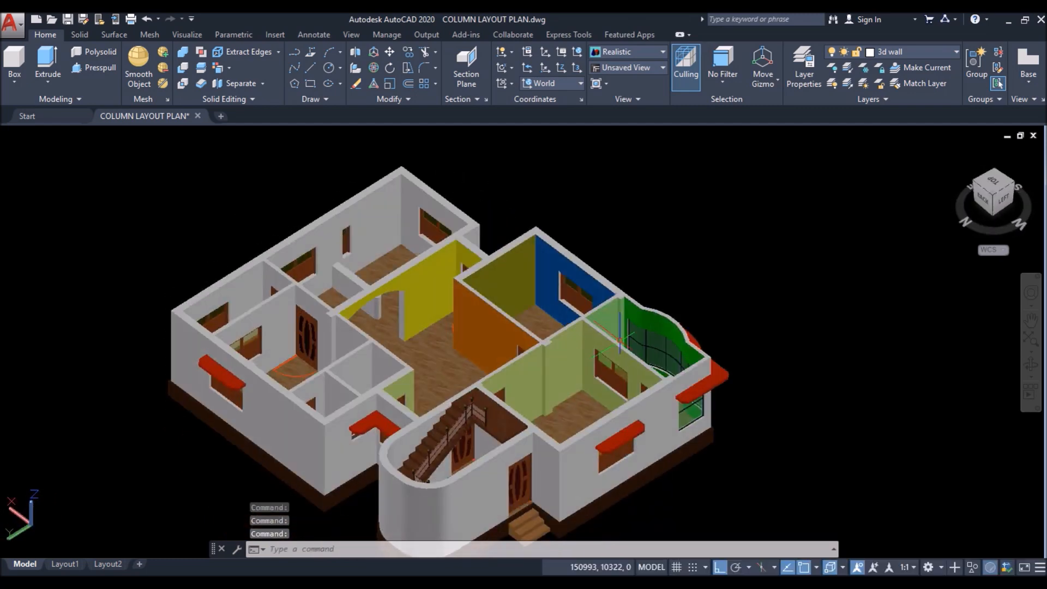
click(217, 73)
scroll(422, 169, up, 4)
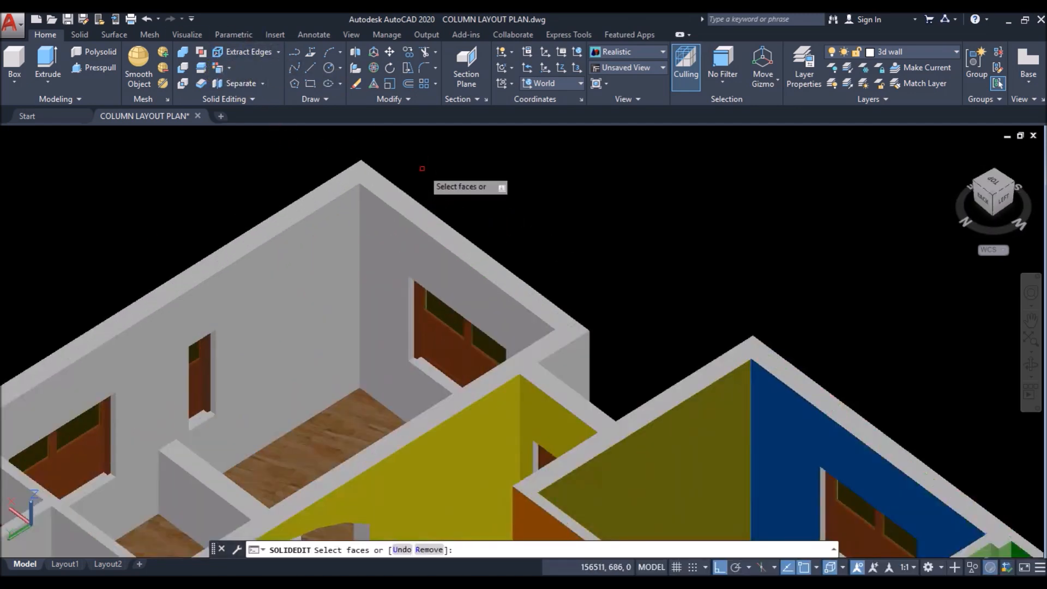
scroll(357, 191, up, 4)
click(312, 211)
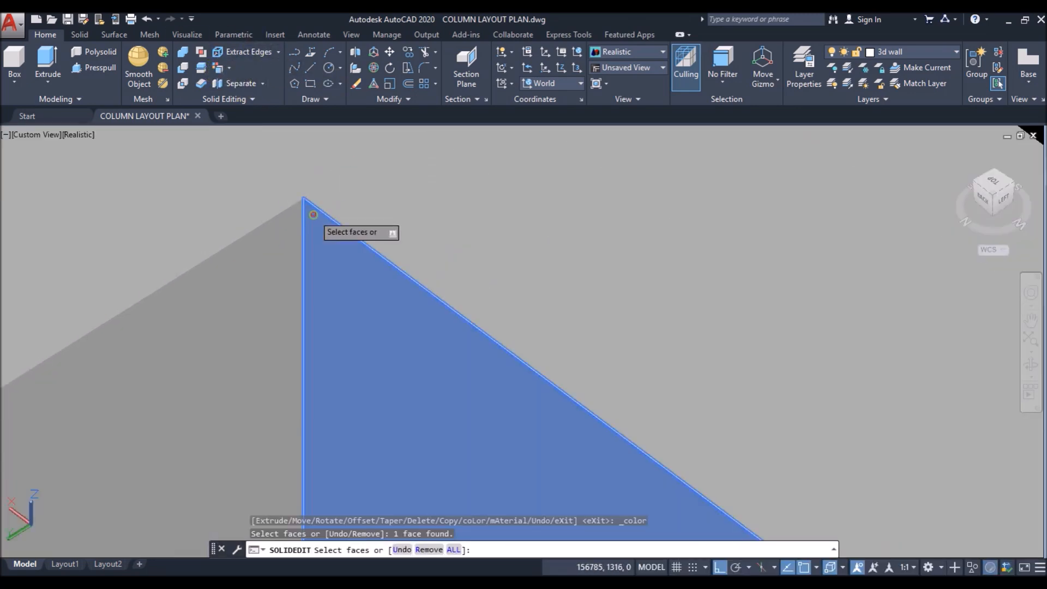
scroll(312, 212, down, 4)
right_click(392, 186)
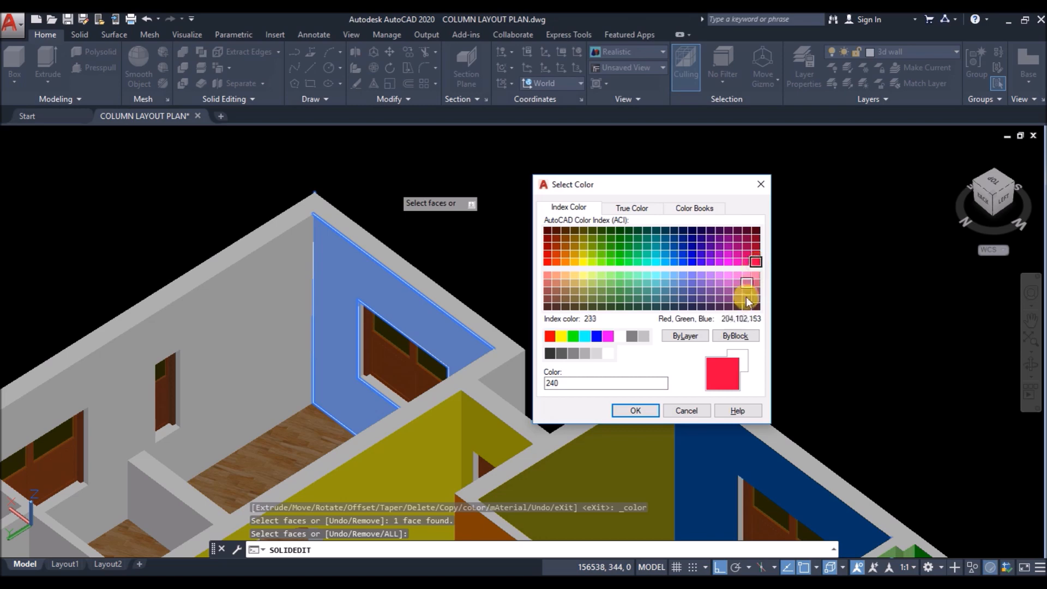
click(636, 411)
key(Return)
scroll(433, 180, down, 3)
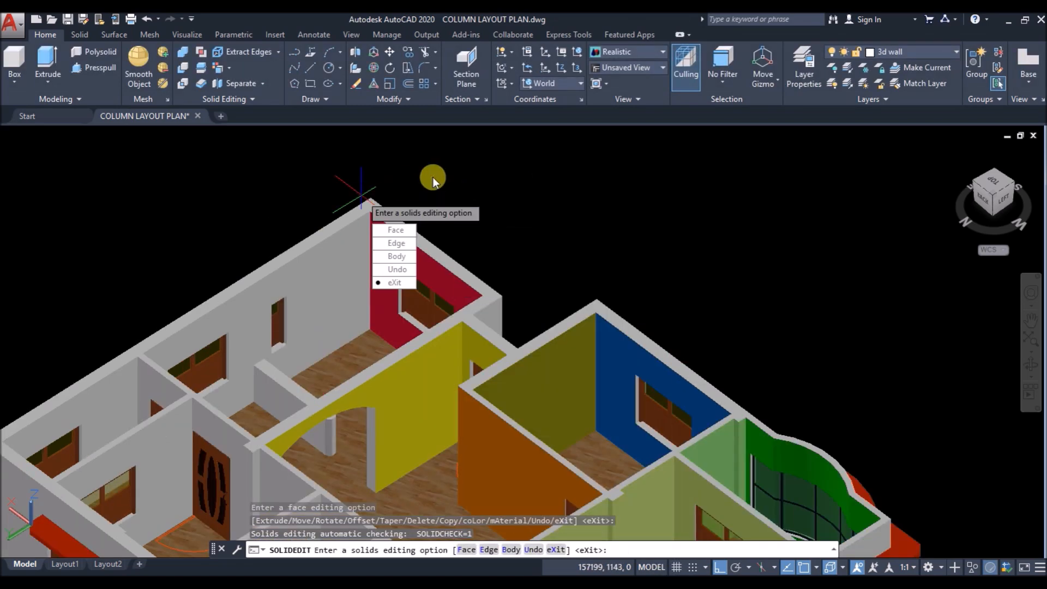
key(Return)
Step: Start Color Faces and select the same room's long outer wall face with the windows, adjoining the red end wall
scroll(351, 198, up, 5)
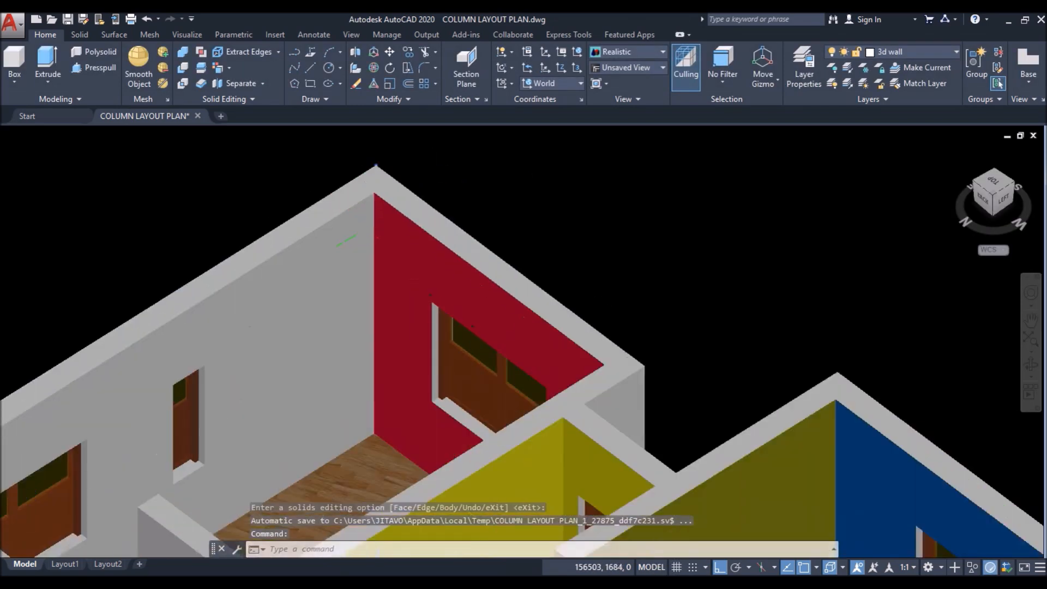
click(217, 67)
scroll(381, 199, up, 5)
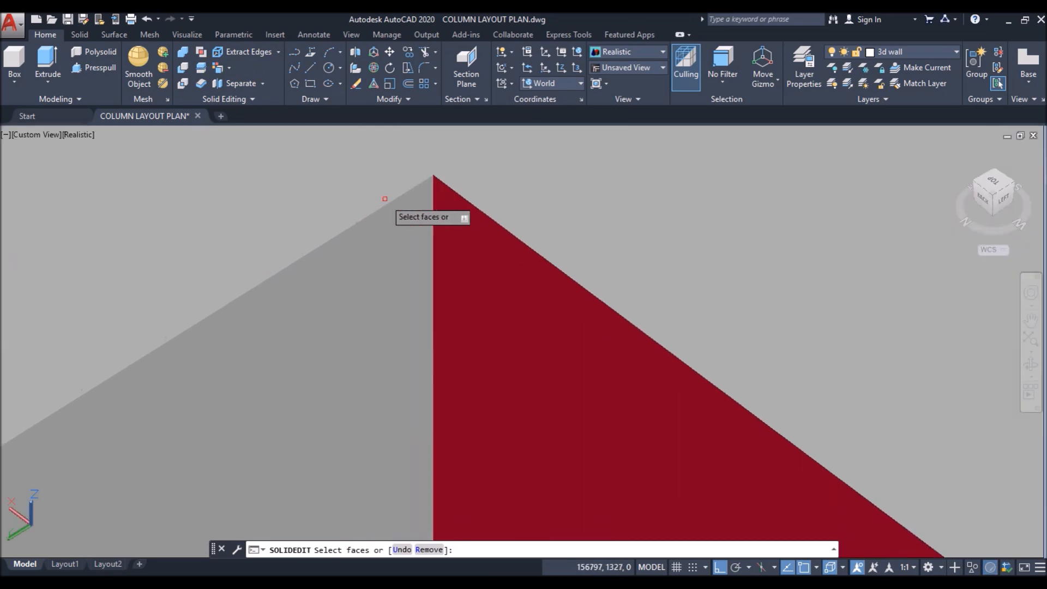
click(422, 189)
scroll(398, 191, down, 6)
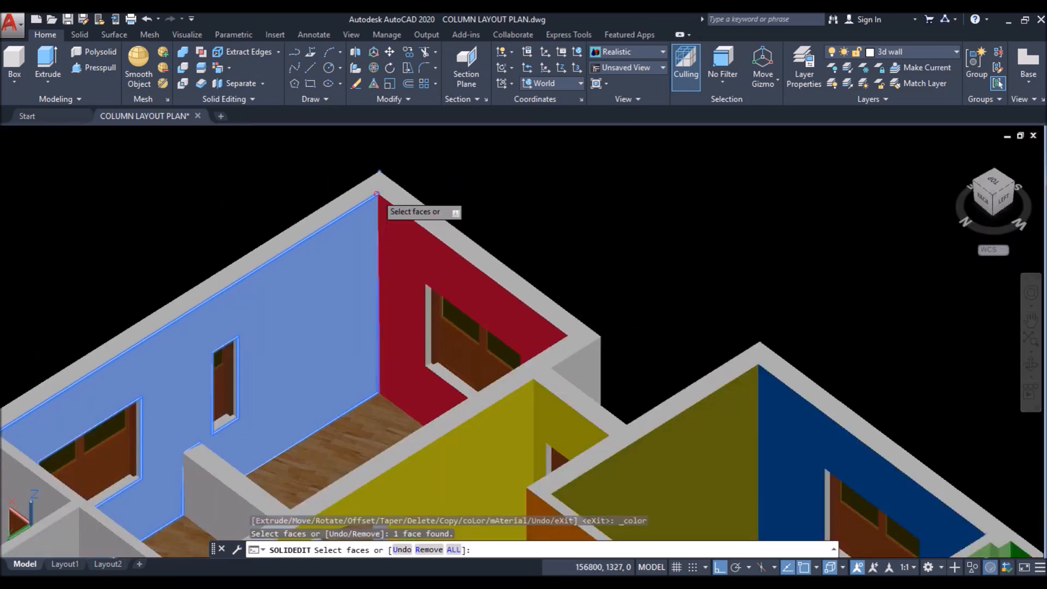
scroll(275, 220, down, 3)
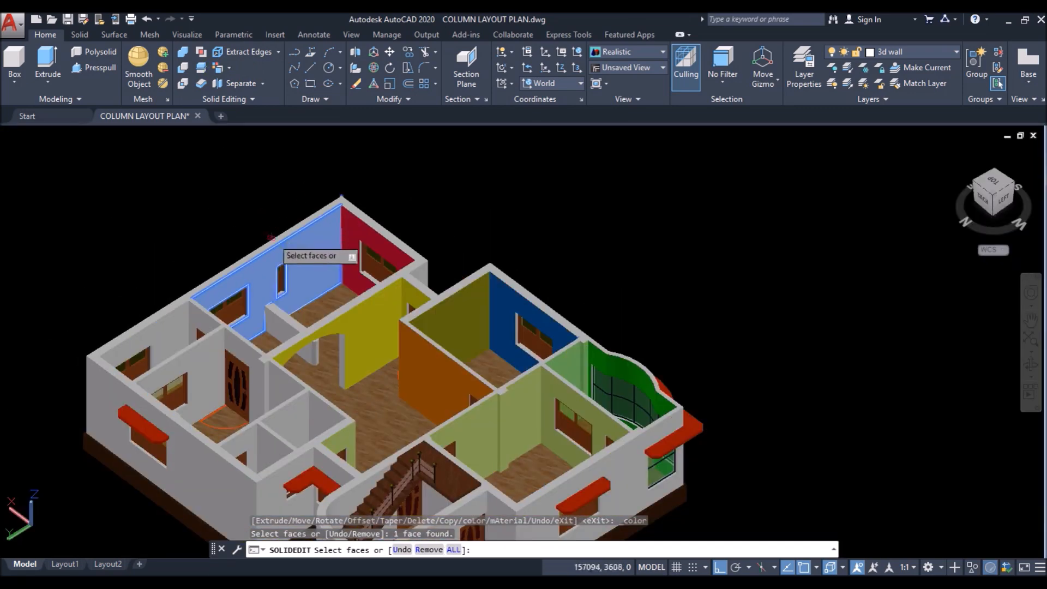
Step: Add the room-side face of the arched wall, opposite the long outer wall, to the selection
shift+middle_drag(271, 238, 402, 215)
scroll(256, 268, up, 8)
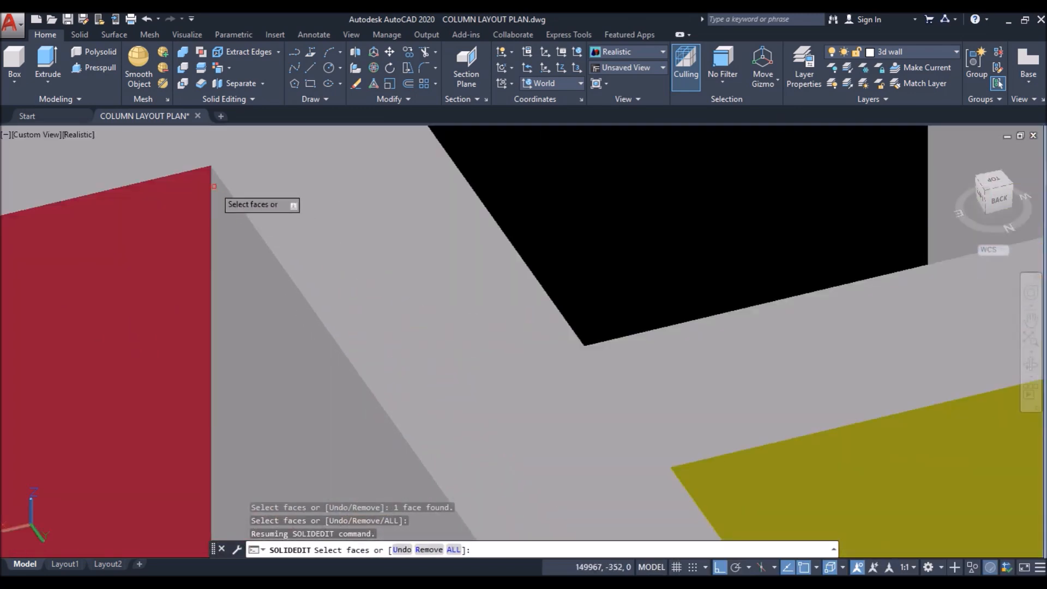
click(218, 191)
scroll(217, 207, down, 8)
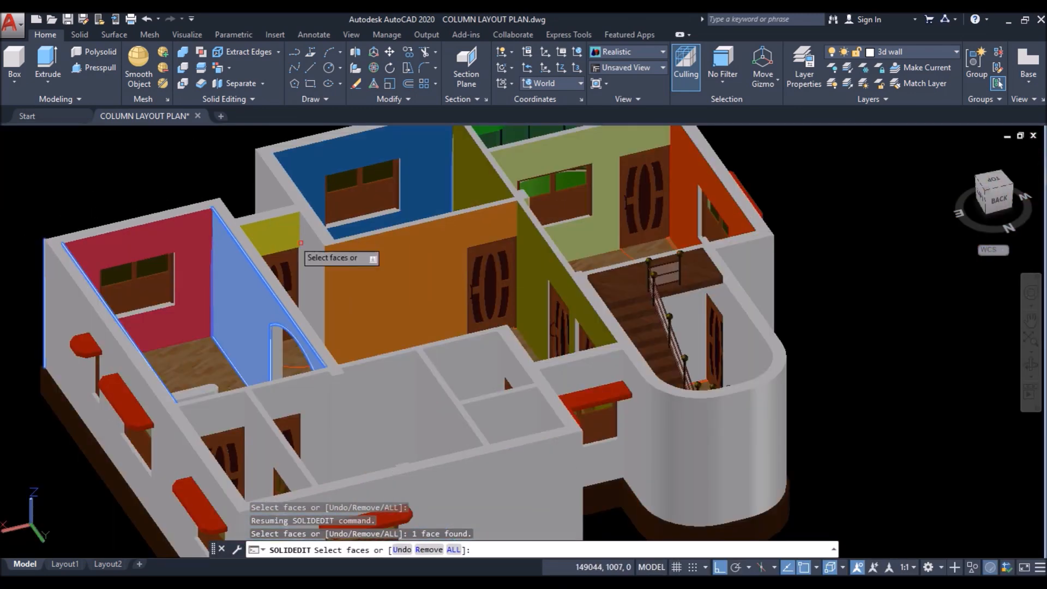
scroll(349, 276, down, 5)
shift+middle_drag(349, 276, 500, 205)
Step: Apply index color 62 to the selected long outer wall and arched wall faces and finish the face editing
key(Return)
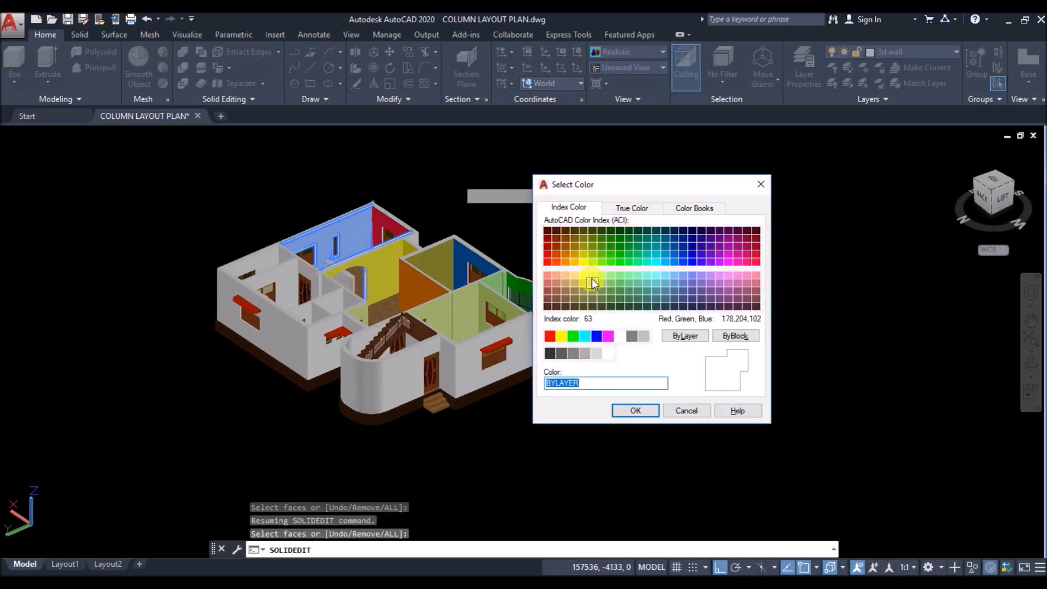
click(594, 255)
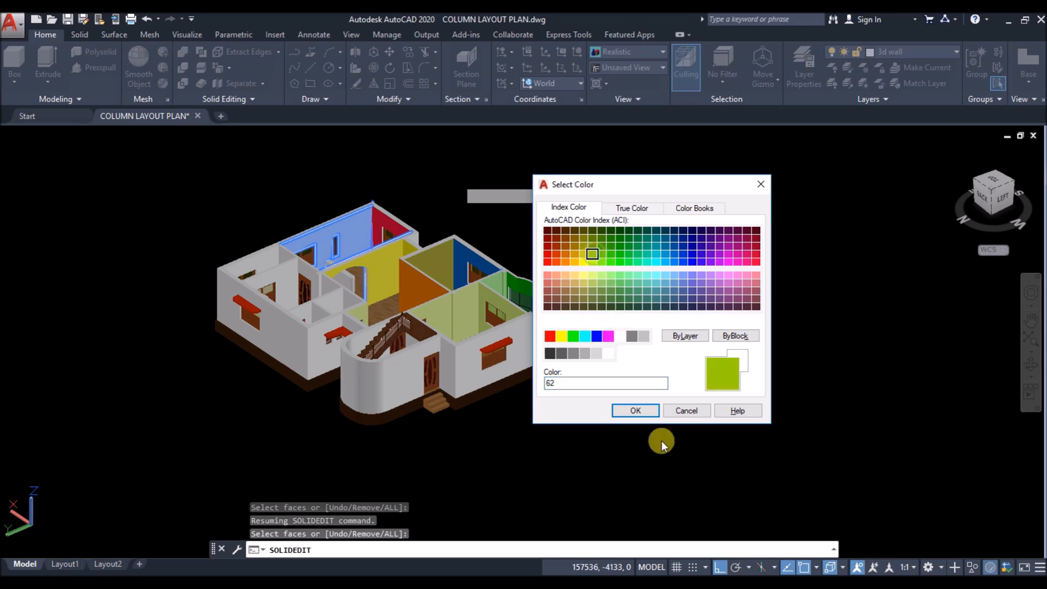
click(636, 412)
key(Return)
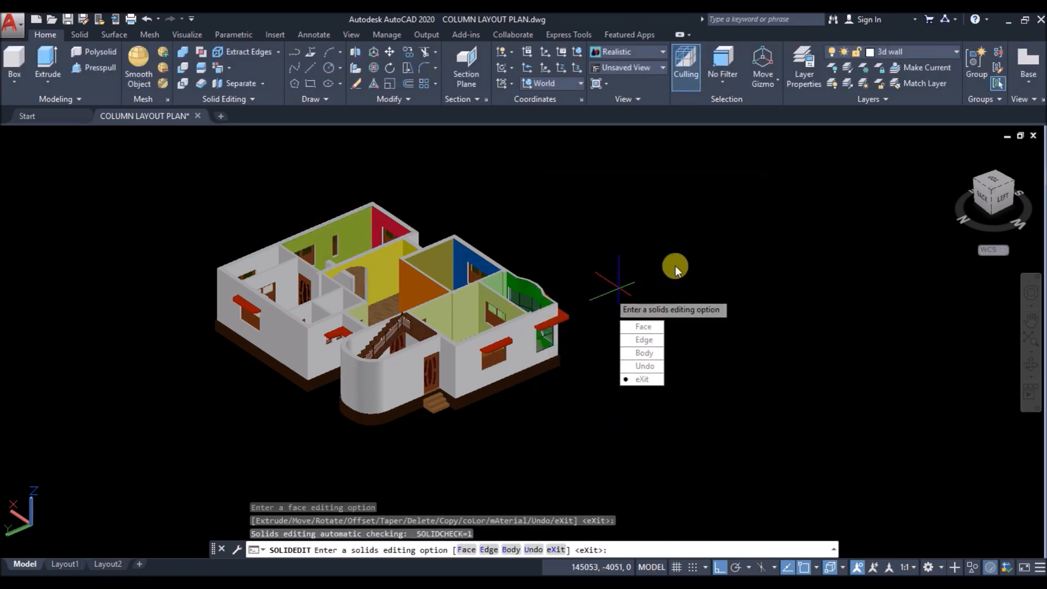
key(Return)
Step: Start Color Faces and select the outer back wall face shared by the corner bedroom and the adjoining small room
scroll(371, 221, up, 3)
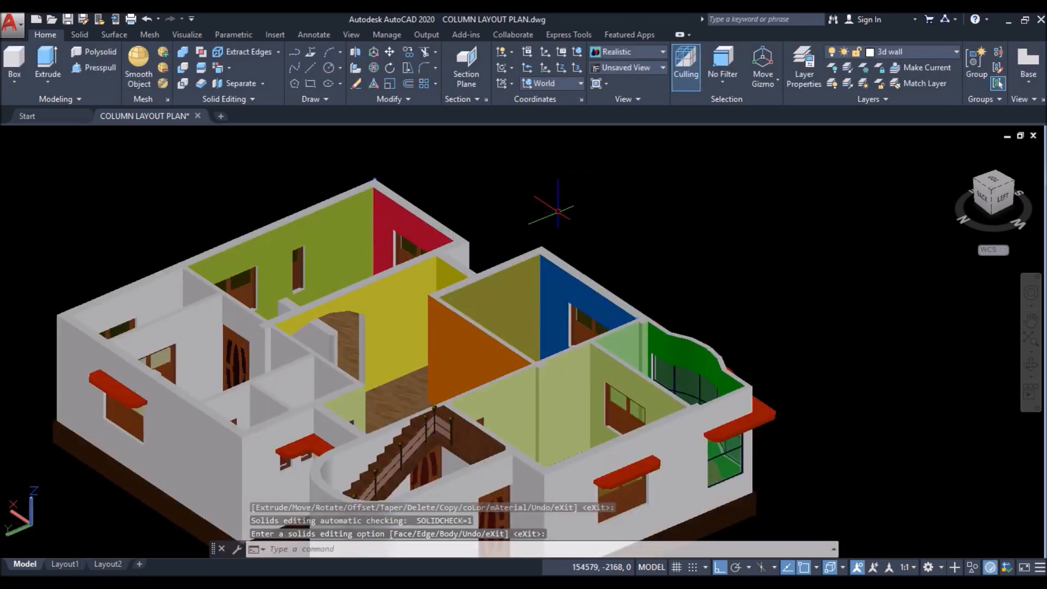
shift+middle_drag(558, 210, 243, 203)
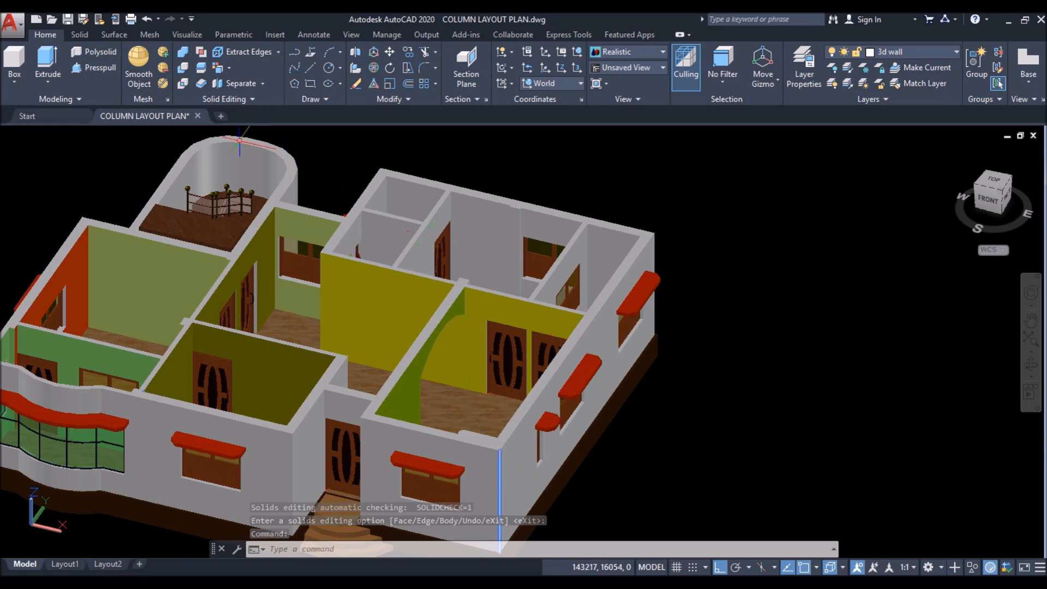
click(219, 70)
scroll(477, 191, up, 5)
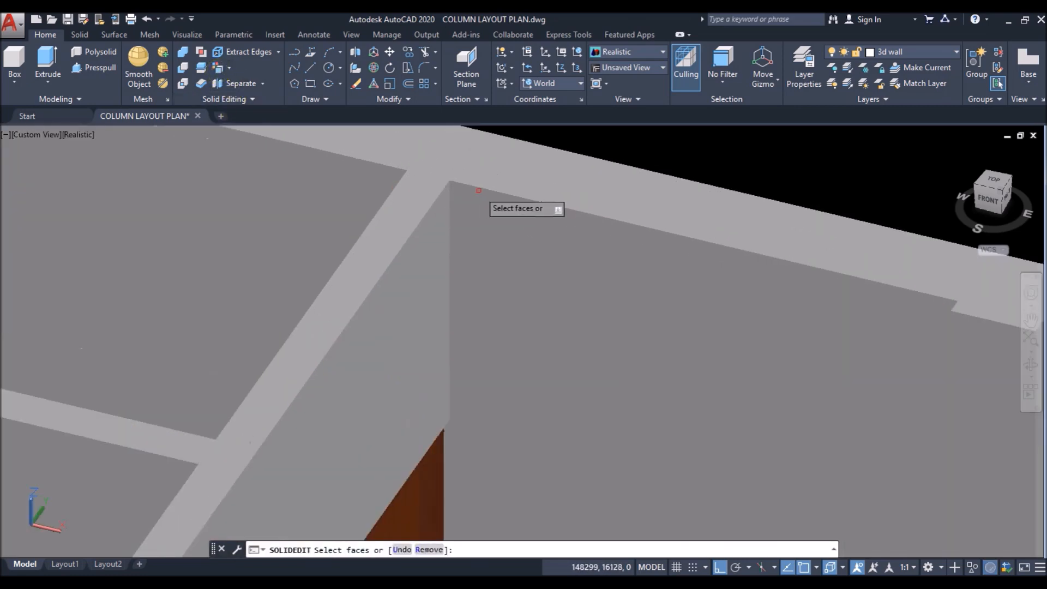
scroll(453, 187, down, 1)
click(440, 157)
scroll(440, 157, down, 4)
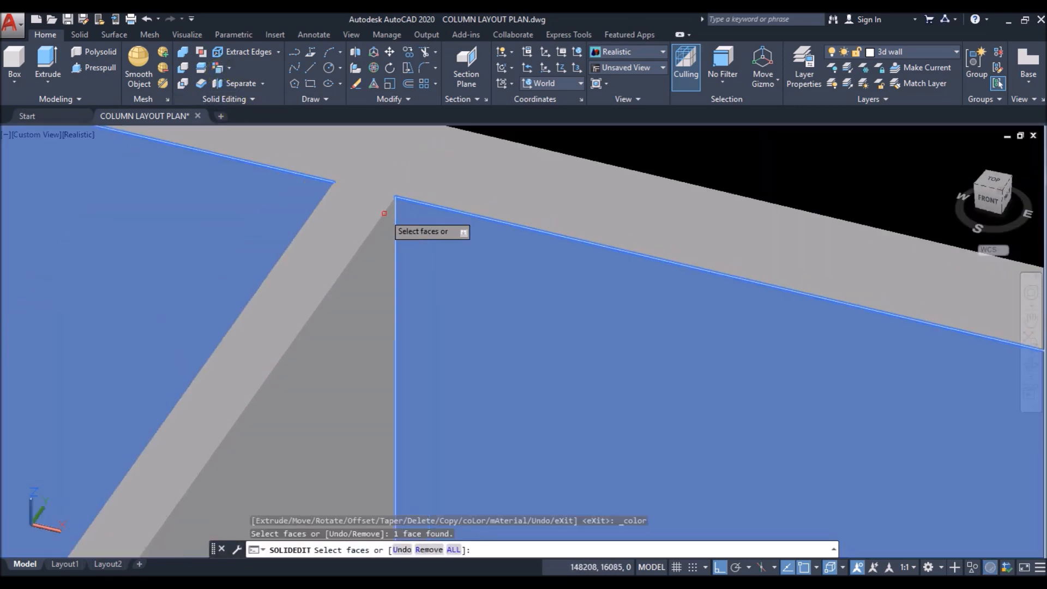
Step: Add the bedroom's back wall face beyond the small offset, around the window, to the selection
scroll(462, 233, up, 5)
click(451, 220)
scroll(493, 232, down, 4)
scroll(641, 248, up, 8)
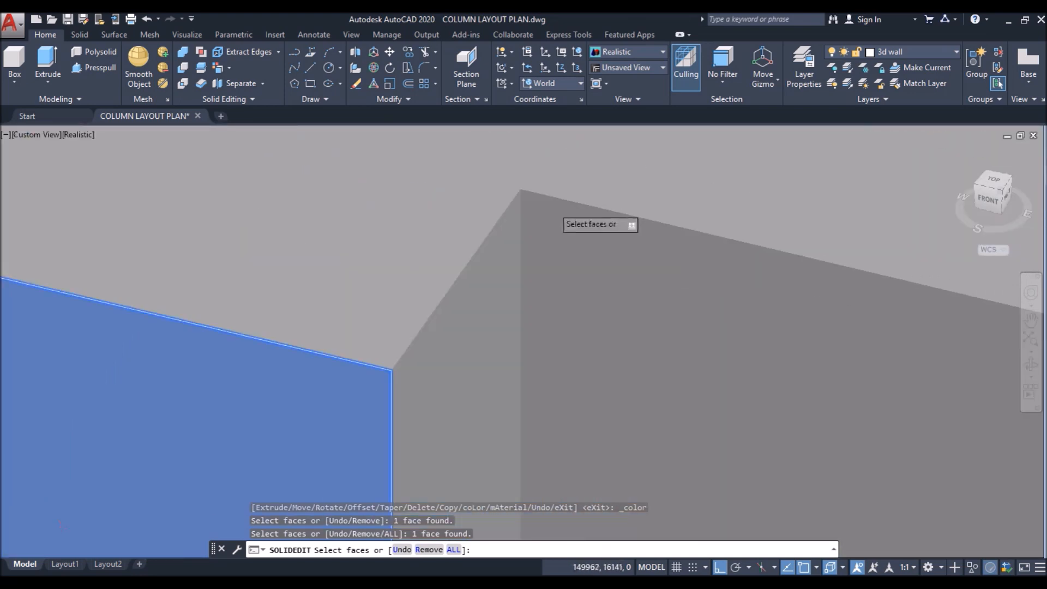
click(320, 141)
click(265, 144)
scroll(388, 198, down, 6)
Step: Add the remaining narrow face at the offset in the bedroom's back wall to the selection
shift+middle_drag(324, 290, 431, 322)
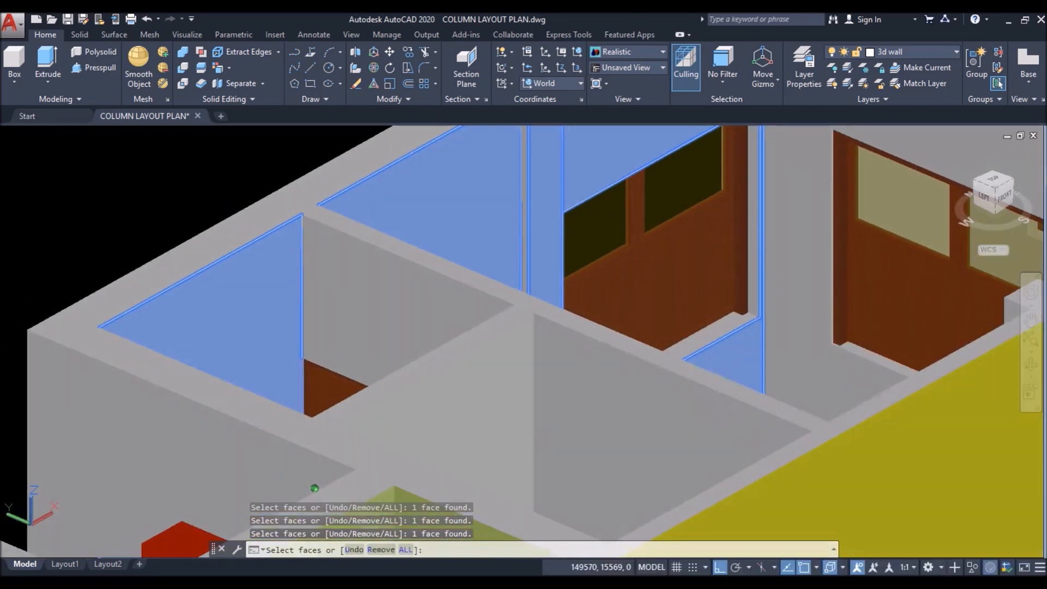
scroll(431, 322, down, 3)
scroll(475, 320, up, 8)
scroll(454, 367, up, 6)
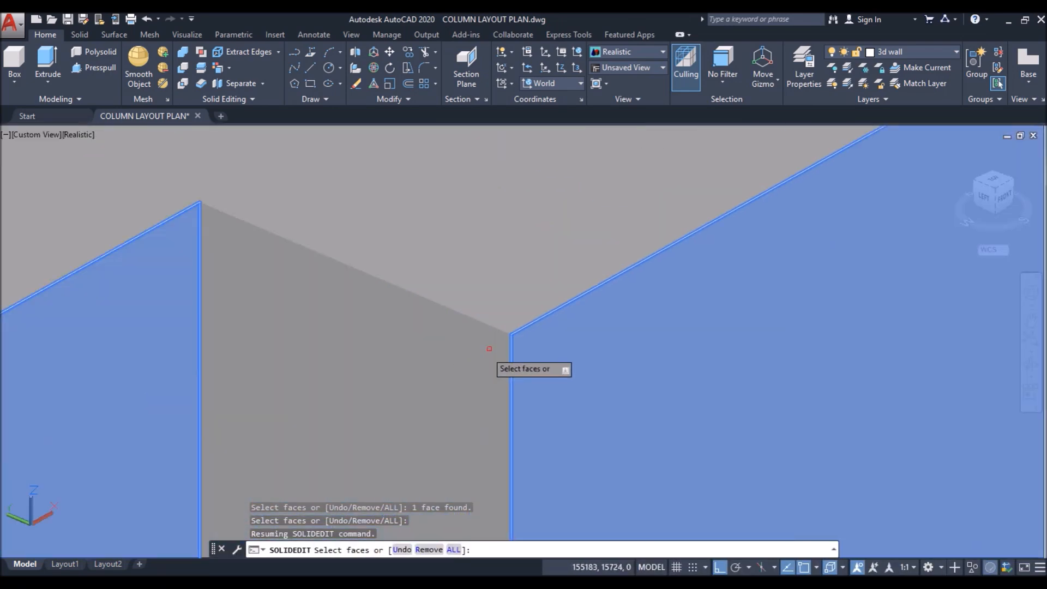
click(500, 340)
scroll(382, 297, down, 8)
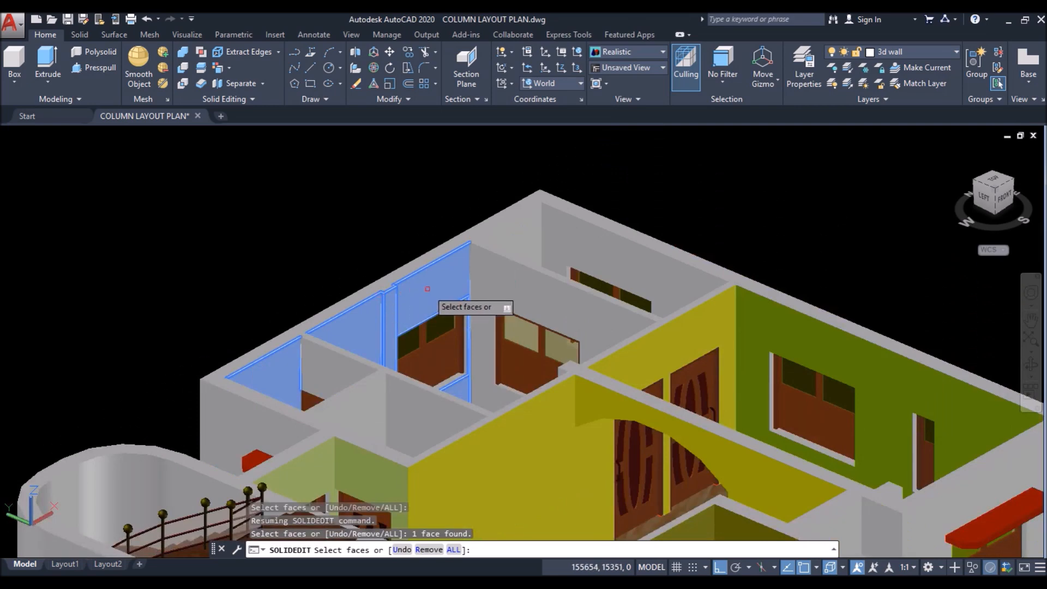
Step: Apply index color 84 to the selected back wall faces and finish the face editing
key(Return)
click(611, 246)
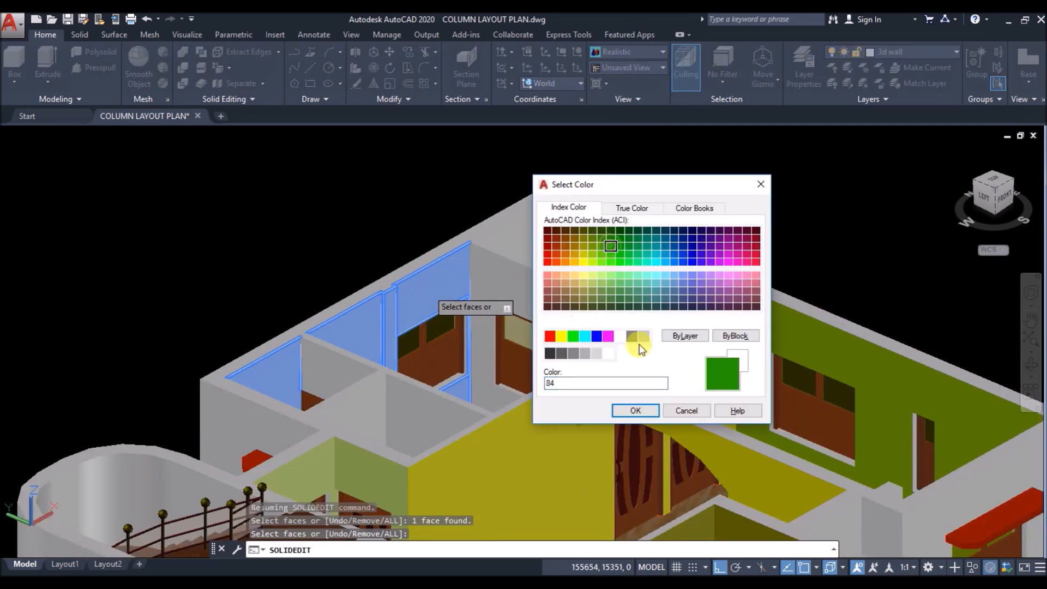
click(638, 411)
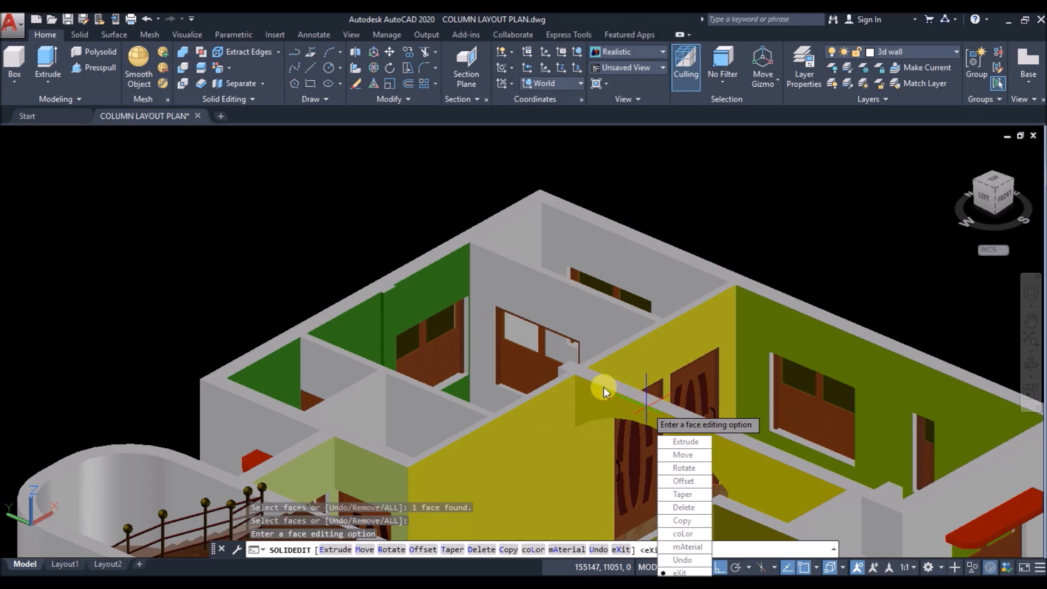
key(Return)
key(Return)
Step: Start Color Faces and select the bedroom-side face of the partition with the door next to the green back wall
scroll(511, 299, down, 3)
shift+middle_drag(511, 299, 339, 311)
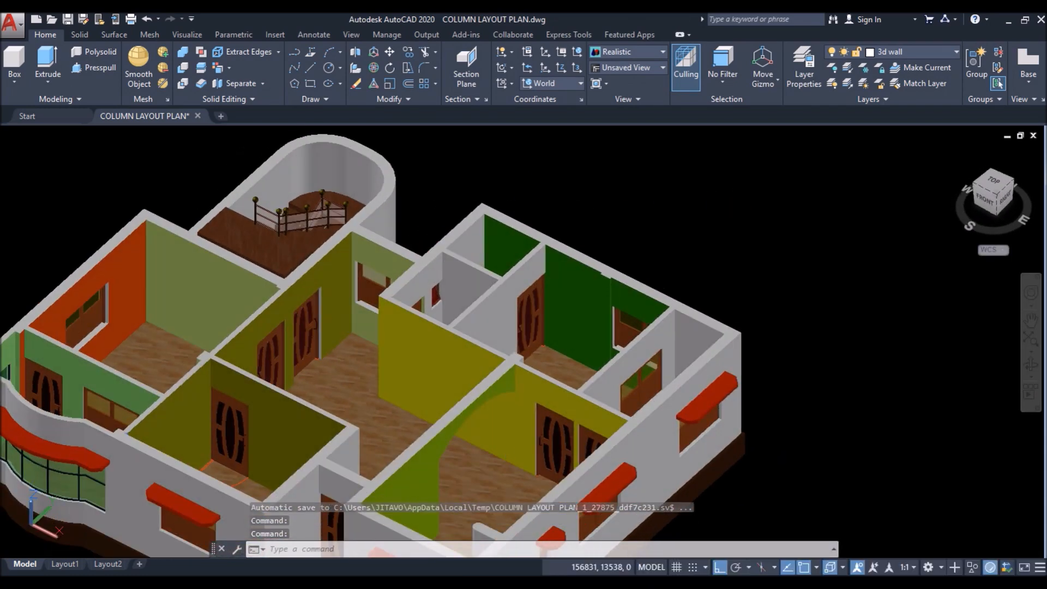
click(220, 67)
scroll(553, 254, up, 10)
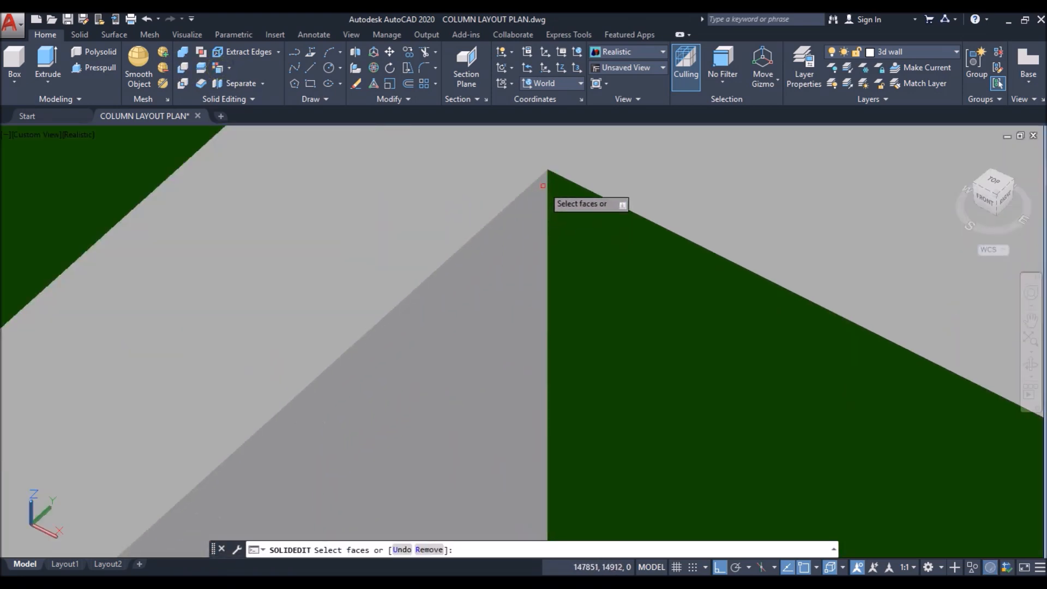
click(542, 185)
scroll(524, 180, down, 10)
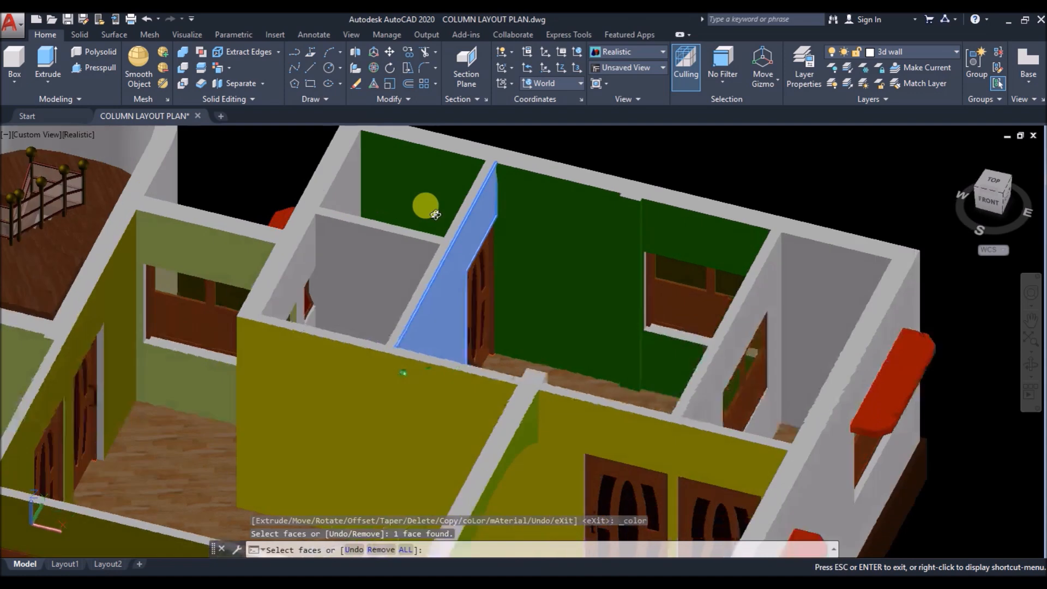
Step: Add the bedroom's opposite partition wall face, the one with the window, to the selection
shift+middle_drag(435, 215, 501, 304)
scroll(573, 175, down, 5)
scroll(561, 206, up, 10)
scroll(495, 147, up, 2)
click(465, 135)
scroll(448, 156, down, 10)
Step: Add the bedroom wall face with the door beside the window partition, plus the two faces of its projecting corner
shift+middle_drag(365, 240, 562, 234)
scroll(349, 284, up, 8)
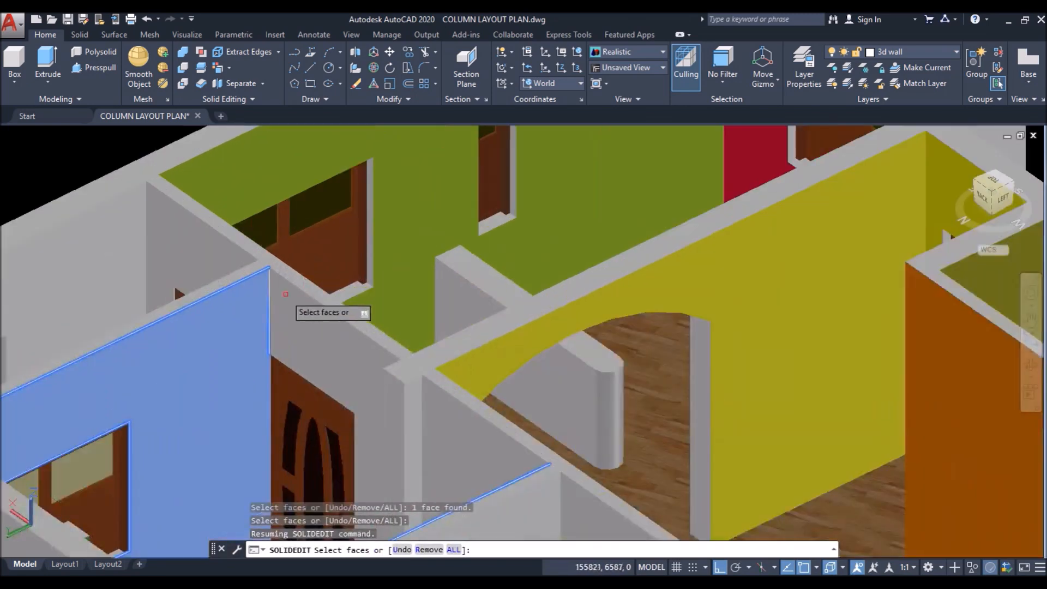
scroll(268, 262, up, 3)
click(251, 240)
scroll(273, 257, down, 8)
scroll(285, 209, up, 8)
scroll(285, 210, up, 4)
click(261, 308)
click(271, 308)
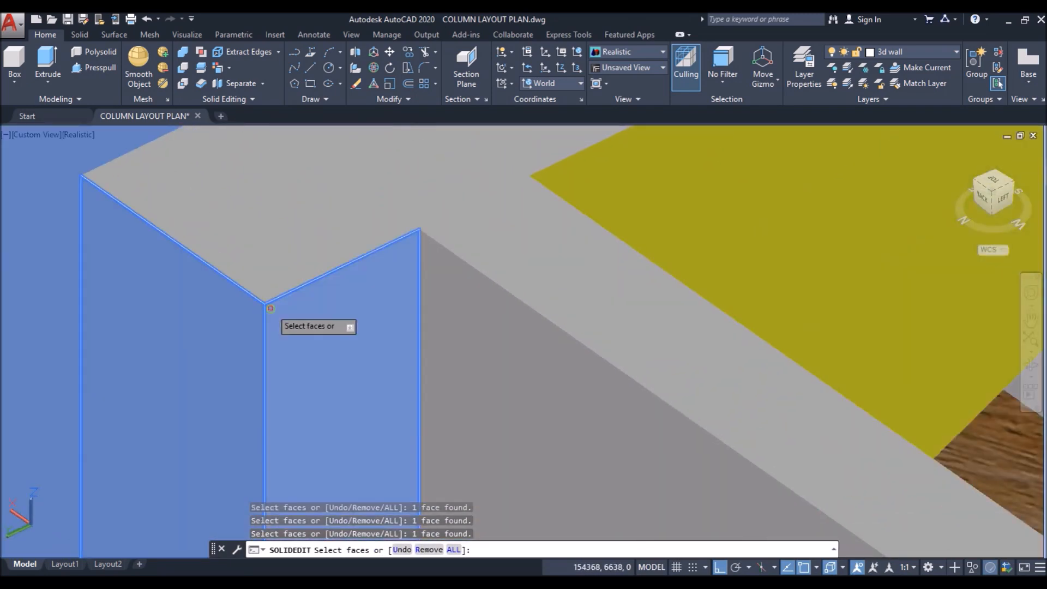
Step: Add the remaining unselected narrow face at the bedroom wall's offset to the selection
scroll(382, 237, down, 8)
shift+middle_drag(335, 240, 511, 240)
scroll(536, 258, up, 14)
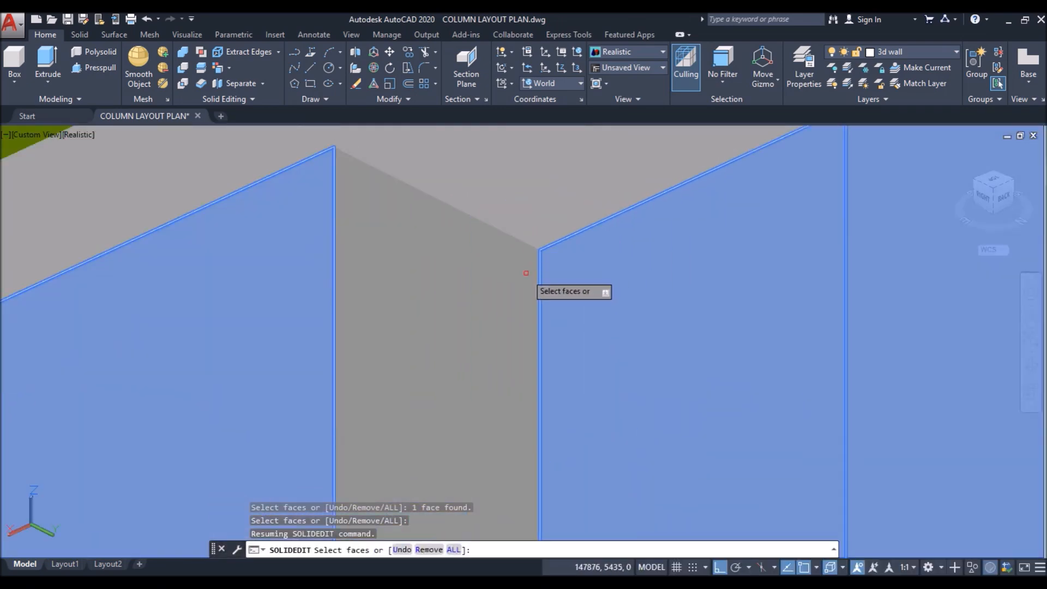
click(532, 262)
scroll(400, 257, down, 6)
scroll(393, 250, down, 10)
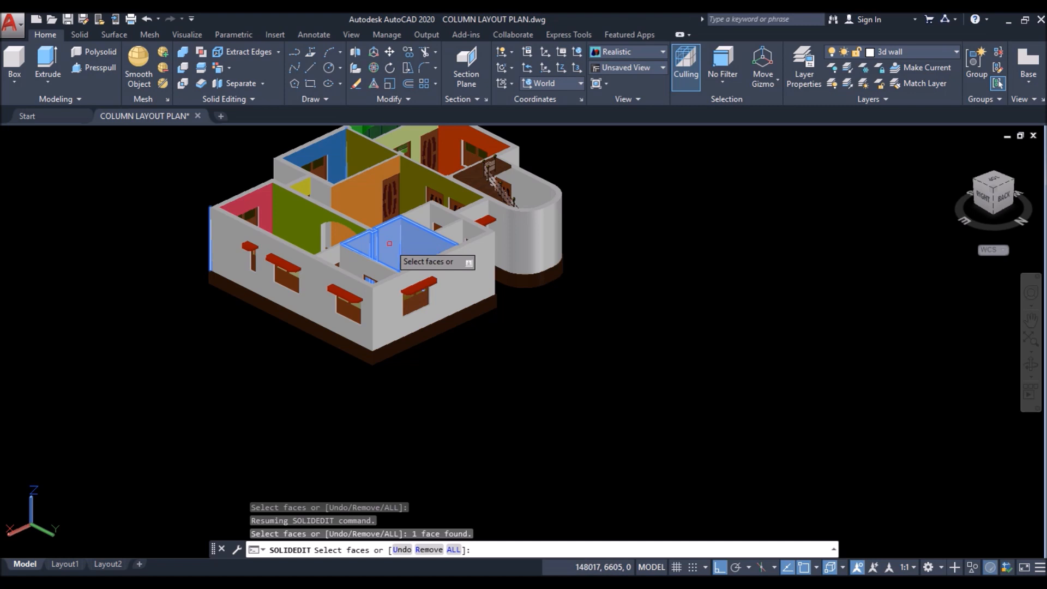
Step: Apply index color 41 to the selected bedroom wall faces and finish the face editing
key(Return)
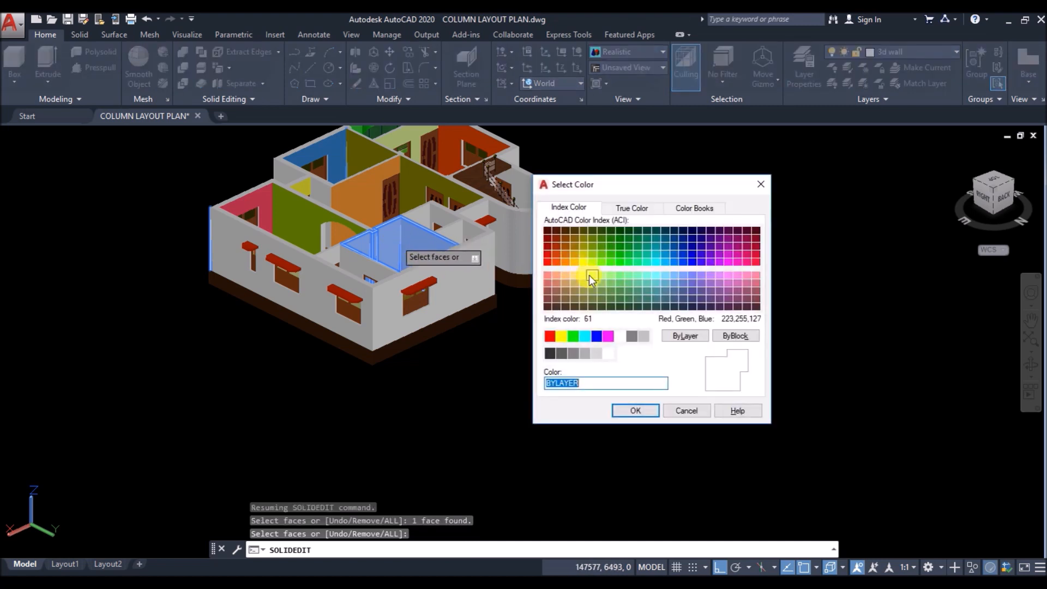
click(575, 276)
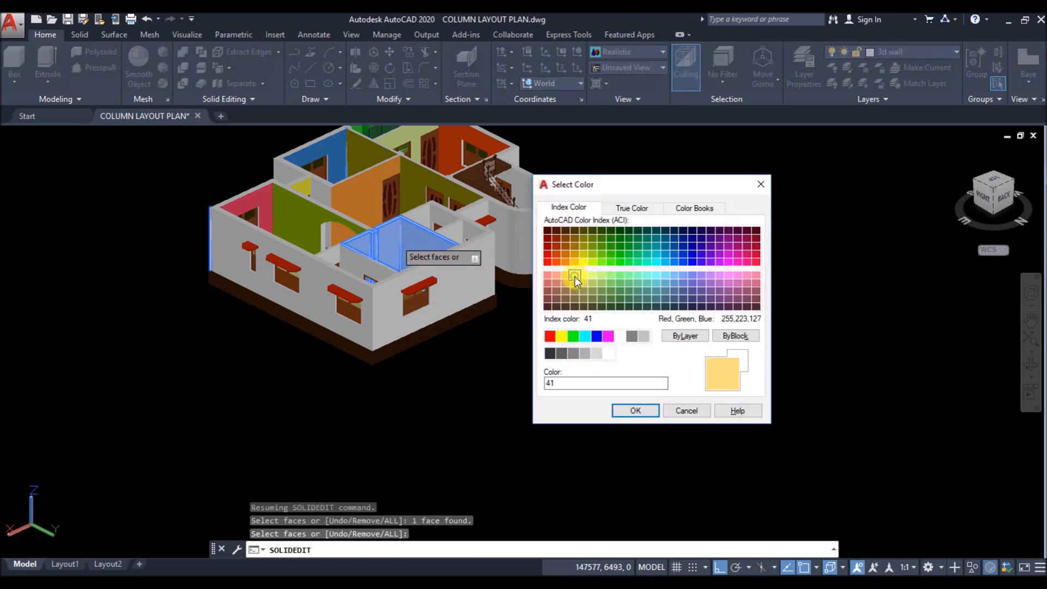
click(635, 410)
key(Return)
key(Return)
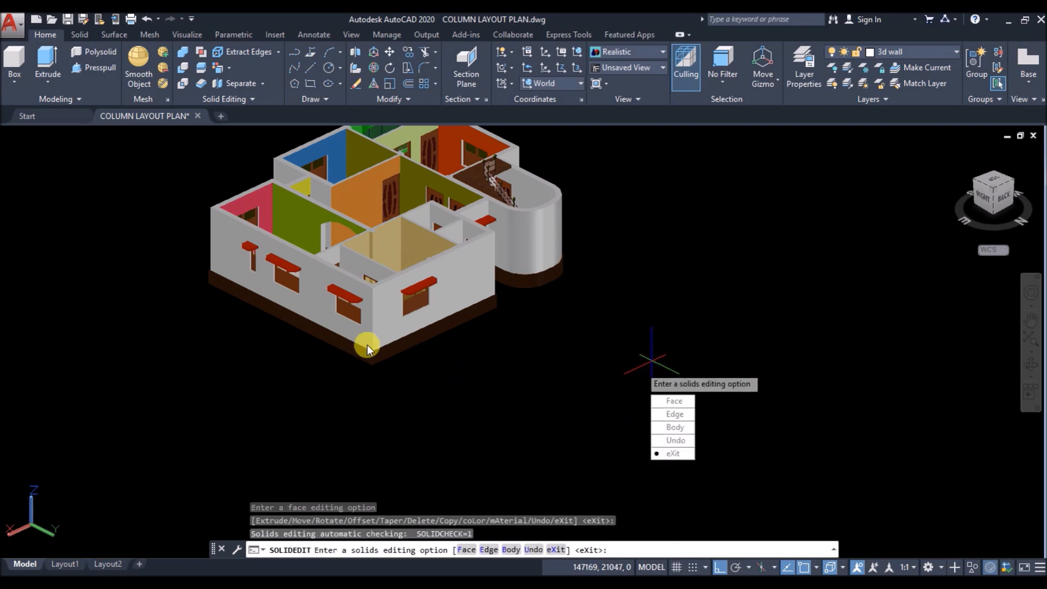
shift+middle_drag(306, 362, 412, 377)
key(Escape)
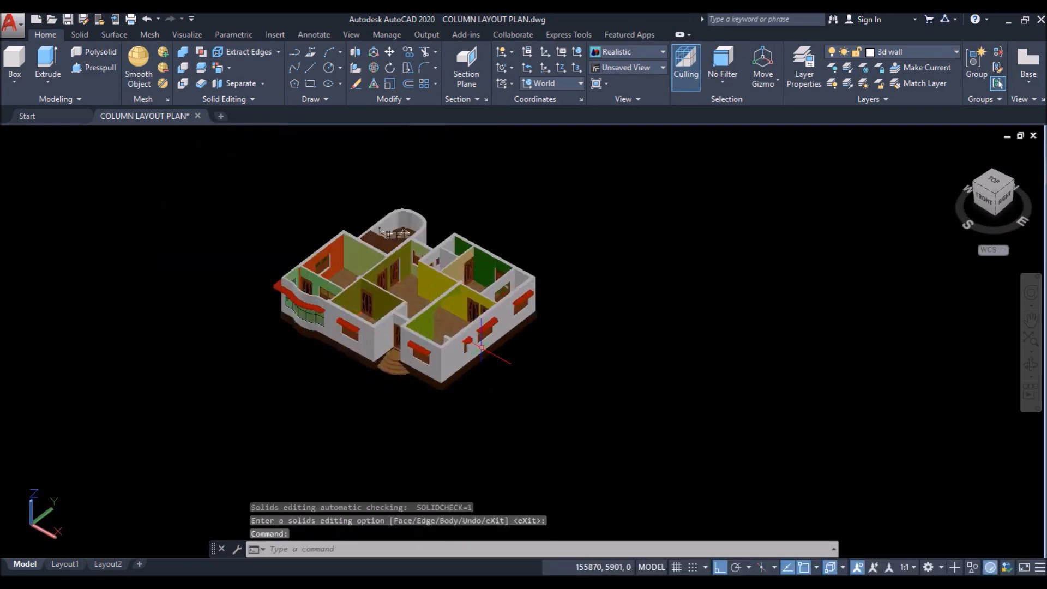
Step: Start coloring solid faces and select the unpainted outer wall face beside the dark green wall in the small corner room
scroll(623, 324, up, 5)
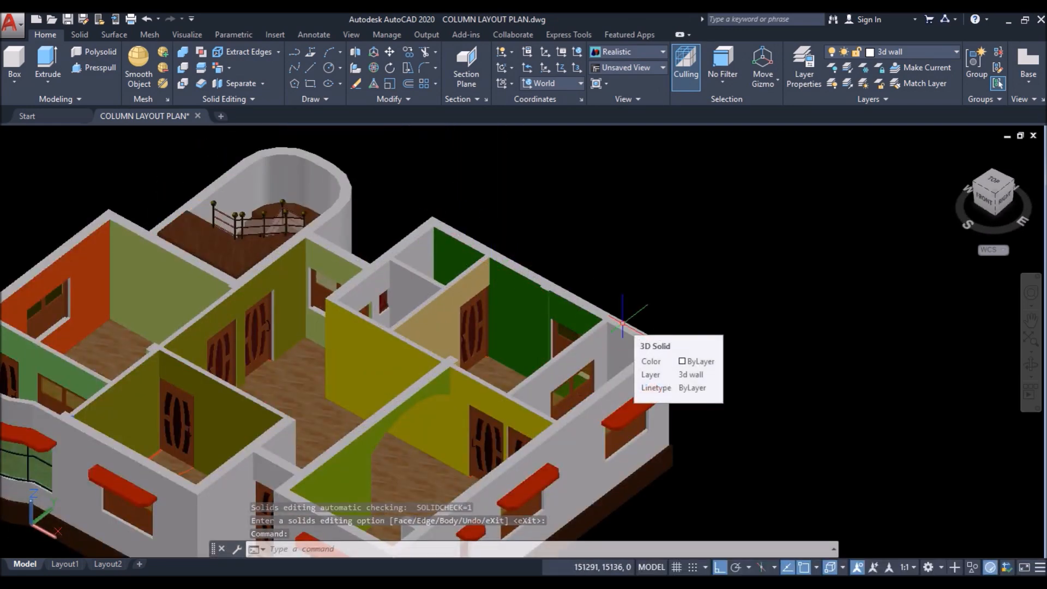
click(218, 68)
scroll(397, 213, up, 6)
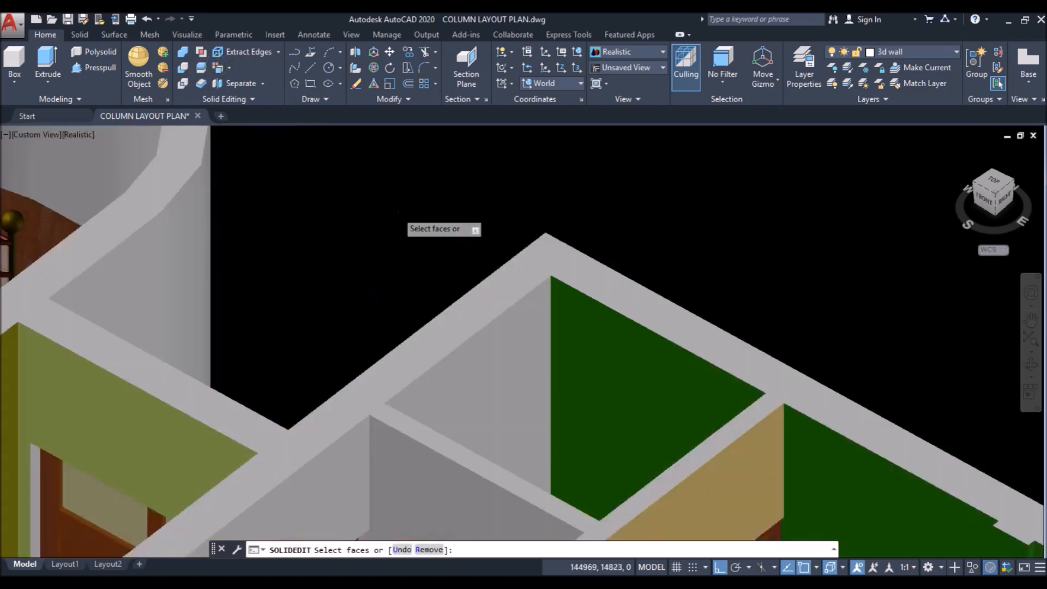
scroll(567, 303, up, 6)
click(496, 197)
scroll(423, 170, down, 8)
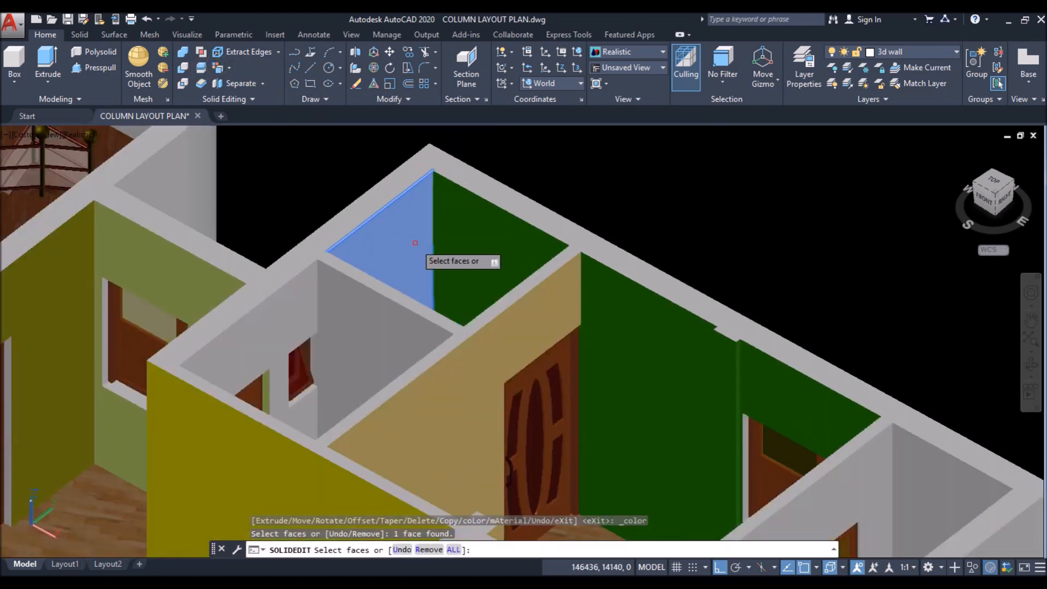
Step: Add the small corner room's partition wall faces, including the one shared with the beige room, to the face selection
shift+middle_drag(416, 245, 510, 229)
scroll(524, 243, down, 5)
scroll(557, 224, up, 10)
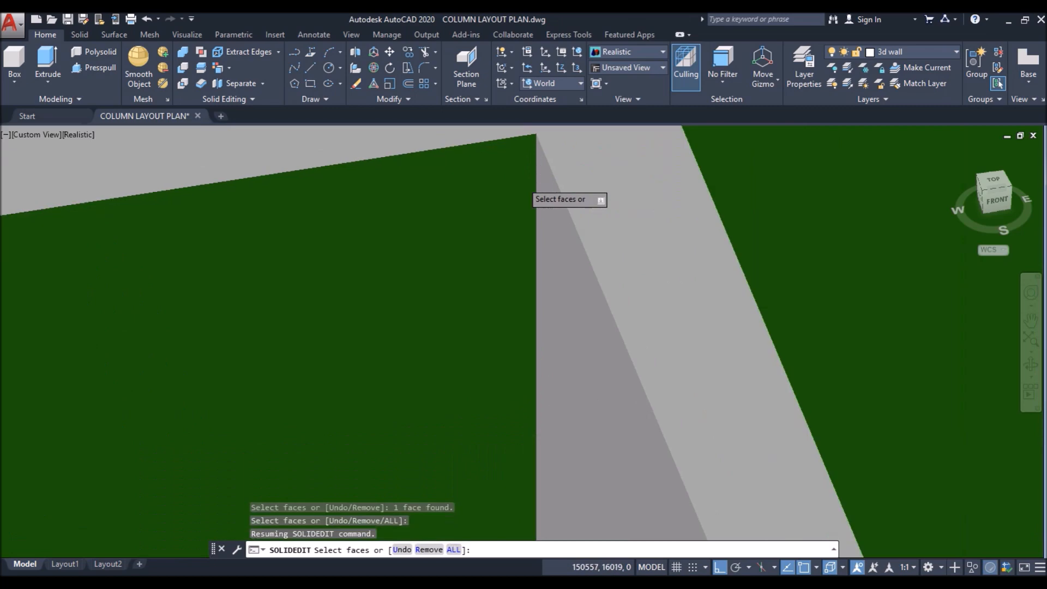
click(537, 162)
scroll(537, 162, down, 8)
shift+middle_drag(362, 191, 709, 193)
scroll(698, 184, up, 7)
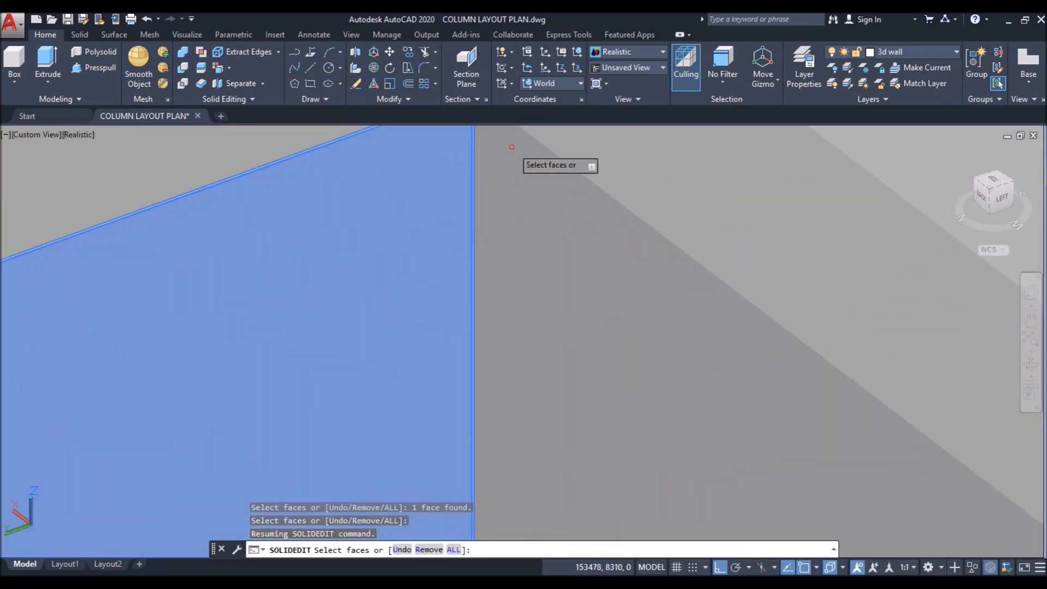
click(490, 136)
scroll(483, 204, down, 3)
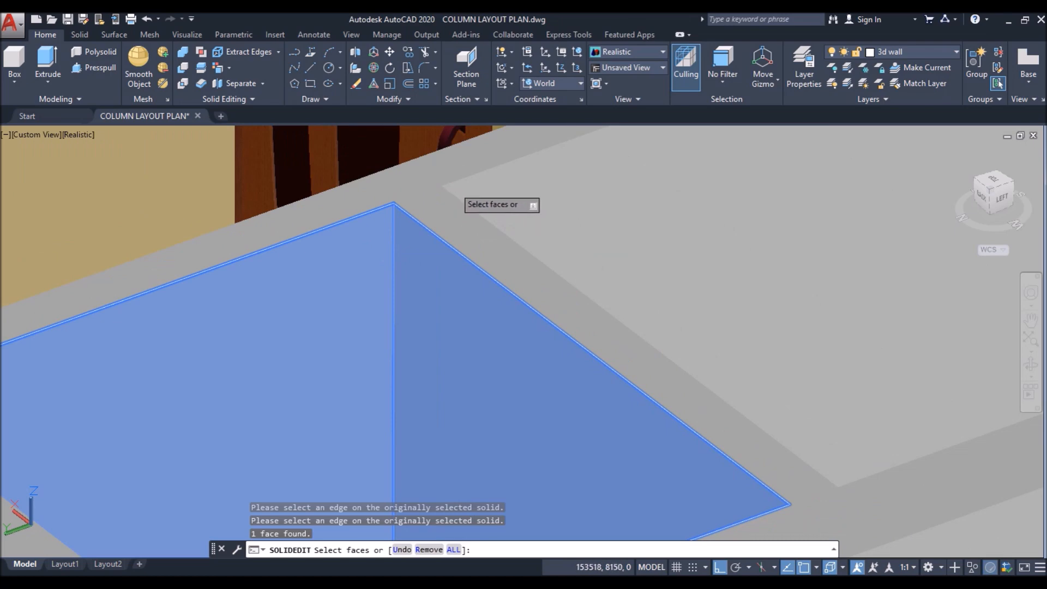
Step: Add the wall faces of the adjoining small room, including the one with the door opening, to the selection
scroll(349, 267, down, 4)
scroll(661, 144, up, 6)
click(620, 131)
scroll(428, 202, down, 8)
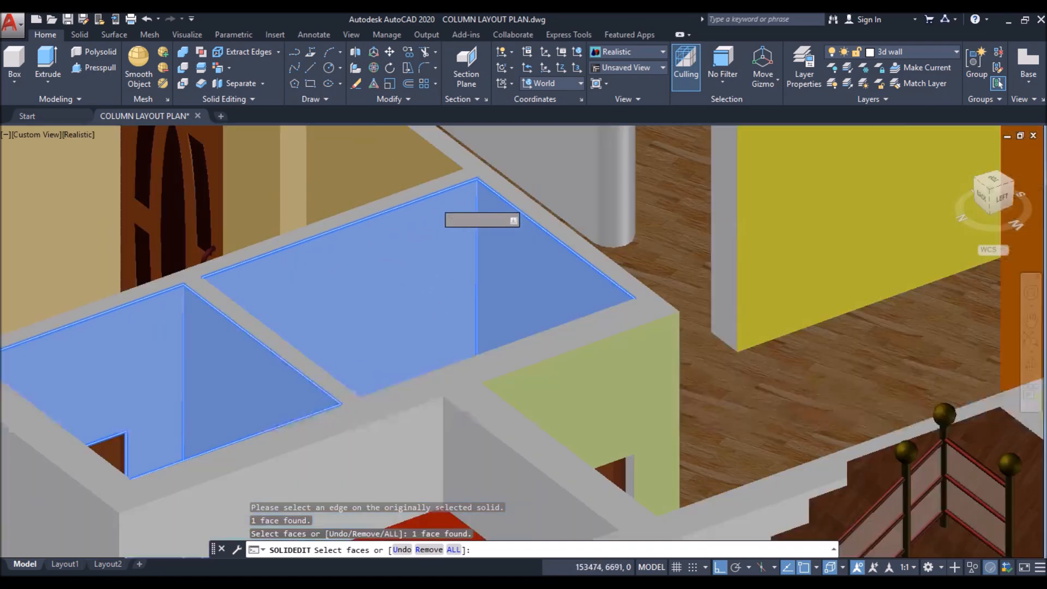
shift+middle_drag(388, 227, 656, 185)
scroll(656, 186, up, 6)
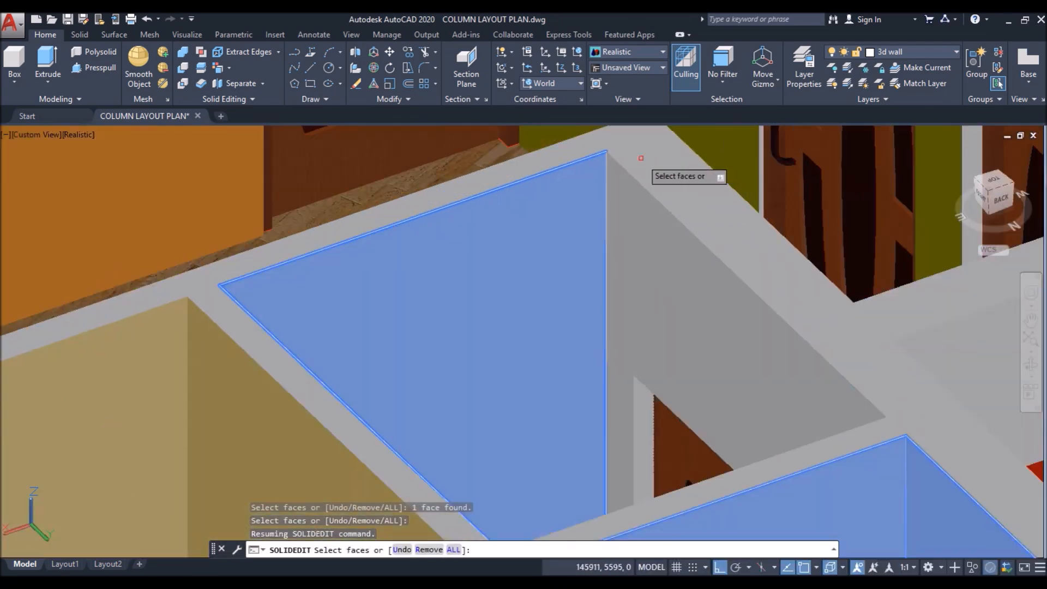
click(544, 156)
scroll(403, 224, down, 3)
scroll(404, 225, down, 5)
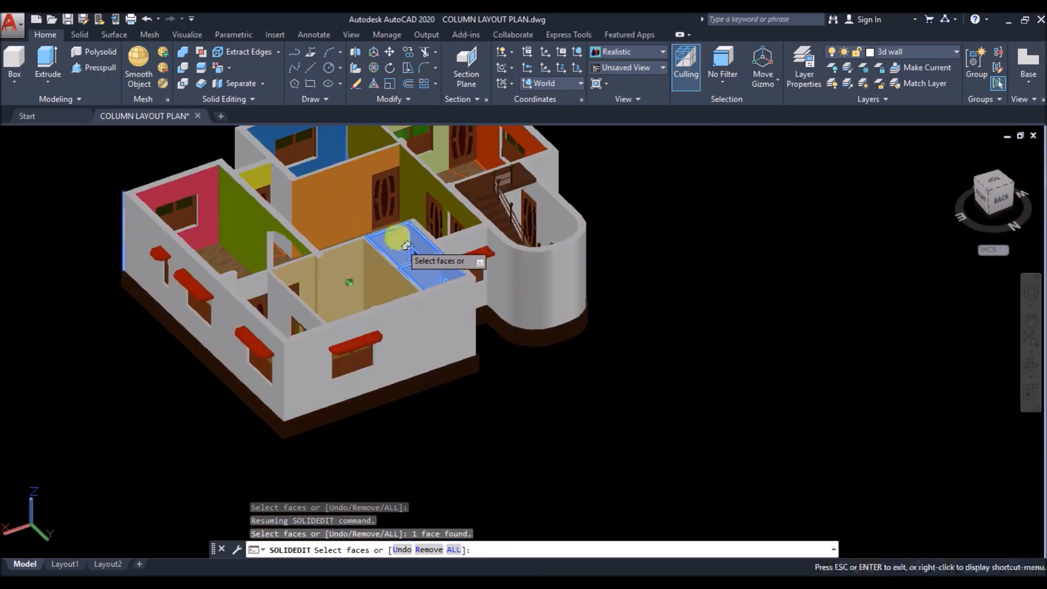
Step: Add the remaining face of the divider between the two small rooms to the selection
shift+middle_drag(402, 234, 560, 234)
scroll(562, 182, up, 5)
scroll(561, 182, up, 4)
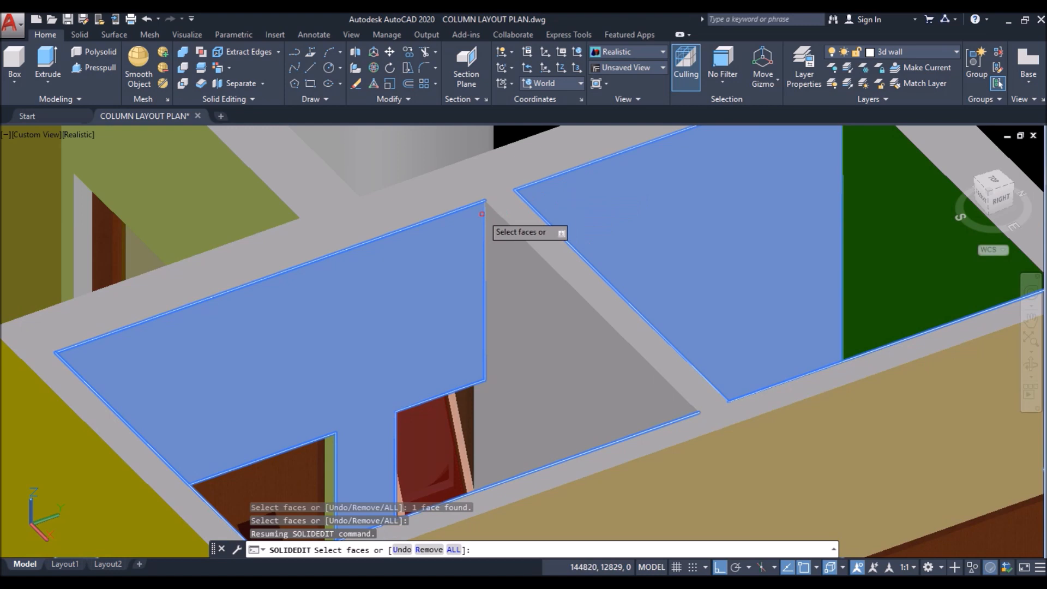
click(491, 211)
Step: Apply index color 73 to the selected faces of the two small rooms and finish the face editing
key(Return)
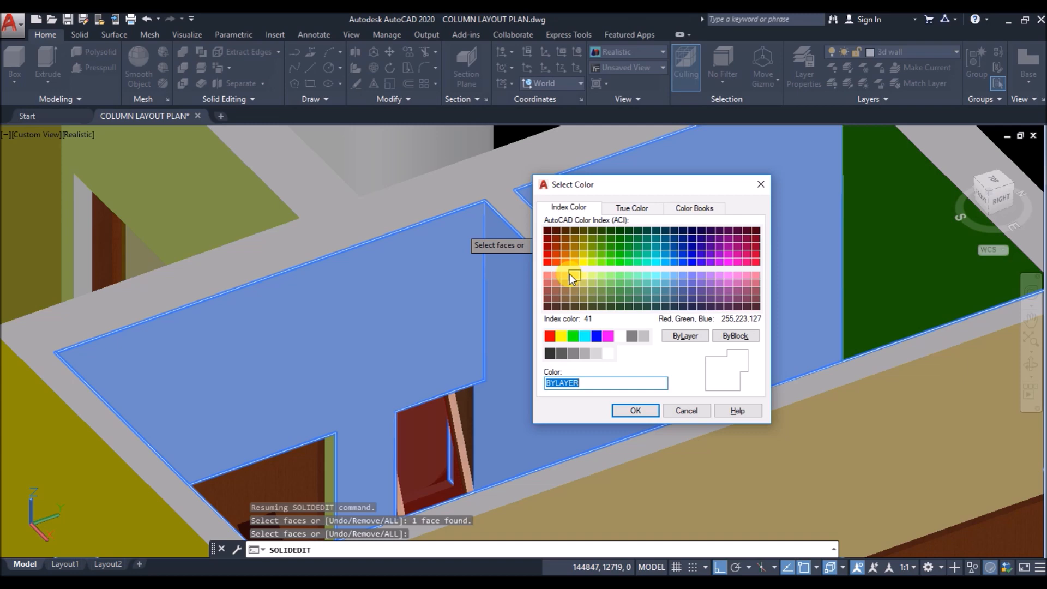
click(601, 281)
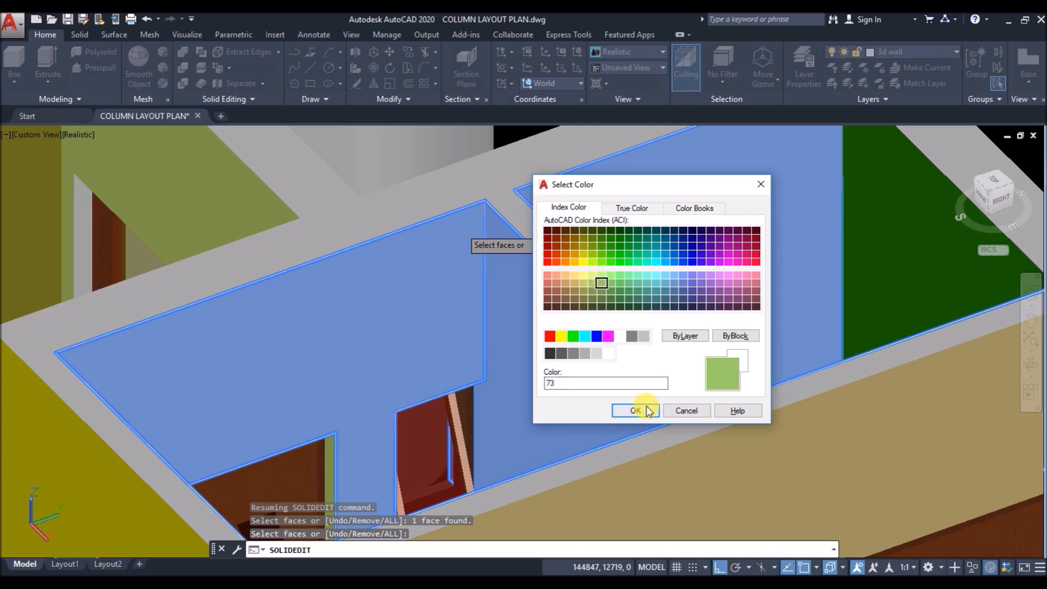
click(646, 405)
key(Return)
middle_drag(369, 284, 327, 229)
key(Return)
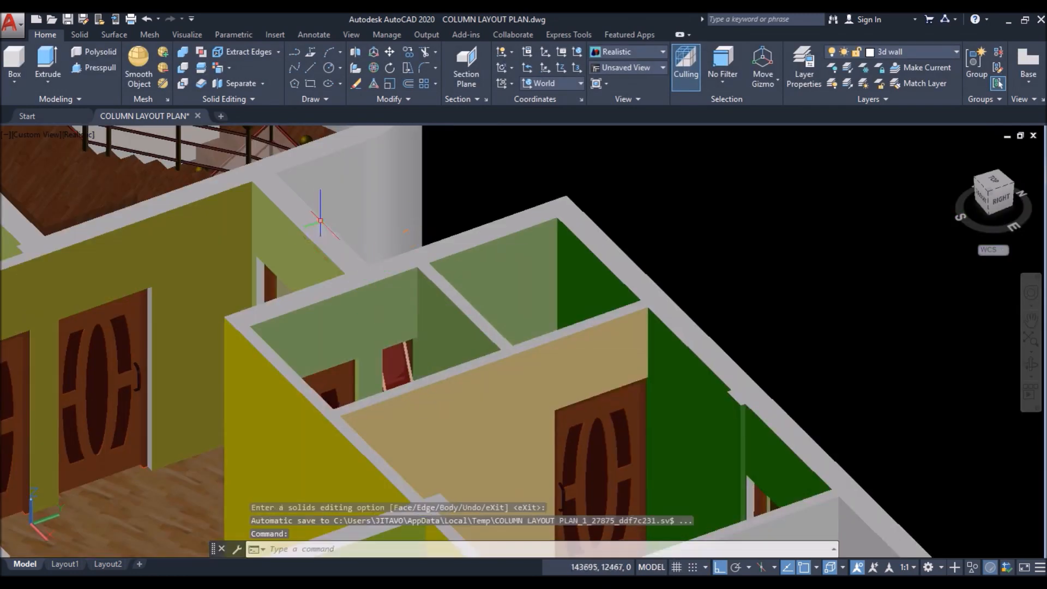
Step: Color the end wall face of the narrow room beyond the beige bedroom with index color 140
scroll(327, 218, down, 5)
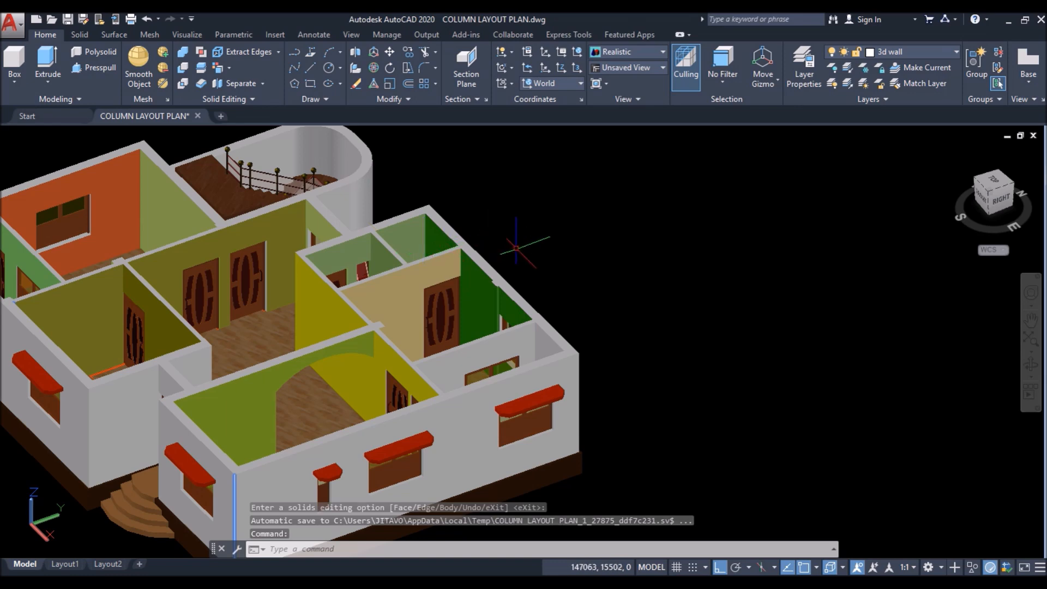
scroll(547, 277, down, 3)
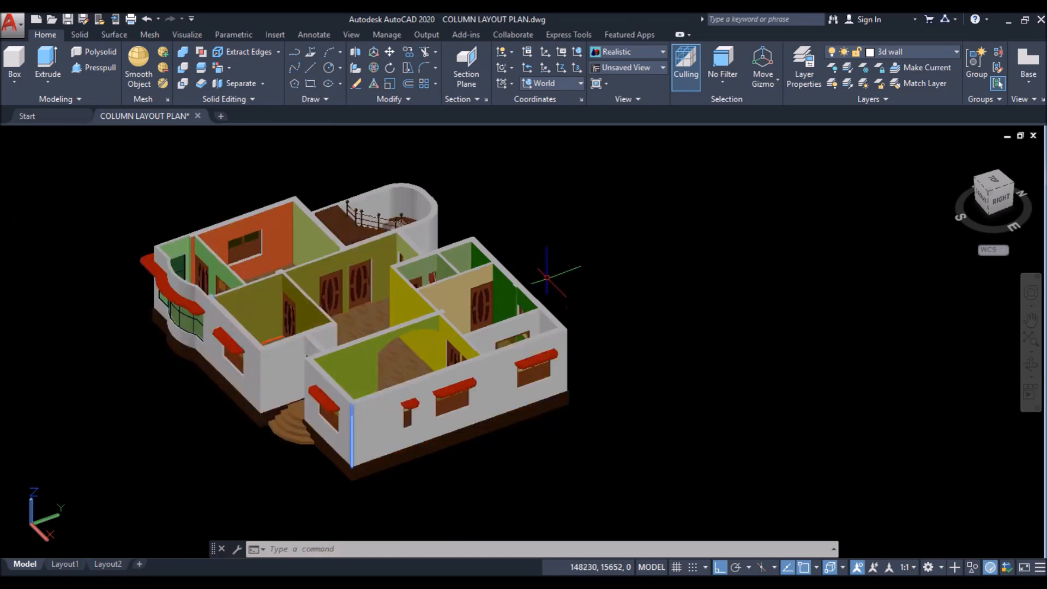
shift+middle_drag(547, 277, 600, 272)
scroll(465, 240, up, 5)
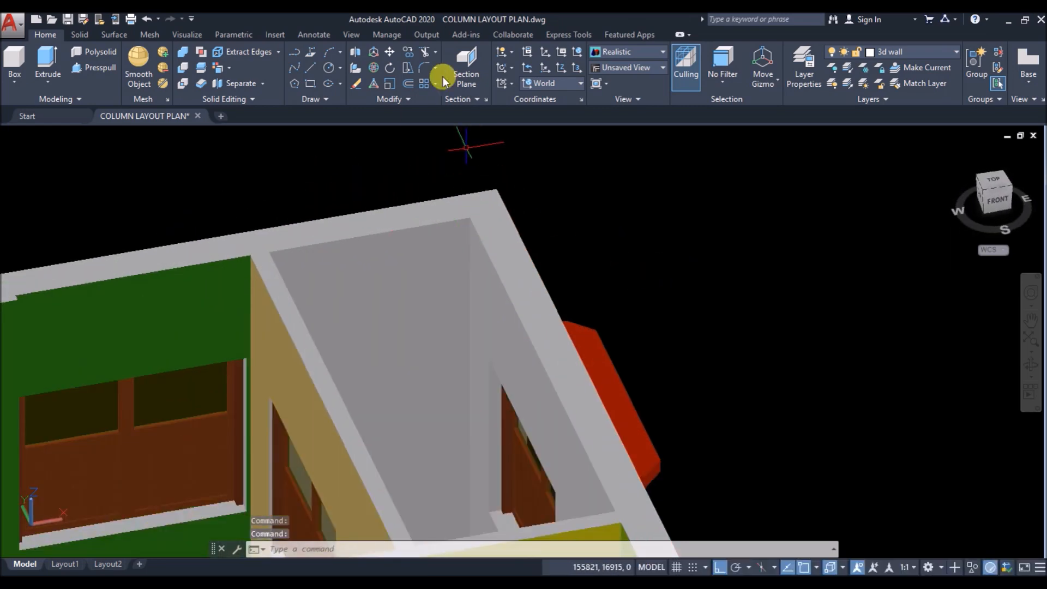
click(217, 68)
click(463, 224)
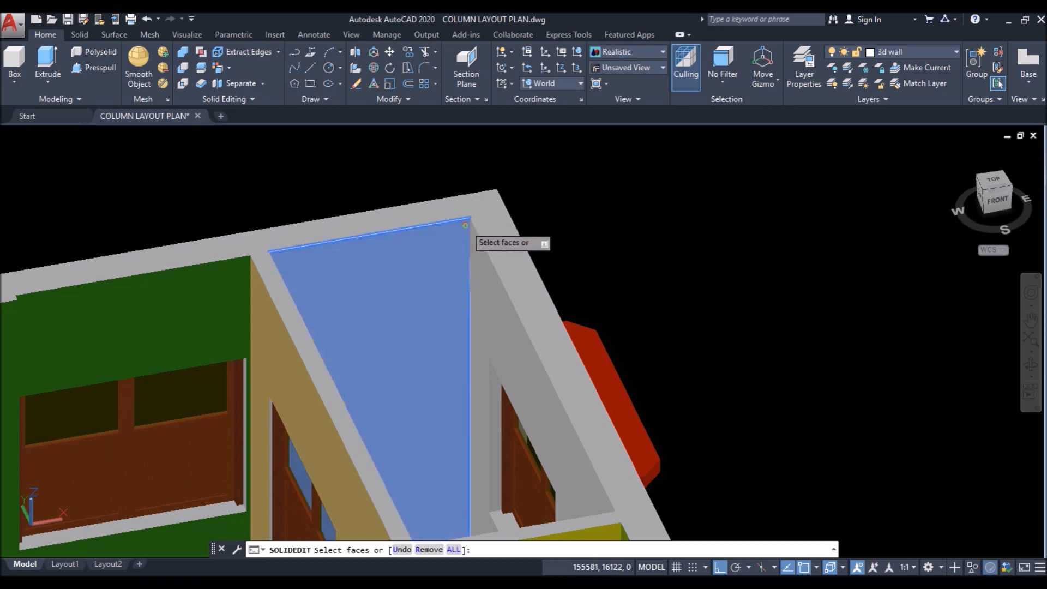
key(Return)
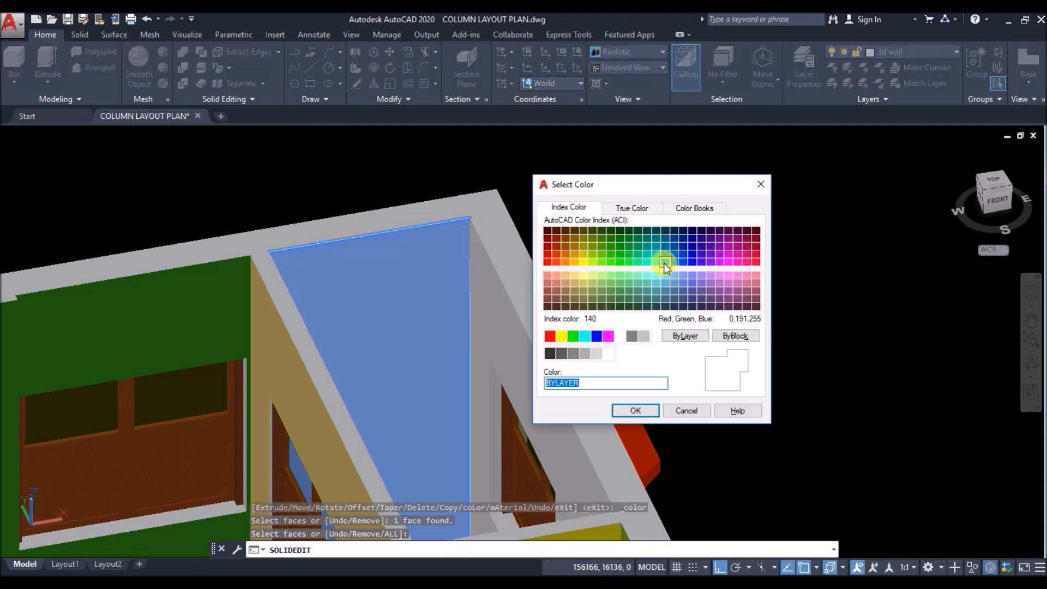
click(635, 410)
key(Return)
key(Return)
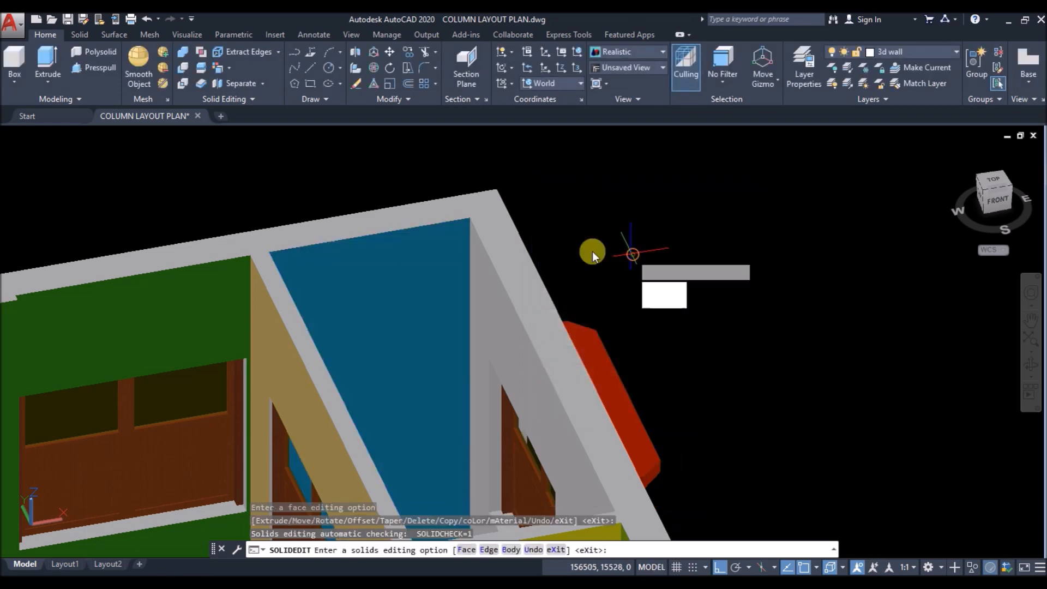
Step: Start coloring faces again and select the narrow room's remaining unpainted wall faces, including both long walls with windows
click(280, 90)
scroll(463, 185, up, 5)
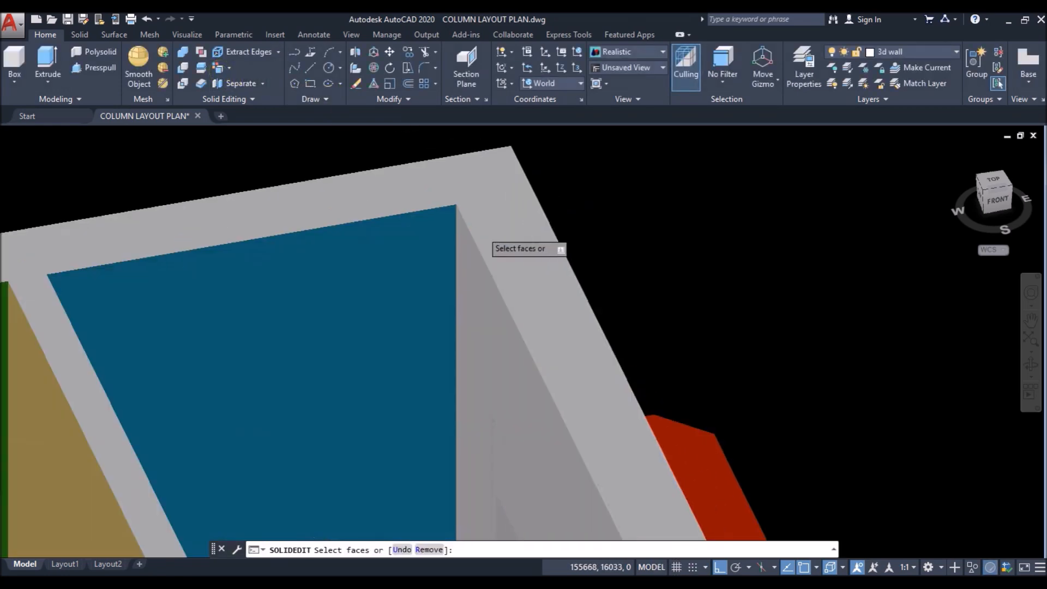
click(433, 202)
scroll(404, 221, down, 5)
shift+middle_drag(385, 234, 526, 316)
scroll(249, 200, up, 5)
scroll(249, 200, up, 3)
click(214, 158)
scroll(214, 158, down, 6)
scroll(561, 326, up, 6)
click(494, 232)
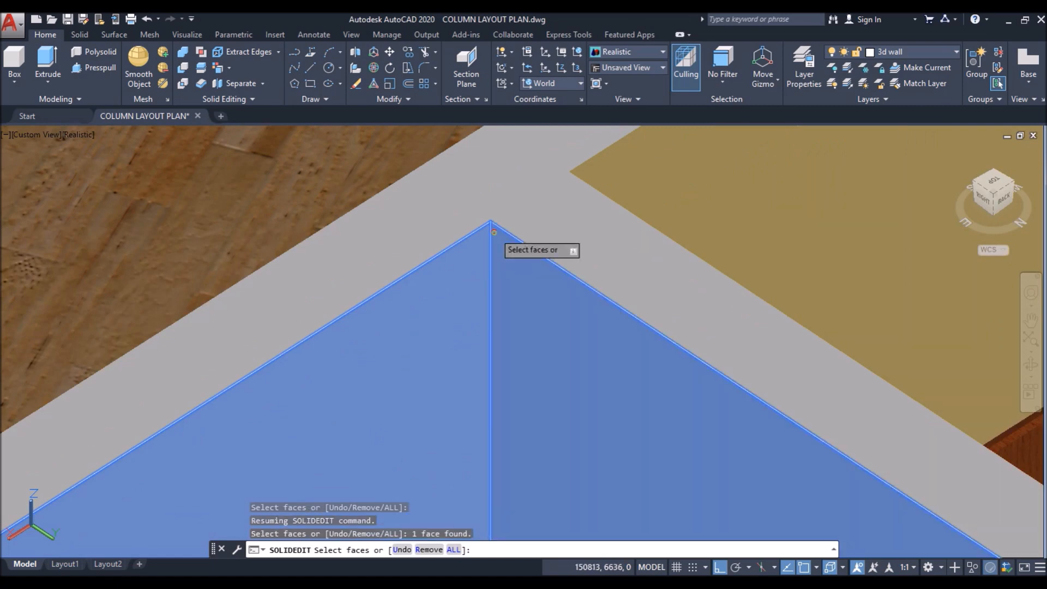
Step: Apply index color 131 to the narrow room's selected wall faces and finish the face editing
key(Return)
click(656, 276)
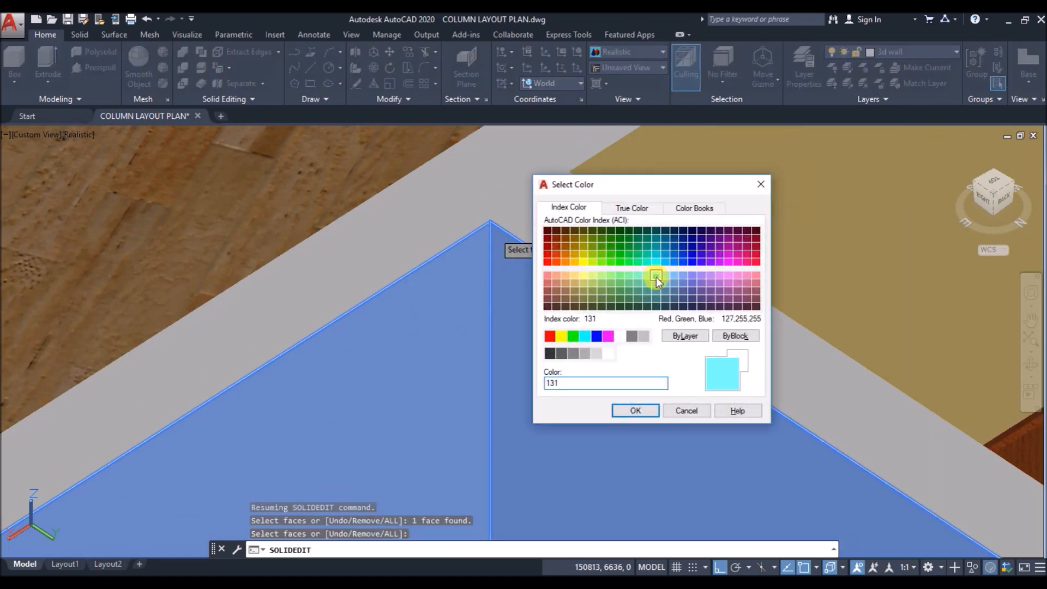
click(635, 411)
key(Return)
key(Return)
Step: Start coloring faces for the stairwell and select its long straight inner wall face beside the landing
scroll(272, 306, down, 8)
shift+middle_drag(245, 262, 423, 279)
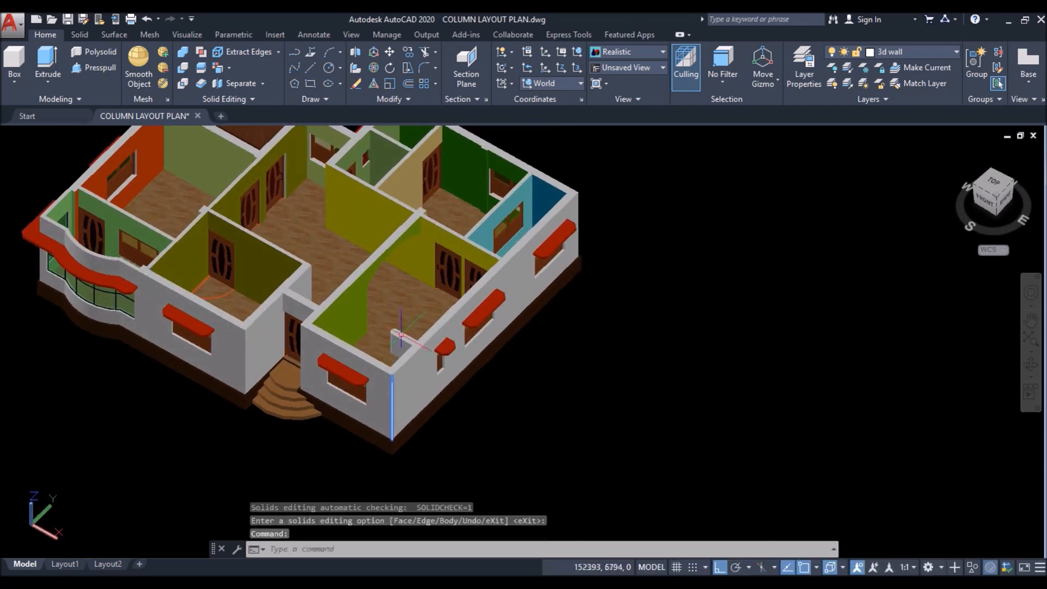
scroll(392, 358, down, 1)
scroll(312, 159, up, 6)
scroll(311, 159, down, 6)
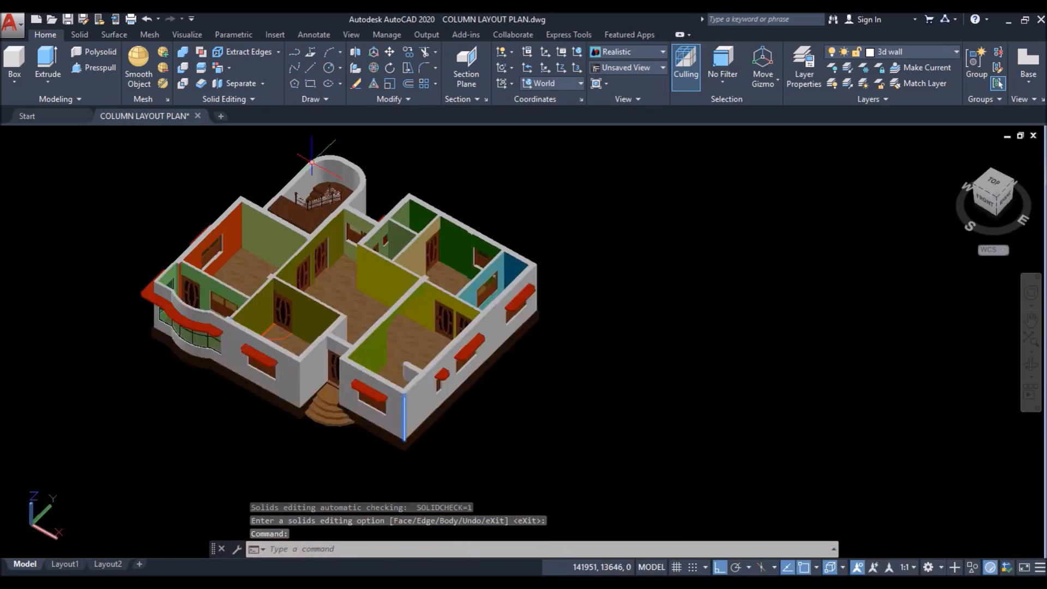
scroll(312, 159, up, 5)
scroll(312, 159, up, 2)
key(Escape)
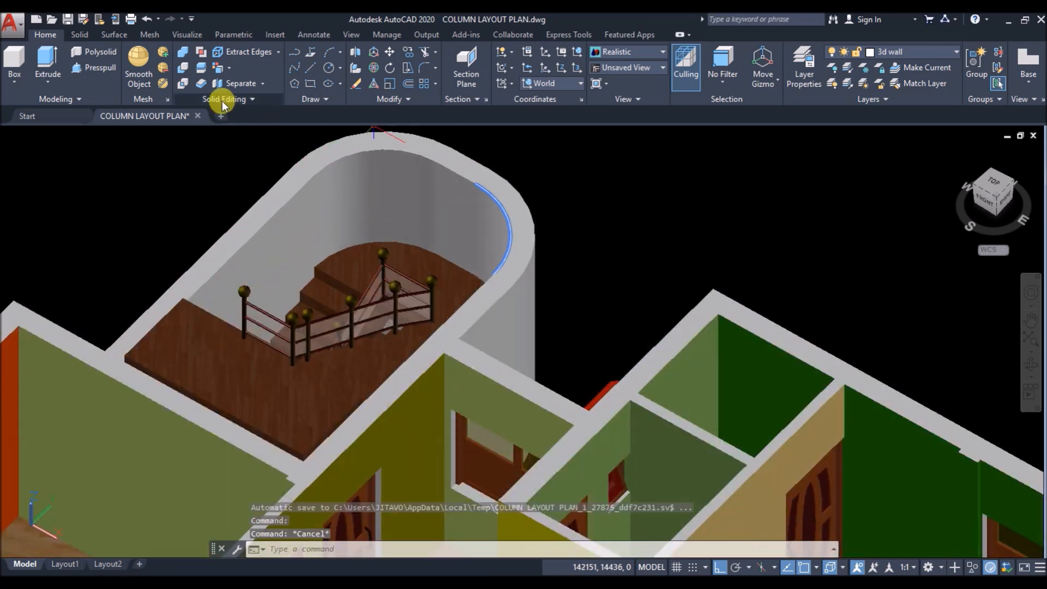
click(220, 71)
scroll(190, 301, up, 5)
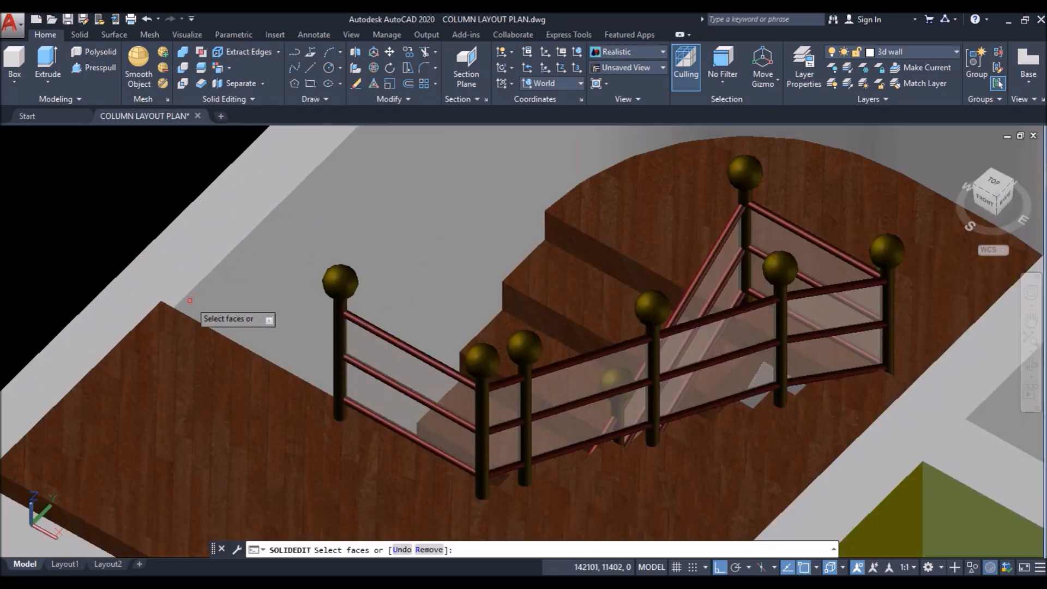
click(186, 304)
scroll(186, 309, down, 5)
Step: Add the stairwell's first curved inner face and the flat face between the two curves to the selection
scroll(251, 206, up, 8)
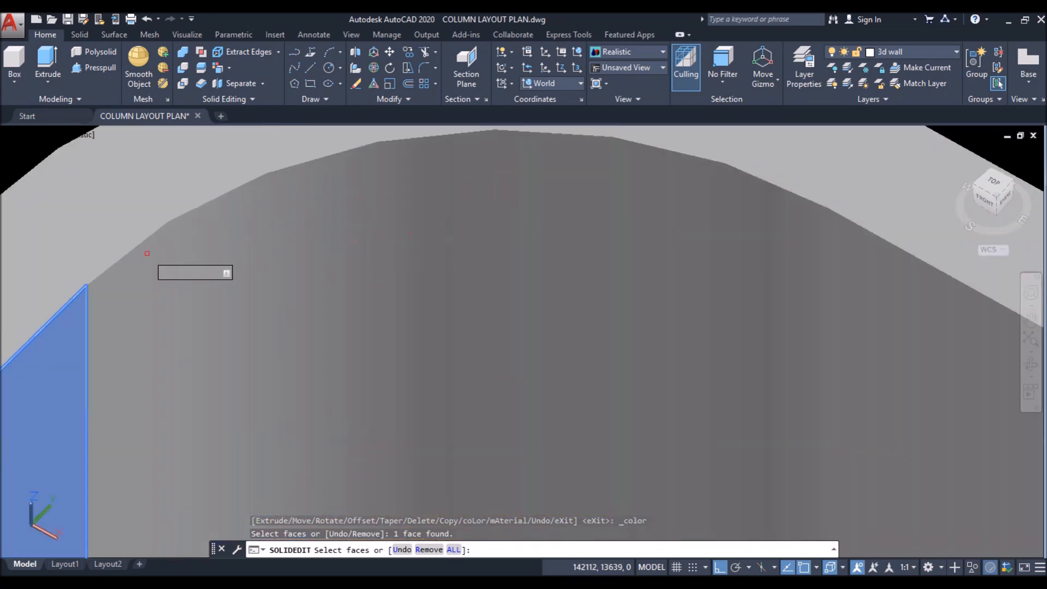
click(94, 288)
scroll(95, 288, down, 5)
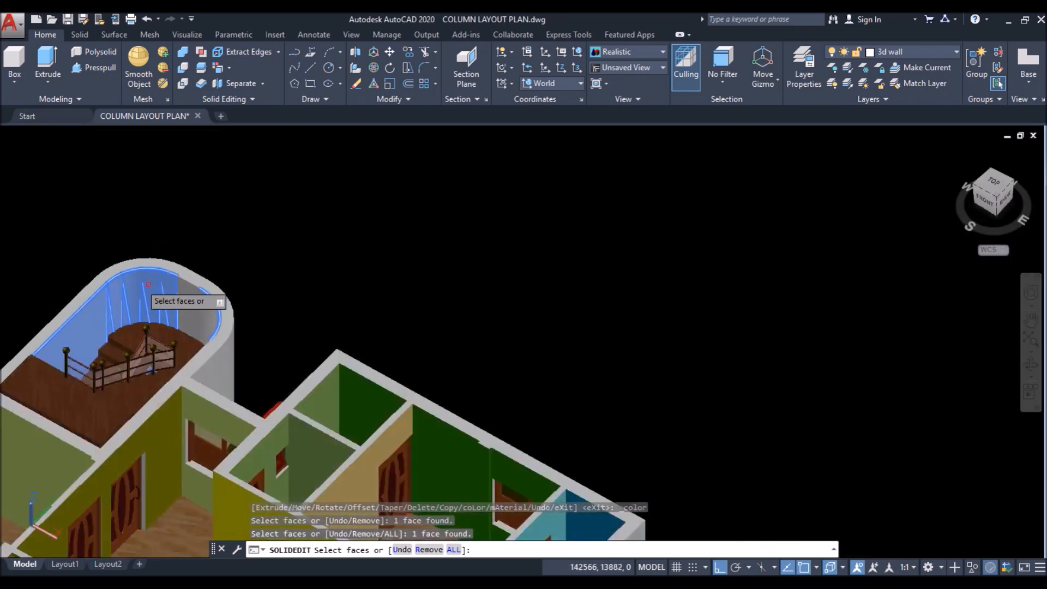
scroll(208, 276, up, 5)
click(115, 220)
scroll(114, 221, down, 5)
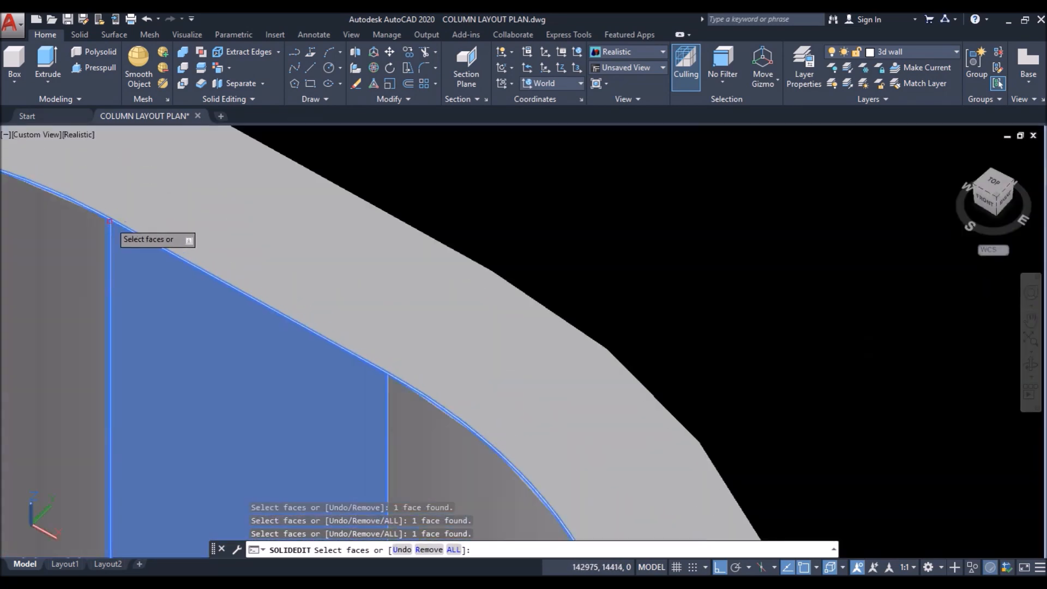
Step: Add the stairwell's second curved inner face and the straight wall face following it to the selection
shift+middle_drag(144, 248, 255, 246)
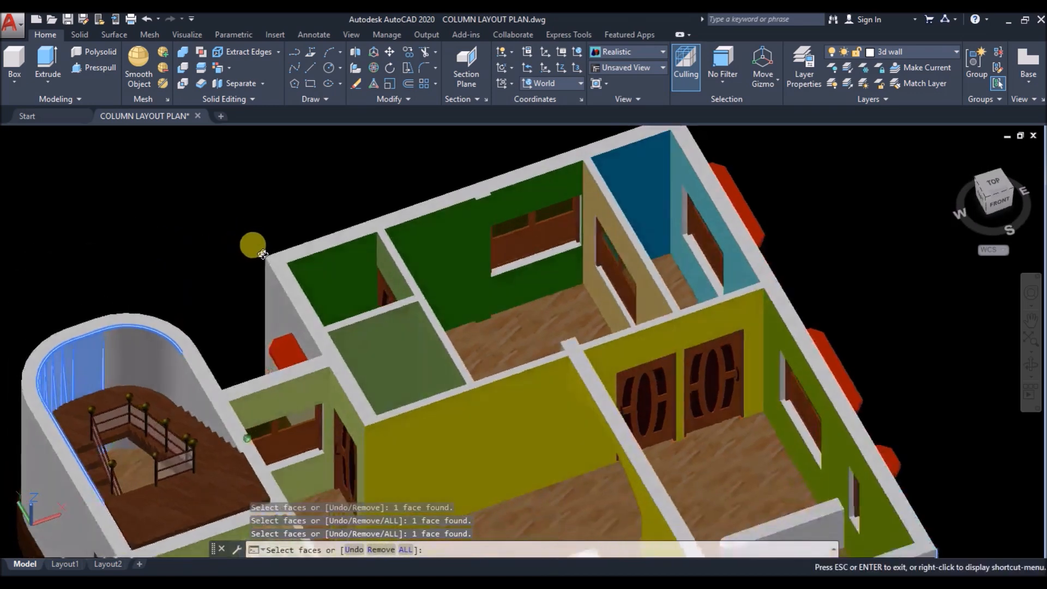
scroll(173, 352, up, 6)
click(232, 332)
scroll(229, 256, down, 6)
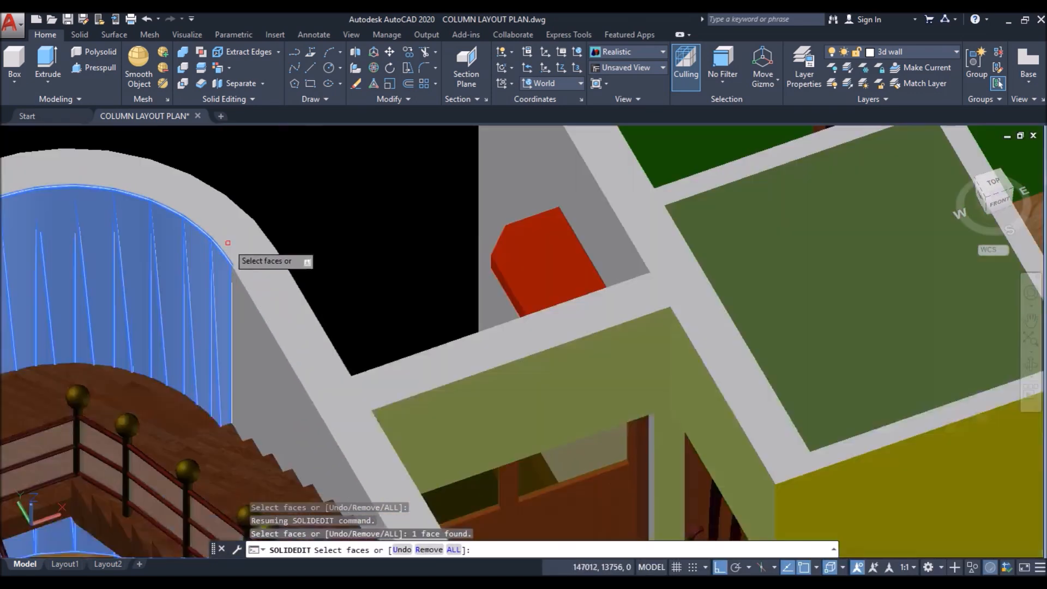
scroll(224, 180, up, 6)
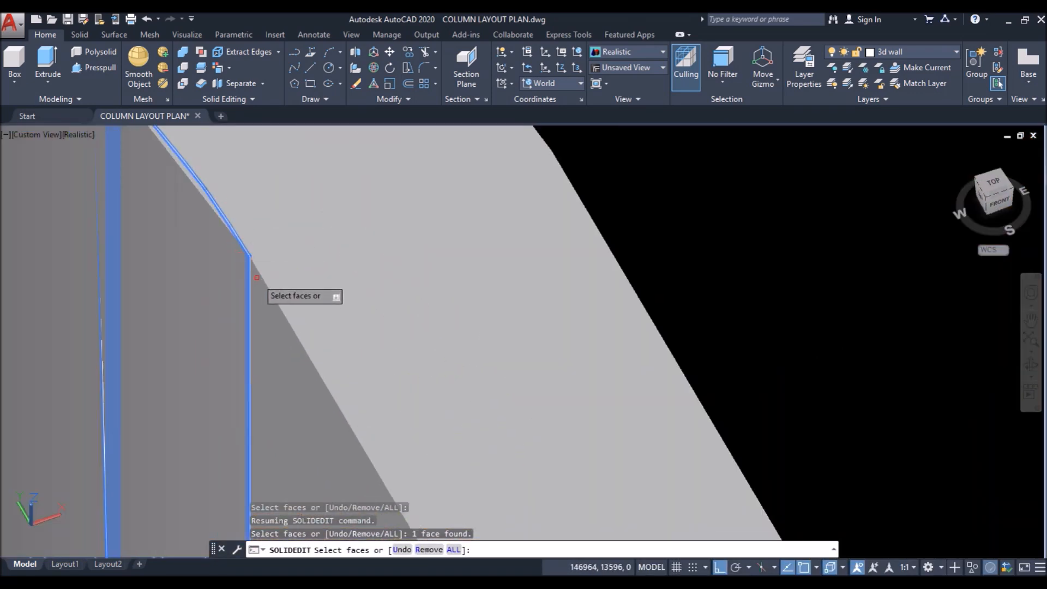
click(257, 277)
scroll(240, 229, down, 6)
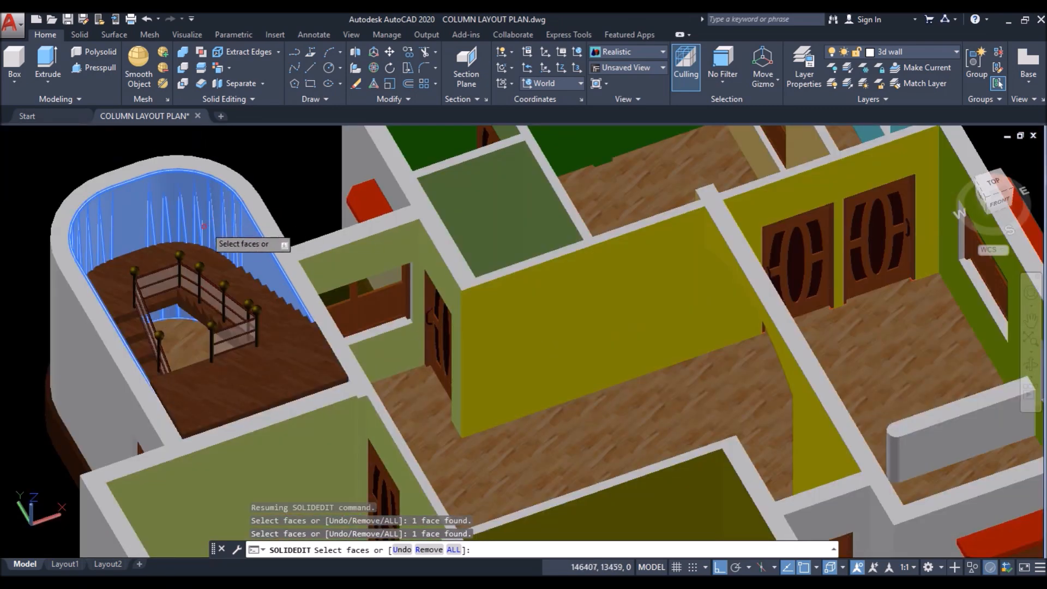
Step: Inspect the stairwell's selected wall faces from the back, the entrance side and the front of the house
shift+middle_drag(204, 226, 409, 194)
scroll(267, 218, down, 3)
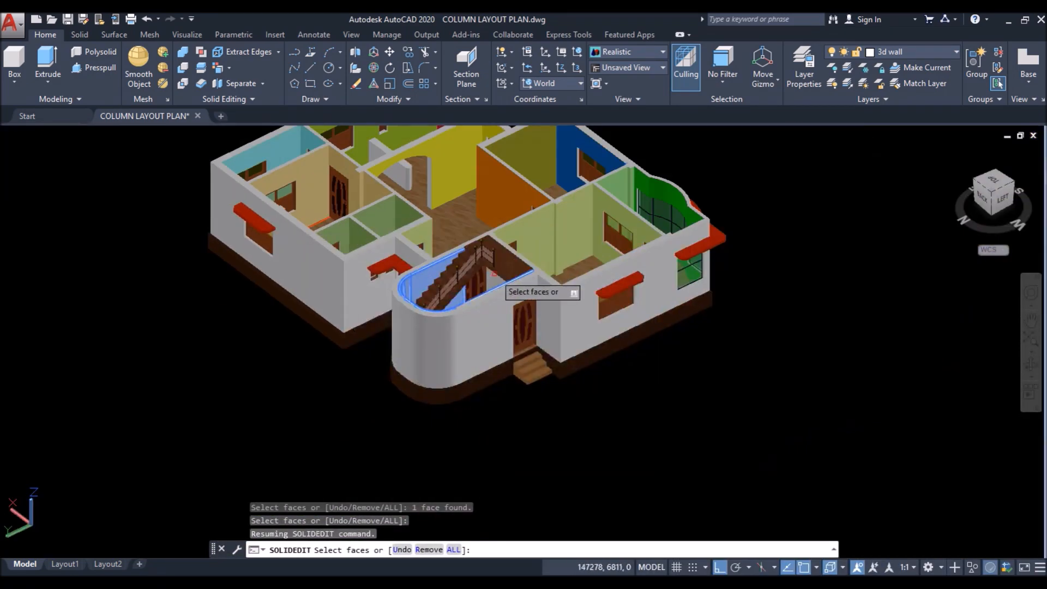
scroll(494, 273, up, 8)
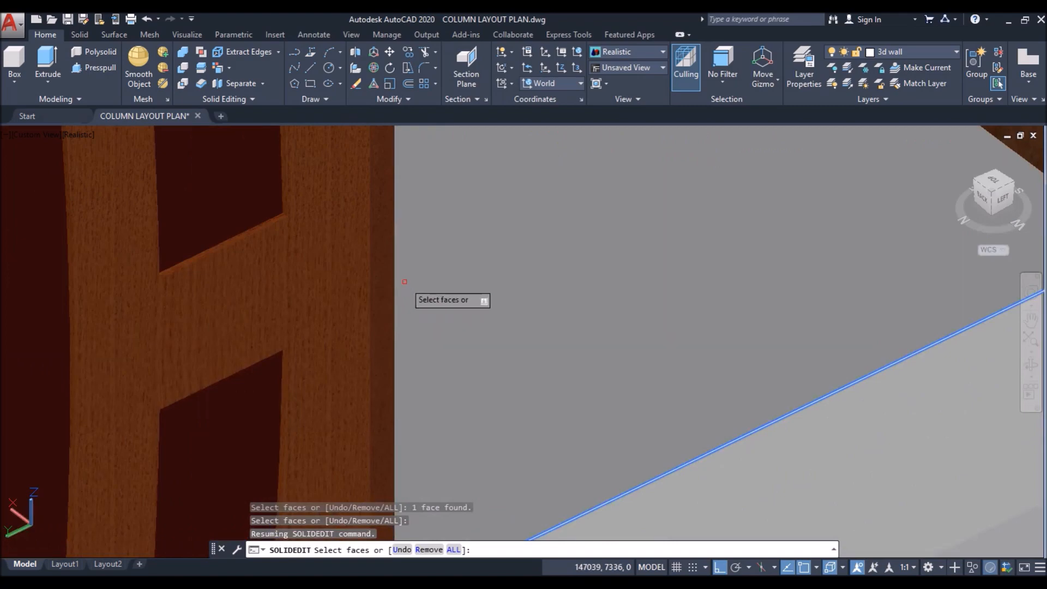
scroll(393, 281, down, 5)
shift+middle_drag(325, 280, 428, 335)
scroll(299, 366, down, 4)
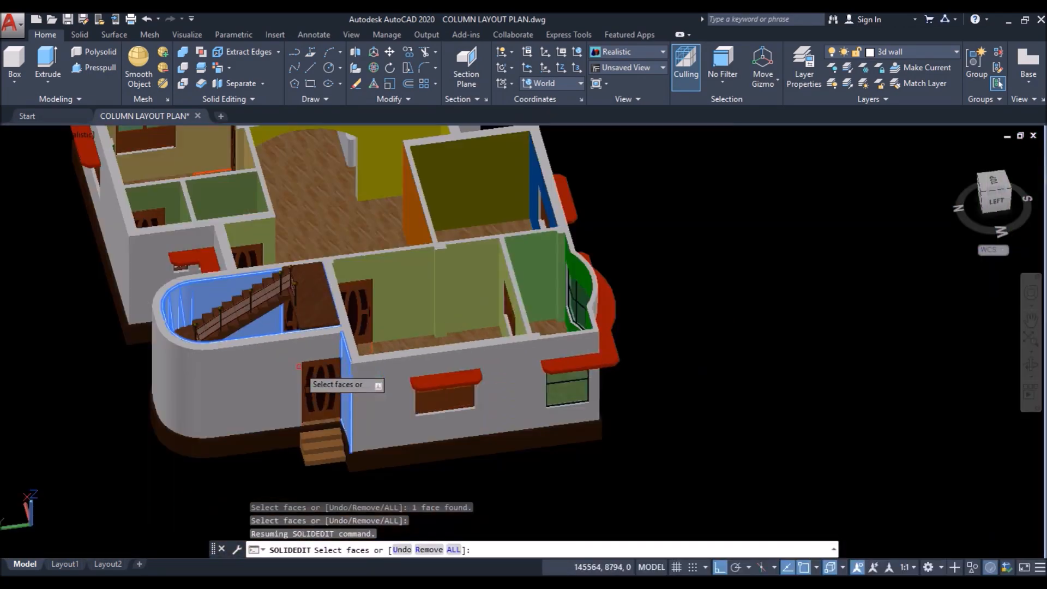
scroll(299, 367, down, 3)
shift+middle_drag(362, 358, 129, 322)
scroll(281, 248, up, 6)
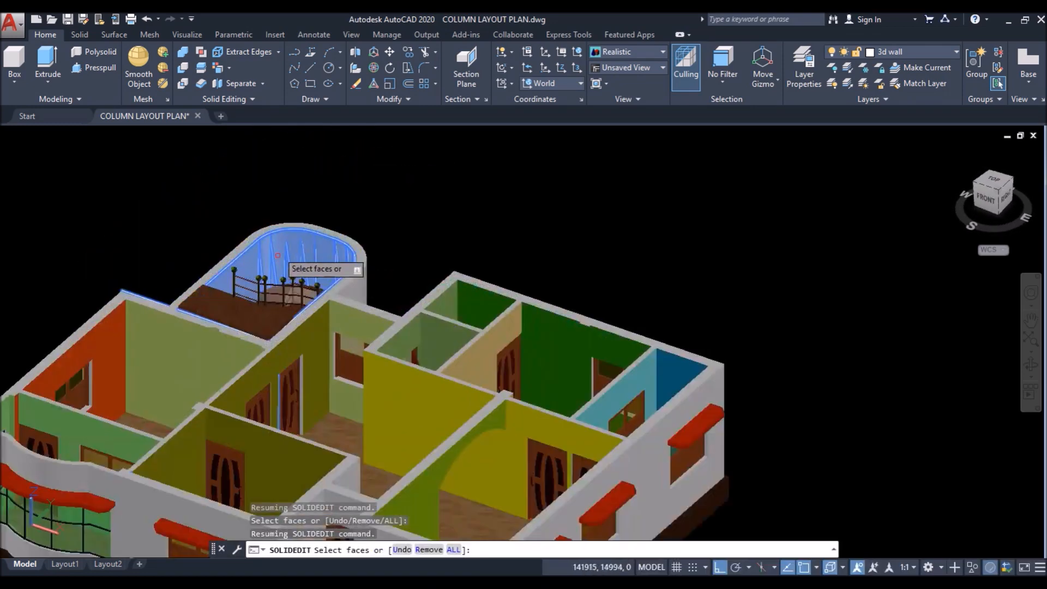
Step: Apply index color 52 to the stairwell's selected inner wall faces and finish the face editing
key(Return)
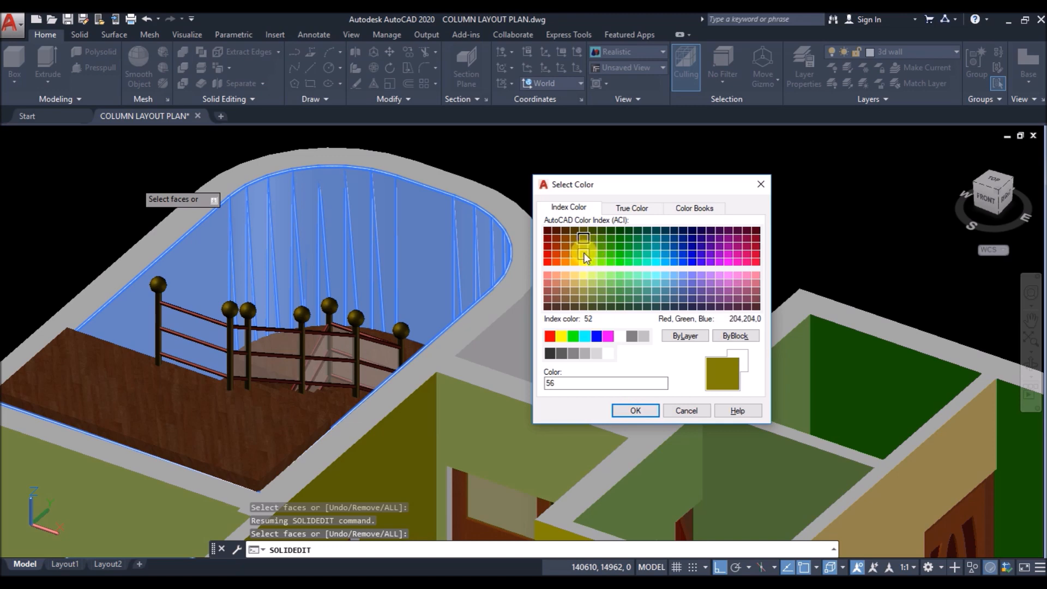
click(584, 254)
click(636, 410)
scroll(639, 262, down, 3)
key(Return)
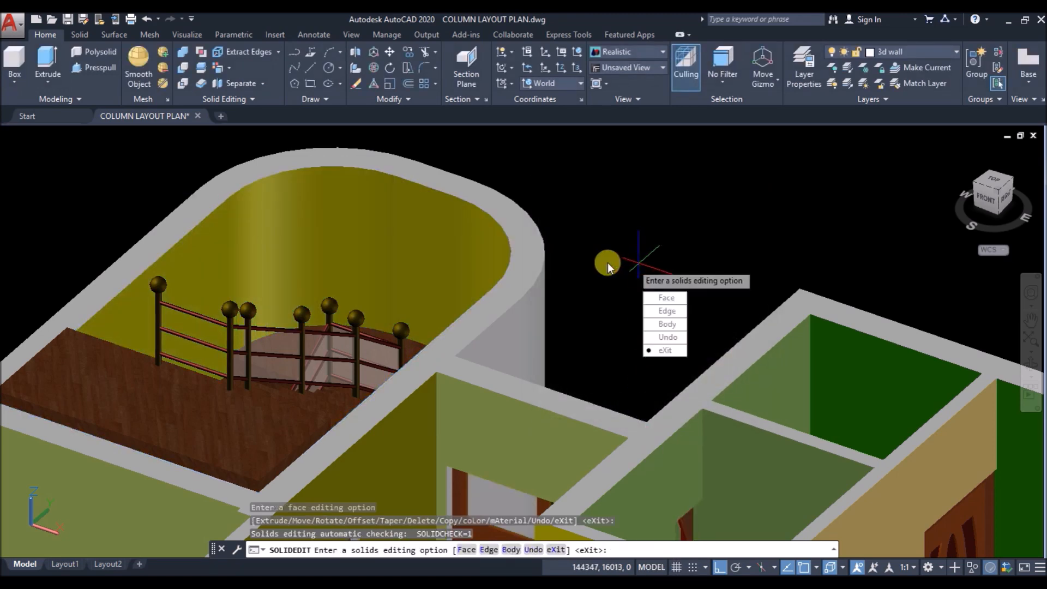
scroll(496, 201, down, 3)
scroll(524, 228, down, 2)
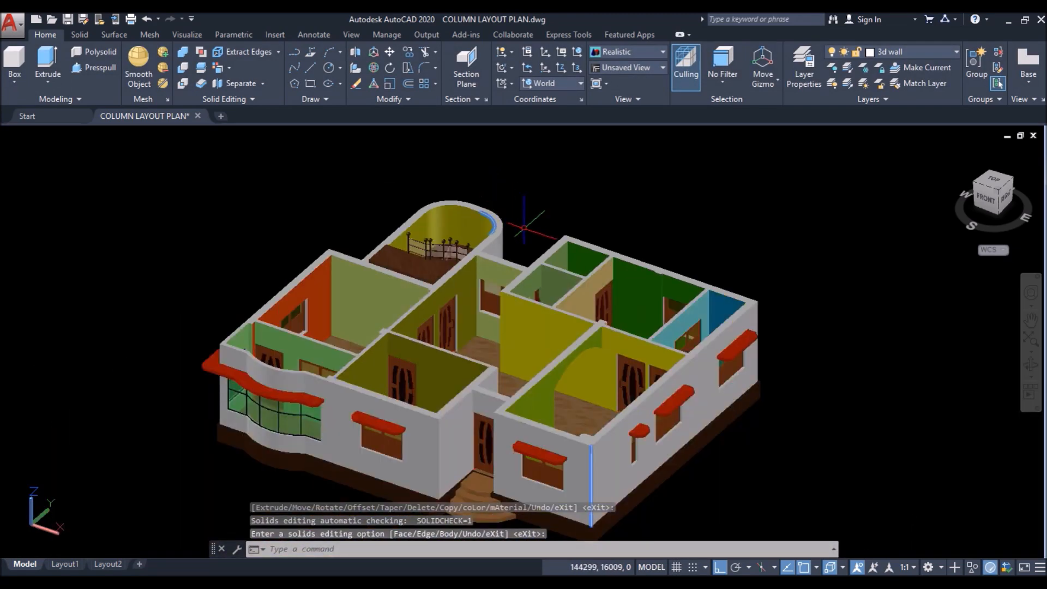
Step: Review the colored rooms of the whole house model from the front and the back, close up and from afar
shift+middle_drag(518, 228, 485, 245)
scroll(616, 229, down, 3)
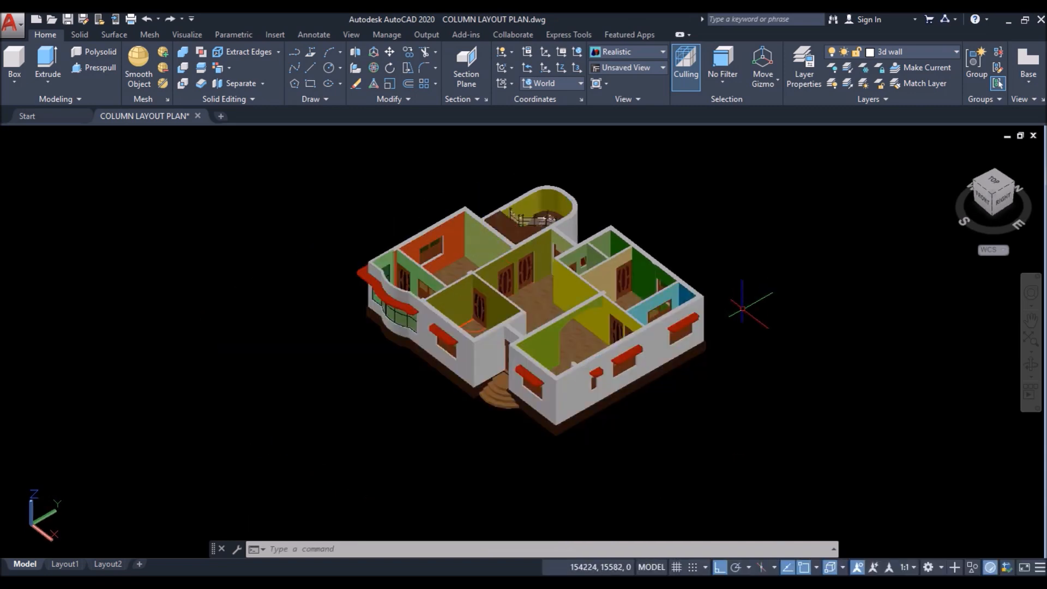
scroll(741, 309, up, 2)
shift+middle_drag(697, 247, 369, 256)
scroll(423, 223, up, 3)
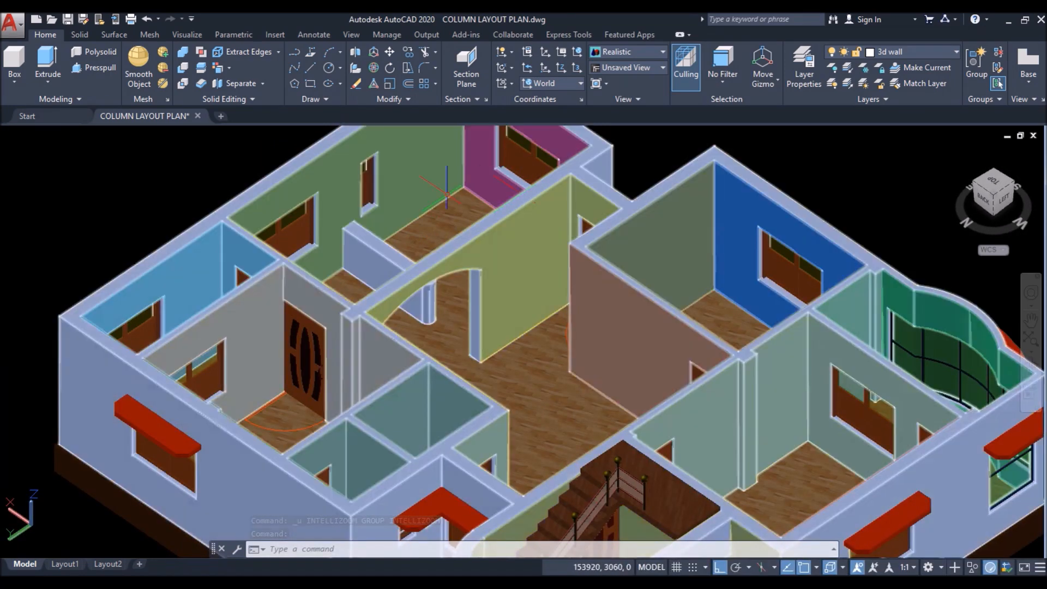
scroll(420, 185, down, 4)
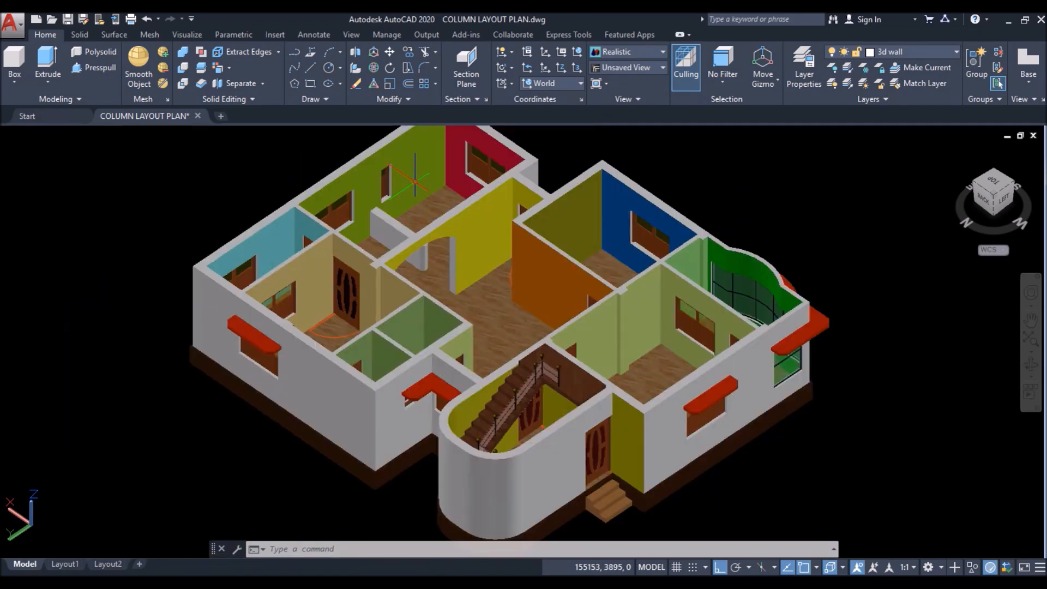
scroll(425, 134, up, 4)
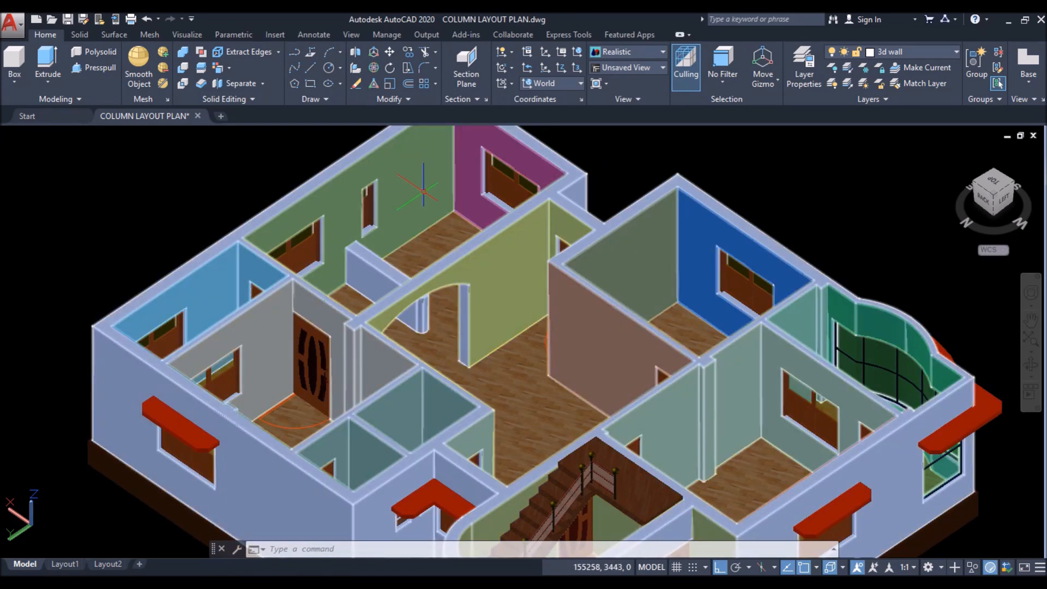
scroll(381, 206, down, 2)
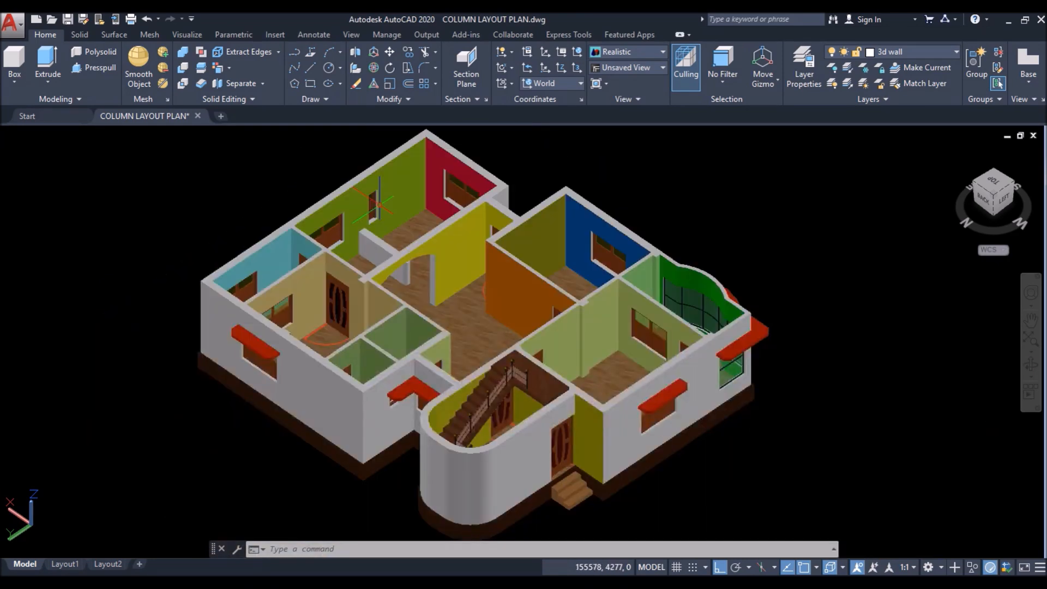
scroll(491, 327, up, 4)
scroll(609, 296, down, 6)
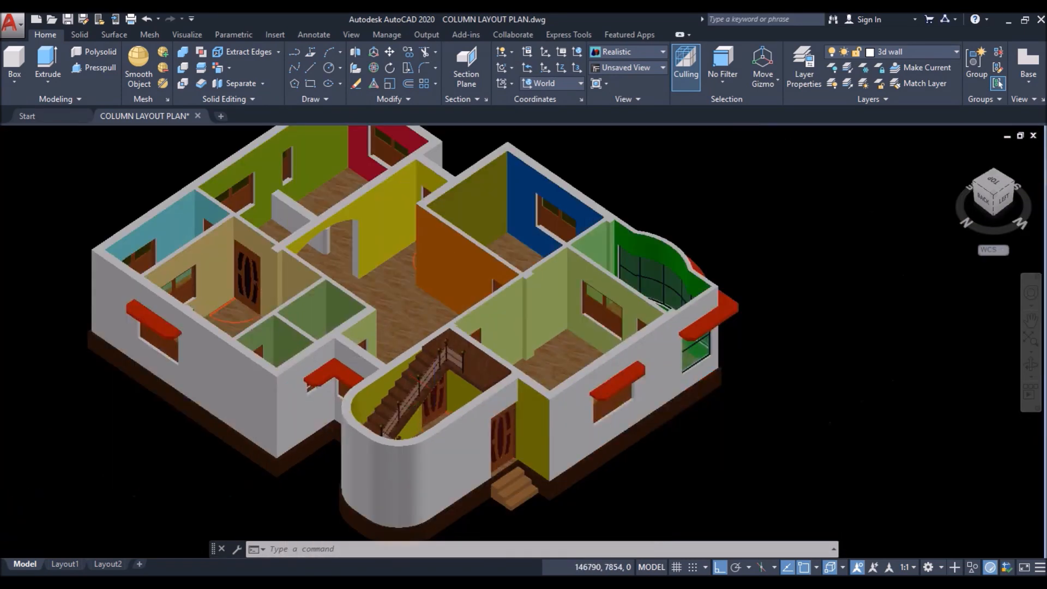
shift+middle_drag(608, 297, 311, 293)
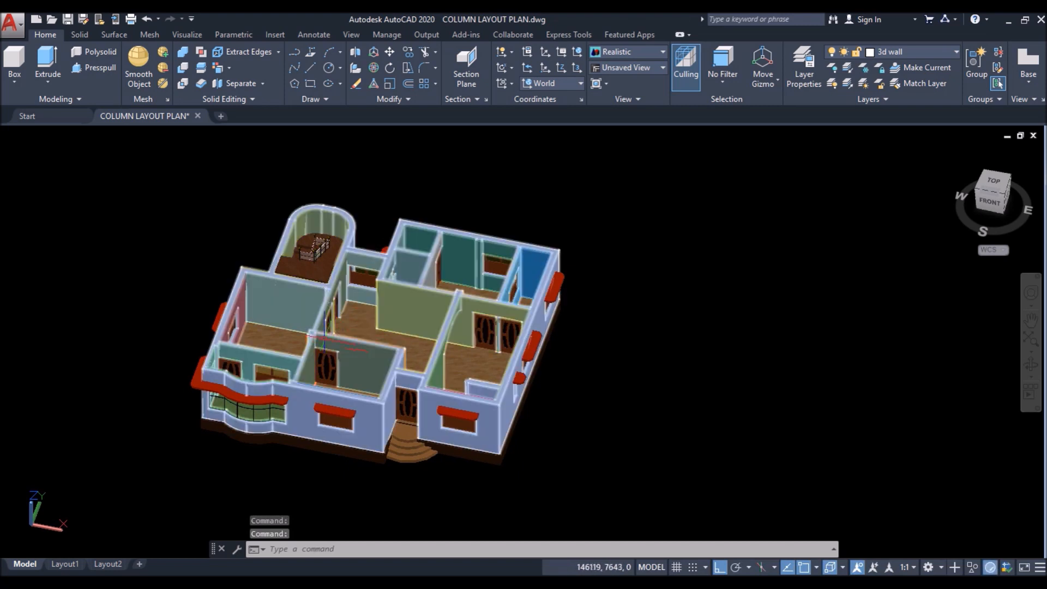
scroll(321, 336, up, 2)
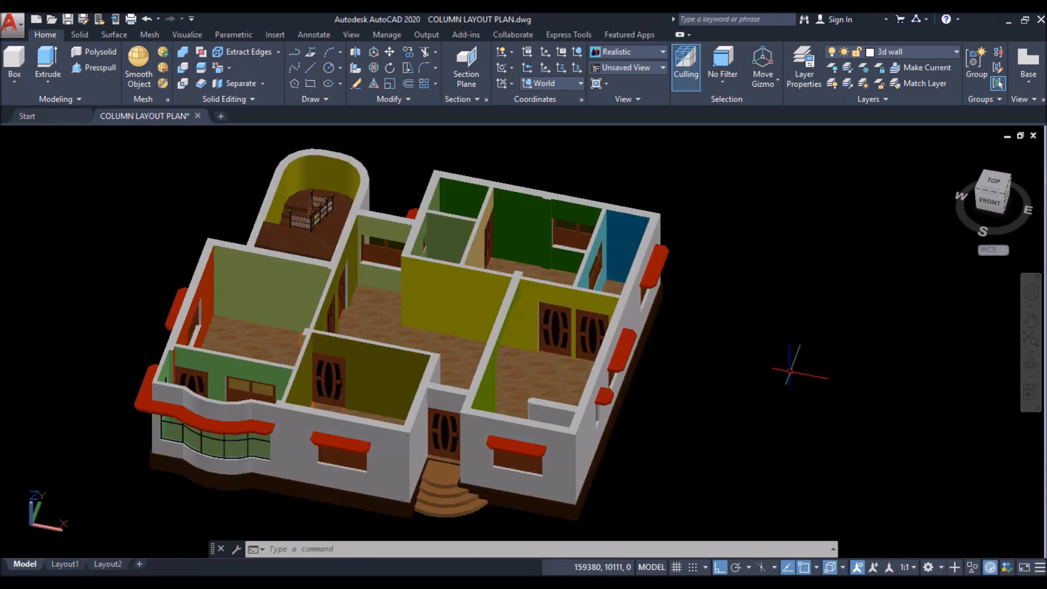
scroll(727, 337, down, 2)
scroll(726, 336, up, 4)
scroll(715, 338, down, 3)
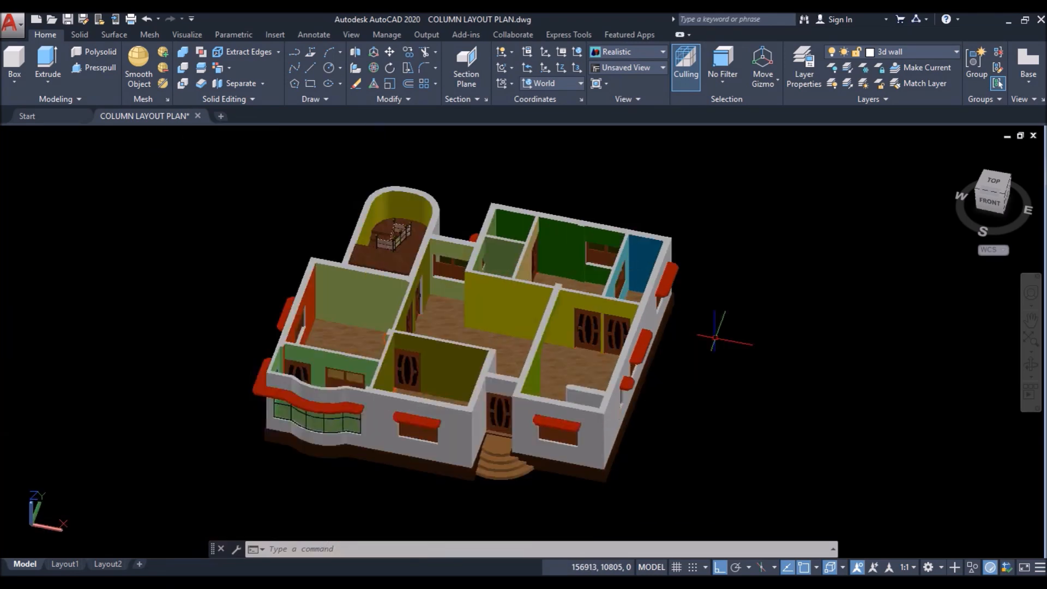
scroll(401, 358, up, 3)
key(ctrl+a)
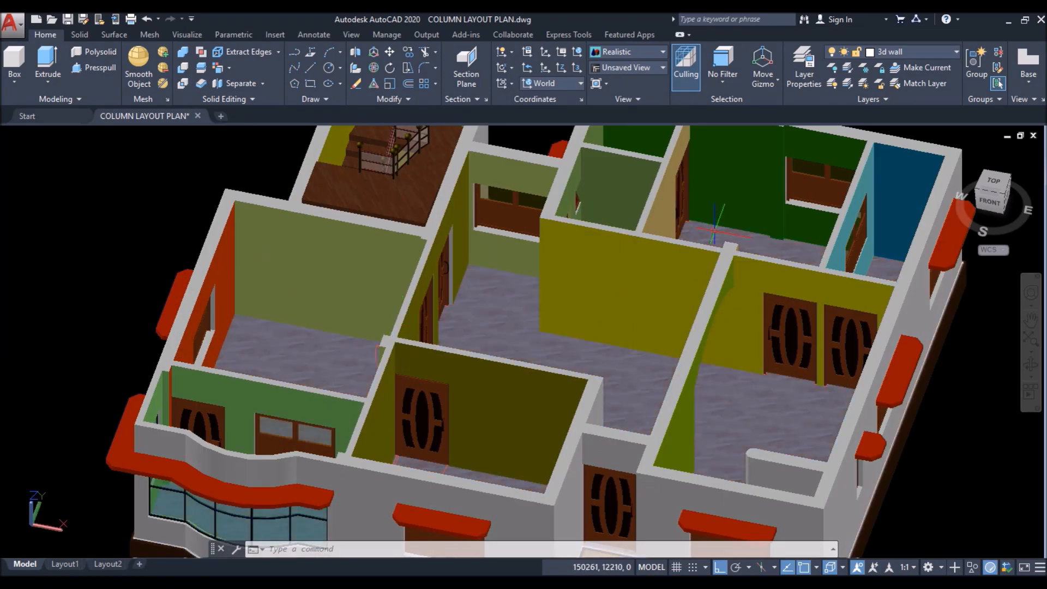
Step: Create a layer named lights with index color 255, switched on and set as the current layer
click(807, 67)
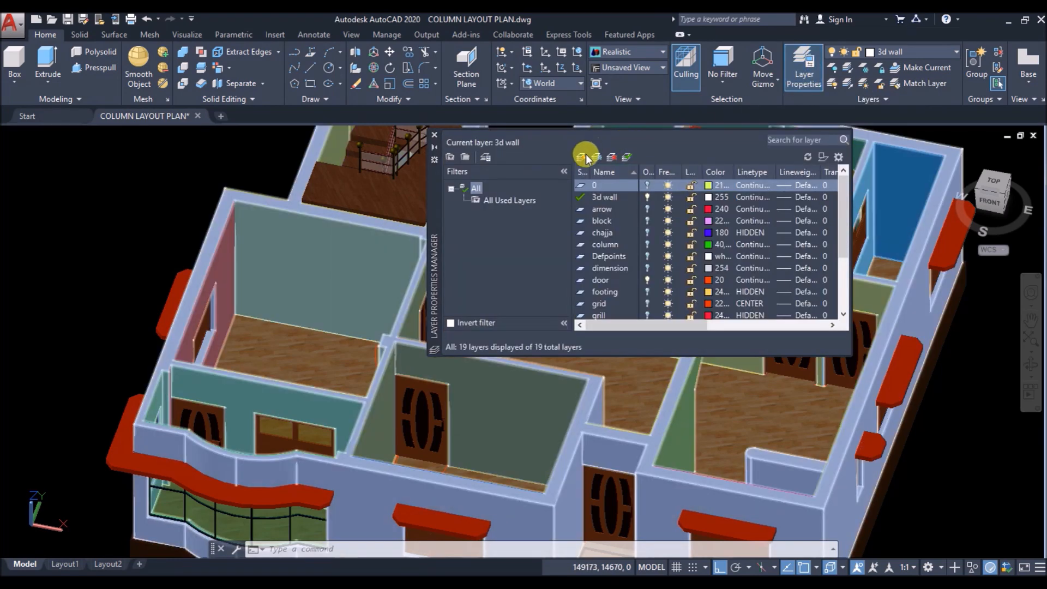
click(584, 157)
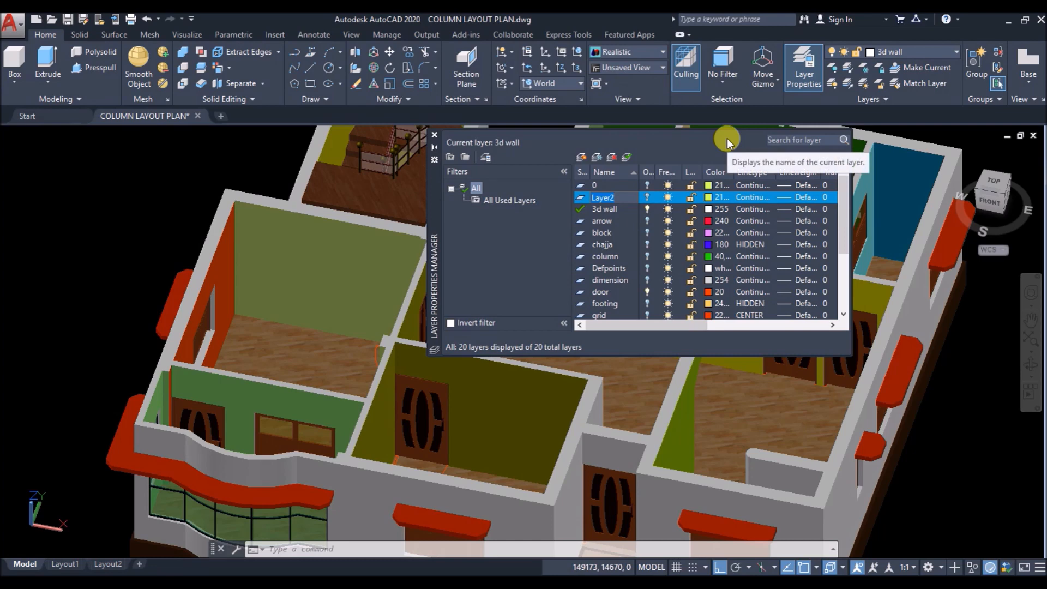
text(lights)
click(709, 198)
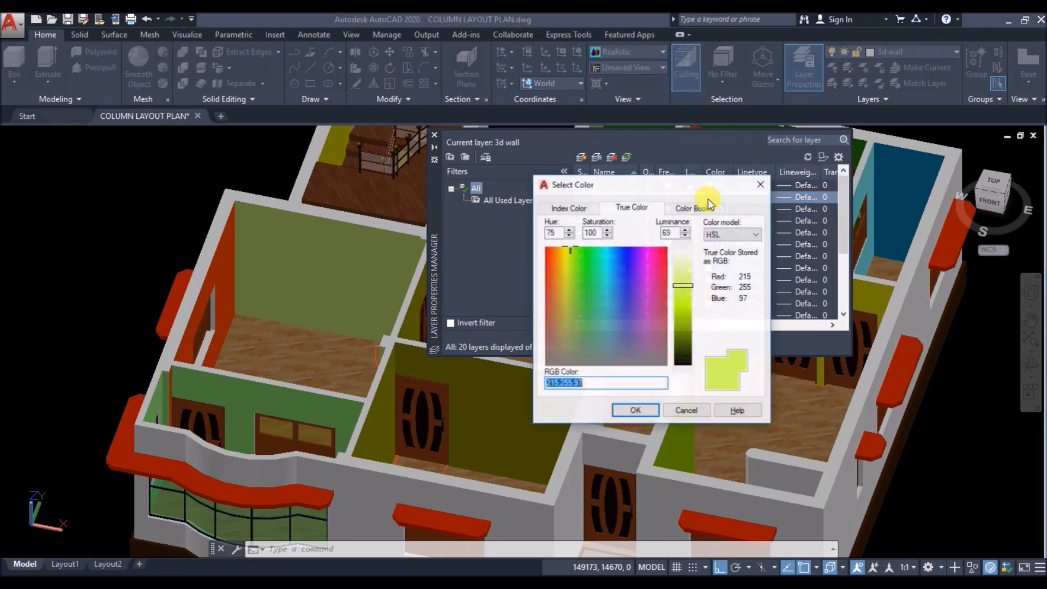
click(568, 208)
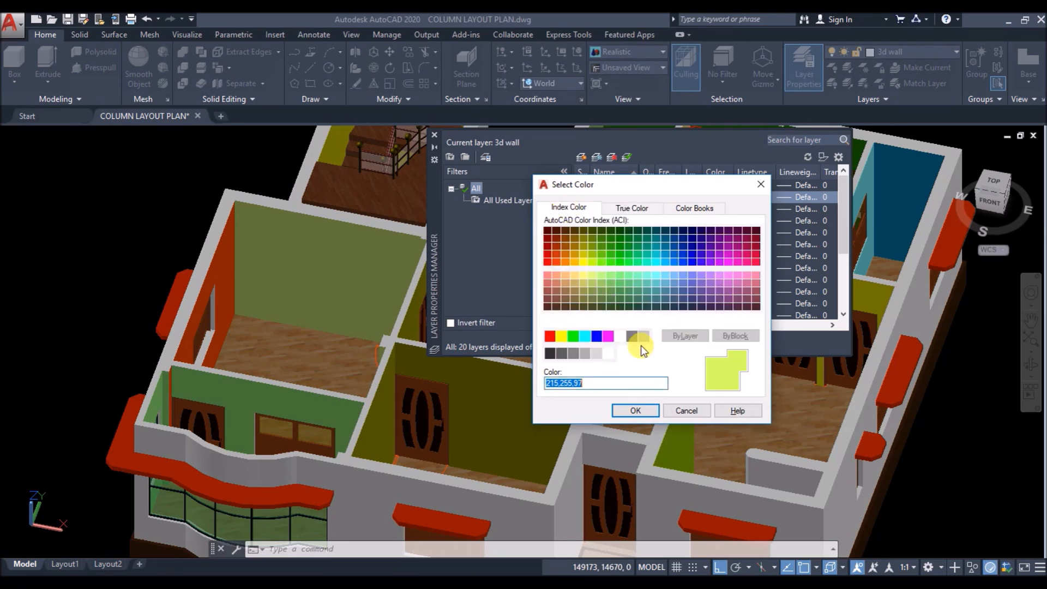
click(616, 355)
click(636, 411)
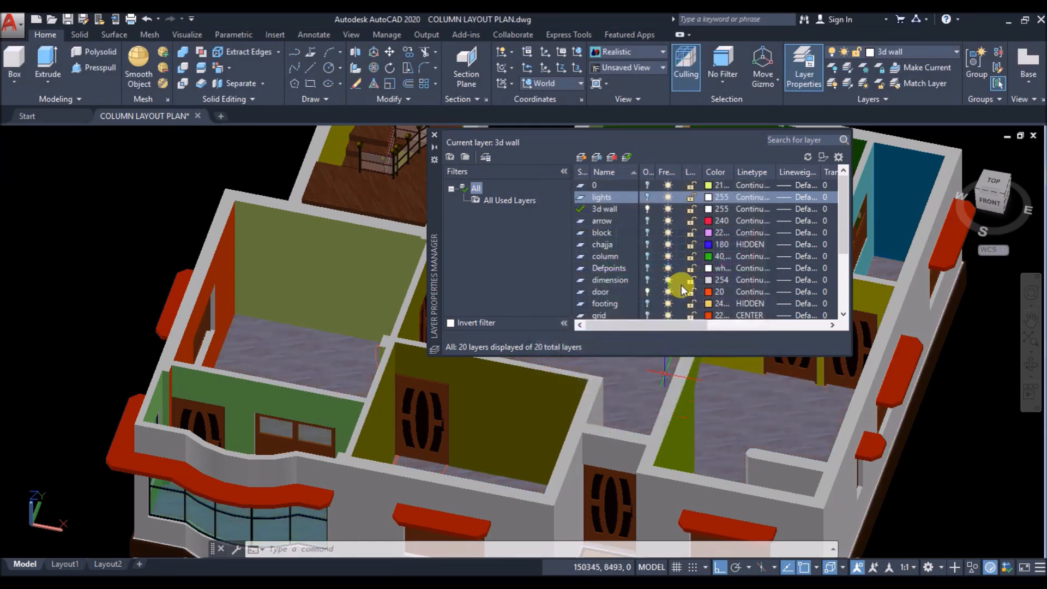
click(648, 197)
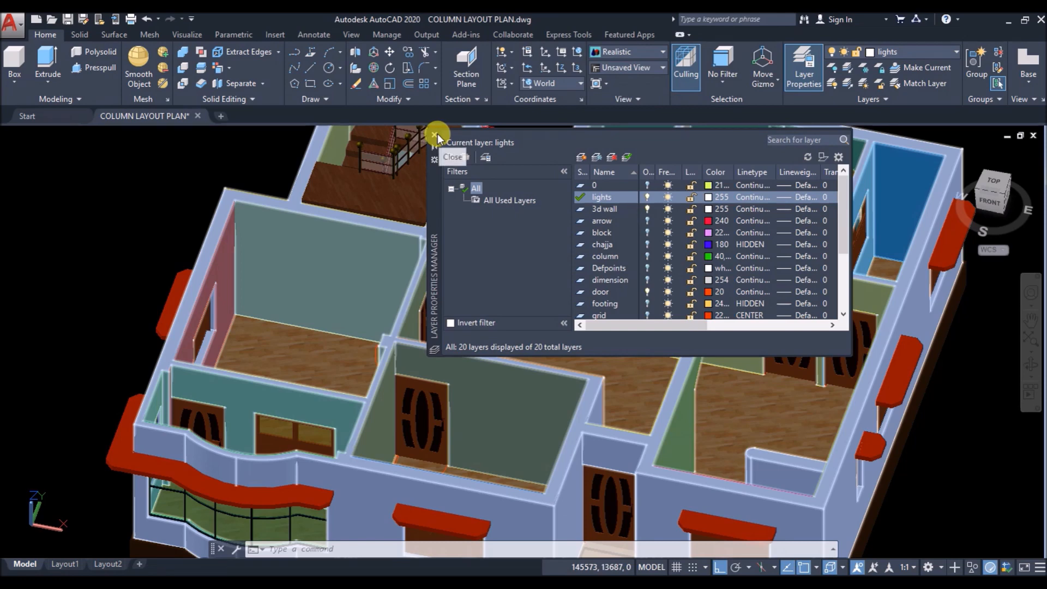
click(436, 134)
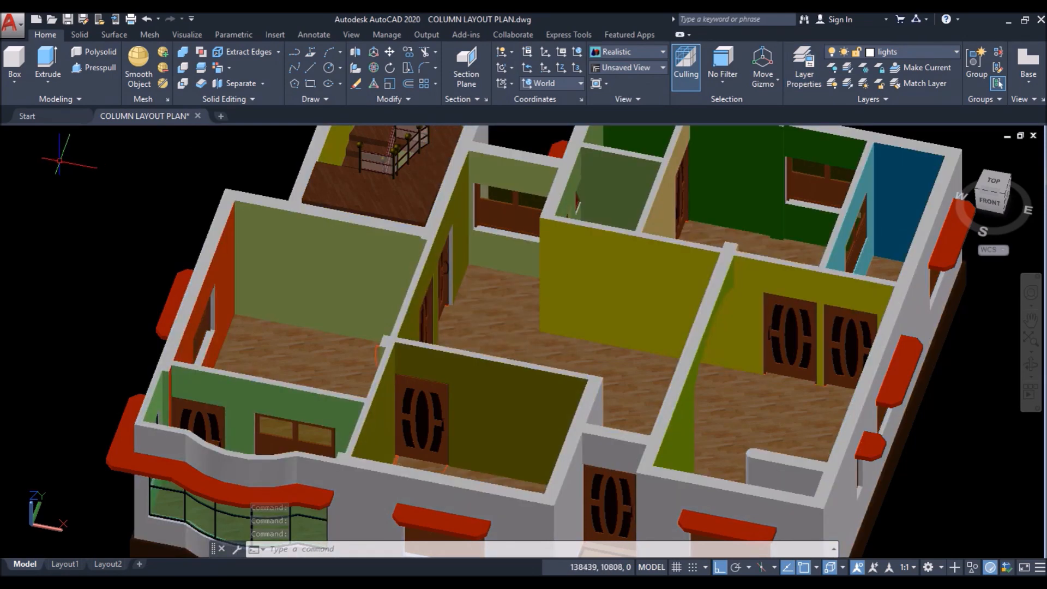
Step: Start a point light and turn off the default viewport lighting
click(183, 35)
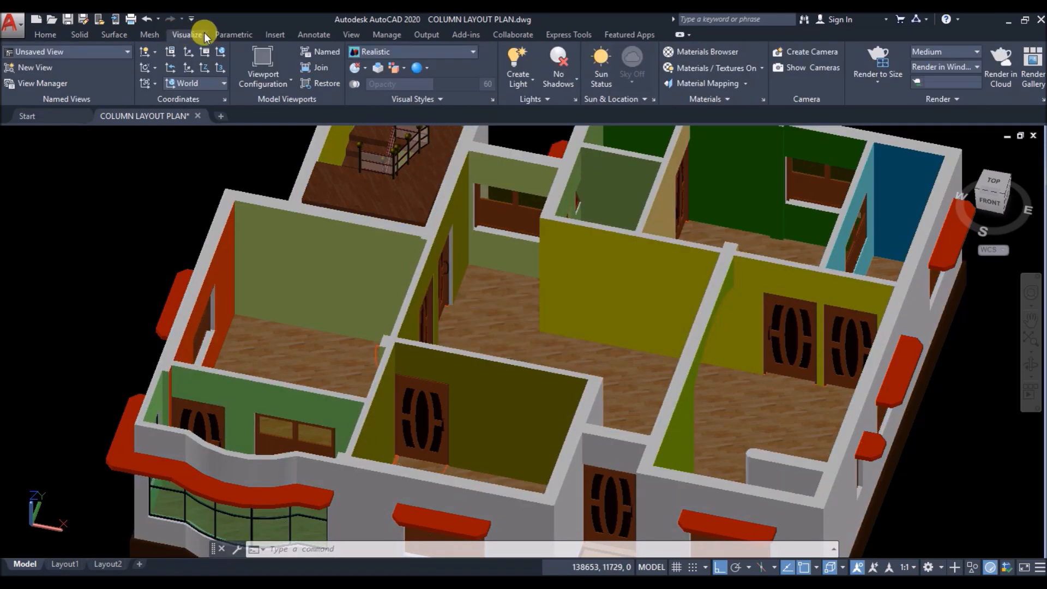
click(522, 89)
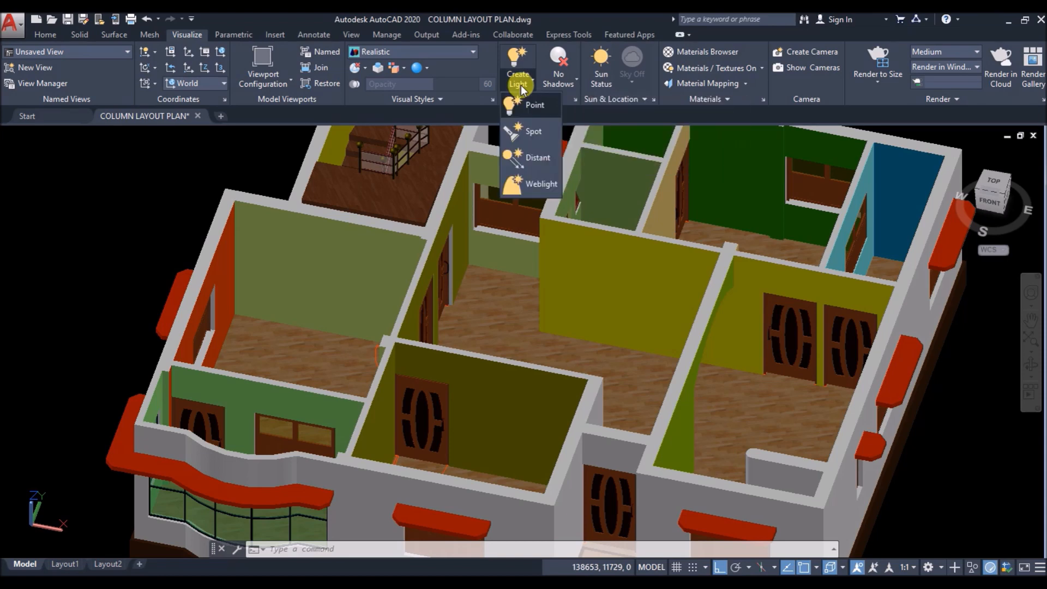
click(540, 105)
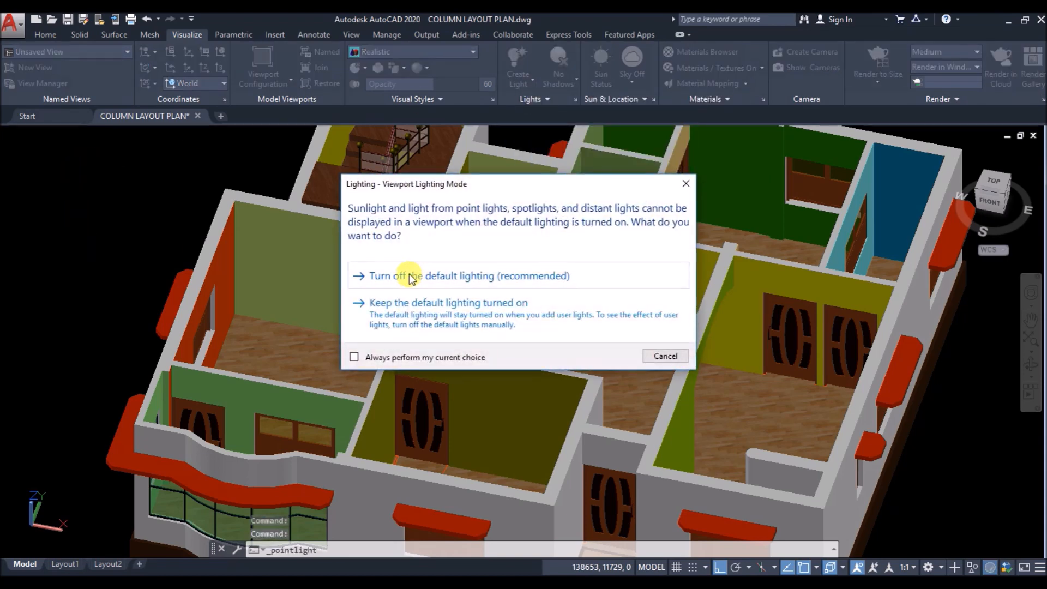
click(412, 276)
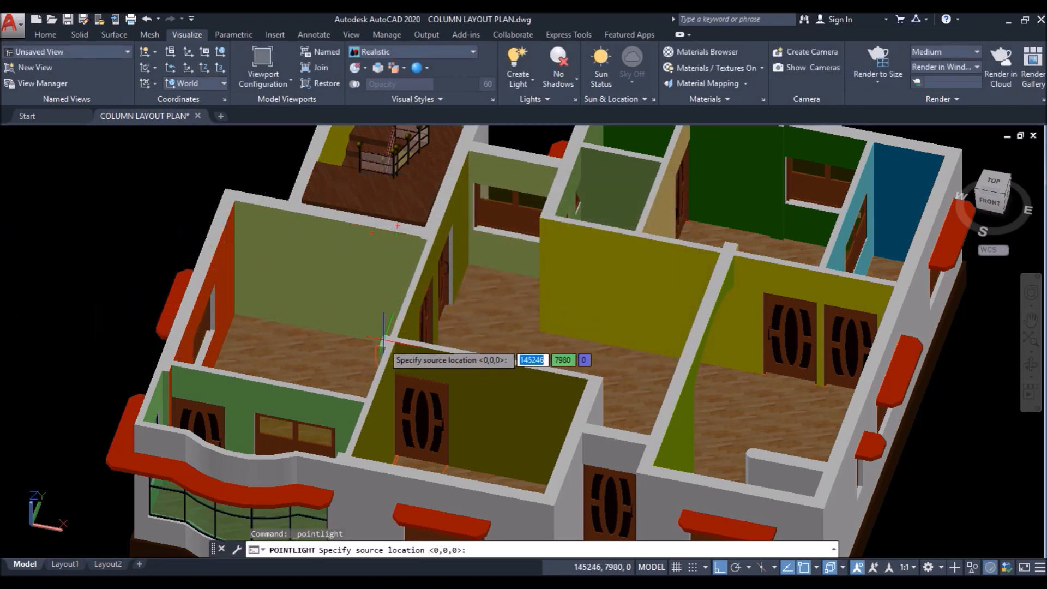
Step: Place the point light midway between two opposite corners of the room with the orange wall
shift+right_click(342, 299)
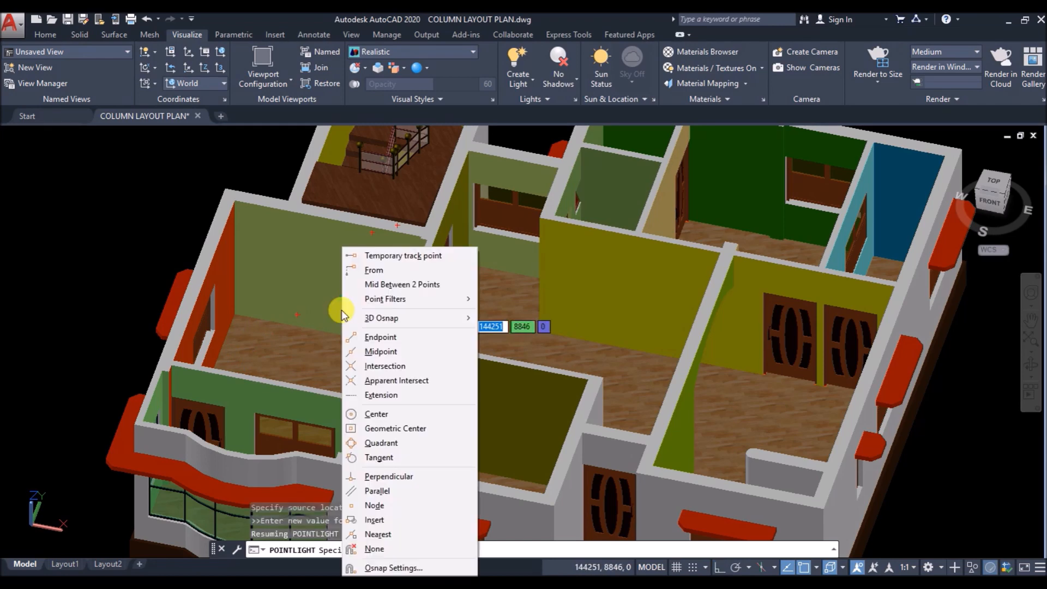
click(373, 284)
scroll(147, 360, up, 5)
click(146, 371)
scroll(262, 327, down, 5)
scroll(304, 292, up, 6)
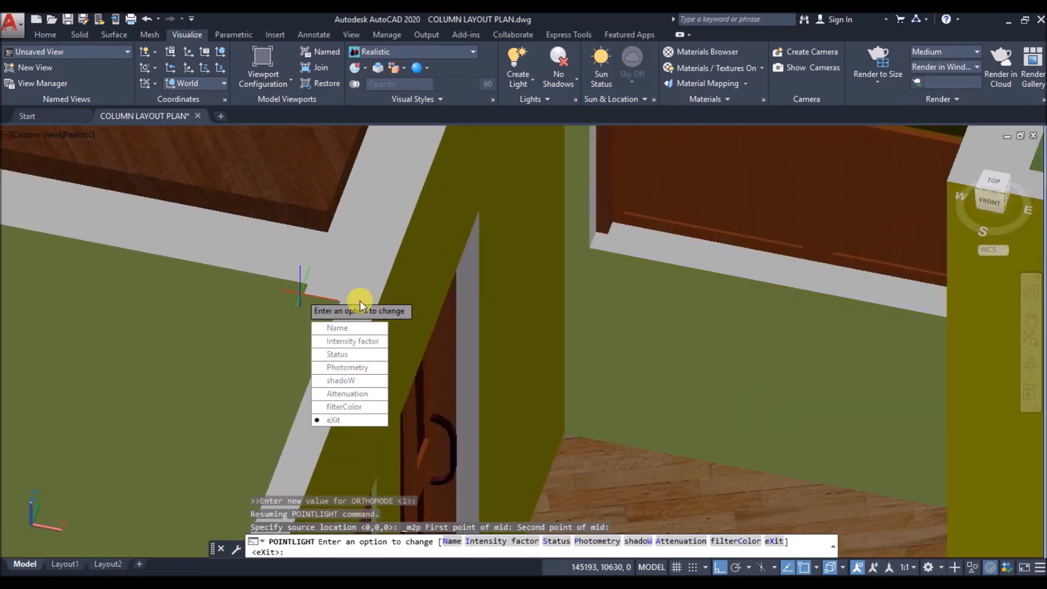
Step: Set the new point light's intensity factor to 10 and finish the light
click(369, 343)
scroll(283, 271, down, 8)
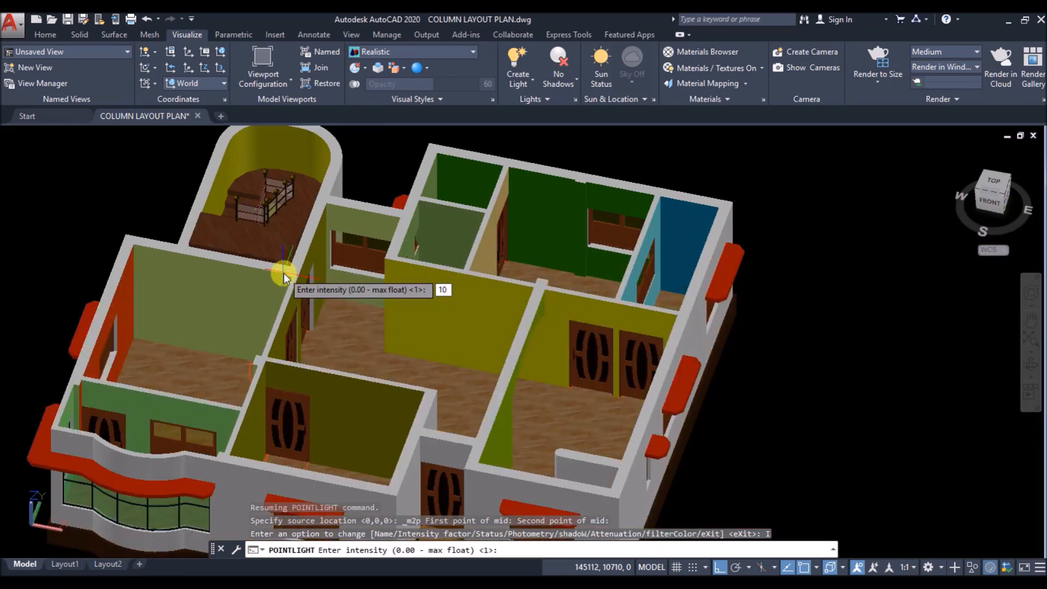
text(10)
key(Return)
key(Return)
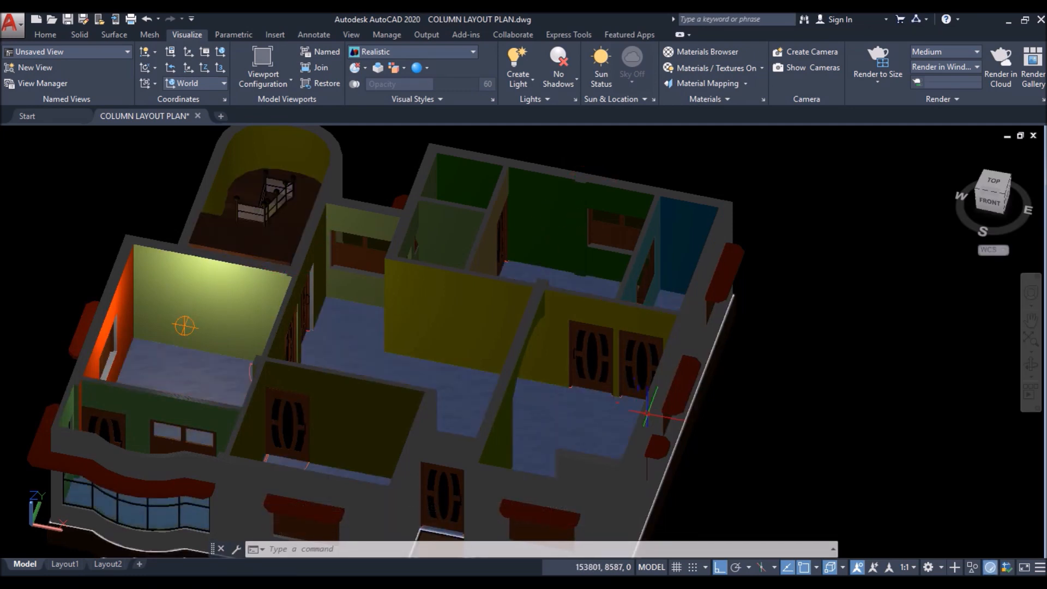
Step: Place a point light midway between two opposite corners of the front veranda with the green wall and curved front
scroll(479, 268, down, 3)
scroll(274, 377, up, 4)
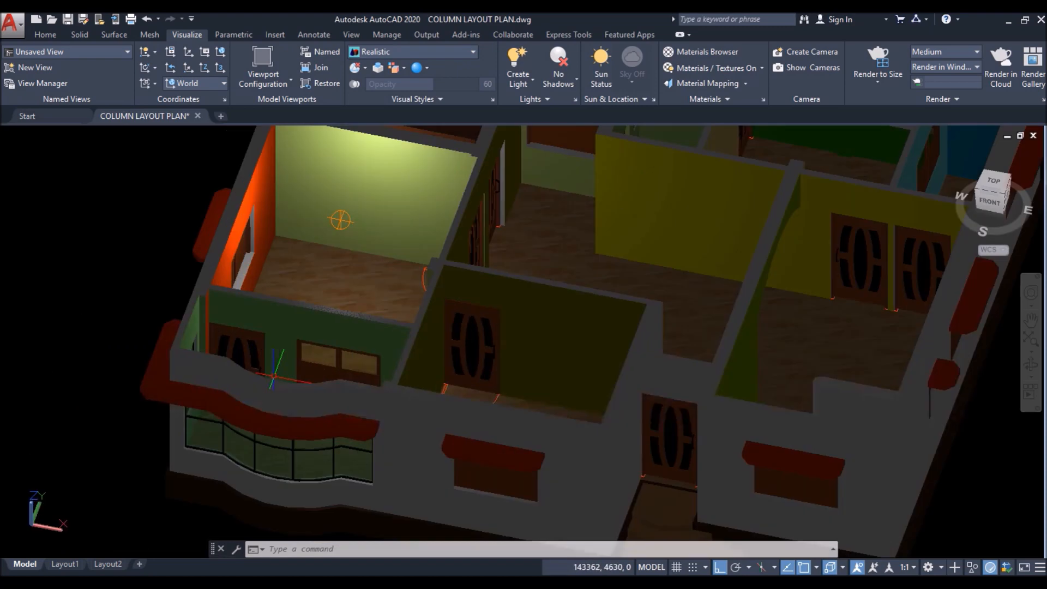
key(Return)
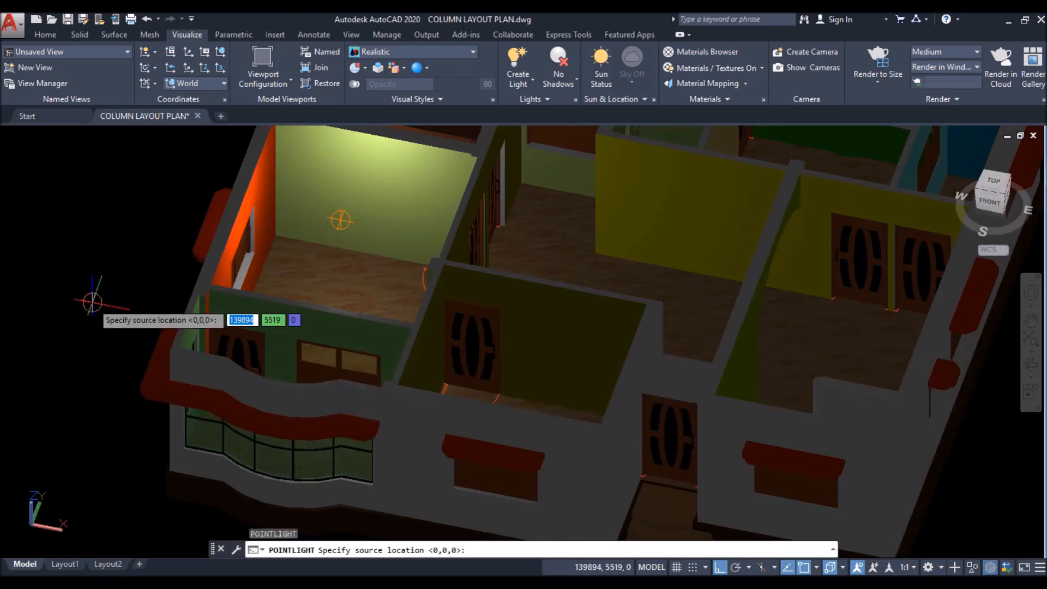
shift+right_click(141, 333)
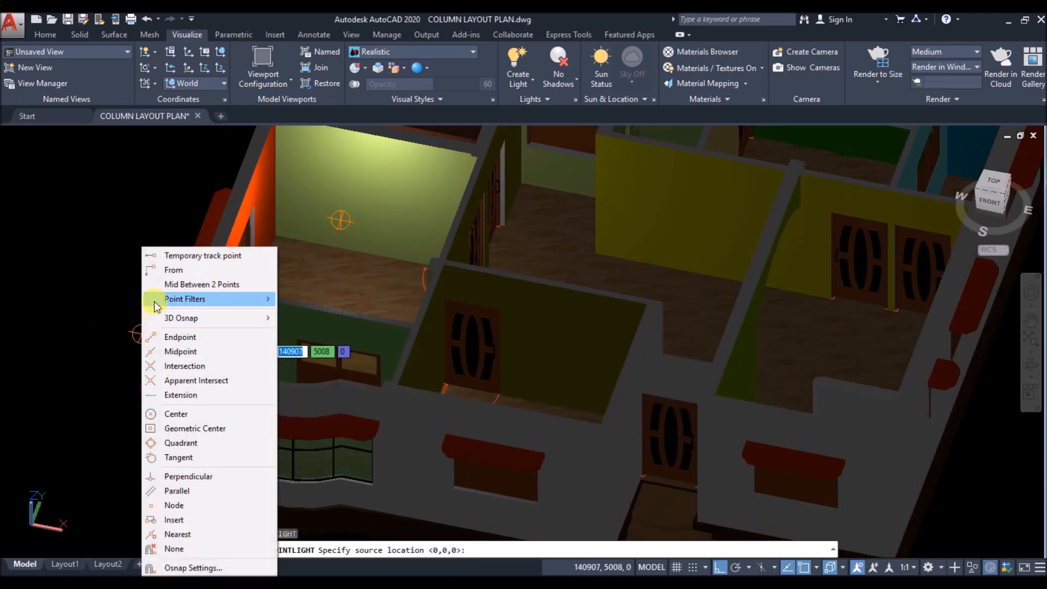
click(199, 280)
scroll(160, 334, up, 5)
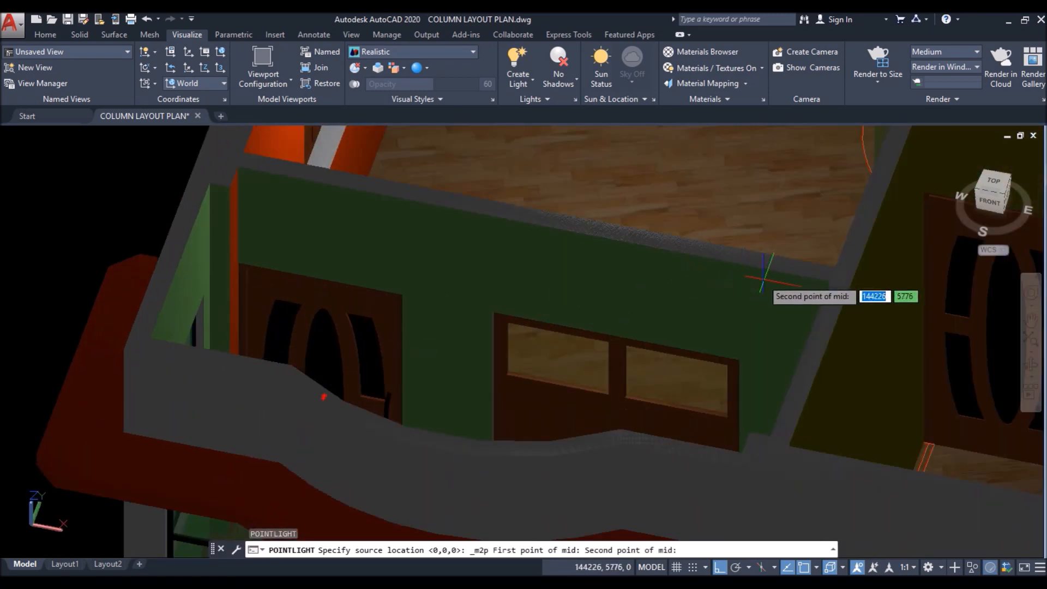
click(829, 281)
Step: Set the veranda light's intensity factor to 4 and finish the light
click(873, 328)
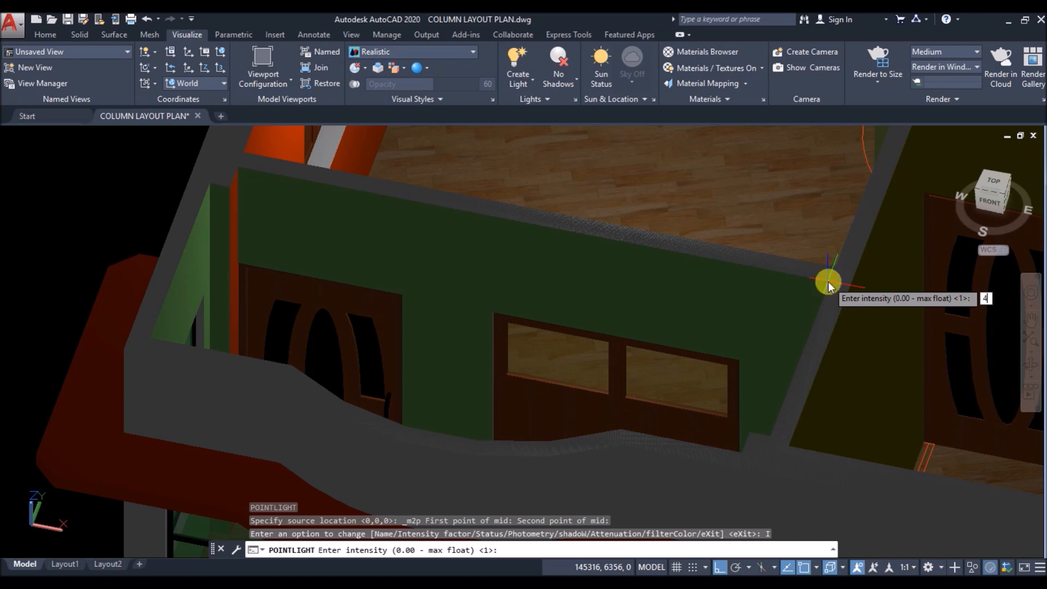
key(Return)
key(Return)
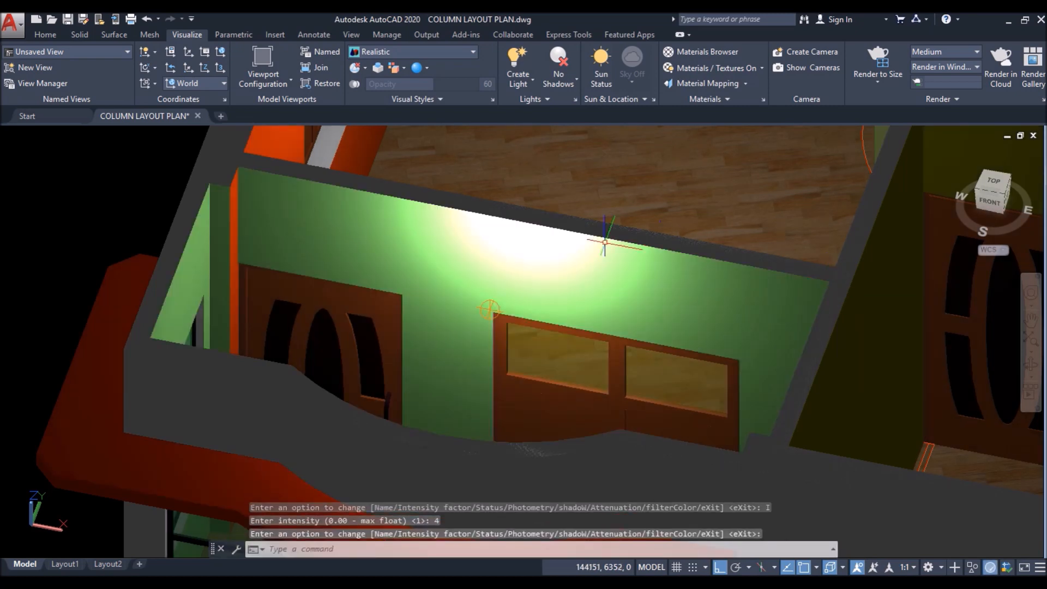
scroll(95, 273, down, 6)
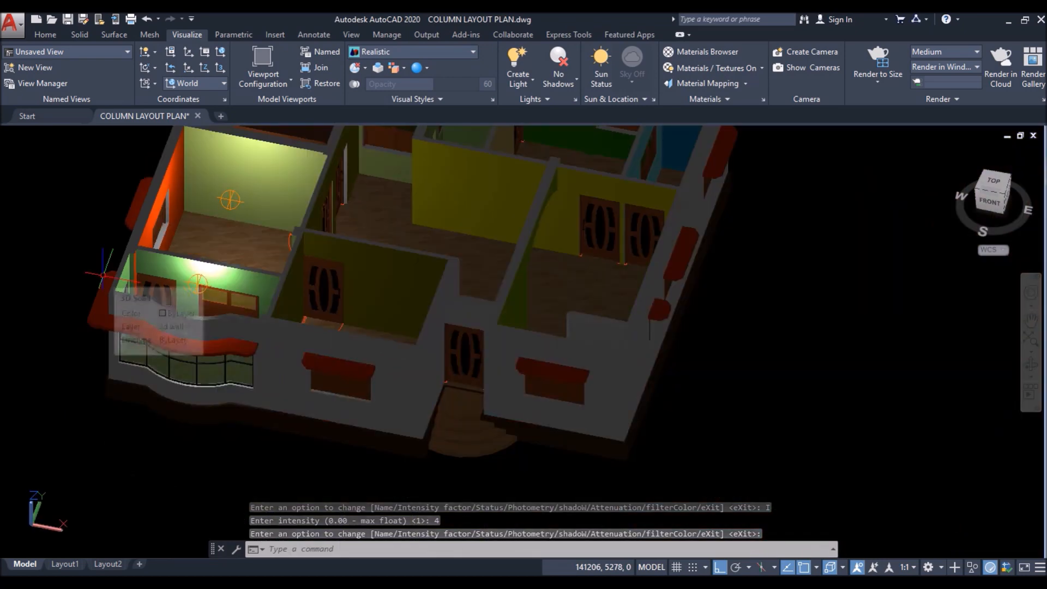
key(Return)
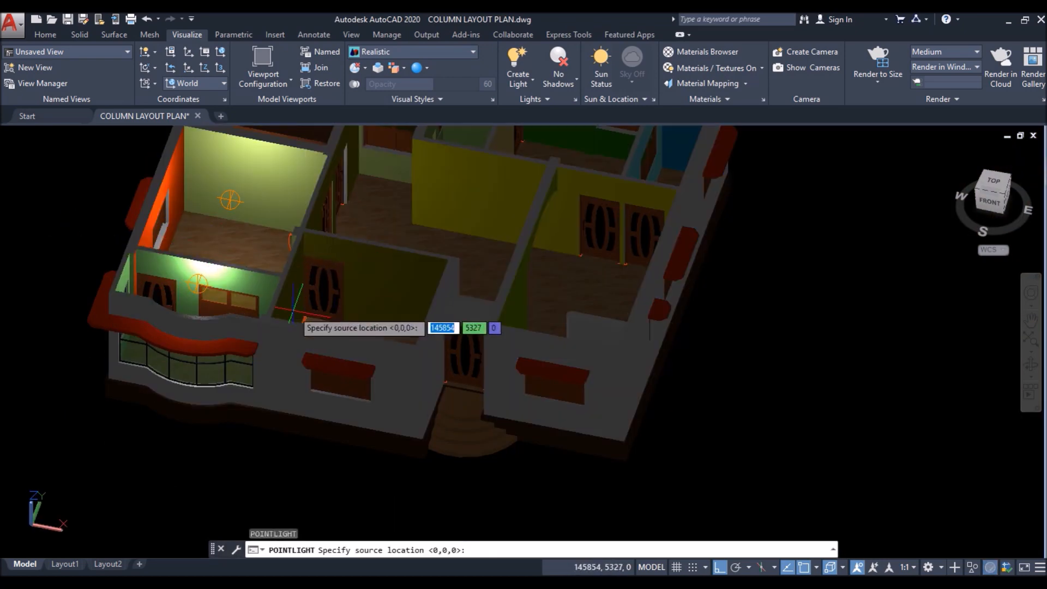
scroll(290, 311, up, 3)
scroll(248, 307, up, 3)
click(150, 364)
scroll(151, 364, down, 4)
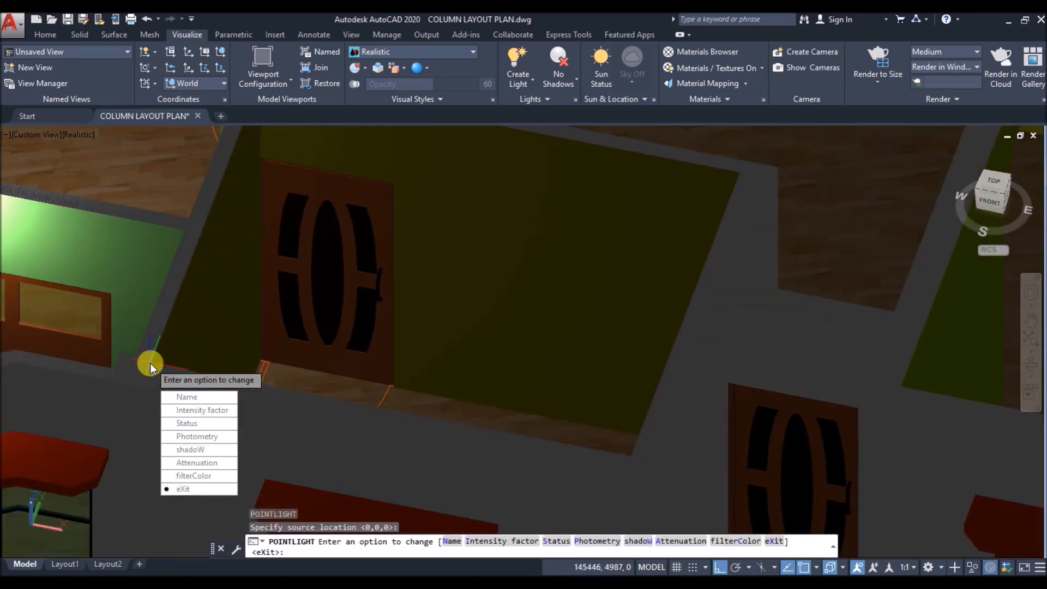
key(Return)
Step: Place a point light midway between two opposite corners of the yellow front room beside the veranda
key(Return)
shift+right_click(151, 366)
click(211, 70)
click(151, 360)
click(735, 170)
Step: Set the yellow front room light's intensity factor to 10 and finish the light
text(I)
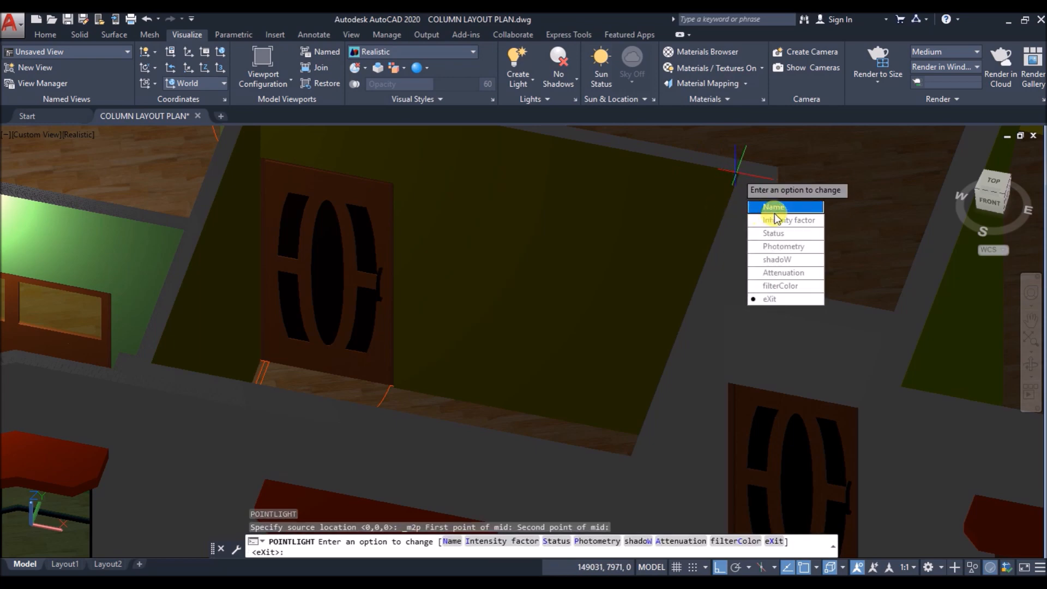
key(Return)
text(10)
key(Return)
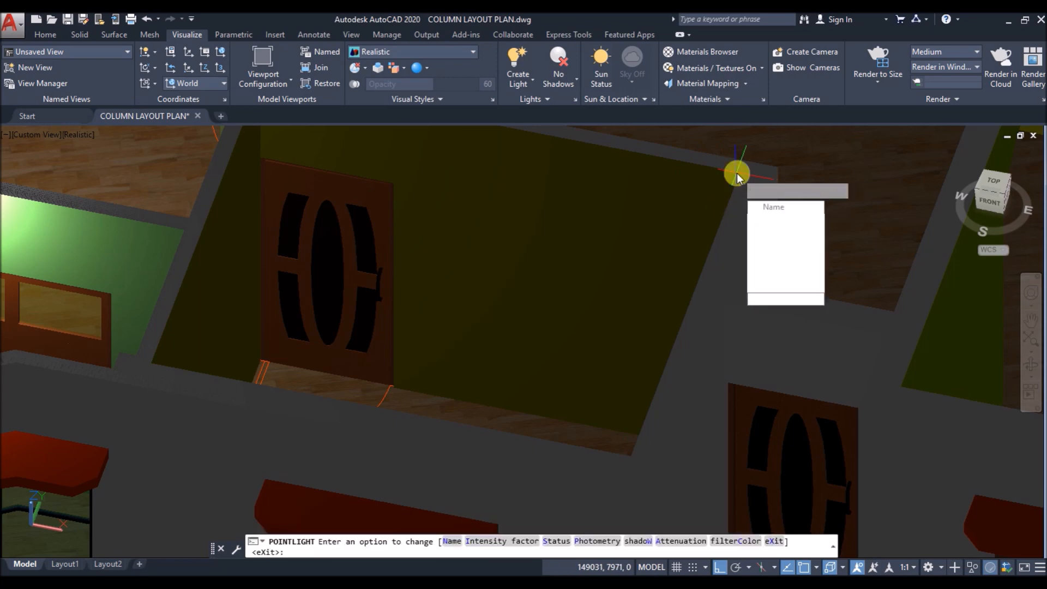
key(Return)
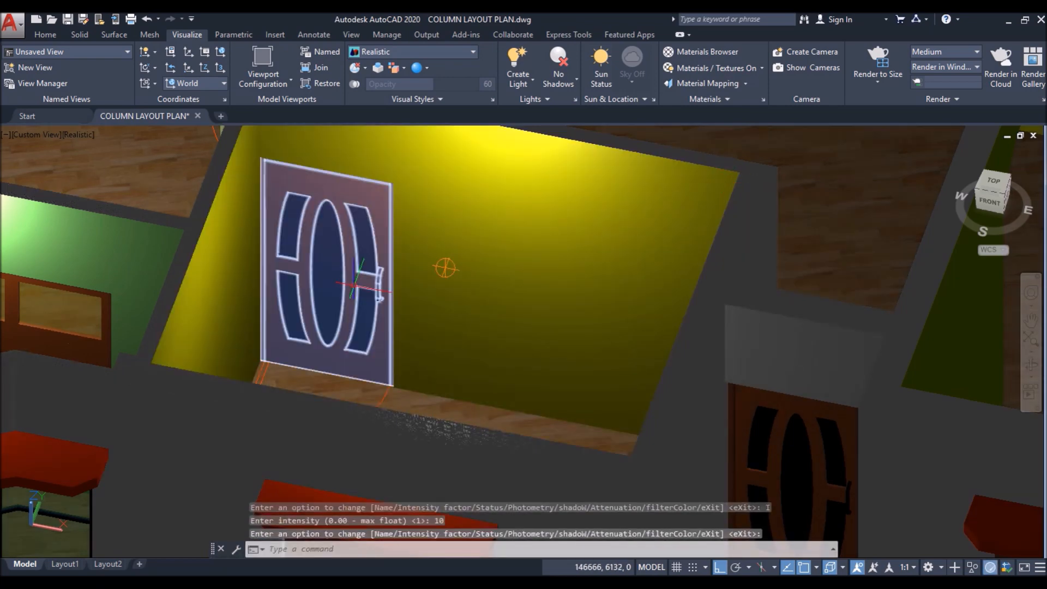
scroll(373, 309, down, 10)
Step: Place a point light midway between two opposite corners of the central hall behind the yellow front room
scroll(397, 245, up, 5)
key(Return)
shift+right_click(258, 330)
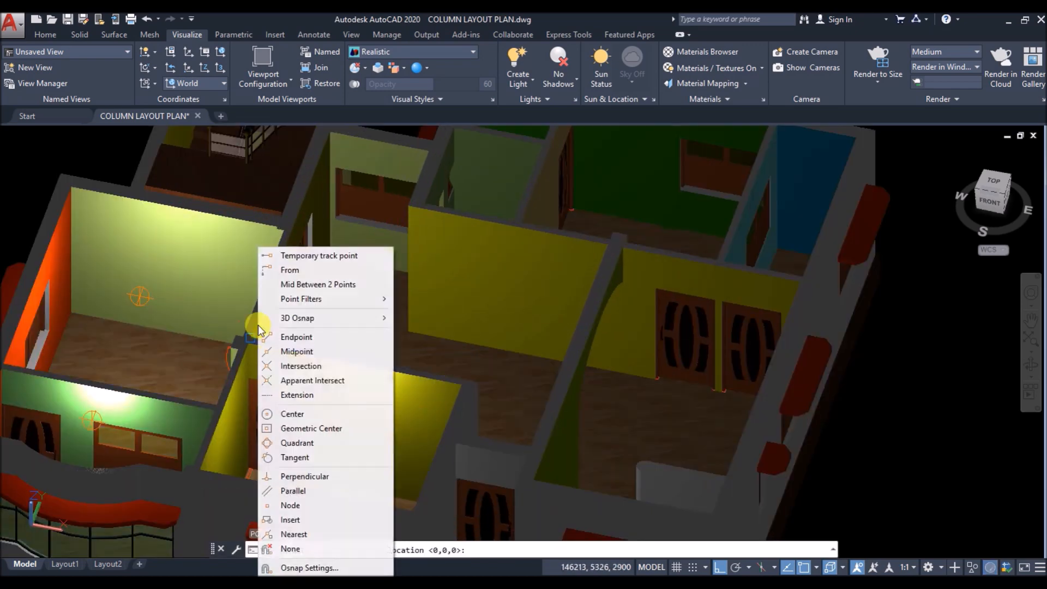
click(289, 284)
scroll(248, 344, up, 6)
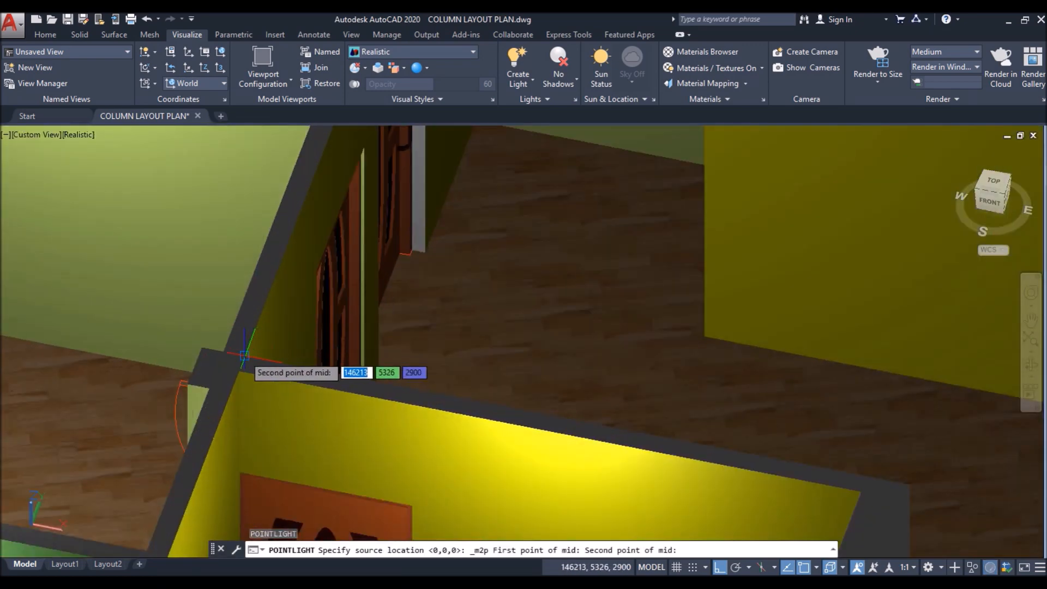
scroll(381, 305, down, 5)
scroll(663, 247, up, 8)
click(616, 247)
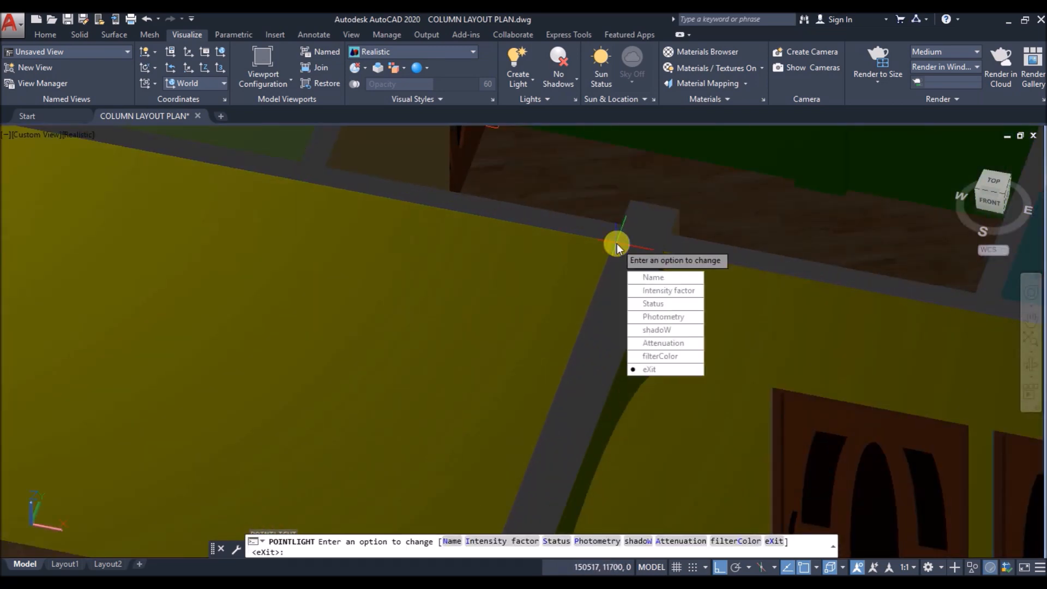
Step: Set the central hall light's intensity factor to 15 and finish the light
click(655, 288)
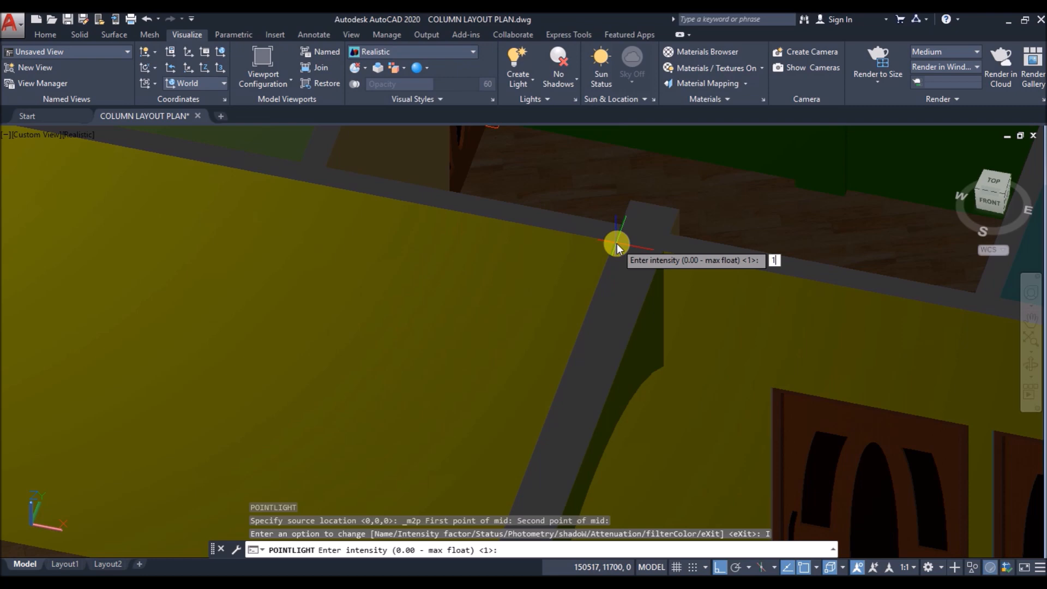
text(10)
key(Return)
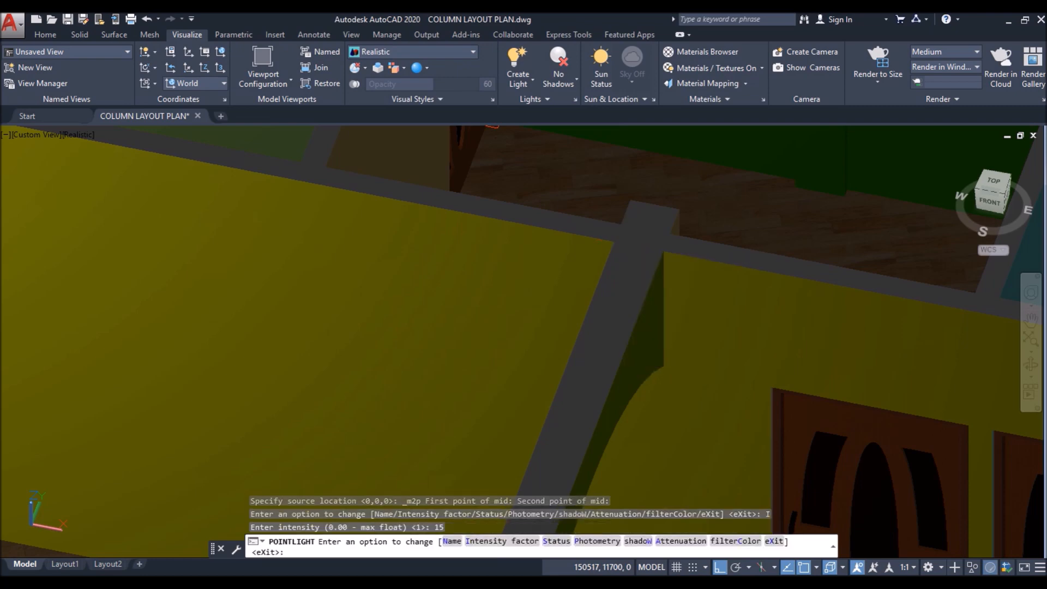
key(Return)
scroll(460, 283, down, 10)
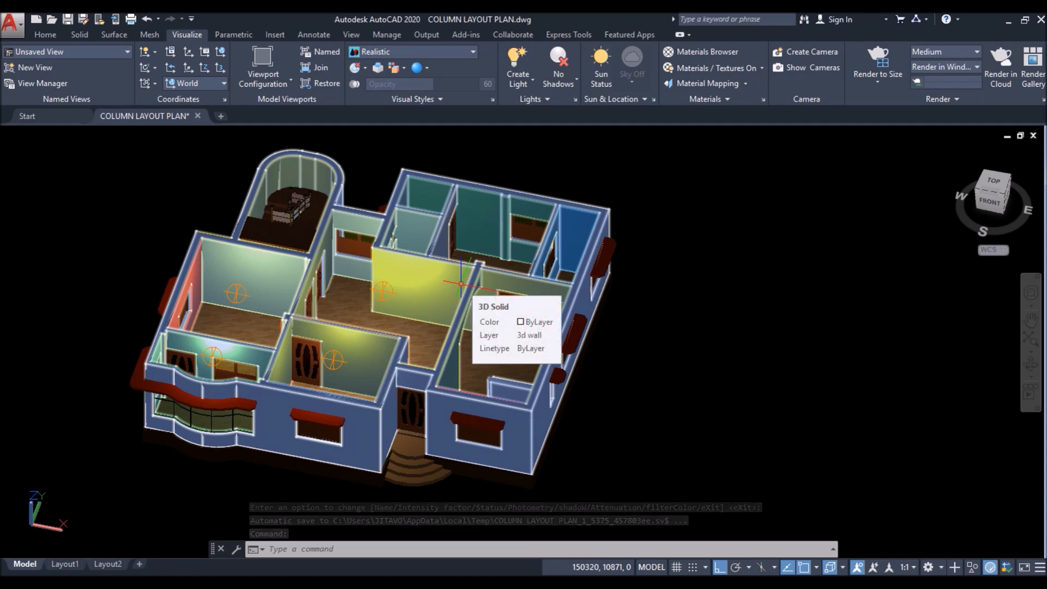
Step: Place a point light midway between two opposite corners of the yellow room with the two adjacent doors
scroll(461, 283, up, 4)
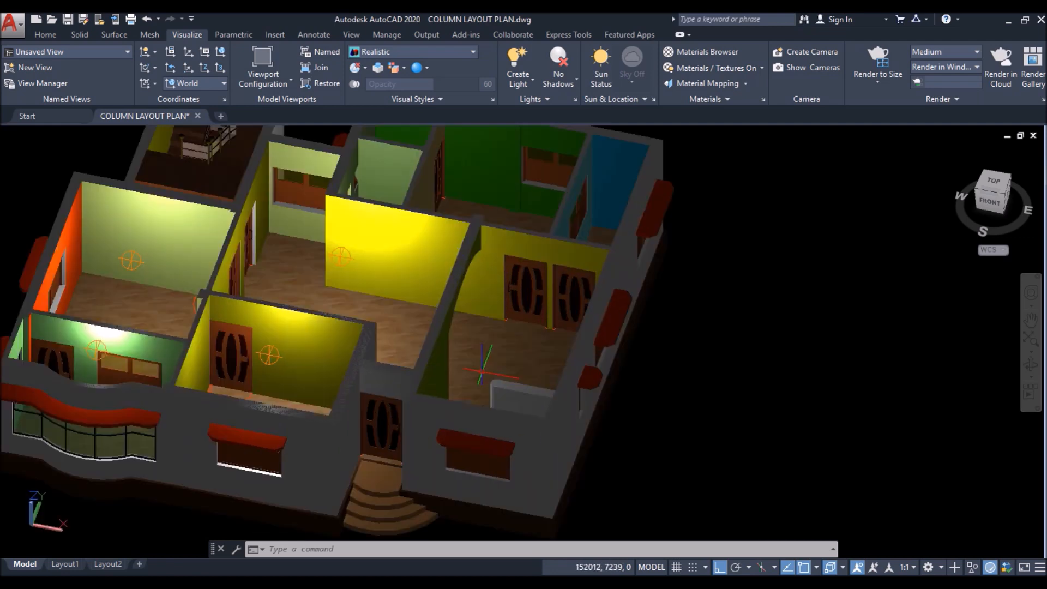
key(Return)
shift+right_click(434, 382)
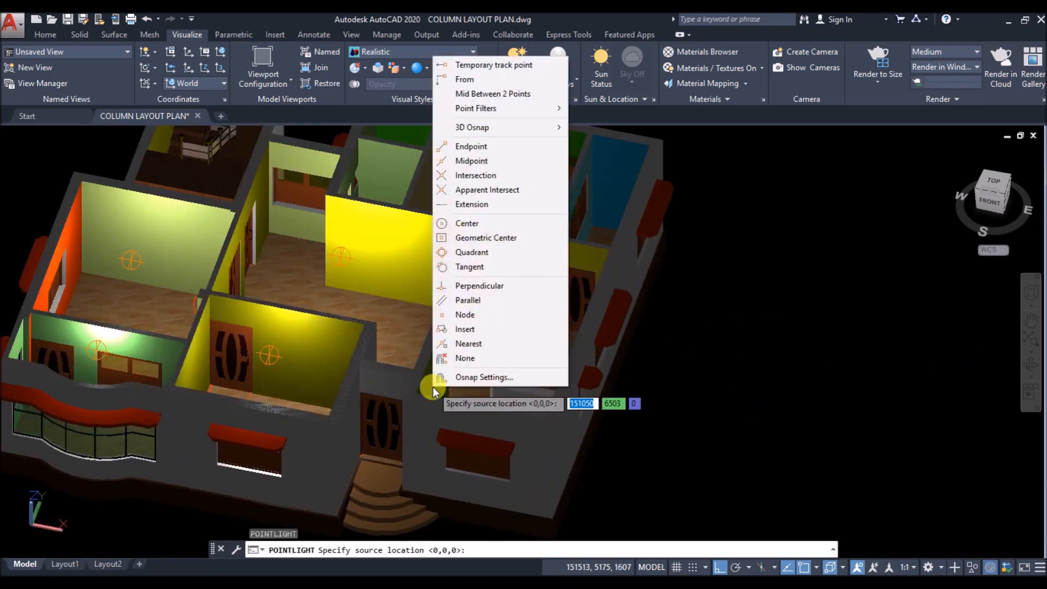
click(503, 96)
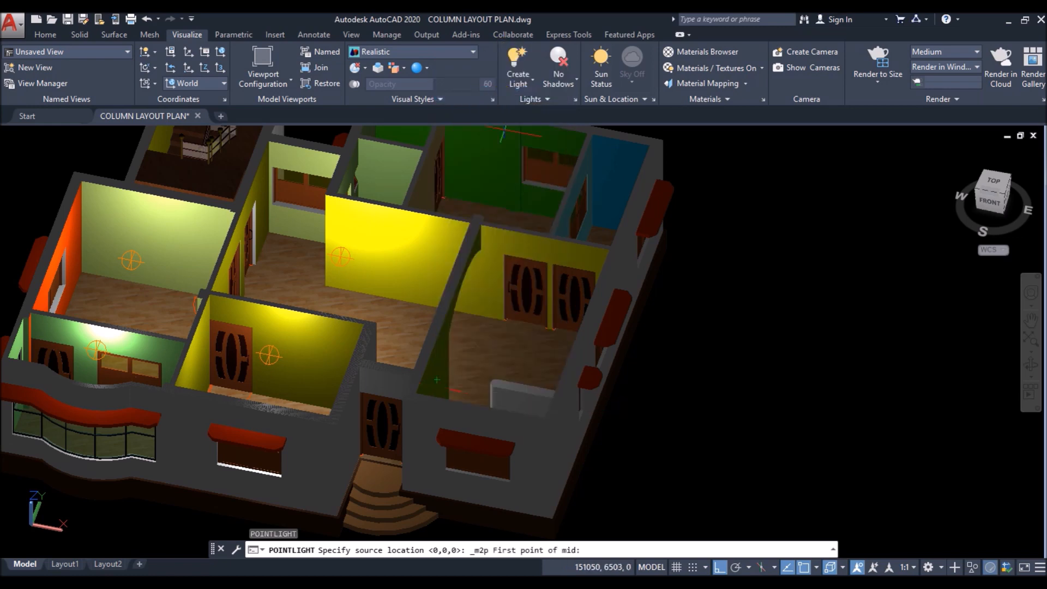
scroll(425, 392, up, 6)
click(395, 377)
scroll(395, 376, down, 6)
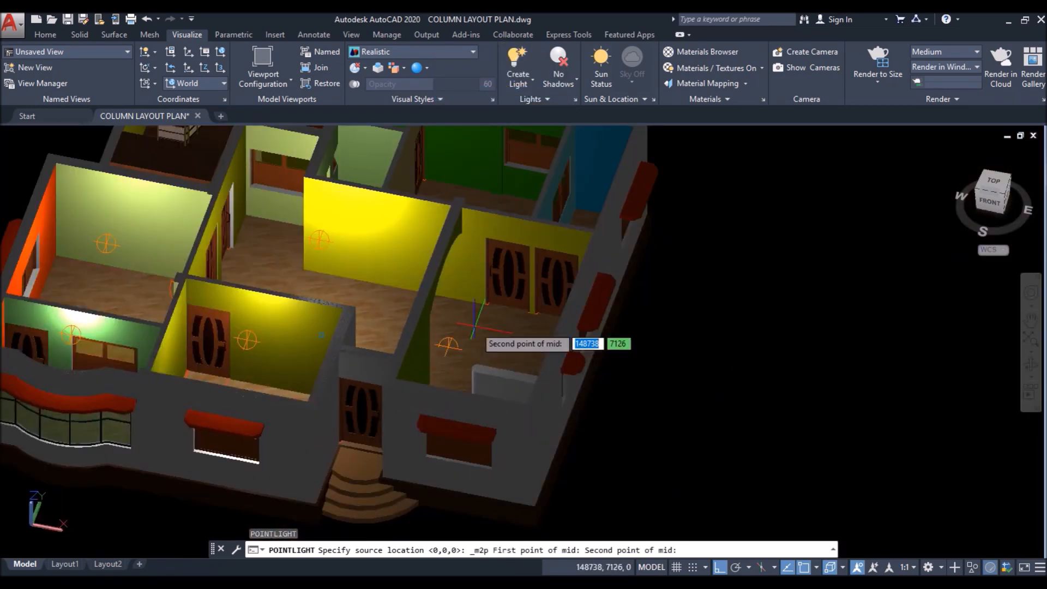
scroll(595, 229, up, 5)
click(603, 225)
Step: Set the intensity factor of the light in the two-door room to 10 and finish the light
click(642, 271)
text(10)
key(Return)
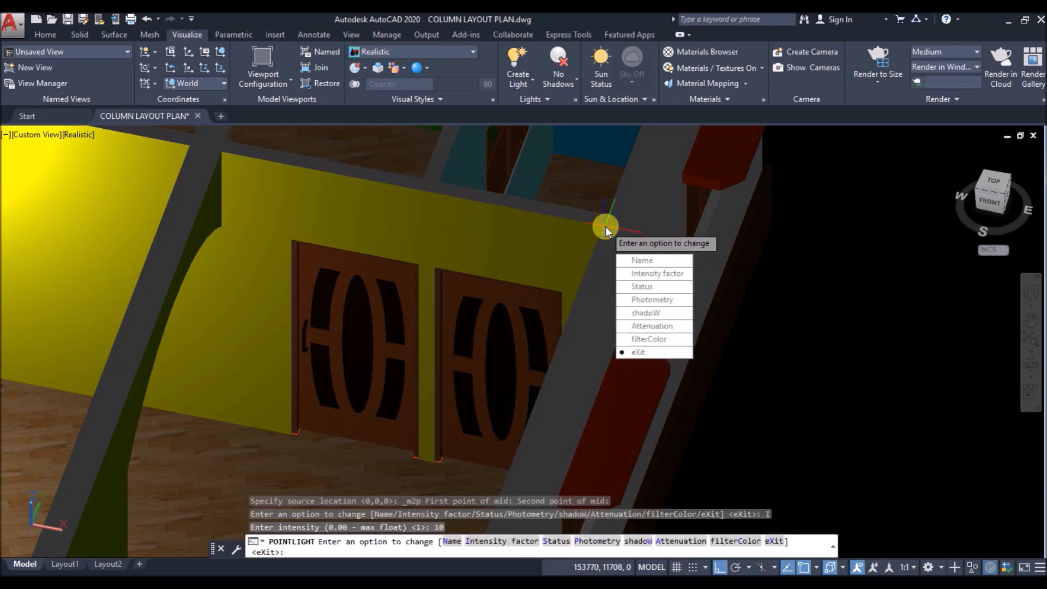
key(Return)
scroll(596, 278, down, 6)
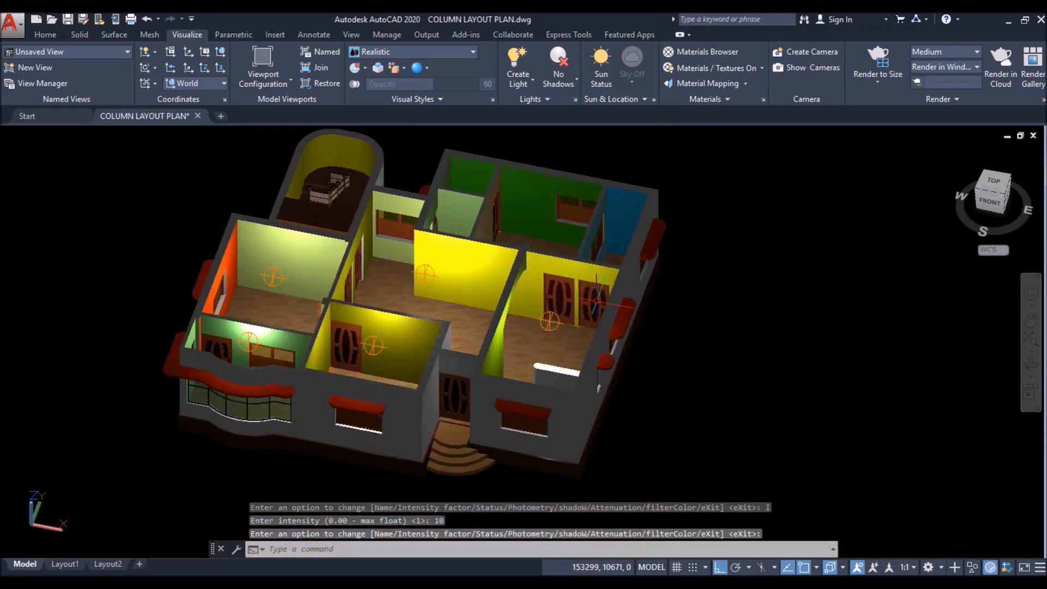
Step: Place a point light midway between two opposite corners of the small dark green room at the rear corner
scroll(610, 171, up, 6)
key(Return)
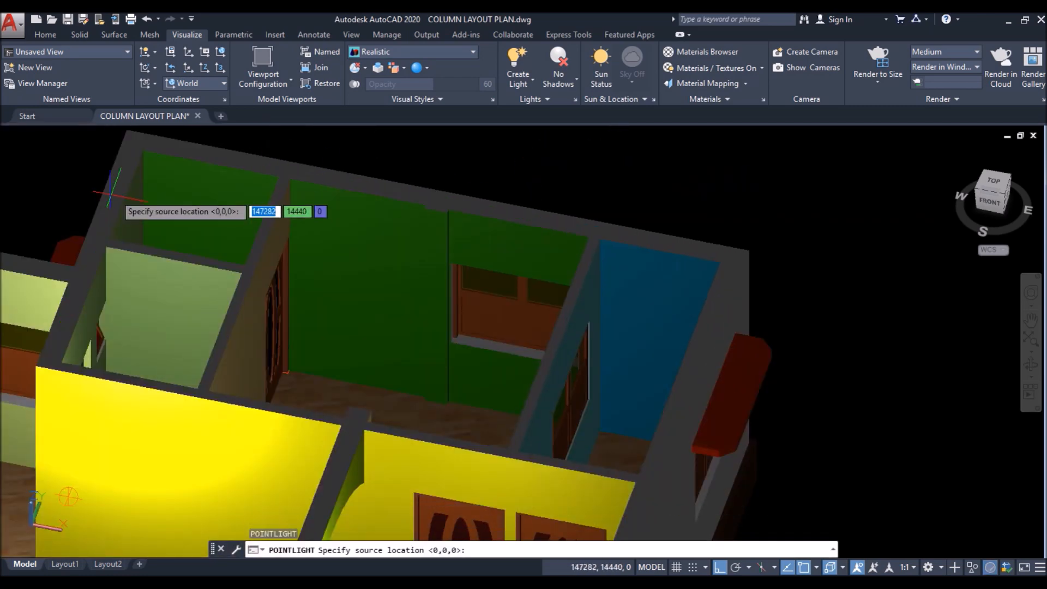
shift+right_click(108, 213)
click(161, 245)
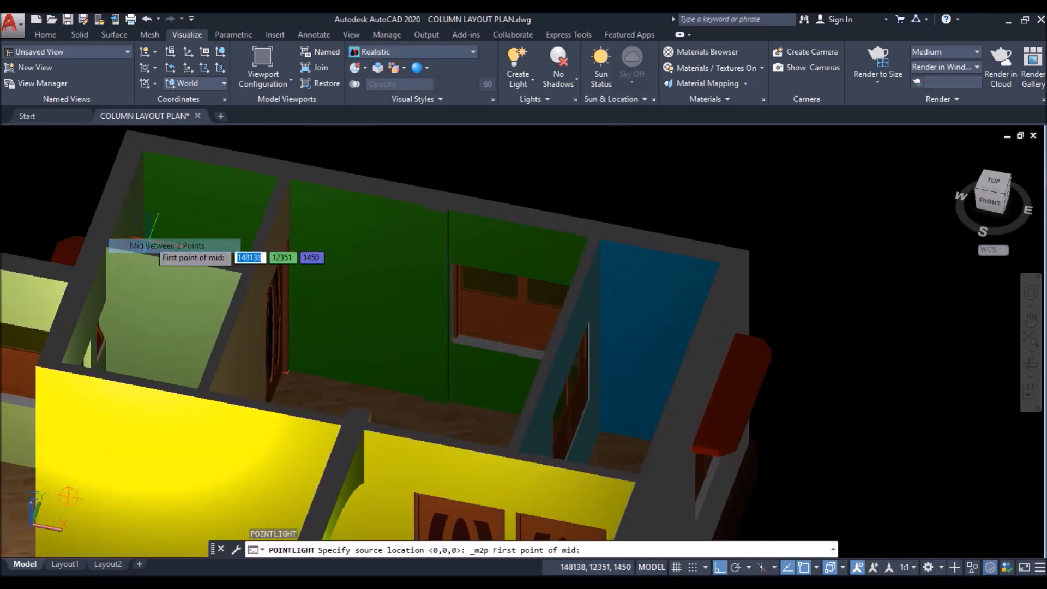
click(109, 239)
click(278, 178)
Step: Set the small dark green room light's intensity factor to 2 and finish the light
click(316, 226)
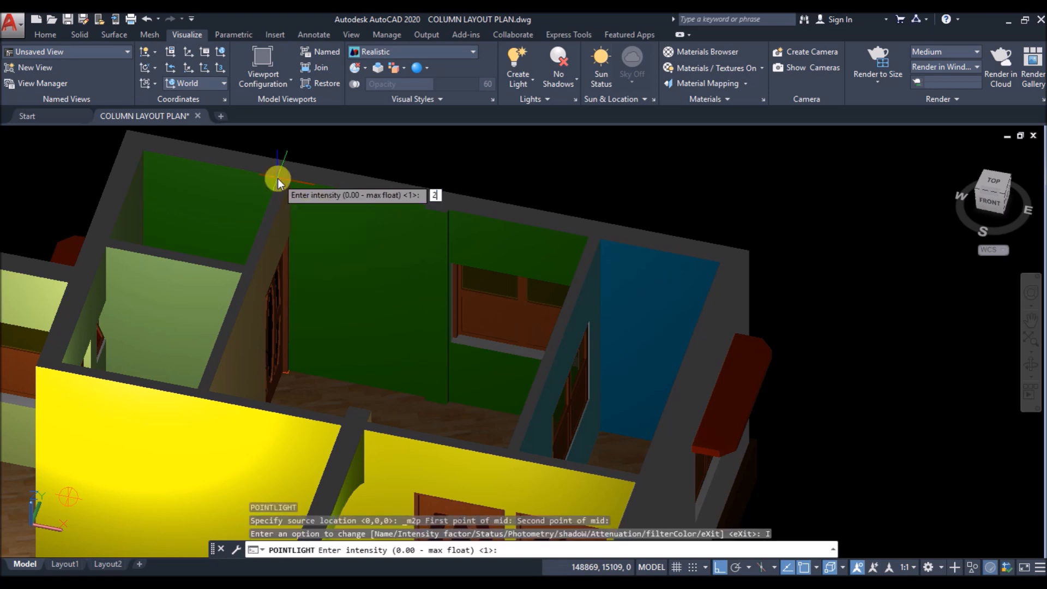
key(Return)
key(Return)
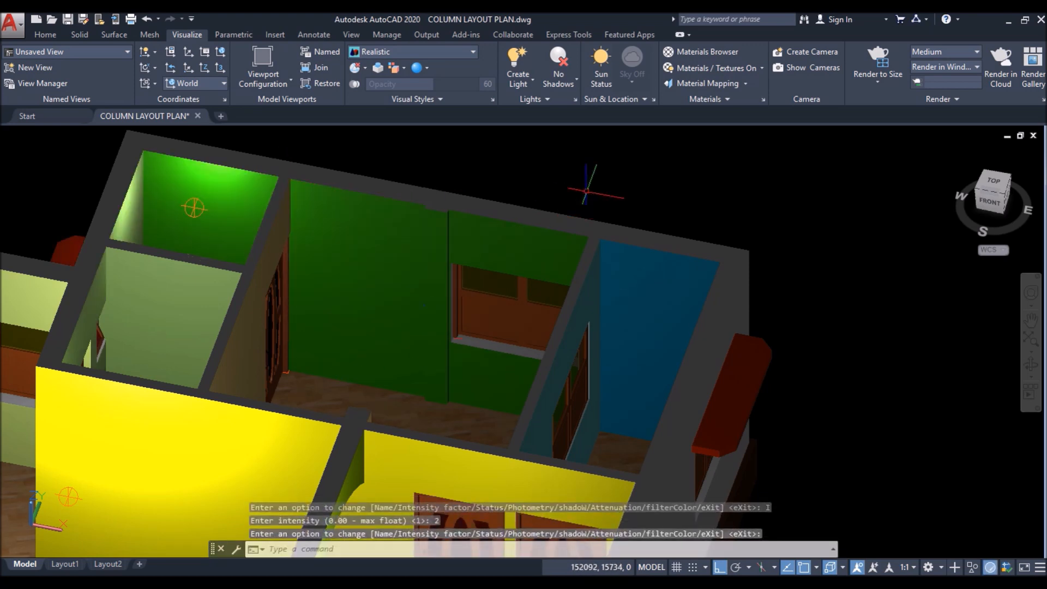
Step: Place a point light midway between two opposite corners of the small light green room
key(Return)
shift+right_click(58, 360)
click(119, 68)
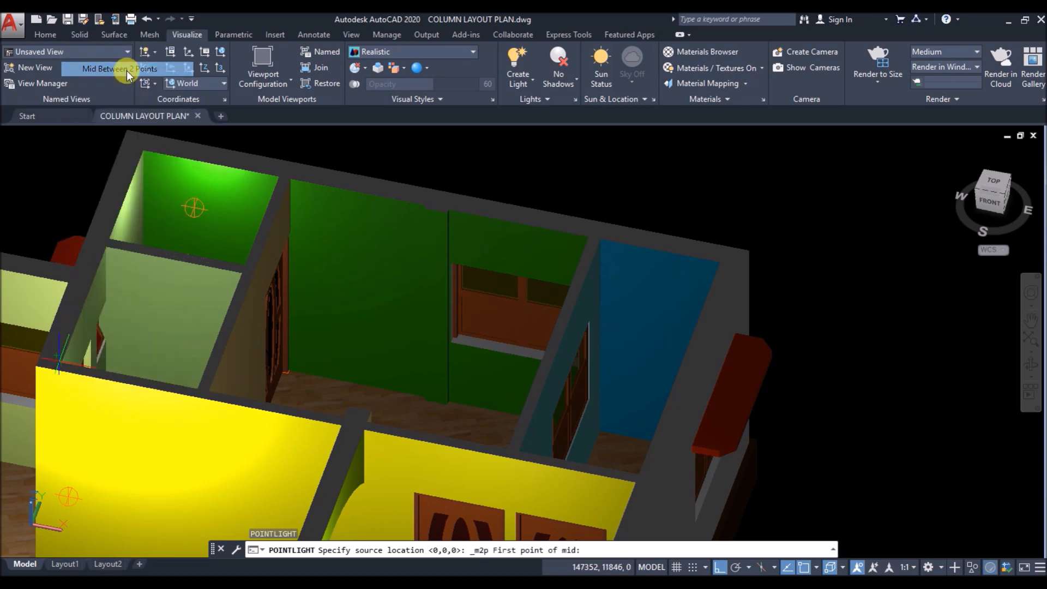
click(242, 271)
scroll(62, 360, up, 5)
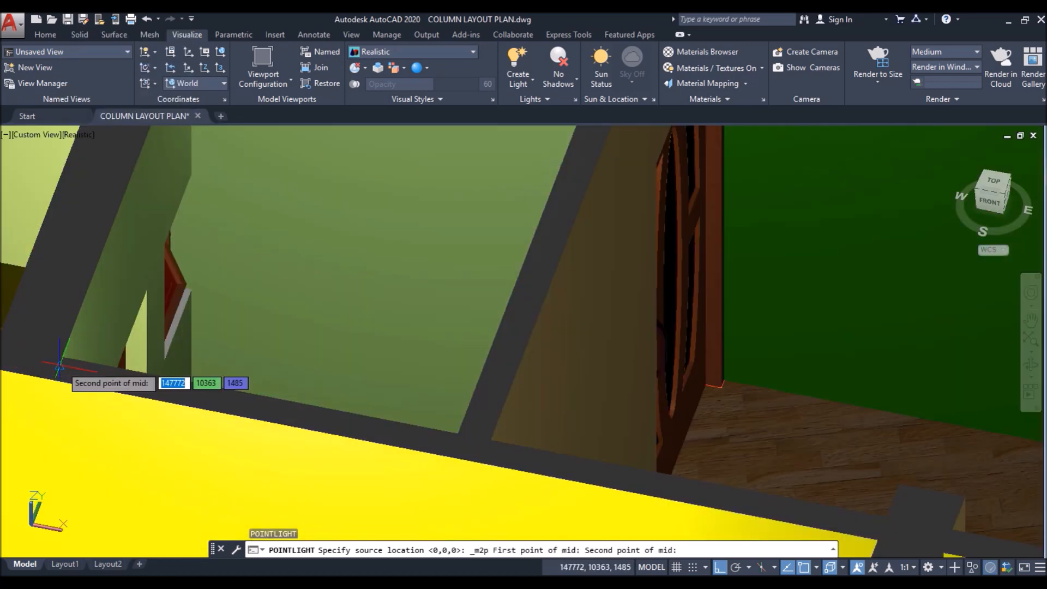
click(64, 359)
Step: Set the small light green room light's intensity factor to 2 and finish the light
click(114, 402)
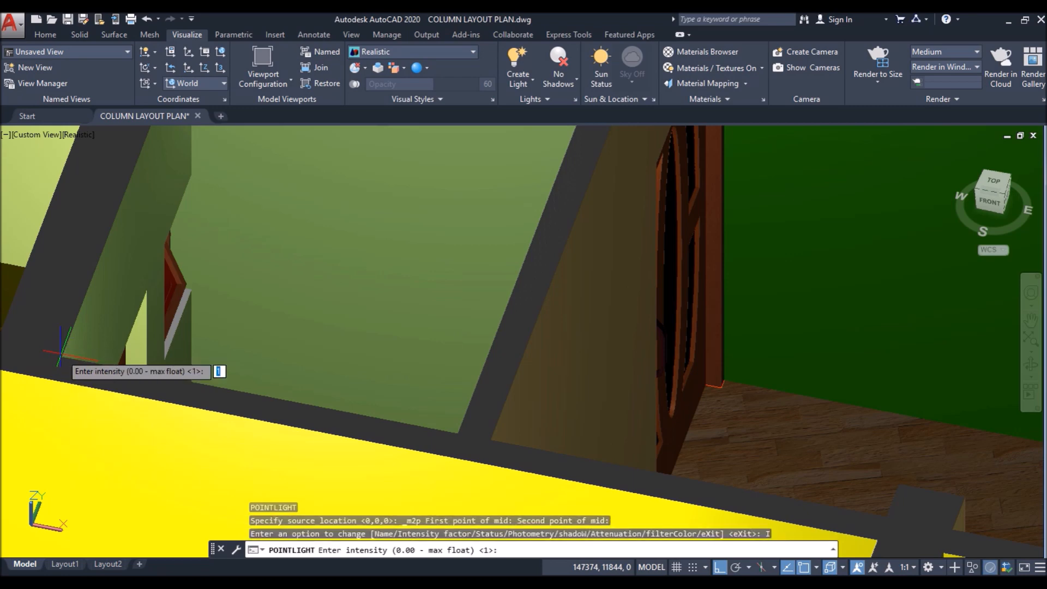
text(2)
key(Return)
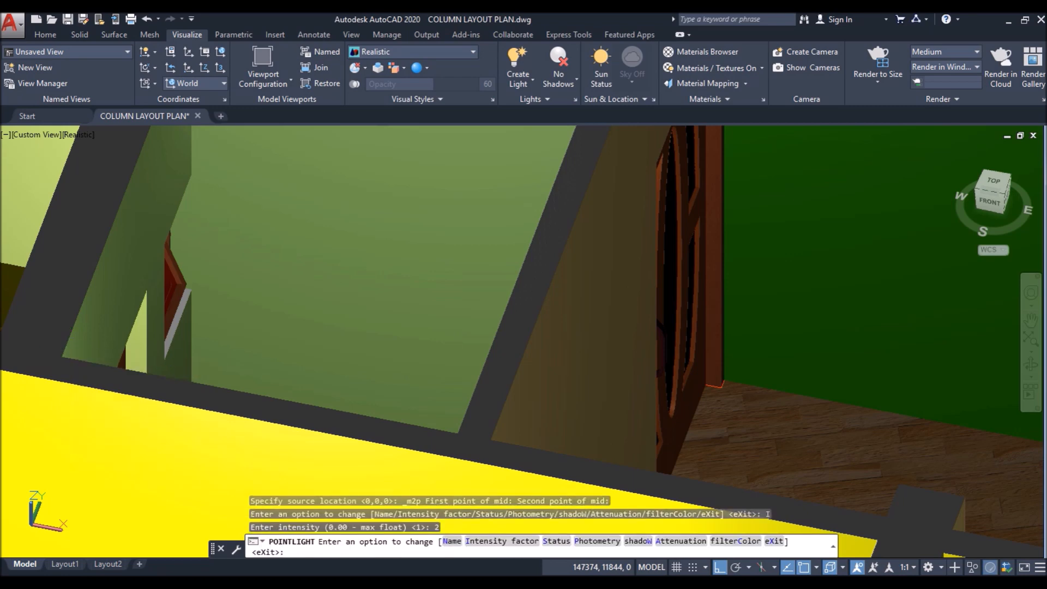
key(Return)
scroll(292, 233, down, 6)
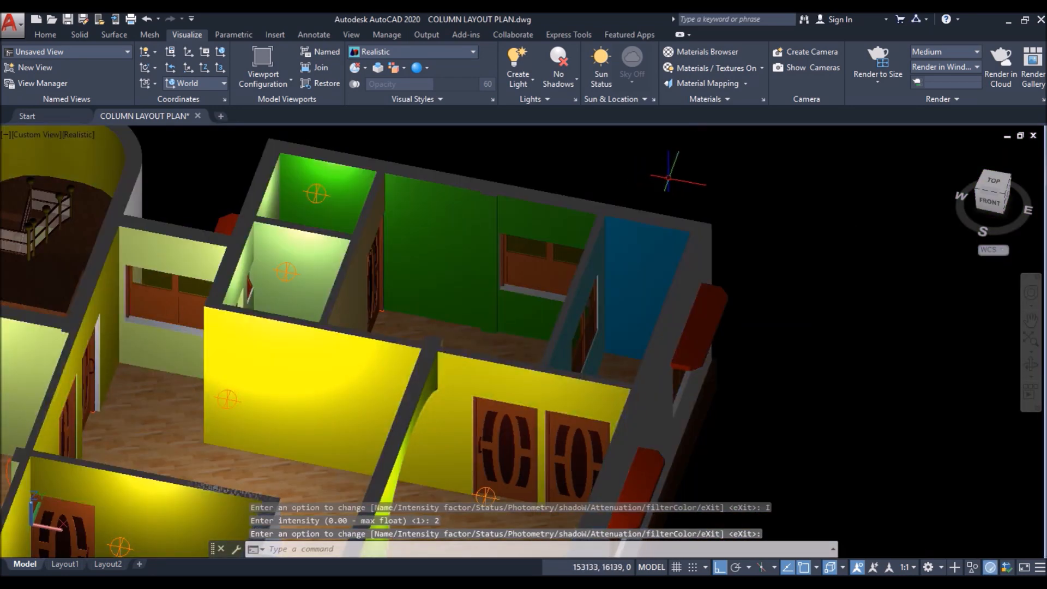
Step: Place a point light midway between two opposite wall-top corners of the large dark green room
key(Return)
shift+right_click(478, 250)
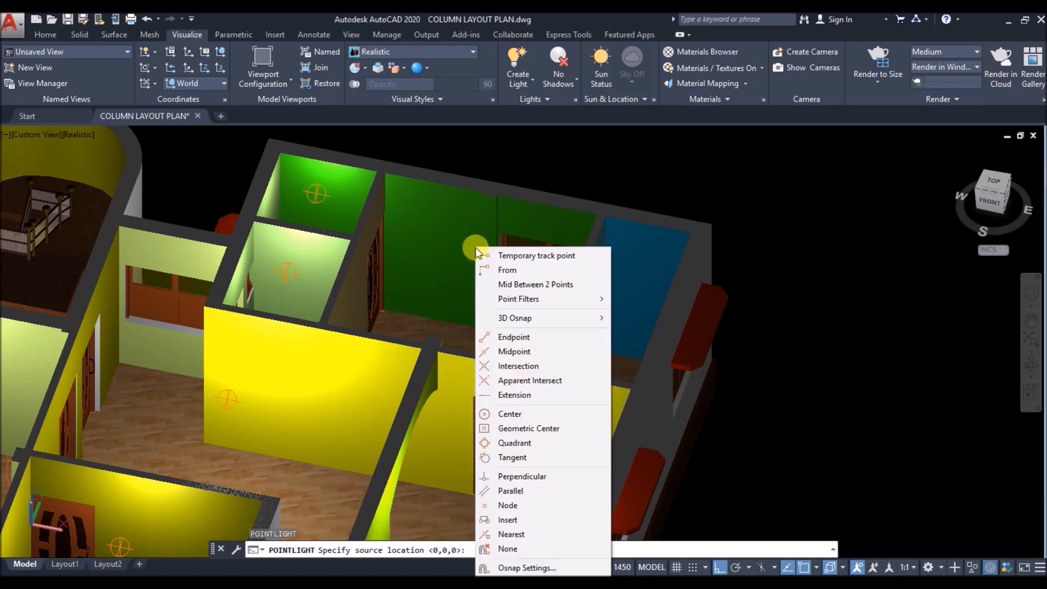
click(540, 284)
scroll(227, 289, up, 6)
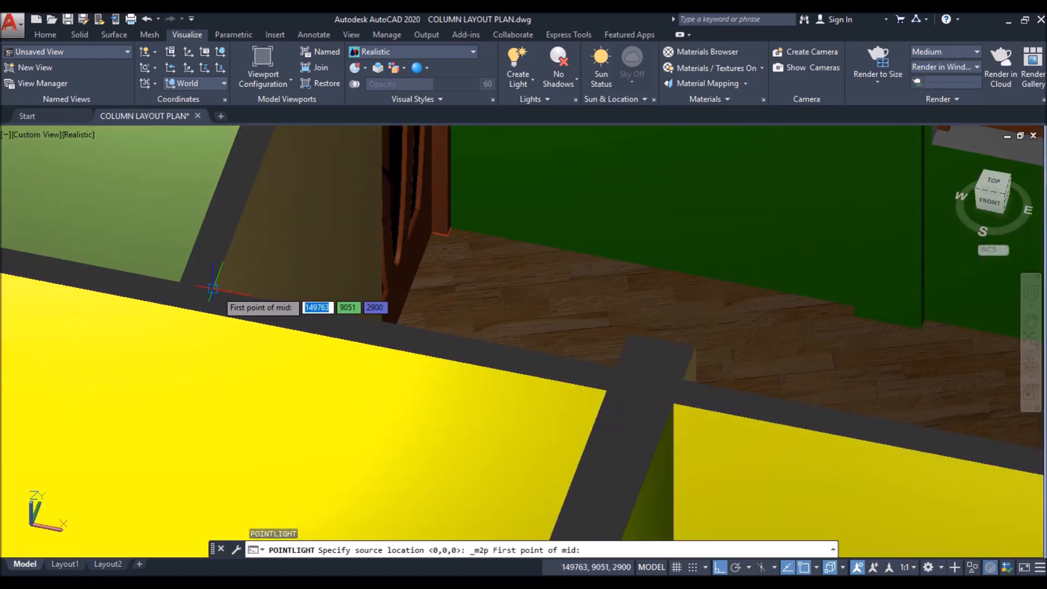
click(213, 288)
scroll(330, 279, down, 5)
scroll(433, 175, up, 6)
click(464, 176)
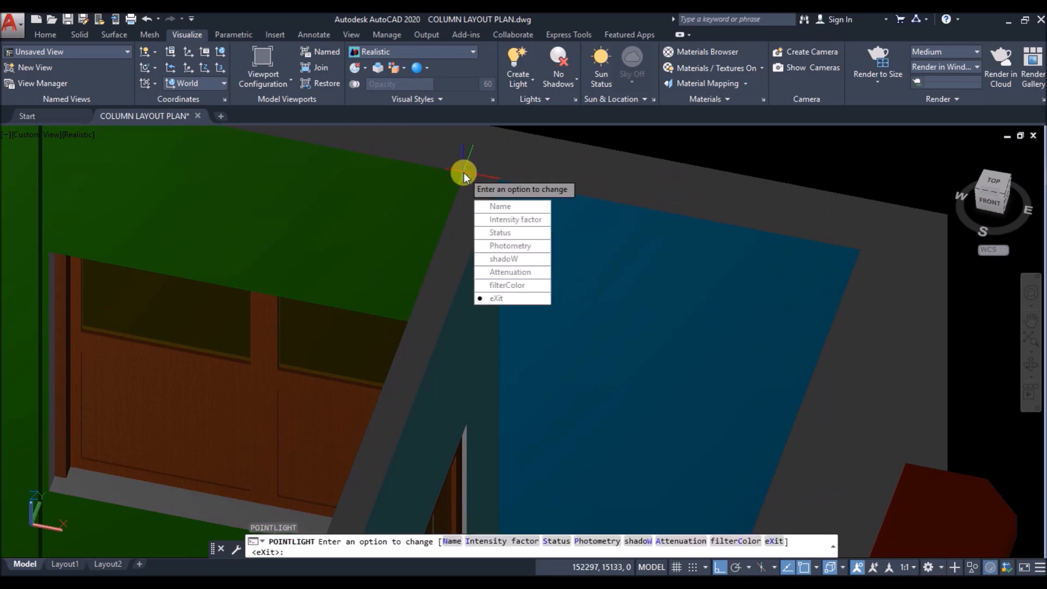
Step: Set the large dark green room light's intensity factor to 10 and finish the light
click(522, 219)
text(10)
key(Return)
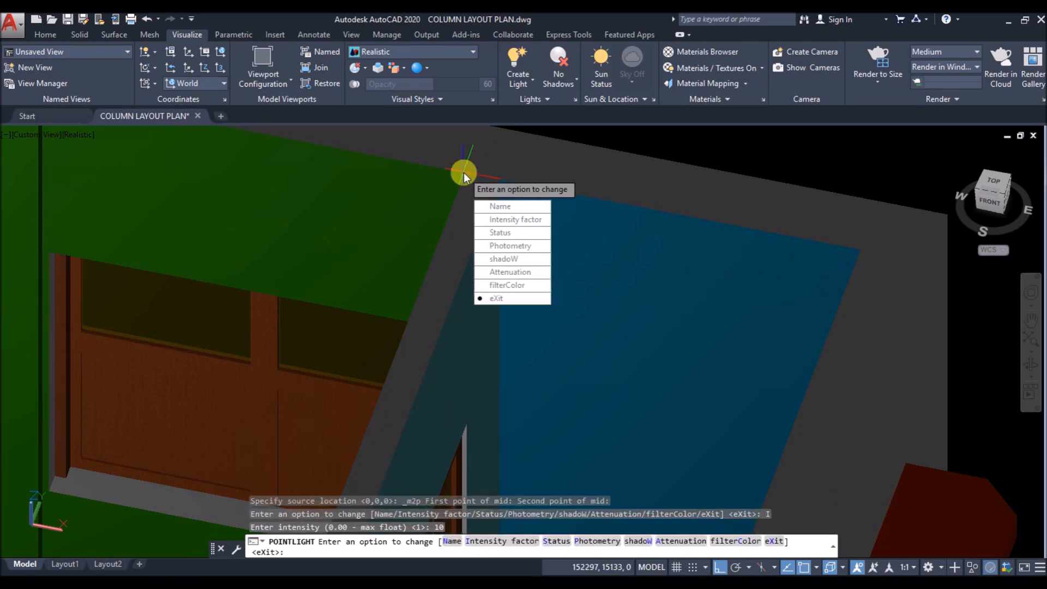
key(Return)
Step: Place a point light midway between two opposite corners of the narrow blue room
scroll(484, 180, down, 5)
scroll(480, 272, down, 3)
scroll(484, 330, up, 6)
key(Return)
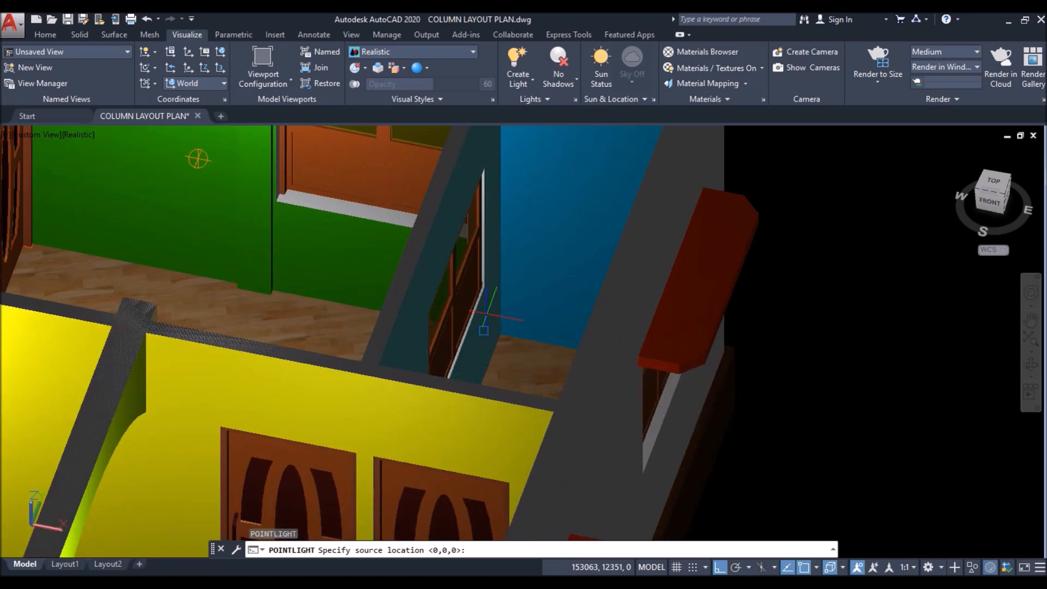
shift+right_click(484, 330)
click(515, 283)
click(378, 362)
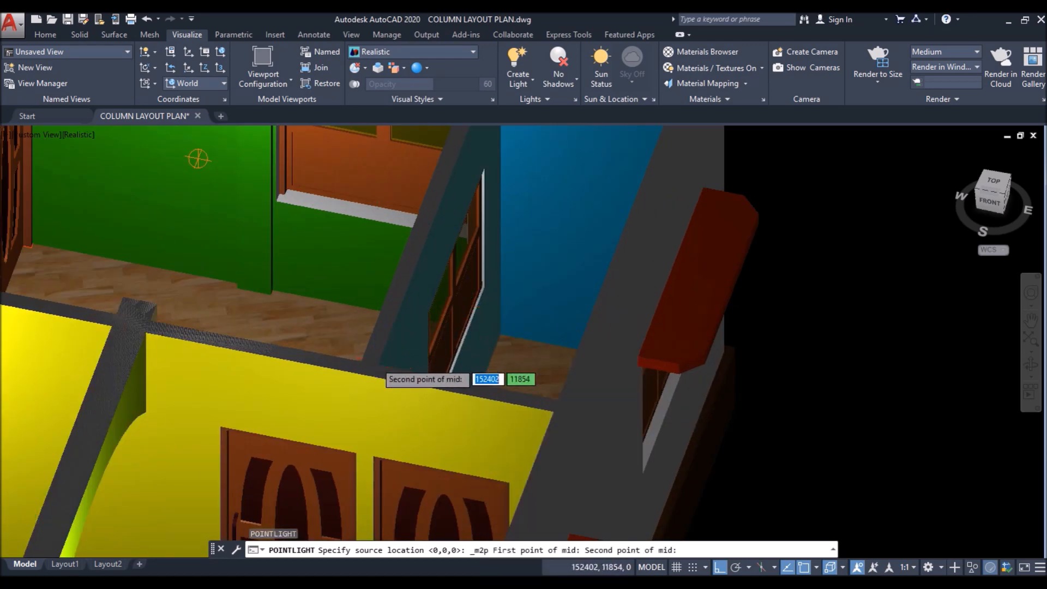
scroll(523, 207, down, 3)
scroll(494, 246, up, 4)
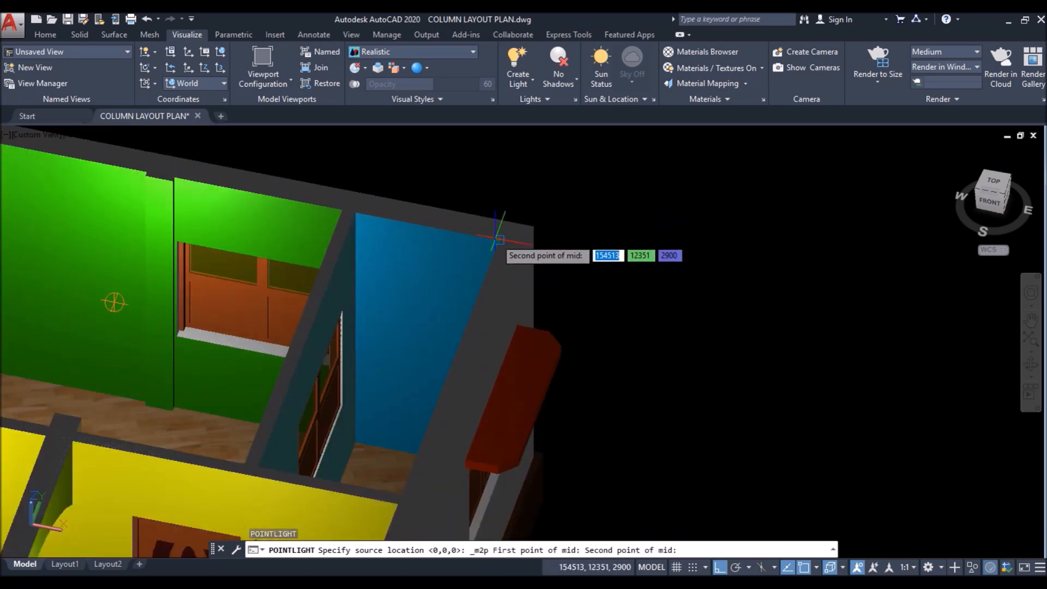
click(496, 240)
Step: Set the blue room light's intensity factor to 2 and finish the light
text(I)
key(Return)
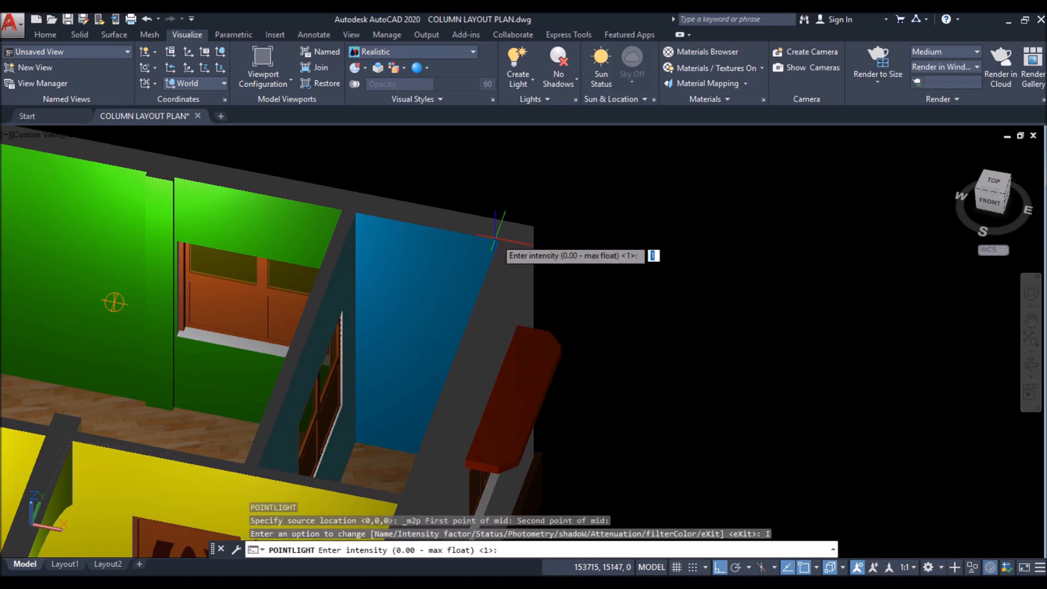
text(2)
key(Return)
key(Return)
Step: Place a point light in the staircase room midway between the curved wall's midpoint and the middle of the opposite straight wall side
scroll(573, 246, down, 4)
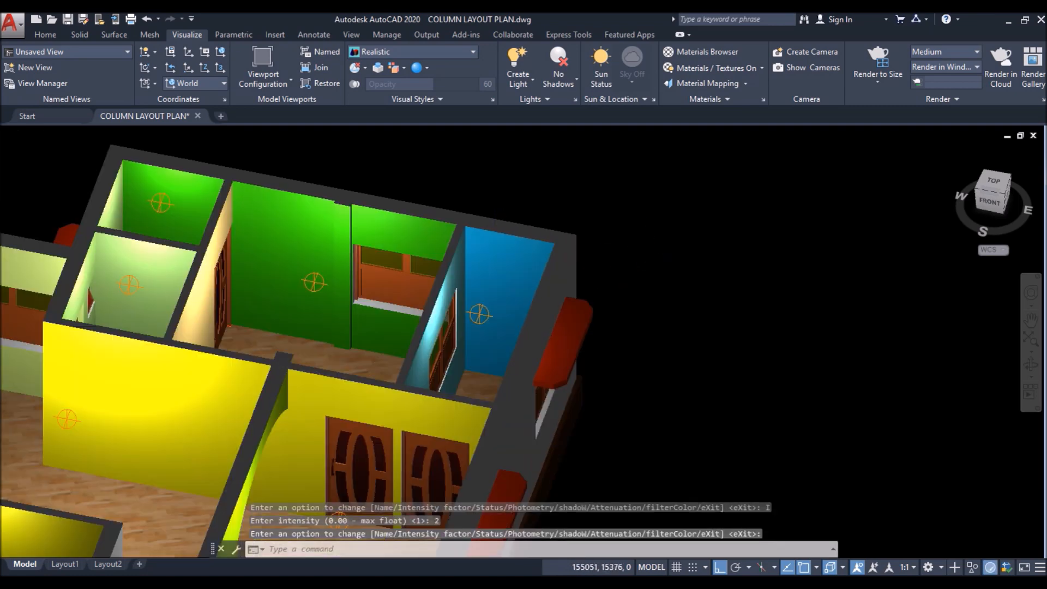
scroll(632, 191, down, 2)
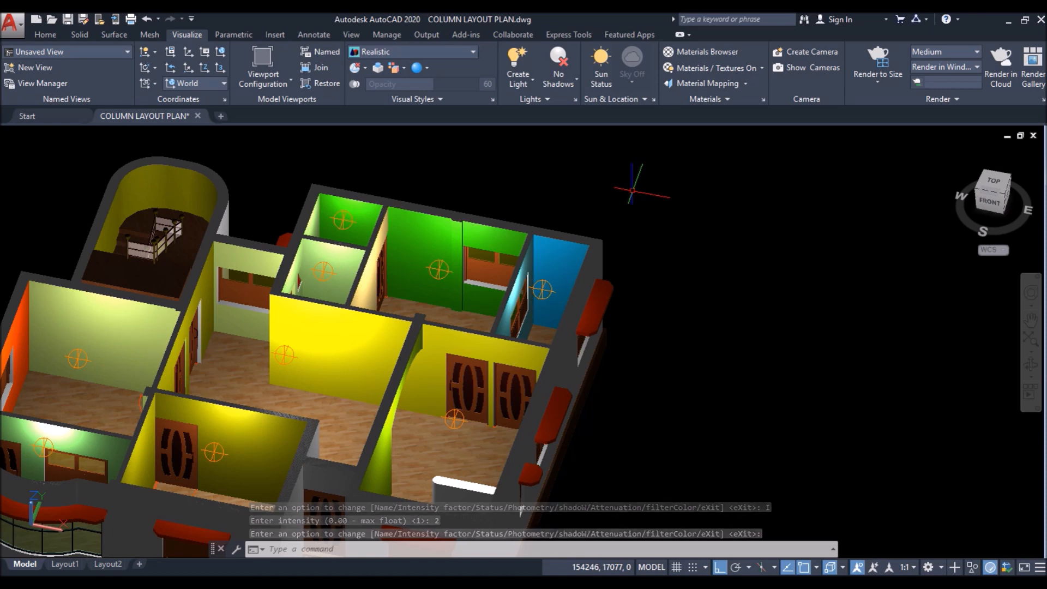
scroll(660, 188, down, 4)
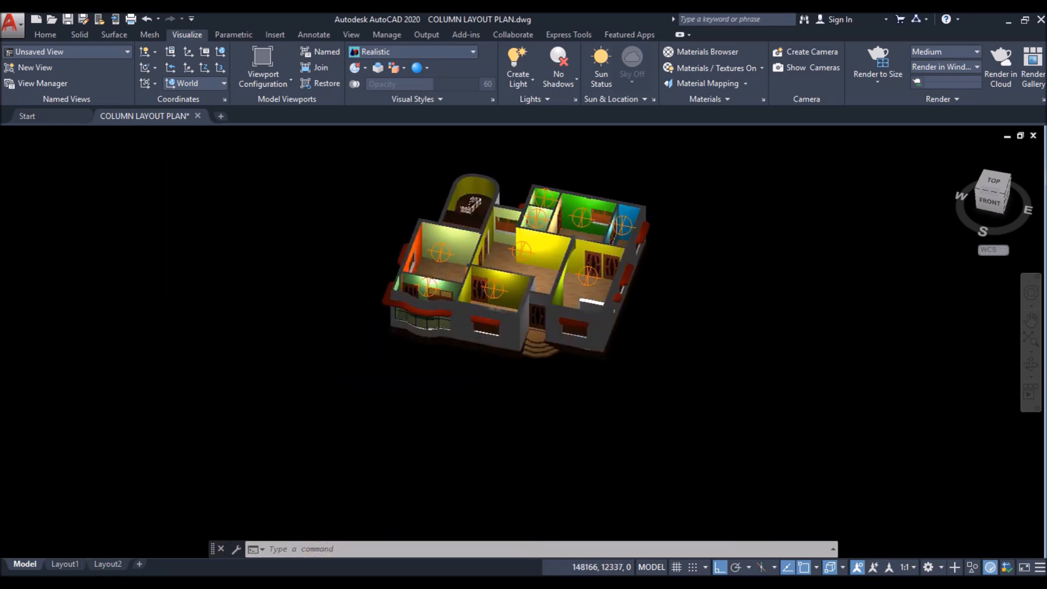
scroll(549, 224, up, 2)
scroll(651, 153, up, 2)
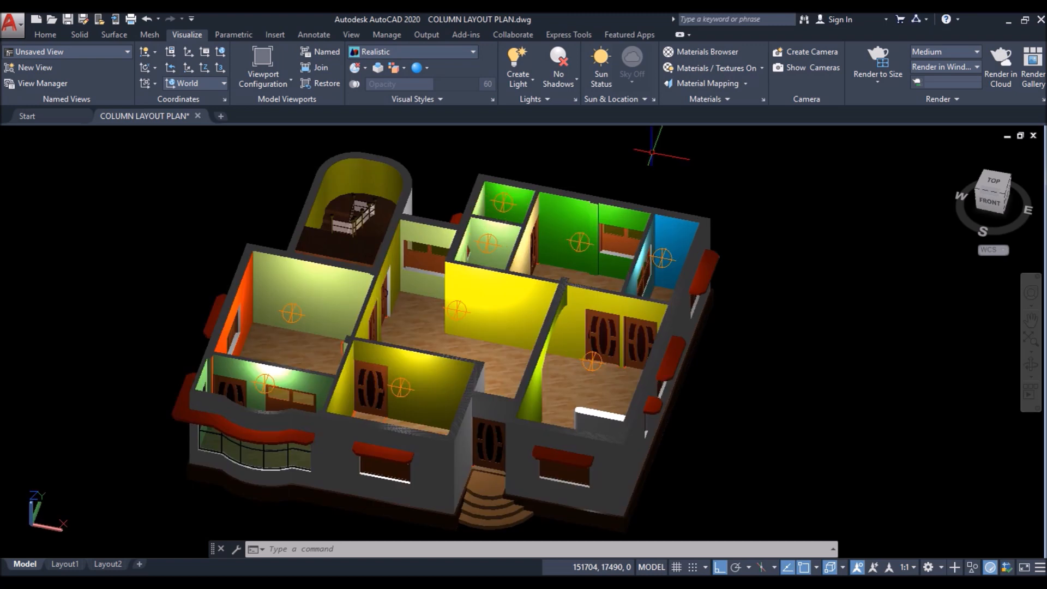
shift+middle_drag(410, 147, 410, 151)
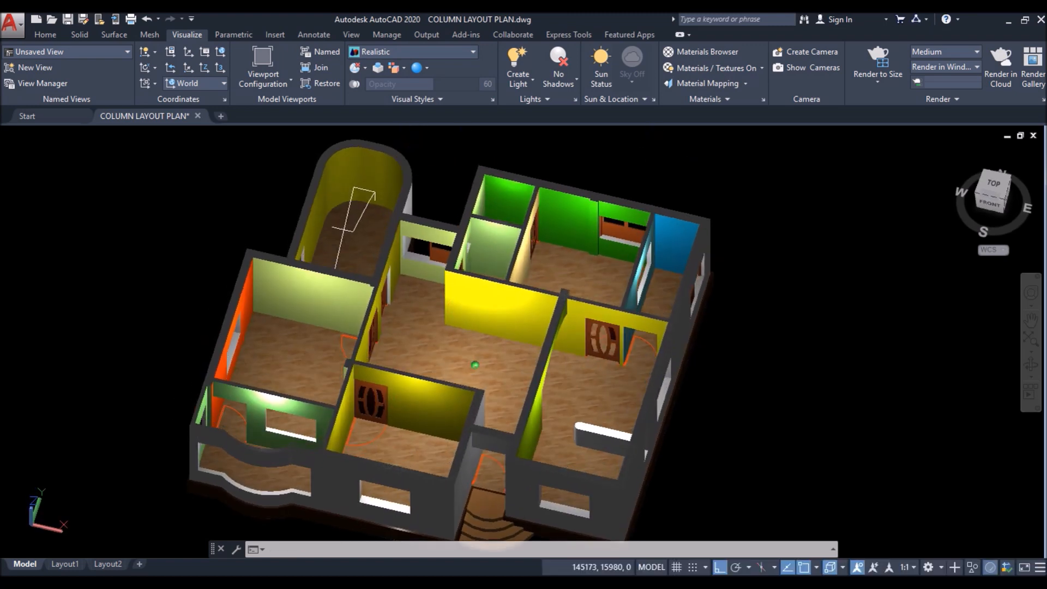
key(Return)
shift+right_click(414, 156)
click(475, 193)
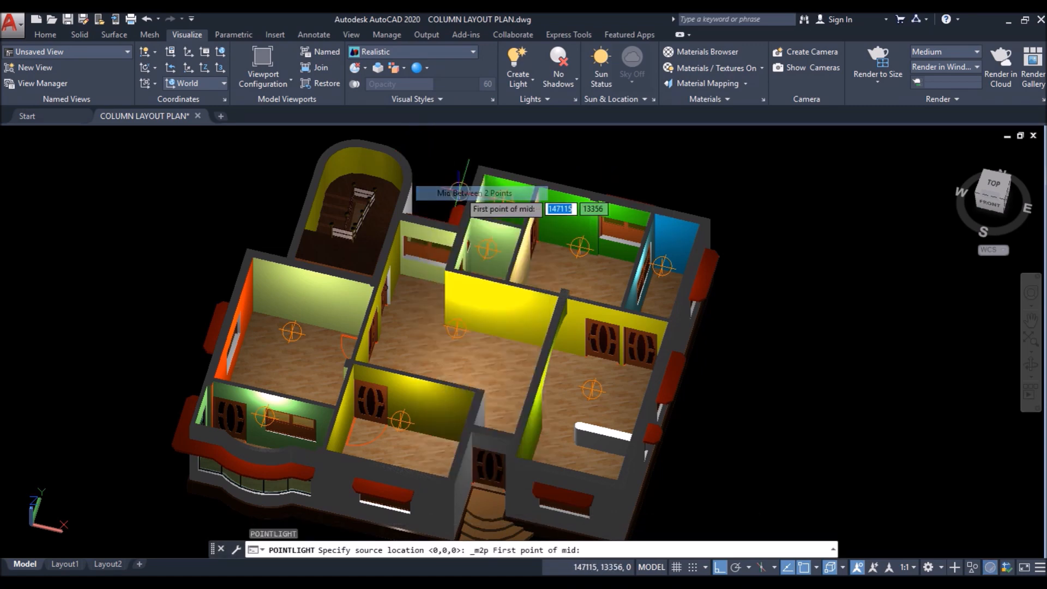
scroll(418, 166, up, 5)
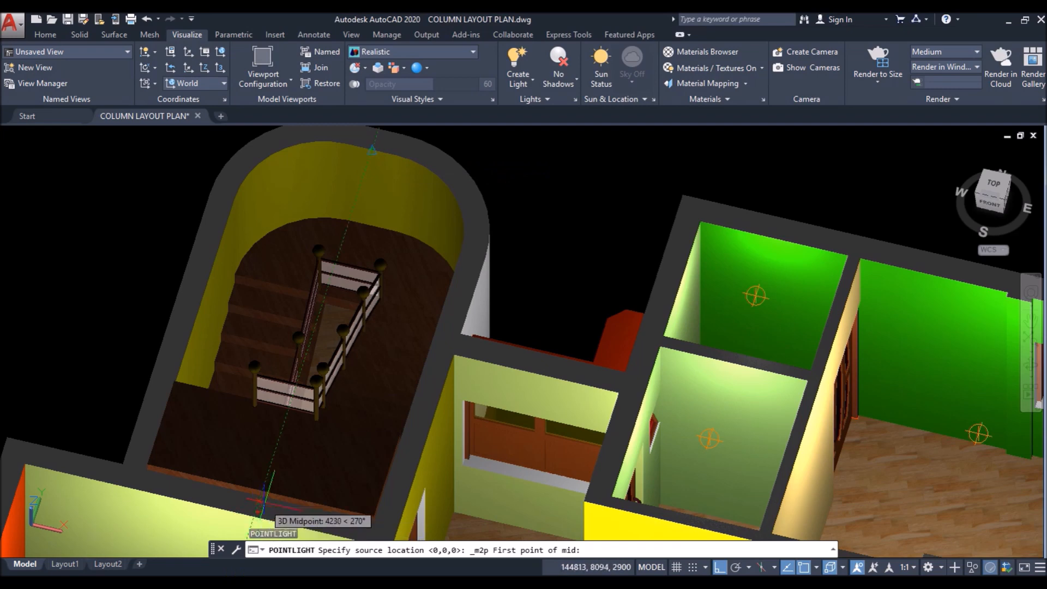
click(372, 148)
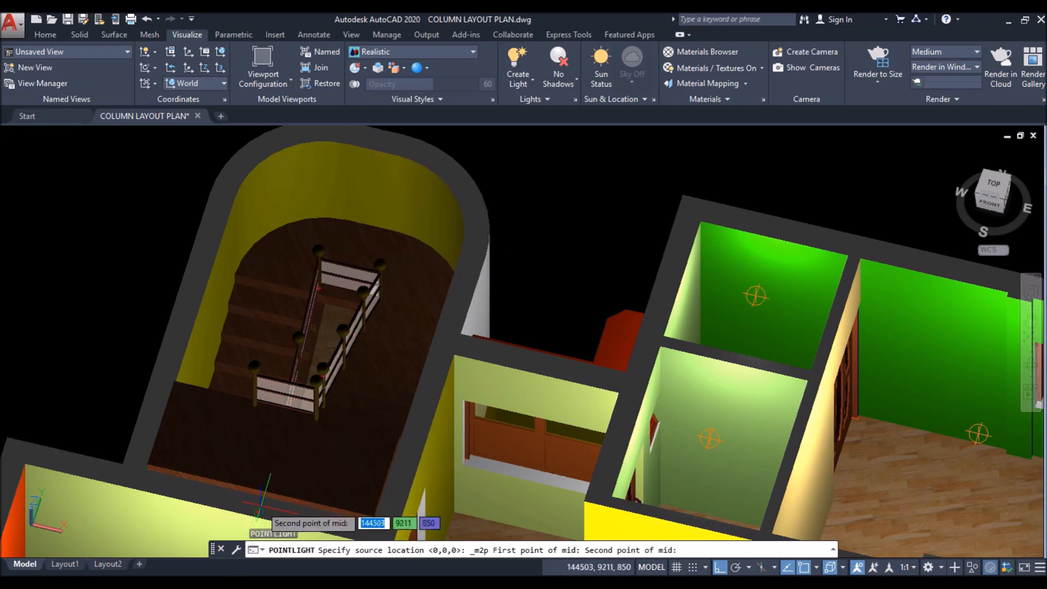
scroll(289, 453, down, 3)
shift+middle_drag(301, 460, 257, 404)
scroll(256, 404, up, 5)
scroll(257, 407, up, 2)
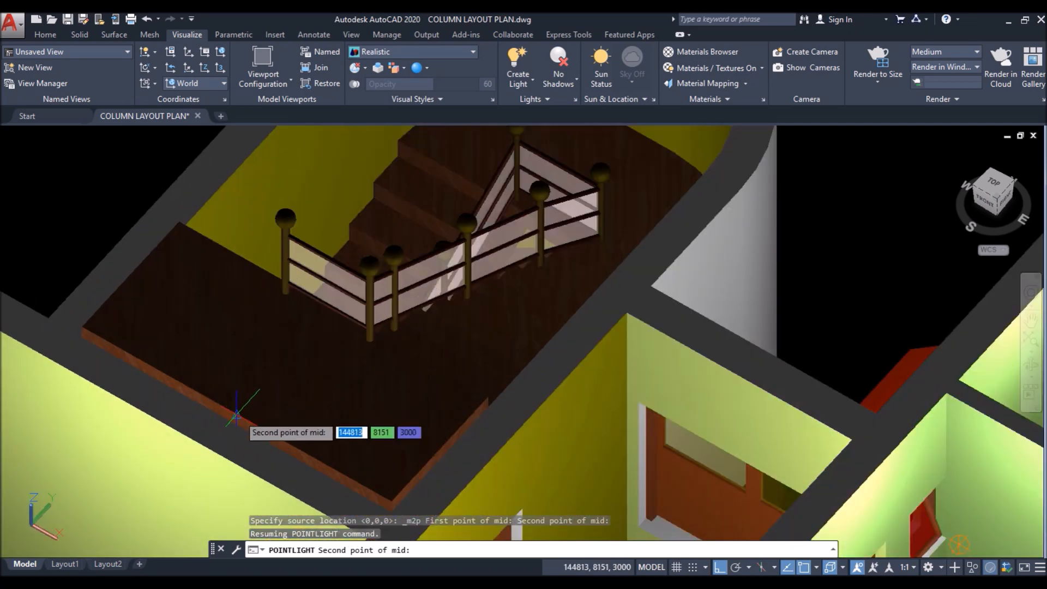
click(237, 420)
Step: Set the staircase light's intensity factor and finish the light
text(I)
key(Return)
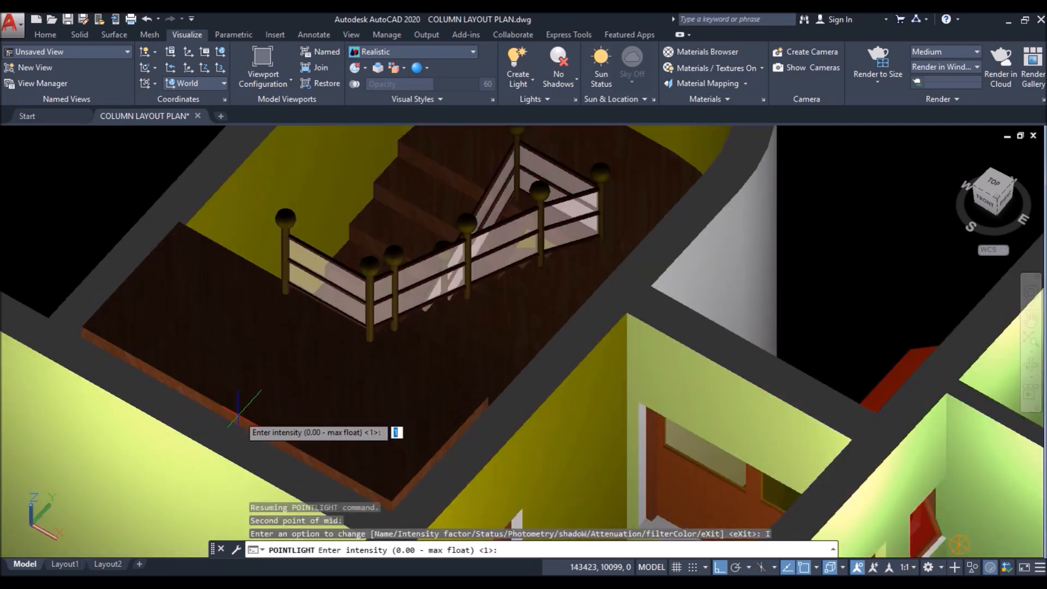
key(Return)
key(Return)
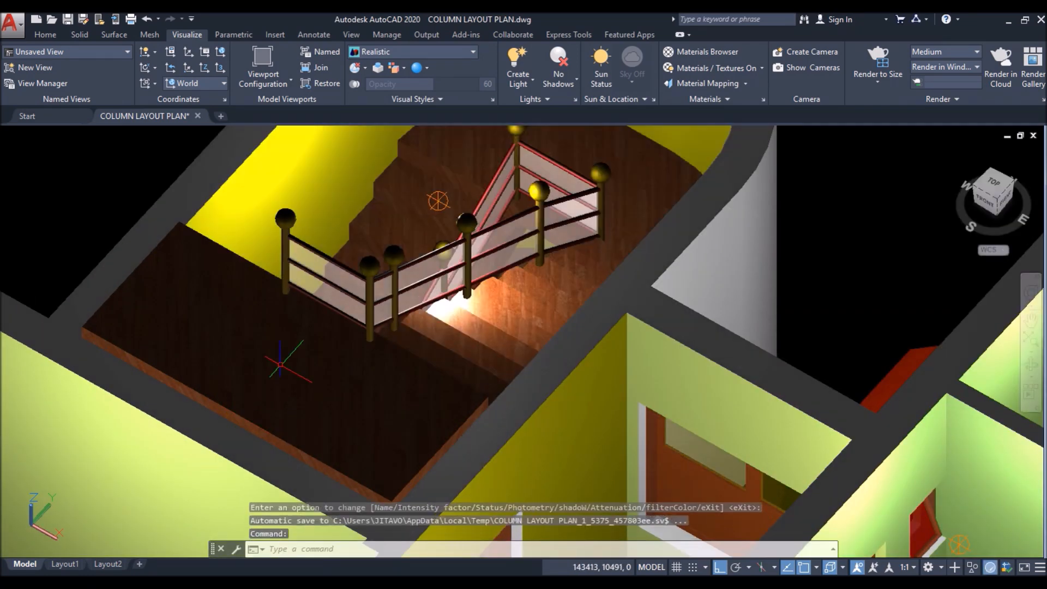
Step: Switch the whole house model to the Conceptual visual style
scroll(280, 364, down, 8)
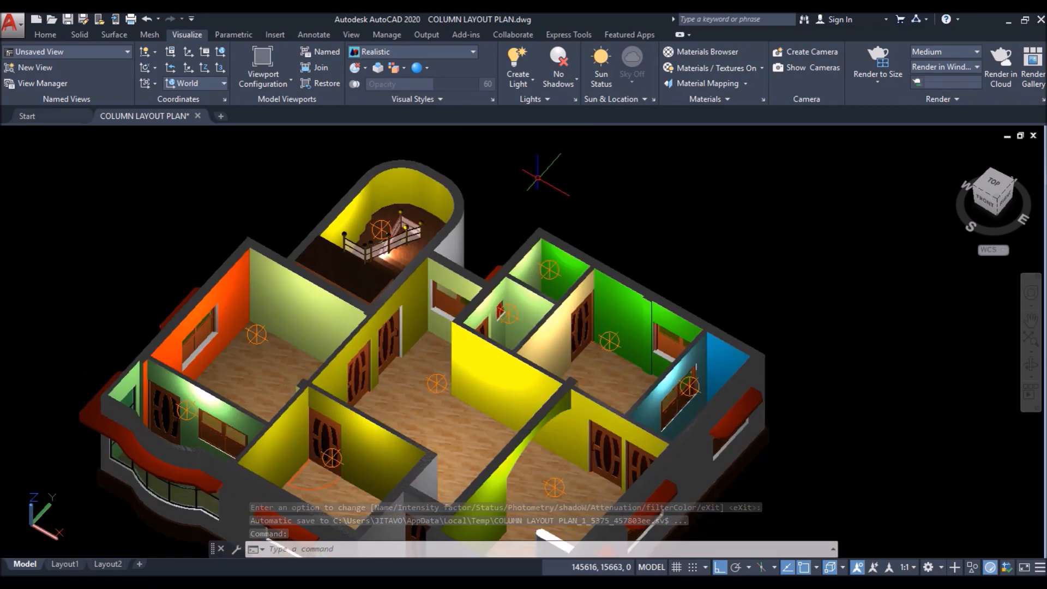
scroll(556, 168, down, 3)
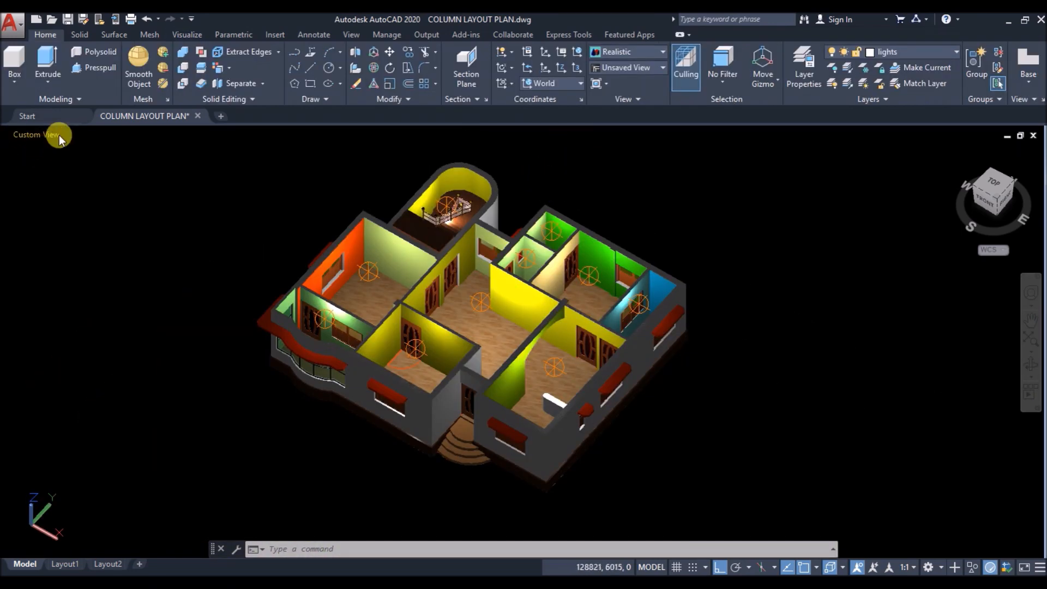
click(67, 134)
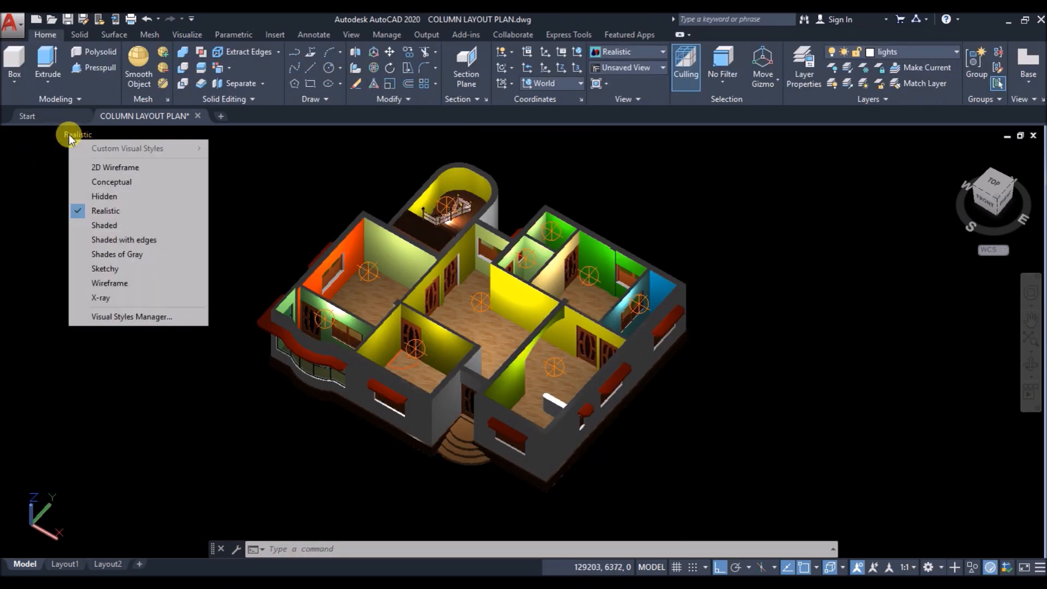
click(106, 179)
Step: Use Quick Select on the entire drawing to select every object whose layer equals lights
key(Escape)
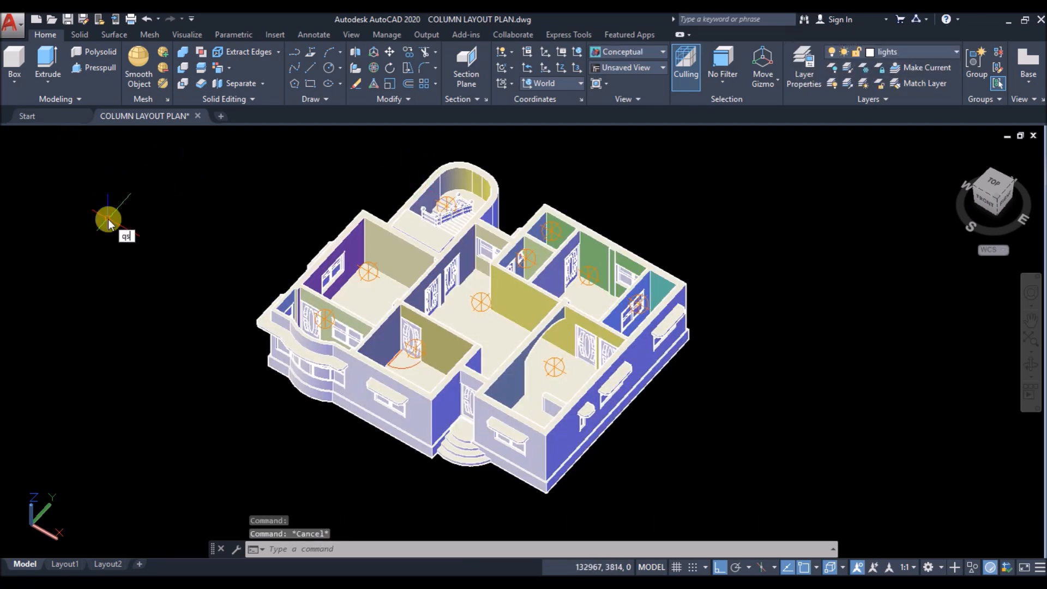
text(qselect)
key(Return)
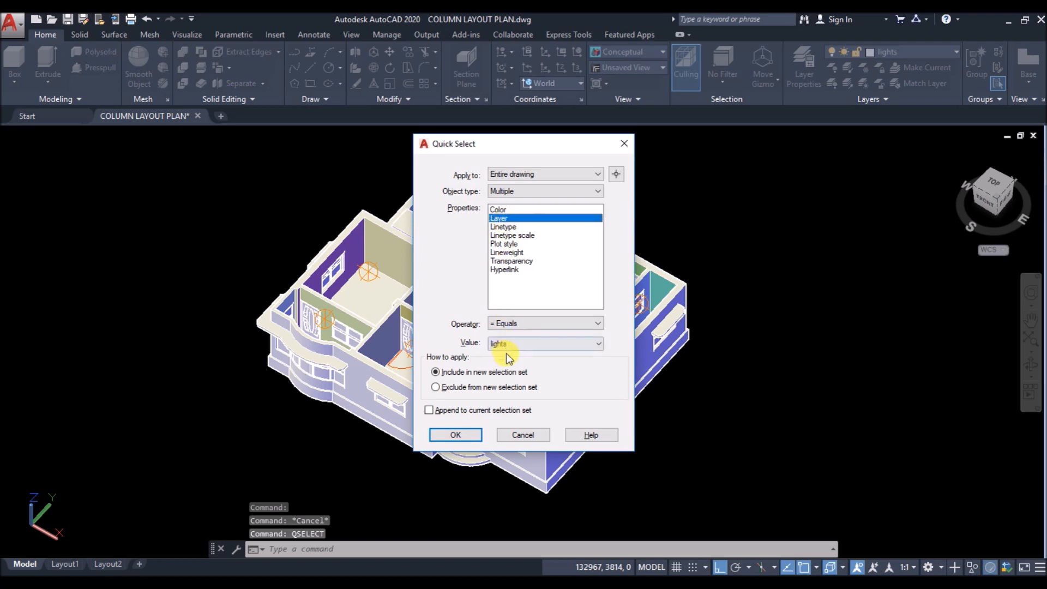
click(456, 435)
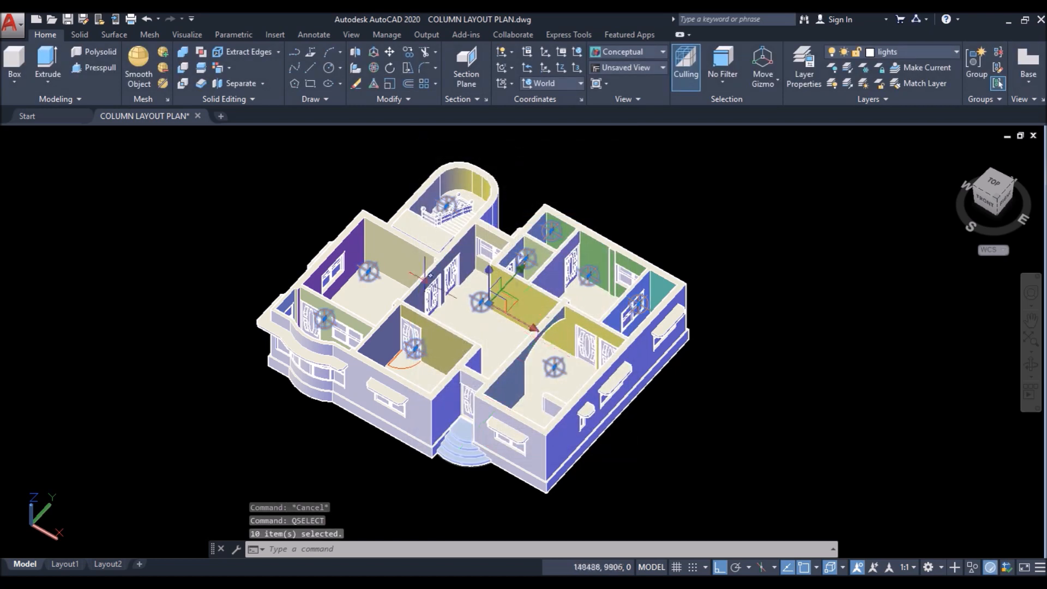
Step: Move all the selected lights straight down along the Z axis by 800
shift+middle_drag(718, 438, 696, 378)
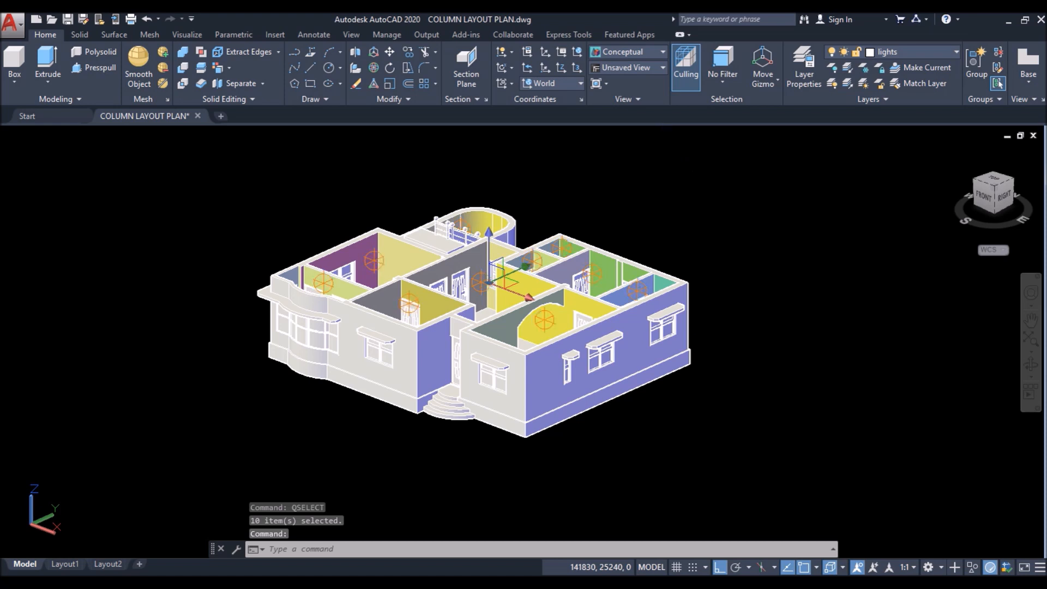
text(m)
key(Return)
click(825, 224)
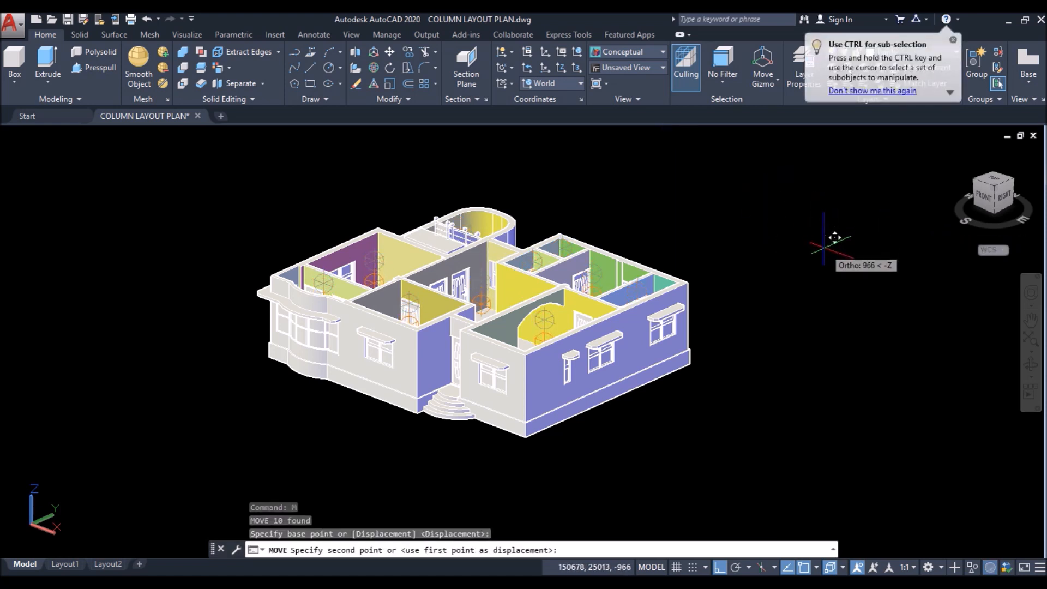
text(800)
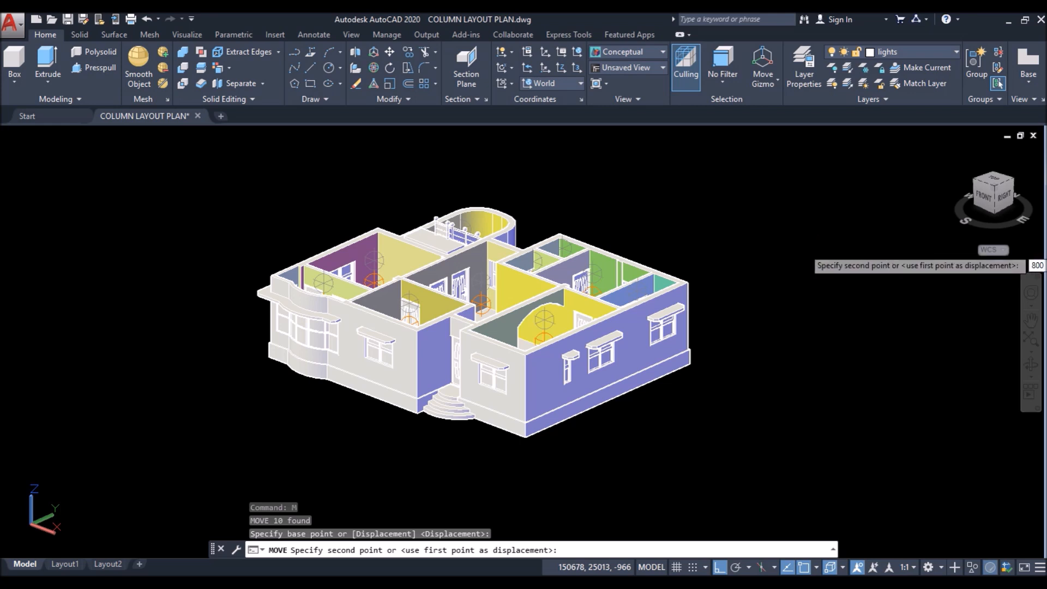
key(Return)
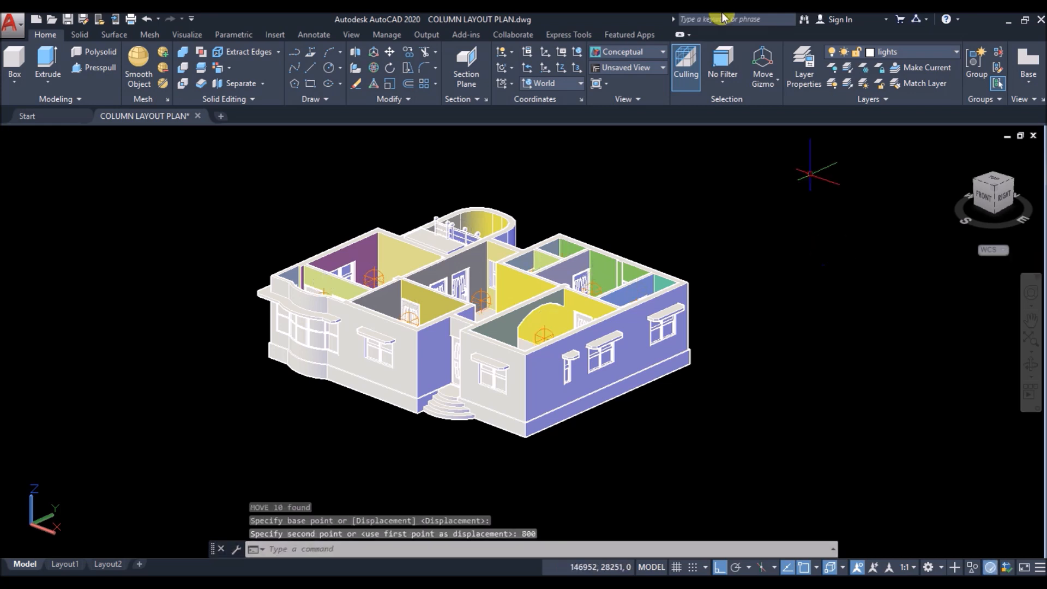
Step: Turn off the current lights layer to hide the light symbols
click(935, 50)
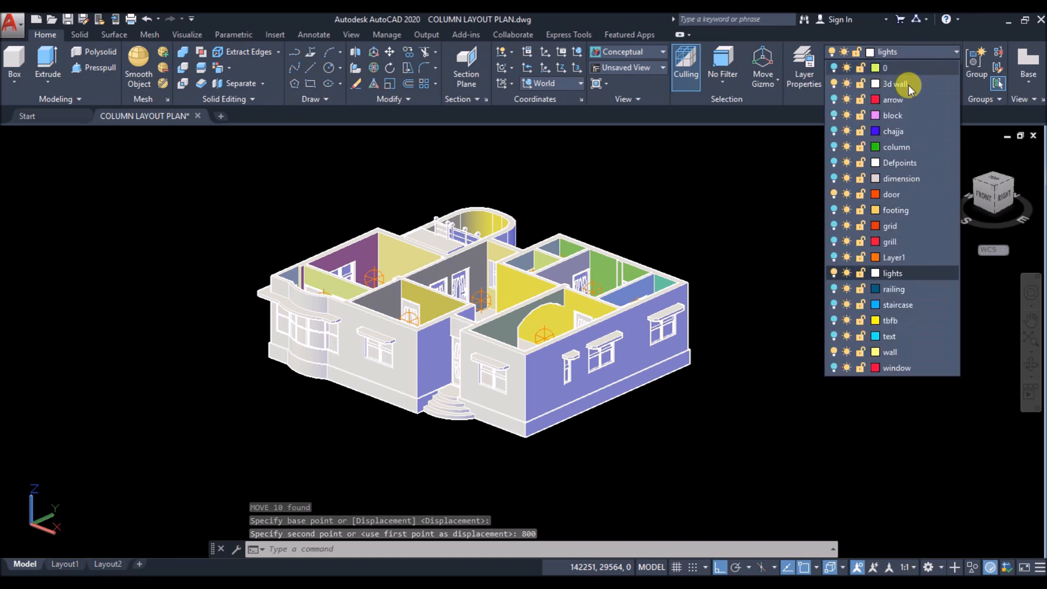
click(833, 274)
click(495, 277)
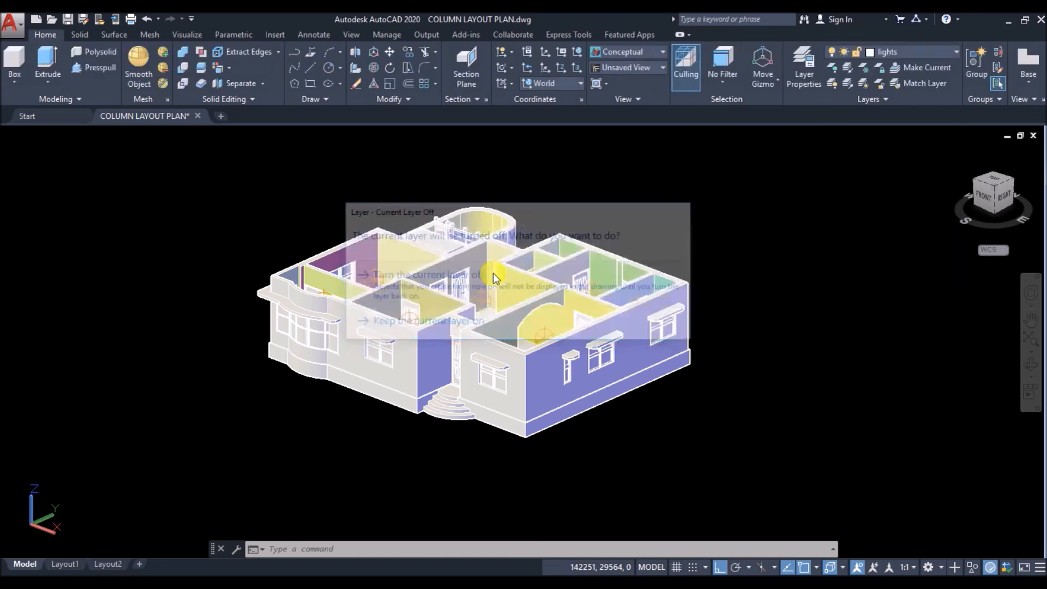
Step: Switch the house model back to the Realistic visual style and inspect the lit rooms
shift+middle_drag(356, 168, 357, 193)
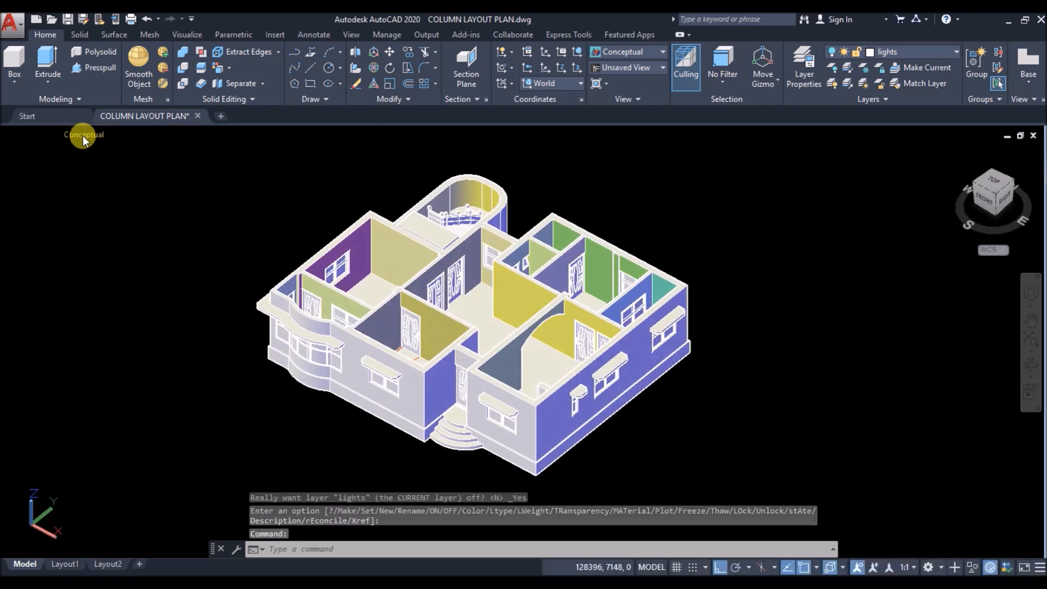
click(84, 136)
click(120, 210)
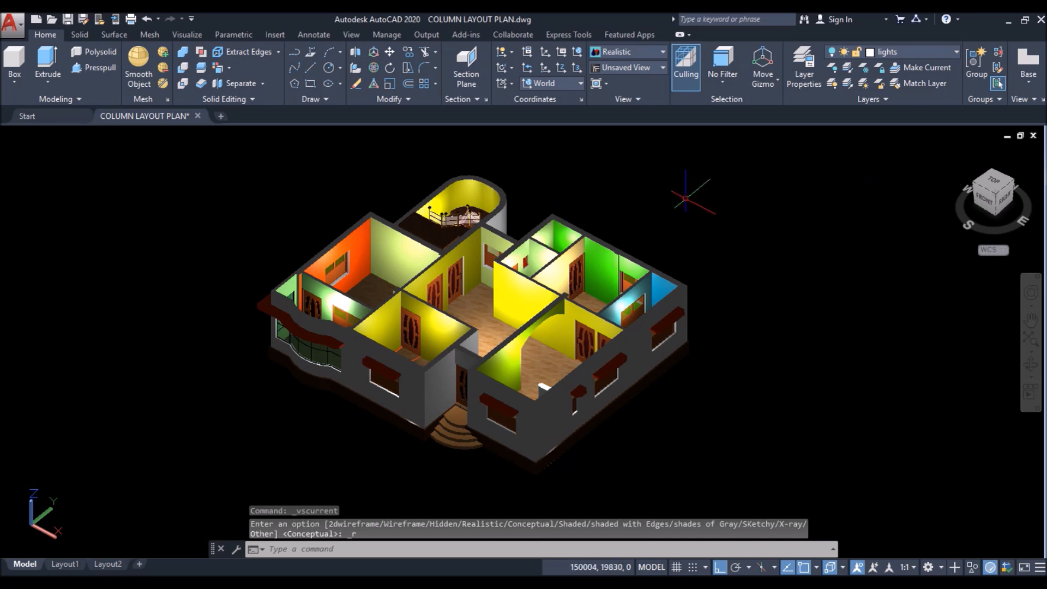
scroll(545, 185, up, 3)
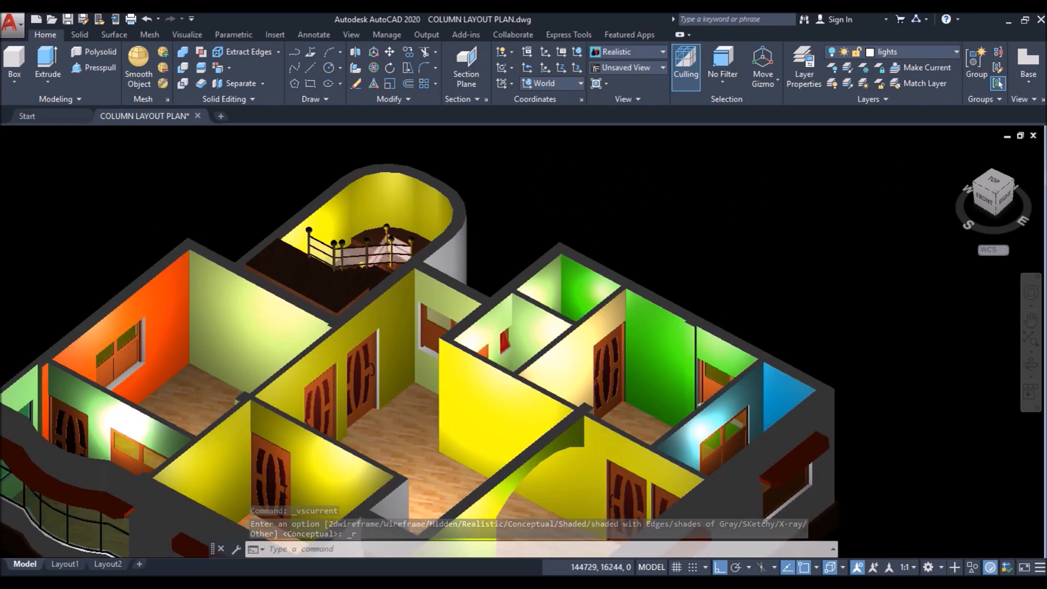
scroll(546, 186, down, 2)
shift+middle_drag(616, 194, 636, 171)
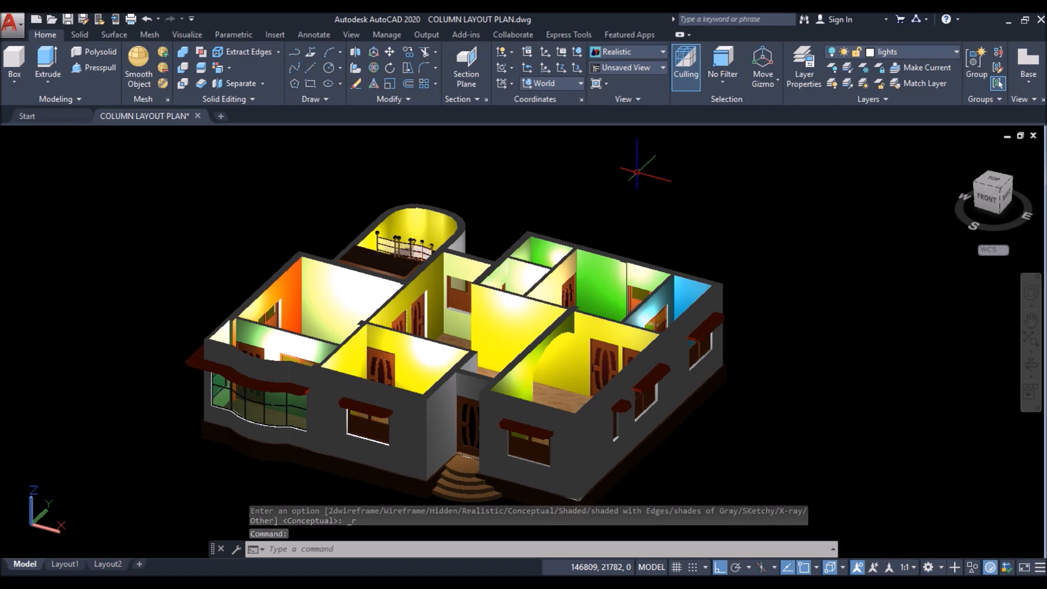
Step: Turn the lights layer back on and set the central hall point light's intensity factor to 8
click(921, 51)
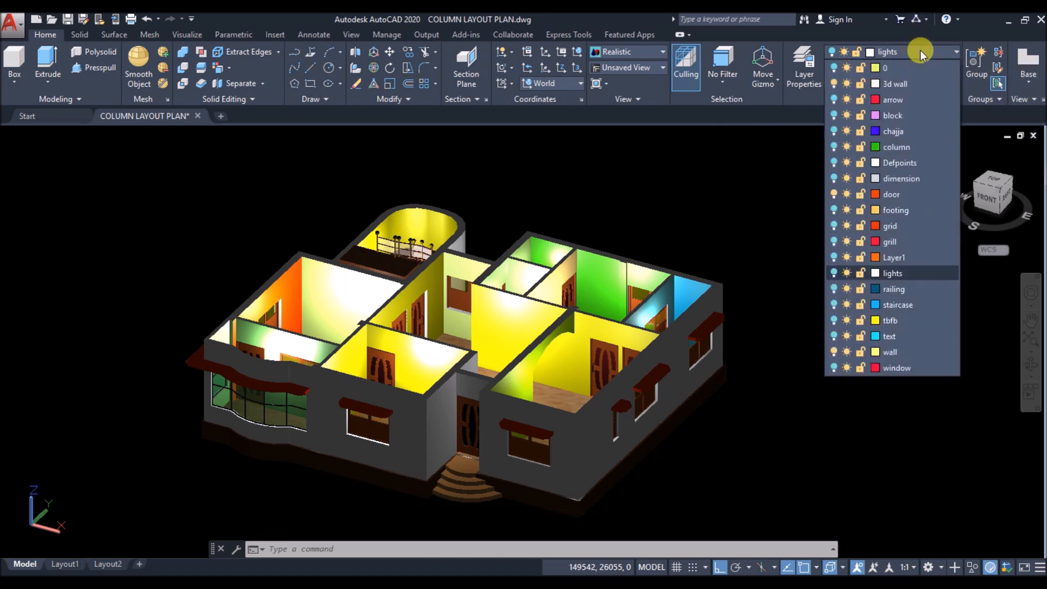
click(834, 274)
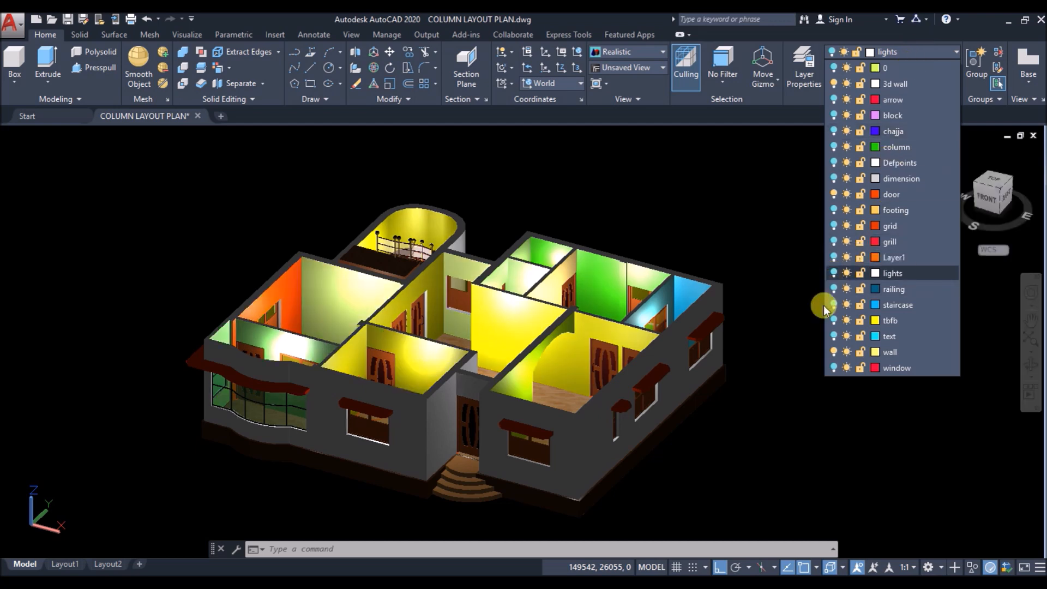
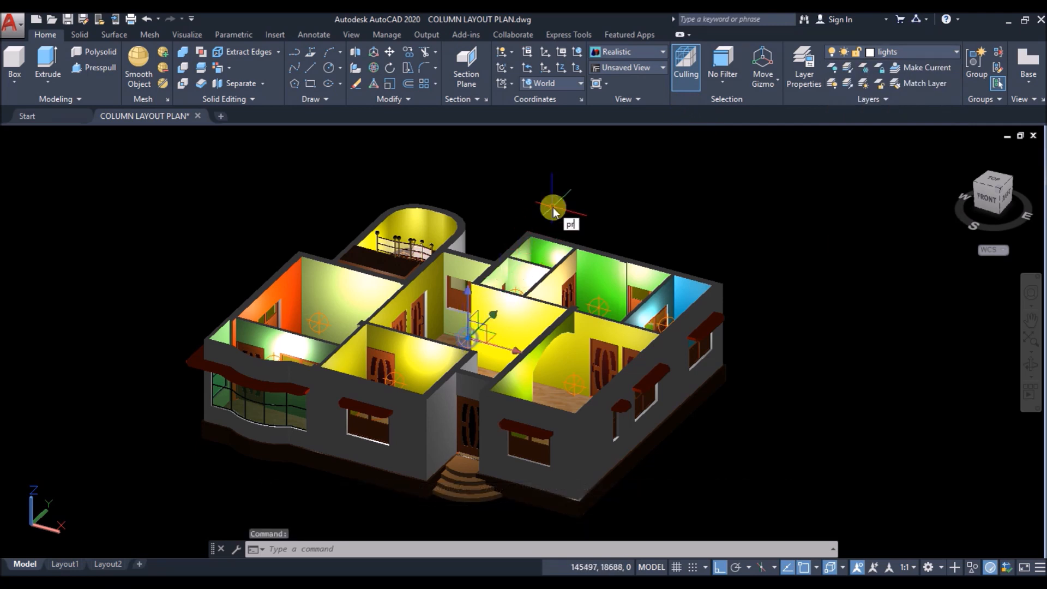
key(Return)
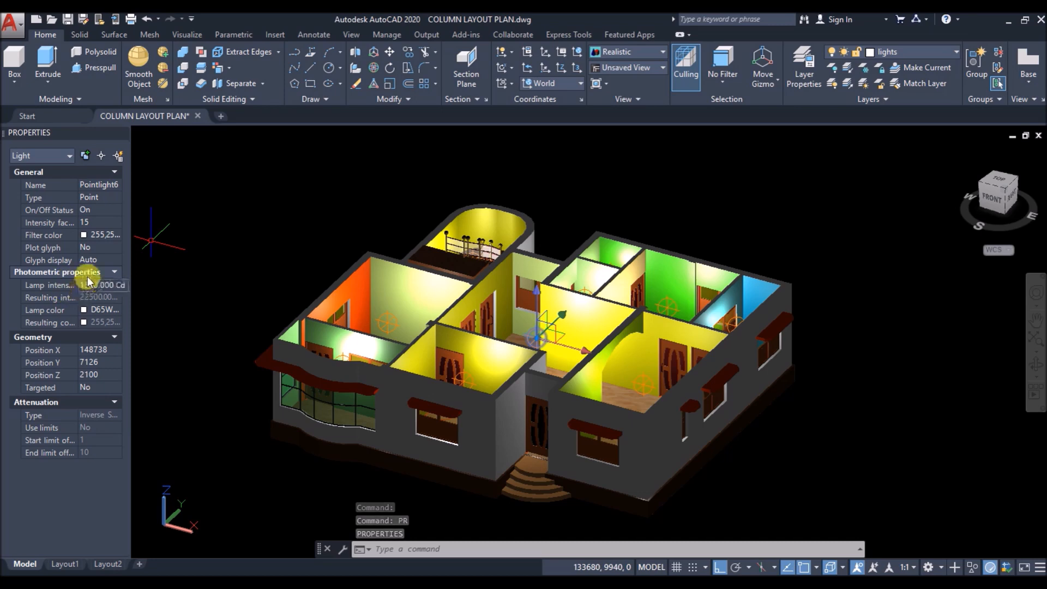
click(96, 219)
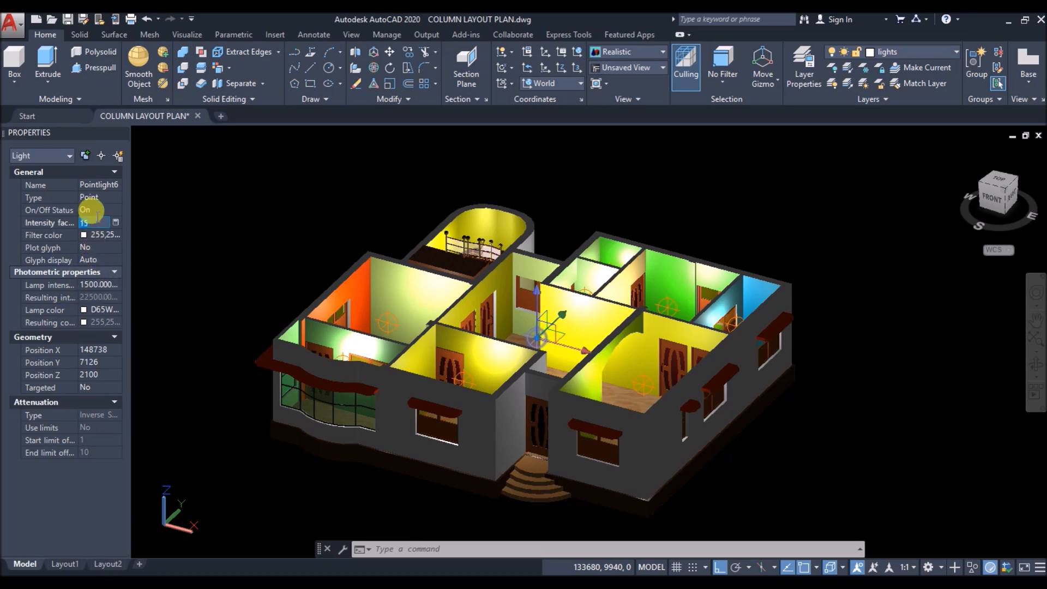
key(Escape)
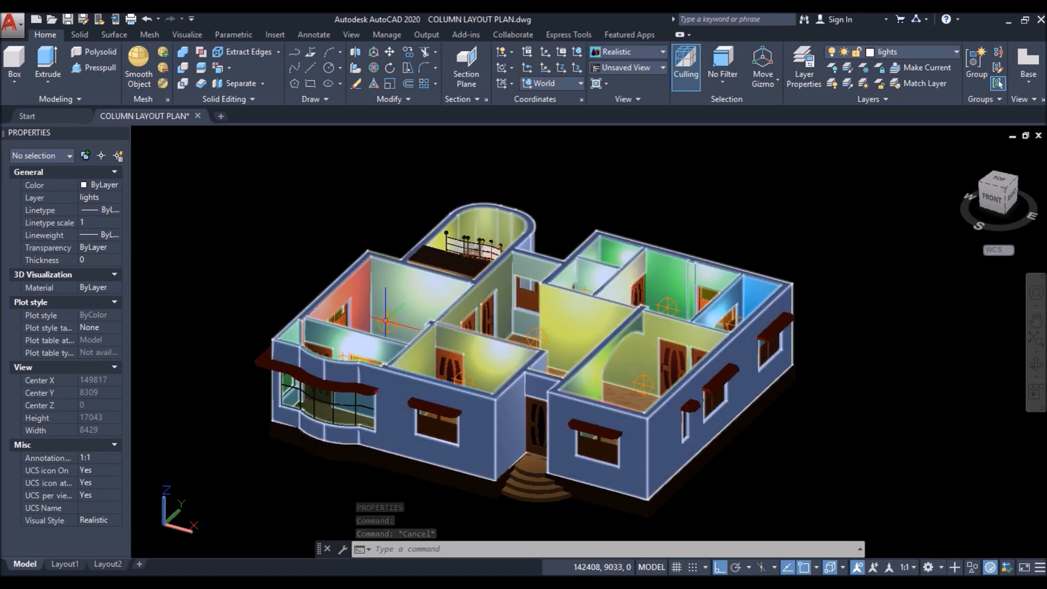
Step: Set the intensity factor of the point light in the orange-walled room to 5
click(387, 323)
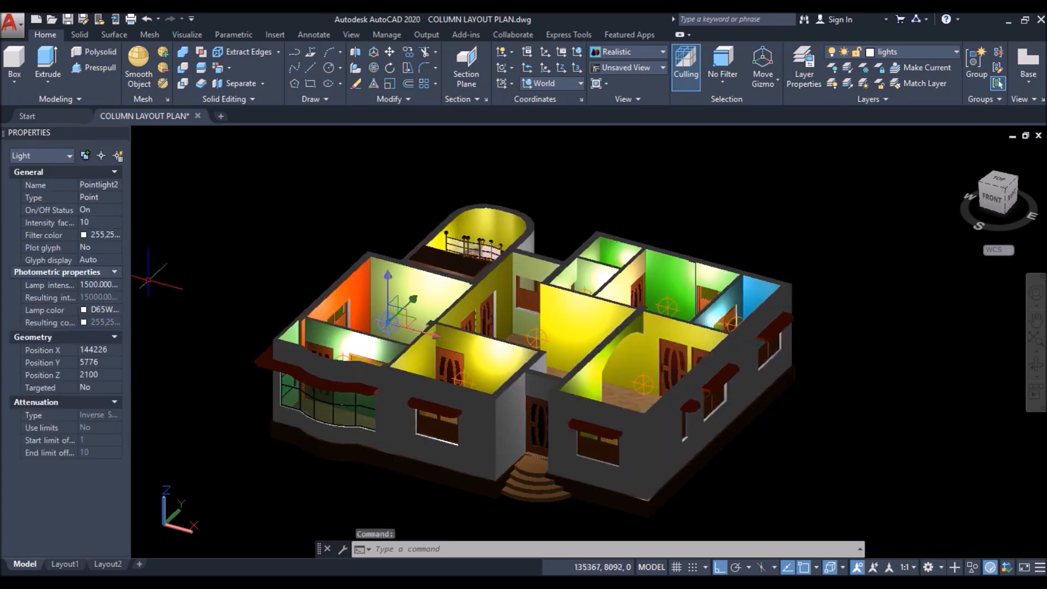
text(5)
key(Return)
key(Escape)
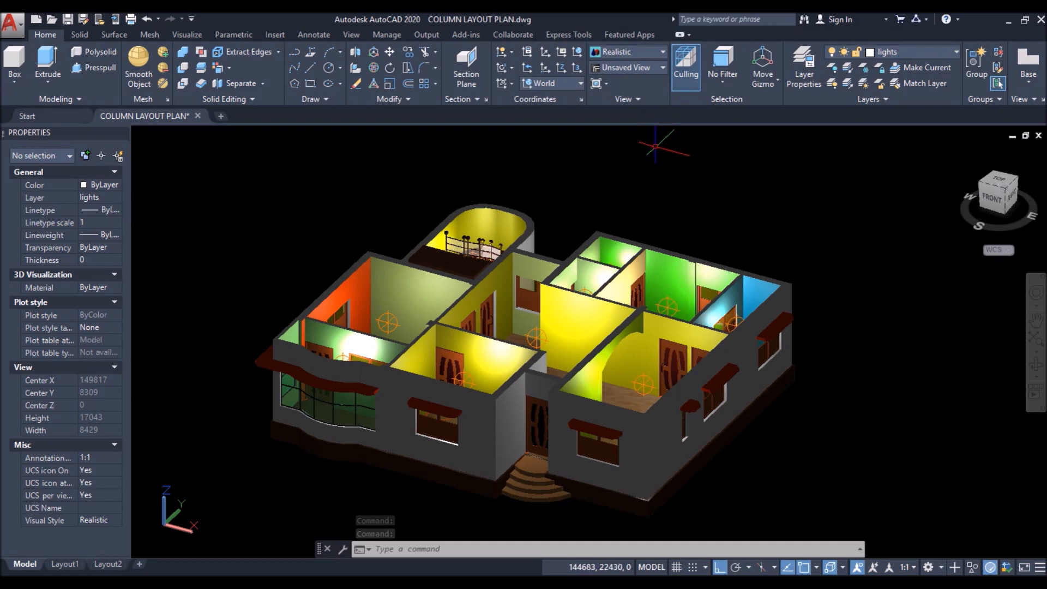
Step: Switch to the 2D Wireframe visual style and set the intensity factor of the point light behind the curved balcony to 2
click(662, 51)
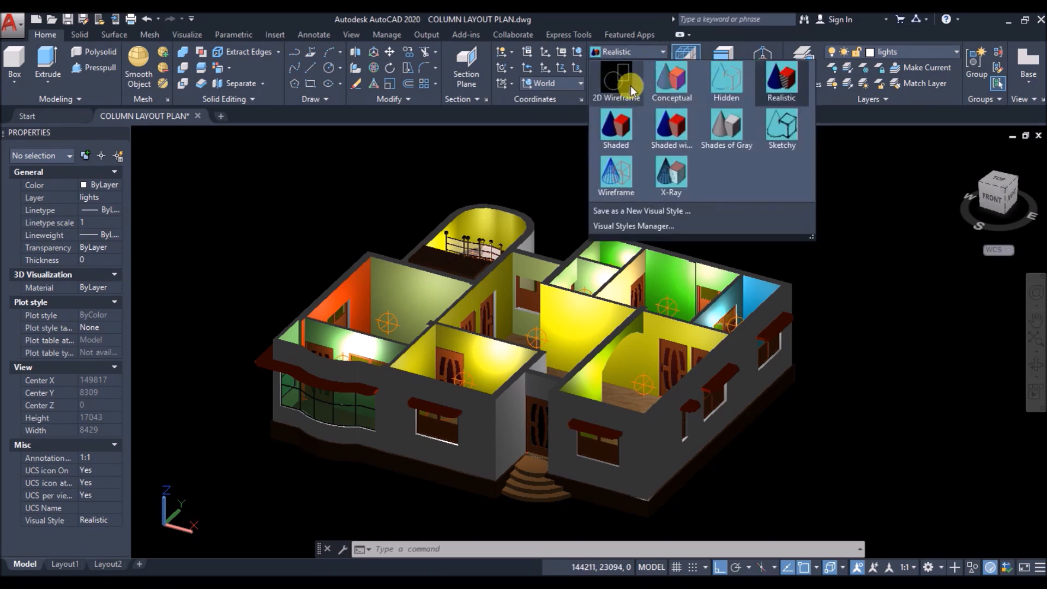
click(622, 91)
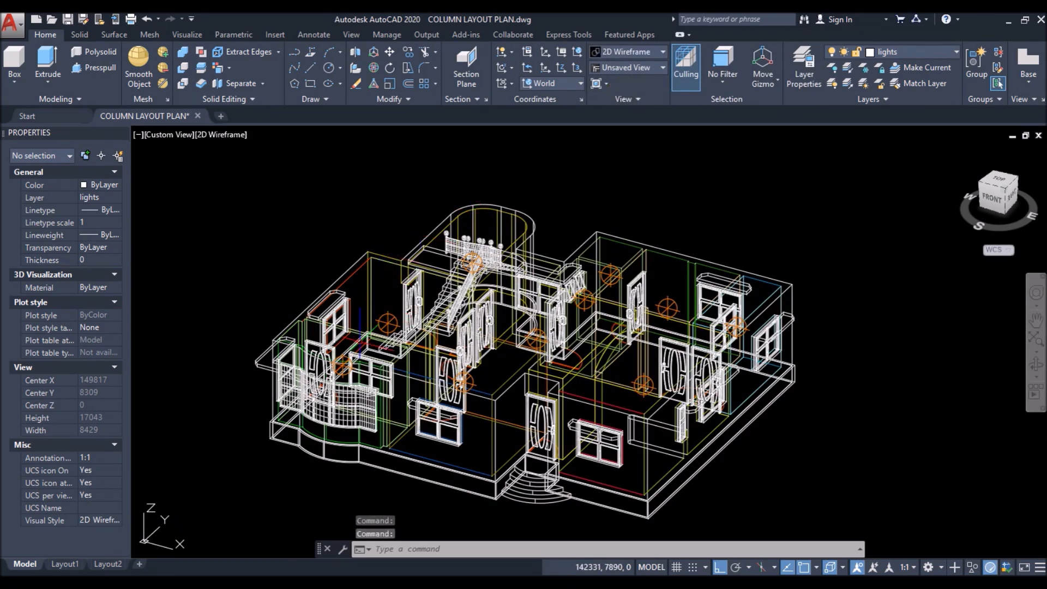
scroll(343, 364, up, 5)
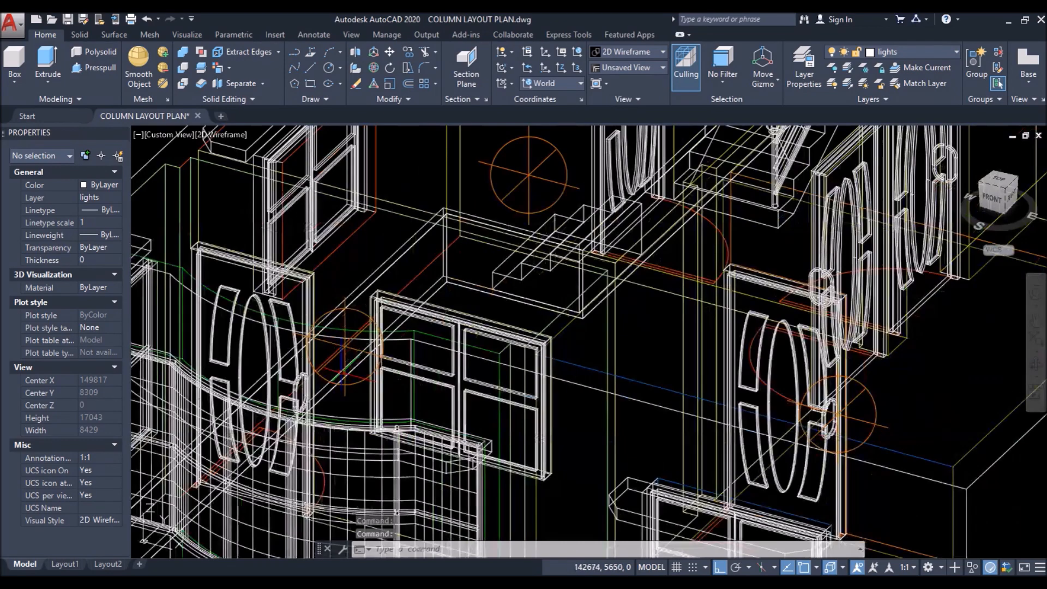
click(344, 347)
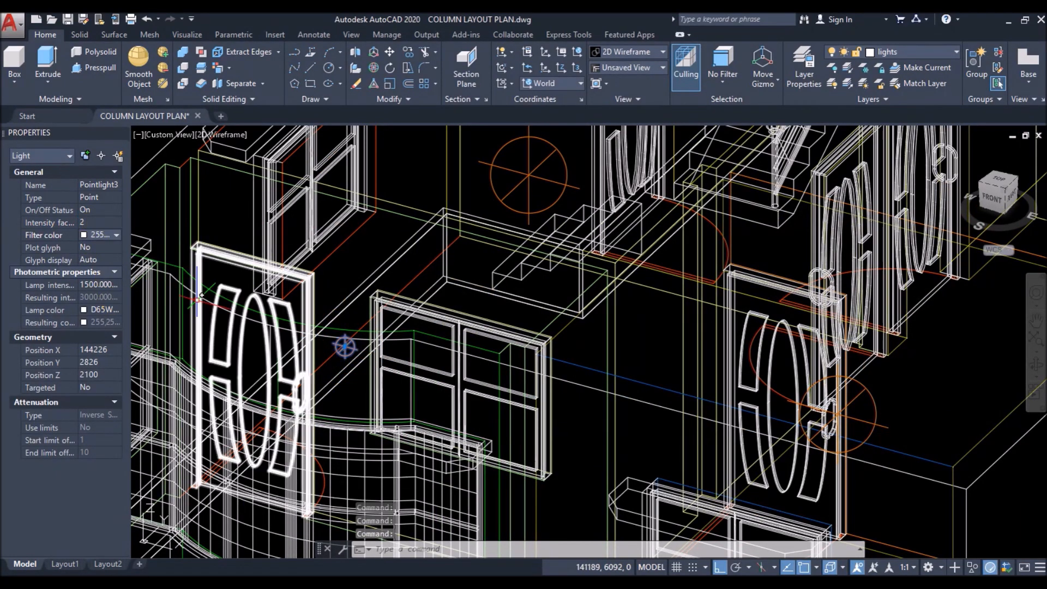
scroll(196, 301, down, 2)
click(616, 364)
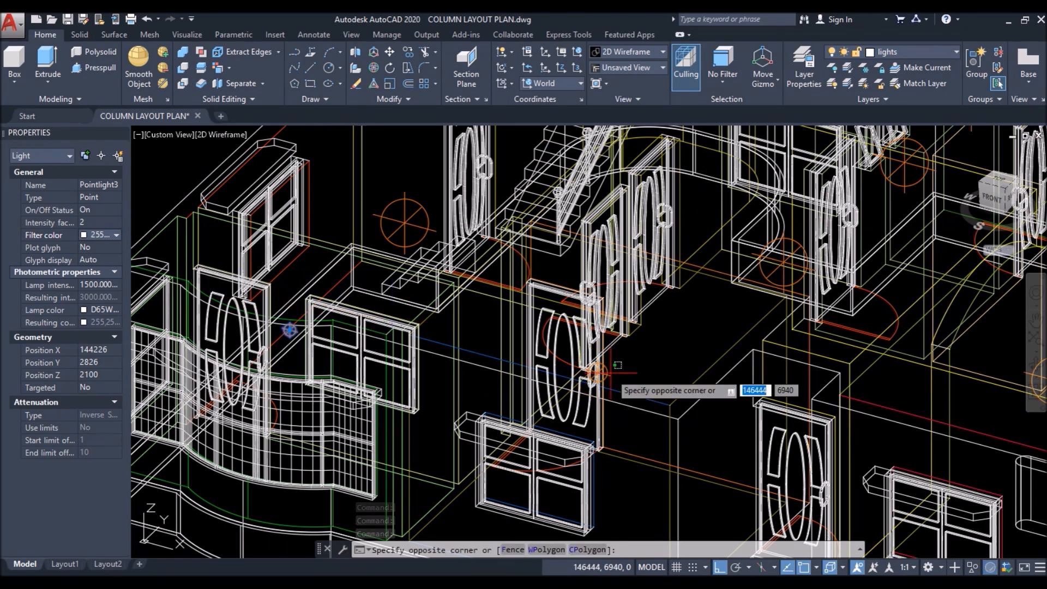
key(Escape)
key(Escape)
Step: Set the intensity factor of the point light in the front room between the curved balcony and the entrance to 4
click(597, 373)
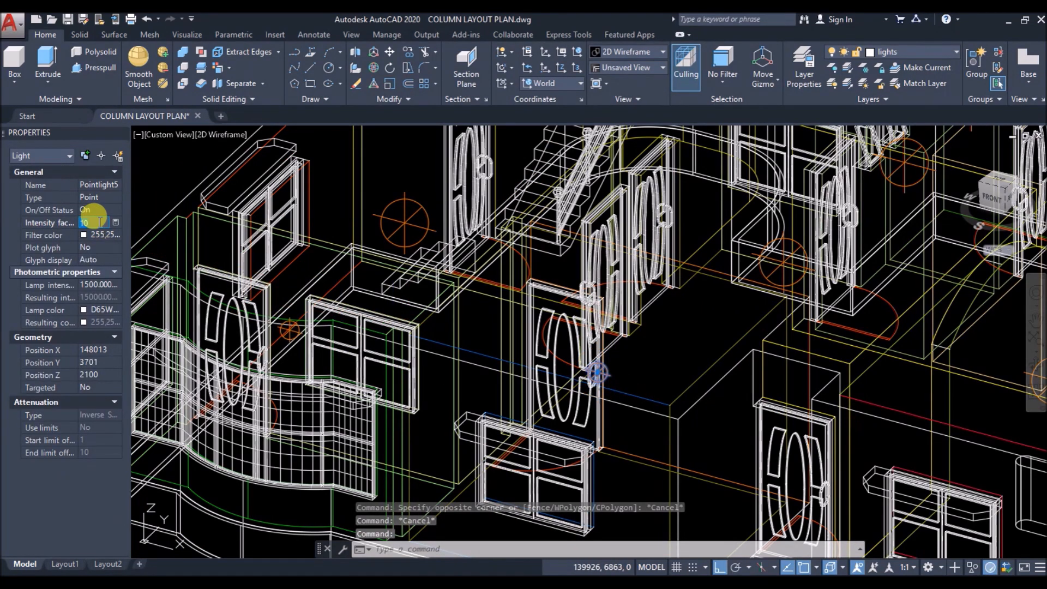
click(98, 223)
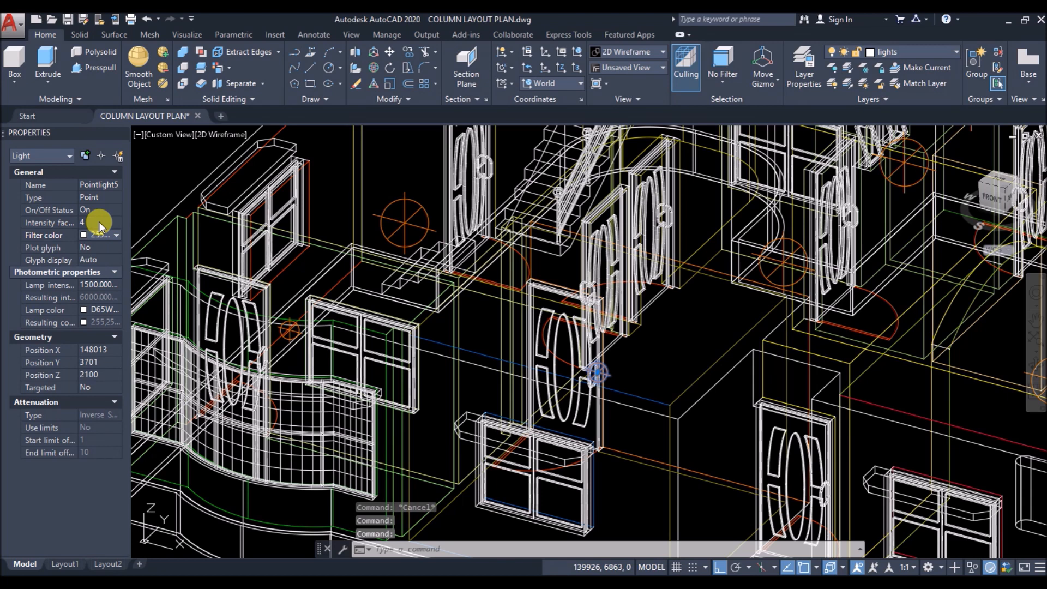
click(784, 262)
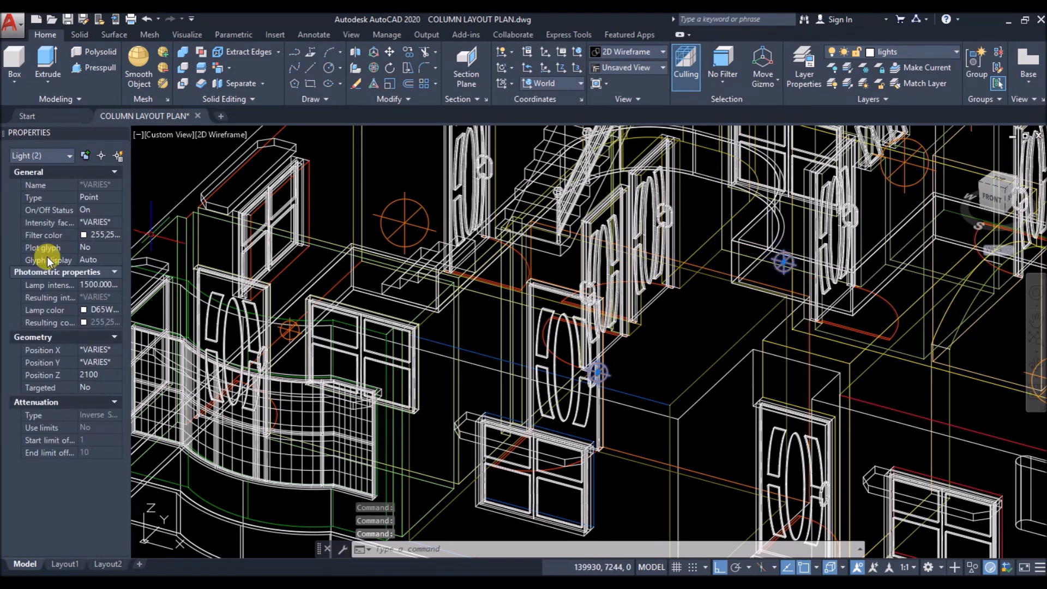
key(Escape)
key(Escape)
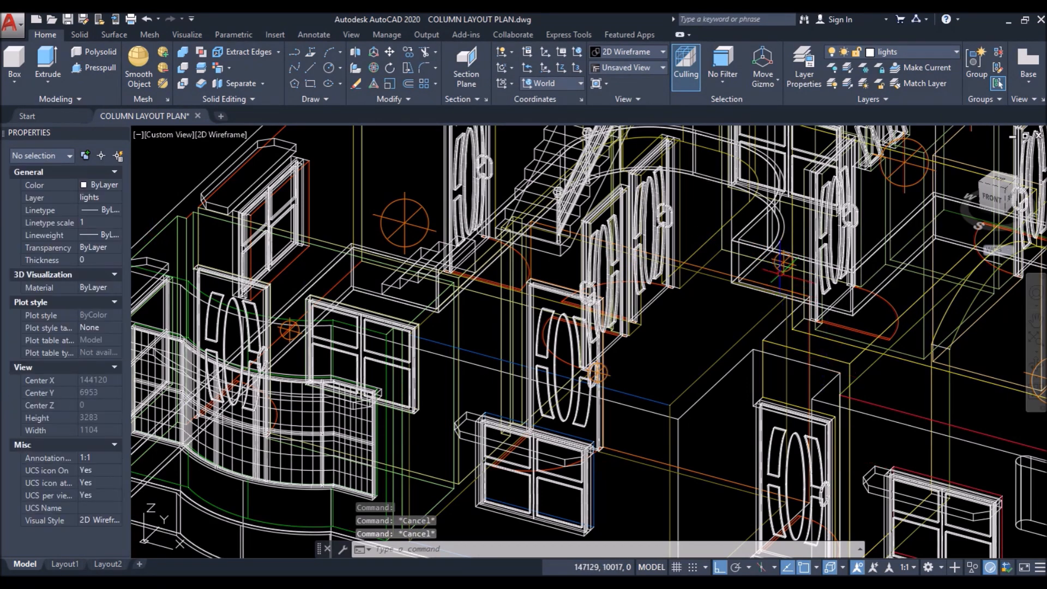
Step: Lower the intensity factor of the central hall point light to 6
click(783, 262)
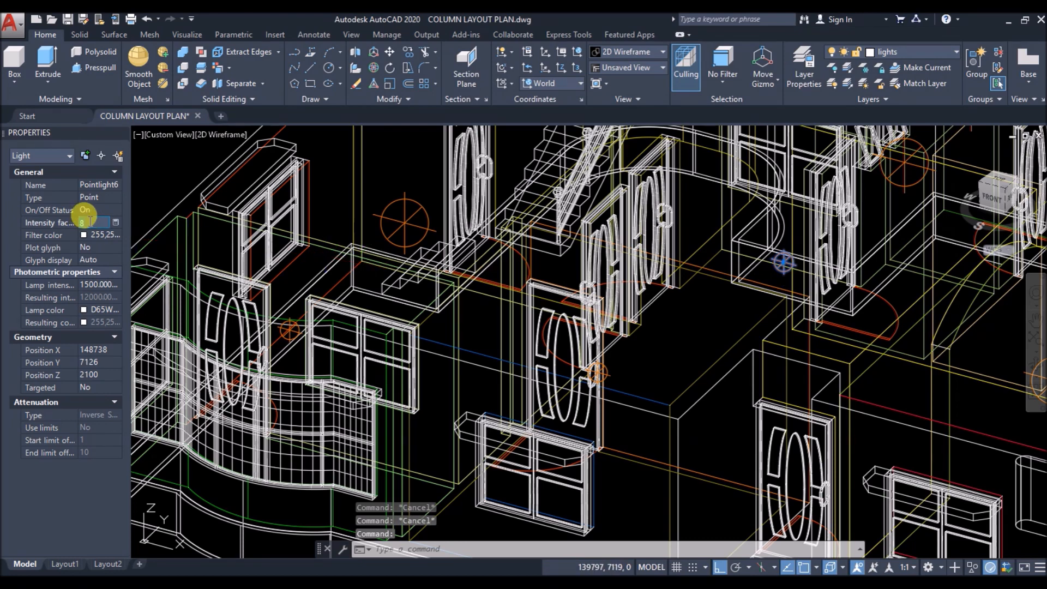
text(6)
key(Return)
key(Escape)
key(Escape)
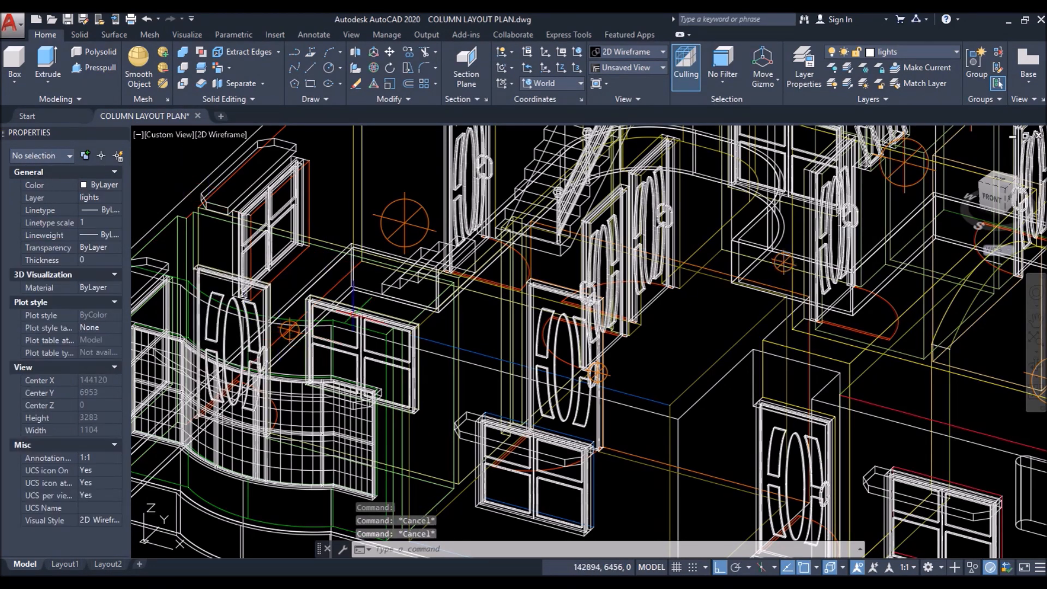
Step: Set the intensity factor of the point light in the front room with the arched wall to 4
scroll(723, 354, down, 3)
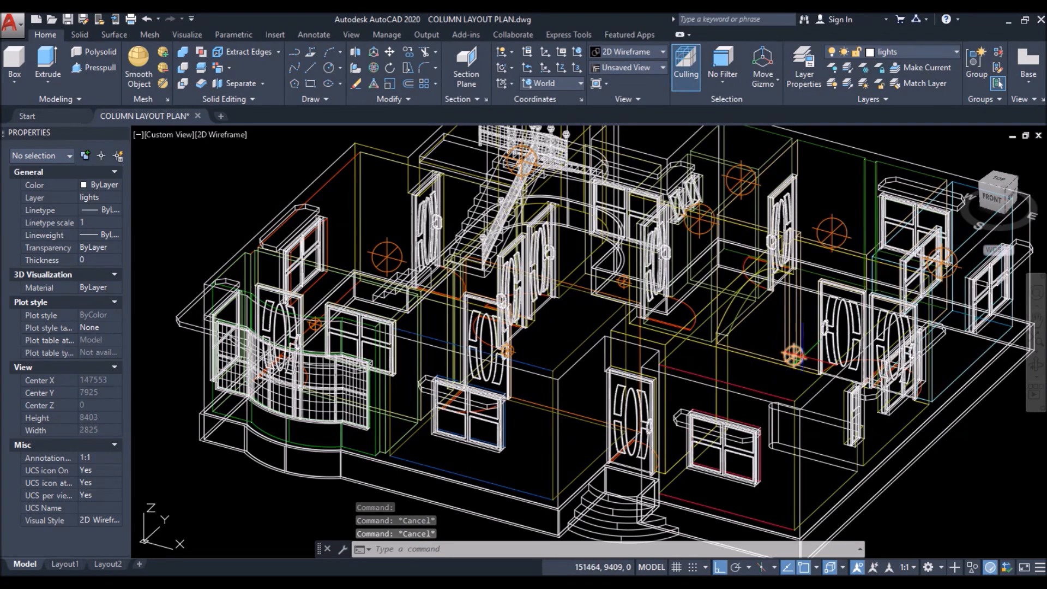
click(793, 355)
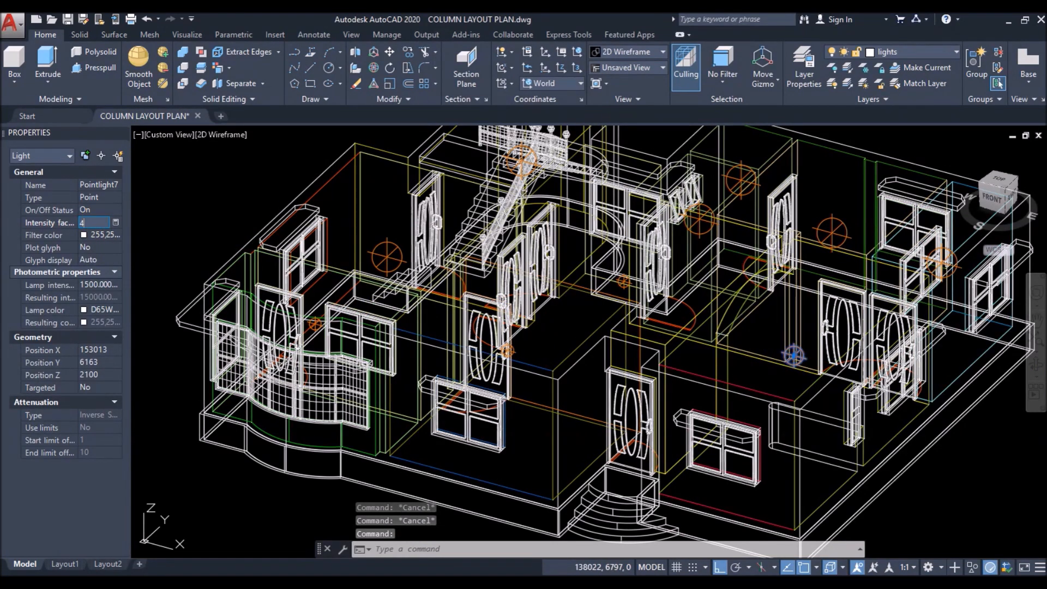
key(Return)
key(Escape)
Step: Set the intensity factor of the point light in the small blue-walled room to 1
click(942, 263)
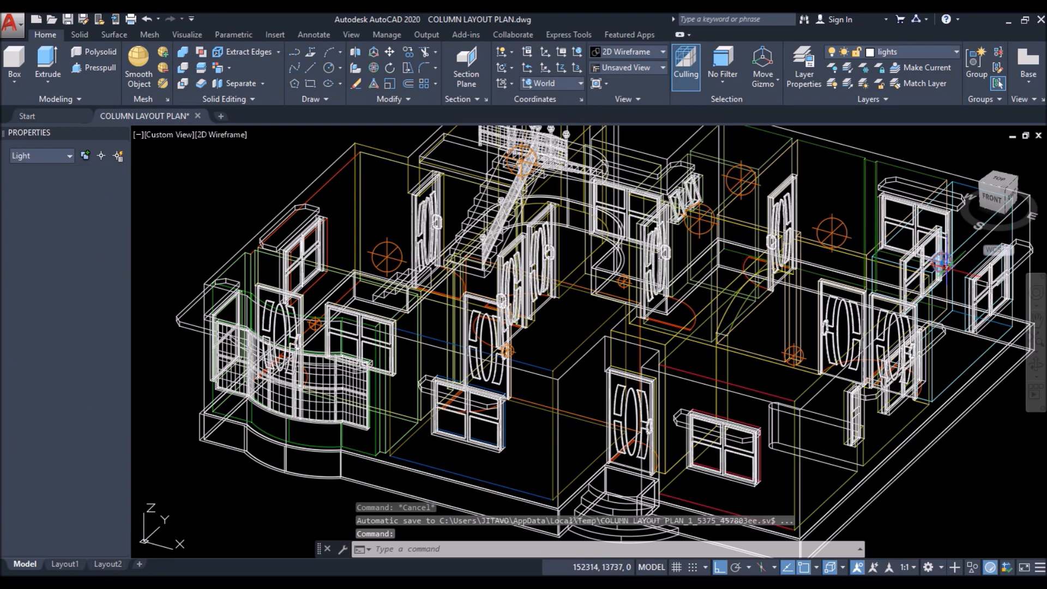
click(92, 222)
text(1)
key(Return)
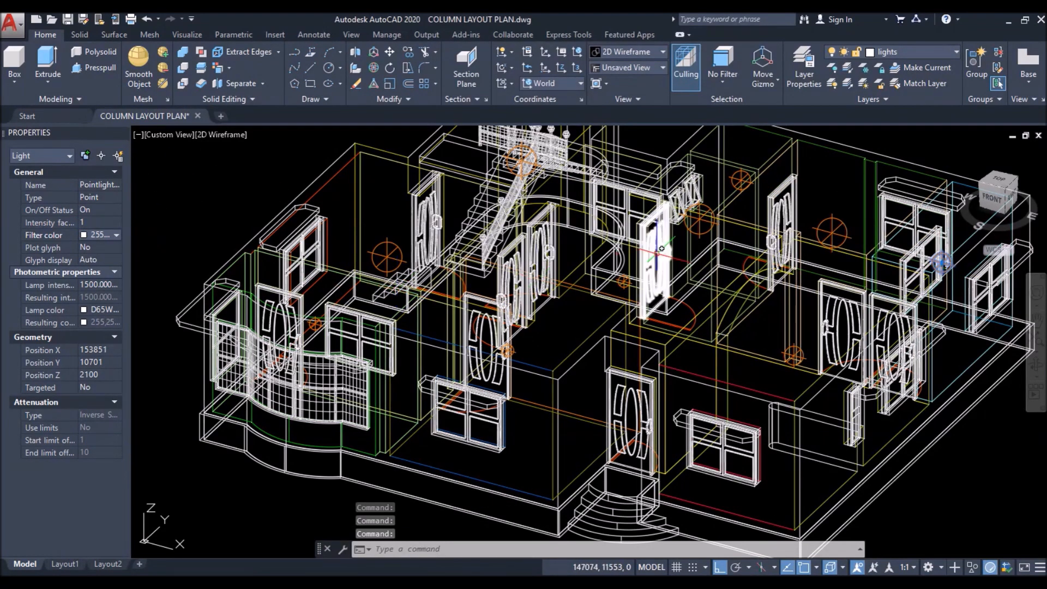
key(Escape)
key(Escape)
Step: Set the intensity factor of the point lights in the two small adjoining rear rooms to 1 each
click(740, 179)
click(95, 220)
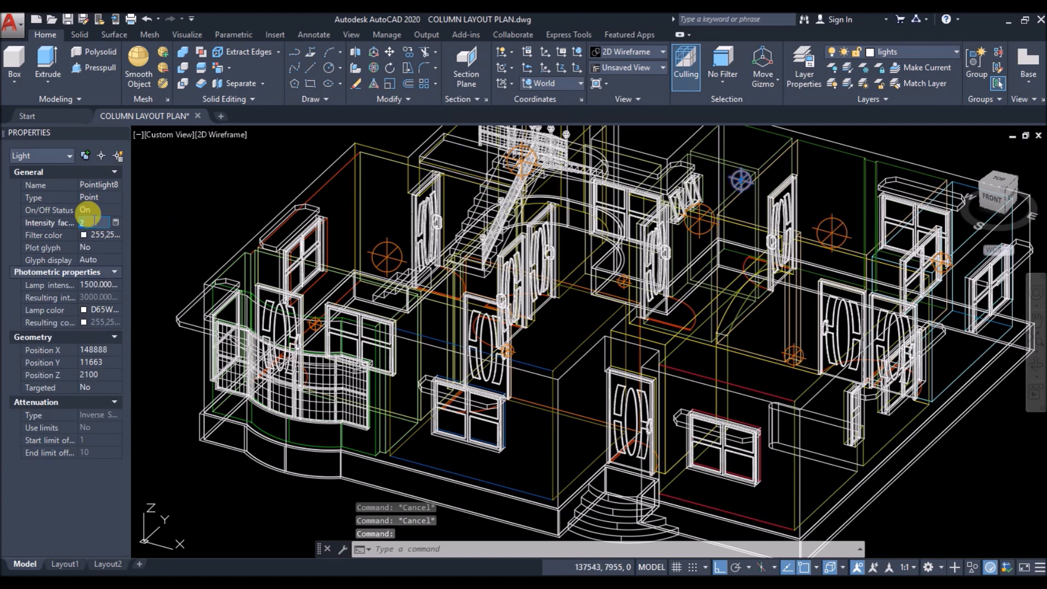
text(1)
key(Return)
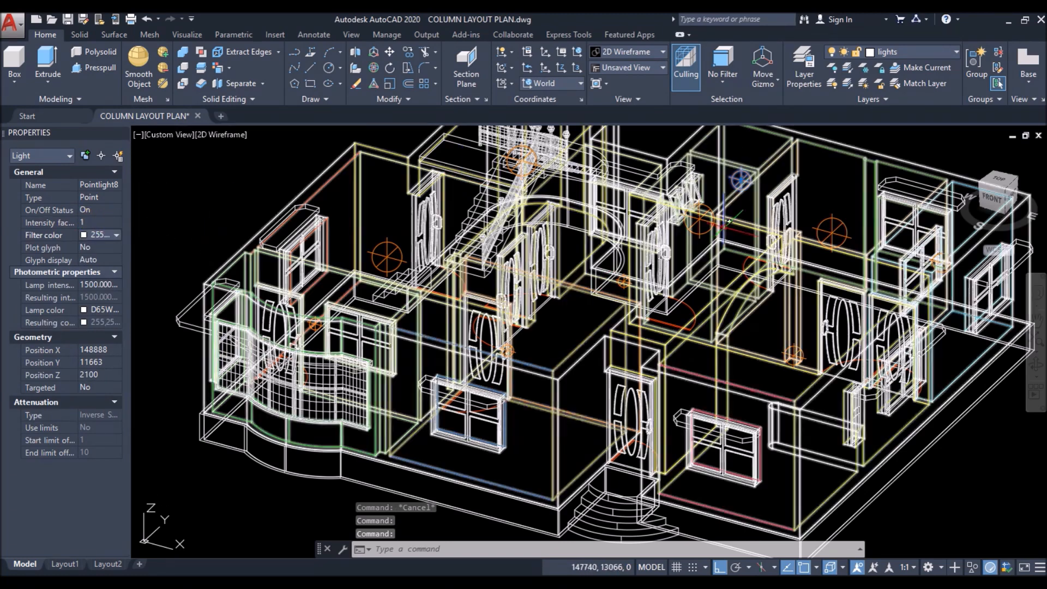
key(Escape)
click(700, 219)
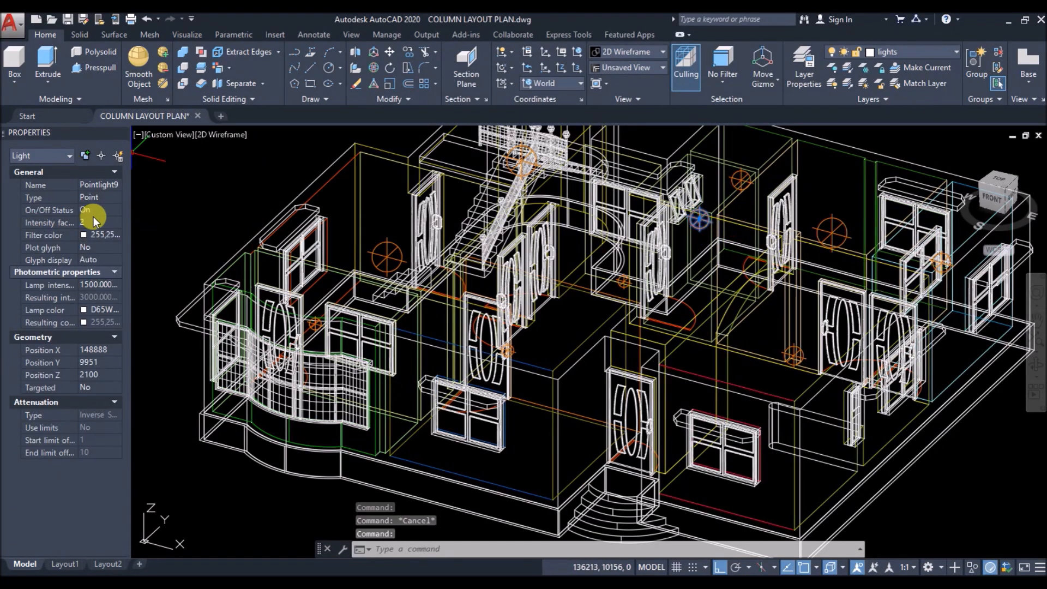
text(1)
key(Return)
key(Escape)
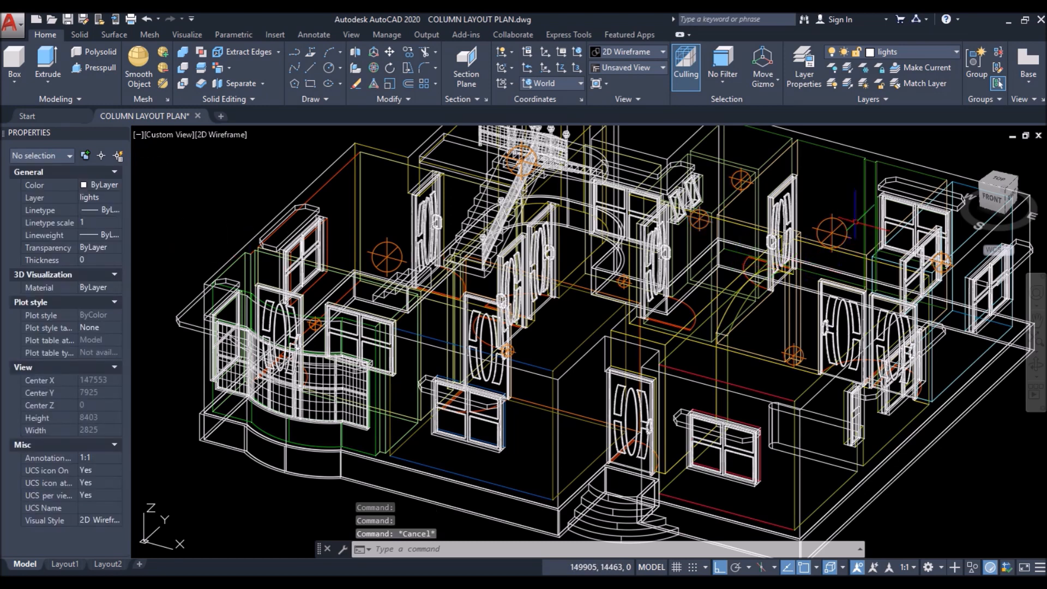
Step: Set the intensity factor of the point light in the green-walled rear room to 4
click(832, 233)
click(89, 224)
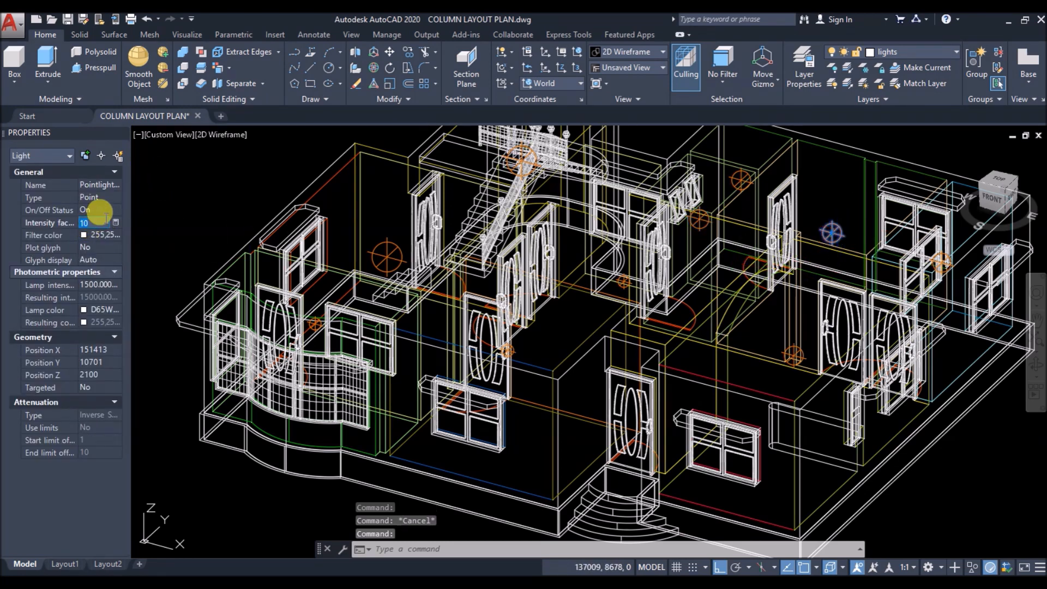
text(4)
key(Return)
key(Escape)
Step: Check the intensity factor of the point light at the staircase
scroll(521, 163, up, 5)
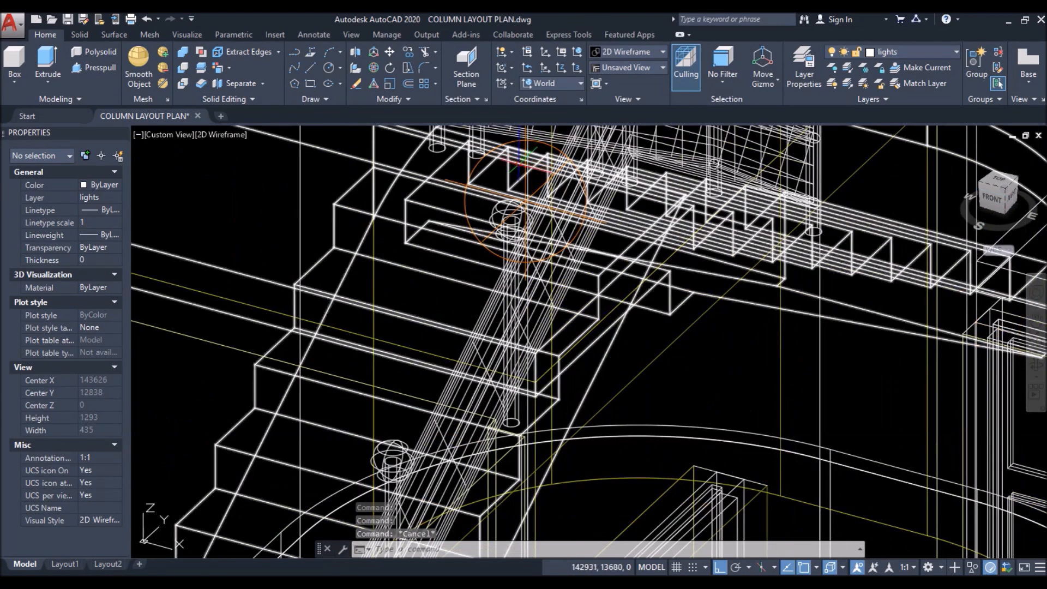
click(525, 201)
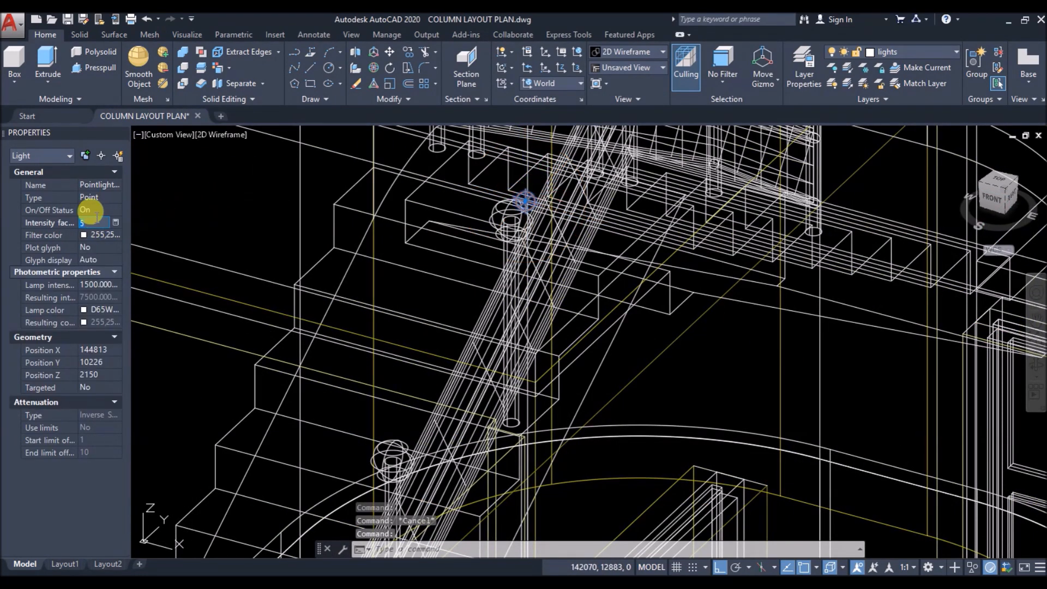
key(Escape)
scroll(394, 240, down, 5)
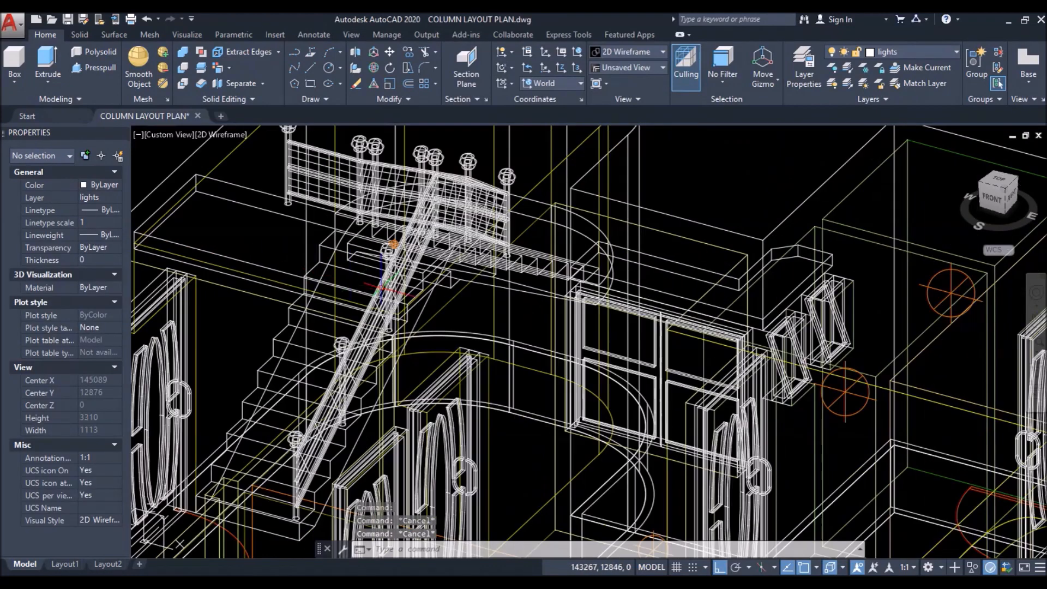
scroll(393, 240, down, 2)
Step: Set the intensity factor of the point light in the orange-walled room to 3 and close the object properties
click(311, 307)
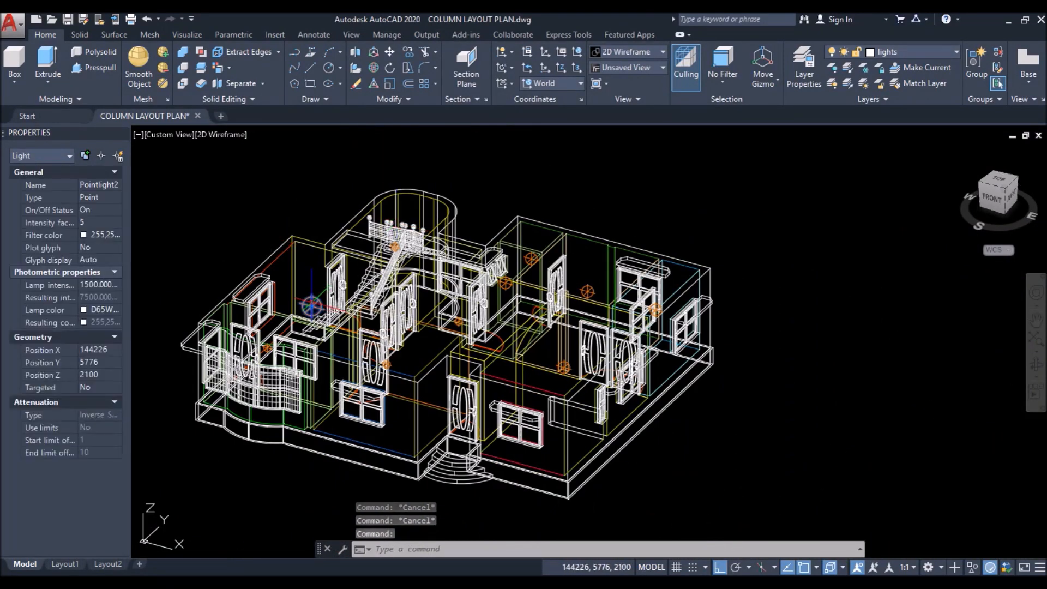
key(Escape)
click(311, 307)
click(89, 221)
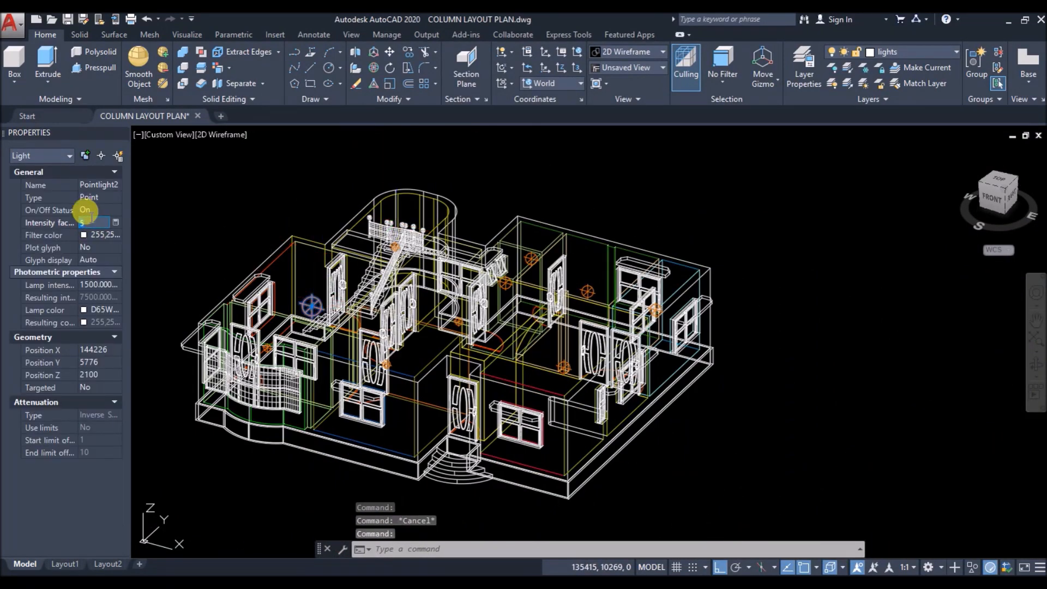
text(3)
key(Return)
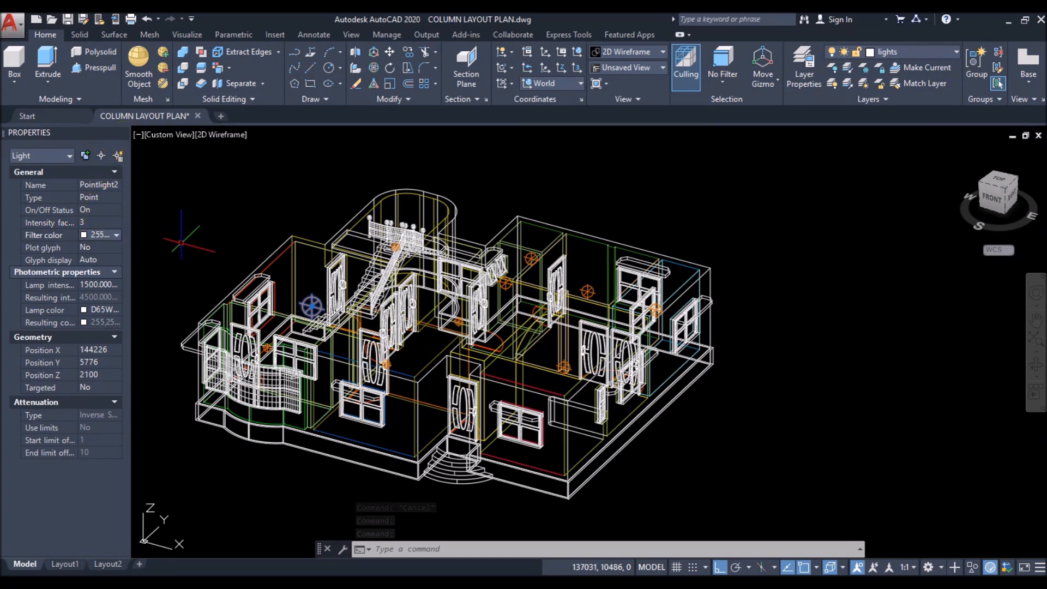
click(122, 133)
key(Escape)
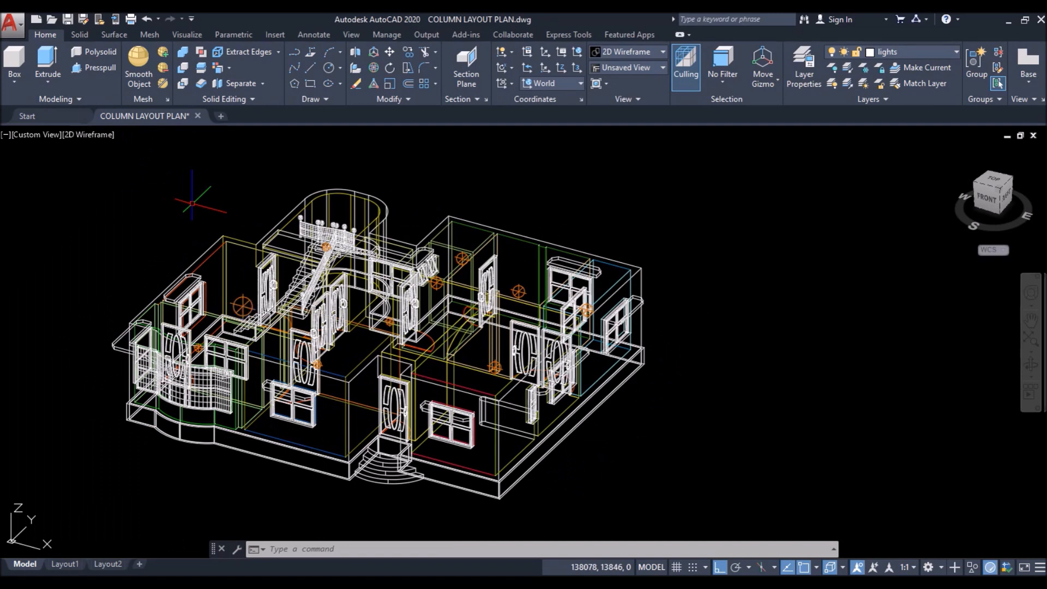
Step: Display the house model in Realistic style and turn off the current lights layer
click(90, 135)
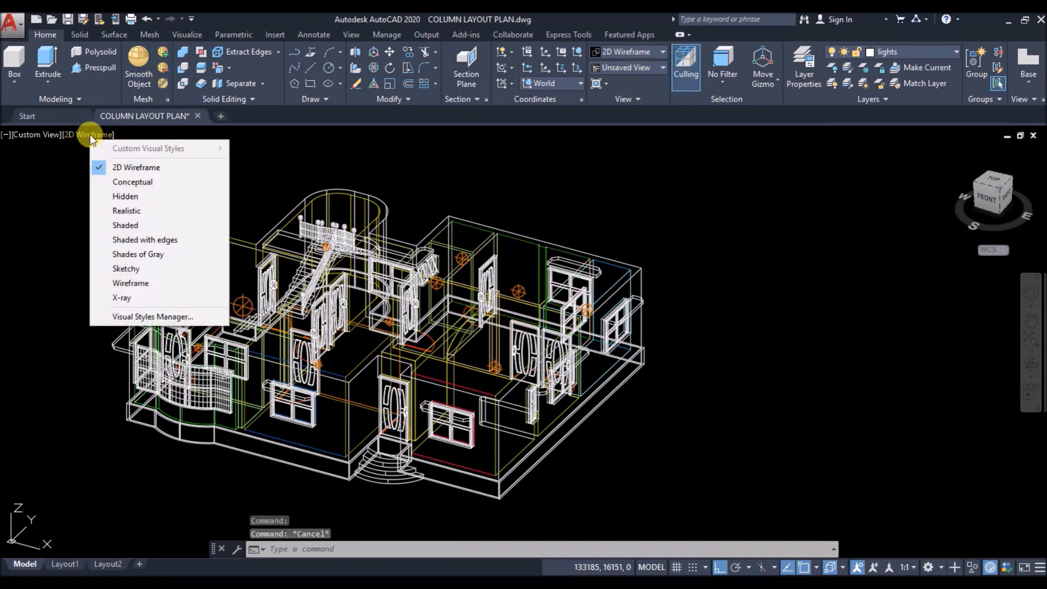
click(143, 212)
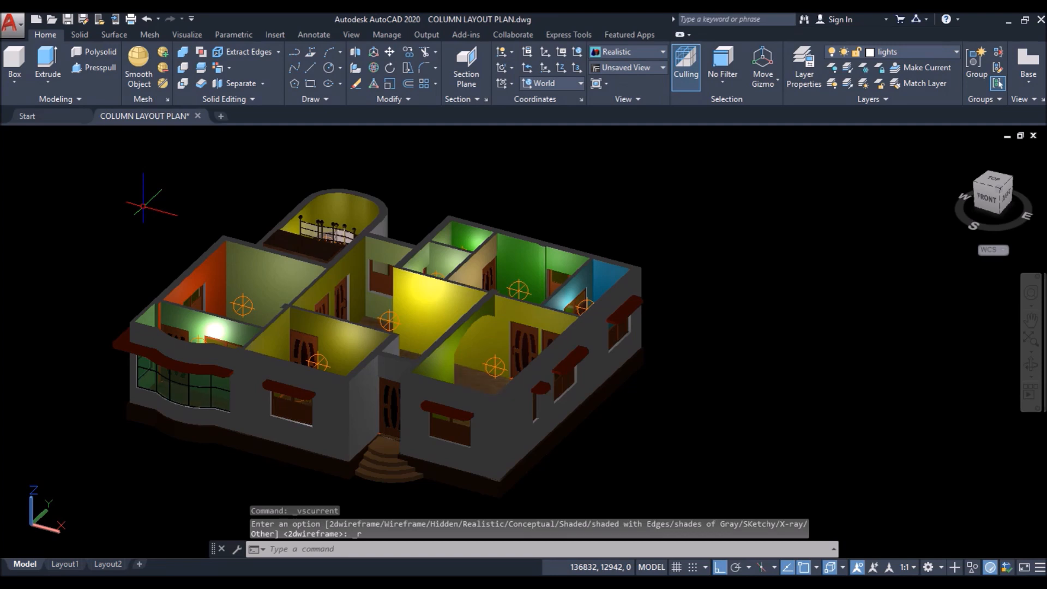
click(919, 52)
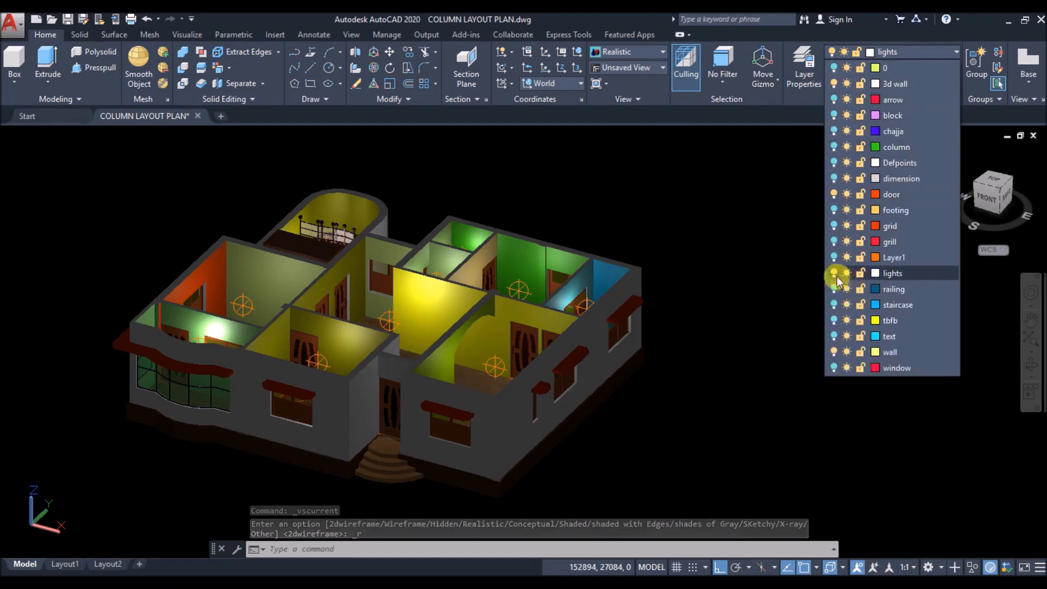
click(834, 273)
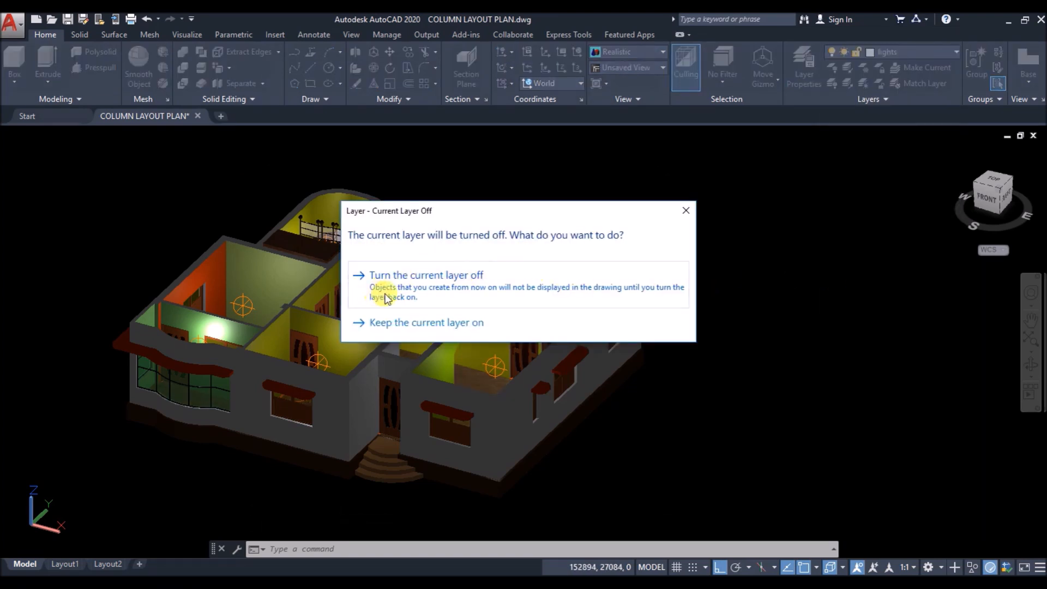
click(631, 288)
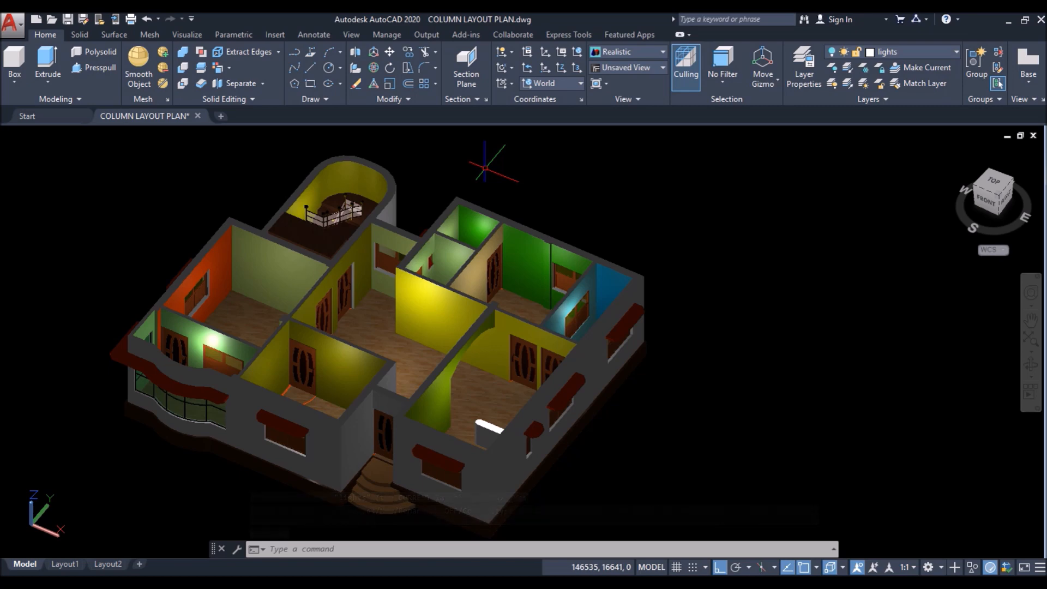
Step: Examine the house in Shaded with Edges style from a lower angle
click(78, 137)
click(98, 240)
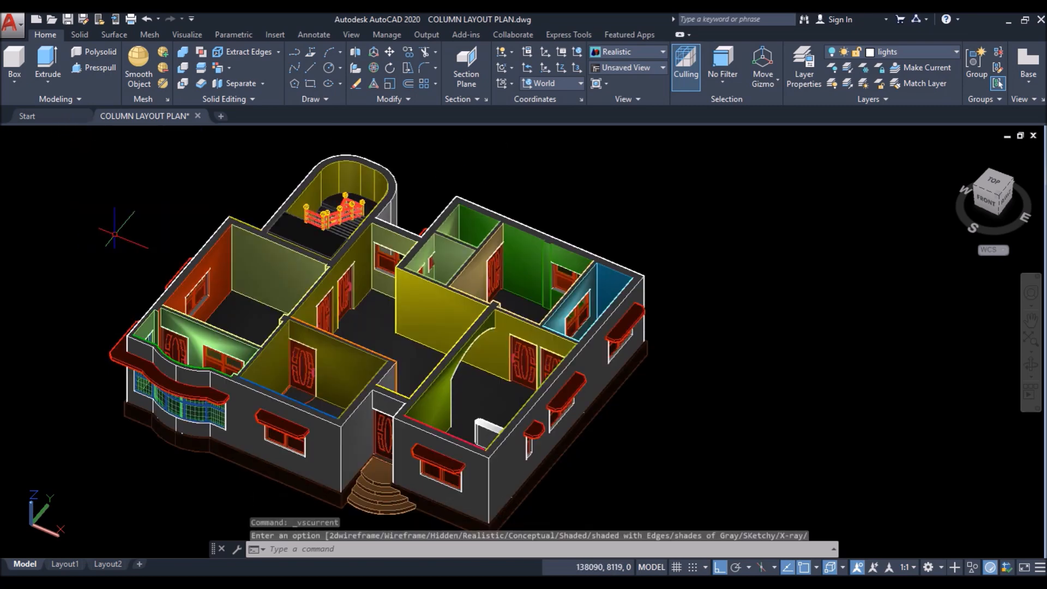
shift+middle_drag(689, 228, 49, 180)
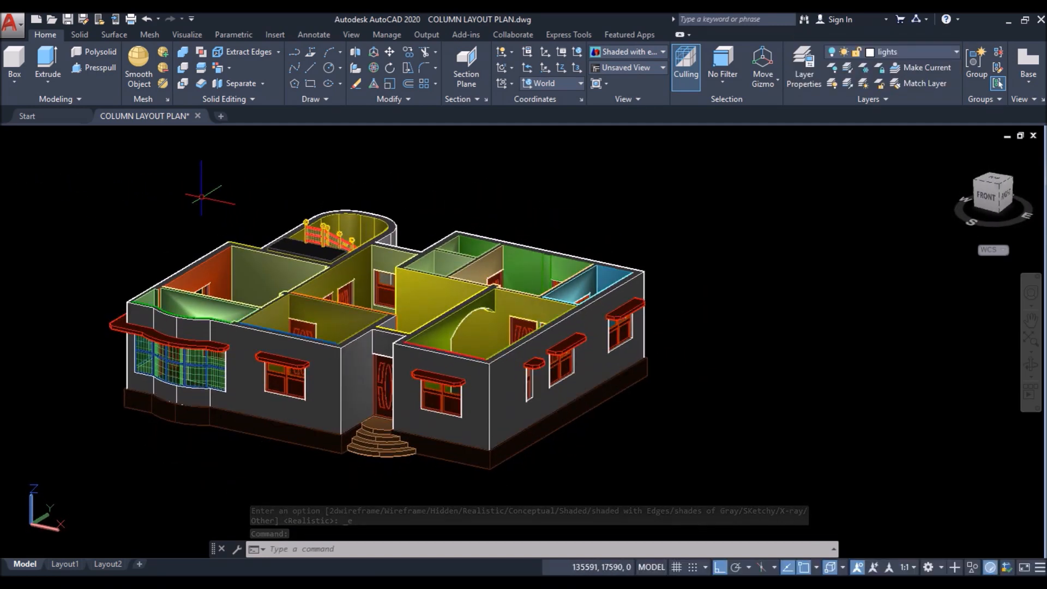
scroll(201, 197, down, 5)
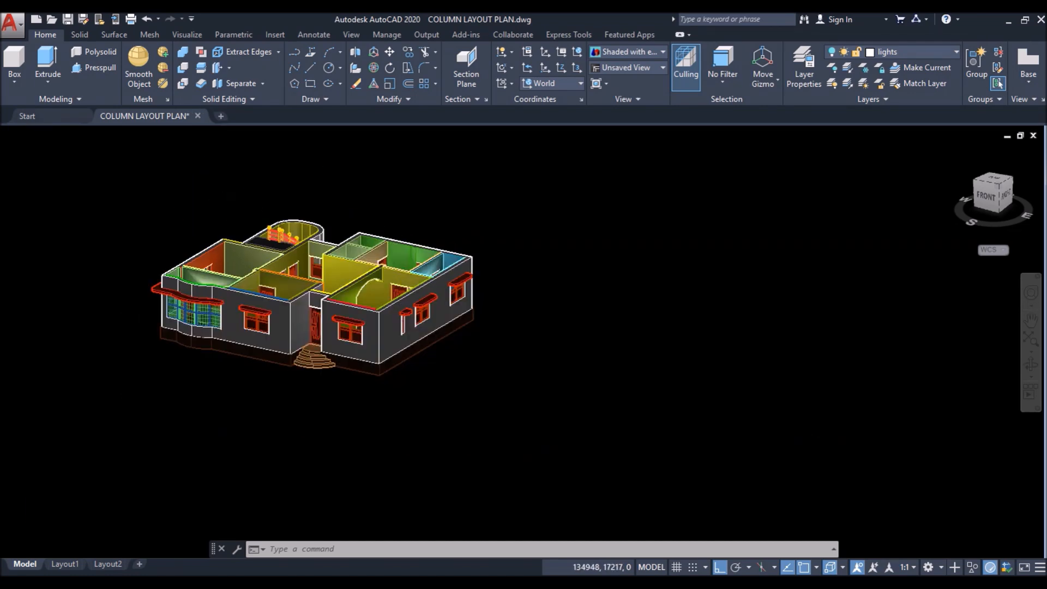
Step: Switch to 2D Wireframe style and offset the separate house outline outward by 100
click(90, 133)
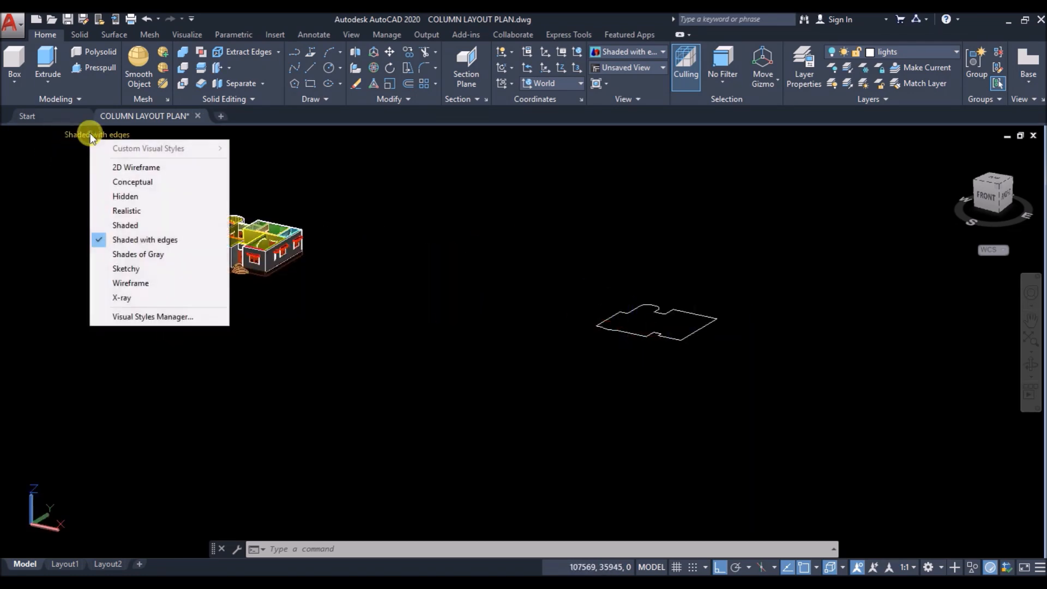
click(122, 165)
scroll(665, 324, up, 3)
scroll(468, 353, down, 1)
shift+middle_drag(603, 311, 602, 324)
scroll(666, 315, up, 2)
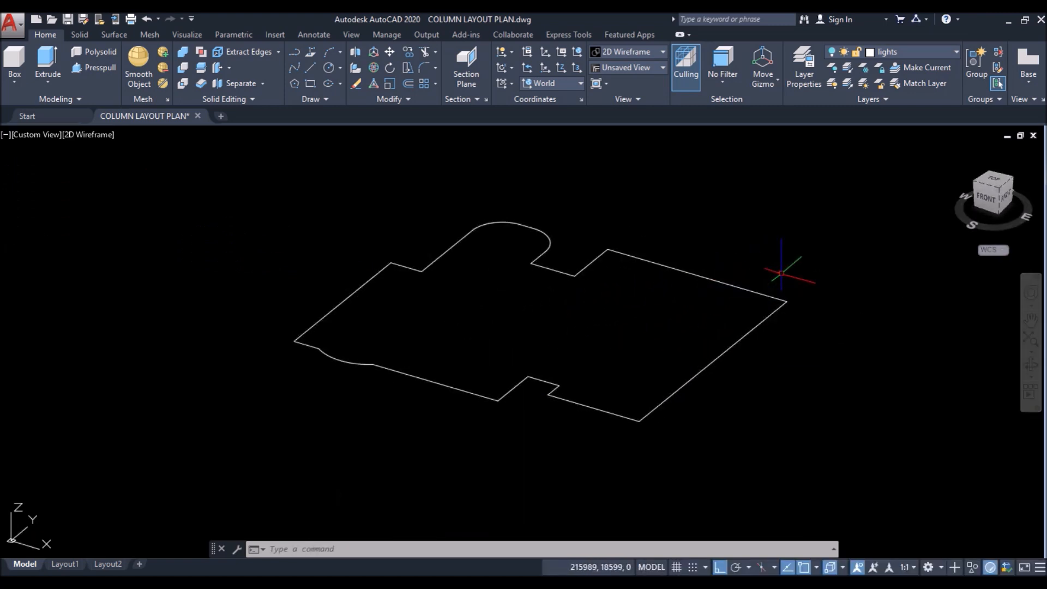
key(Return)
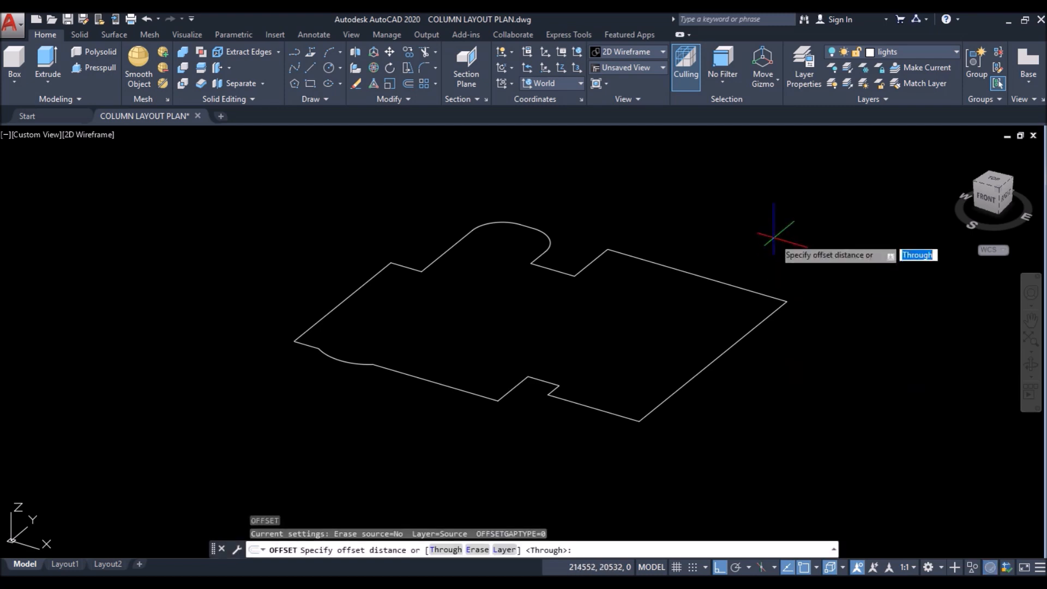
text(100)
key(Return)
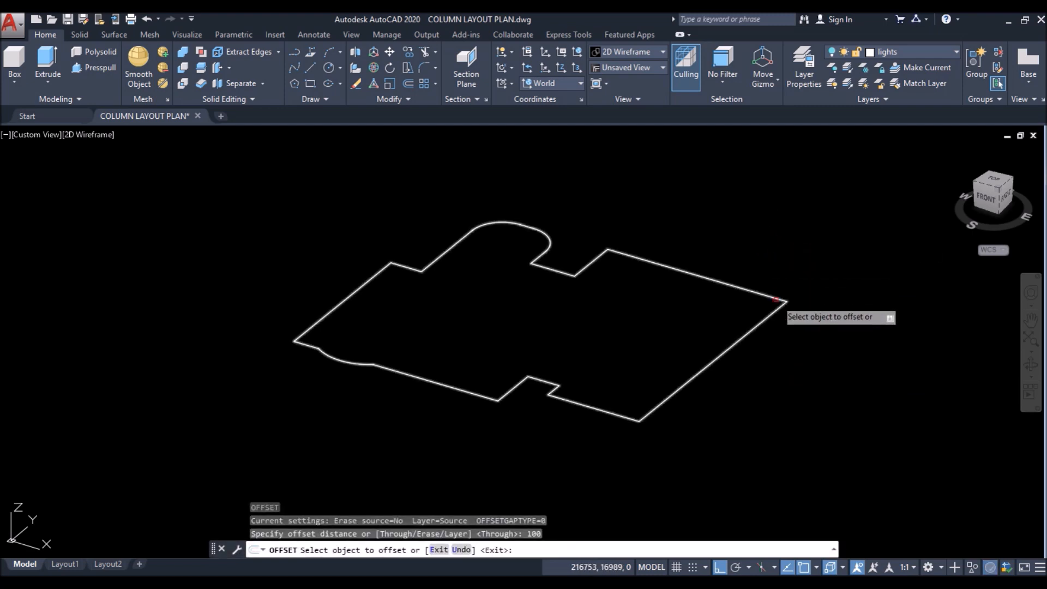
click(780, 298)
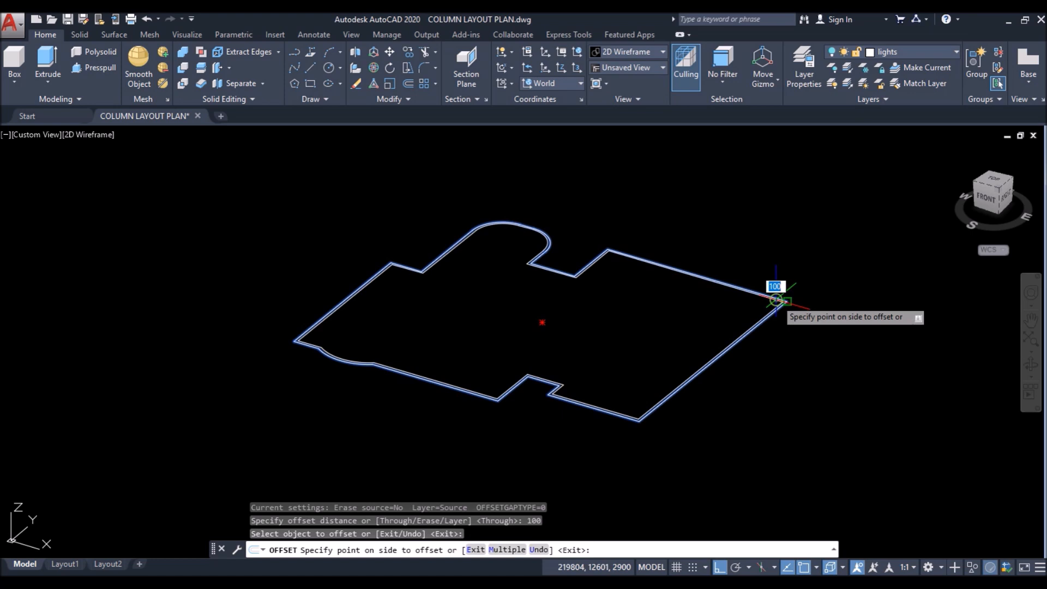
click(855, 288)
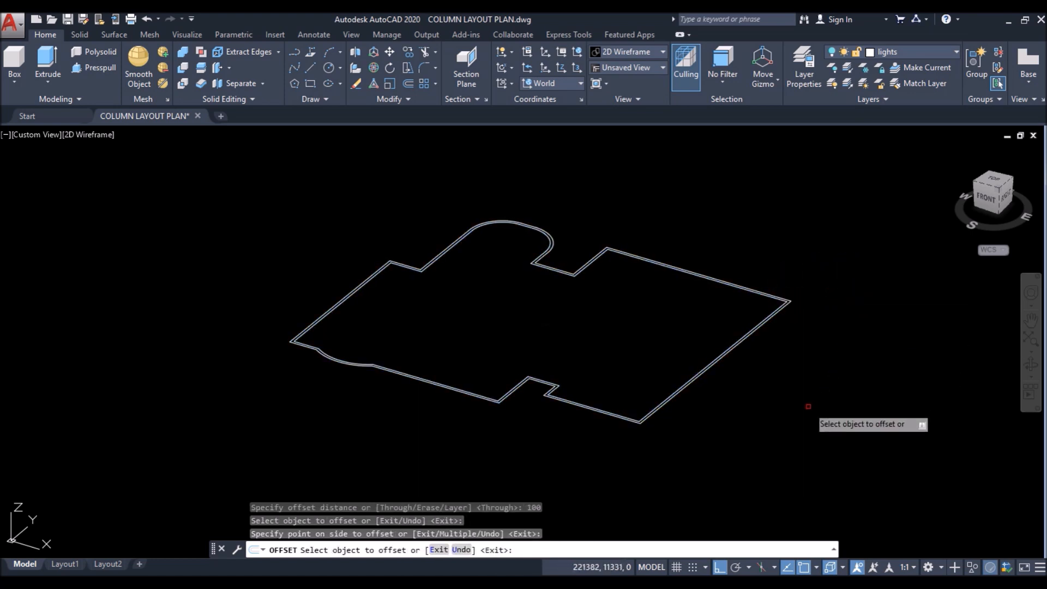
key(Return)
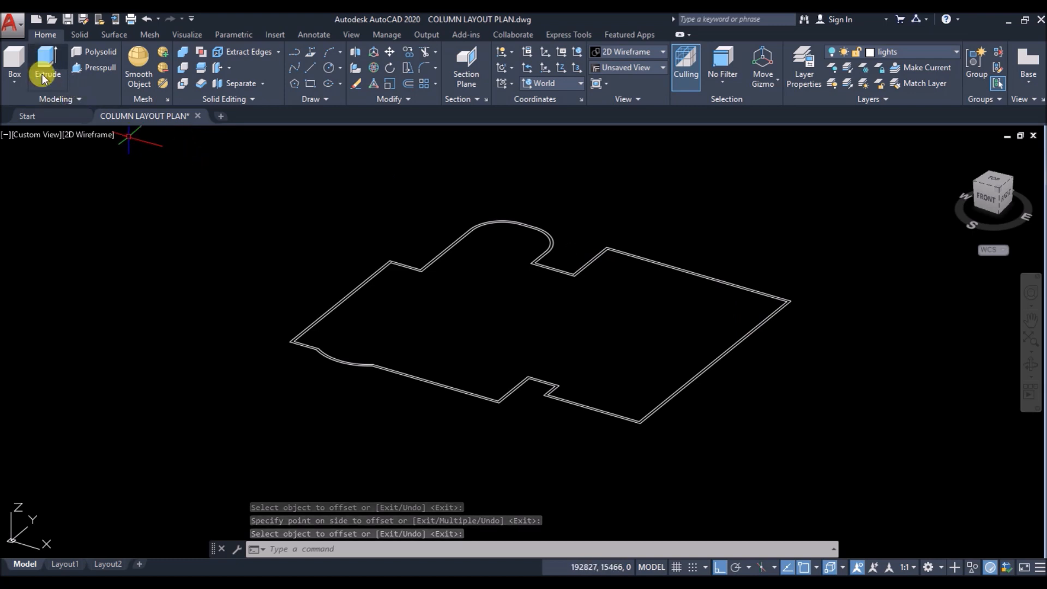
Step: Extrude the outer offset outline upward into a thin solid roof slab
text(Ex)
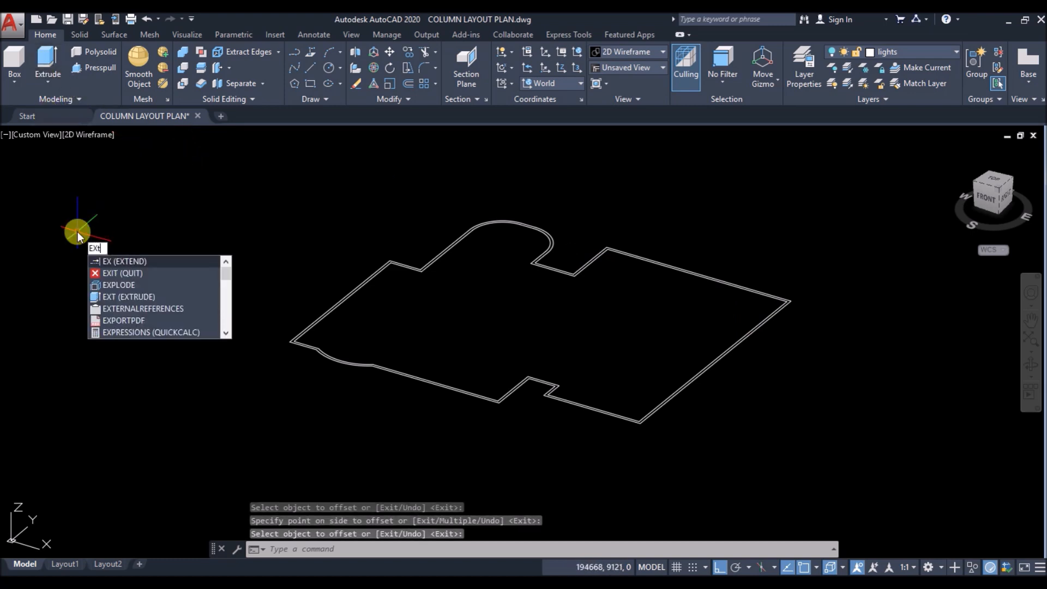
text(t)
key(Return)
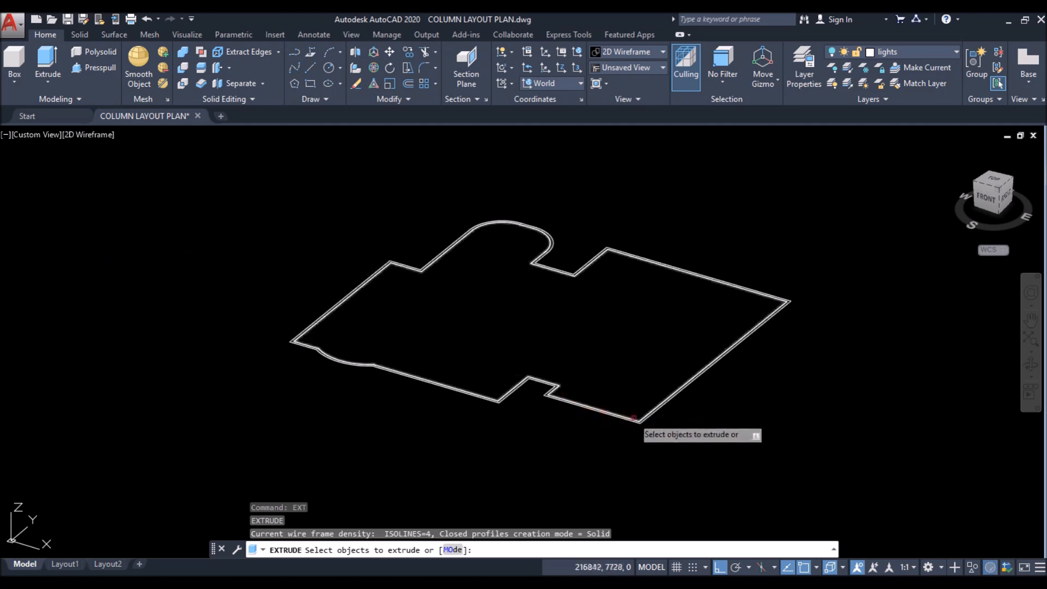
scroll(643, 423, up, 6)
click(644, 424)
key(Return)
scroll(535, 439, down, 5)
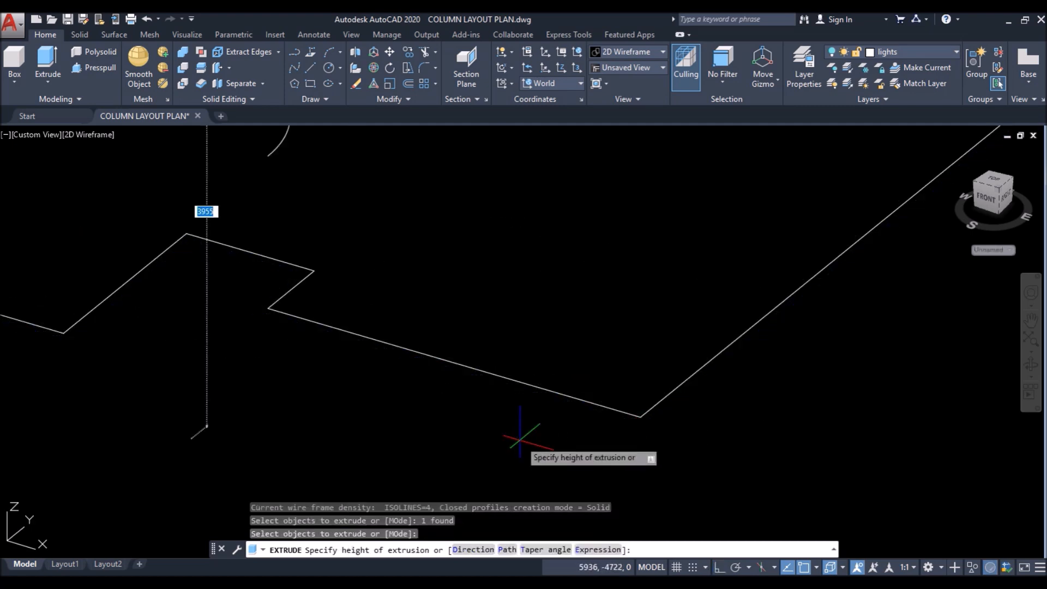
scroll(519, 436, down, 2)
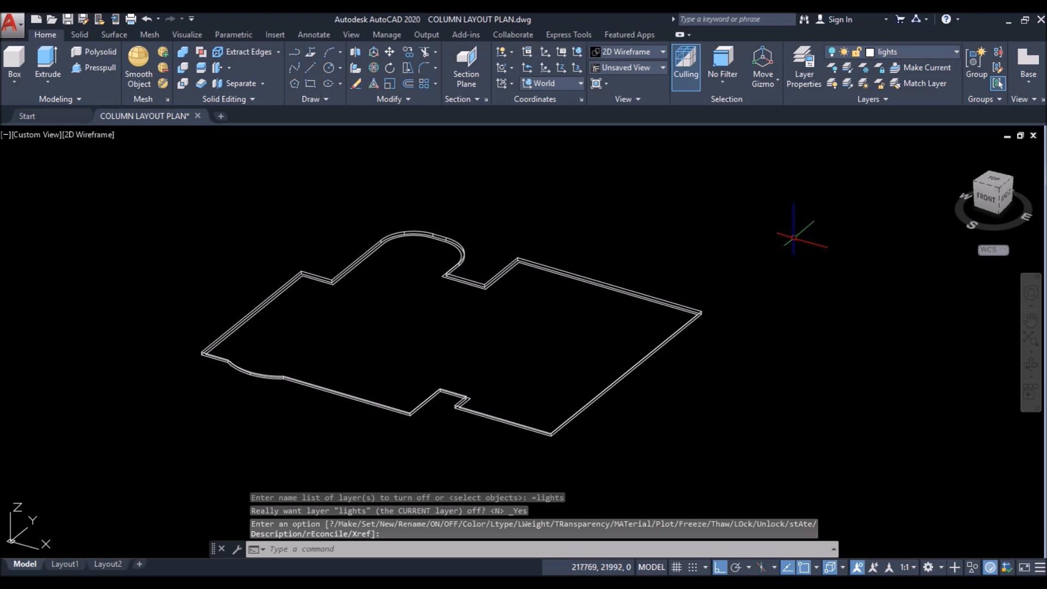
Step: Make 3d wall the current layer and display the model in Hidden style
click(916, 50)
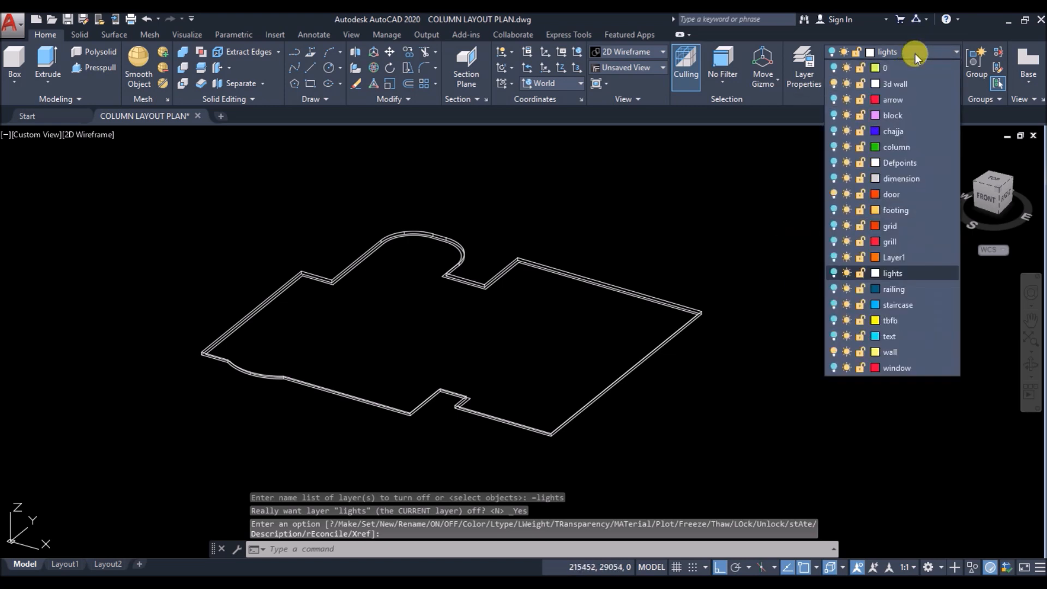
click(915, 82)
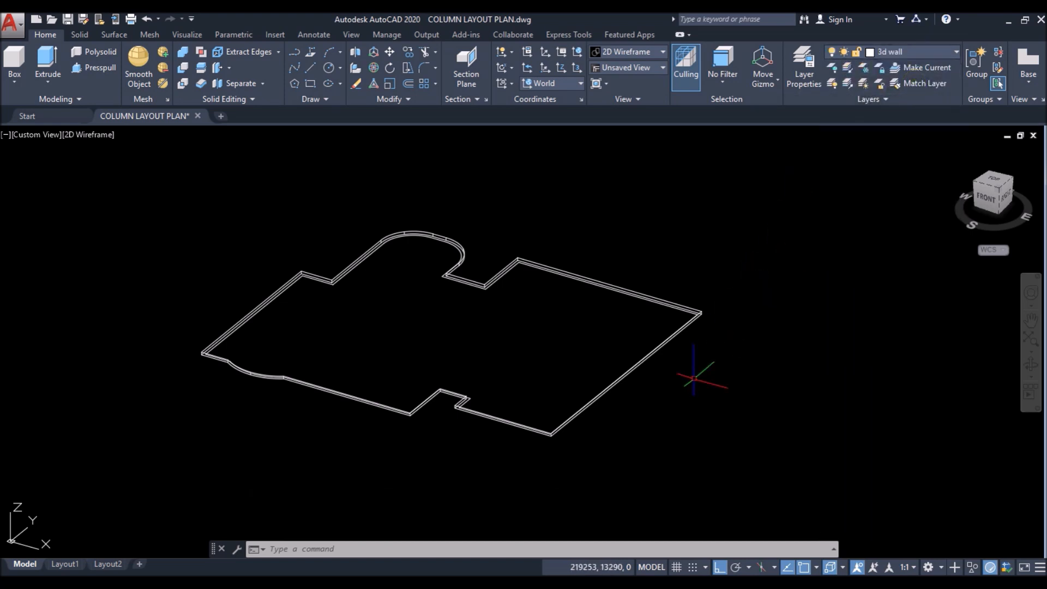
click(100, 136)
click(144, 196)
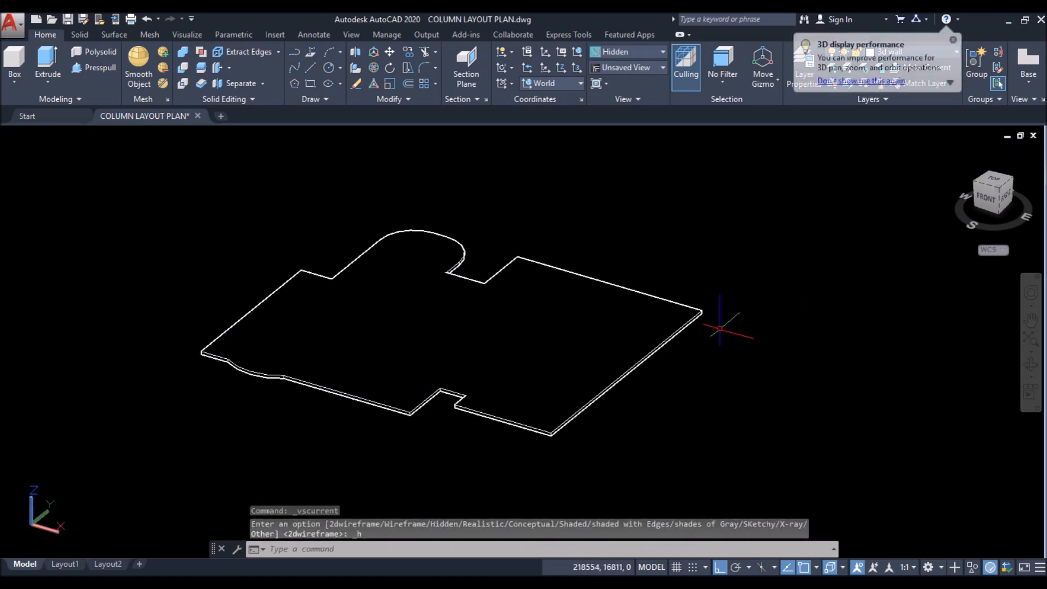
Step: Move the roof slab onto the house, from the front outline corner on its underside to the matching top corner of the outer walls
scroll(701, 280, up, 8)
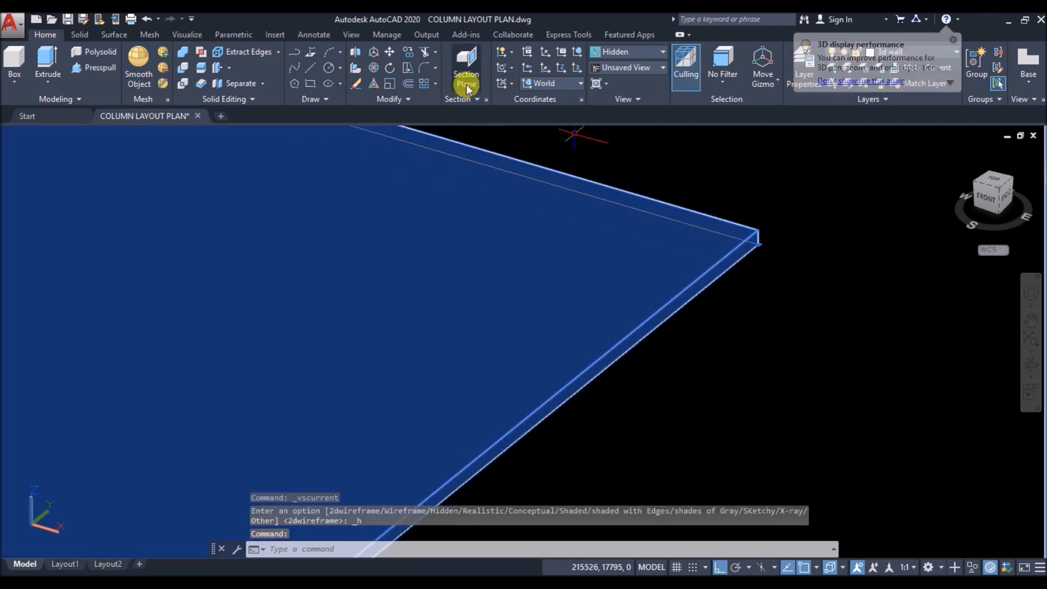
click(405, 50)
click(389, 51)
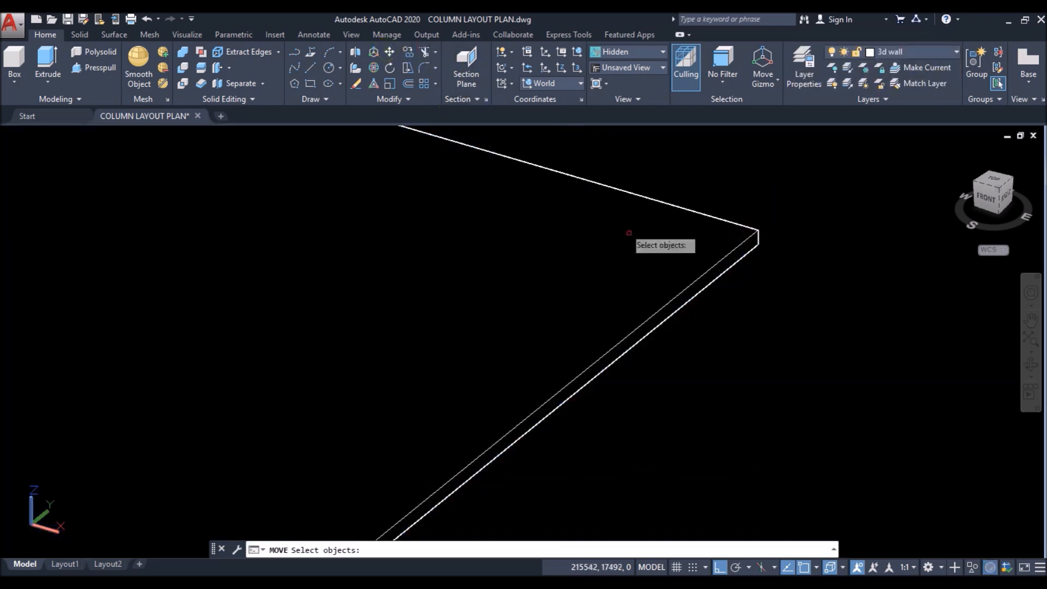
click(731, 225)
key(Return)
scroll(789, 214, down, 5)
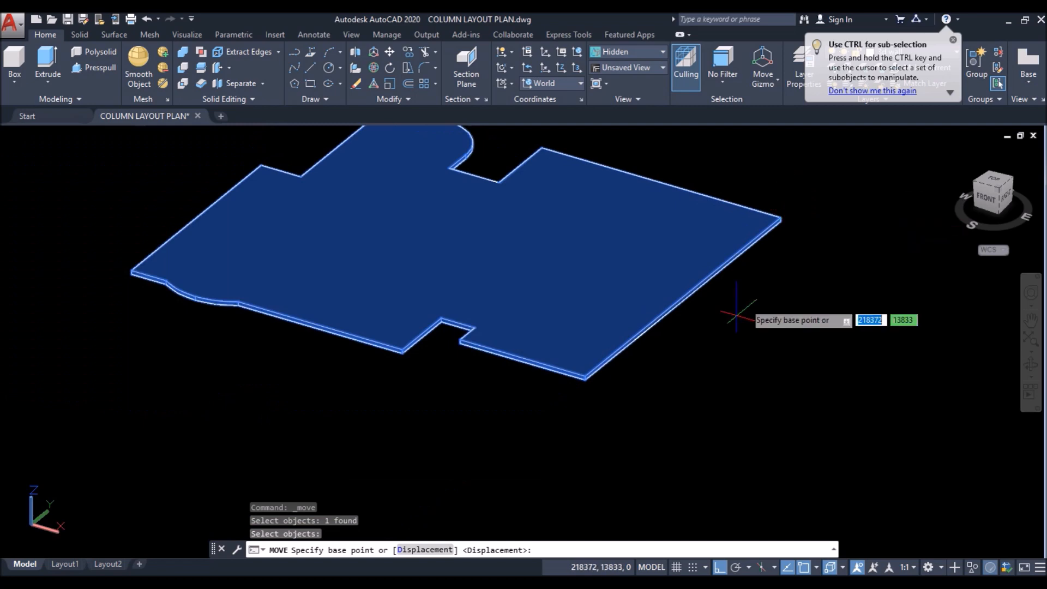
shift+middle_drag(613, 369, 607, 281)
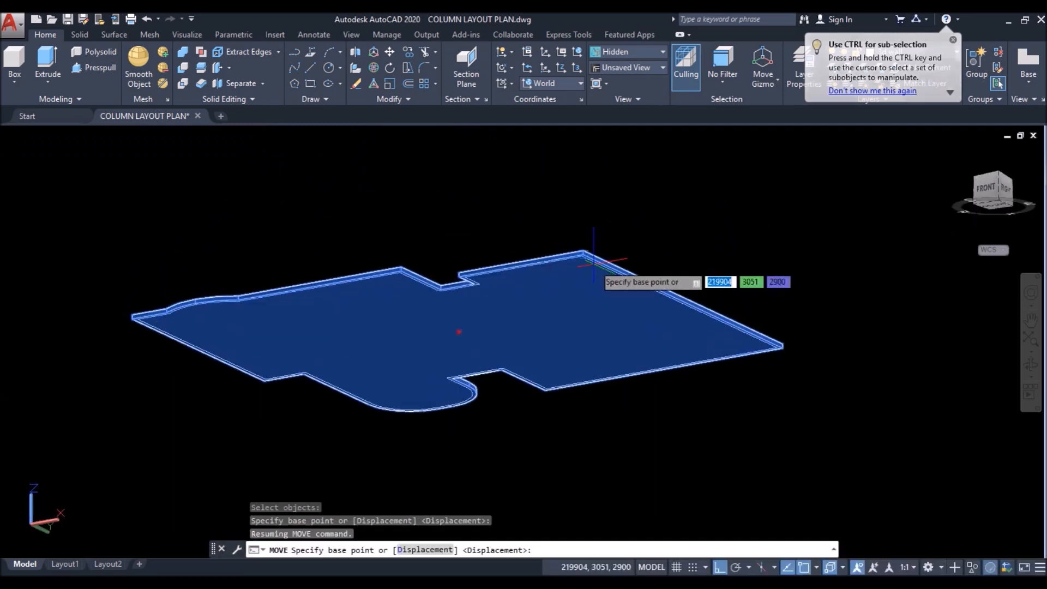
scroll(591, 265, up, 6)
click(538, 249)
scroll(593, 301, down, 10)
shift+middle_drag(594, 305, 578, 407)
scroll(307, 416, up, 3)
scroll(315, 421, up, 10)
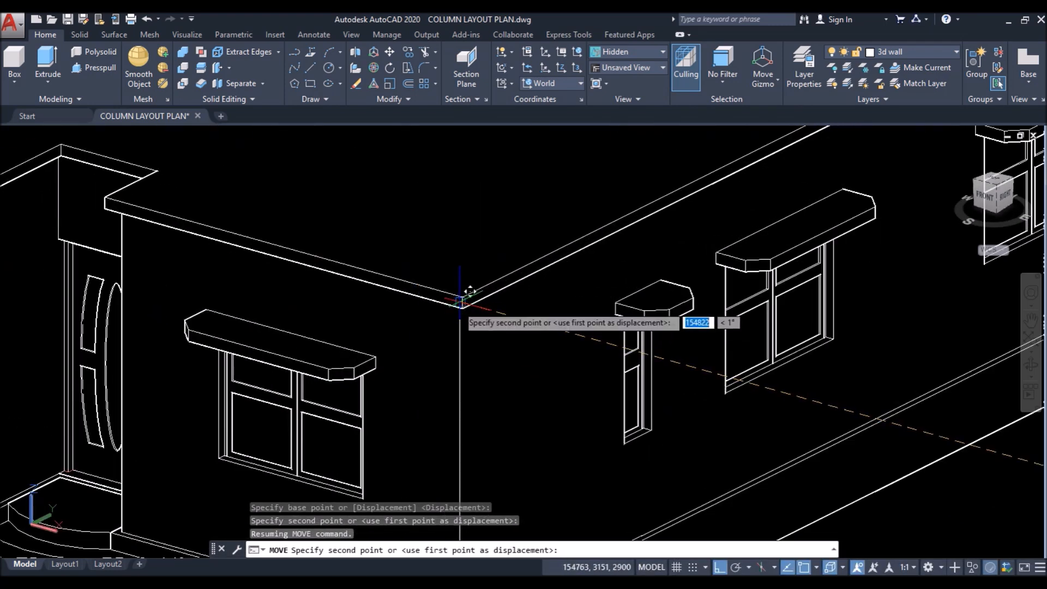
scroll(463, 297, up, 3)
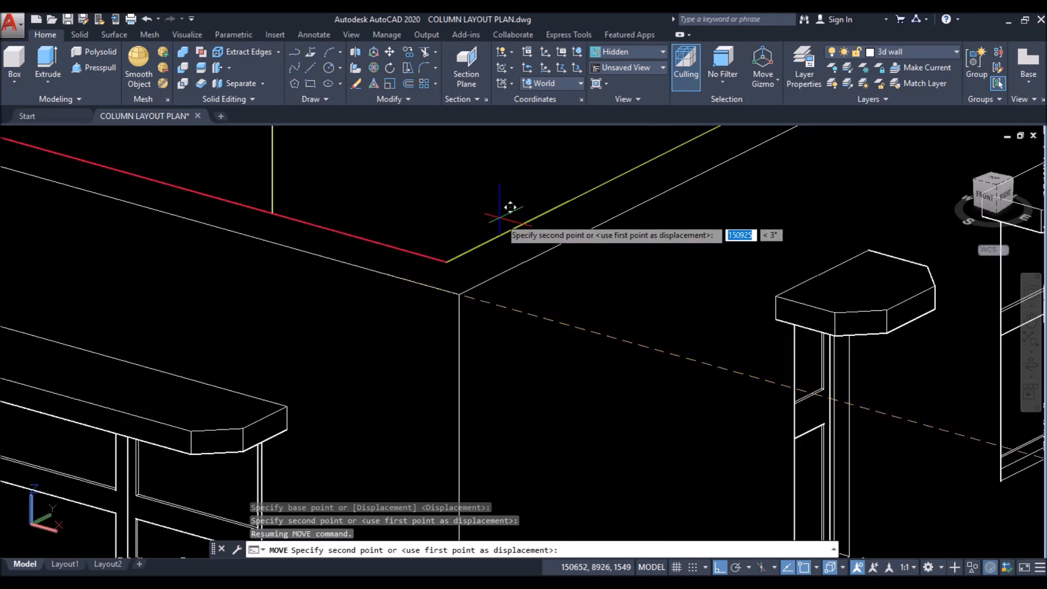
click(460, 293)
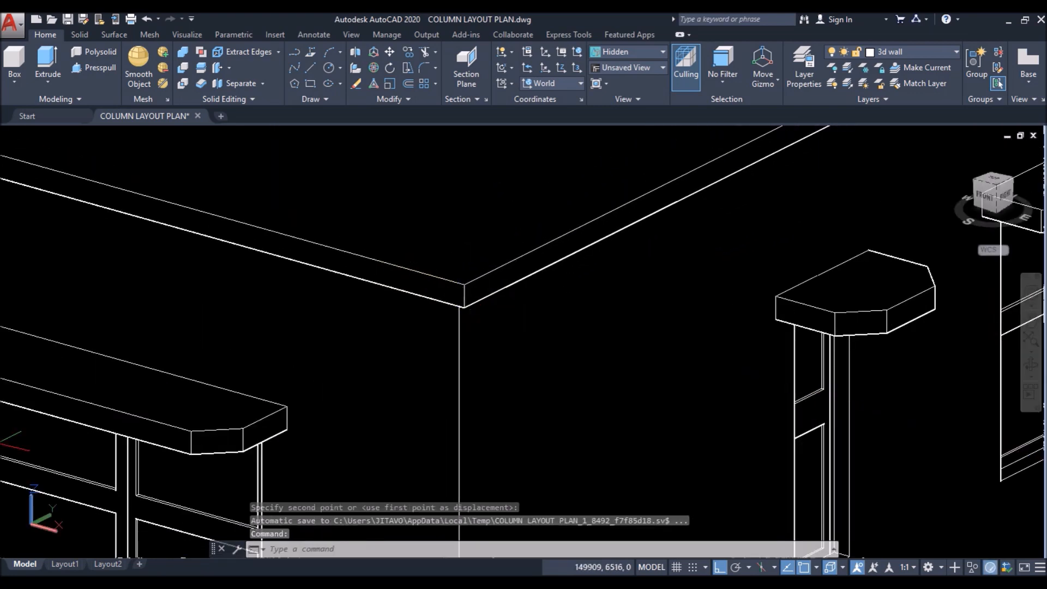
Step: Display the roofed house in Realistic style and inspect it from the front and left sides
scroll(485, 405, down, 8)
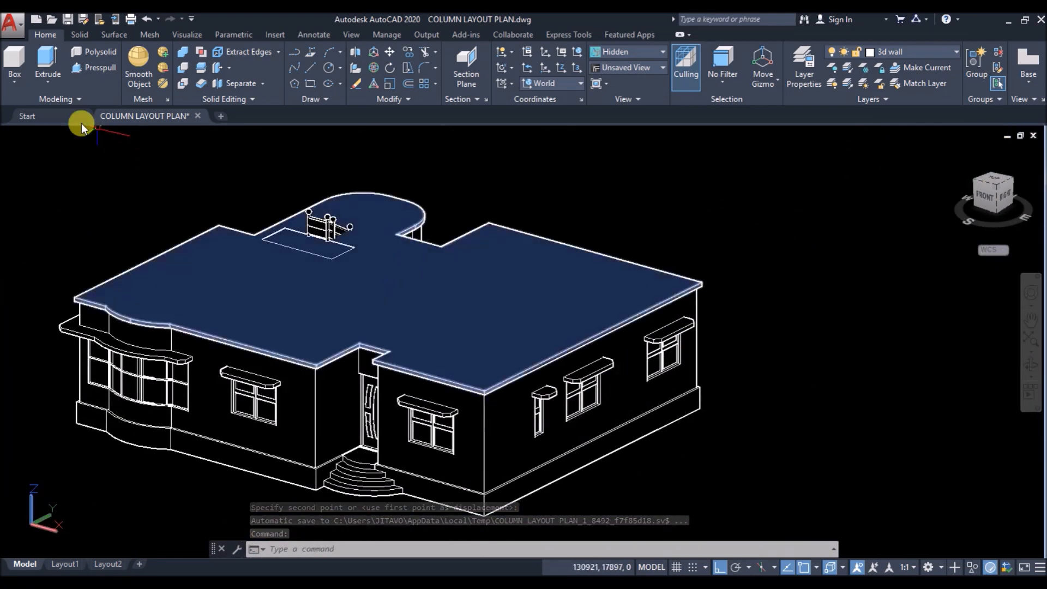
click(76, 137)
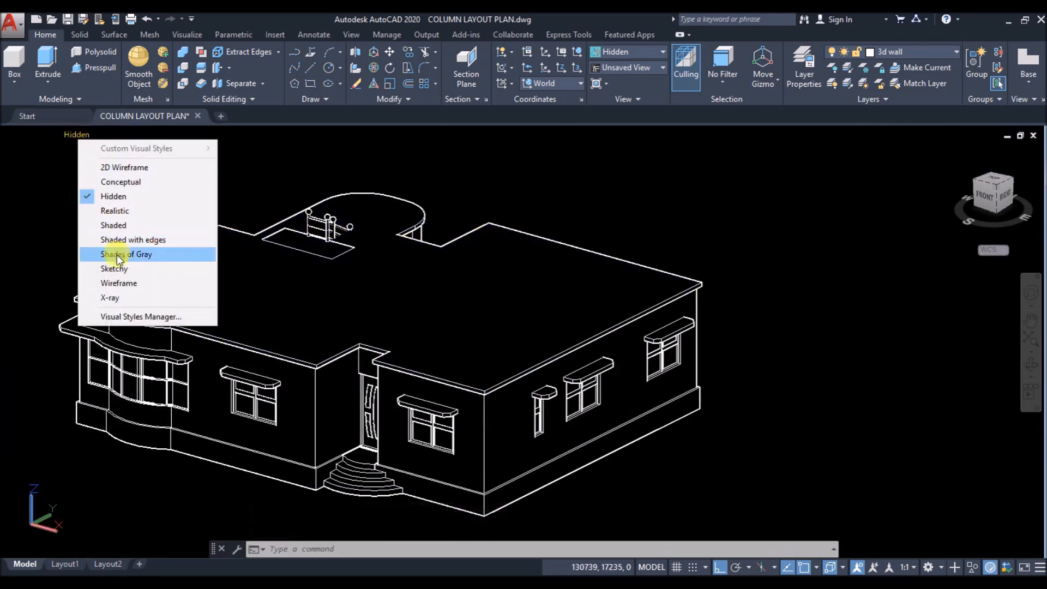
click(129, 210)
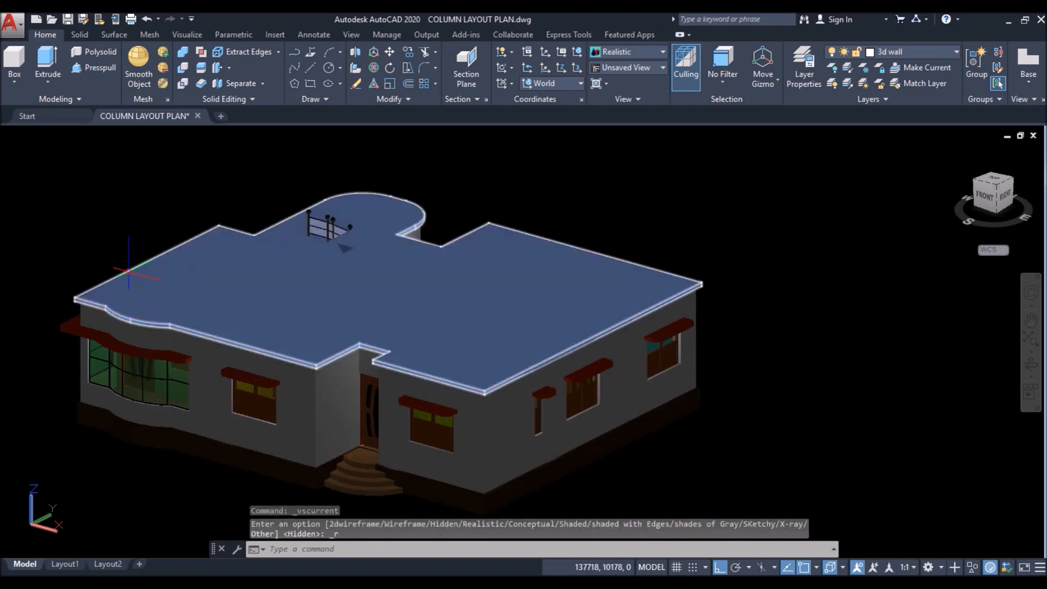
shift+middle_drag(59, 252, 103, 249)
scroll(281, 221, up, 3)
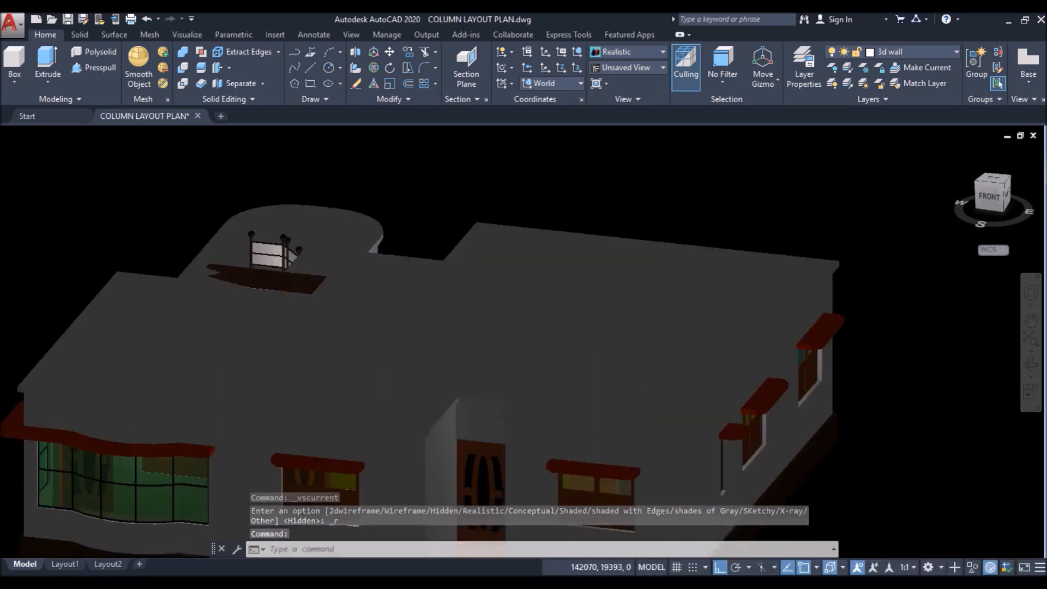
scroll(347, 194, down, 2)
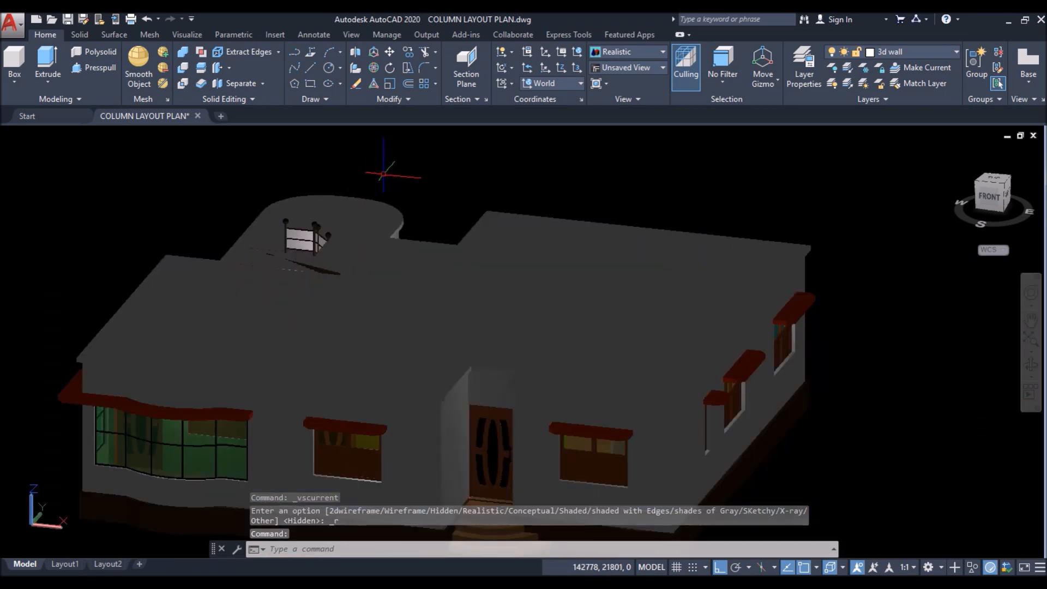
scroll(384, 176, down, 2)
shift+middle_drag(227, 235, 306, 202)
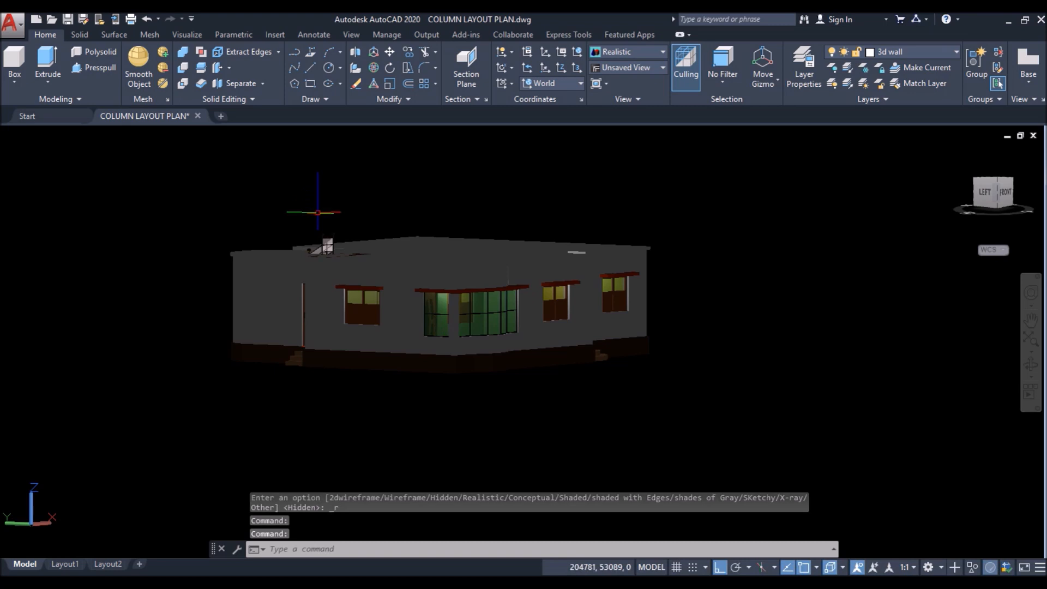
Step: Hide the plinth and ground floor slab and inspect the lit rooms from below
scroll(306, 248, up, 3)
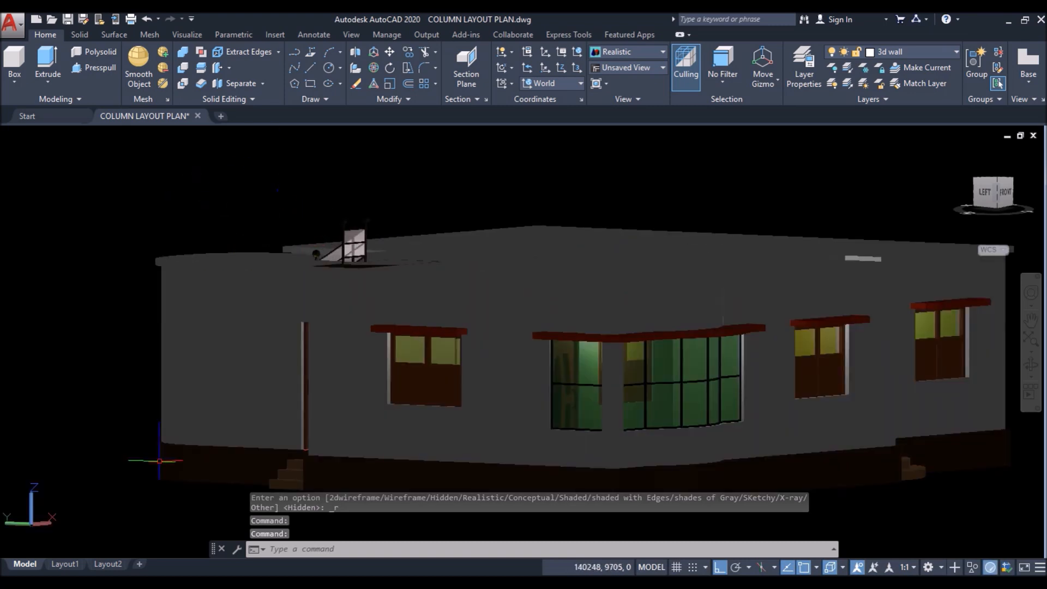
mouse_move(222, 235)
shift+middle_down()
mouse_move(237, 287)
mouse_move(218, 224)
shift+middle_up()
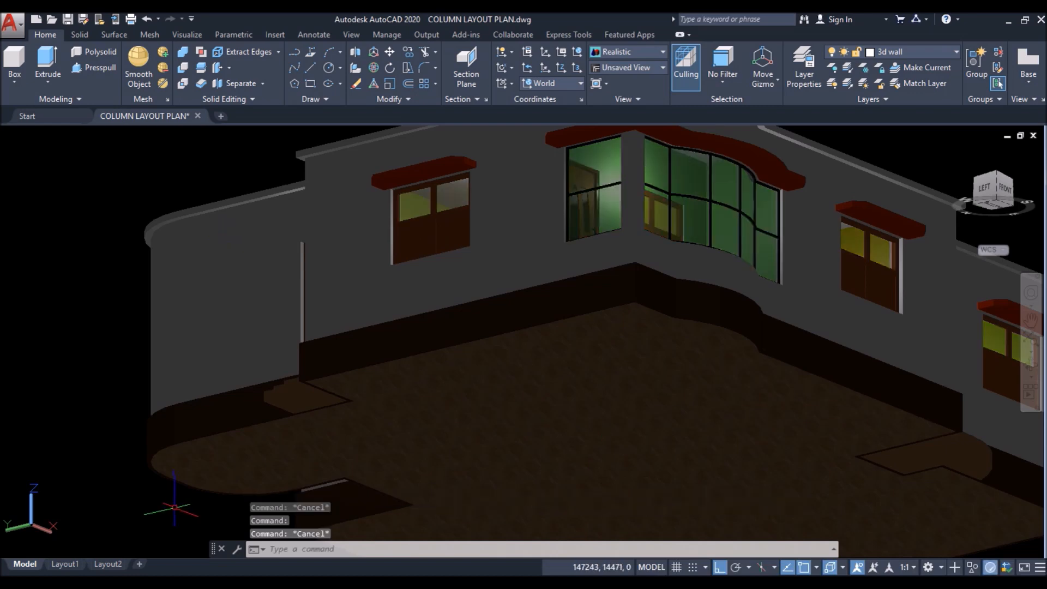
click(175, 508)
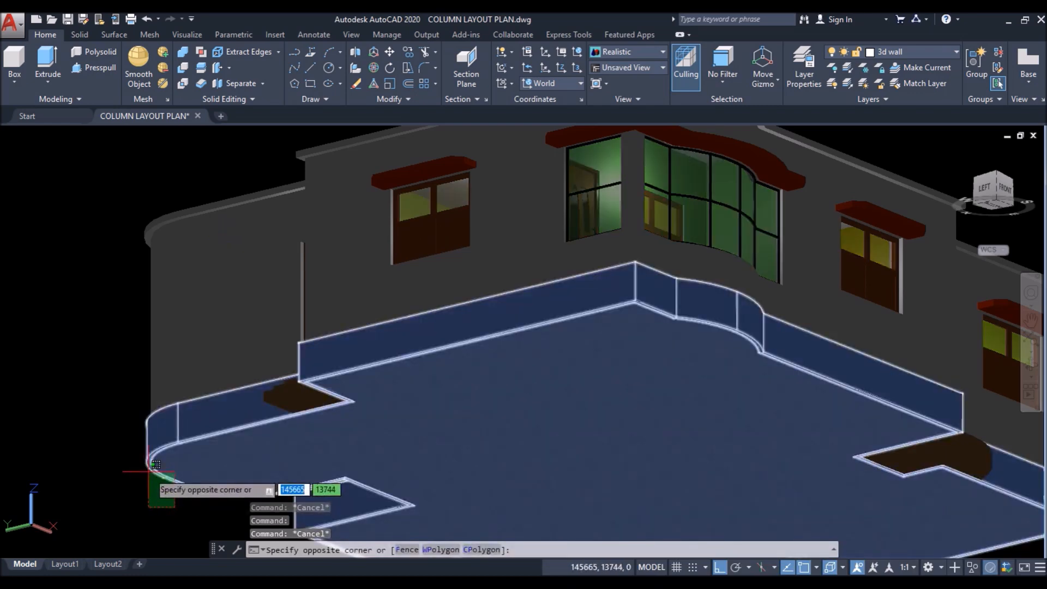
click(156, 464)
right_click(60, 216)
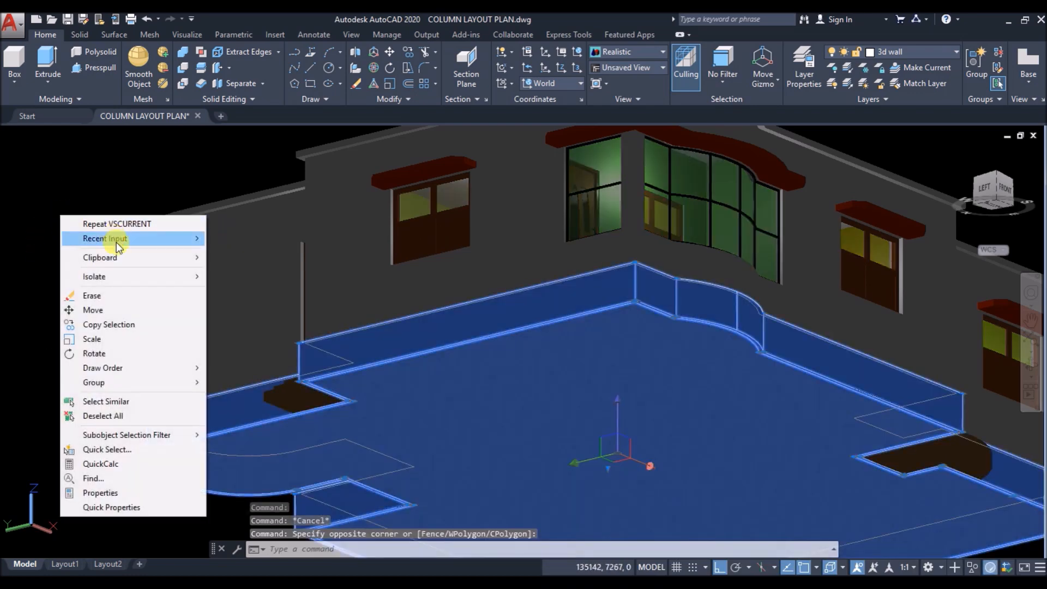
mouse_move(126, 277)
click(245, 291)
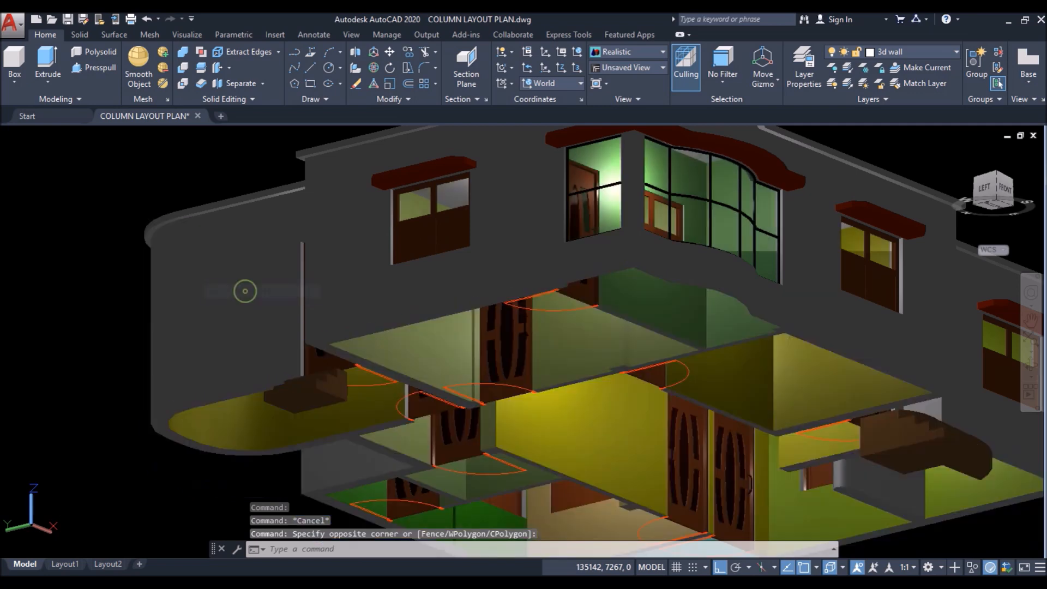
scroll(76, 262, down, 2)
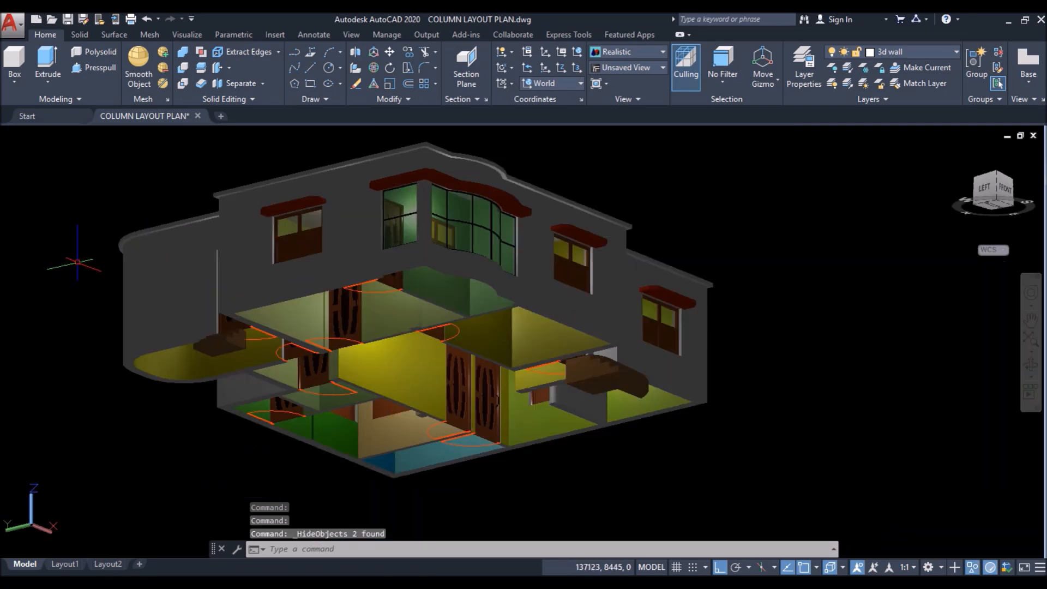
shift+middle_drag(180, 384, 161, 297)
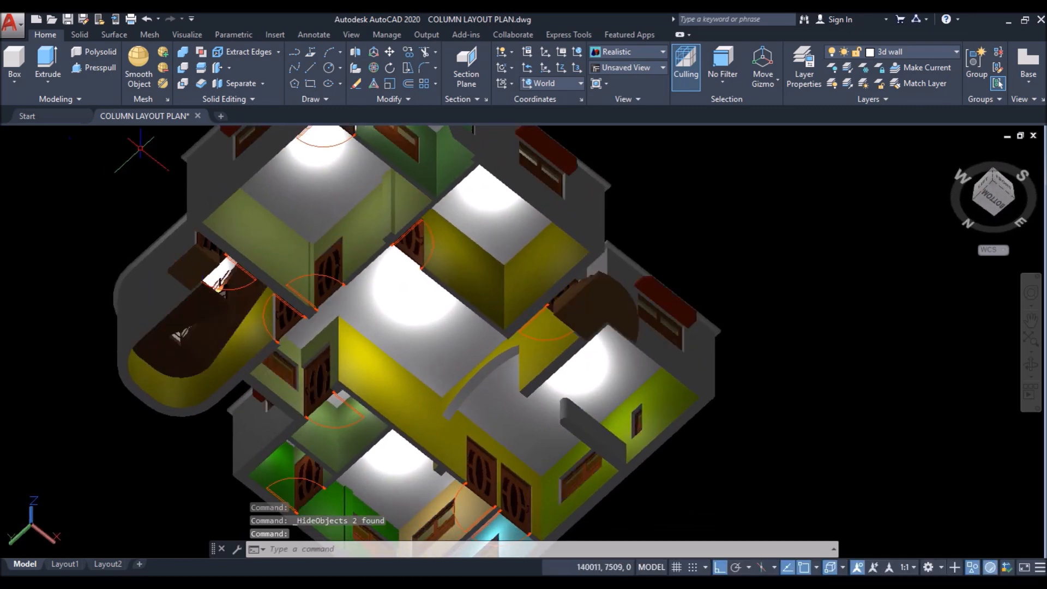
Step: Presspull the bright face beside the curved porch's doorway, seen from underneath the house
scroll(141, 148, up, 3)
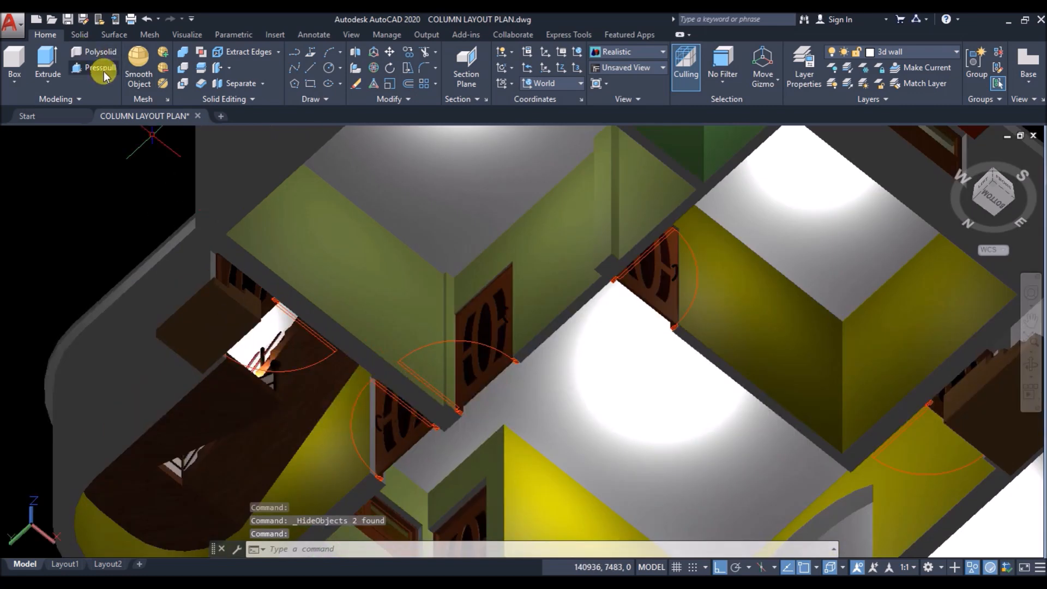
click(99, 67)
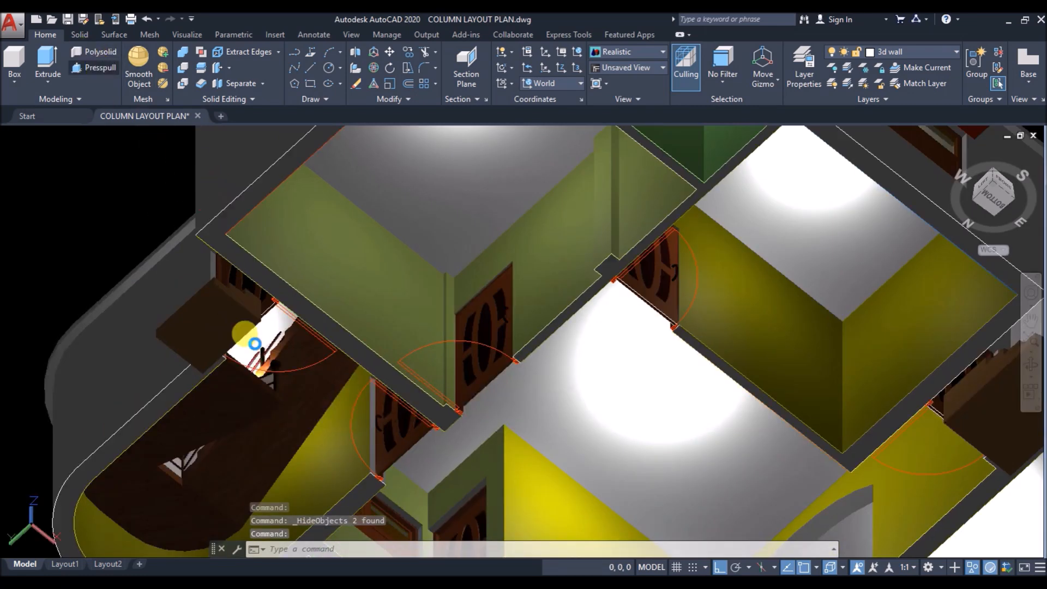
click(263, 339)
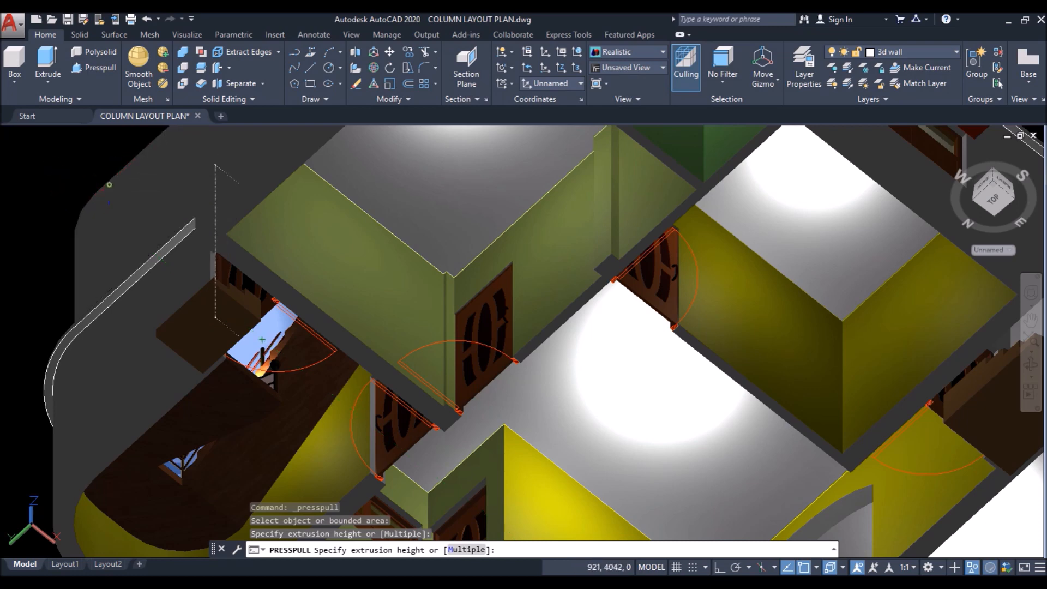
key(Return)
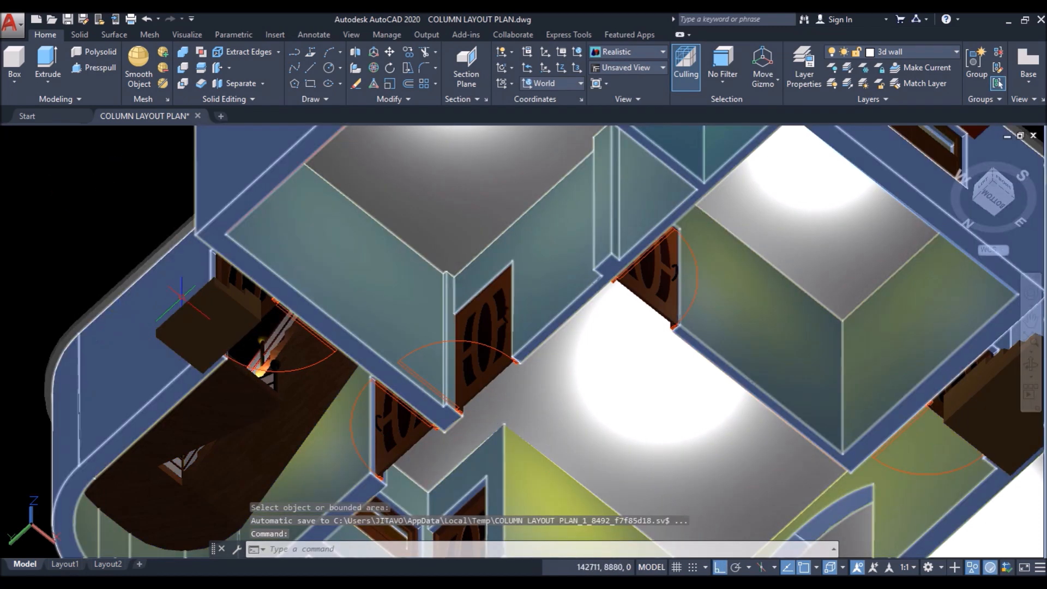
Step: Display the house from above in Conceptual style and unhide the hidden base objects
scroll(184, 297, down, 1)
shift+middle_drag(184, 298, 428, 331)
key(Escape)
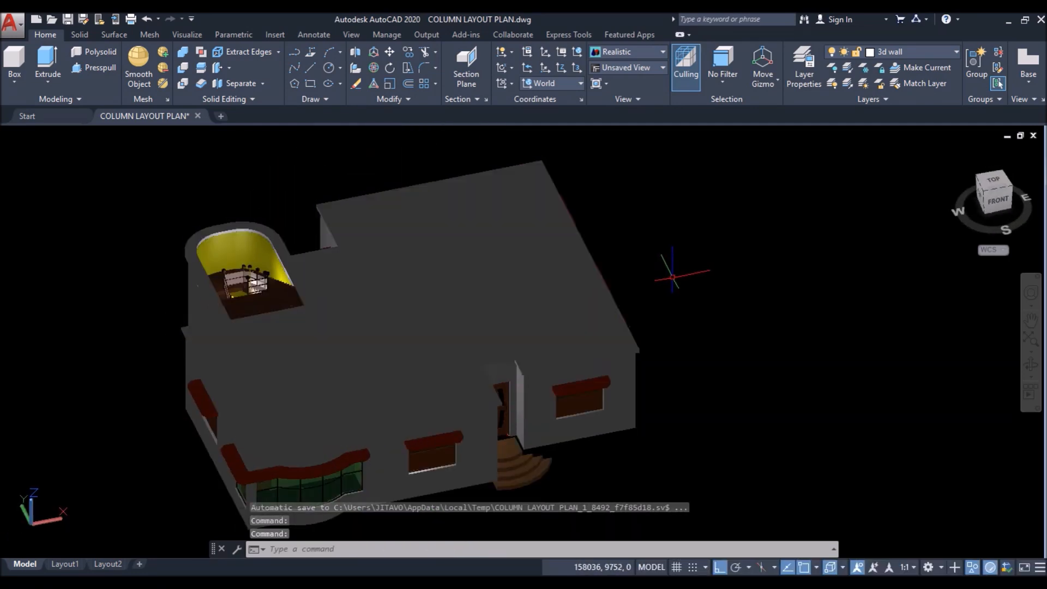
click(70, 136)
click(105, 177)
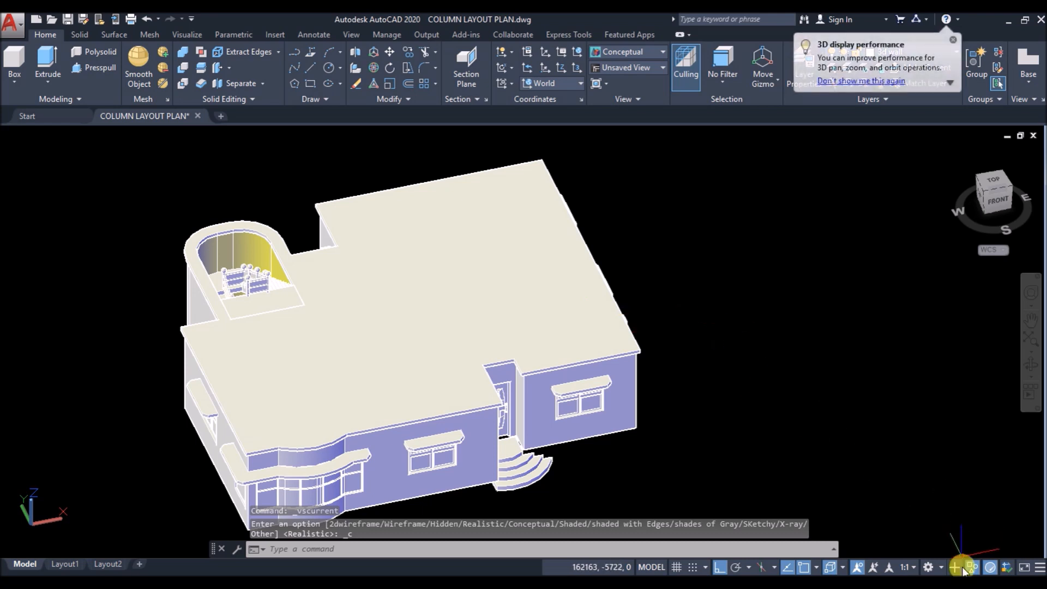
text(unhide)
key(Return)
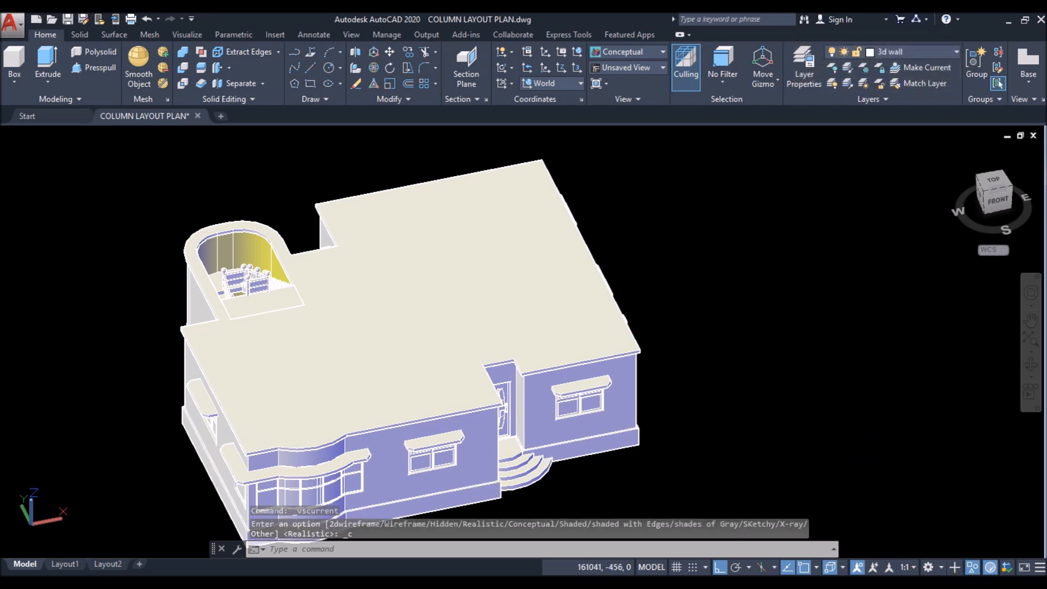
Step: Switch to the Top view and frame the front entrance recess of the separate roof outline
shift+middle_drag(725, 296, 693, 258)
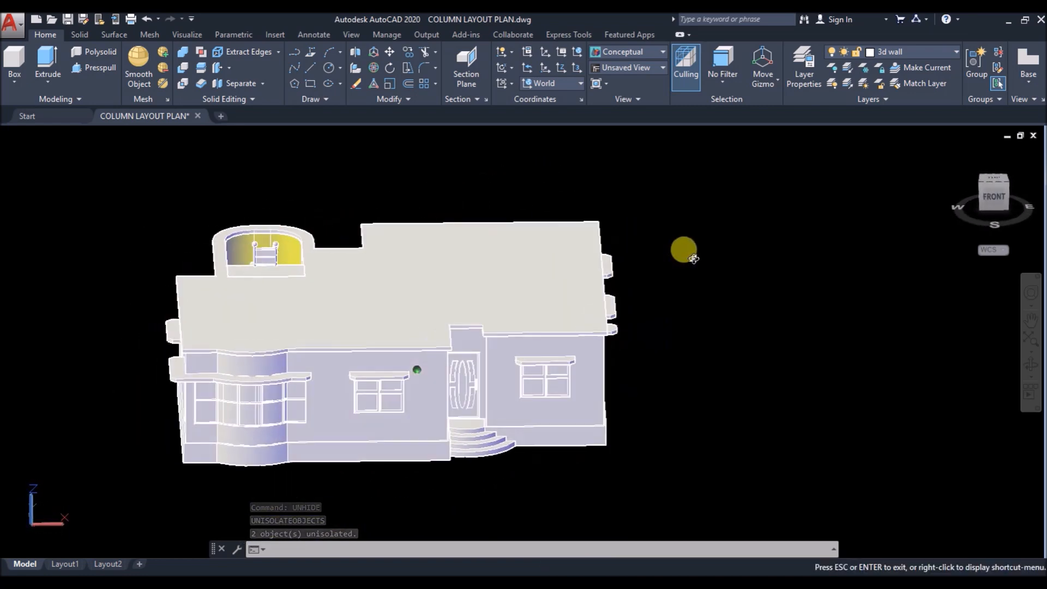
scroll(448, 355, up, 2)
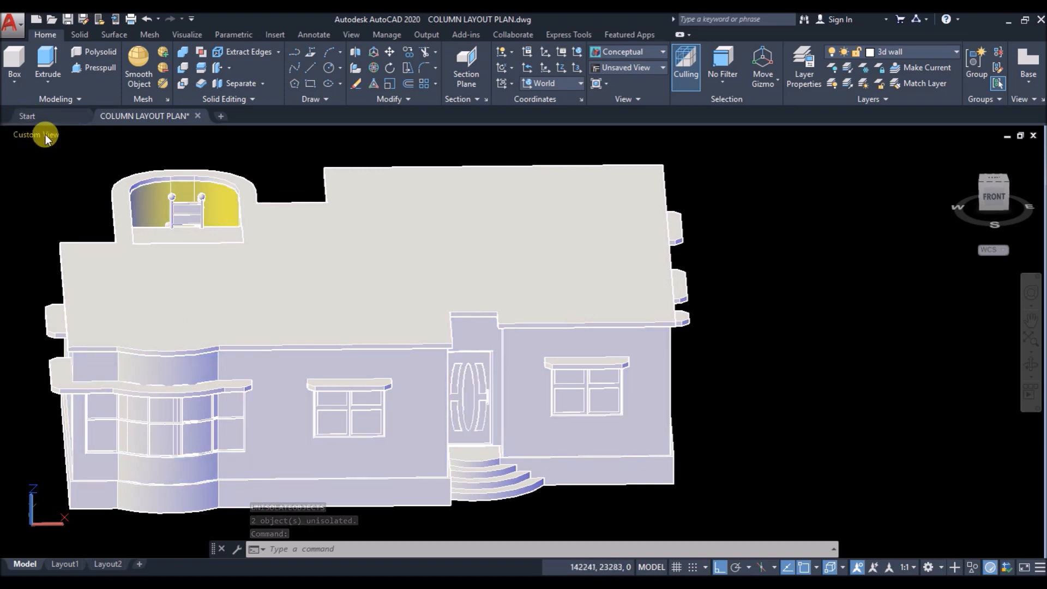
click(50, 133)
click(73, 165)
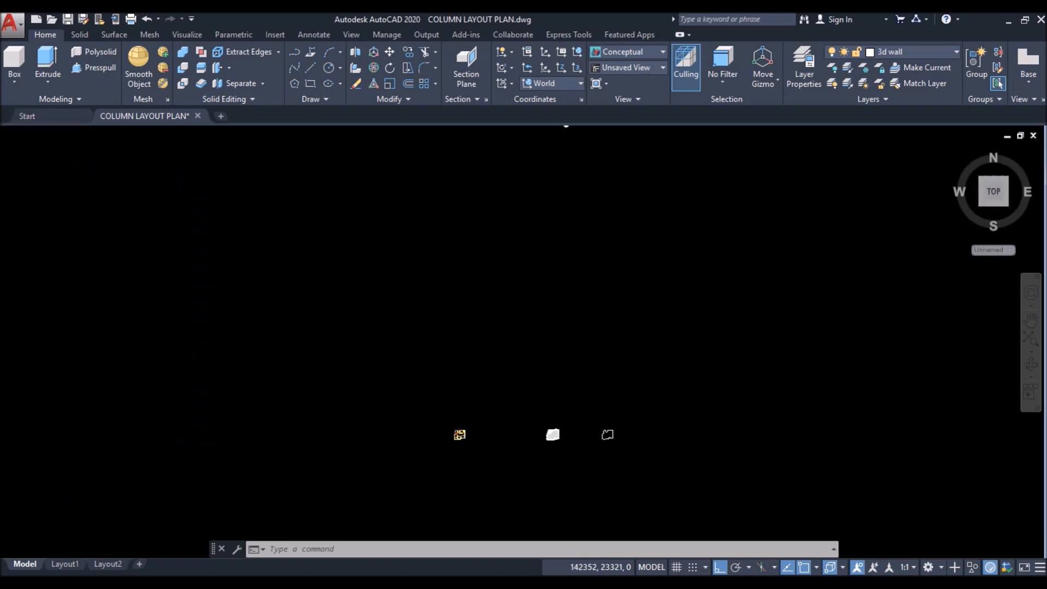
scroll(579, 451, up, 6)
scroll(227, 365, down, 2)
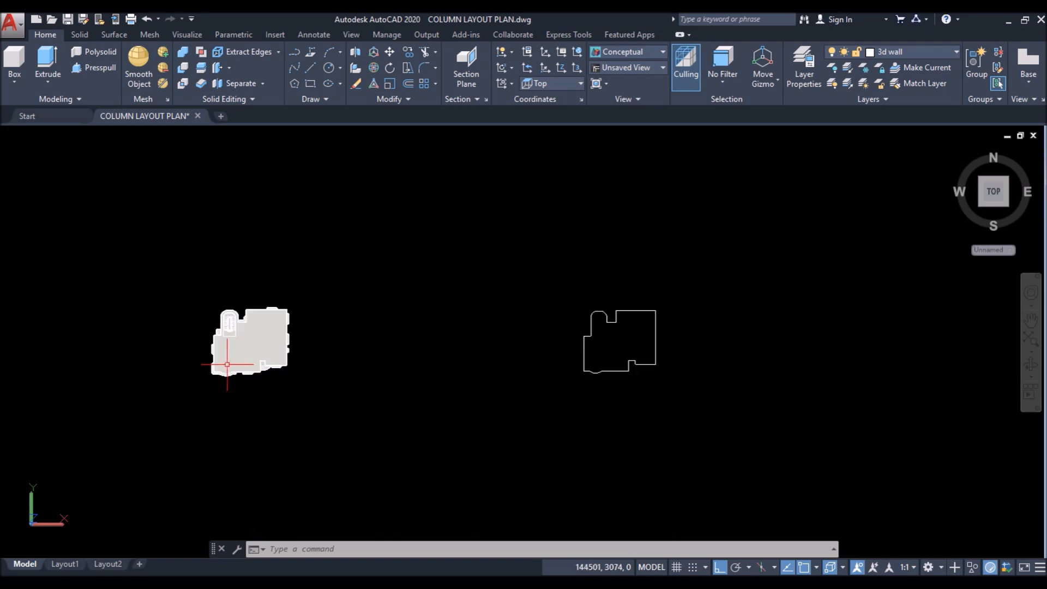
scroll(647, 362, up, 9)
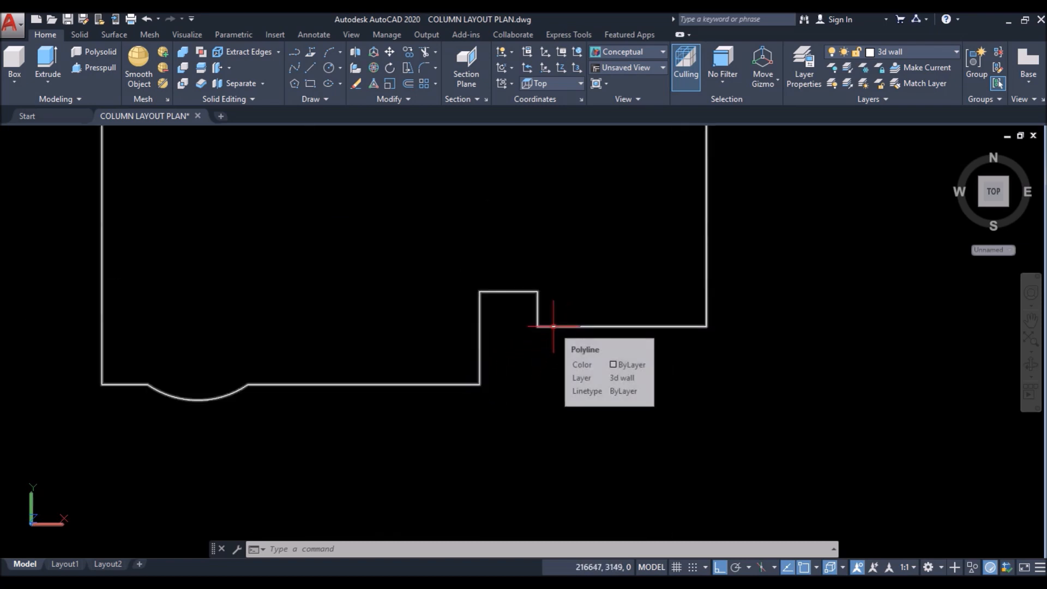
Step: With Ortho off, draw a three-point arc across the entrance recess, from its outer front corner to the front edge on the other side
click(330, 51)
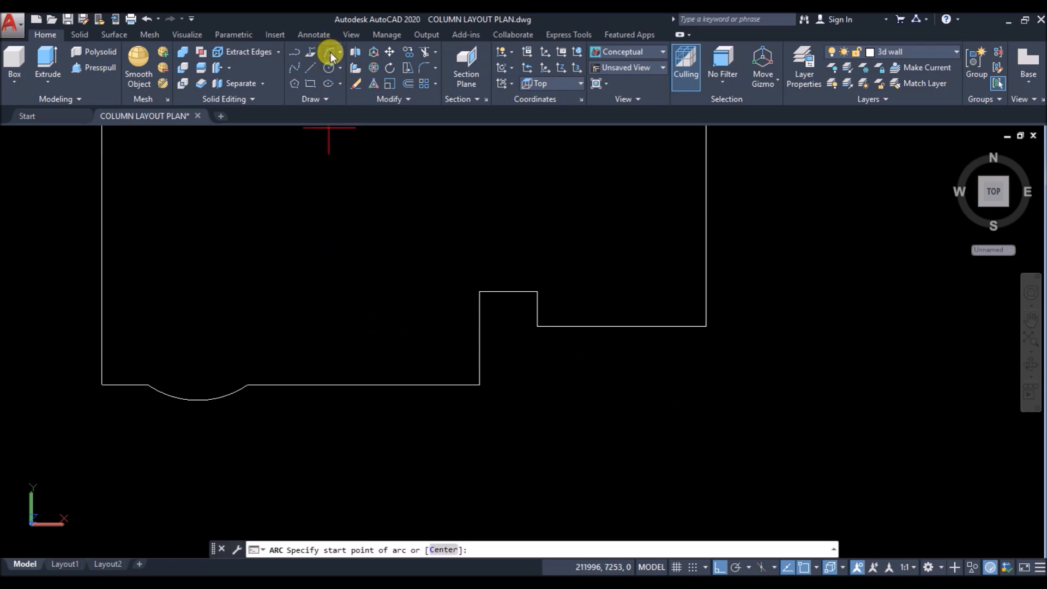
click(480, 385)
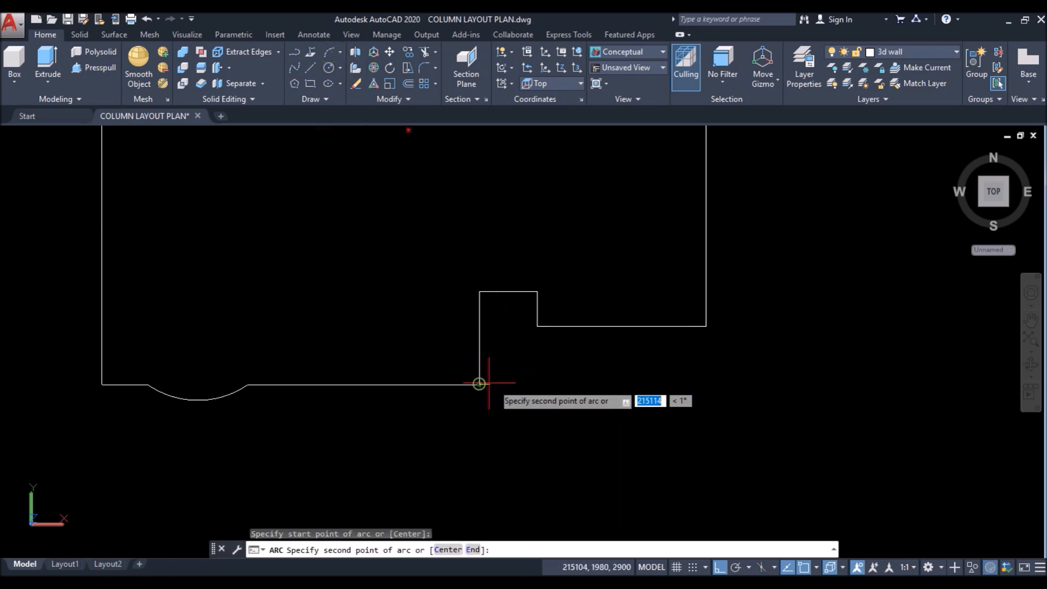
click(720, 569)
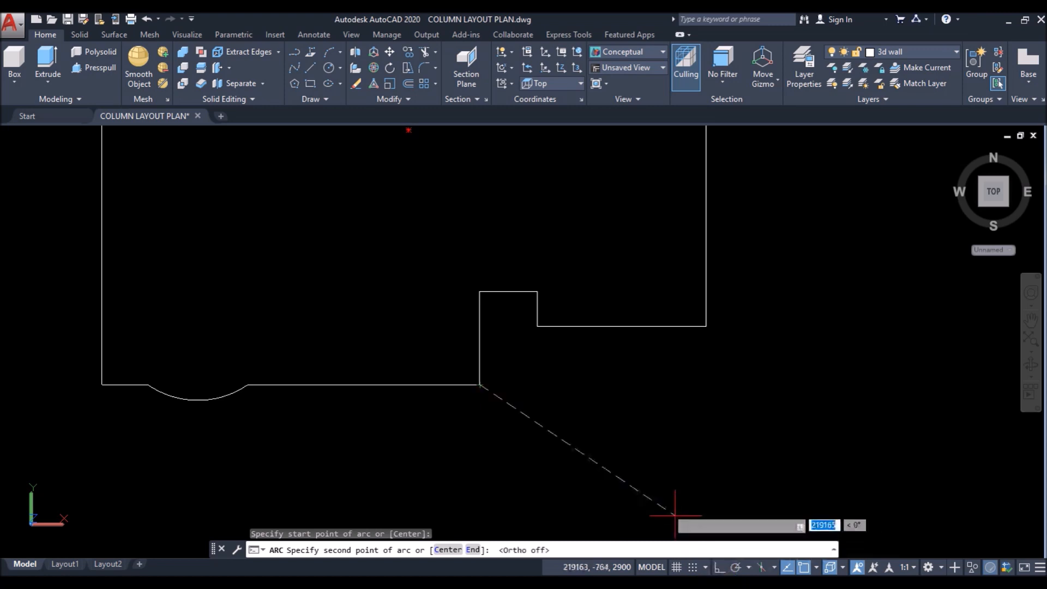
click(538, 366)
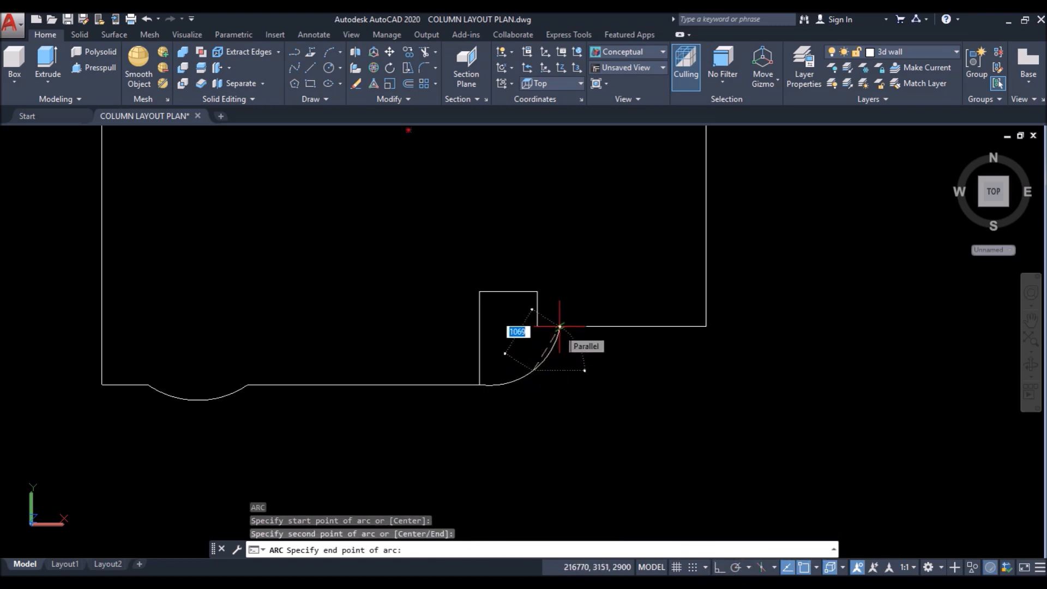
click(560, 326)
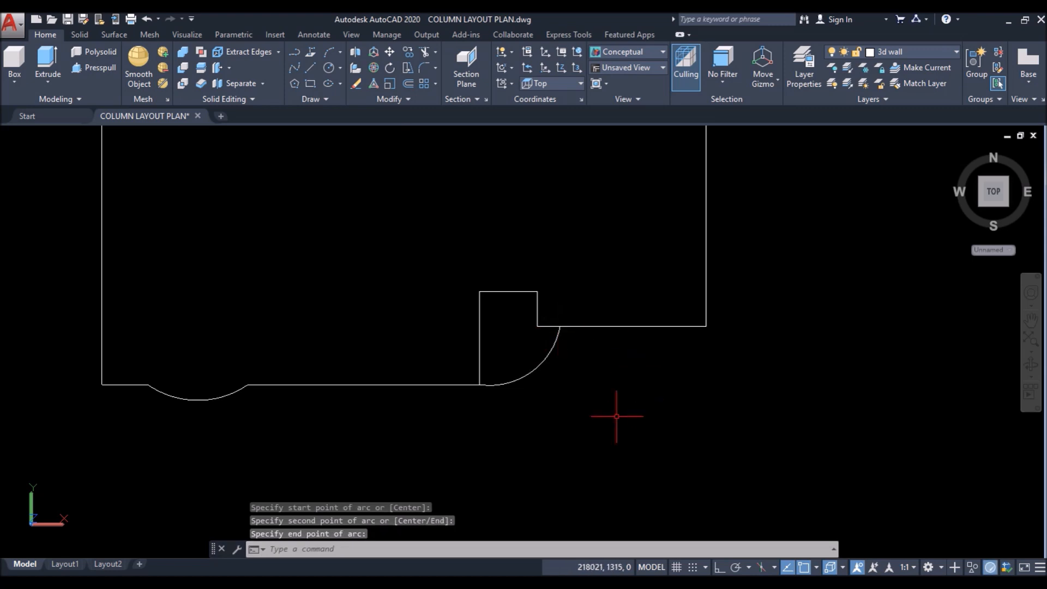
Step: Flatten the entrance arc slightly by stretching its midpoint inward so it no longer bulges past the front wall line
scroll(524, 394, up, 6)
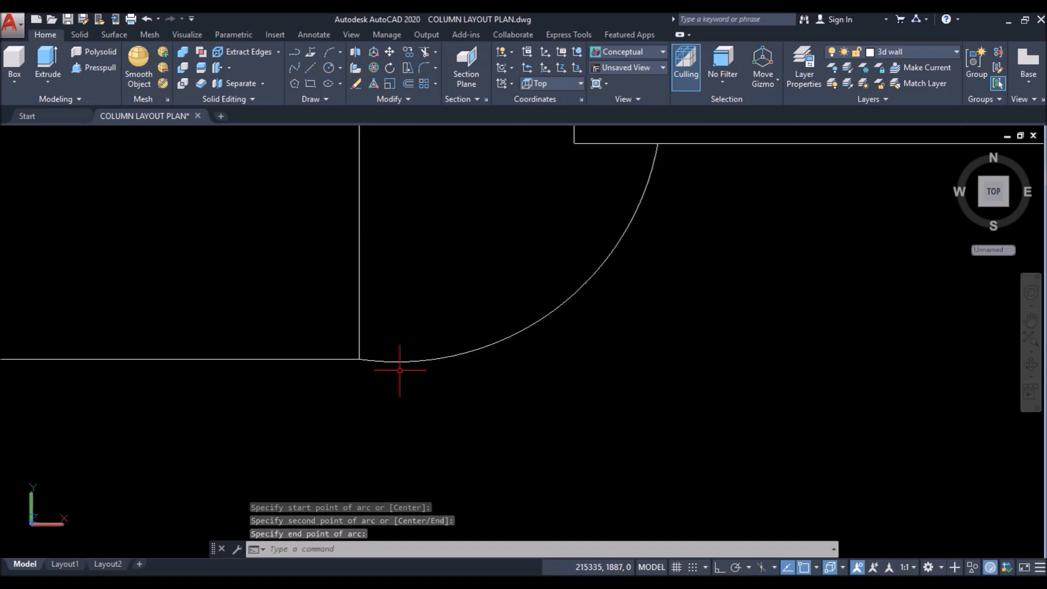
click(456, 355)
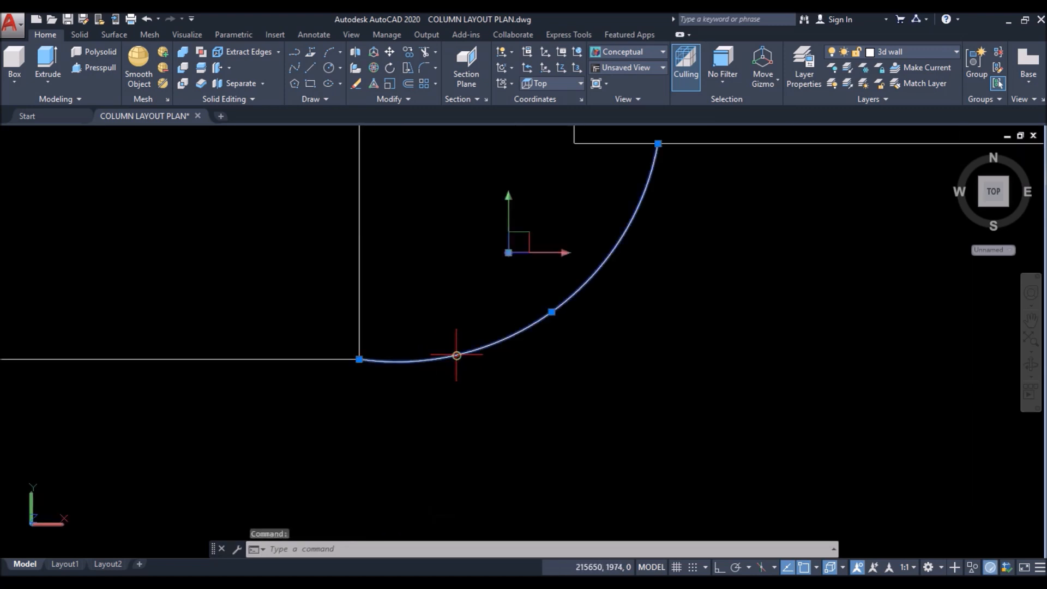
click(552, 313)
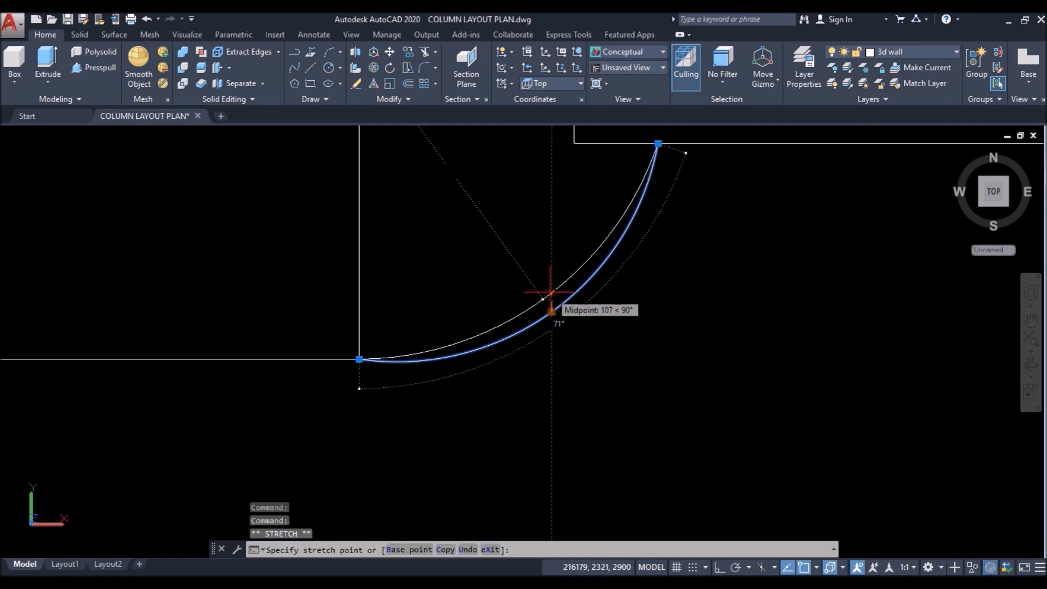
key(Escape)
key(Escape)
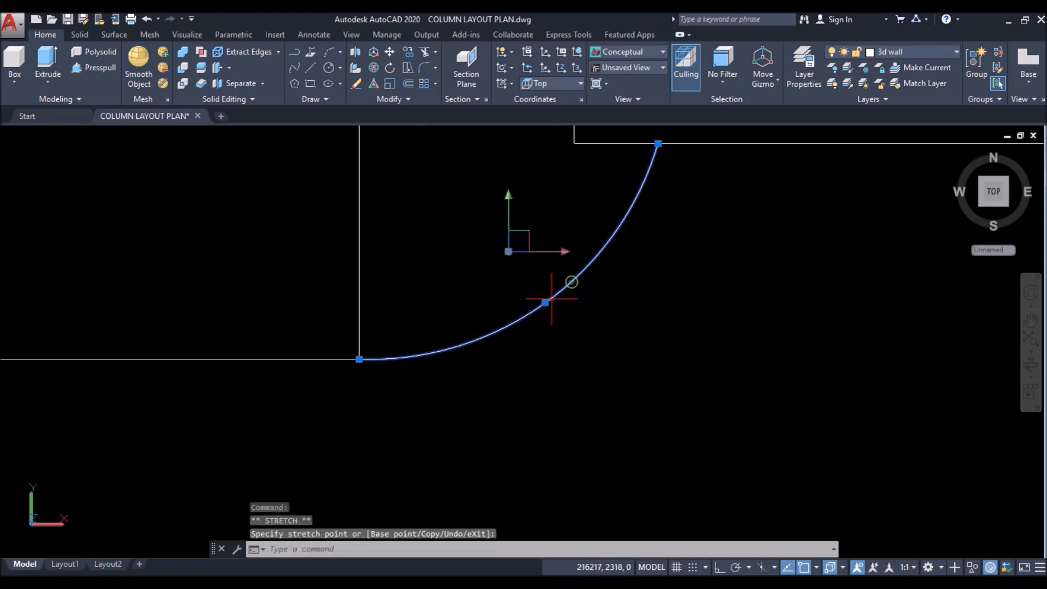
Step: Create a closed polyline boundary from the area enclosed by the entrance recess and the arc
scroll(375, 388, down, 4)
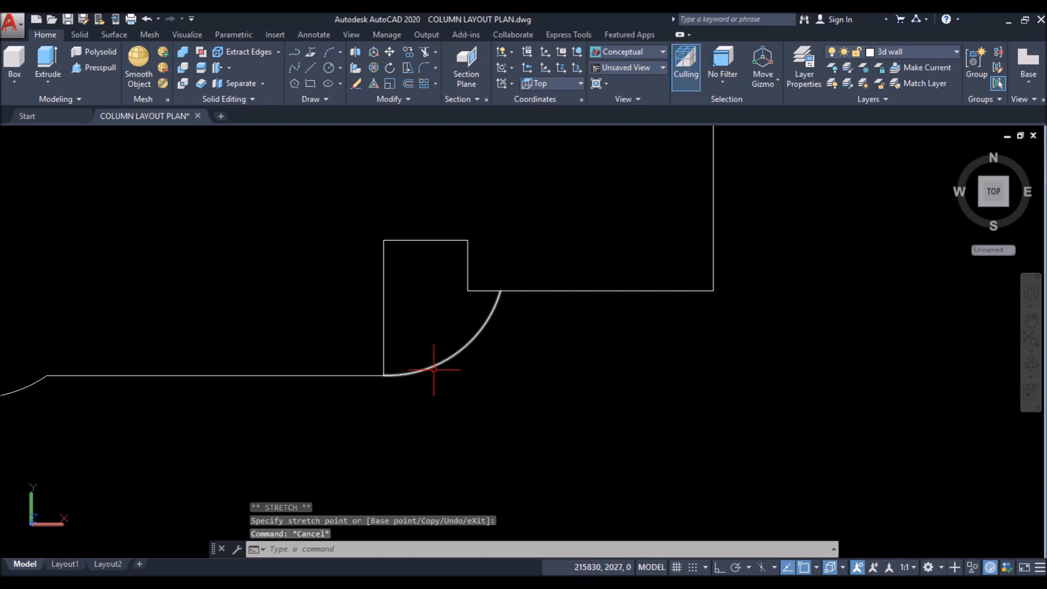
scroll(434, 370, up, 2)
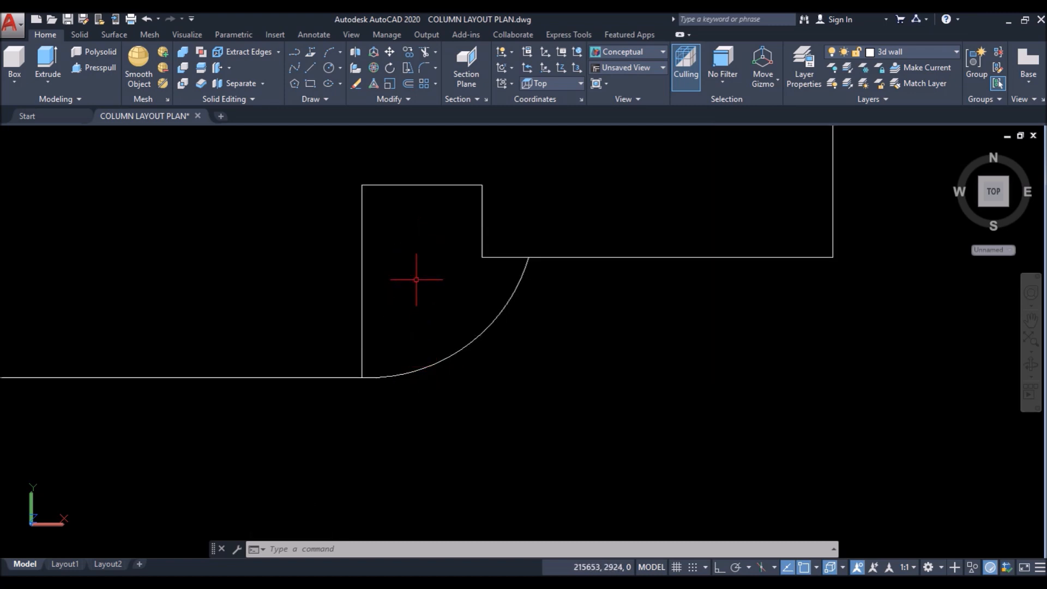
text(BO)
key(Return)
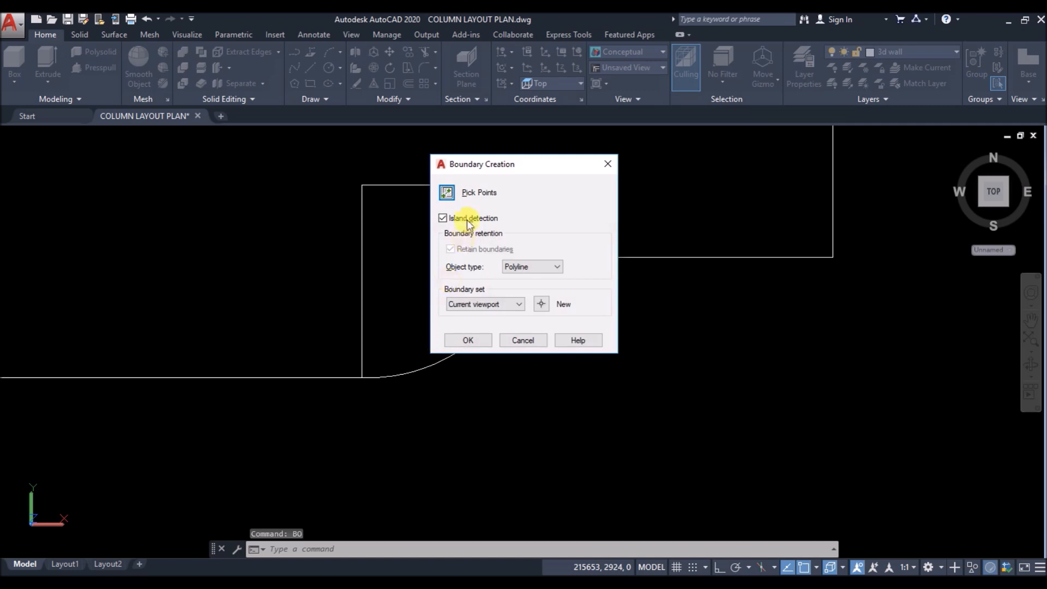
click(450, 194)
click(420, 293)
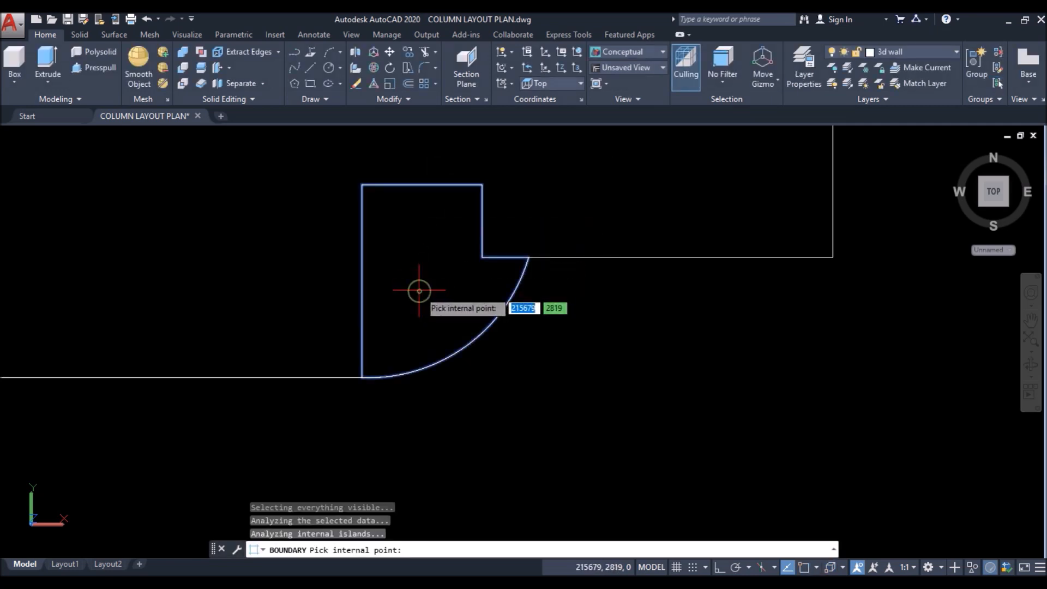
key(Return)
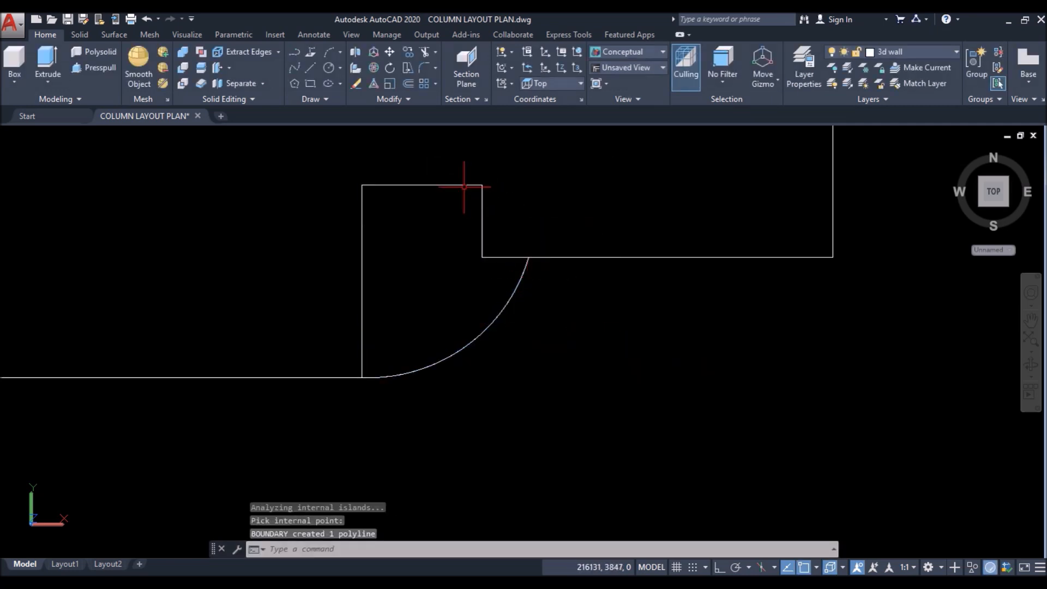
Step: Extrude the closed entrance boundary polyline to a height of 100
click(418, 384)
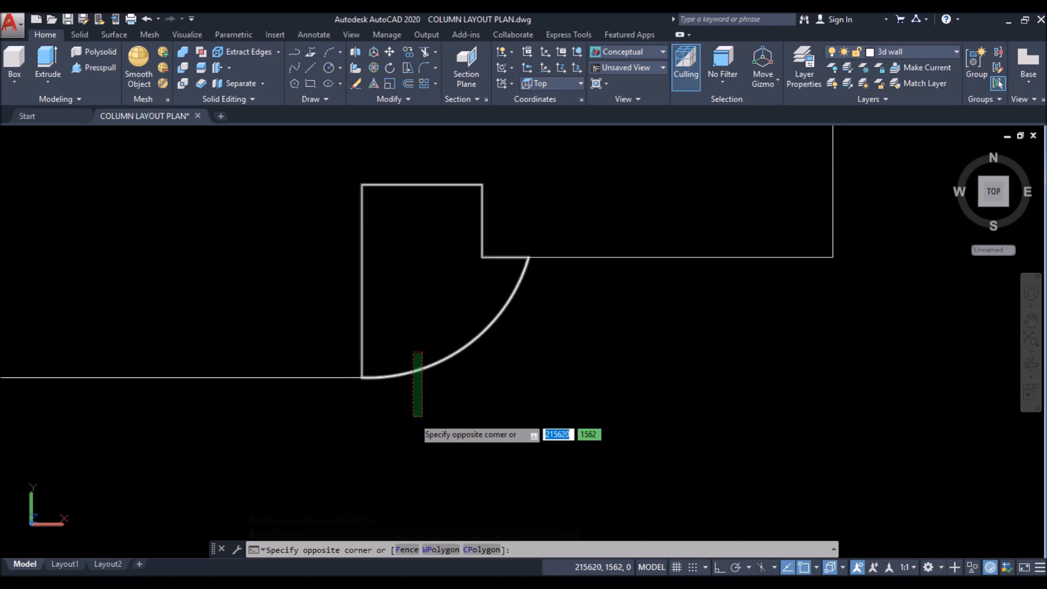
click(414, 416)
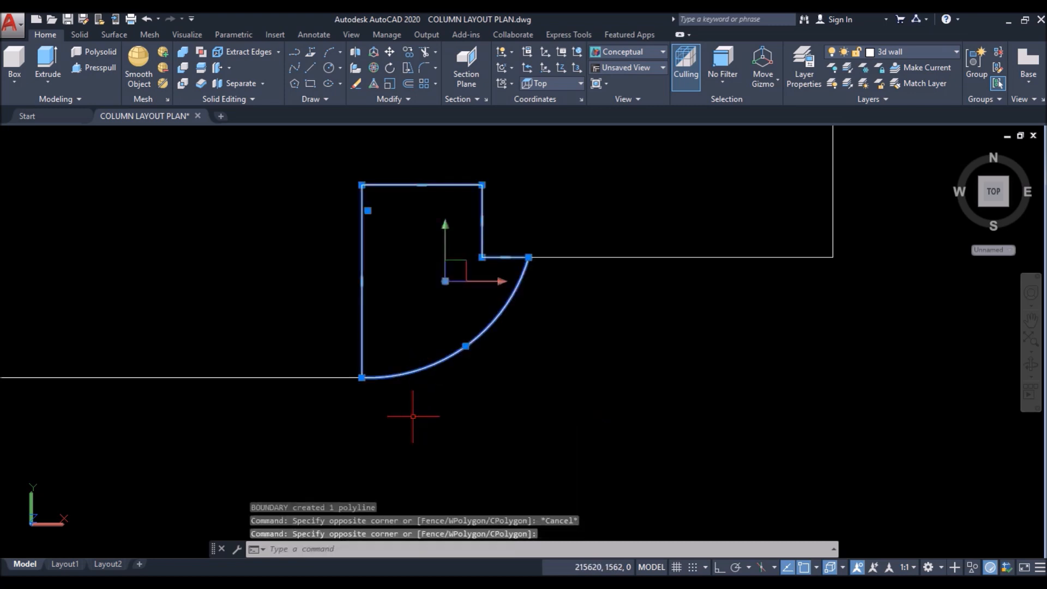
scroll(540, 363, down, 3)
scroll(606, 384, down, 4)
shift+middle_drag(673, 398, 611, 327)
scroll(597, 382, up, 6)
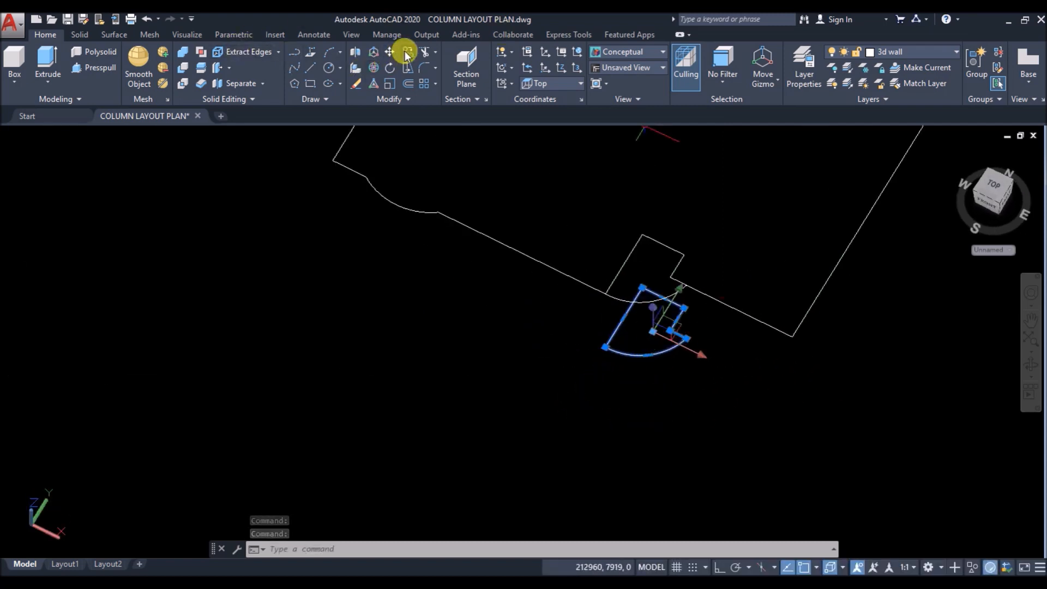
click(47, 57)
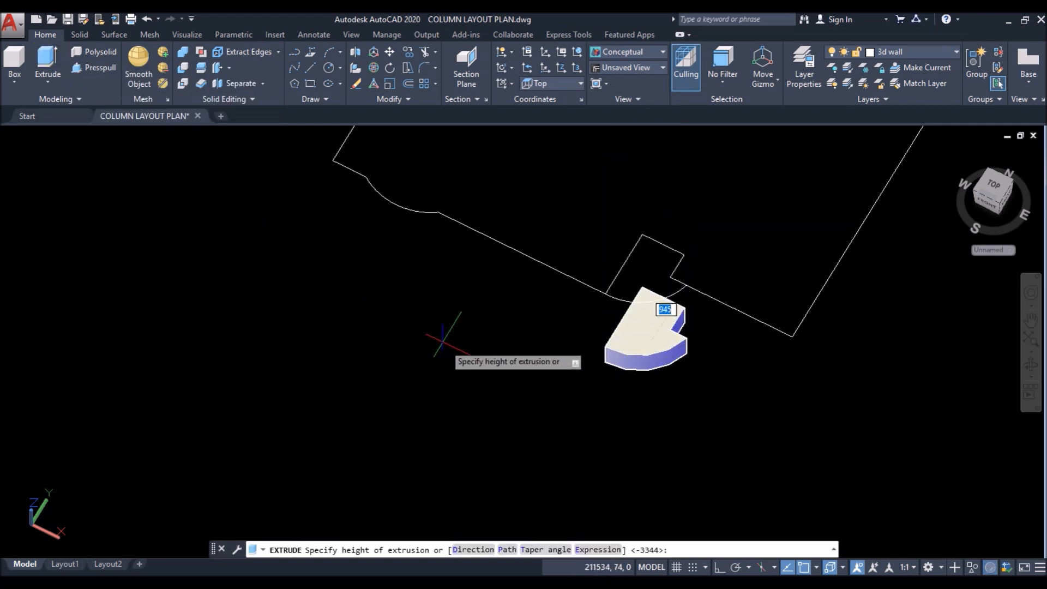
text(100)
key(Return)
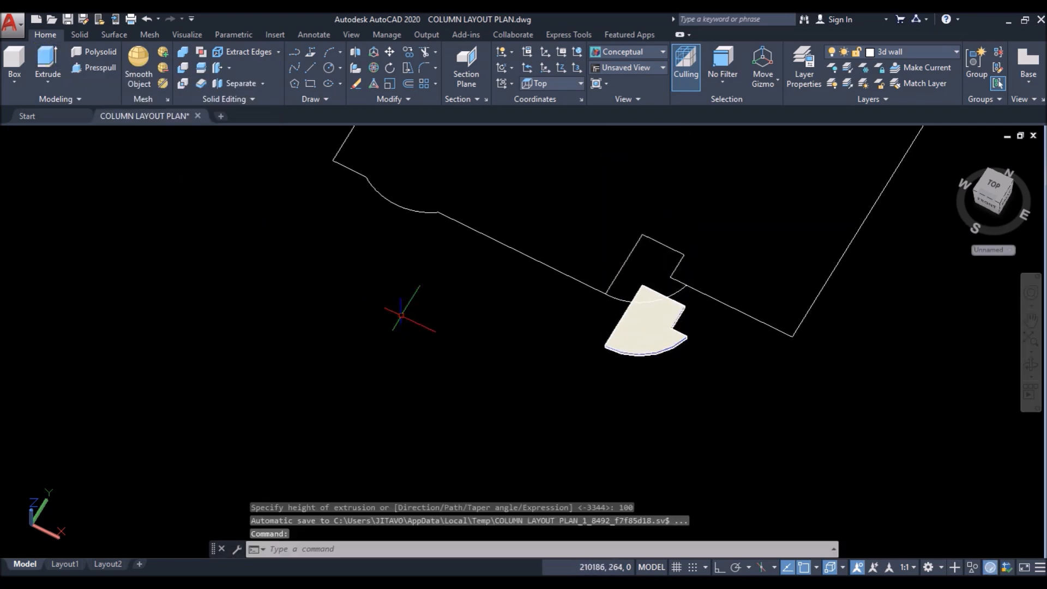
Step: Move the curved canopy solid from its lower outer corner onto the matching lower roof slab corner at the house's front entrance
click(390, 55)
click(658, 342)
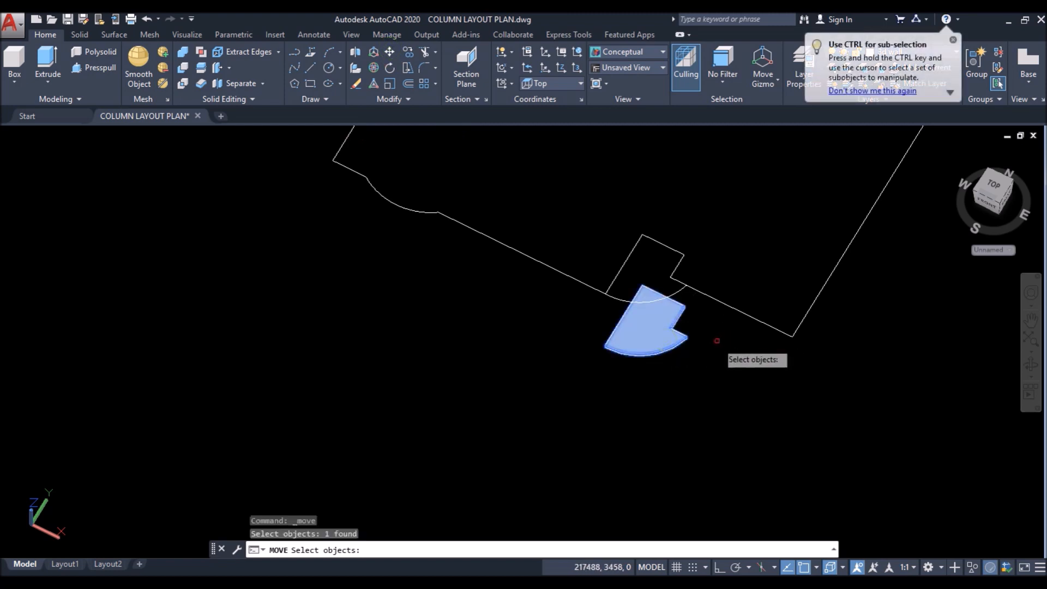
key(Return)
scroll(717, 343, up, 10)
scroll(619, 305, down, 6)
scroll(216, 355, up, 6)
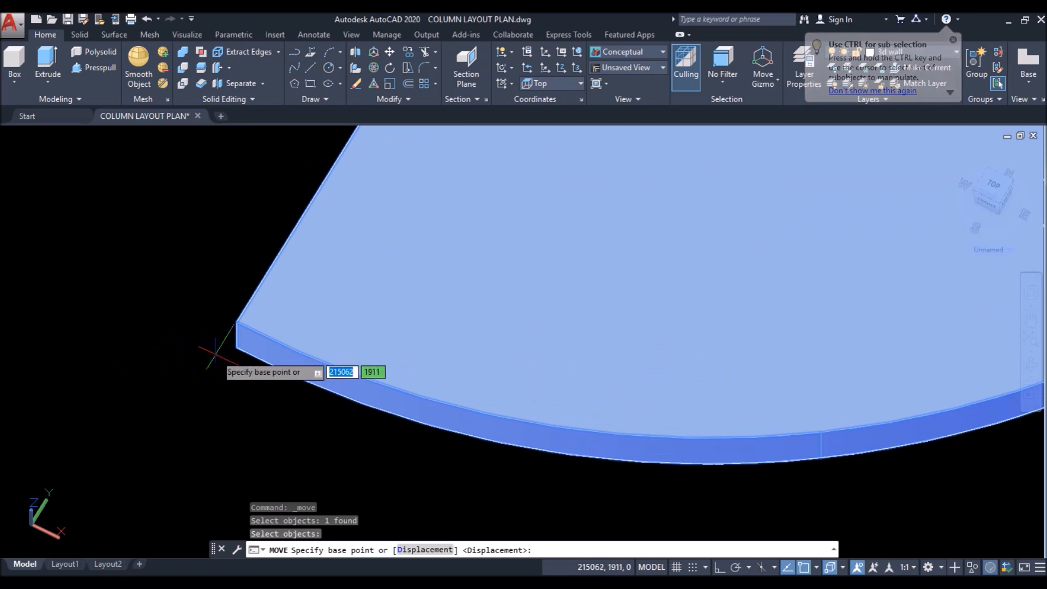
click(237, 349)
scroll(462, 403, down, 10)
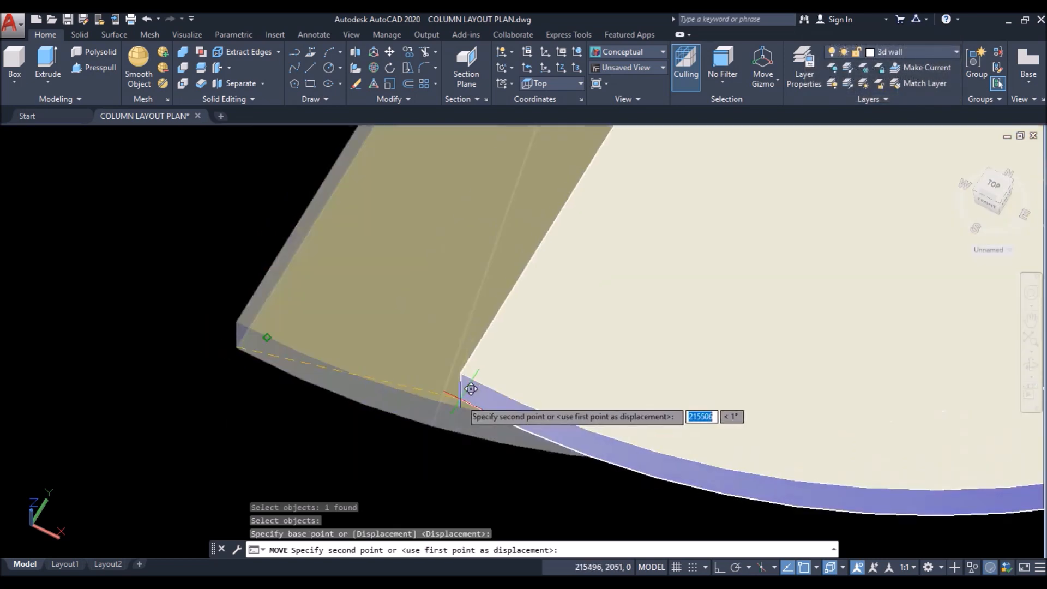
scroll(164, 235, up, 10)
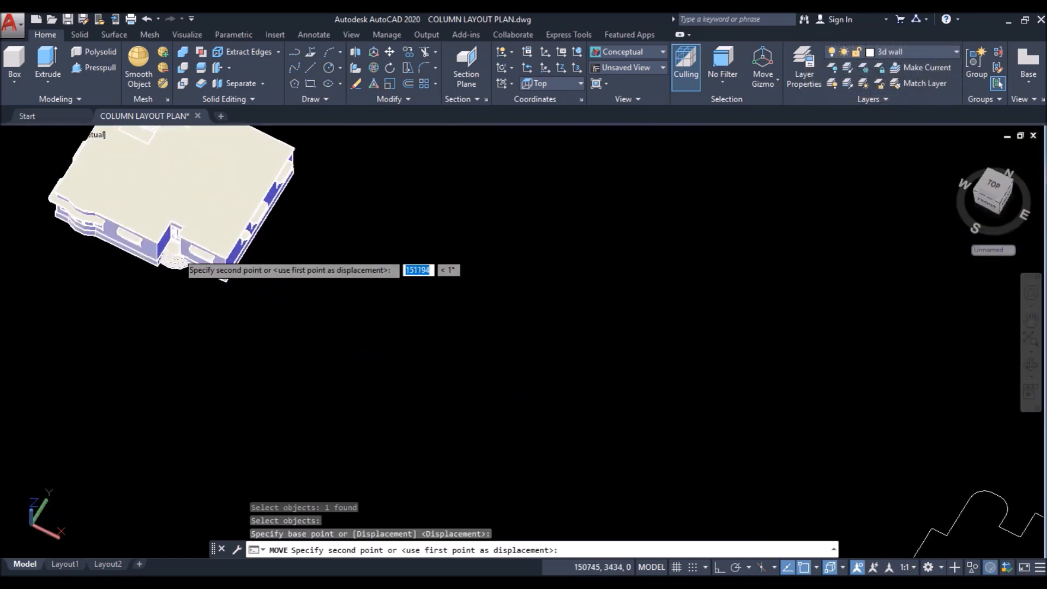
scroll(162, 232, up, 5)
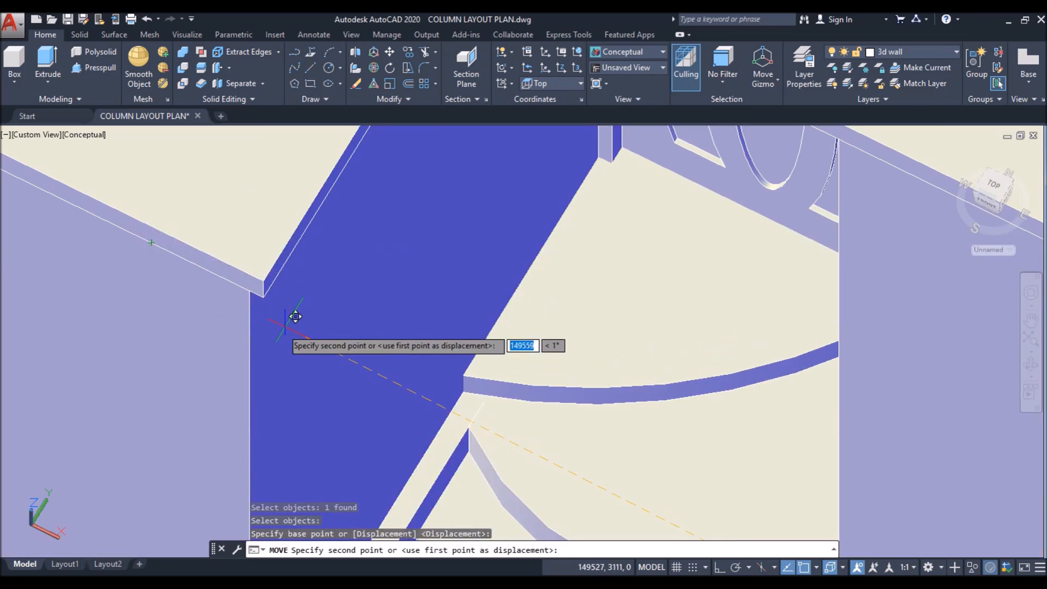
click(261, 298)
scroll(261, 297, down, 6)
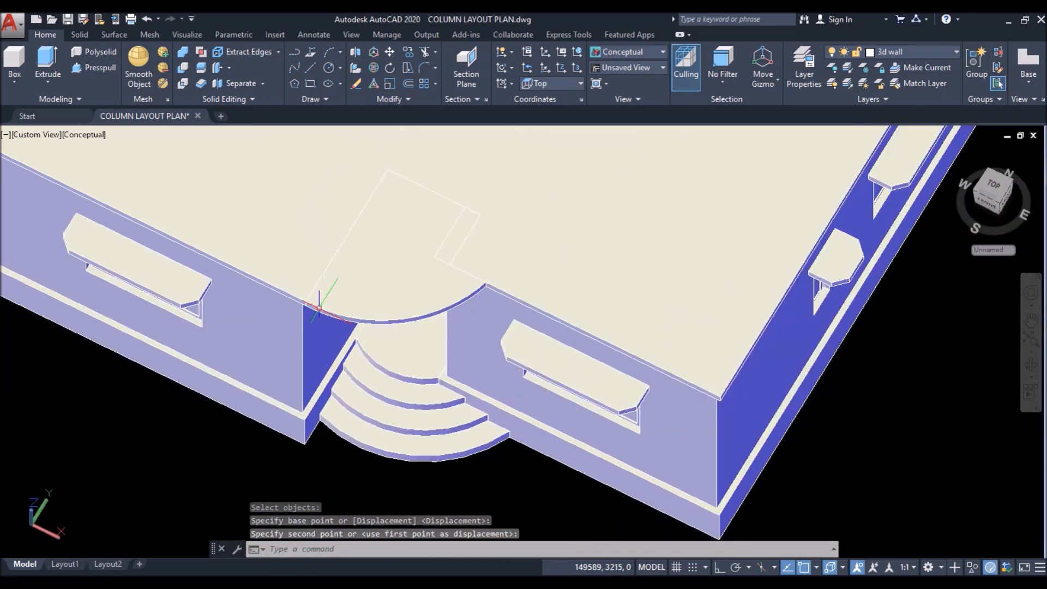
Step: Union the roof slab and the curved entrance canopy into one solid
scroll(302, 313, up, 2)
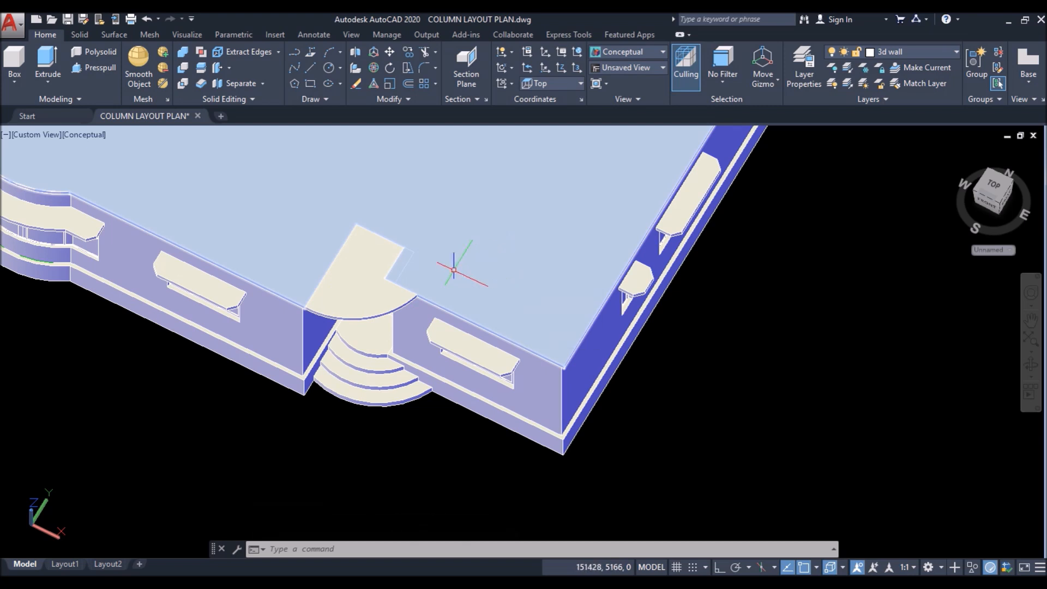
click(184, 53)
click(272, 221)
click(336, 281)
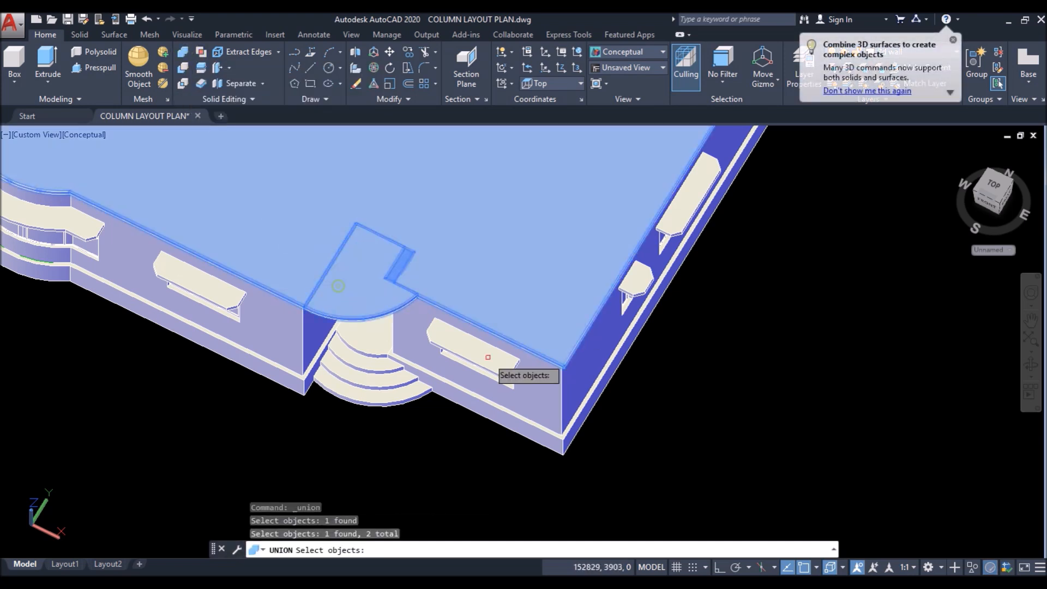
key(Return)
Step: Examine the joined roof and entrance canopy from a lower front angle and locate the separate roof outline
scroll(764, 396, down, 4)
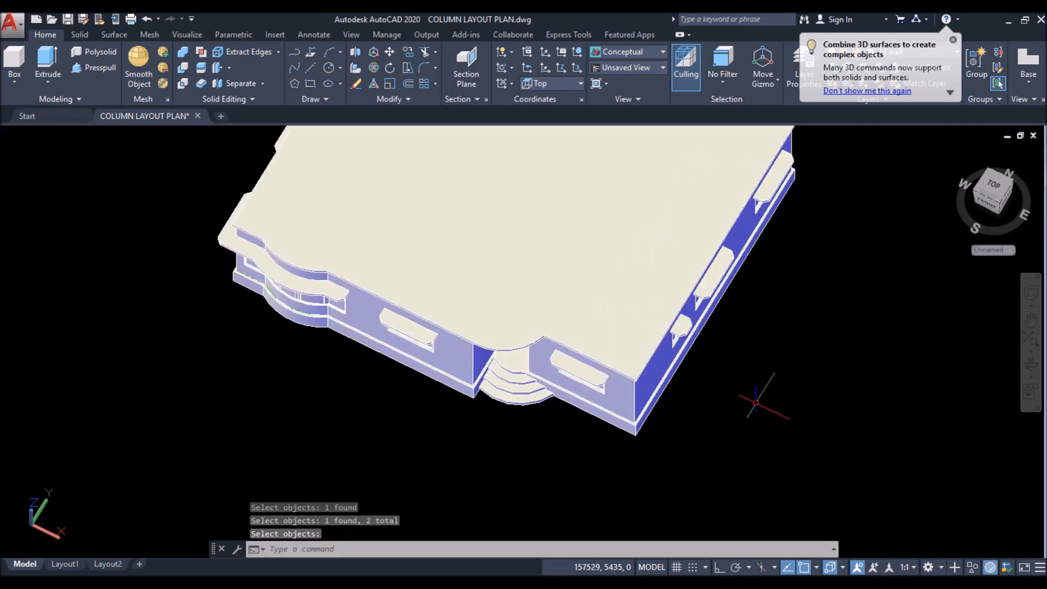
shift+middle_drag(678, 433, 685, 365)
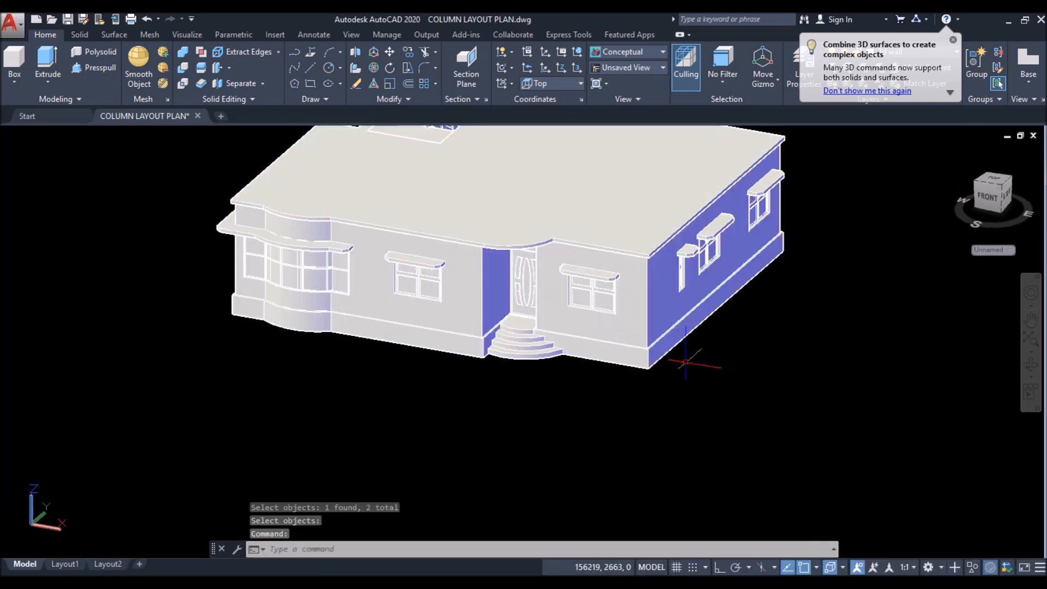
scroll(413, 404, down, 2)
scroll(500, 296, up, 2)
scroll(471, 303, up, 2)
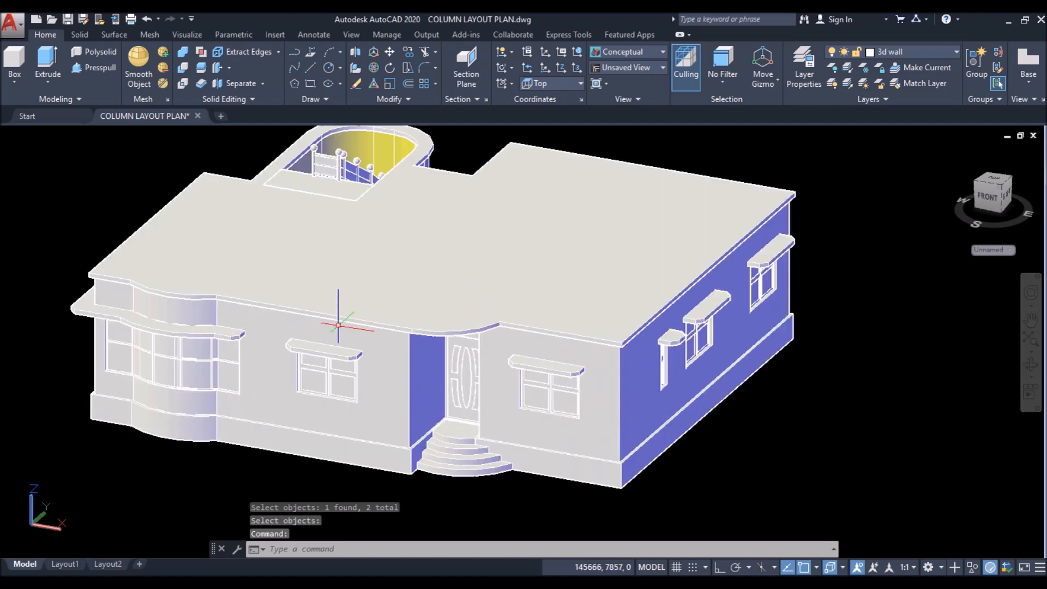
scroll(347, 314, down, 3)
shift+middle_drag(321, 264, 319, 284)
scroll(234, 263, down, 3)
scroll(232, 263, down, 3)
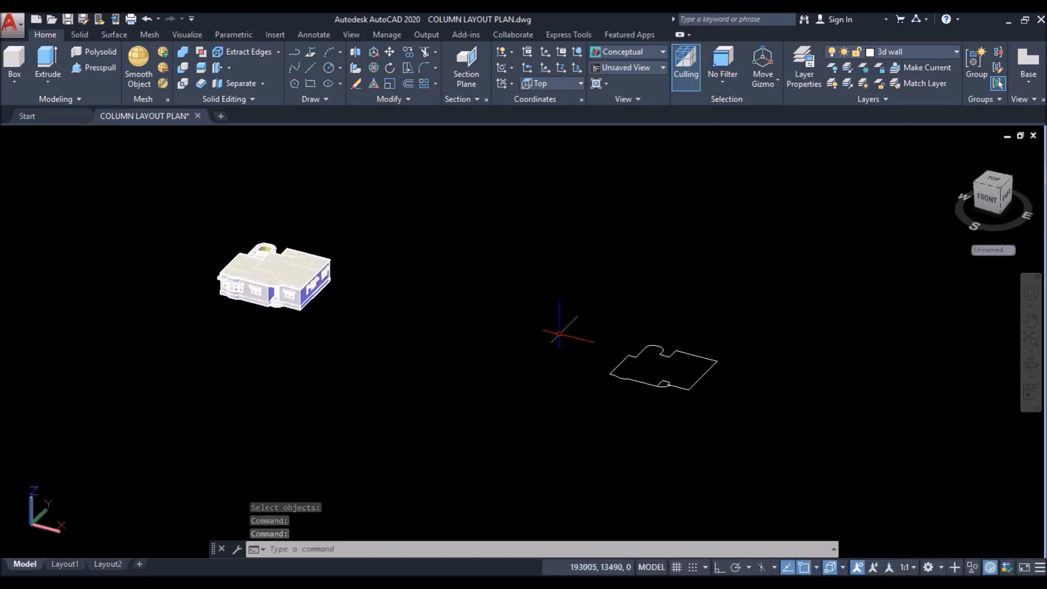
Step: In the Top view, offset the entrance arc of the separate roof outline inward by 125
click(44, 135)
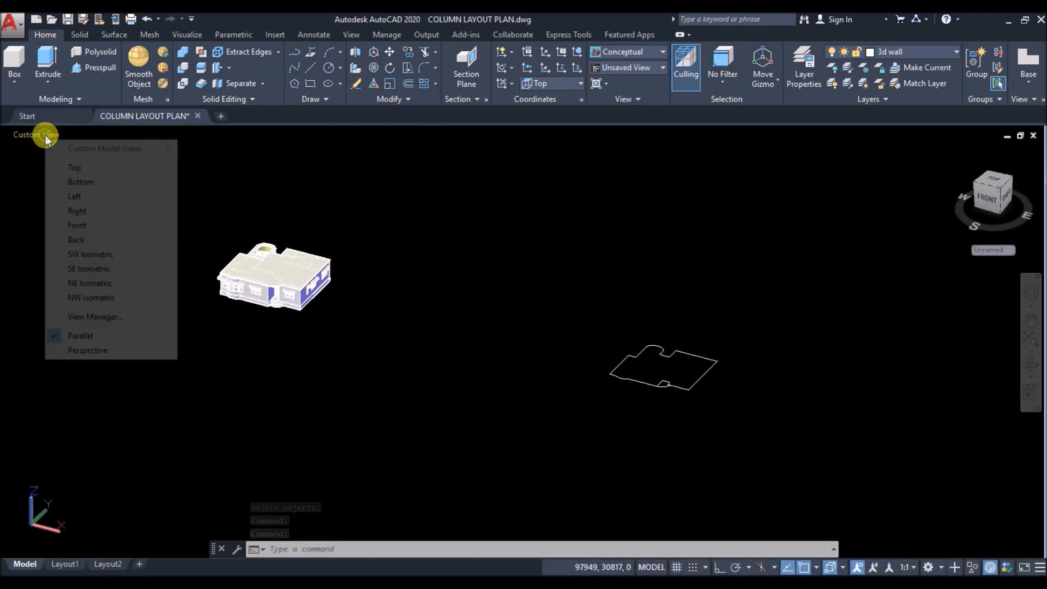
click(78, 165)
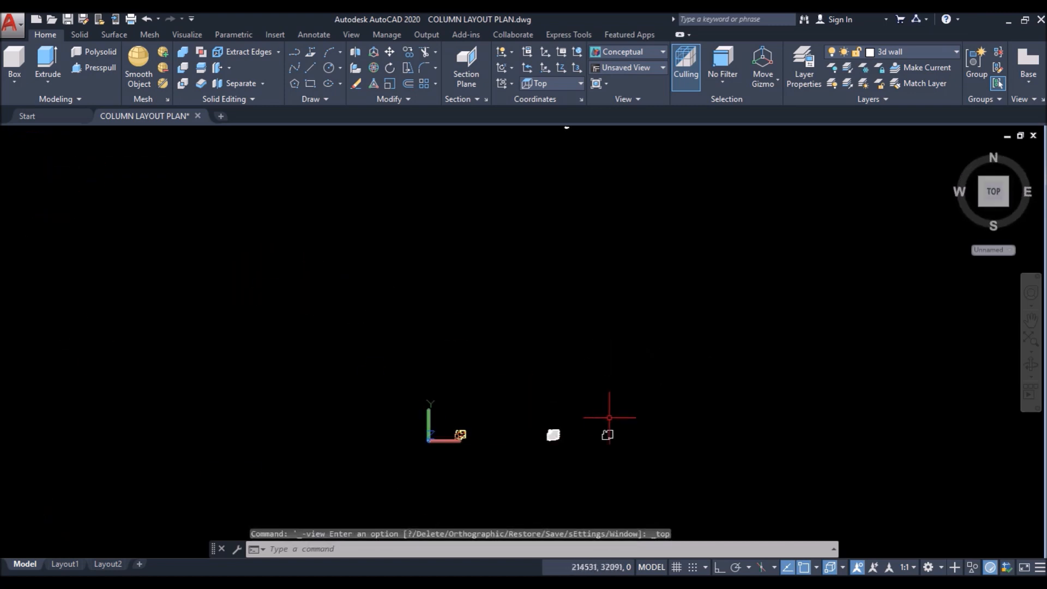
scroll(561, 451, up, 8)
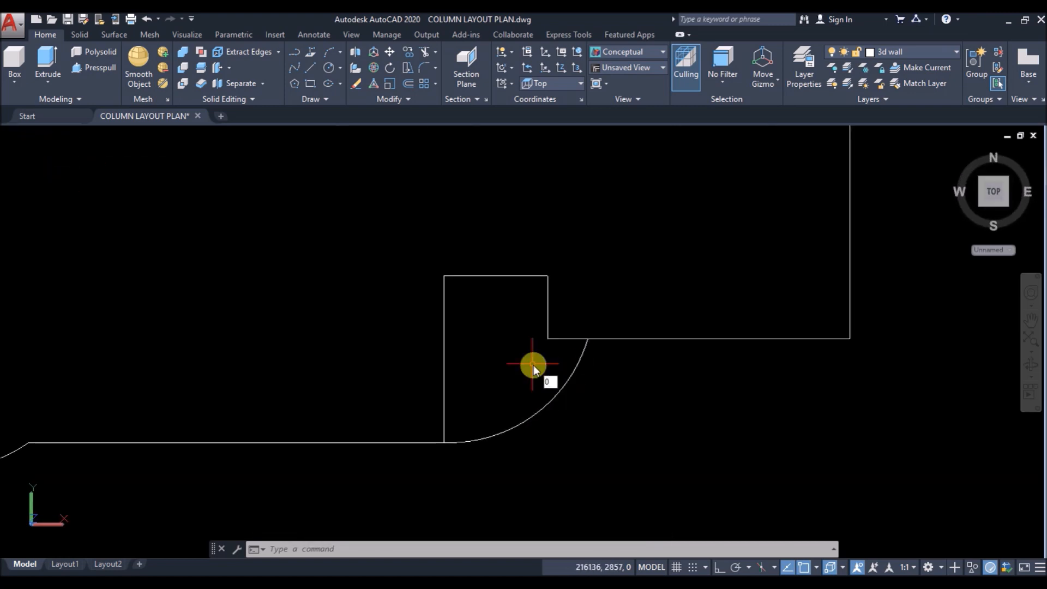
text(o)
key(Return)
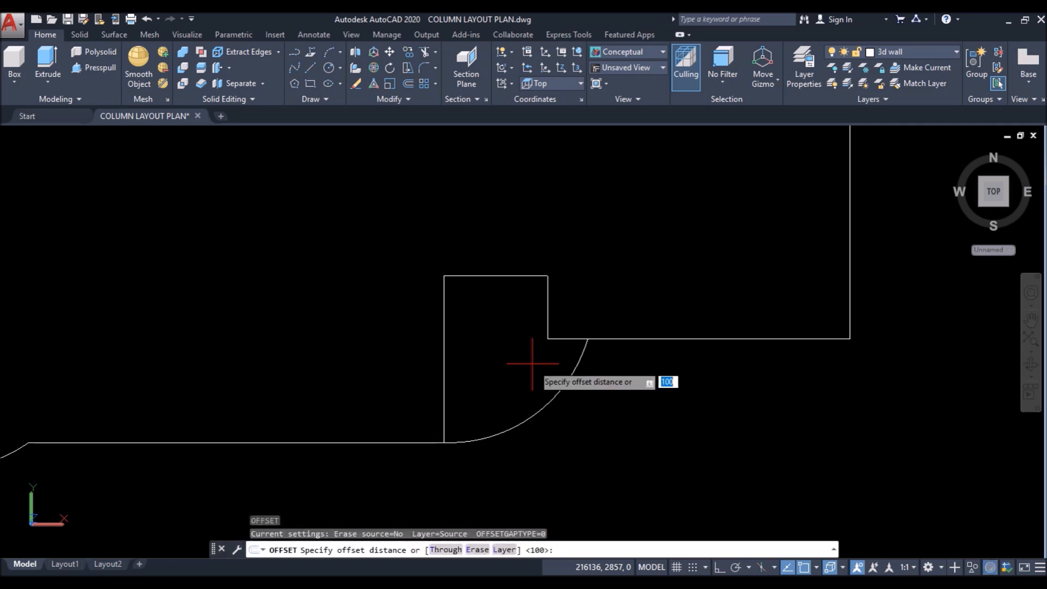
text(125)
key(Return)
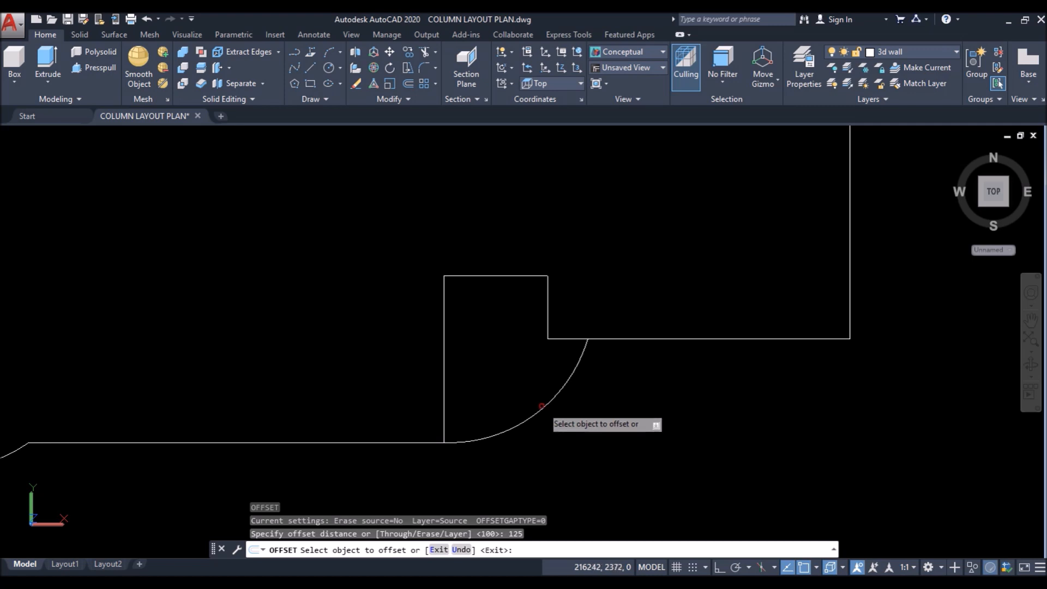
click(542, 407)
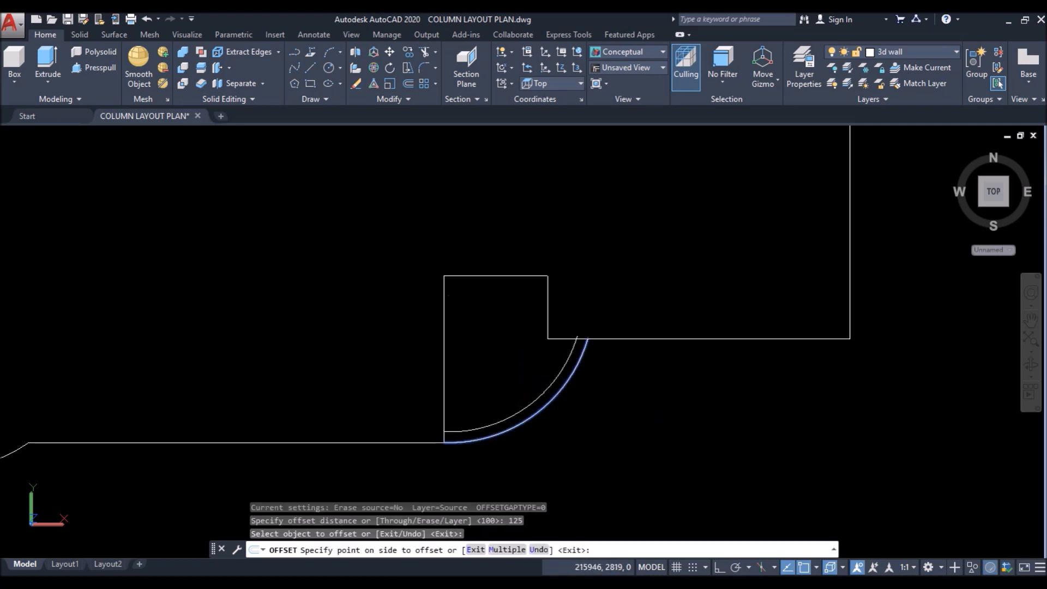
click(516, 366)
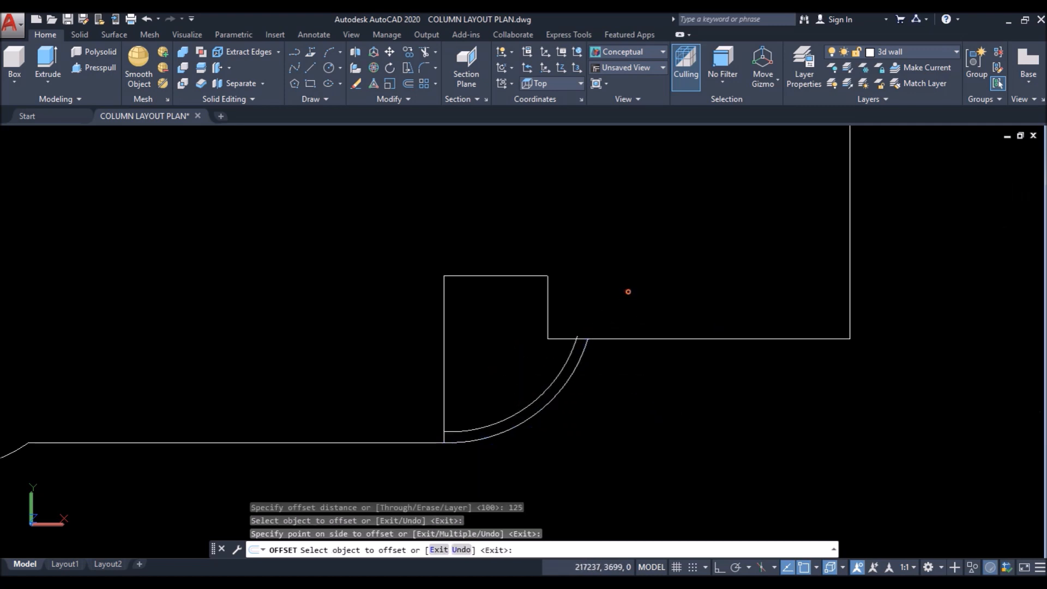
key(Return)
Step: Extend the inner entrance arc to the recess's side wall line, using all objects as boundary edges
scroll(463, 464, up, 8)
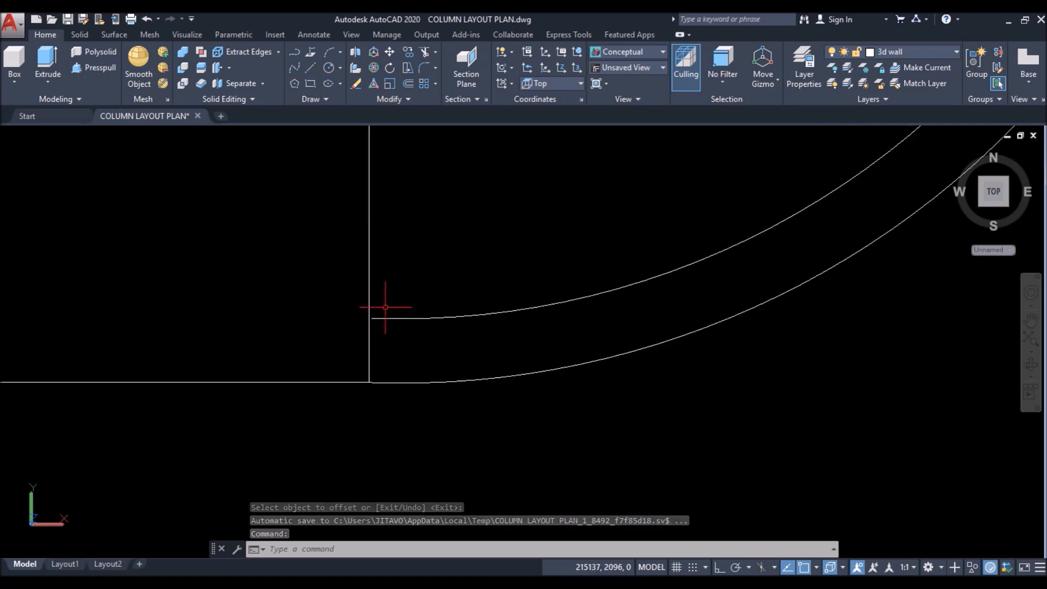
text(ex)
key(Return)
key(Return)
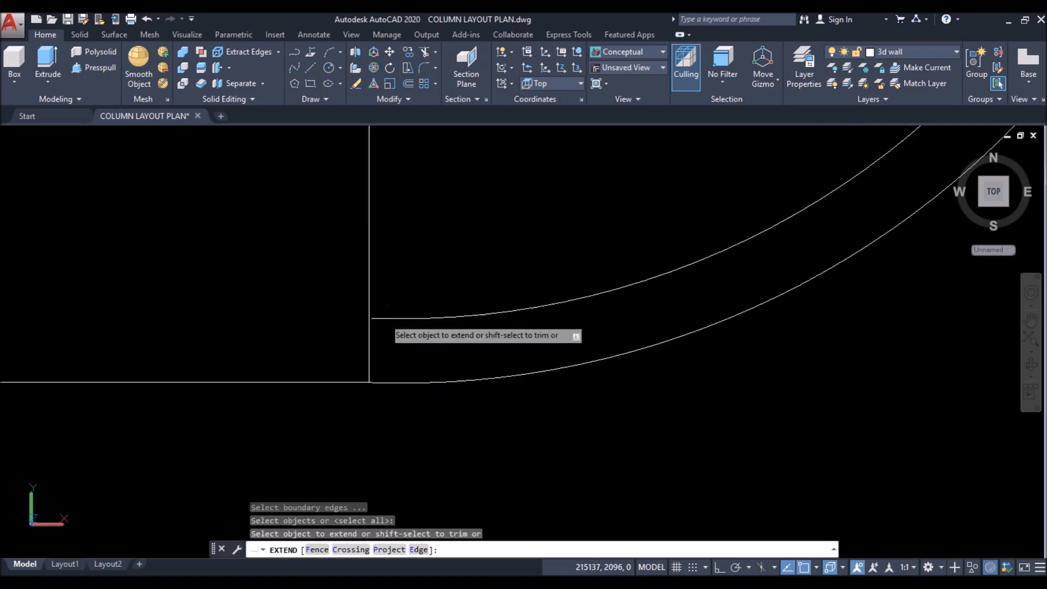
Step: Extend the inner arc to the vertical wall line at its lower end
click(377, 318)
scroll(365, 357, down, 4)
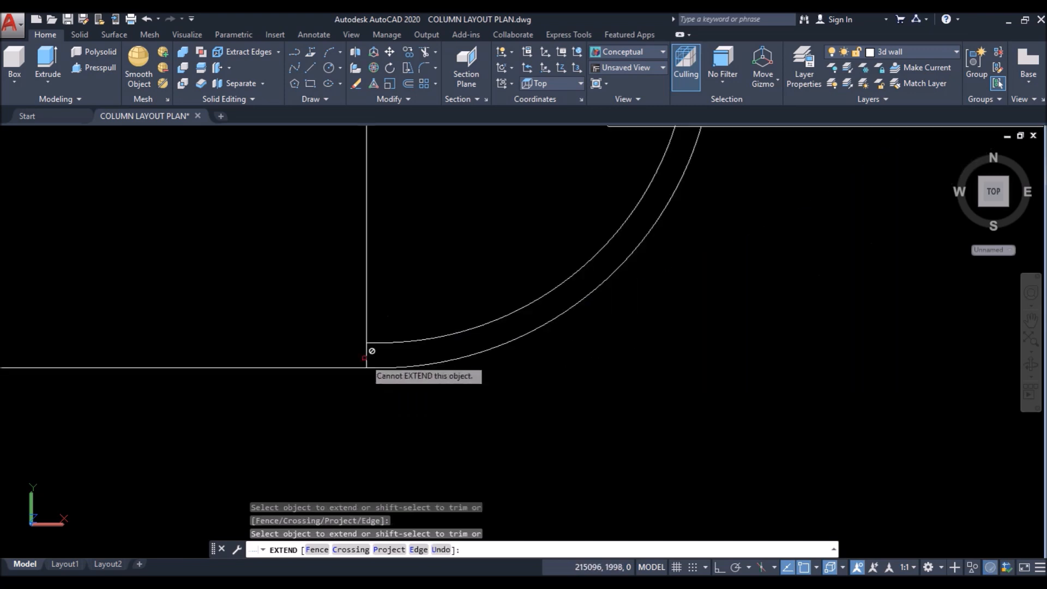
right_click(498, 283)
scroll(524, 362, down, 2)
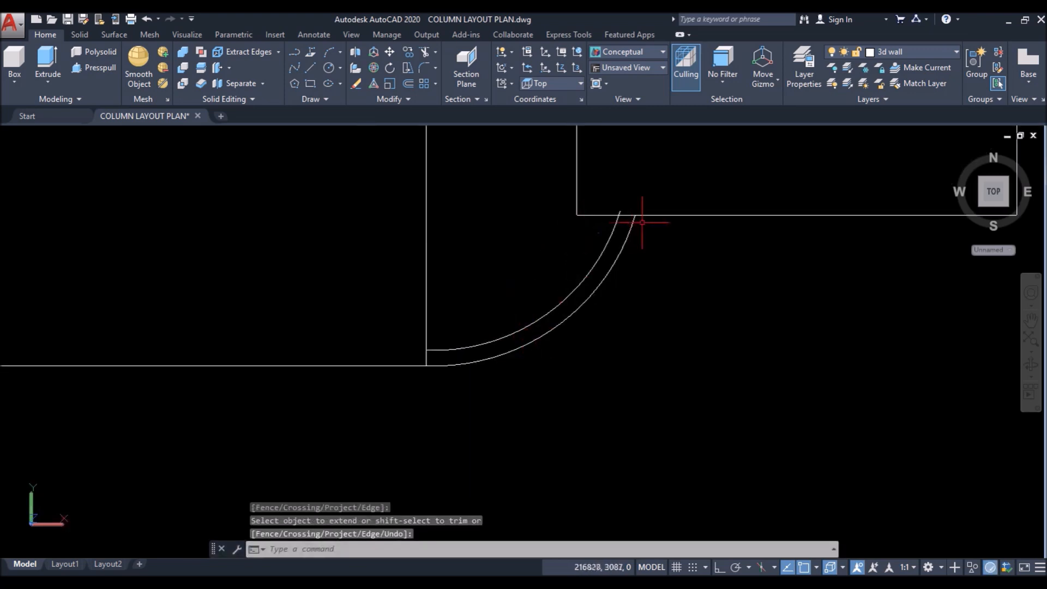
Step: Trim the piece of the inner arc that protrudes past the horizontal wall line at its upper end
scroll(642, 222, up, 3)
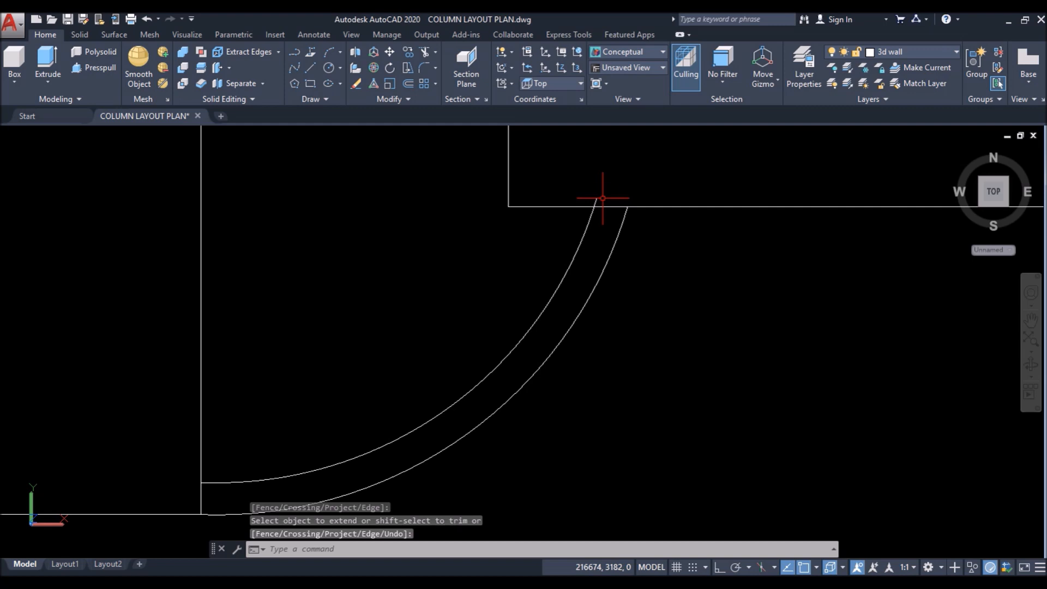
key(Return)
key(Return)
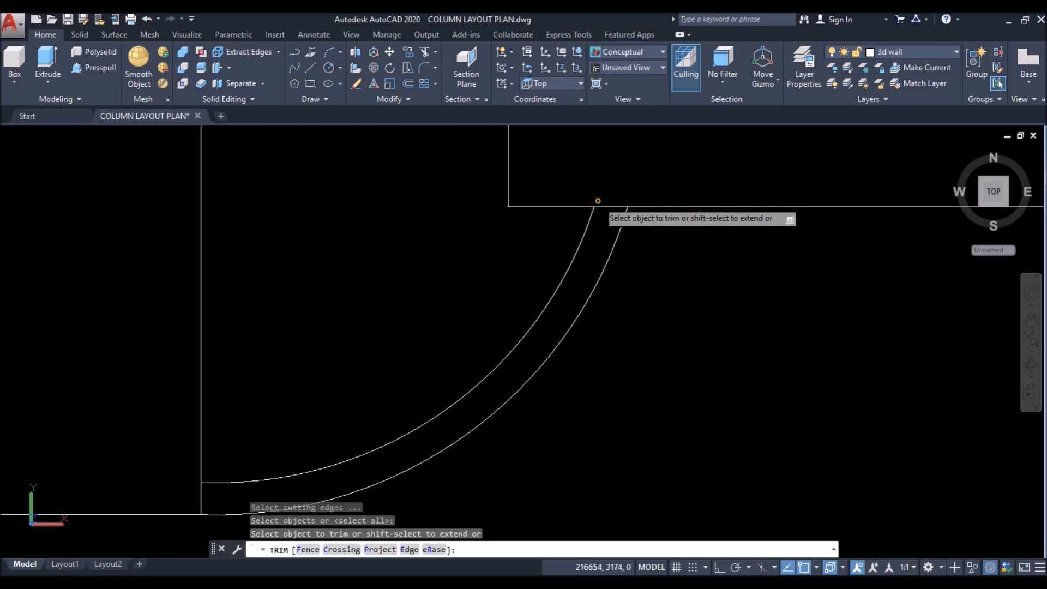
click(598, 201)
key(Return)
scroll(641, 250, down, 4)
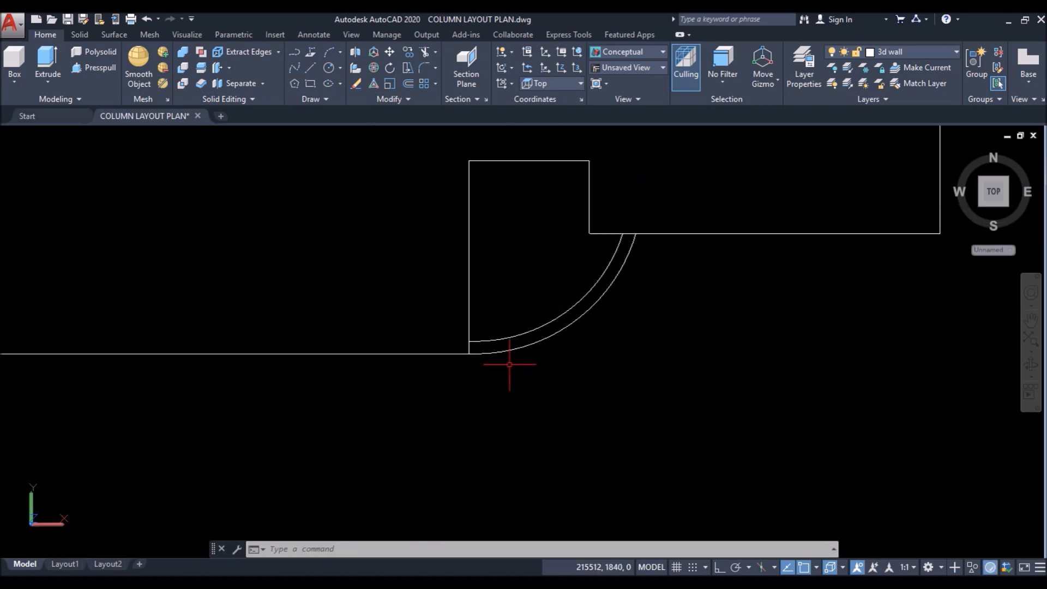
Step: Create a closed polyline boundary from the narrow strip between the two arcs
text(bo)
key(Return)
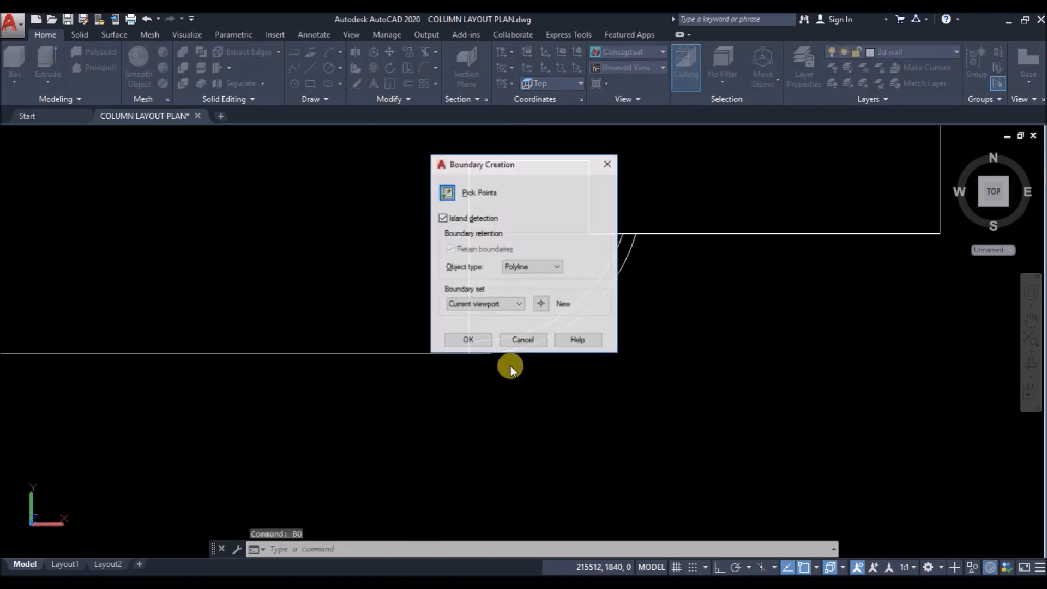
click(447, 193)
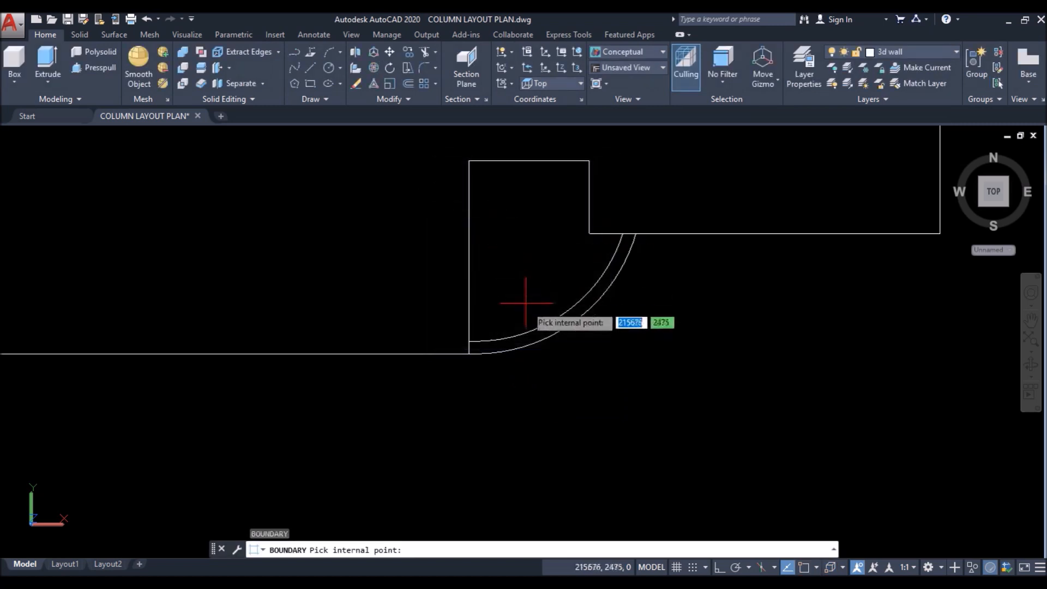
click(528, 336)
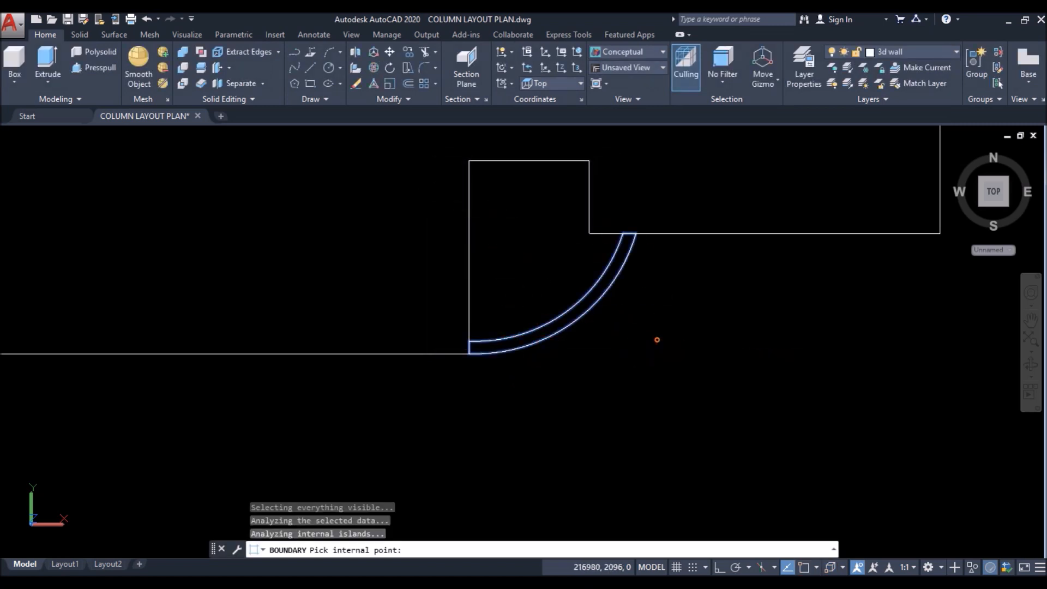
key(Return)
Step: Move the curved strip boundary by its outer west corner onto the top edge of the roof slab, where the curve over the entrance starts
shift+middle_drag(572, 371, 566, 314)
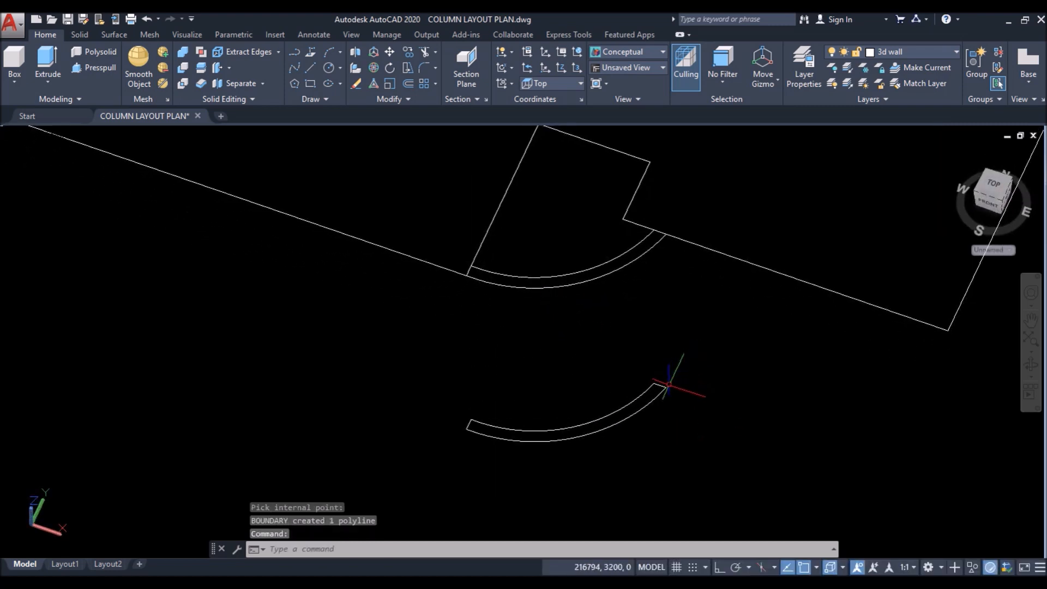
click(670, 376)
click(615, 452)
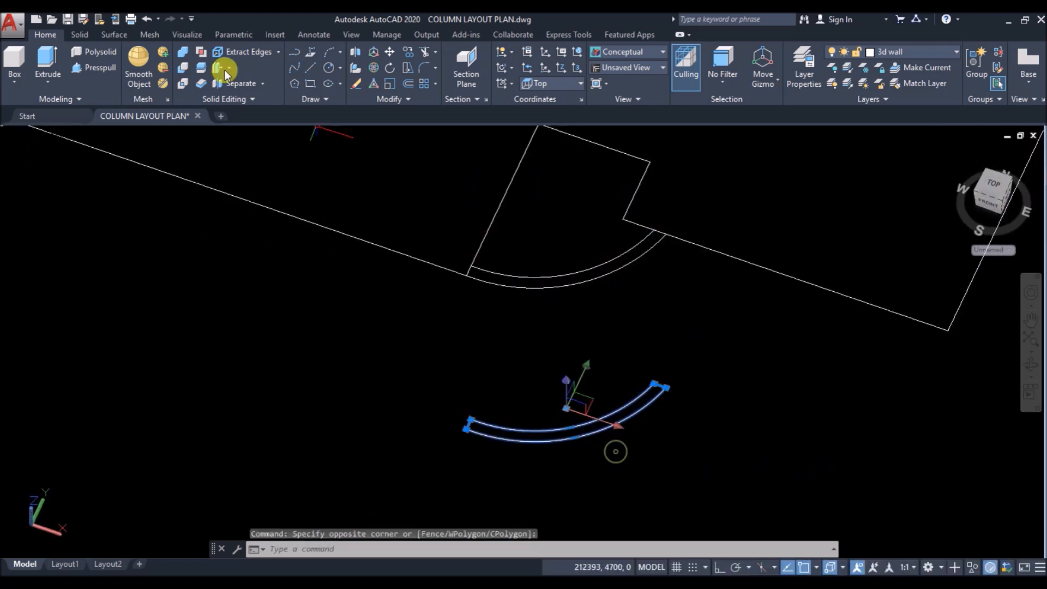
click(389, 52)
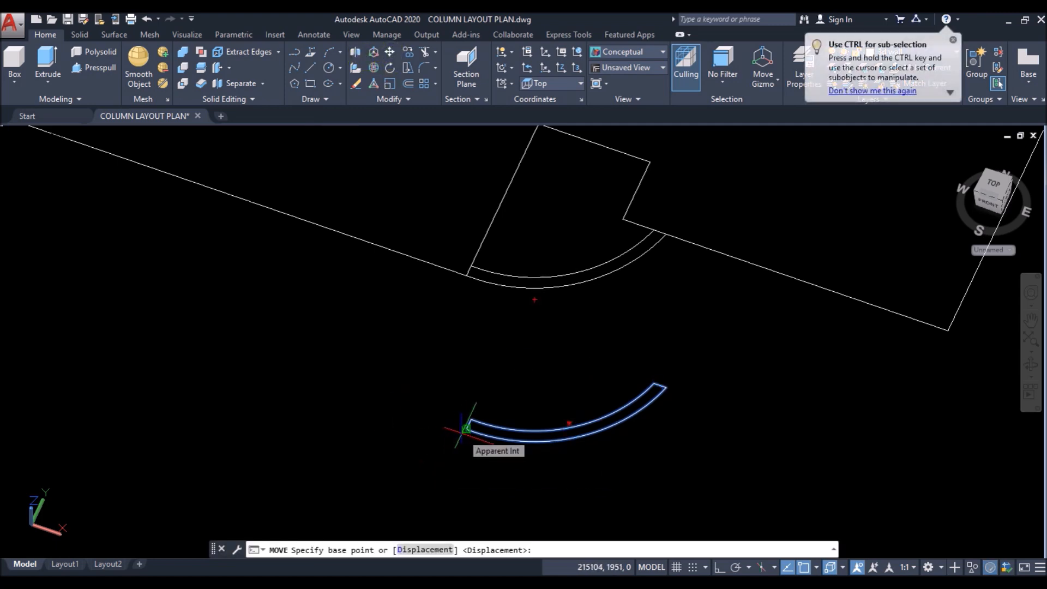
click(467, 428)
scroll(616, 382, down, 10)
scroll(466, 312, up, 6)
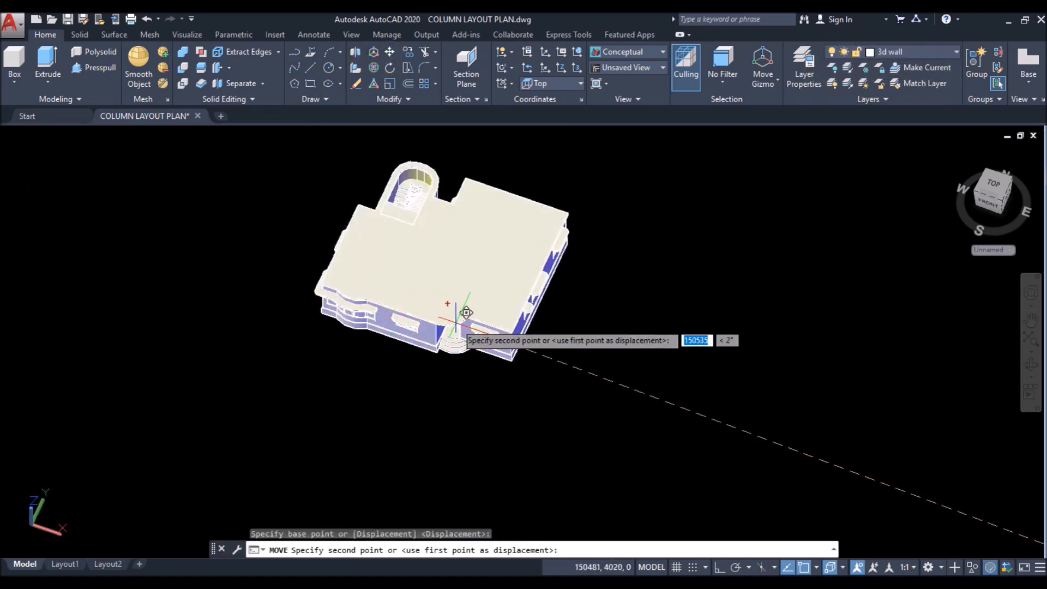
scroll(466, 313, up, 5)
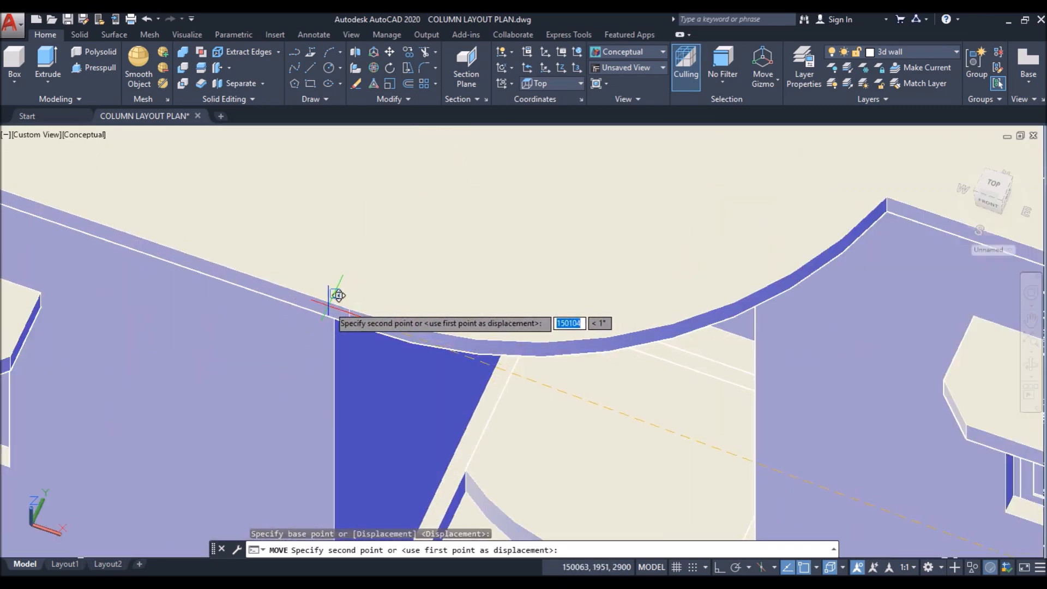
scroll(339, 295, up, 3)
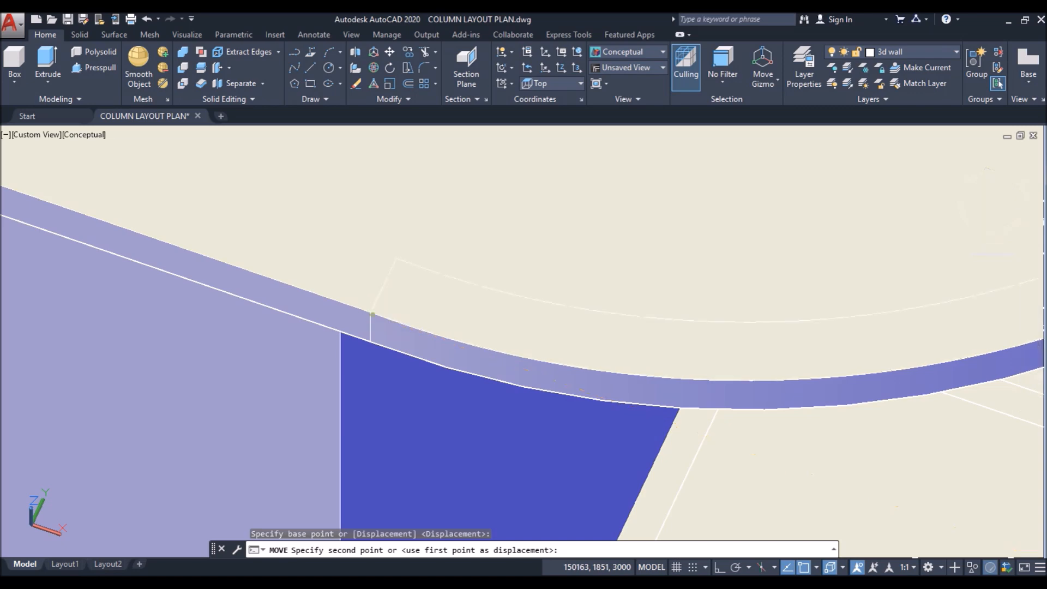
click(372, 315)
scroll(276, 304, down, 6)
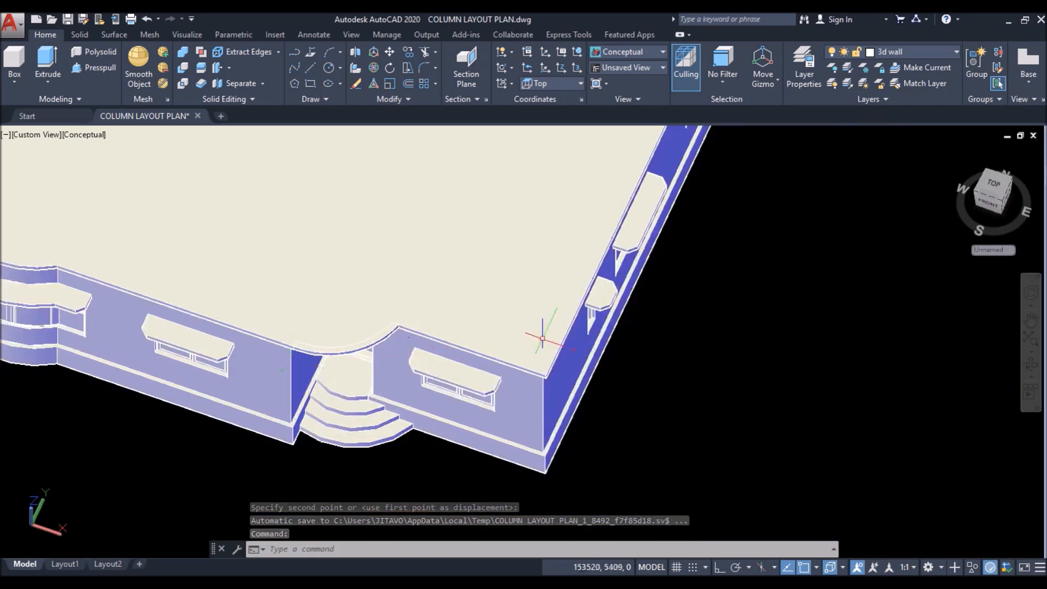
Step: Show the house in Front view with the Realistic visual style
click(36, 135)
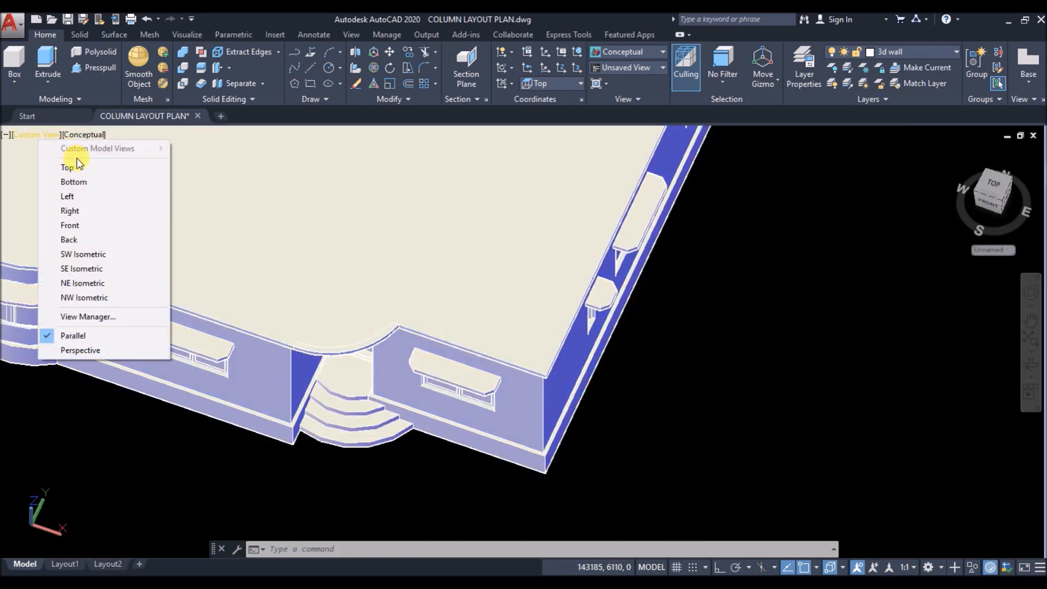
click(89, 228)
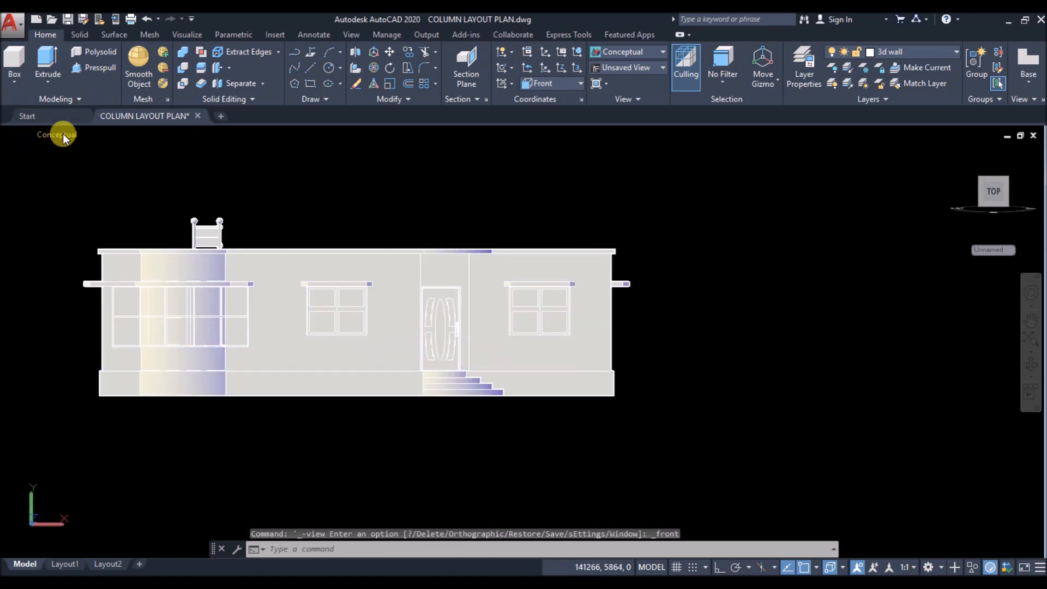
click(63, 133)
click(113, 210)
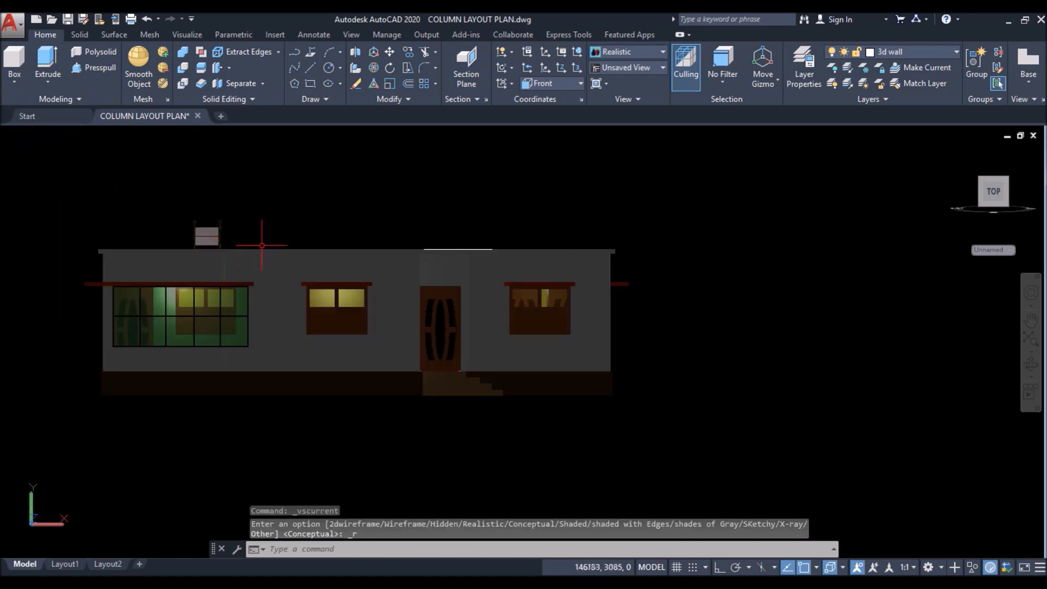
scroll(151, 219, up, 2)
scroll(469, 214, down, 2)
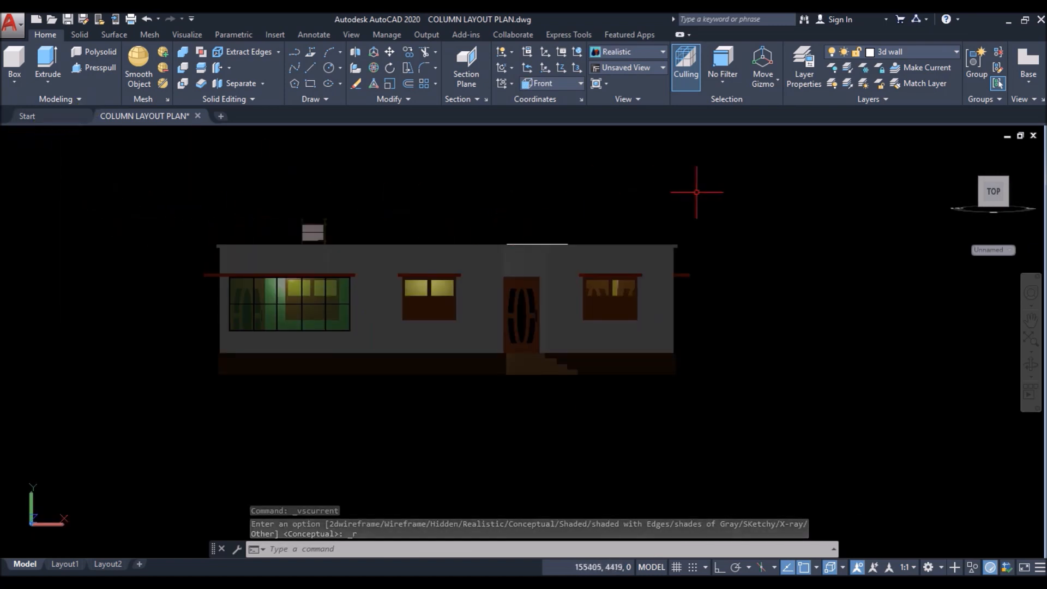
Step: Copy everything above the plinth 3000 straight up with Ortho on to form the second storey
click(767, 180)
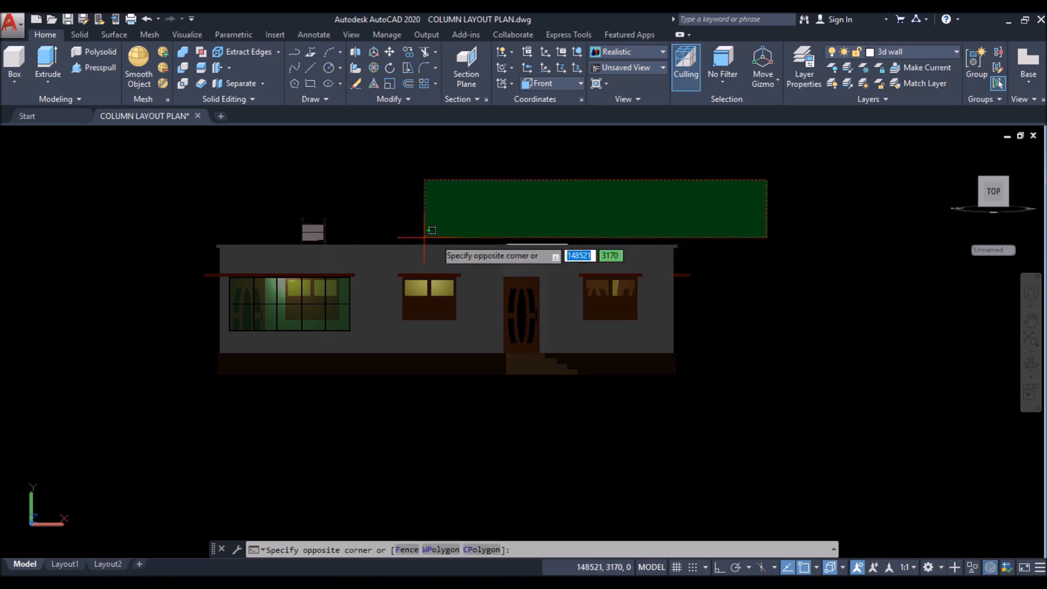
click(108, 346)
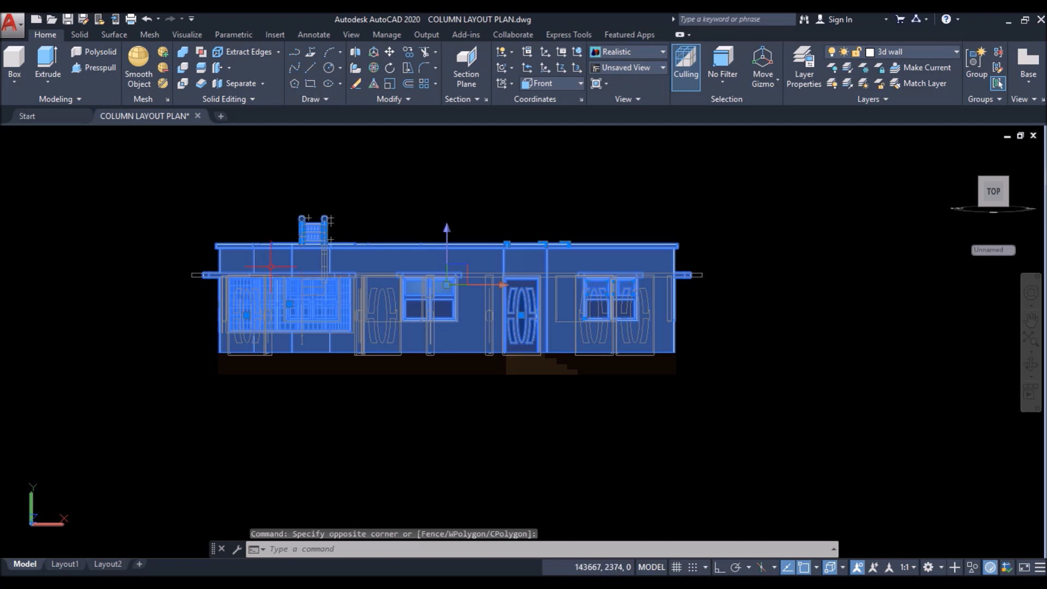
click(413, 55)
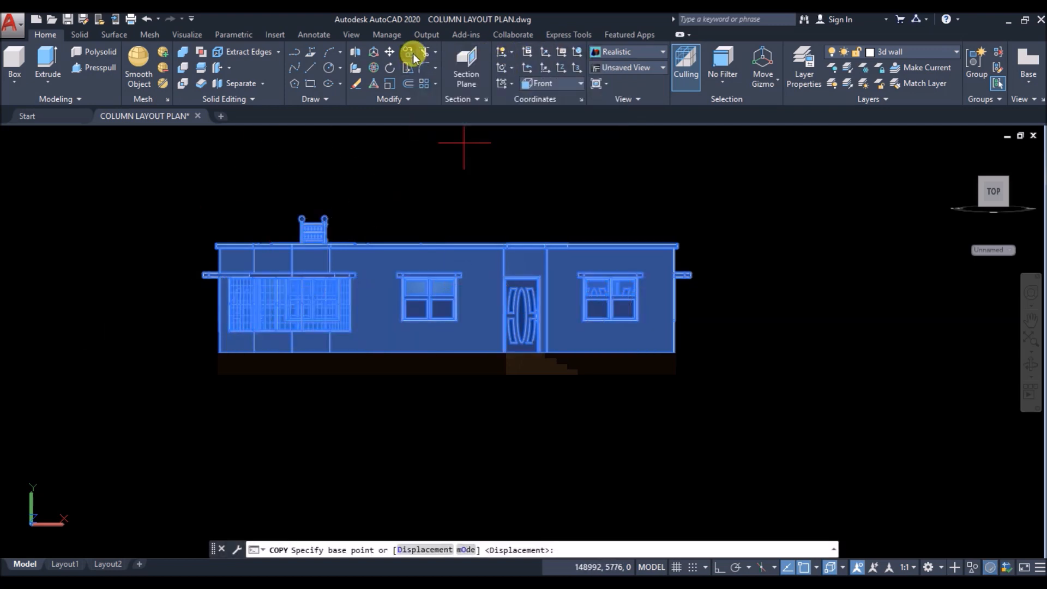
click(806, 342)
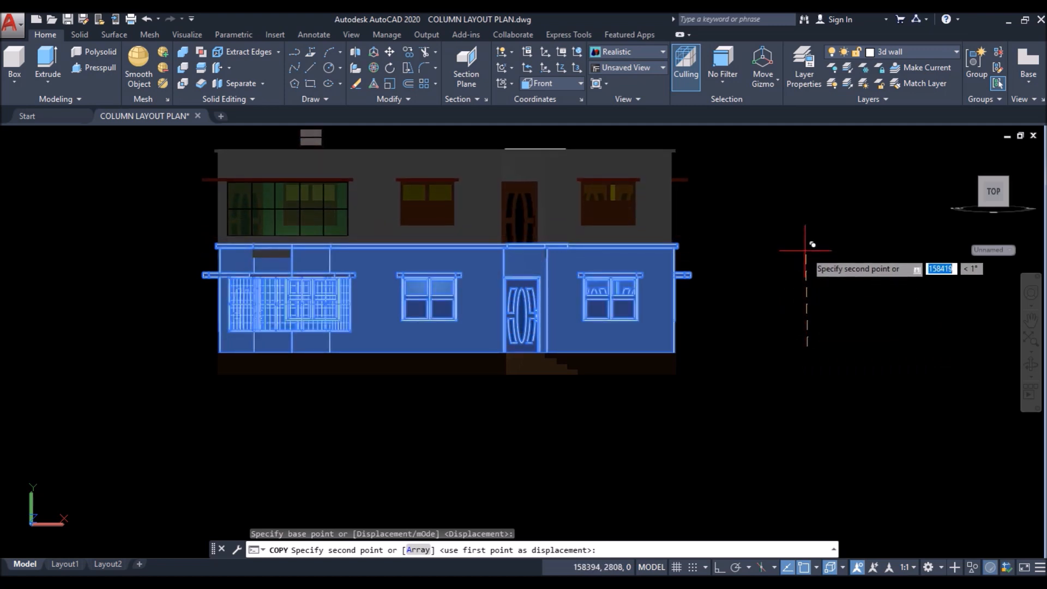
click(717, 568)
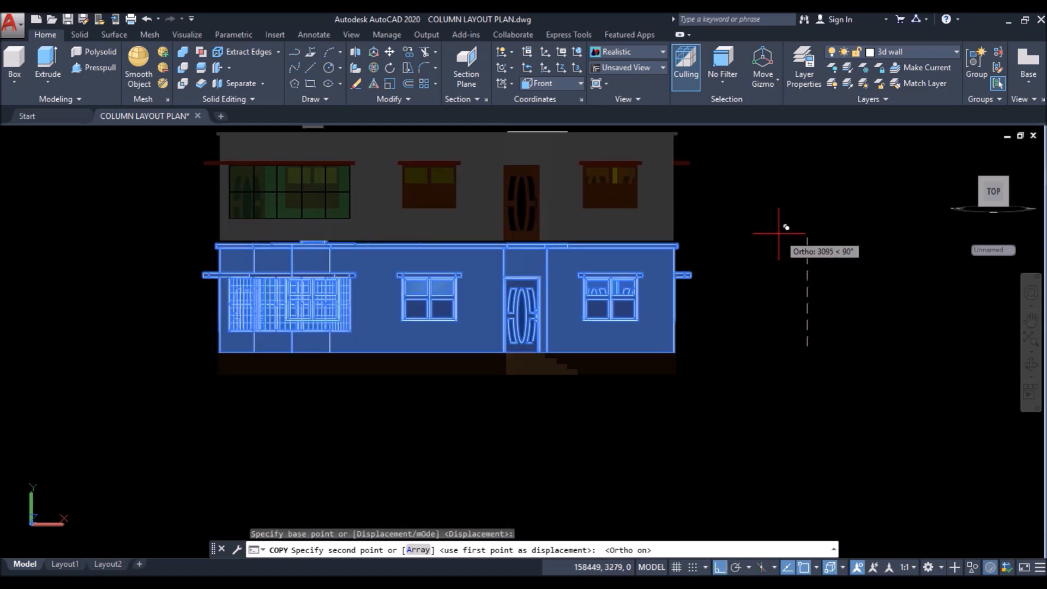
key(Return)
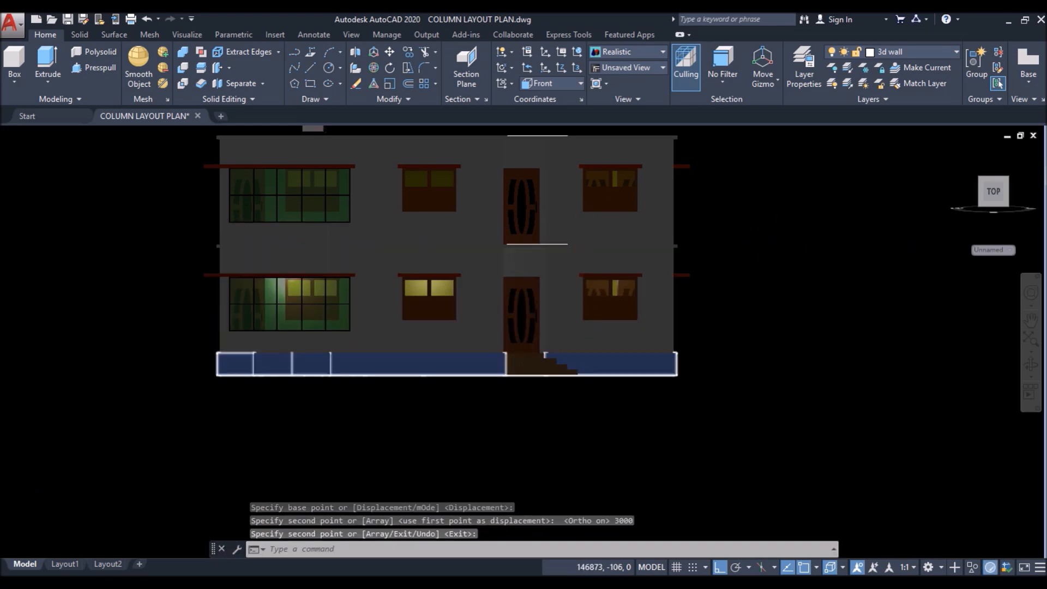
Step: Erase the copied curved strip outline on top of the upper roof slab
scroll(384, 351, down, 2)
scroll(457, 207, up, 3)
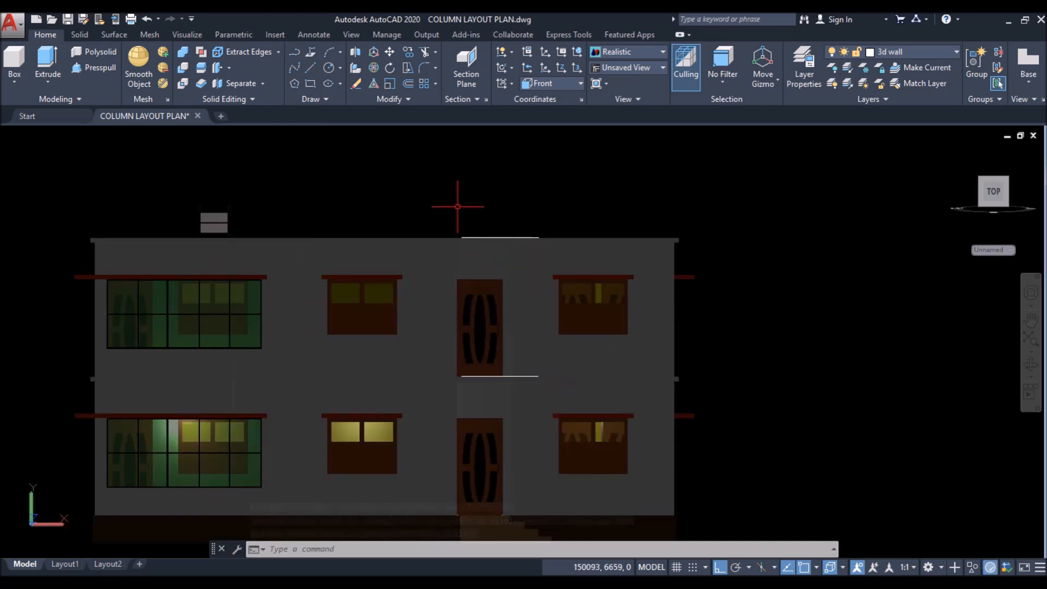
click(453, 211)
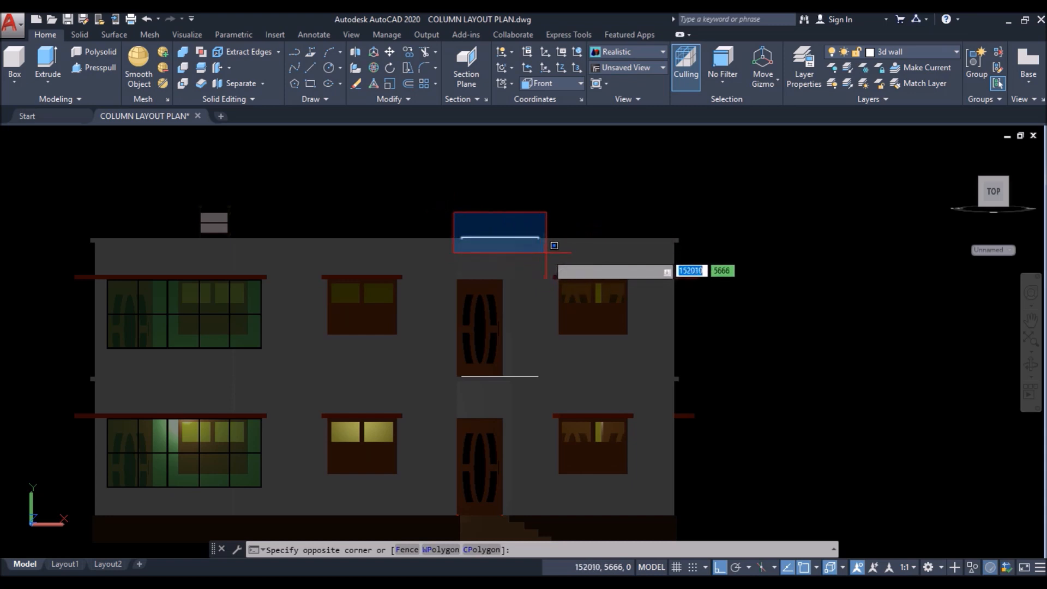
click(545, 253)
click(357, 84)
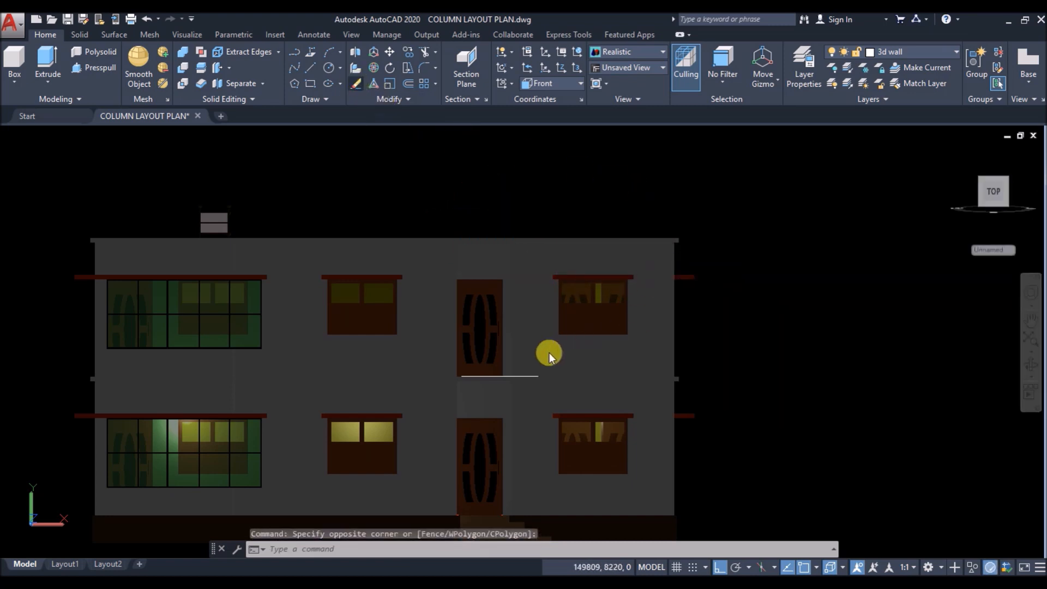
Step: Set the visual style to Conceptual and orbit the two-storey house to a 3D corner view
click(50, 135)
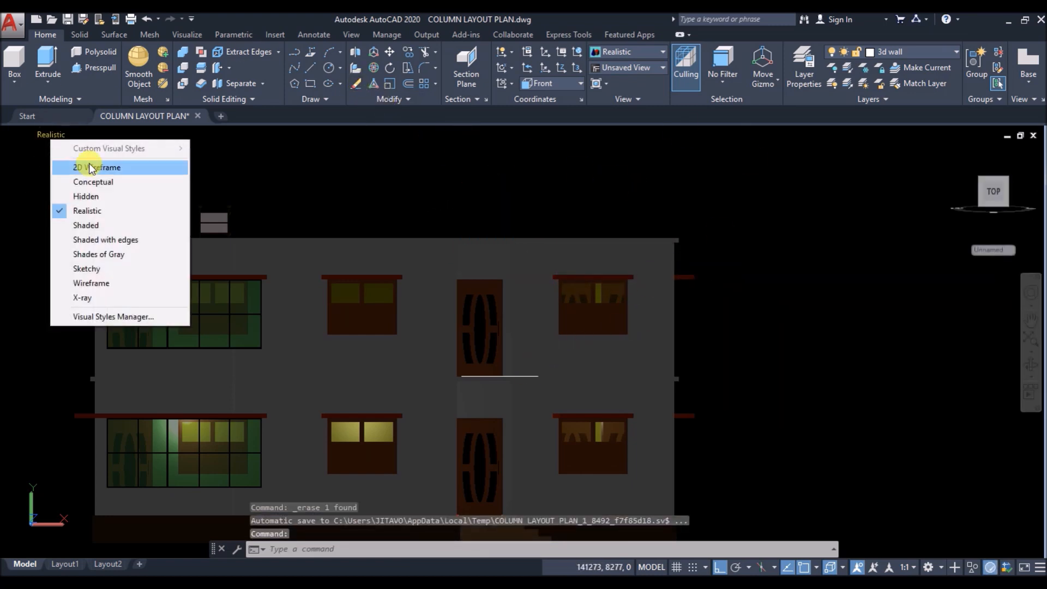
click(93, 183)
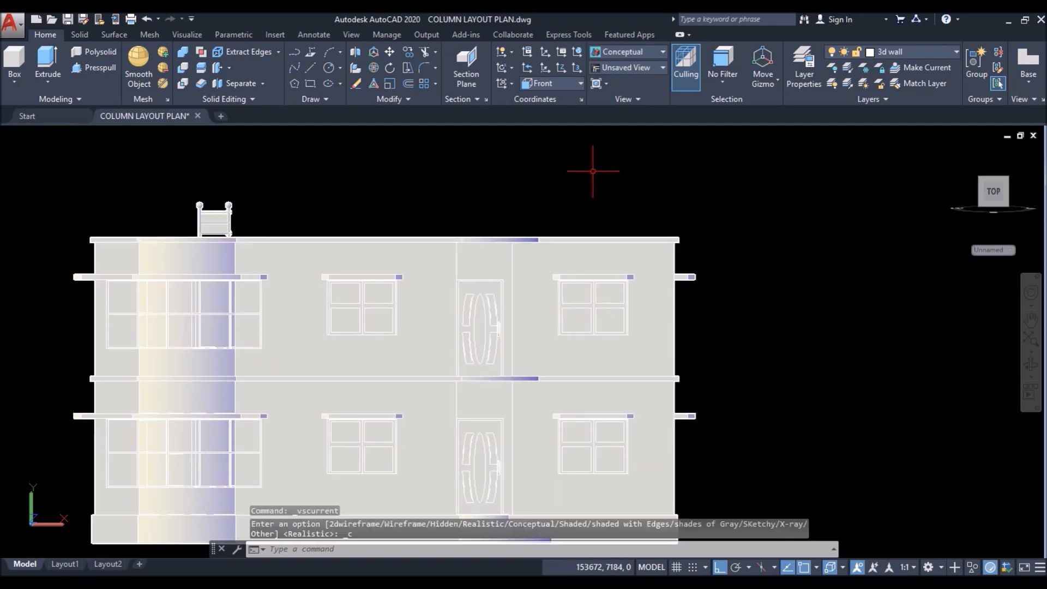
scroll(596, 171, down, 4)
shift+middle_drag(580, 171, 496, 196)
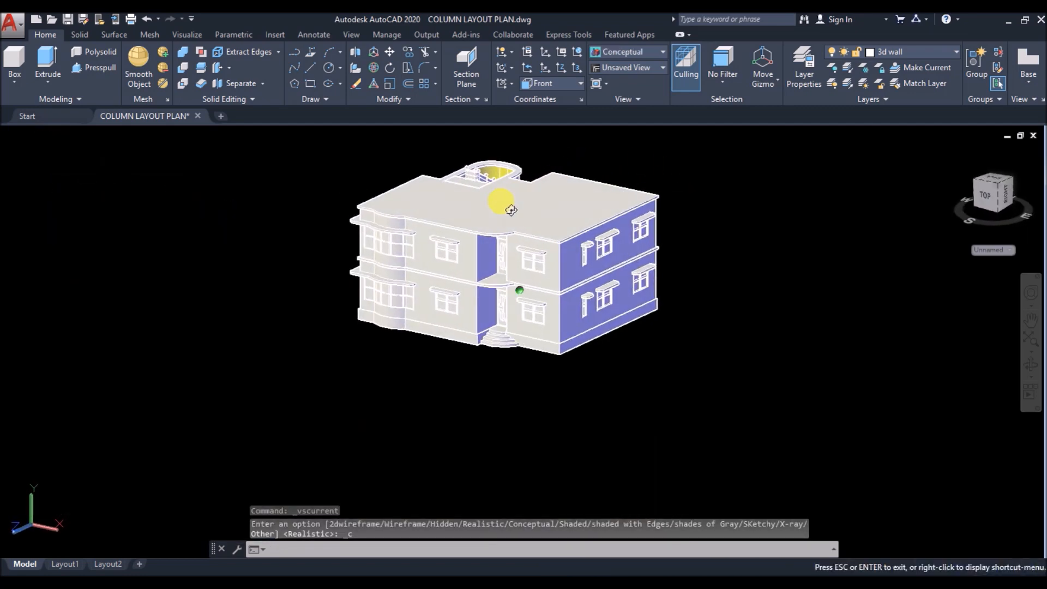
Step: Examine the curved balcony slab above the entrance and the strip outline along its edge
scroll(467, 286, up, 5)
scroll(468, 286, up, 2)
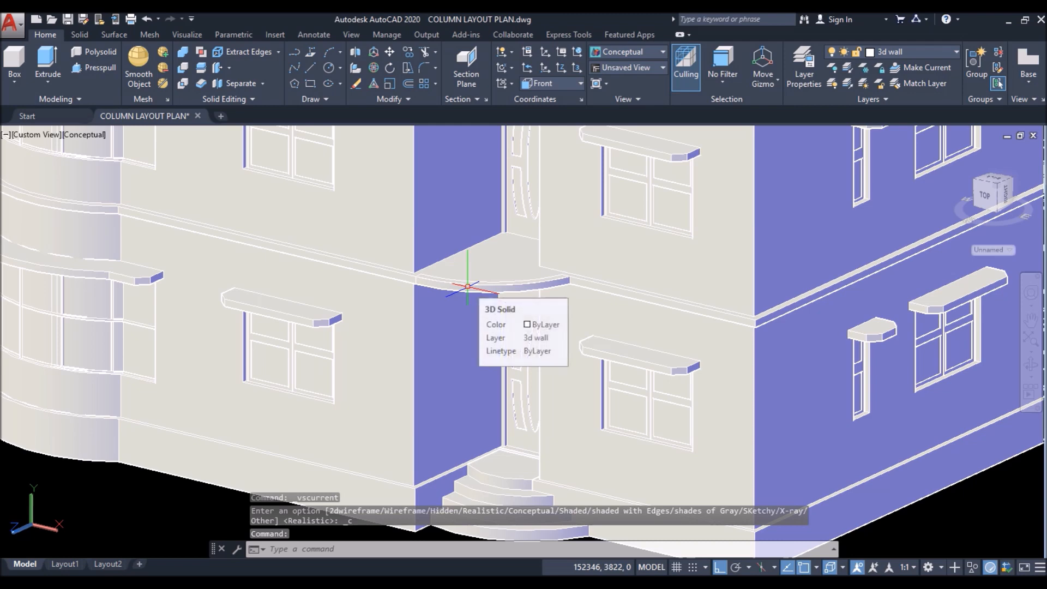
scroll(467, 286, up, 4)
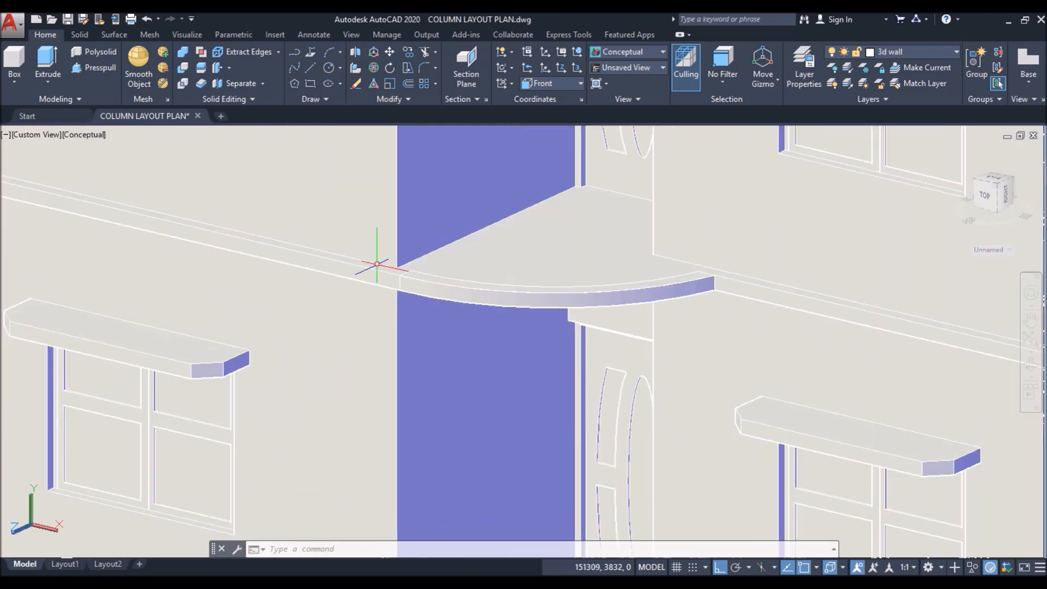
shift+middle_drag(273, 257, 278, 296)
scroll(381, 222, down, 5)
scroll(382, 386, up, 6)
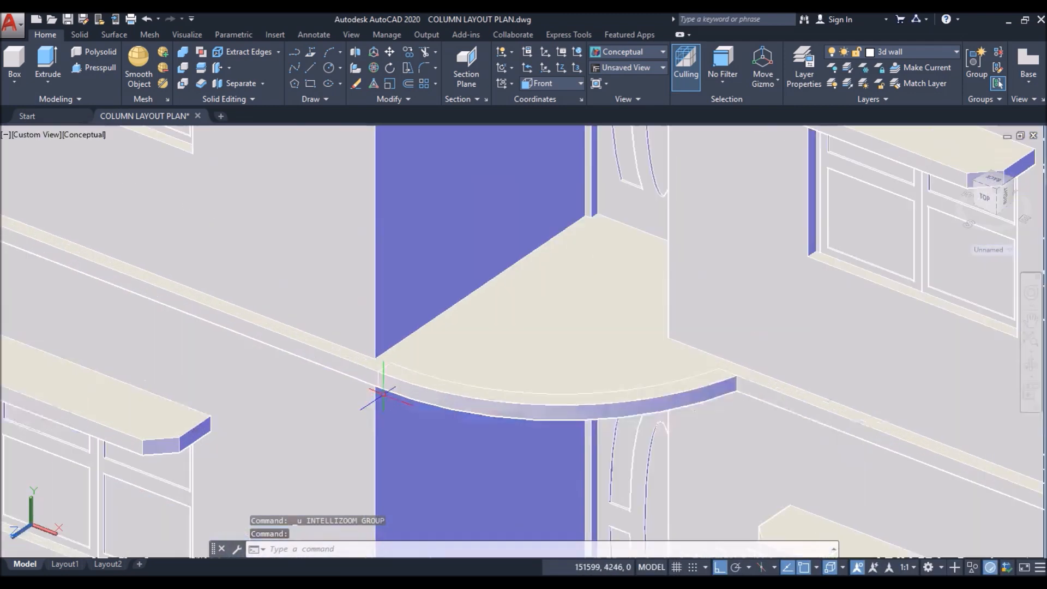
scroll(301, 328, down, 5)
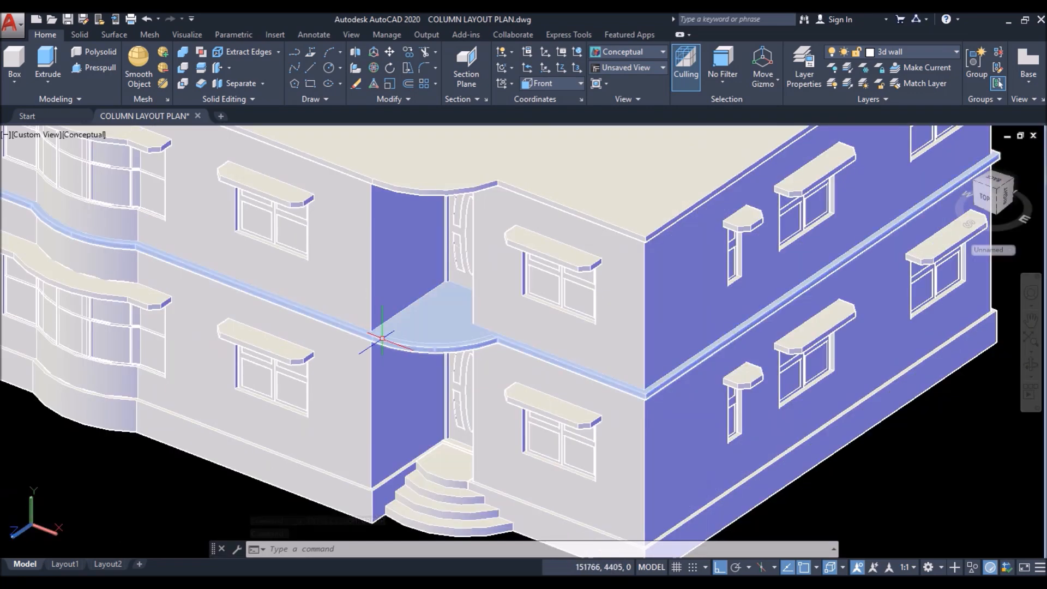
Step: Erase the curved strip outline lying on the balcony slab above the entrance
scroll(377, 319, up, 6)
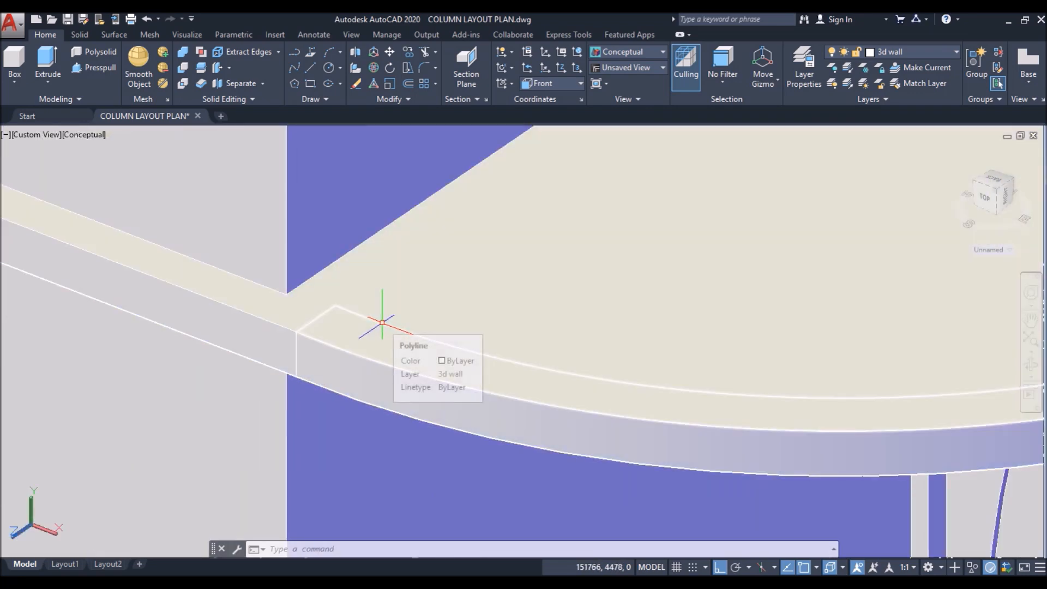
click(374, 315)
click(356, 83)
scroll(109, 415, down, 2)
scroll(177, 162, down, 8)
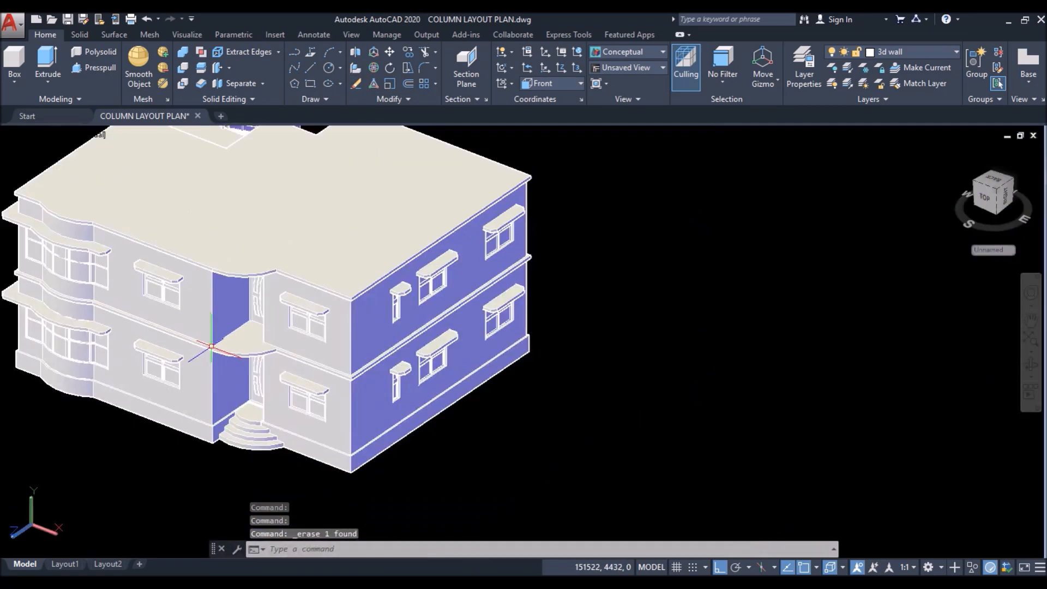
Step: Switch to the Top view and erase the inner arc of the balcony curve in the separate floor outline
click(40, 134)
click(60, 161)
scroll(605, 438, up, 10)
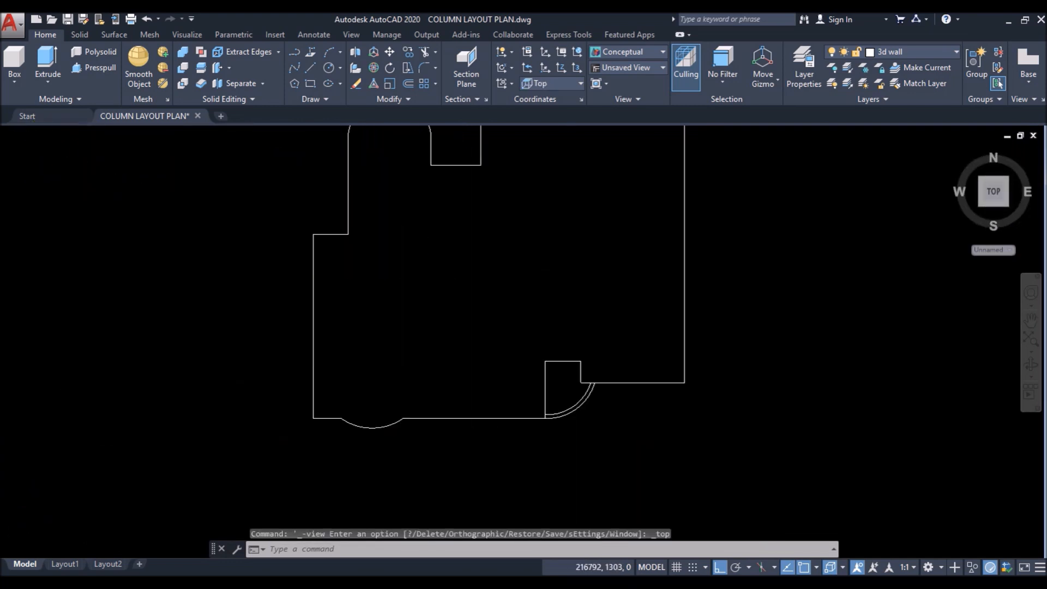
click(529, 339)
click(509, 371)
key(Delete)
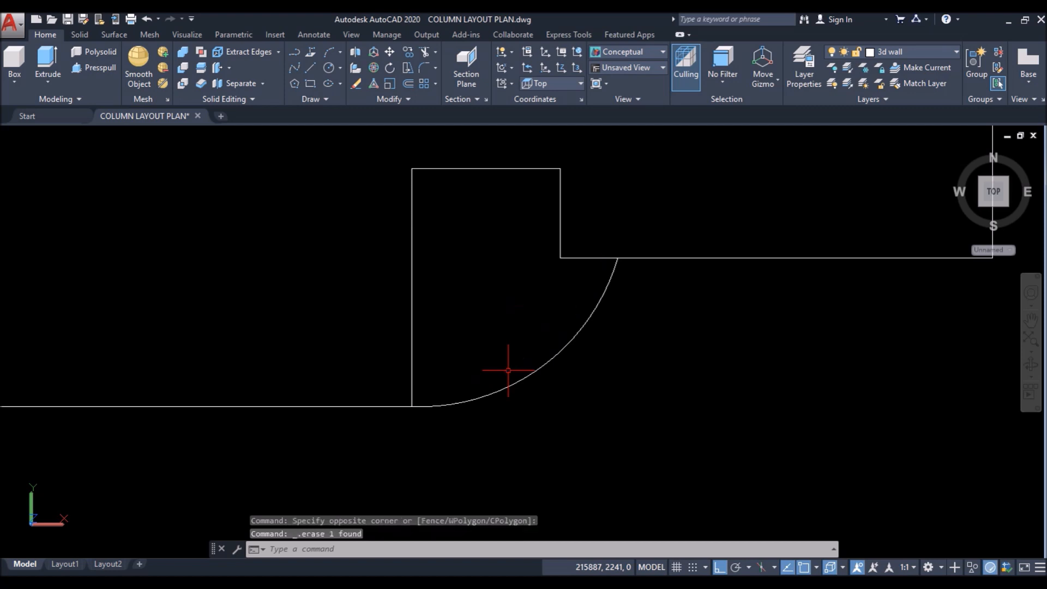
Step: Offset the outer balcony arc 100 inward in the floor outline
text(o)
key(Return)
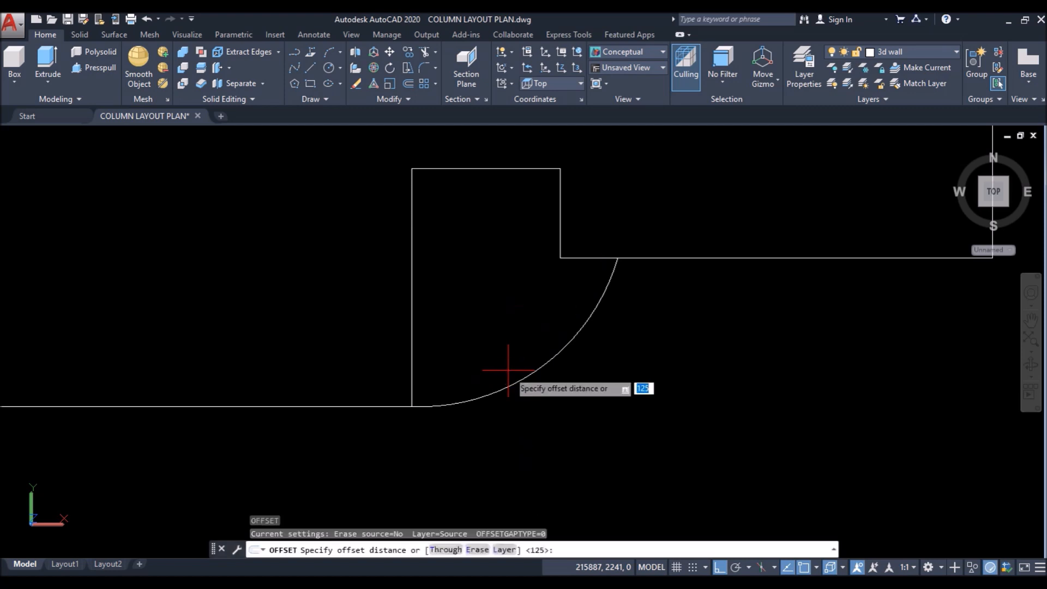
text(100)
key(Return)
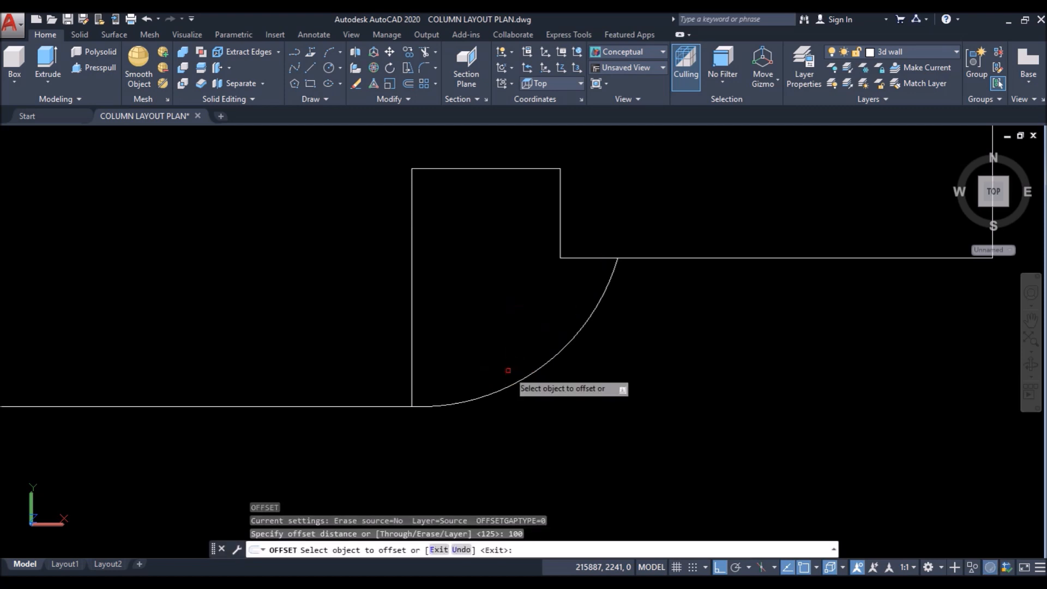
click(483, 316)
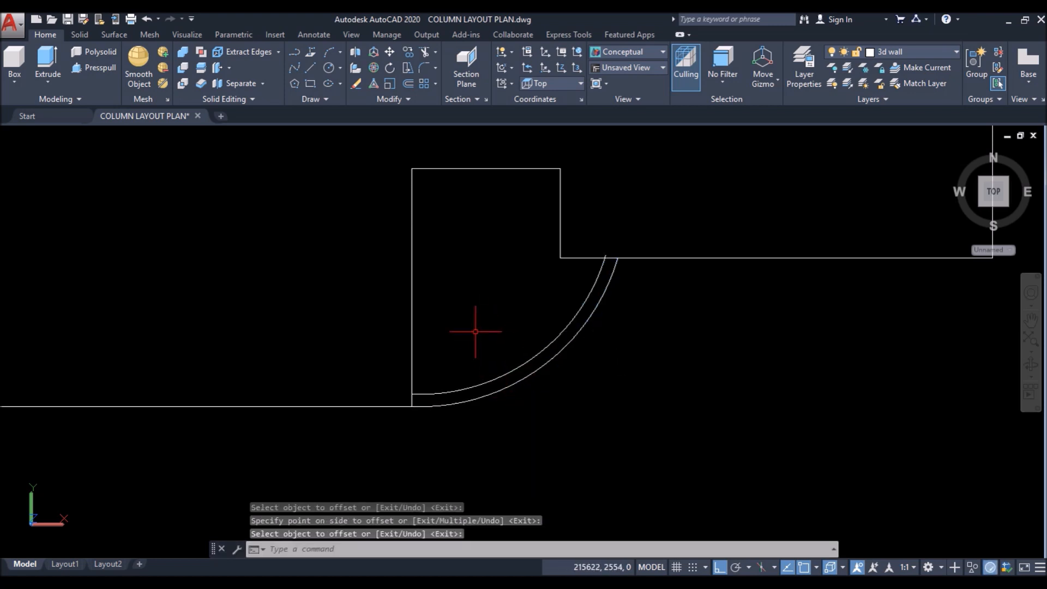
key(Return)
Step: Offset the new inner balcony arc a further 125 inward
key(Return)
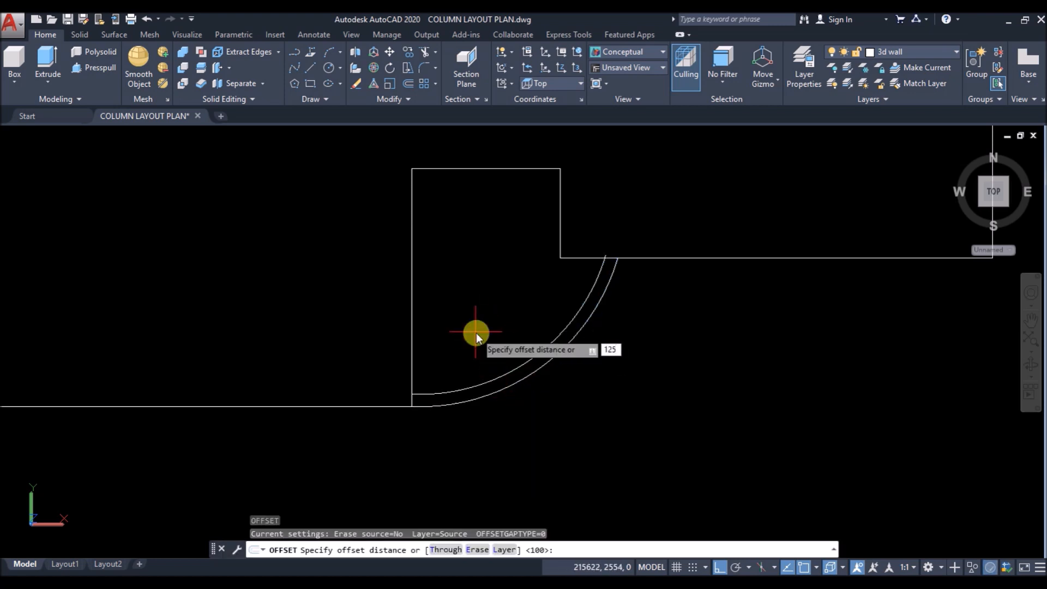
key(Return)
click(482, 382)
click(479, 346)
key(Return)
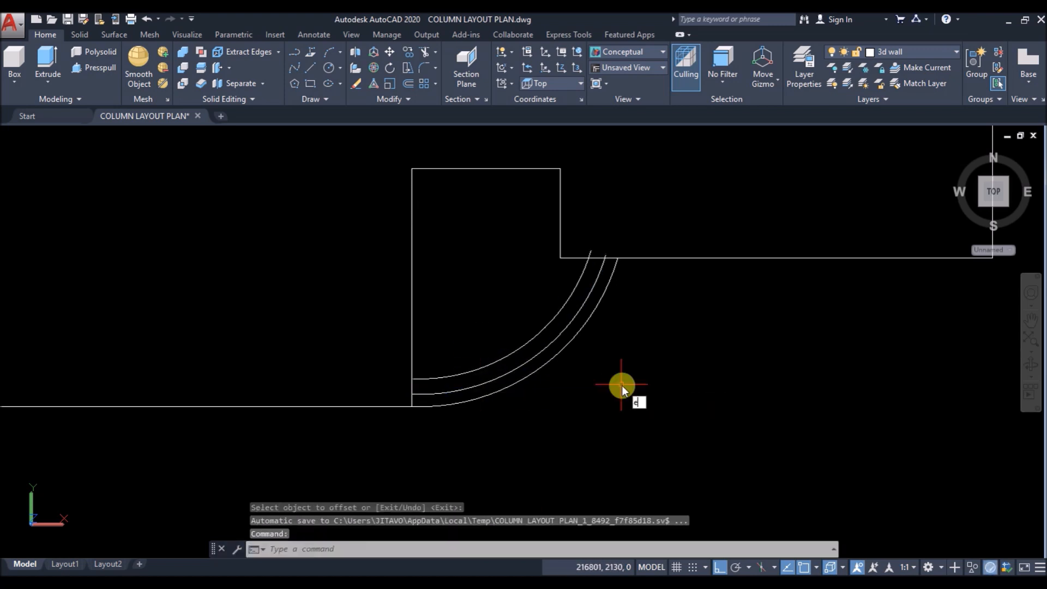
Step: Extend the two offset balcony arcs to the side line of the entrance recess
text(Ex)
key(Return)
click(434, 373)
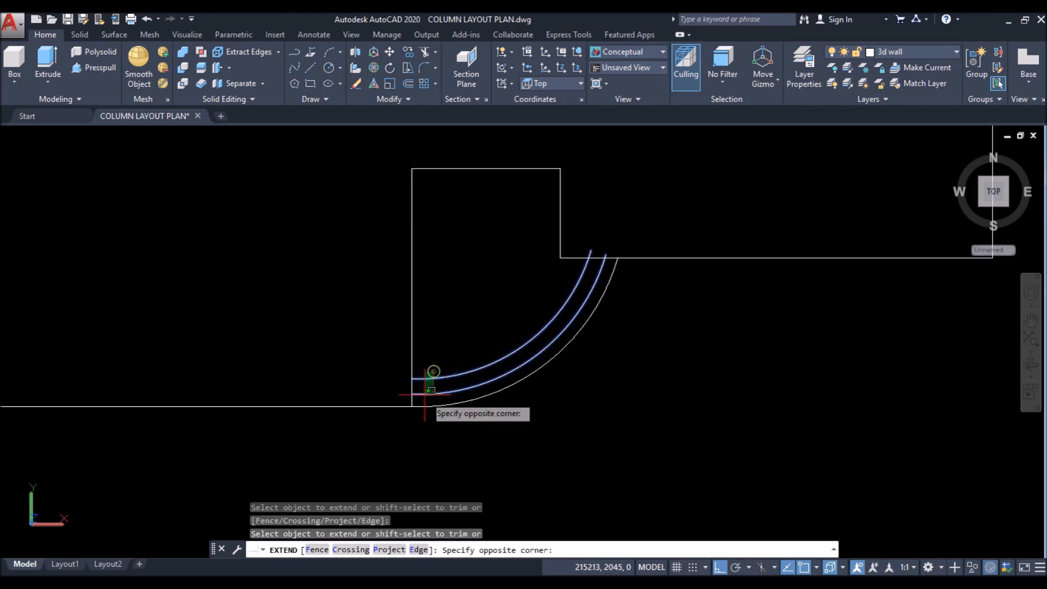
click(420, 401)
scroll(421, 401, up, 5)
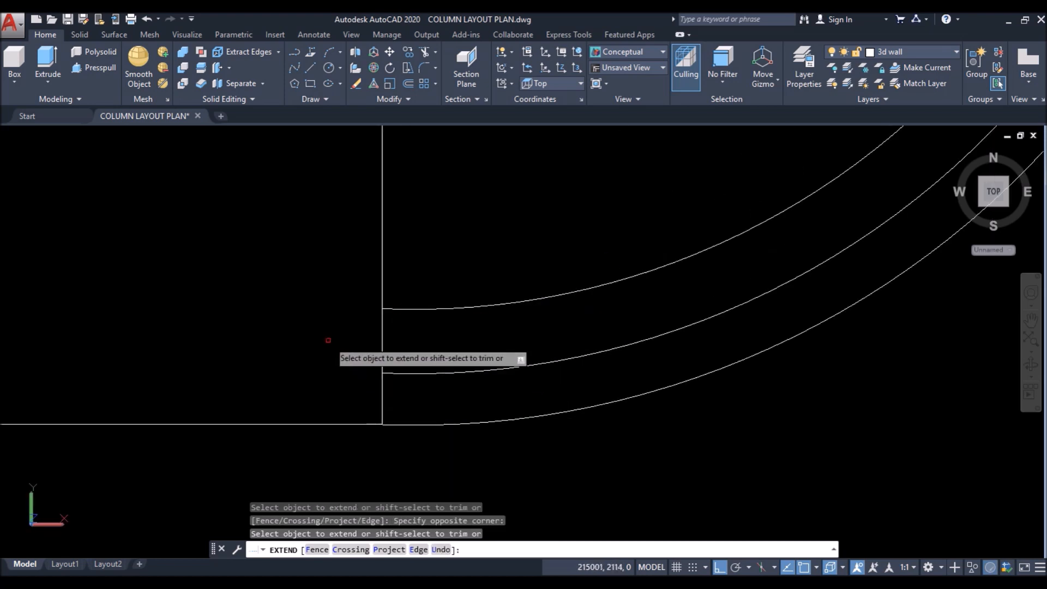
key(Return)
Step: Trim the ends of the two offset arcs that overrun the front wall line
scroll(330, 382, down, 4)
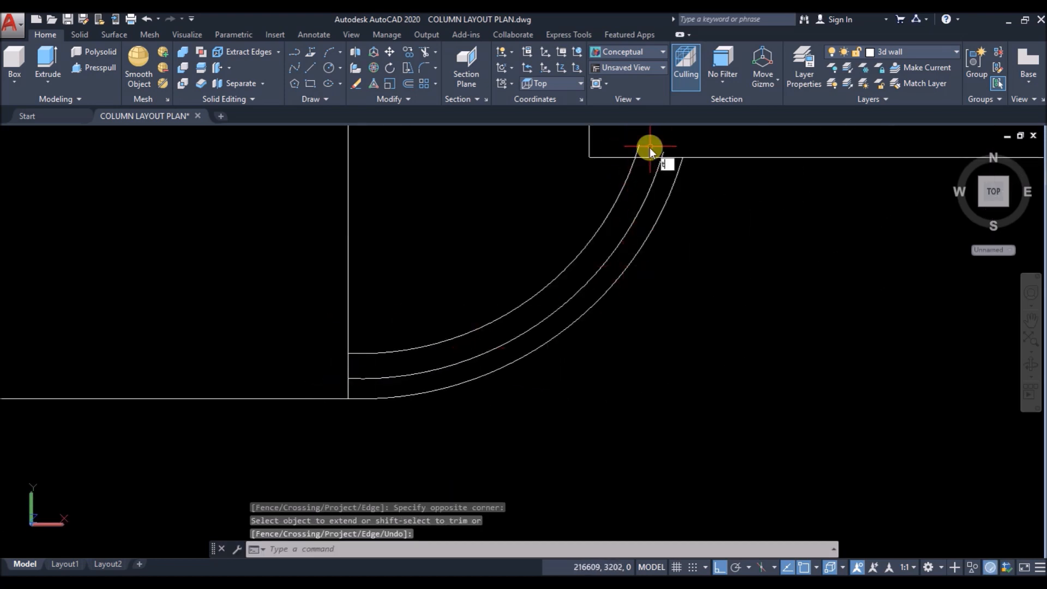
text(tr)
key(Return)
key(Return)
click(675, 143)
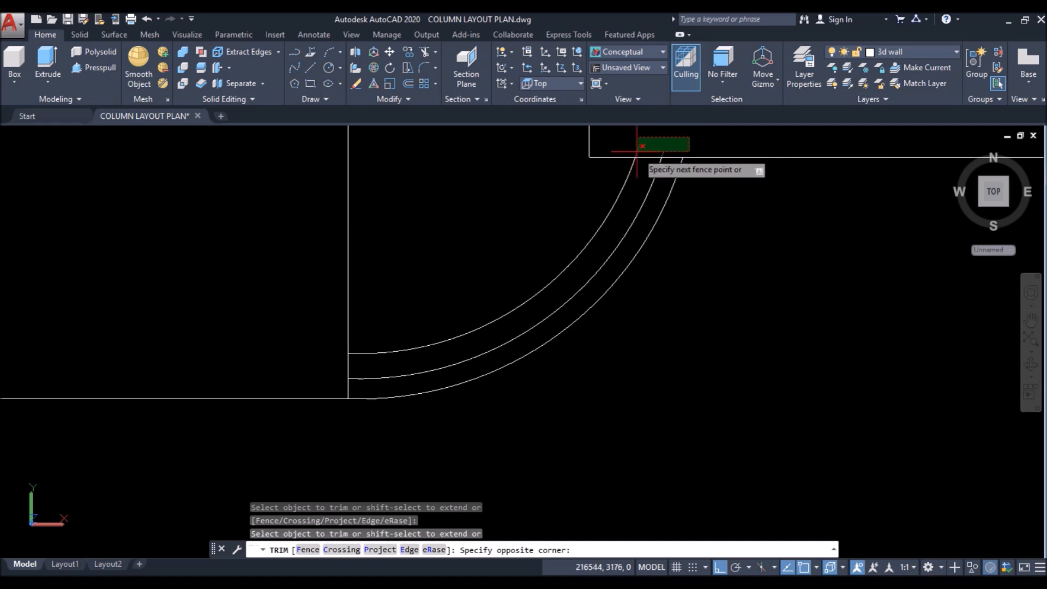
click(637, 146)
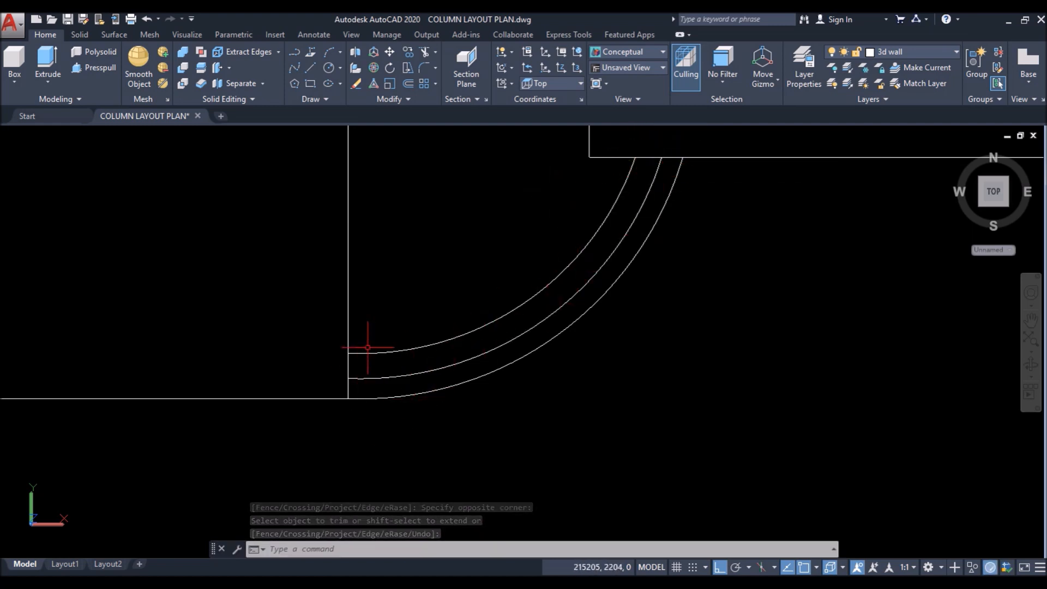
Step: Create a closed boundary polyline from the strip between the two offset balcony arcs
text(Bo)
key(Return)
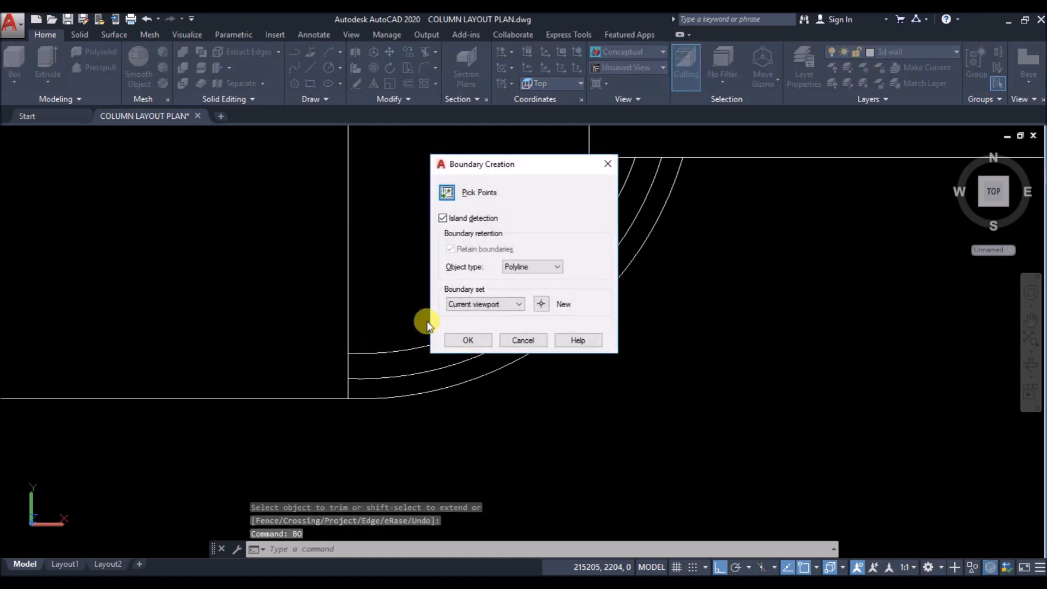
click(448, 192)
click(432, 357)
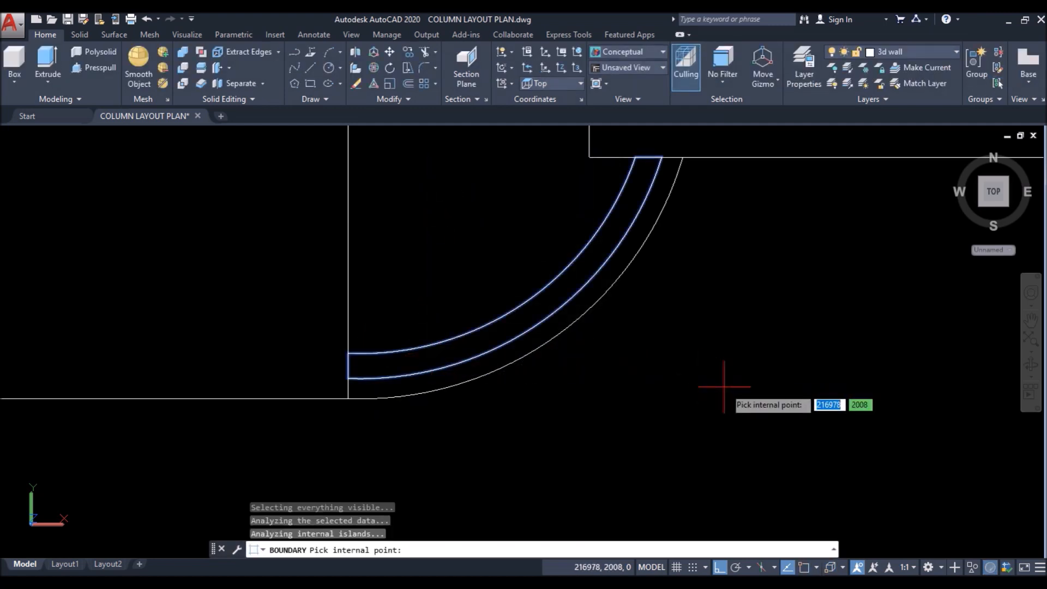
key(Return)
scroll(614, 364, down, 2)
Step: Move the curved strip polyline onto the top of the balcony slab above the entrance, placing its end at the wall corner
shift+middle_drag(617, 386, 553, 347)
scroll(553, 347, down, 2)
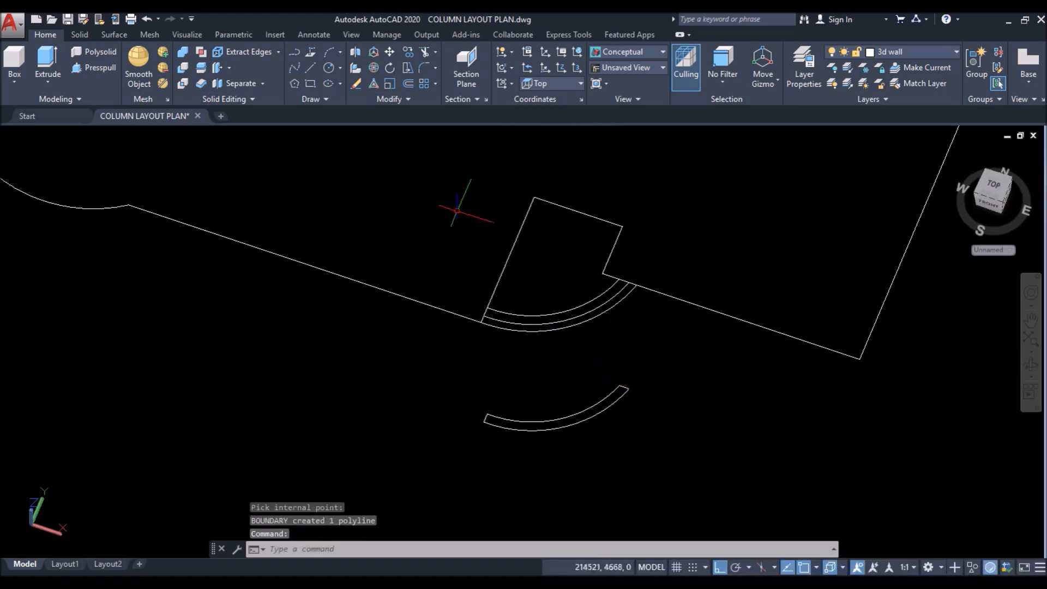
click(390, 52)
drag(636, 385, 603, 415)
key(Return)
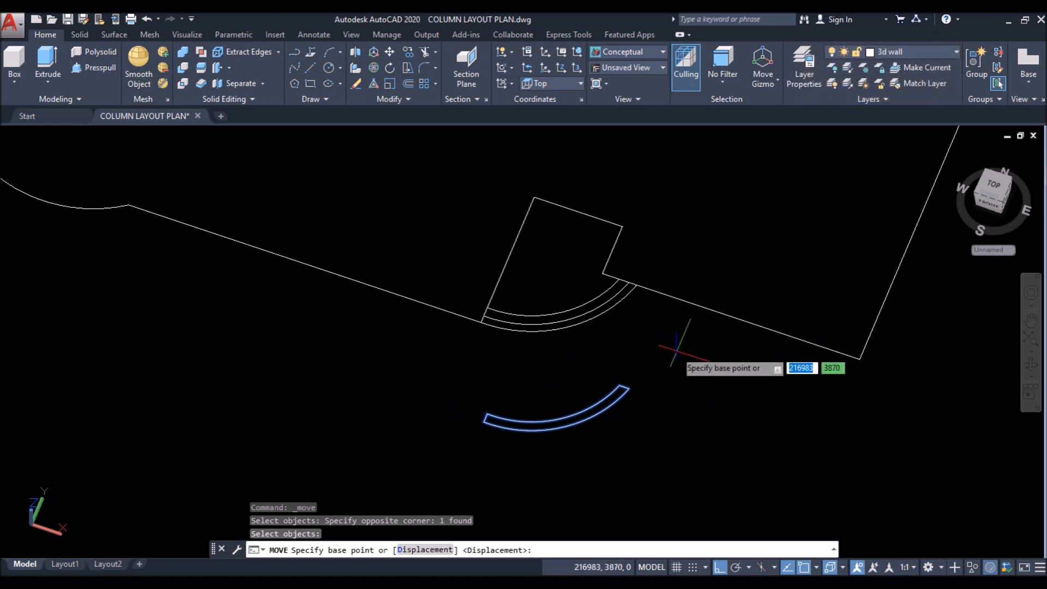
scroll(666, 345, down, 5)
scroll(230, 190, up, 8)
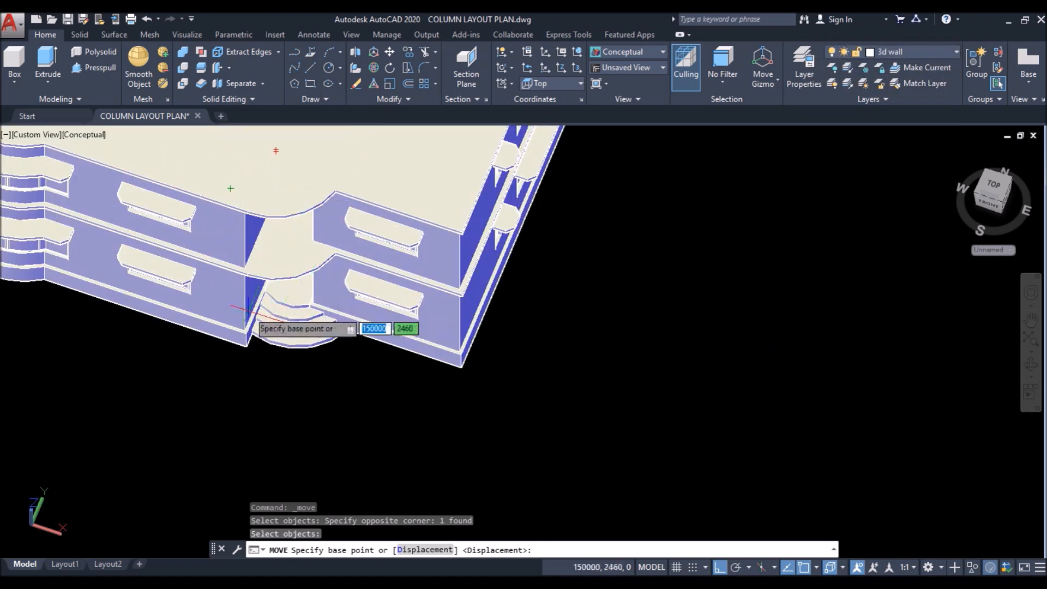
scroll(247, 312, down, 6)
scroll(595, 399, up, 8)
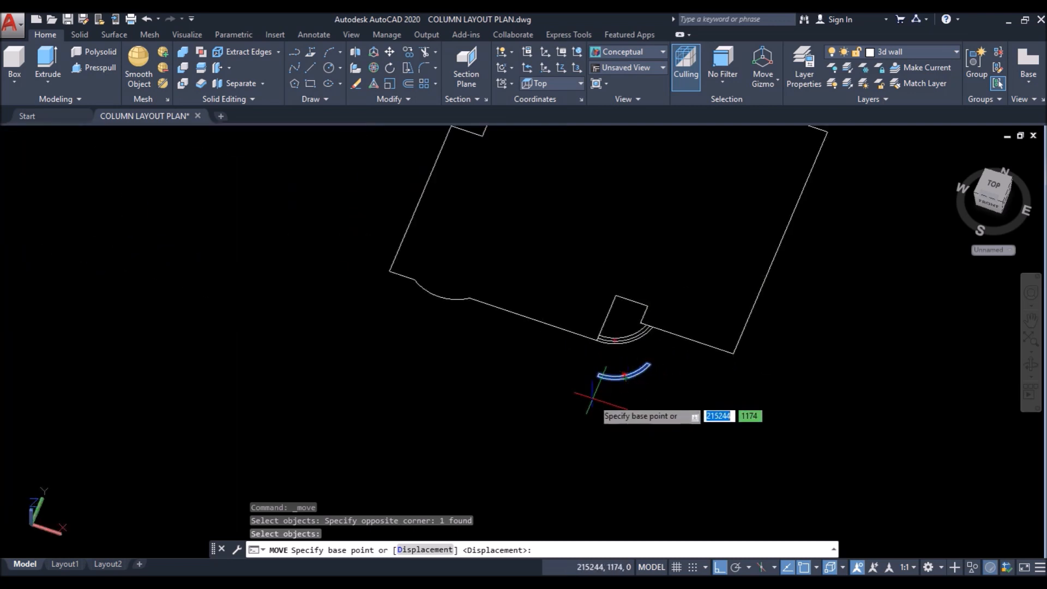
click(644, 281)
scroll(654, 354, down, 6)
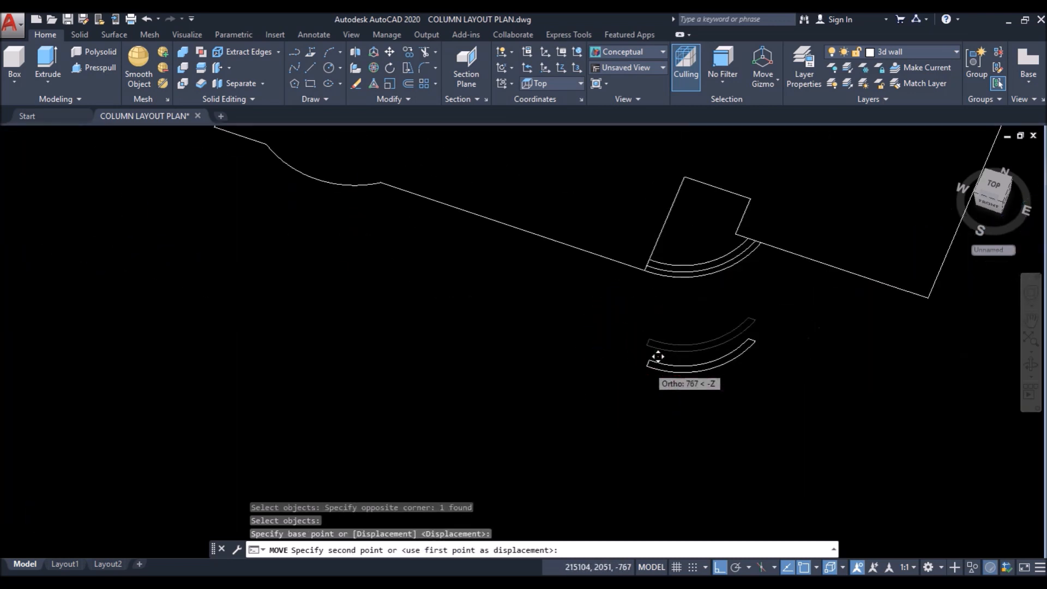
scroll(658, 356, down, 3)
scroll(455, 300, up, 8)
mouse_move(380, 266)
shift+middle_down()
mouse_move(389, 275)
mouse_move(402, 241)
shift+middle_up()
scroll(409, 262, up, 10)
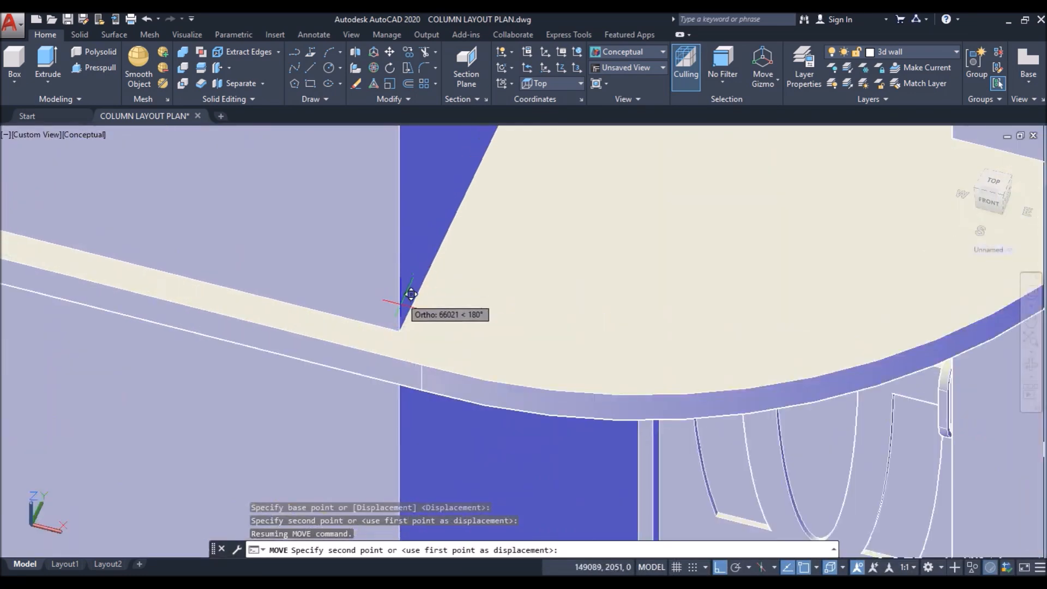
click(399, 331)
scroll(390, 311, down, 1)
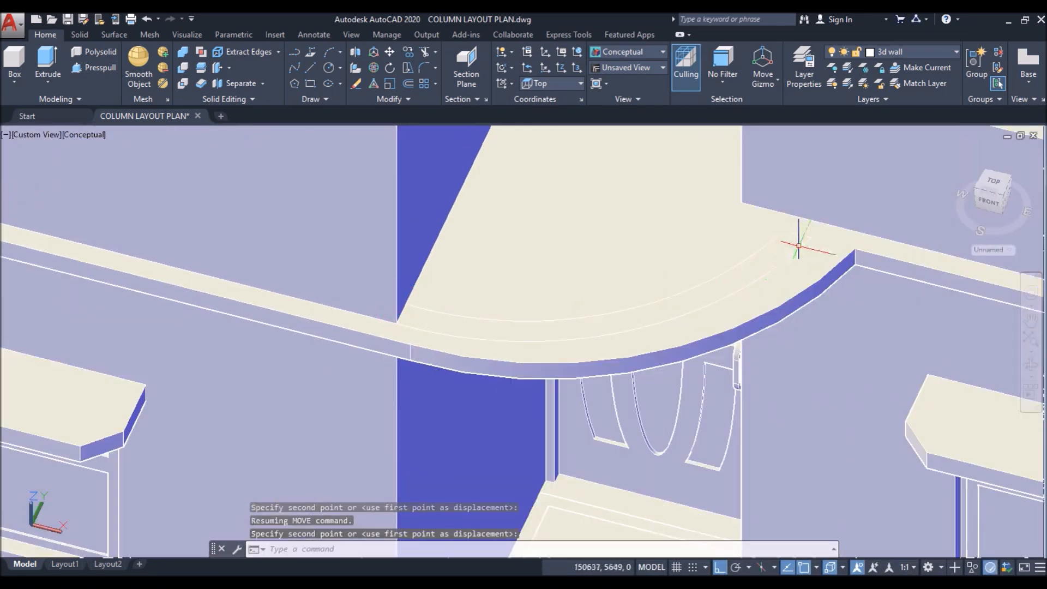
scroll(221, 311, down, 5)
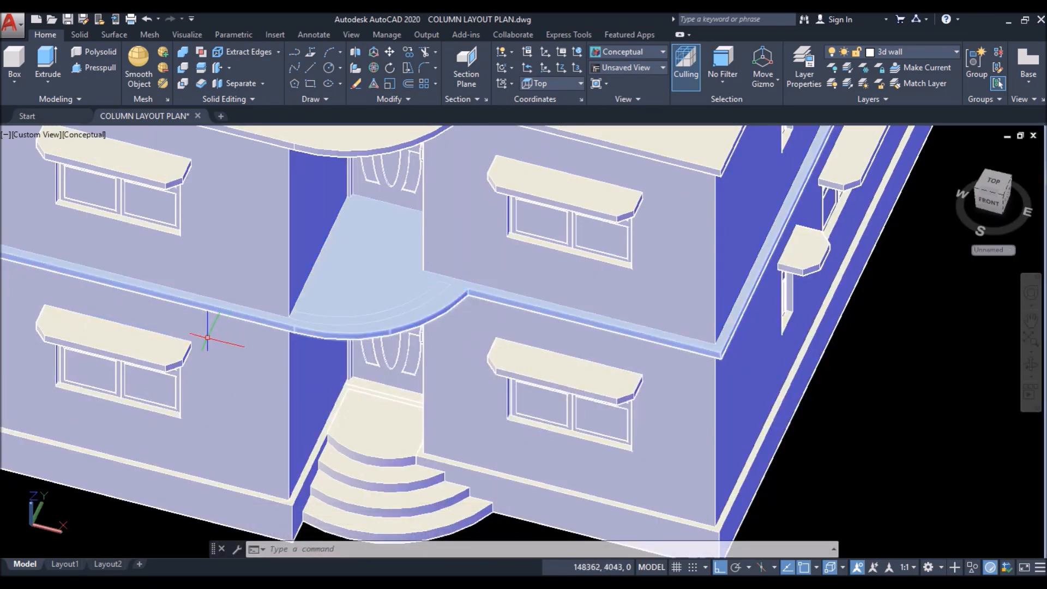
Step: Offset the entire separate floor outline inward
scroll(211, 327, down, 5)
scroll(207, 338, down, 6)
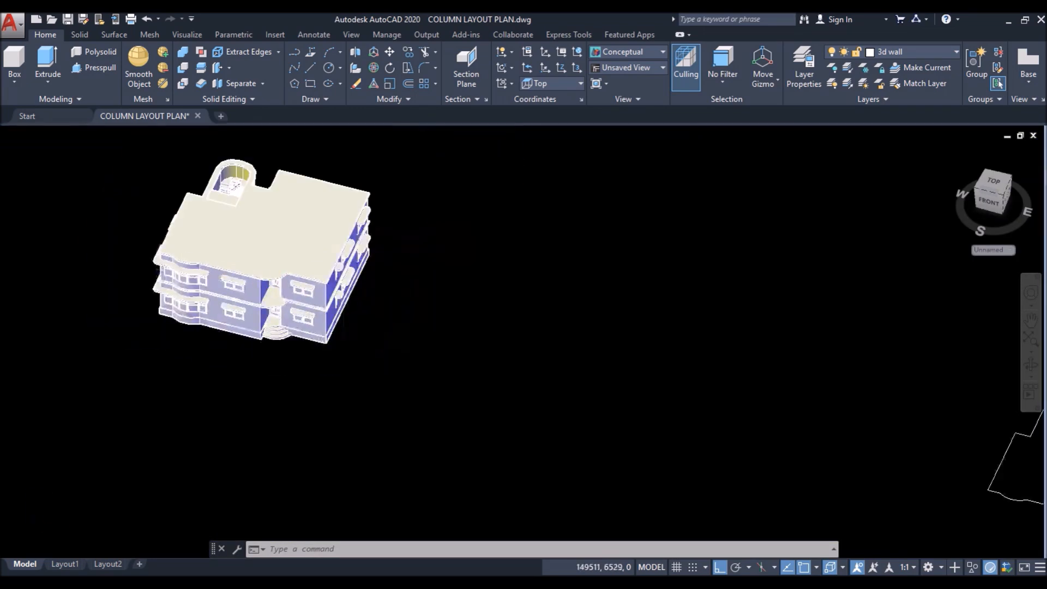
scroll(597, 382, up, 8)
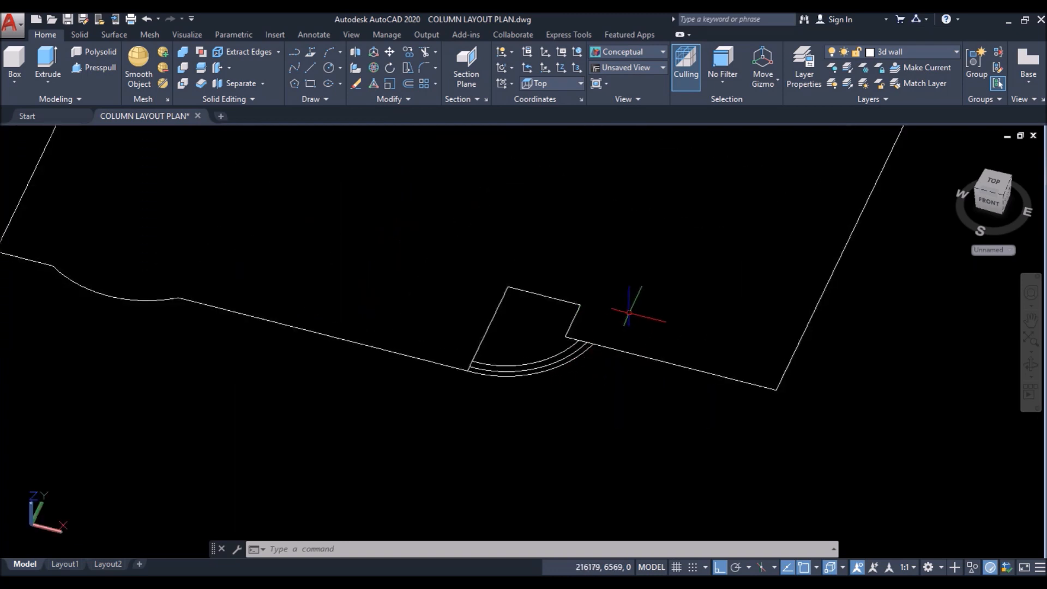
key(Return)
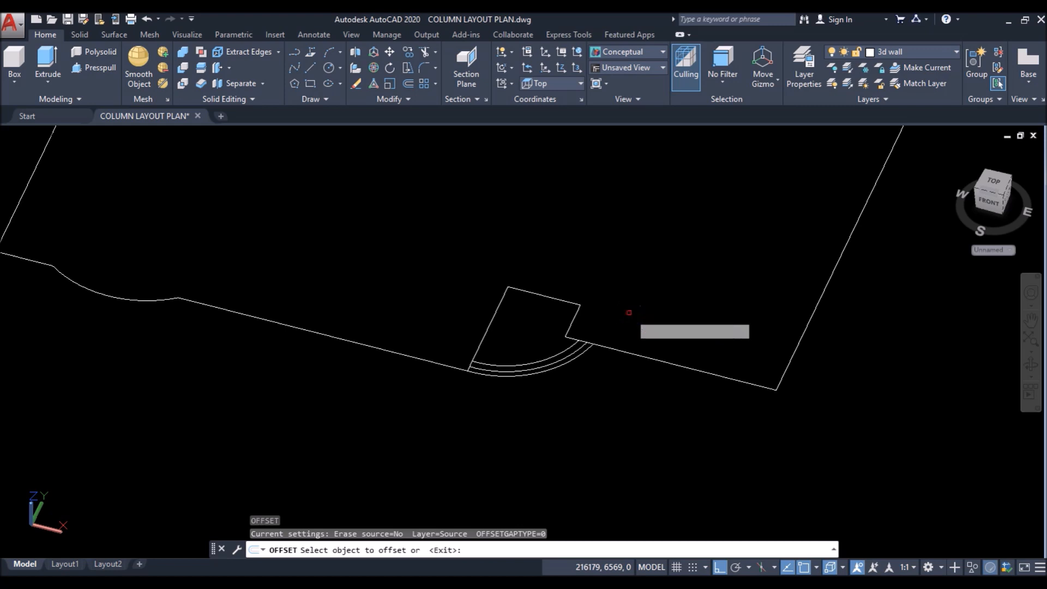
click(612, 349)
click(632, 315)
key(Return)
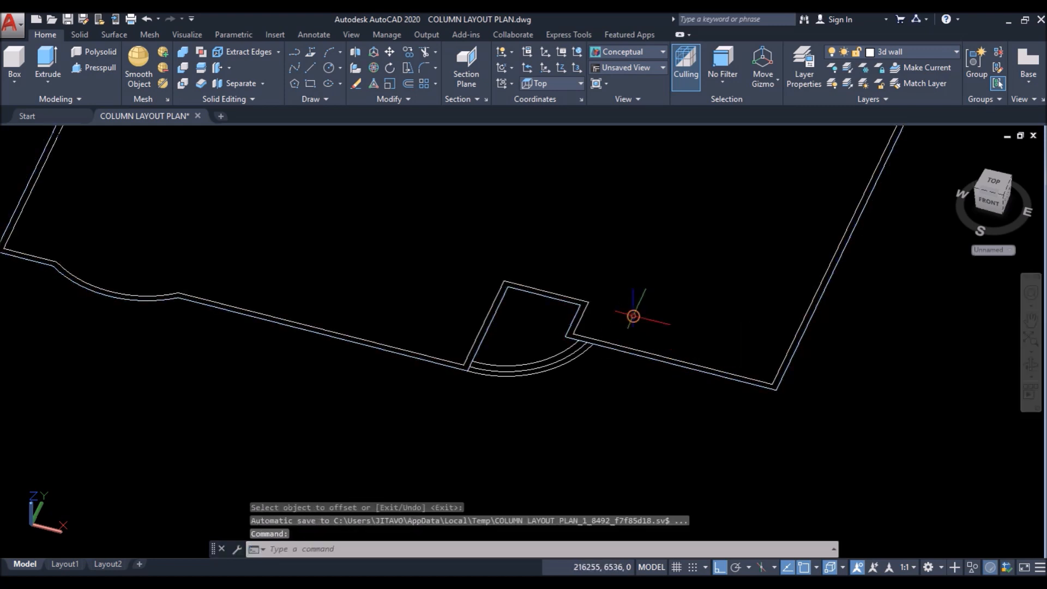
Step: Extend the two inner balcony arcs up to the new inner outline beside the entrance
scroll(581, 328, up, 3)
text(ex)
key(Return)
key(Return)
click(562, 331)
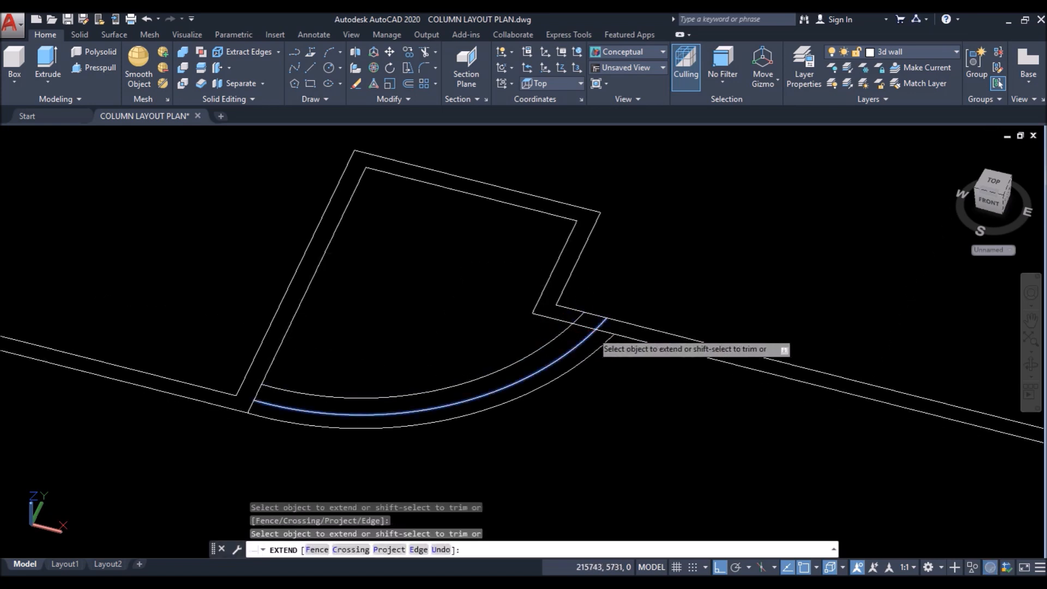
click(592, 330)
key(Return)
Step: Trim the front outline segment lying between the two extended balcony arcs
text(tr)
key(Return)
key(Return)
click(583, 326)
key(Return)
text(bo)
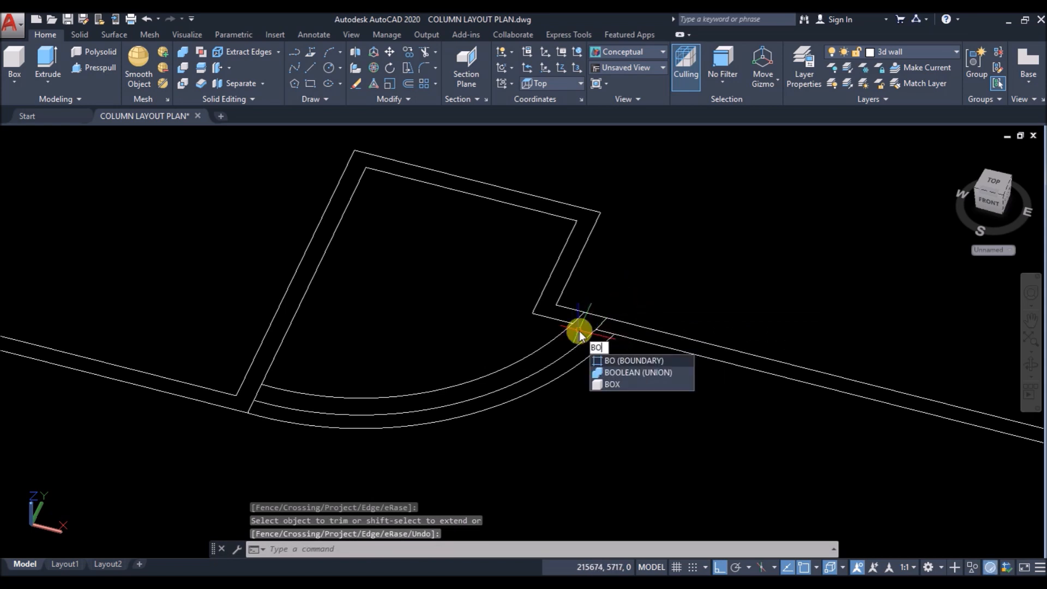
key(Return)
click(448, 192)
click(564, 342)
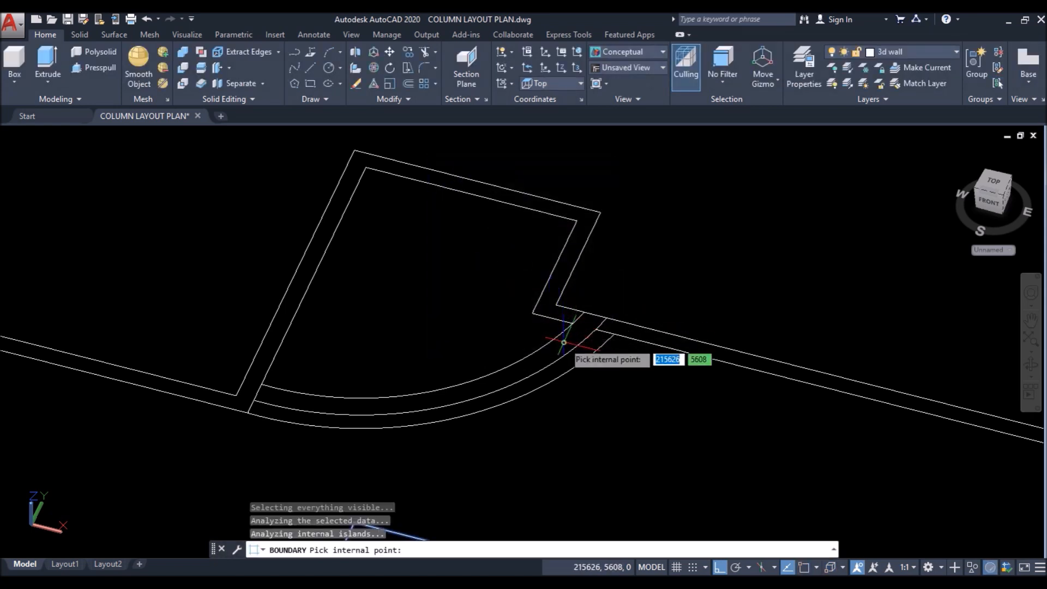
key(Escape)
Step: Switch to the Top view and create a boundary polyline from the extended curved strip between the two inner balcony arcs
click(24, 133)
click(60, 169)
scroll(407, 262, up, 10)
text(Bo)
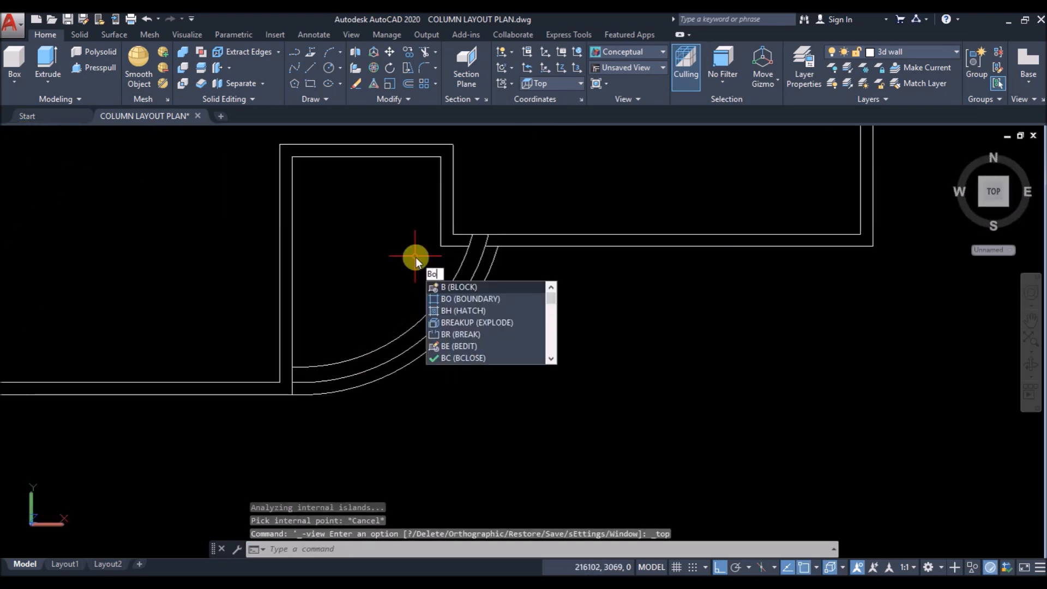
key(Return)
click(441, 195)
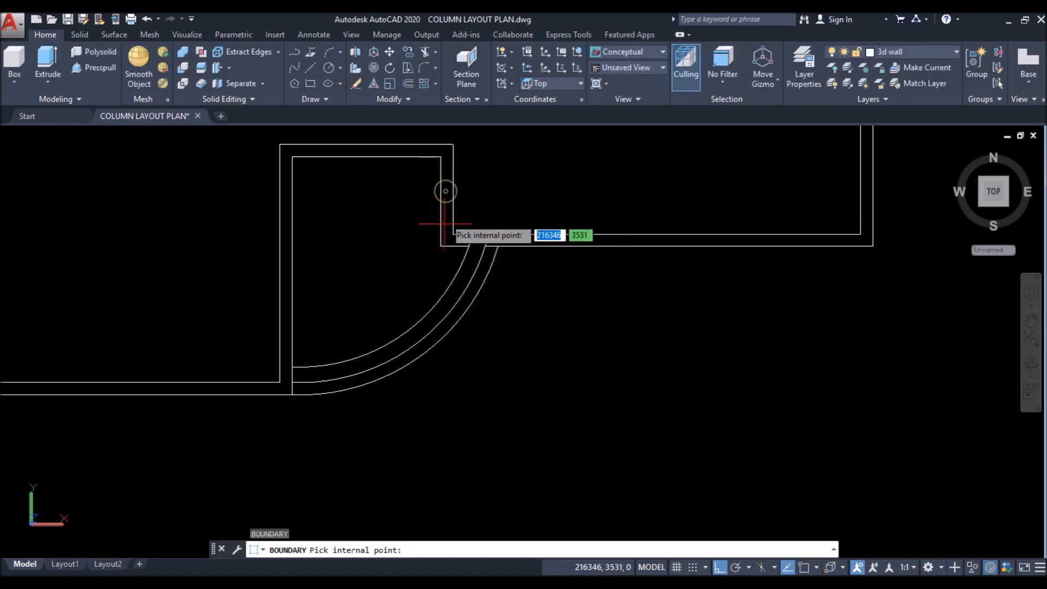
click(427, 321)
key(Return)
Step: Erase the old curved strip outline lying on the balcony slab above the entrance
shift+middle_drag(516, 365, 511, 315)
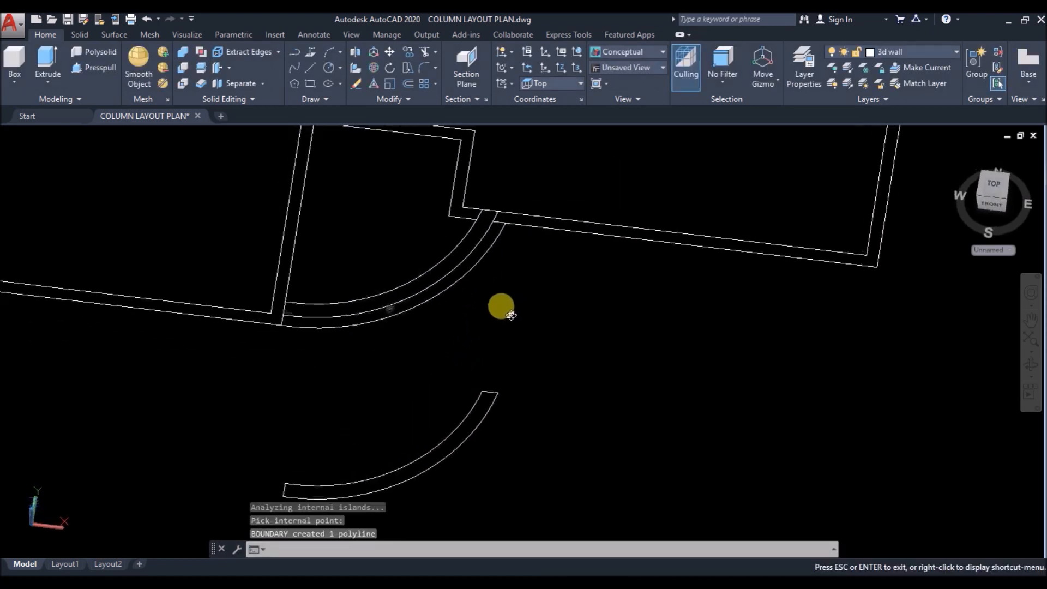
scroll(611, 249, down, 10)
scroll(510, 300, down, 2)
scroll(212, 240, up, 8)
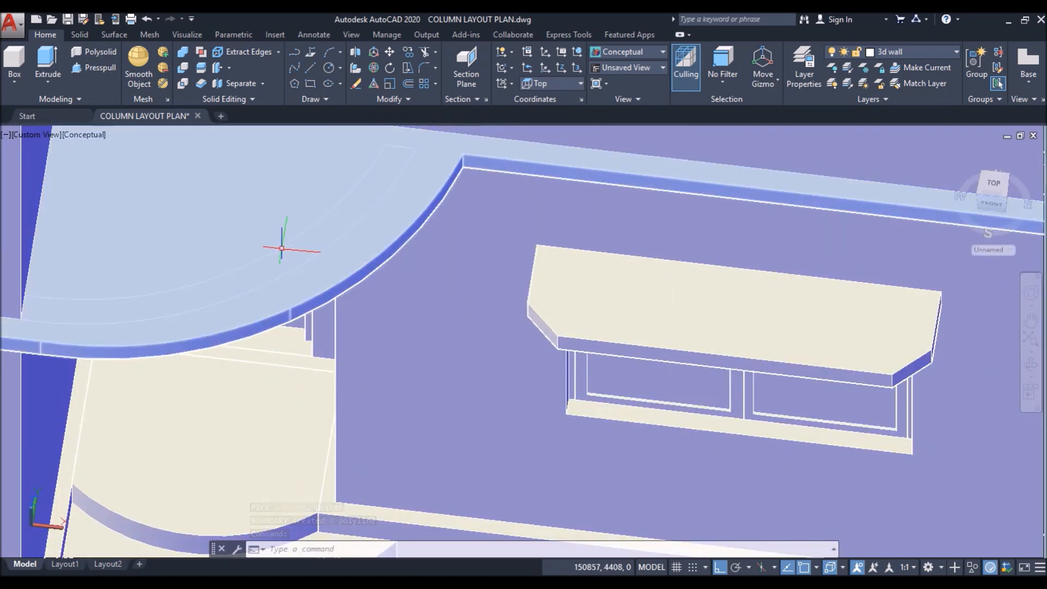
click(279, 247)
key(Delete)
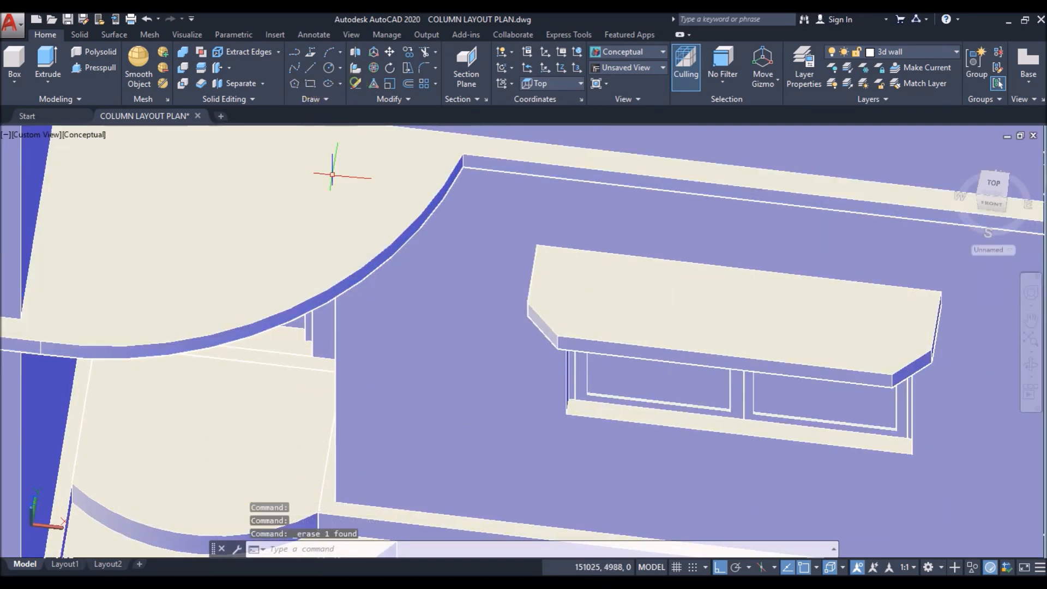
Step: Move the new curved strip outline by its end corner onto the balcony slab, at the wall corner beside the entrance
scroll(649, 256, down, 9)
scroll(649, 257, up, 5)
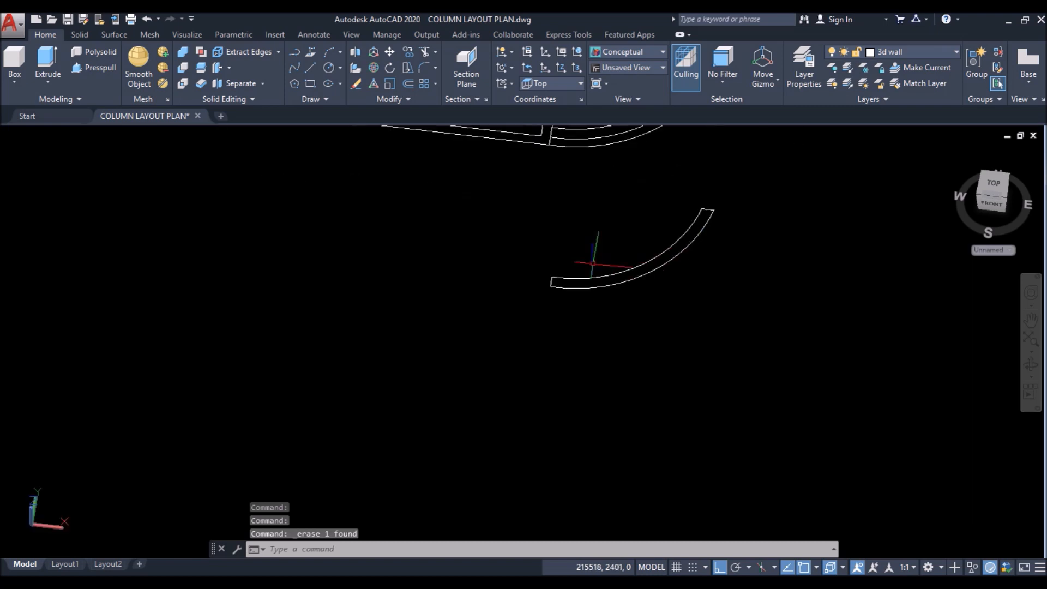
click(390, 51)
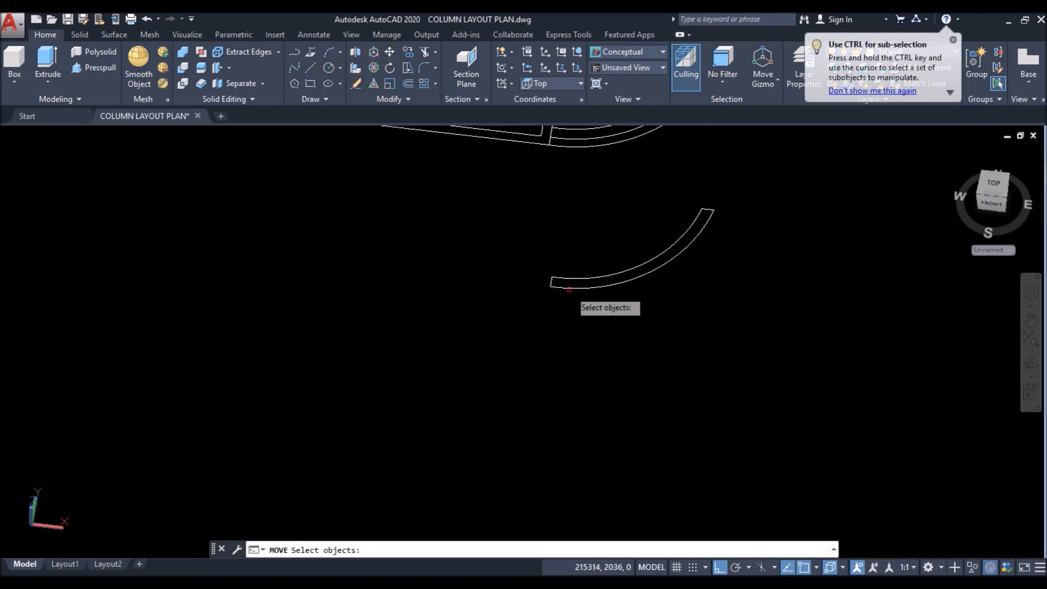
key(Return)
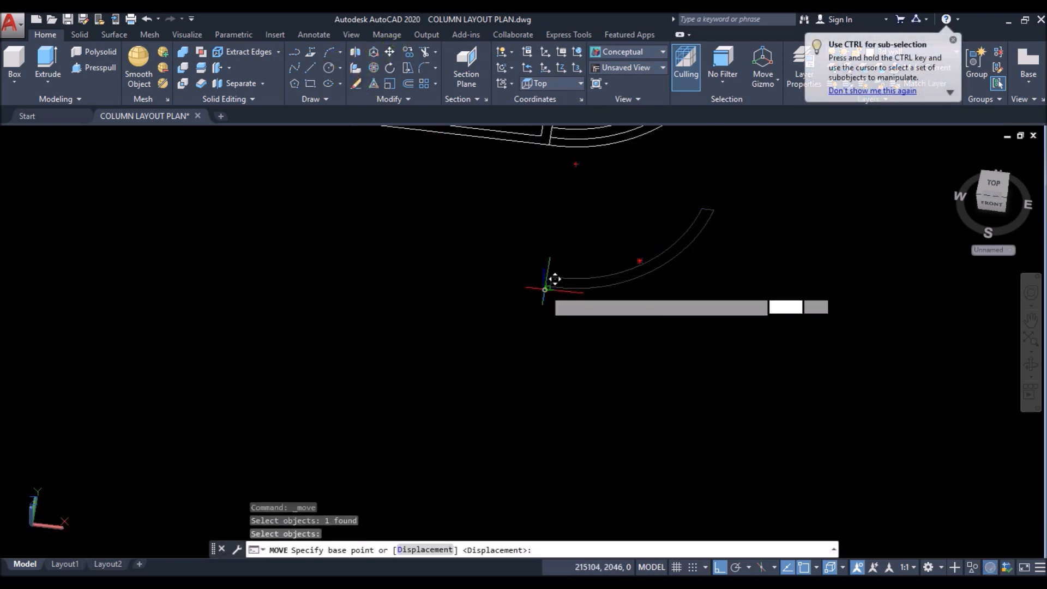
click(552, 283)
scroll(636, 301, down, 6)
scroll(449, 276, up, 10)
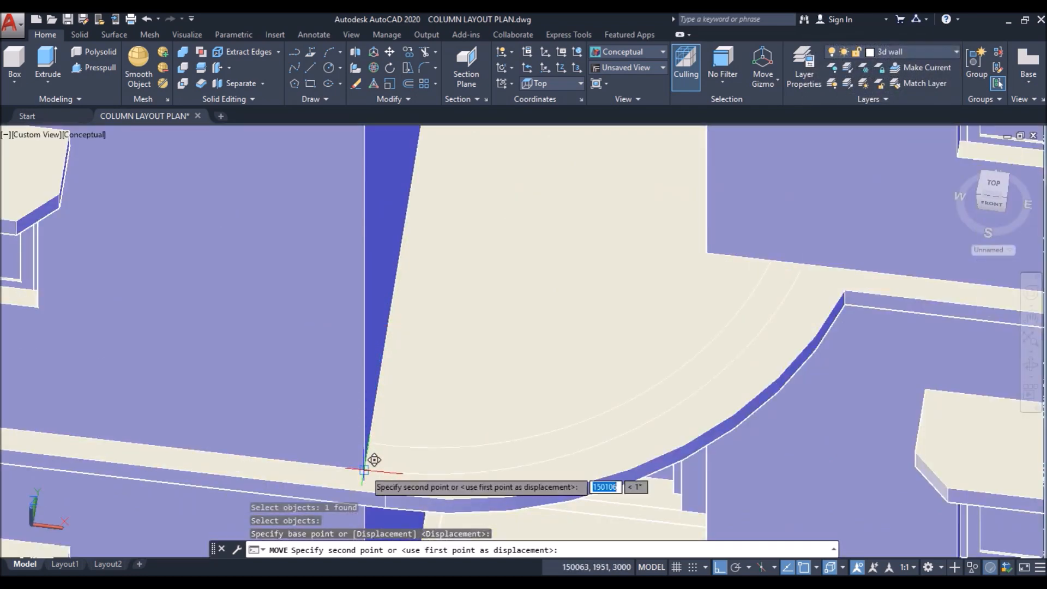
click(363, 471)
scroll(443, 364, down, 3)
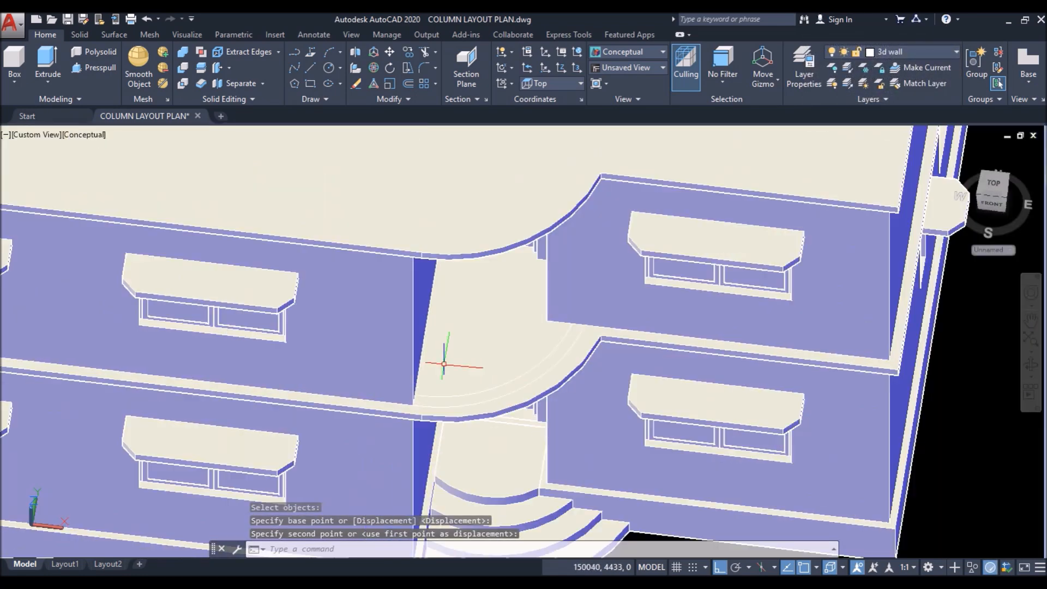
scroll(444, 364, down, 4)
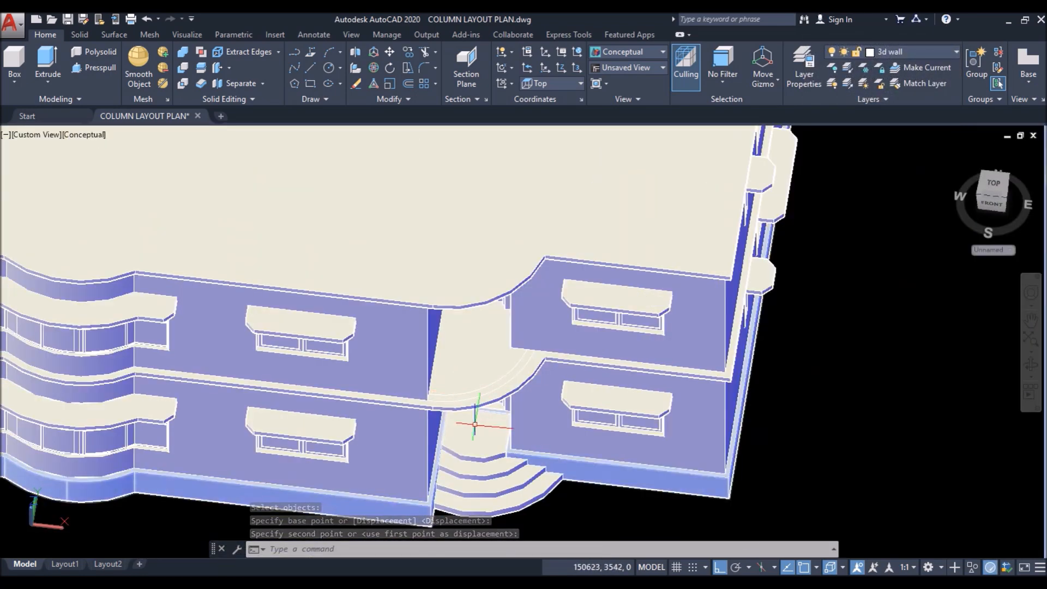
shift+middle_drag(764, 449, 712, 397)
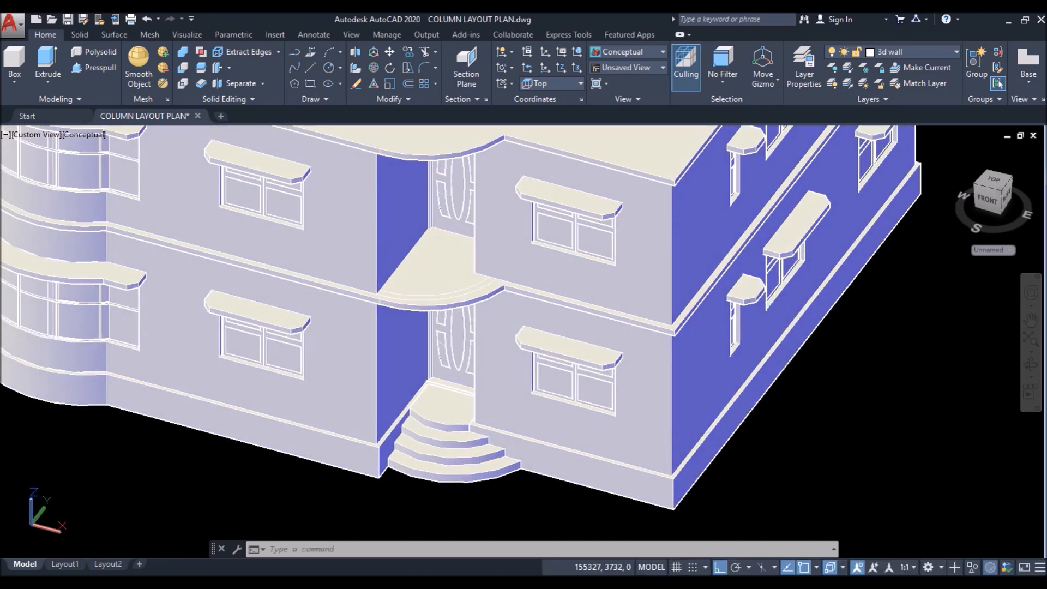
scroll(837, 434, down, 2)
scroll(390, 301, up, 3)
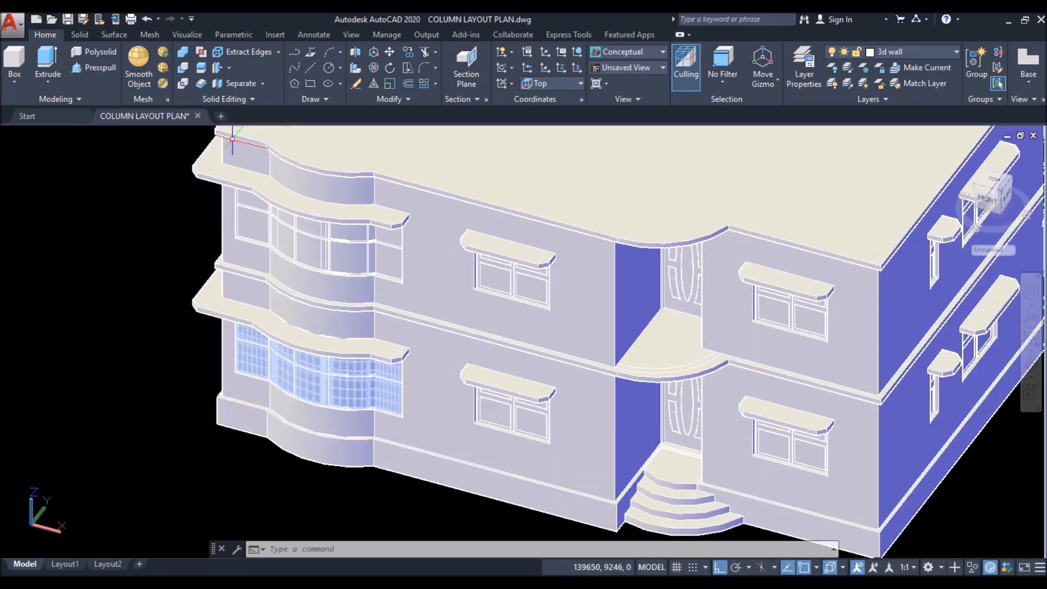
scroll(644, 367, up, 6)
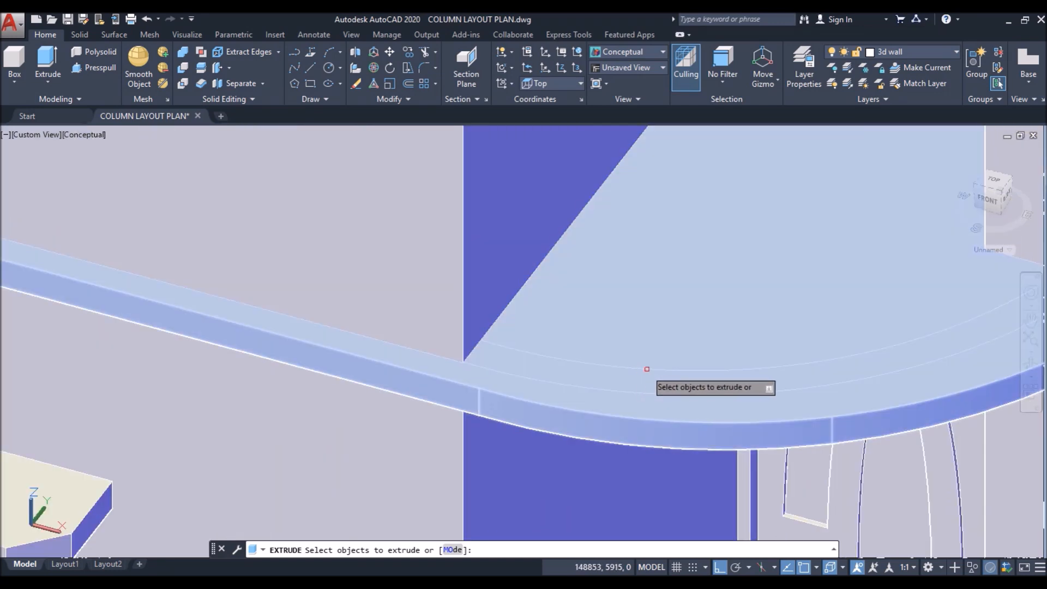
scroll(497, 373, up, 2)
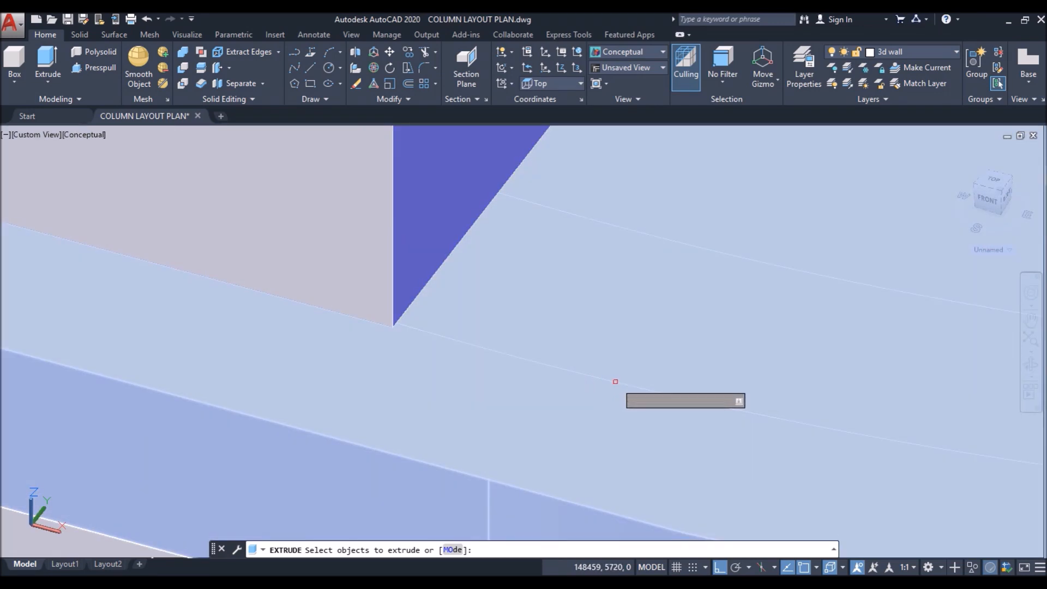
scroll(536, 197, up, 3)
scroll(486, 241, down, 5)
key(Escape)
Step: Switch the visual style to 2D Wireframe and examine how the strip outline's corner meets the wall corner
click(87, 135)
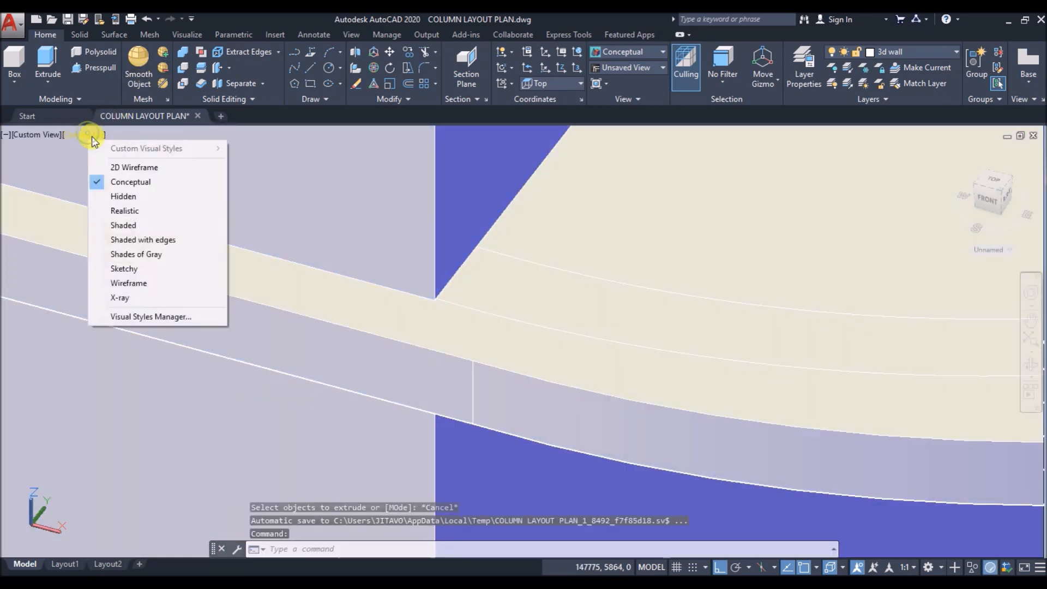
click(115, 165)
scroll(452, 316, down, 2)
scroll(693, 316, down, 1)
scroll(902, 262, up, 3)
scroll(898, 247, down, 2)
scroll(293, 335, up, 4)
scroll(382, 314, up, 3)
scroll(274, 288, down, 3)
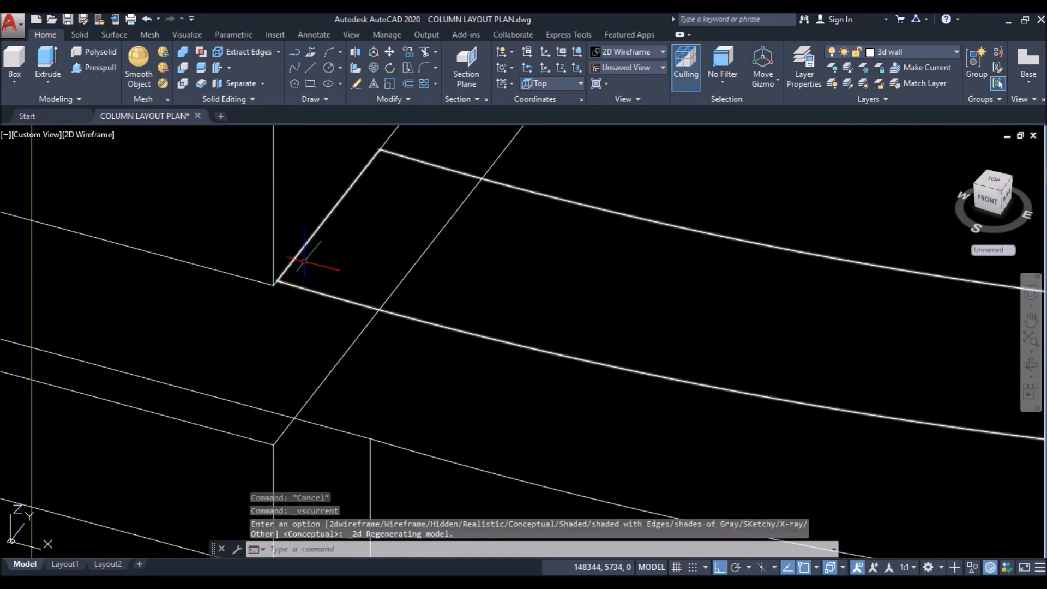
Step: Move the curved strip outline so its end corner snaps exactly onto the wall corner
click(391, 53)
click(277, 286)
key(Return)
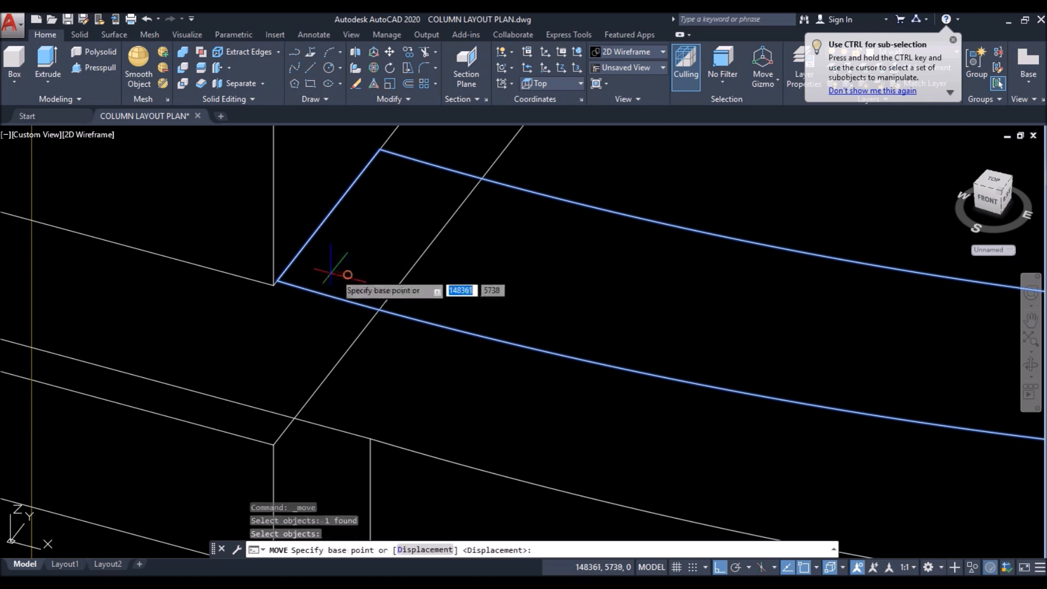
scroll(305, 267, up, 3)
click(95, 331)
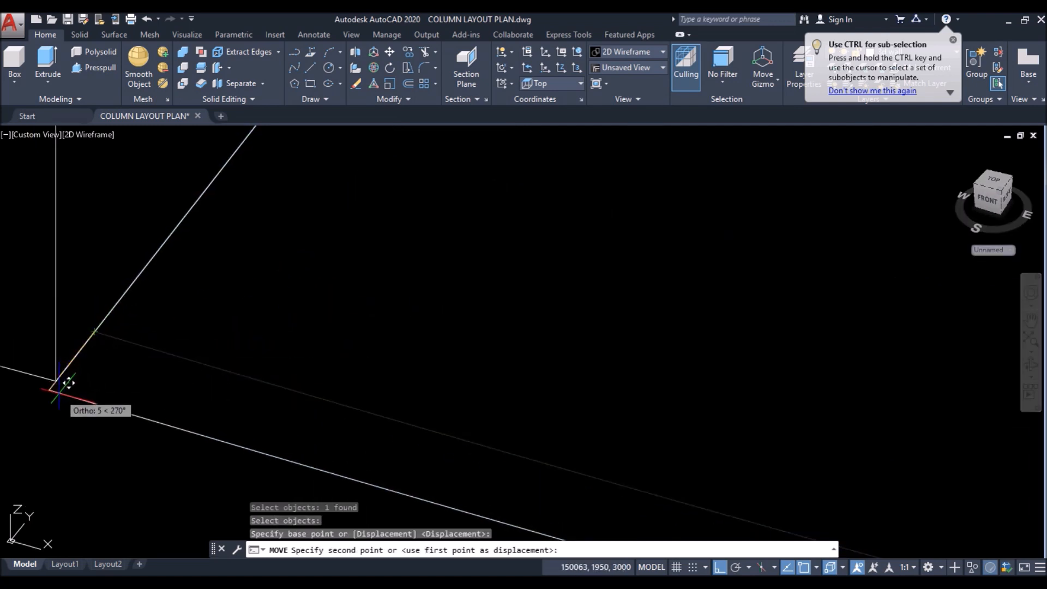
click(55, 380)
Step: Extrude the curved strip outline upward from the balcony slab into a solid parapet wall
click(348, 316)
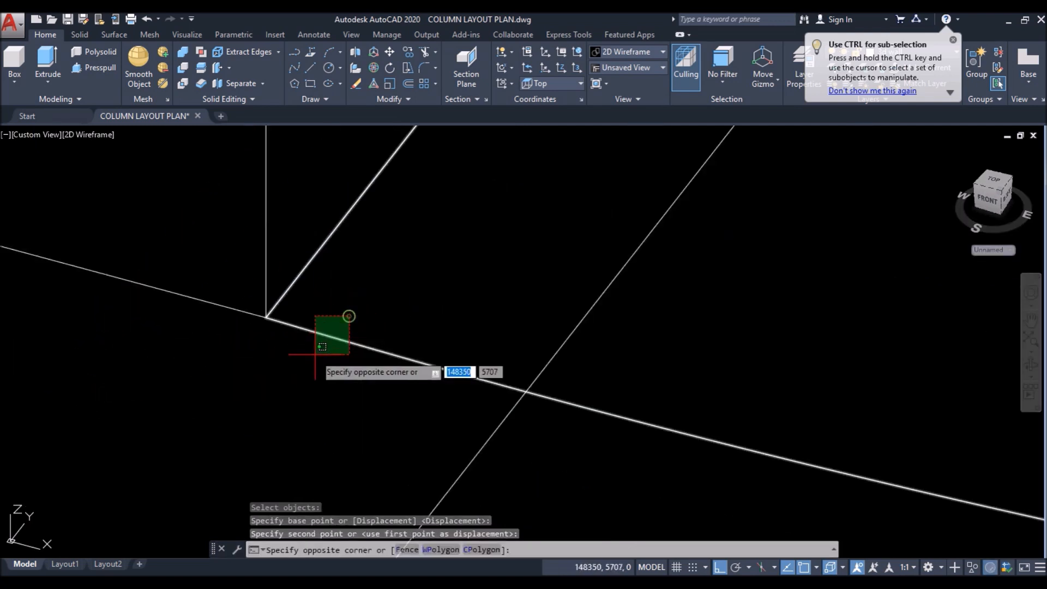
click(314, 355)
click(44, 63)
scroll(600, 305, down, 6)
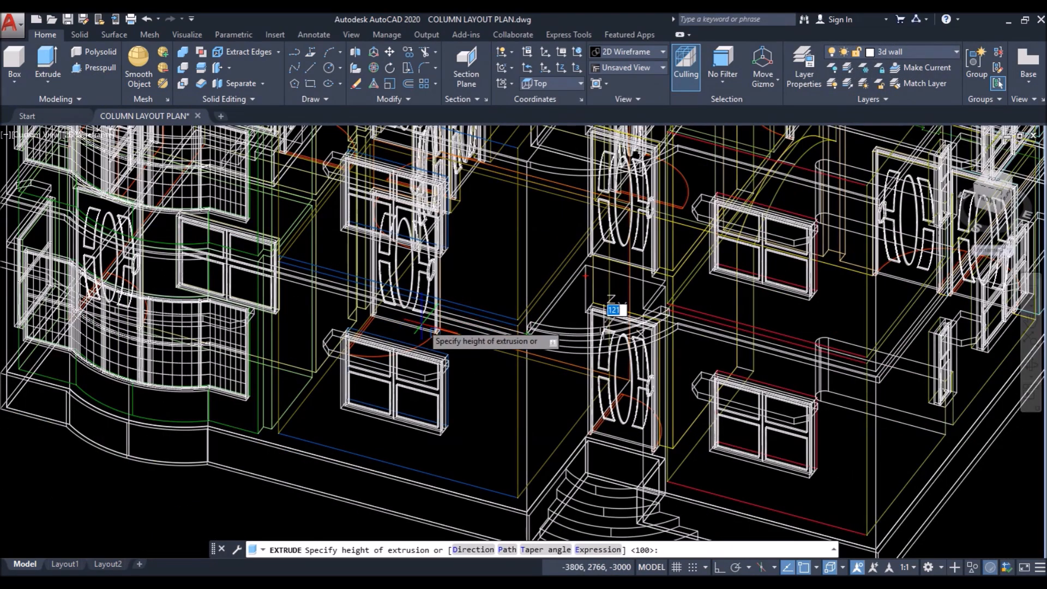
shift+middle_drag(513, 319, 739, 299)
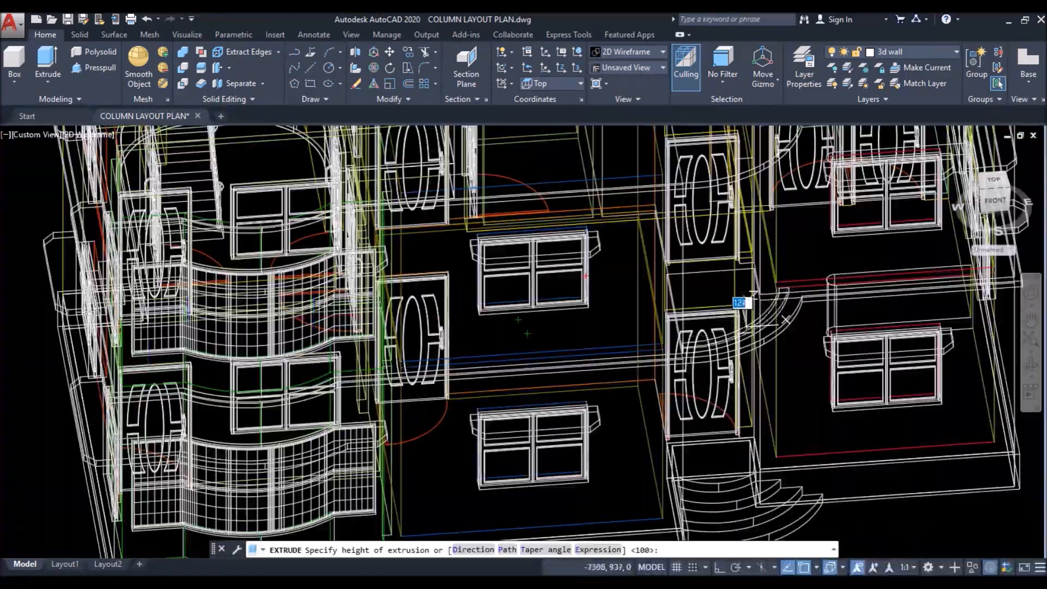
scroll(141, 363, up, 6)
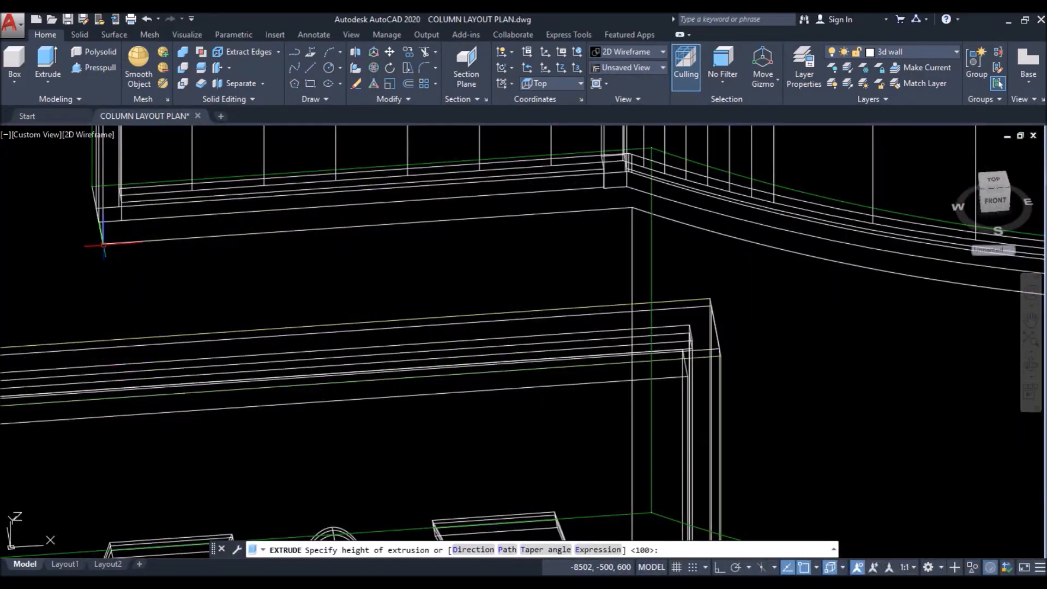
scroll(63, 260, down, 8)
shift+middle_drag(506, 285, 415, 251)
scroll(662, 312, down, 4)
scroll(468, 293, up, 6)
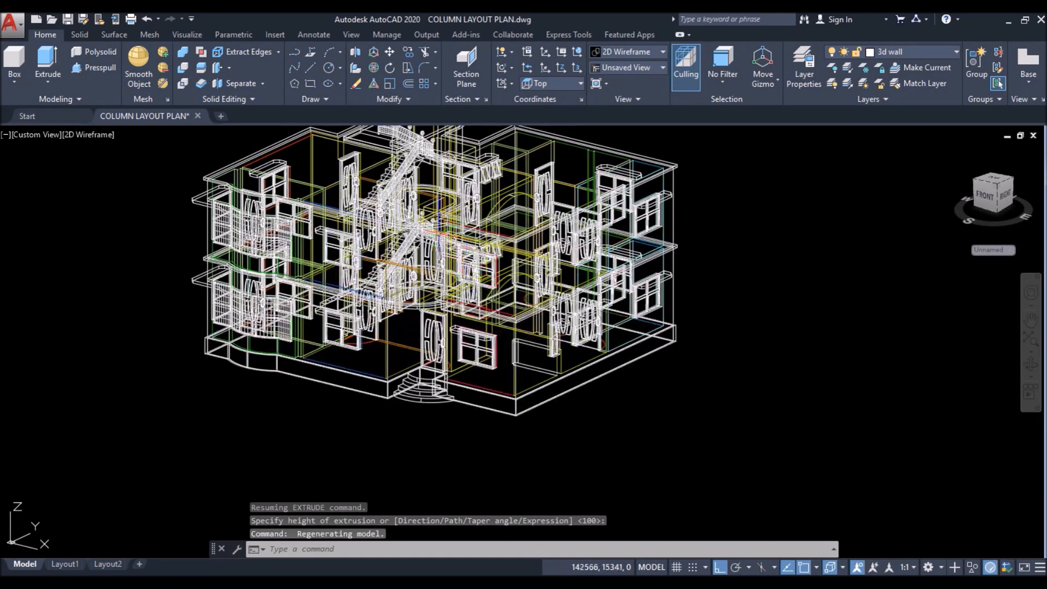
Step: Switch the visual style back to Conceptual and inspect the curved parapet above the entrance
click(92, 135)
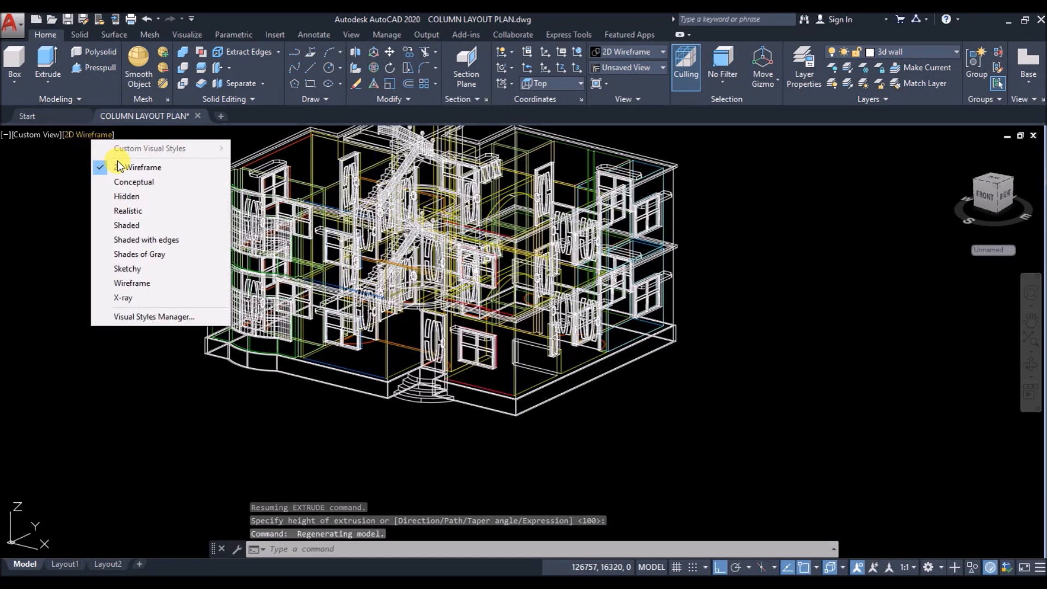
click(126, 182)
scroll(383, 273, up, 2)
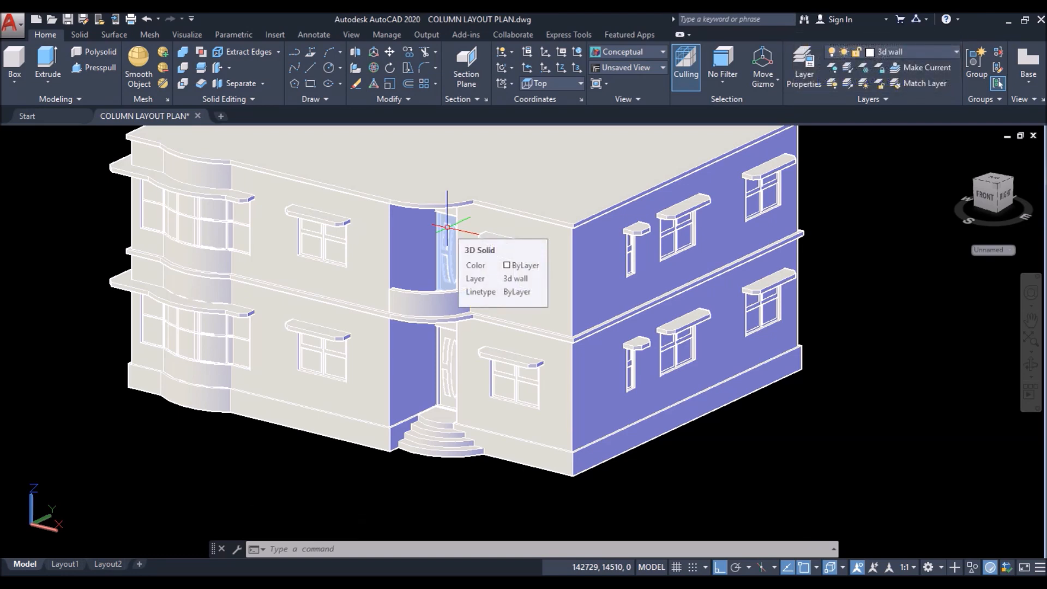
scroll(376, 290, up, 6)
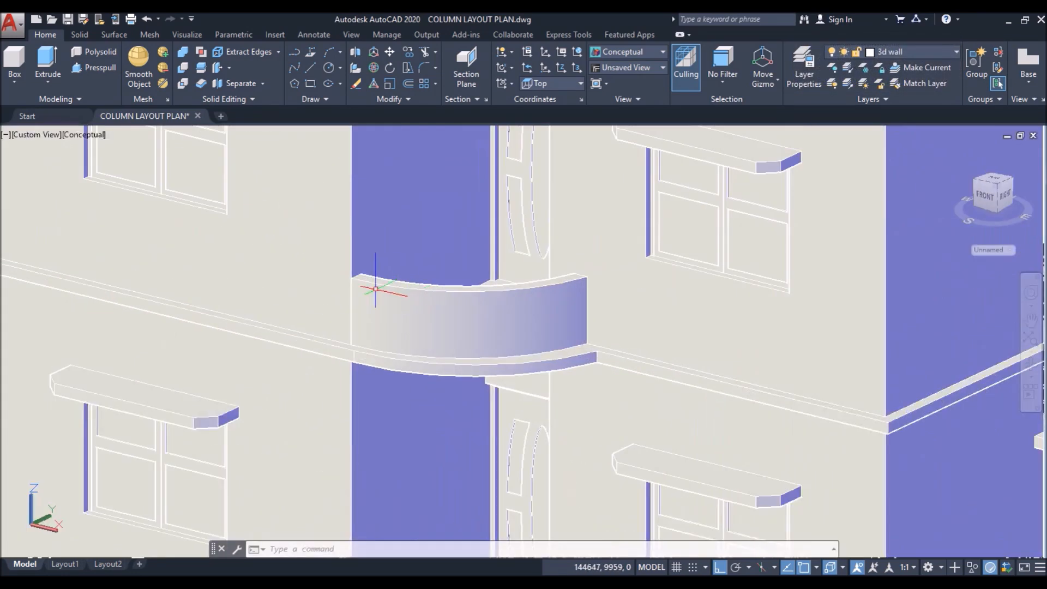
scroll(350, 288, down, 4)
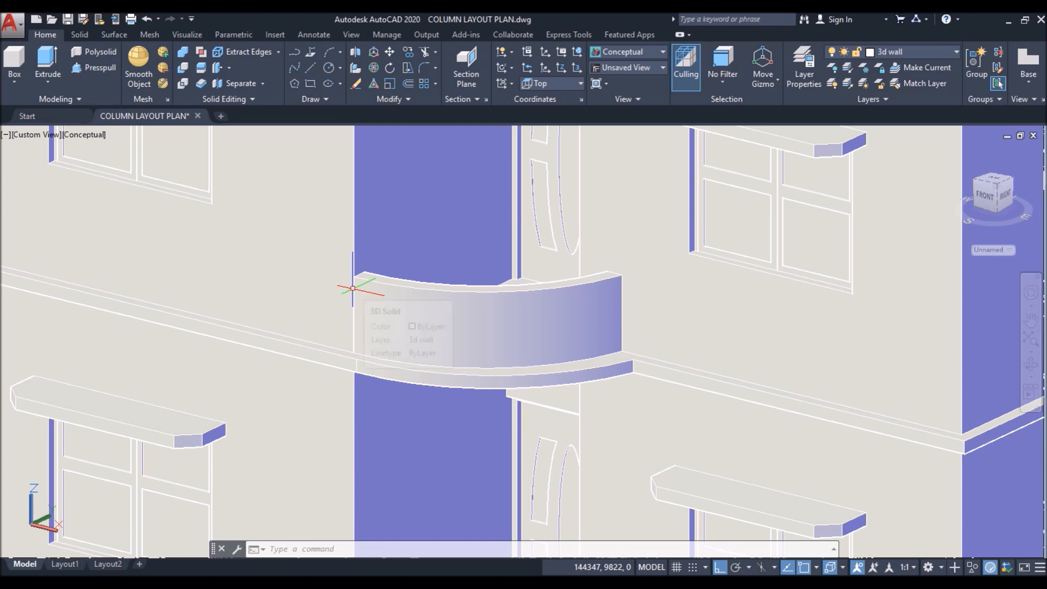
scroll(526, 363, down, 2)
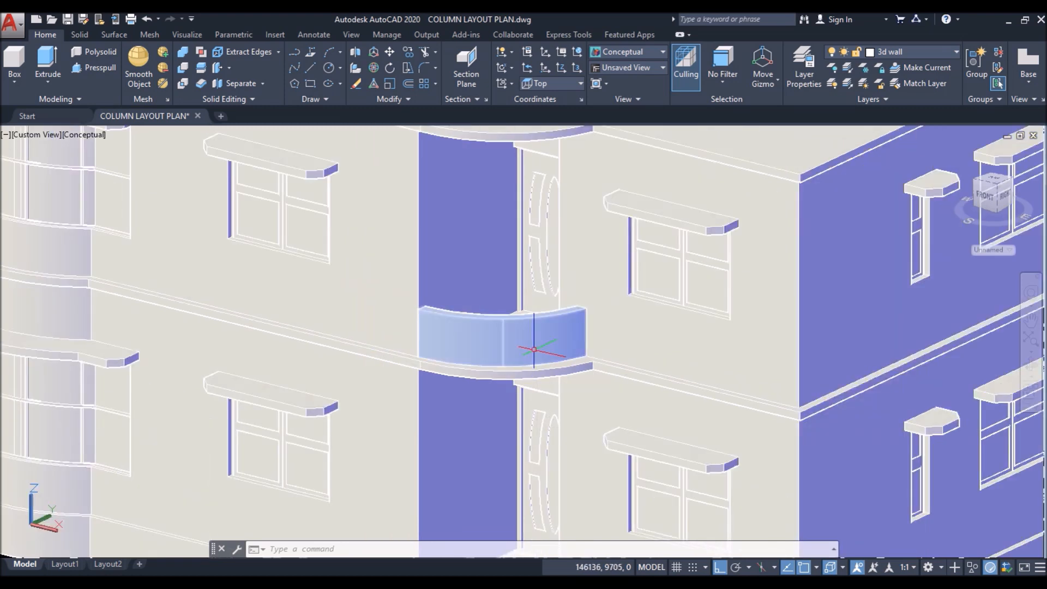
Step: Start a 3D mirror of the curved parapet, setting the first plane point midway between the upper storey's bottom and top wall corners
click(536, 352)
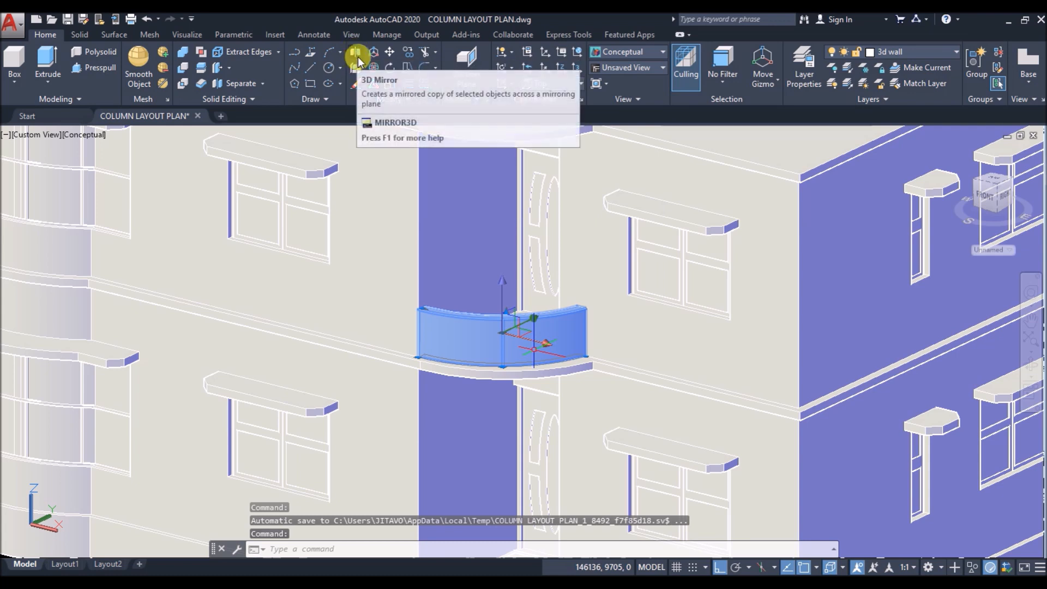
click(358, 54)
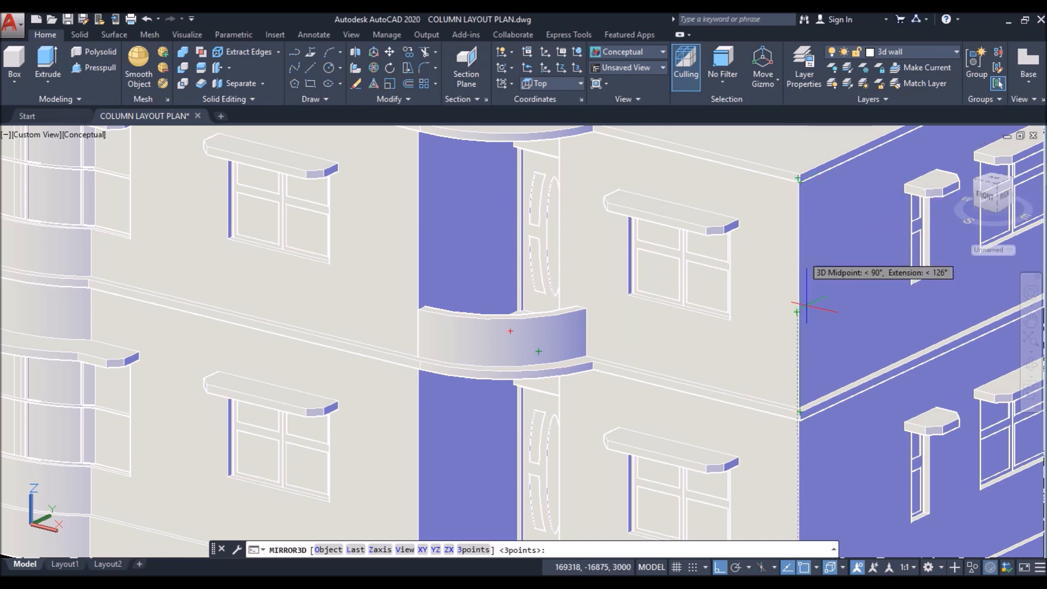
shift+right_click(809, 346)
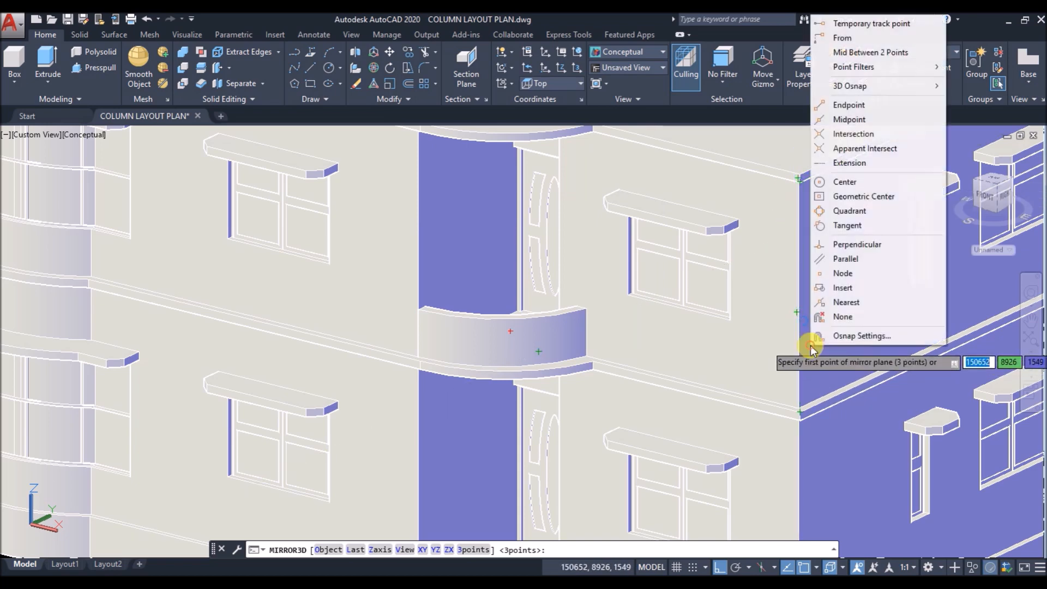
click(843, 54)
scroll(799, 412, up, 4)
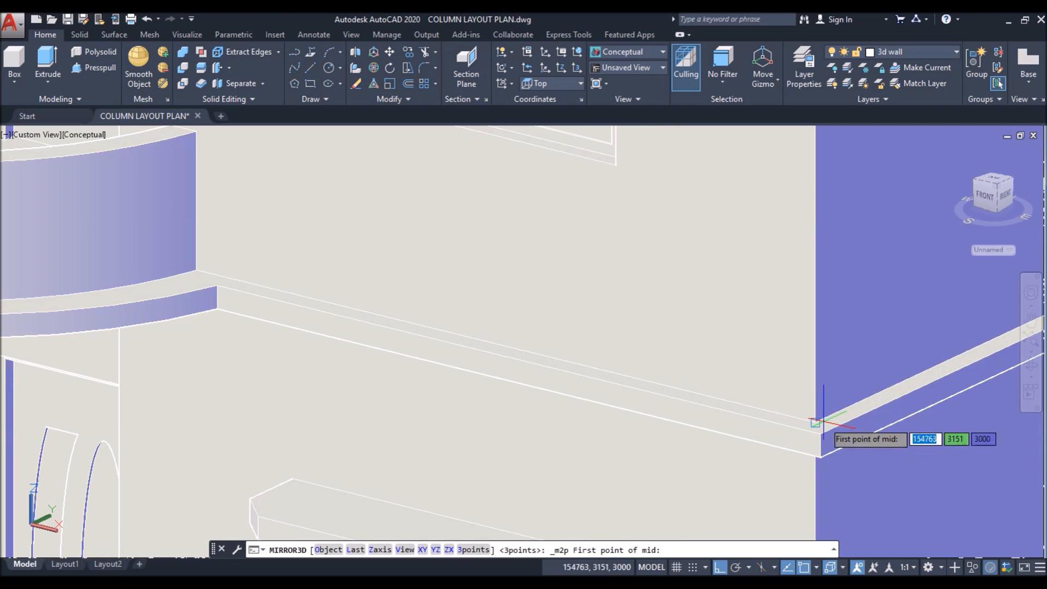
click(815, 423)
scroll(780, 401, down, 4)
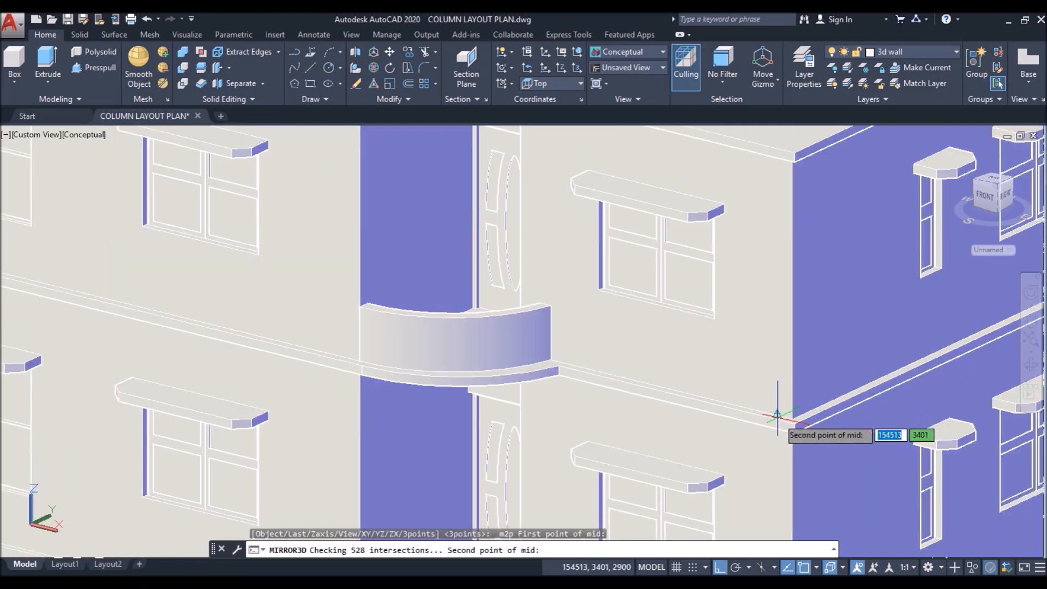
scroll(794, 157, up, 5)
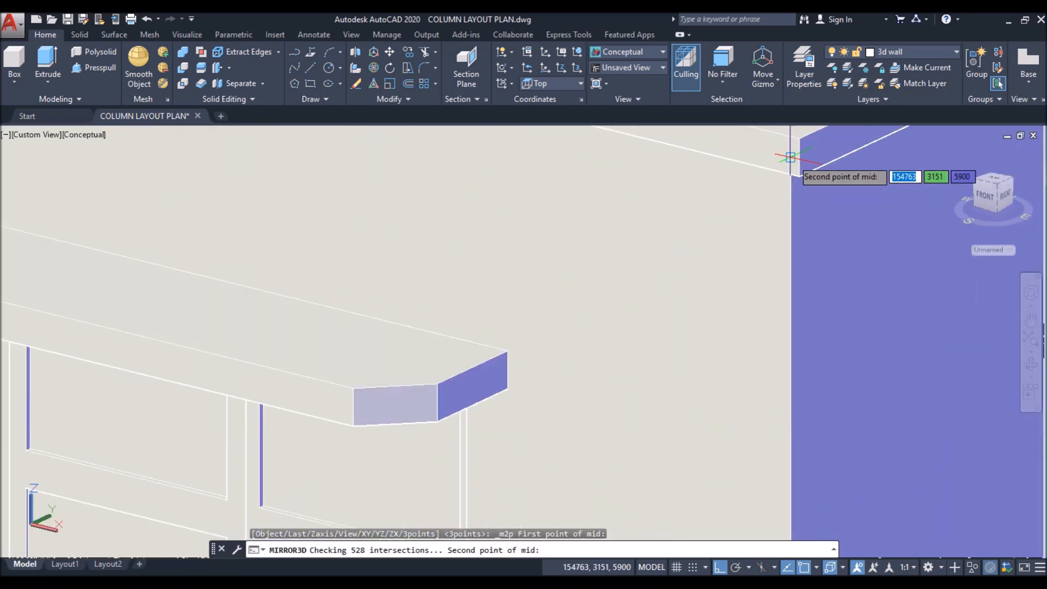
scroll(737, 231, down, 4)
shift+middle_drag(731, 264, 737, 234)
scroll(709, 272, down, 4)
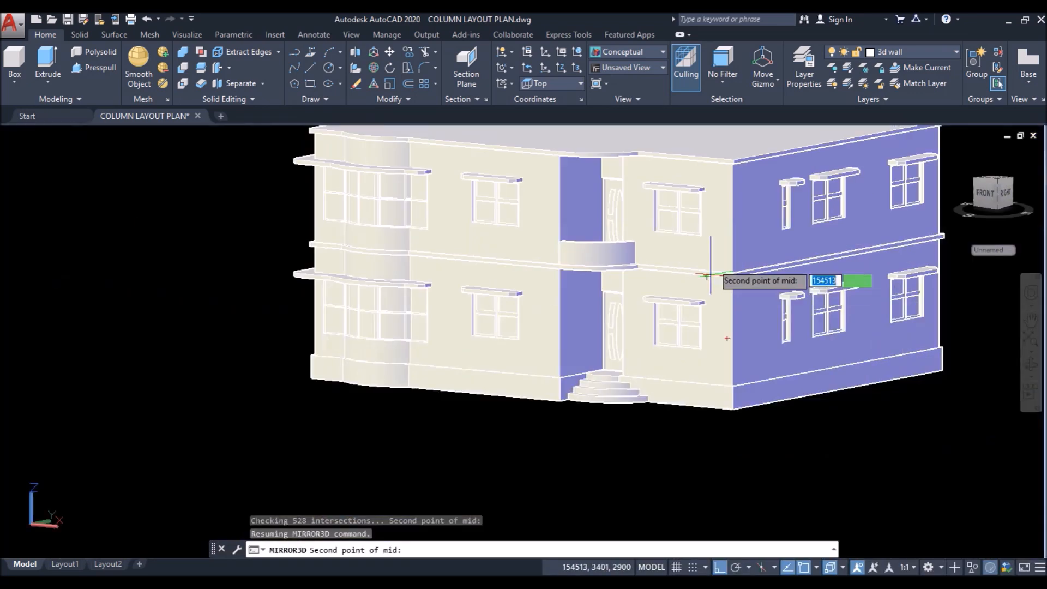
scroll(726, 180, up, 6)
shift+middle_drag(725, 197, 683, 227)
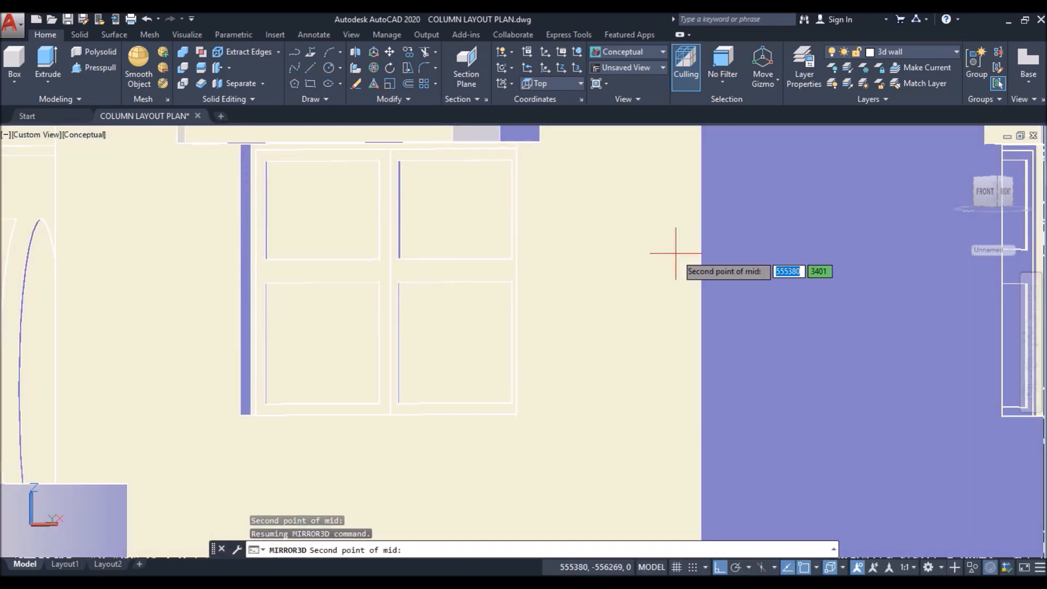
scroll(679, 224, down, 4)
scroll(683, 162, up, 5)
scroll(683, 161, up, 4)
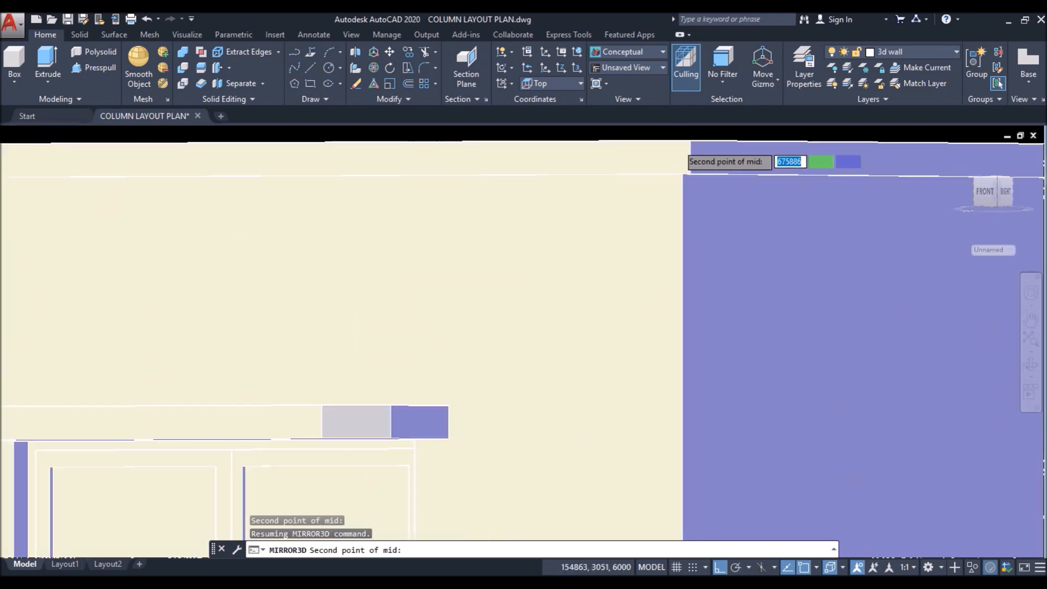
click(684, 186)
Step: Complete the 3D mirror with two more points defining a horizontal plane and keep the source parapet
scroll(627, 197, down, 6)
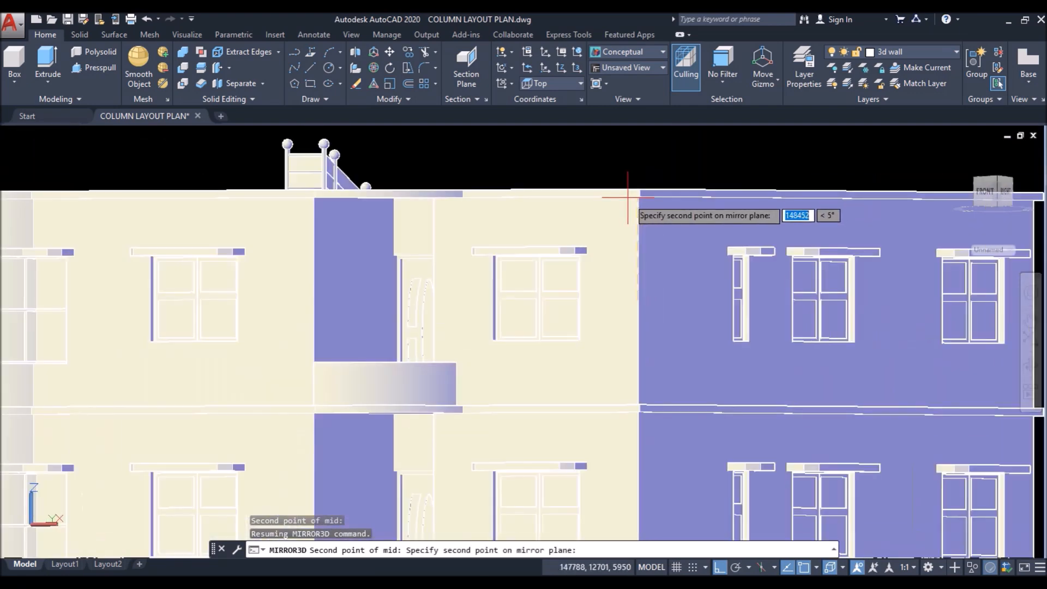
mouse_move(640, 240)
shift+middle_down()
mouse_move(627, 276)
mouse_move(633, 232)
shift+middle_up()
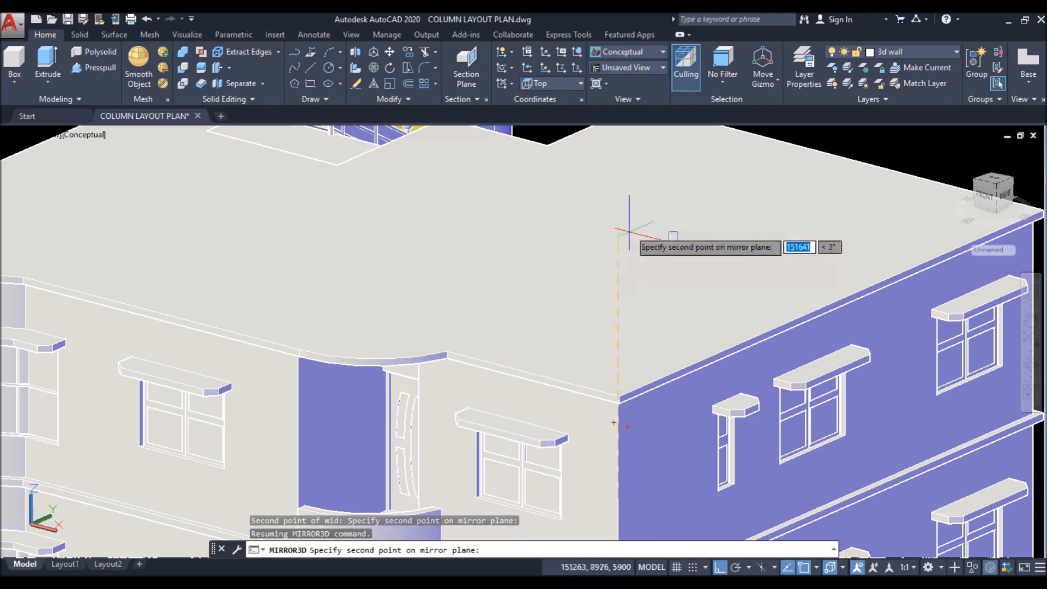
scroll(635, 234, down, 5)
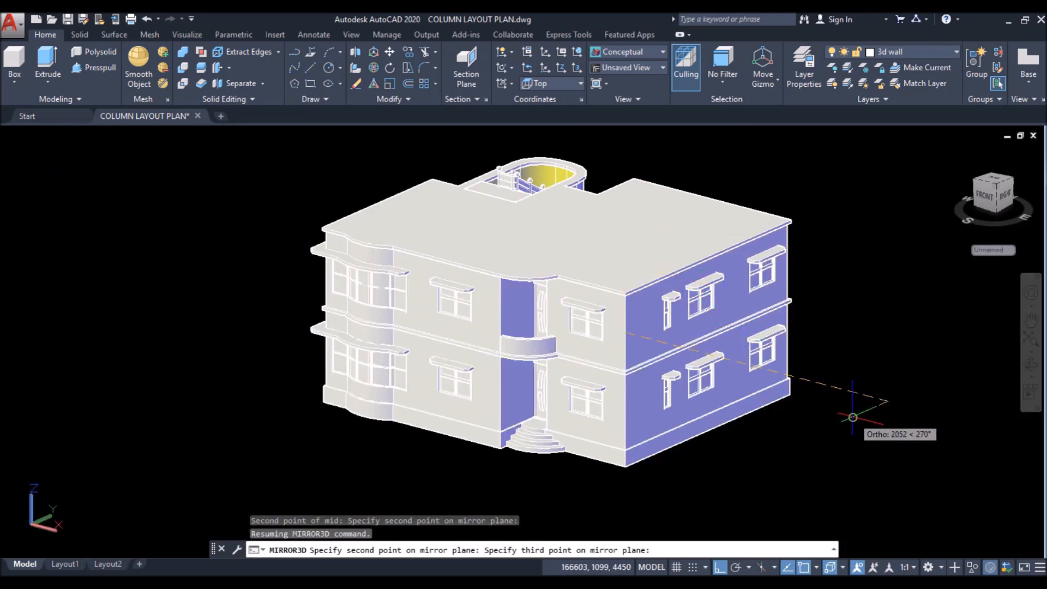
click(954, 382)
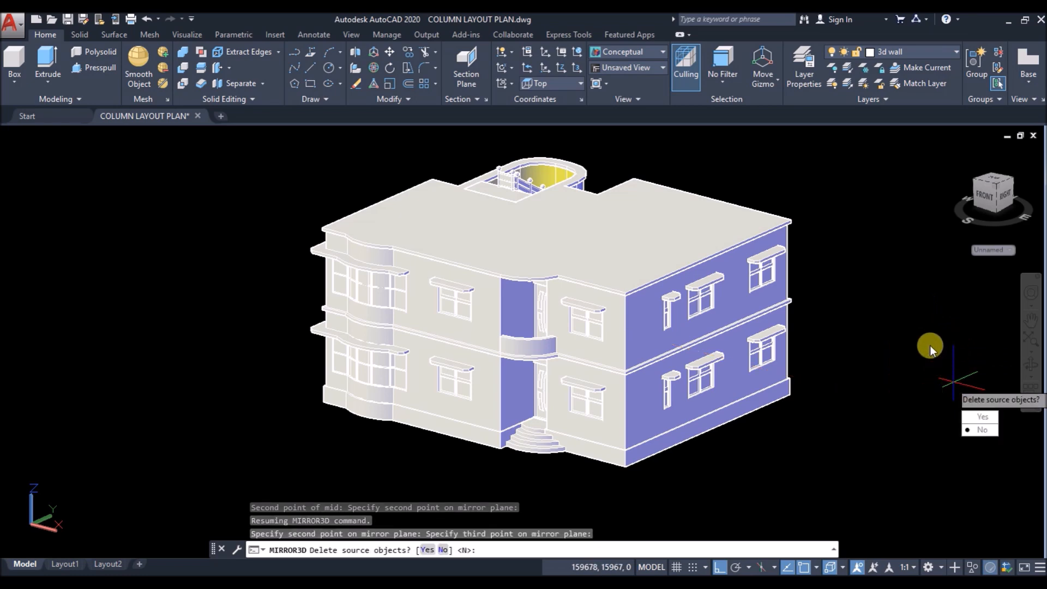
key(Return)
scroll(502, 322, up, 4)
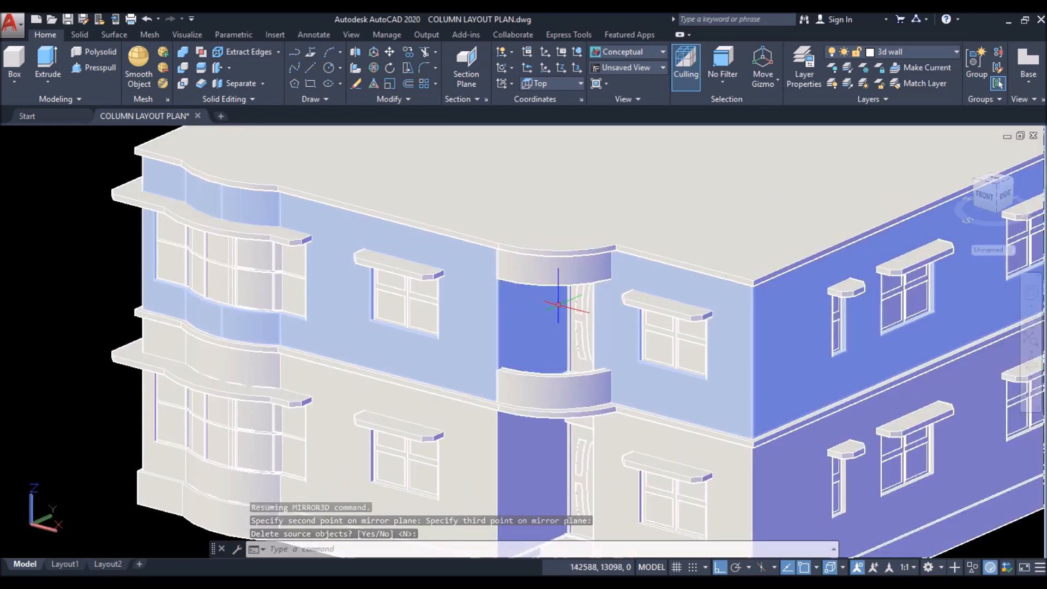
Step: Presspull the underside of the mirrored upper parapet down to the lower corner of the neighbouring window's sunshade
scroll(537, 312, down, 3)
shift+middle_drag(528, 302, 534, 229)
key(Return)
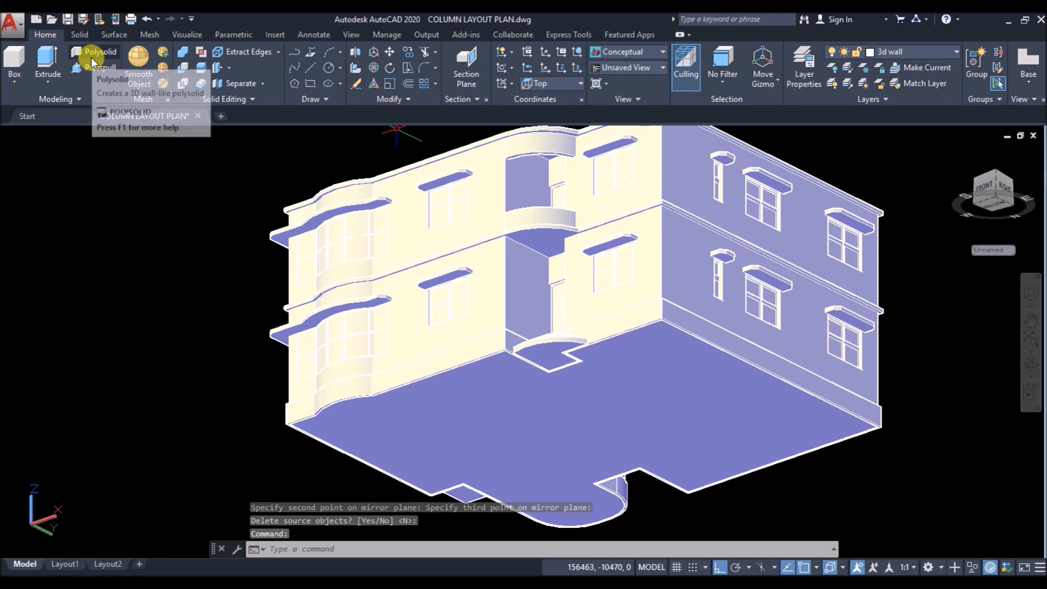
scroll(515, 167, up, 5)
click(504, 159)
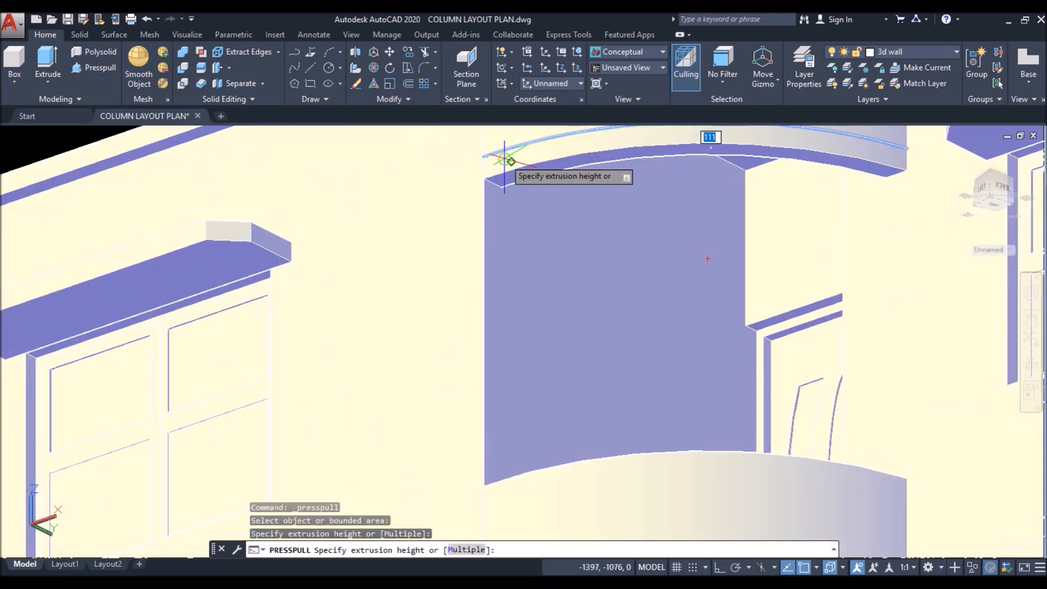
click(292, 264)
key(Escape)
scroll(464, 272, down, 8)
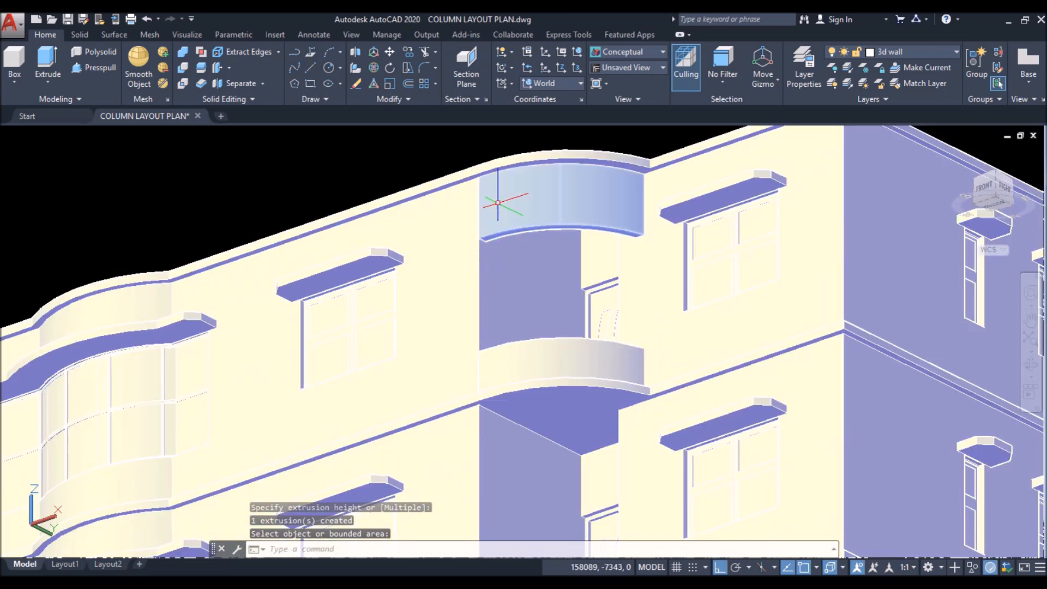
Step: Return to a view from above the building's front and switch the visual style to Realistic
shift+middle_drag(498, 203, 488, 285)
scroll(613, 339, down, 2)
scroll(575, 346, down, 3)
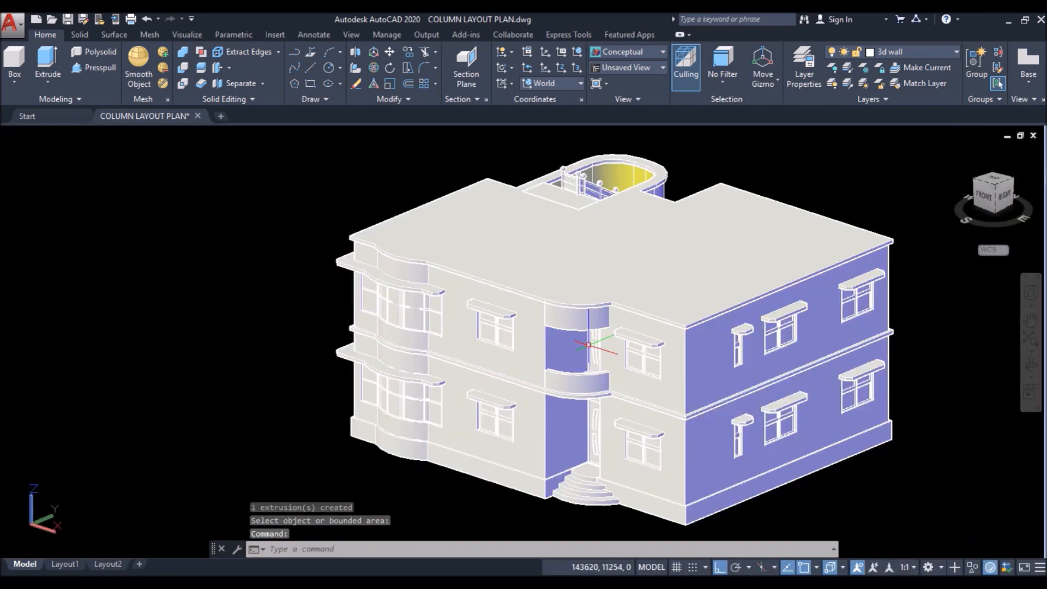
click(84, 139)
click(133, 210)
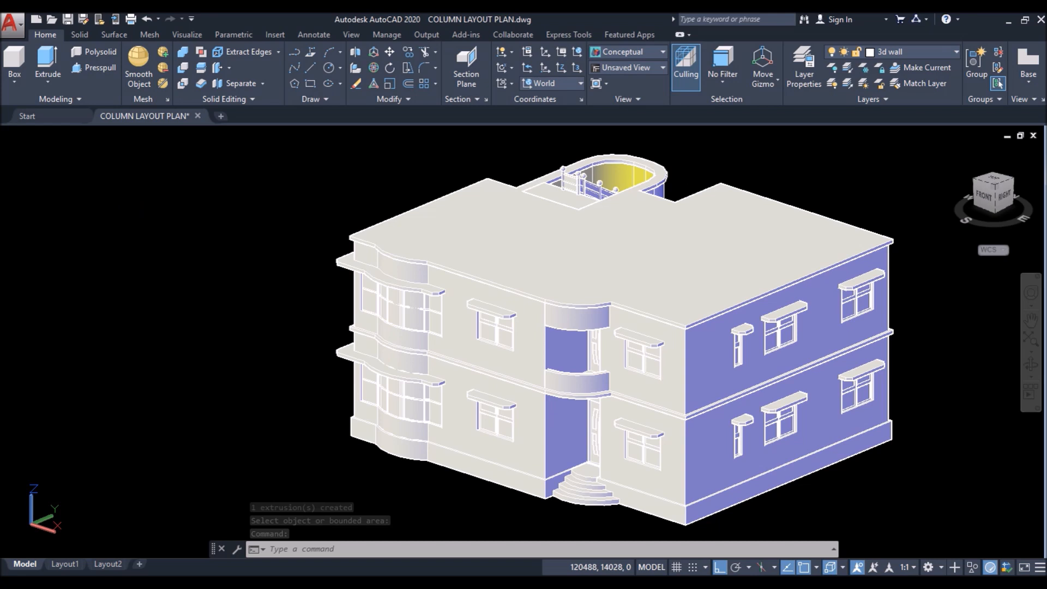
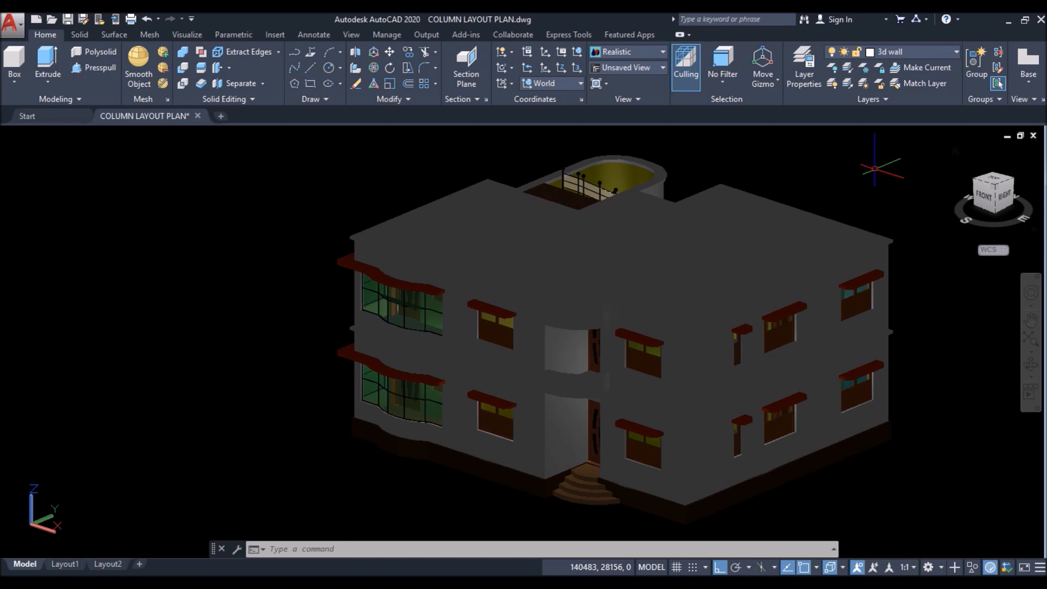
Step: Match the roof slab's properties to those of the brown plinth with MATCHPROP
scroll(607, 476, up, 5)
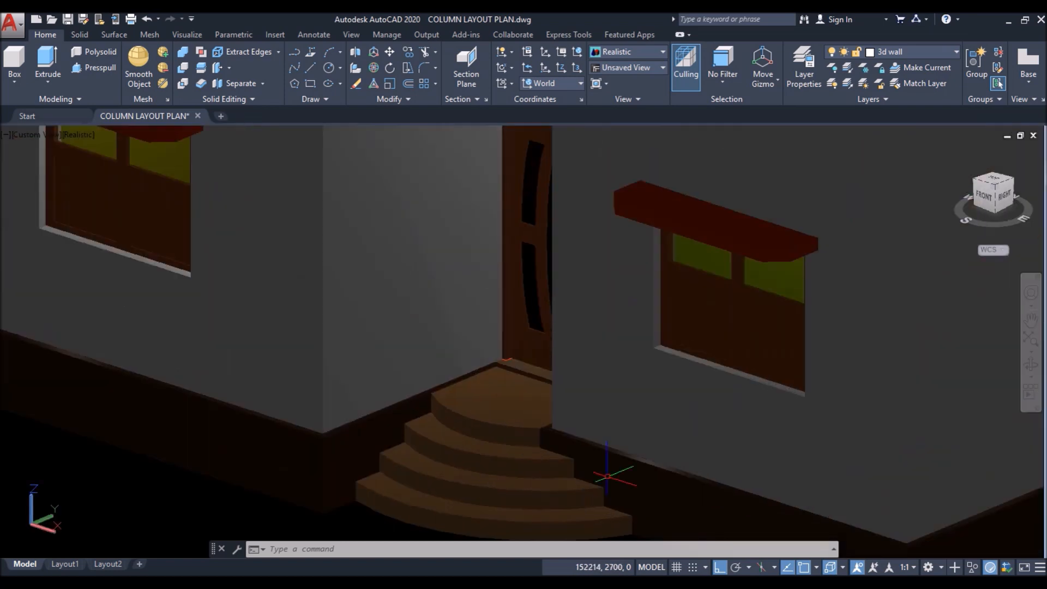
click(434, 424)
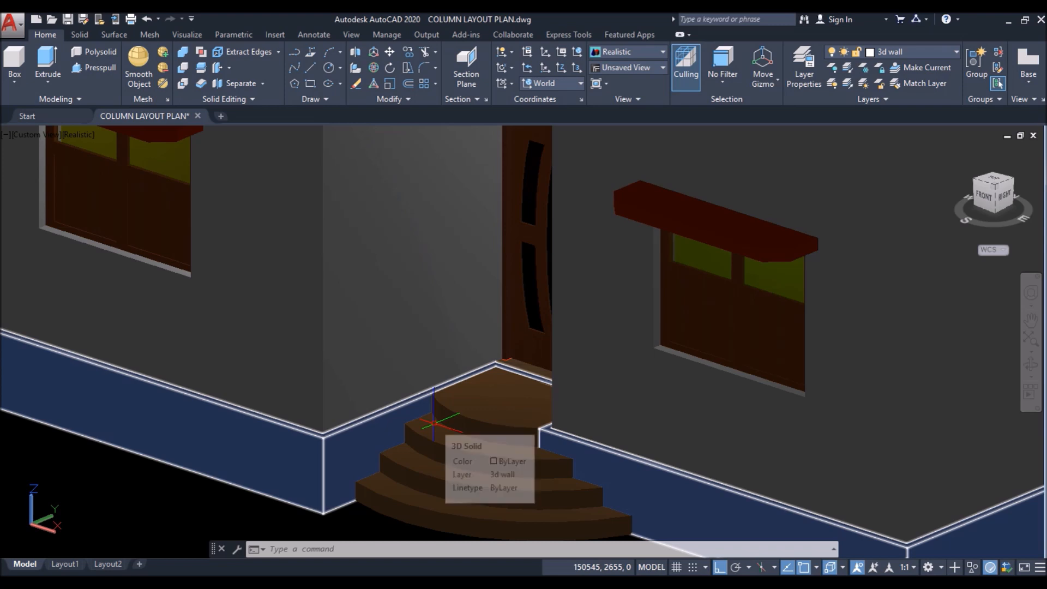
text(mat)
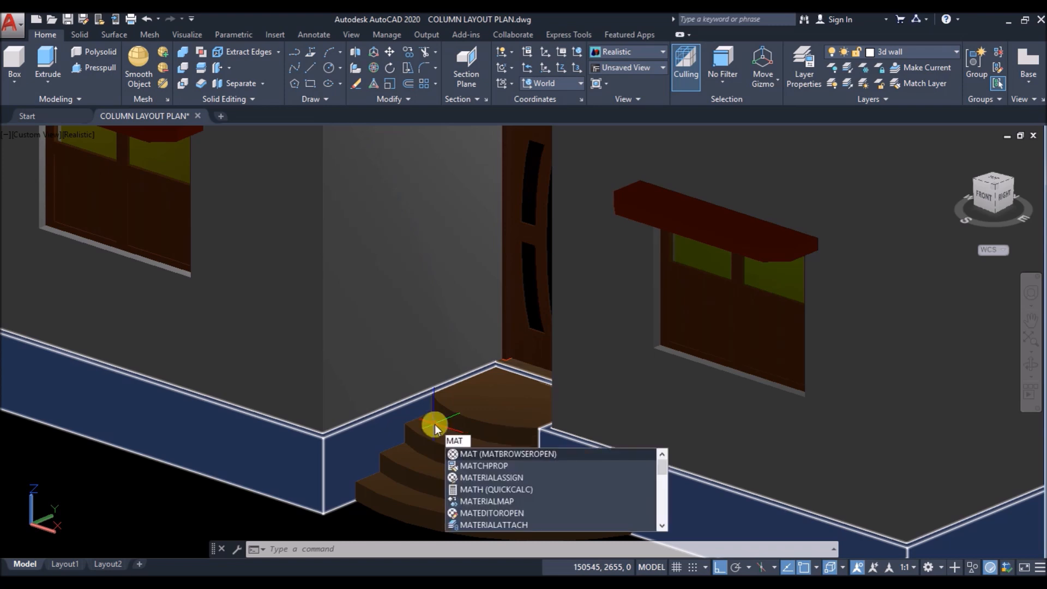
text(ch)
key(Return)
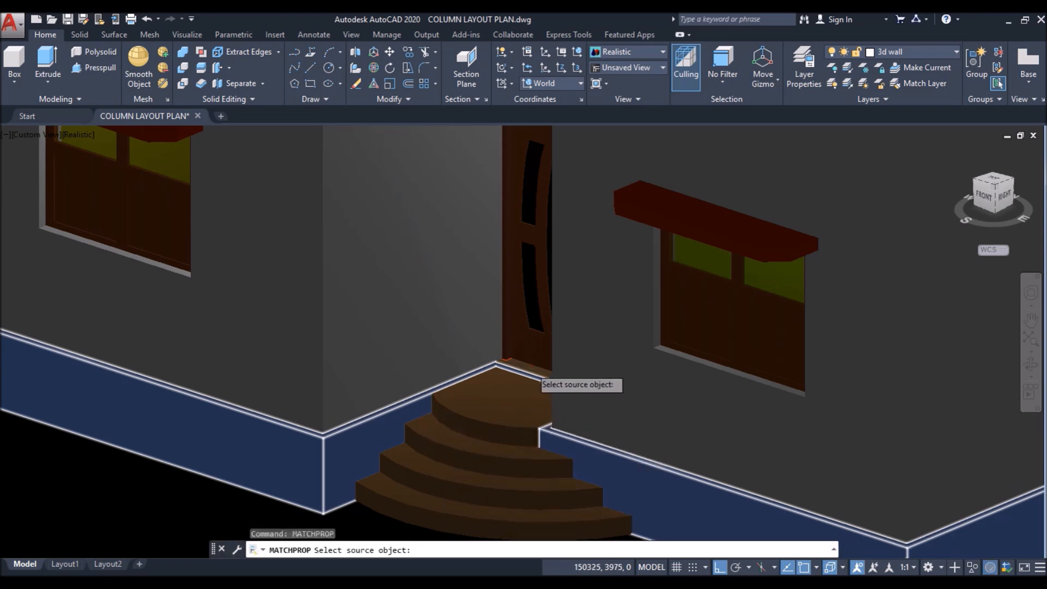
scroll(531, 367, up, 4)
scroll(459, 374, down, 4)
click(235, 505)
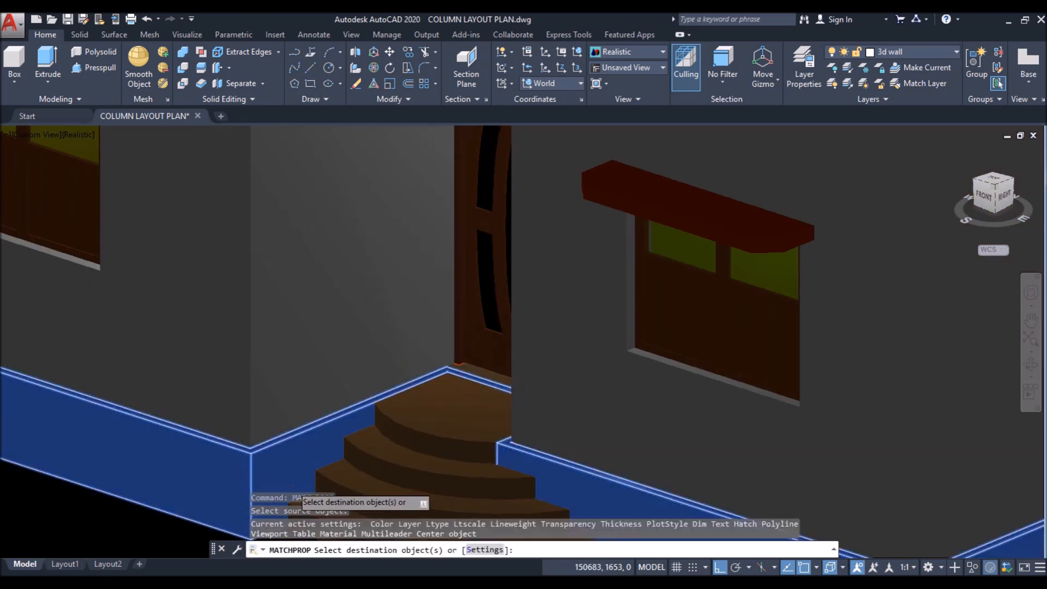
scroll(234, 506, down, 5)
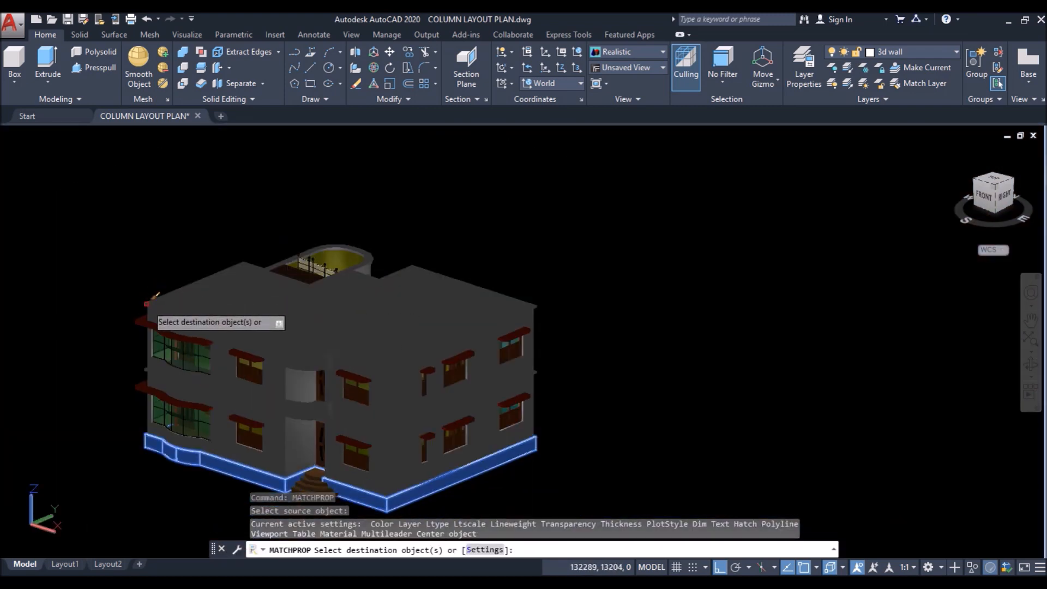
click(143, 301)
key(Return)
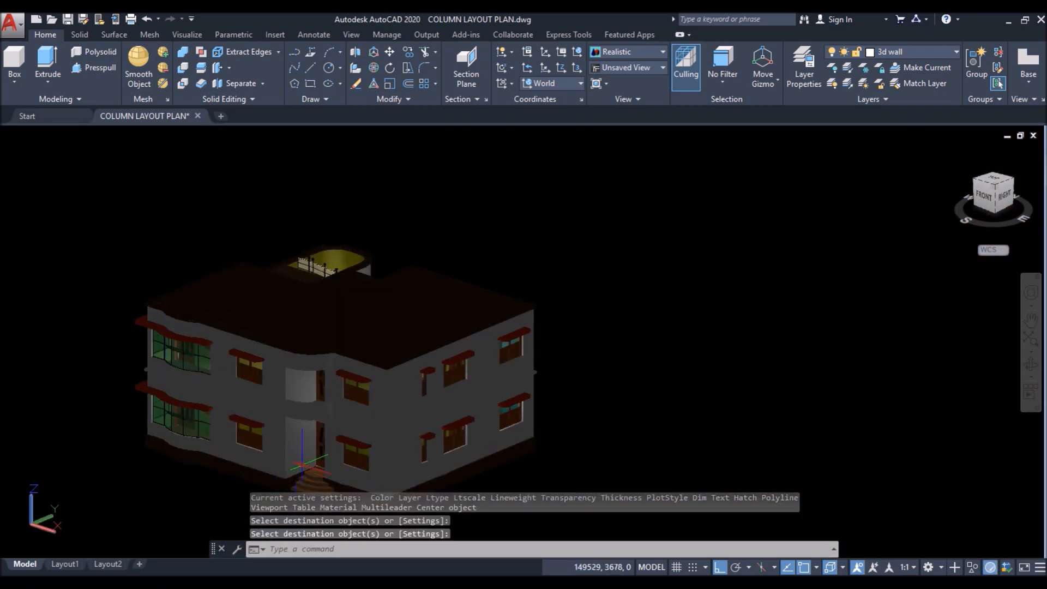
Step: Hide the ground-floor entrance door to expose the floor slab behind it
scroll(399, 391, up, 5)
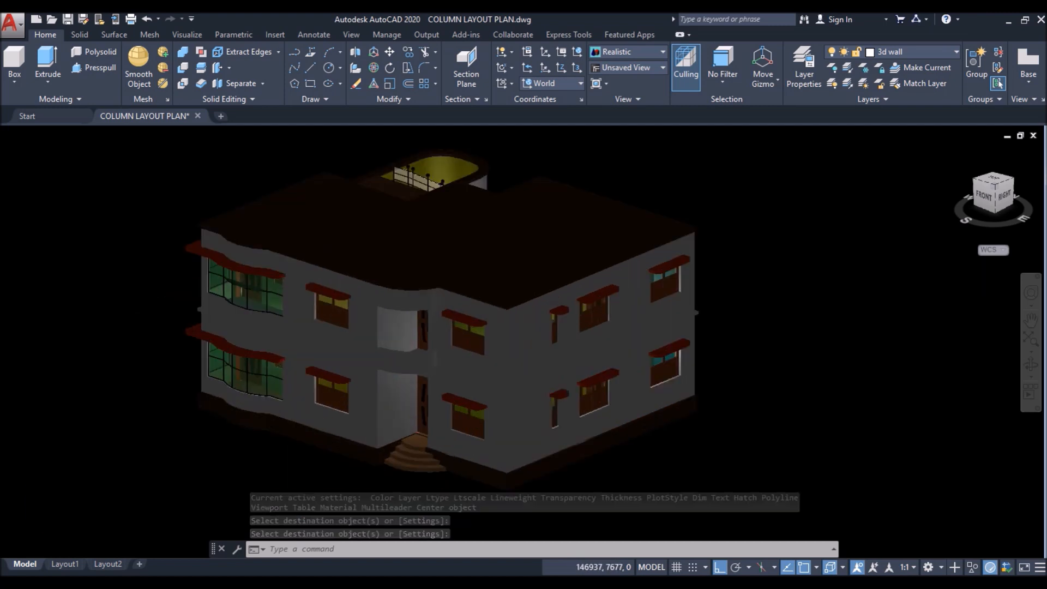
shift+middle_drag(421, 411, 489, 376)
scroll(607, 444, up, 4)
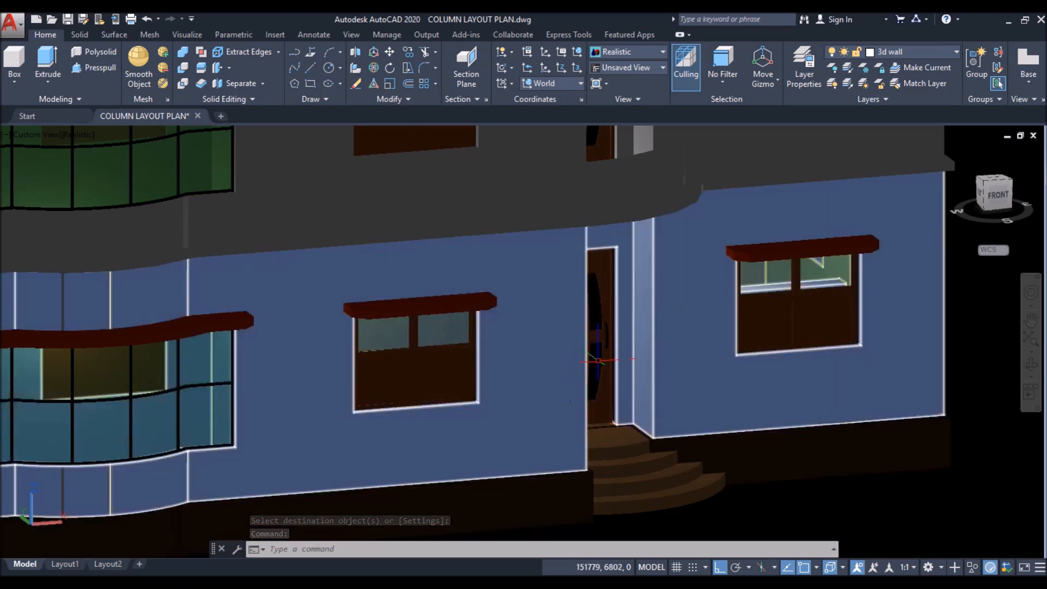
click(603, 336)
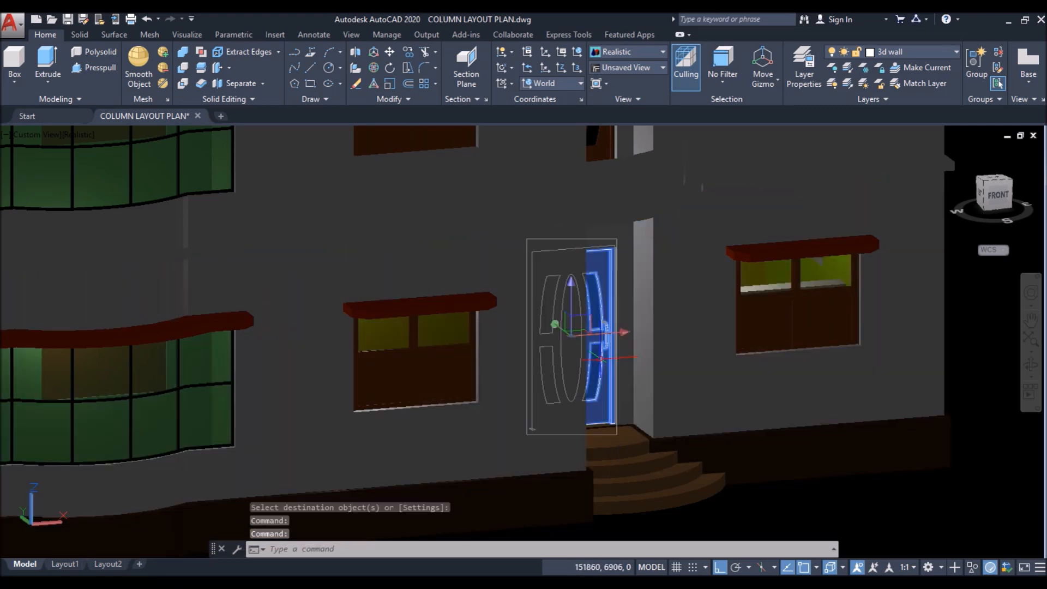
right_click(653, 318)
mouse_move(727, 79)
click(816, 92)
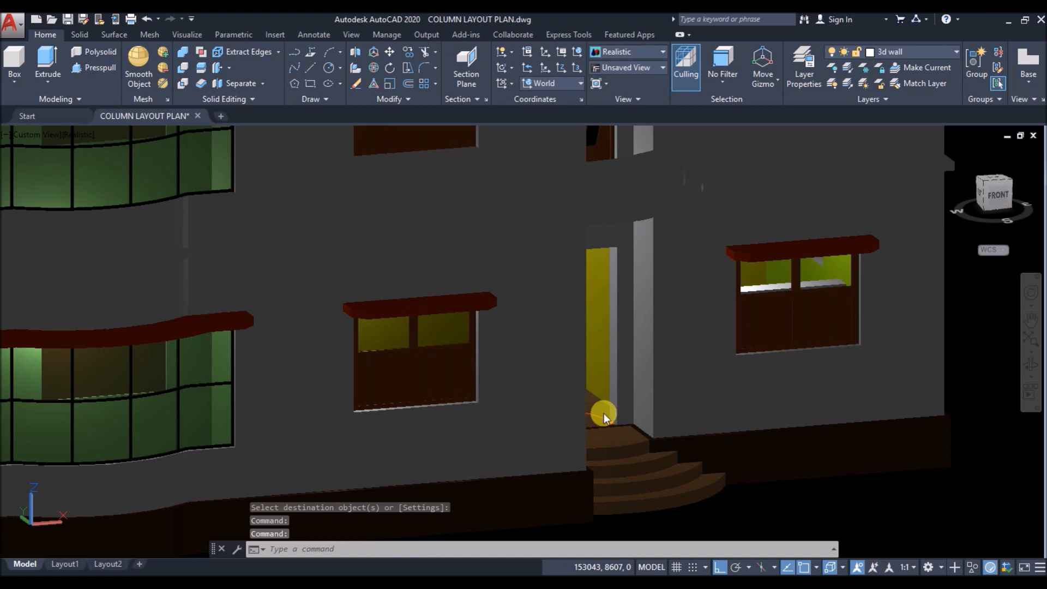
Step: Match the first-floor slab's properties to those of the ground-floor slab seen through the entrance opening with MATCHPROP
scroll(604, 413, up, 2)
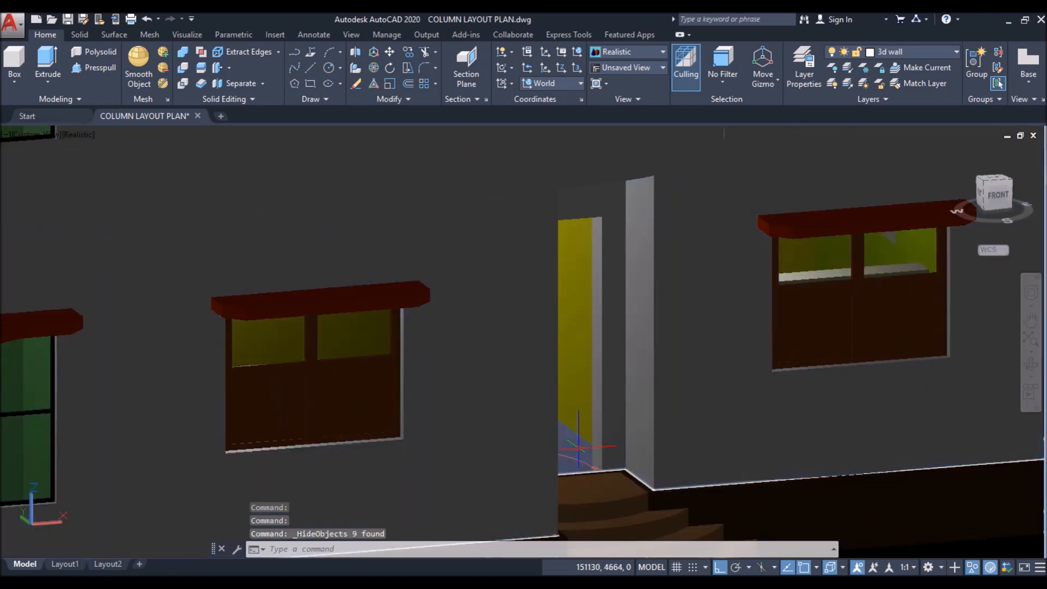
text(MAT)
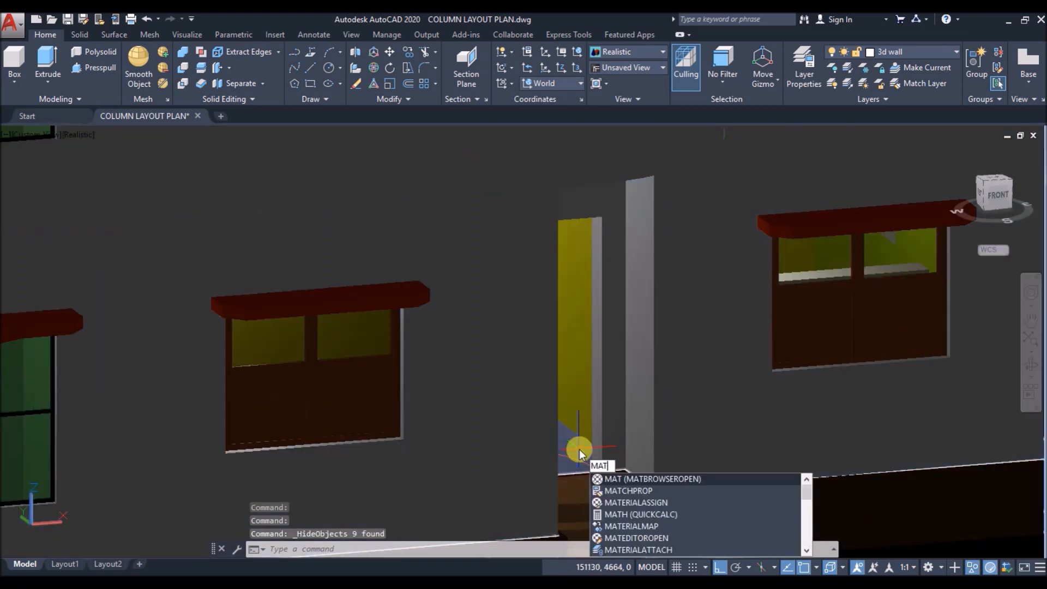
key(Down)
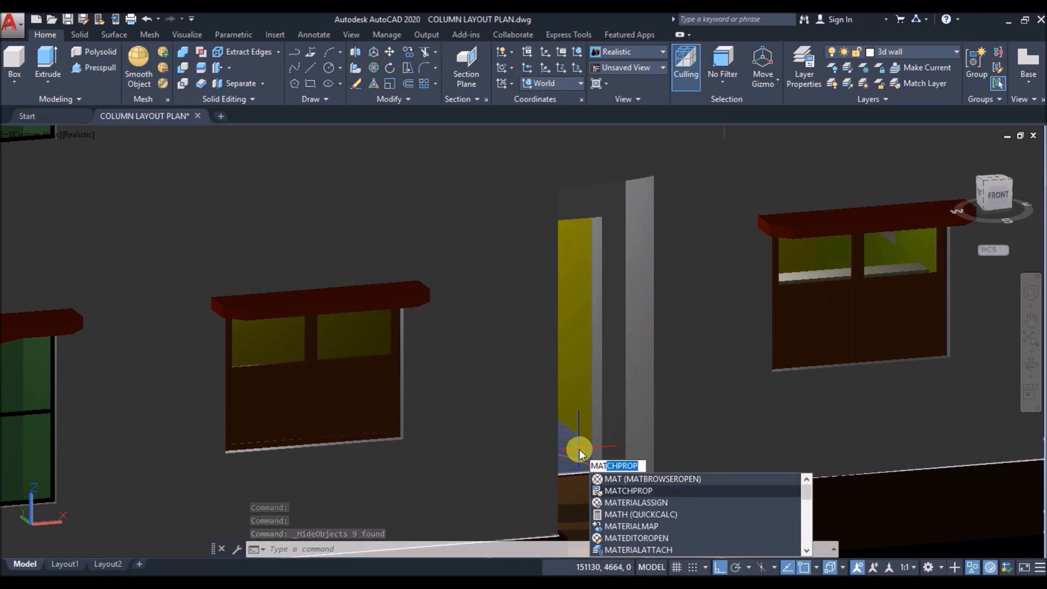
key(Return)
click(586, 440)
scroll(576, 446, down, 5)
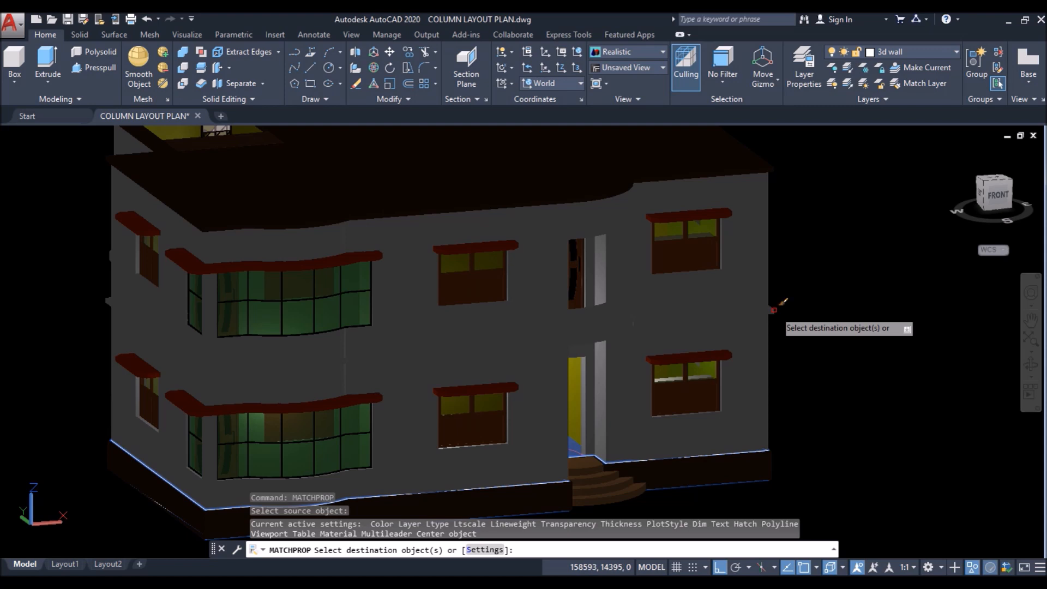
click(774, 310)
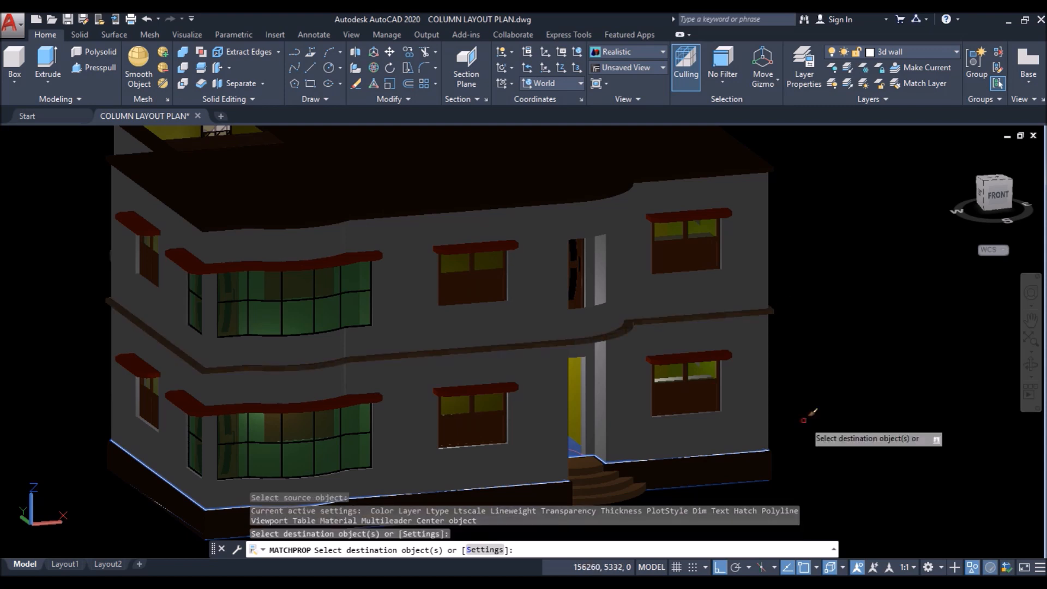
key(Return)
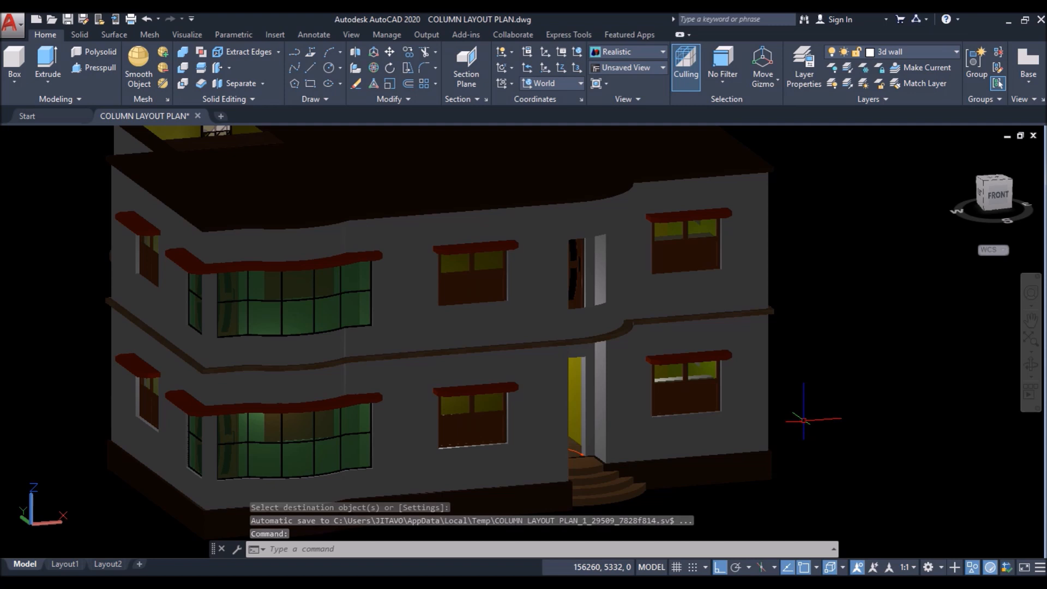
Step: Unhide the ground-floor entrance door and switch the visual style to Shaded with Edges
click(967, 569)
click(971, 569)
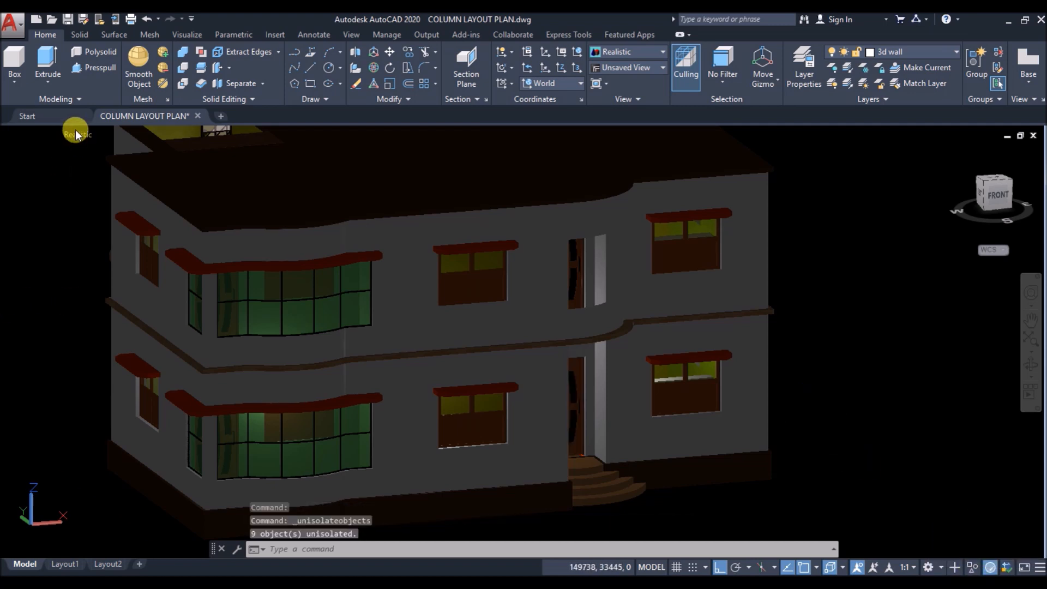
click(76, 132)
click(120, 233)
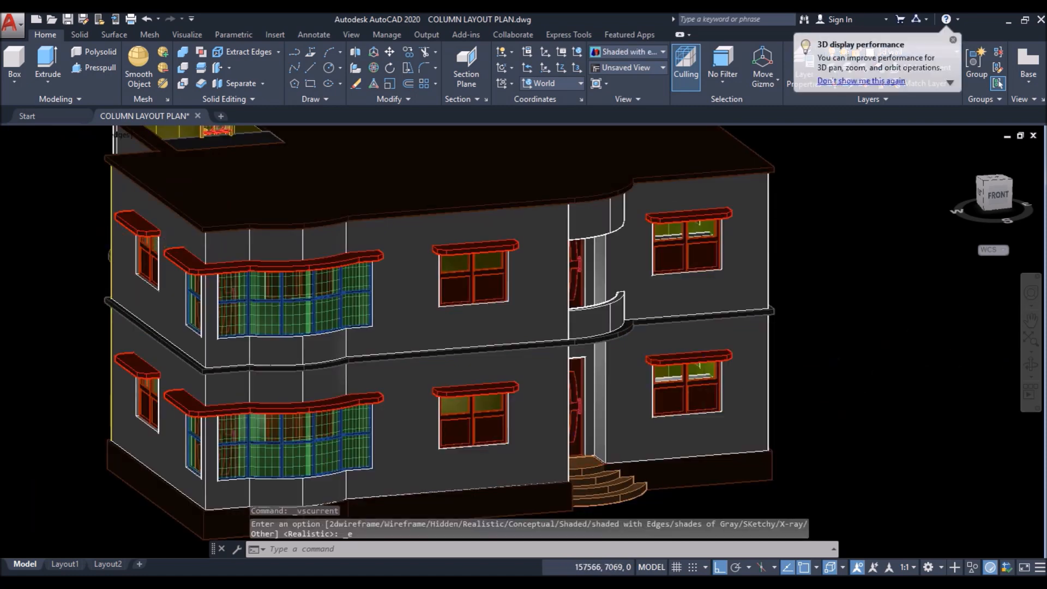
scroll(836, 396, down, 1)
shift+middle_drag(863, 330, 813, 311)
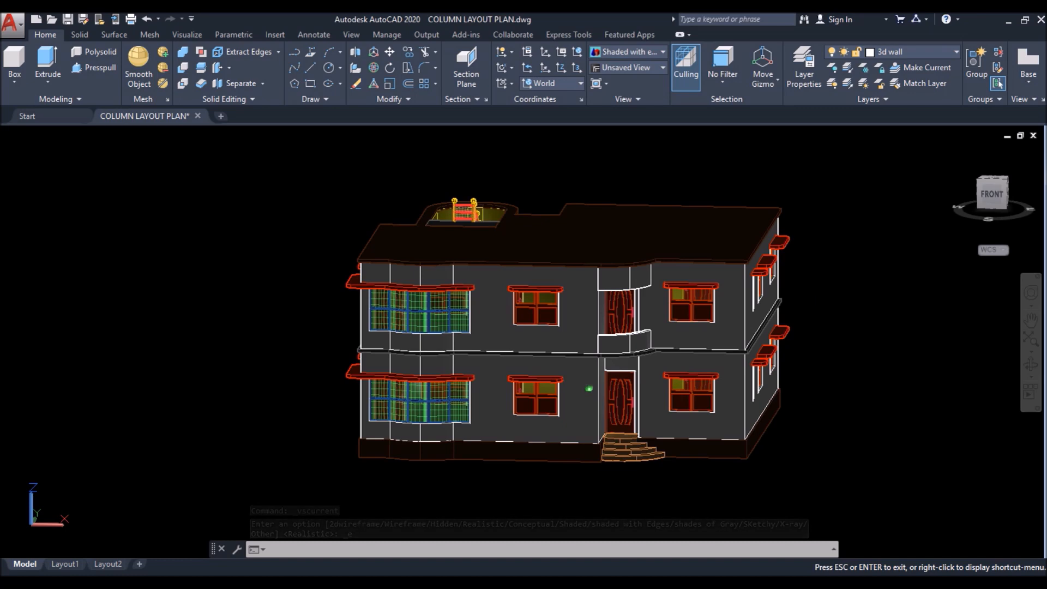
shift+middle_drag(733, 319, 649, 341)
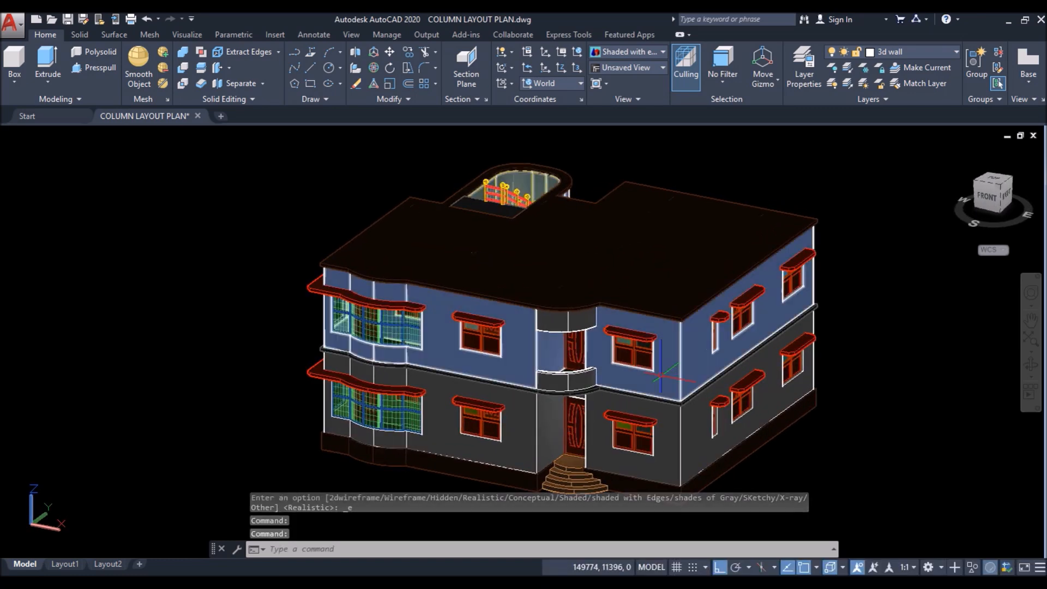
Step: Switch to the Top view in the 2D Wireframe style, framing the house's floor plan
click(46, 137)
click(75, 166)
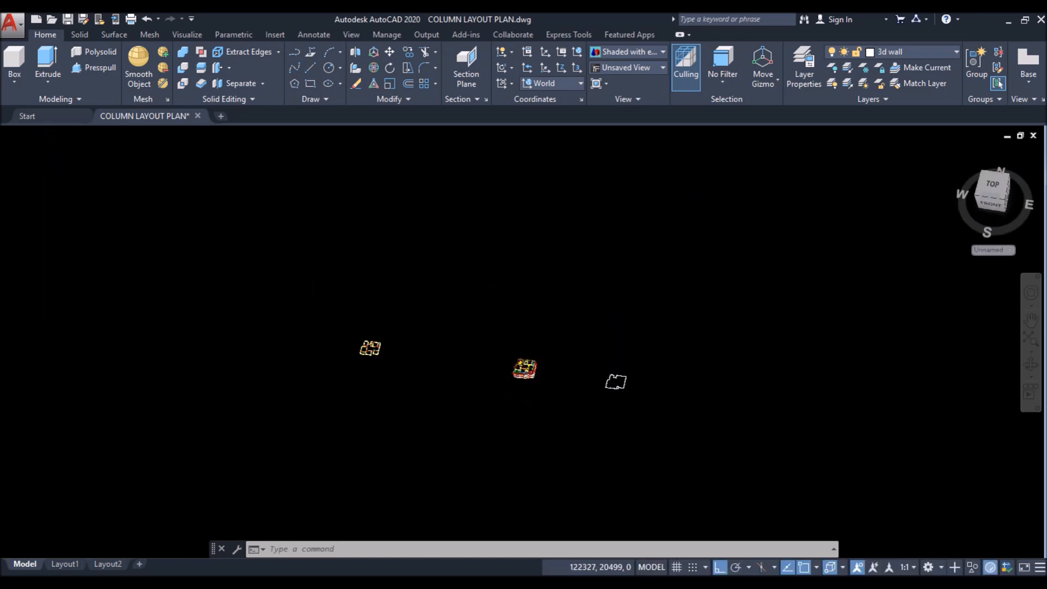
click(43, 138)
click(81, 168)
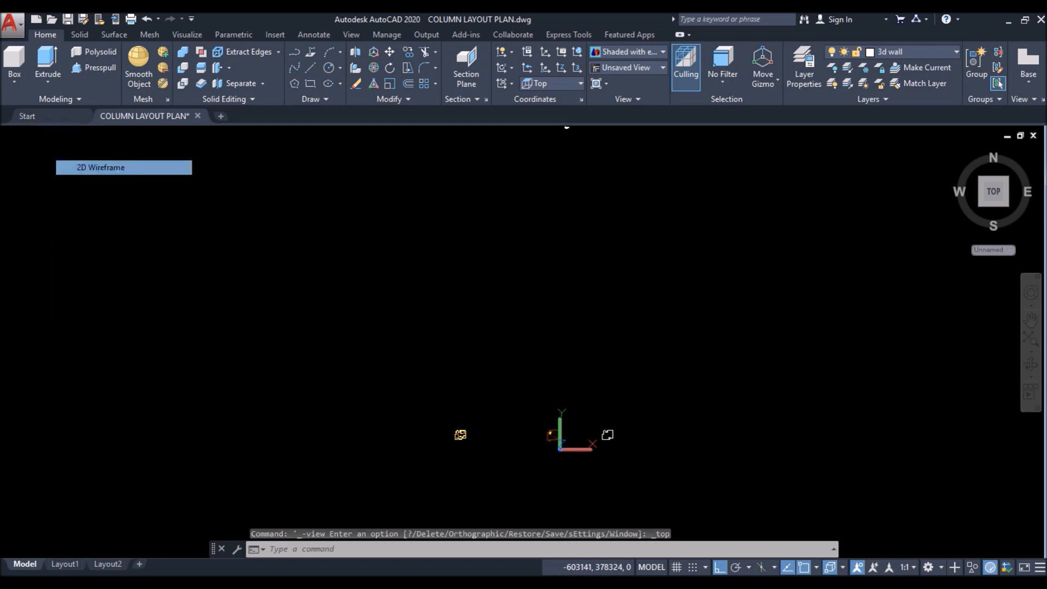
scroll(549, 442, up, 4)
scroll(643, 363, up, 10)
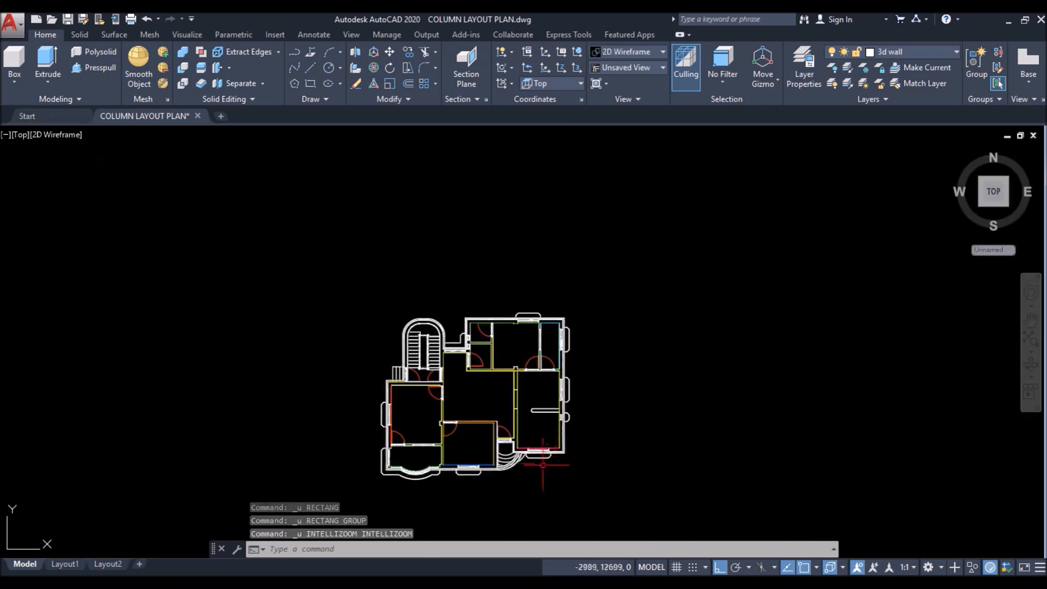
Step: Draw a rectangle 30000 long and 25000 wide around the house's floor plan
text(RE)
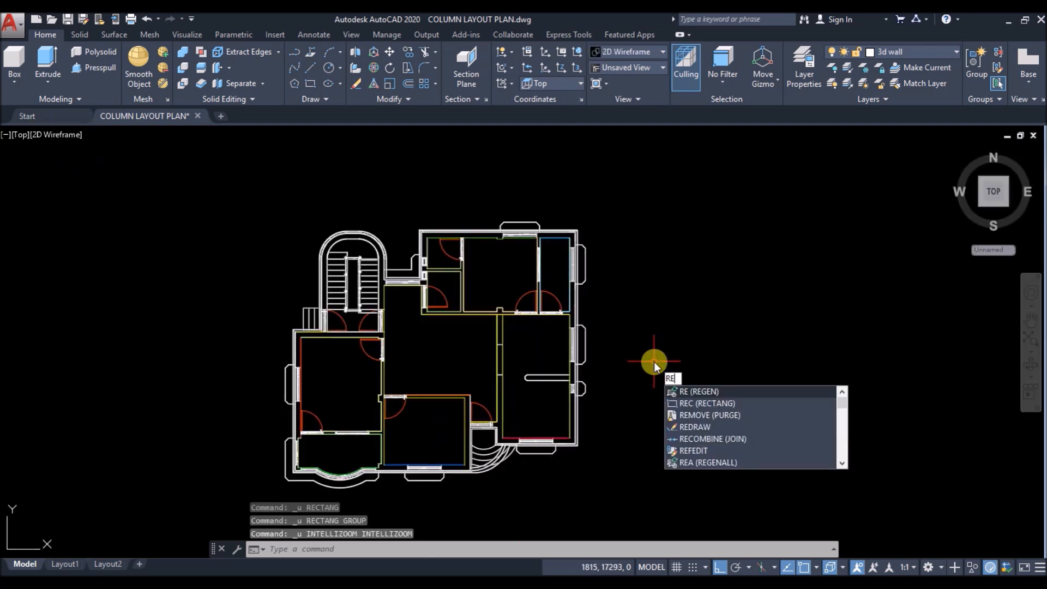
text(C)
key(Return)
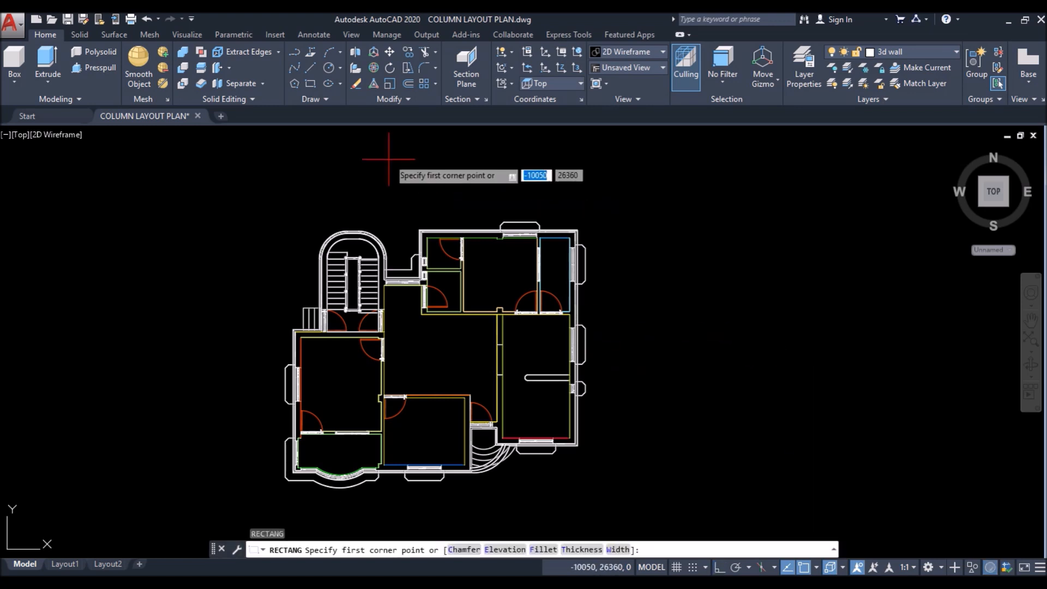
scroll(288, 210, down, 3)
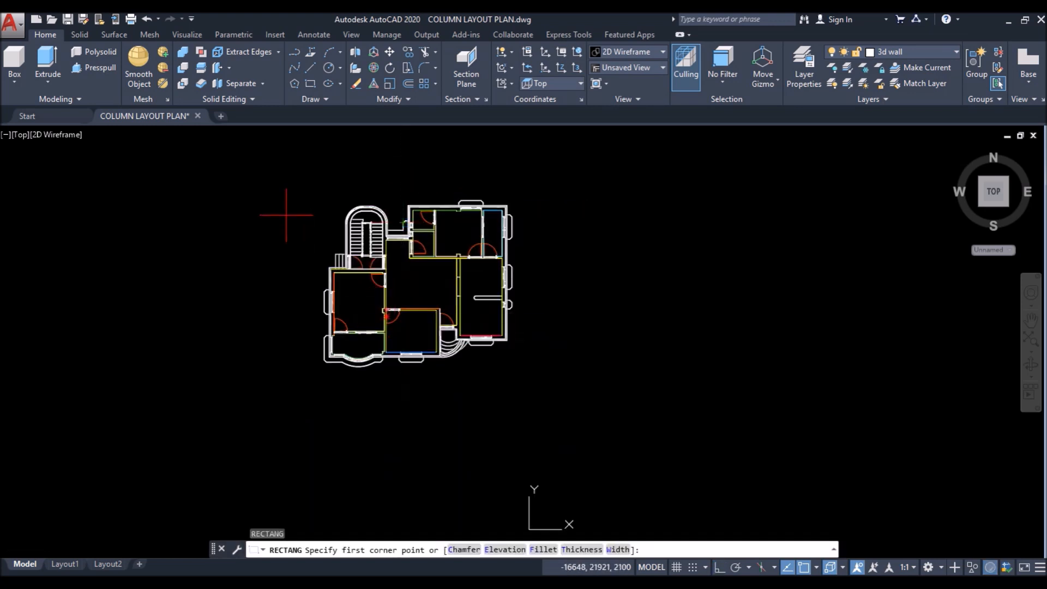
click(242, 143)
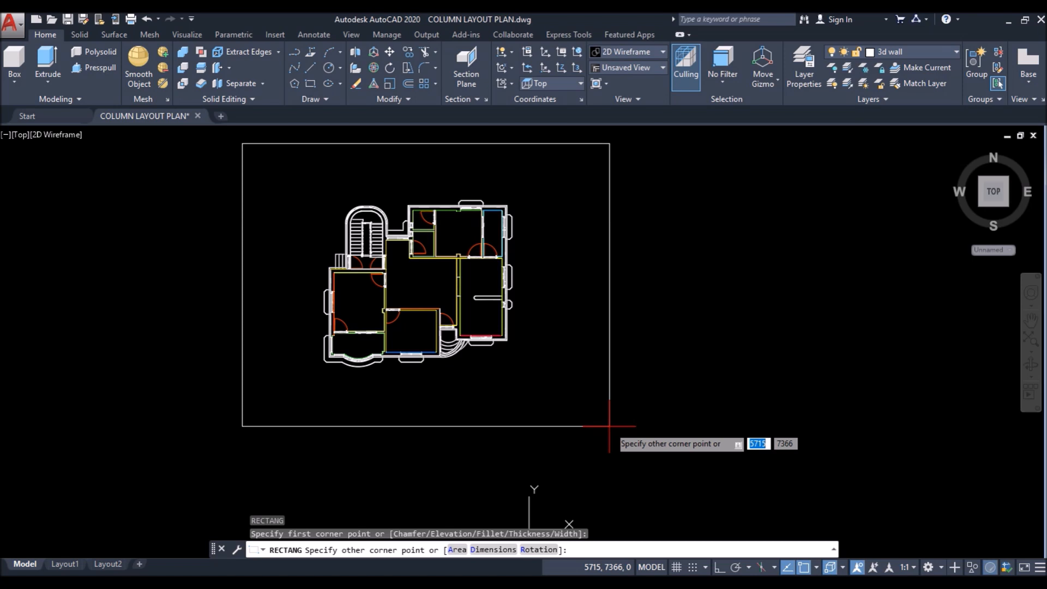
text(d)
key(Return)
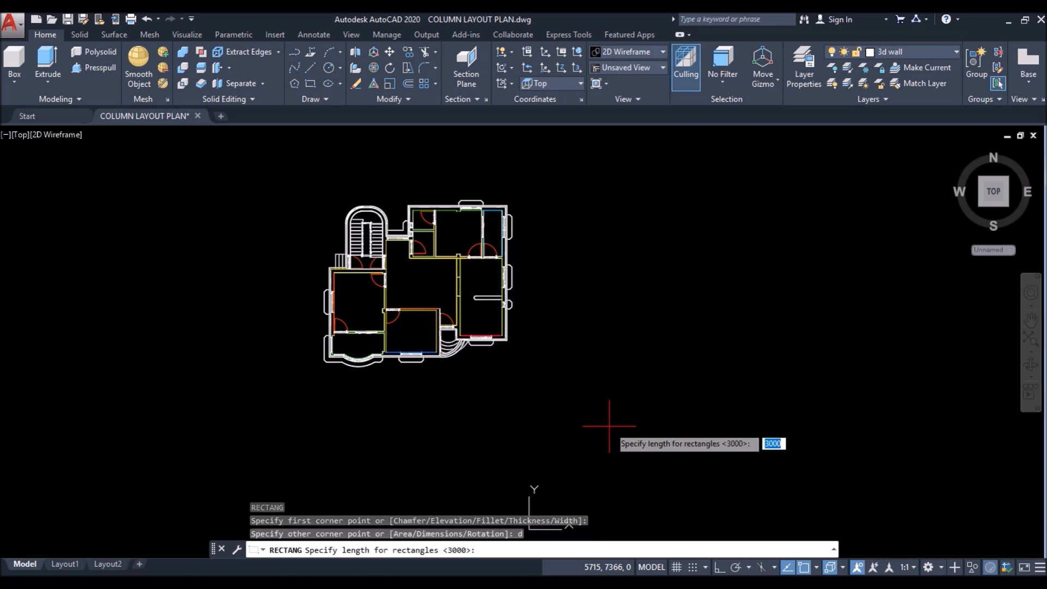
text(30000)
key(Return)
text(2500)
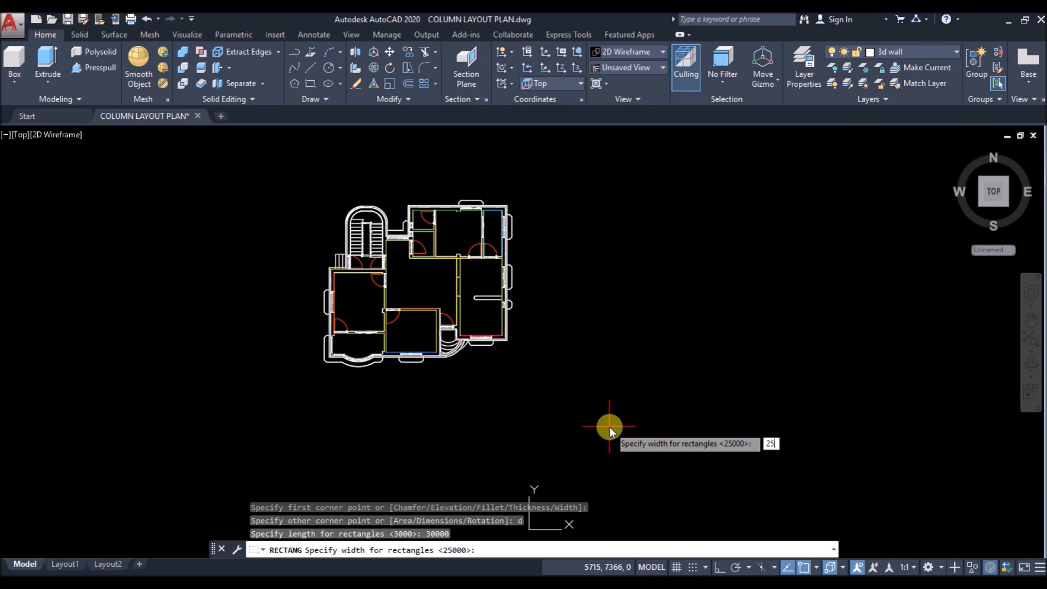
key(Return)
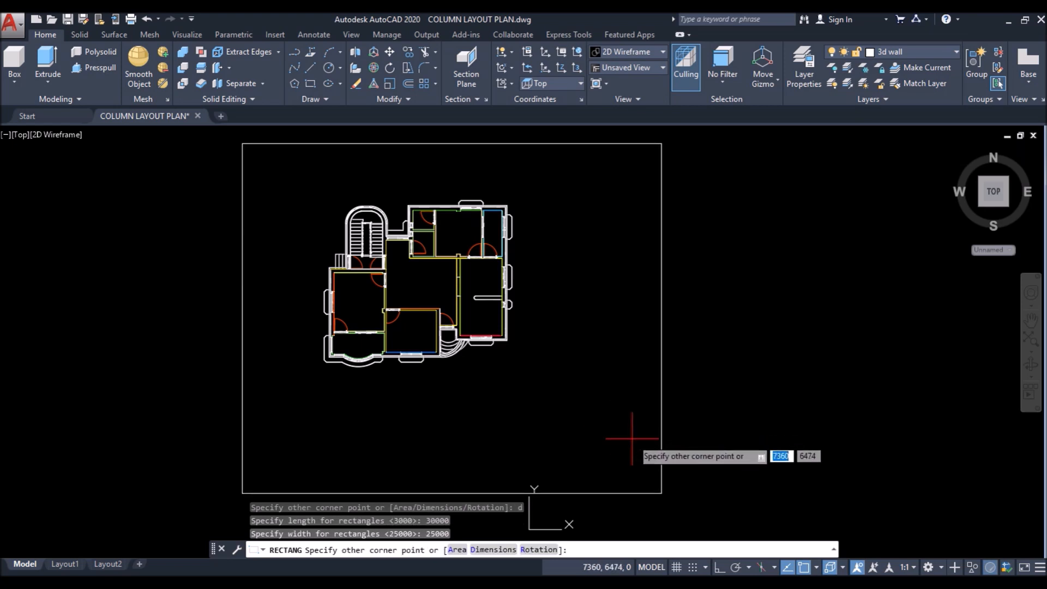
click(633, 439)
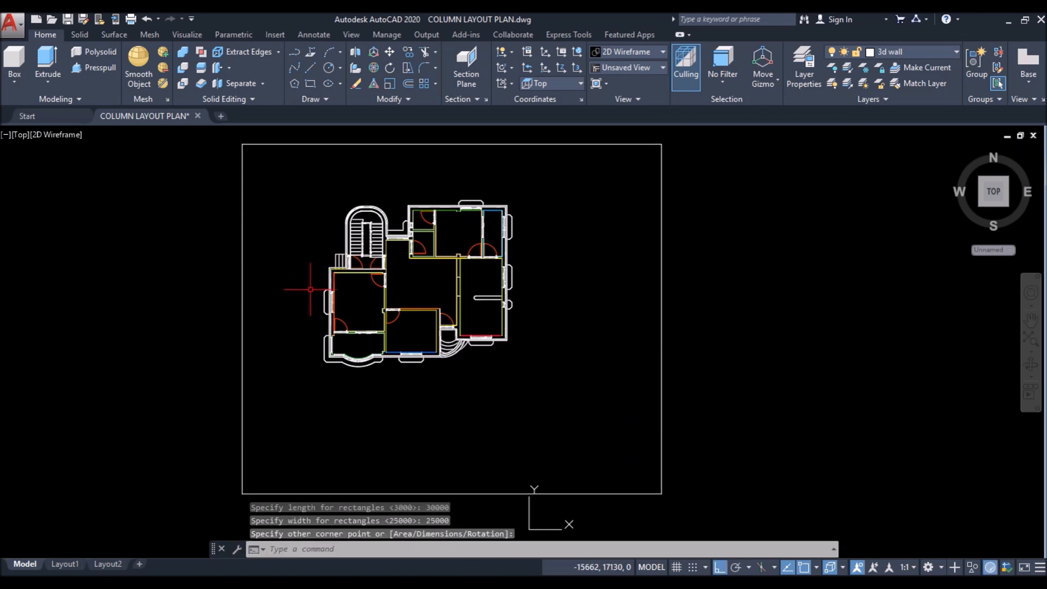
Step: Offset the rectangle around the house outward by 125
scroll(313, 175, down, 2)
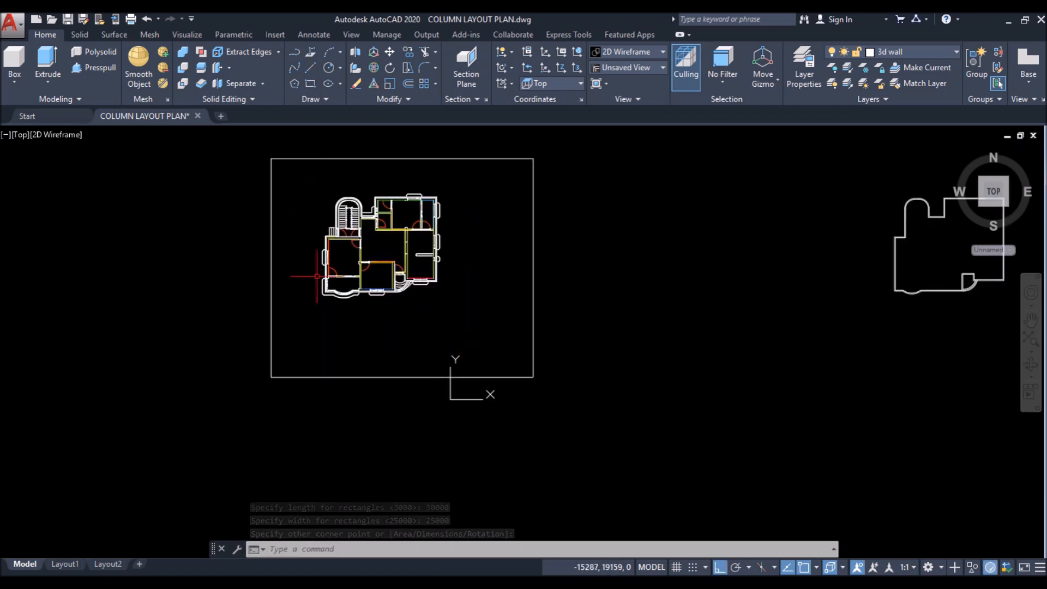
scroll(381, 358, up, 2)
scroll(379, 386, down, 4)
scroll(412, 358, up, 2)
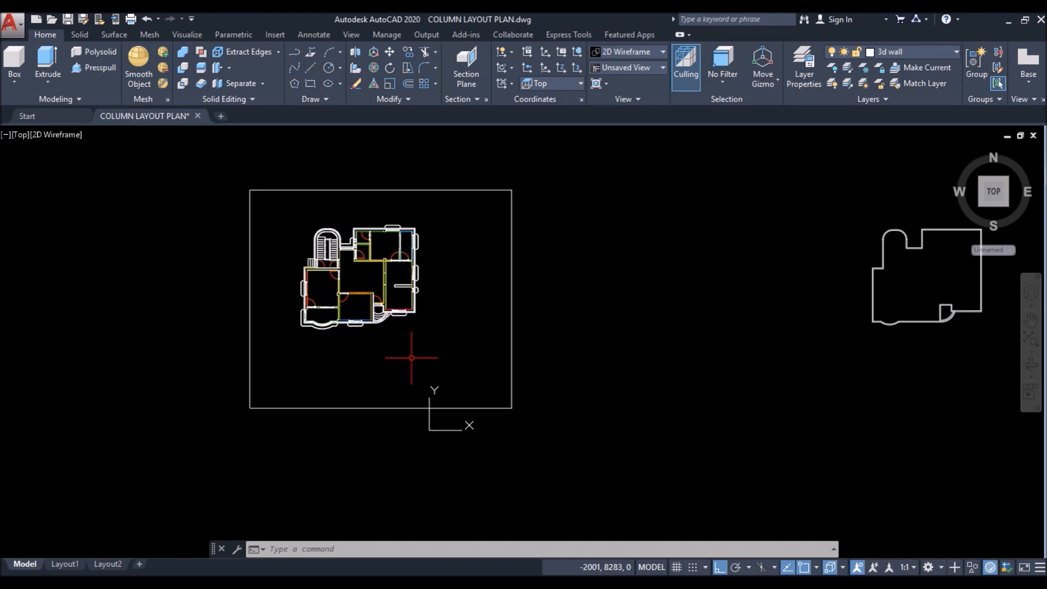
text(o)
key(Return)
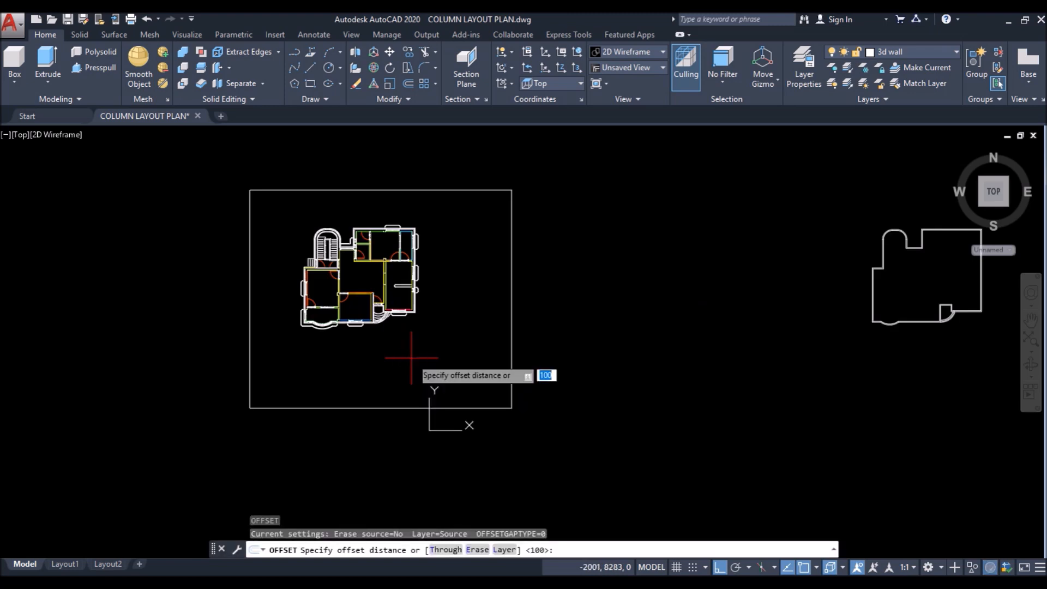
text(125)
key(Return)
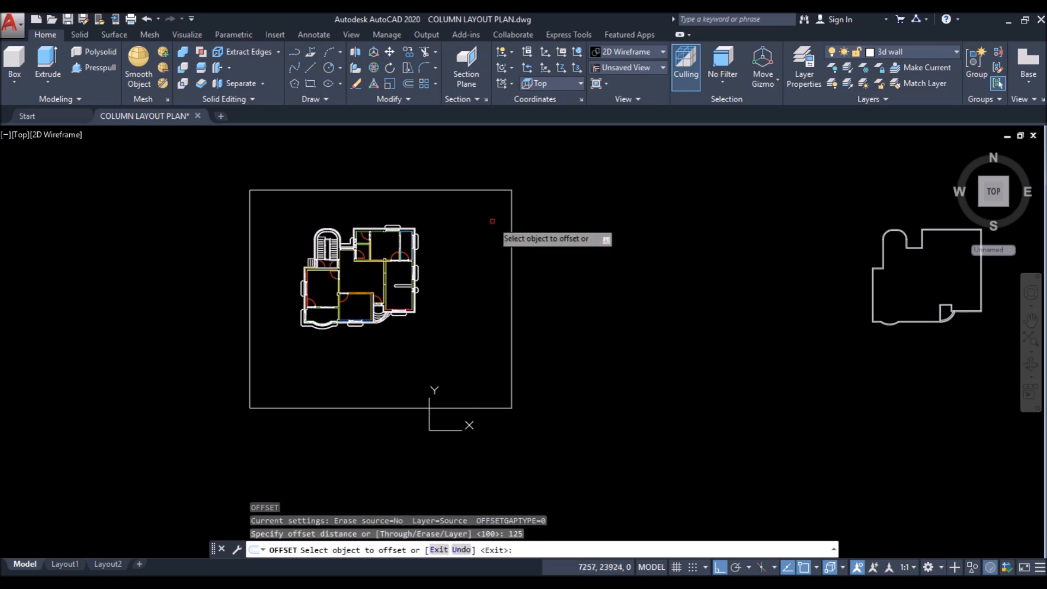
click(504, 190)
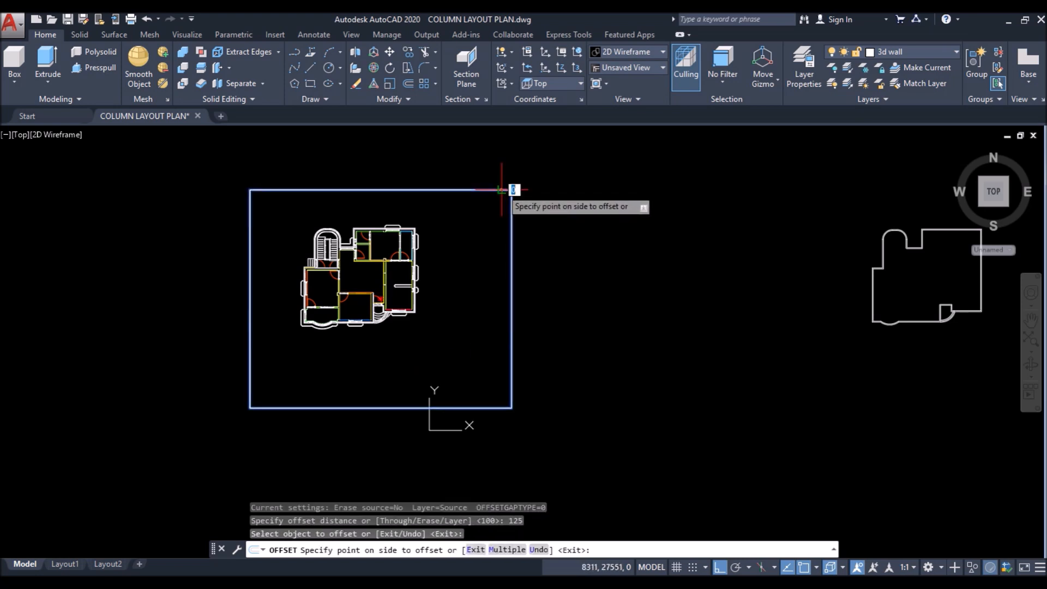
click(523, 163)
key(Return)
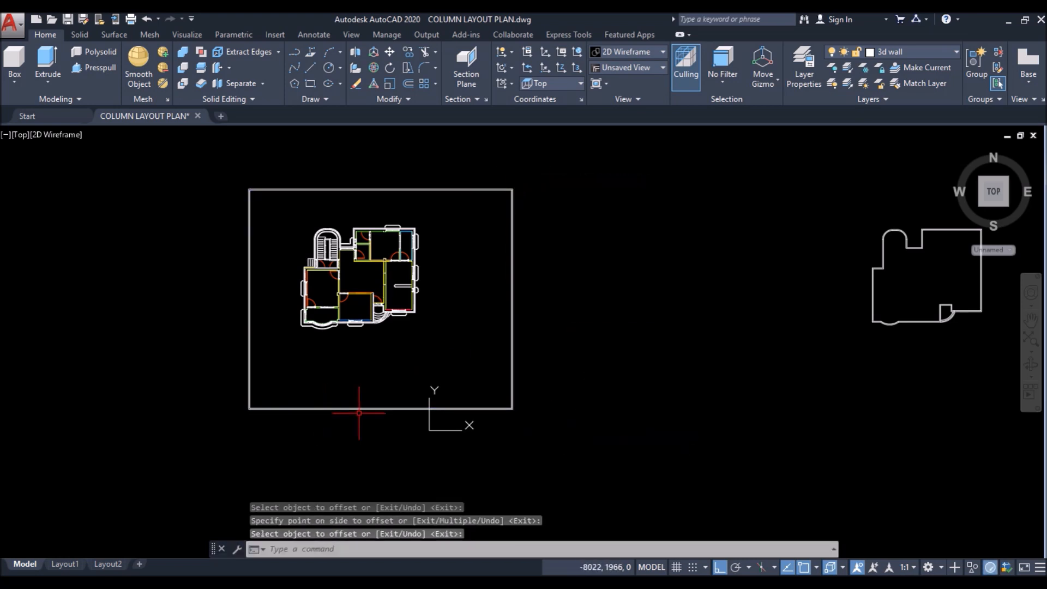
Step: Draw a line across the two rectangles' lower edges, starting 2000 west of the inner edge's midpoint
scroll(359, 413, up, 4)
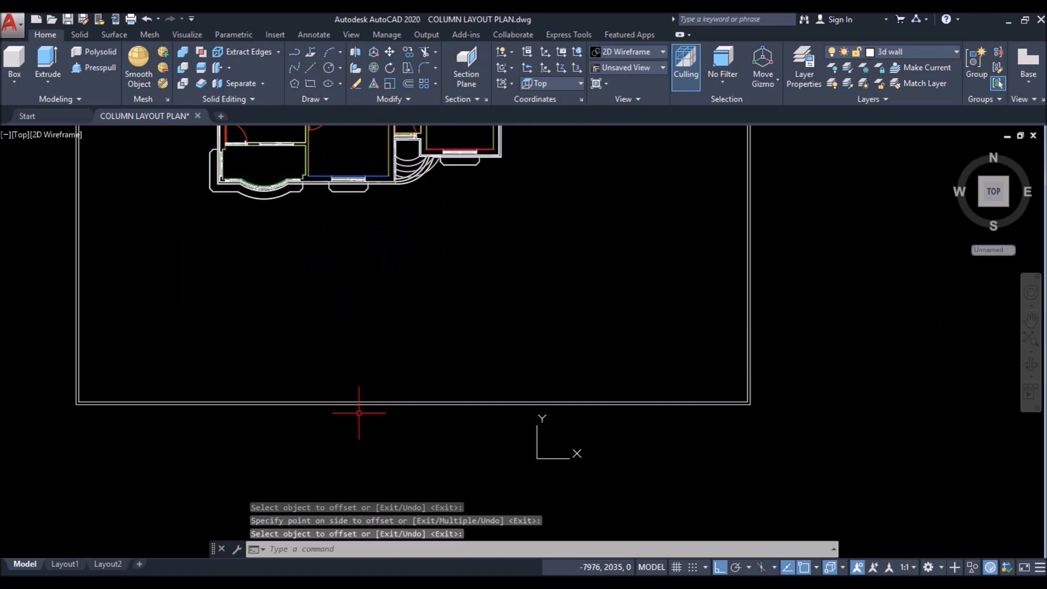
click(312, 70)
scroll(412, 405, up, 2)
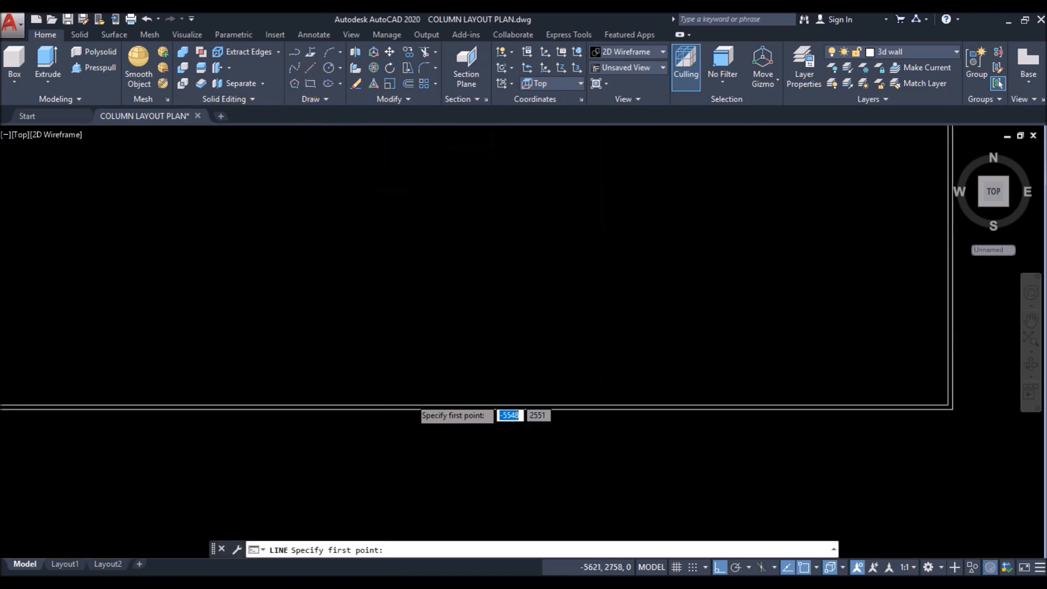
scroll(411, 400, up, 1)
scroll(415, 410, down, 1)
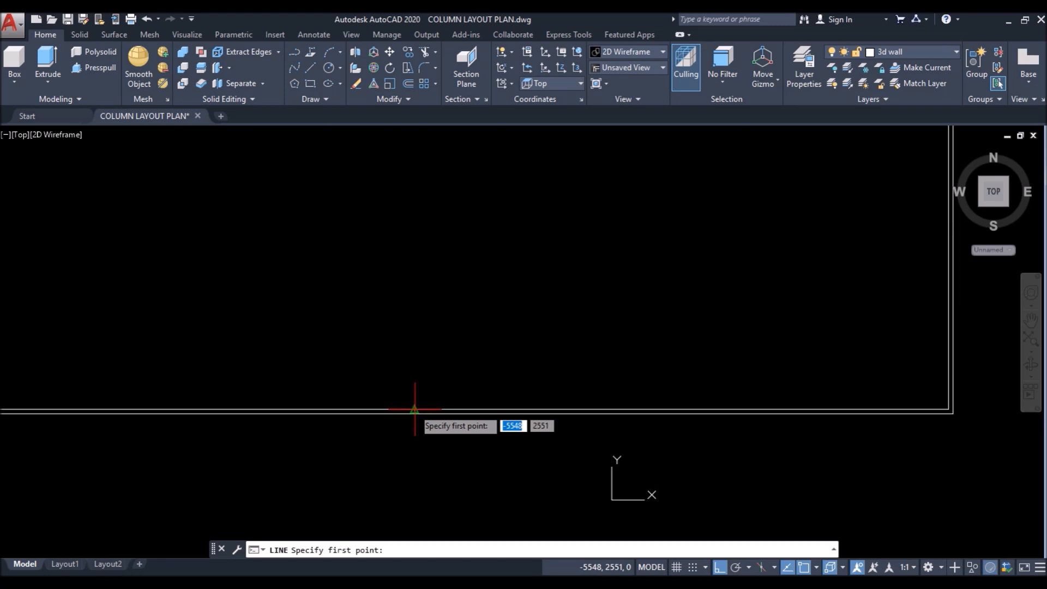
scroll(414, 410, down, 2)
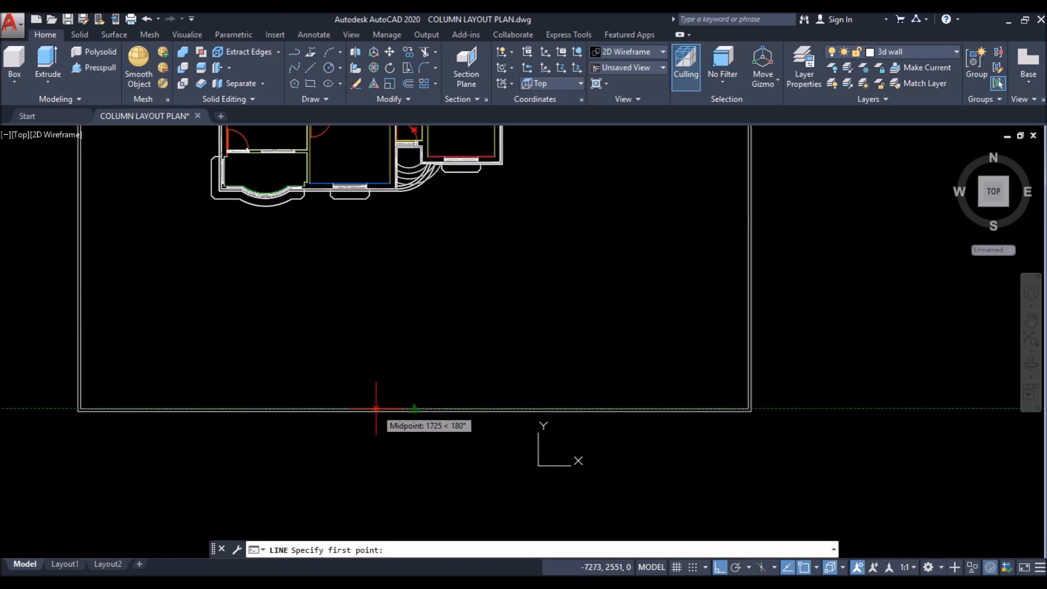
text(20)
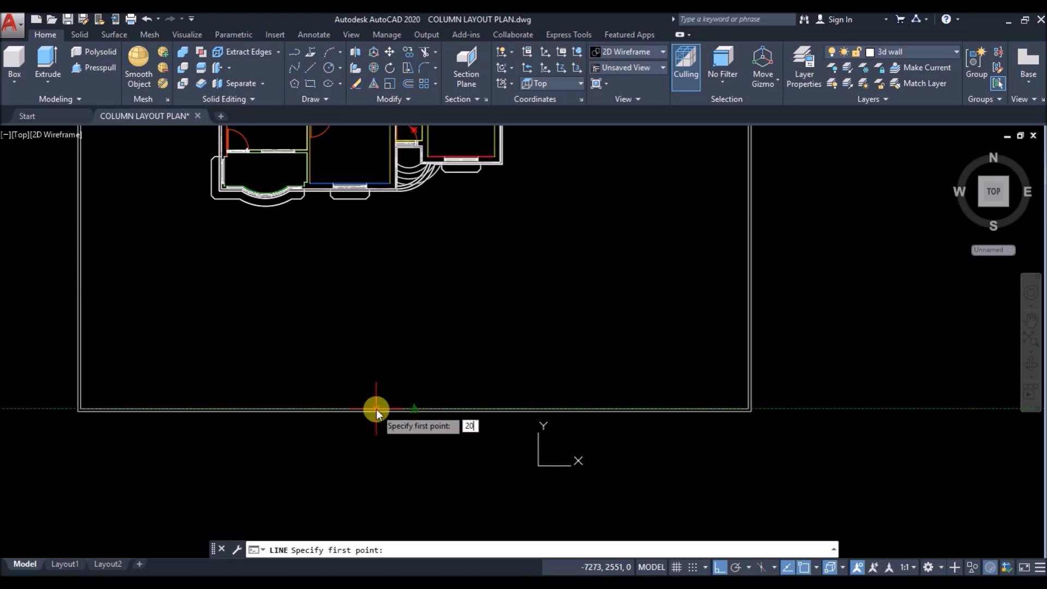
key(Return)
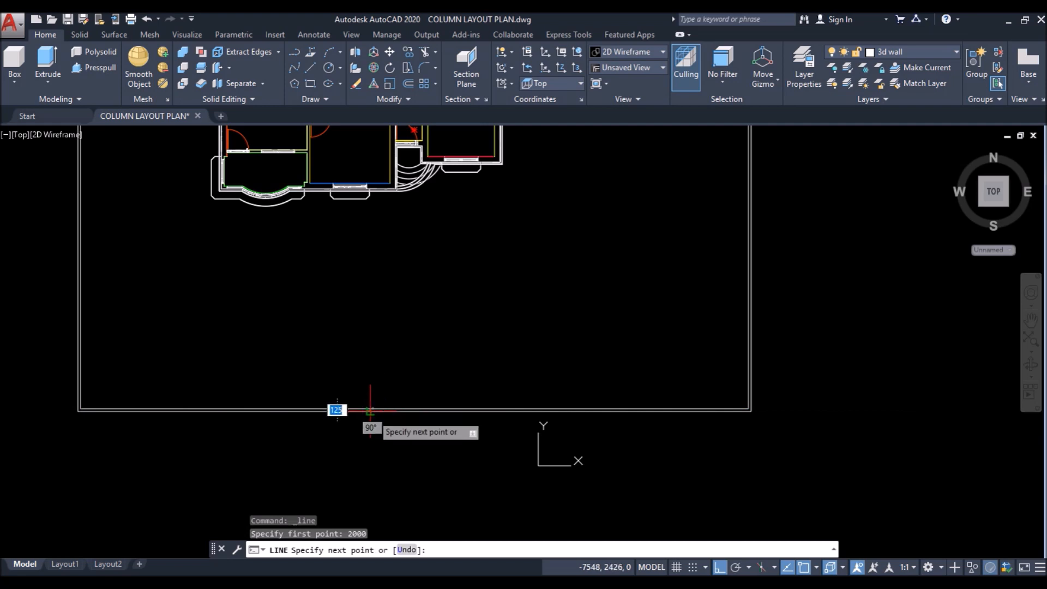
scroll(335, 408, up, 3)
click(335, 388)
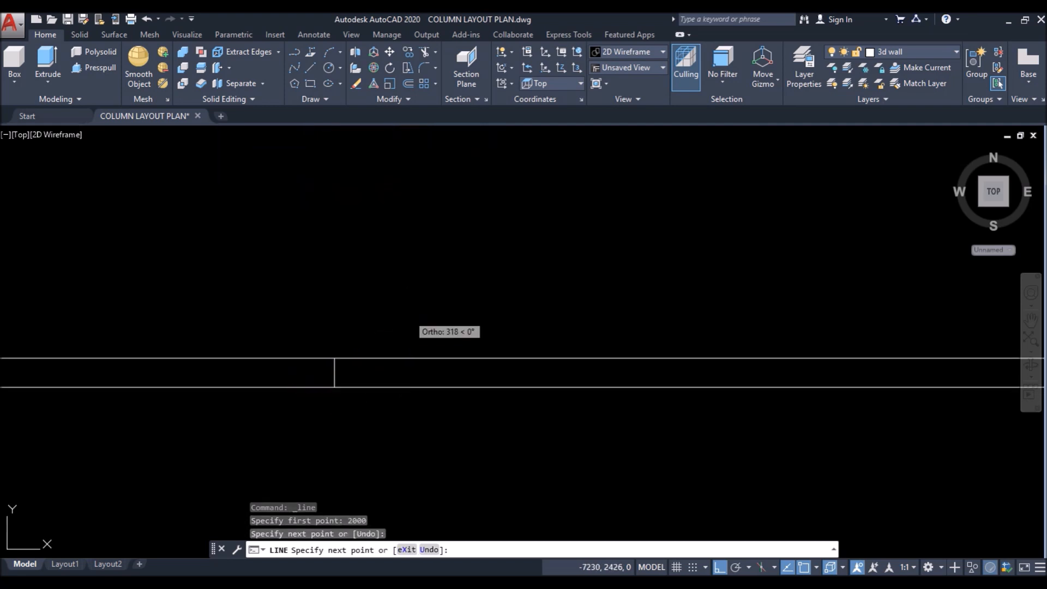
key(Return)
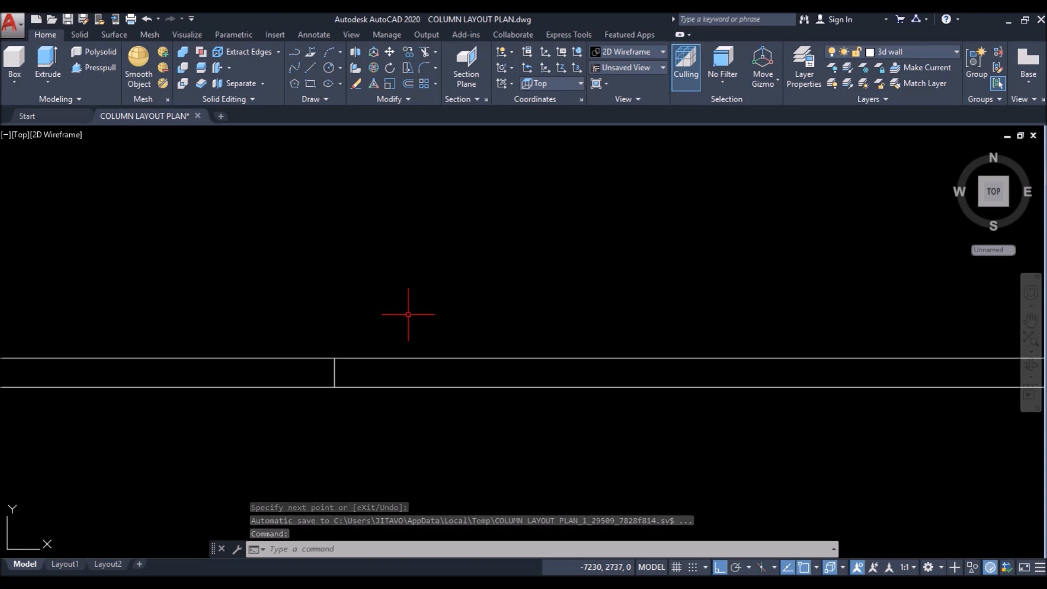
Step: Offset the short line across the boundary wall's lower edges by 3000 to the east
text(o)
key(Return)
text(3000)
key(Return)
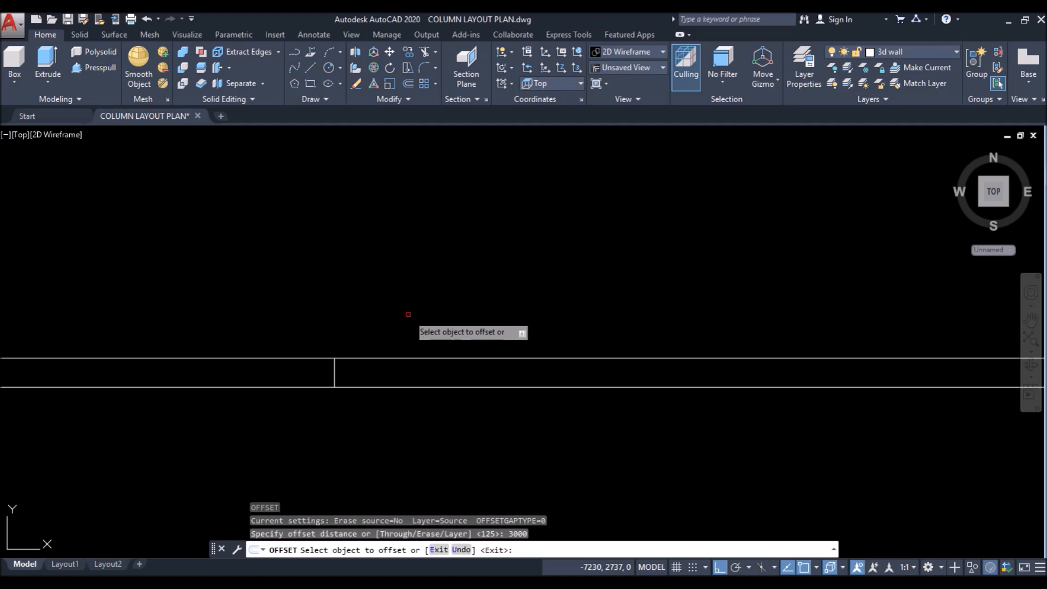
click(334, 371)
scroll(348, 386, down, 4)
click(560, 440)
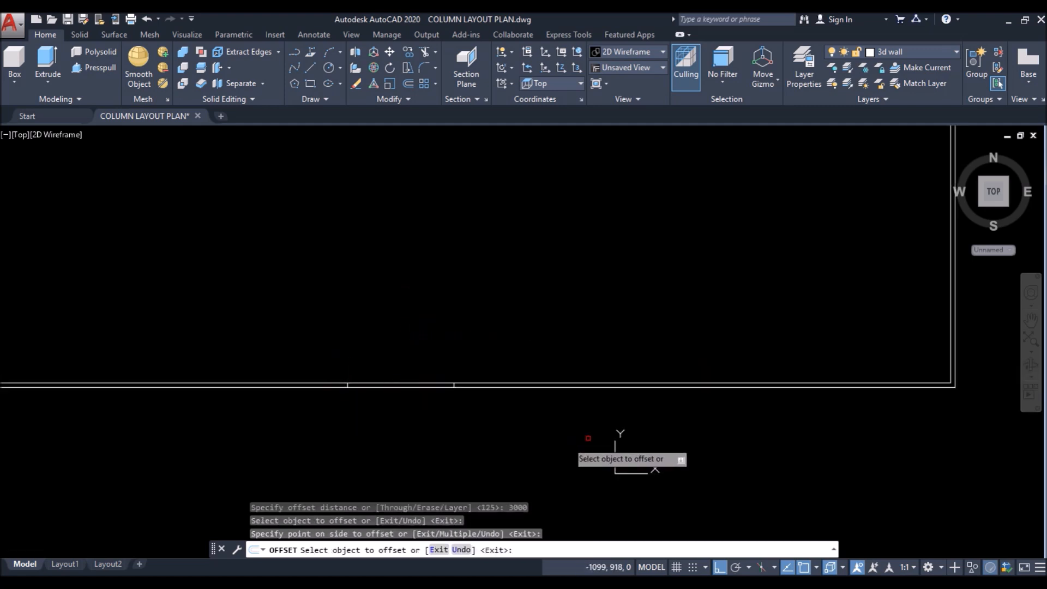
scroll(625, 408, down, 2)
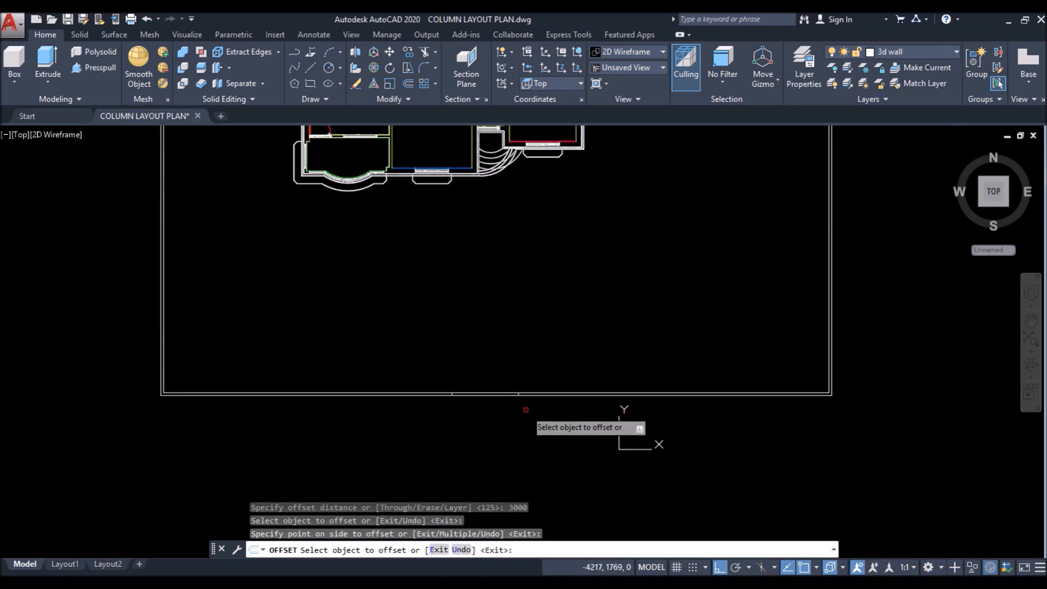
key(Return)
Step: Move the two short lines marking the boundary wall's opening 900 to the east
click(426, 357)
click(533, 416)
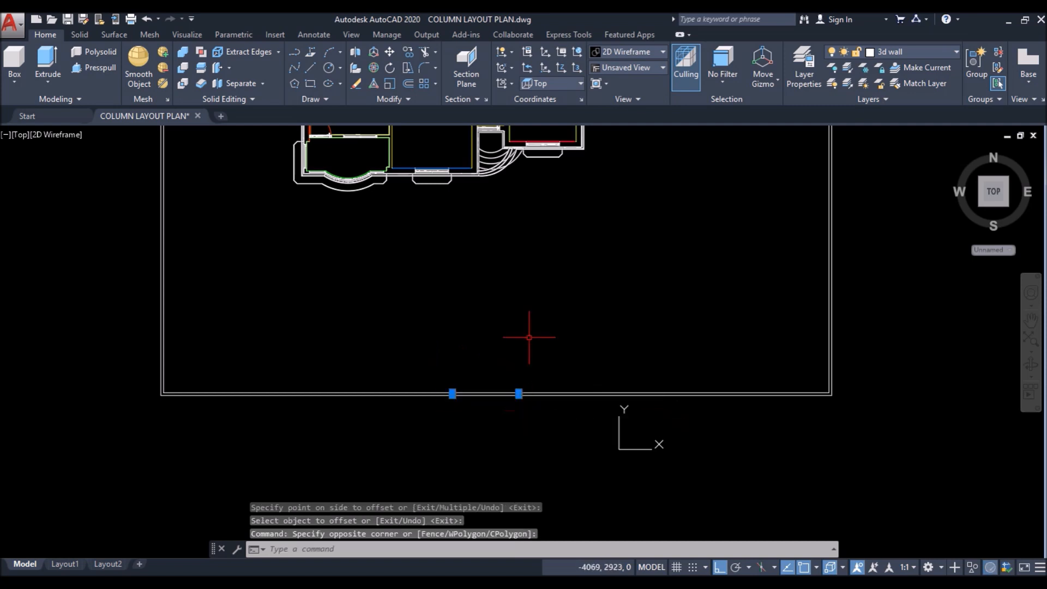
click(389, 52)
click(420, 442)
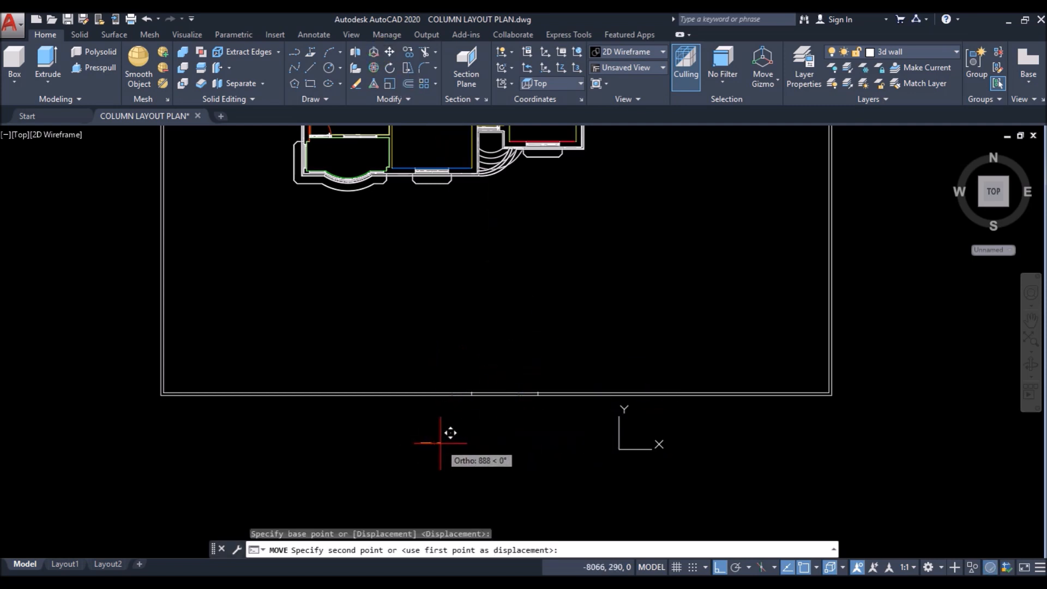
text(900)
key(Return)
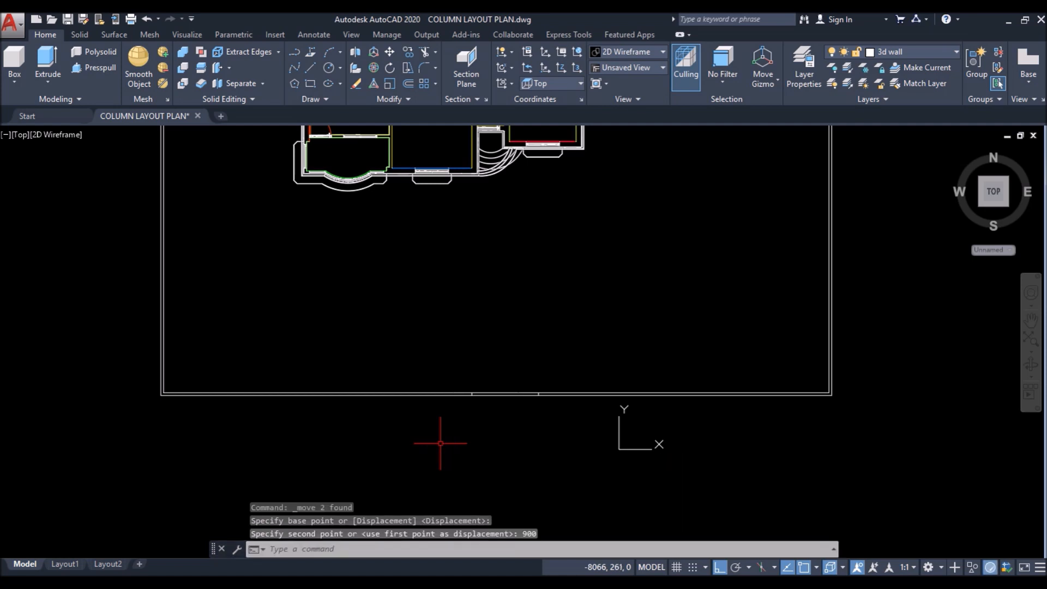
Step: Trim both boundary wall edges between the two short lines to cut the opening
scroll(497, 409, up, 2)
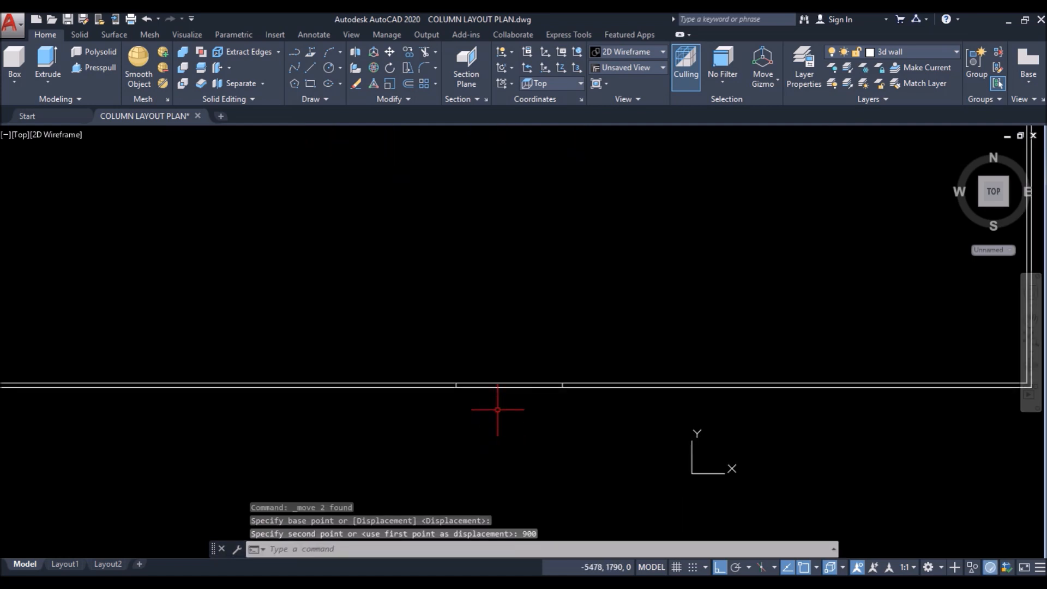
text(tr)
key(Return)
click(530, 351)
click(493, 424)
key(Return)
scroll(494, 418, down, 5)
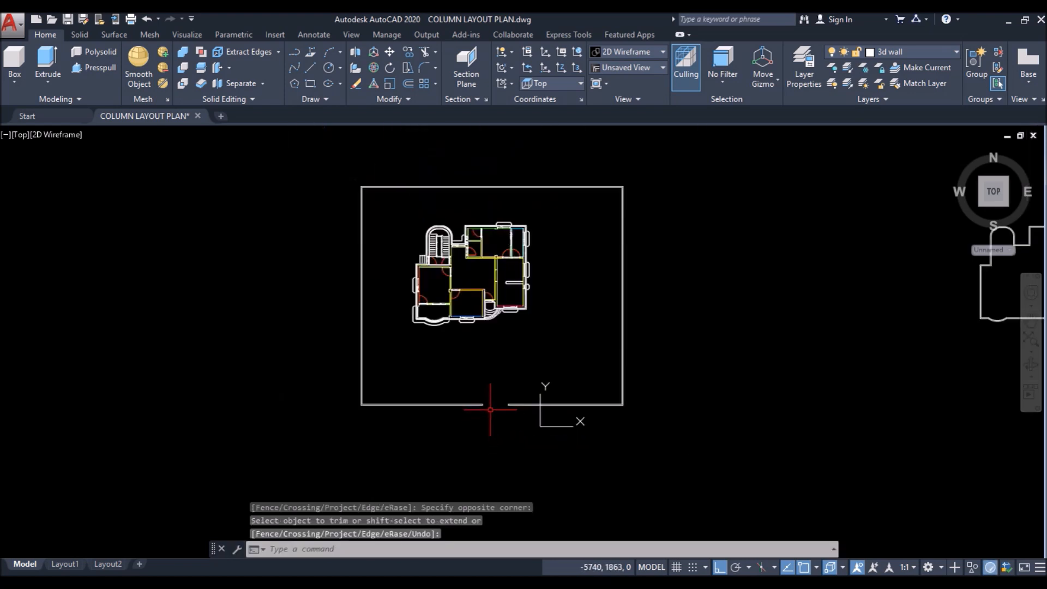
Step: Draw a large ground rectangle enclosing the boundary wall with wide margins on every side
scroll(425, 355, down, 2)
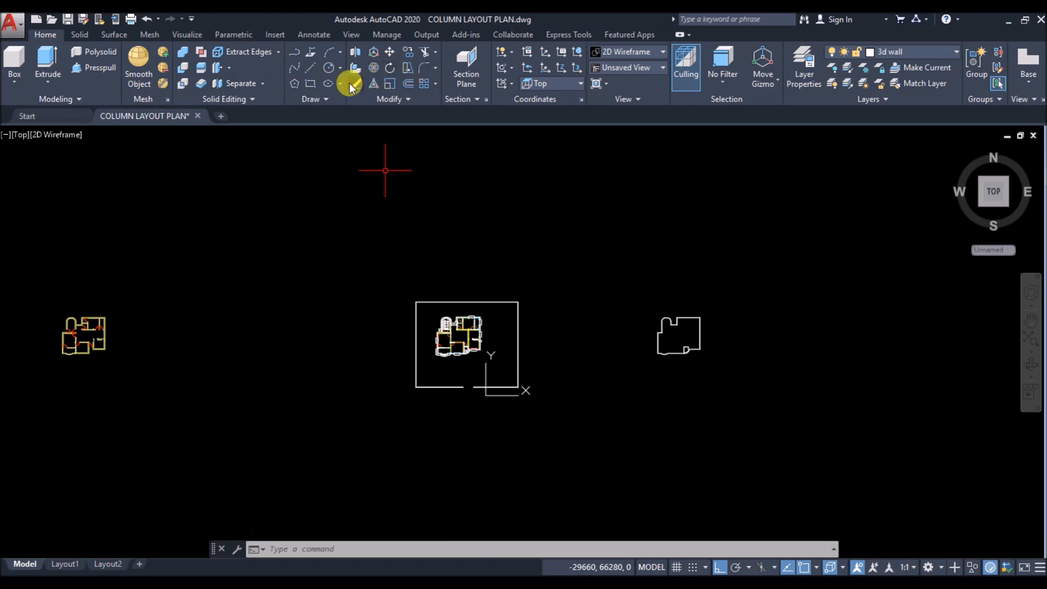
click(308, 82)
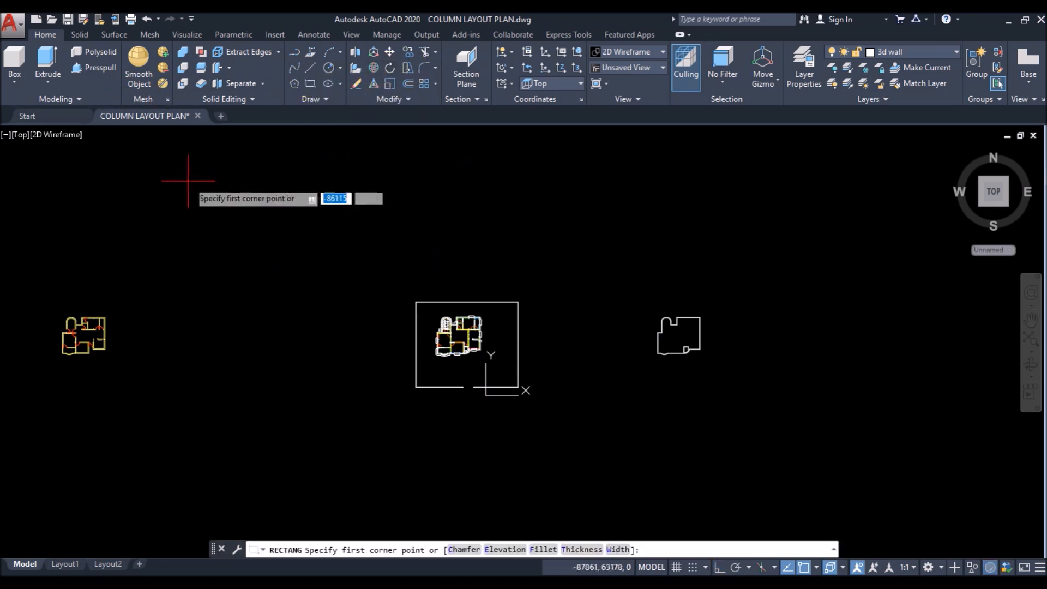
scroll(253, 207, down, 2)
click(207, 152)
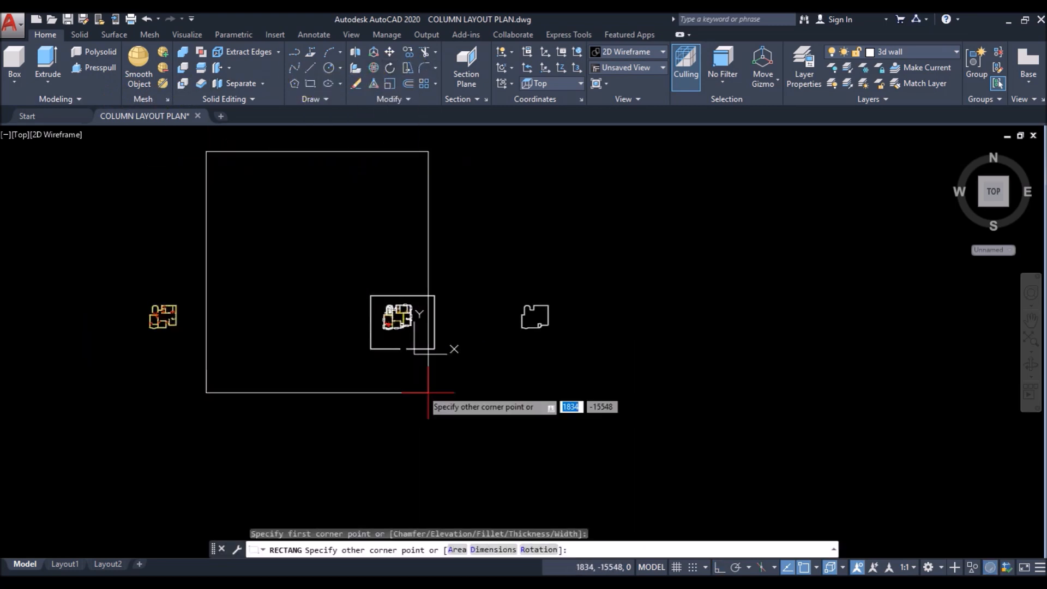
click(607, 500)
Step: Move the separate building outline on the east about 146000 east, clear of the large rectangle
click(499, 281)
click(564, 363)
click(390, 52)
click(524, 416)
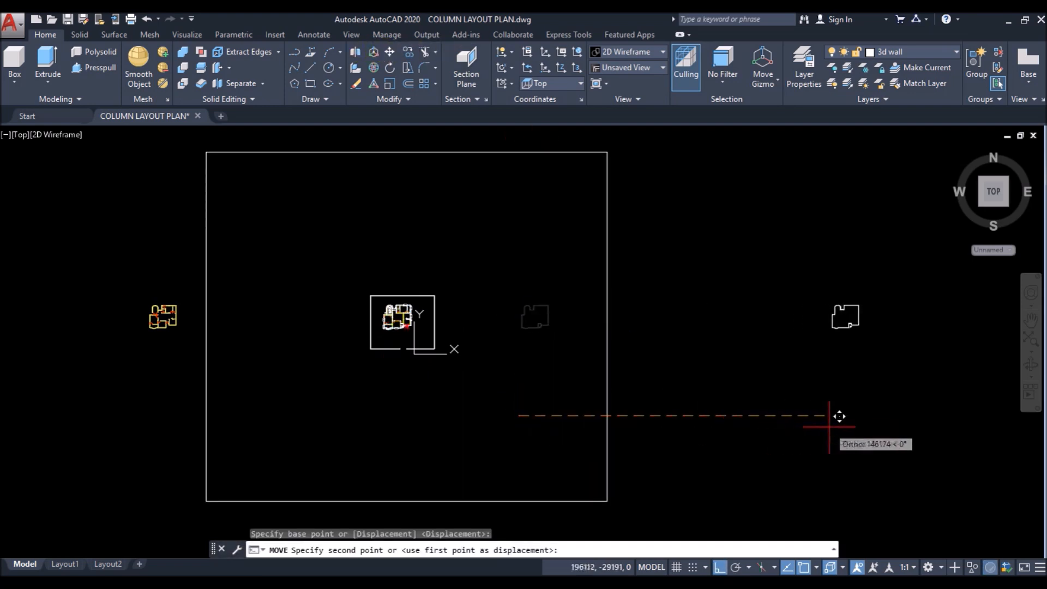
click(834, 417)
Step: Join the boundary wall's two edge outlines and the opening's end lines into one polyline in a 3D view
shift+middle_drag(461, 374, 406, 240)
scroll(392, 333, up, 10)
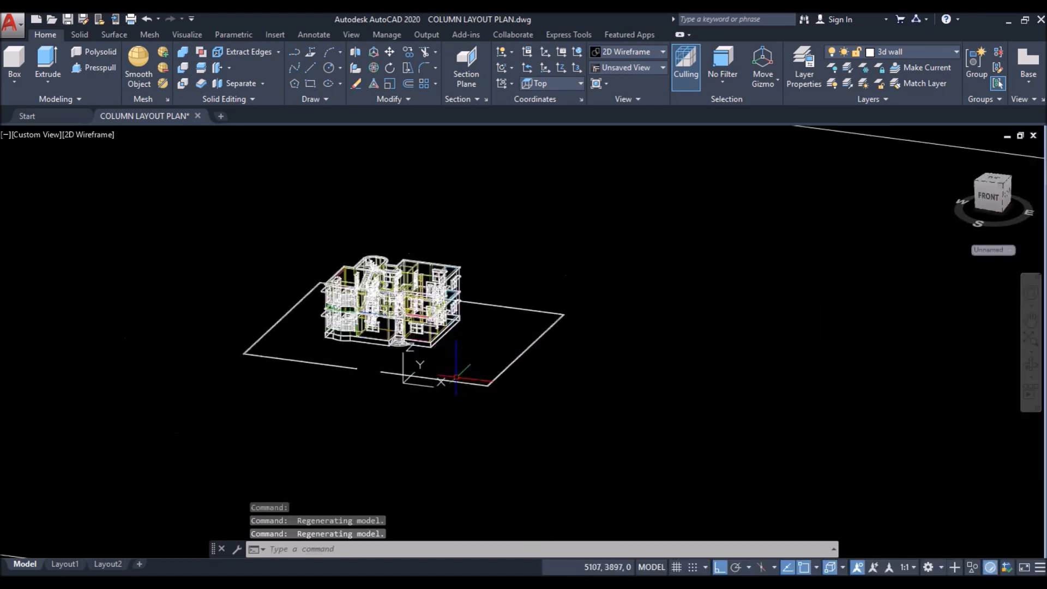
scroll(587, 483, up, 3)
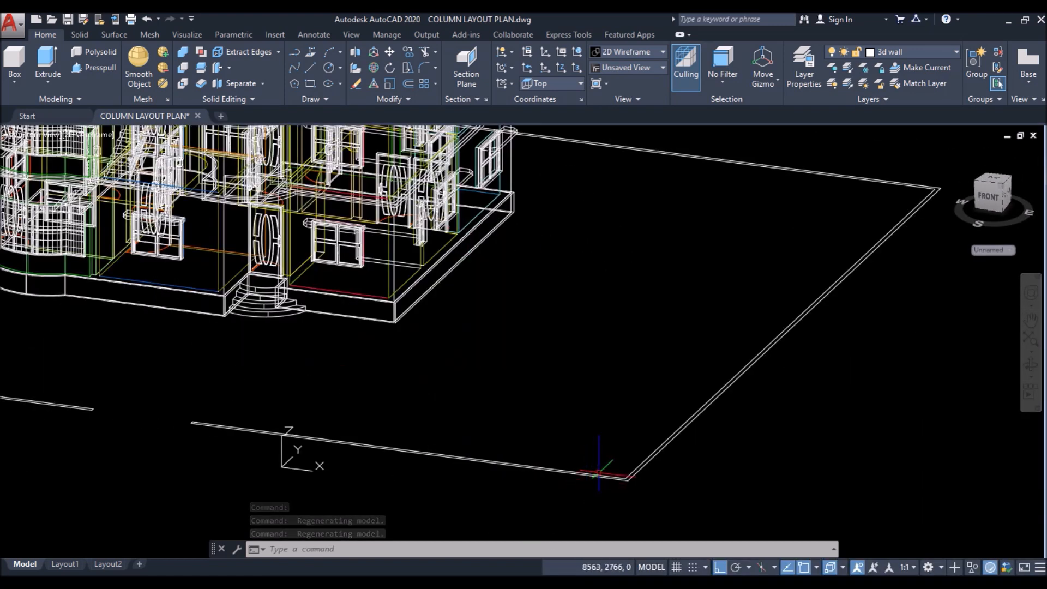
scroll(557, 485, down, 3)
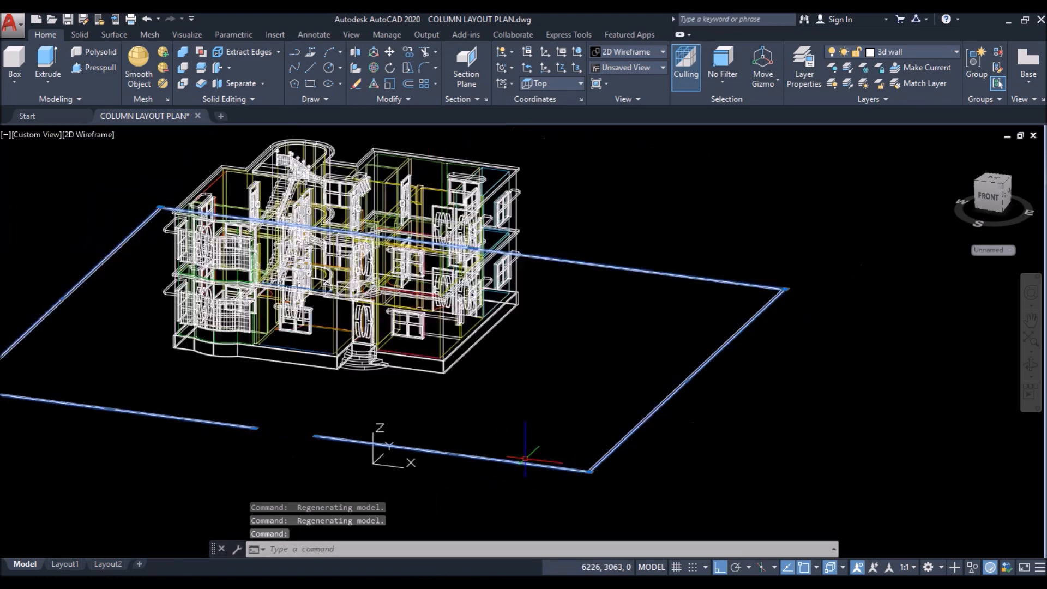
click(342, 416)
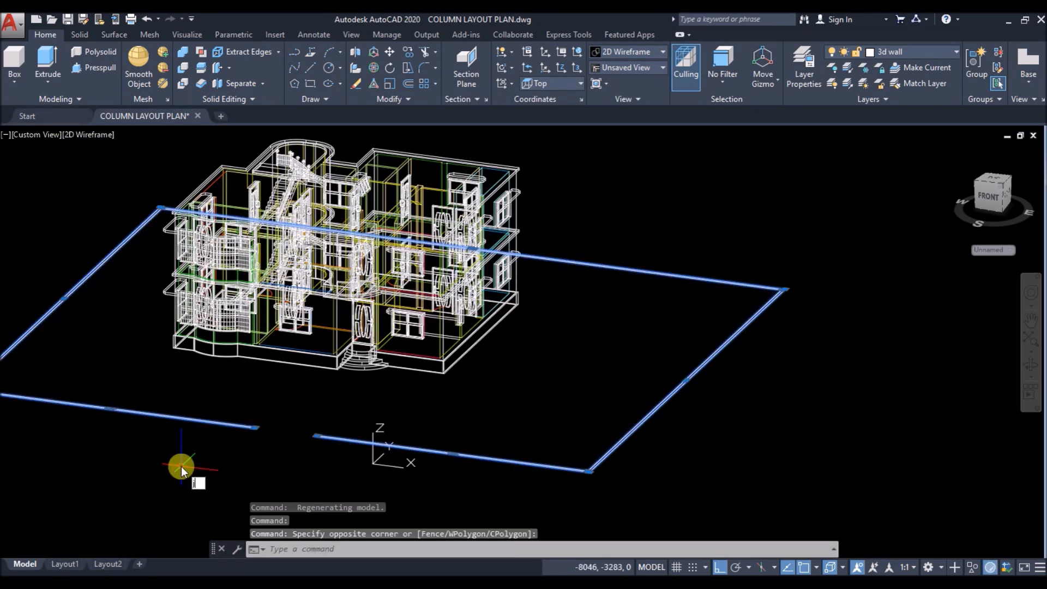
key(Return)
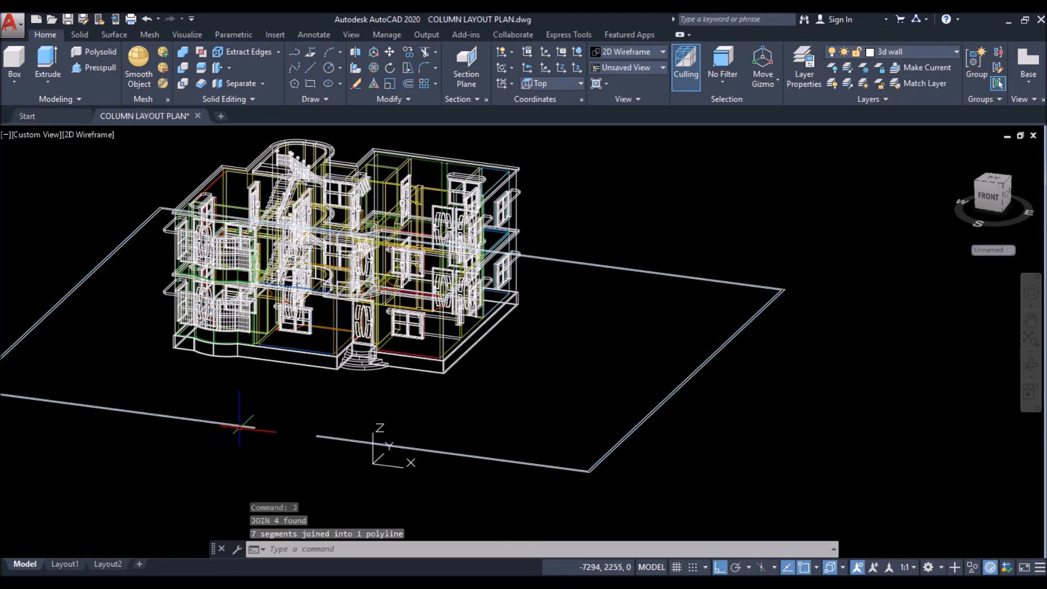
Step: Extrude the joined boundary wall outline to a height of 1800
click(239, 426)
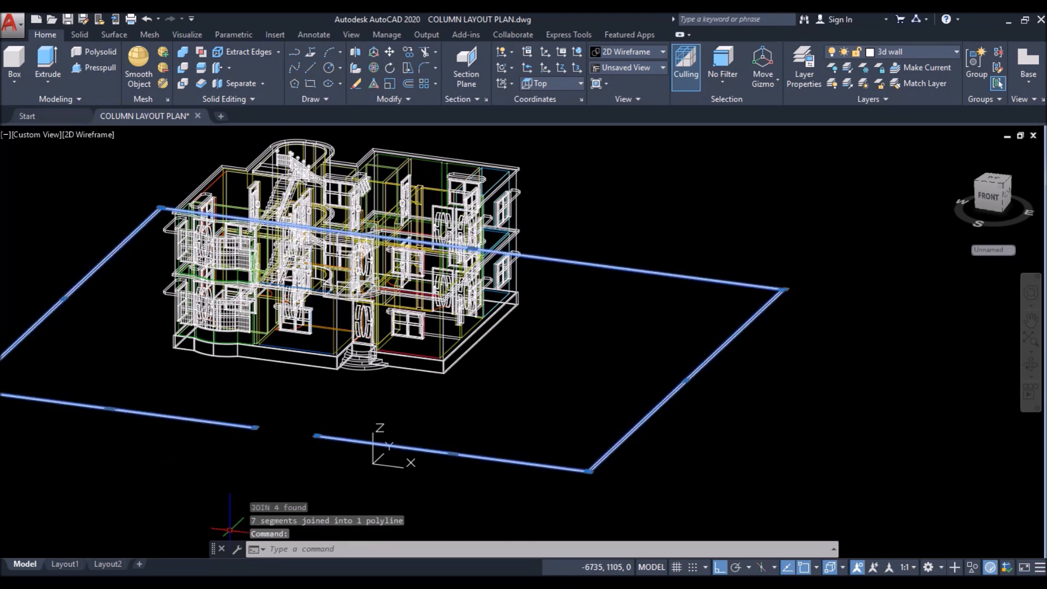
click(47, 59)
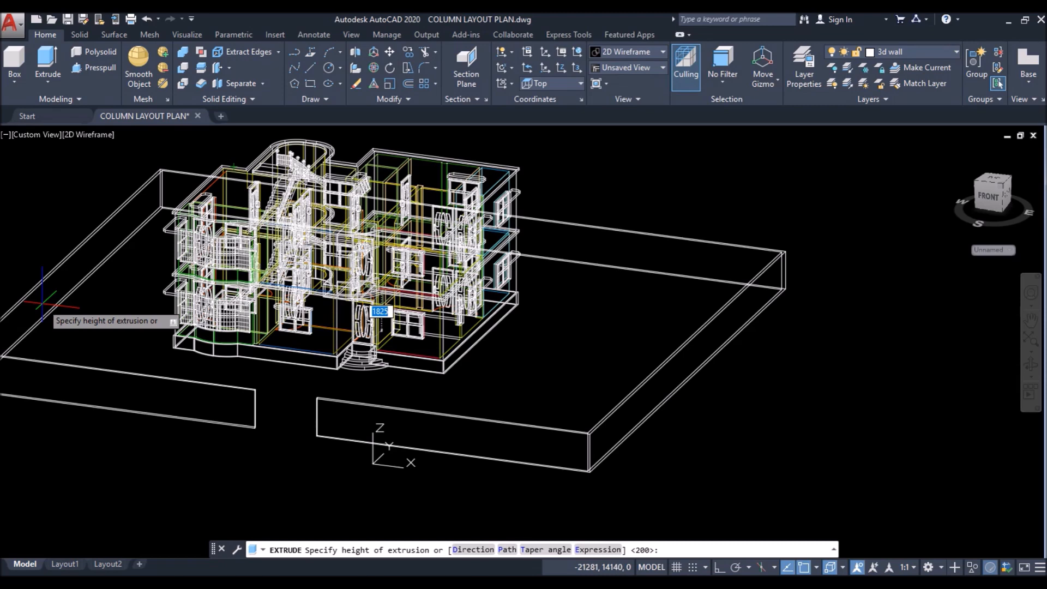
text(1800)
key(Return)
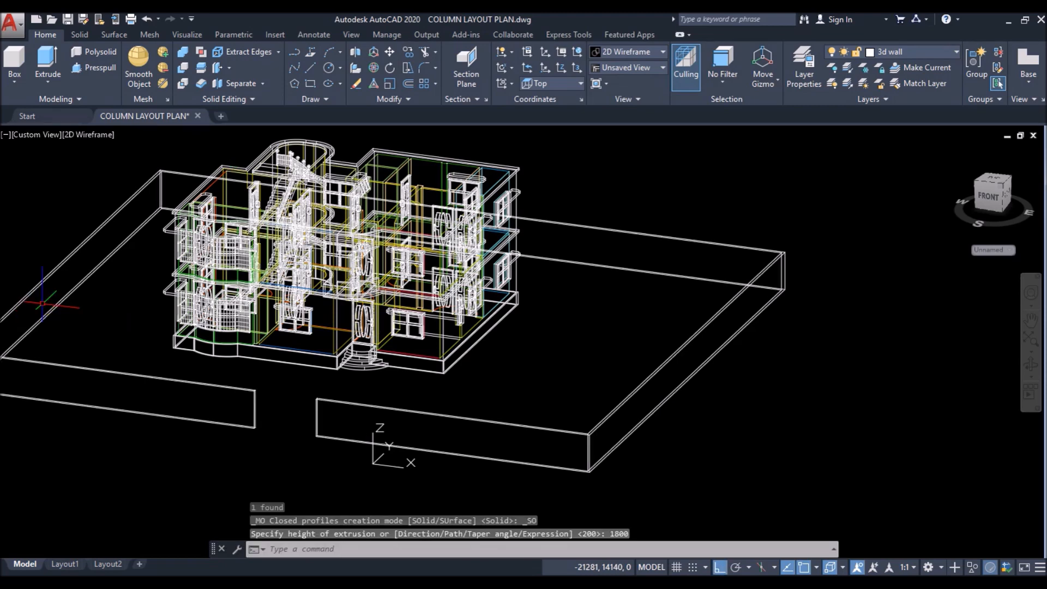
Step: Change the viewport's visual style to Conceptual, showing the house and its boundary wall
scroll(652, 369, down, 6)
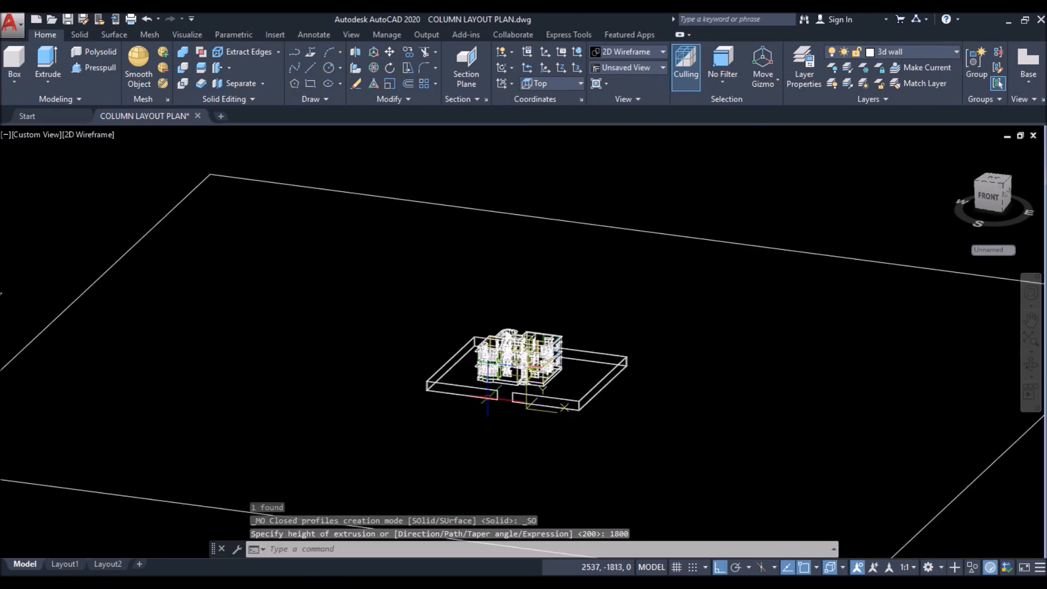
click(79, 136)
click(106, 180)
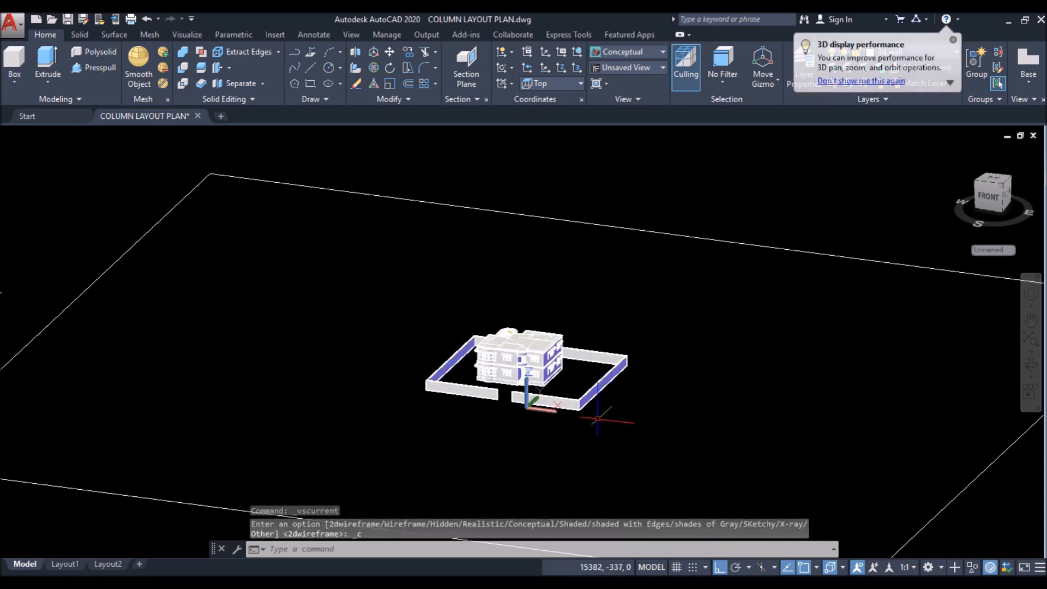
scroll(613, 418, up, 3)
scroll(331, 389, up, 2)
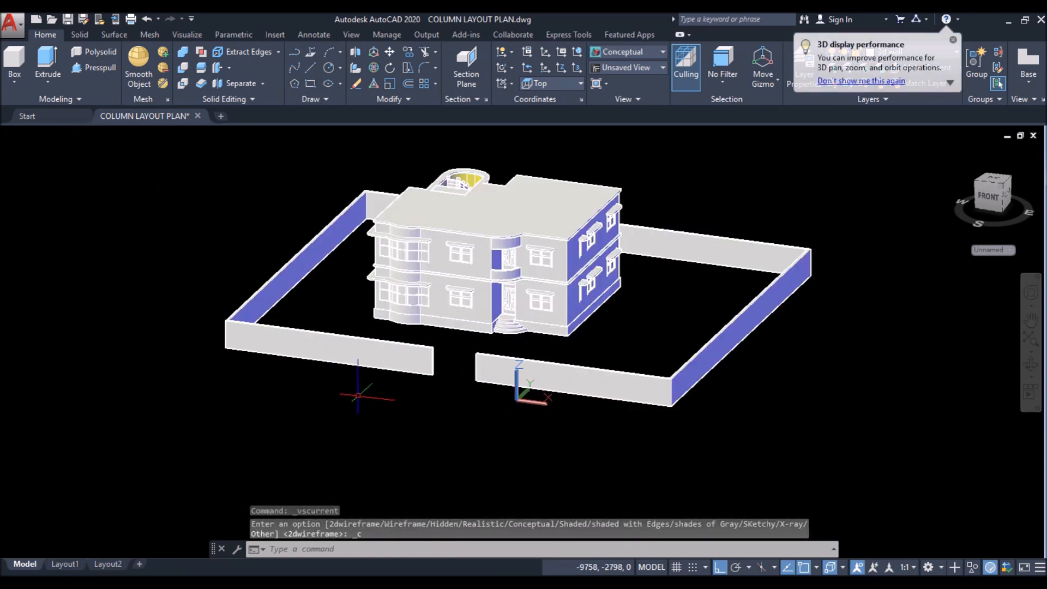
Step: Convert the large ground rectangle around the boundary wall into a region
scroll(356, 395, down, 6)
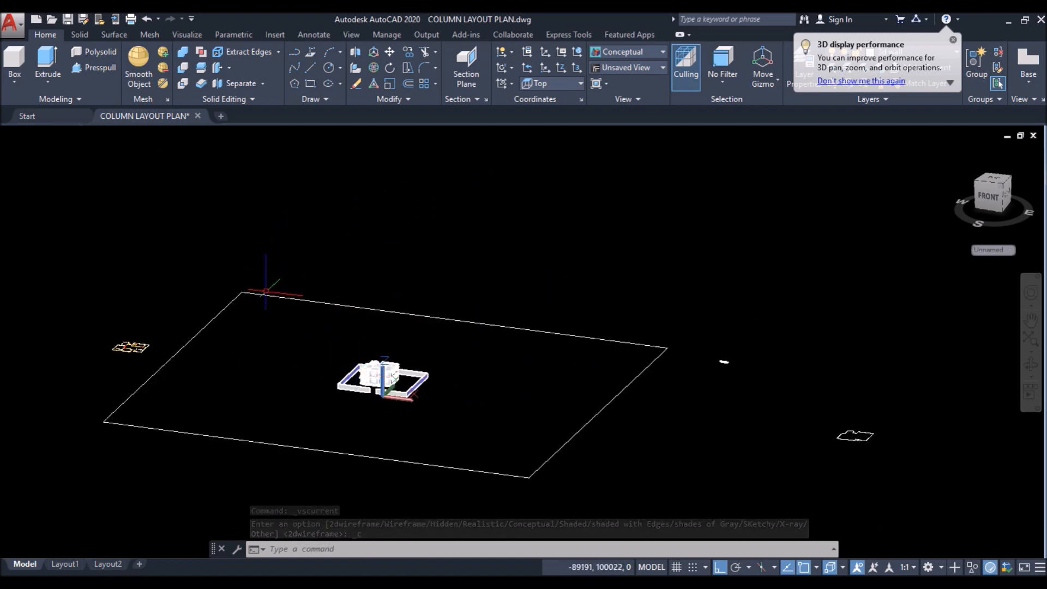
click(264, 295)
text(re)
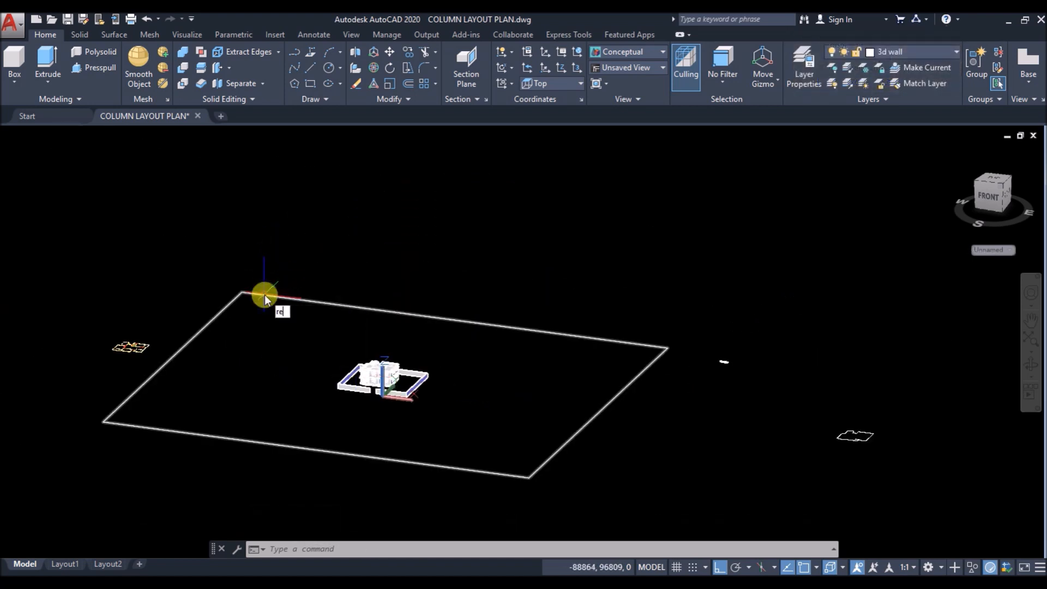
text(gion)
key(Return)
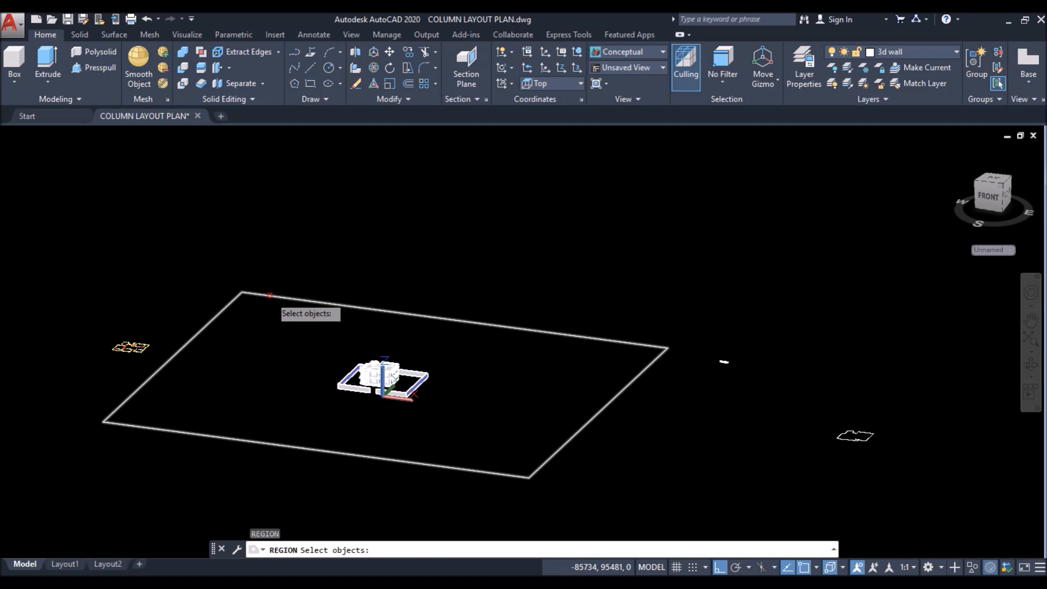
click(269, 296)
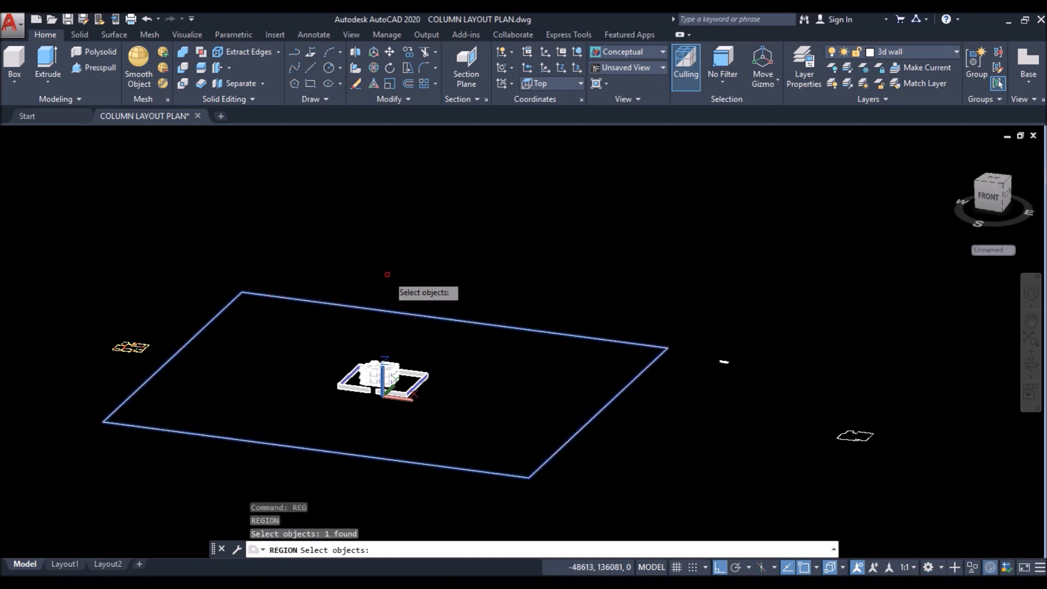
key(Return)
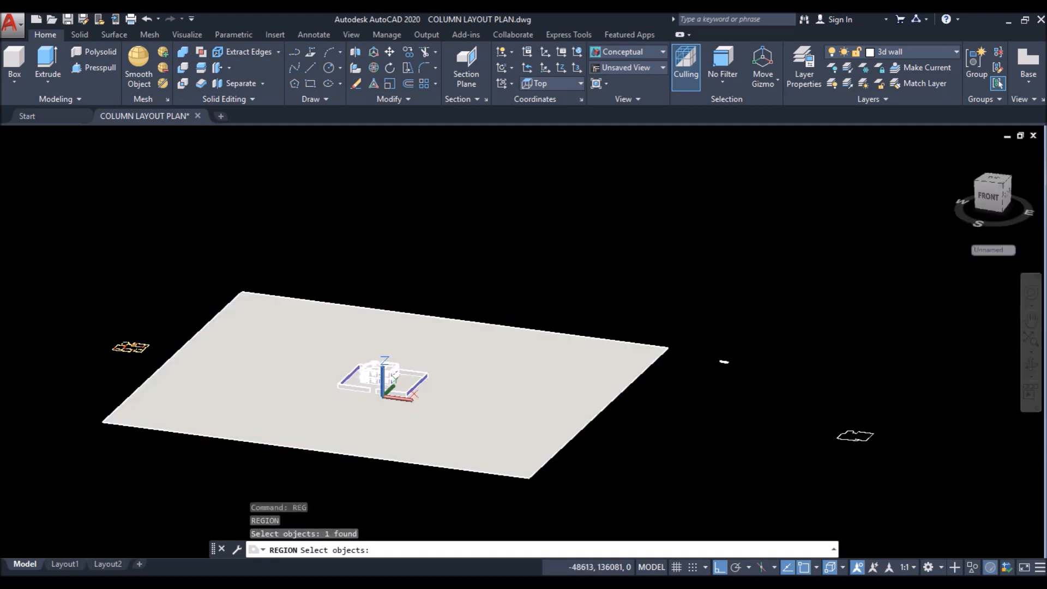
Step: Hide the large ground region, leaving the house and boundary wall displayed
scroll(399, 404, up, 10)
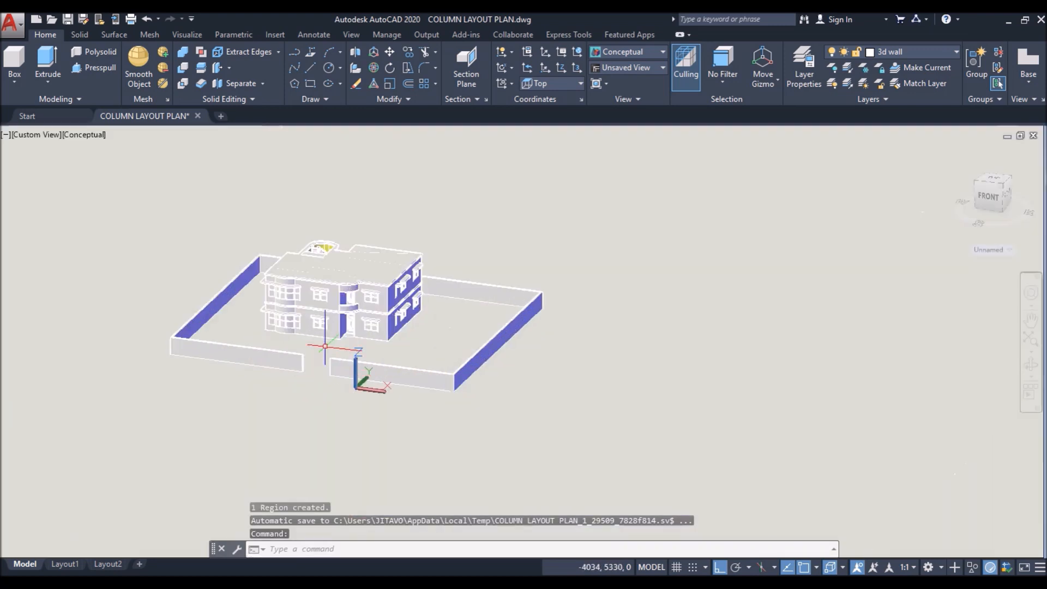
scroll(333, 424, down, 6)
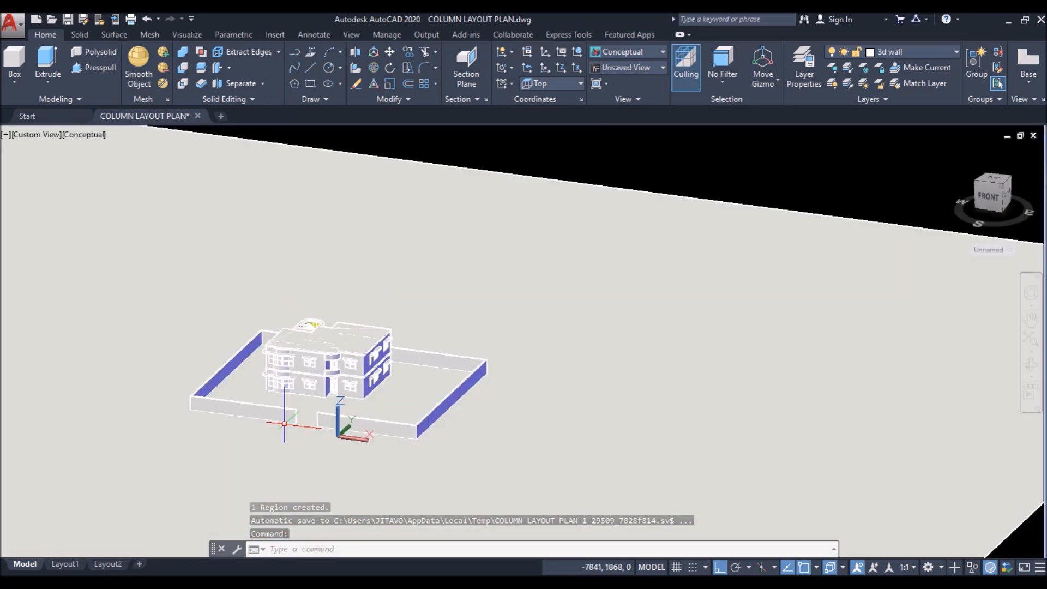
click(702, 180)
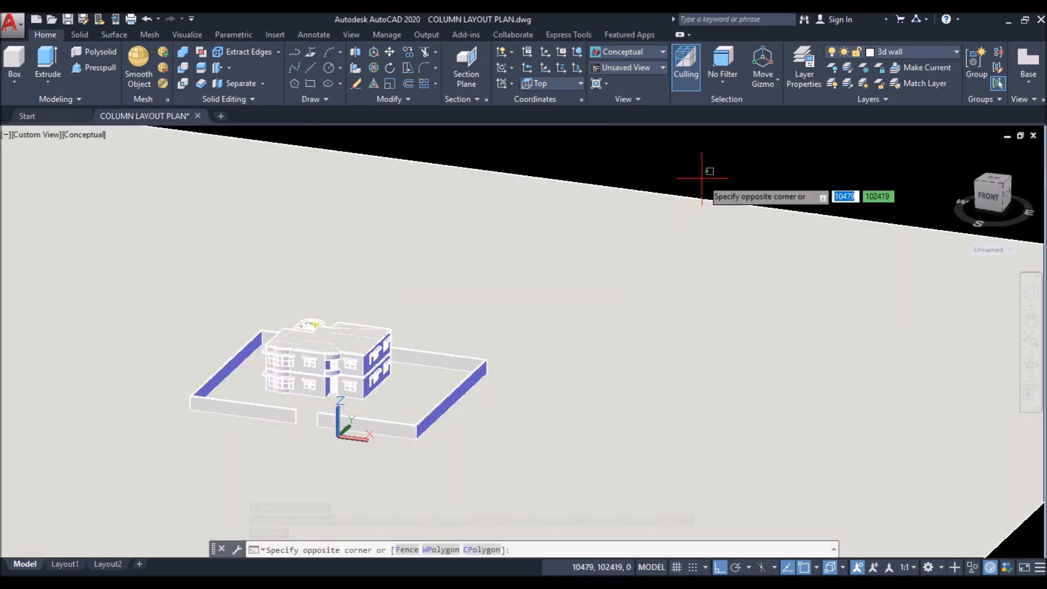
click(668, 253)
right_click(619, 143)
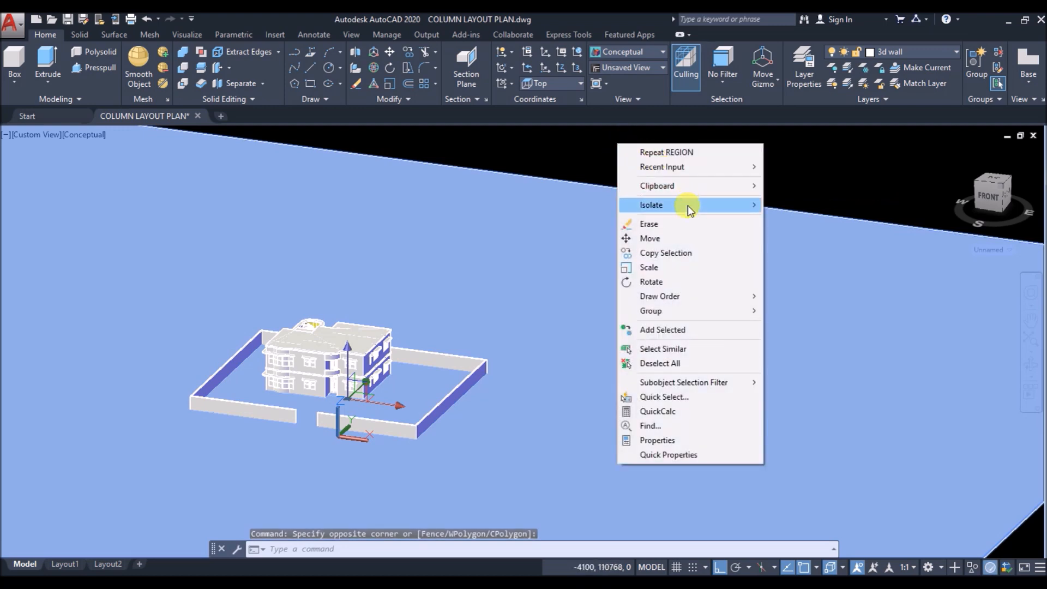
mouse_move(743, 210)
click(802, 219)
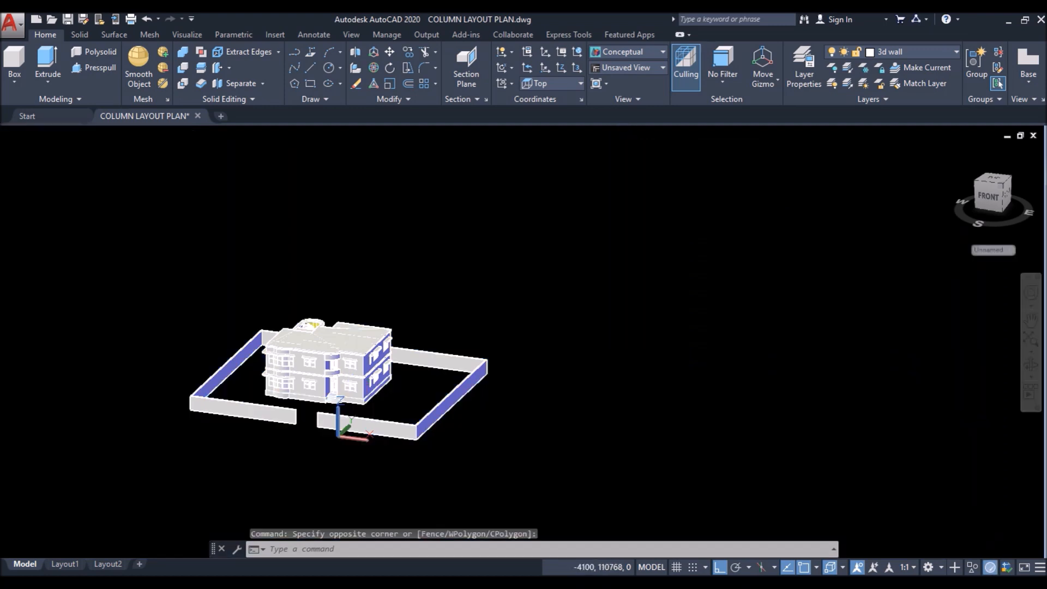
scroll(171, 401, up, 3)
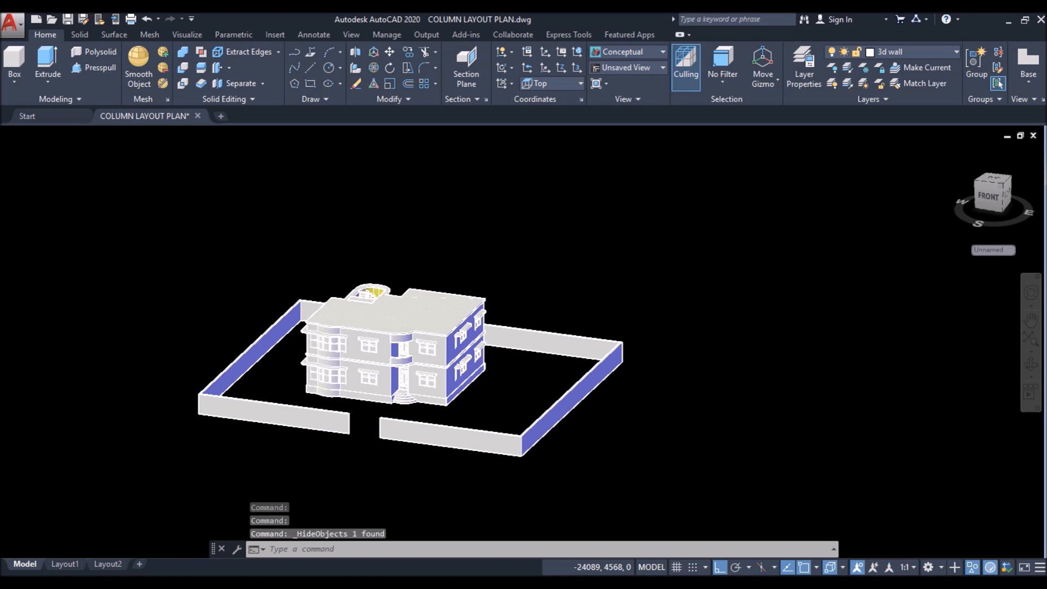
scroll(70, 368, down, 2)
scroll(289, 256, up, 2)
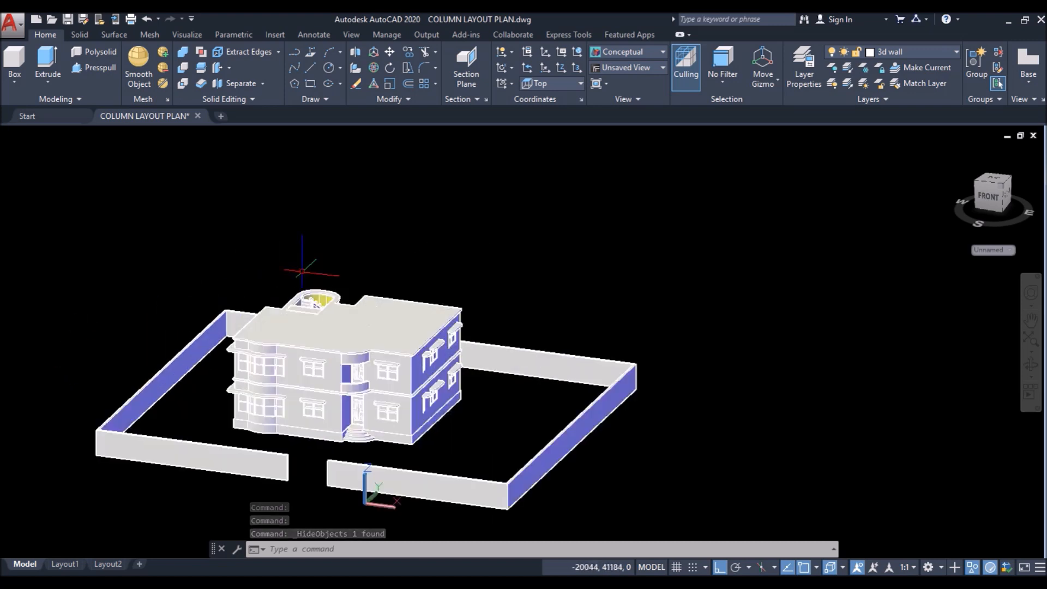
Step: Create a spotlight 9000 above the boundary wall's front-right corner, targeting the top of its rear-left corner
click(191, 36)
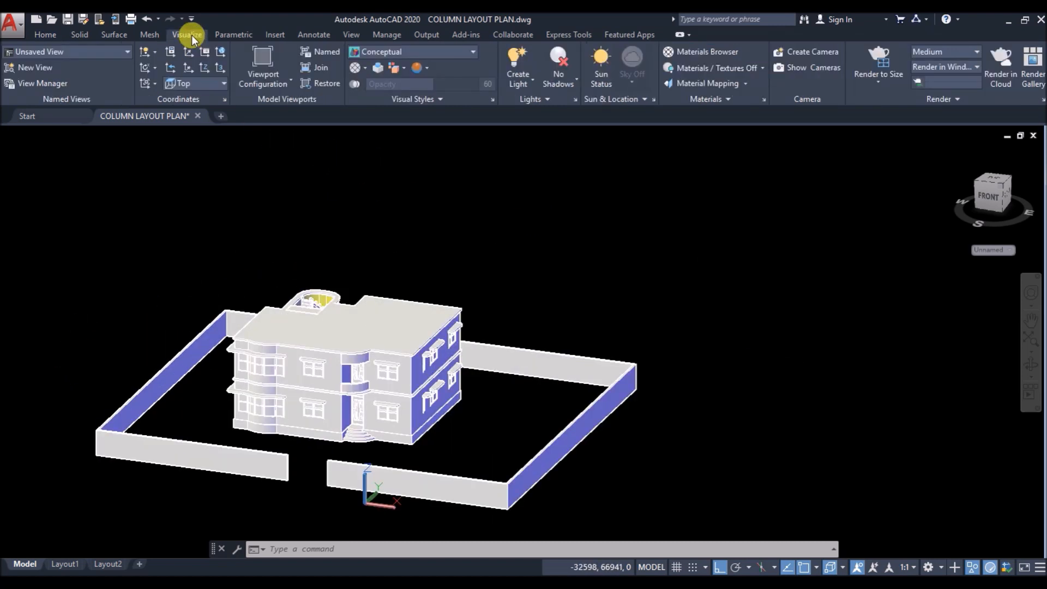
click(526, 84)
click(532, 130)
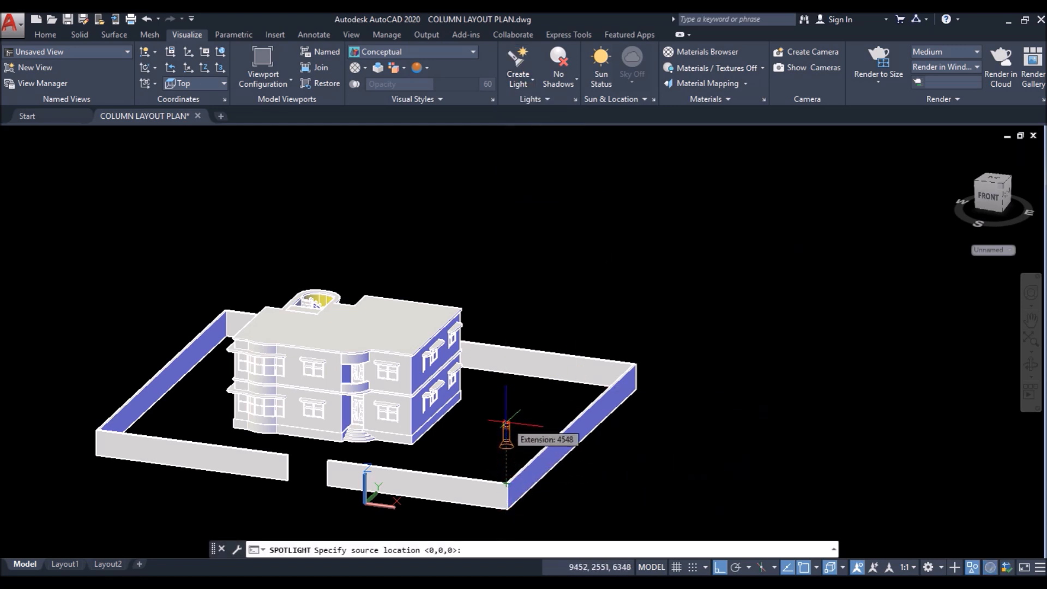
text(9000)
key(Return)
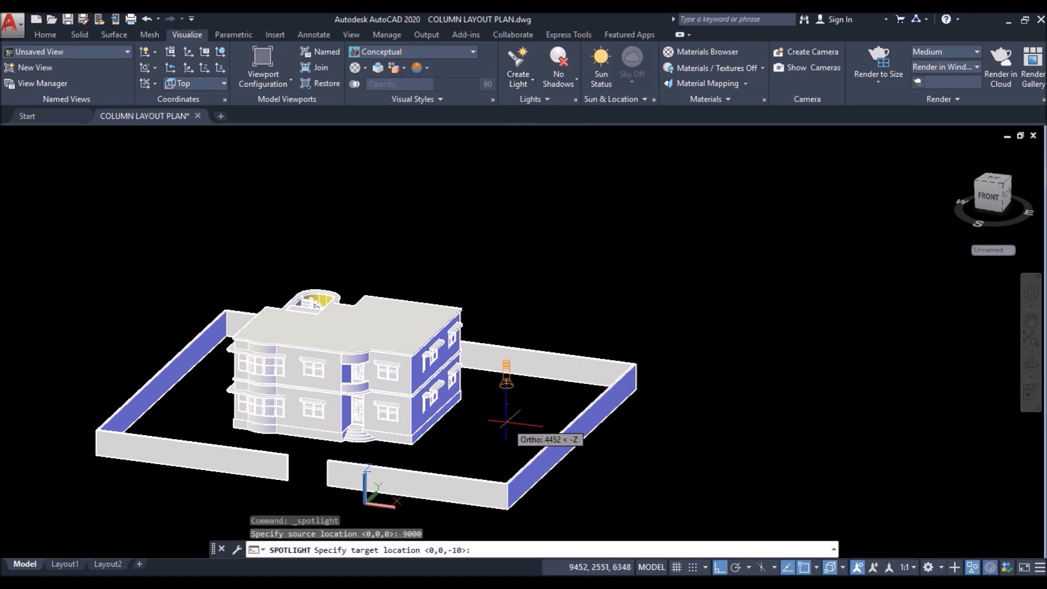
scroll(226, 311, up, 3)
click(226, 311)
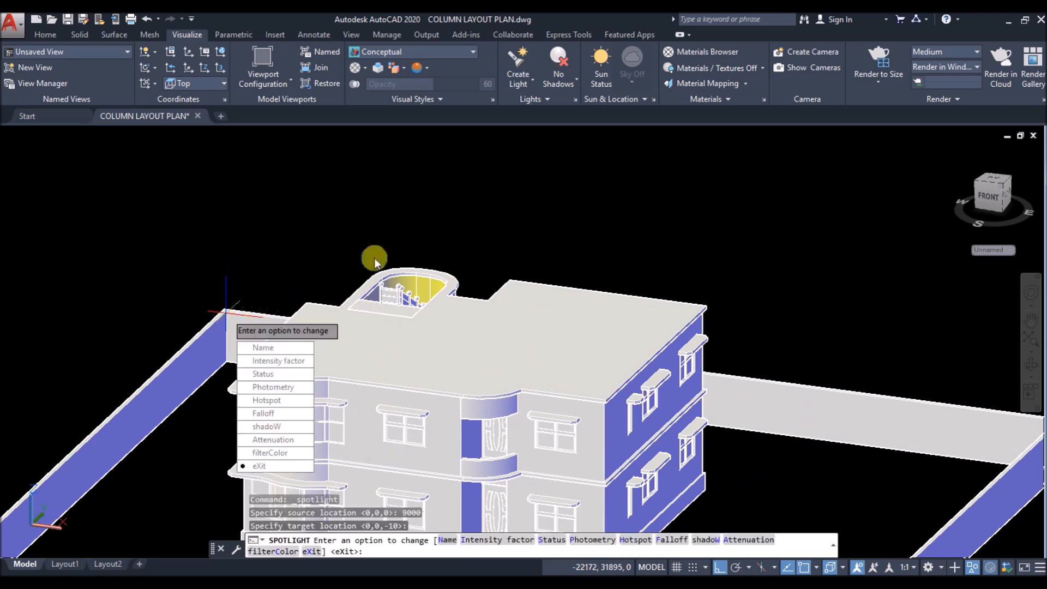
Step: Set the new spotlight's intensity factor to 100 and finish creating it
scroll(225, 312, down, 2)
text(i)
key(Return)
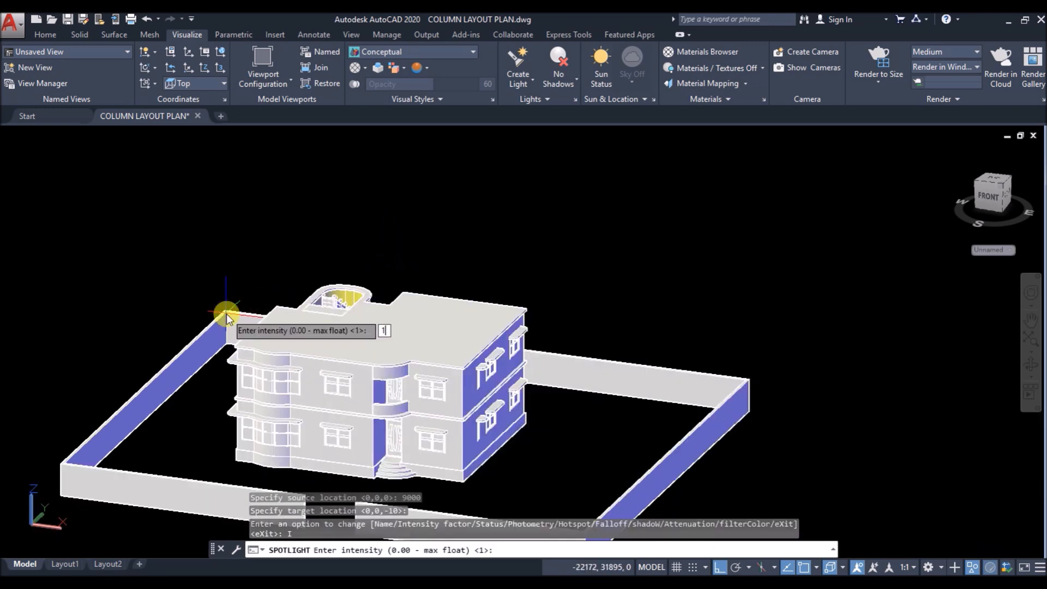
text(100)
key(Return)
key(Return)
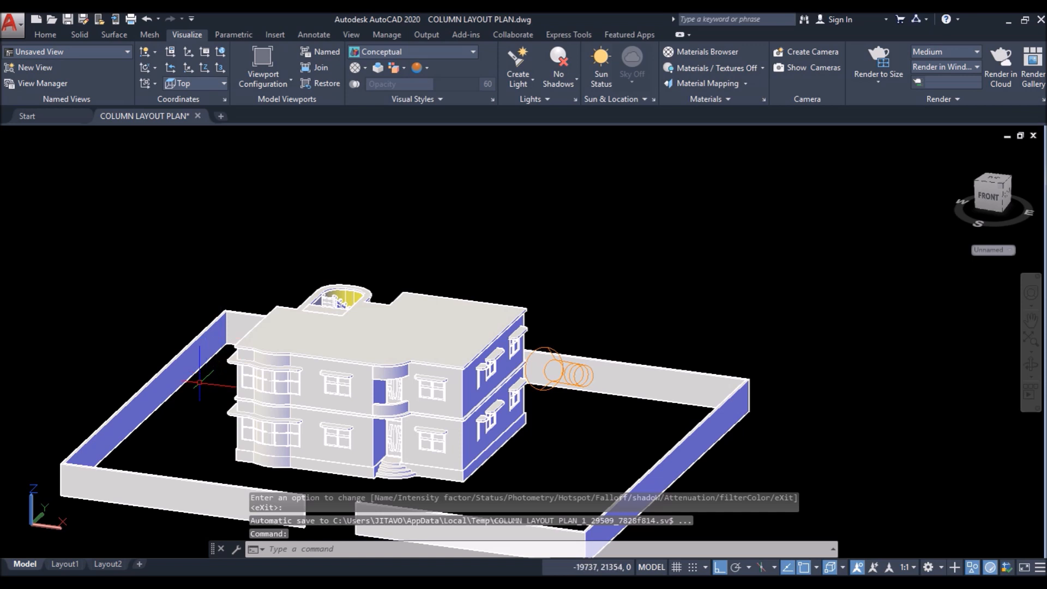
Step: Place a second spotlight 9000 above the boundary wall's front-left corner, aimed at the rear-right corner
key(Return)
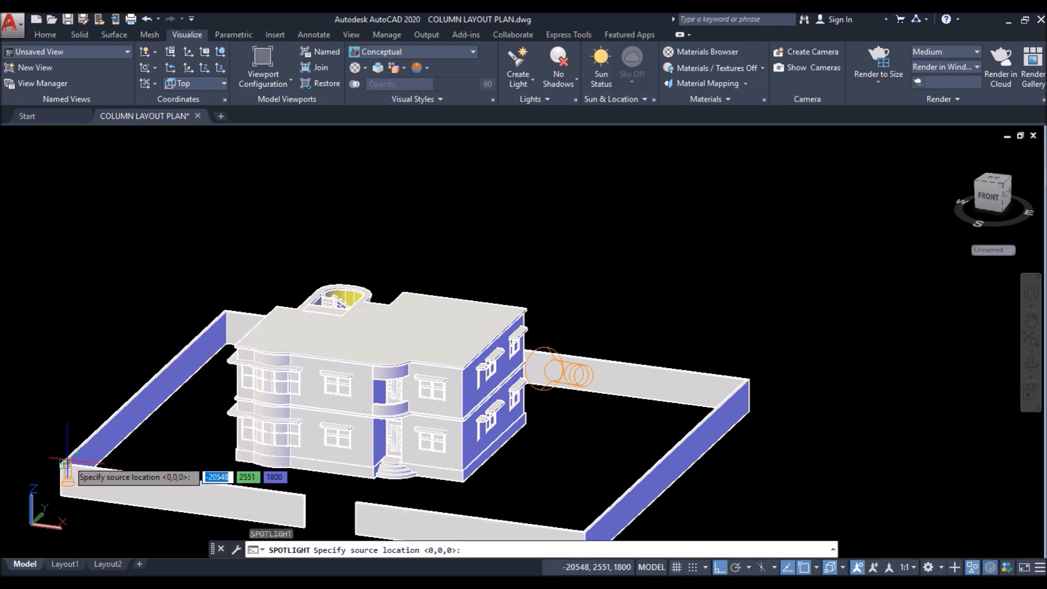
text(900)
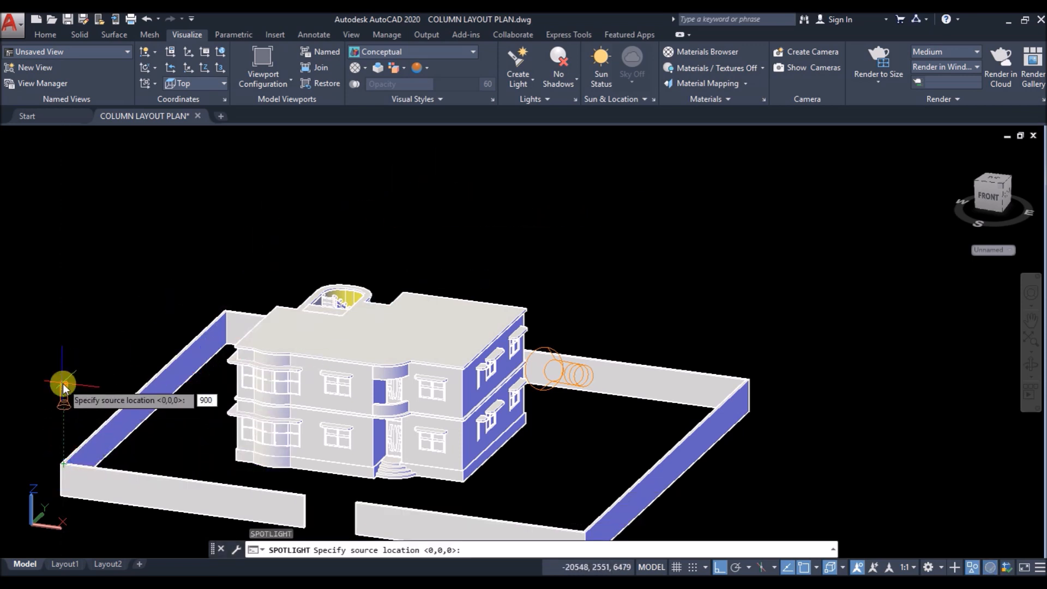
text(0)
key(Return)
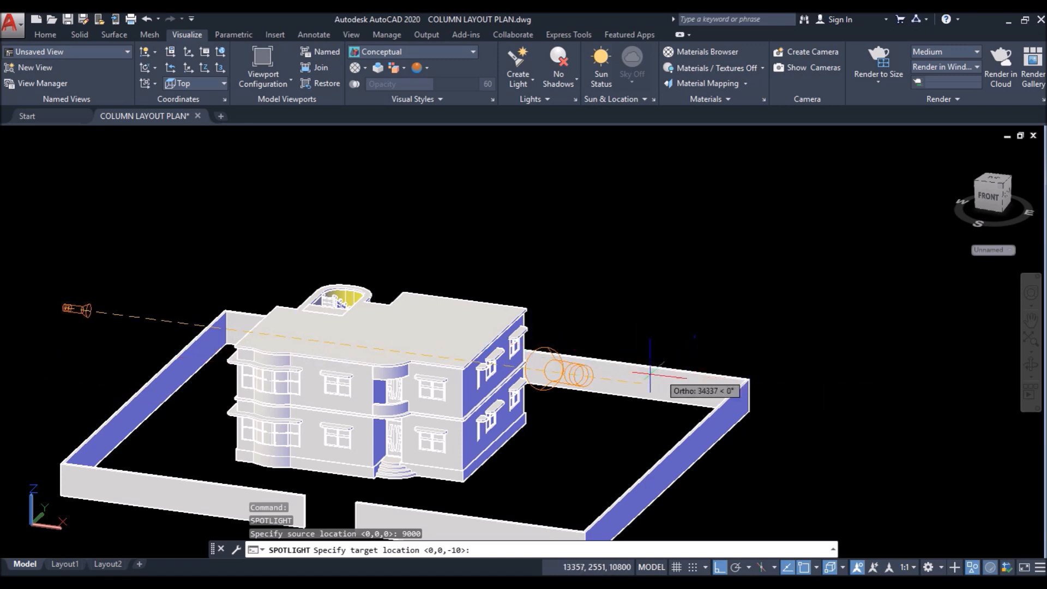
click(746, 380)
Step: Give the second spotlight an intensity factor of 100 and complete it
text(i)
key(Return)
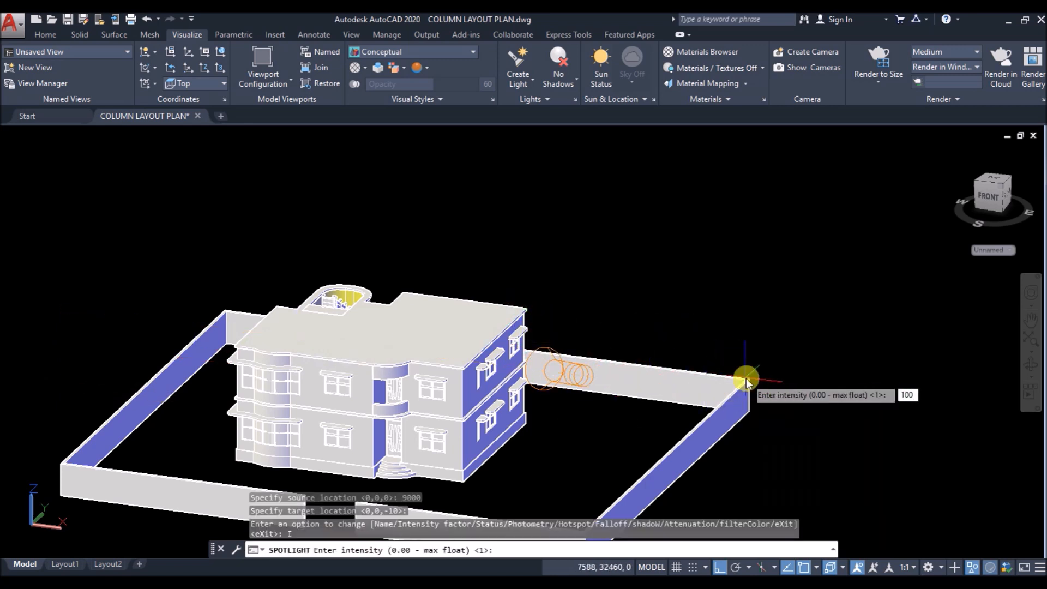
key(Return)
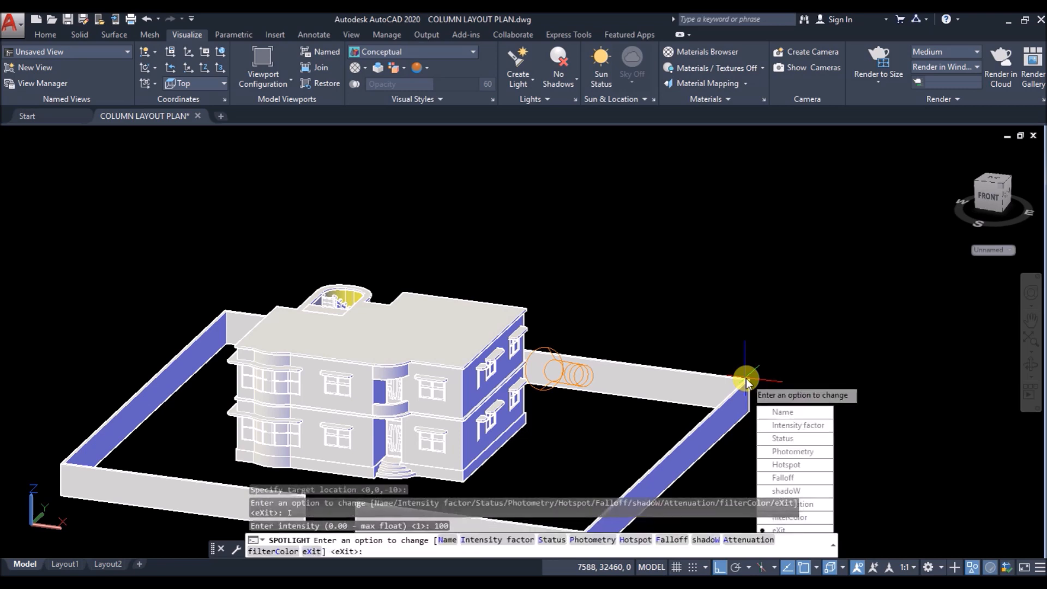
key(Return)
Step: Try to reassign the selected spotlight and boundary wall to another layer
click(82, 293)
click(568, 370)
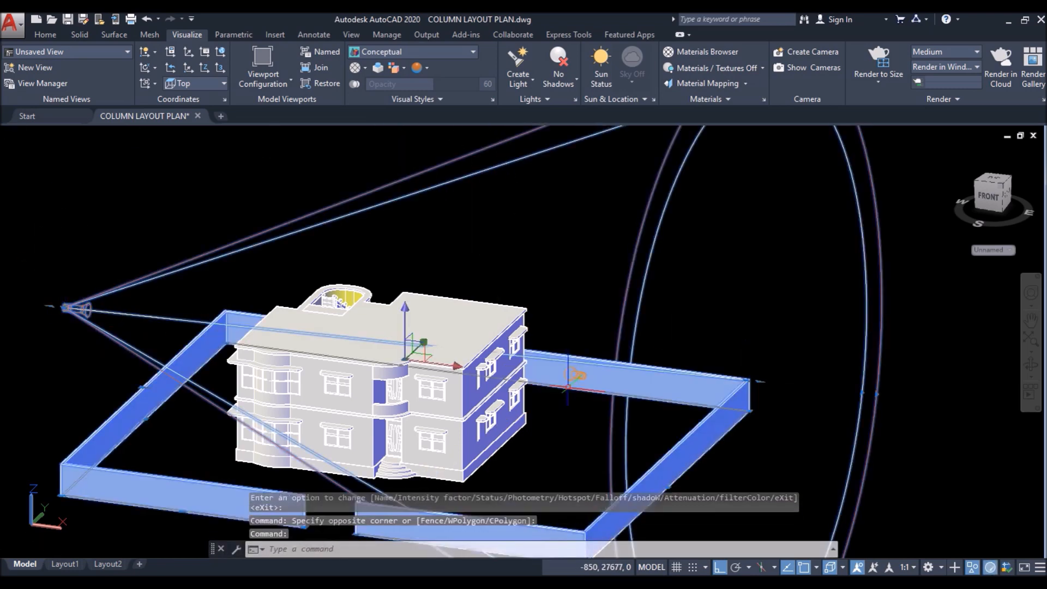
click(45, 35)
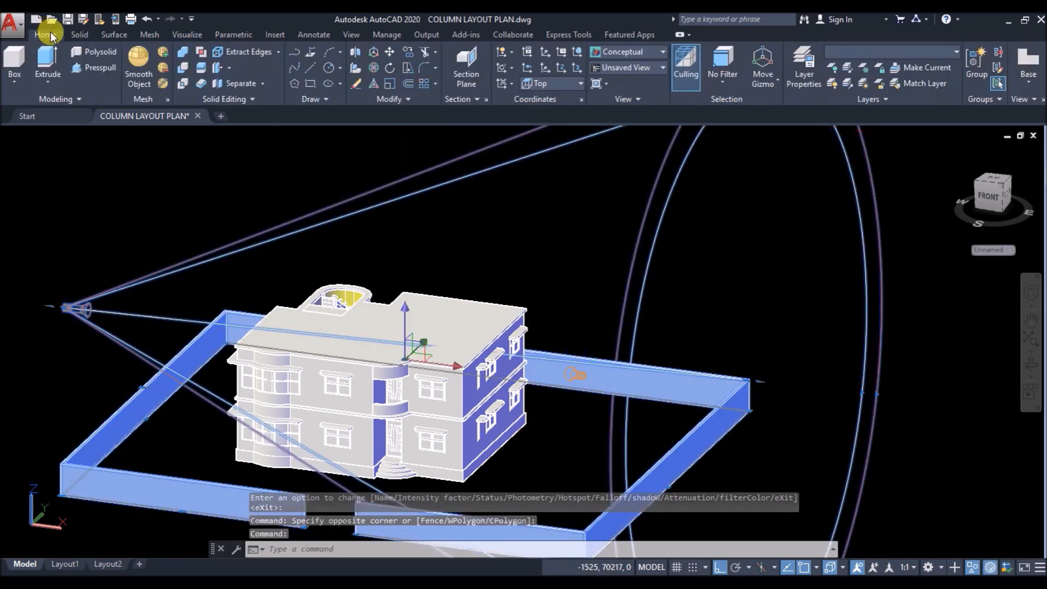
click(907, 57)
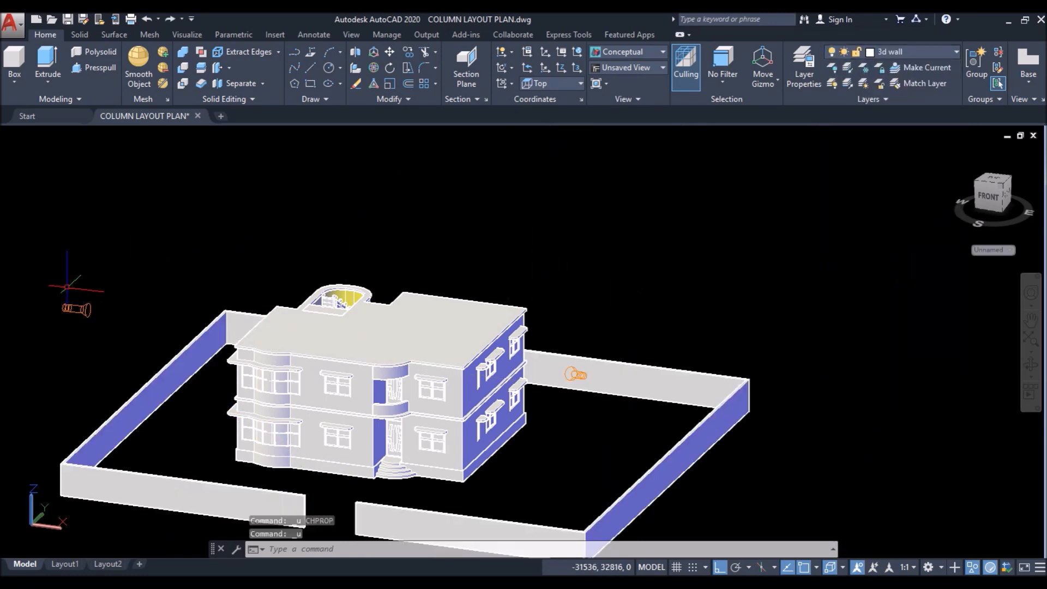
Step: Change the viewport's visual style to Realistic
click(72, 136)
click(121, 208)
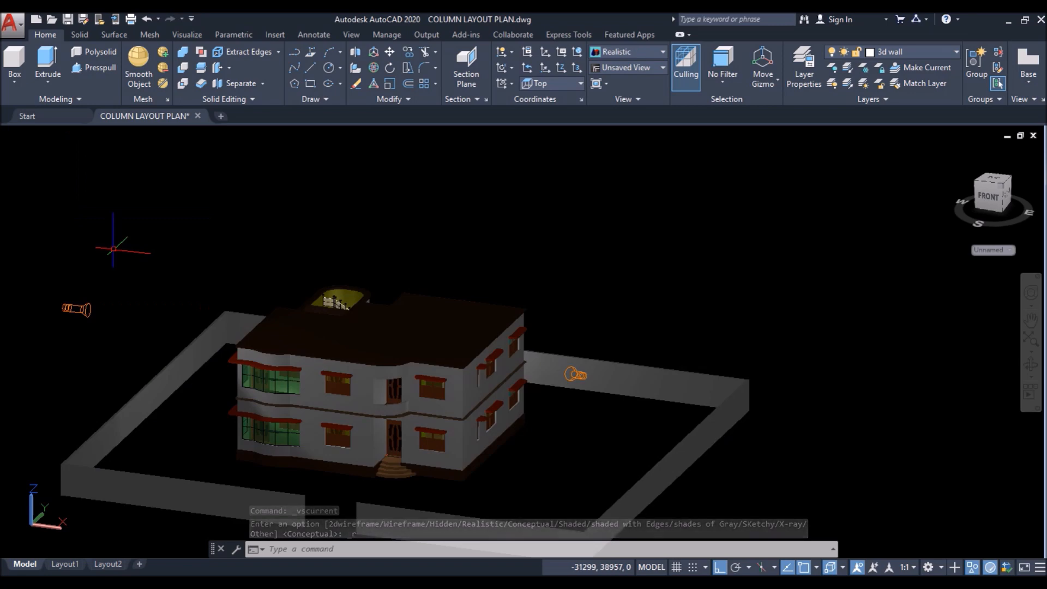
Step: In the front-left spotlight's properties, set the intensity factor to 500 and choose a pale yellow filter color
click(77, 306)
text(Pr)
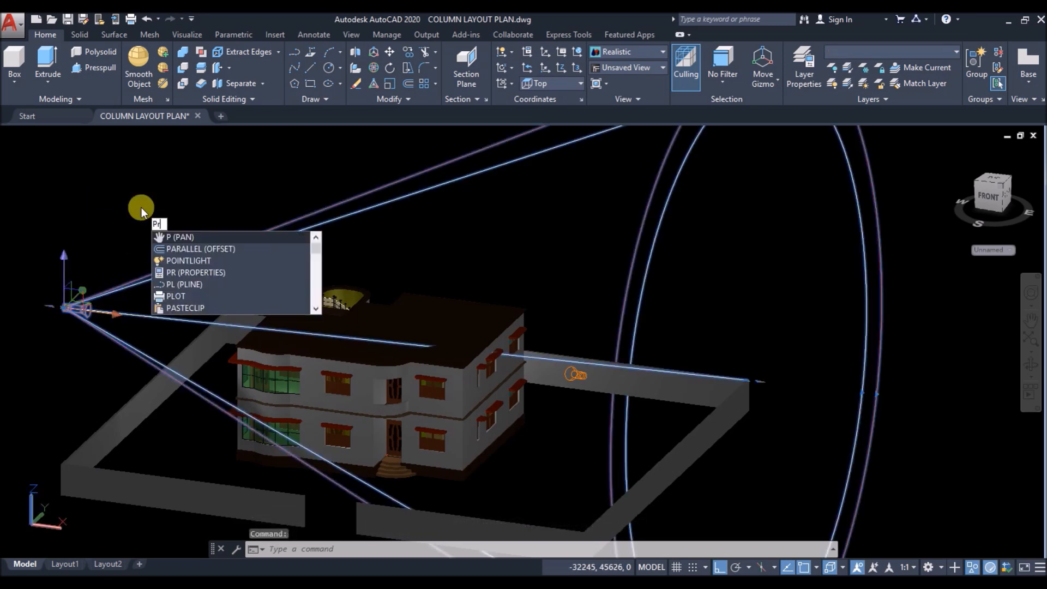
key(Return)
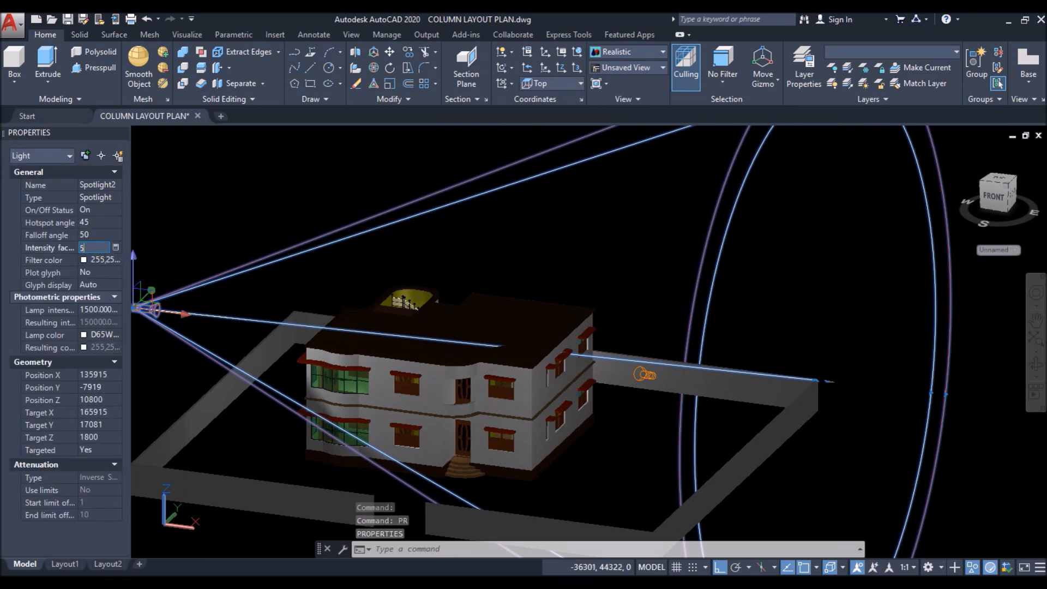
click(100, 248)
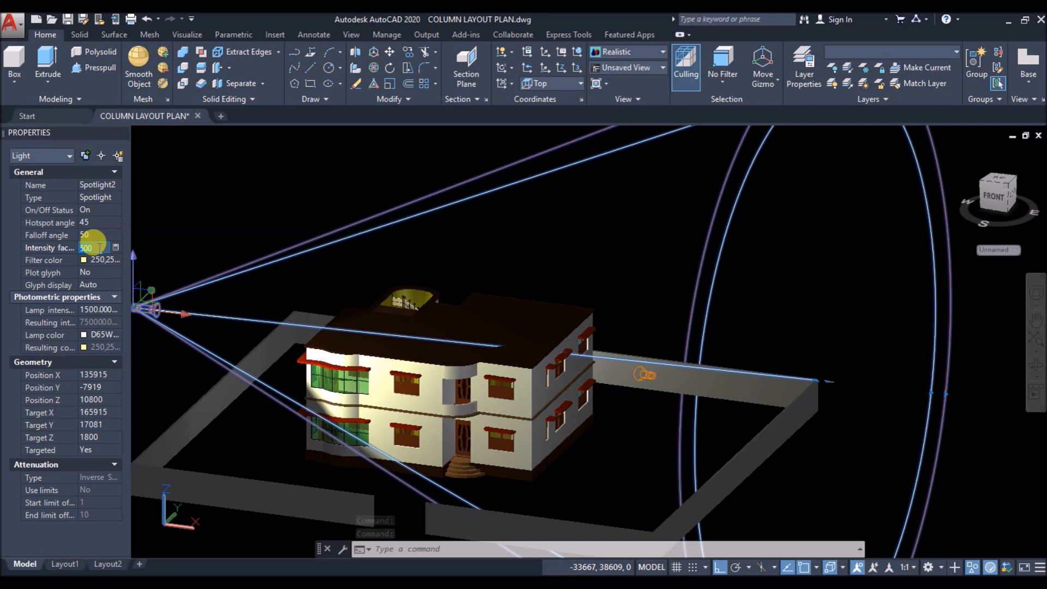
key(Escape)
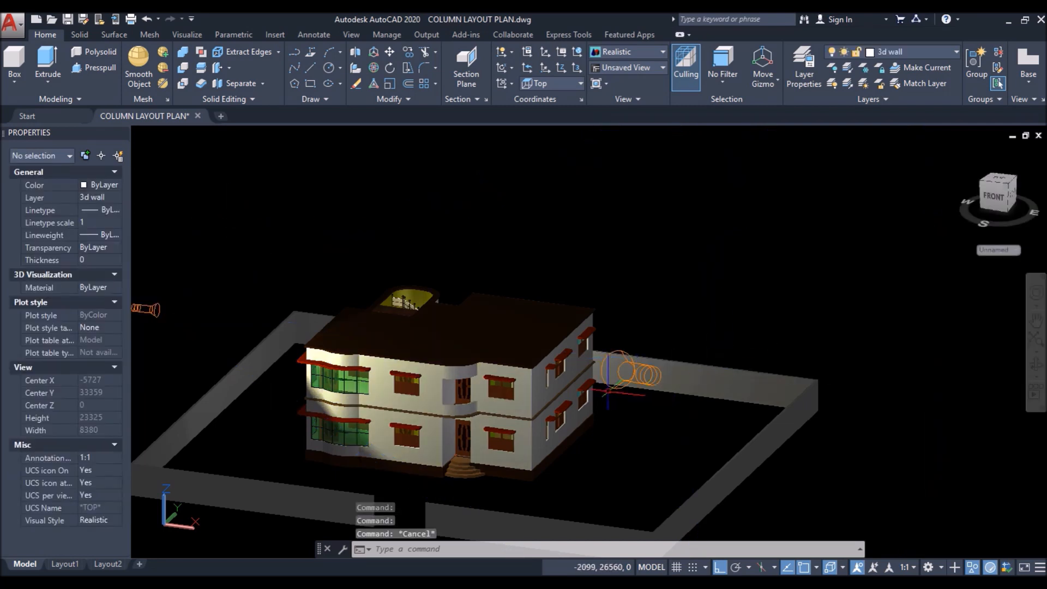
Step: Set the front-right spotlight's intensity factor to 150 with a pale yellow filter color, then close its properties and deselect it
click(613, 326)
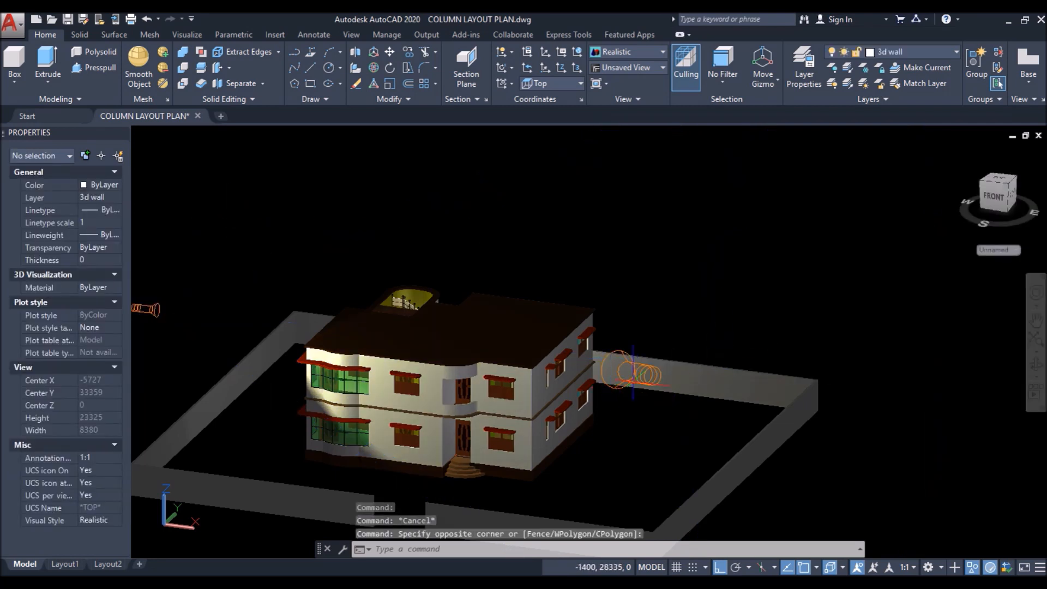
click(678, 402)
text(300)
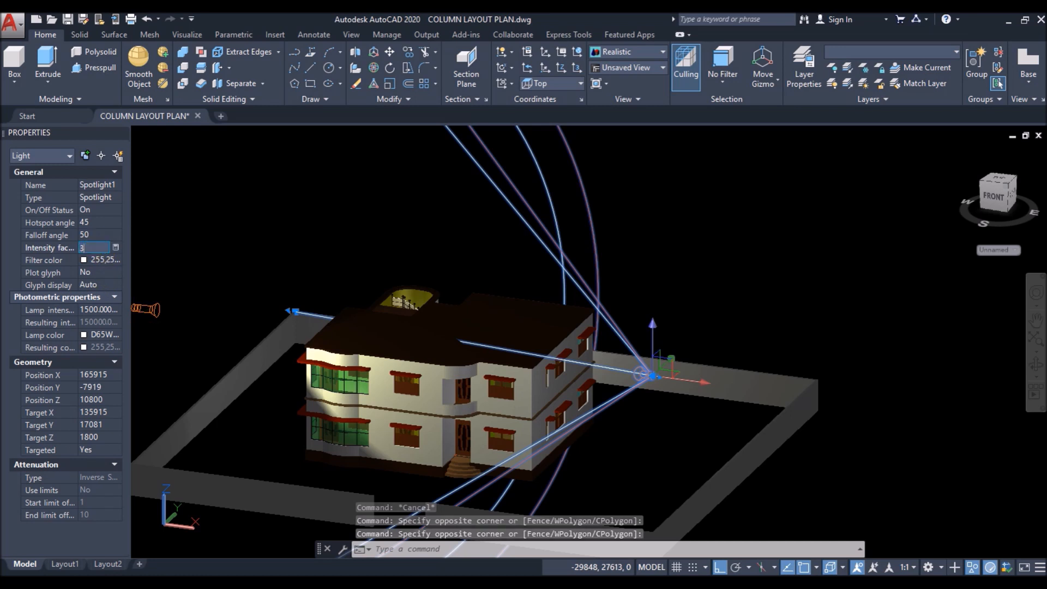
key(Return)
click(96, 247)
text(150)
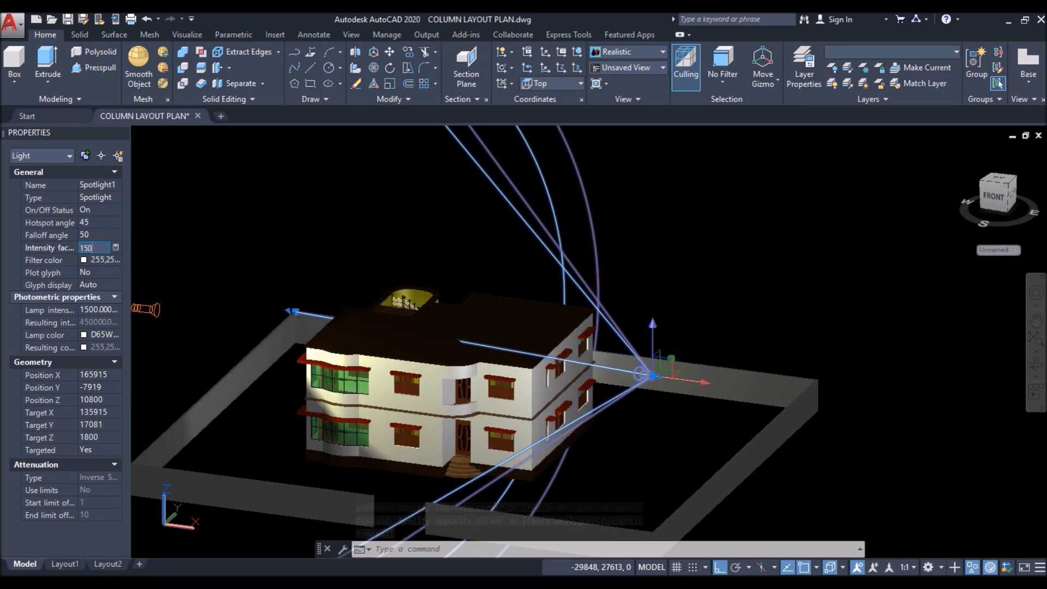
key(Return)
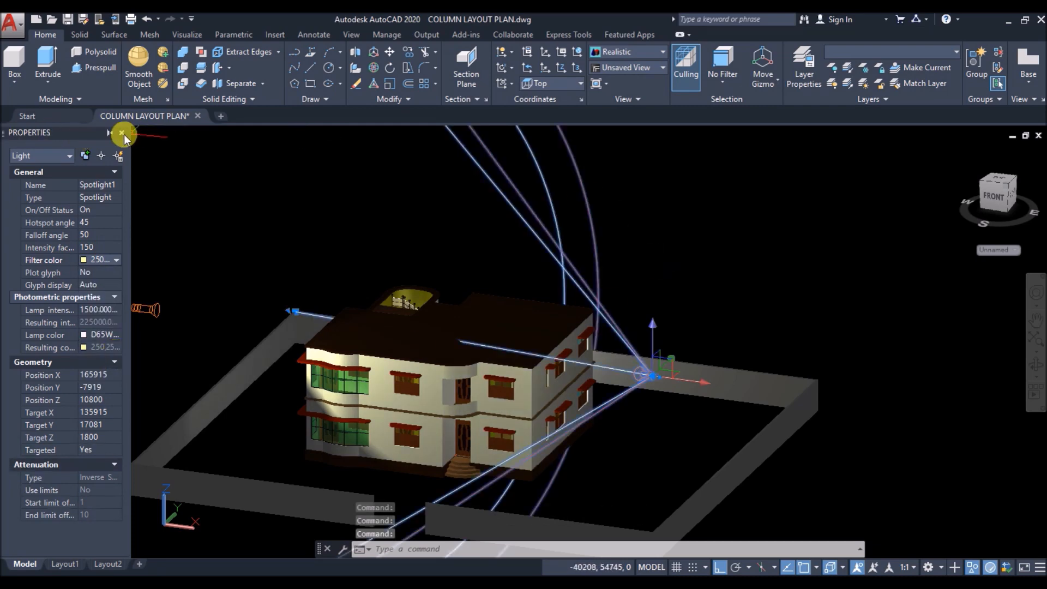
click(121, 133)
key(Escape)
key(Escape)
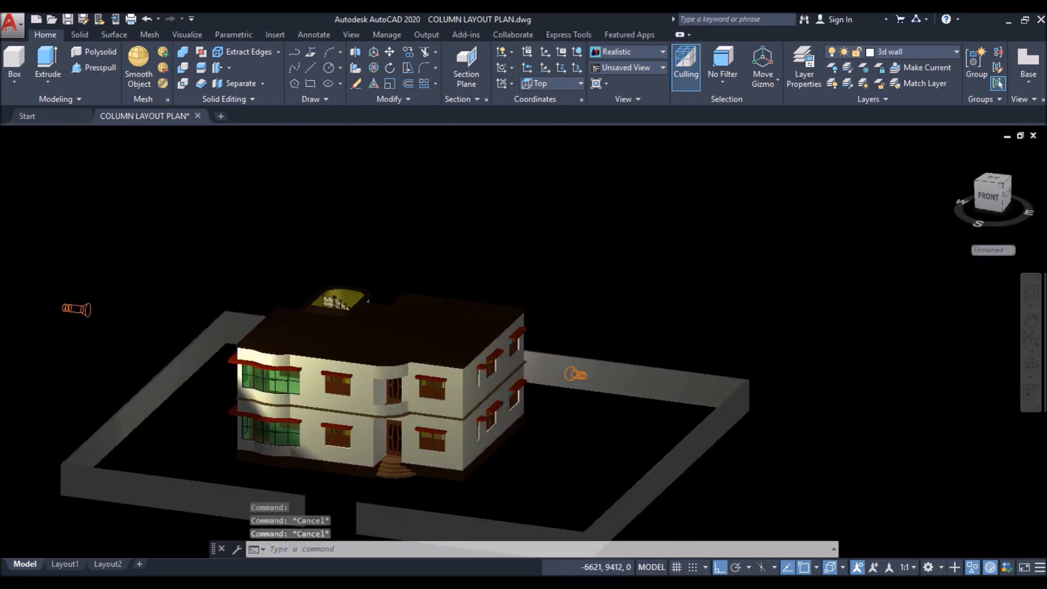
Step: Examine the spotlit house facade up close and from a lower viewing angle
scroll(351, 489, up, 2)
scroll(351, 488, up, 2)
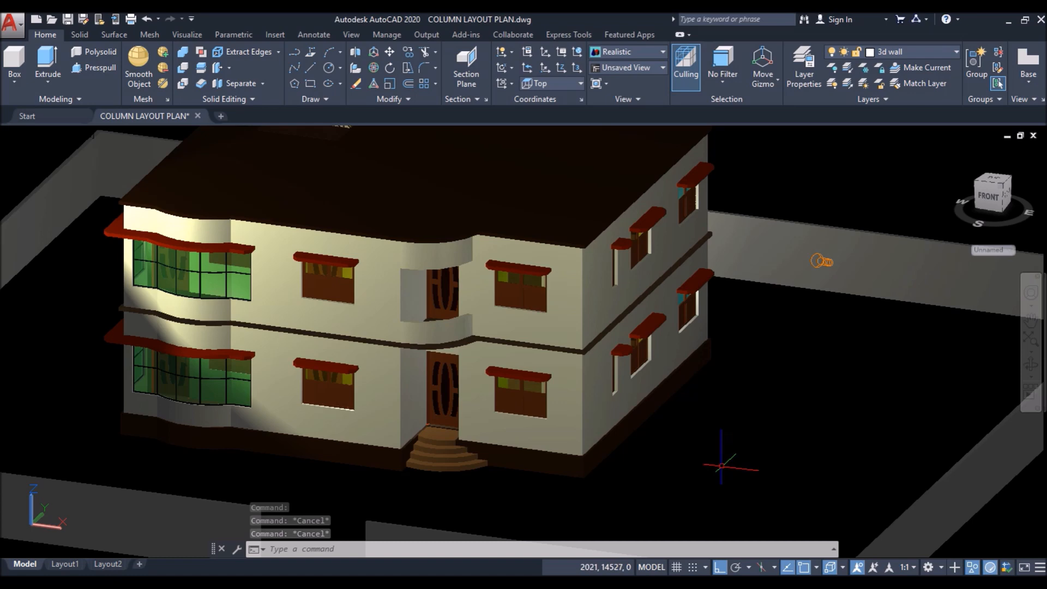
scroll(709, 456, down, 2)
shift+middle_drag(690, 467, 661, 444)
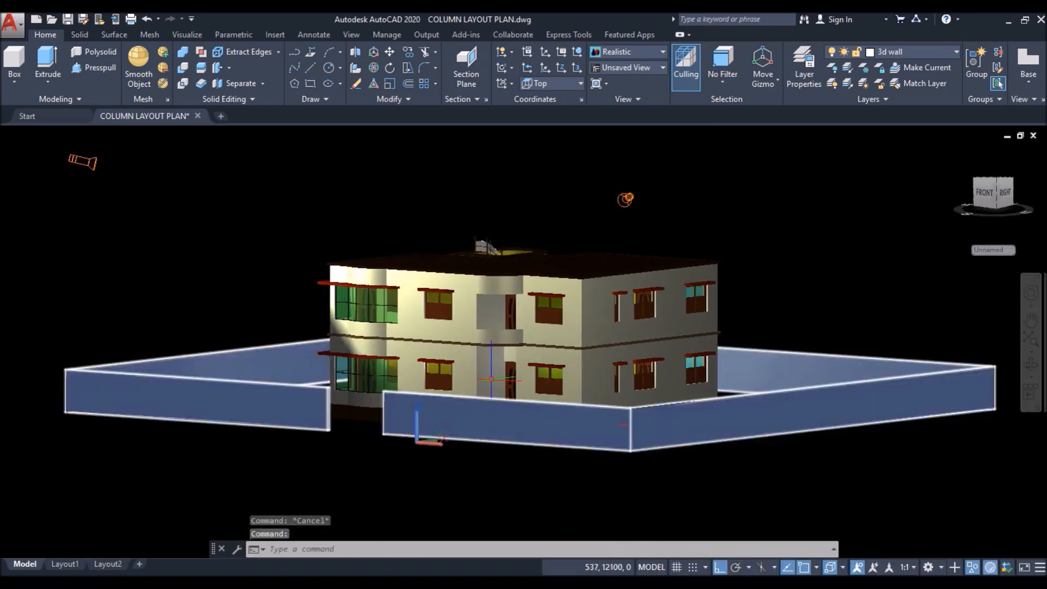
scroll(348, 324, up, 2)
scroll(382, 327, up, 1)
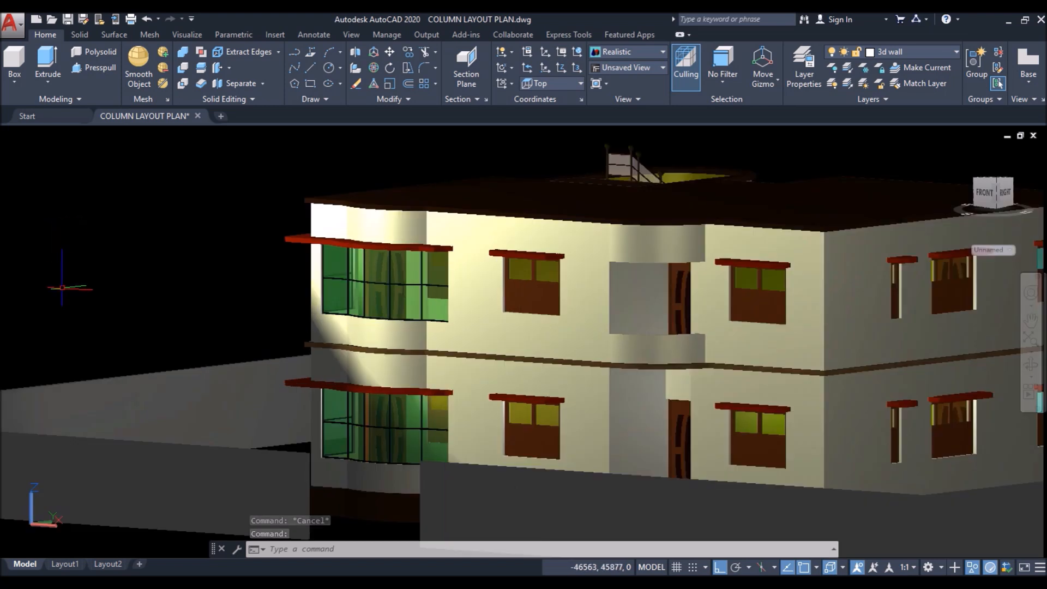
scroll(136, 262, down, 2)
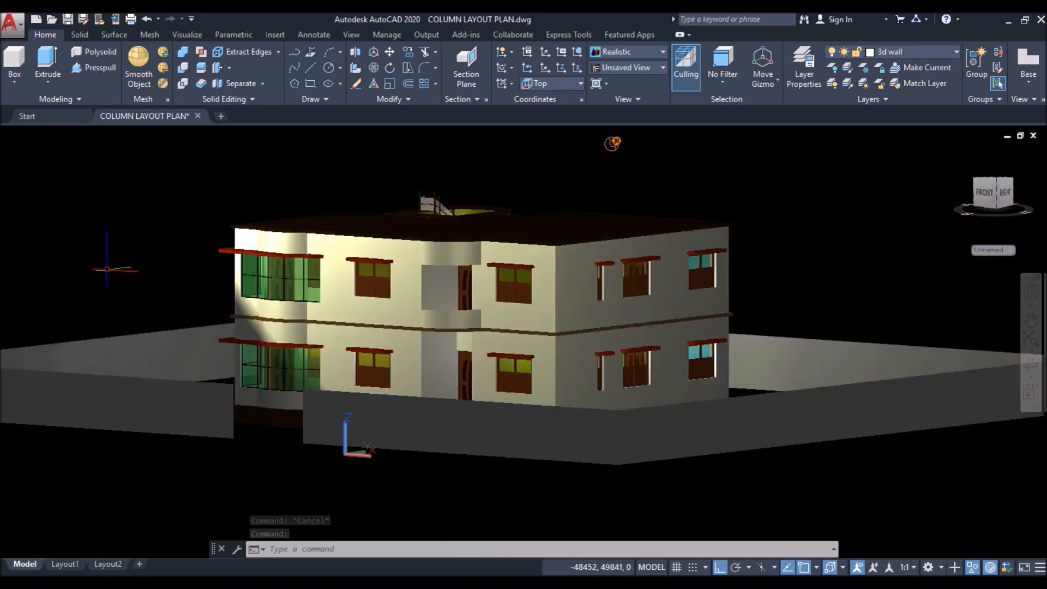
Step: Assign both spotlights to the lights layer and clear the selection
click(925, 51)
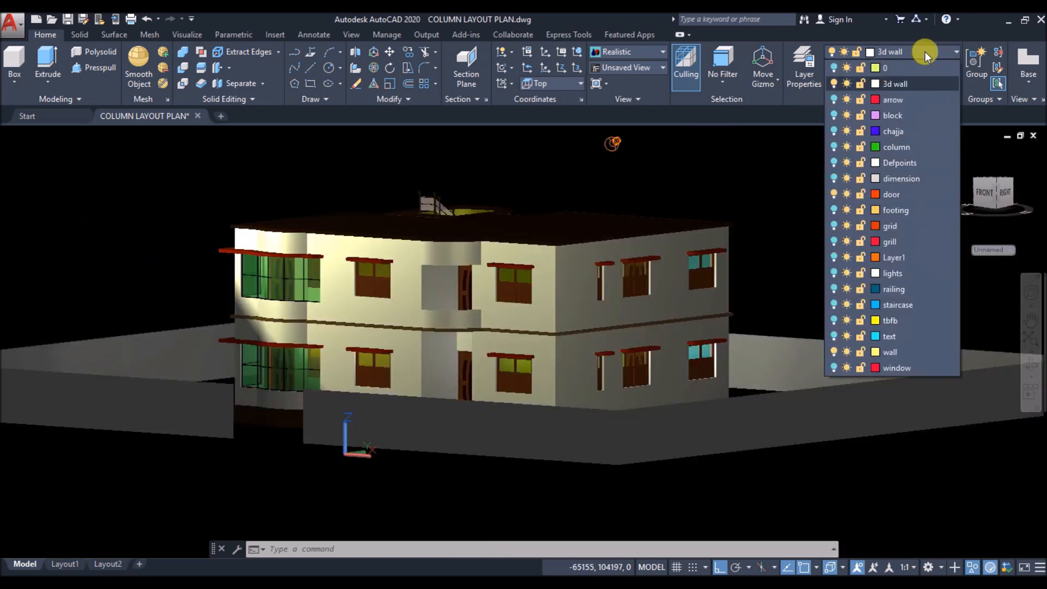
click(766, 160)
click(650, 138)
click(565, 162)
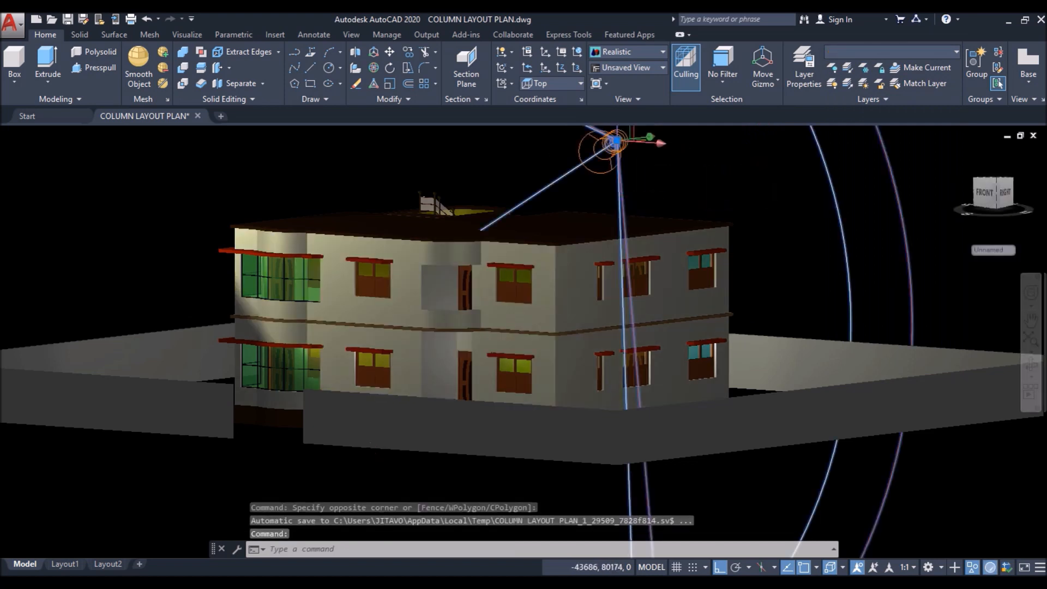
scroll(780, 213, down, 2)
click(289, 136)
click(164, 178)
click(899, 54)
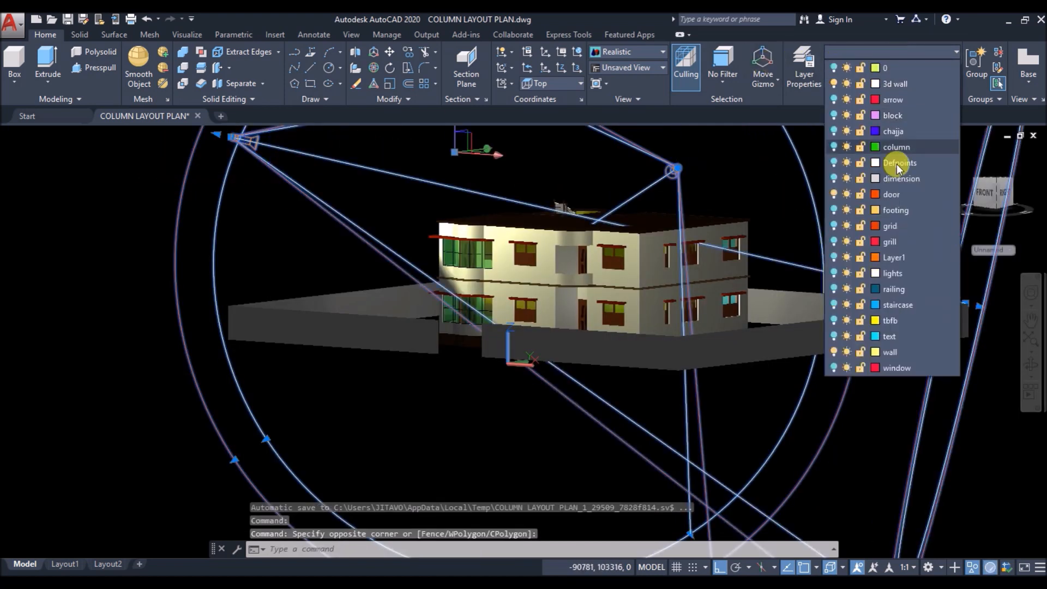
click(879, 283)
click(608, 311)
key(Escape)
Step: End object isolation to bring back the hidden ground region around the house and boundary wall
shift+middle_drag(301, 200, 307, 247)
scroll(731, 170, up, 2)
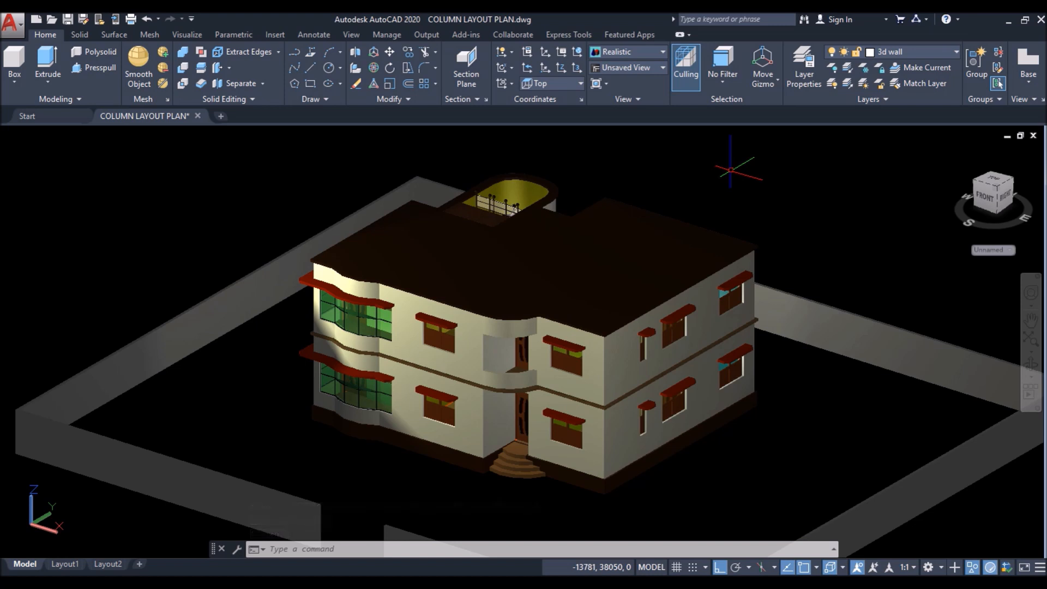
click(974, 569)
click(970, 565)
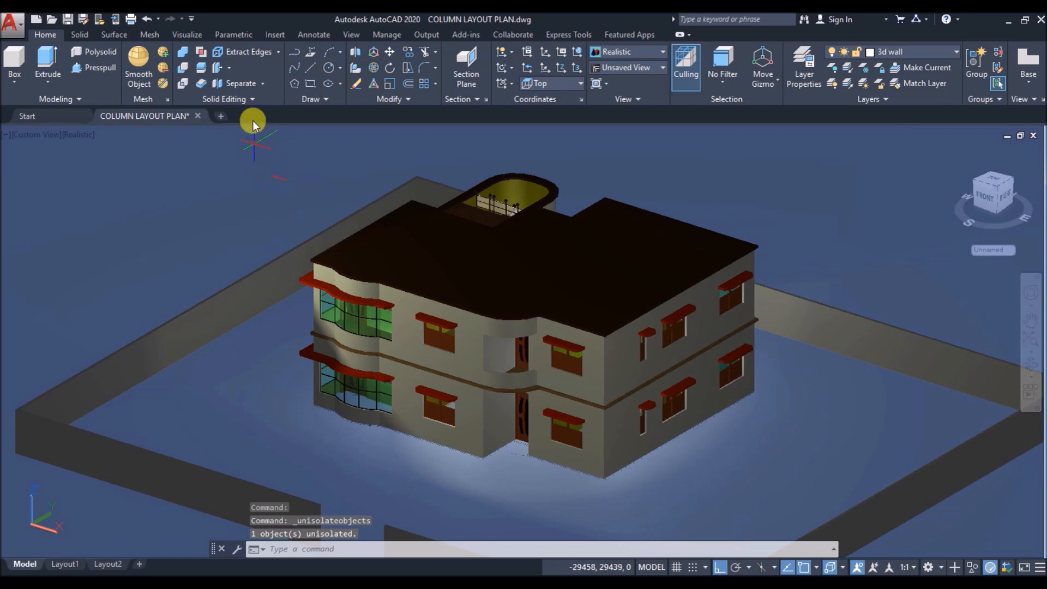
Step: Open the Materials Browser and list the Autodesk Library's Sitework materials
click(189, 36)
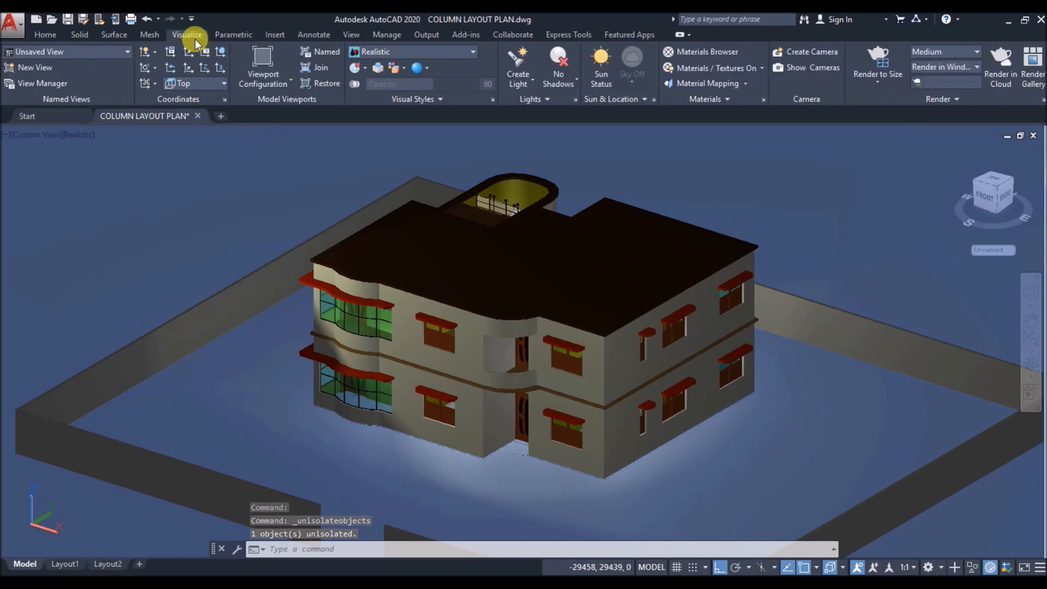
click(703, 51)
click(811, 264)
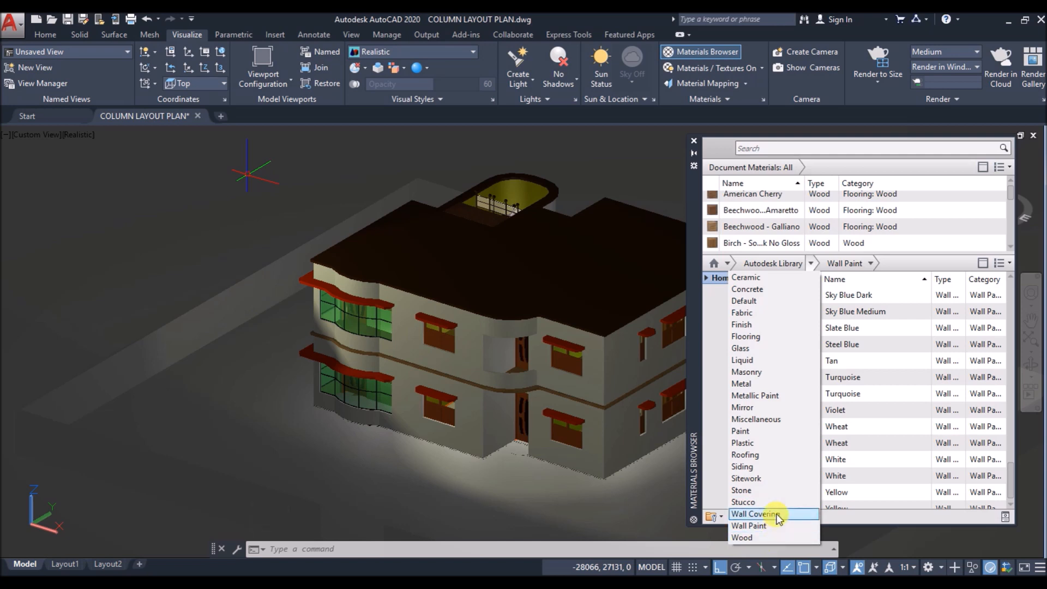
click(770, 479)
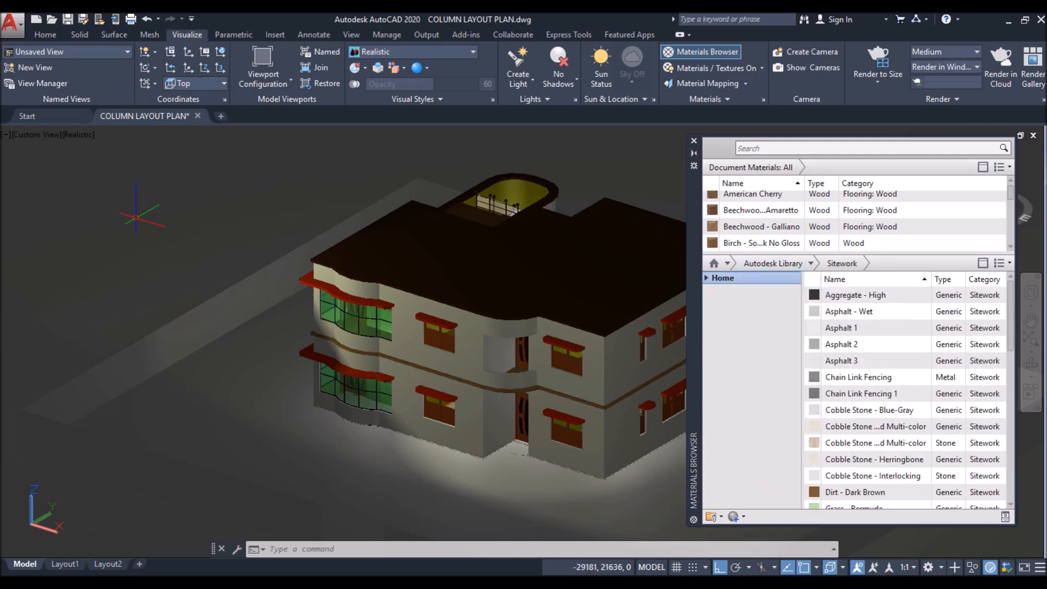
Step: Assign the Grass - Dark Rye material to the ground region around the house
click(211, 177)
scroll(888, 404, down, 2)
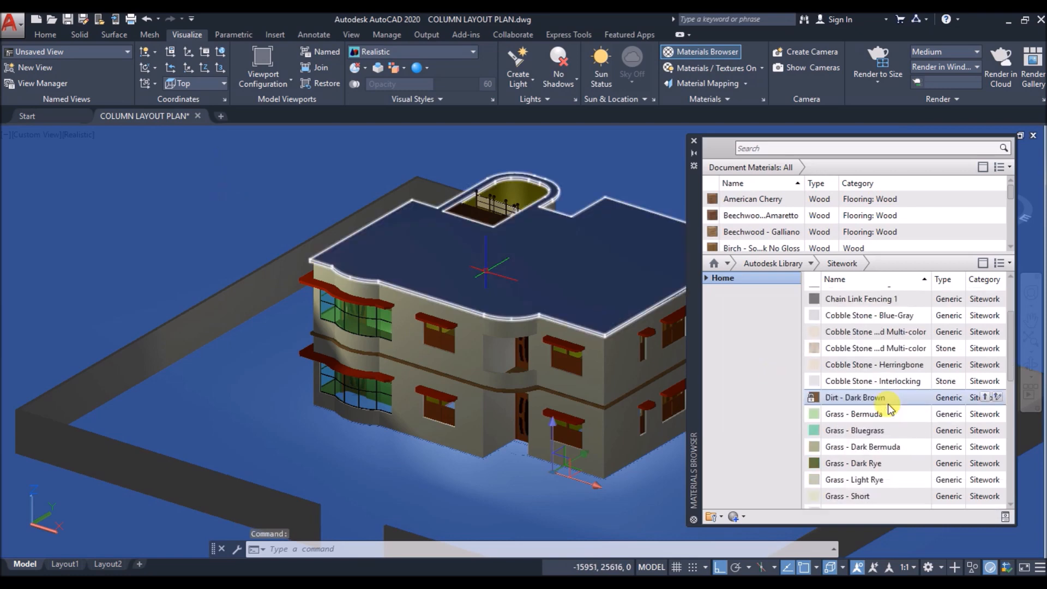
click(984, 462)
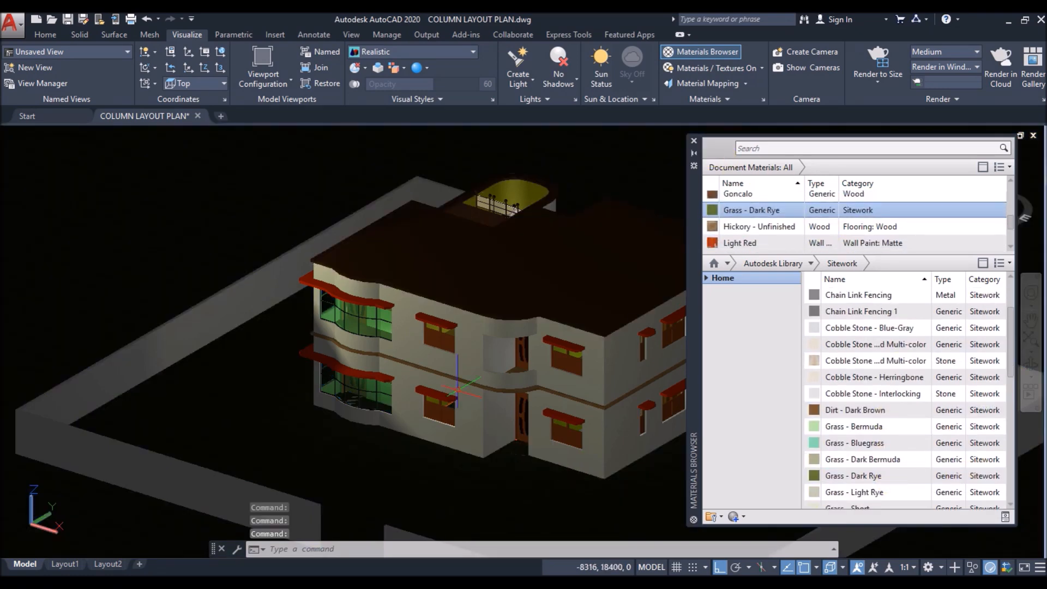
scroll(152, 317, down, 2)
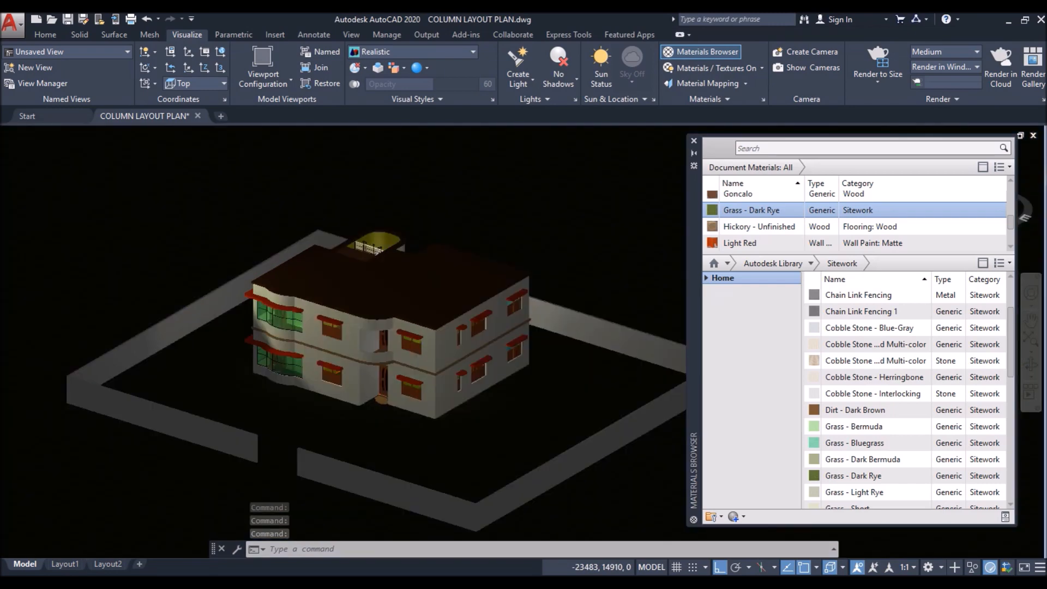
scroll(185, 483, down, 2)
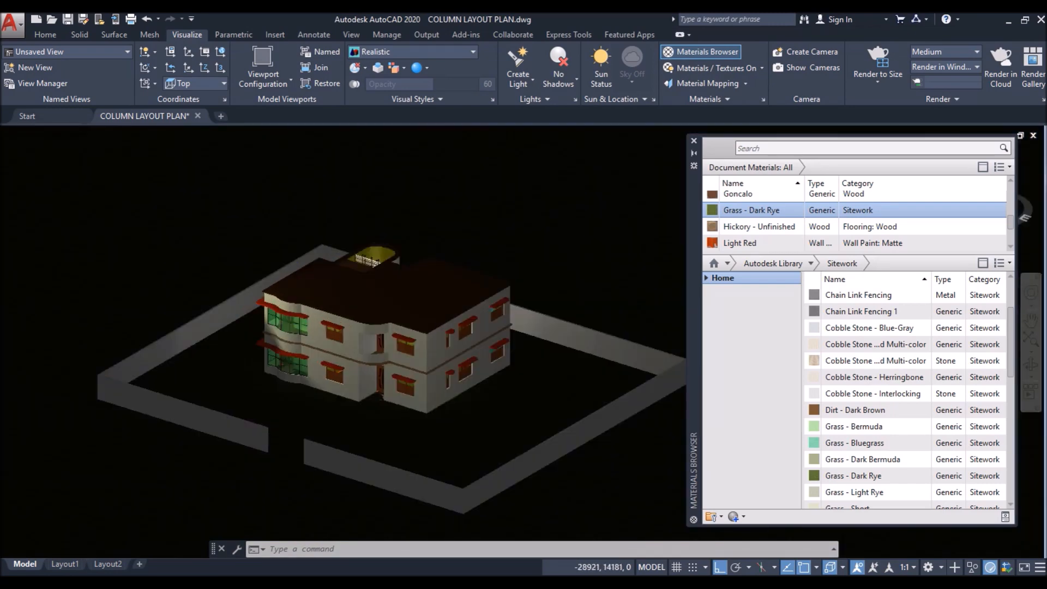
Step: Assign the Grass - Short material to the ground region and close the Materials Browser
scroll(109, 306, up, 3)
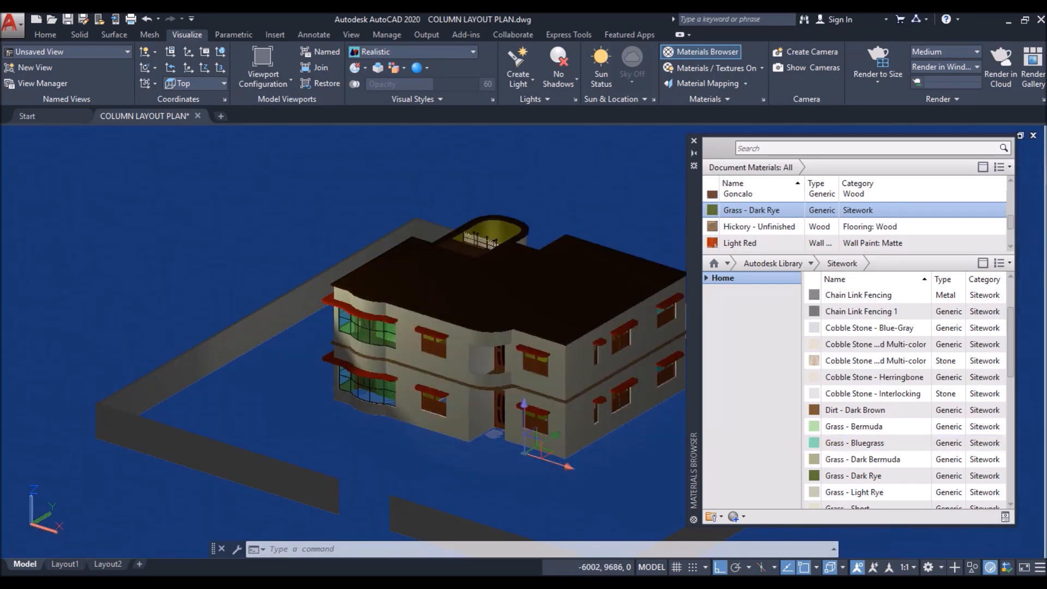
scroll(897, 466, down, 2)
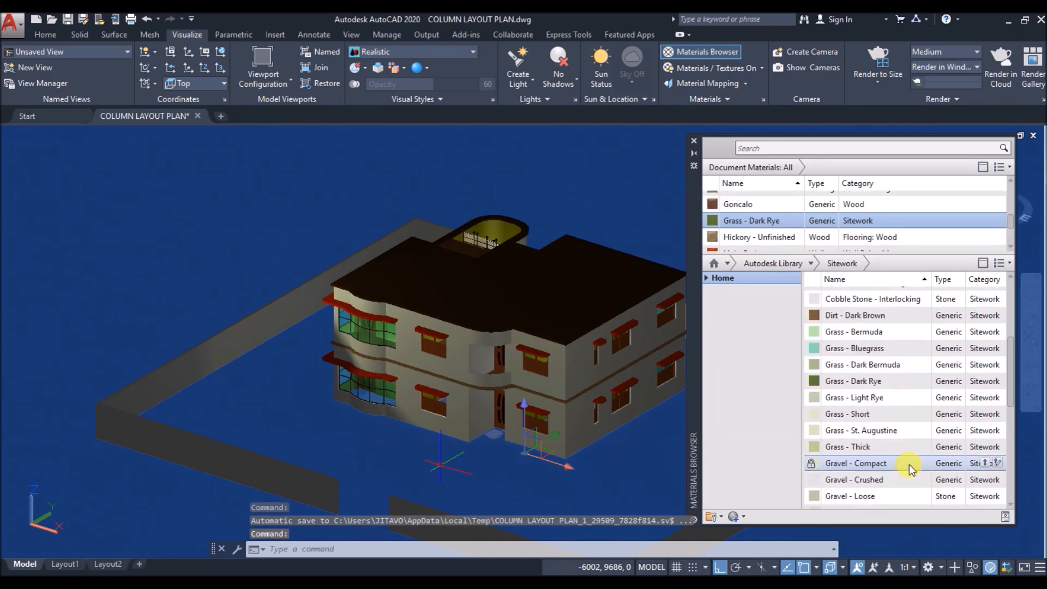
click(987, 414)
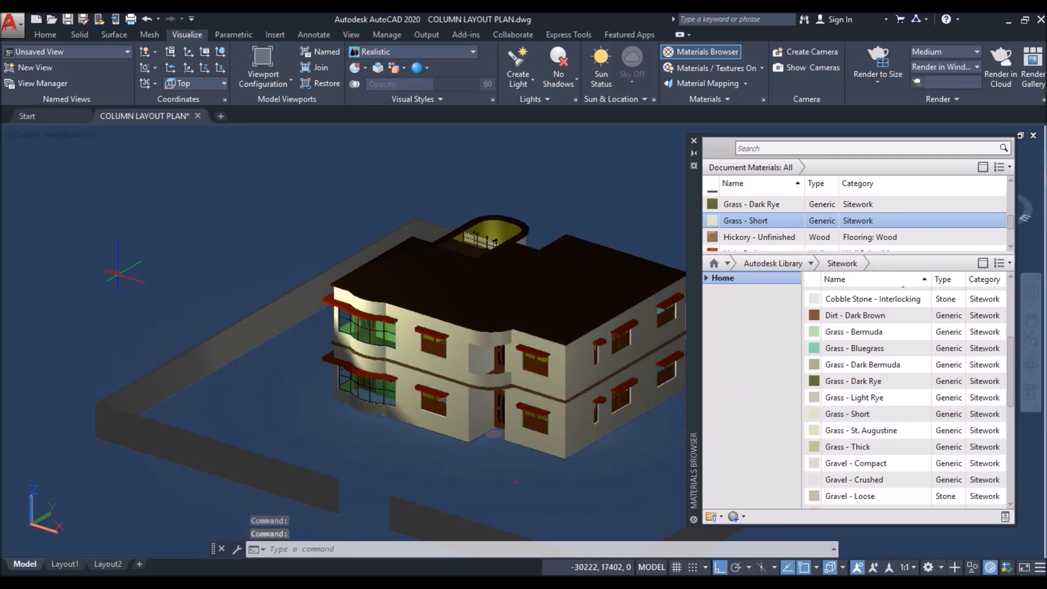
click(694, 142)
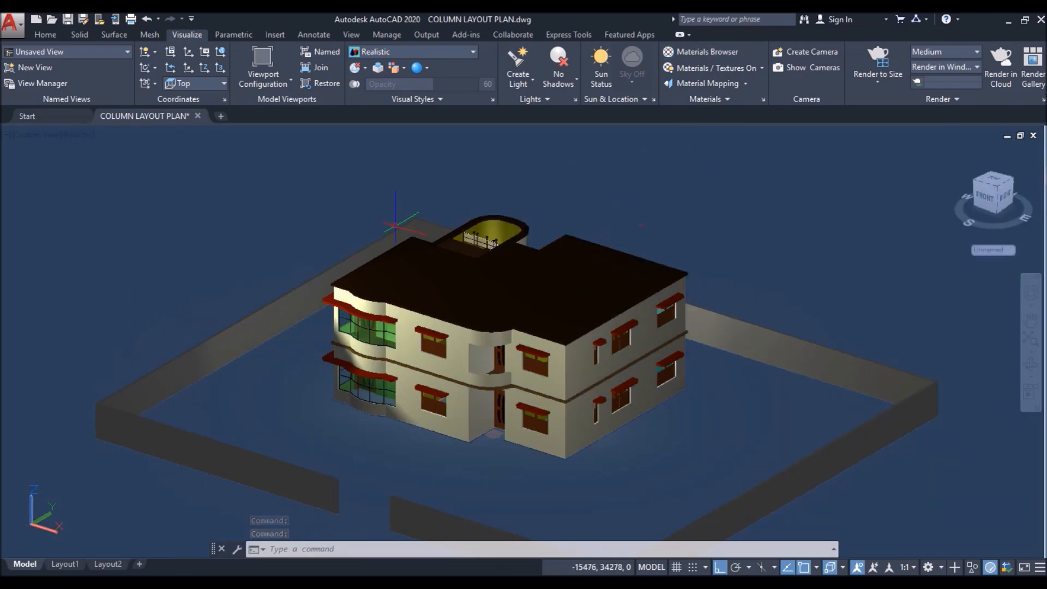
Step: Move the boundary wall and ground region 600 downward to expose the house's plinth and entrance steps
scroll(246, 236, down, 2)
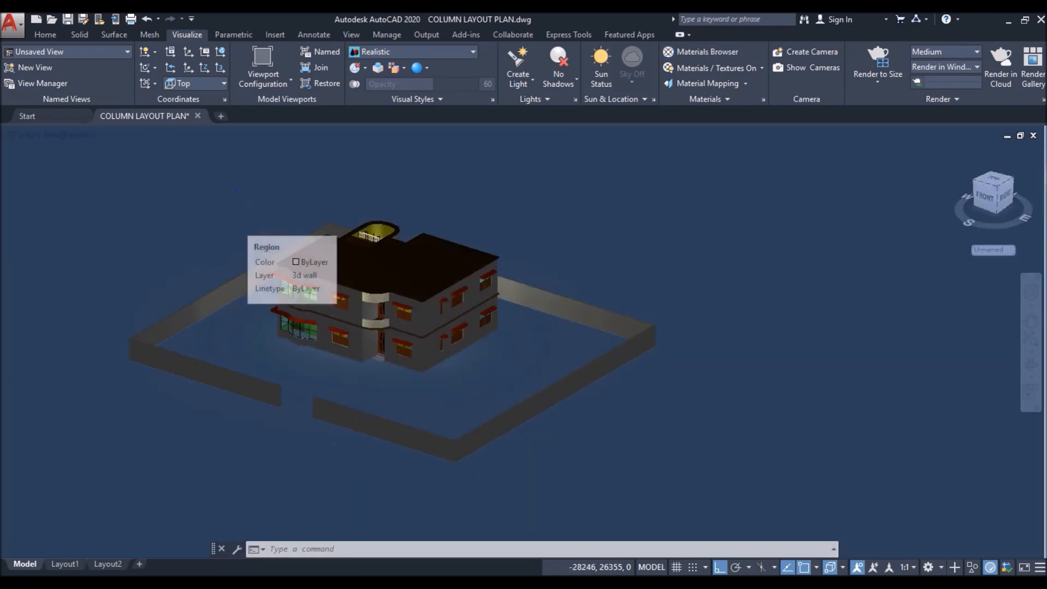
scroll(246, 236, down, 2)
click(1001, 529)
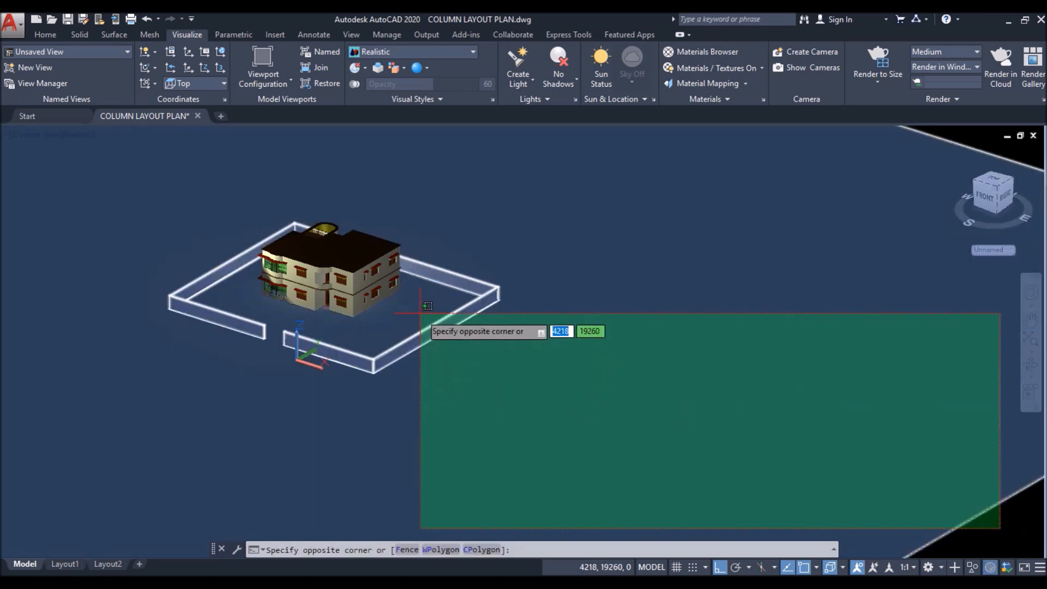
click(420, 314)
text(M)
key(Return)
click(1020, 503)
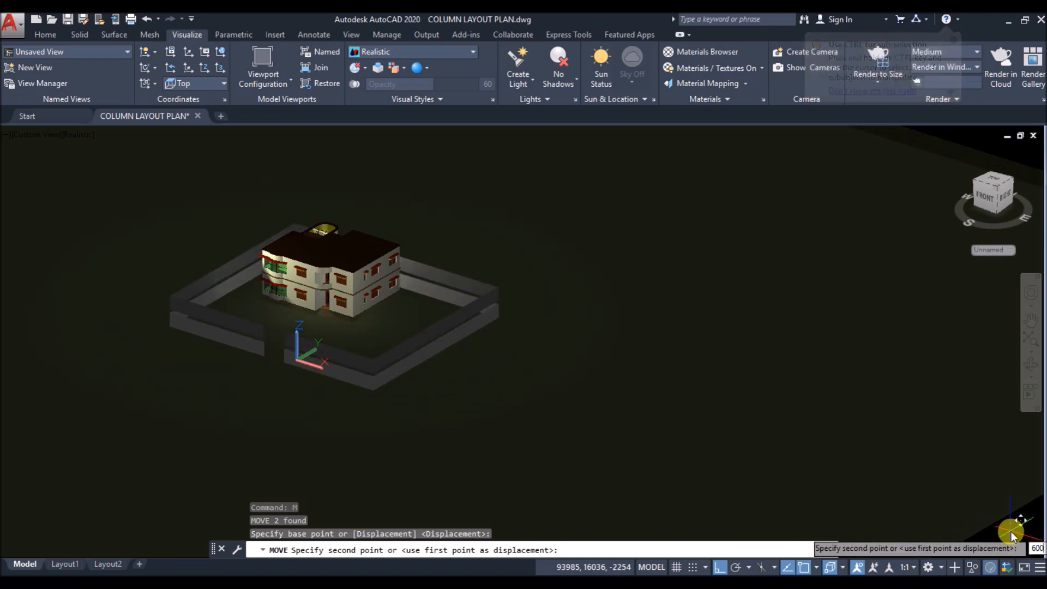
key(Escape)
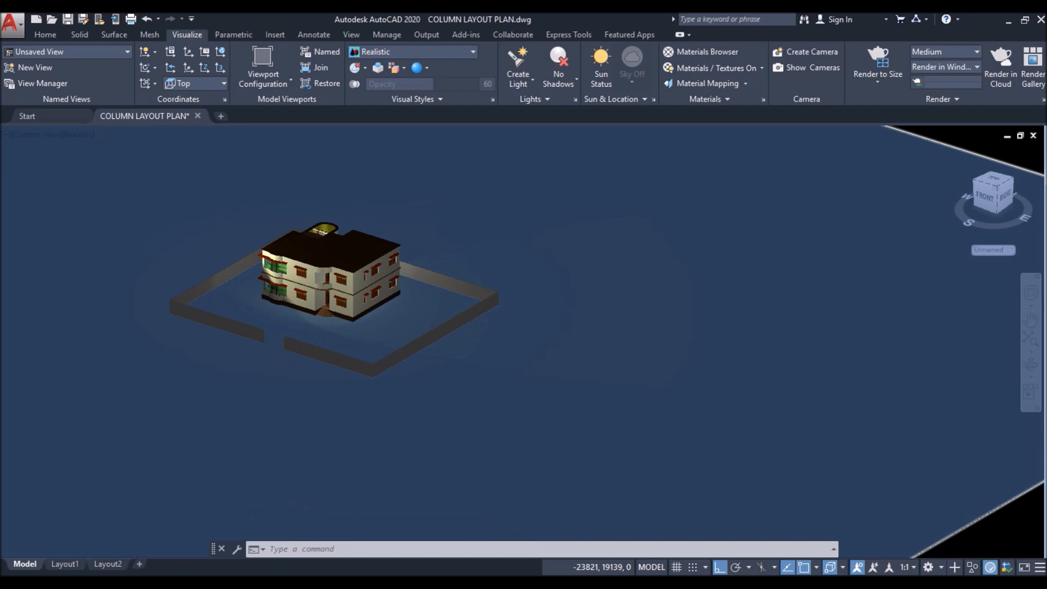
Step: Hide the ground region around the house
scroll(234, 268, up, 2)
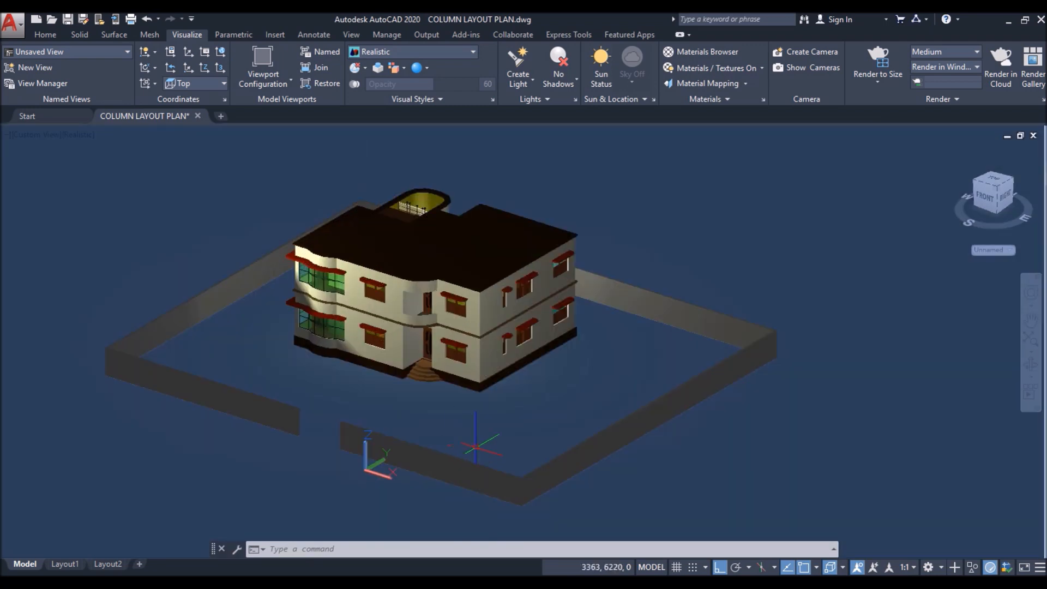
shift+middle_drag(489, 439, 491, 410)
scroll(297, 174, up, 4)
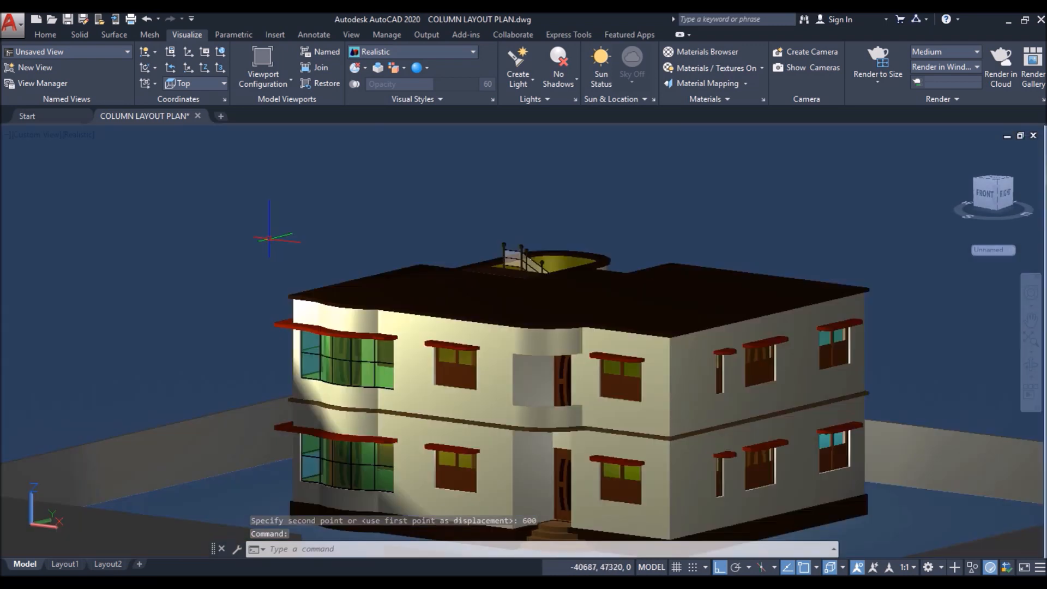
scroll(311, 186, down, 3)
right_click(311, 186)
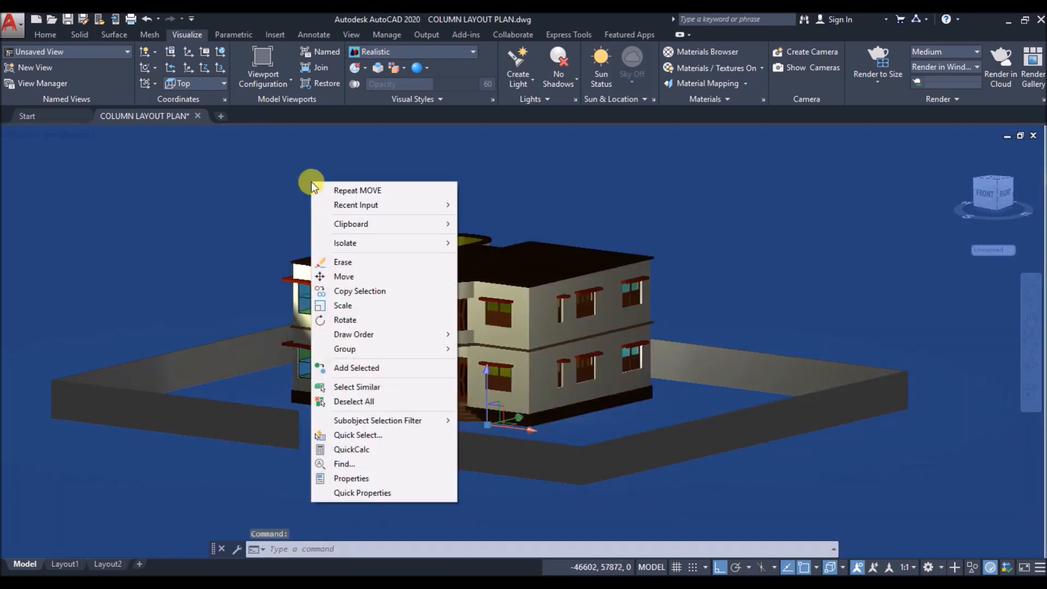
mouse_move(376, 248)
click(491, 262)
Step: Set the visual style to Shaded with edges and switch to the Top view
click(78, 135)
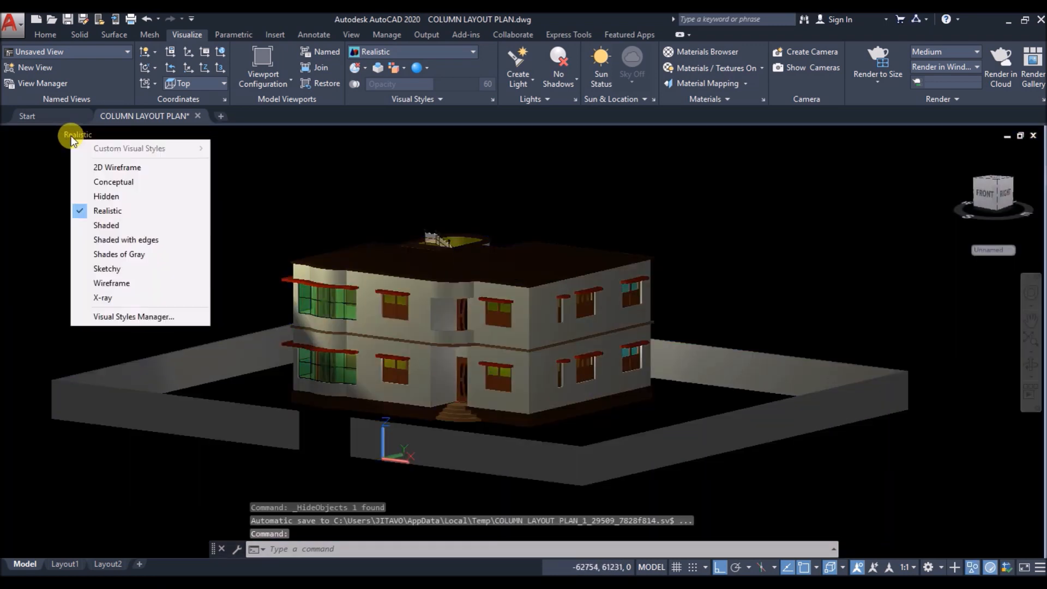
click(129, 241)
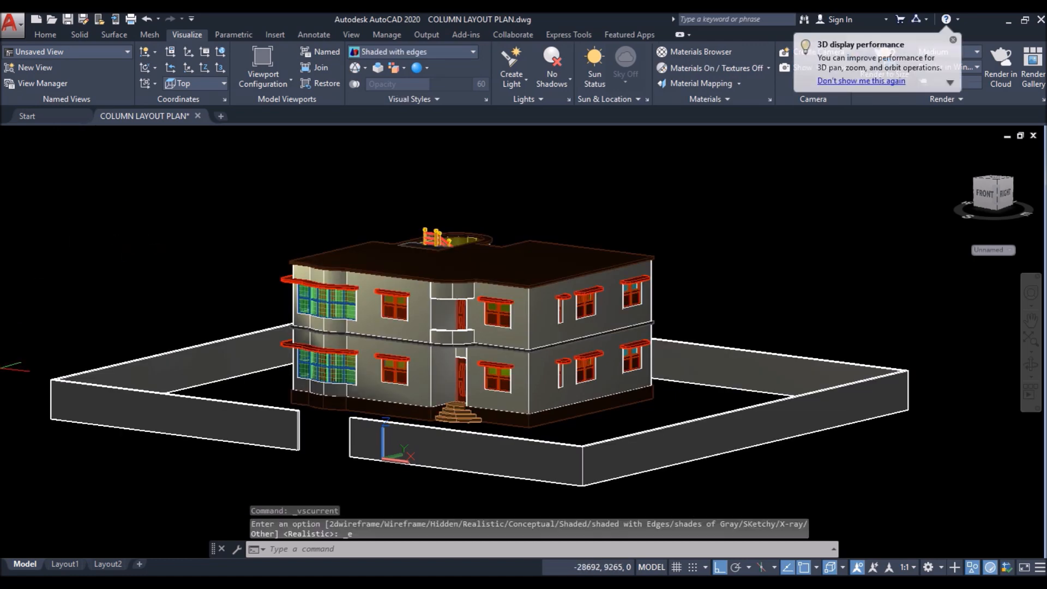
scroll(341, 246, up, 10)
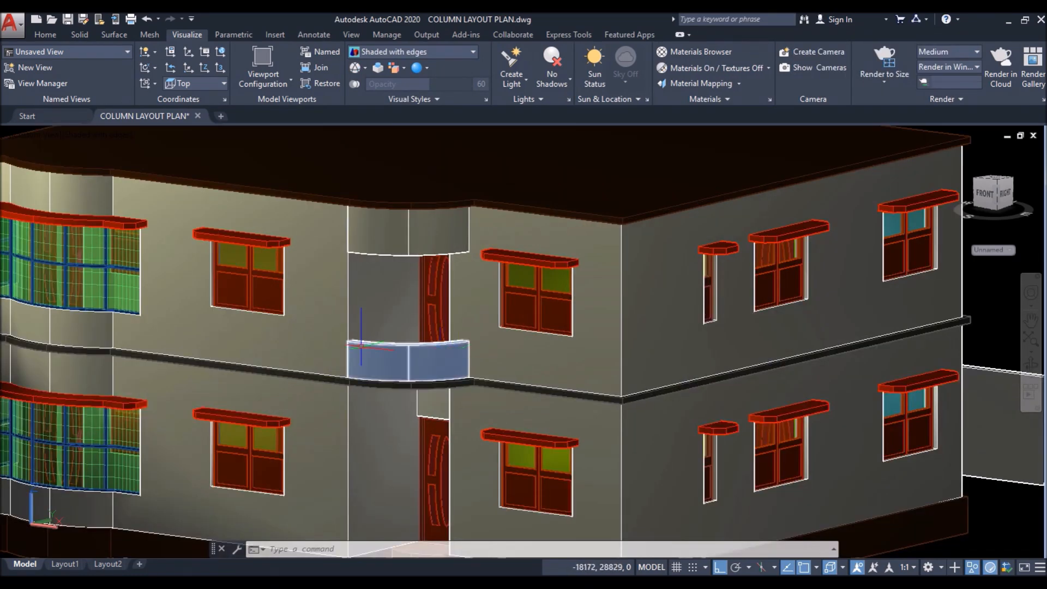
scroll(376, 361, down, 5)
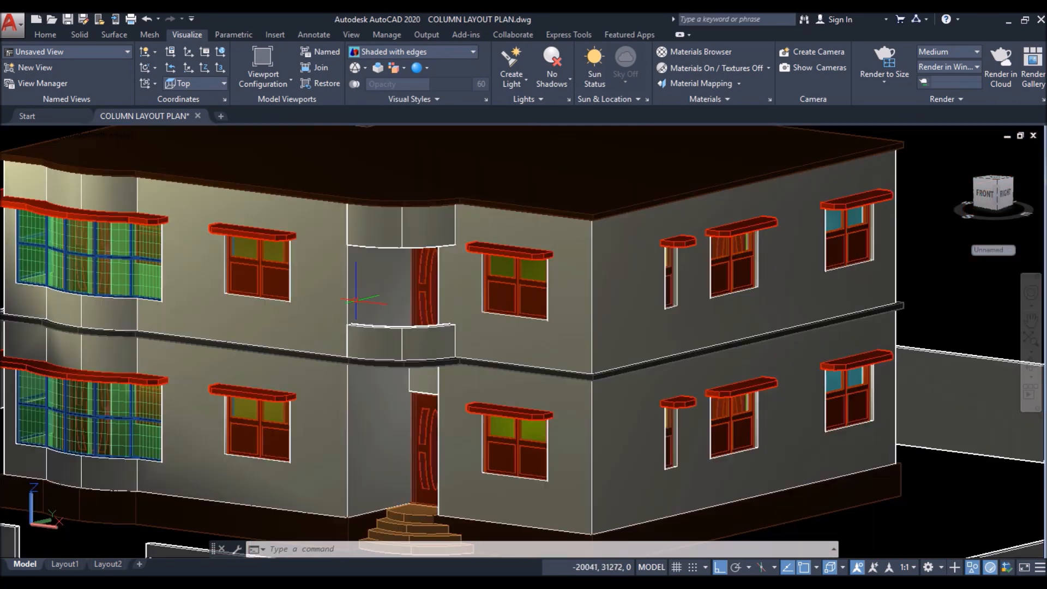
scroll(355, 311, down, 4)
click(30, 141)
click(44, 163)
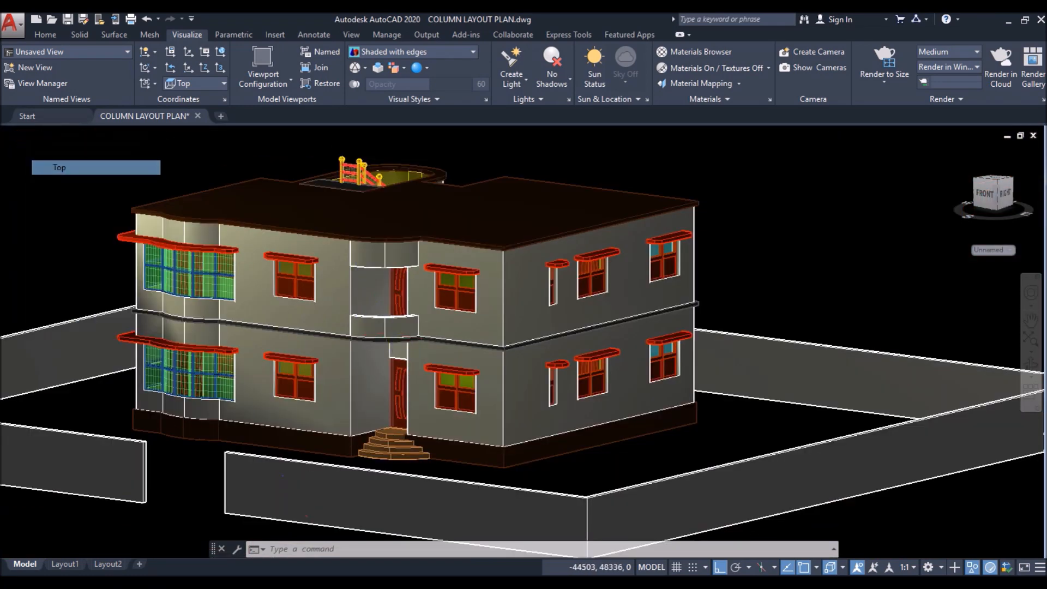
Step: Offset the middle arc of the curved balcony wall in the plan 62.5 inward
scroll(676, 402, up, 8)
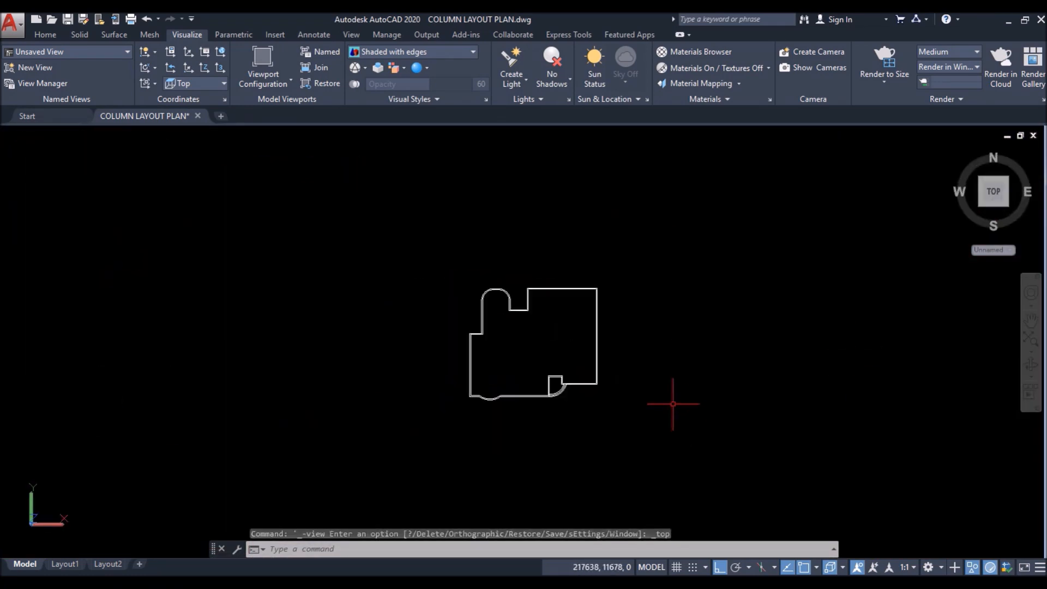
scroll(525, 388, up, 4)
click(535, 332)
key(Escape)
text(o)
key(Return)
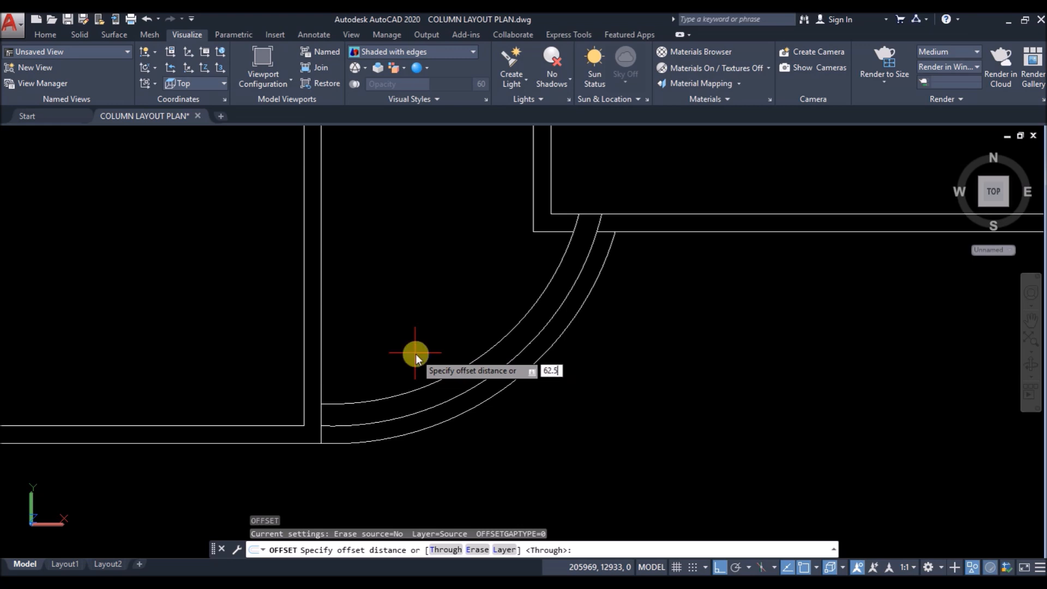
key(Return)
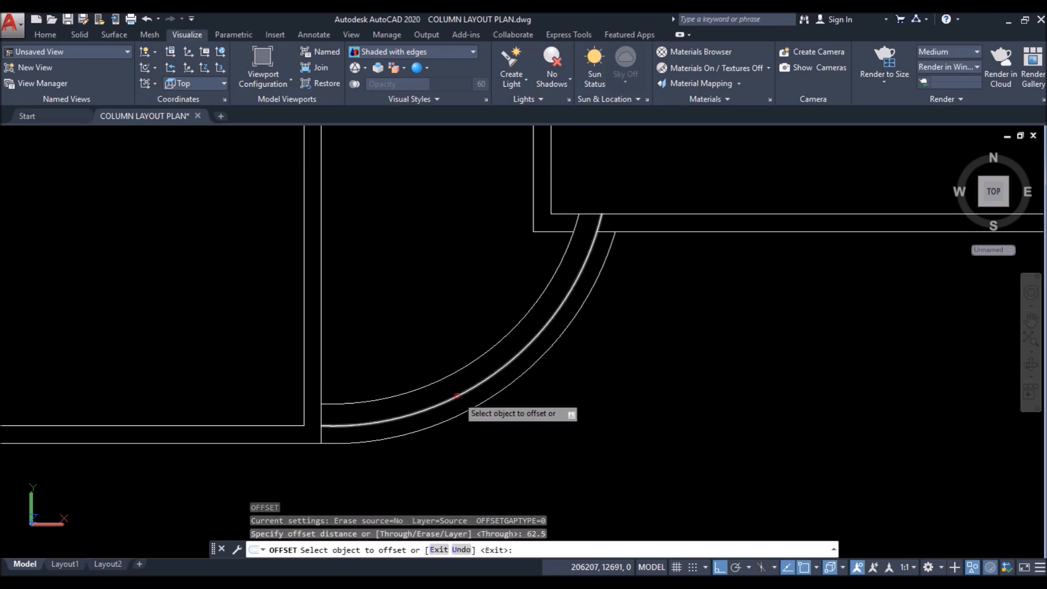
click(456, 400)
click(427, 326)
key(Escape)
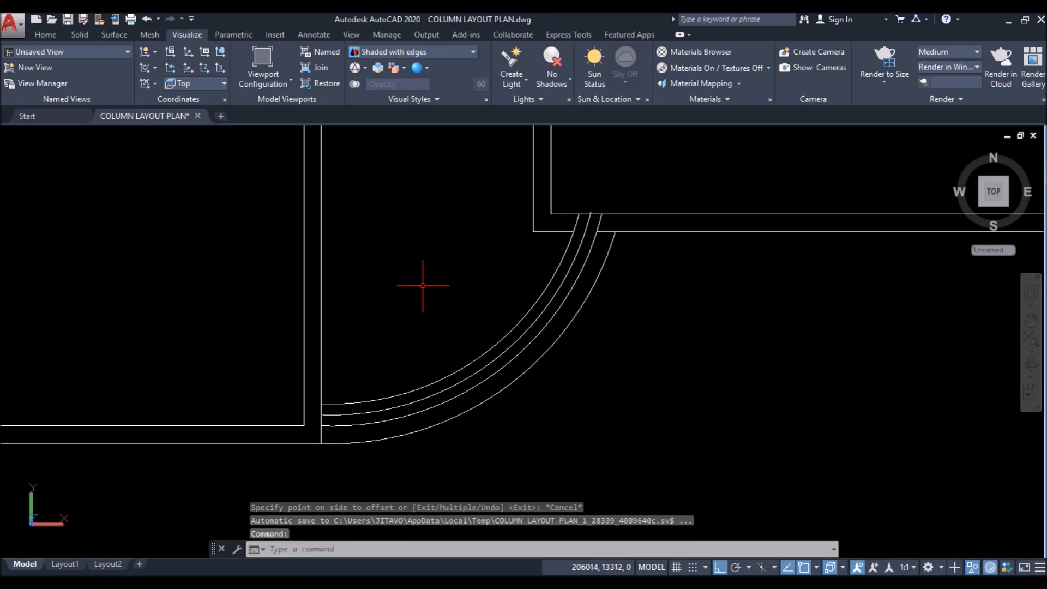
Step: Offset the new centre arc of the balcony wall by 15 to both its inner and outer sides
key(Return)
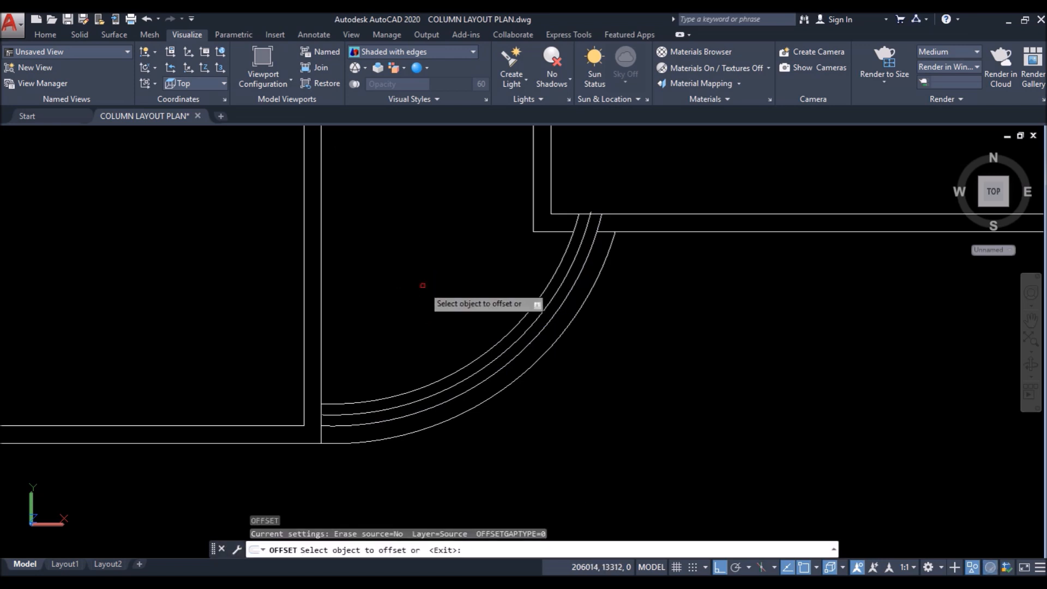
click(479, 371)
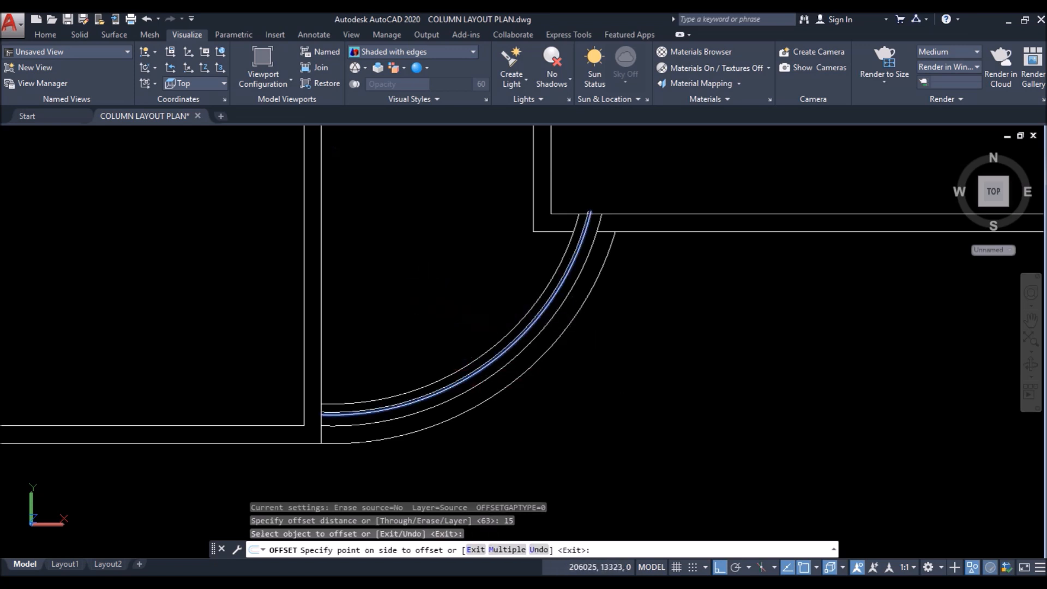
click(465, 340)
scroll(481, 364, up, 3)
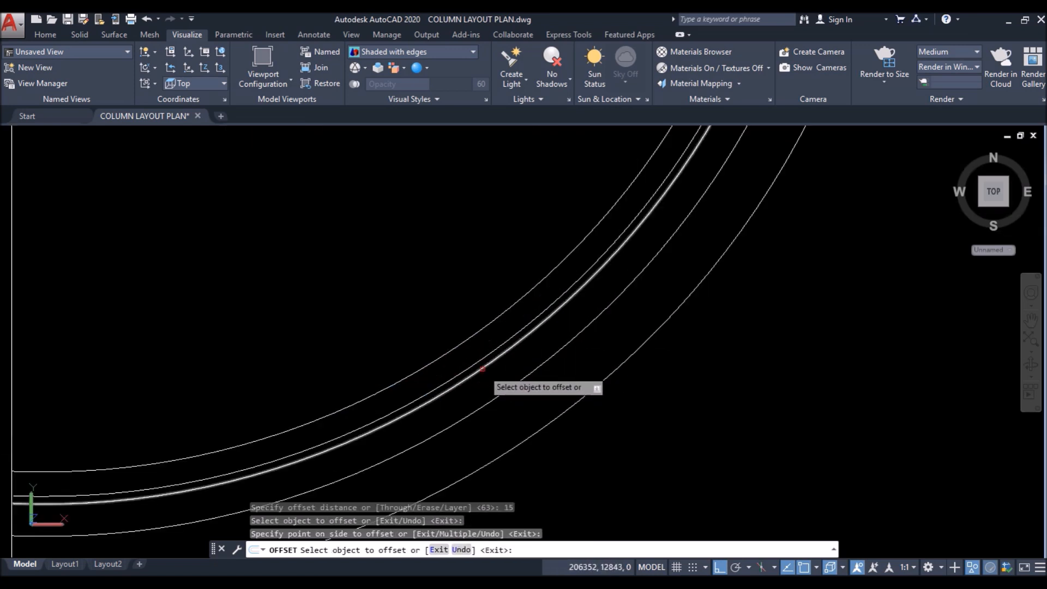
click(483, 372)
click(540, 443)
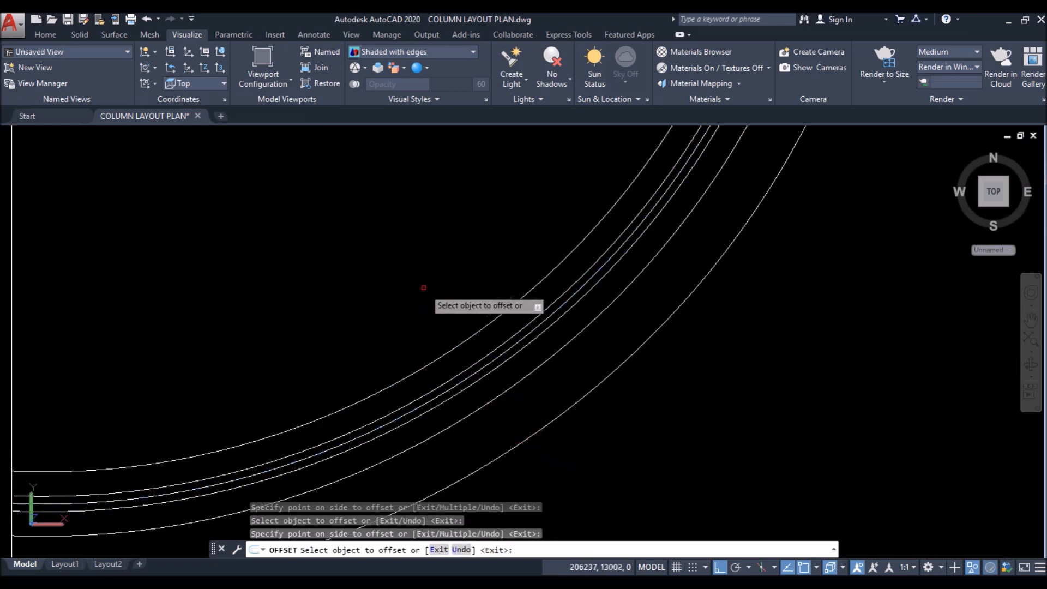
scroll(426, 295, down, 4)
key(Return)
Step: Extend the west ends of the three closely spaced balcony arcs to the adjoining vertical wall line
scroll(374, 342, up, 5)
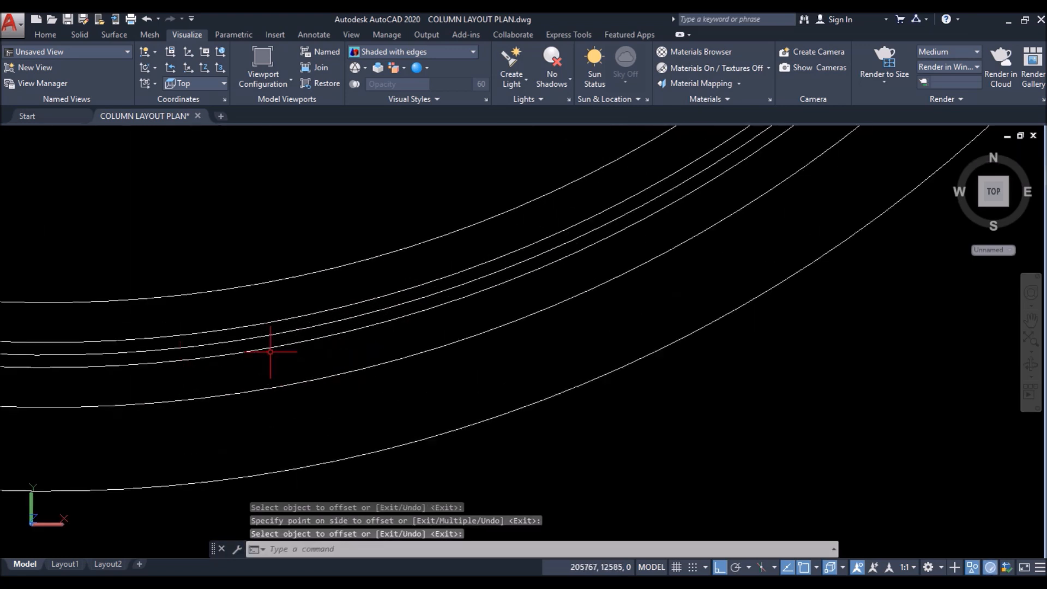
scroll(181, 357, up, 3)
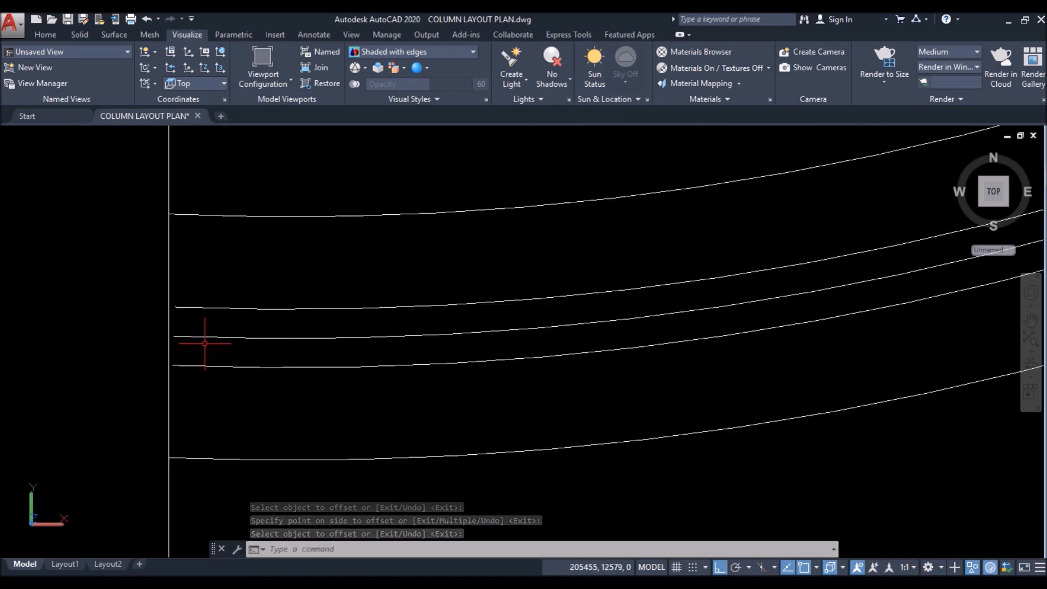
text(ex)
key(Return)
key(Return)
click(217, 293)
click(191, 387)
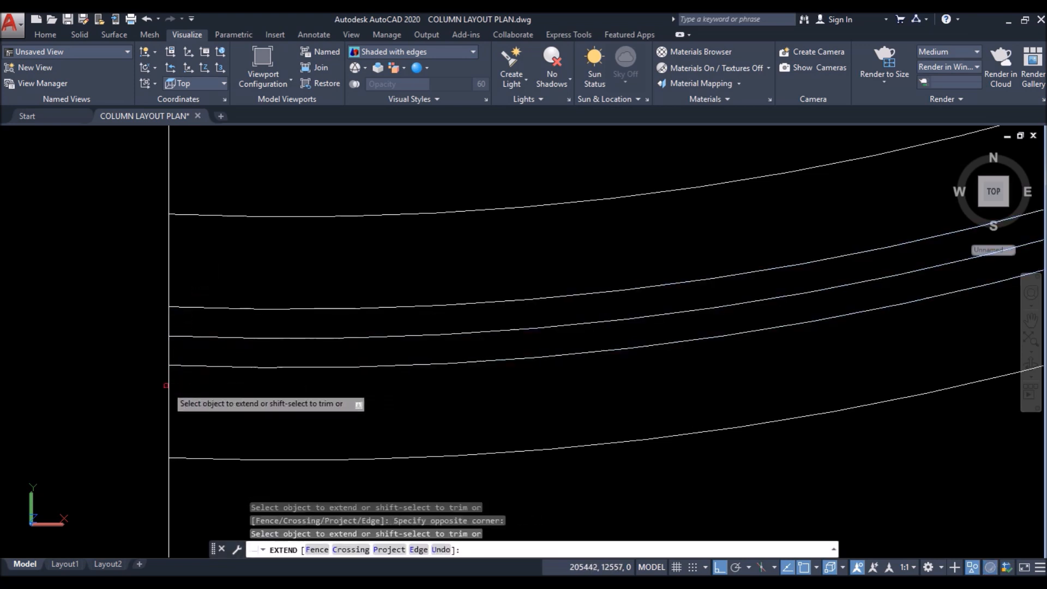
key(Return)
scroll(134, 383, down, 4)
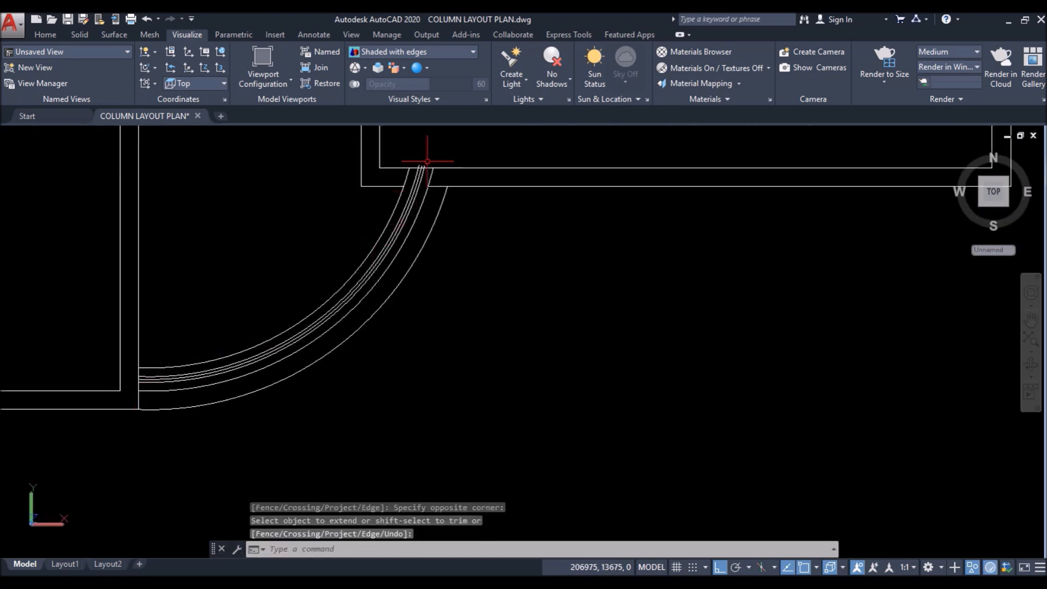
Step: Trim the north ends of the three closely spaced balcony arcs back to the horizontal wall line
scroll(417, 192, up, 5)
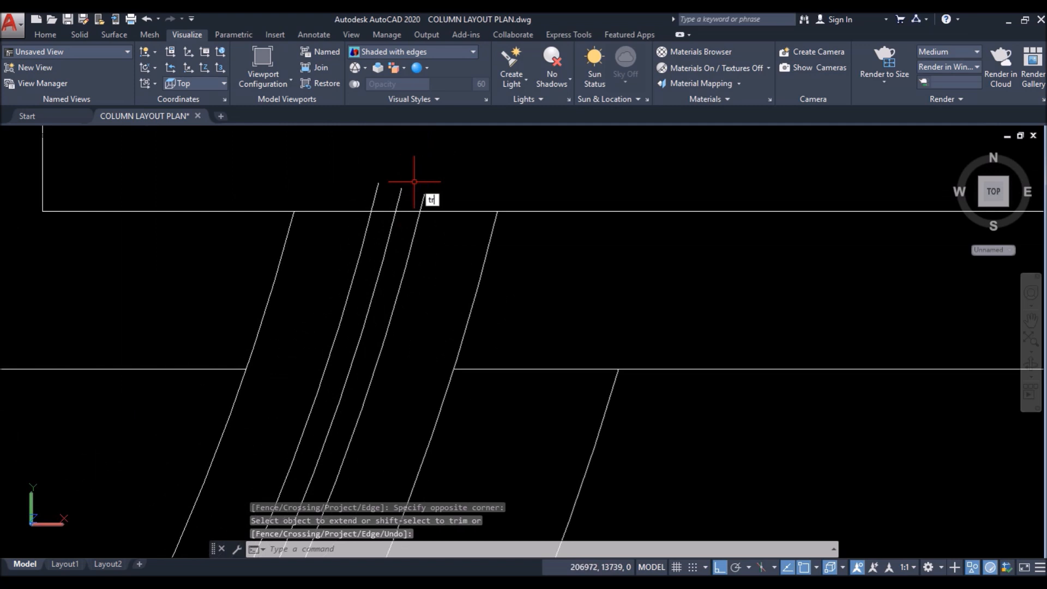
key(Return)
click(461, 164)
click(349, 203)
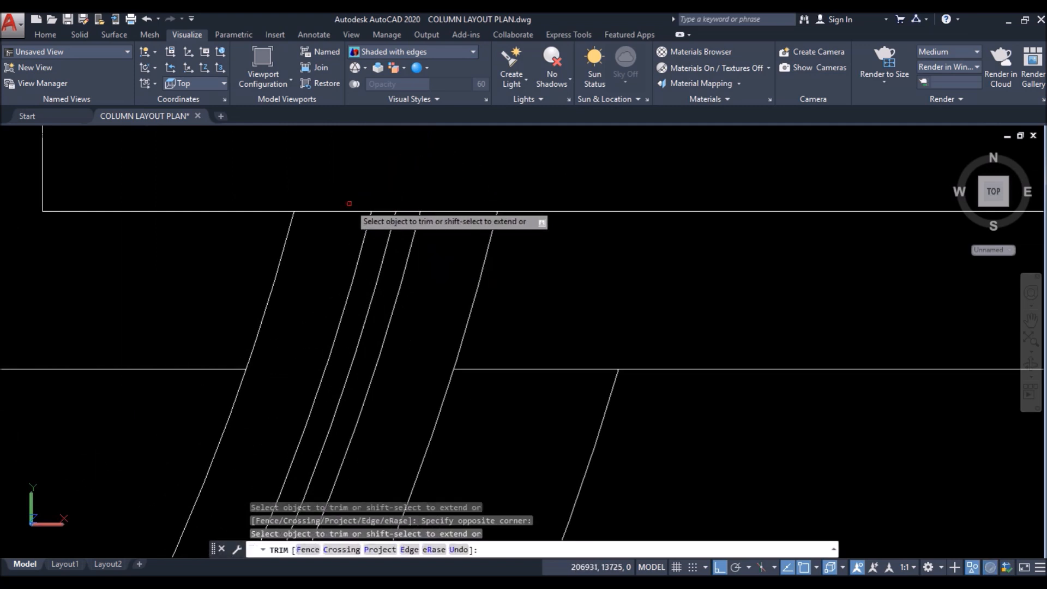
key(Return)
scroll(490, 177, down, 2)
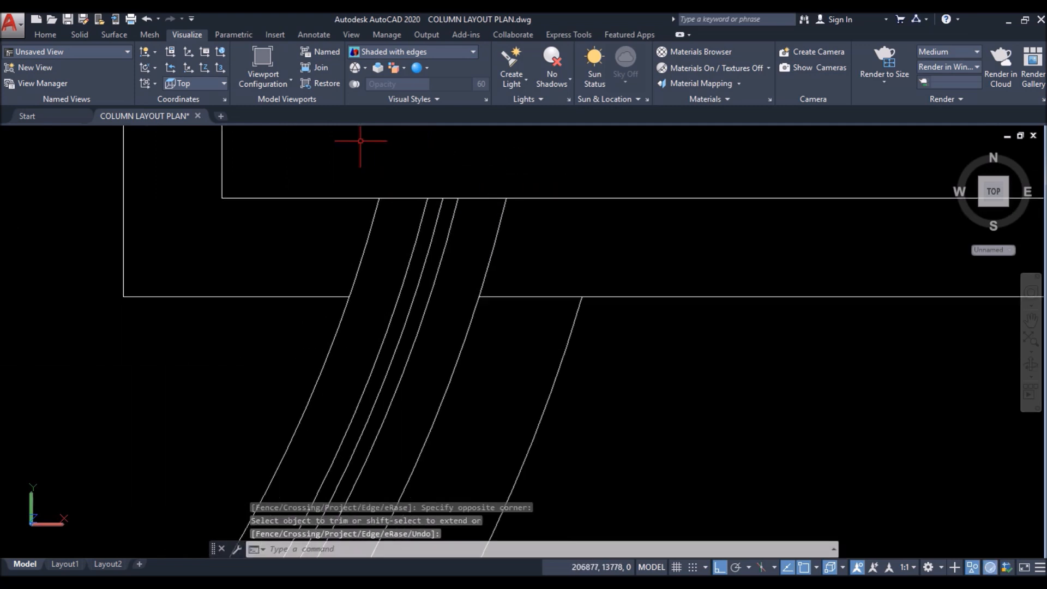
Step: Draw a line along the wall joining the north ends of the three closely spaced balcony arcs
click(54, 35)
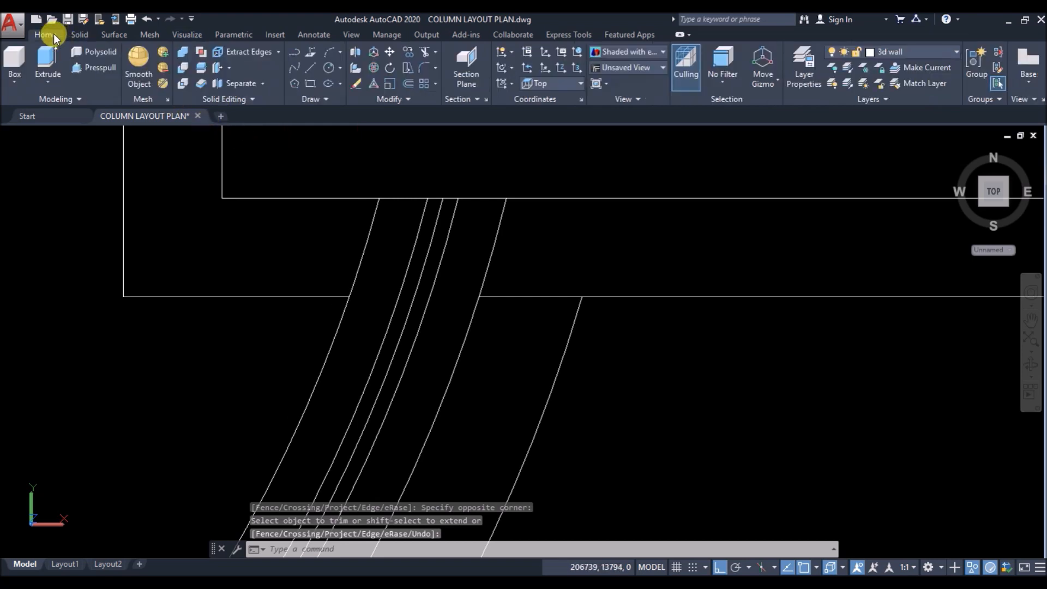
click(313, 67)
scroll(436, 180, up, 2)
scroll(432, 218, up, 2)
click(408, 249)
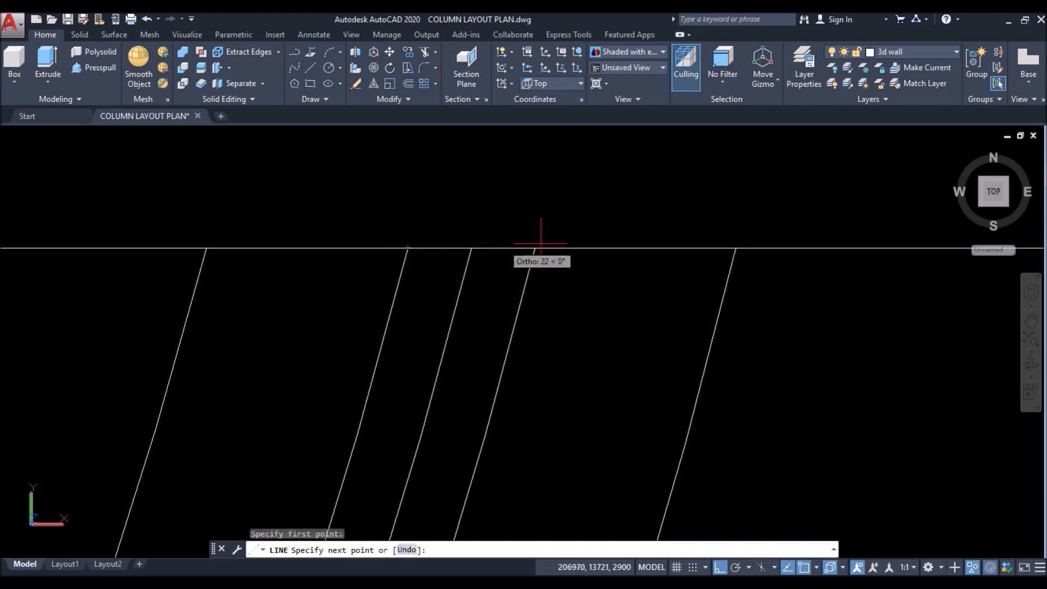
click(533, 249)
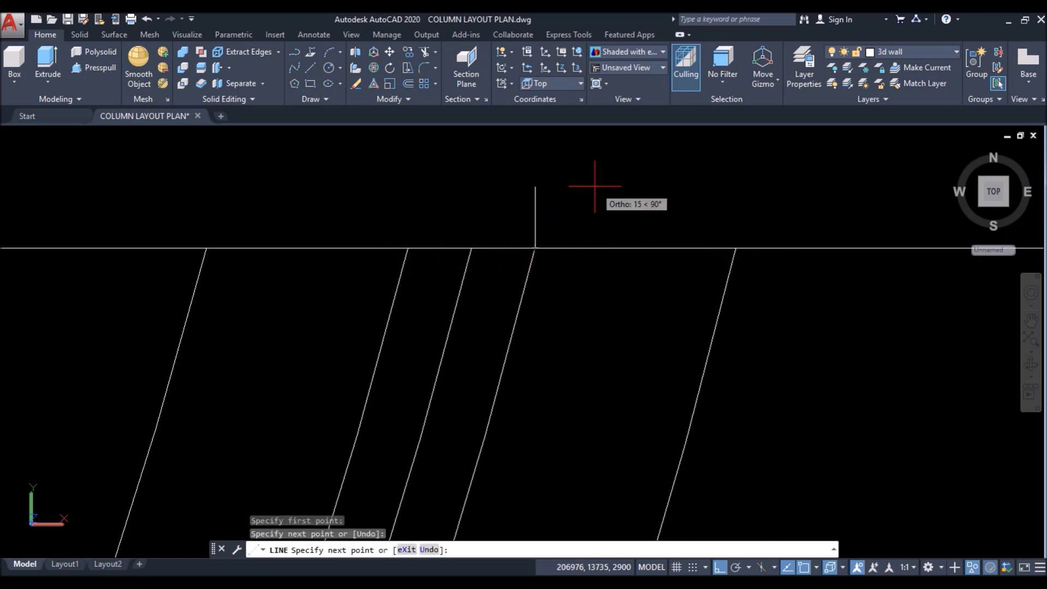
key(Return)
Step: Draw a vertical line joining the west ends of the outer and inner of the three closely spaced arcs
scroll(614, 169, down, 4)
scroll(605, 156, down, 3)
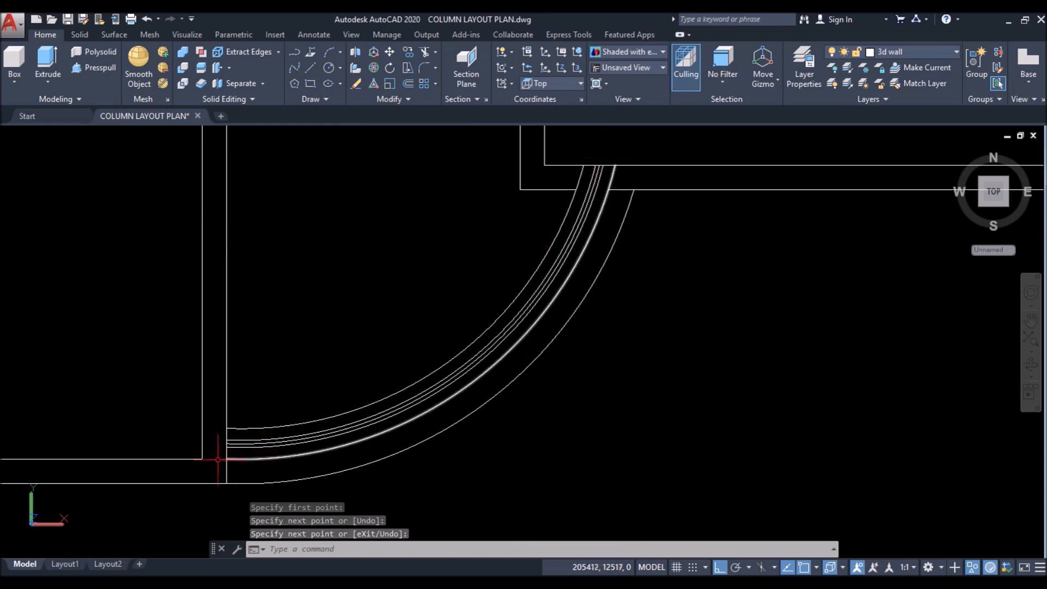
key(Return)
scroll(222, 444, up, 5)
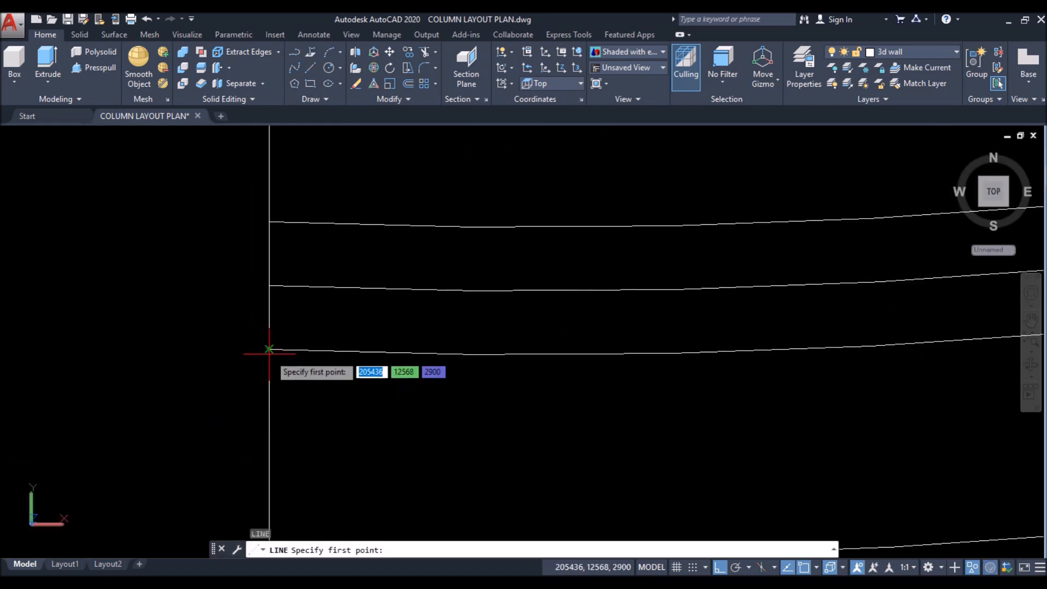
click(269, 349)
click(269, 221)
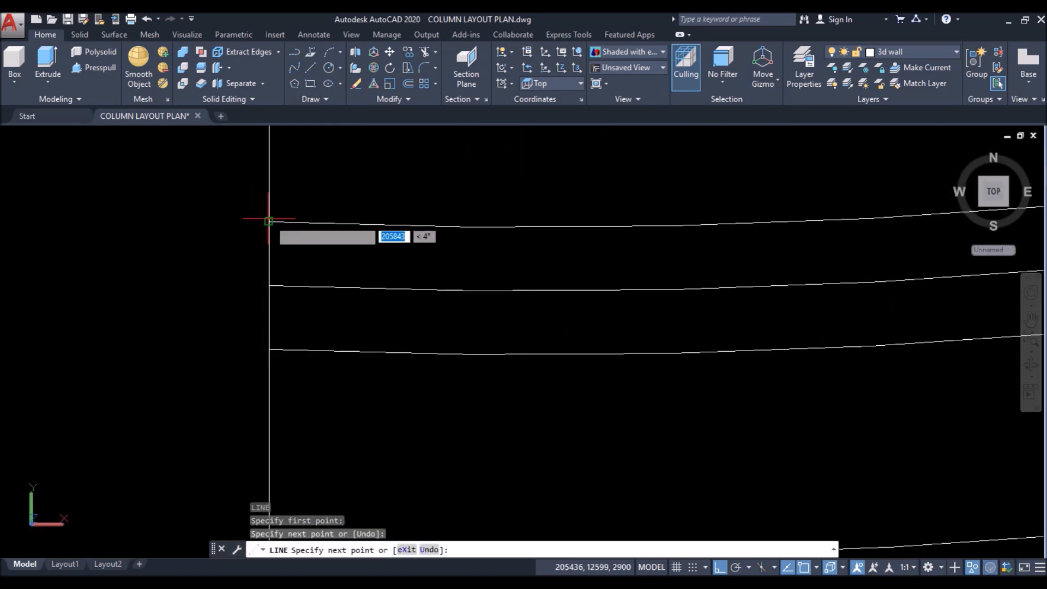
key(Return)
Step: Draw a short cross line between the midpoints of the inner and outer of the three closely spaced arcs
scroll(139, 389, down, 4)
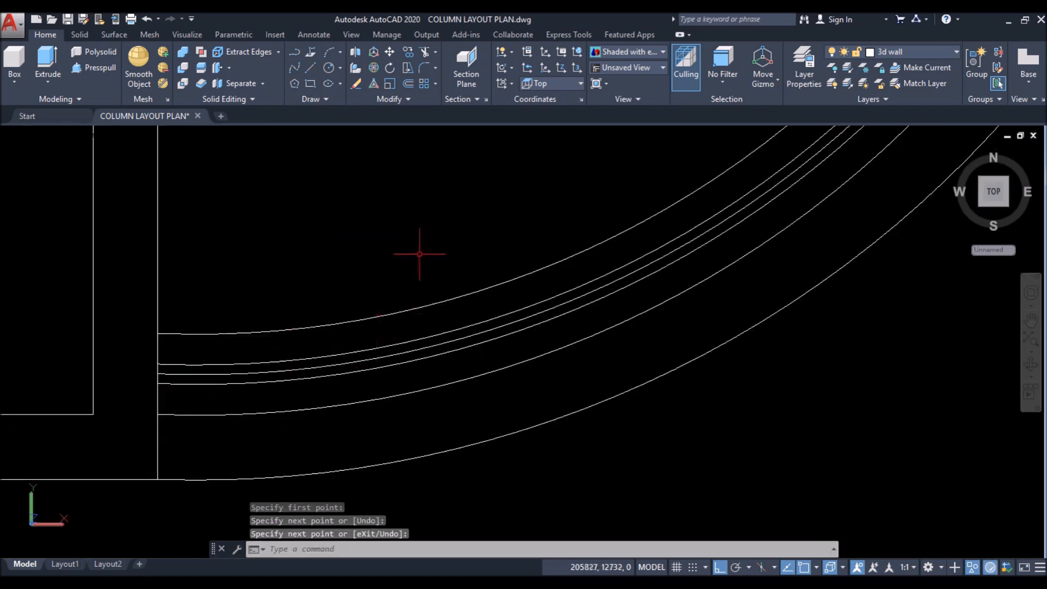
key(Return)
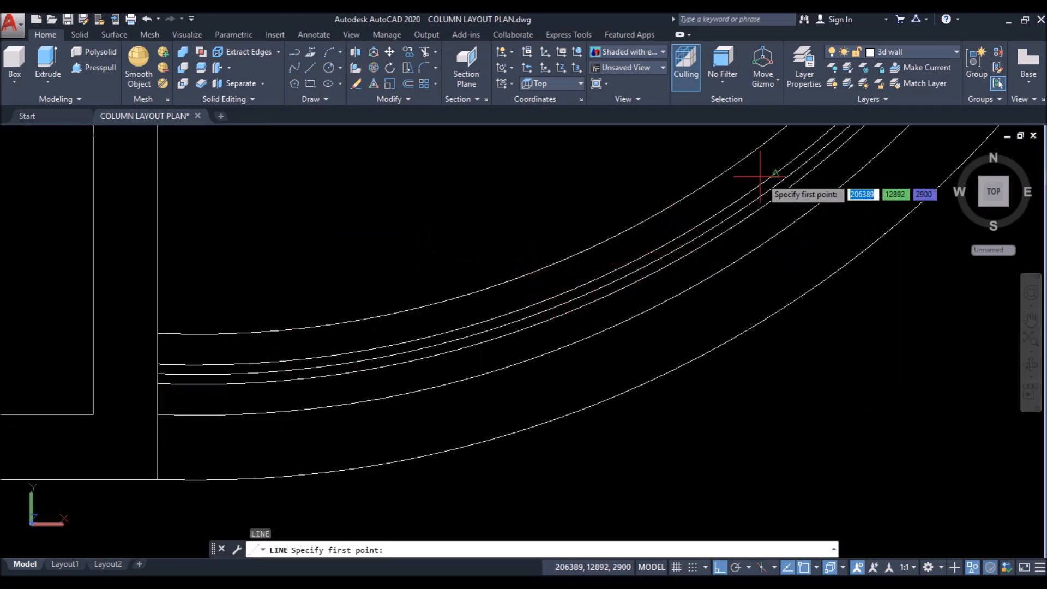
click(775, 174)
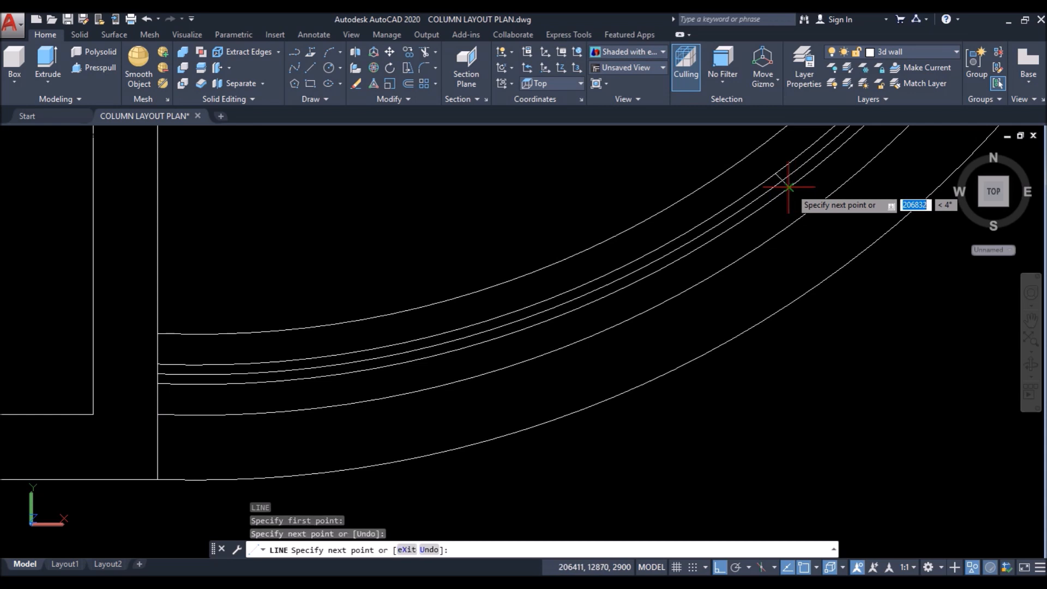
click(789, 188)
key(Return)
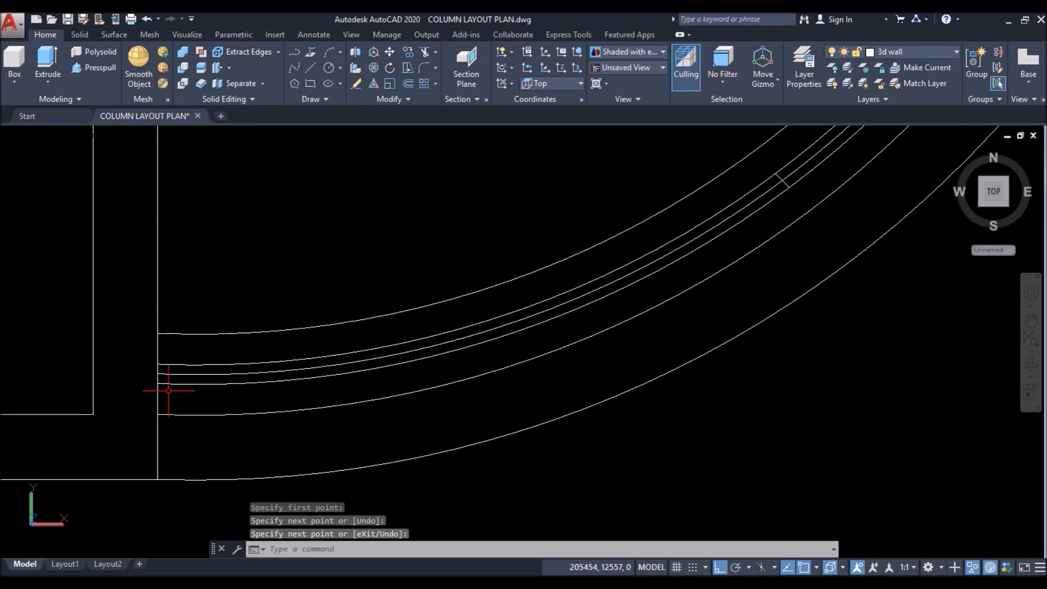
Step: Offset the closing line at the arcs' west end by 30 to the east
scroll(87, 382, down, 2)
scroll(117, 372, up, 3)
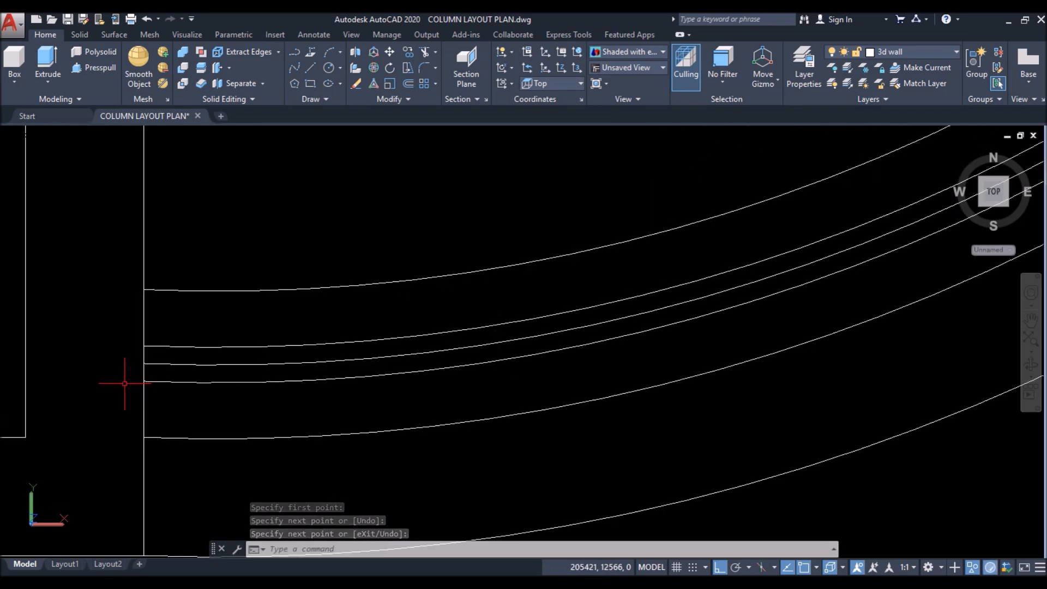
click(127, 329)
click(158, 379)
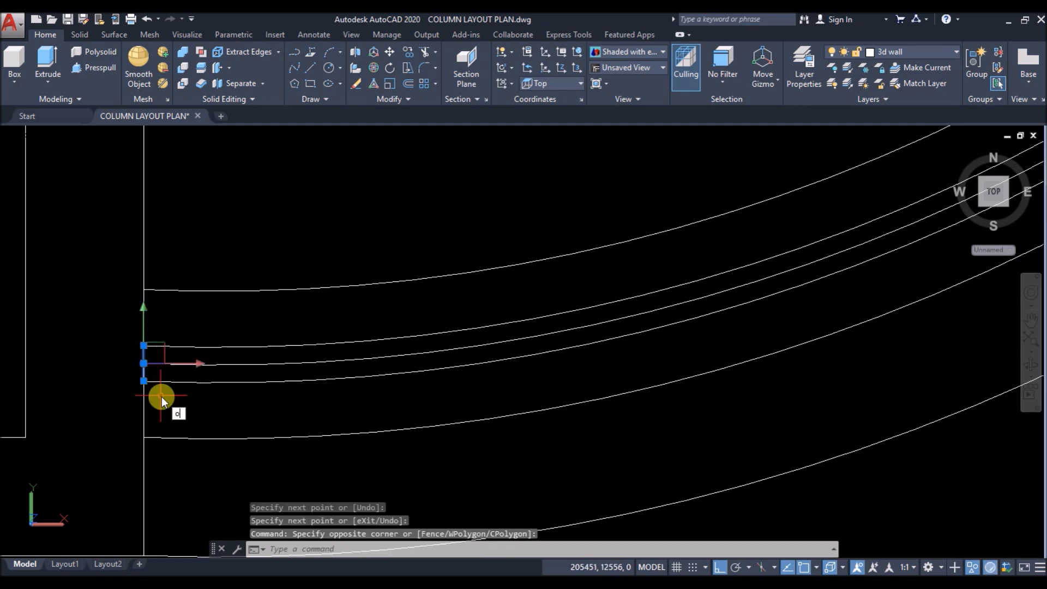
key(Return)
text(30)
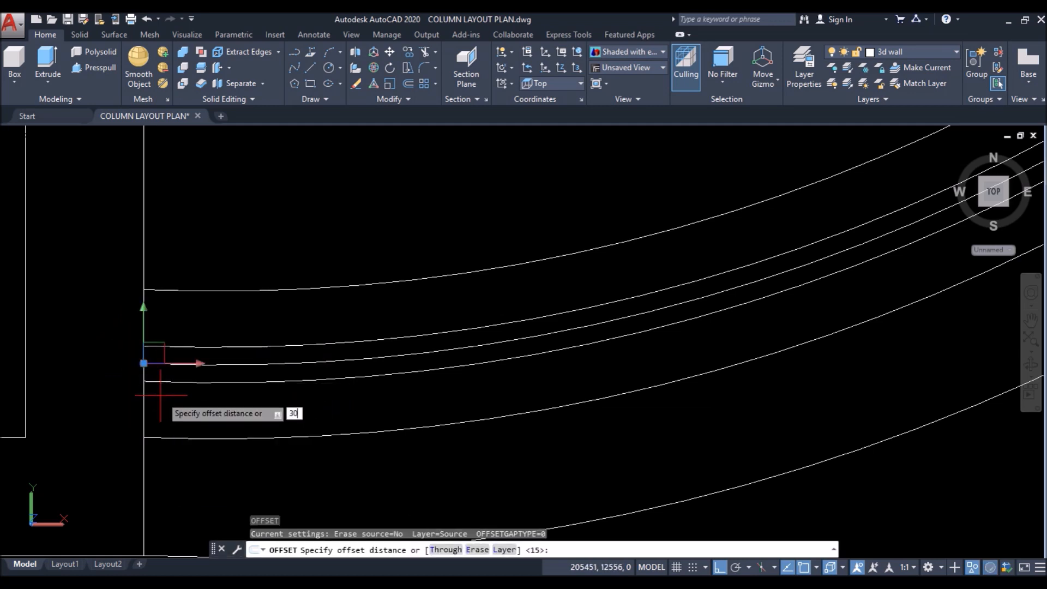
key(Return)
click(231, 396)
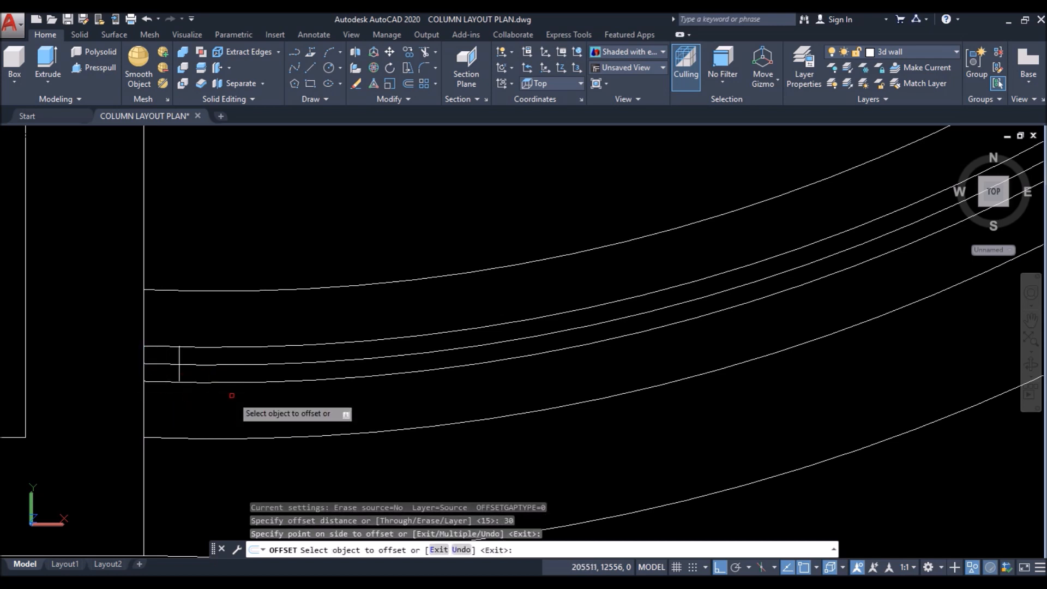
key(Return)
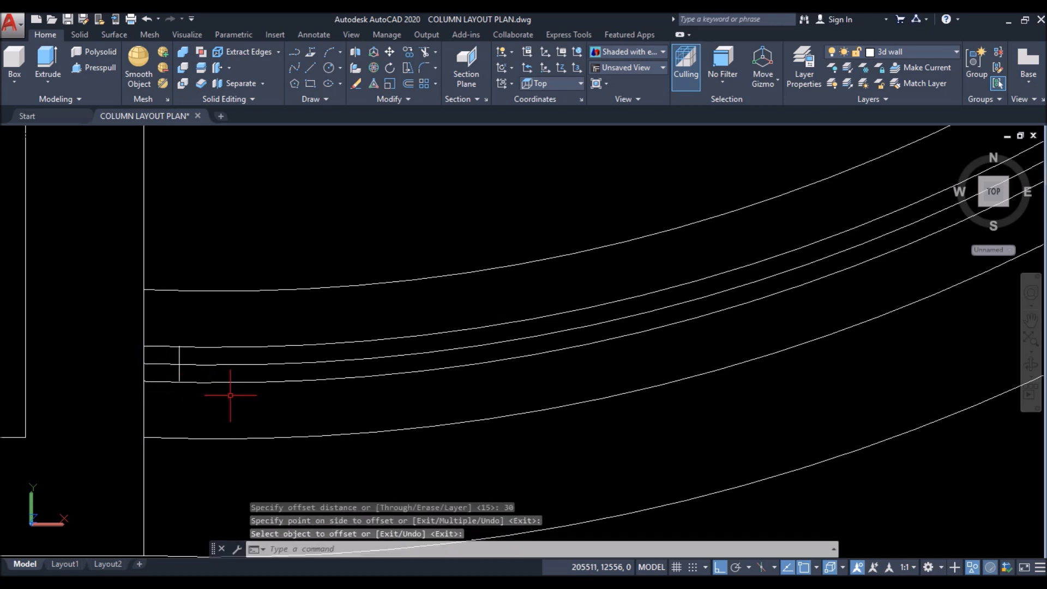
Step: Offset the closing line at the arcs' north end by 30 to the south
scroll(168, 402, down, 4)
scroll(459, 315, up, 5)
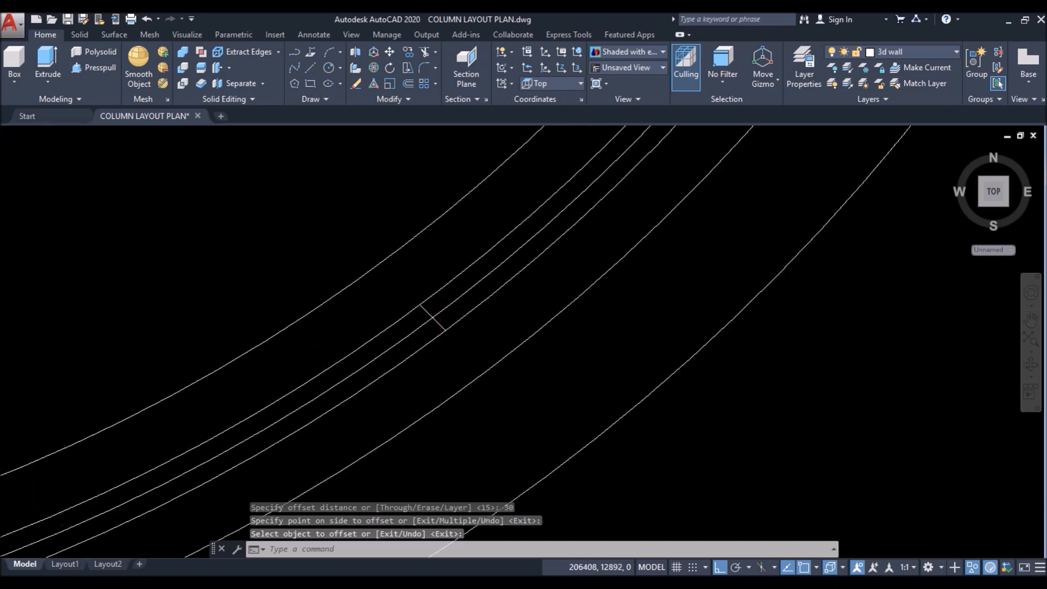
scroll(396, 381, down, 5)
scroll(475, 273, up, 5)
click(435, 256)
click(524, 300)
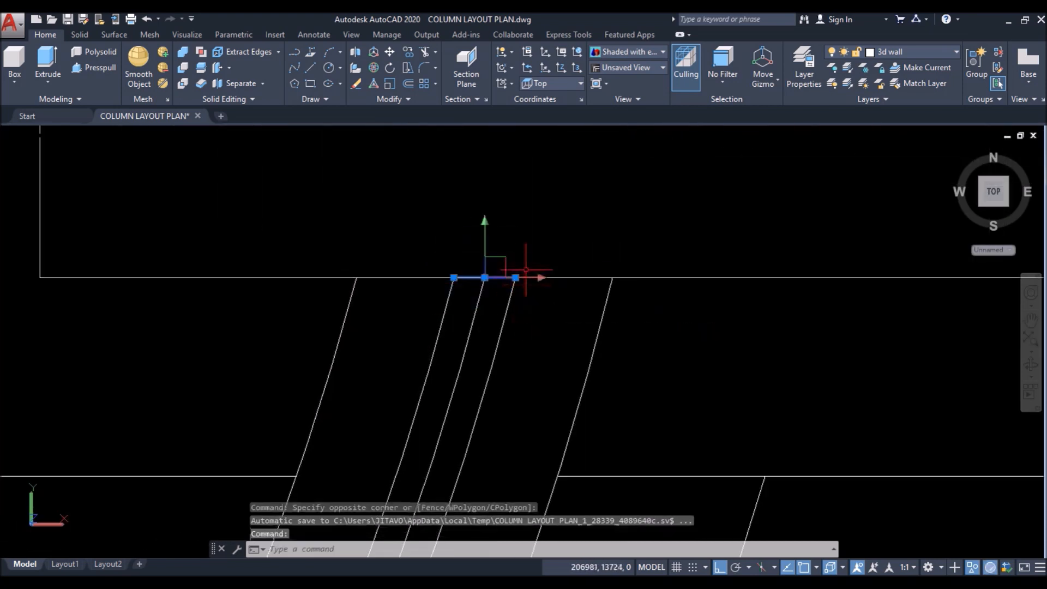
right_click(529, 274)
right_click(569, 219)
click(603, 223)
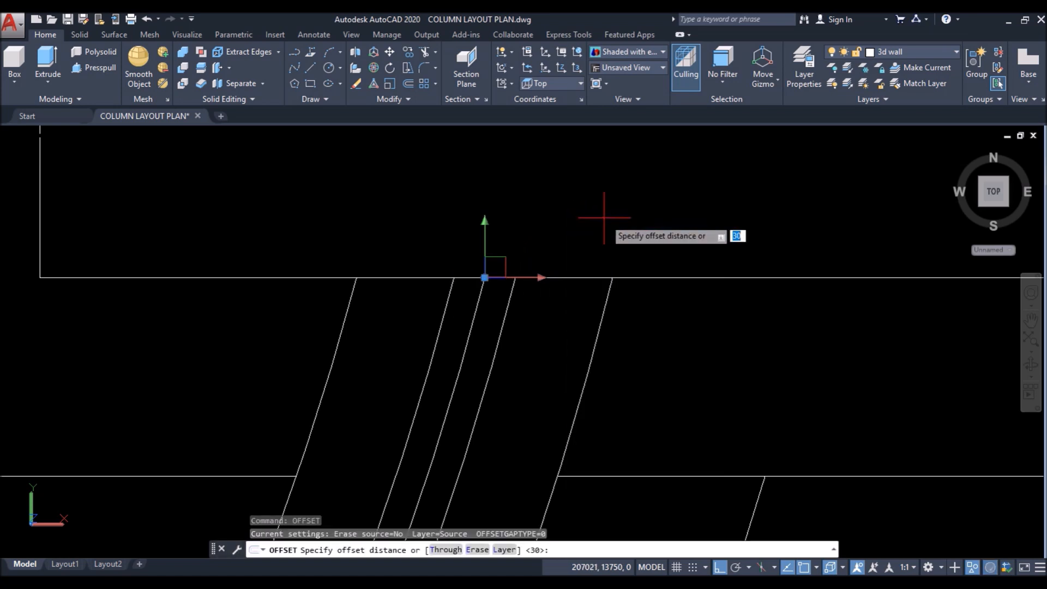
key(Return)
click(551, 409)
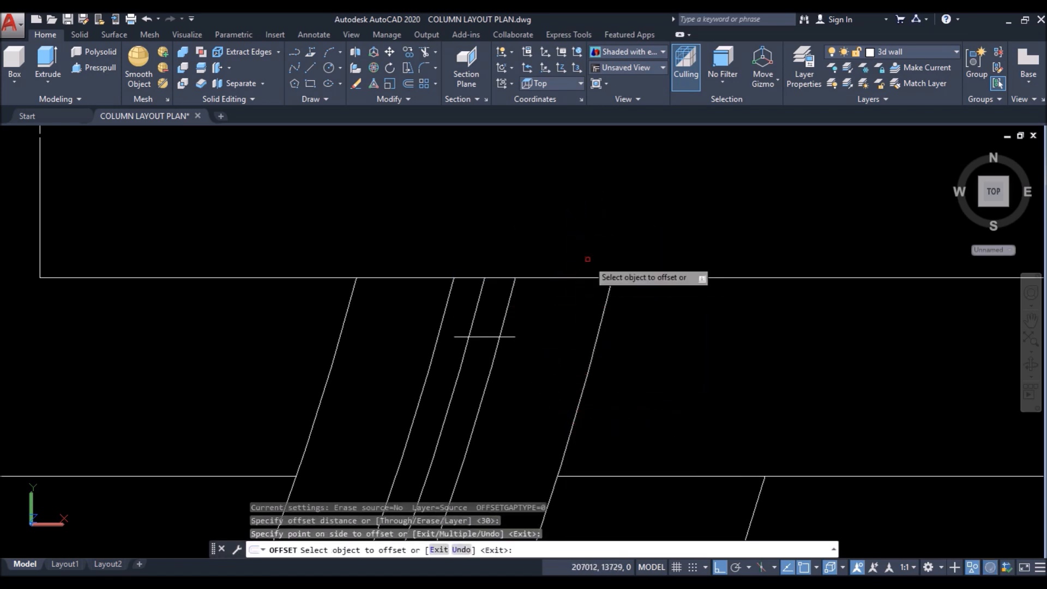
Step: Offset the cross line at the middle of the arcs by 15 to both sides
scroll(625, 190, down, 3)
scroll(441, 463, up, 3)
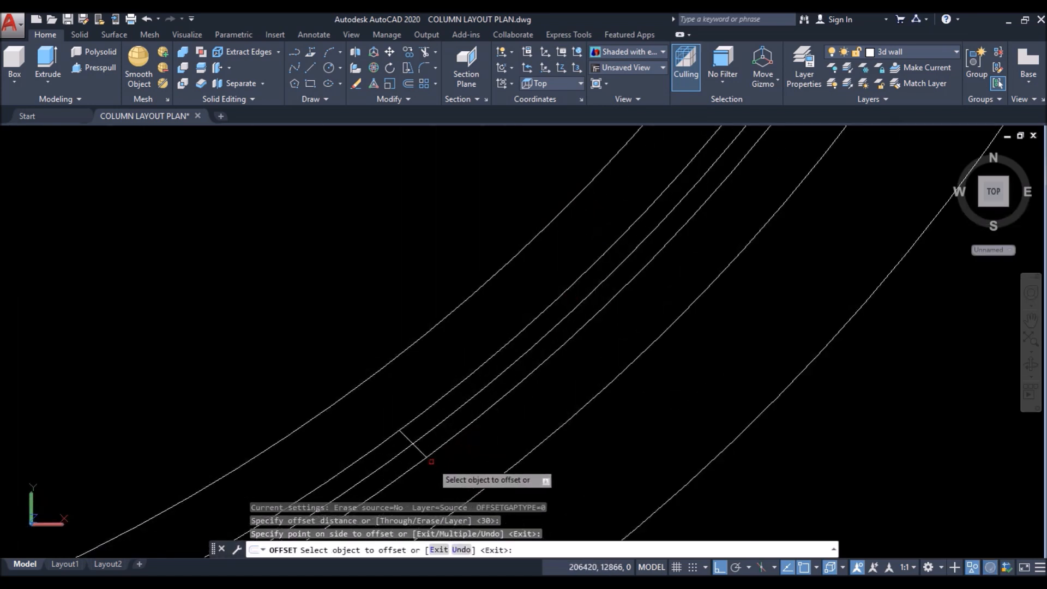
click(421, 450)
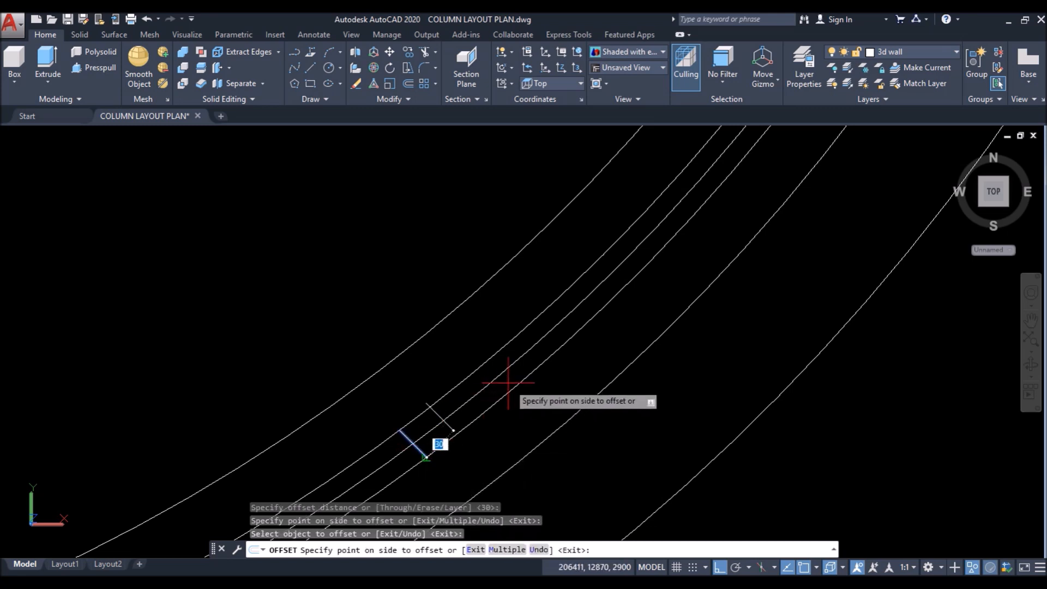
key(Return)
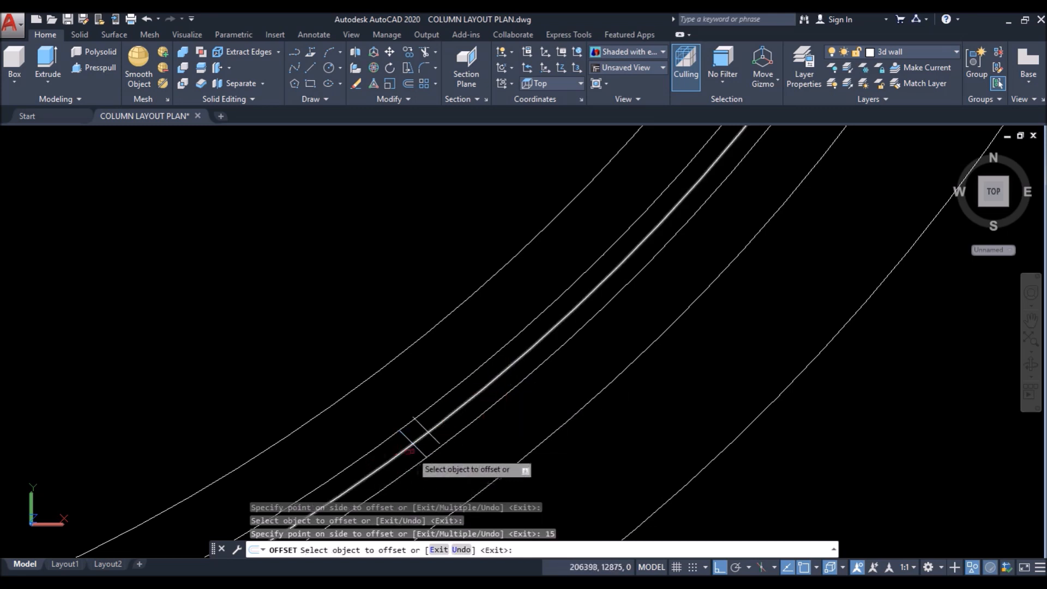
click(420, 449)
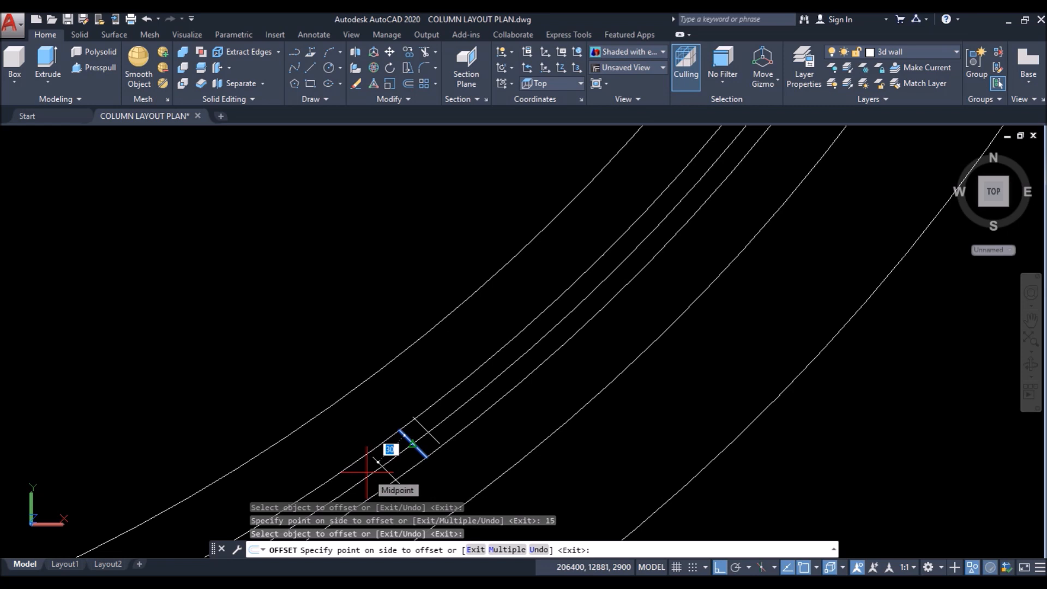
click(366, 473)
key(Return)
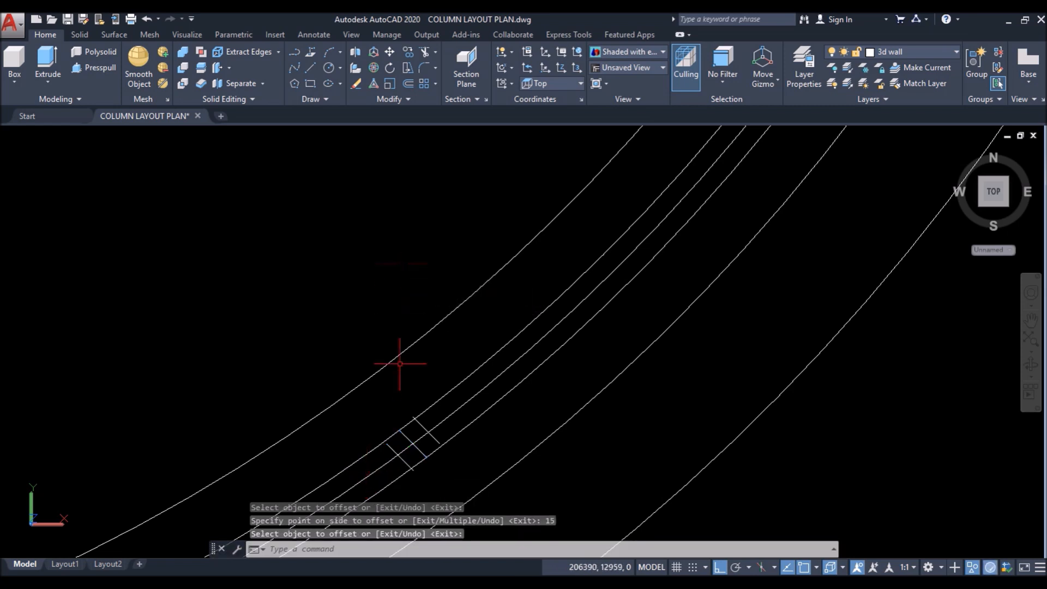
Step: Extend the short ends of the offset cross lines to the inner and outer of the three closely spaced arcs
scroll(442, 453, up, 3)
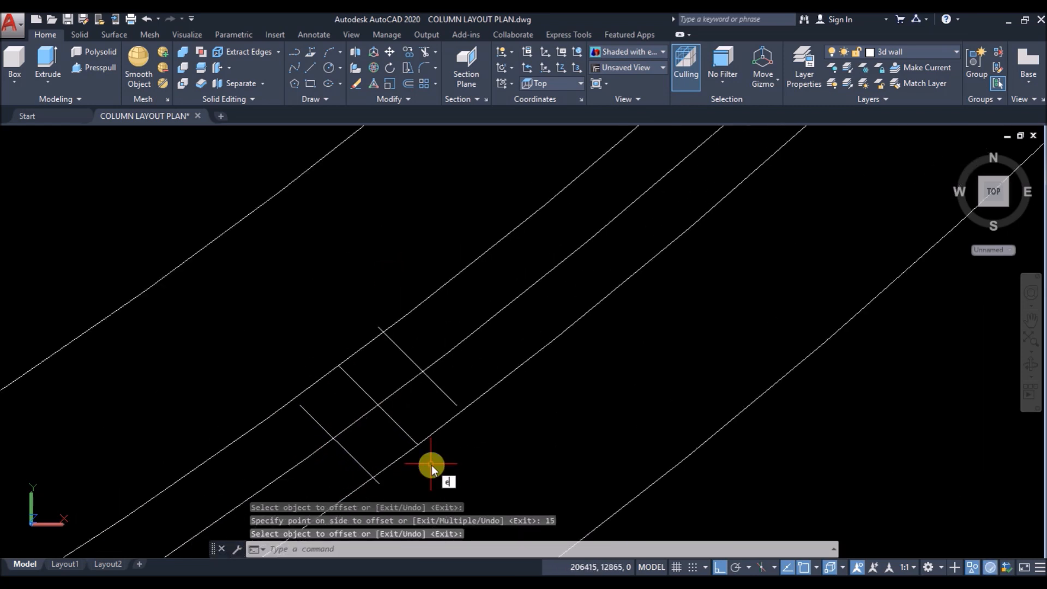
key(Return)
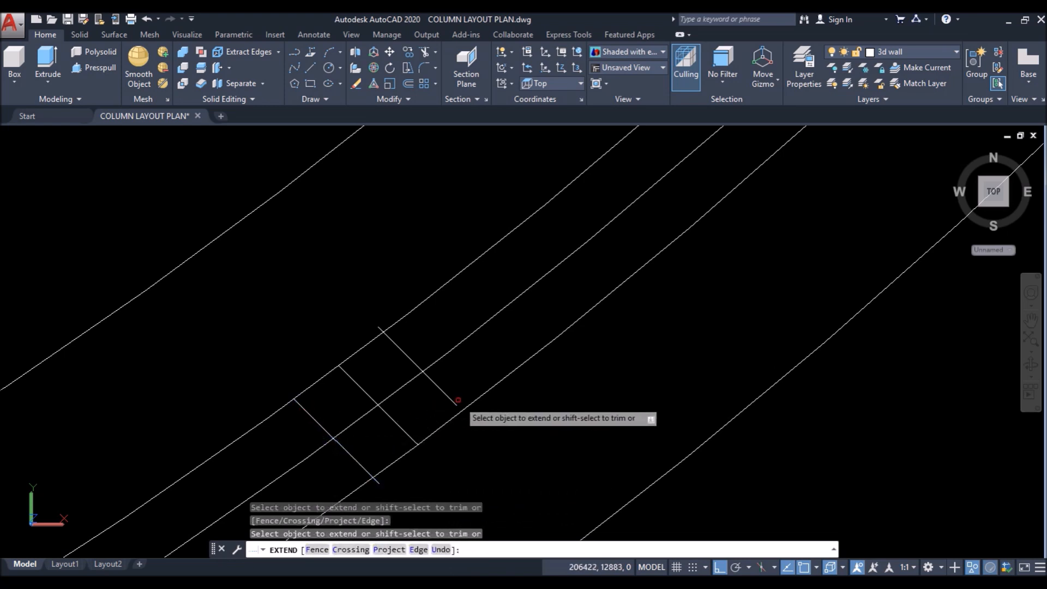
scroll(453, 401, down, 6)
scroll(624, 219, up, 5)
scroll(592, 277, down, 1)
scroll(590, 243, down, 5)
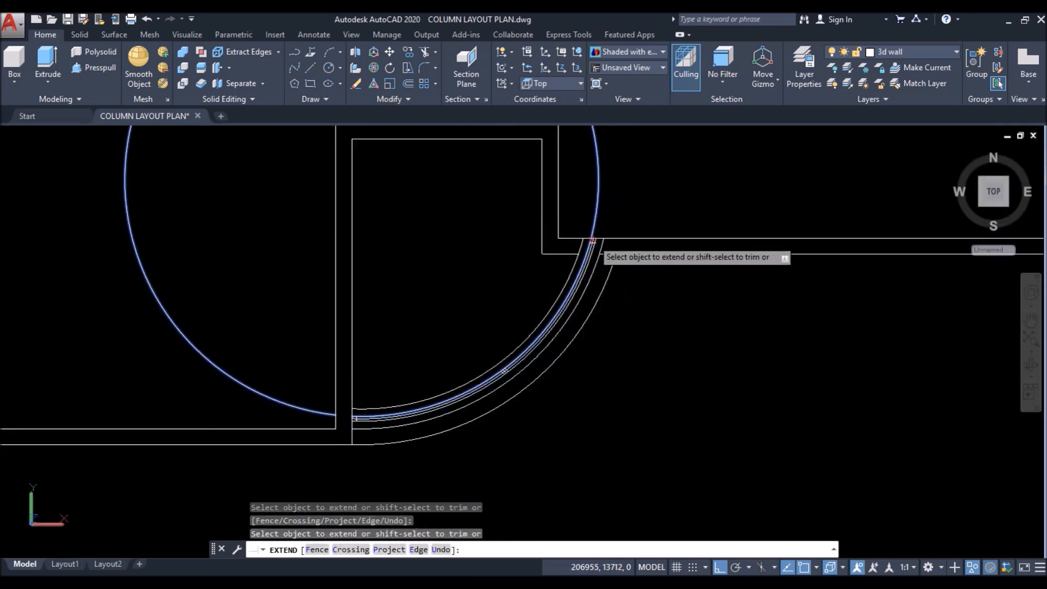
scroll(500, 302, up, 6)
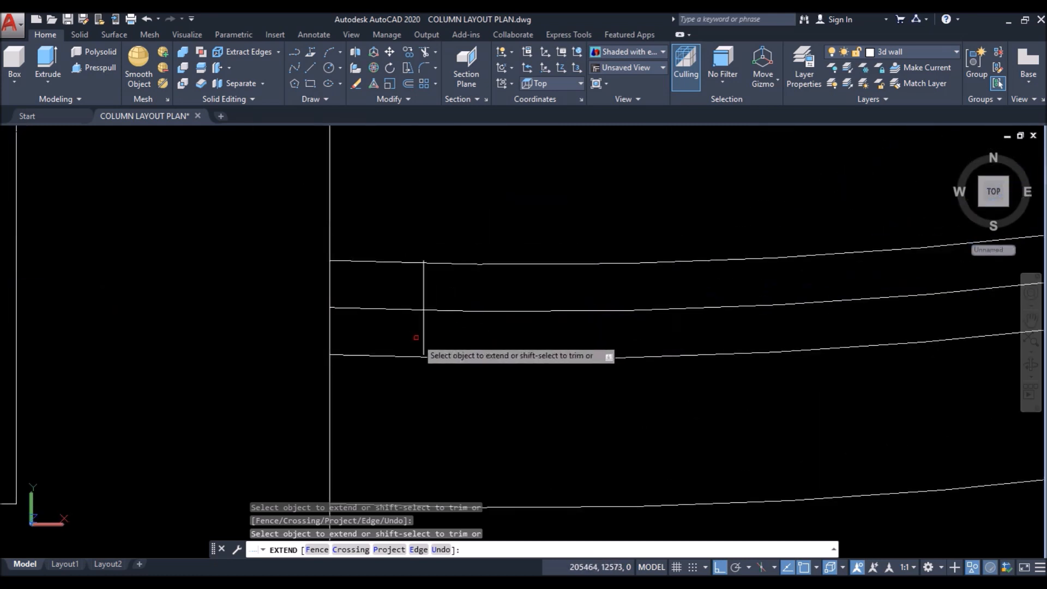
Step: Undo the last trim and trim the overhanging ends of the short cross lines at the arcs' west end, middle and north end
key(ctrl+z)
scroll(428, 305, up, 3)
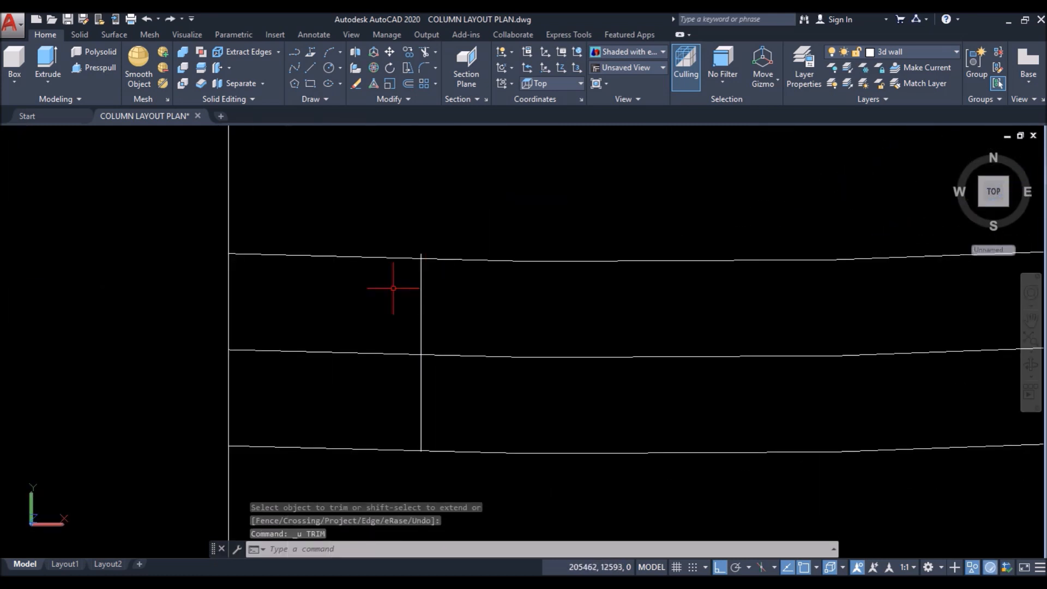
text(tr)
key(Return)
key(Return)
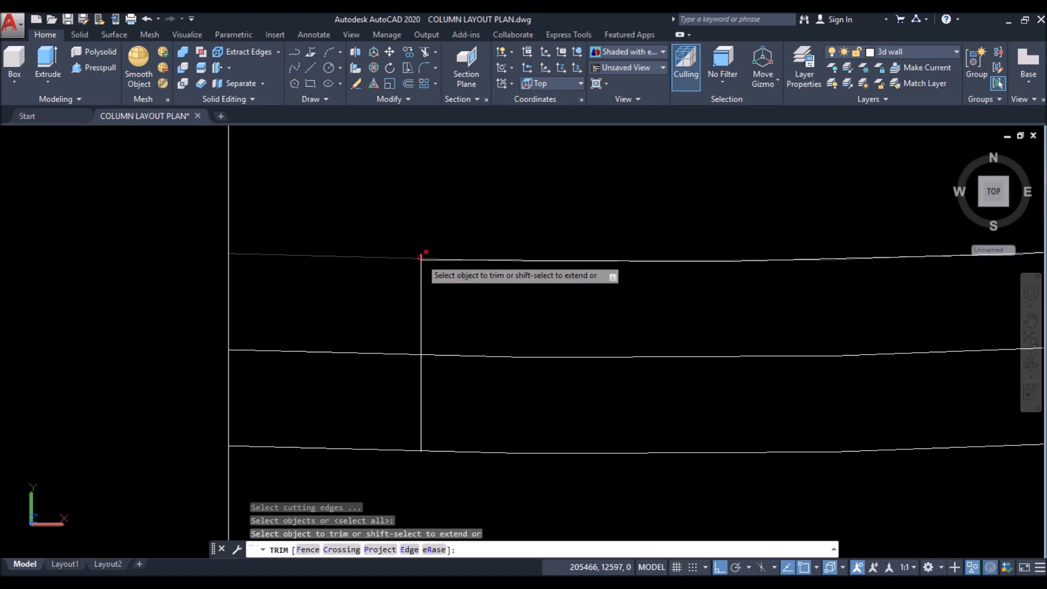
scroll(309, 303, down, 5)
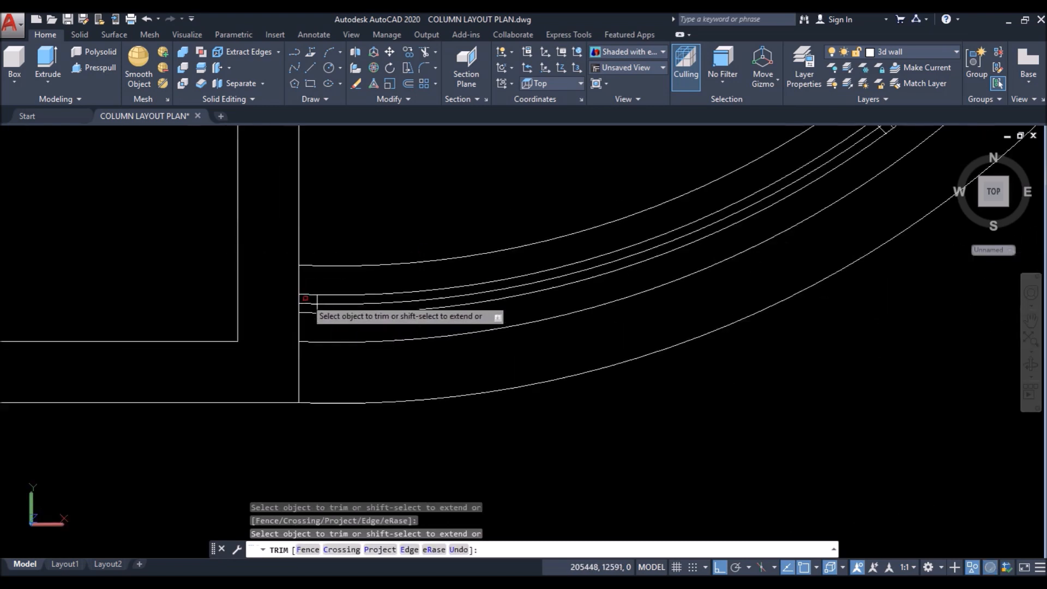
scroll(346, 336, up, 5)
scroll(551, 240, up, 5)
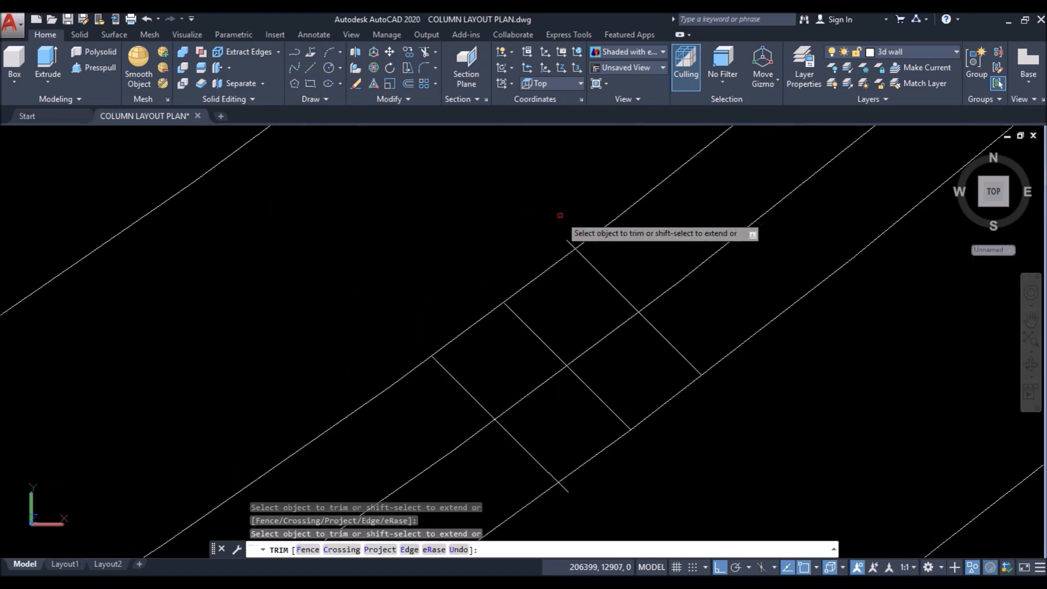
scroll(419, 432, down, 5)
scroll(614, 164, down, 3)
scroll(613, 206, up, 6)
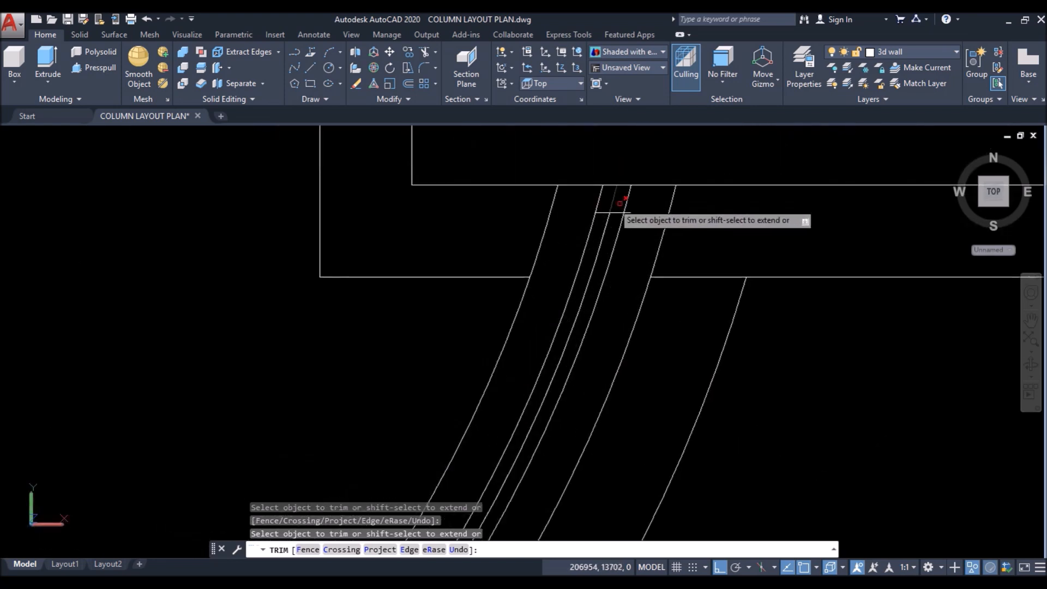
key(Return)
Step: Delete the centre one of the three cross lines at the middle of the arcs
scroll(551, 180, down, 5)
scroll(526, 234, up, 8)
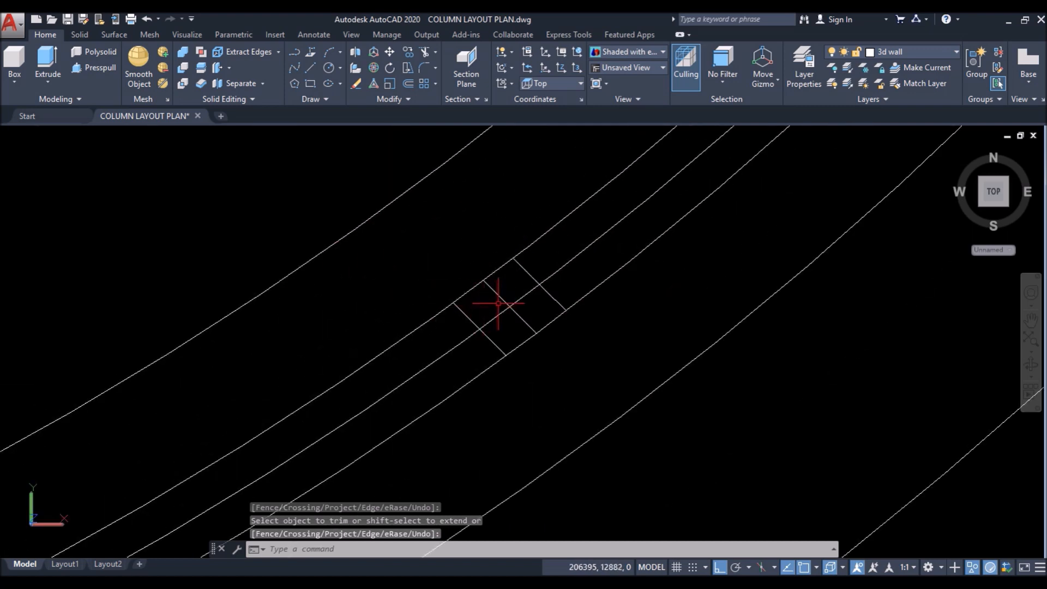
click(494, 291)
key(Delete)
Step: Hide the middle one of the three closely spaced arcs
scroll(494, 298, down, 5)
scroll(261, 438, up, 6)
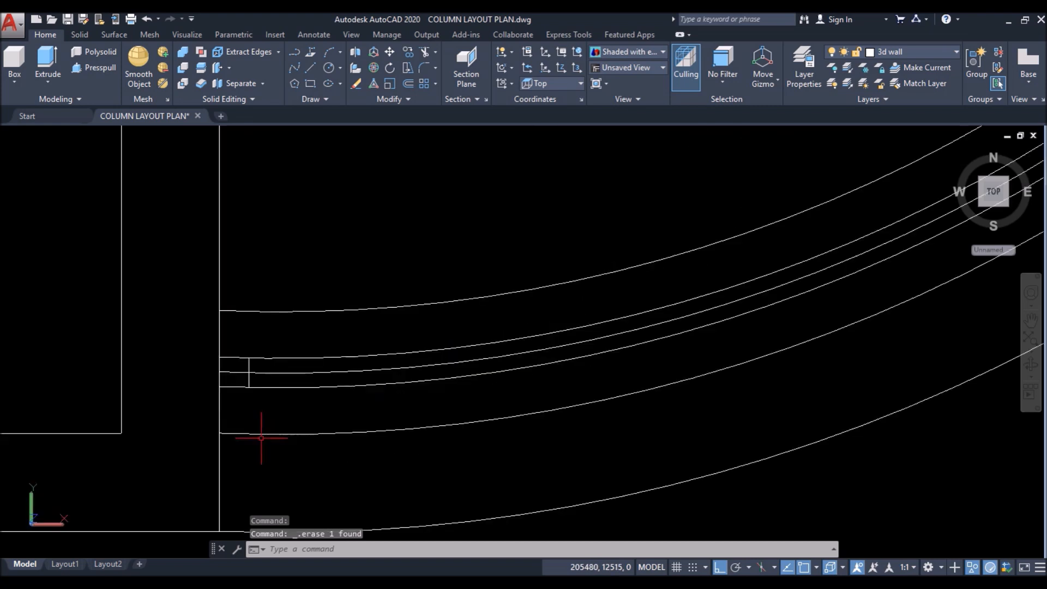
click(282, 373)
right_click(299, 256)
mouse_move(429, 318)
click(458, 332)
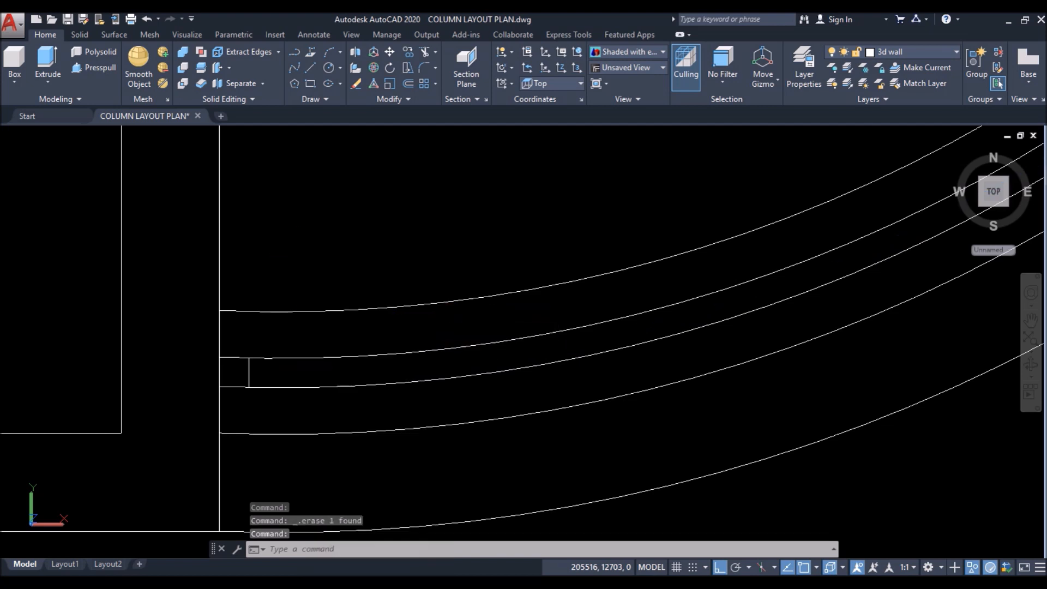
Step: Use the Boundary command to pick the area of the square post at the arcs' west end
scroll(453, 322, down, 2)
scroll(200, 460, down, 2)
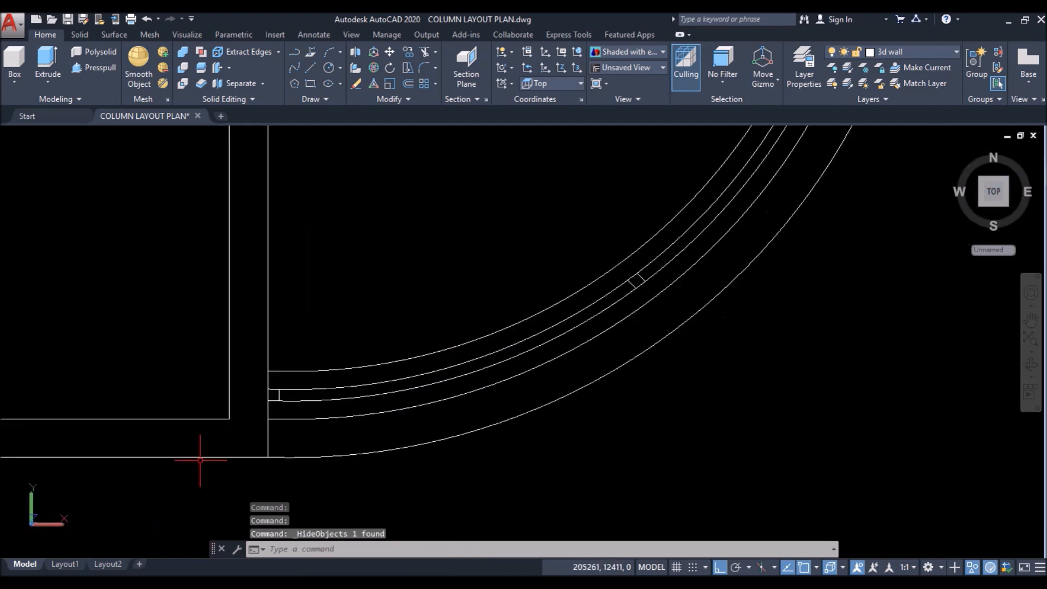
text(o)
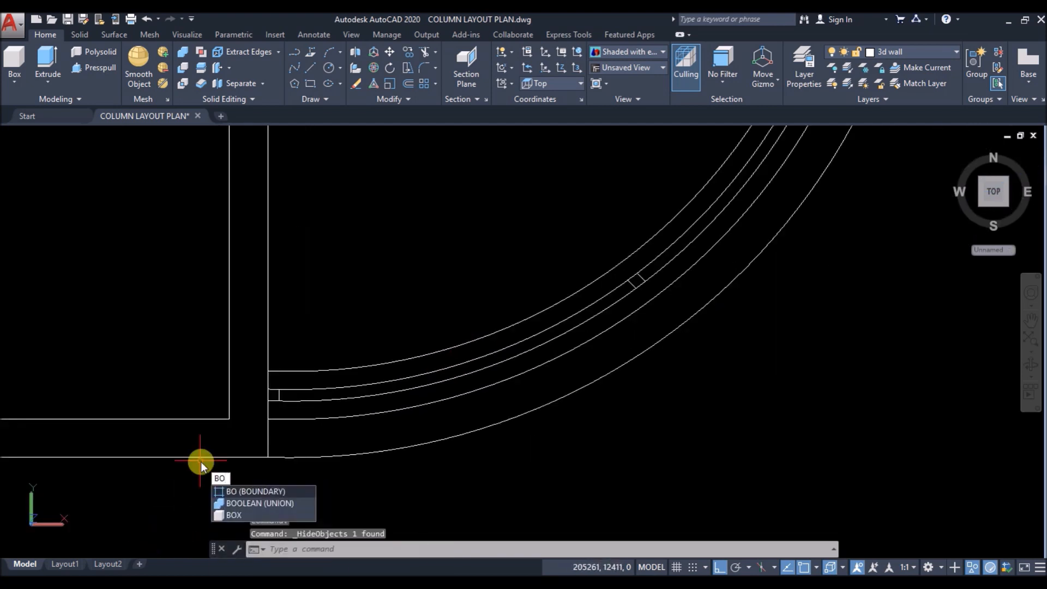
key(Return)
click(447, 192)
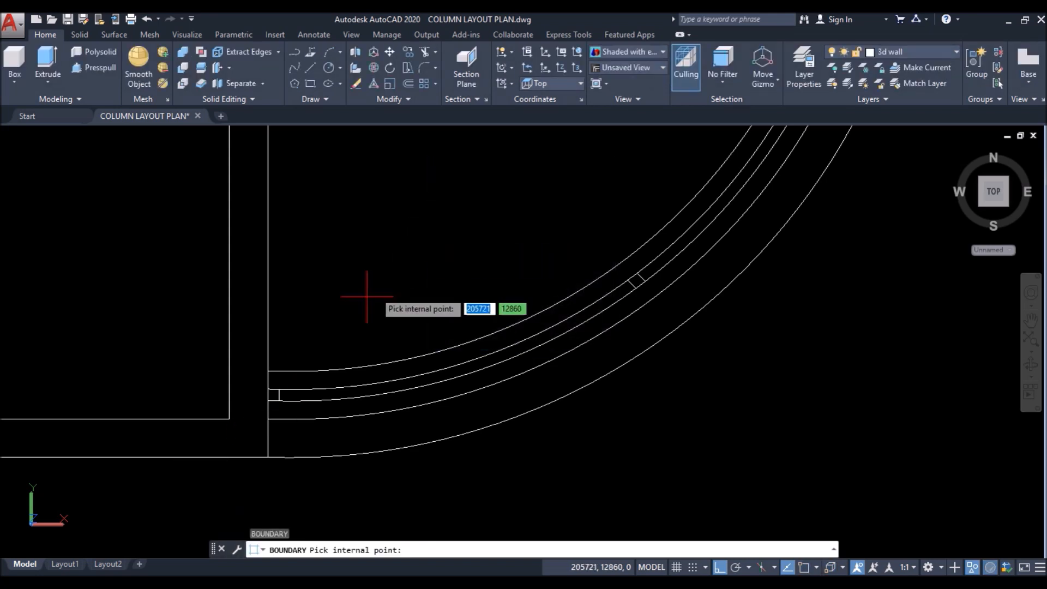
scroll(274, 388, up, 4)
click(273, 385)
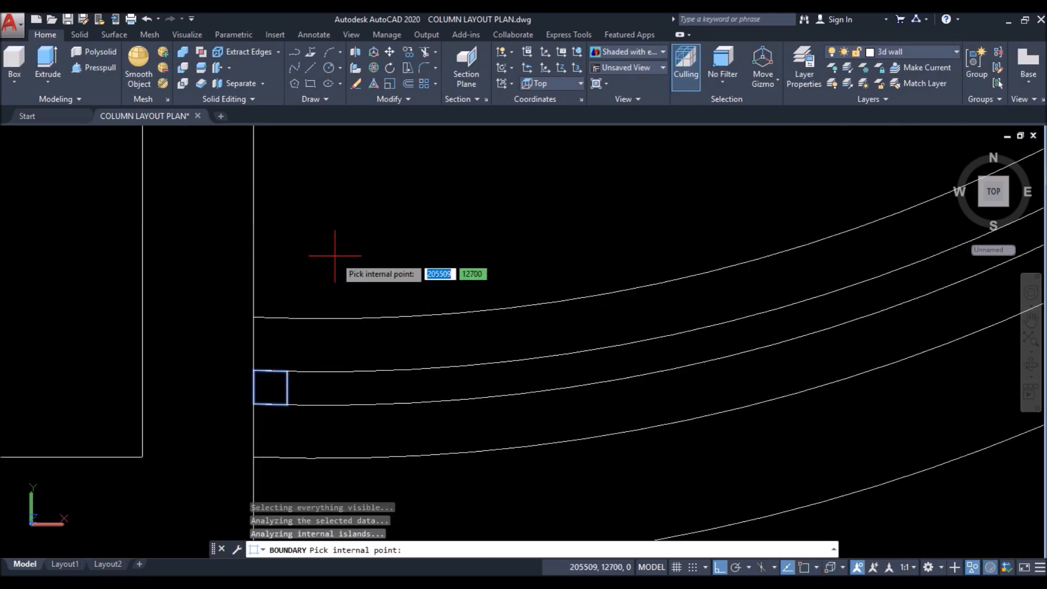
Step: Add the curved strip between the two remaining close arcs to the boundary picks and create the polylines
scroll(251, 384, down, 3)
scroll(621, 246, up, 4)
click(573, 272)
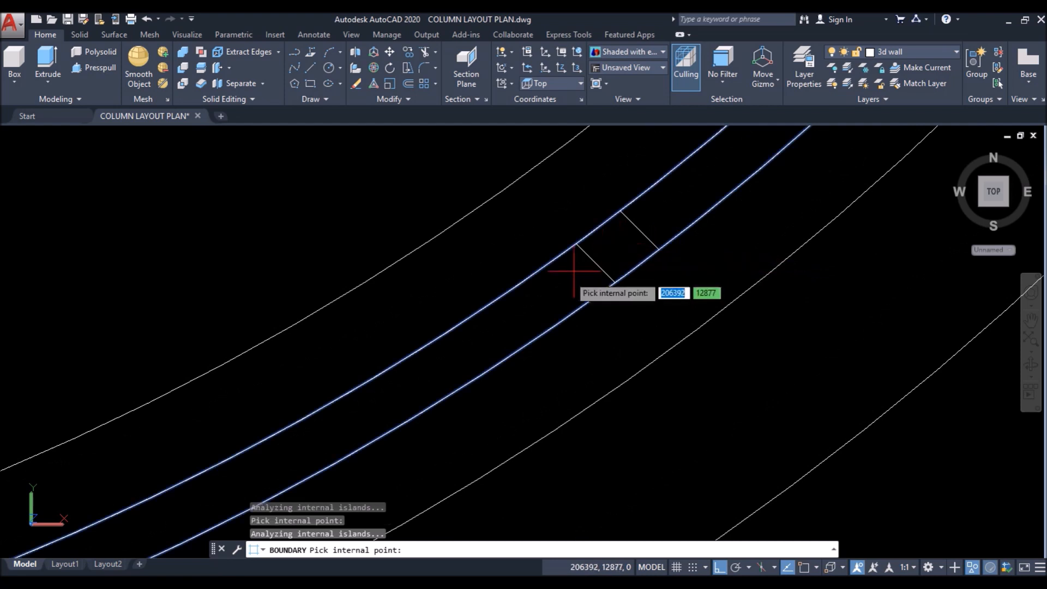
scroll(537, 303, down, 3)
scroll(473, 354, down, 4)
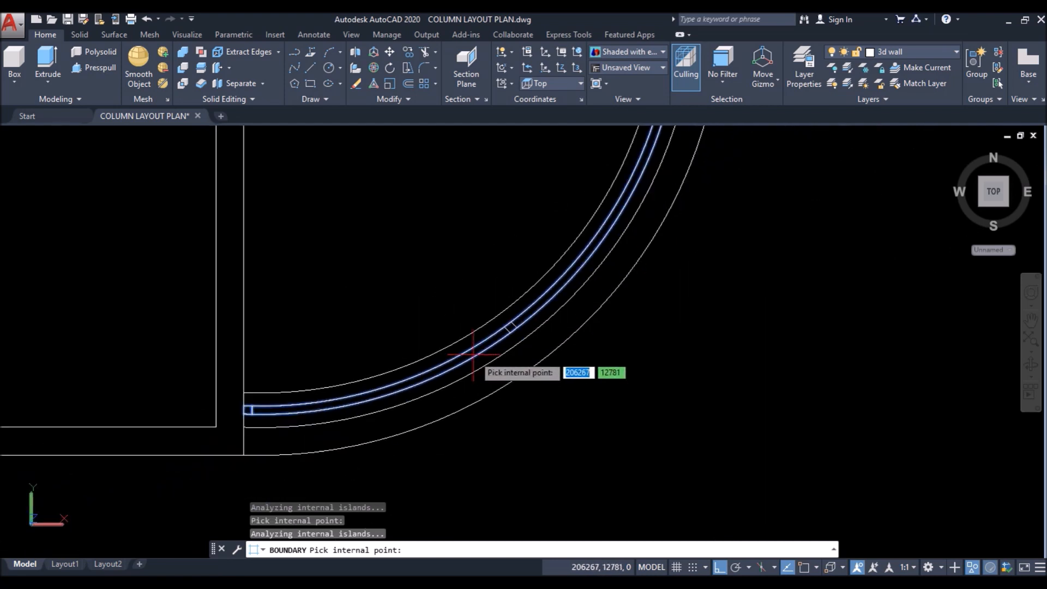
scroll(551, 262, up, 5)
scroll(528, 268, up, 3)
click(510, 276)
key(Return)
Step: Create a polyline boundary for the small post area at the arcs' north end
key(Return)
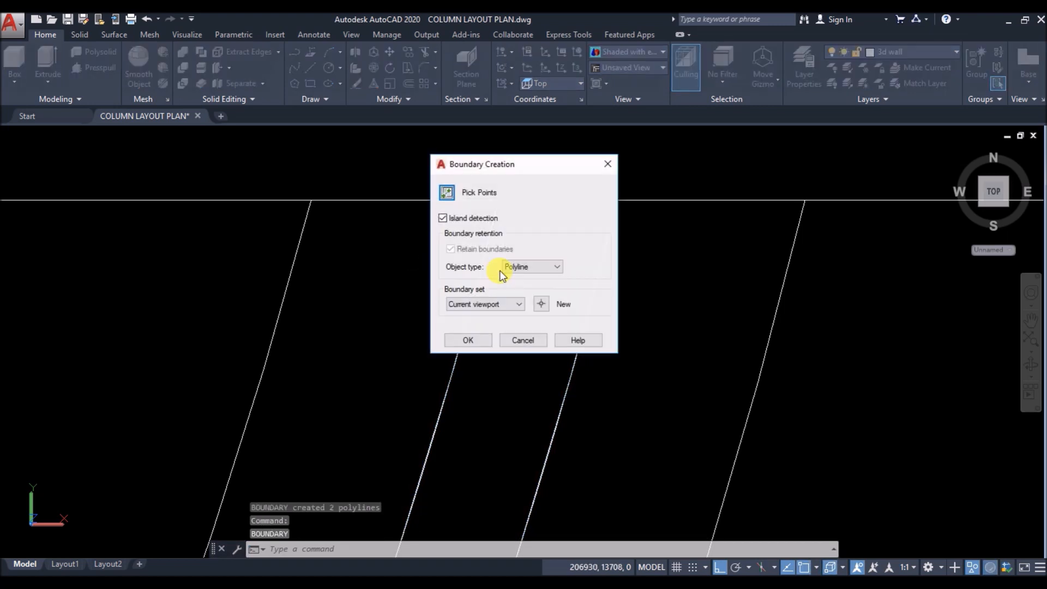
click(447, 193)
click(542, 273)
click(542, 274)
scroll(542, 273, up, 4)
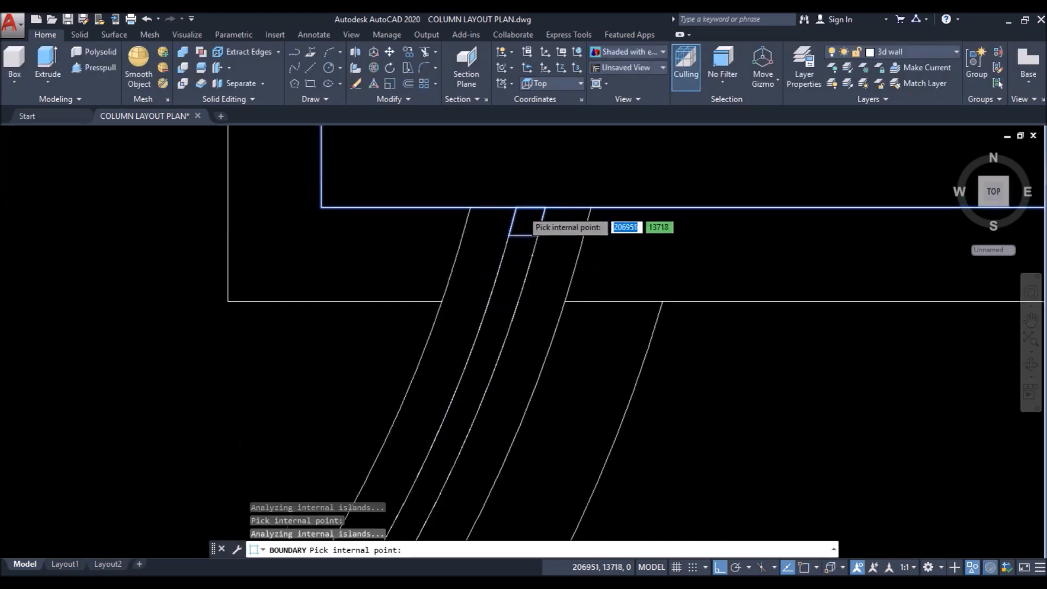
key(Return)
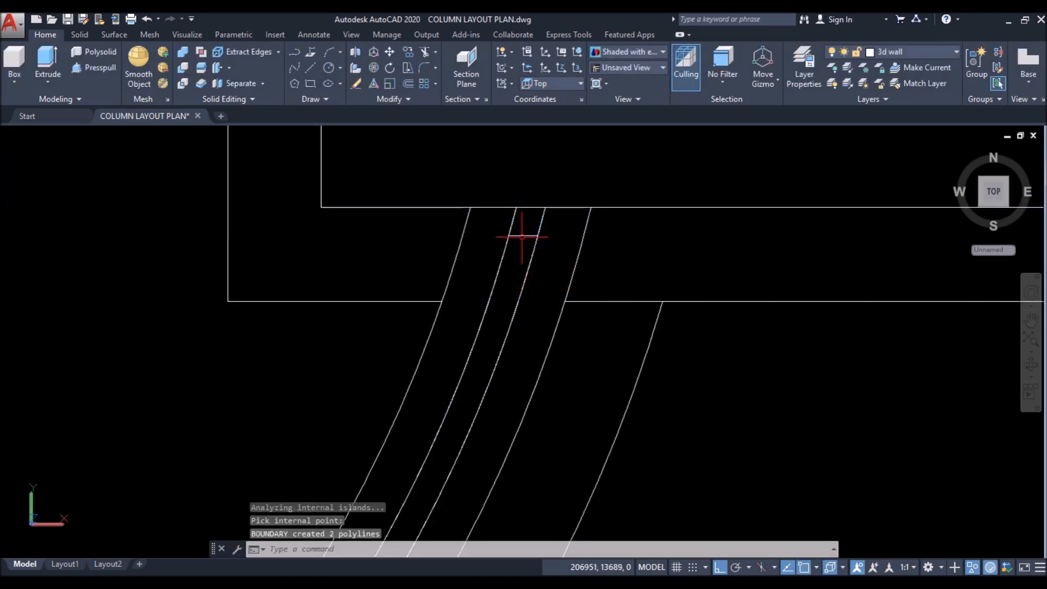
click(502, 191)
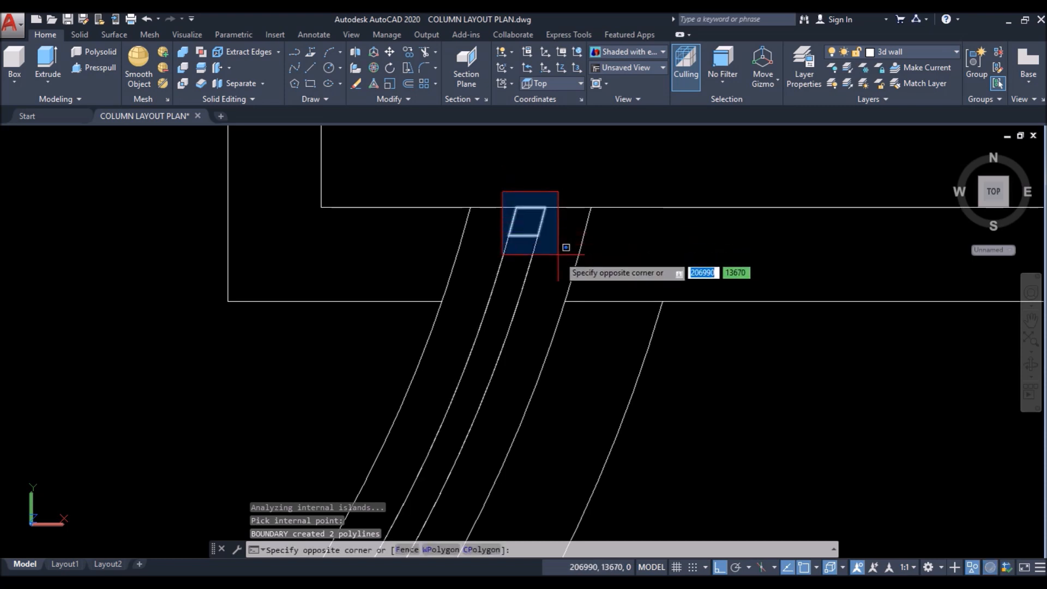
click(561, 240)
Step: Create a polyline boundary for the square post between the two cross lines at the middle of the arcs
scroll(549, 175, down, 4)
scroll(433, 373, up, 3)
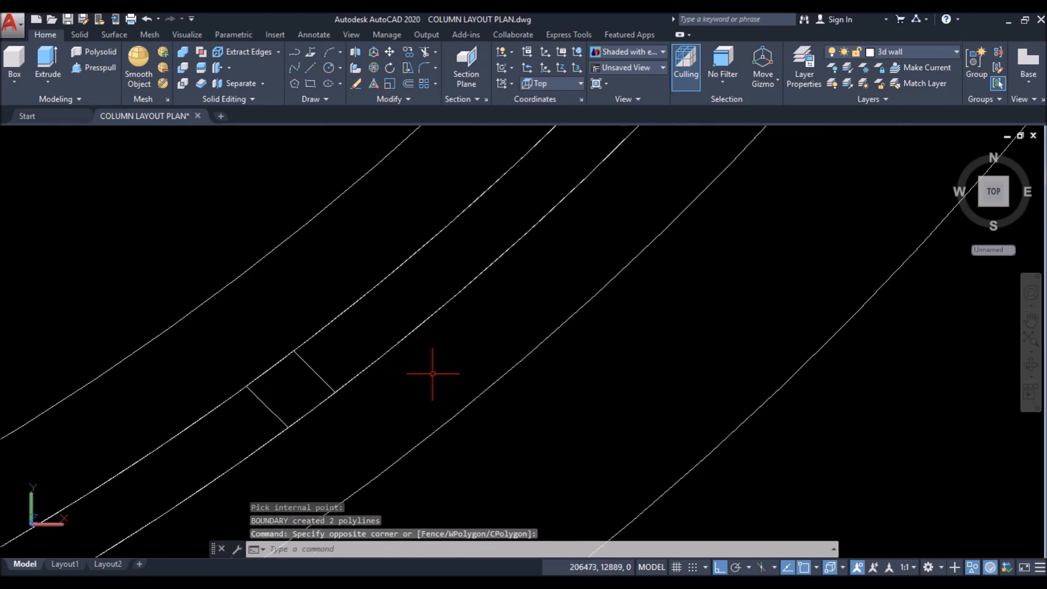
right_click(339, 398)
click(448, 193)
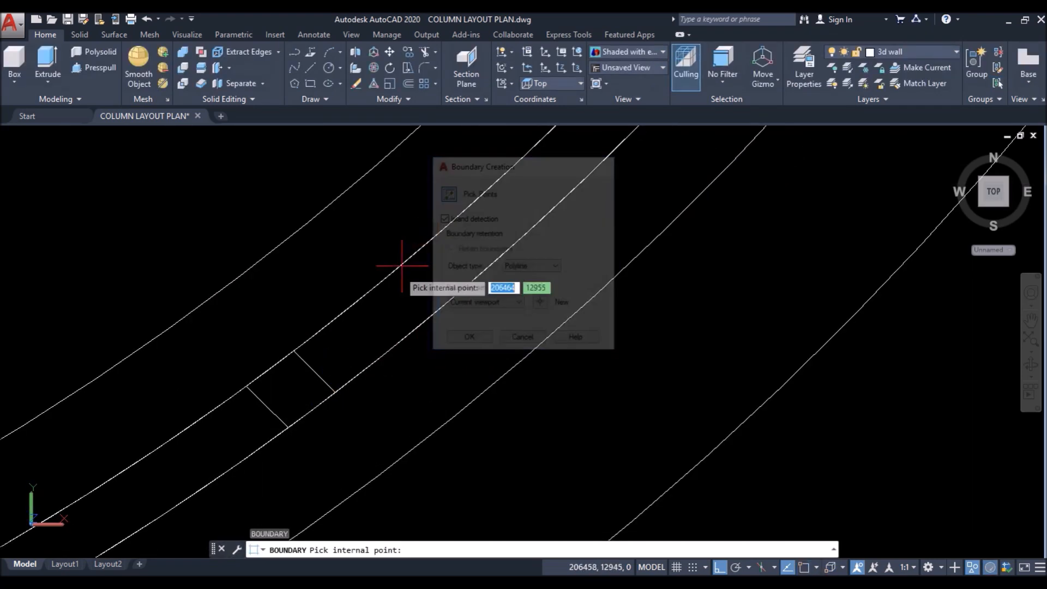
click(289, 388)
key(Return)
Step: Erase the surplus house outline polyline lying at ground level around the balcony strip
scroll(431, 362, down, 2)
scroll(435, 299, down, 3)
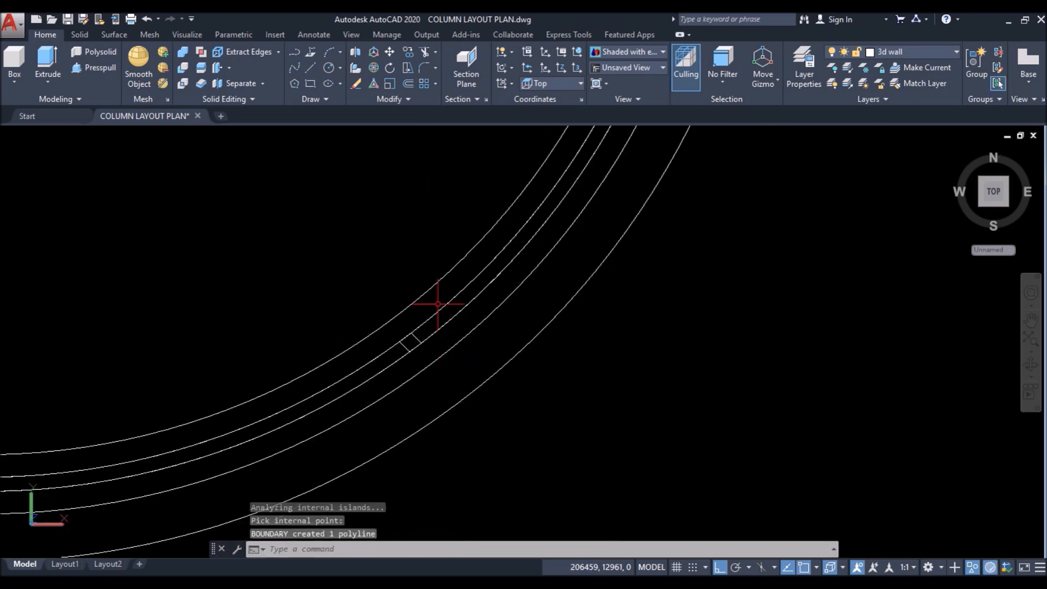
shift+middle_drag(485, 396, 469, 330)
scroll(446, 349, down, 2)
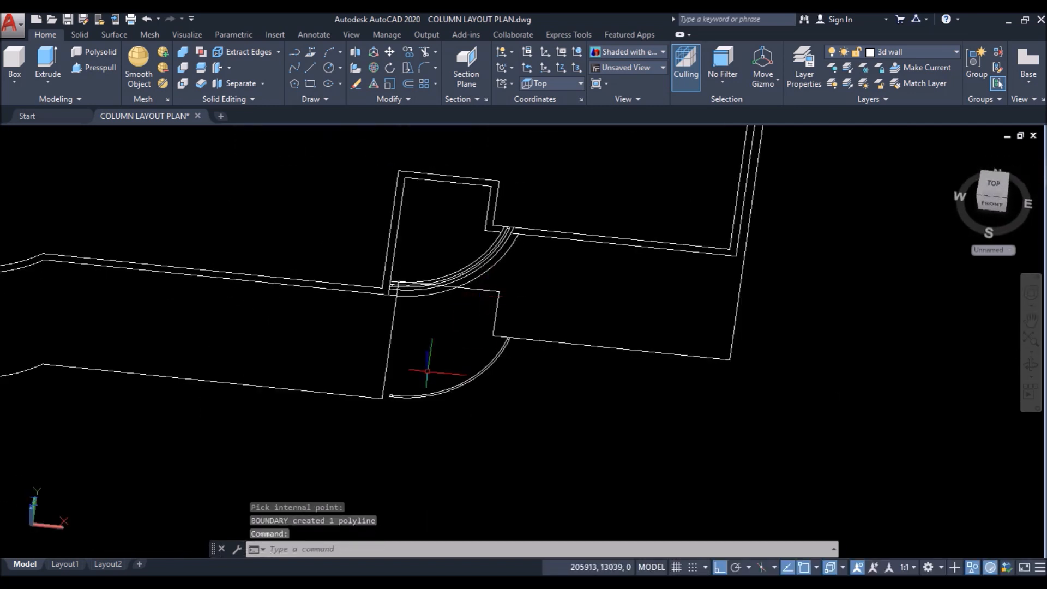
click(338, 383)
click(294, 413)
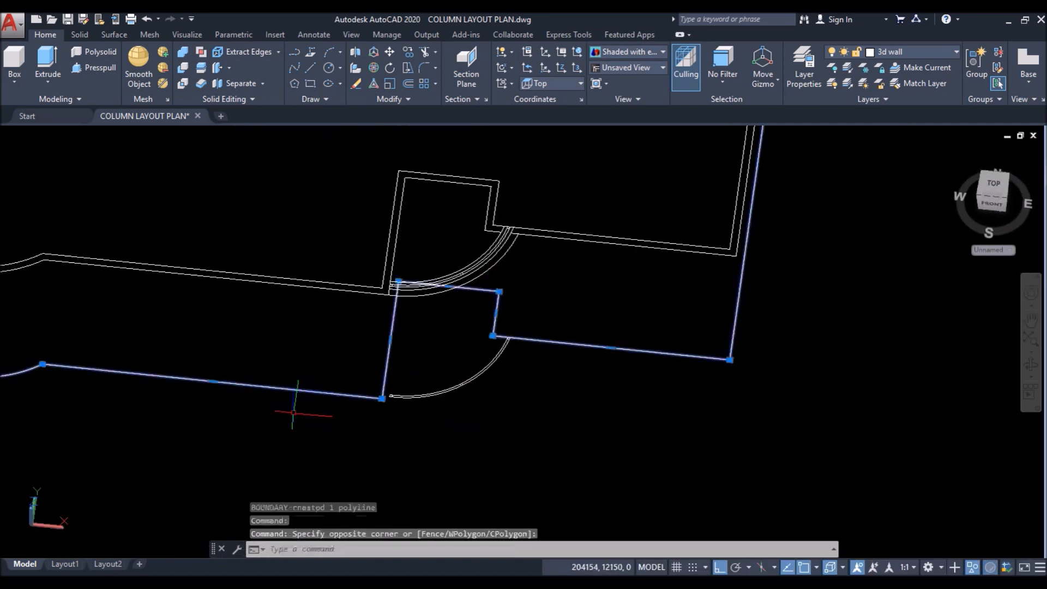
click(358, 84)
Step: Extrude the curved strip and the square post at its west end by 30
scroll(409, 417, up, 3)
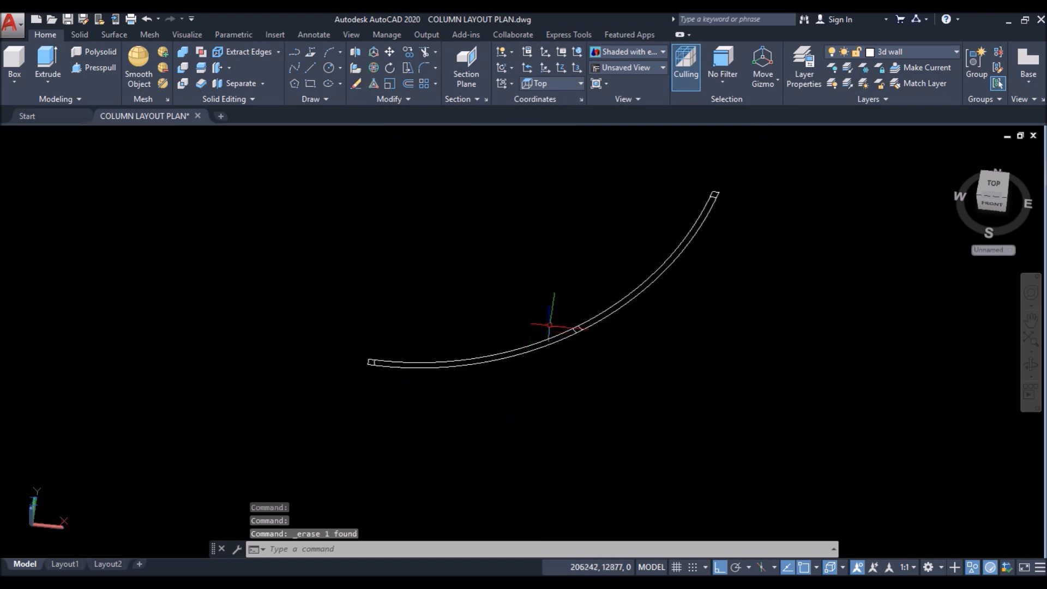
click(48, 60)
click(425, 368)
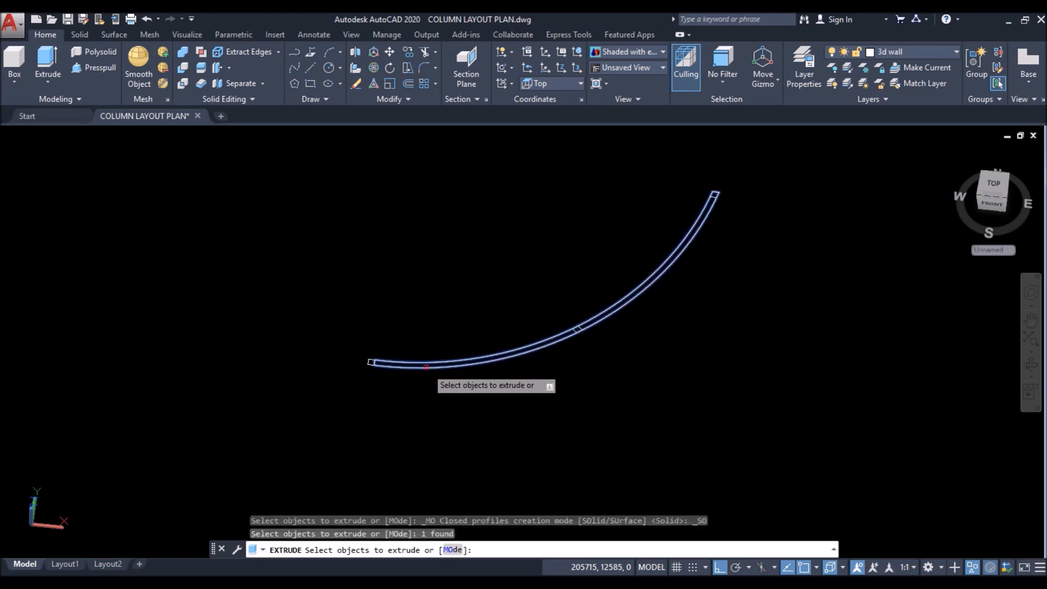
scroll(426, 366, up, 5)
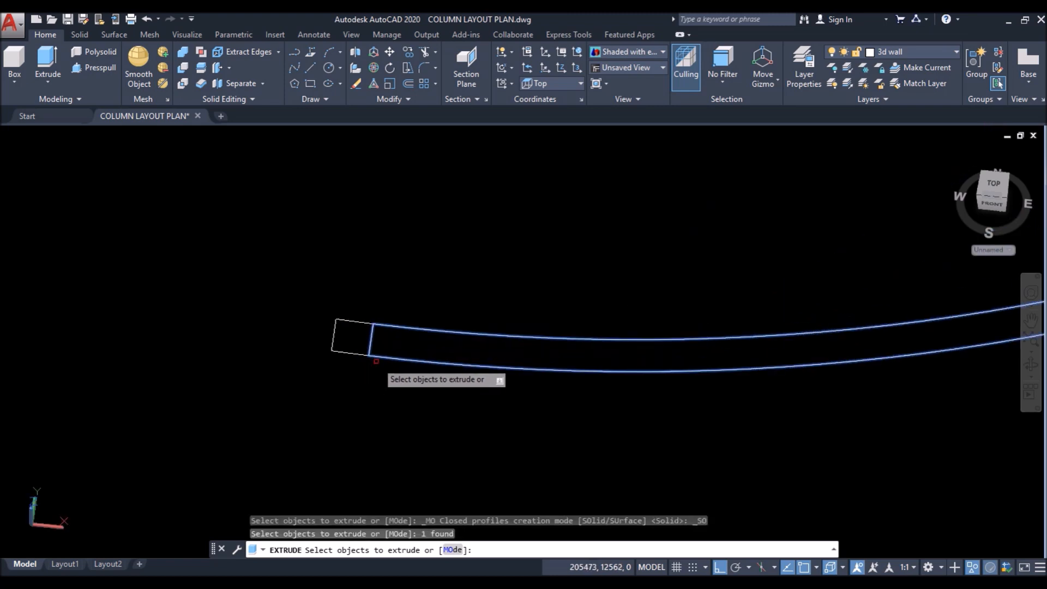
scroll(343, 353, down, 5)
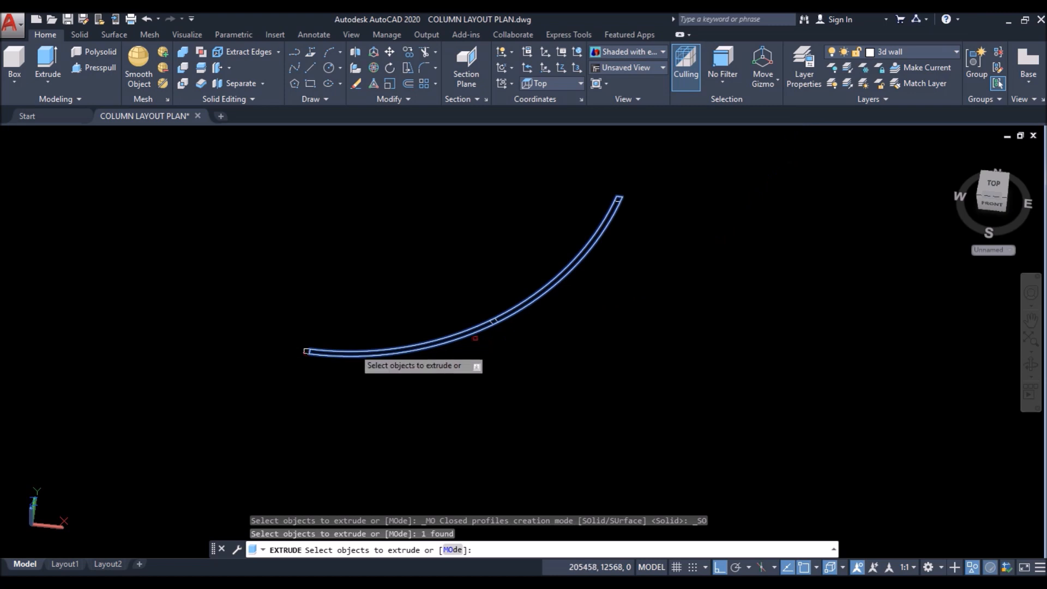
scroll(604, 199, up, 3)
scroll(636, 159, down, 2)
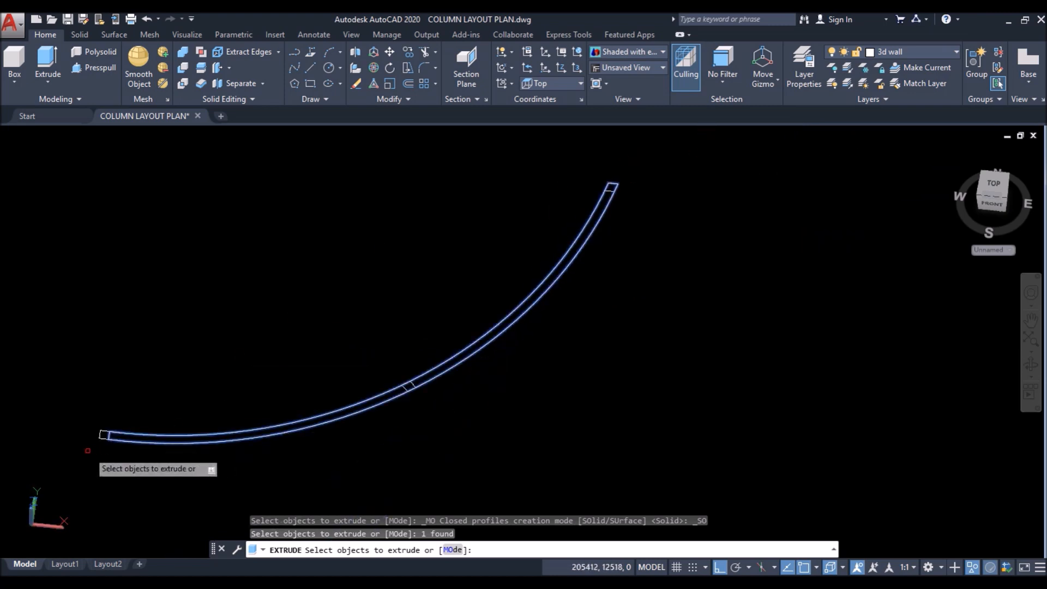
scroll(139, 438, up, 4)
click(150, 437)
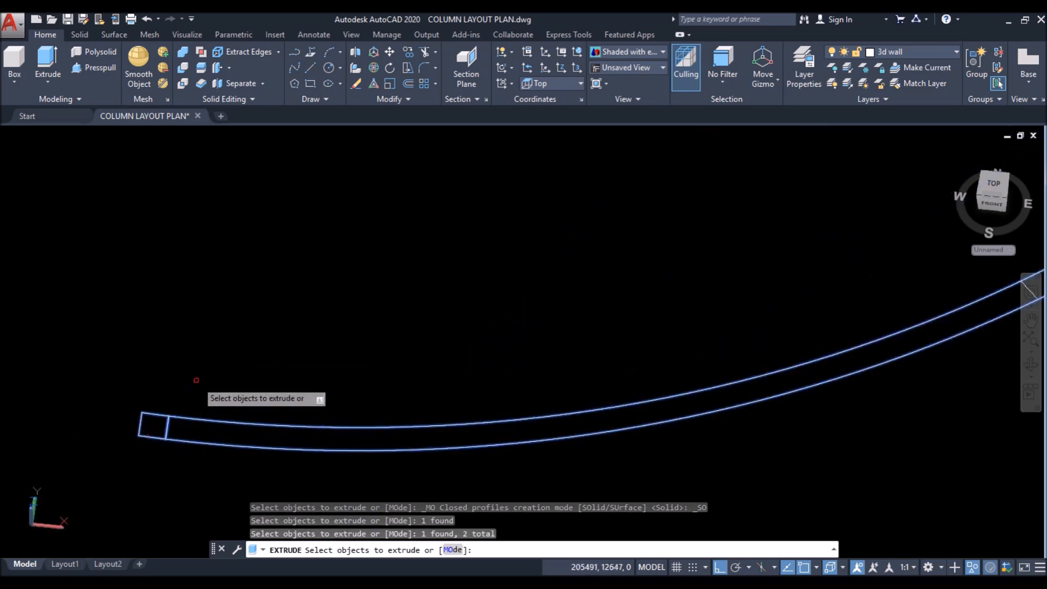
key(Return)
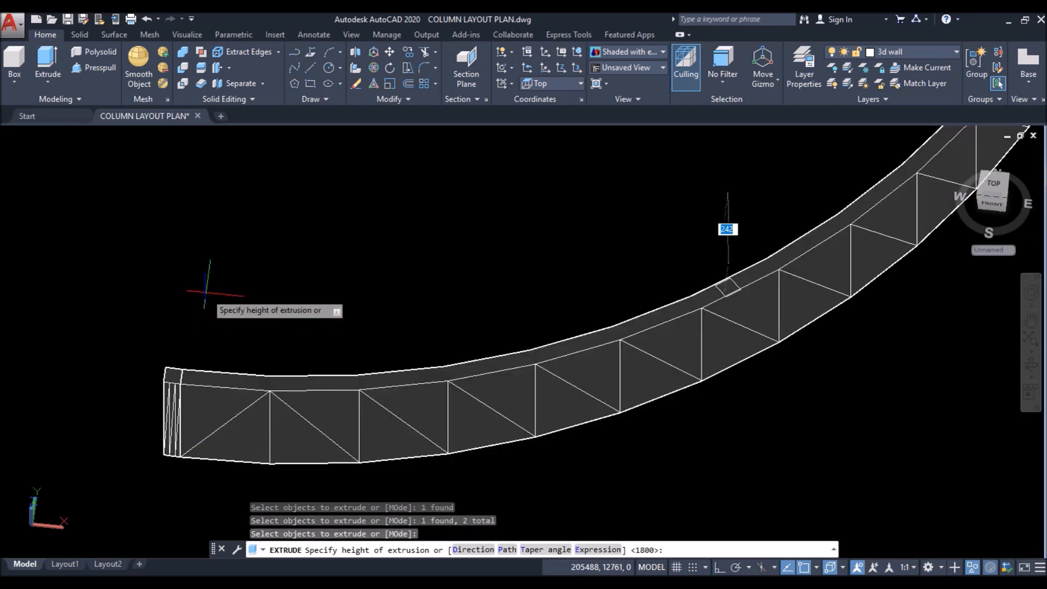
key(Escape)
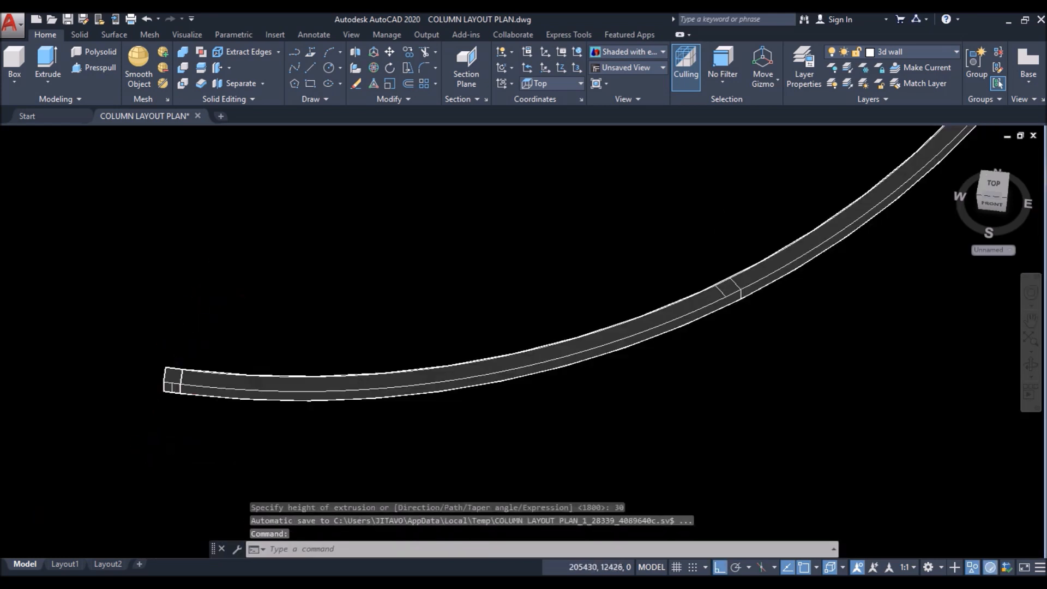
Step: Undo the latest press-pull and move operations
scroll(153, 438, down, 4)
key(ctrl+z)
key(ctrl+z)
key(ctrl+z)
Step: Draw a line across the solid's top face where the west post meets the curved strip
scroll(377, 385, down, 5)
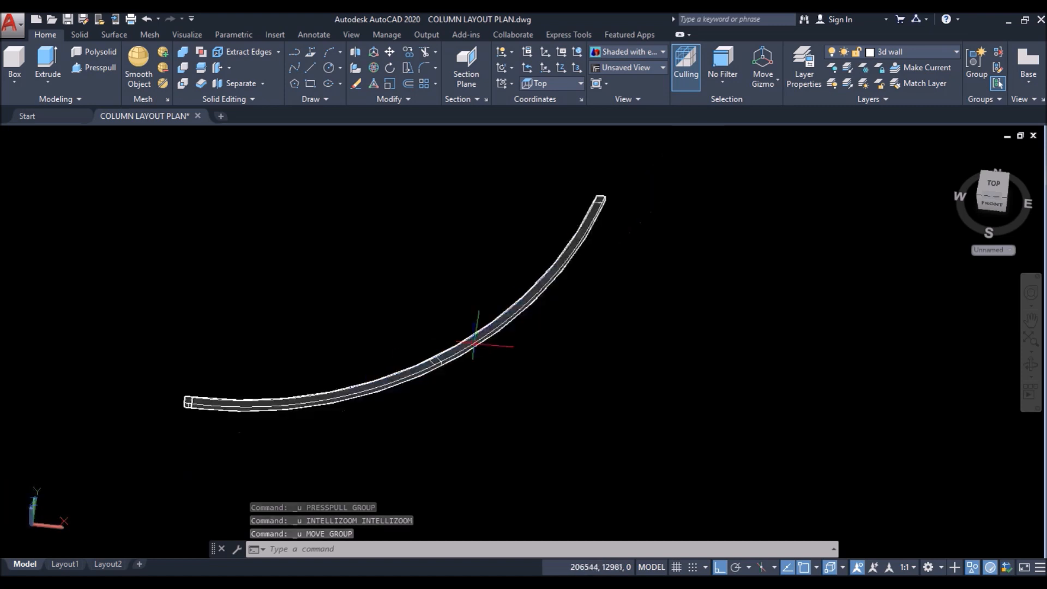
scroll(187, 402, up, 6)
scroll(208, 401, down, 2)
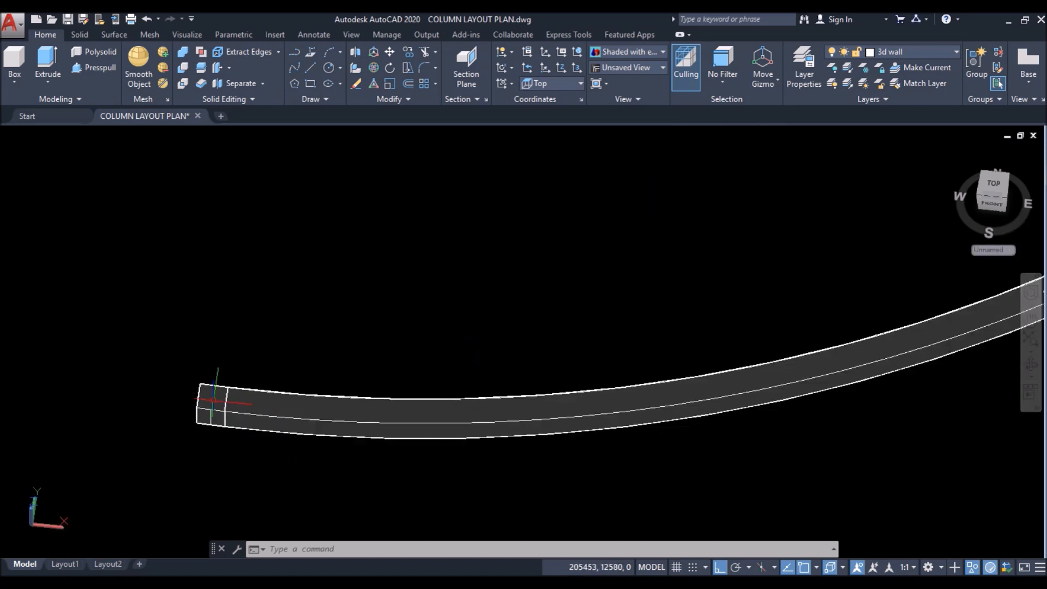
click(309, 81)
scroll(234, 416, up, 3)
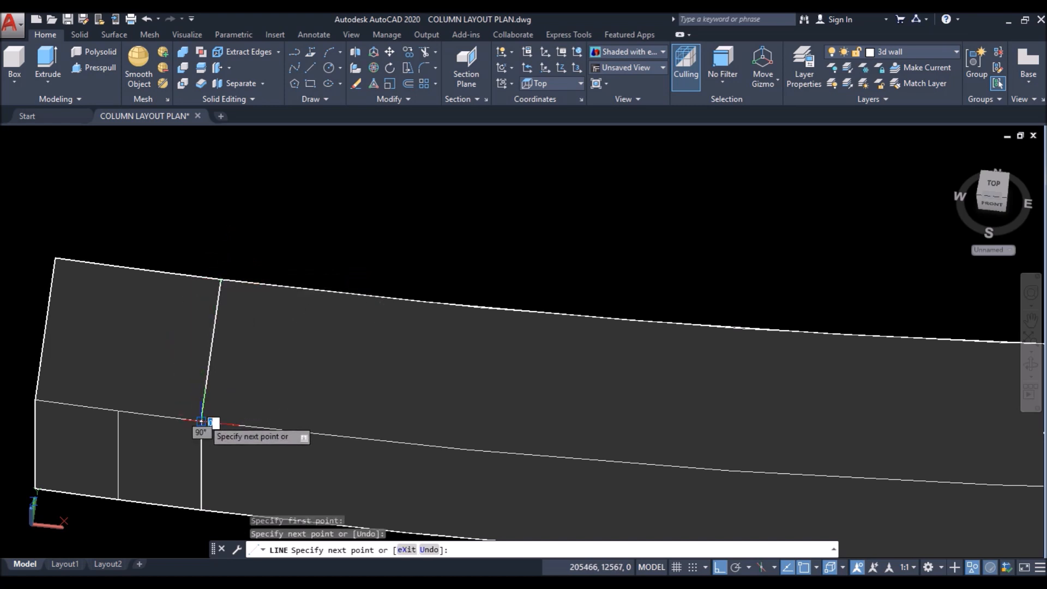
key(Escape)
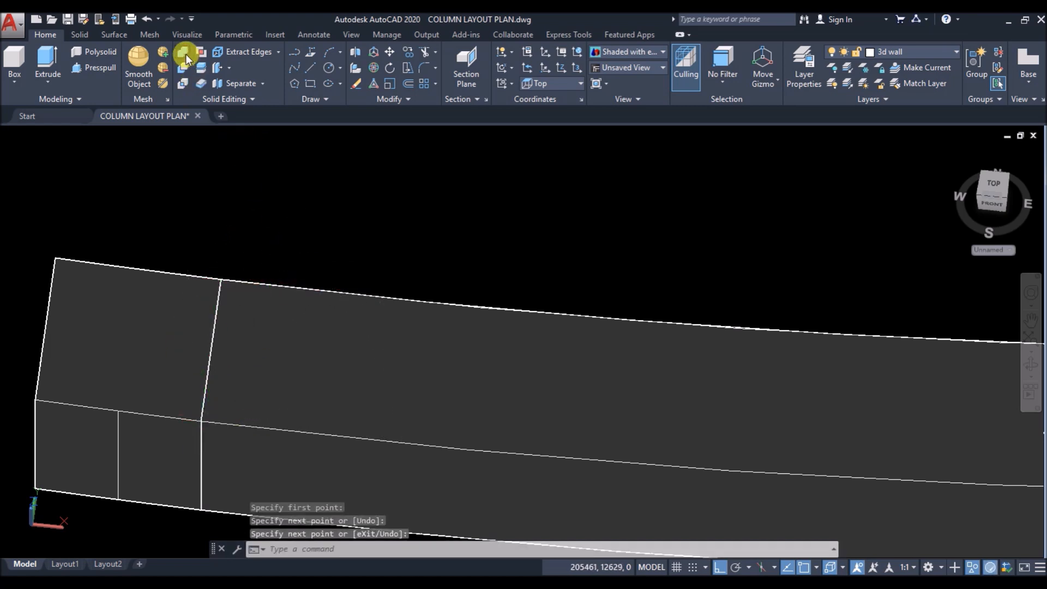
Step: Union the curved strip with the square post at its west end
click(184, 55)
click(304, 258)
click(160, 322)
scroll(265, 264, down, 10)
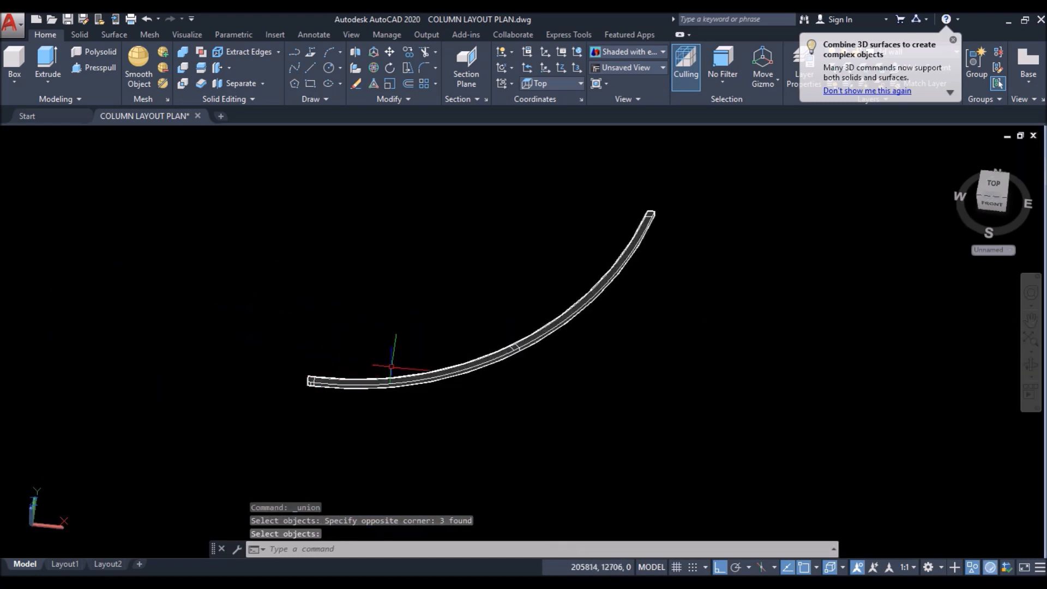
key(Return)
Step: Move the whole curved rail from the midpoint of its west end edge onto the midpoint of the balcony parapet's west top edge
click(713, 161)
click(254, 440)
click(388, 54)
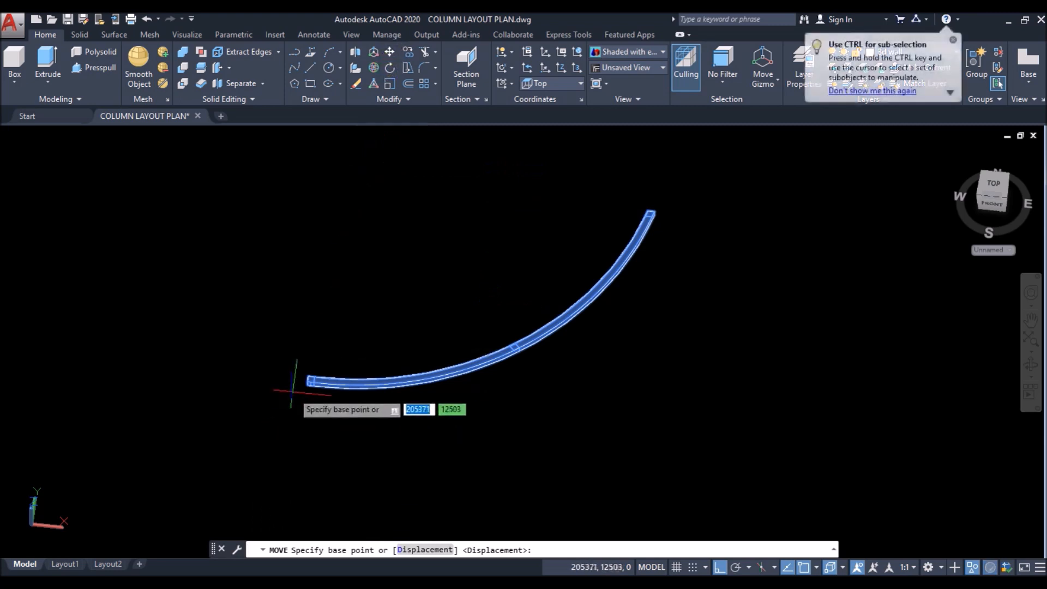
scroll(297, 382, up, 10)
click(194, 356)
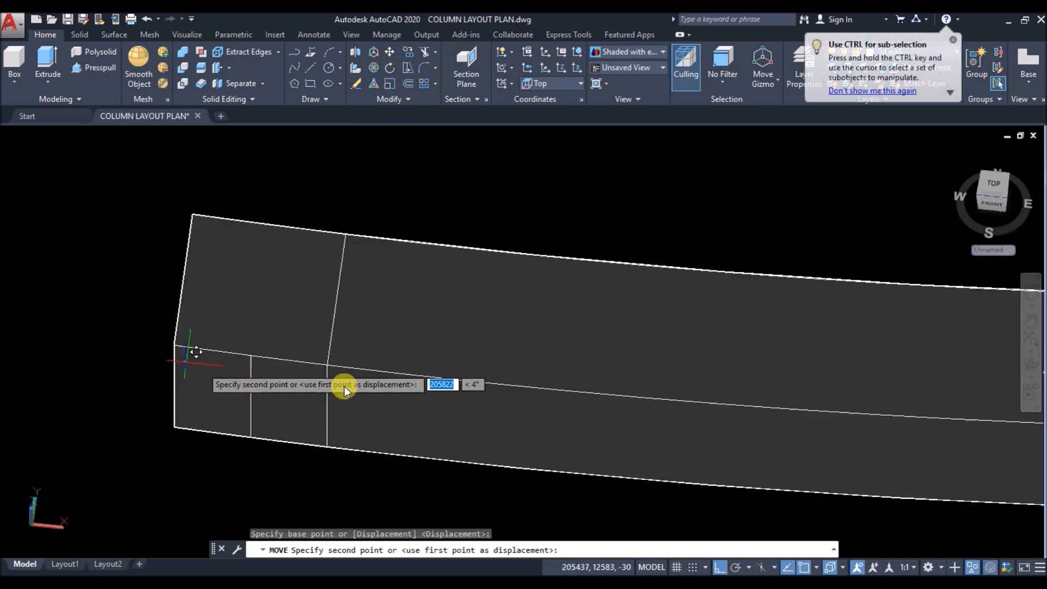
scroll(394, 378, down, 10)
scroll(394, 378, down, 5)
scroll(158, 355, up, 9)
scroll(276, 374, up, 10)
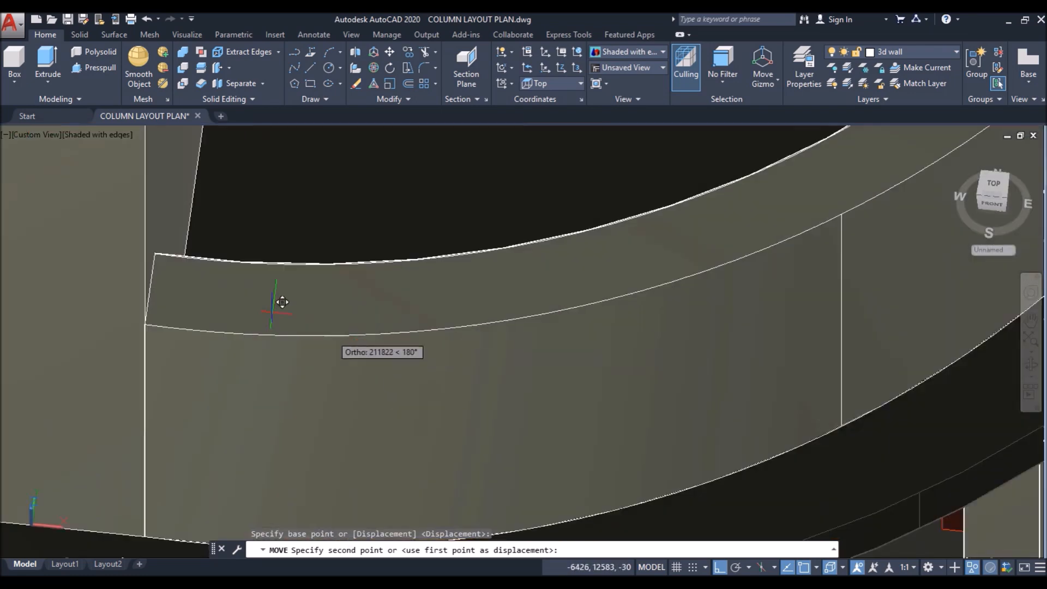
click(150, 288)
scroll(173, 296, down, 5)
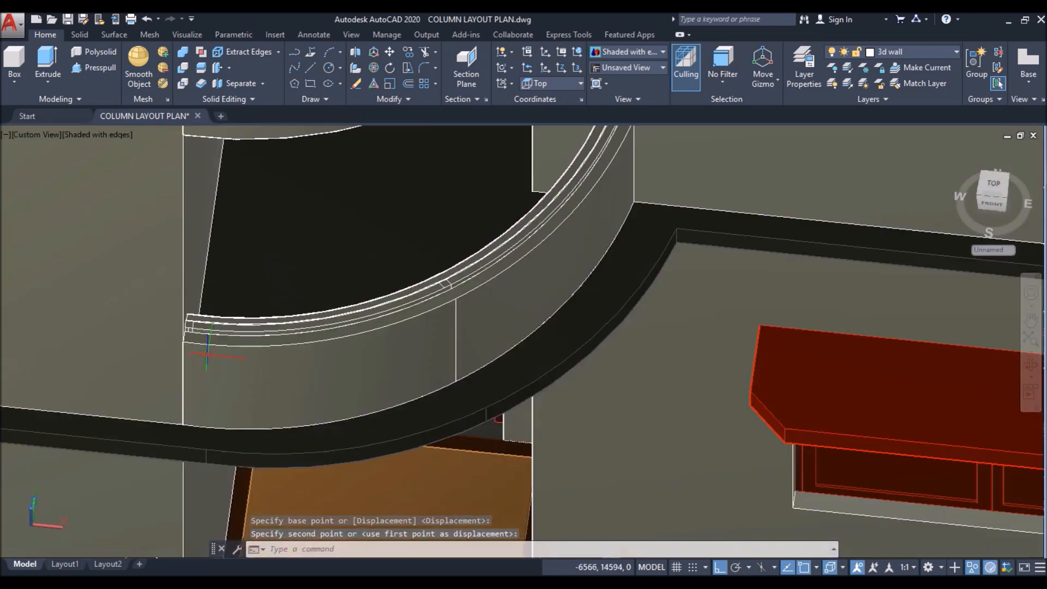
Step: Copy the curved rail from the parapet top up to the underside of the curved wall above the balcony opening
scroll(381, 385, down, 3)
scroll(557, 361, up, 2)
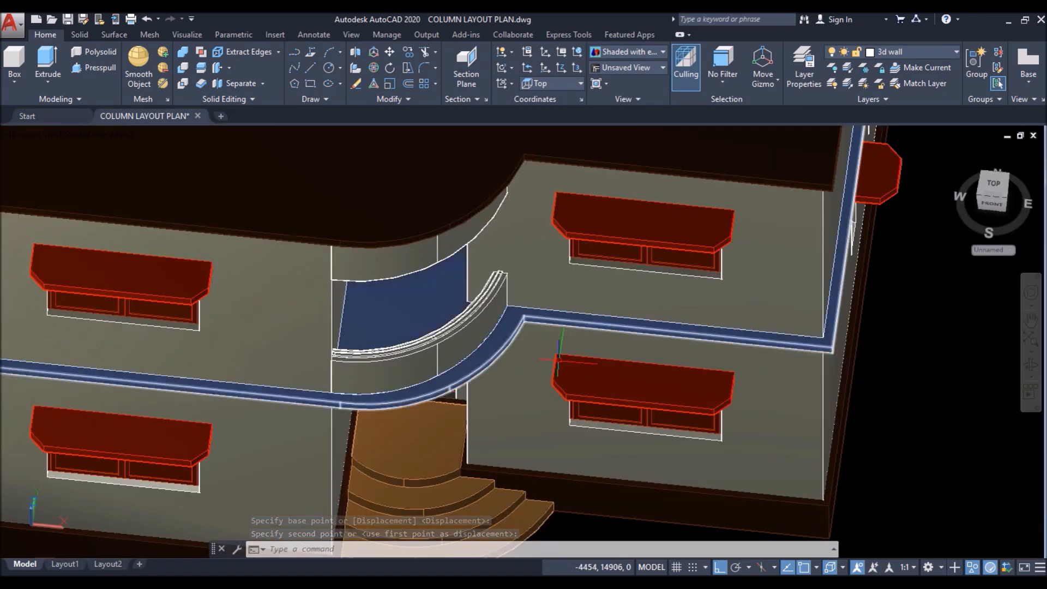
scroll(336, 351, up, 3)
scroll(490, 392, down, 2)
shift+middle_drag(491, 391, 489, 339)
scroll(486, 415, down, 4)
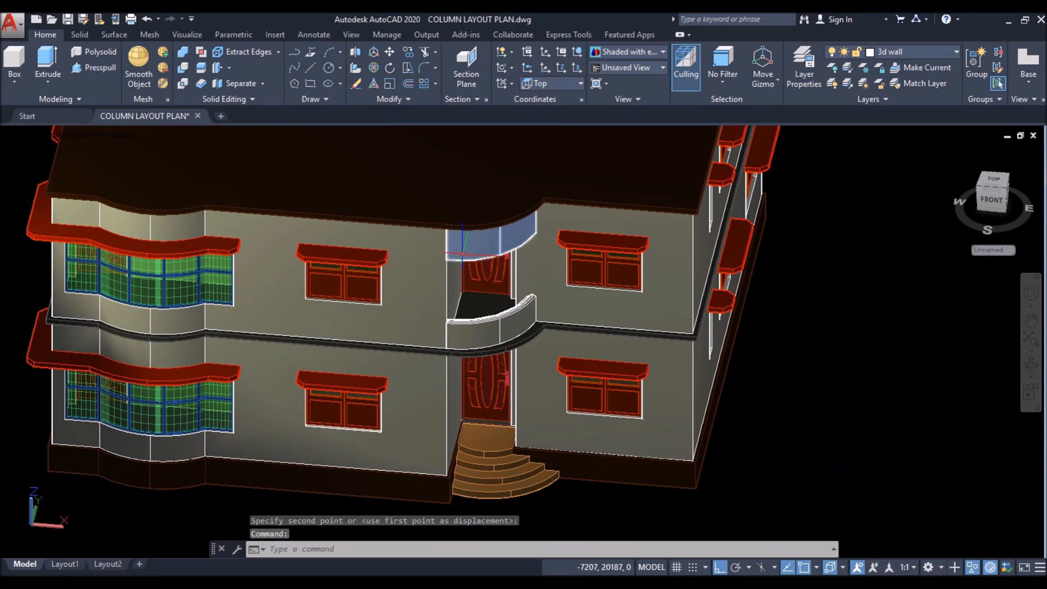
scroll(488, 321, up, 5)
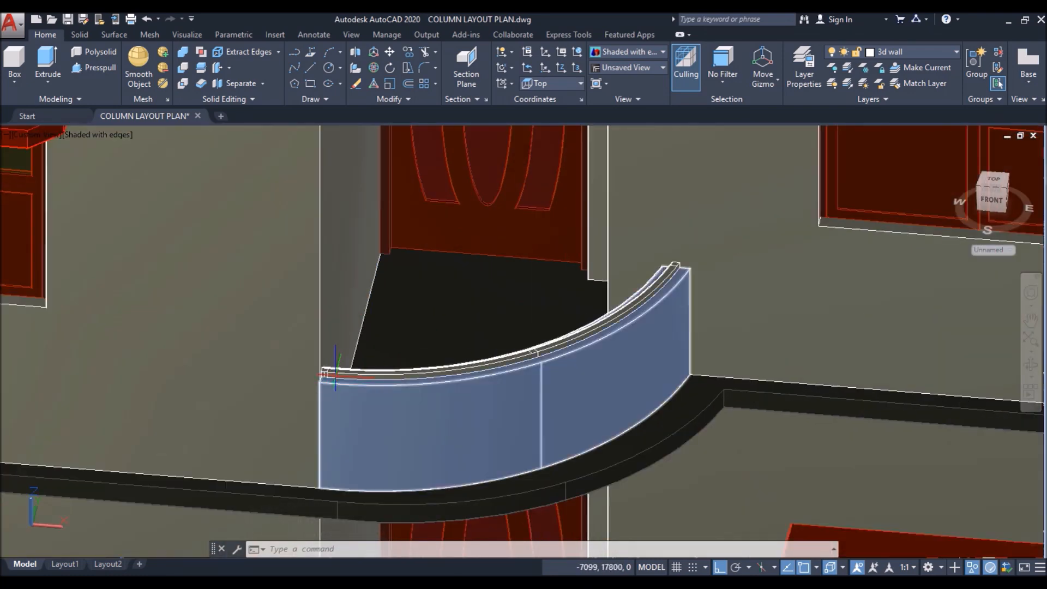
click(330, 373)
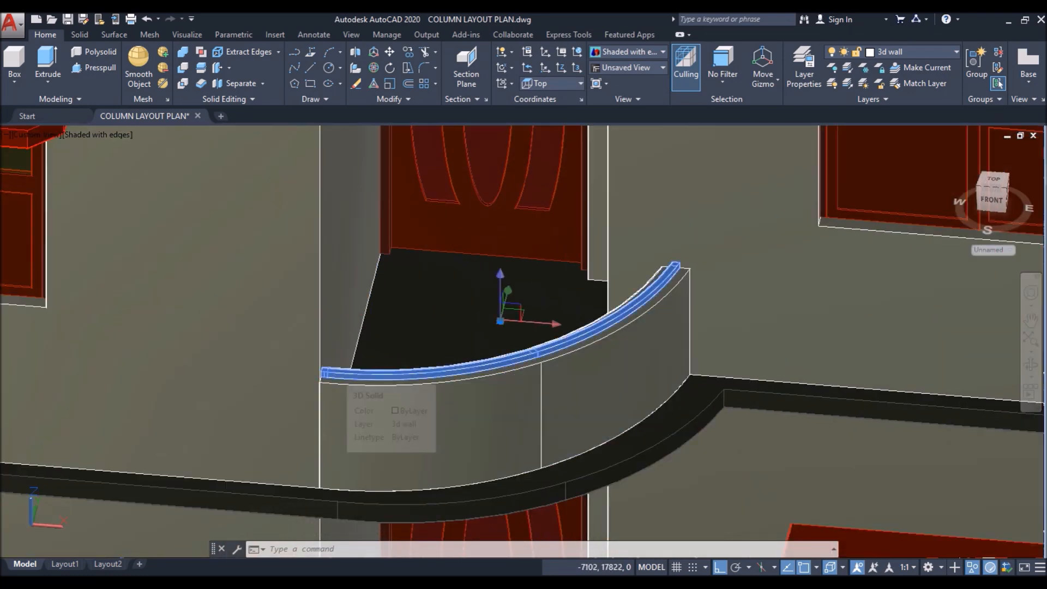
click(407, 52)
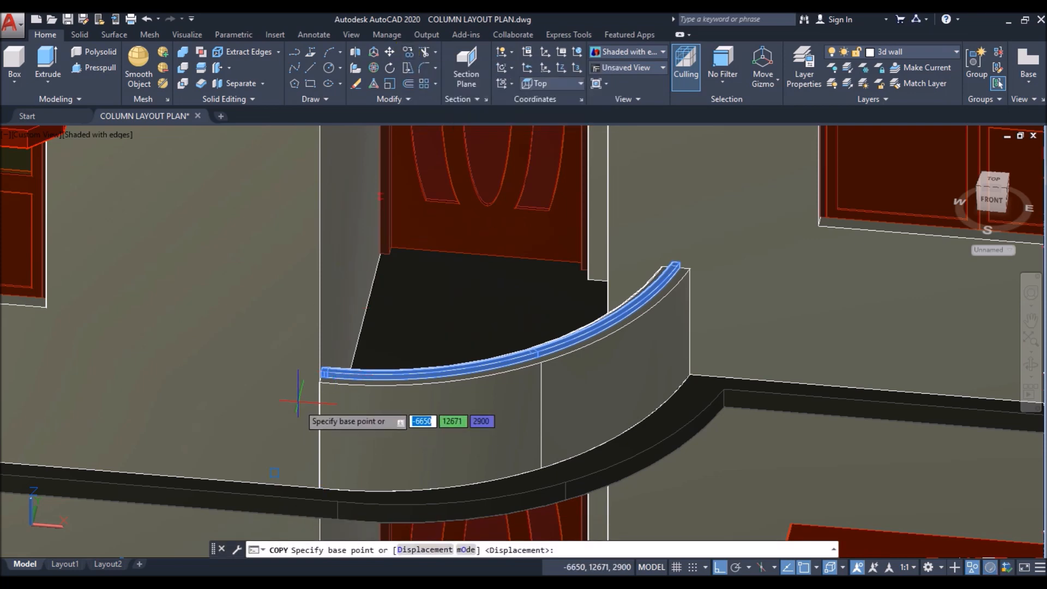
scroll(322, 377, up, 5)
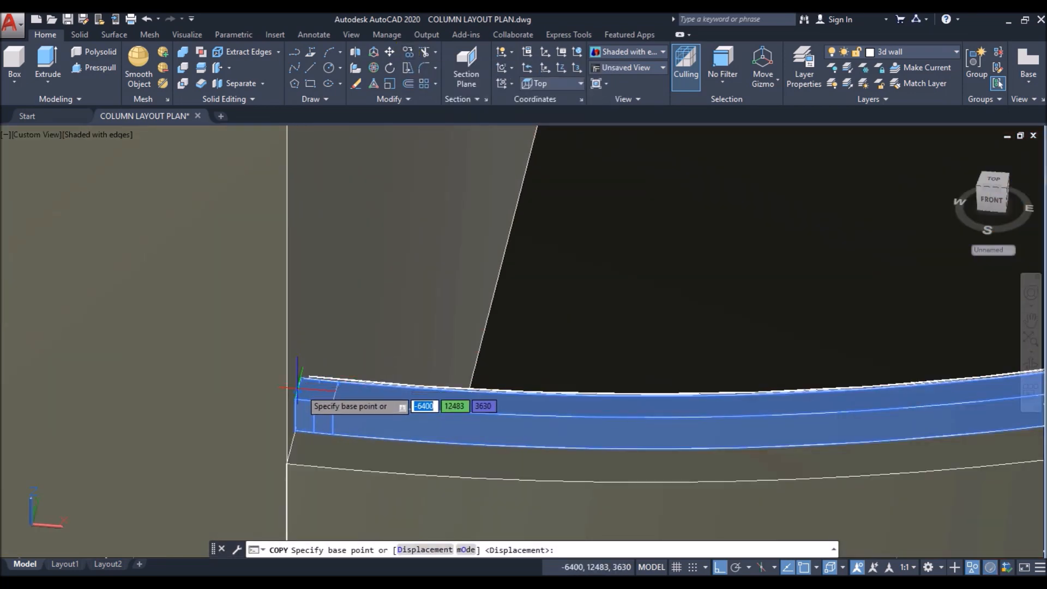
click(300, 377)
scroll(300, 378, down, 5)
scroll(306, 164, up, 5)
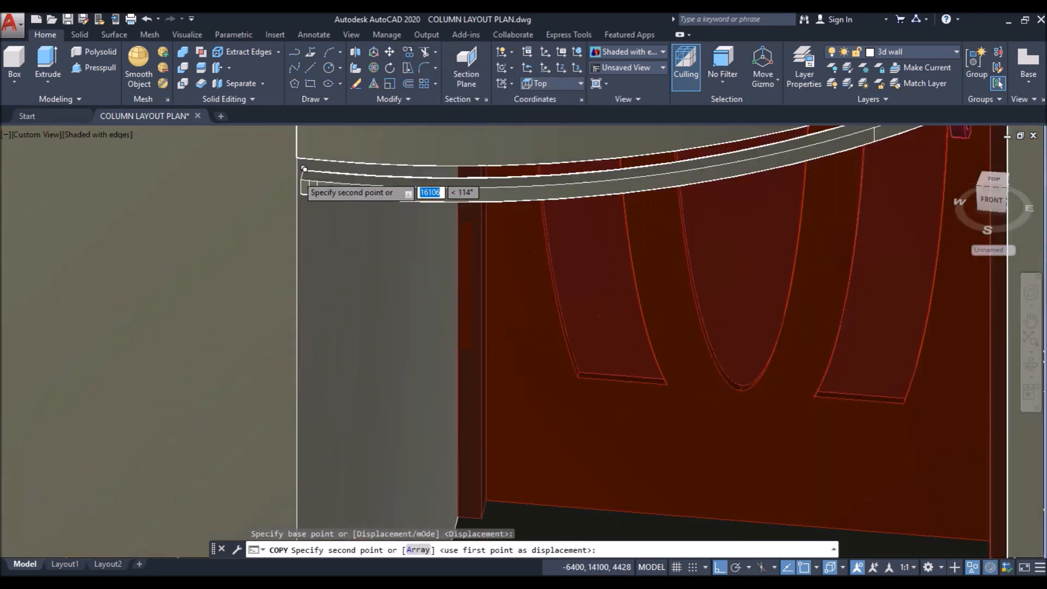
scroll(320, 130, down, 4)
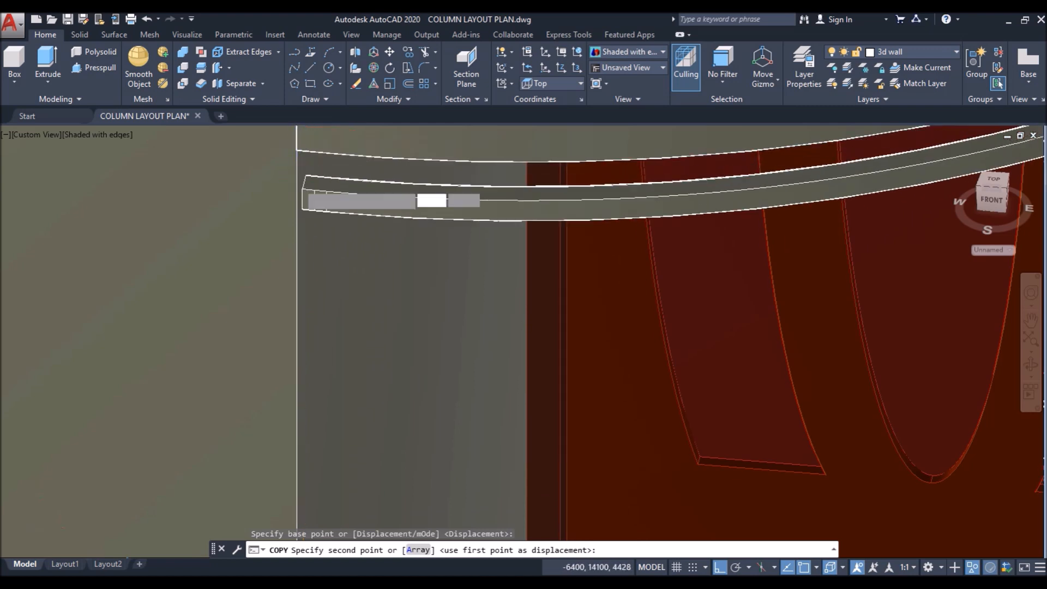
click(300, 161)
key(Return)
Step: Examine from the front how the copied rail sits beneath the upper curved wall over the balcony
scroll(369, 283, down, 2)
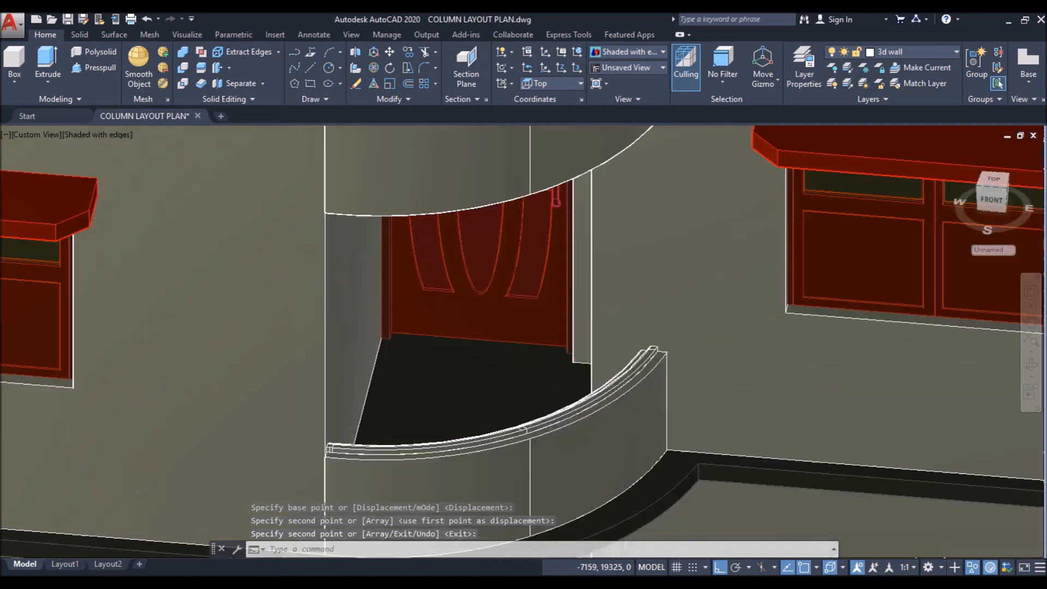
scroll(414, 160, down, 7)
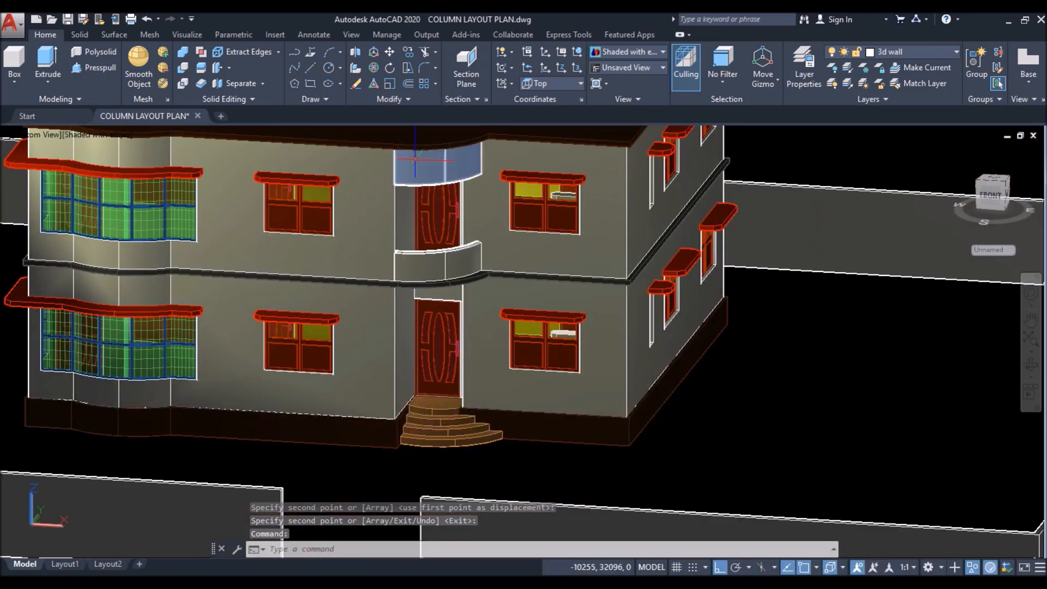
shift+middle_drag(439, 207, 435, 172)
scroll(423, 294, down, 3)
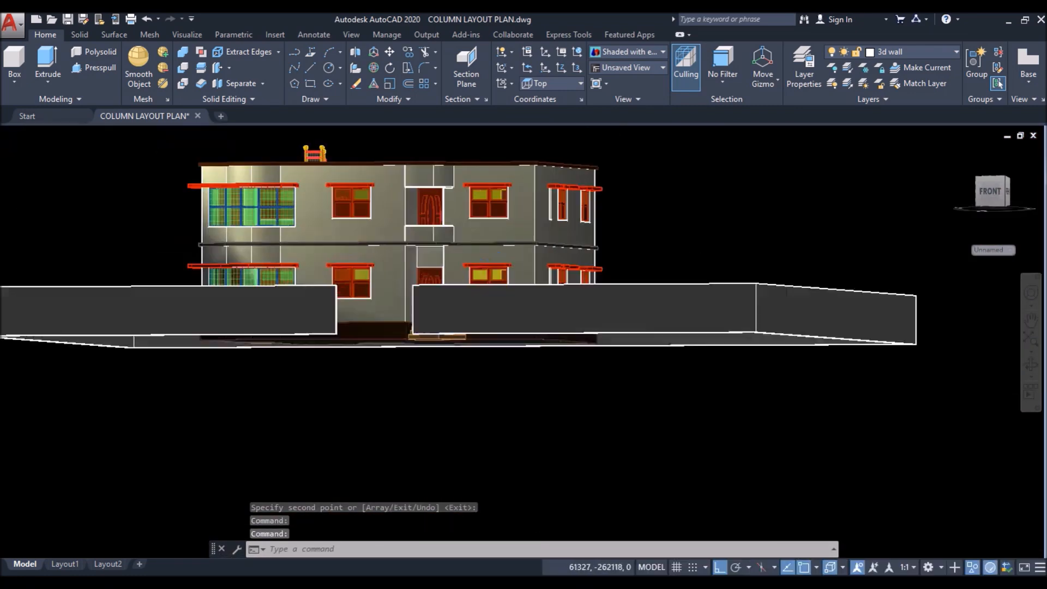
scroll(413, 186, up, 5)
scroll(395, 182, up, 5)
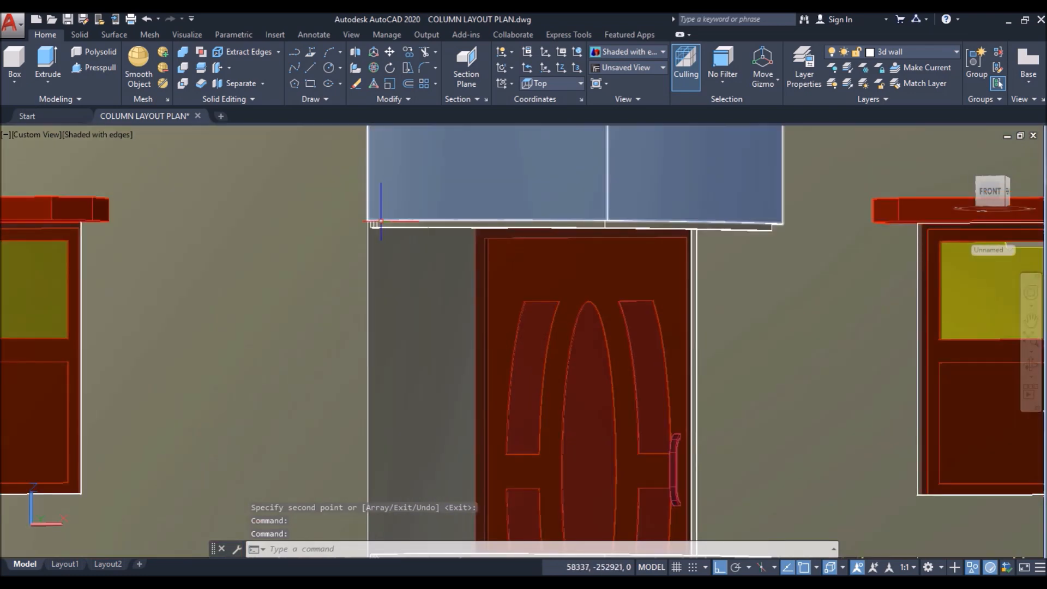
scroll(464, 181, down, 2)
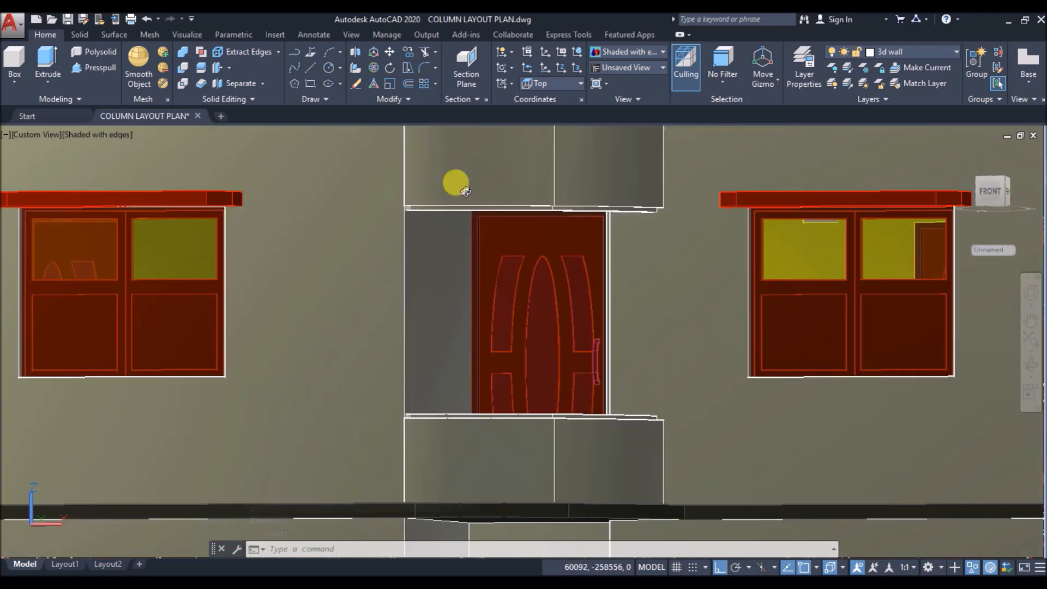
shift+middle_drag(464, 191, 456, 194)
Step: Copy the lower rail from a base point 15 above the parapet's west corner to midway between the upper wall's lower corner and the parapet corner
scroll(445, 487, up, 5)
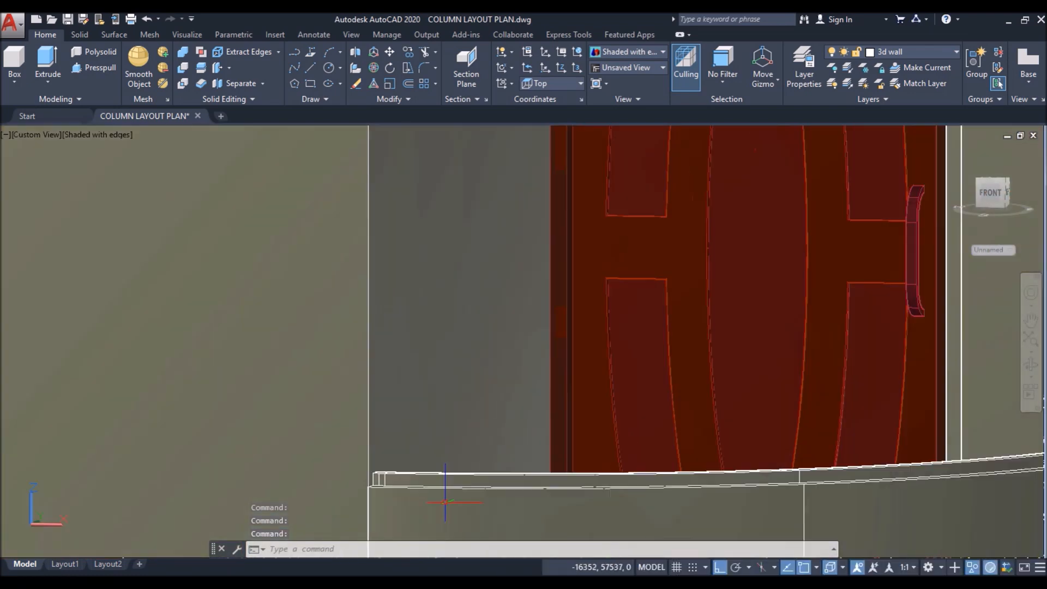
text(co)
key(Return)
click(424, 480)
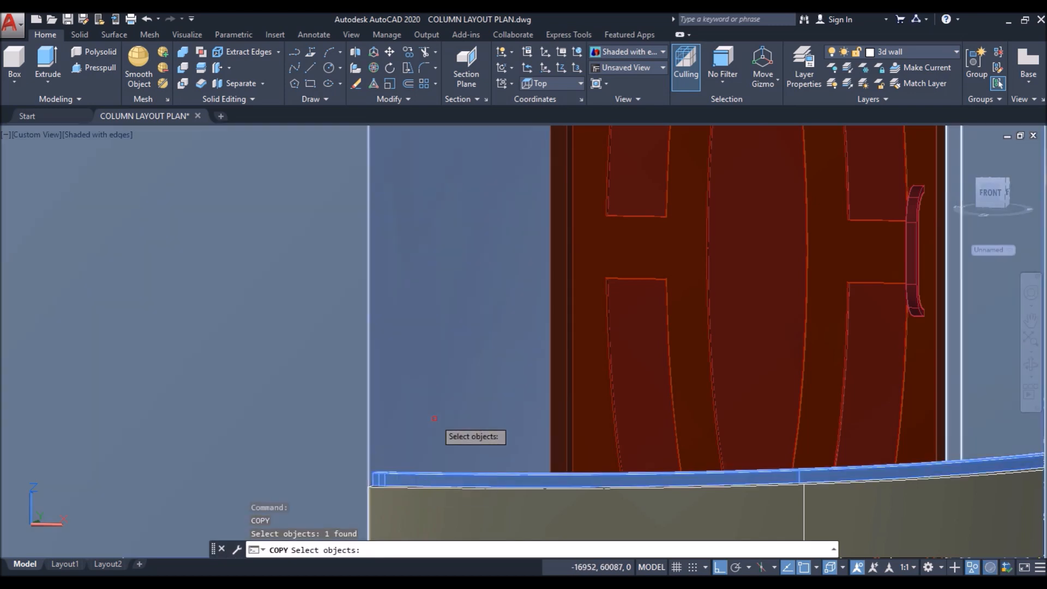
key(Return)
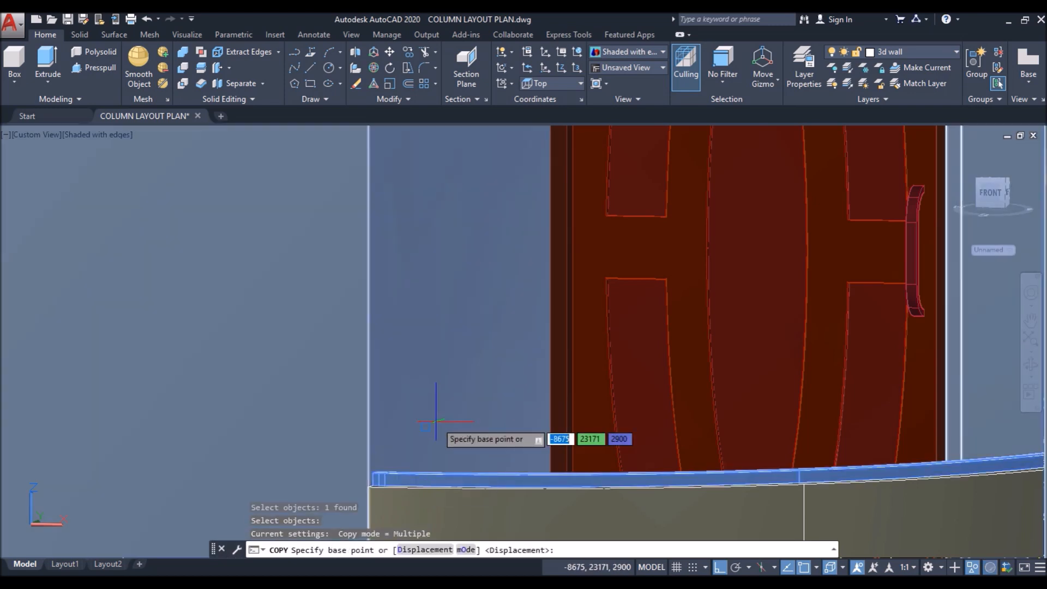
scroll(364, 497, up, 4)
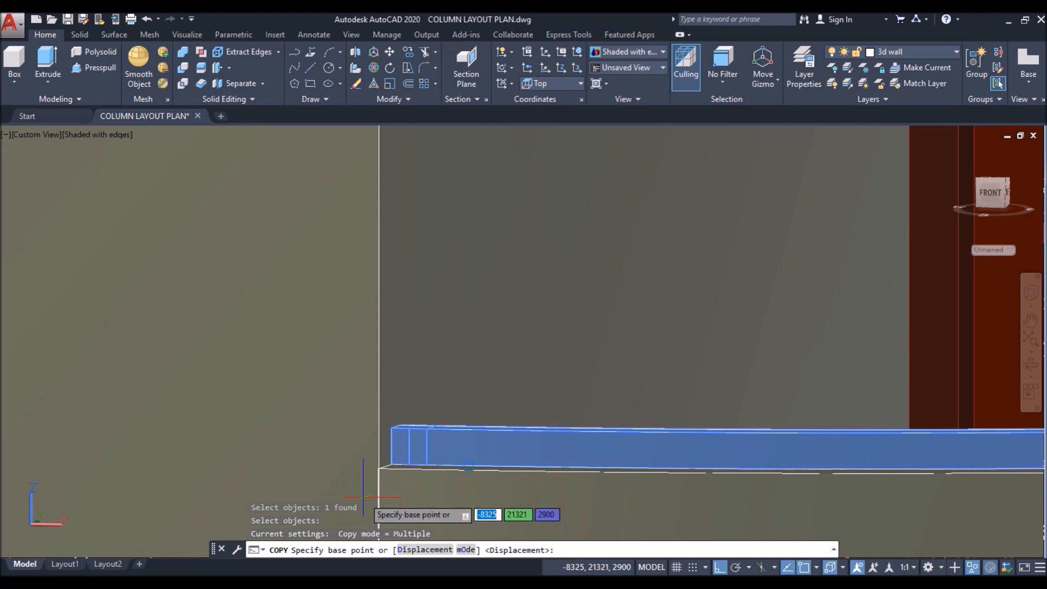
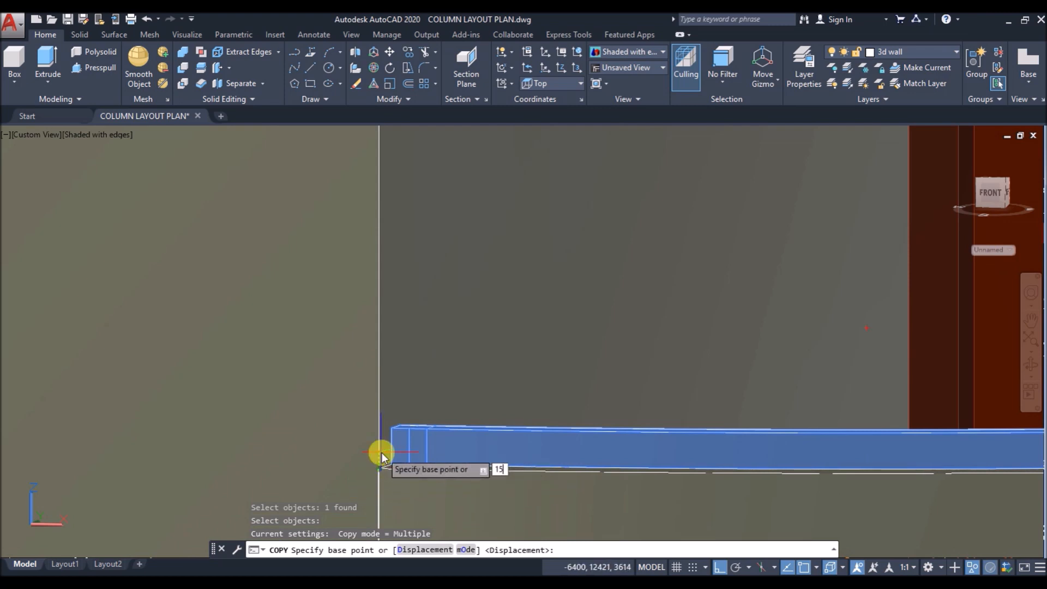
key(Return)
scroll(441, 404, down, 2)
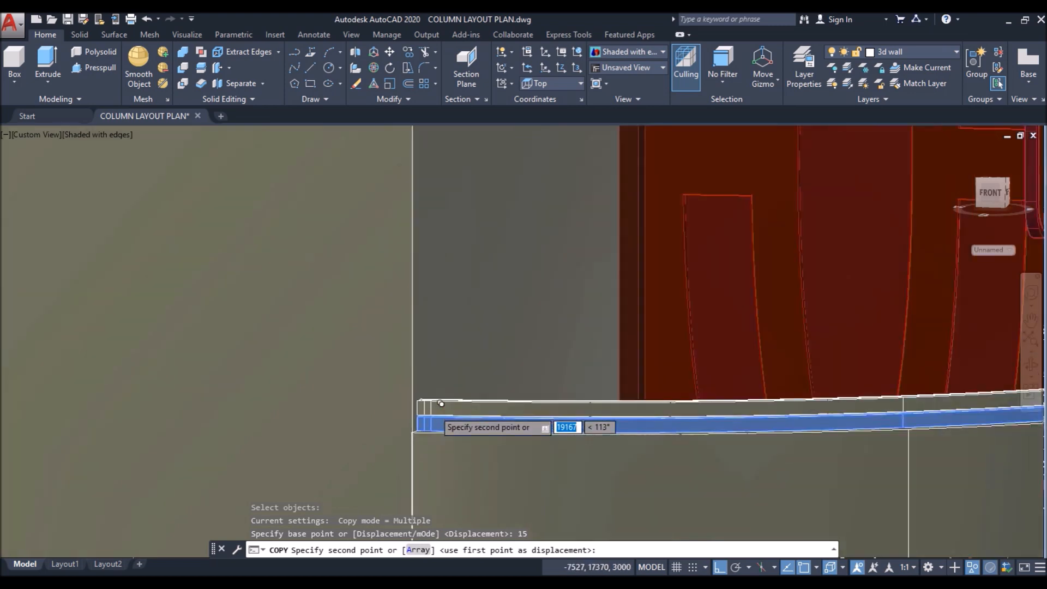
scroll(441, 404, down, 2)
shift+right_click(444, 361)
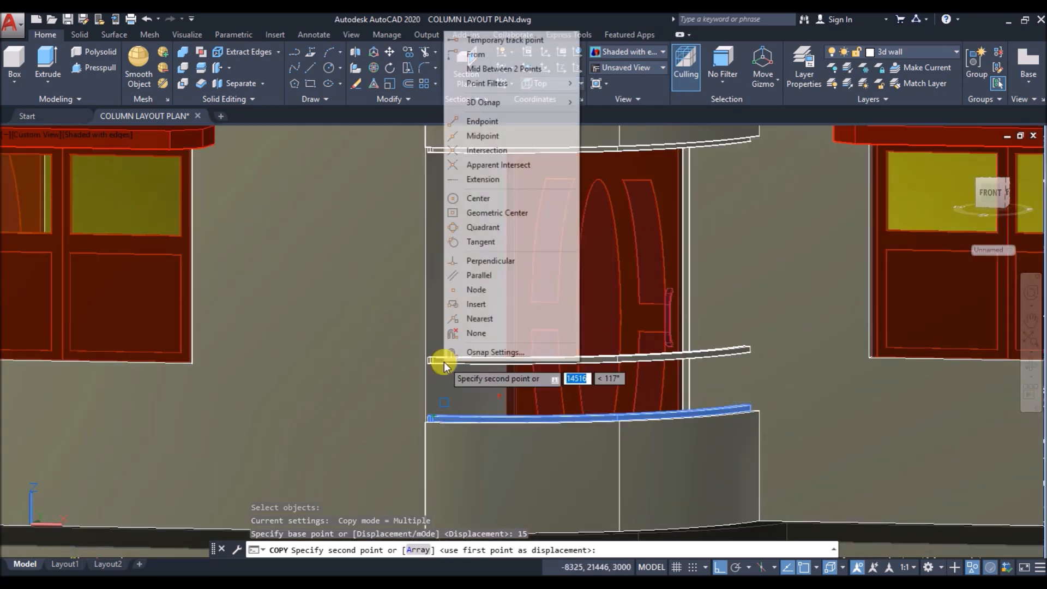
click(496, 67)
scroll(431, 159, up, 5)
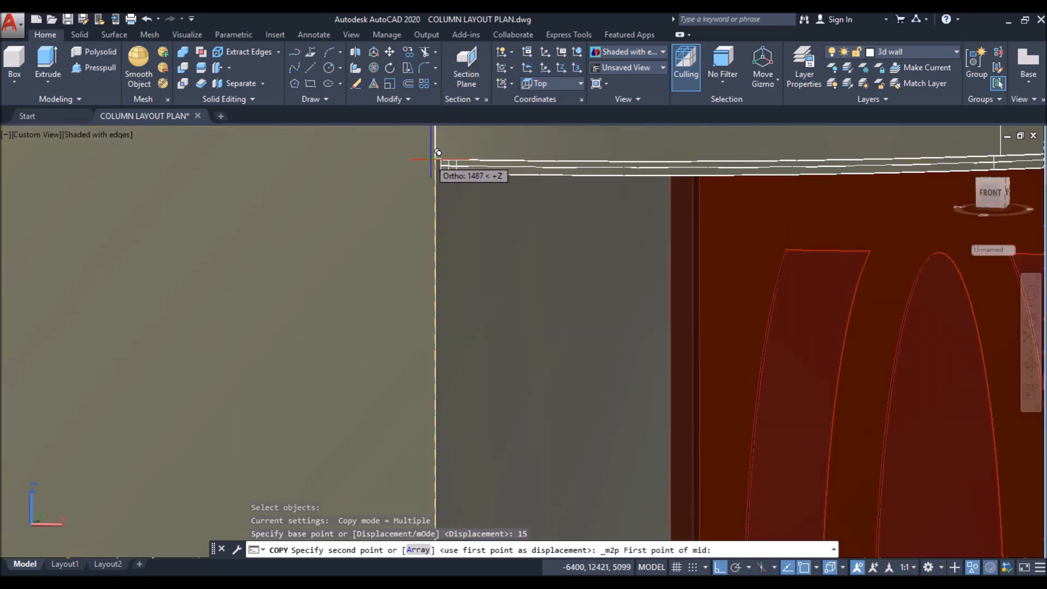
click(437, 159)
scroll(436, 159, down, 4)
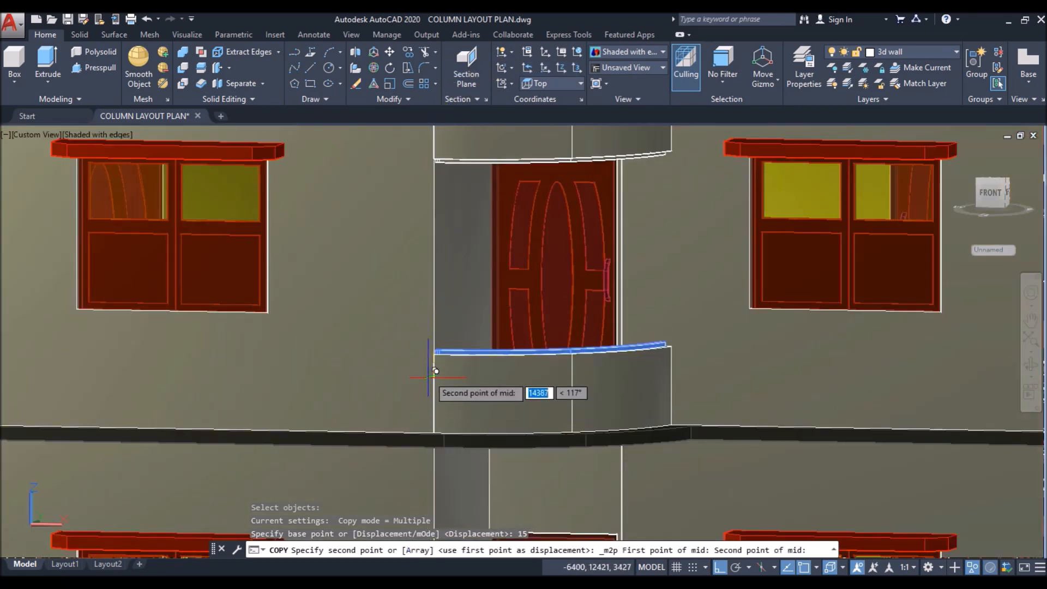
scroll(438, 363, up, 5)
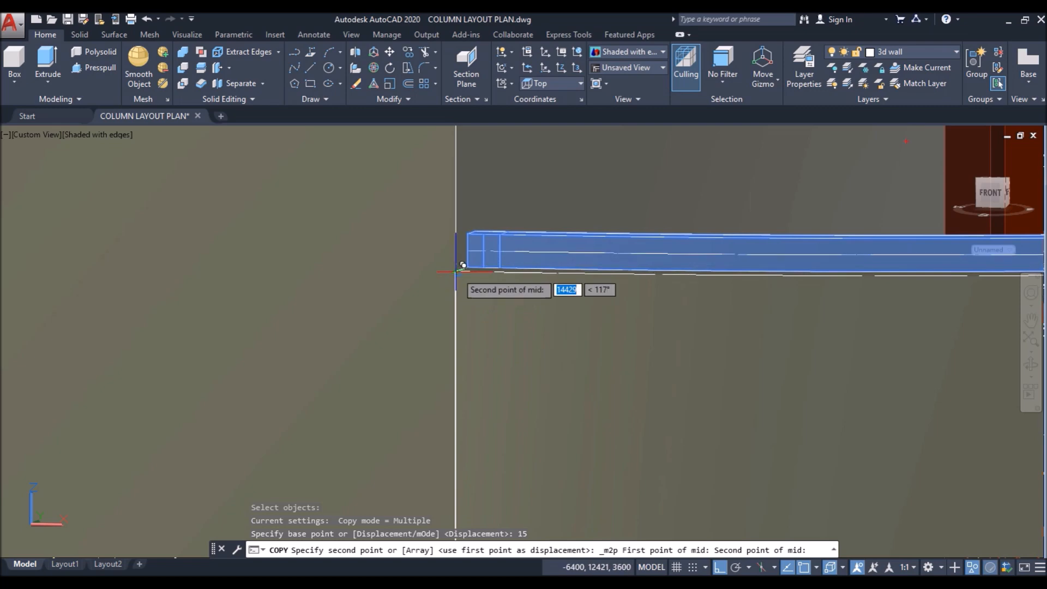
click(463, 265)
scroll(453, 360, down, 5)
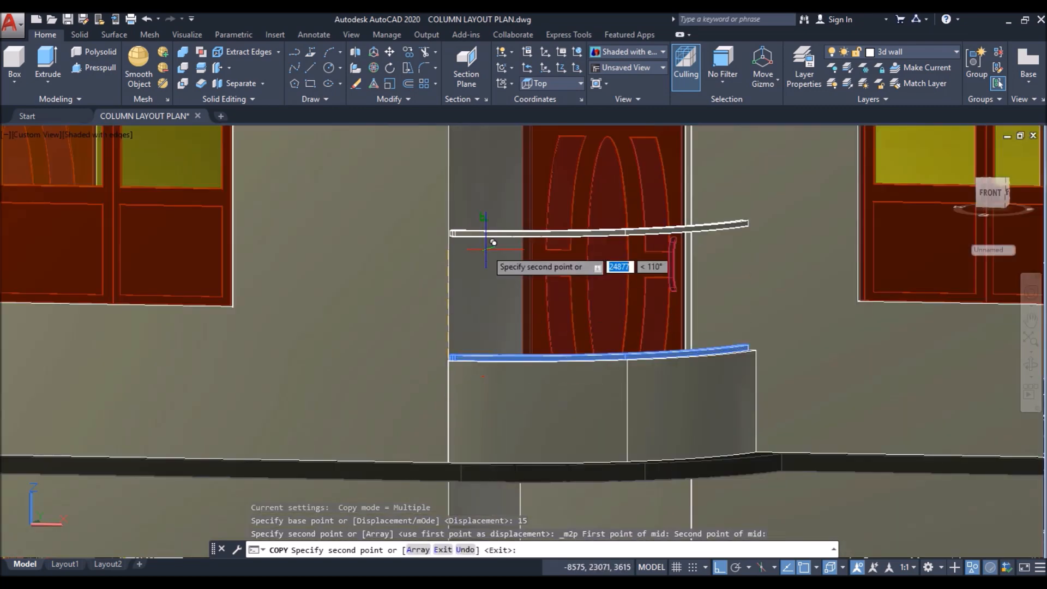
key(Return)
Step: Press-pull the square at the east end of the lower rail's top face up to the rail beneath the upper wall
scroll(503, 291, down, 6)
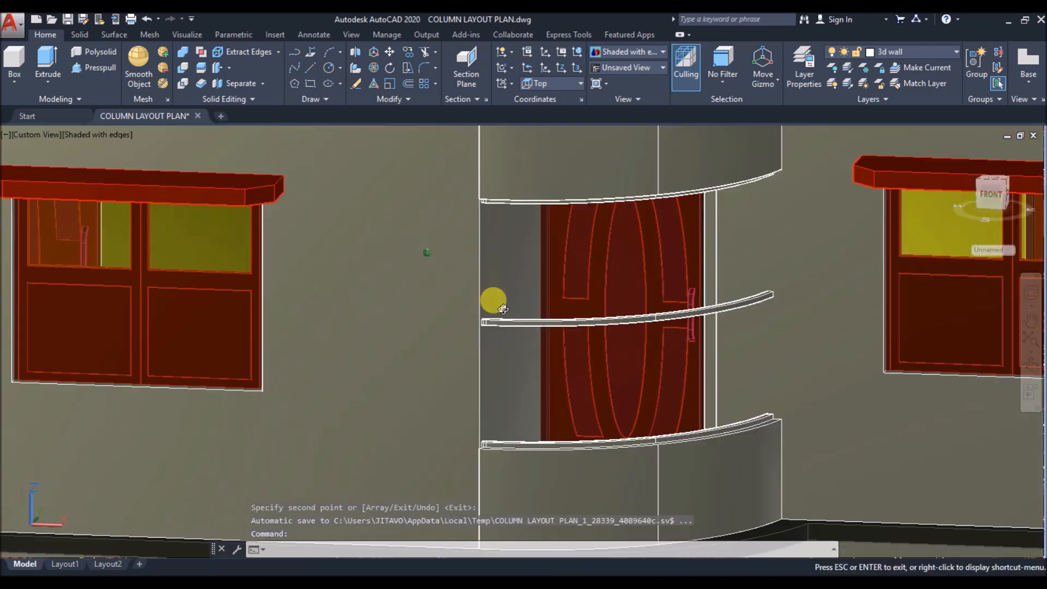
scroll(566, 313, up, 5)
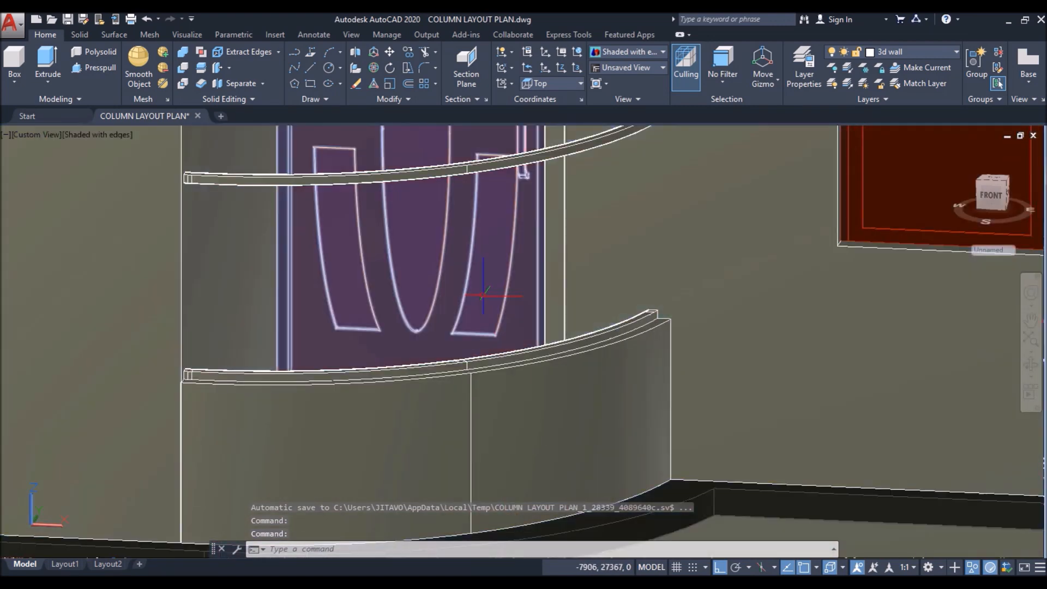
shift+middle_drag(484, 295, 491, 269)
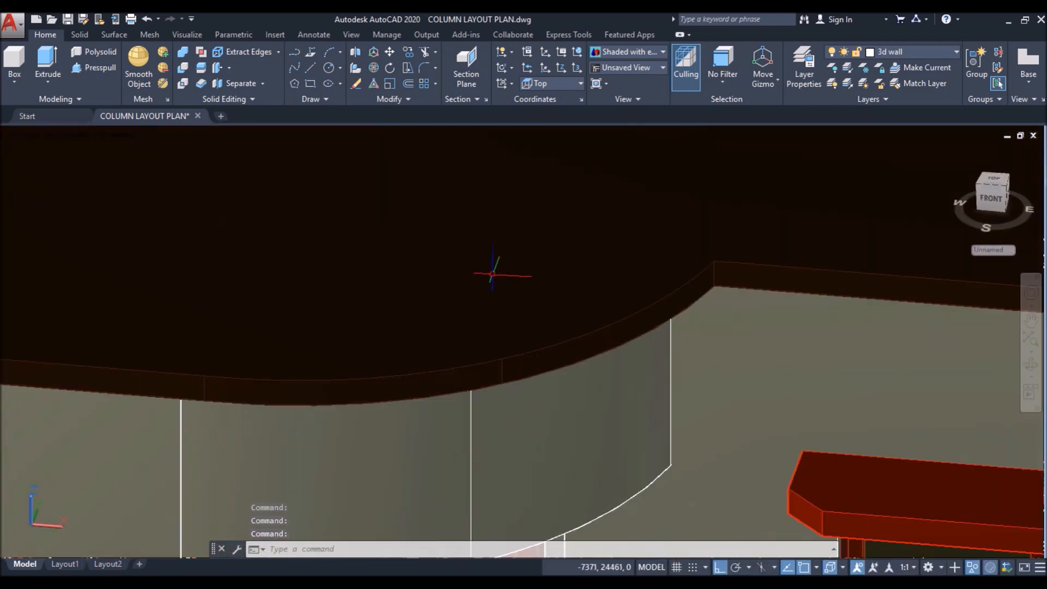
scroll(493, 269, down, 4)
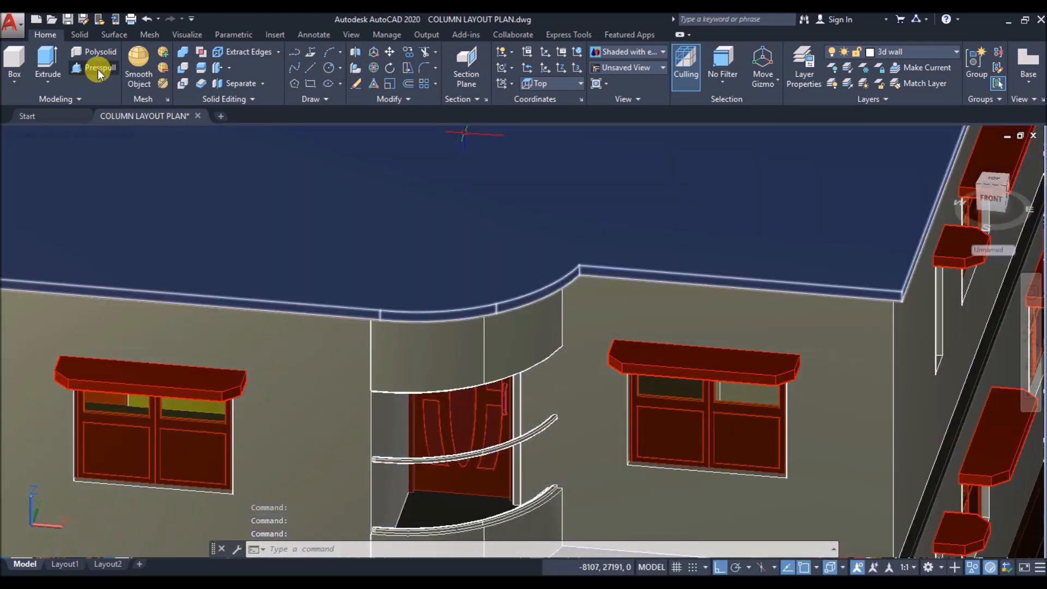
click(97, 70)
scroll(543, 491, up, 10)
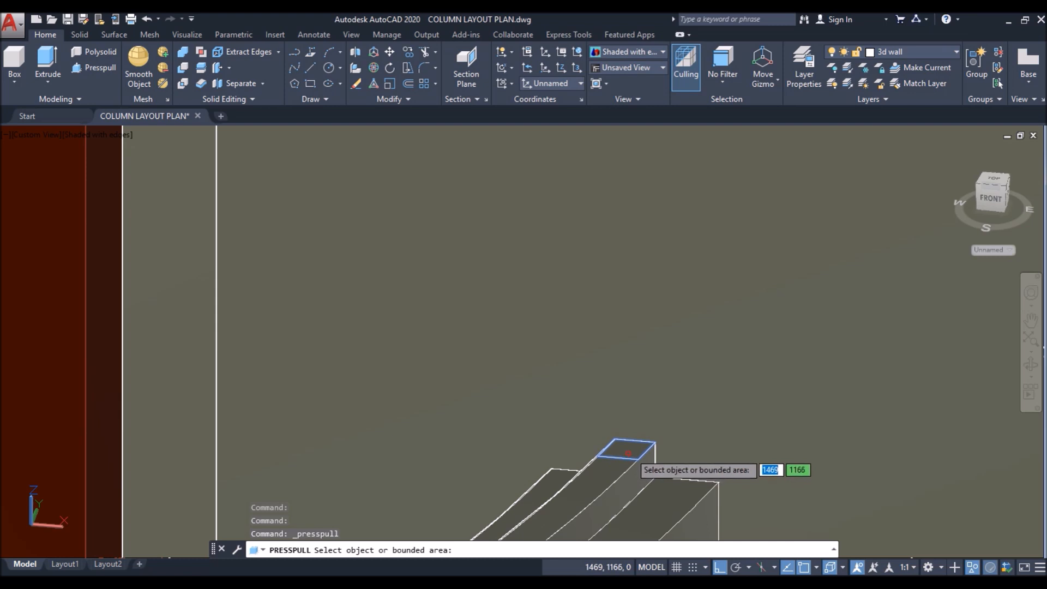
click(628, 453)
scroll(630, 439, down, 6)
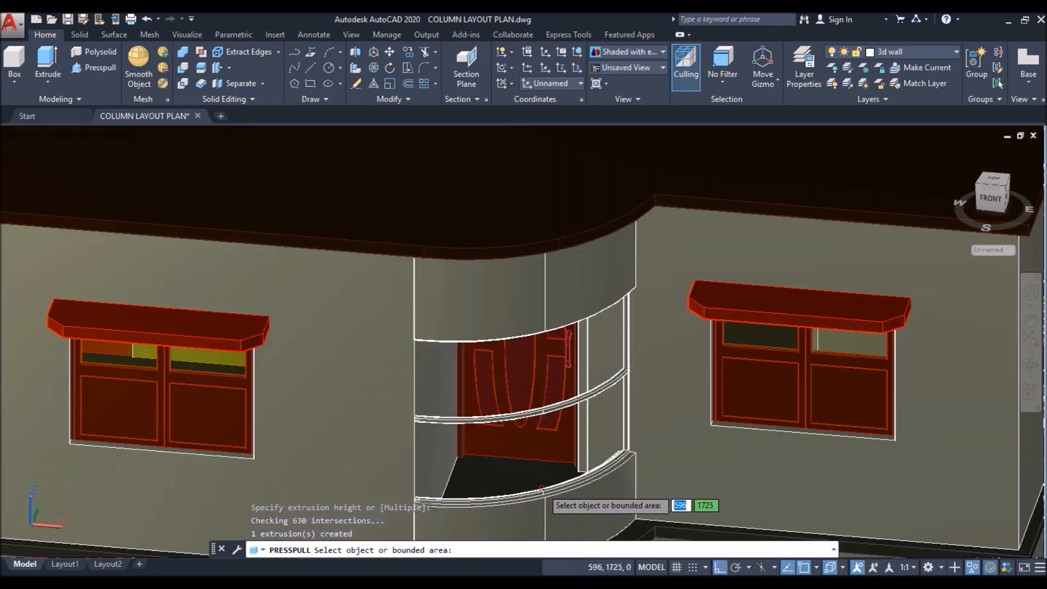
Step: Press-pull the square midway along the lower rail's top face up to the rail beneath the upper curved wall
scroll(548, 499, up, 8)
shift+middle_drag(548, 508, 527, 478)
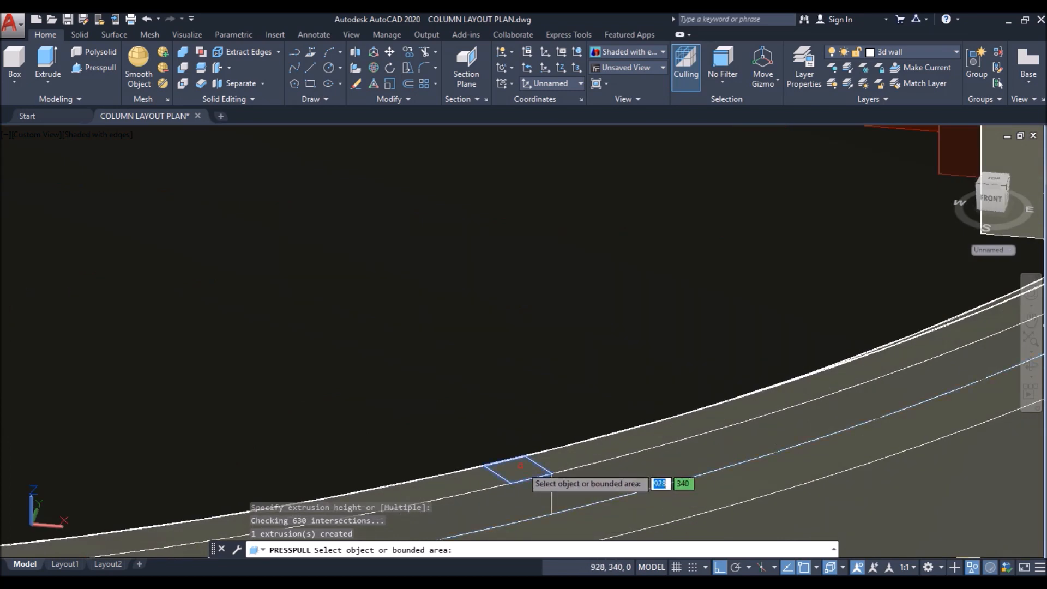
click(521, 466)
scroll(519, 467, down, 8)
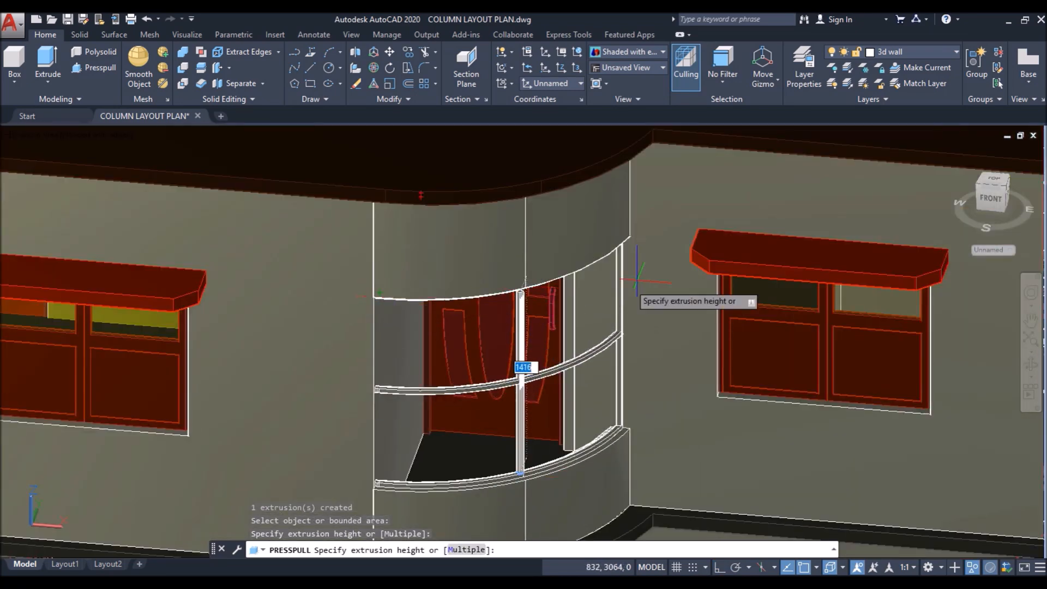
click(577, 293)
scroll(570, 328, down, 5)
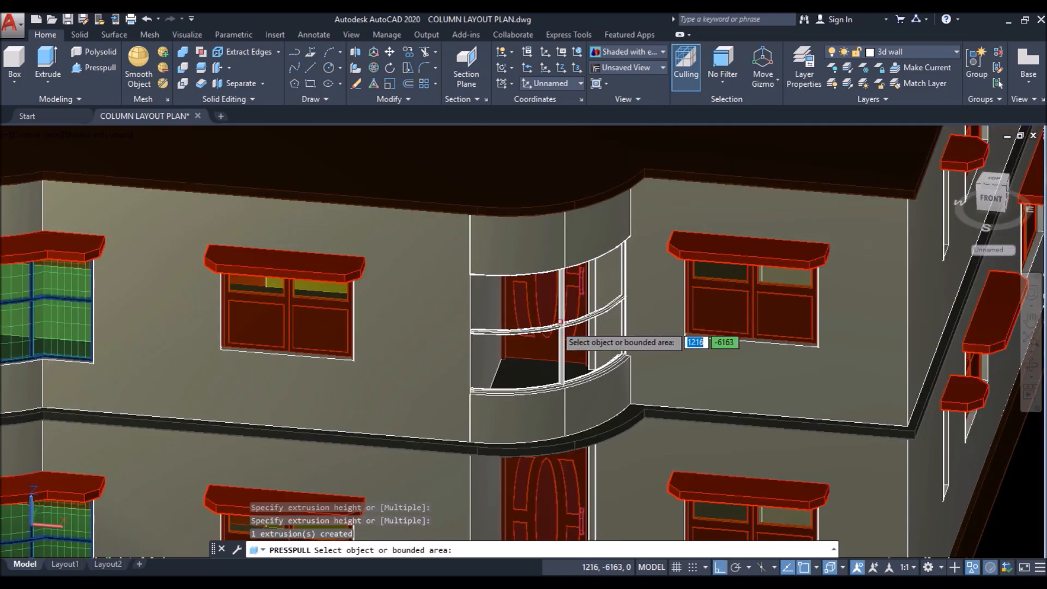
Step: Try to press-pull the square at the west end of the lower rail's top face
scroll(480, 397, up, 5)
scroll(463, 397, up, 5)
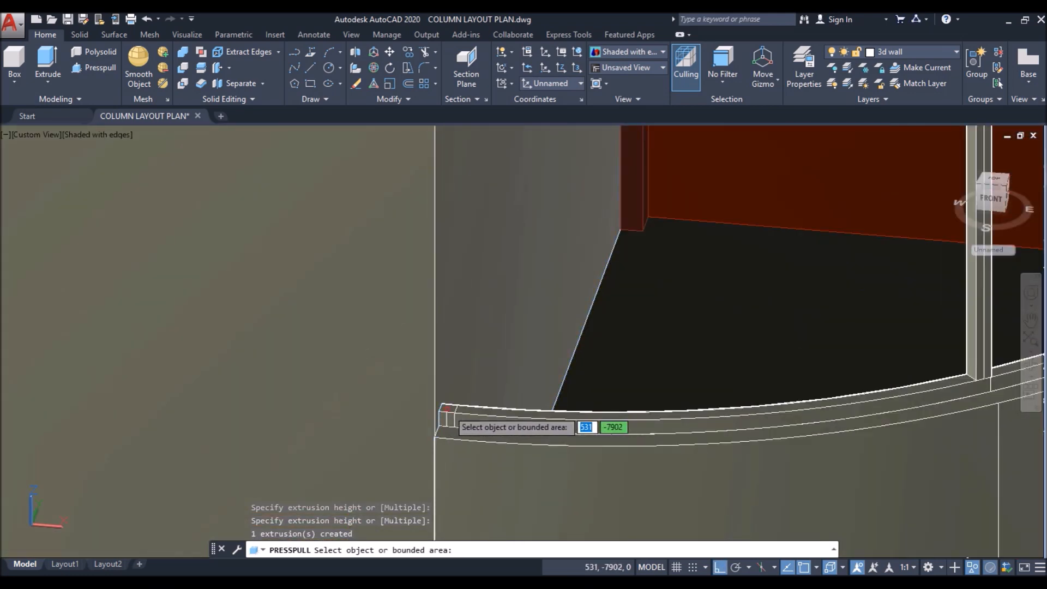
scroll(449, 415, up, 2)
scroll(449, 415, up, 2)
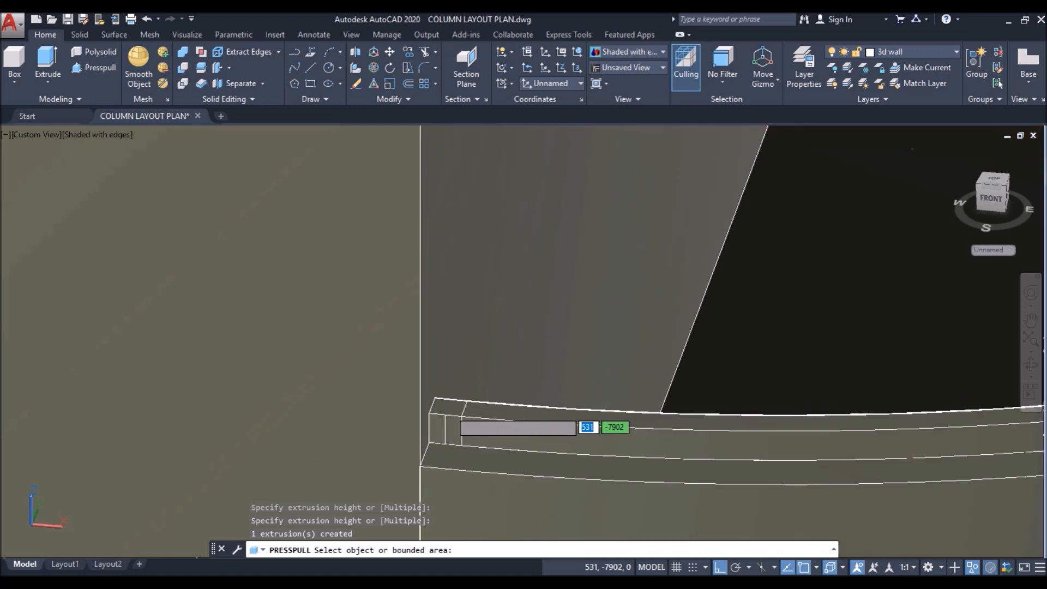
click(453, 407)
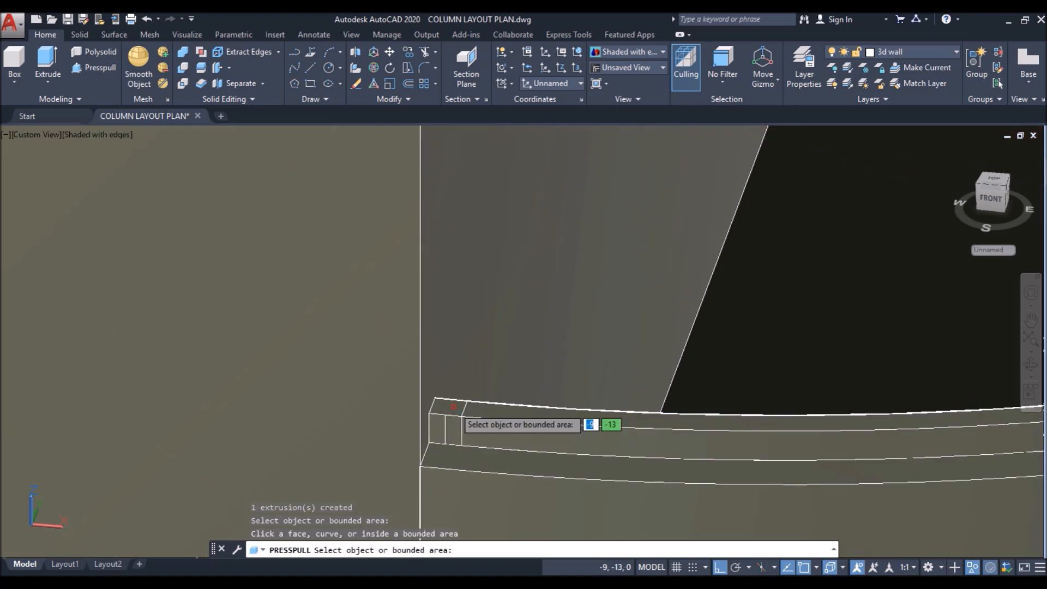
scroll(453, 407, up, 2)
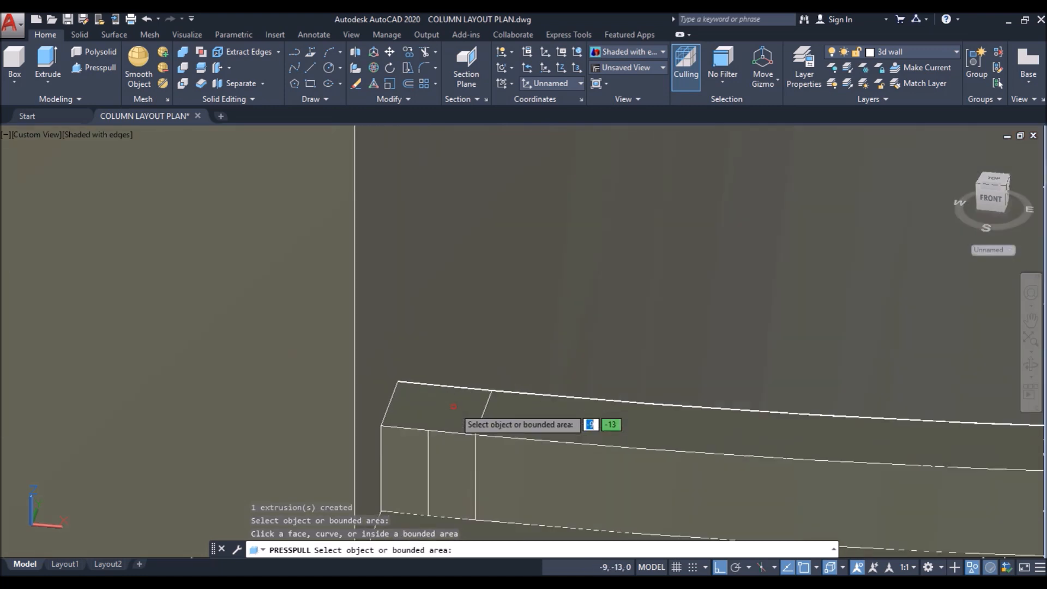
scroll(453, 407, up, 2)
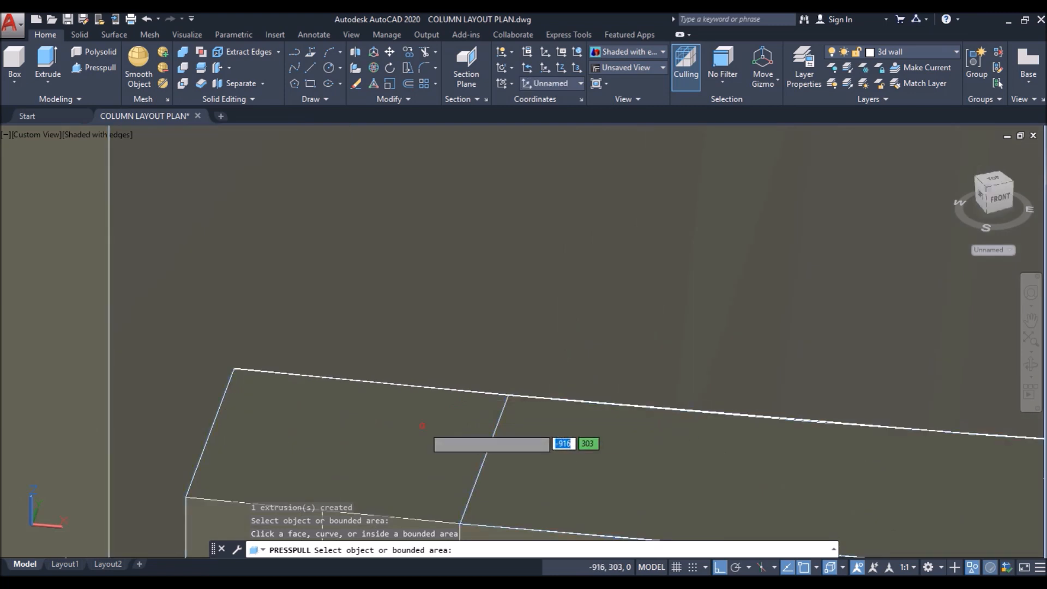
scroll(423, 425, down, 3)
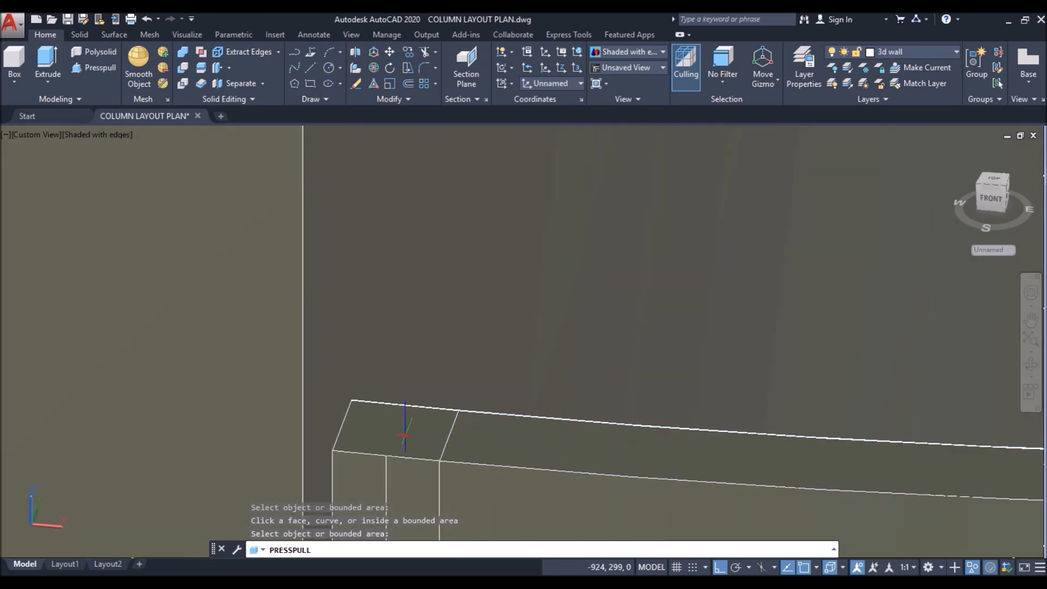
key(Return)
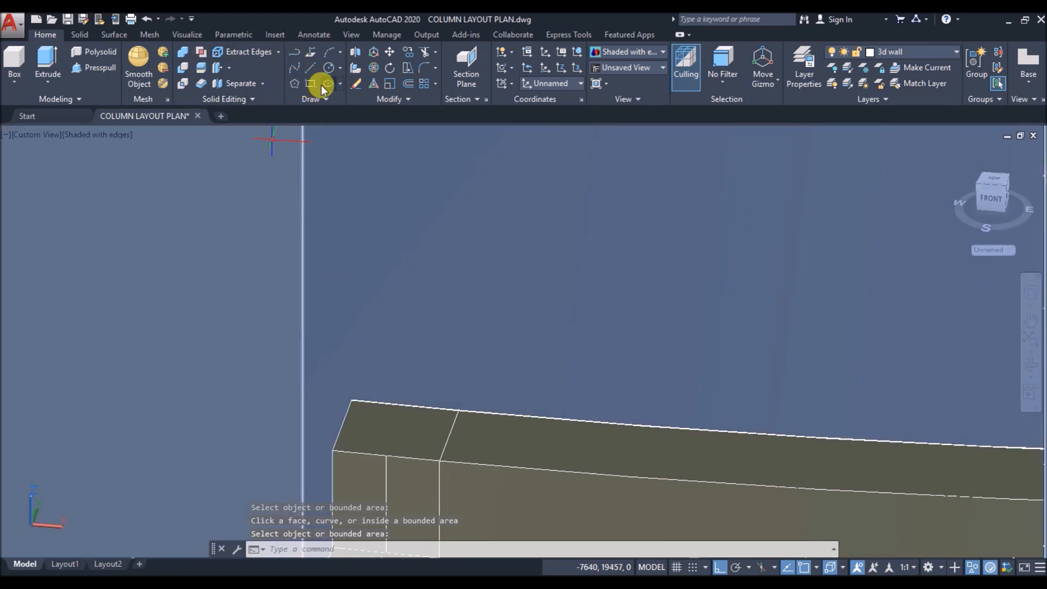
click(230, 68)
click(243, 88)
click(375, 425)
click(339, 445)
click(340, 446)
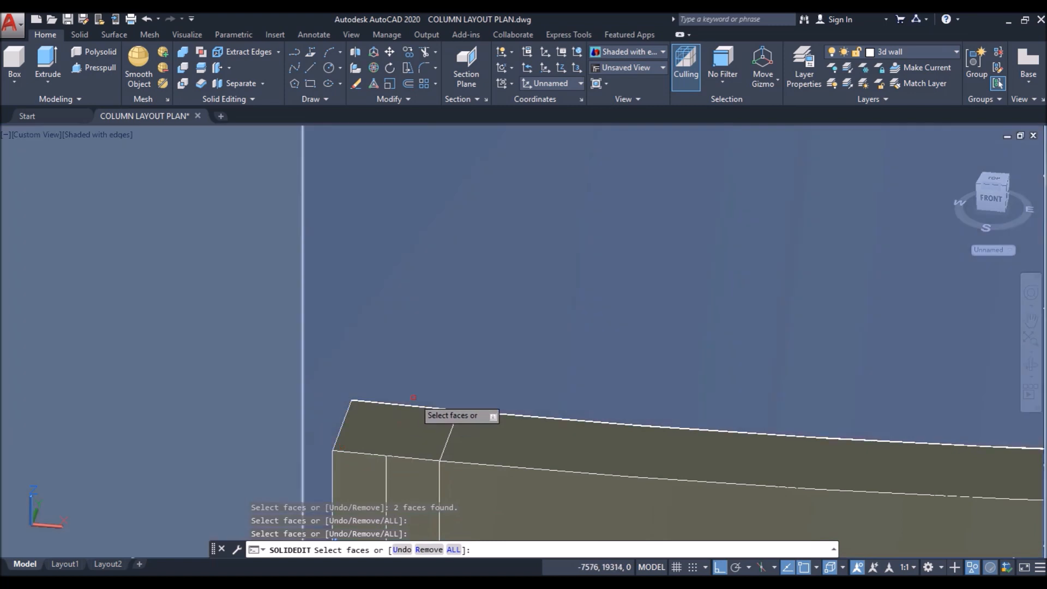
key(Escape)
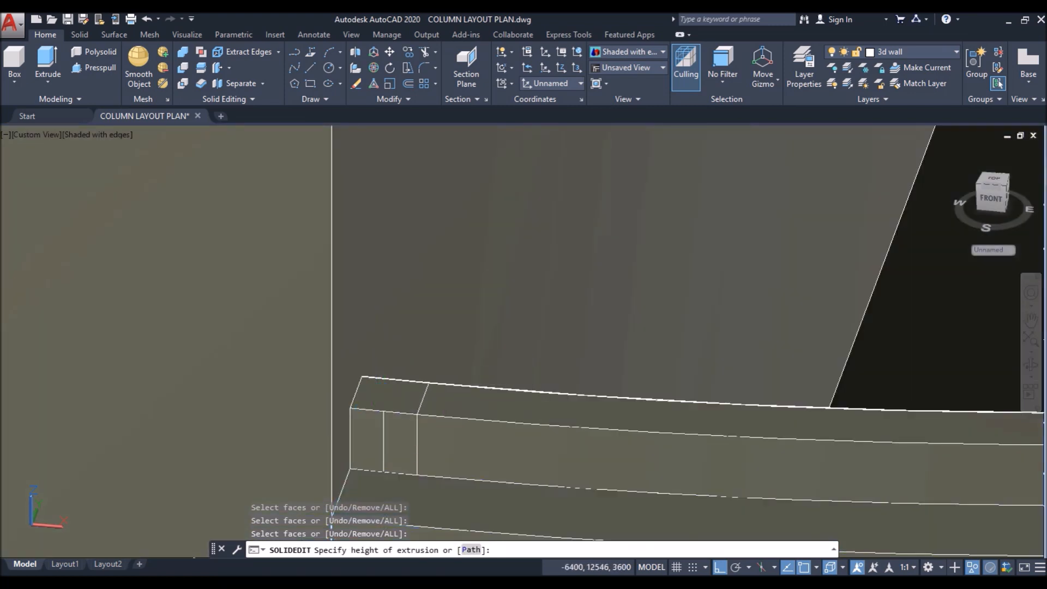
key(ctrl+z)
click(229, 68)
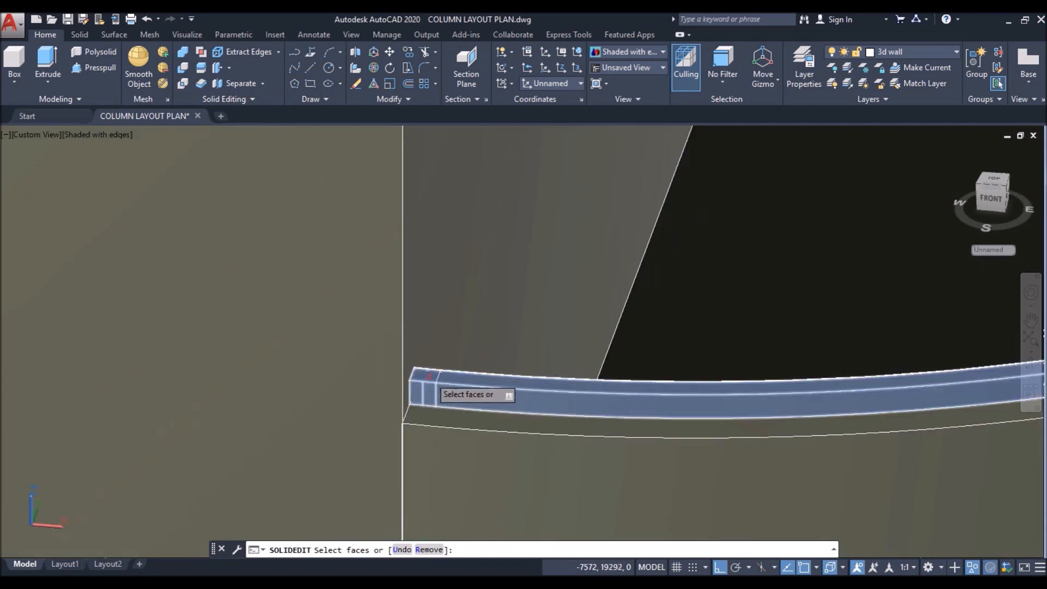
click(420, 382)
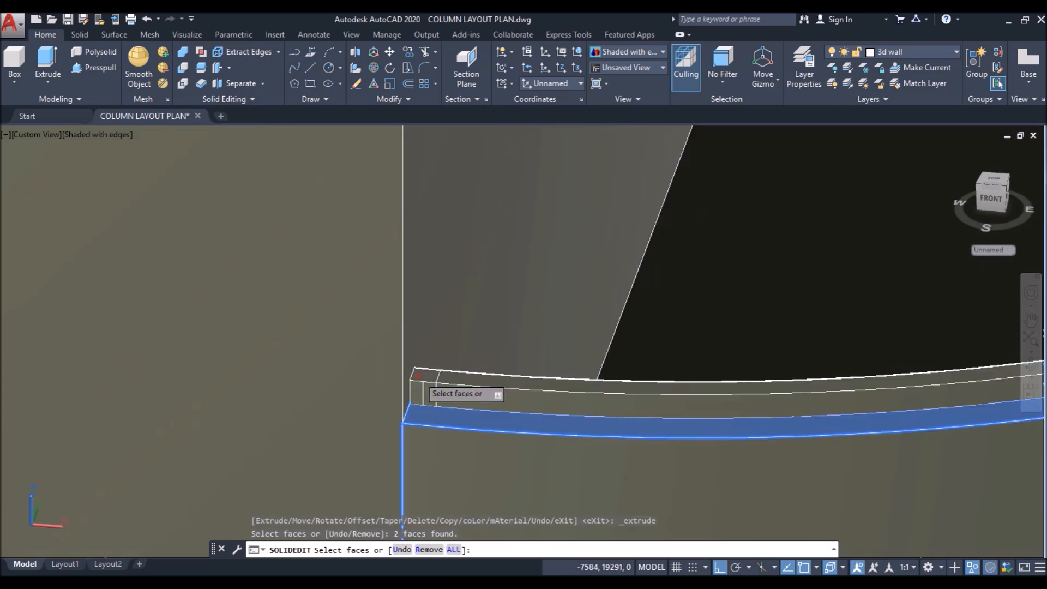
key(Escape)
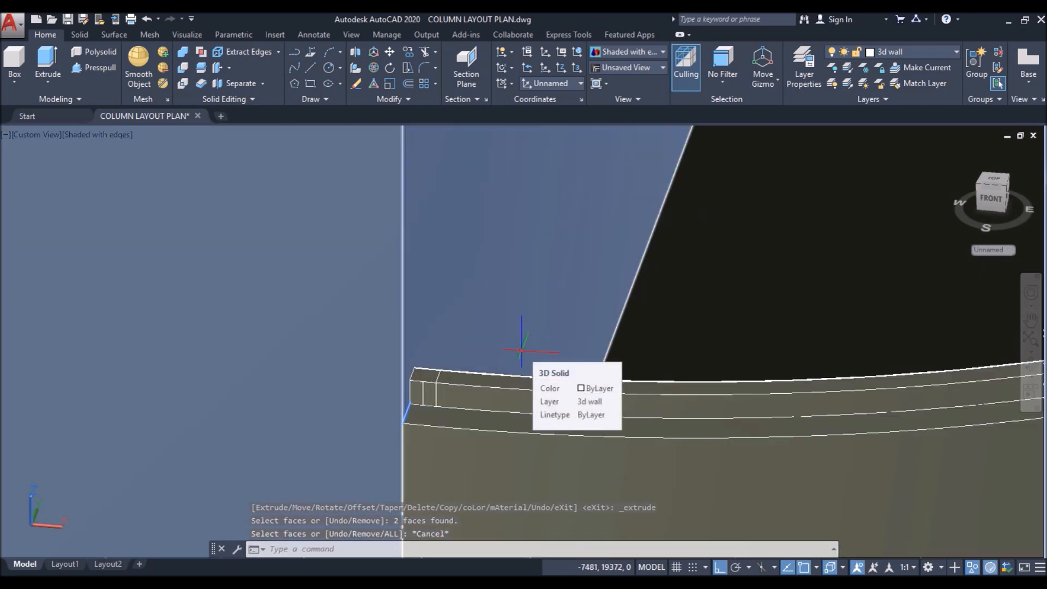
Step: Trim the rail arcs and wall line around the small square at the balcony's west end in the separate plan outline
scroll(403, 417, down, 3)
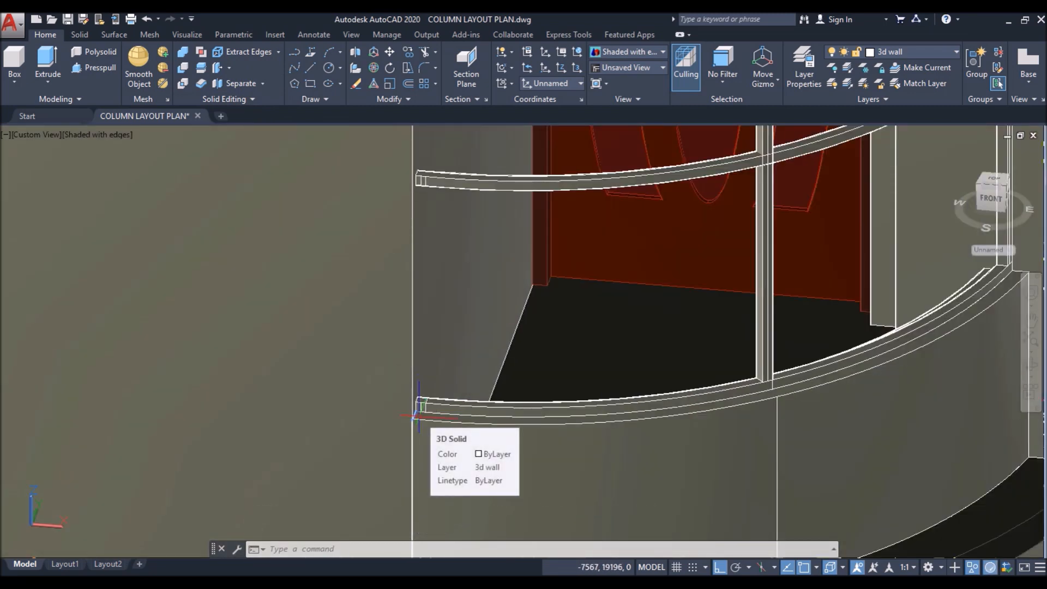
scroll(418, 417, down, 10)
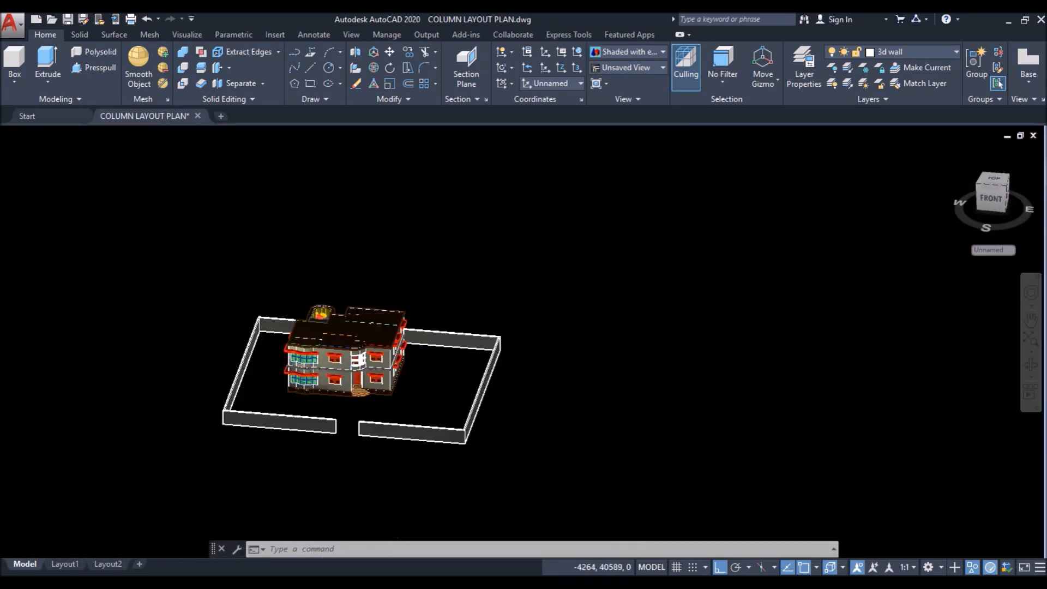
scroll(417, 417, down, 1)
scroll(753, 376, up, 9)
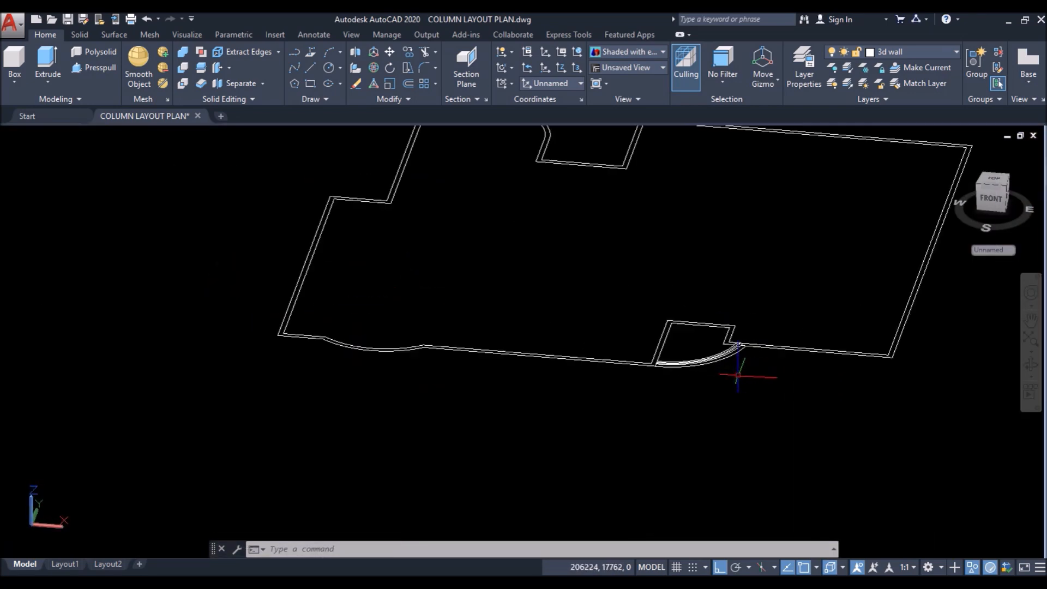
scroll(644, 376, up, 6)
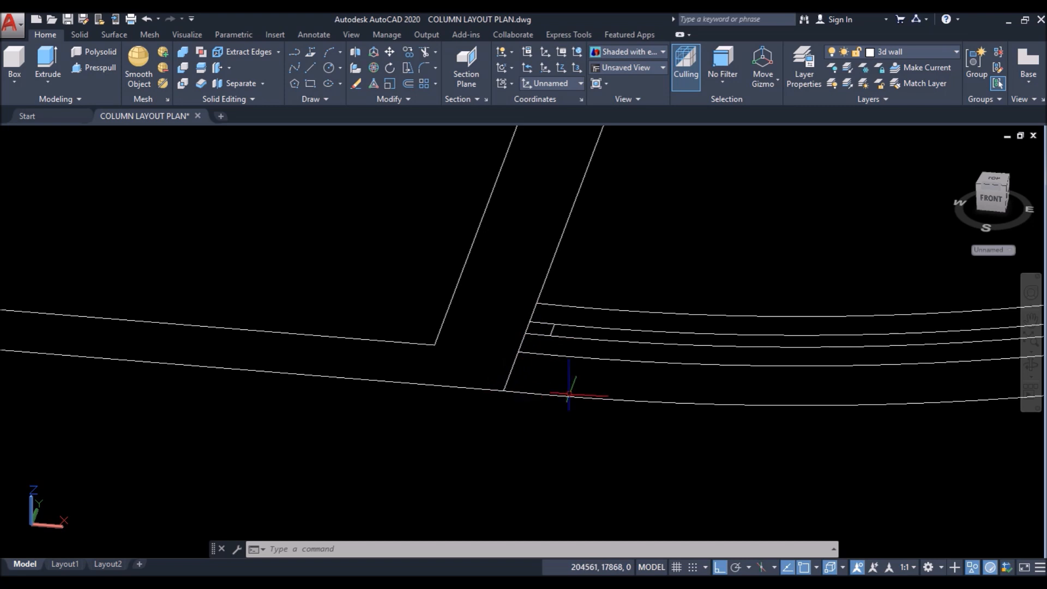
scroll(539, 333, up, 3)
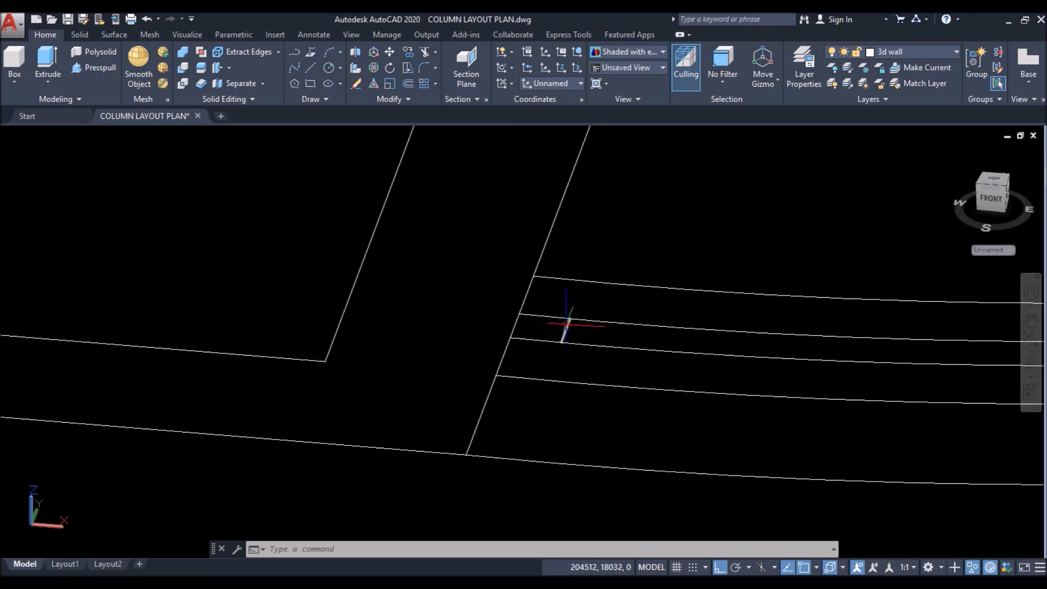
scroll(546, 322, up, 2)
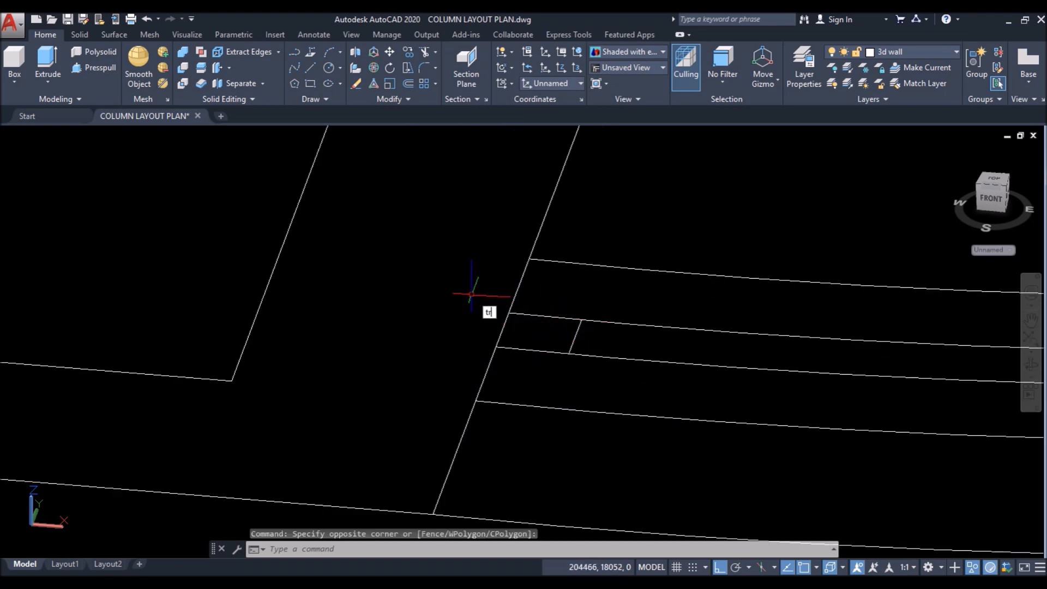
key(Return)
click(588, 322)
click(583, 353)
click(490, 363)
click(514, 299)
key(Return)
Step: Join the segments of the trimmed square at the balcony's west end into one polyline
click(472, 286)
click(609, 368)
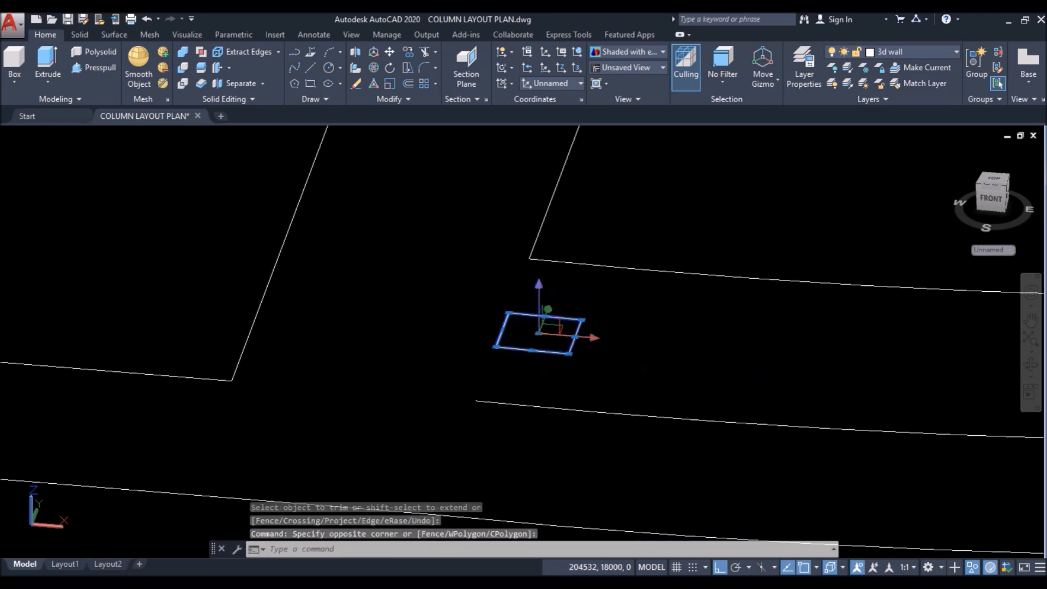
text(j)
key(Return)
click(541, 351)
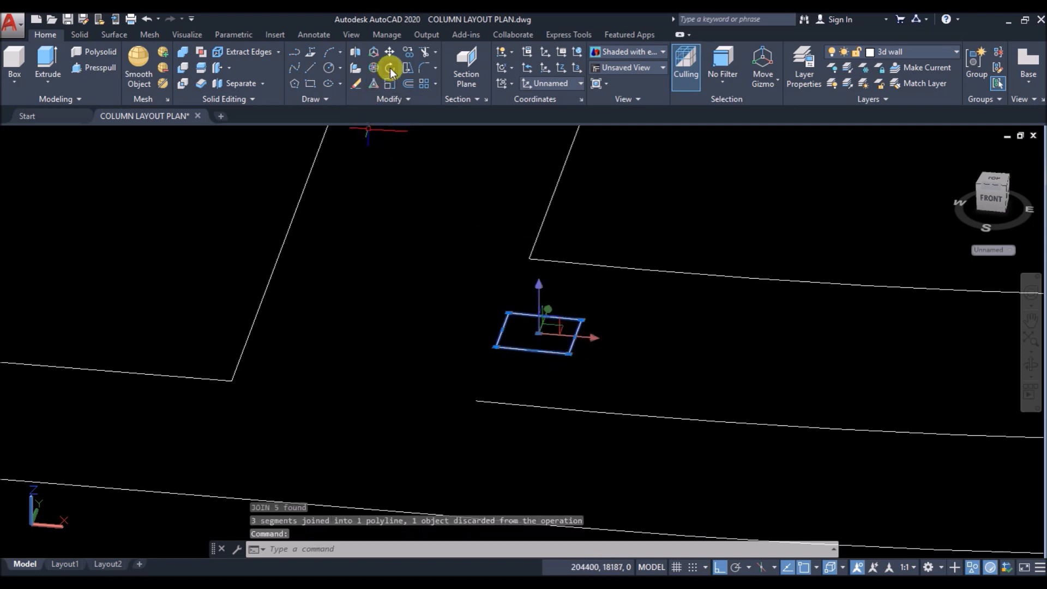
Step: Move the joined square by its front-west corner onto the matching top corner at the west end of the model's lower rail
click(390, 51)
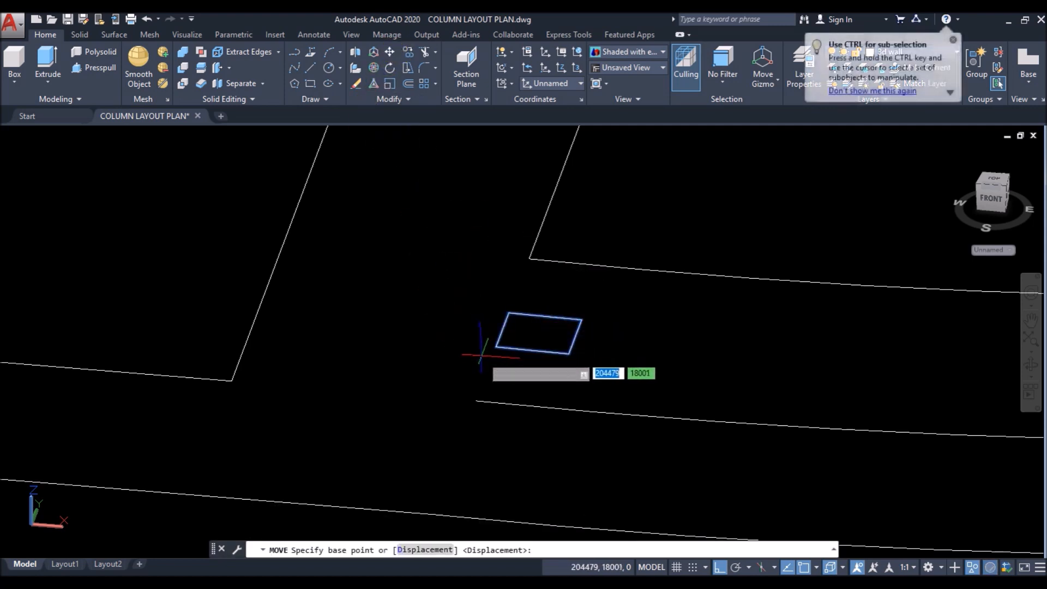
click(496, 347)
scroll(569, 353, down, 6)
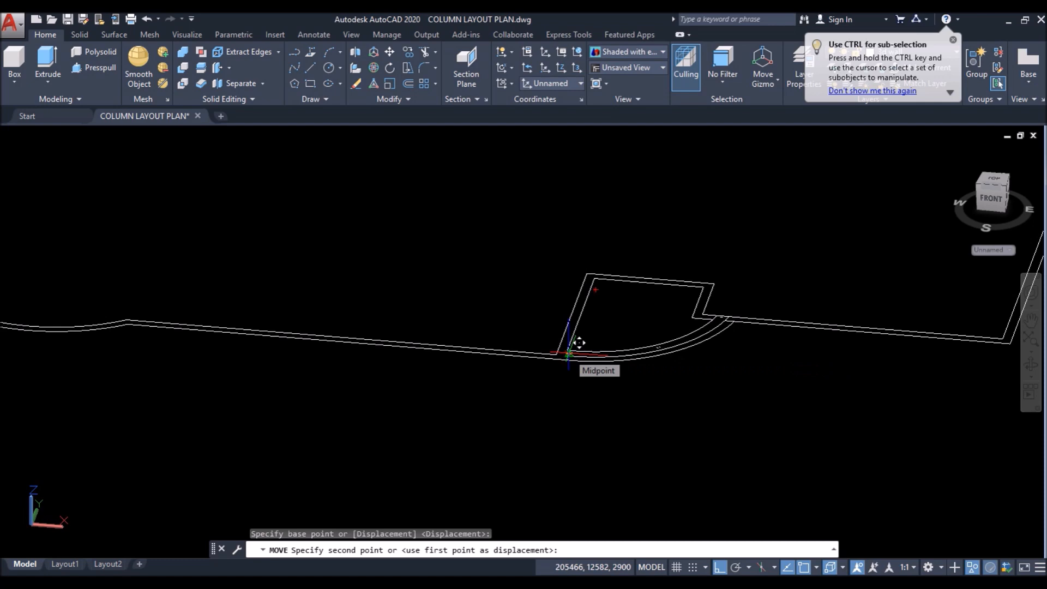
scroll(579, 343, down, 5)
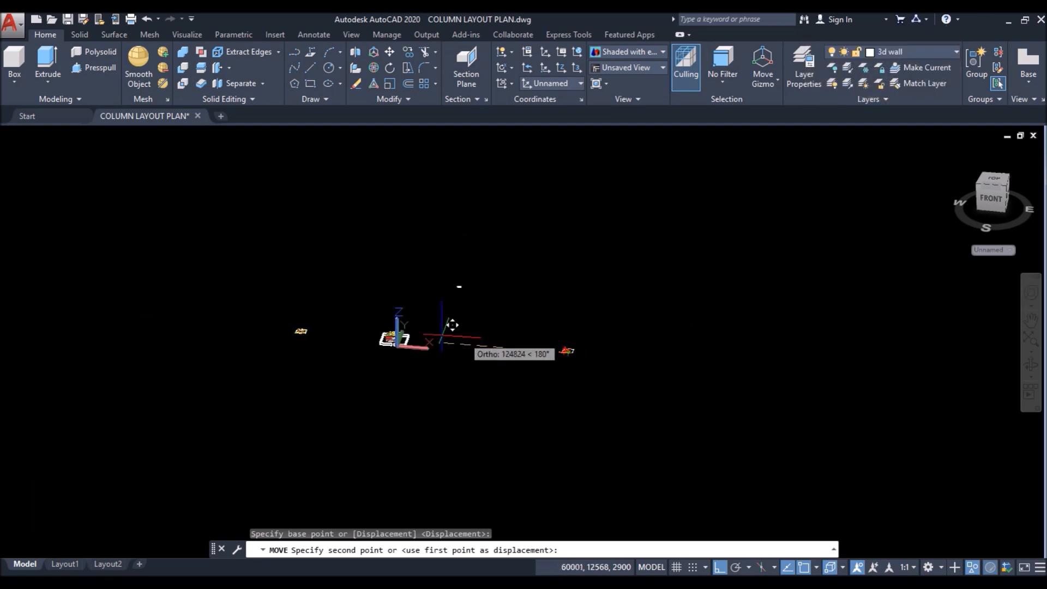
scroll(453, 325, up, 15)
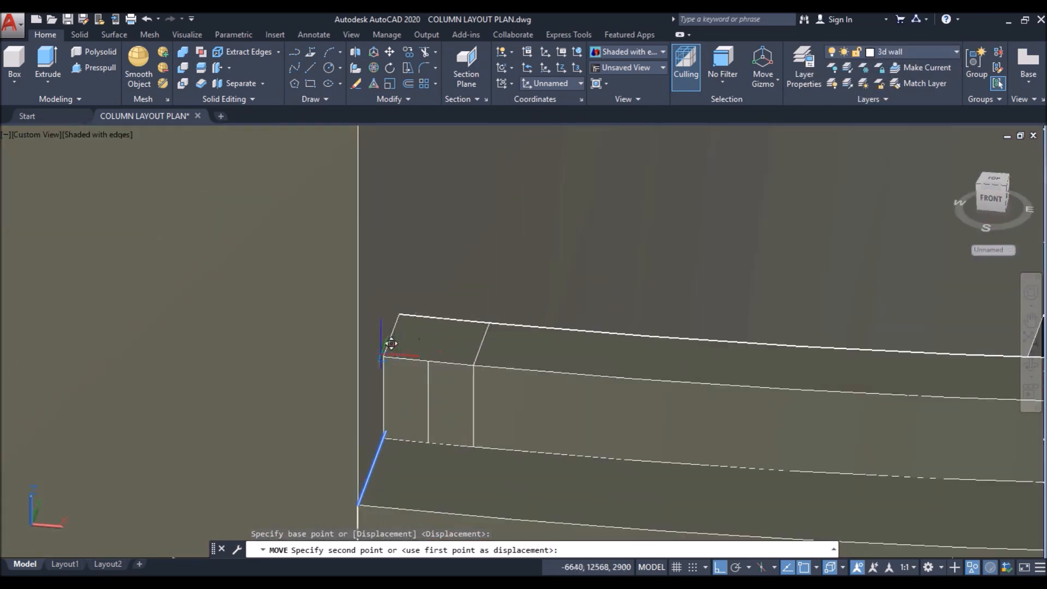
click(469, 347)
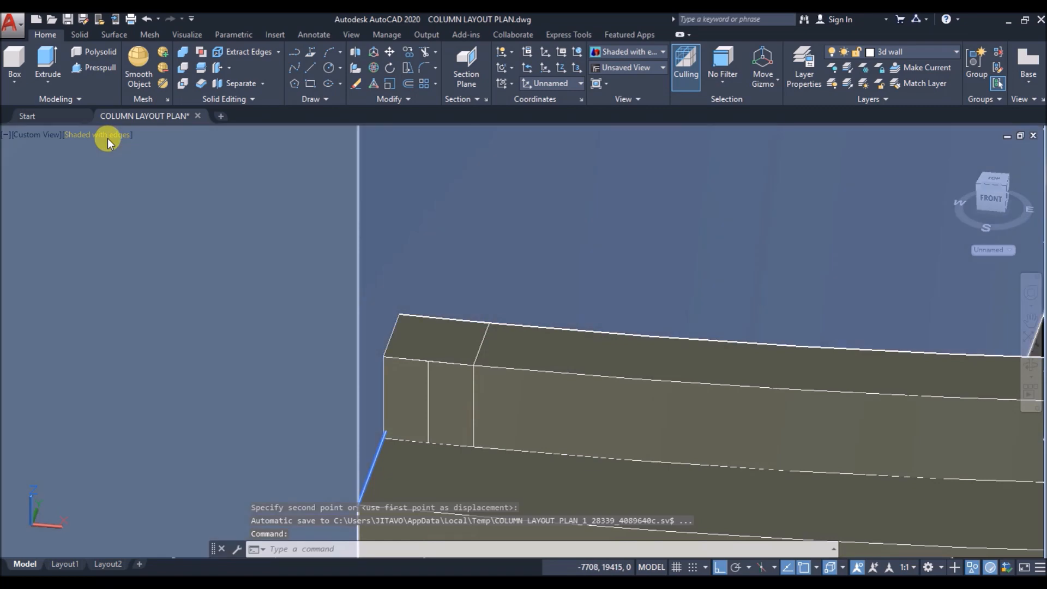
Step: Switch the view to the 2D Wireframe visual style and undo the last extrusion
click(107, 135)
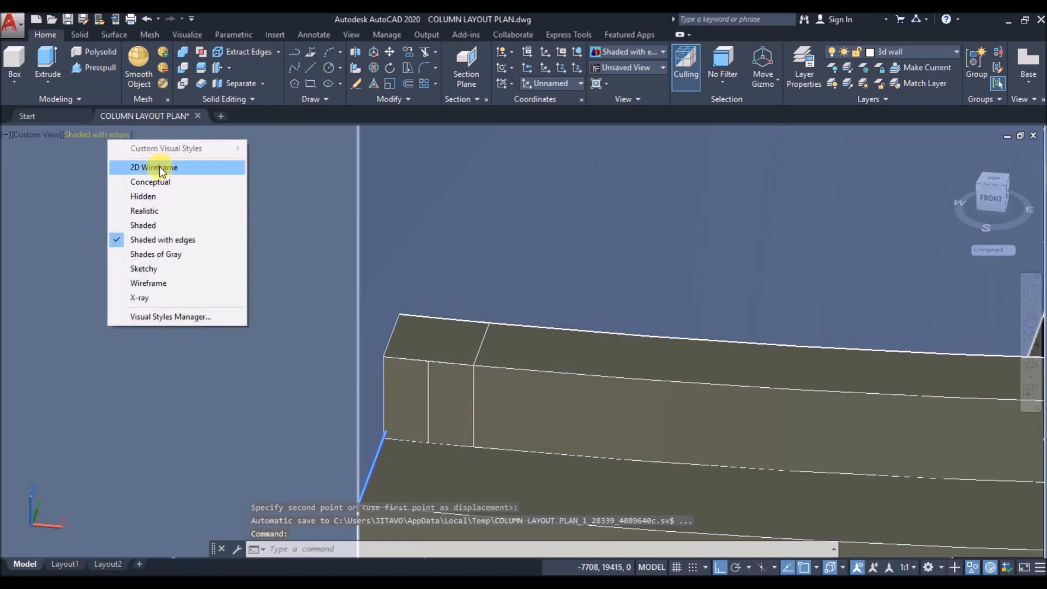
click(140, 166)
key(ctrl+z)
key(ctrl+z)
key(ctrl+z)
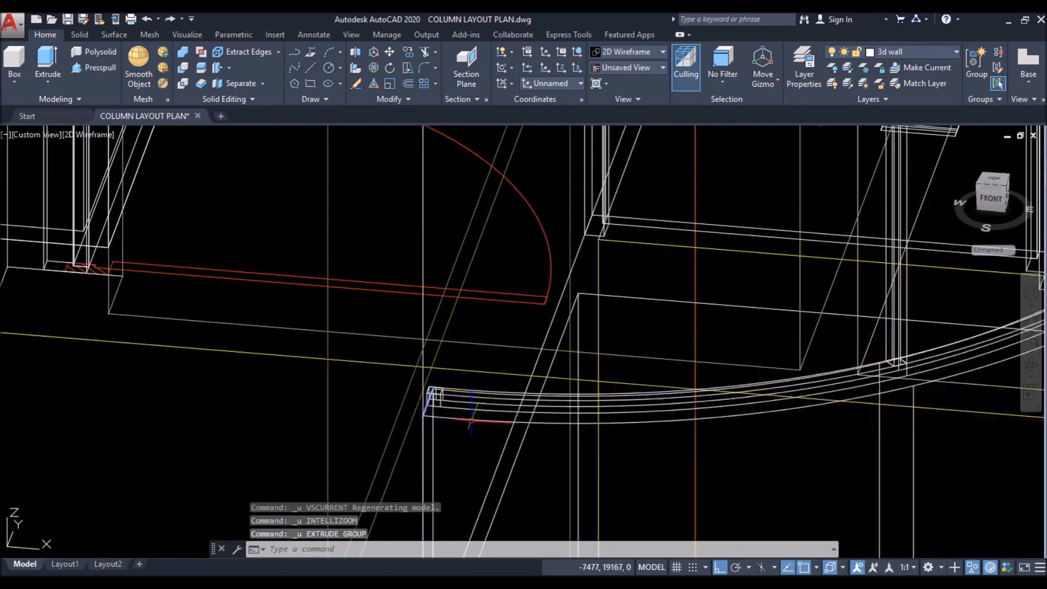
Step: Select the square outline at the west end of the lower rail's top face
click(82, 157)
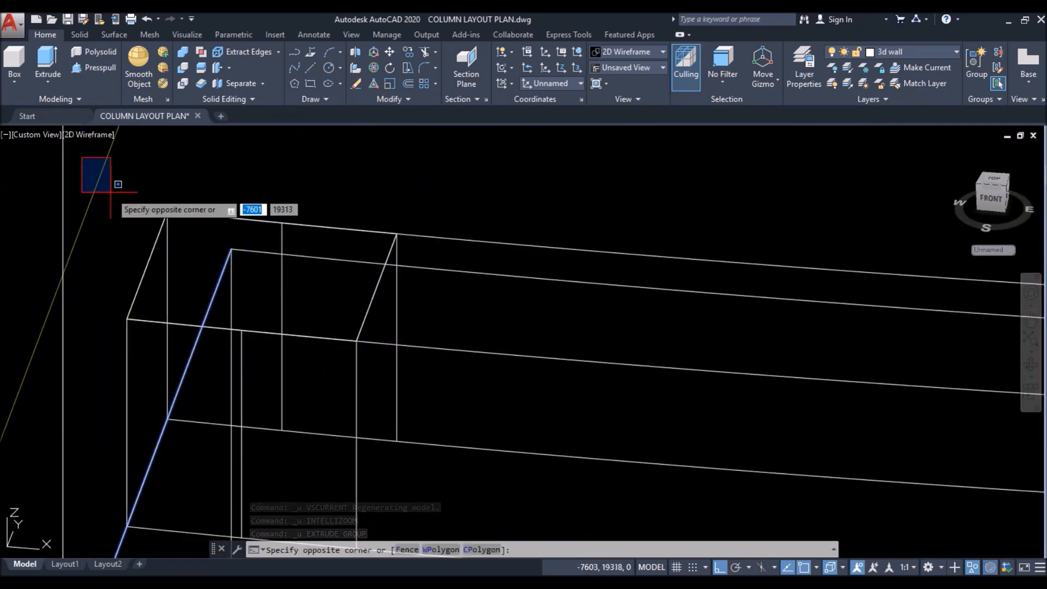
click(449, 358)
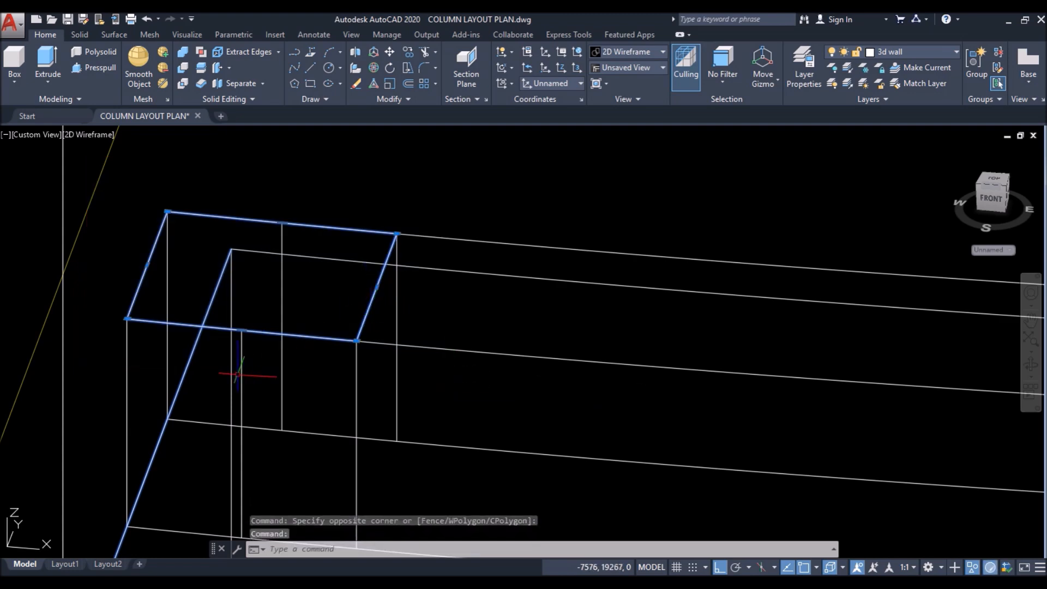
Step: Extrude the selected post profile of the curved balcony window frame about 1470 high, up to the top of the opening
click(159, 412)
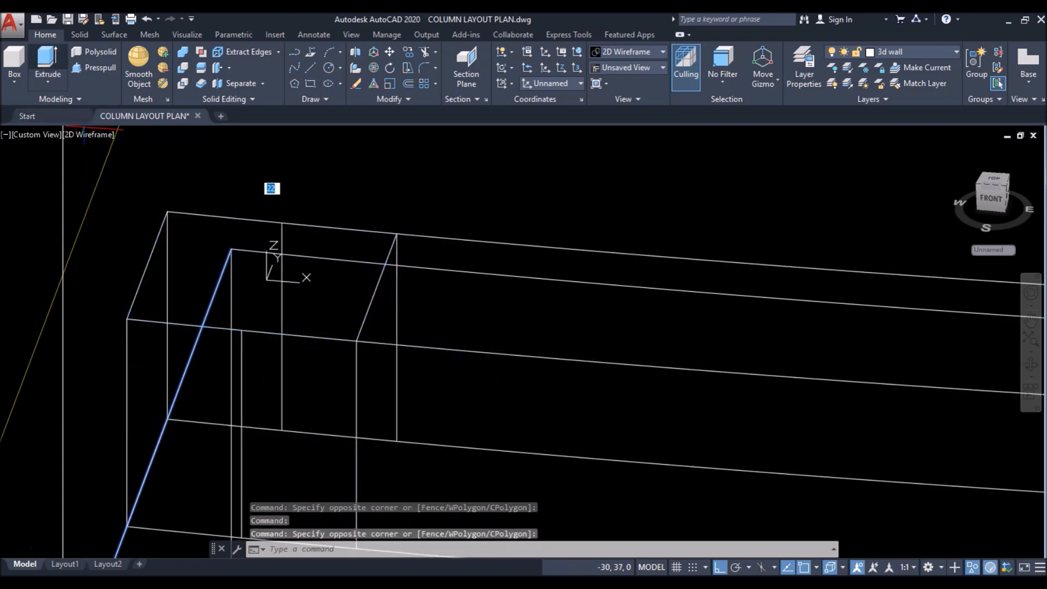
click(48, 61)
scroll(486, 470, down, 5)
scroll(471, 211, up, 6)
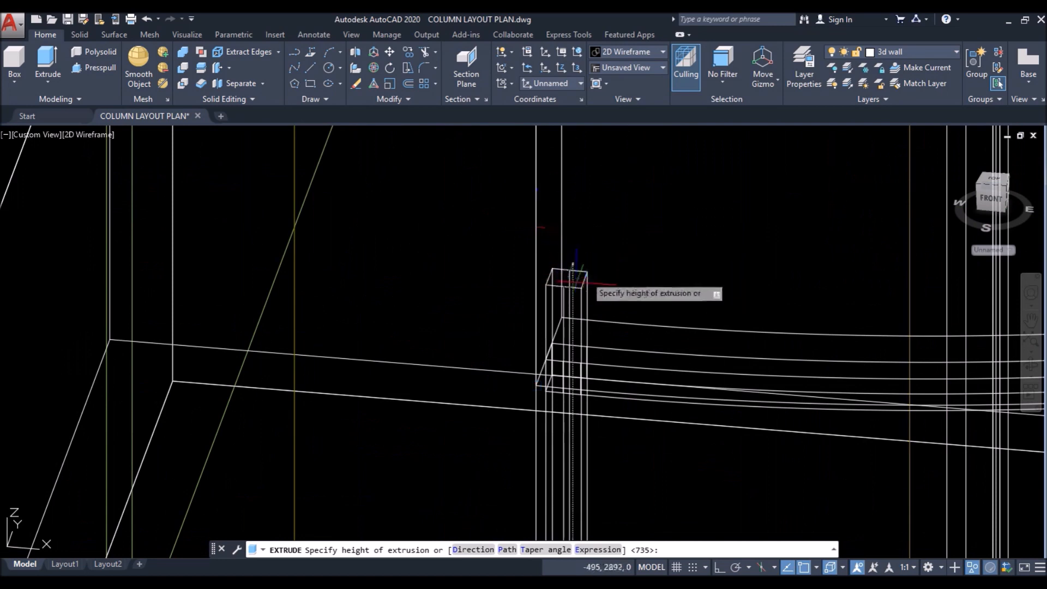
scroll(549, 385, up, 2)
scroll(560, 265, down, 6)
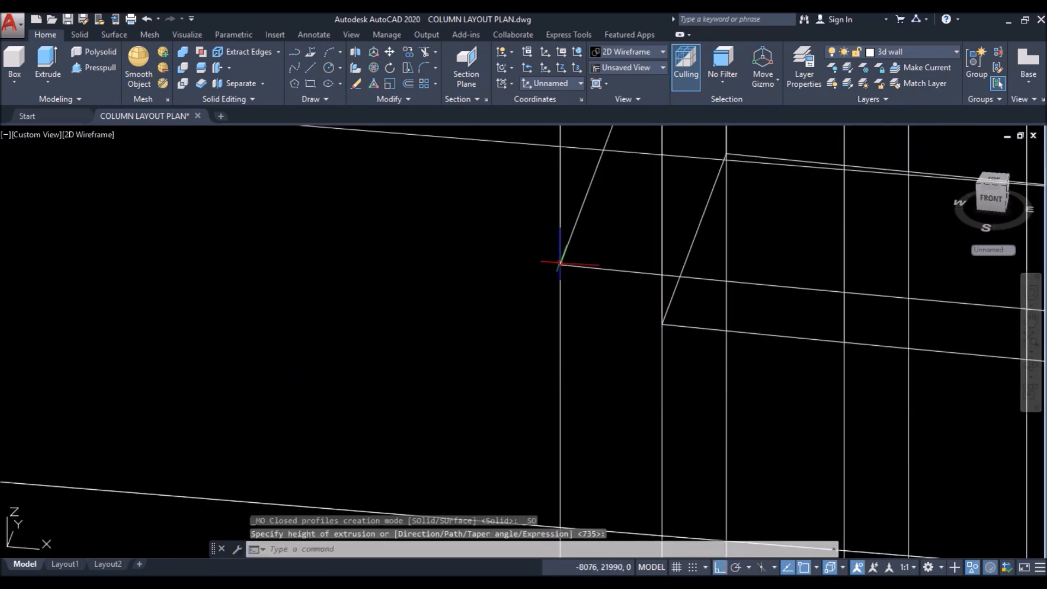
Step: Switch the visual style to Conceptual and bring the upper floor's curved balcony window frame into close view
click(83, 138)
click(110, 181)
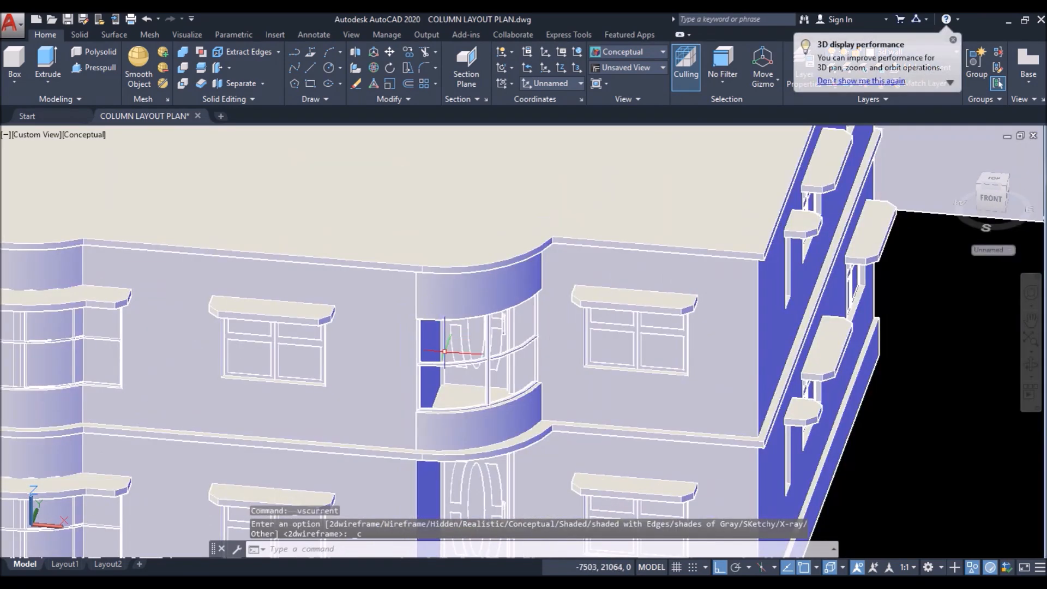
scroll(403, 376, down, 5)
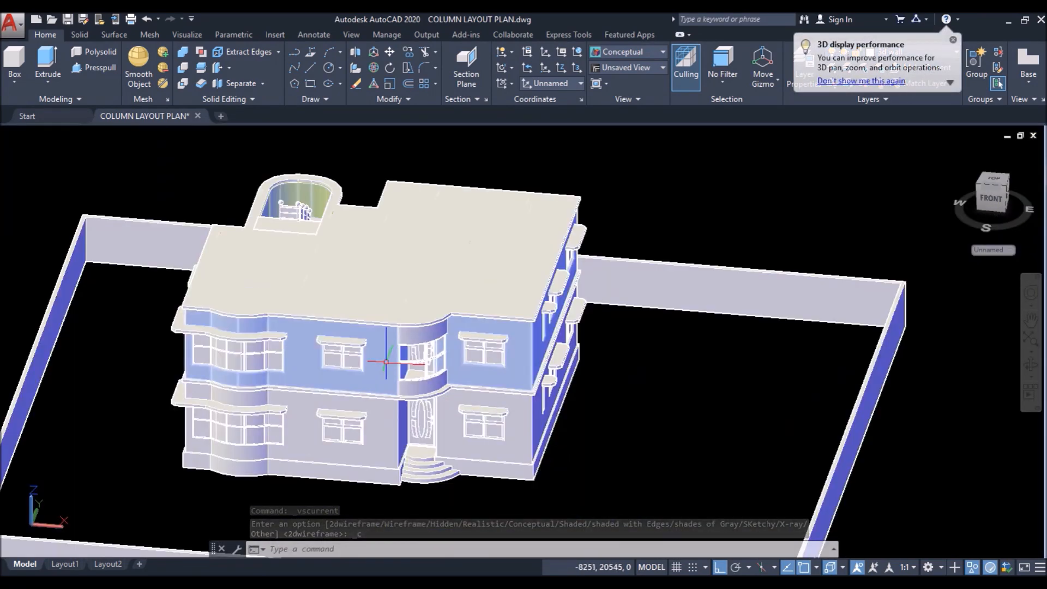
scroll(426, 382, up, 7)
scroll(316, 376, up, 3)
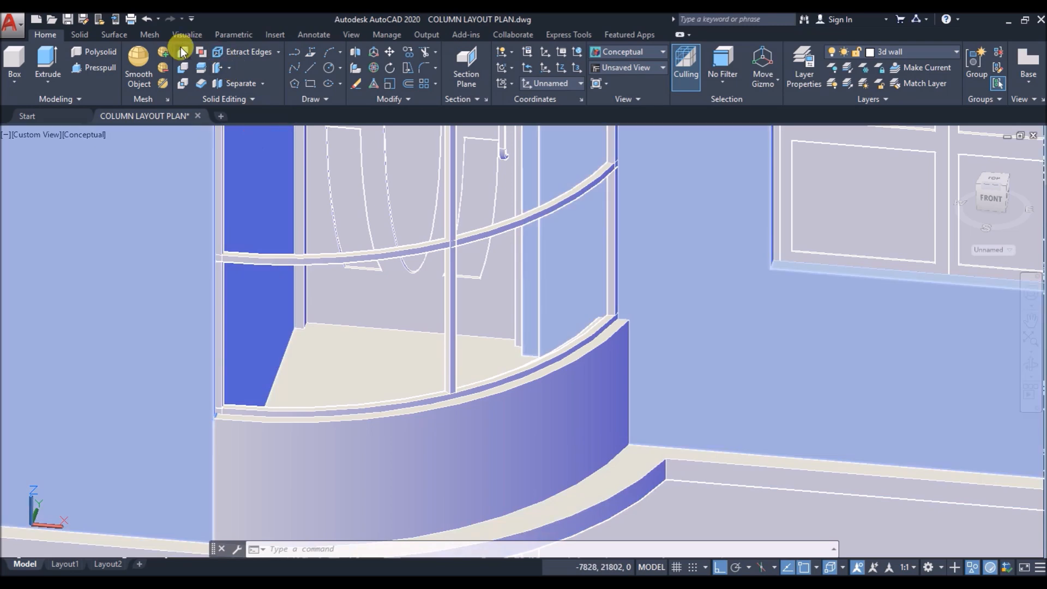
Step: Union the posts and curved rails of the upper floor's balcony window frame into one solid
click(183, 52)
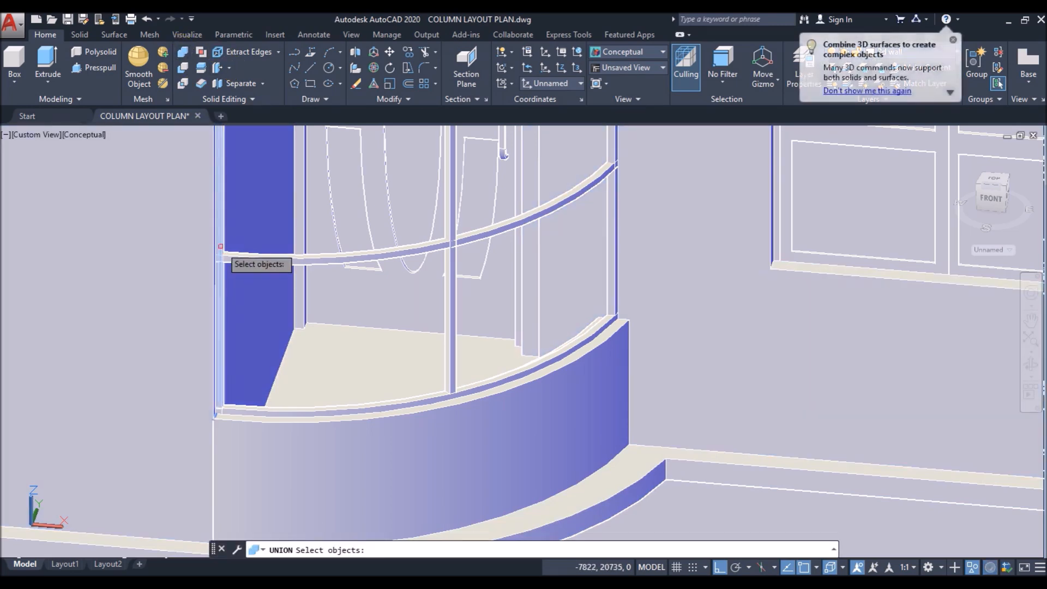
click(252, 257)
click(330, 408)
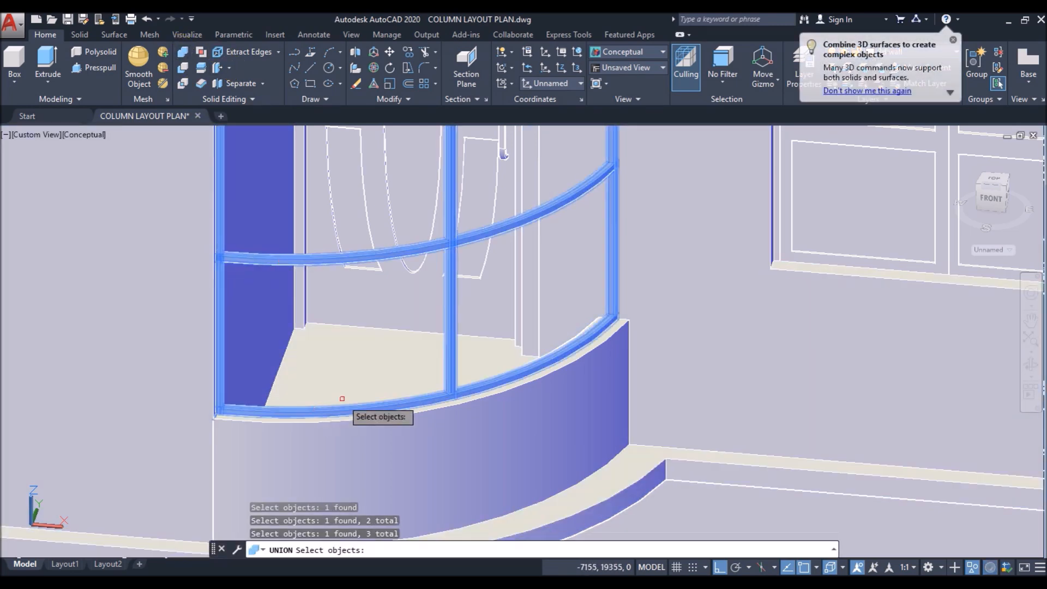
scroll(481, 345, down, 3)
scroll(390, 175, down, 4)
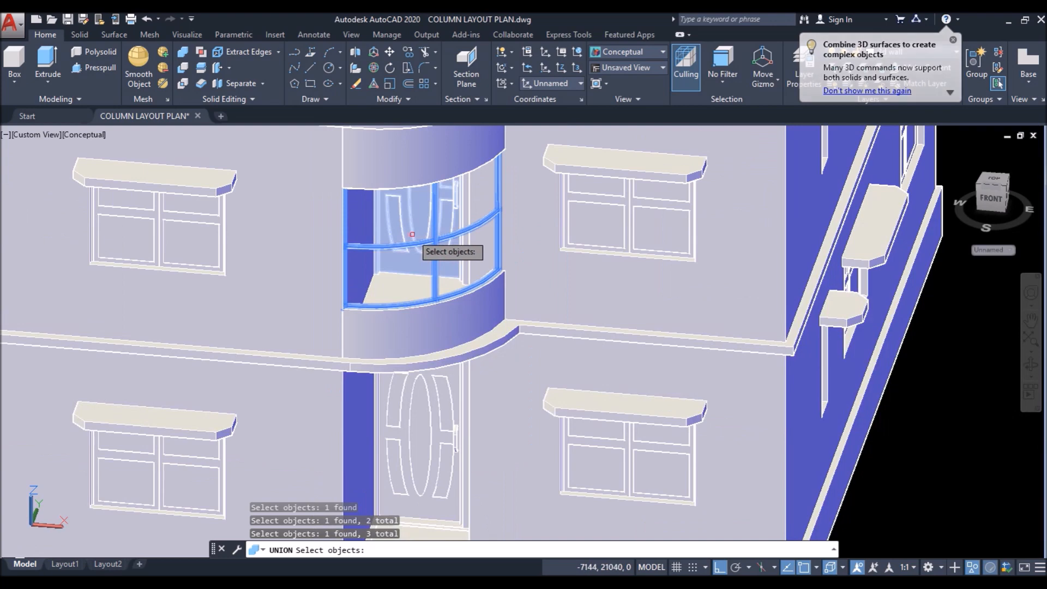
shift+middle_drag(412, 245, 400, 157)
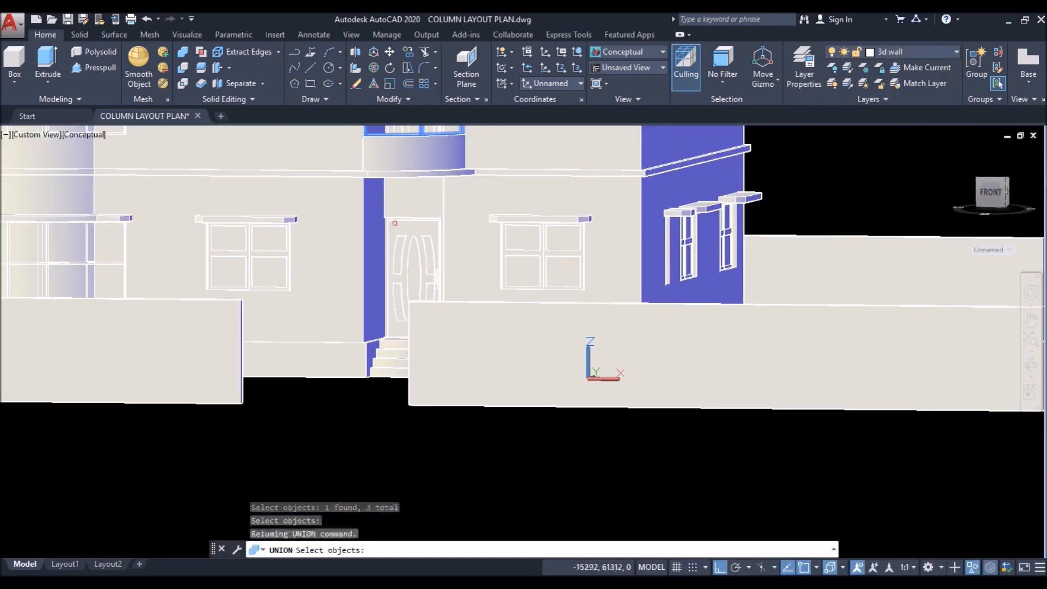
scroll(401, 135, down, 3)
scroll(394, 173, up, 10)
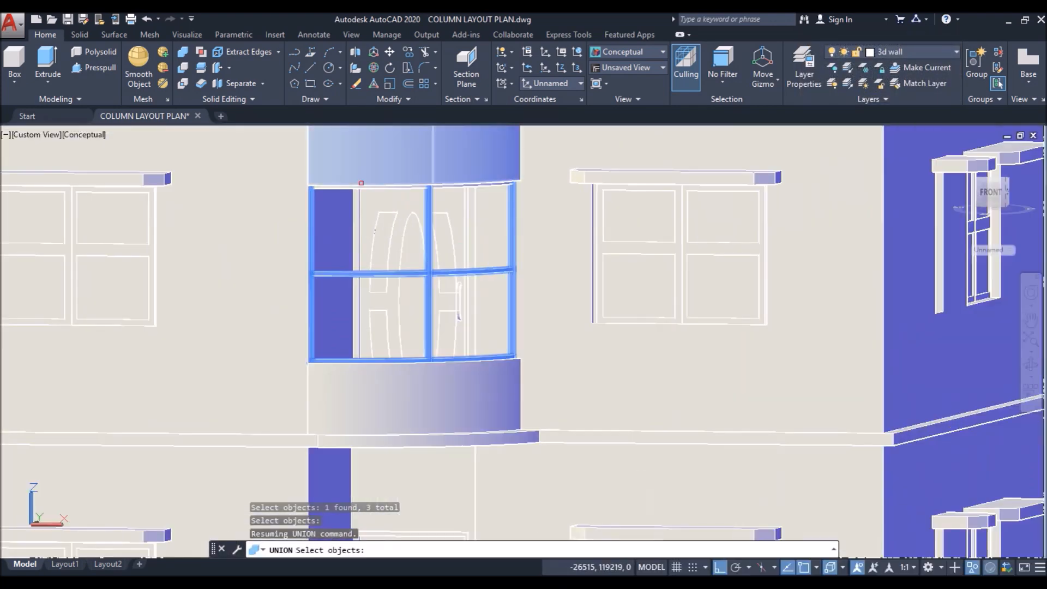
key(Return)
scroll(305, 219, down, 4)
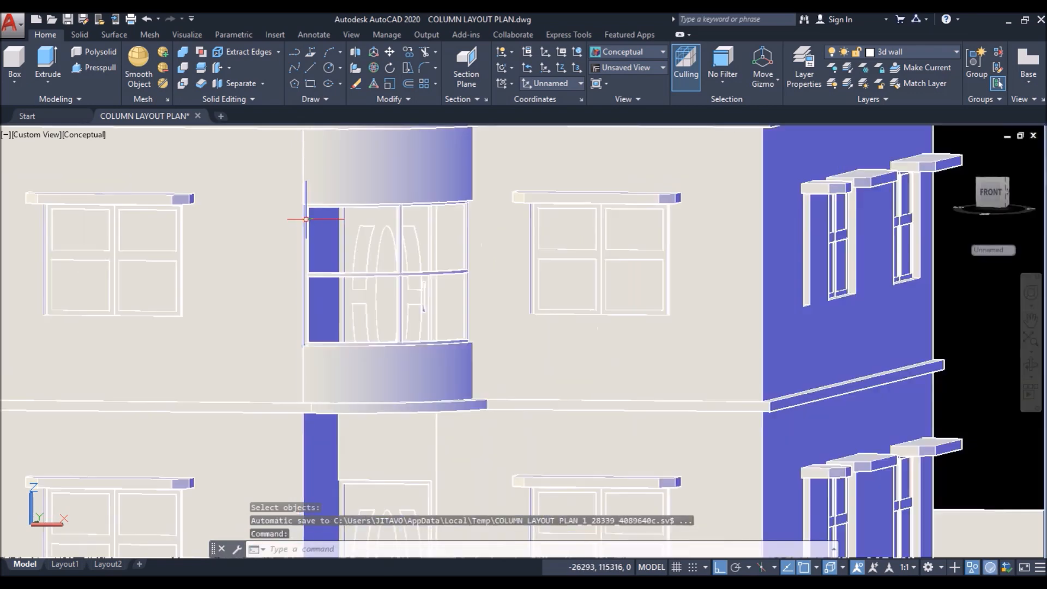
Step: Switch to the Top view and go to the curved balcony corner in the separate wall outline plan
scroll(343, 287, down, 5)
shift+middle_drag(334, 280, 333, 314)
scroll(222, 342, down, 5)
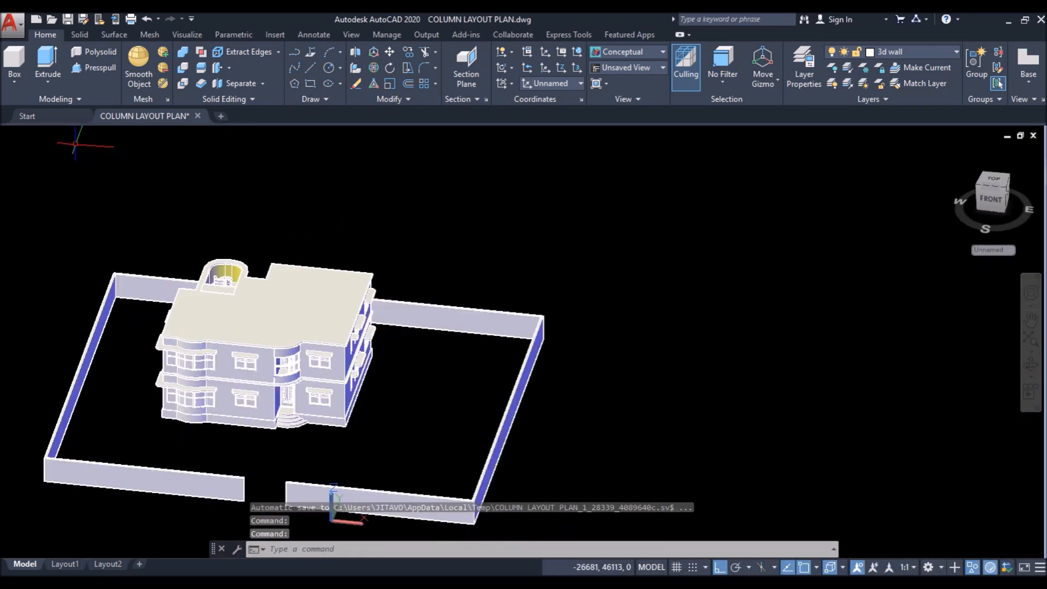
click(47, 135)
click(63, 166)
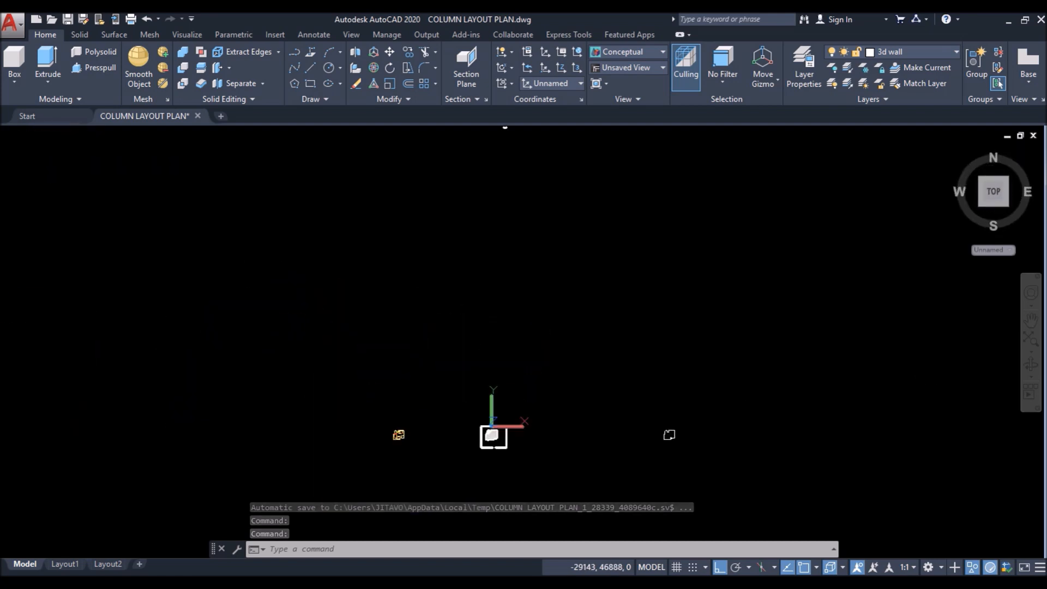
scroll(548, 412, up, 8)
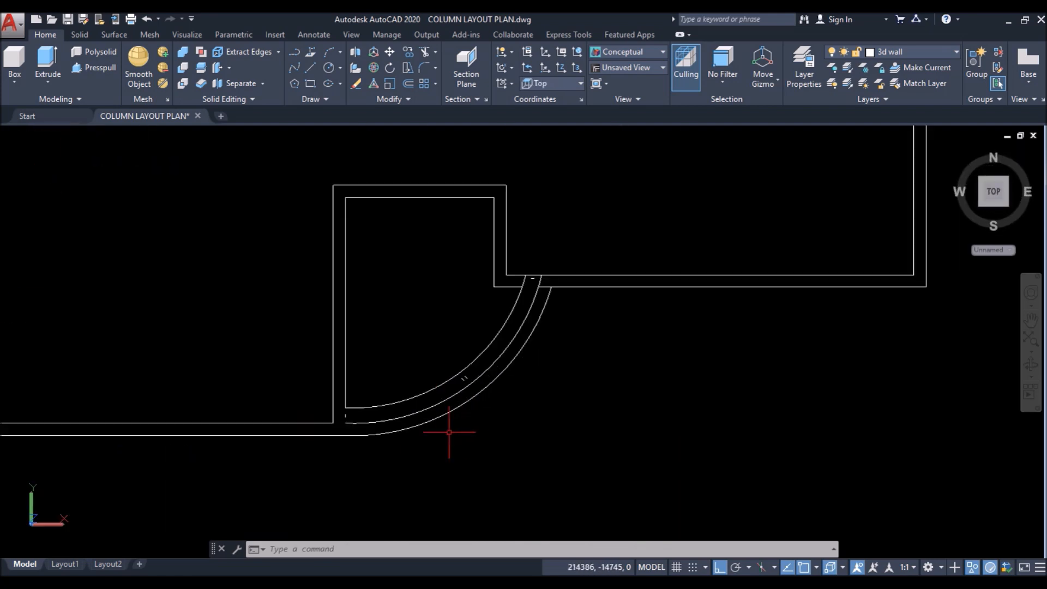
Step: Offset the outer arc of the curved window frame inward by 63 to get its centre arc
key(Return)
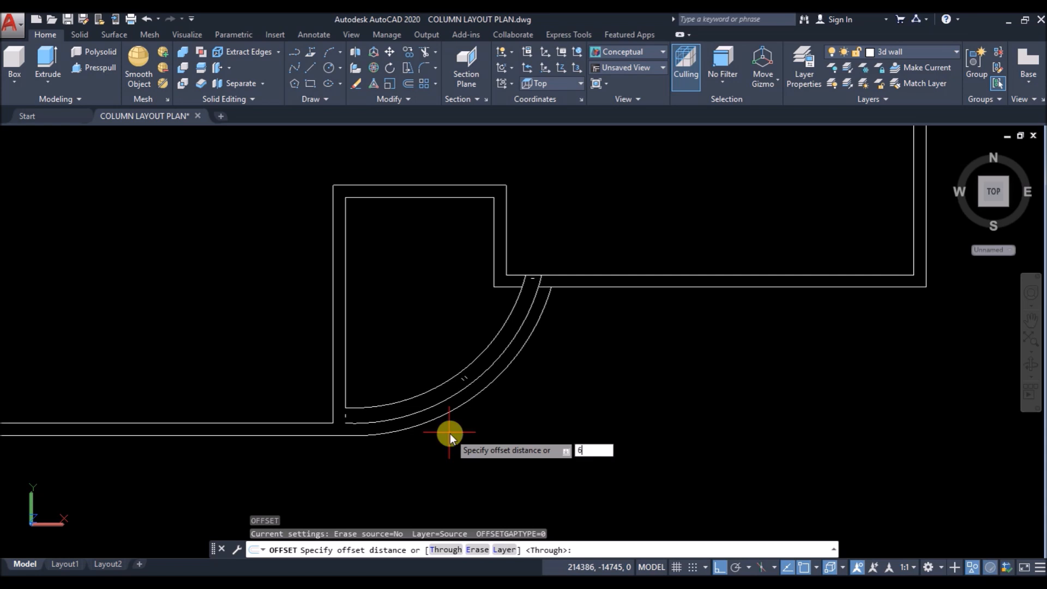
key(Return)
click(436, 402)
click(411, 344)
key(Return)
scroll(382, 407, up, 3)
scroll(368, 395, up, 3)
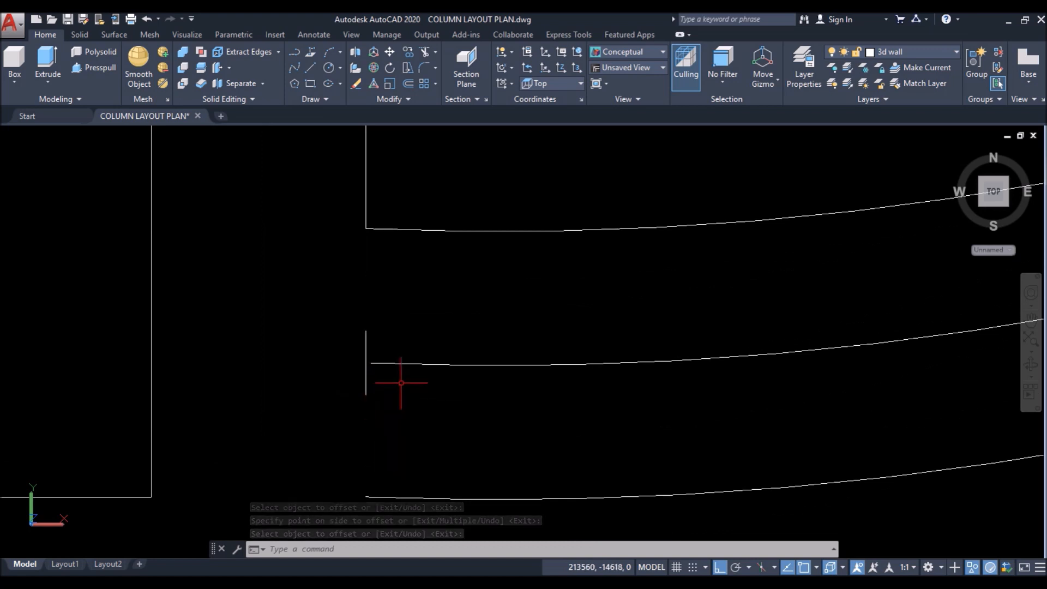
Step: Offset the short lines at both ends of the centre arc by 40 toward the middle of the arc
key(Return)
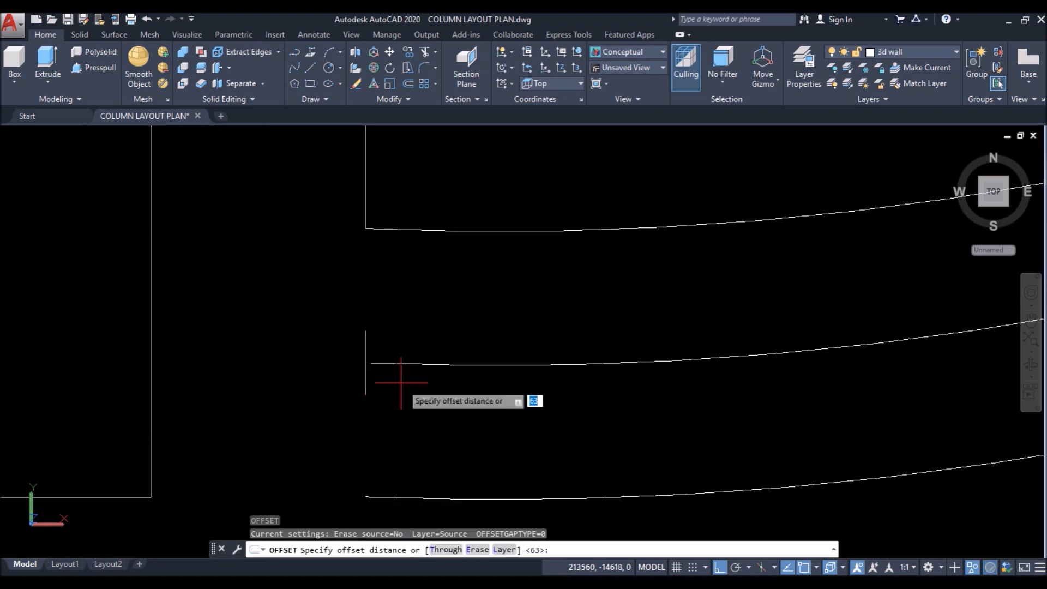
text(40)
key(Return)
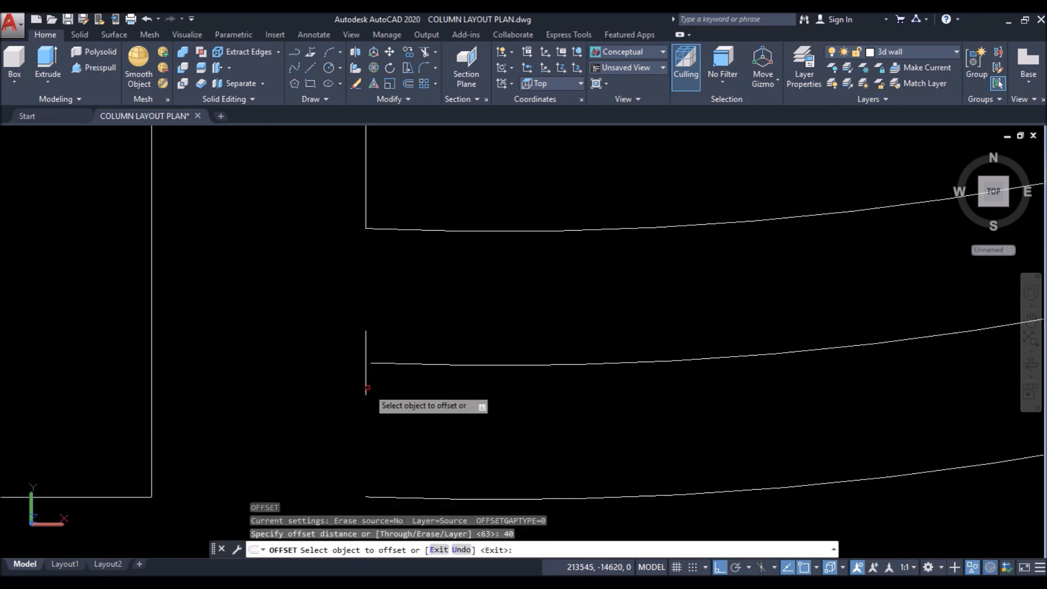
click(366, 388)
click(461, 404)
scroll(338, 397, down, 3)
scroll(530, 251, up, 5)
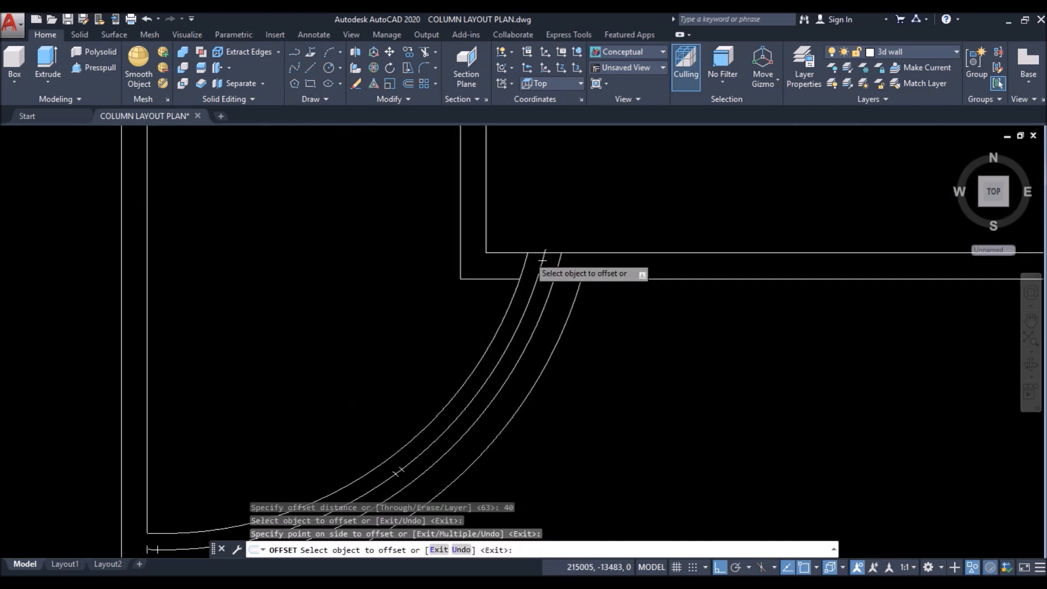
click(570, 269)
click(578, 325)
key(Return)
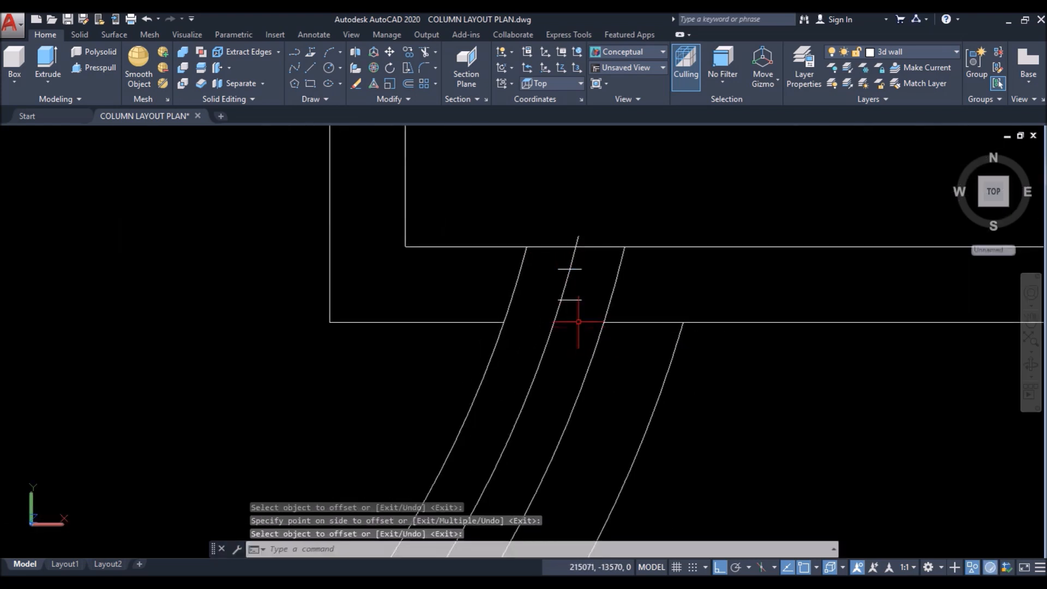
Step: Trim the centre arc where it passes between the paired short lines marking the frame posts
text(tr)
key(Return)
key(Return)
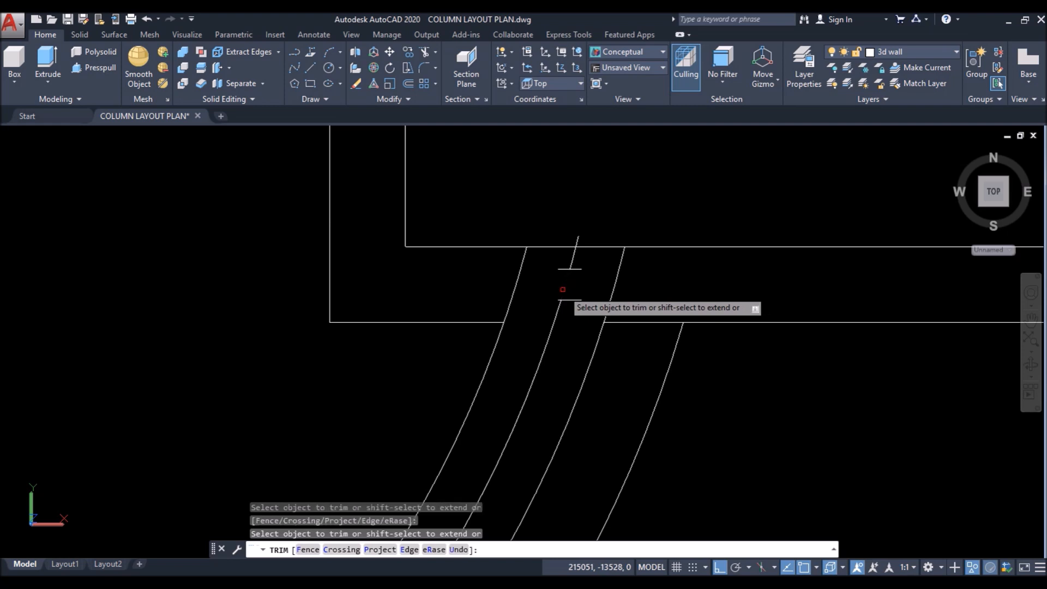
scroll(600, 256, down, 3)
scroll(480, 371, up, 5)
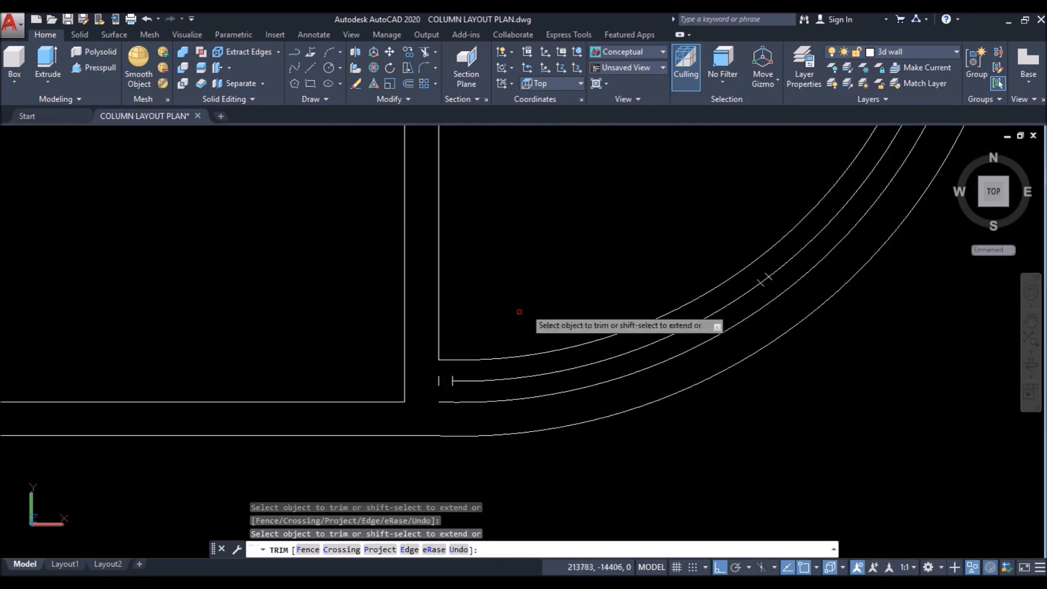
key(Return)
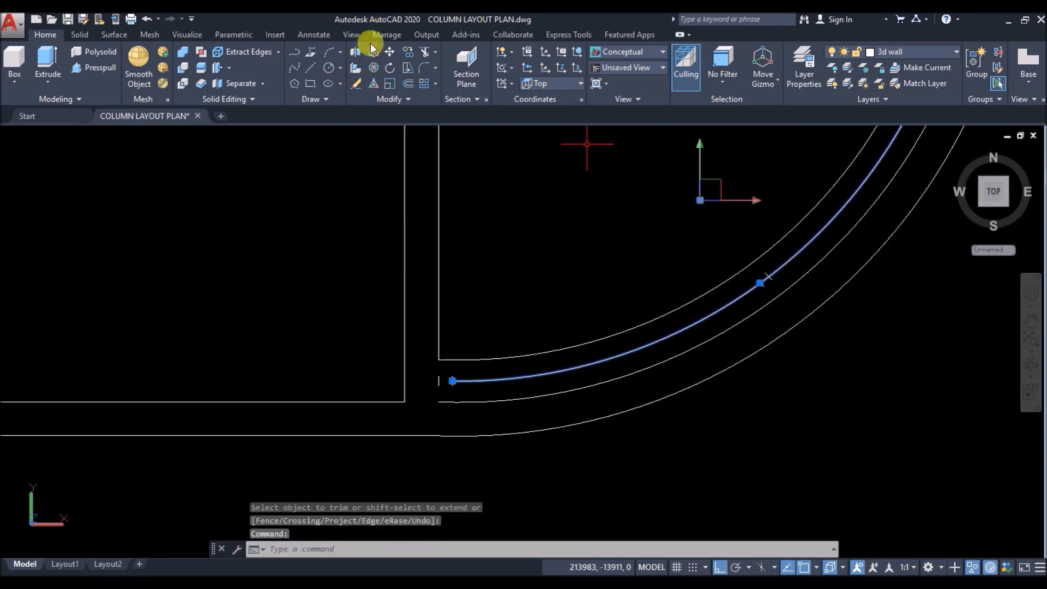
Step: Copy the western segment of the trimmed centre arc from its endpoint onto the bottom rail of the 3D balcony window frame
click(408, 52)
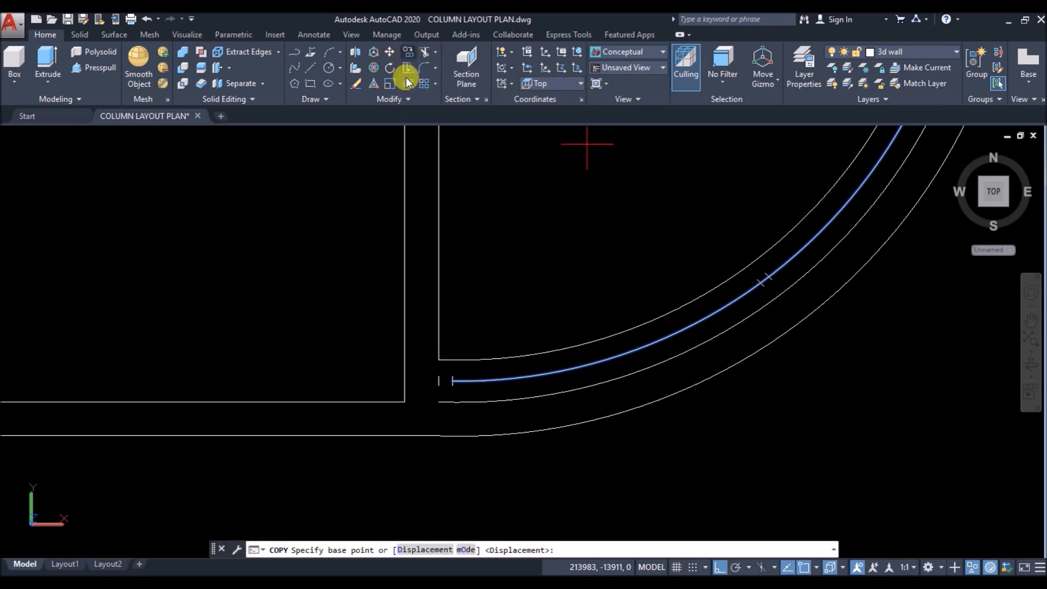
scroll(451, 388, up, 6)
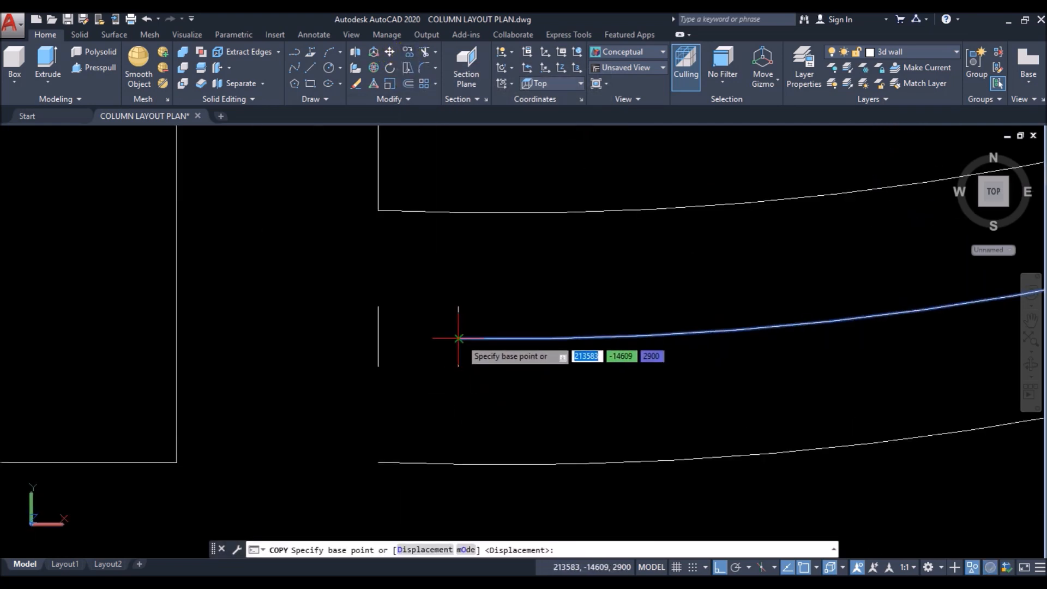
scroll(605, 339, down, 8)
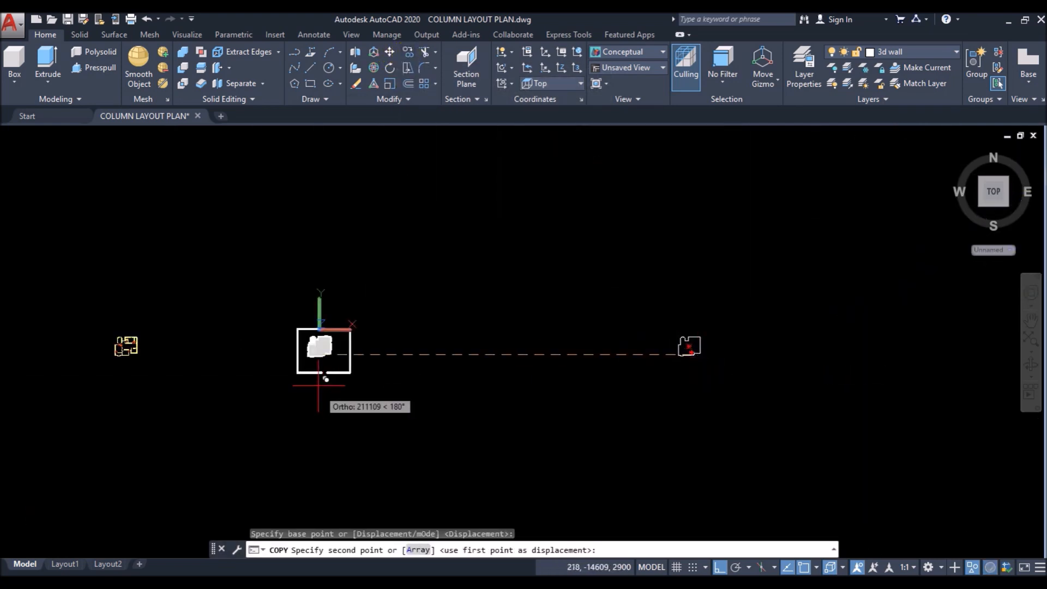
scroll(319, 389, up, 15)
mouse_move(374, 421)
middle_down()
mouse_move(383, 418)
mouse_move(357, 344)
middle_up()
scroll(275, 268, up, 12)
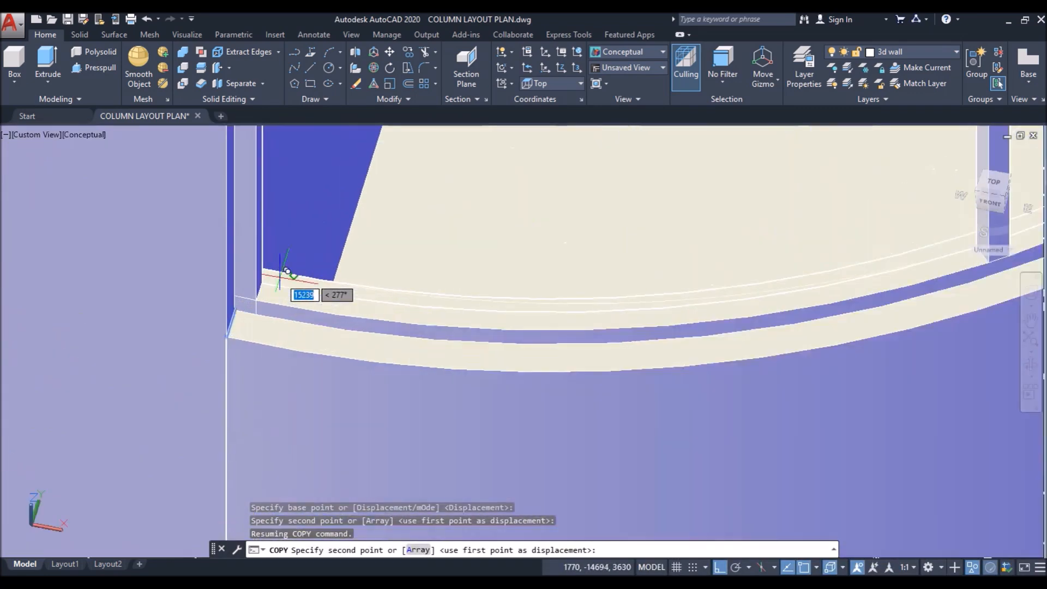
scroll(281, 275, up, 3)
click(238, 307)
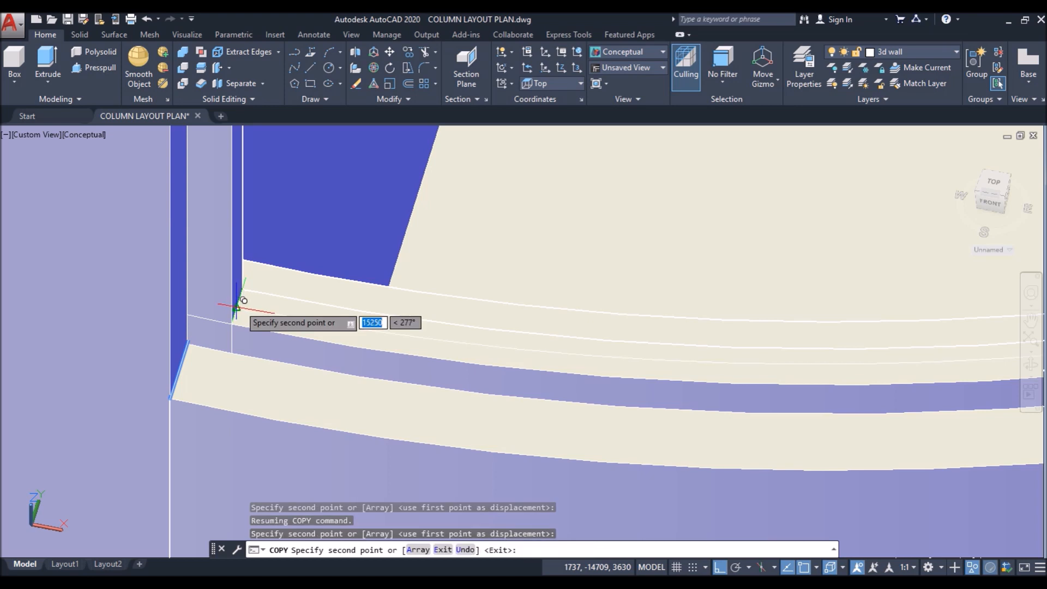
key(Return)
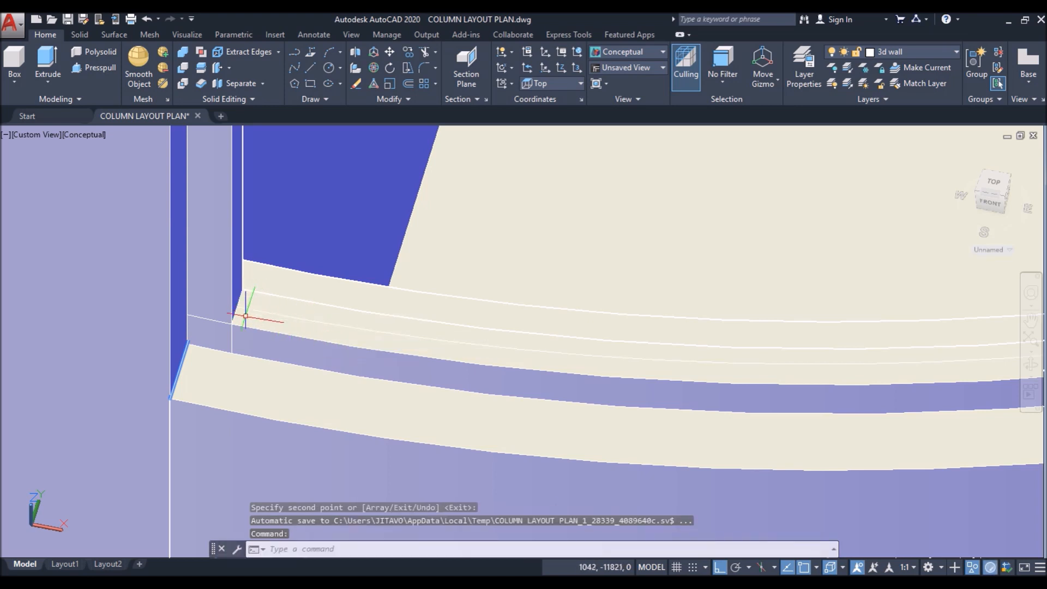
Step: In the 2D Wireframe style, extrude the copied western arc from the balcony window's bottom rail up to its top rail
click(88, 134)
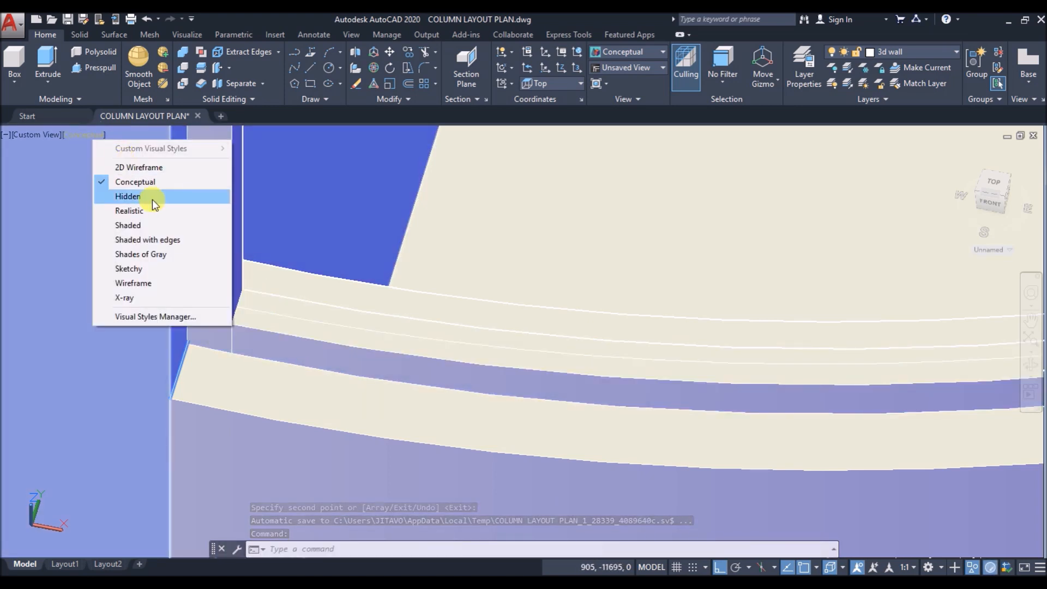
click(139, 168)
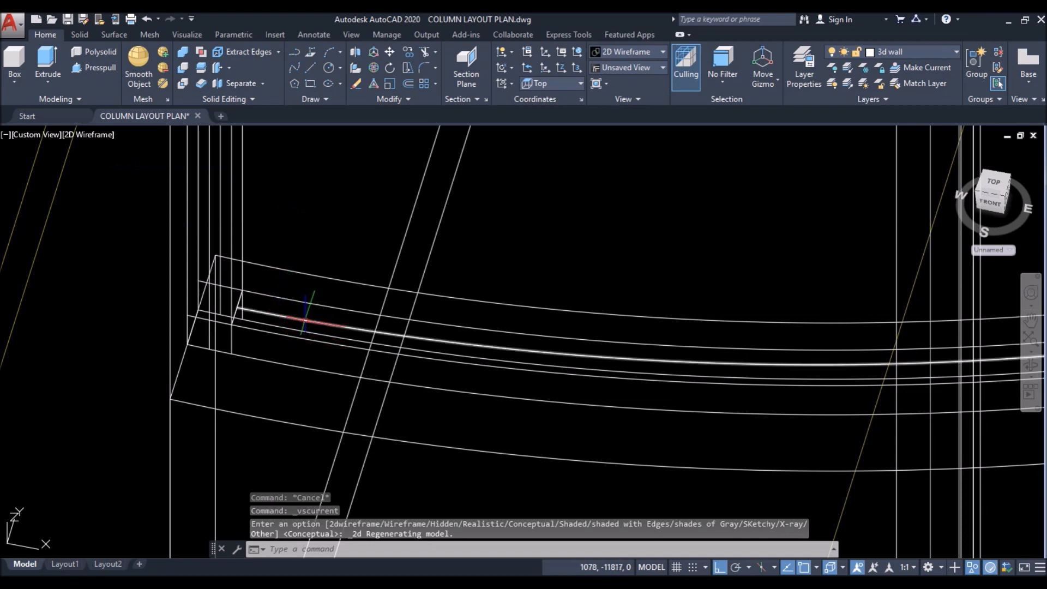
click(307, 319)
click(48, 64)
scroll(303, 381, down, 8)
scroll(304, 254, up, 8)
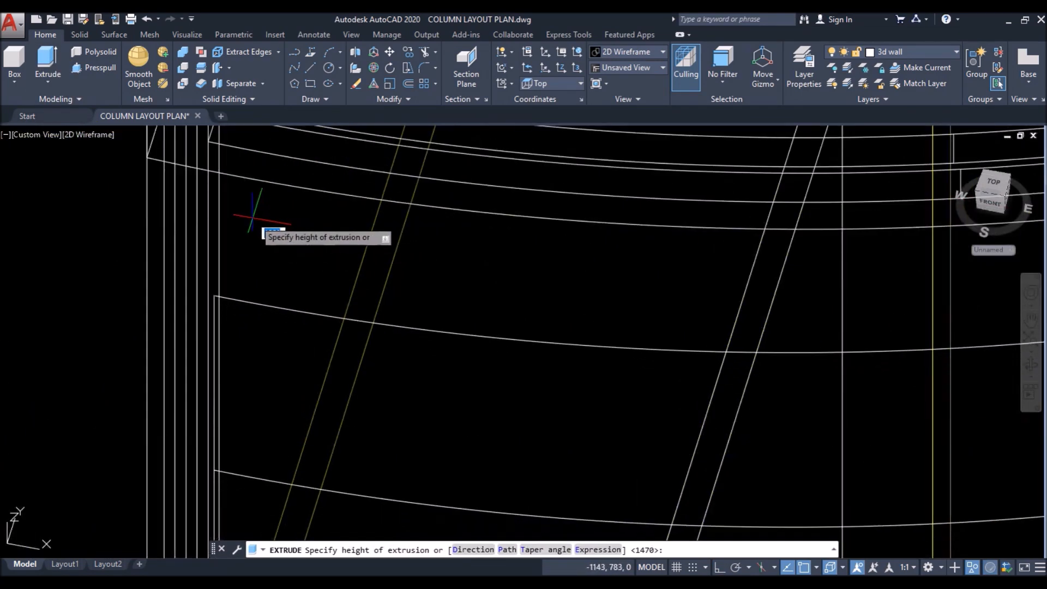
scroll(246, 238, down, 1)
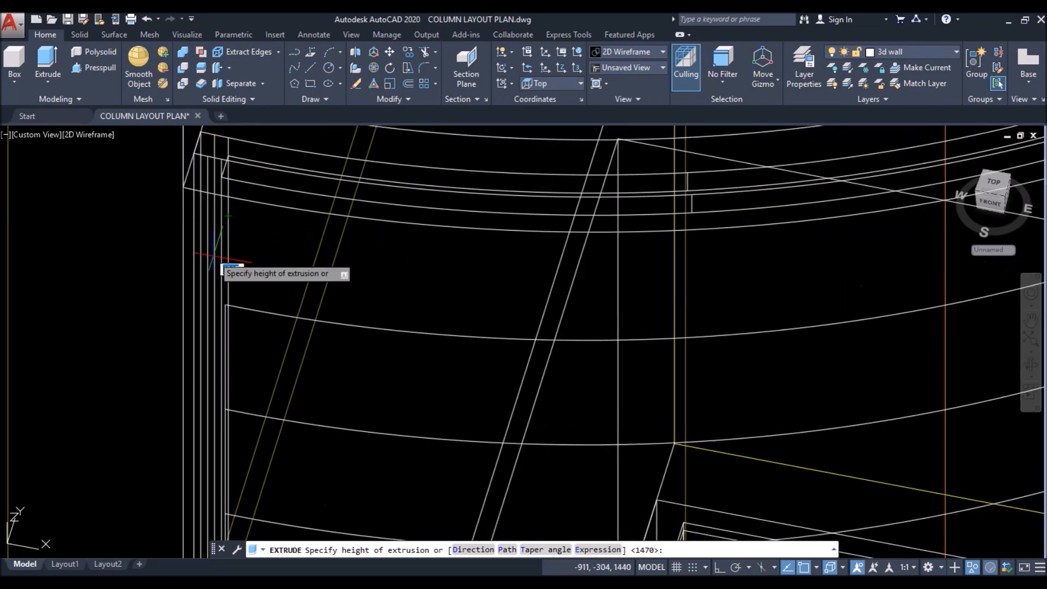
scroll(240, 268, down, 3)
shift+middle_drag(246, 263, 245, 246)
scroll(246, 246, down, 4)
scroll(234, 143, down, 2)
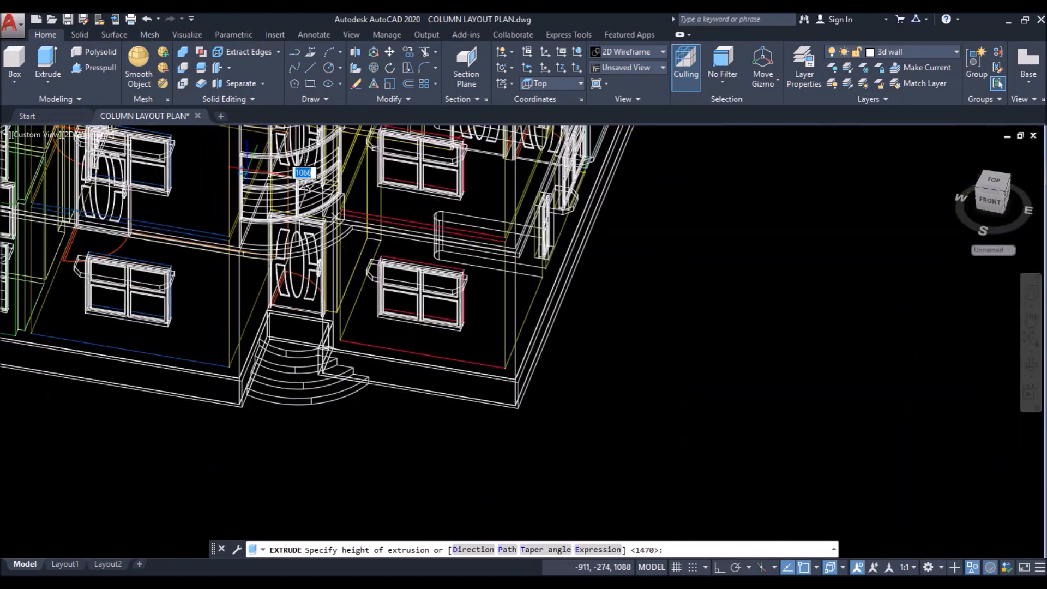
scroll(234, 140, up, 4)
scroll(253, 126, up, 4)
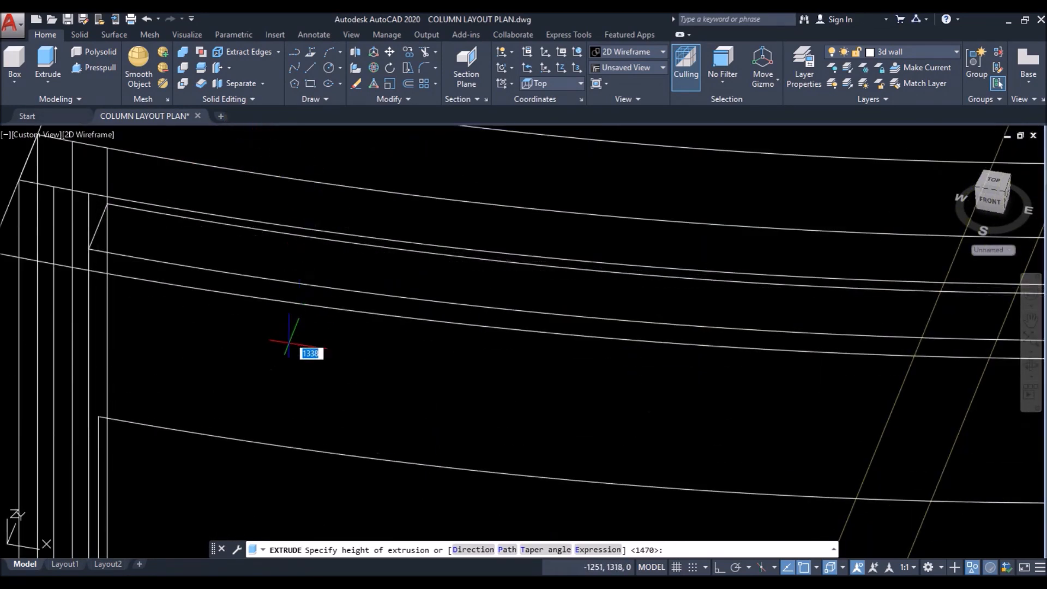
shift+middle_drag(272, 371, 269, 322)
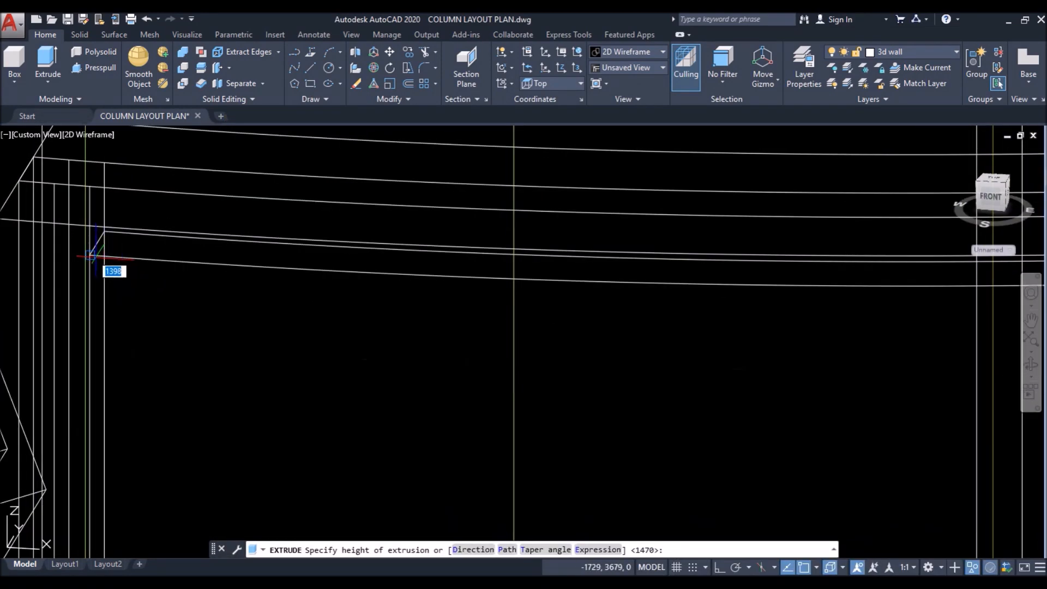
scroll(98, 244, down, 3)
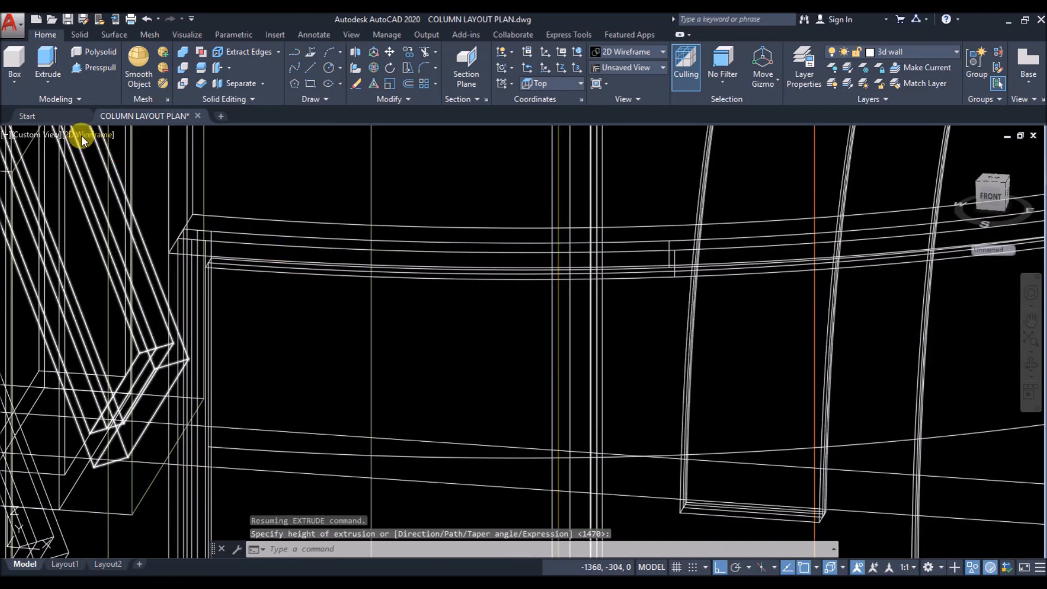
Step: Switch the display to the Realistic visual style with the front of the whole house in view
click(84, 136)
click(144, 185)
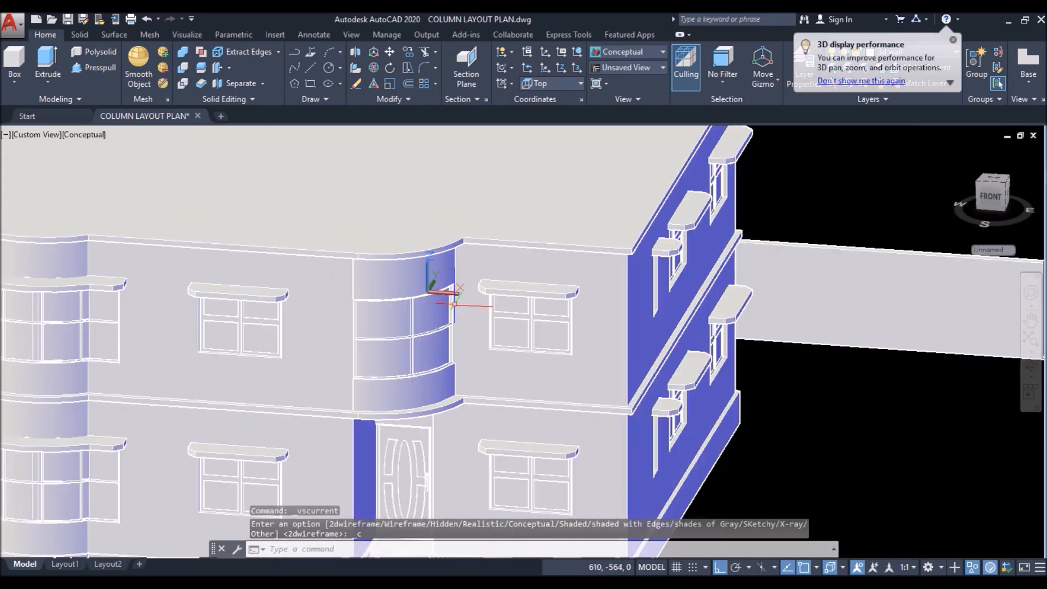
scroll(454, 304, down, 3)
shift+middle_drag(456, 270, 409, 382)
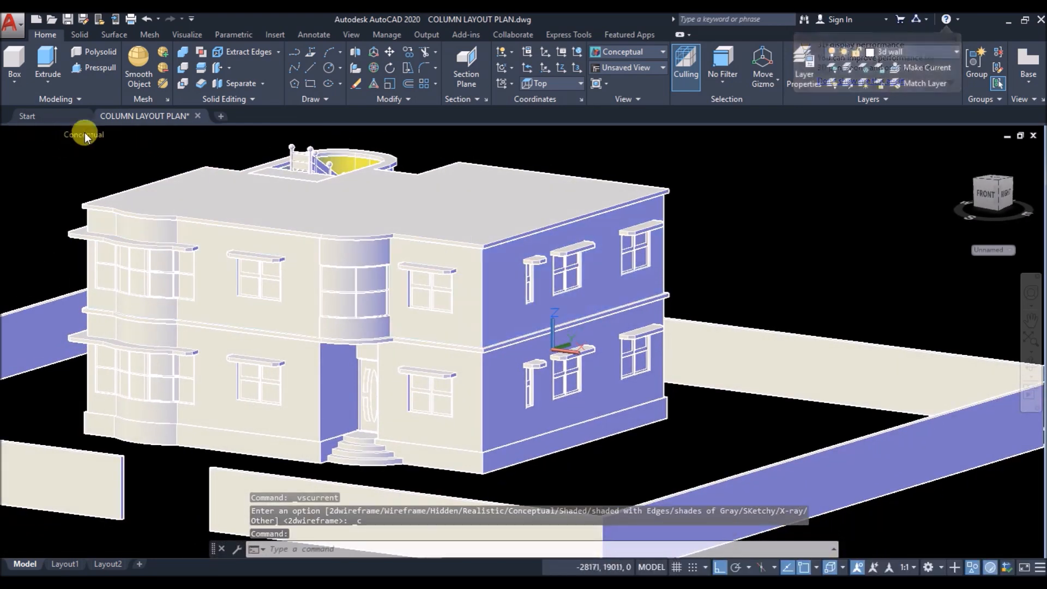
click(87, 133)
click(136, 208)
scroll(552, 349, up, 2)
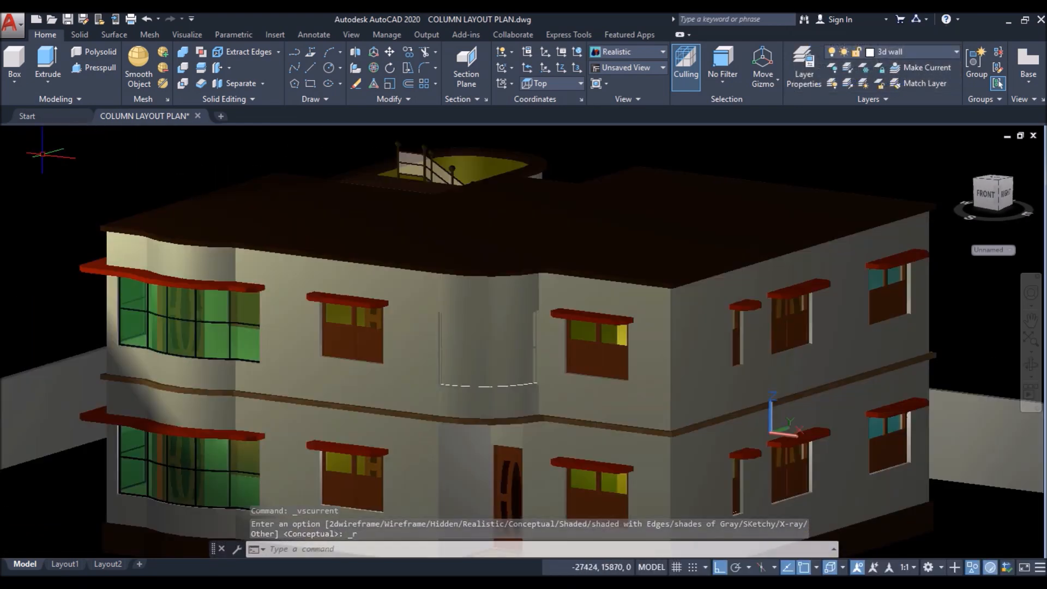
Step: Match the curved balcony window's frame to the properties of the upper-floor bay window frame
text(MATC)
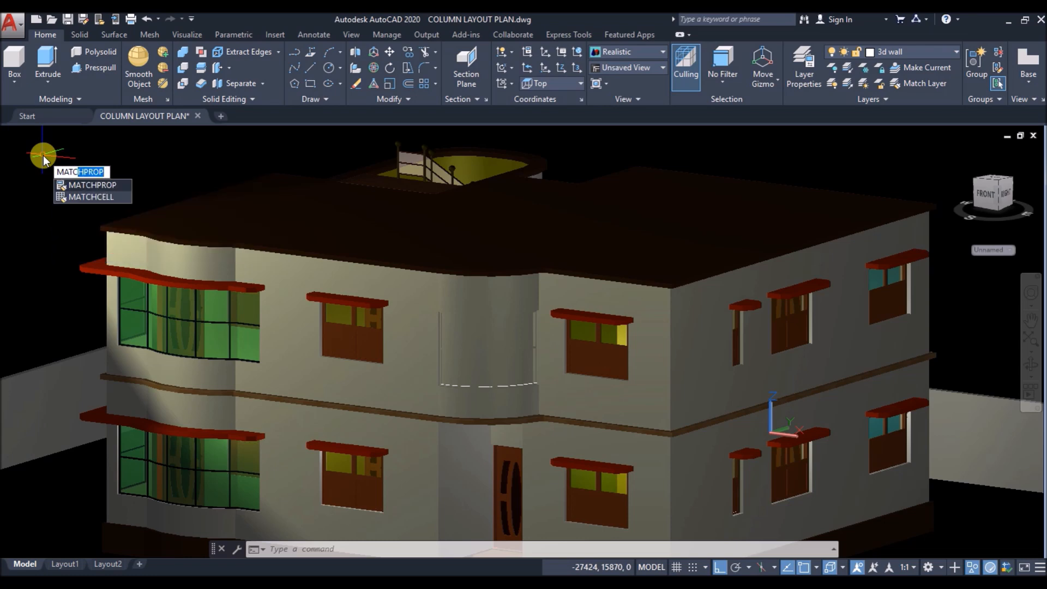
key(Return)
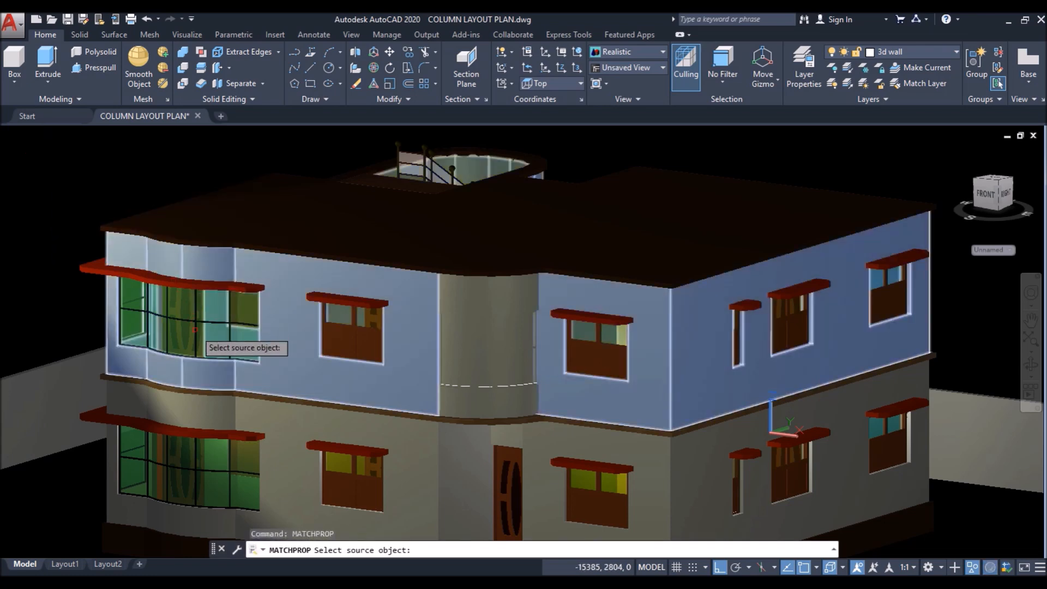
scroll(197, 325, up, 3)
click(197, 325)
click(621, 448)
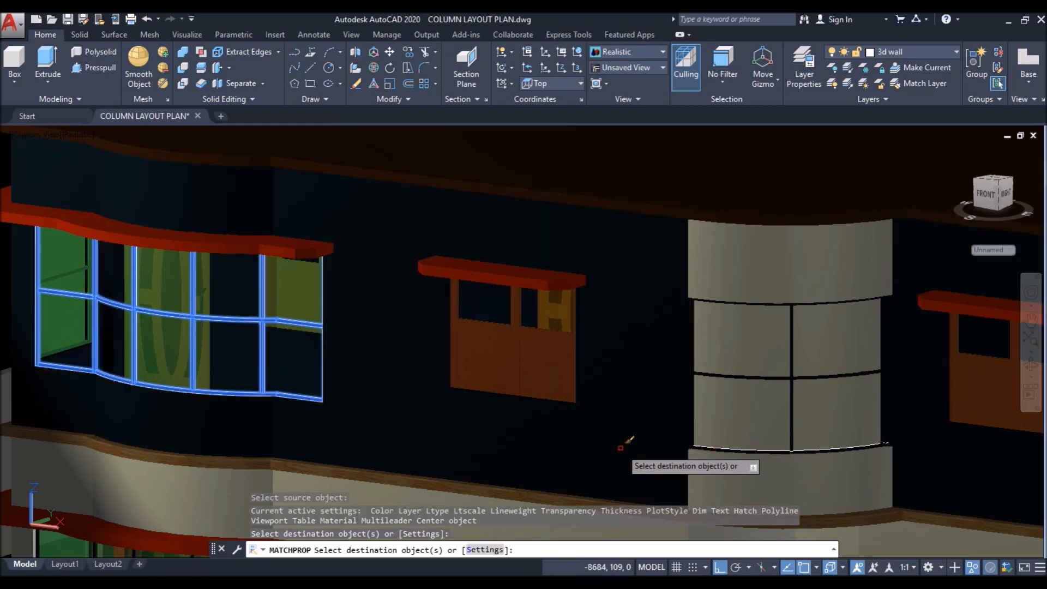
key(Return)
Step: Match the curved window's glass panes to the properties of the upper-floor bay window's glass
key(Return)
click(224, 349)
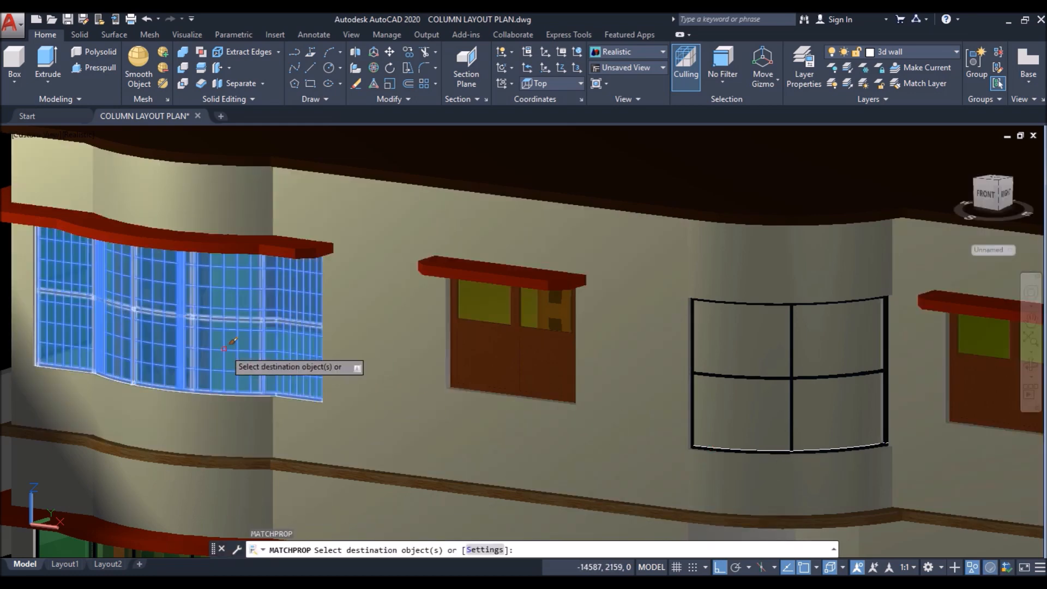
click(742, 399)
key(Return)
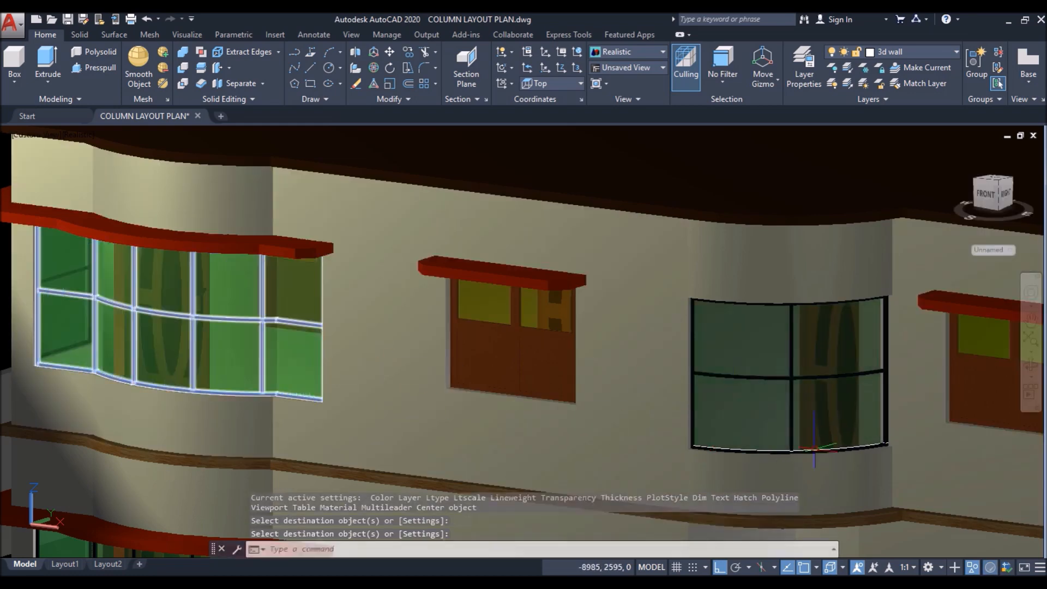
Step: In the 2D Wireframe style, erase the leftover construction lines at the western end of the curved window's bottom rail
scroll(815, 449, up, 6)
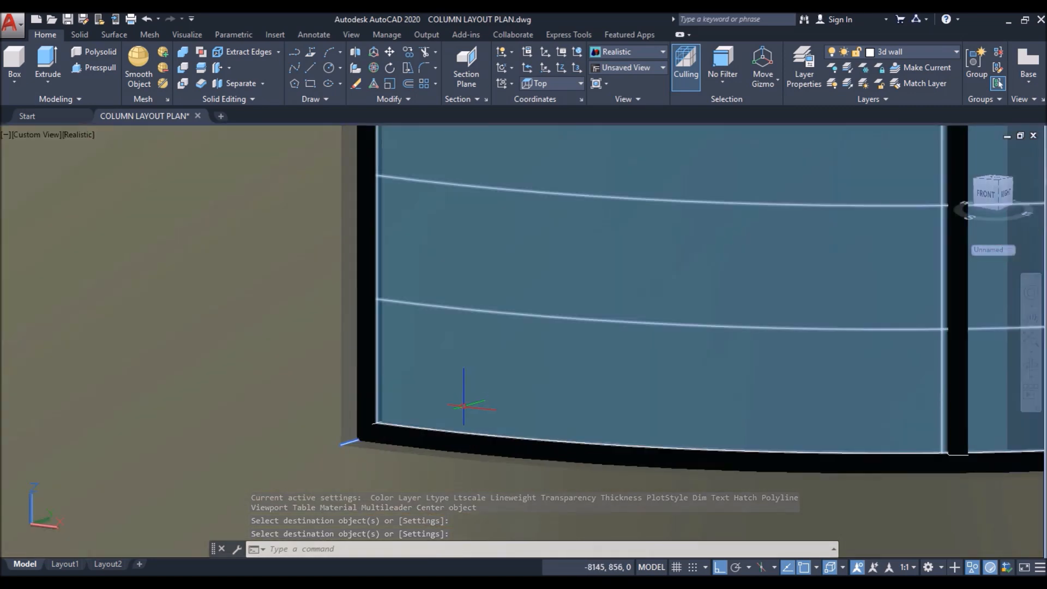
scroll(464, 406, down, 2)
shift+middle_drag(463, 400, 448, 401)
scroll(479, 364, down, 2)
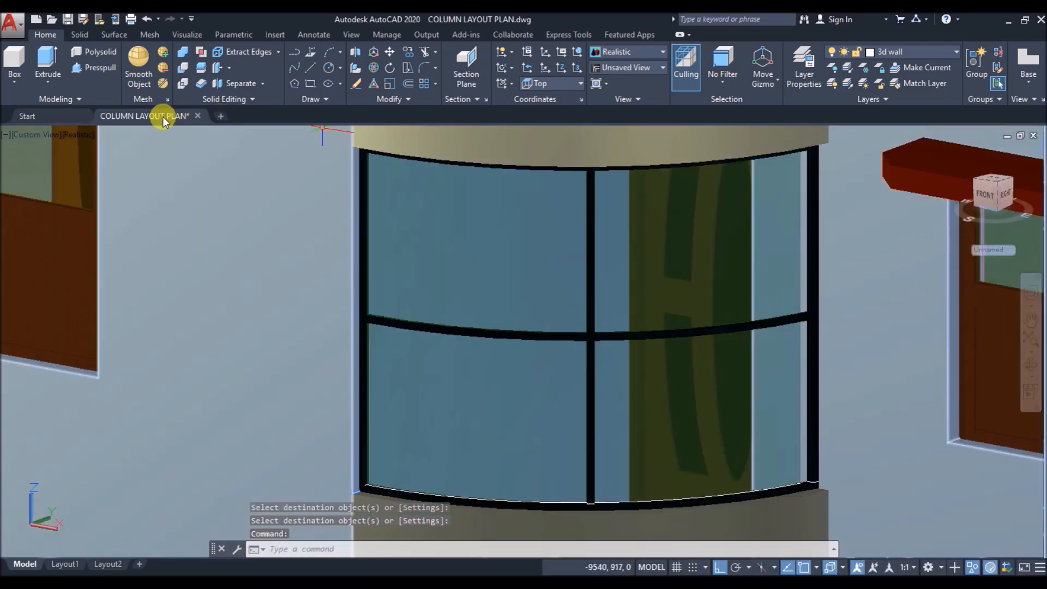
click(78, 135)
click(107, 161)
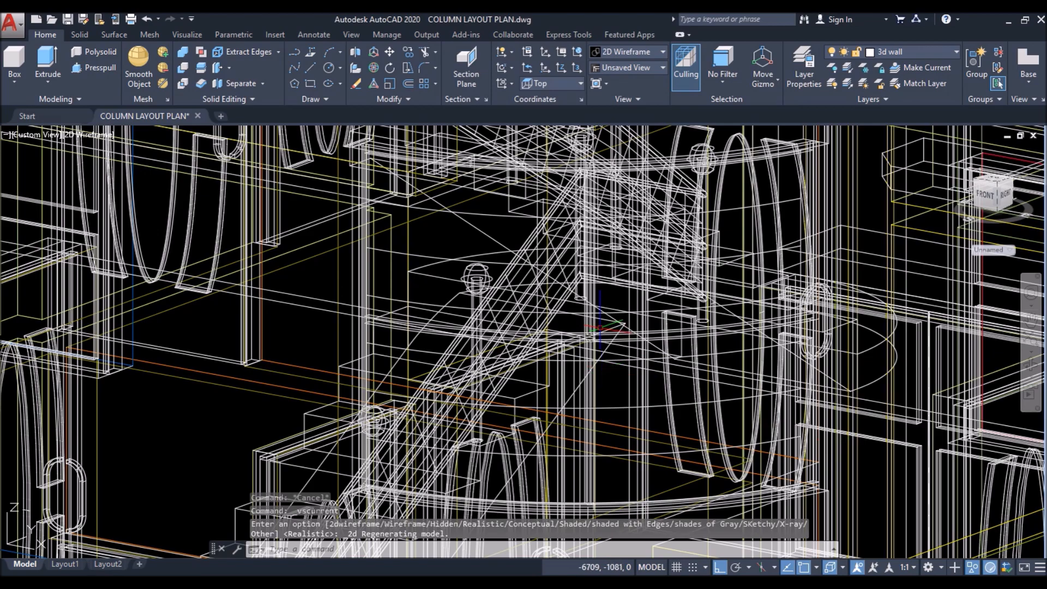
scroll(600, 327, down, 3)
shift+middle_drag(600, 327, 594, 350)
scroll(517, 429, up, 6)
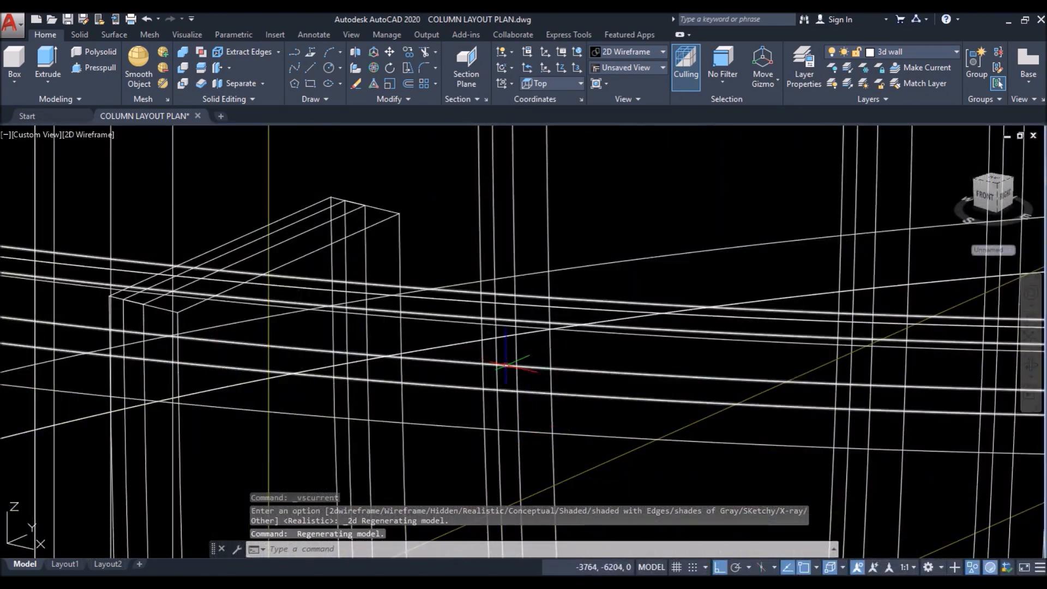
scroll(596, 371, down, 3)
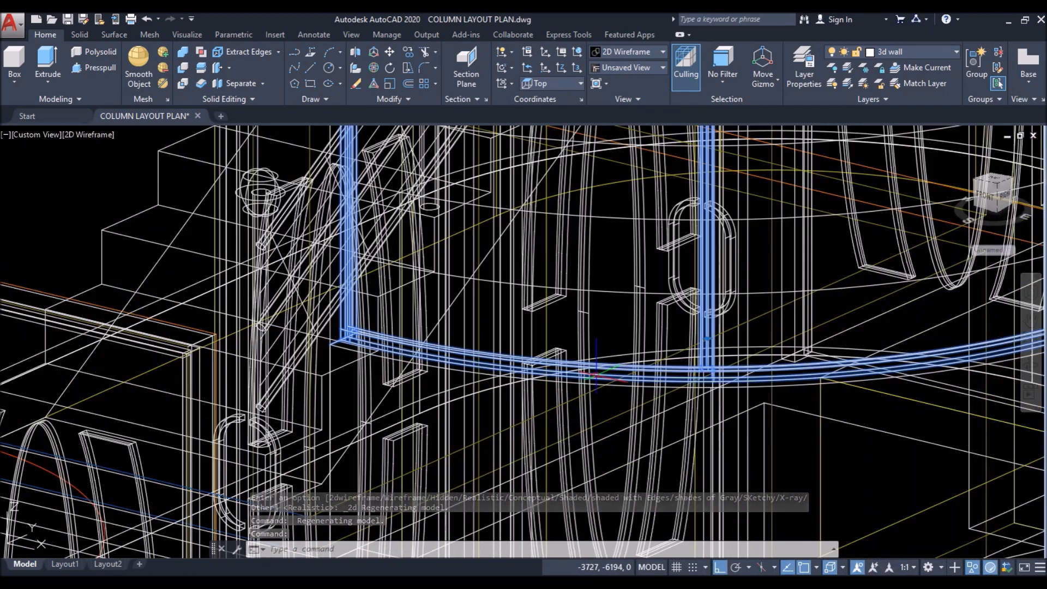
scroll(414, 330, up, 5)
key(Escape)
key(Escape)
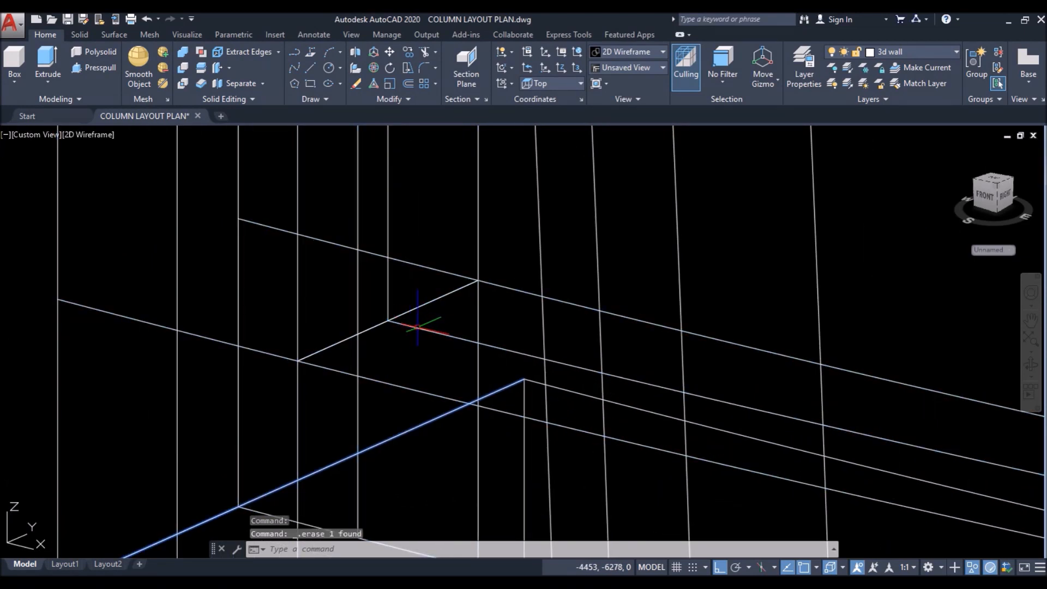
click(263, 201)
click(533, 403)
key(Delete)
Step: Erase the leftover short construction line at the eastern end of the curved window's bottom rail
scroll(339, 316, down, 5)
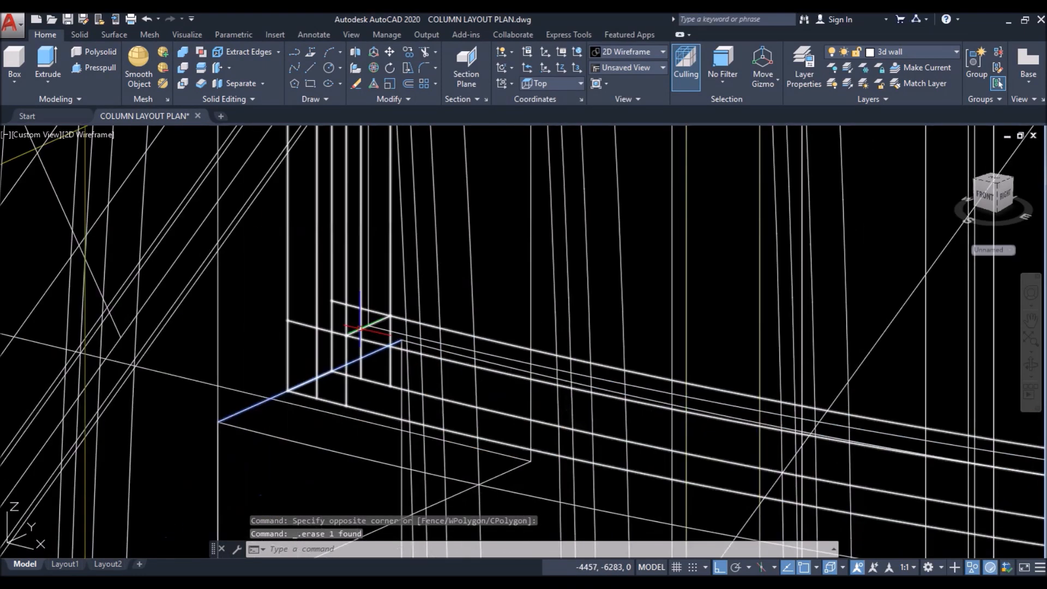
scroll(360, 330, up, 6)
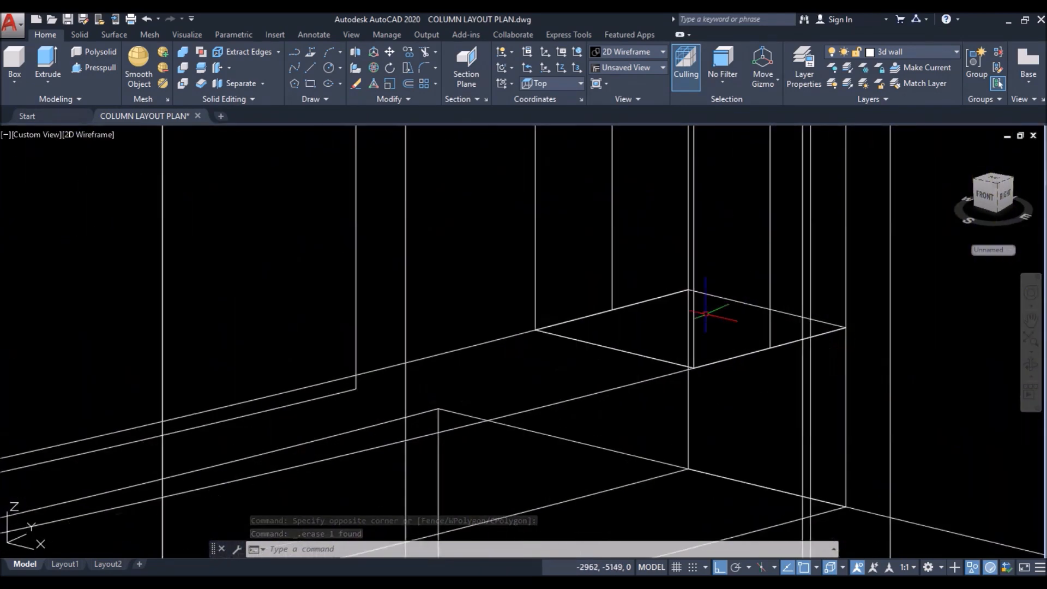
click(904, 394)
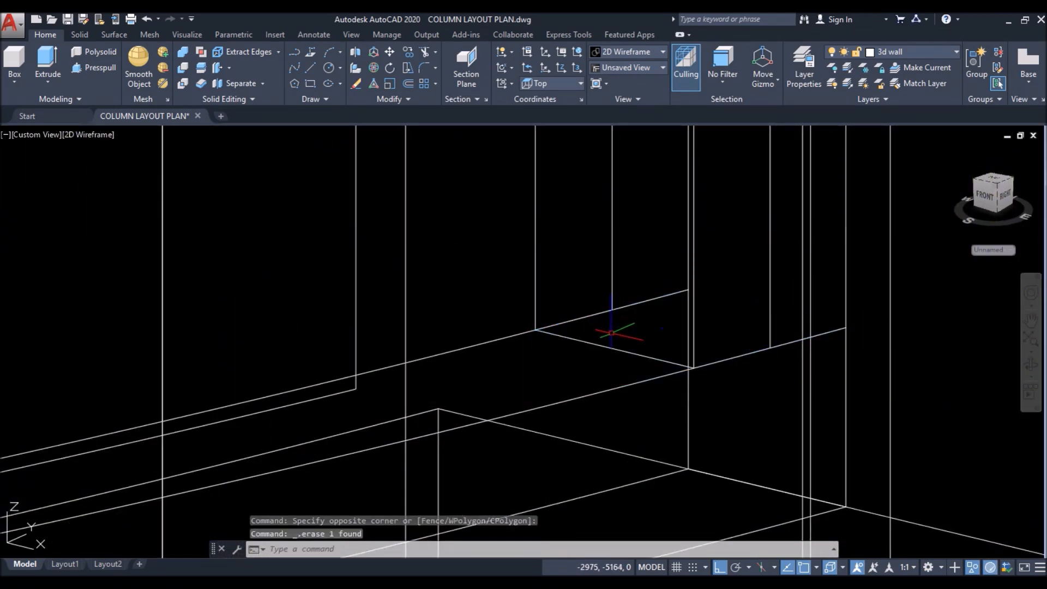
Step: Erase the leftover construction line beside the middle post on the curved window's bottom rail
scroll(611, 330, down, 5)
shift+middle_drag(405, 354, 467, 377)
scroll(467, 379, down, 2)
scroll(464, 460, up, 6)
click(319, 291)
click(611, 443)
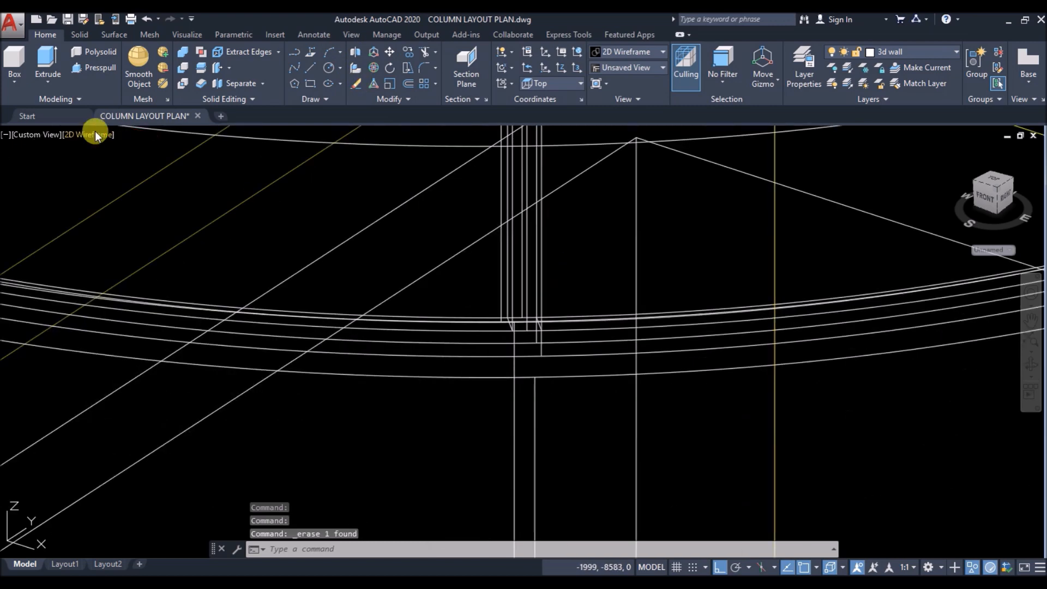
Step: Return to the Realistic visual style and view the whole house from its front corner
click(94, 133)
click(155, 214)
scroll(433, 238, down, 10)
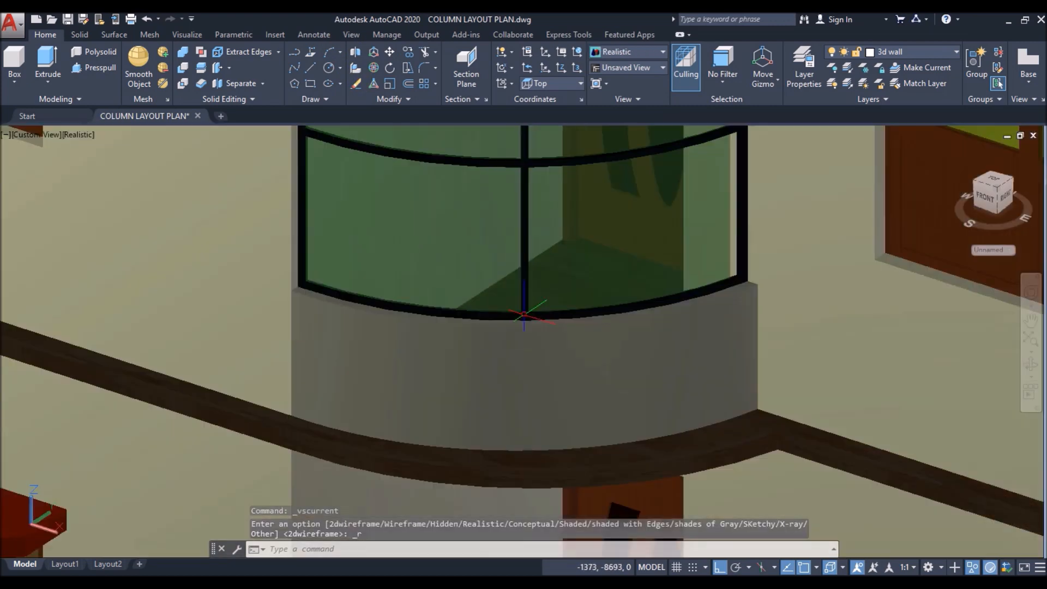
scroll(457, 319, down, 6)
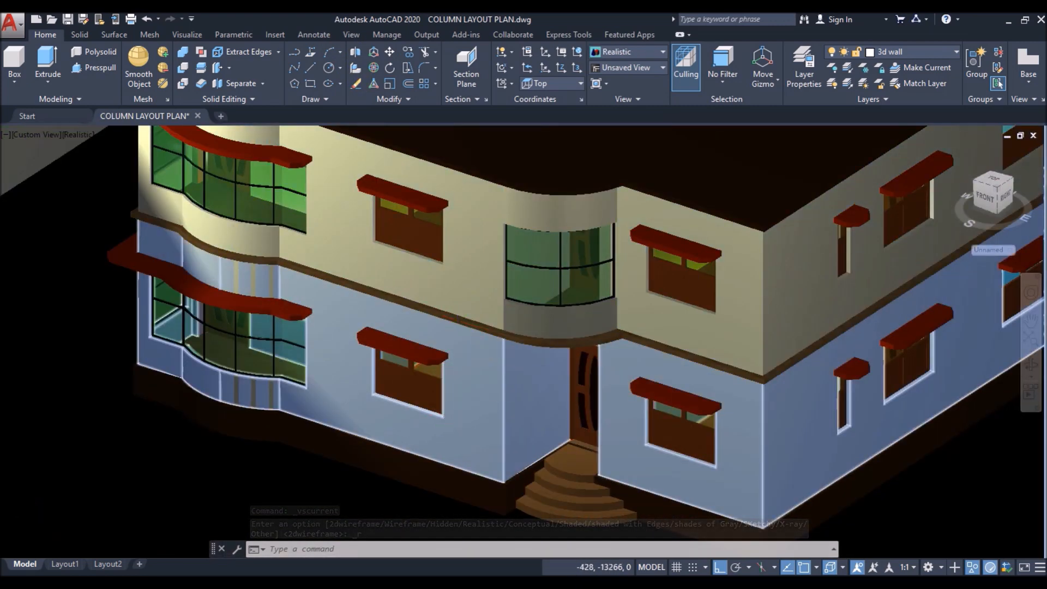
shift+middle_drag(473, 496, 461, 444)
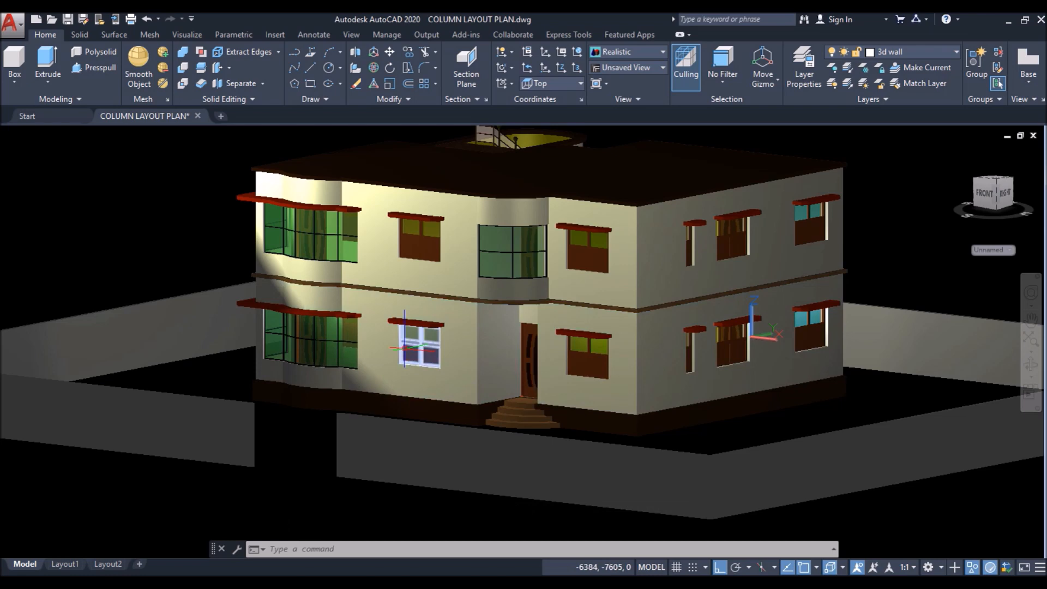
Step: Ungroup the ground-floor front window between the bay window and the entrance door
scroll(405, 355, up, 8)
scroll(405, 357, up, 2)
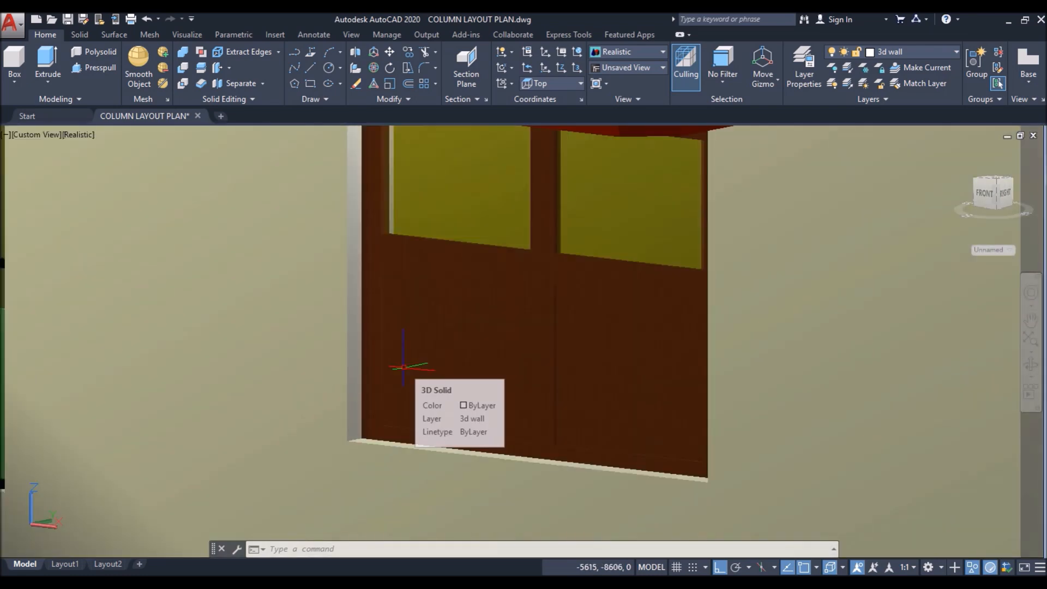
click(405, 367)
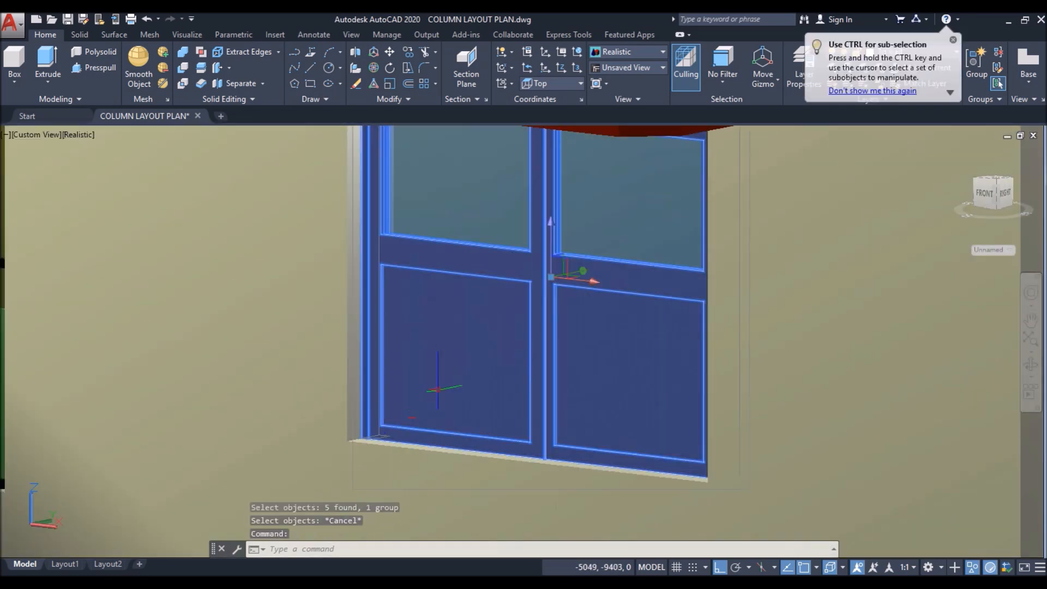
click(999, 53)
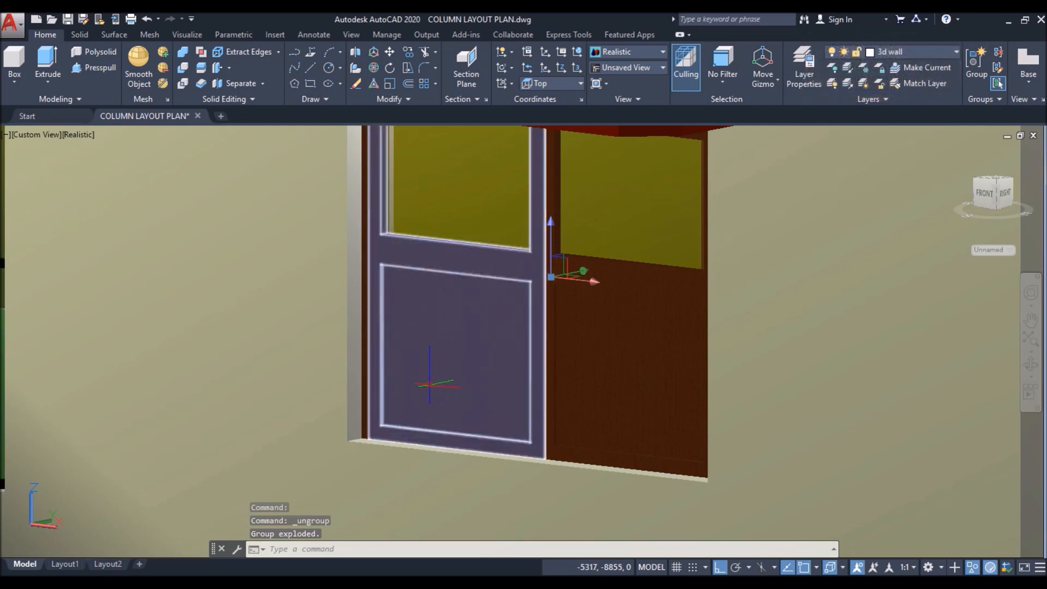
Step: Rotate the western shutter of the ground-floor front window by -30 degrees about the vertical axis through its outer bottom corner
click(430, 384)
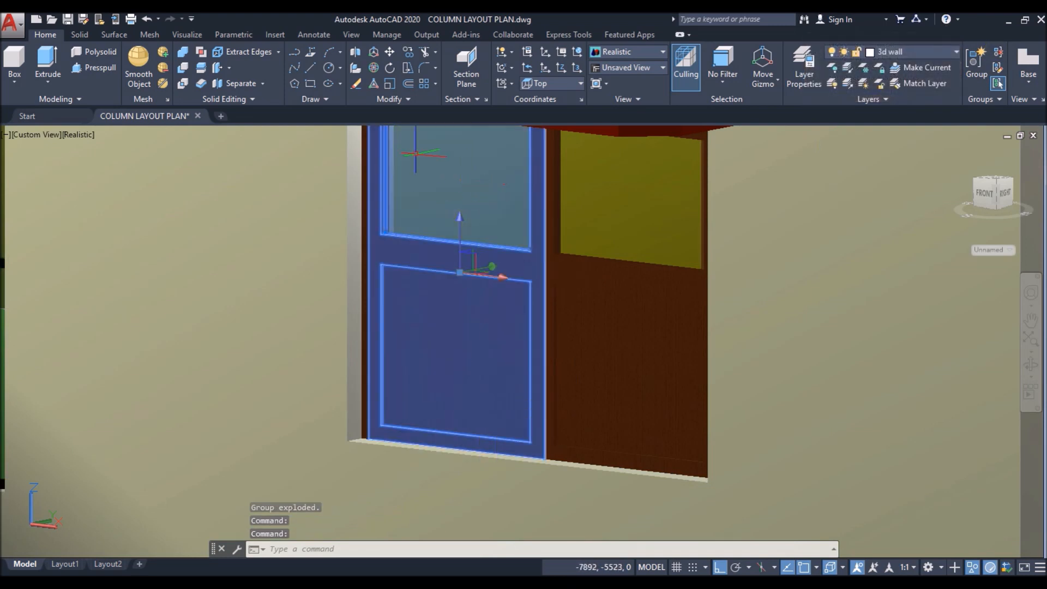
click(376, 68)
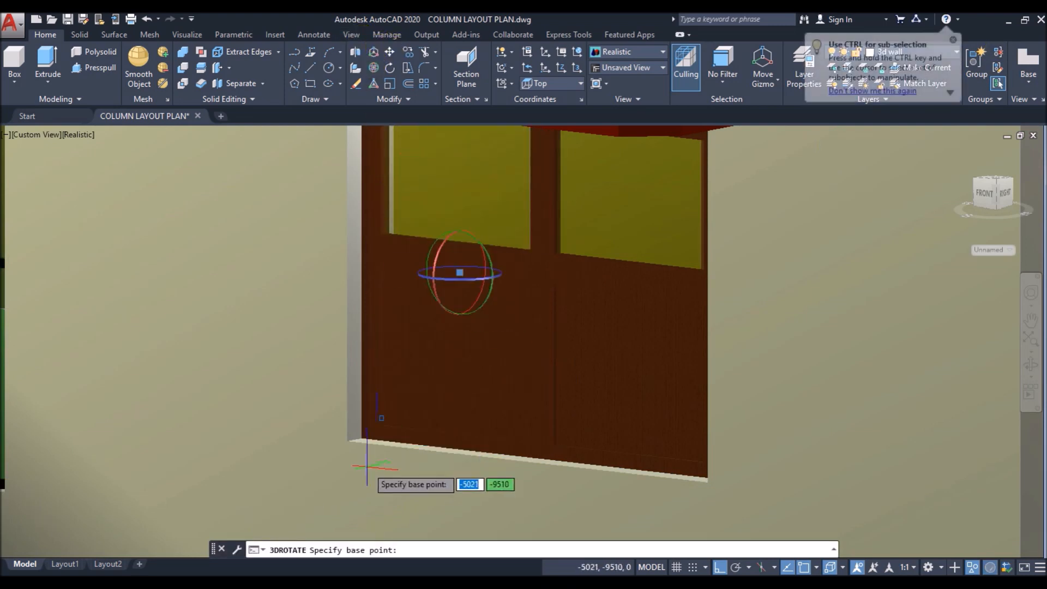
scroll(369, 465, up, 5)
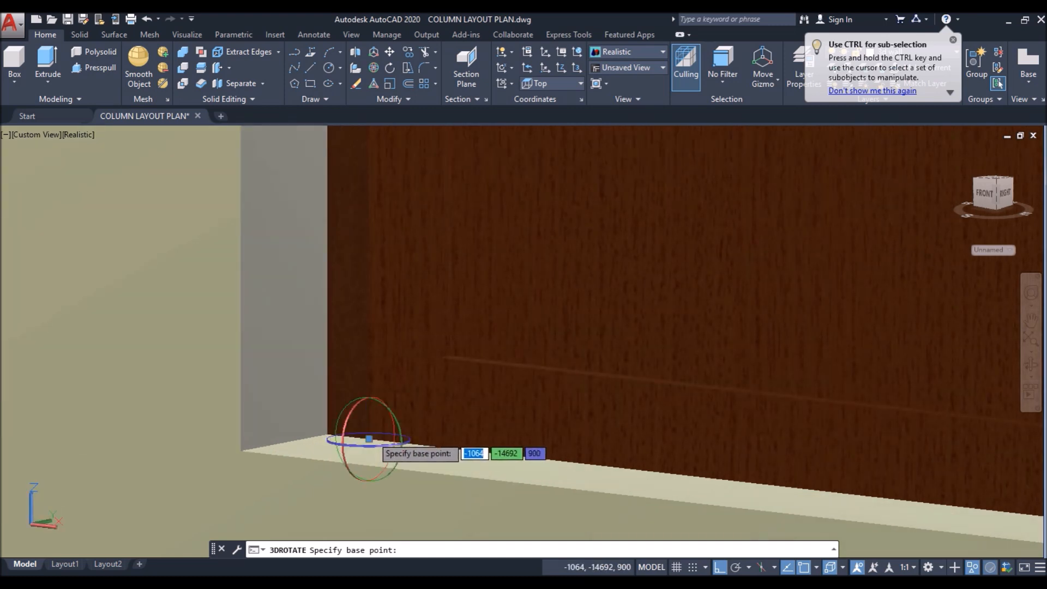
scroll(369, 439, down, 5)
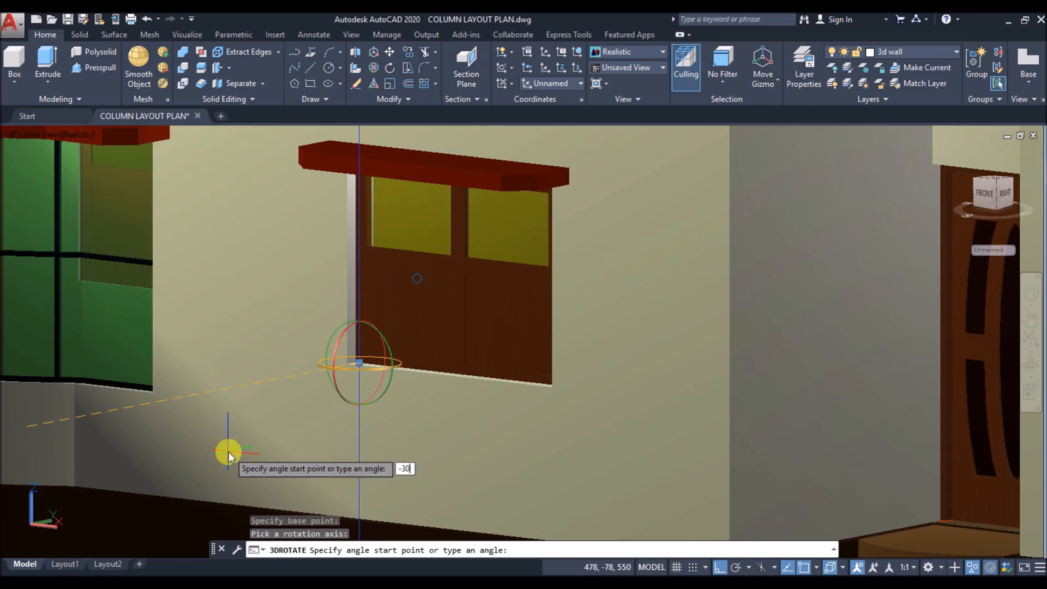
key(Return)
scroll(328, 330, down, 6)
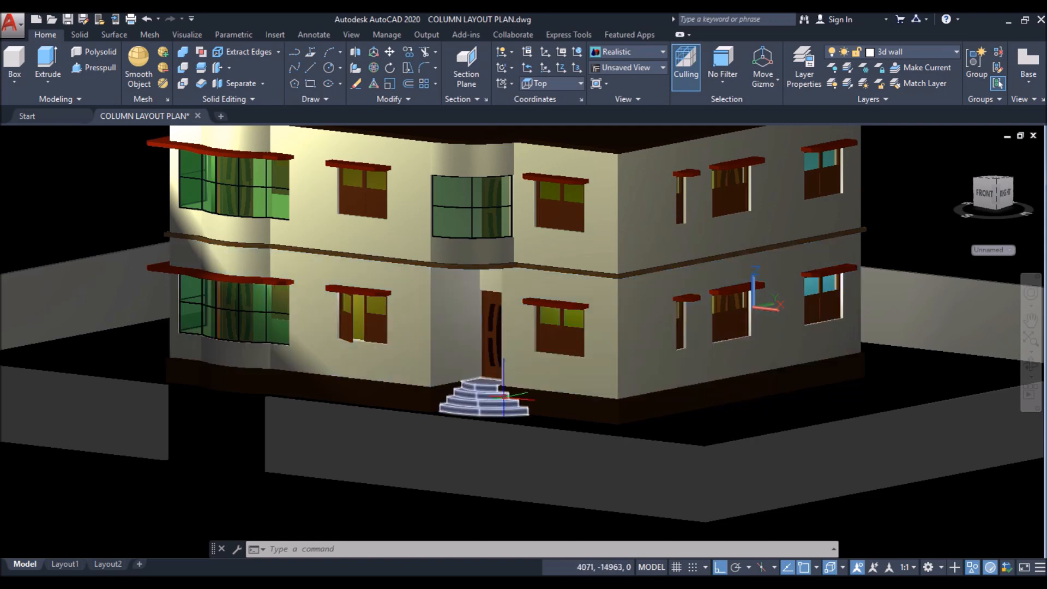
Step: Swing the same window's eastern shutter, frame and glass, outward about the vertical axis at its outer bottom corner, mirroring the western shutter
scroll(371, 327, up, 8)
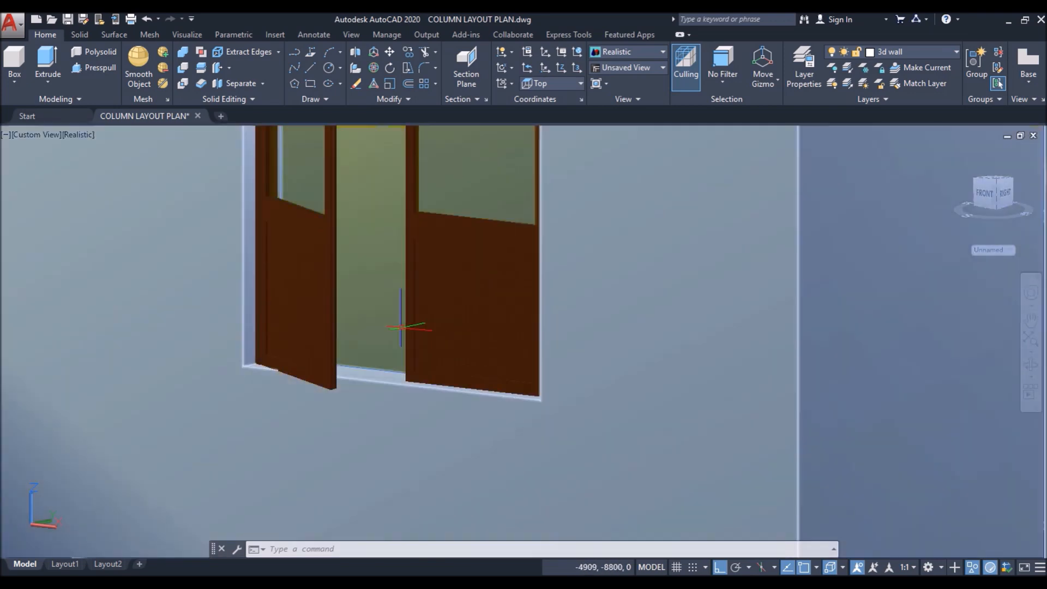
key(space)
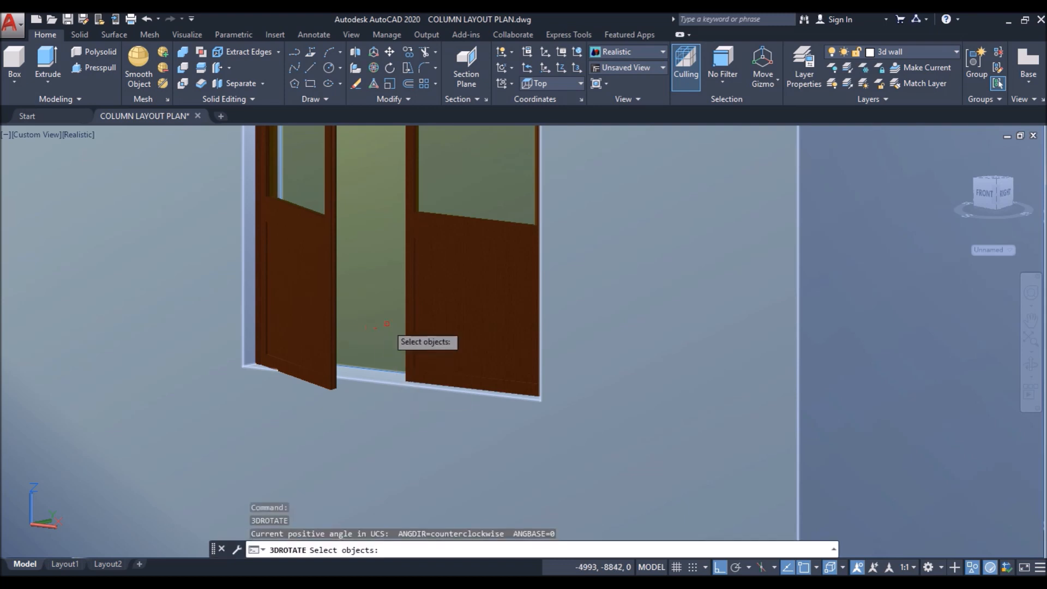
click(444, 266)
click(470, 192)
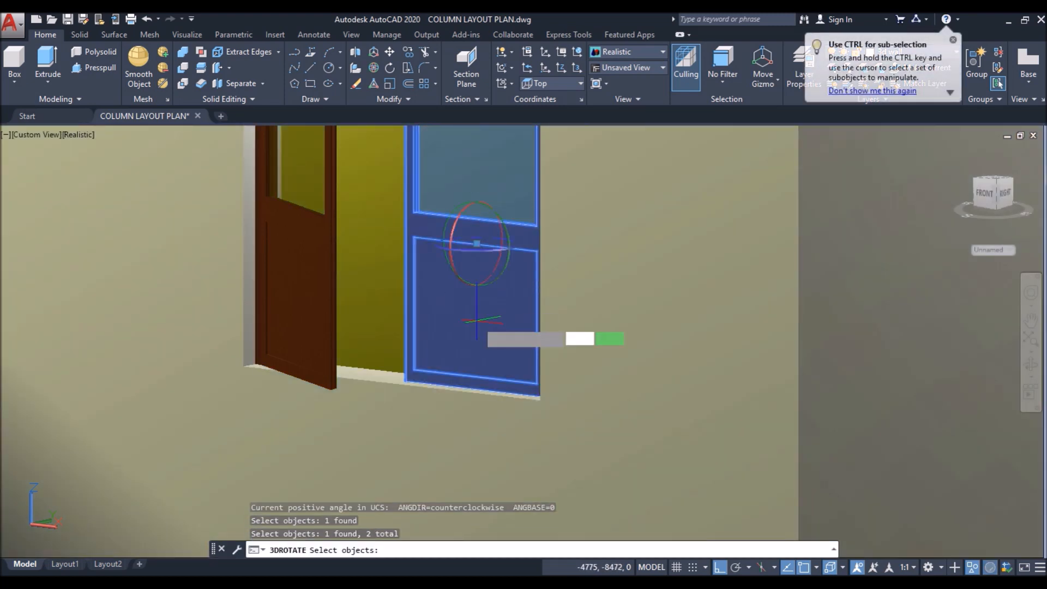
key(space)
scroll(439, 374, down, 3)
shift+middle_drag(440, 374, 540, 385)
shift+middle_drag(711, 477, 752, 473)
scroll(485, 423, down, 5)
scroll(732, 446, up, 4)
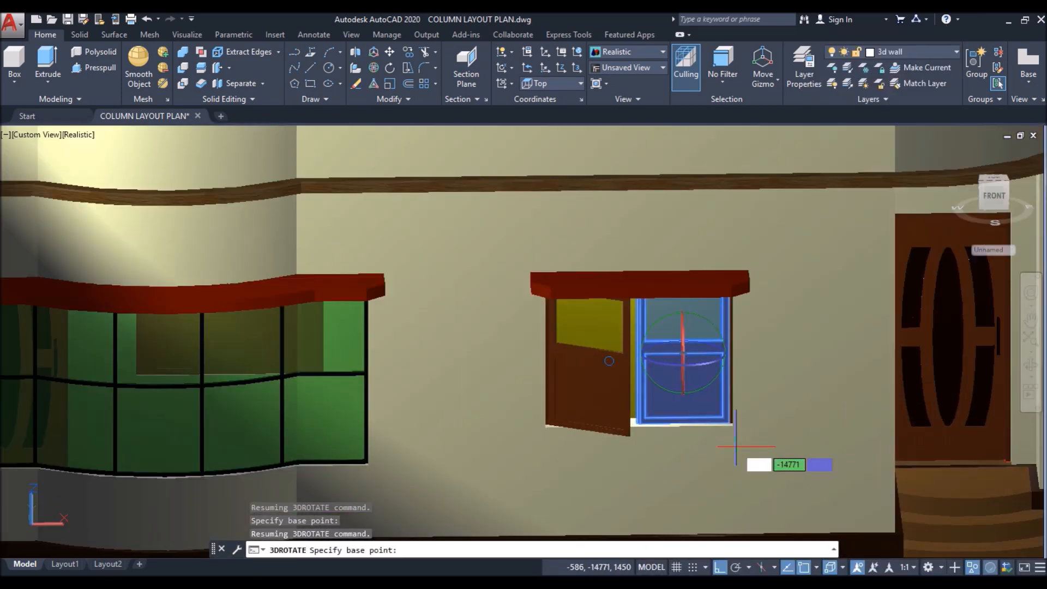
scroll(736, 447, up, 6)
scroll(726, 395, up, 2)
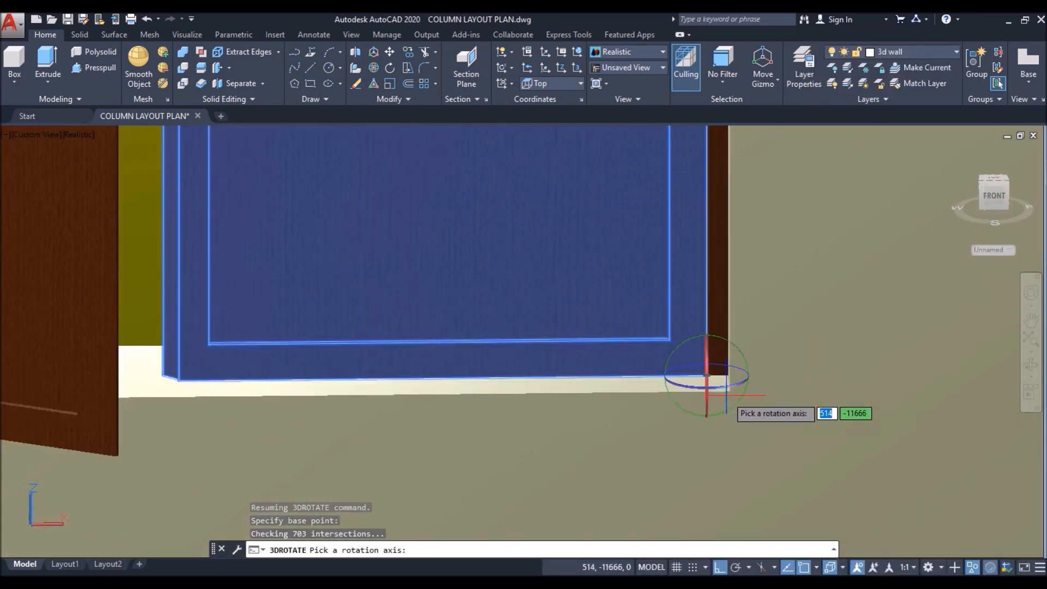
click(723, 387)
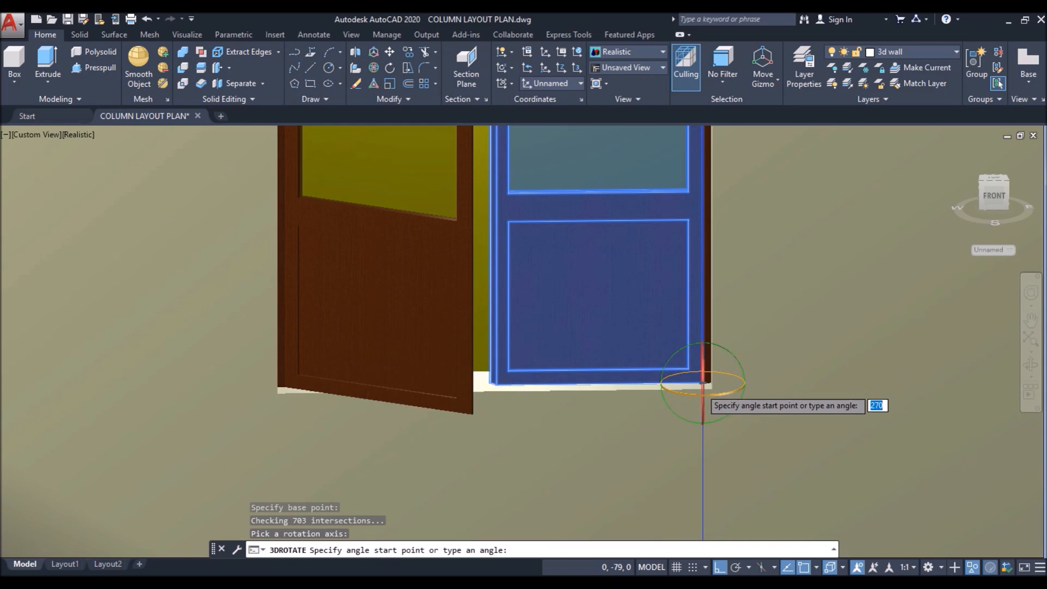
scroll(701, 386, down, 2)
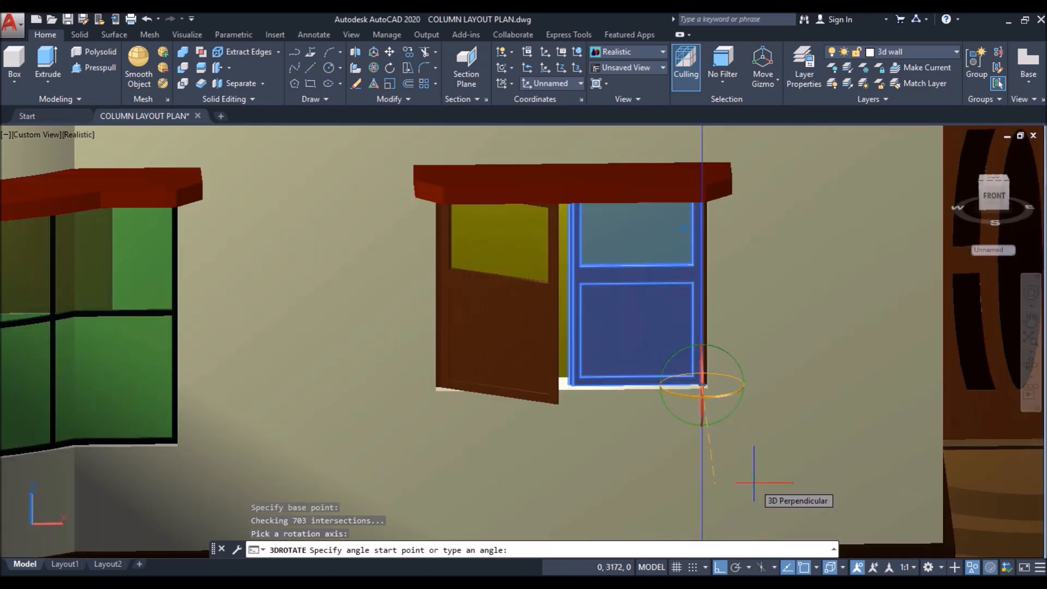
text(90)
key(Return)
key(Escape)
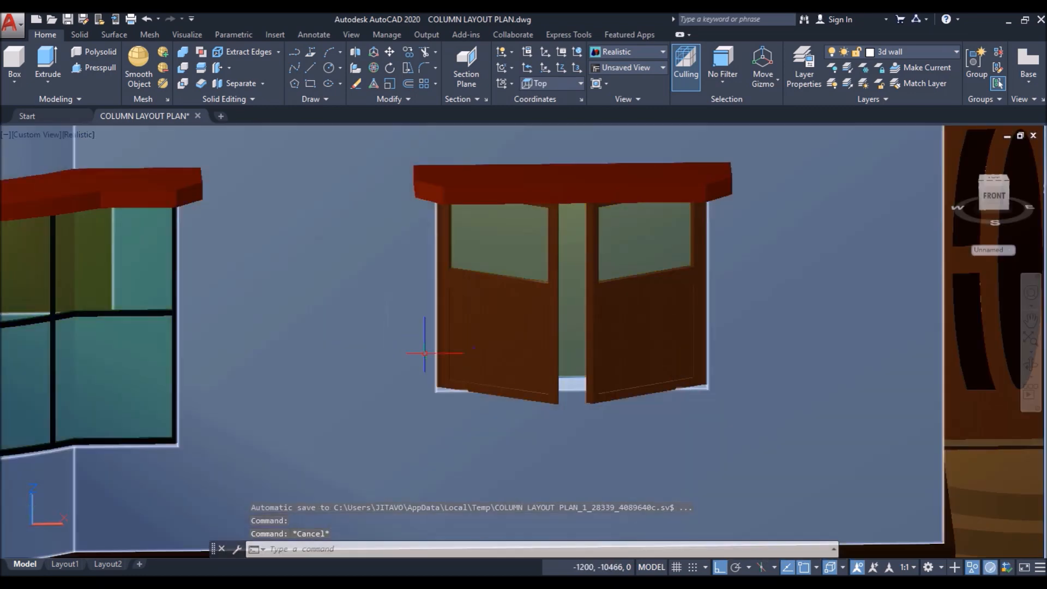
scroll(438, 375, down, 8)
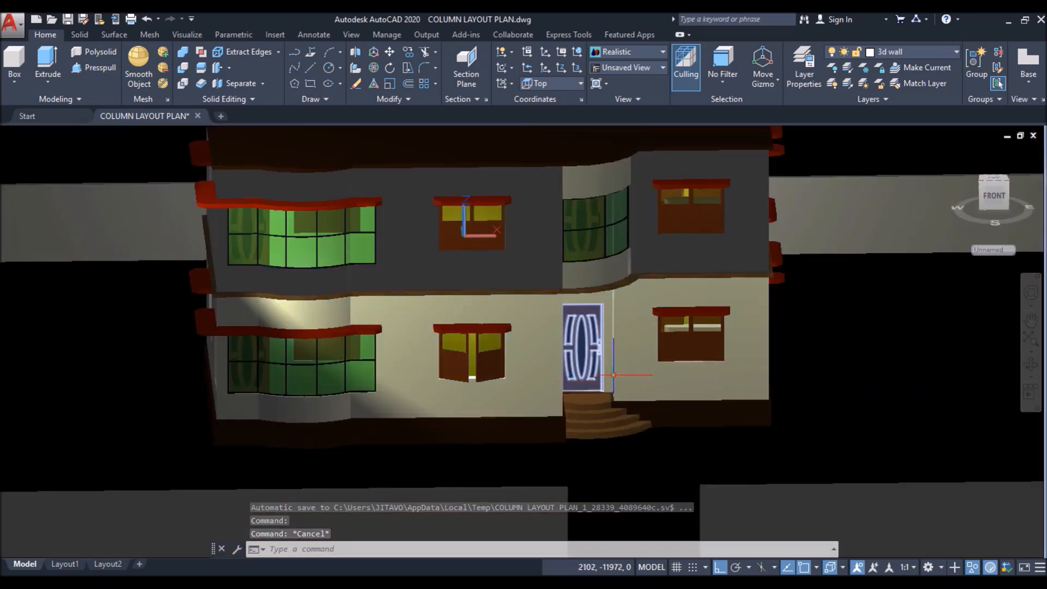
scroll(513, 376, down, 2)
scroll(625, 280, up, 6)
scroll(625, 280, up, 3)
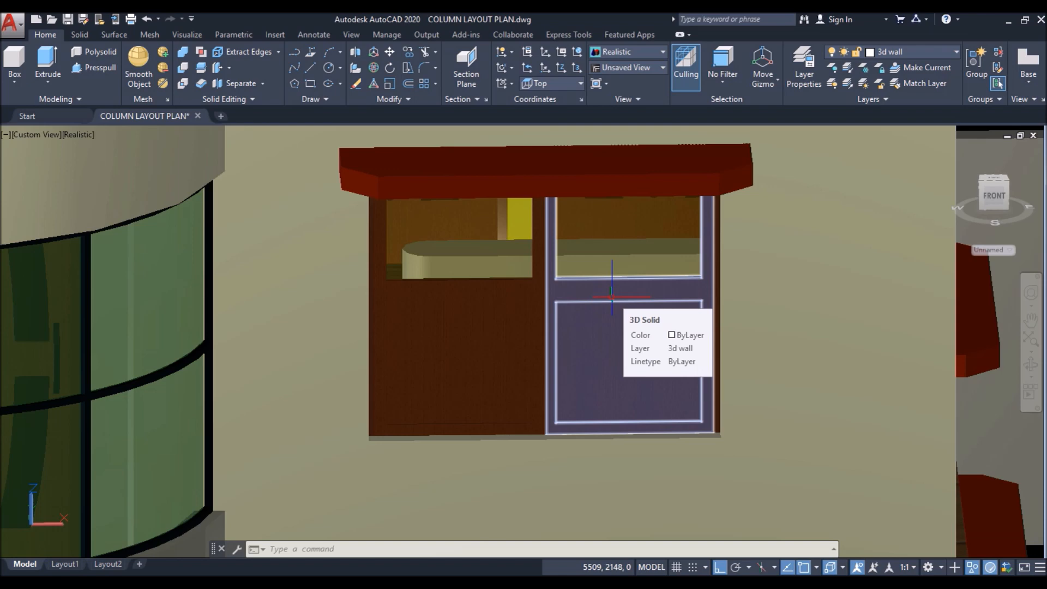
key(Return)
click(614, 289)
click(631, 247)
click(569, 267)
scroll(661, 261, down, 4)
shift+middle_drag(654, 268, 667, 234)
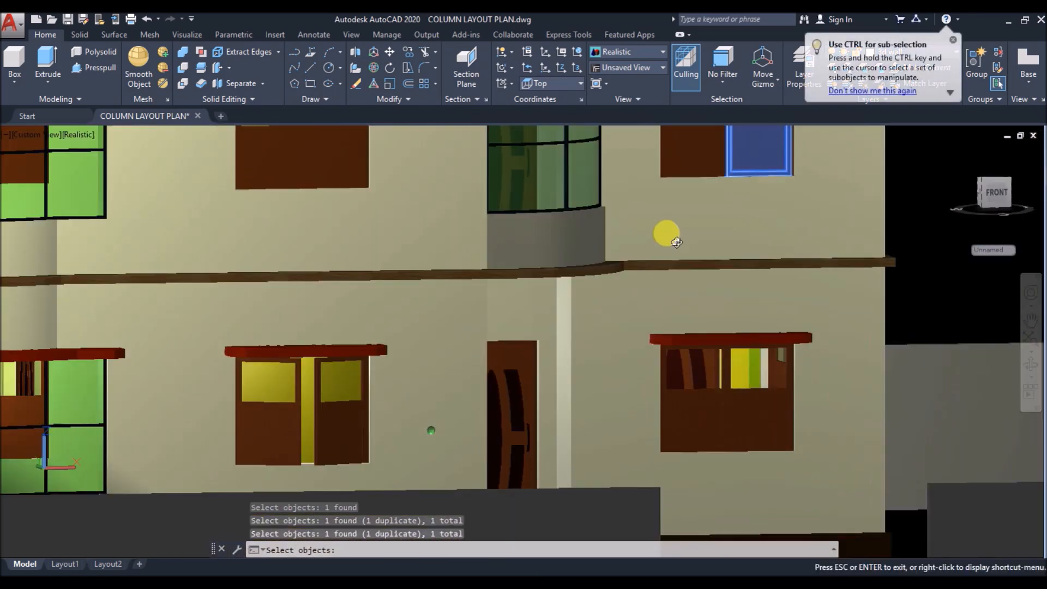
scroll(664, 300, down, 3)
scroll(733, 173, up, 4)
scroll(755, 156, up, 5)
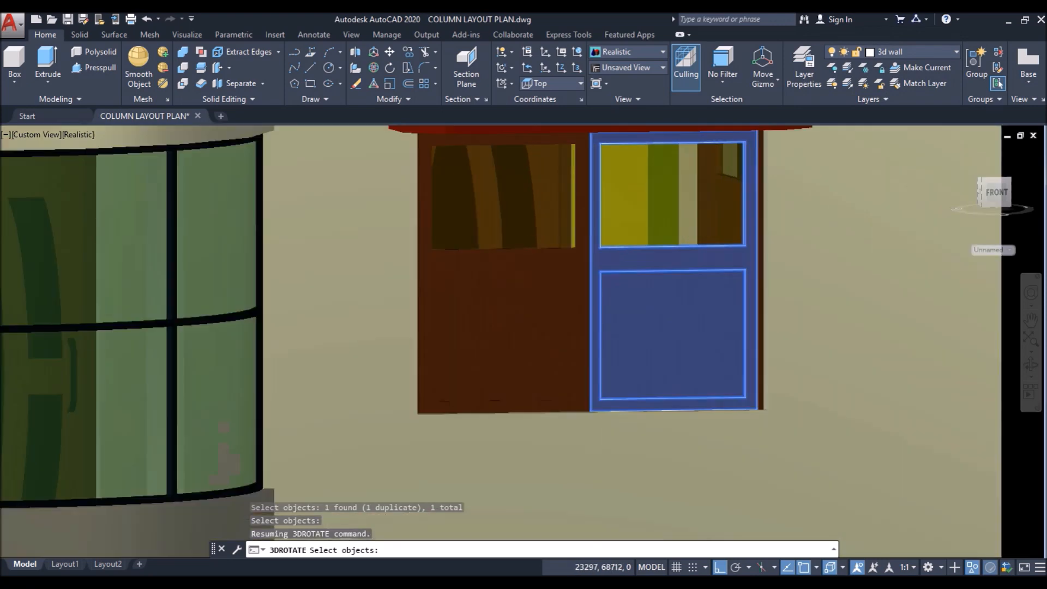
click(730, 147)
key(Escape)
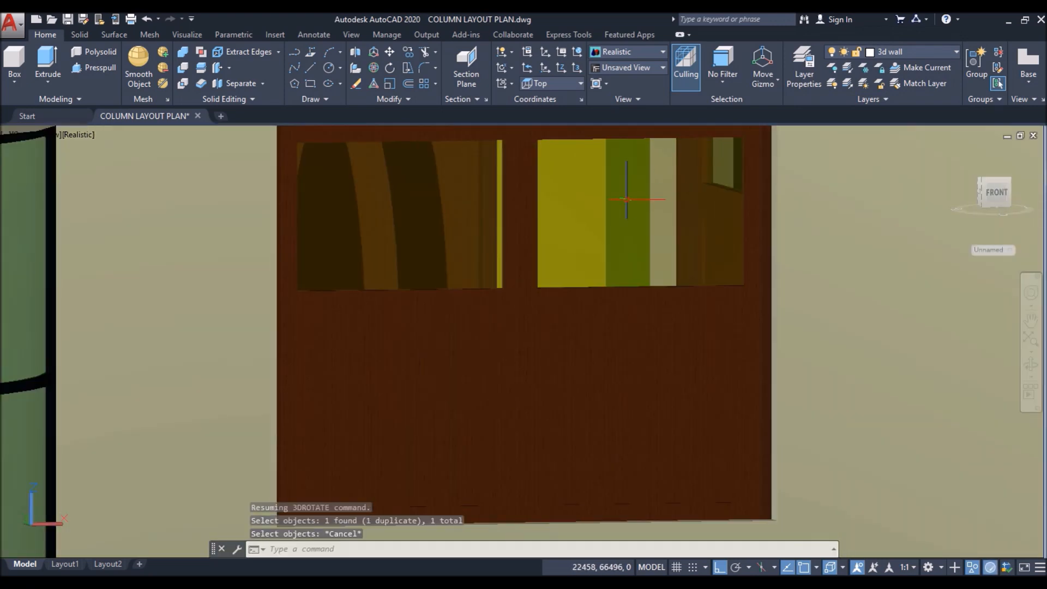
key(Return)
click(497, 303)
click(484, 272)
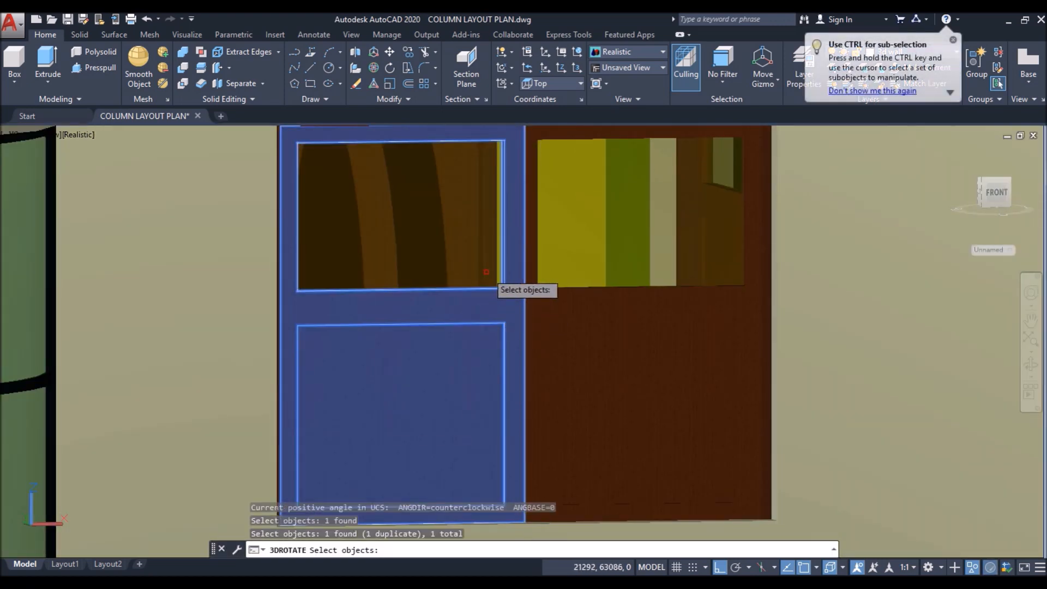
key(Escape)
Step: Inspect the upper floor's easternmost front window in the 2D Wireframe and Conceptual visual styles, then return to Realistic
click(77, 134)
click(103, 167)
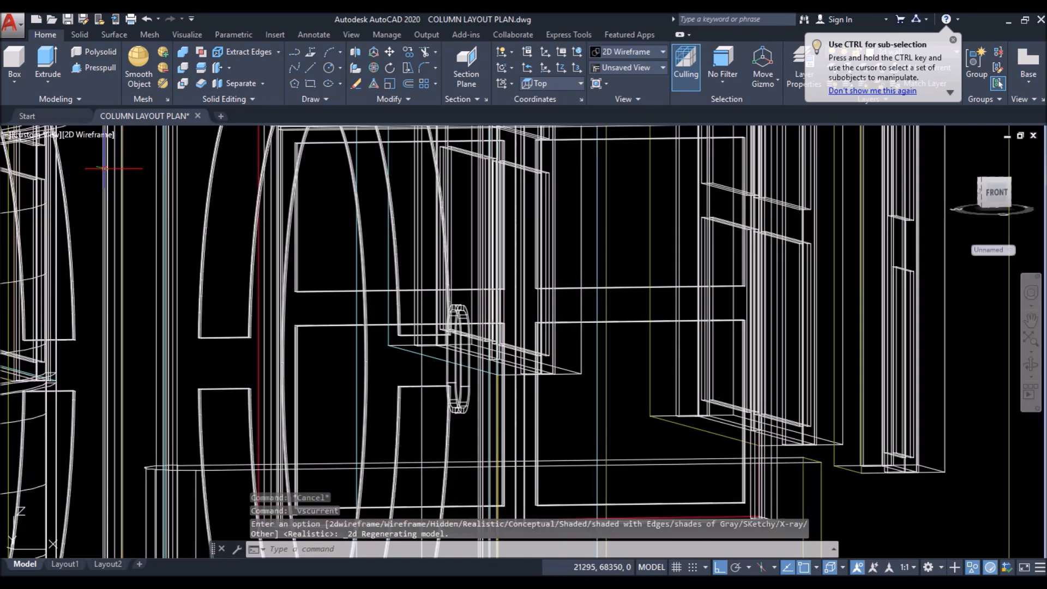
click(100, 136)
click(130, 179)
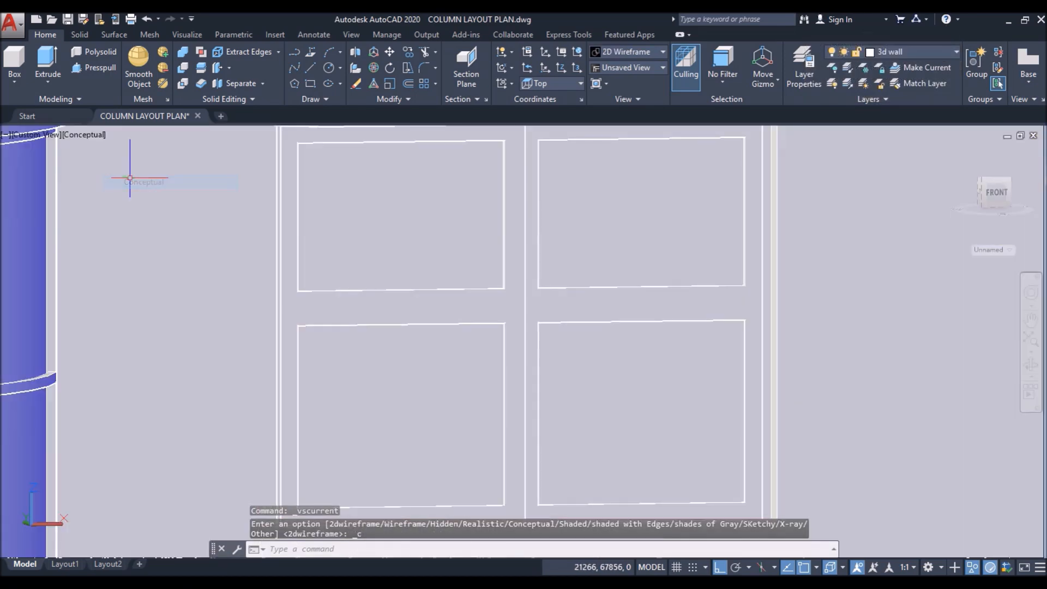
key(Escape)
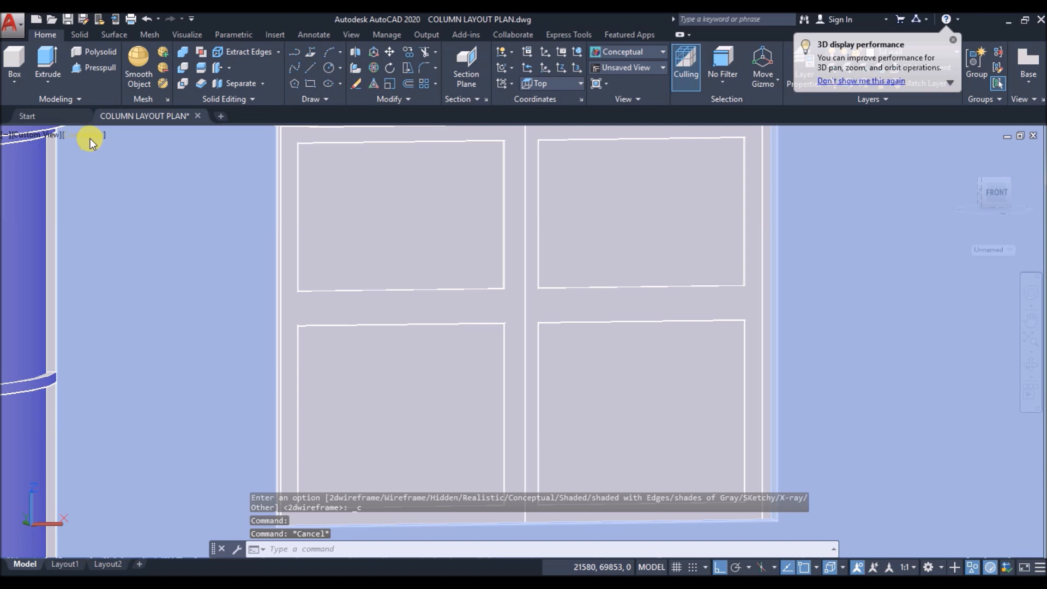
scroll(328, 249, down, 2)
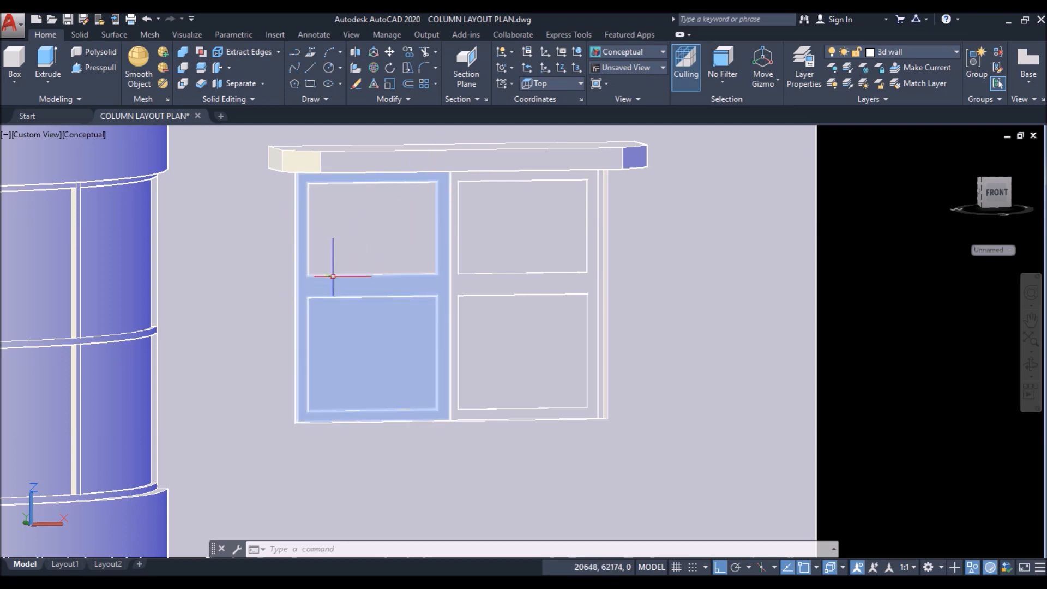
click(81, 134)
click(117, 210)
scroll(516, 327, down, 3)
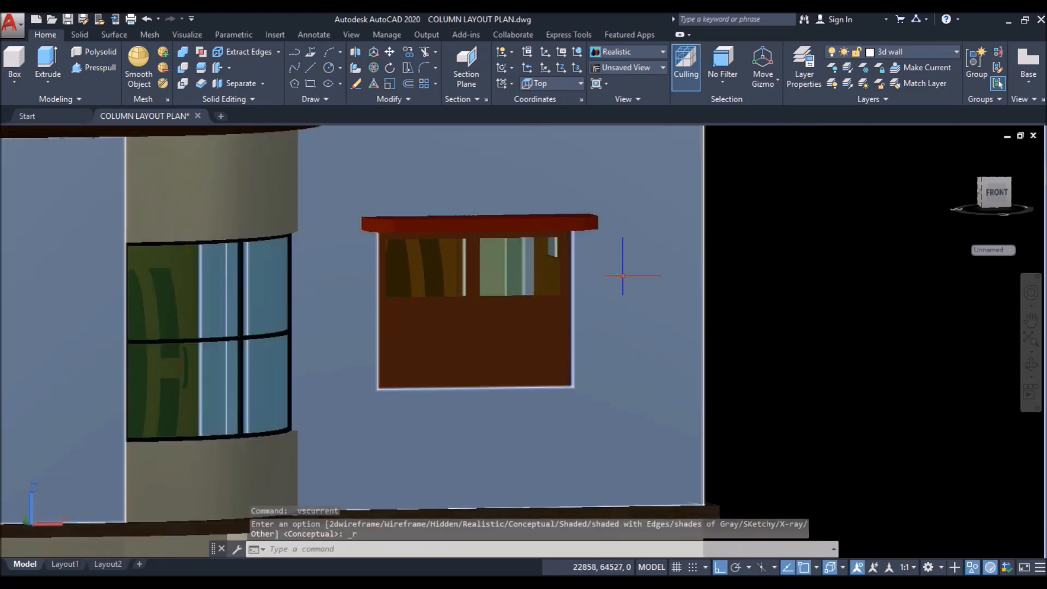
Step: Hide the upper floor's wall around the easternmost front window
click(551, 310)
right_click(748, 220)
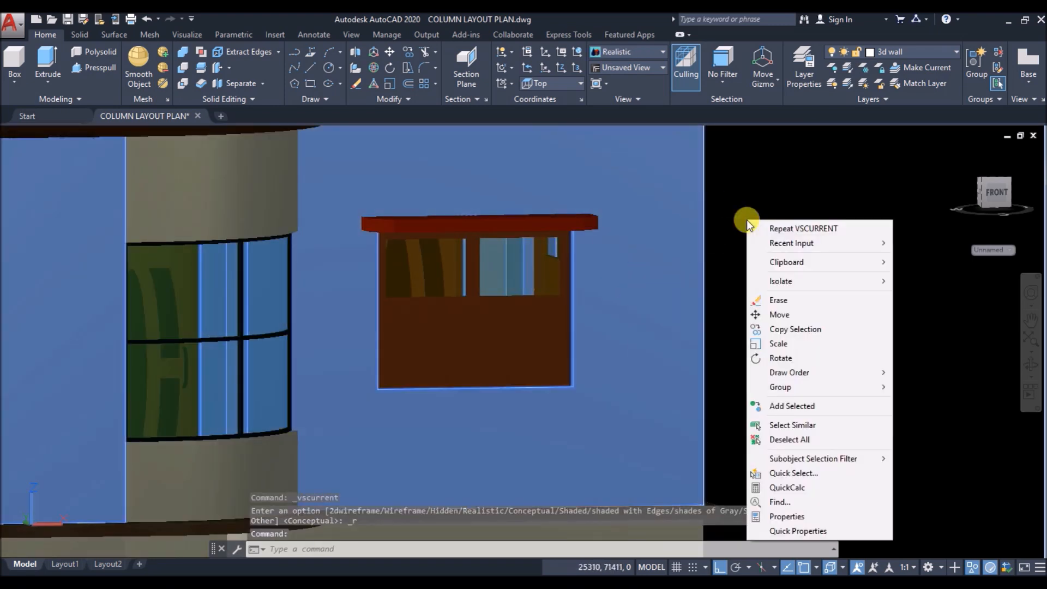
mouse_move(802, 281)
click(930, 296)
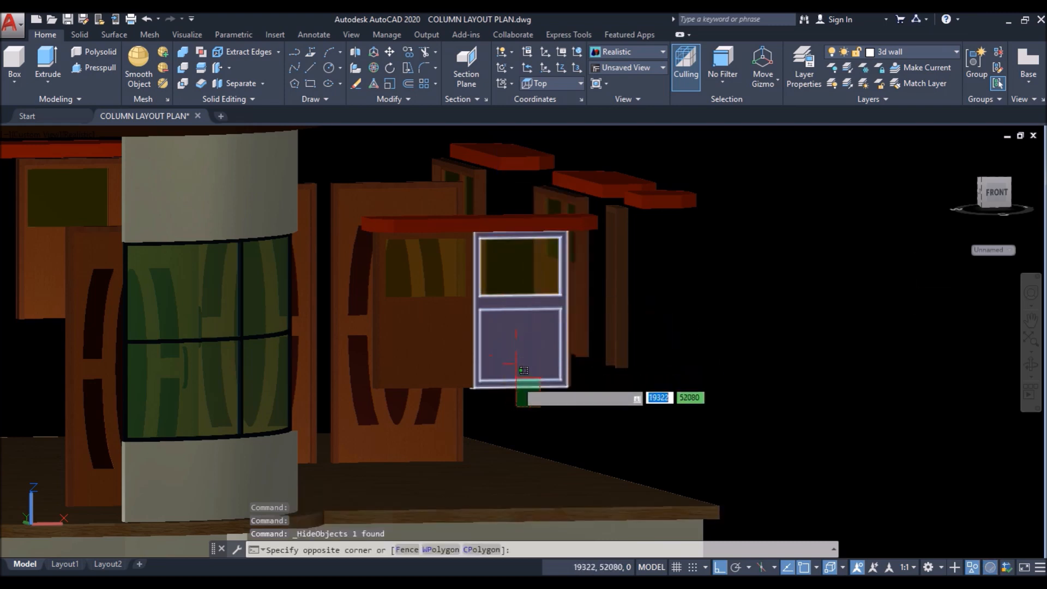
Step: Group the frame and glass of the eastern shutter in the upper floor's easternmost front window
click(535, 394)
click(521, 400)
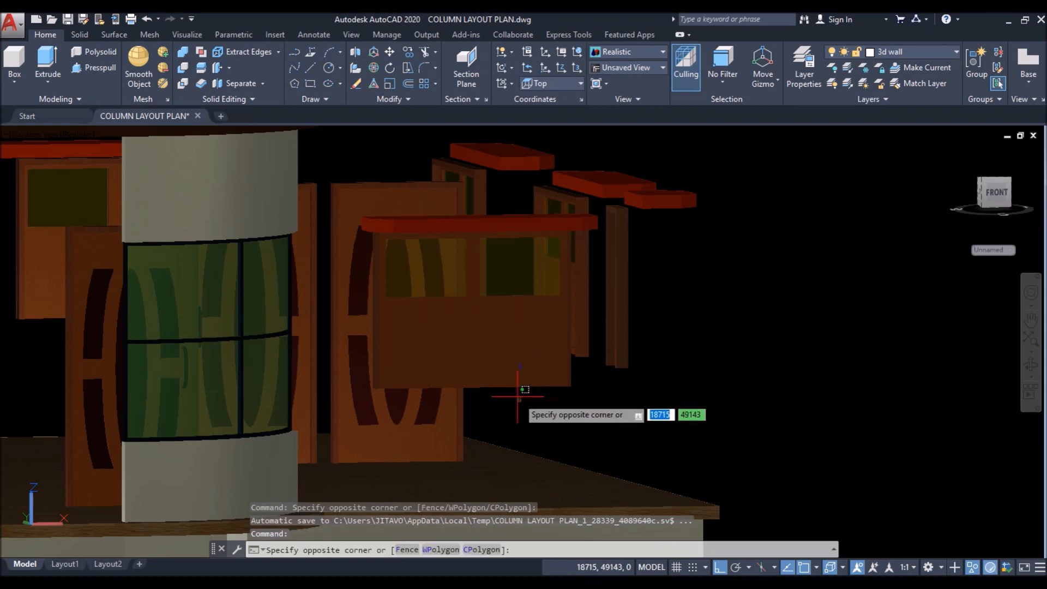
click(506, 284)
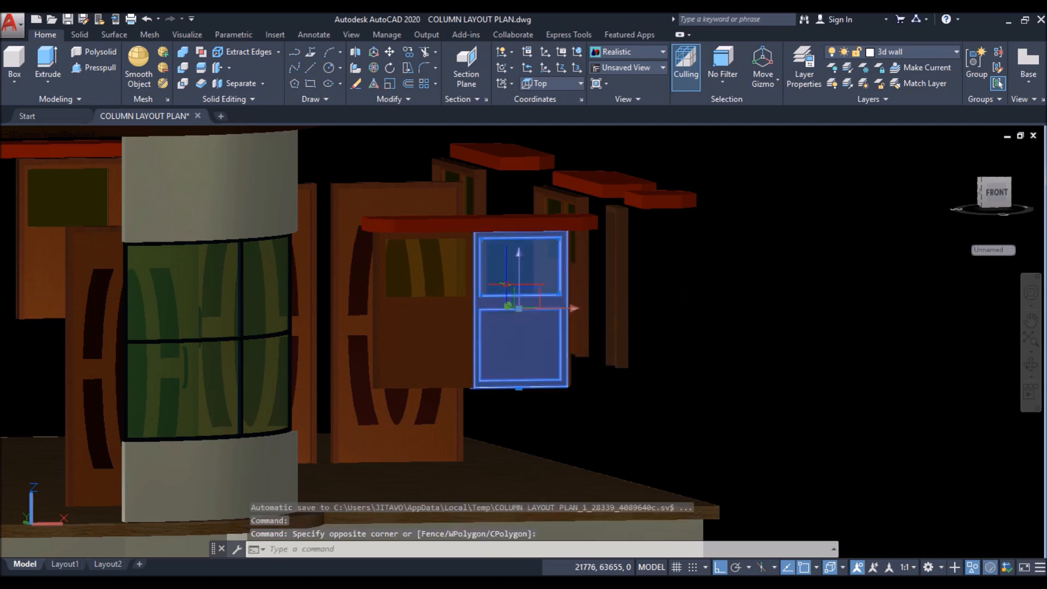
click(977, 61)
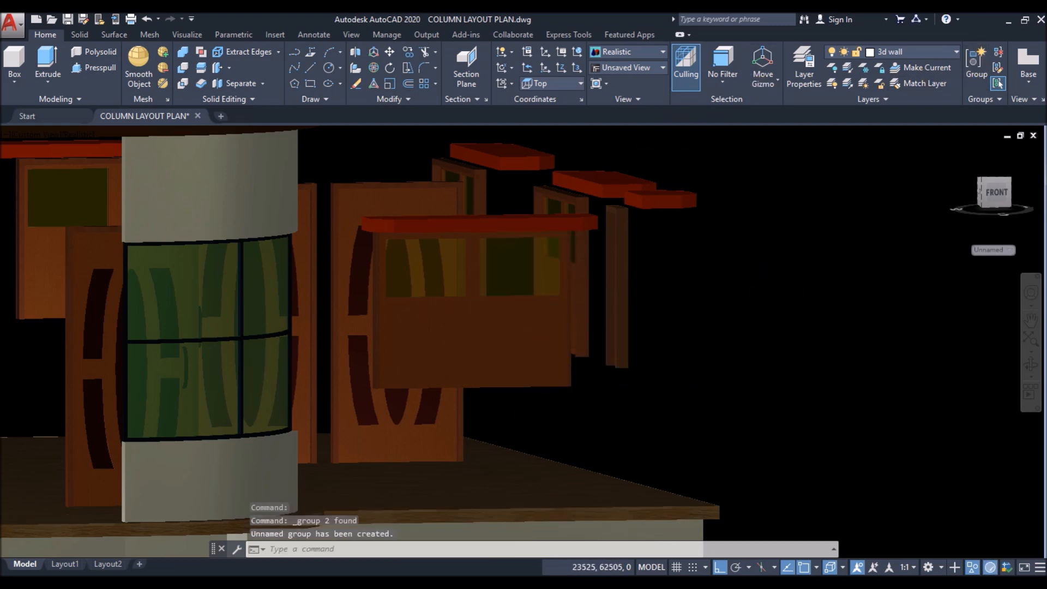
Step: Group the parts of the western shutter in the same upper-floor window
scroll(767, 290, down, 2)
shift+middle_drag(706, 290, 718, 301)
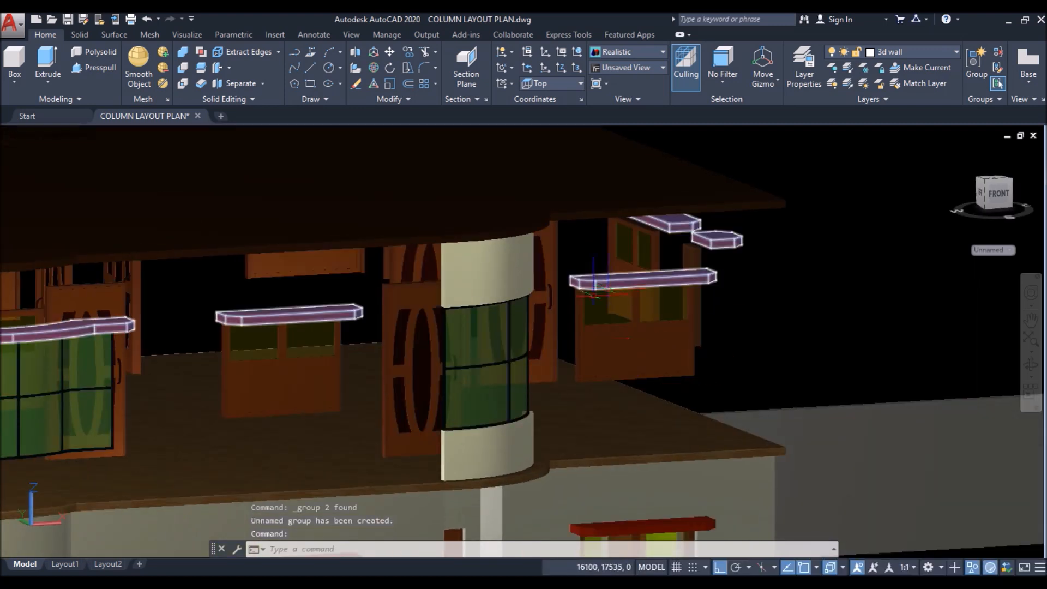
click(570, 271)
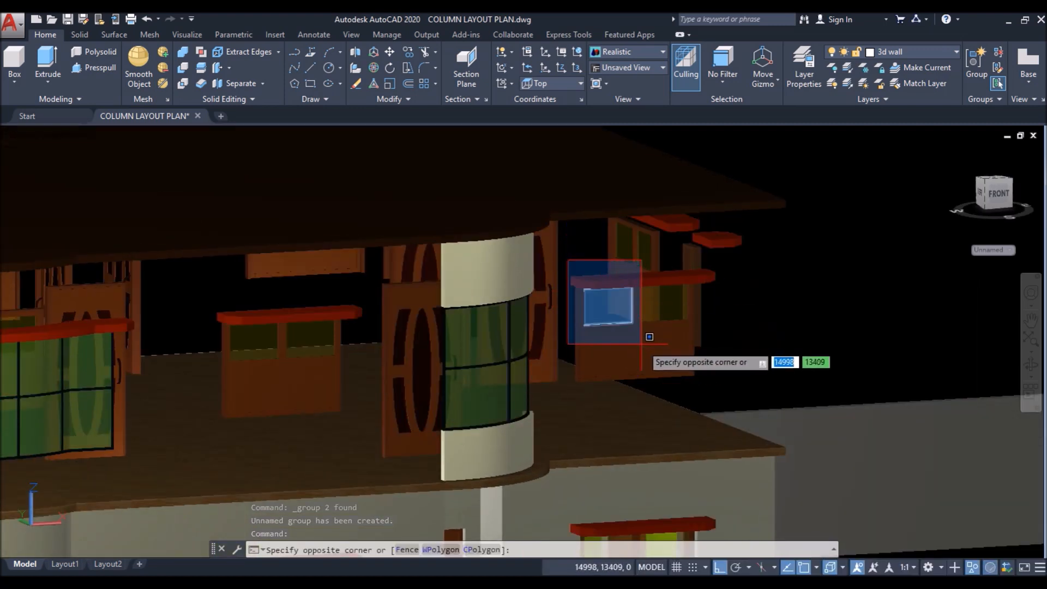
click(642, 360)
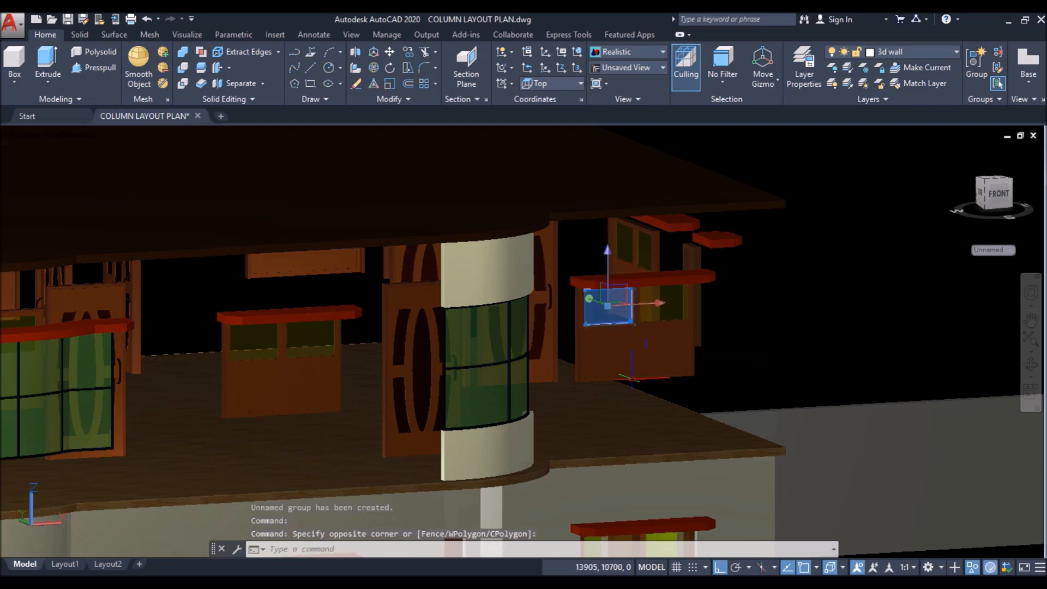
click(977, 64)
Step: Rotate the eastern shutter of the upper floor's easternmost front window 45° about the vertical axis at its outer lower corner
scroll(668, 381, up, 6)
click(675, 332)
click(375, 68)
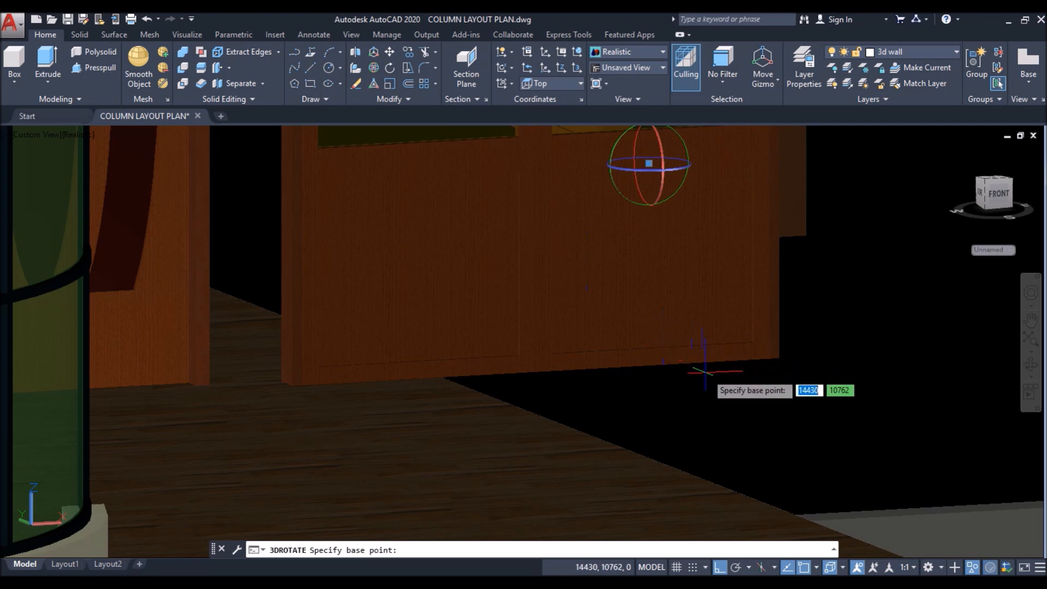
scroll(769, 359, up, 3)
click(757, 350)
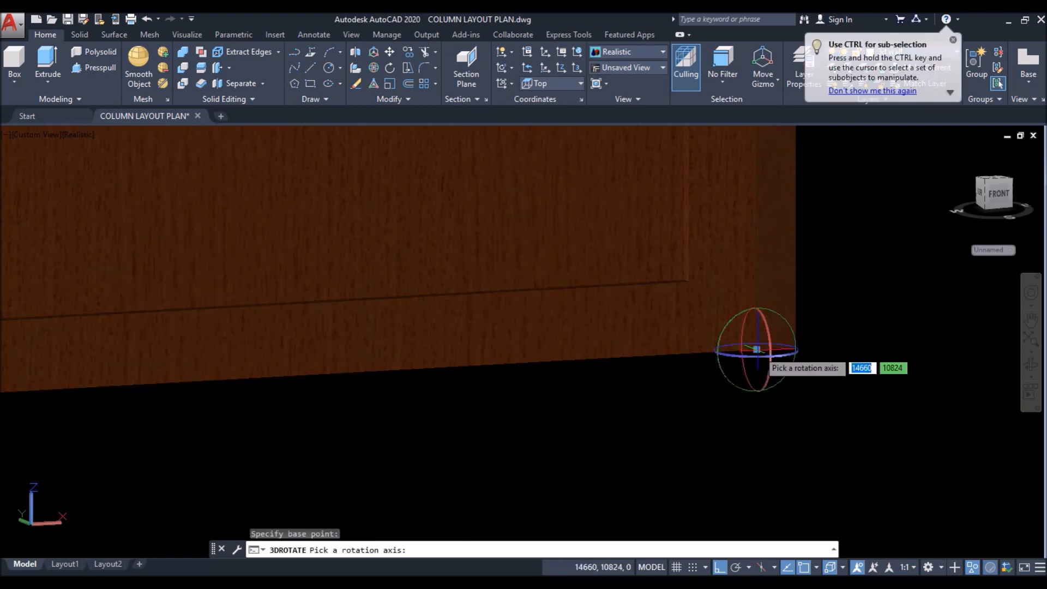
click(757, 356)
scroll(757, 355, down, 3)
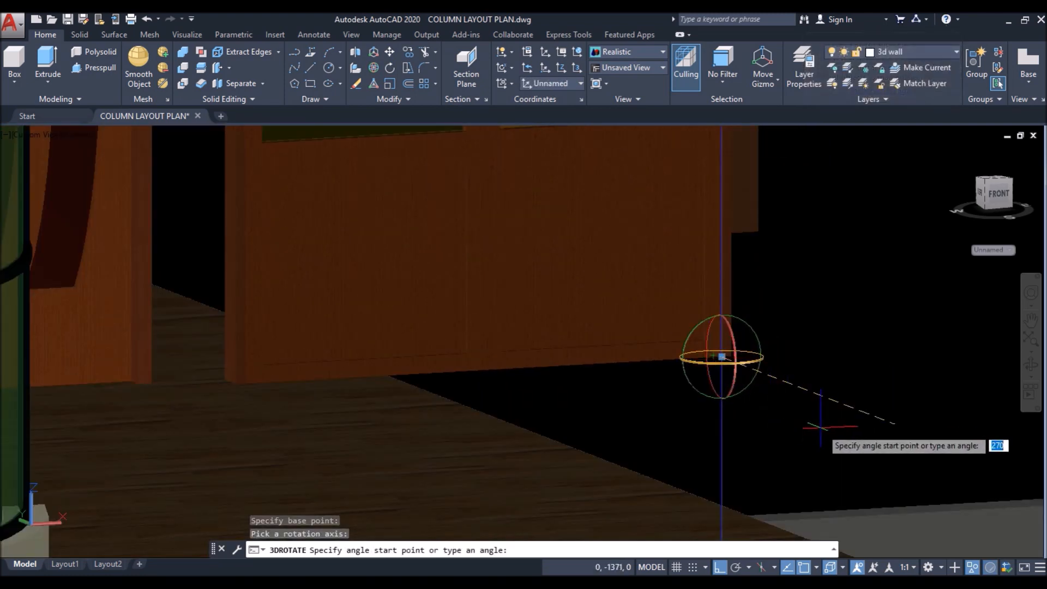
text(45)
key(Return)
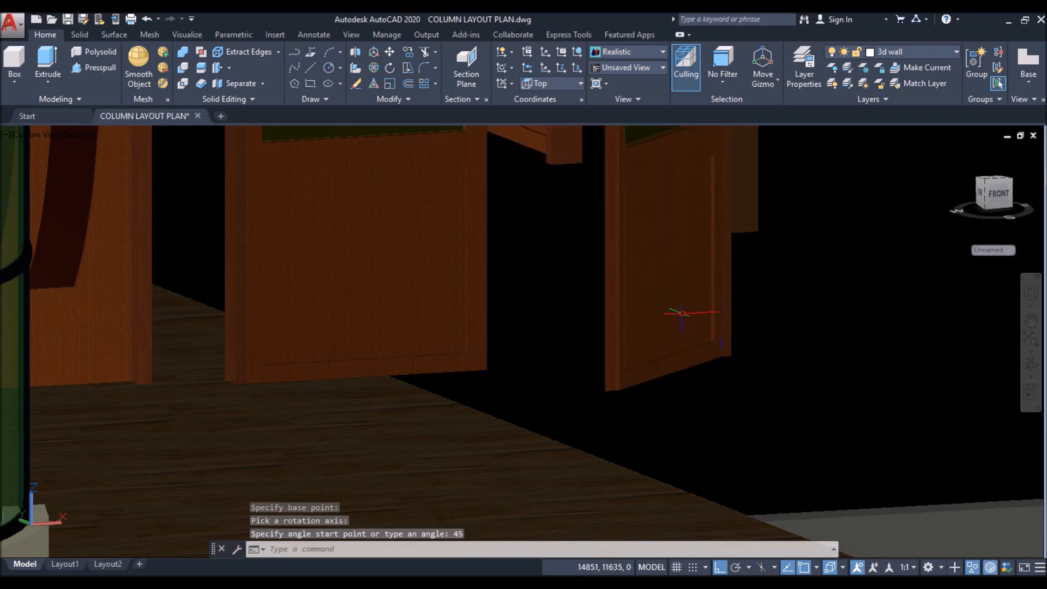
Step: Rotate the western shutter of the same window -45° about the vertical axis at its outer lower corner
key(Return)
click(483, 336)
key(Return)
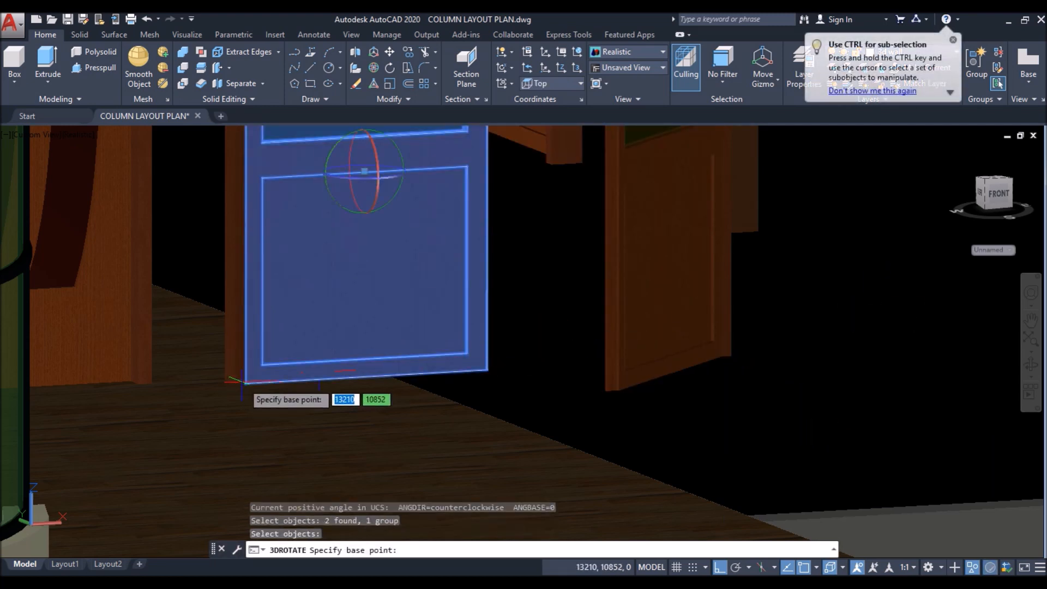
scroll(246, 382, up, 3)
click(246, 384)
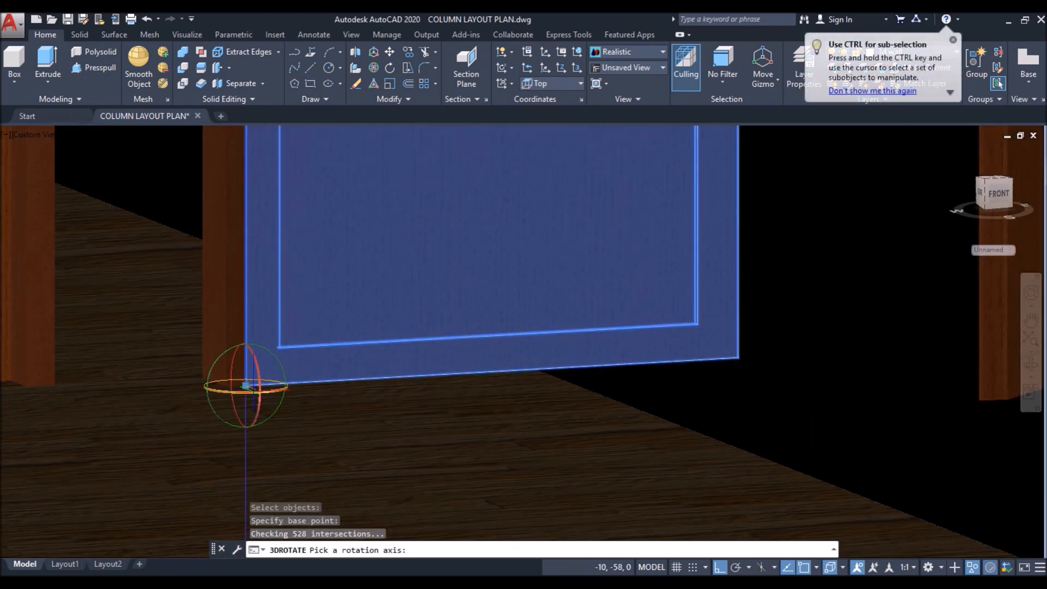
click(255, 390)
text(-45)
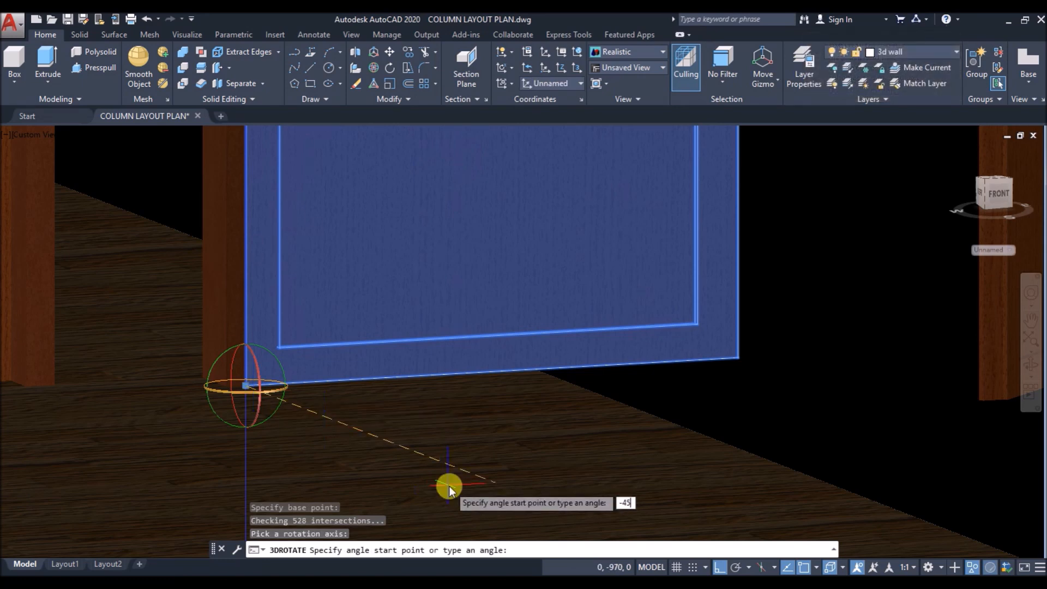
key(Return)
scroll(449, 486, down, 3)
scroll(598, 432, down, 5)
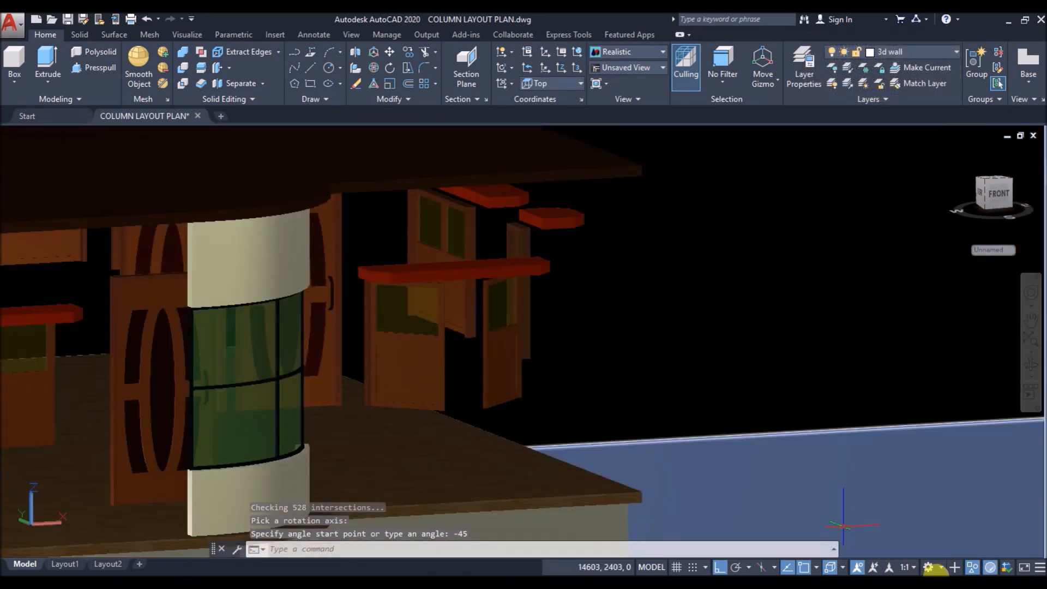
Step: End the object isolation to restore all hidden objects
click(972, 567)
click(977, 554)
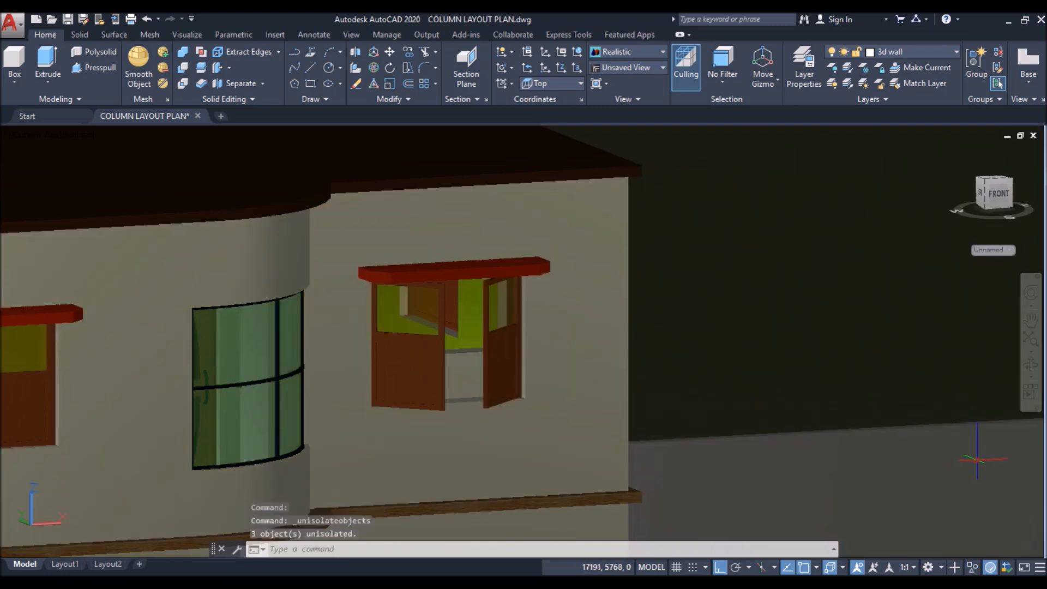
scroll(717, 316, down, 3)
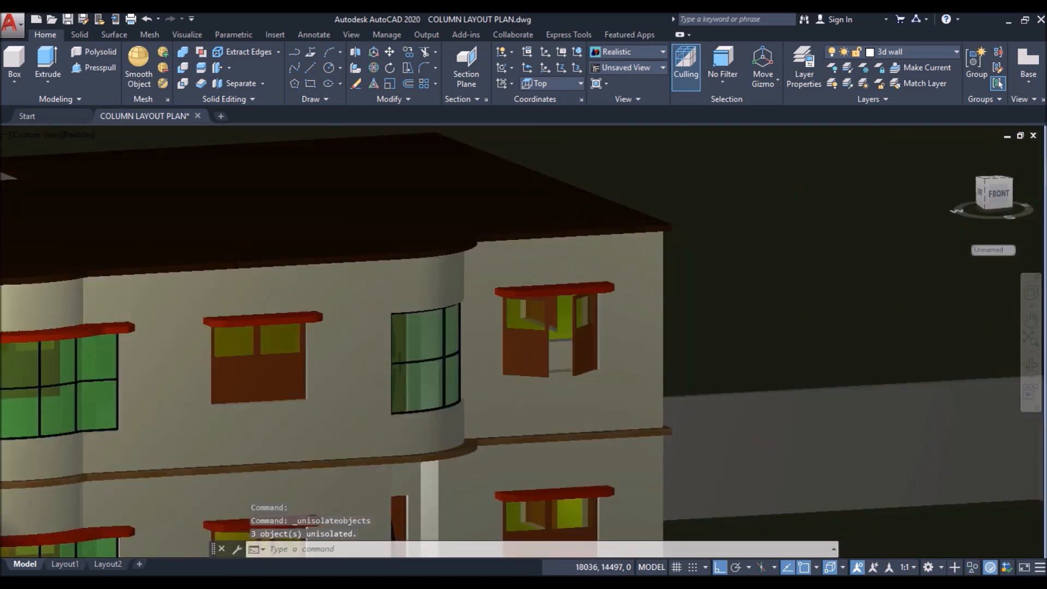
scroll(729, 271, down, 3)
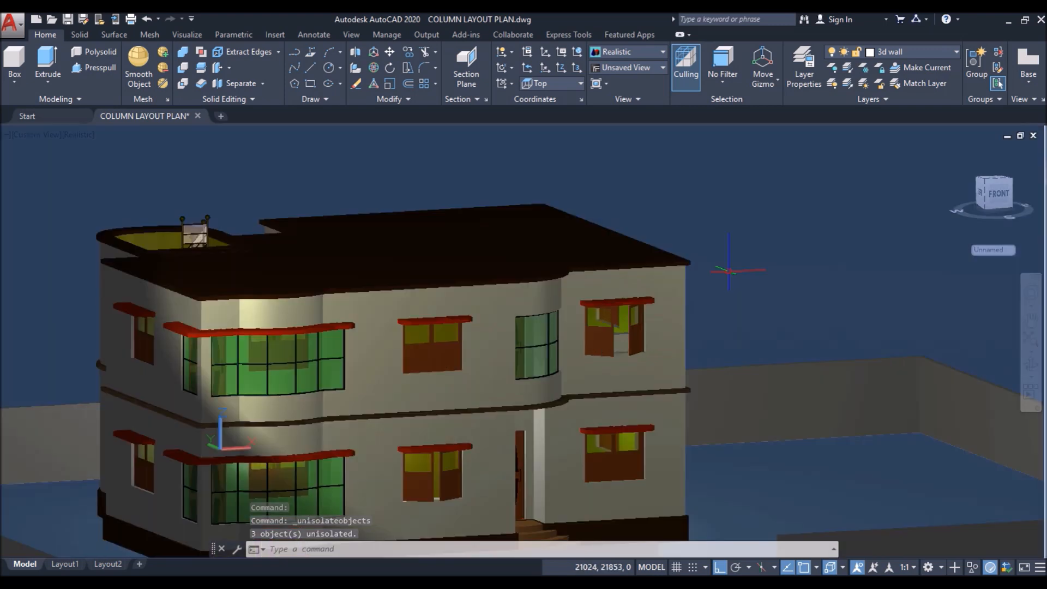
Step: Hide the large backdrop around the house and set the visual style to Conceptual
right_click(726, 185)
mouse_move(825, 245)
click(915, 261)
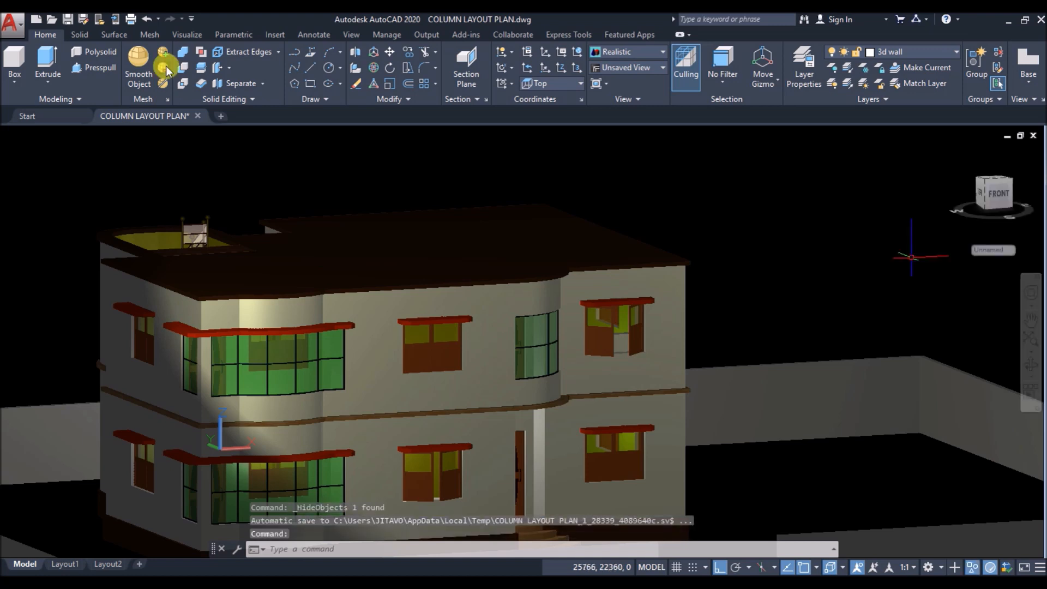
click(75, 134)
click(110, 180)
scroll(682, 221, down, 2)
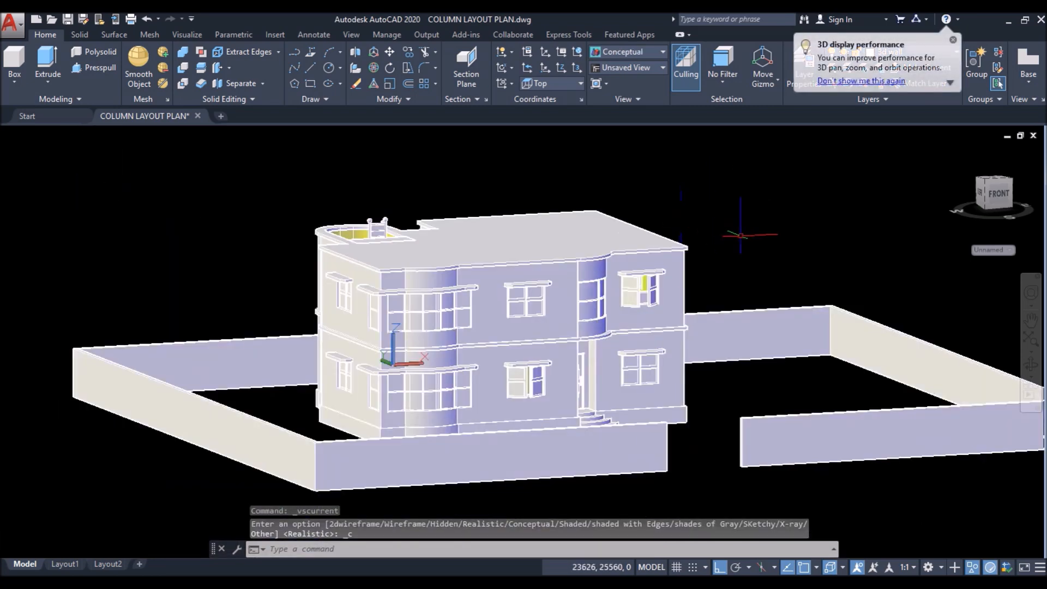
Step: Hide the flat roof slab to expose the tops of the upper floor's walls
shift+middle_drag(754, 228, 661, 222)
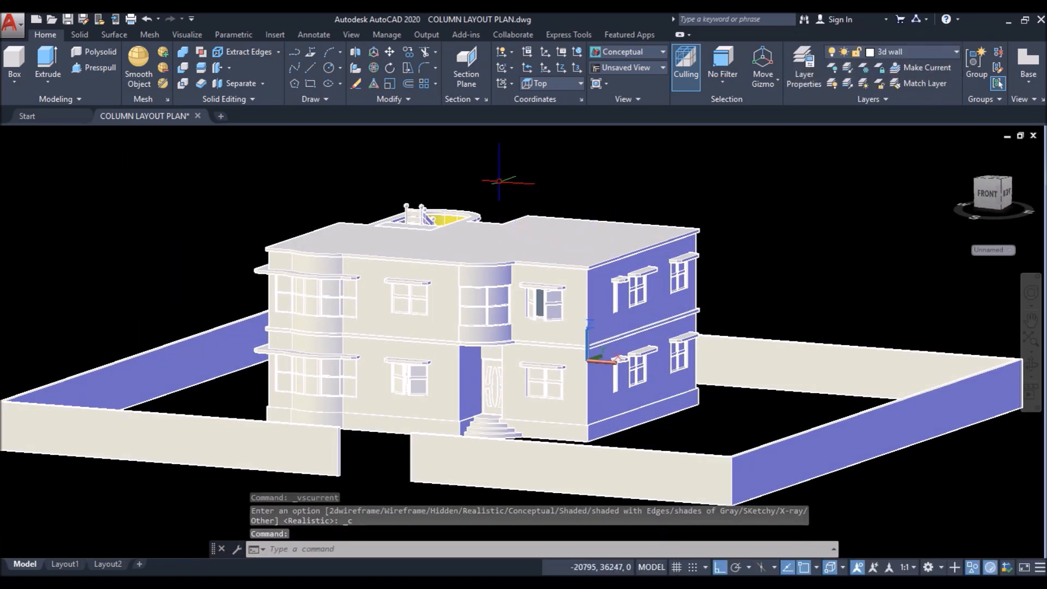
scroll(819, 252, down, 1)
shift+middle_drag(211, 204, 341, 229)
scroll(321, 261, up, 2)
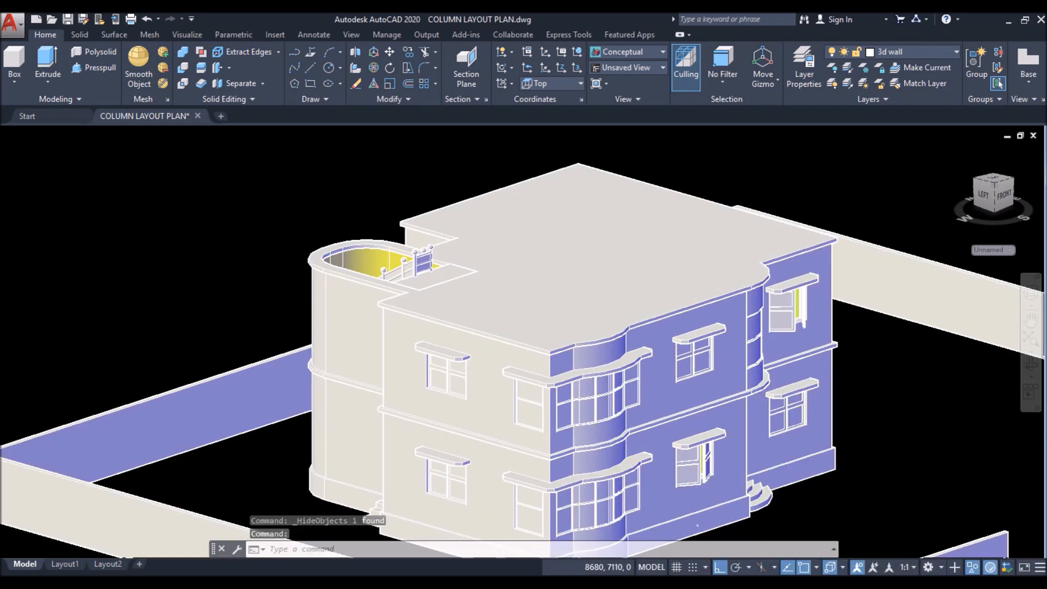
scroll(322, 261, up, 3)
click(311, 251)
right_click(131, 183)
mouse_move(269, 254)
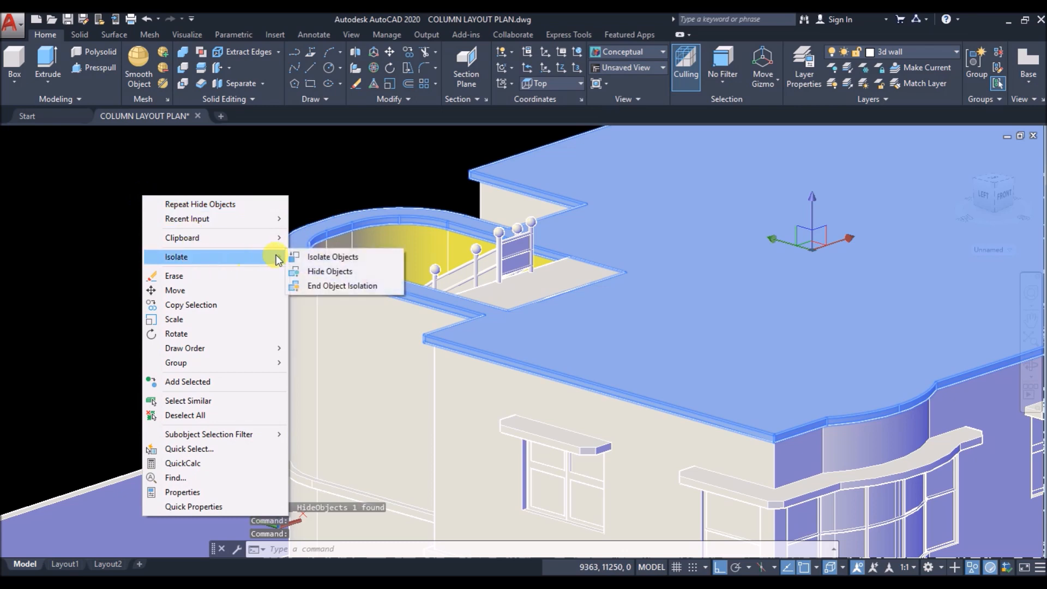
click(332, 271)
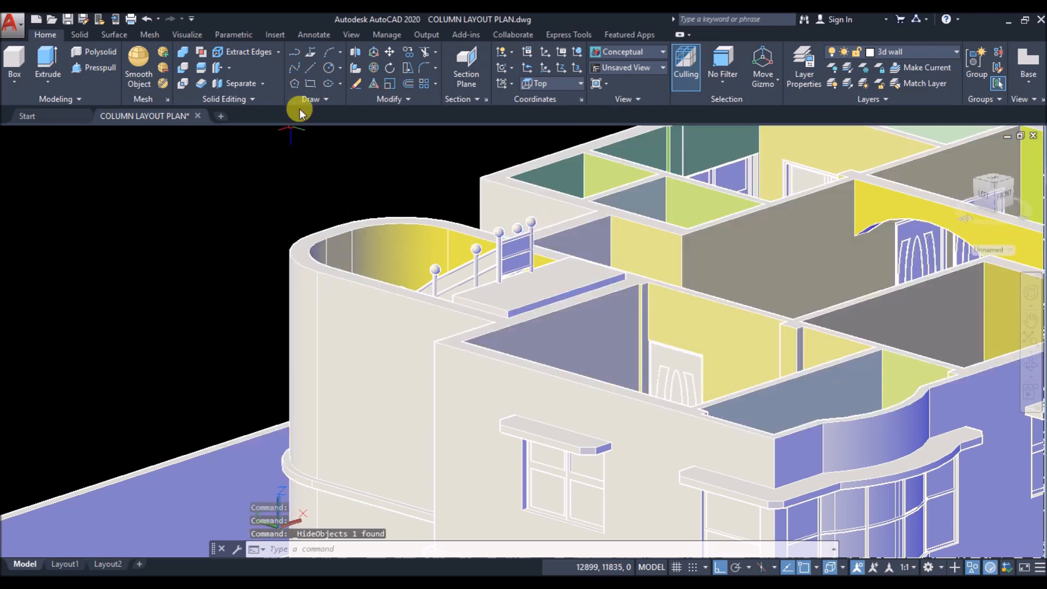
Step: Draw a line across the wall top where the stairwell's west wall meets the southwest room's outer wall
click(310, 71)
scroll(491, 343, up, 5)
click(460, 364)
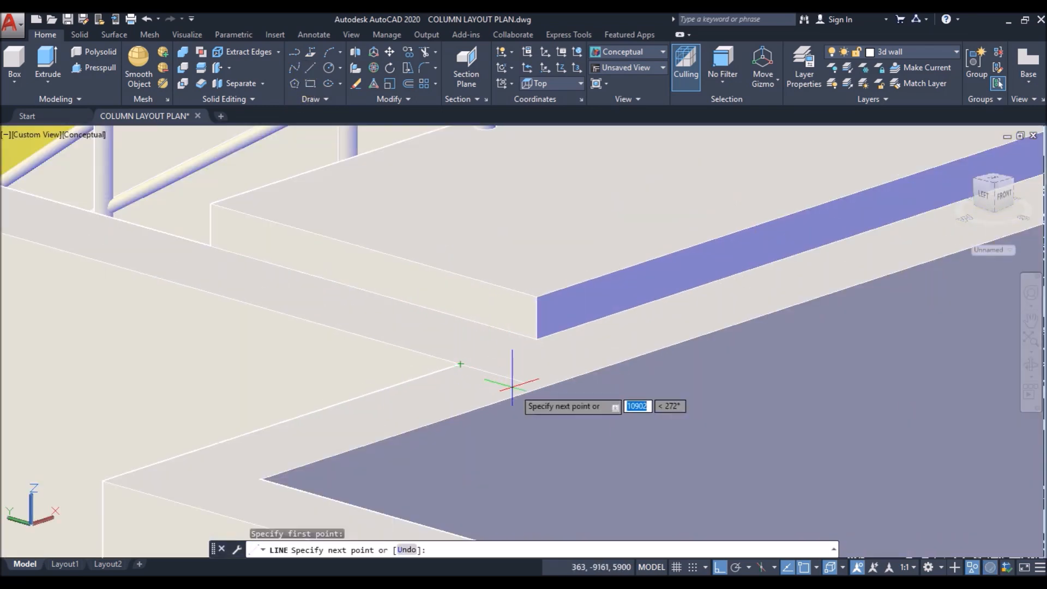
click(538, 389)
key(Return)
scroll(540, 388, down, 6)
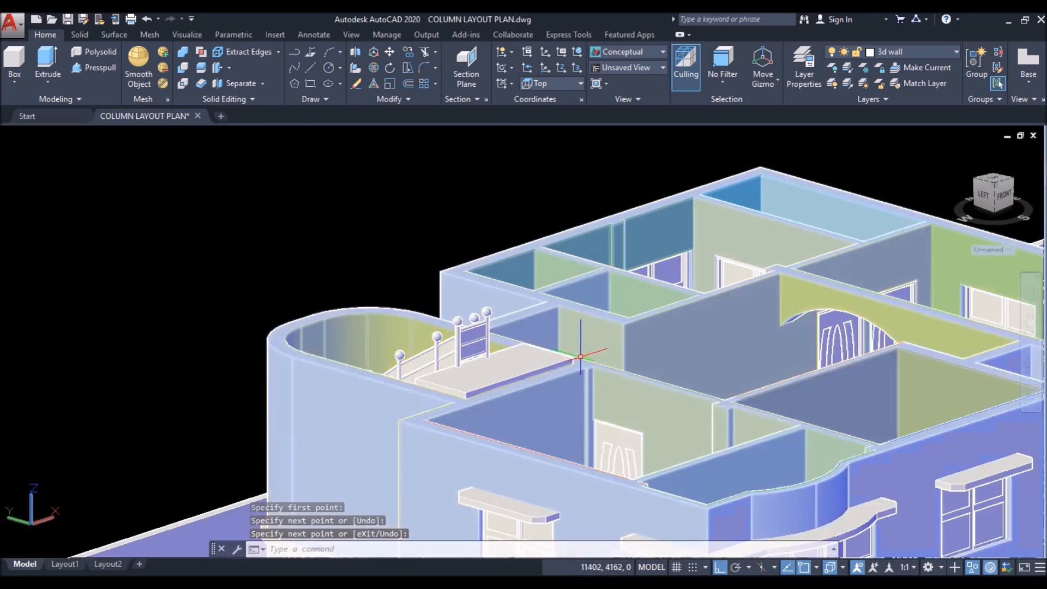
Step: Draw a line across the wall top at the stairwell's southeast corner, continuing its front wall's edge
scroll(577, 416, up, 5)
key(Return)
click(631, 487)
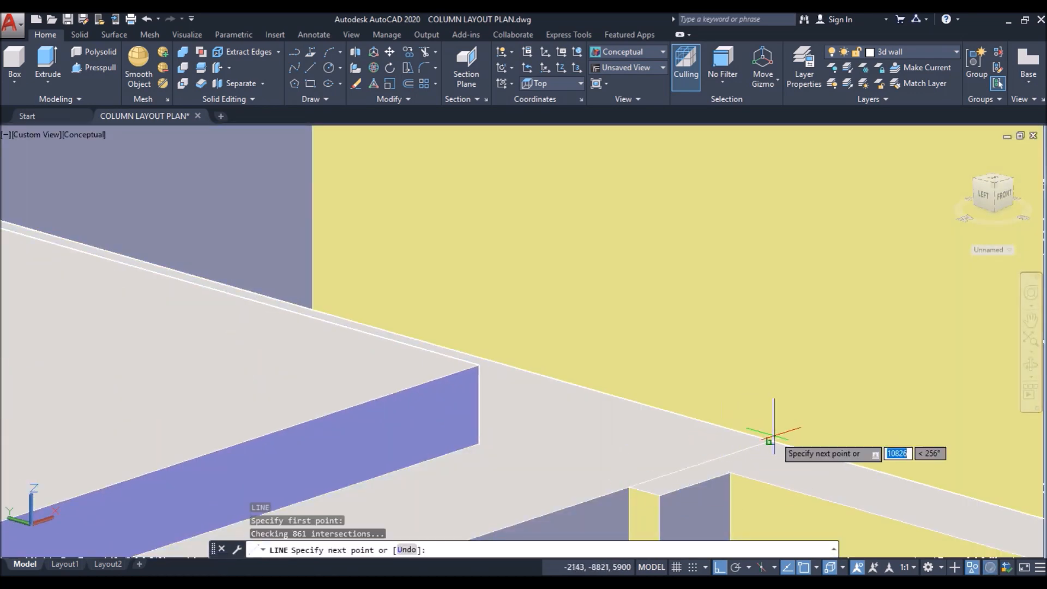
key(Return)
scroll(748, 437, down, 6)
Step: Draw a line across the wall top at the stairwell's back corner, where its curved wall meets the house
scroll(493, 398, up, 5)
key(Return)
click(326, 368)
click(357, 390)
key(Return)
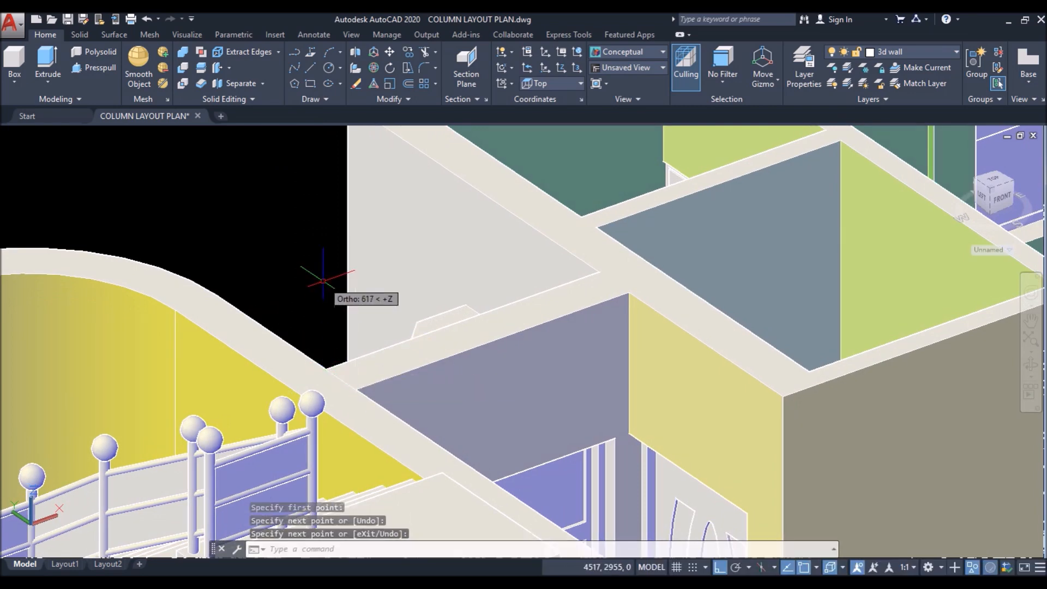
Step: Presspull the closed wall-top area around the stairwell upward by 2650
scroll(415, 237, down, 5)
click(99, 71)
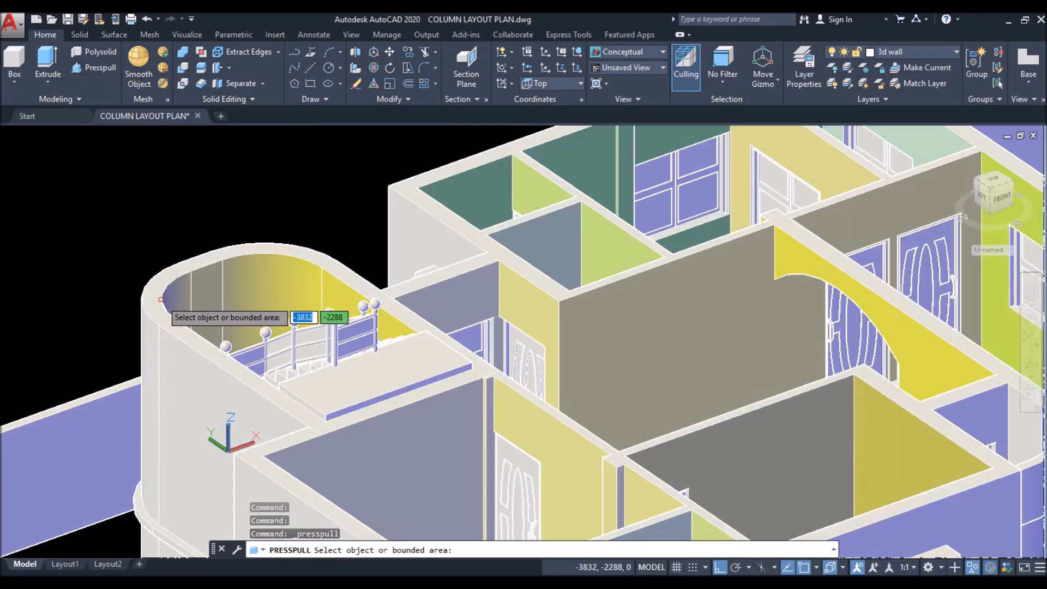
click(214, 355)
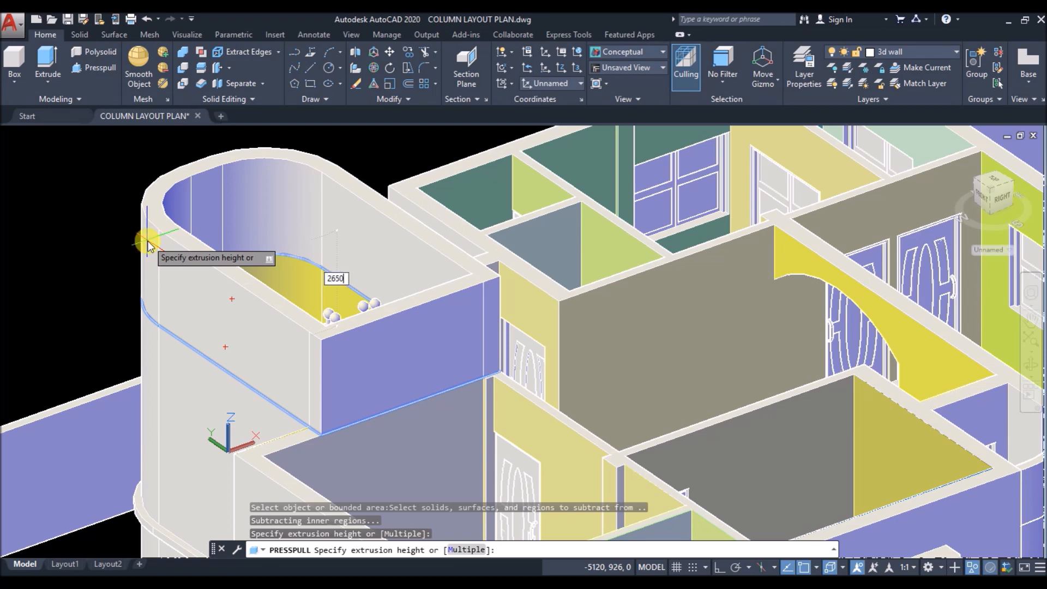
key(Return)
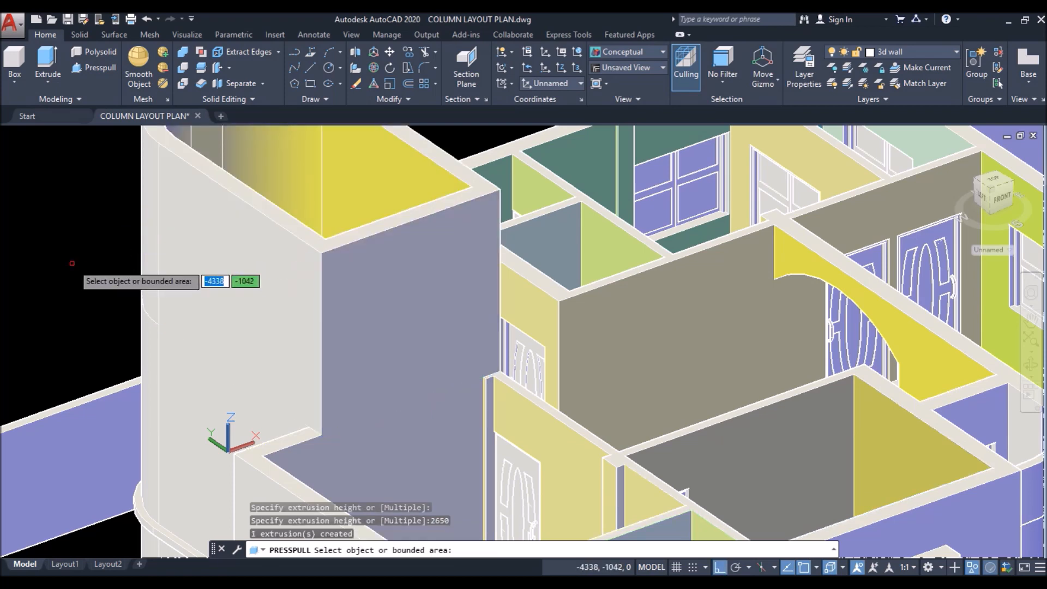
key(Return)
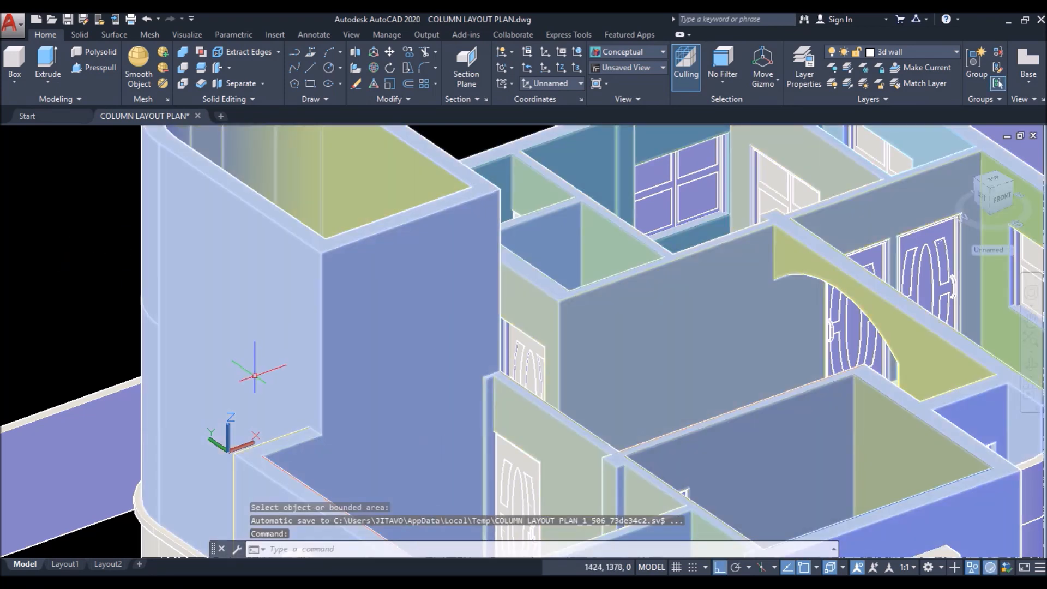
Step: Restore all hidden objects and hide the large backdrop around the house again
click(973, 571)
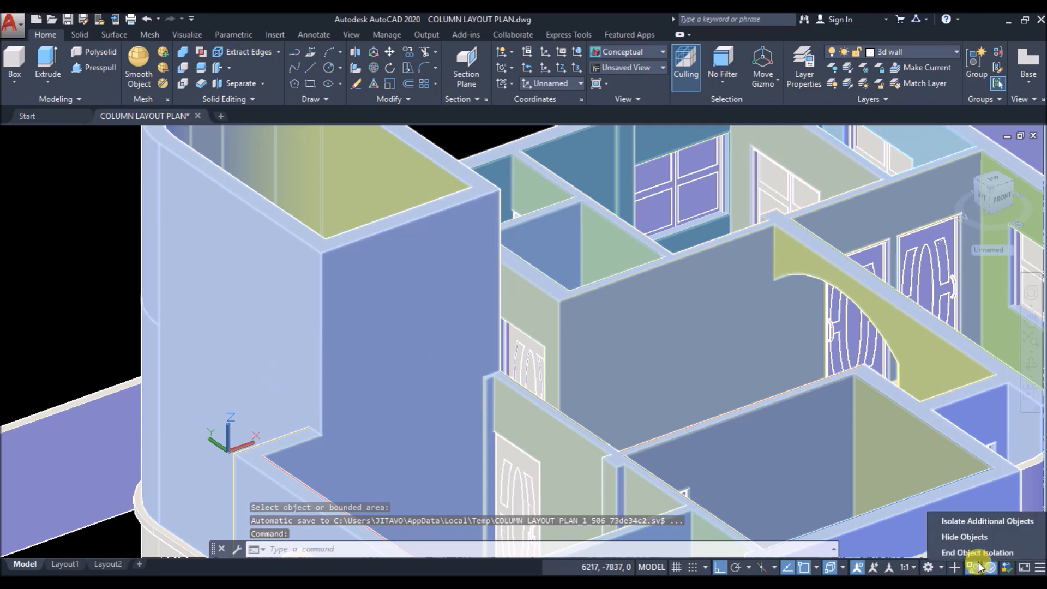
click(978, 553)
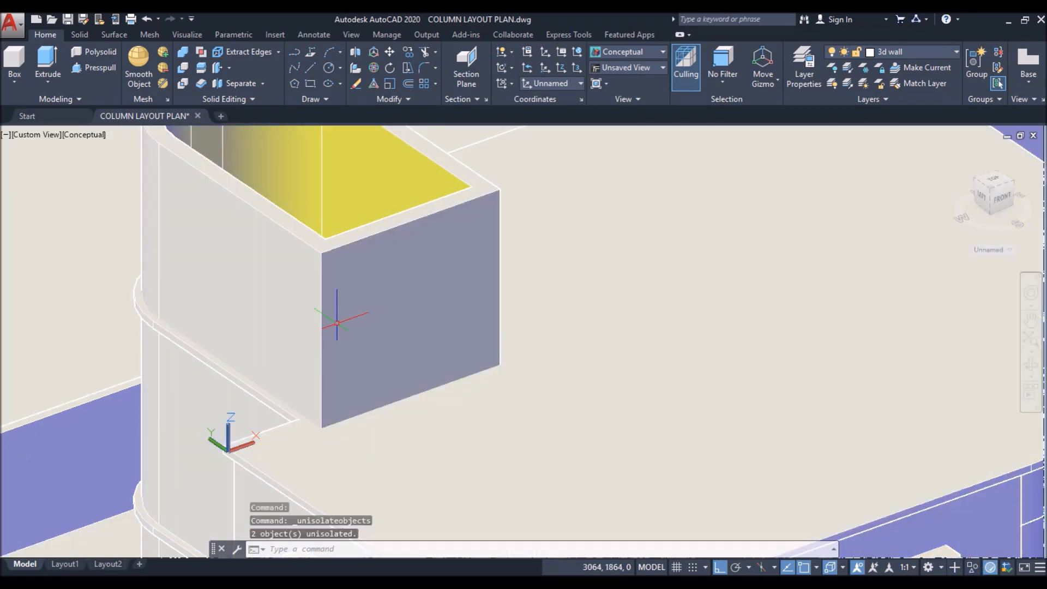
scroll(339, 311, down, 6)
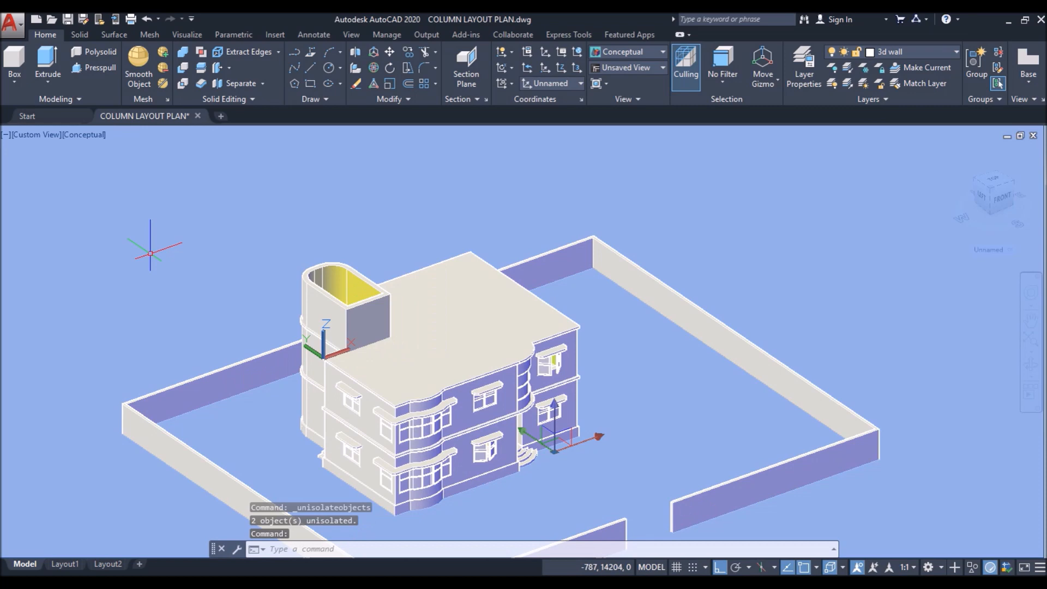
right_click(310, 327)
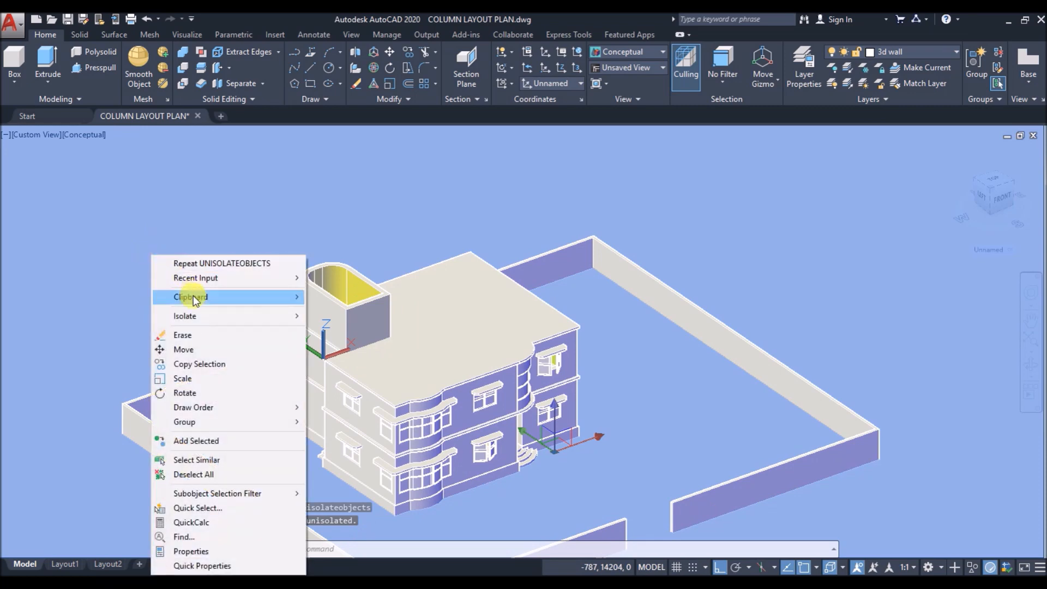
click(333, 330)
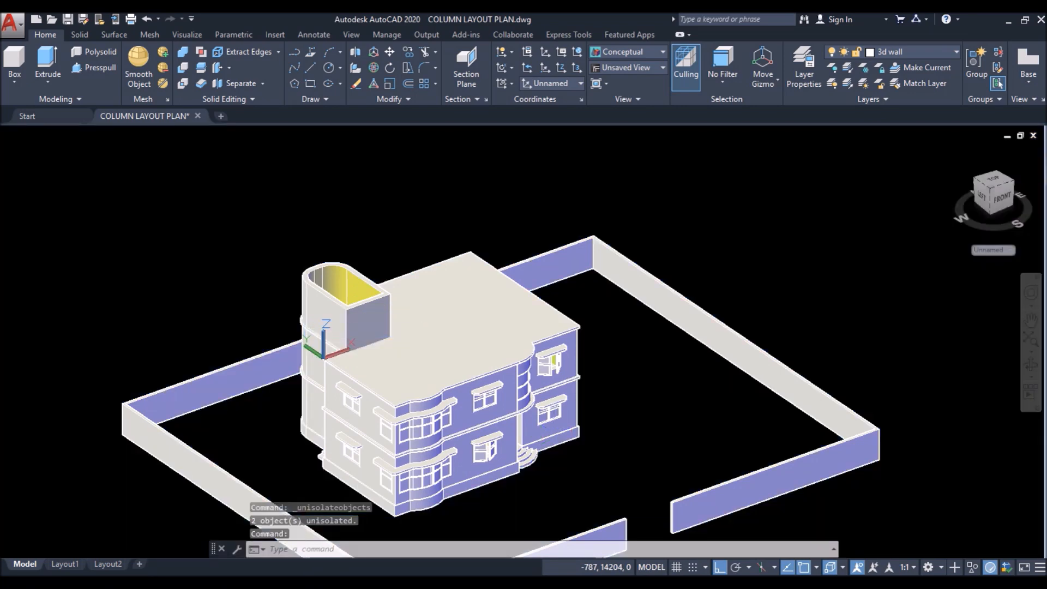
Step: Draw a 1000 by 2100 rectangle on the stairwell's front wall face above the roof, starting from its upper east corner
shift+middle_drag(680, 407, 532, 373)
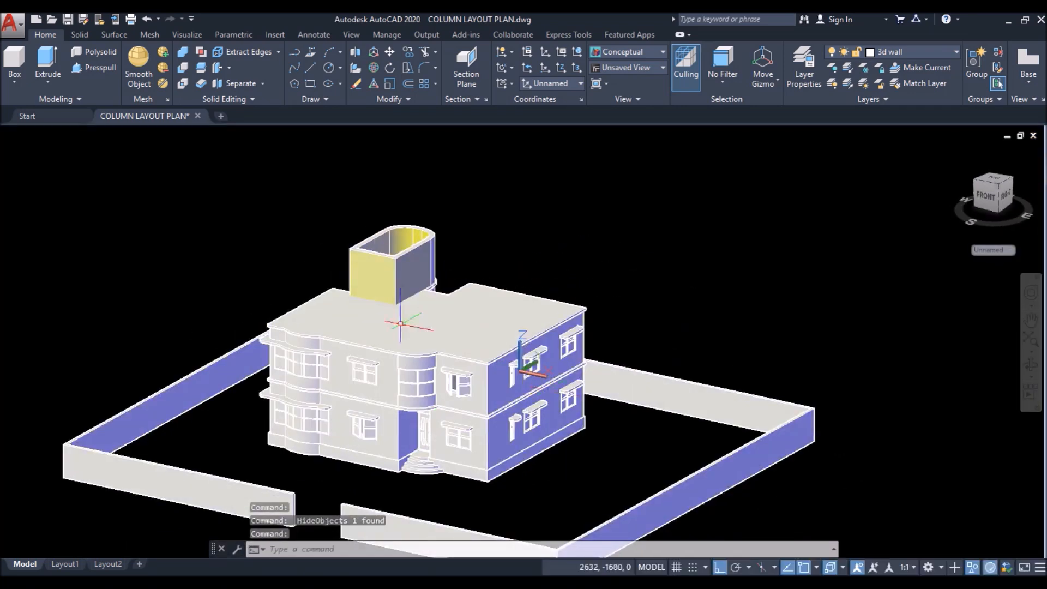
scroll(380, 281, up, 4)
scroll(391, 285, up, 3)
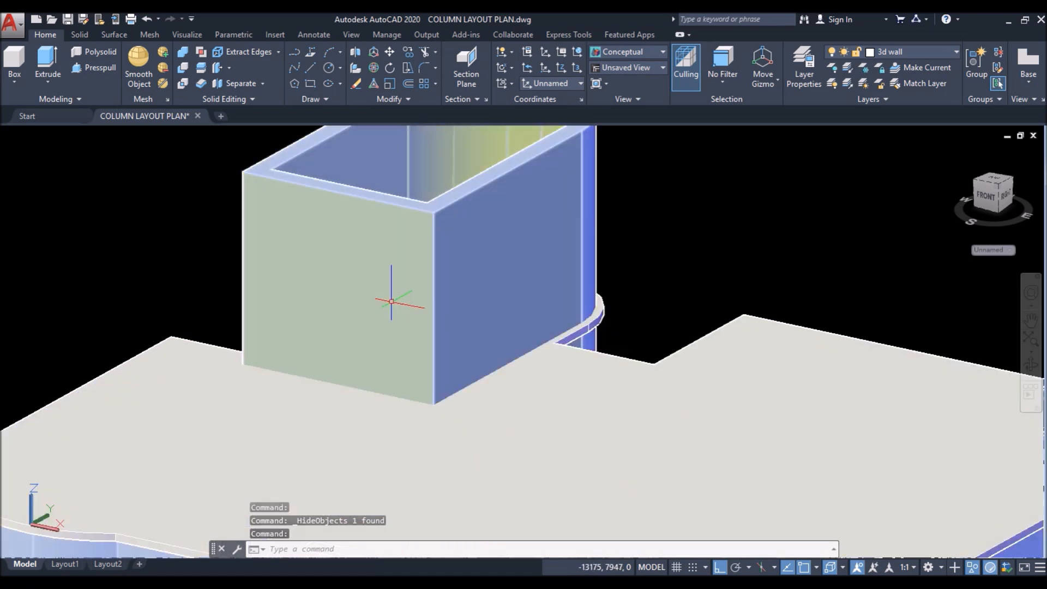
click(309, 84)
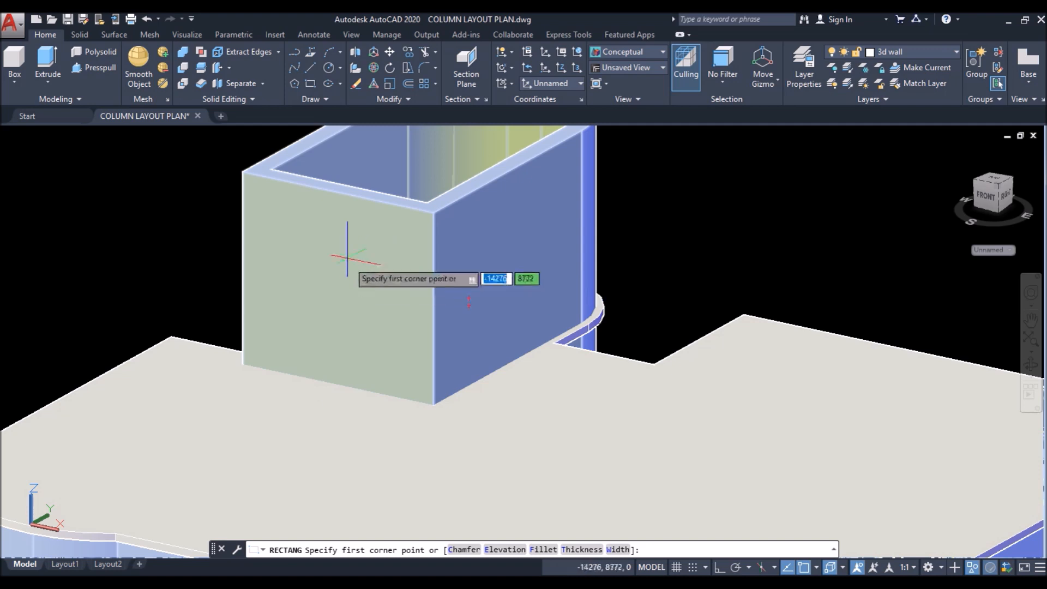
key(F6)
scroll(363, 240, up, 5)
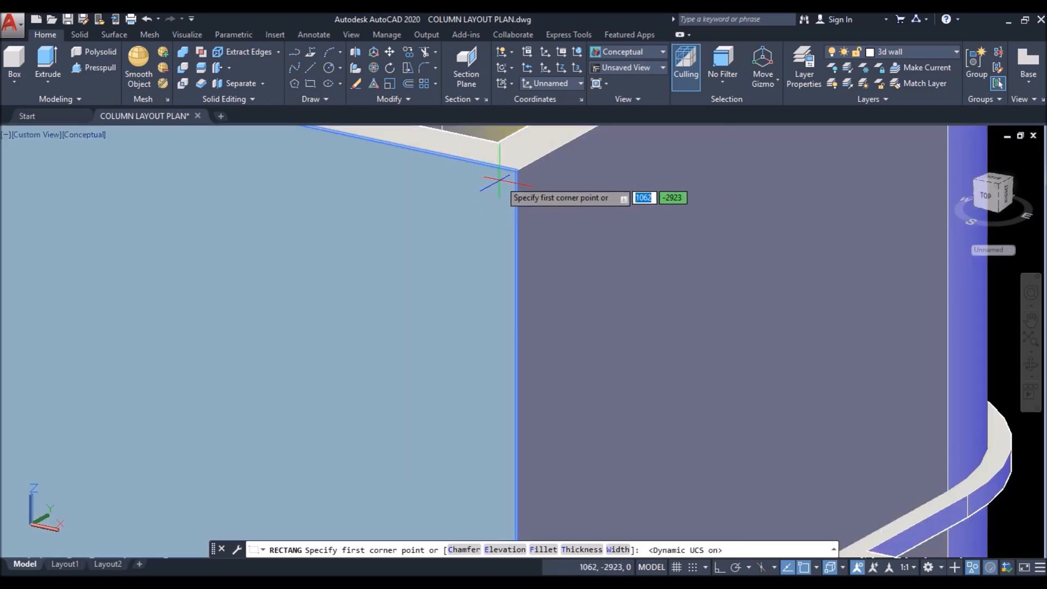
click(505, 186)
scroll(416, 251, down, 5)
text(D)
key(Return)
text(1000)
key(Return)
text(2100)
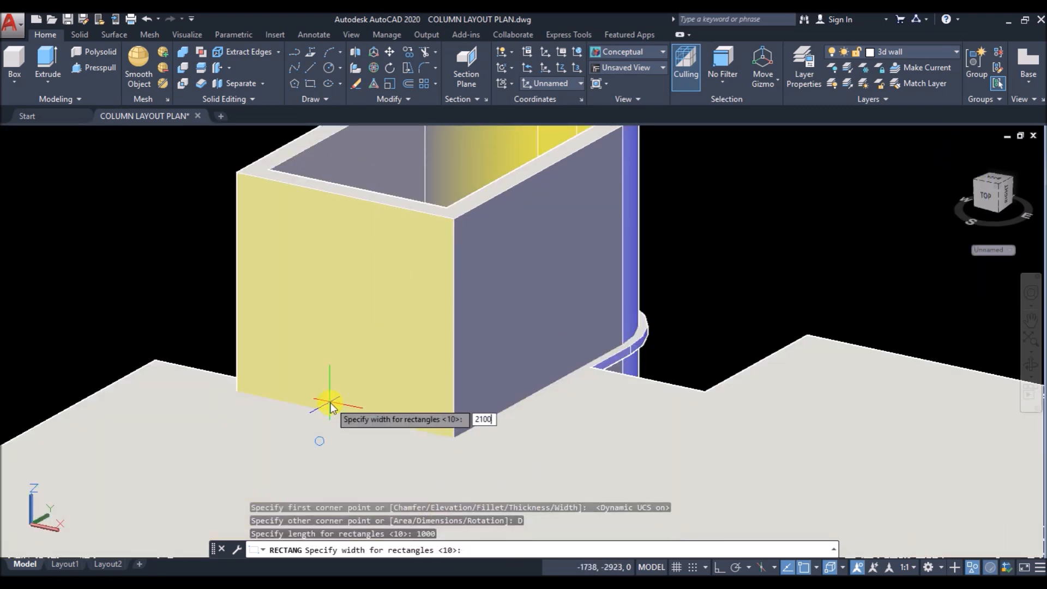
key(Return)
scroll(485, 246, down, 5)
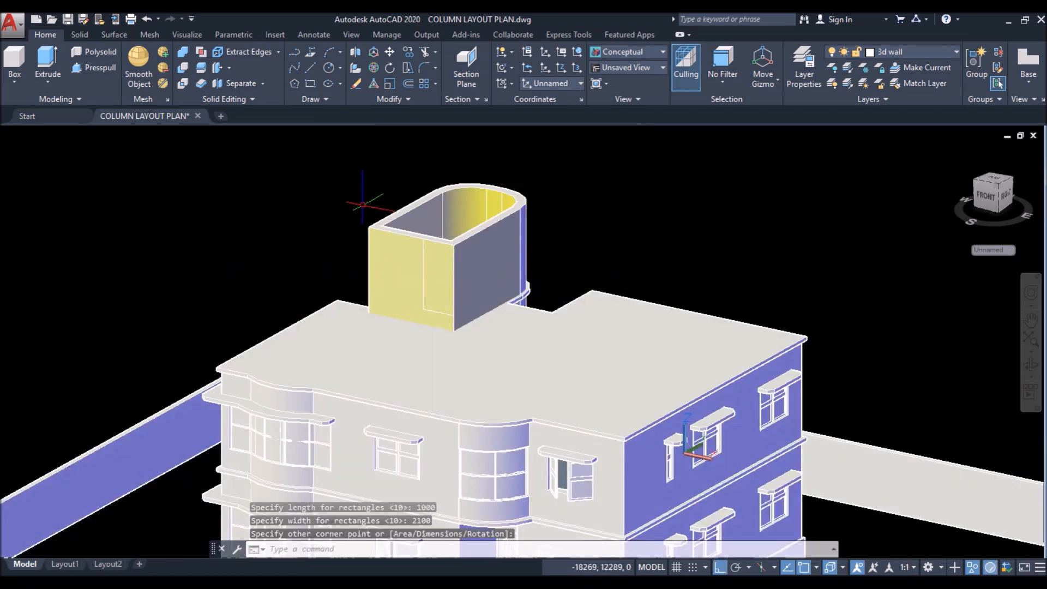
Step: Move the rectangle on the stairwell's front wall 250 horizontally, away from the wall's east corner
click(423, 252)
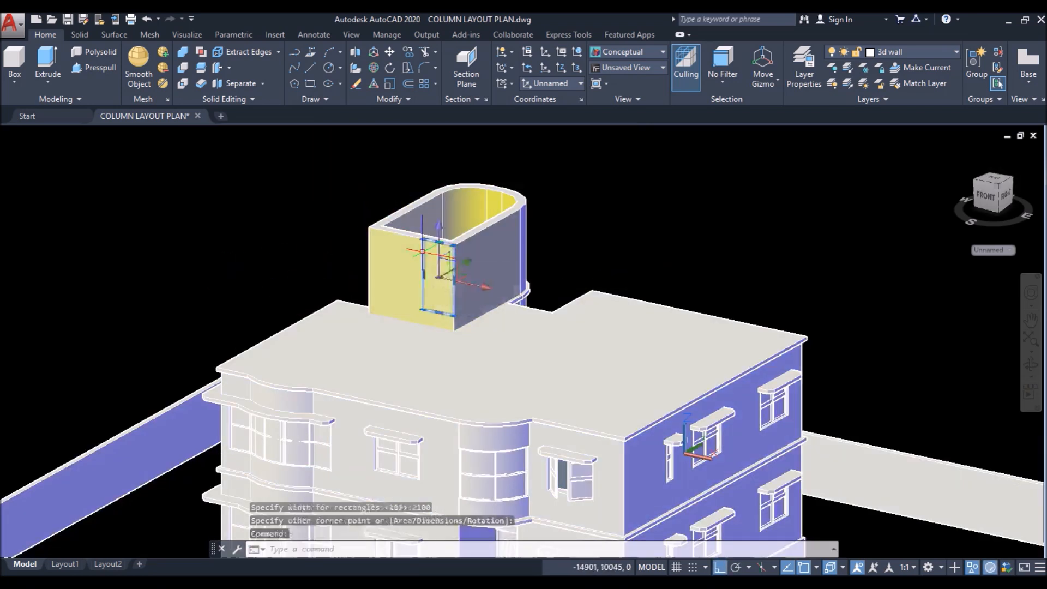
click(390, 51)
click(287, 204)
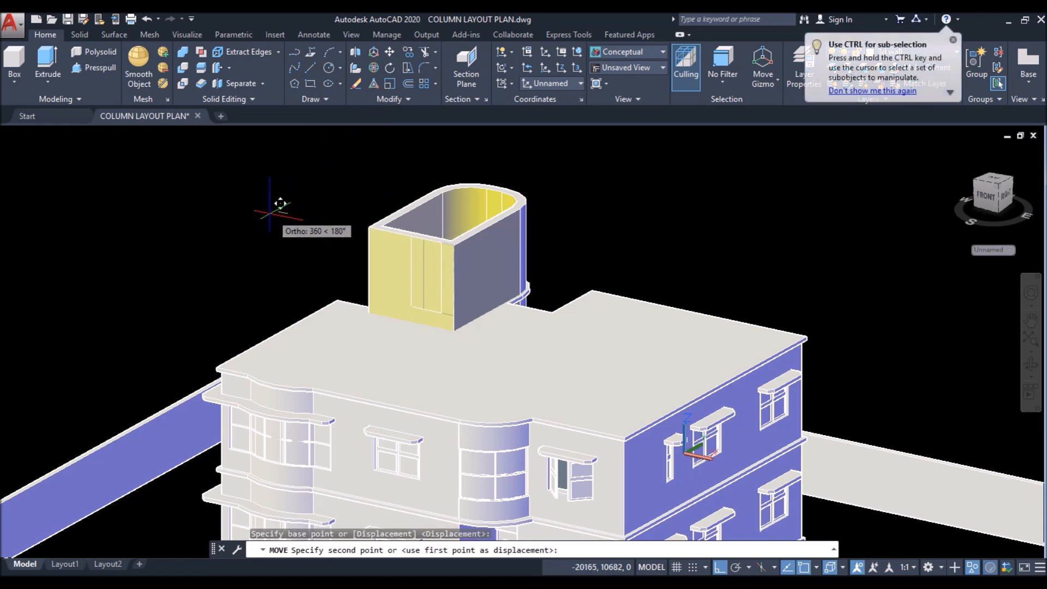
text(250)
key(Return)
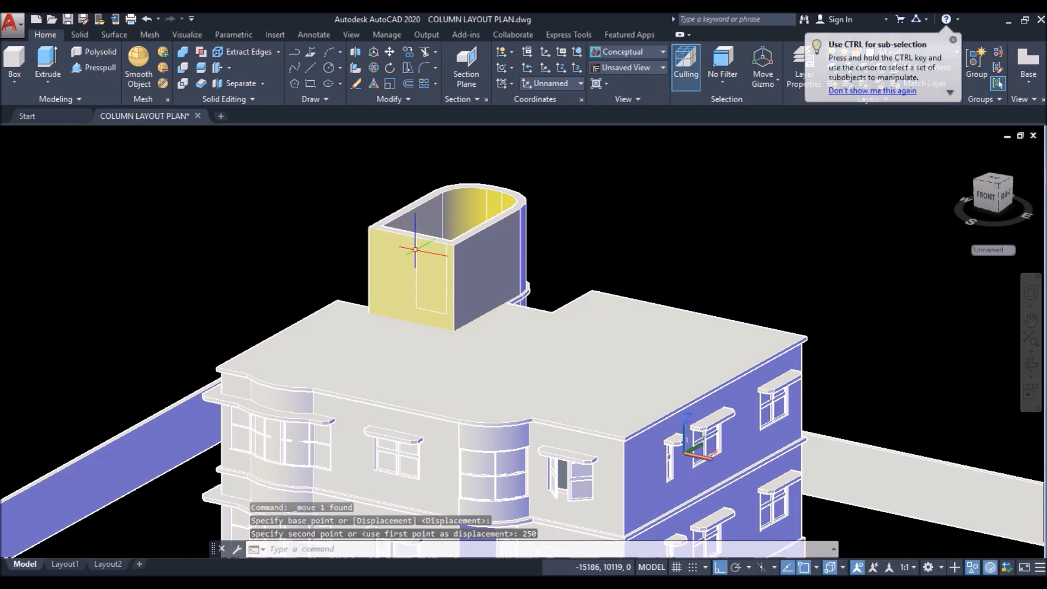
Step: Move the rectangle on the stairwell's front wall 450 straight down toward the roof
click(415, 259)
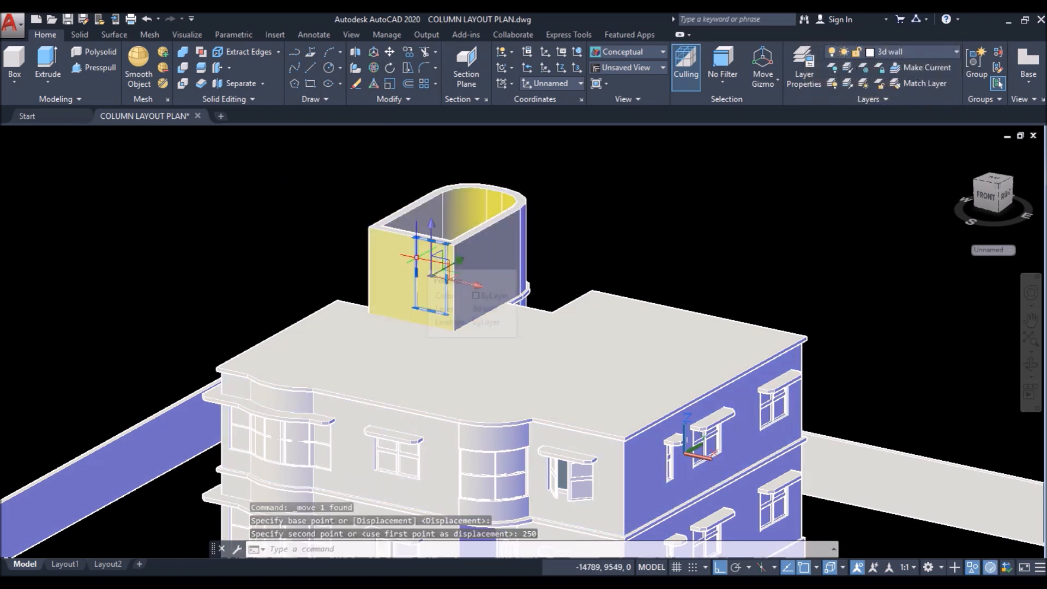
text(m)
key(Return)
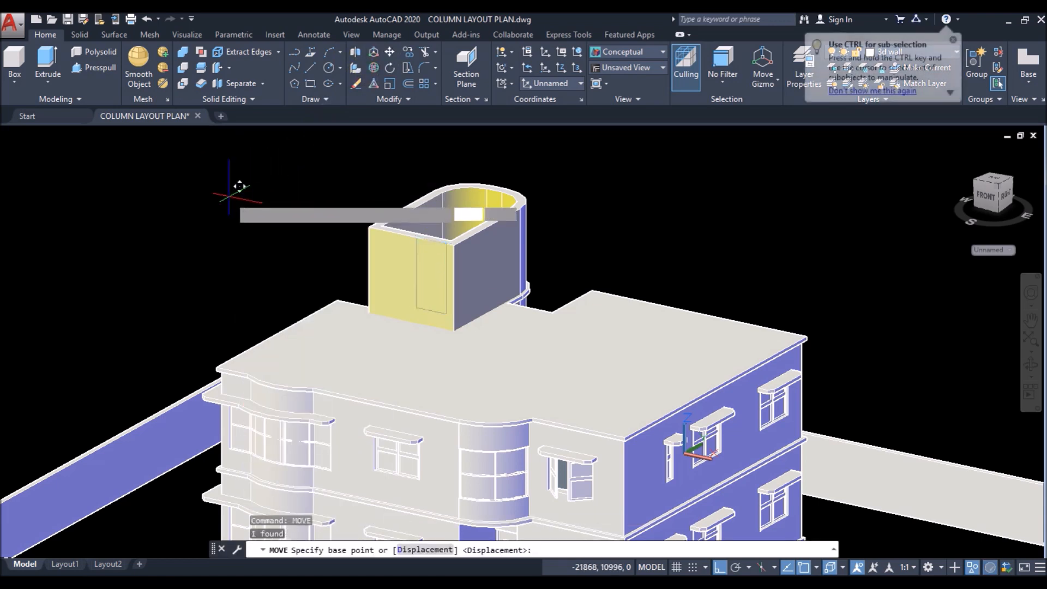
click(232, 202)
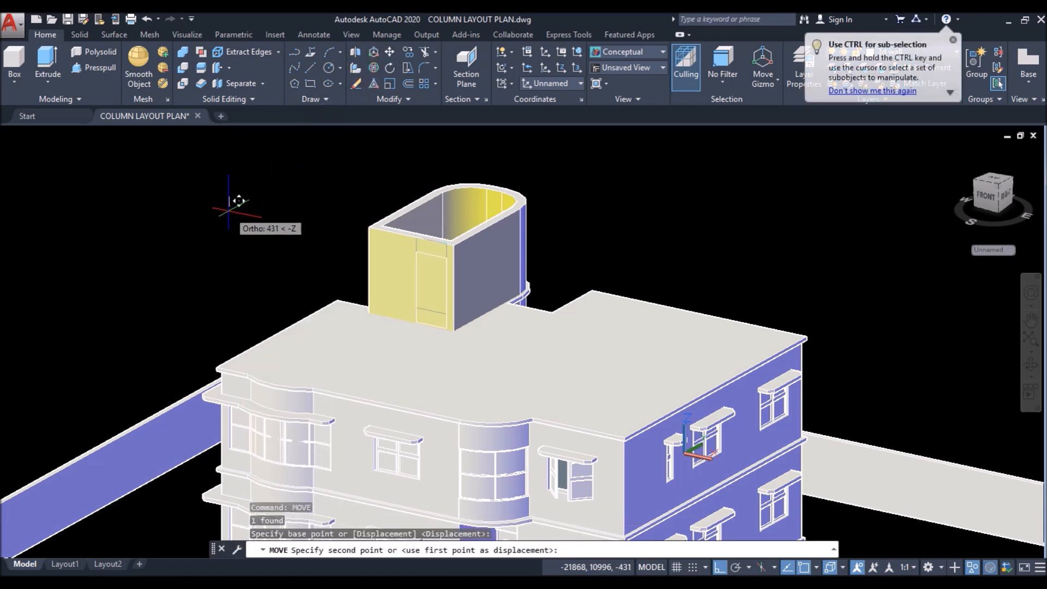
text(450)
key(Return)
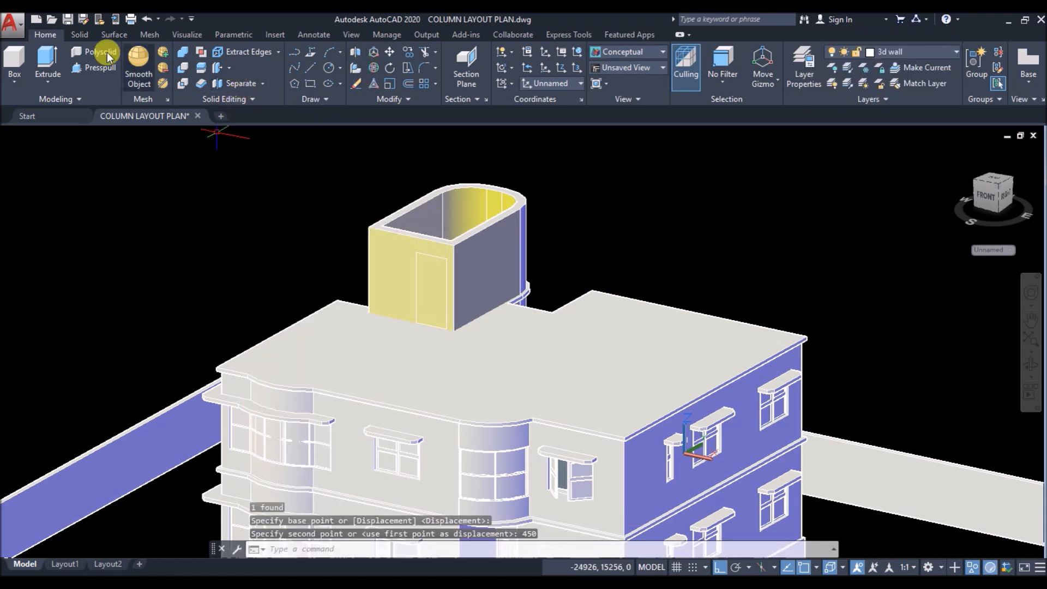
Step: Presspull the rectangular area inward through the stairwell's front wall to cut the doorway
click(101, 68)
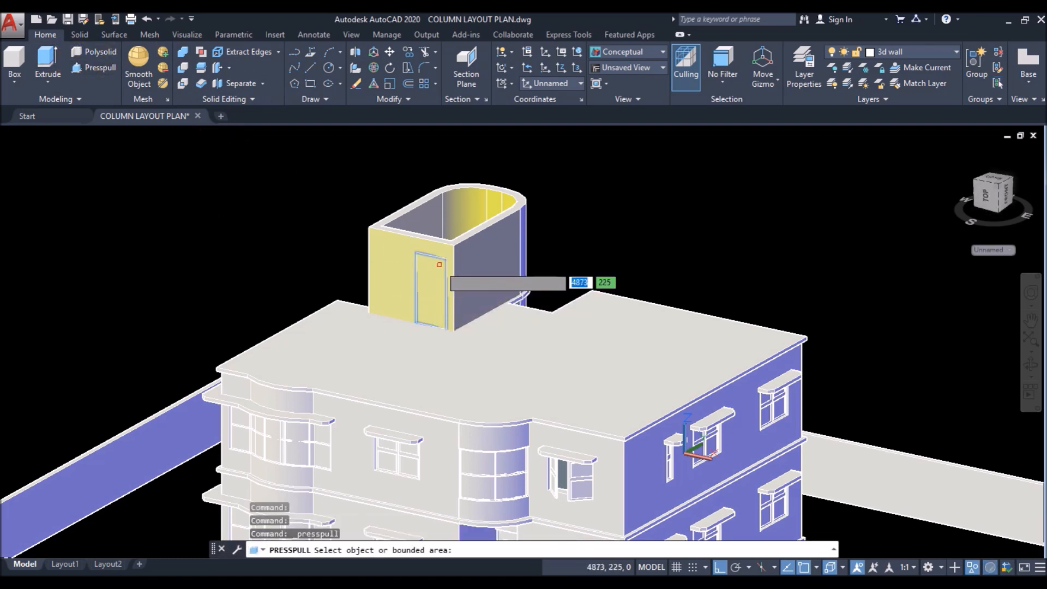
click(431, 289)
click(451, 238)
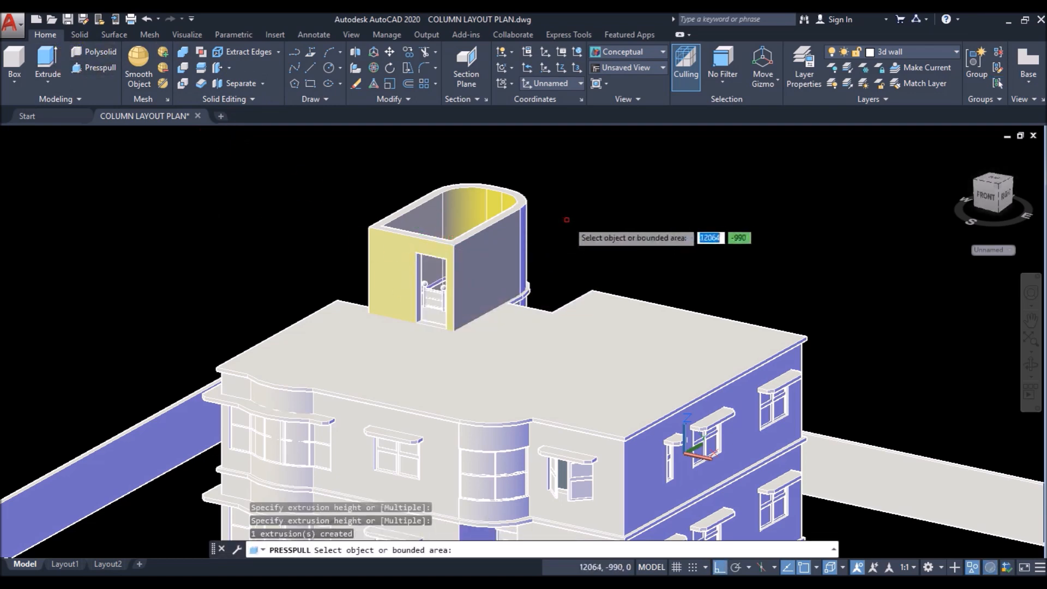
key(Return)
scroll(440, 278, up, 3)
scroll(448, 256, down, 3)
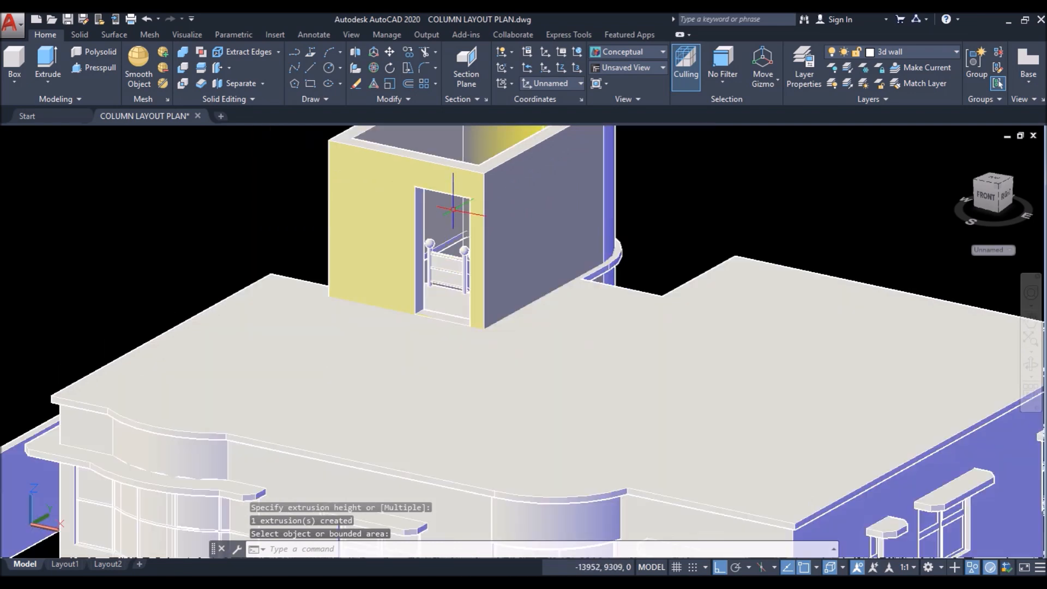
scroll(301, 174, down, 2)
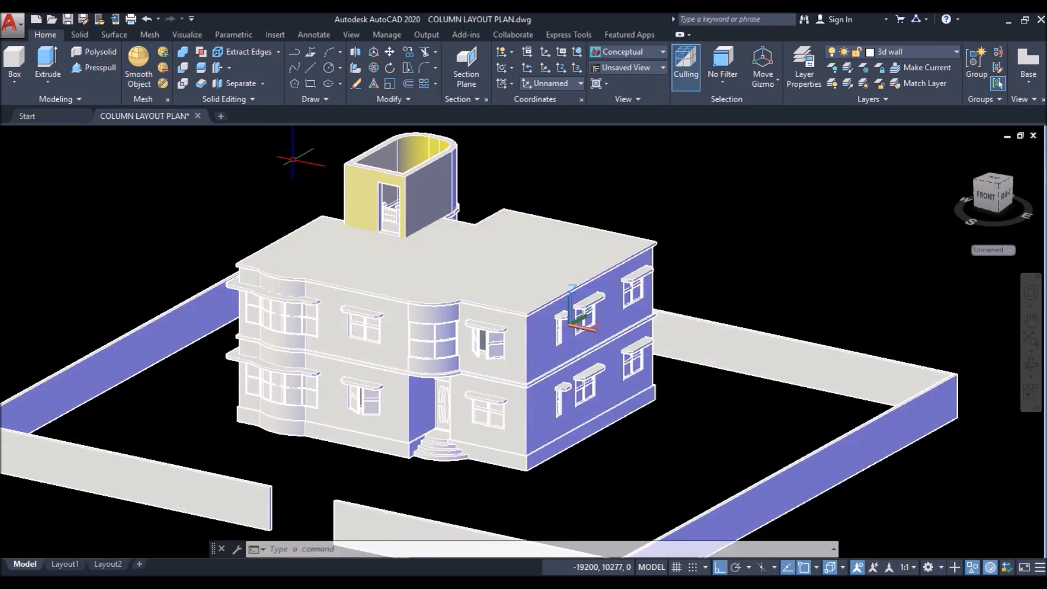
Step: Copy the ground-floor entrance door horizontally to the open ground beyond the house's east side
scroll(529, 387, up, 2)
scroll(436, 385, up, 3)
click(433, 382)
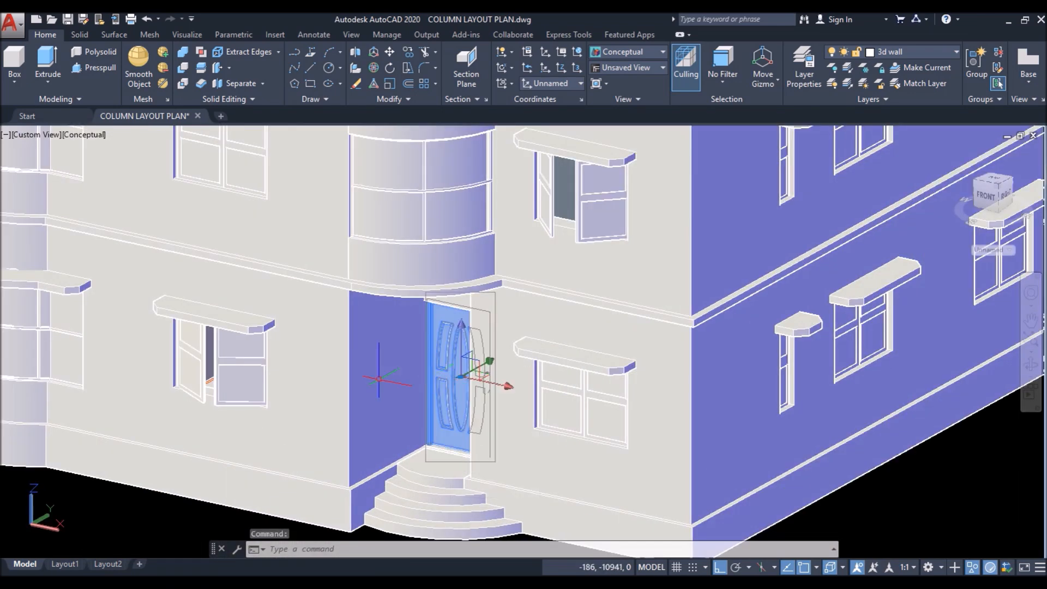
scroll(537, 284, down, 3)
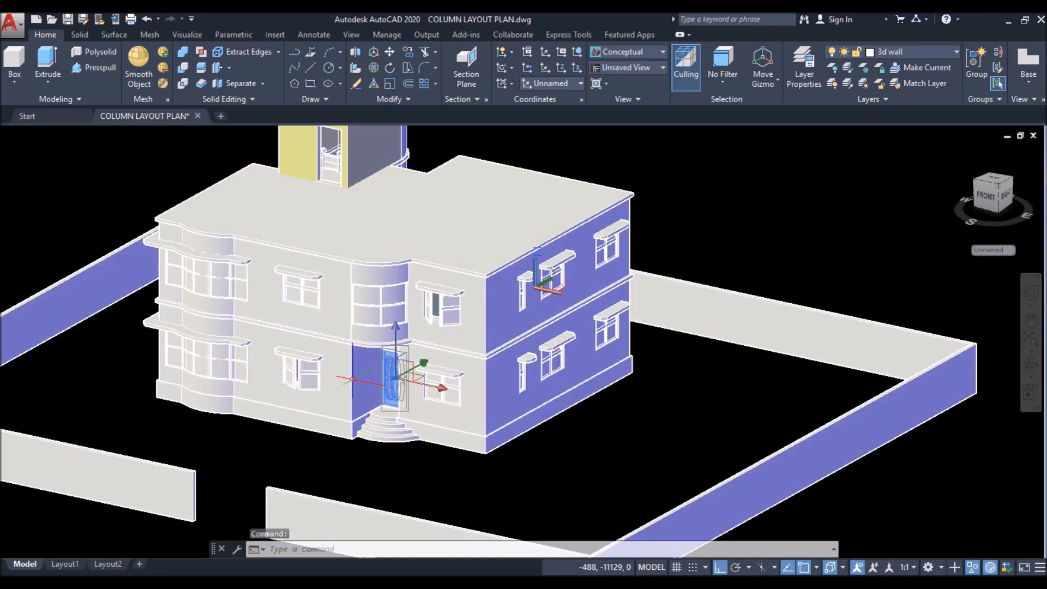
click(410, 54)
click(684, 188)
click(894, 242)
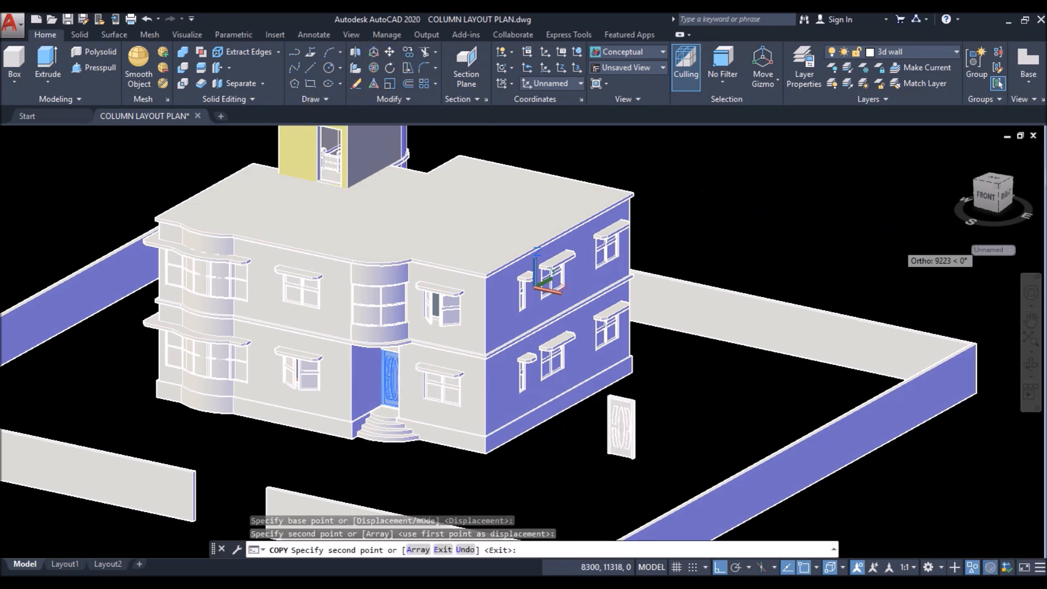
key(Return)
scroll(628, 464, up, 3)
scroll(631, 461, down, 1)
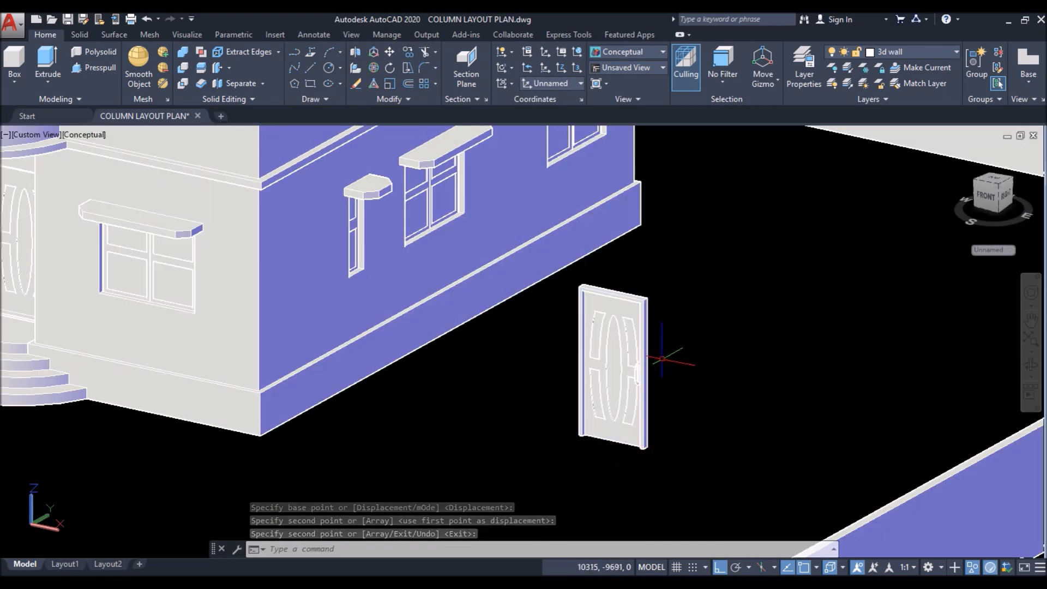
Step: Mirror the copied door across a vertical plane beside it, keeping the source, and erase the unmirrored copy
scroll(561, 456, down, 8)
scroll(376, 316, up, 6)
scroll(431, 305, down, 4)
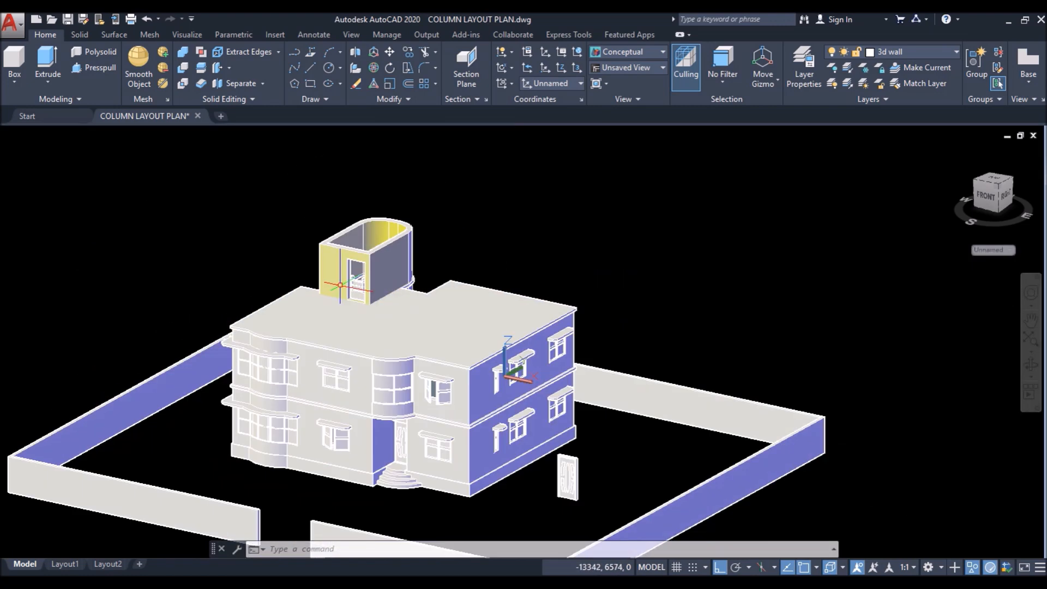
scroll(483, 420, up, 6)
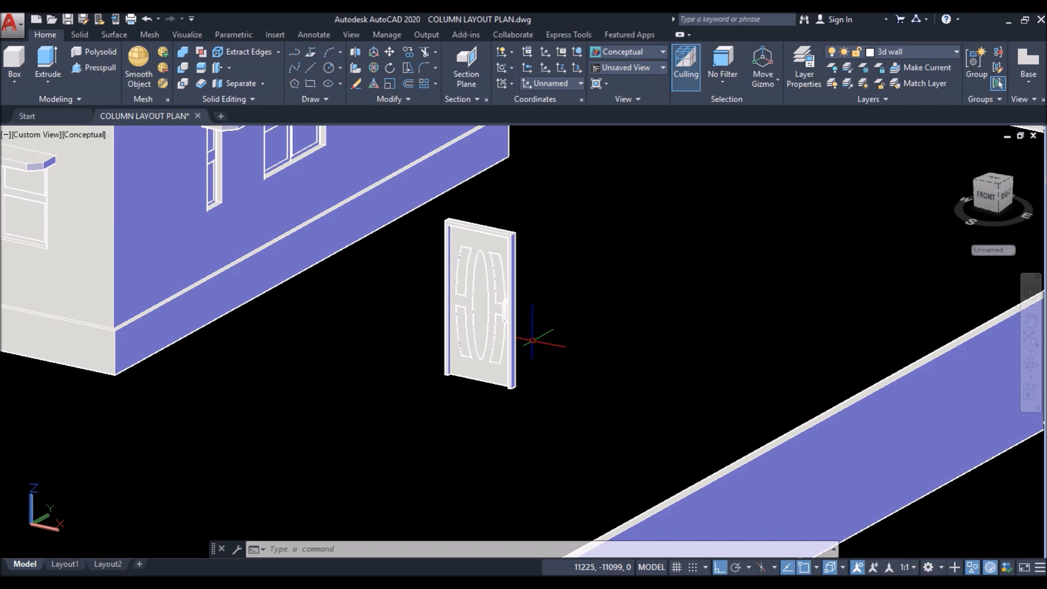
click(355, 52)
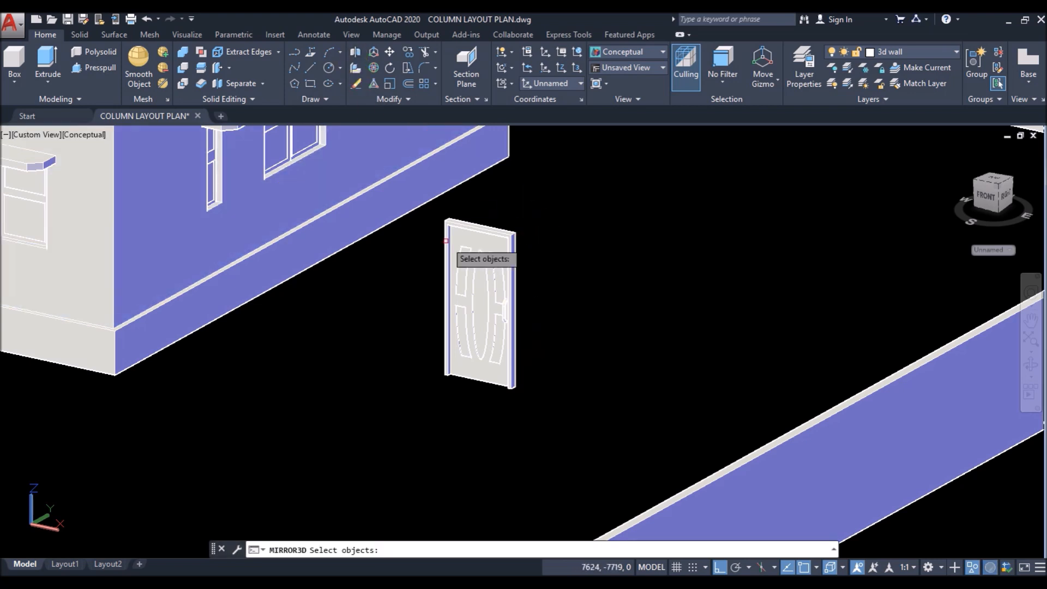
click(483, 306)
key(Return)
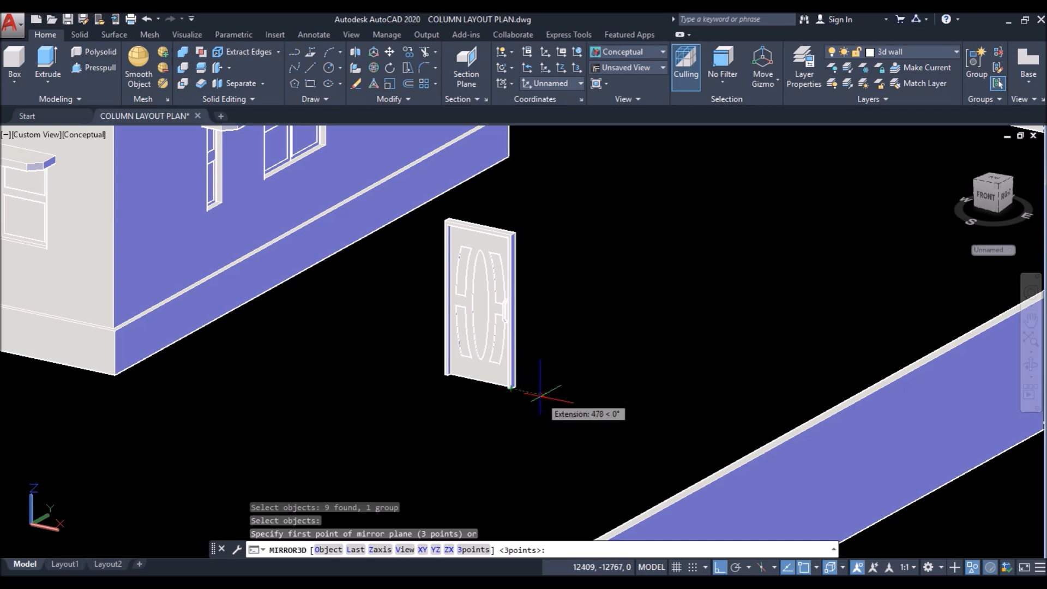
click(621, 349)
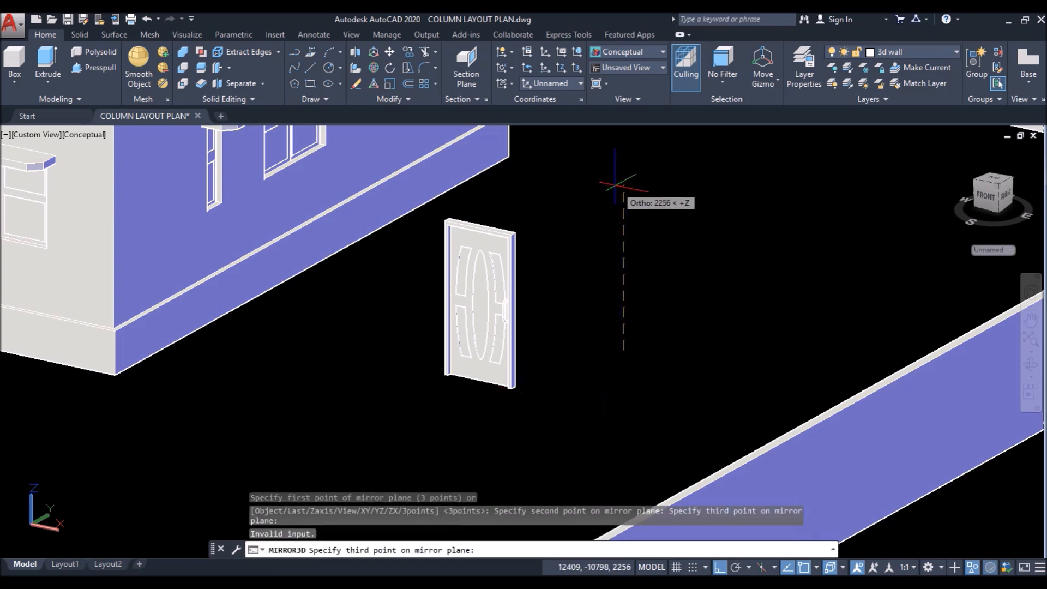
click(615, 186)
key(Return)
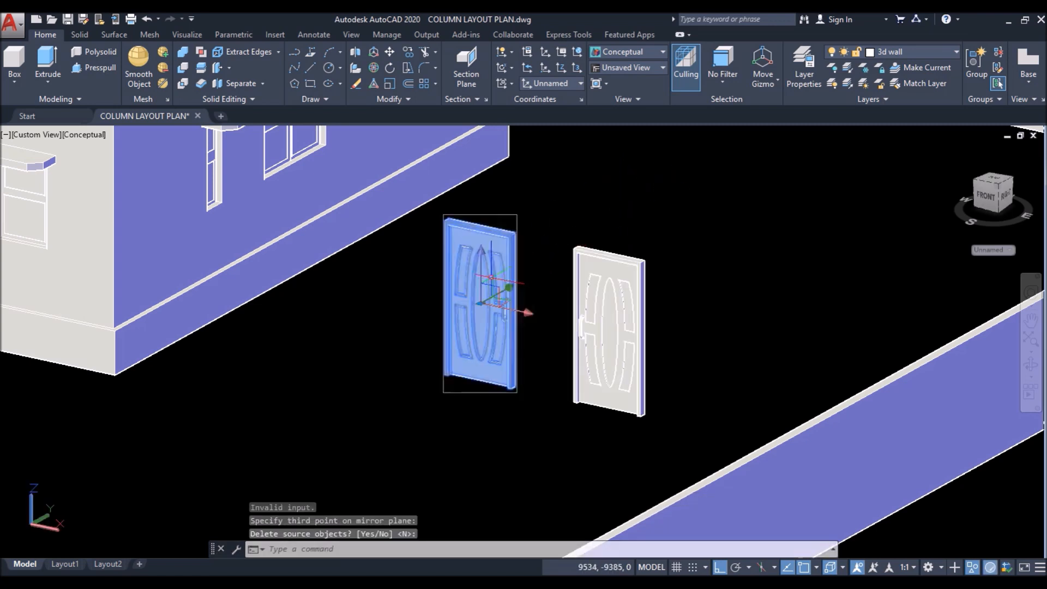
click(490, 229)
click(356, 84)
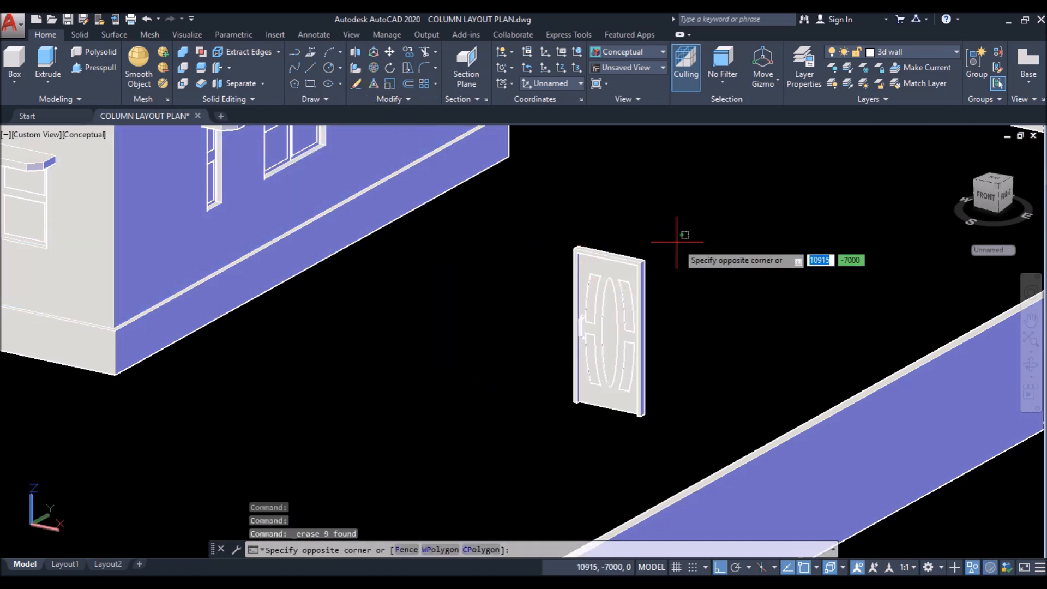
Step: Move the mirrored door by the midpoint of its frame's upper side edge into the stairwell doorway on the roof
click(614, 299)
click(391, 51)
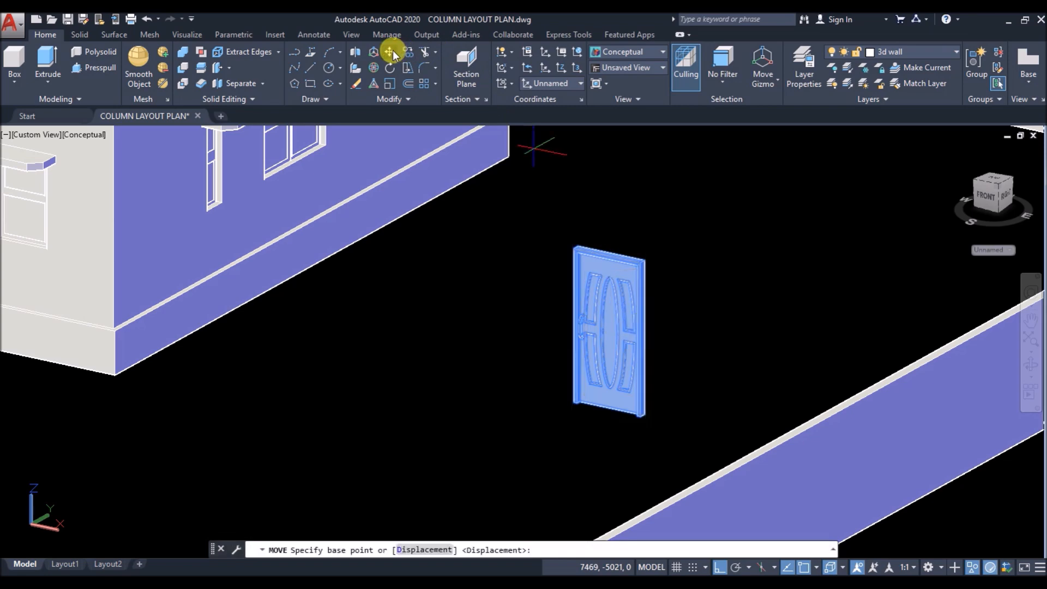
scroll(665, 305, up, 6)
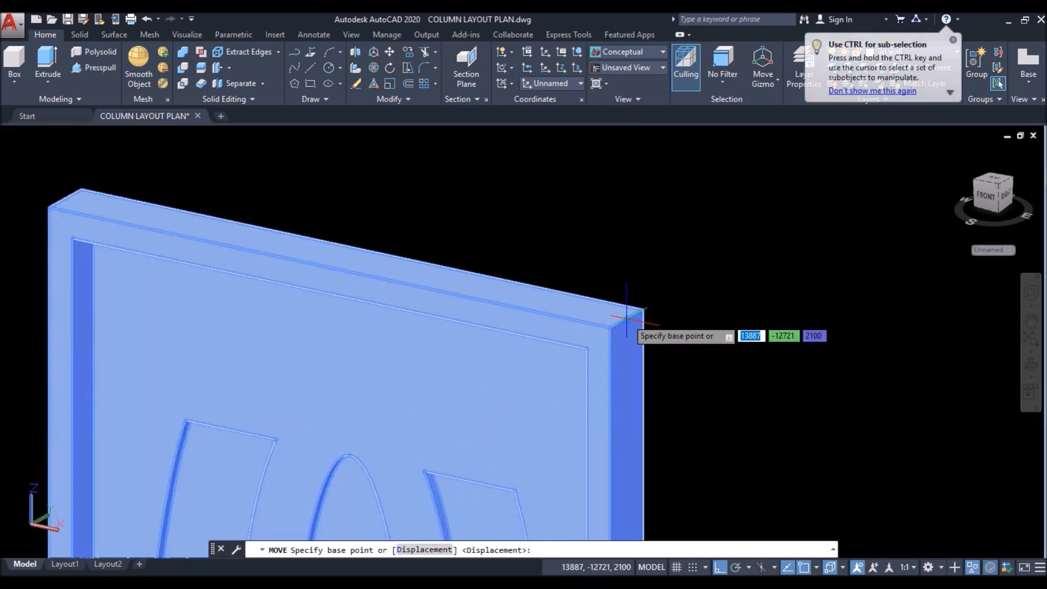
click(627, 318)
scroll(714, 312, down, 6)
scroll(538, 180, up, 1)
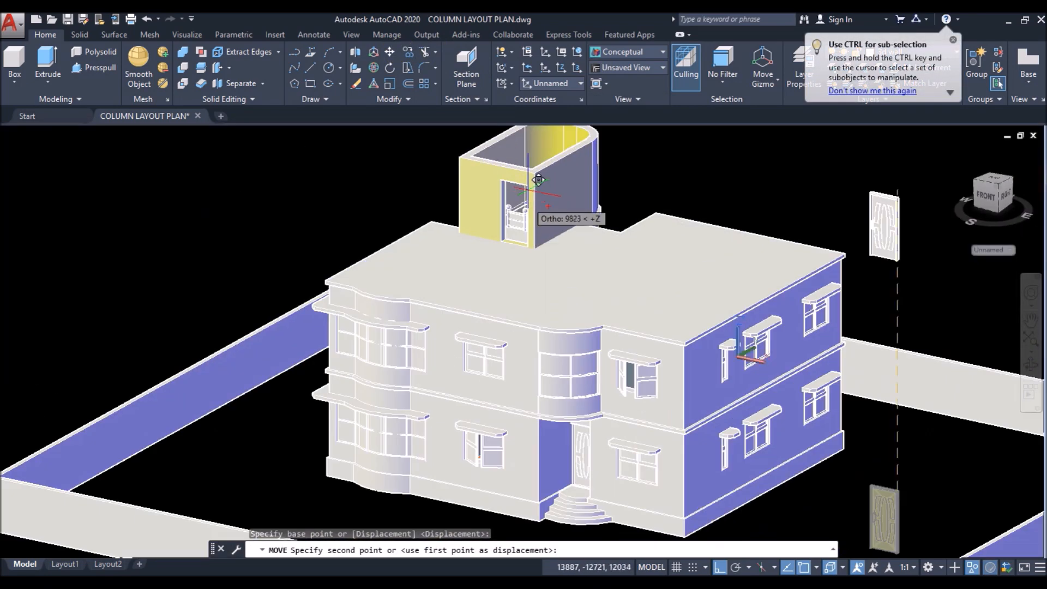
scroll(539, 180, up, 5)
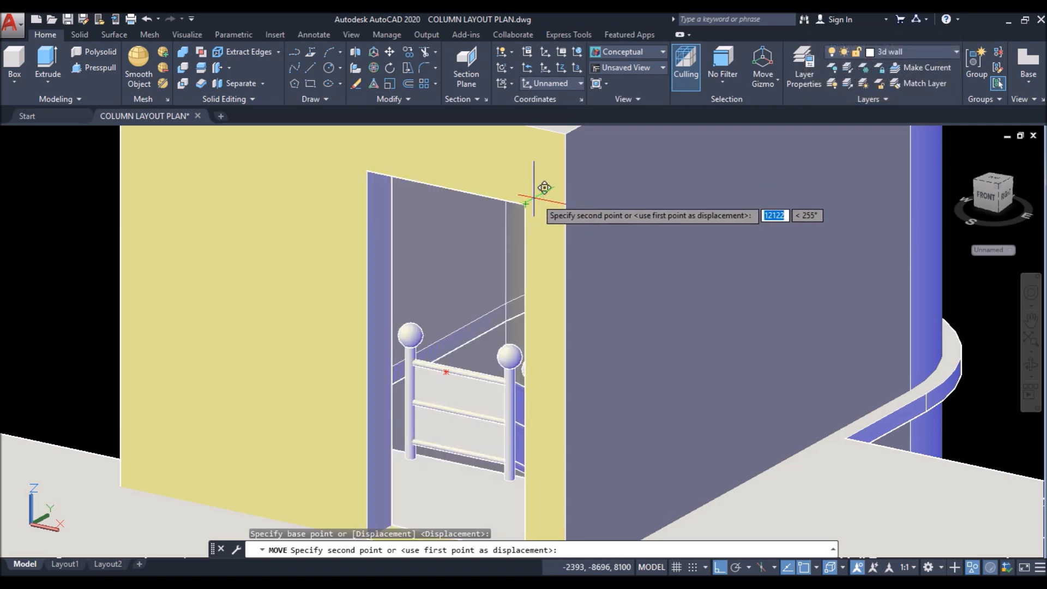
click(463, 233)
scroll(463, 231, down, 3)
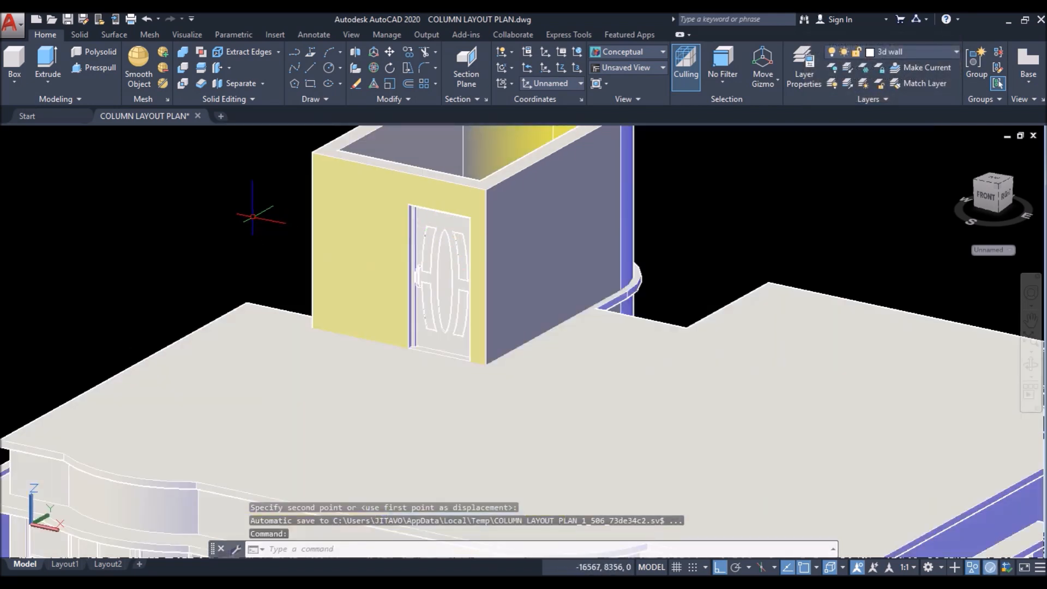
scroll(252, 216, down, 2)
scroll(229, 218, up, 5)
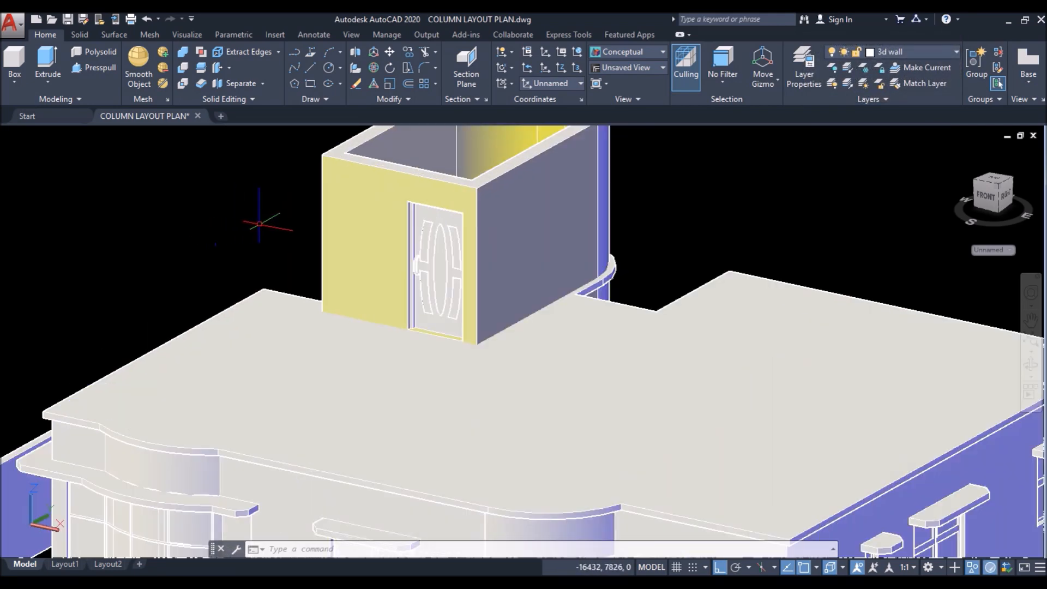
scroll(731, 441, up, 2)
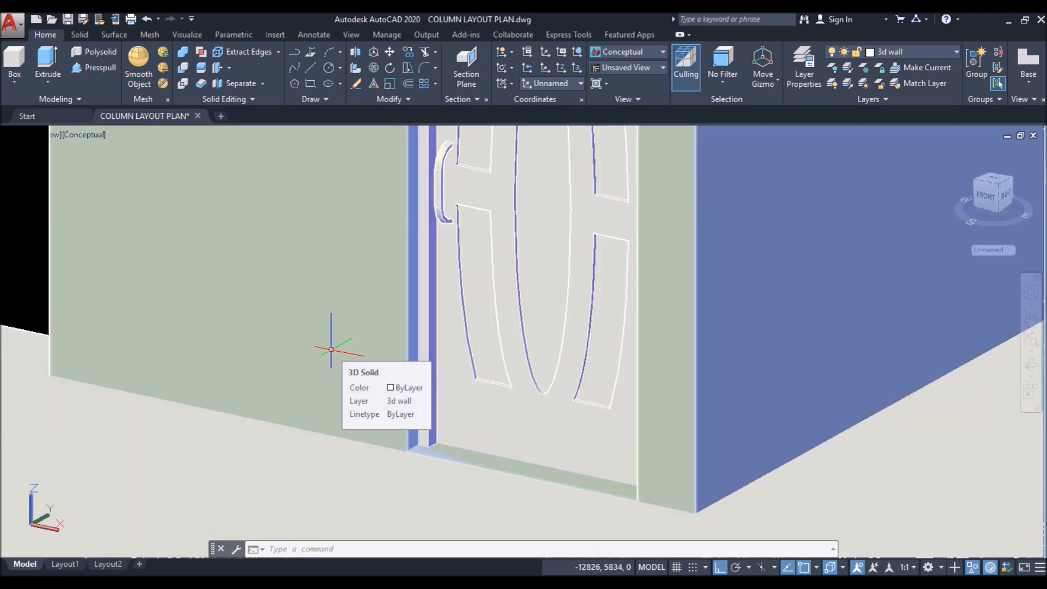
Step: Copy the upper-floor wall solid with its stairwell horizontally to the open ground beyond the compound's east side
scroll(333, 350, down, 3)
scroll(331, 349, down, 5)
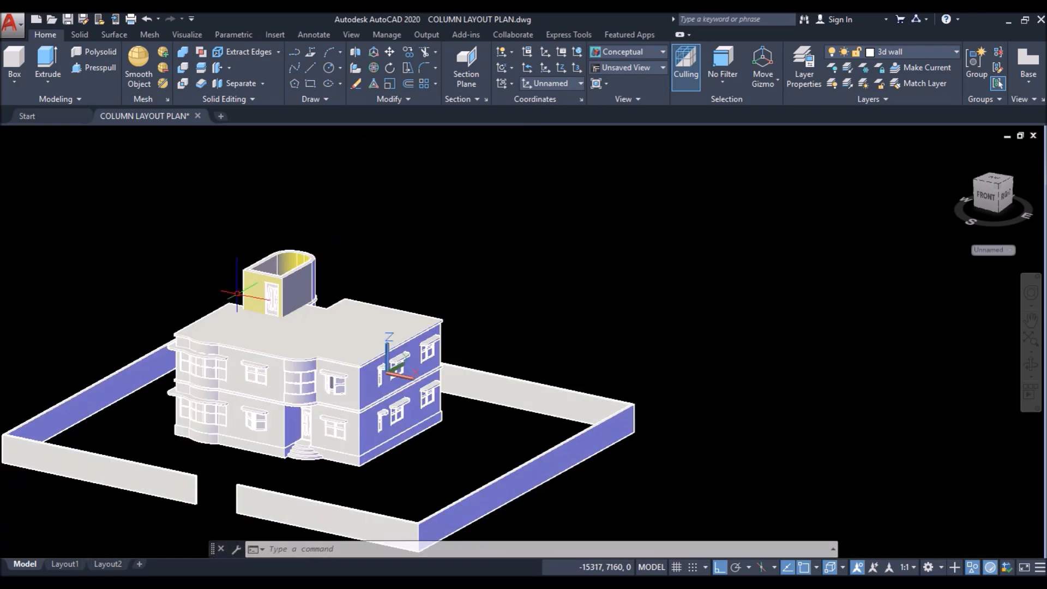
scroll(292, 269, up, 3)
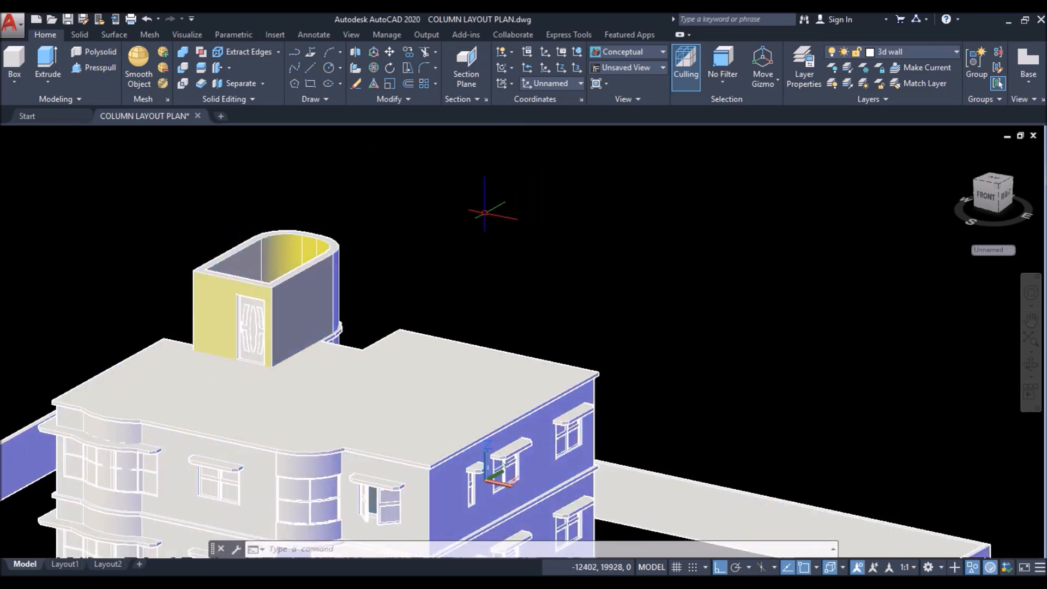
click(262, 283)
scroll(261, 283, down, 4)
click(408, 51)
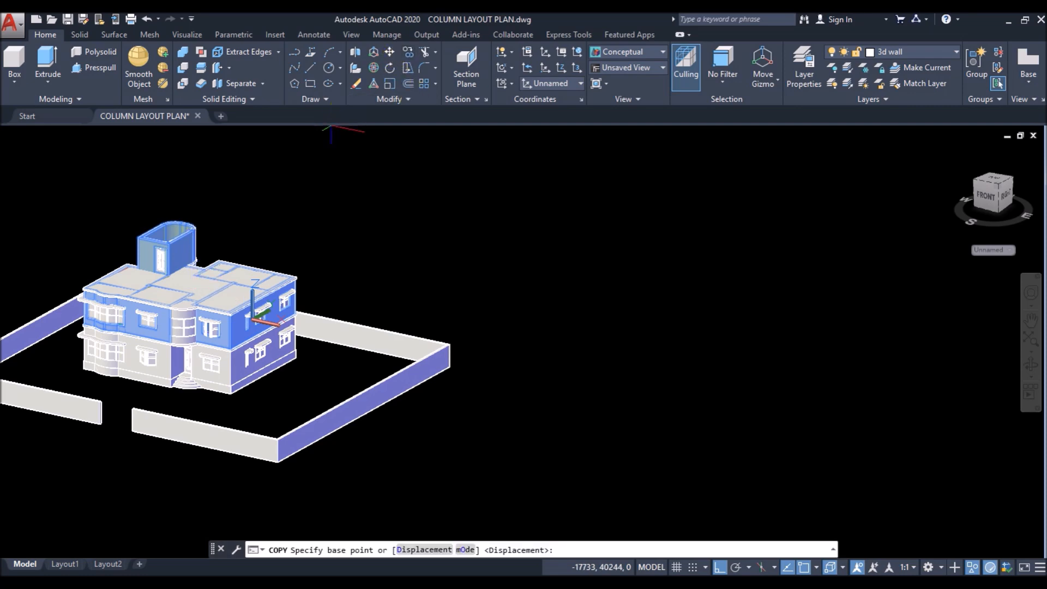
click(459, 252)
key(Return)
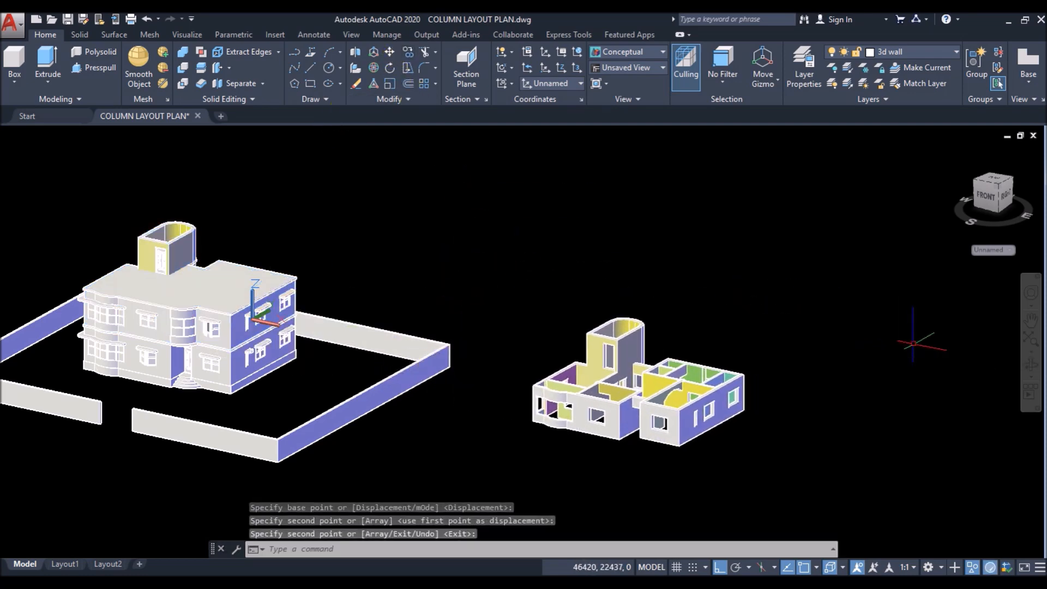
Step: Extract the edges of the copied wall solid and erase the solid itself
scroll(660, 385, up, 3)
click(658, 381)
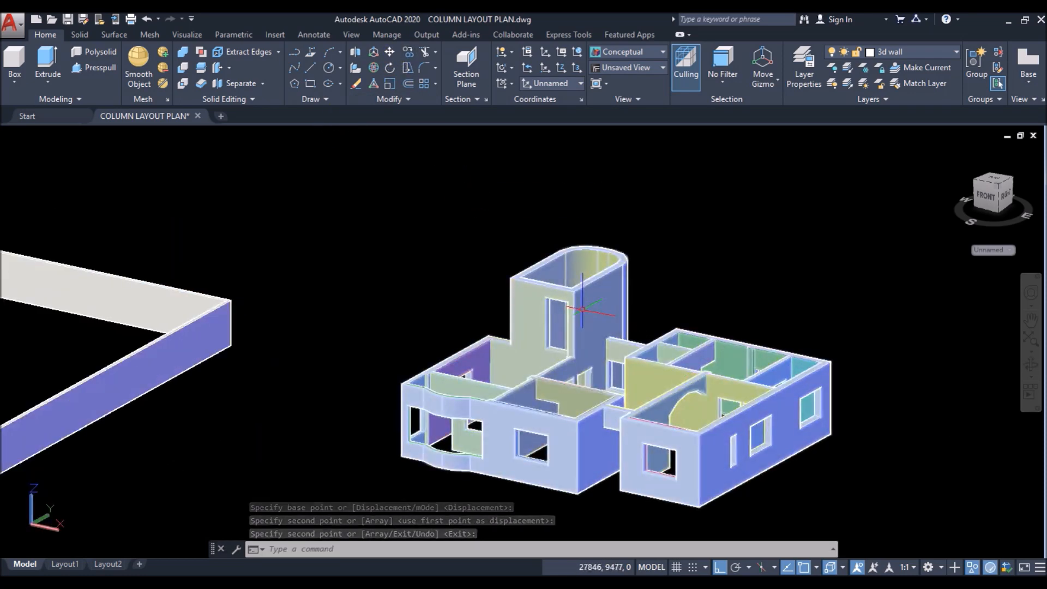
click(246, 52)
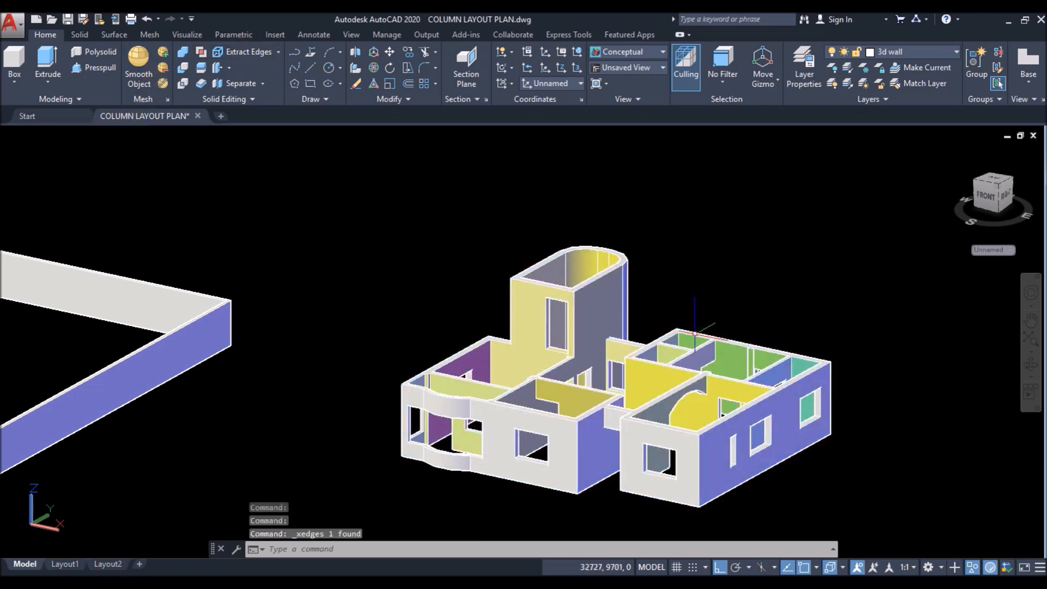
key(Delete)
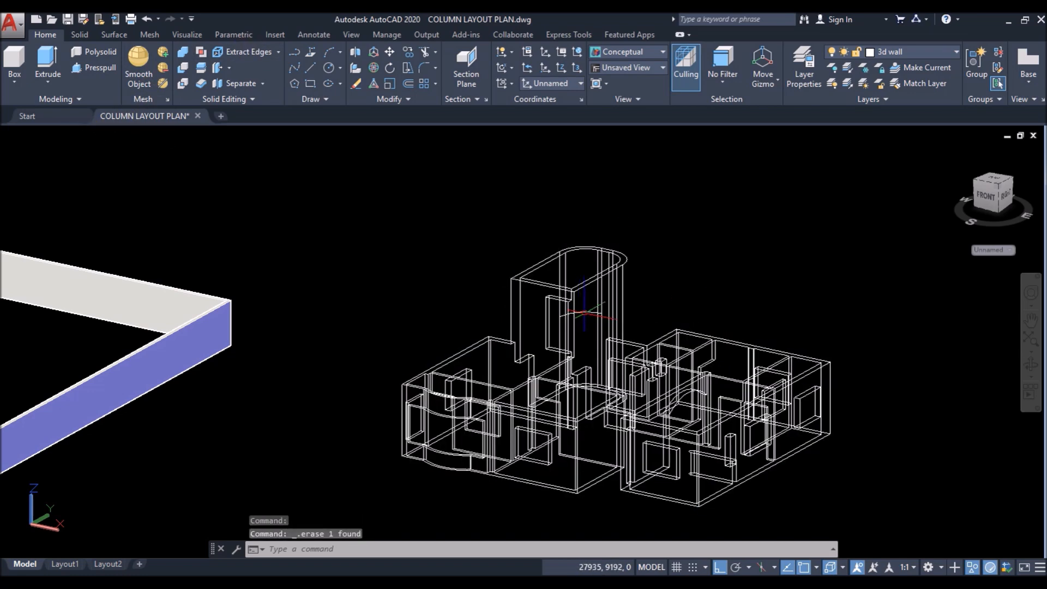
Step: Erase all extracted edges except the inner and outer outlines of the stairwell's top
click(815, 347)
click(316, 501)
key(Delete)
click(644, 288)
click(527, 322)
key(Delete)
click(738, 323)
click(452, 378)
key(Delete)
scroll(579, 341, down, 2)
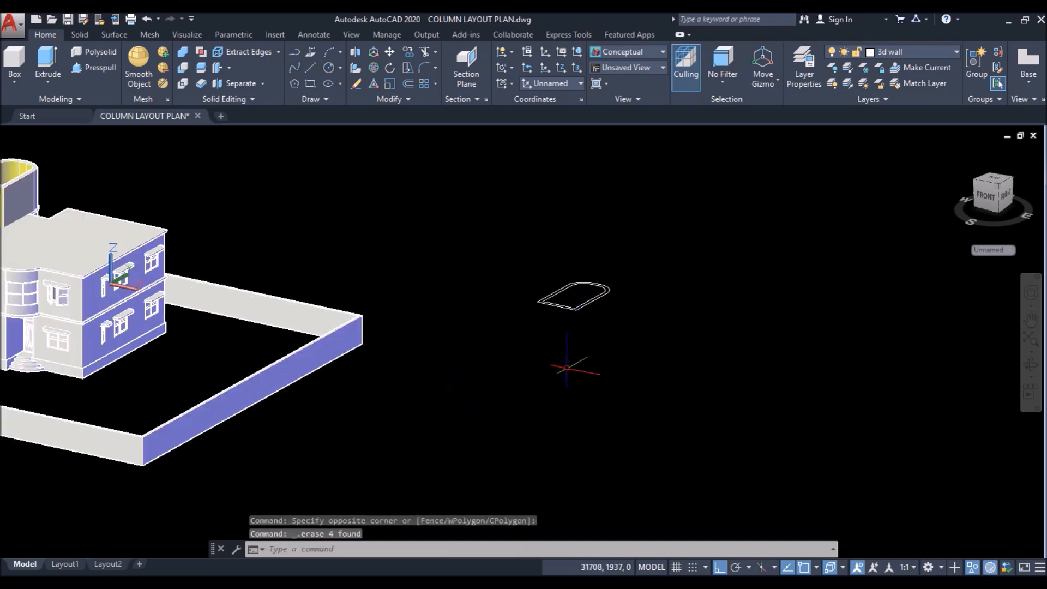
Step: Erase the arcs and lines that form the inner outline of the stairwell's top
scroll(595, 296, up, 5)
click(324, 183)
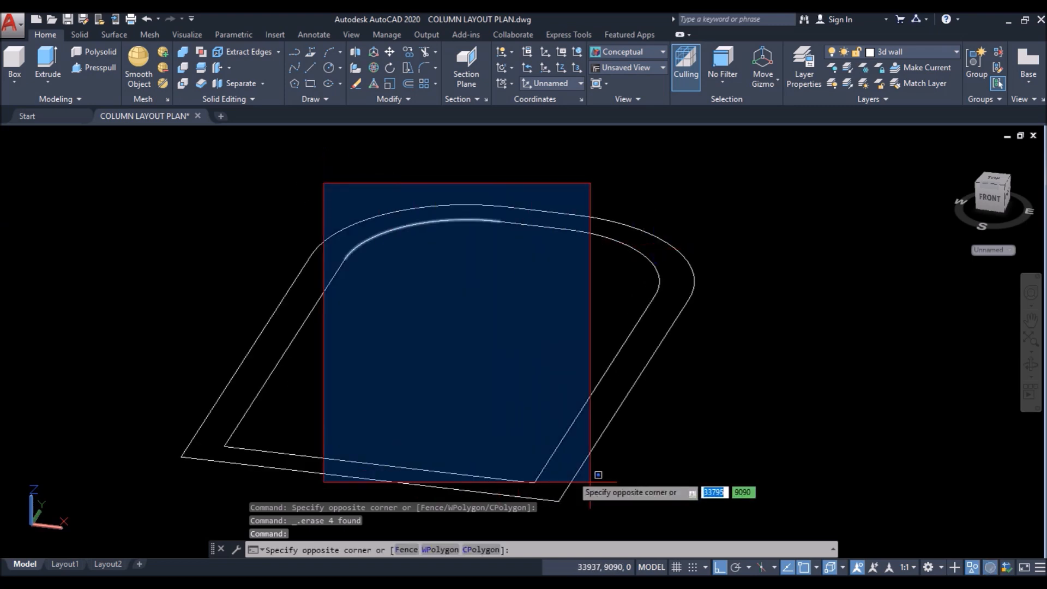
click(532, 433)
scroll(481, 223, up, 3)
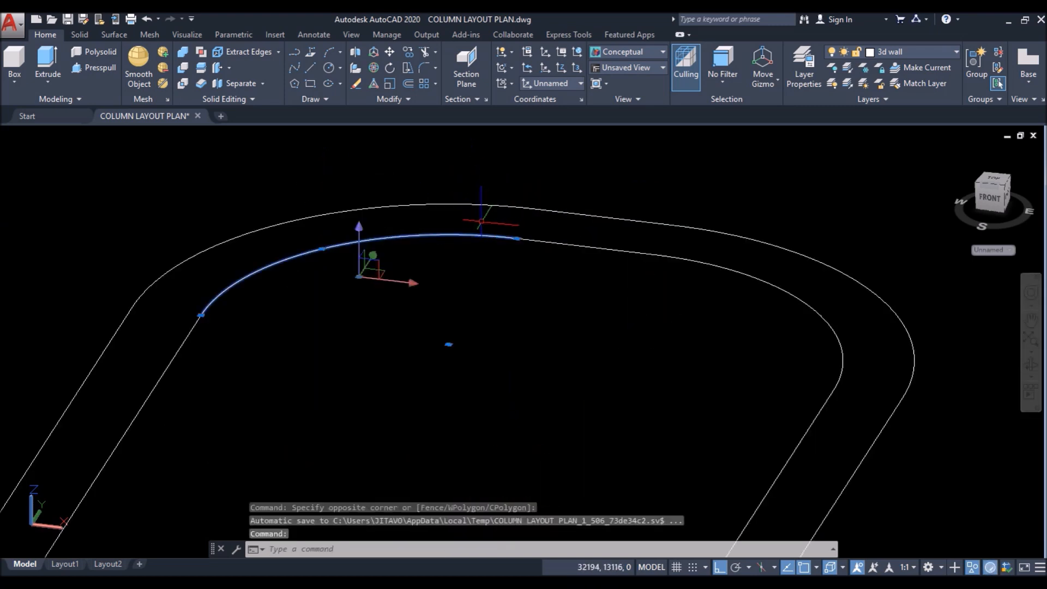
click(481, 222)
click(869, 466)
scroll(643, 381, down, 4)
click(614, 398)
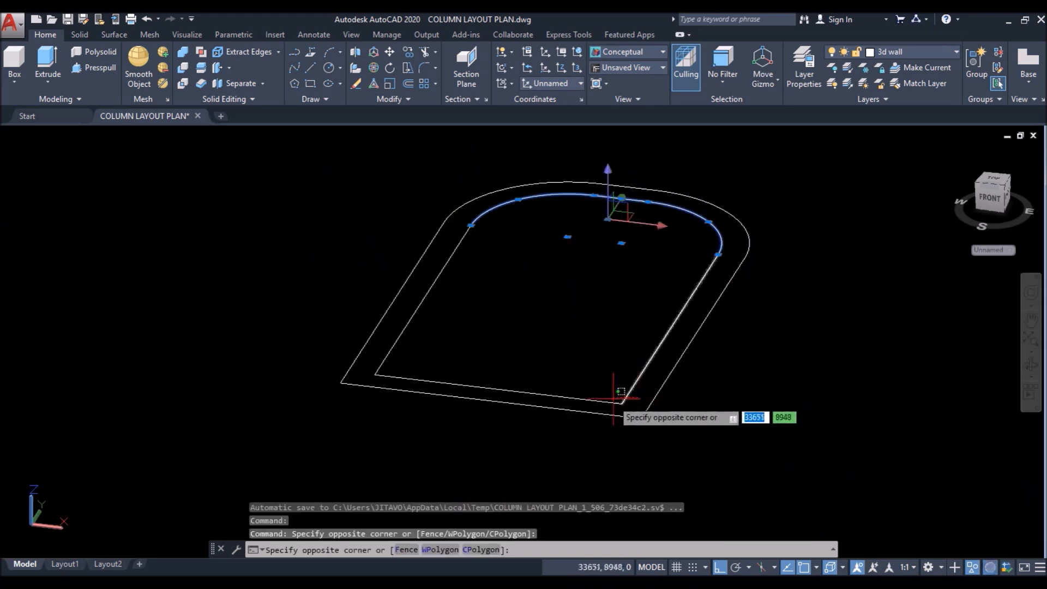
click(605, 402)
click(464, 292)
click(429, 280)
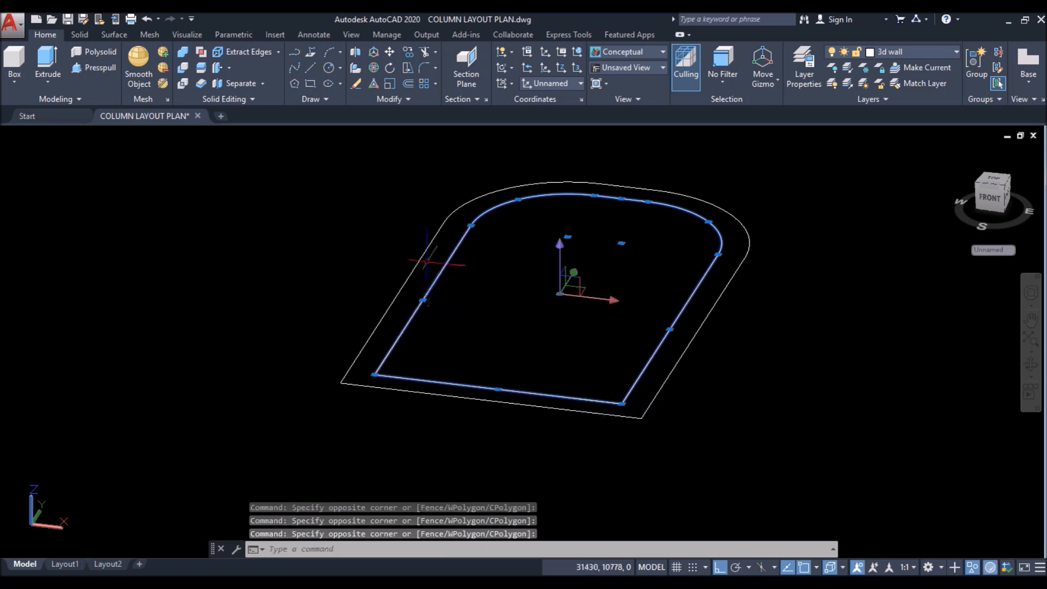
click(357, 84)
Step: Join the remaining outer outline segments of the stairwell's top into a single polyline
scroll(541, 247, down, 4)
click(393, 367)
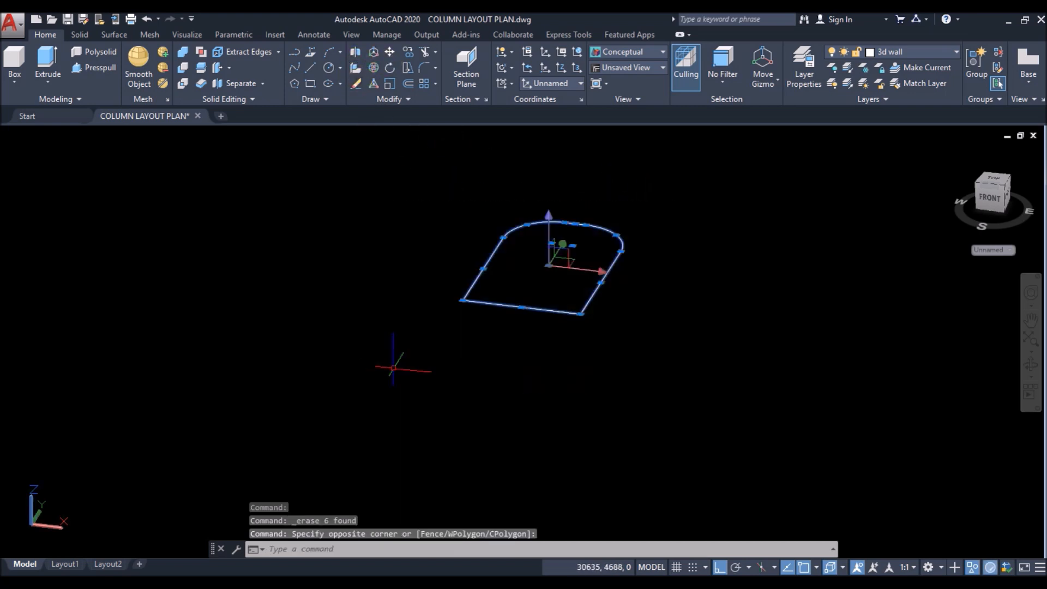
text(j)
key(Return)
scroll(528, 306, down, 5)
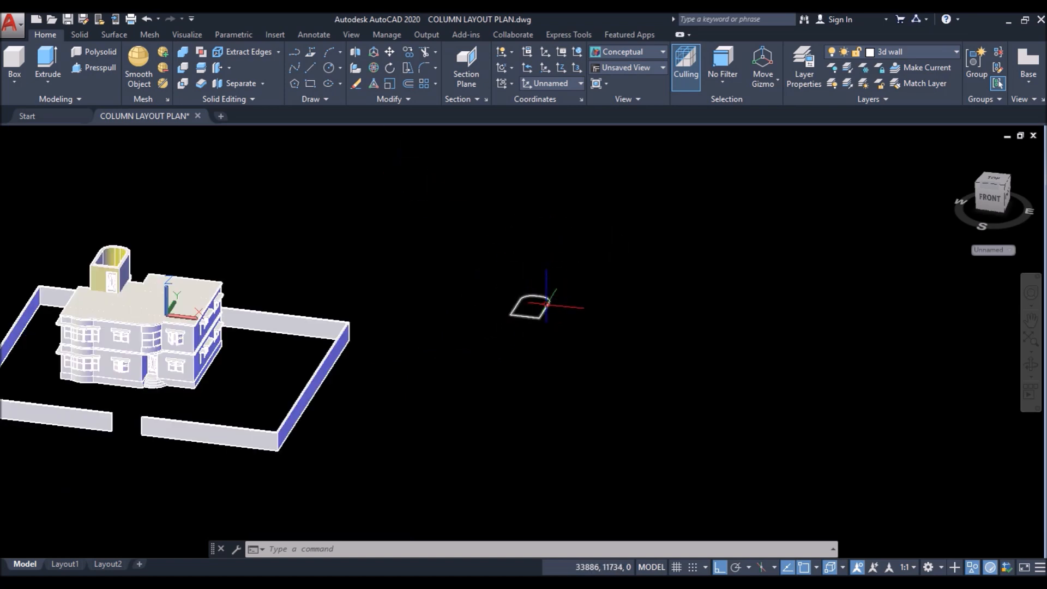
Step: Offset the joined stairwell outline 100 outward
scroll(546, 303, up, 3)
text(o)
key(Return)
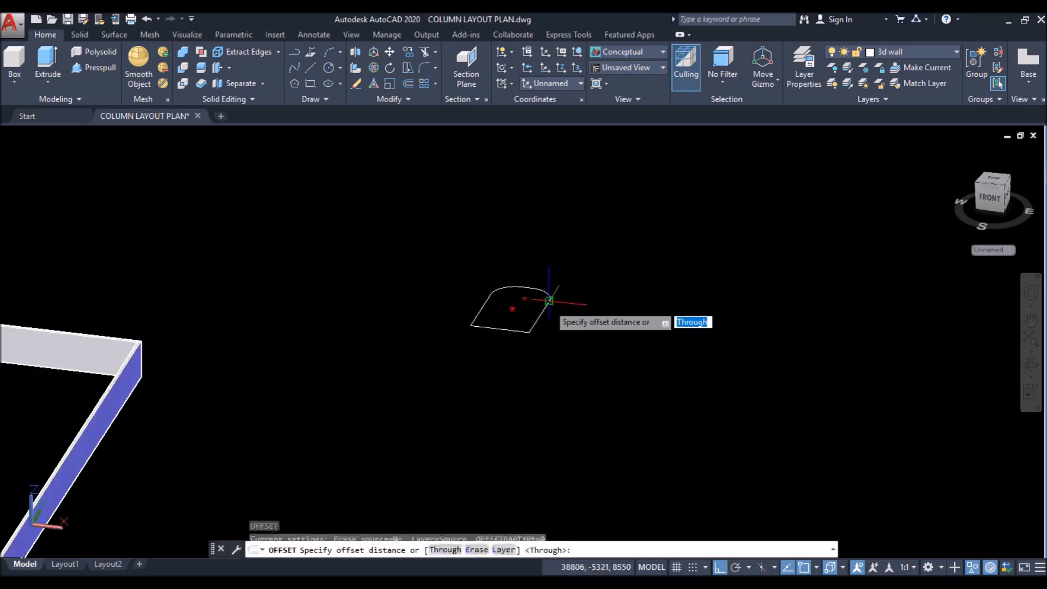
scroll(609, 309, down, 2)
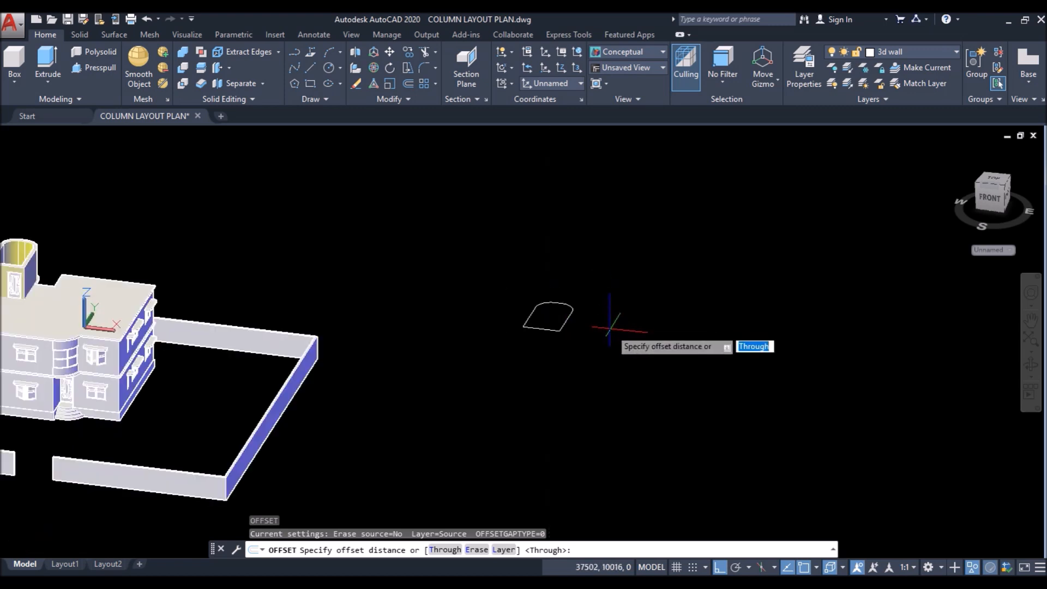
text(100)
key(Return)
click(564, 322)
click(630, 337)
key(Return)
scroll(570, 321, up, 6)
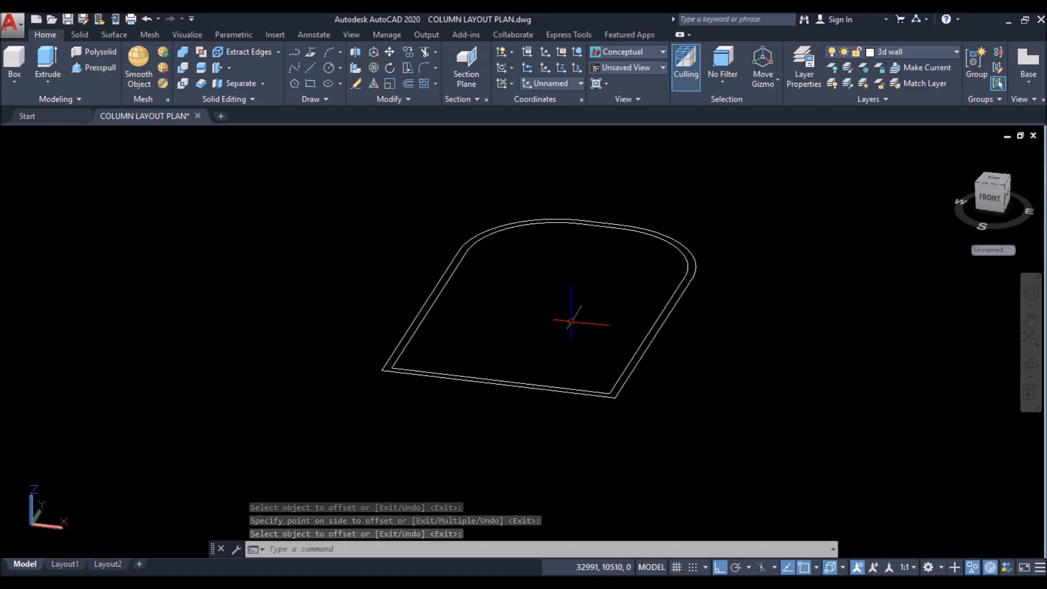
Step: 3D-rotate both stairwell outlines by -3 degrees about the X axis through a front corner
scroll(573, 323, down, 2)
scroll(580, 330, down, 2)
shift+middle_drag(576, 327, 605, 309)
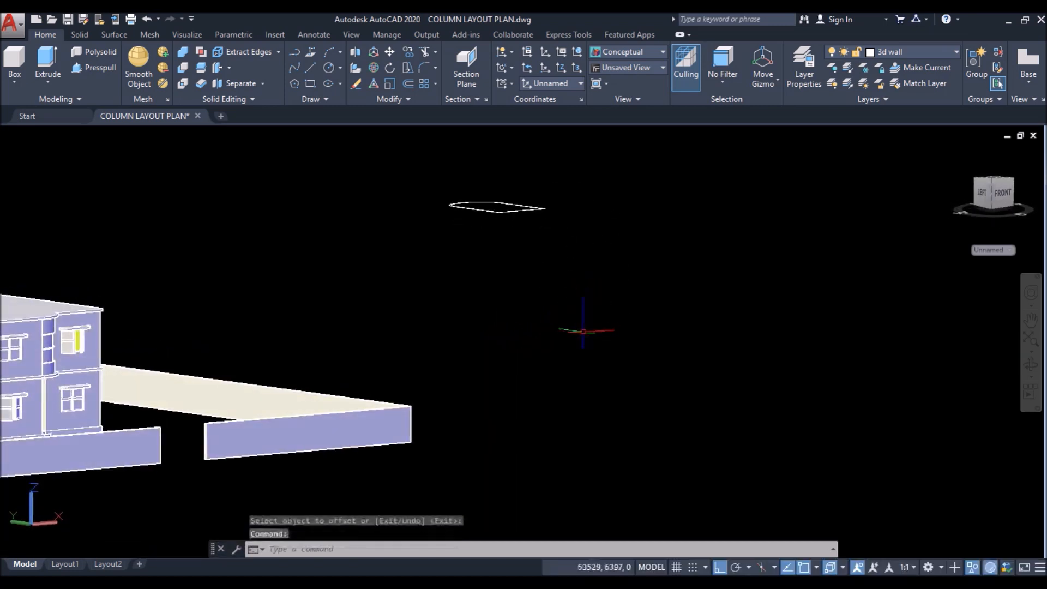
scroll(583, 344, down, 2)
shift+middle_drag(369, 312, 446, 330)
scroll(257, 165, up, 5)
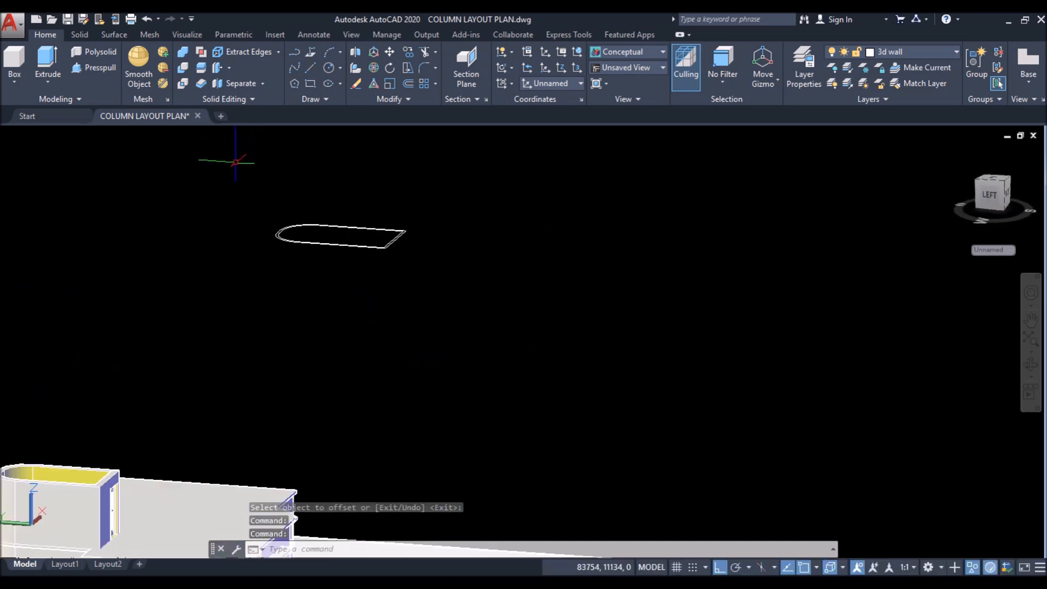
click(373, 67)
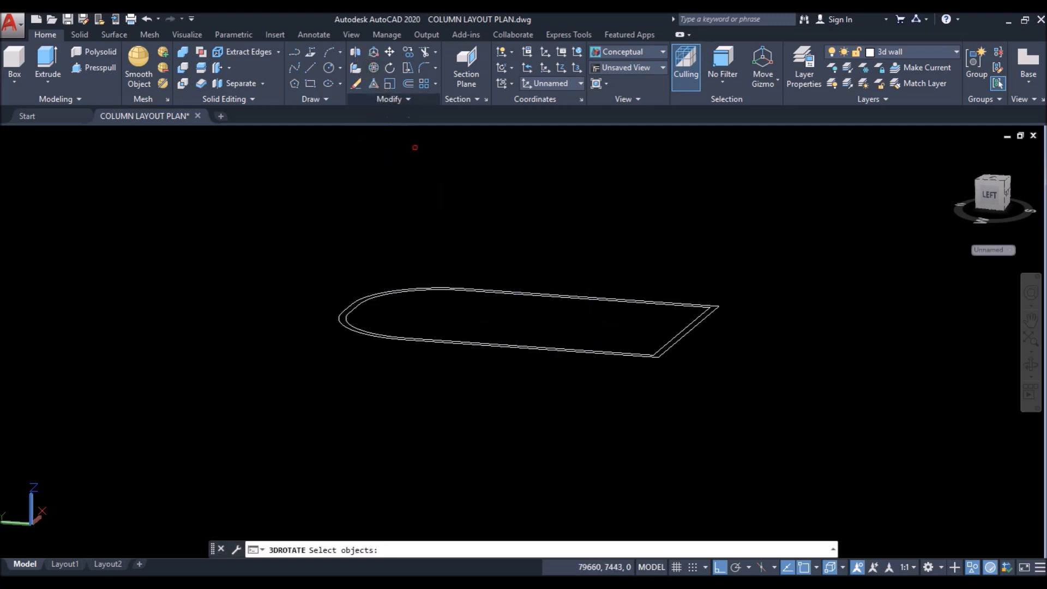
click(675, 327)
click(618, 374)
key(Return)
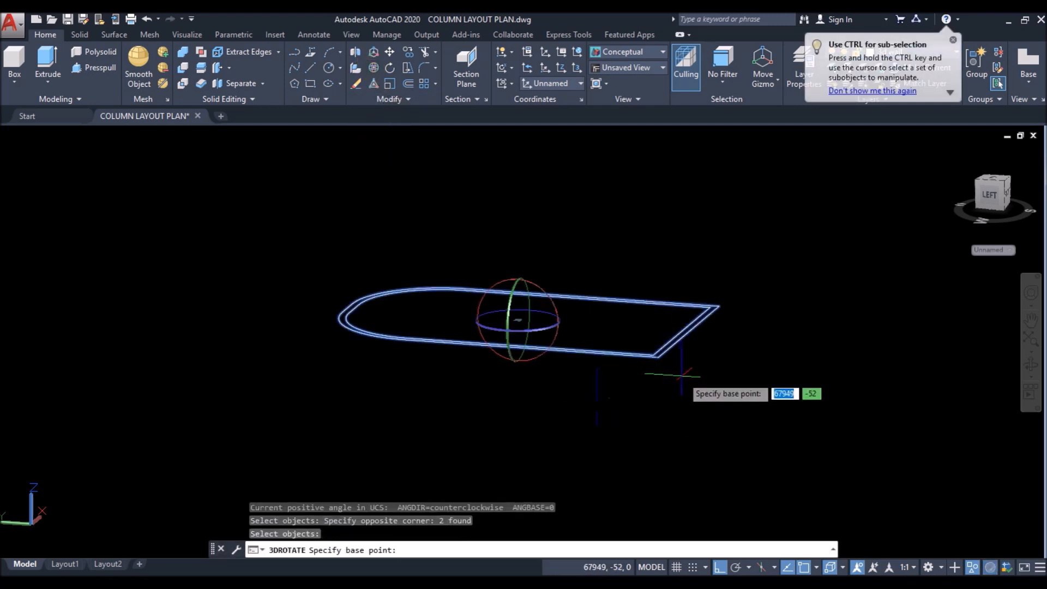
scroll(685, 379, up, 4)
click(579, 304)
scroll(671, 305, down, 4)
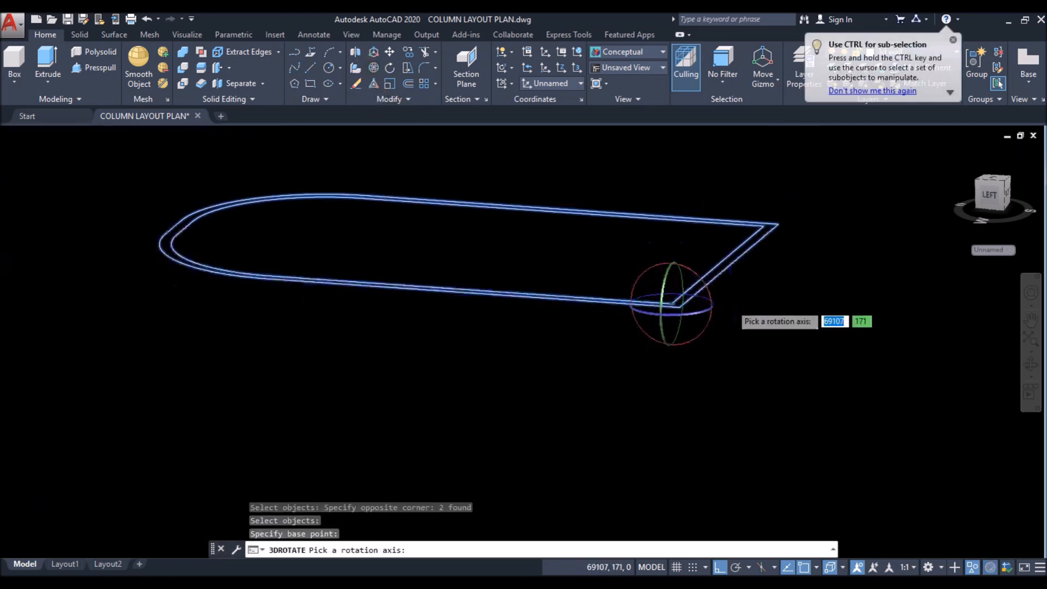
click(644, 270)
text(-3)
key(Return)
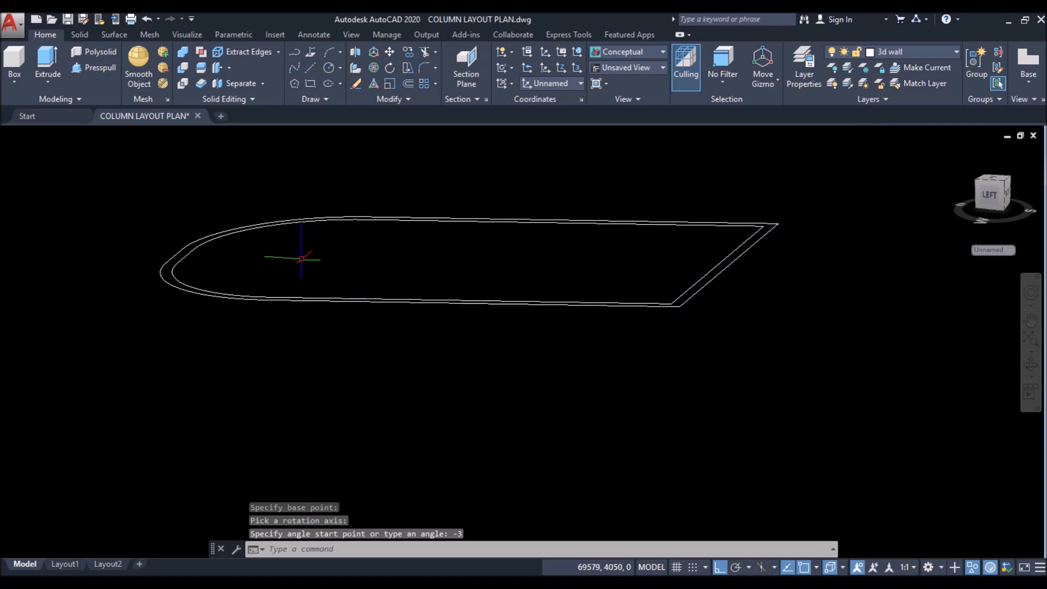
Step: Copy the outer sloped outline horizontally along the Y axis, clear of the original pair
scroll(475, 253, down, 6)
scroll(381, 251, up, 7)
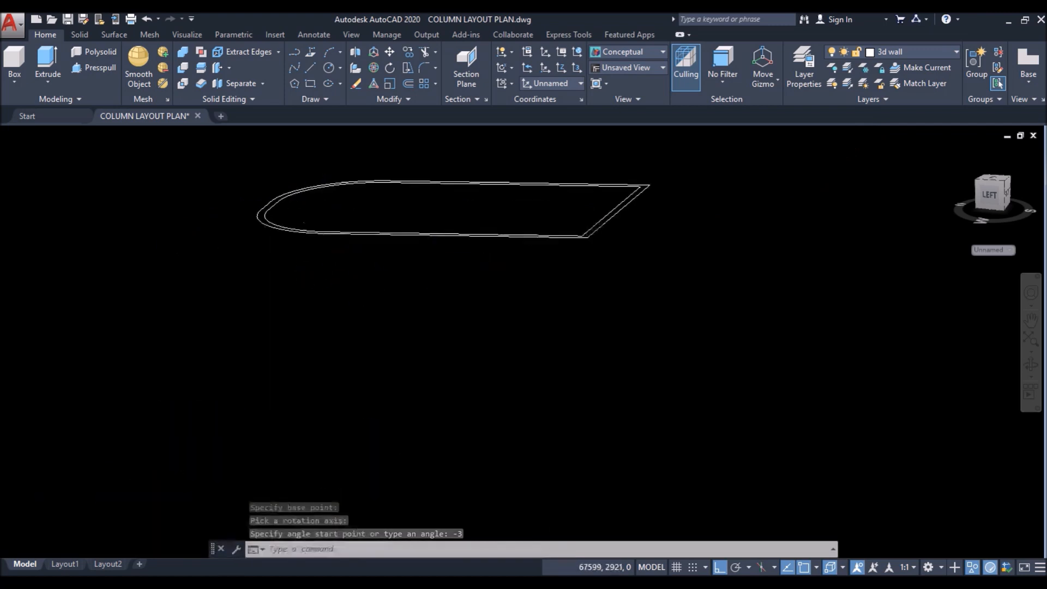
click(203, 206)
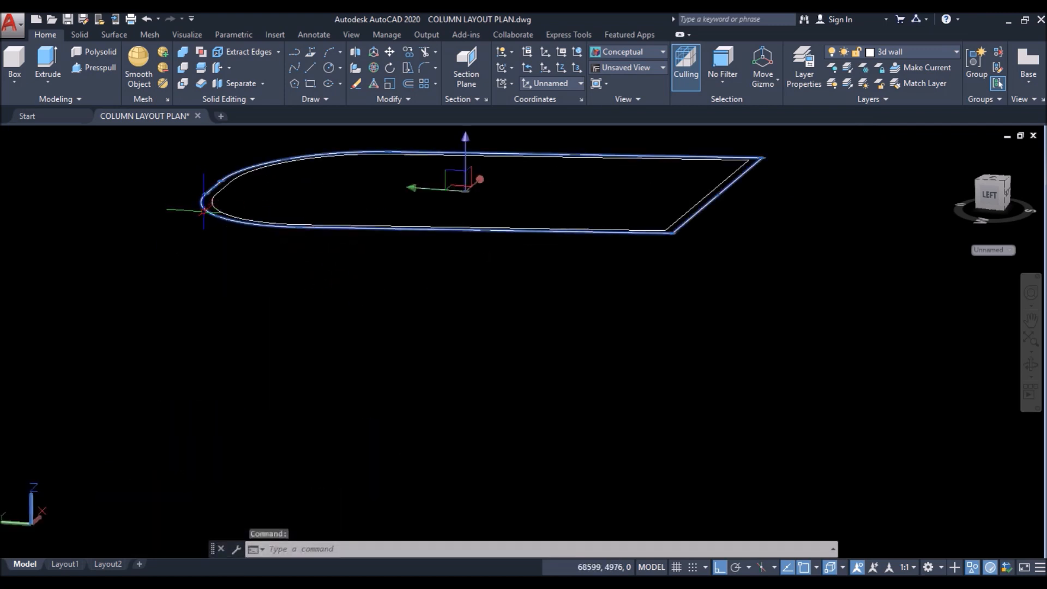
scroll(191, 254, down, 2)
click(409, 55)
click(386, 311)
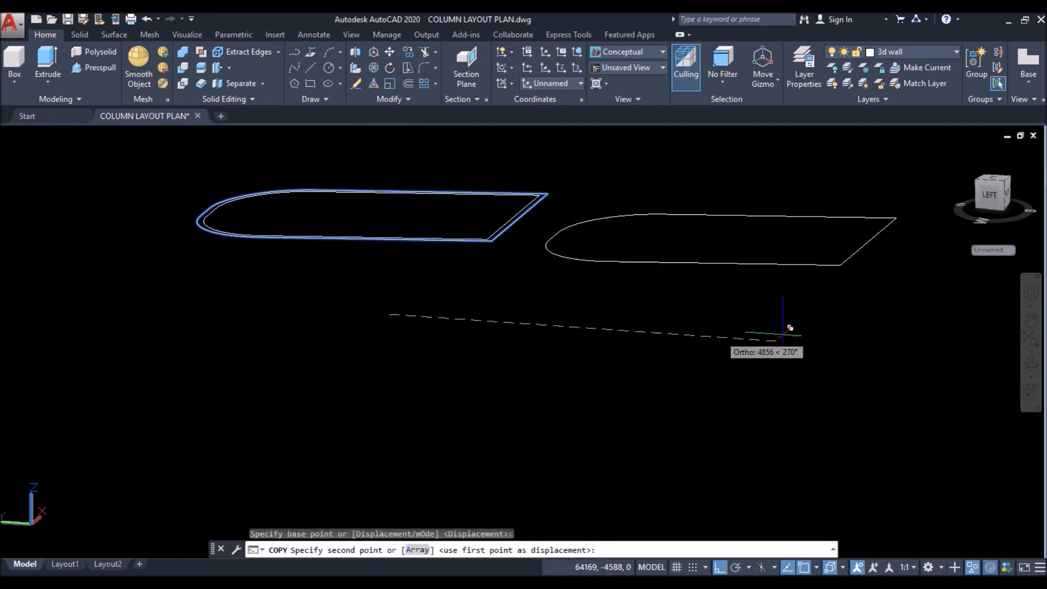
key(Return)
Step: Extrude the original outer outline 100 into a sloped roof slab
click(198, 221)
click(57, 63)
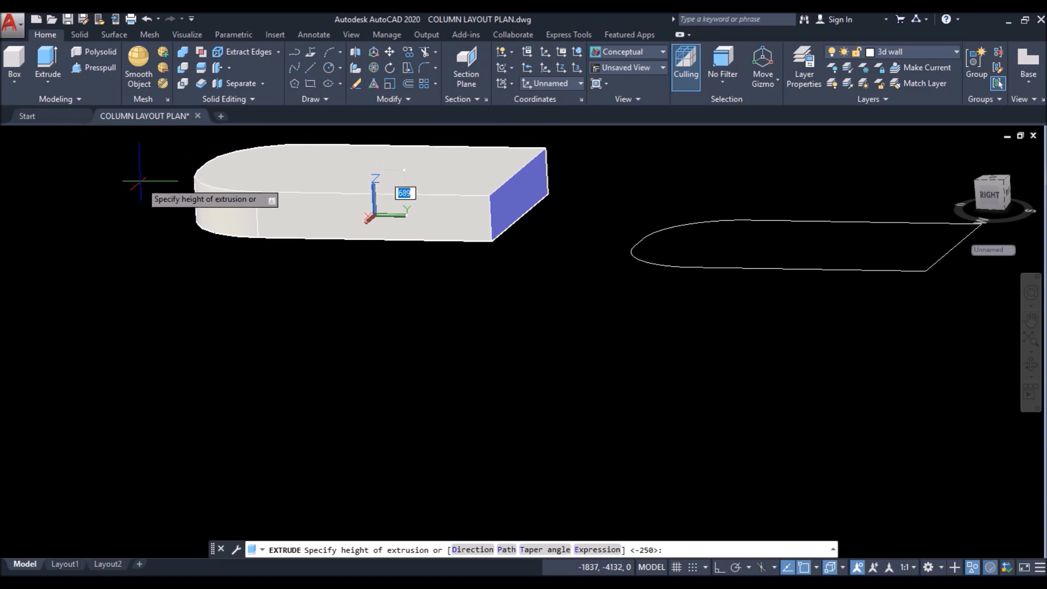
text(100)
key(Return)
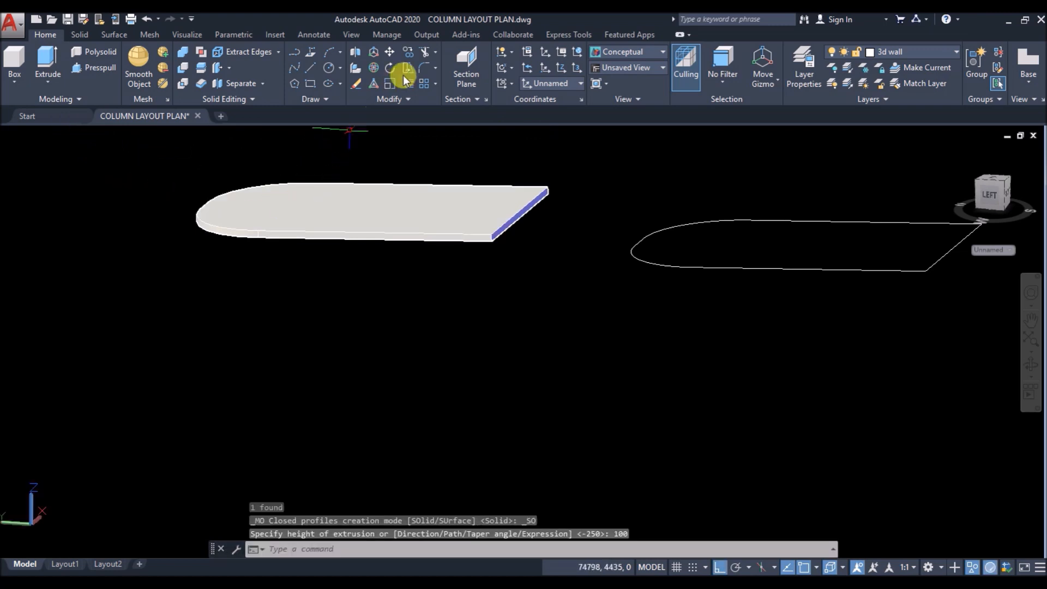
Step: Move the sloped slab by the inner outline's front corner on its underside onto the top front corner of the stairwell wall
click(391, 52)
click(444, 227)
key(Return)
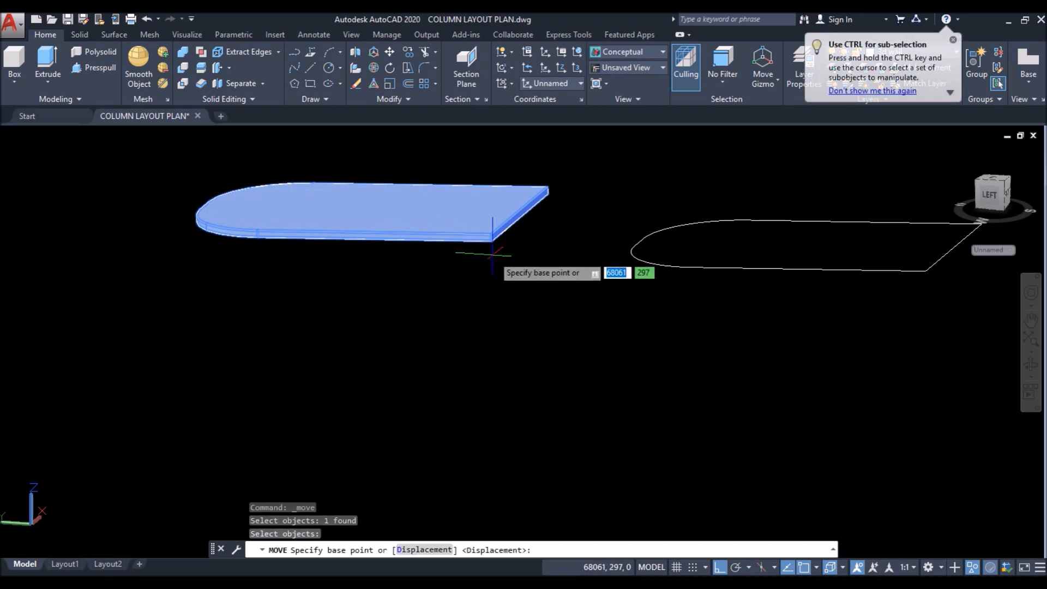
shift+middle_drag(479, 264, 478, 206)
scroll(478, 206, up, 5)
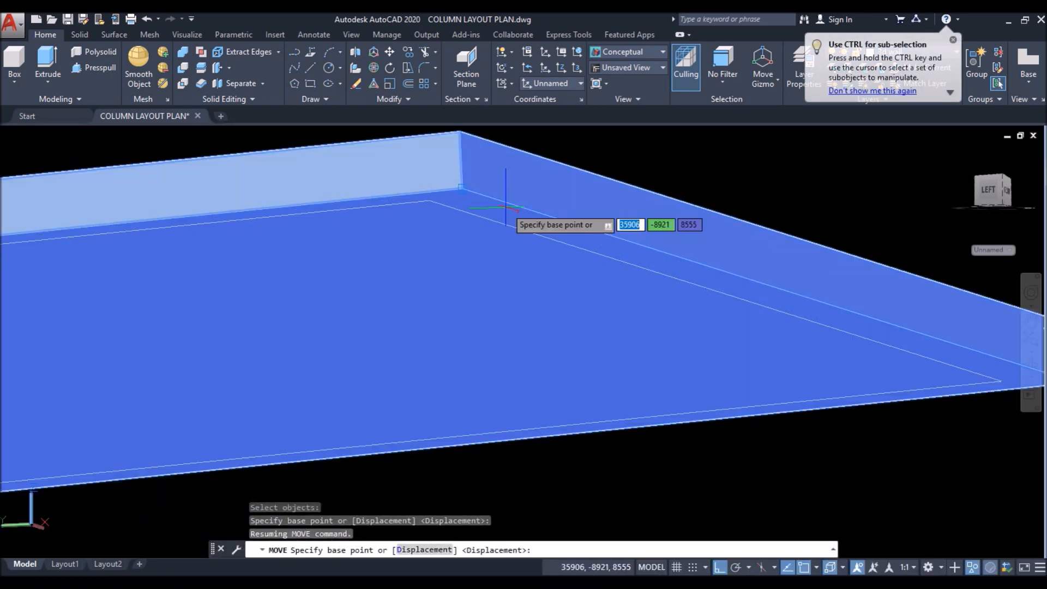
click(428, 200)
scroll(469, 212, down, 8)
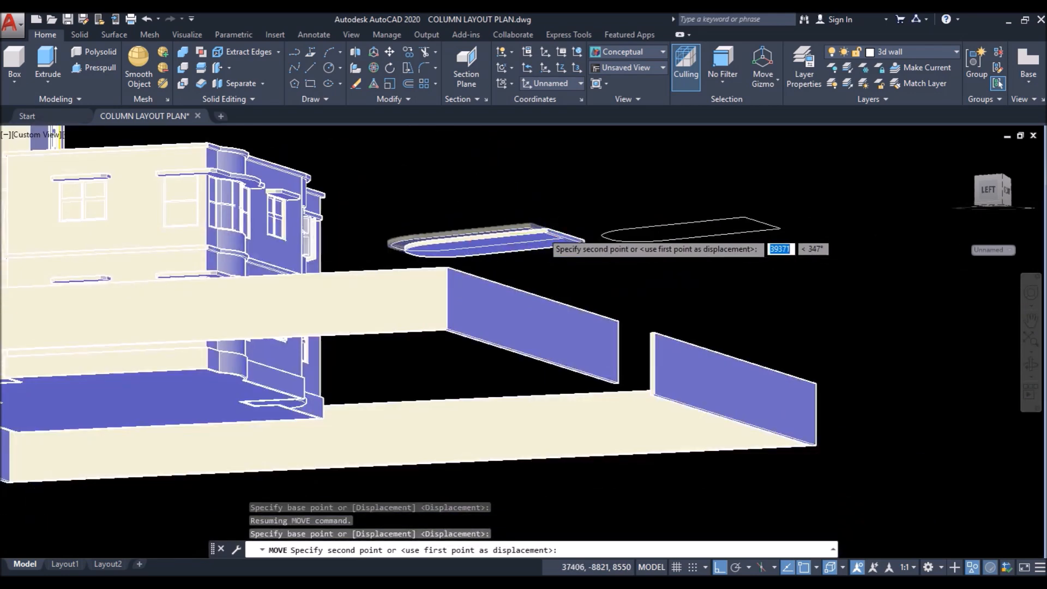
shift+middle_drag(476, 162, 467, 186)
scroll(327, 134, up, 5)
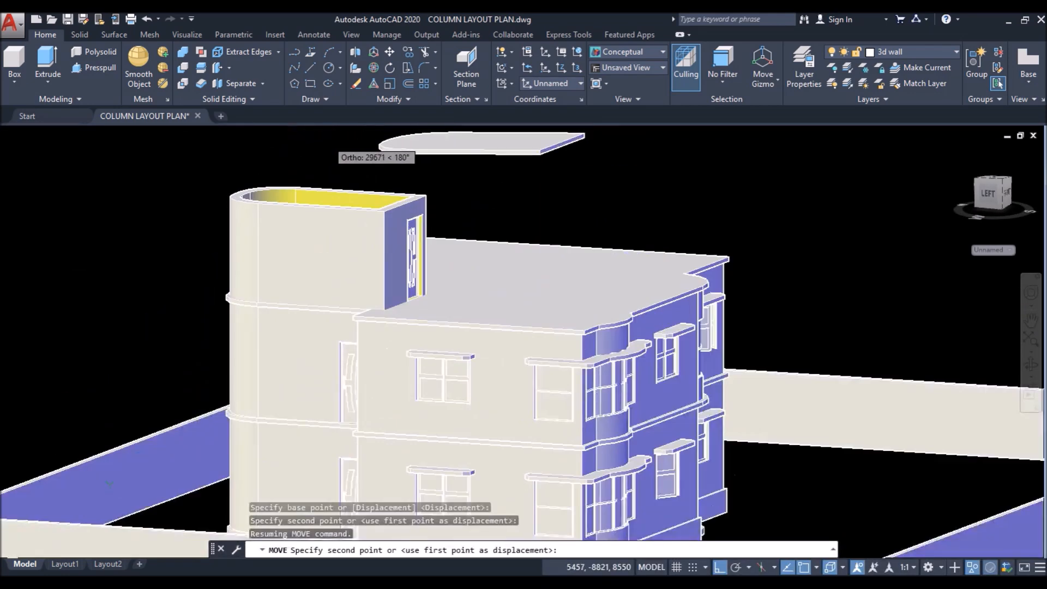
scroll(439, 259, up, 5)
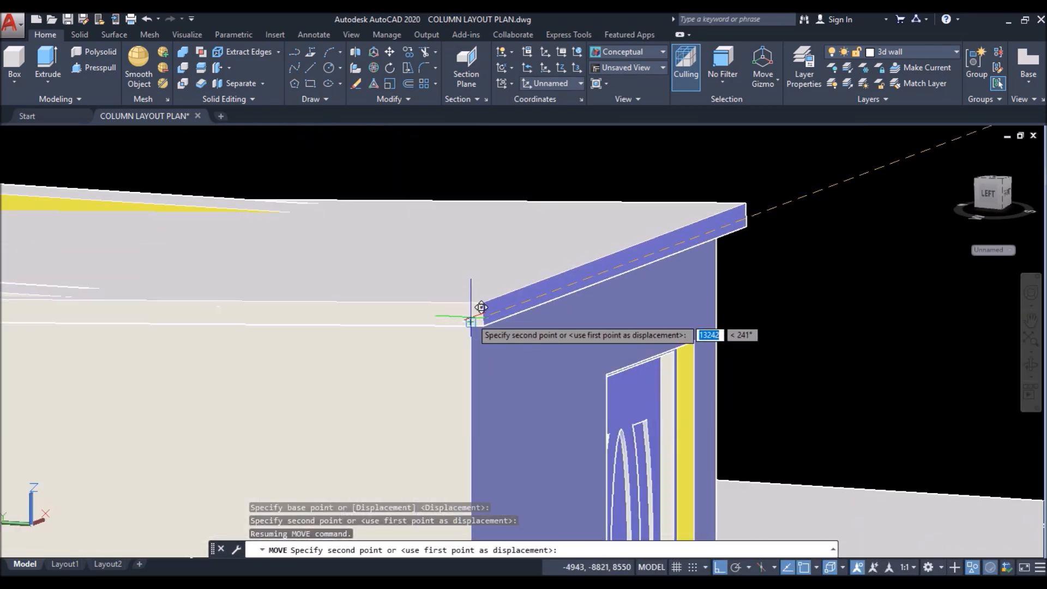
click(480, 312)
scroll(552, 238, down, 3)
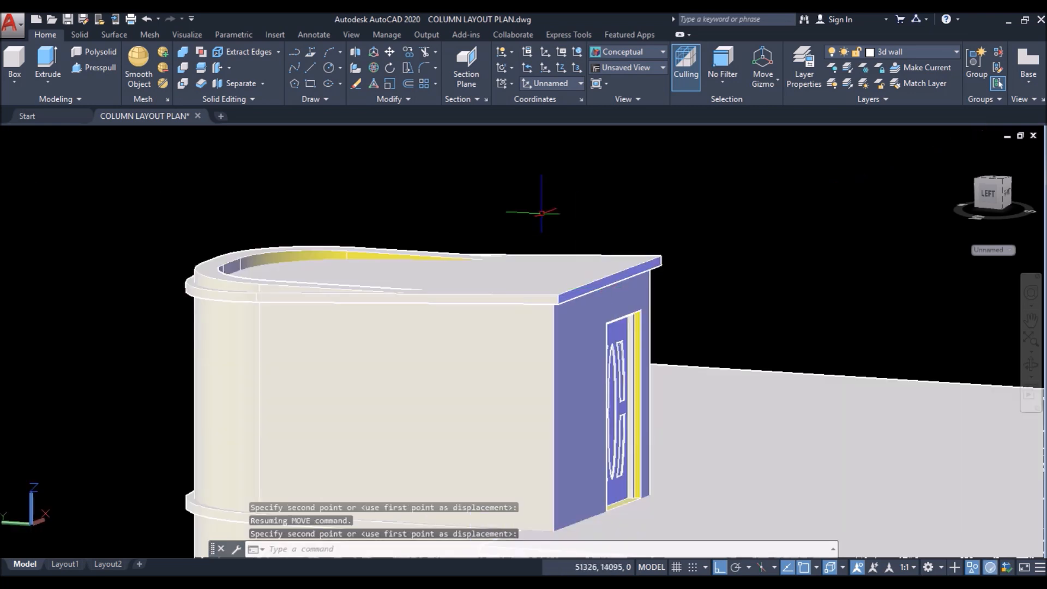
scroll(549, 214, down, 3)
shift+middle_drag(542, 202, 548, 229)
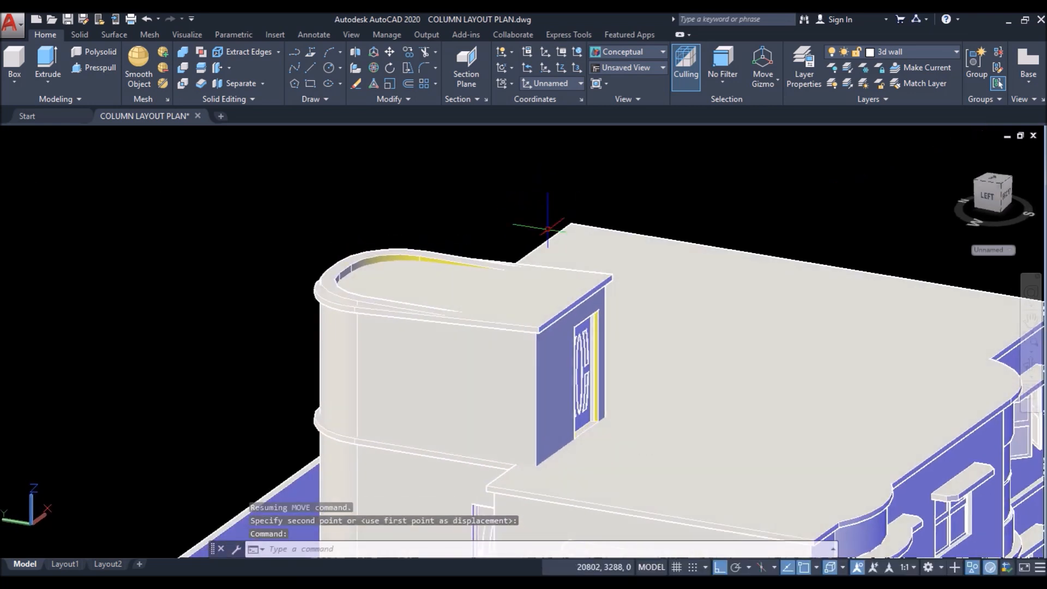
Step: Press-pull the exposed stairwell wall rim upward by 400 to form a parapet above the sloped slab
scroll(241, 254, down, 2)
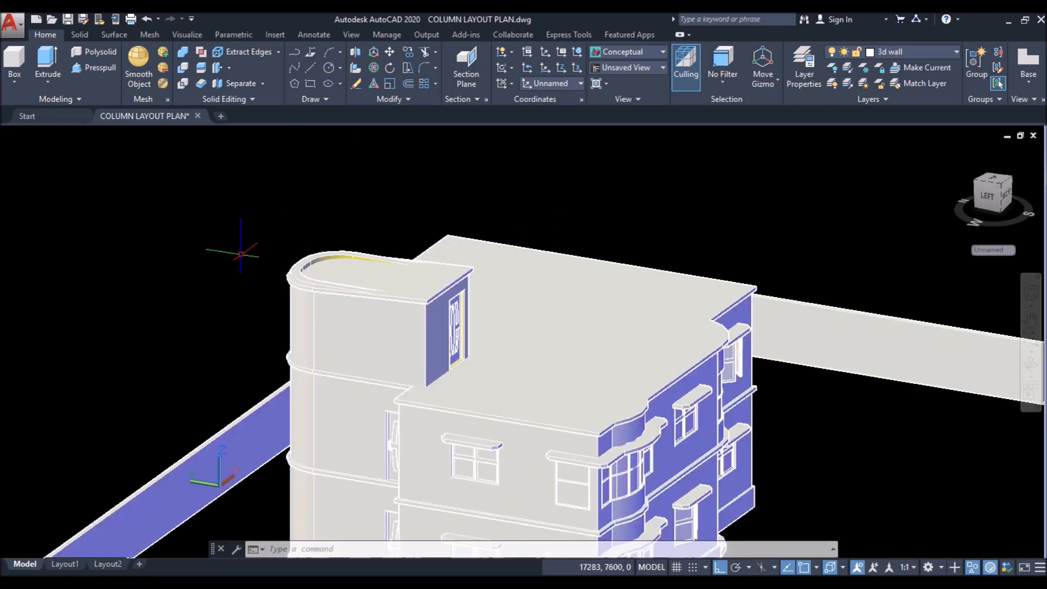
scroll(274, 251, up, 6)
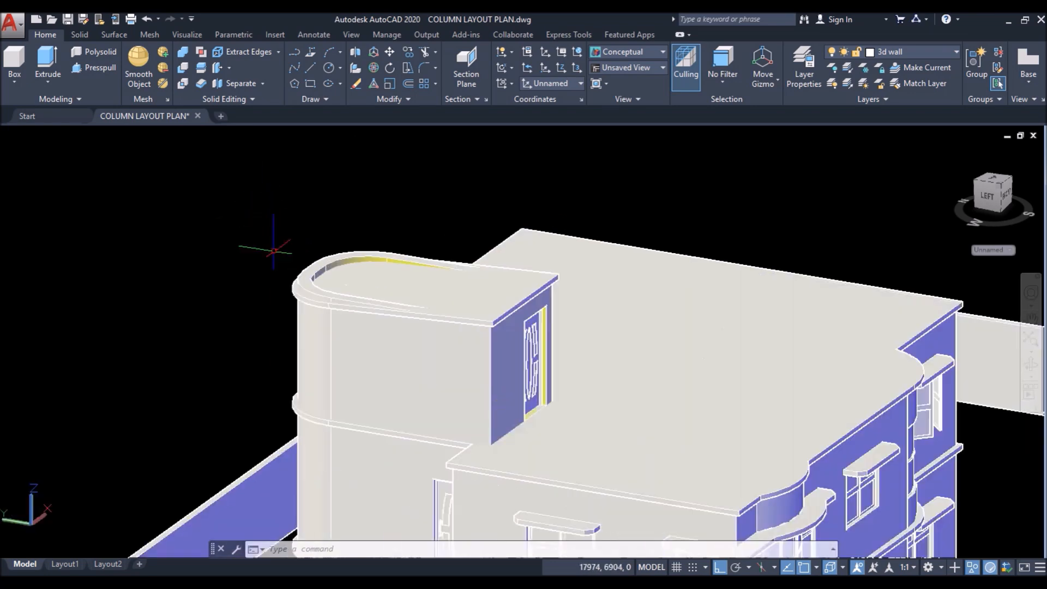
scroll(515, 265, down, 3)
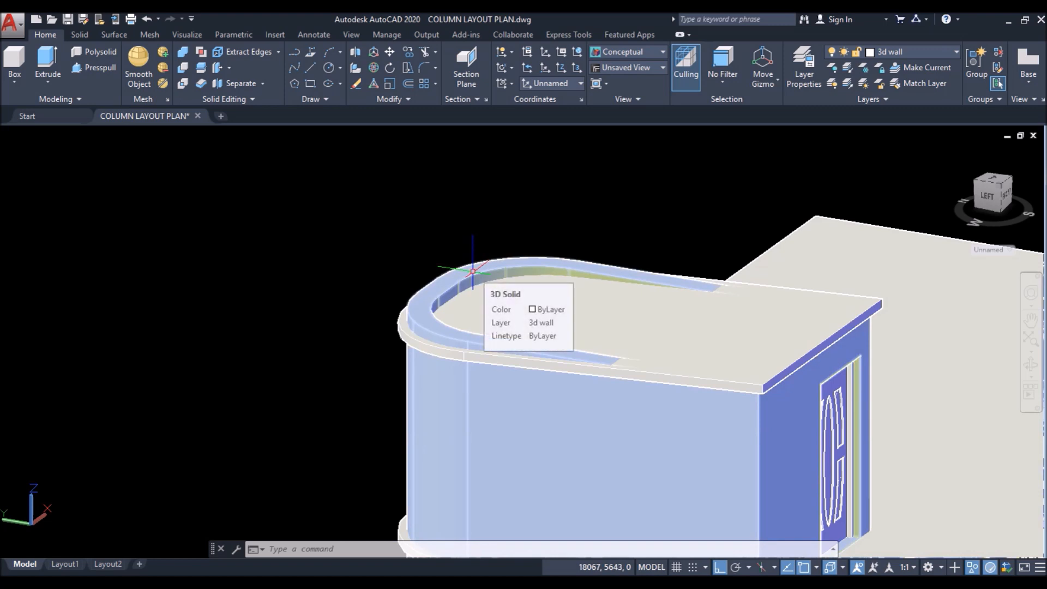
scroll(319, 283, down, 2)
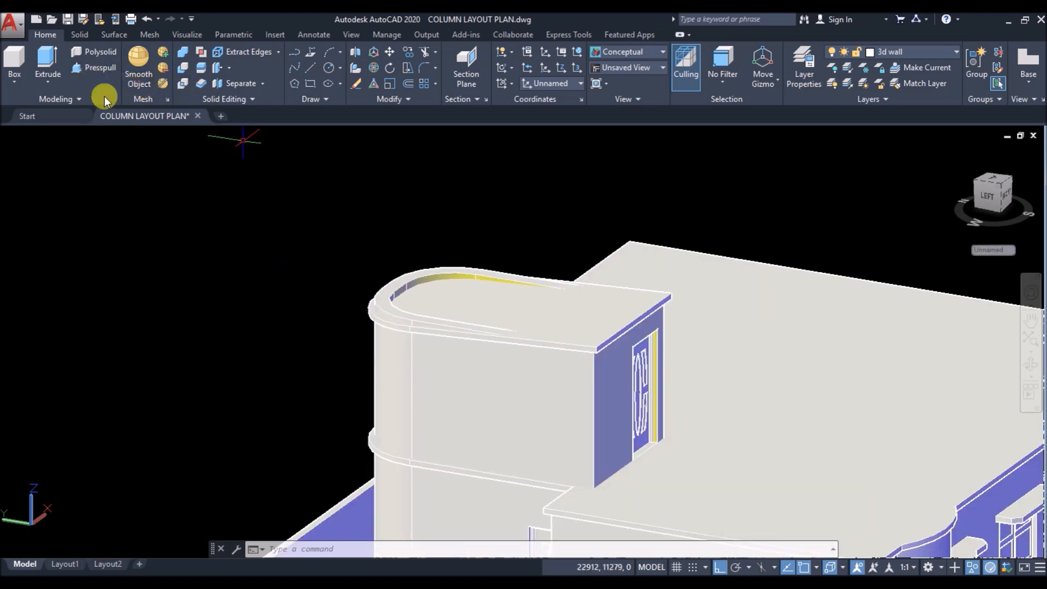
click(89, 69)
scroll(380, 298, up, 2)
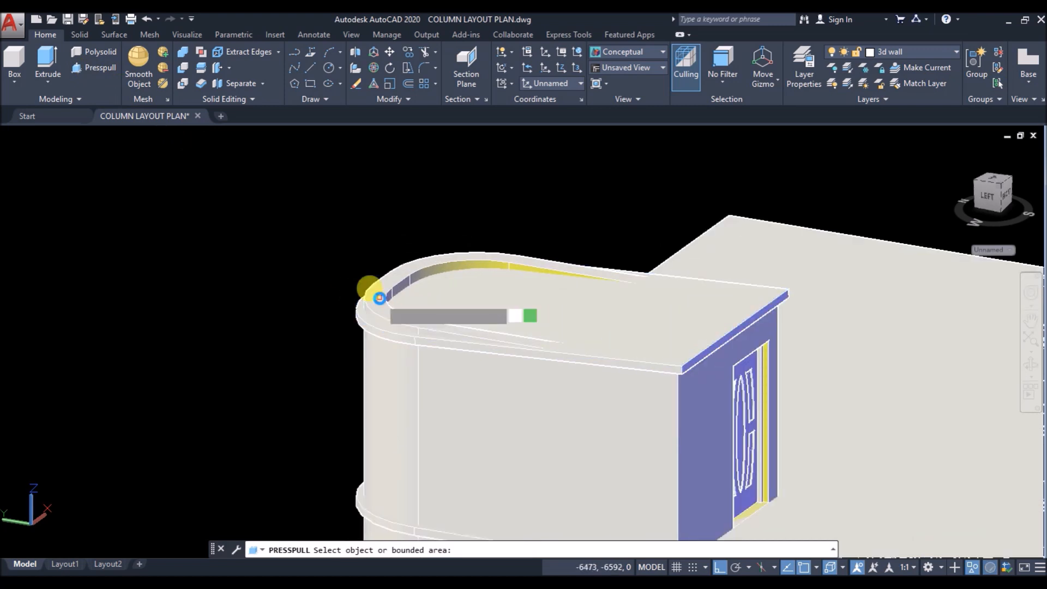
scroll(379, 297, up, 4)
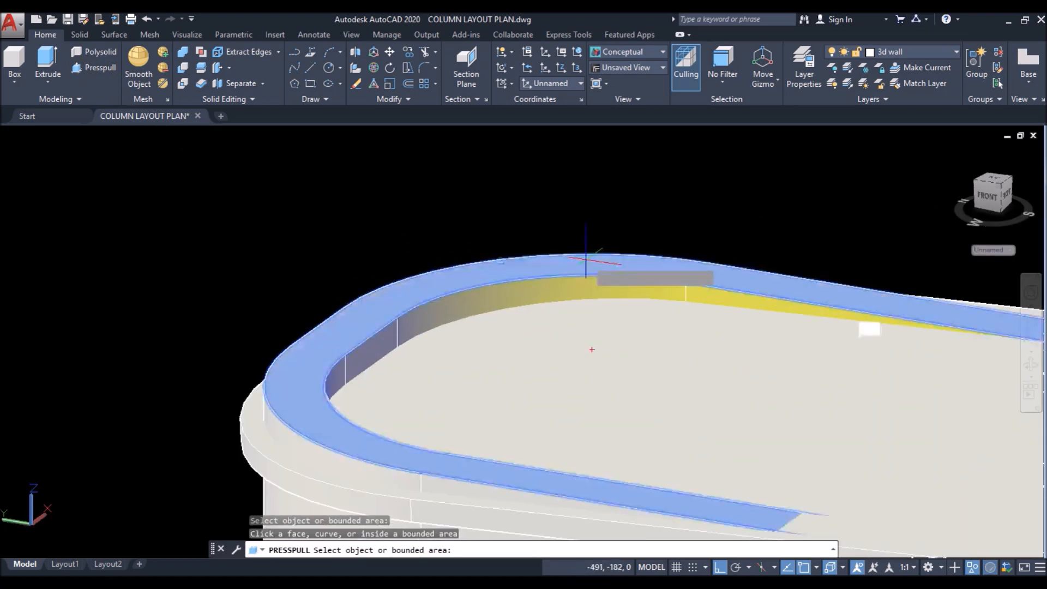
click(586, 261)
scroll(416, 299, down, 4)
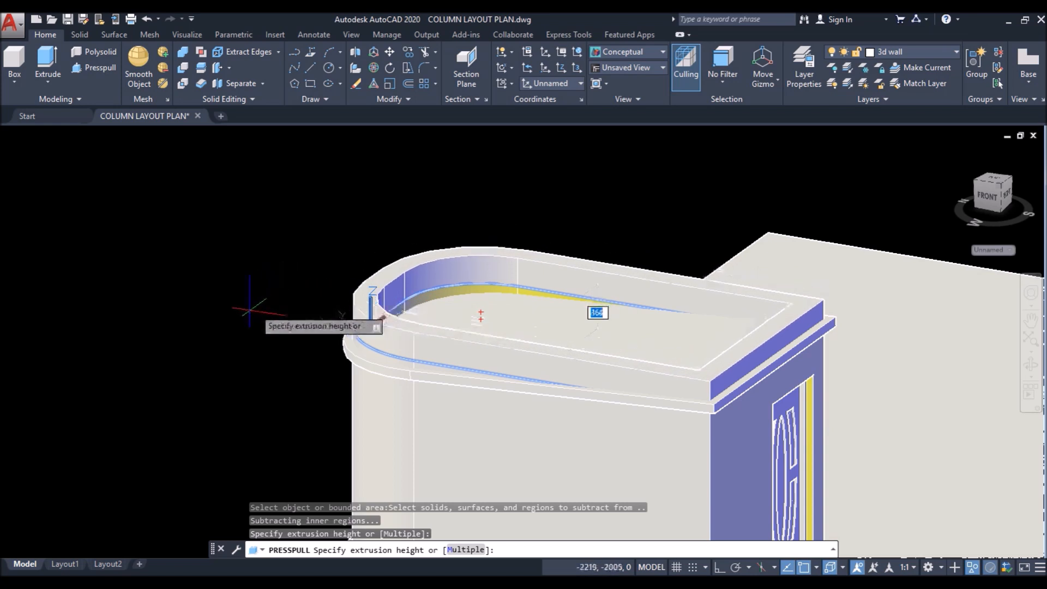
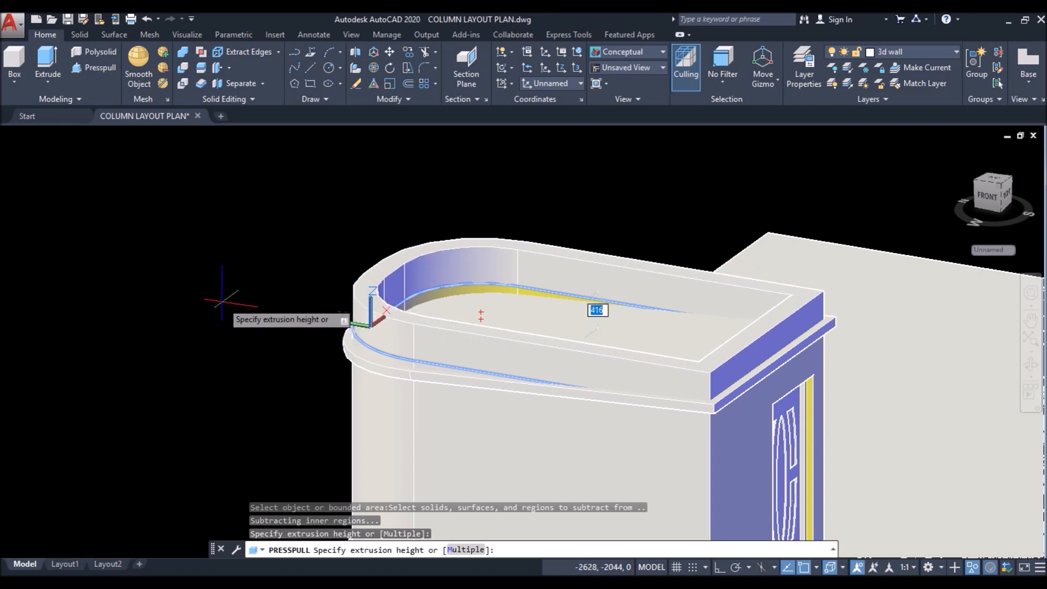
text(400)
key(Return)
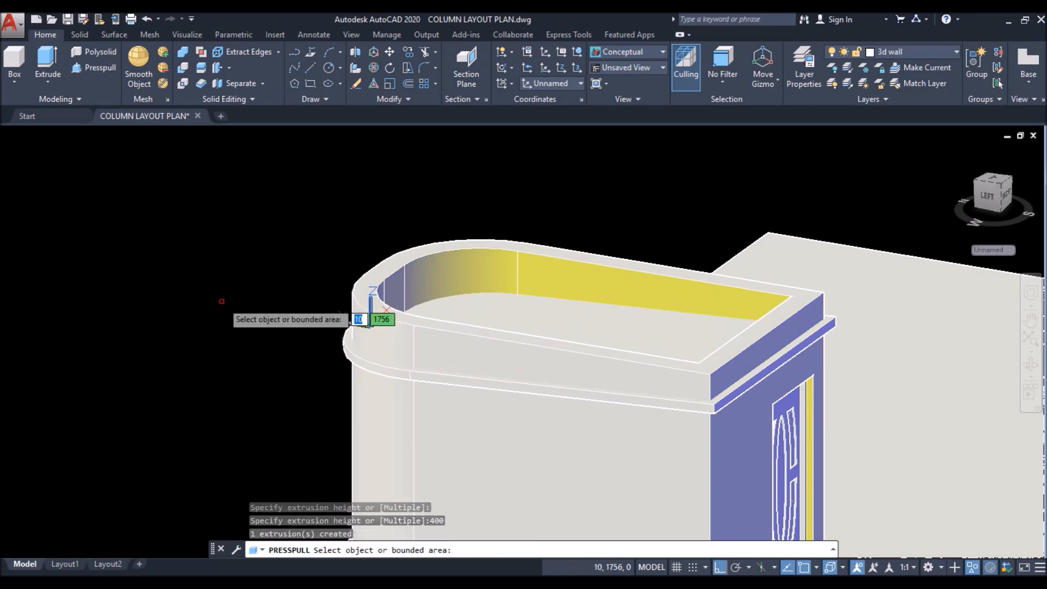
key(Return)
Step: Copy the sloped slab straight up from the wall corner on its underside to the raised wall's top front corner
scroll(279, 240, down, 2)
scroll(304, 233, down, 4)
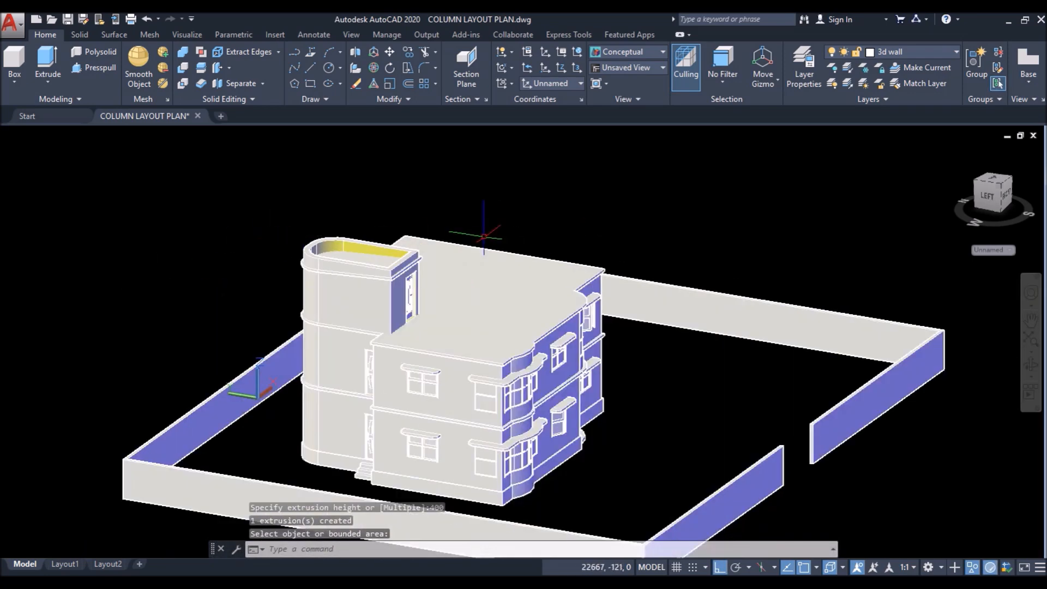
shift+middle_drag(631, 237, 411, 225)
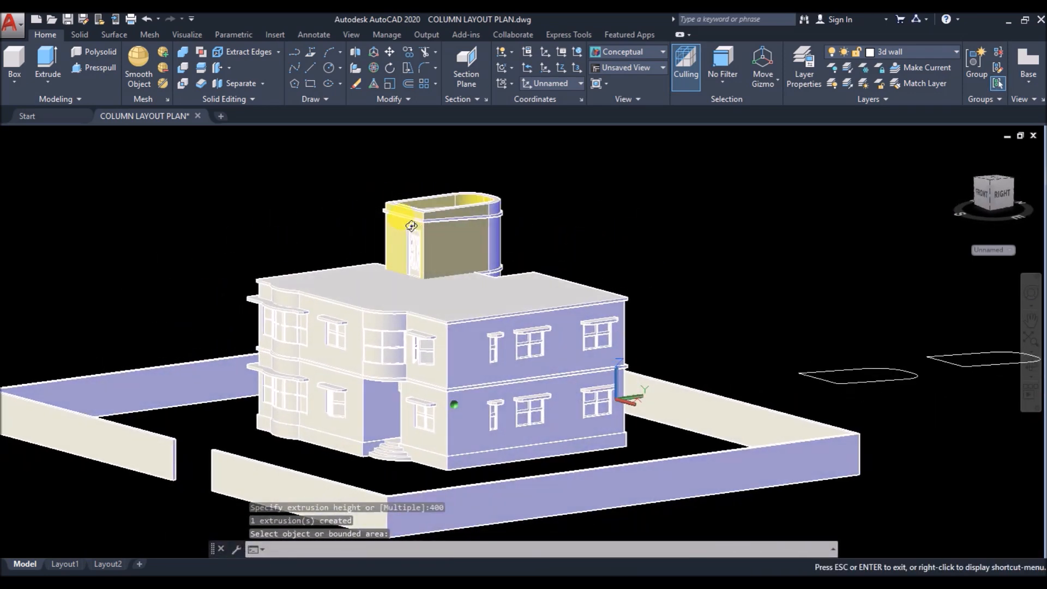
key(Escape)
scroll(524, 195, up, 5)
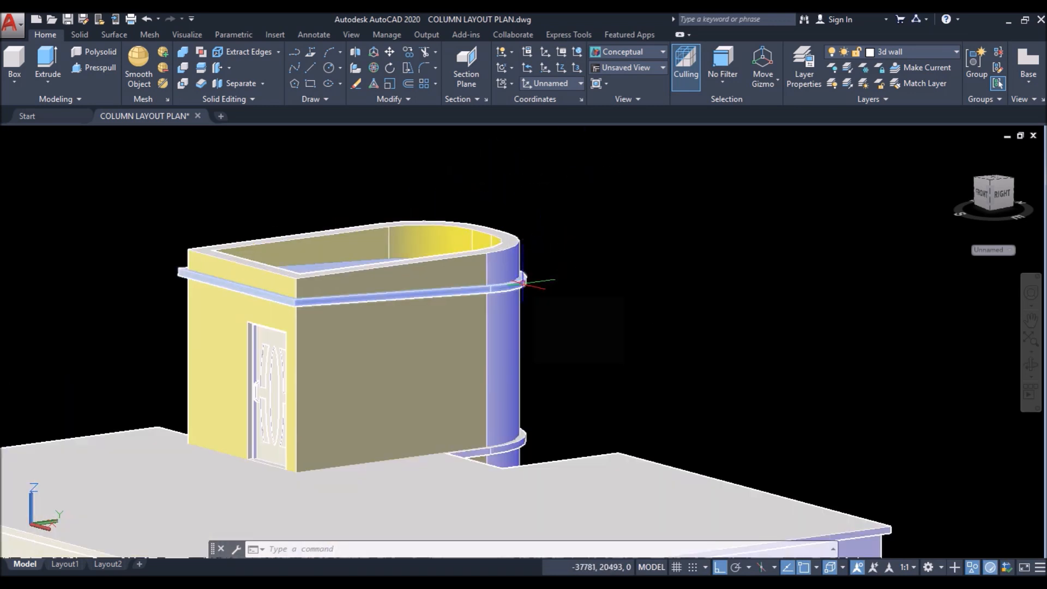
click(522, 282)
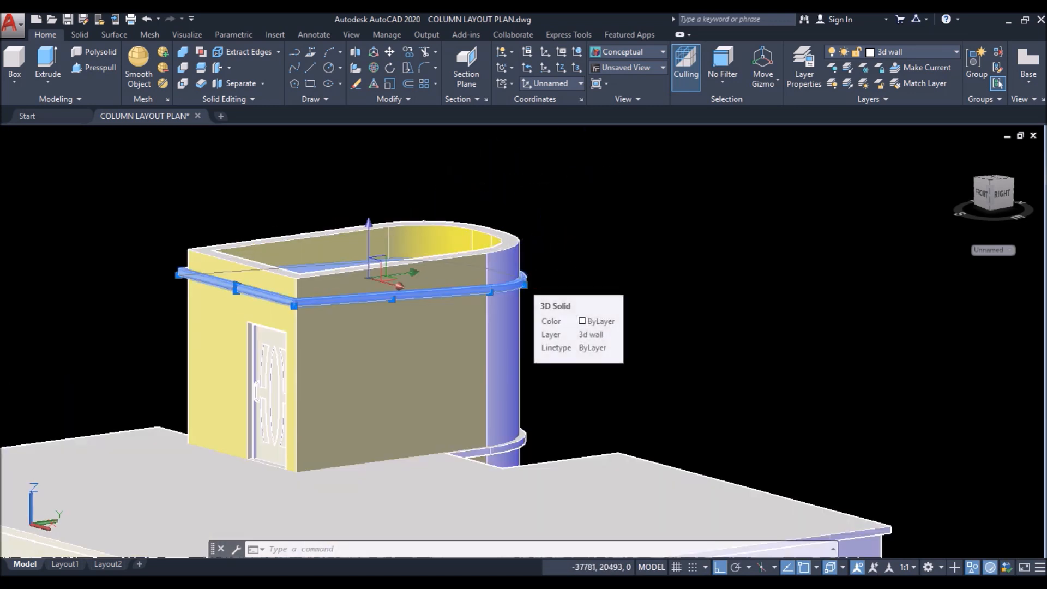
click(408, 53)
scroll(297, 289, up, 6)
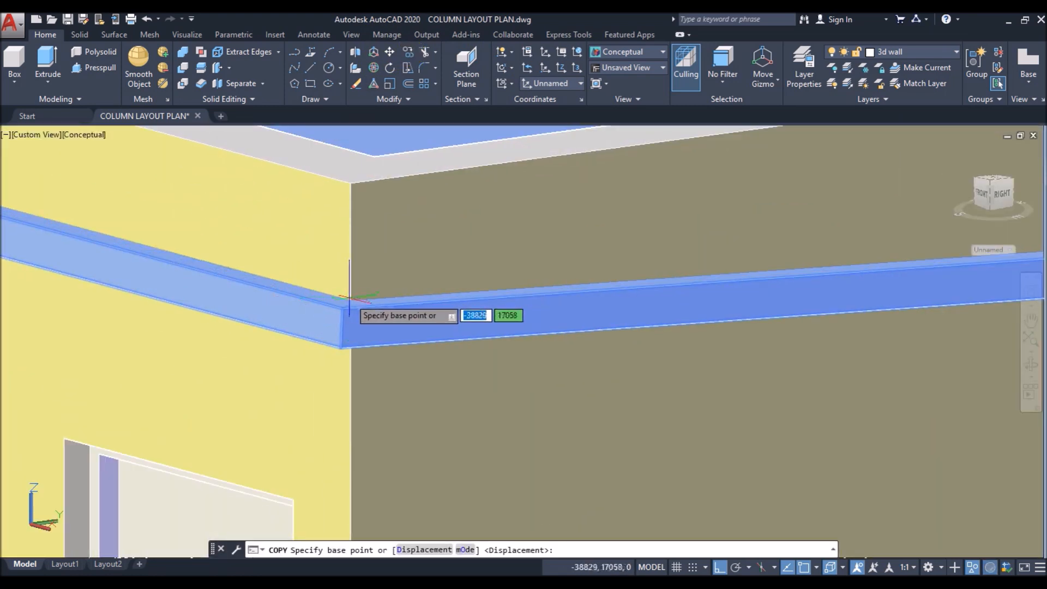
click(348, 340)
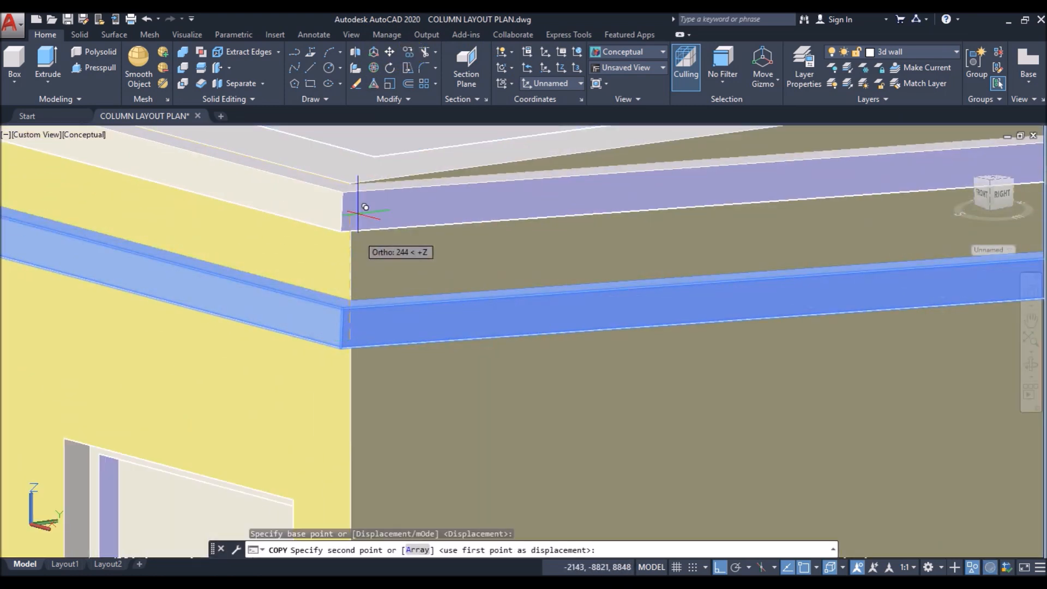
scroll(292, 233, down, 8)
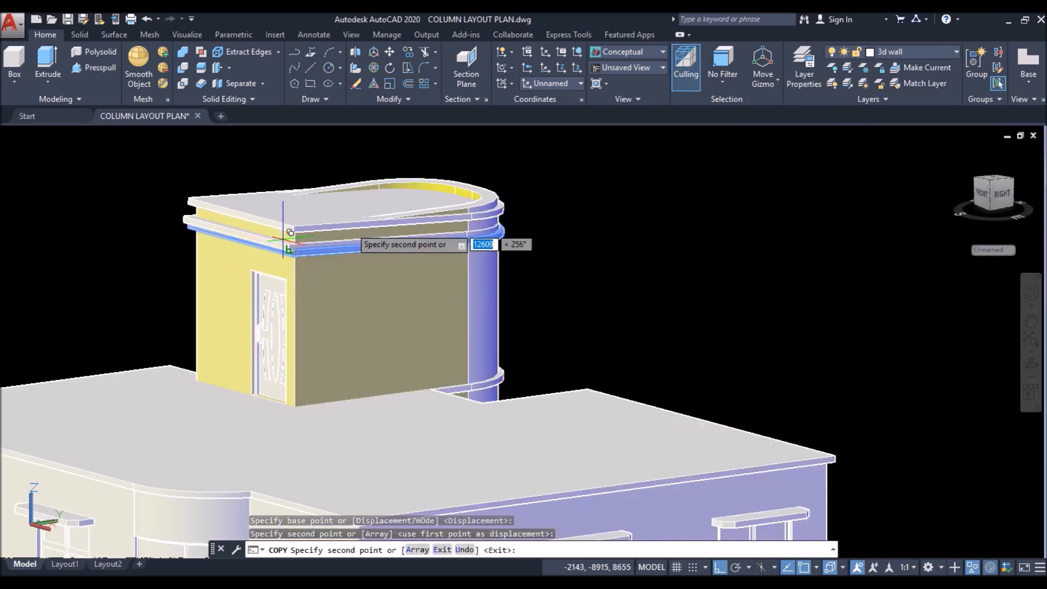
key(Return)
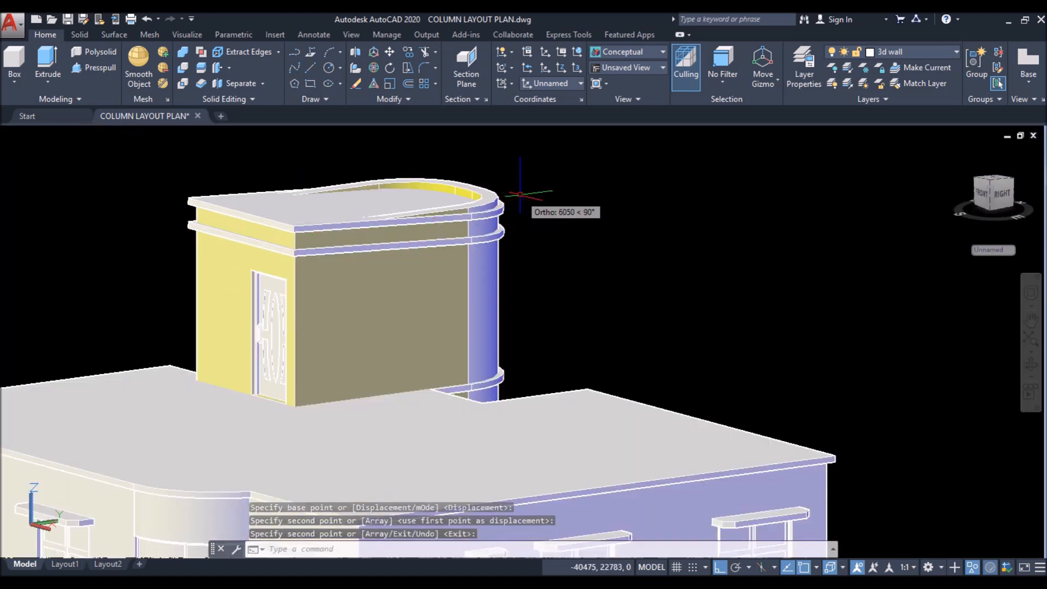
Step: Slice the wall solid with a three-point plane along the underside of the upper sloped slab, keeping both sides
click(201, 68)
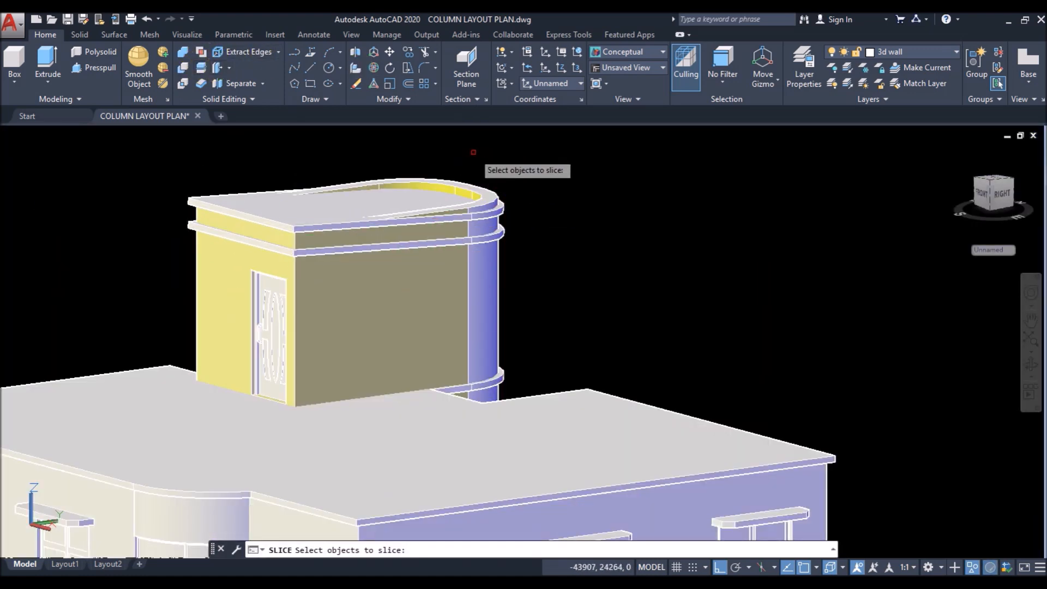
click(488, 192)
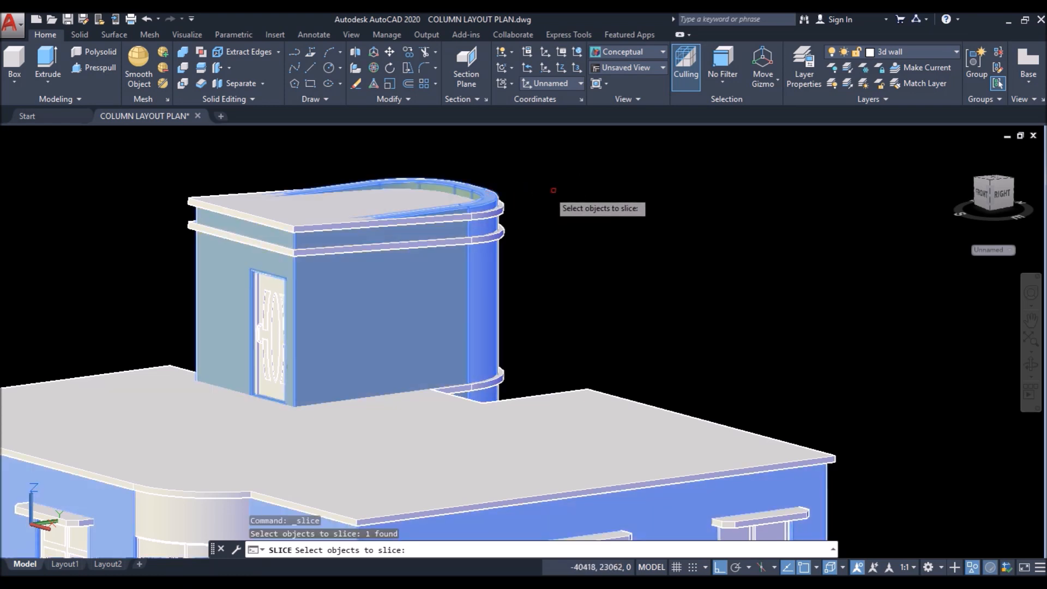
key(Return)
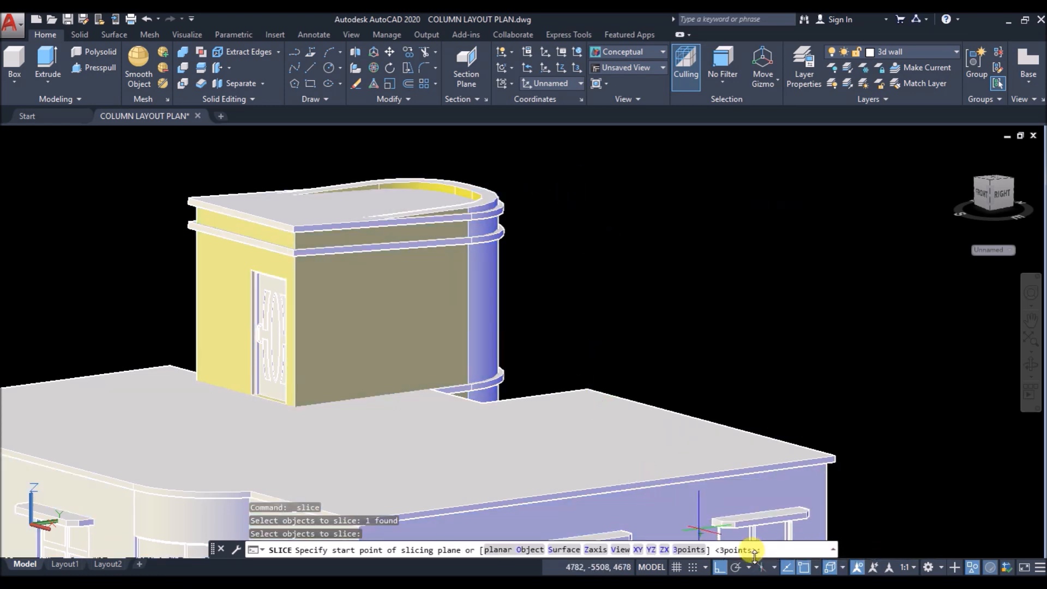
click(688, 549)
scroll(289, 232, up, 5)
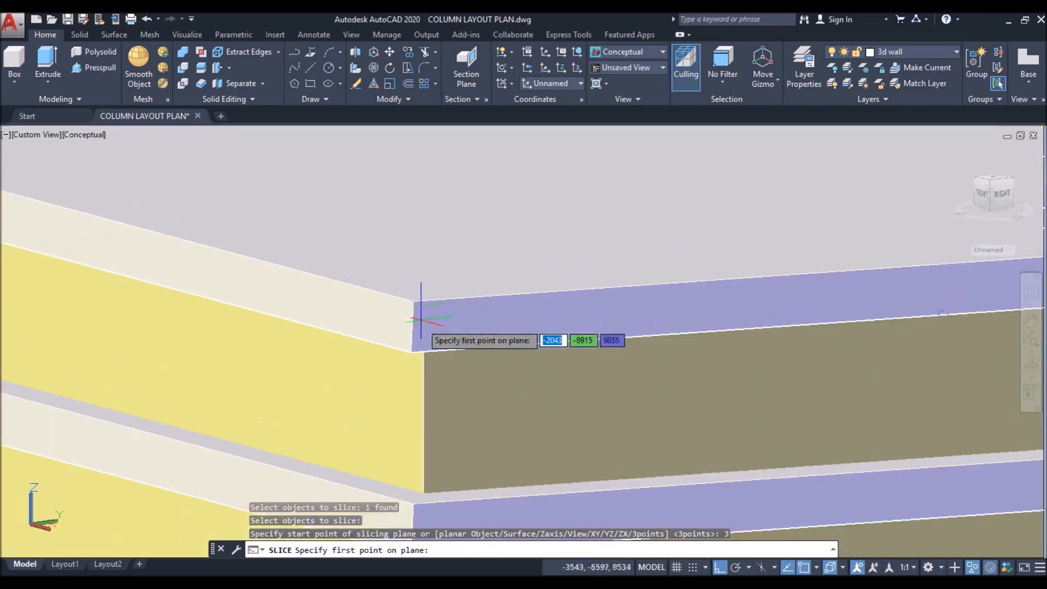
click(410, 352)
scroll(382, 349, down, 5)
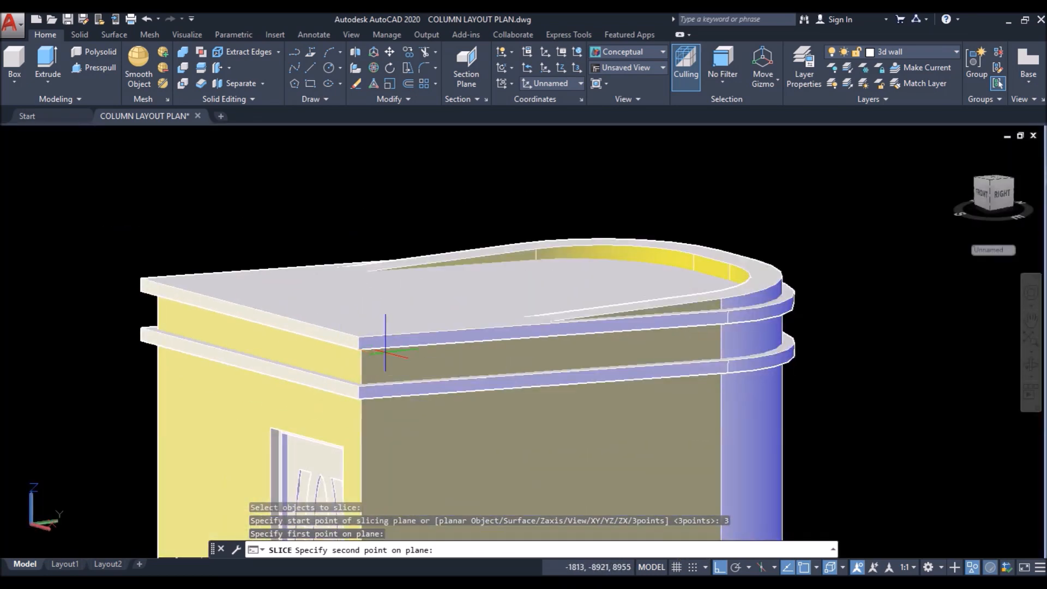
scroll(706, 339, up, 5)
click(761, 309)
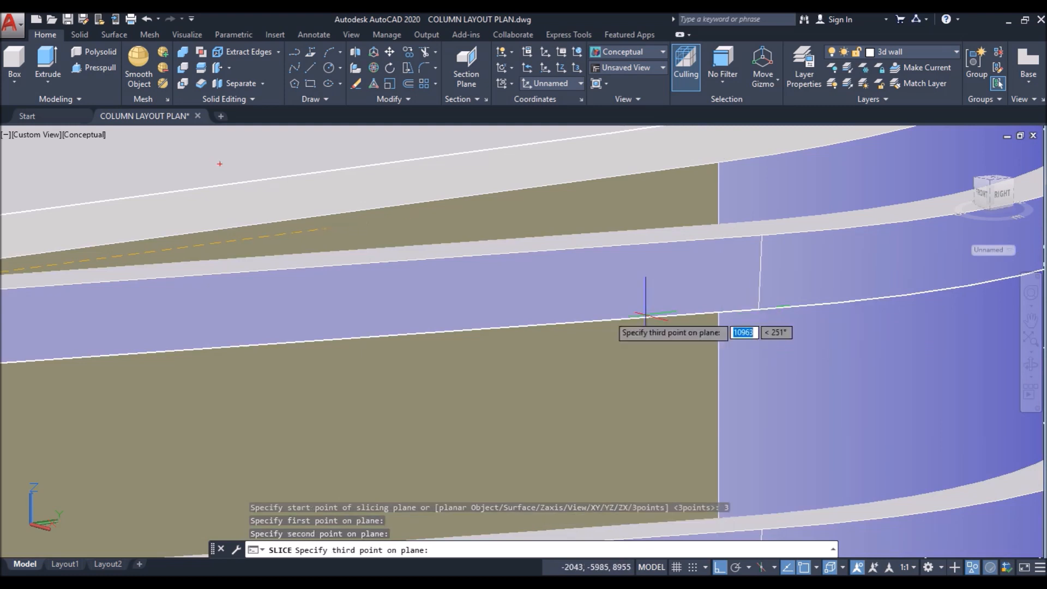
scroll(600, 311, down, 5)
mouse_move(480, 311)
middle_down()
mouse_move(327, 303)
mouse_move(479, 299)
middle_up()
click(481, 260)
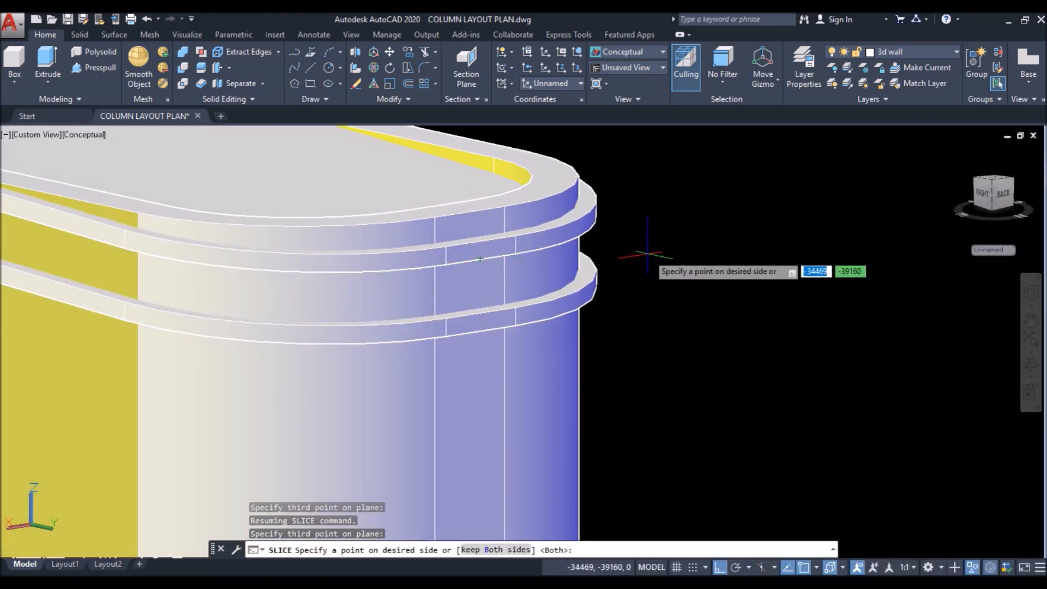
click(709, 266)
scroll(627, 232, down, 4)
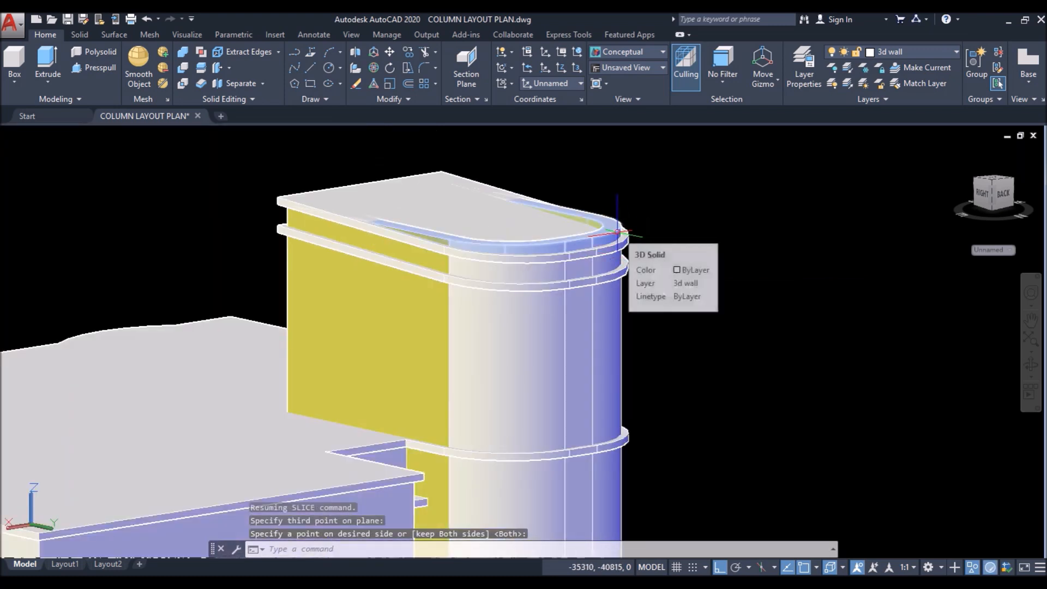
Step: Erase the sliced-off top piece of the stairwell wall and the copied upper slab
click(617, 231)
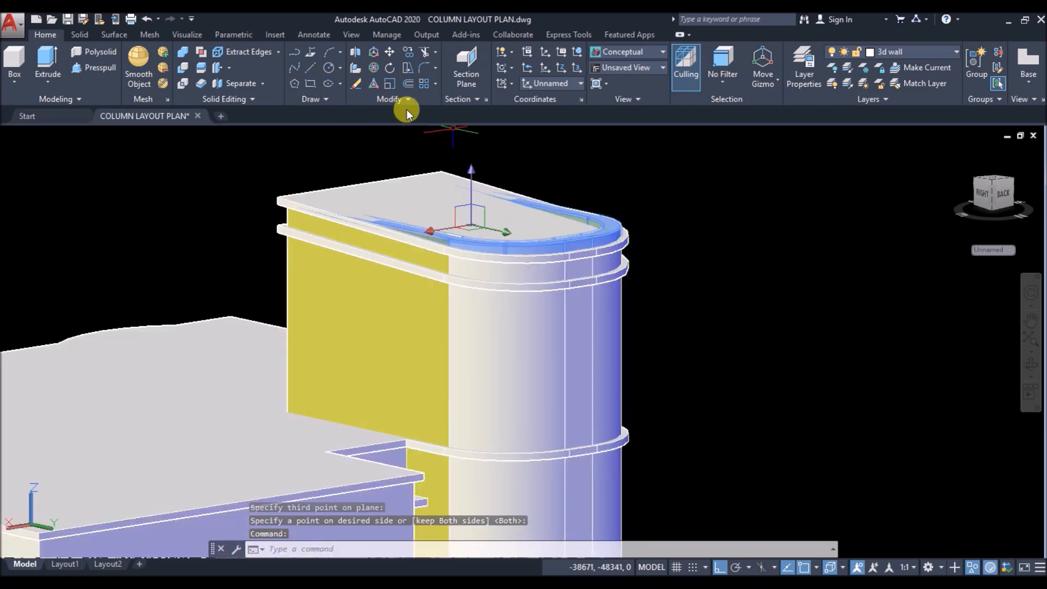
click(358, 83)
click(606, 224)
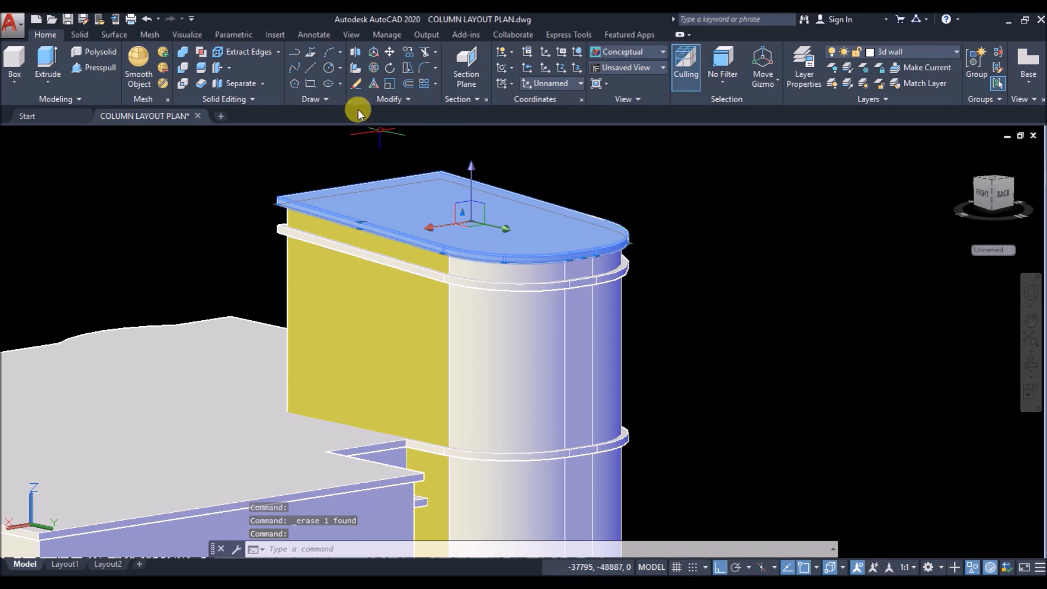
click(356, 83)
scroll(530, 324, down, 4)
scroll(413, 296, down, 2)
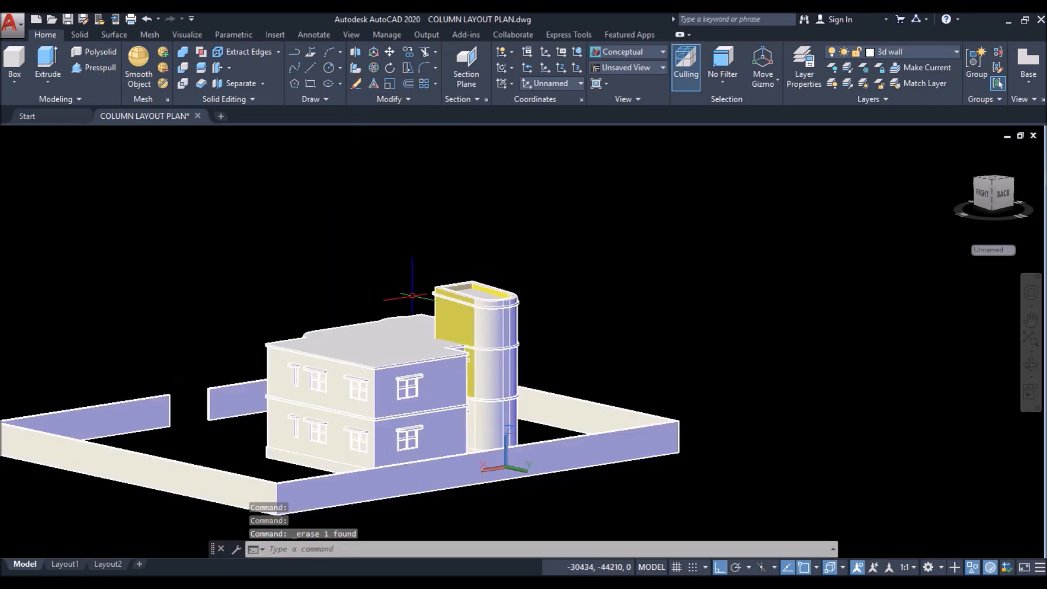
Step: Display the house in the Realistic visual style
shift+middle_drag(364, 276, 571, 268)
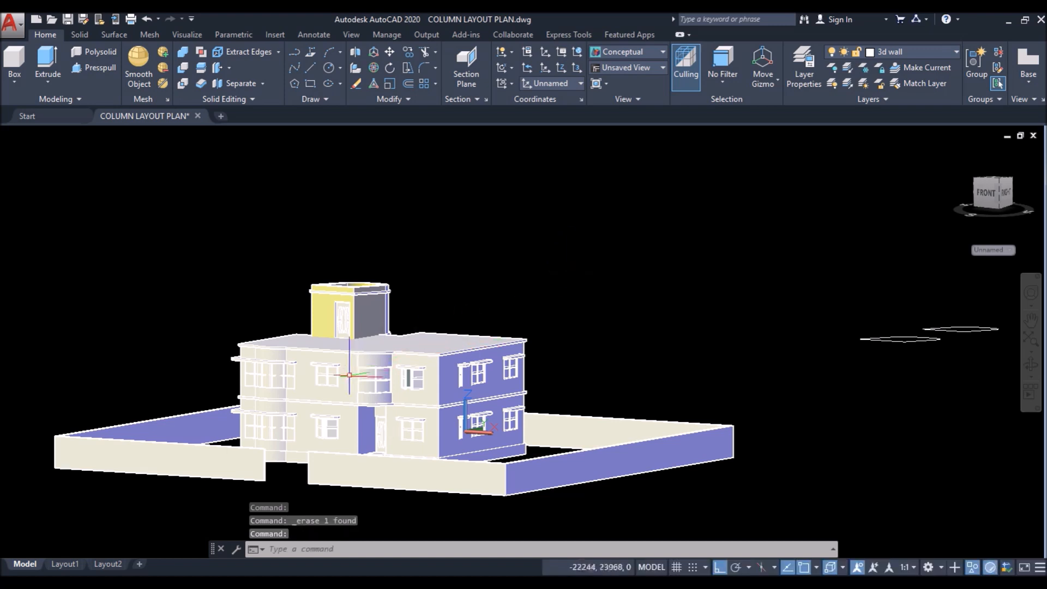
scroll(349, 375, up, 2)
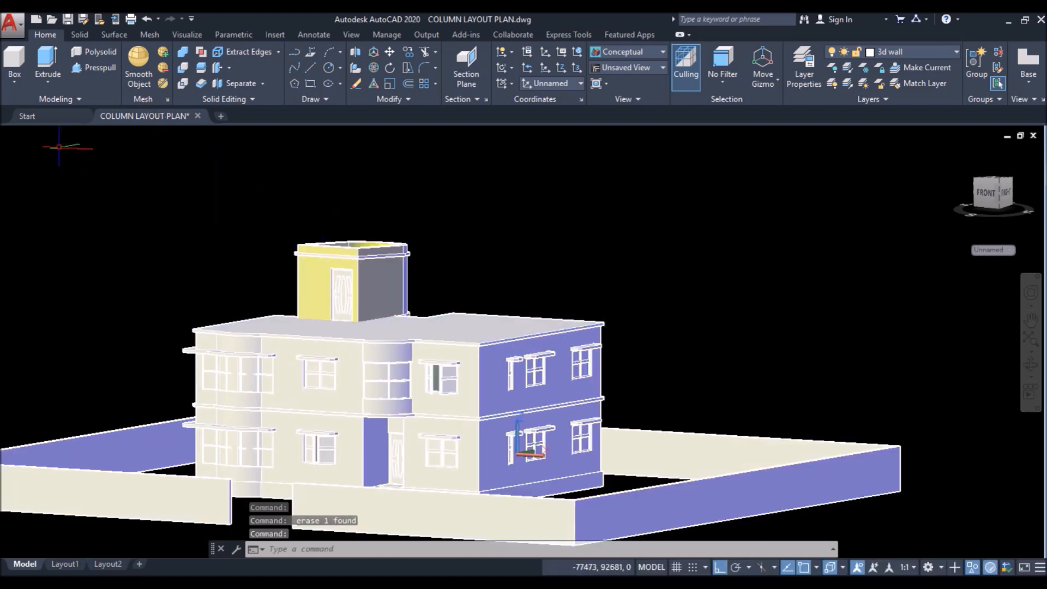
click(93, 134)
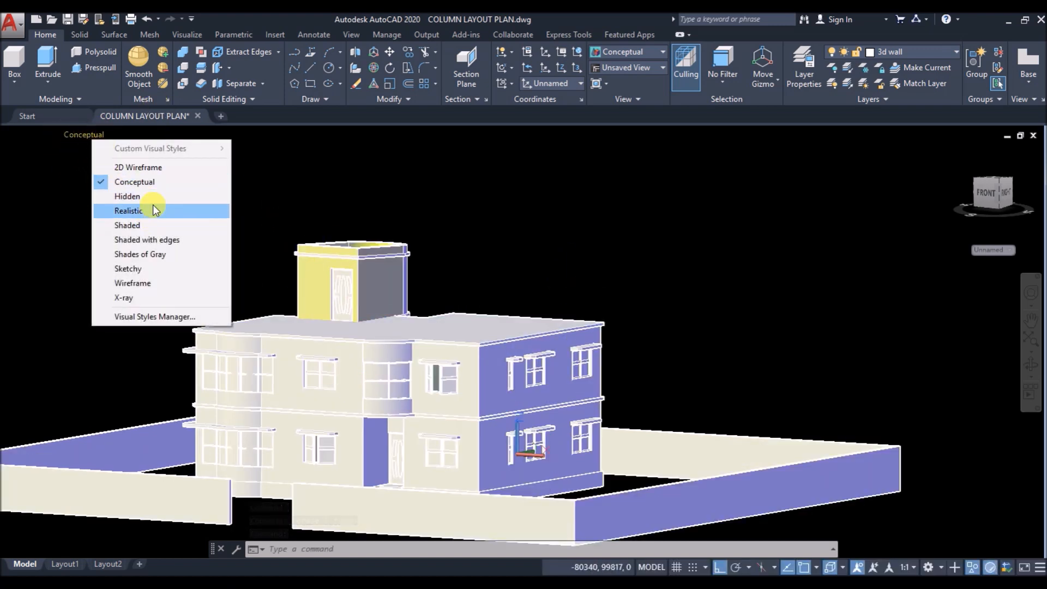
click(152, 206)
scroll(336, 274, up, 6)
scroll(336, 276, up, 3)
Step: Switch the model to the 2D Wireframe visual style
click(75, 136)
key(Escape)
click(77, 134)
click(135, 174)
scroll(283, 225, up, 7)
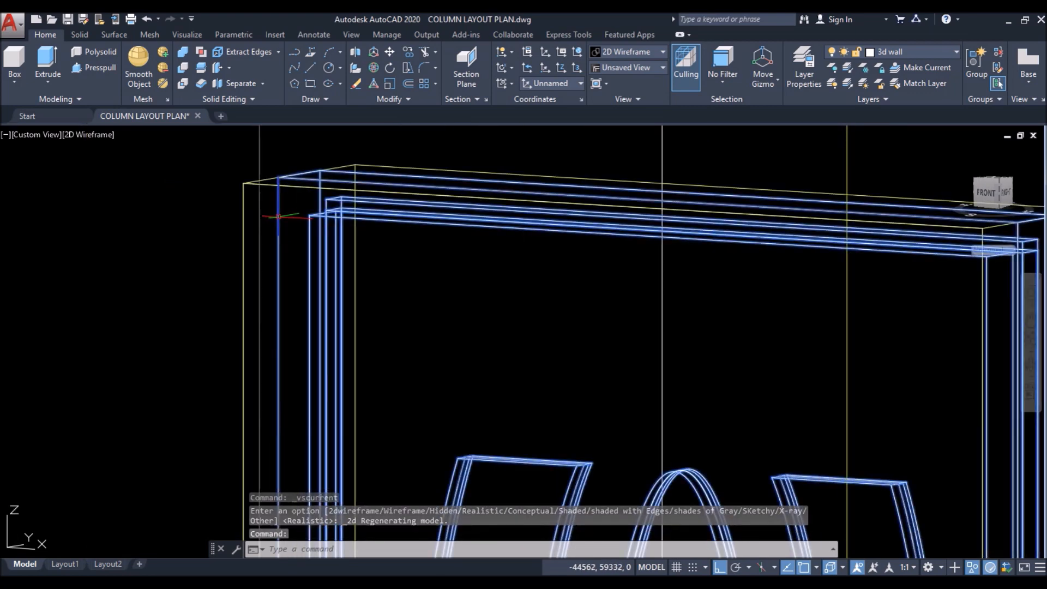
key(Escape)
key(Escape)
scroll(229, 208, down, 3)
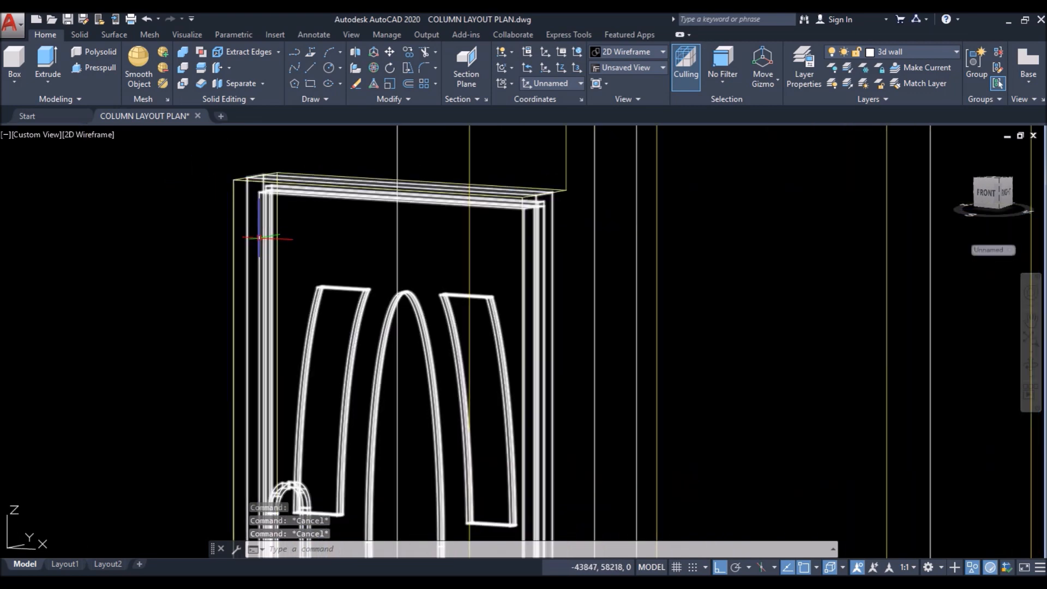
Step: Hide the door, its frame and the wall solids around the doorway, leaving the rectangular outline
click(260, 239)
click(234, 238)
right_click(156, 207)
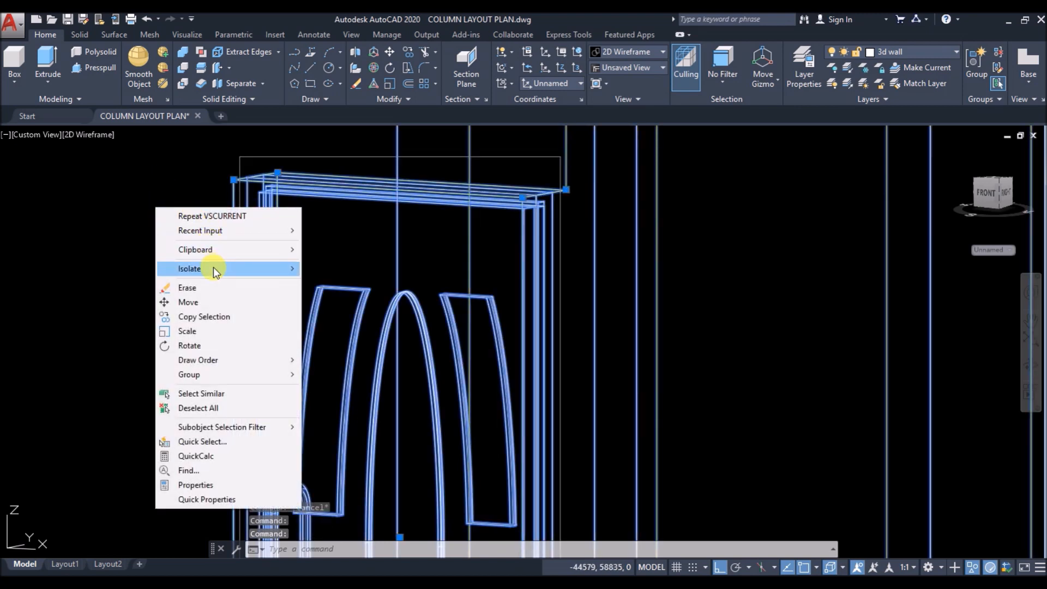
mouse_move(214, 268)
click(325, 281)
Step: Erase the leftover rectangular outline at the doorway and end the object isolation to restore the hidden objects
click(246, 216)
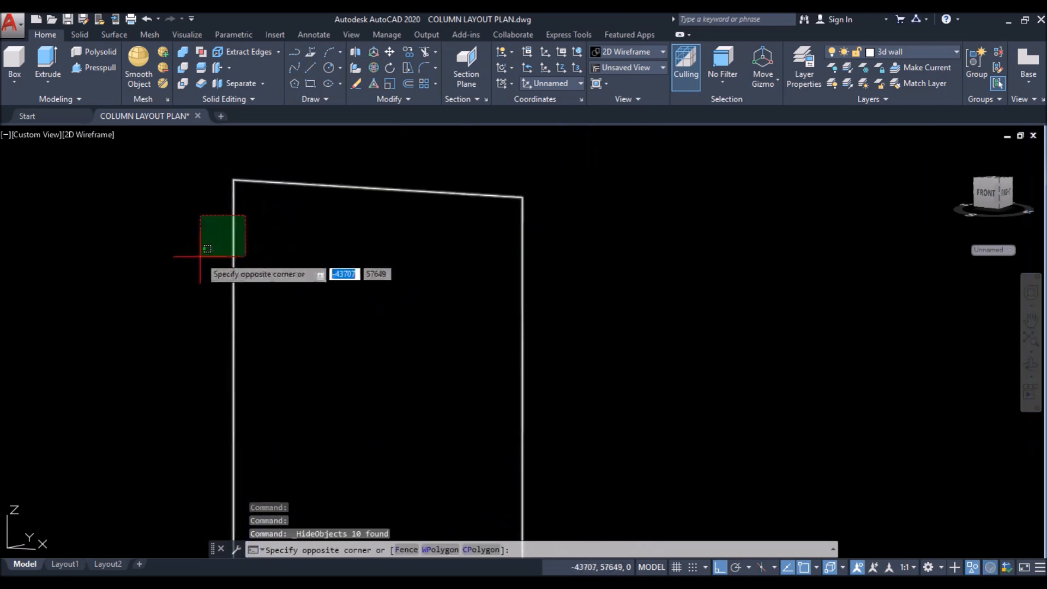
click(200, 256)
click(355, 84)
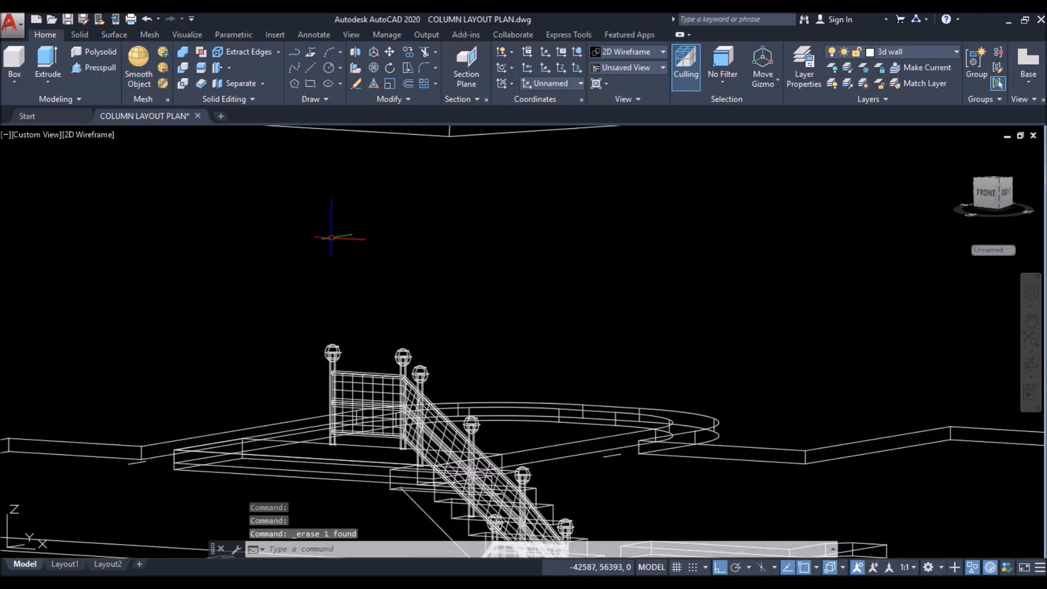
click(974, 570)
click(977, 560)
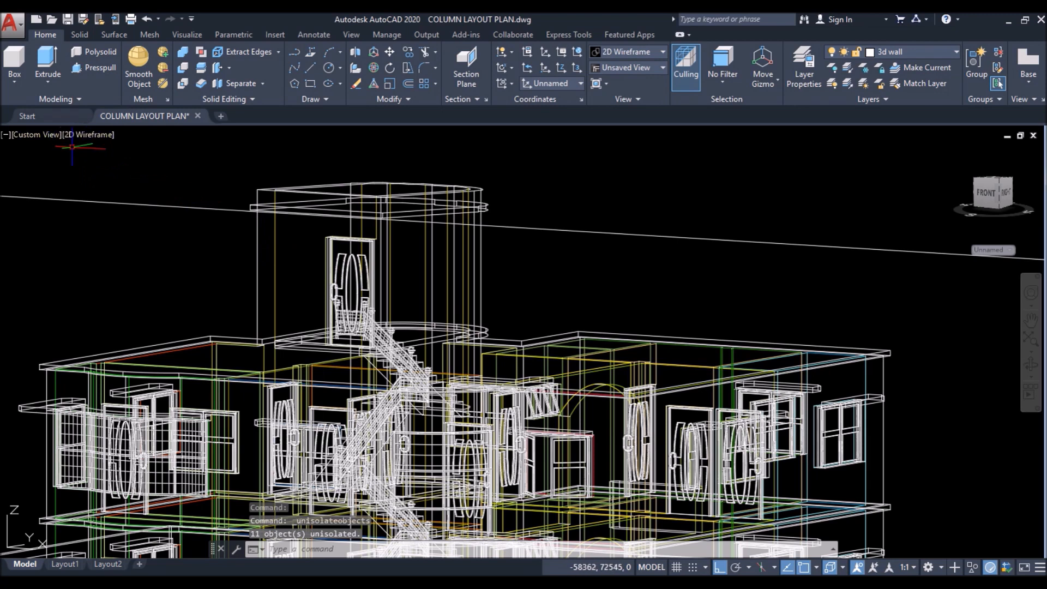
Step: Hide the very large ground object whose long edges run behind and around the house
scroll(251, 242, down, 5)
click(213, 220)
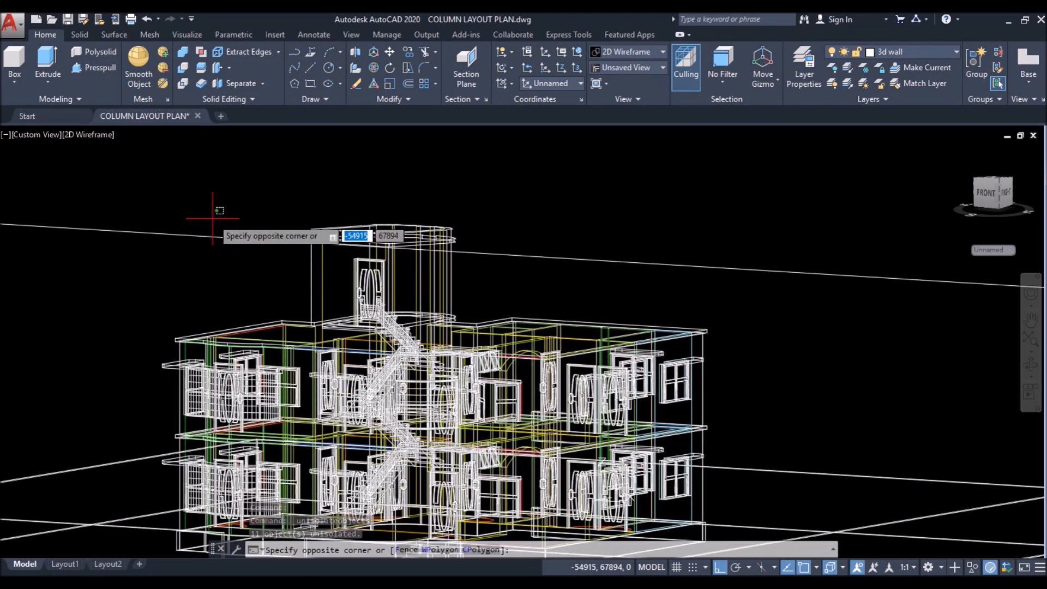
click(161, 244)
scroll(697, 315, down, 2)
right_click(341, 202)
mouse_move(444, 264)
click(546, 275)
scroll(594, 333, up, 5)
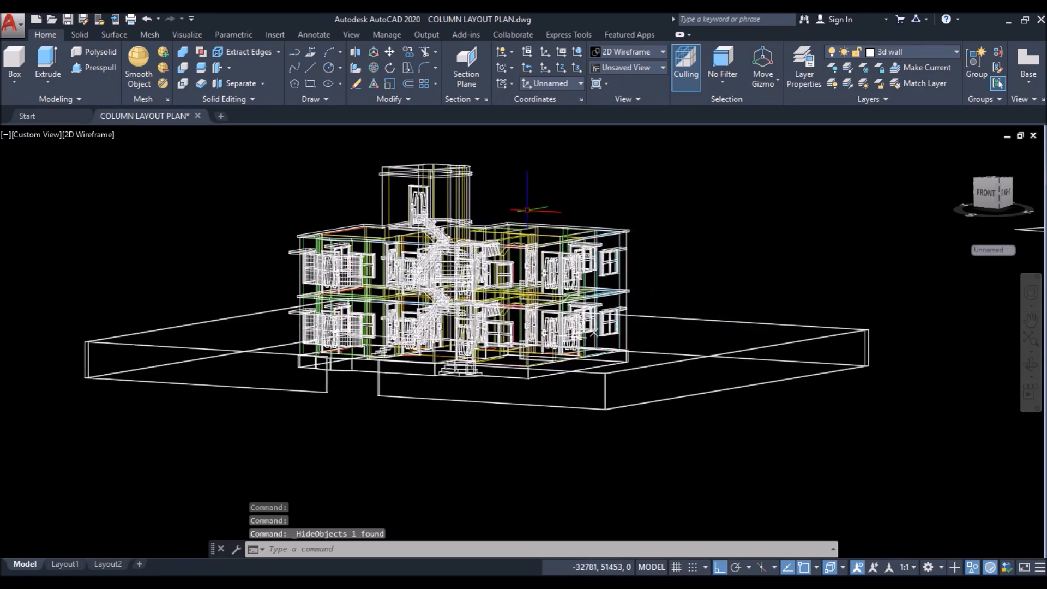
scroll(521, 206, up, 2)
Step: Display the house and rooftop stairwell in the Realistic visual style
click(79, 134)
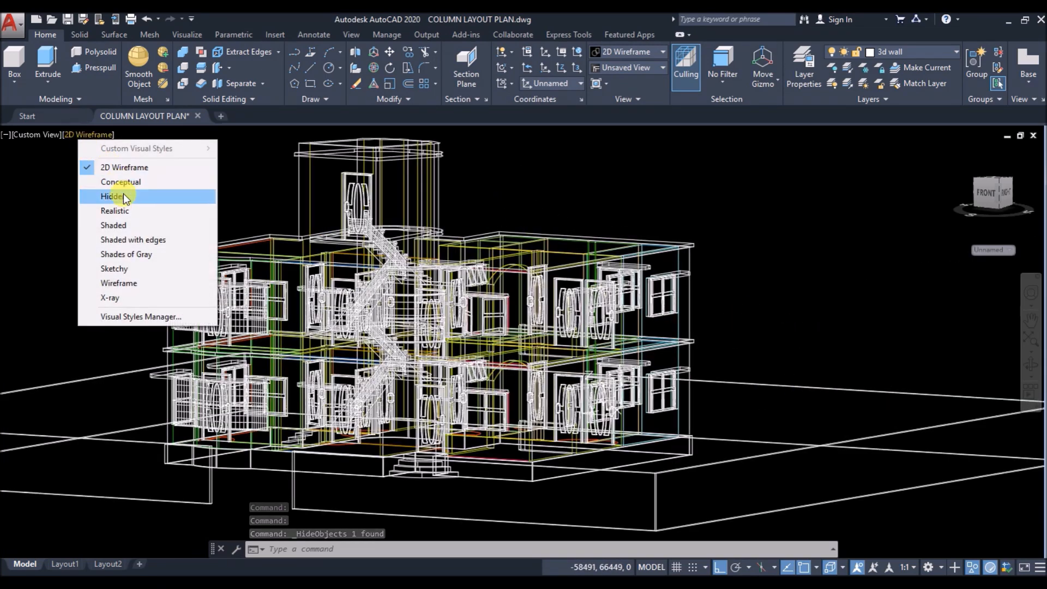
click(124, 210)
scroll(183, 240, up, 3)
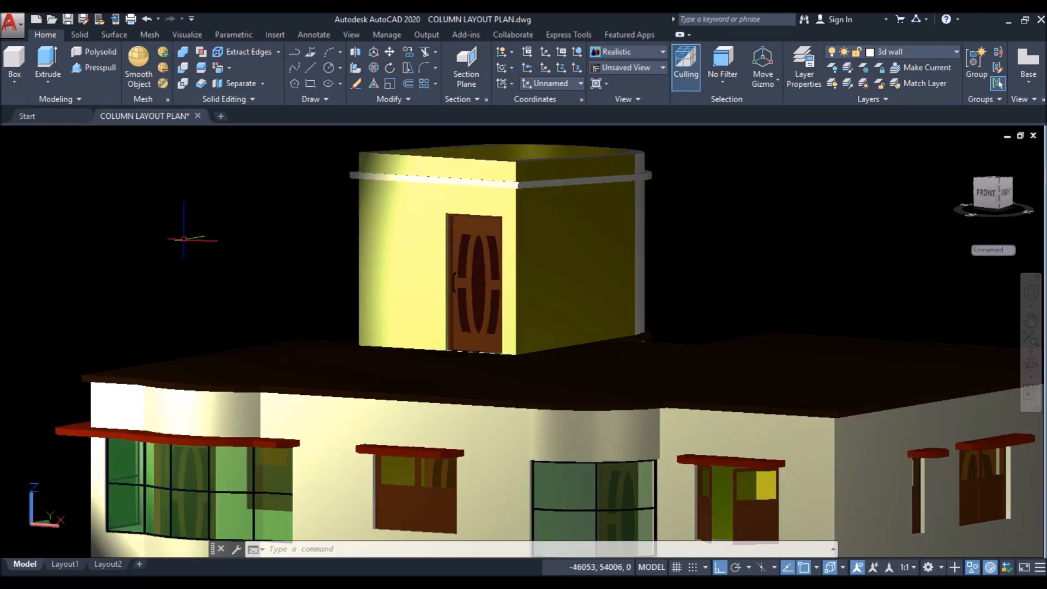
Step: Recolor the outer faces of the rooftop stairwell walls with index color 255 using Color Faces
click(220, 69)
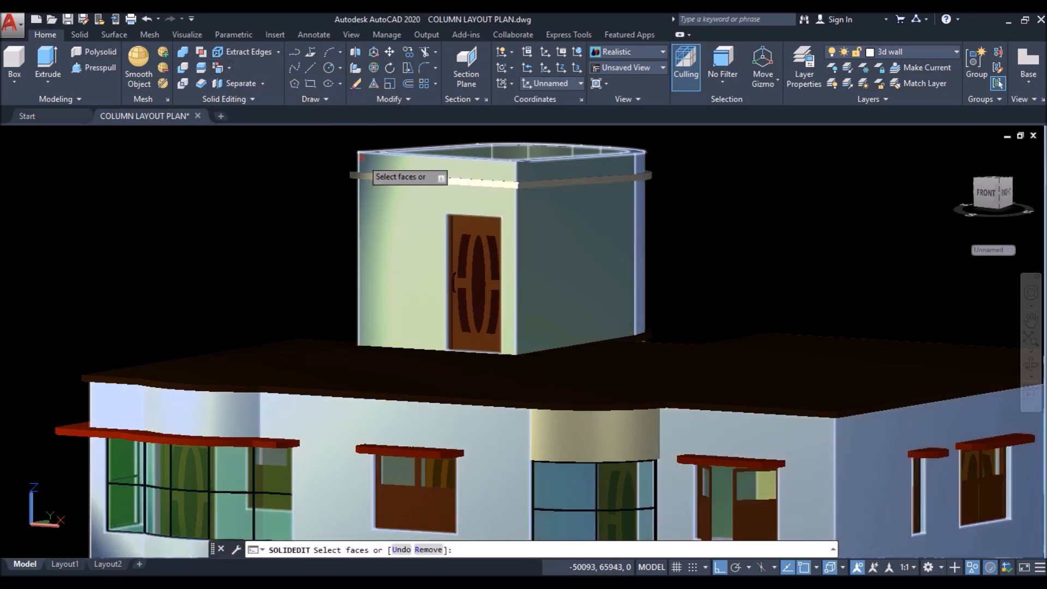
click(362, 159)
scroll(508, 169, up, 6)
click(505, 181)
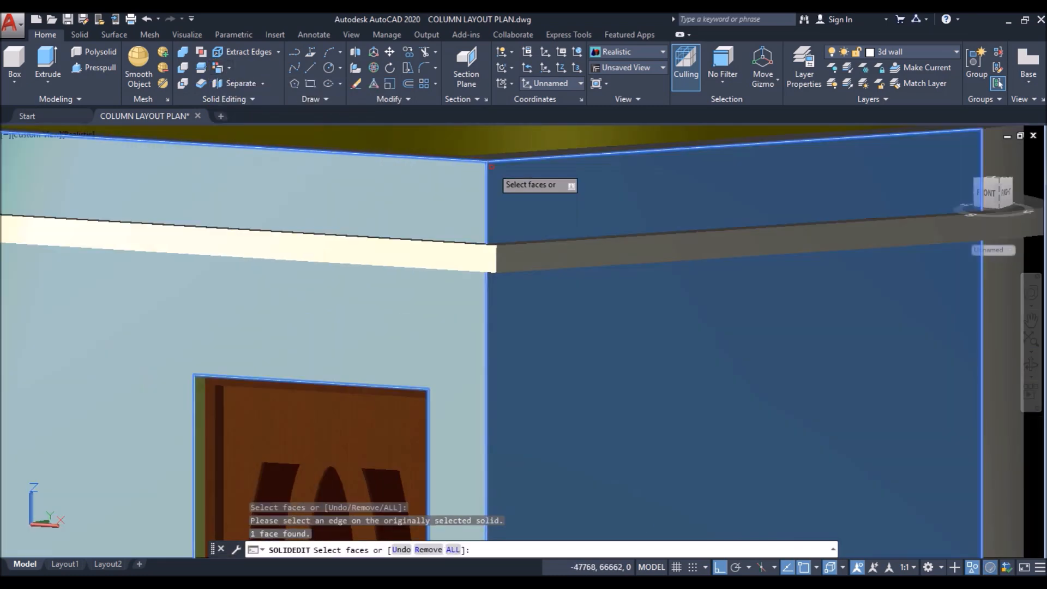
key(Return)
click(608, 354)
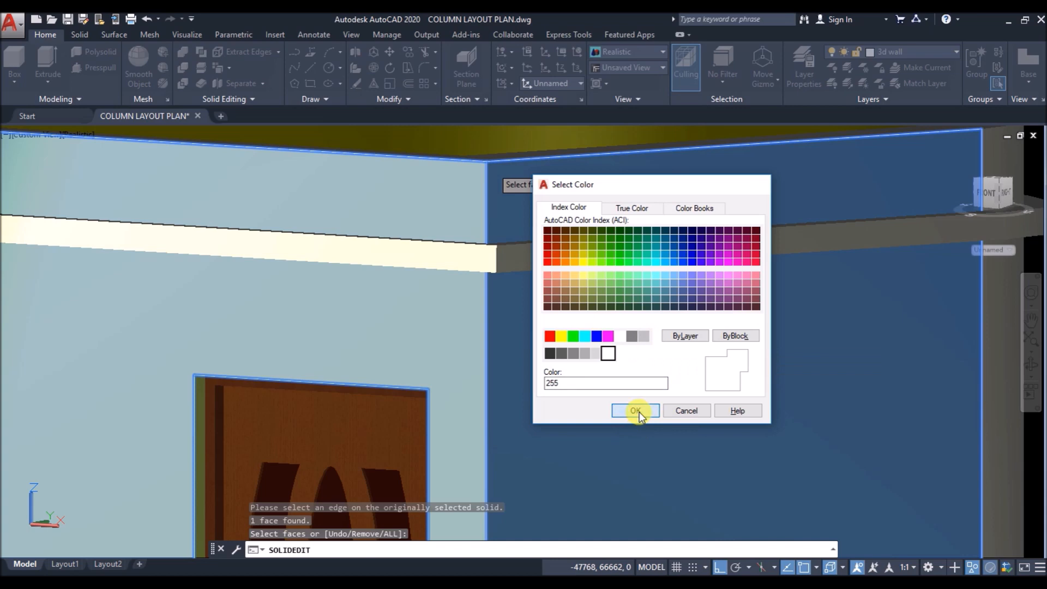
click(639, 411)
scroll(610, 384, down, 2)
key(Return)
scroll(389, 270, down, 1)
scroll(385, 203, down, 1)
key(Return)
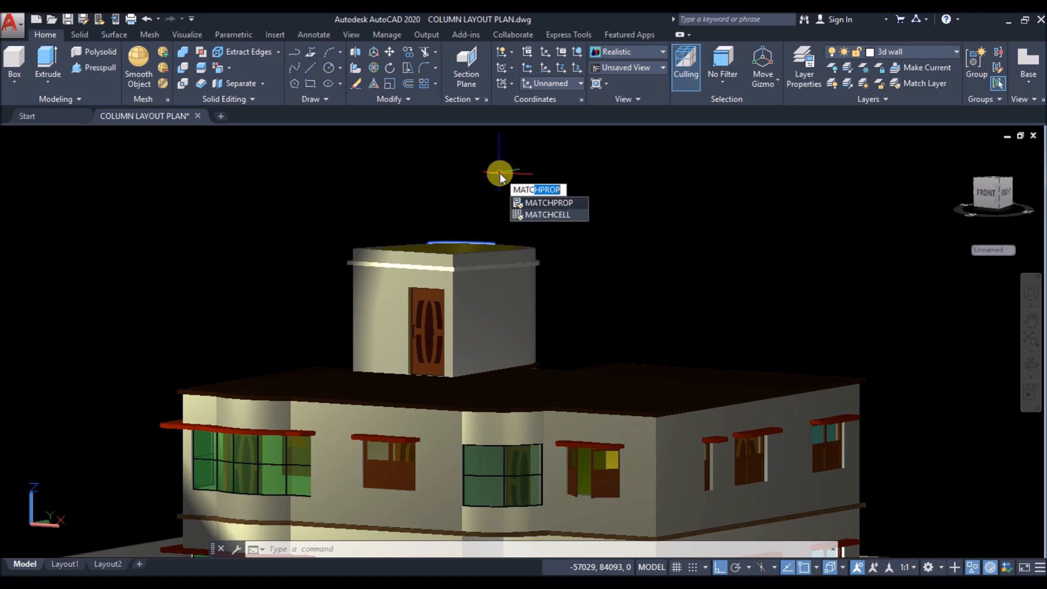
Step: Match the properties of the main roof slab onto the stairwell's roof slab with MATCHPROP
key(Return)
click(657, 389)
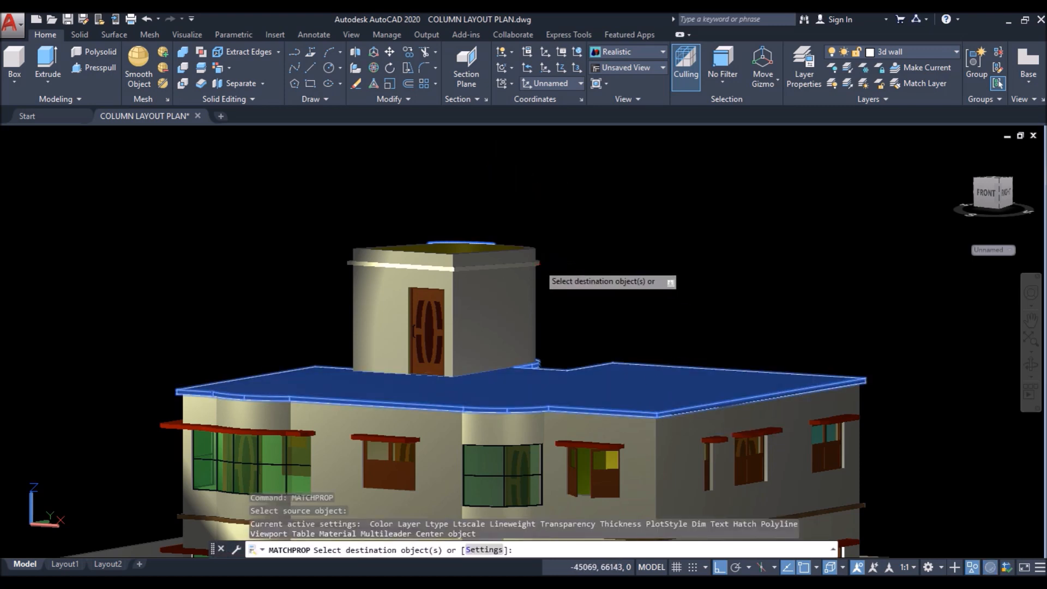
click(537, 263)
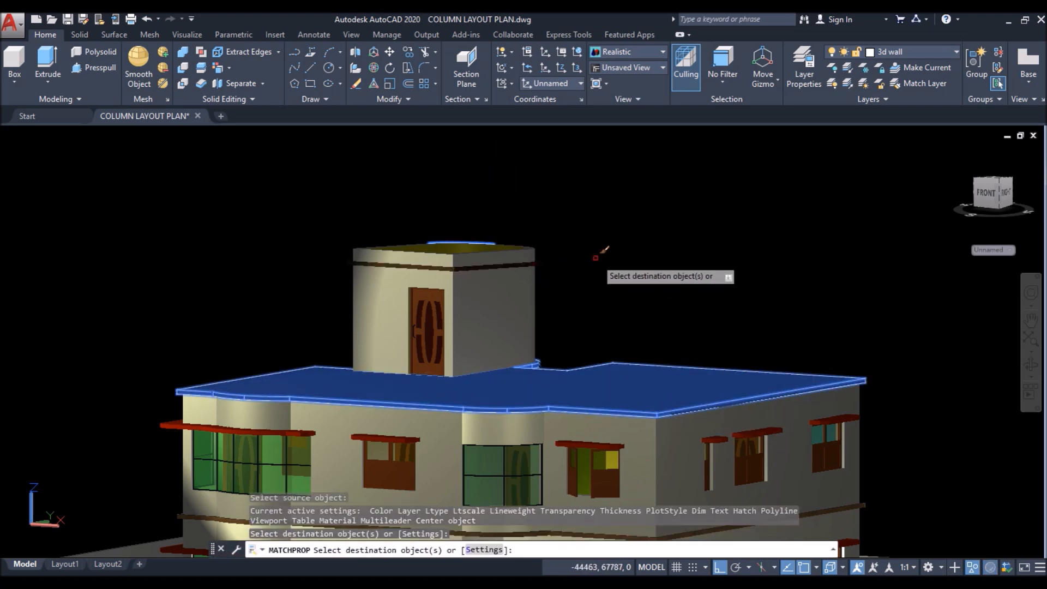
key(Return)
Step: View the whole house from a low angle and switch it to the Conceptual visual style
scroll(576, 217, down, 4)
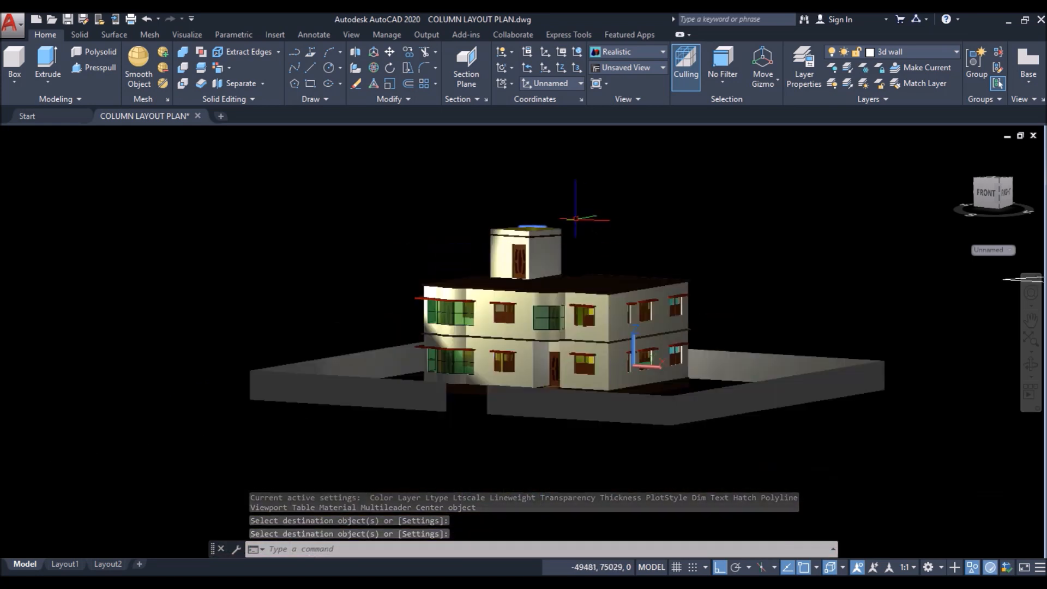
shift+middle_drag(639, 360, 637, 339)
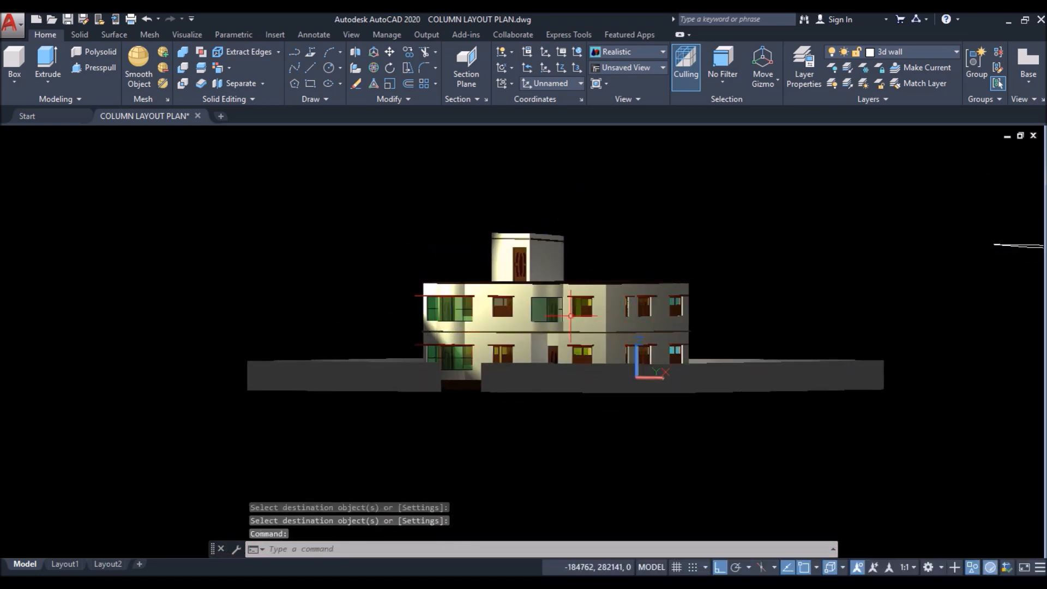
scroll(571, 316, up, 2)
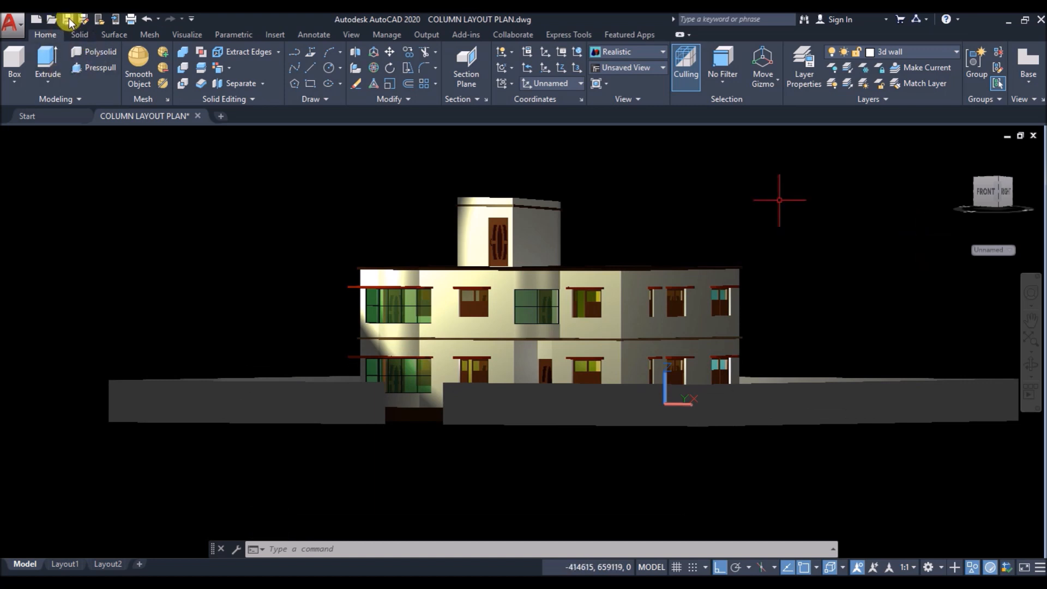
click(66, 133)
click(115, 182)
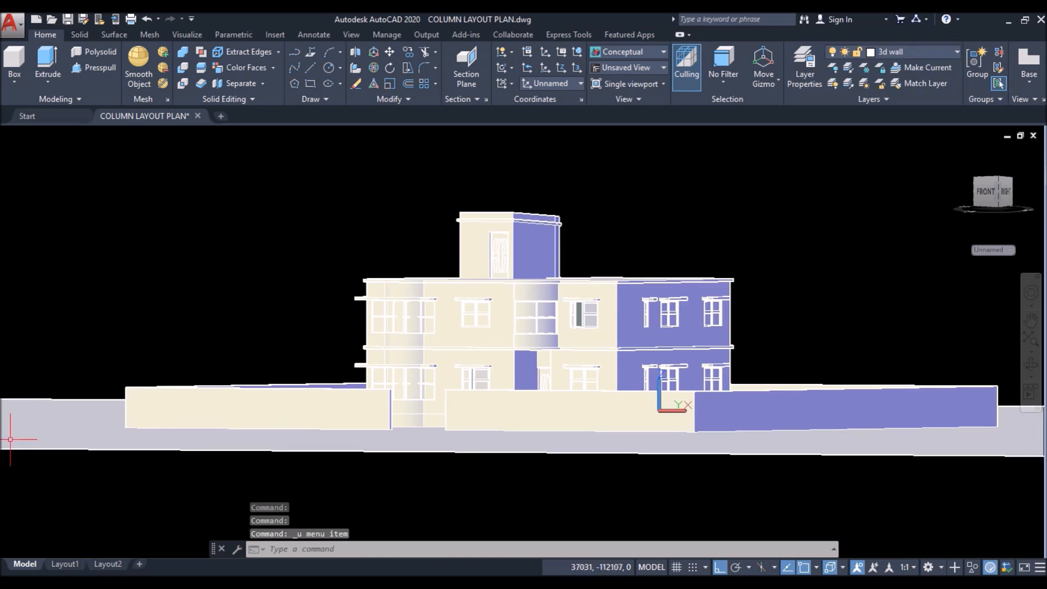
Step: Hide the wide ground slab beneath the house and boundary wall
click(19, 435)
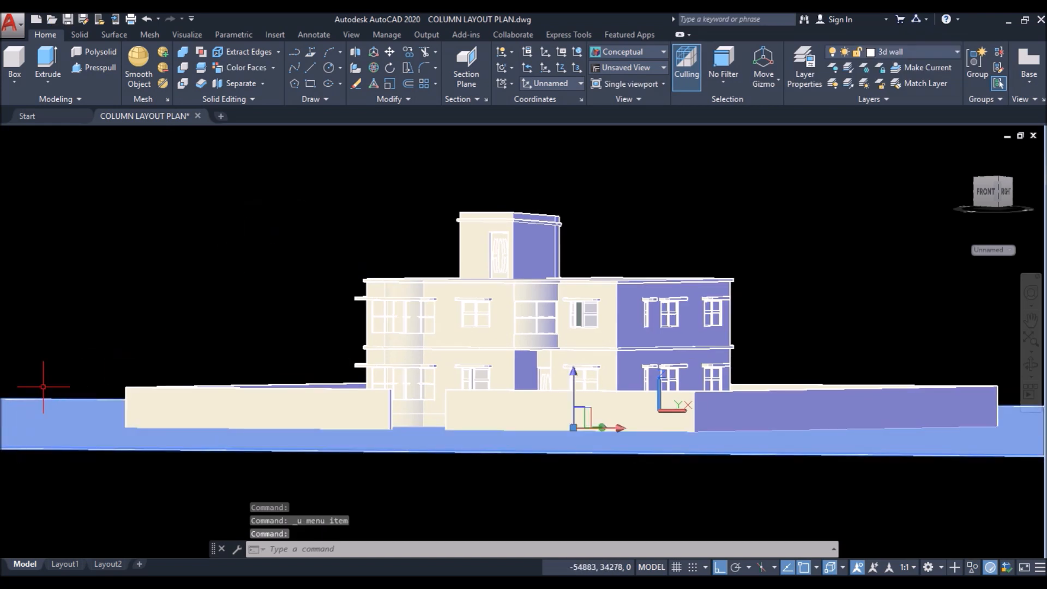
right_click(64, 286)
mouse_move(178, 314)
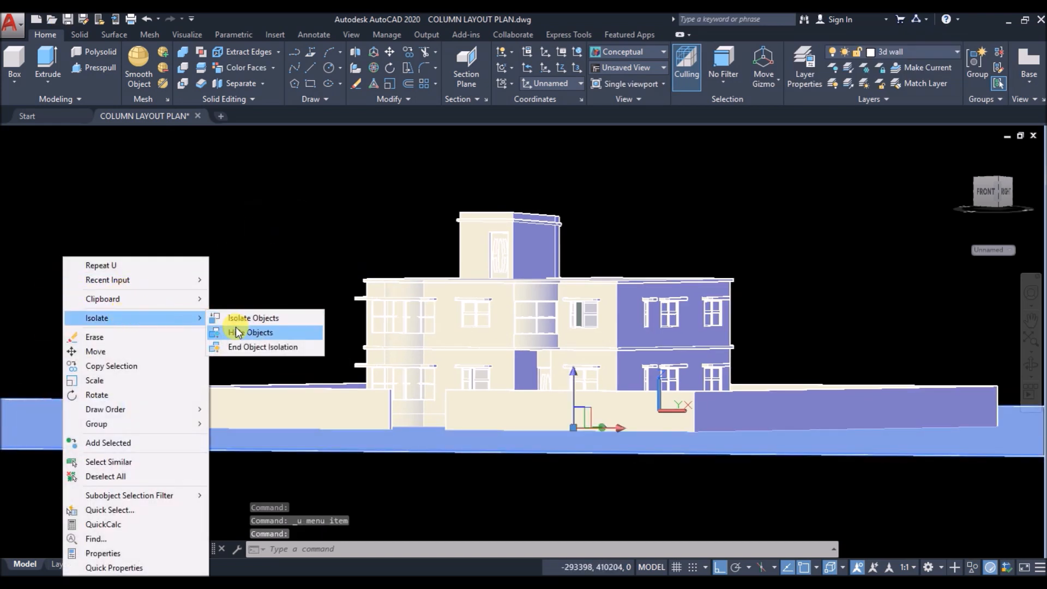
click(237, 332)
Step: Copy the main roof slab about 40200 units along the X axis into the empty space outside the boundary wall
shift+middle_drag(253, 269, 238, 295)
scroll(170, 282, down, 2)
click(476, 284)
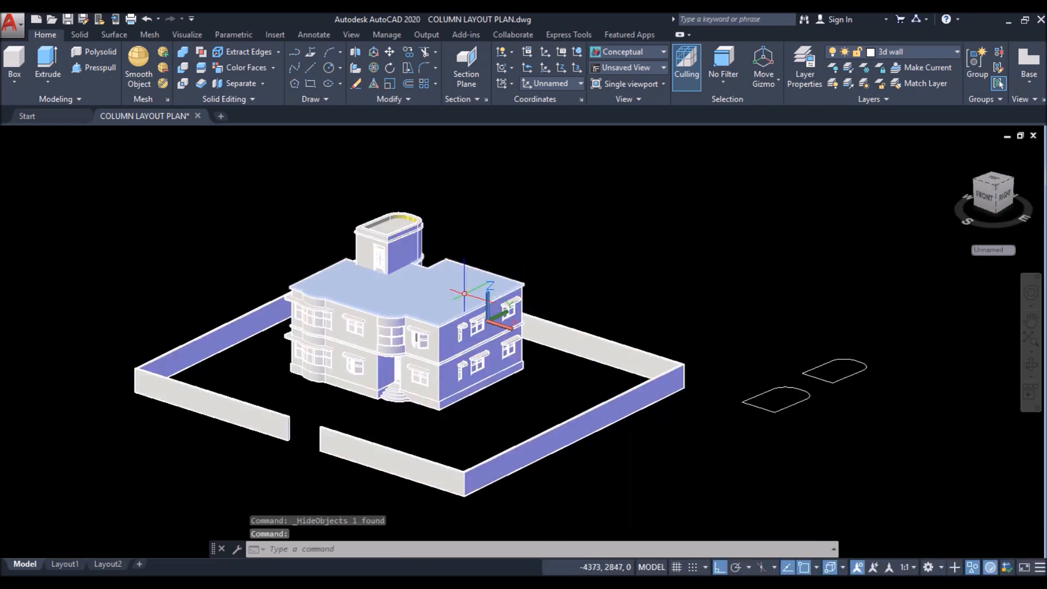
click(408, 52)
click(574, 193)
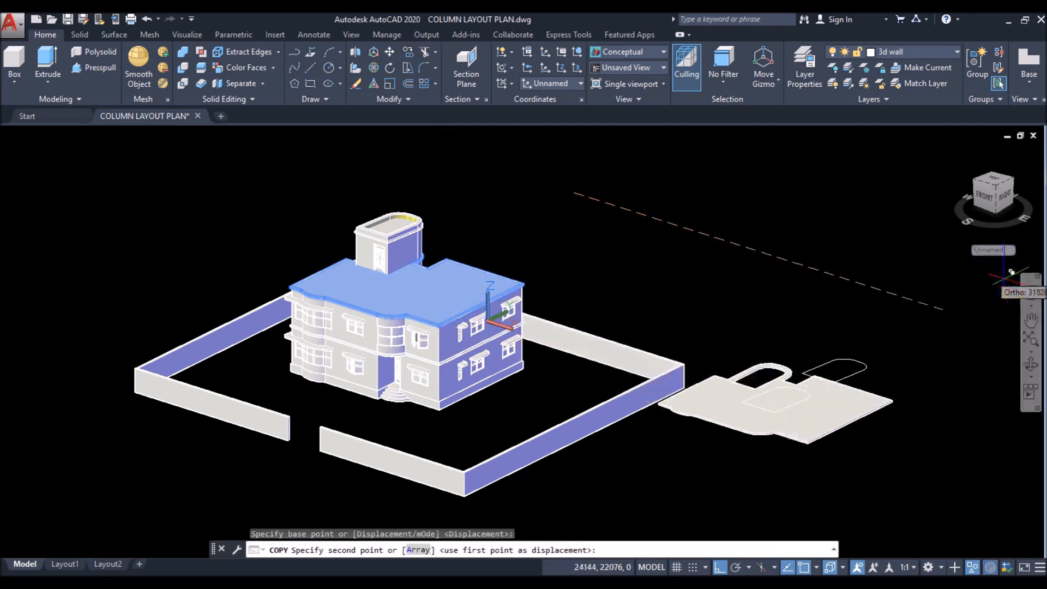
click(932, 367)
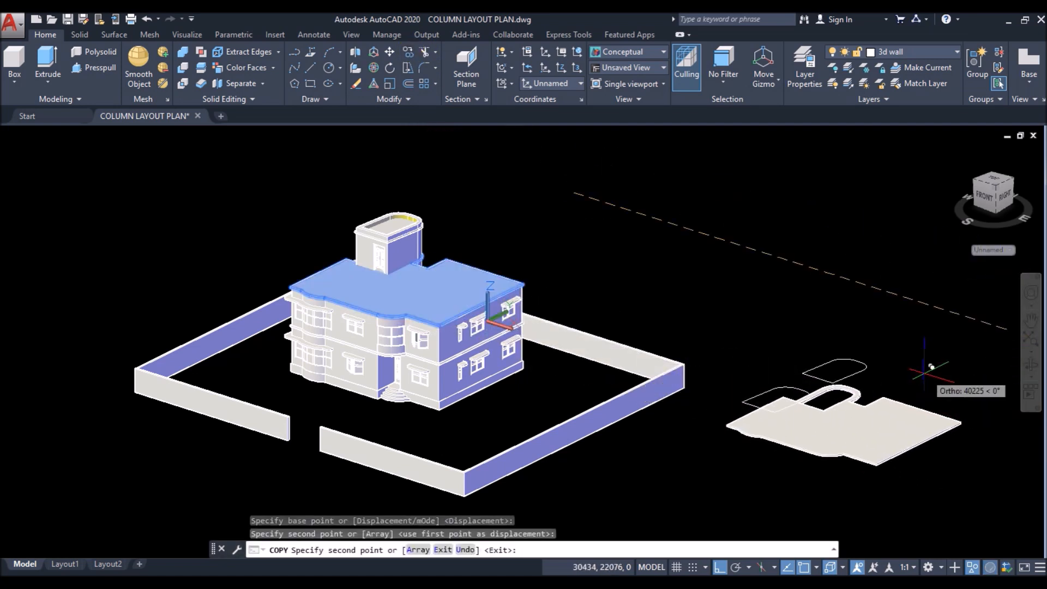
key(Return)
Step: Erase the two round-ended outlines lying next to the copied roof slab
click(729, 296)
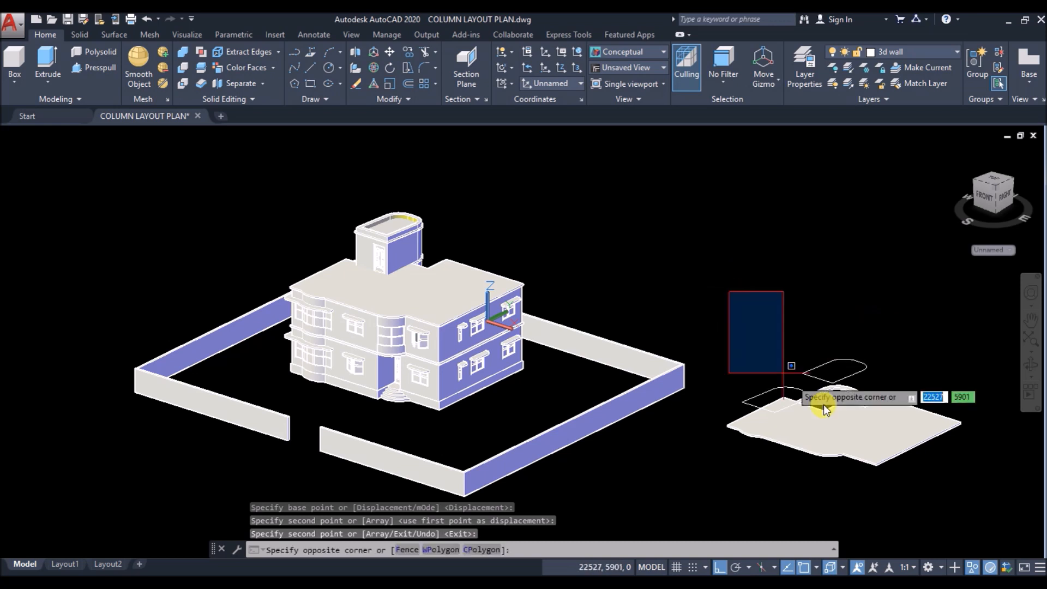
click(878, 451)
click(358, 85)
Step: Extract the edges of the copied roof slab and erase its solid, leaving the edge lines
scroll(475, 245, down, 2)
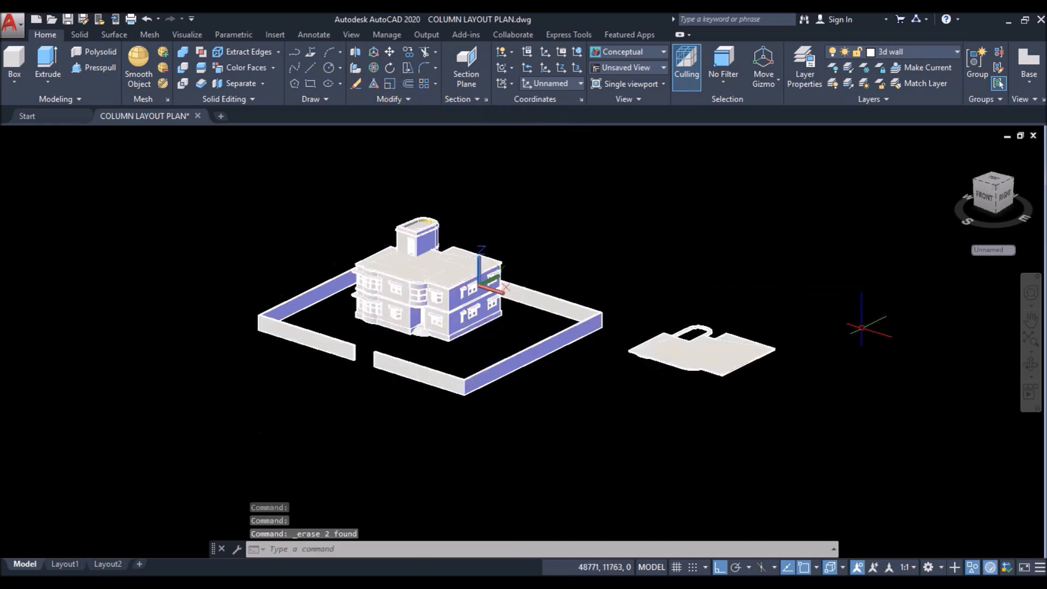
scroll(738, 357, up, 4)
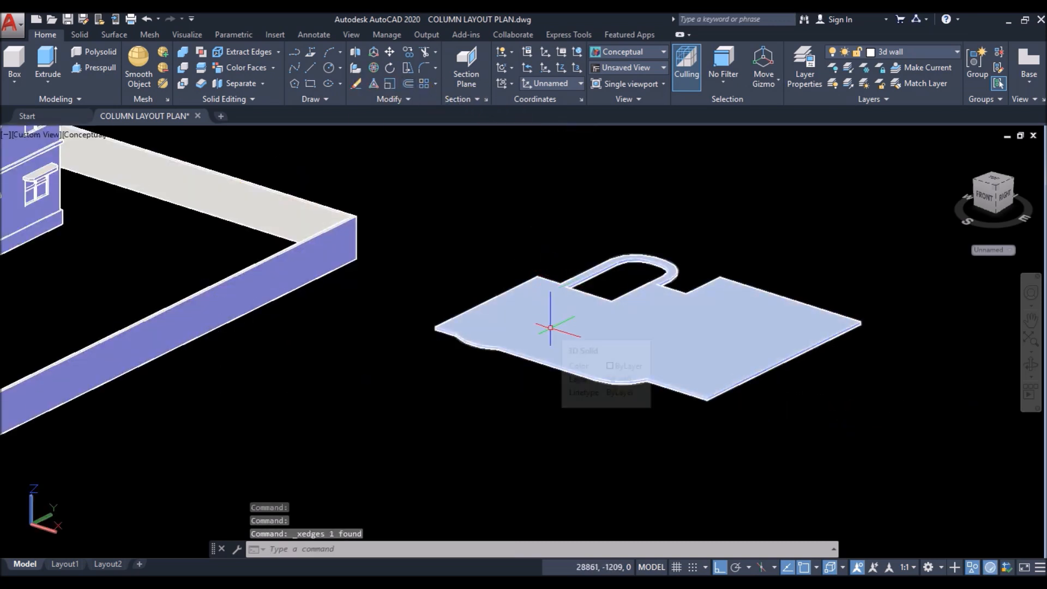
click(550, 328)
click(354, 85)
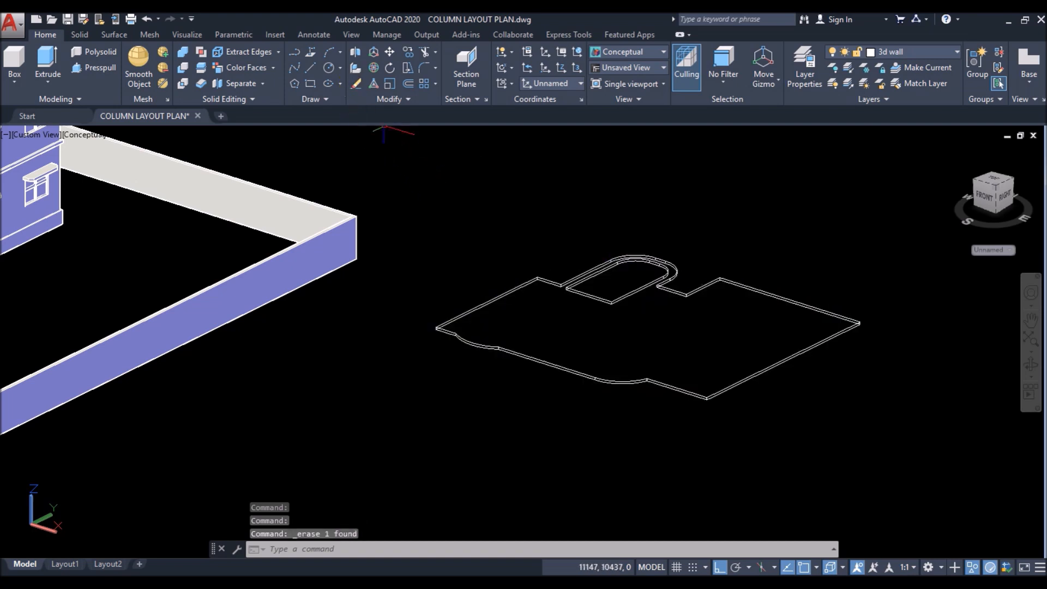
Step: In the Front view, erase the lower and vertical edges of the extracted slab outline, keeping the upper edges
click(30, 137)
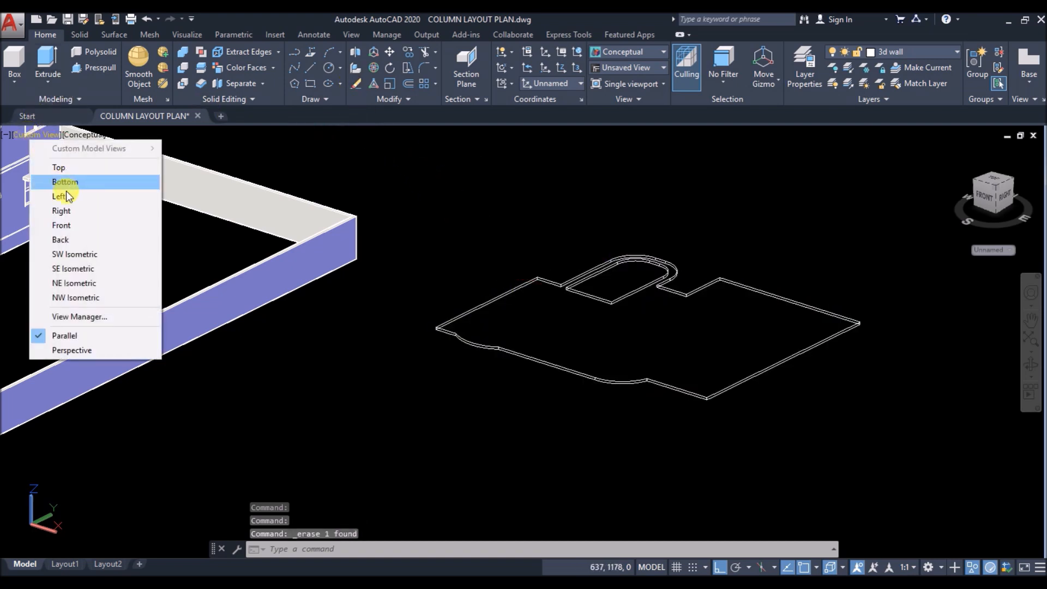
click(55, 224)
scroll(566, 261, up, 8)
scroll(821, 279, up, 5)
click(867, 262)
scroll(838, 295, down, 3)
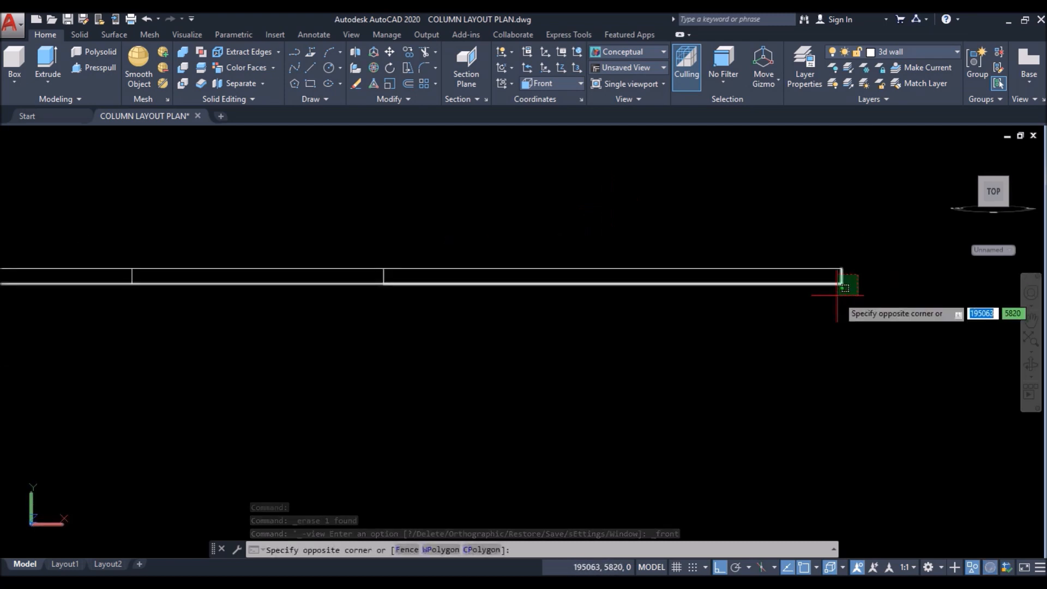
click(30, 322)
click(355, 83)
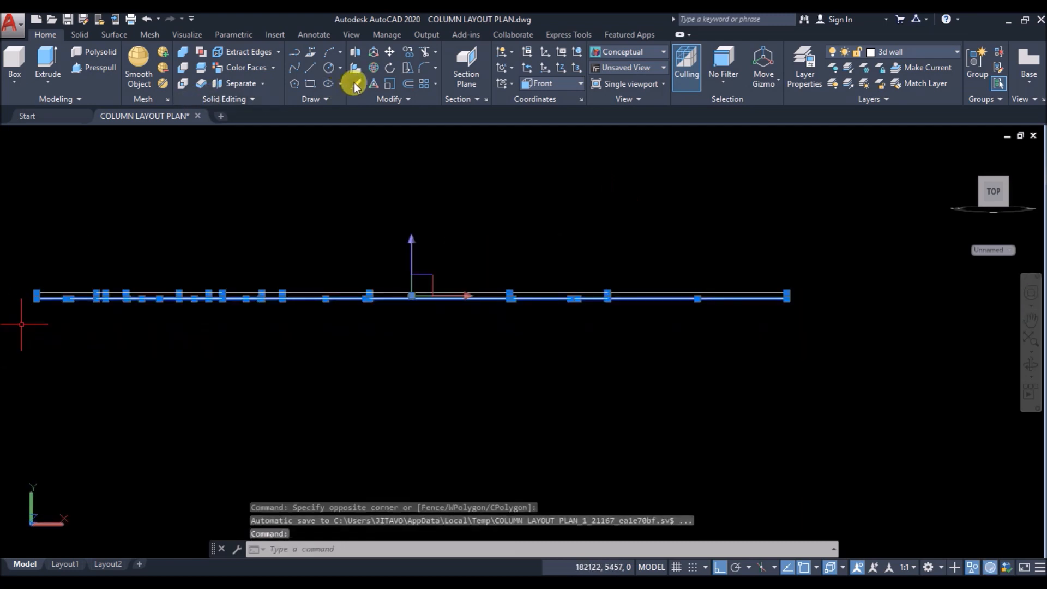
Step: Erase the inner and outer edge lines of the rounded stairwell part from the roof outline
shift+middle_drag(514, 222, 467, 240)
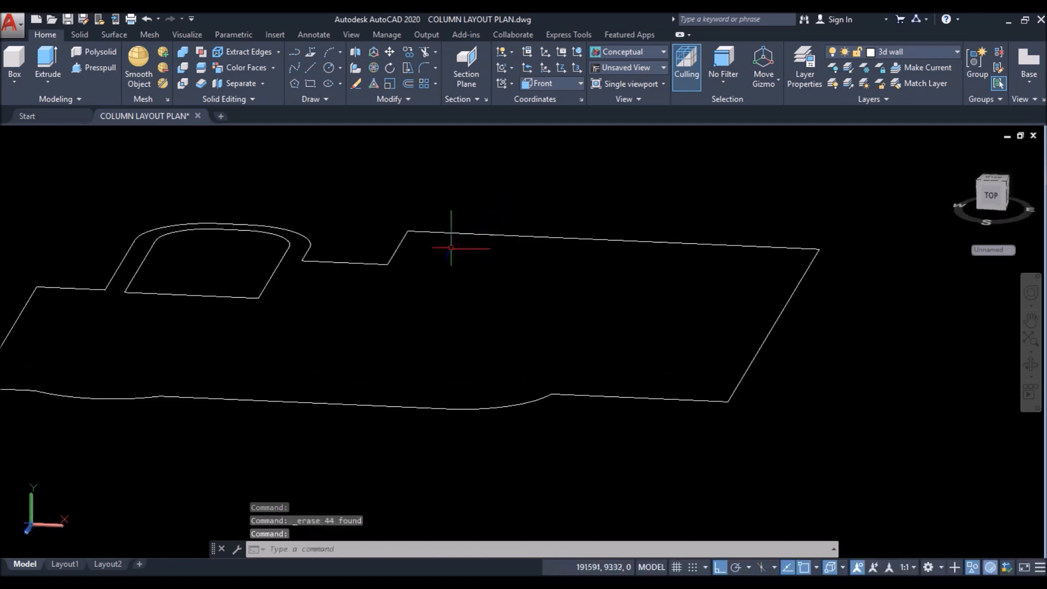
click(327, 178)
click(205, 165)
click(284, 179)
click(127, 328)
click(355, 83)
scroll(424, 169, down, 2)
scroll(388, 194, up, 2)
click(374, 200)
click(331, 213)
right_click(324, 177)
click(366, 186)
Step: Join the remaining roof outline segments into a single open polyline
scroll(316, 191, down, 3)
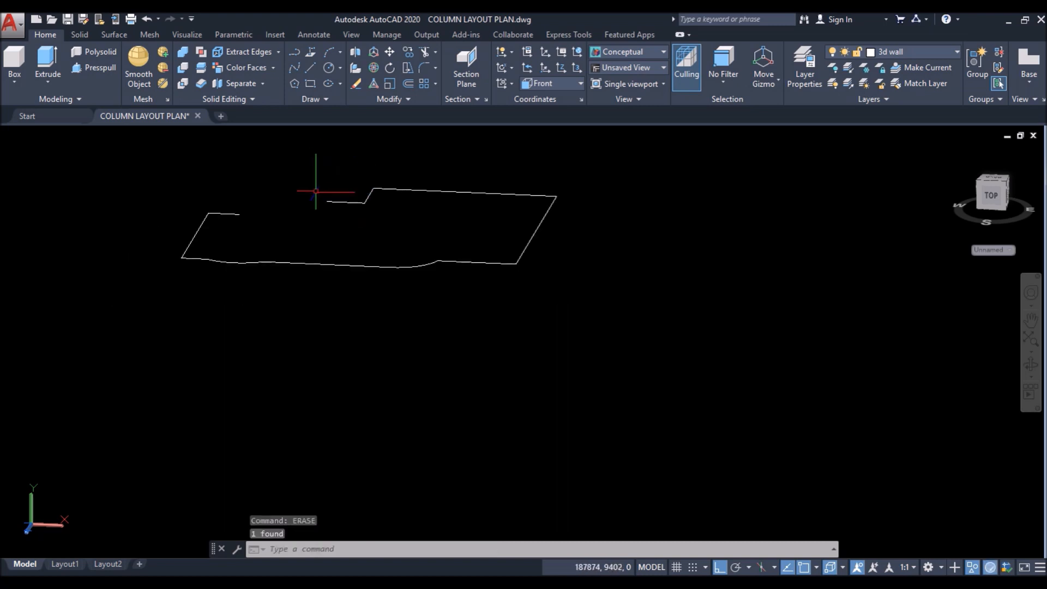
click(581, 165)
click(179, 289)
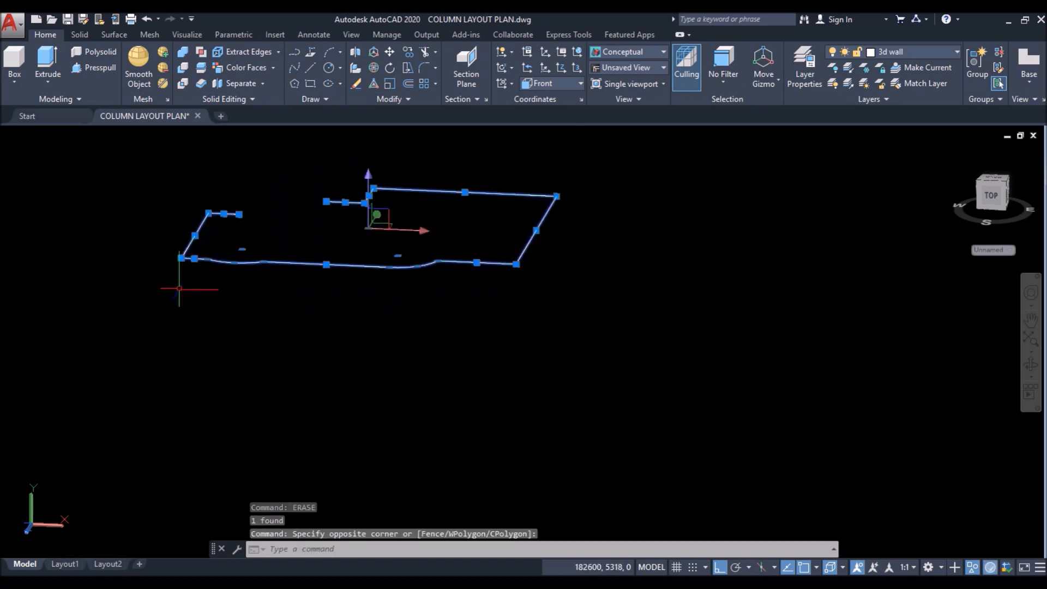
text(j)
key(Return)
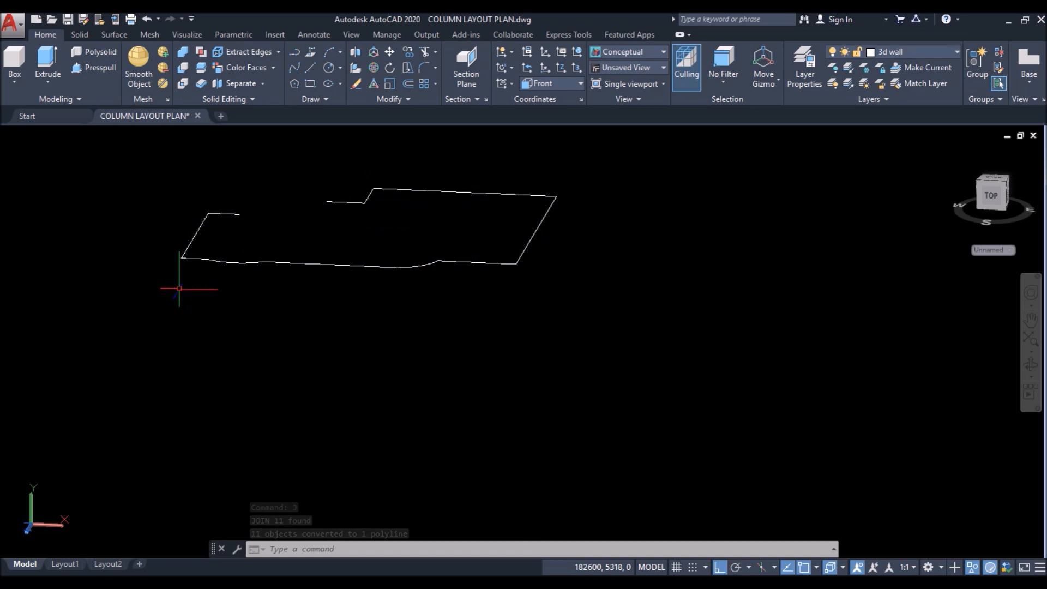
Step: Offset the open roof outline 100 inward, and offset that copy another 75 inward
text(o)
key(Return)
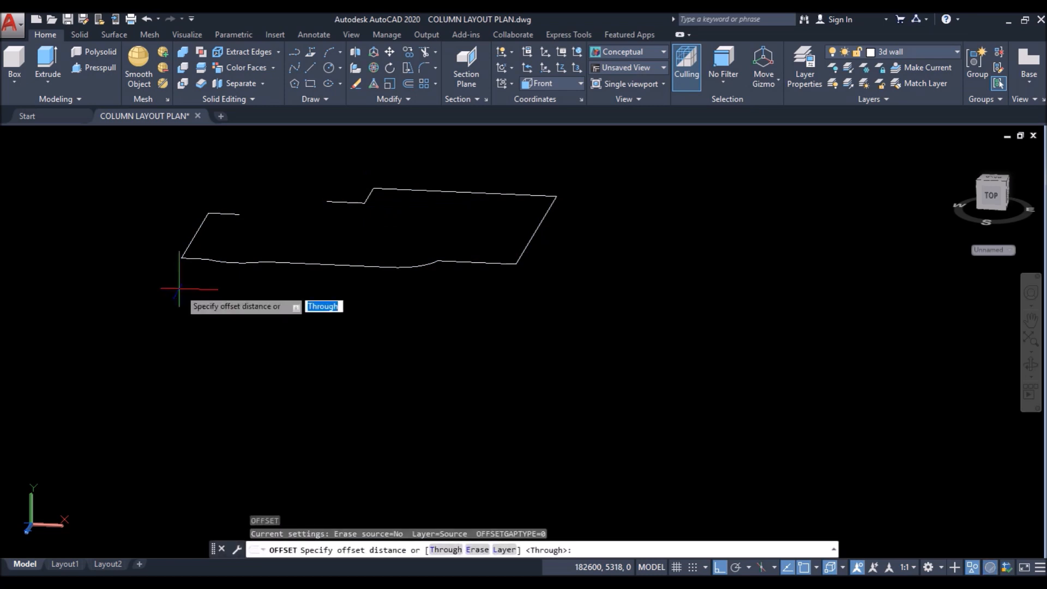
key(Return)
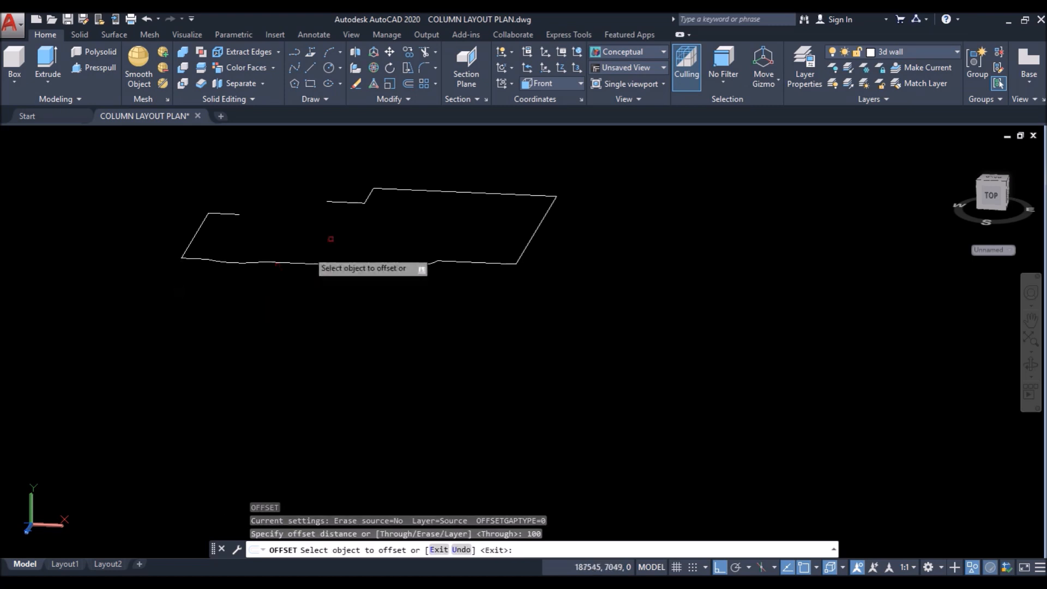
click(464, 195)
click(427, 240)
scroll(374, 185, up, 5)
click(402, 208)
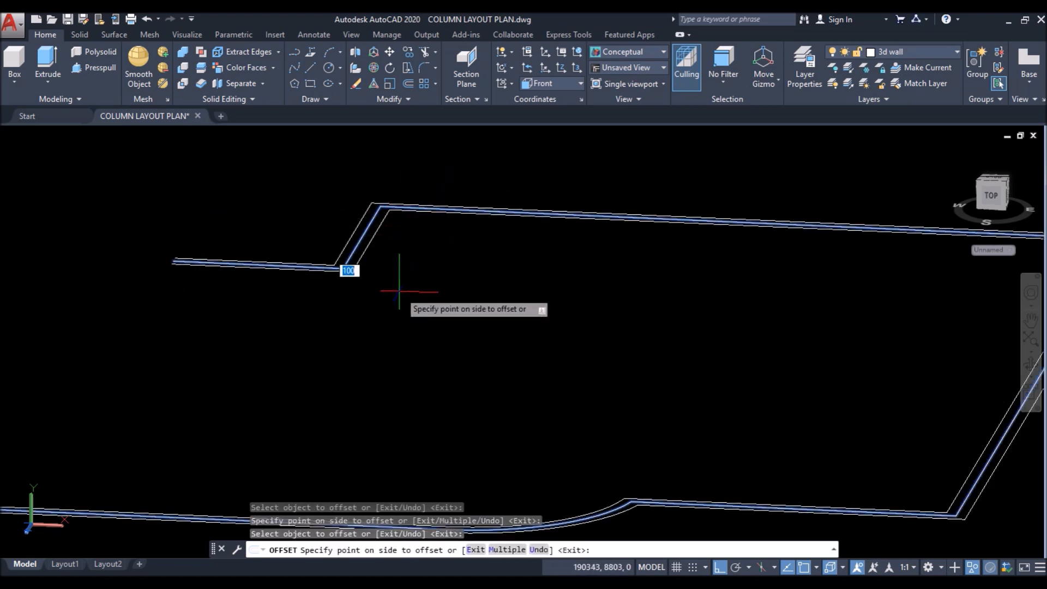
key(Return)
key(Return)
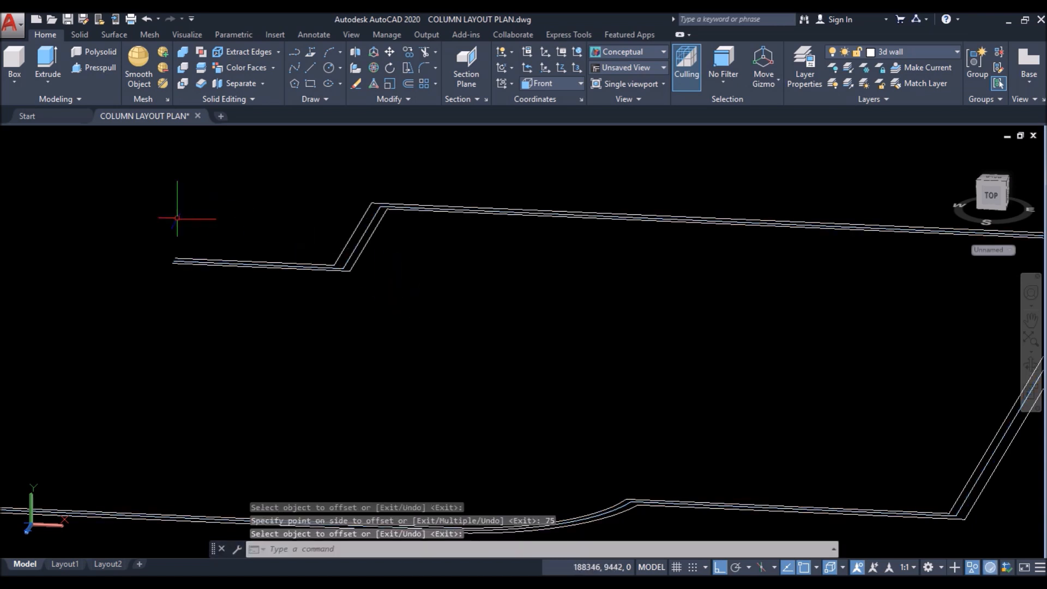
Step: Draw short lines closing both open ends between the two inward offset outlines
scroll(202, 301, up, 6)
click(309, 71)
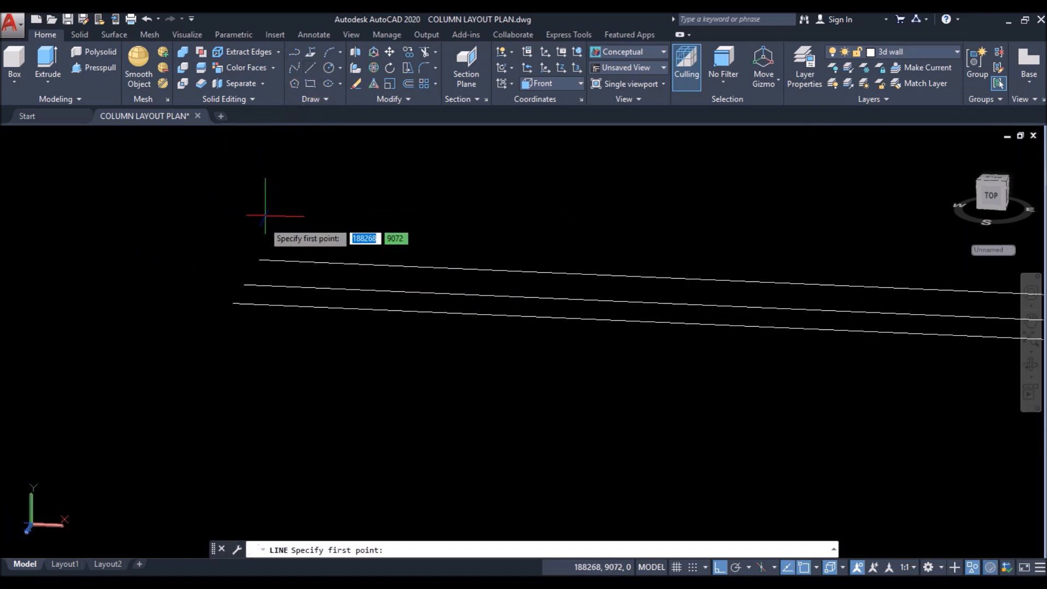
click(232, 303)
click(260, 259)
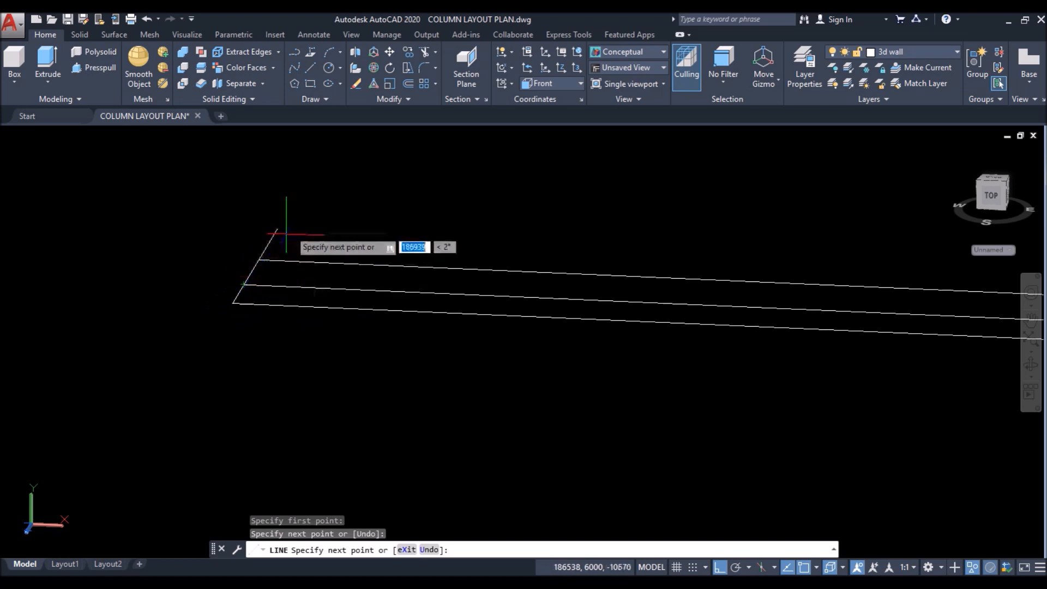
key(Return)
scroll(429, 241, down, 8)
scroll(370, 227, up, 8)
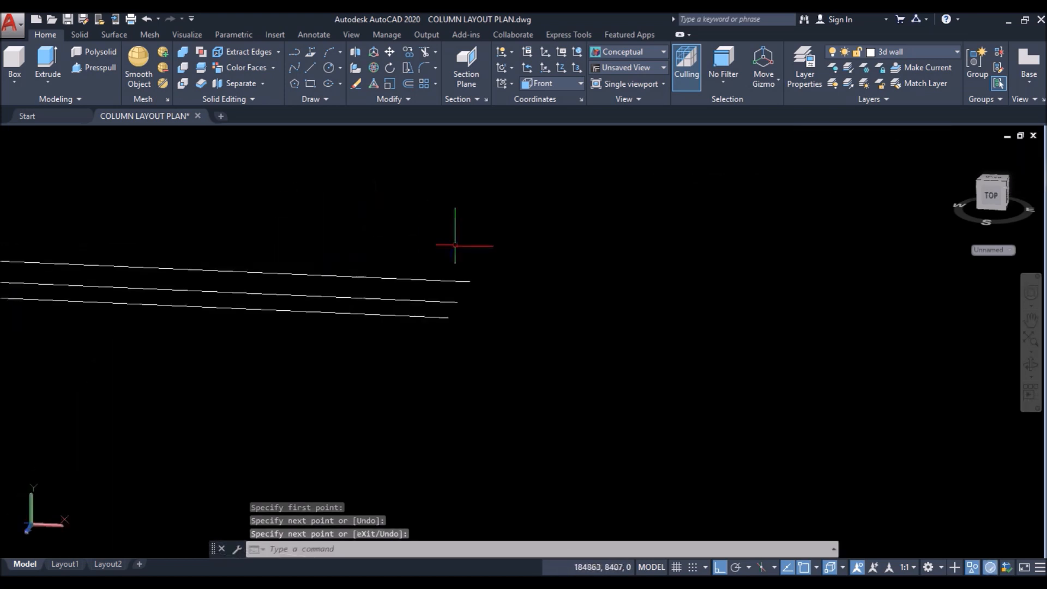
key(Return)
click(448, 318)
click(457, 302)
key(Return)
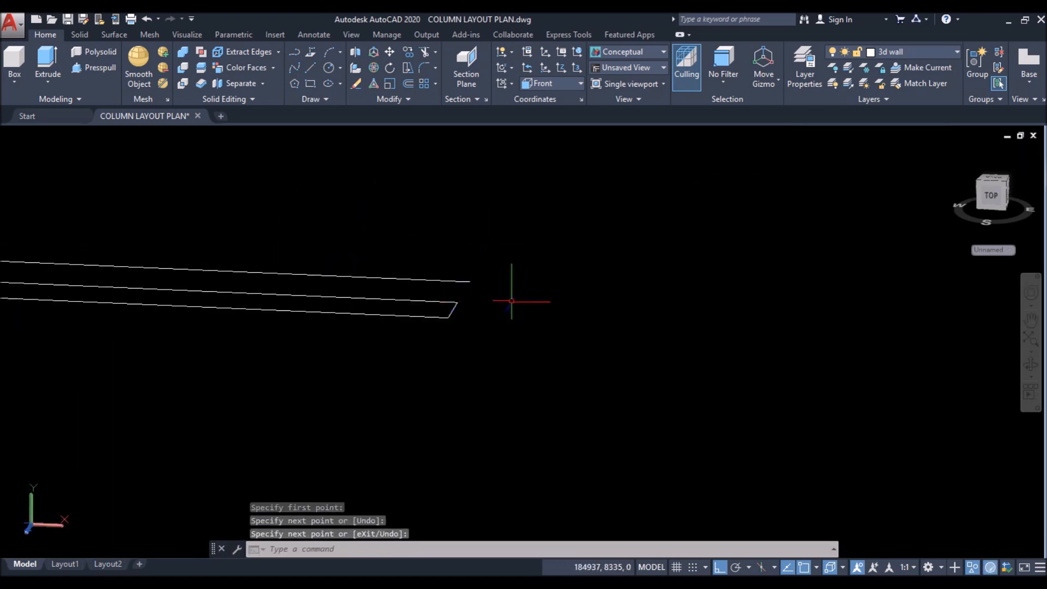
Step: Join the two inner offset outlines and their closing end lines into a single closed profile
text(j)
key(Return)
click(472, 298)
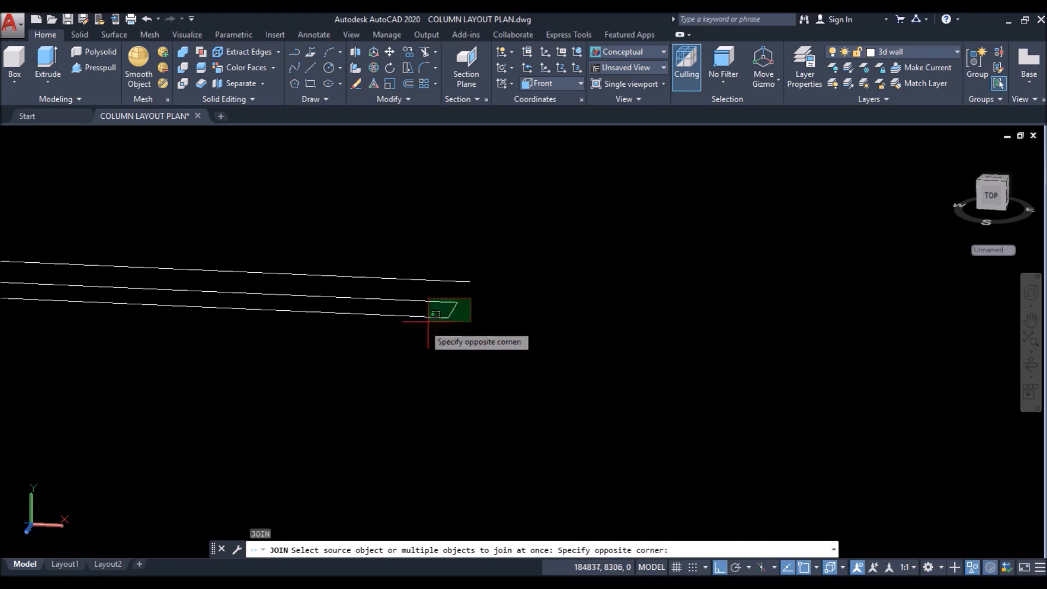
click(339, 347)
scroll(339, 346, down, 5)
scroll(519, 329, up, 8)
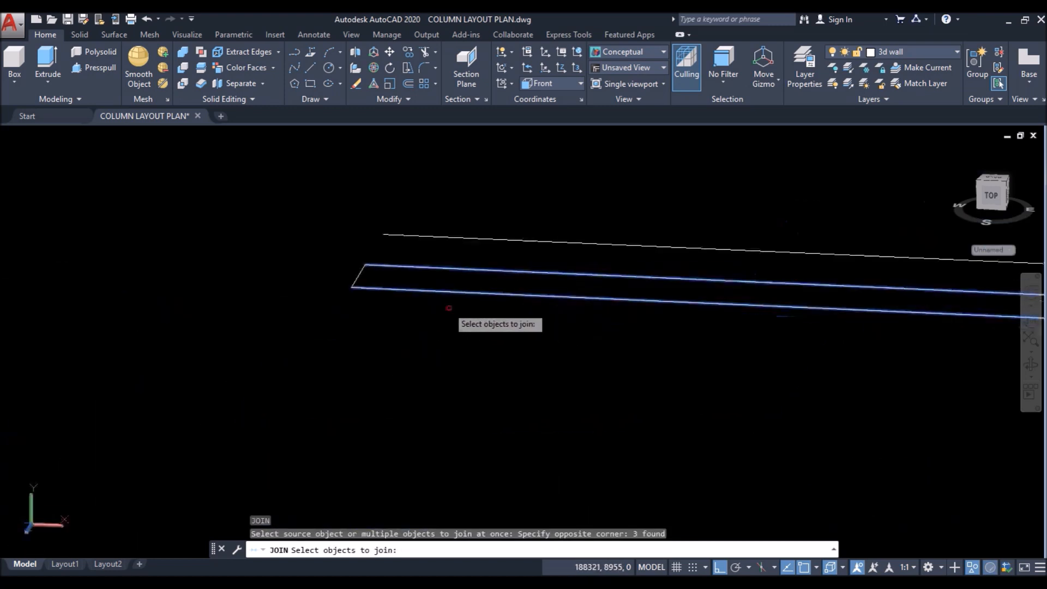
click(364, 275)
click(246, 297)
scroll(369, 253, down, 6)
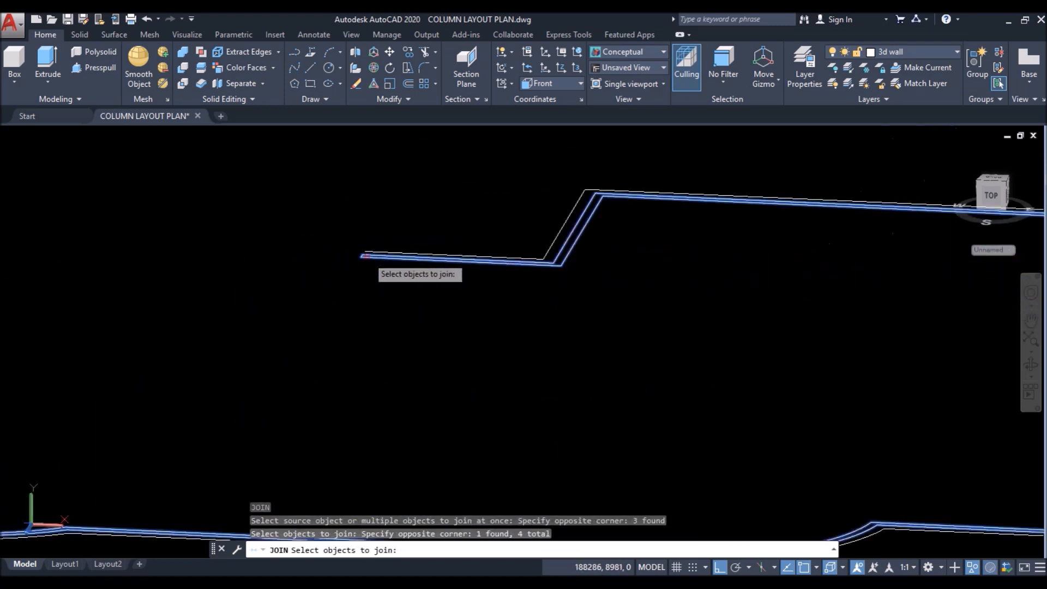
key(Return)
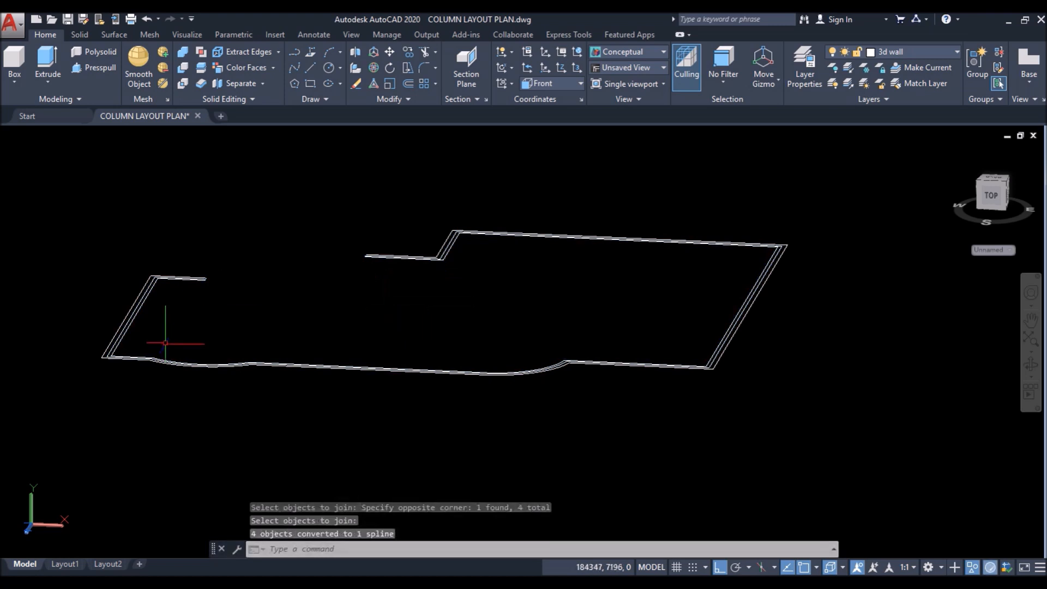
Step: Extrude the closed roof-edge profile to a height of 600 as a parapet wall
click(41, 61)
scroll(117, 349, up, 8)
click(119, 346)
key(Return)
scroll(141, 381, down, 5)
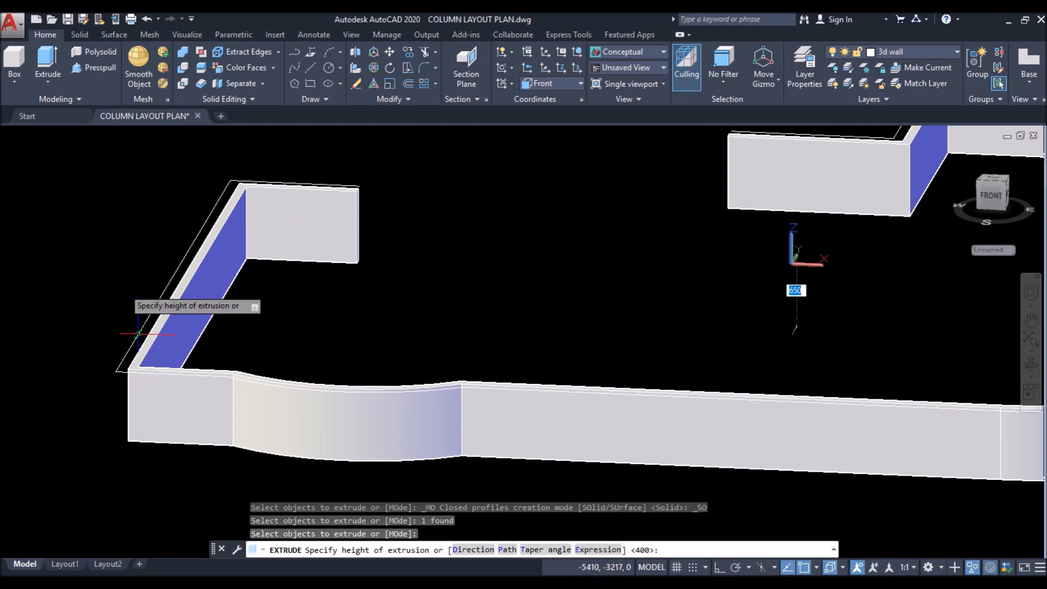
text(600)
key(Return)
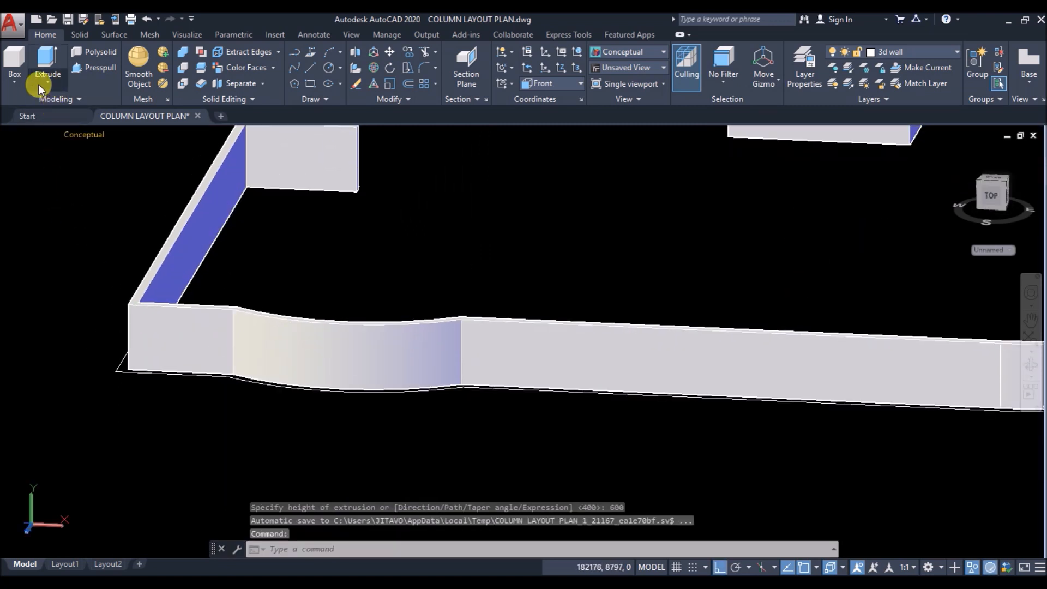
Step: Move the parapet wall onto the building's roof, from the original outline's front corner to the matching roof slab corner
click(390, 56)
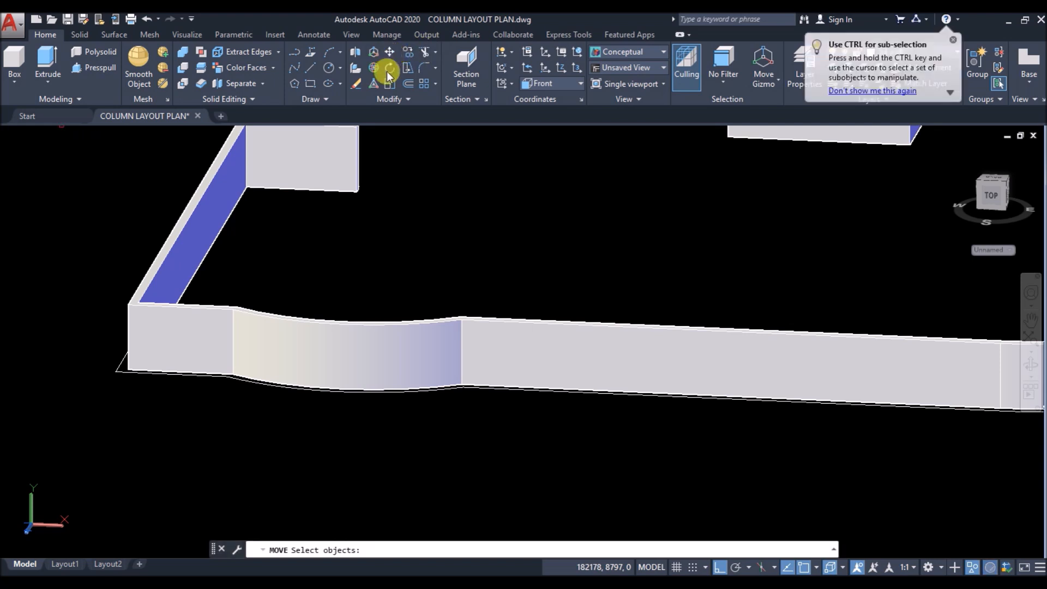
click(159, 334)
key(Return)
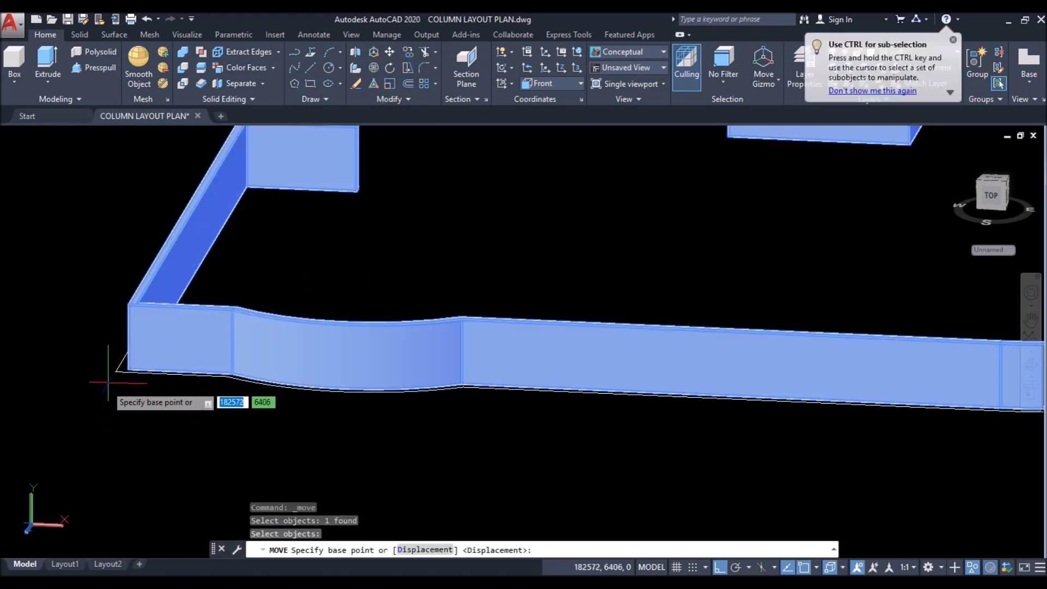
click(114, 369)
scroll(592, 309, down, 5)
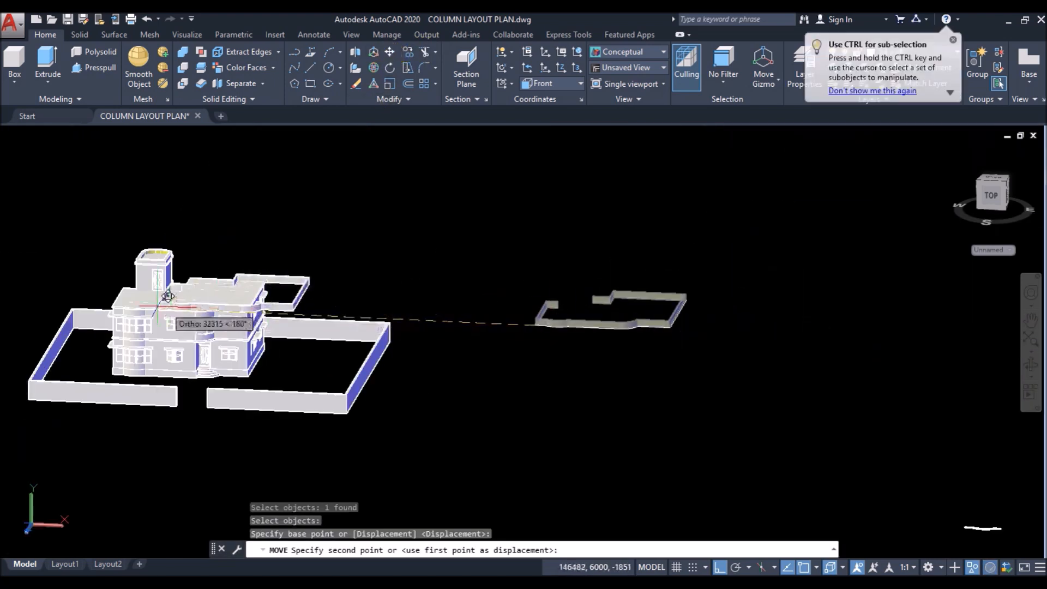
scroll(153, 308, up, 8)
scroll(105, 304, down, 3)
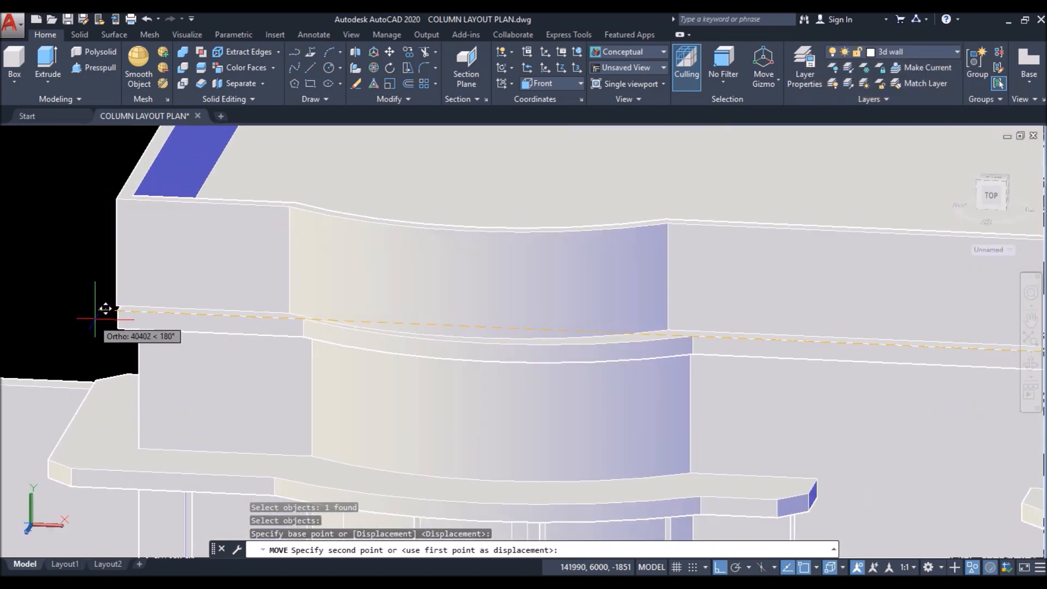
click(118, 303)
scroll(114, 324, down, 5)
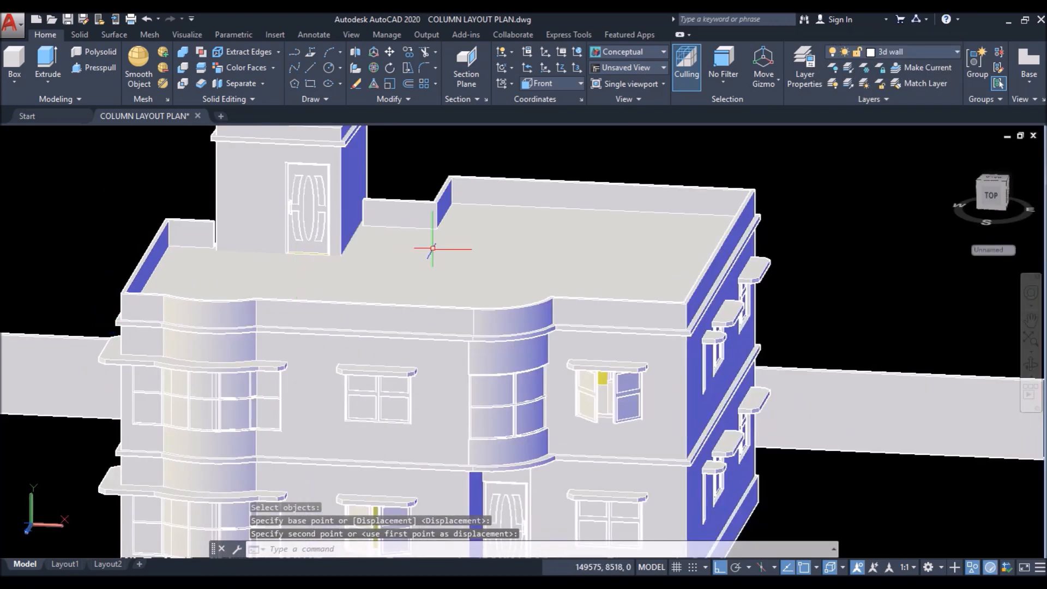
Step: Presspull the parapet's end face behind the stairwell's side wall into the stairwell to close the gap
scroll(432, 249, up, 8)
scroll(363, 241, down, 2)
shift+middle_drag(335, 247, 371, 227)
scroll(374, 243, up, 6)
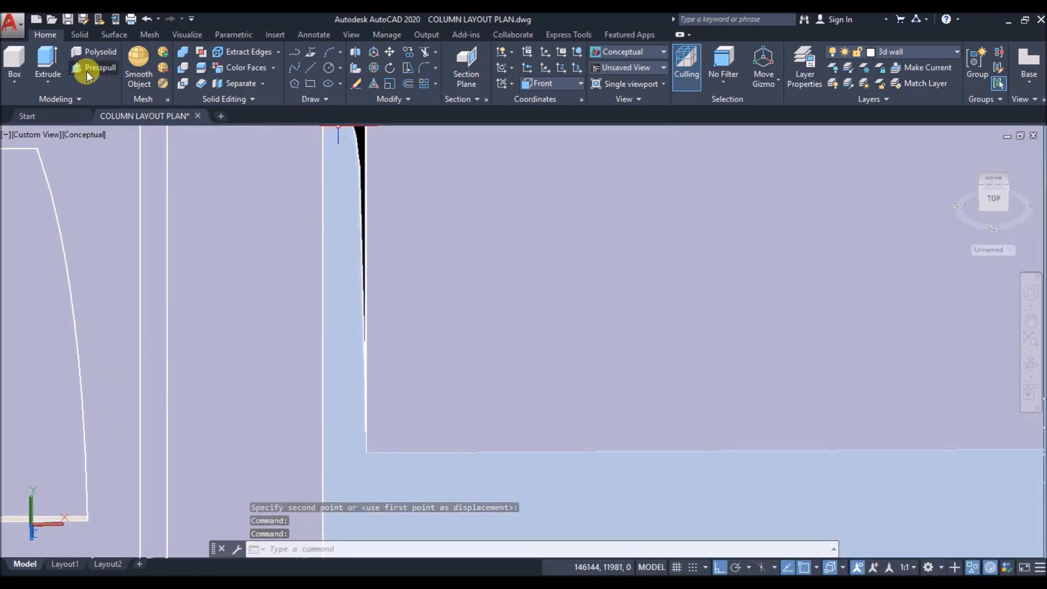
click(87, 71)
scroll(370, 178, up, 8)
click(335, 183)
scroll(349, 132, down, 10)
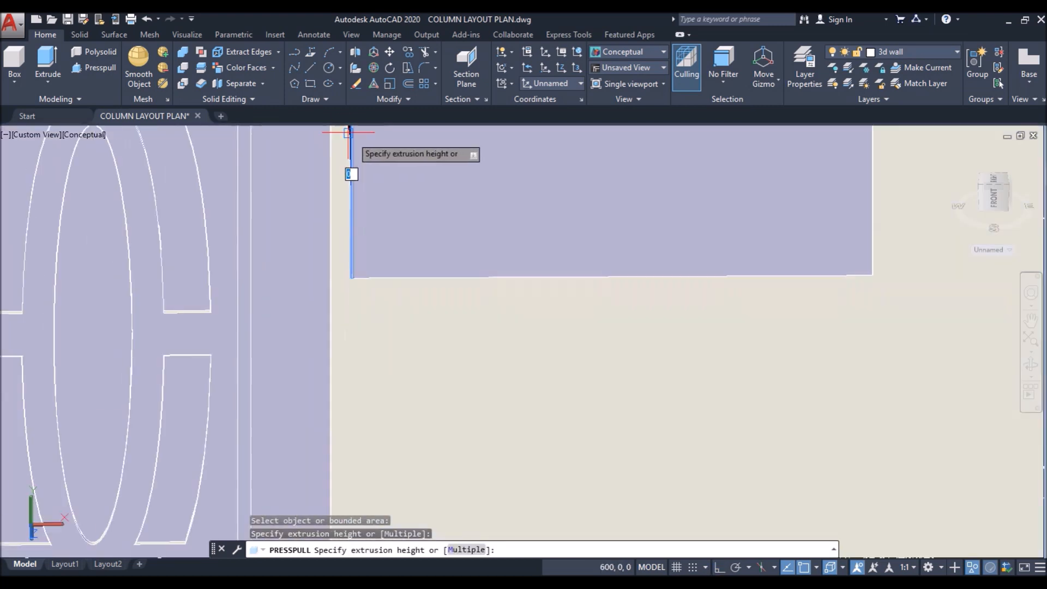
scroll(348, 136, down, 4)
scroll(293, 313, down, 6)
shift+middle_drag(280, 211, 315, 271)
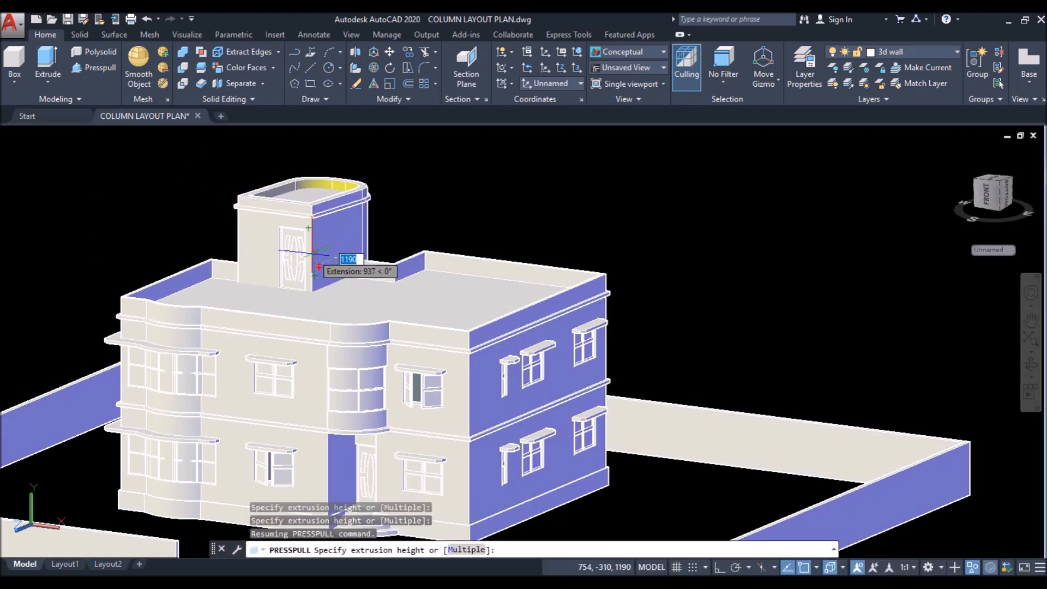
scroll(309, 252, up, 5)
click(311, 247)
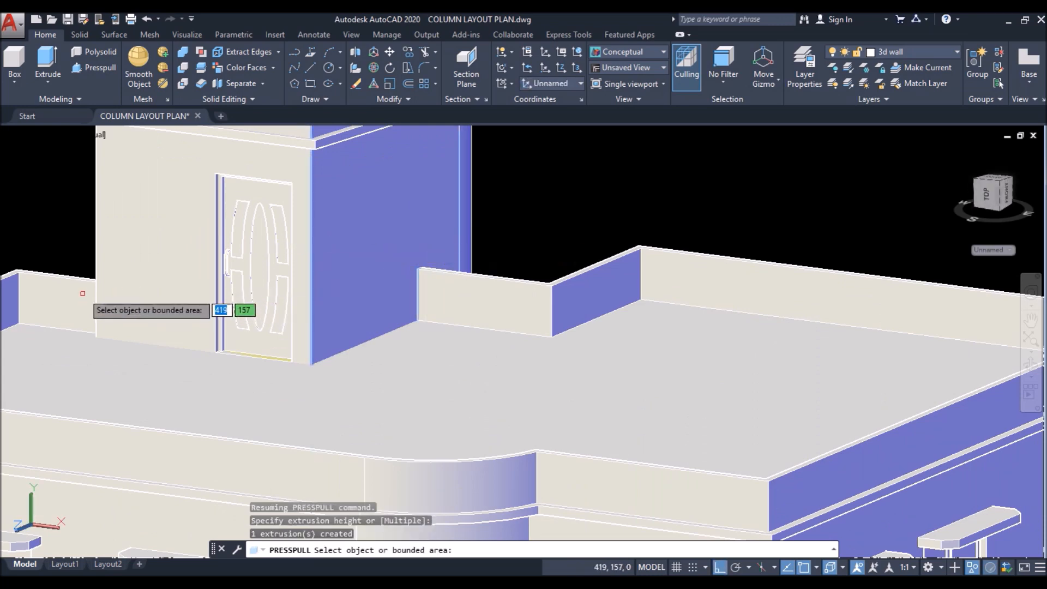
Step: Presspull the parapet's other end face, on the stairwell's opposite side, to close the gap at the stairwell wall
scroll(95, 259, up, 6)
shift+middle_drag(94, 313, 86, 280)
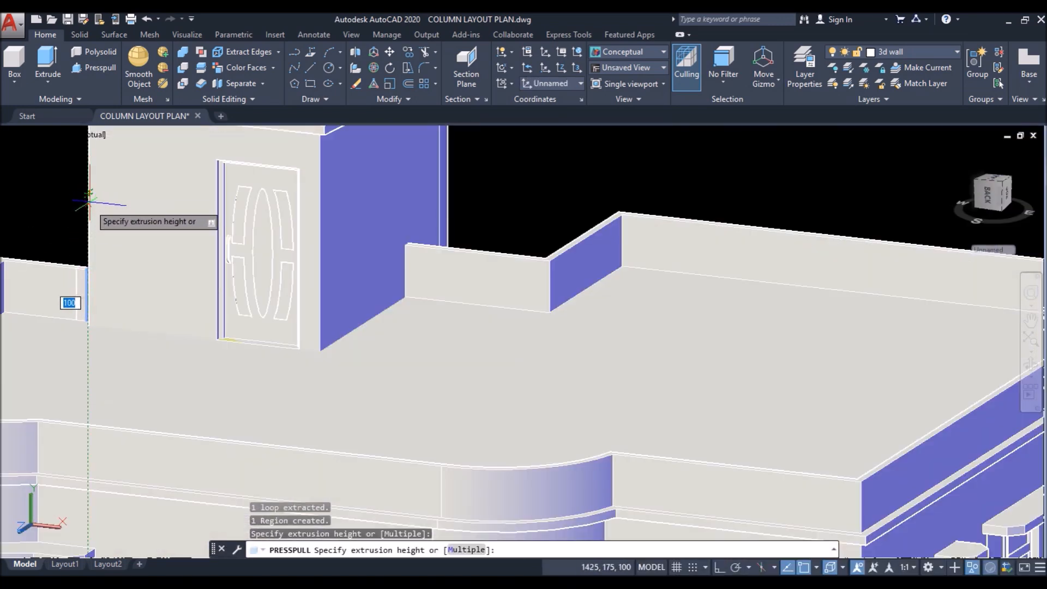
click(66, 196)
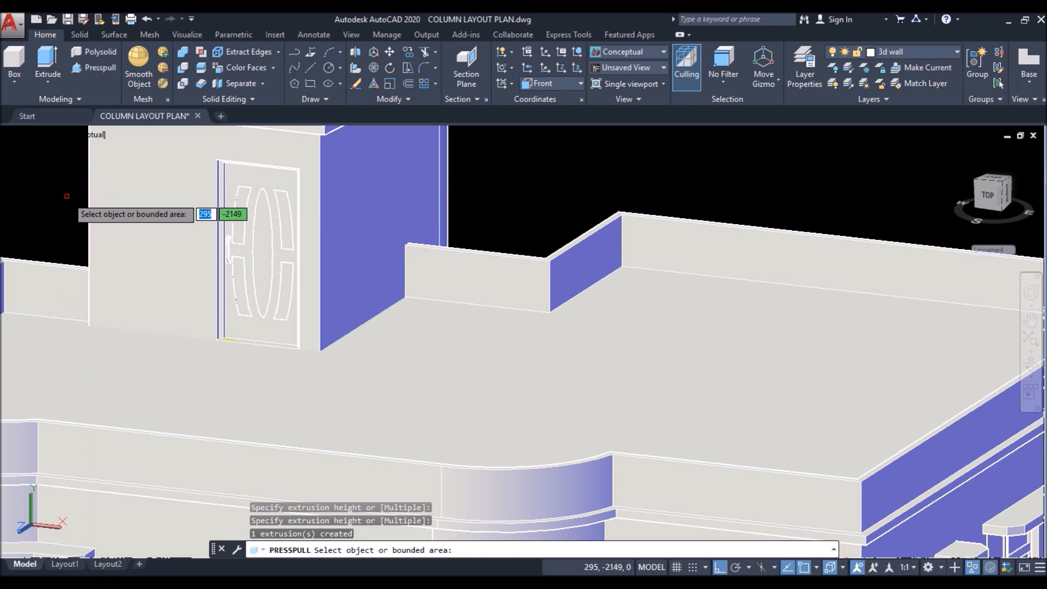
key(Escape)
Step: Display the whole building in the Realistic visual style, seen from the front corner
scroll(68, 207, down, 5)
scroll(570, 229, down, 2)
shift+middle_drag(556, 306, 537, 303)
click(66, 135)
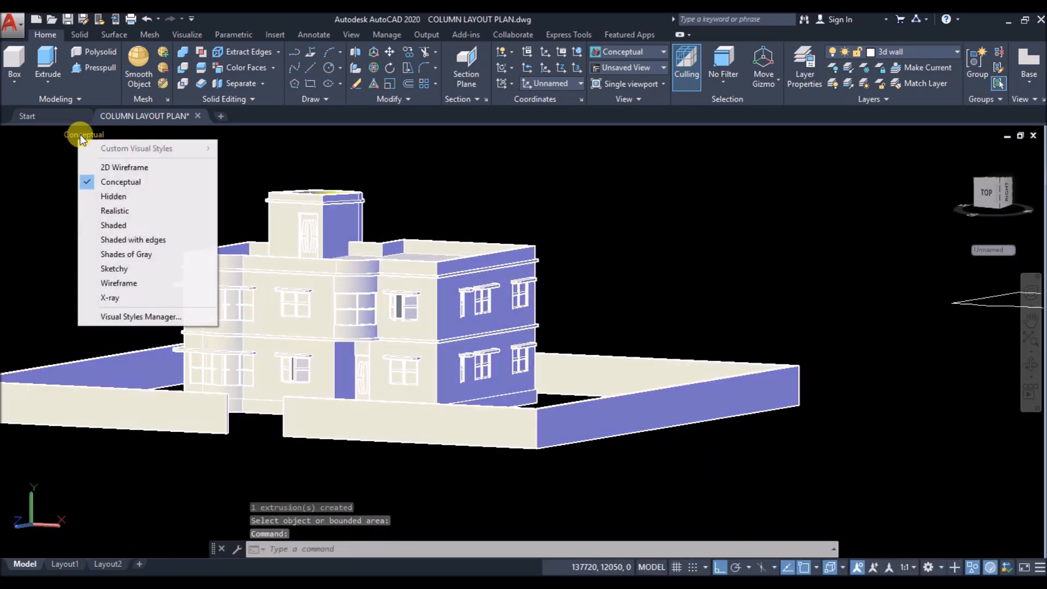
click(133, 209)
shift+middle_drag(671, 266, 622, 259)
scroll(132, 259, up, 2)
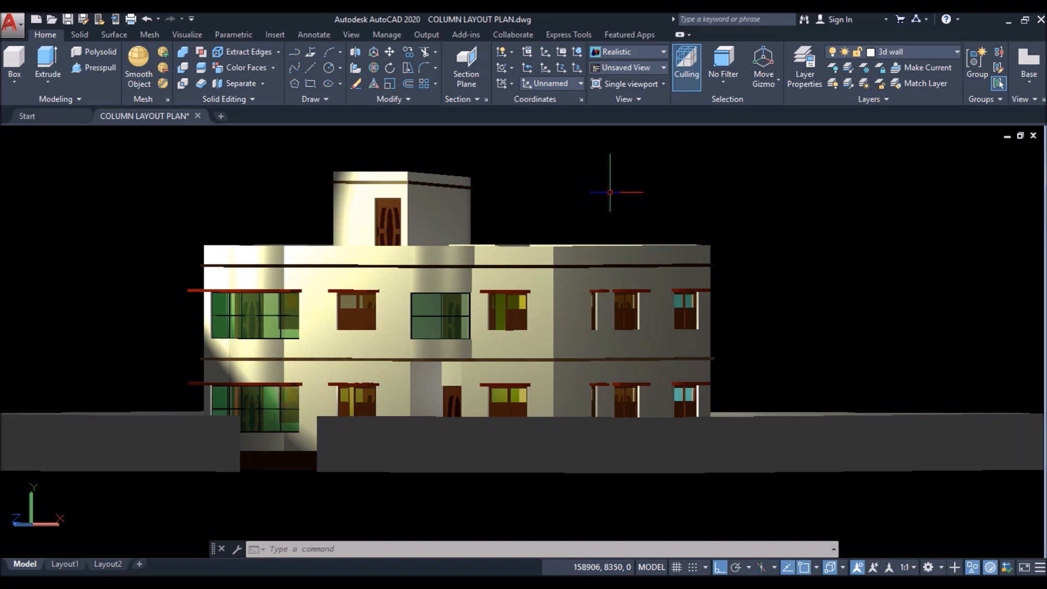
Step: Match the boundary wall's properties to the dark brown band at the building's base
text(MATC)
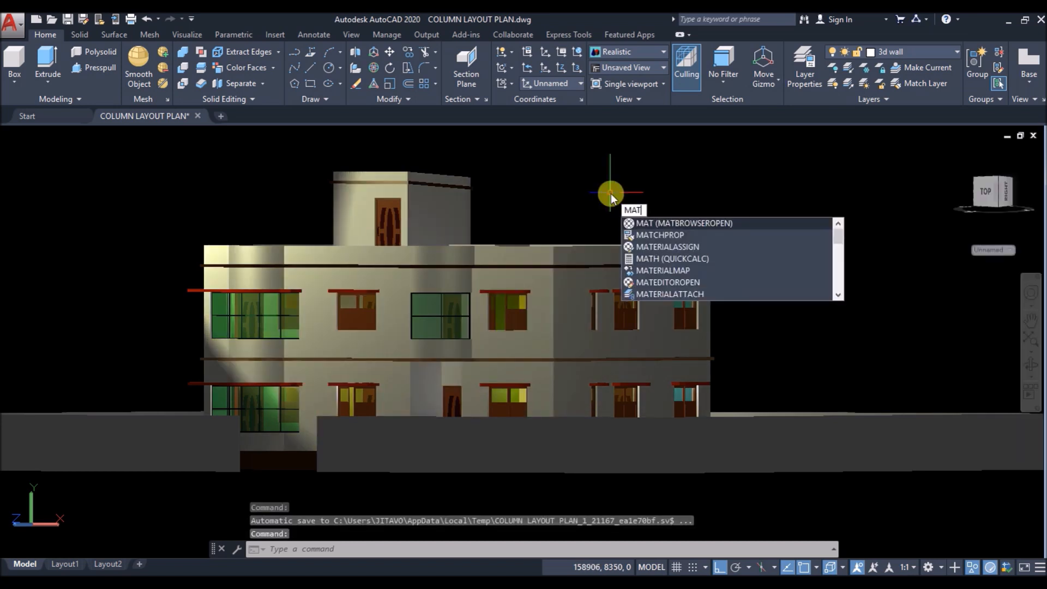
key(Return)
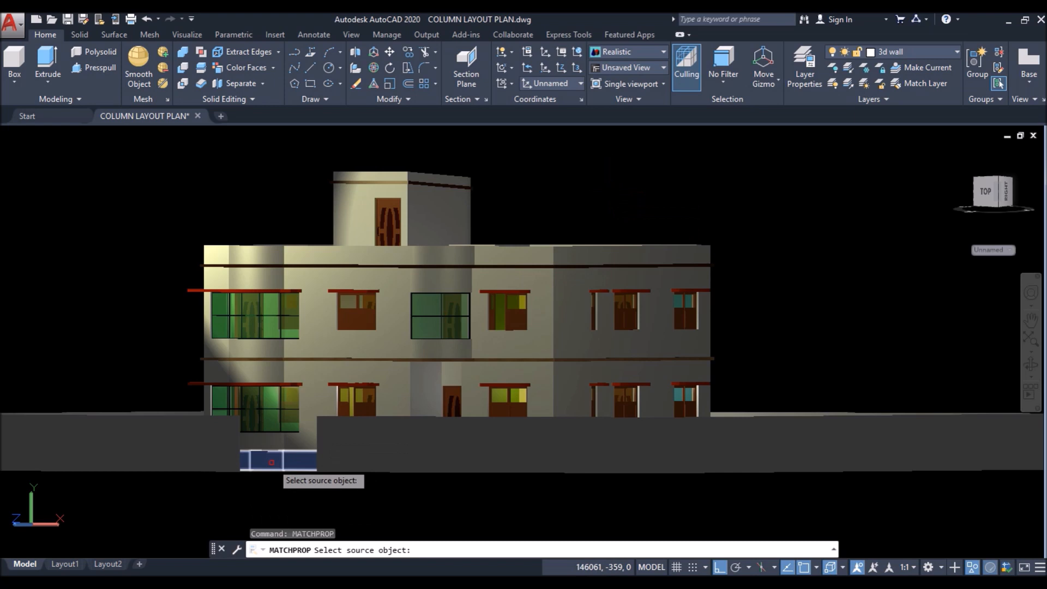
click(279, 457)
click(184, 453)
key(Return)
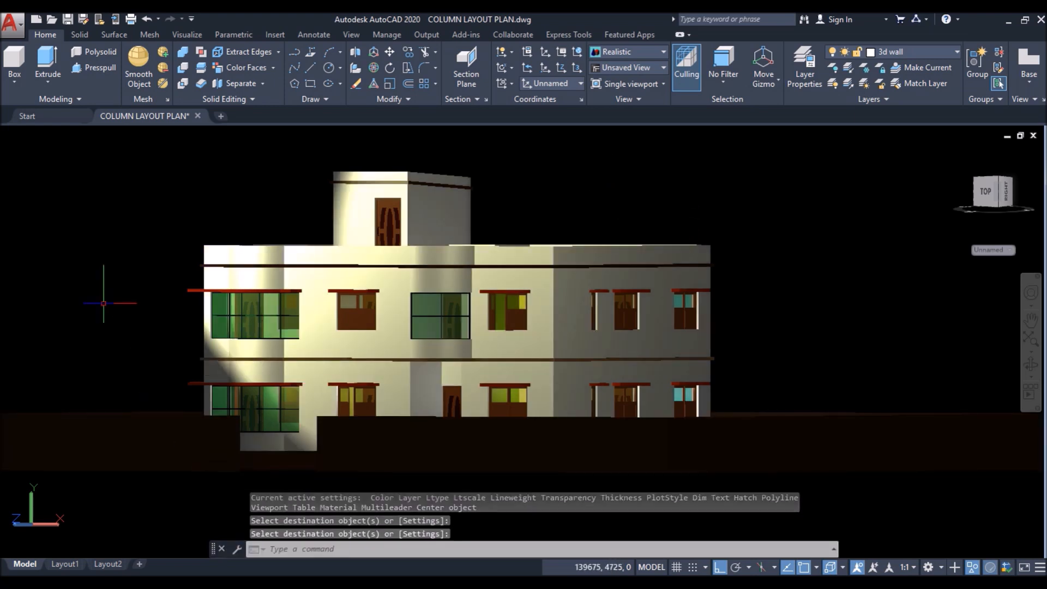
shift+middle_drag(822, 285, 822, 289)
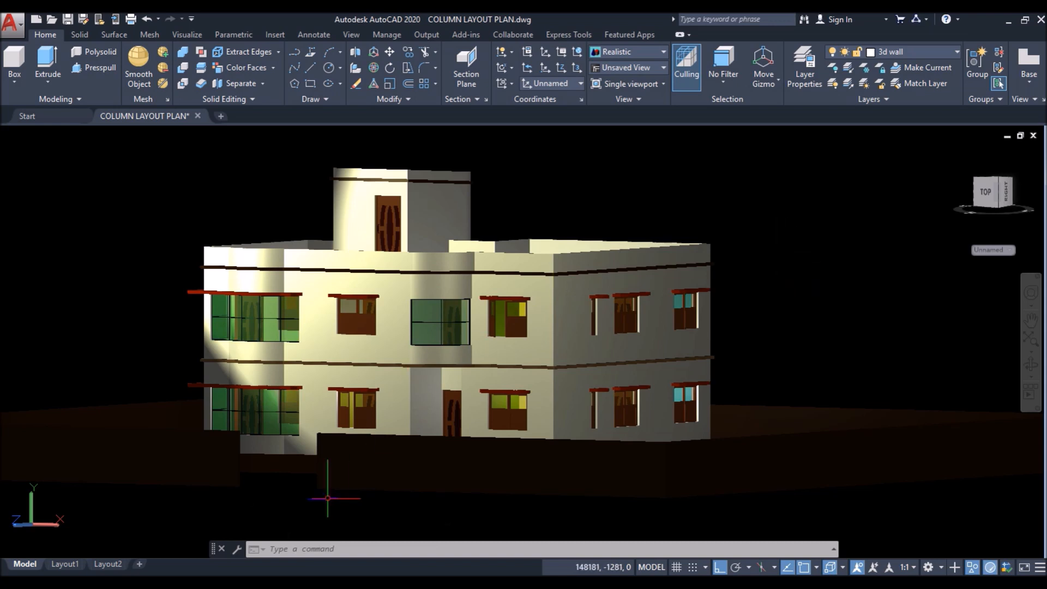
Step: Display the model in the Conceptual visual style
click(86, 138)
click(109, 181)
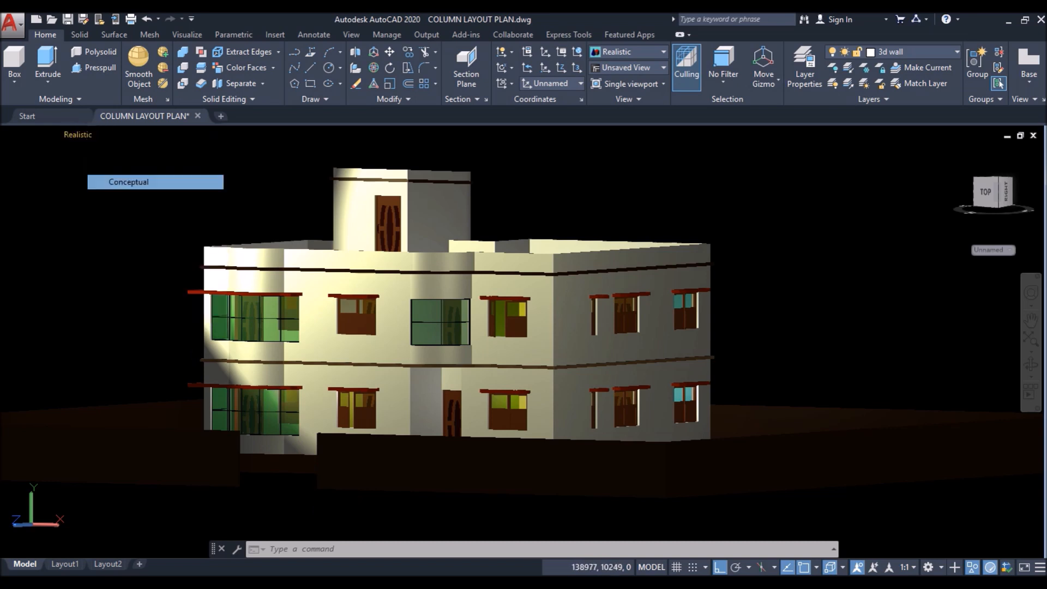
scroll(491, 281, up, 8)
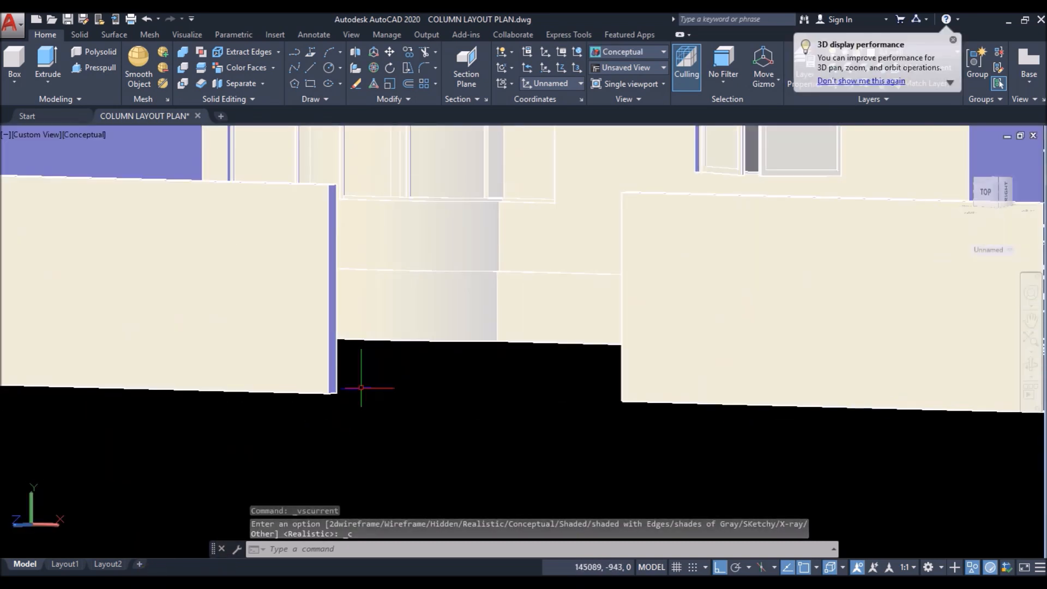
Step: Draw a vertical rectangle across the gate opening, from one wall's lower corner to 150 above the opposite wall's upper corner
click(311, 83)
scroll(292, 362, up, 5)
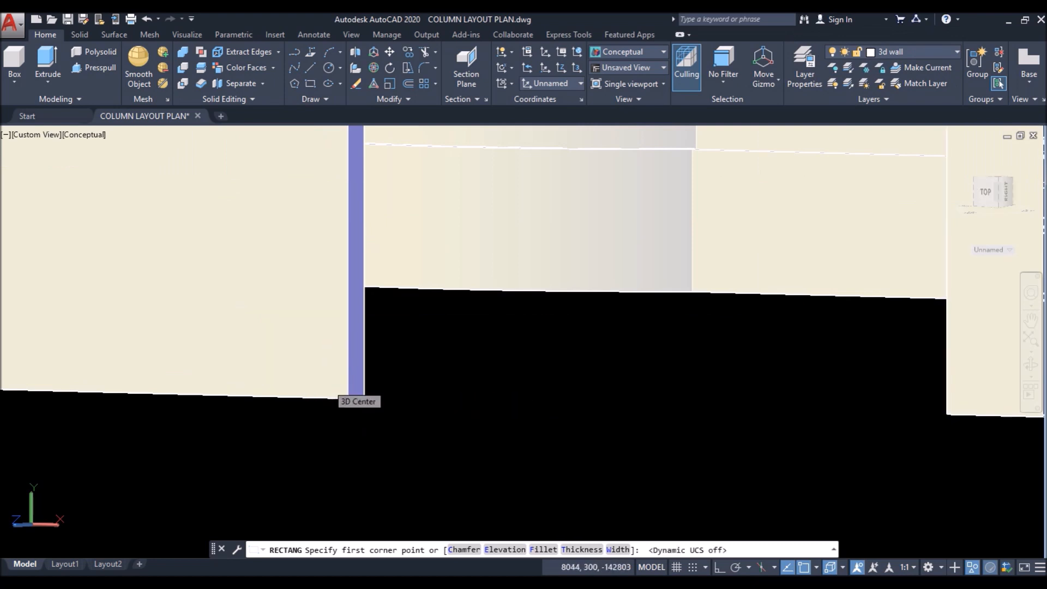
scroll(293, 358, down, 5)
key(F6)
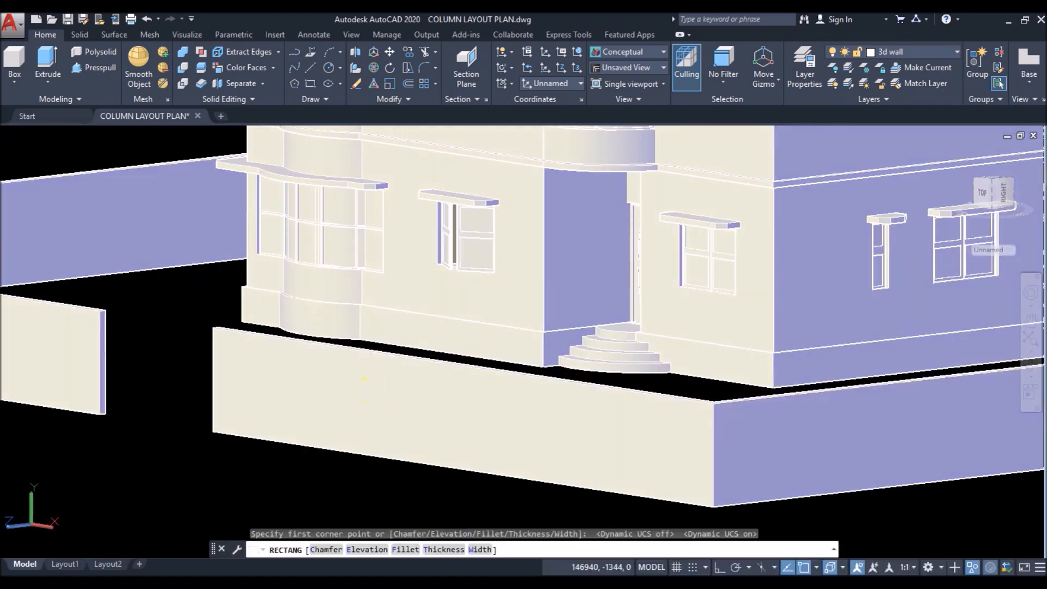
scroll(276, 416, down, 3)
click(244, 420)
scroll(163, 406, up, 4)
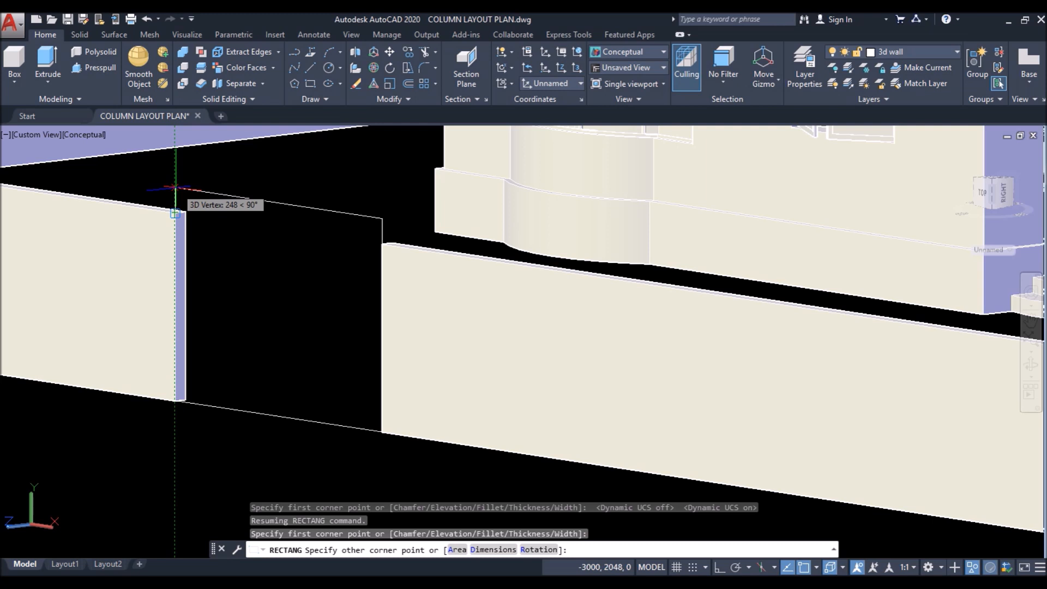
text(150)
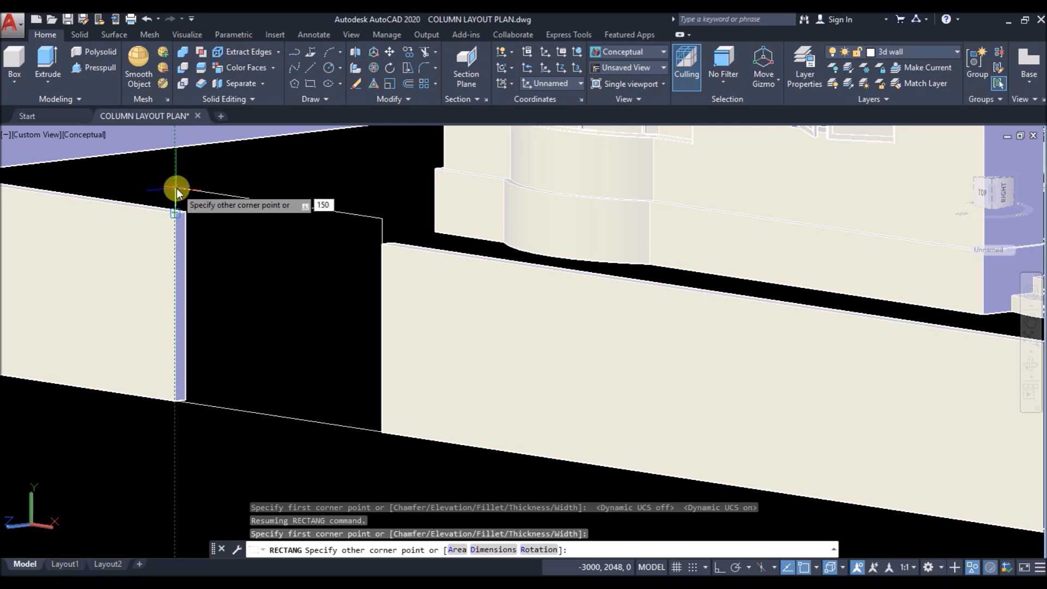
key(Return)
scroll(264, 186, up, 3)
scroll(393, 206, down, 2)
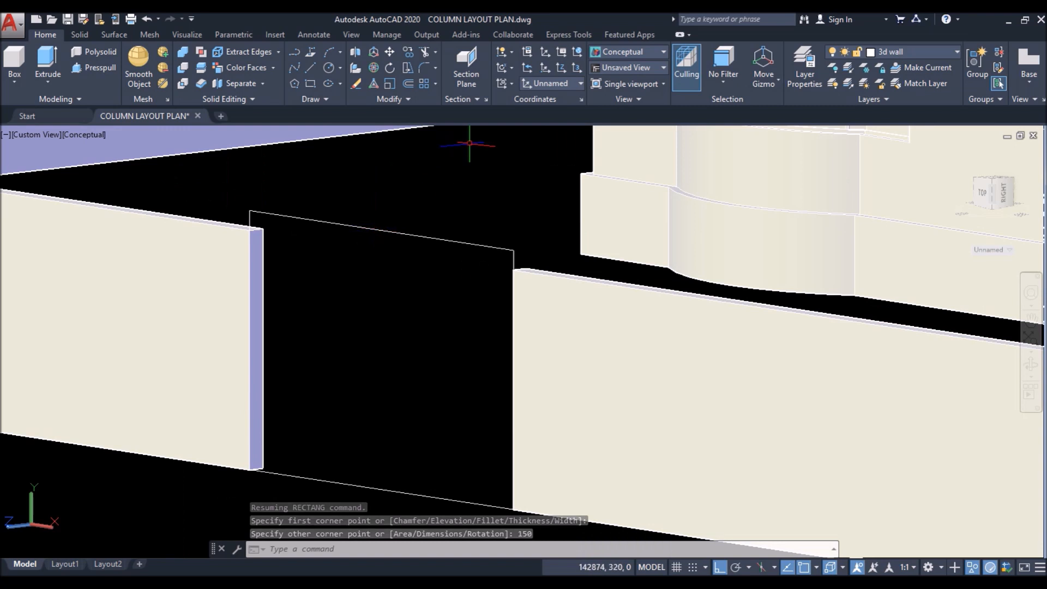
Step: Set the UCS to Front and draw a 300 vertical line upward from the midpoint of the rectangle's upper edge
click(551, 83)
click(545, 174)
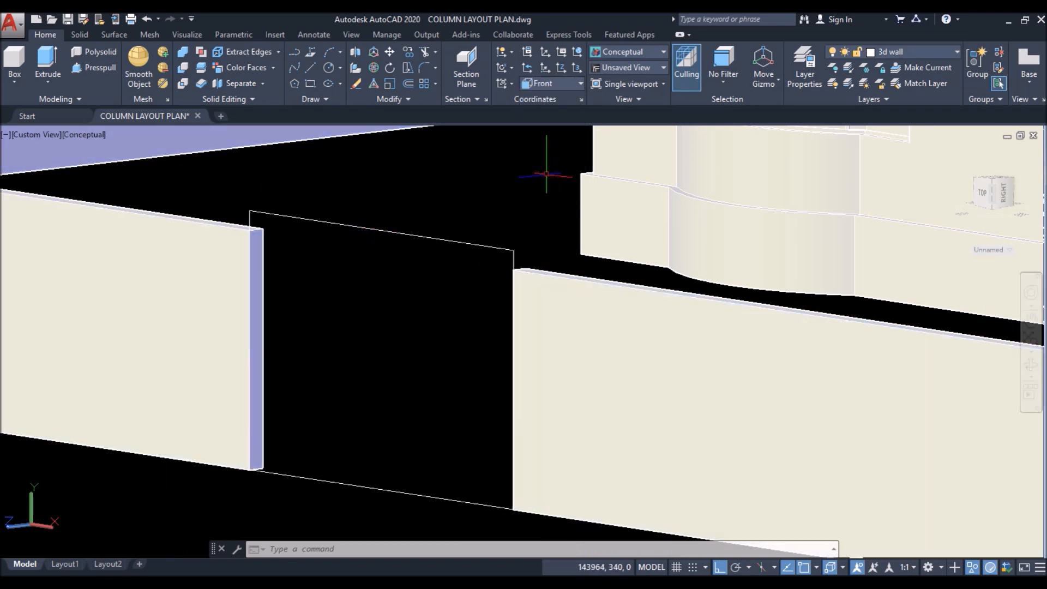
click(296, 53)
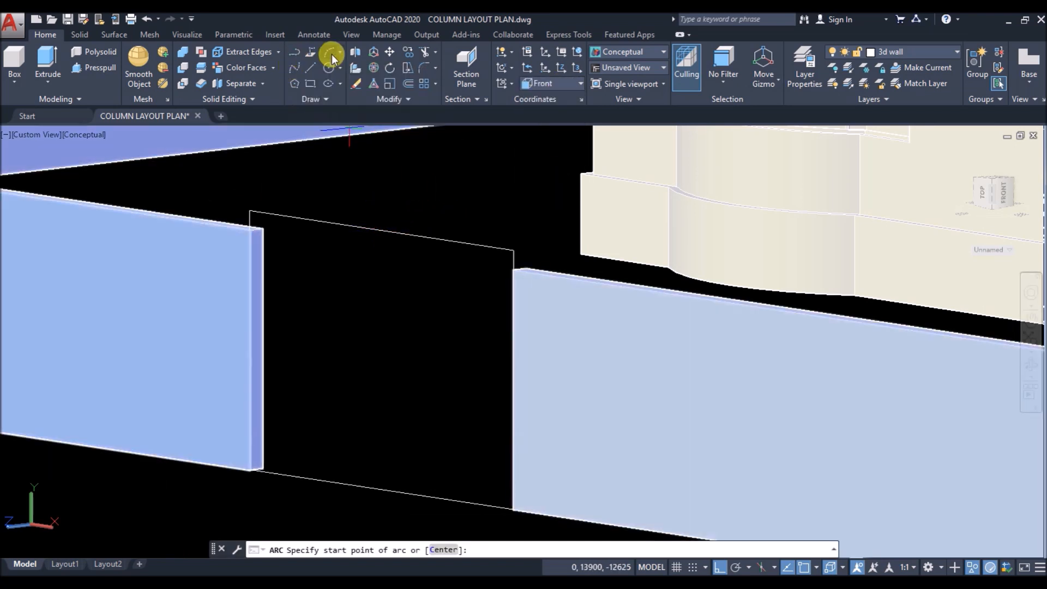
key(Escape)
click(310, 67)
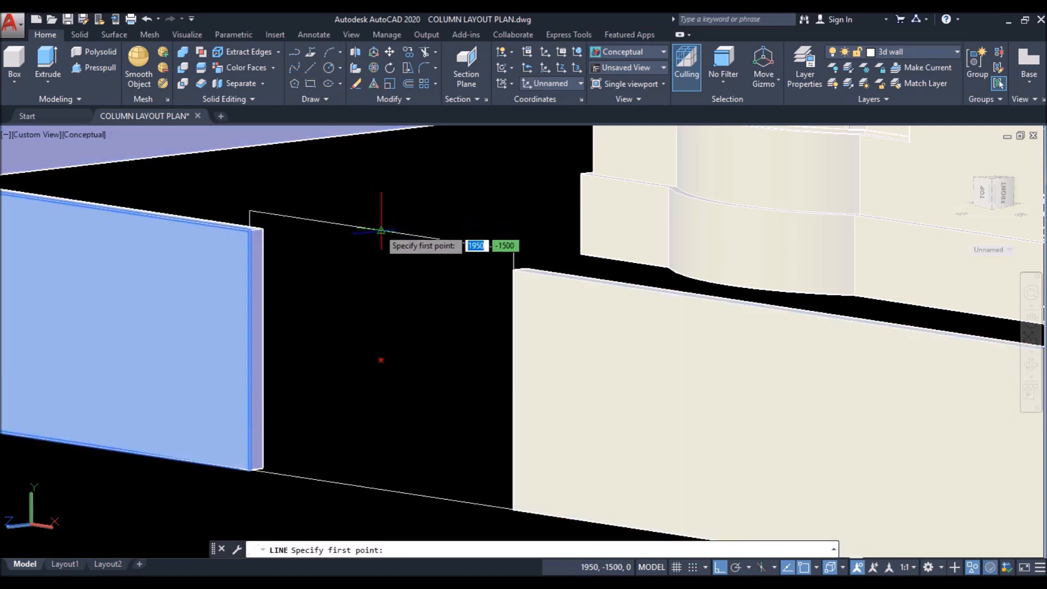
click(360, 227)
text(30)
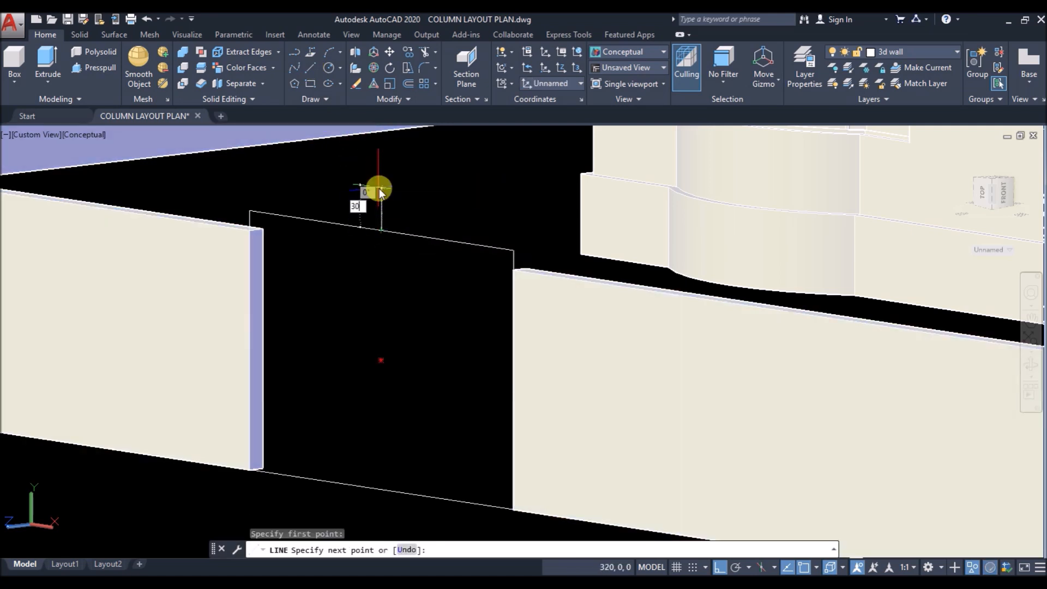
text(0)
key(Return)
key(Return)
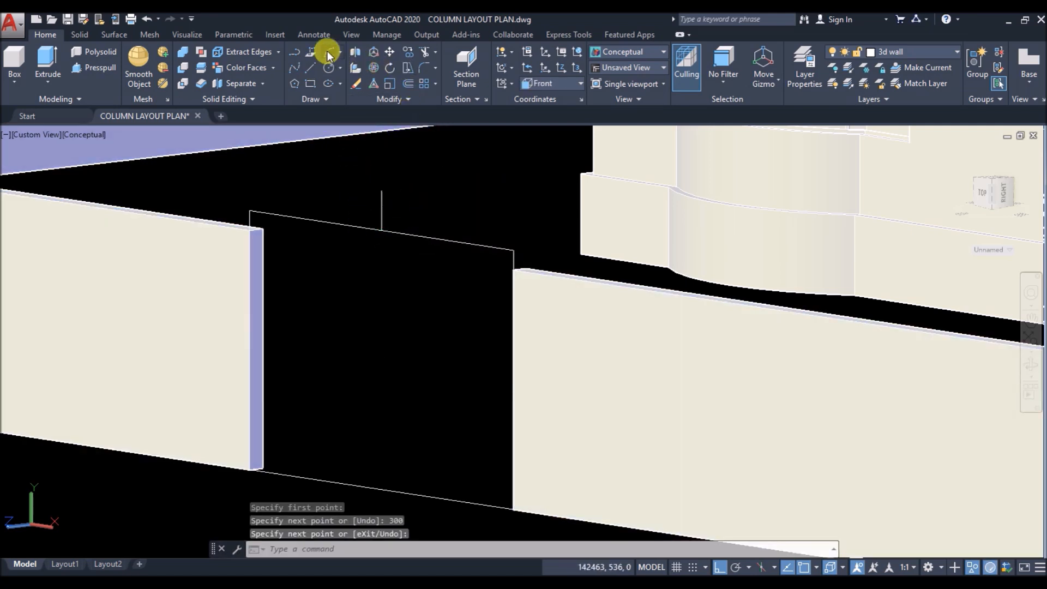
Step: Draw a three-point arc between the rectangle's upper corners, passing through the top end of the short vertical line
click(329, 52)
click(514, 250)
click(382, 191)
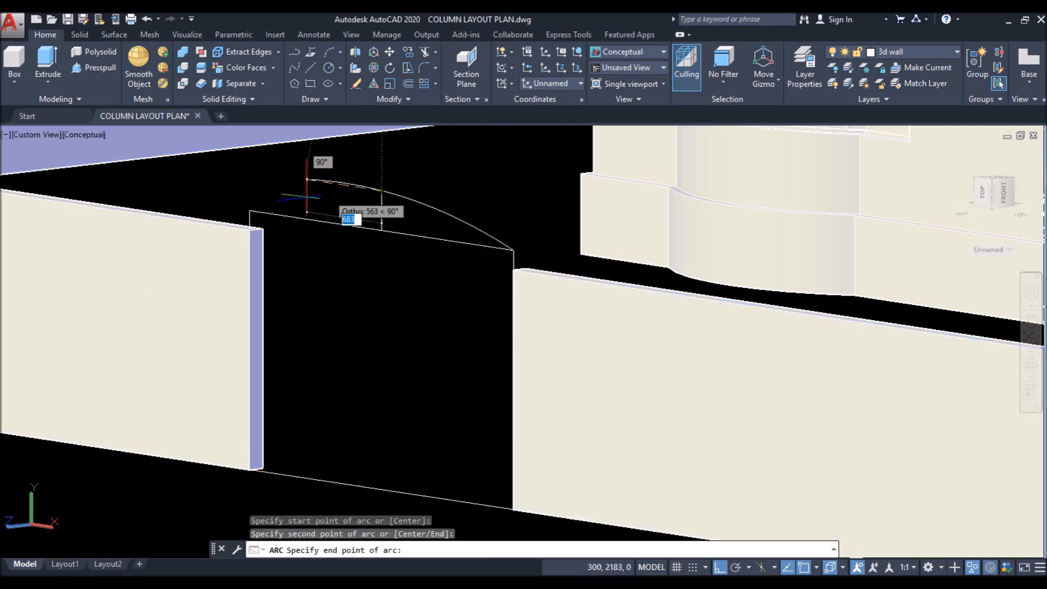
click(249, 211)
scroll(449, 179, down, 2)
click(329, 235)
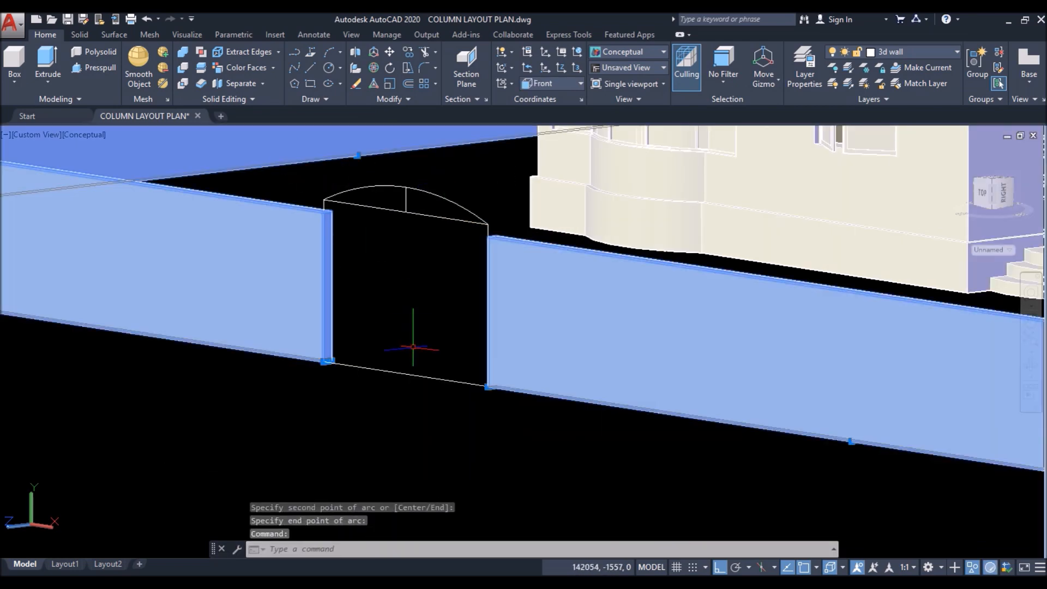
key(Escape)
key(Escape)
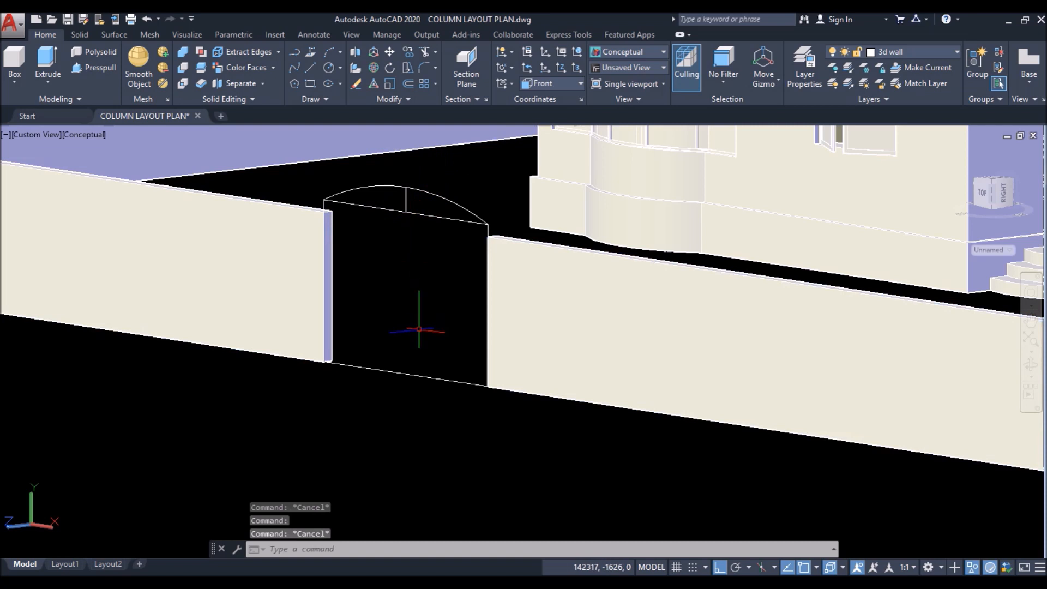
Step: Move the arched gate outline sideways out of the opening, to empty space beyond the boundary wall's front corner
click(420, 411)
click(407, 169)
scroll(415, 245, down, 1)
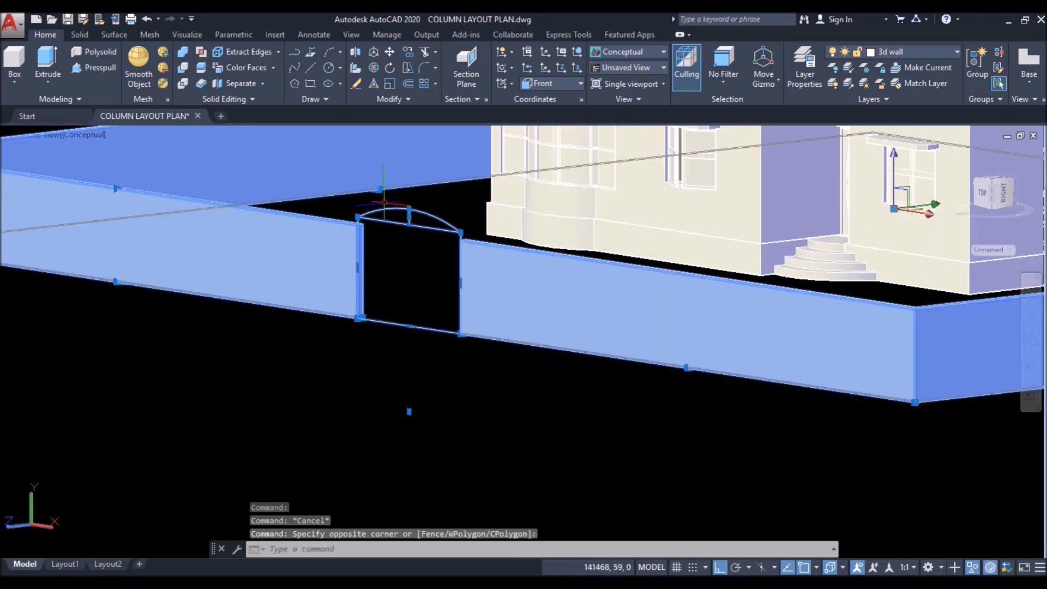
scroll(341, 167, down, 3)
click(390, 52)
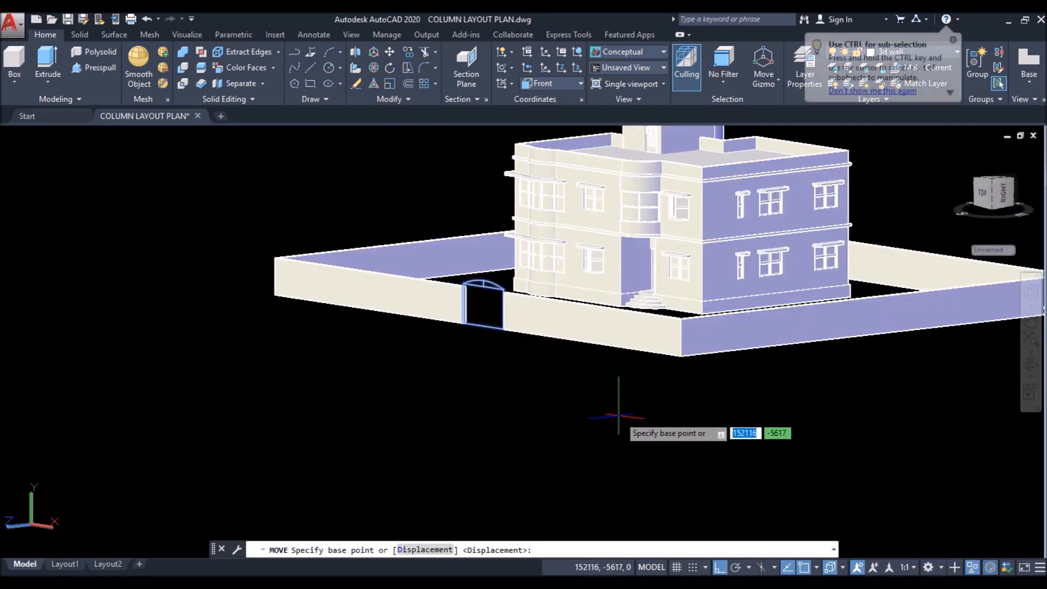
click(645, 418)
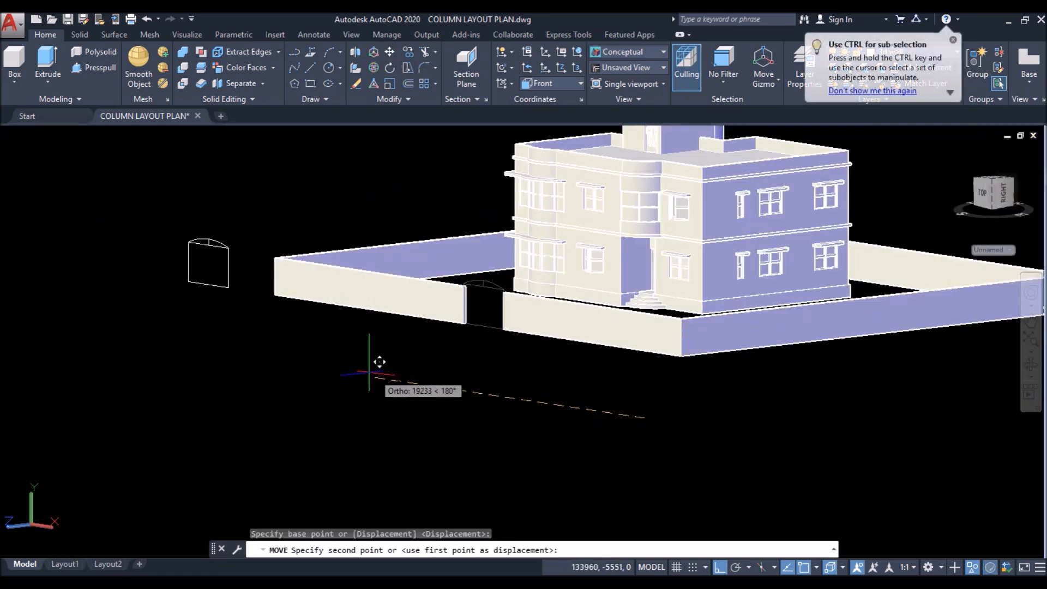
click(335, 369)
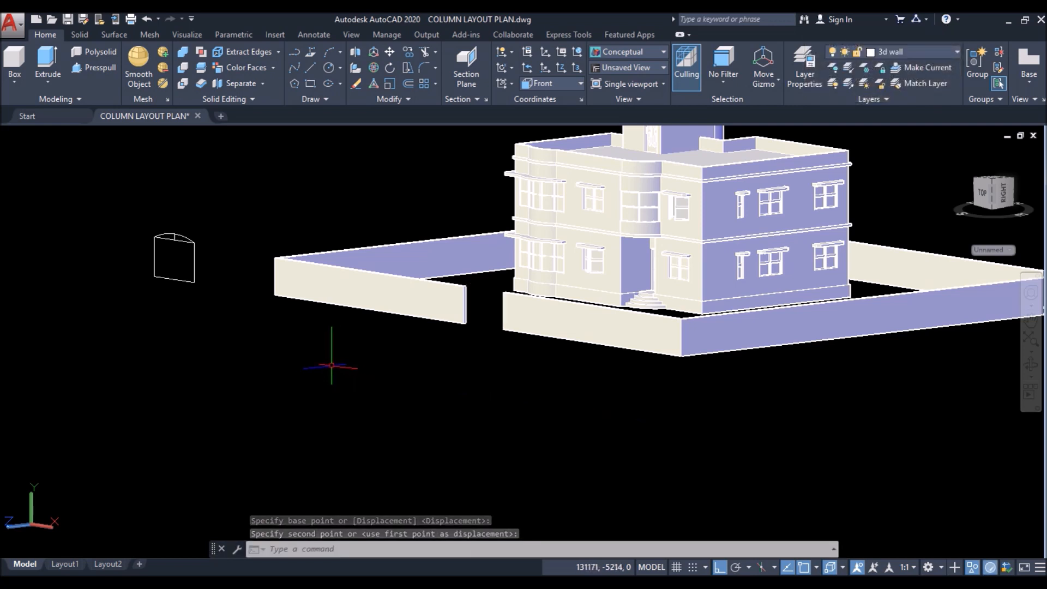
Step: Delete the short vertical line under the arc and trim away the rectangle's straight upper edge
scroll(140, 262, up, 5)
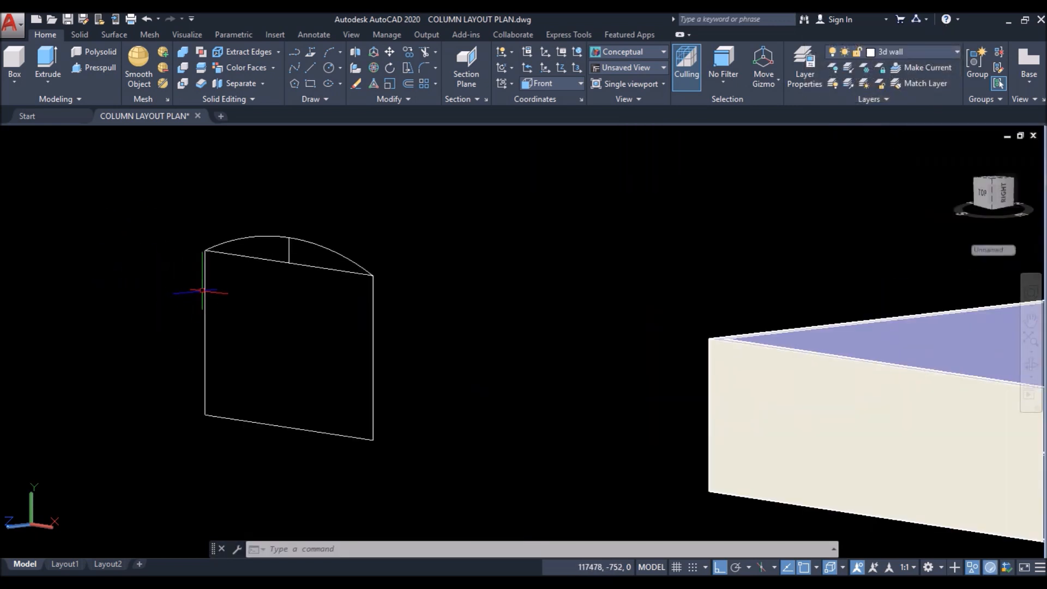
click(300, 255)
click(287, 258)
key(Delete)
text(J)
key(Escape)
text(TR)
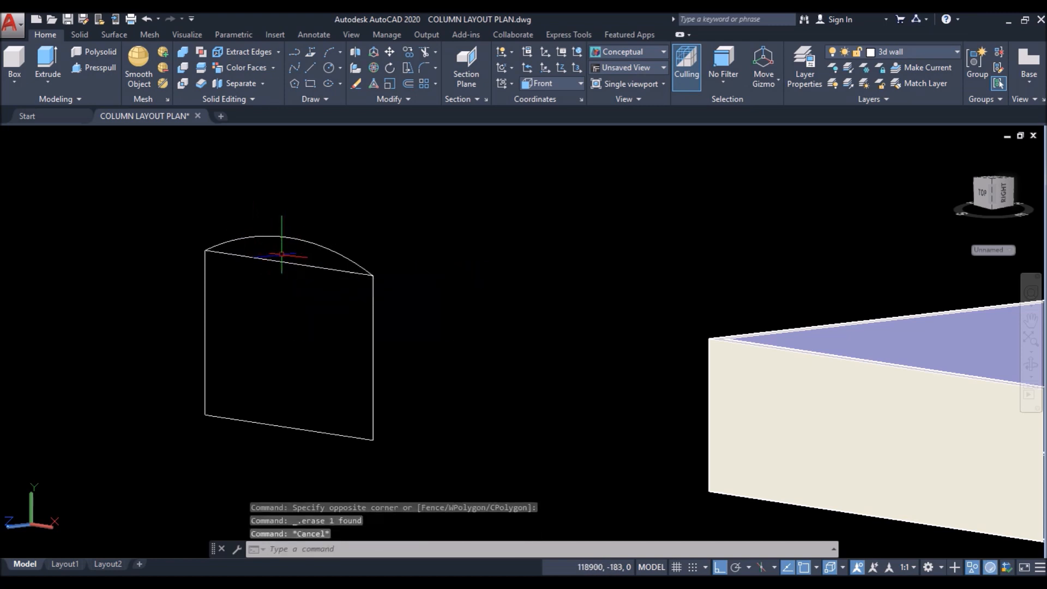
key(Return)
key(Return)
click(282, 262)
key(Return)
click(419, 213)
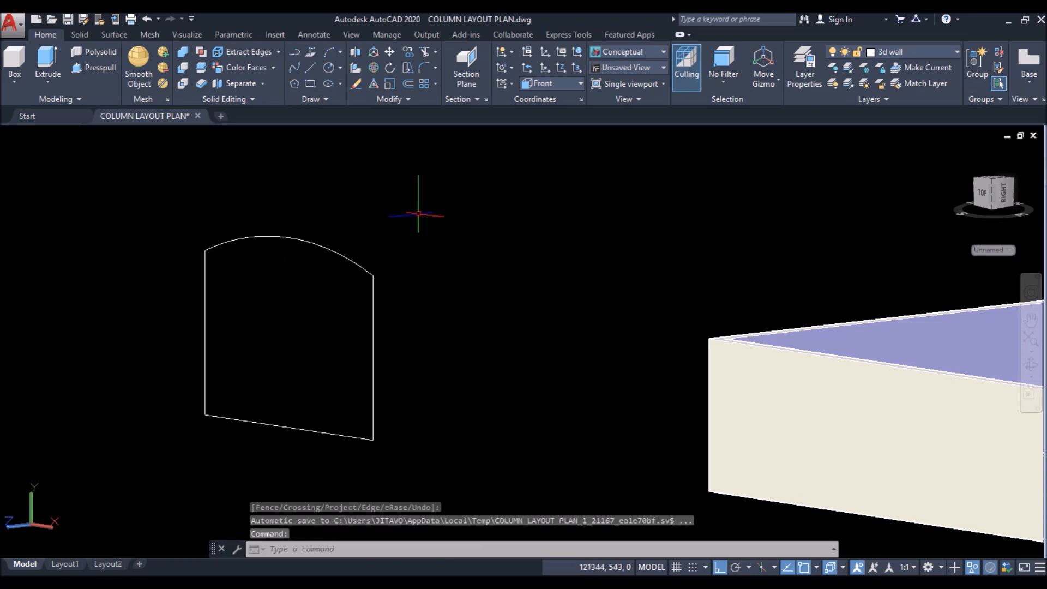
click(173, 437)
key(Escape)
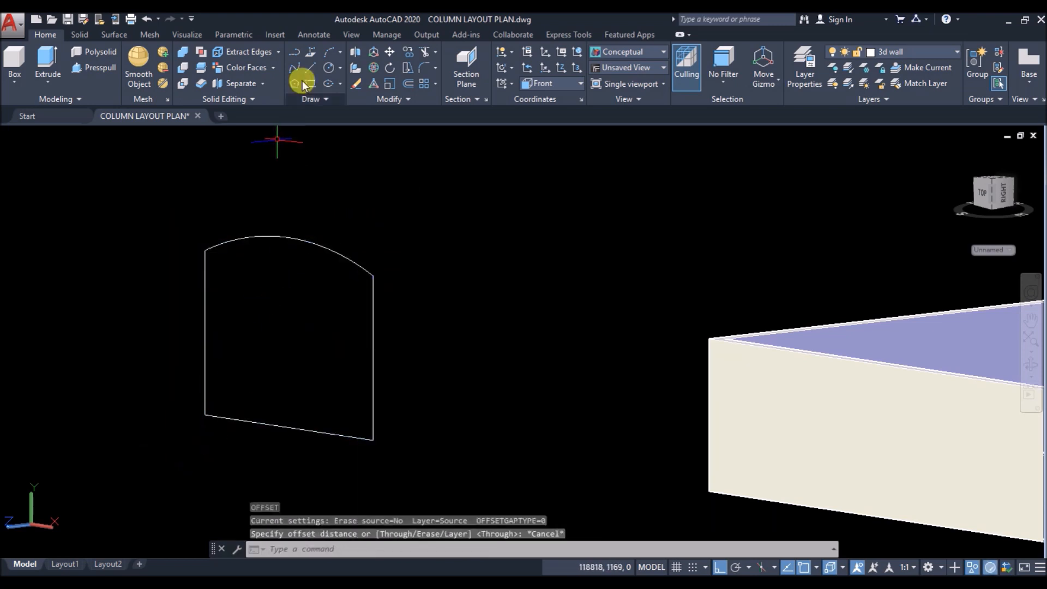
Step: Draw a vertical centre line from the arc's midpoint to the midpoint of the gate outline's lower edge
click(310, 67)
click(289, 238)
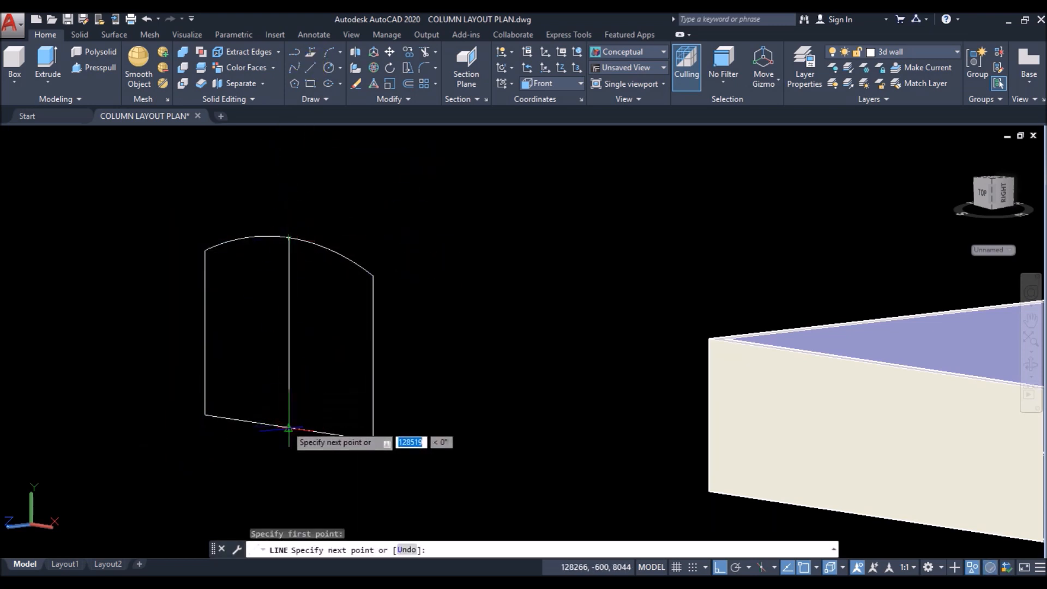
click(289, 428)
key(Return)
Step: Trim the arc and the lower edge off the half of the gate outline farther from the boundary wall
text(tr)
key(Return)
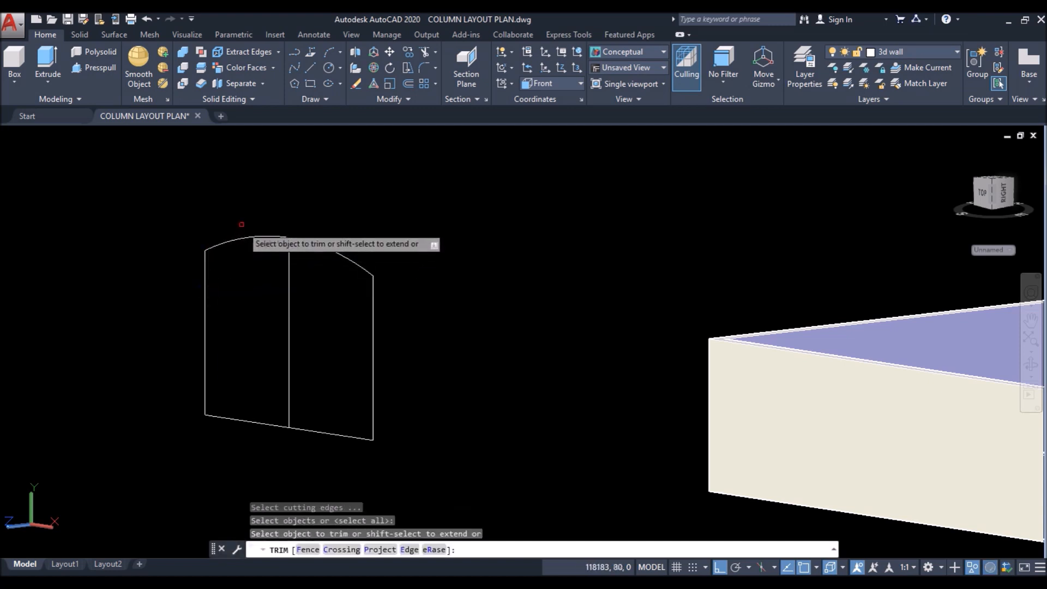
click(240, 223)
click(175, 426)
key(Return)
Step: Join the remaining half of the gate outline and the centre line into one polyline
click(394, 221)
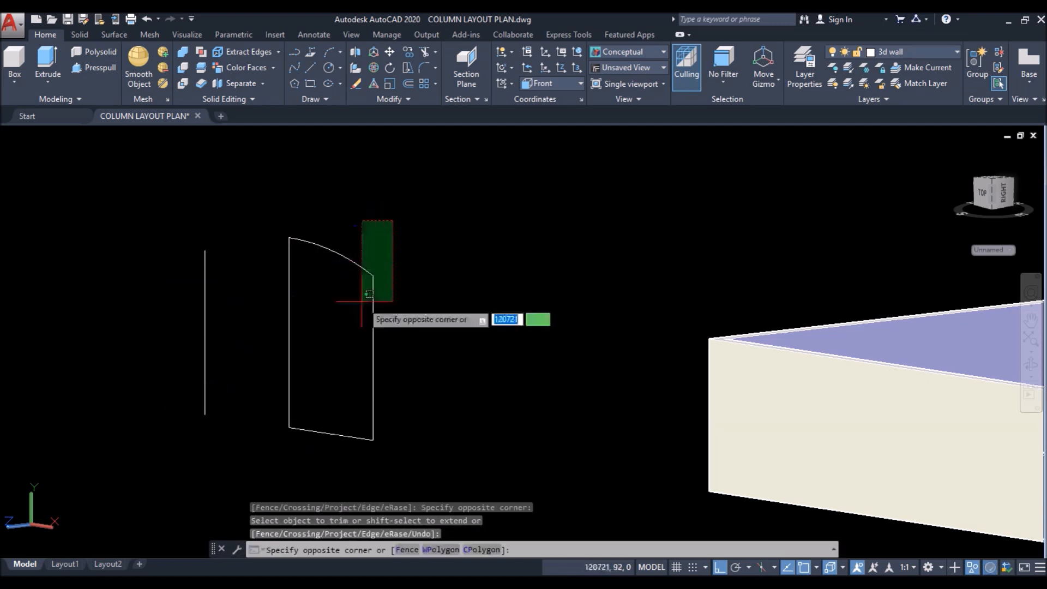
click(272, 457)
key(Return)
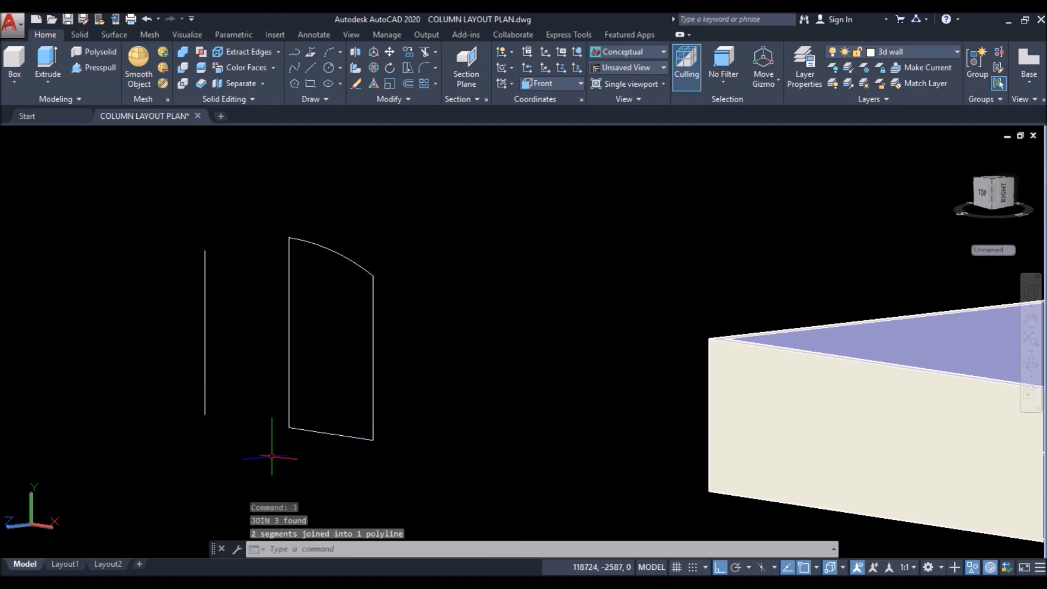
Step: Offset the joined gate-leaf outline 30 inward
text(o)
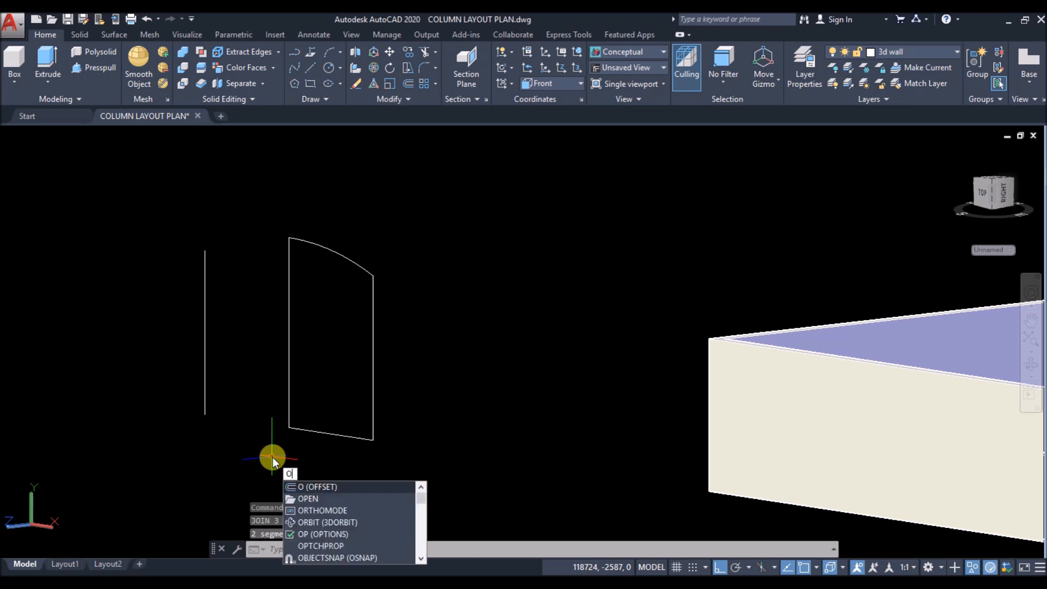
key(Return)
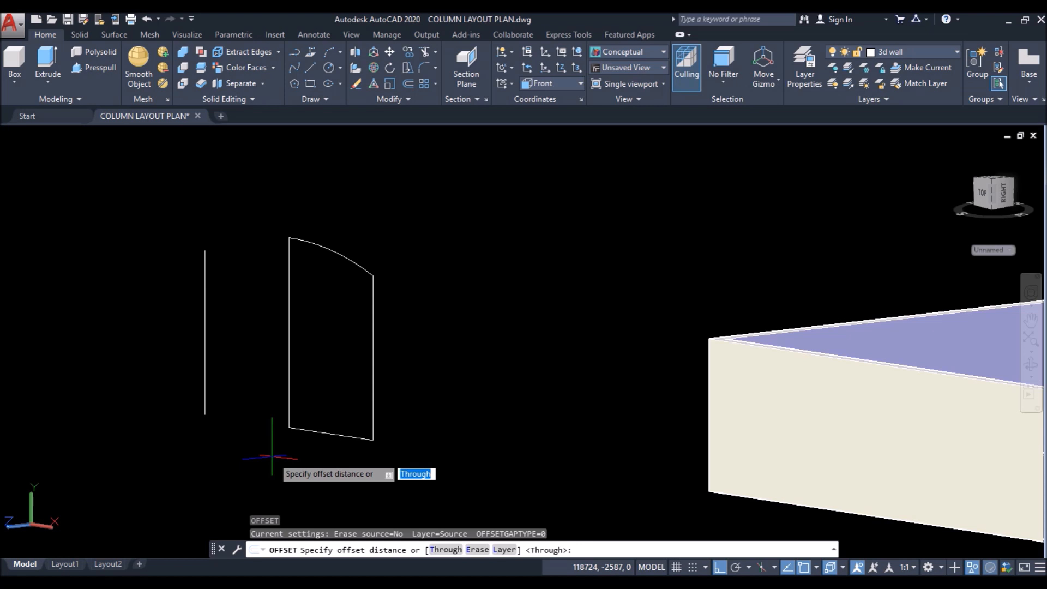
text(30)
key(Return)
click(371, 416)
click(328, 390)
key(Return)
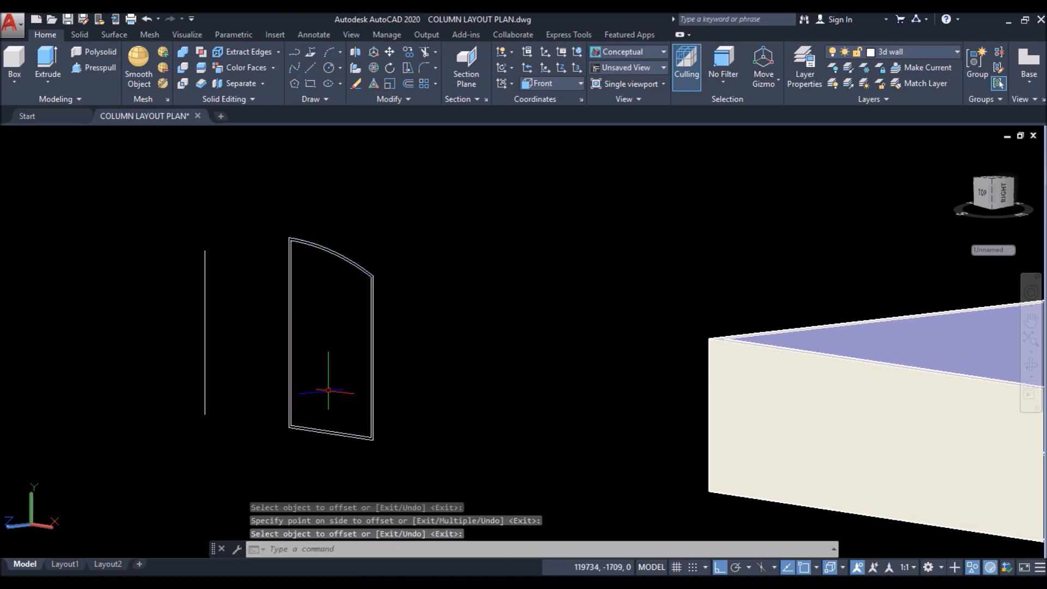
Step: Draw a small circle at the middle of the gate leaf
click(328, 68)
click(331, 340)
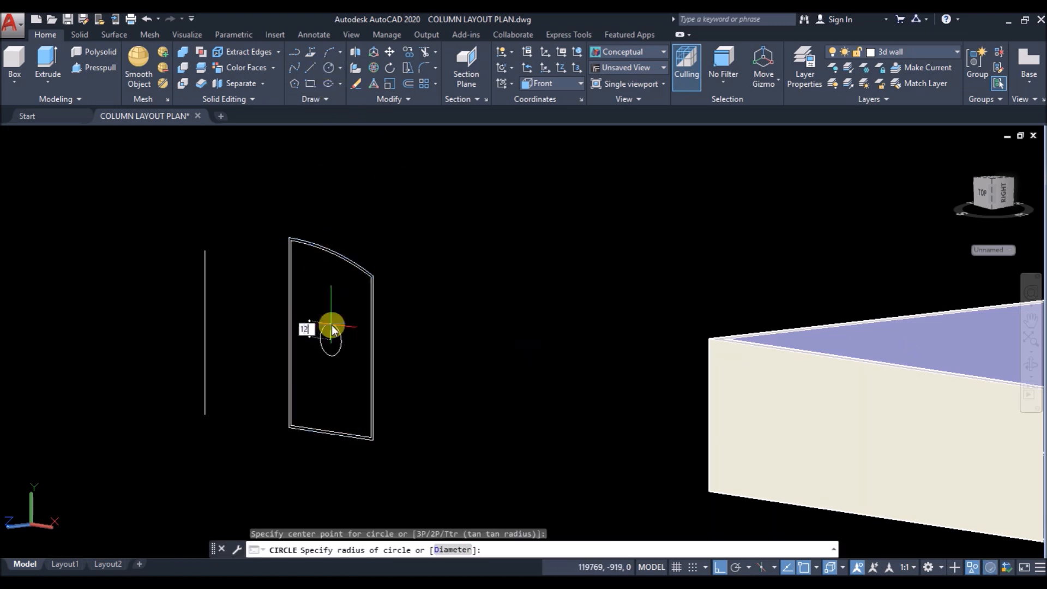
key(Return)
Step: Offset the gate leaf's inner outline 12.5 further inward
scroll(304, 439, up, 4)
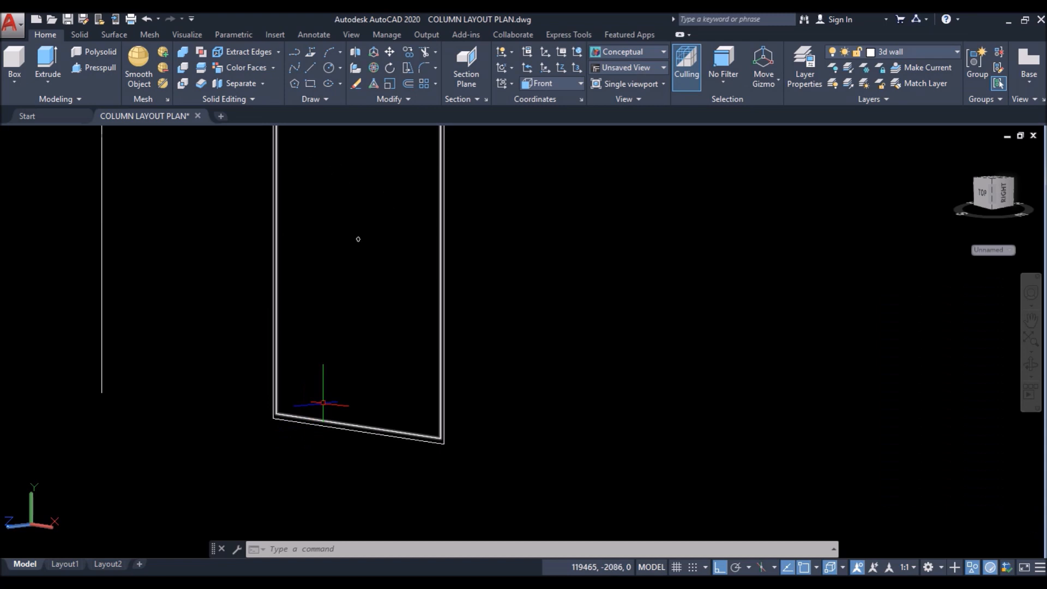
text(o)
key(Return)
text(12.)
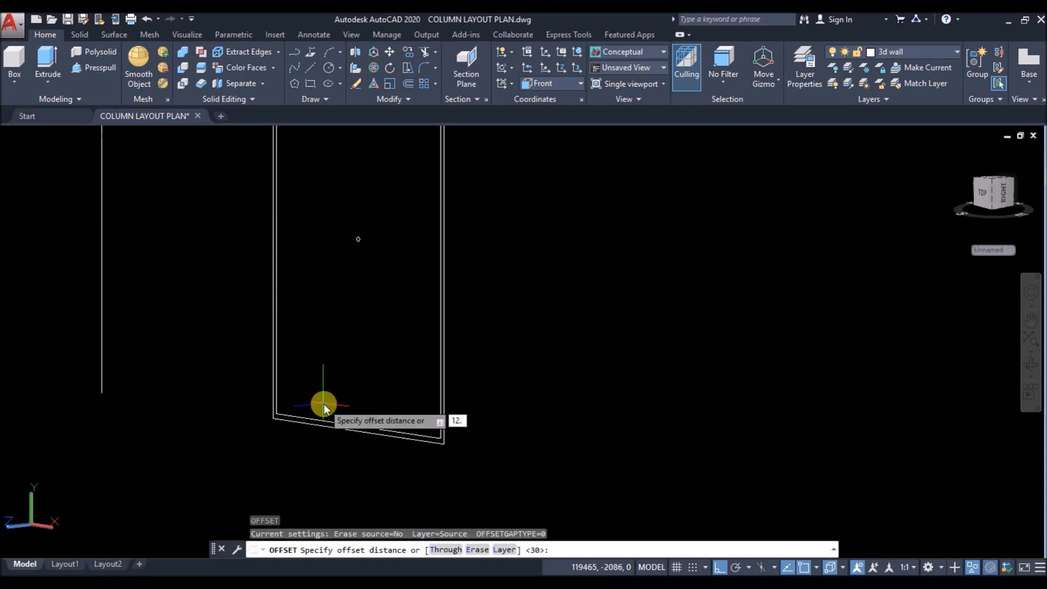
text(5)
key(Return)
click(324, 422)
click(340, 381)
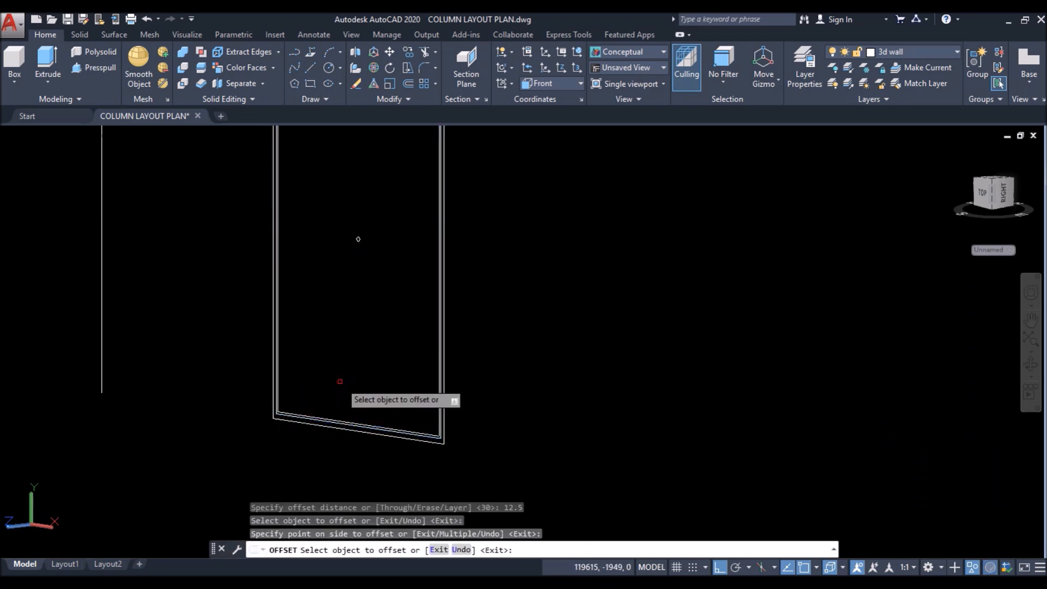
key(Return)
Step: Sweep the small circle along the gate leaf's 30-offset outline to form a tubular frame
scroll(358, 239, up, 2)
click(48, 82)
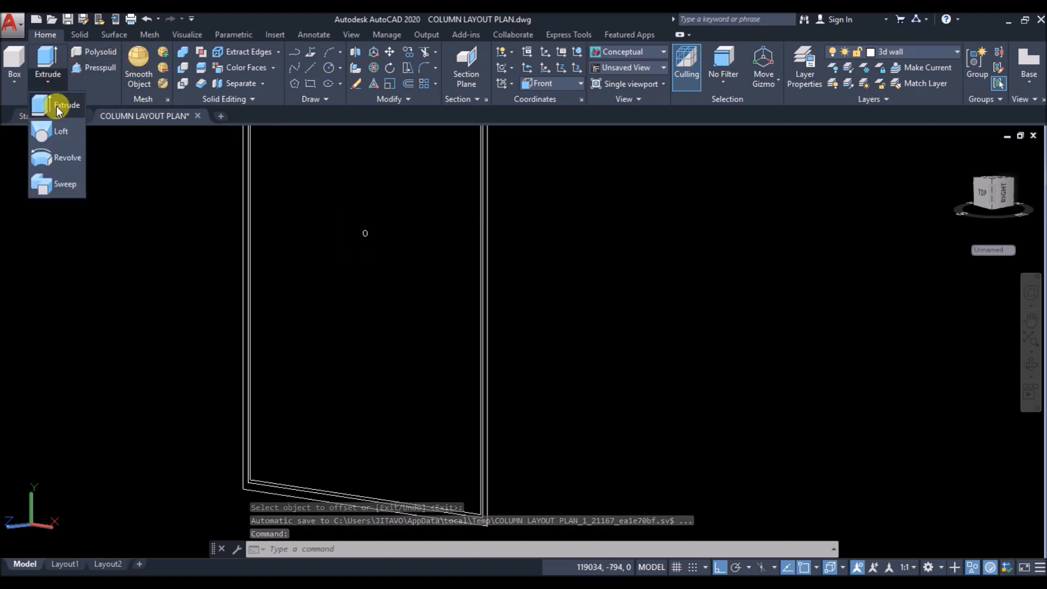
click(63, 180)
click(368, 232)
key(Return)
scroll(255, 484, up, 3)
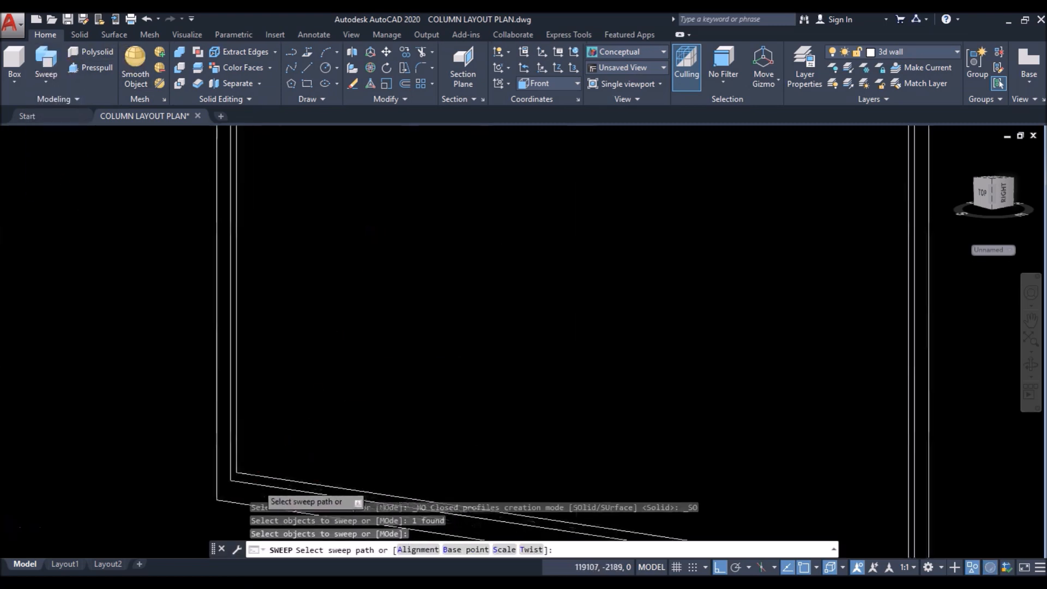
click(246, 480)
scroll(282, 369, down, 2)
Step: Convert the gate leaf's innermost outline into a region that fills the frame
scroll(282, 368, up, 3)
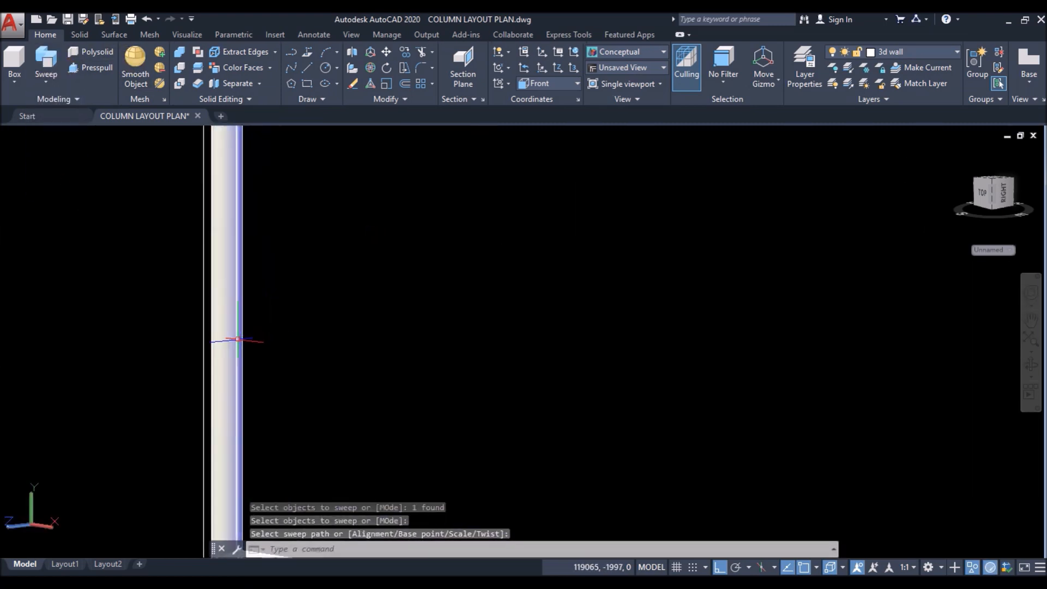
click(224, 338)
scroll(310, 309, down, 2)
text(r)
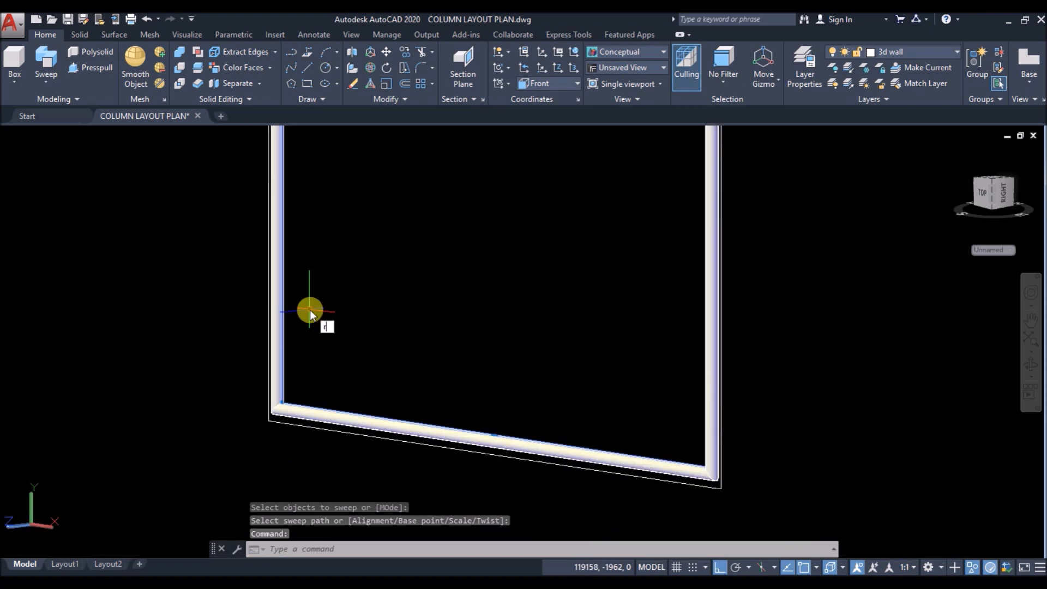
text(eg)
key(Return)
scroll(281, 326, up, 3)
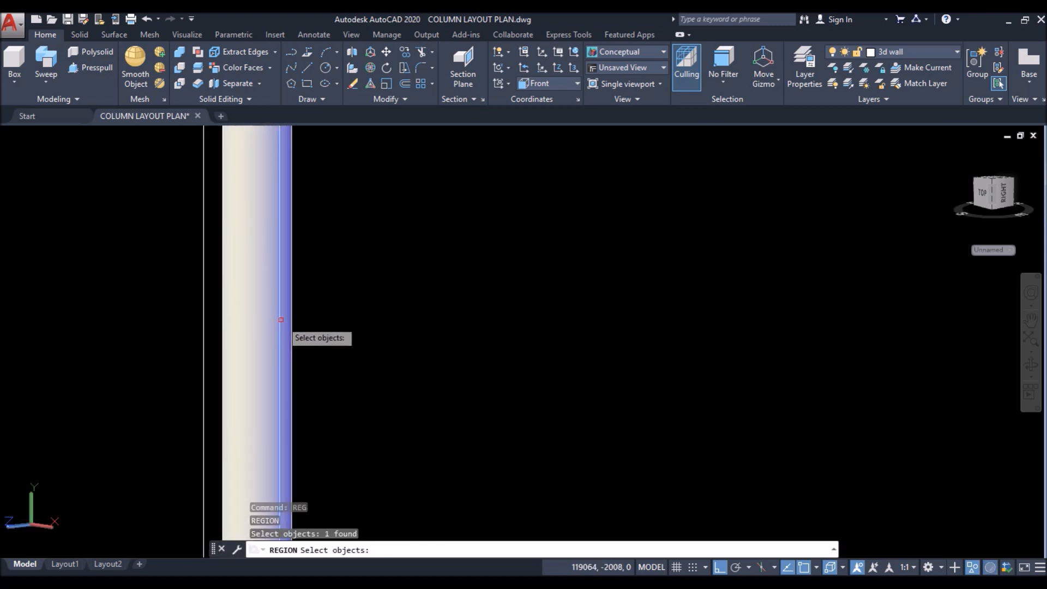
key(Return)
scroll(409, 240, down, 5)
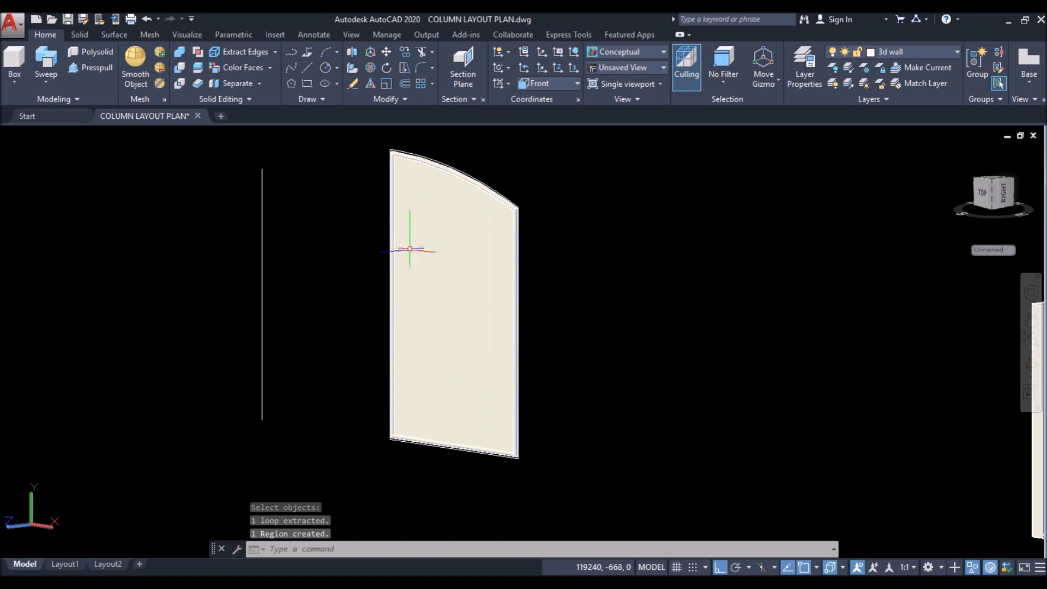
Step: Group the swept tubular frame and the filling region of the gate leaf
scroll(537, 292, up, 5)
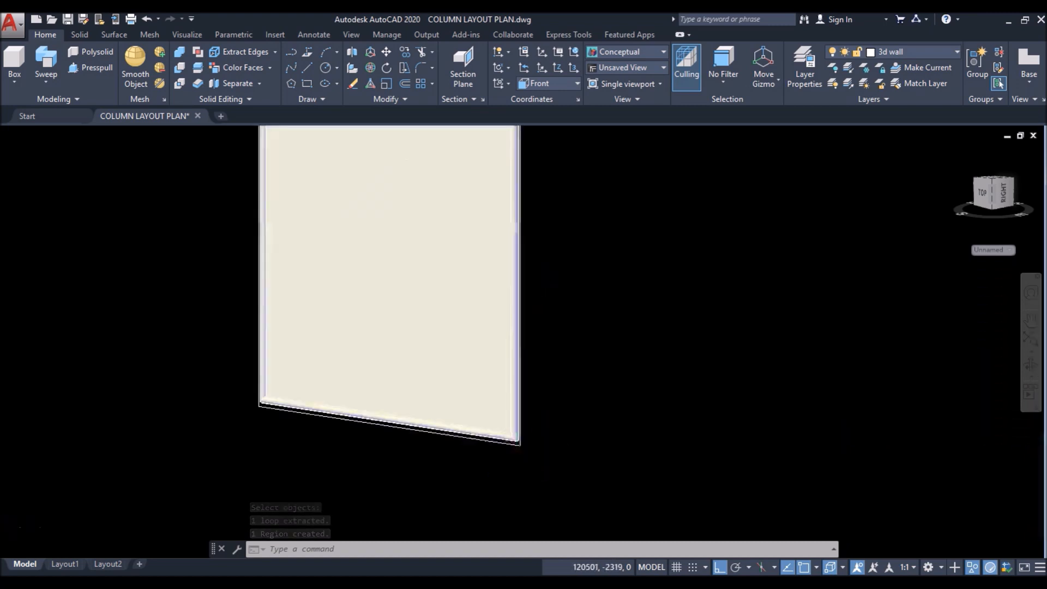
click(978, 73)
click(484, 374)
key(Return)
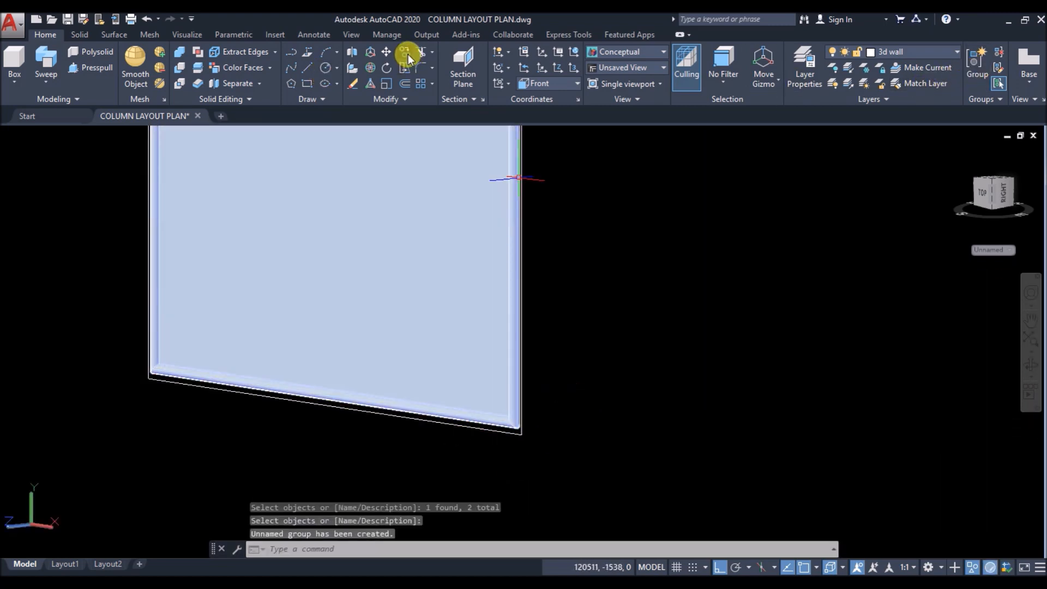
Step: Move the gate-leaf group from its outer outline's lower corner to the boundary wall's lower corner at the opening
click(386, 51)
click(491, 424)
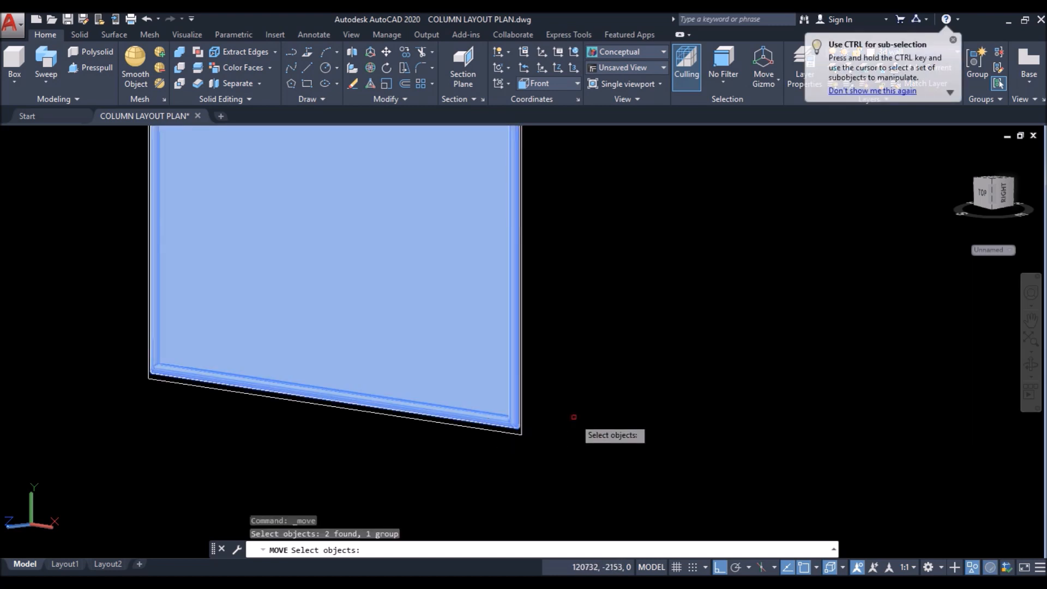
key(Return)
scroll(546, 435, up, 4)
click(382, 433)
scroll(325, 420, down, 7)
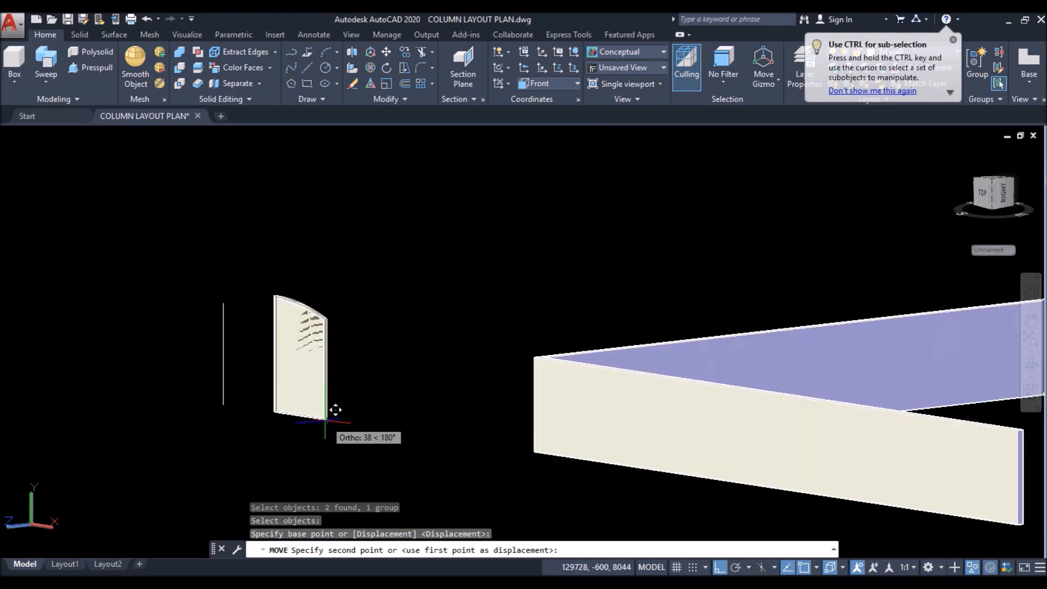
scroll(613, 484, down, 3)
scroll(704, 473, up, 8)
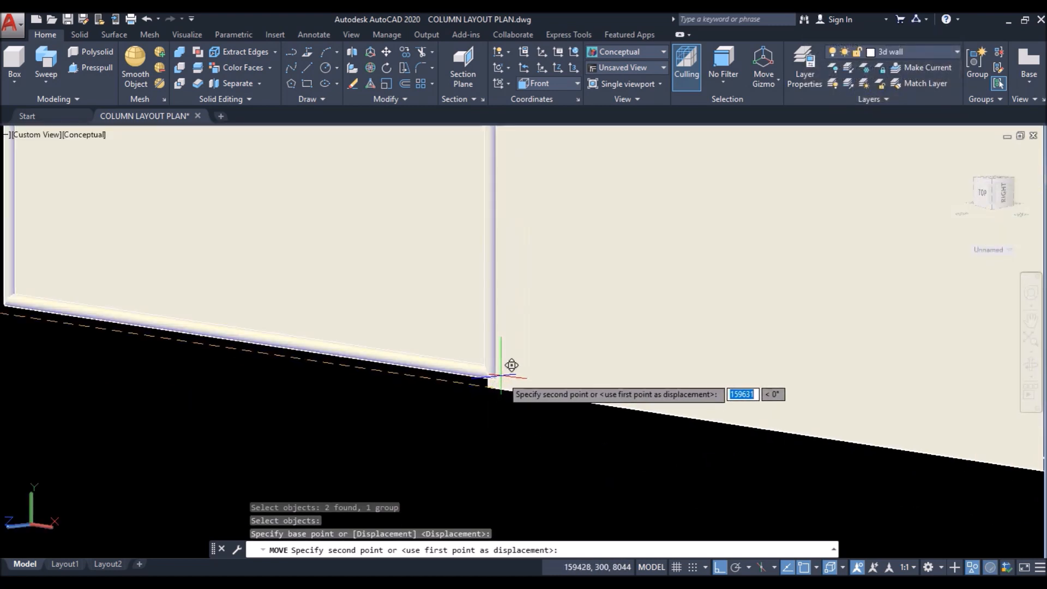
click(511, 367)
scroll(463, 392, down, 5)
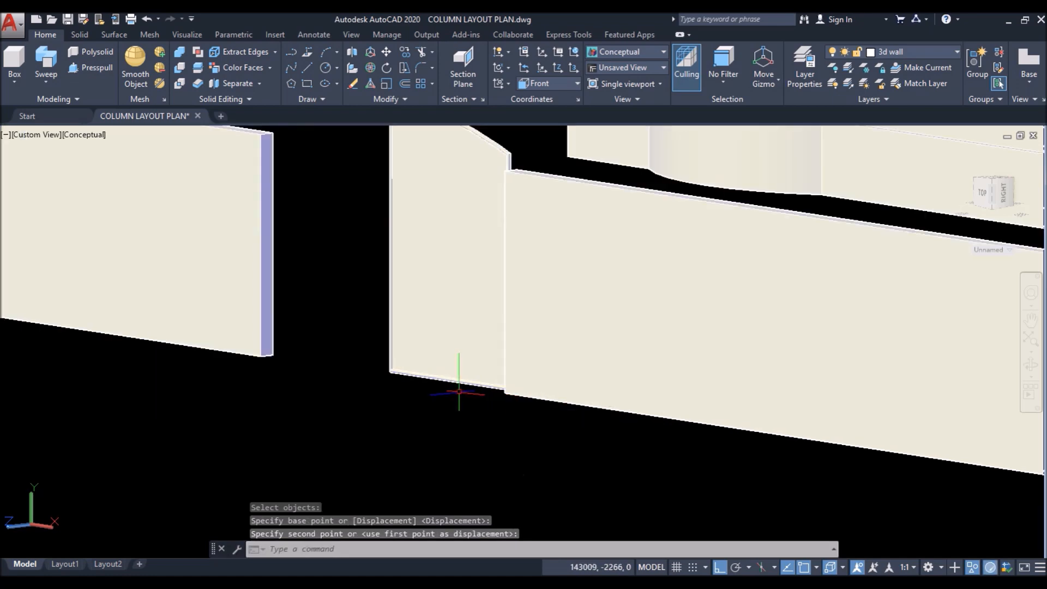
Step: Examine the gate leaf in the boundary wall's opening and the gap between its frame and the wall end
scroll(463, 377, down, 5)
shift+middle_drag(463, 379, 681, 379)
scroll(486, 371, down, 3)
shift+middle_drag(611, 377, 946, 411)
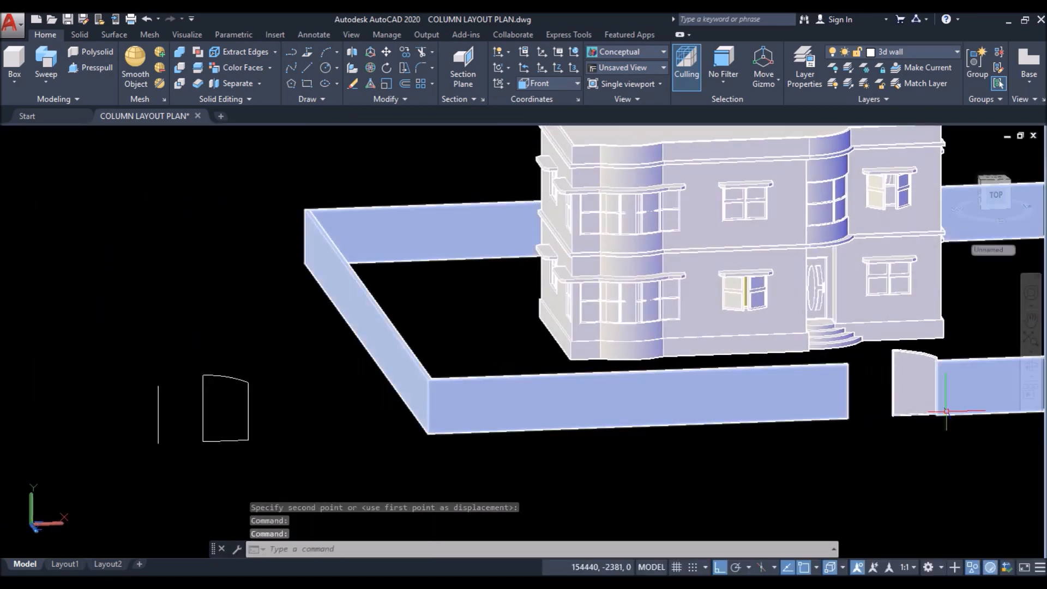
scroll(942, 410, up, 8)
shift+middle_drag(869, 425, 856, 435)
scroll(909, 443, up, 3)
click(910, 443)
key(Escape)
scroll(826, 398, down, 2)
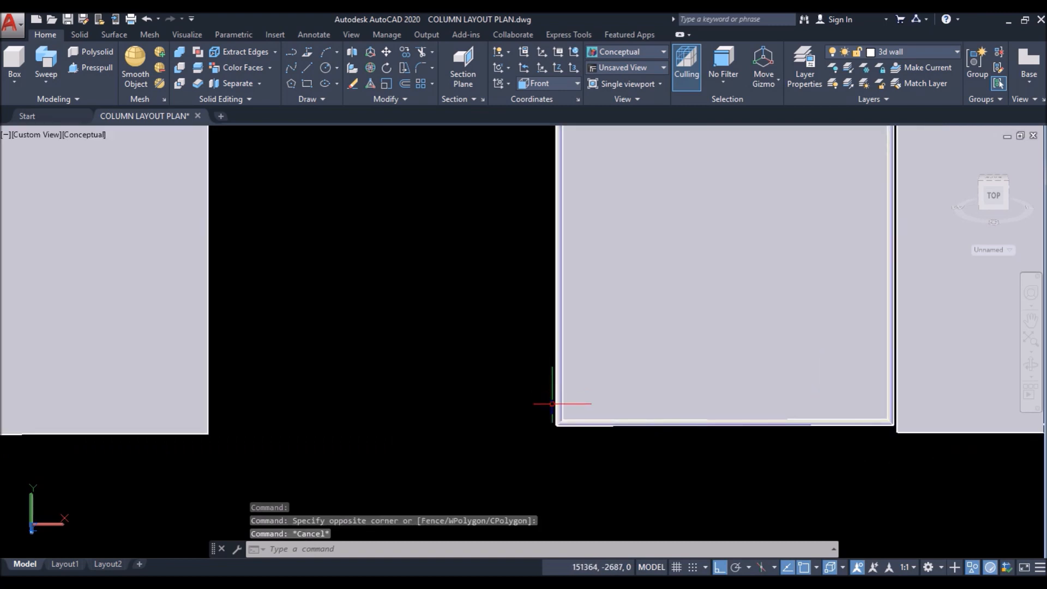
scroll(552, 405, down, 2)
scroll(755, 168, up, 3)
scroll(654, 246, up, 2)
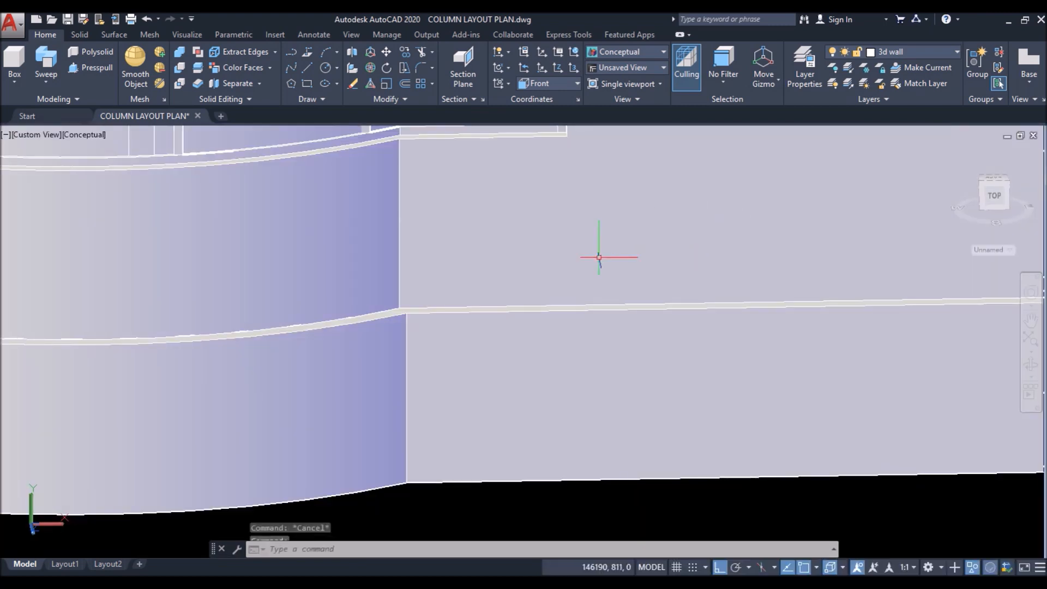
scroll(654, 246, down, 5)
shift+middle_drag(566, 264, 654, 331)
scroll(814, 360, up, 8)
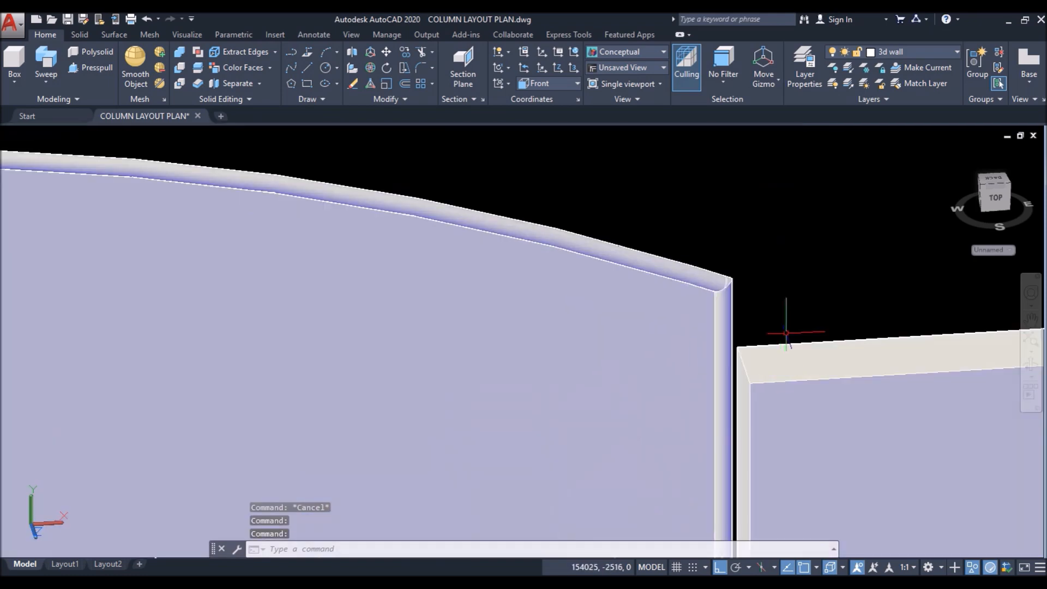
click(325, 68)
scroll(742, 399, up, 2)
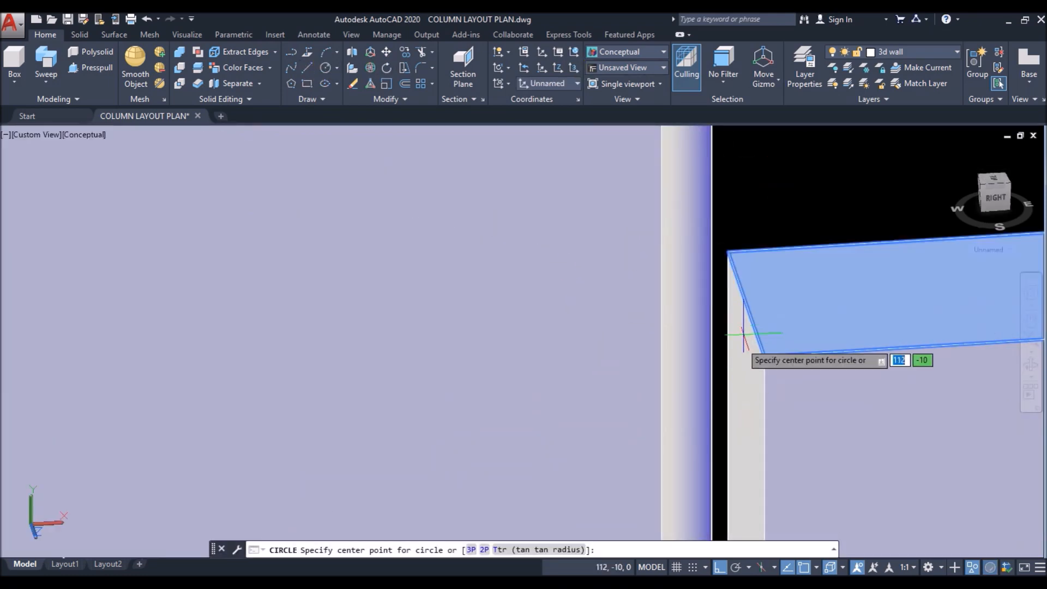
scroll(632, 308, down, 2)
shift+middle_drag(657, 220, 671, 215)
scroll(458, 299, down, 5)
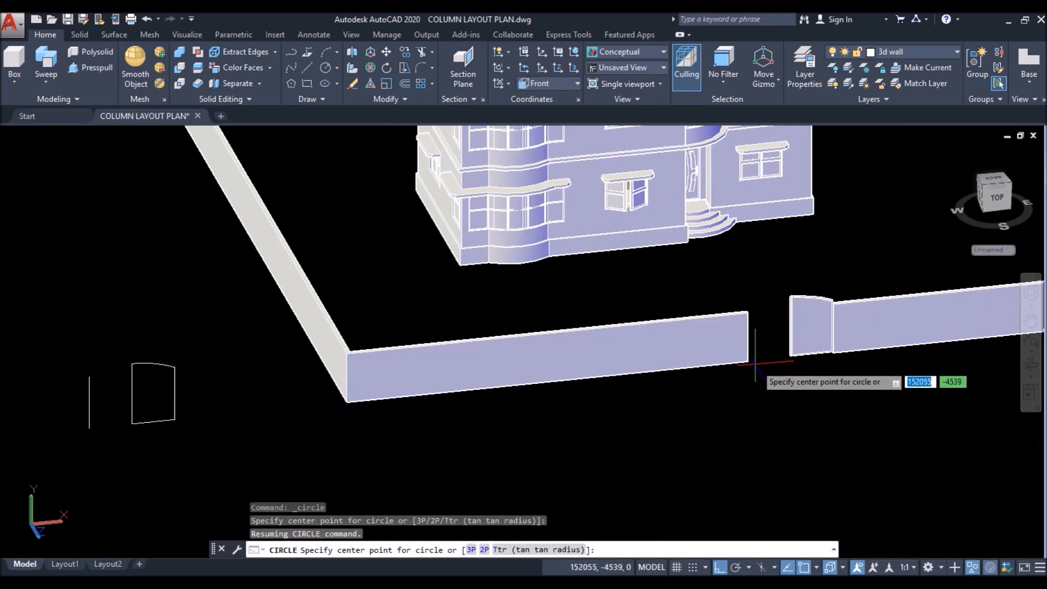
shift+middle_drag(846, 349, 874, 368)
scroll(873, 369, up, 5)
scroll(360, 292, down, 3)
shift+middle_drag(295, 252, 286, 288)
scroll(456, 221, up, 3)
scroll(468, 215, down, 3)
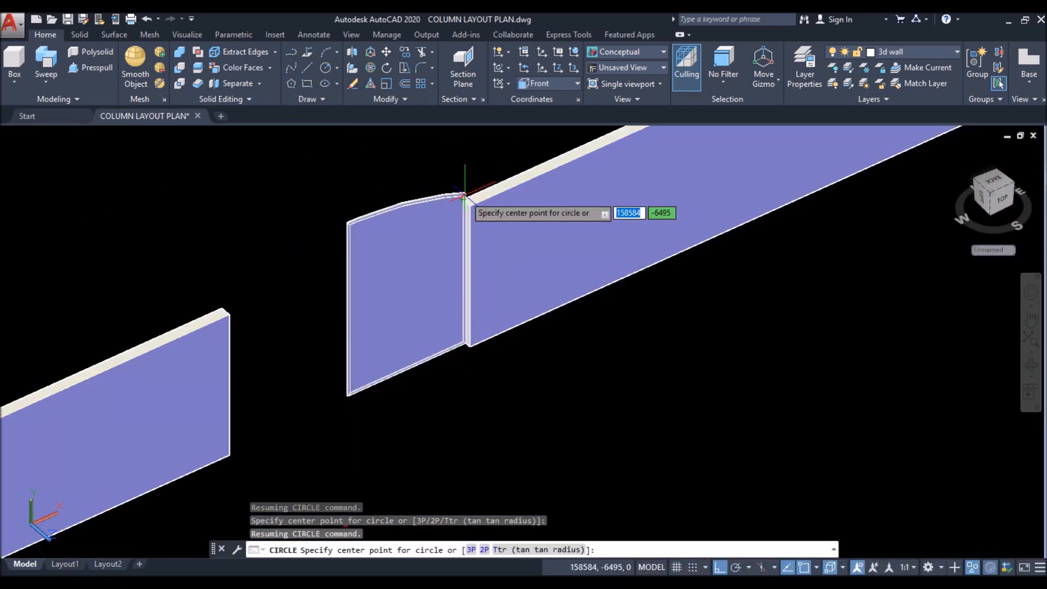
scroll(466, 207, up, 3)
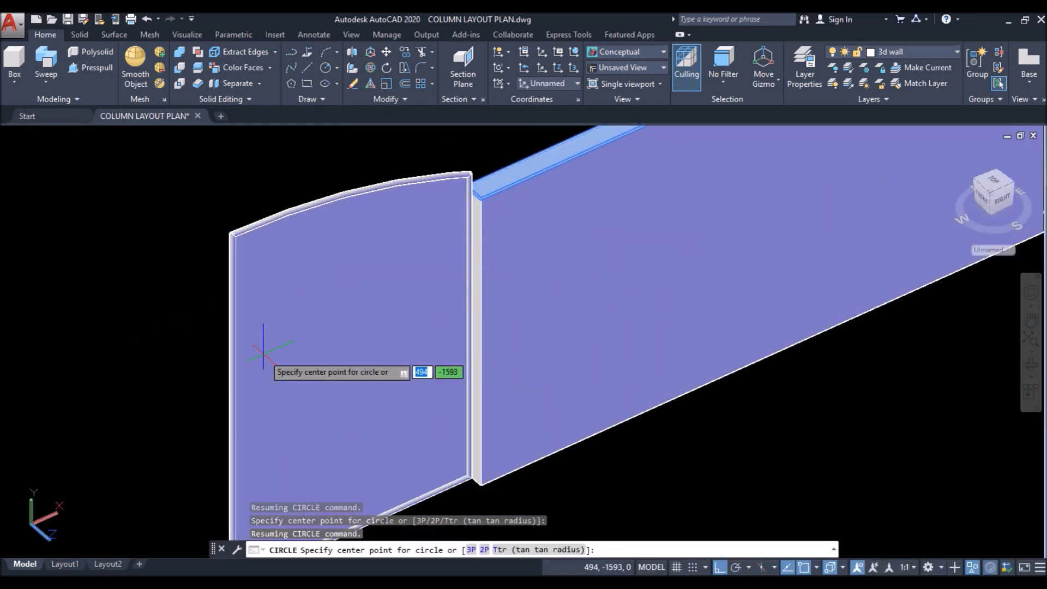
shift+middle_drag(265, 350, 94, 404)
key(Escape)
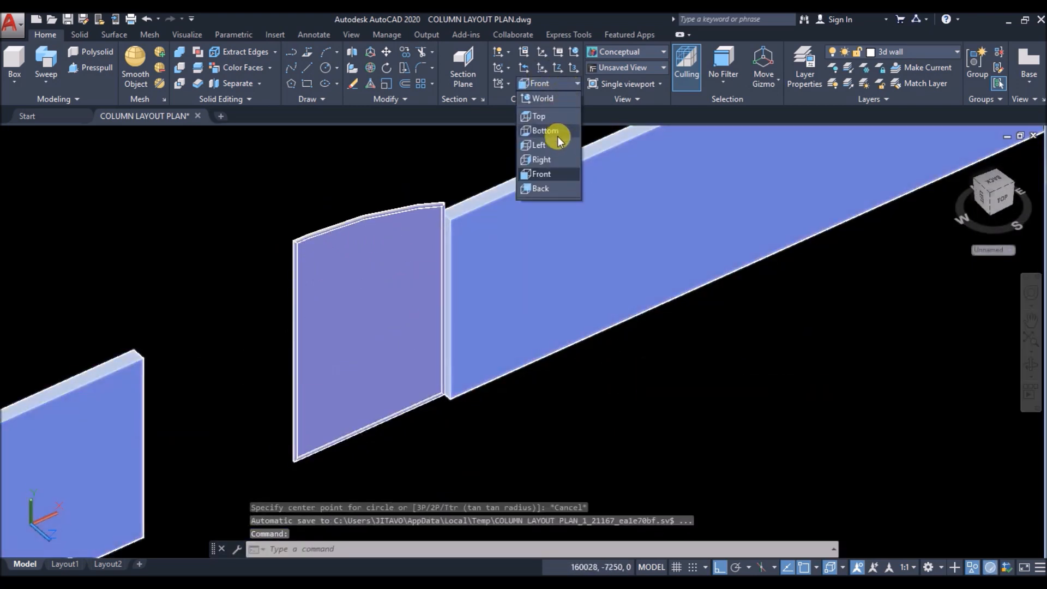
Step: Set the UCS to Left with dynamic UCS off and draw a circle of radius 10 near the top of the wall's end face
click(539, 145)
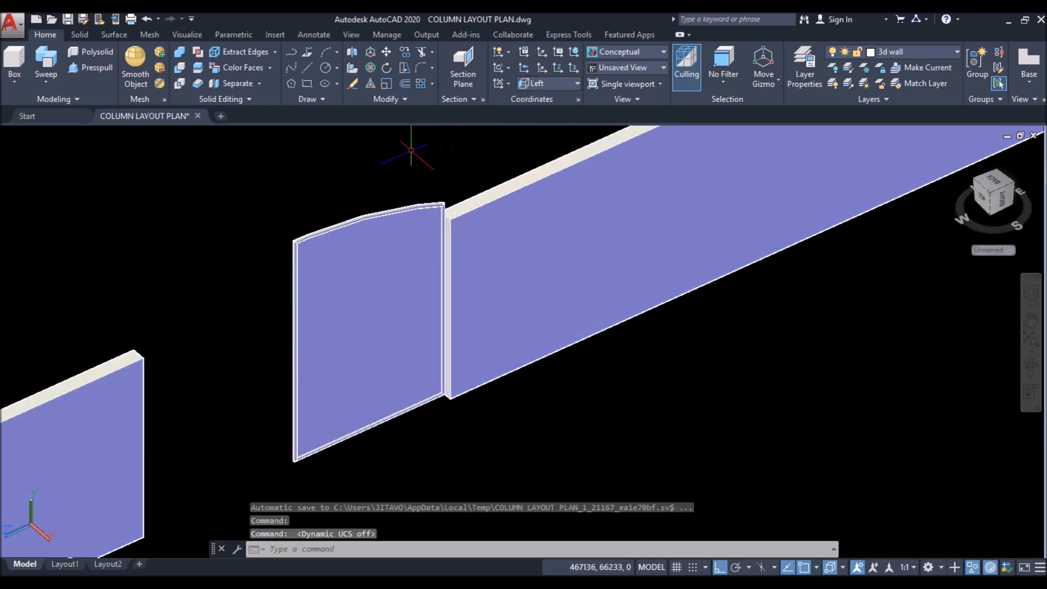
click(327, 68)
scroll(458, 235, up, 4)
click(438, 202)
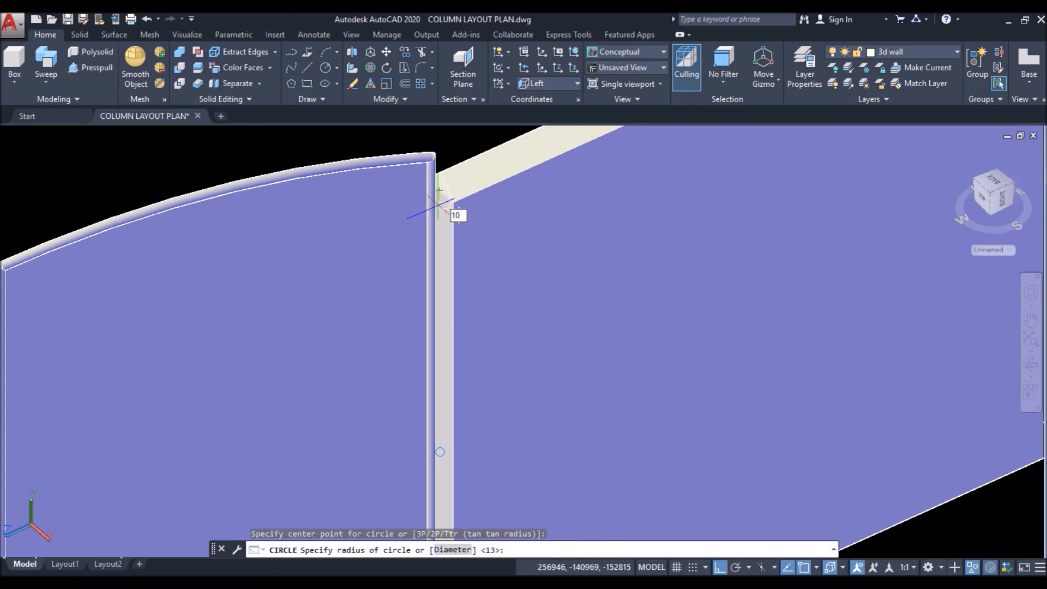
text(10)
key(Return)
key(Escape)
scroll(373, 231, down, 4)
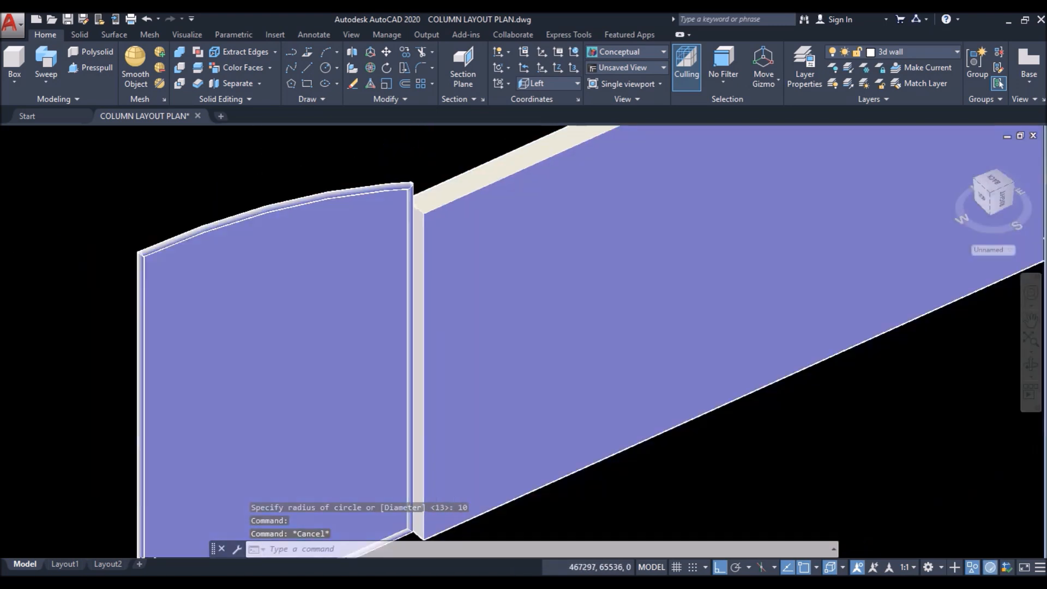
Step: Extrude the circle on the wall end into a short hinge pin, taking its height from the corner of the gate frame
click(329, 145)
click(430, 229)
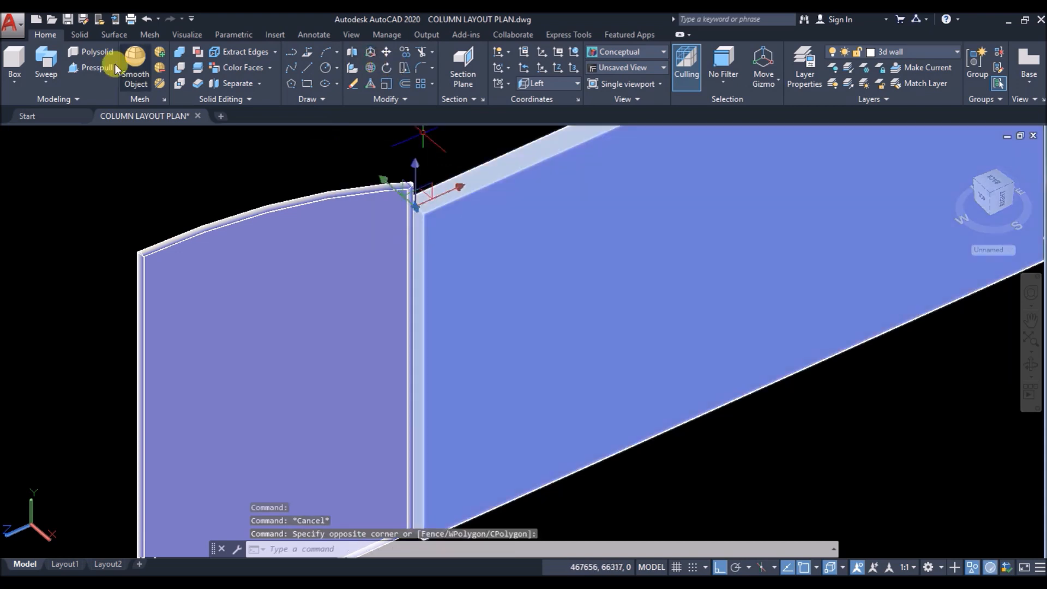
click(54, 74)
click(54, 105)
scroll(415, 218, up, 5)
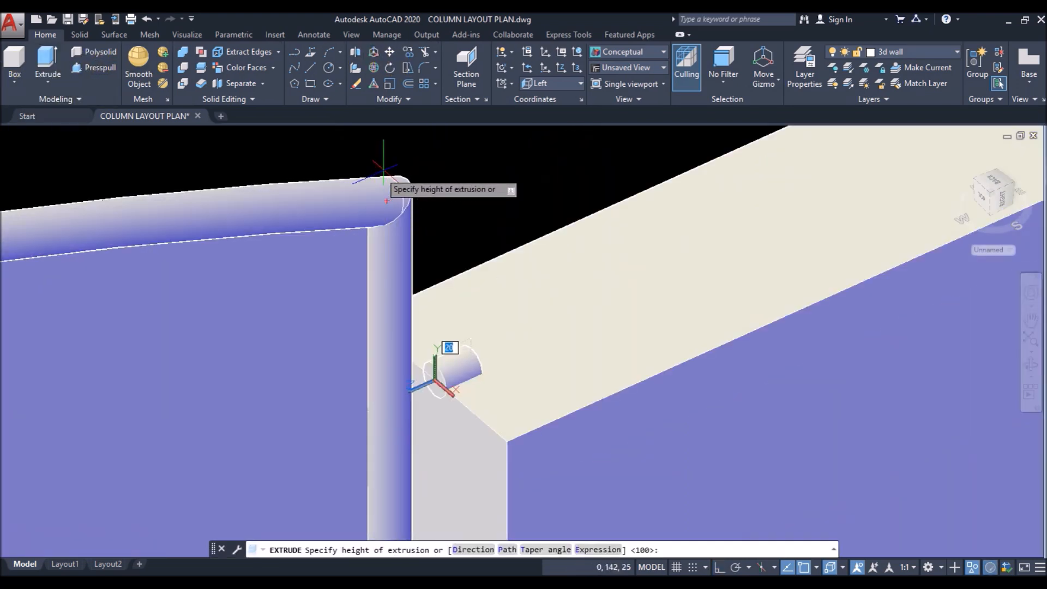
scroll(344, 224, down, 1)
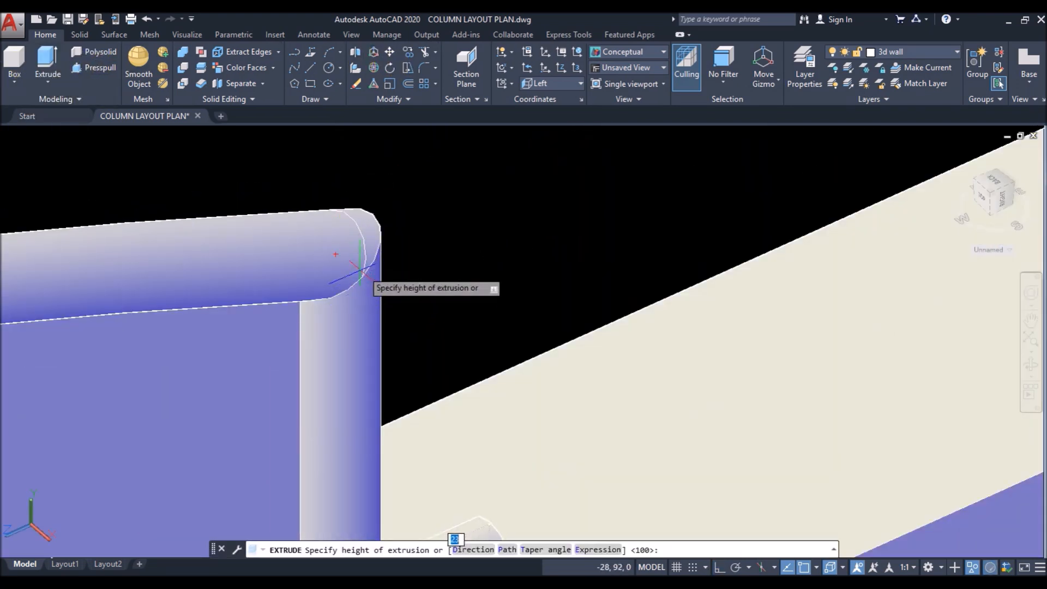
click(336, 254)
scroll(423, 227, down, 2)
scroll(413, 217, down, 5)
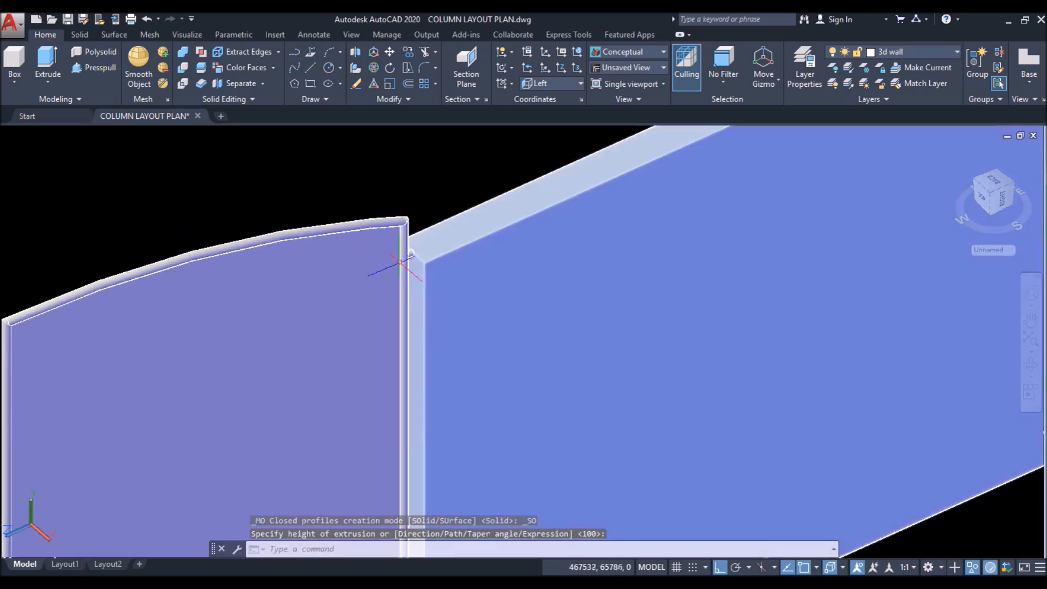
Step: Move the hinge pin 500 straight down along the wall end
scroll(412, 250, up, 5)
click(410, 250)
scroll(308, 204, down, 5)
scroll(309, 202, down, 3)
click(390, 52)
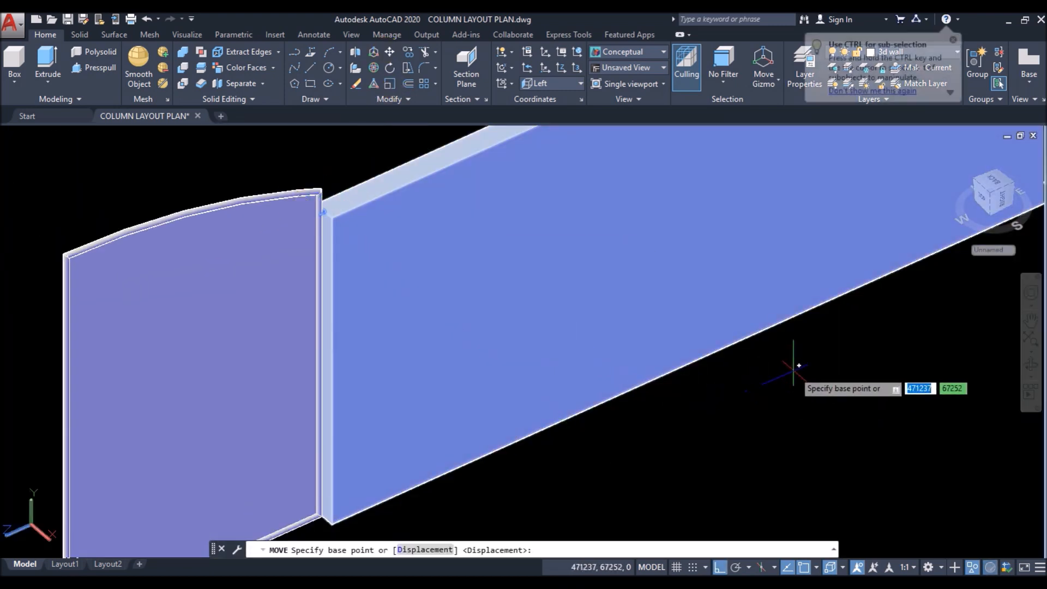
click(803, 366)
text(500)
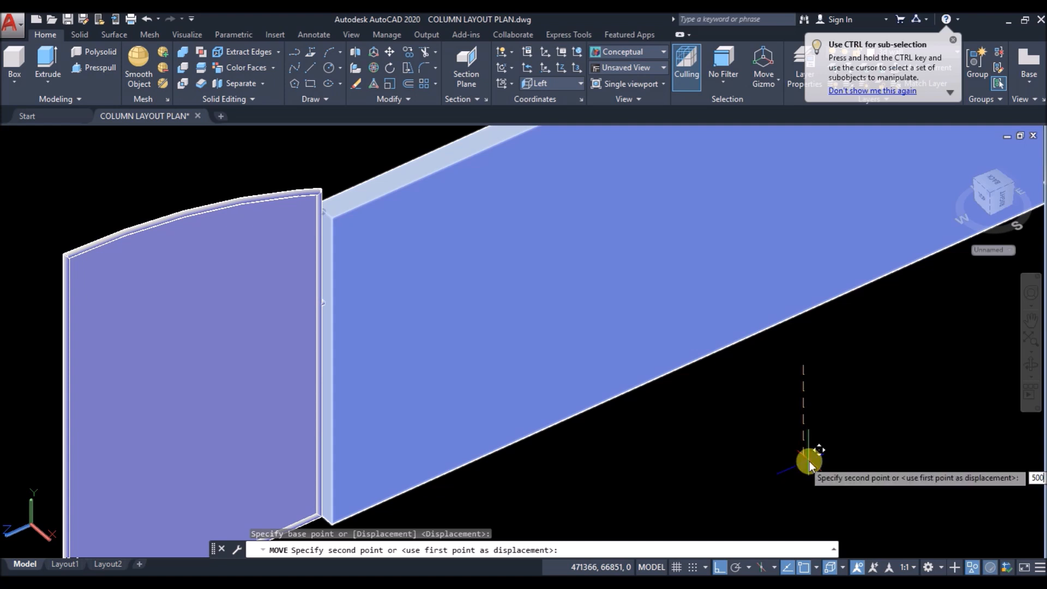
key(Return)
Step: Copy the hinge pin 800 straight down to make the lower hinge
click(234, 157)
click(380, 366)
click(408, 52)
click(907, 362)
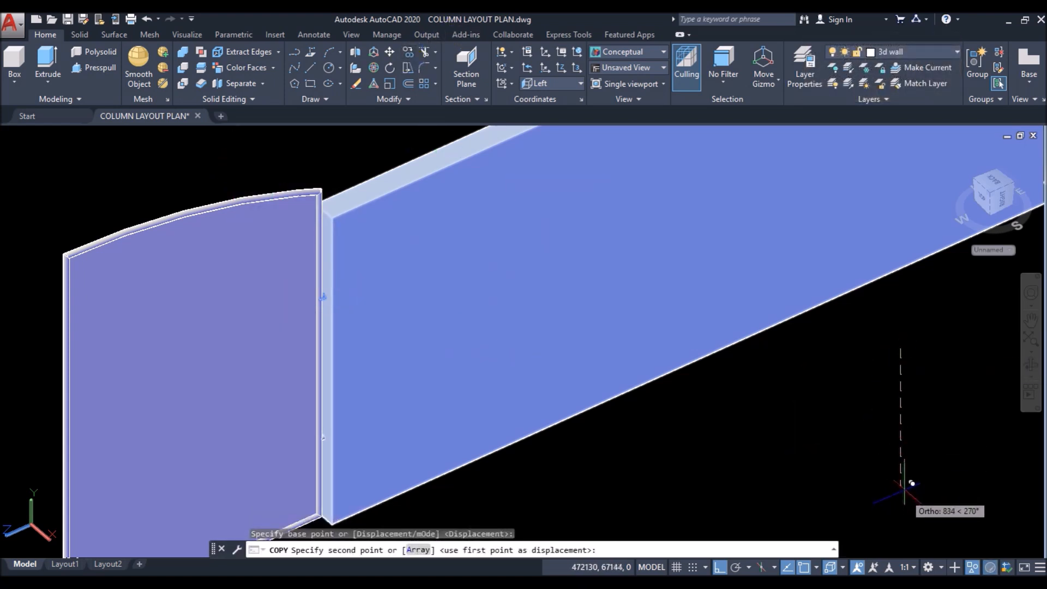
key(Return)
key(Return)
scroll(872, 440, down, 5)
scroll(684, 453, up, 6)
scroll(582, 267, down, 5)
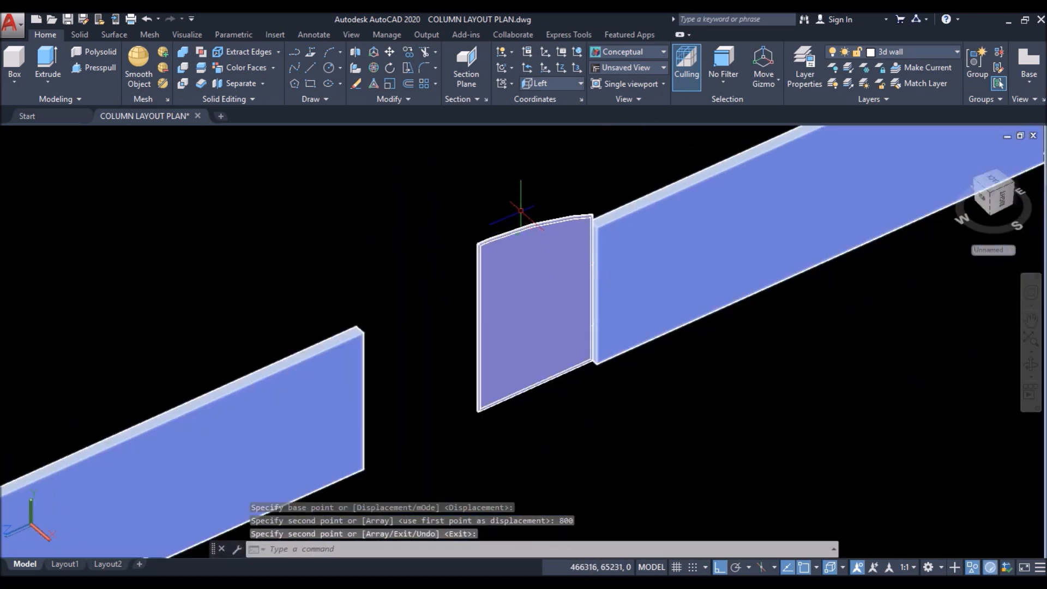
Step: Set the visual style to Realistic with the gate opening and the front of the house in view
click(87, 135)
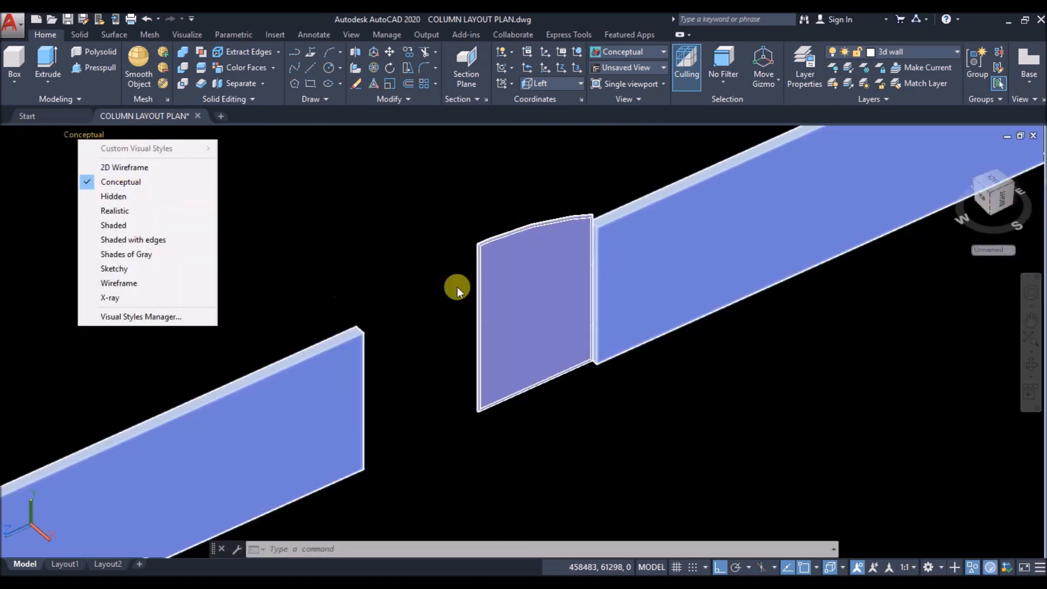
click(439, 178)
click(401, 223)
mouse_move(842, 386)
shift+middle_down()
mouse_move(736, 353)
mouse_move(655, 349)
shift+middle_up()
scroll(646, 458, down, 4)
shift+middle_drag(600, 416, 580, 401)
scroll(578, 468, down, 2)
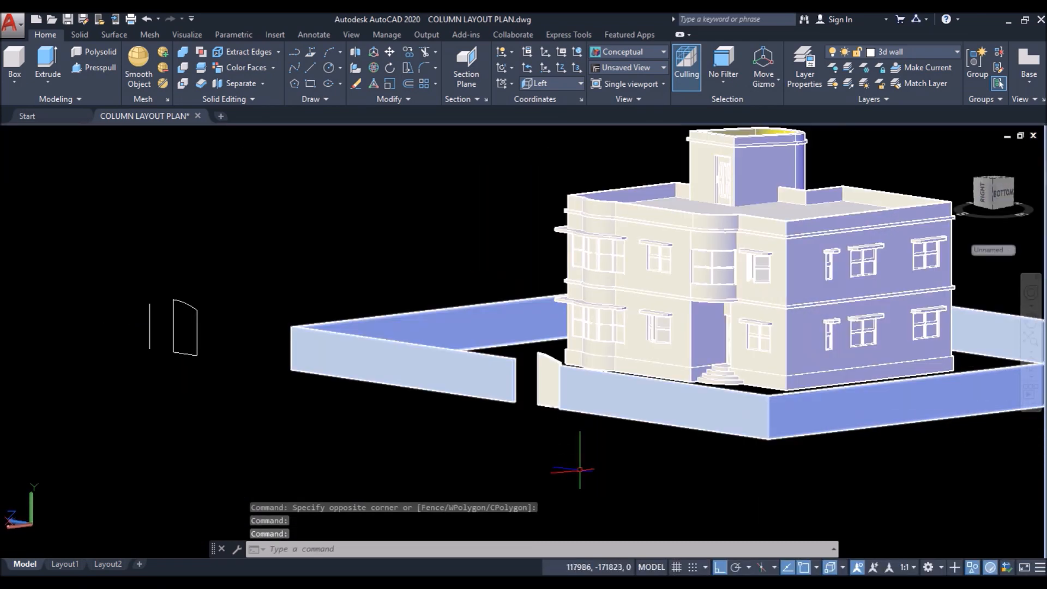
scroll(606, 423, up, 2)
click(93, 137)
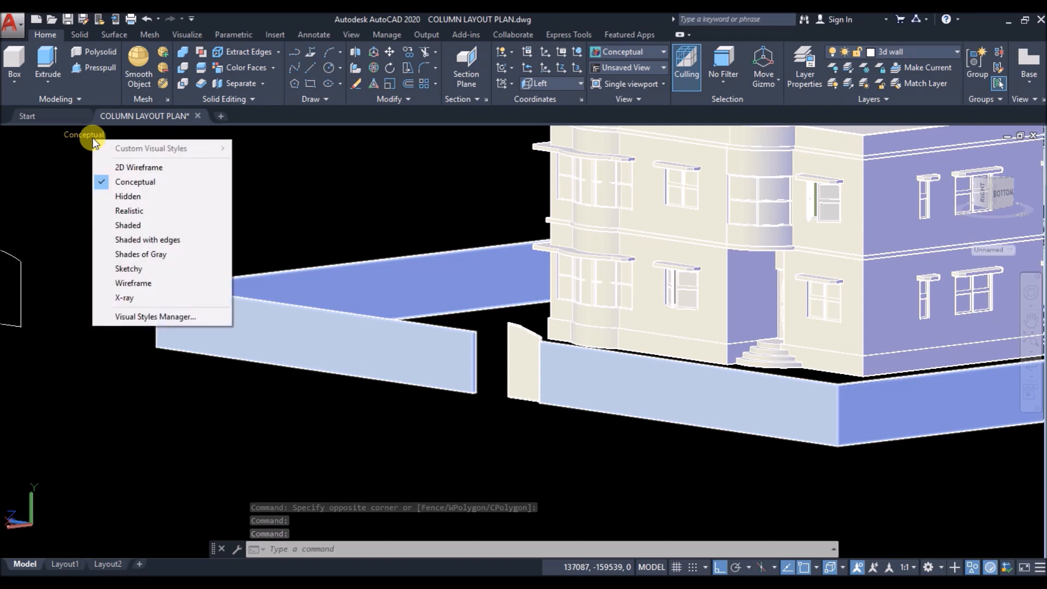
click(139, 213)
scroll(552, 403, up, 2)
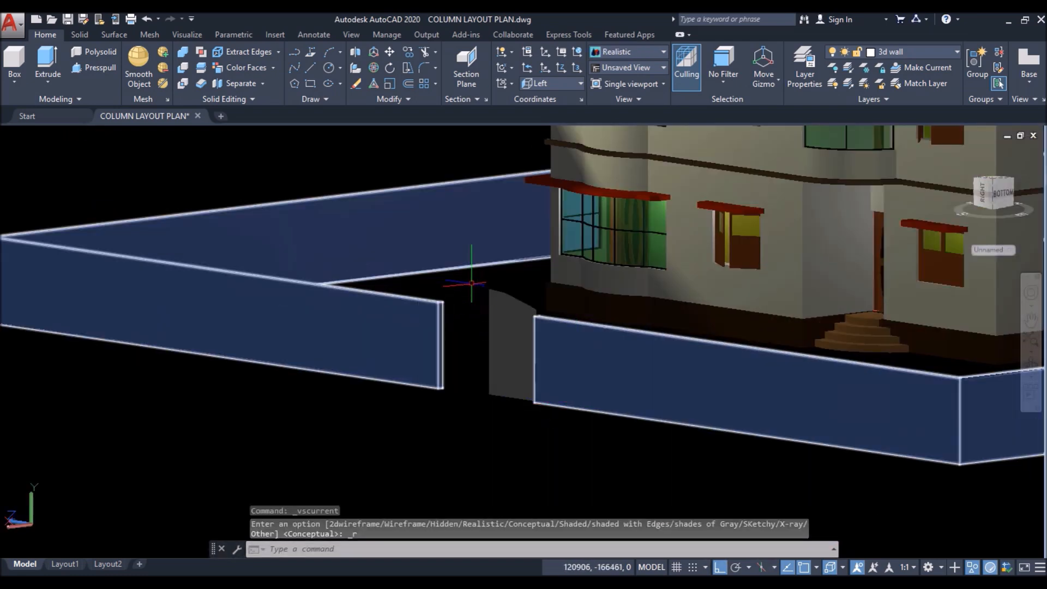
Step: Group the gate leaf, its frame and both hinge pins into one object
click(477, 276)
click(543, 451)
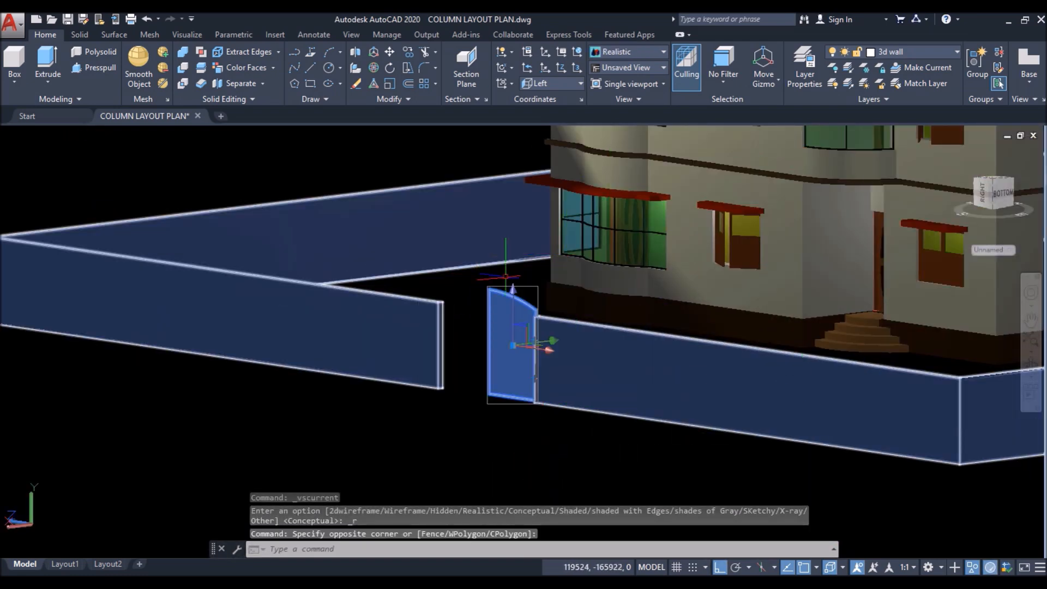
scroll(463, 277, up, 3)
scroll(471, 279, down, 4)
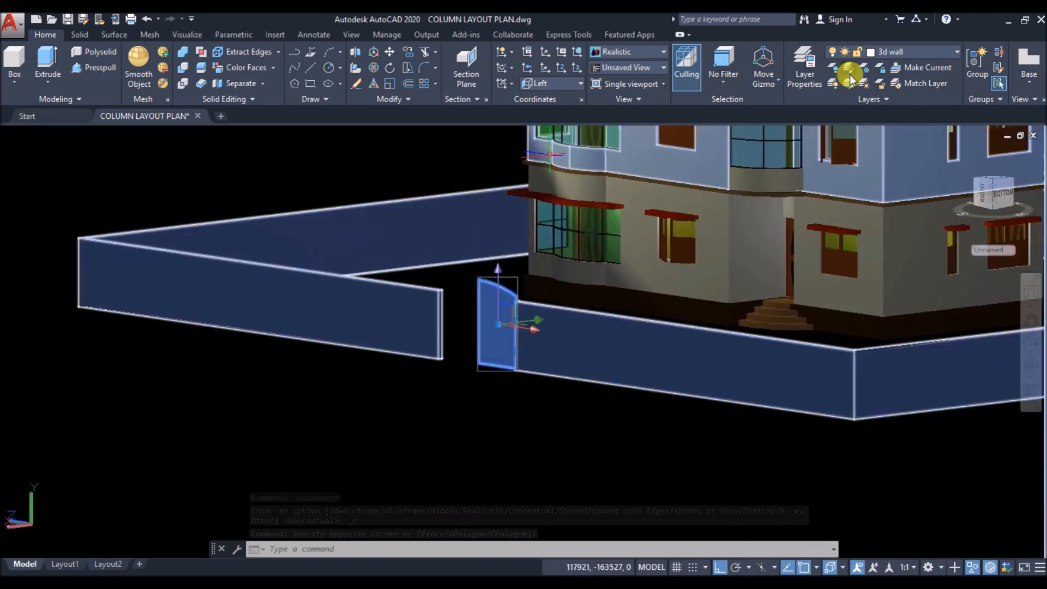
click(974, 71)
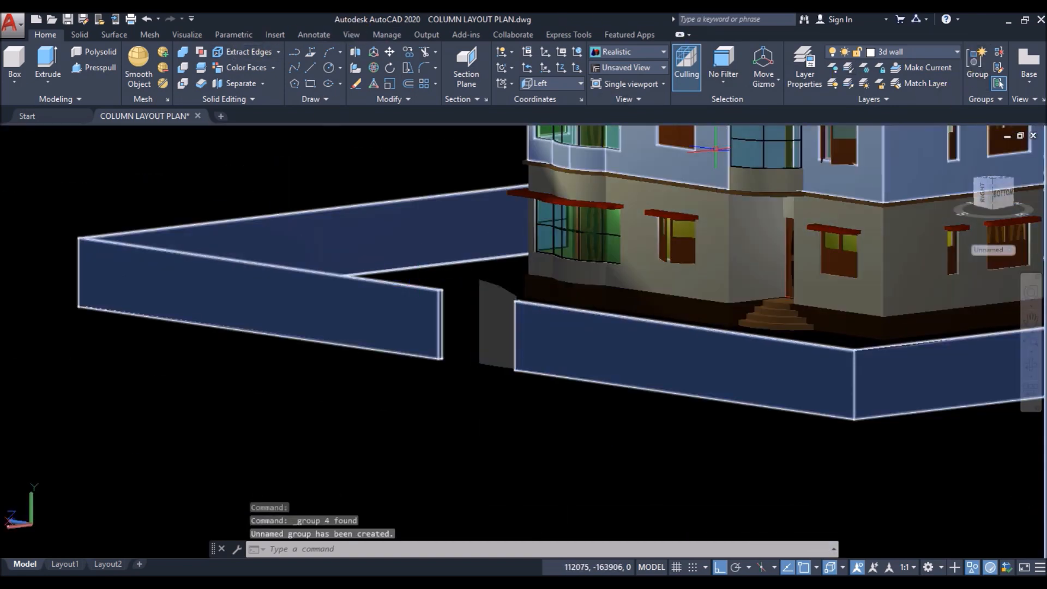
Step: Open the Materials Browser and show the Metallic Paint category of the Autodesk Library
click(188, 35)
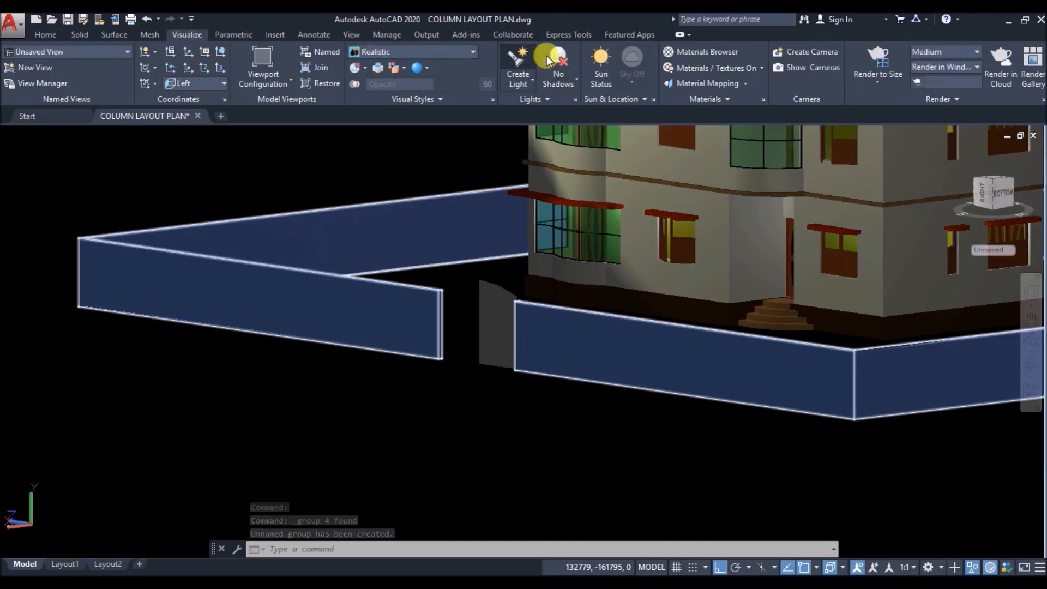
click(738, 53)
click(810, 263)
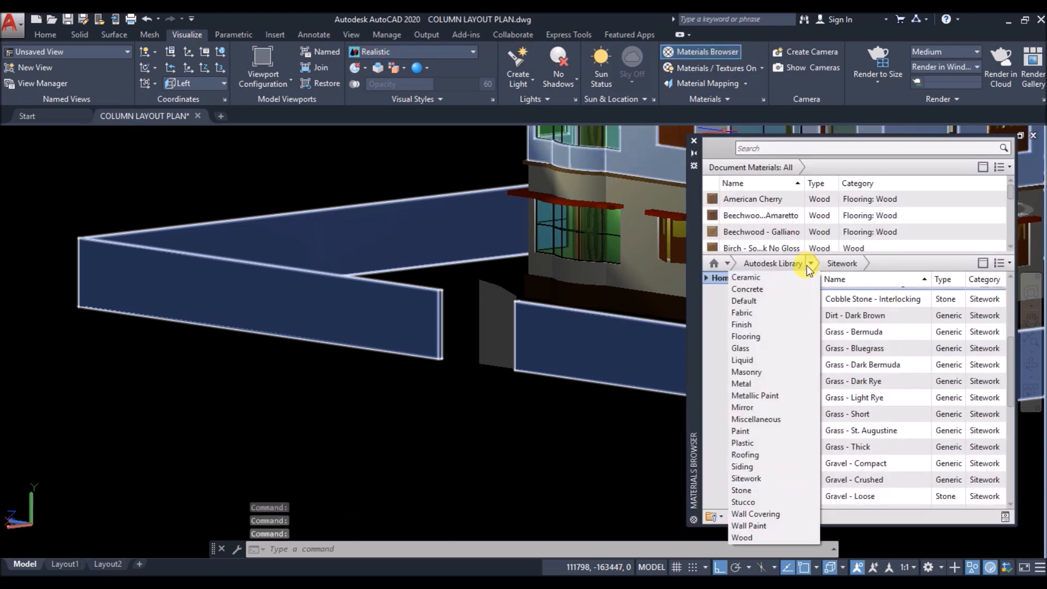
click(775, 396)
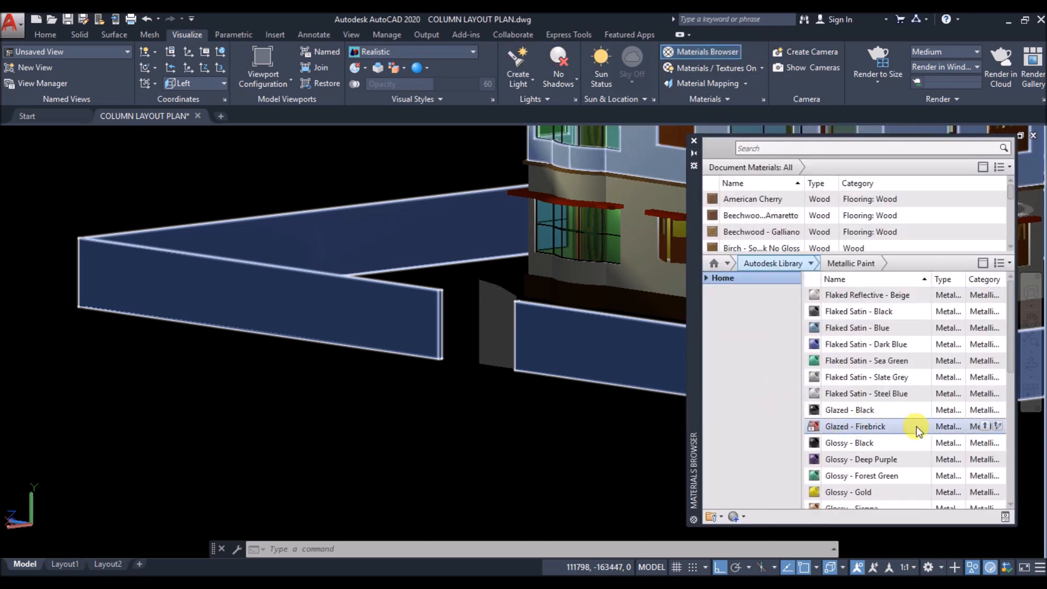
Step: Apply the Flaked Satin - Slate Grey metallic paint to the grouped gate leaf
click(496, 322)
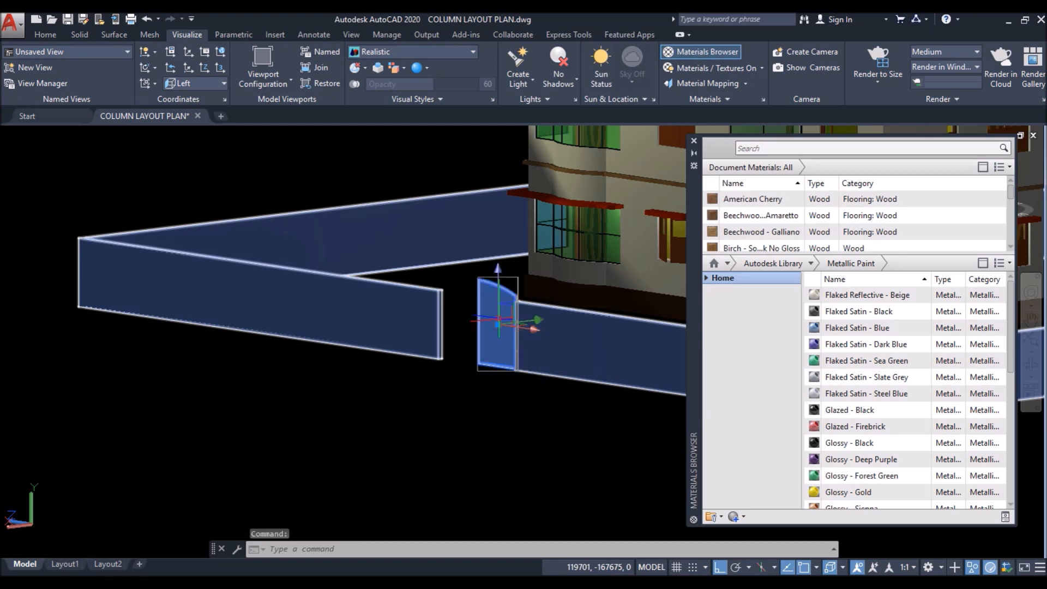
click(988, 376)
scroll(508, 295, up, 5)
scroll(423, 301, down, 5)
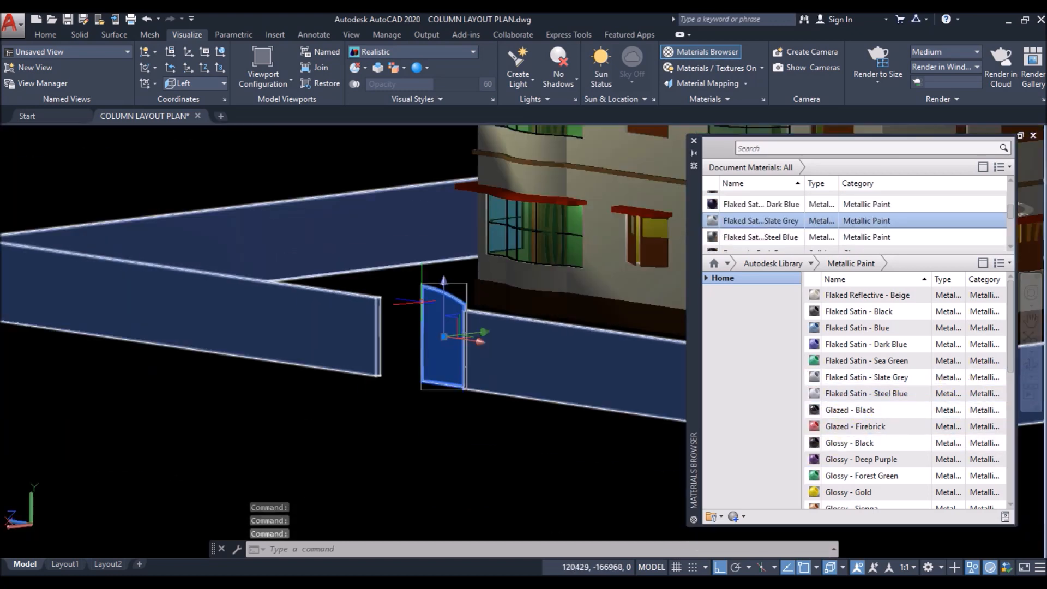
Step: Change the gate leaf's material to Glossy - Gold and check it up close
click(984, 483)
scroll(409, 301, down, 2)
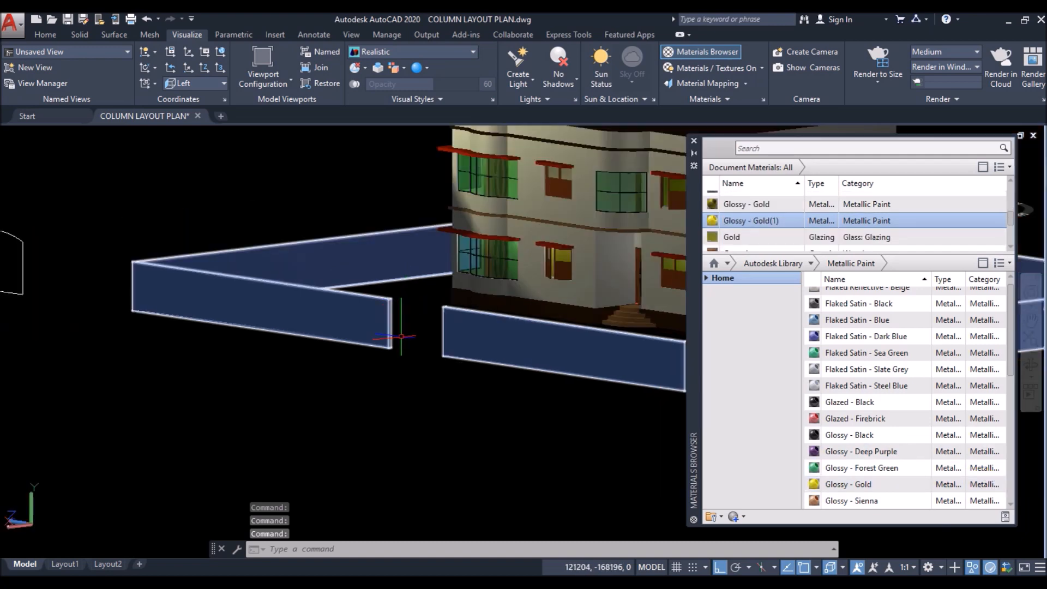
shift+middle_drag(384, 362, 574, 304)
scroll(421, 259, up, 6)
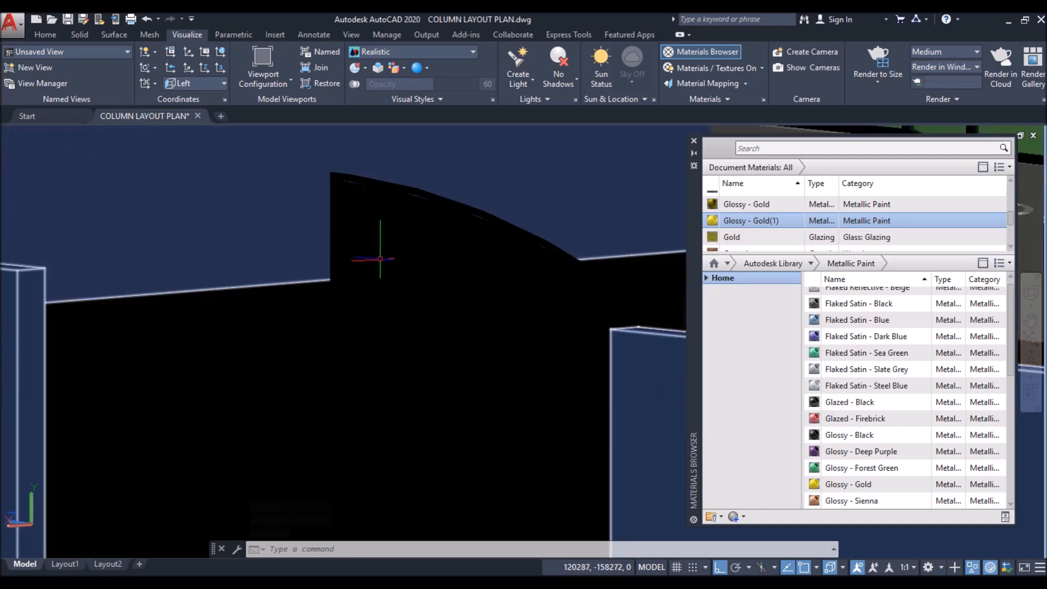
scroll(380, 259, down, 5)
Step: Mirror the gate leaf in 3D about the vertical plane midway between the two wall ends, keeping the original
click(456, 357)
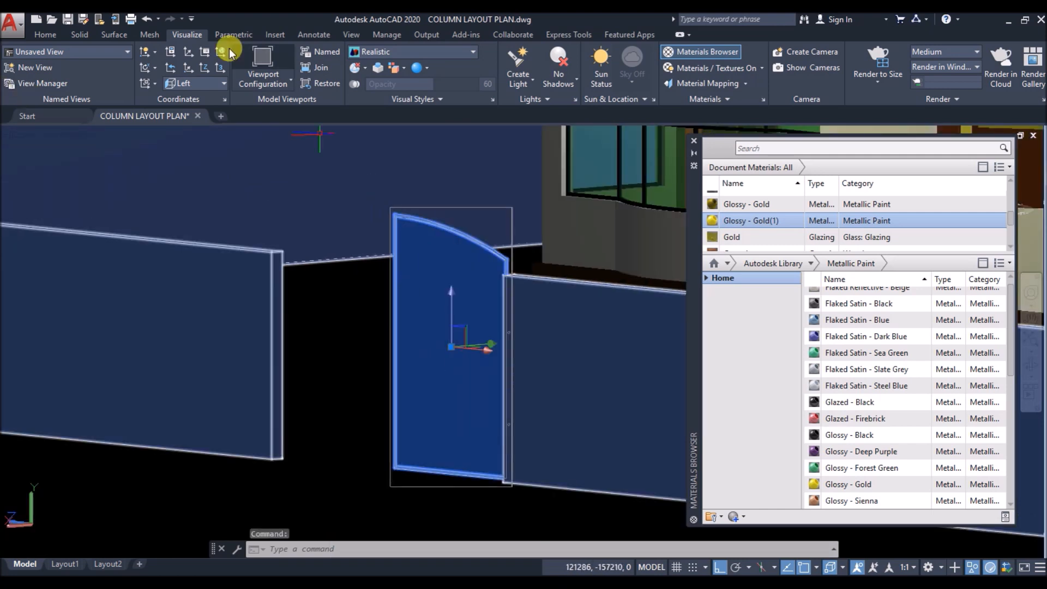
click(45, 34)
click(354, 55)
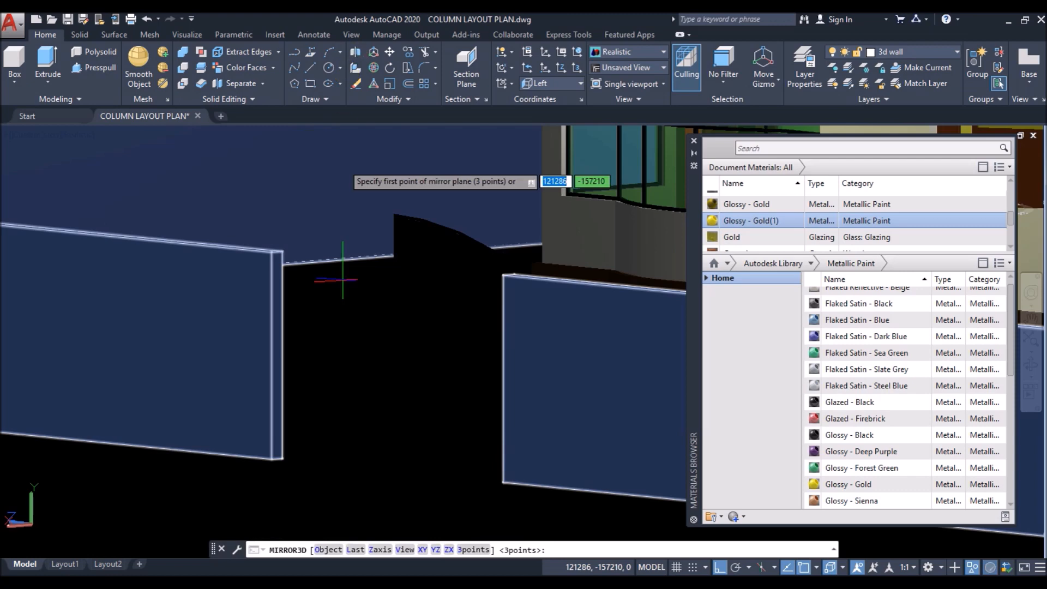
shift+right_click(385, 490)
click(446, 198)
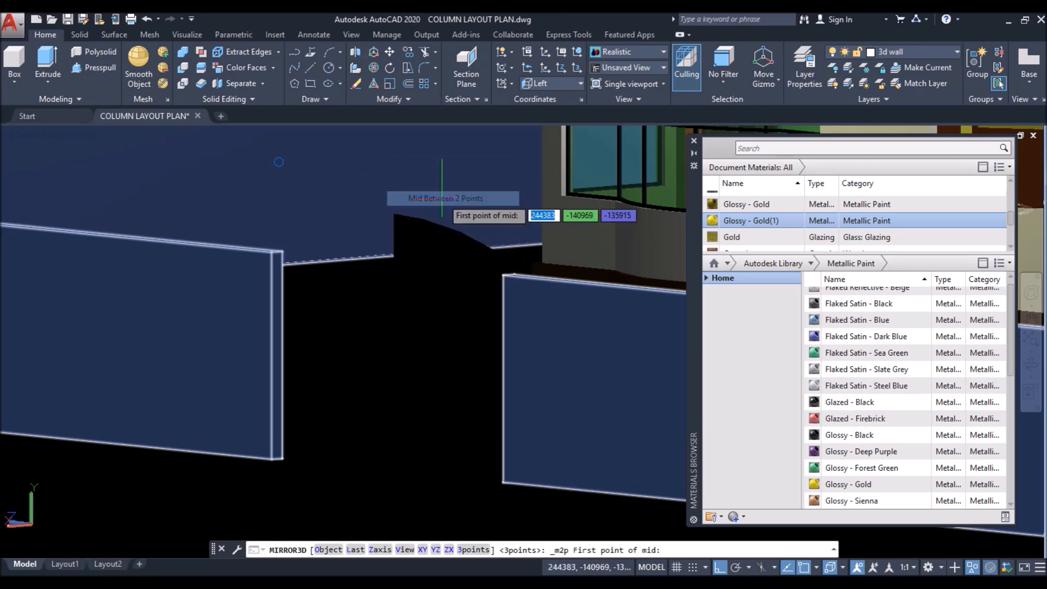
scroll(474, 294, up, 5)
click(482, 294)
scroll(482, 293, down, 3)
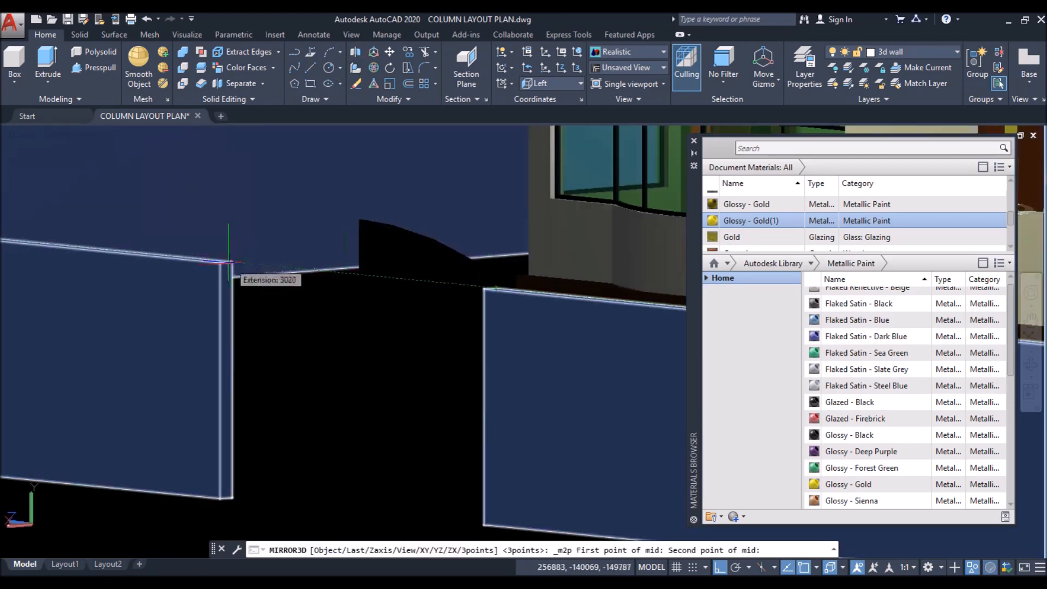
click(256, 279)
scroll(209, 327, down, 3)
click(44, 339)
click(45, 438)
key(Return)
scroll(264, 254, up, 6)
scroll(264, 253, down, 3)
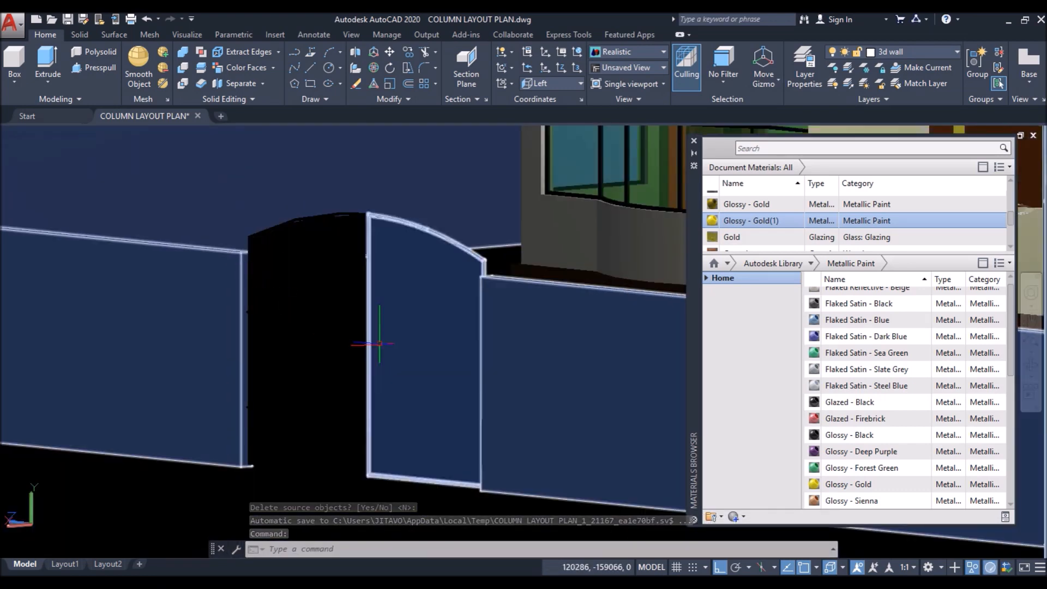
Step: Apply the Glossy - Sienna metallic paint to both gate leaves
click(407, 319)
click(307, 320)
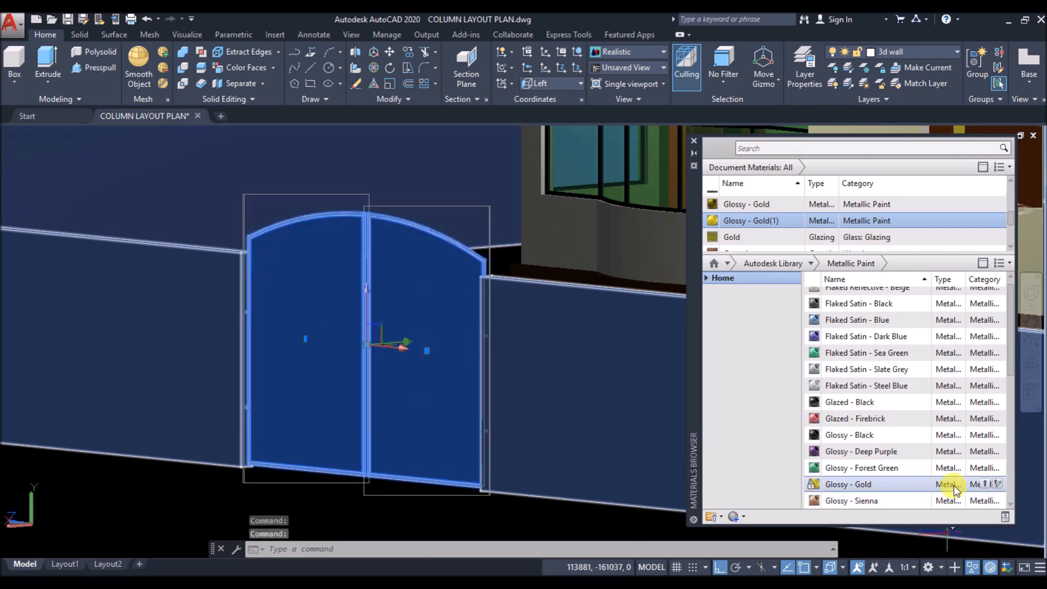
click(983, 502)
scroll(345, 416, down, 3)
Step: Show the library's Stone category and apply the Jagged Rock Wall material to the boundary wall
click(812, 264)
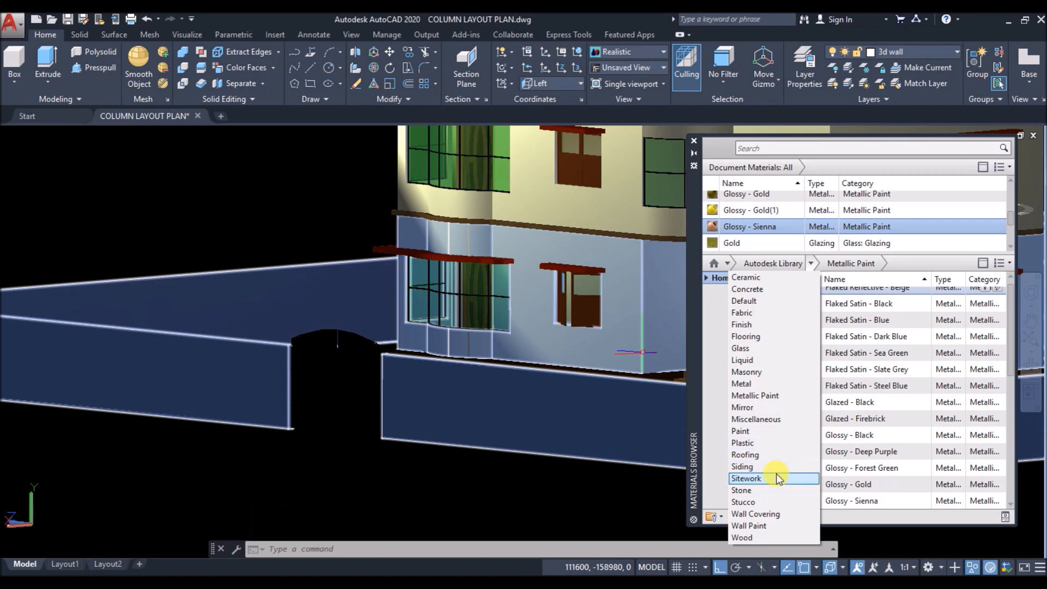
click(775, 490)
click(589, 446)
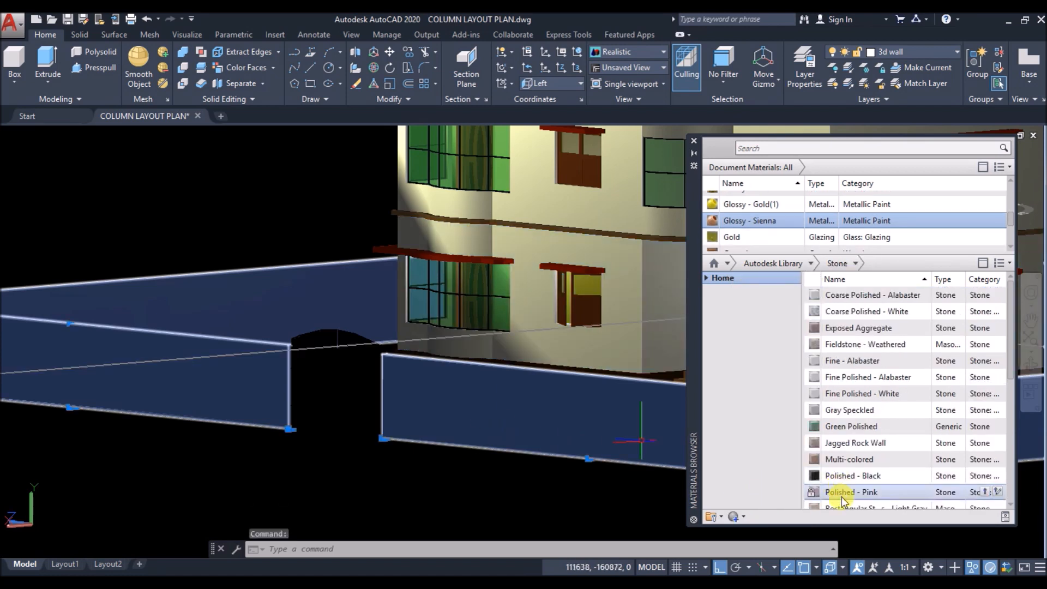
click(984, 439)
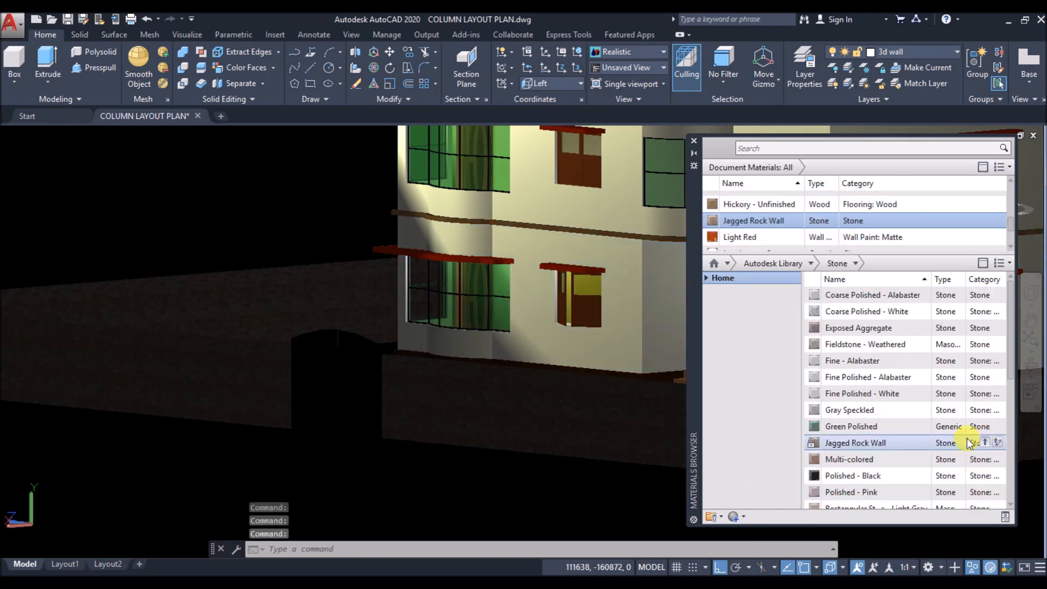
scroll(255, 418, down, 2)
Step: Change the boundary wall's material to Fine - Alabaster and close the Materials Browser
click(254, 417)
scroll(253, 416, up, 3)
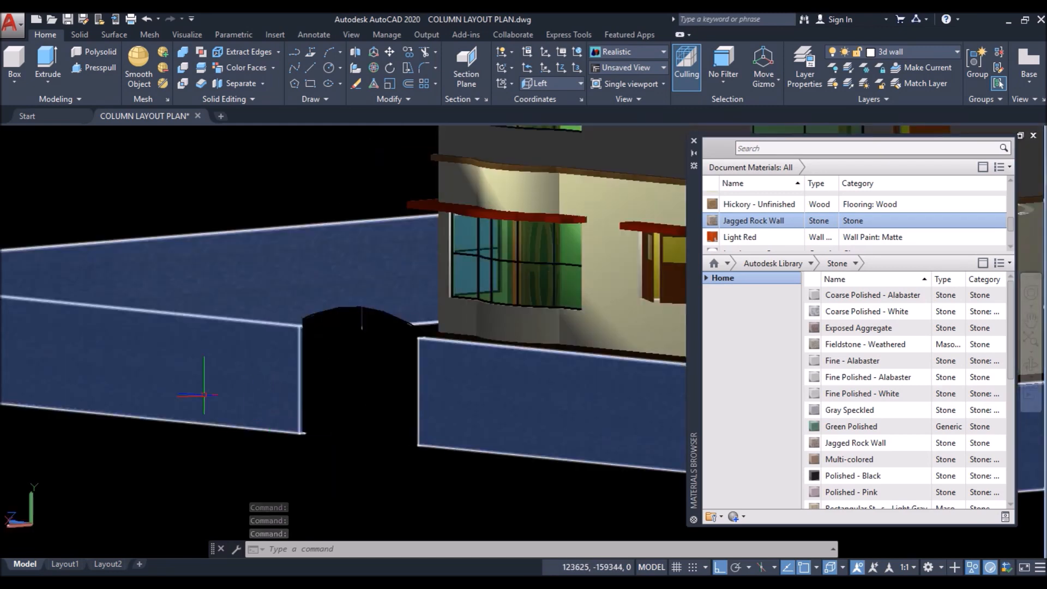
click(985, 360)
scroll(186, 389, down, 2)
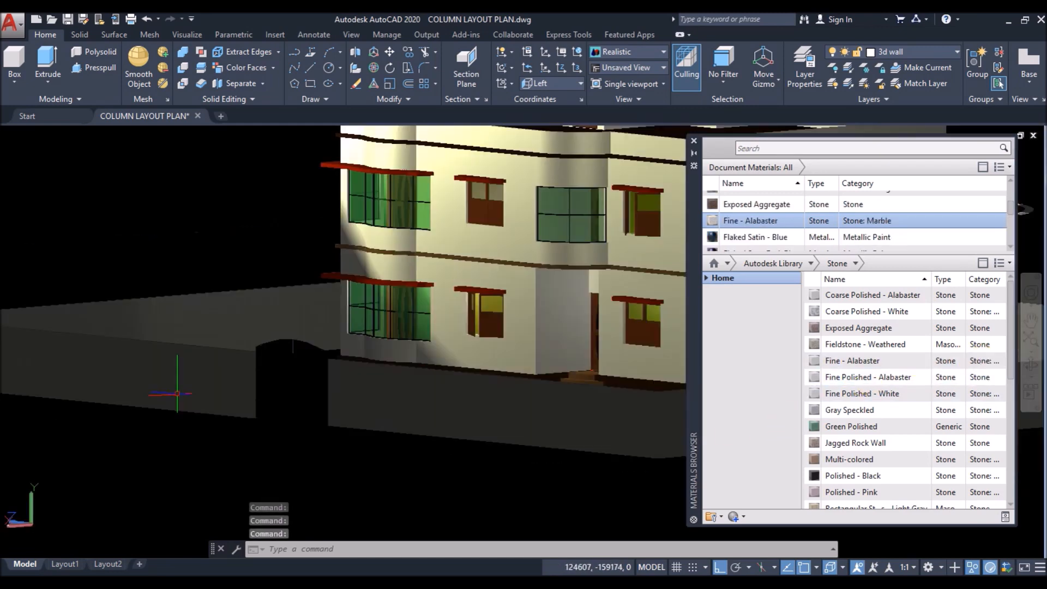
click(694, 140)
key(Escape)
key(Escape)
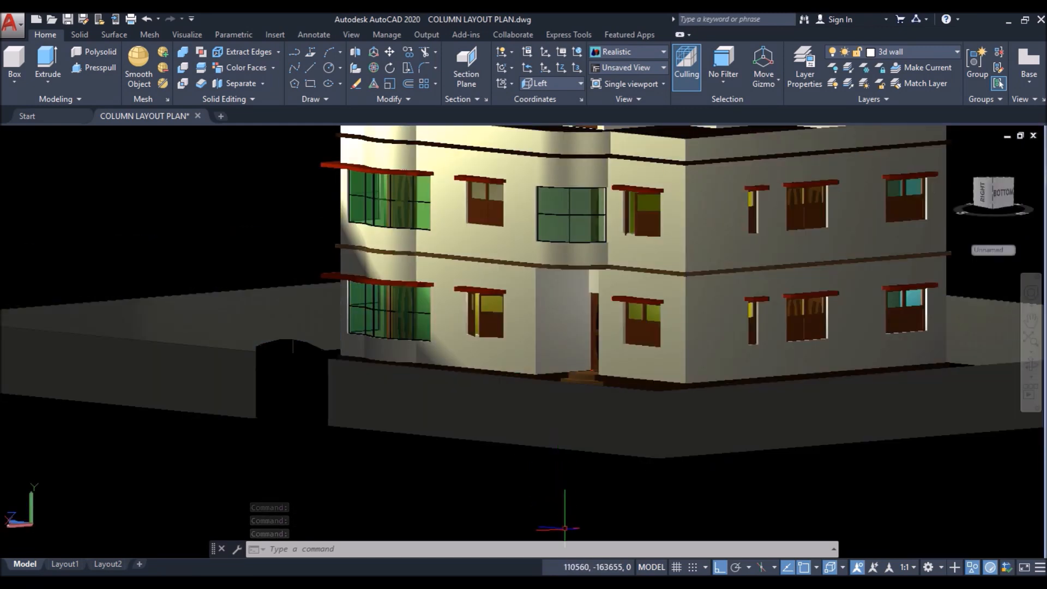
Step: End the object isolation to bring back the hidden ground around the house
scroll(566, 528, down, 2)
mouse_move(443, 483)
shift+middle_down()
mouse_move(447, 469)
mouse_move(440, 479)
mouse_move(471, 478)
mouse_move(457, 479)
shift+middle_up()
click(973, 569)
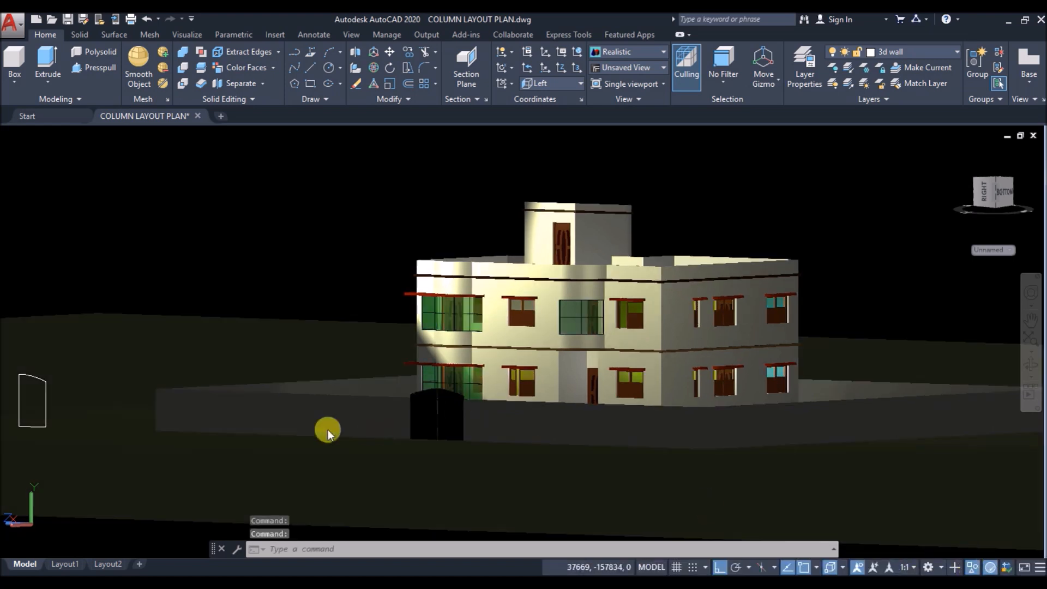
Step: Delete the leftover arched gate outline standing away from the boundary wall
click(115, 203)
click(332, 149)
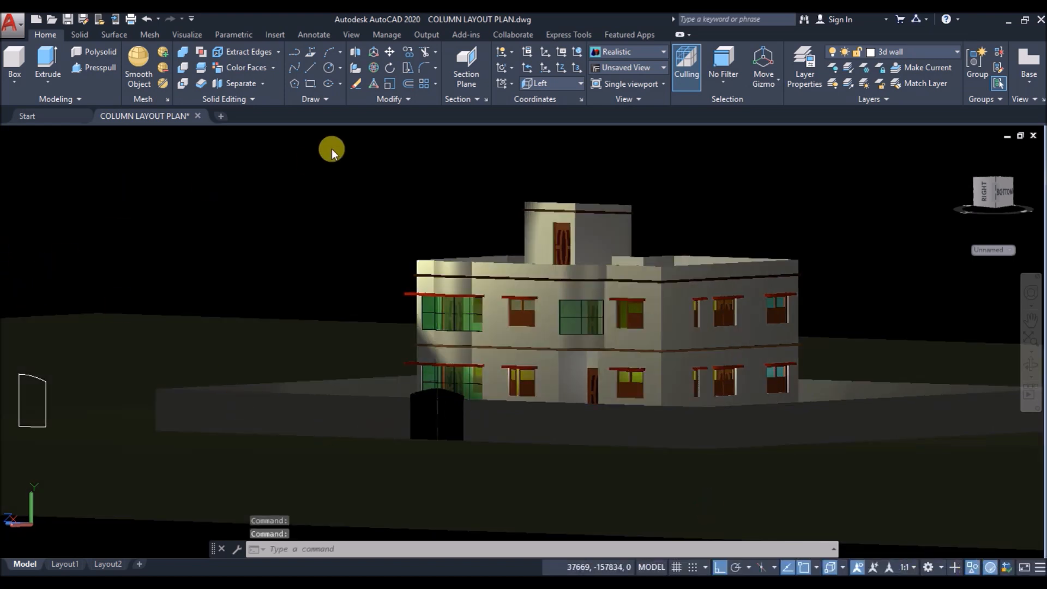
click(2, 263)
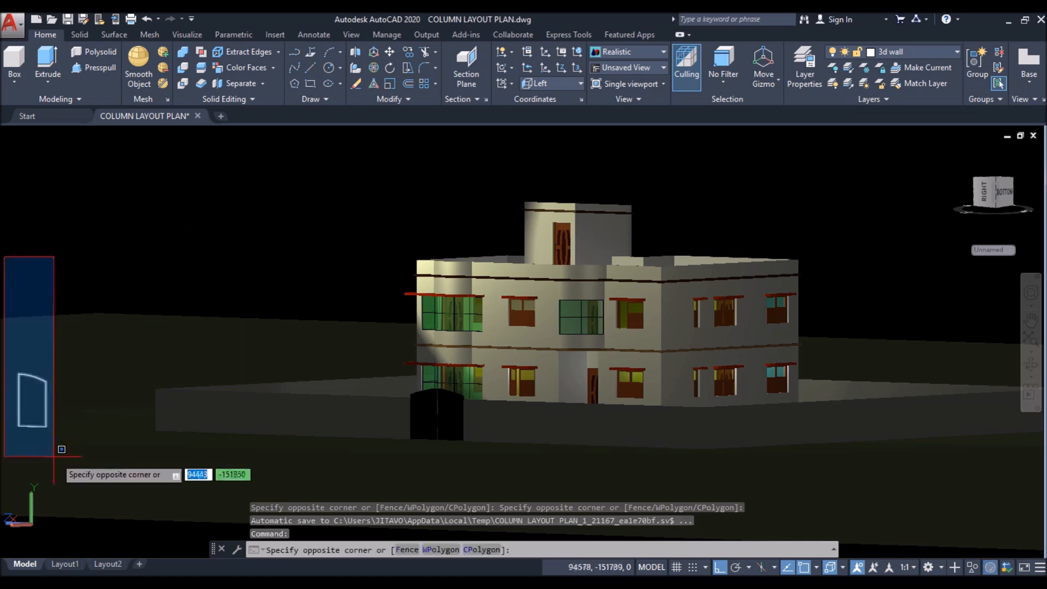
click(51, 430)
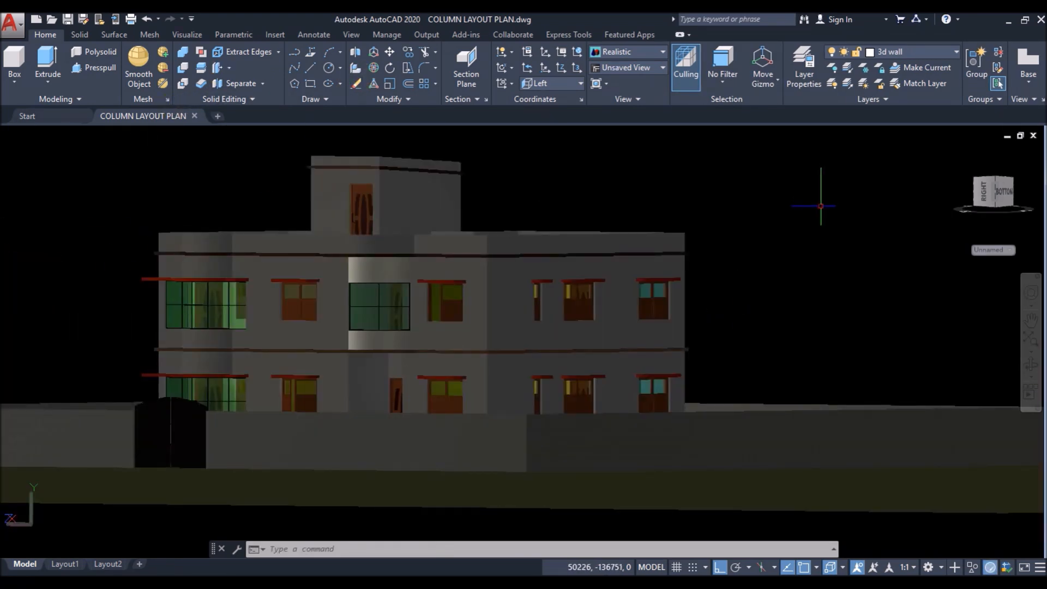
Step: Open the Render to Size output options for the house scene
click(184, 34)
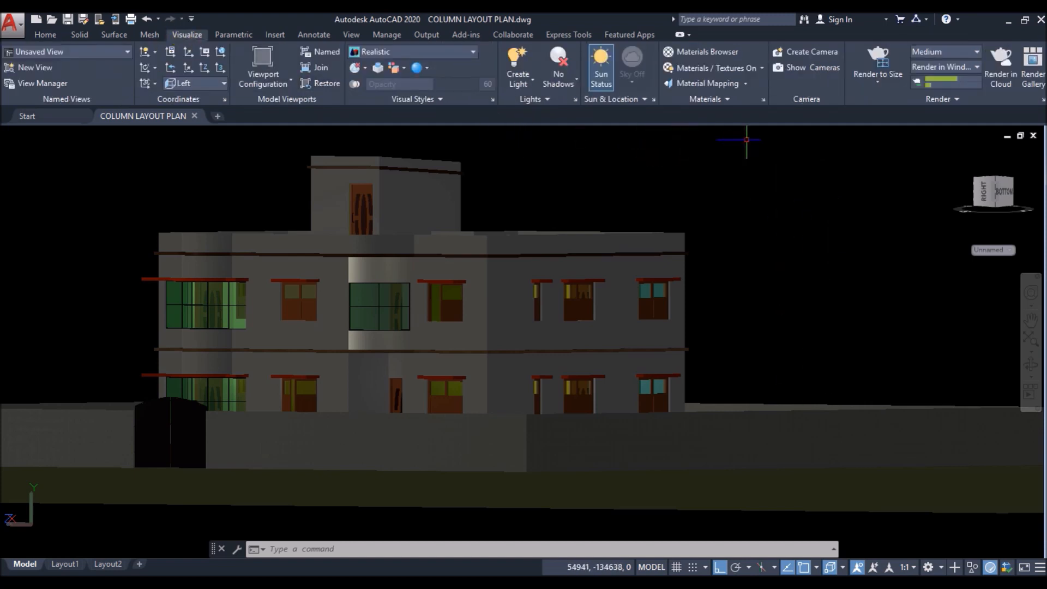
click(882, 87)
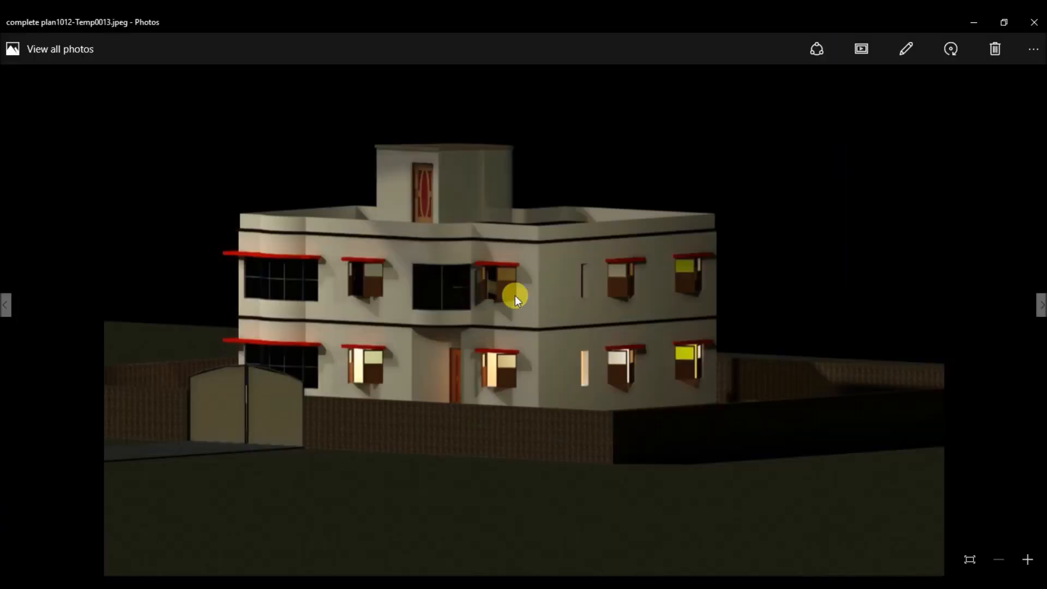
Step: Examine the rendered house image close up in Photos, including its windows, entrance door and boundary wall
scroll(509, 302, up, 5)
scroll(509, 302, down, 3)
scroll(509, 302, up, 3)
click(998, 559)
drag(200, 334, 158, 223)
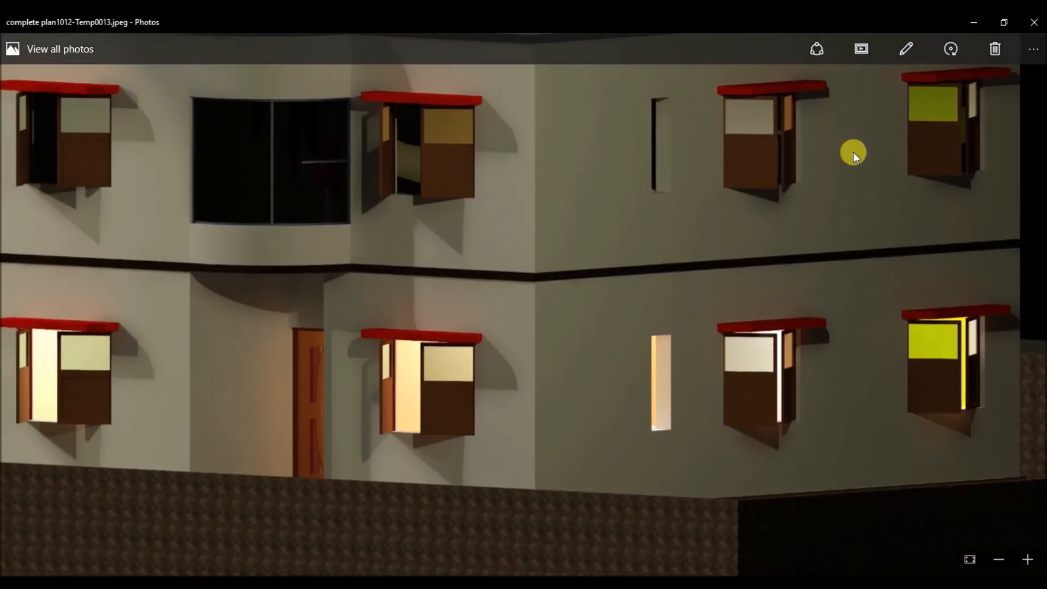
double_click(542, 328)
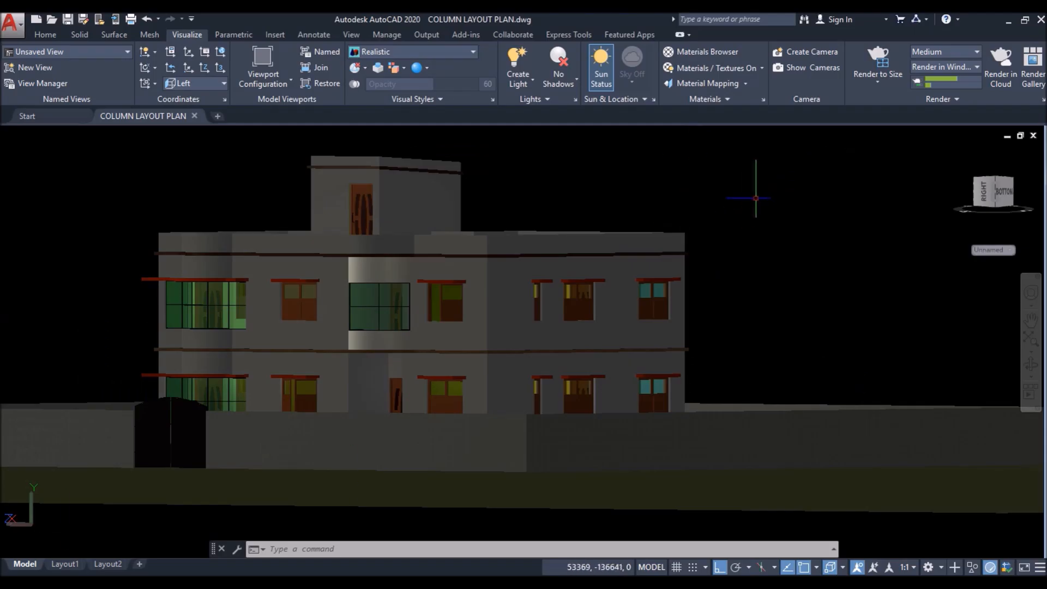
Step: Switch the model to the Front view and frame the house elevation with the gate
shift+middle_drag(755, 175, 368, 224)
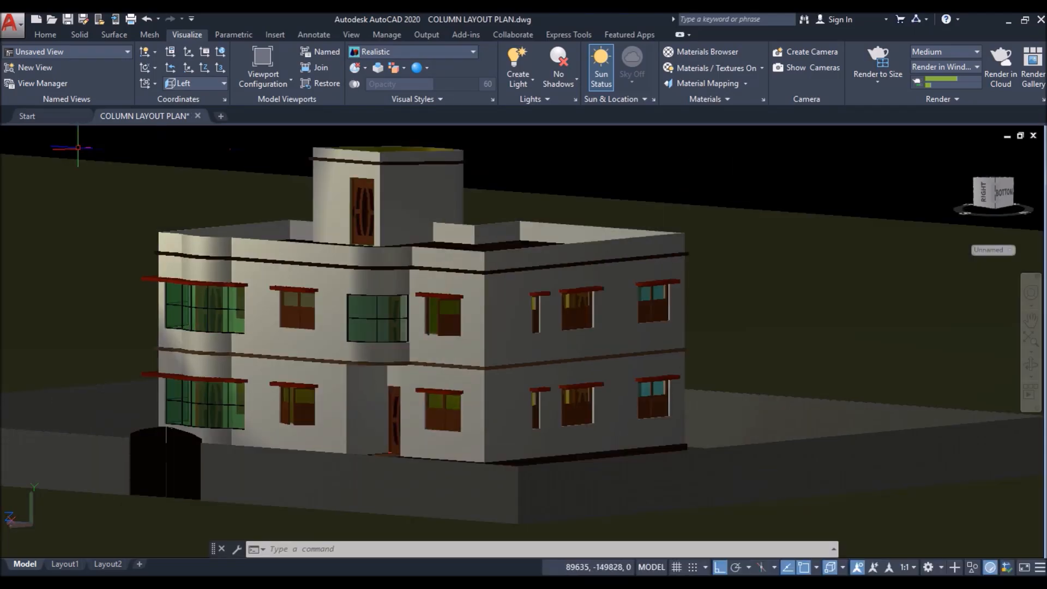
mouse_move(741, 322)
shift+middle_down()
mouse_move(743, 314)
mouse_move(753, 327)
shift+middle_up()
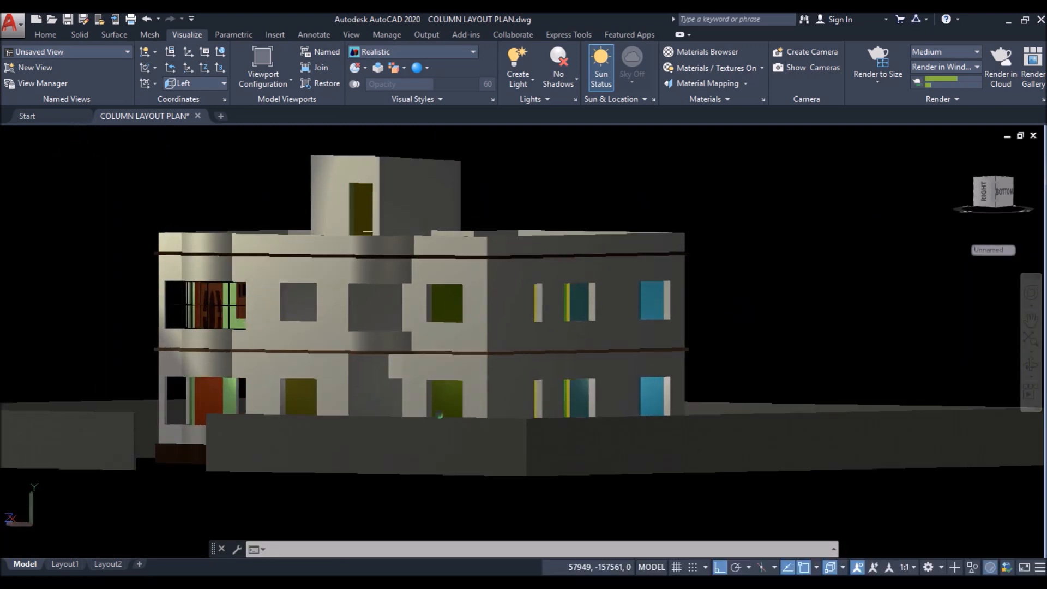
scroll(93, 244, up, 2)
click(84, 136)
click(18, 139)
click(22, 138)
click(28, 136)
click(57, 169)
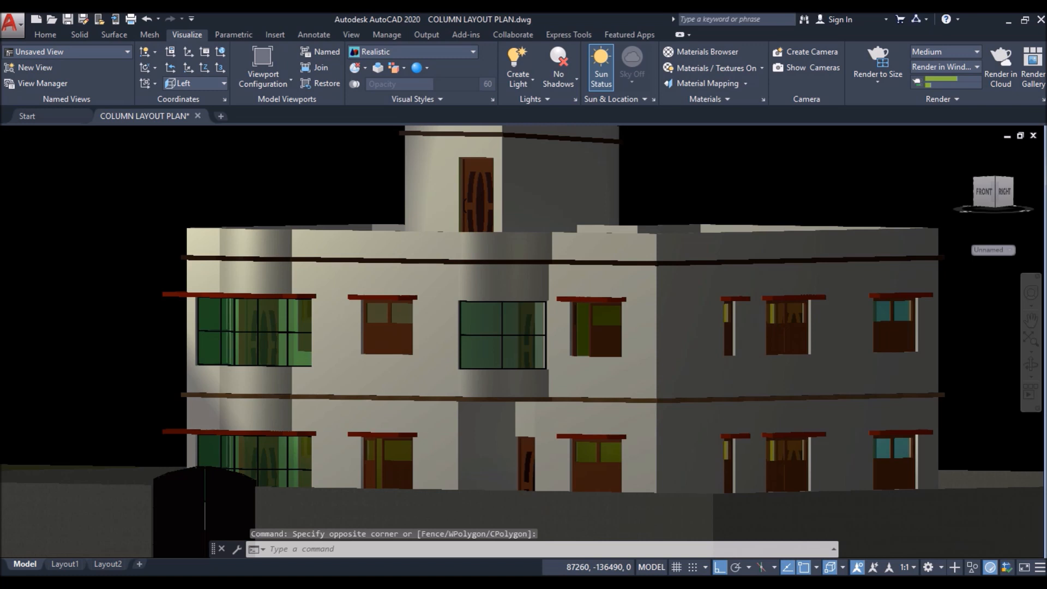
scroll(422, 269, up, 5)
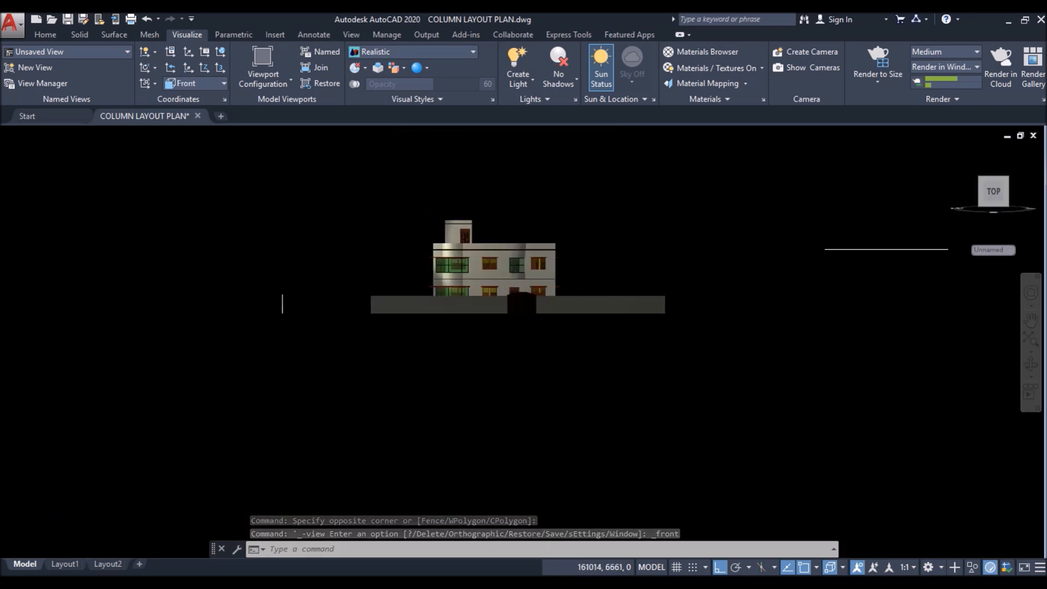
scroll(580, 244, up, 5)
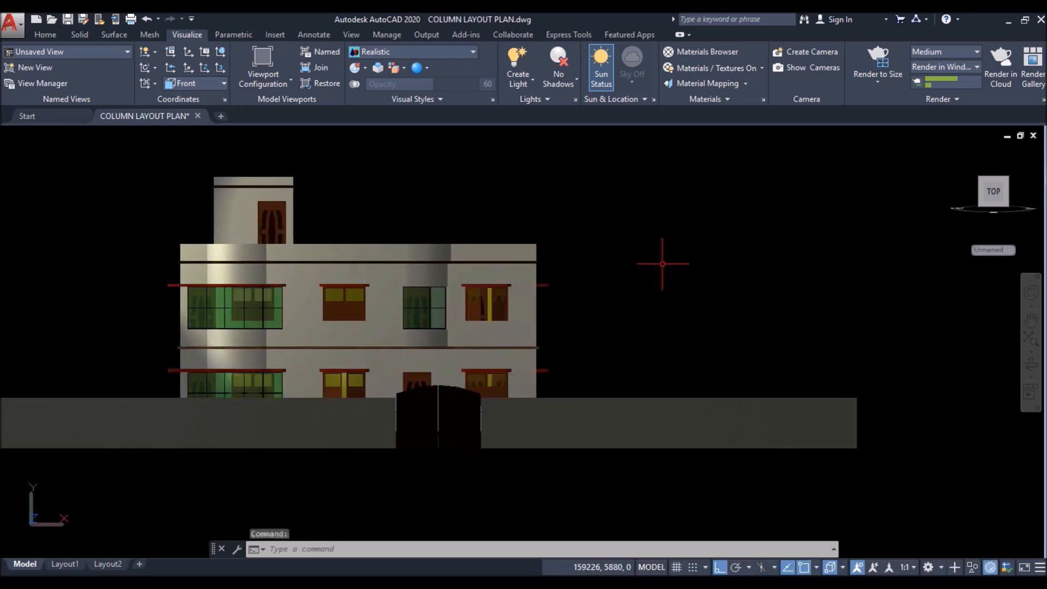